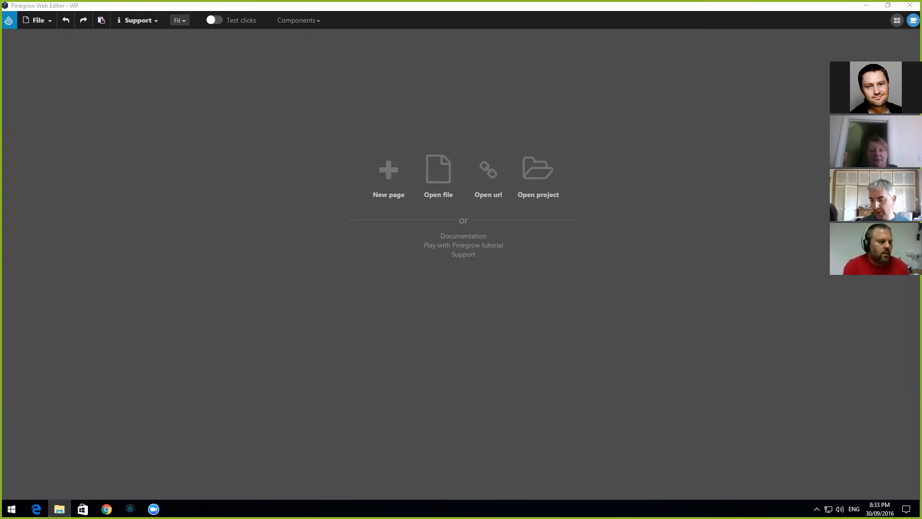
Step: Open index.html from the initio folder in the browser and look over the home page's layout
{"action": "left_click", "coordinate": [59, 508]}
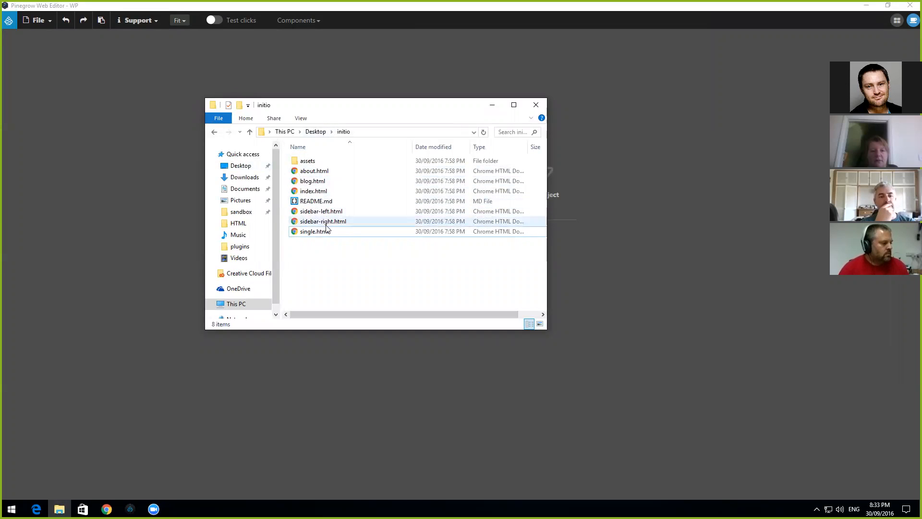
{"action": "double_click", "coordinate": [313, 191]}
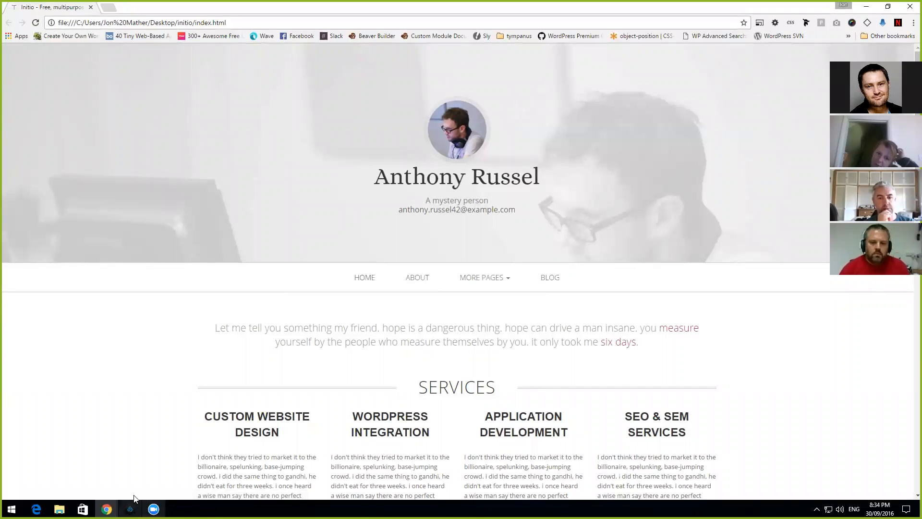
{"action": "mouse_move", "coordinate": [107, 509]}
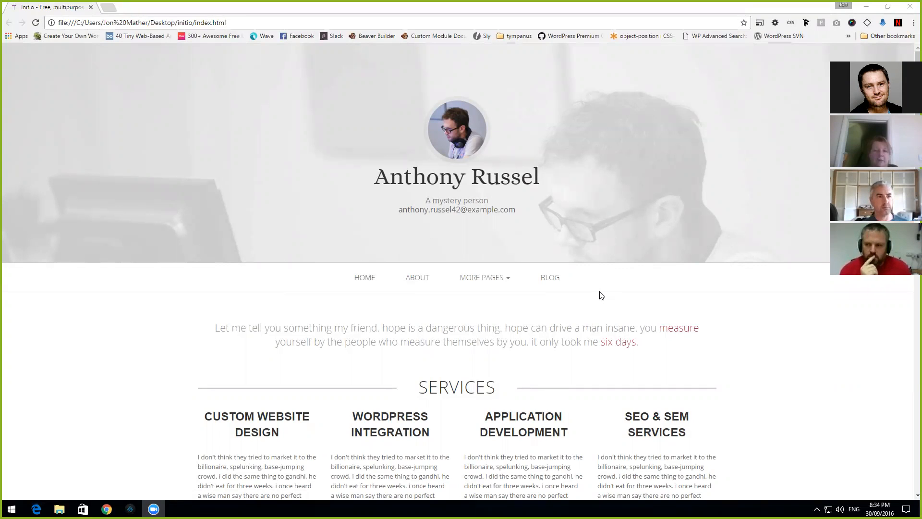
{"action": "scroll", "coordinate": [591, 298], "scroll_direction": "down", "scroll_amount": 6}
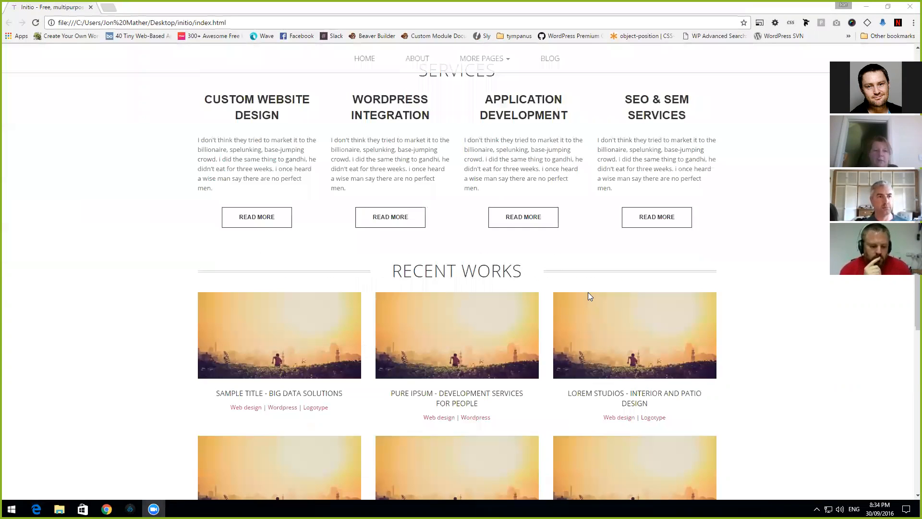
{"action": "scroll", "coordinate": [211, 119], "scroll_direction": "up", "scroll_amount": 6}
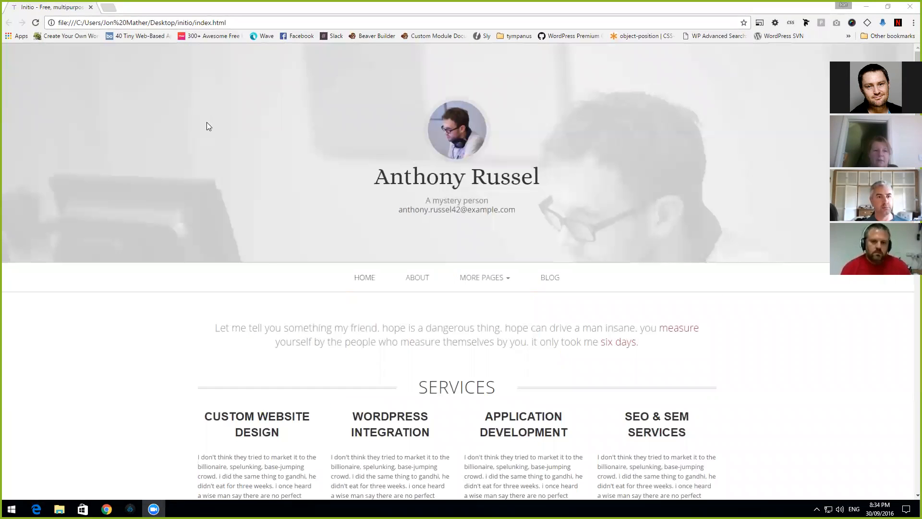
{"action": "scroll", "coordinate": [310, 321], "scroll_direction": "down", "scroll_amount": 4}
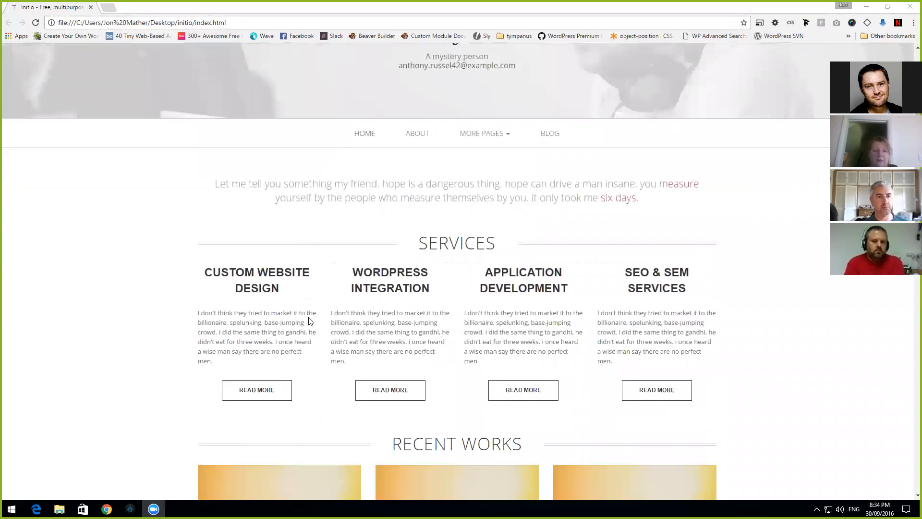
{"action": "scroll", "coordinate": [326, 314], "scroll_direction": "up", "scroll_amount": 4}
Step: Examine the home page header's name, tagline and e-mail texts, highlighting each one
{"action": "left_click_drag", "start_coordinate": [373, 178], "coordinate": [582, 181]}
{"action": "left_click", "coordinate": [546, 176]}
{"action": "left_click", "coordinate": [329, 187]}
{"action": "left_click", "coordinate": [539, 207]}
{"action": "left_click_drag", "start_coordinate": [457, 202], "coordinate": [423, 200]}
{"action": "left_click", "coordinate": [420, 202]}
{"action": "left_click", "coordinate": [488, 202]}
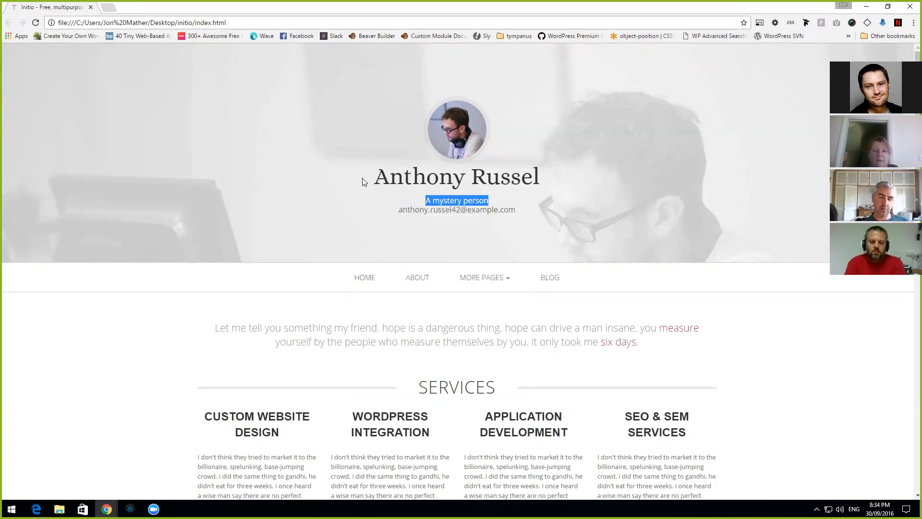
{"action": "left_click_drag", "start_coordinate": [362, 181], "coordinate": [541, 183]}
{"action": "left_click", "coordinate": [559, 186]}
{"action": "left_click_drag", "start_coordinate": [493, 200], "coordinate": [536, 215]}
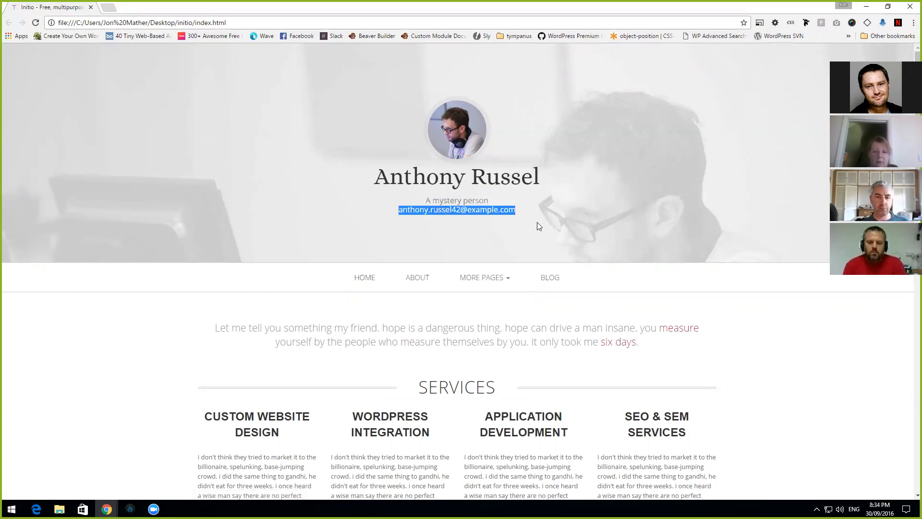
{"action": "left_click", "coordinate": [536, 222]}
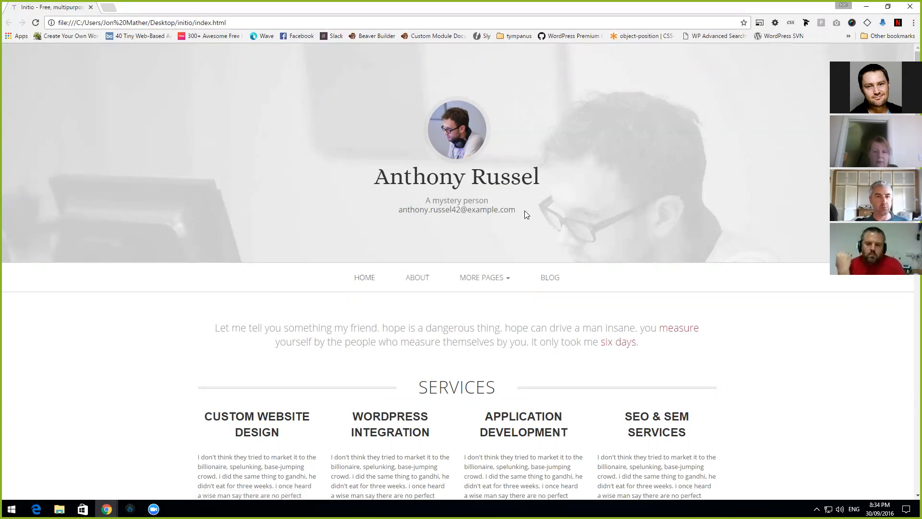
{"action": "left_click_drag", "start_coordinate": [524, 211], "coordinate": [395, 213]}
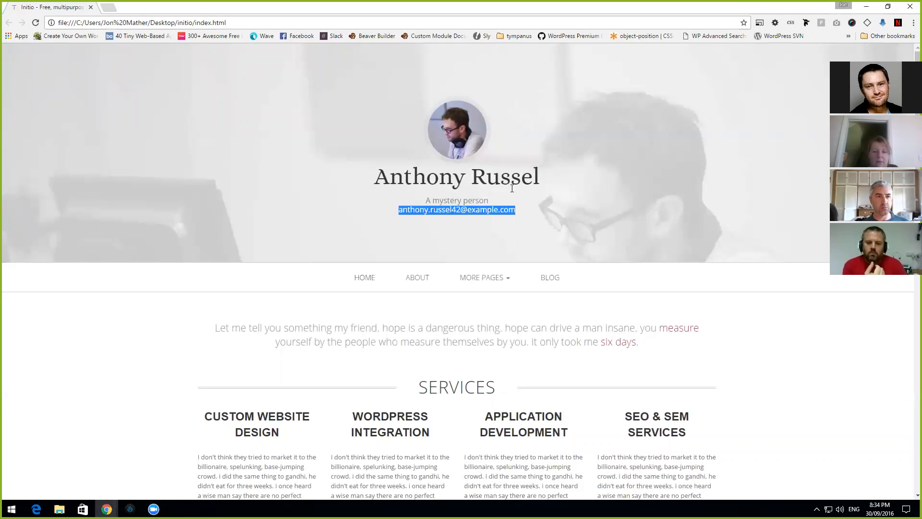
{"action": "left_click", "coordinate": [534, 239]}
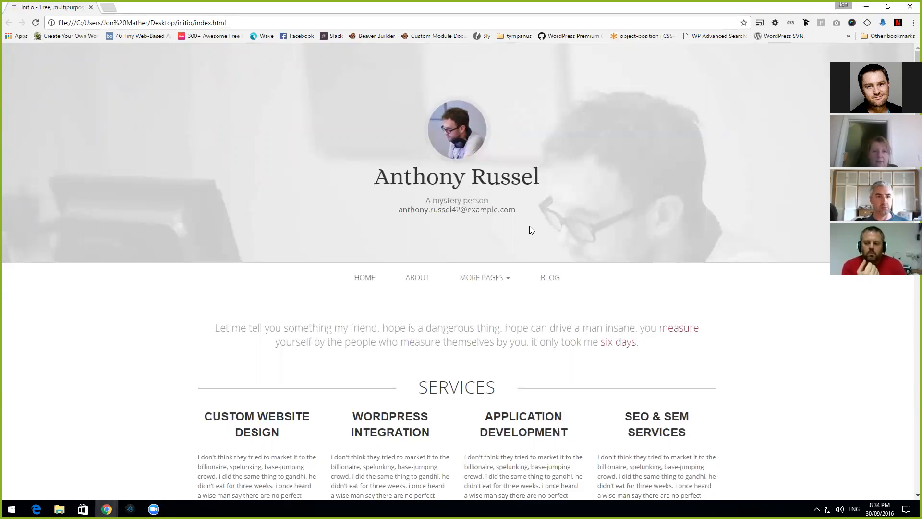
{"action": "left_click_drag", "start_coordinate": [516, 210], "coordinate": [406, 262]}
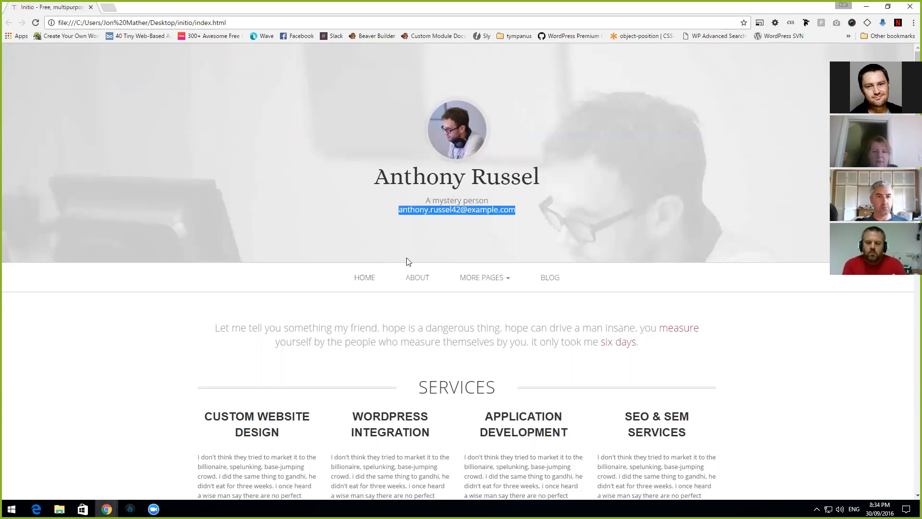
{"action": "left_click_drag", "start_coordinate": [398, 210], "coordinate": [541, 215]}
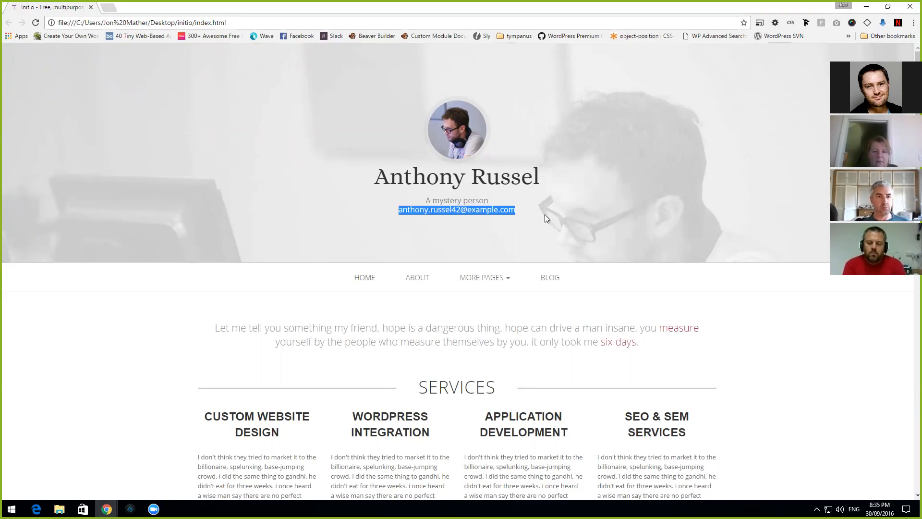
{"action": "left_click", "coordinate": [544, 212]}
Step: Examine the home page's introductory paragraph and the four-column Services section below it
{"action": "scroll", "coordinate": [391, 222], "scroll_direction": "down", "scroll_amount": 3}
{"action": "scroll", "coordinate": [389, 217], "scroll_direction": "down", "scroll_amount": 2}
{"action": "scroll", "coordinate": [384, 212], "scroll_direction": "up", "scroll_amount": 3}
{"action": "left_click_drag", "start_coordinate": [214, 231], "coordinate": [154, 217]}
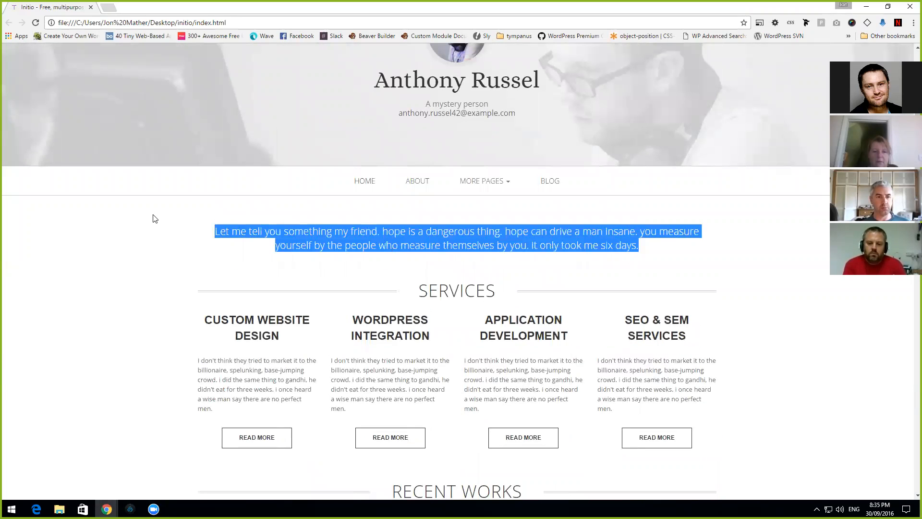
{"action": "scroll", "coordinate": [272, 249], "scroll_direction": "down", "scroll_amount": 10}
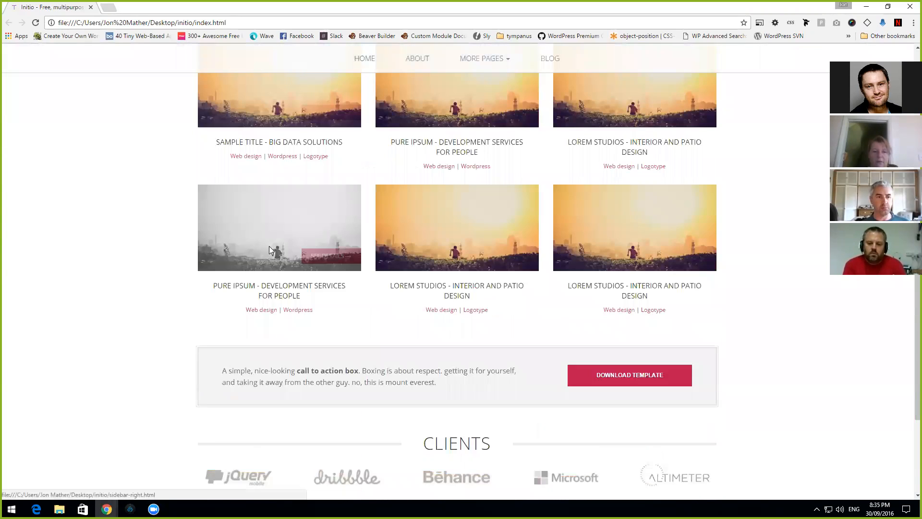
{"action": "scroll", "coordinate": [269, 246], "scroll_direction": "up", "scroll_amount": 14}
{"action": "scroll", "coordinate": [272, 295], "scroll_direction": "up", "scroll_amount": 1}
{"action": "left_click_drag", "start_coordinate": [207, 330], "coordinate": [690, 350]}
{"action": "scroll", "coordinate": [725, 354], "scroll_direction": "down", "scroll_amount": 8}
{"action": "scroll", "coordinate": [509, 225], "scroll_direction": "up", "scroll_amount": 3}
{"action": "scroll", "coordinate": [318, 245], "scroll_direction": "up", "scroll_amount": 1}
{"action": "left_click_drag", "start_coordinate": [500, 195], "coordinate": [396, 198]}
{"action": "left_click", "coordinate": [218, 215]}
{"action": "left_click_drag", "start_coordinate": [217, 219], "coordinate": [782, 313]}
{"action": "left_click", "coordinate": [778, 308]}
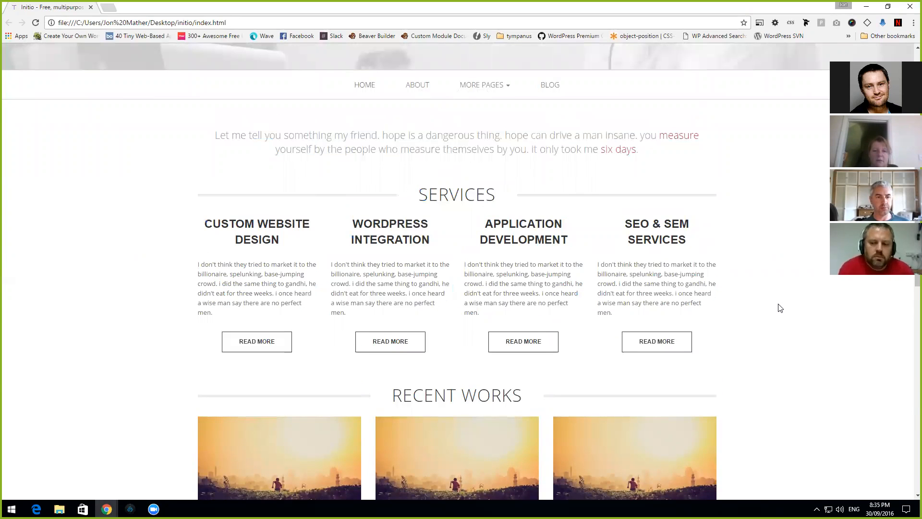
Step: Review the home page from the Services section through Recent Works and down to the footer
{"action": "scroll", "coordinate": [780, 308], "scroll_direction": "down", "scroll_amount": 5}
{"action": "scroll", "coordinate": [780, 308], "scroll_direction": "up", "scroll_amount": 3}
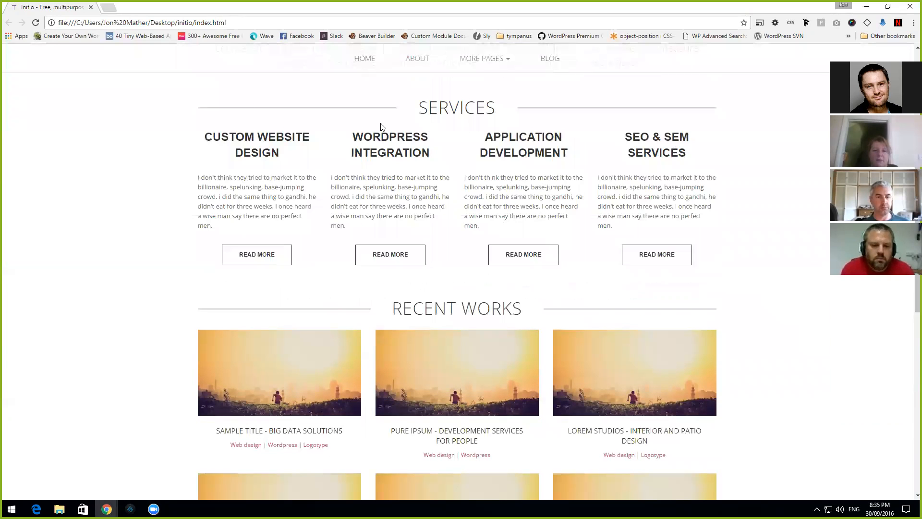
{"action": "scroll", "coordinate": [385, 138], "scroll_direction": "down", "scroll_amount": 3}
{"action": "left_click_drag", "start_coordinate": [524, 169], "coordinate": [148, 229]}
{"action": "left_click", "coordinate": [149, 229]}
{"action": "scroll", "coordinate": [150, 229], "scroll_direction": "down", "scroll_amount": 3}
{"action": "scroll", "coordinate": [151, 228], "scroll_direction": "up", "scroll_amount": 2}
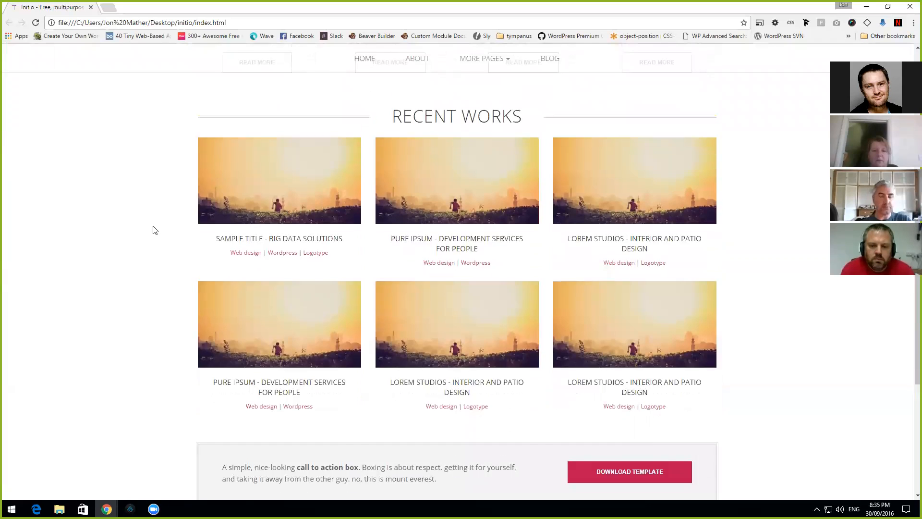
{"action": "scroll", "coordinate": [158, 229], "scroll_direction": "down", "scroll_amount": 2}
{"action": "scroll", "coordinate": [161, 229], "scroll_direction": "down", "scroll_amount": 1}
{"action": "scroll", "coordinate": [560, 329], "scroll_direction": "down", "scroll_amount": 3}
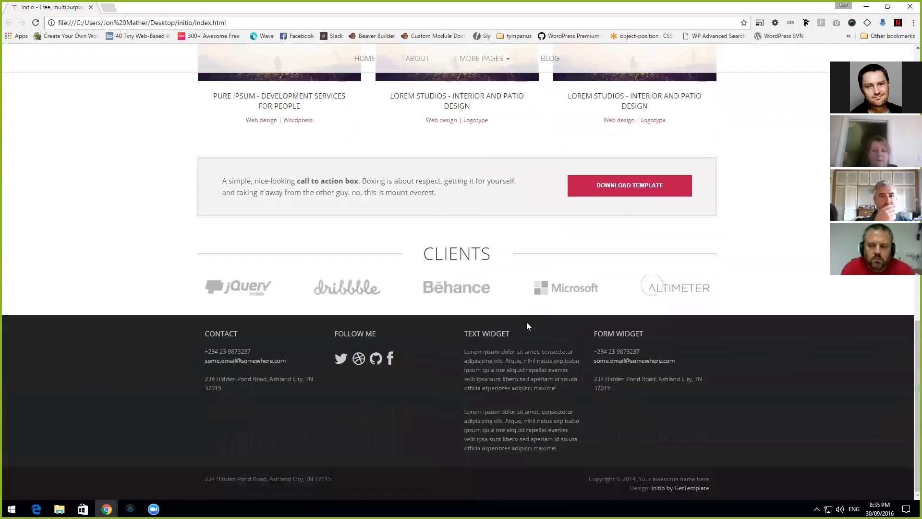
Step: Examine the call to action box's text and its Download Template area, ending at the footer
{"action": "scroll", "coordinate": [484, 305], "scroll_direction": "up", "scroll_amount": 1}
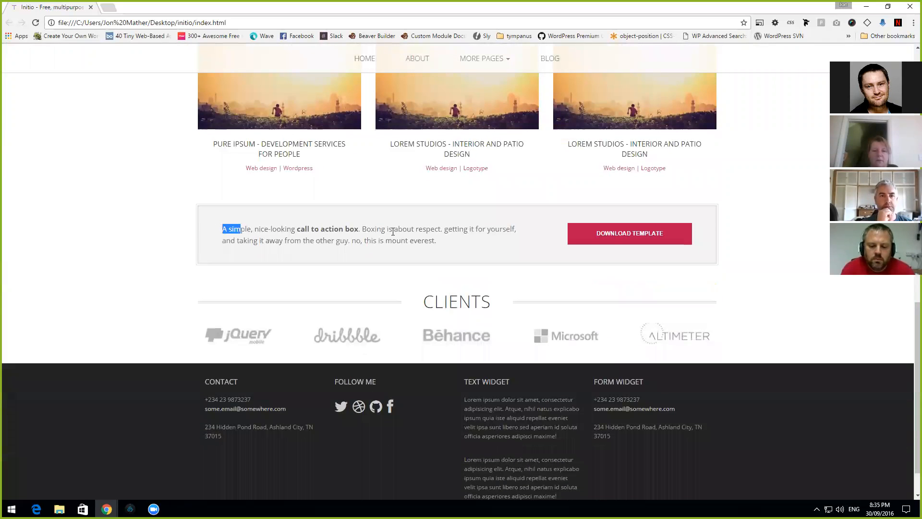
{"action": "left_click_drag", "start_coordinate": [277, 226], "coordinate": [531, 238]}
{"action": "left_click", "coordinate": [698, 255]}
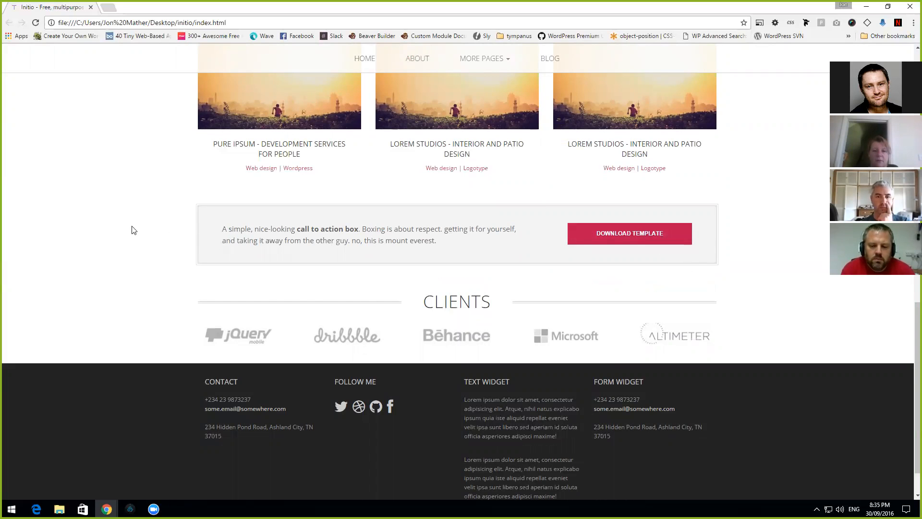
{"action": "left_click_drag", "start_coordinate": [246, 235], "coordinate": [482, 255]}
{"action": "left_click", "coordinate": [604, 263]}
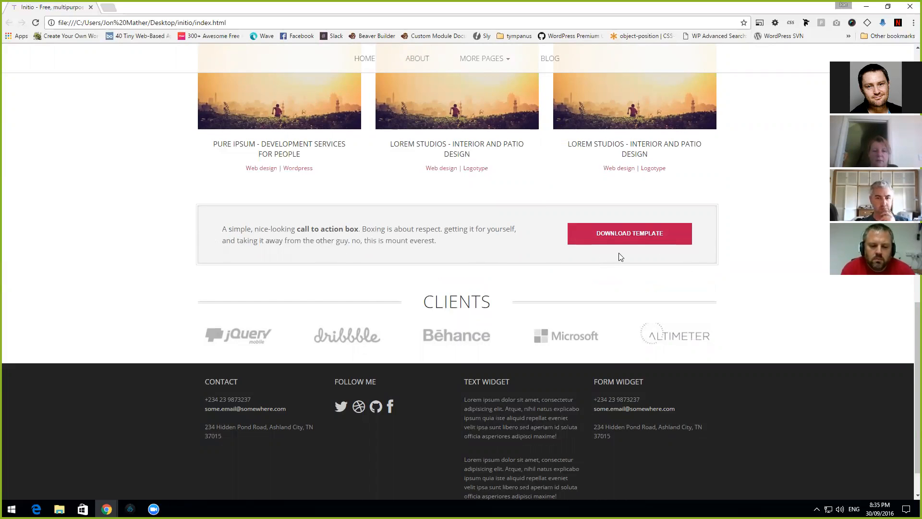
{"action": "scroll", "coordinate": [605, 257], "scroll_direction": "down", "scroll_amount": 1}
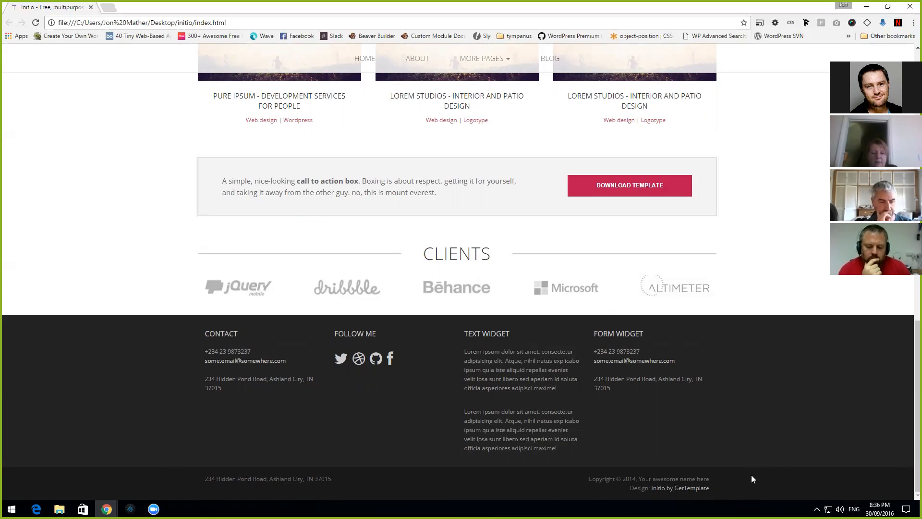
Step: Open the site's About page, look through its content and compare its header with the home page's
{"action": "scroll", "coordinate": [659, 358], "scroll_direction": "up", "scroll_amount": 20}
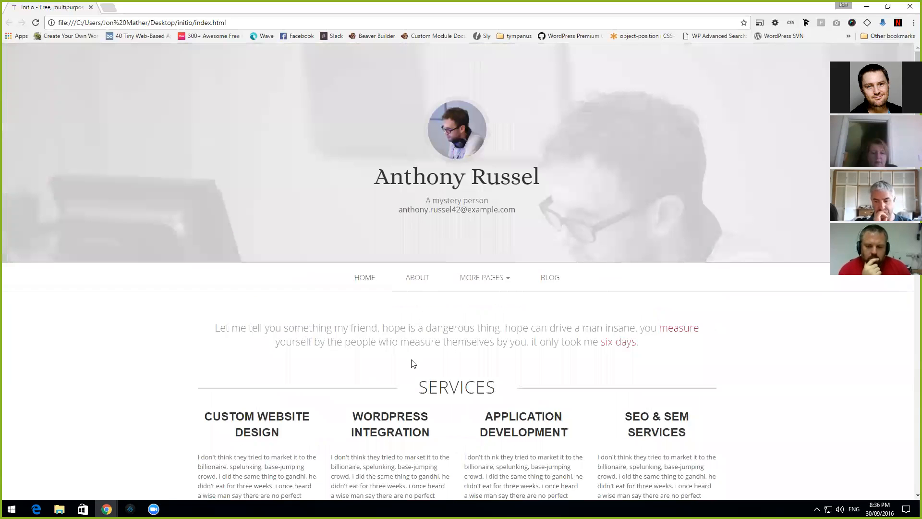
{"action": "left_click", "coordinate": [422, 281]}
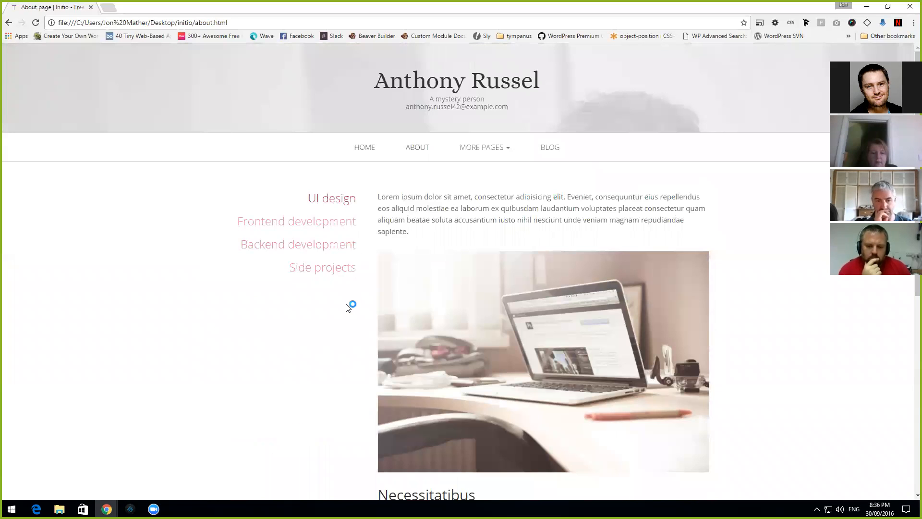
{"action": "scroll", "coordinate": [325, 387], "scroll_direction": "down", "scroll_amount": 1}
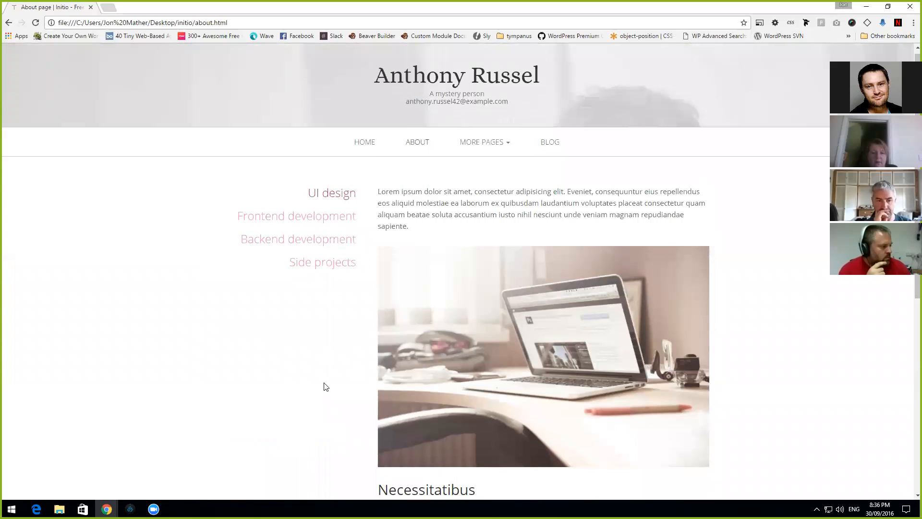
{"action": "scroll", "coordinate": [326, 386], "scroll_direction": "down", "scroll_amount": 4}
{"action": "scroll", "coordinate": [545, 347], "scroll_direction": "down", "scroll_amount": 4}
{"action": "scroll", "coordinate": [536, 336], "scroll_direction": "up", "scroll_amount": 8}
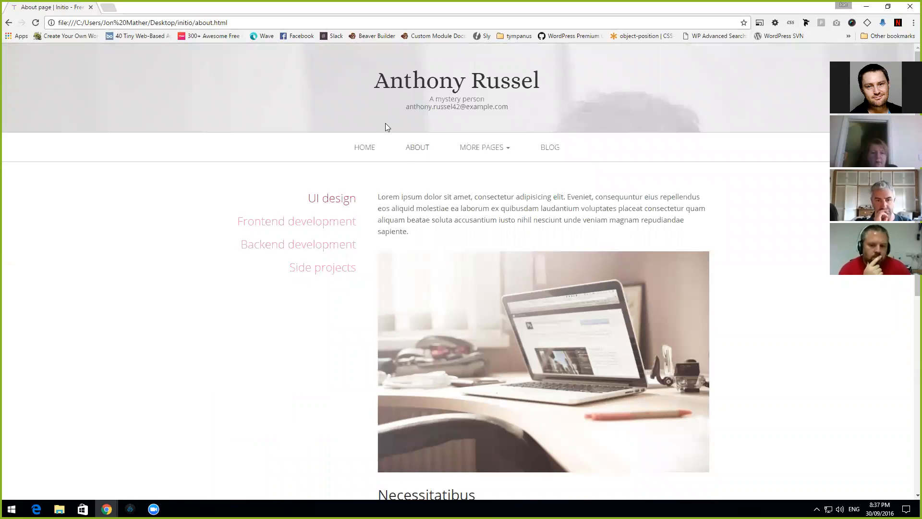
{"action": "left_click", "coordinate": [364, 150]}
{"action": "left_click", "coordinate": [417, 279]}
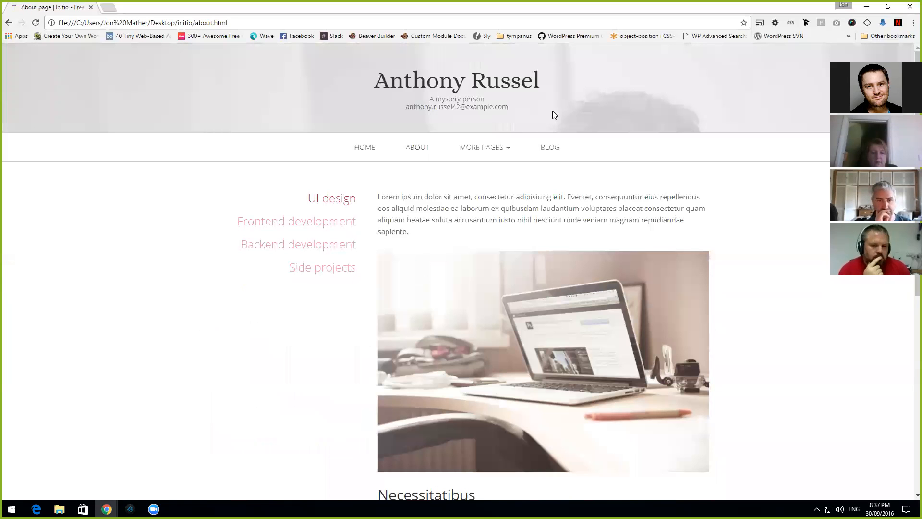
Step: View the template's Left Sidebar page, compare it with the About page, and open the Right Sidebar page
{"action": "left_click", "coordinate": [508, 150]}
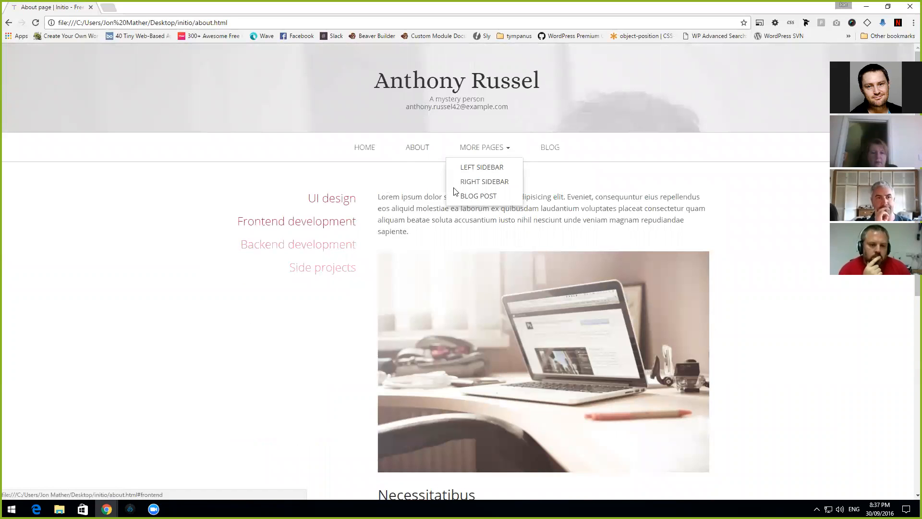
{"action": "left_click", "coordinate": [498, 170]}
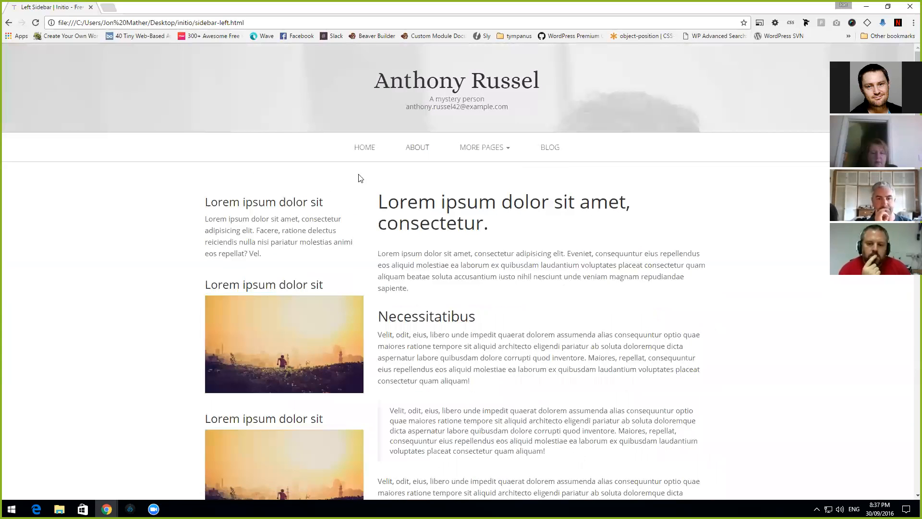
{"action": "left_click", "coordinate": [425, 148]}
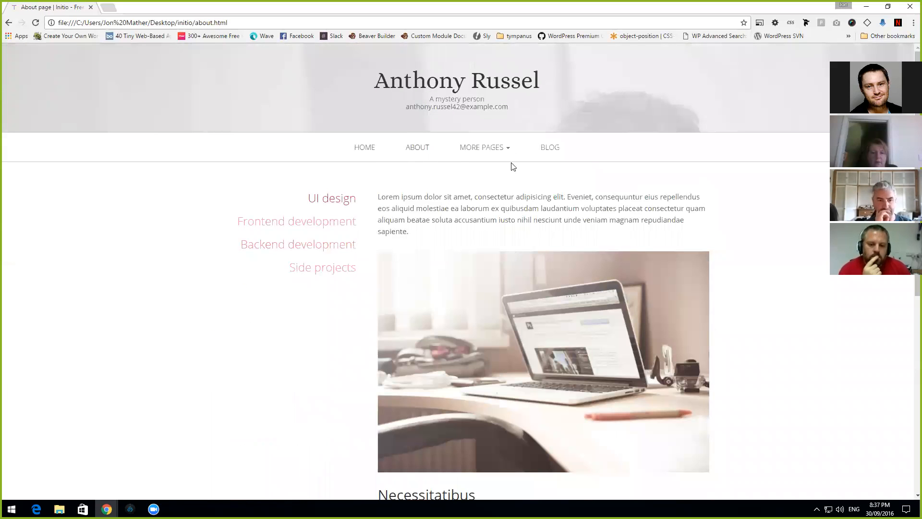
{"action": "left_click", "coordinate": [508, 148]}
{"action": "left_click", "coordinate": [494, 166]}
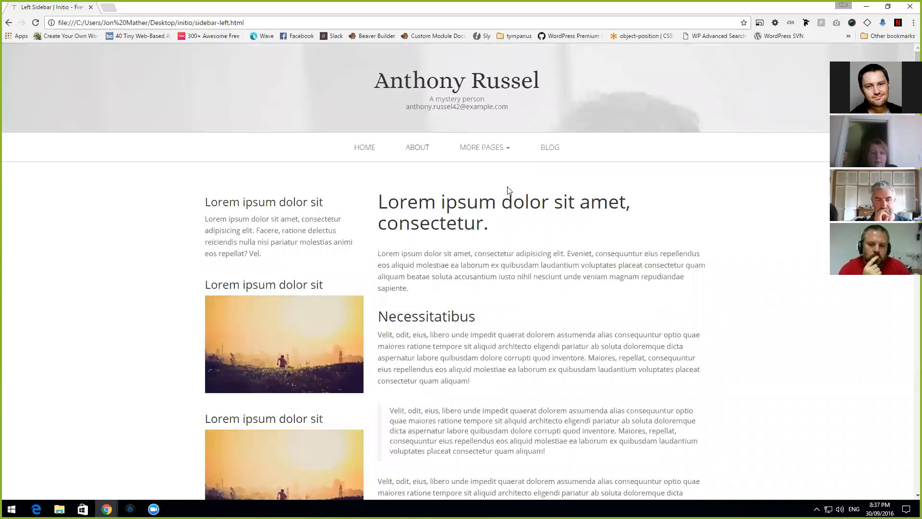
{"action": "left_click", "coordinate": [507, 151]}
{"action": "left_click", "coordinate": [490, 180]}
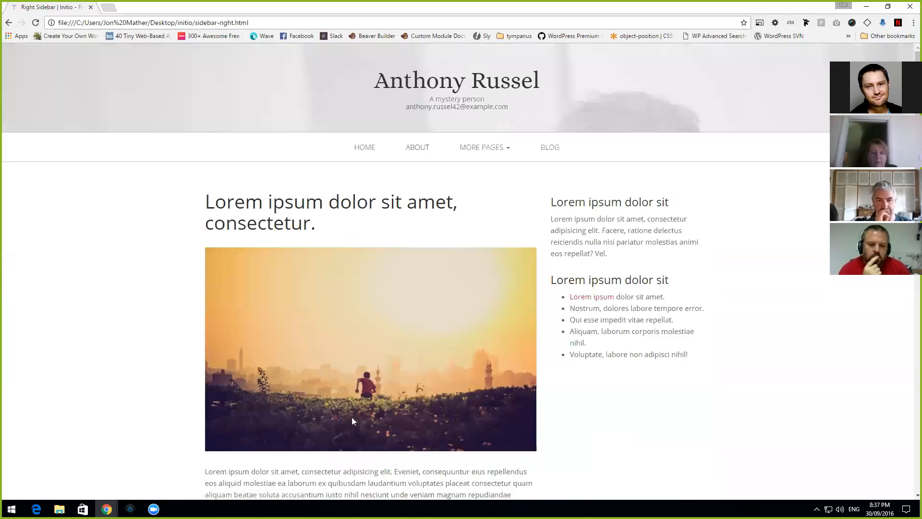
Step: Open the template's Blog Post page and look through the article
{"action": "left_click", "coordinate": [504, 148]}
{"action": "left_click", "coordinate": [484, 196]}
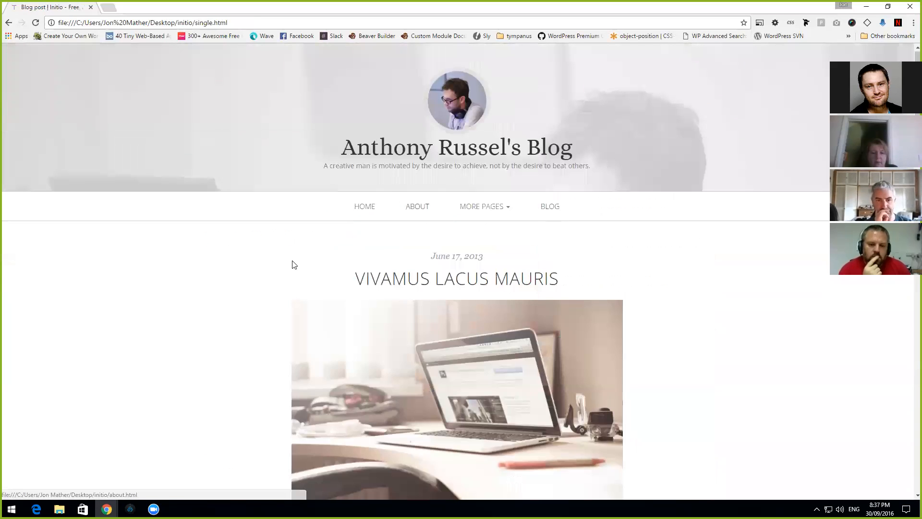
{"action": "scroll", "coordinate": [291, 274], "scroll_direction": "down", "scroll_amount": 5}
{"action": "scroll", "coordinate": [290, 279], "scroll_direction": "down", "scroll_amount": 5}
{"action": "scroll", "coordinate": [292, 276], "scroll_direction": "up", "scroll_amount": 10}
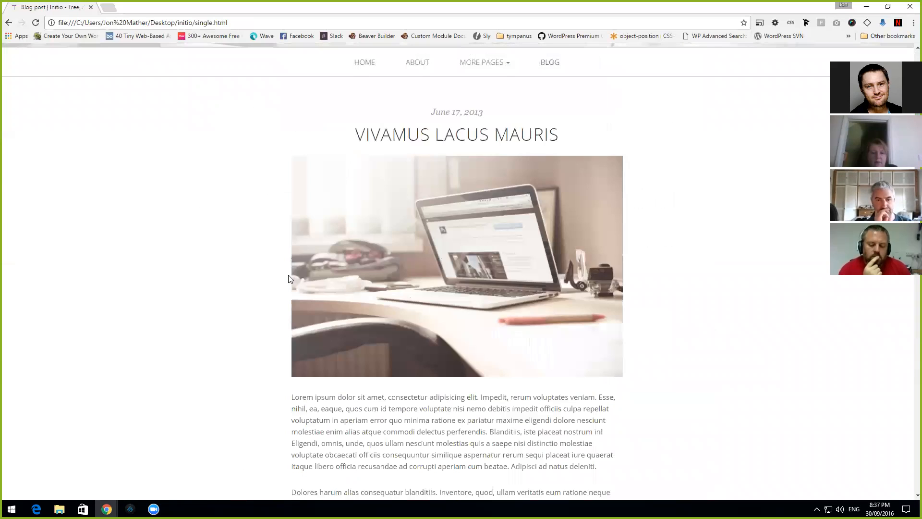
Step: Look through the rest of the blog post article down to its comments section
{"action": "scroll", "coordinate": [484, 301], "scroll_direction": "down", "scroll_amount": 5}
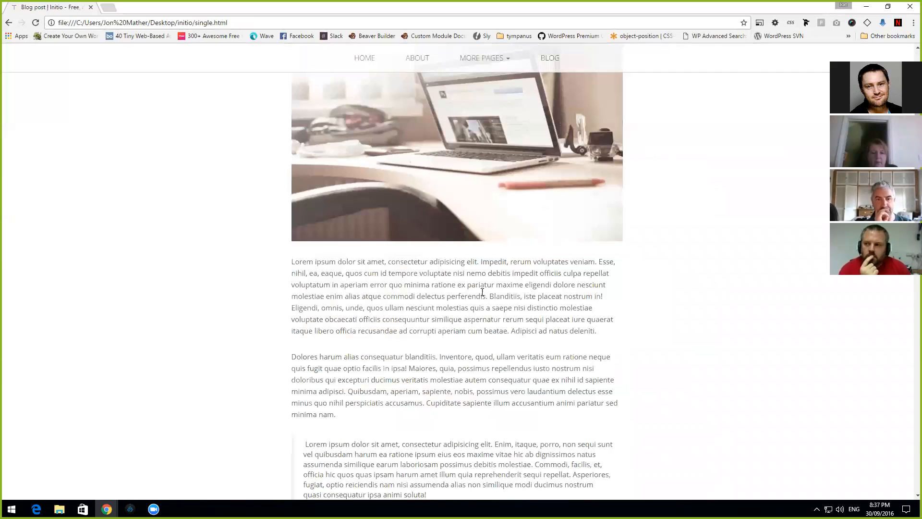
{"action": "scroll", "coordinate": [483, 293], "scroll_direction": "down", "scroll_amount": 15}
{"action": "scroll", "coordinate": [475, 300], "scroll_direction": "up", "scroll_amount": 6}
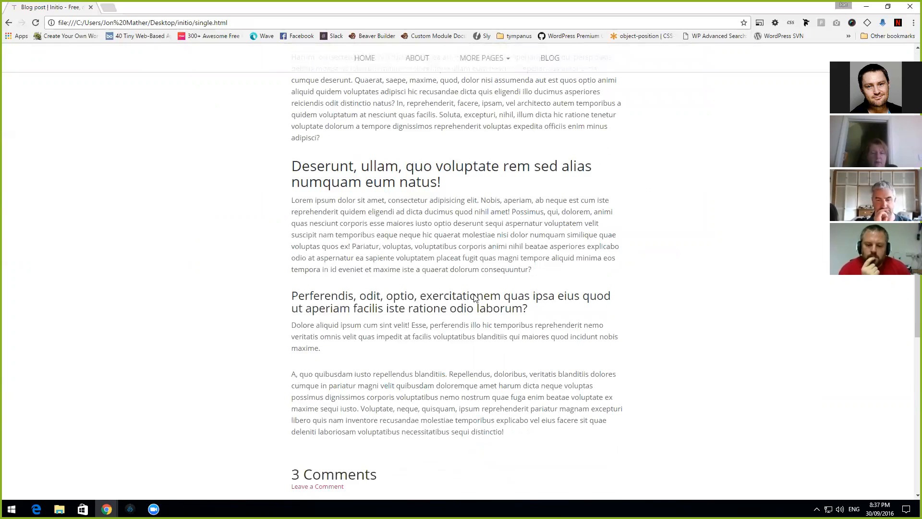
{"action": "scroll", "coordinate": [480, 269], "scroll_direction": "up", "scroll_amount": 10}
Step: Open the Left Sidebar page and look through its content down to the footer
{"action": "left_click", "coordinate": [508, 208]}
{"action": "left_click", "coordinate": [496, 233]}
{"action": "scroll", "coordinate": [427, 335], "scroll_direction": "down", "scroll_amount": 15}
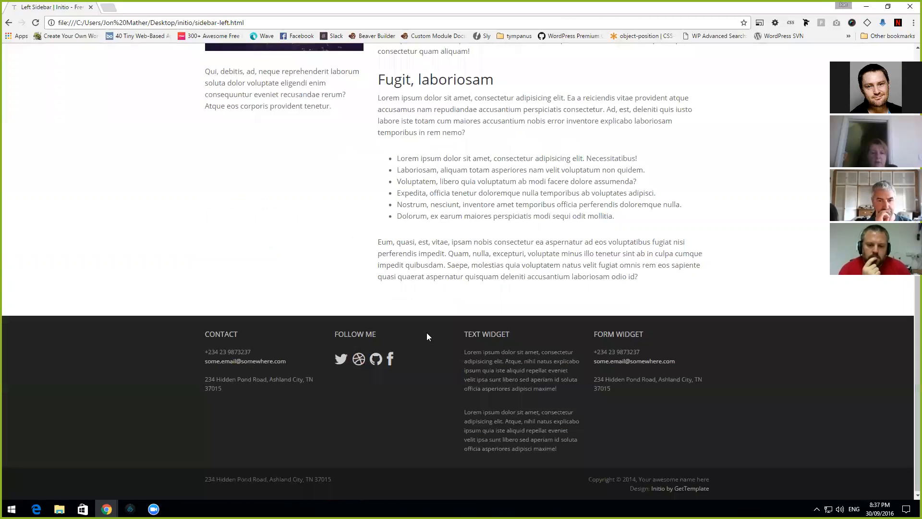
{"action": "scroll", "coordinate": [427, 334], "scroll_direction": "up", "scroll_amount": 15}
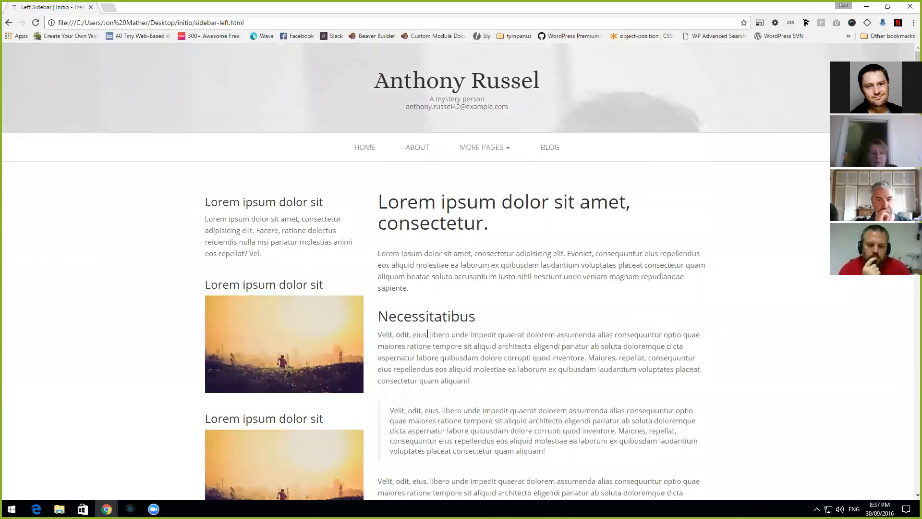
Step: Open the About page, try its Backend development, Side projects and UI design links, and look through the content
{"action": "left_click", "coordinate": [418, 149]}
{"action": "left_click_drag", "start_coordinate": [218, 192], "coordinate": [504, 201]}
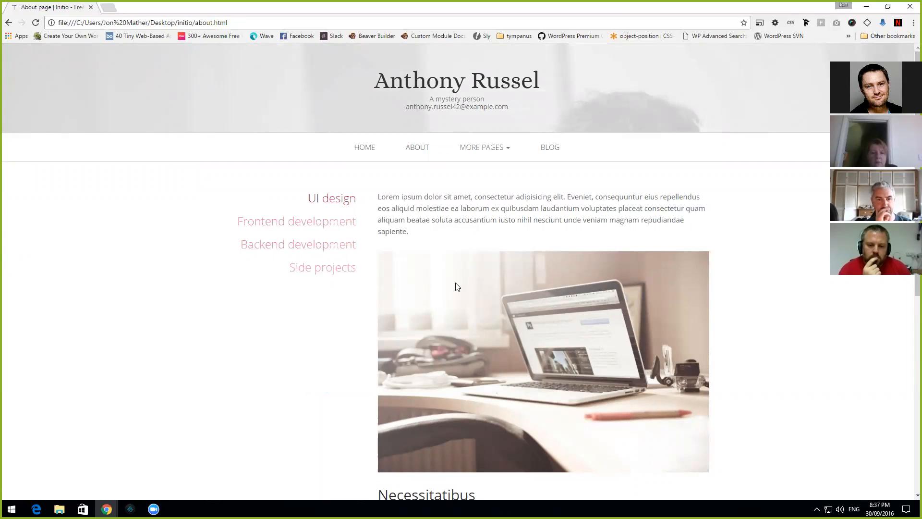
{"action": "left_click", "coordinate": [330, 251]}
{"action": "left_click", "coordinate": [330, 267]}
{"action": "left_click", "coordinate": [330, 205]}
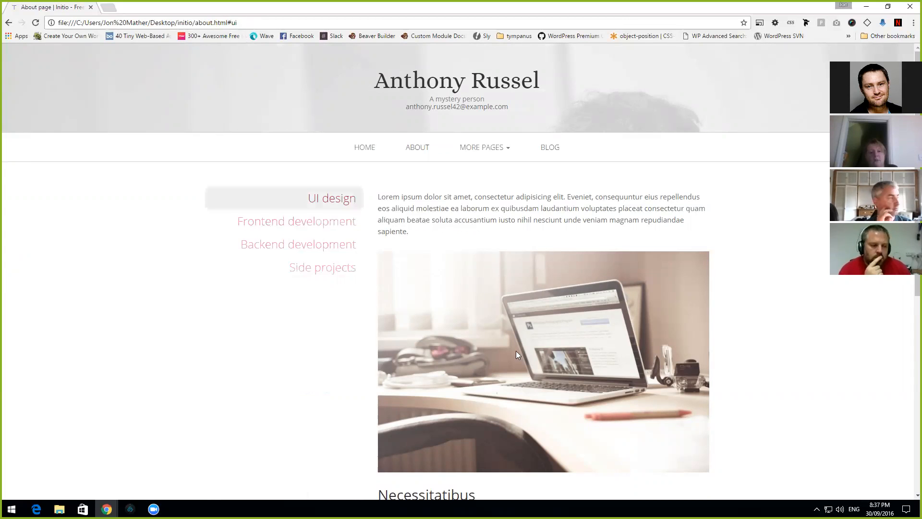
{"action": "scroll", "coordinate": [515, 355], "scroll_direction": "down", "scroll_amount": 10}
{"action": "scroll", "coordinate": [482, 421], "scroll_direction": "up", "scroll_amount": 10}
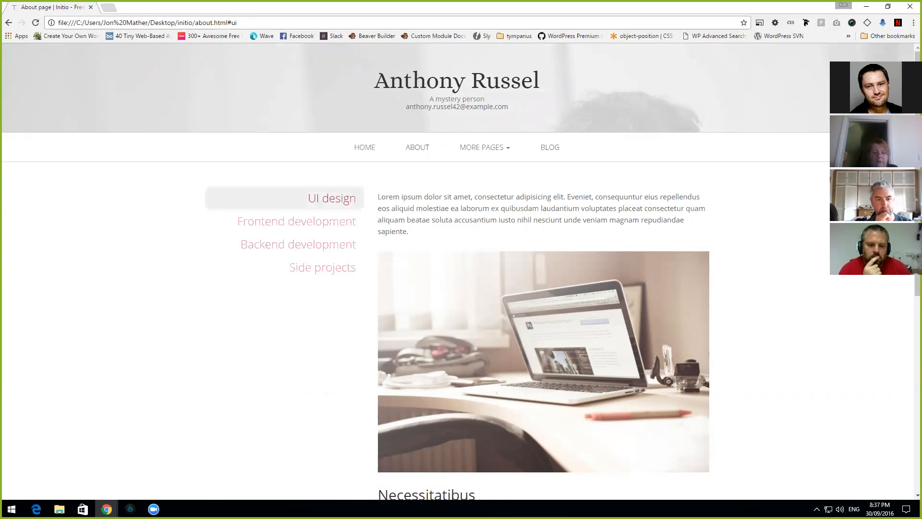
Step: Open the Blog Post page and examine its header and the start of the article
{"action": "left_click", "coordinate": [505, 149]}
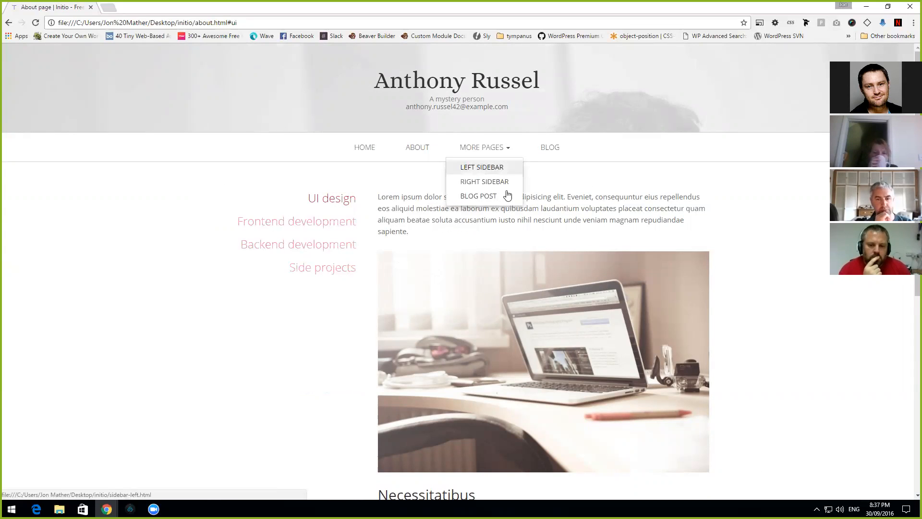
{"action": "left_click", "coordinate": [480, 196]}
{"action": "scroll", "coordinate": [470, 92], "scroll_direction": "down", "scroll_amount": 5}
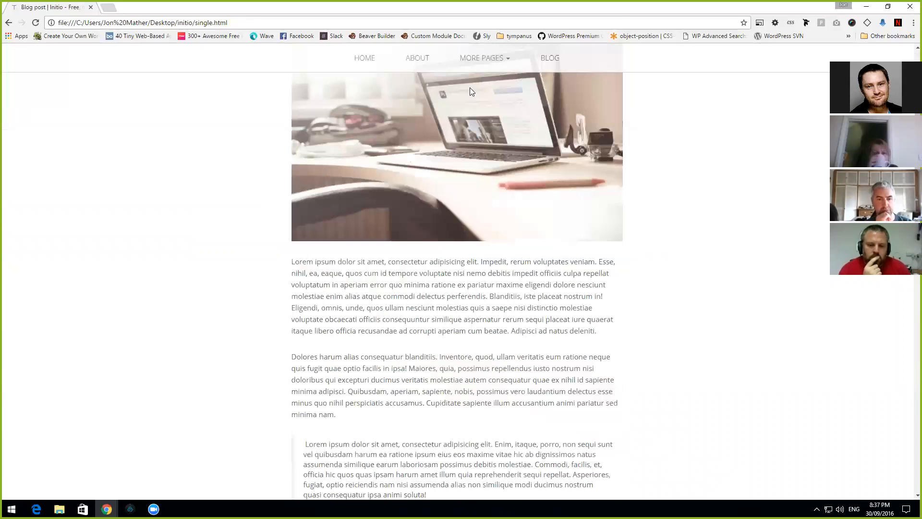
{"action": "scroll", "coordinate": [550, 283], "scroll_direction": "up", "scroll_amount": 5}
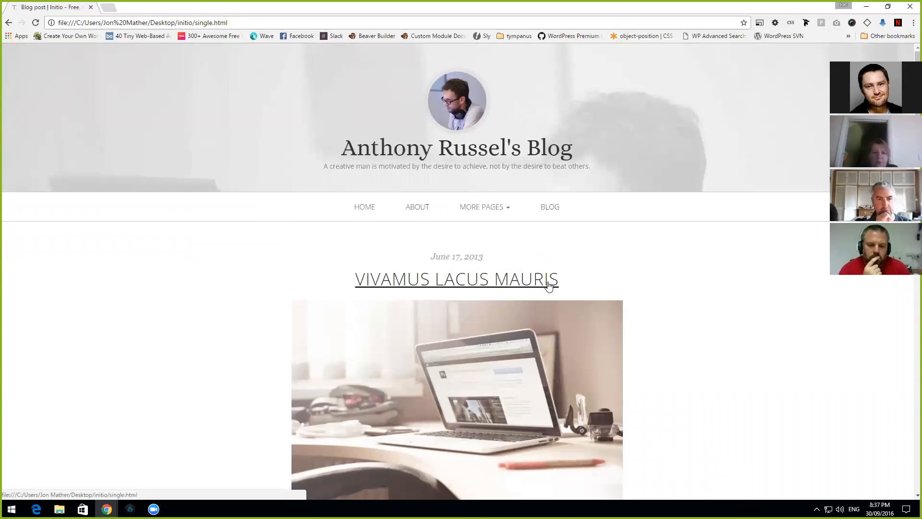
Step: View the About page, open the Blog page and look through its list of posts down to the pagination
{"action": "left_click", "coordinate": [418, 207]}
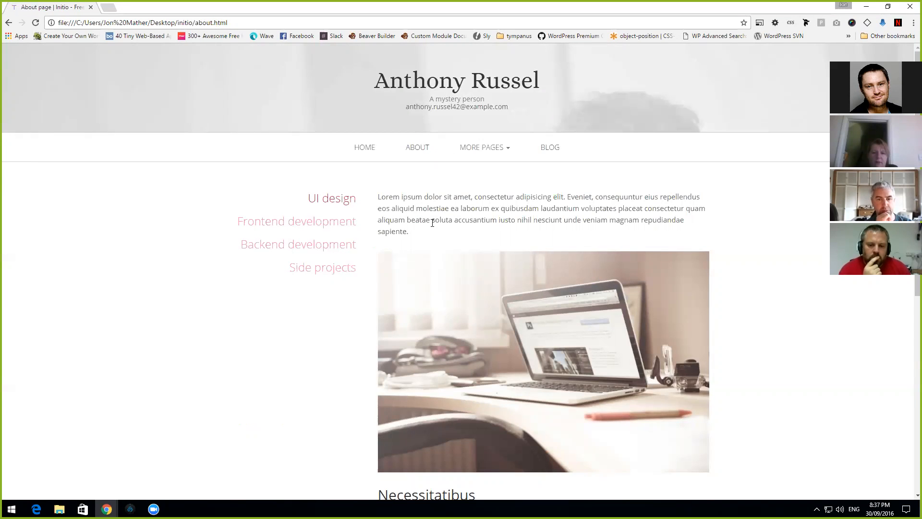
{"action": "left_click", "coordinate": [557, 148]}
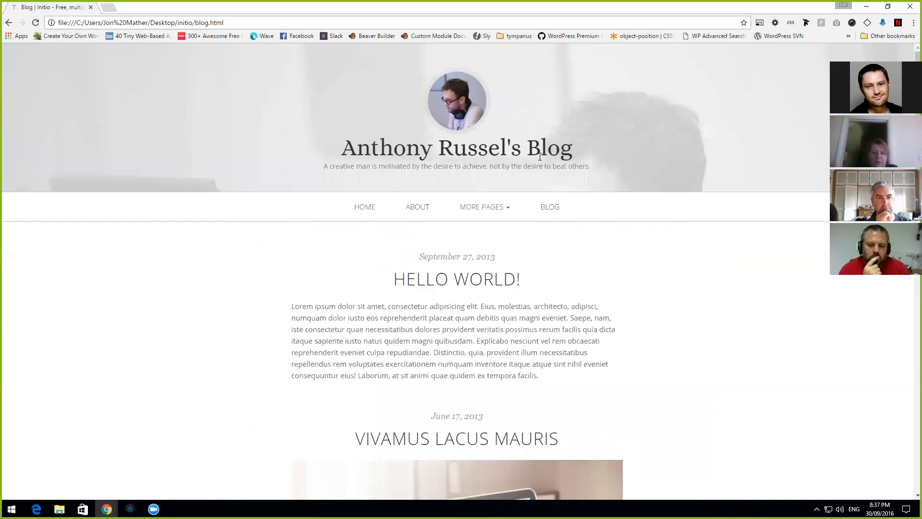
{"action": "scroll", "coordinate": [520, 271], "scroll_direction": "down", "scroll_amount": 10}
{"action": "scroll", "coordinate": [521, 274], "scroll_direction": "down", "scroll_amount": 10}
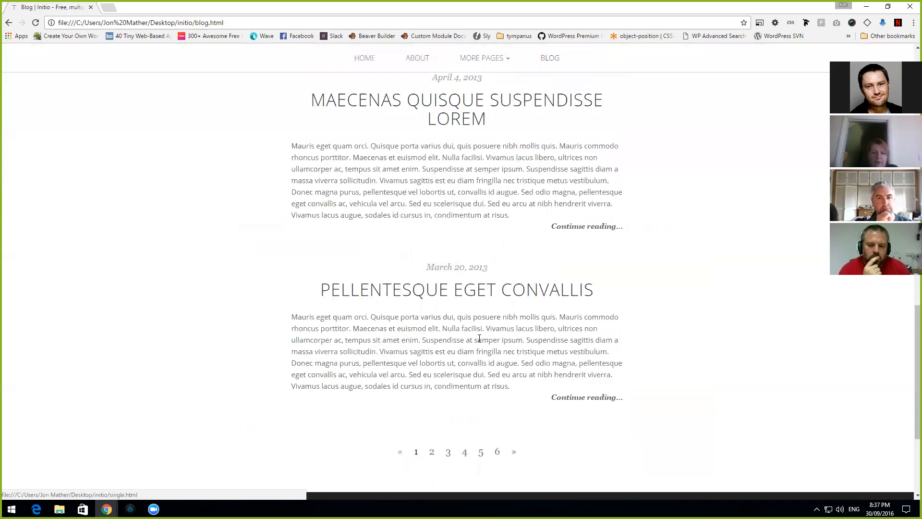
{"action": "left_click", "coordinate": [514, 280]}
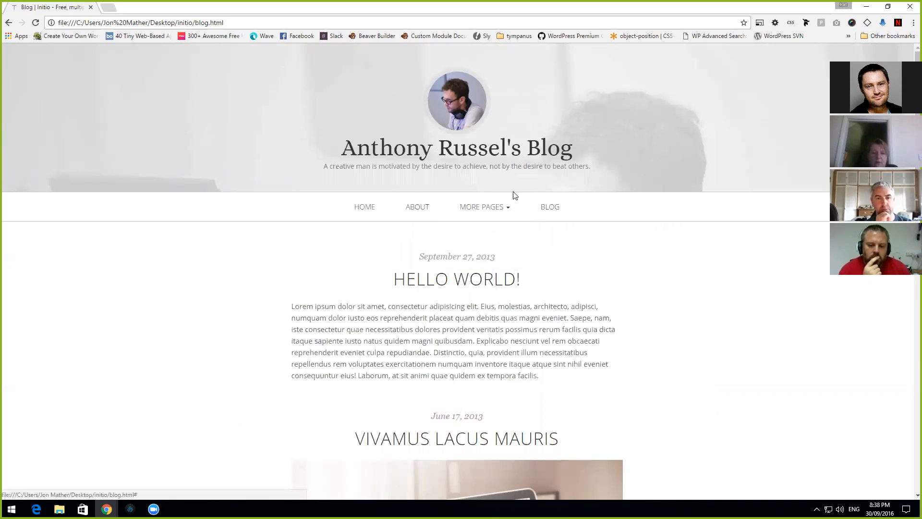
Step: View the Left Sidebar, Right Sidebar and Blog Post pages one after another to compare their layouts
{"action": "left_click", "coordinate": [504, 209]}
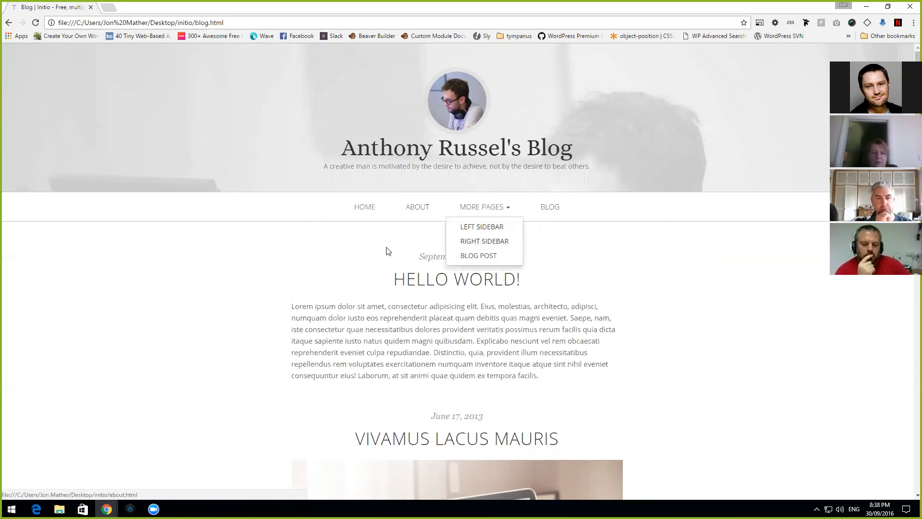
{"action": "left_click", "coordinate": [481, 227]}
{"action": "left_click", "coordinate": [507, 149]}
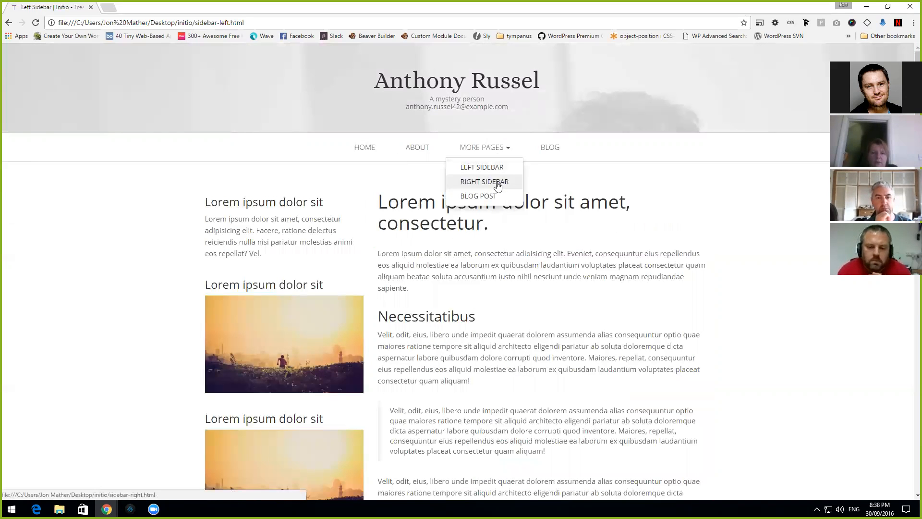
{"action": "left_click", "coordinate": [496, 181]}
{"action": "left_click", "coordinate": [505, 149]}
{"action": "left_click", "coordinate": [487, 196]}
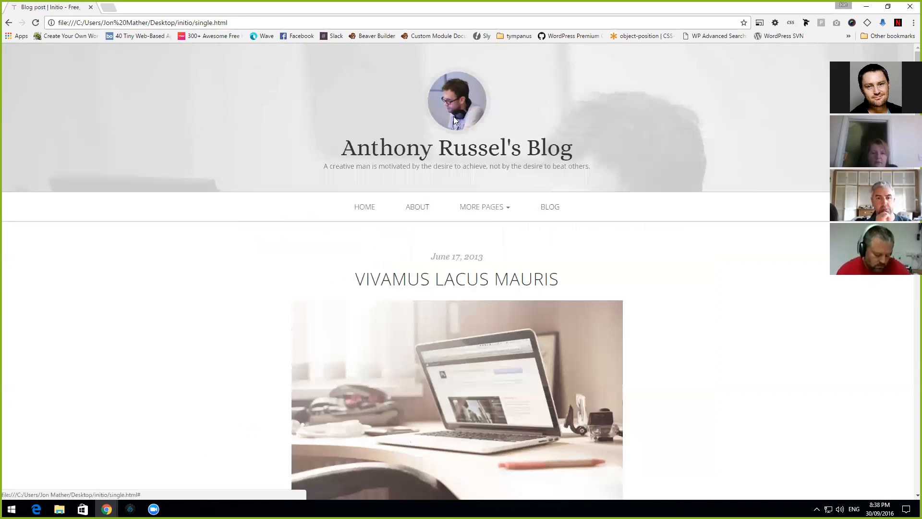
Step: Alternate between the About page and the Left Sidebar page to compare their headers and layouts
{"action": "left_click", "coordinate": [423, 207]}
{"action": "left_click", "coordinate": [500, 149]}
{"action": "left_click", "coordinate": [488, 166]}
{"action": "left_click", "coordinate": [417, 150]}
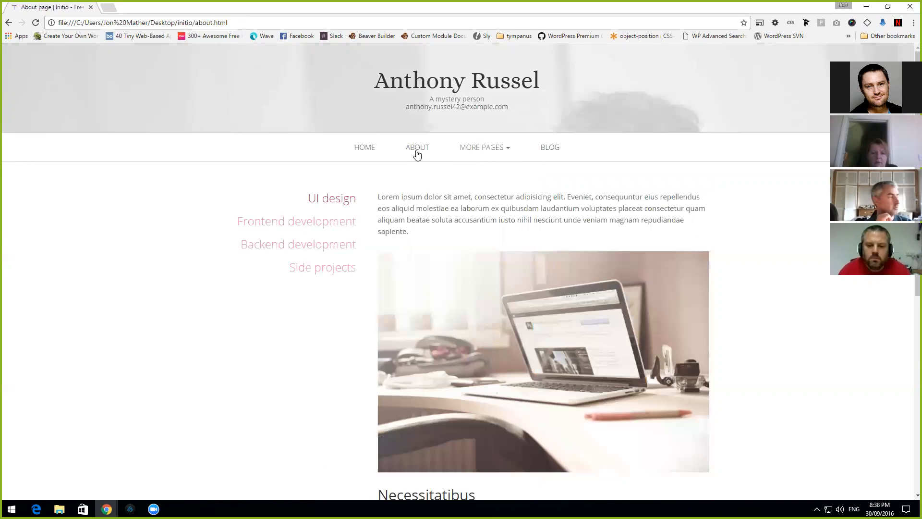
{"action": "left_click", "coordinate": [483, 153]}
{"action": "left_click", "coordinate": [482, 168]}
Step: Alternate between the home page and the Blog page to compare their headers, ending on the Blog page
{"action": "left_click", "coordinate": [374, 147]}
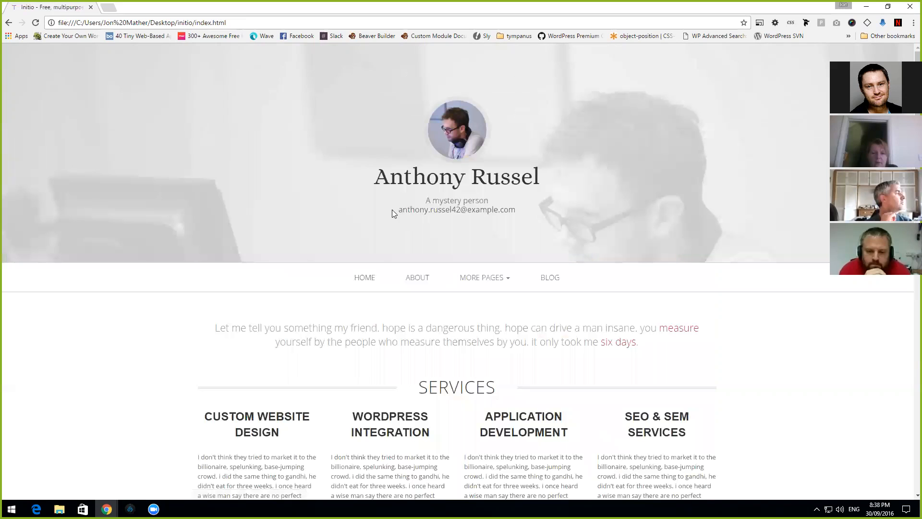
{"action": "left_click", "coordinate": [553, 278]}
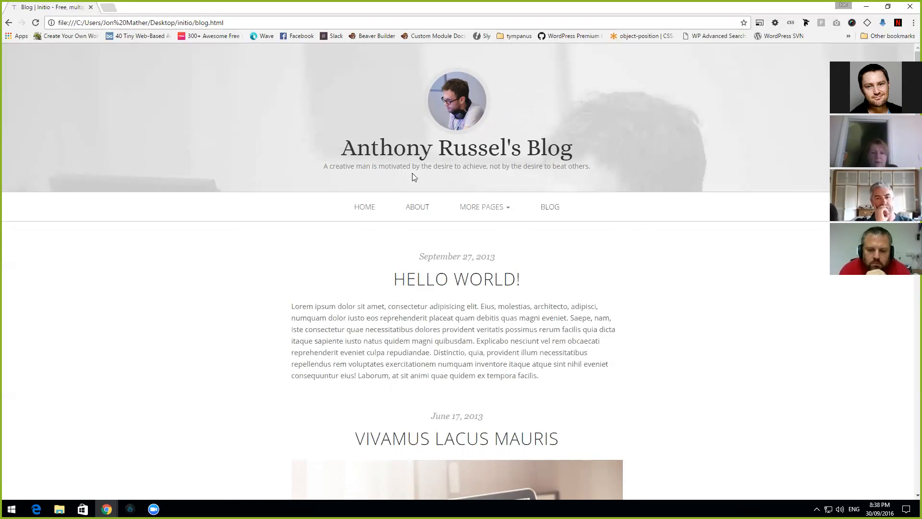
{"action": "left_click", "coordinate": [356, 210]}
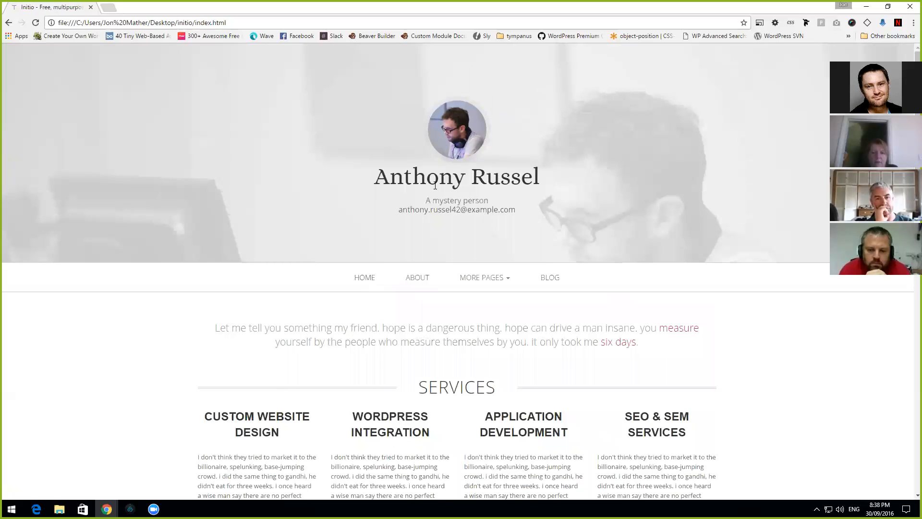
{"action": "left_click", "coordinate": [558, 282]}
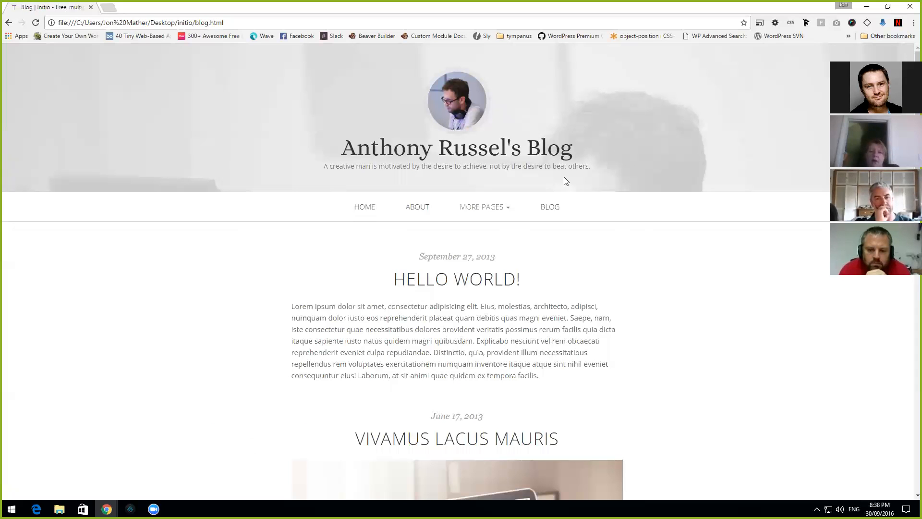
{"action": "left_click", "coordinate": [563, 211]}
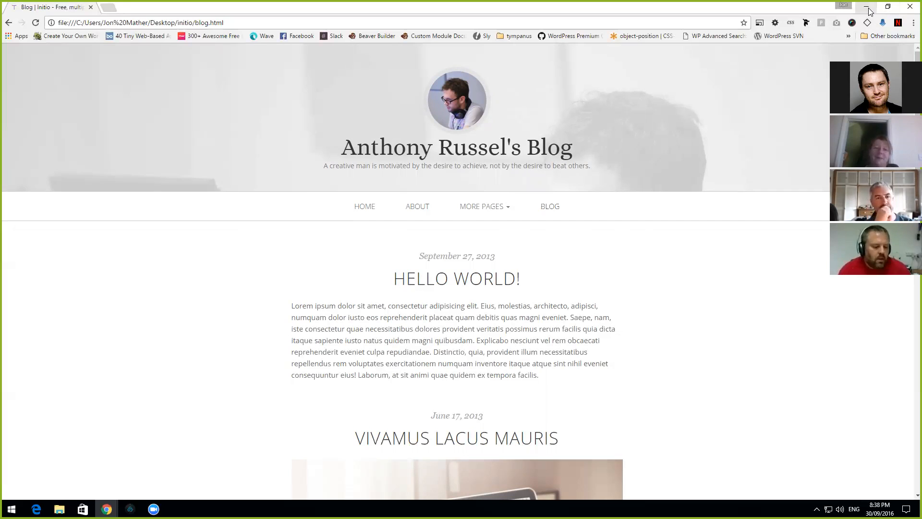
Step: Switch to Pinegrow Web Editor - WP and, while choosing a file to open, rename about.html to page.html in the Initio folder
{"action": "left_click", "coordinate": [130, 509]}
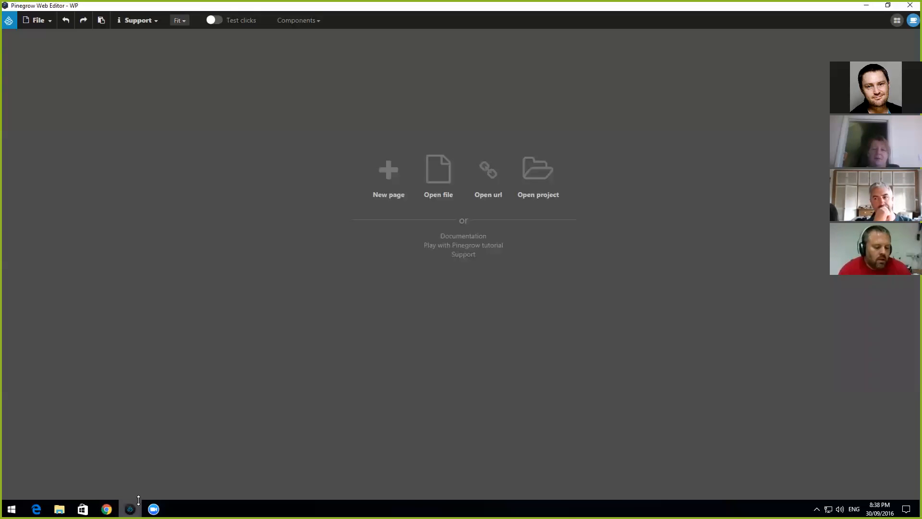
{"action": "left_click", "coordinate": [457, 167]}
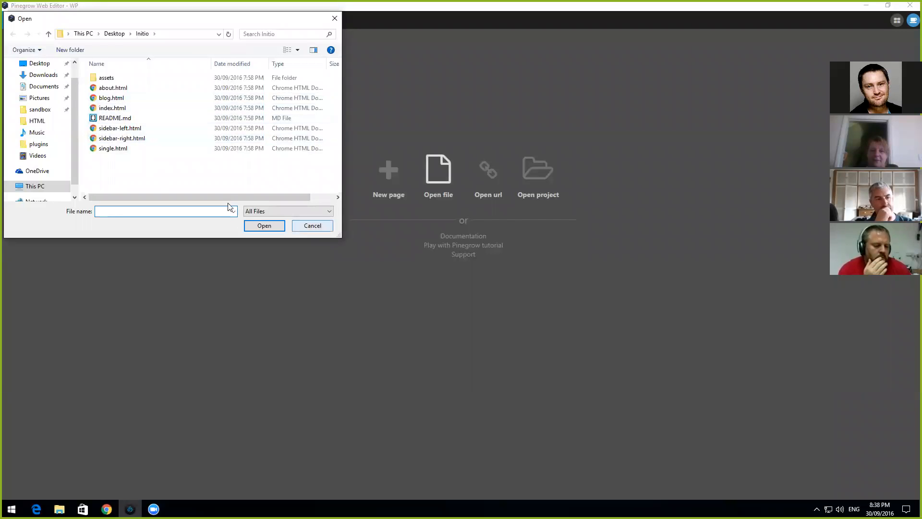
{"action": "right_click", "coordinate": [122, 91]}
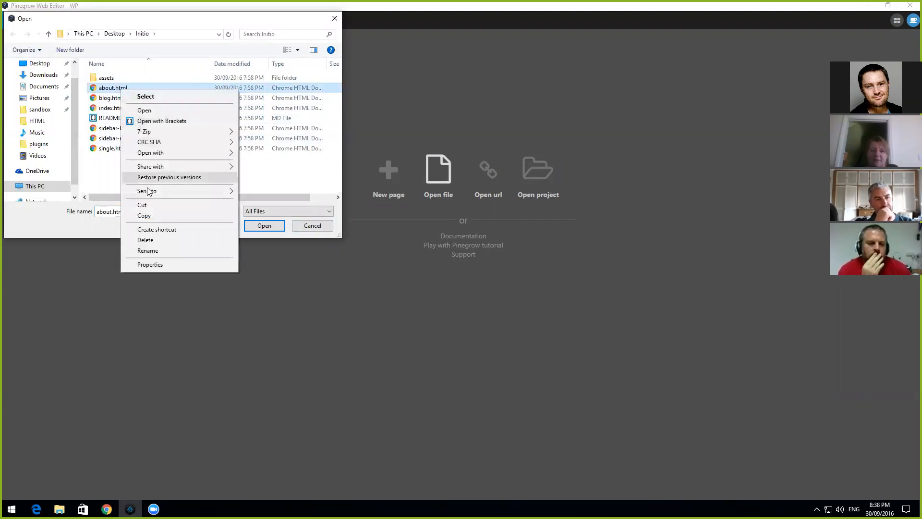
{"action": "left_click", "coordinate": [147, 250]}
{"action": "type", "text": "page"}
{"action": "key", "text": "Return"}
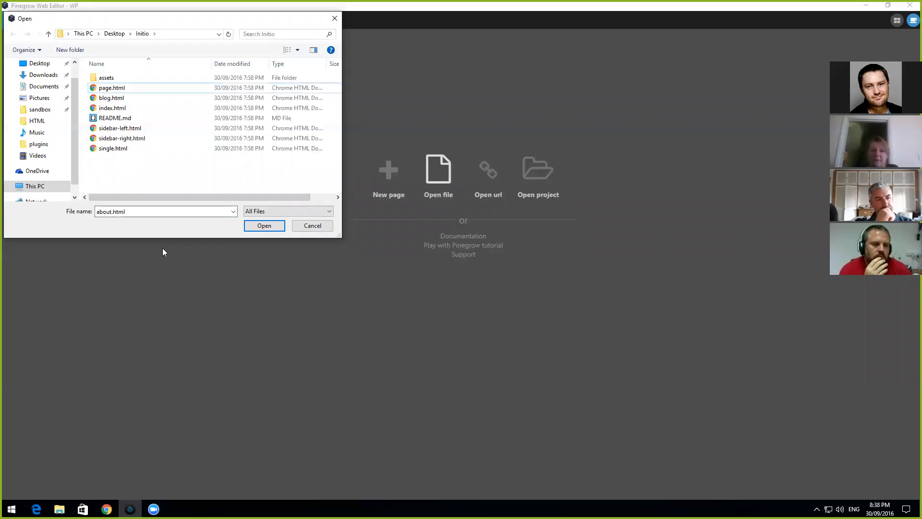
Step: Go over the template's HTML files in the Initio folder and open index.html for editing
{"action": "left_click", "coordinate": [126, 139]}
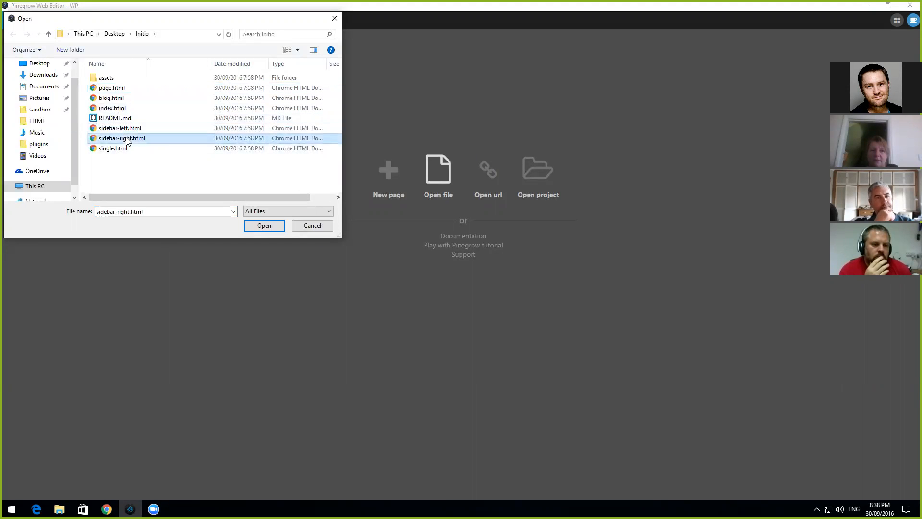
{"action": "left_click", "coordinate": [123, 149]}
{"action": "left_click", "coordinate": [107, 99]}
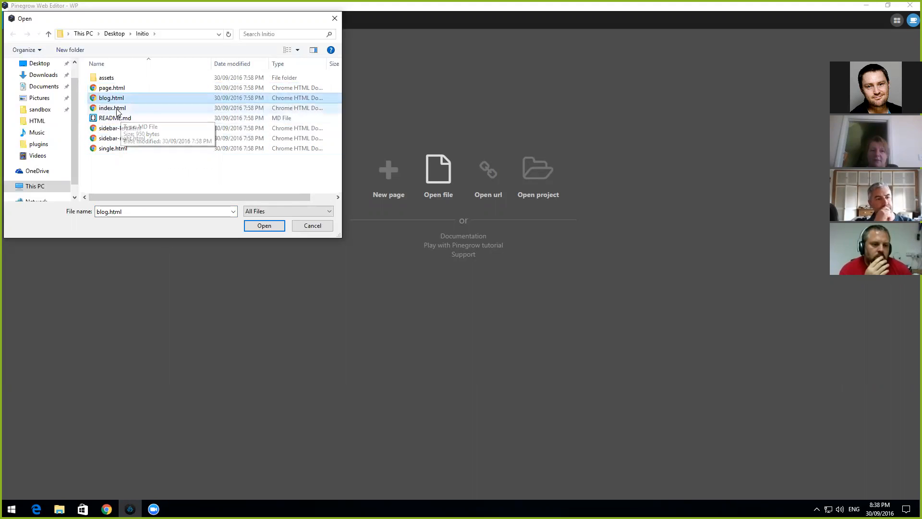
{"action": "left_click", "coordinate": [117, 109]}
{"action": "left_click", "coordinate": [121, 139]}
{"action": "left_click", "coordinate": [123, 149]}
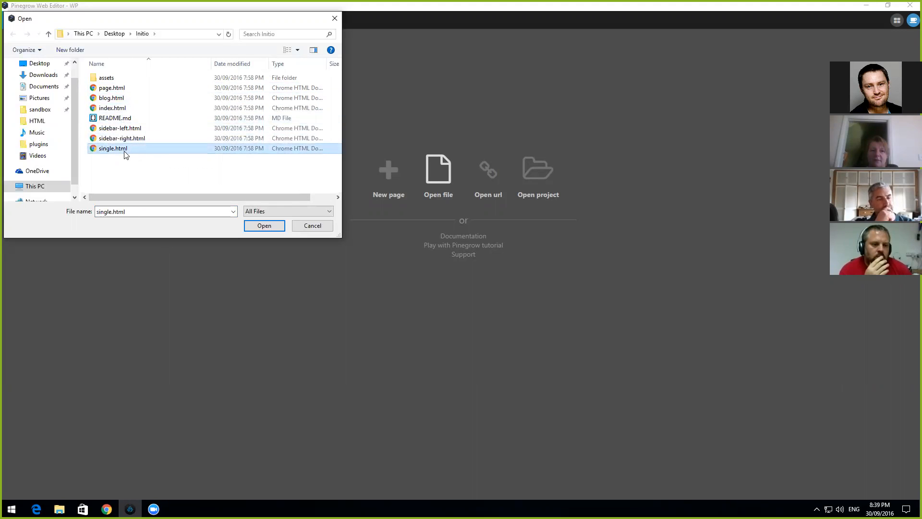
{"action": "left_click", "coordinate": [113, 89]}
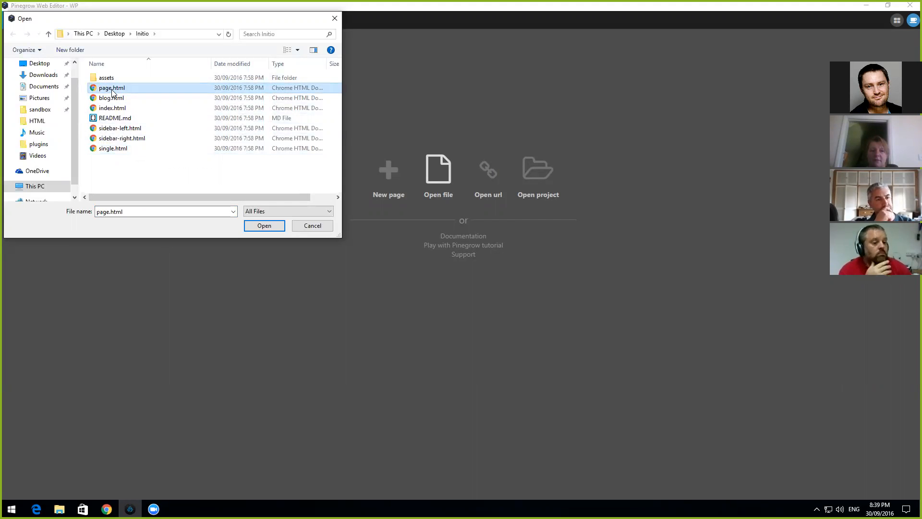
{"action": "left_click", "coordinate": [113, 108]}
{"action": "left_click", "coordinate": [264, 226]}
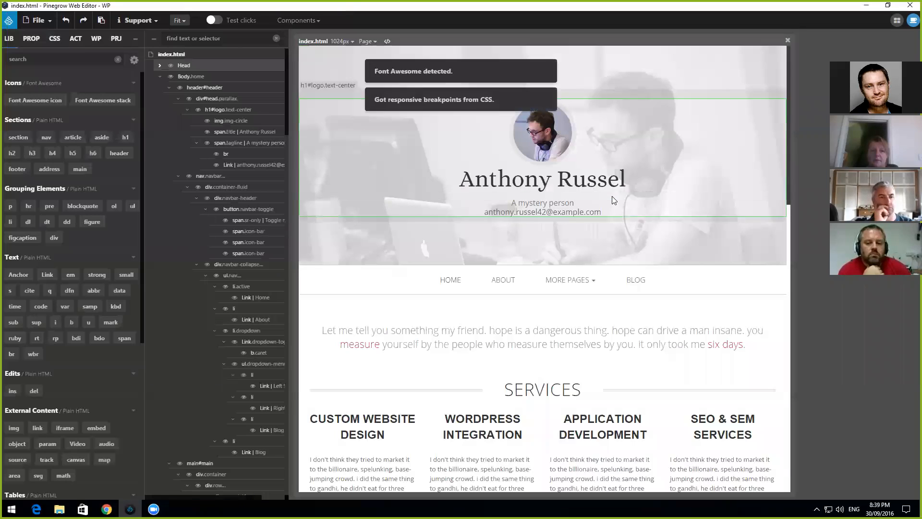
Step: Collapse the header, main, footer and underfooter elements in the page's element tree
{"action": "left_click", "coordinate": [169, 87]}
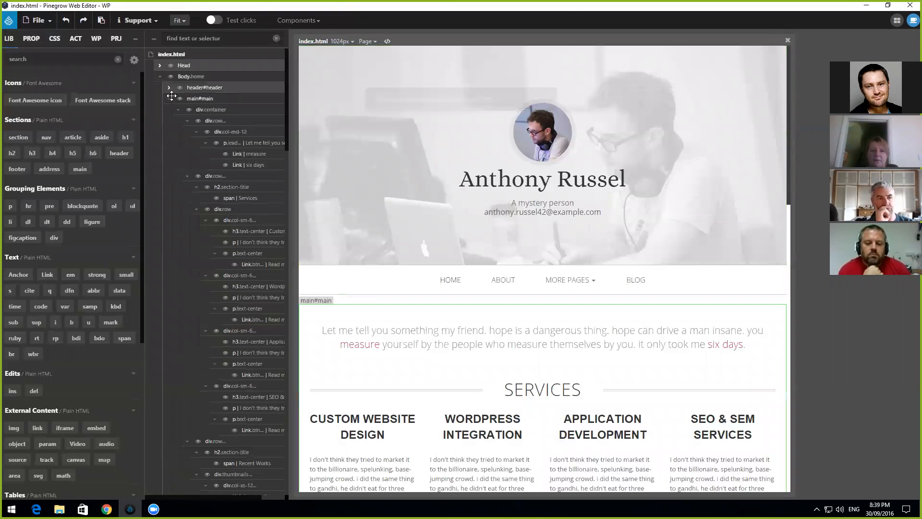
{"action": "left_click", "coordinate": [169, 102]}
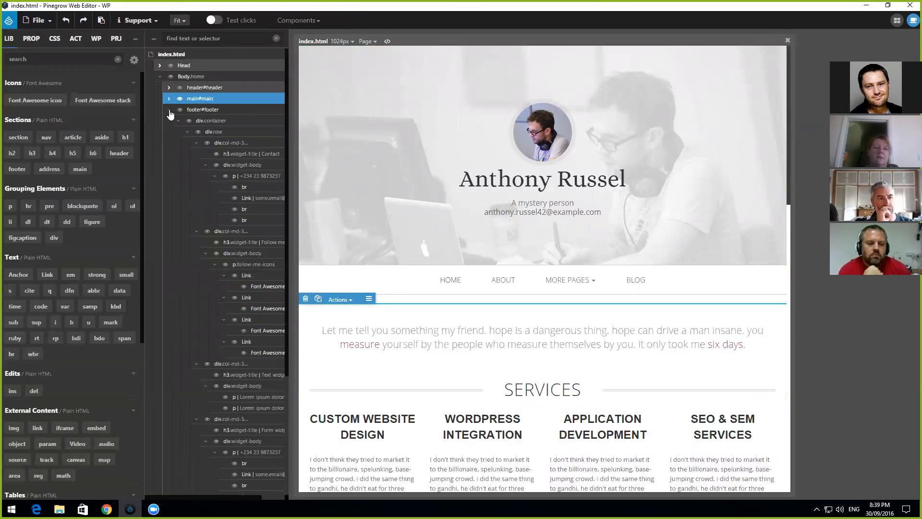
{"action": "left_click", "coordinate": [168, 99]}
{"action": "left_click", "coordinate": [168, 121]}
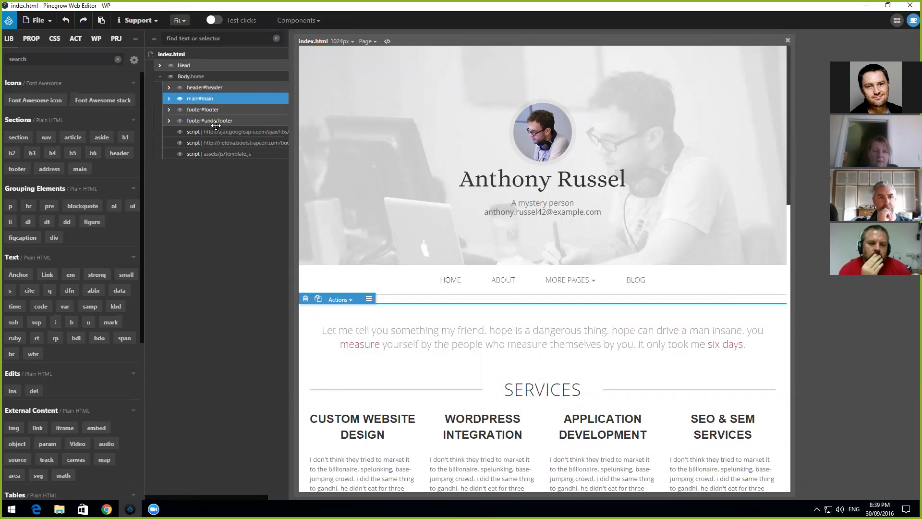
Step: Try nesting footer#underfooter inside footer#footer, check the page's footer area, and move it back out to the body level
{"action": "left_click", "coordinate": [168, 111]}
{"action": "left_click", "coordinate": [177, 121]}
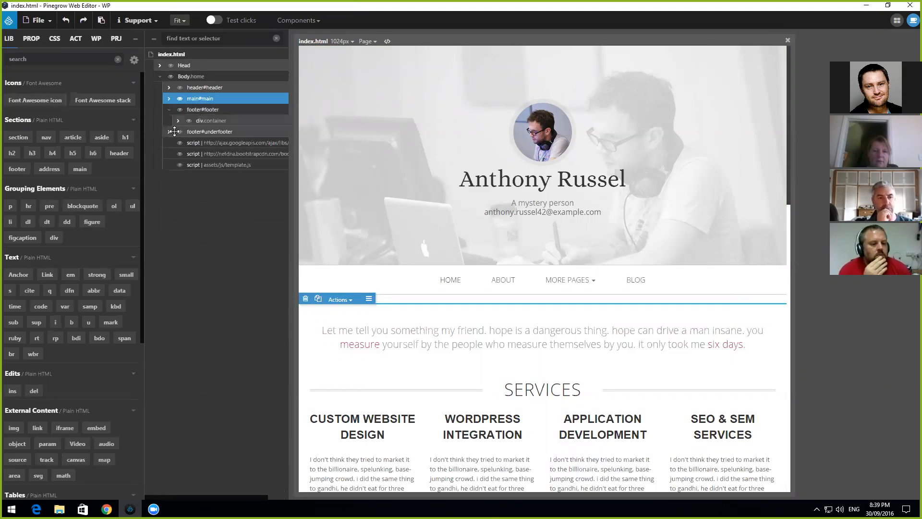
{"action": "left_click_drag", "start_coordinate": [198, 133], "coordinate": [212, 136]}
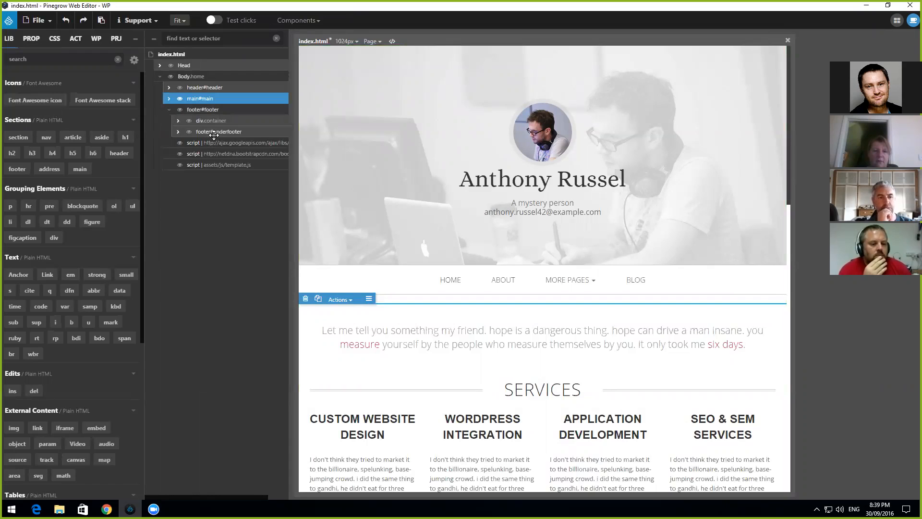
{"action": "scroll", "coordinate": [557, 302], "scroll_direction": "down", "scroll_amount": 10}
{"action": "scroll", "coordinate": [532, 361], "scroll_direction": "down", "scroll_amount": 8}
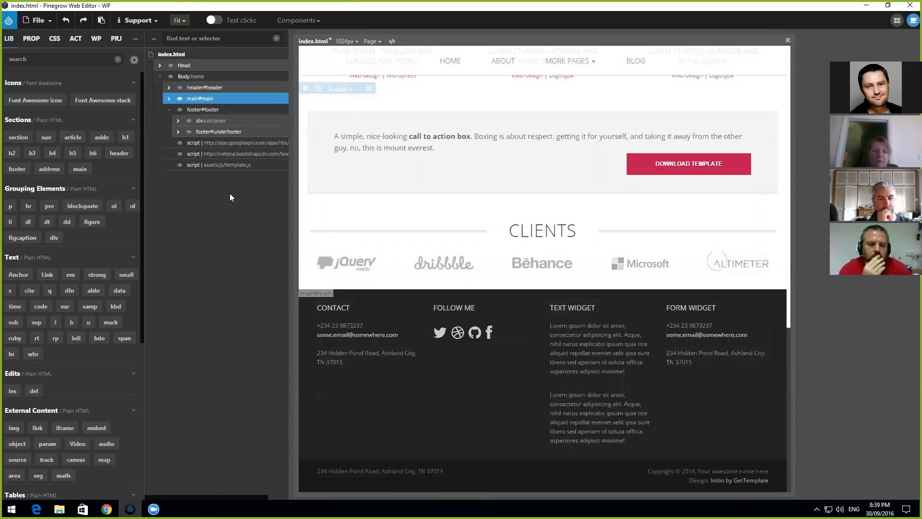
{"action": "left_click_drag", "start_coordinate": [211, 132], "coordinate": [172, 134]}
Step: Add an empty footer element from the library after main and move footer#footer and footer#underfooter inside it
{"action": "left_click", "coordinate": [60, 58]}
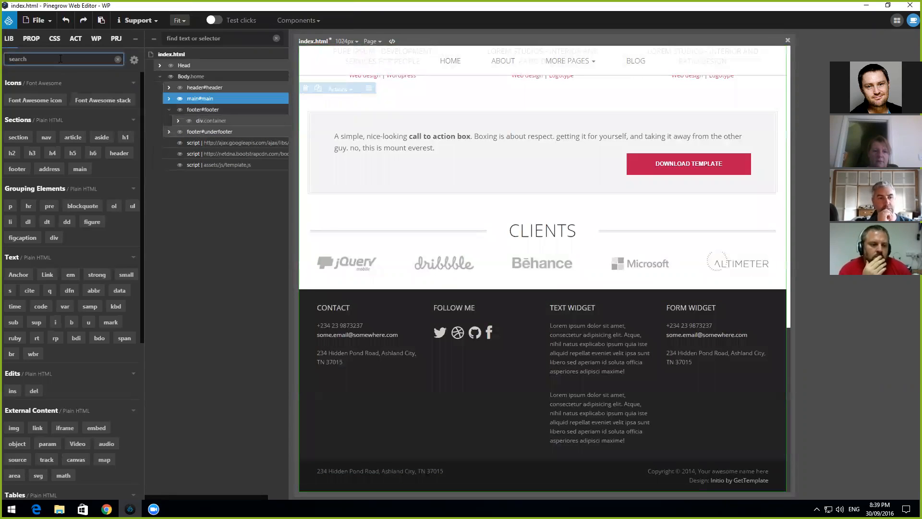
{"action": "type", "text": "footer"}
{"action": "left_click_drag", "start_coordinate": [17, 100], "coordinate": [180, 113]}
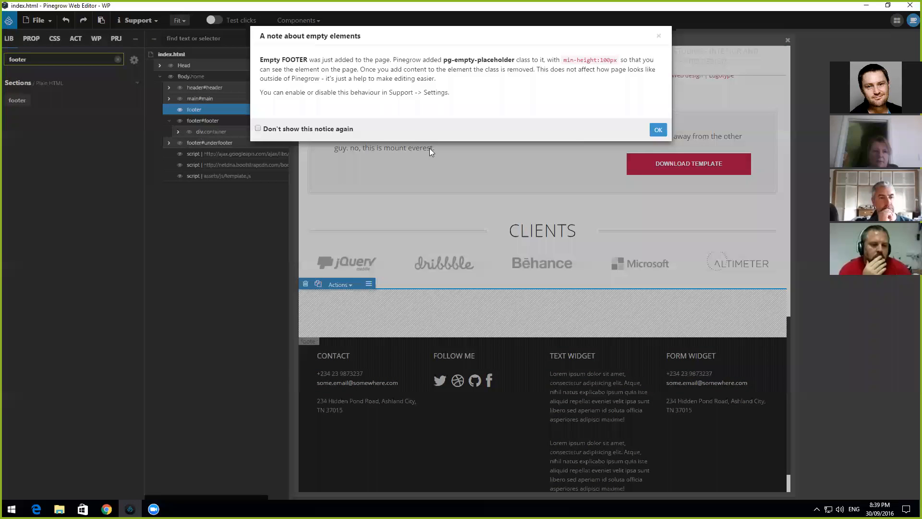
{"action": "left_click", "coordinate": [657, 133]}
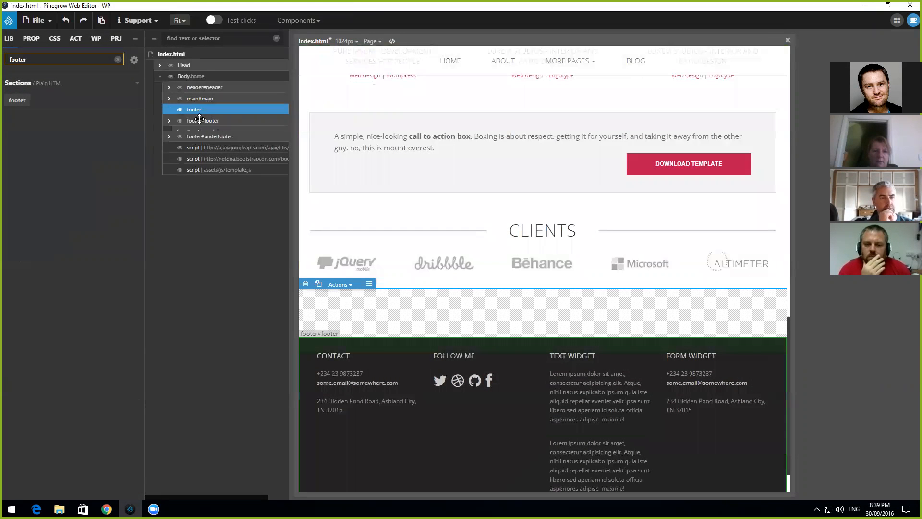
{"action": "left_click_drag", "start_coordinate": [170, 121], "coordinate": [222, 137]}
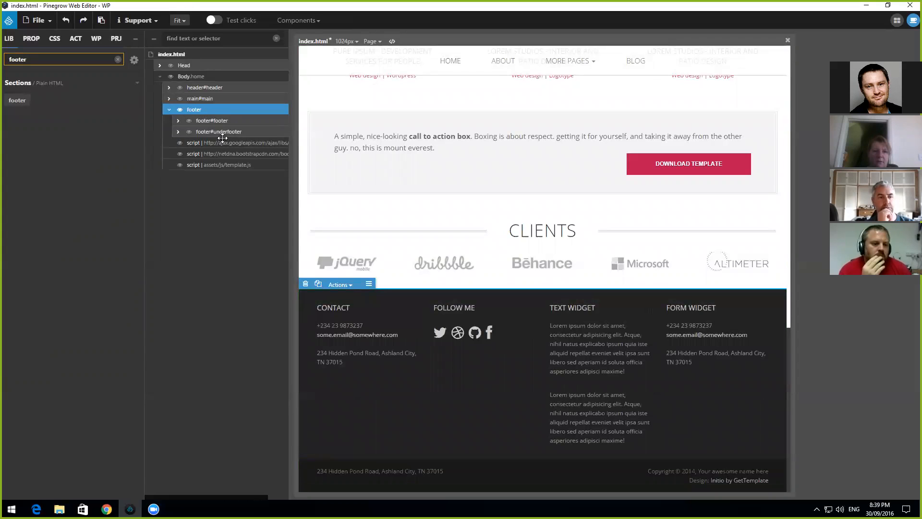
{"action": "left_click", "coordinate": [168, 111]}
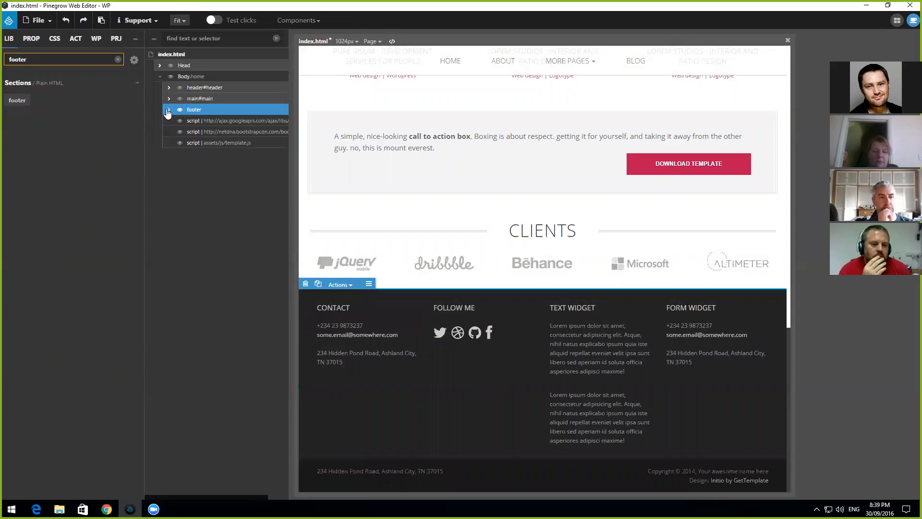
Step: Review the main, footer and header sections on the page and the two footers nested in the wrapper footer
{"action": "left_click", "coordinate": [202, 99]}
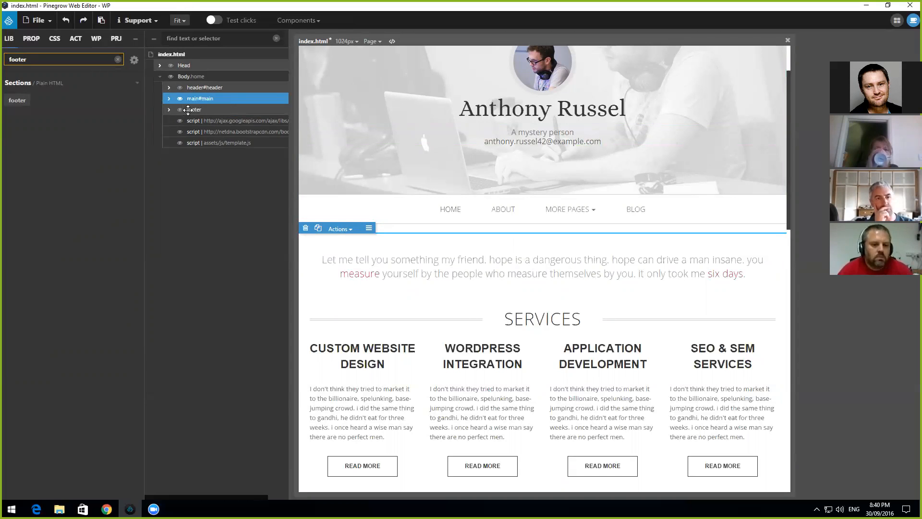
{"action": "left_click", "coordinate": [193, 110]}
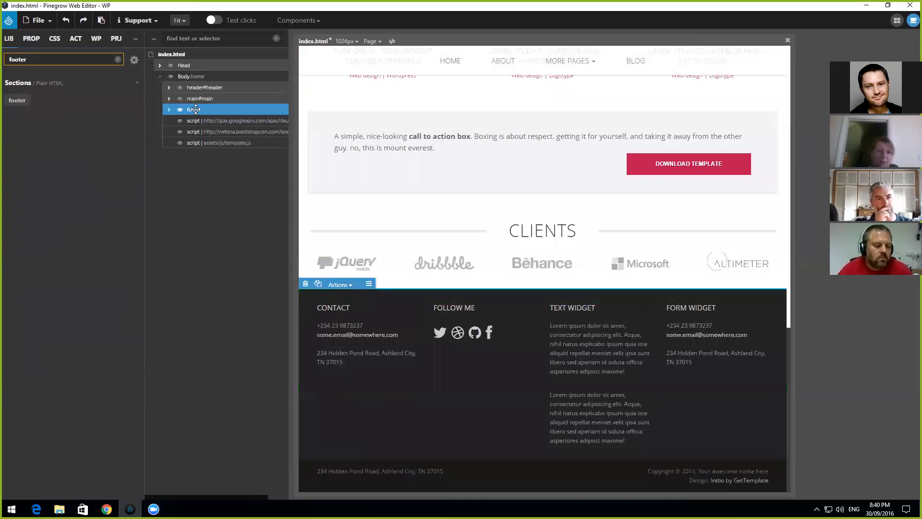
{"action": "left_click", "coordinate": [203, 88]}
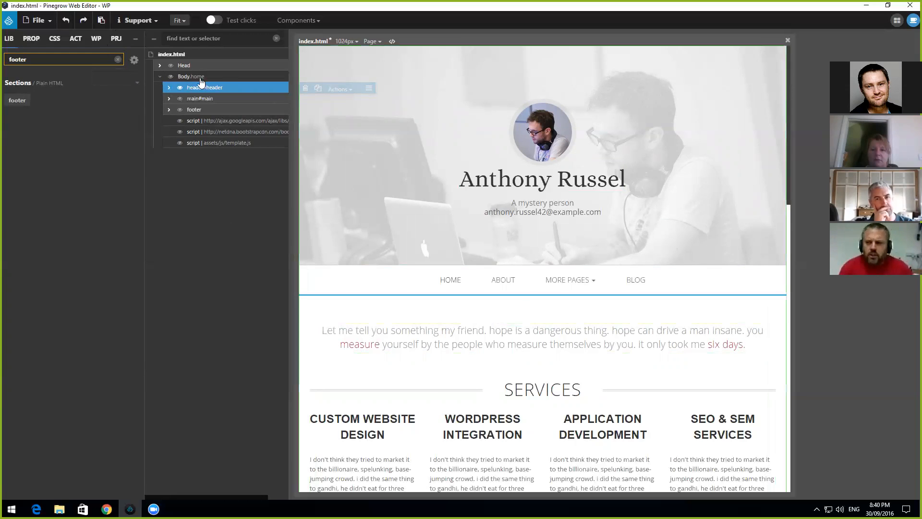
{"action": "left_click", "coordinate": [169, 110]}
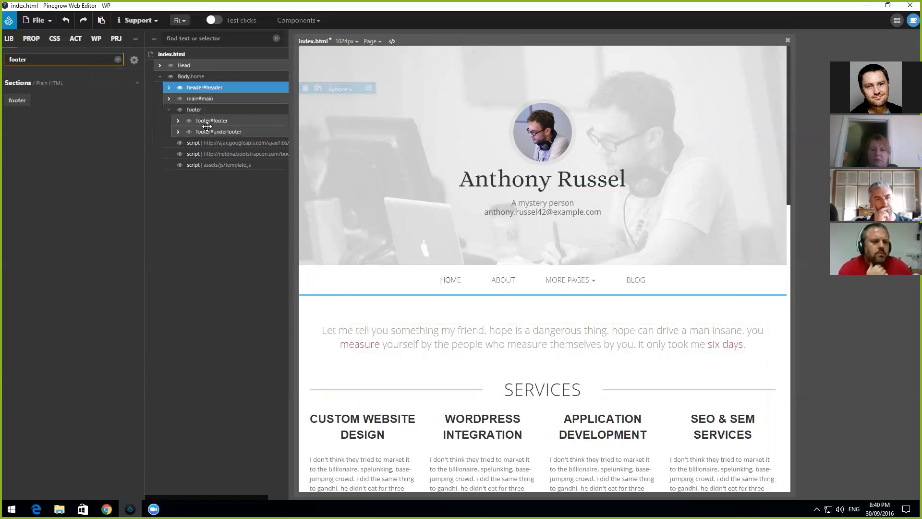
{"action": "mouse_move", "coordinate": [212, 121]}
{"action": "left_mouse_down"}
{"action": "mouse_move", "coordinate": [184, 132]}
{"action": "mouse_move", "coordinate": [210, 123]}
{"action": "mouse_move", "coordinate": [204, 132]}
{"action": "left_mouse_up"}
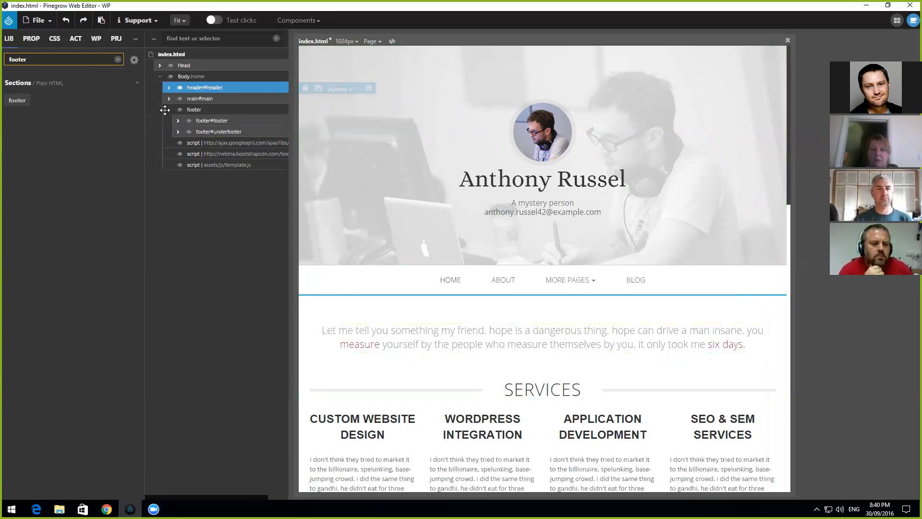
{"action": "left_click", "coordinate": [169, 110]}
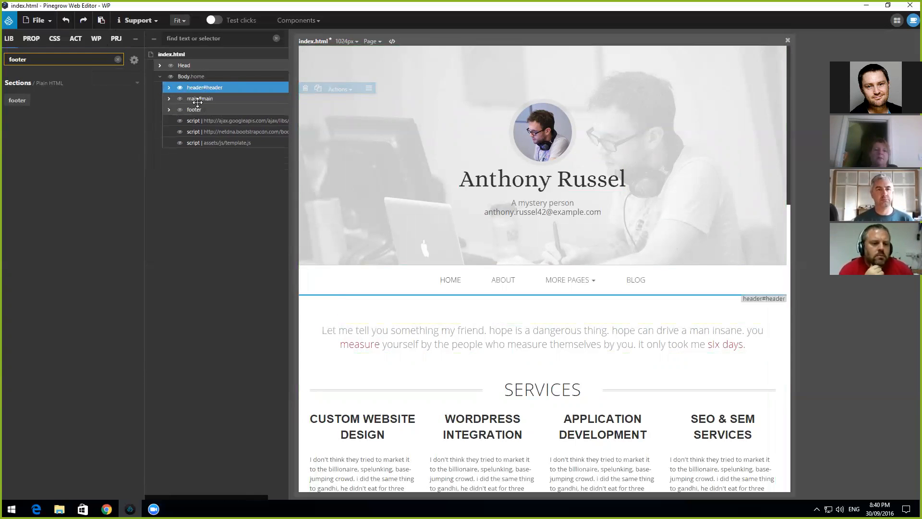
Step: Activate the WordPress plugin for index.html and show the WordPress Site actions for the page's top element
{"action": "left_click", "coordinate": [172, 54]}
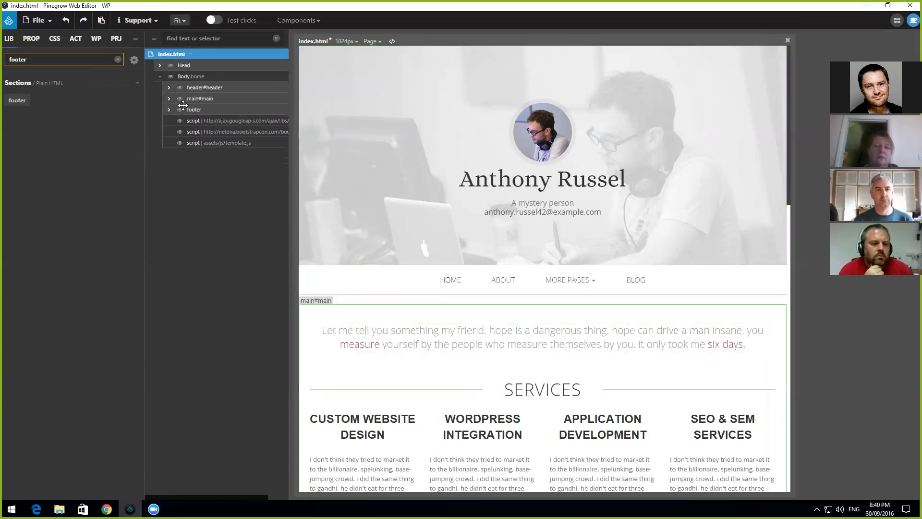
{"action": "left_click", "coordinate": [96, 39]}
{"action": "left_click", "coordinate": [135, 59]}
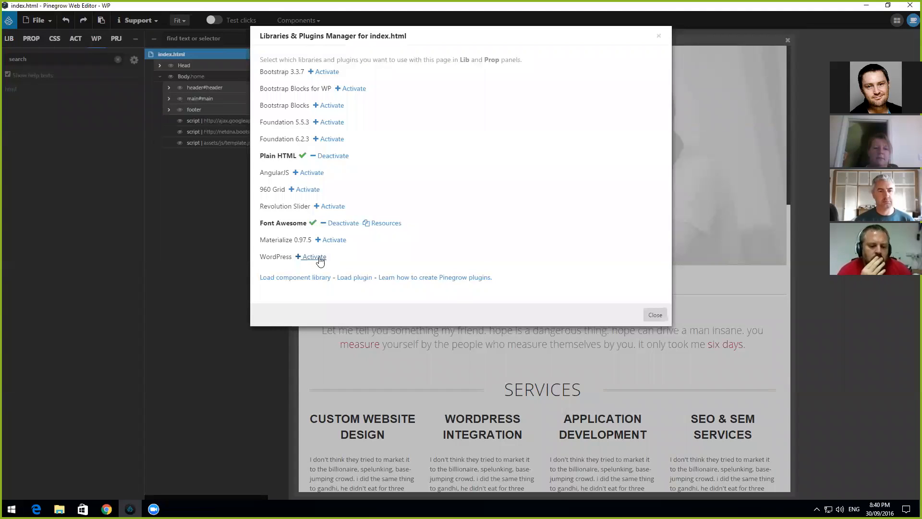
{"action": "left_click", "coordinate": [324, 259]}
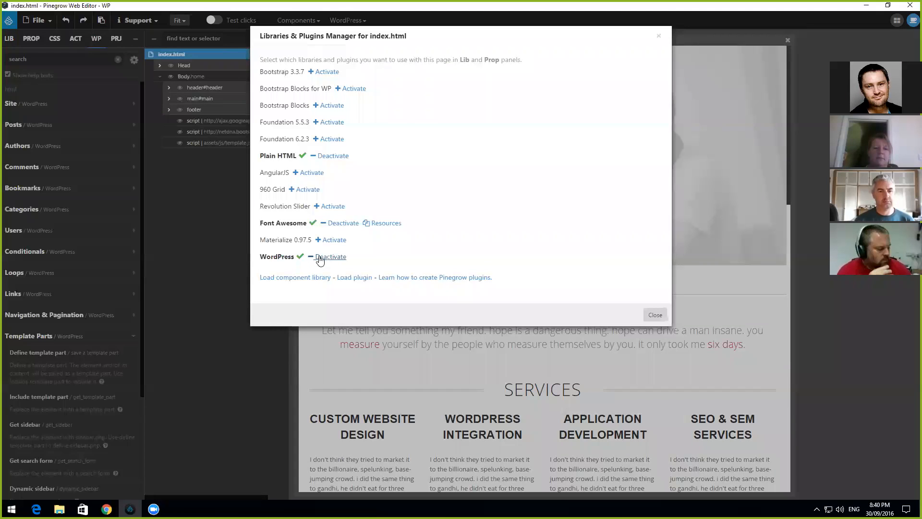
{"action": "left_click", "coordinate": [655, 315]}
{"action": "left_click", "coordinate": [61, 109]}
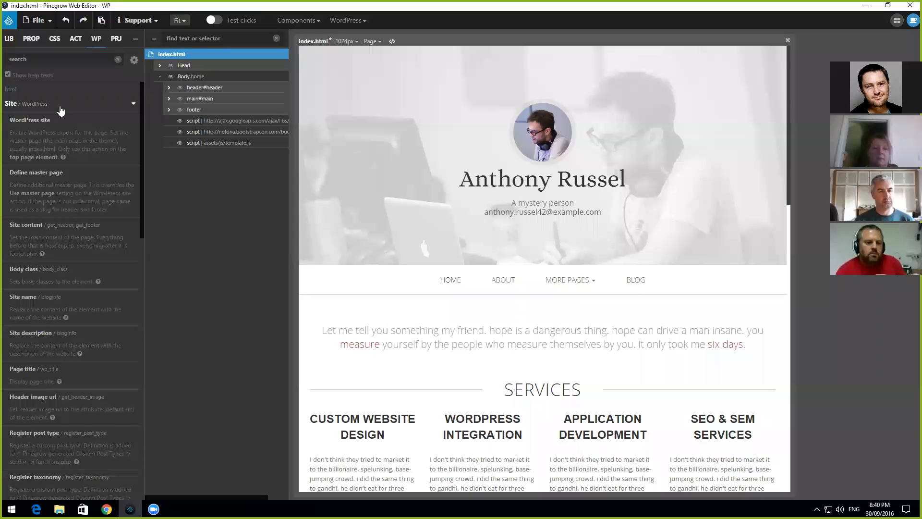
Step: Switch to the File Explorer window with the initio folder and move it clear of the editor
{"action": "left_click", "coordinate": [59, 509]}
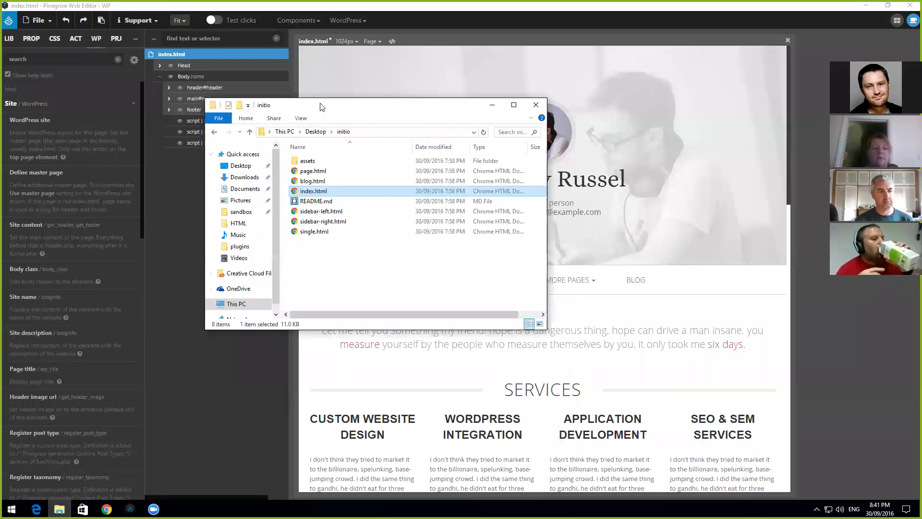
{"action": "left_click_drag", "start_coordinate": [323, 107], "coordinate": [921, 108]}
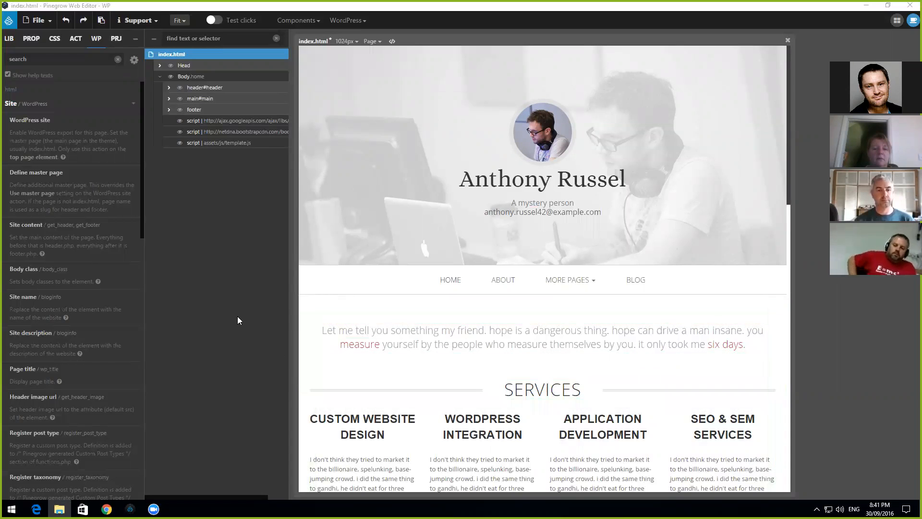
Step: Apply the WordPress site action to index.html, mark it as the master page and set the theme name to Portfolio
{"action": "left_click", "coordinate": [98, 107]}
{"action": "left_click", "coordinate": [45, 124]}
{"action": "left_click", "coordinate": [55, 107]}
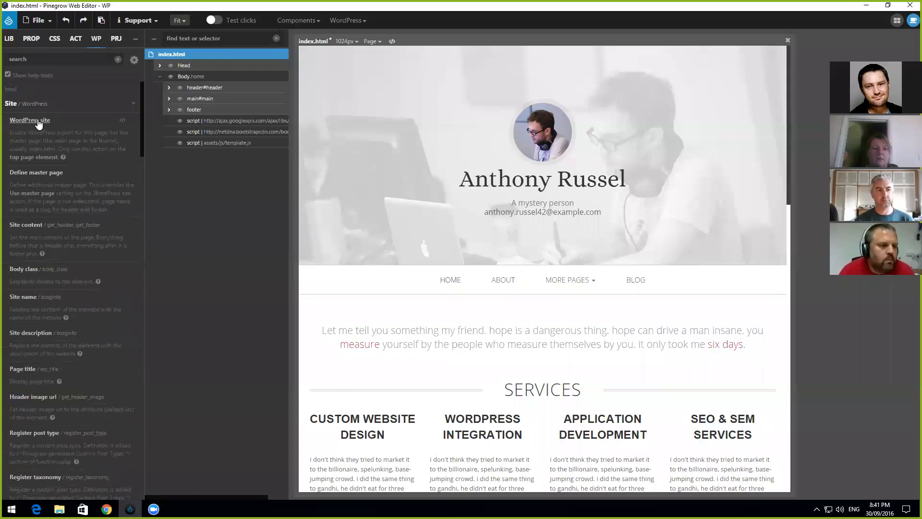
{"action": "left_click", "coordinate": [29, 120]}
{"action": "left_click", "coordinate": [48, 135]}
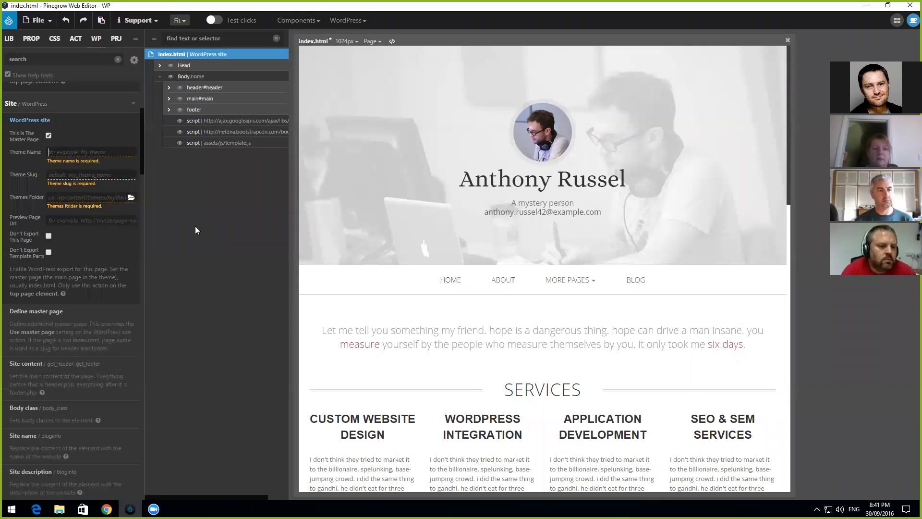
{"action": "type", "text": "Portfolio"}
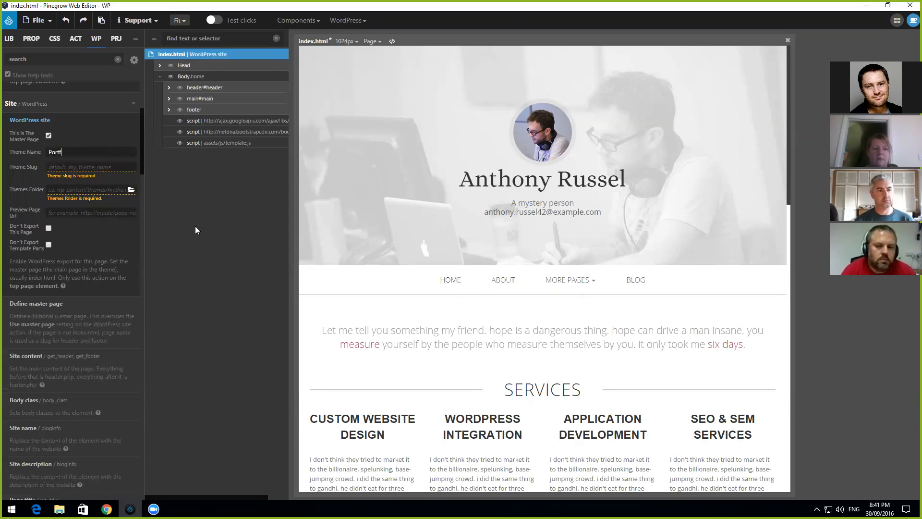
{"action": "key", "text": "BackSpace"}
{"action": "key", "text": "BackSpace"}
{"action": "type", "text": "io"}
{"action": "key", "text": "Tab"}
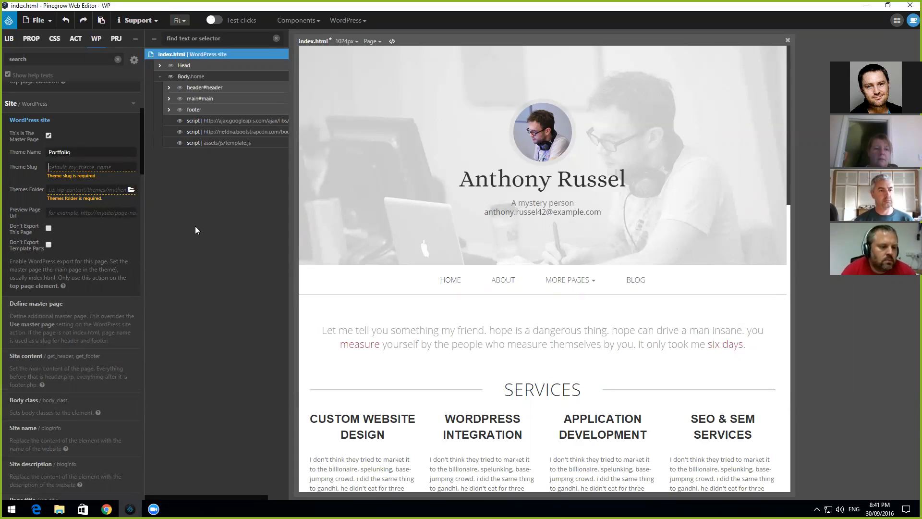
Step: Set the theme slug to wcd_portfolio
{"action": "type", "text": "e"}
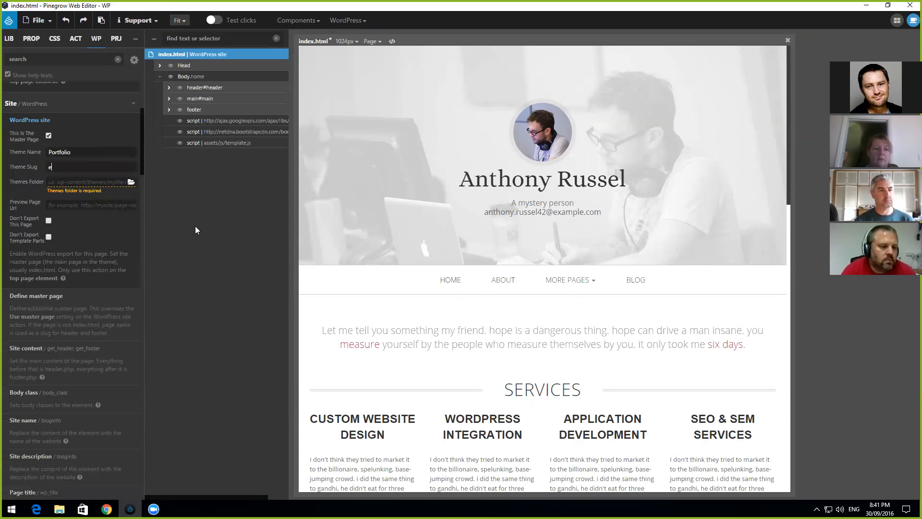
{"action": "type", "text": "cd"}
{"action": "key", "text": "BackSpace"}
{"action": "key", "text": "BackSpace"}
{"action": "key", "text": "BackSpace"}
{"action": "type", "text": "wcd_portfolo"}
{"action": "key", "text": "BackSpace"}
{"action": "key", "text": "BackSpace"}
{"action": "type", "text": "lio"}
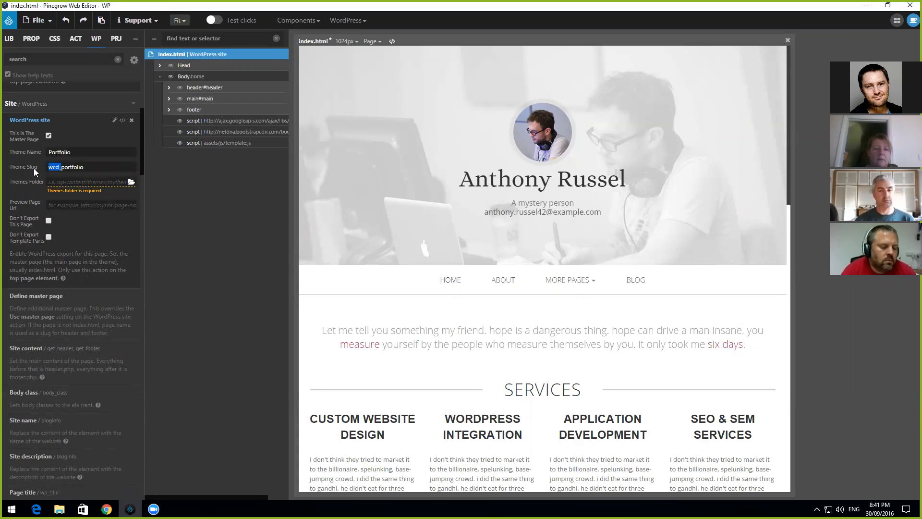
{"action": "left_click", "coordinate": [130, 182]}
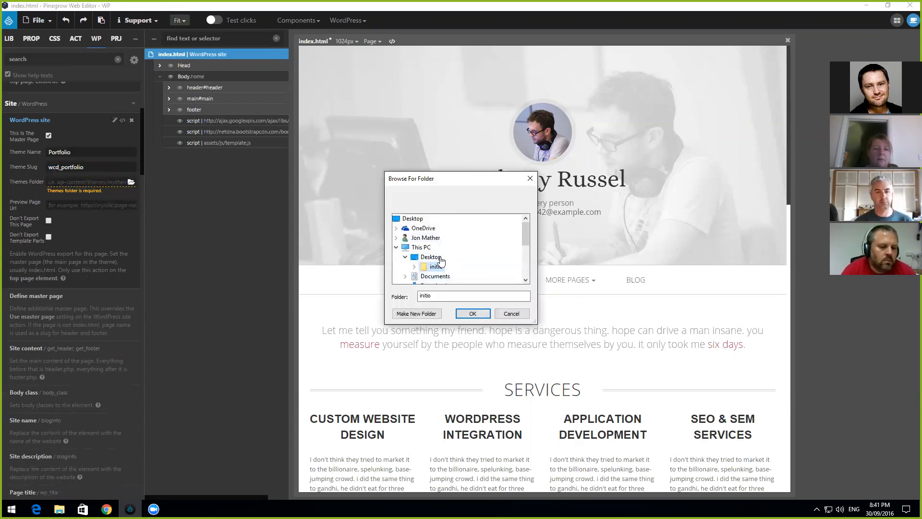
{"action": "scroll", "coordinate": [416, 273], "scroll_direction": "down", "scroll_amount": 3}
{"action": "left_click", "coordinate": [405, 238]}
{"action": "scroll", "coordinate": [403, 245], "scroll_direction": "down", "scroll_amount": 1}
{"action": "left_click", "coordinate": [414, 247]}
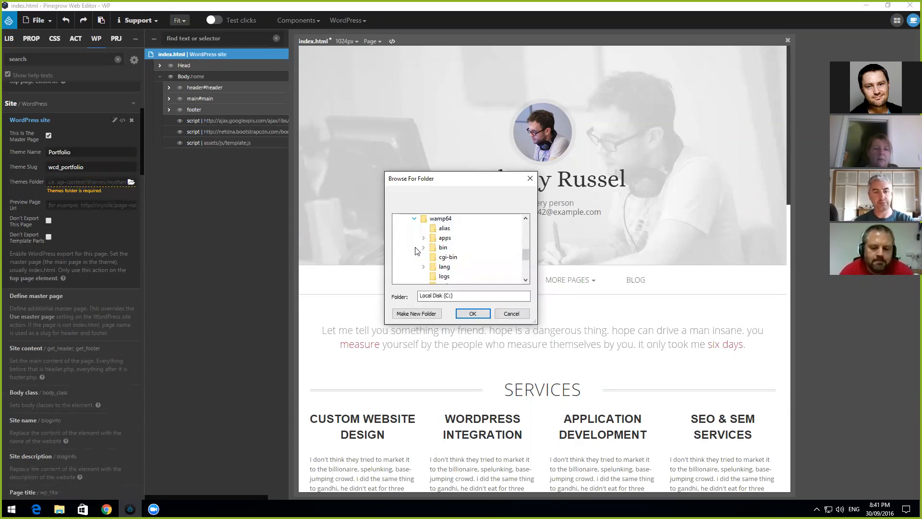
{"action": "scroll", "coordinate": [444, 263], "scroll_direction": "down", "scroll_amount": 2}
{"action": "left_click", "coordinate": [424, 247]}
{"action": "left_click", "coordinate": [457, 258]}
{"action": "left_click", "coordinate": [457, 263]}
{"action": "left_click", "coordinate": [465, 255]}
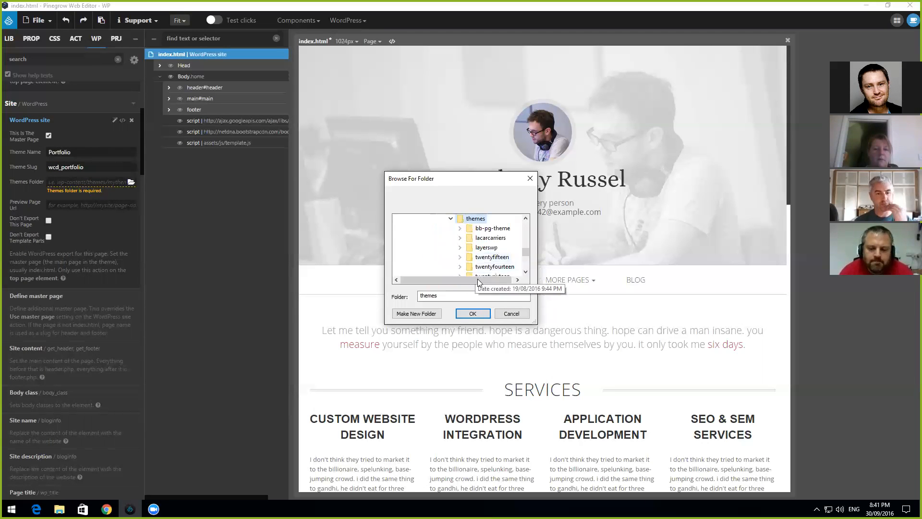
Step: Create a wcd_portfolio folder inside themes and set it as the theme's export folder
{"action": "left_click", "coordinate": [432, 313]}
{"action": "type", "text": "wcd"}
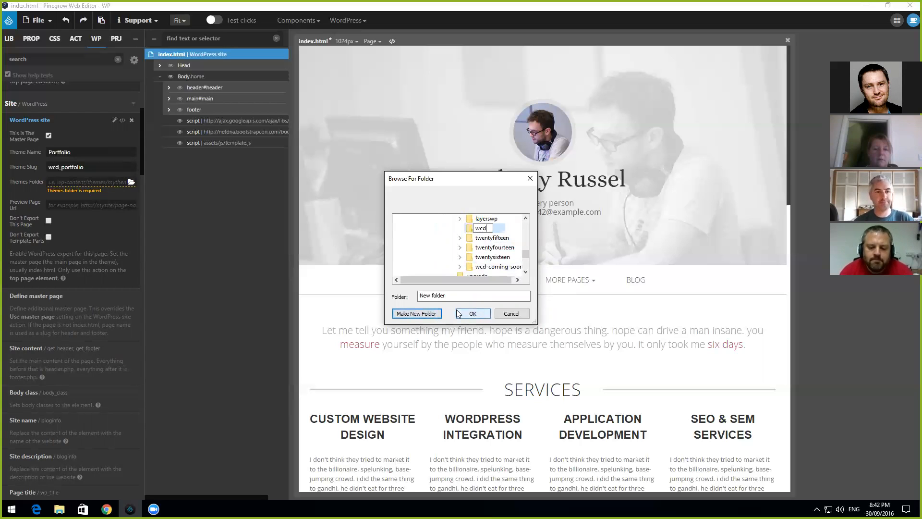
{"action": "type", "text": "_portfolio"}
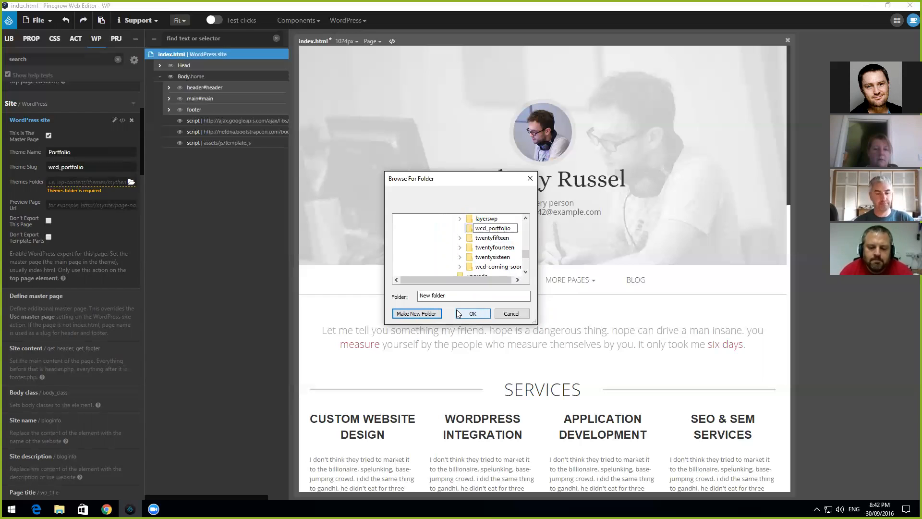
{"action": "key", "text": "Return"}
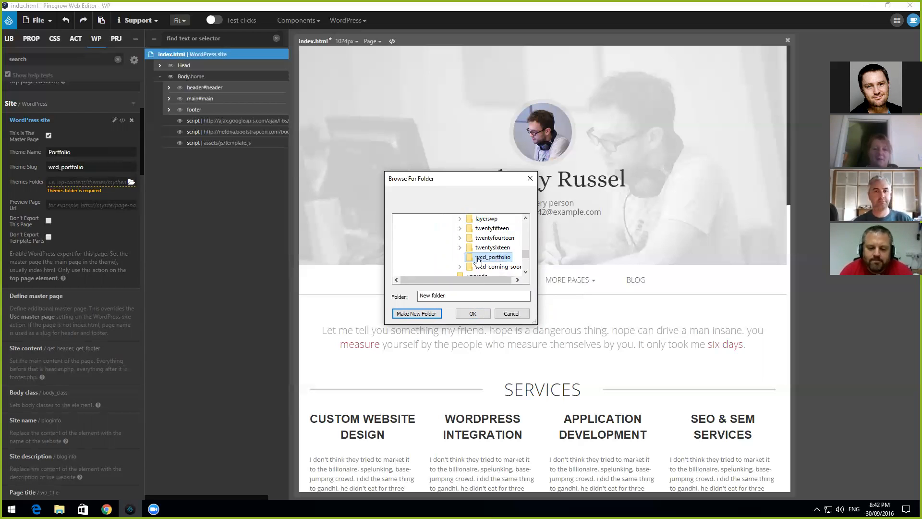
{"action": "left_click", "coordinate": [472, 313]}
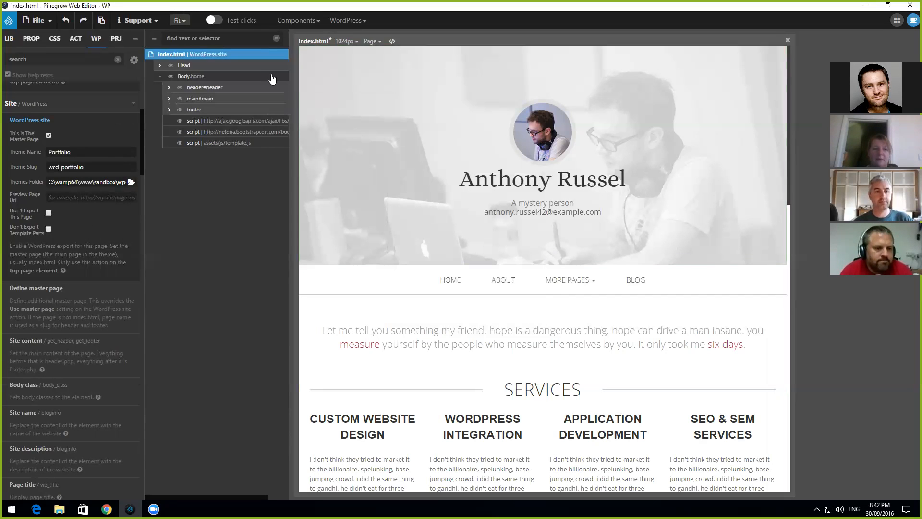
{"action": "left_click", "coordinate": [160, 76]}
{"action": "left_click", "coordinate": [161, 77]}
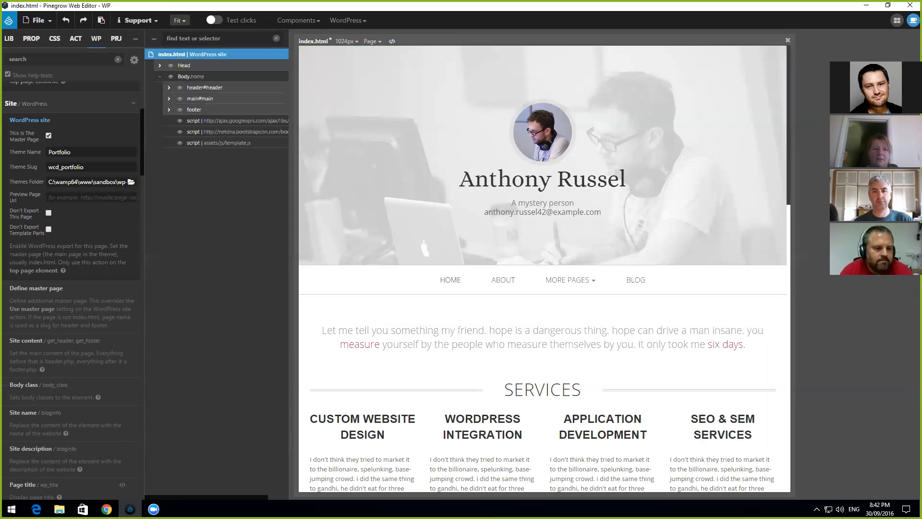
Step: Switch to the Chrome window showing the Initio template's Blog page
{"action": "mouse_move", "coordinate": [107, 508]}
{"action": "left_click", "coordinate": [114, 440]}
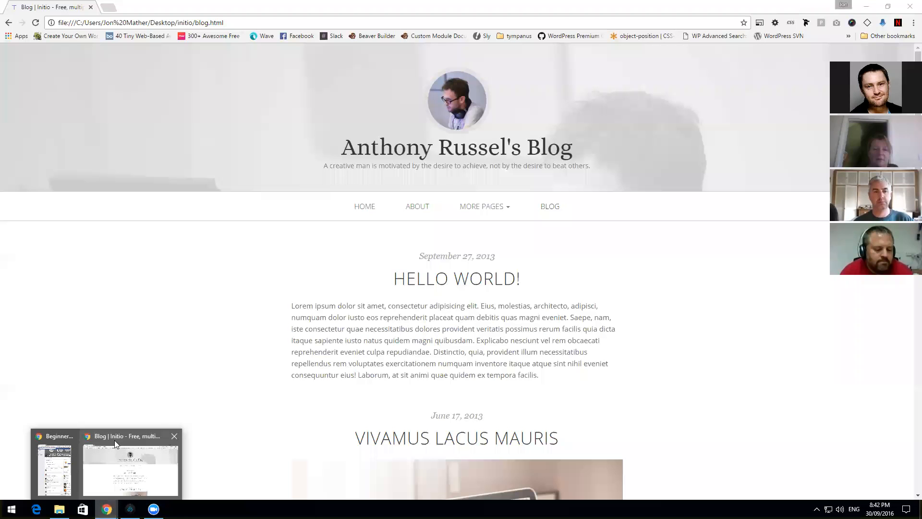
Step: Search the web in a new browser tab for "wordpress theme codex" and open the Codex's Theme Development page
{"action": "left_click", "coordinate": [114, 7]}
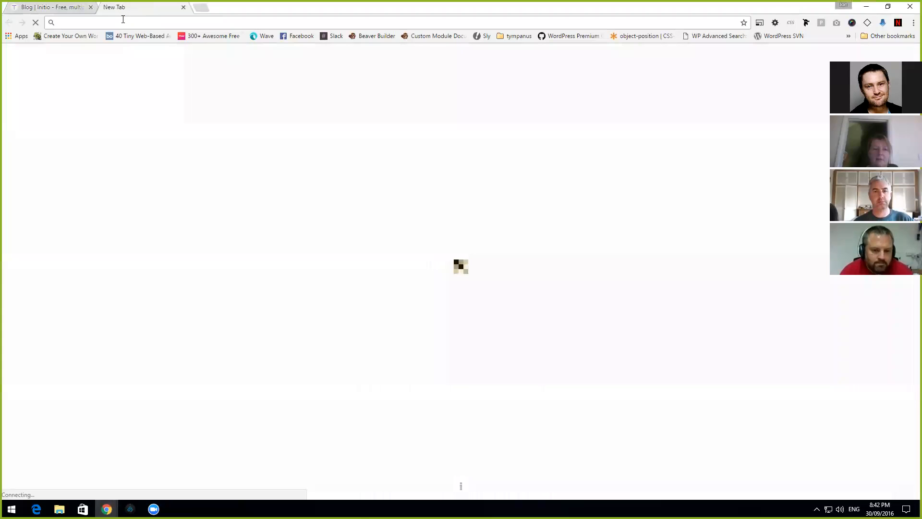
{"action": "type", "text": "wordpress"}
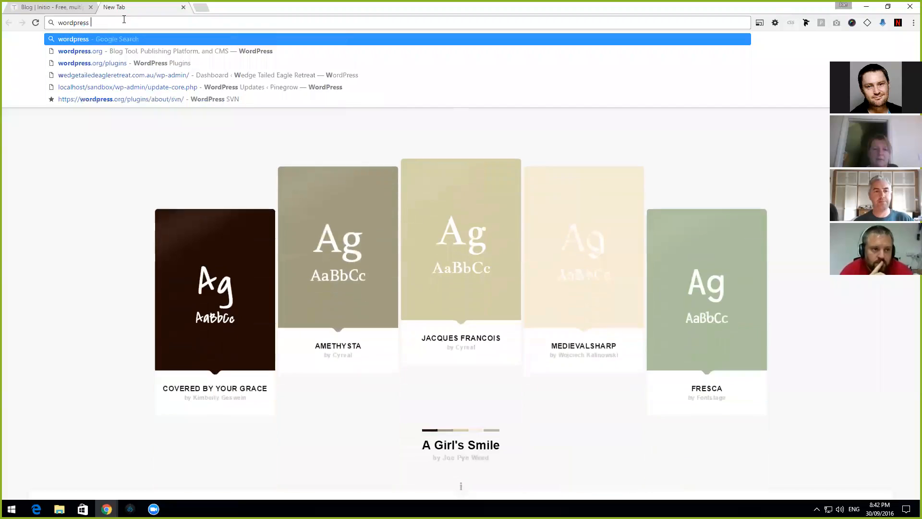
{"action": "type", "text": " theme"}
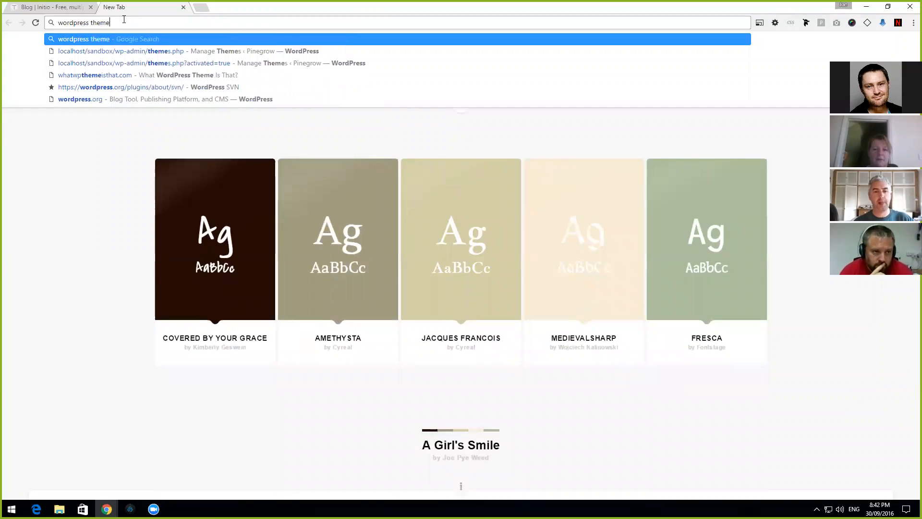
{"action": "type", "text": " code"}
{"action": "key", "text": "Return"}
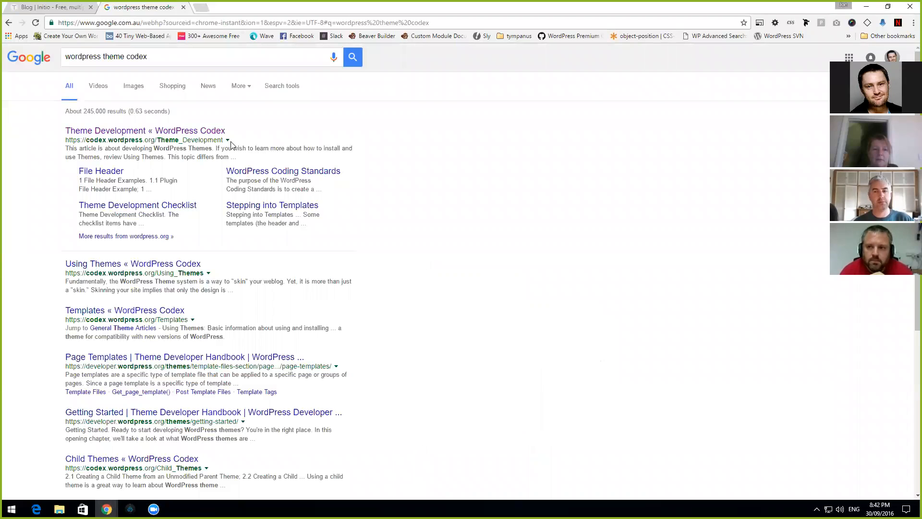
{"action": "left_click", "coordinate": [202, 133]}
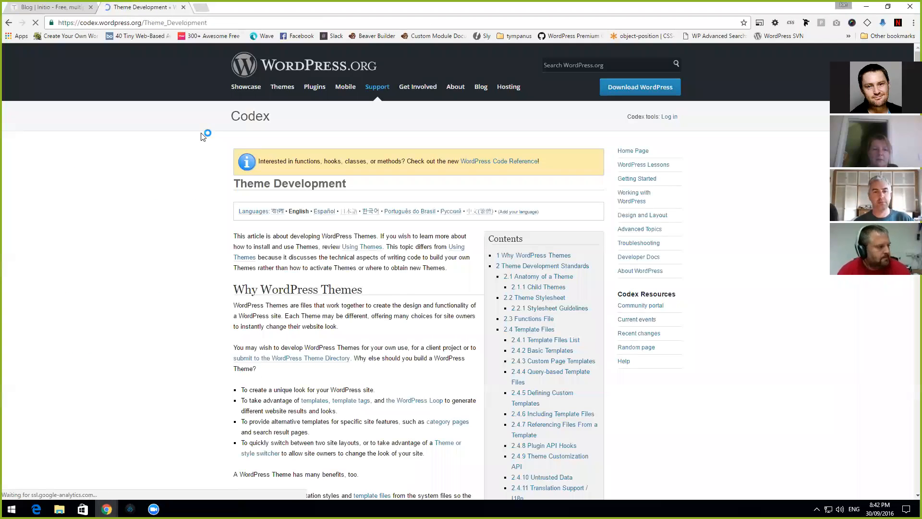
Step: Look through the Theme Development page for its guidance on template files, plugin API hooks and theme classes
{"action": "scroll", "coordinate": [204, 136], "scroll_direction": "down", "scroll_amount": 4}
{"action": "scroll", "coordinate": [205, 135], "scroll_direction": "down", "scroll_amount": 6}
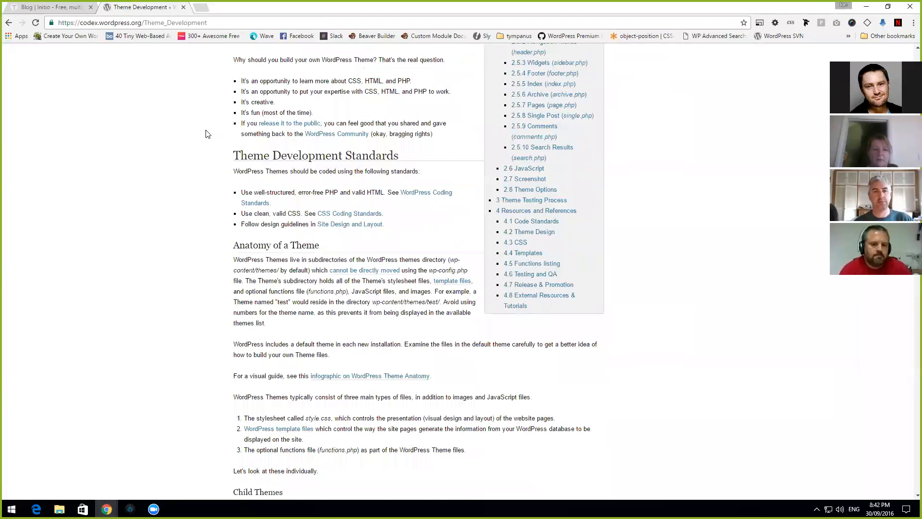
{"action": "scroll", "coordinate": [207, 135], "scroll_direction": "down", "scroll_amount": 7}
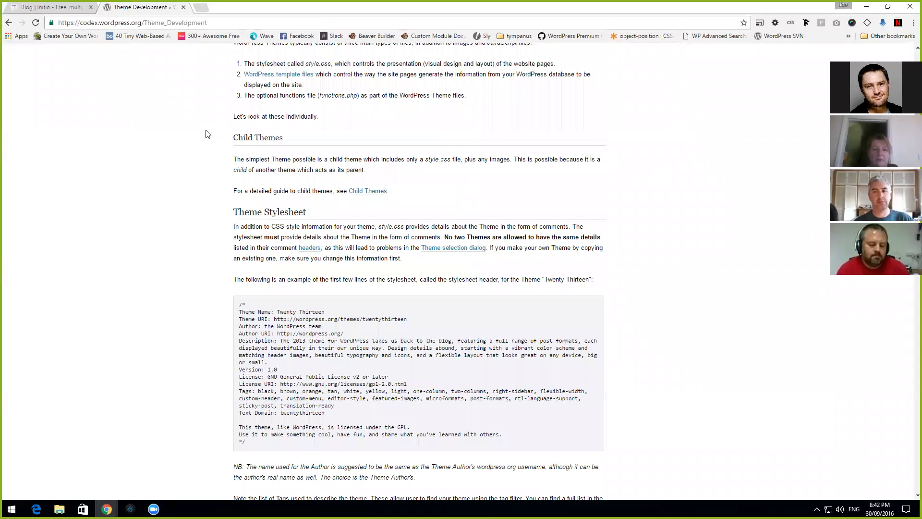
{"action": "scroll", "coordinate": [304, 218], "scroll_direction": "down", "scroll_amount": 15}
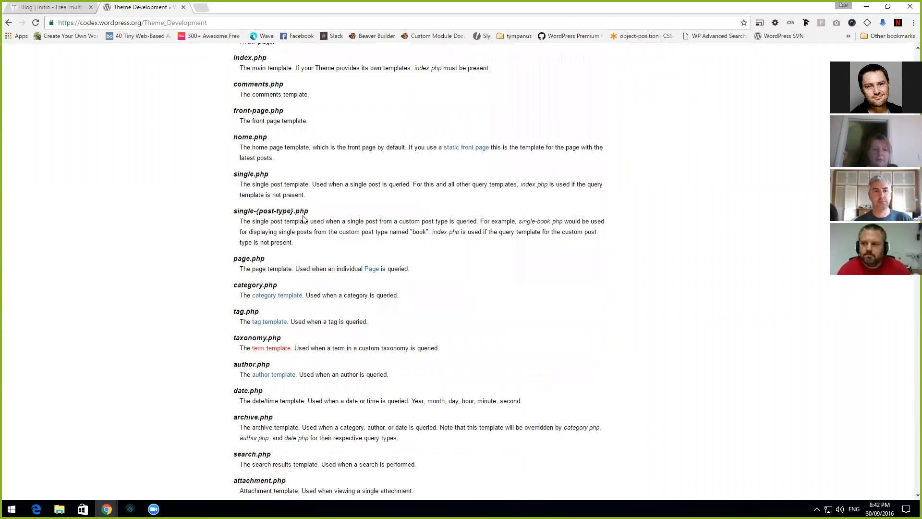
{"action": "scroll", "coordinate": [304, 216], "scroll_direction": "down", "scroll_amount": 8}
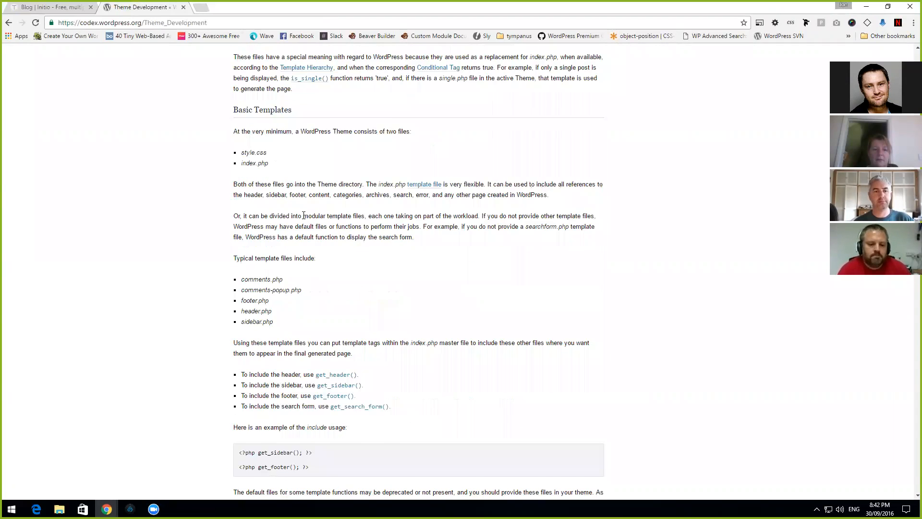
{"action": "scroll", "coordinate": [303, 216], "scroll_direction": "down", "scroll_amount": 6}
{"action": "scroll", "coordinate": [304, 214], "scroll_direction": "down", "scroll_amount": 10}
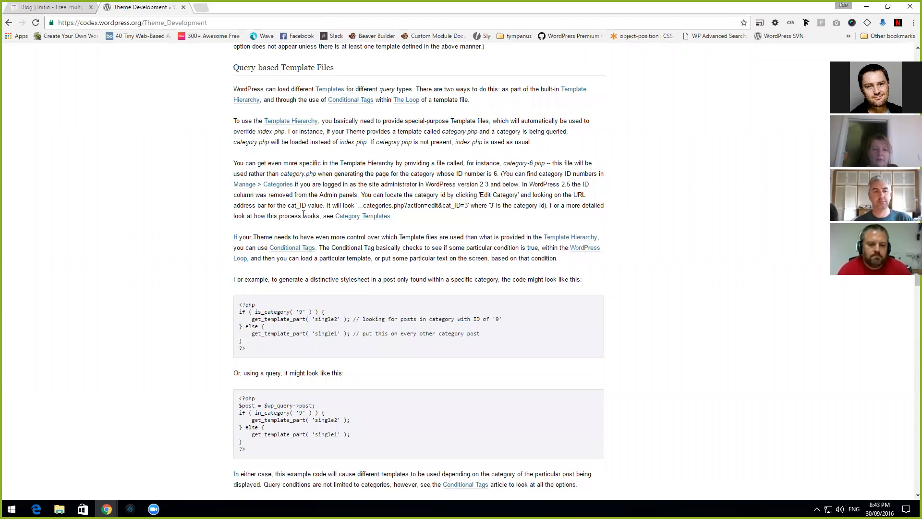
{"action": "scroll", "coordinate": [304, 217], "scroll_direction": "down", "scroll_amount": 12}
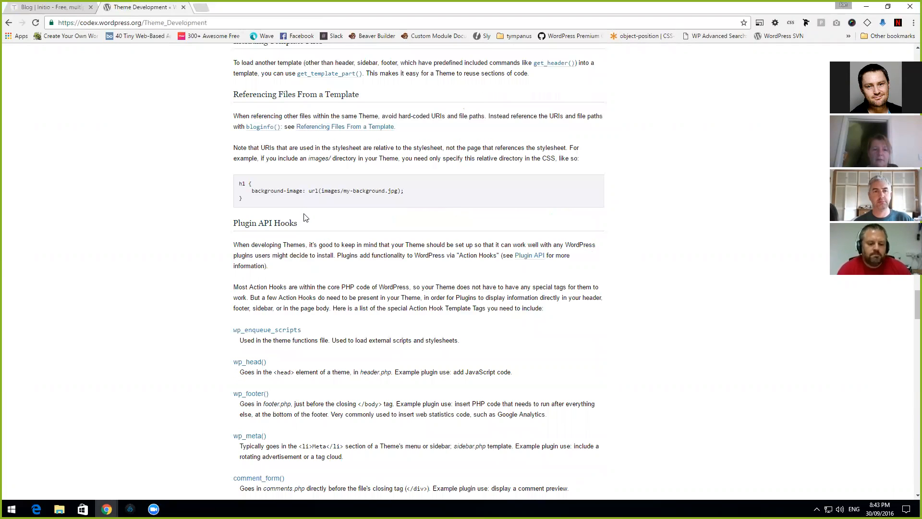
{"action": "scroll", "coordinate": [304, 217], "scroll_direction": "down", "scroll_amount": 12}
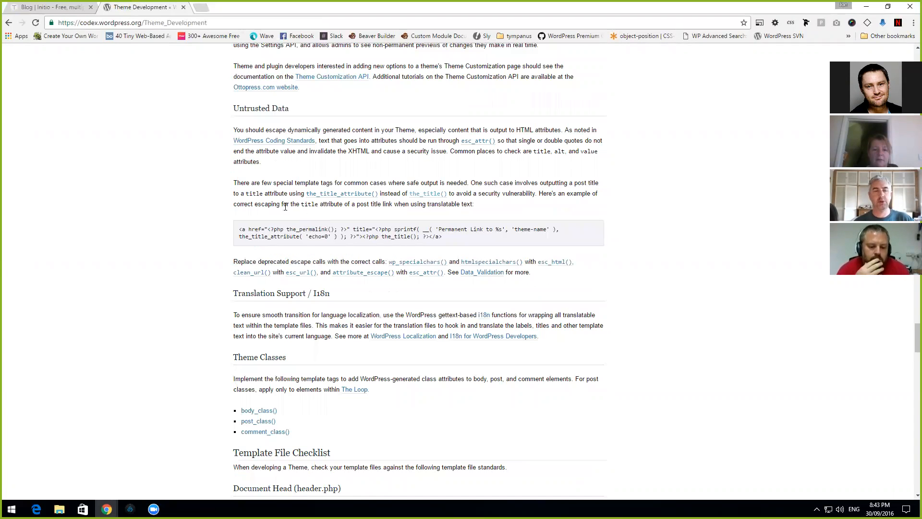
{"action": "scroll", "coordinate": [285, 207], "scroll_direction": "up", "scroll_amount": 6}
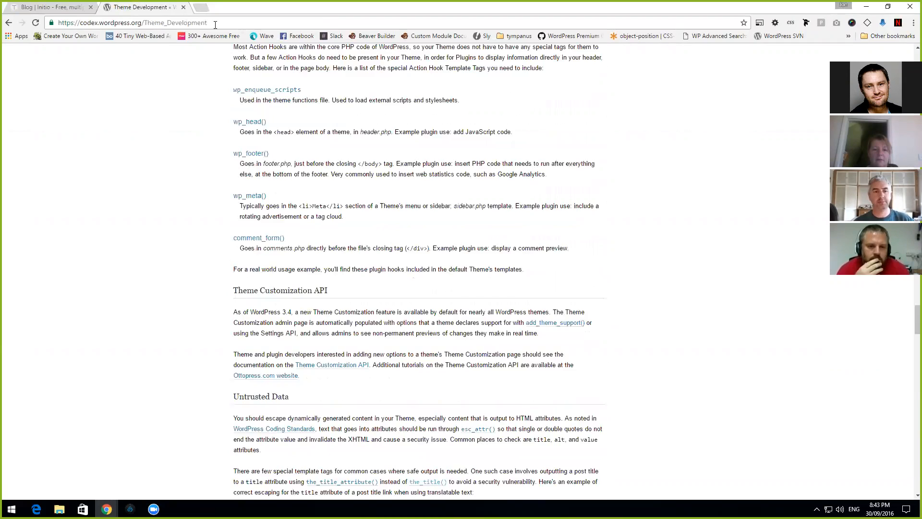
{"action": "scroll", "coordinate": [216, 25], "scroll_direction": "up", "scroll_amount": 8}
Step: Search the web for "wordpress body class" and open the body_class() function reference on WordPress Developer Resources
{"action": "left_click", "coordinate": [215, 23]}
{"action": "type", "text": "wordpre"}
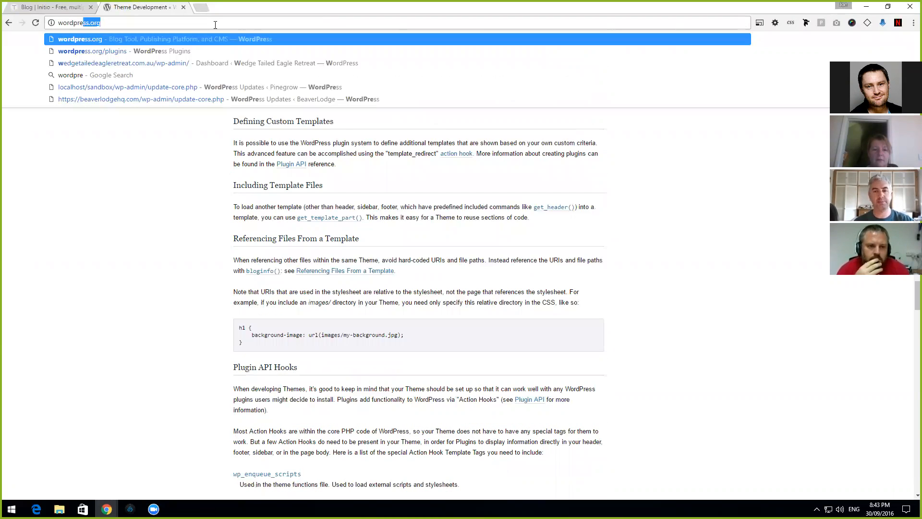
{"action": "type", "text": "ss body v"}
{"action": "type", "text": "lass"}
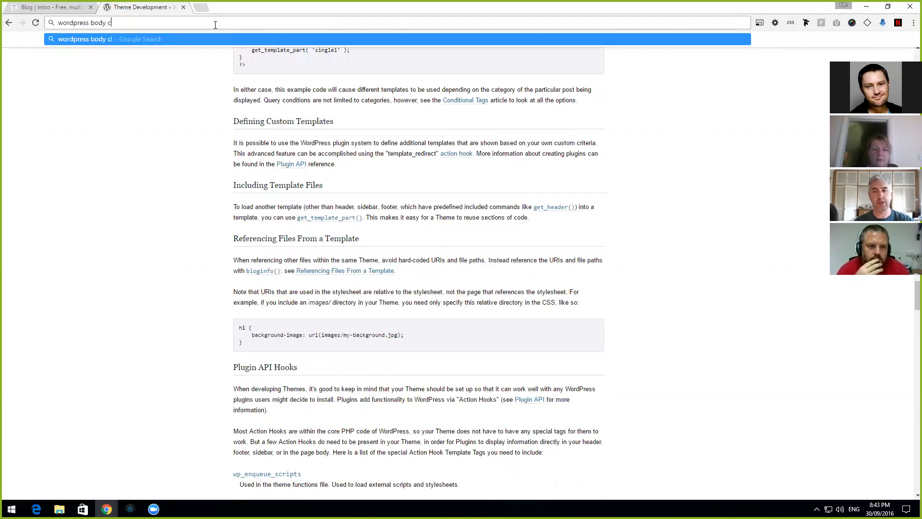
{"action": "key", "text": "Return"}
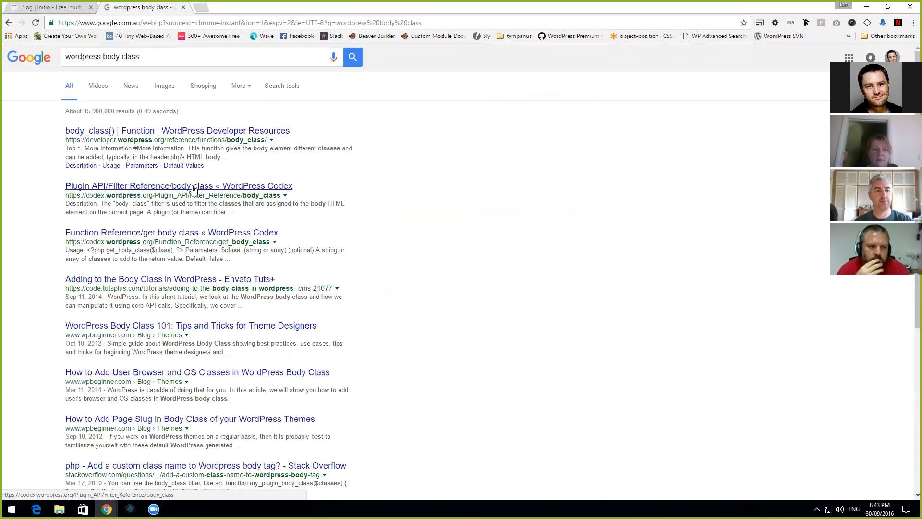
{"action": "left_click", "coordinate": [196, 169]}
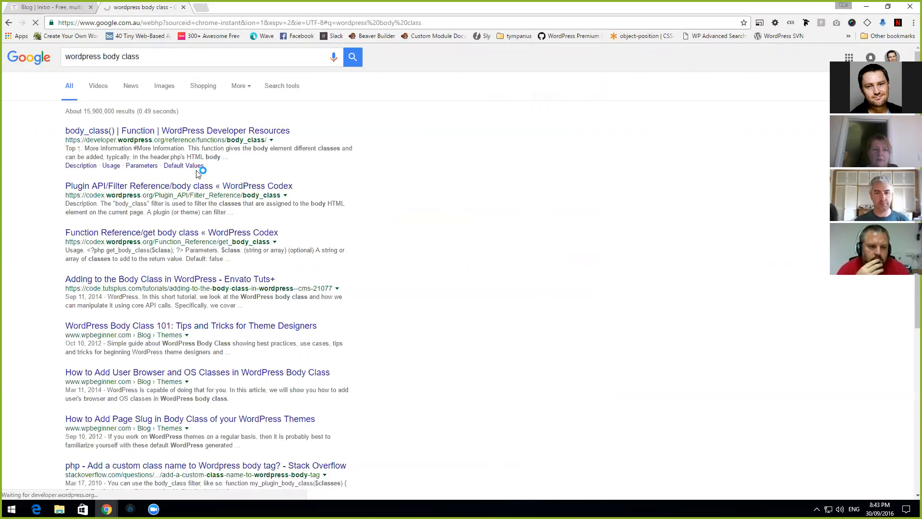
Step: Examine the Basic Usage section of the body_class() reference, highlighting the example HTML output classes and the PHP body tag
{"action": "scroll", "coordinate": [264, 257], "scroll_direction": "down", "scroll_amount": 4}
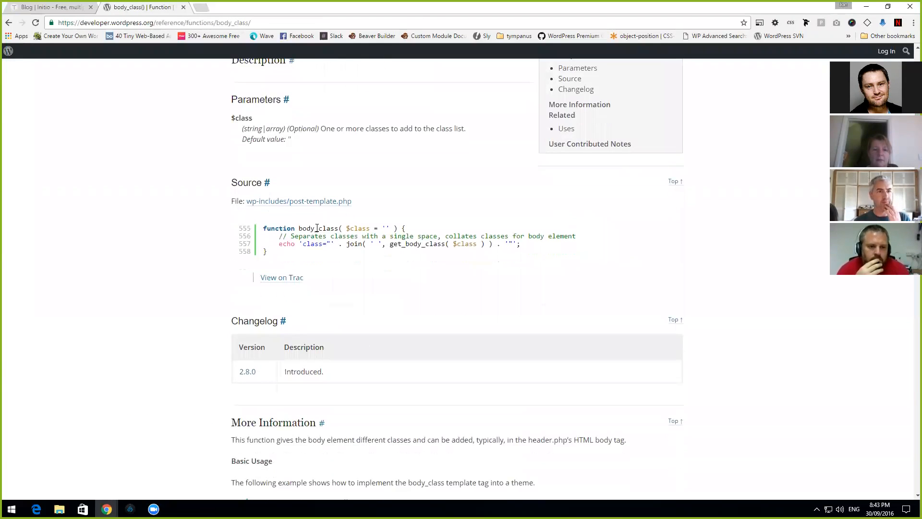
{"action": "scroll", "coordinate": [253, 255], "scroll_direction": "up", "scroll_amount": 4}
{"action": "scroll", "coordinate": [333, 280], "scroll_direction": "down", "scroll_amount": 6}
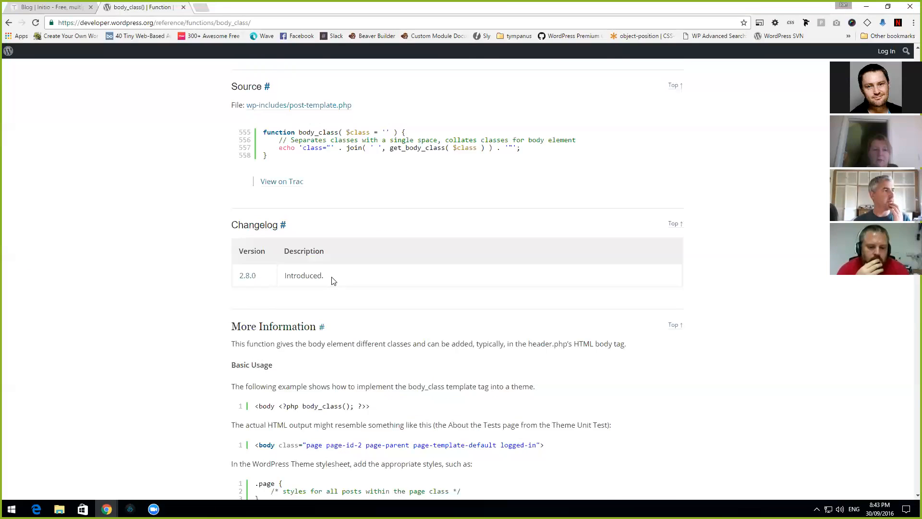
{"action": "scroll", "coordinate": [334, 280], "scroll_direction": "down", "scroll_amount": 6}
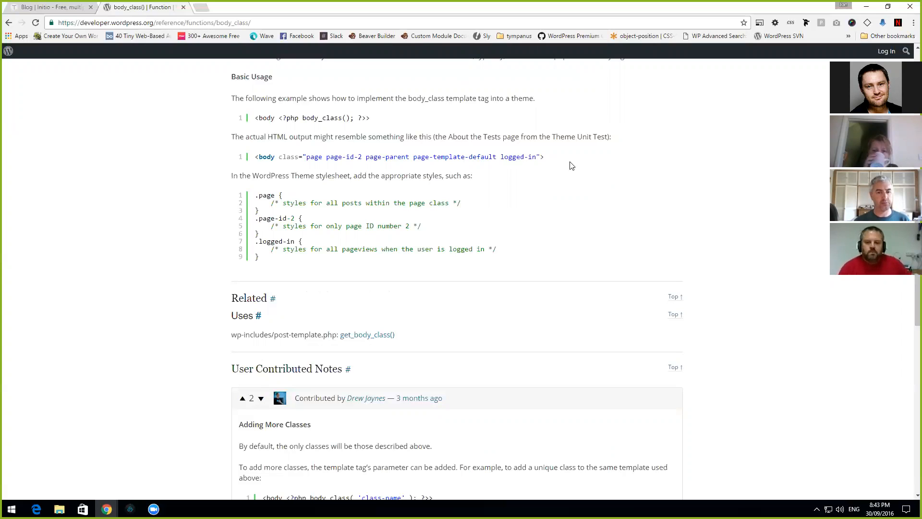
{"action": "left_click_drag", "start_coordinate": [537, 156], "coordinate": [309, 158]}
{"action": "left_click", "coordinate": [515, 205]}
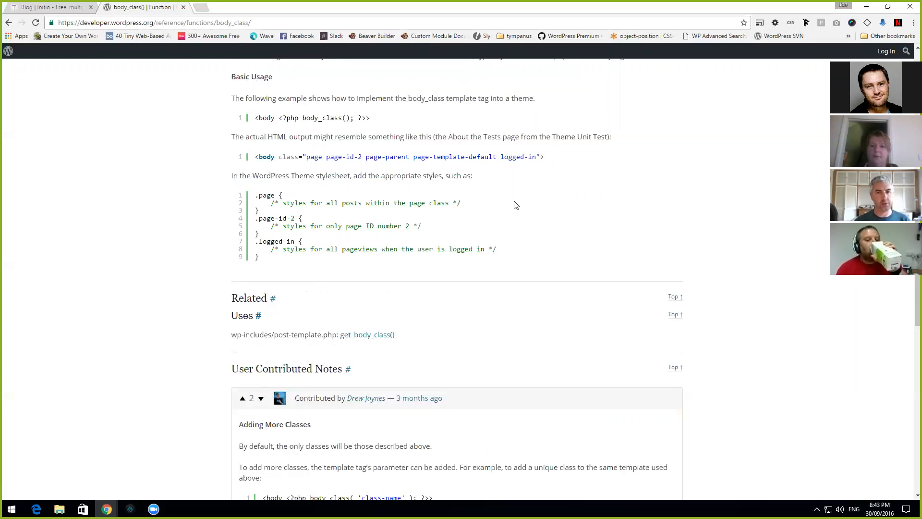
{"action": "scroll", "coordinate": [515, 203], "scroll_direction": "up", "scroll_amount": 2}
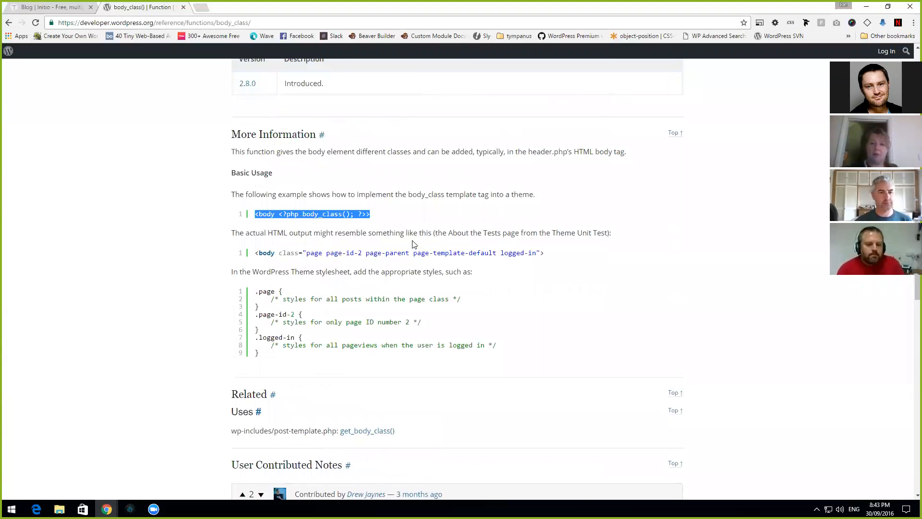
{"action": "left_click_drag", "start_coordinate": [371, 214], "coordinate": [237, 216]}
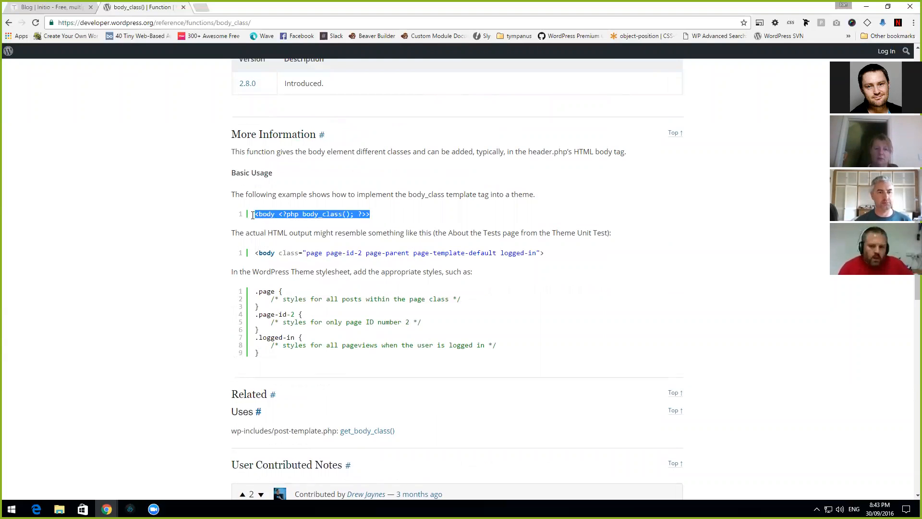
Step: Switch to Pinegrow and add the Body class WordPress action to the page's Body element
{"action": "left_click", "coordinate": [130, 508]}
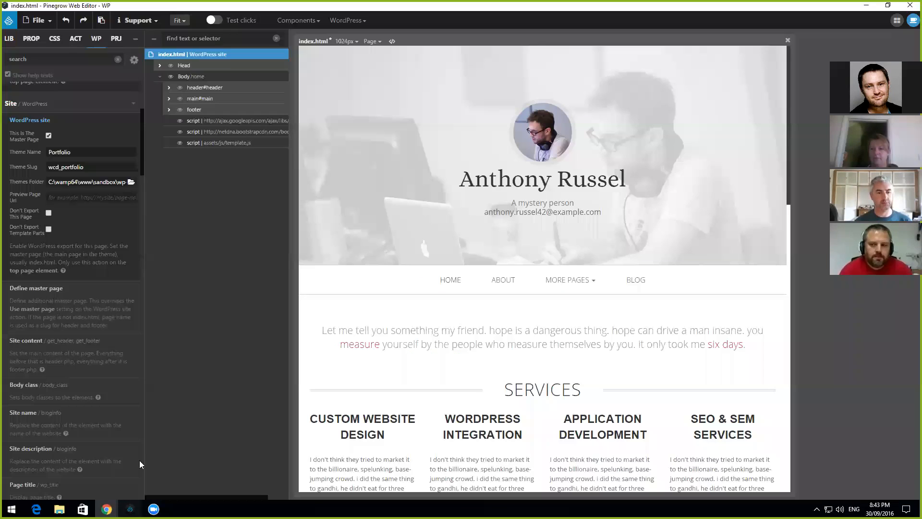
{"action": "left_click", "coordinate": [192, 77]}
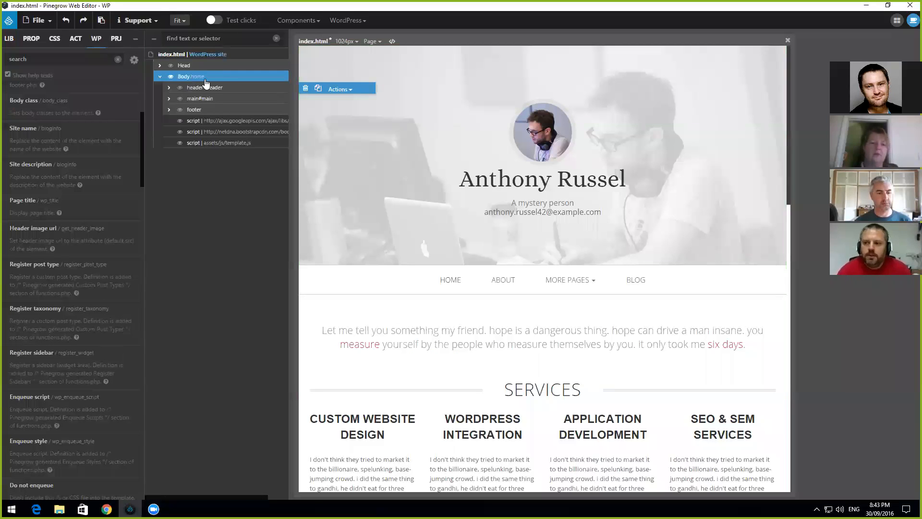
{"action": "scroll", "coordinate": [59, 159], "scroll_direction": "up", "scroll_amount": 3}
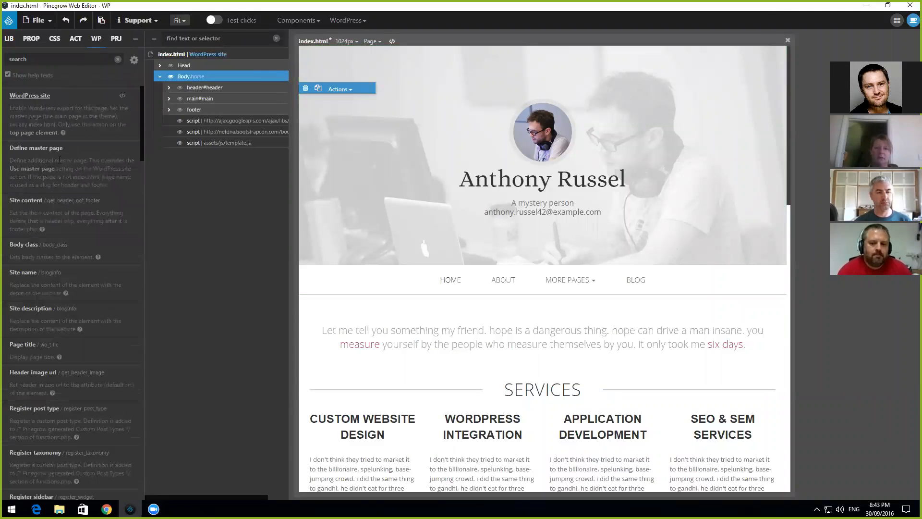
{"action": "left_click", "coordinate": [24, 244]}
{"action": "left_click", "coordinate": [76, 262]}
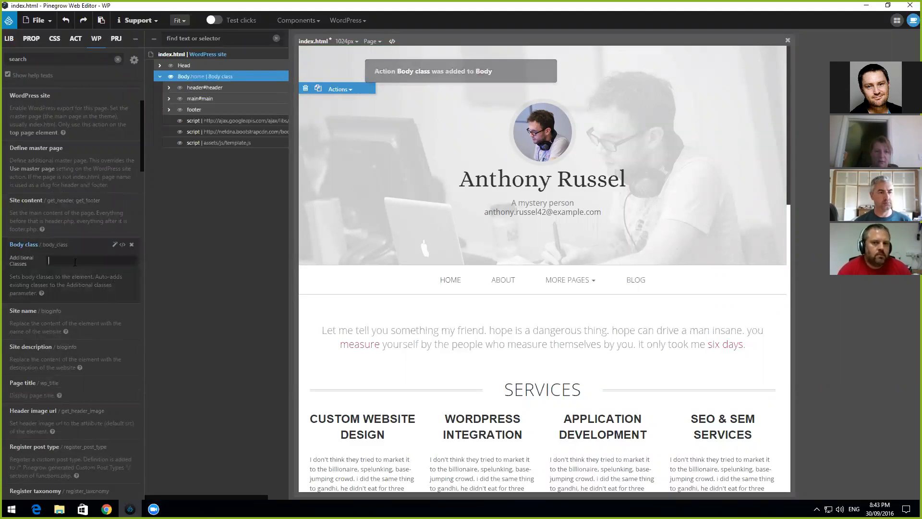
Step: Try to edit the code of the Body element directly from the page tree
{"action": "right_click", "coordinate": [195, 78]}
{"action": "left_click", "coordinate": [225, 110]}
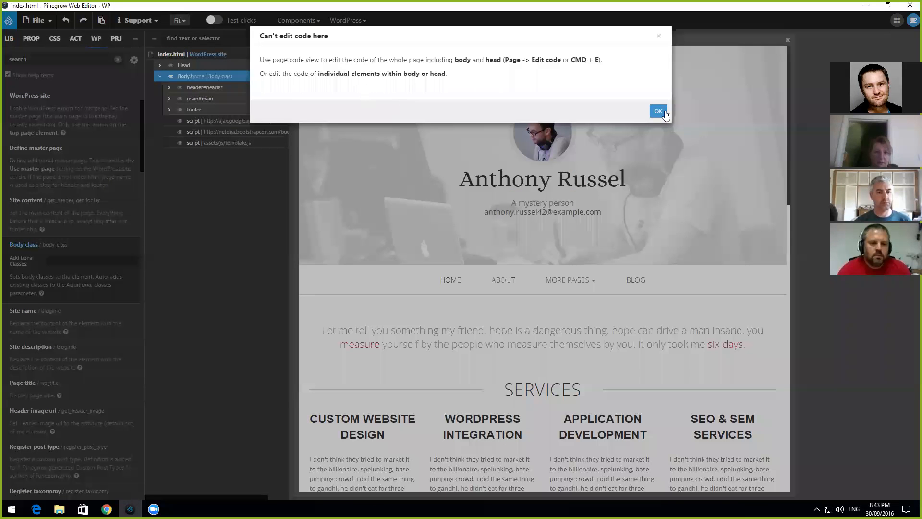
{"action": "left_click", "coordinate": [658, 112]}
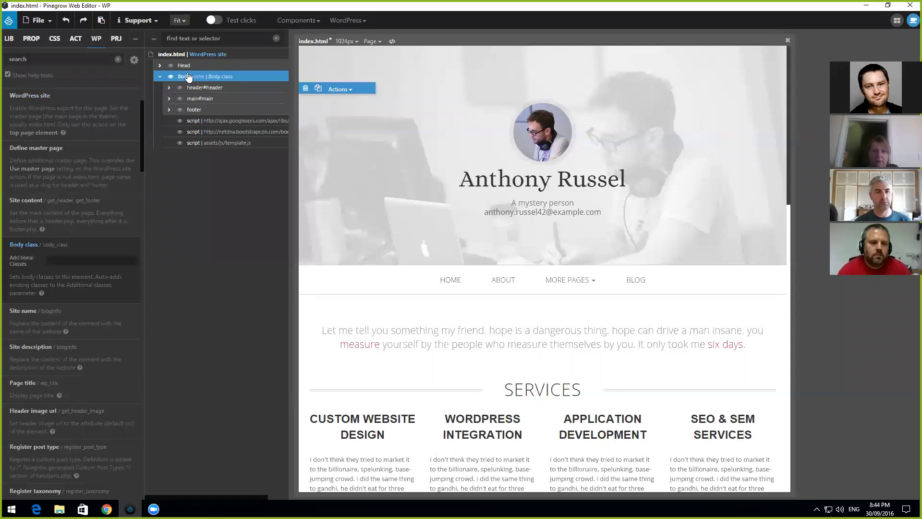
Step: Preview the PHP code generated for the Body element, then close the preview
{"action": "right_click", "coordinate": [201, 78]}
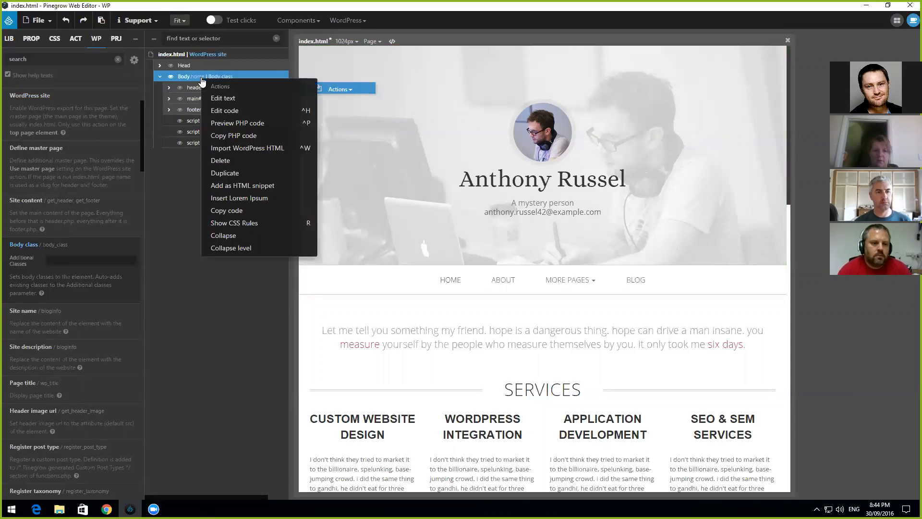
{"action": "left_click", "coordinate": [217, 122]}
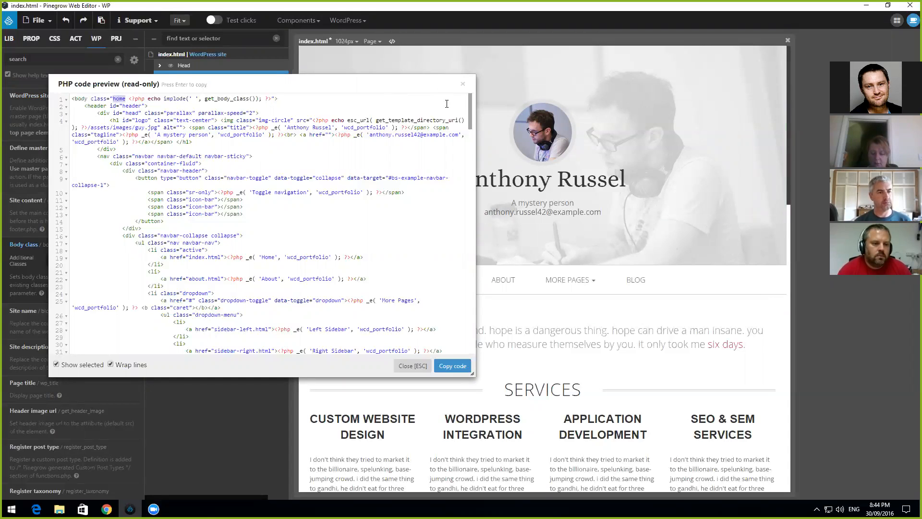
{"action": "left_click", "coordinate": [462, 84]}
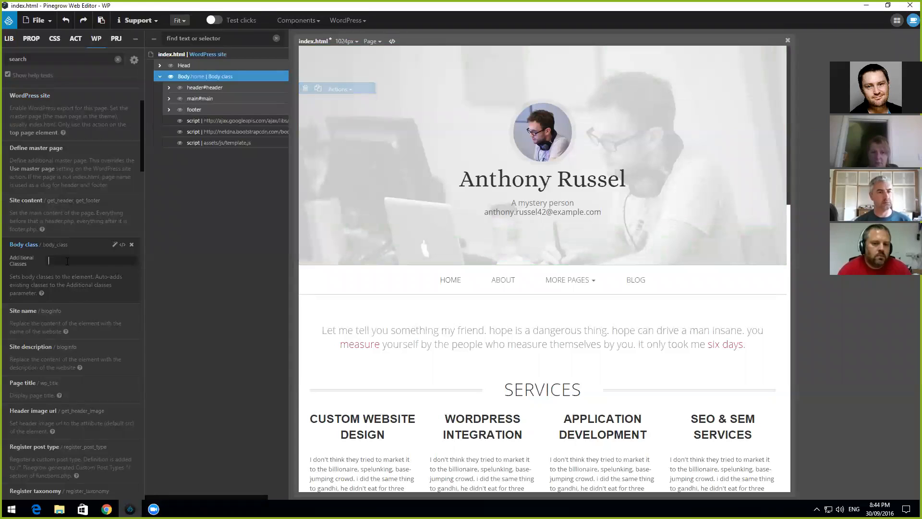
Step: Try home as the Body class action's additional class, checking the PHP it generates, and clear the value again
{"action": "type", "text": "e"}
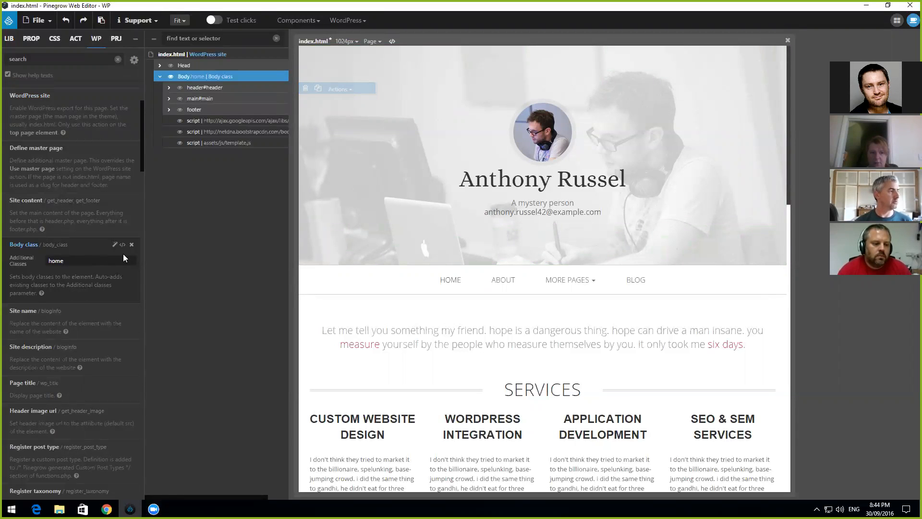
{"action": "mouse_move", "coordinate": [122, 247]}
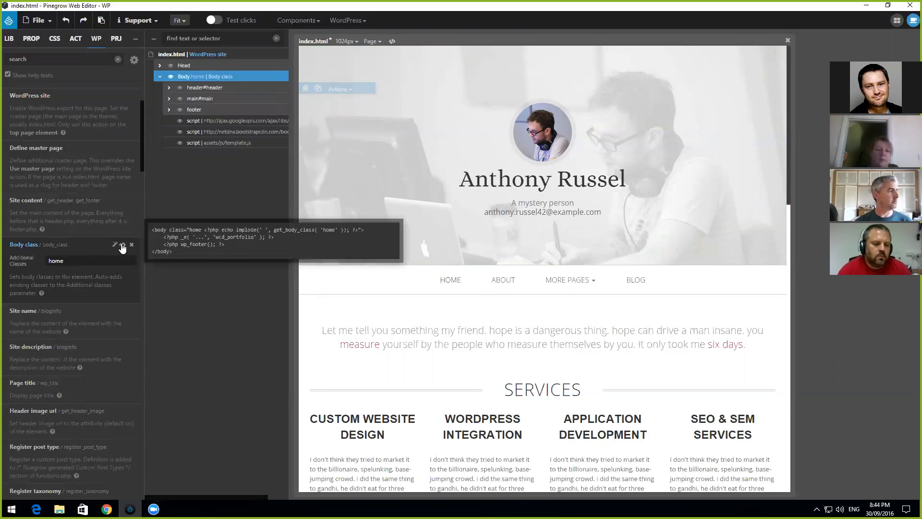
{"action": "left_click_drag", "start_coordinate": [73, 260], "coordinate": [28, 261]}
{"action": "key", "text": "BackSpace"}
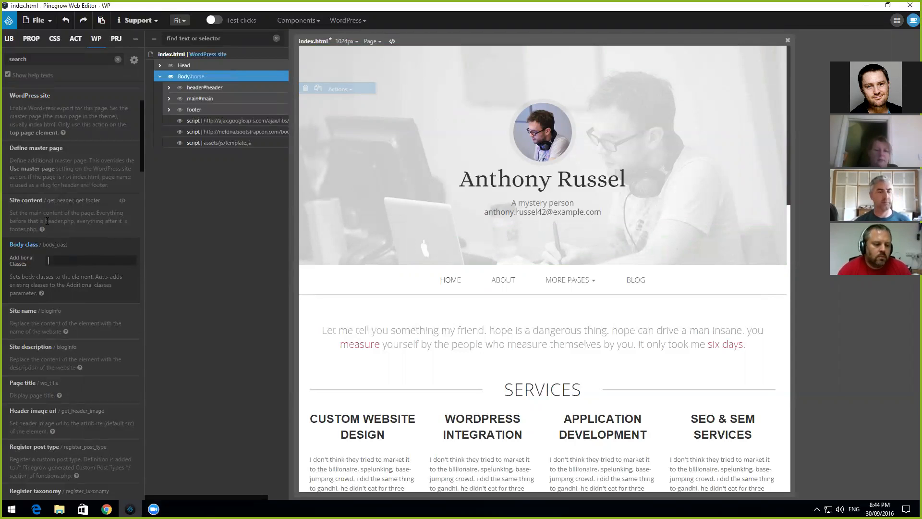
Step: Add the Site content WordPress action to the main#main element
{"action": "left_click", "coordinate": [214, 97]}
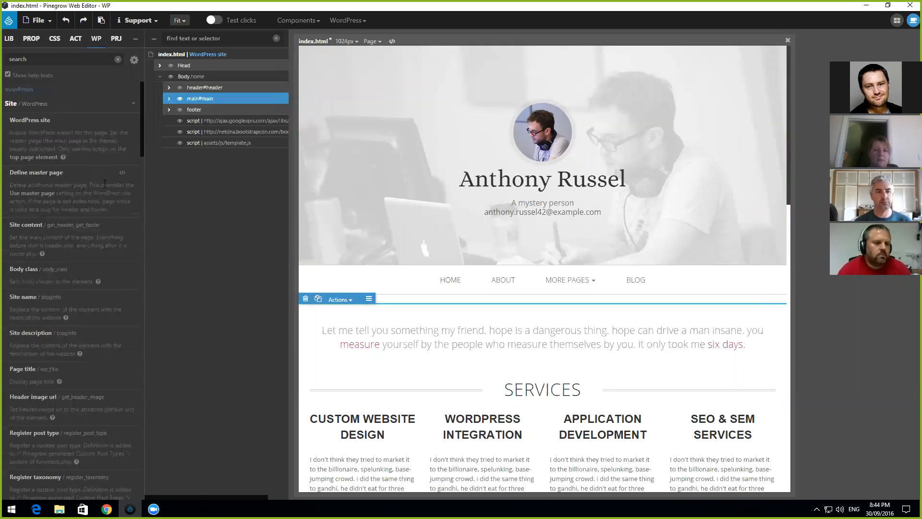
{"action": "scroll", "coordinate": [108, 182], "scroll_direction": "up", "scroll_amount": 2}
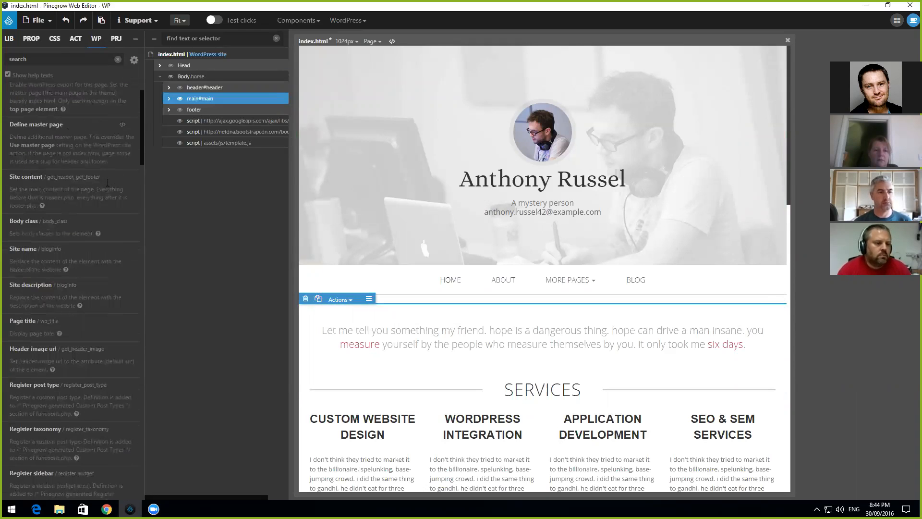
{"action": "left_click", "coordinate": [58, 177]}
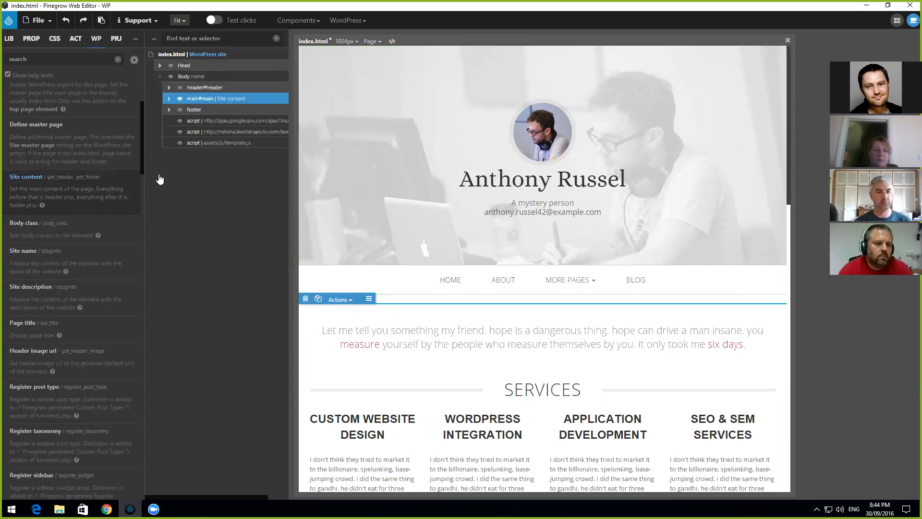
Step: Switch to Chrome, search Google for wordpress codex get_header, and open the Codex function reference for get_header()
{"action": "mouse_move", "coordinate": [107, 509]}
{"action": "left_click", "coordinate": [122, 434]}
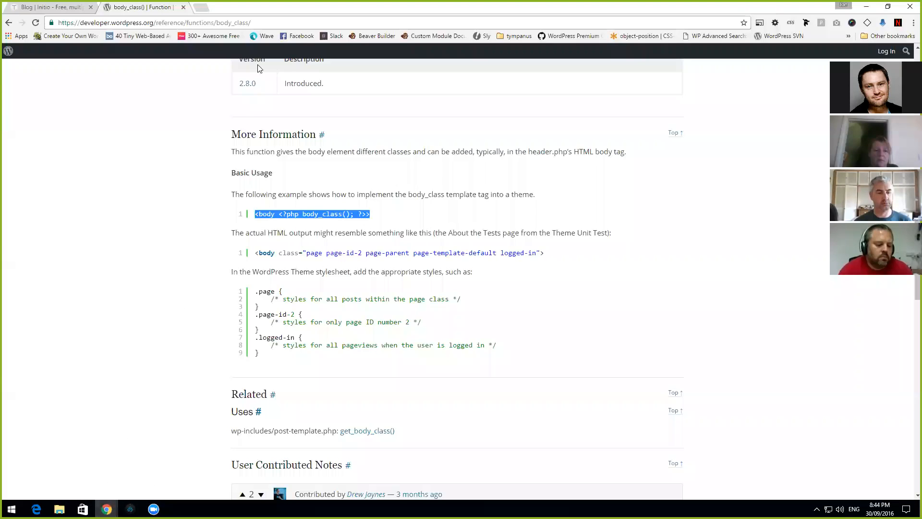
{"action": "scroll", "coordinate": [257, 91], "scroll_direction": "up", "scroll_amount": 4}
{"action": "scroll", "coordinate": [257, 91], "scroll_direction": "up", "scroll_amount": 1}
{"action": "left_click", "coordinate": [247, 23]}
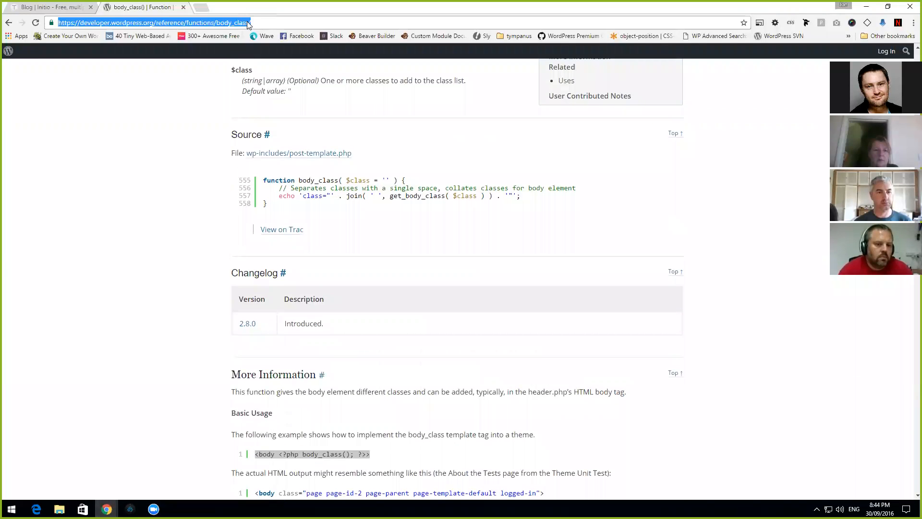
{"action": "type", "text": "wordpress code"}
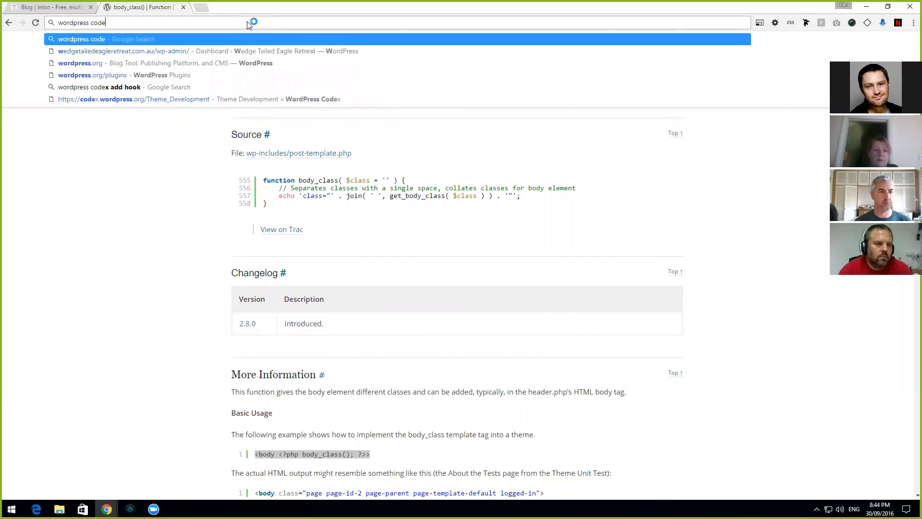
{"action": "type", "text": "x get_header"}
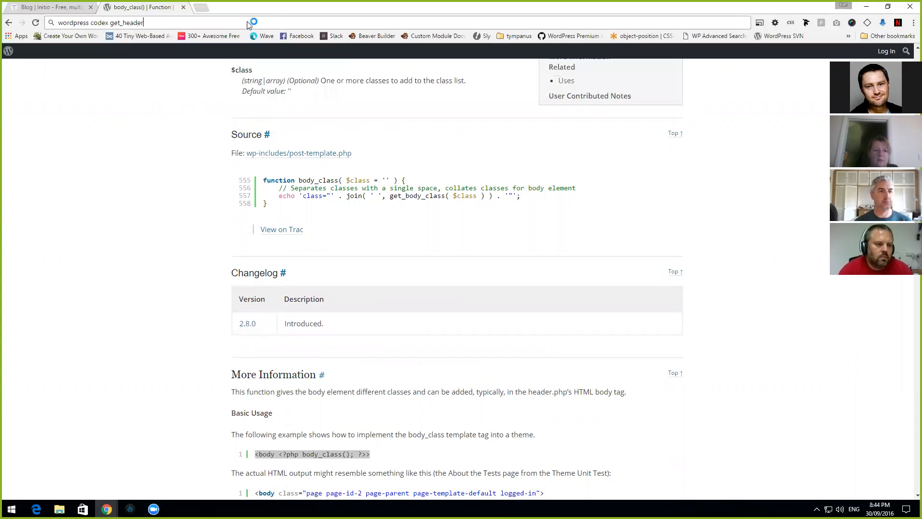
{"action": "key", "text": "Return"}
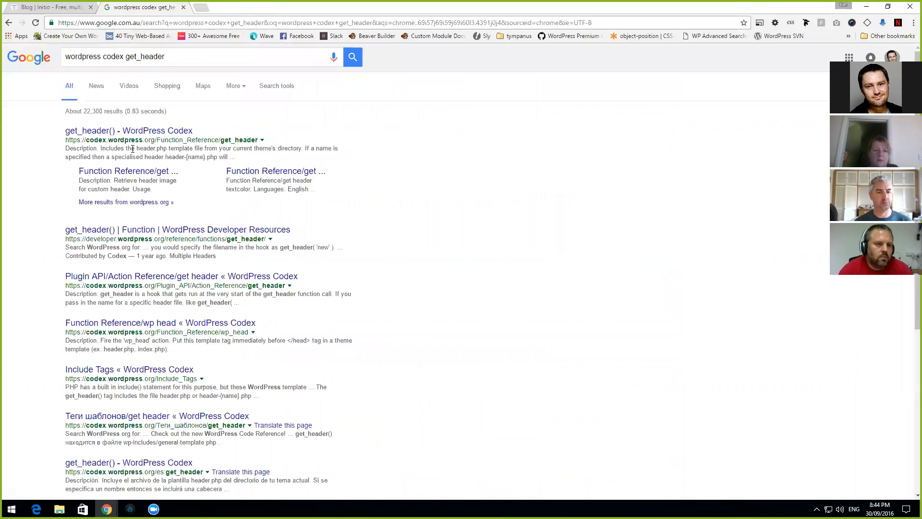
{"action": "left_click", "coordinate": [133, 134]}
Step: Read through the get_header reference, examining the $name parameter and the multiple headers example
{"action": "scroll", "coordinate": [323, 256], "scroll_direction": "down", "scroll_amount": 2}
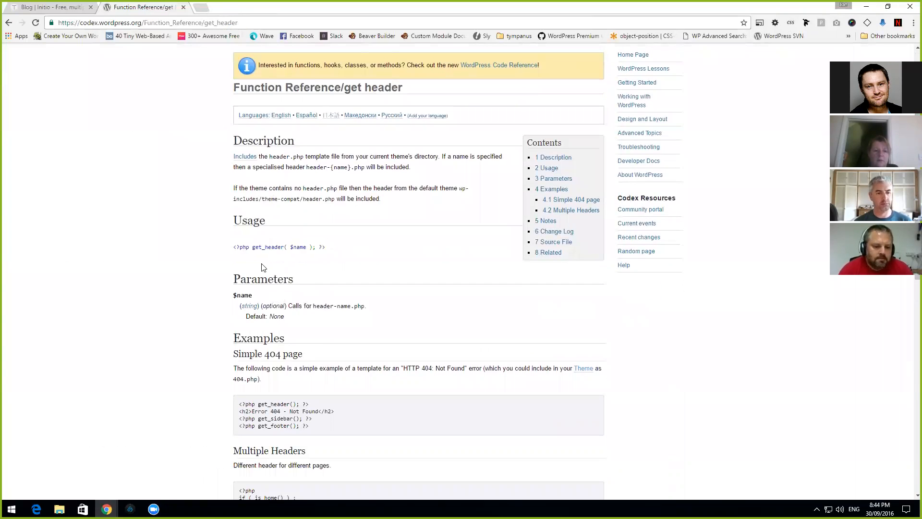
{"action": "left_click_drag", "start_coordinate": [326, 249], "coordinate": [305, 255]}
{"action": "left_click_drag", "start_coordinate": [307, 248], "coordinate": [327, 256]}
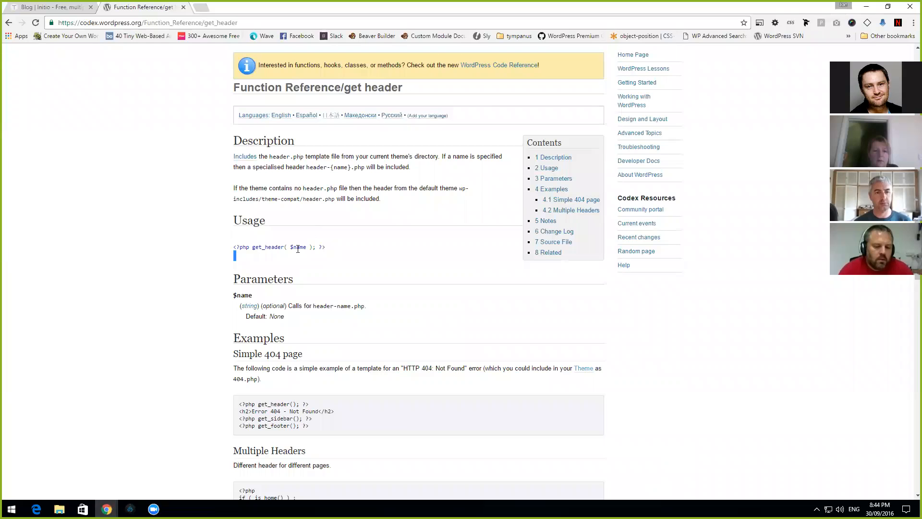
{"action": "left_click_drag", "start_coordinate": [289, 246], "coordinate": [325, 246]}
{"action": "scroll", "coordinate": [336, 275], "scroll_direction": "down", "scroll_amount": 10}
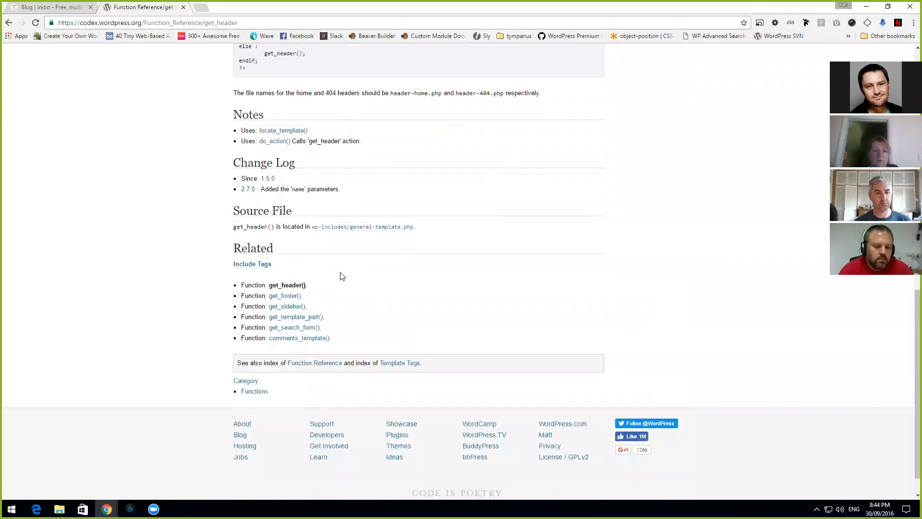
{"action": "scroll", "coordinate": [340, 275], "scroll_direction": "up", "scroll_amount": 7}
{"action": "scroll", "coordinate": [339, 274], "scroll_direction": "down", "scroll_amount": 5}
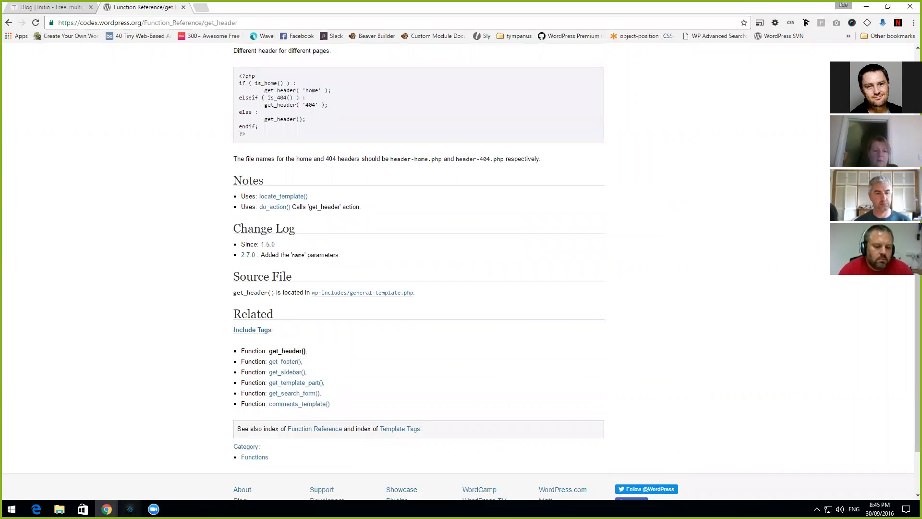
Step: Switch to Pinegrow and preview the PHP code from both the Site content action and the main#main element, closing each preview
{"action": "left_click", "coordinate": [130, 509]}
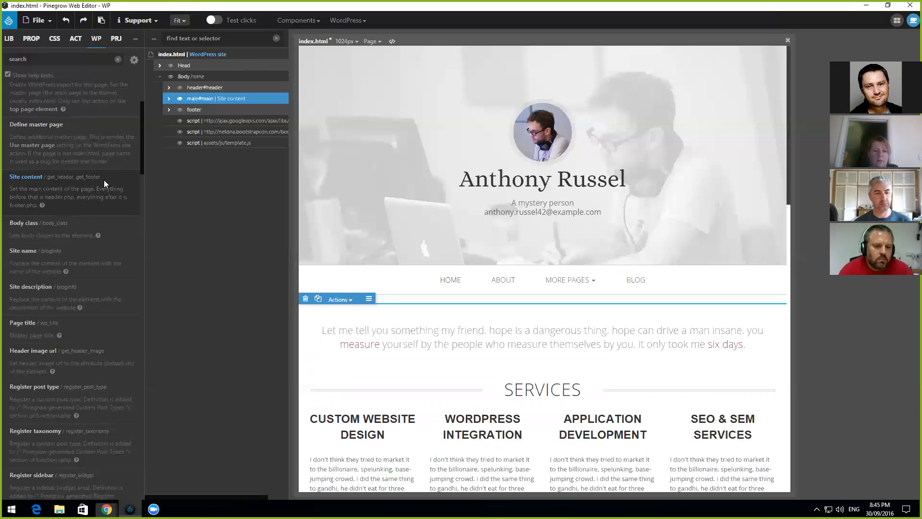
{"action": "left_click", "coordinate": [123, 177]}
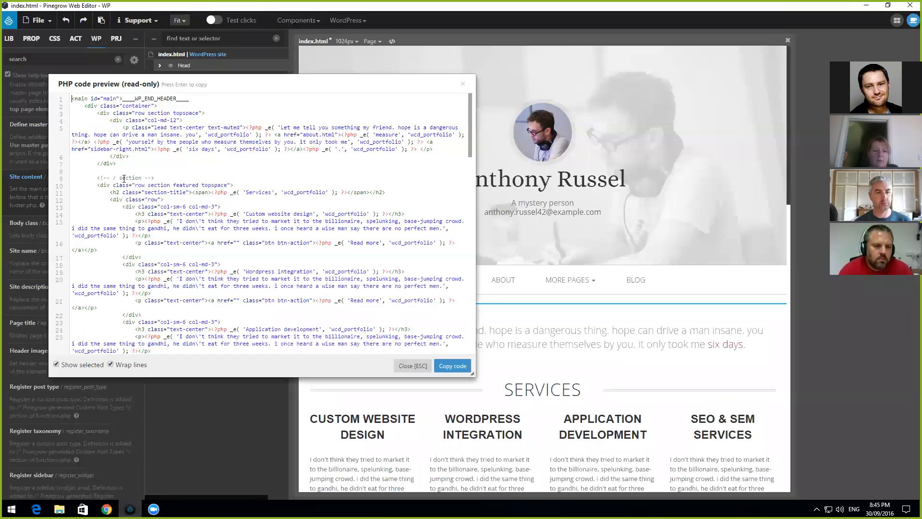
{"action": "left_click", "coordinate": [462, 83]}
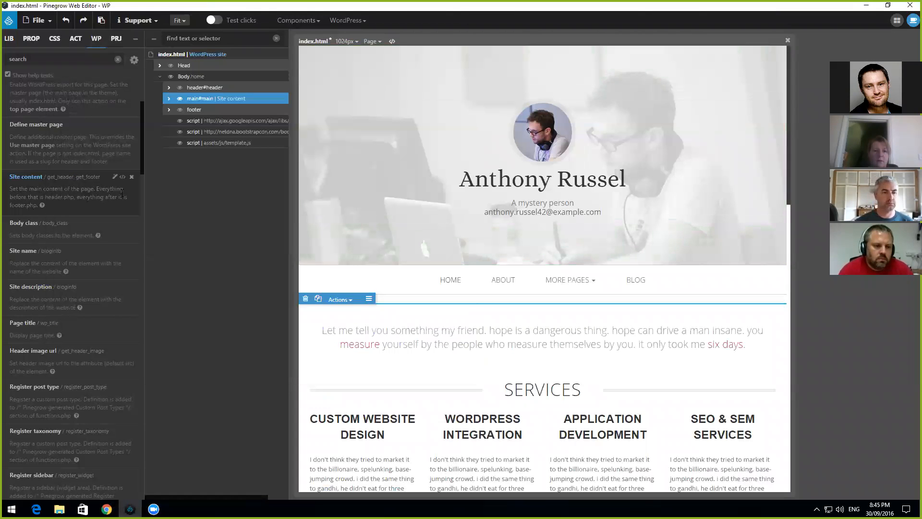
{"action": "right_click", "coordinate": [204, 101]}
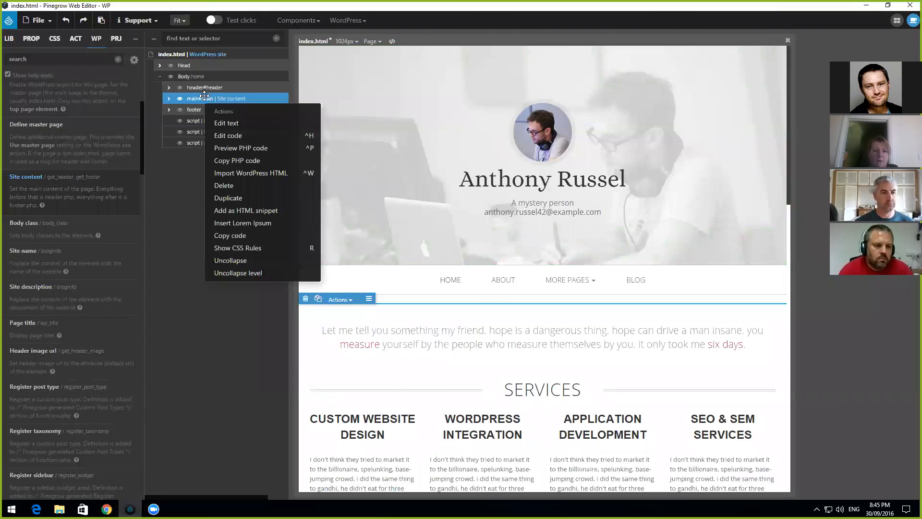
{"action": "left_click", "coordinate": [204, 97]}
{"action": "right_click", "coordinate": [198, 99]}
{"action": "left_click", "coordinate": [228, 145]}
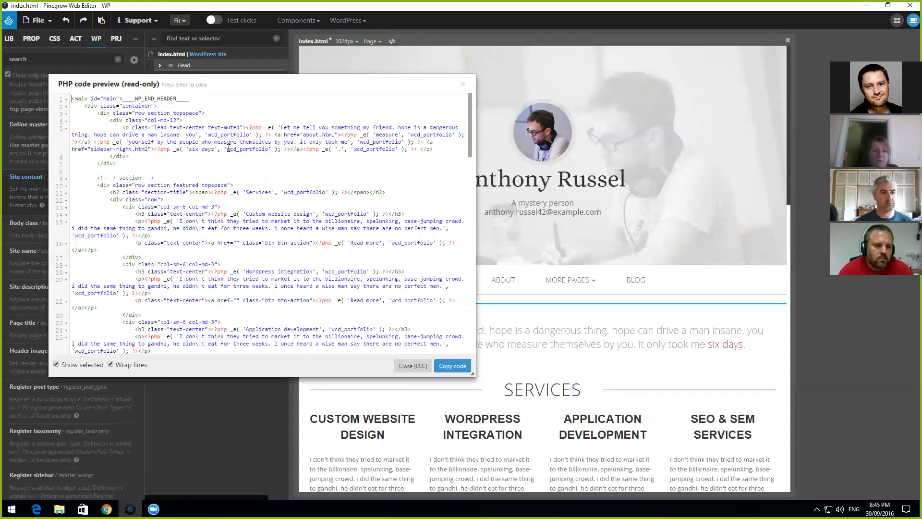
{"action": "left_click", "coordinate": [462, 85]}
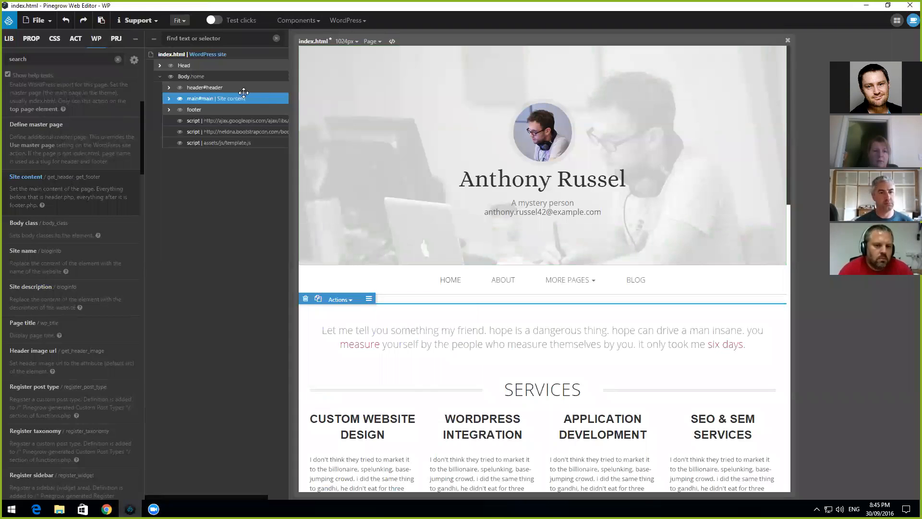
Step: Reopen the PHP preview of main#main, examine the WP_START_FOOTER and WP_END_HEADER markers, and close it
{"action": "left_click_drag", "start_coordinate": [200, 89], "coordinate": [206, 97]}
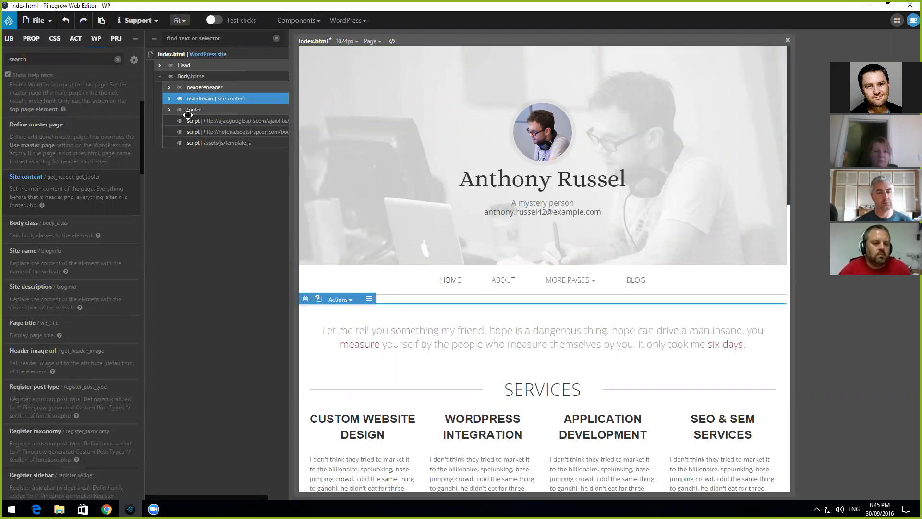
{"action": "right_click", "coordinate": [192, 101]}
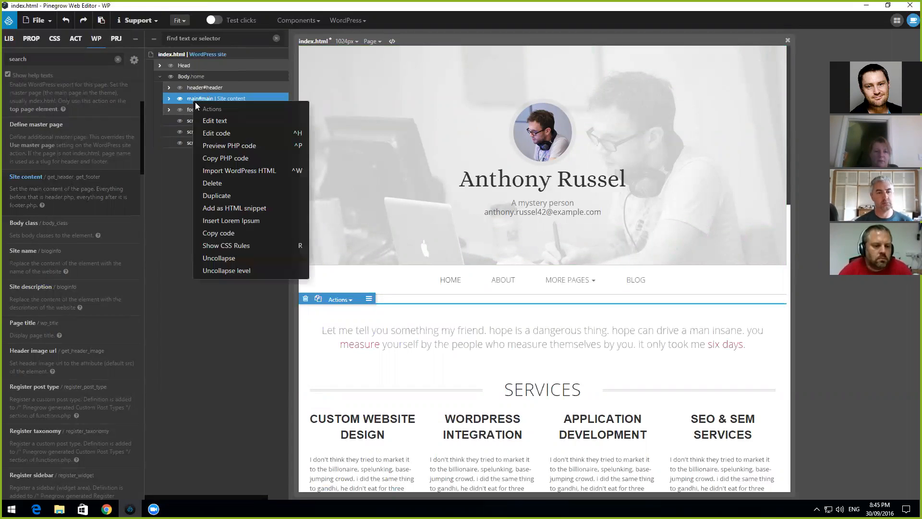
{"action": "left_click", "coordinate": [232, 149]}
{"action": "scroll", "coordinate": [229, 321], "scroll_direction": "down", "scroll_amount": 15}
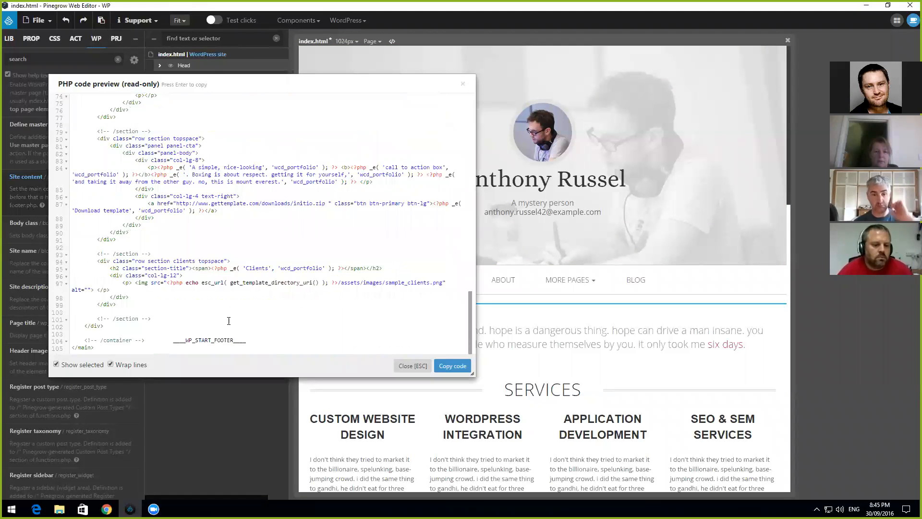
{"action": "scroll", "coordinate": [201, 317], "scroll_direction": "up", "scroll_amount": 15}
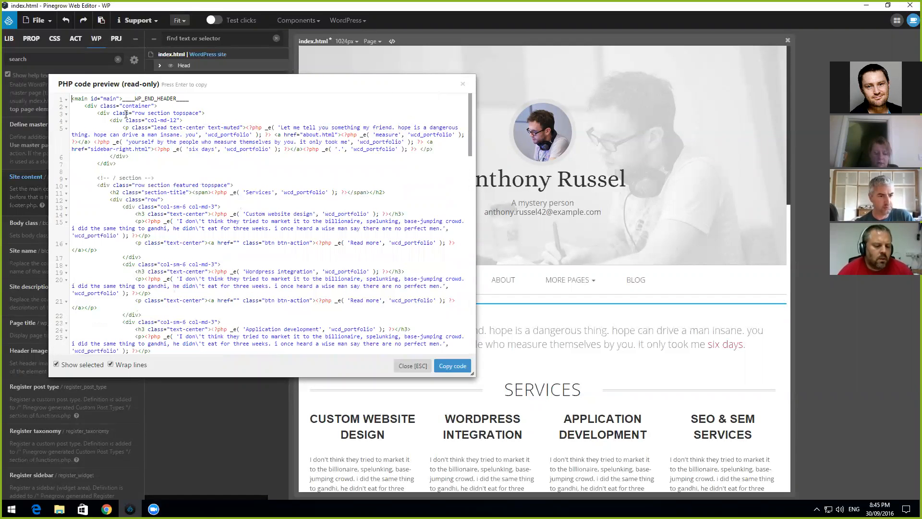
{"action": "left_click_drag", "start_coordinate": [191, 98], "coordinate": [123, 98]}
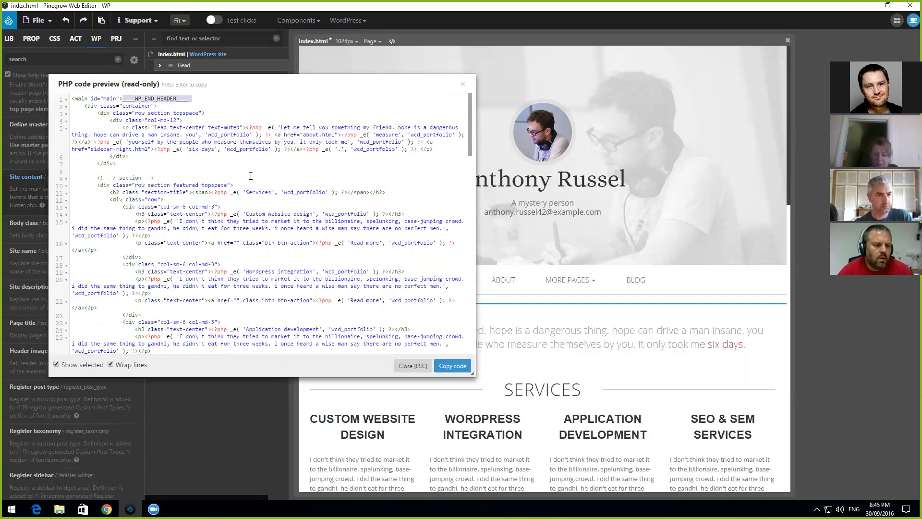
{"action": "left_click", "coordinate": [462, 84]}
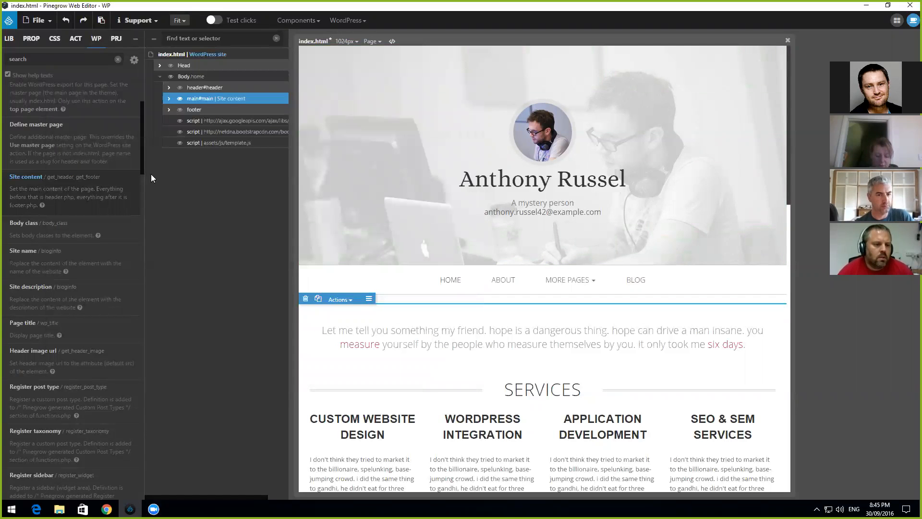
Step: Save index.html with its WordPress actions
{"action": "left_click", "coordinate": [39, 20]}
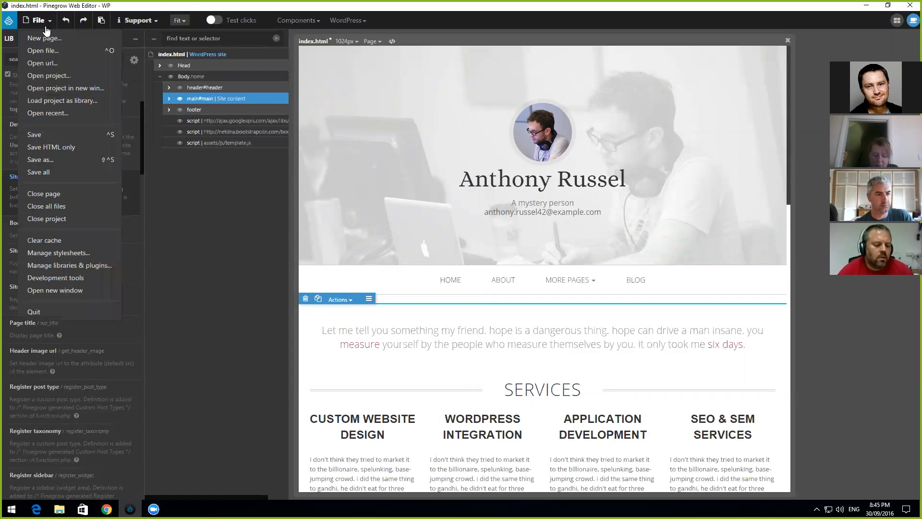
{"action": "left_click", "coordinate": [52, 135]}
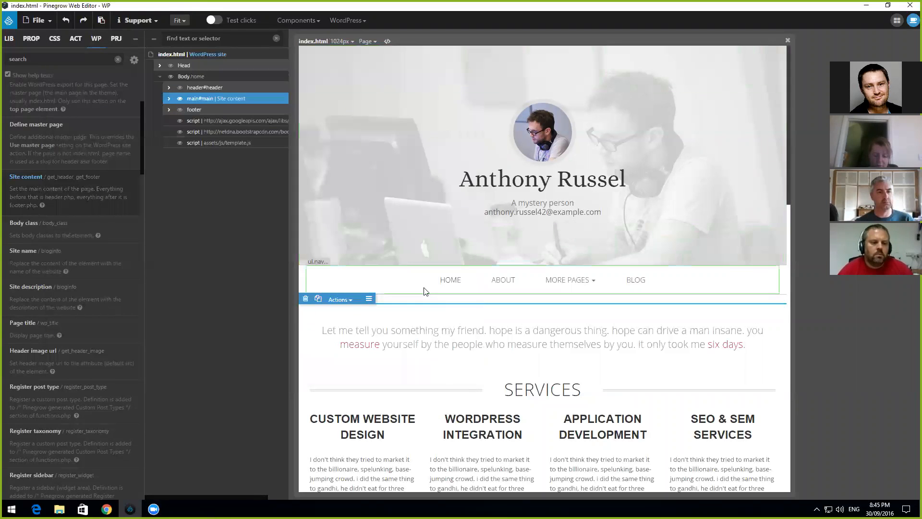
Step: Add the Site name WordPress action to the title span in the page header, keeping Replace set to Content
{"action": "left_click", "coordinate": [718, 282]}
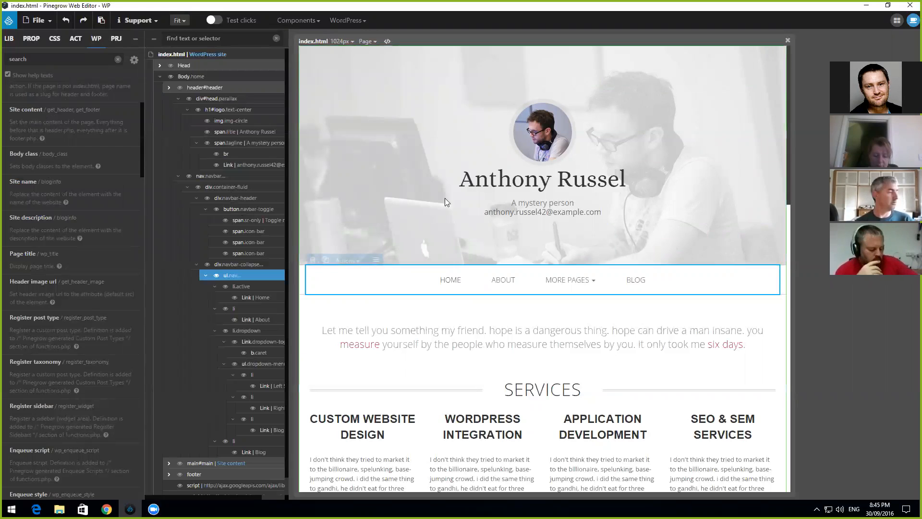
{"action": "left_click", "coordinate": [481, 179]}
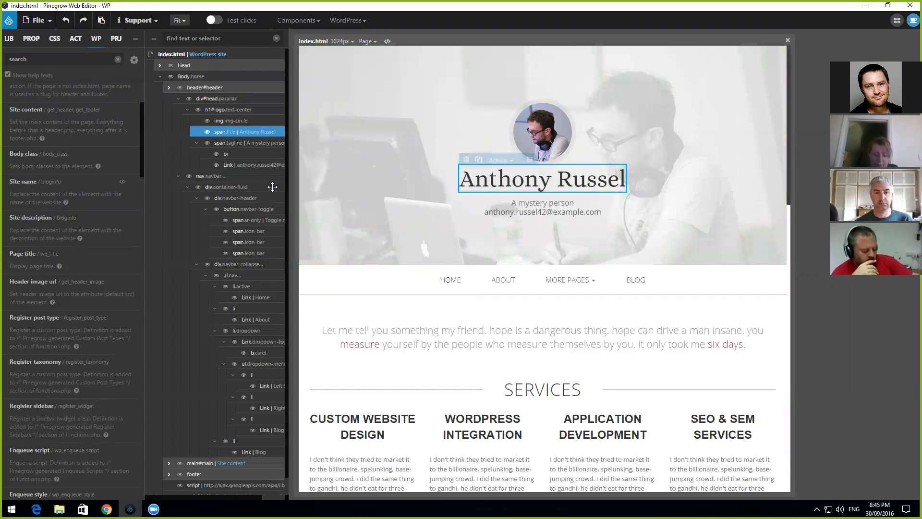
{"action": "scroll", "coordinate": [66, 158], "scroll_direction": "up", "scroll_amount": 3}
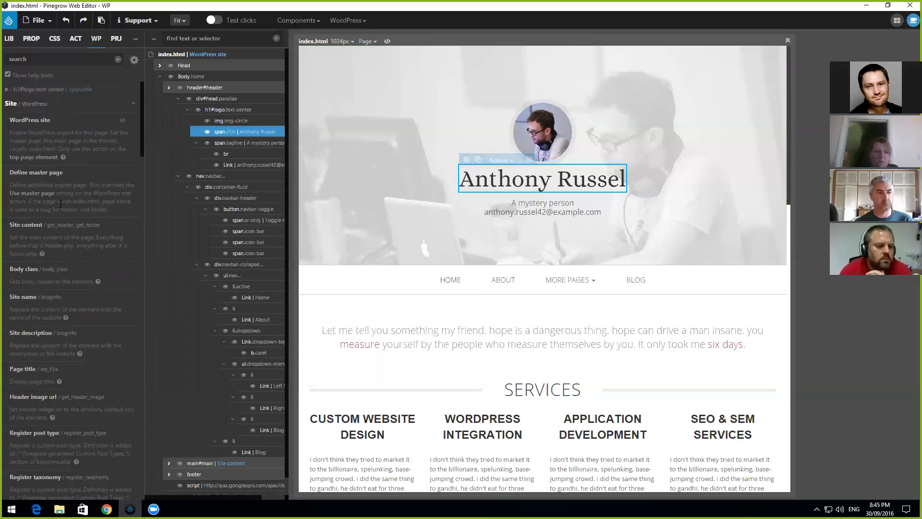
{"action": "scroll", "coordinate": [46, 279], "scroll_direction": "down", "scroll_amount": 2}
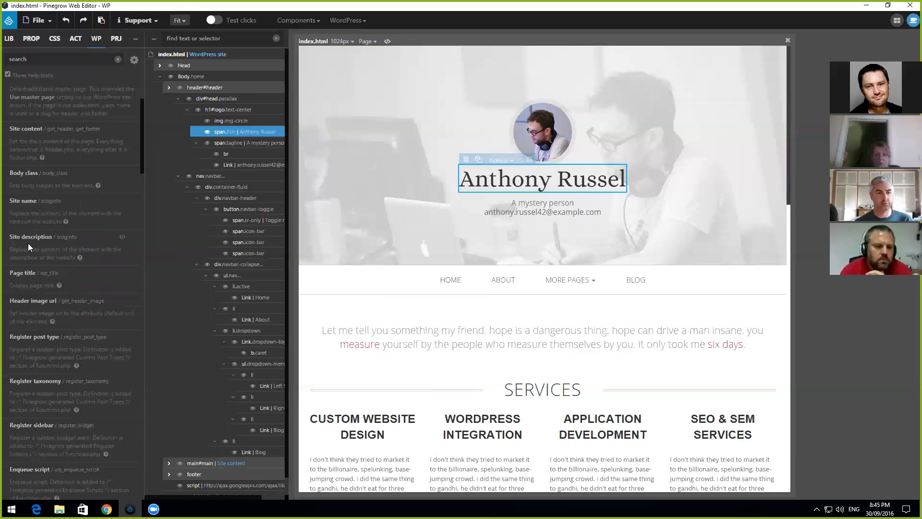
{"action": "left_click", "coordinate": [29, 202]}
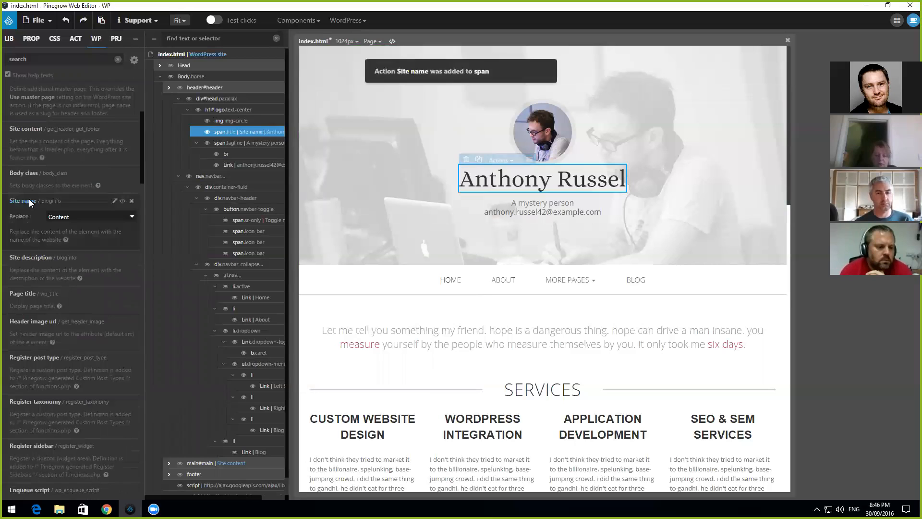
{"action": "left_click", "coordinate": [75, 218]}
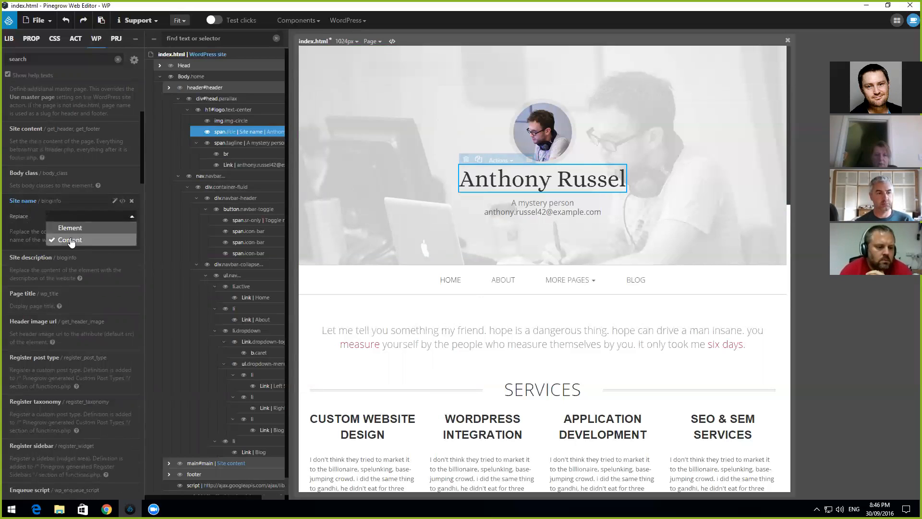
{"action": "left_click", "coordinate": [88, 204]}
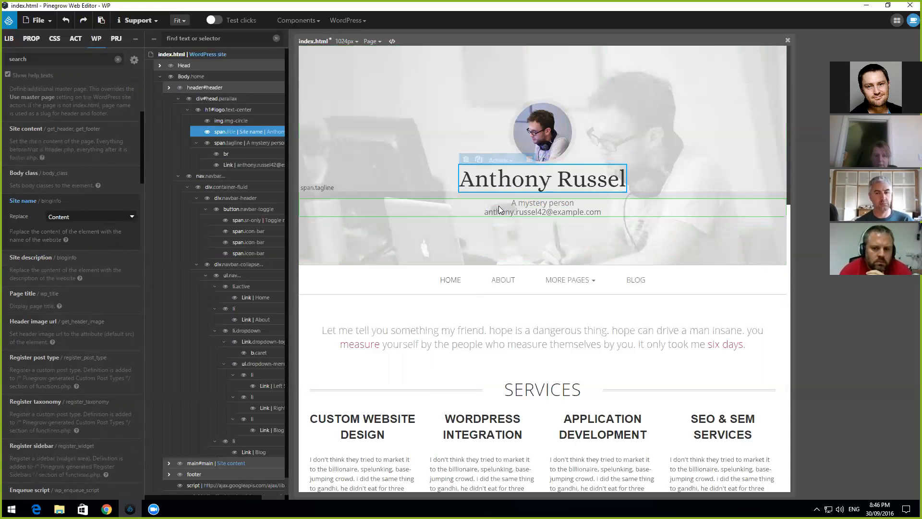
{"action": "scroll", "coordinate": [116, 291], "scroll_direction": "down", "scroll_amount": 3}
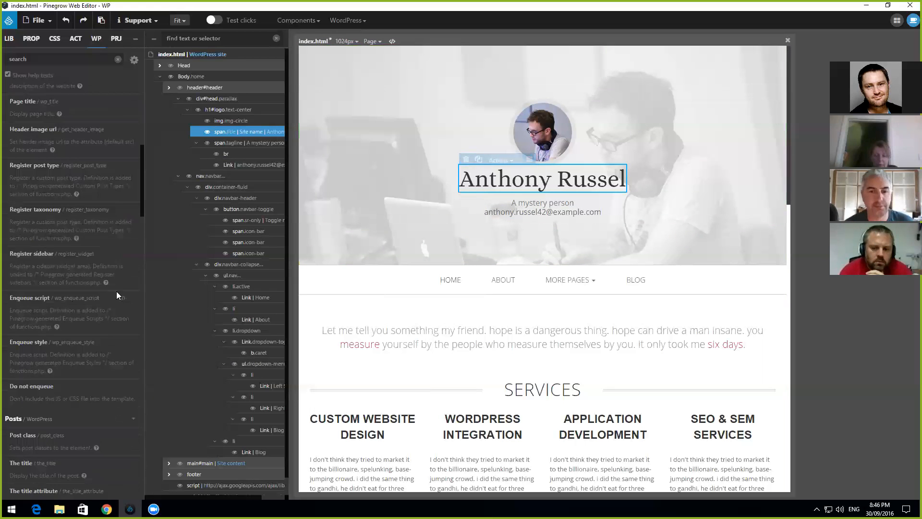
{"action": "scroll", "coordinate": [118, 250], "scroll_direction": "up", "scroll_amount": 8}
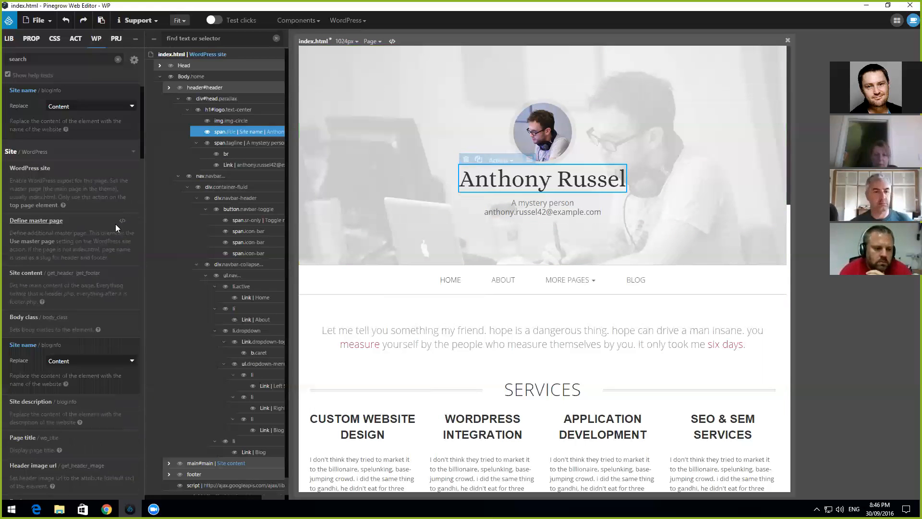
Step: Collapse the expanded Assigned Actions, Site, Posts and Template Parts groups of WordPress actions
{"action": "left_click", "coordinate": [135, 107]}
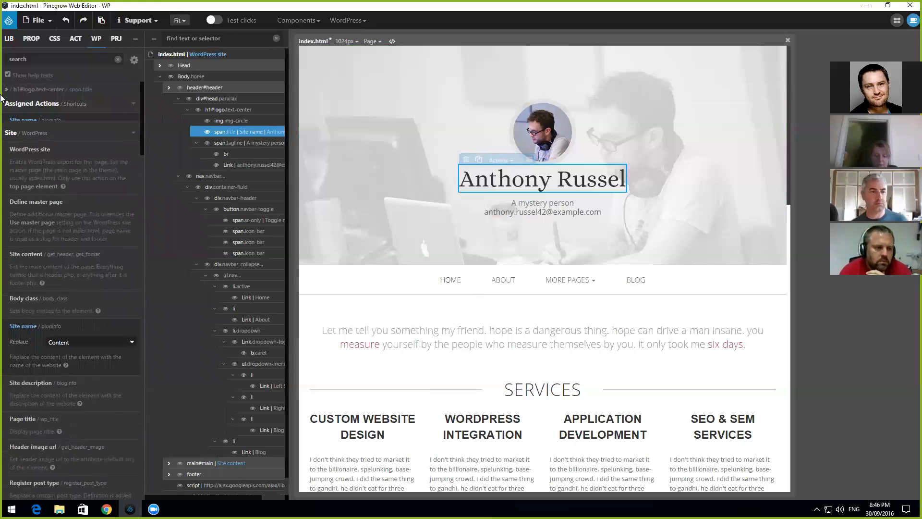
{"action": "left_click", "coordinate": [133, 124]}
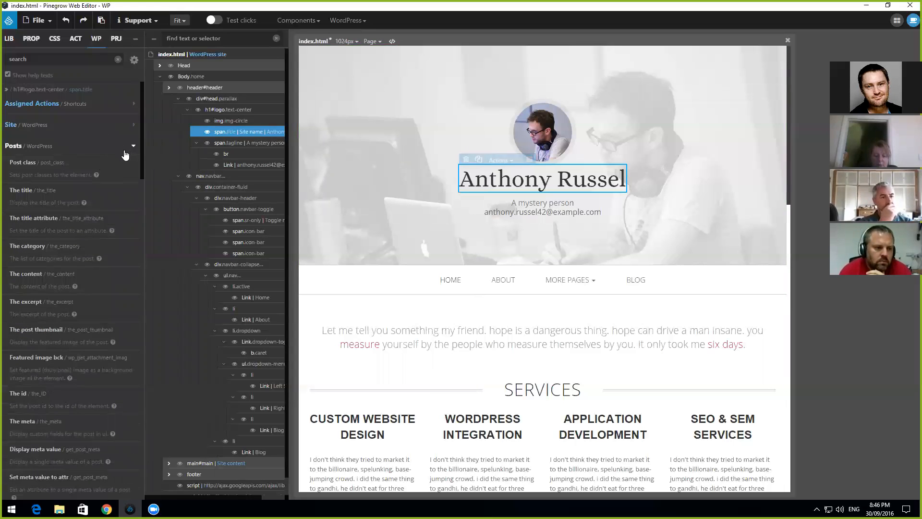
{"action": "left_click", "coordinate": [133, 146]}
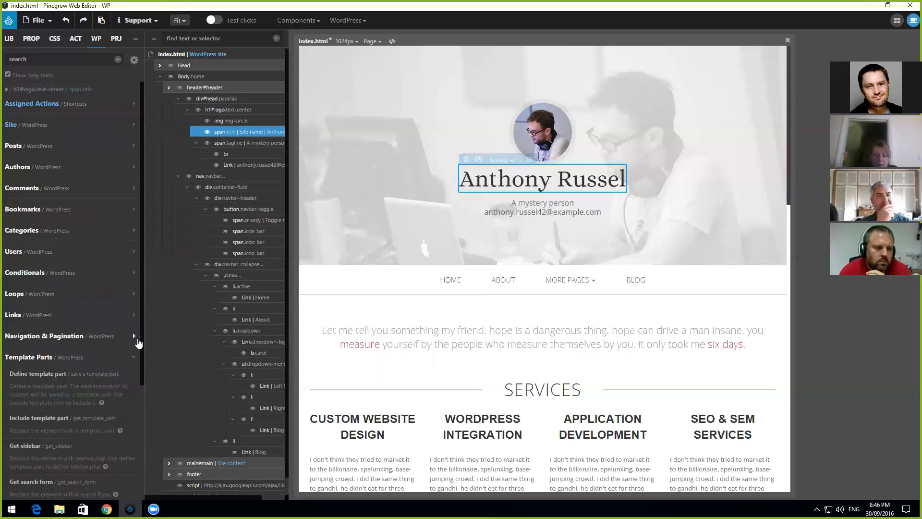
{"action": "left_click", "coordinate": [134, 356]}
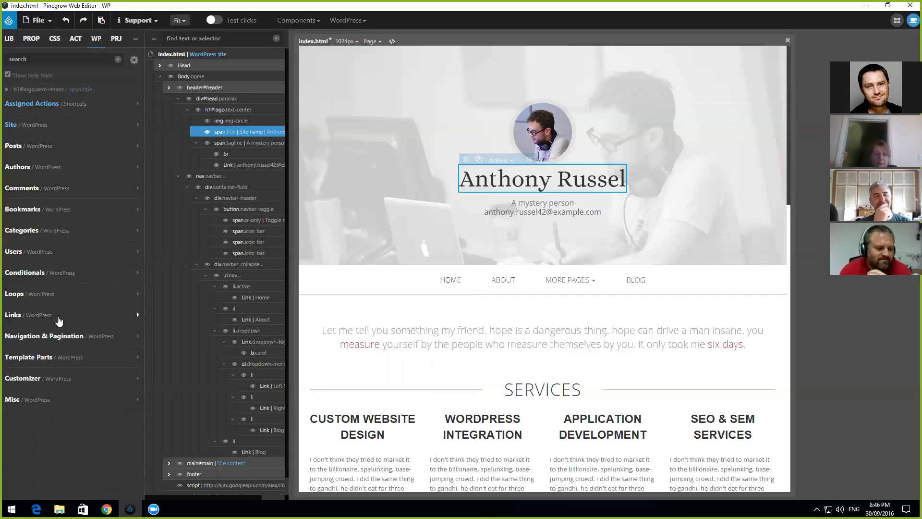
Step: Add the Href WordPress action from the Links group to the title span and set its Url to Home url
{"action": "left_click", "coordinate": [68, 318]}
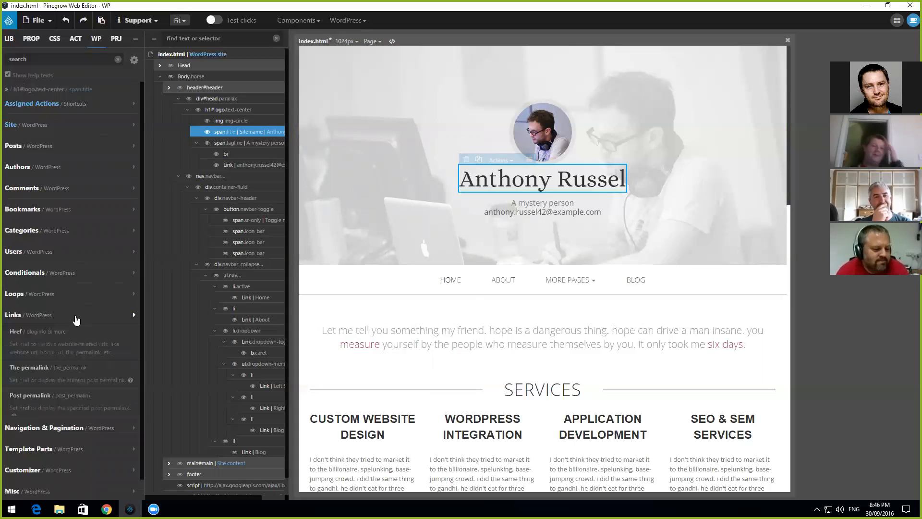
{"action": "scroll", "coordinate": [75, 317], "scroll_direction": "down", "scroll_amount": 1}
{"action": "scroll", "coordinate": [45, 320], "scroll_direction": "down", "scroll_amount": 4}
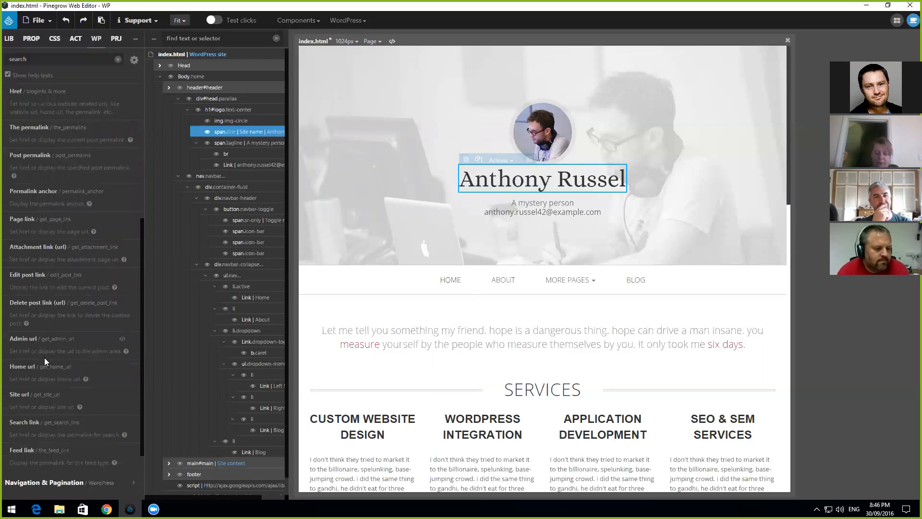
{"action": "scroll", "coordinate": [34, 399], "scroll_direction": "up", "scroll_amount": 2}
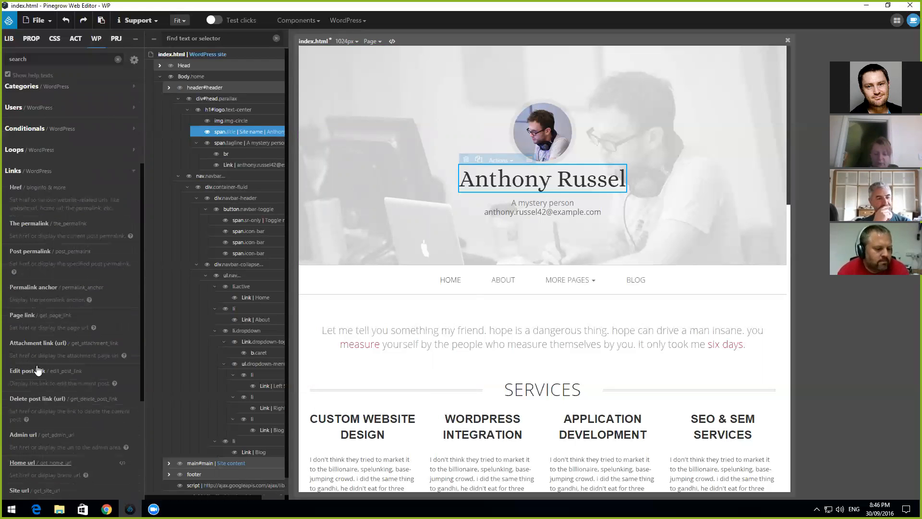
{"action": "left_click", "coordinate": [29, 189]}
{"action": "left_click", "coordinate": [96, 204]}
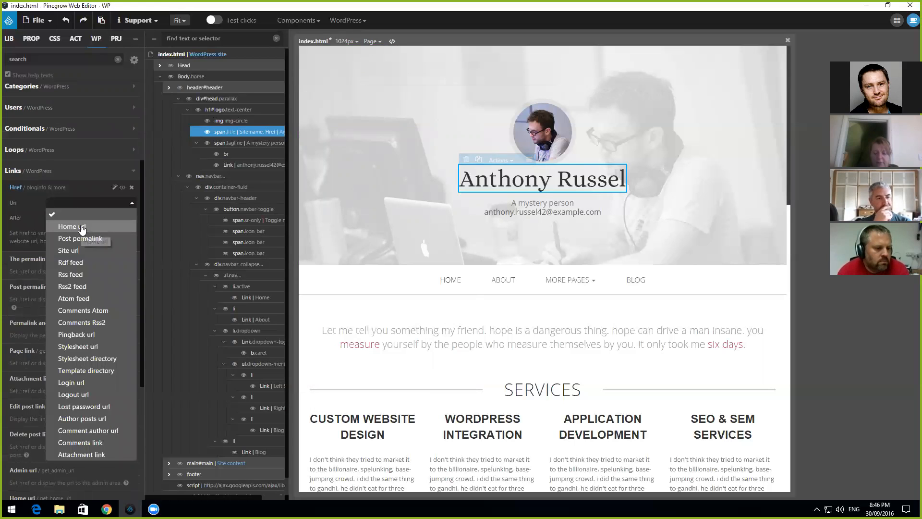
{"action": "left_click", "coordinate": [82, 227]}
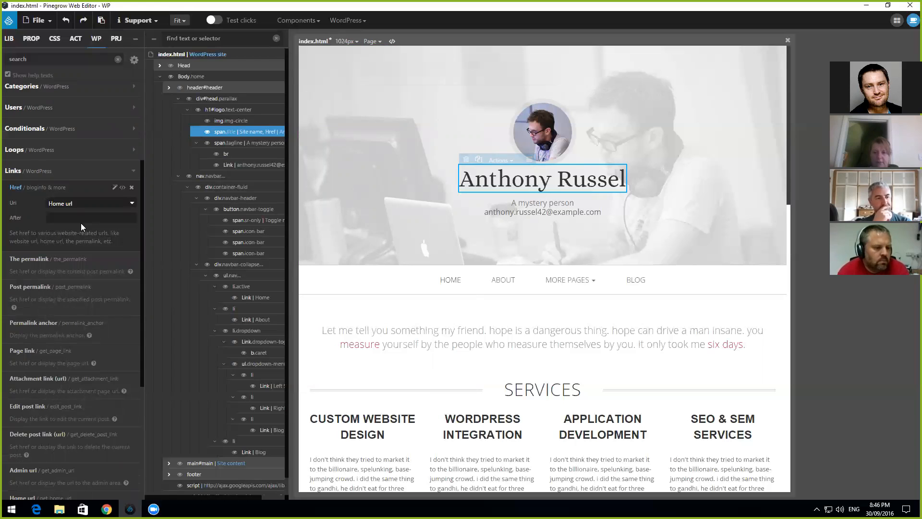
Step: Add the Site description WordPress action to the tagline span in the header, keeping Replace set to Content
{"action": "left_click", "coordinate": [543, 204]}
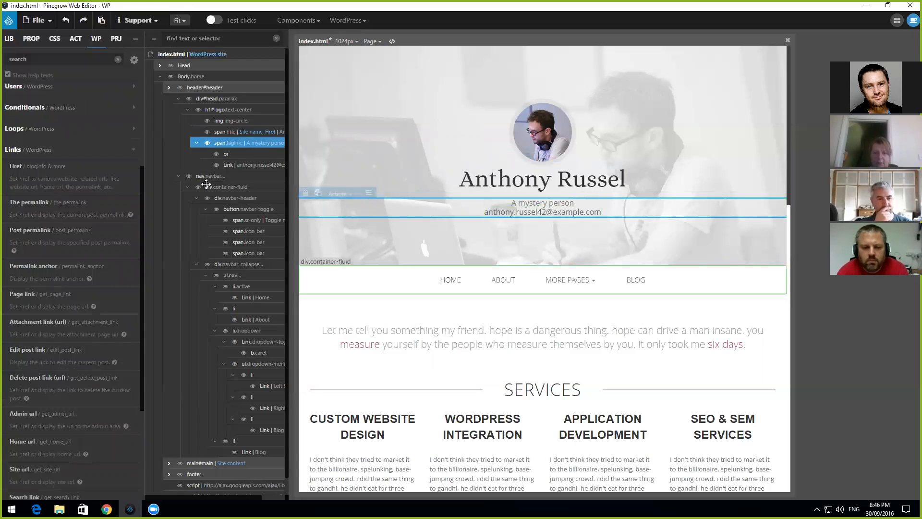
{"action": "left_click", "coordinate": [67, 149]}
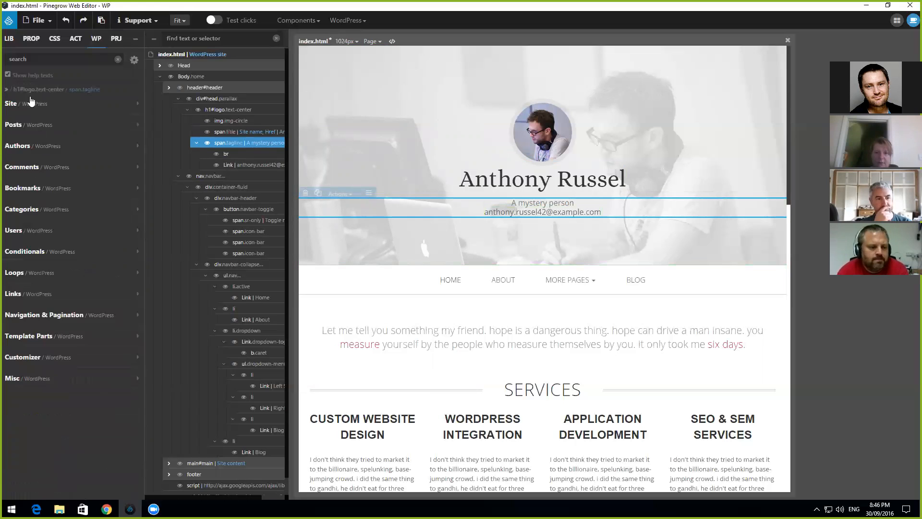
{"action": "left_click", "coordinate": [31, 100]}
{"action": "scroll", "coordinate": [53, 252], "scroll_direction": "down", "scroll_amount": 1}
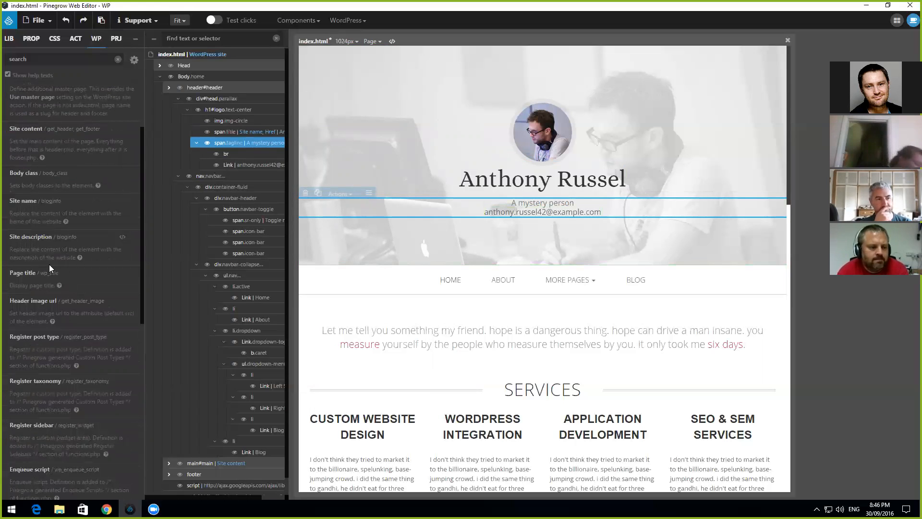
{"action": "left_click", "coordinate": [43, 237]}
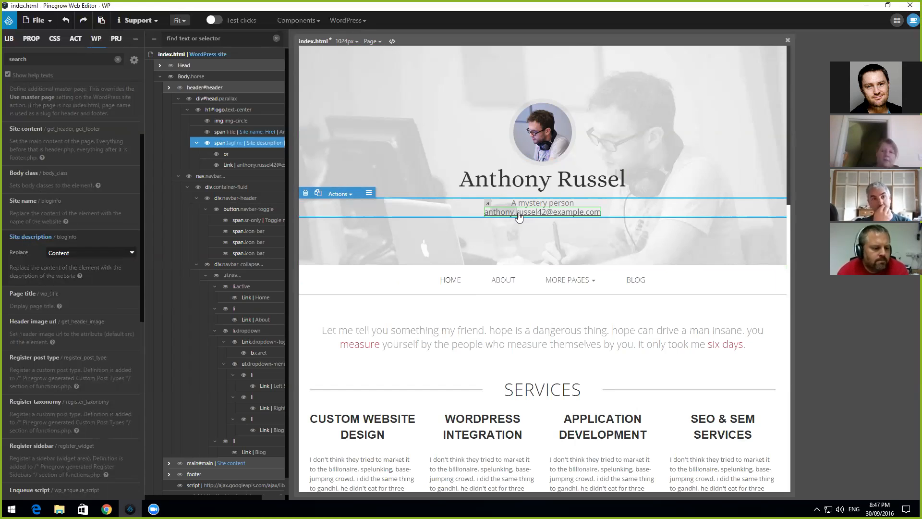
Step: Add a customizer section to the tagline span with the id header and the title Header
{"action": "scroll", "coordinate": [136, 218], "scroll_direction": "up", "scroll_amount": 3}
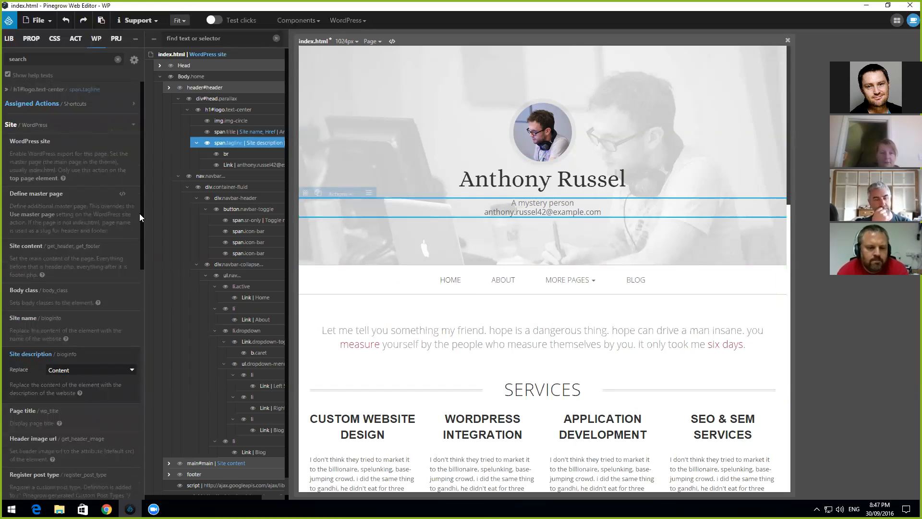
{"action": "left_click", "coordinate": [132, 125]}
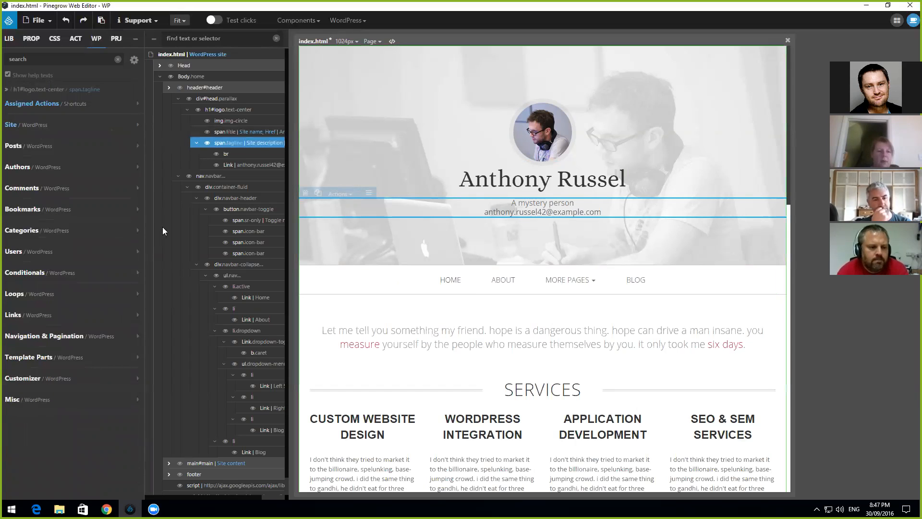
{"action": "left_click", "coordinate": [92, 379]}
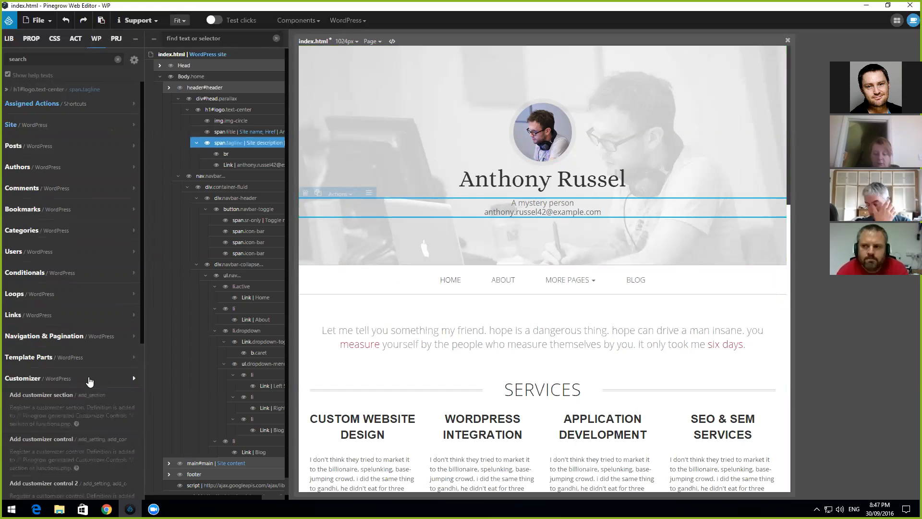
{"action": "left_click", "coordinate": [54, 316]}
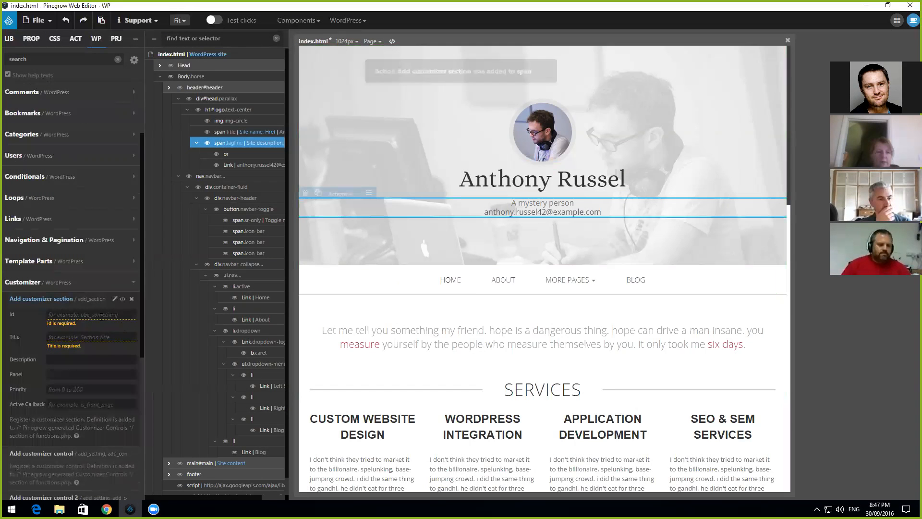
{"action": "left_click", "coordinate": [101, 315]}
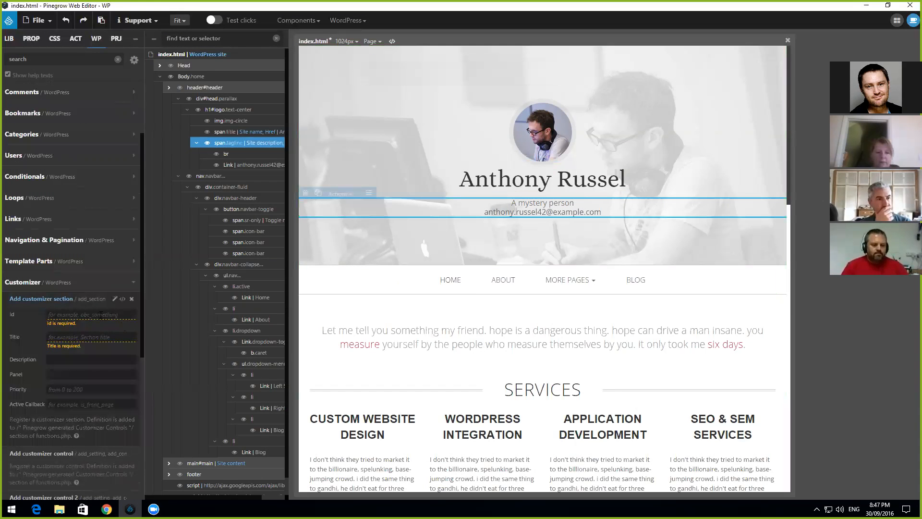
{"action": "type", "text": "header"}
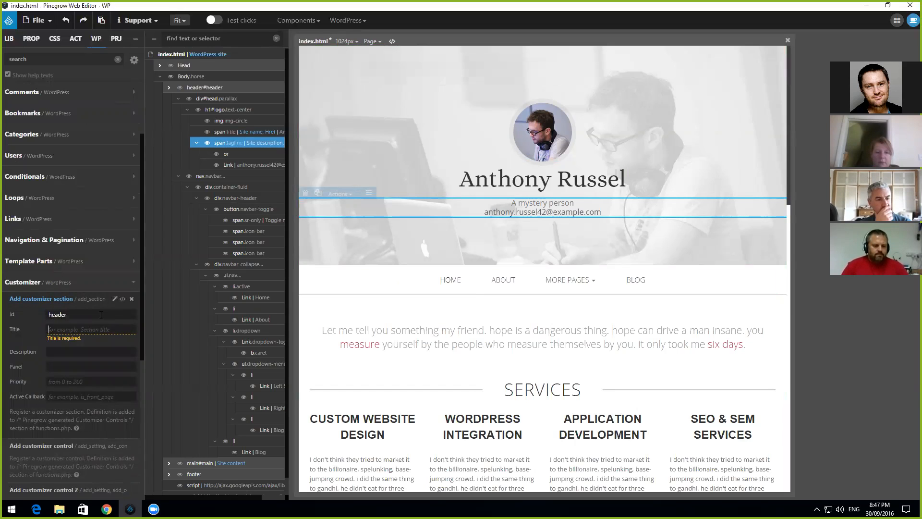
{"action": "type", "text": "Header"}
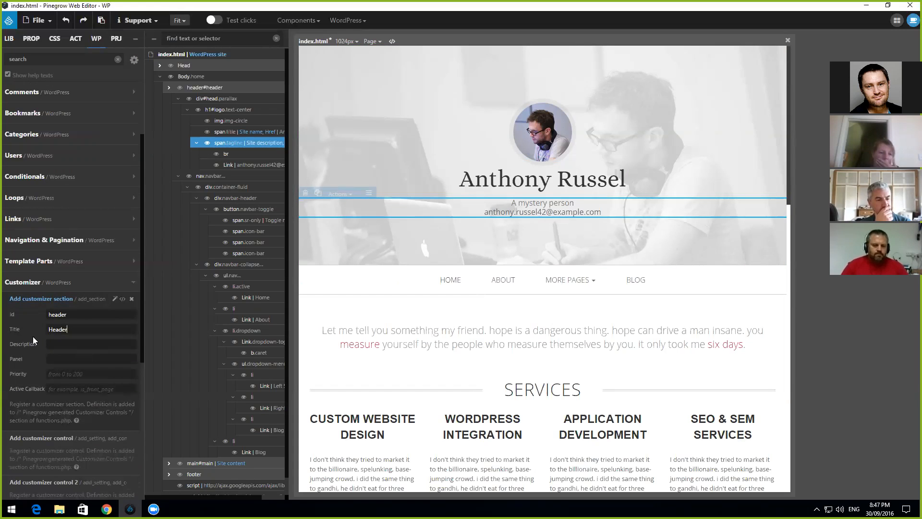
Step: Add a customizer control with id email, name Email and control type email, shown in the header section
{"action": "left_click", "coordinate": [60, 438]}
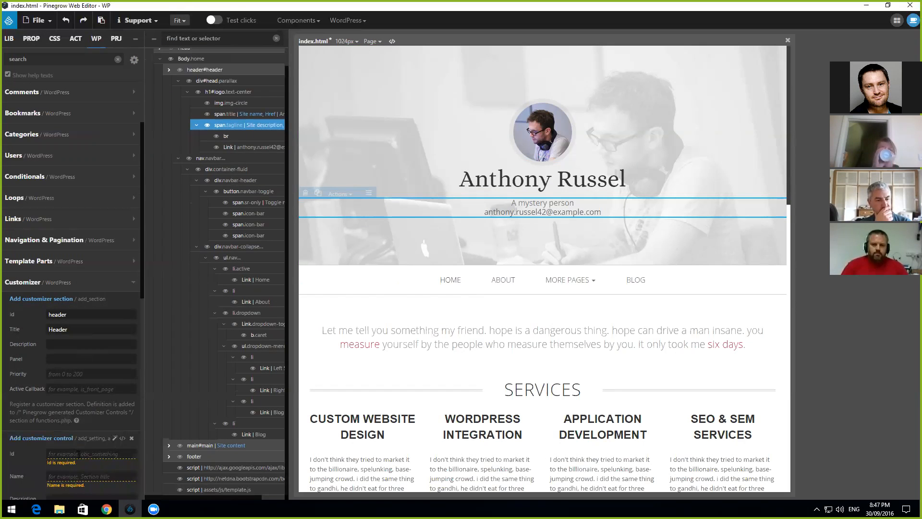
{"action": "left_click", "coordinate": [77, 454]}
{"action": "type", "text": "email"}
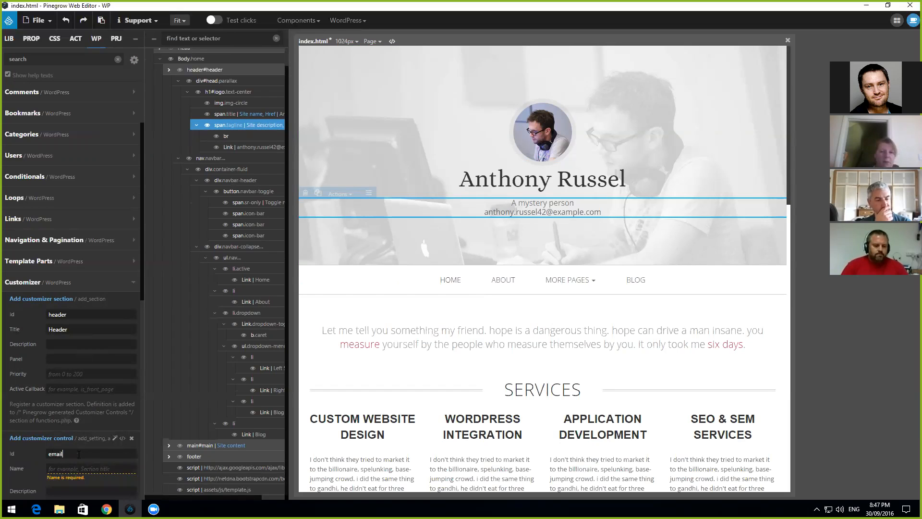
{"action": "left_click", "coordinate": [102, 469]}
{"action": "type", "text": "Emai"}
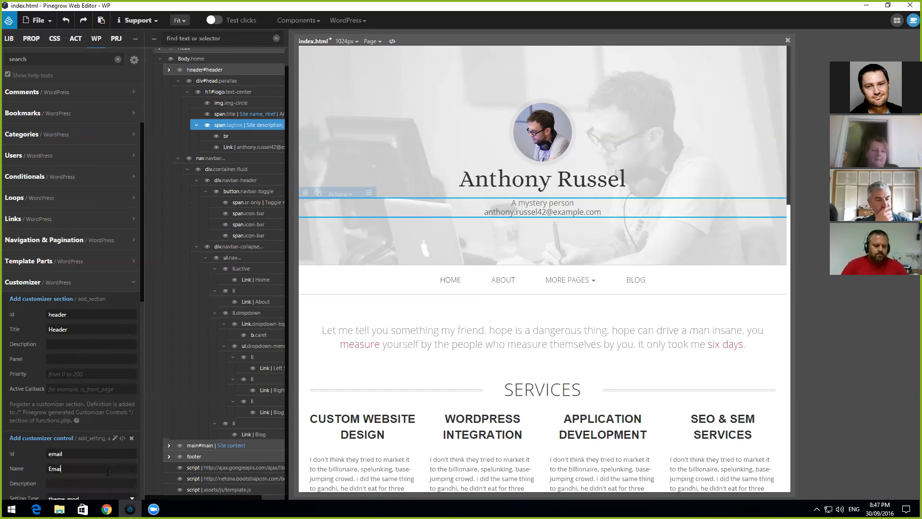
{"action": "type", "text": "l"}
{"action": "scroll", "coordinate": [107, 471], "scroll_direction": "down", "scroll_amount": 3}
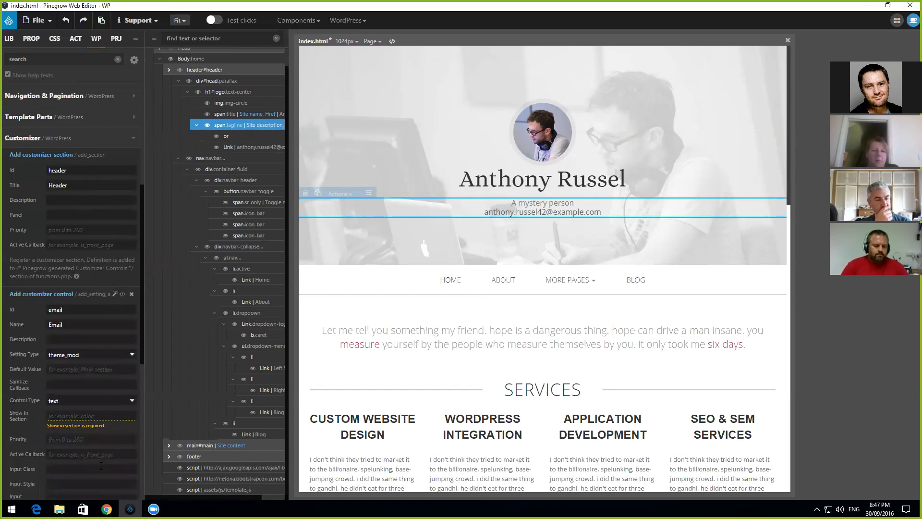
{"action": "left_click", "coordinate": [83, 401]}
{"action": "left_click", "coordinate": [76, 357]}
{"action": "type", "text": "header"}
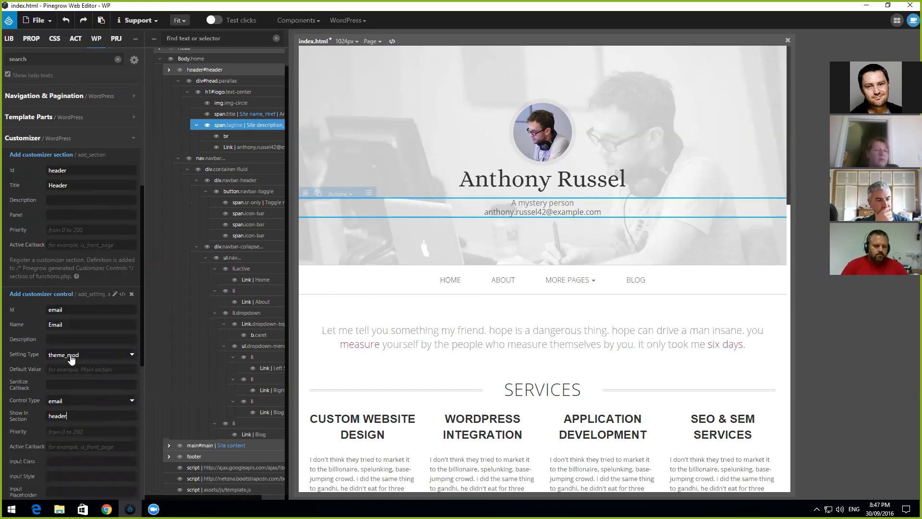
Step: Add the Display theme mod action to the email link below the tagline and set its Theme Mod to email
{"action": "scroll", "coordinate": [71, 384], "scroll_direction": "down", "scroll_amount": 5}
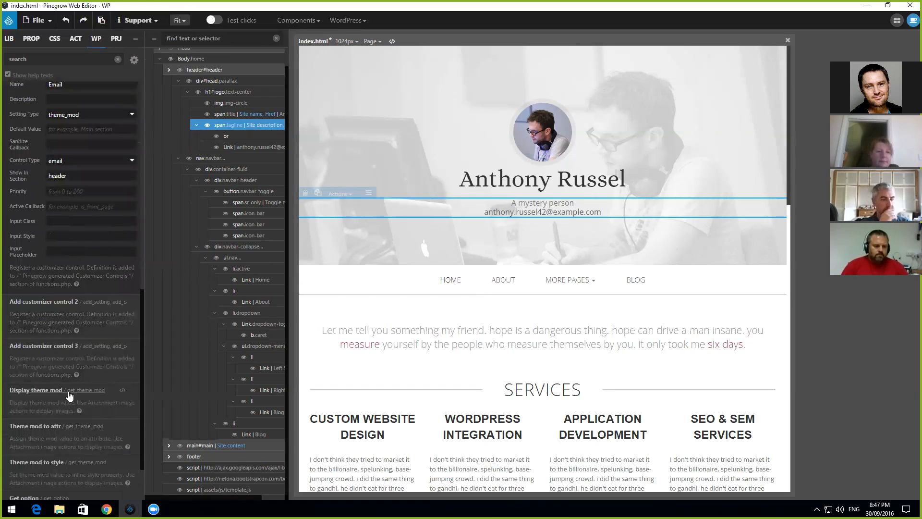
{"action": "left_click", "coordinate": [250, 147]}
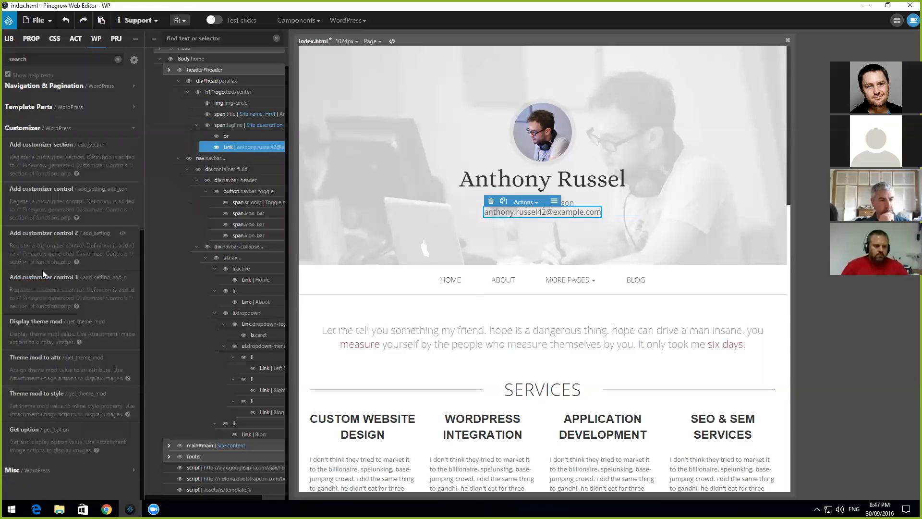
{"action": "left_click", "coordinate": [51, 322]}
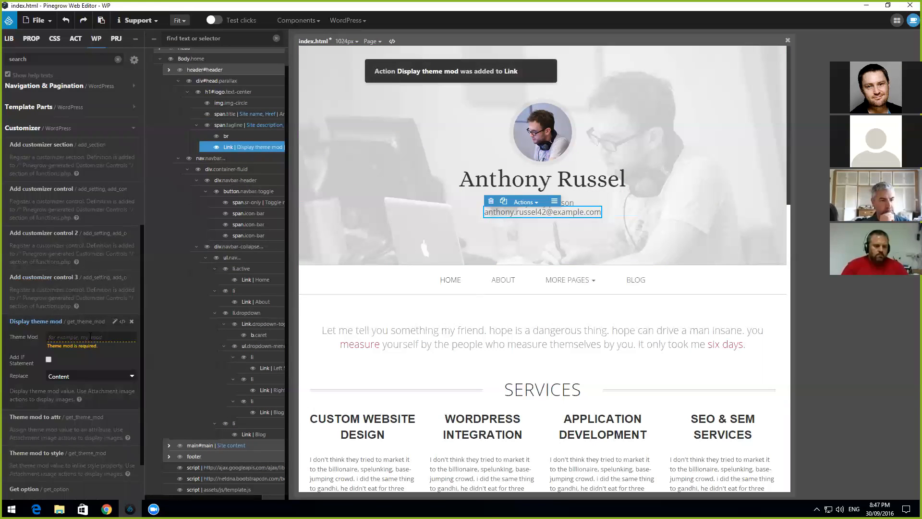
{"action": "left_click", "coordinate": [90, 336]}
{"action": "type", "text": "emnail"}
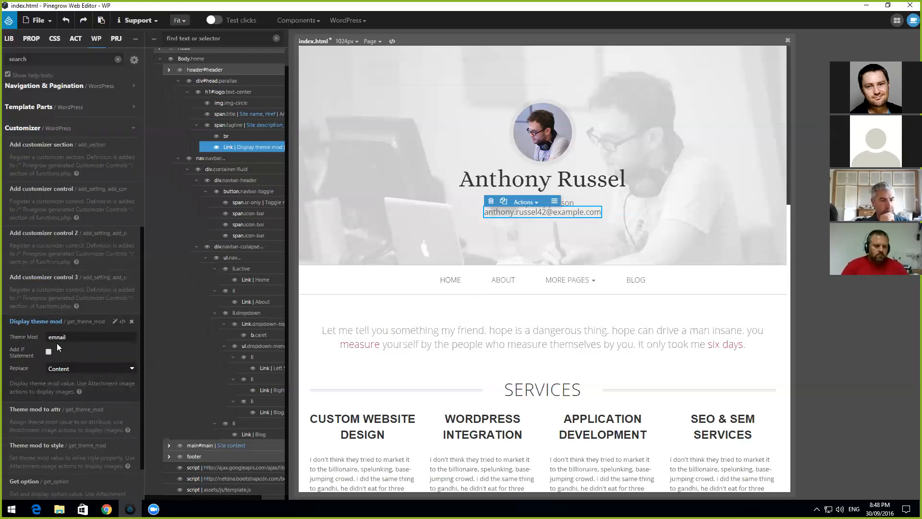
{"action": "key", "text": "Left"}
{"action": "key", "text": "Left"}
{"action": "key", "text": "Left"}
{"action": "key", "text": "BackSpace"}
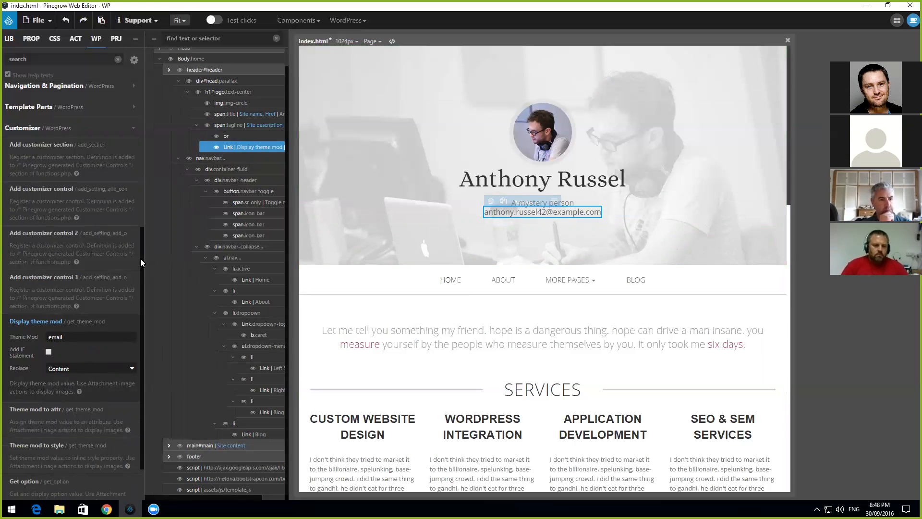
Step: Collapse the Customizer group and check the Misc group of WordPress actions
{"action": "left_click_drag", "start_coordinate": [141, 258], "coordinate": [141, 236]}
{"action": "left_click", "coordinate": [130, 173]}
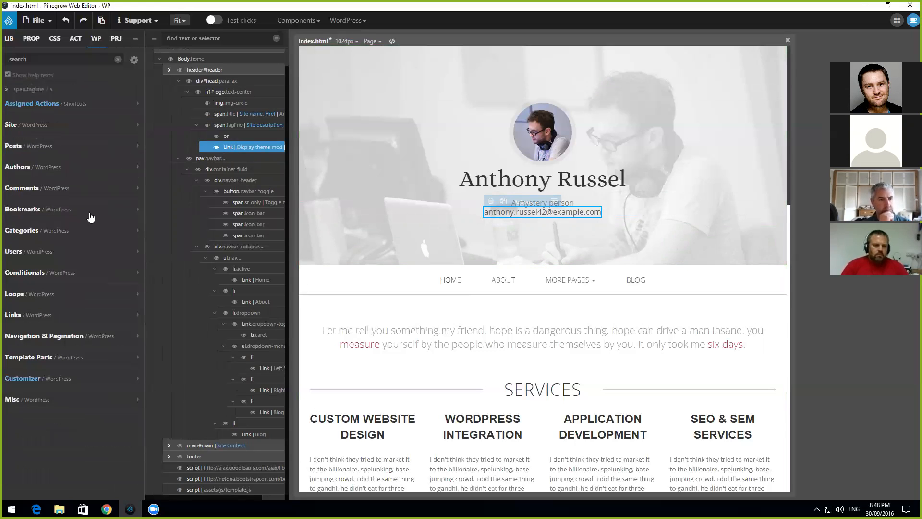
{"action": "left_click", "coordinate": [43, 401]}
{"action": "left_click", "coordinate": [72, 404]}
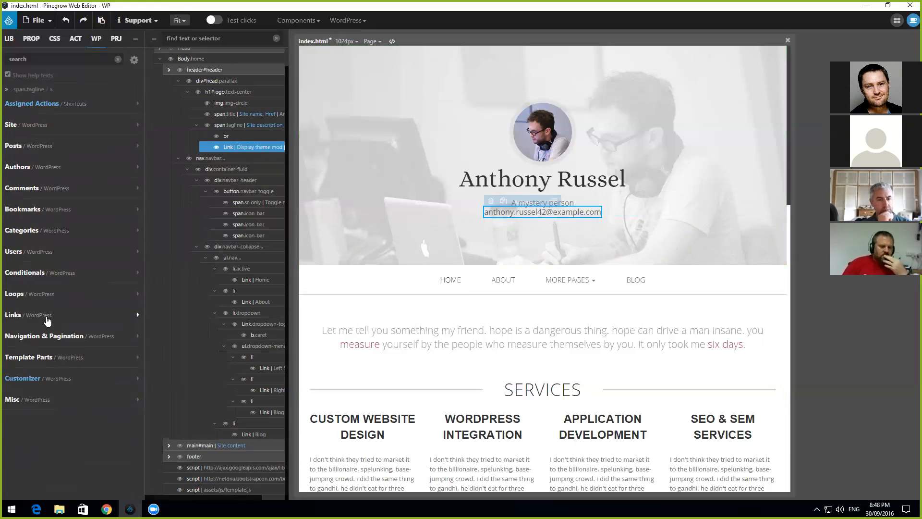
Step: Try the Href action on the email link, look through its Url options, and remove the action
{"action": "left_click", "coordinate": [43, 318]}
{"action": "scroll", "coordinate": [48, 335], "scroll_direction": "down", "scroll_amount": 1}
{"action": "left_click", "coordinate": [46, 287]}
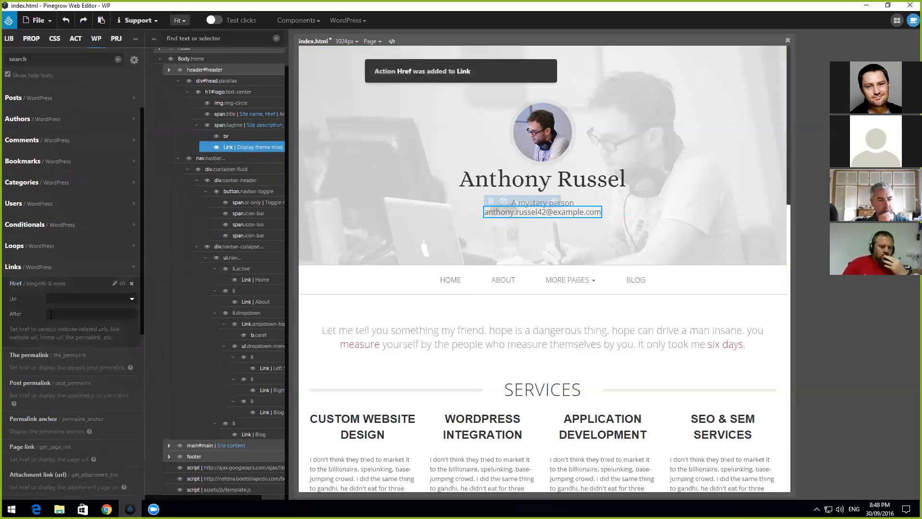
{"action": "left_click", "coordinate": [81, 302]}
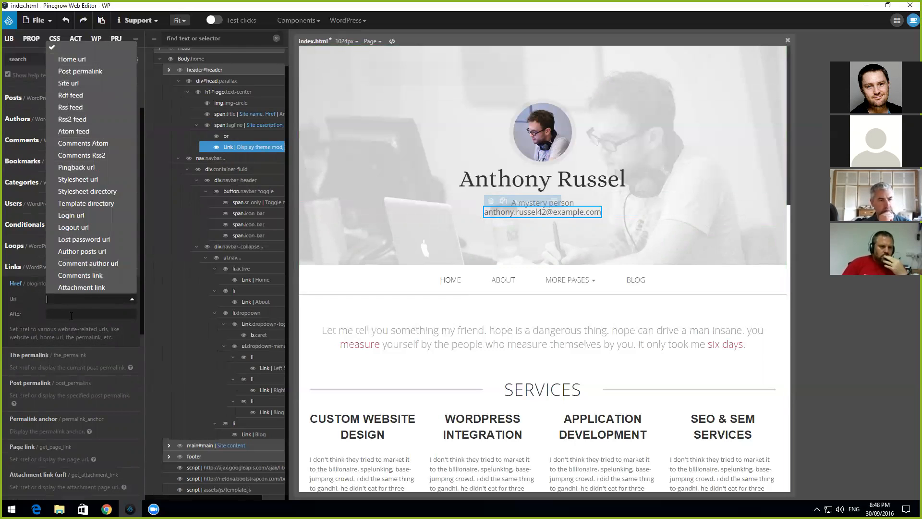
{"action": "left_click", "coordinate": [31, 291]}
{"action": "left_click", "coordinate": [131, 289]}
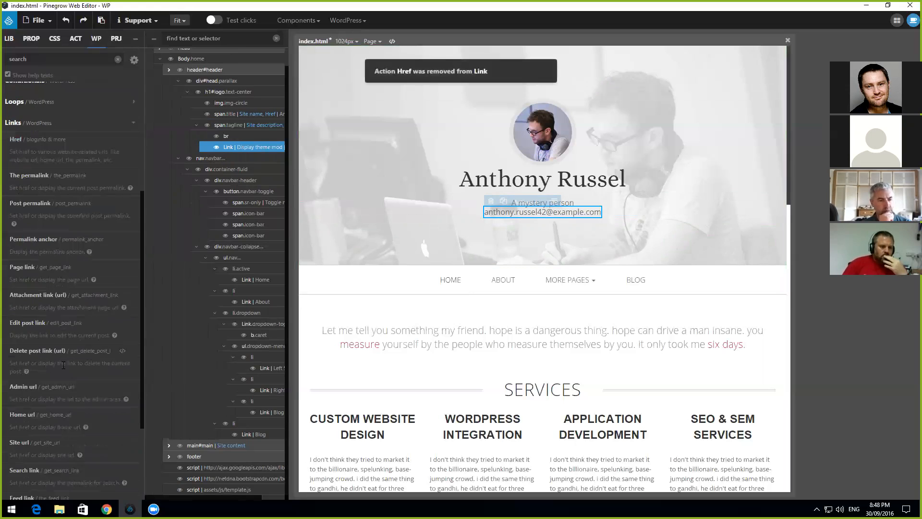
Step: Look through the Links, Customizer and Misc groups of WordPress actions for one suited to the email link
{"action": "scroll", "coordinate": [58, 367], "scroll_direction": "down", "scroll_amount": 1}
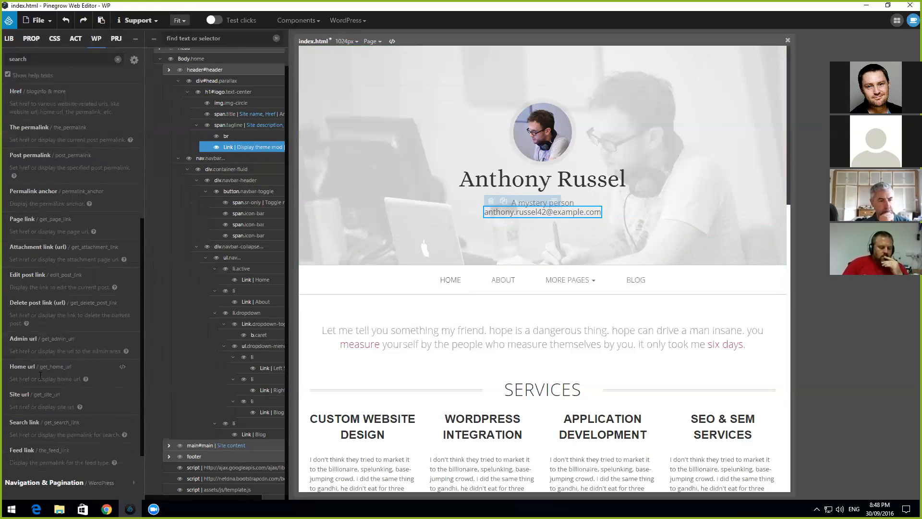
{"action": "scroll", "coordinate": [40, 377], "scroll_direction": "up", "scroll_amount": 1}
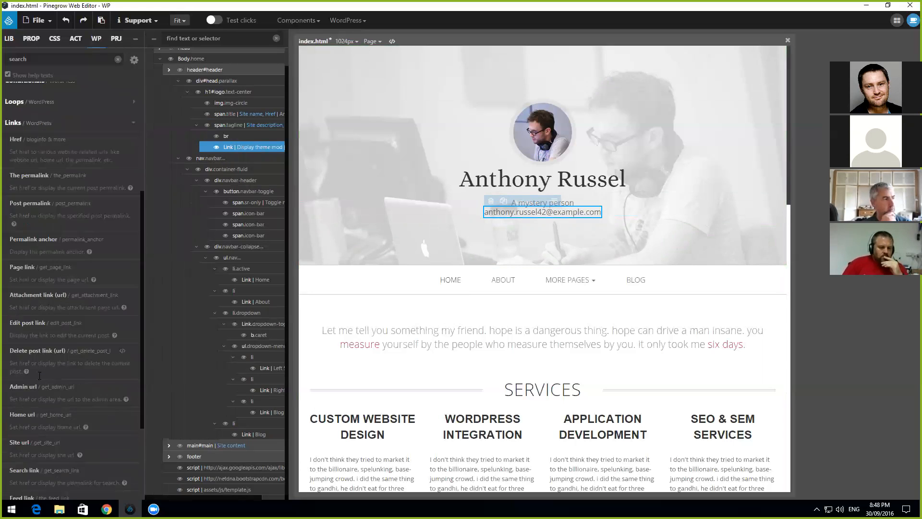
{"action": "left_click", "coordinate": [133, 125]}
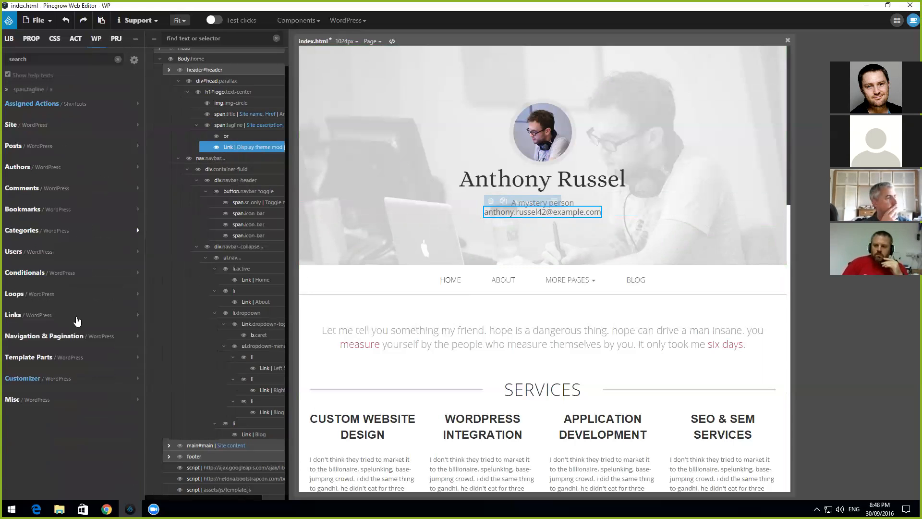
{"action": "left_click", "coordinate": [54, 402]}
{"action": "left_click", "coordinate": [52, 402]}
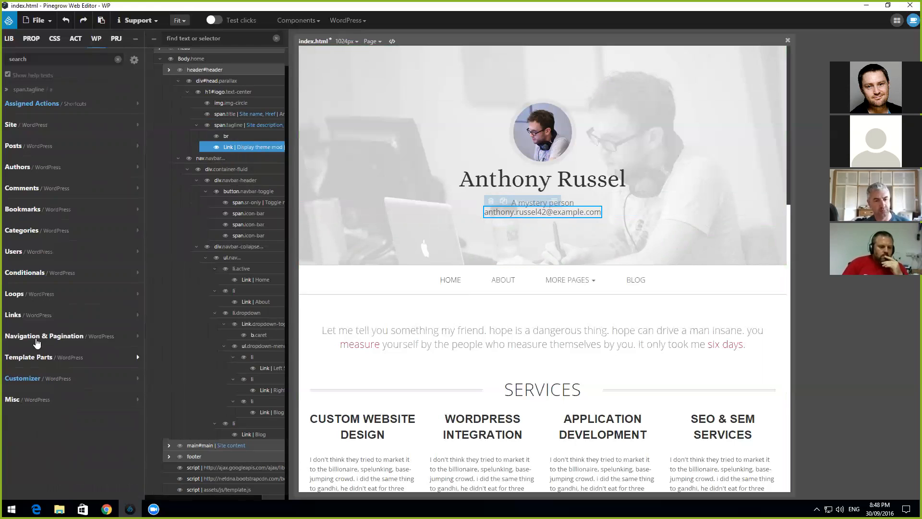
{"action": "left_click", "coordinate": [41, 380]}
{"action": "left_click", "coordinate": [41, 384]}
{"action": "left_click", "coordinate": [38, 407]}
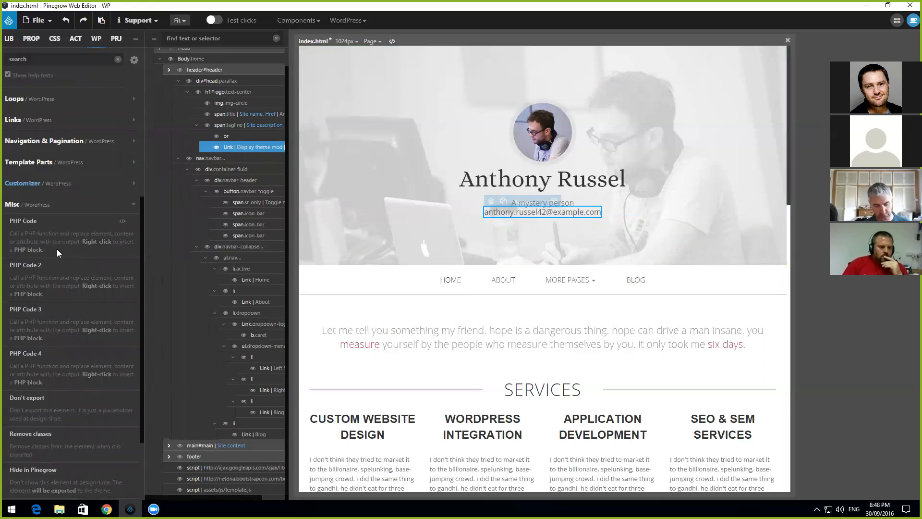
Step: Try the PHP Code action on the email link, remove it, and collapse the Misc group
{"action": "left_click", "coordinate": [29, 221]}
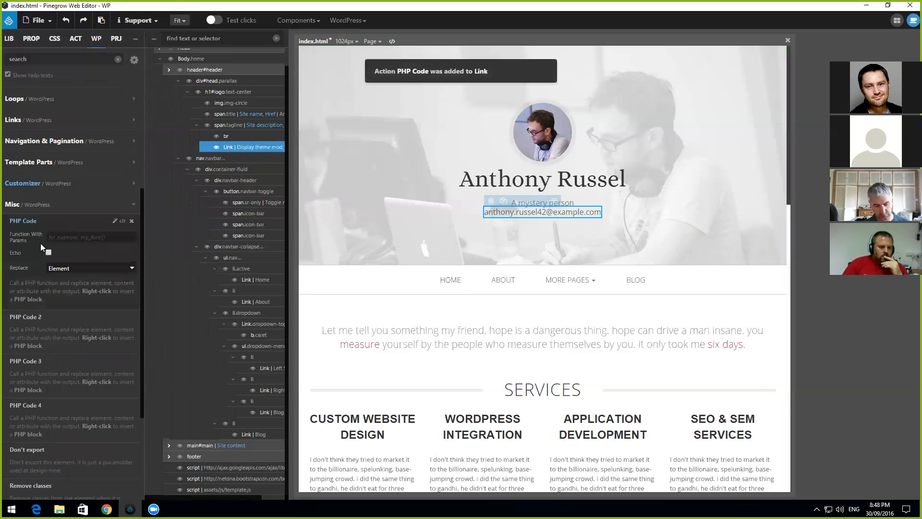
{"action": "left_click", "coordinate": [131, 223]}
{"action": "left_click", "coordinate": [135, 206]}
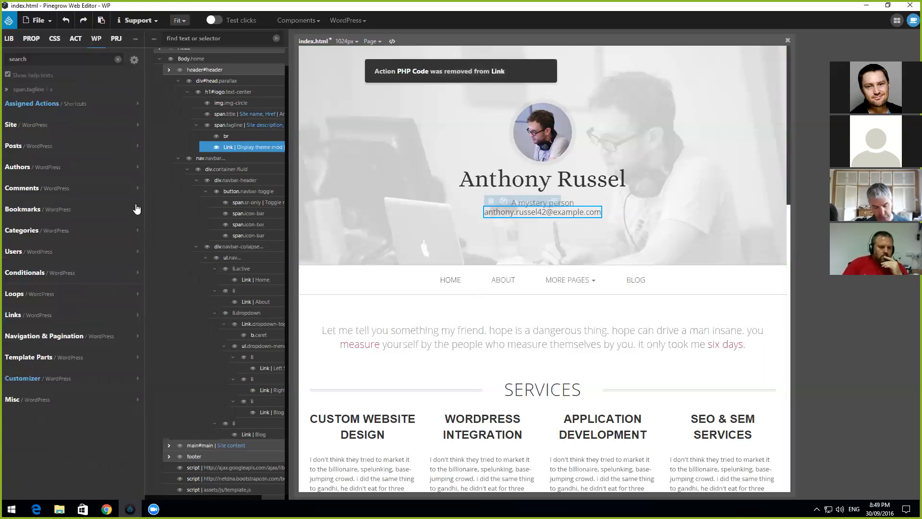
Step: Switch to Atom and open index.html from the initio project folder
{"action": "left_click", "coordinate": [12, 508]}
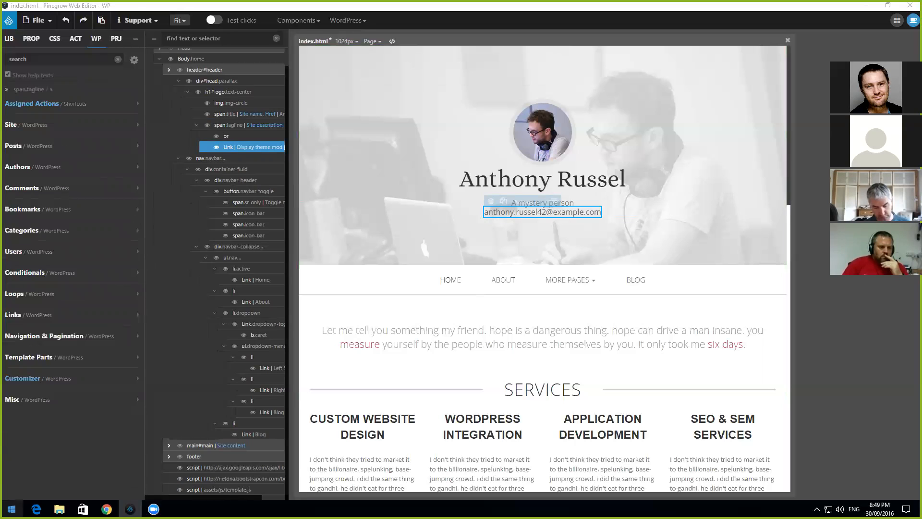
{"action": "type", "text": "ato"}
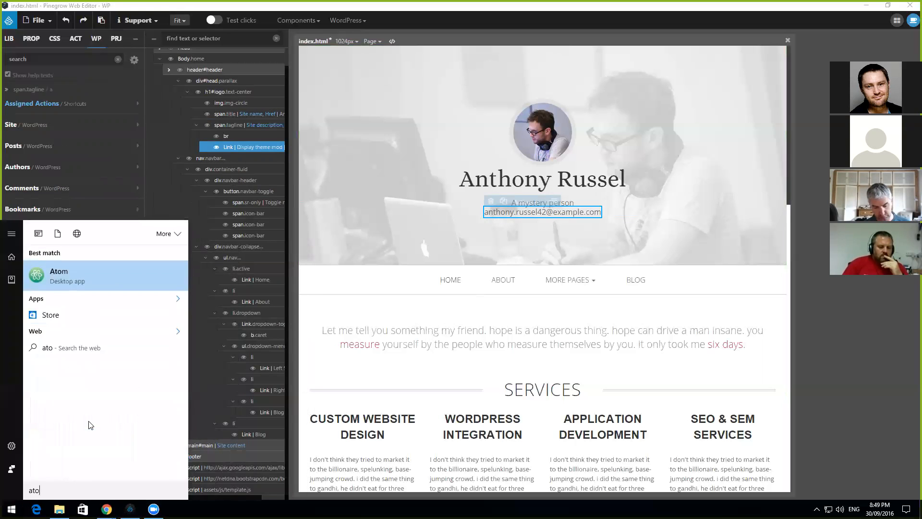
{"action": "left_click", "coordinate": [67, 274]}
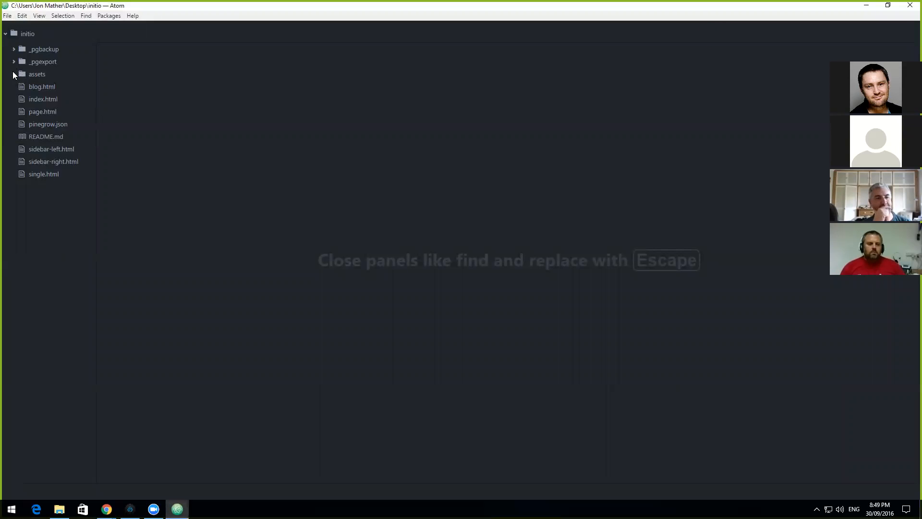
{"action": "left_click", "coordinate": [37, 101]}
{"action": "left_click", "coordinate": [65, 98]}
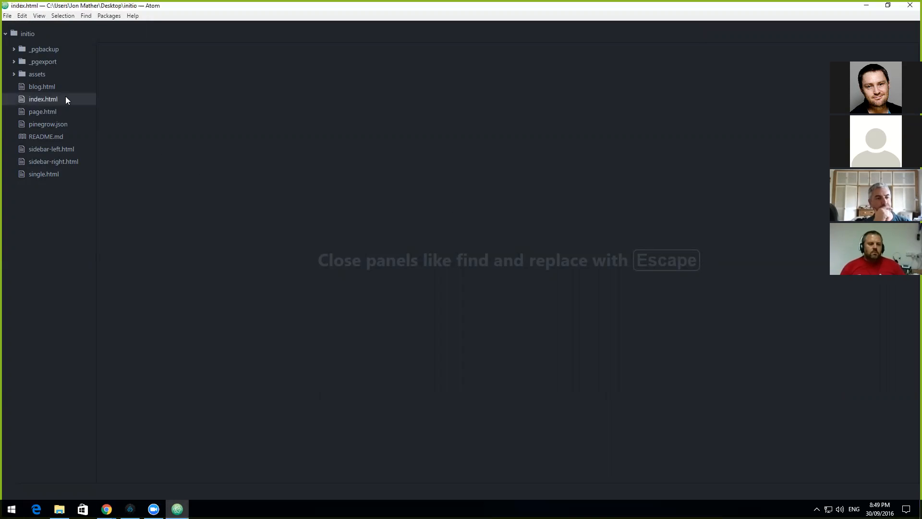
Step: Insert mailto: into the href value of the email link inside the tagline span on line 23
{"action": "left_click", "coordinate": [379, 233]}
{"action": "scroll", "coordinate": [365, 233], "scroll_direction": "down", "scroll_amount": 2}
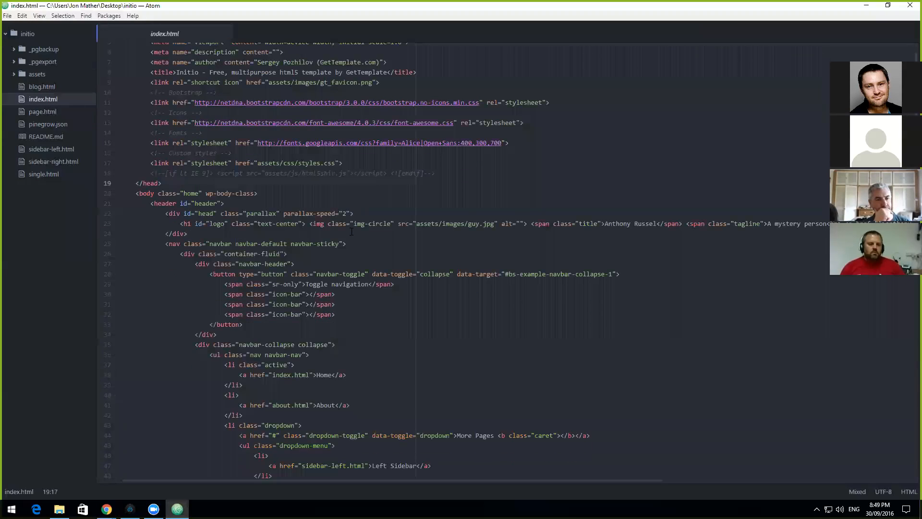
{"action": "scroll", "coordinate": [340, 305], "scroll_direction": "down", "scroll_amount": 10}
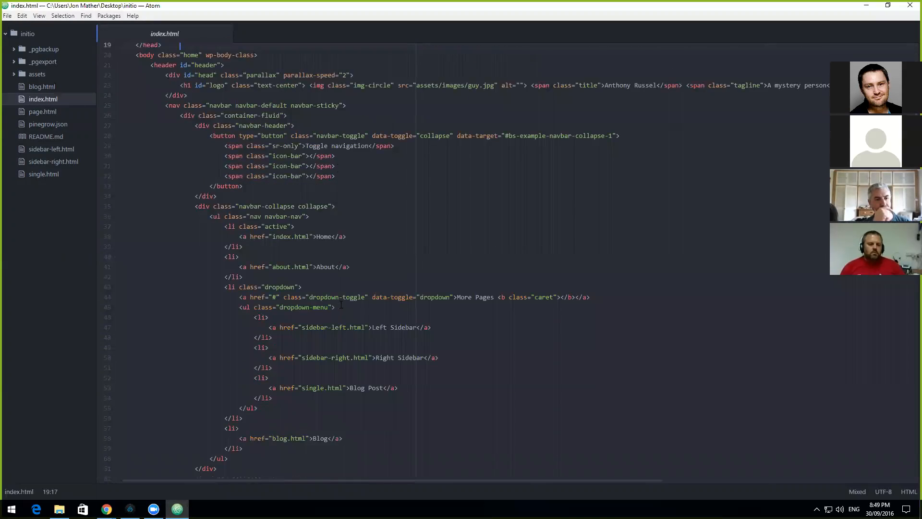
{"action": "scroll", "coordinate": [342, 304], "scroll_direction": "down", "scroll_amount": 2}
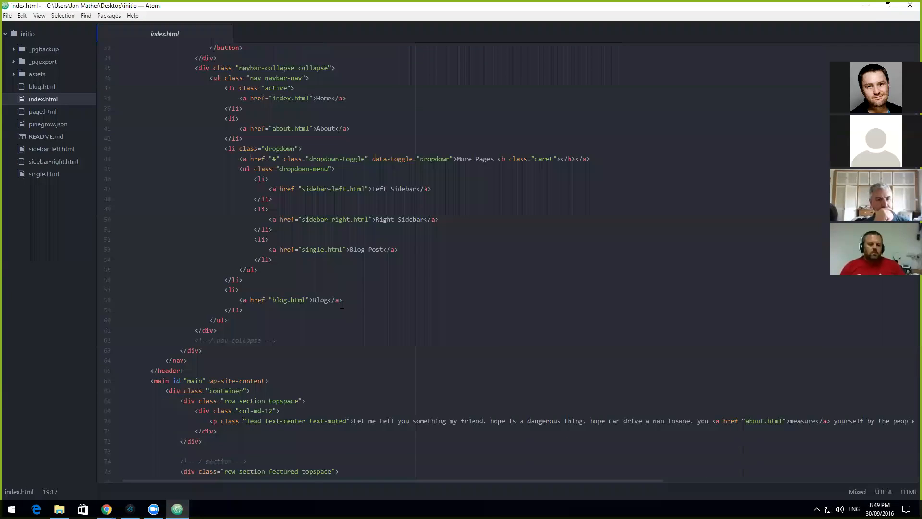
{"action": "scroll", "coordinate": [342, 305], "scroll_direction": "down", "scroll_amount": 5}
{"action": "scroll", "coordinate": [344, 306], "scroll_direction": "up", "scroll_amount": 7}
{"action": "scroll", "coordinate": [371, 167], "scroll_direction": "up", "scroll_amount": 3}
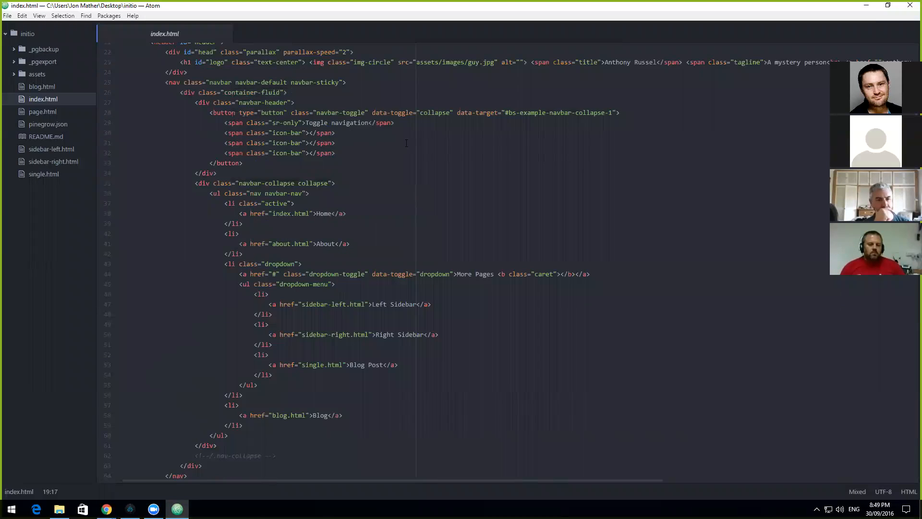
{"action": "scroll", "coordinate": [510, 125], "scroll_direction": "up", "scroll_amount": 3}
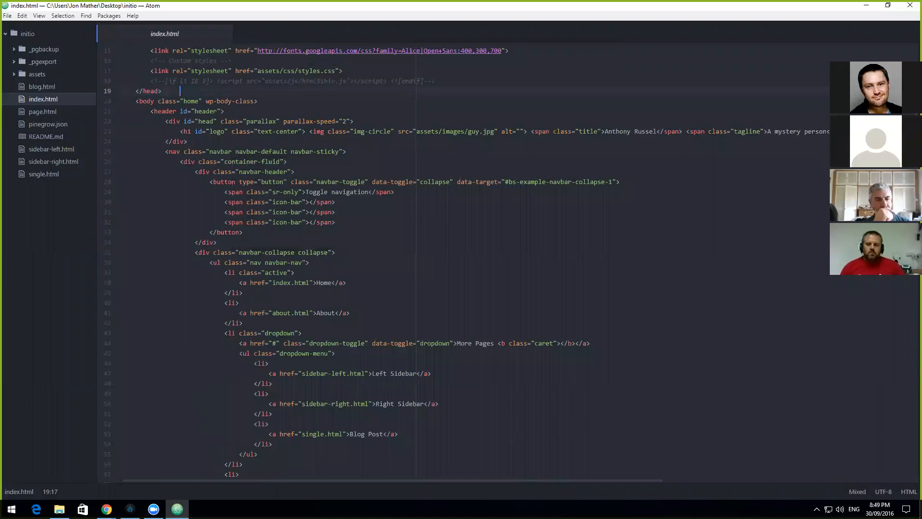
{"action": "left_click", "coordinate": [878, 131]}
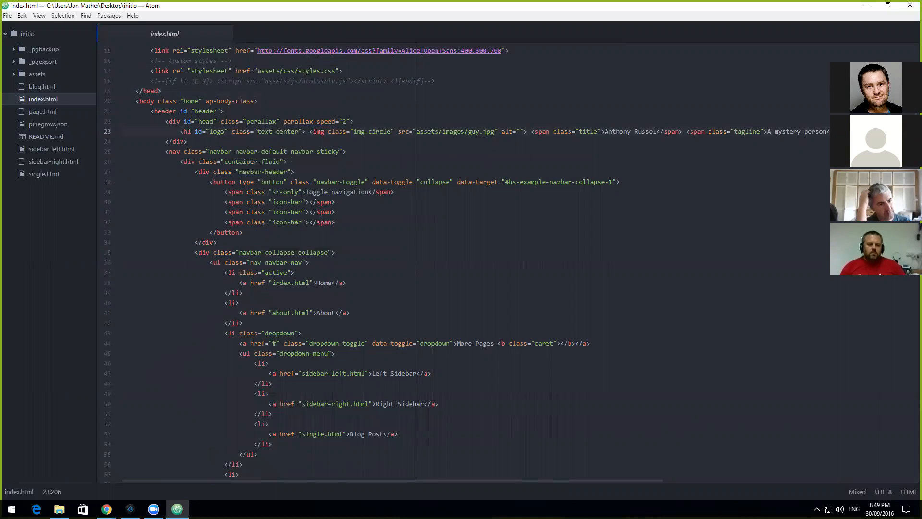
{"action": "type", "text": "mailto"}
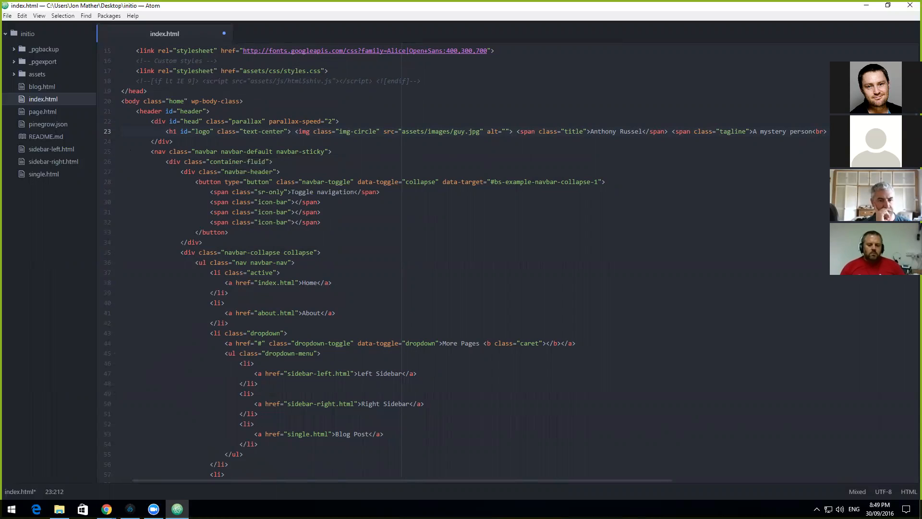
{"action": "key", "text": "Right"}
Step: Switch to Chrome, search for wordpress customizer, and open the Theme Customization API page of the WordPress Codex
{"action": "left_click", "coordinate": [106, 508]}
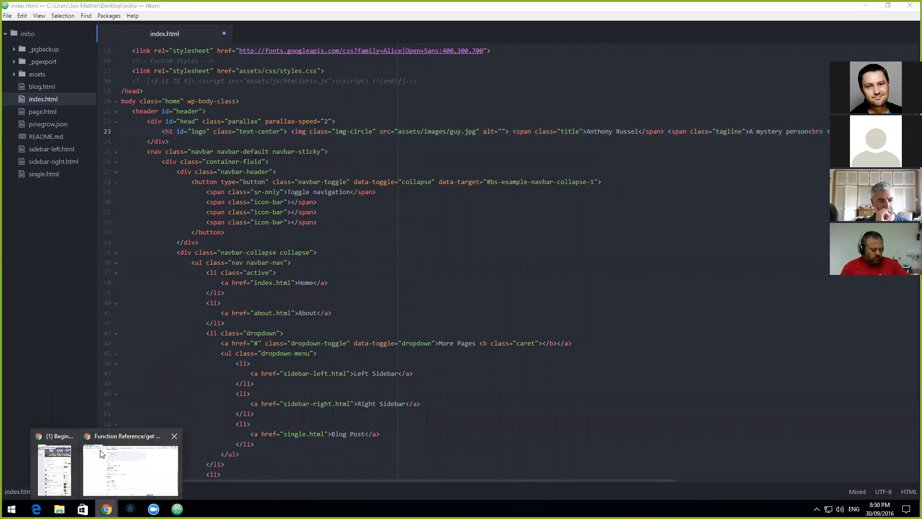
{"action": "left_click", "coordinate": [125, 469]}
{"action": "left_click", "coordinate": [299, 20]}
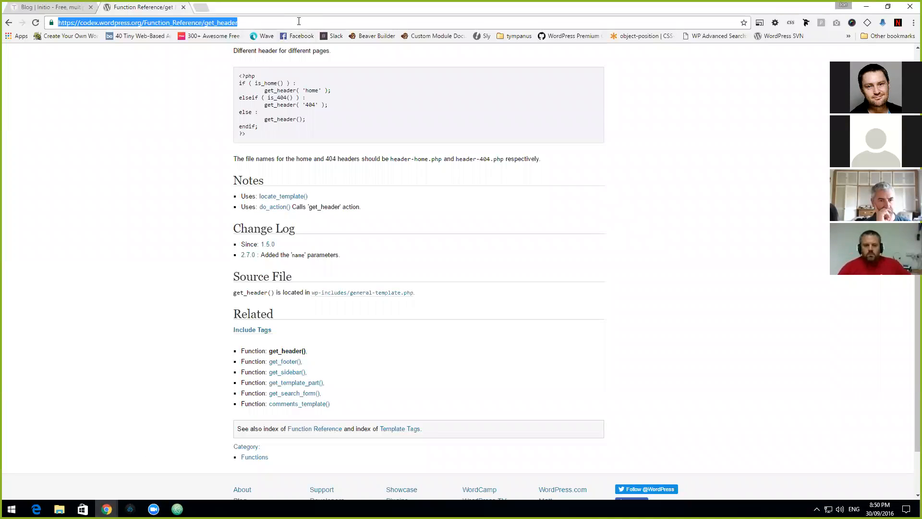
{"action": "type", "text": "wordpress "}
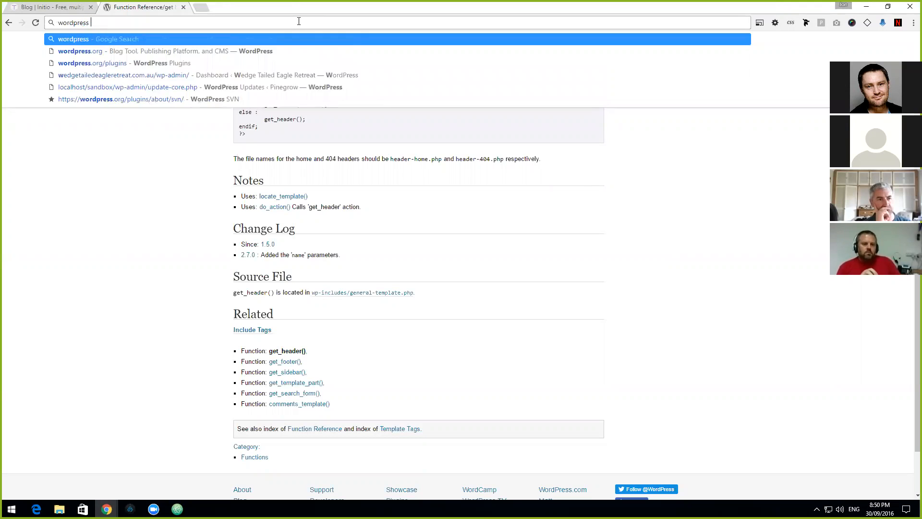
{"action": "type", "text": "customizer"}
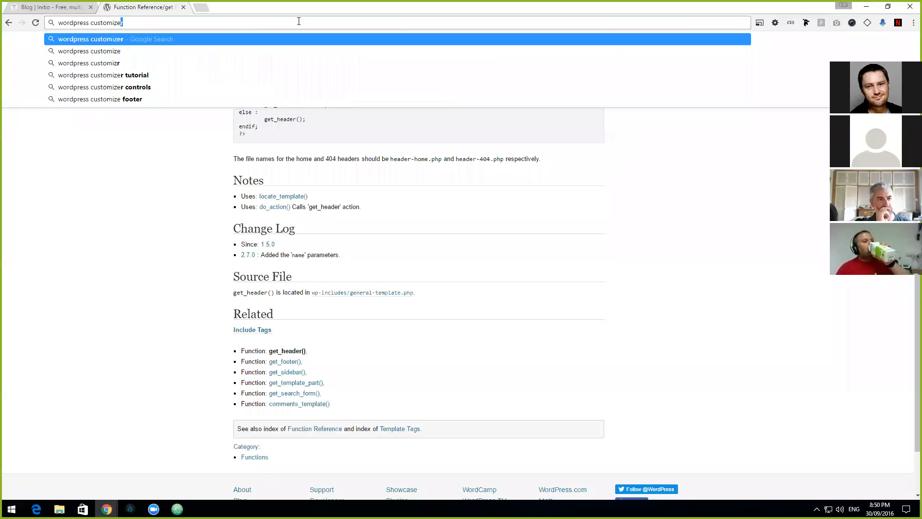
{"action": "key", "text": "Return"}
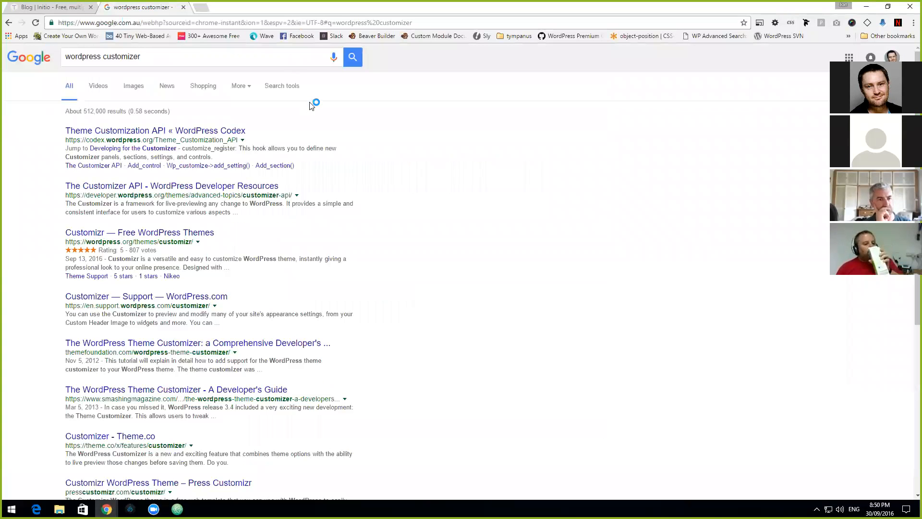
{"action": "left_click", "coordinate": [213, 132]}
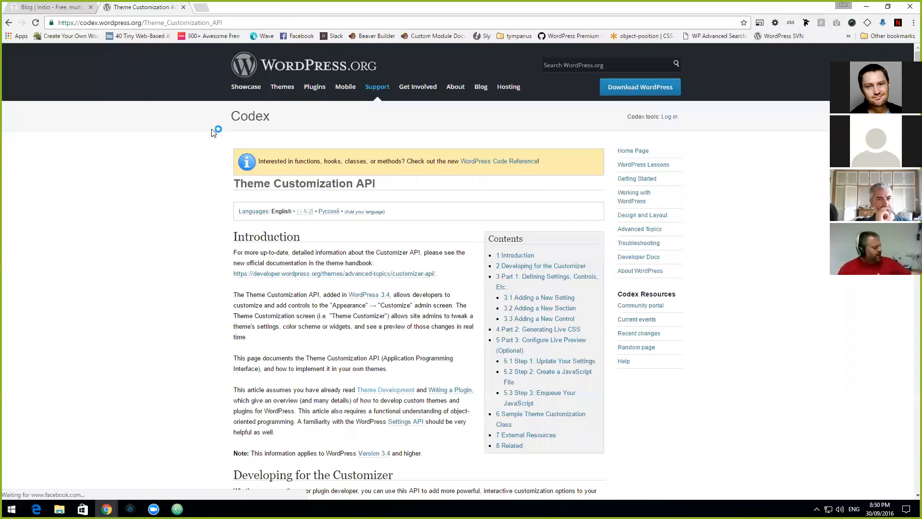
Step: Copy the PHP snippet echoing get_theme_mod('header_color', '000000') from the Generating Live CSS section of the Codex page
{"action": "scroll", "coordinate": [214, 130], "scroll_direction": "down", "scroll_amount": 6}
{"action": "scroll", "coordinate": [282, 249], "scroll_direction": "down", "scroll_amount": 6}
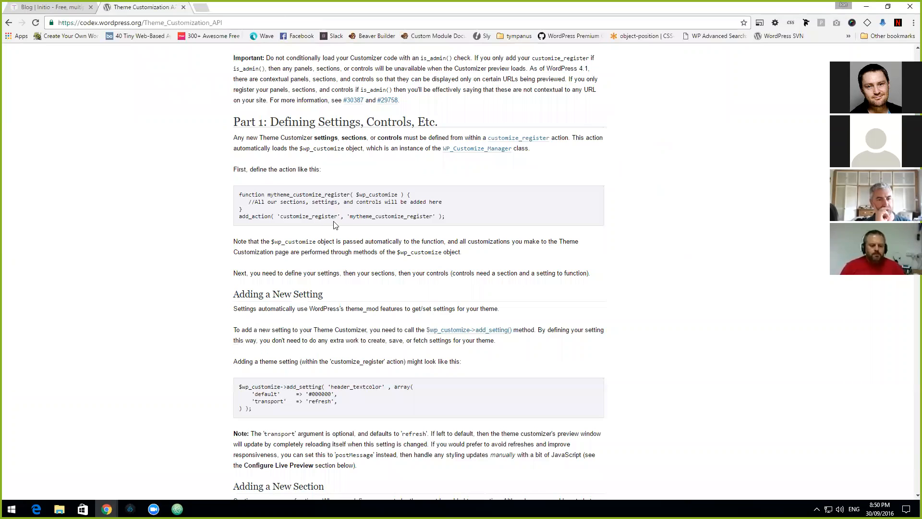
{"action": "scroll", "coordinate": [321, 336], "scroll_direction": "down", "scroll_amount": 4}
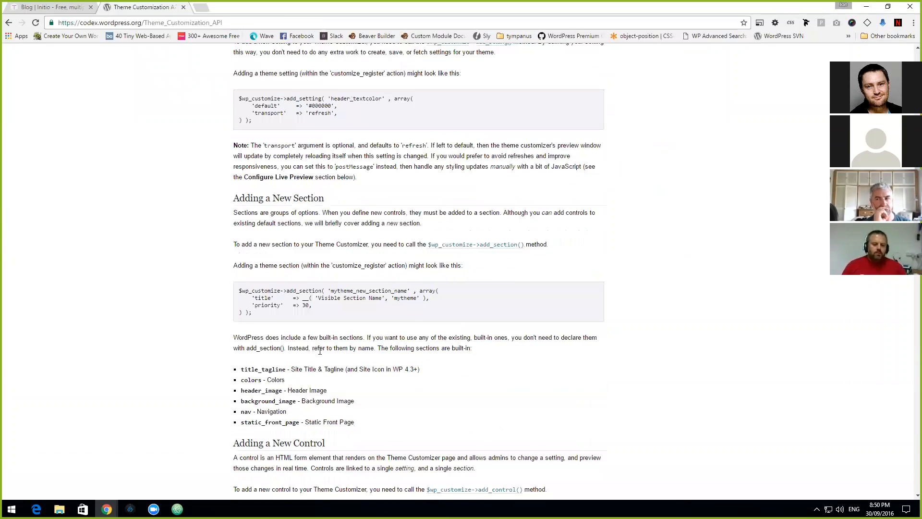
{"action": "scroll", "coordinate": [298, 336], "scroll_direction": "down", "scroll_amount": 8}
{"action": "scroll", "coordinate": [298, 336], "scroll_direction": "down", "scroll_amount": 4}
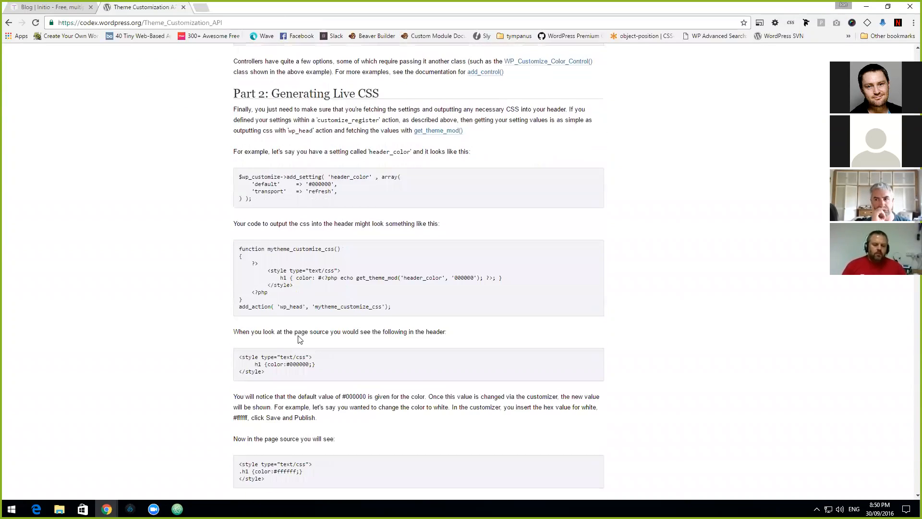
{"action": "left_click_drag", "start_coordinate": [323, 278], "coordinate": [492, 274]}
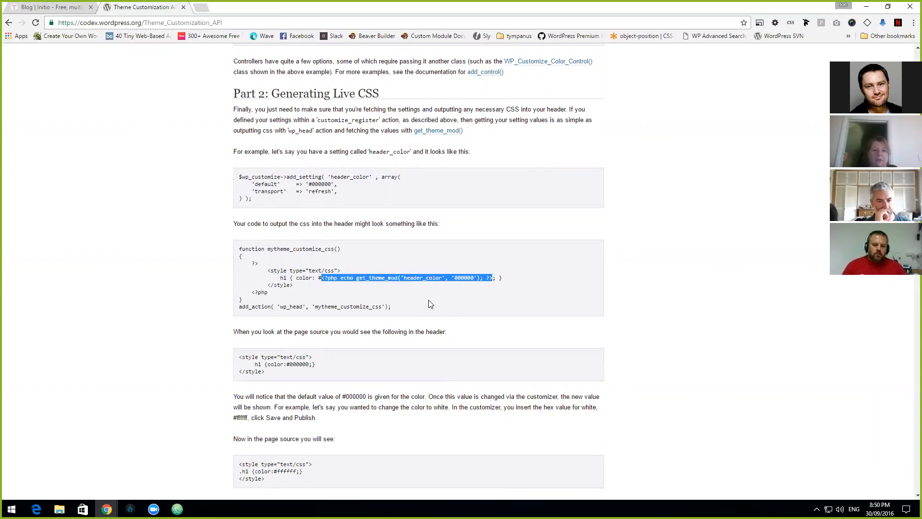
Step: Back in Atom, paste the get_theme_mod snippet after mailto: in the email link's href and replace header_color with email
{"action": "left_click", "coordinate": [178, 509]}
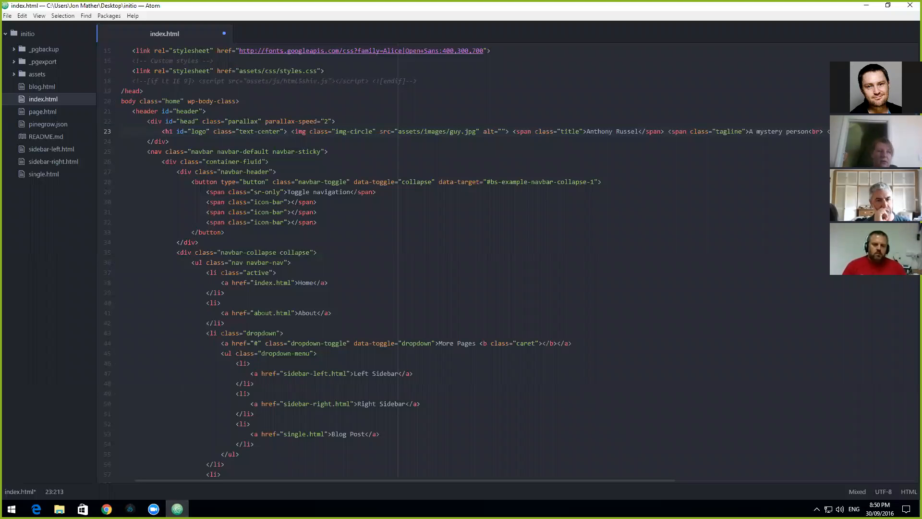
{"action": "key", "text": "ctrl+v"}
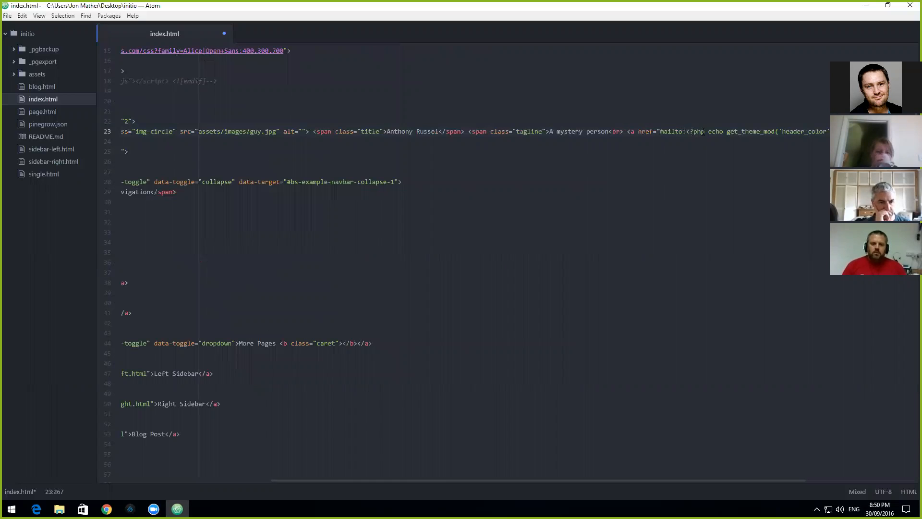
{"action": "double_click", "coordinate": [817, 132]}
{"action": "type", "text": "email"}
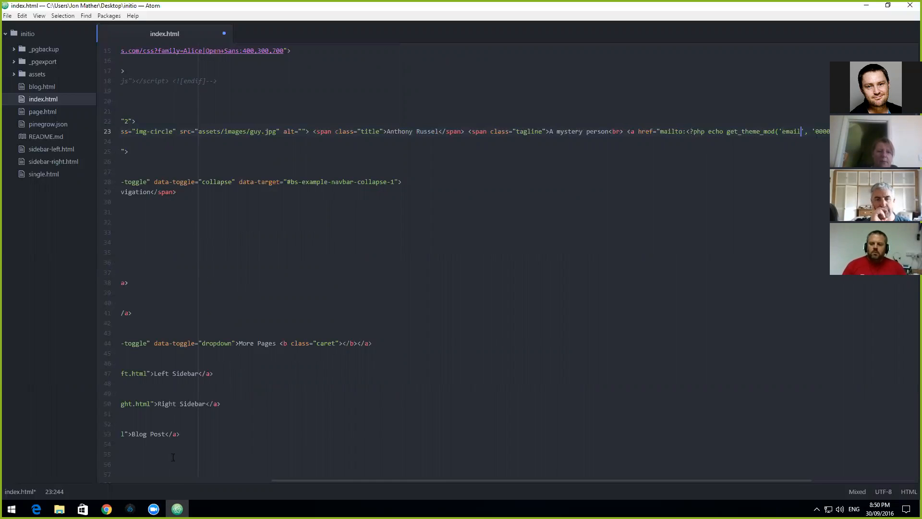
Step: Check the email link's Display theme mod action in Pinegrow, and empty the default value in Atom's get_theme_mod call
{"action": "key", "text": "alt+Tab"}
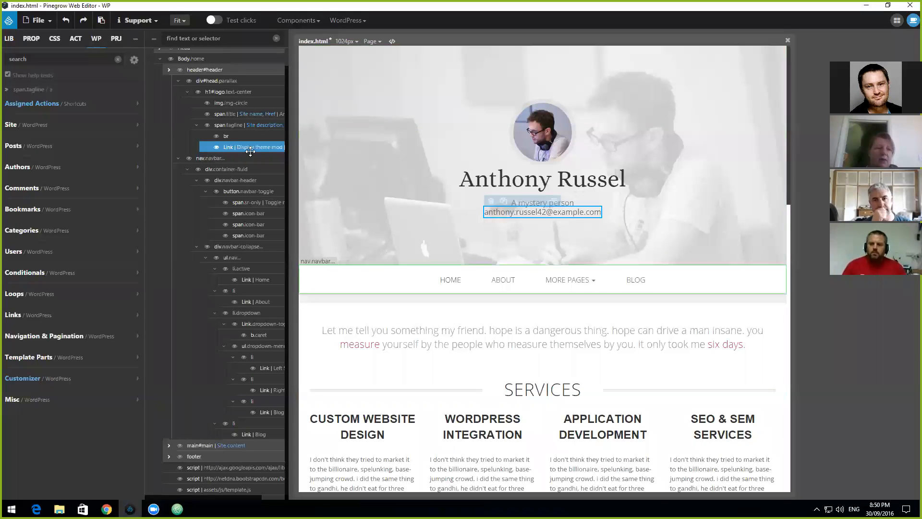
{"action": "left_click", "coordinate": [67, 105]}
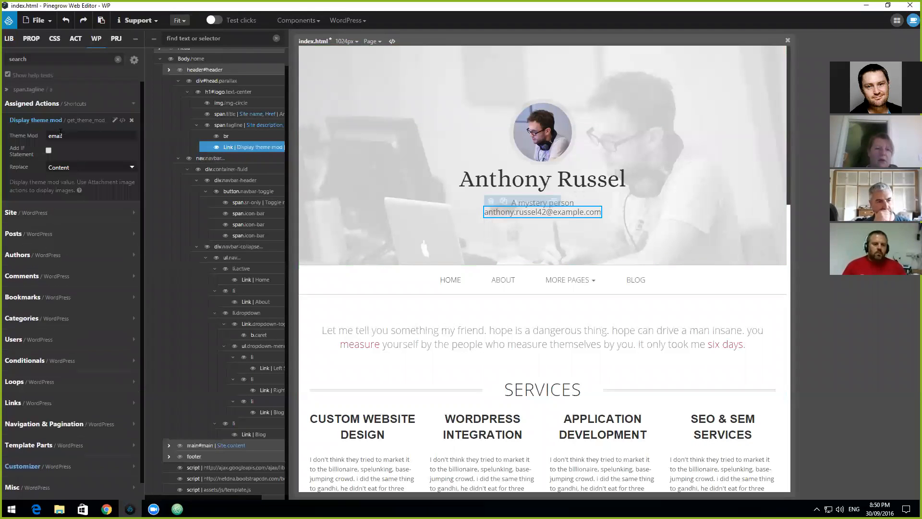
{"action": "left_click", "coordinate": [177, 509]}
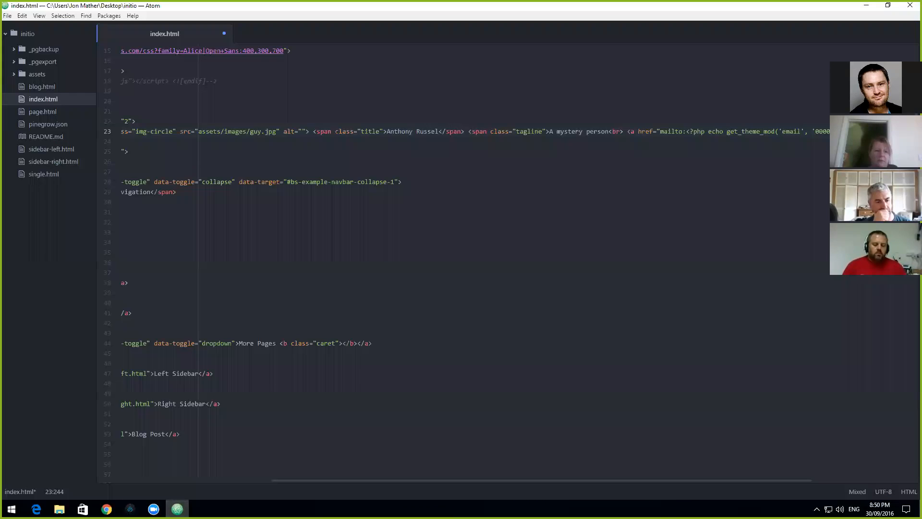
{"action": "double_click", "coordinate": [824, 133]}
{"action": "key", "text": "BackSpace"}
{"action": "key", "text": "BackSpace"}
{"action": "key", "text": "BackSpace"}
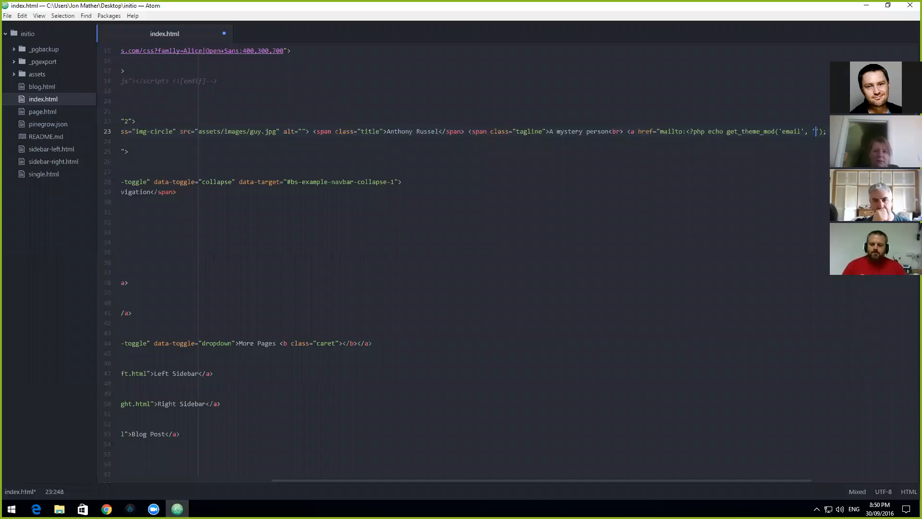
Step: Remove the default-value argument from the email link's get_theme_mod call, leaving get_theme_mod('email'), and save index.html
{"action": "key", "text": "BackSpace"}
{"action": "left_click", "coordinate": [788, 161]}
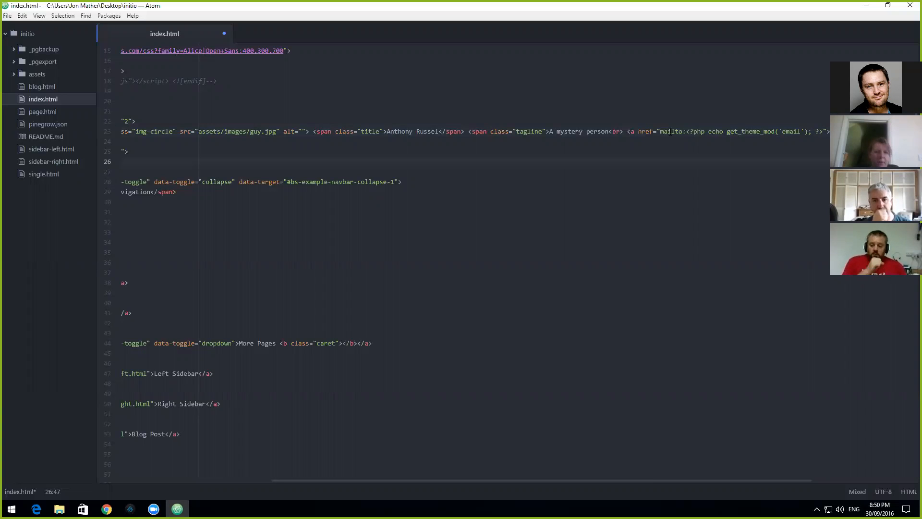
{"action": "left_click_drag", "start_coordinate": [685, 131], "coordinate": [824, 131]}
{"action": "left_click", "coordinate": [803, 188]}
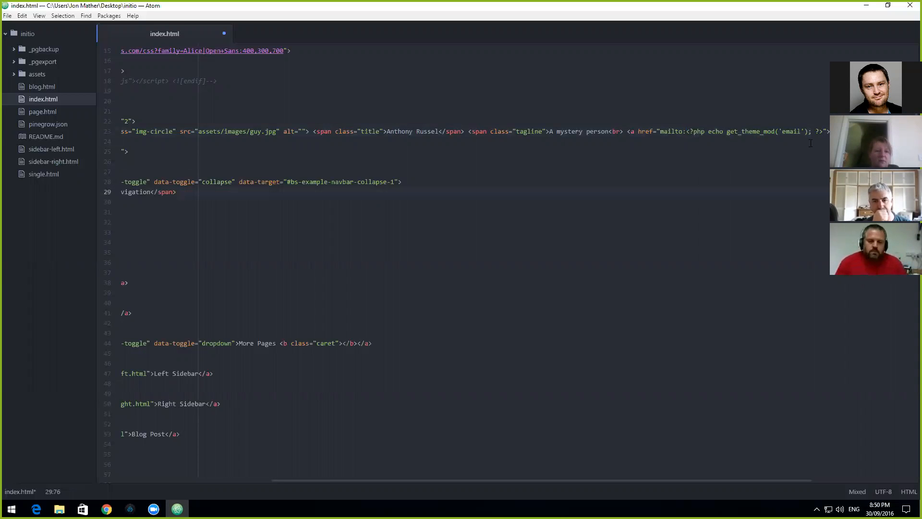
{"action": "left_click", "coordinate": [7, 16]}
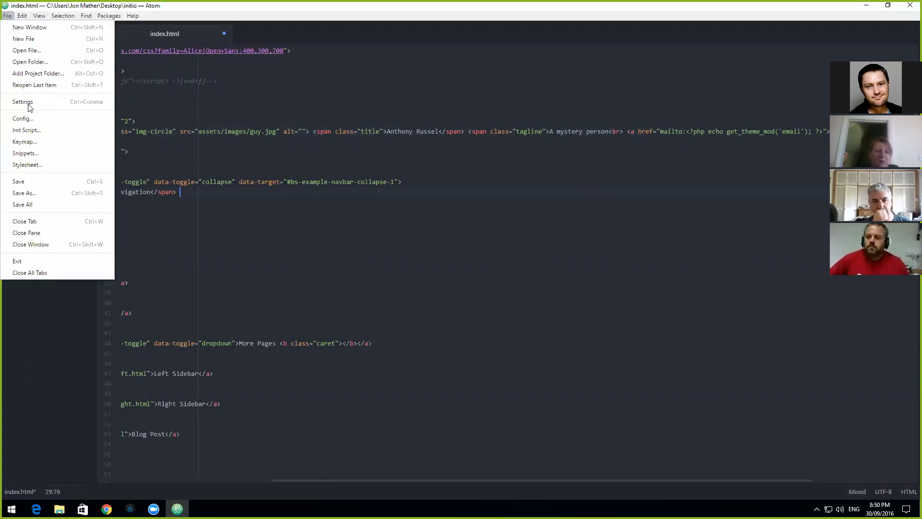
{"action": "left_click", "coordinate": [33, 182]}
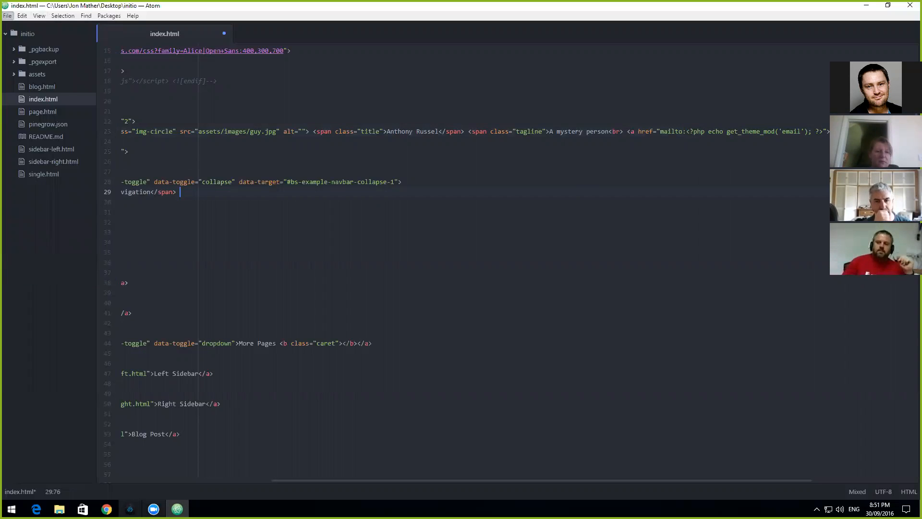
Step: Switch to Pinegrow, reload the externally modified index.html, and dismiss the notice about exporting the whole theme first
{"action": "left_click", "coordinate": [130, 508]}
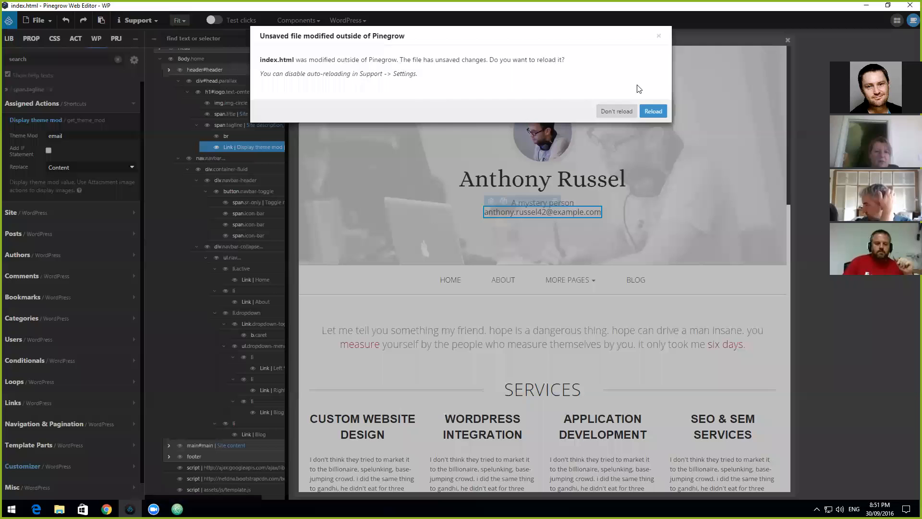
{"action": "left_click", "coordinate": [652, 112]}
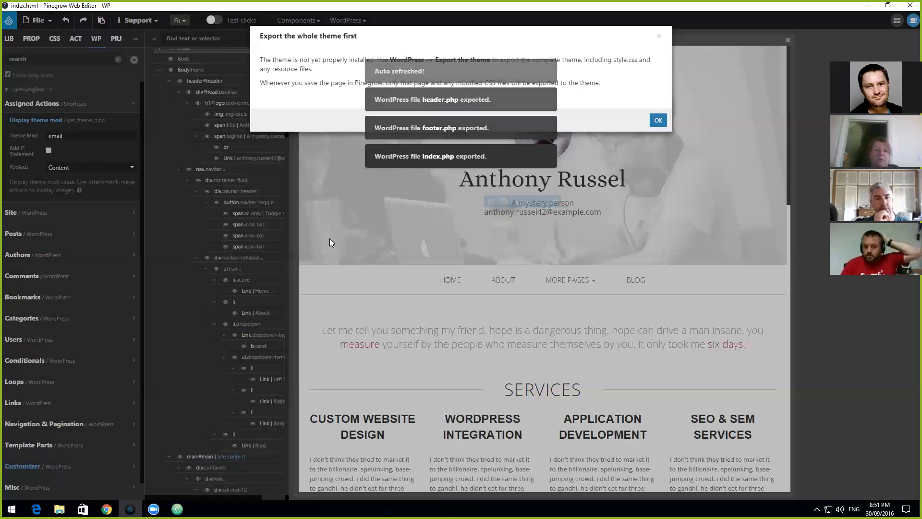
{"action": "left_click", "coordinate": [656, 120]}
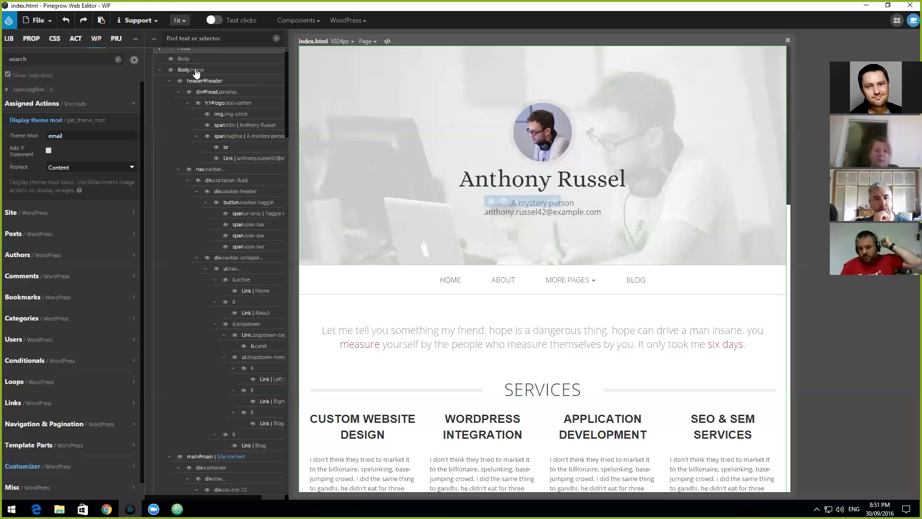
Step: Inspect the WordPress actions on the email link, Body and Body.home elements, glancing at index.html in Atom for comparison
{"action": "left_click", "coordinate": [487, 215]}
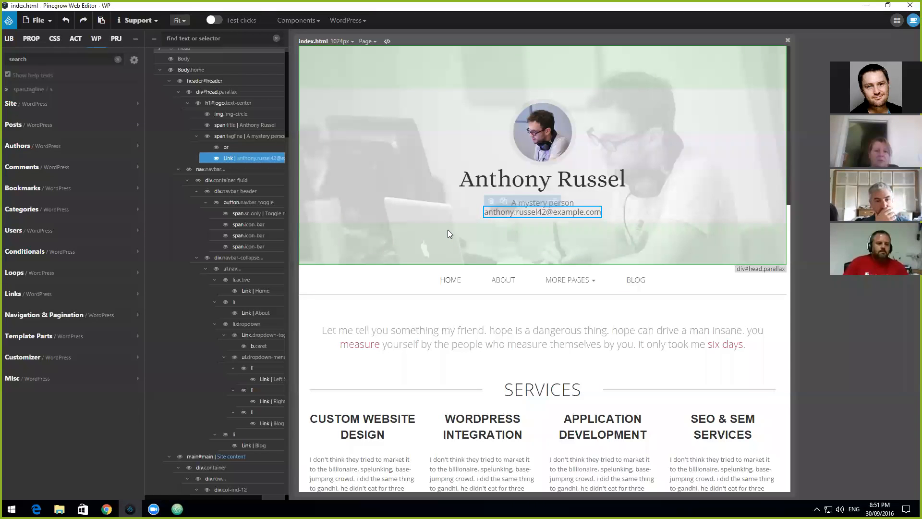
{"action": "left_click", "coordinate": [177, 509]}
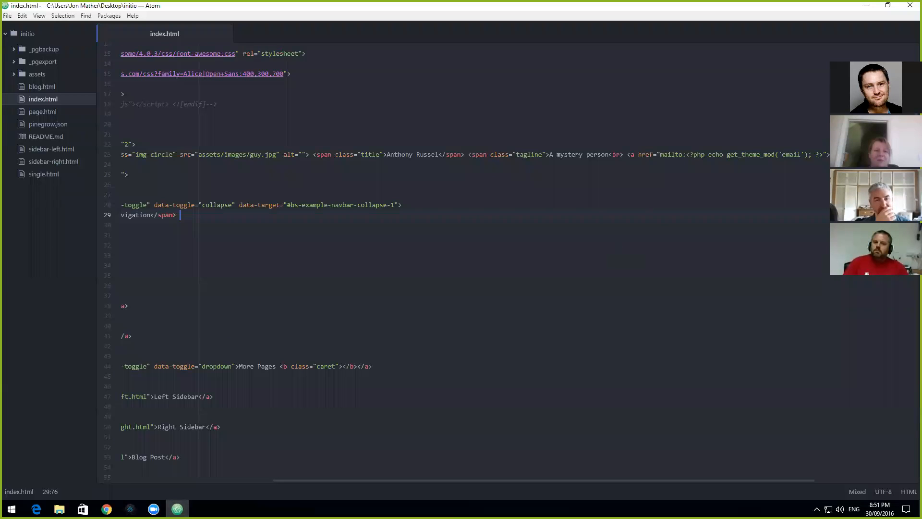
{"action": "left_click", "coordinate": [130, 508]}
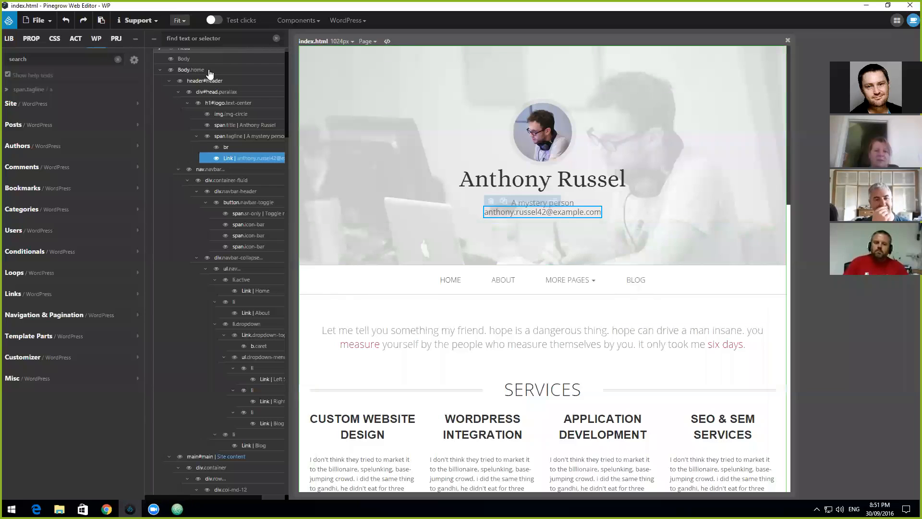
{"action": "scroll", "coordinate": [202, 72], "scroll_direction": "up", "scroll_amount": 1}
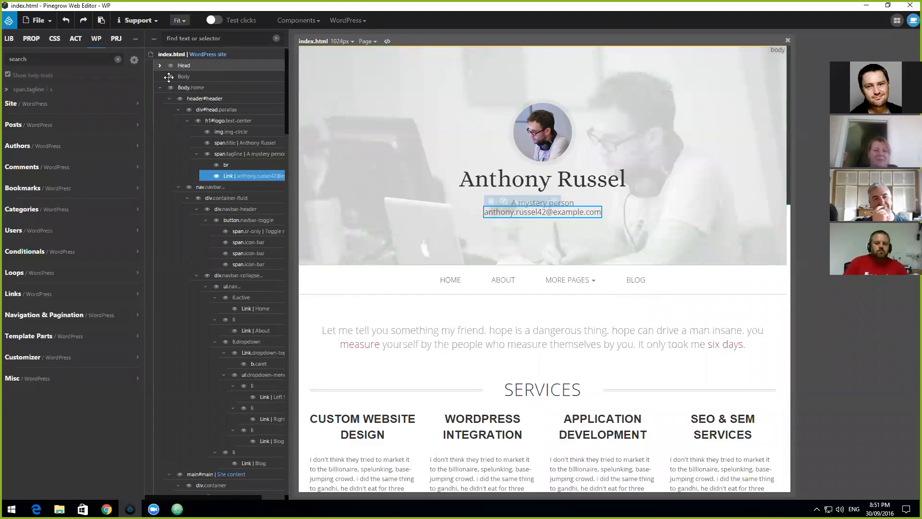
{"action": "left_click_drag", "start_coordinate": [188, 103], "coordinate": [218, 131]}
{"action": "left_click", "coordinate": [661, 106]}
{"action": "left_click", "coordinate": [198, 77]}
{"action": "left_click", "coordinate": [194, 88]}
{"action": "left_click", "coordinate": [43, 191]}
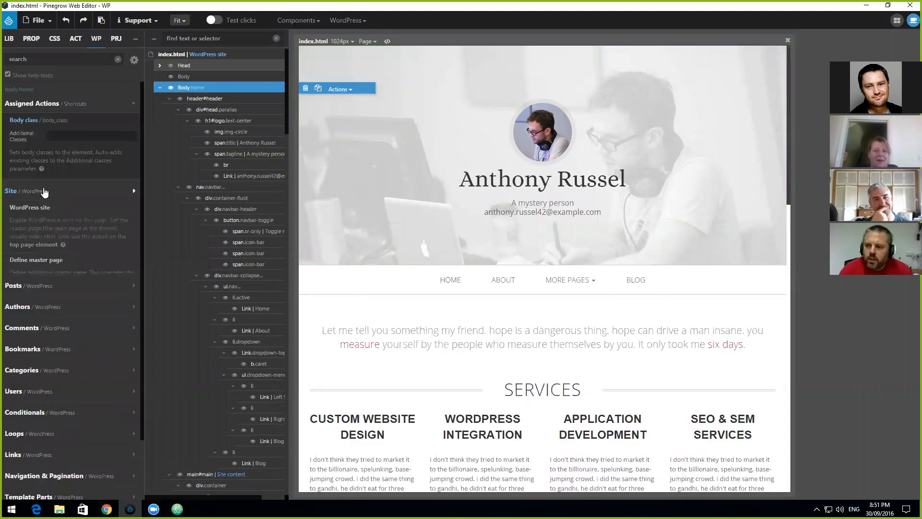
{"action": "left_click", "coordinate": [46, 192]}
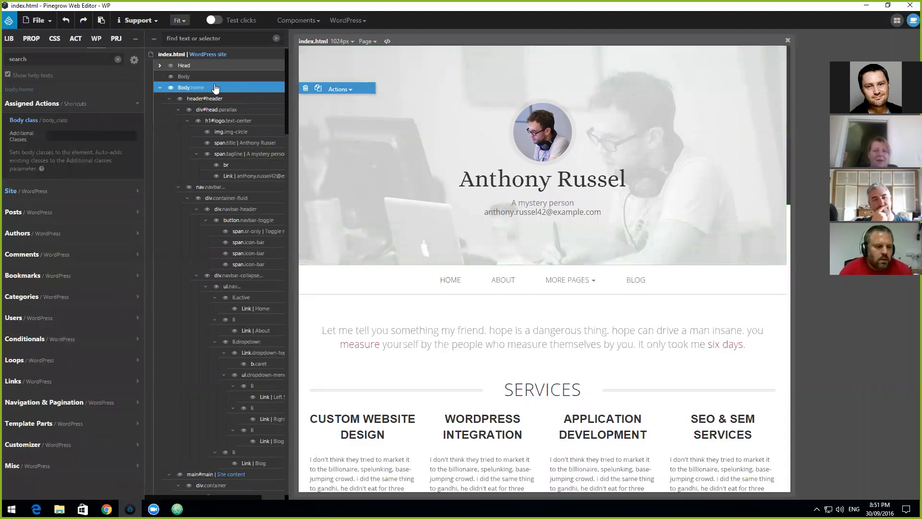
{"action": "left_click", "coordinate": [198, 76]}
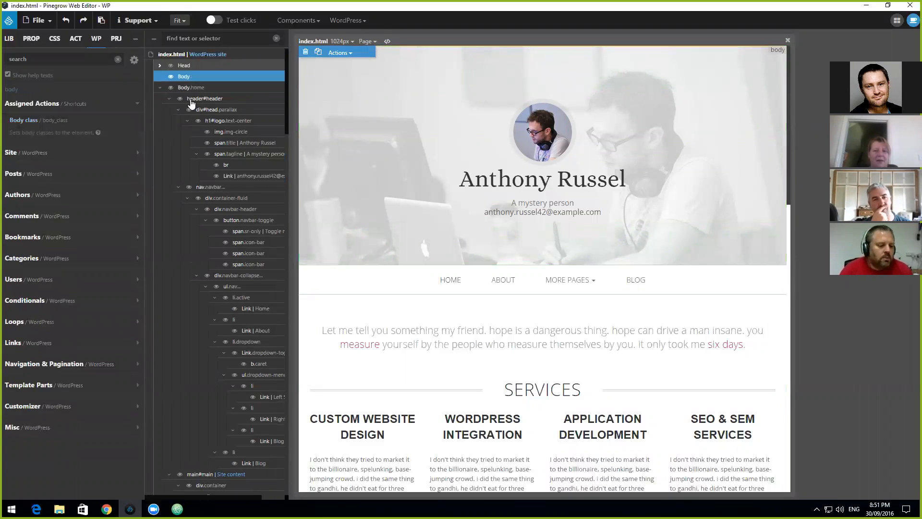
Step: Switch to Atom and examine the body tag and its attributes in index.html
{"action": "left_click", "coordinate": [177, 509]}
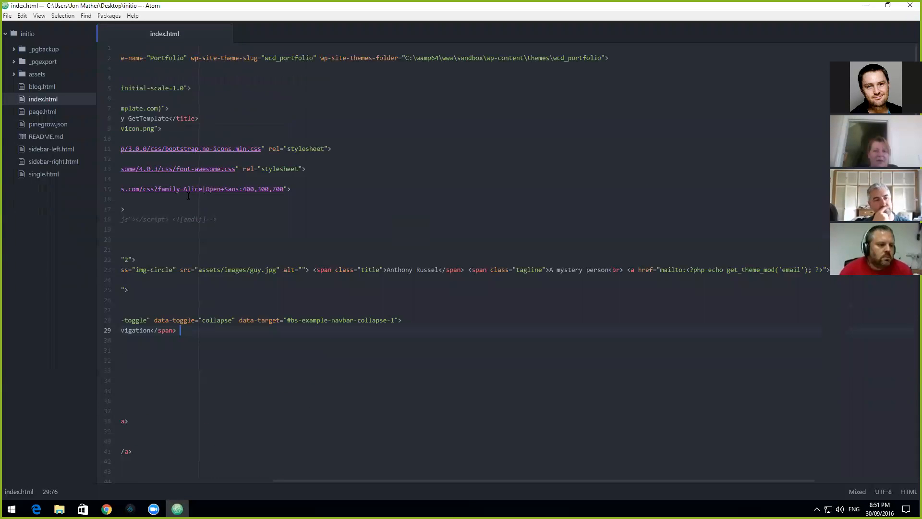
{"action": "left_click_drag", "start_coordinate": [678, 479], "coordinate": [326, 368]}
{"action": "left_click", "coordinate": [279, 240]}
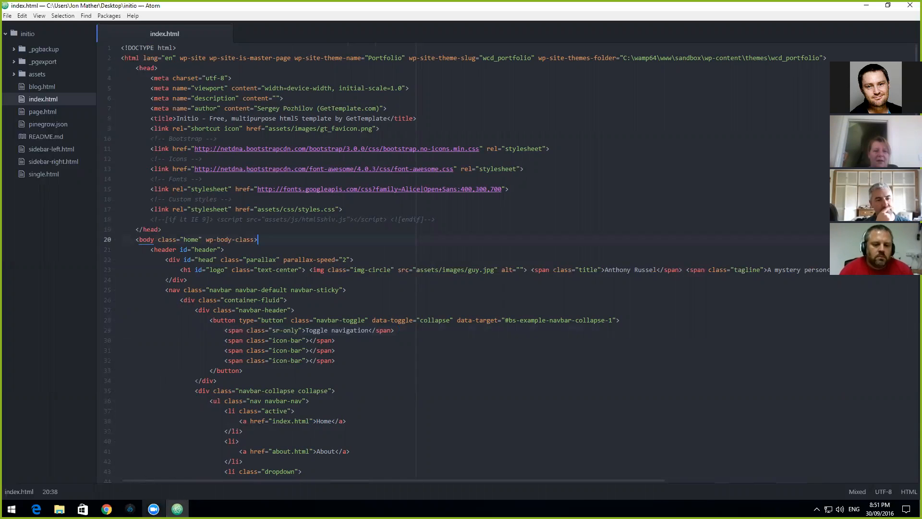
Step: Back in Pinegrow, collapse the main#main and footer branches of the page tree, keeping header#header expanded
{"action": "key", "text": "alt+Tab"}
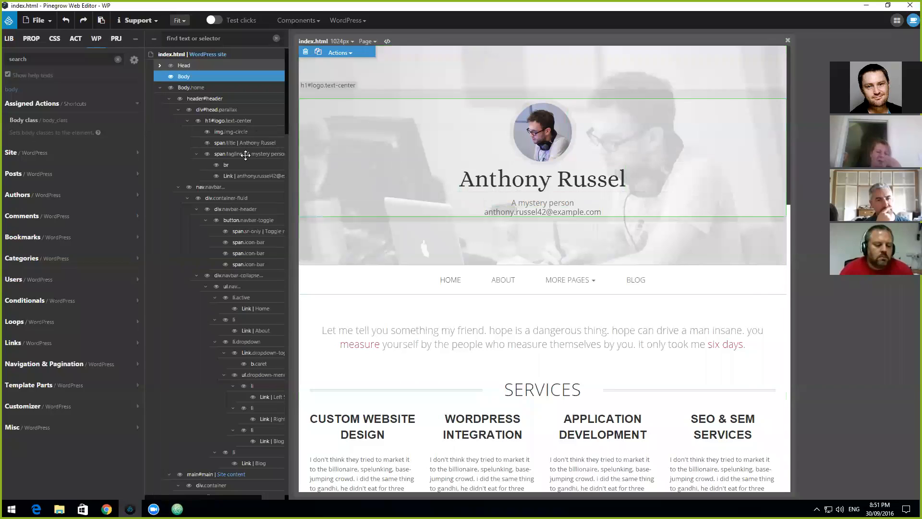
{"action": "left_click", "coordinate": [215, 98]}
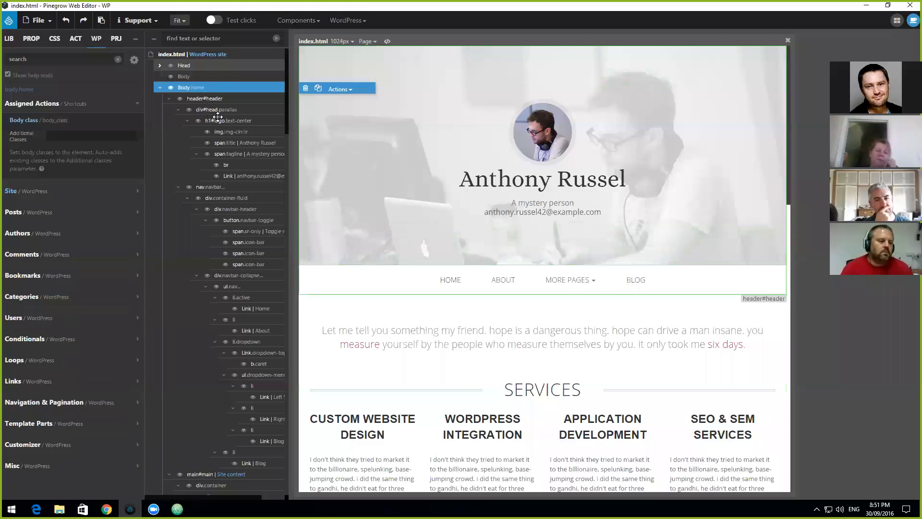
{"action": "left_click", "coordinate": [169, 98]}
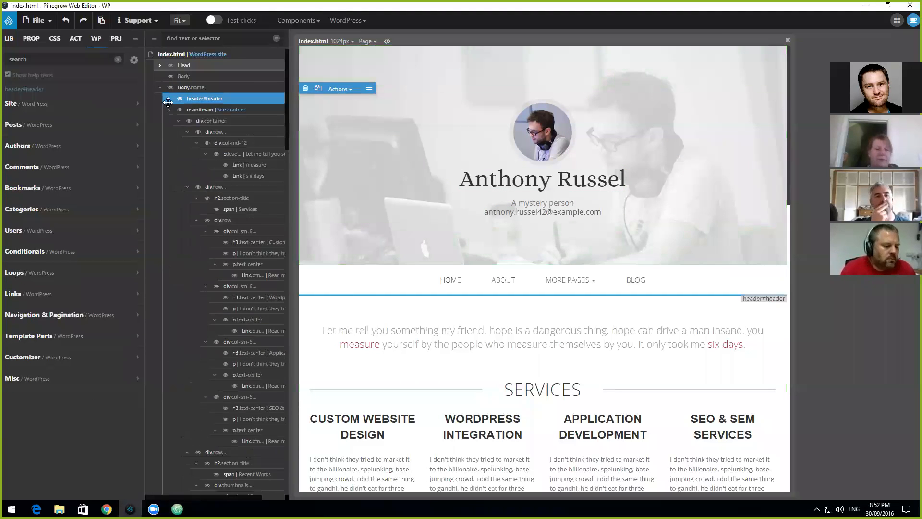
{"action": "left_click", "coordinate": [170, 110]}
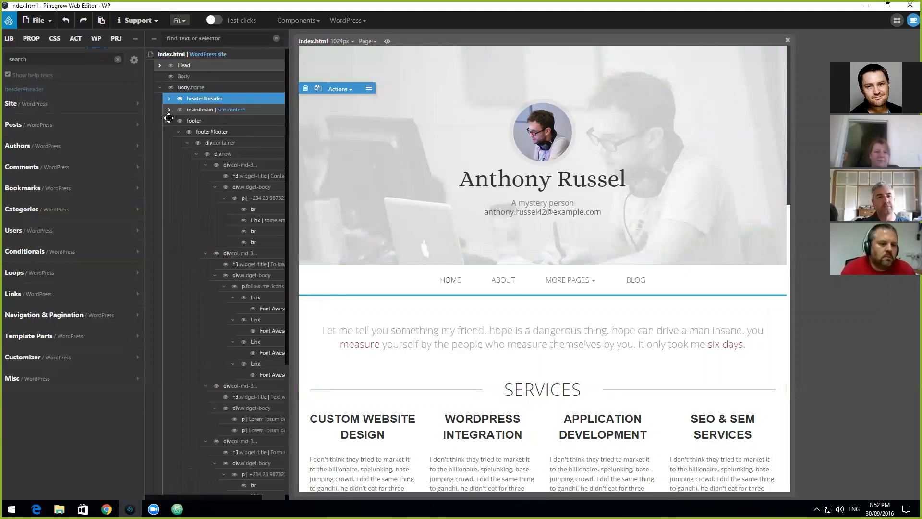
{"action": "left_click", "coordinate": [171, 121]}
{"action": "left_click", "coordinate": [169, 121]}
{"action": "left_click", "coordinate": [169, 98]}
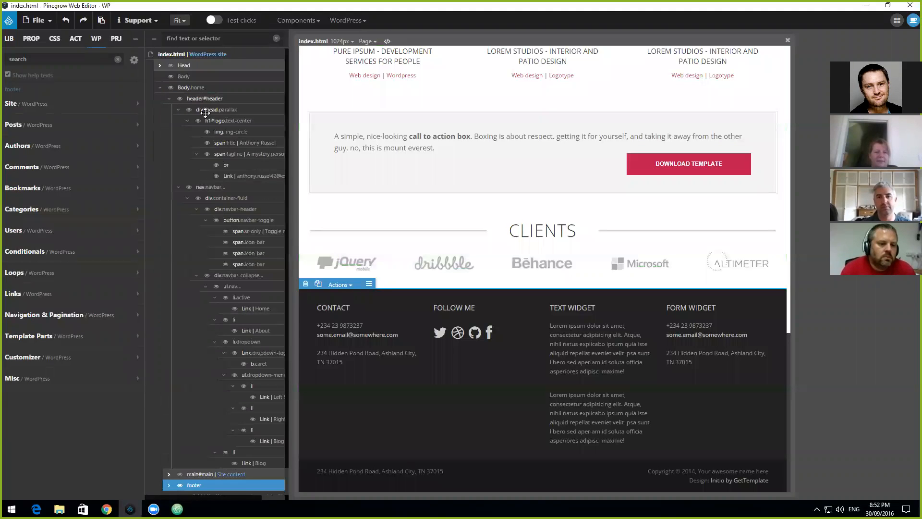
{"action": "scroll", "coordinate": [564, 166], "scroll_direction": "up", "scroll_amount": 15}
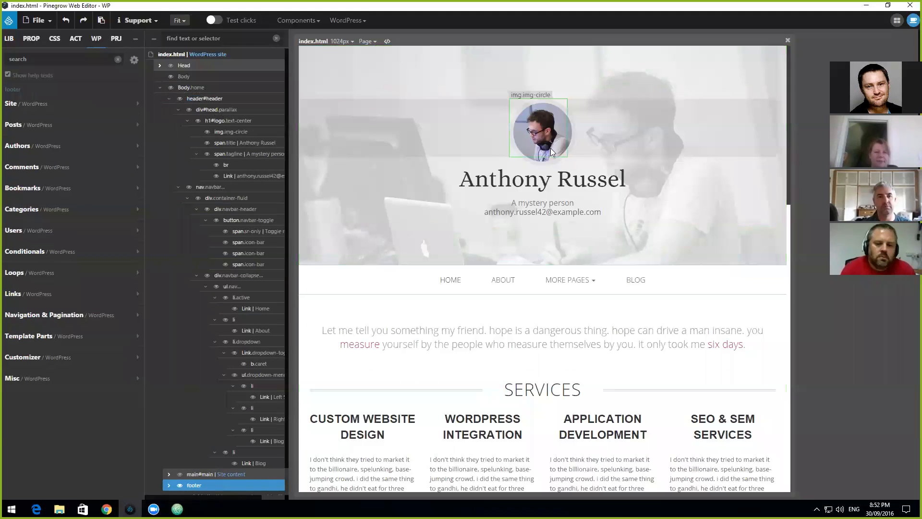
Step: Add the Site name action to the span.title heading in the page header
{"action": "left_click", "coordinate": [565, 179]}
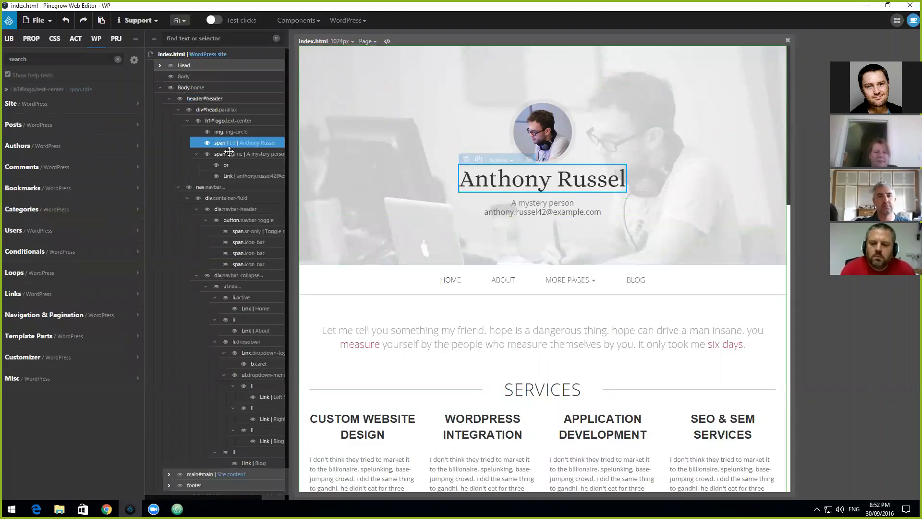
{"action": "left_click", "coordinate": [34, 106]}
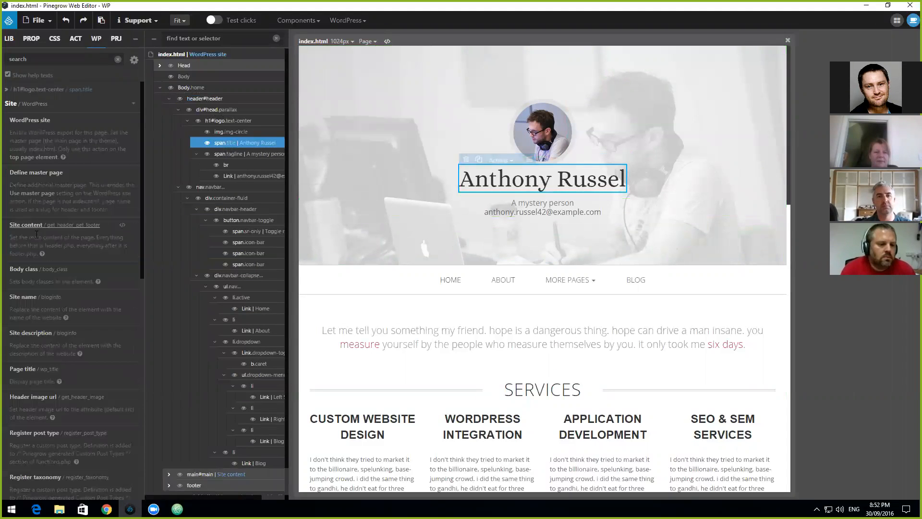
{"action": "left_click", "coordinate": [40, 305]}
Step: Add the Href action to the span.title element and set its URL to Home url
{"action": "left_click", "coordinate": [225, 154]}
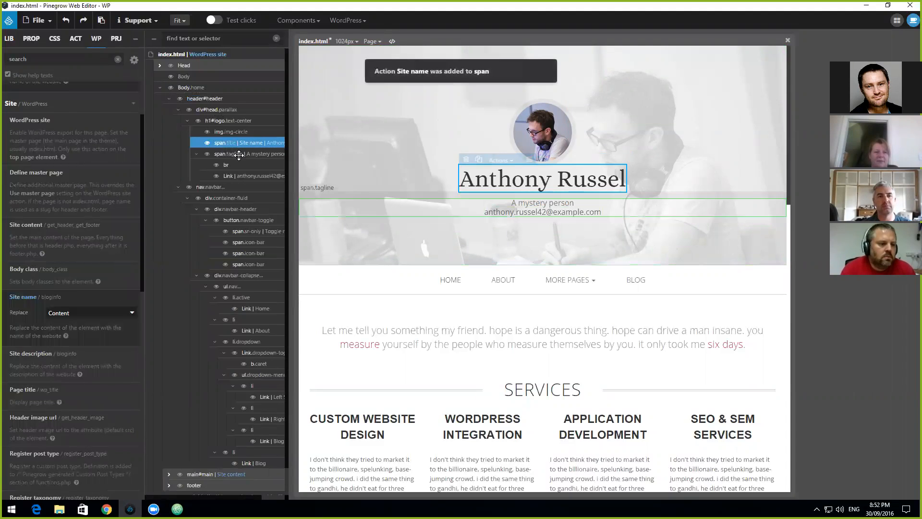
{"action": "left_click", "coordinate": [225, 143]}
{"action": "scroll", "coordinate": [41, 384], "scroll_direction": "down", "scroll_amount": 8}
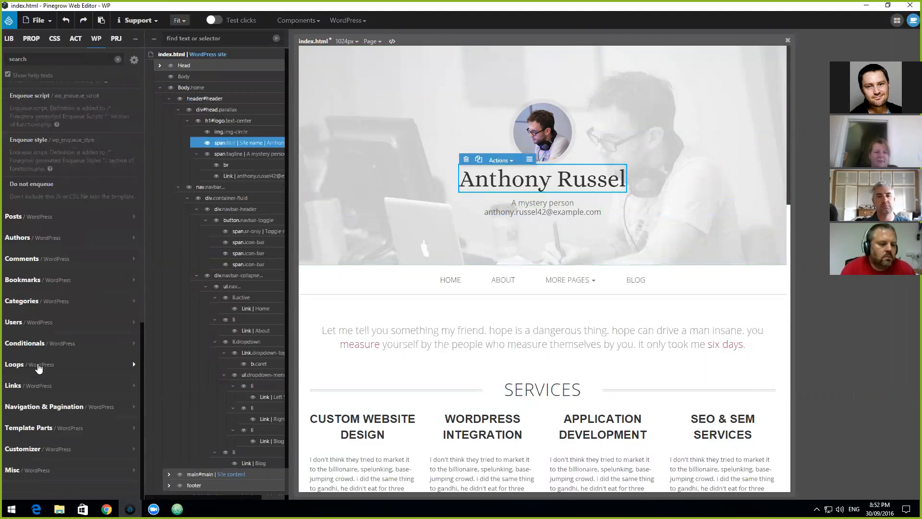
{"action": "left_click", "coordinate": [43, 405]}
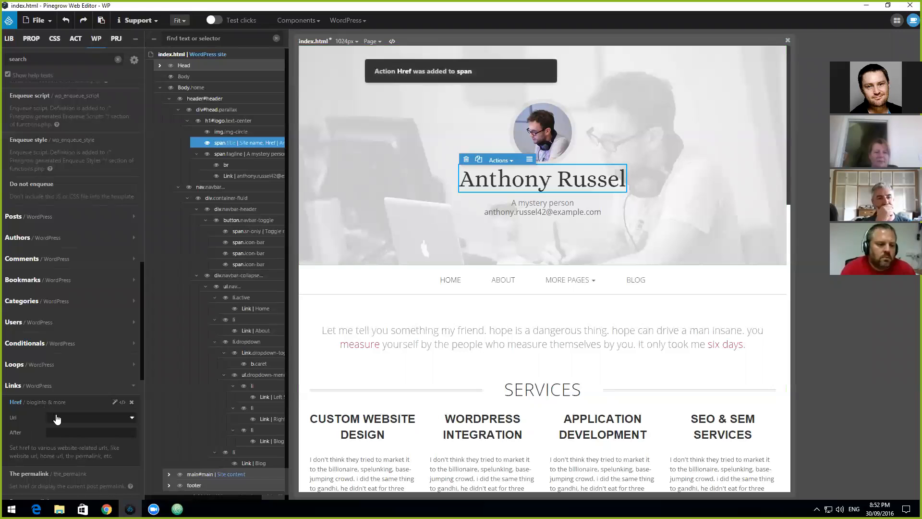
{"action": "left_click", "coordinate": [57, 417]}
{"action": "left_click", "coordinate": [72, 178]}
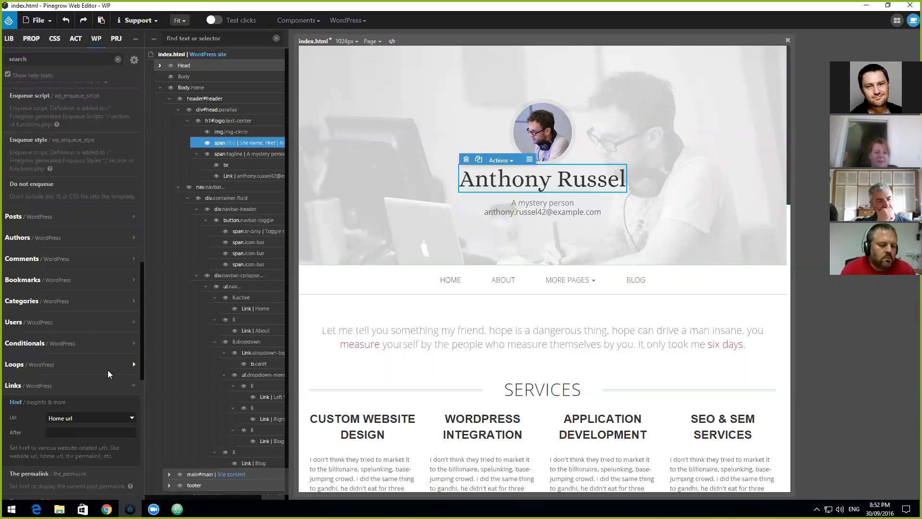
Step: Add the Site description action to the span.tagline element
{"action": "left_click", "coordinate": [243, 153]}
{"action": "scroll", "coordinate": [51, 163], "scroll_direction": "up", "scroll_amount": 8}
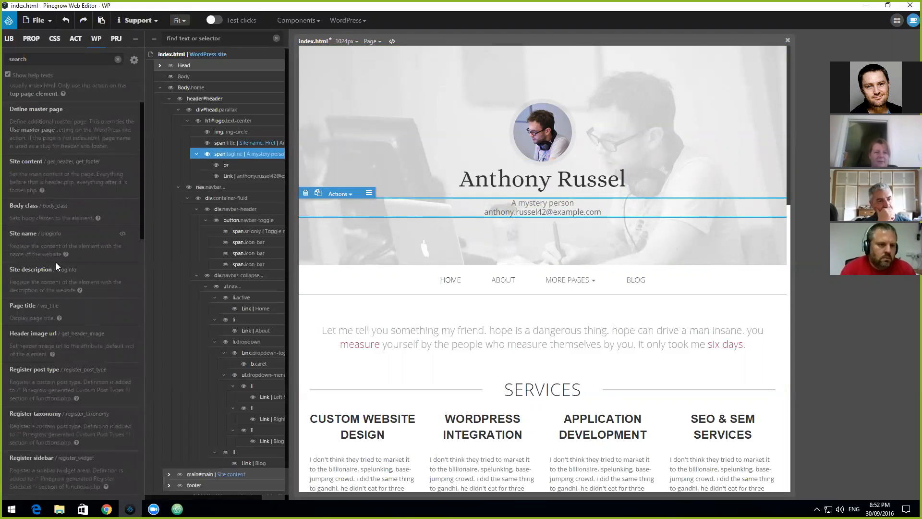
{"action": "scroll", "coordinate": [48, 187], "scroll_direction": "up", "scroll_amount": 2}
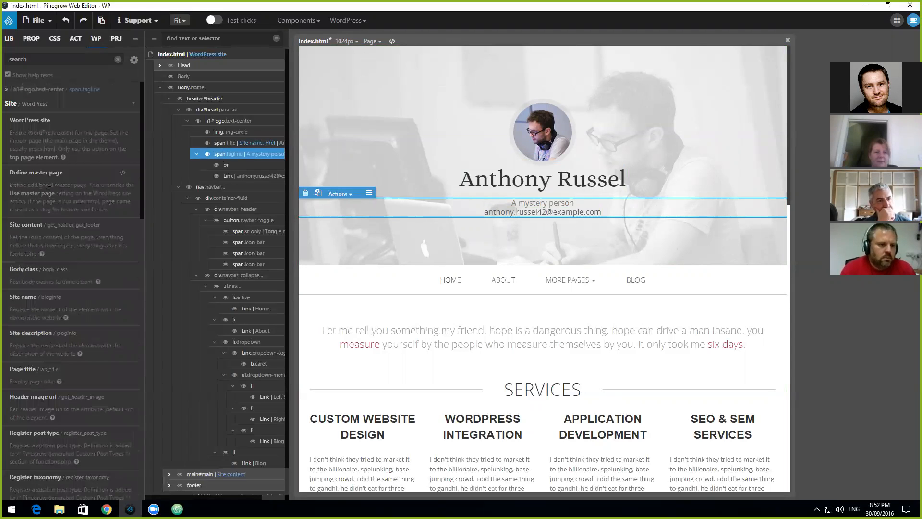
{"action": "left_click", "coordinate": [39, 331]}
Step: Add a customizer section action to the email link, with the id header and the title Header
{"action": "scroll", "coordinate": [120, 238], "scroll_direction": "down", "scroll_amount": 2}
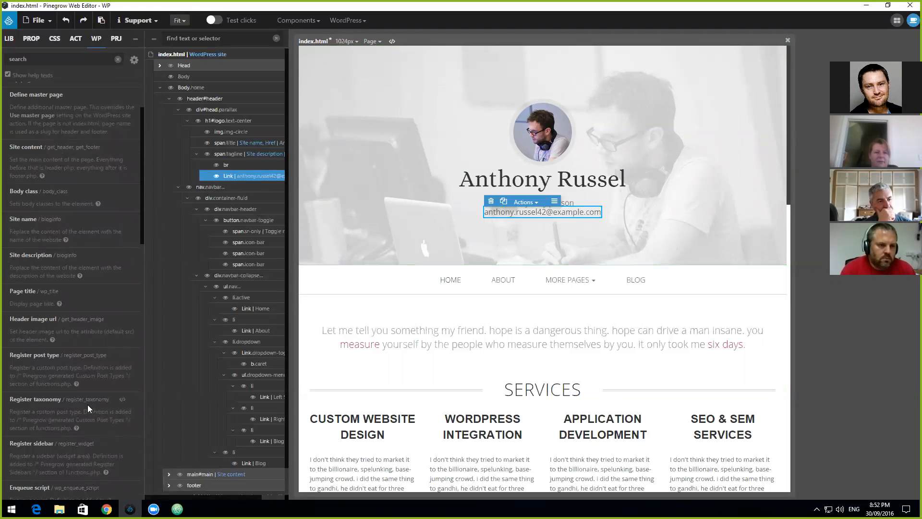
{"action": "scroll", "coordinate": [88, 405], "scroll_direction": "up", "scroll_amount": 2}
{"action": "left_click", "coordinate": [97, 111]}
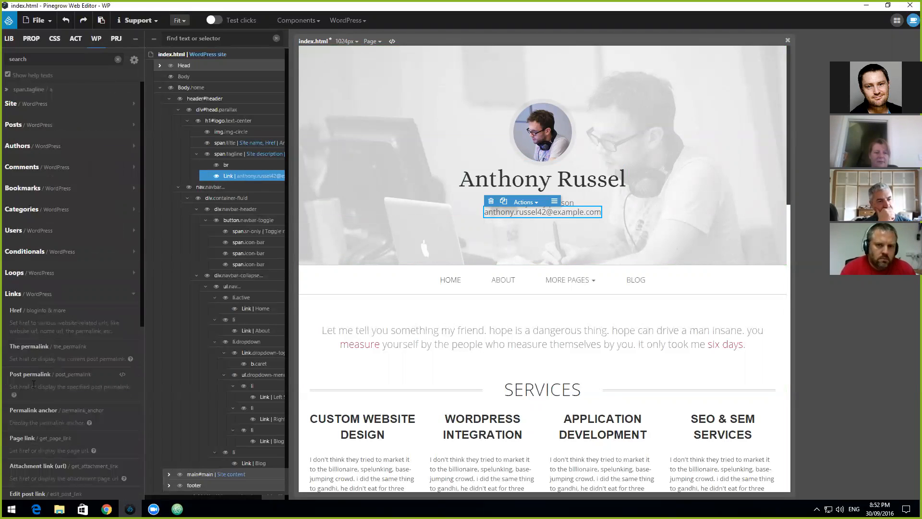
{"action": "left_click", "coordinate": [42, 293]}
{"action": "left_click", "coordinate": [46, 358]}
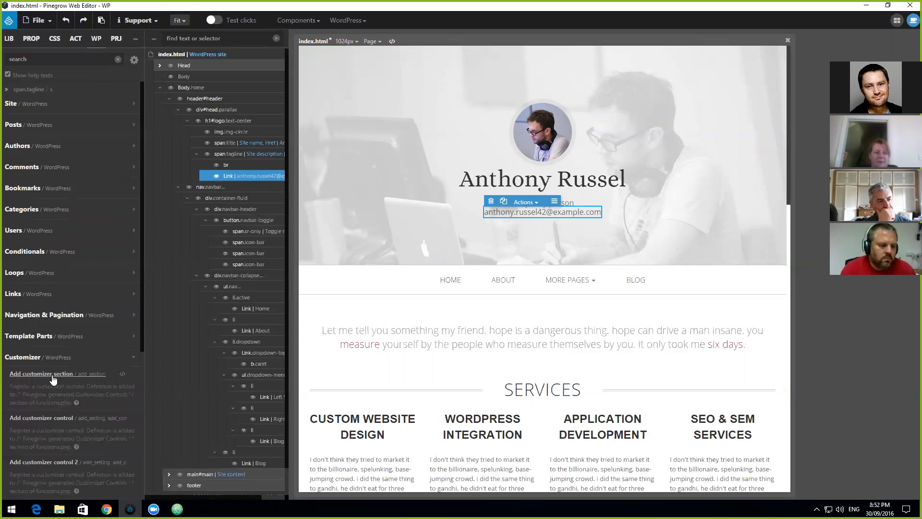
{"action": "left_click", "coordinate": [52, 377]}
{"action": "left_click", "coordinate": [655, 111]}
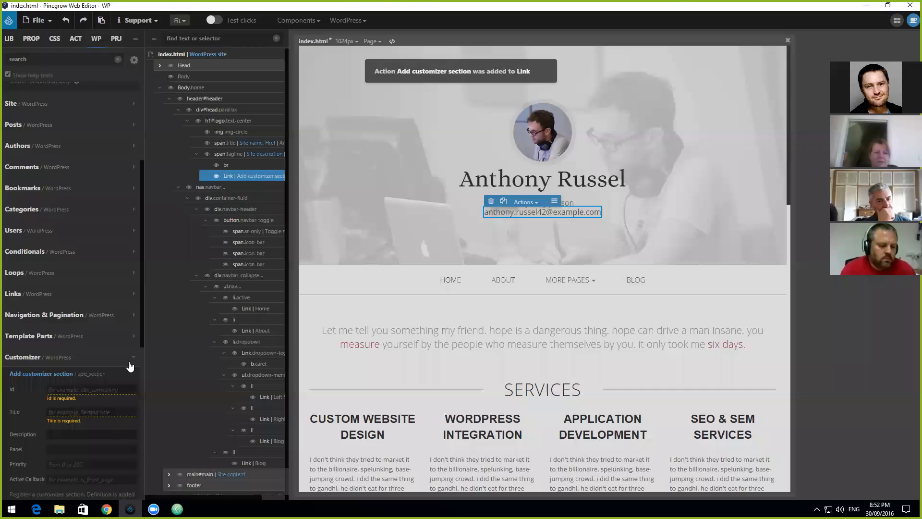
{"action": "left_click", "coordinate": [88, 388]}
{"action": "type", "text": "header"}
{"action": "key", "text": "Tab"}
{"action": "type", "text": "Header"}
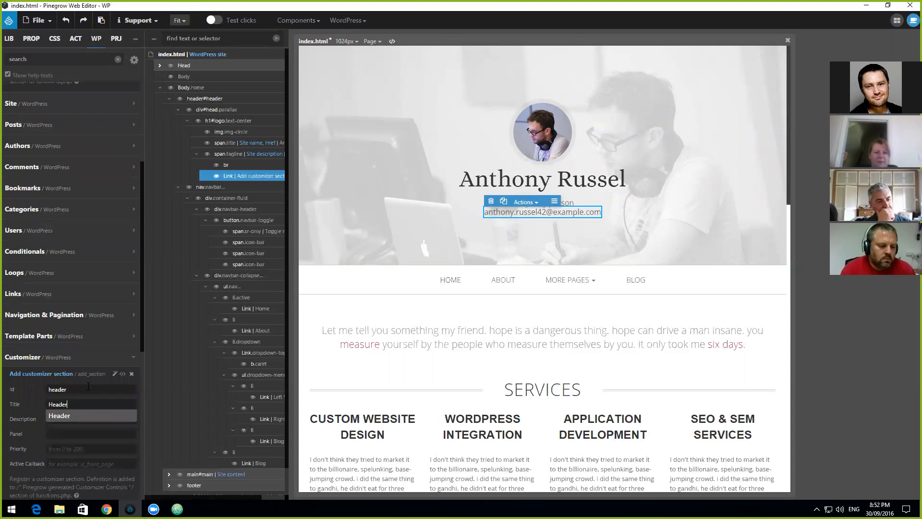
Step: Add a customizer control to the email link with id email, name Email and control type email, shown in the header section
{"action": "scroll", "coordinate": [26, 406], "scroll_direction": "down", "scroll_amount": 5}
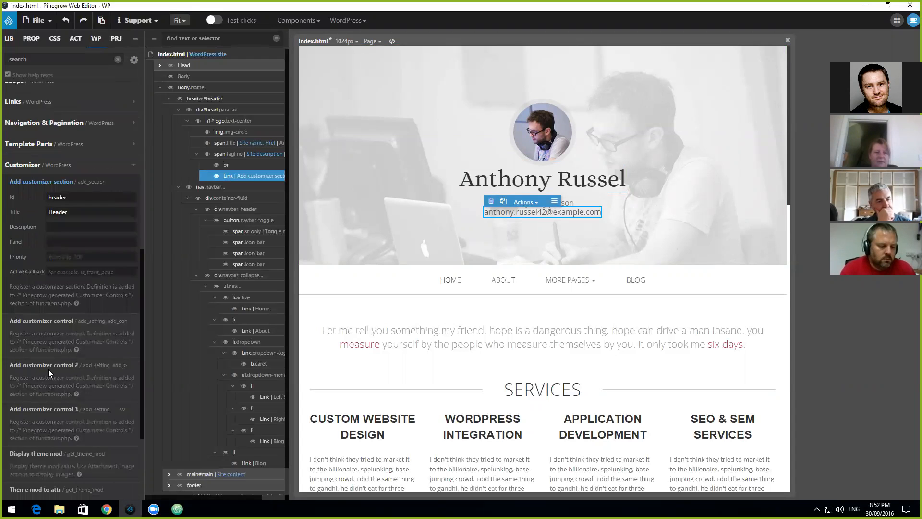
{"action": "left_click", "coordinate": [55, 322]}
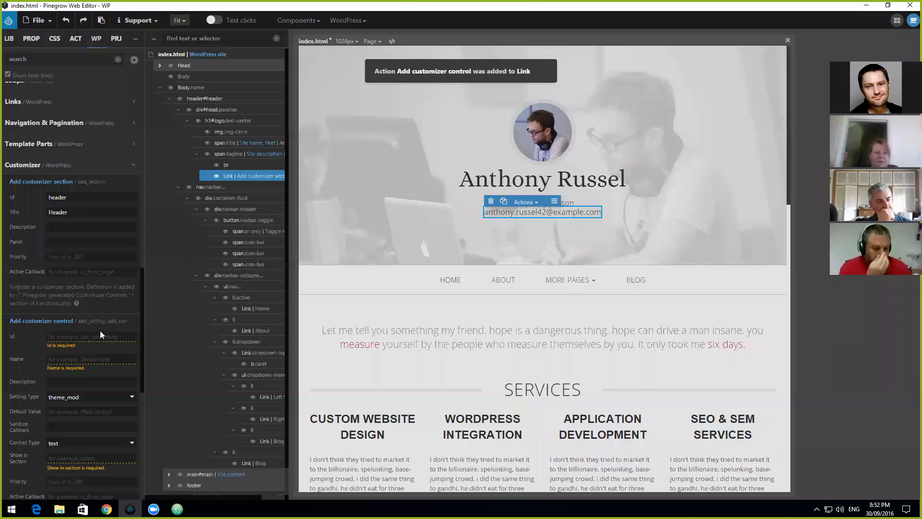
{"action": "left_click", "coordinate": [100, 335]}
{"action": "type", "text": "email"}
{"action": "key", "text": "Tab"}
{"action": "type", "text": "Email"}
{"action": "key", "text": "Tab"}
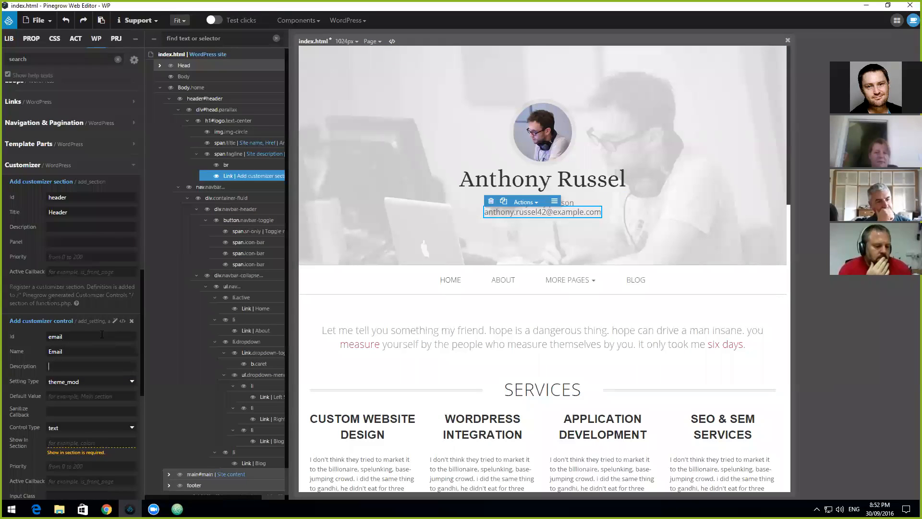
{"action": "left_click", "coordinate": [75, 429]}
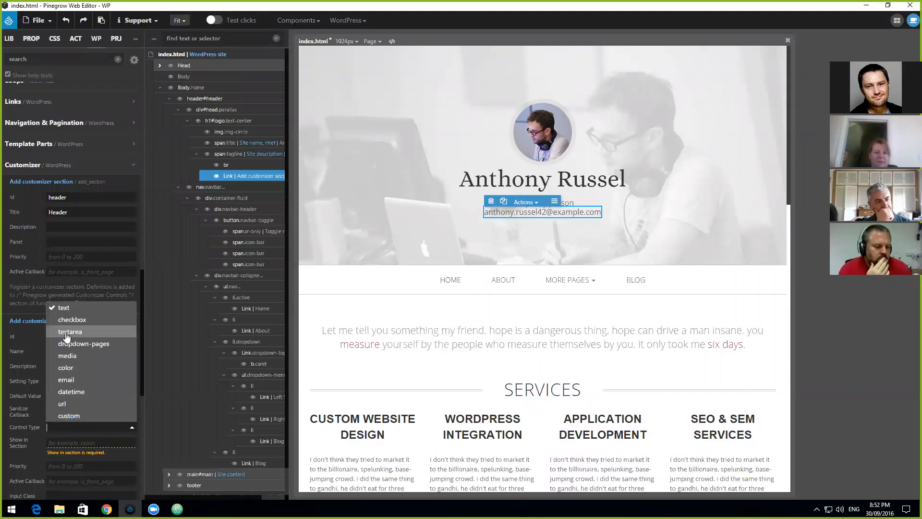
{"action": "left_click", "coordinate": [72, 380]}
{"action": "type", "text": "header"}
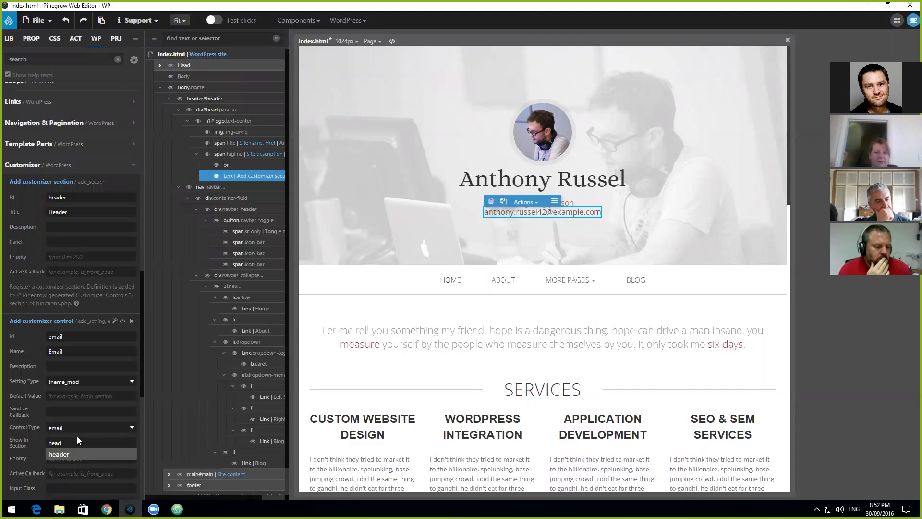
Step: Add the Display theme mod action to the email link and set its theme mod to email
{"action": "scroll", "coordinate": [87, 414], "scroll_direction": "down", "scroll_amount": 7}
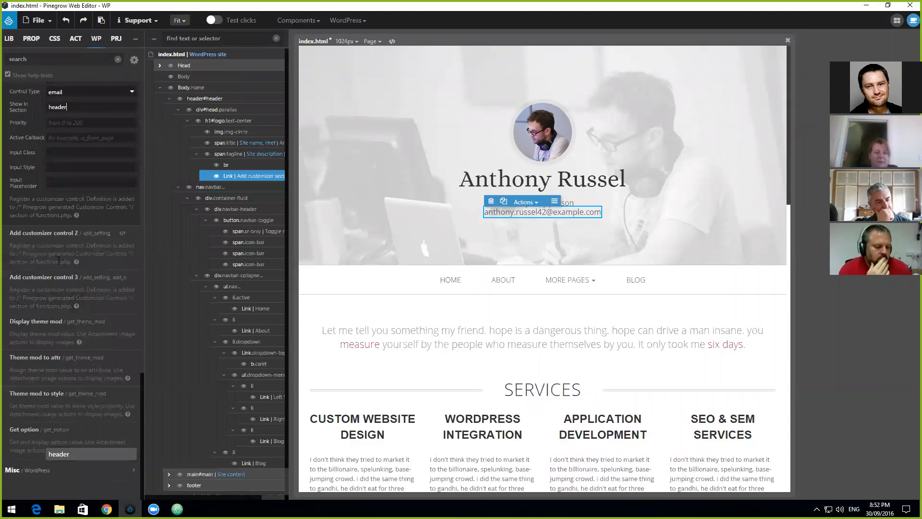
{"action": "left_click", "coordinate": [48, 321]}
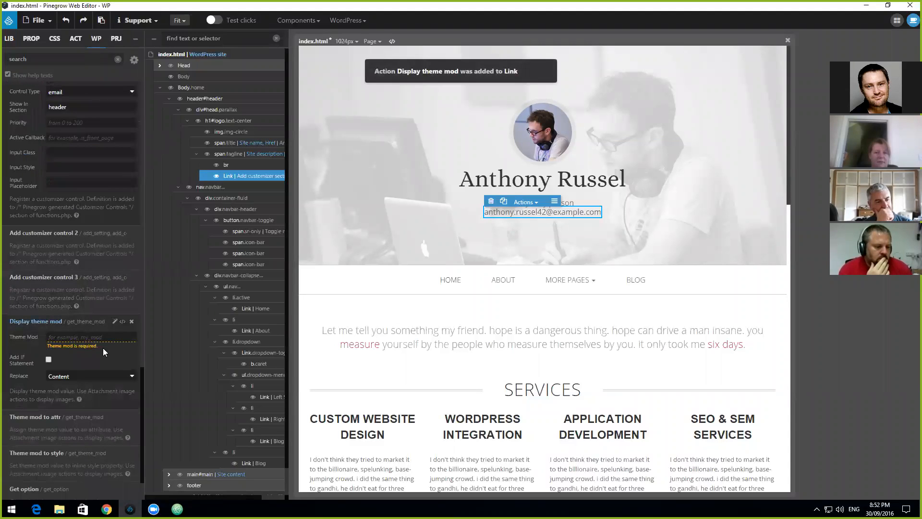
{"action": "type", "text": "email"}
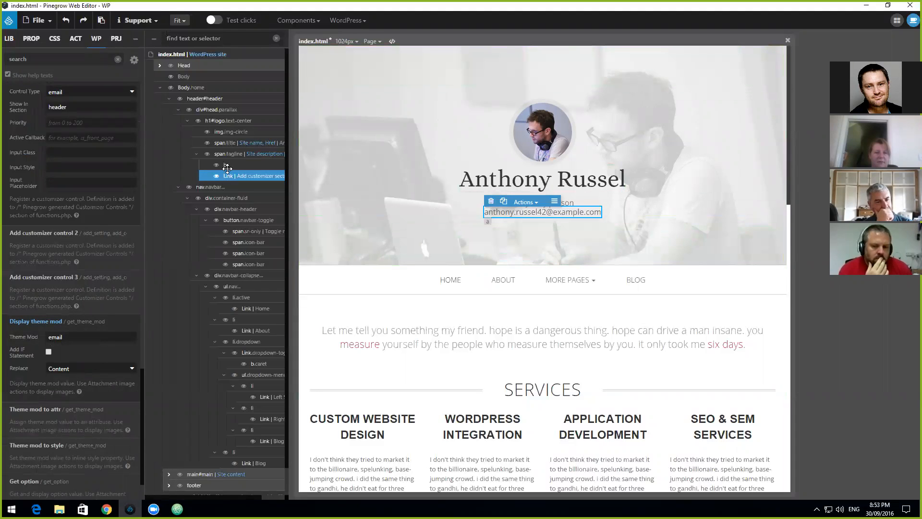
Step: Save index.html and dismiss the theme export notice
{"action": "left_click", "coordinate": [44, 28]}
{"action": "left_click", "coordinate": [42, 136]}
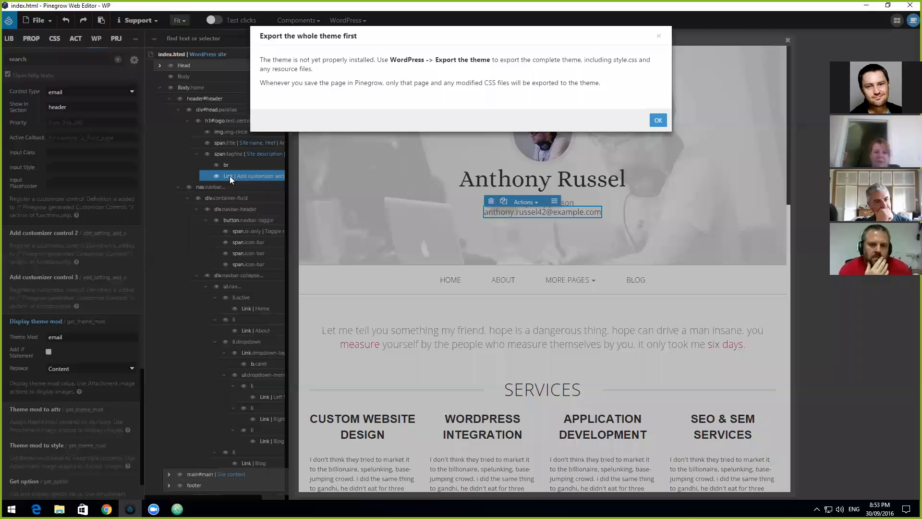
{"action": "left_click", "coordinate": [659, 121]}
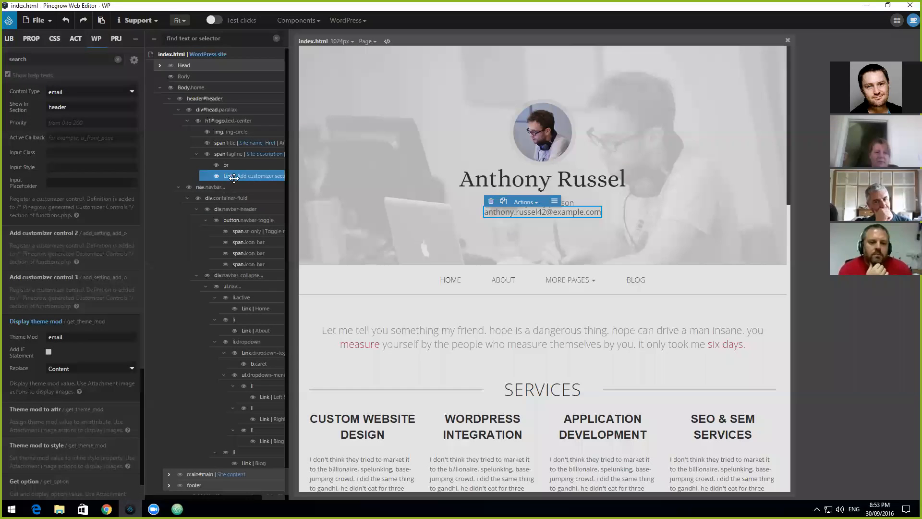
Step: Preview the email link's generated PHP code and examine the theme mod calls in its href and content
{"action": "right_click", "coordinate": [234, 178]}
{"action": "left_click", "coordinate": [259, 225]}
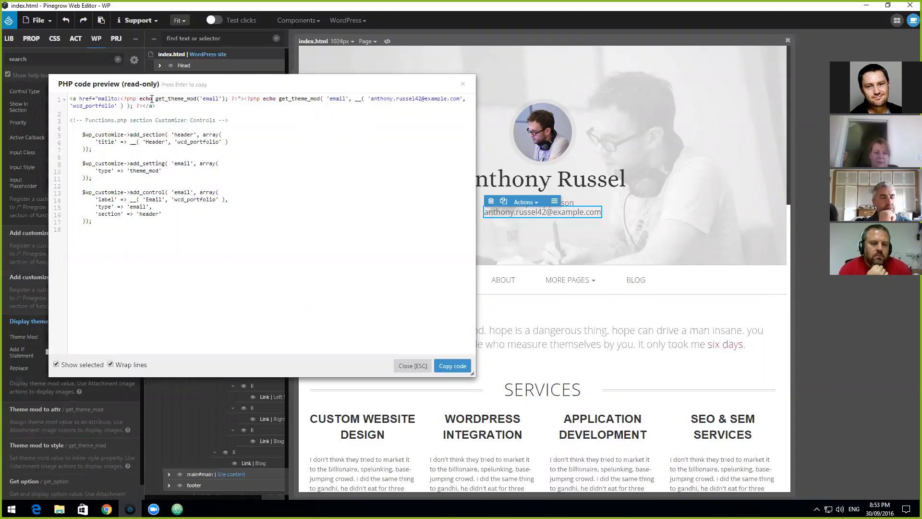
{"action": "left_click", "coordinate": [213, 98]}
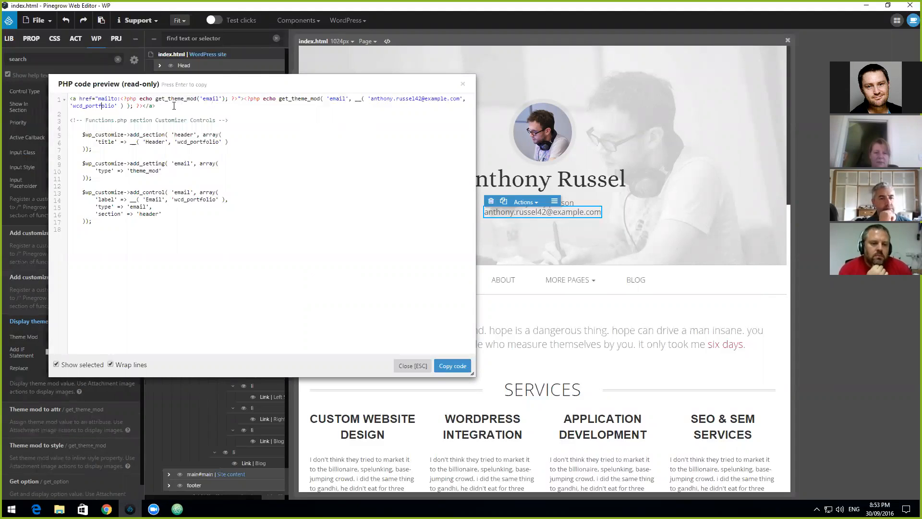
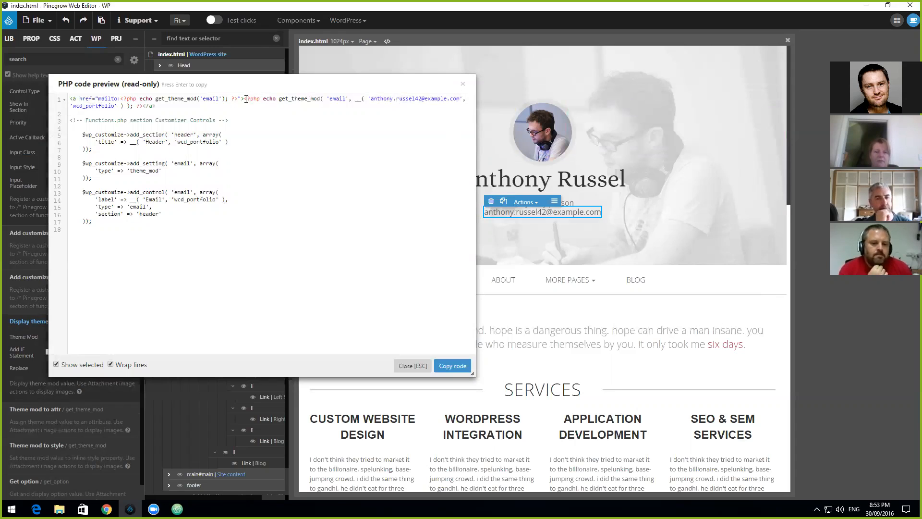
{"action": "left_click_drag", "start_coordinate": [245, 99], "coordinate": [140, 109]}
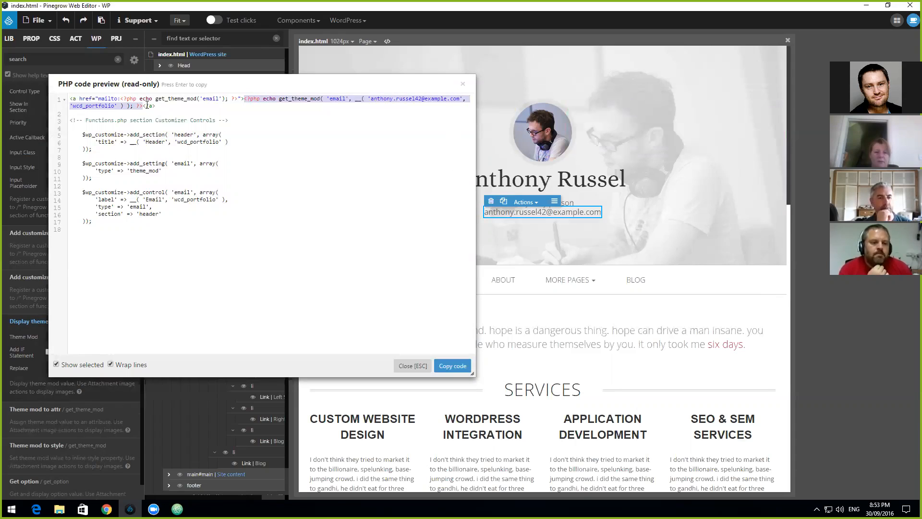
{"action": "left_click_drag", "start_coordinate": [238, 99], "coordinate": [122, 99]}
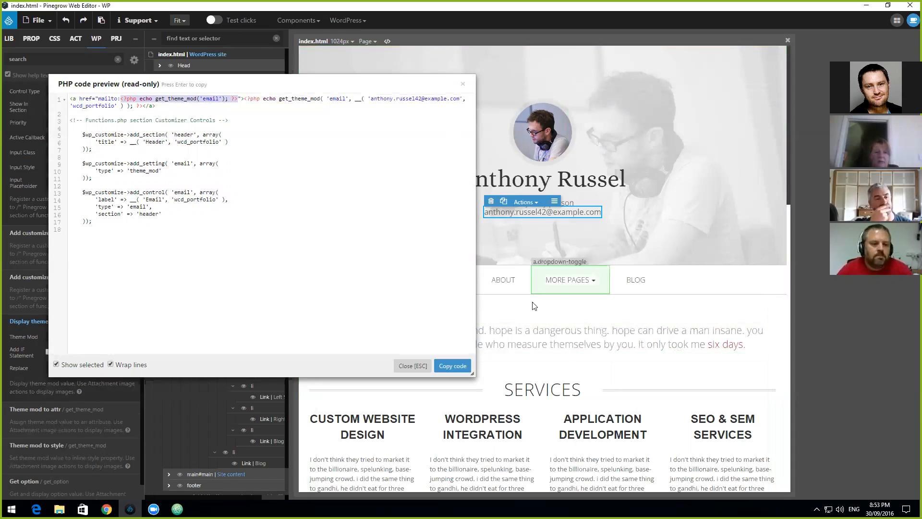
{"action": "left_click", "coordinate": [452, 367]}
{"action": "left_click", "coordinate": [416, 365]}
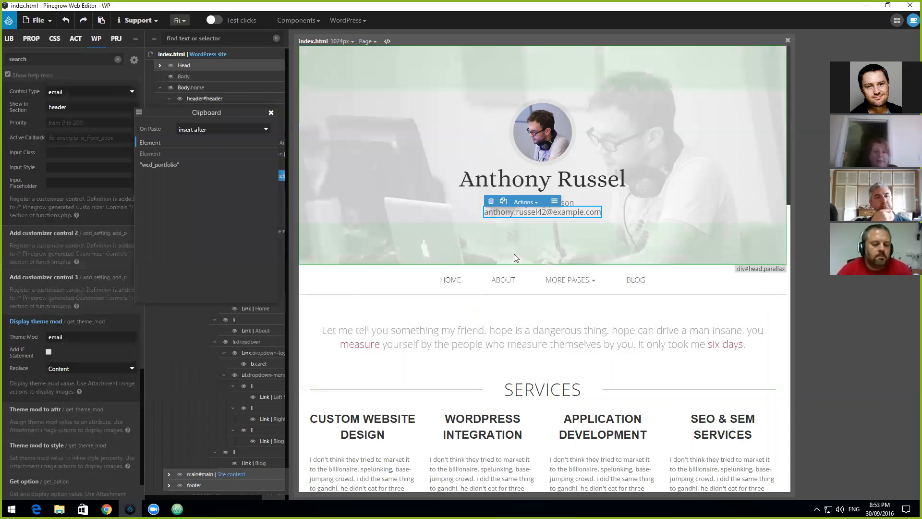
Step: Add a customizer control to the round profile image in the header, with id logo and name Logo
{"action": "left_click", "coordinate": [559, 128]}
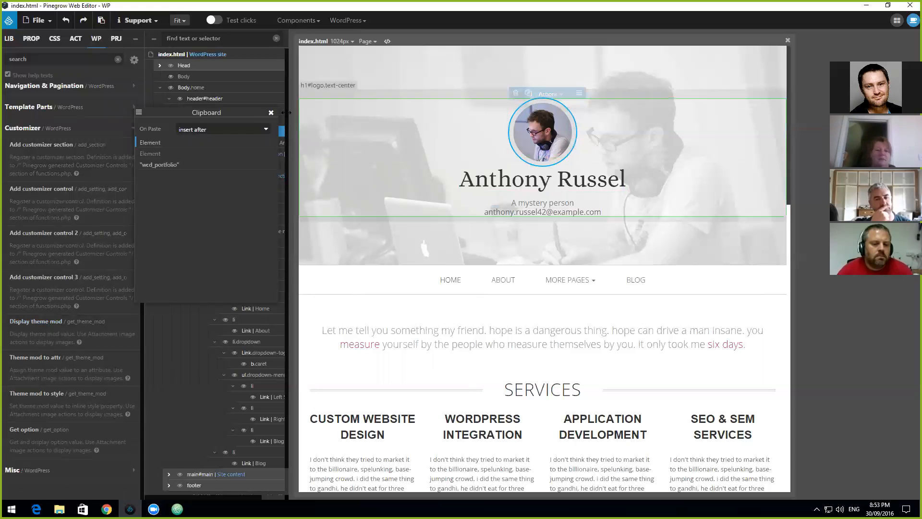
{"action": "left_click", "coordinate": [271, 113]}
{"action": "left_click", "coordinate": [663, 104]}
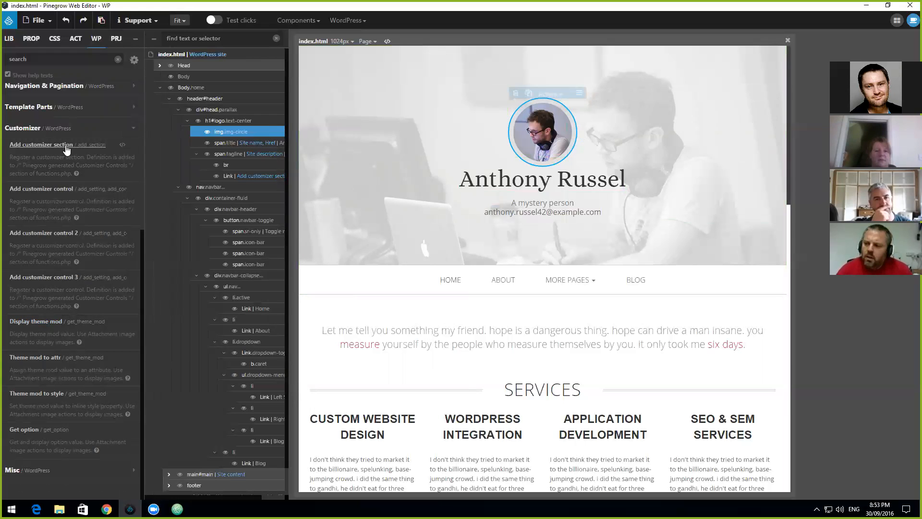
{"action": "left_click", "coordinate": [61, 189]}
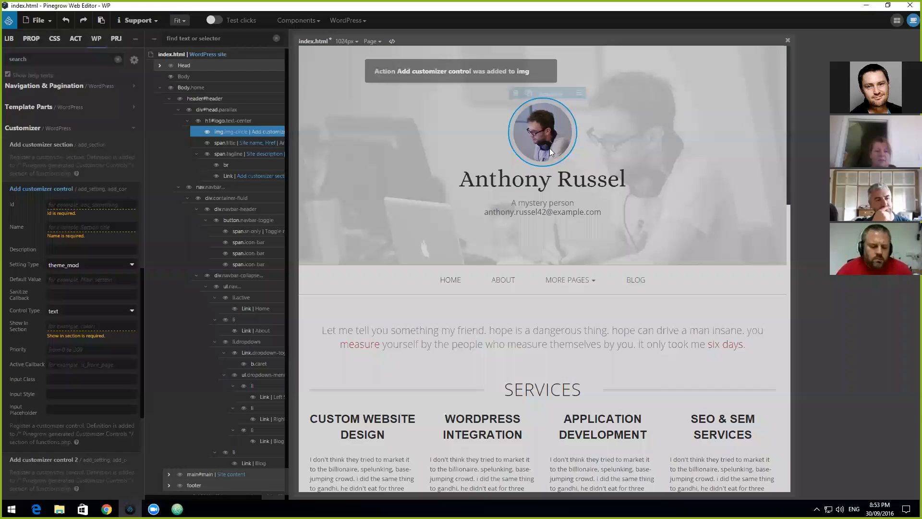
{"action": "left_click", "coordinate": [88, 204]}
{"action": "type", "text": "Z"}
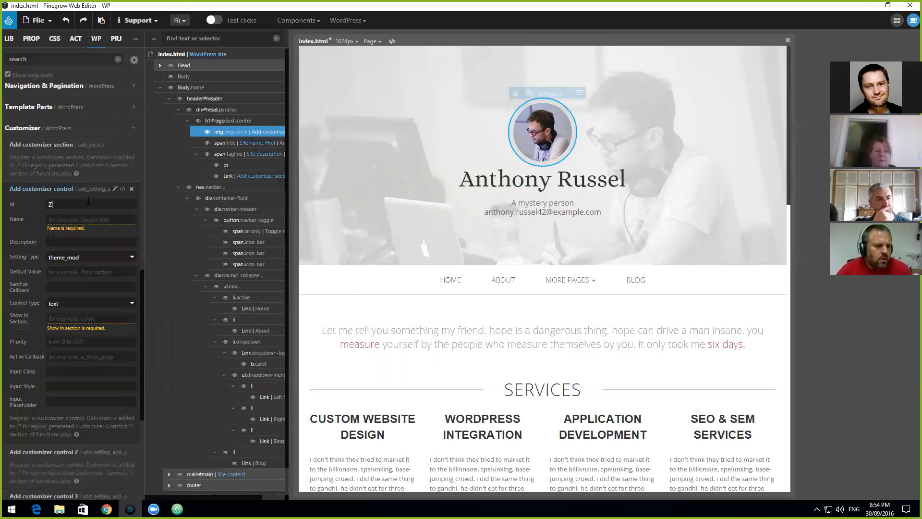
{"action": "key", "text": "BackSpace"}
{"action": "type", "text": "logo"}
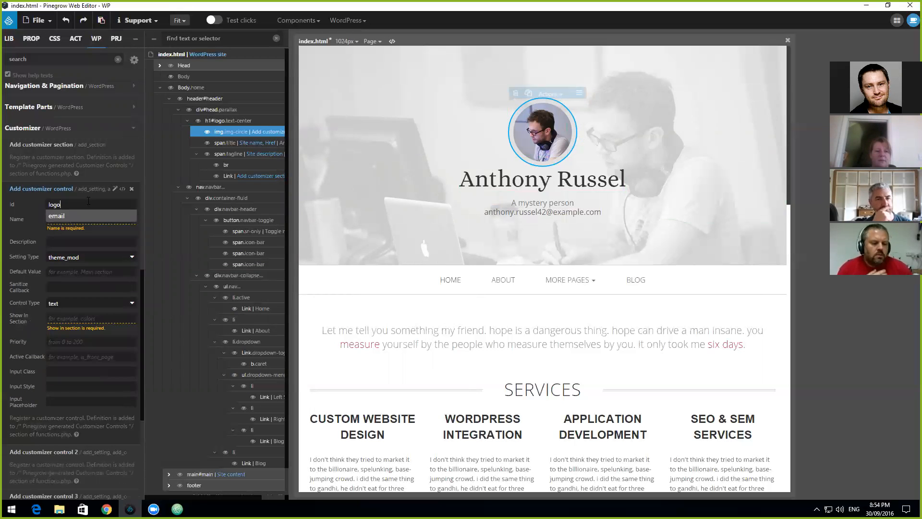
{"action": "key", "text": "Tab"}
{"action": "type", "text": "Logo"}
{"action": "key", "text": "Tab"}
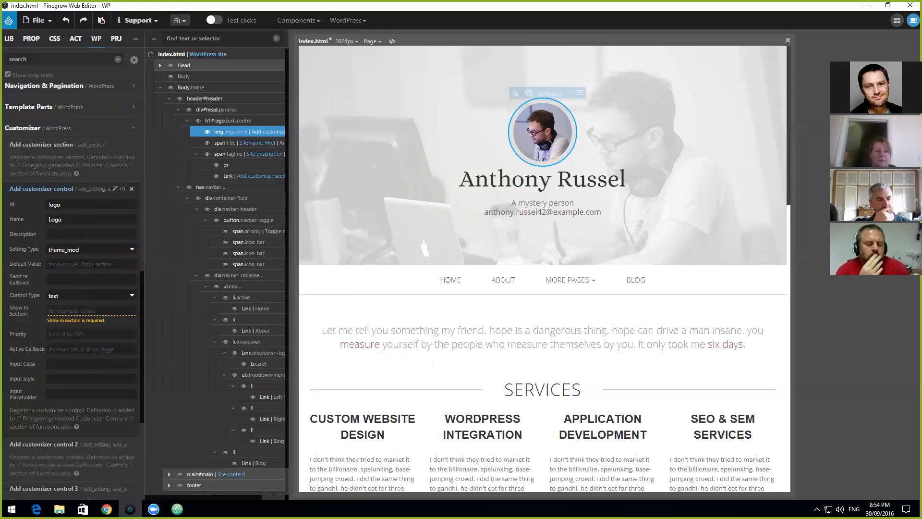
Step: Set the logo control's type to media and show it in the header section
{"action": "left_click", "coordinate": [86, 294]}
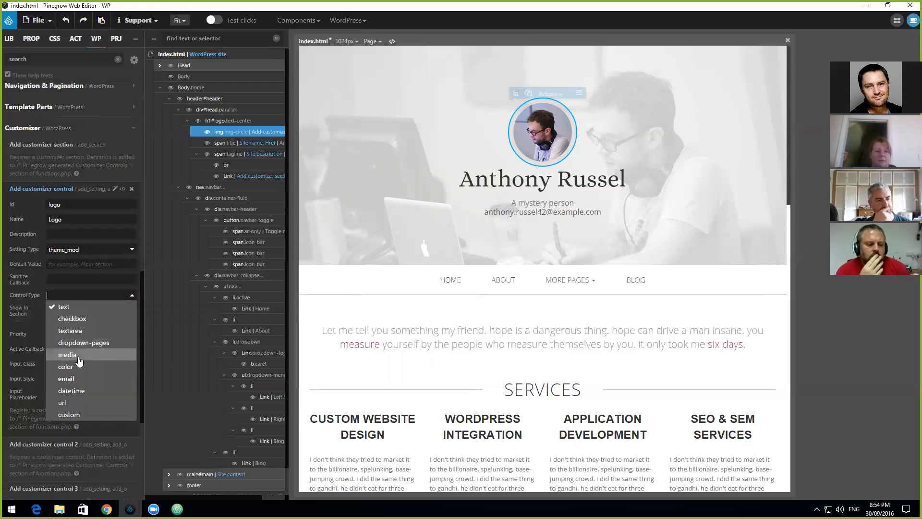
{"action": "left_click", "coordinate": [80, 356]}
{"action": "left_click", "coordinate": [67, 317]}
{"action": "left_click", "coordinate": [72, 328]}
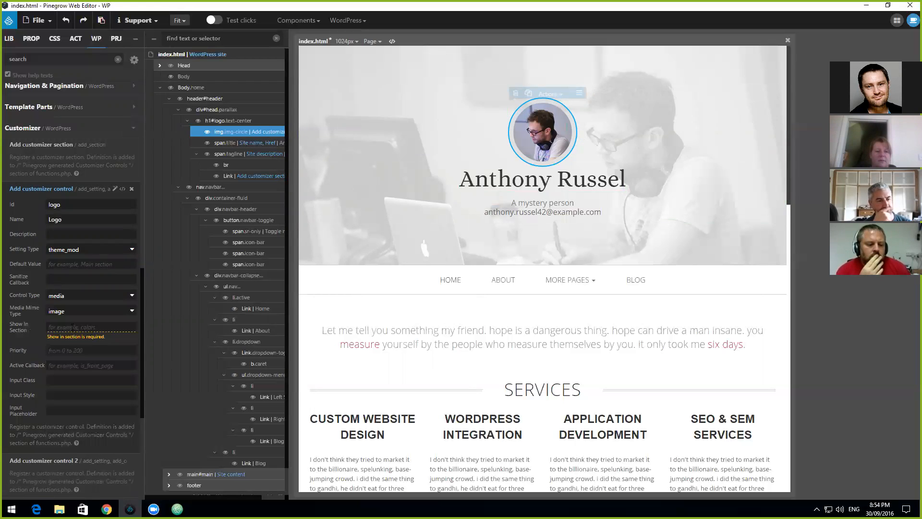
{"action": "left_click", "coordinate": [85, 329]}
{"action": "type", "text": "headwe"}
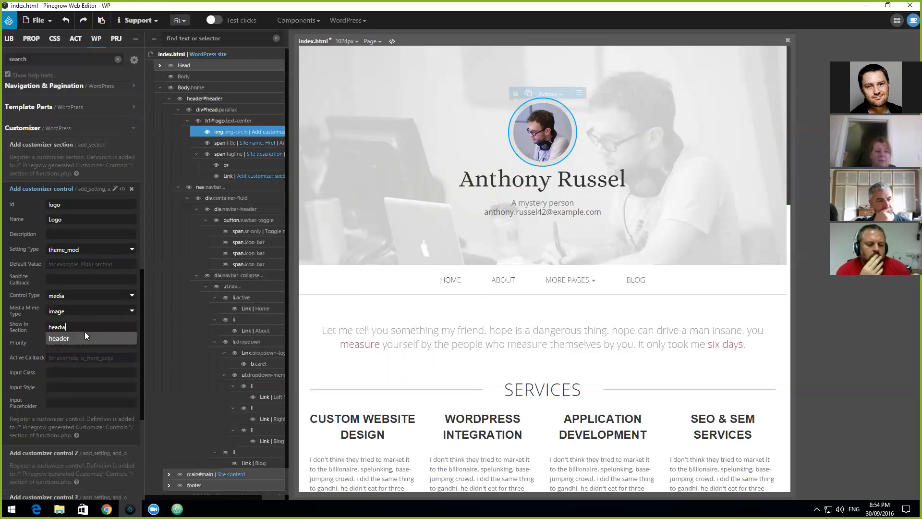
{"action": "key", "text": "BackSpace"}
{"action": "type", "text": "er"}
{"action": "left_click", "coordinate": [69, 342]}
{"action": "scroll", "coordinate": [91, 382], "scroll_direction": "down", "scroll_amount": 3}
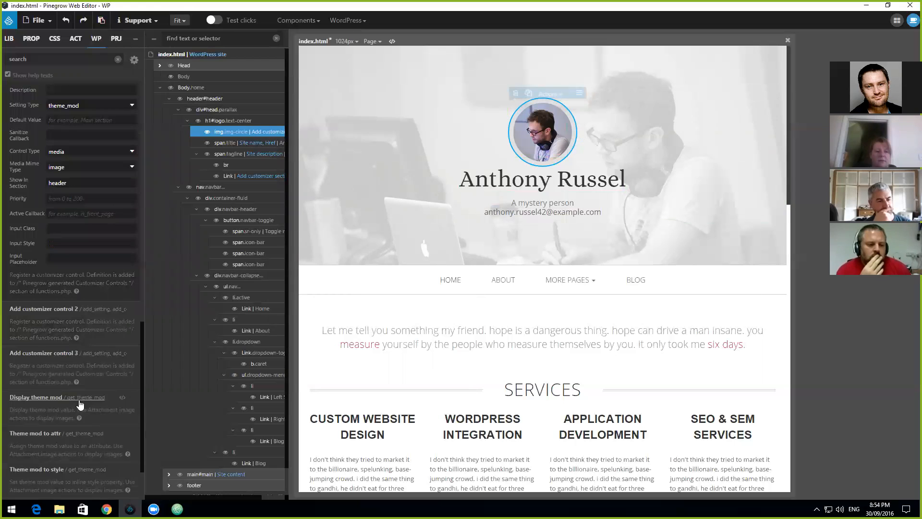
{"action": "scroll", "coordinate": [80, 402], "scroll_direction": "down", "scroll_amount": 3}
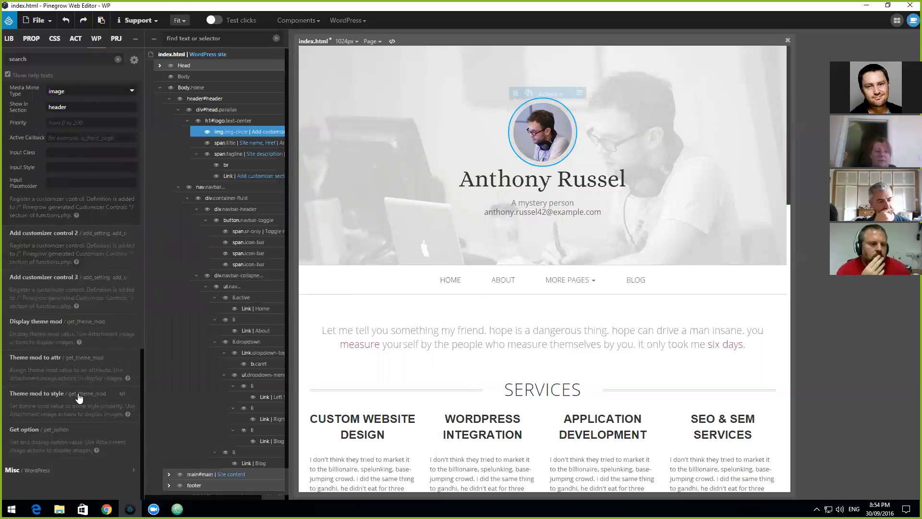
{"action": "left_click", "coordinate": [81, 325]}
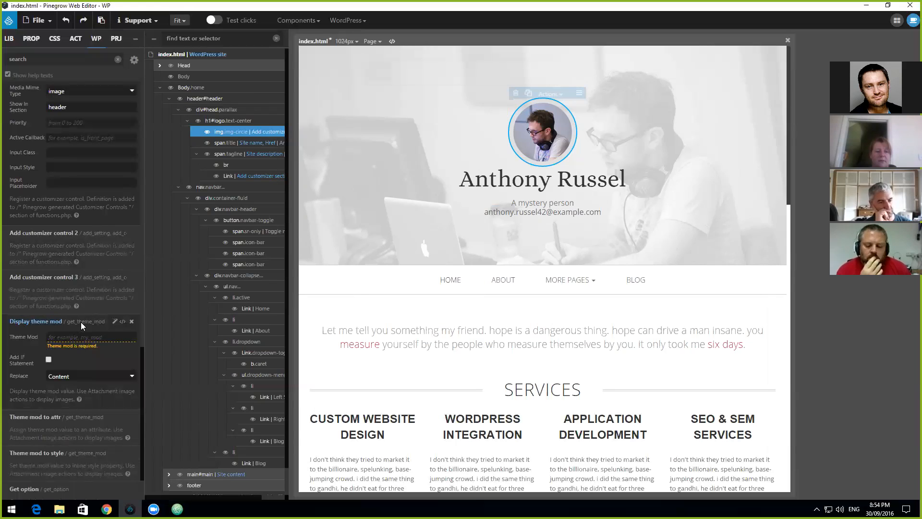
{"action": "left_click", "coordinate": [131, 322]}
Step: Look through the Site group of WordPress actions for one suited to the header's profile image
{"action": "scroll", "coordinate": [89, 267], "scroll_direction": "up", "scroll_amount": 5}
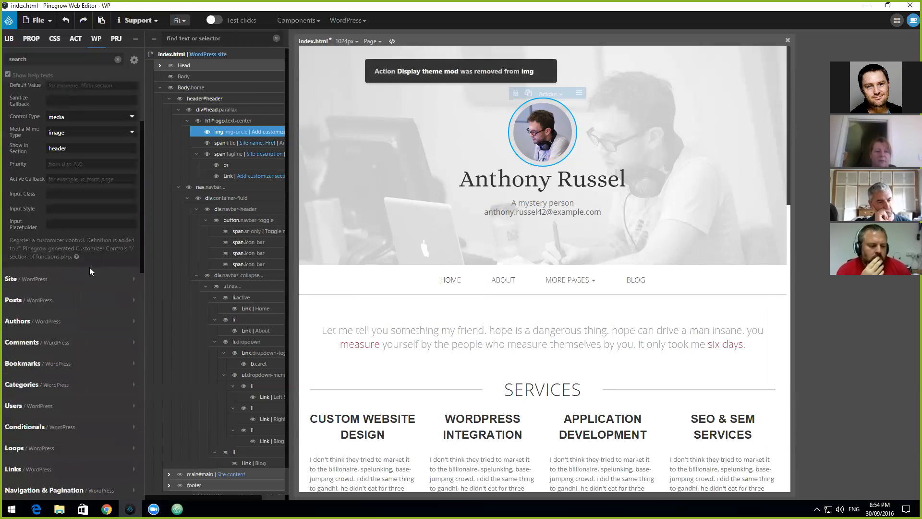
{"action": "scroll", "coordinate": [90, 267], "scroll_direction": "up", "scroll_amount": 1}
{"action": "left_click", "coordinate": [133, 105]}
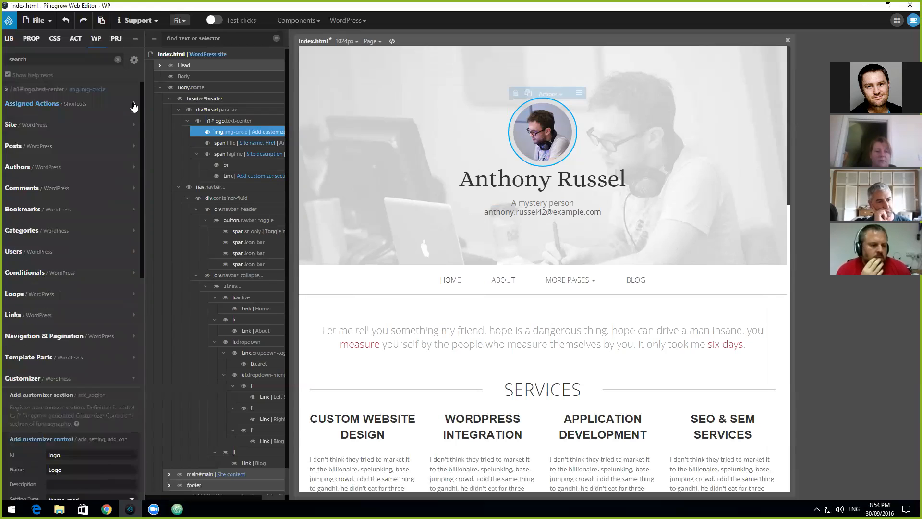
{"action": "left_click", "coordinate": [96, 124]}
{"action": "scroll", "coordinate": [70, 236], "scroll_direction": "down", "scroll_amount": 3}
{"action": "scroll", "coordinate": [82, 350], "scroll_direction": "down", "scroll_amount": 1}
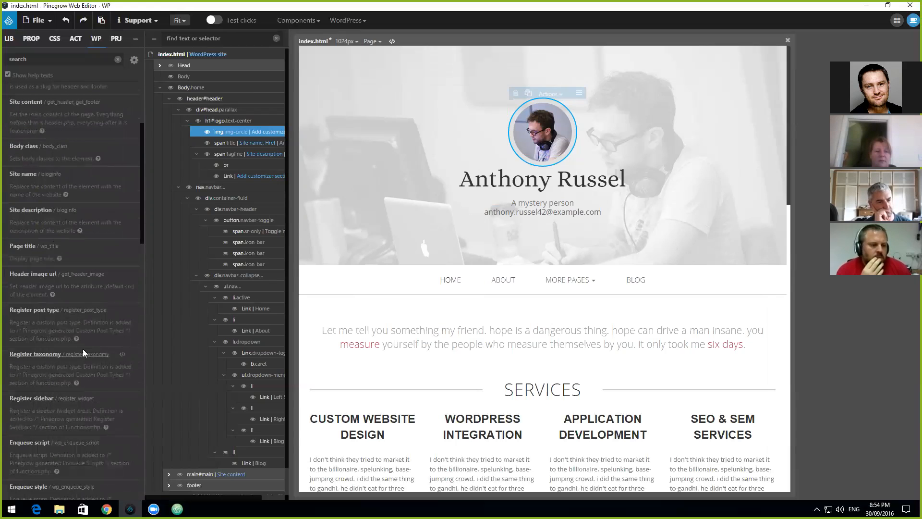
{"action": "scroll", "coordinate": [88, 342], "scroll_direction": "down", "scroll_amount": 2}
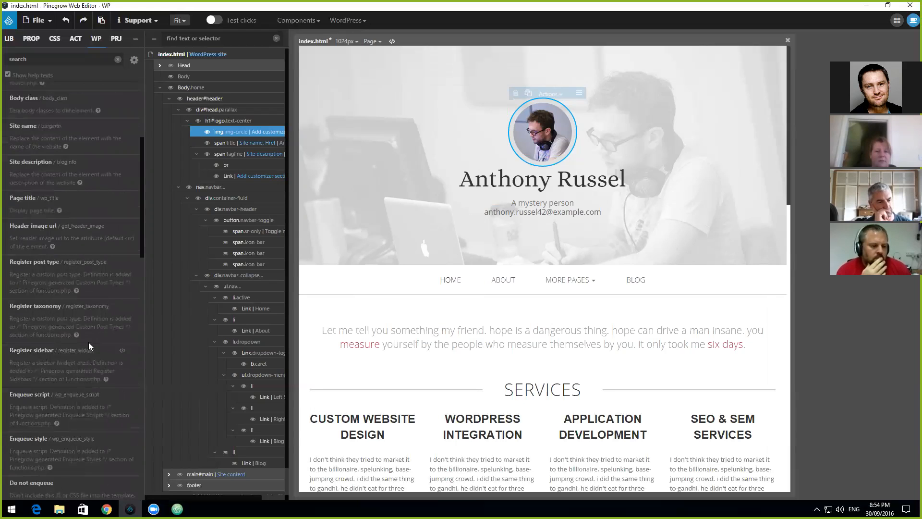
{"action": "scroll", "coordinate": [89, 346], "scroll_direction": "down", "scroll_amount": 3}
{"action": "scroll", "coordinate": [91, 346], "scroll_direction": "up", "scroll_amount": 8}
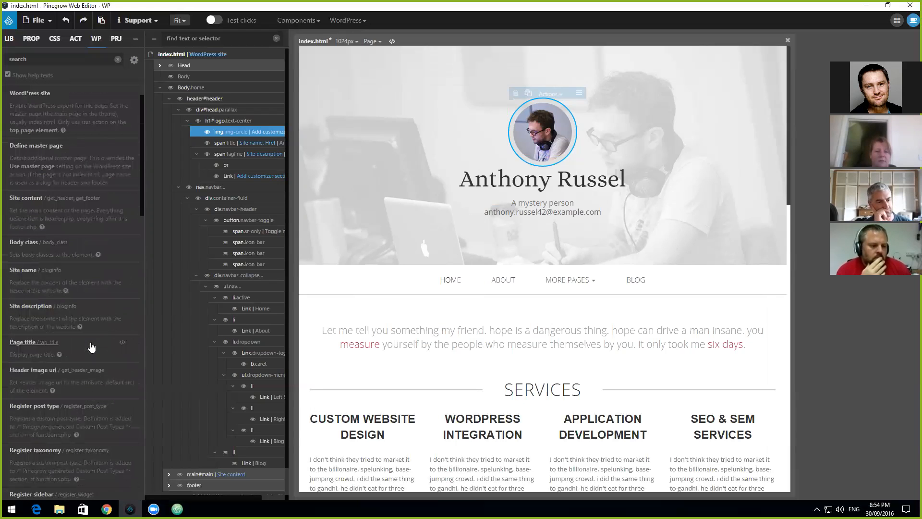
{"action": "left_click", "coordinate": [137, 128]}
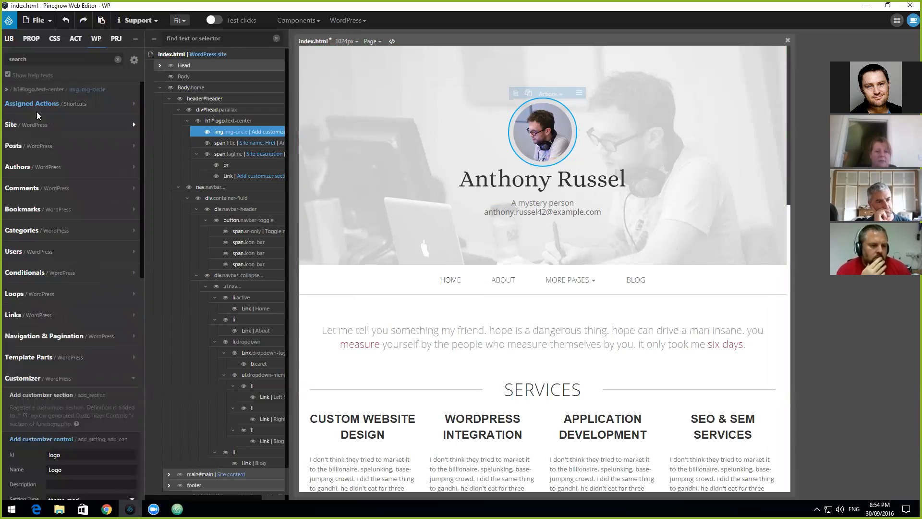
Step: Add the Posts action Attachment image src to the profile image, with logo as its customizer theme mod
{"action": "left_click", "coordinate": [39, 147]}
{"action": "scroll", "coordinate": [59, 292], "scroll_direction": "down", "scroll_amount": 1}
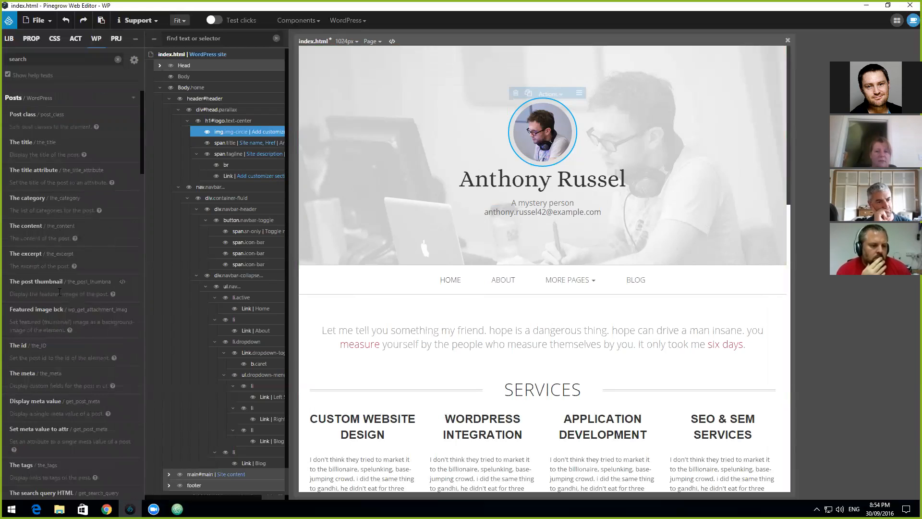
{"action": "scroll", "coordinate": [99, 357], "scroll_direction": "down", "scroll_amount": 5}
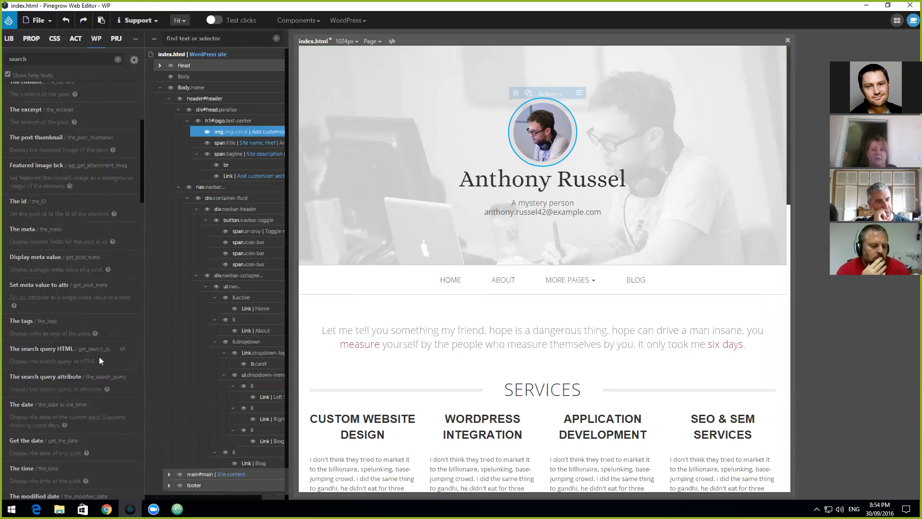
{"action": "scroll", "coordinate": [97, 357], "scroll_direction": "down", "scroll_amount": 5}
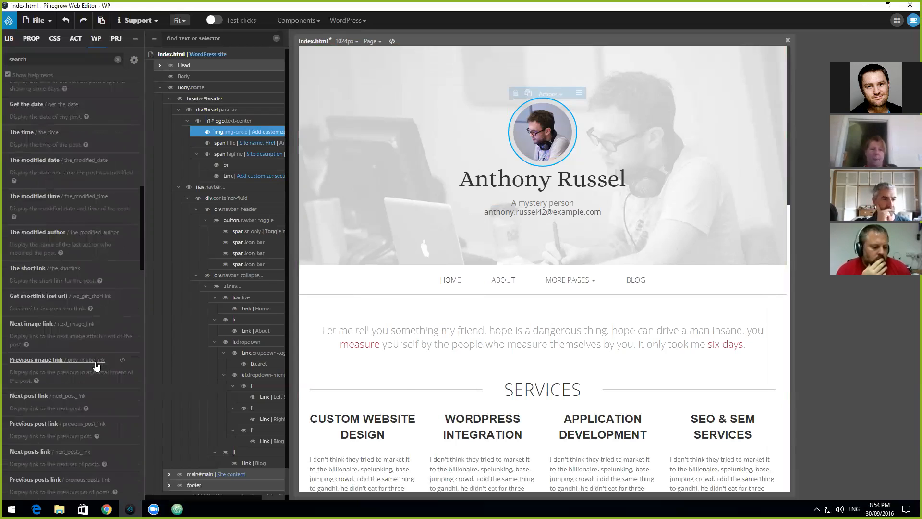
{"action": "mouse_move", "coordinate": [122, 400]}
{"action": "scroll", "coordinate": [122, 403], "scroll_direction": "down", "scroll_amount": 6}
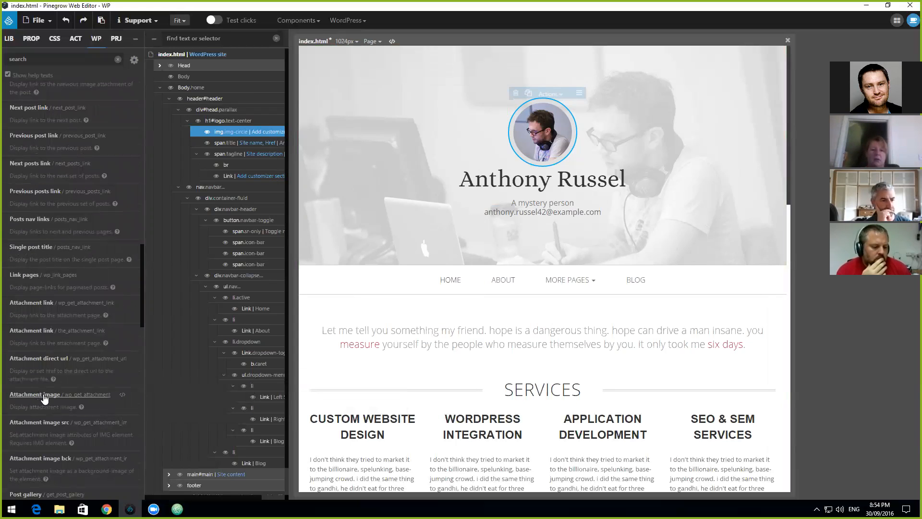
{"action": "left_click", "coordinate": [69, 424]}
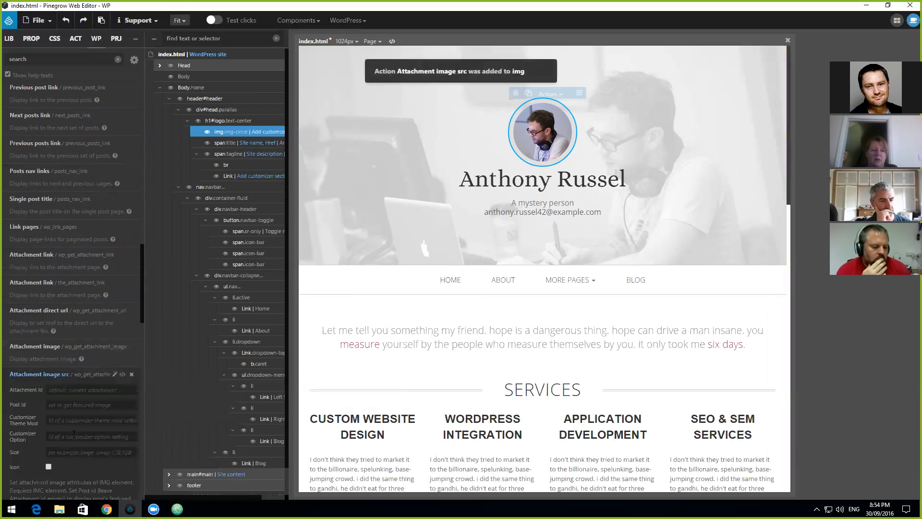
{"action": "left_click", "coordinate": [67, 421]}
{"action": "type", "text": "logo"}
{"action": "key", "text": "Tab"}
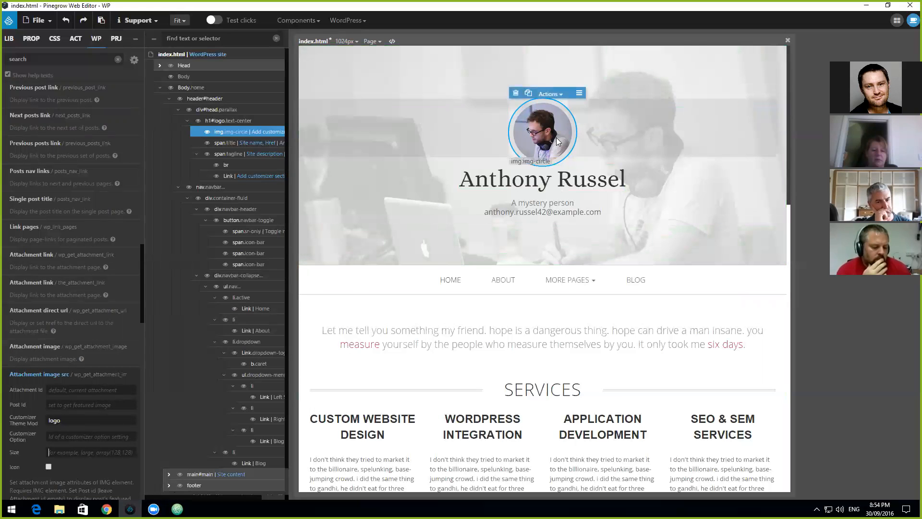
Step: Switch to Atom, locate the profile image's source path in index.html, and open the initio assets/images folder in File Explorer
{"action": "key", "text": "alt+Tab"}
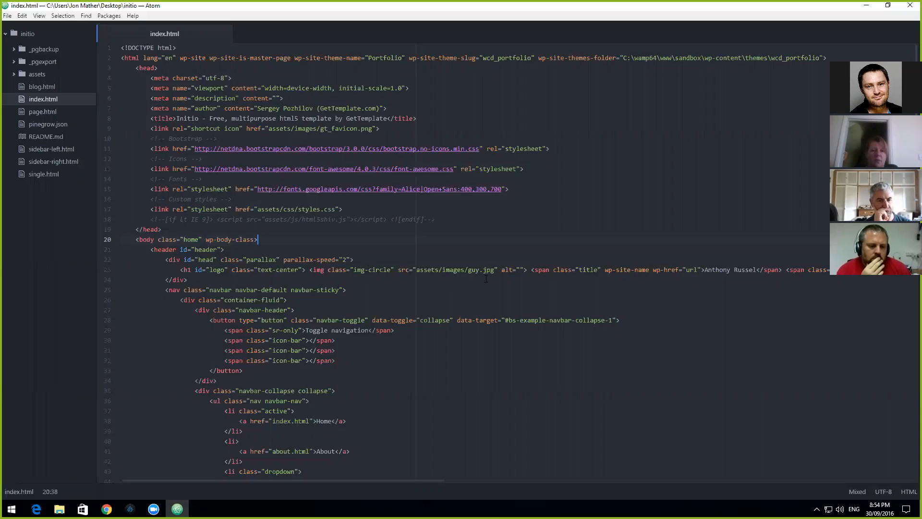
{"action": "left_click_drag", "start_coordinate": [495, 271], "coordinate": [415, 271]}
{"action": "left_click", "coordinate": [55, 504]}
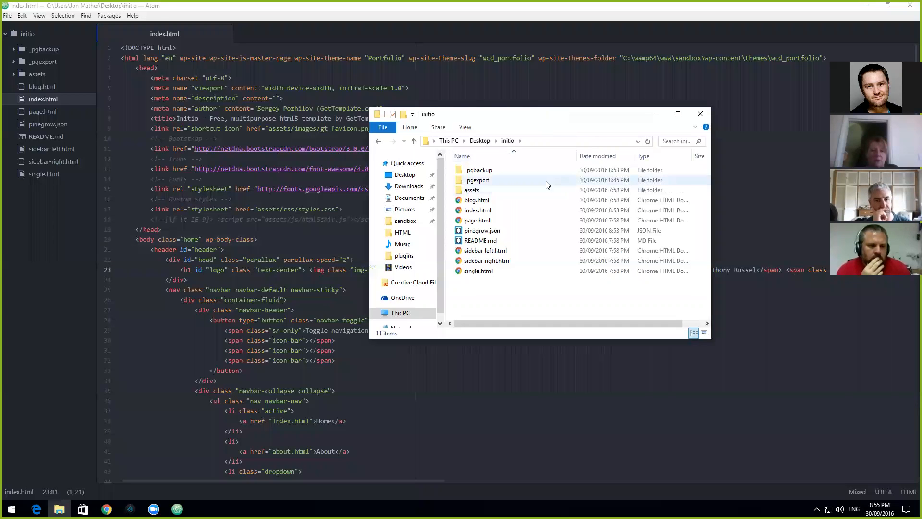
{"action": "double_click", "coordinate": [477, 191]}
{"action": "double_click", "coordinate": [474, 177]}
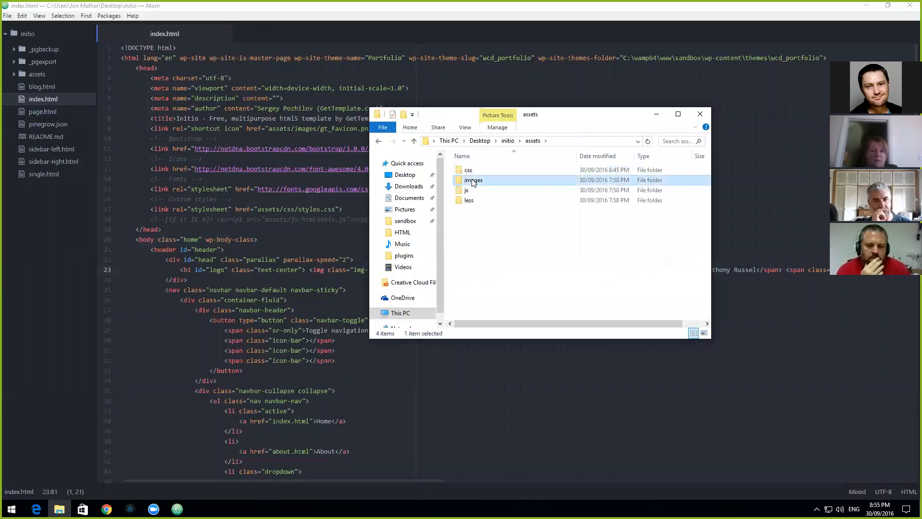
Step: Check the pixel dimensions of guy.jpg in its file properties, and close the properties and the folder
{"action": "left_click", "coordinate": [688, 192]}
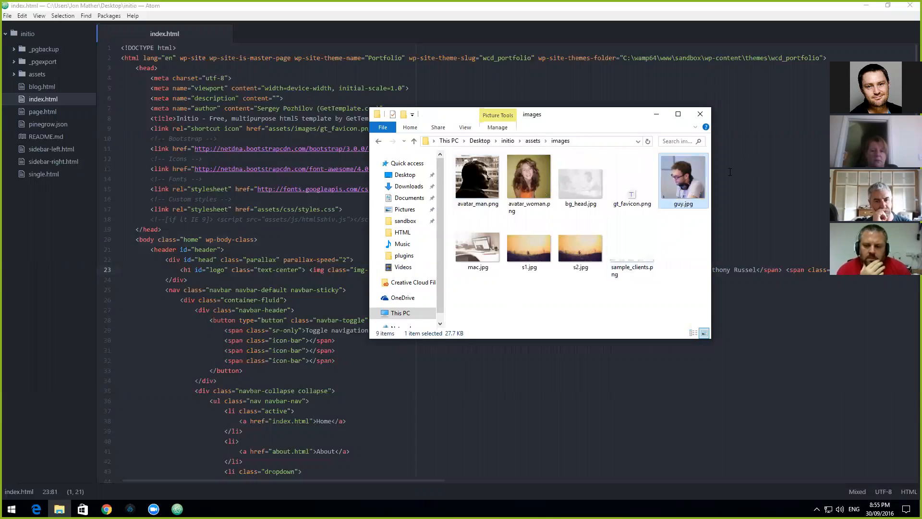
{"action": "right_click", "coordinate": [688, 184]}
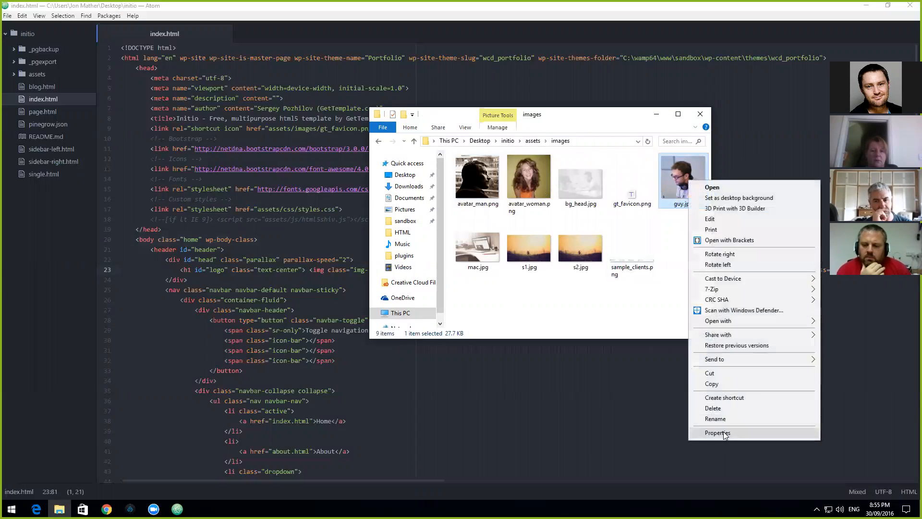
{"action": "left_click", "coordinate": [706, 433]}
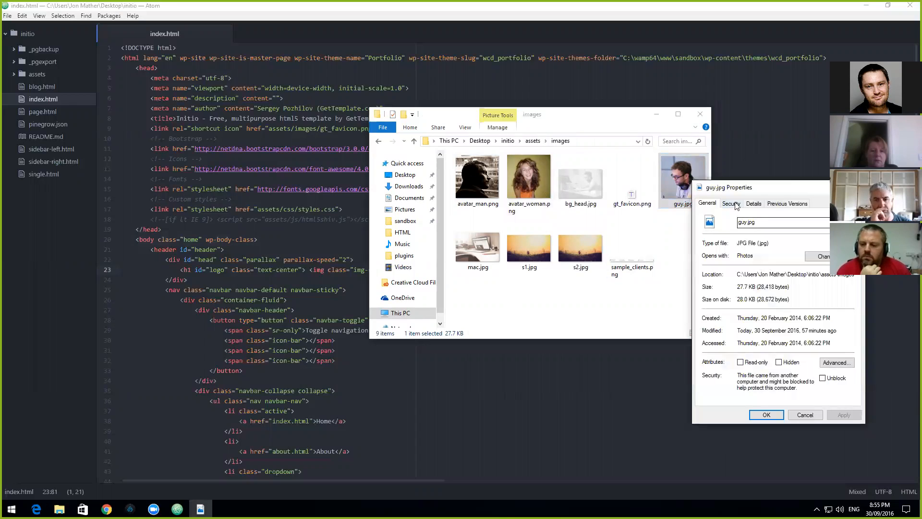
{"action": "left_click", "coordinate": [753, 203]}
{"action": "left_click", "coordinate": [770, 360]}
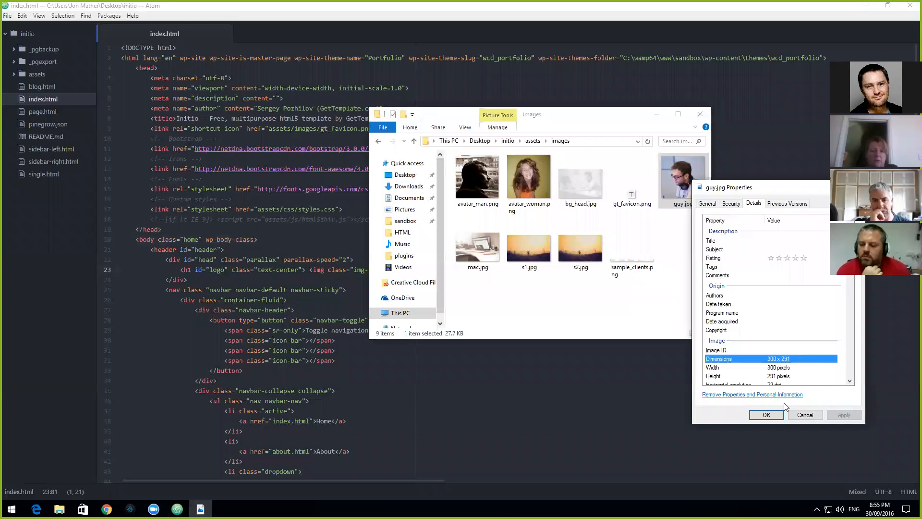
{"action": "left_click", "coordinate": [805, 415]}
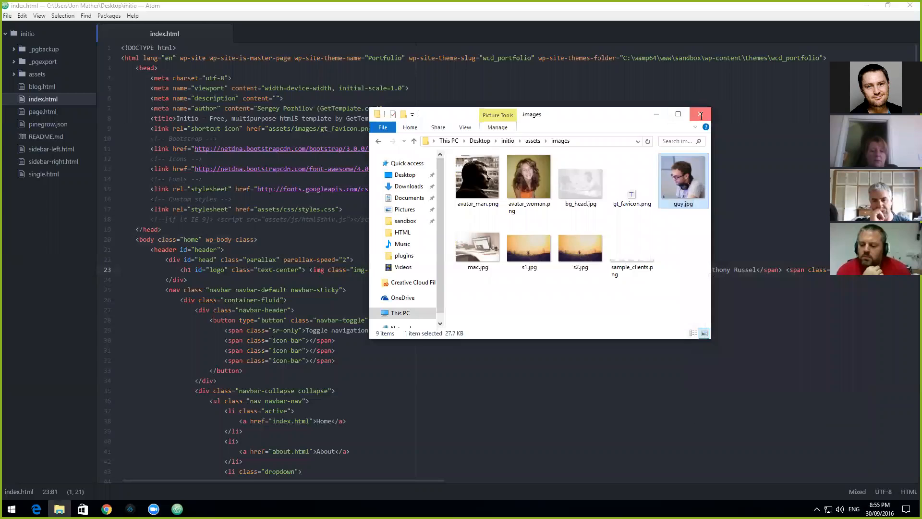
{"action": "left_click", "coordinate": [701, 116]}
Step: Switch to Chrome and search Google for wordpress thumbnail size
{"action": "mouse_move", "coordinate": [108, 504]}
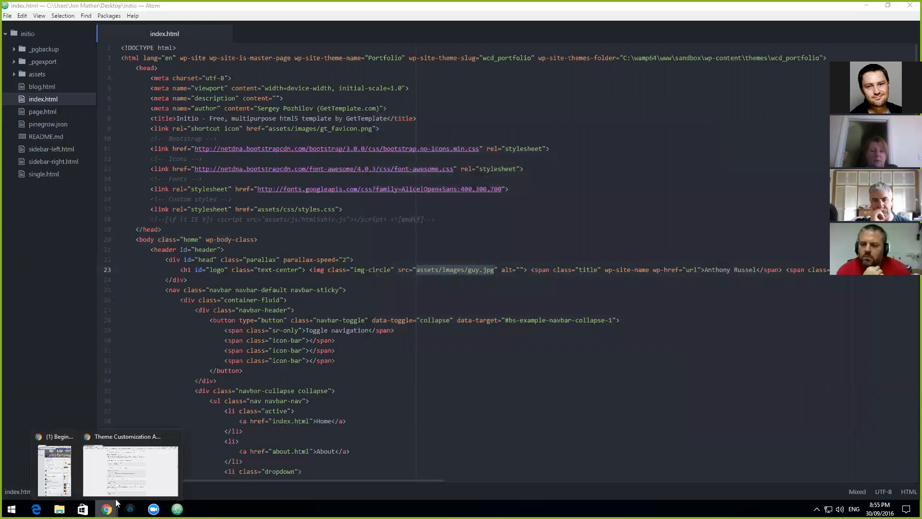
{"action": "left_click", "coordinate": [106, 447]}
{"action": "left_click", "coordinate": [193, 22]}
{"action": "scroll", "coordinate": [182, 65], "scroll_direction": "up", "scroll_amount": 10}
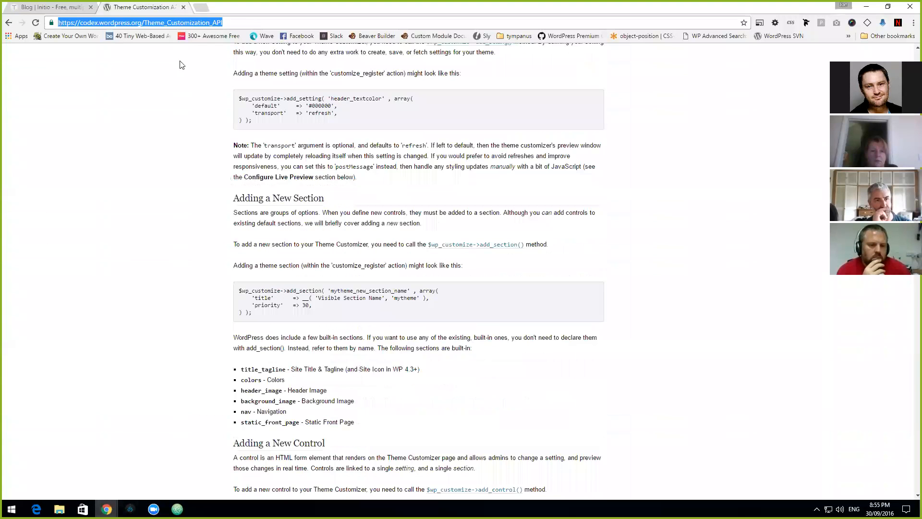
{"action": "type", "text": "wordpres"}
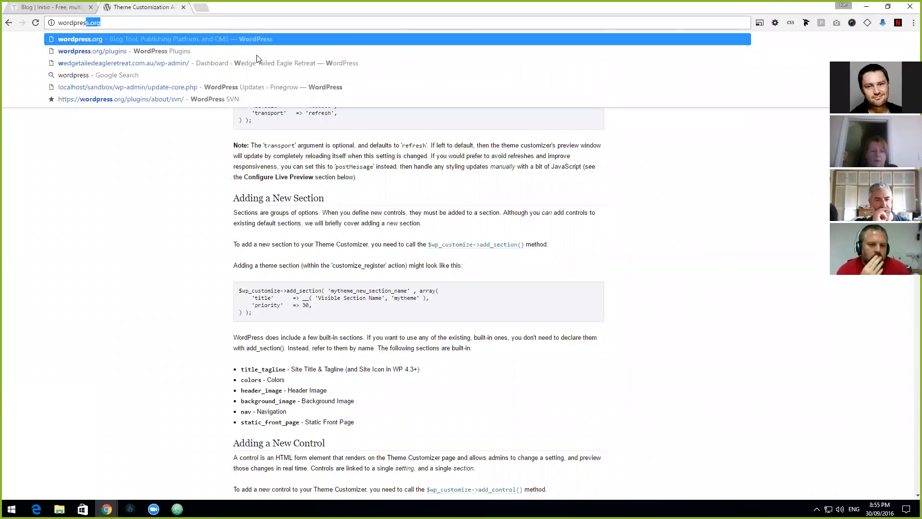
{"action": "type", "text": "s thumba"}
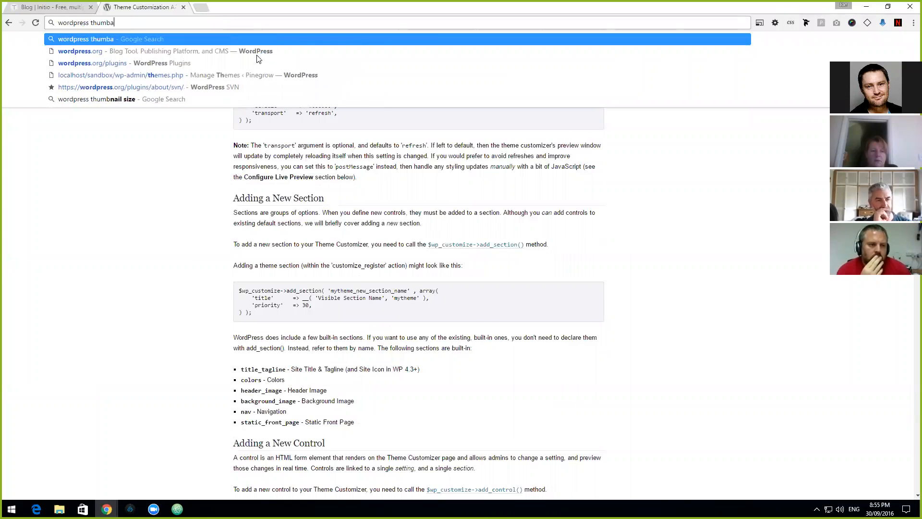
{"action": "key", "text": "BackSpace"}
{"action": "type", "text": "n"}
{"action": "key", "text": "Down"}
{"action": "key", "text": "Return"}
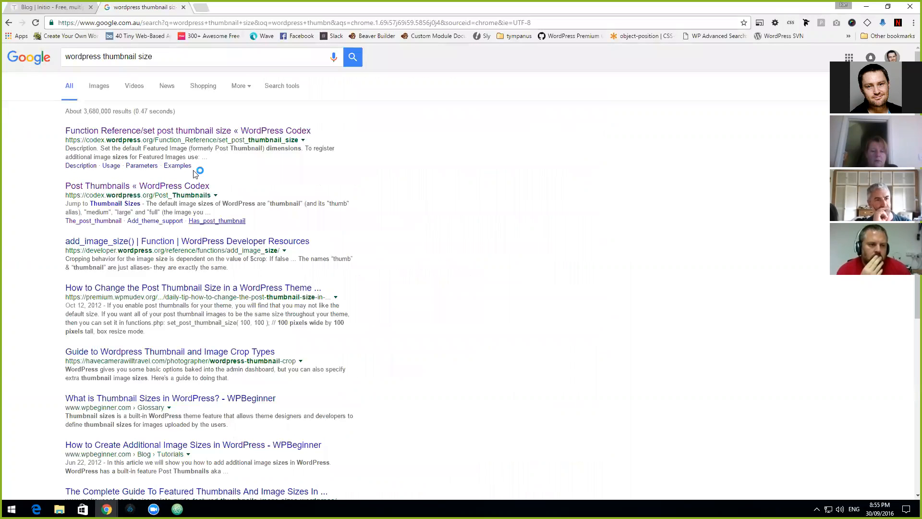
Step: Find the default thumbnail sizes on the WordPress Codex Post Thumbnails page and copy the size name medium
{"action": "left_click", "coordinate": [194, 129]}
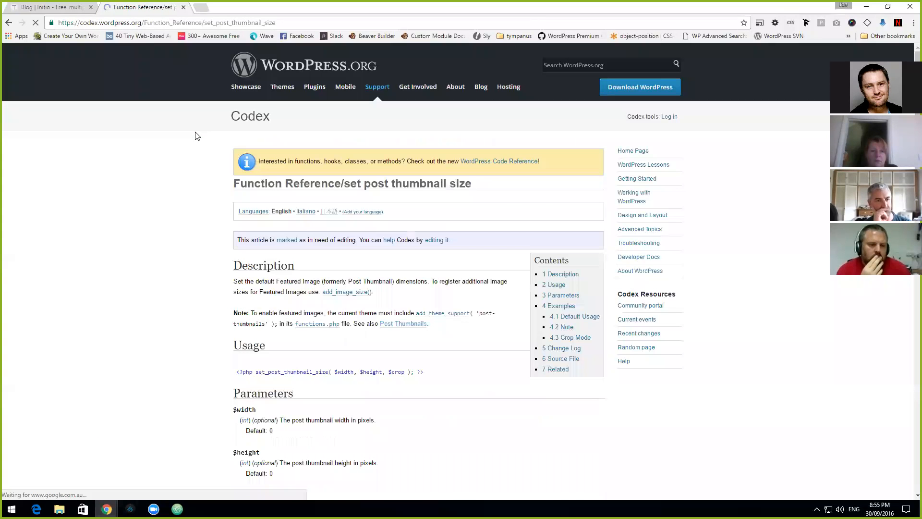
{"action": "key", "text": "alt+Left"}
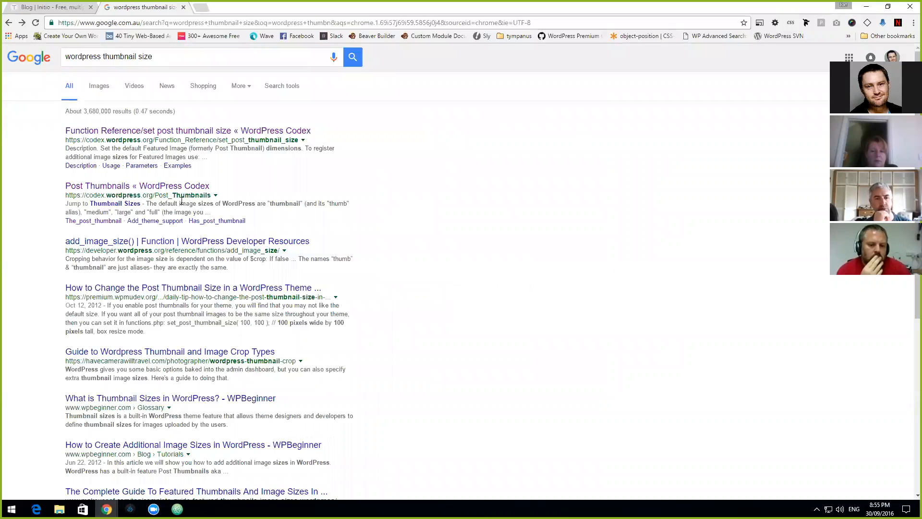
{"action": "left_click", "coordinate": [172, 188]}
{"action": "scroll", "coordinate": [356, 338], "scroll_direction": "down", "scroll_amount": 9}
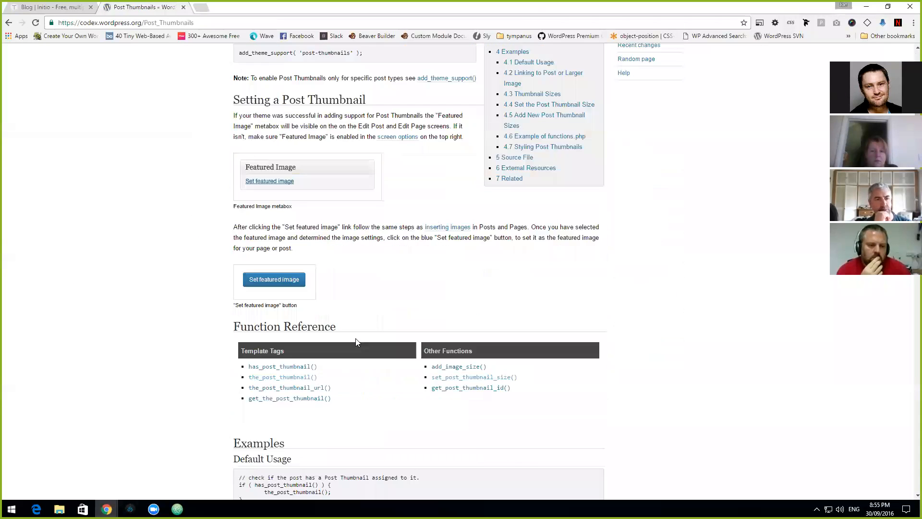
{"action": "scroll", "coordinate": [356, 337], "scroll_direction": "down", "scroll_amount": 9}
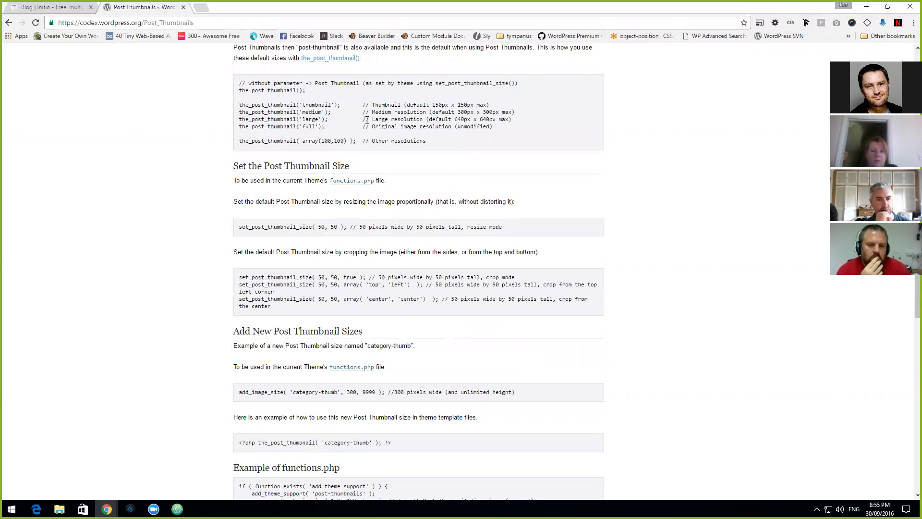
{"action": "left_click_drag", "start_coordinate": [485, 112], "coordinate": [476, 112]}
{"action": "left_click_drag", "start_coordinate": [323, 112], "coordinate": [302, 112]}
{"action": "key", "text": "ctrl+c"}
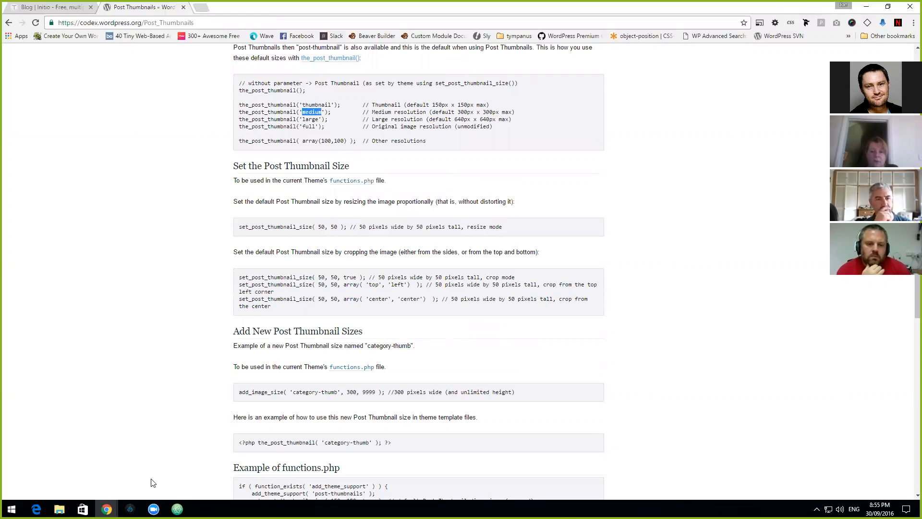
Step: Switch back to Pinegrow and set the profile image's Attachment image src size to medium
{"action": "left_click", "coordinate": [129, 508]}
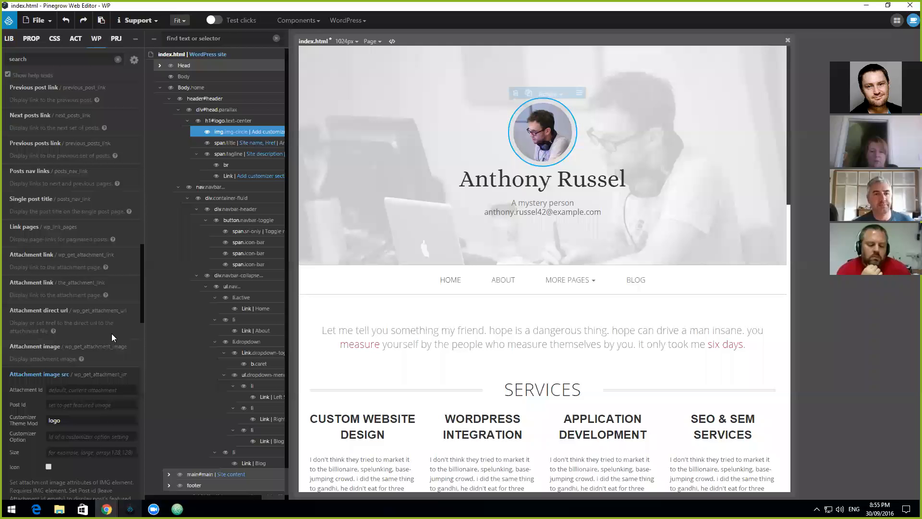
{"action": "left_click", "coordinate": [80, 453]}
{"action": "key", "text": "ctrl+v"}
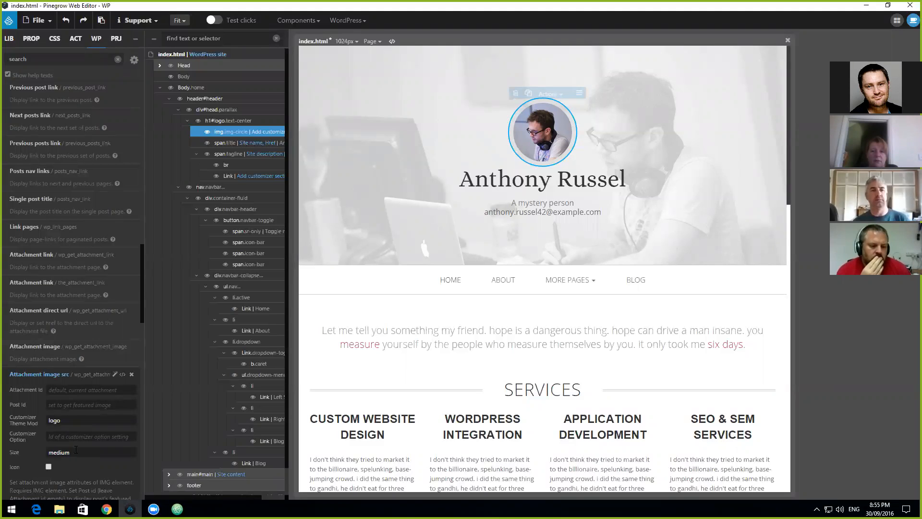
Step: Add the Add customizer control action to the div#head.parallax element in the header
{"action": "left_click", "coordinate": [372, 204]}
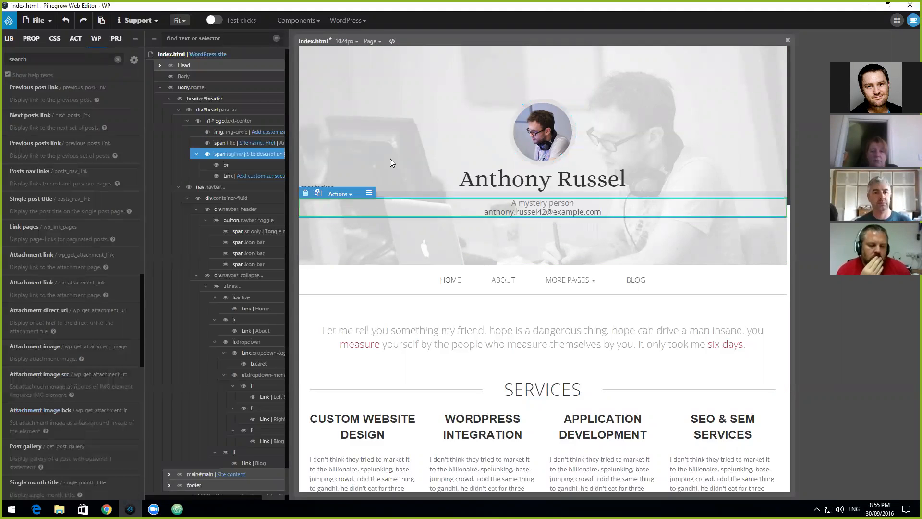
{"action": "left_click", "coordinate": [372, 54]}
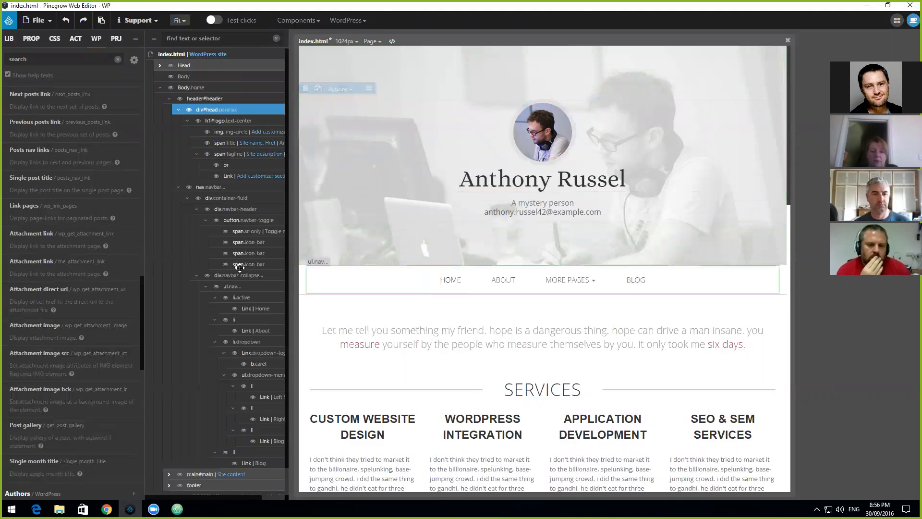
{"action": "right_click", "coordinate": [228, 110]}
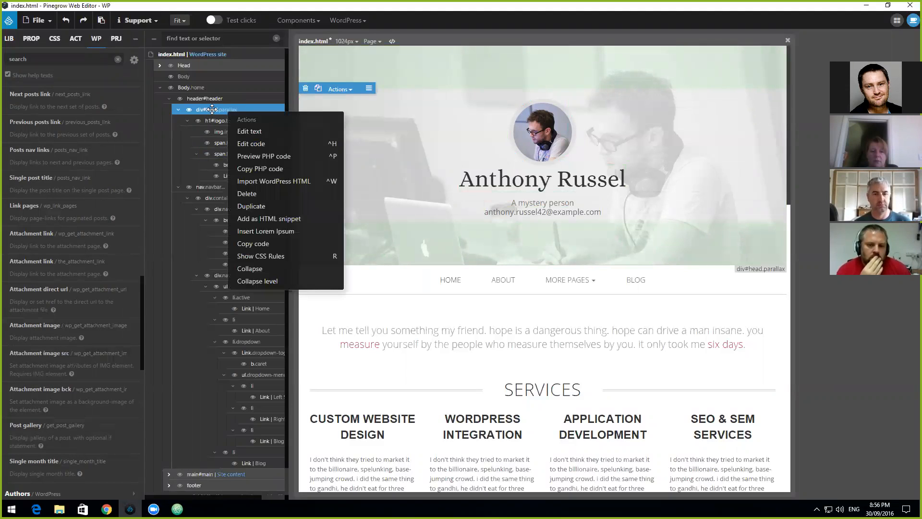
{"action": "left_click", "coordinate": [212, 110]}
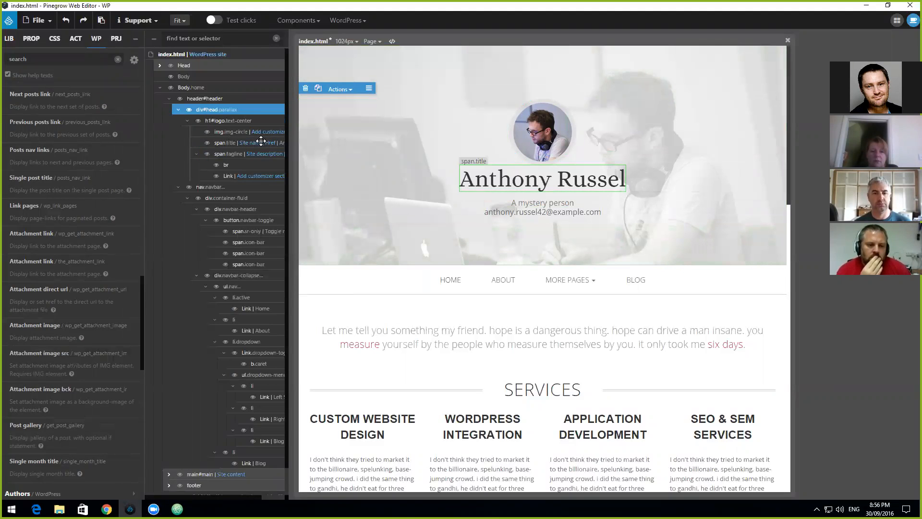
{"action": "scroll", "coordinate": [91, 245], "scroll_direction": "up", "scroll_amount": 8}
{"action": "scroll", "coordinate": [88, 240], "scroll_direction": "up", "scroll_amount": 5}
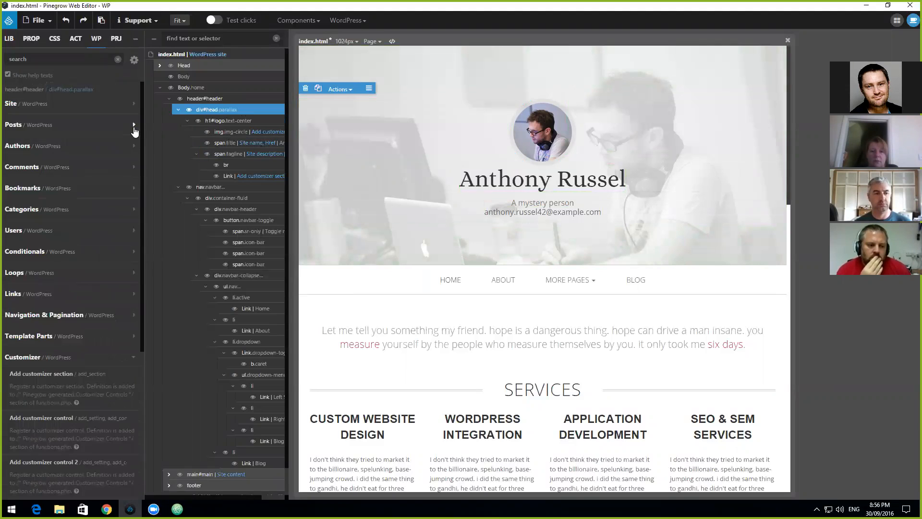
{"action": "left_click", "coordinate": [136, 357]}
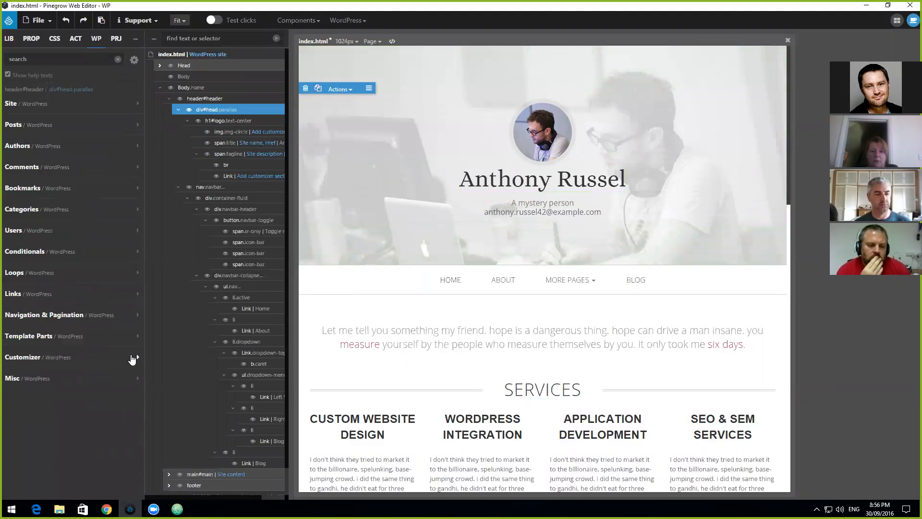
{"action": "left_click", "coordinate": [107, 357]}
{"action": "scroll", "coordinate": [105, 359], "scroll_direction": "down", "scroll_amount": 5}
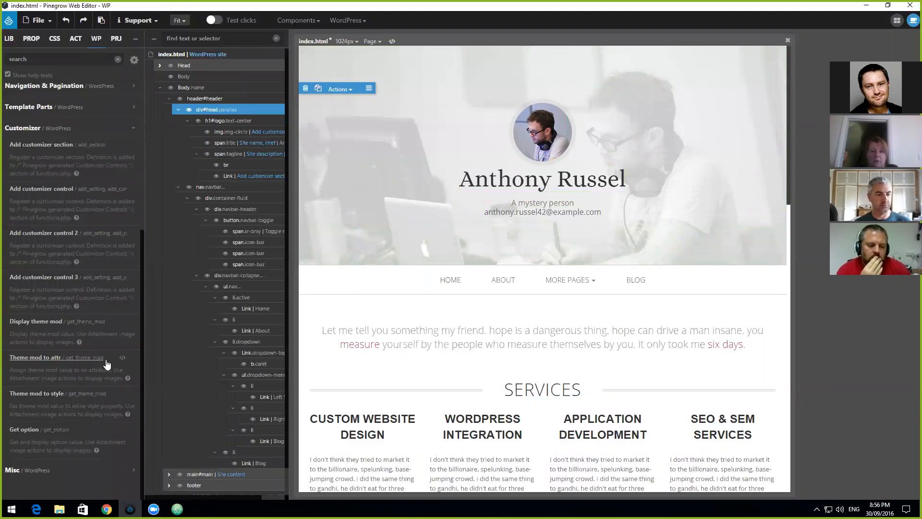
{"action": "scroll", "coordinate": [107, 364], "scroll_direction": "up", "scroll_amount": 5}
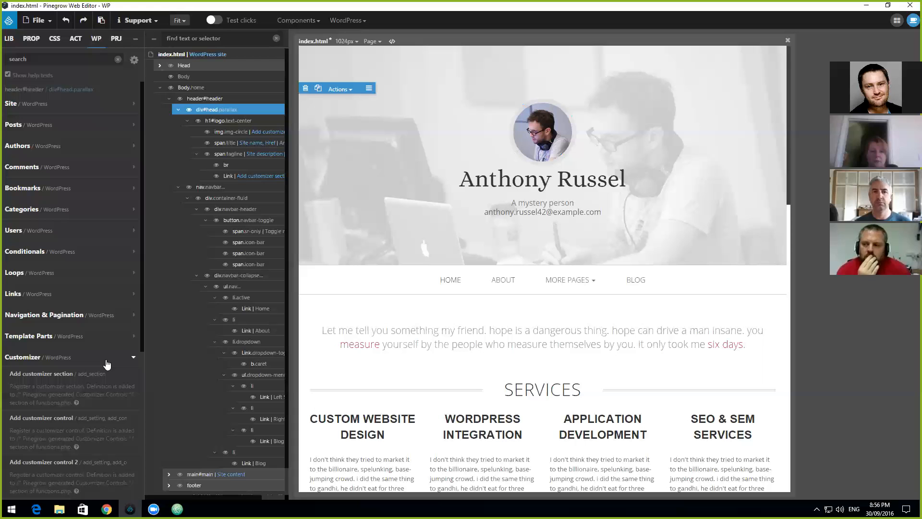
{"action": "left_click", "coordinate": [62, 419]}
{"action": "left_click", "coordinate": [659, 111]}
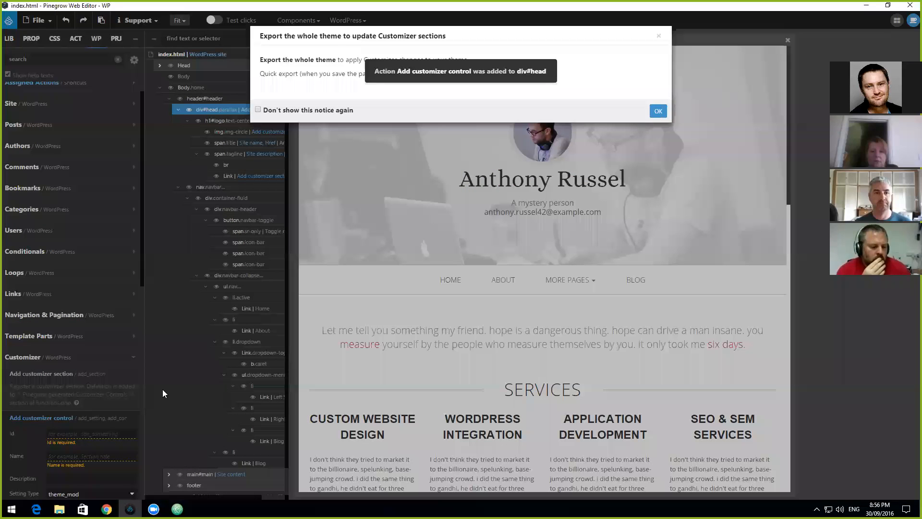
{"action": "left_click", "coordinate": [93, 434]}
{"action": "type", "text": "header"}
{"action": "key", "text": "Tab"}
{"action": "type", "text": "header"}
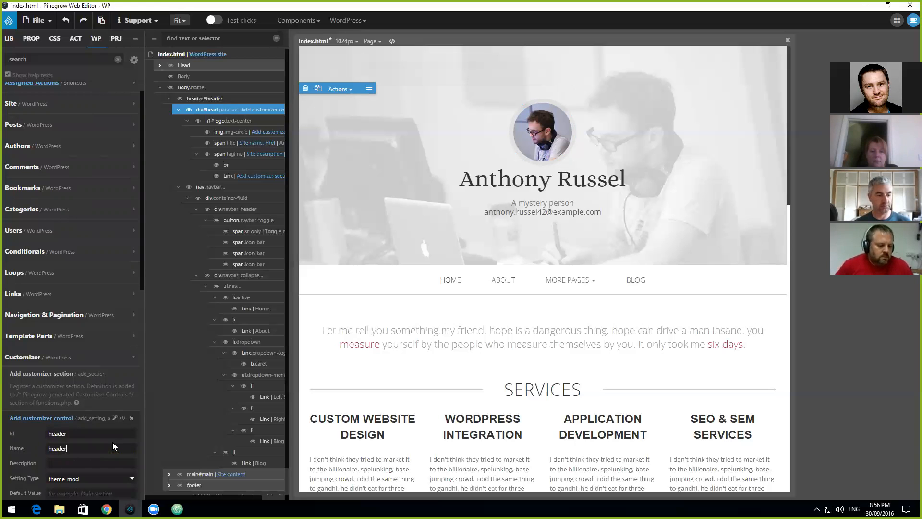
Step: Set the div#head customizer control's id to background and its name to Background Image
{"action": "double_click", "coordinate": [65, 449]}
{"action": "left_click_drag", "start_coordinate": [73, 435], "coordinate": [26, 431]}
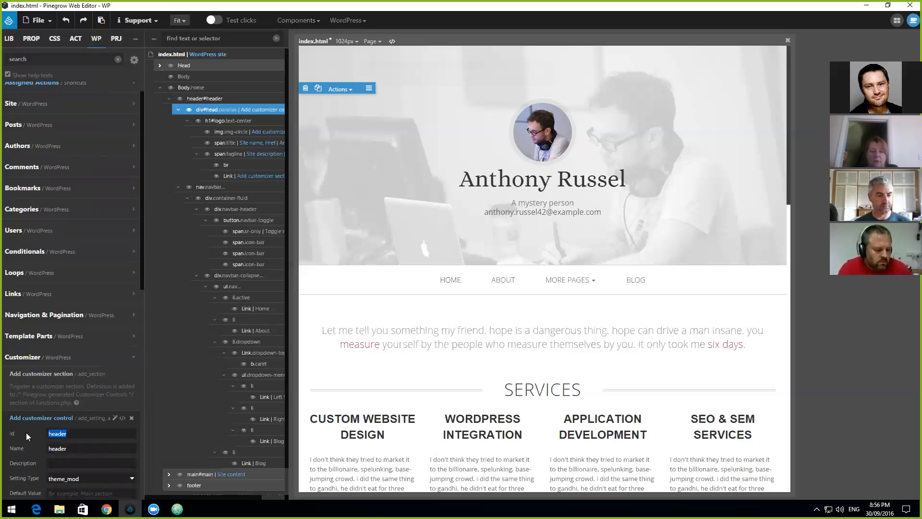
{"action": "type", "text": "Background"}
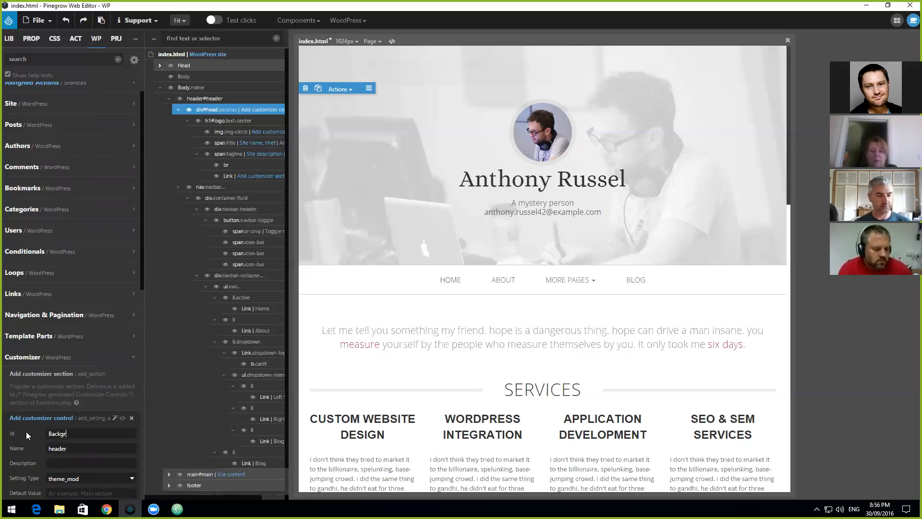
{"action": "key", "text": "BackSpace"}
{"action": "key", "text": "BackSpace"}
{"action": "key", "text": "BackSpace"}
{"action": "key", "text": "BackSpace"}
{"action": "key", "text": "BackSpace"}
{"action": "key", "text": "BackSpace"}
{"action": "key", "text": "BackSpace"}
{"action": "key", "text": "BackSpace"}
{"action": "key", "text": "BackSpace"}
{"action": "key", "text": "BackSpace"}
{"action": "type", "text": "back"}
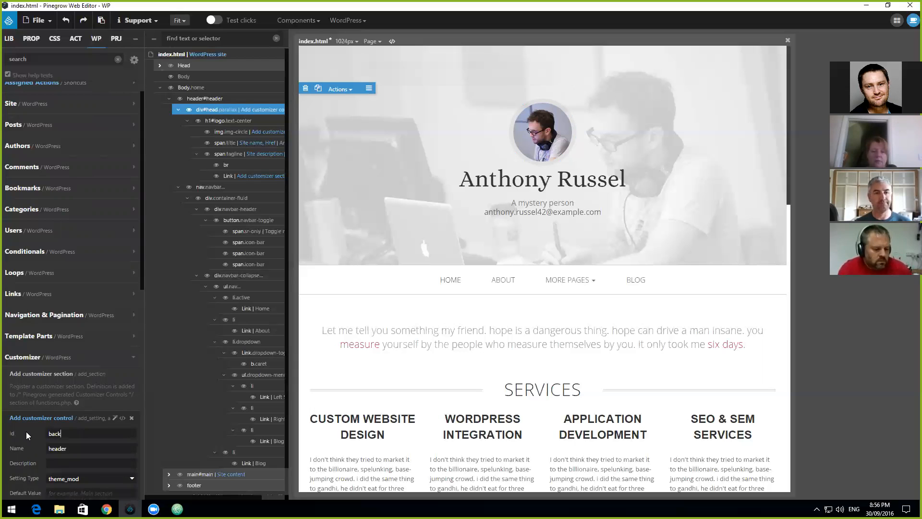
{"action": "type", "text": "ground"}
{"action": "key", "text": "Tab"}
{"action": "type", "text": "Background Image"}
Step: Make the background control a media control with mime type image, shown in the header section
{"action": "scroll", "coordinate": [26, 431], "scroll_direction": "down", "scroll_amount": 2}
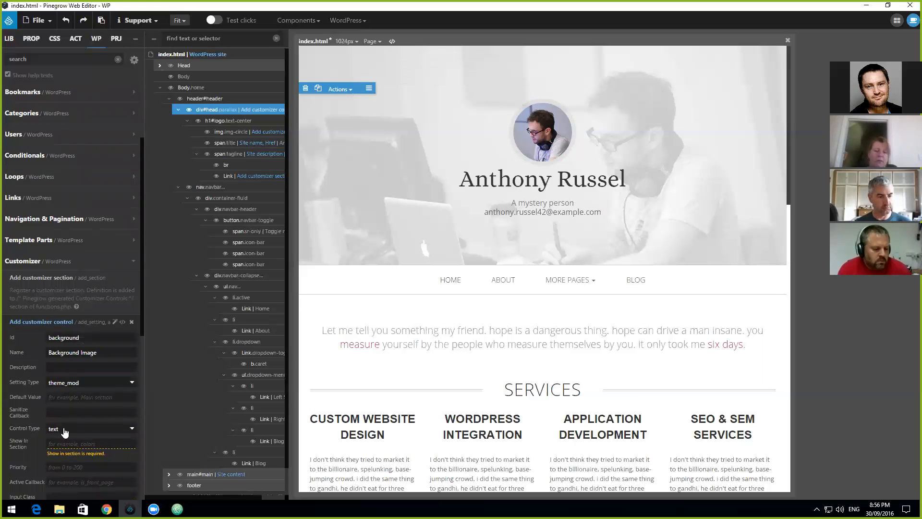
{"action": "left_click", "coordinate": [64, 428]}
{"action": "left_click", "coordinate": [75, 387]}
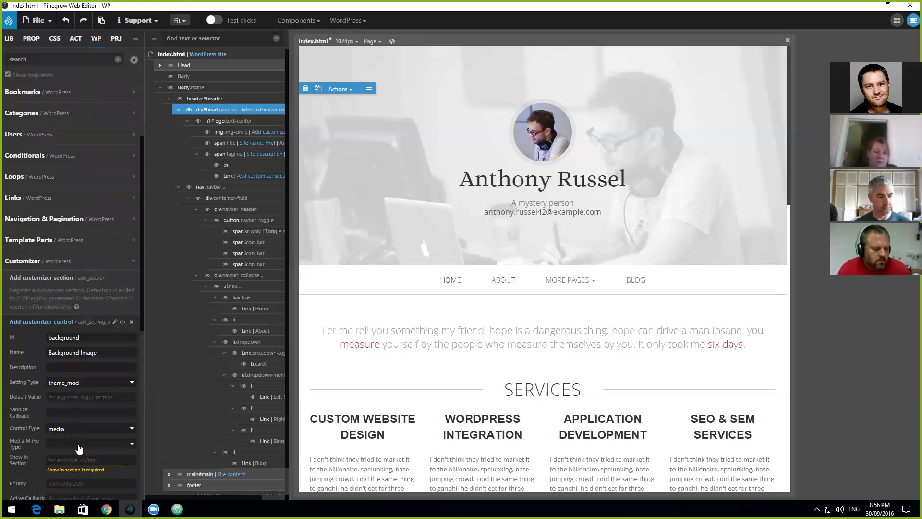
{"action": "left_click", "coordinate": [77, 444]}
{"action": "left_click", "coordinate": [68, 467]}
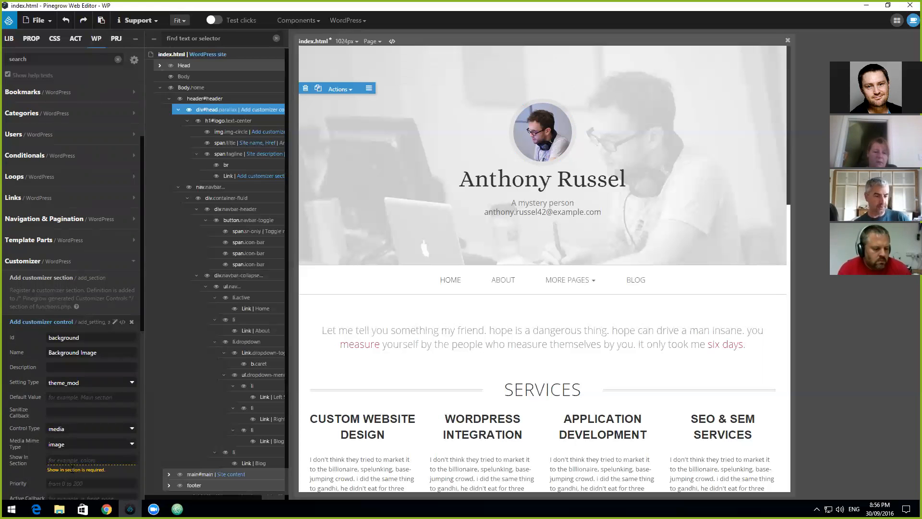
{"action": "left_click", "coordinate": [79, 459]}
{"action": "type", "text": "head"}
{"action": "left_click", "coordinate": [79, 471]}
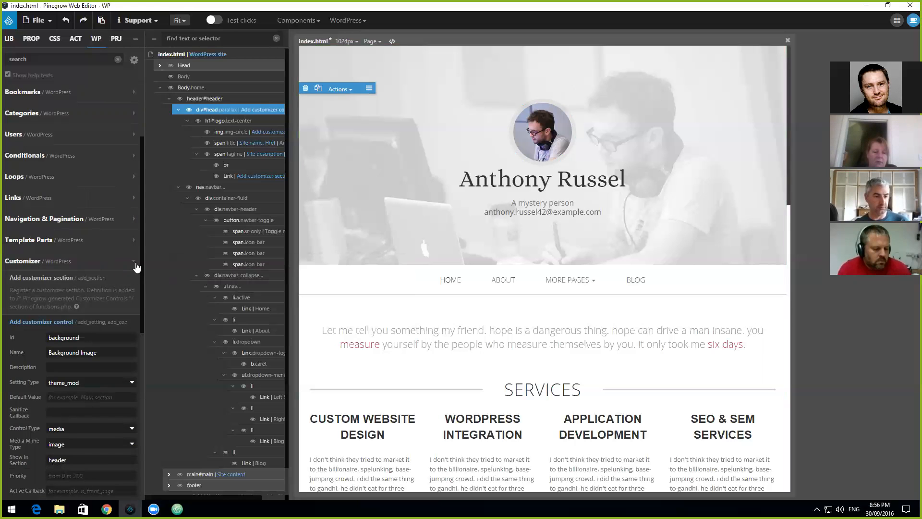
Step: Add the Attachment image bck action to div#head with customizer theme mod background and size large
{"action": "left_click", "coordinate": [135, 265]}
{"action": "left_click", "coordinate": [58, 146]}
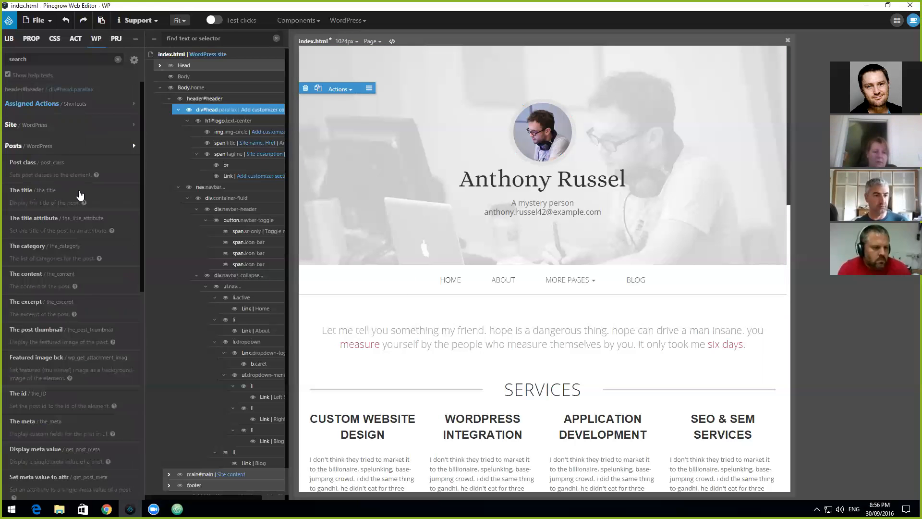
{"action": "scroll", "coordinate": [76, 288], "scroll_direction": "down", "scroll_amount": 2}
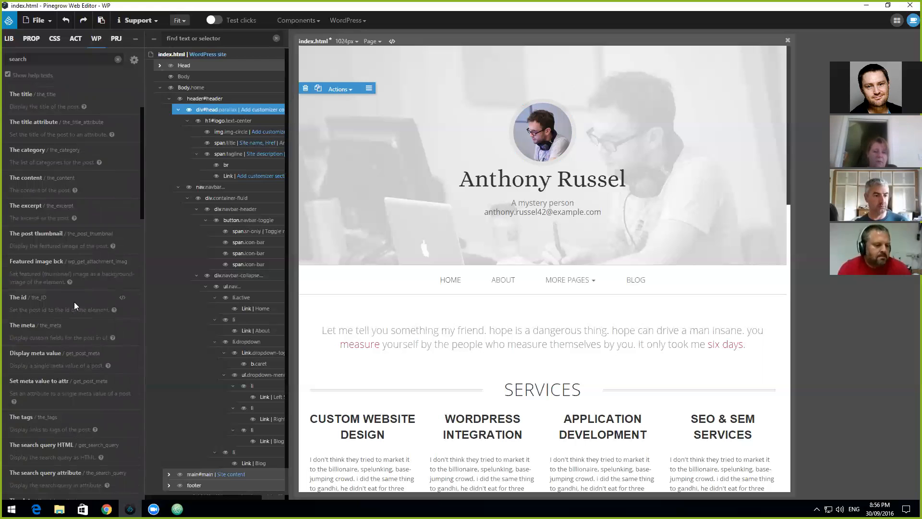
{"action": "scroll", "coordinate": [74, 302], "scroll_direction": "down", "scroll_amount": 1}
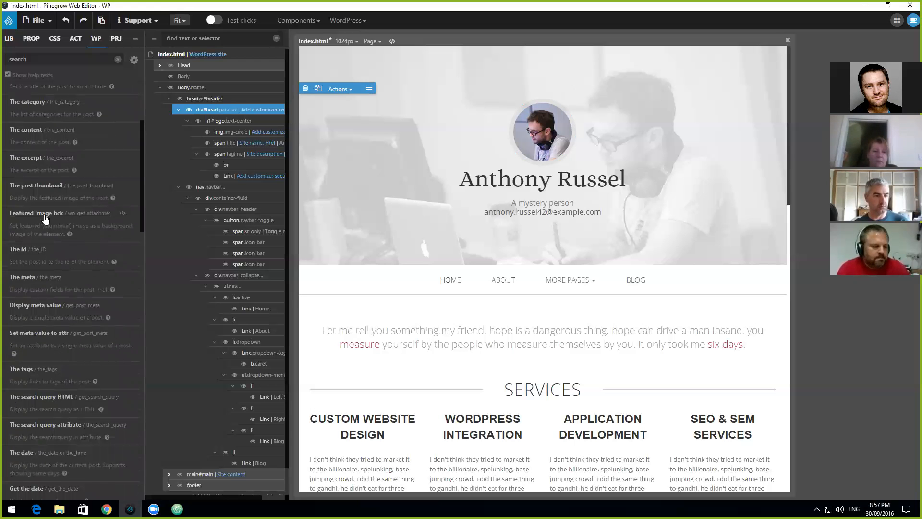
{"action": "scroll", "coordinate": [84, 381], "scroll_direction": "down", "scroll_amount": 6}
{"action": "scroll", "coordinate": [84, 382], "scroll_direction": "down", "scroll_amount": 12}
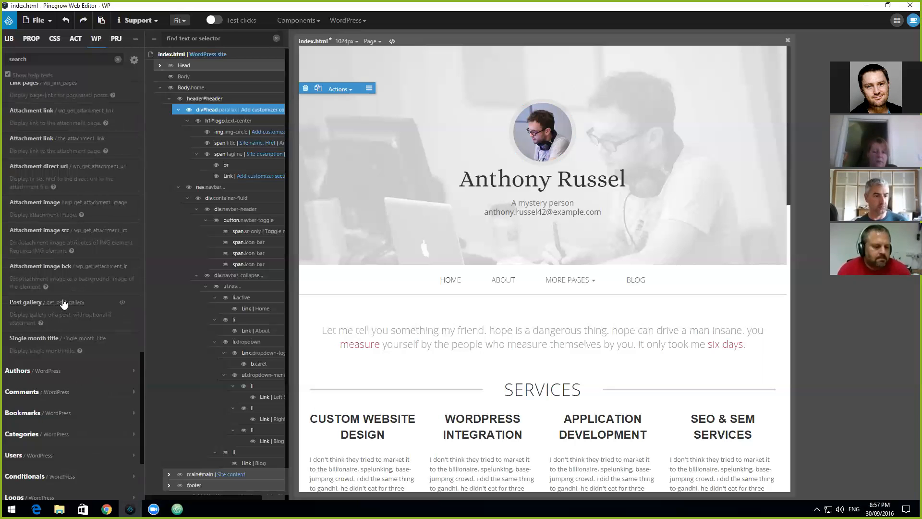
{"action": "left_click", "coordinate": [79, 267]}
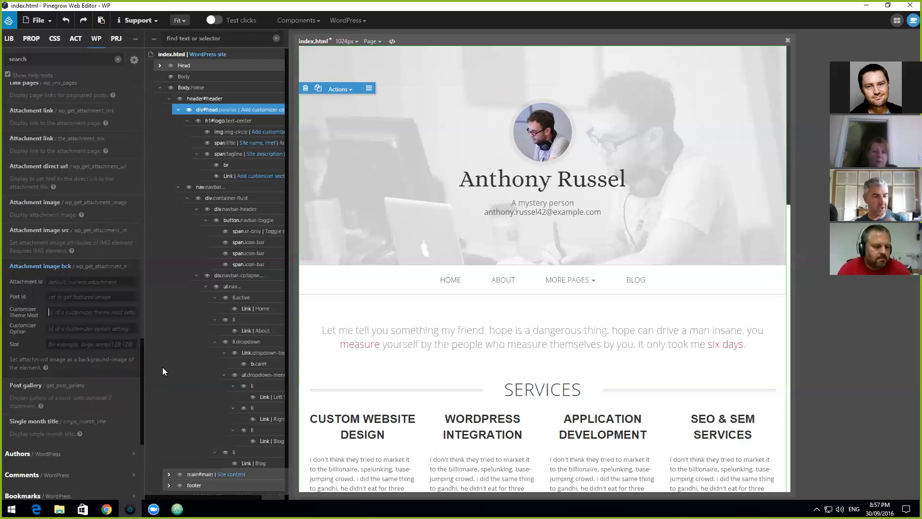
{"action": "type", "text": "background"}
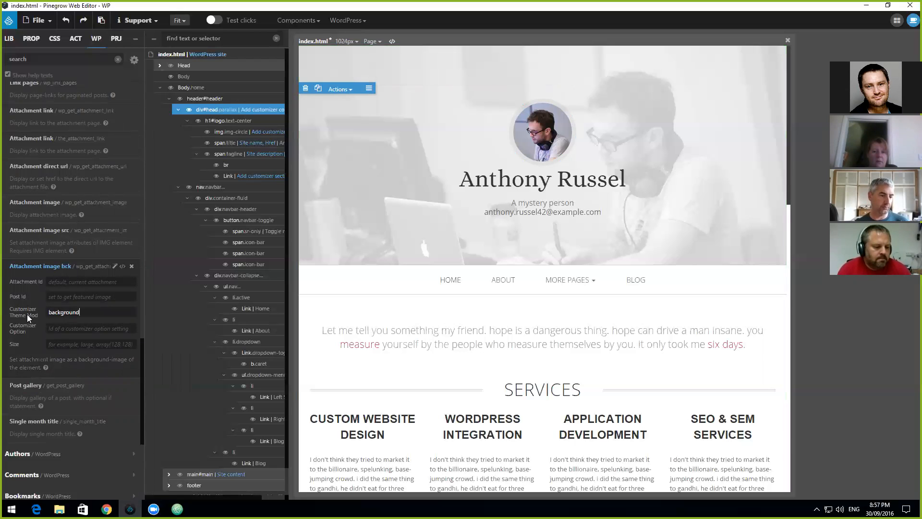
{"action": "left_click", "coordinate": [78, 345]}
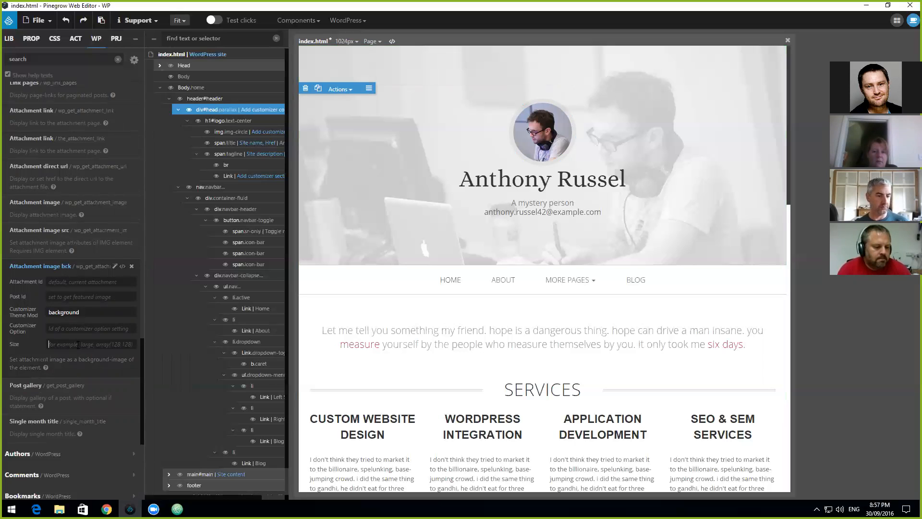
{"action": "type", "text": "large"}
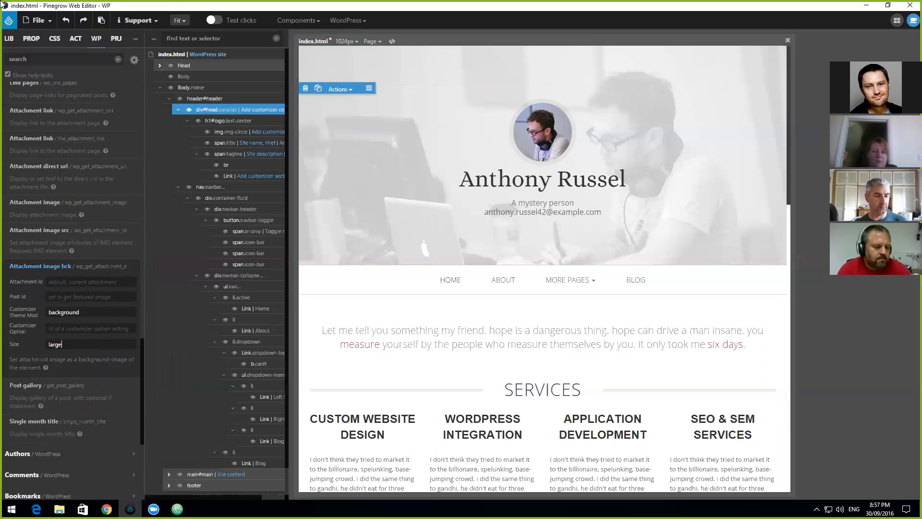
Step: Save index.html and dismiss the theme export notice
{"action": "left_click", "coordinate": [40, 20]}
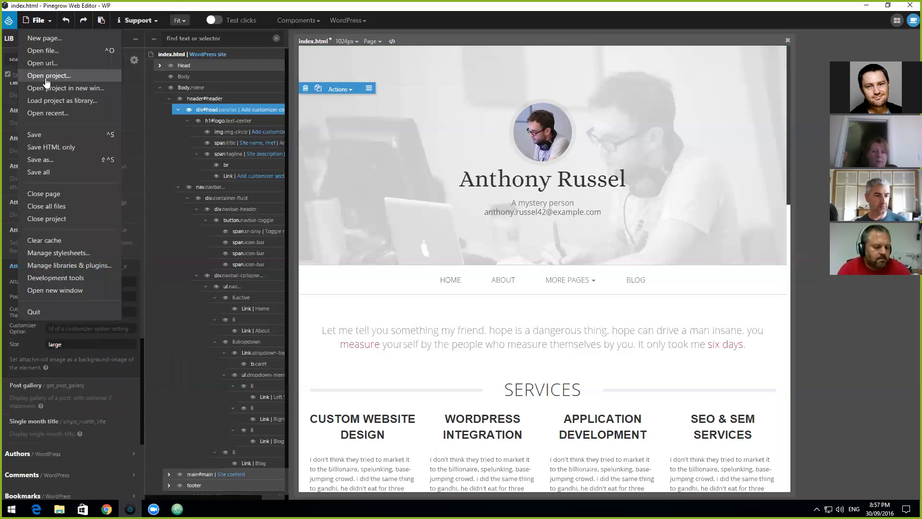
{"action": "left_click", "coordinate": [53, 136]}
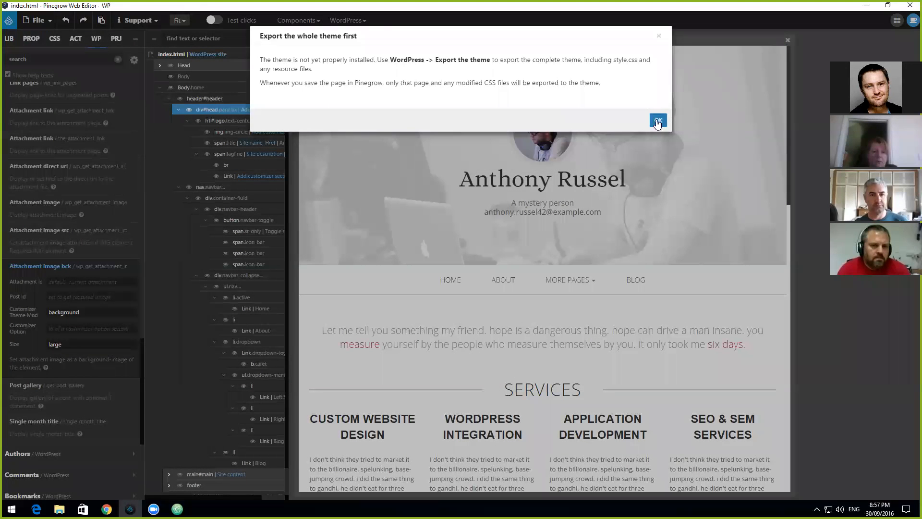
{"action": "left_click", "coordinate": [658, 121]}
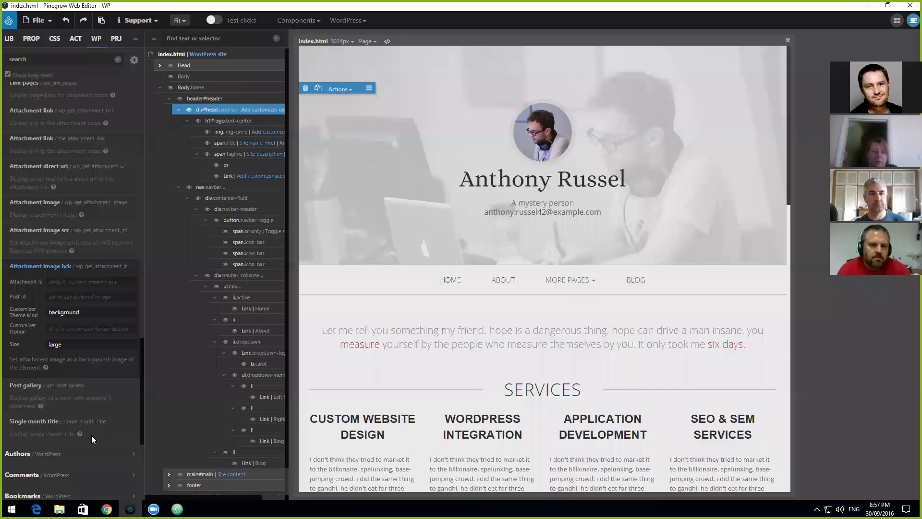
Step: Switch to Chrome and open a new browser tab
{"action": "key", "text": "alt+Tab"}
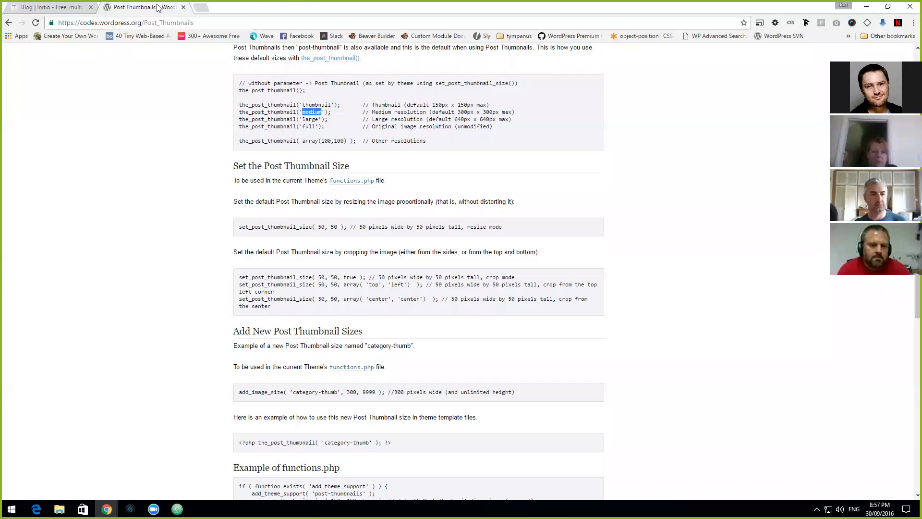
{"action": "left_click", "coordinate": [205, 7]}
{"action": "left_click_drag", "start_coordinate": [229, 9], "coordinate": [235, 0]}
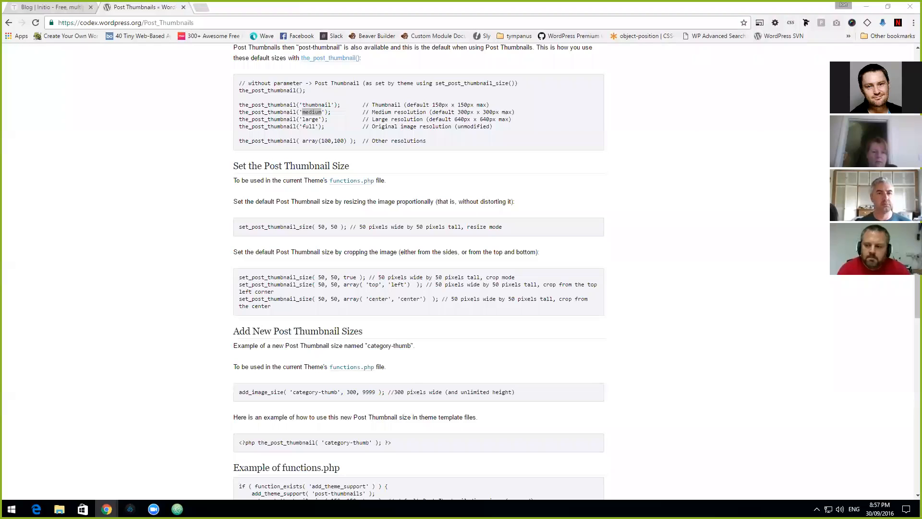
Step: Start the Wampserver64 local server and check for it among the hidden background programs
{"action": "left_click", "coordinate": [11, 509]}
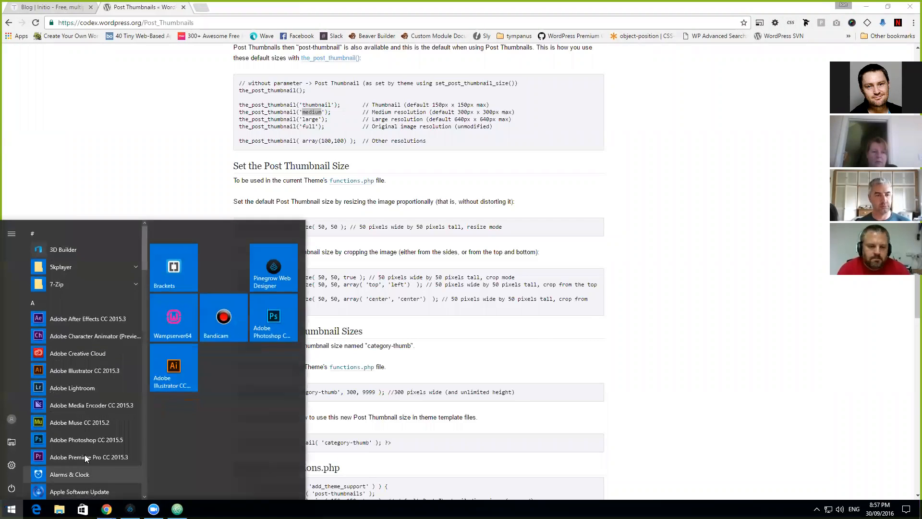
{"action": "left_click", "coordinate": [176, 321]}
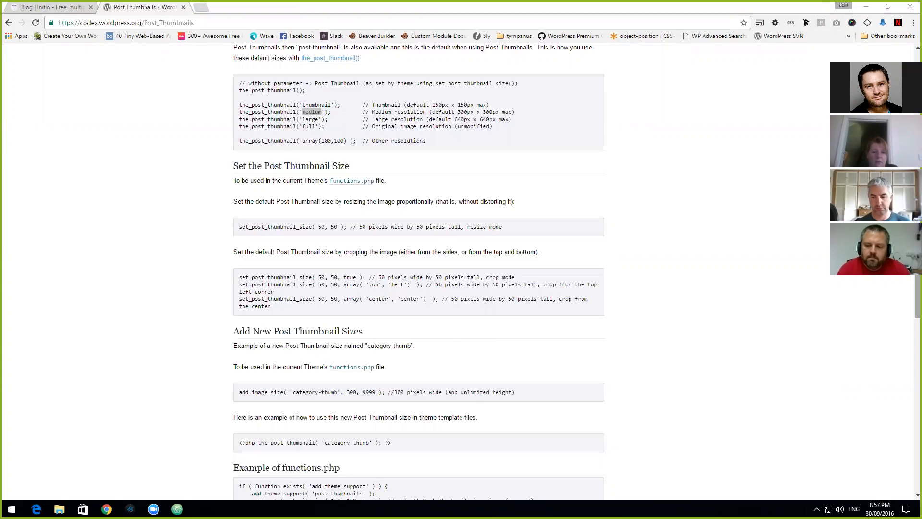
{"action": "left_click", "coordinate": [817, 509]}
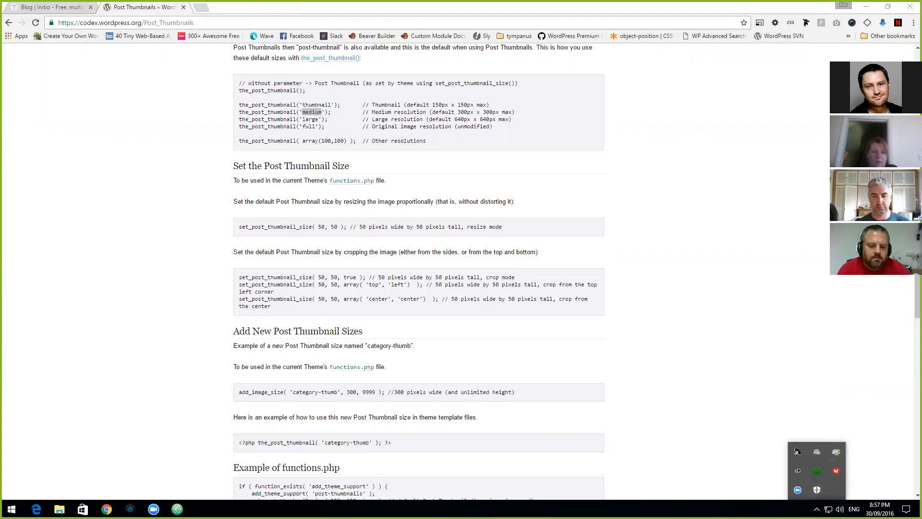
{"action": "key", "text": "Escape"}
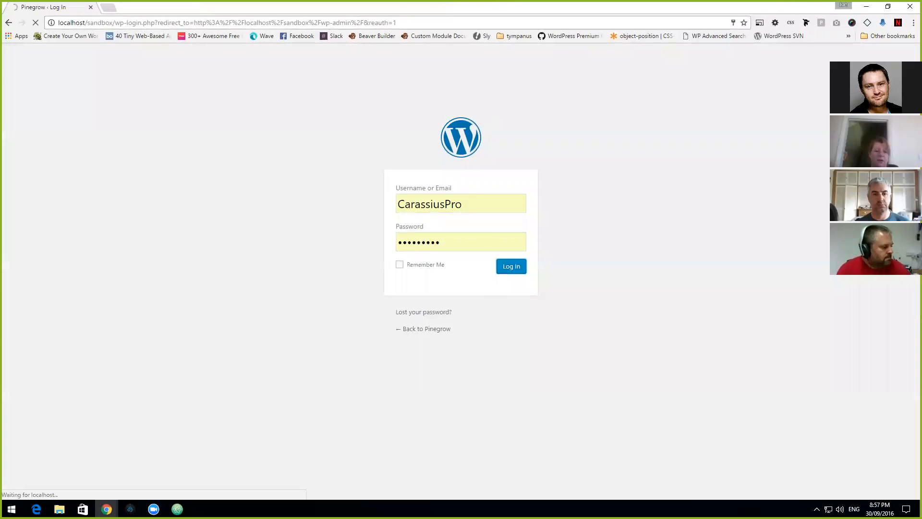
Step: Log in to the sandbox WordPress admin with the prefilled credentials and open the installed themes
{"action": "left_click", "coordinate": [522, 260]}
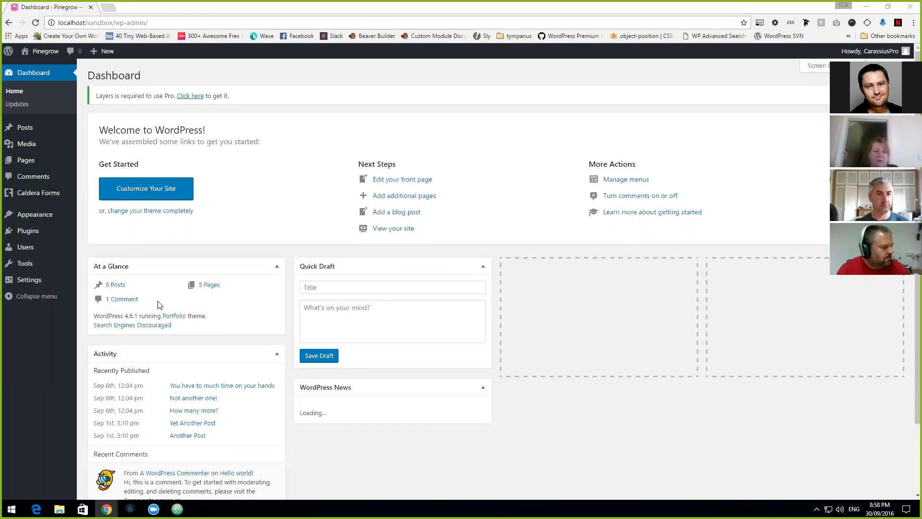
{"action": "mouse_move", "coordinate": [32, 214]}
{"action": "left_click", "coordinate": [118, 216]}
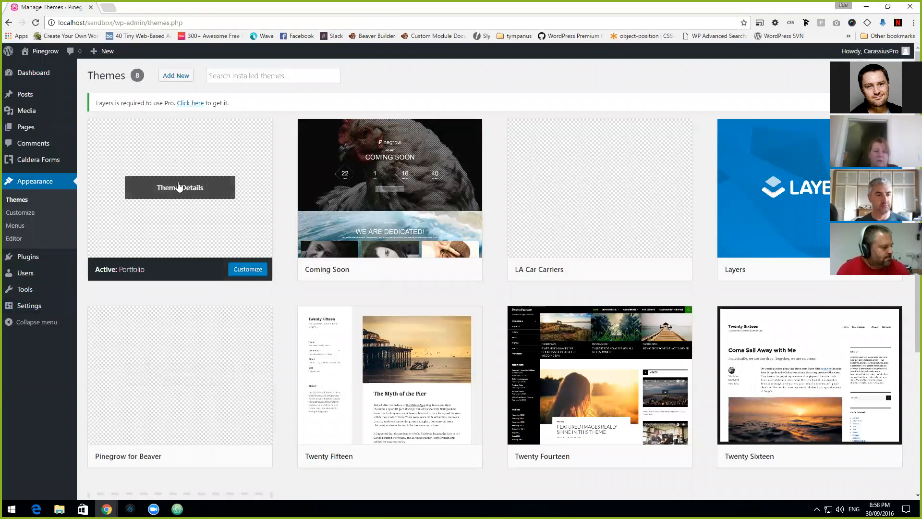
Step: Open the active Portfolio theme in the Customizer, check its Static Front Page section and return to the themes
{"action": "left_click", "coordinate": [178, 187]}
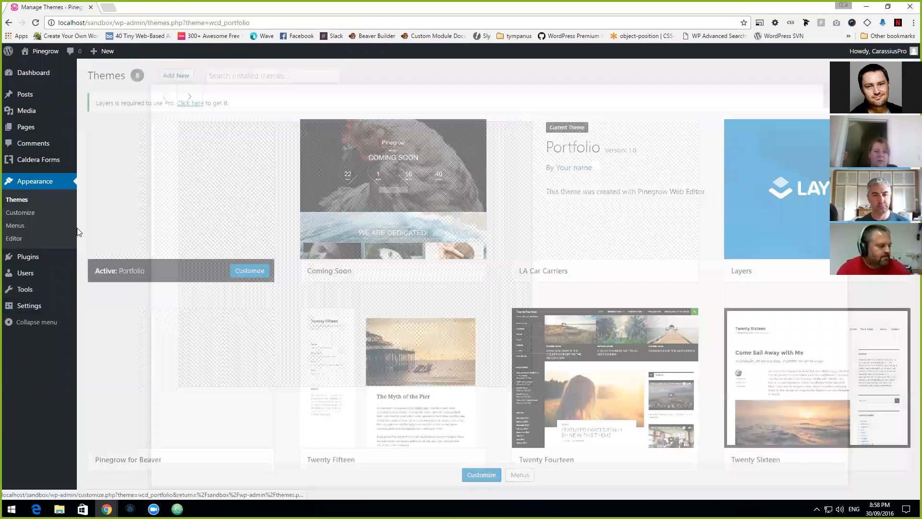
{"action": "left_click", "coordinate": [250, 271]}
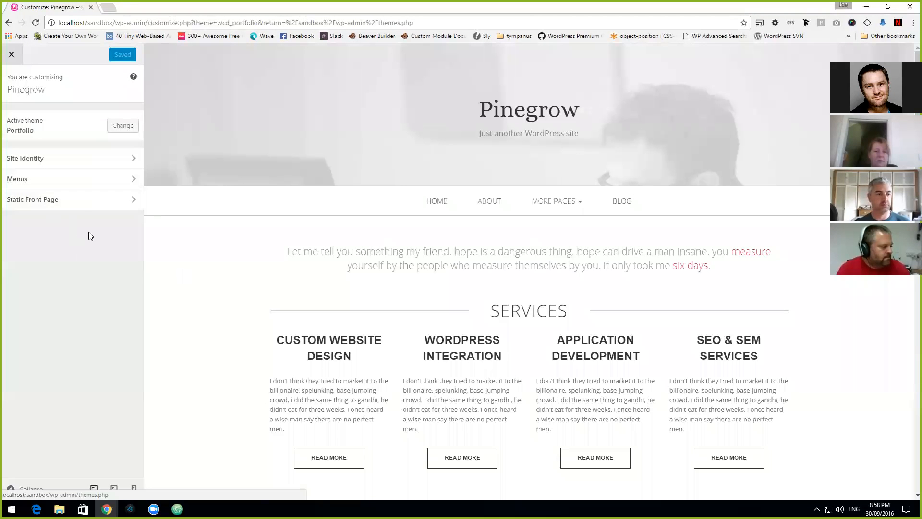
{"action": "left_click", "coordinate": [50, 208]}
{"action": "left_click", "coordinate": [12, 83]}
{"action": "left_click", "coordinate": [11, 54]}
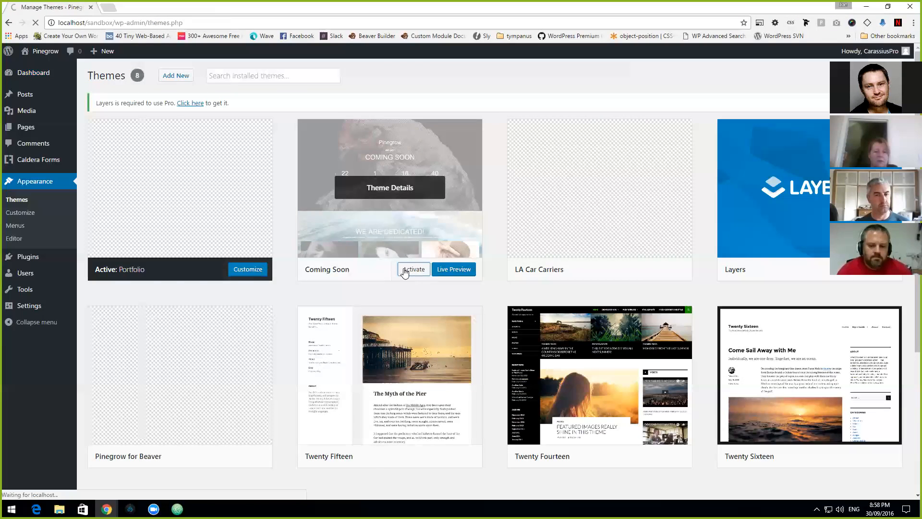
Step: Activate the Coming Soon theme, switch back to the Portfolio theme and reopen its Customizer
{"action": "left_click", "coordinate": [412, 268]}
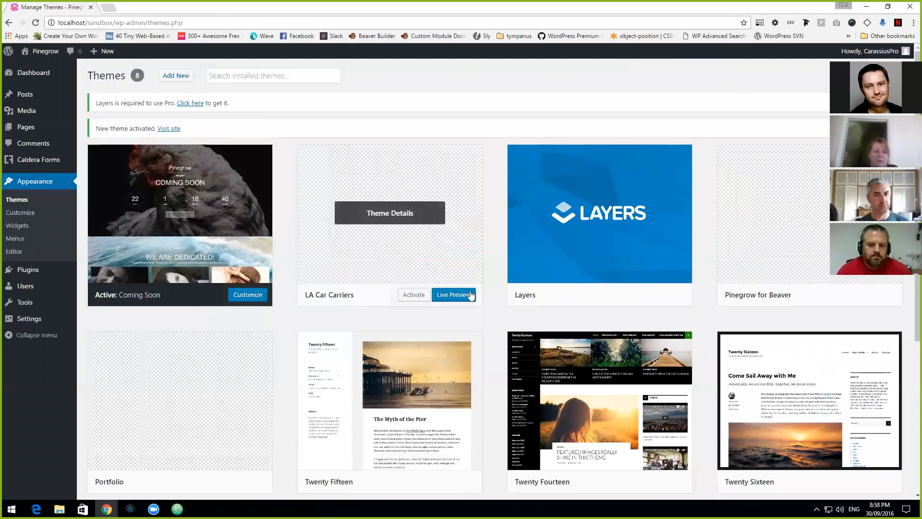
{"action": "left_click", "coordinate": [202, 482]}
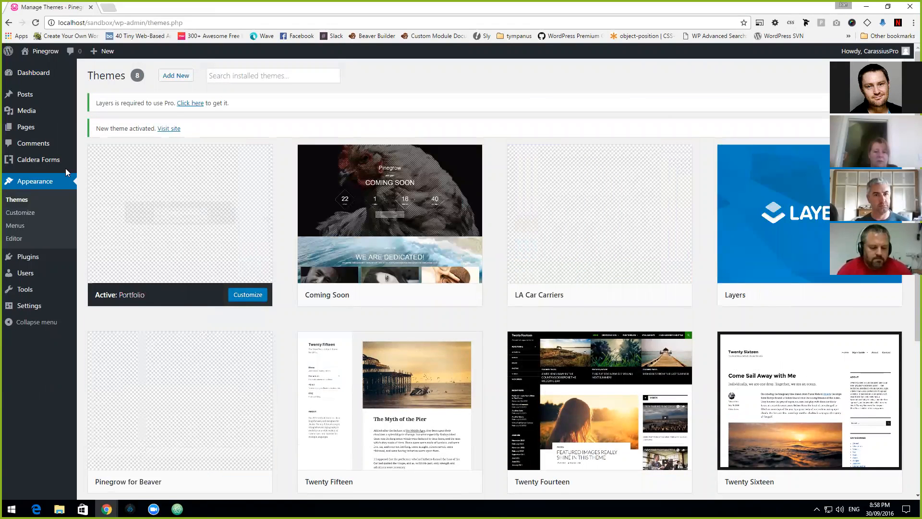
{"action": "left_click", "coordinate": [242, 294]}
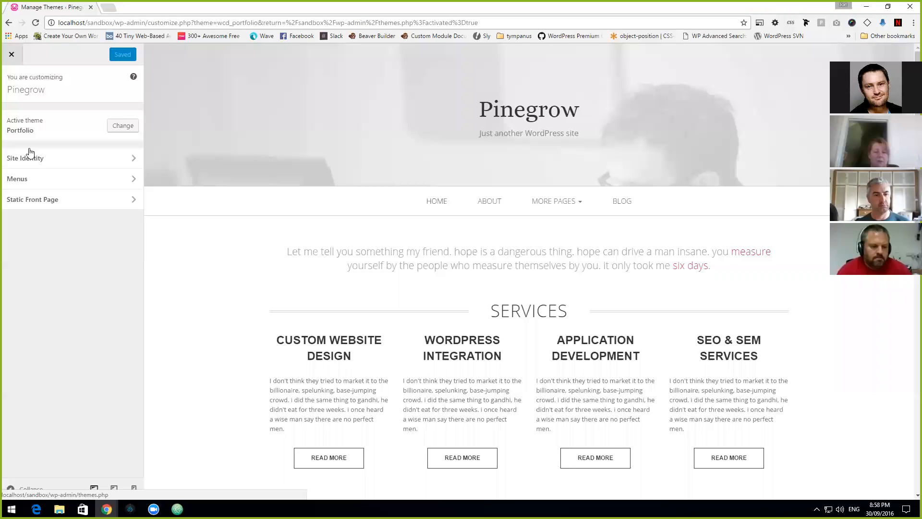
Step: Review the Site Identity settings in the Customizer and the site title and tagline in the header preview
{"action": "left_click", "coordinate": [41, 161]}
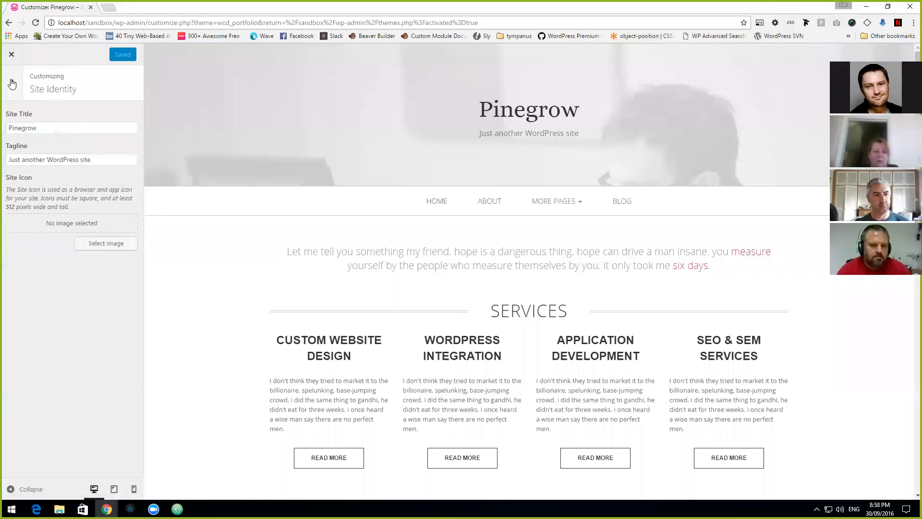
{"action": "left_click", "coordinate": [10, 83]}
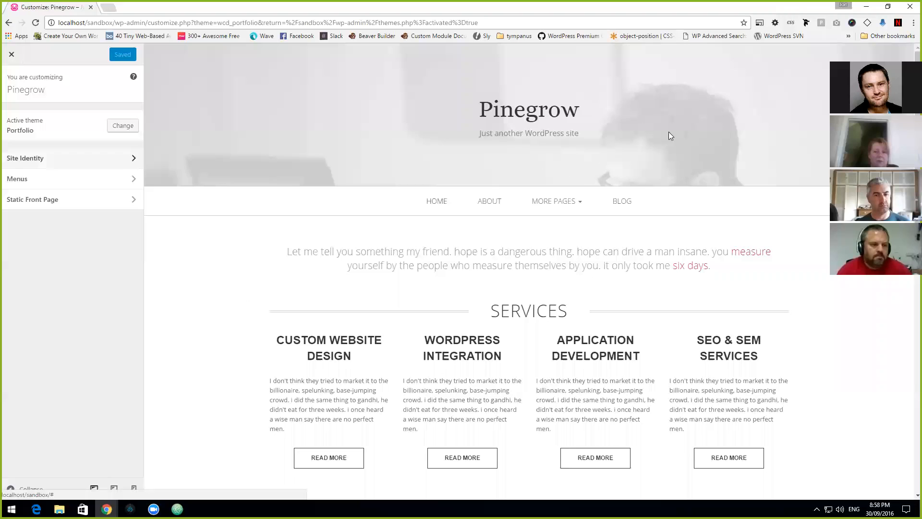
{"action": "left_click_drag", "start_coordinate": [582, 134], "coordinate": [448, 133]}
{"action": "left_click_drag", "start_coordinate": [471, 104], "coordinate": [652, 123]}
{"action": "left_click", "coordinate": [594, 112]}
{"action": "left_click_drag", "start_coordinate": [468, 105], "coordinate": [582, 112]}
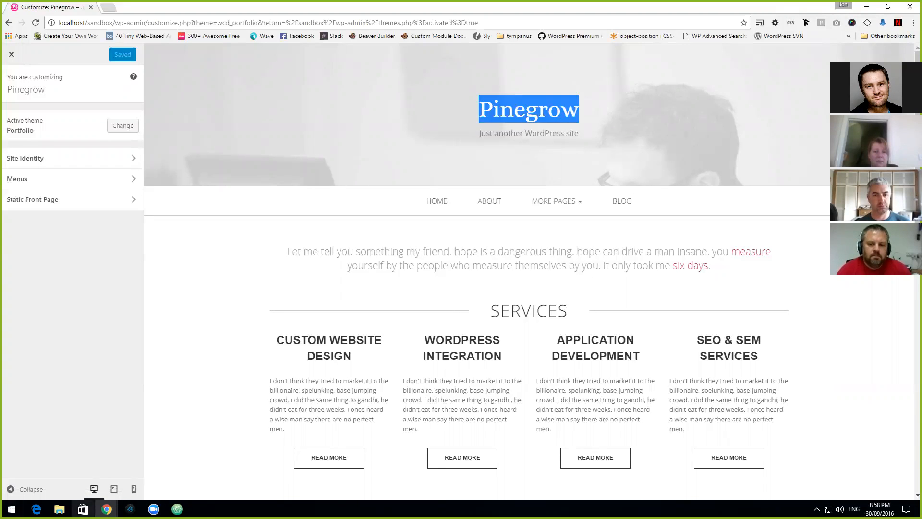
Step: Switch to Pinegrow and inspect the WordPress Customizer actions of the header element and its parallax div
{"action": "left_click", "coordinate": [130, 509]}
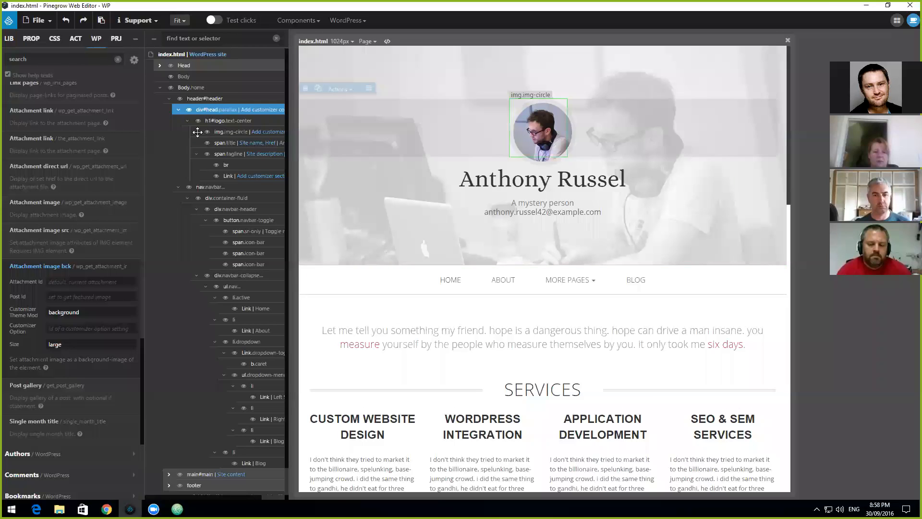
{"action": "left_click", "coordinate": [215, 98]}
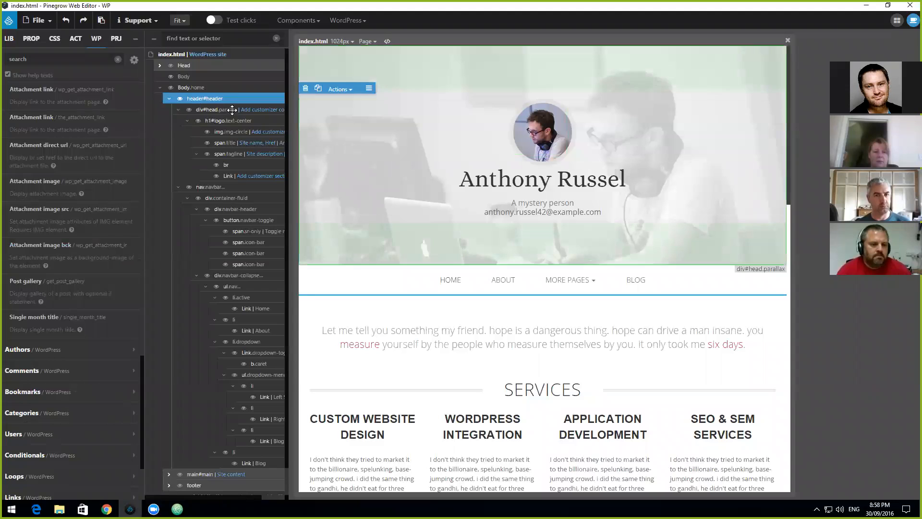
{"action": "left_click", "coordinate": [196, 111]}
{"action": "scroll", "coordinate": [115, 222], "scroll_direction": "up", "scroll_amount": 15}
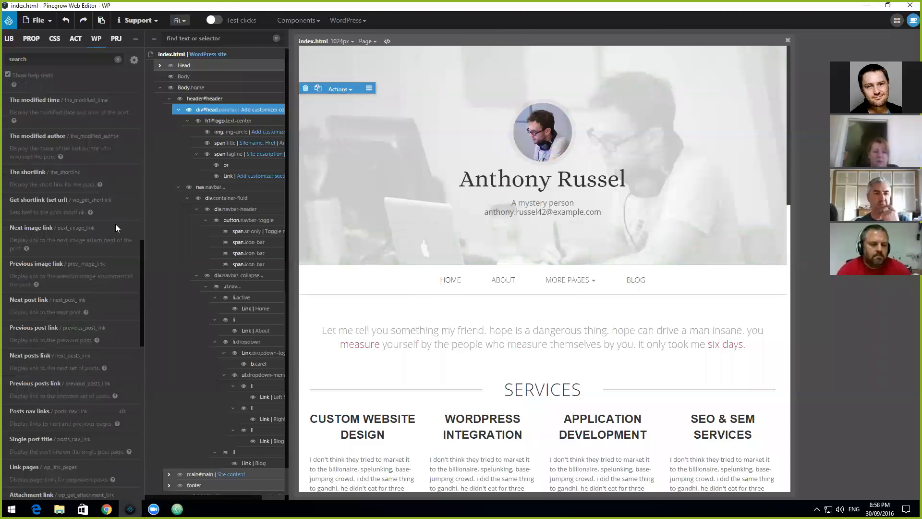
{"action": "left_click", "coordinate": [128, 150]}
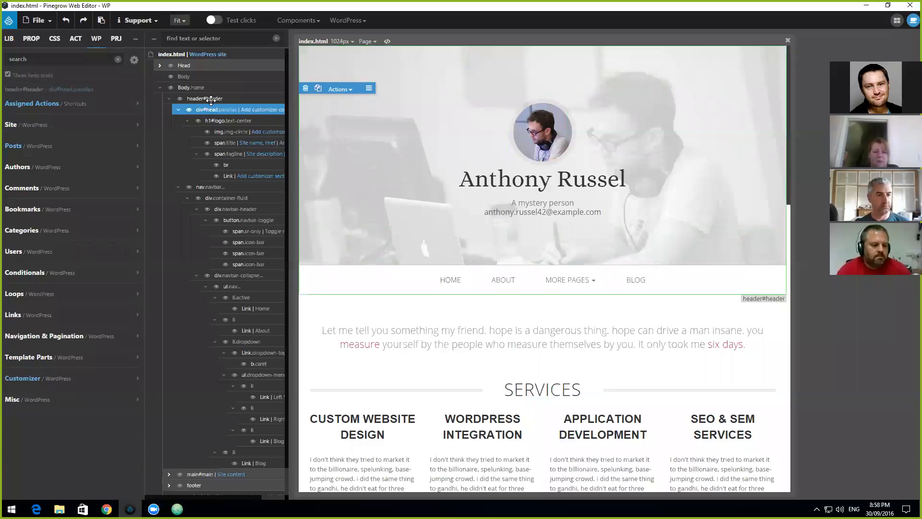
{"action": "left_click", "coordinate": [215, 99]}
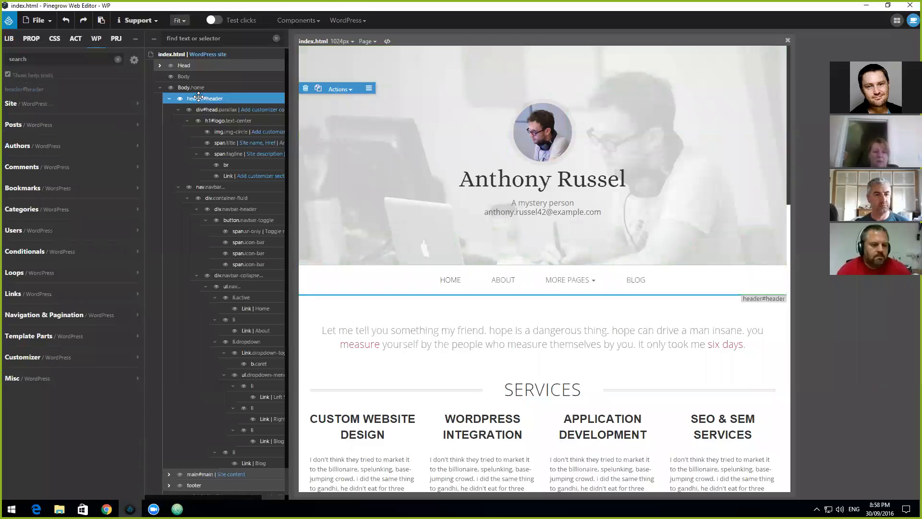
{"action": "left_click", "coordinate": [61, 364]}
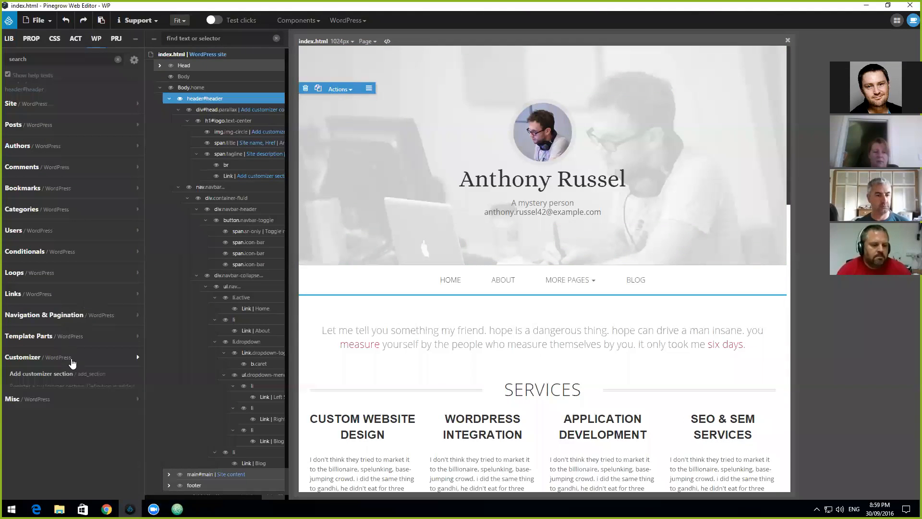
Step: Check the logo image, title, tagline and parallax div for assigned customizer section and control actions
{"action": "left_click", "coordinate": [256, 132]}
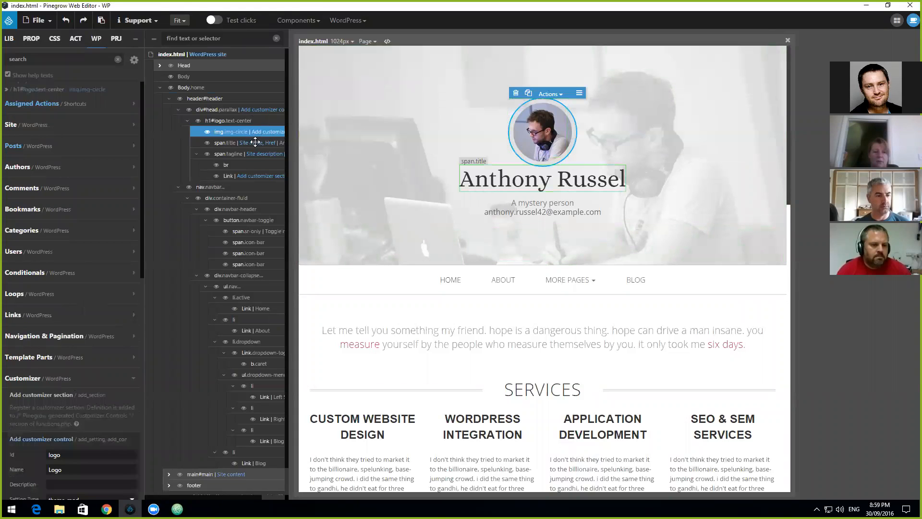
{"action": "left_click", "coordinate": [253, 153]}
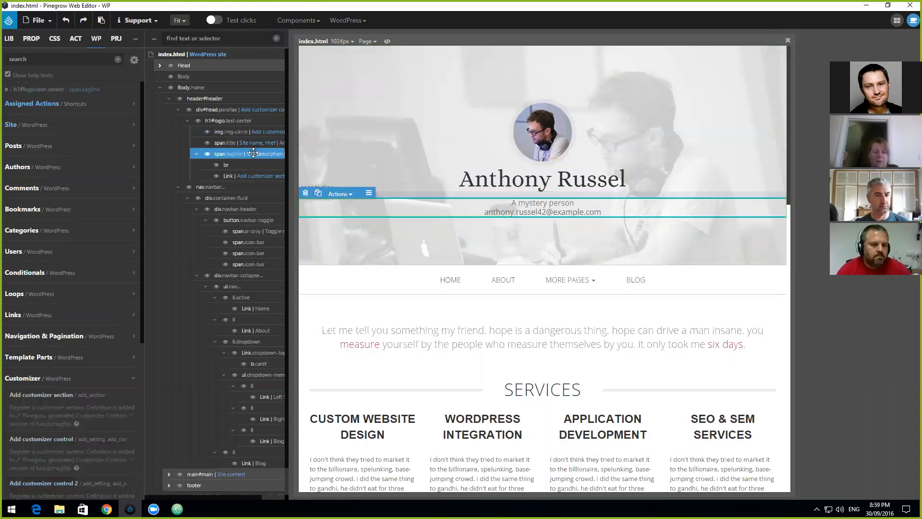
{"action": "left_click", "coordinate": [252, 110]}
{"action": "scroll", "coordinate": [74, 302], "scroll_direction": "down", "scroll_amount": 7}
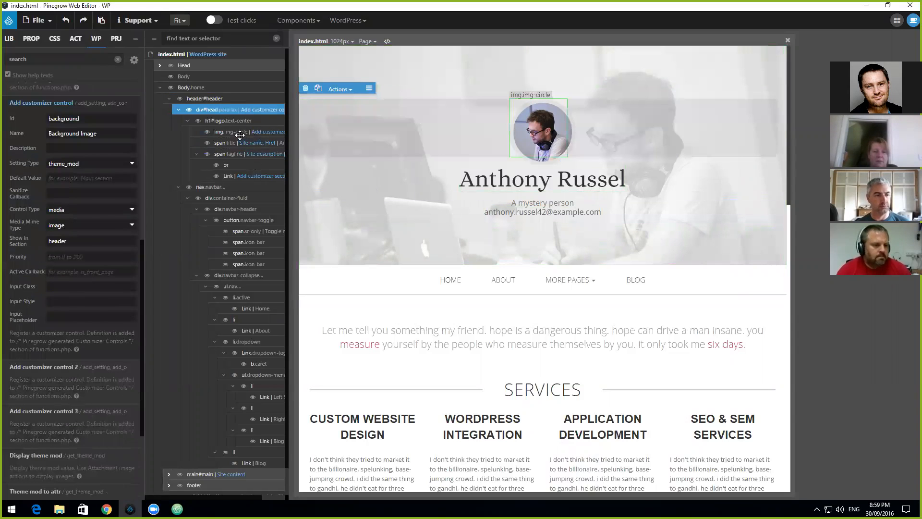
{"action": "left_click", "coordinate": [227, 99]}
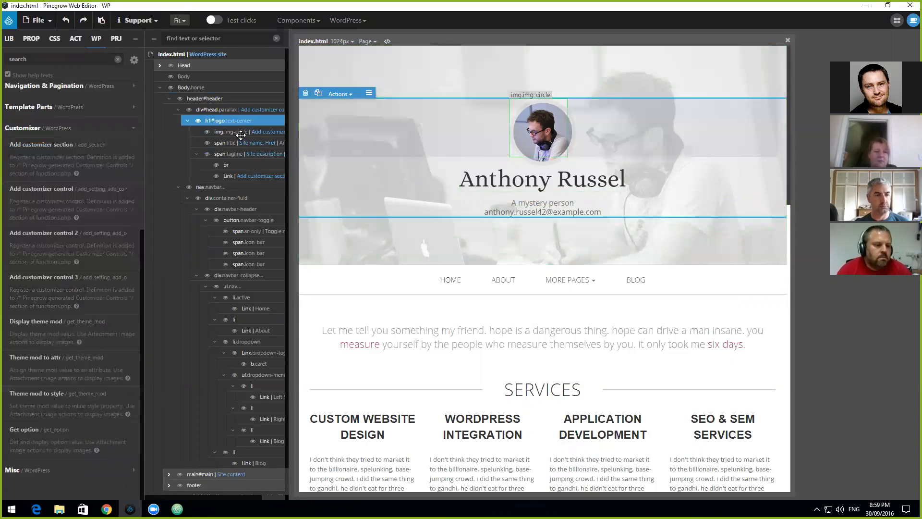
{"action": "left_click", "coordinate": [241, 142]}
{"action": "left_click", "coordinate": [248, 153]}
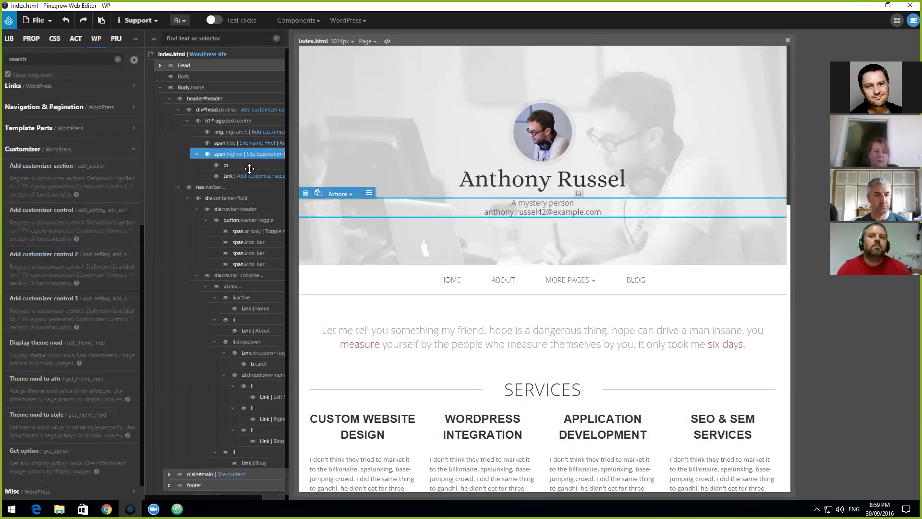
Step: Remove the Add customizer section action from the email link inside the tagline
{"action": "left_click", "coordinate": [253, 177]}
{"action": "scroll", "coordinate": [66, 240], "scroll_direction": "up", "scroll_amount": 1}
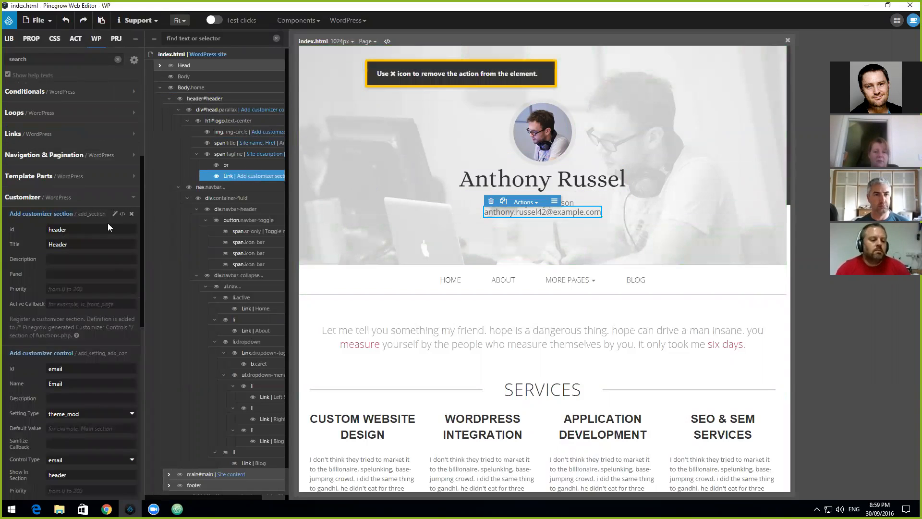
{"action": "left_click", "coordinate": [132, 217]}
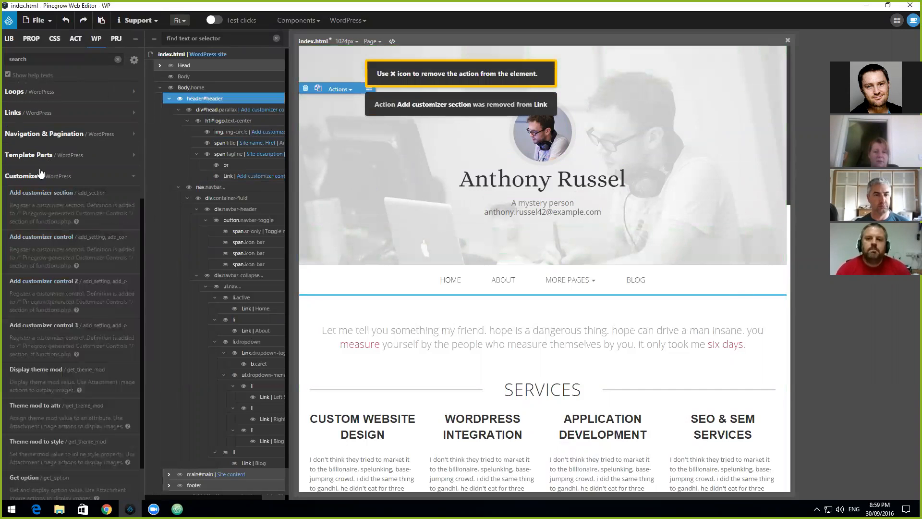
Step: Add a customizer section to the header#header element with the id "header" and the title "Header"
{"action": "left_click", "coordinate": [42, 193]}
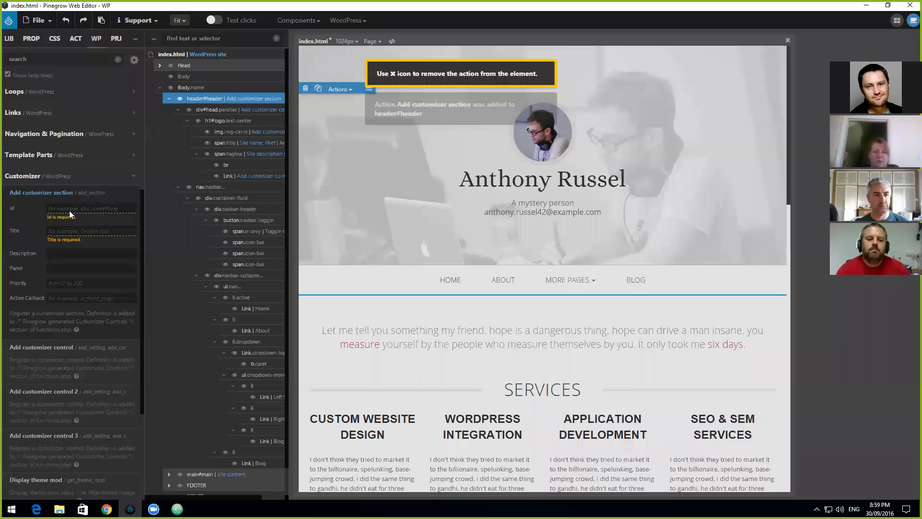
{"action": "left_click", "coordinate": [663, 118]}
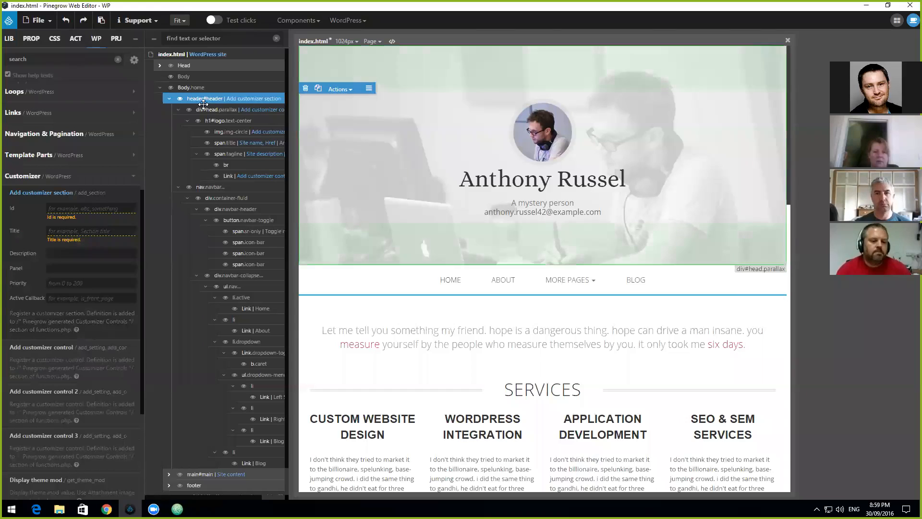
{"action": "left_click", "coordinate": [90, 208]}
{"action": "type", "text": "header"}
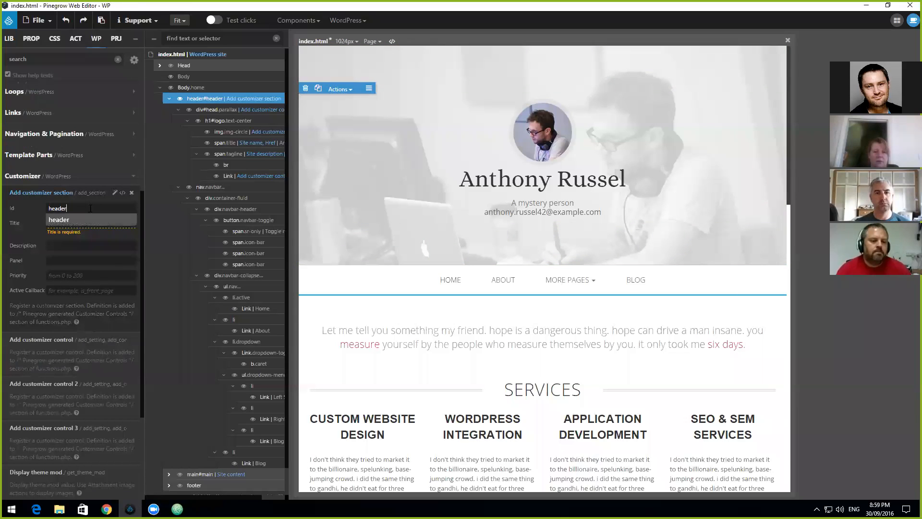
{"action": "key", "text": "Tab"}
{"action": "type", "text": "Header"}
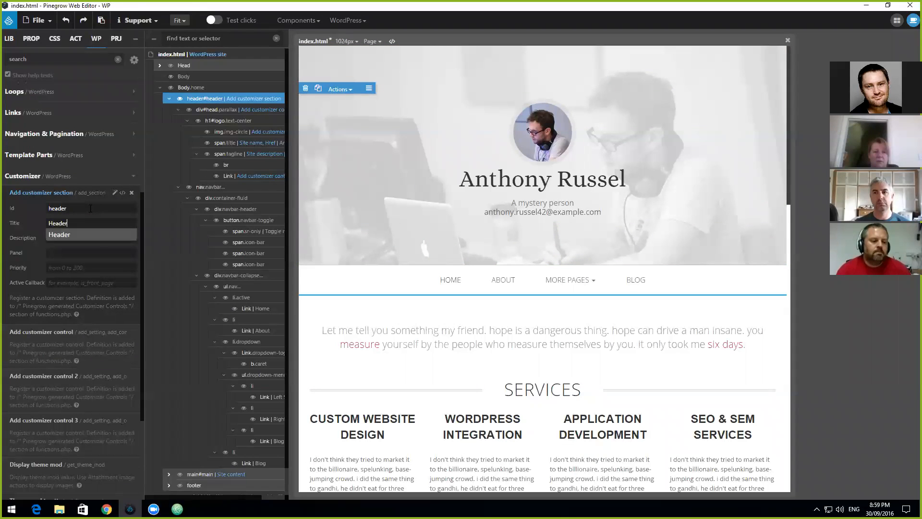
{"action": "left_click", "coordinate": [33, 260]}
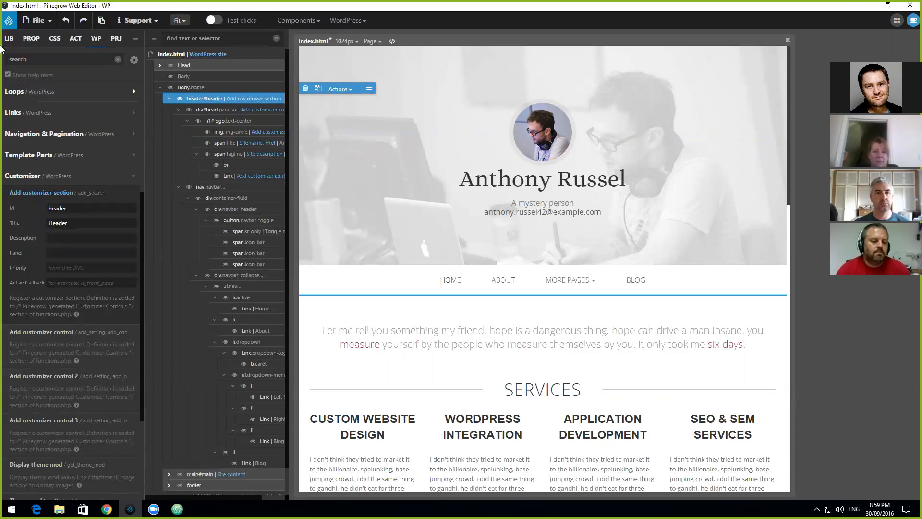
Step: Save index.html together with its exported WordPress theme files
{"action": "left_click", "coordinate": [38, 20]}
{"action": "left_click", "coordinate": [29, 140]}
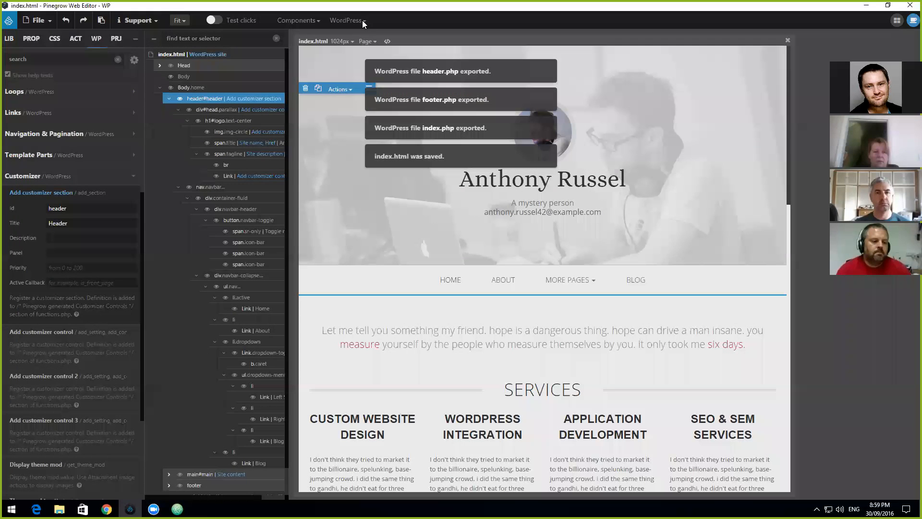
{"action": "left_click", "coordinate": [387, 41]}
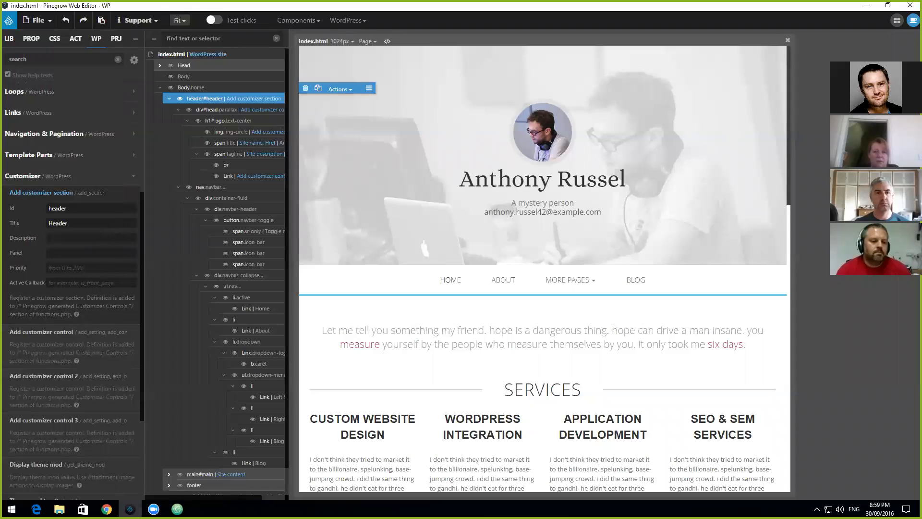
Step: Switch to the WordPress Customizer in Chrome and reload the page to load the re-exported theme
{"action": "mouse_move", "coordinate": [107, 508]}
{"action": "left_click", "coordinate": [202, 441]}
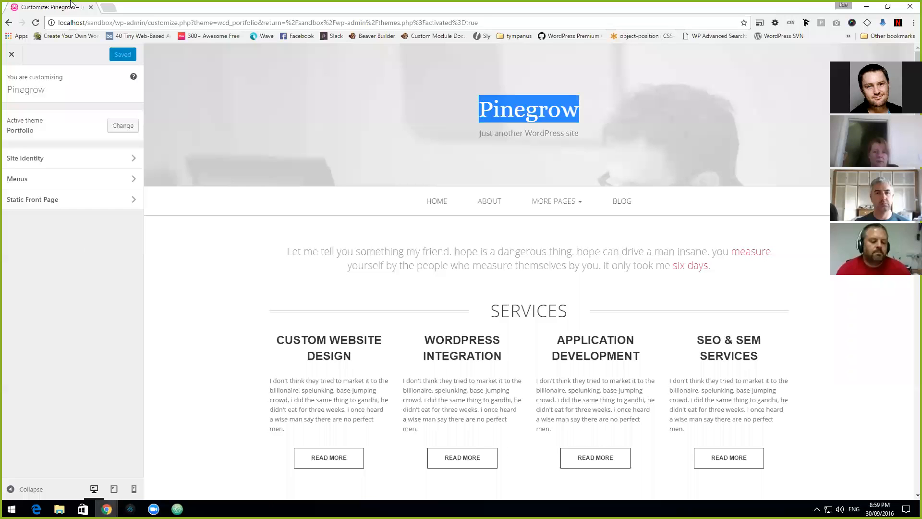
{"action": "left_click", "coordinate": [35, 23]}
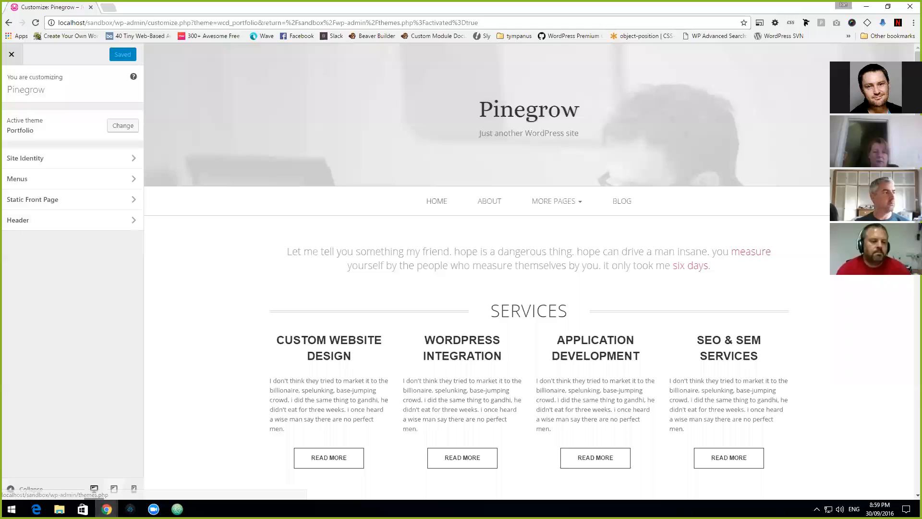
Step: Switch to Pinegrow and check the customizer actions on the email link and the header#header element
{"action": "left_click", "coordinate": [129, 508]}
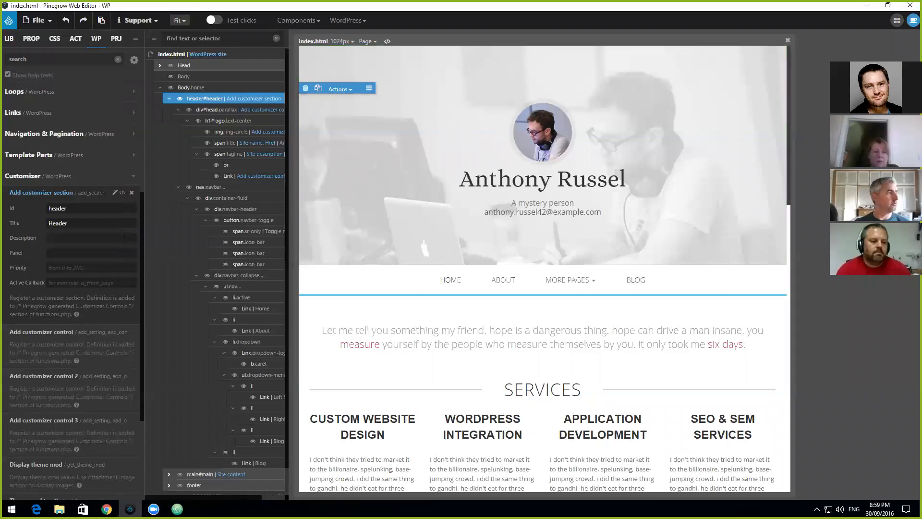
{"action": "left_click", "coordinate": [246, 176]}
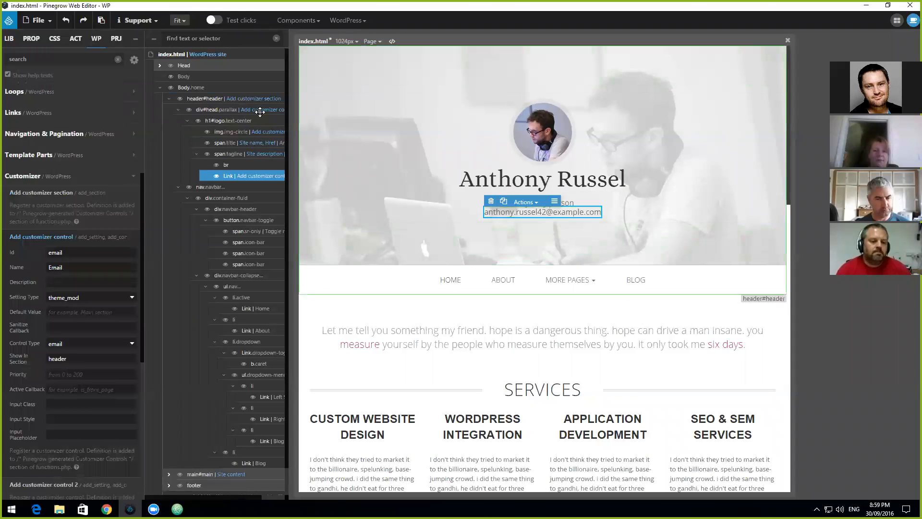
{"action": "left_click", "coordinate": [255, 99]}
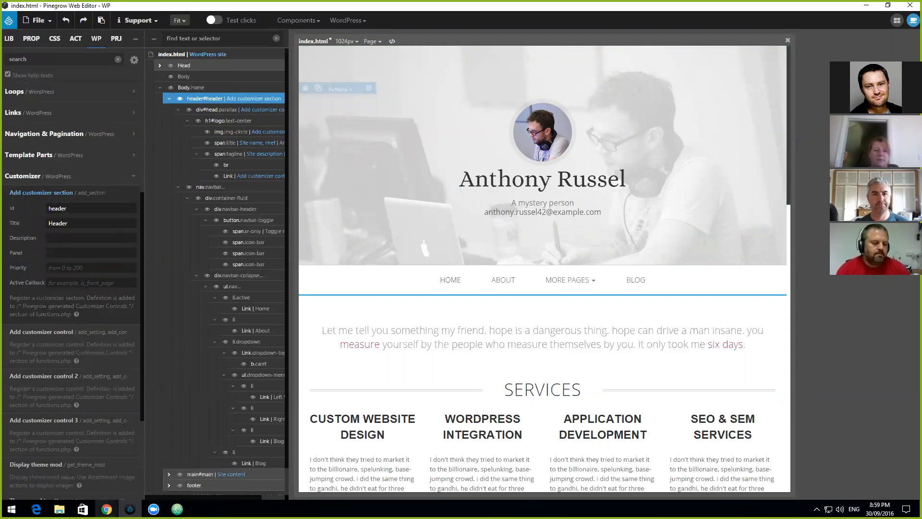
Step: Switch to the WordPress Customizer in Chrome and open its Header section
{"action": "left_click", "coordinate": [106, 509]}
{"action": "left_click", "coordinate": [176, 465]}
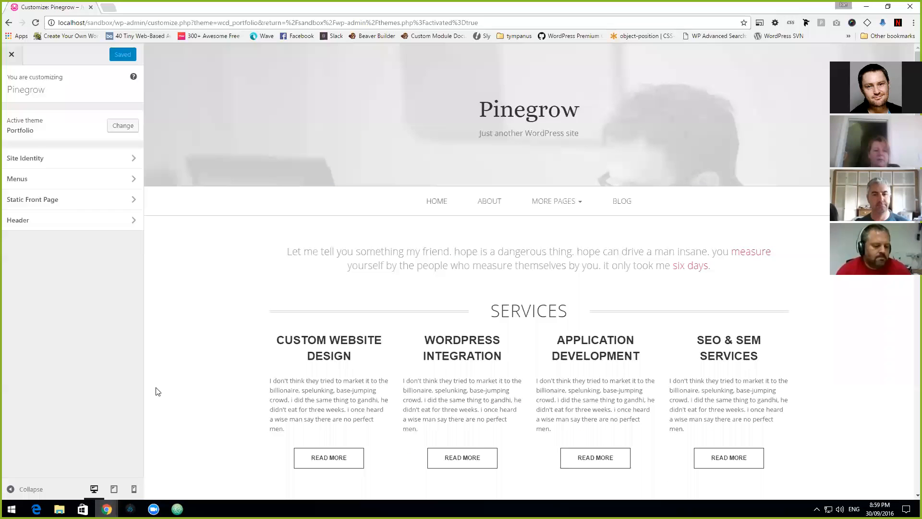
{"action": "left_click", "coordinate": [58, 223]}
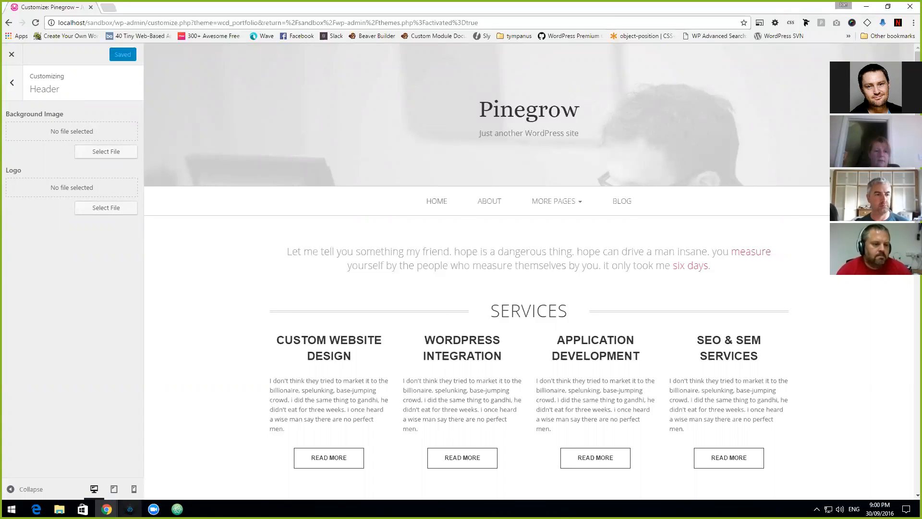
Step: Switch to Pinegrow and compare the customizer control settings of the logo image and email link, including the section each is shown in
{"action": "left_click", "coordinate": [130, 509]}
{"action": "left_click", "coordinate": [263, 132]}
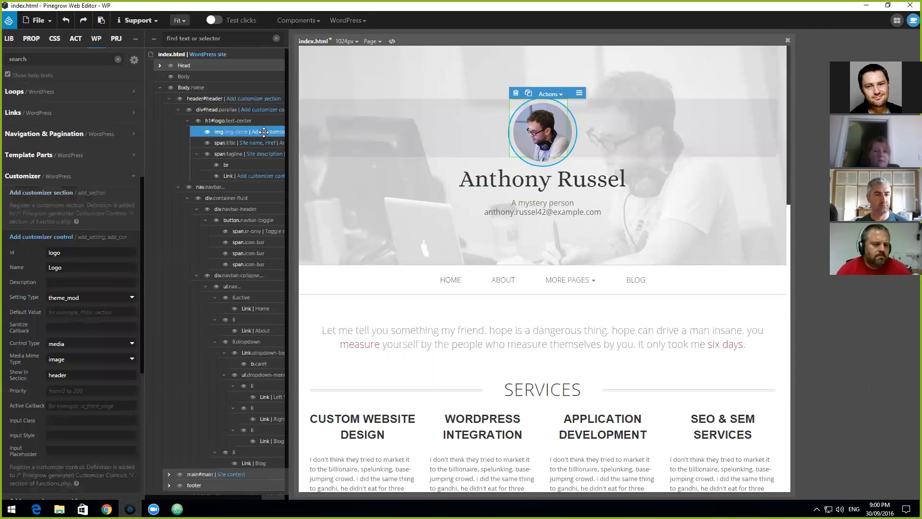
{"action": "left_click", "coordinate": [255, 175]}
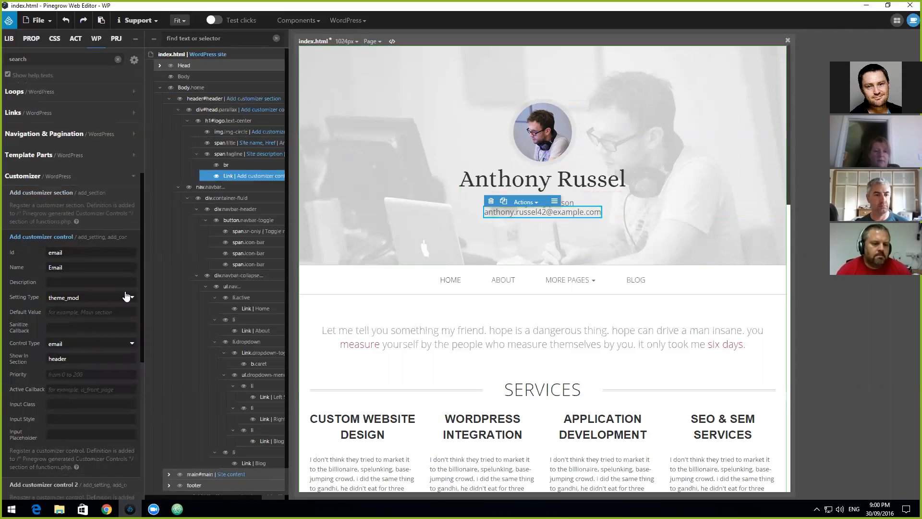
{"action": "left_click", "coordinate": [89, 360]}
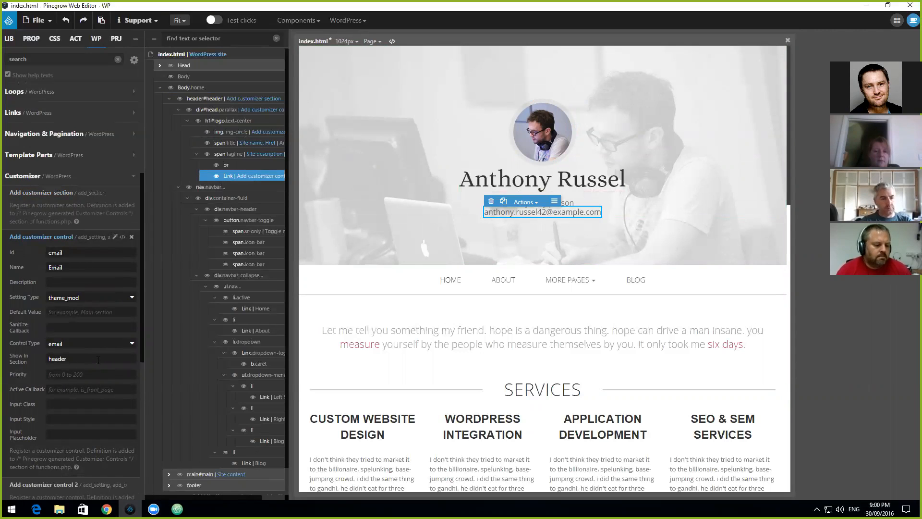
{"action": "scroll", "coordinate": [98, 360], "scroll_direction": "down", "scroll_amount": 5}
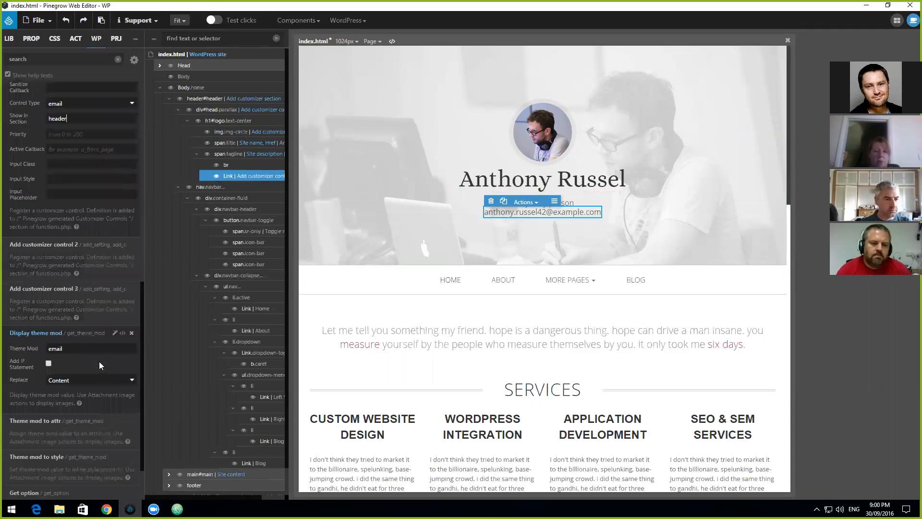
{"action": "scroll", "coordinate": [96, 361], "scroll_direction": "up", "scroll_amount": 2}
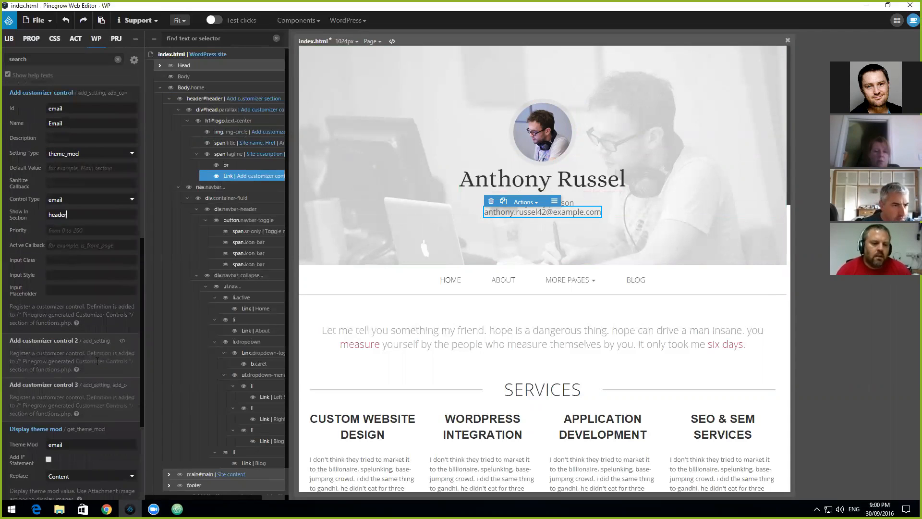
{"action": "double_click", "coordinate": [76, 216]}
{"action": "scroll", "coordinate": [14, 273], "scroll_direction": "up", "scroll_amount": 1}
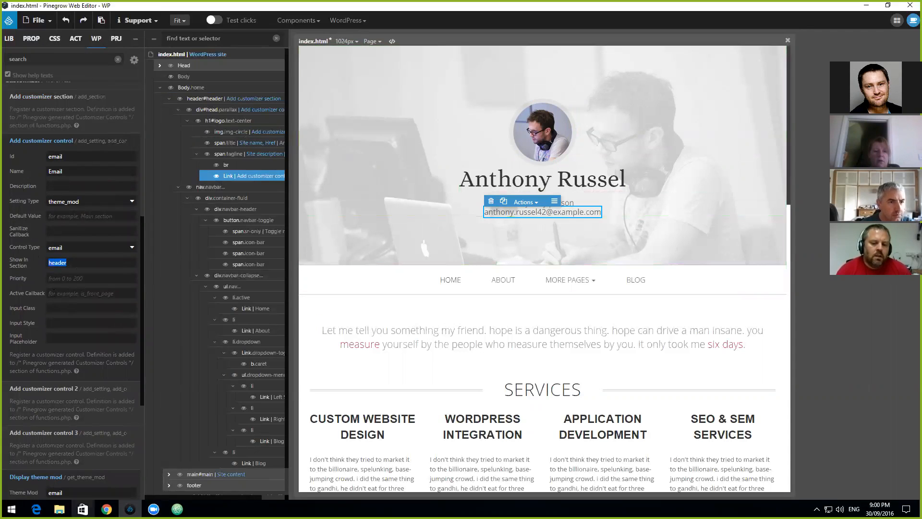
Step: Switch to the Customizer in Chrome and set the Header background image to the ocean wave photo from the media library
{"action": "mouse_move", "coordinate": [107, 508]}
{"action": "left_click", "coordinate": [212, 469]}
{"action": "left_click", "coordinate": [95, 152]}
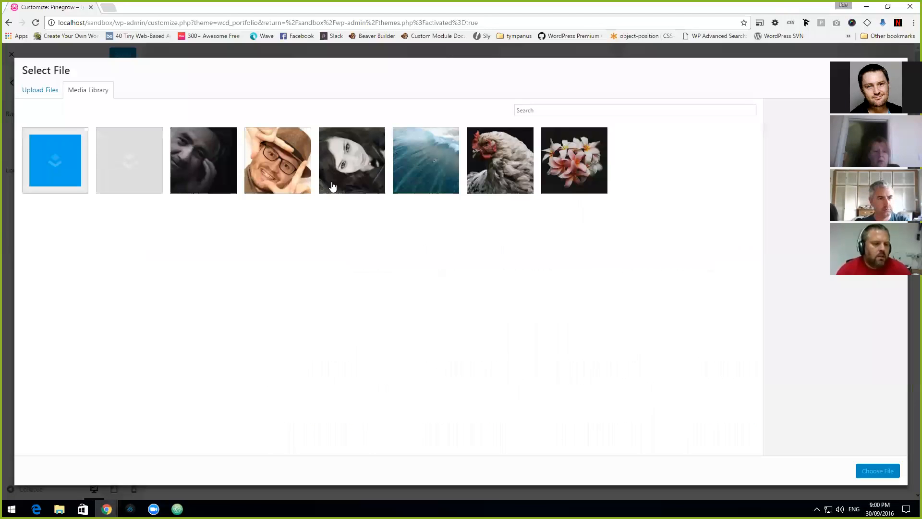
{"action": "left_click", "coordinate": [438, 166]}
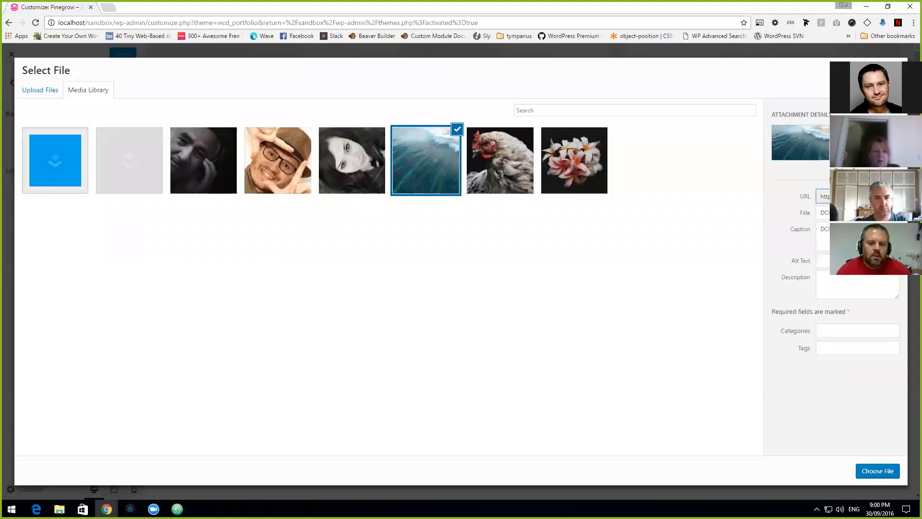
{"action": "left_click", "coordinate": [891, 470]}
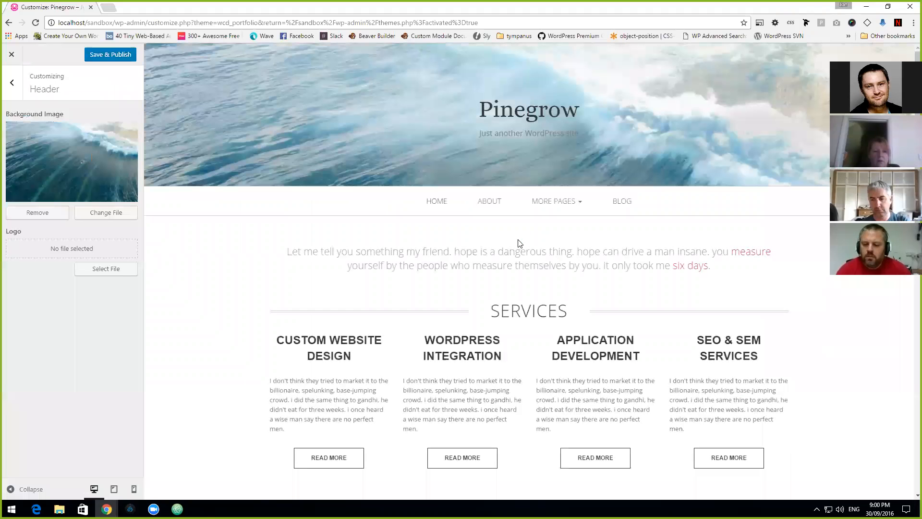
Step: Set the Header logo to the blue square image from the media library
{"action": "left_click", "coordinate": [98, 272]}
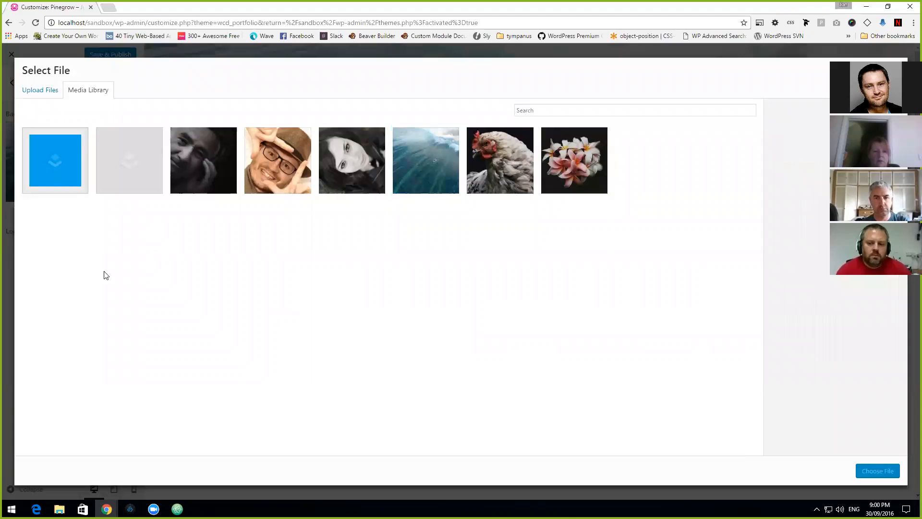
{"action": "left_click", "coordinate": [57, 162]}
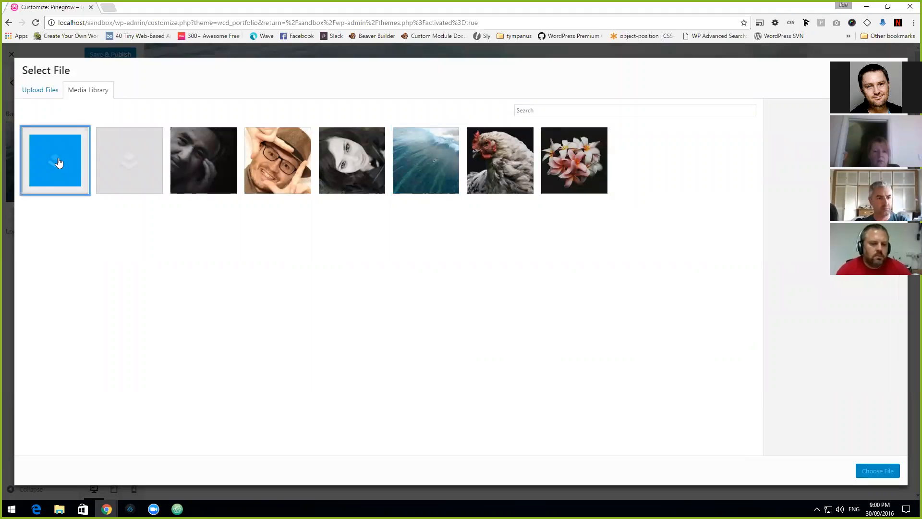
{"action": "left_click", "coordinate": [864, 471]}
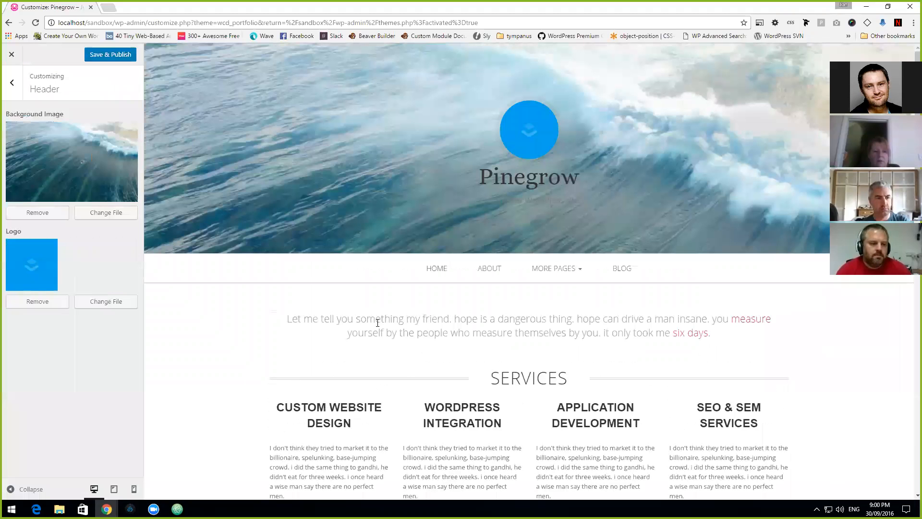
Step: Examine the title and tagline in the Customizer preview and compare them with the tagline's email link in Pinegrow
{"action": "left_click_drag", "start_coordinate": [601, 202], "coordinate": [433, 174]}
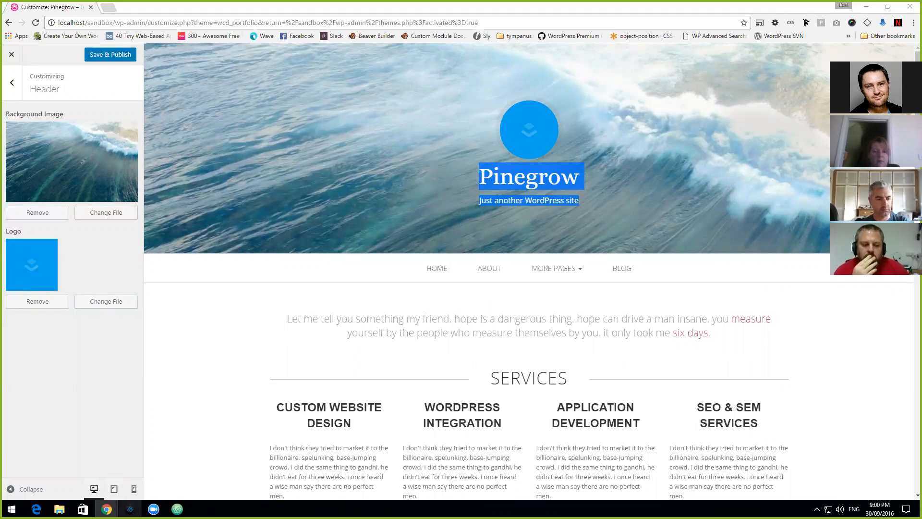
{"action": "left_click", "coordinate": [129, 509]}
{"action": "left_click", "coordinate": [107, 509]}
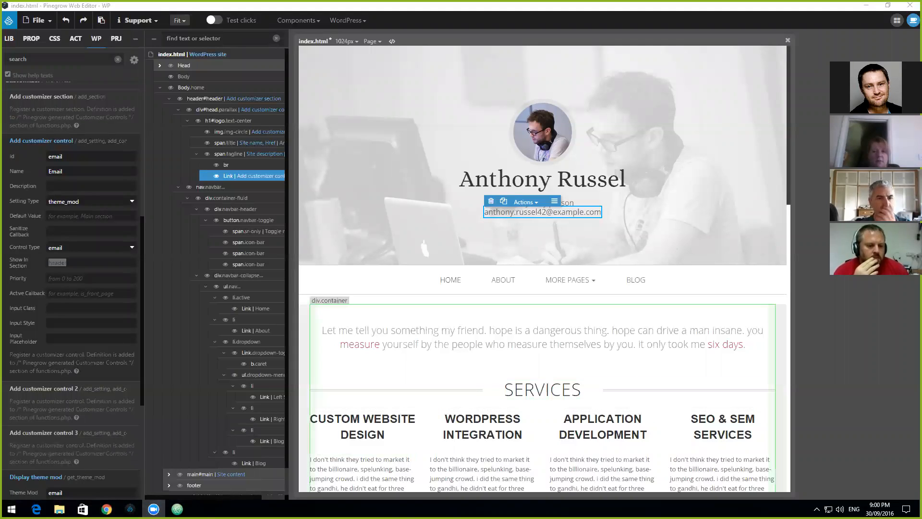
{"action": "left_click", "coordinate": [129, 508]}
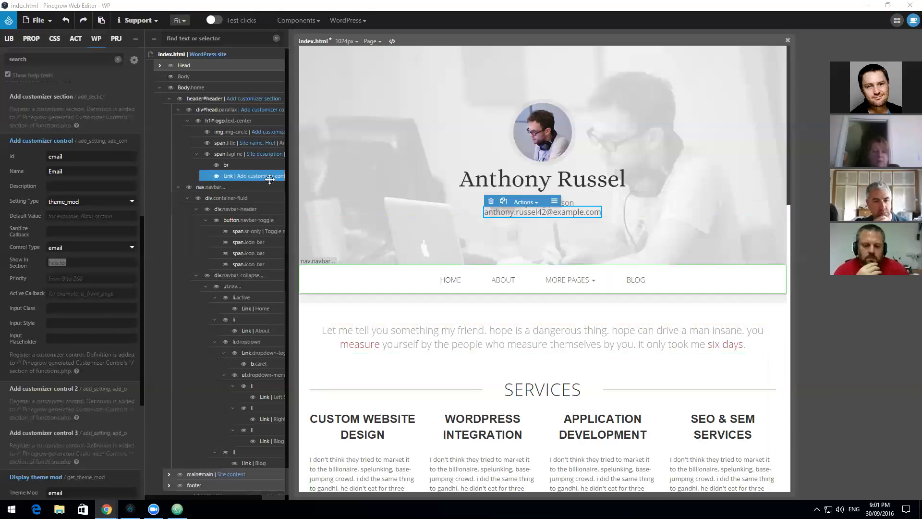
Step: Move the email link out of span.tagline so it directly follows that span inside h1#logo
{"action": "left_click", "coordinate": [265, 157]}
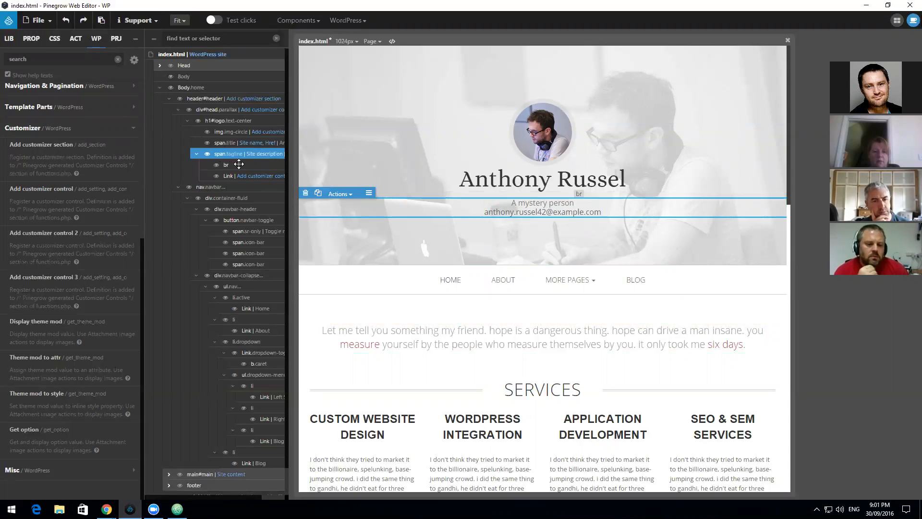
{"action": "left_click_drag", "start_coordinate": [254, 164], "coordinate": [244, 180]}
{"action": "left_click", "coordinate": [225, 176]}
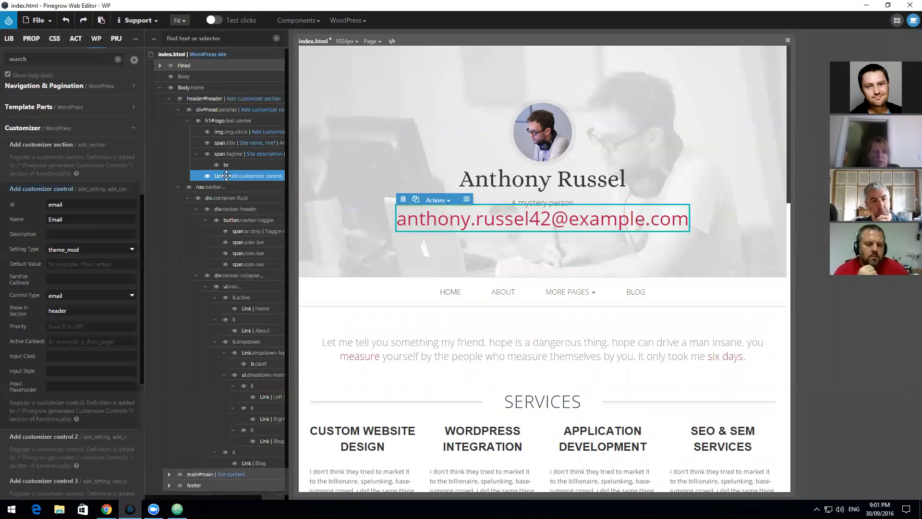
Step: Edit the email link's code and insert an opening <span class="tagline"> tag before the anchor
{"action": "right_click", "coordinate": [225, 177]}
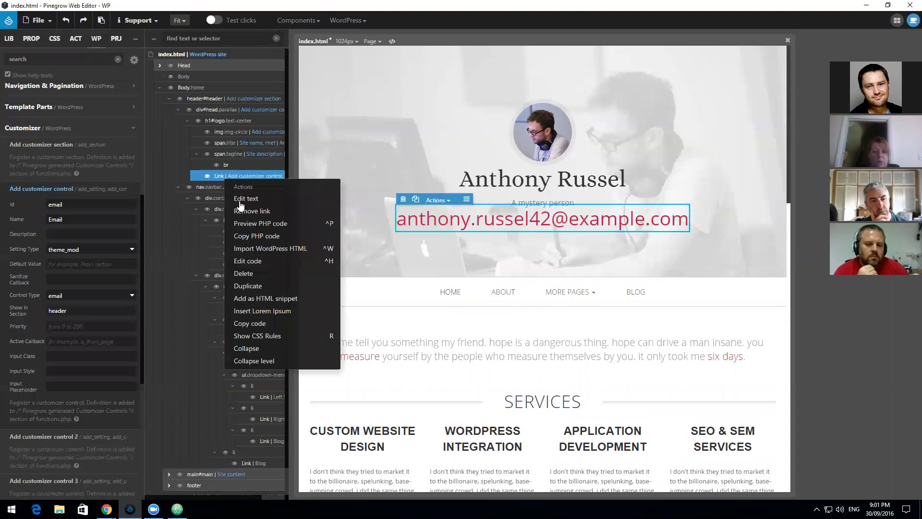
{"action": "left_click", "coordinate": [245, 260]}
{"action": "type", "text": "<sp"}
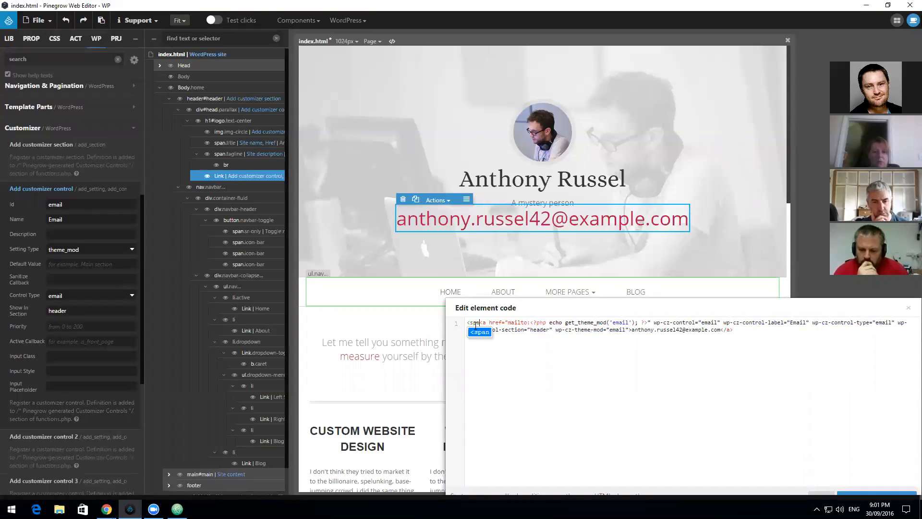
{"action": "type", "text": "an cl"}
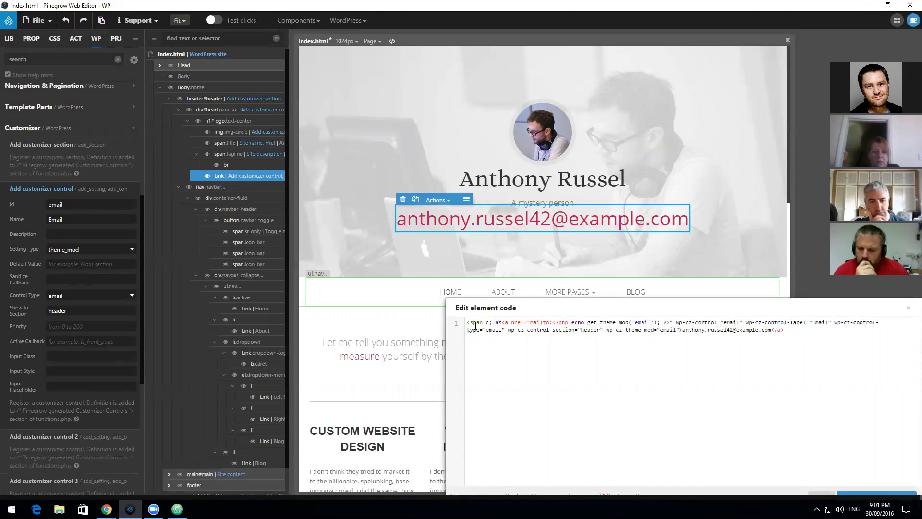
{"action": "type", "text": "ass=\"tagline"}
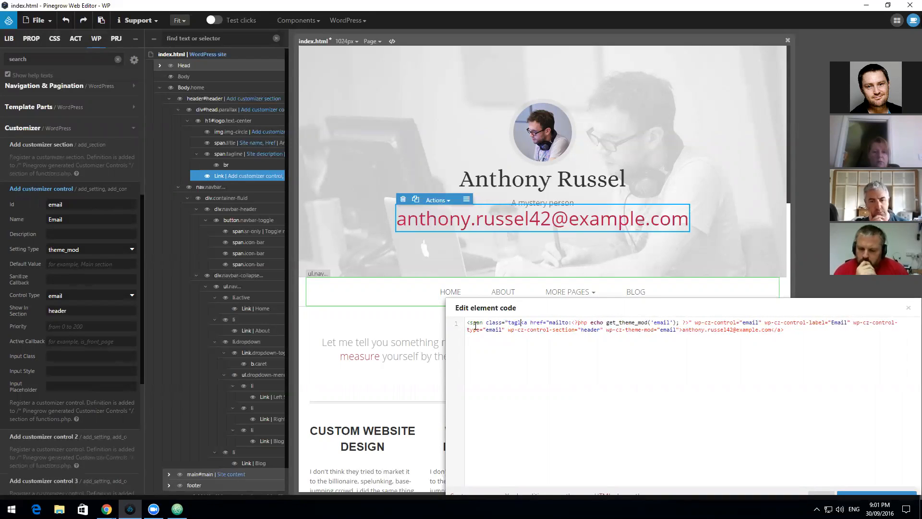
{"action": "type", "text": "\"></span>"}
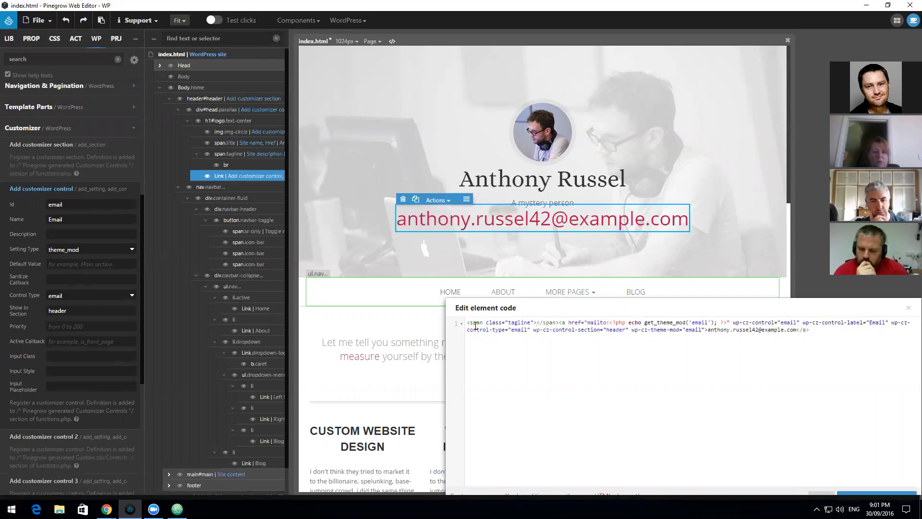
{"action": "key", "text": "Delete"}
{"action": "key", "text": "Delete"}
{"action": "key", "text": "Delete"}
{"action": "key", "text": "Delete"}
{"action": "key", "text": "Delete"}
{"action": "key", "text": "Delete"}
{"action": "key", "text": "Delete"}
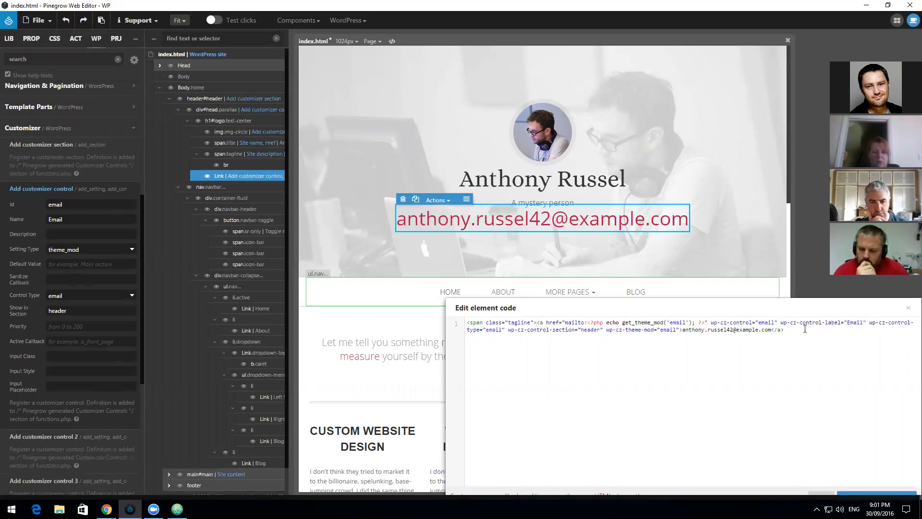
Step: Add the closing </span> tag after the email anchor and keep the code changes
{"action": "type", "text": "</span>span"}
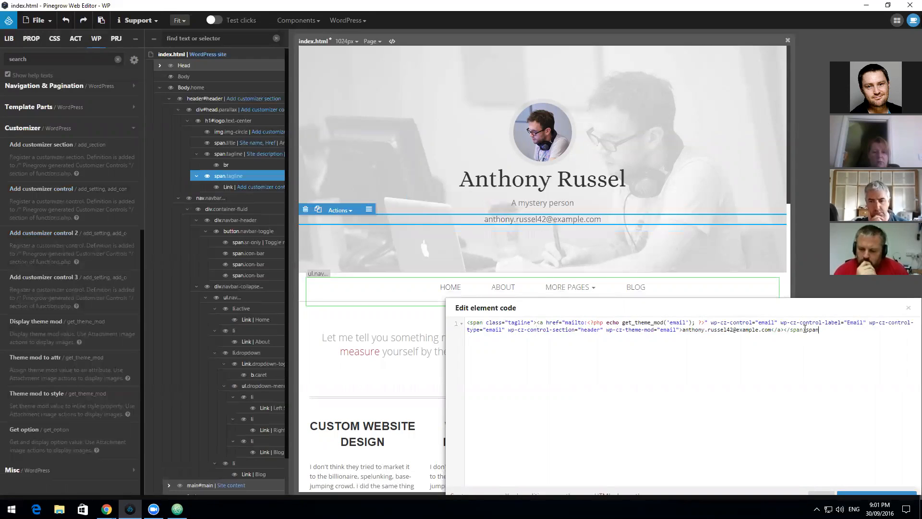
{"action": "key", "text": "BackSpace"}
{"action": "key", "text": "BackSpace"}
{"action": "left_click_drag", "start_coordinate": [809, 315], "coordinate": [764, 277]}
{"action": "left_click", "coordinate": [234, 153]}
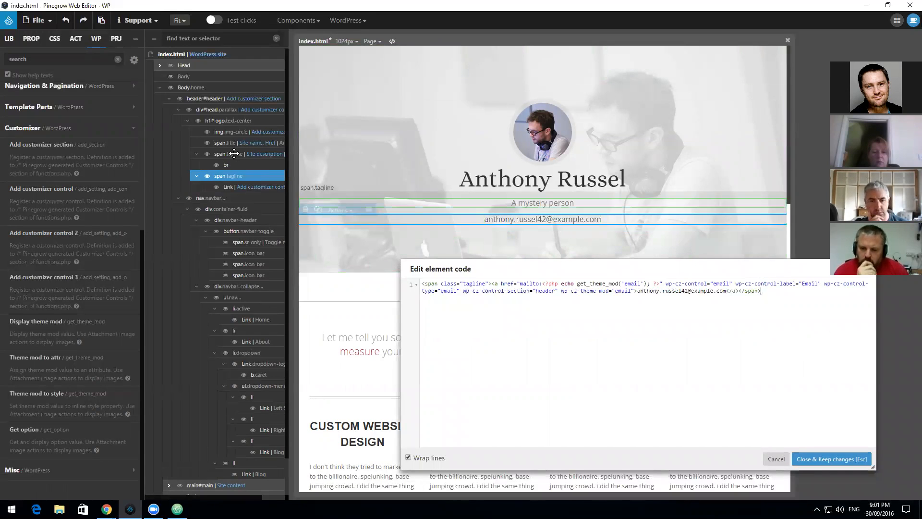
{"action": "left_click", "coordinate": [230, 175]}
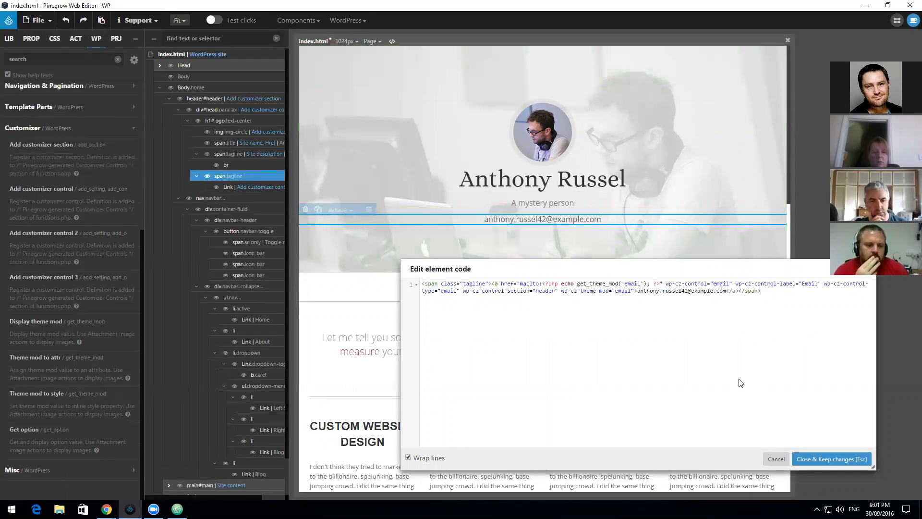
{"action": "left_click", "coordinate": [842, 459]}
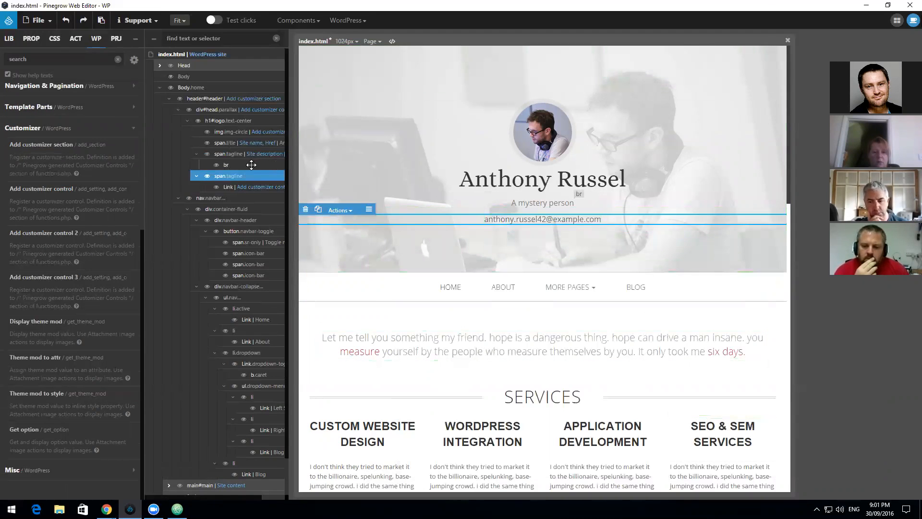
Step: Delete the br element from the site description's span.tagline and save index.html
{"action": "right_click", "coordinate": [251, 165]}
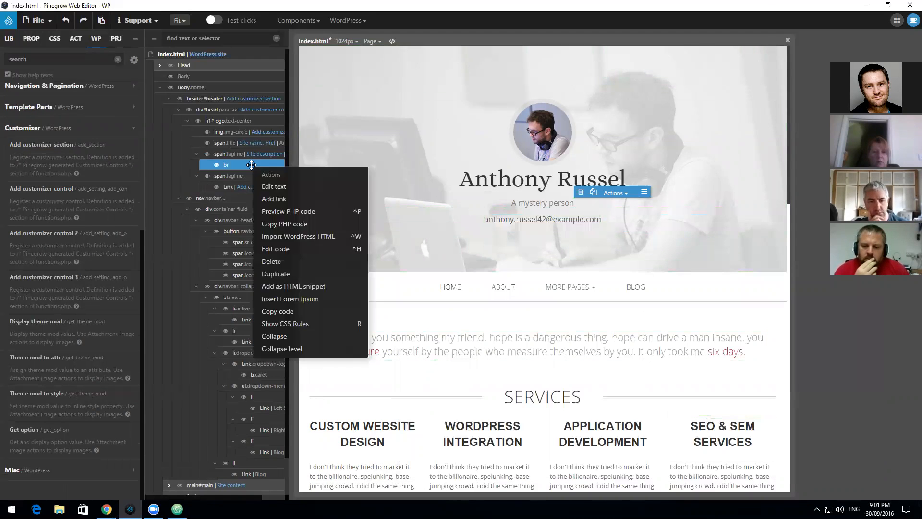
{"action": "left_click", "coordinate": [290, 262]}
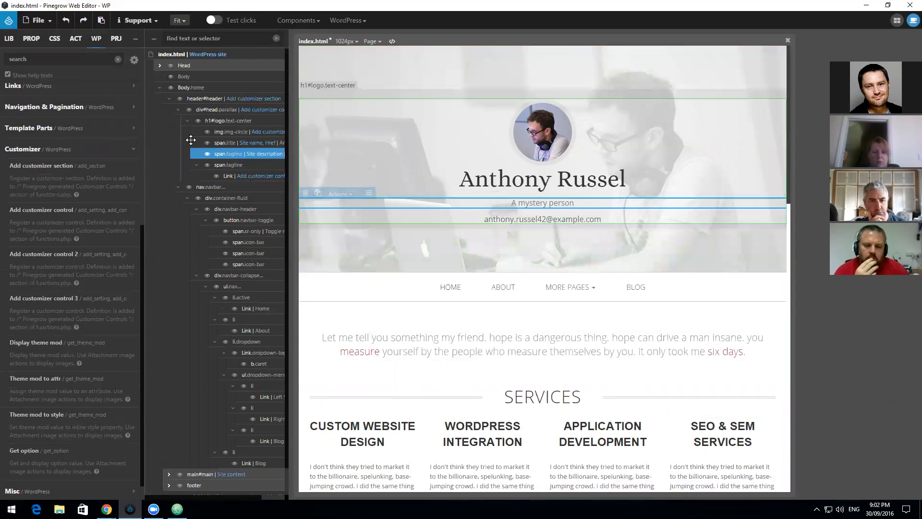
{"action": "left_click", "coordinate": [239, 176]}
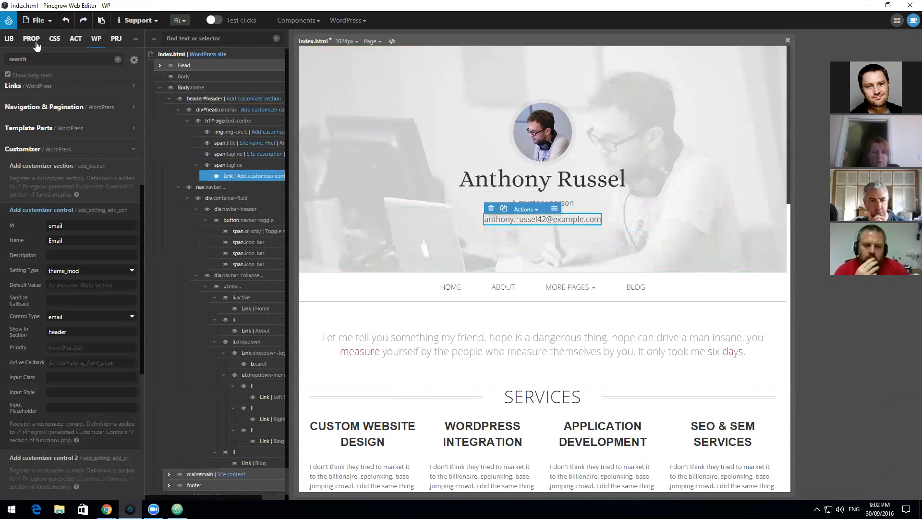
{"action": "left_click", "coordinate": [40, 21]}
{"action": "left_click", "coordinate": [38, 135]}
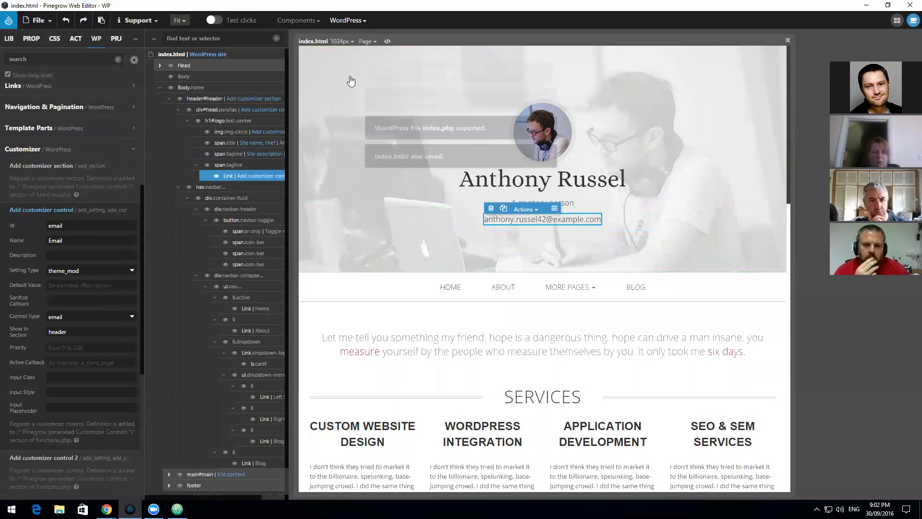
Step: Switch to the WordPress Customizer in Chrome and reload the site with the exported theme
{"action": "mouse_move", "coordinate": [107, 509]}
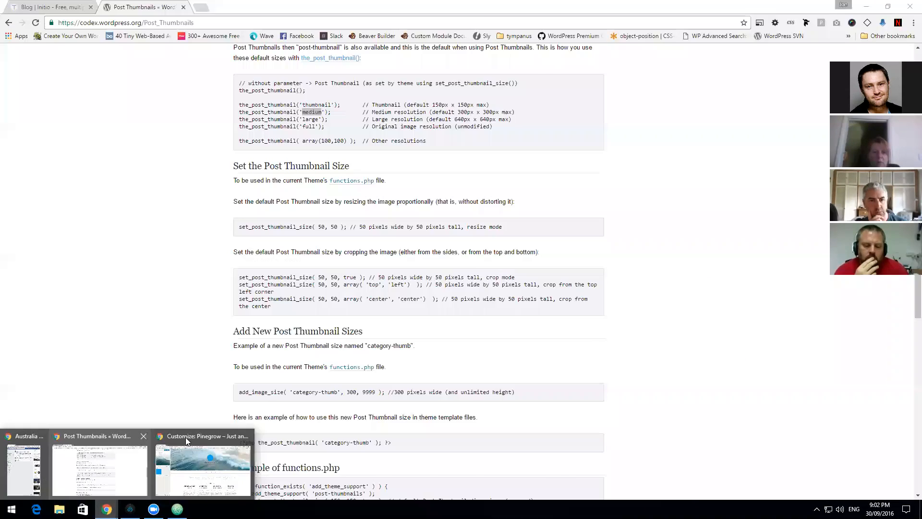
{"action": "left_click", "coordinate": [186, 437]}
{"action": "left_click", "coordinate": [35, 23]}
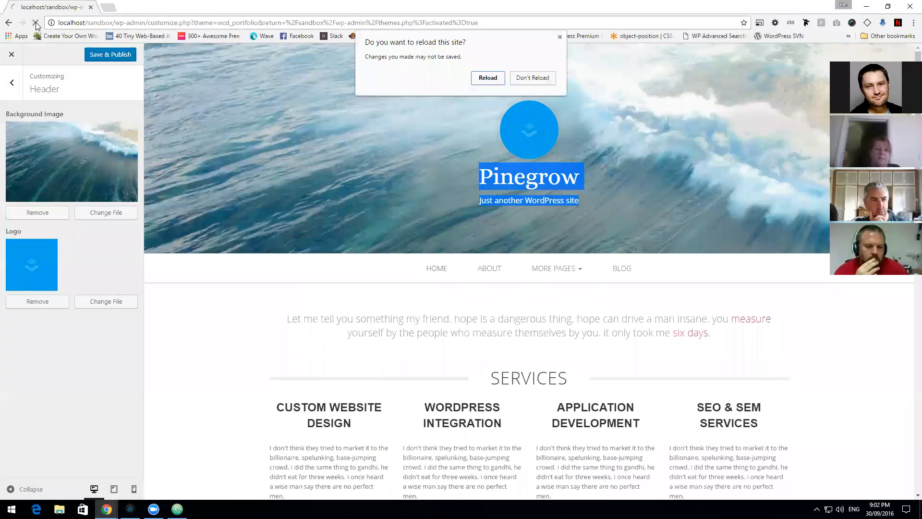
{"action": "left_click", "coordinate": [492, 77]}
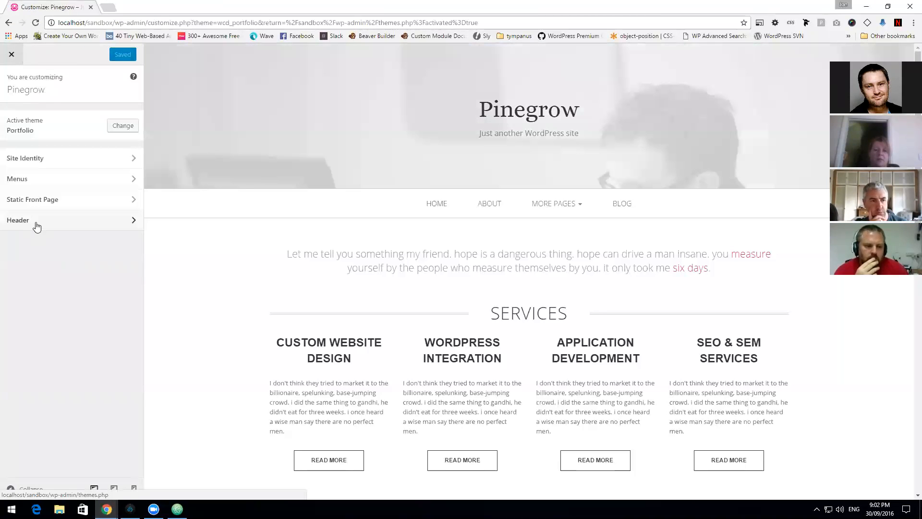
Step: Fill in the Email control of the Customizer's Header section with a sample e-mail address
{"action": "left_click", "coordinate": [52, 243]}
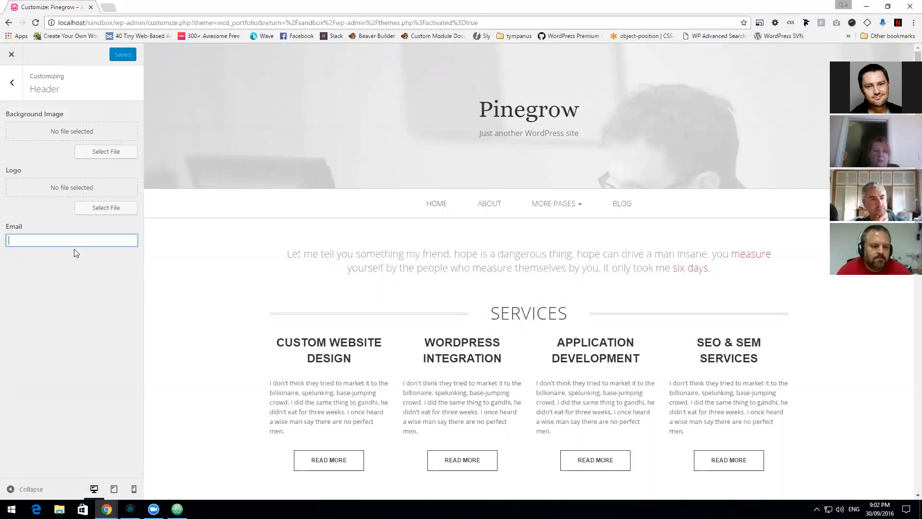
{"action": "type", "text": "youremail@you"}
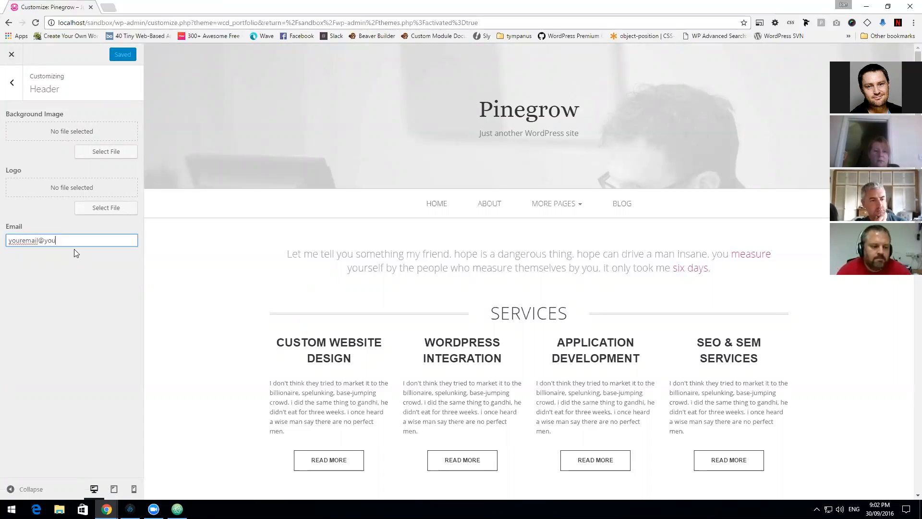
{"action": "type", "text": "rdomain.com"}
{"action": "left_click", "coordinate": [120, 267]}
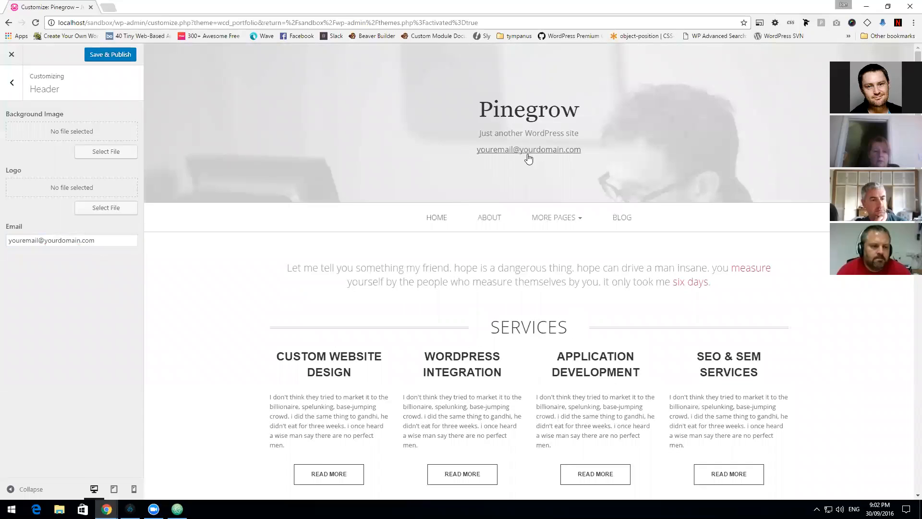
Step: Inspect the markup of the email link in the Customizer preview
{"action": "right_click", "coordinate": [550, 150]}
{"action": "left_click", "coordinate": [569, 222]}
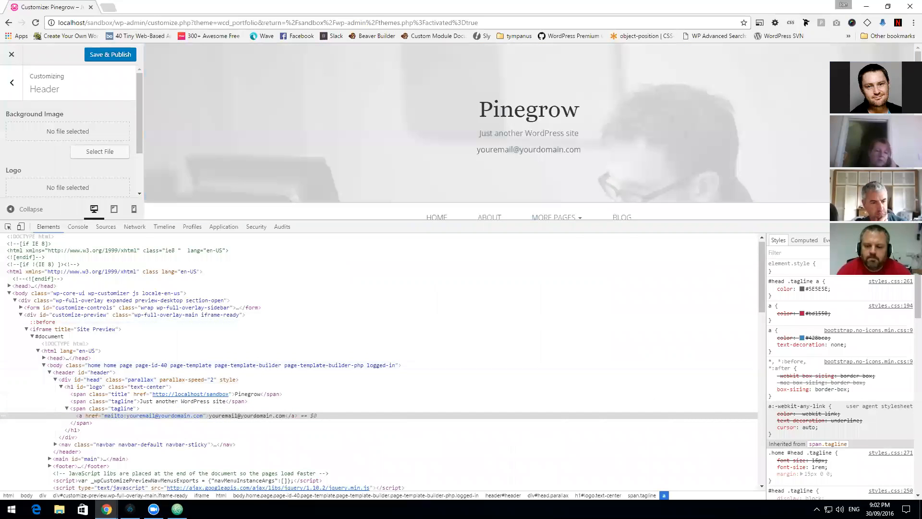
{"action": "left_click", "coordinate": [915, 226]}
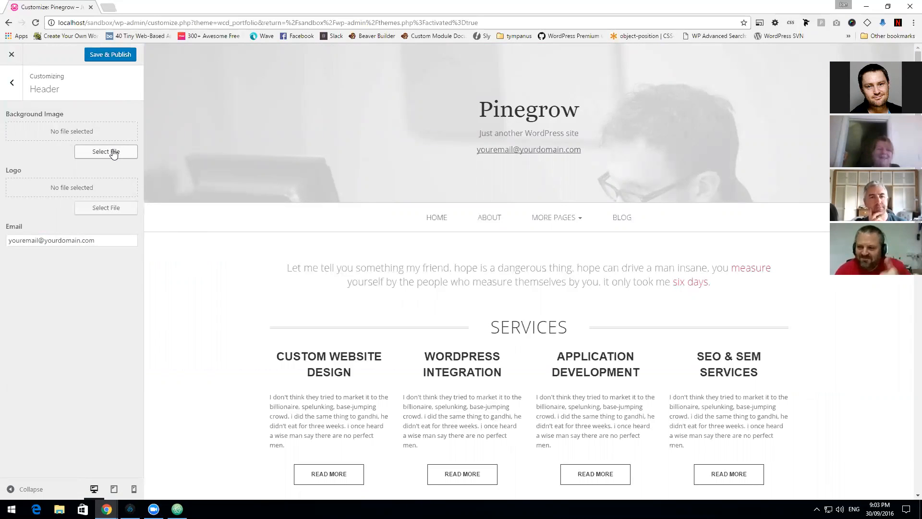
Step: Switch to Pinegrow and view the page with its navbar at the phone / 320 px width
{"action": "left_click", "coordinate": [130, 509]}
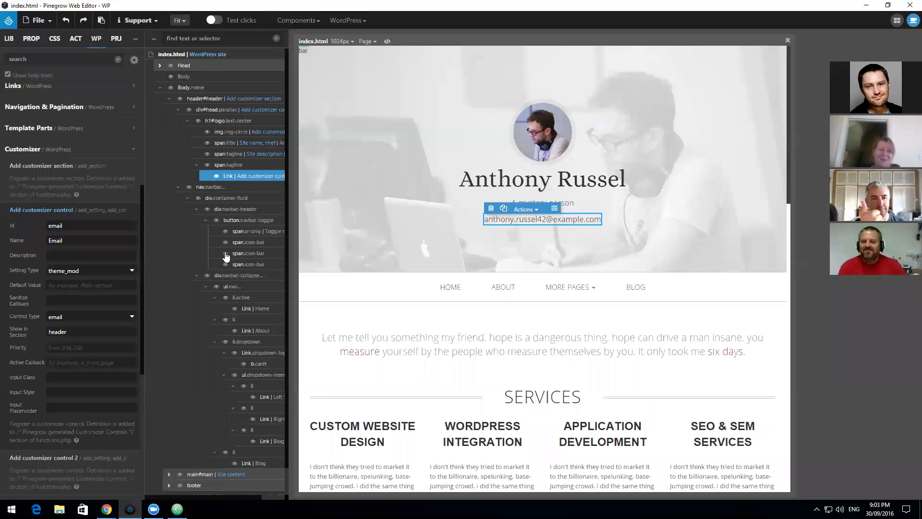
{"action": "left_click", "coordinate": [169, 98]}
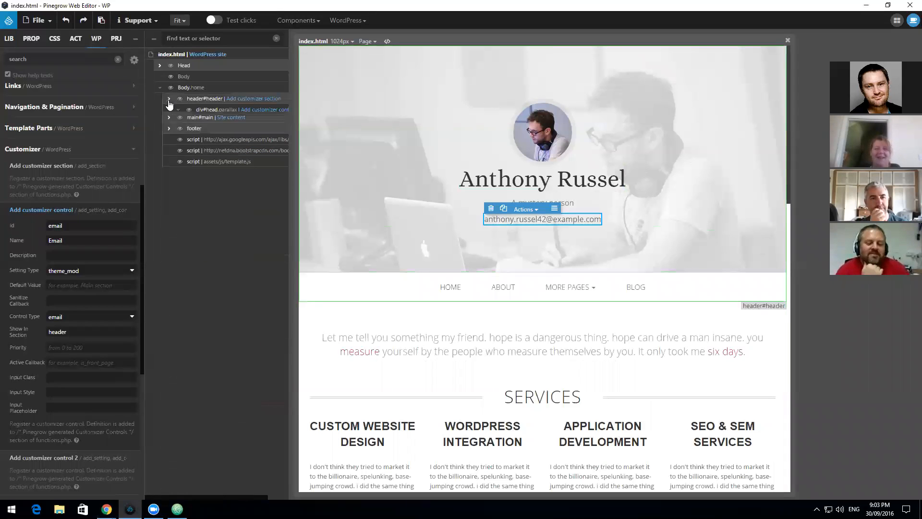
{"action": "left_click", "coordinate": [423, 288]}
{"action": "left_click", "coordinate": [240, 276]}
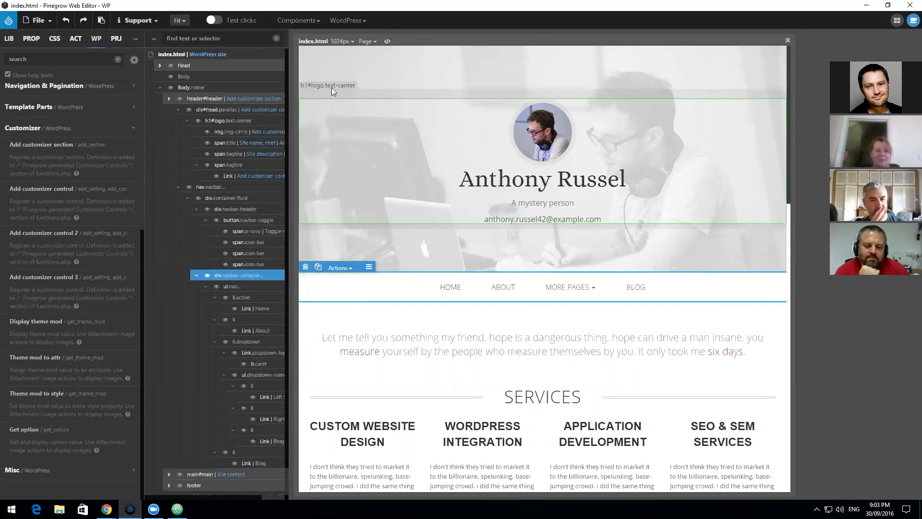
{"action": "left_click", "coordinate": [345, 42]}
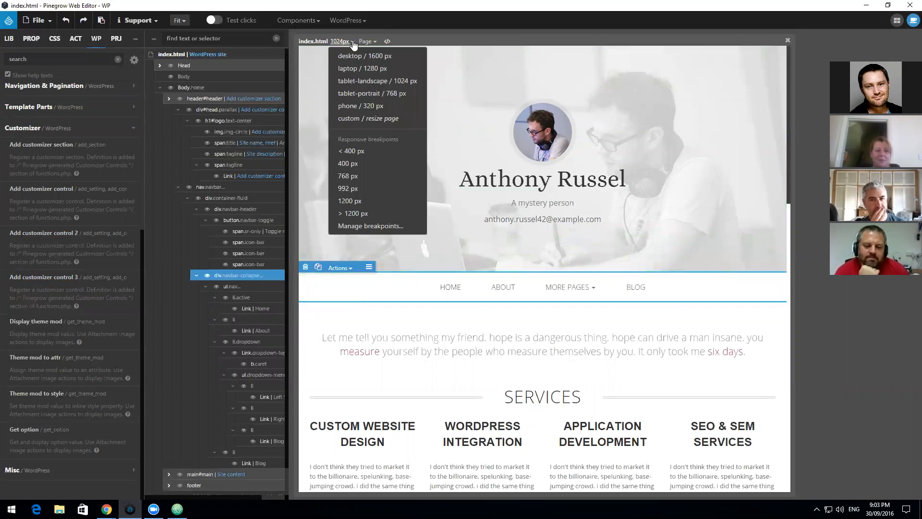
{"action": "left_click", "coordinate": [361, 106]}
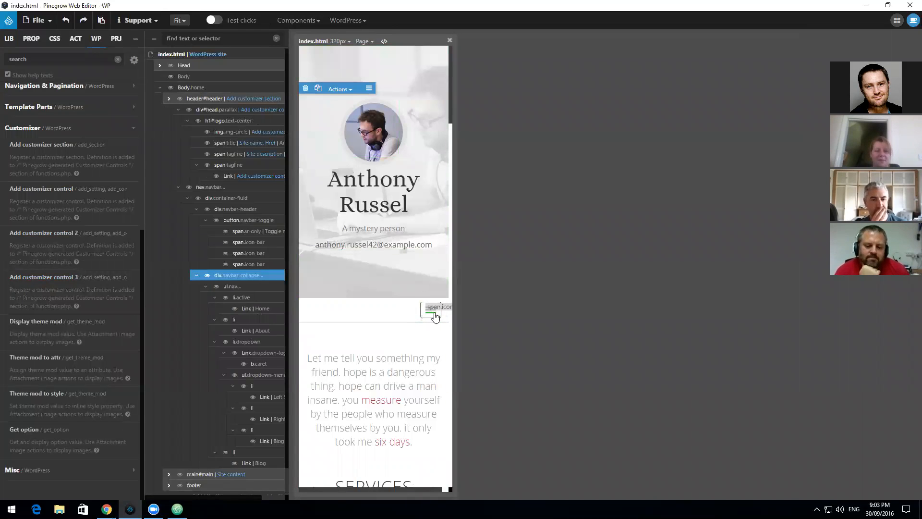
Step: Examine the navbar toggle, header, container and nav elements, and set the page width to laptop / 1280 px
{"action": "left_click", "coordinate": [239, 220]}
{"action": "left_click", "coordinate": [241, 209]}
{"action": "left_click", "coordinate": [234, 198]}
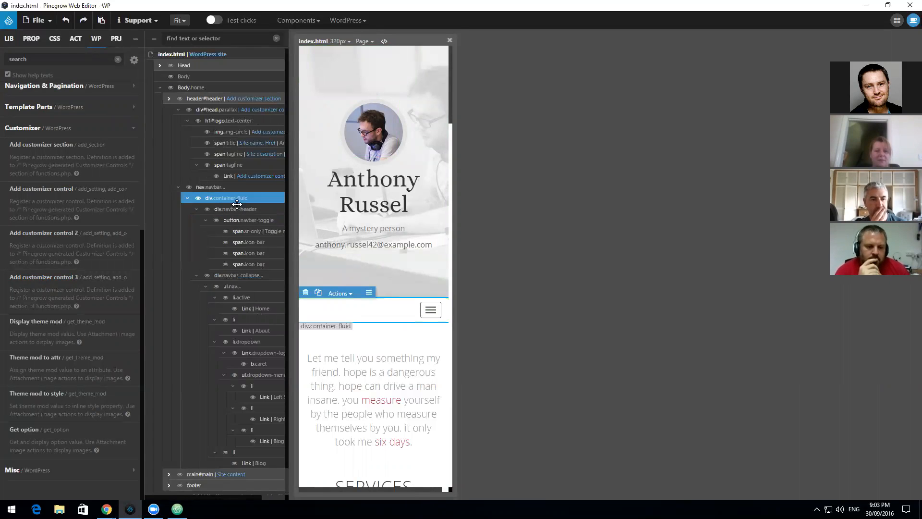
{"action": "left_click", "coordinate": [227, 188]}
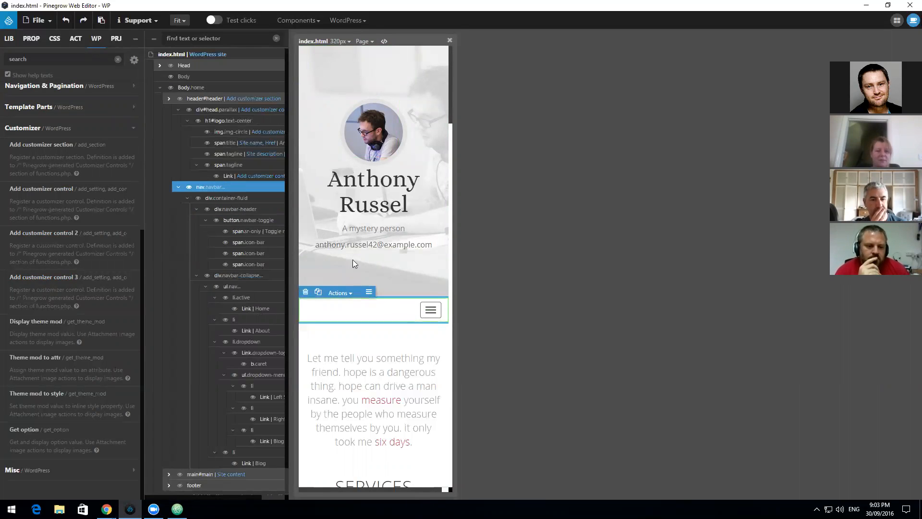
{"action": "left_click", "coordinate": [340, 42]}
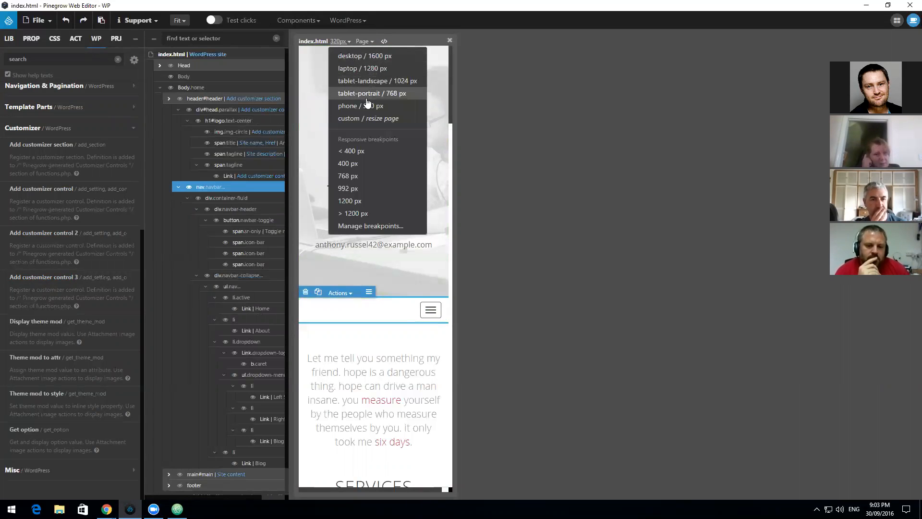
{"action": "left_click", "coordinate": [364, 68]}
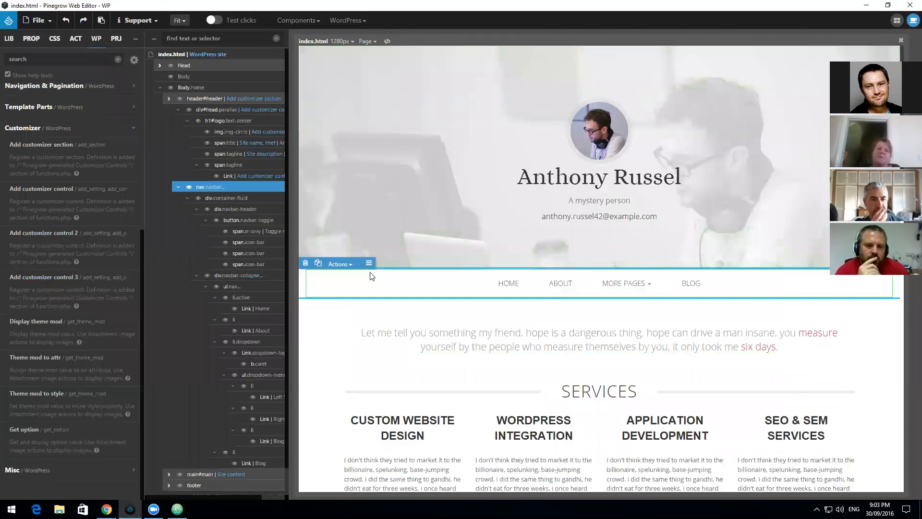
Step: Add the WordPress Nav menu action to the ul.nav element inside div.navbar-collapse
{"action": "left_click", "coordinate": [240, 287]}
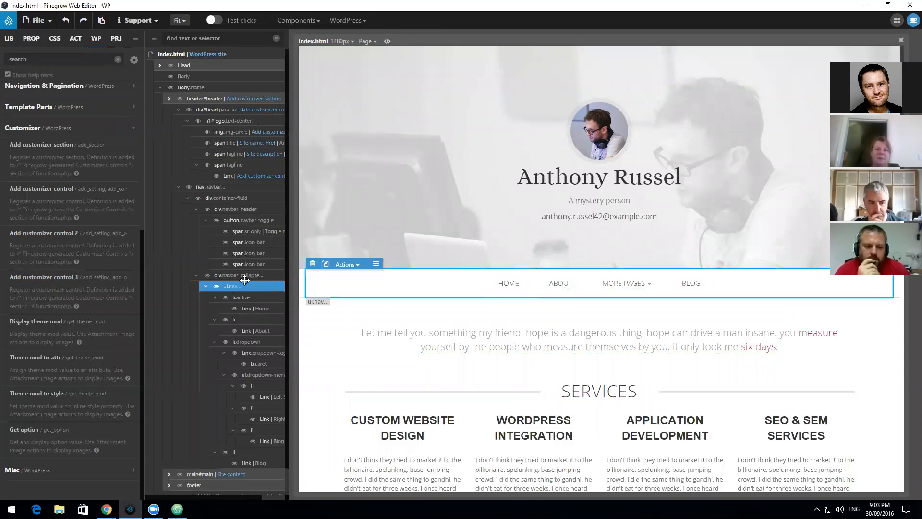
{"action": "scroll", "coordinate": [240, 279], "scroll_direction": "down", "scroll_amount": 1}
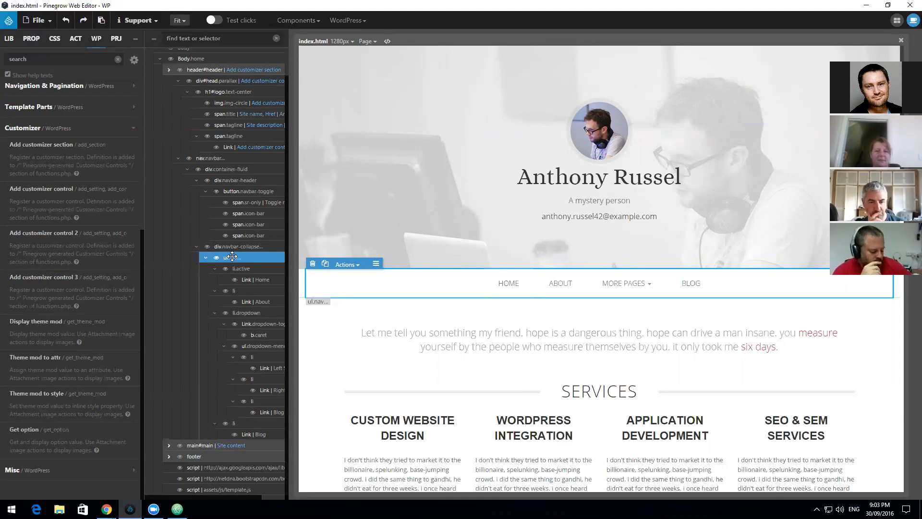
{"action": "scroll", "coordinate": [113, 295], "scroll_direction": "up", "scroll_amount": 3}
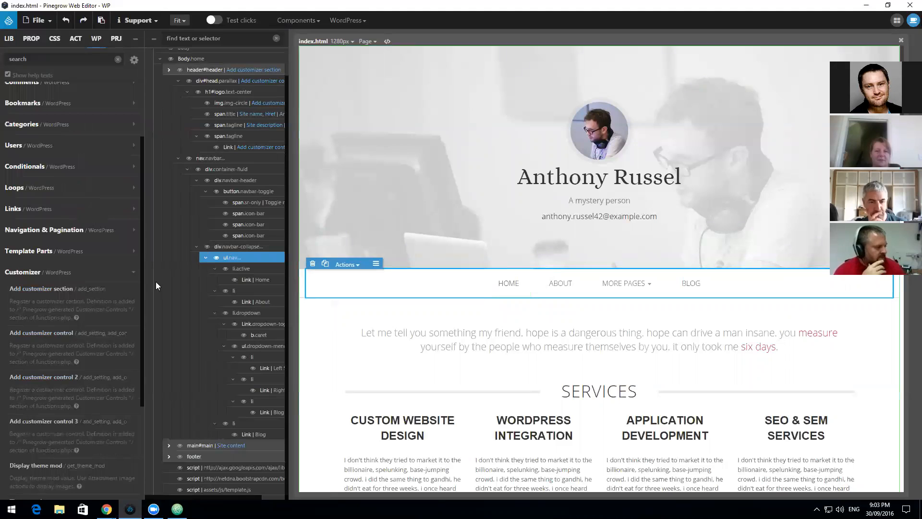
{"action": "left_click", "coordinate": [133, 274]}
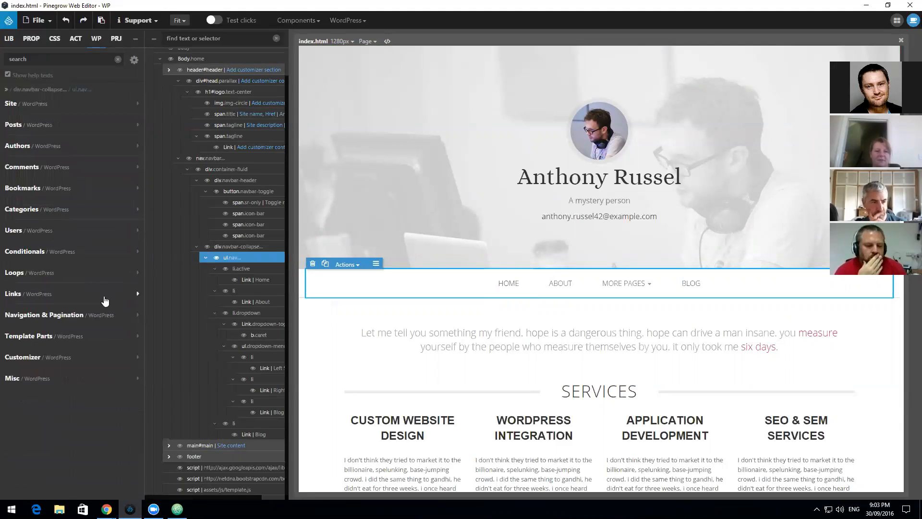
{"action": "left_click", "coordinate": [72, 315]}
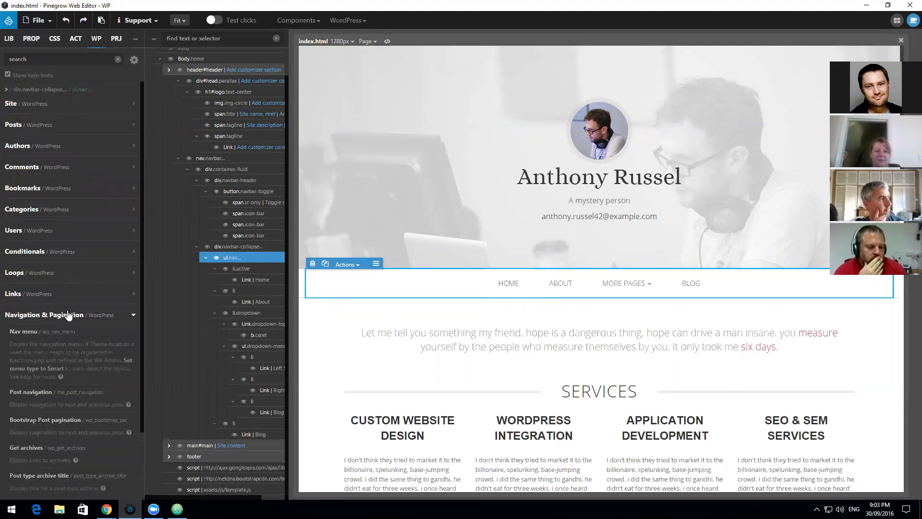
{"action": "left_click", "coordinate": [26, 331]}
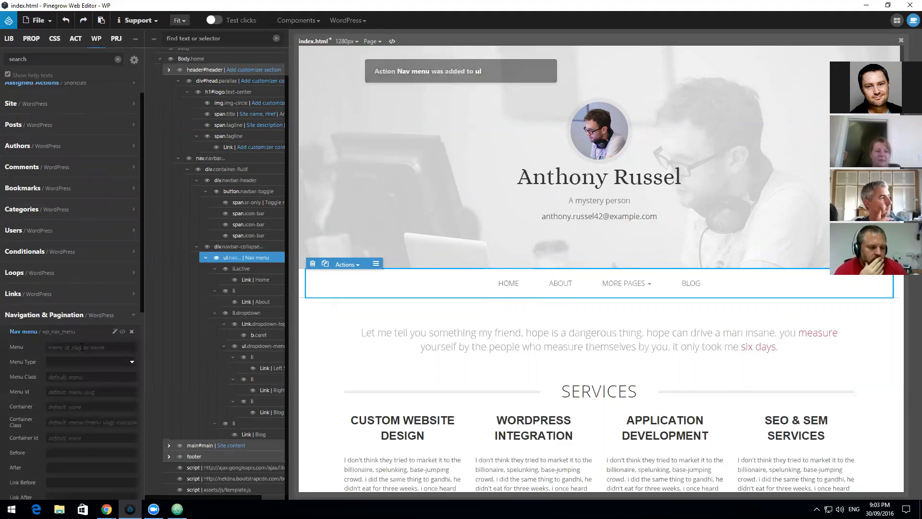
Step: Set the Nav menu action's Menu to primary_menu and check the Libraries & Plugins Manager for the page
{"action": "type", "text": "primary"}
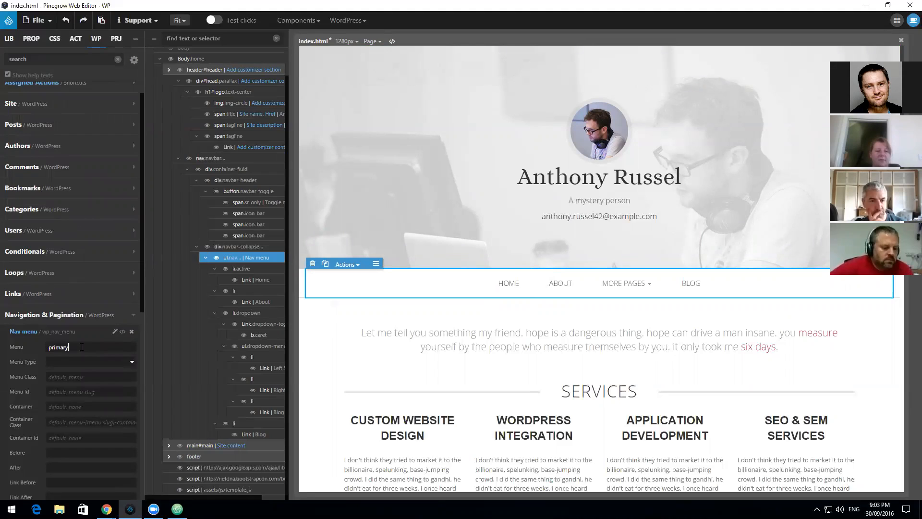
{"action": "type", "text": "_menu"}
{"action": "key", "text": "Tab"}
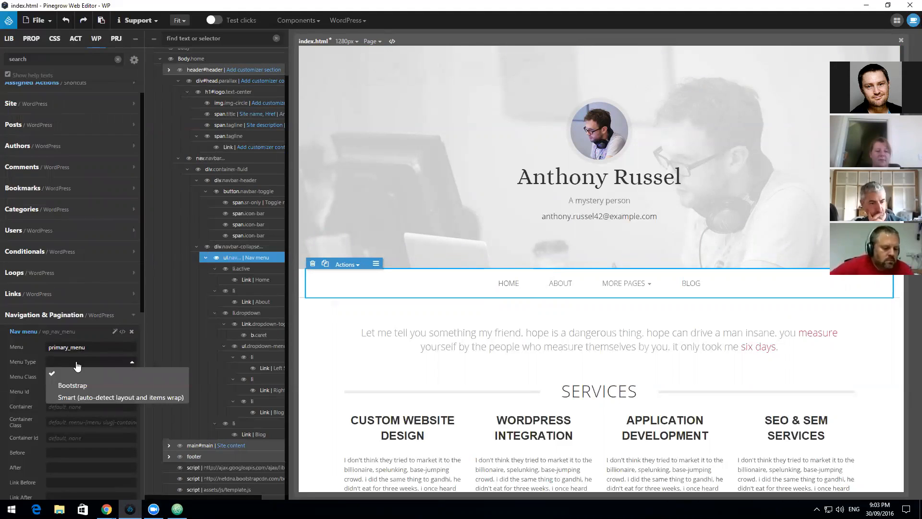
{"action": "left_click", "coordinate": [78, 388]}
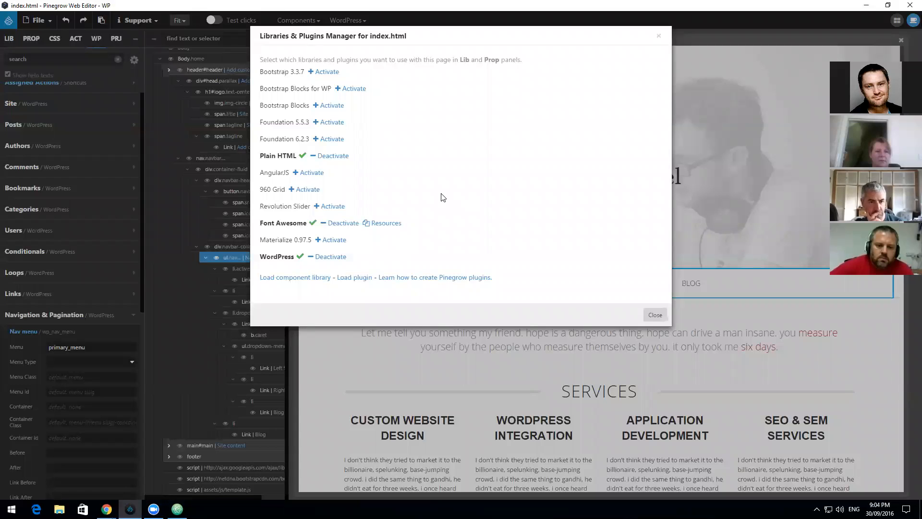
{"action": "left_click", "coordinate": [655, 315]}
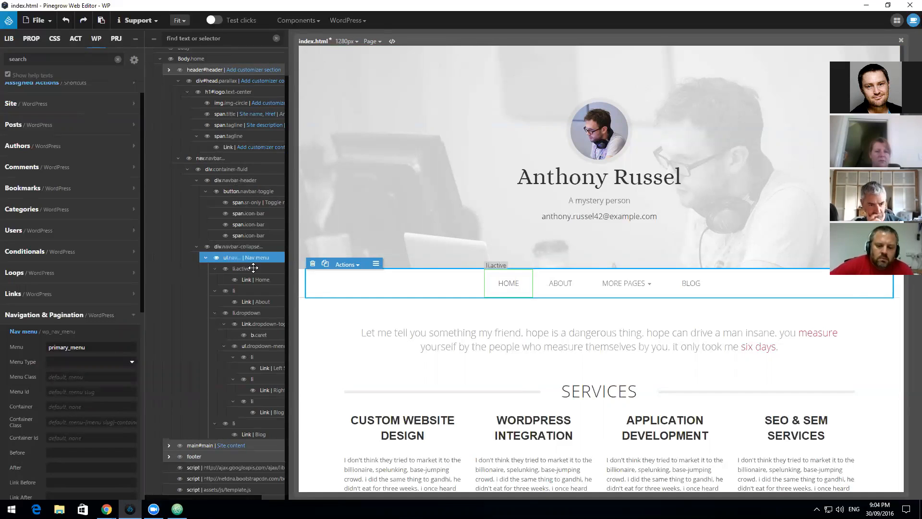
Step: Set the Nav menu's Theme Location to primary and Replace to Content, and save the page with the theme export
{"action": "scroll", "coordinate": [71, 267], "scroll_direction": "down", "scroll_amount": 3}
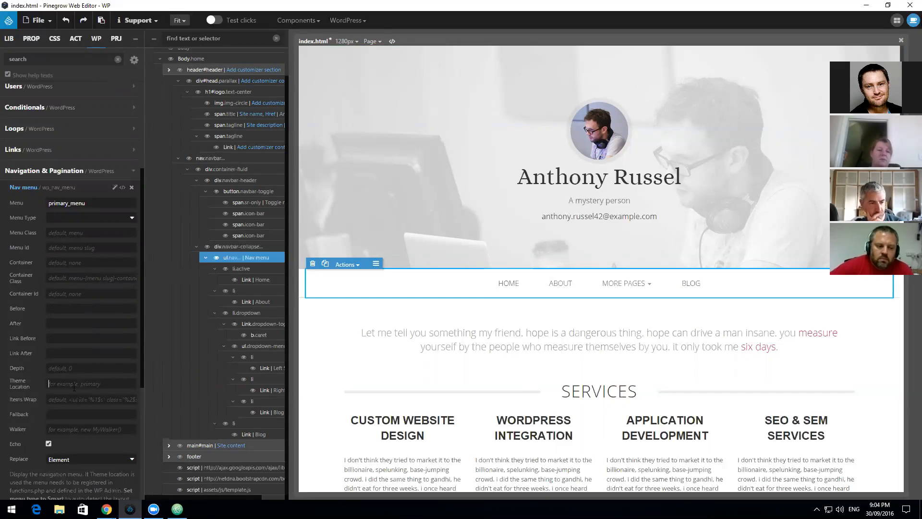
{"action": "type", "text": "primary"}
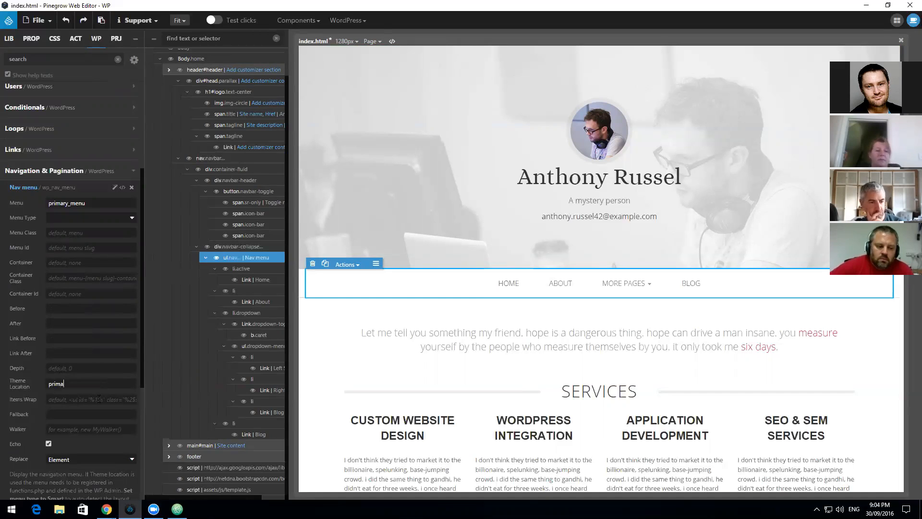
{"action": "left_click", "coordinate": [93, 460]}
{"action": "left_click", "coordinate": [90, 481]}
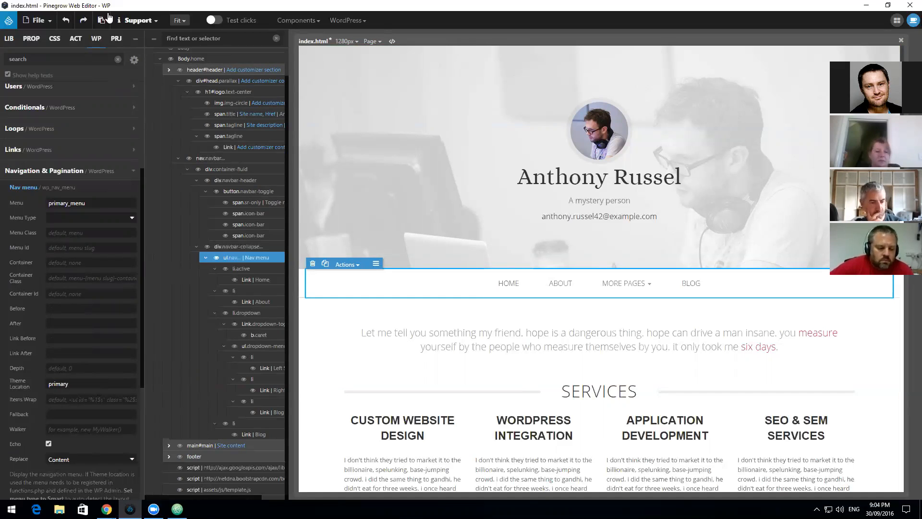
{"action": "left_click", "coordinate": [37, 21]}
{"action": "left_click", "coordinate": [49, 138]}
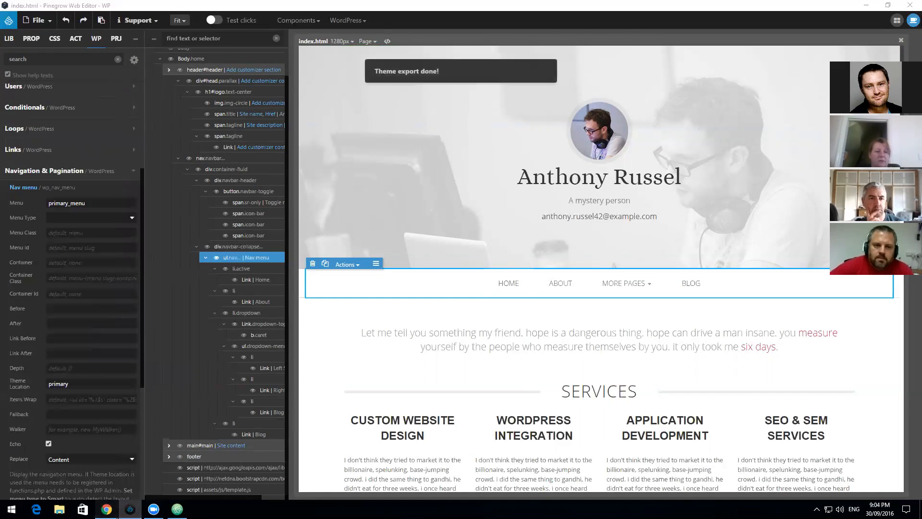
Step: Switch to Chrome, reload the Portfolio theme's customizer preview and examine the Main Menu's items and locations
{"action": "mouse_move", "coordinate": [106, 509]}
{"action": "left_click", "coordinate": [169, 439]}
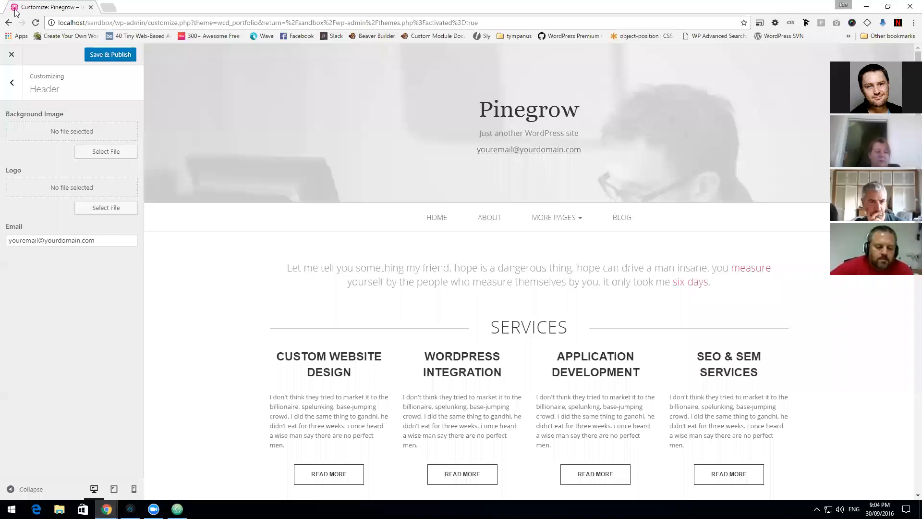
{"action": "left_click", "coordinate": [35, 22]}
{"action": "left_click", "coordinate": [489, 91]}
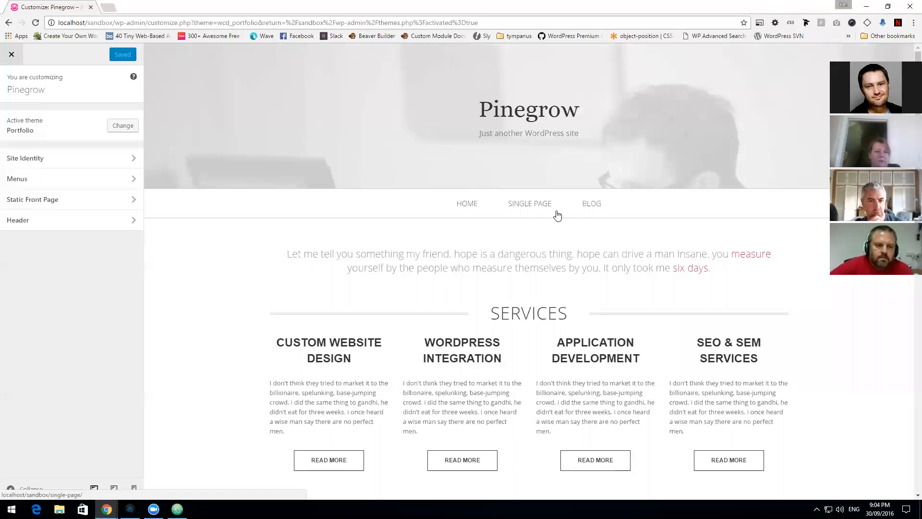
{"action": "left_click", "coordinate": [76, 181]}
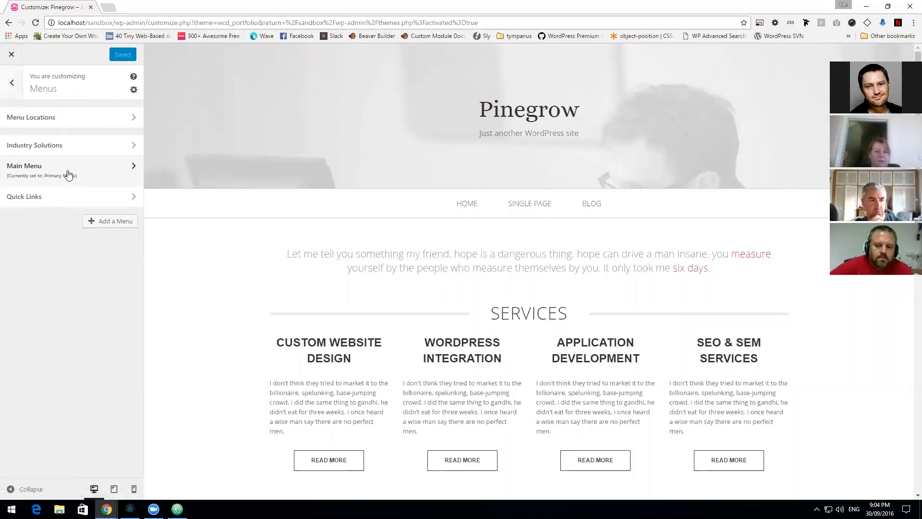
{"action": "left_click", "coordinate": [67, 173]}
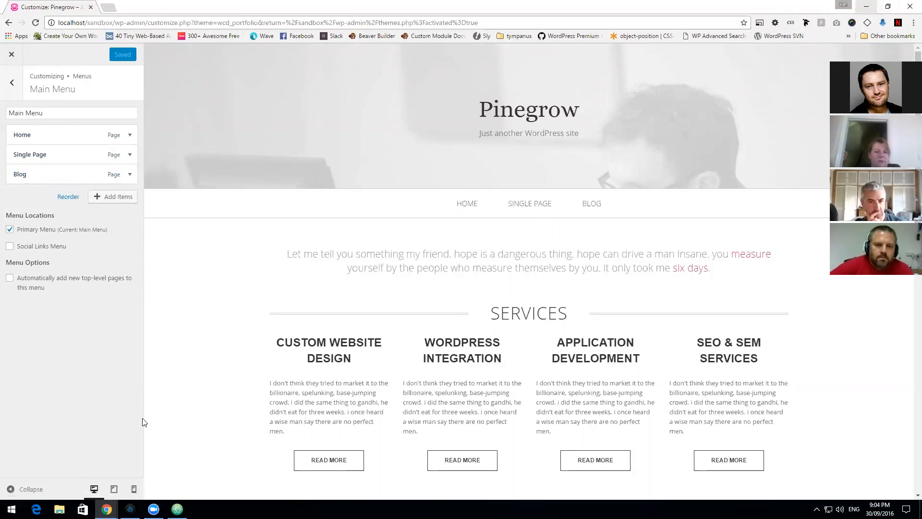
Step: Preview the site at mobile size and test the navbar toggle at different points of the page
{"action": "left_click", "coordinate": [133, 489]}
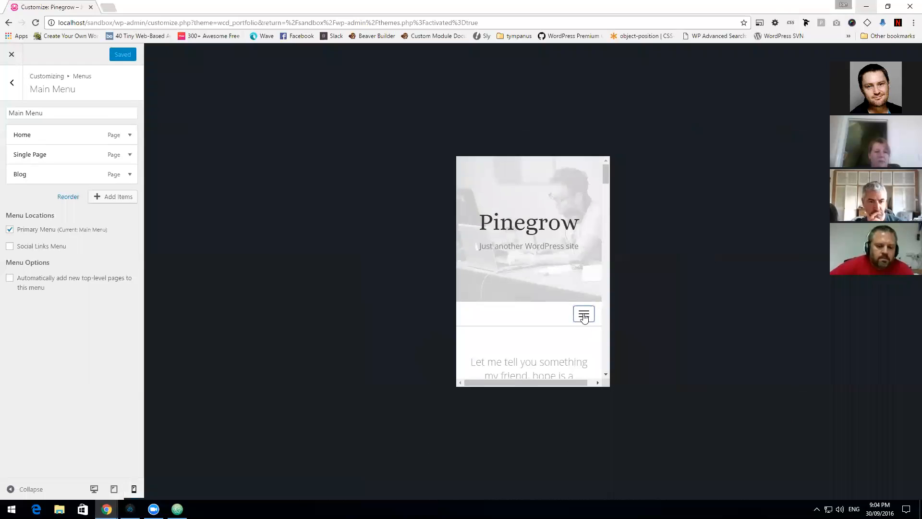
{"action": "scroll", "coordinate": [583, 307], "scroll_direction": "down", "scroll_amount": 5}
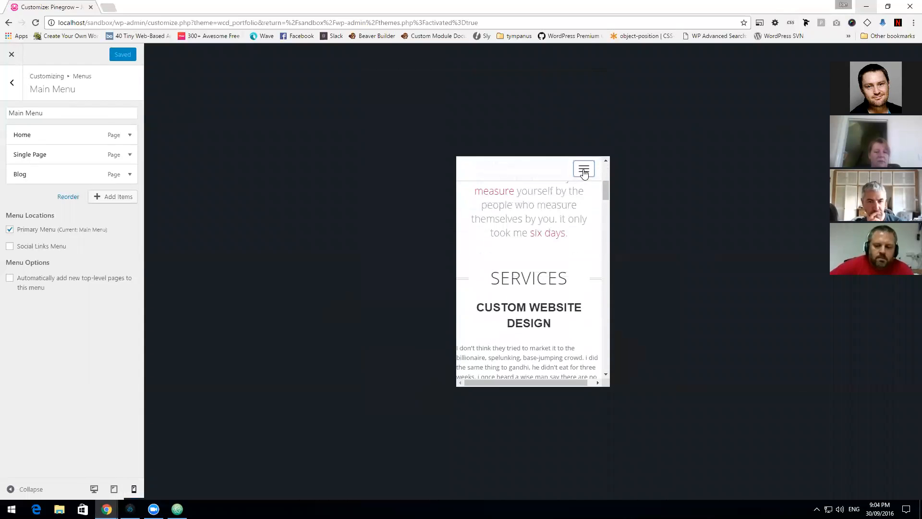
{"action": "scroll", "coordinate": [591, 229], "scroll_direction": "up", "scroll_amount": 3}
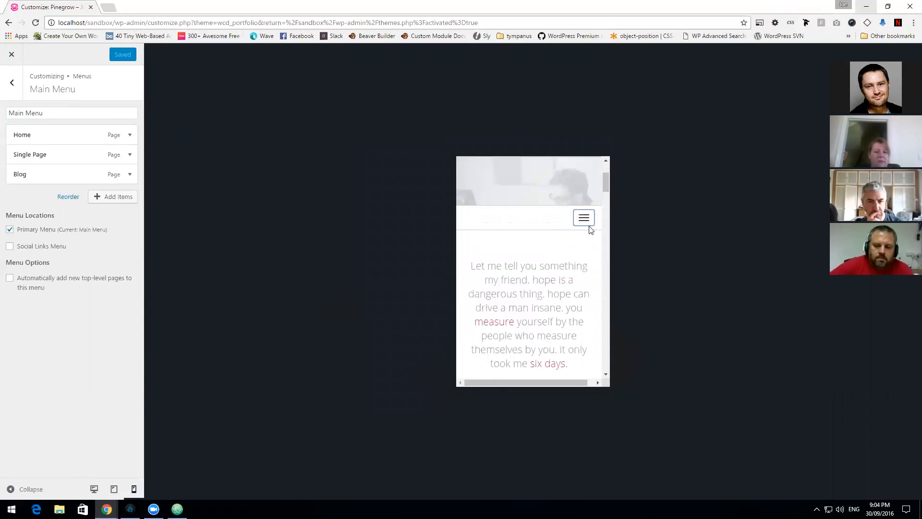
{"action": "scroll", "coordinate": [549, 228], "scroll_direction": "down", "scroll_amount": 5}
{"action": "scroll", "coordinate": [559, 226], "scroll_direction": "up", "scroll_amount": 8}
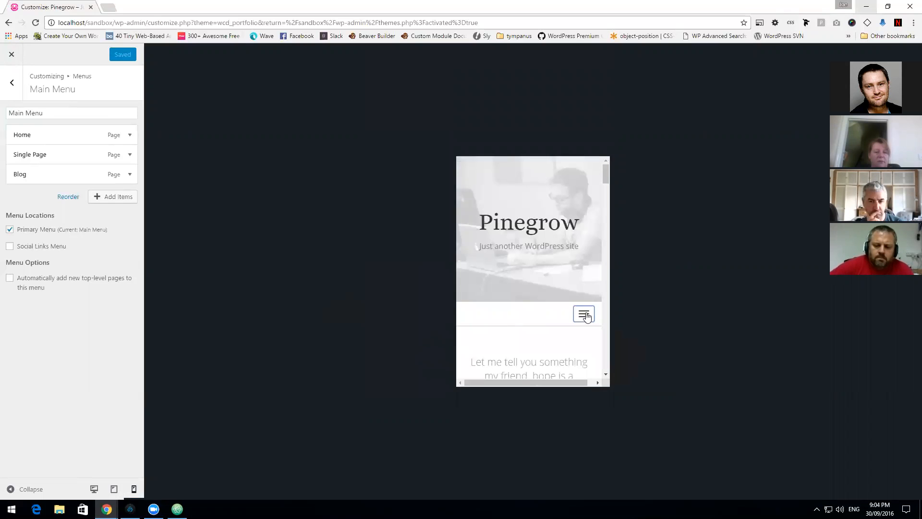
Step: Inspect the div.navbar-collapse element of the mobile preview in the browser's developer tools
{"action": "right_click", "coordinate": [538, 317]}
{"action": "left_click", "coordinate": [572, 460]}
{"action": "left_click", "coordinate": [134, 415]}
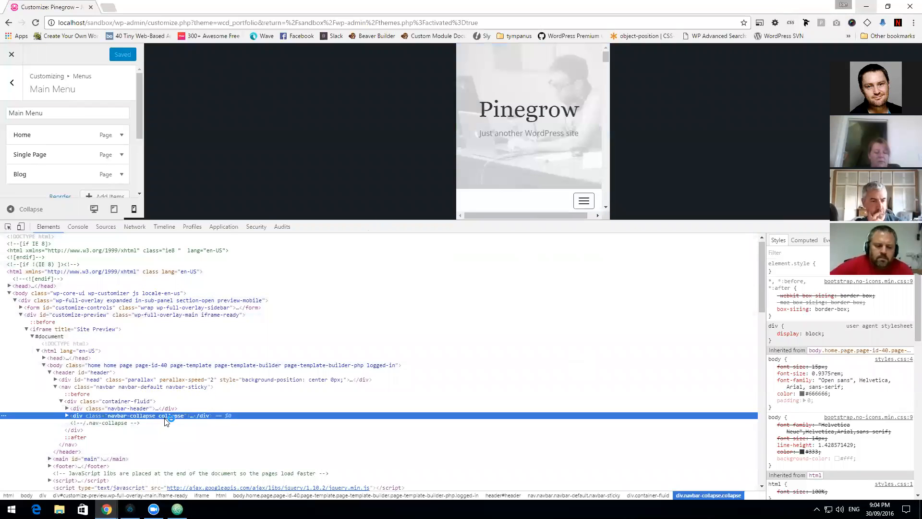
{"action": "key", "text": "F12"}
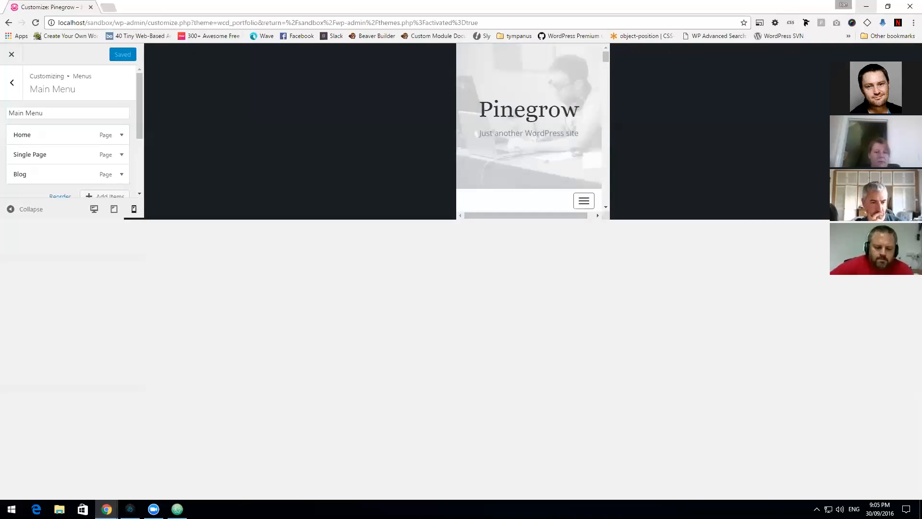
Step: Switch to Pinegrow and move the Nav menu action from ul.nav to its parent div.navbar-collapse
{"action": "key", "text": "alt+Tab"}
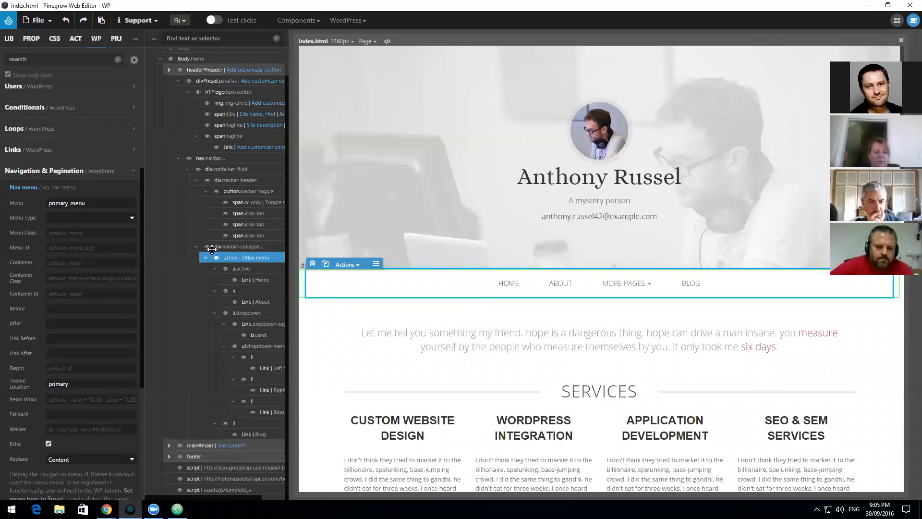
{"action": "left_click", "coordinate": [239, 246]}
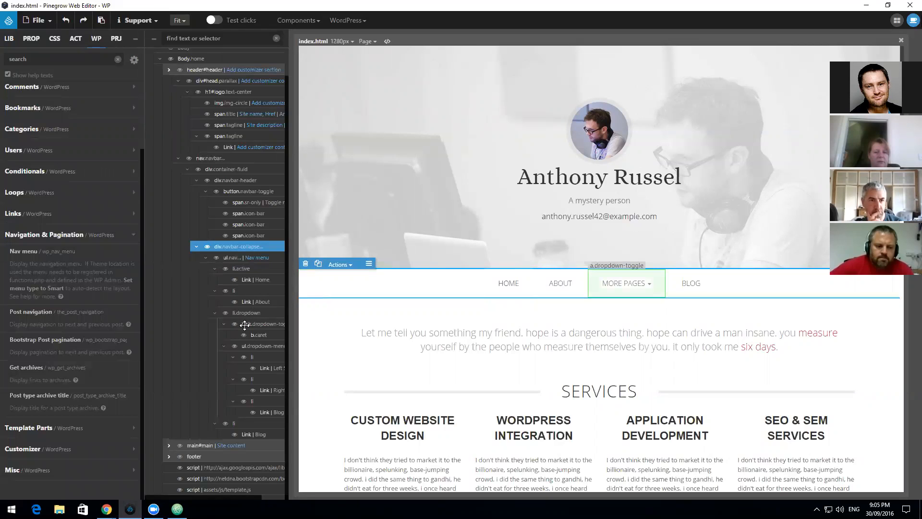
{"action": "left_click", "coordinate": [243, 257]}
{"action": "left_click", "coordinate": [133, 273]}
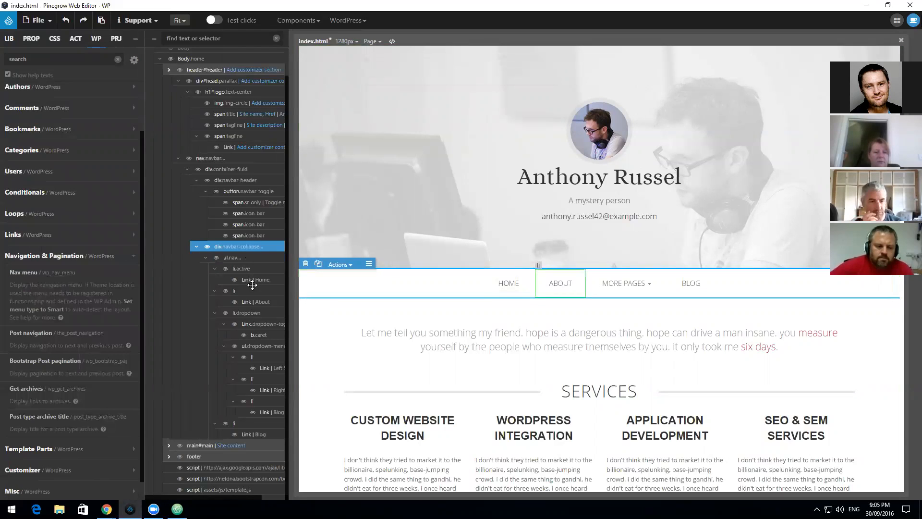
{"action": "left_click", "coordinate": [61, 278]}
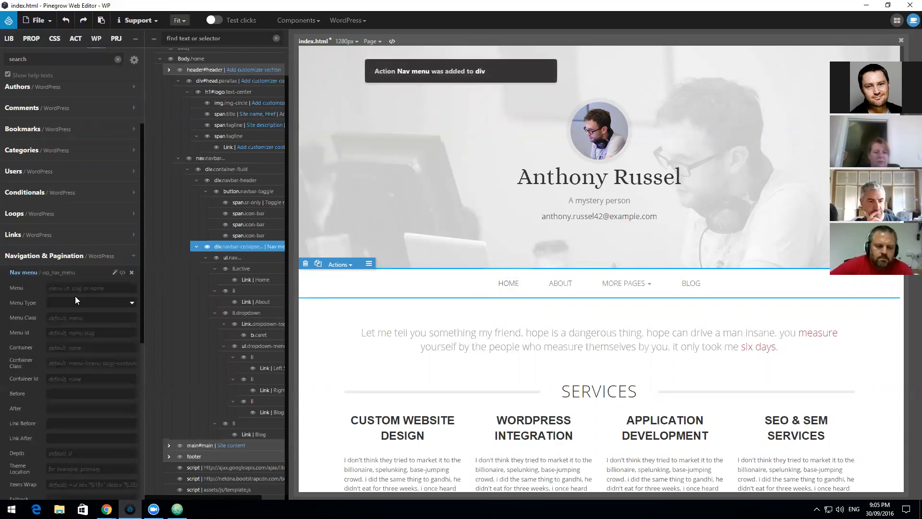
Step: Set the Theme Location of the div.navbar-collapse Nav menu action to primary
{"action": "scroll", "coordinate": [59, 444], "scroll_direction": "down", "scroll_amount": 1}
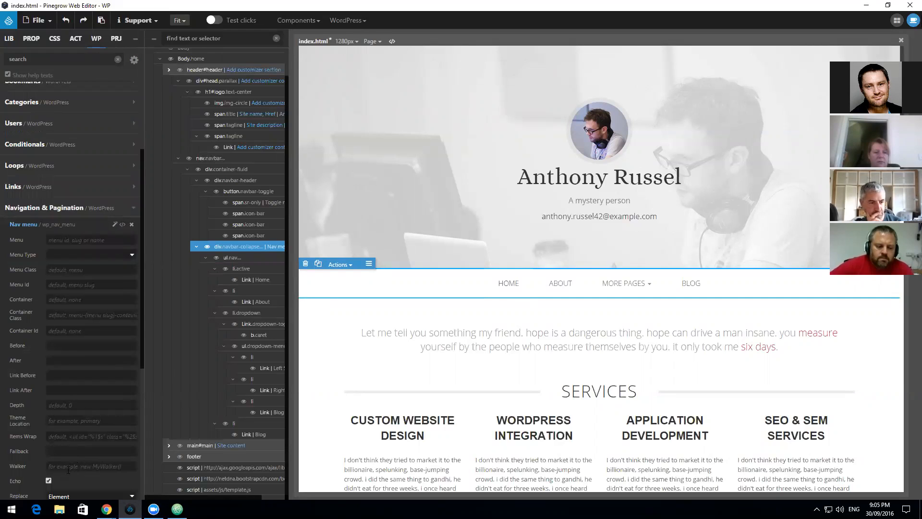
{"action": "scroll", "coordinate": [68, 470], "scroll_direction": "down", "scroll_amount": 2}
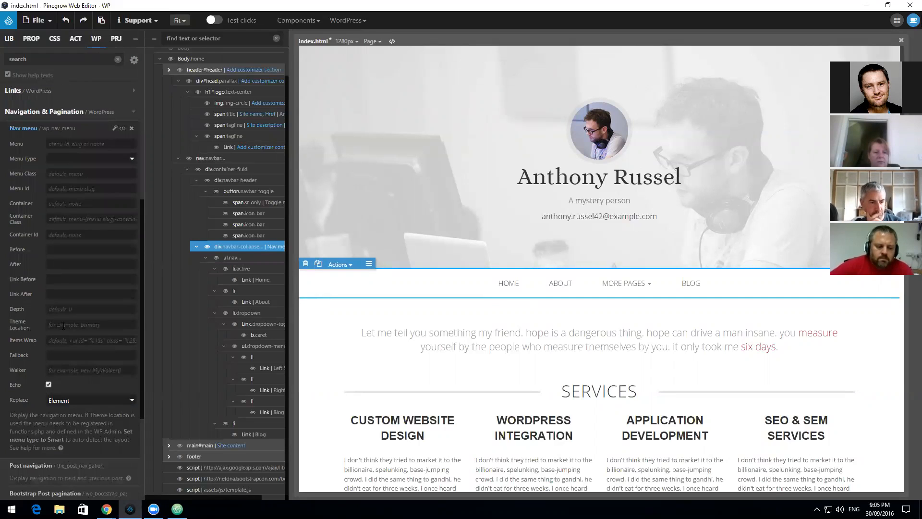
{"action": "type", "text": "primary"}
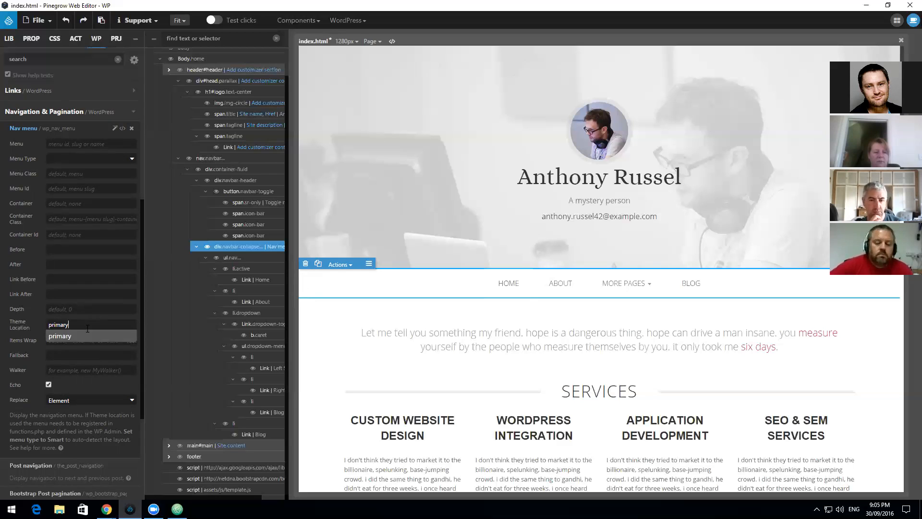
{"action": "left_click", "coordinate": [72, 339]}
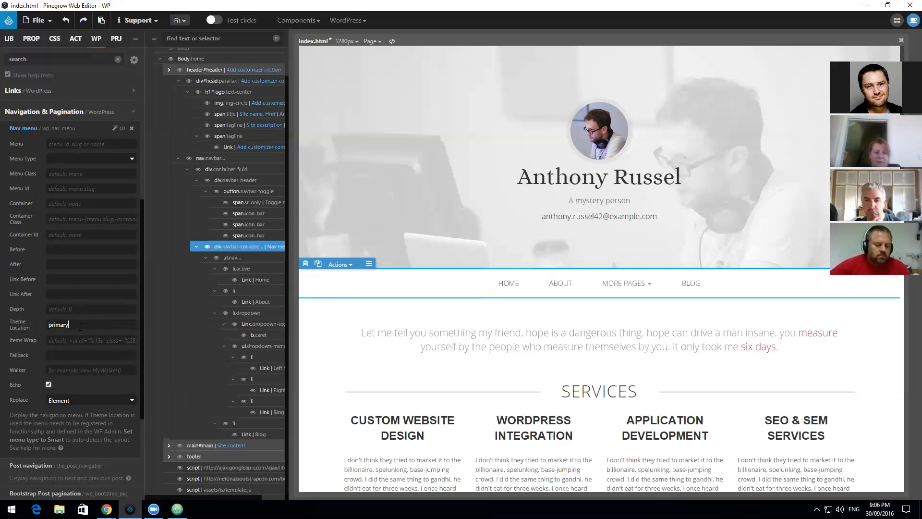
{"action": "type", "text": "main"}
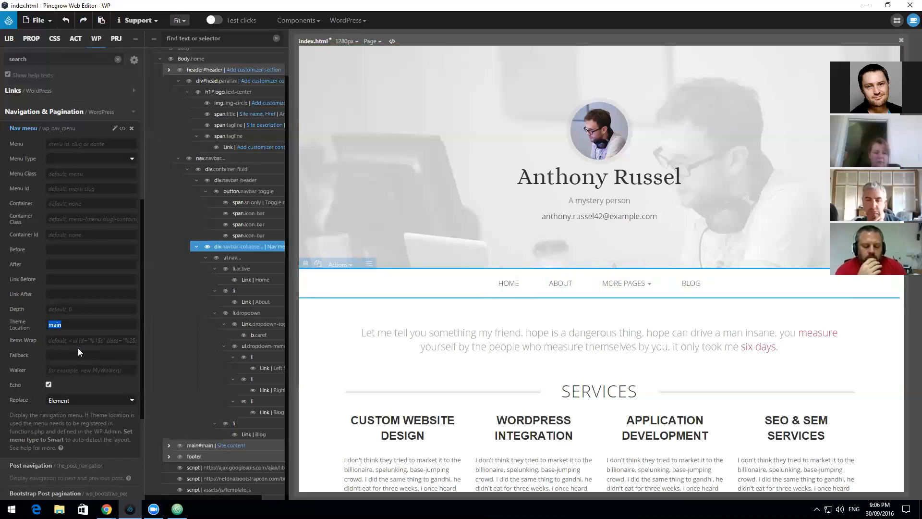
{"action": "type", "text": "primary"}
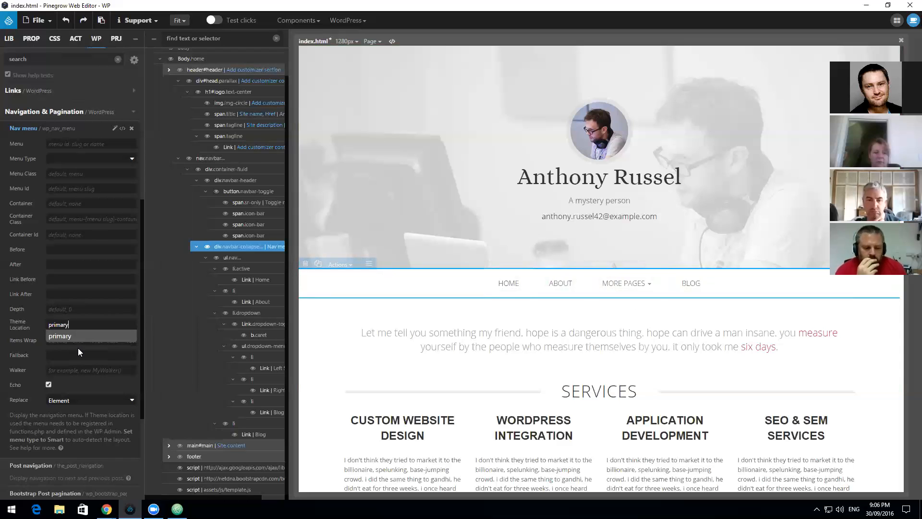
{"action": "left_click", "coordinate": [89, 335]}
Step: Set Replace to Content for the div.navbar-collapse Nav menu action and save the page with the theme export
{"action": "left_click", "coordinate": [38, 20]}
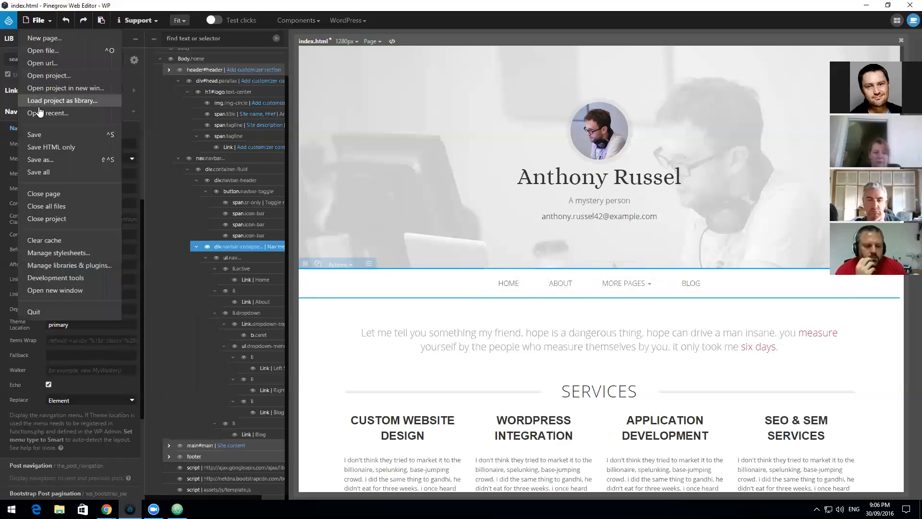
{"action": "left_click", "coordinate": [107, 402]}
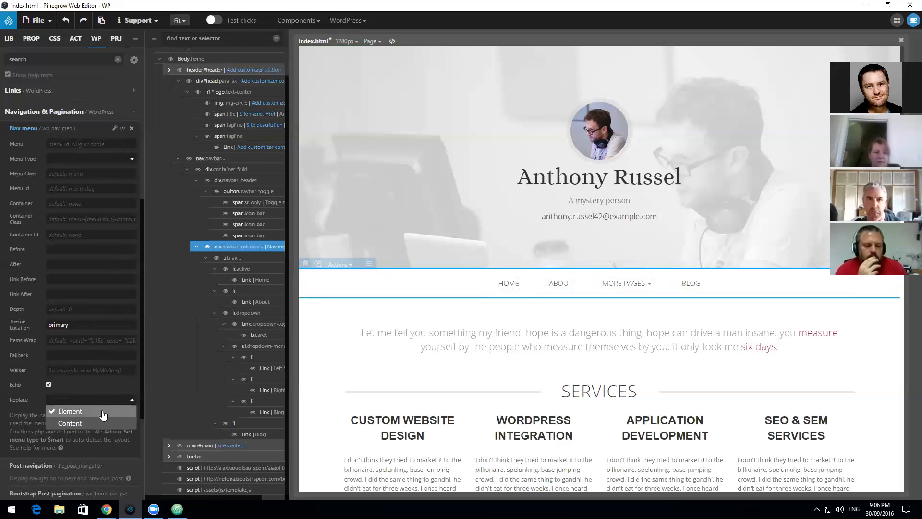
{"action": "left_click", "coordinate": [94, 425]}
{"action": "left_click", "coordinate": [37, 21]}
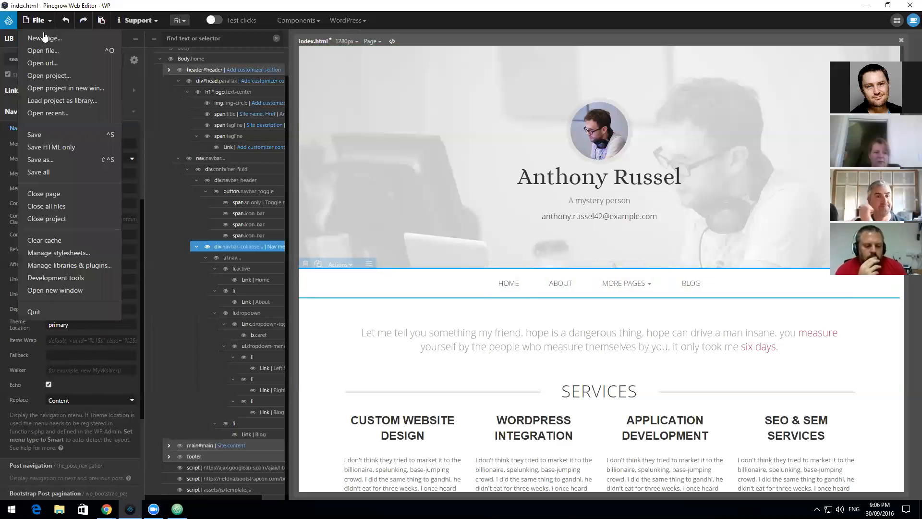
{"action": "left_click", "coordinate": [45, 136]}
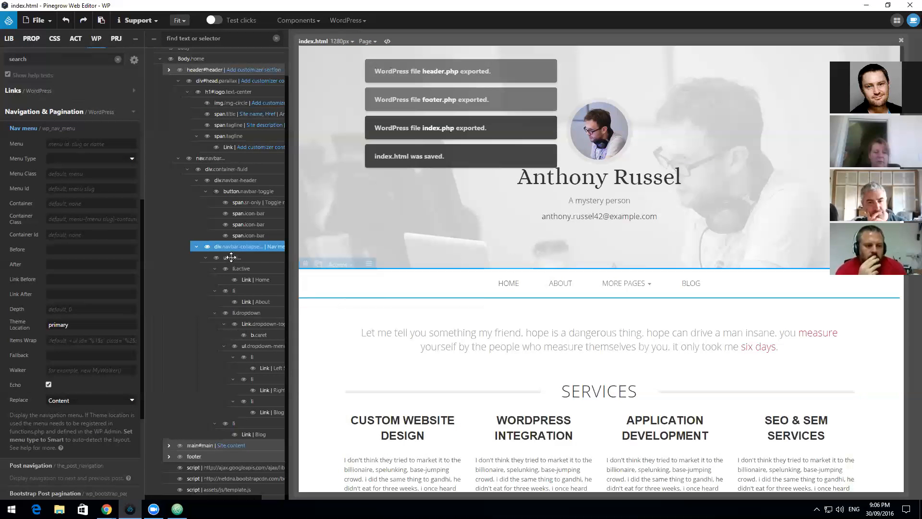
Step: Compare the div.navbar-collapse and ul.nav elements, and check the exported menu in the reloaded customizer preview in Chrome
{"action": "left_click", "coordinate": [231, 258]}
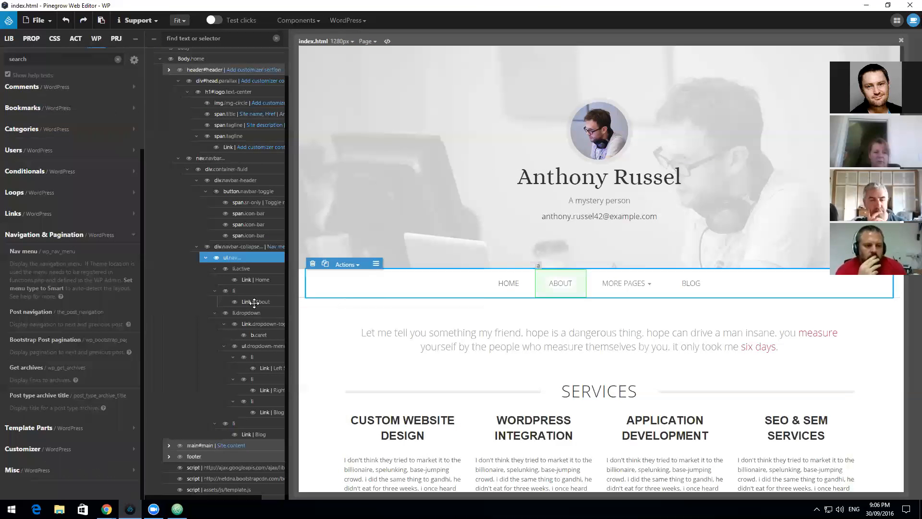
{"action": "left_click", "coordinate": [248, 248]}
{"action": "left_click", "coordinate": [235, 258]}
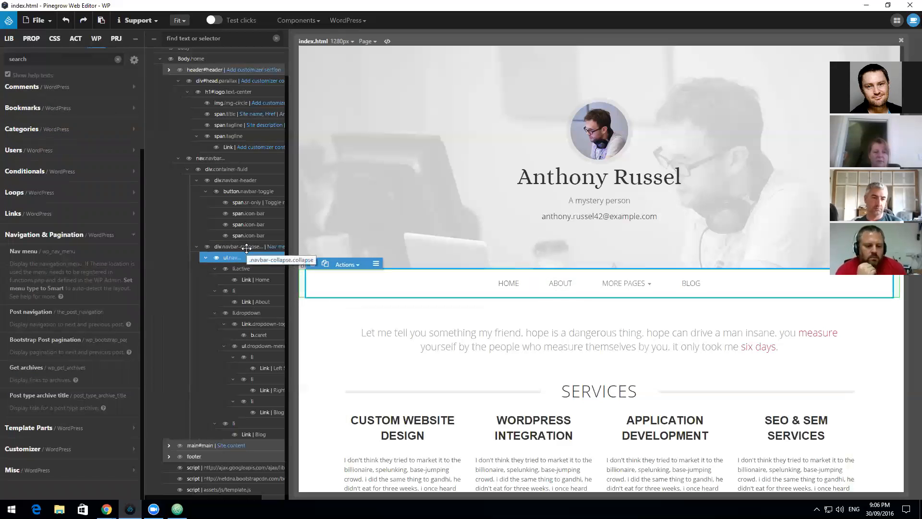
{"action": "left_click", "coordinate": [246, 247]}
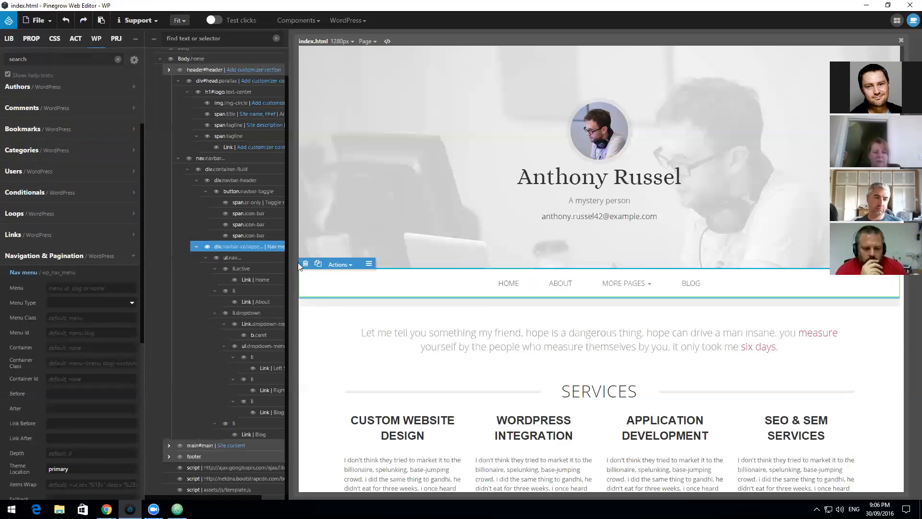
{"action": "mouse_move", "coordinate": [106, 509]}
{"action": "left_click", "coordinate": [95, 444]}
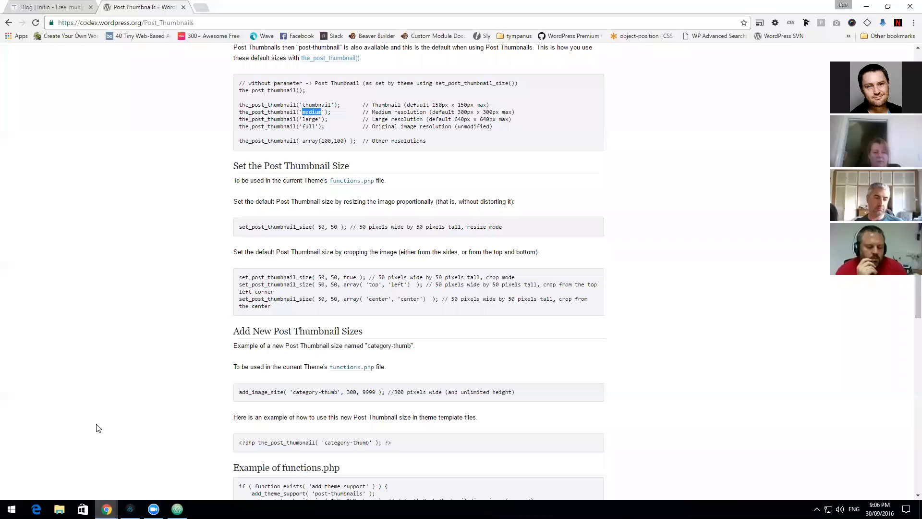
{"action": "left_click", "coordinate": [107, 509]}
{"action": "left_click", "coordinate": [180, 466]}
{"action": "left_click", "coordinate": [35, 23]}
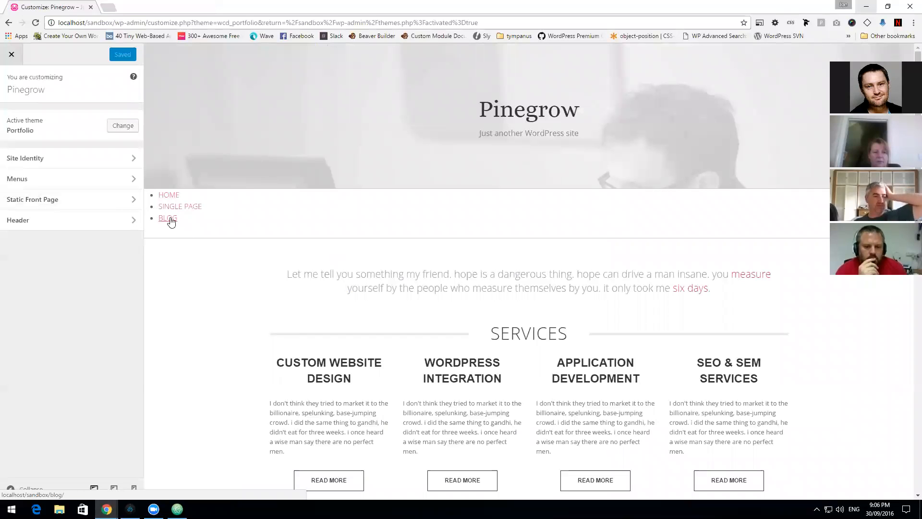
Step: Switch to Pinegrow, remove the Nav menu action from div.navbar-collapse and add it back to ul.nav
{"action": "left_click", "coordinate": [130, 509]}
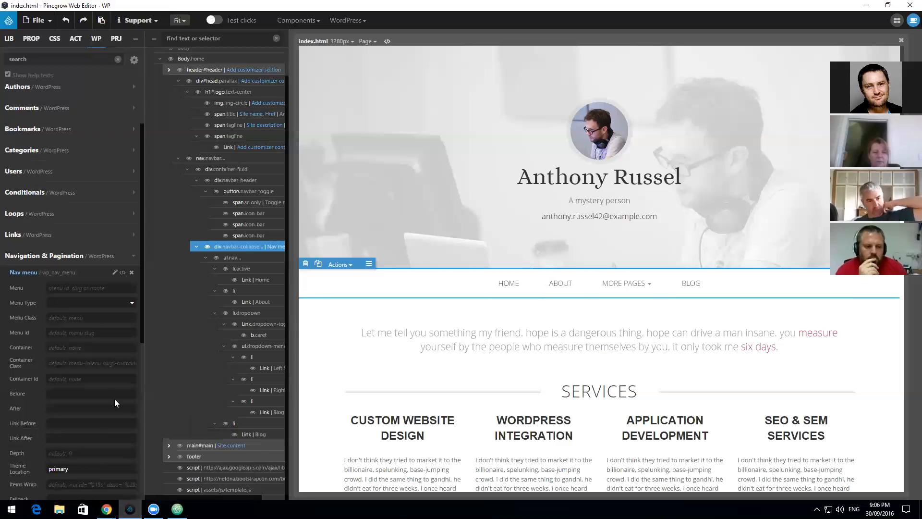
{"action": "scroll", "coordinate": [100, 296], "scroll_direction": "down", "scroll_amount": 2}
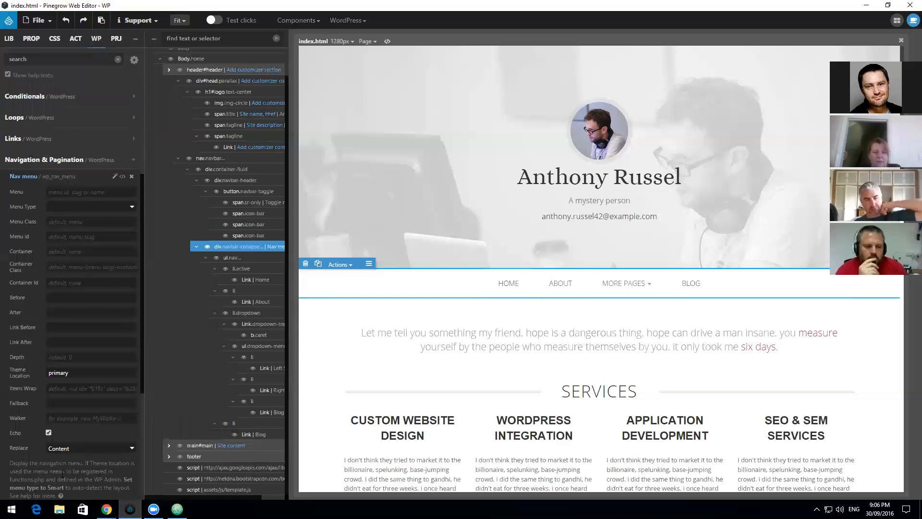
{"action": "left_click", "coordinate": [67, 448]}
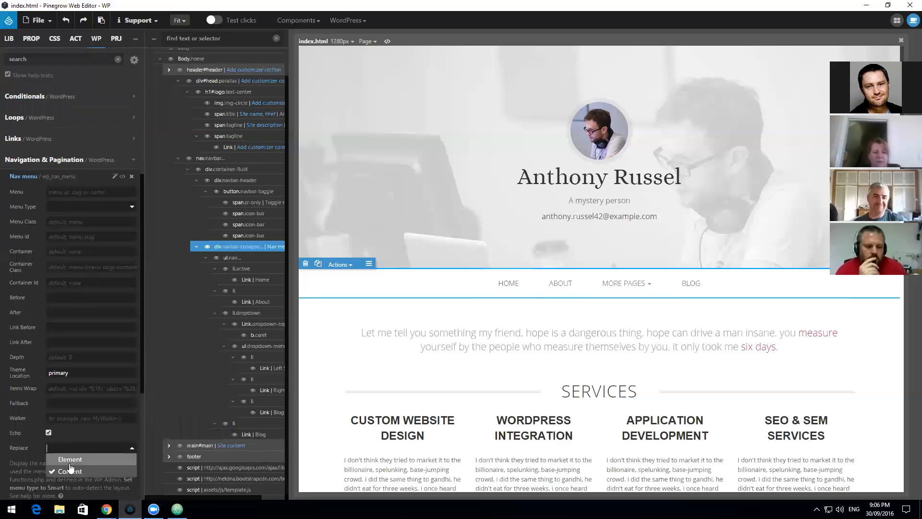
{"action": "left_click", "coordinate": [131, 178]}
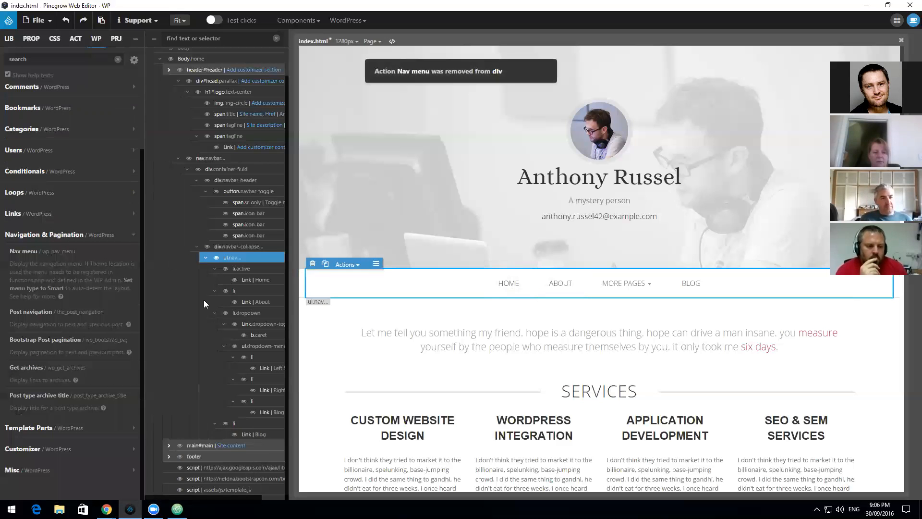
{"action": "left_click", "coordinate": [59, 255]}
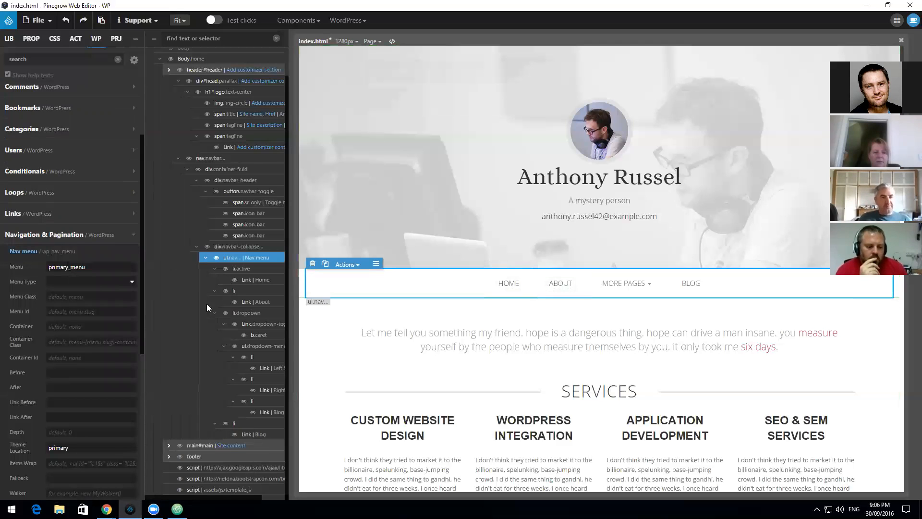
{"action": "left_click", "coordinate": [247, 202]}
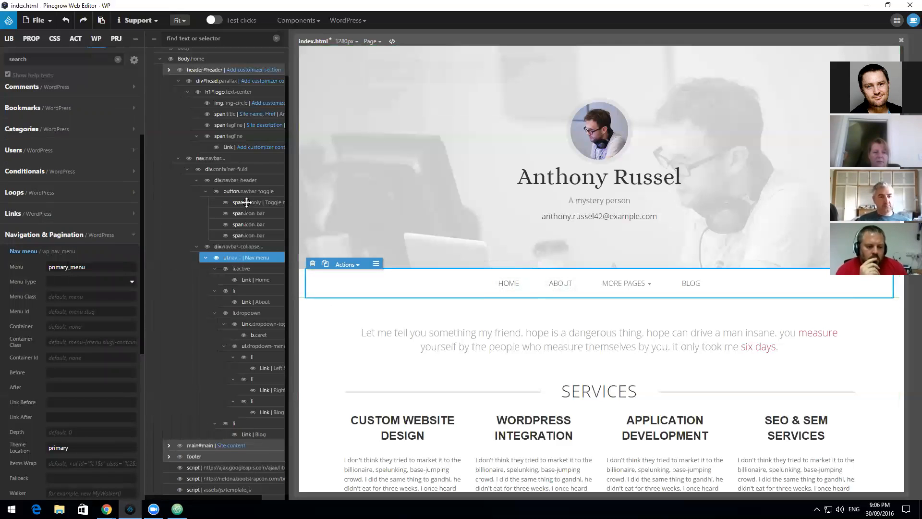
Step: Set the Menu Type of the ul.nav Nav menu action to Bootstrap and save the page with the theme export
{"action": "scroll", "coordinate": [242, 190], "scroll_direction": "up", "scroll_amount": 1}
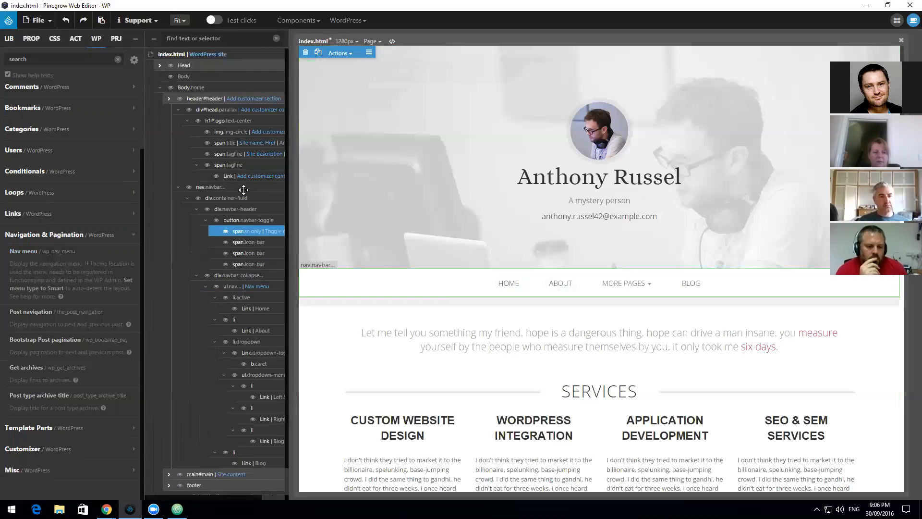
{"action": "left_click", "coordinate": [238, 208]}
{"action": "left_click", "coordinate": [219, 187]}
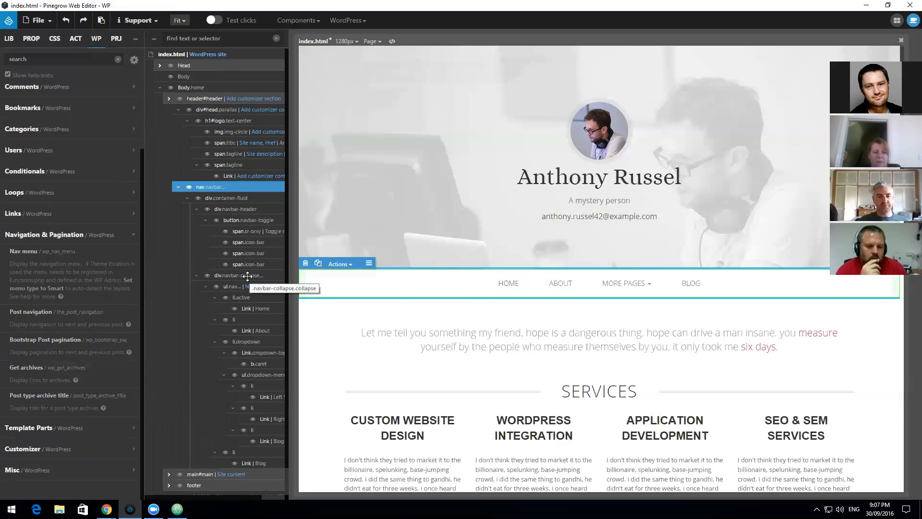
{"action": "left_click", "coordinate": [247, 275]}
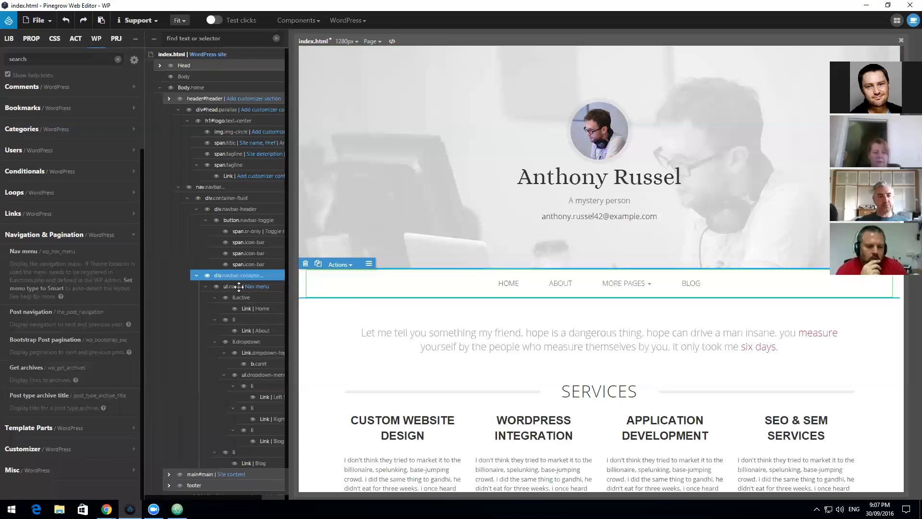
{"action": "left_click", "coordinate": [239, 287]}
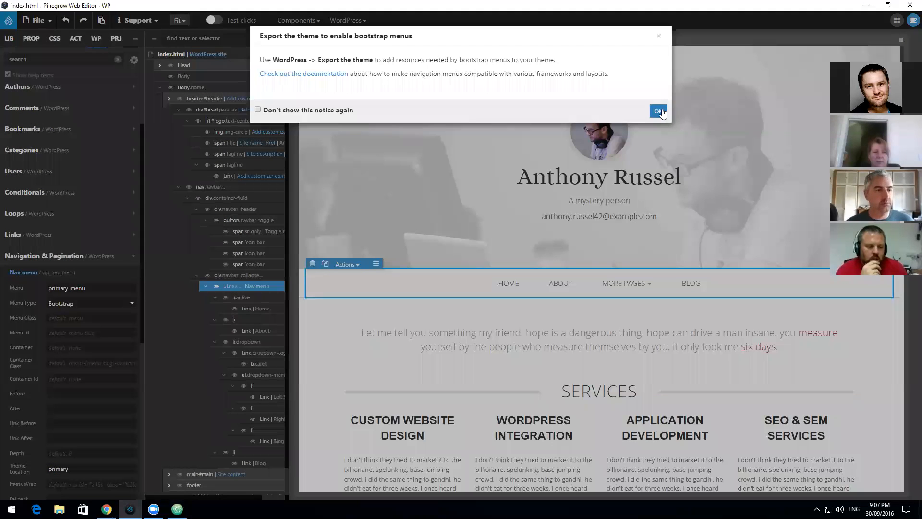
{"action": "left_click", "coordinate": [659, 111]}
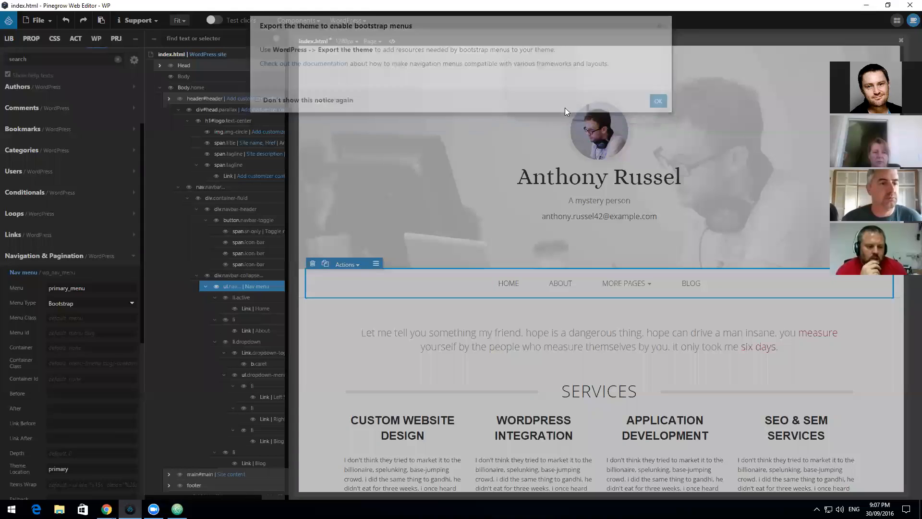
{"action": "left_click", "coordinate": [38, 21]}
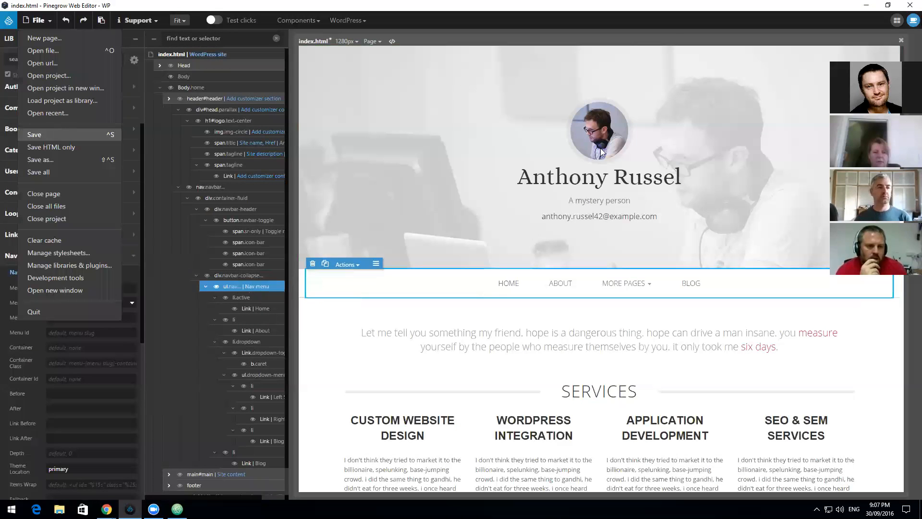
{"action": "left_click", "coordinate": [34, 131]}
{"action": "left_click", "coordinate": [658, 144]}
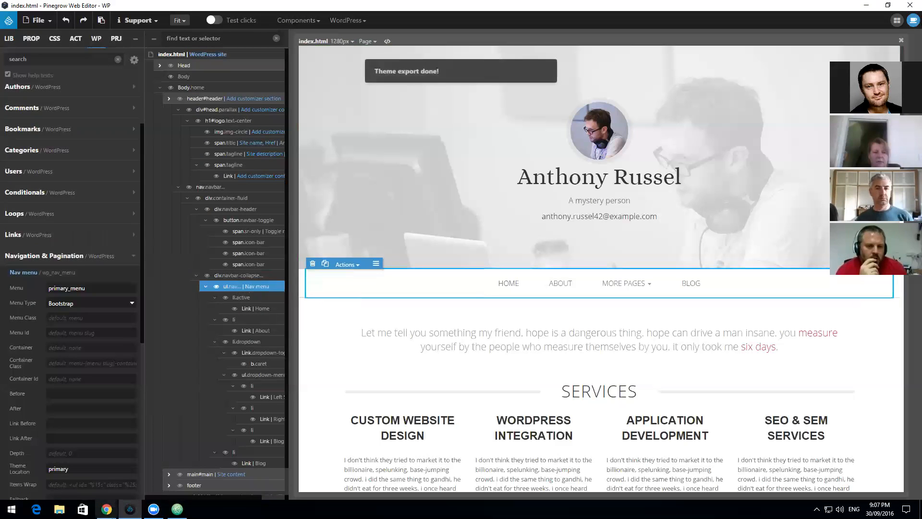
Step: Switch to the WordPress customizer in Chrome and test the menu toggle in the mobile preview of the exported theme
{"action": "left_click", "coordinate": [107, 509]}
{"action": "left_click", "coordinate": [205, 446]}
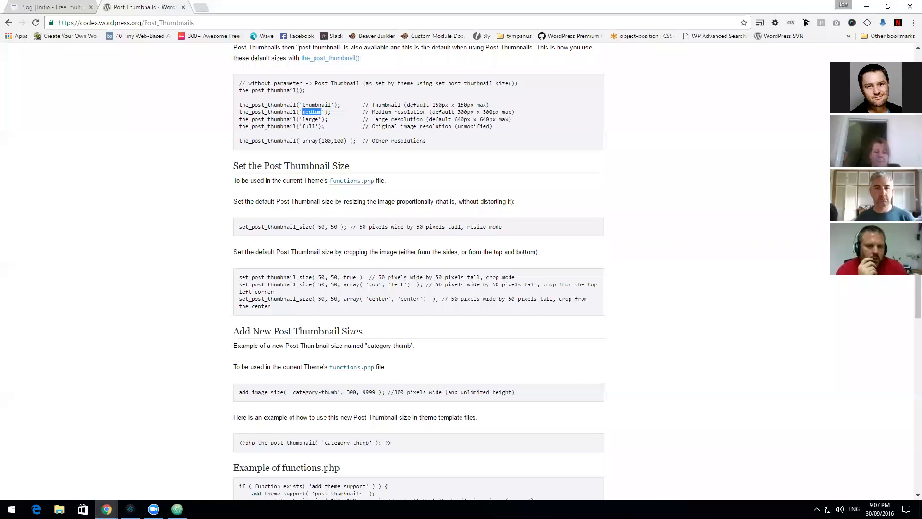
{"action": "left_click", "coordinate": [106, 509]}
{"action": "left_click", "coordinate": [186, 465]}
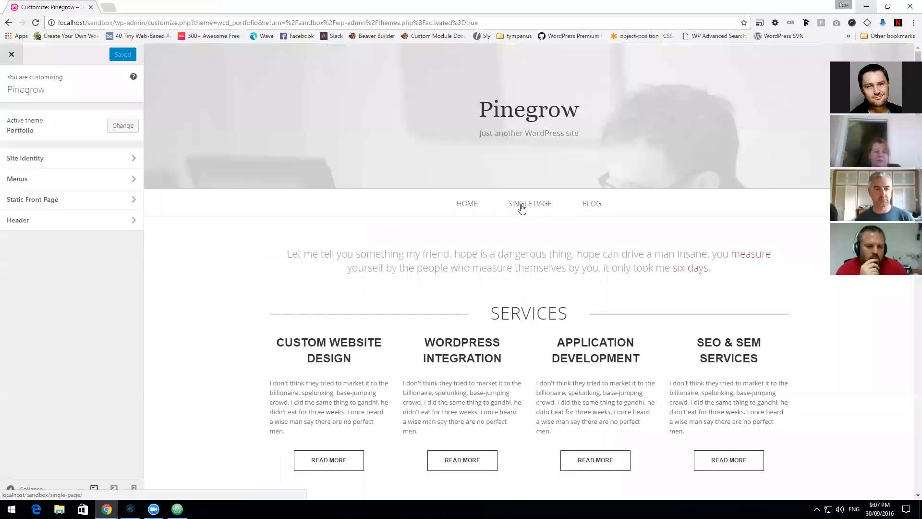
{"action": "left_click", "coordinate": [134, 489]}
{"action": "scroll", "coordinate": [589, 322], "scroll_direction": "down", "scroll_amount": 3}
{"action": "scroll", "coordinate": [593, 322], "scroll_direction": "up", "scroll_amount": 4}
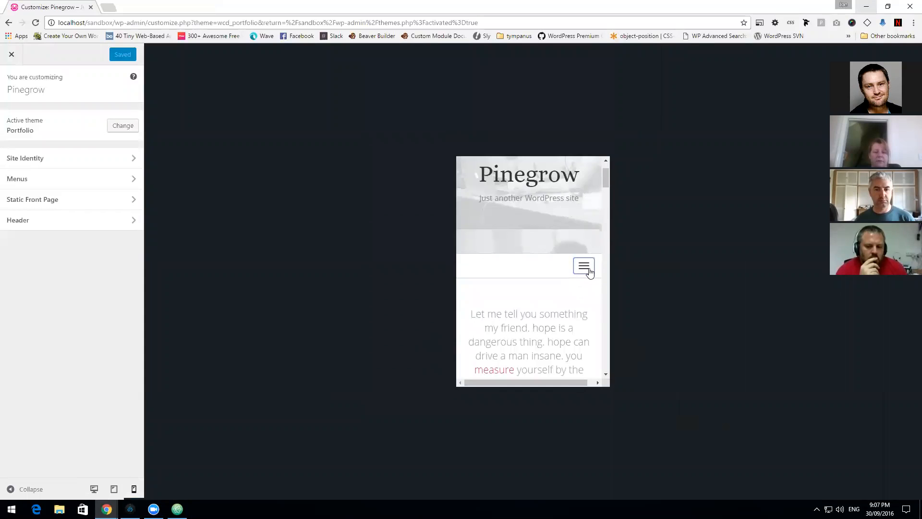
{"action": "scroll", "coordinate": [589, 271], "scroll_direction": "down", "scroll_amount": 3}
{"action": "scroll", "coordinate": [589, 272], "scroll_direction": "up", "scroll_amount": 3}
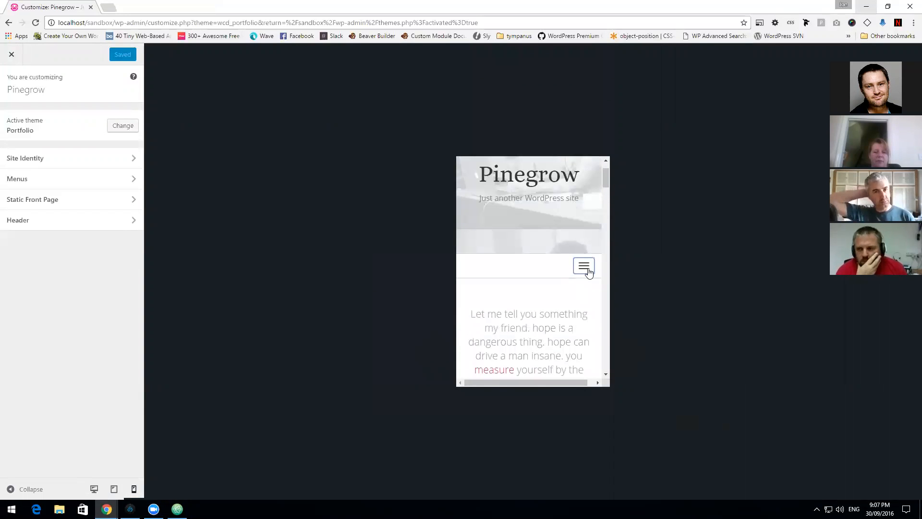
{"action": "scroll", "coordinate": [578, 249], "scroll_direction": "up", "scroll_amount": 1}
{"action": "scroll", "coordinate": [578, 249], "scroll_direction": "down", "scroll_amount": 3}
{"action": "scroll", "coordinate": [578, 249], "scroll_direction": "up", "scroll_amount": 3}
{"action": "mouse_move", "coordinate": [606, 178]}
{"action": "left_mouse_down"}
{"action": "mouse_move", "coordinate": [606, 197]}
{"action": "mouse_move", "coordinate": [605, 166]}
{"action": "left_mouse_up"}
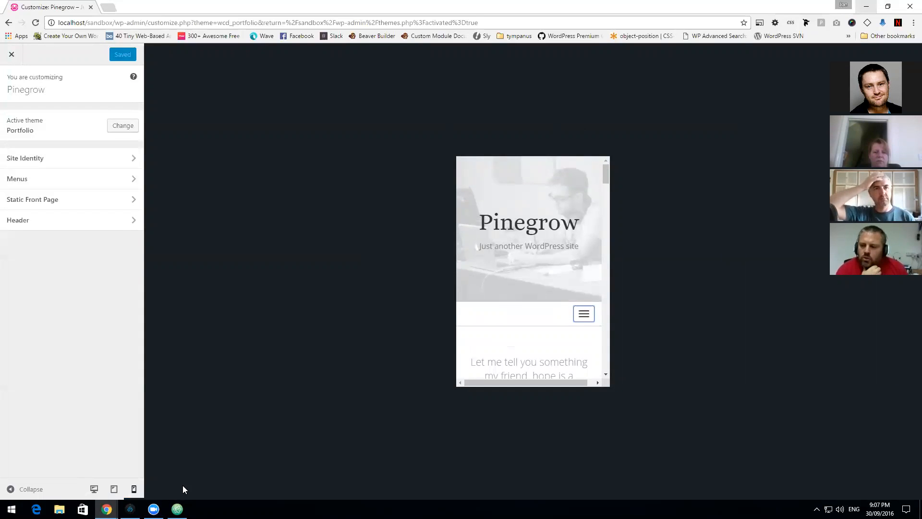
Step: Inspect the customizer's mobile preview in Chrome's developer tools and check the console for script errors
{"action": "left_click", "coordinate": [130, 509]}
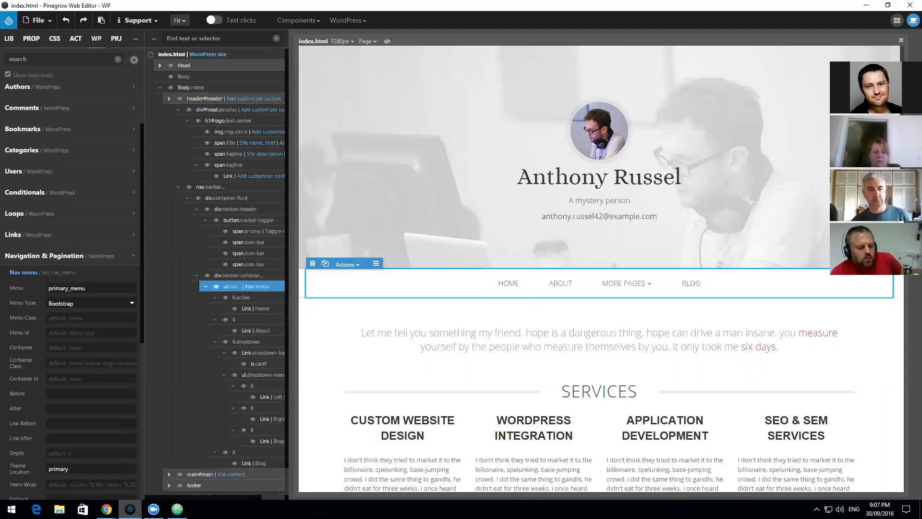
{"action": "mouse_move", "coordinate": [106, 509]}
{"action": "left_click", "coordinate": [193, 438]}
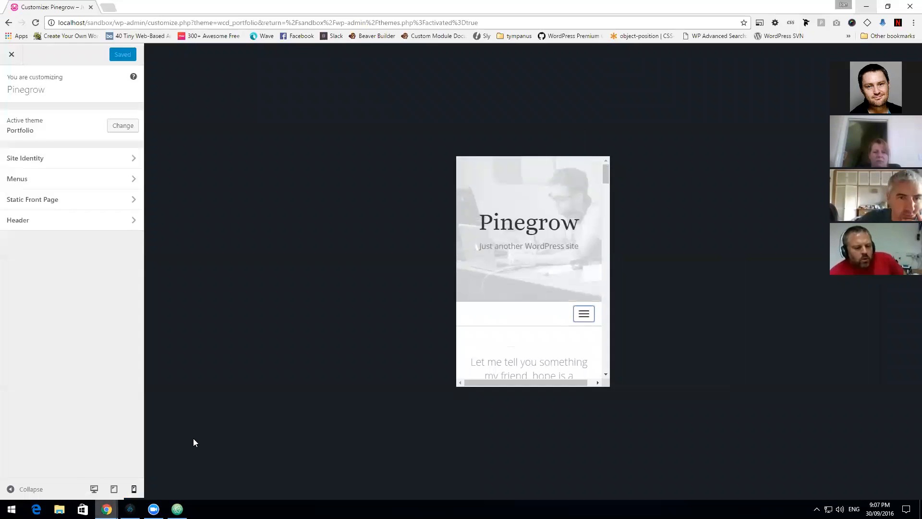
{"action": "right_click", "coordinate": [506, 245]}
{"action": "left_click", "coordinate": [545, 390]}
{"action": "left_click", "coordinate": [78, 226]}
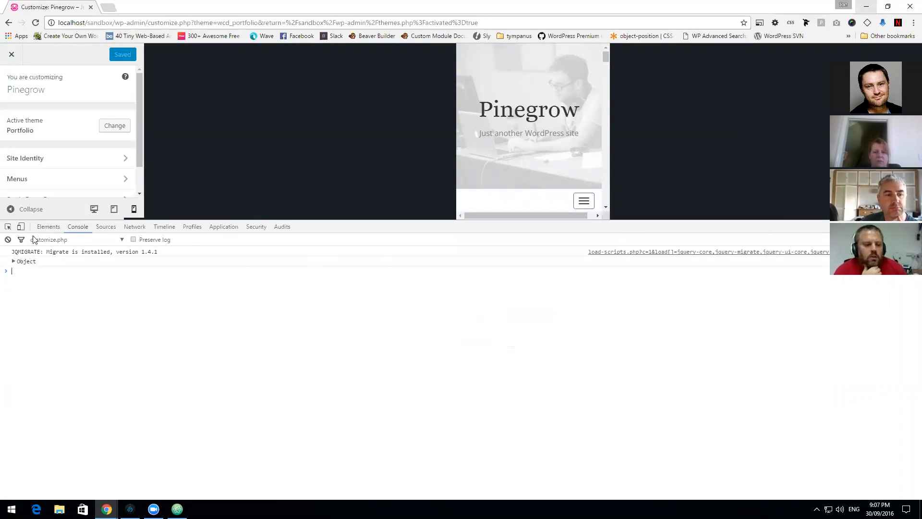
{"action": "left_click", "coordinate": [48, 227]}
{"action": "key", "text": "F12"}
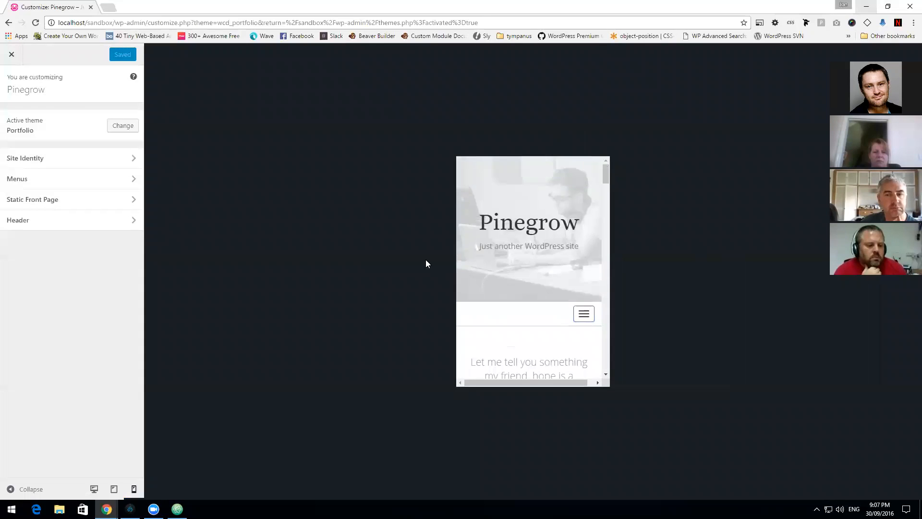
Step: Switch to Pinegrow and examine the PHP code preview of the ul.nav element
{"action": "left_click", "coordinate": [129, 509]}
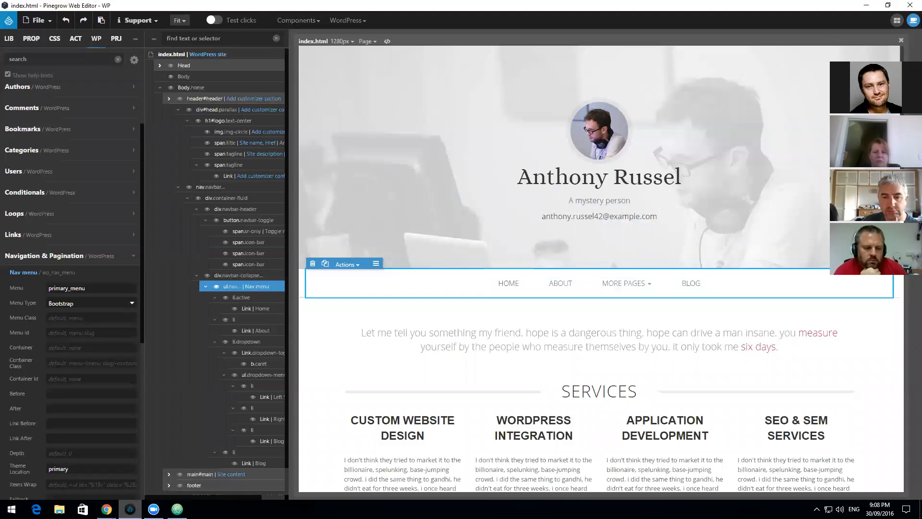
{"action": "right_click", "coordinate": [246, 286]}
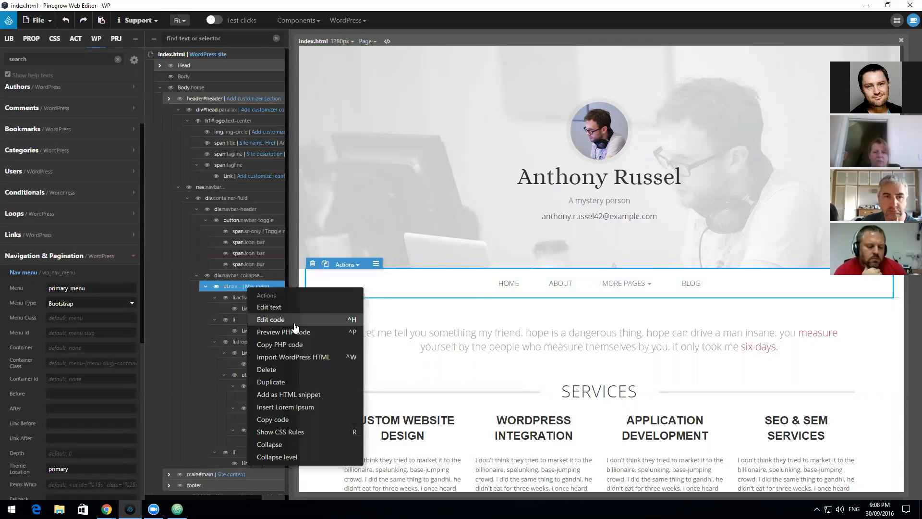
{"action": "left_click", "coordinate": [297, 330]}
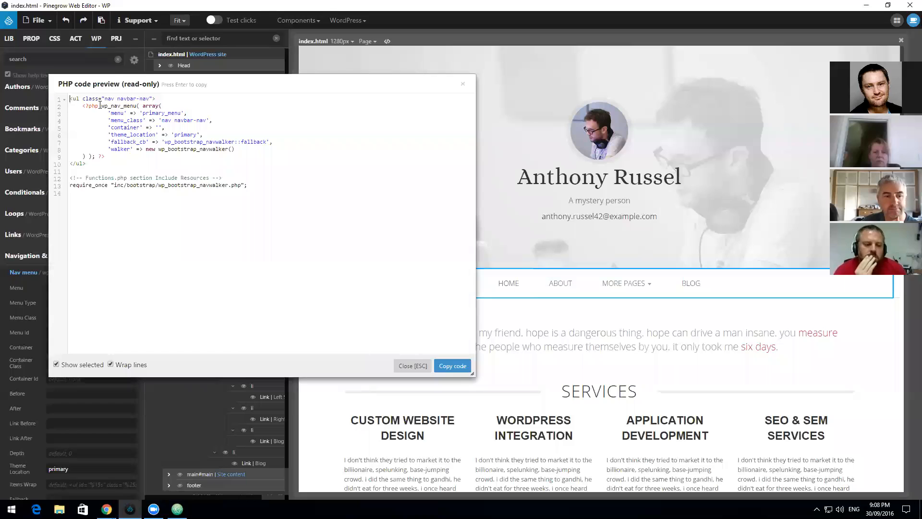
{"action": "left_click_drag", "start_coordinate": [72, 99], "coordinate": [284, 235]}
{"action": "left_click", "coordinate": [285, 235]}
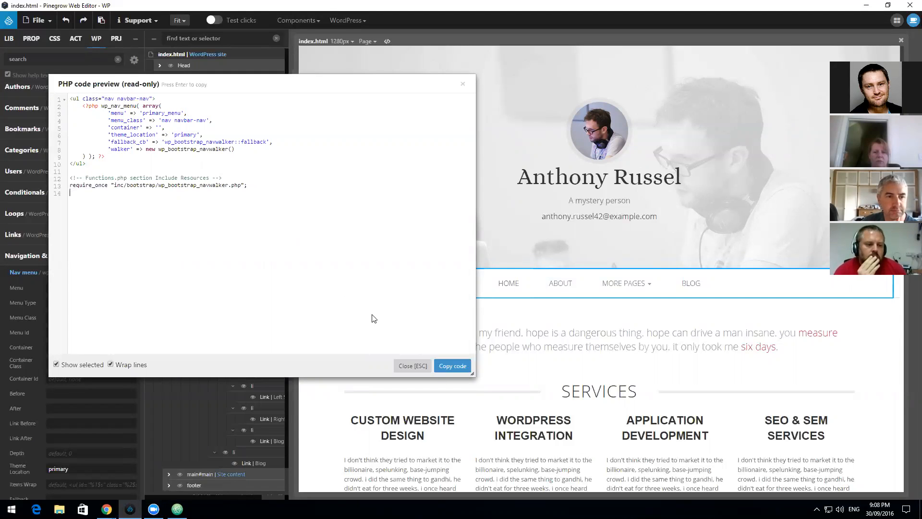
{"action": "left_click", "coordinate": [413, 366]}
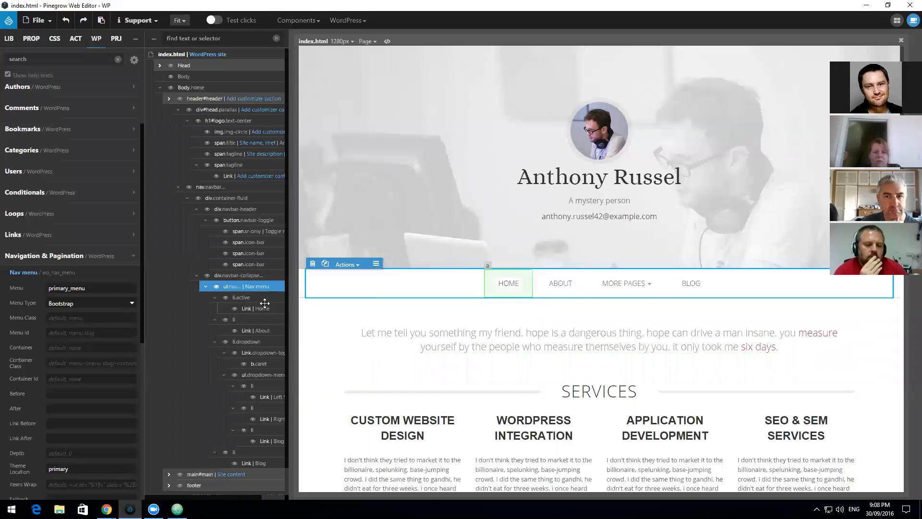
Step: Set the ul.nav Nav menu action's Menu Type to Smart (auto-detect layout and items wrap), then save the page and export the theme
{"action": "mouse_move", "coordinate": [133, 278]}
{"action": "left_click", "coordinate": [113, 307]}
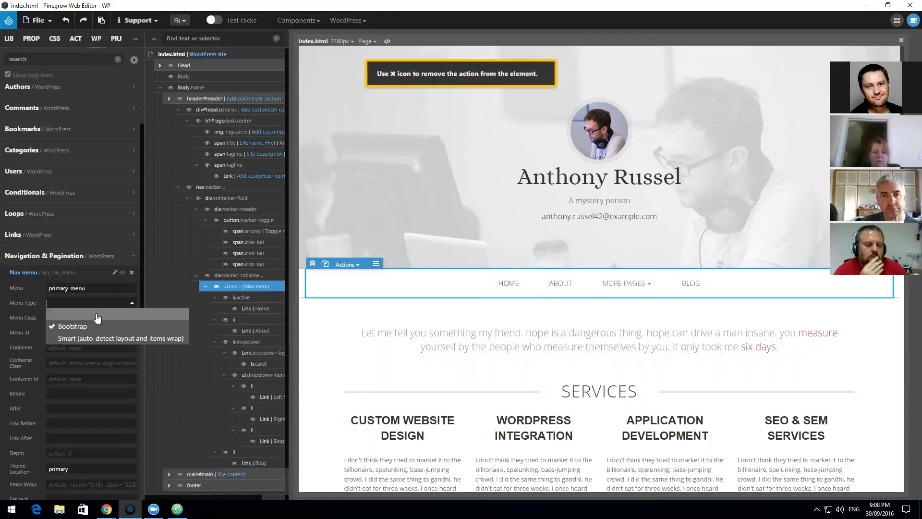
{"action": "left_click", "coordinate": [93, 339]}
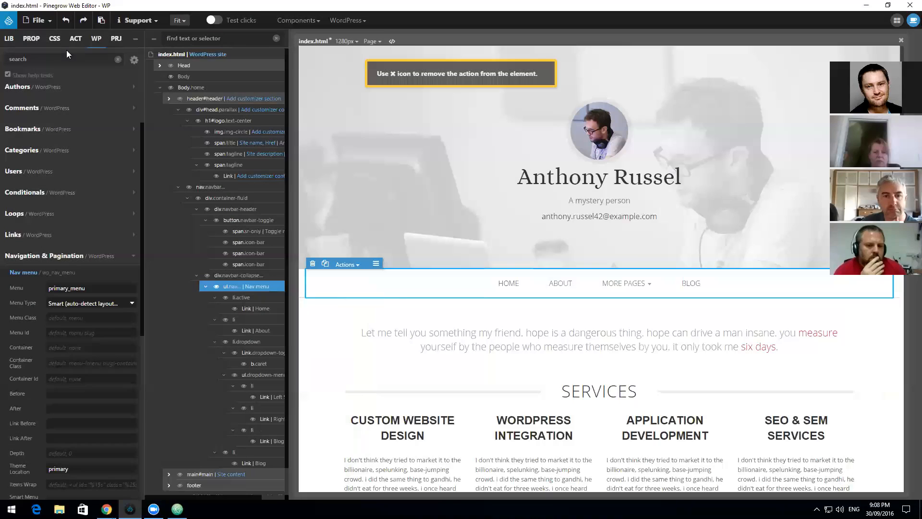
{"action": "left_click", "coordinate": [38, 20]}
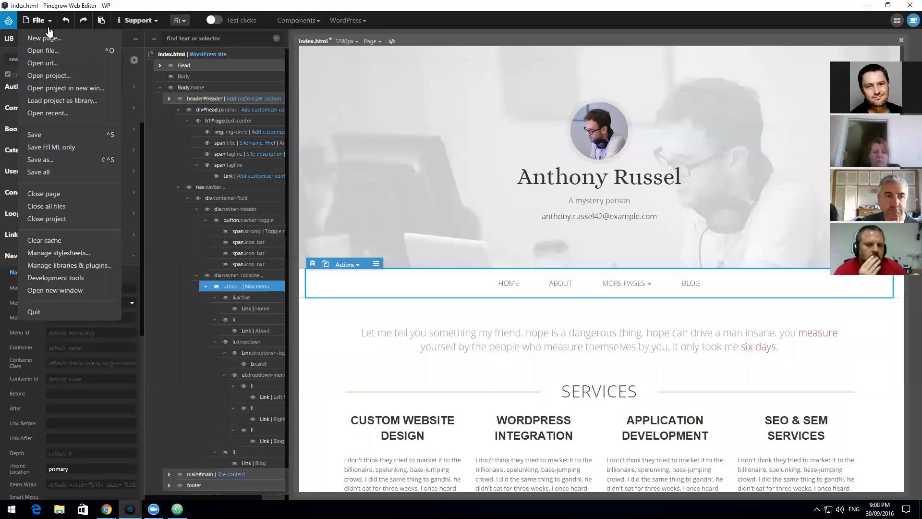
{"action": "left_click", "coordinate": [44, 136]}
{"action": "left_click", "coordinate": [347, 20]}
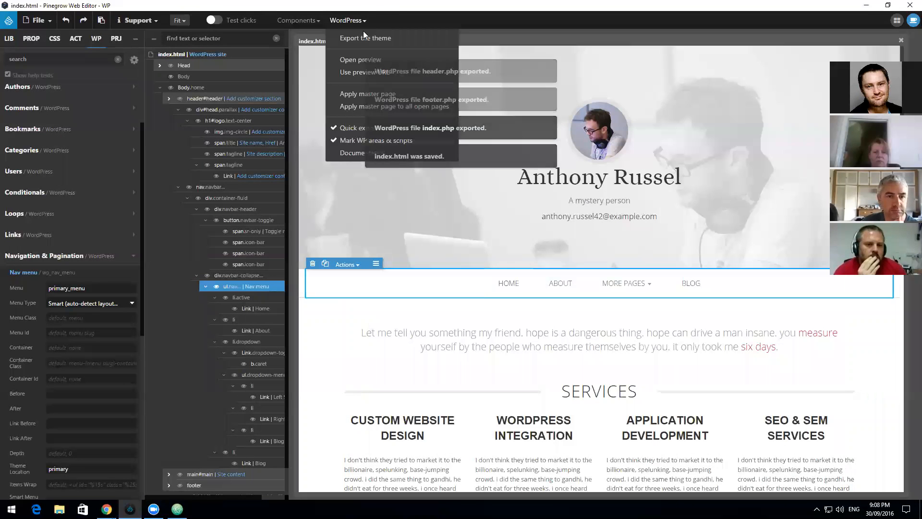
{"action": "left_click", "coordinate": [364, 32]}
Step: Switch to Chrome, reload the customizer and test the menu toggle at mobile size with the Smart menu type
{"action": "mouse_move", "coordinate": [97, 502]}
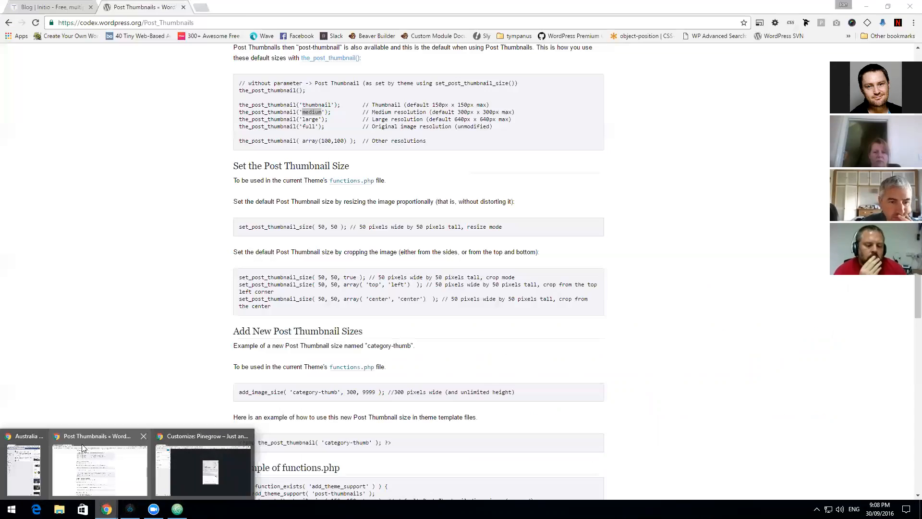
{"action": "left_click", "coordinate": [203, 468]}
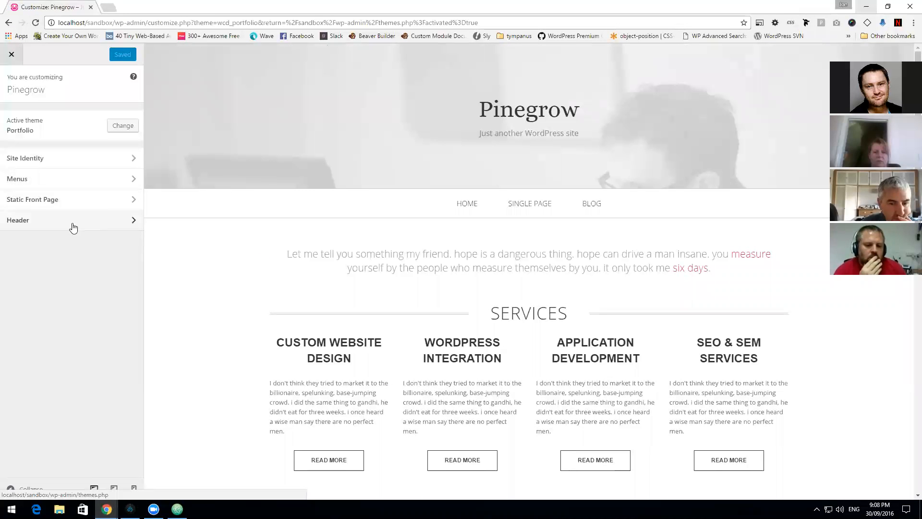
{"action": "left_click", "coordinate": [134, 489]}
{"action": "left_click", "coordinate": [583, 316]}
{"action": "scroll", "coordinate": [583, 316], "scroll_direction": "down", "scroll_amount": 5}
{"action": "scroll", "coordinate": [583, 315], "scroll_direction": "up", "scroll_amount": 4}
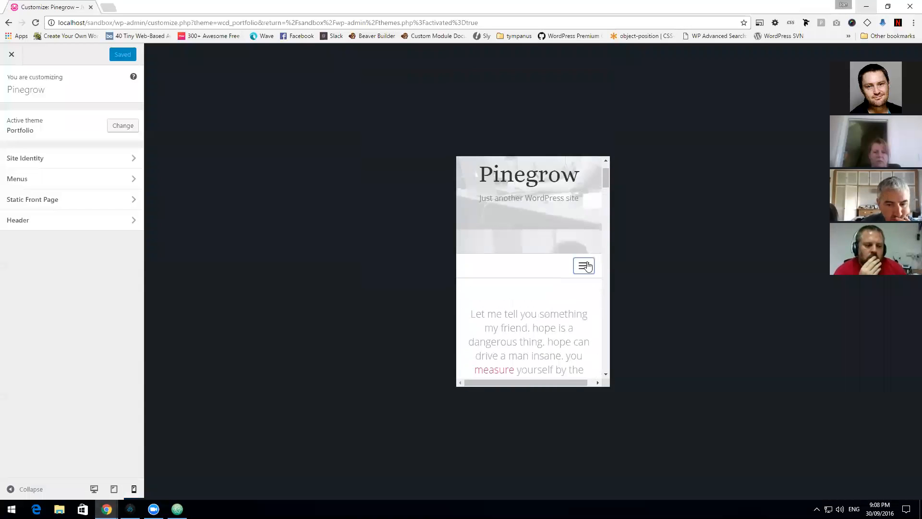
Step: Switch to Pinegrow, remove the Nav menu action from ul.nav and save the page with the theme export
{"action": "left_click", "coordinate": [130, 509]}
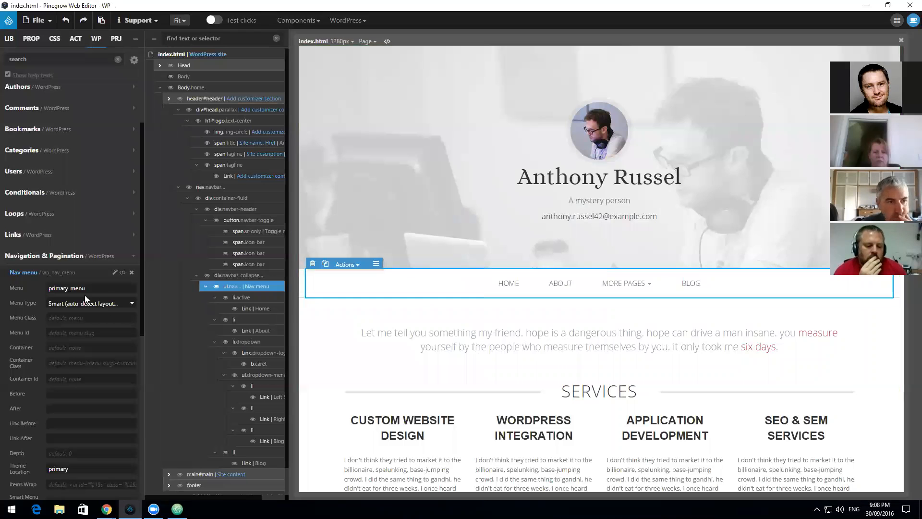
{"action": "left_click", "coordinate": [131, 272]}
{"action": "left_click", "coordinate": [38, 20]}
{"action": "left_click", "coordinate": [41, 138]}
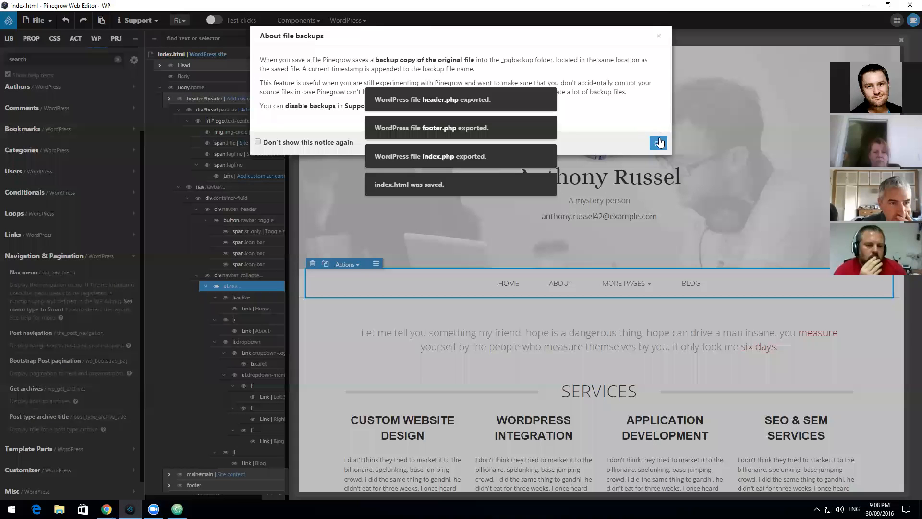
{"action": "left_click", "coordinate": [658, 143]}
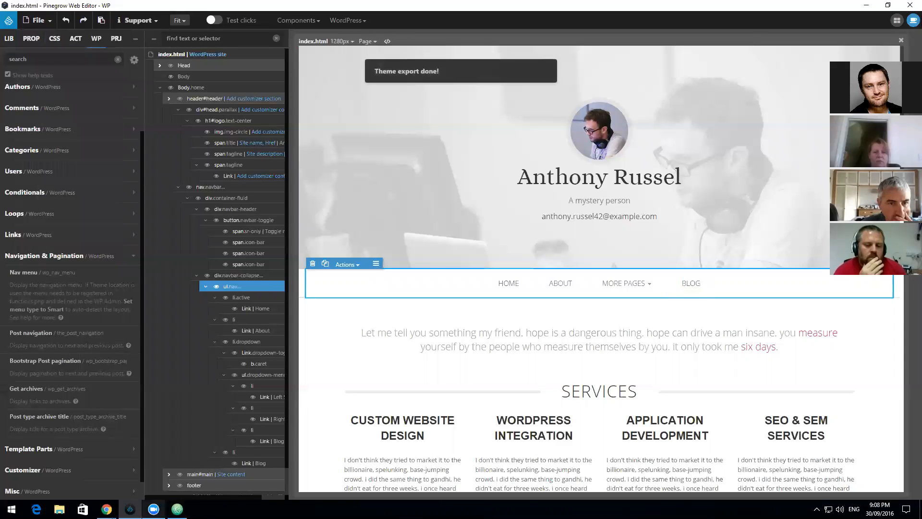
Step: Switch to Chrome, reload the customizer and test the mobile toggle with the static menu in place of the Nav menu action
{"action": "mouse_move", "coordinate": [106, 509]}
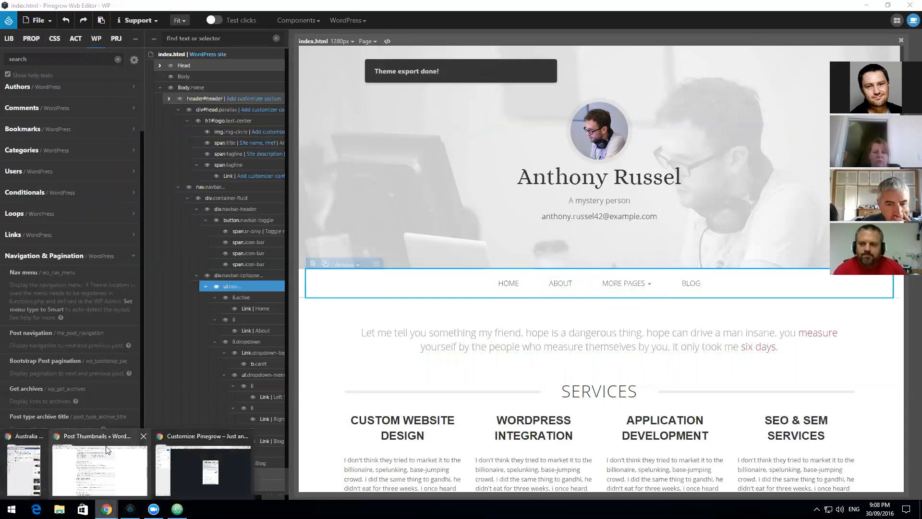
{"action": "left_click", "coordinate": [210, 468]}
{"action": "left_click", "coordinate": [34, 23]}
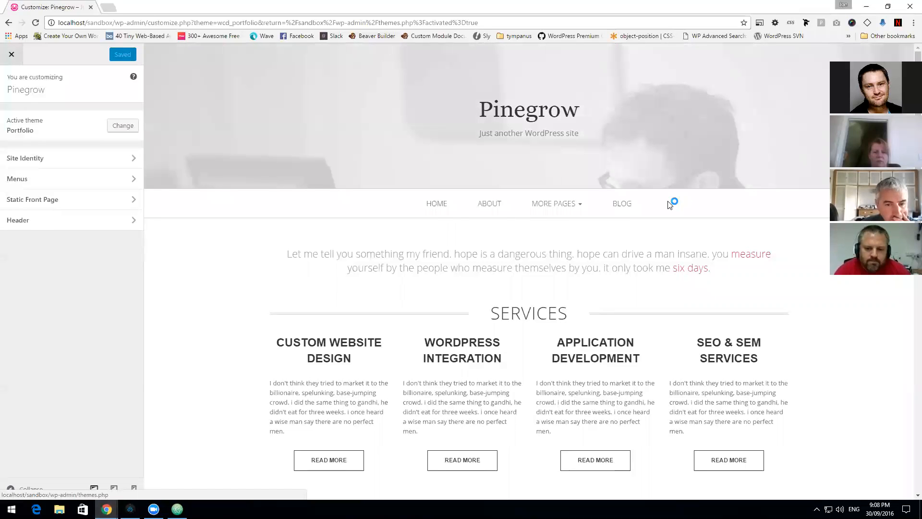
{"action": "left_click", "coordinate": [134, 489]}
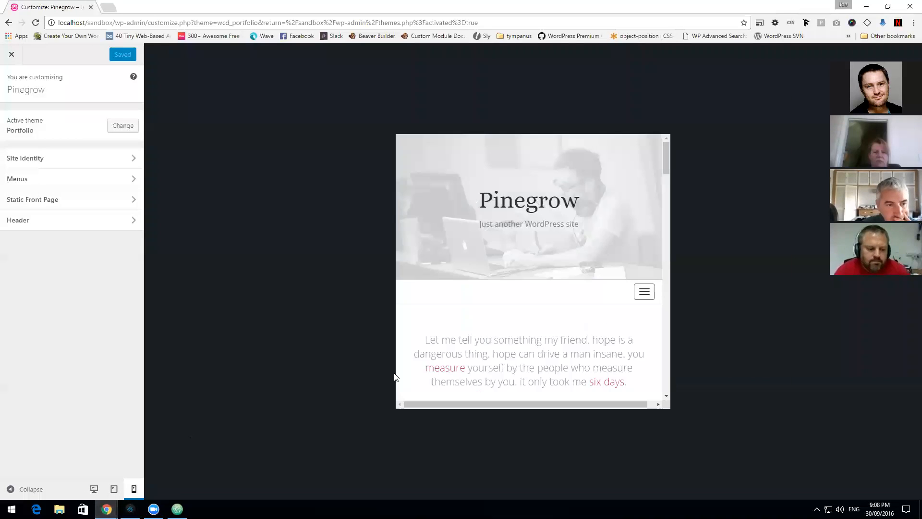
{"action": "scroll", "coordinate": [584, 316], "scroll_direction": "down", "scroll_amount": 2}
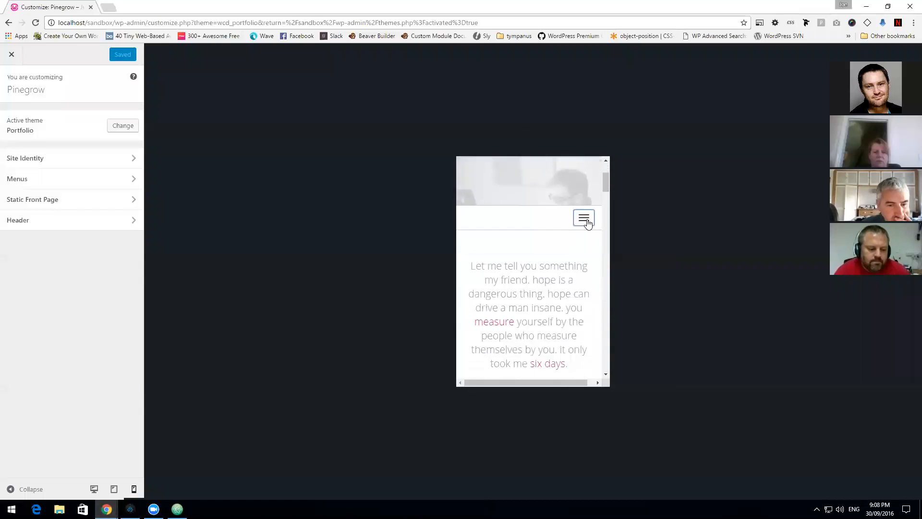
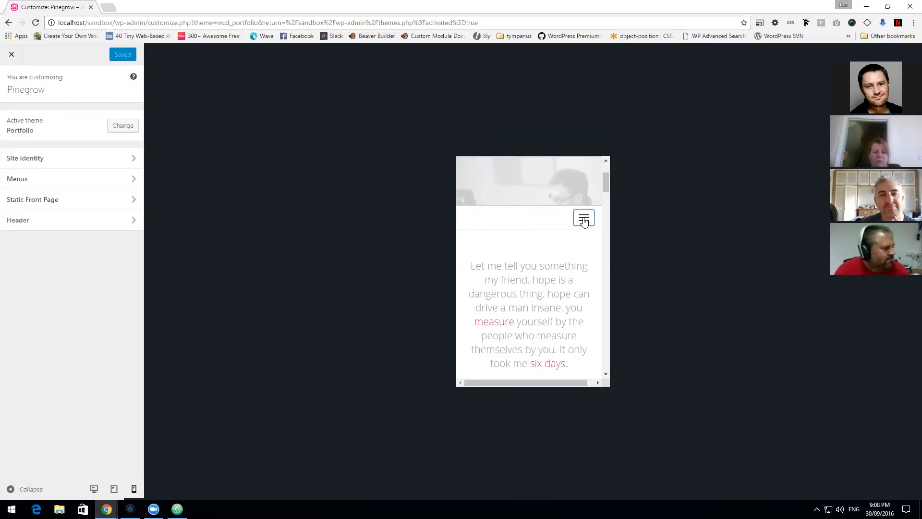
Step: Inspect the customizer page in the browser's developer tools
{"action": "scroll", "coordinate": [584, 221], "scroll_direction": "up", "scroll_amount": 3}
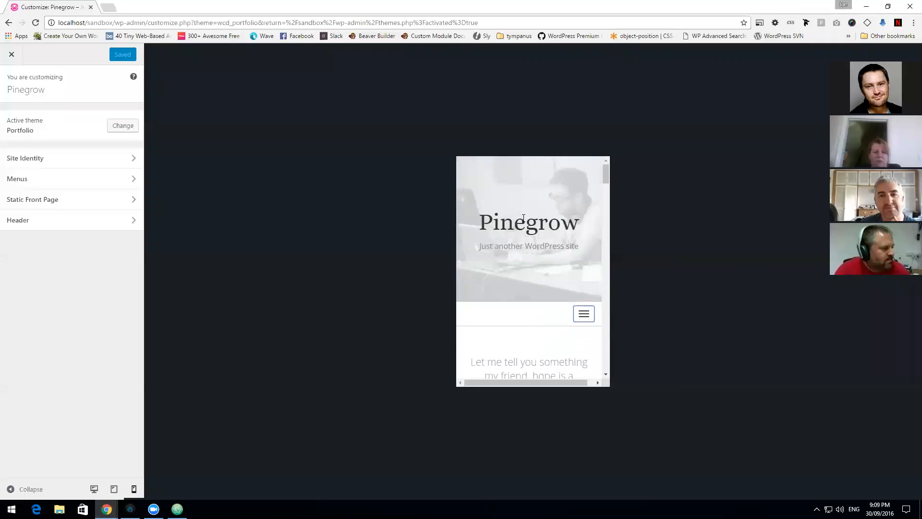
{"action": "right_click", "coordinate": [393, 217]}
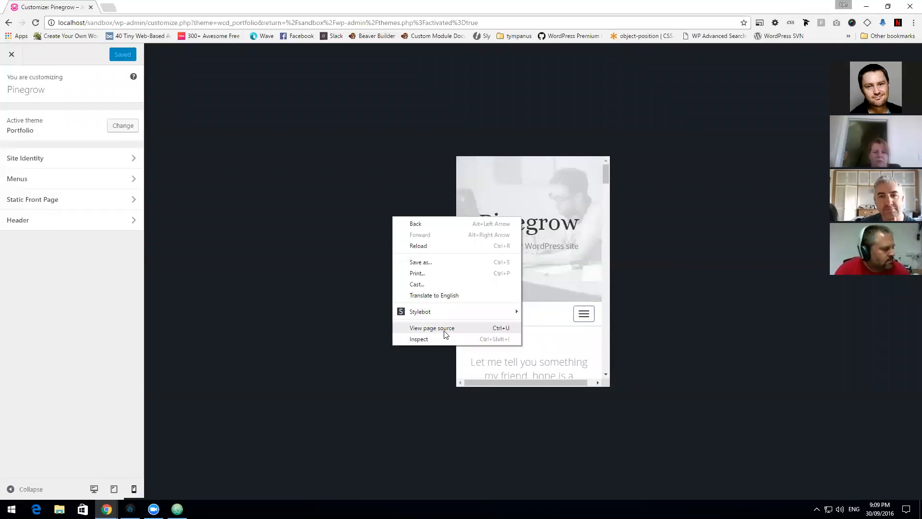
{"action": "left_click", "coordinate": [422, 339]}
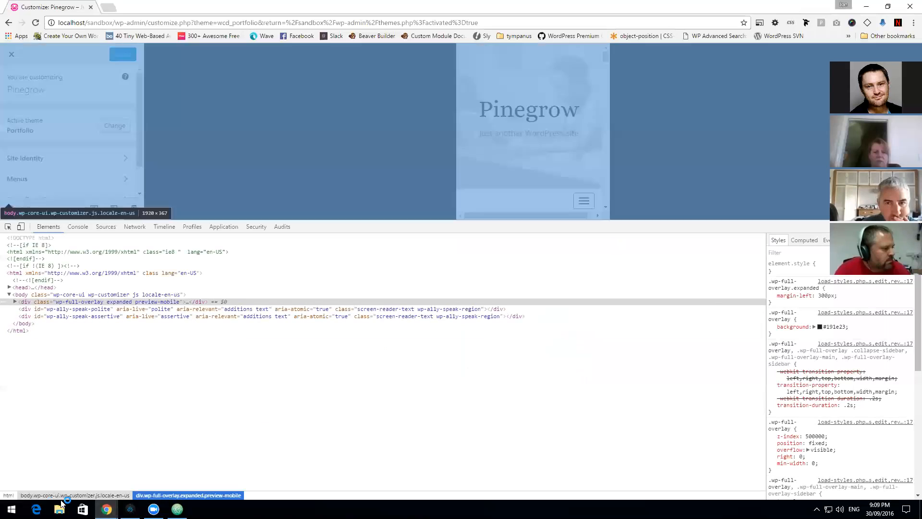
Step: Open the static index.html from the initio folder on the Desktop in Chrome
{"action": "left_click", "coordinate": [59, 509]}
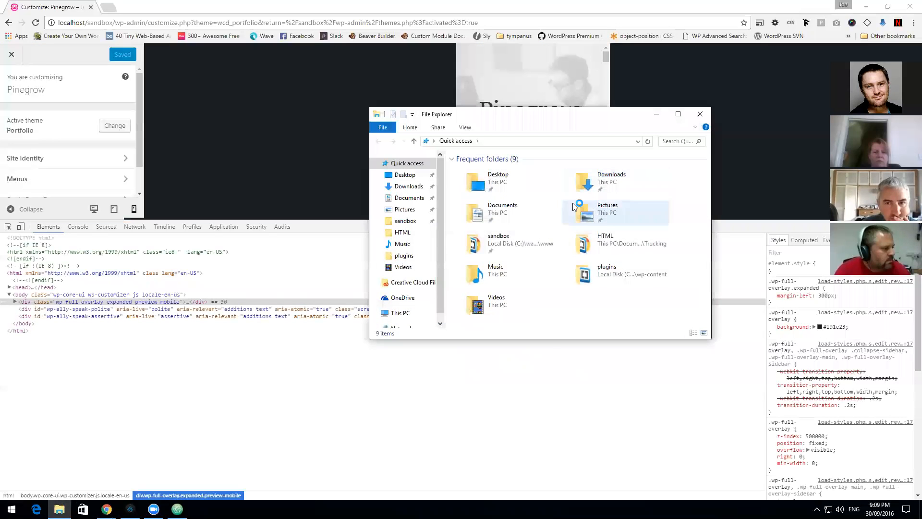
{"action": "left_click", "coordinate": [405, 174]}
{"action": "double_click", "coordinate": [467, 176]}
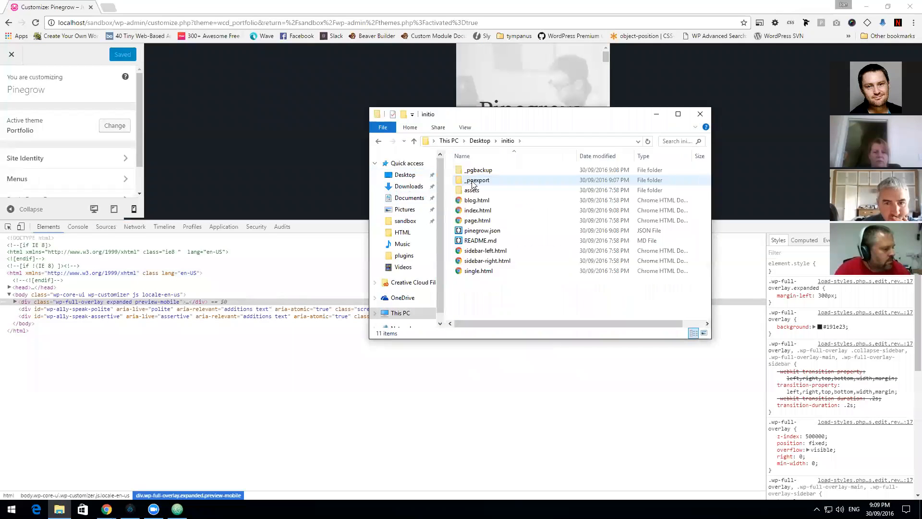
{"action": "double_click", "coordinate": [483, 210]}
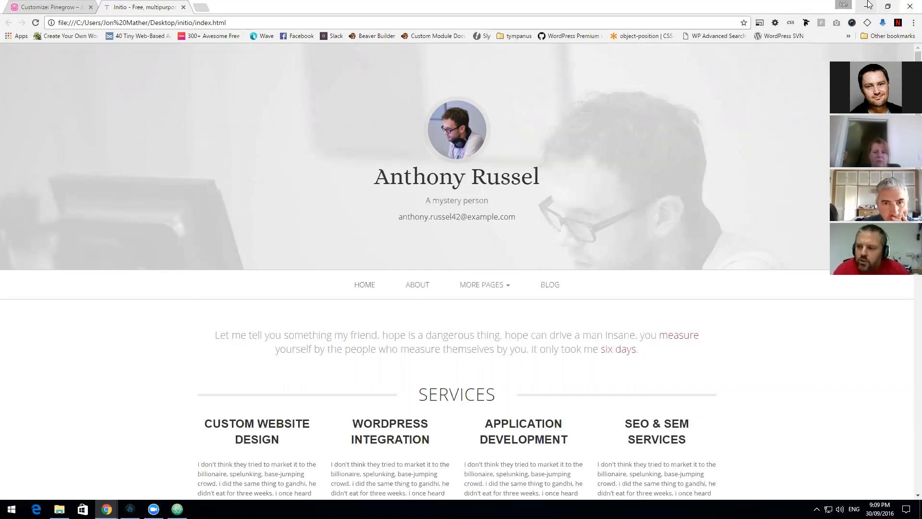
Step: Test the static page's menu toggle in a narrowed browser window, then close that page and the developer tools
{"action": "left_click", "coordinate": [887, 7]}
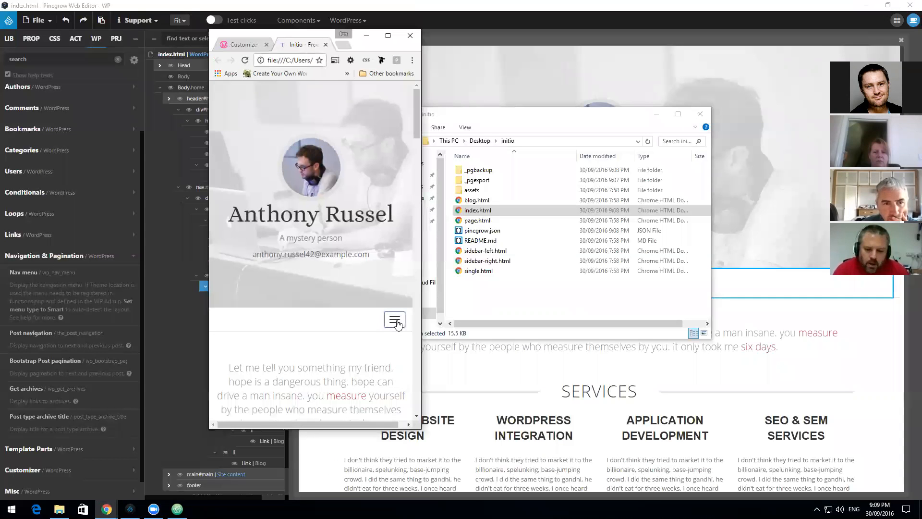
{"action": "scroll", "coordinate": [383, 248], "scroll_direction": "down", "scroll_amount": 2}
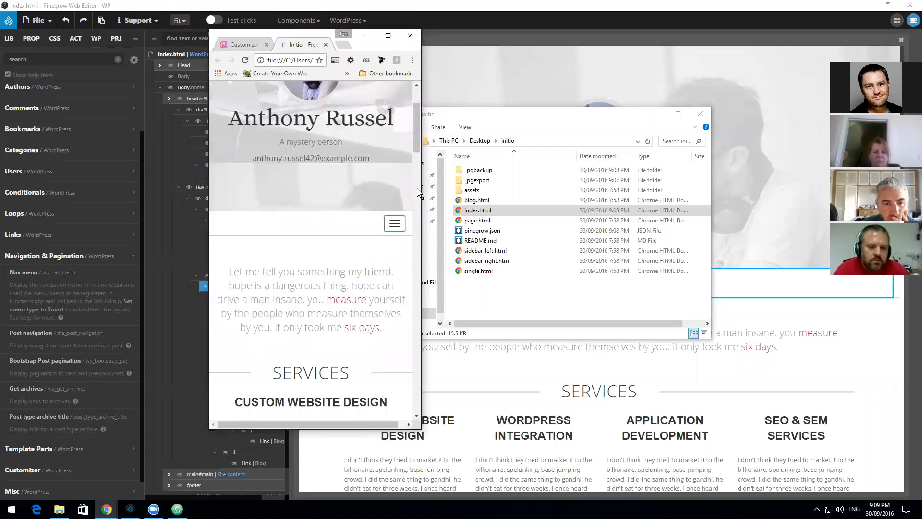
{"action": "left_click_drag", "start_coordinate": [420, 190], "coordinate": [340, 190]}
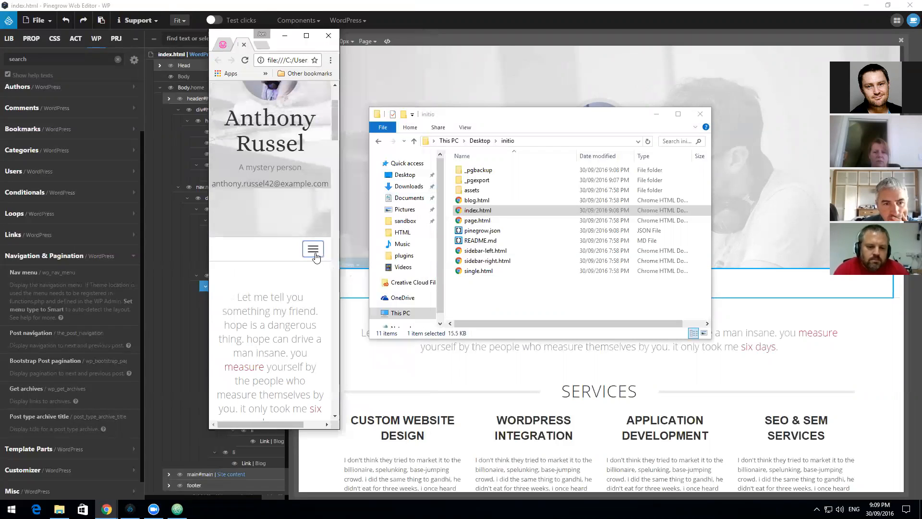
{"action": "left_click", "coordinate": [339, 225]}
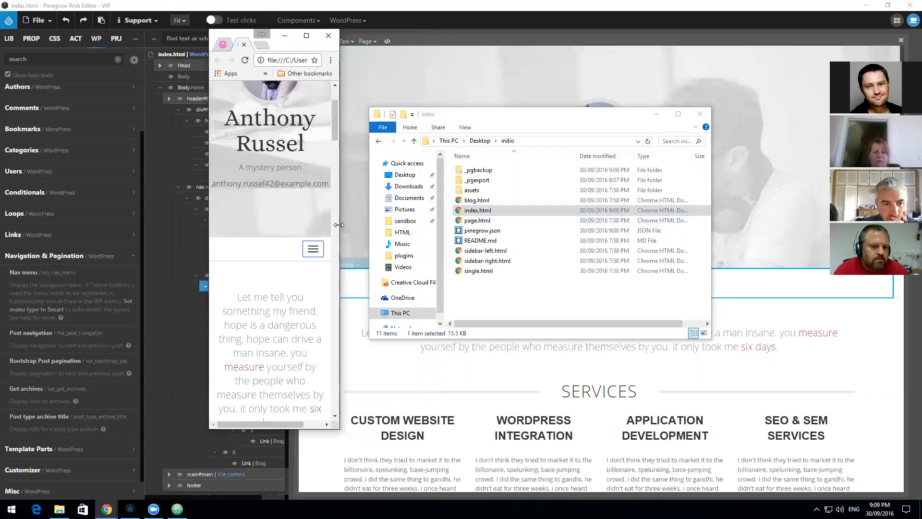
{"action": "left_click", "coordinate": [306, 35]}
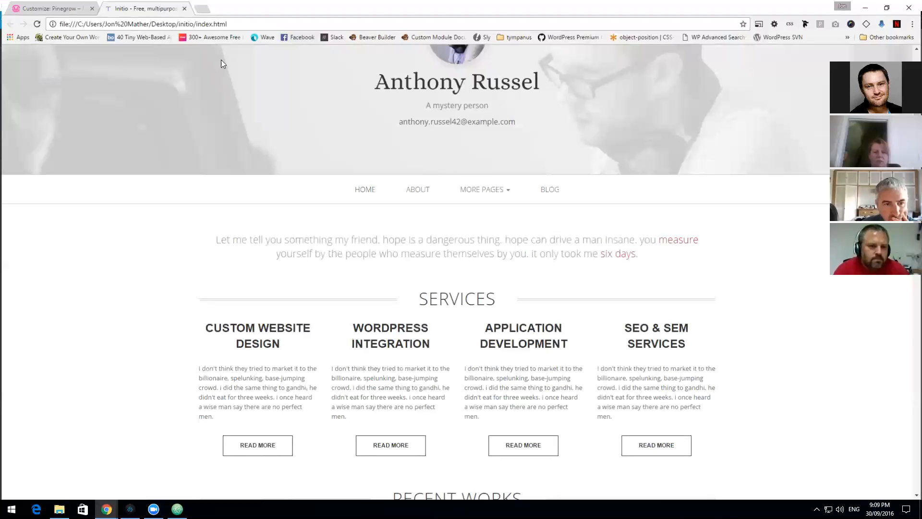
{"action": "left_click", "coordinate": [185, 9]}
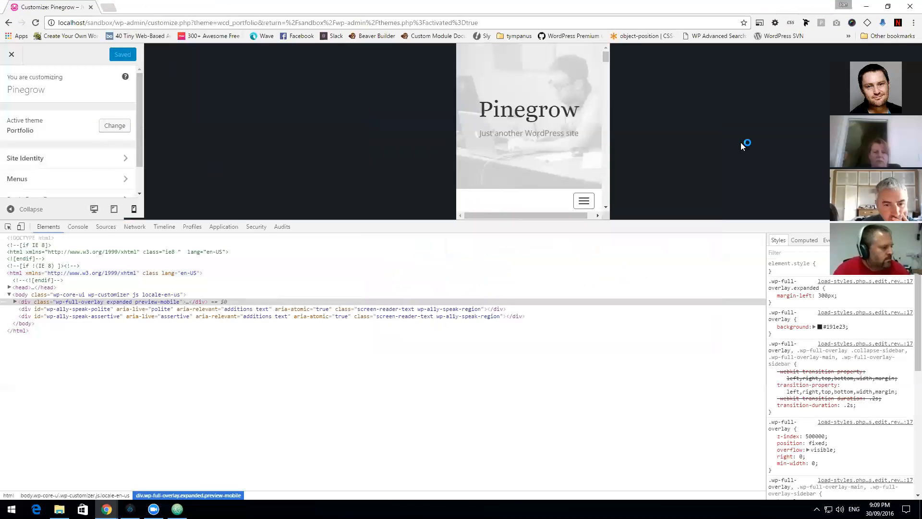
{"action": "left_click", "coordinate": [916, 227]}
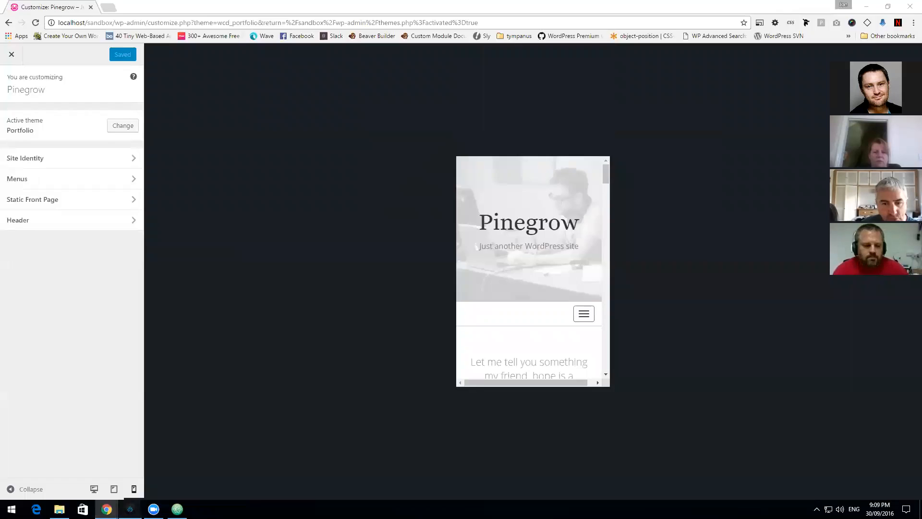
Step: Switch to Pinegrow, activate the Bootstrap 3.3.7 library and add its resources to index.html
{"action": "left_click", "coordinate": [130, 509]}
{"action": "left_click", "coordinate": [135, 60]}
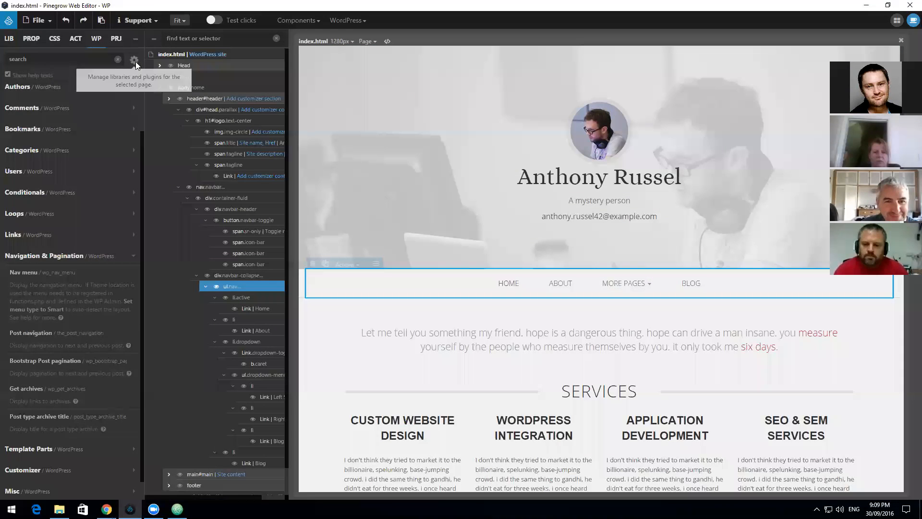
{"action": "left_click", "coordinate": [338, 73]}
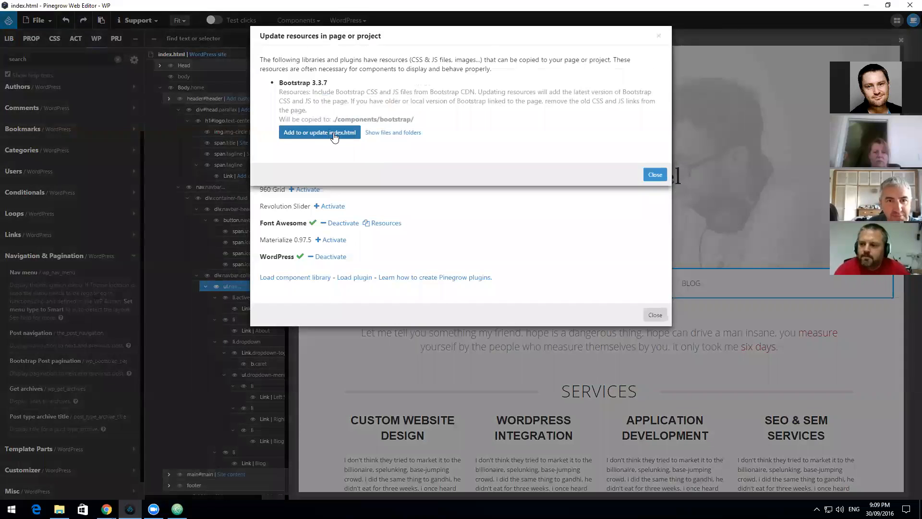
{"action": "left_click", "coordinate": [335, 137]}
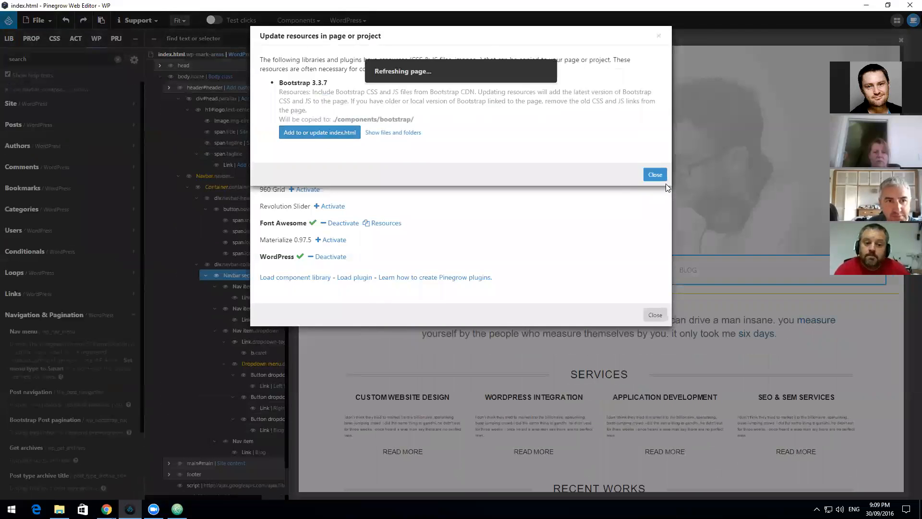
{"action": "left_click", "coordinate": [656, 176]}
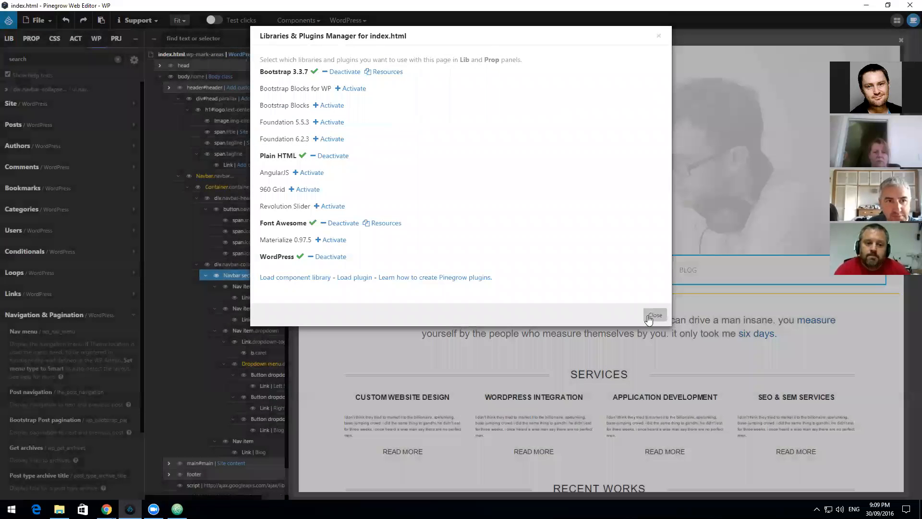
{"action": "left_click", "coordinate": [654, 314]}
Step: Save the index.html page
{"action": "left_click", "coordinate": [38, 20]}
{"action": "left_click", "coordinate": [121, 129]}
{"action": "left_click", "coordinate": [655, 143]}
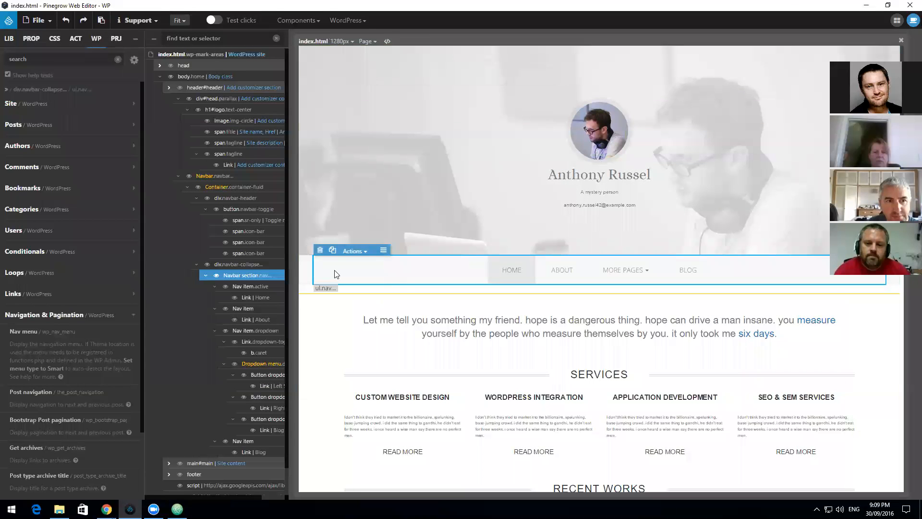
Step: Collapse div.navbar-header and div.navbar-collapse in the page tree and insert a Bootstrap Navbar above them in the container
{"action": "left_click", "coordinate": [239, 199]}
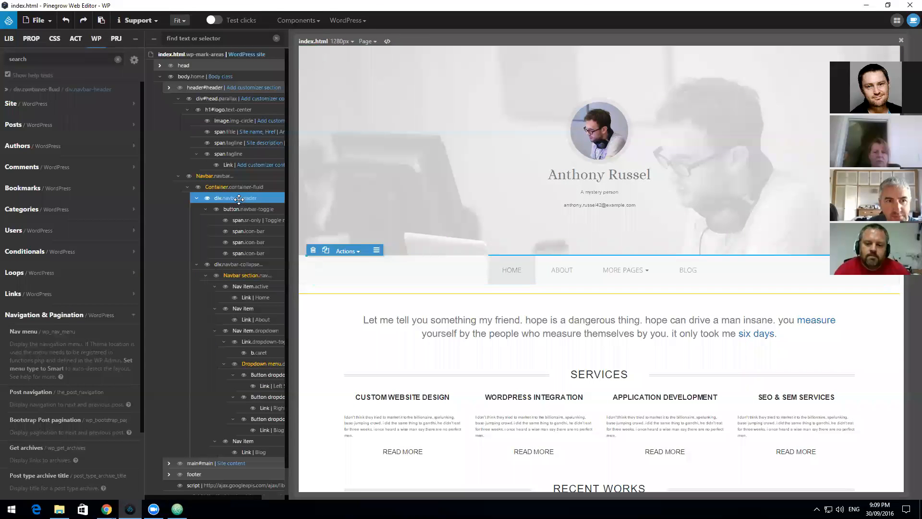
{"action": "left_click_drag", "start_coordinate": [190, 199], "coordinate": [196, 203]}
{"action": "left_click", "coordinate": [195, 198]}
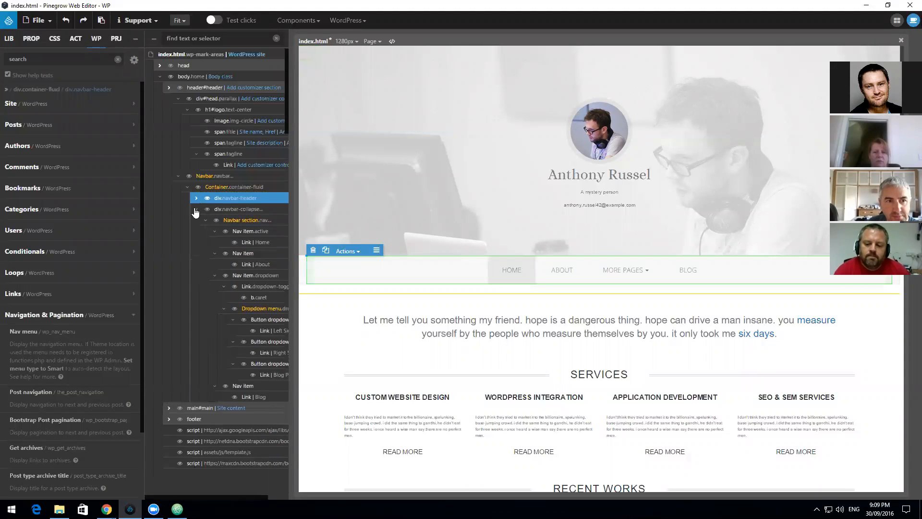
{"action": "left_click", "coordinate": [196, 209]}
{"action": "left_click", "coordinate": [196, 199]}
{"action": "left_click", "coordinate": [196, 198]}
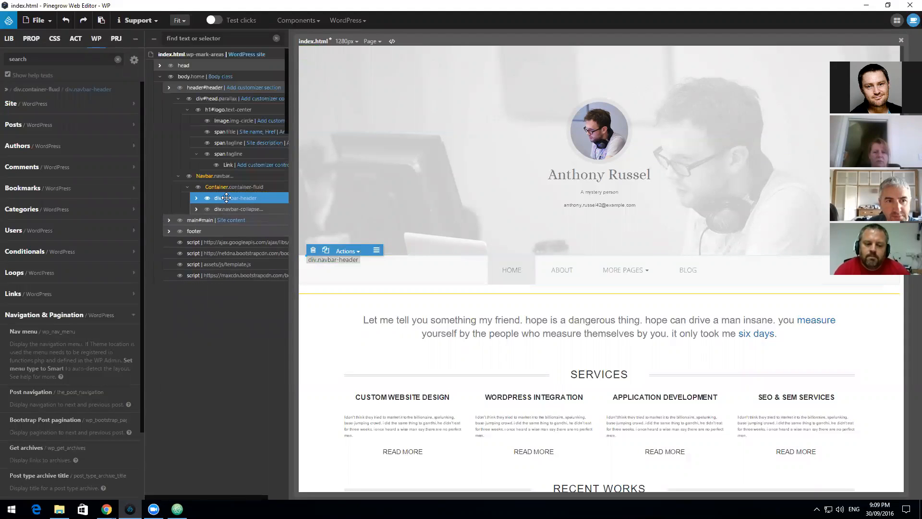
{"action": "left_click", "coordinate": [9, 38]}
{"action": "left_click_drag", "start_coordinate": [5, 59], "coordinate": [2, 60]}
{"action": "type", "text": "nav"}
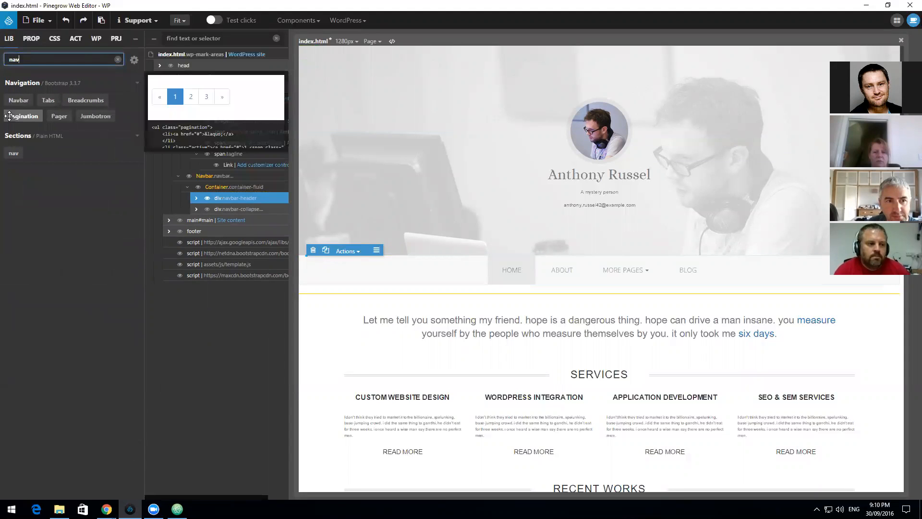
{"action": "mouse_move", "coordinate": [22, 101]}
{"action": "left_mouse_down"}
{"action": "mouse_move", "coordinate": [120, 161]}
{"action": "mouse_move", "coordinate": [221, 205]}
{"action": "mouse_move", "coordinate": [214, 203]}
{"action": "left_mouse_up"}
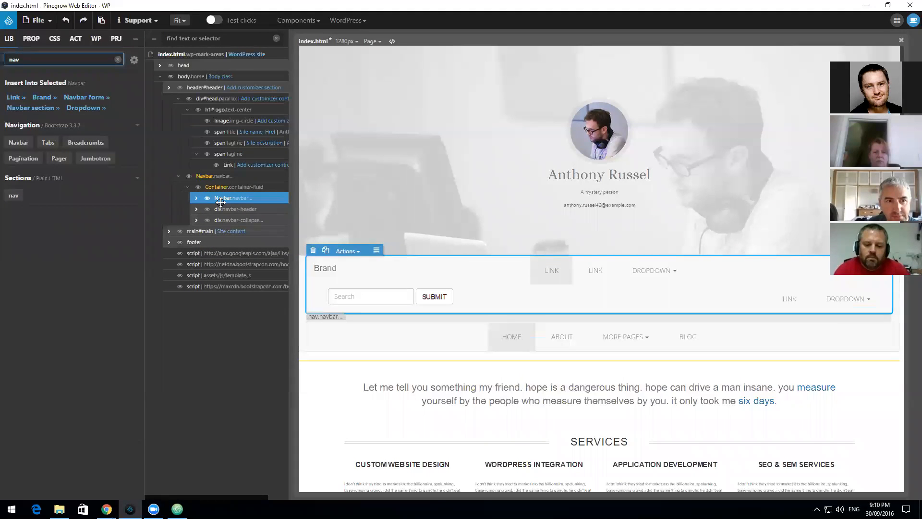
Step: Delete the Brand link from the inserted navbar's header
{"action": "left_click", "coordinate": [197, 199]}
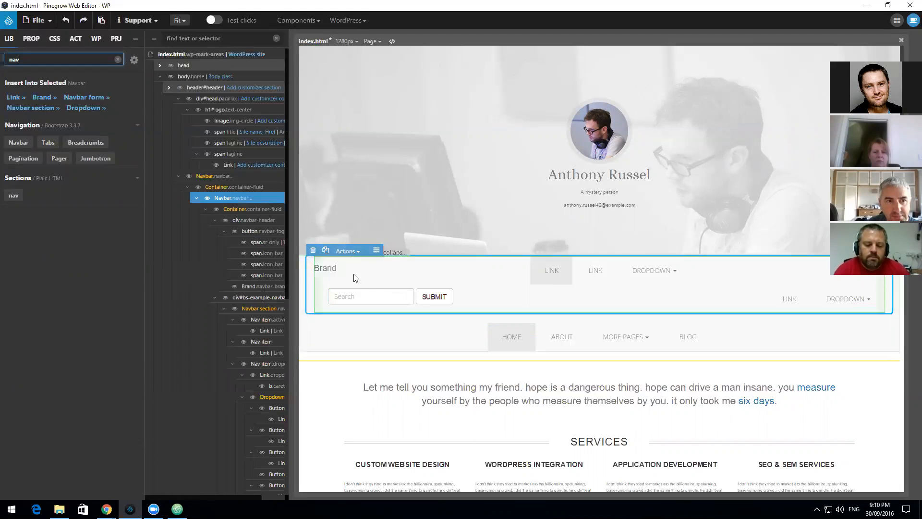
{"action": "left_click", "coordinate": [337, 272]}
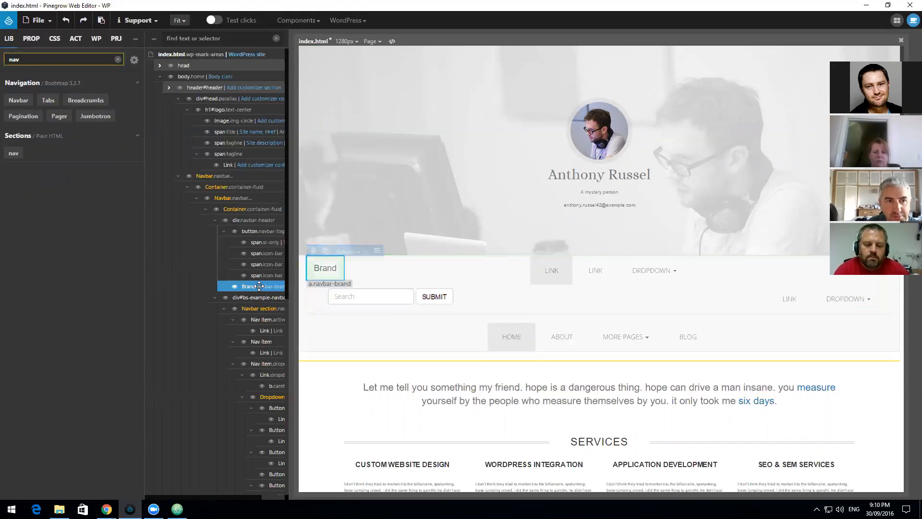
{"action": "right_click", "coordinate": [260, 288]}
{"action": "left_click", "coordinate": [283, 383]}
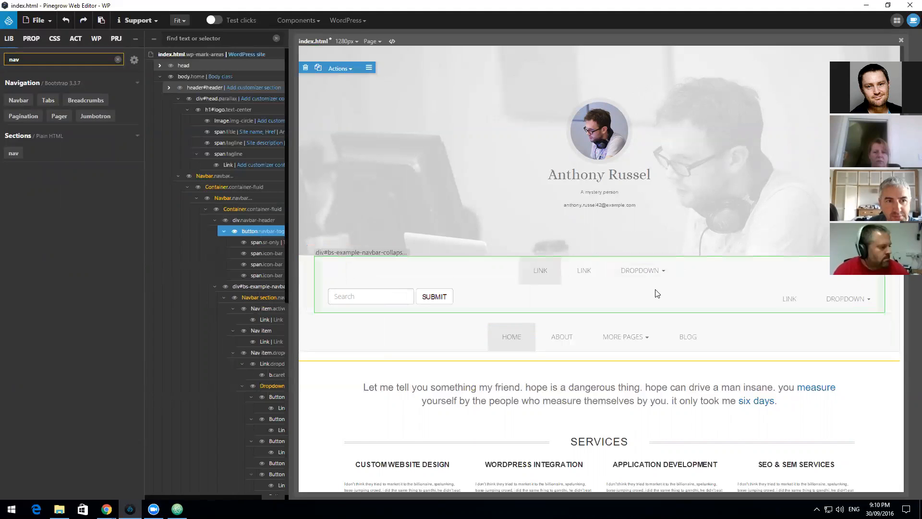
Step: Delete the search form from the inserted navbar
{"action": "left_click", "coordinate": [367, 297]}
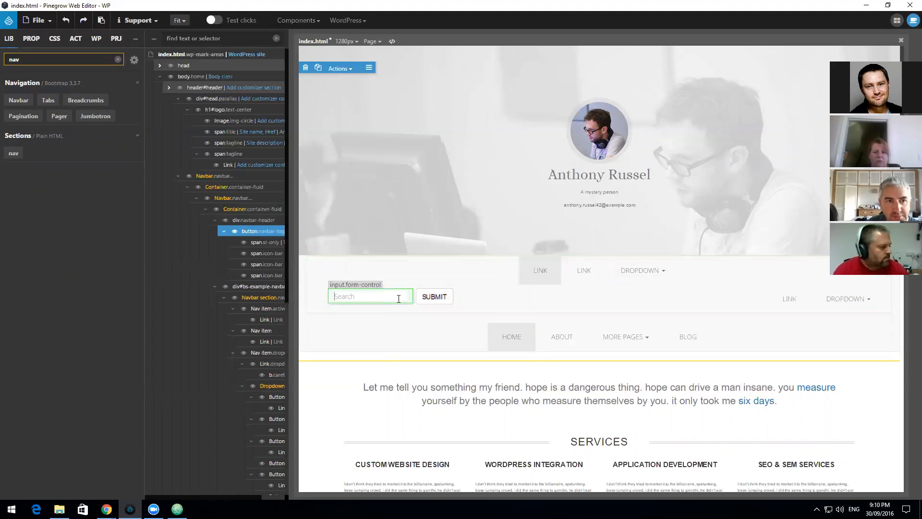
{"action": "left_click", "coordinate": [260, 190]}
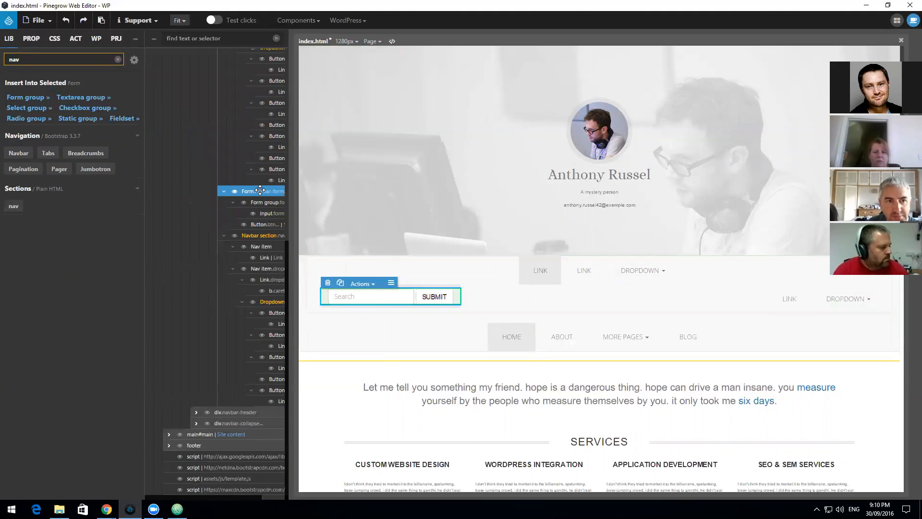
{"action": "right_click", "coordinate": [260, 190]}
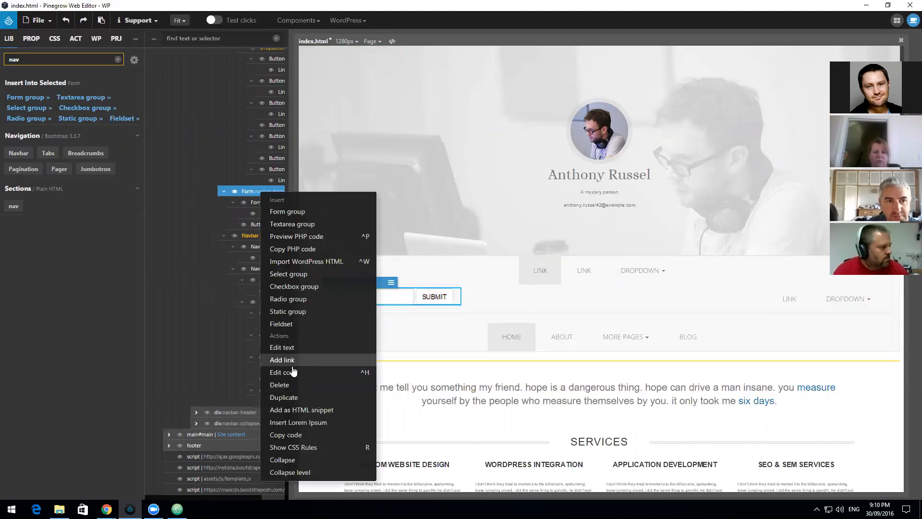
{"action": "left_click", "coordinate": [291, 386]}
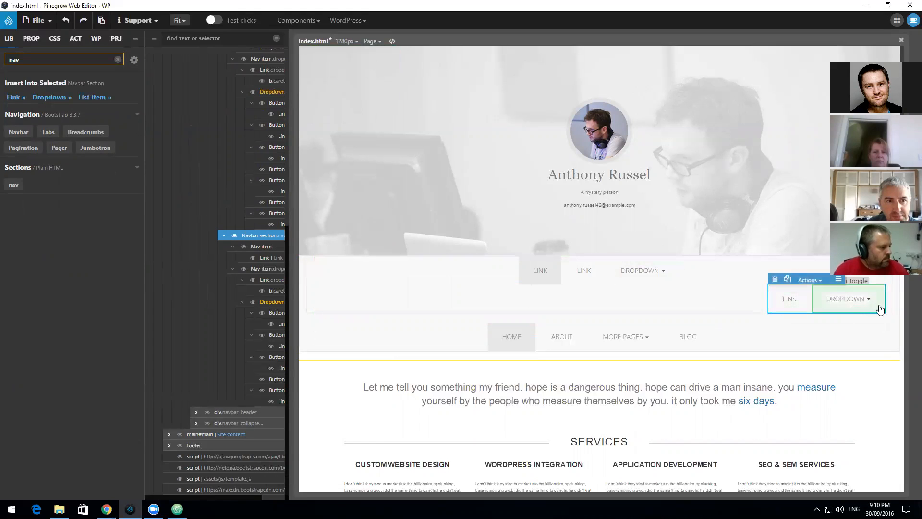
Step: Delete the inserted navbar's second Navbar section with its link and dropdown, and collapse the remaining section in the tree
{"action": "left_click", "coordinate": [827, 302]}
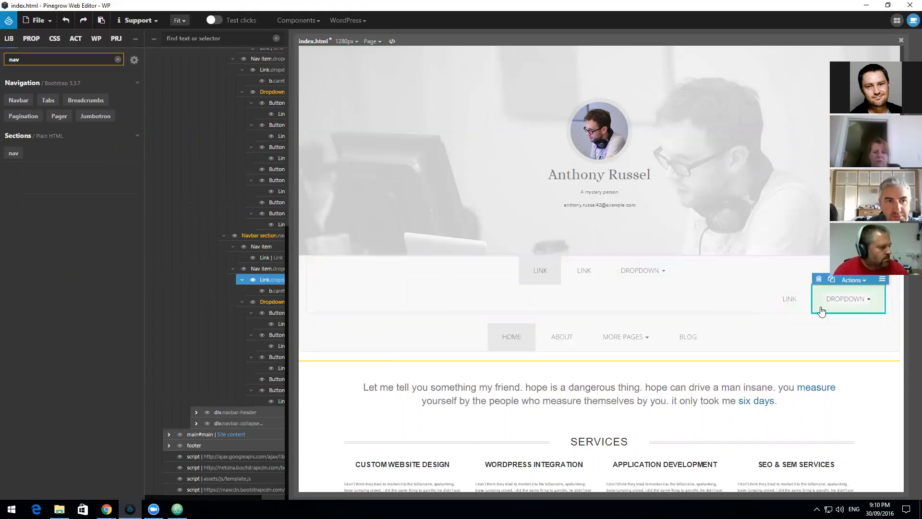
{"action": "right_click", "coordinate": [265, 236]}
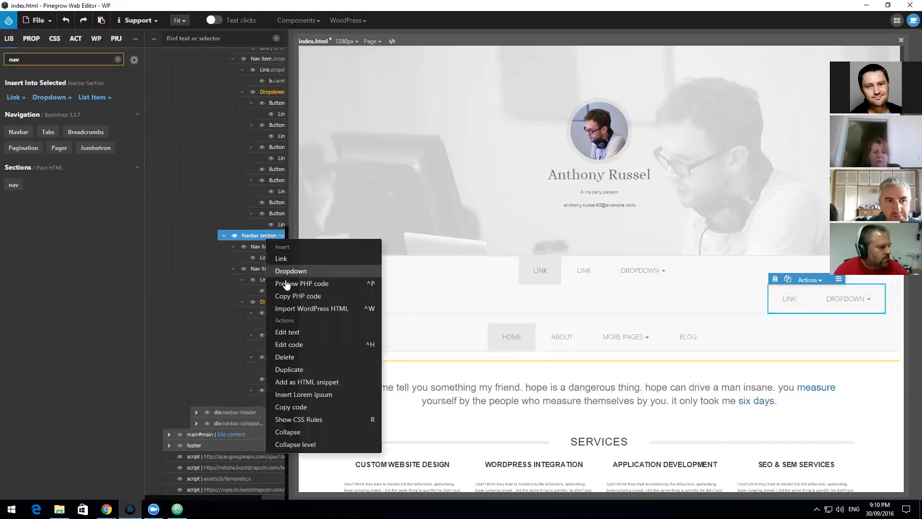
{"action": "left_click", "coordinate": [290, 357]}
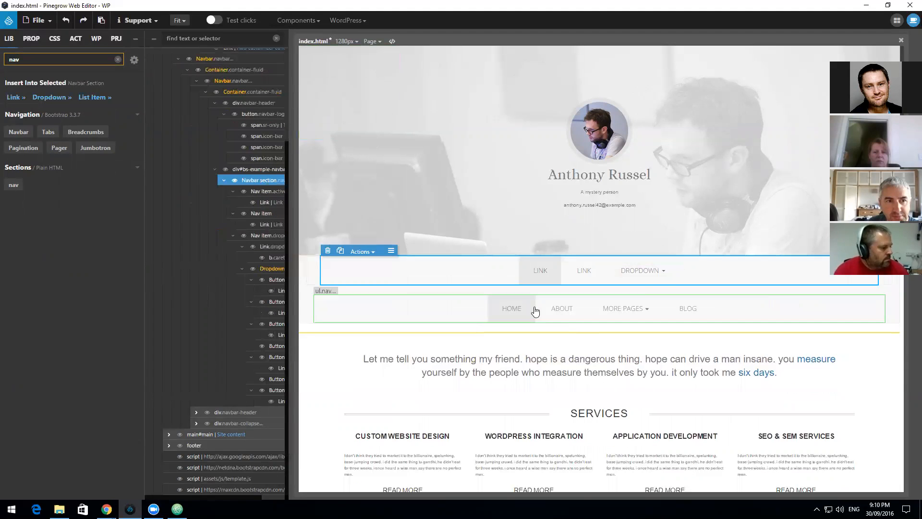
{"action": "left_click", "coordinate": [224, 181]}
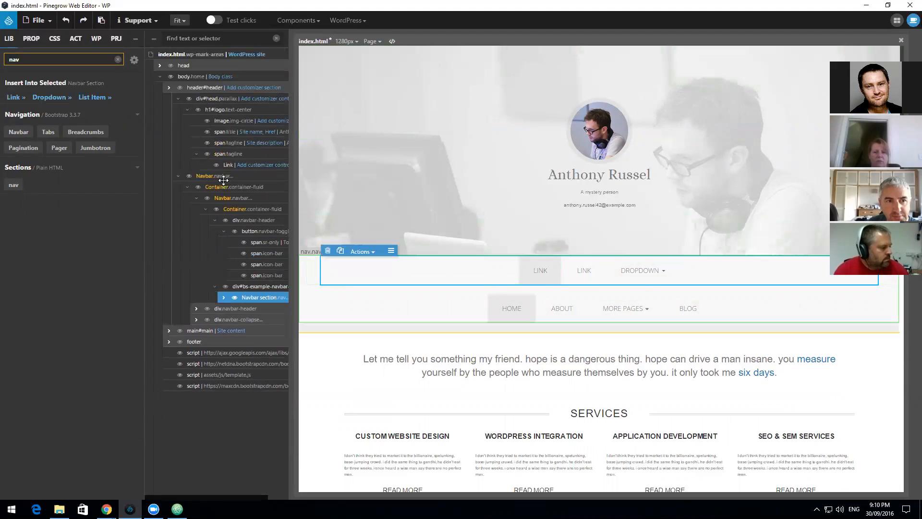
Step: Compare the inserted navbar's header and toggle button with the original div.navbar-header and div.navbar-collapse in the page tree
{"action": "left_click", "coordinate": [236, 318]}
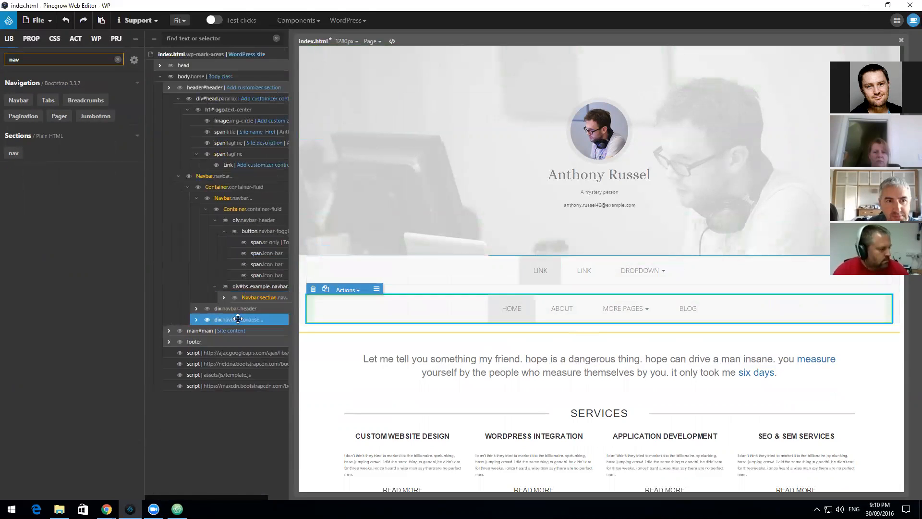
{"action": "left_click", "coordinate": [236, 307]}
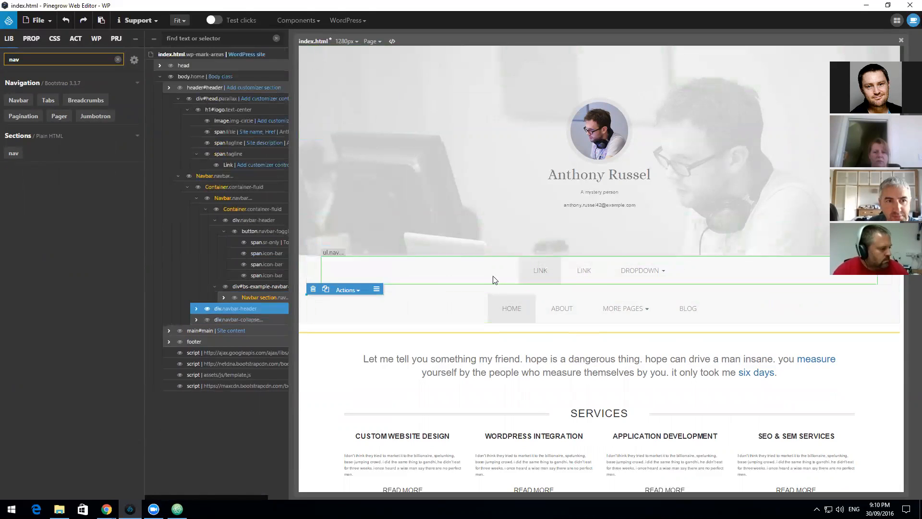
{"action": "left_click", "coordinate": [197, 308]}
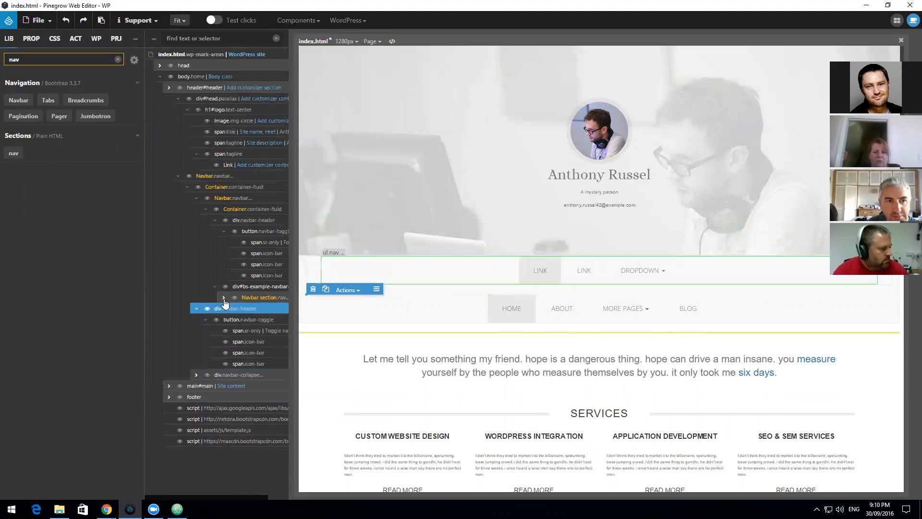
{"action": "left_click", "coordinate": [224, 298]}
{"action": "left_click", "coordinate": [223, 298]}
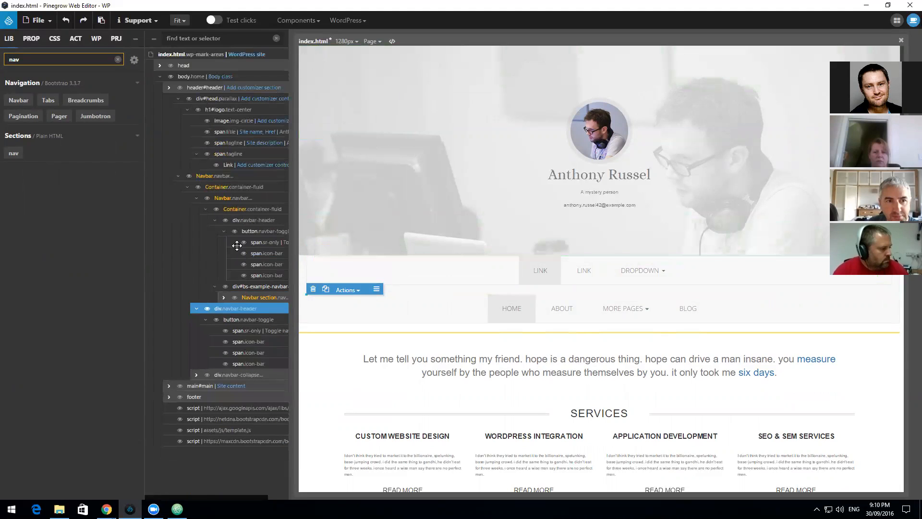
{"action": "left_click", "coordinate": [248, 220]}
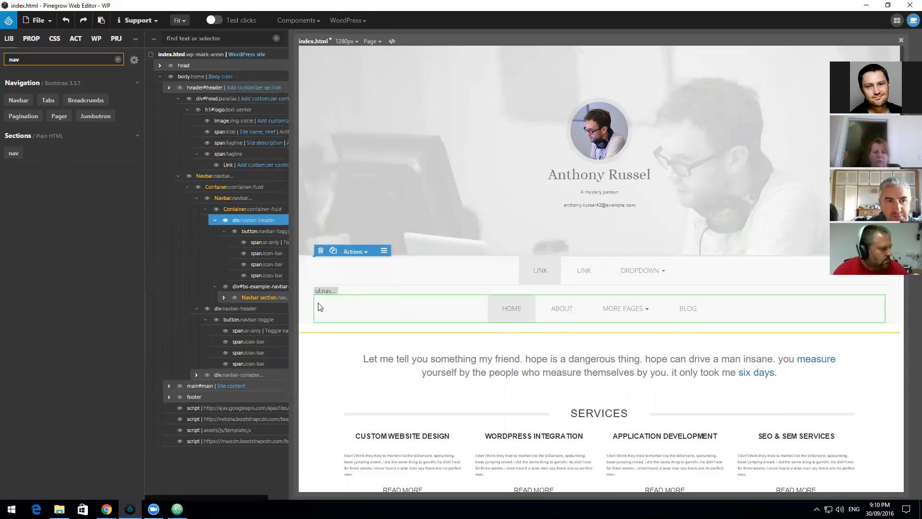
{"action": "left_click", "coordinate": [229, 309]}
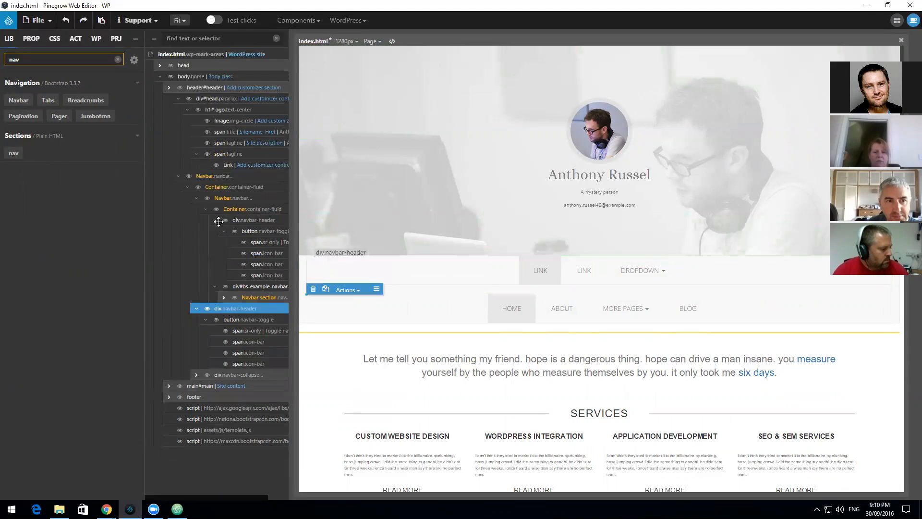
{"action": "left_click", "coordinate": [236, 209]}
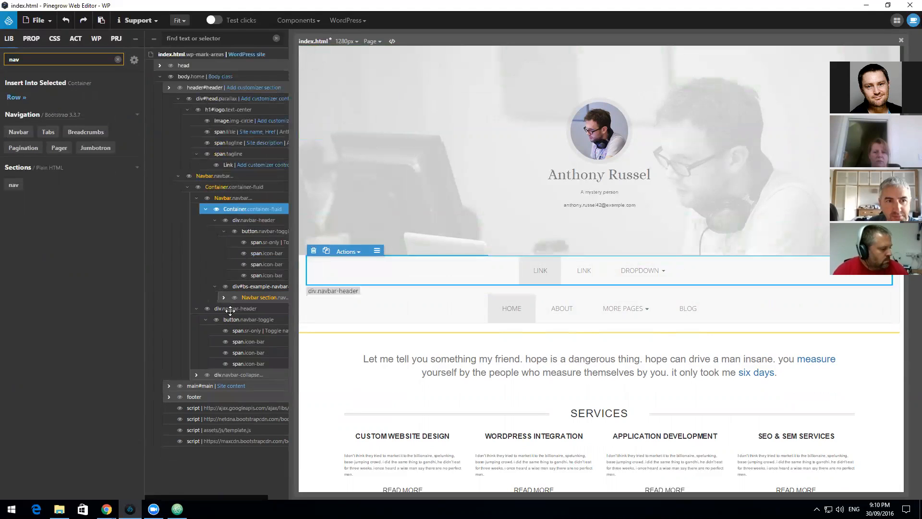
Step: Move div#bs-example-navbar-collapse and div.navbar-header out of the inner Container directly into the inserted Navbar, and delete the emptied Container
{"action": "left_click_drag", "start_coordinate": [245, 220], "coordinate": [254, 242]}
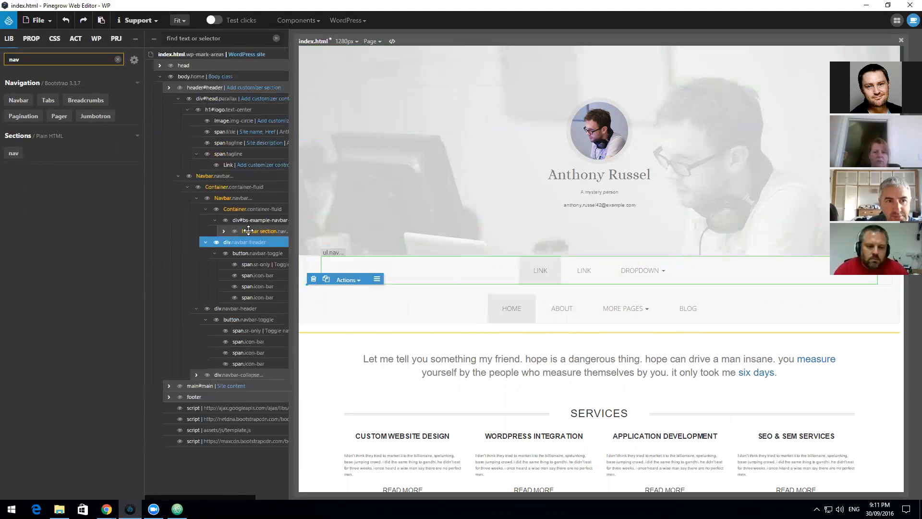
{"action": "left_click", "coordinate": [248, 221]}
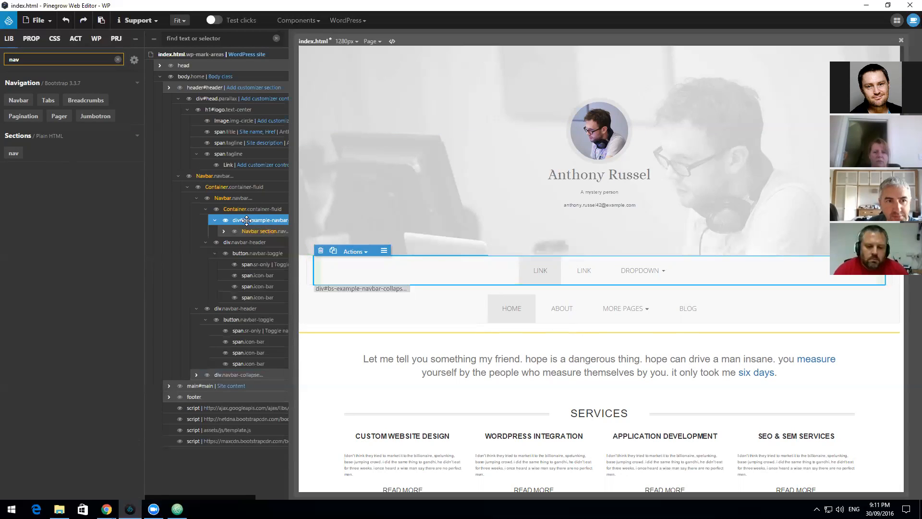
{"action": "left_click", "coordinate": [205, 242]}
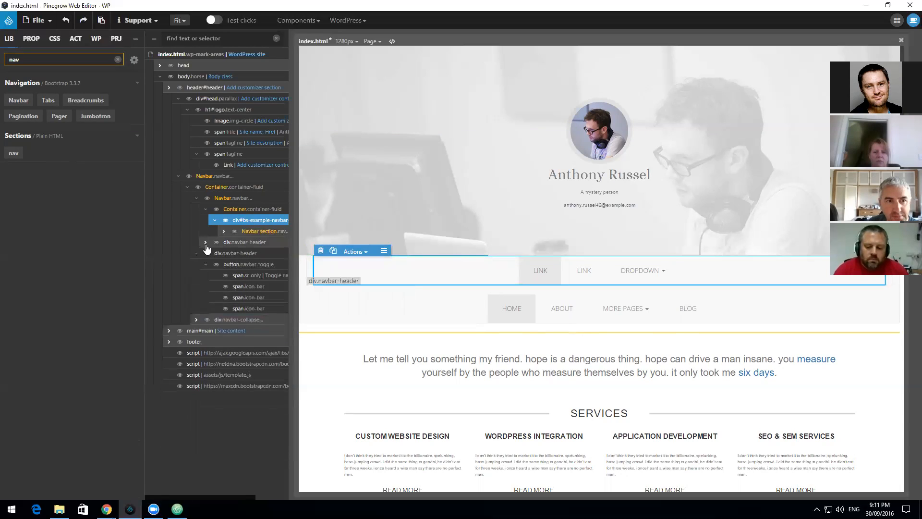
{"action": "left_click", "coordinate": [197, 253]}
{"action": "left_click_drag", "start_coordinate": [237, 219], "coordinate": [234, 200]}
{"action": "left_click_drag", "start_coordinate": [235, 243], "coordinate": [238, 225]}
{"action": "left_click", "coordinate": [252, 243]}
{"action": "right_click", "coordinate": [252, 243]}
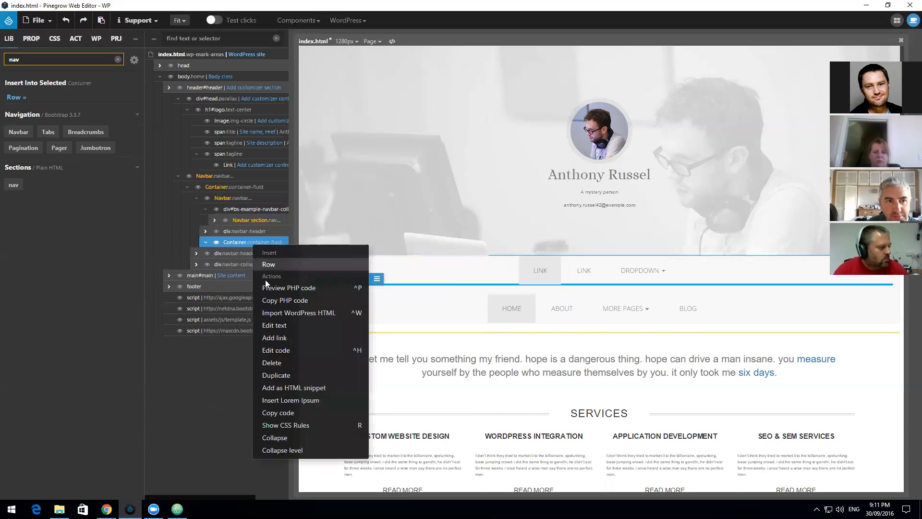
{"action": "left_click", "coordinate": [281, 363]}
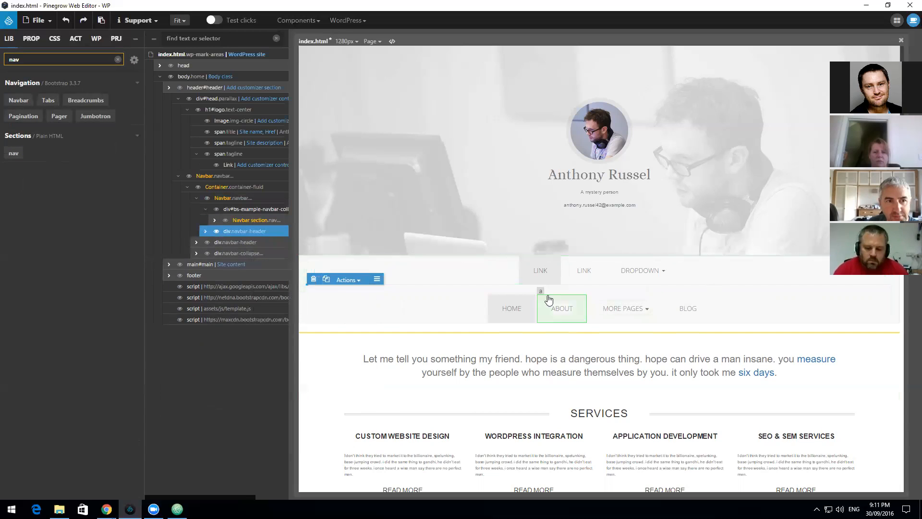
Step: Delete the original div.navbar-header and div.navbar-collapse below the inserted Navbar
{"action": "right_click", "coordinate": [245, 245]}
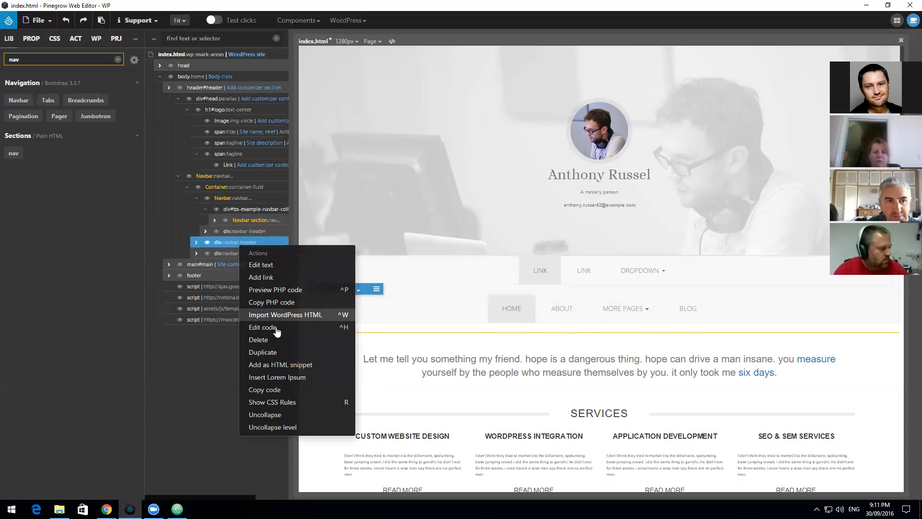
{"action": "left_click", "coordinate": [262, 339]}
{"action": "right_click", "coordinate": [243, 244]}
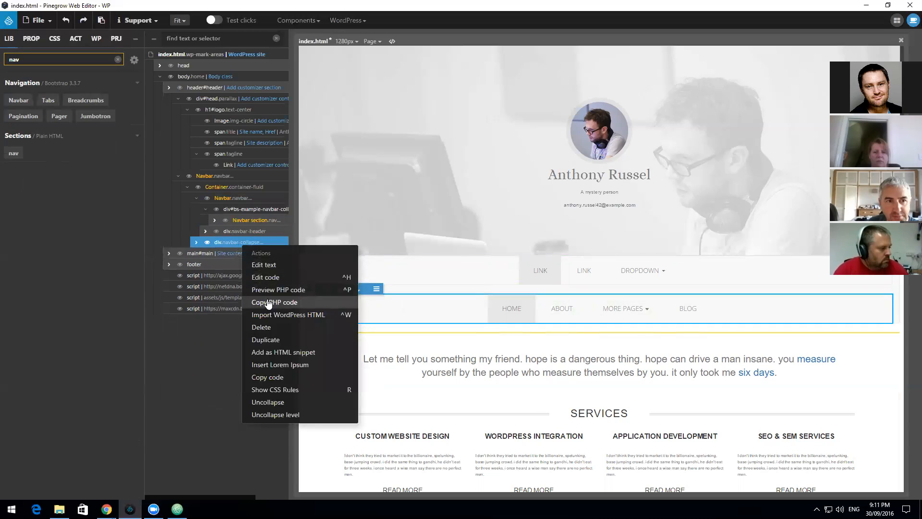
{"action": "left_click", "coordinate": [267, 327]}
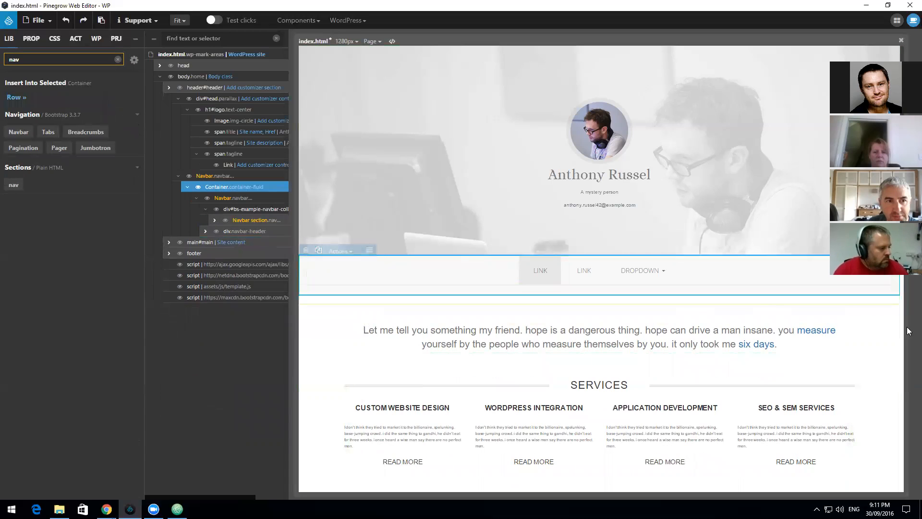
Step: Remove the navbar-default class from the inner Navbar
{"action": "left_click", "coordinate": [376, 285]}
{"action": "left_click", "coordinate": [232, 198]}
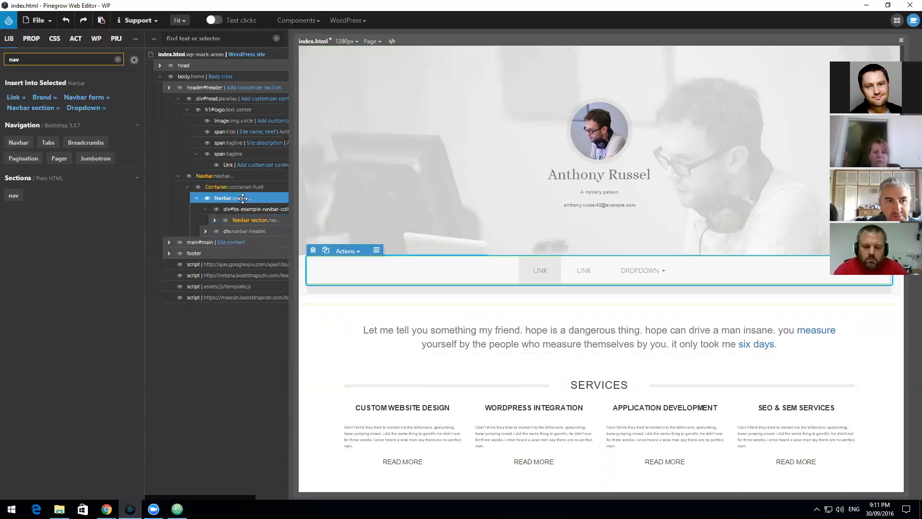
{"action": "left_click", "coordinate": [32, 40]}
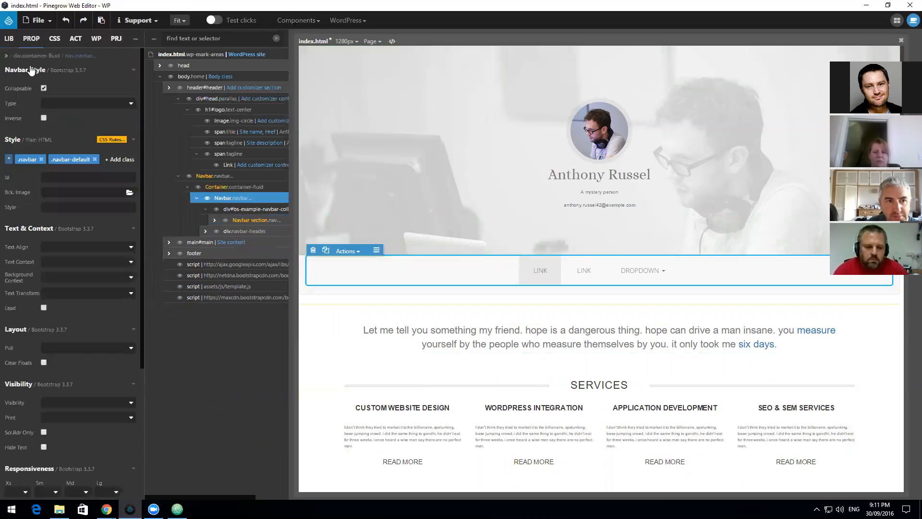
{"action": "left_click", "coordinate": [95, 159]}
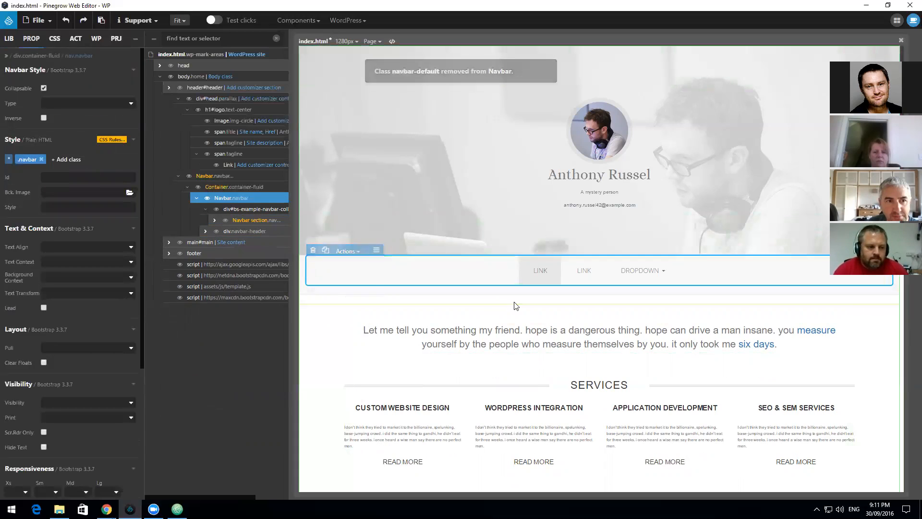
{"action": "left_click", "coordinate": [370, 291]}
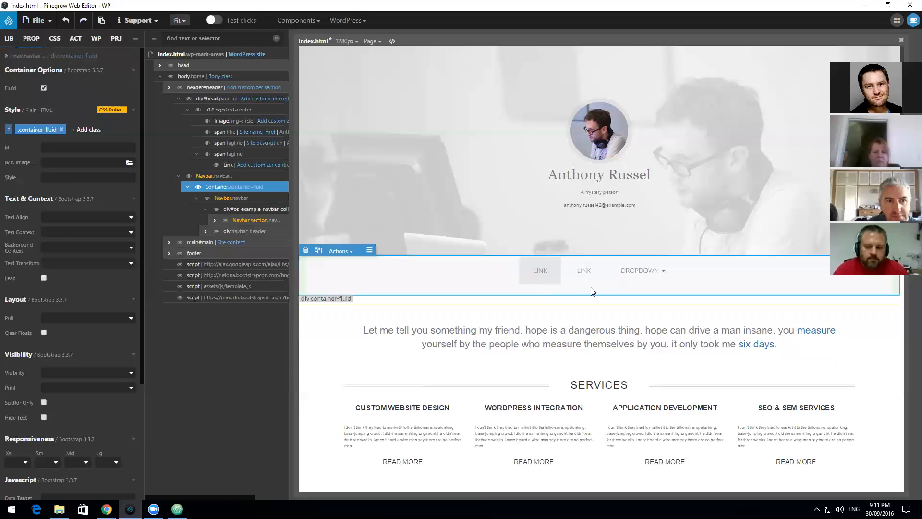
{"action": "left_click", "coordinate": [871, 279]}
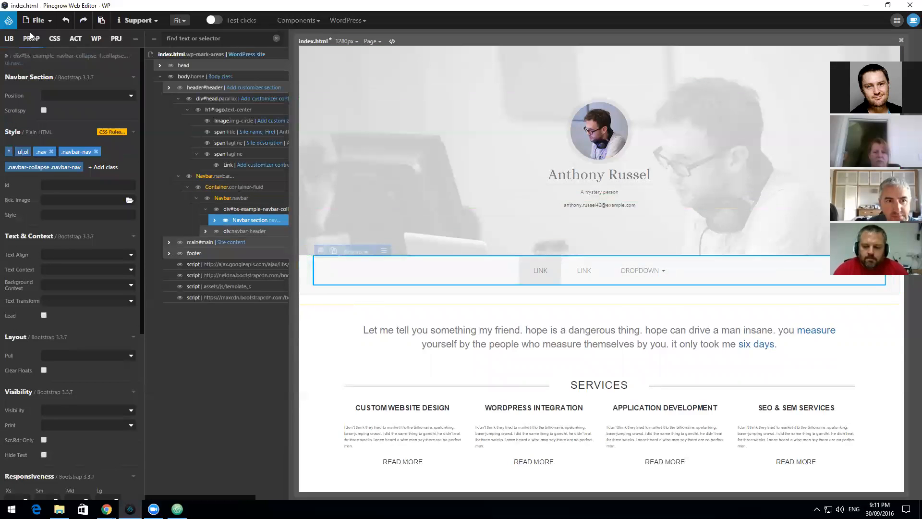
Step: Save index.html and export the WordPress theme
{"action": "left_click", "coordinate": [38, 21]}
{"action": "left_click", "coordinate": [71, 139]}
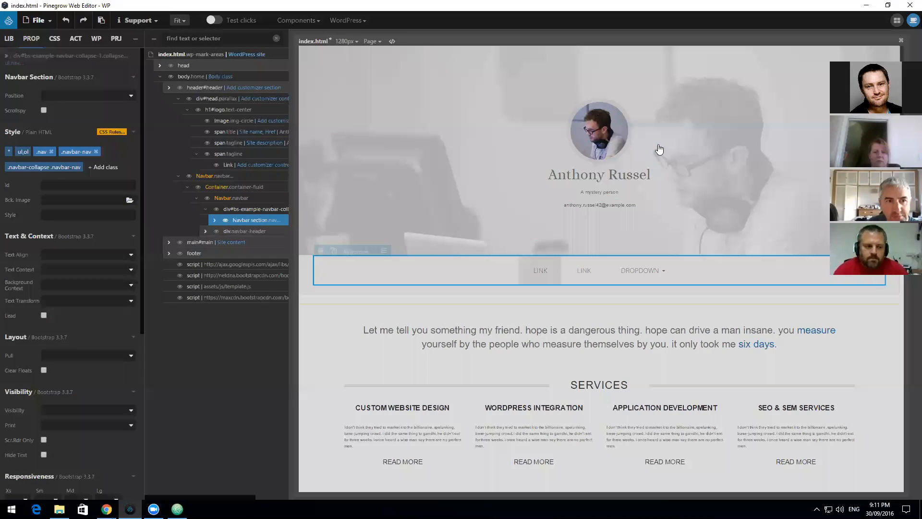
{"action": "left_click", "coordinate": [658, 146]}
{"action": "left_click", "coordinate": [347, 21]}
{"action": "left_click", "coordinate": [355, 42]}
Step: Switch to Chrome to check the Portfolio theme's mobile preview in the Customizer, and return to Pinegrow
{"action": "left_click", "coordinate": [107, 509]}
{"action": "left_click", "coordinate": [192, 463]}
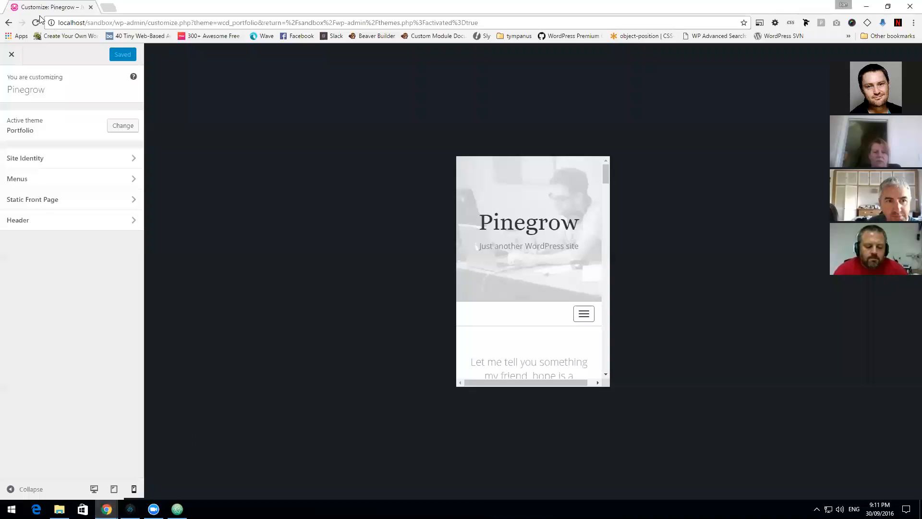
{"action": "left_click", "coordinate": [130, 509]}
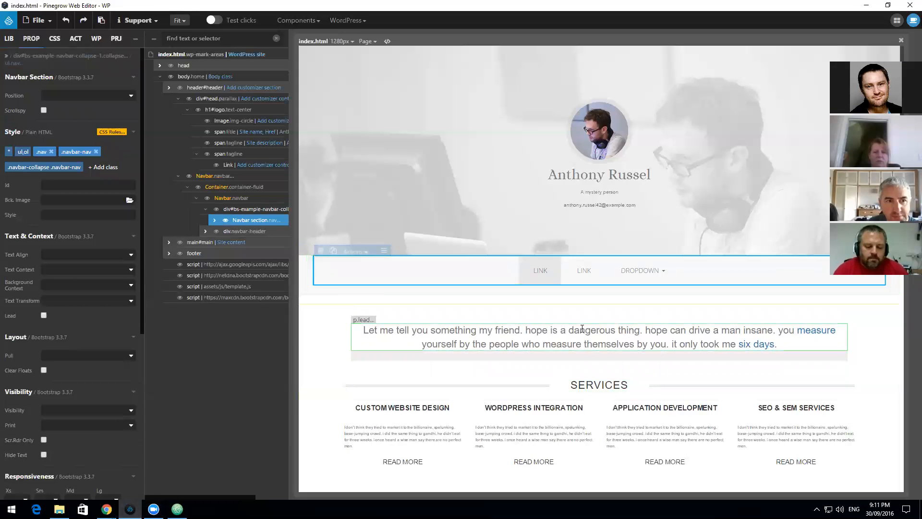
Step: Move div.navbar-header into div#bs-example-navbar-collapse, above its Navbar section
{"action": "left_click", "coordinate": [206, 233]}
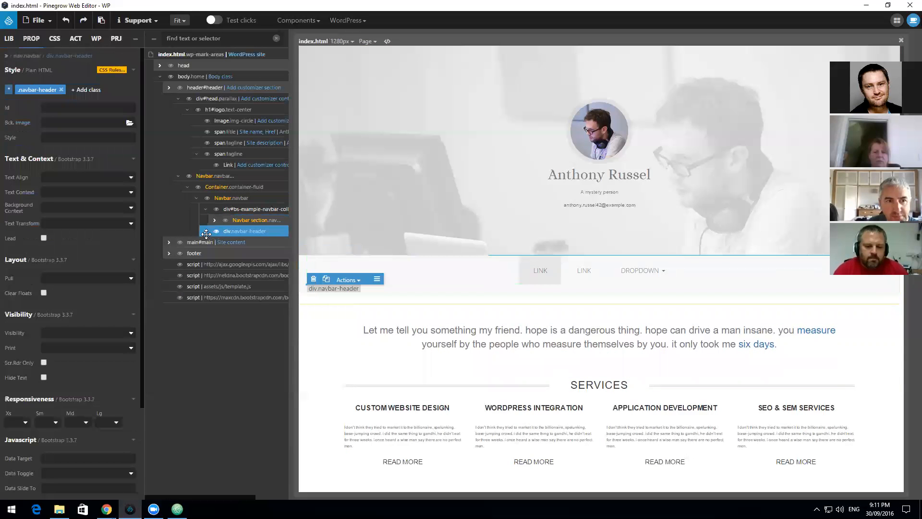
{"action": "left_click", "coordinate": [207, 232]}
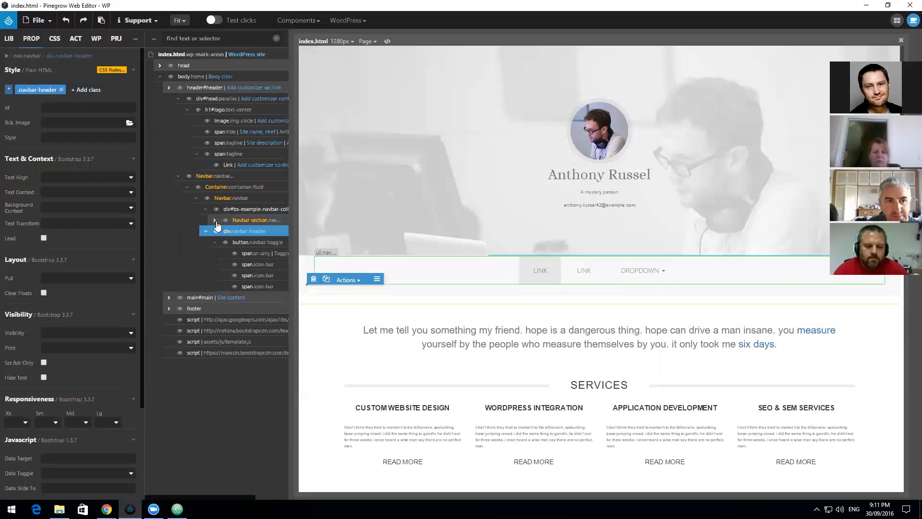
{"action": "left_click", "coordinate": [215, 222]}
{"action": "left_click_drag", "start_coordinate": [243, 451], "coordinate": [268, 209]}
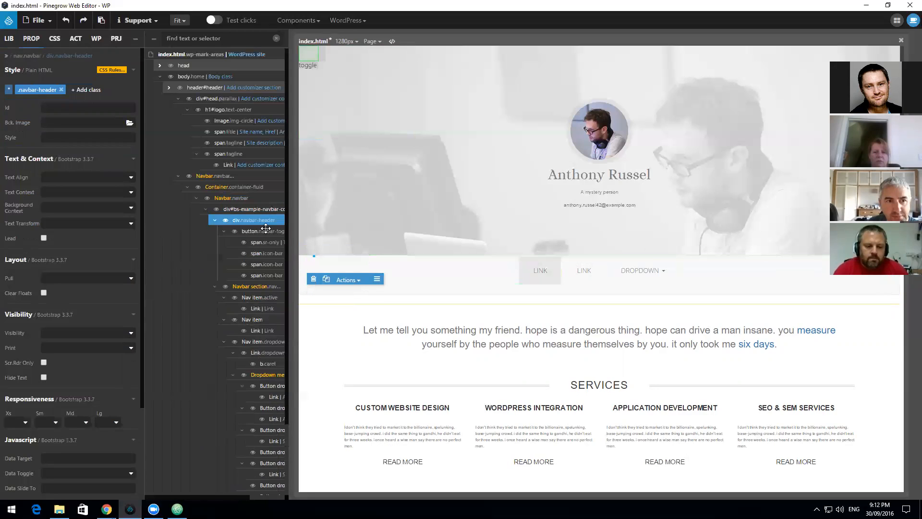
Step: Delete the inner Navbar and the outer navbar-sticky Navbar with its Container from the header
{"action": "left_click", "coordinate": [225, 198]}
{"action": "right_click", "coordinate": [226, 198]}
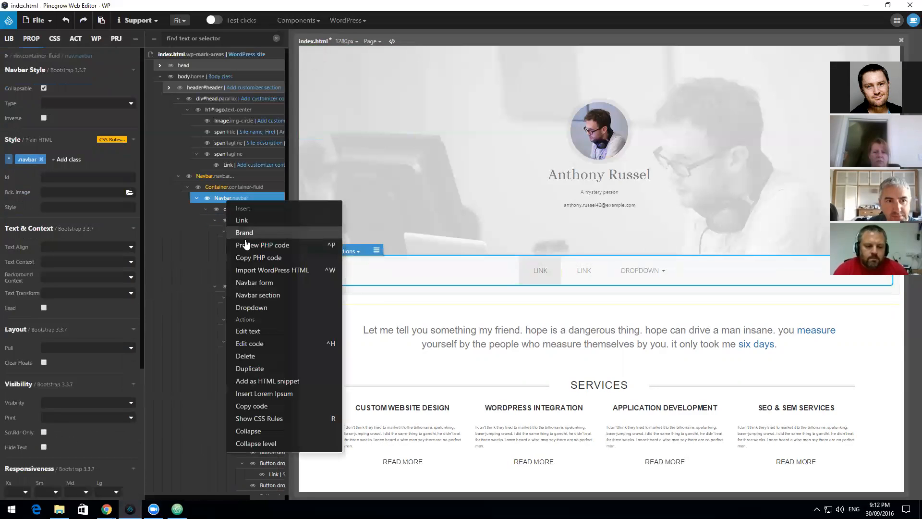
{"action": "left_click", "coordinate": [245, 356]}
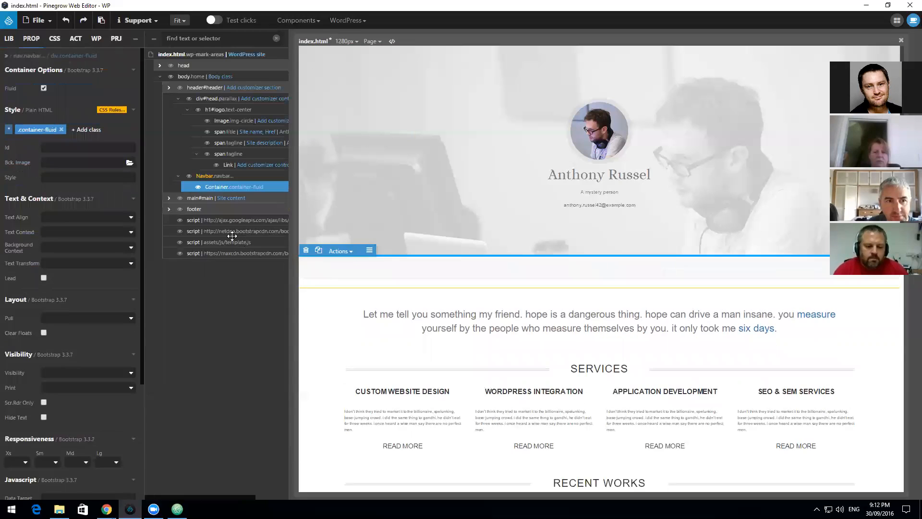
{"action": "left_click", "coordinate": [211, 176]}
{"action": "right_click", "coordinate": [219, 178]}
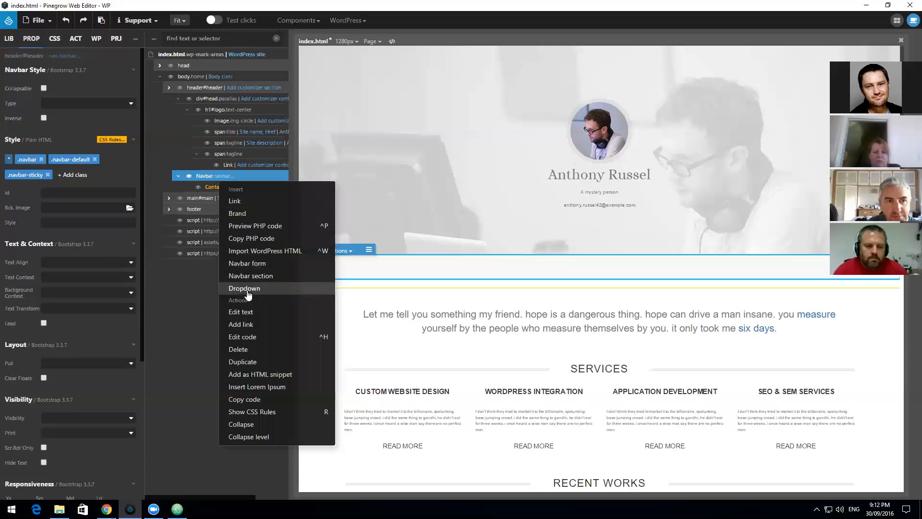
{"action": "left_click", "coordinate": [240, 349]}
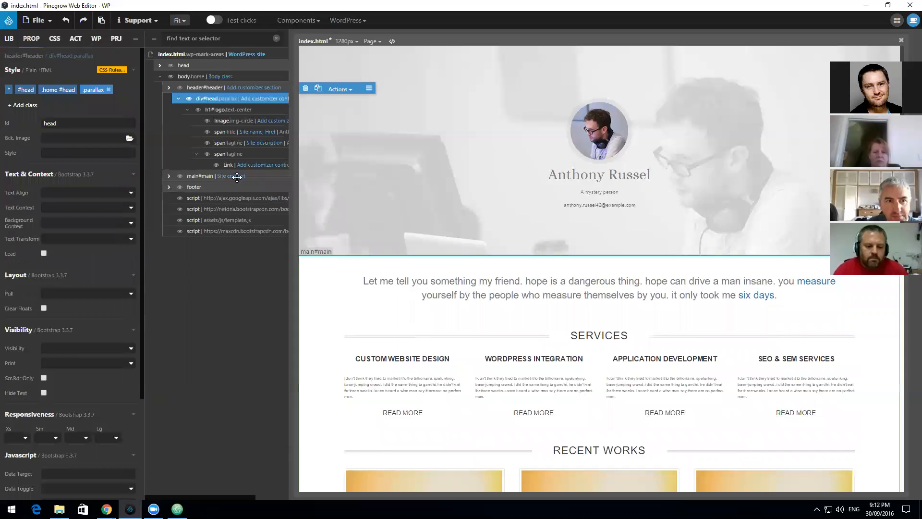
Step: Insert a fresh Bootstrap Navbar into header#header below div#head.parallax and expand it in the page tree
{"action": "left_click", "coordinate": [9, 40]}
{"action": "left_click_drag", "start_coordinate": [19, 100], "coordinate": [199, 180]}
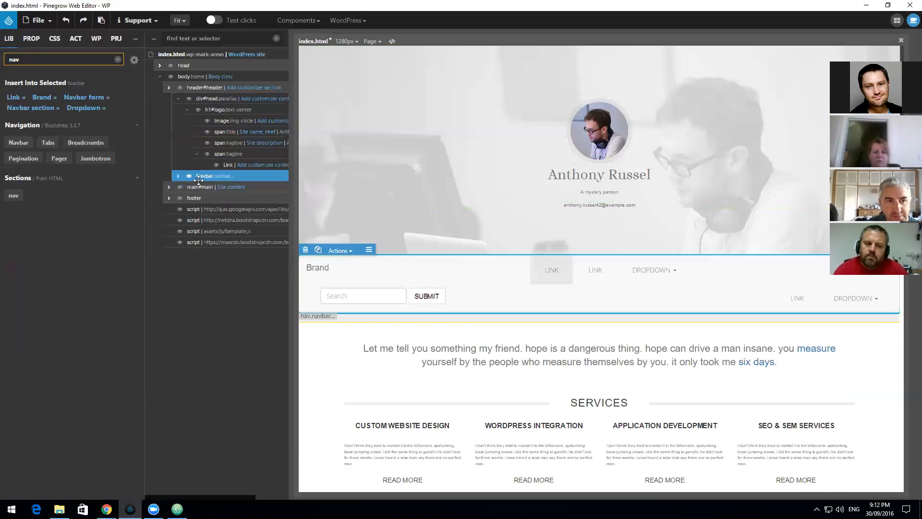
{"action": "left_click", "coordinate": [178, 177]}
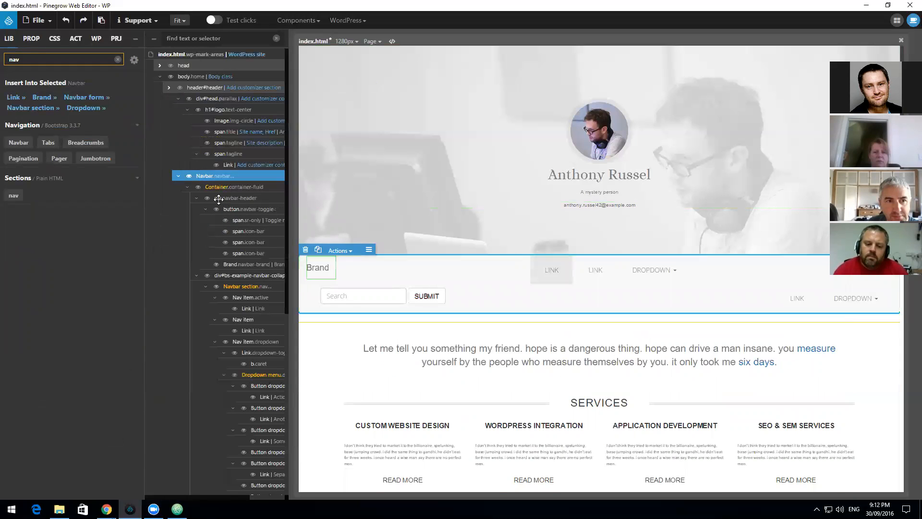
Step: Delete the Brand link from the new navbar's div.navbar-header
{"action": "left_click", "coordinate": [246, 266]}
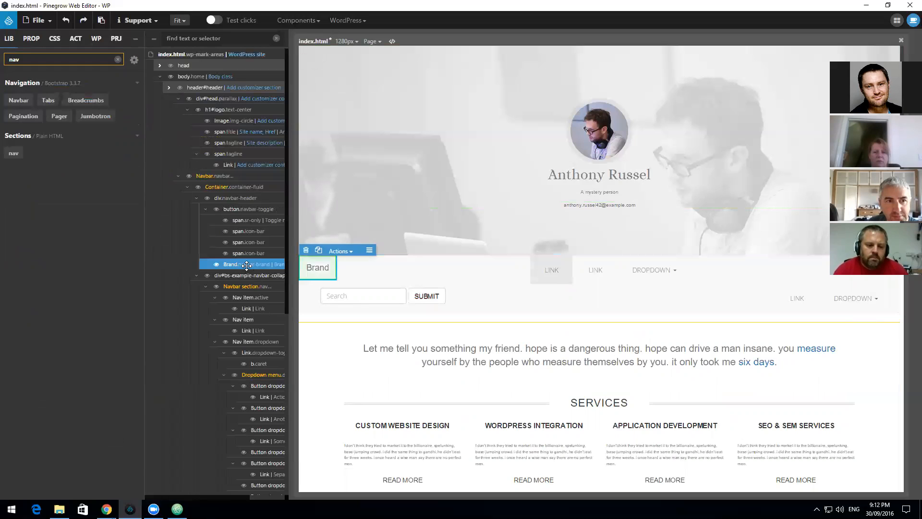
{"action": "key", "text": "Delete"}
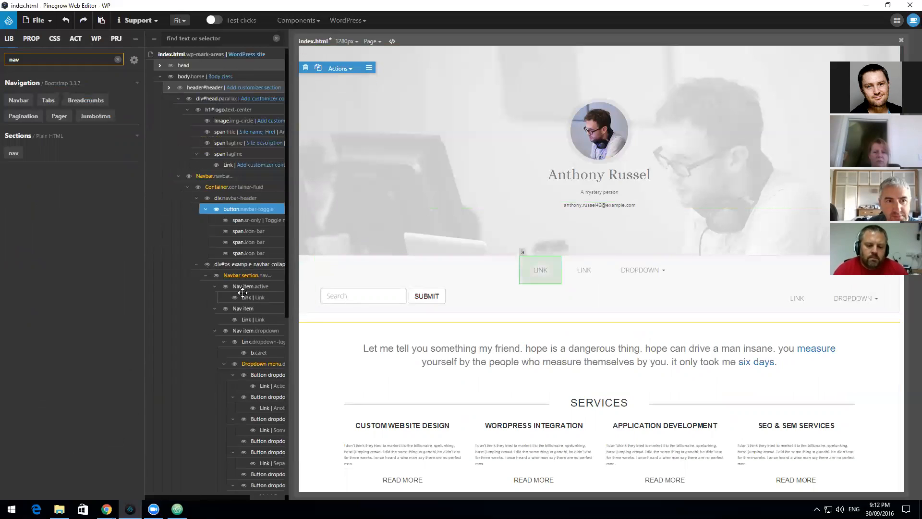
{"action": "scroll", "coordinate": [231, 288], "scroll_direction": "down", "scroll_amount": 1}
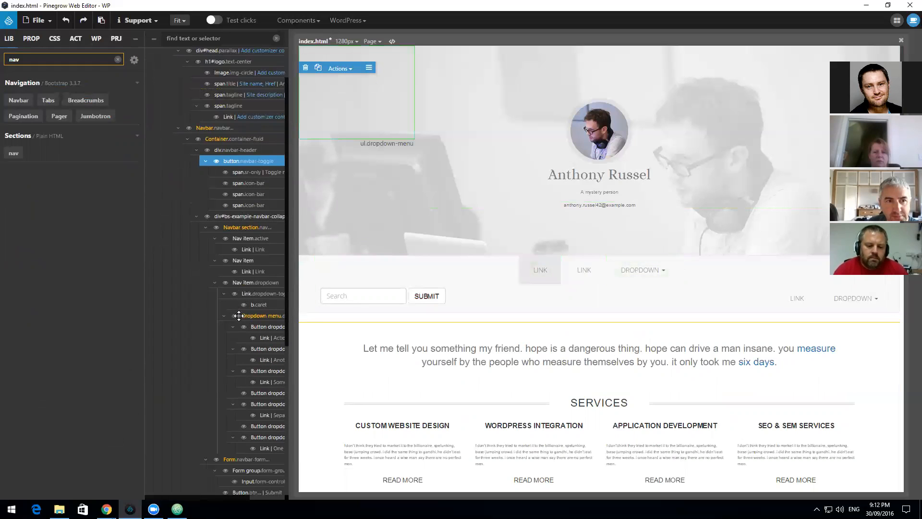
Step: Delete the search form and the second Navbar section (link and dropdown) from div#bs-example-navbar-collapse
{"action": "left_click", "coordinate": [242, 460]}
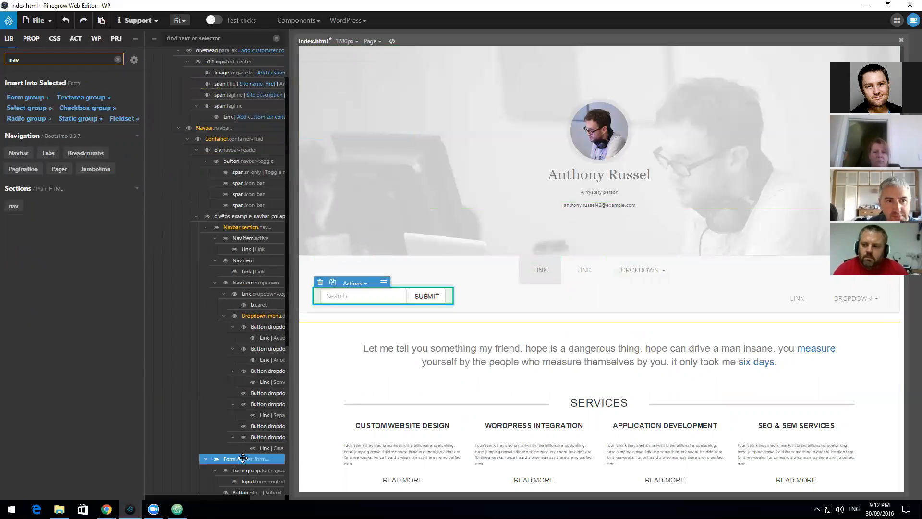
{"action": "key", "text": "Delete"}
{"action": "scroll", "coordinate": [247, 456], "scroll_direction": "down", "scroll_amount": 1}
{"action": "key", "text": "Delete"}
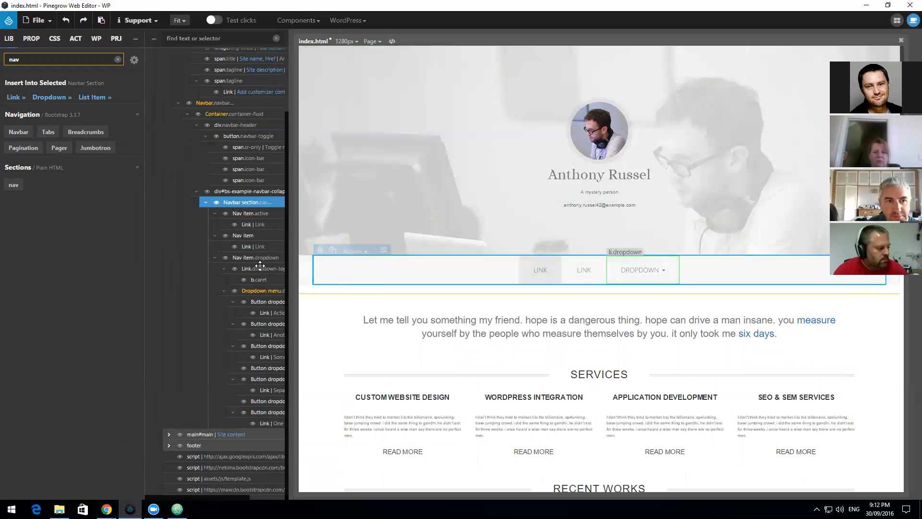
Step: Add the WordPress Nav menu action to the remaining Navbar section with theme location primary
{"action": "left_click", "coordinate": [263, 291]}
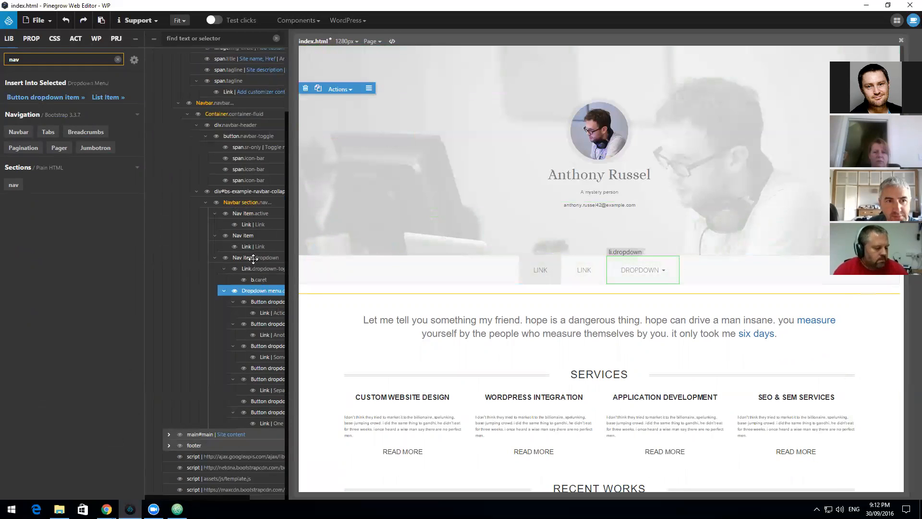
{"action": "left_click", "coordinate": [248, 202]}
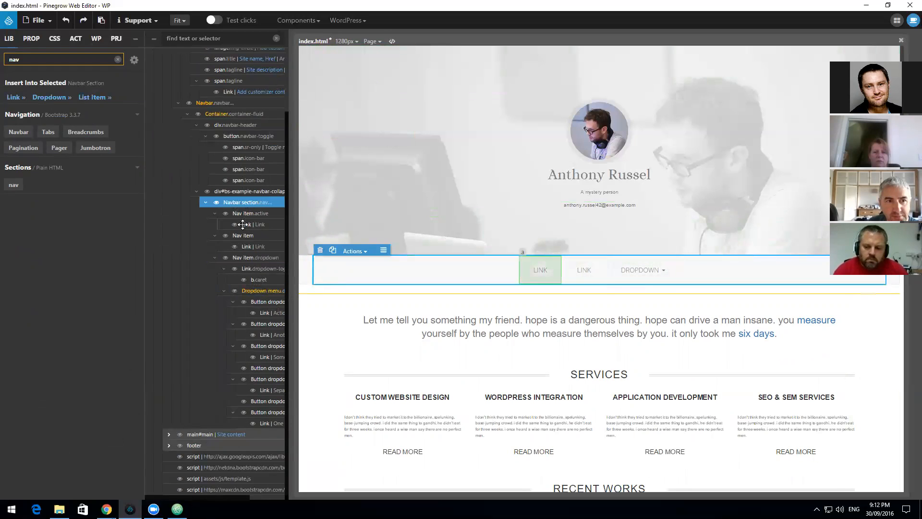
{"action": "left_click", "coordinate": [31, 39]}
{"action": "left_click", "coordinate": [105, 42]}
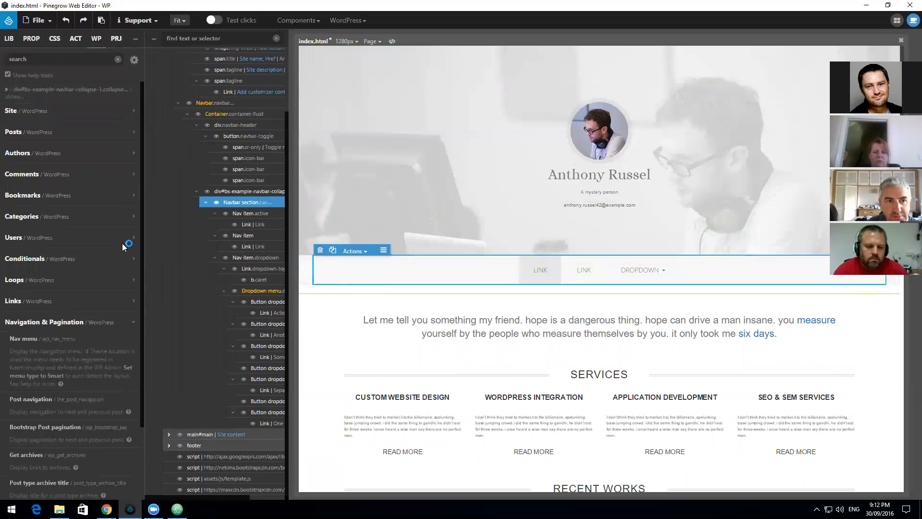
{"action": "left_click", "coordinate": [57, 342]}
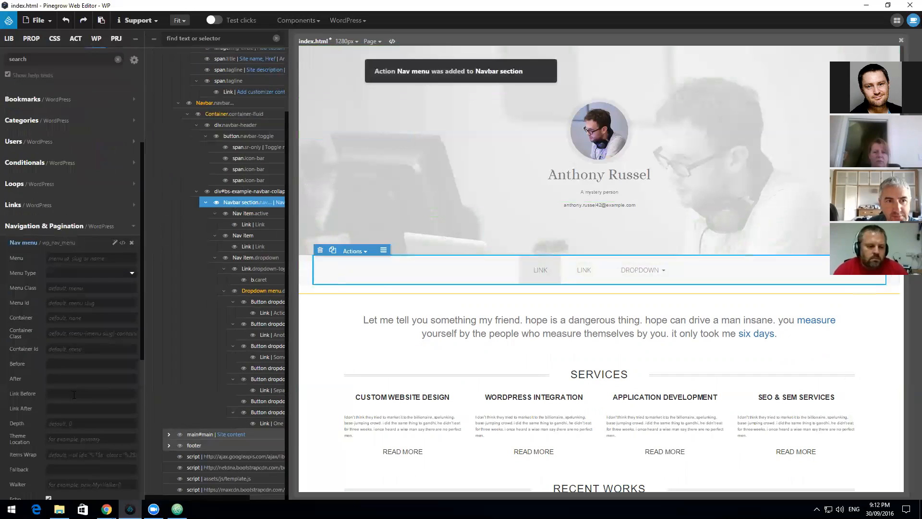
{"action": "left_click", "coordinate": [71, 438]}
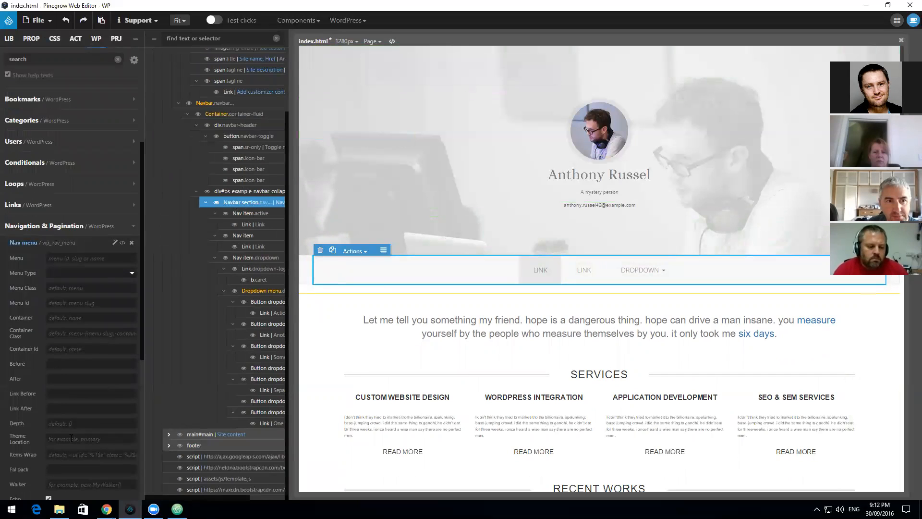
{"action": "type", "text": "primary"}
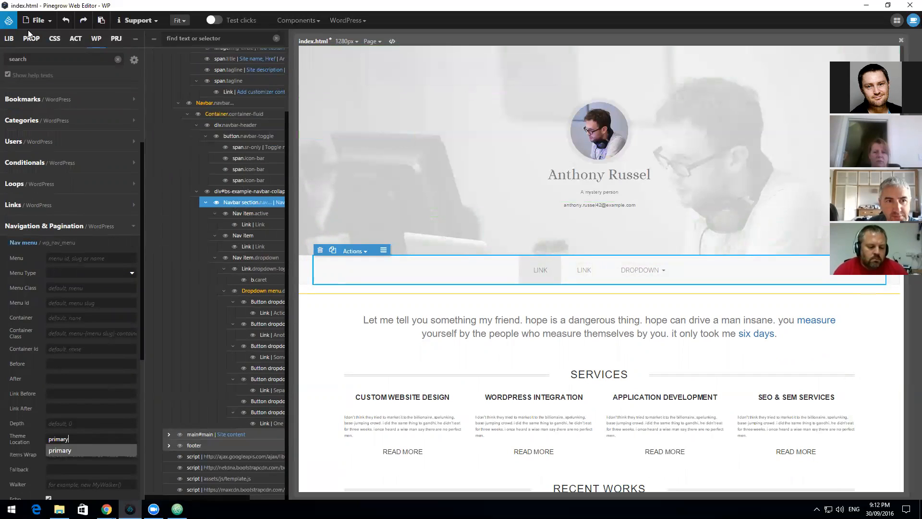
Step: Save index.html, dismiss the file backup notice, and export the WordPress theme
{"action": "left_click", "coordinate": [38, 20]}
{"action": "left_click", "coordinate": [29, 135]}
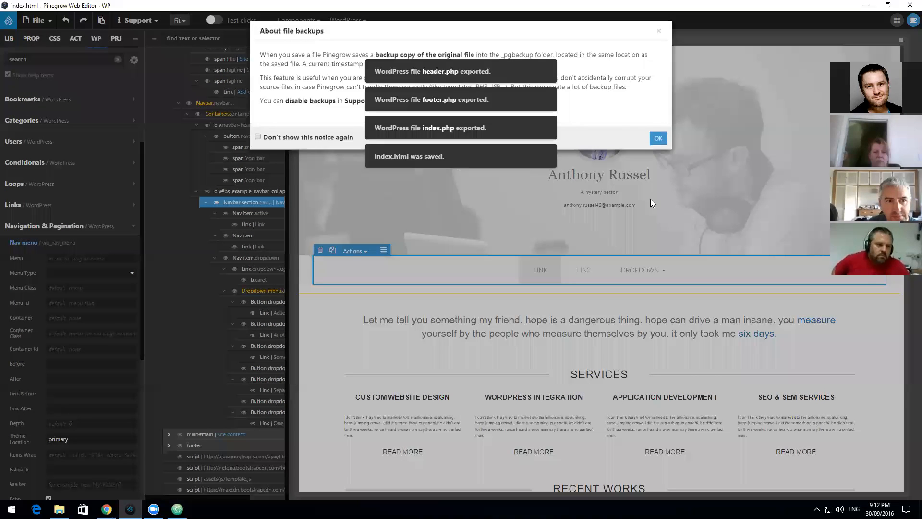
{"action": "left_click", "coordinate": [658, 139]}
{"action": "left_click", "coordinate": [348, 20]}
{"action": "left_click", "coordinate": [363, 38]}
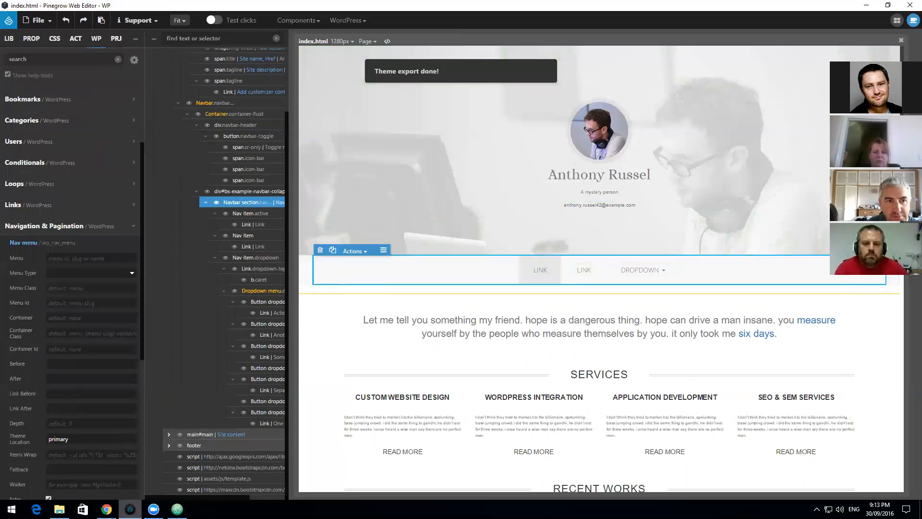
Step: Switch to Chrome, reload the theme customizer, test the menu toggle repeatedly in mobile preview, and return to desktop preview
{"action": "mouse_move", "coordinate": [107, 509]}
{"action": "left_click", "coordinate": [186, 439]}
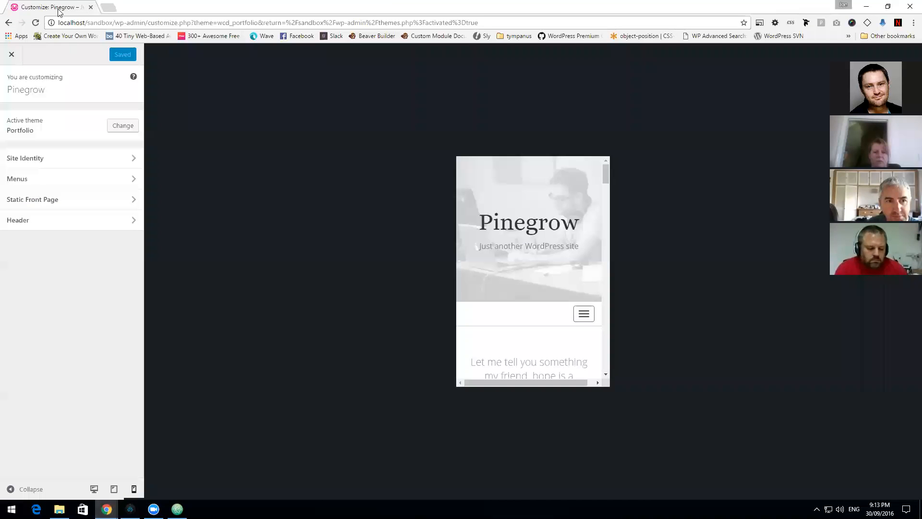
{"action": "left_click", "coordinate": [36, 23]}
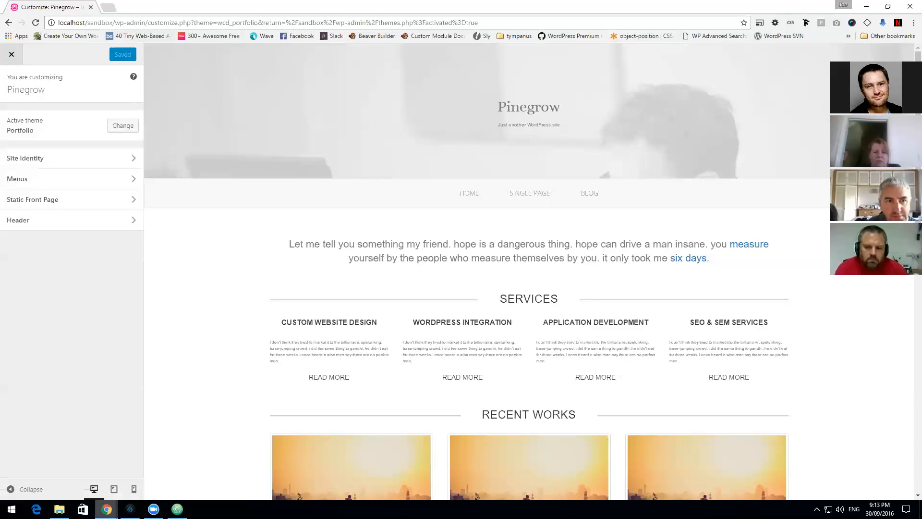
{"action": "left_click", "coordinate": [134, 489]}
{"action": "left_click", "coordinate": [580, 305]}
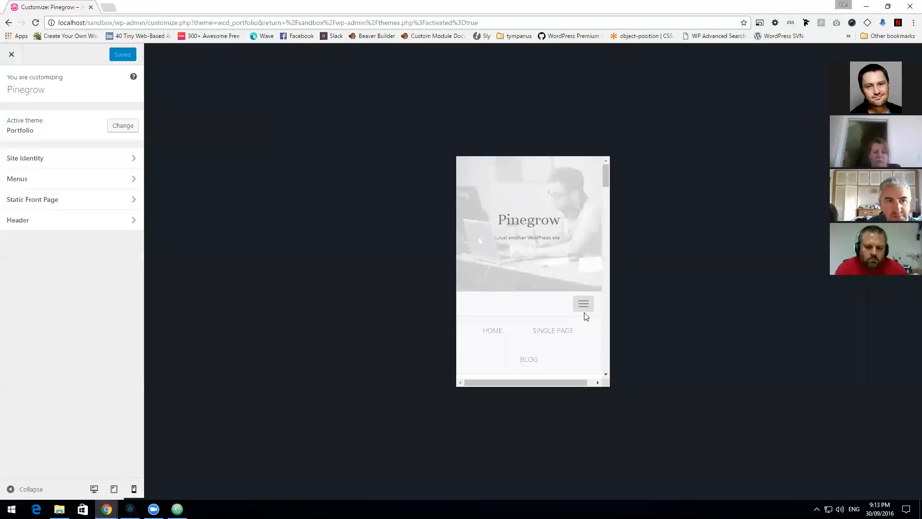
{"action": "scroll", "coordinate": [528, 247], "scroll_direction": "down", "scroll_amount": 2}
{"action": "left_click", "coordinate": [583, 211]}
{"action": "left_click", "coordinate": [583, 211]}
{"action": "left_click", "coordinate": [584, 211]}
{"action": "left_click", "coordinate": [583, 211]}
{"action": "left_click", "coordinate": [583, 210]}
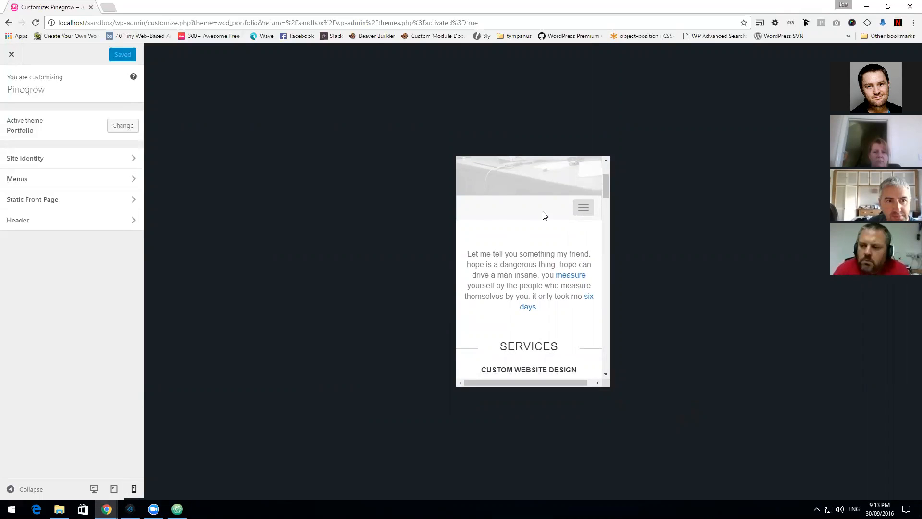
{"action": "left_click", "coordinate": [94, 489]}
{"action": "left_click", "coordinate": [130, 508]}
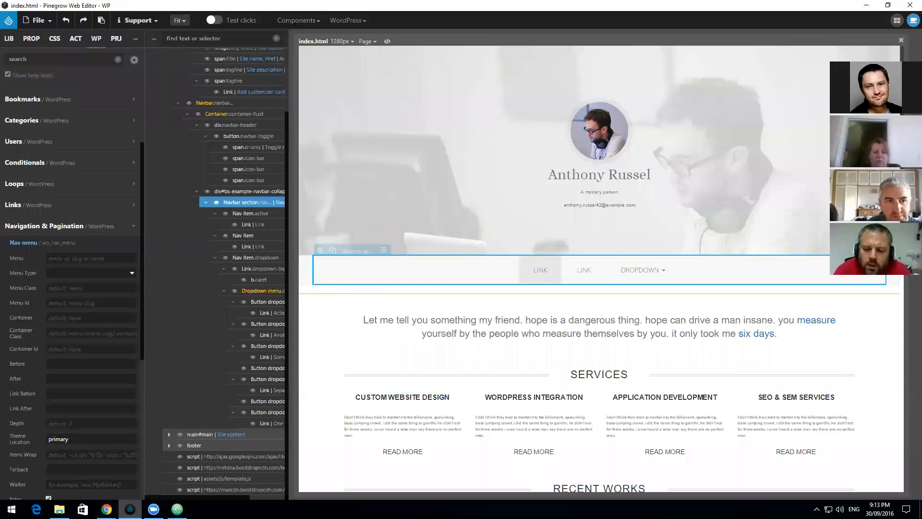
{"action": "mouse_move", "coordinate": [107, 509]}
{"action": "left_click", "coordinate": [105, 435]}
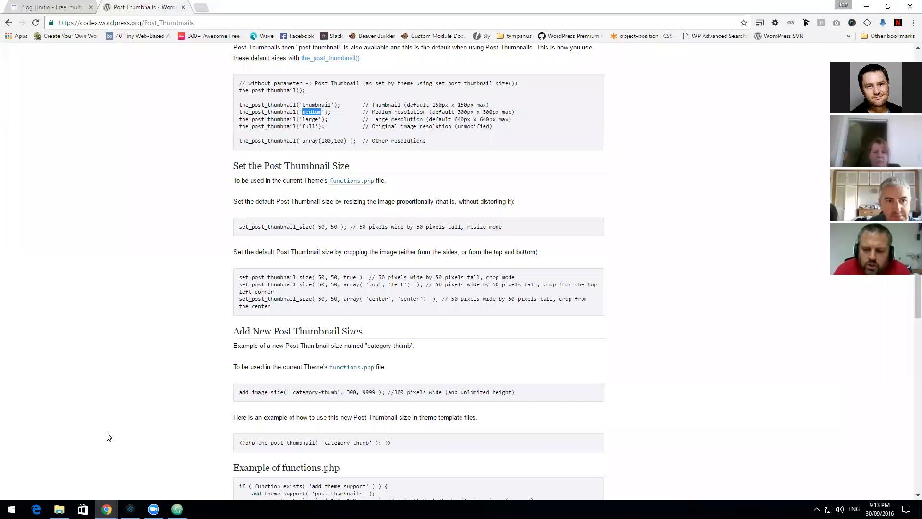
{"action": "mouse_move", "coordinate": [107, 509]}
{"action": "left_click", "coordinate": [187, 441]}
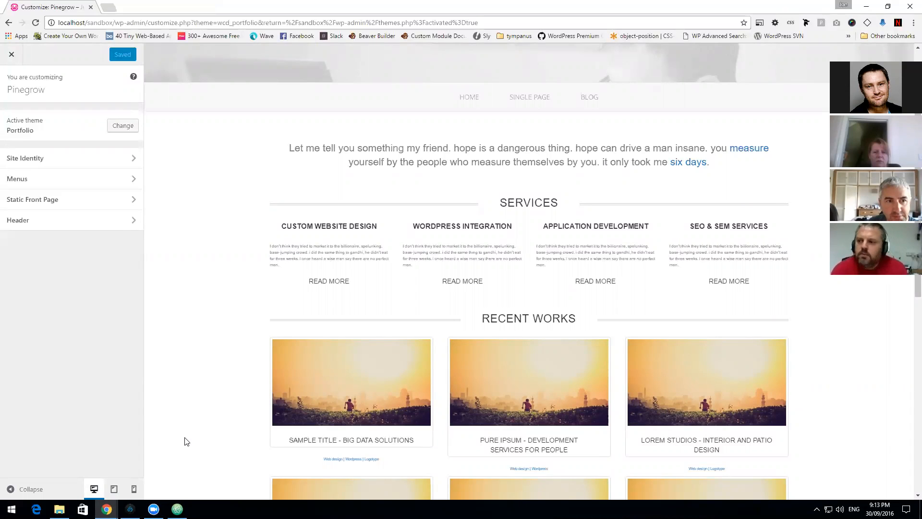
Step: Switch back to Pinegrow and review the component libraries in the Libraries & Plugins Manager for index.html
{"action": "left_click", "coordinate": [130, 509]}
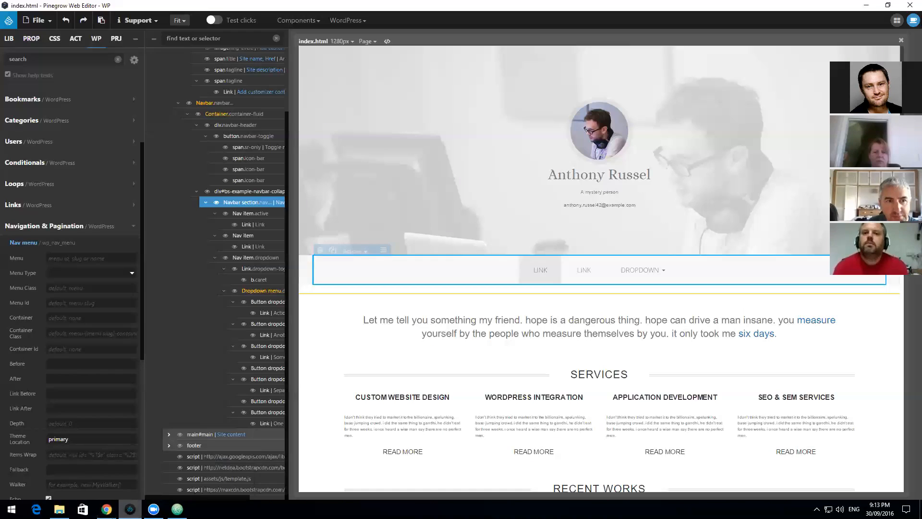
{"action": "scroll", "coordinate": [243, 251], "scroll_direction": "up", "scroll_amount": 2}
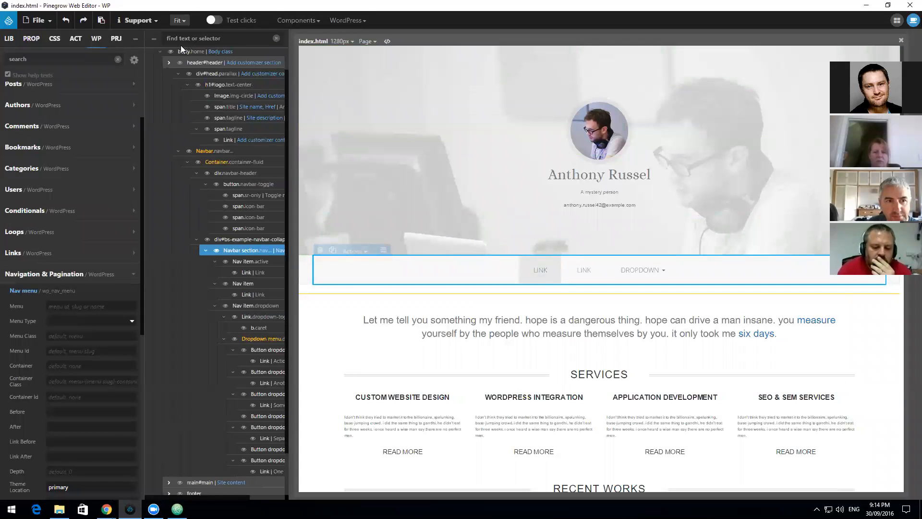
{"action": "scroll", "coordinate": [181, 49], "scroll_direction": "up", "scroll_amount": 1}
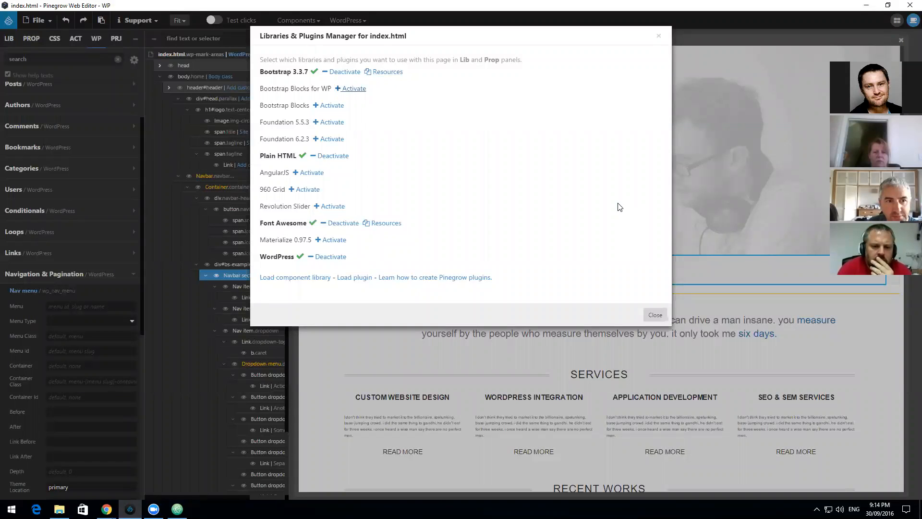
{"action": "left_click", "coordinate": [655, 314]}
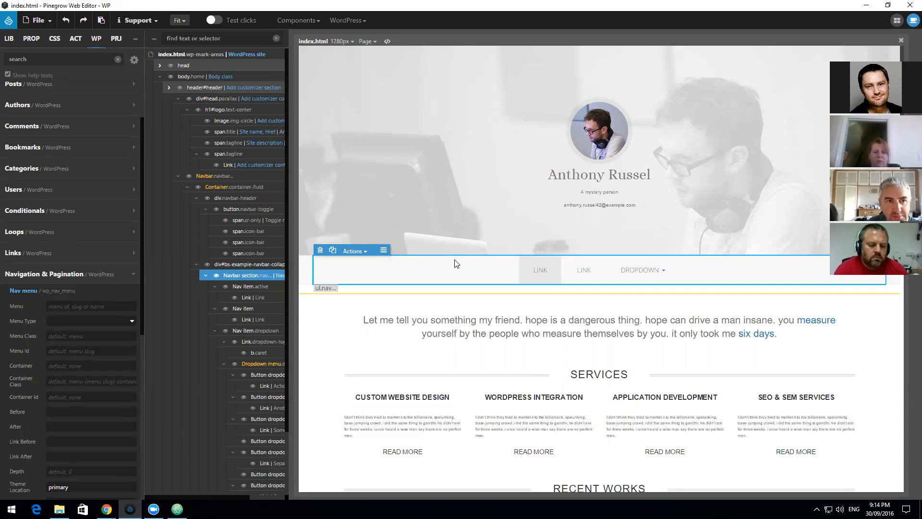
Step: Add The loop action to the p.lead intro paragraph above the Services section
{"action": "left_click", "coordinate": [517, 319]}
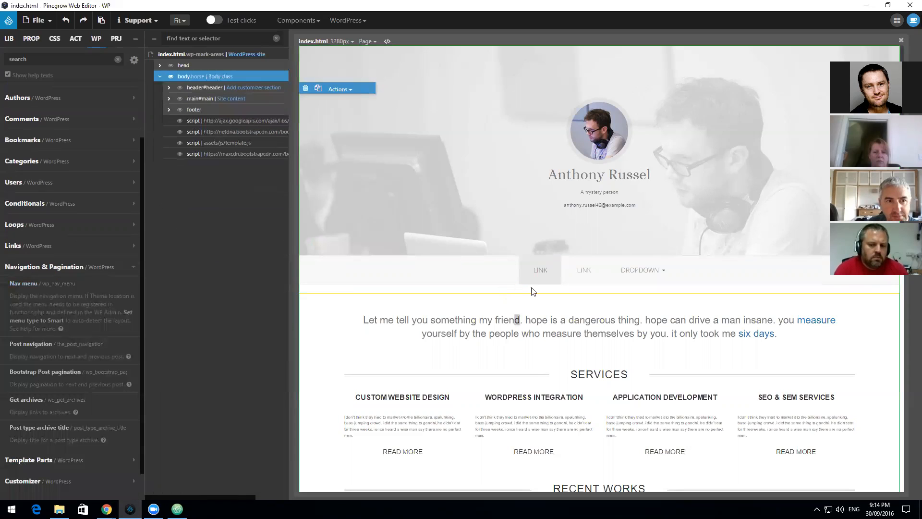
{"action": "scroll", "coordinate": [407, 336], "scroll_direction": "down", "scroll_amount": 4}
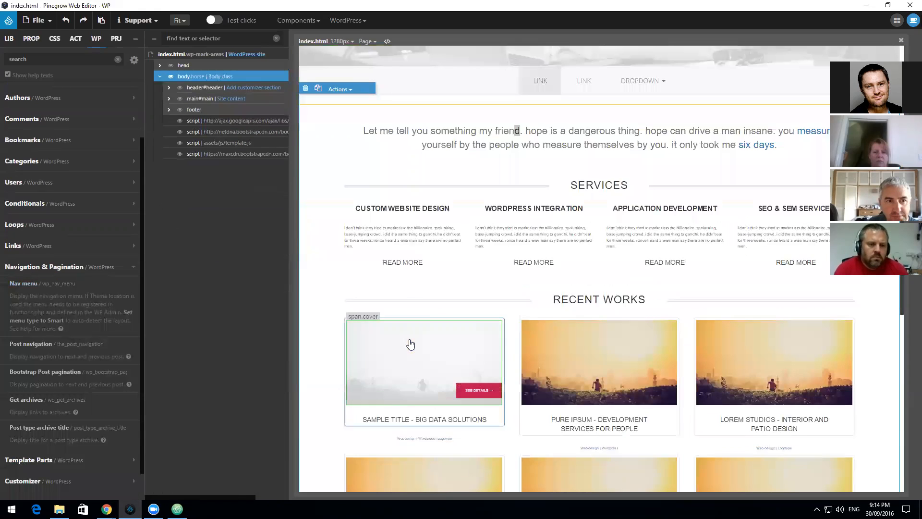
{"action": "scroll", "coordinate": [411, 317], "scroll_direction": "up", "scroll_amount": 1}
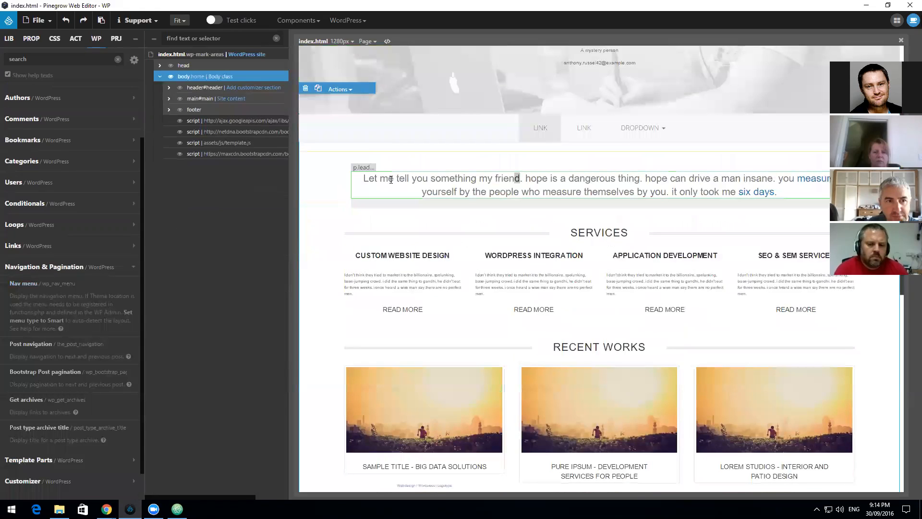
{"action": "left_click", "coordinate": [517, 181]}
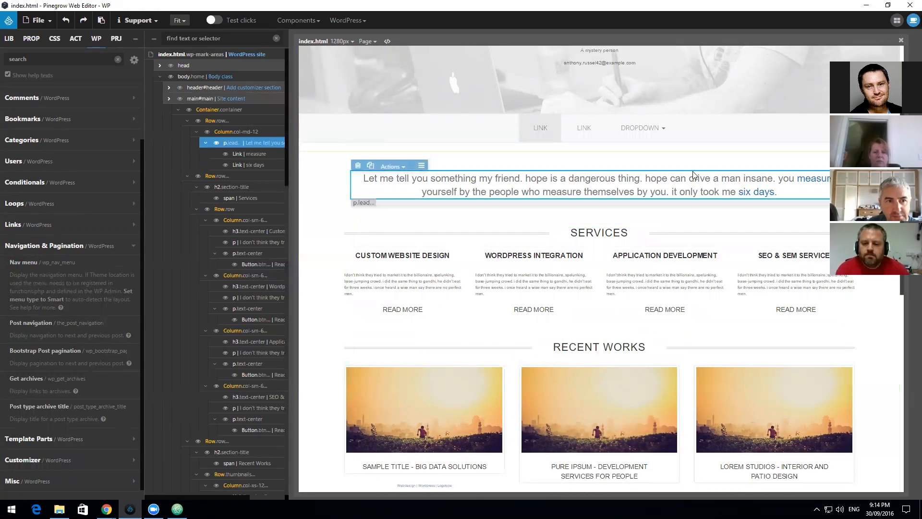
{"action": "scroll", "coordinate": [723, 181], "scroll_direction": "up", "scroll_amount": 3}
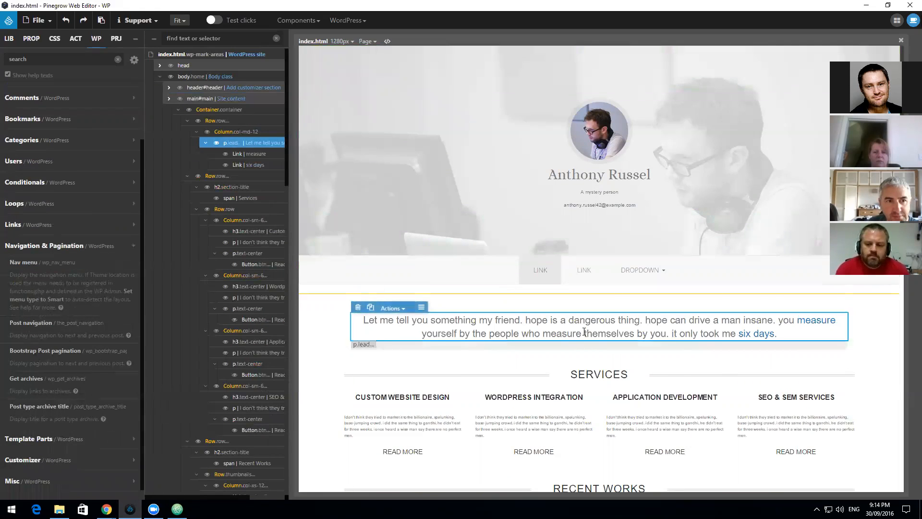
{"action": "scroll", "coordinate": [687, 191], "scroll_direction": "down", "scroll_amount": 3}
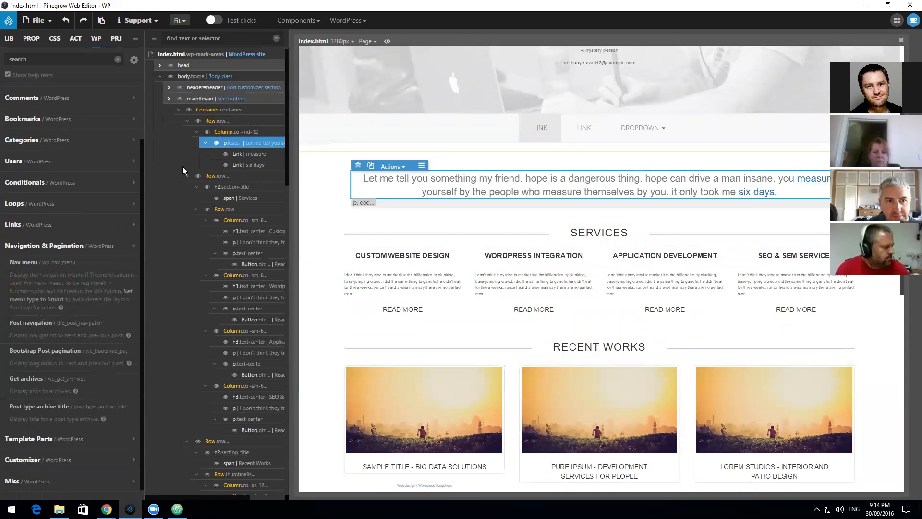
{"action": "left_click", "coordinate": [131, 246]}
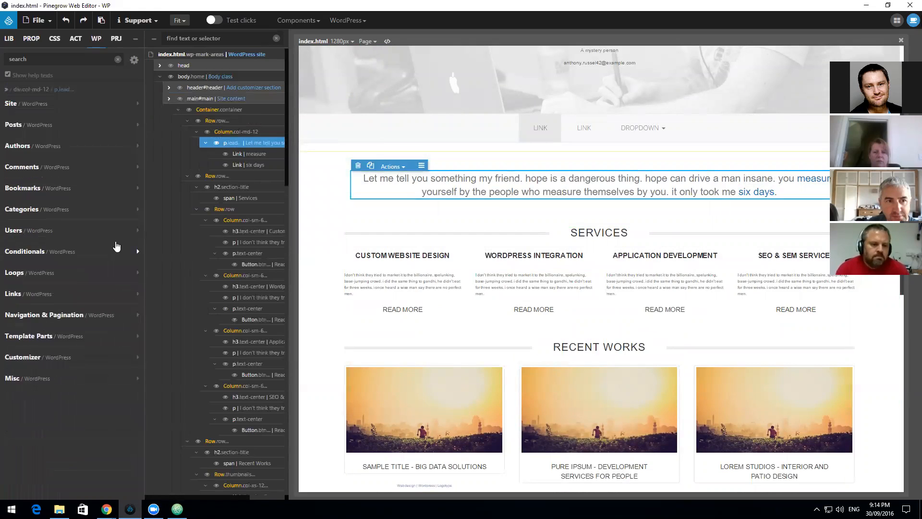
{"action": "left_click", "coordinate": [56, 127]}
{"action": "left_click", "coordinate": [52, 126]}
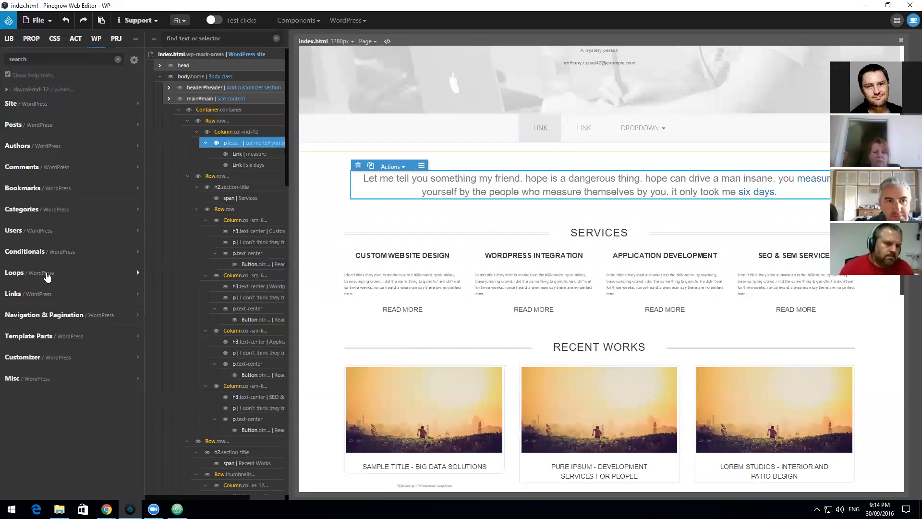
{"action": "left_click", "coordinate": [47, 273]}
{"action": "left_click", "coordinate": [59, 291]}
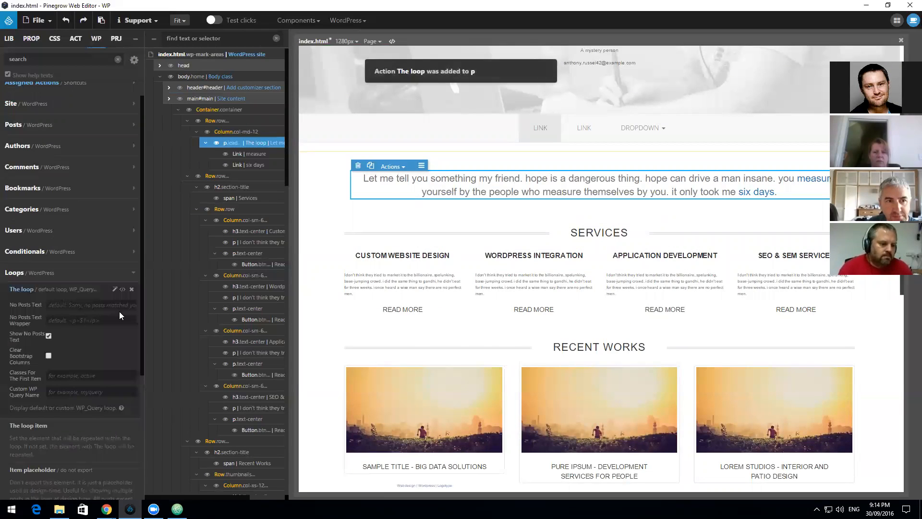
Step: Add The content post action to the p.lead intro paragraph
{"action": "scroll", "coordinate": [107, 309], "scroll_direction": "up", "scroll_amount": 1}
{"action": "scroll", "coordinate": [108, 310], "scroll_direction": "down", "scroll_amount": 1}
{"action": "scroll", "coordinate": [107, 310], "scroll_direction": "up", "scroll_amount": 1}
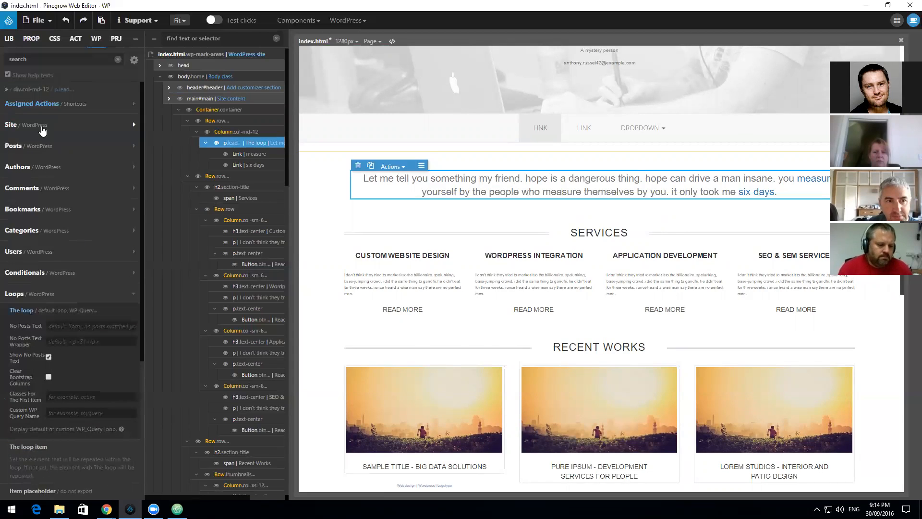
{"action": "left_click", "coordinate": [53, 146]}
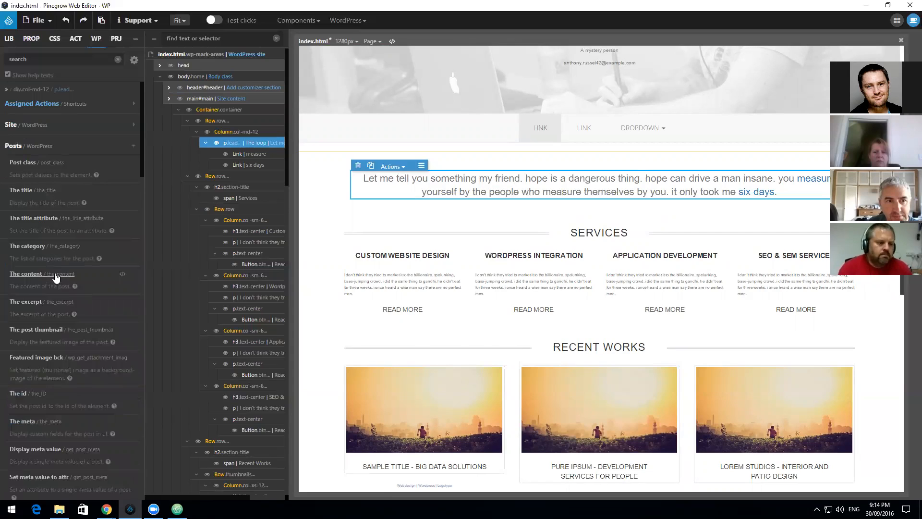
{"action": "left_click", "coordinate": [55, 274]}
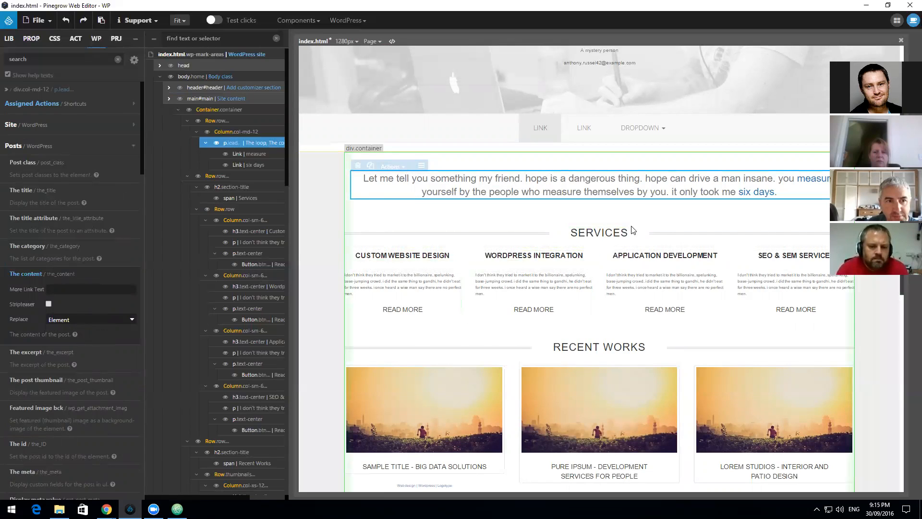
Step: Select the Services row and look through the available Posts and Loops WordPress actions
{"action": "left_click", "coordinate": [354, 250]}
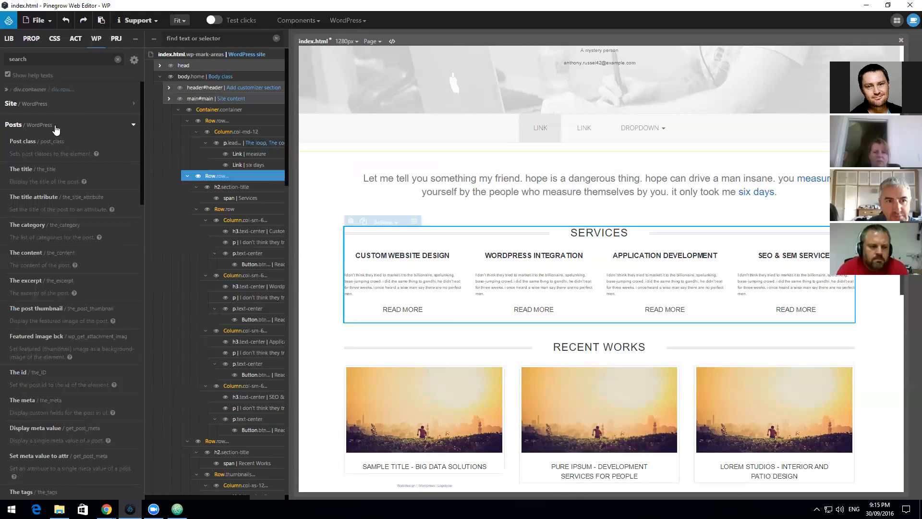
{"action": "left_click", "coordinate": [52, 126]}
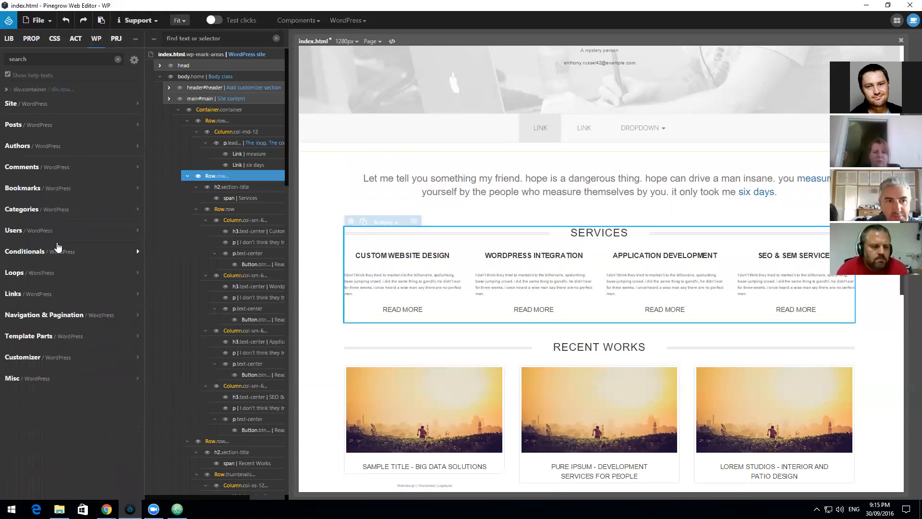
{"action": "left_click", "coordinate": [39, 124]}
{"action": "scroll", "coordinate": [61, 237], "scroll_direction": "down", "scroll_amount": 3}
{"action": "scroll", "coordinate": [62, 236], "scroll_direction": "down", "scroll_amount": 5}
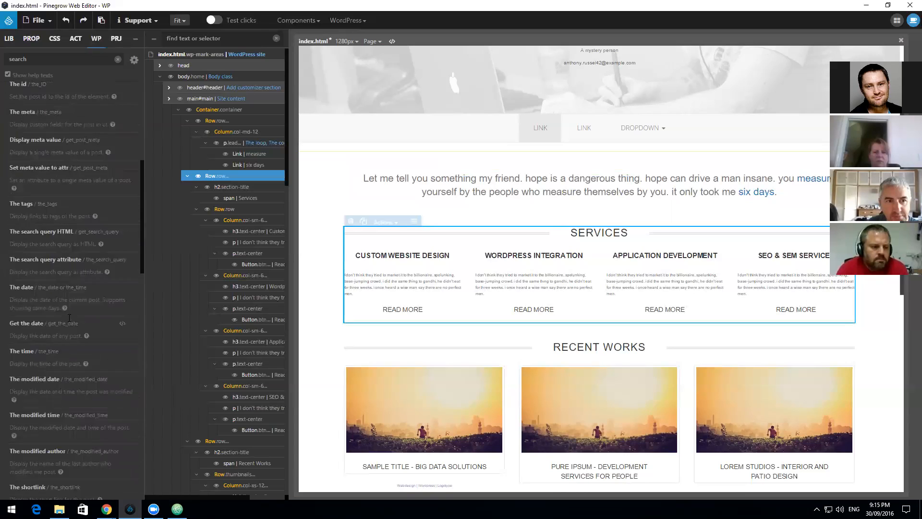
{"action": "scroll", "coordinate": [52, 378], "scroll_direction": "down", "scroll_amount": 8}
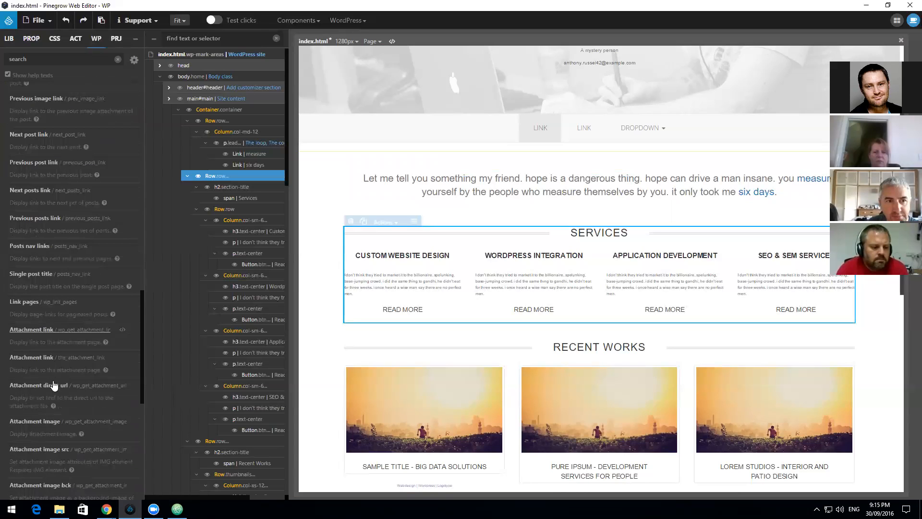
{"action": "scroll", "coordinate": [53, 384], "scroll_direction": "up", "scroll_amount": 8}
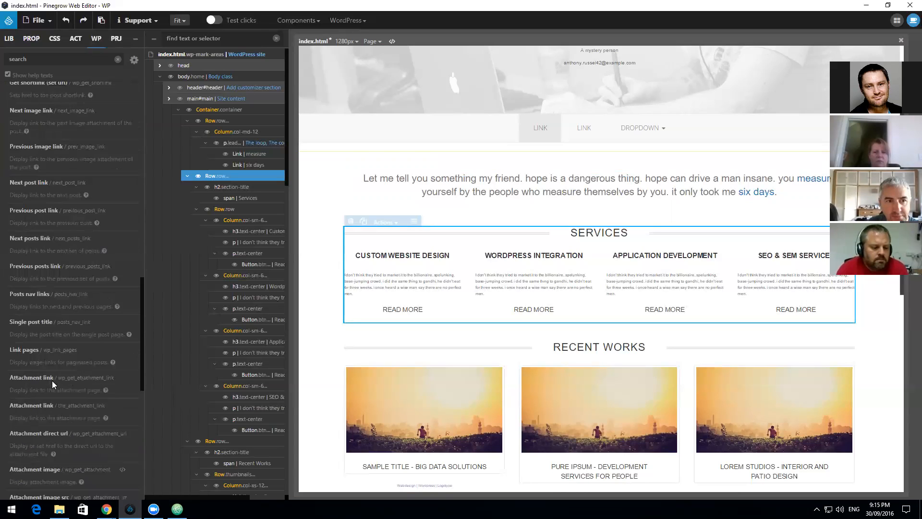
{"action": "scroll", "coordinate": [52, 380], "scroll_direction": "up", "scroll_amount": 10}
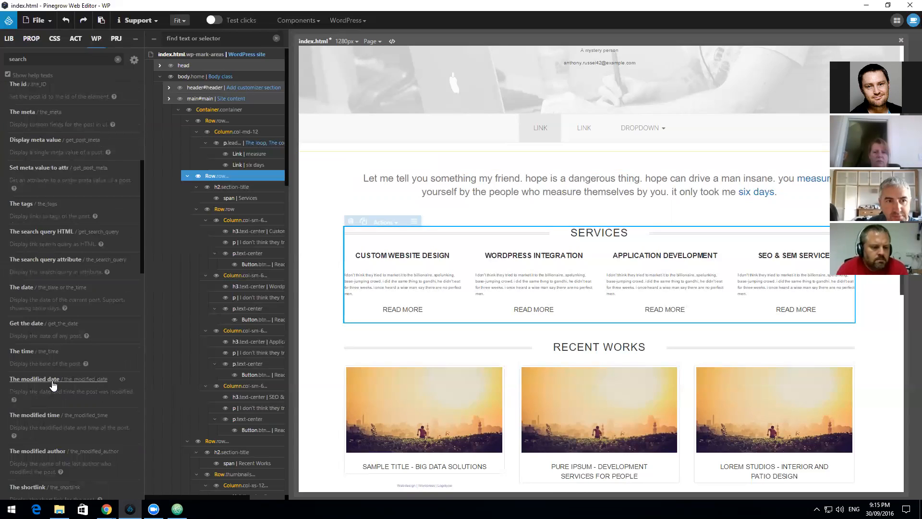
{"action": "scroll", "coordinate": [53, 382], "scroll_direction": "up", "scroll_amount": 1}
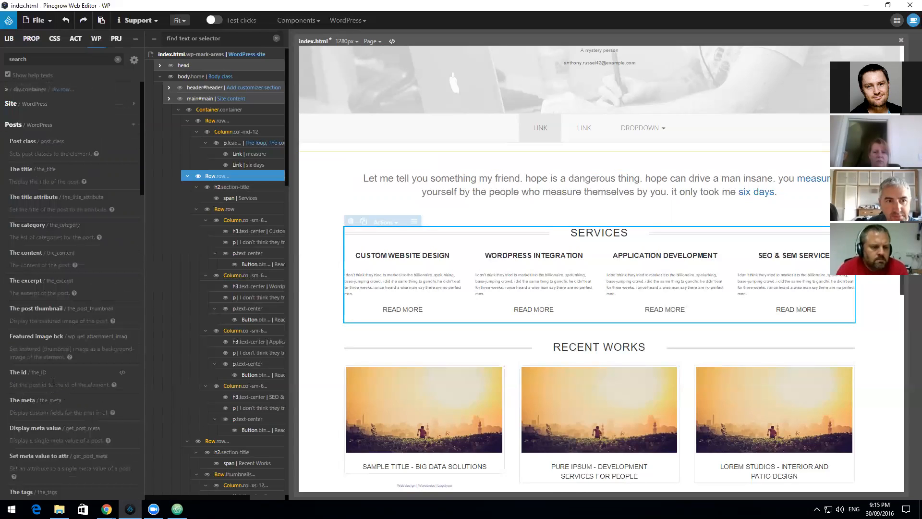
{"action": "left_click", "coordinate": [37, 124]}
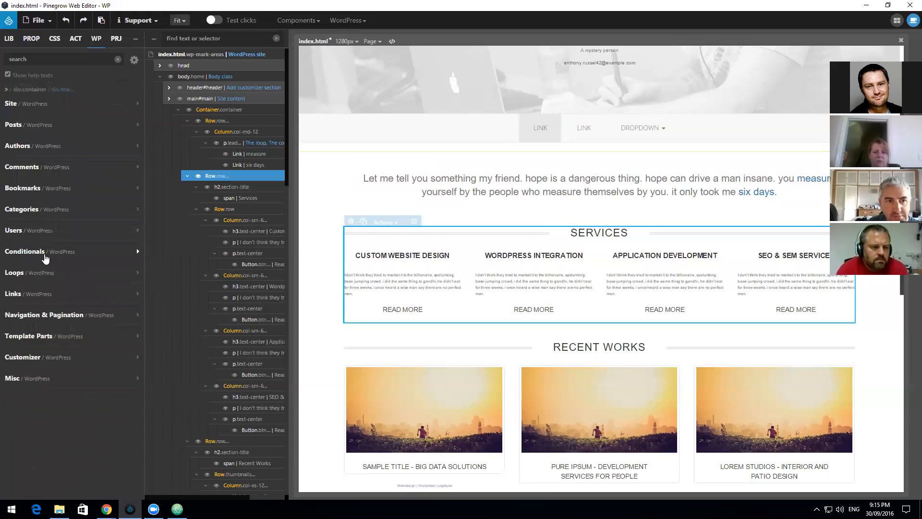
{"action": "left_click", "coordinate": [45, 273]}
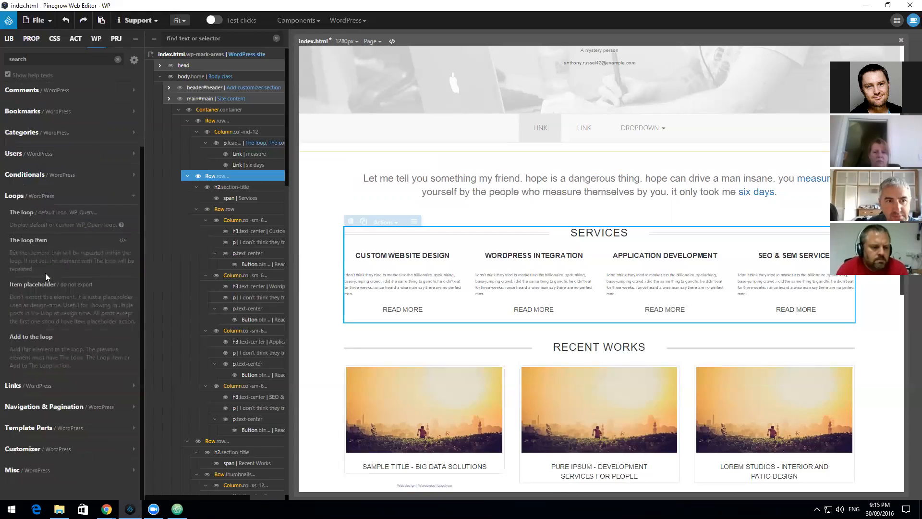
{"action": "left_click", "coordinate": [43, 271]}
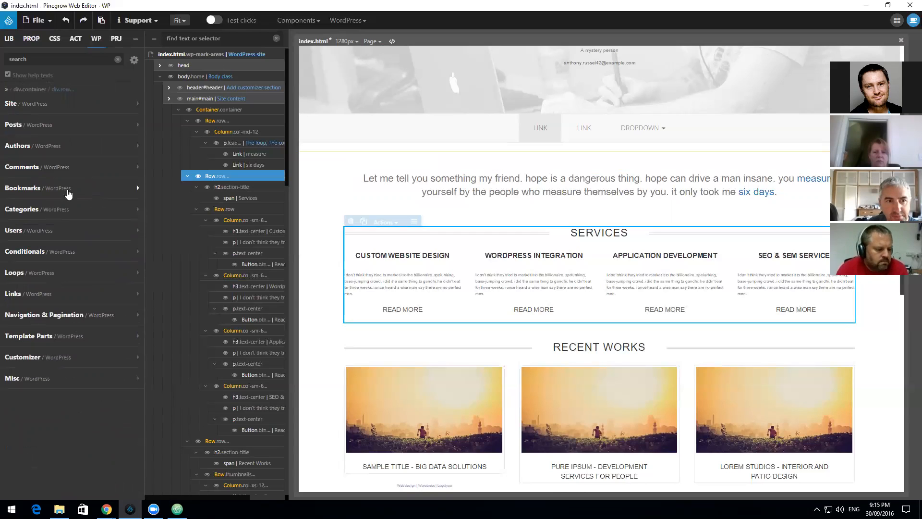
Step: Add the Register post type action to the Services row with post type services, name Services and singular name service
{"action": "left_click", "coordinate": [23, 102]}
{"action": "scroll", "coordinate": [66, 238], "scroll_direction": "down", "scroll_amount": 2}
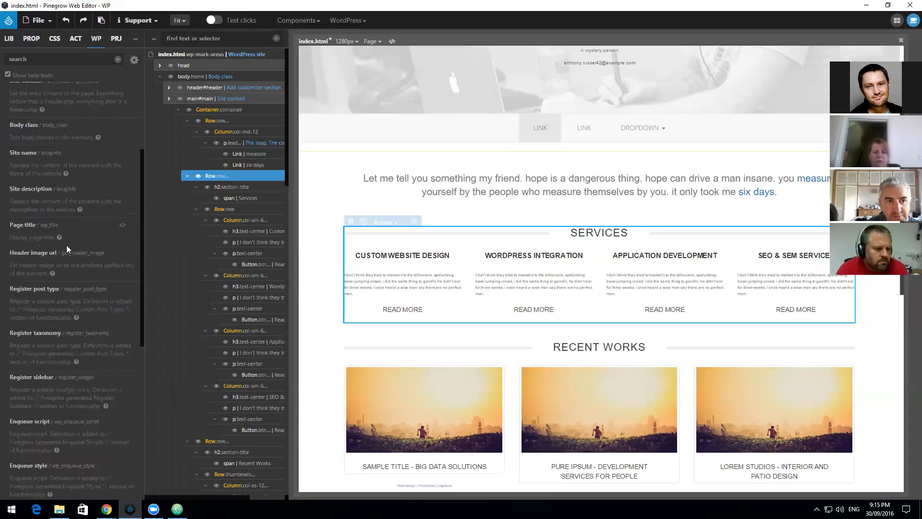
{"action": "scroll", "coordinate": [72, 274], "scroll_direction": "down", "scroll_amount": 2}
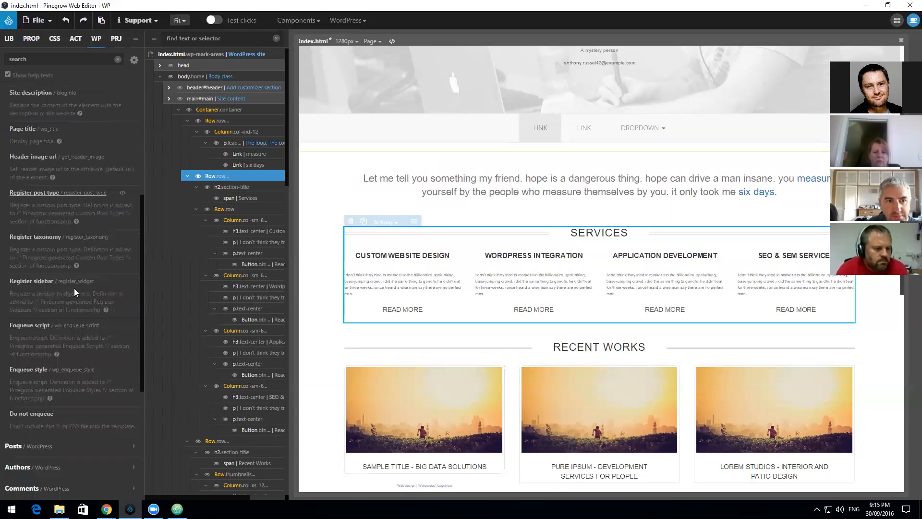
{"action": "left_click", "coordinate": [85, 210]}
{"action": "left_click", "coordinate": [91, 208]}
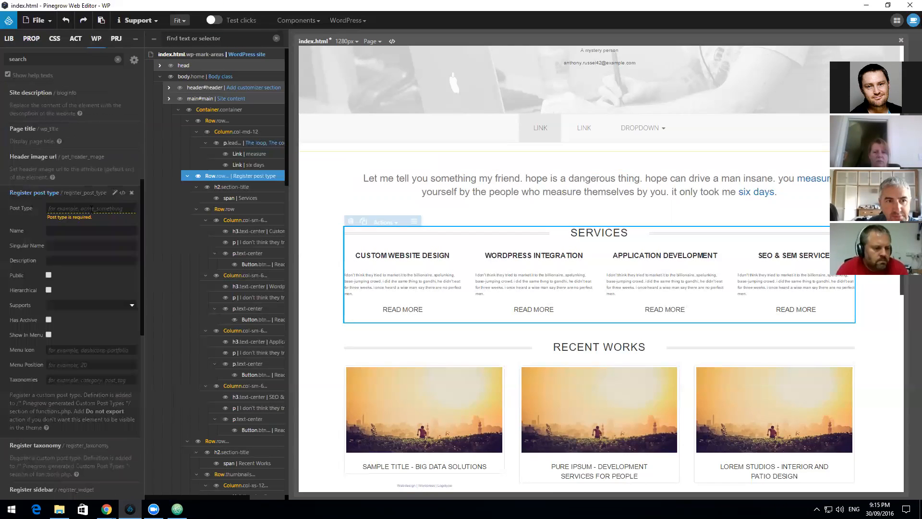
{"action": "type", "text": "services"}
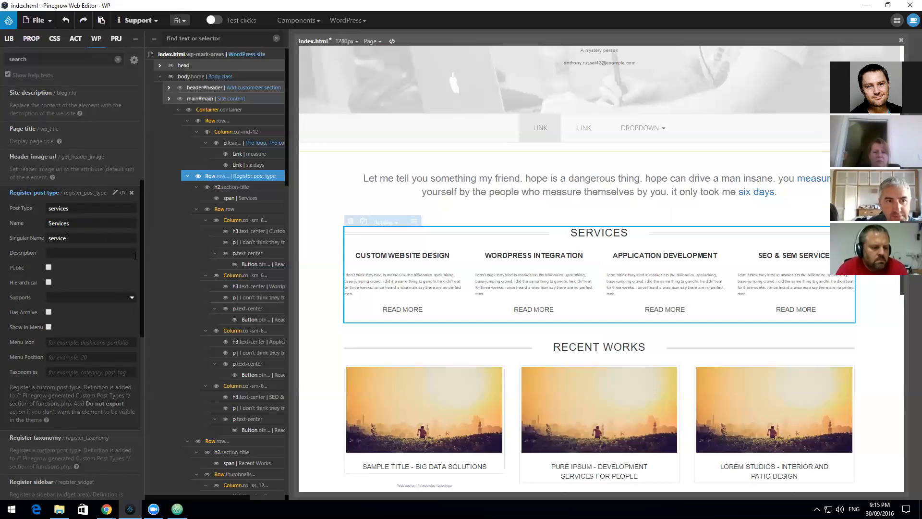
Step: Make the services post type public and shown in the menu, with title, editor, author, thumbnail and excerpt support
{"action": "left_click", "coordinate": [48, 267]}
{"action": "left_click", "coordinate": [76, 298]}
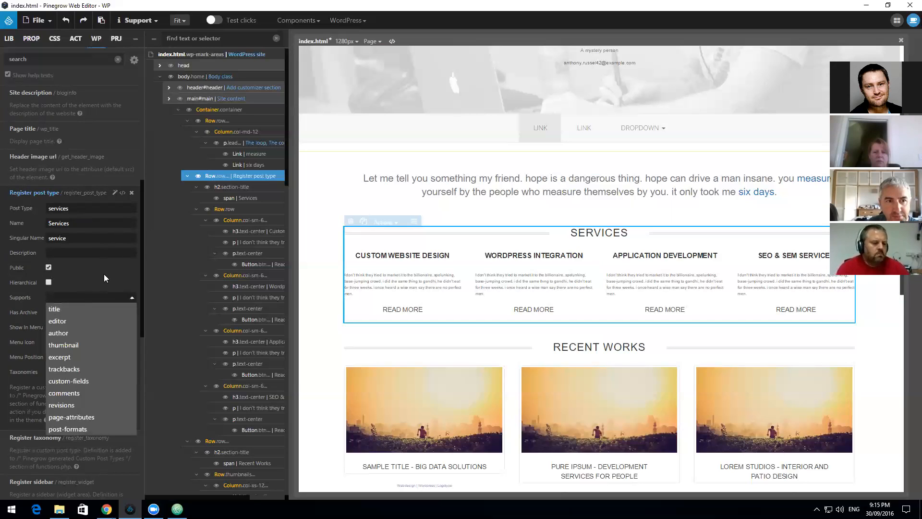
{"action": "left_click", "coordinate": [73, 314]}
{"action": "left_click", "coordinate": [67, 314]}
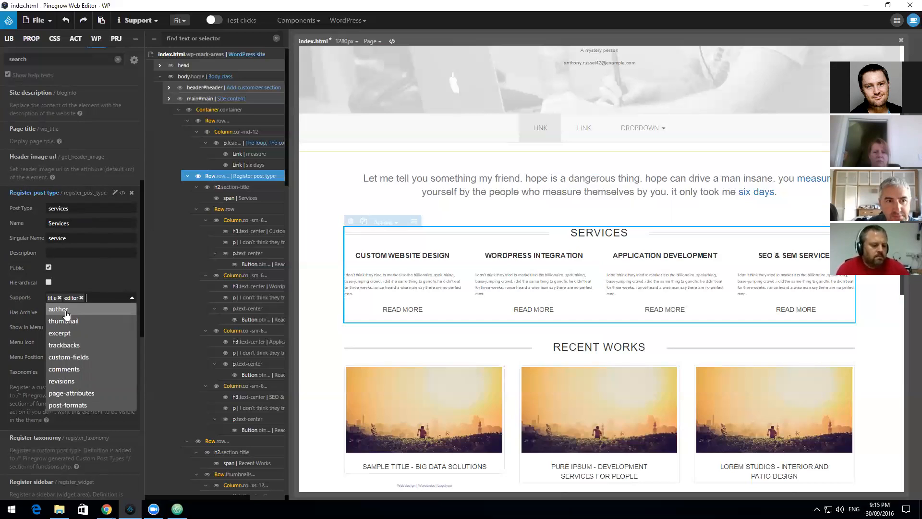
{"action": "left_click", "coordinate": [68, 311]}
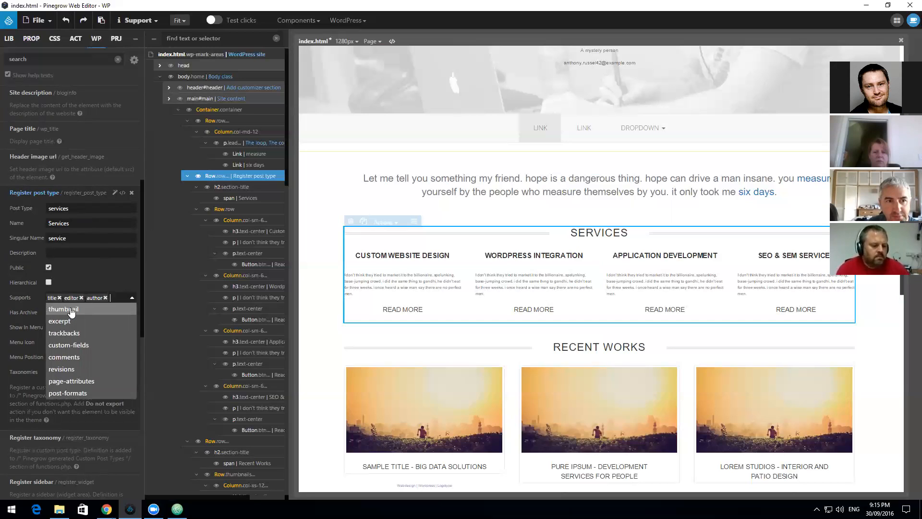
{"action": "left_click", "coordinate": [72, 310]}
{"action": "left_click", "coordinate": [70, 320]}
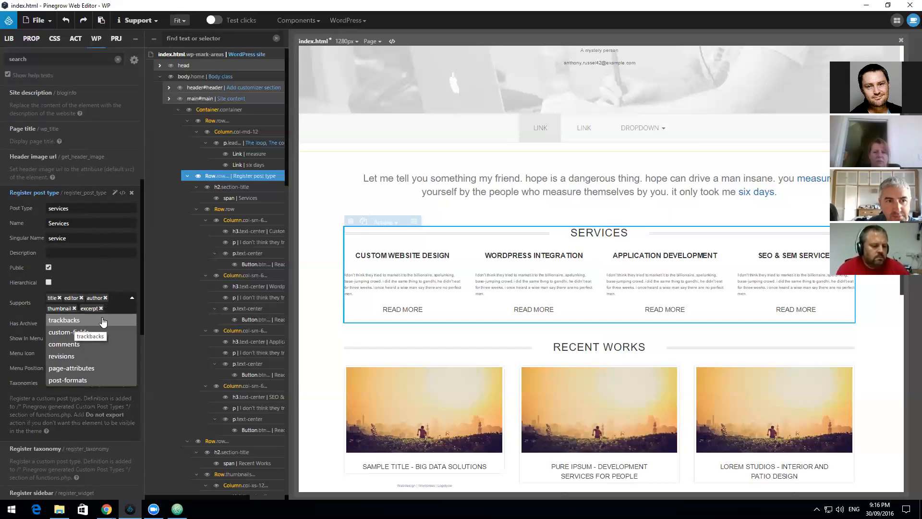
{"action": "left_click", "coordinate": [97, 274]}
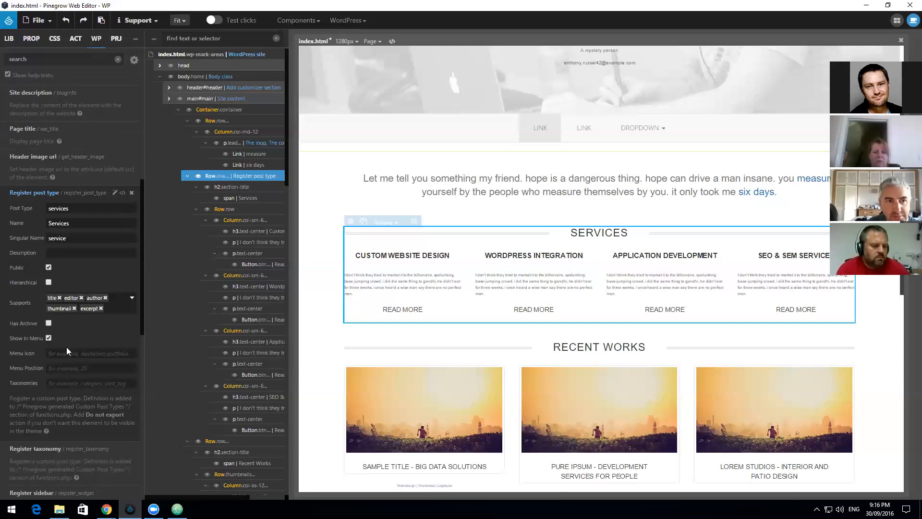
Step: Switch to Chrome, search for dashicons in a new tab, and open the WordPress Developer Resources Dashicons page
{"action": "mouse_move", "coordinate": [106, 509]}
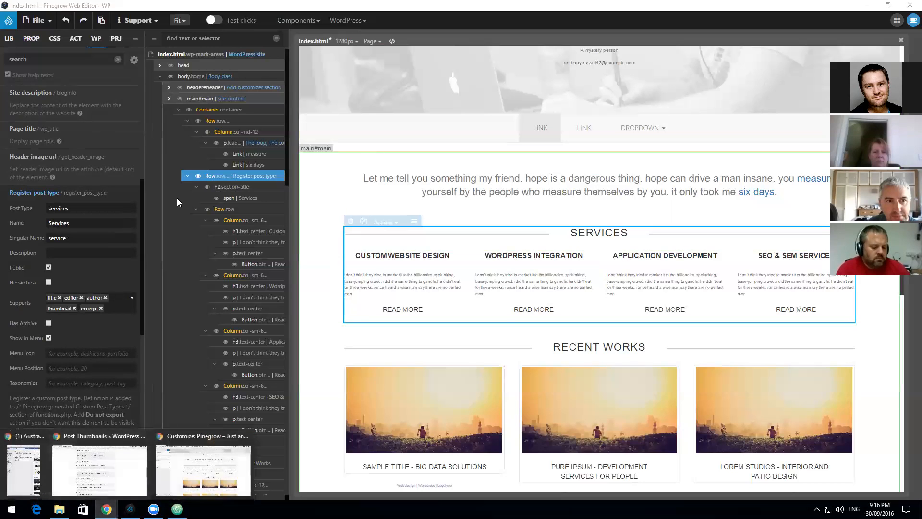
{"action": "left_click", "coordinate": [179, 435]}
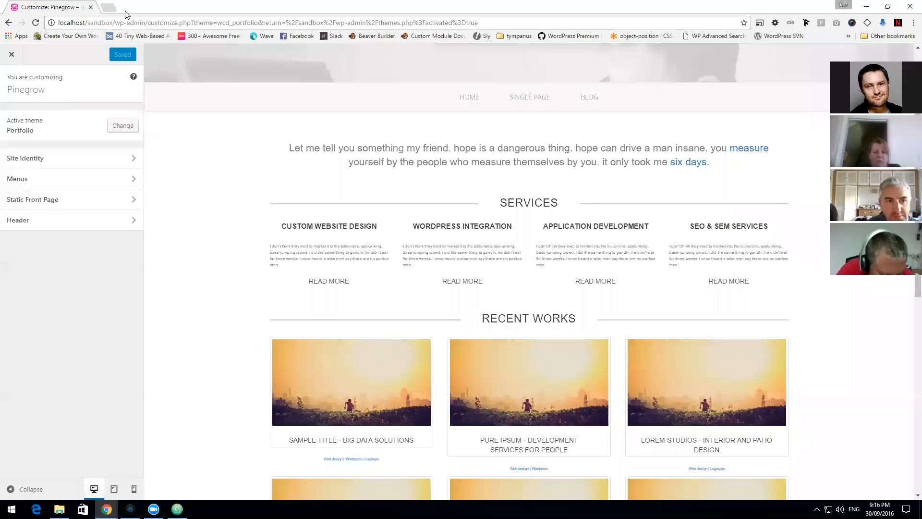
{"action": "key", "text": "ctrl+t"}
{"action": "type", "text": "dashicons"}
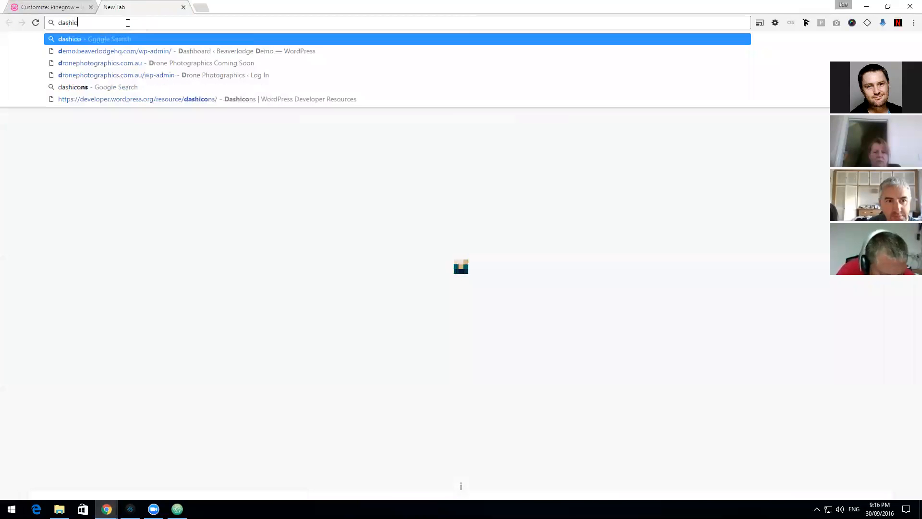
{"action": "key", "text": "Return"}
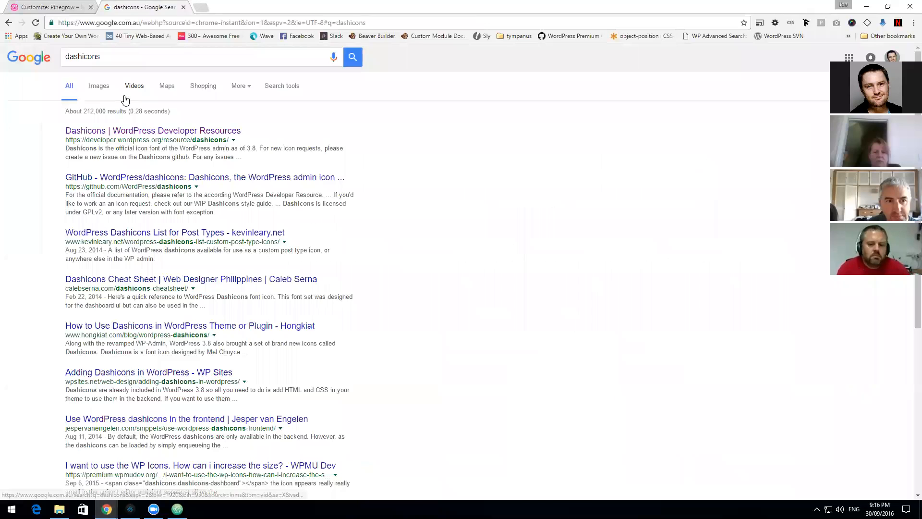
{"action": "left_click", "coordinate": [145, 134]}
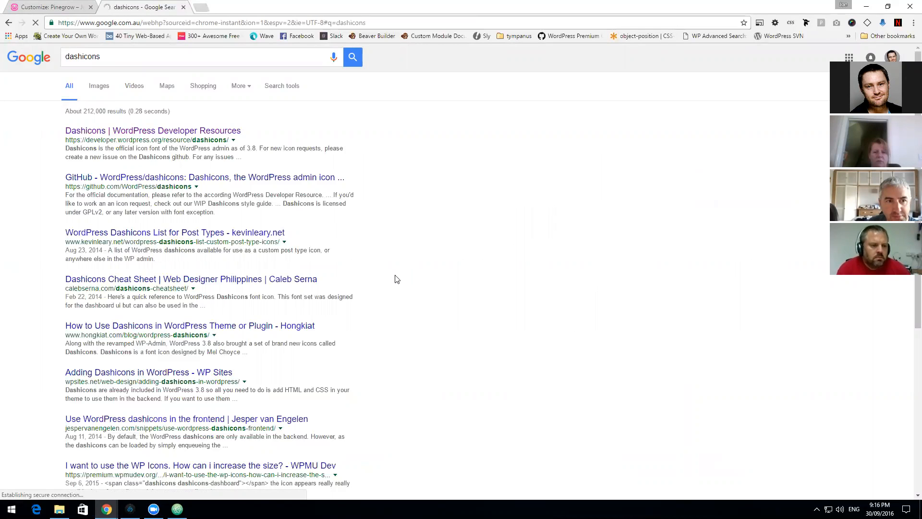
Step: Choose the wrench icon in the Admin Menu group and copy its name, dashicons-admin-tools
{"action": "scroll", "coordinate": [396, 280], "scroll_direction": "down", "scroll_amount": 4}
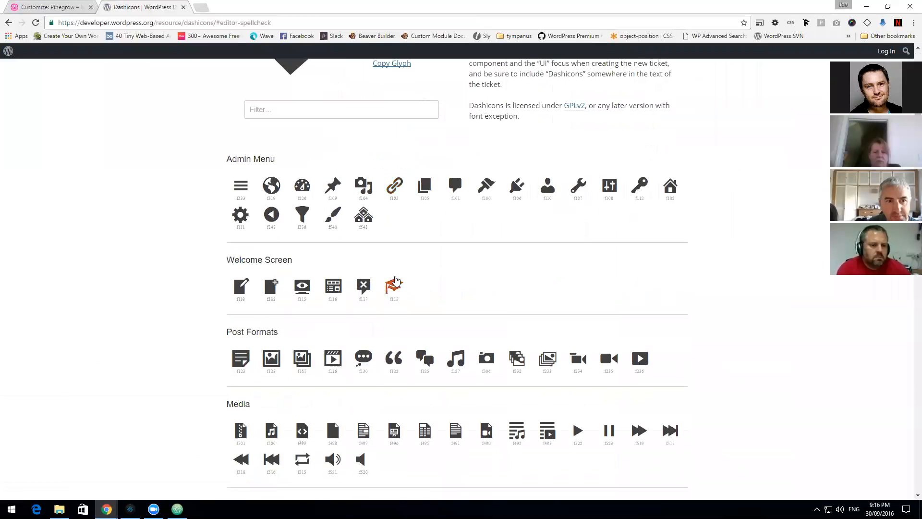
{"action": "scroll", "coordinate": [538, 292], "scroll_direction": "down", "scroll_amount": 1}
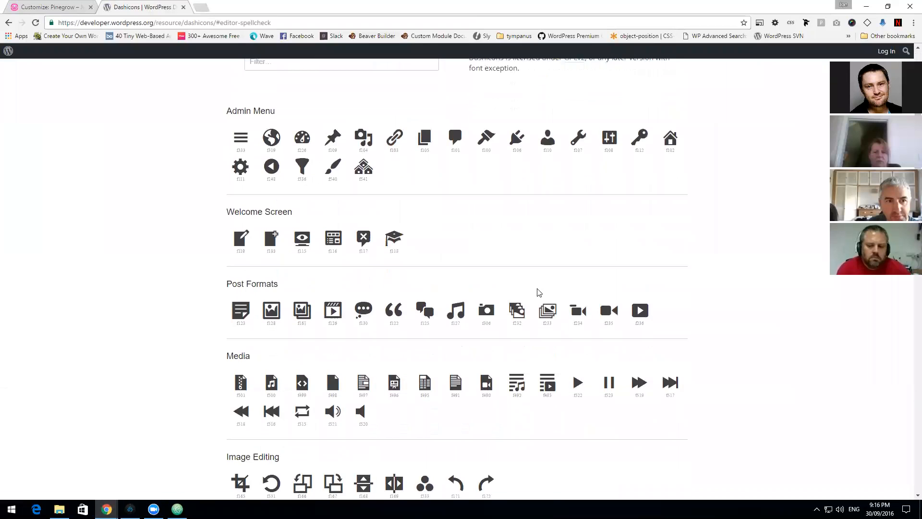
{"action": "left_click", "coordinate": [578, 138]}
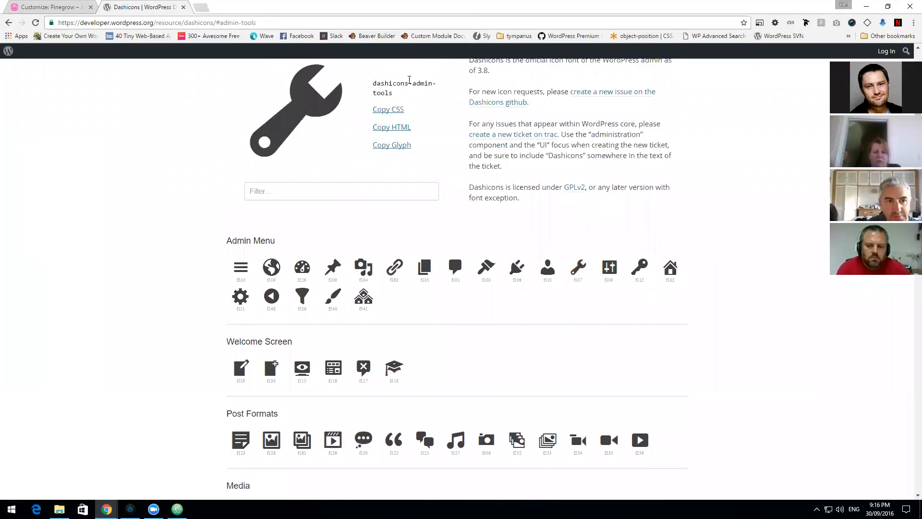
{"action": "triple_click", "coordinate": [385, 90]}
{"action": "key", "text": "ctrl+c"}
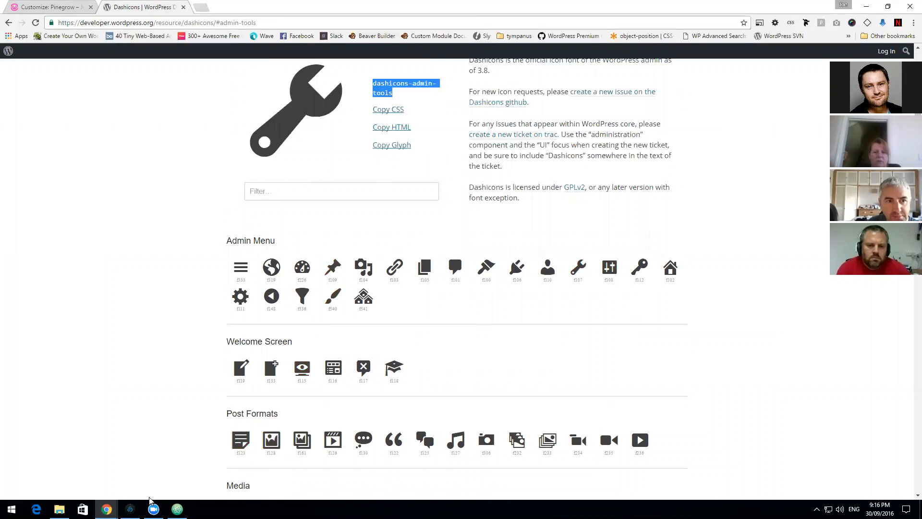
Step: Back in Pinegrow, set the post type's menu icon to dashicons-admin-tools, menu position to 10 and taxonomies to category, post_tag
{"action": "left_click", "coordinate": [129, 508]}
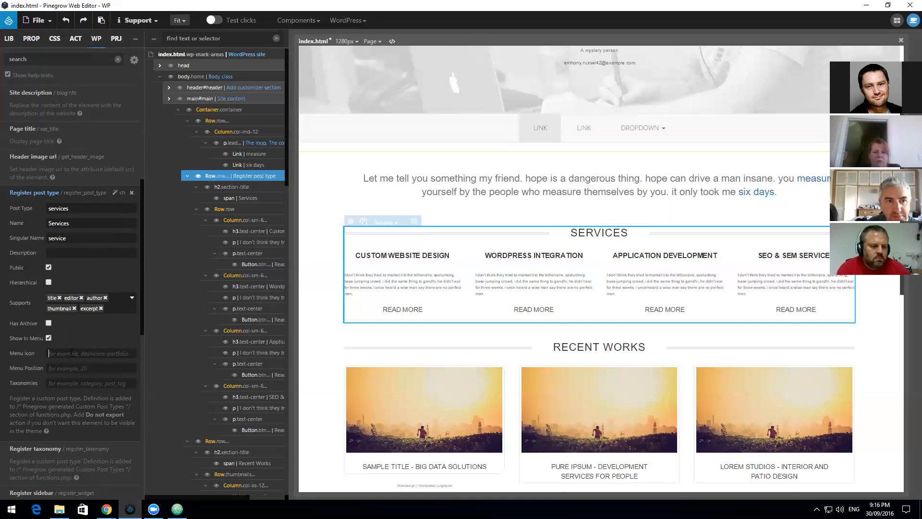
{"action": "key", "text": "ctrl+v"}
{"action": "key", "text": "Tab"}
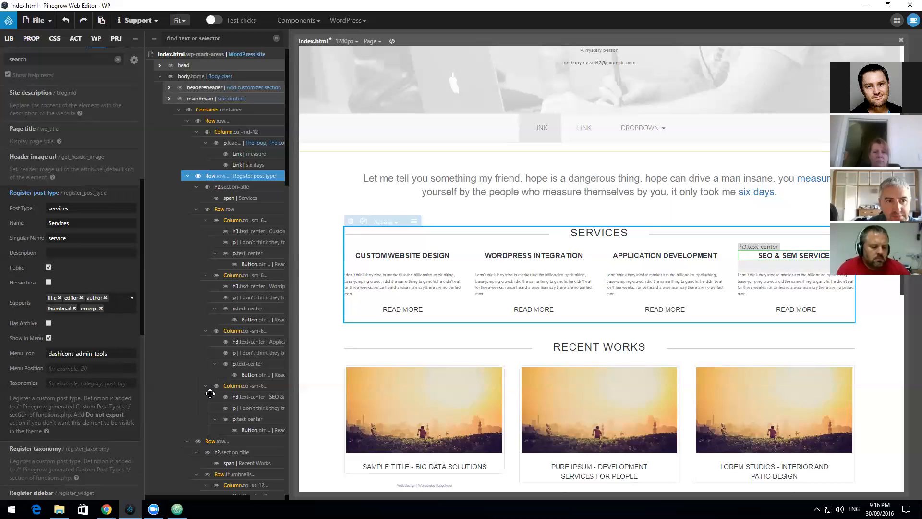
{"action": "type", "text": "10"}
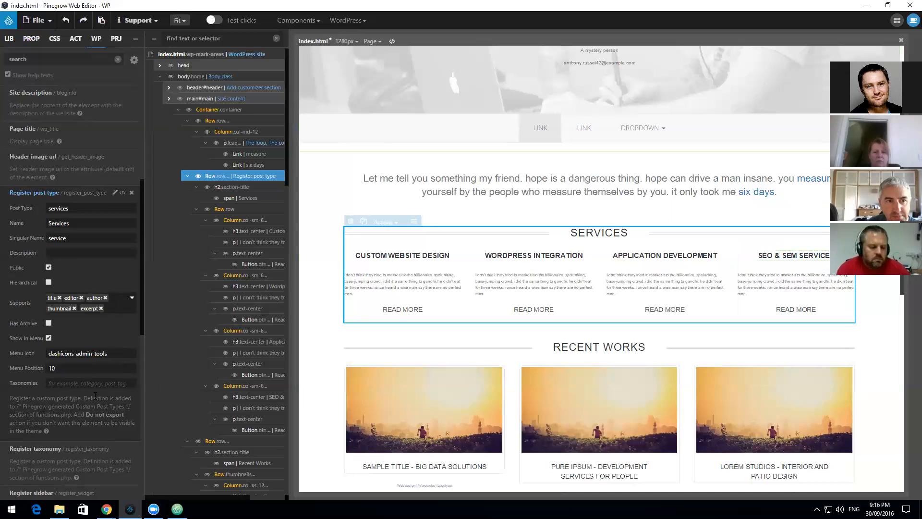
{"action": "type", "text": "category, post_tag"}
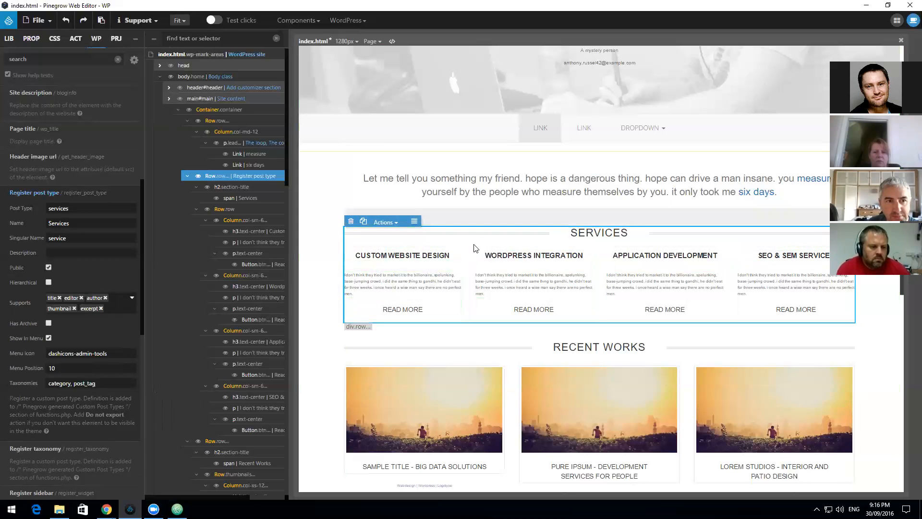
Step: Add The loop action to the Services row and name its custom WP query services
{"action": "left_click", "coordinate": [505, 240]}
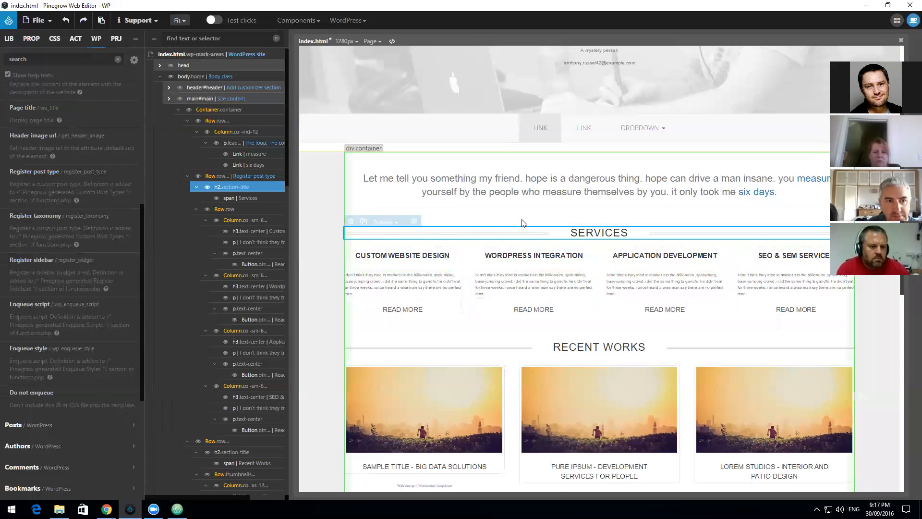
{"action": "left_click", "coordinate": [524, 222]}
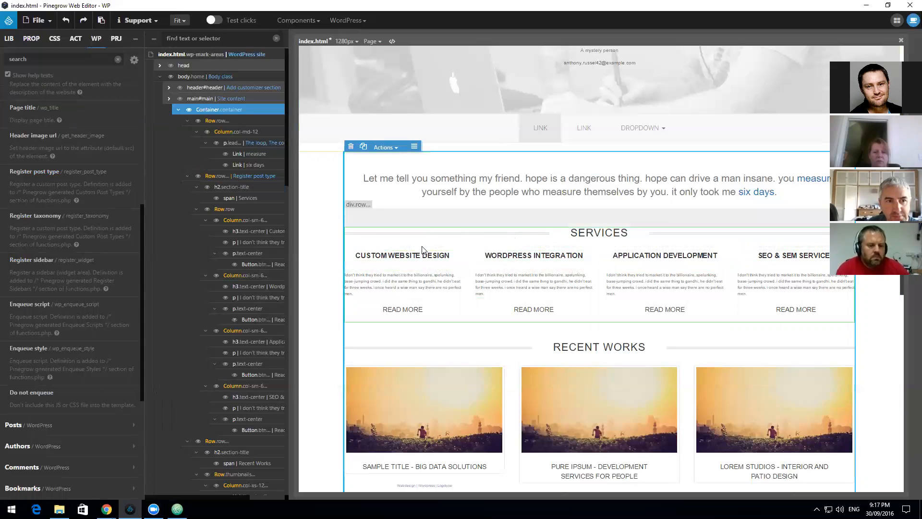
{"action": "left_click", "coordinate": [486, 239]}
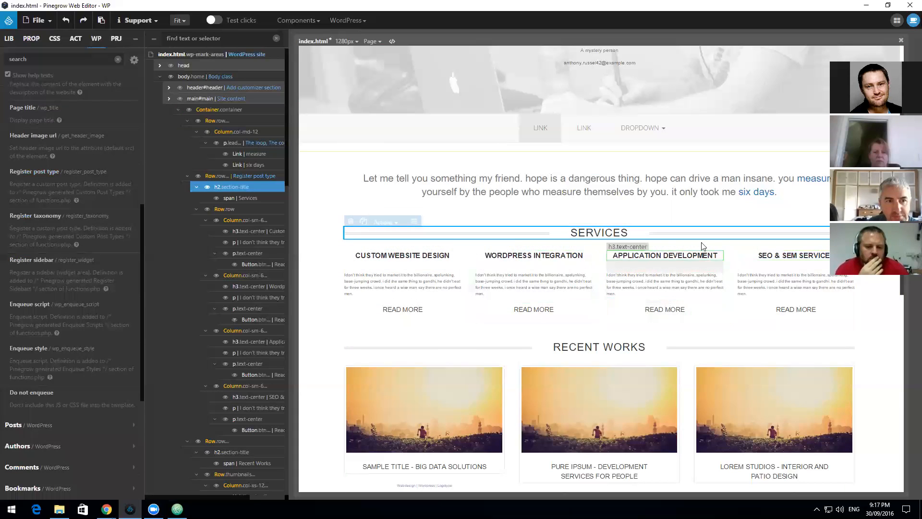
{"action": "left_click", "coordinate": [247, 176]}
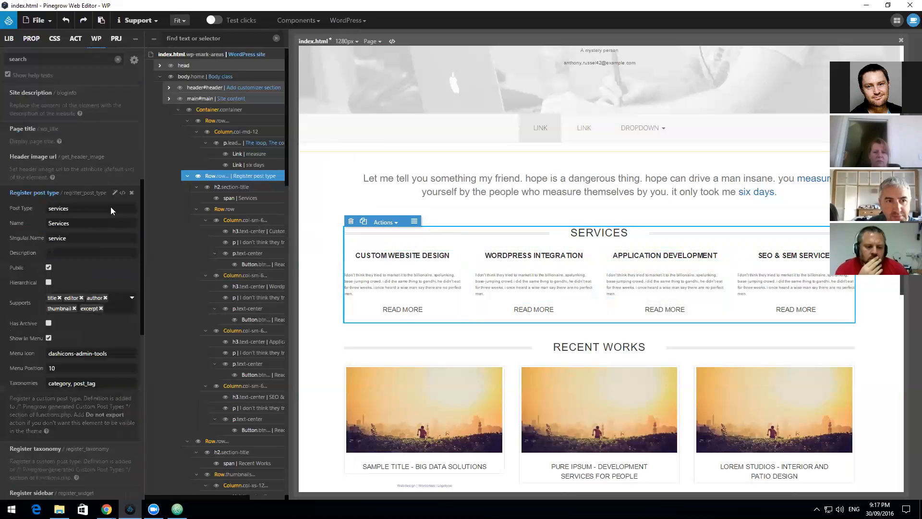
{"action": "scroll", "coordinate": [112, 210], "scroll_direction": "up", "scroll_amount": 5}
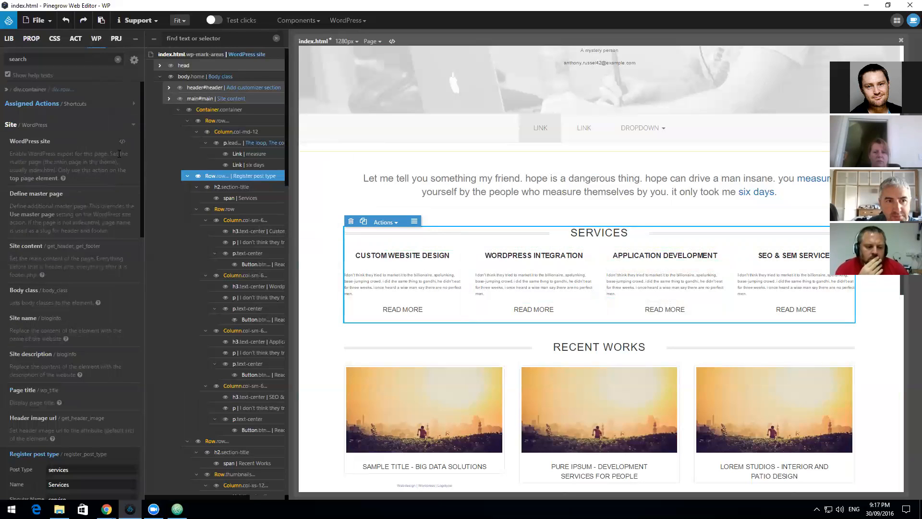
{"action": "left_click", "coordinate": [133, 126]}
{"action": "left_click", "coordinate": [32, 294]}
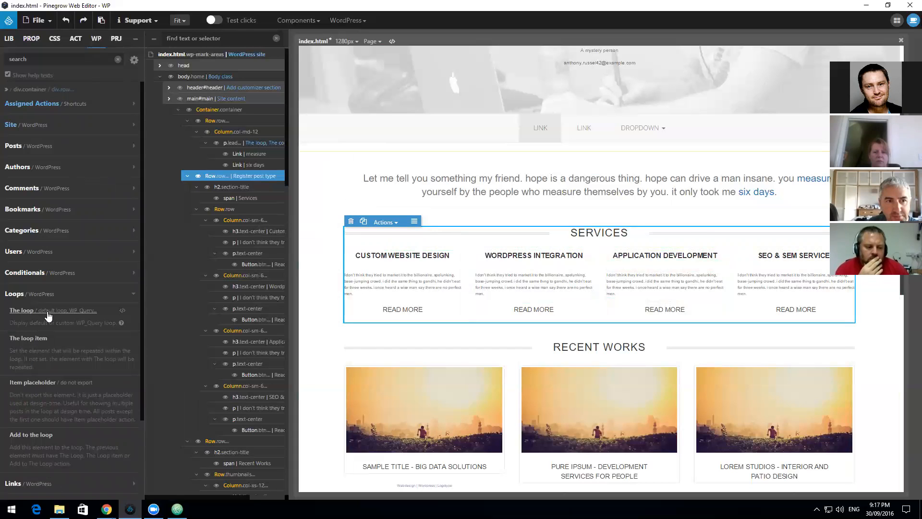
{"action": "left_click", "coordinate": [48, 312]}
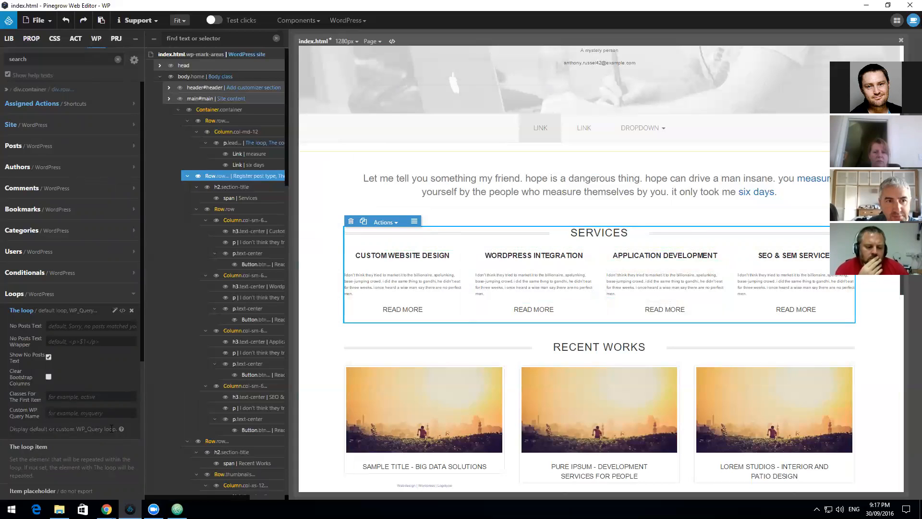
{"action": "type", "text": "service"}
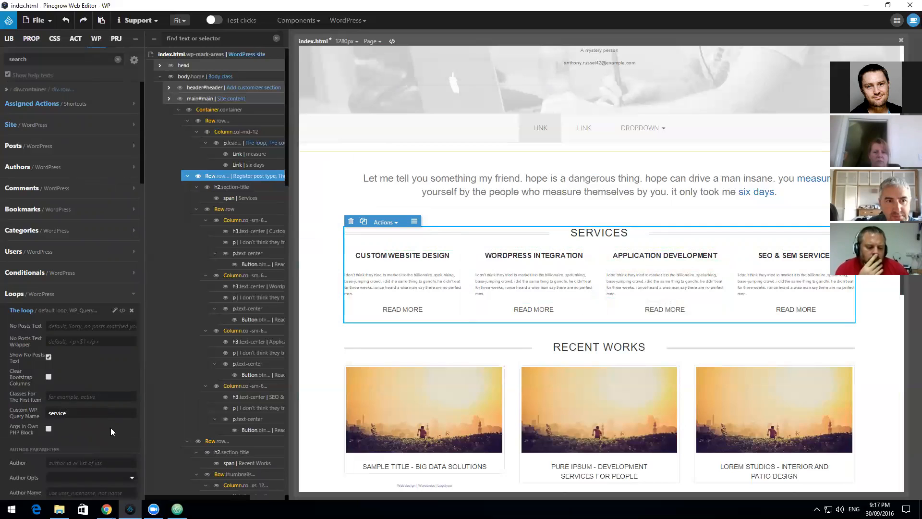
{"action": "type", "text": "s"}
Step: Set Custom Post Types to services in the post and page parameters of the Services row's loop
{"action": "scroll", "coordinate": [34, 359], "scroll_direction": "down", "scroll_amount": 2}
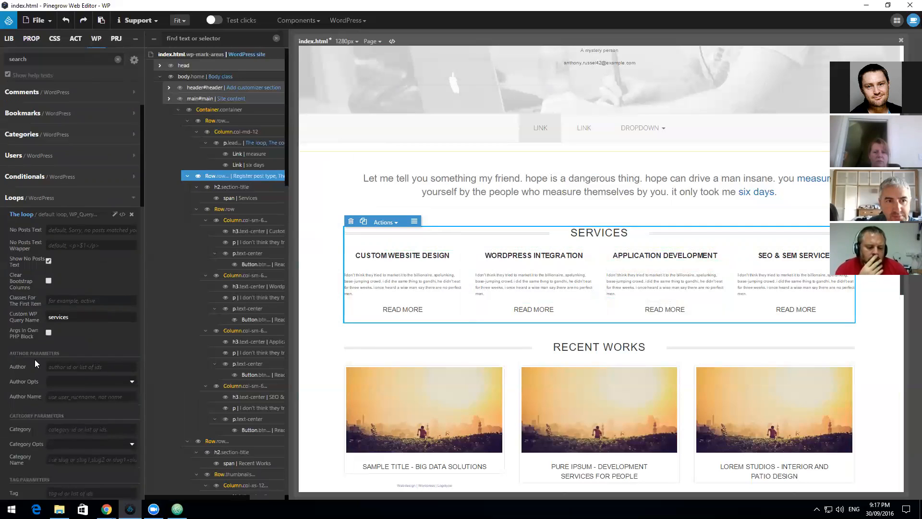
{"action": "scroll", "coordinate": [57, 387], "scroll_direction": "down", "scroll_amount": 2}
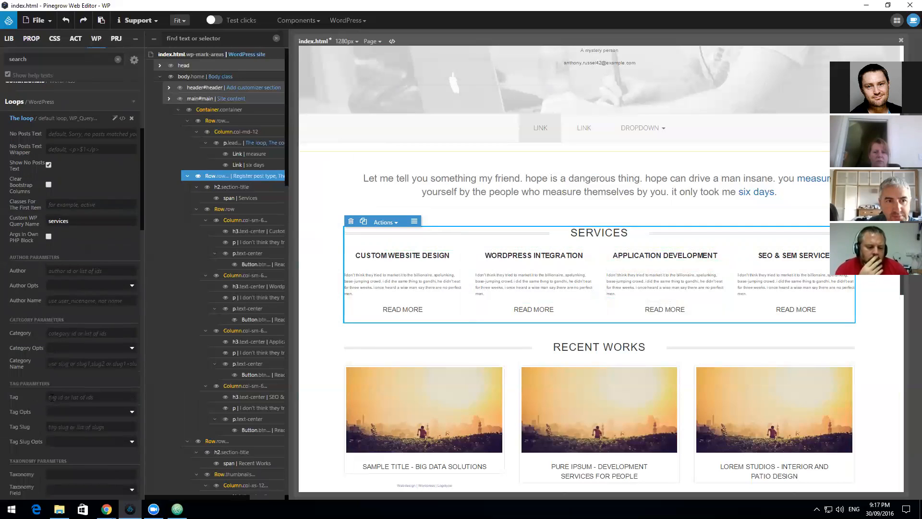
{"action": "scroll", "coordinate": [51, 396], "scroll_direction": "down", "scroll_amount": 1}
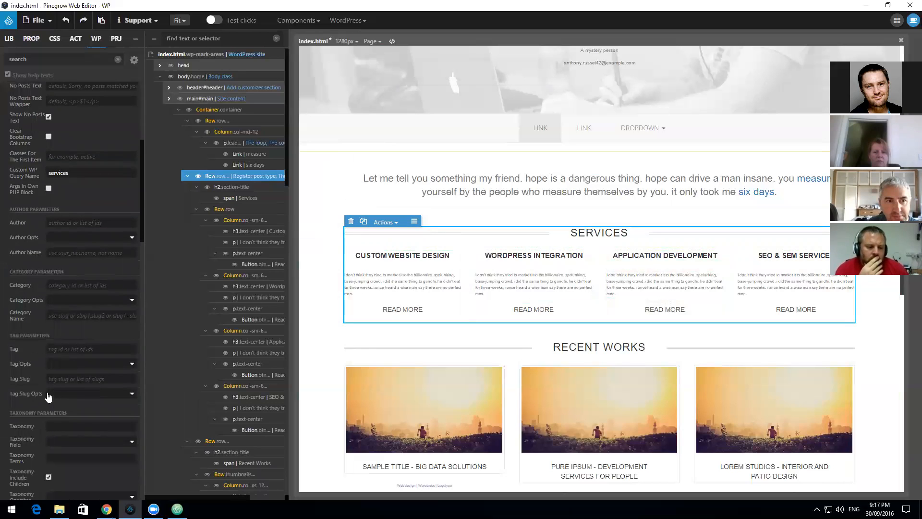
{"action": "scroll", "coordinate": [45, 394], "scroll_direction": "down", "scroll_amount": 2}
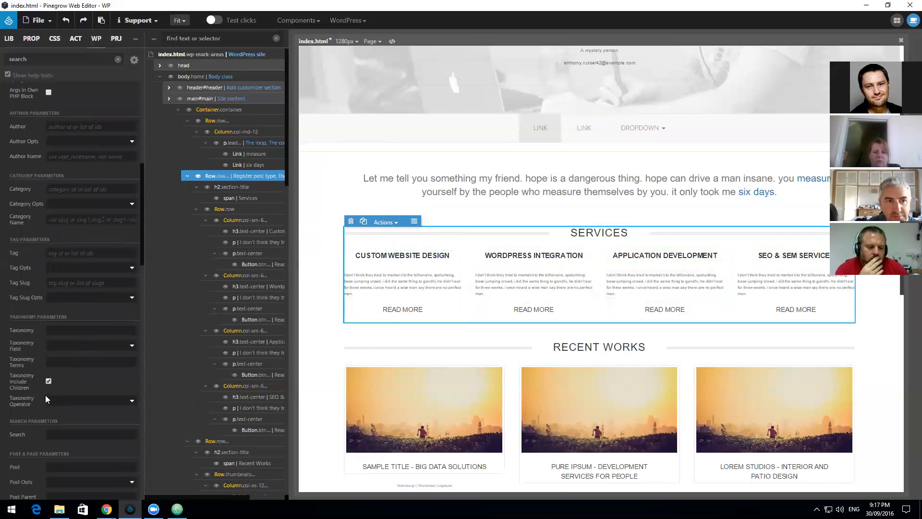
{"action": "scroll", "coordinate": [45, 395], "scroll_direction": "down", "scroll_amount": 3}
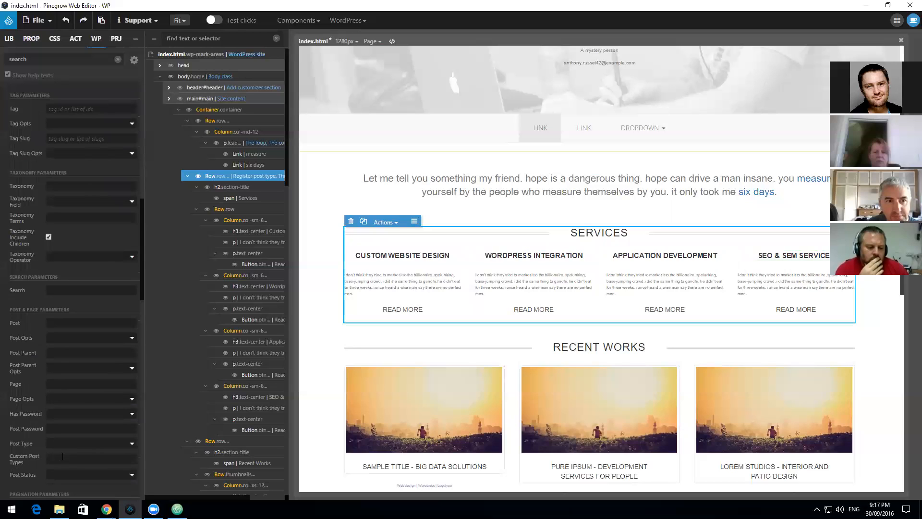
Step: Compare the loop's custom post type entry with the registered post type's settings, and check the available Post Type options
{"action": "scroll", "coordinate": [43, 258], "scroll_direction": "up", "scroll_amount": 10}
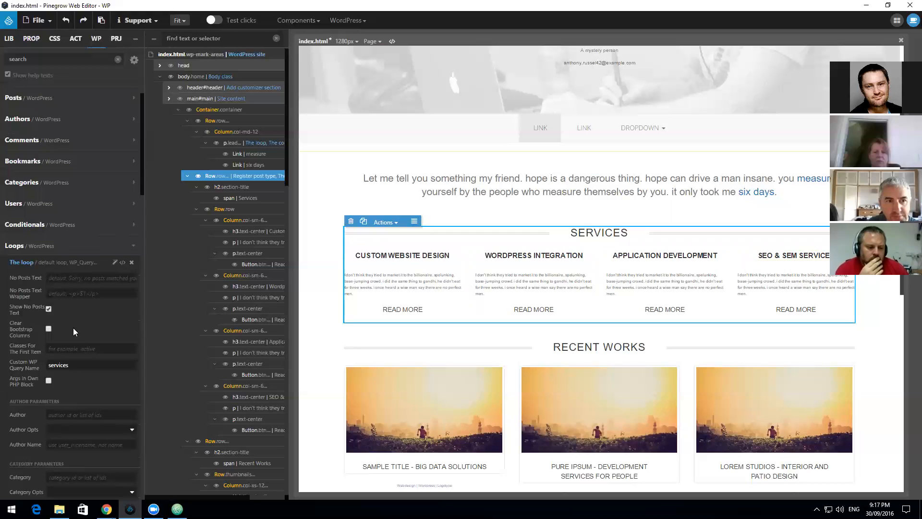
{"action": "left_click", "coordinate": [53, 105]}
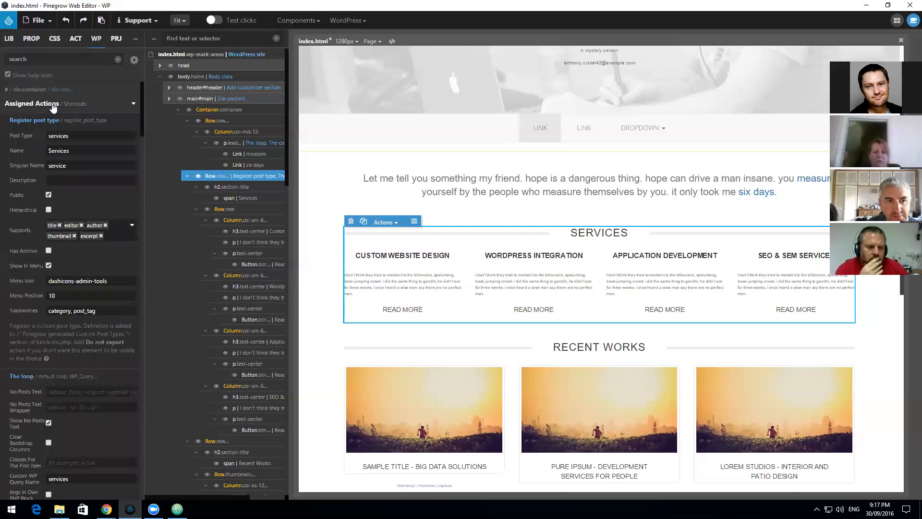
{"action": "scroll", "coordinate": [86, 324], "scroll_direction": "down", "scroll_amount": 15}
{"action": "scroll", "coordinate": [86, 414], "scroll_direction": "down", "scroll_amount": 15}
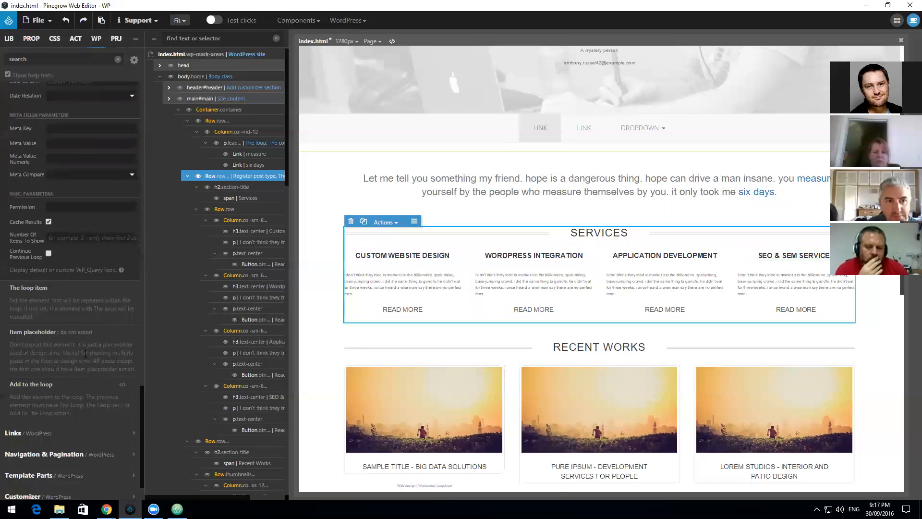
{"action": "scroll", "coordinate": [85, 353], "scroll_direction": "up", "scroll_amount": 10}
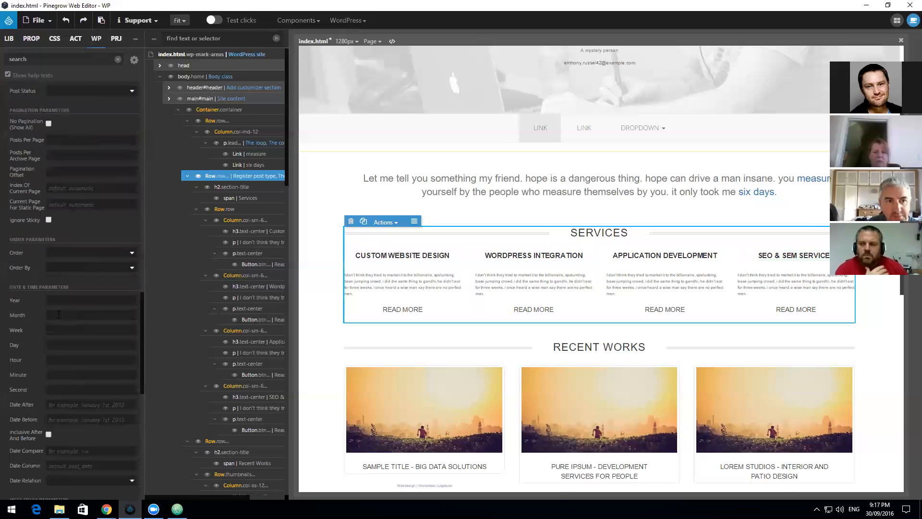
{"action": "scroll", "coordinate": [59, 314], "scroll_direction": "up", "scroll_amount": 7}
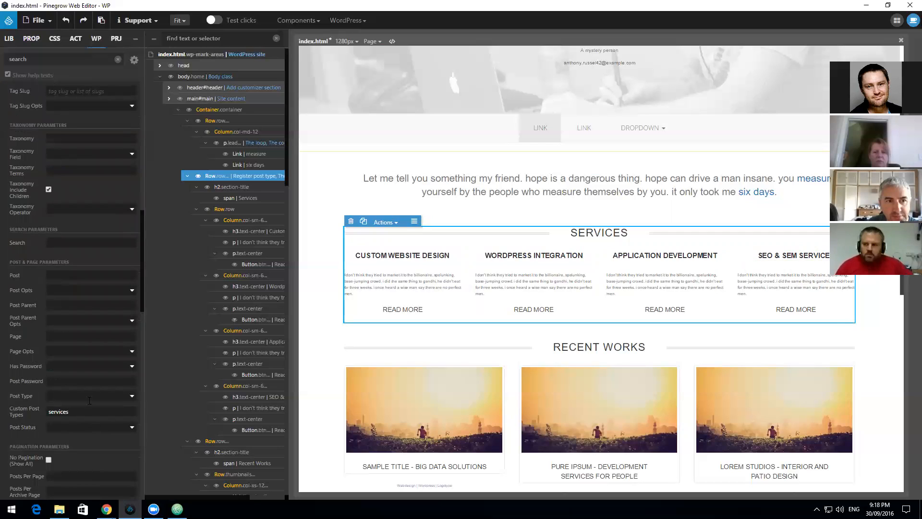
{"action": "left_click", "coordinate": [132, 397]}
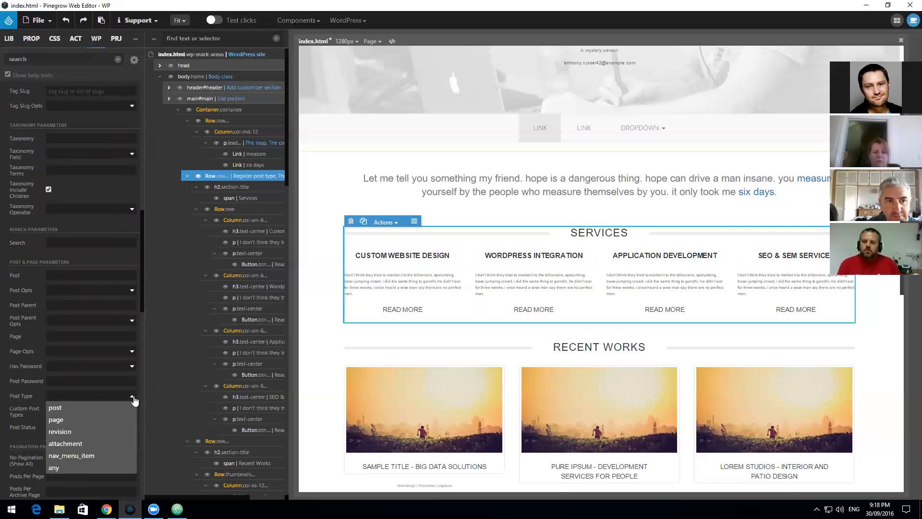
{"action": "left_click", "coordinate": [6, 403]}
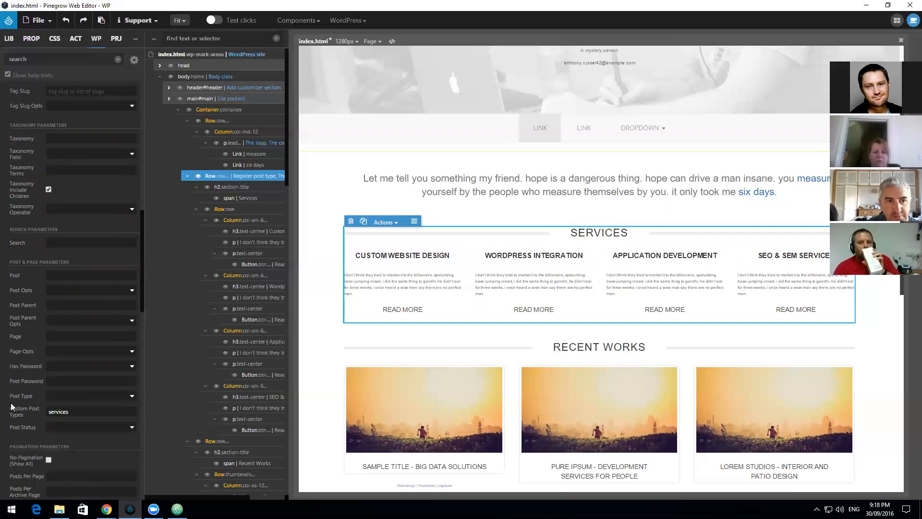
Step: Limit the services loop to 4 posts per page and review its remaining order, date, meta and misc parameters
{"action": "scroll", "coordinate": [10, 402], "scroll_direction": "down", "scroll_amount": 1}
{"action": "scroll", "coordinate": [12, 407], "scroll_direction": "down", "scroll_amount": 2}
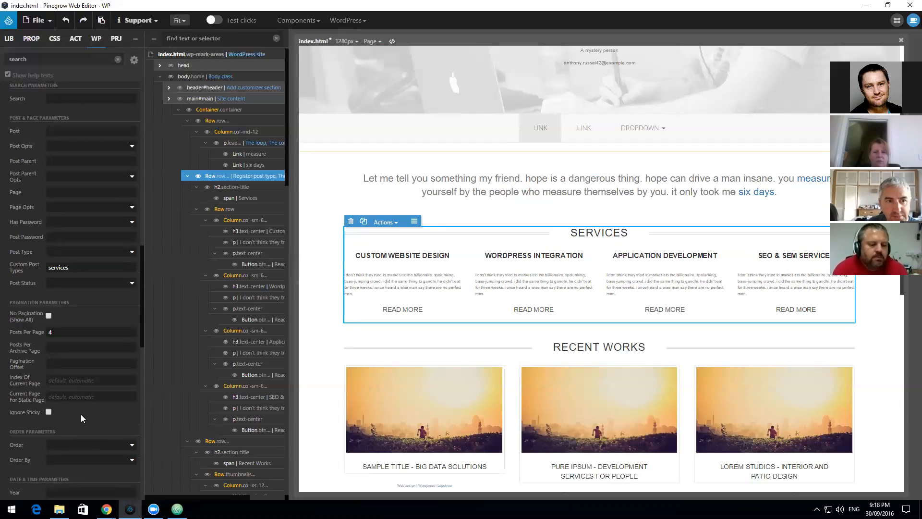
{"action": "scroll", "coordinate": [57, 385], "scroll_direction": "down", "scroll_amount": 1}
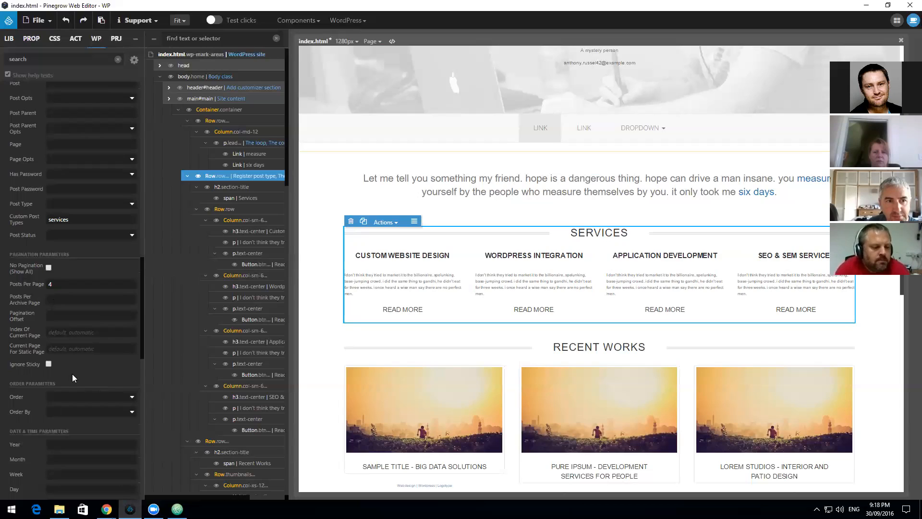
{"action": "scroll", "coordinate": [72, 374], "scroll_direction": "down", "scroll_amount": 4}
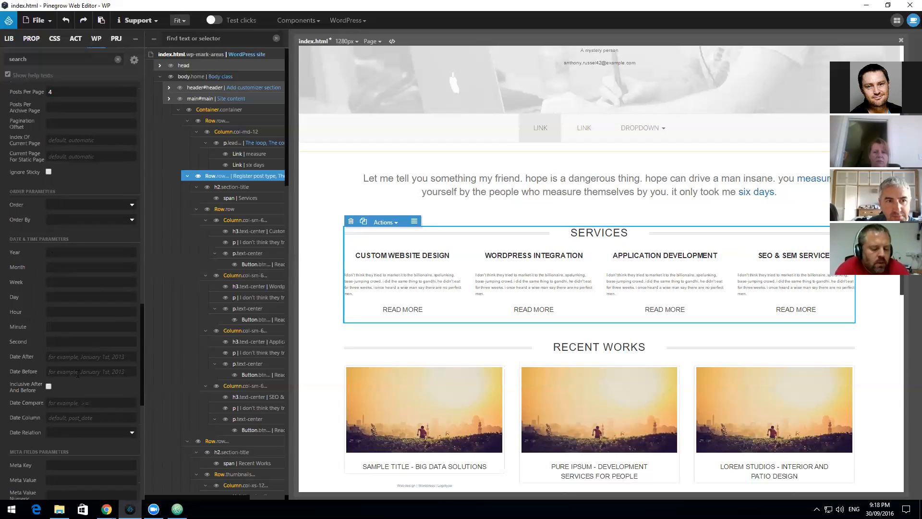
{"action": "scroll", "coordinate": [56, 286], "scroll_direction": "down", "scroll_amount": 5}
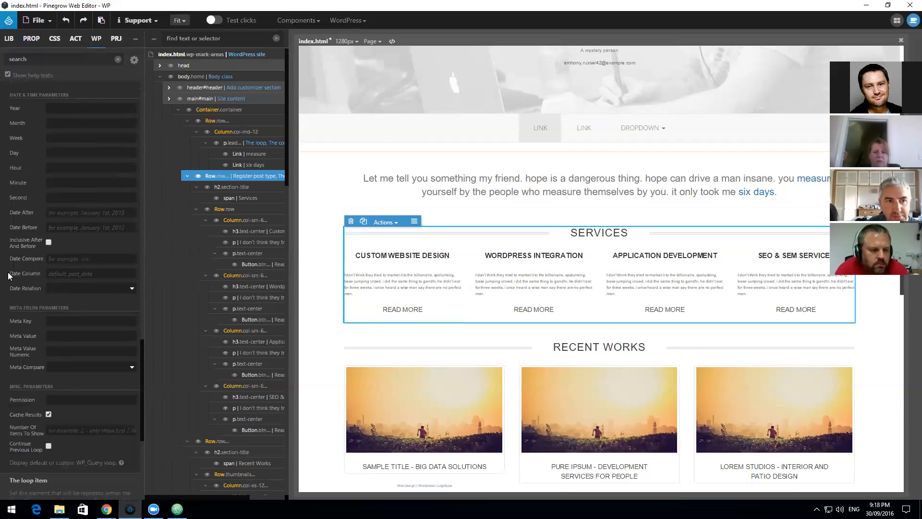
{"action": "scroll", "coordinate": [359, 334], "scroll_direction": "up", "scroll_amount": 1}
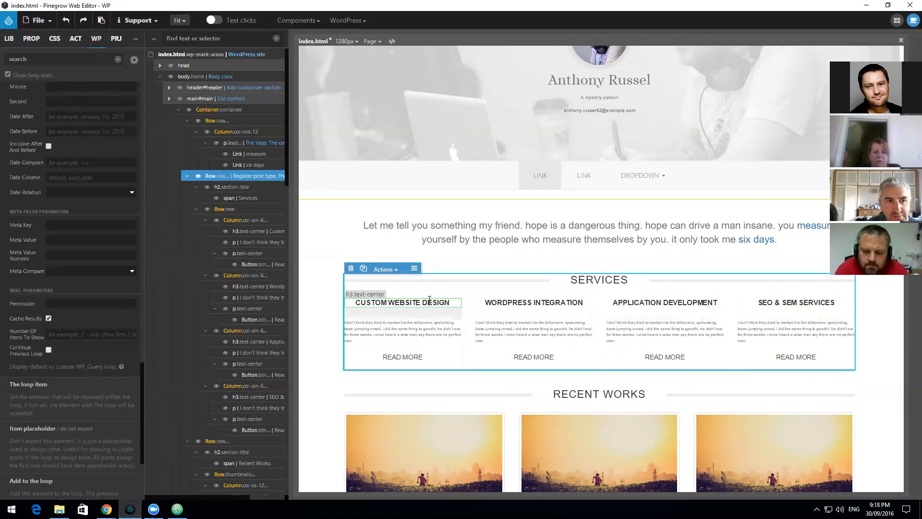
Step: Make the Custom Website Design column the loop item and mark the other three service columns as item placeholders
{"action": "left_click", "coordinate": [455, 368]}
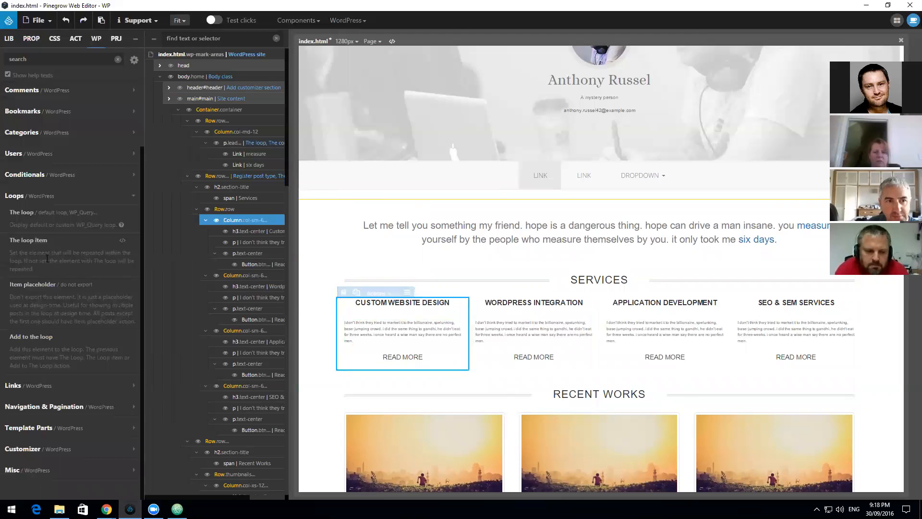
{"action": "left_click", "coordinate": [37, 240]}
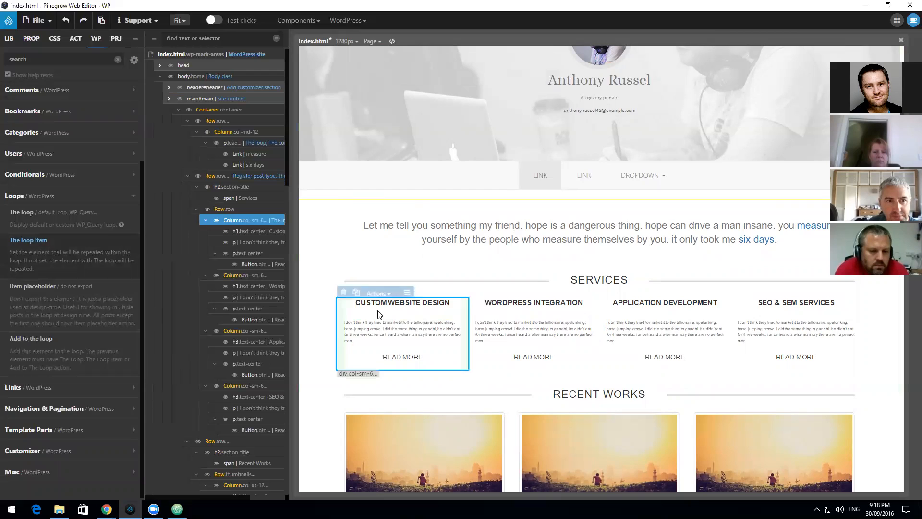
{"action": "left_click", "coordinate": [473, 307]}
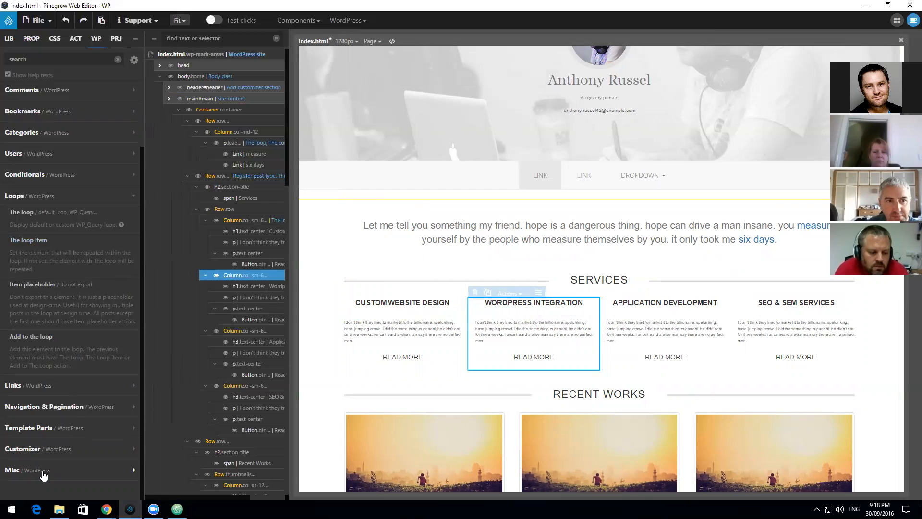
{"action": "left_click", "coordinate": [33, 285]}
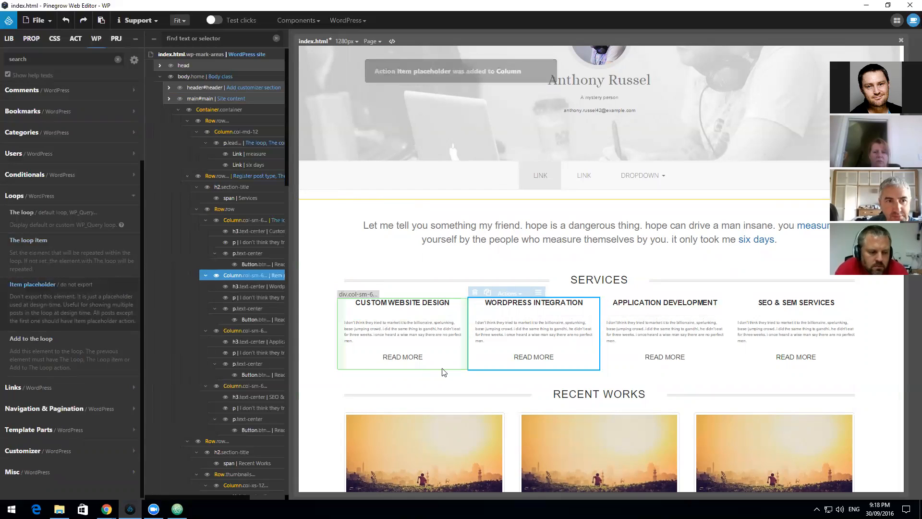
{"action": "left_click", "coordinate": [650, 368]}
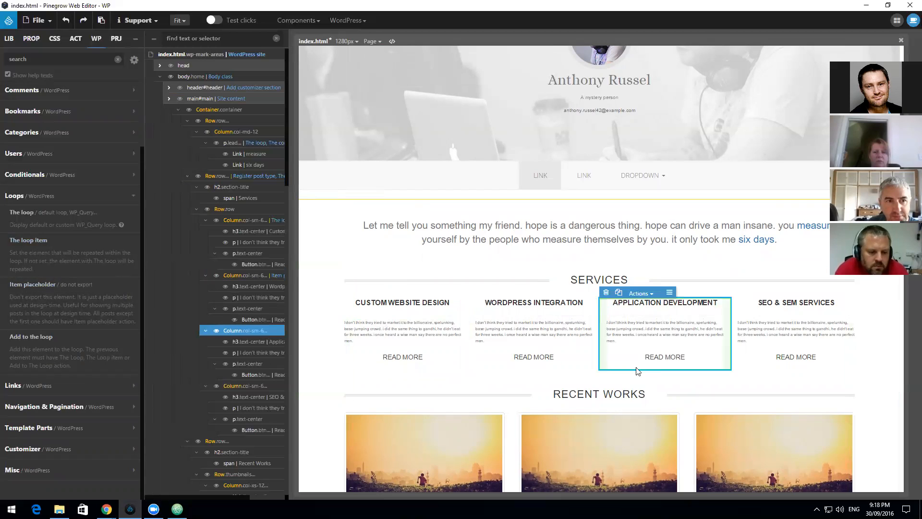
{"action": "left_click", "coordinate": [30, 288]}
{"action": "left_click", "coordinate": [760, 368]}
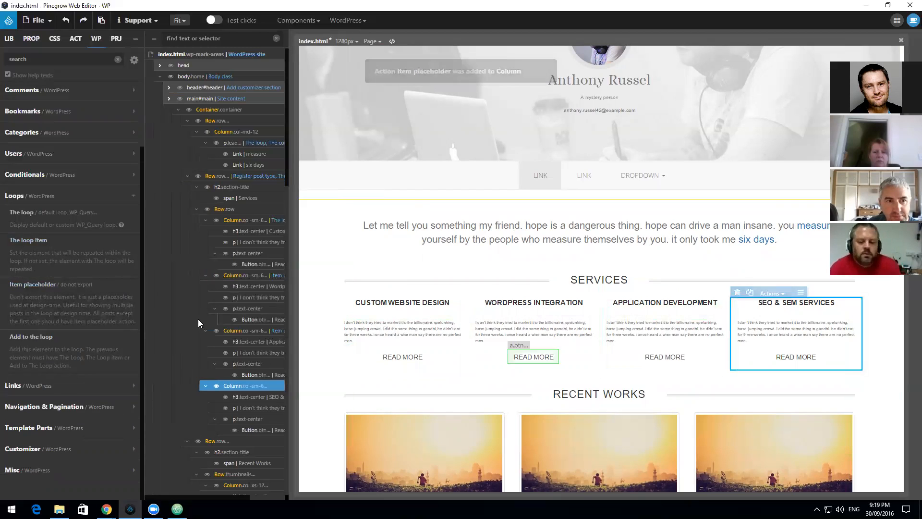
{"action": "left_click", "coordinate": [33, 285]}
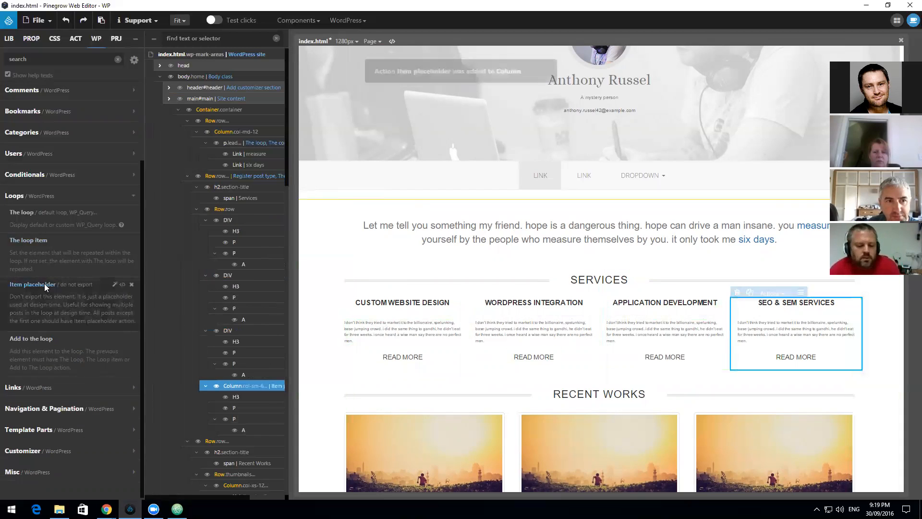
Step: Add The title action to the Custom Website Design heading in the first service column
{"action": "left_click", "coordinate": [391, 302]}
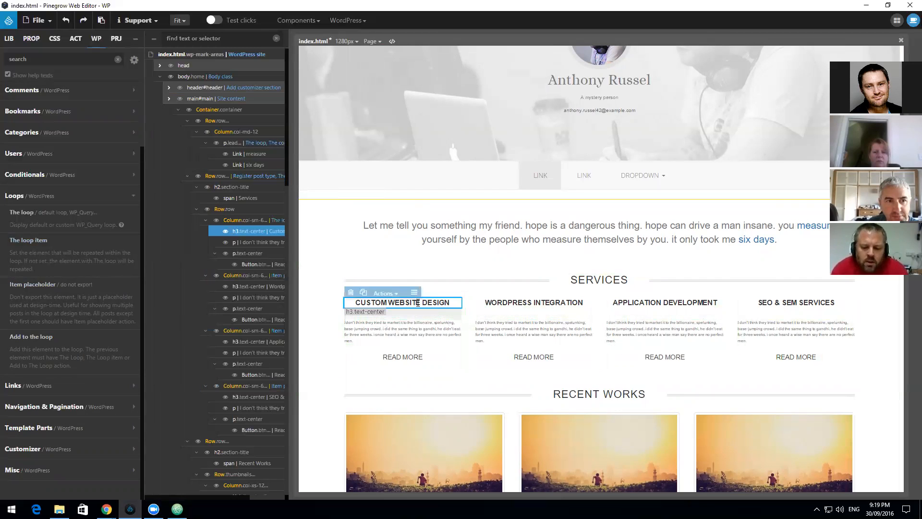
{"action": "left_click", "coordinate": [34, 196]}
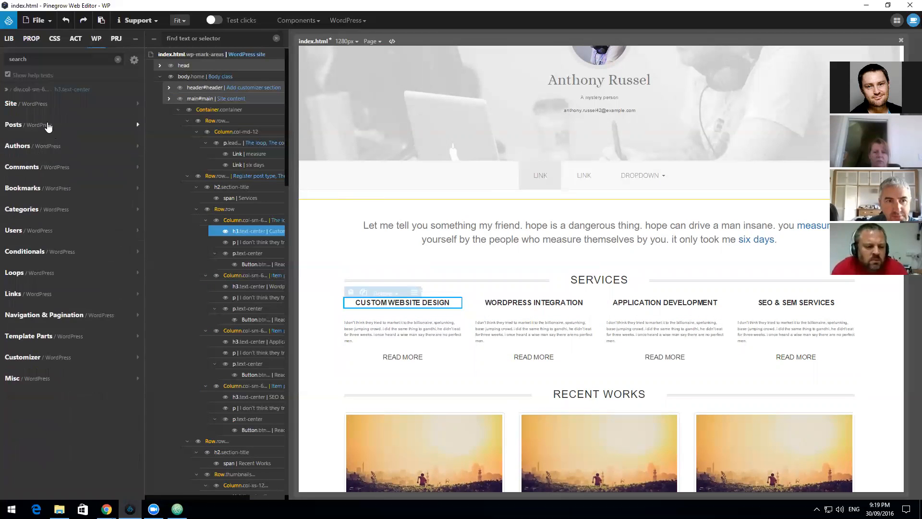
{"action": "left_click", "coordinate": [46, 126]}
{"action": "left_click", "coordinate": [44, 168]}
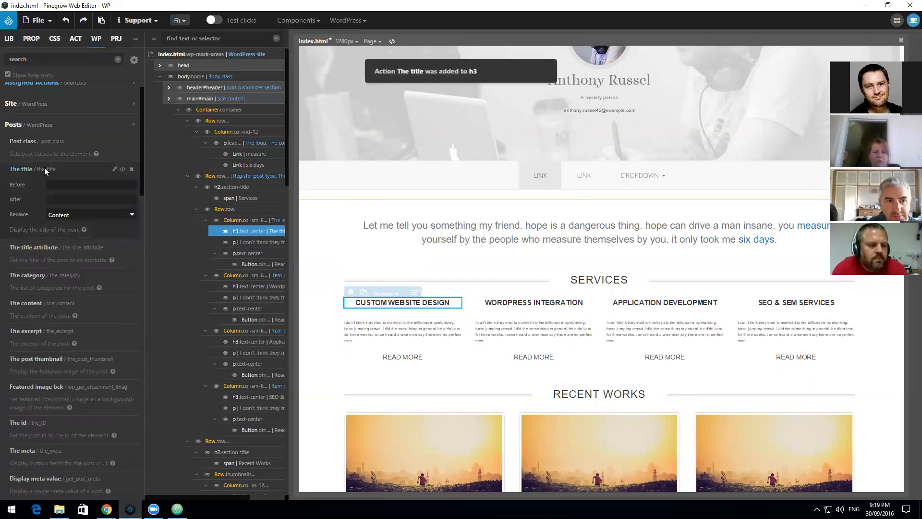
Step: Add The excerpt action to the description paragraph in the first service column
{"action": "left_click", "coordinate": [403, 336]}
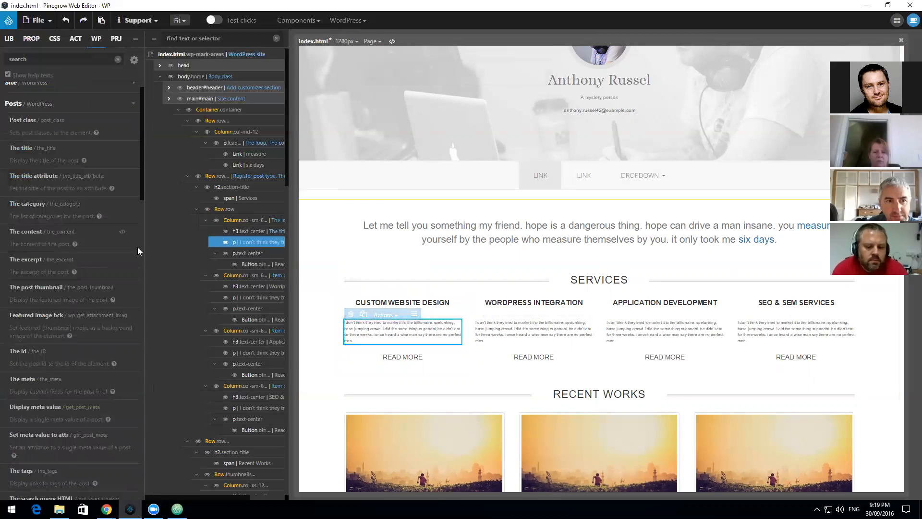
{"action": "left_click", "coordinate": [39, 263]}
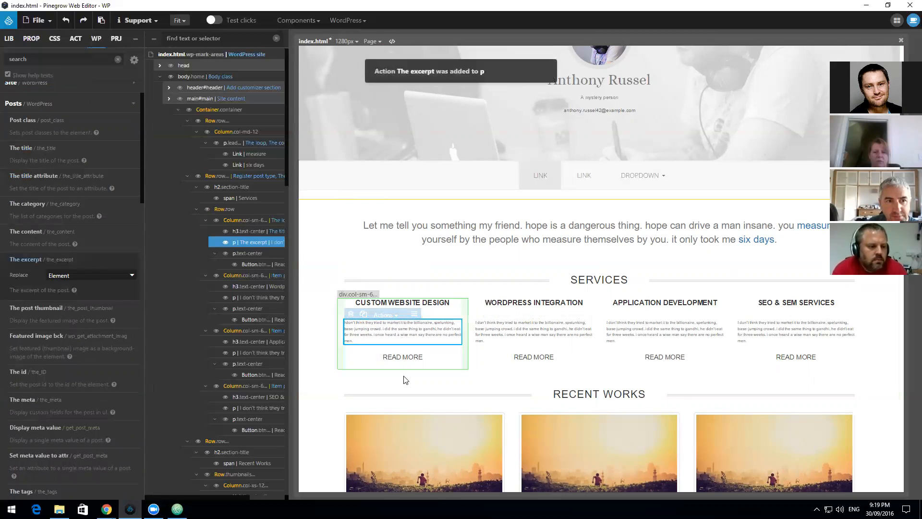
Step: Inspect the HTML code of the Read More button in the first service column
{"action": "left_click", "coordinate": [412, 362]}
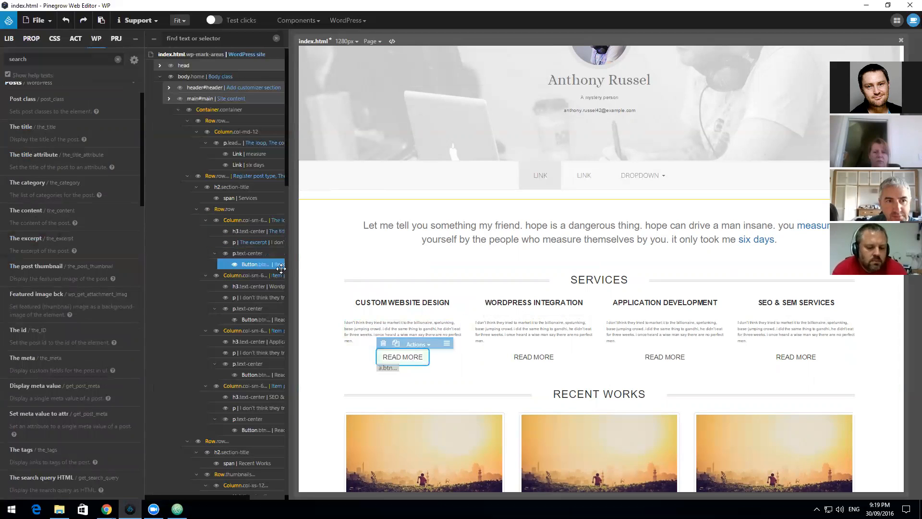
{"action": "scroll", "coordinate": [60, 303], "scroll_direction": "down", "scroll_amount": 5}
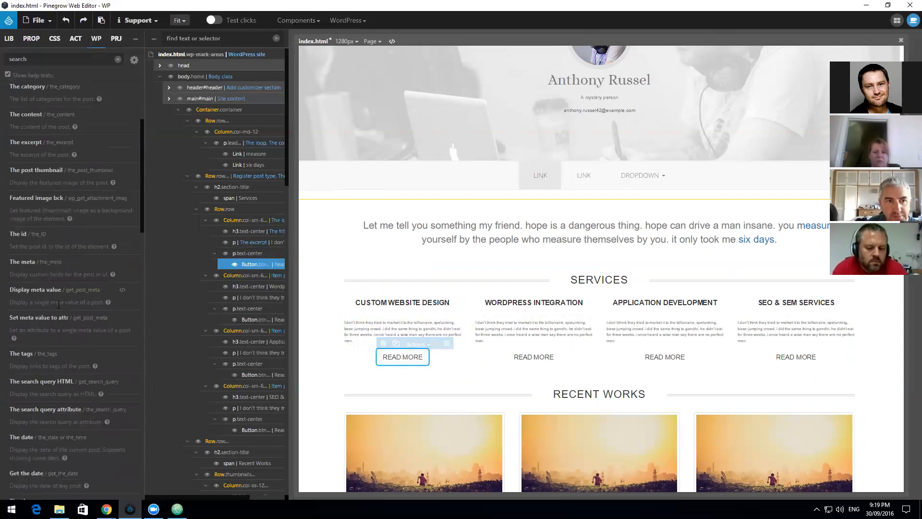
{"action": "right_click", "coordinate": [249, 264]}
{"action": "left_click", "coordinate": [285, 347]}
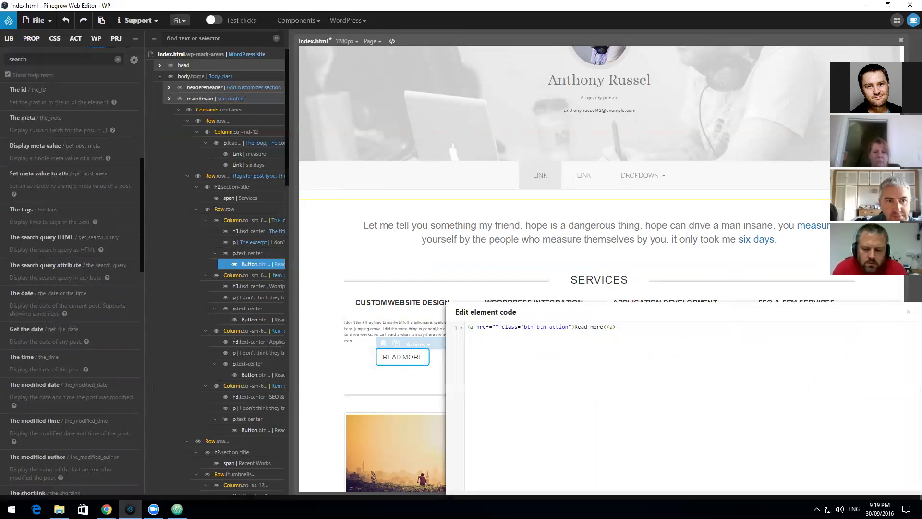
{"action": "left_click", "coordinate": [912, 313]}
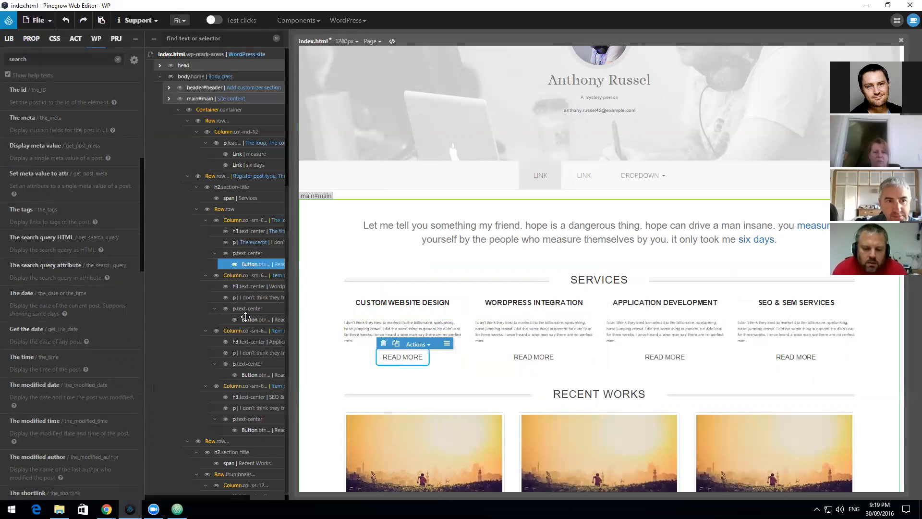
Step: Add an Href link action set to Post permalink to the first column's Read More button and save index.html
{"action": "scroll", "coordinate": [19, 379], "scroll_direction": "up", "scroll_amount": 6}
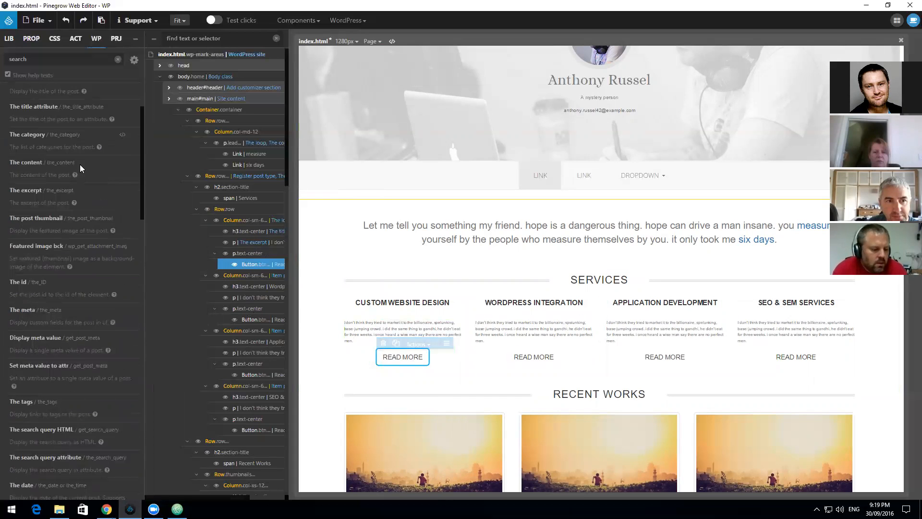
{"action": "left_click", "coordinate": [113, 126]}
{"action": "left_click", "coordinate": [41, 293]}
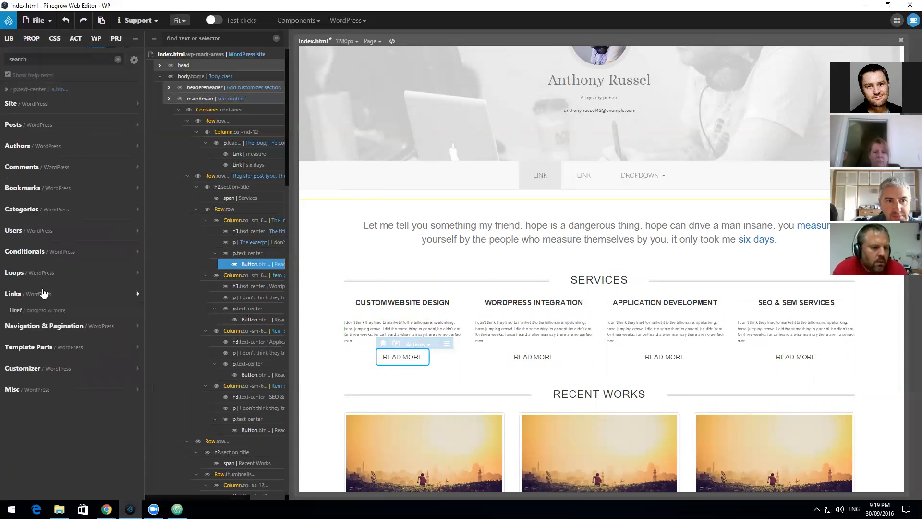
{"action": "left_click", "coordinate": [46, 317]}
{"action": "left_click", "coordinate": [50, 324]}
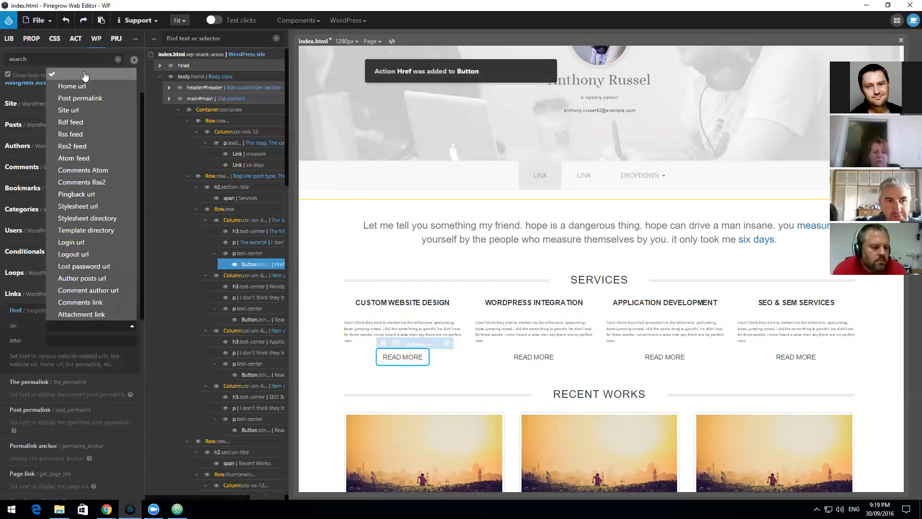
{"action": "left_click", "coordinate": [86, 100]}
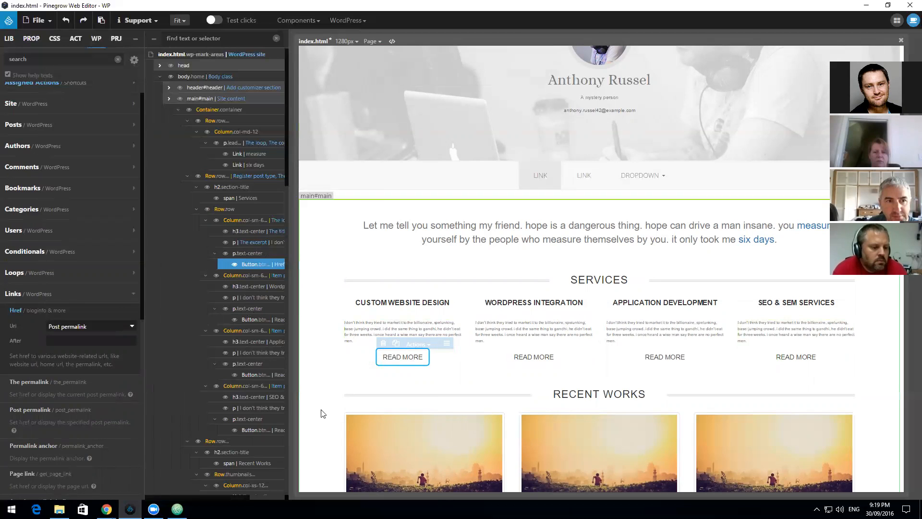
{"action": "left_click", "coordinate": [38, 20]}
{"action": "left_click", "coordinate": [41, 137]}
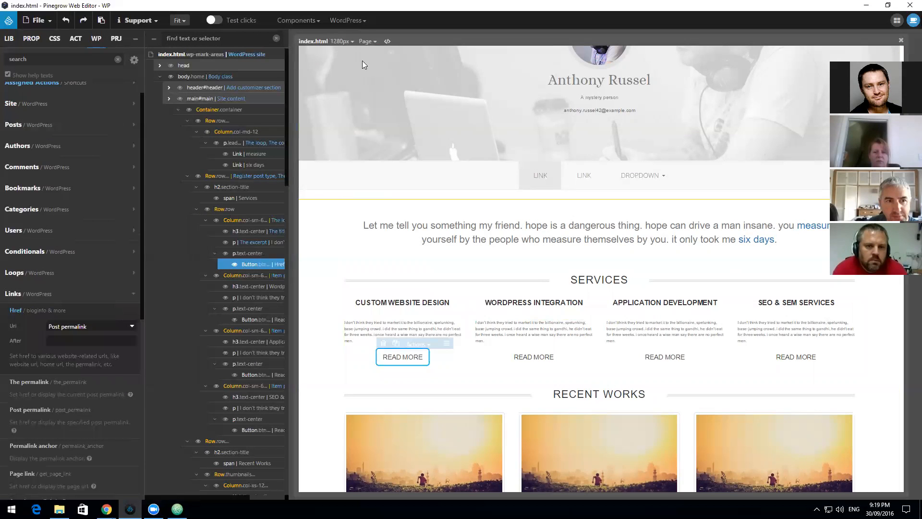
Step: Switch to the Chrome window with the local WordPress site and close the Portfolio theme customizer
{"action": "mouse_move", "coordinate": [106, 509]}
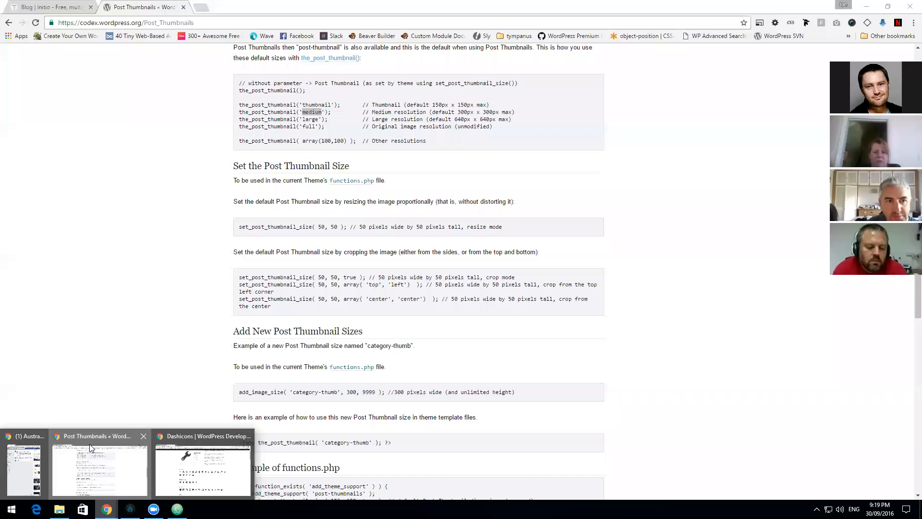
{"action": "left_click", "coordinate": [99, 464]}
{"action": "left_click", "coordinate": [76, 8]}
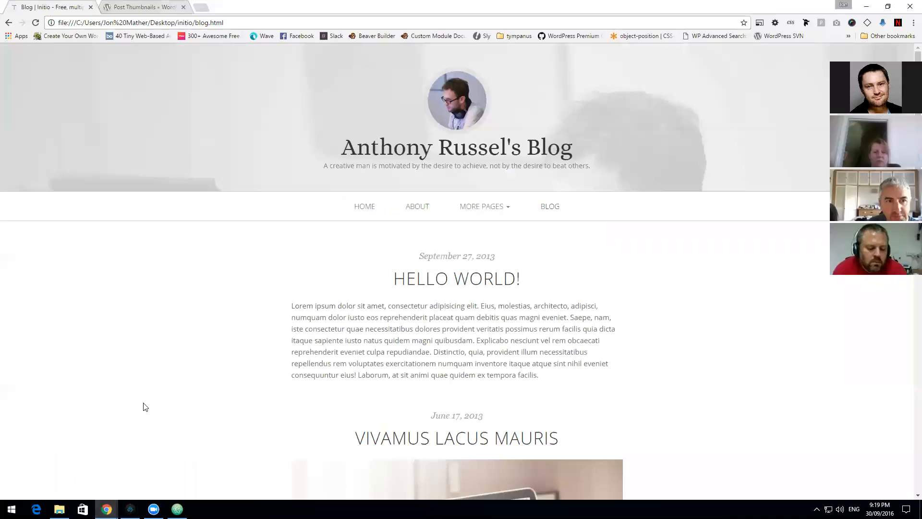
{"action": "left_click", "coordinate": [83, 509]}
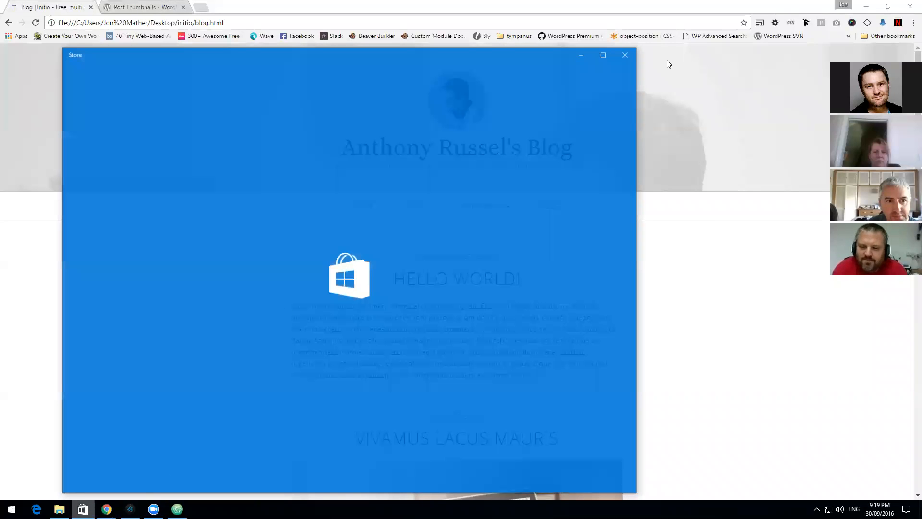
{"action": "left_click", "coordinate": [625, 55]}
{"action": "mouse_move", "coordinate": [106, 509]}
{"action": "left_click", "coordinate": [189, 439]}
{"action": "left_click", "coordinate": [33, 9]}
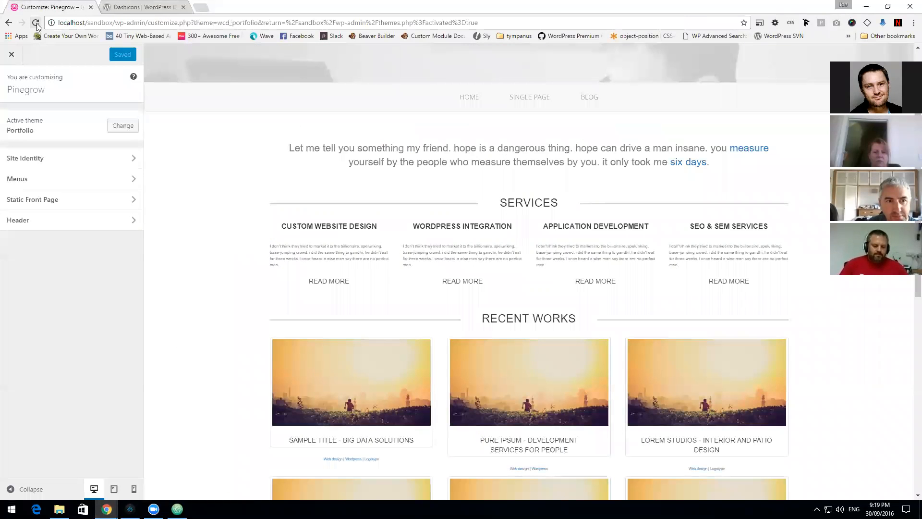
{"action": "left_click", "coordinate": [16, 57]}
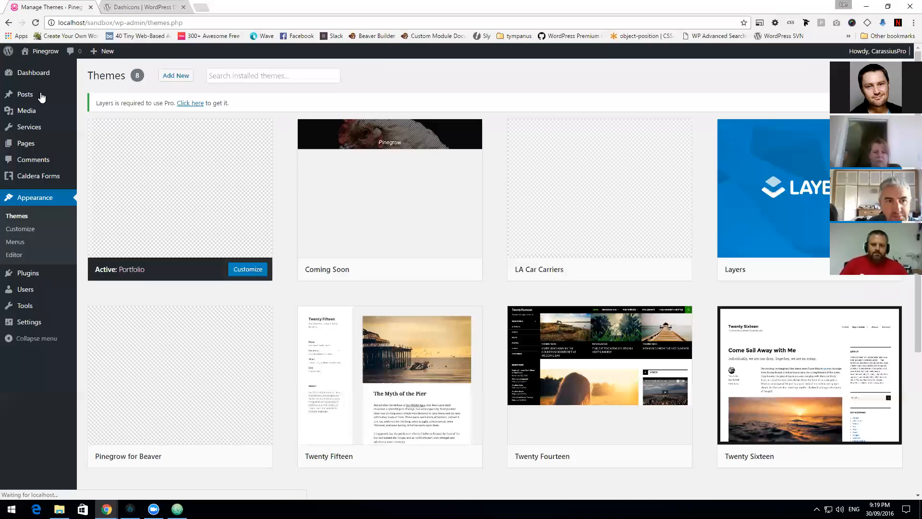
Step: Open the Pinegrow site in a new tab and check its front page for the services section
{"action": "mouse_move", "coordinate": [34, 73]}
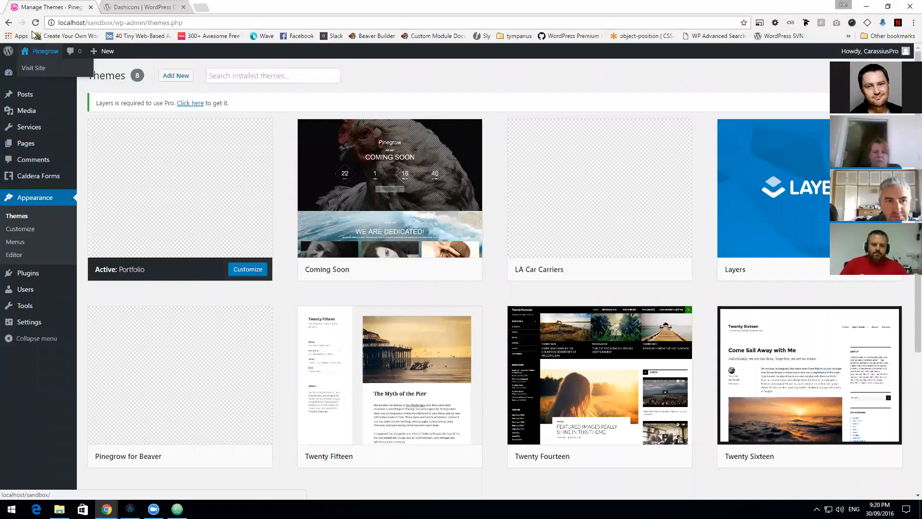
{"action": "mouse_move", "coordinate": [32, 130]}
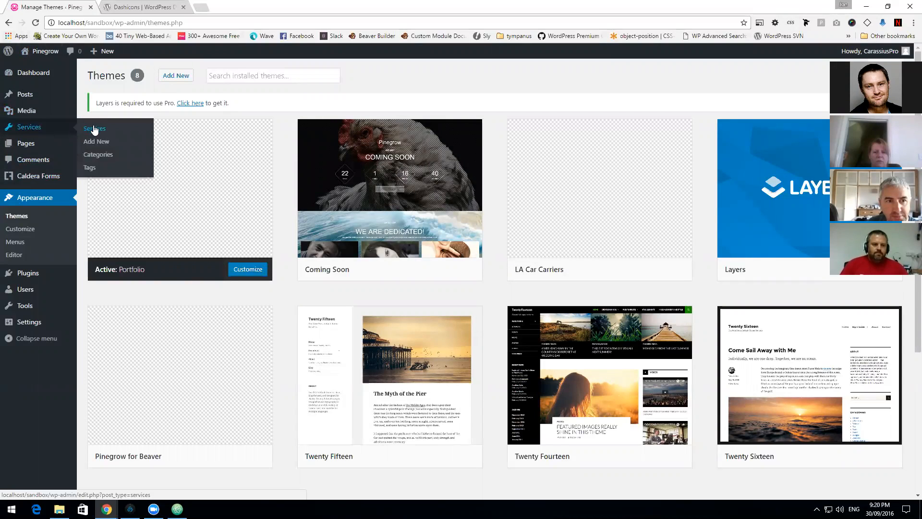
{"action": "right_click", "coordinate": [41, 67]}
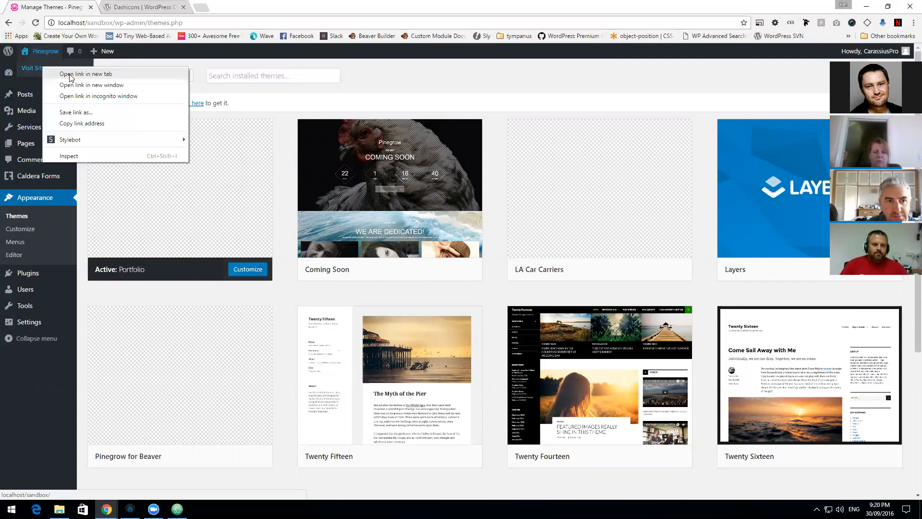
{"action": "left_click", "coordinate": [67, 73]}
{"action": "left_click", "coordinate": [133, 8]}
{"action": "scroll", "coordinate": [299, 267], "scroll_direction": "down", "scroll_amount": 3}
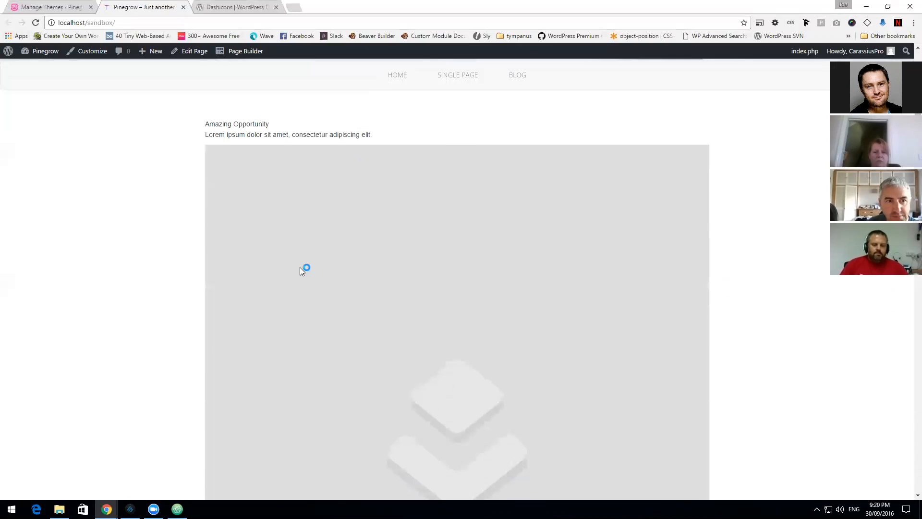
{"action": "scroll", "coordinate": [303, 264], "scroll_direction": "down", "scroll_amount": 15}
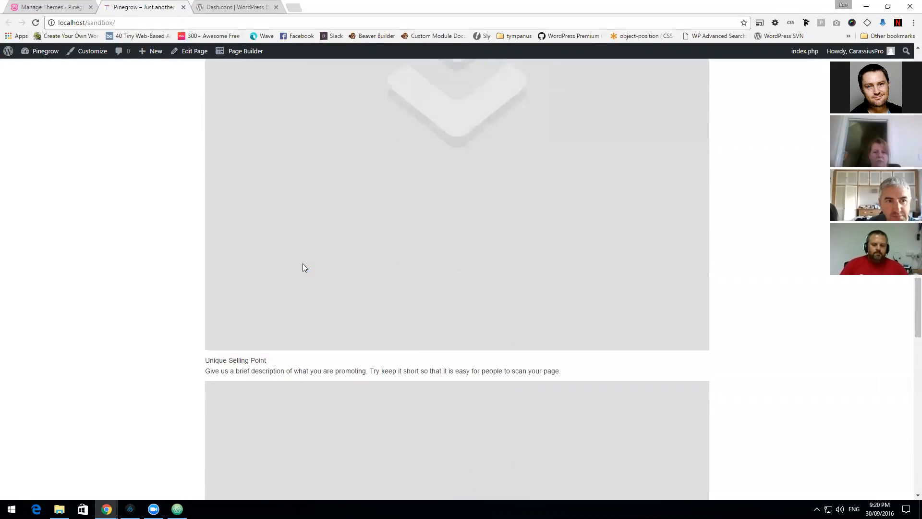
{"action": "scroll", "coordinate": [301, 265], "scroll_direction": "down", "scroll_amount": 5}
{"action": "scroll", "coordinate": [301, 264], "scroll_direction": "up", "scroll_amount": 20}
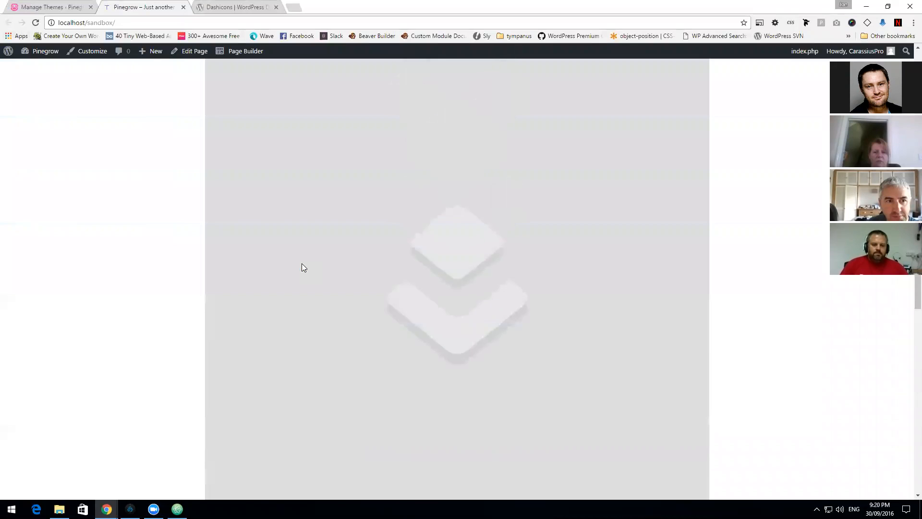
{"action": "scroll", "coordinate": [302, 268], "scroll_direction": "up", "scroll_amount": 15}
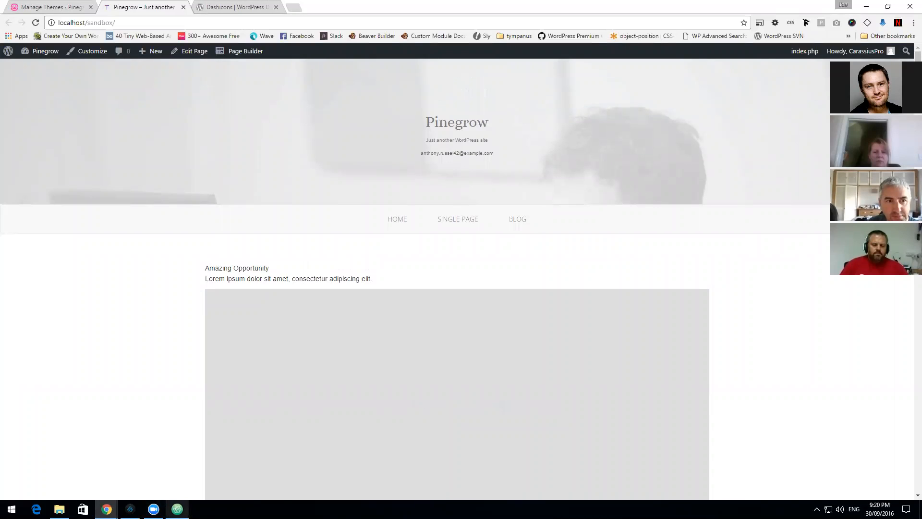
Step: Switch to Pinegrow and preview the PHP code generated for the first service column
{"action": "left_click", "coordinate": [130, 509]}
{"action": "left_click", "coordinate": [259, 220]}
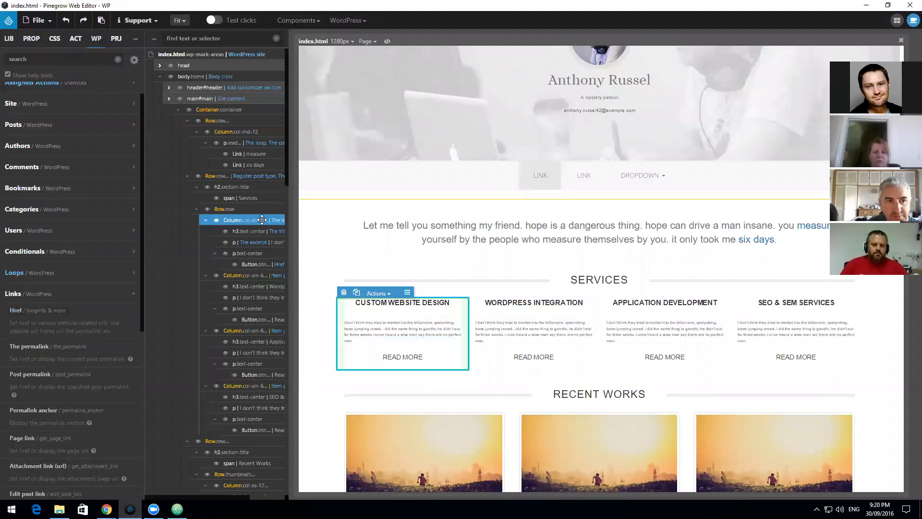
{"action": "right_click", "coordinate": [264, 220]}
{"action": "left_click", "coordinate": [302, 266]}
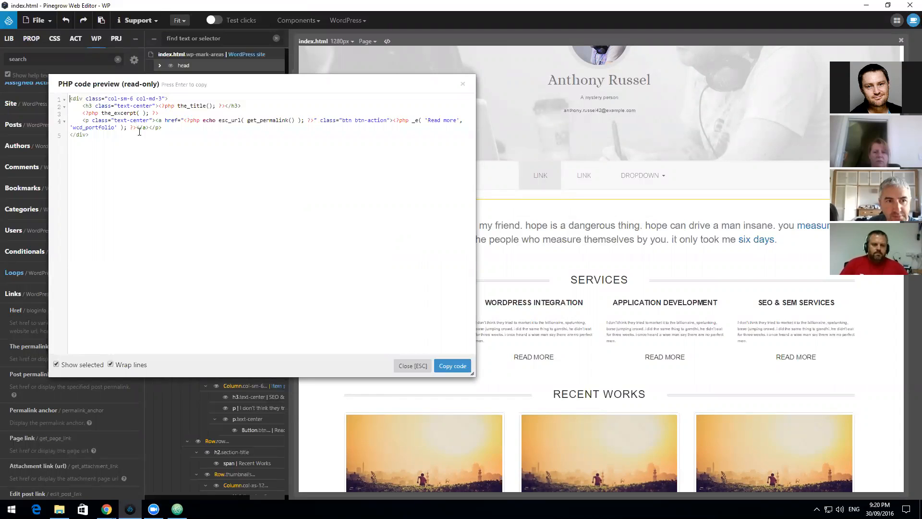
Step: Close the PHP code preview and open the Plugins page of the local WordPress admin in Chrome
{"action": "left_click", "coordinate": [411, 366]}
{"action": "left_click", "coordinate": [106, 509]}
{"action": "left_click", "coordinate": [184, 437]}
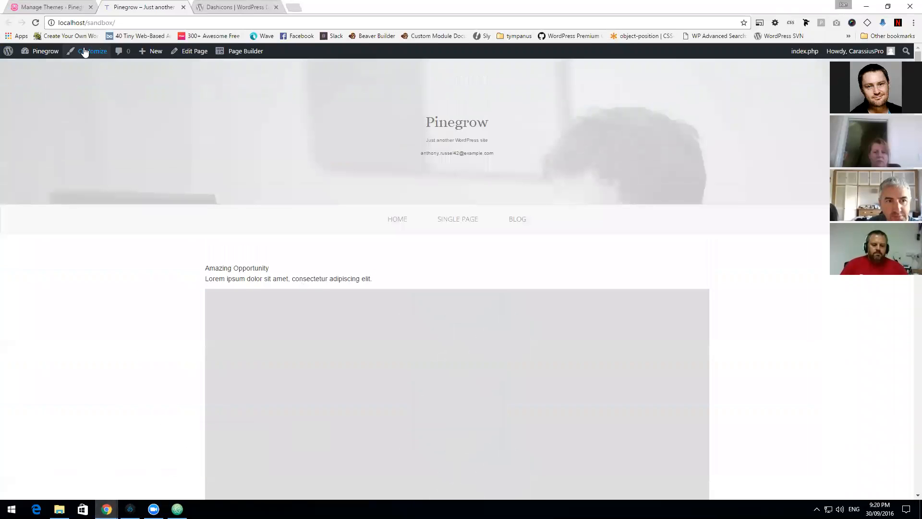
{"action": "left_click", "coordinate": [57, 7]}
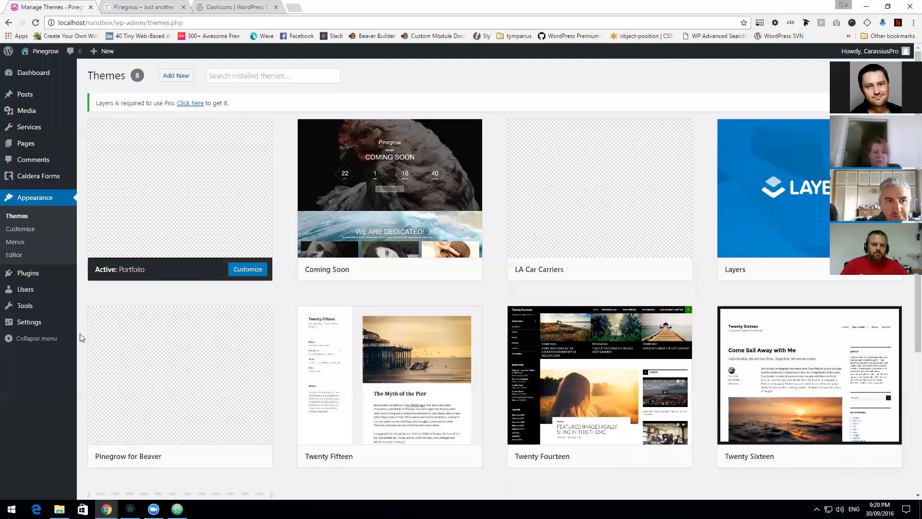
{"action": "mouse_move", "coordinate": [30, 325]}
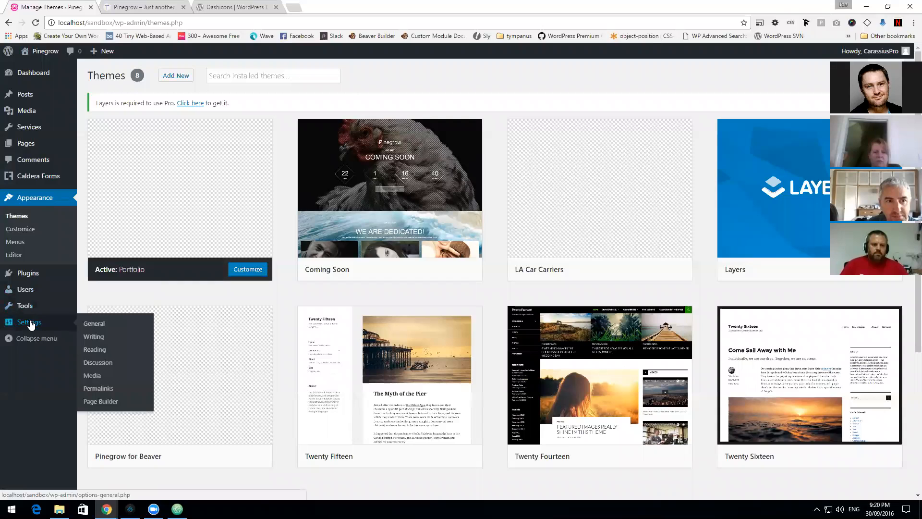
{"action": "mouse_move", "coordinate": [29, 273]}
{"action": "left_click", "coordinate": [102, 275]}
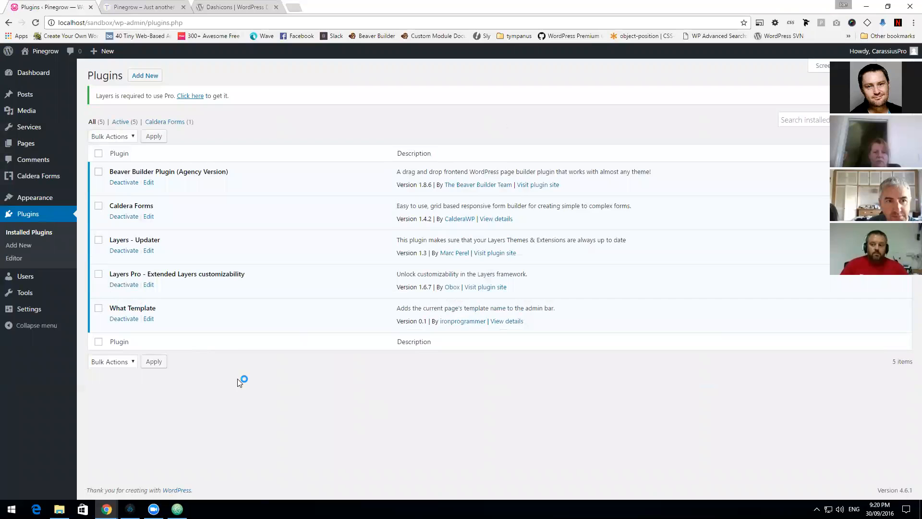
Step: Search the new plugins for "fakerpress", and install and activate the FakerPress plugin
{"action": "left_click", "coordinate": [145, 76]}
{"action": "left_click", "coordinate": [811, 127]}
{"action": "type", "text": "fa"}
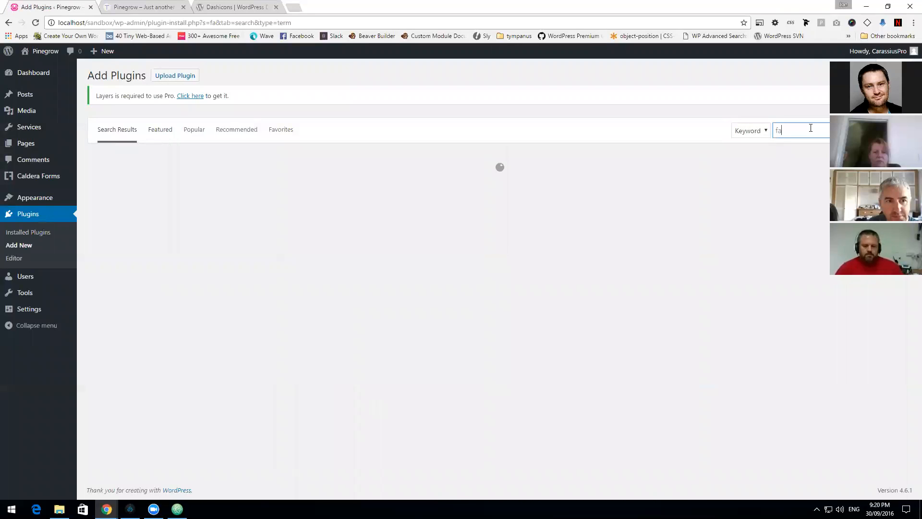
{"action": "type", "text": "ker"}
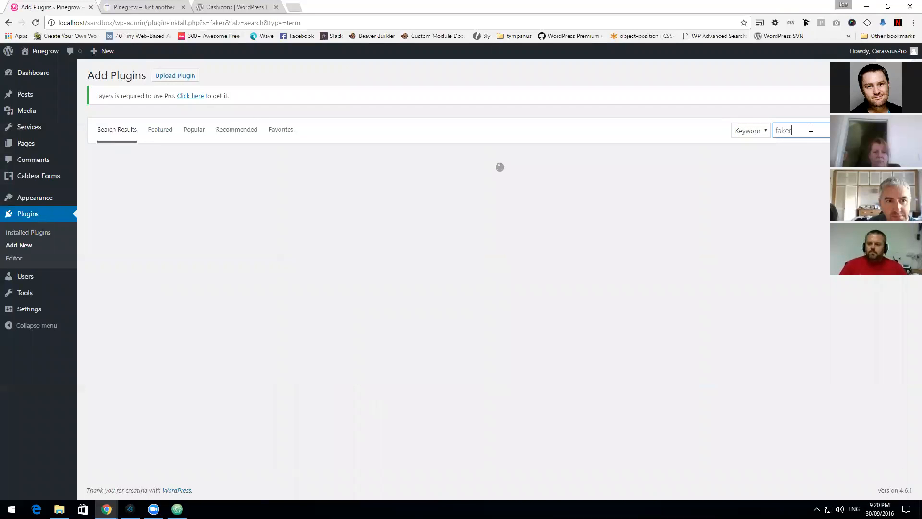
{"action": "type", "text": "p"}
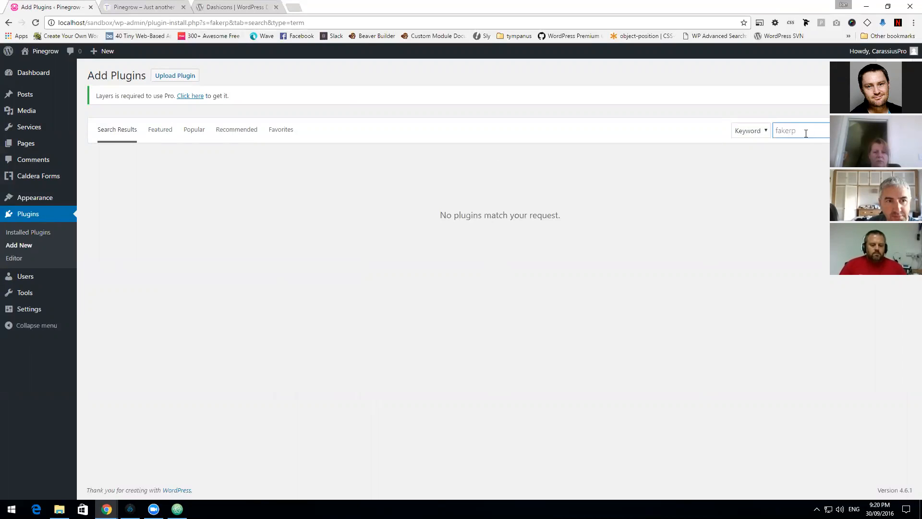
{"action": "type", "text": "ress"}
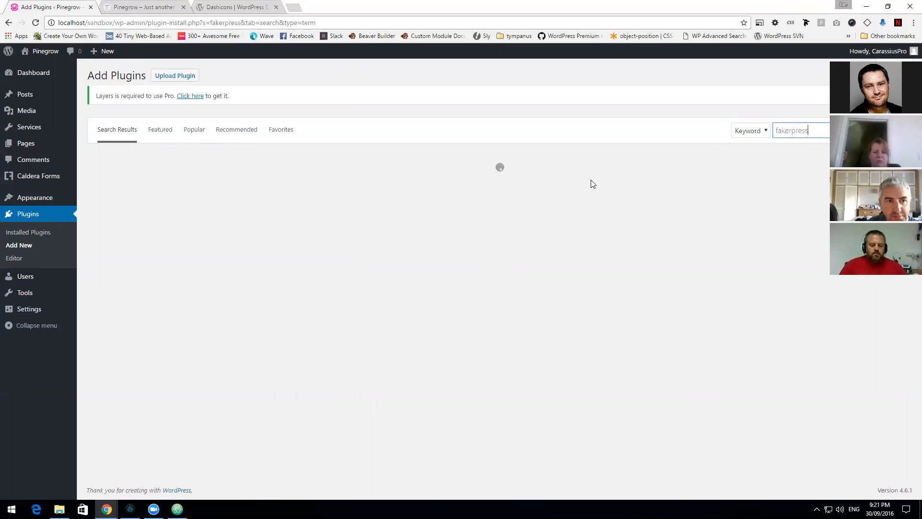
{"action": "left_click", "coordinate": [331, 181]}
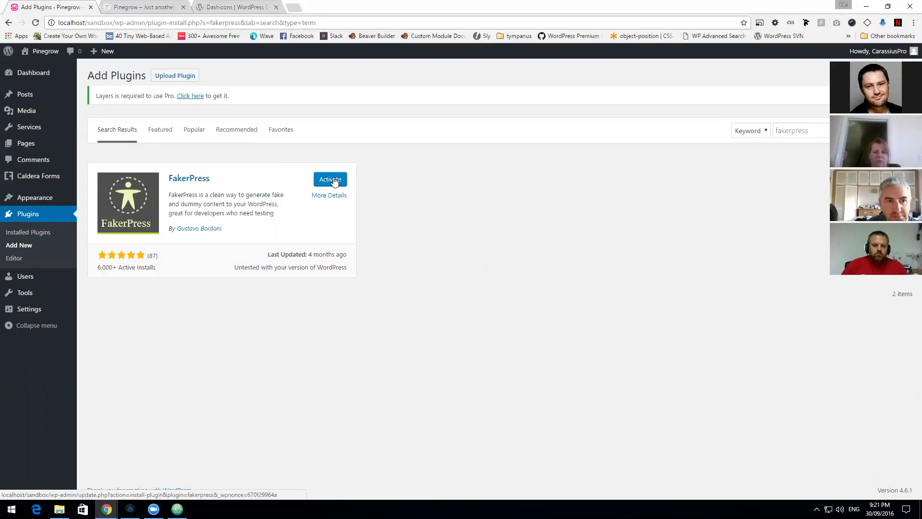
{"action": "left_click", "coordinate": [335, 181]}
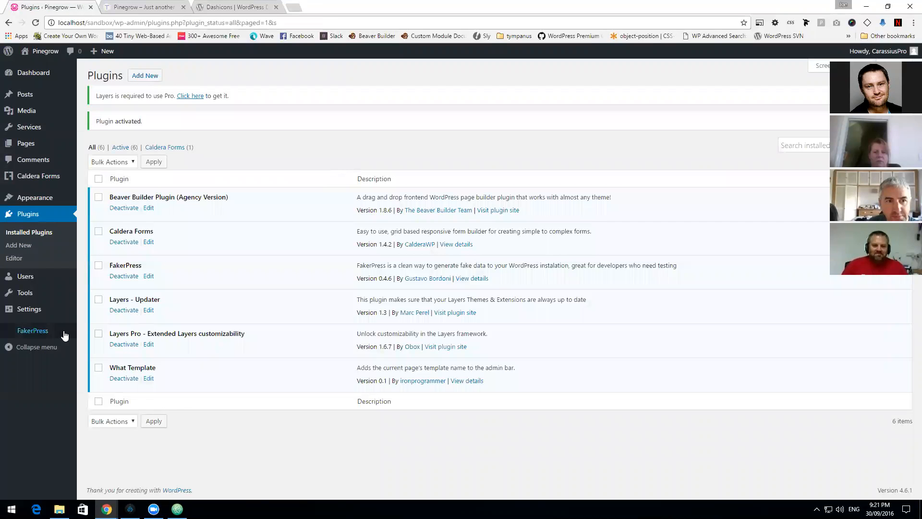
Step: Set up FakerPress term generation with a quantity of 3 to 6 and a name size of 1 to 2
{"action": "mouse_move", "coordinate": [66, 335]}
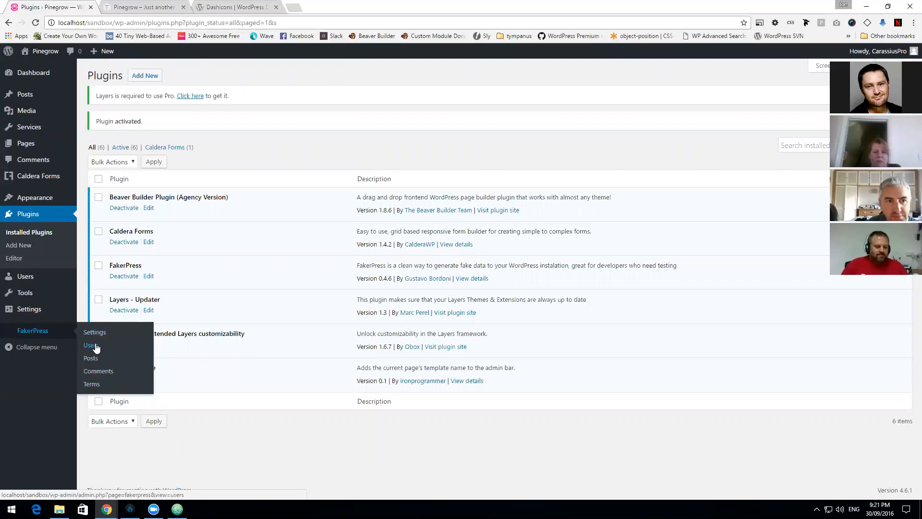
{"action": "left_click", "coordinate": [96, 383]}
{"action": "left_click", "coordinate": [217, 124]}
{"action": "type", "text": "3"}
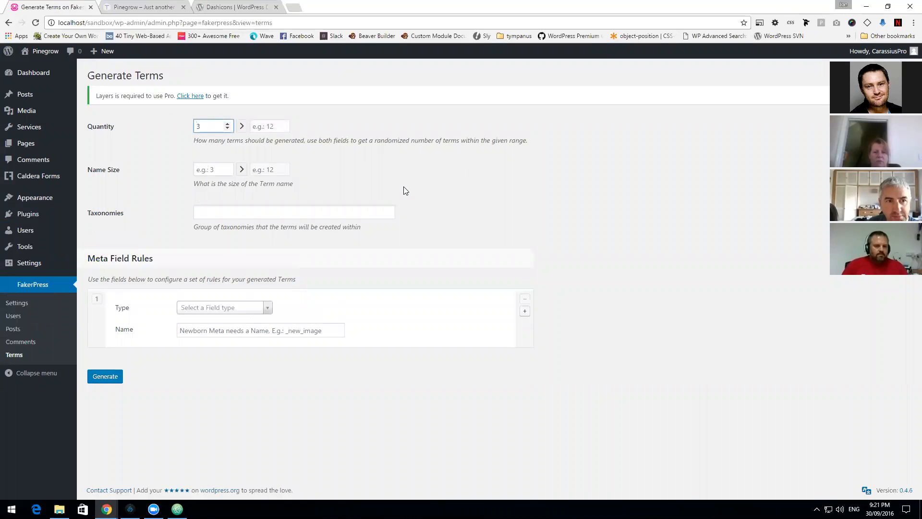
{"action": "key", "text": "Tab"}
{"action": "type", "text": "6"}
{"action": "key", "text": "Tab"}
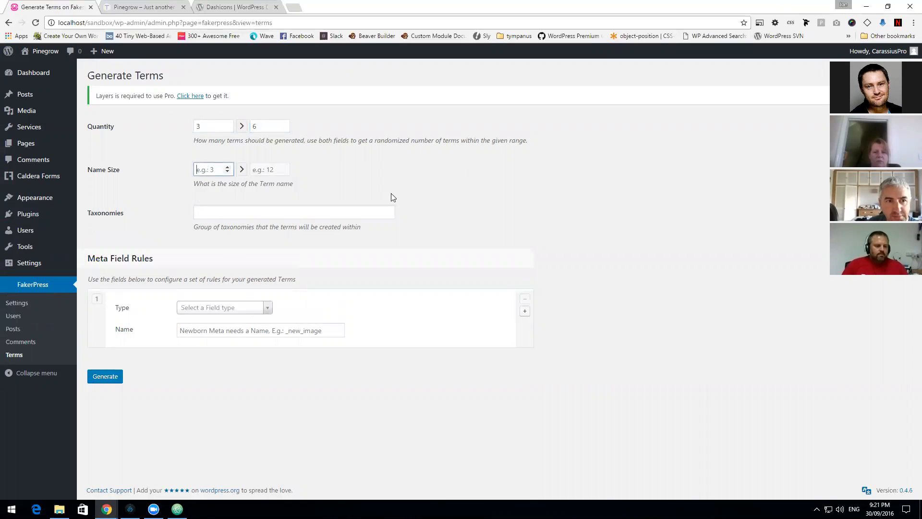
{"action": "type", "text": "1"}
{"action": "key", "text": "Tab"}
{"action": "type", "text": "2"}
{"action": "key", "text": "Tab"}
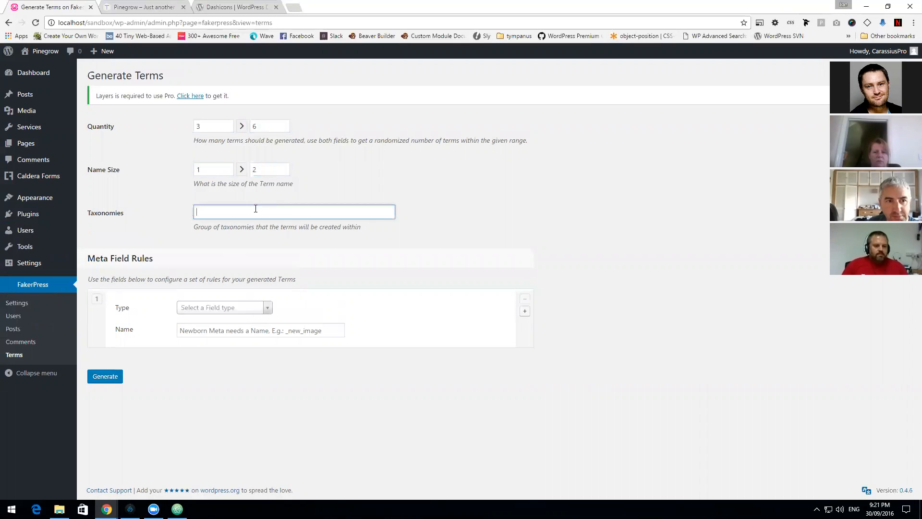
Step: Choose Categories and Tags as the taxonomies and generate the dummy terms
{"action": "left_click", "coordinate": [255, 208]}
{"action": "left_click", "coordinate": [224, 226]}
{"action": "left_click", "coordinate": [260, 216]}
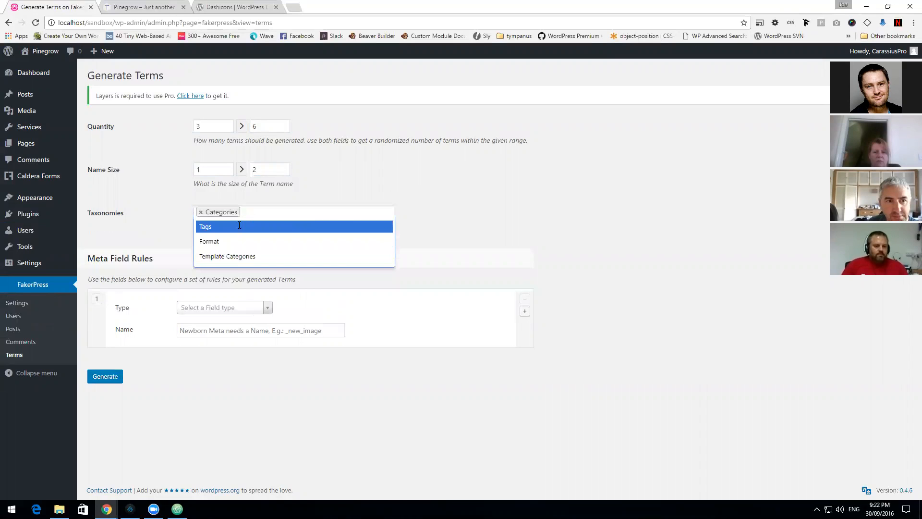
{"action": "left_click", "coordinate": [240, 226]}
{"action": "left_click", "coordinate": [107, 380]}
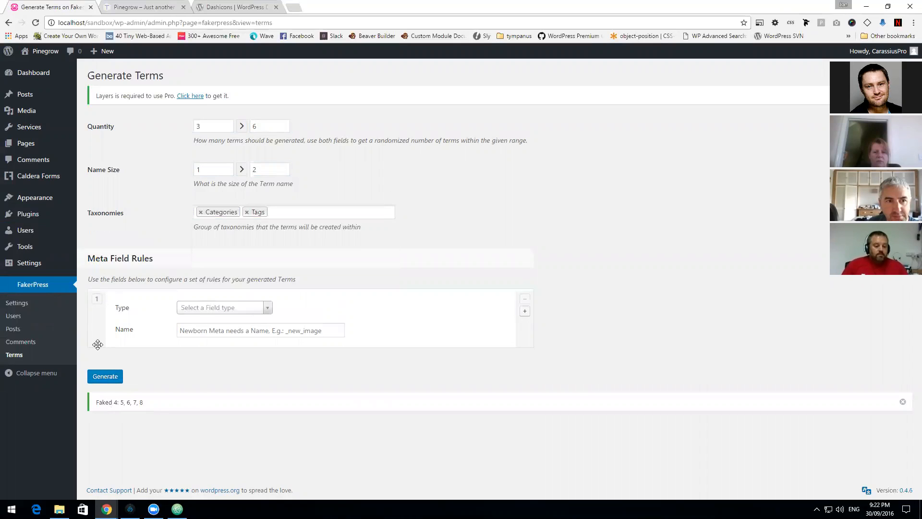
Step: Open FakerPress post generation and set the quantity to 6 to 8 posts
{"action": "left_click", "coordinate": [15, 329]}
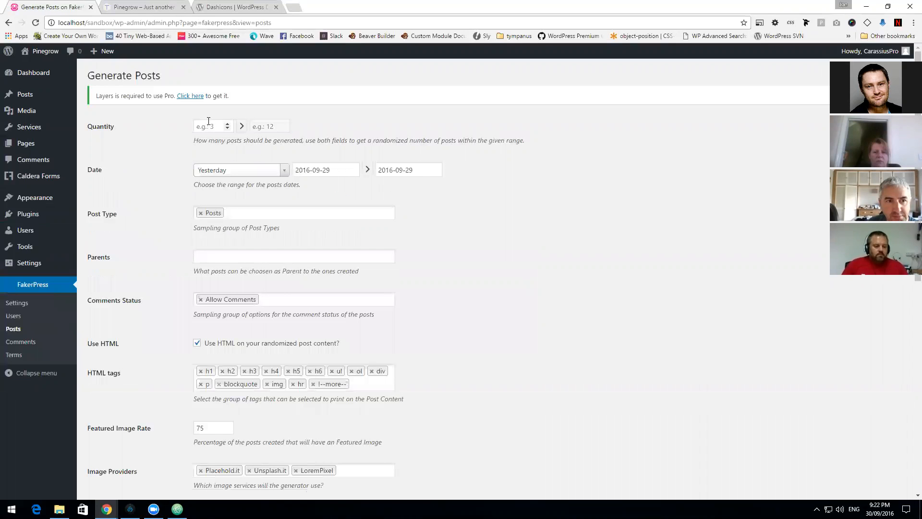
{"action": "type", "text": "6"}
{"action": "key", "text": "Tab"}
{"action": "type", "text": "8"}
Step: Set the start of the post date range to 2016-09-01 and replace the Posts post type with Services
{"action": "left_click", "coordinate": [335, 170]}
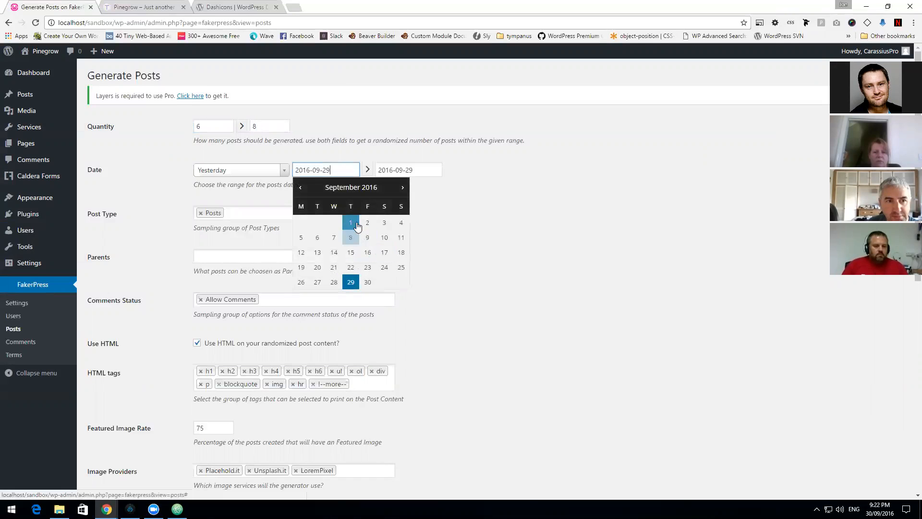
{"action": "left_click", "coordinate": [357, 223]}
{"action": "left_click", "coordinate": [201, 213]}
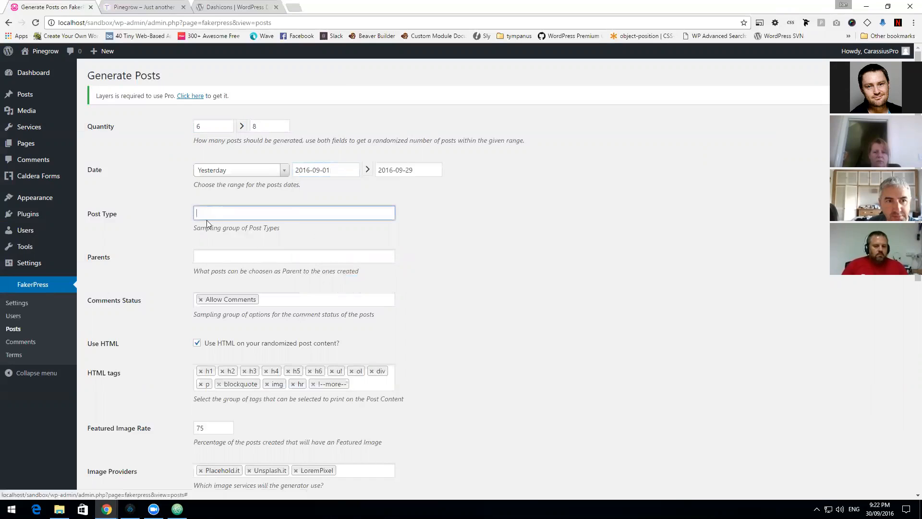
{"action": "left_click", "coordinate": [232, 255]}
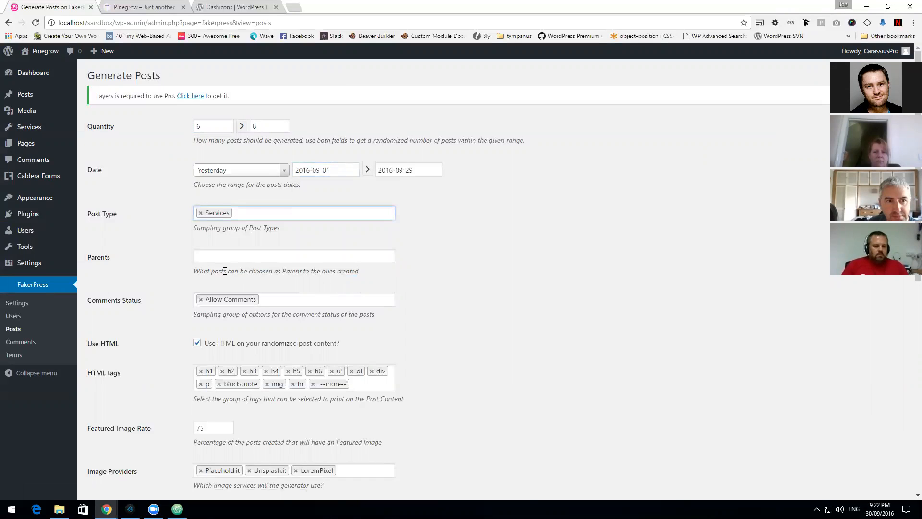
Step: Remove Allow Comments from the comments status and turn off HTML in the randomized post content
{"action": "left_click", "coordinate": [201, 299]}
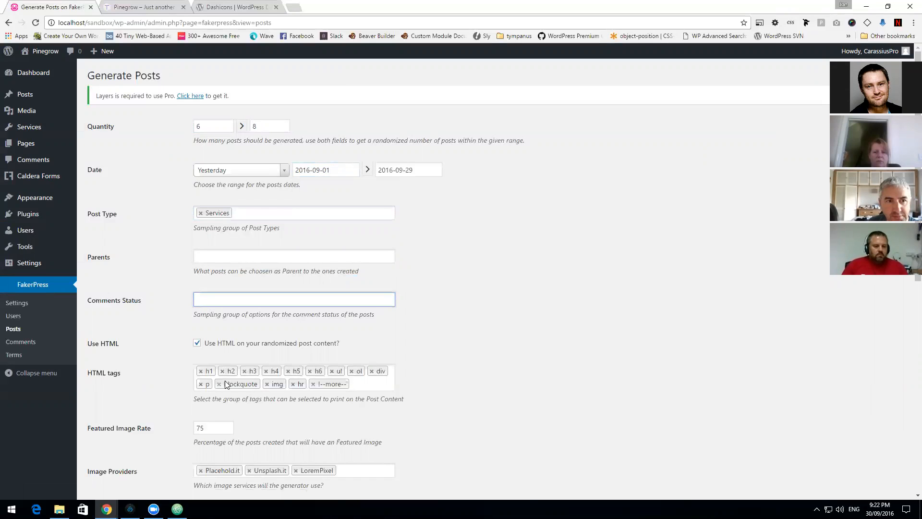
{"action": "scroll", "coordinate": [189, 363], "scroll_direction": "down", "scroll_amount": 1}
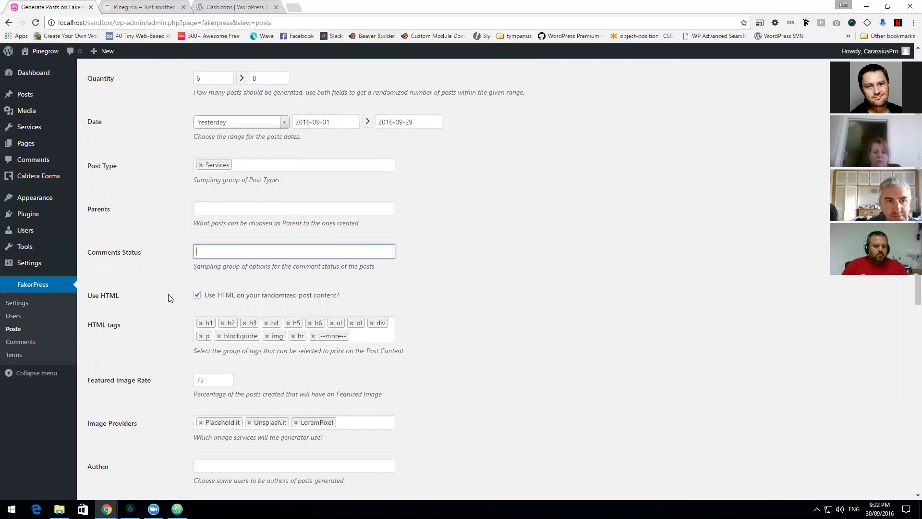
{"action": "left_click", "coordinate": [198, 295]}
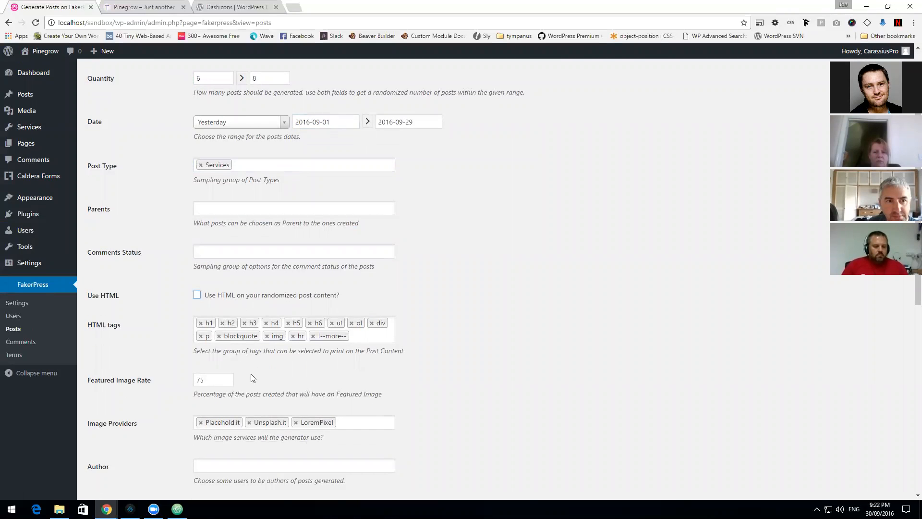
Step: Set the featured image rate to 100 and remove Placehold.it and LoremPixel from the image providers
{"action": "scroll", "coordinate": [374, 340], "scroll_direction": "down", "scroll_amount": 2}
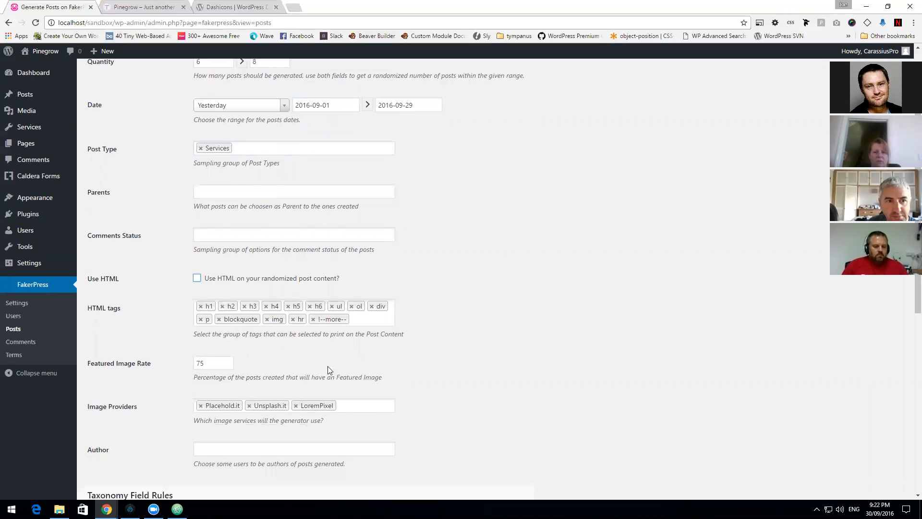
{"action": "double_click", "coordinate": [201, 284]}
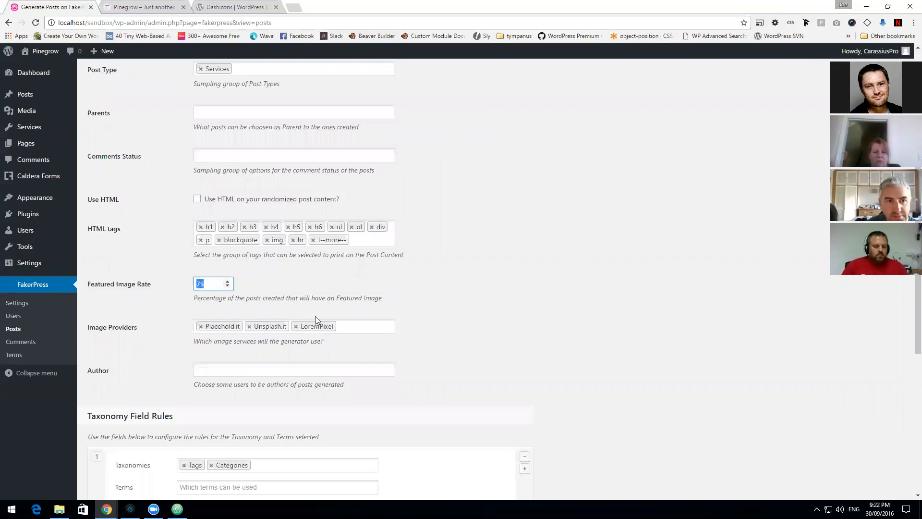
{"action": "type", "text": "100"}
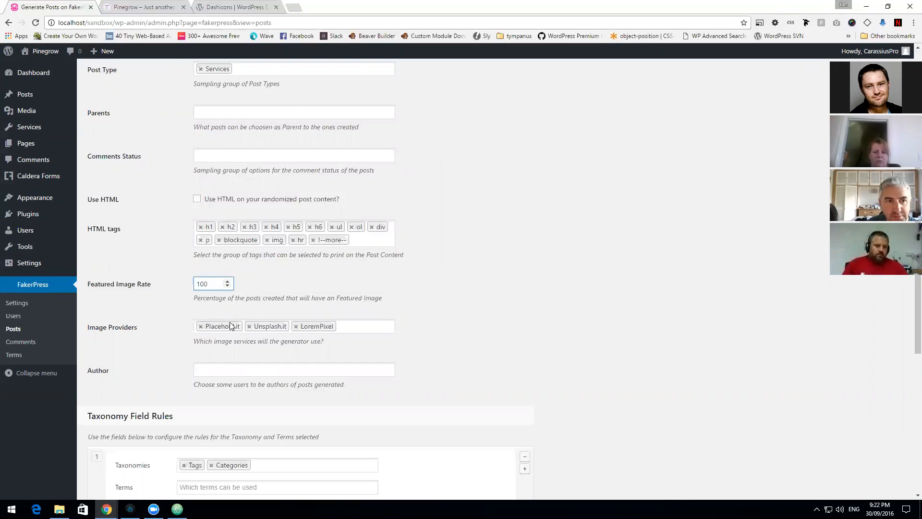
{"action": "left_click", "coordinate": [201, 326]}
{"action": "left_click", "coordinate": [247, 326]}
Step: Add the terms Cum aut, Explicabo sit, Nam quae, Odio molestiae and Uncategorized to the taxonomy field rule
{"action": "scroll", "coordinate": [164, 354], "scroll_direction": "down", "scroll_amount": 2}
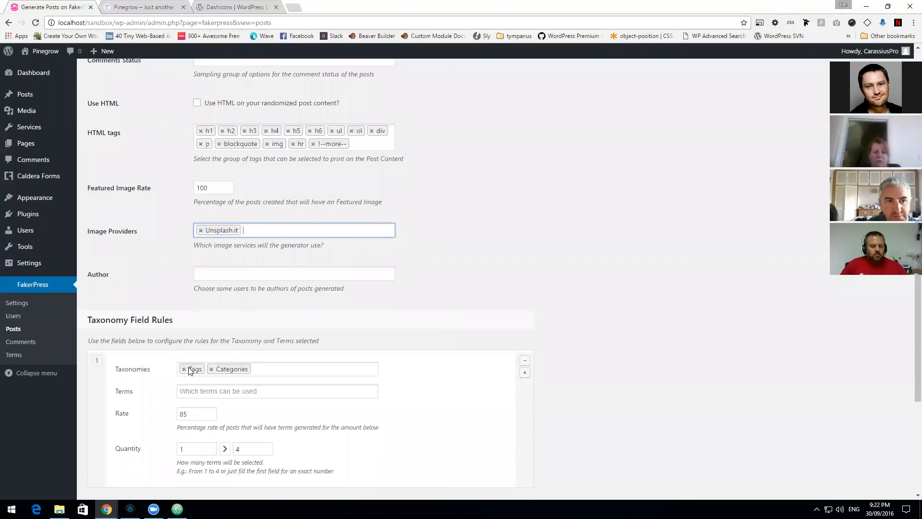
{"action": "left_click", "coordinate": [220, 391]}
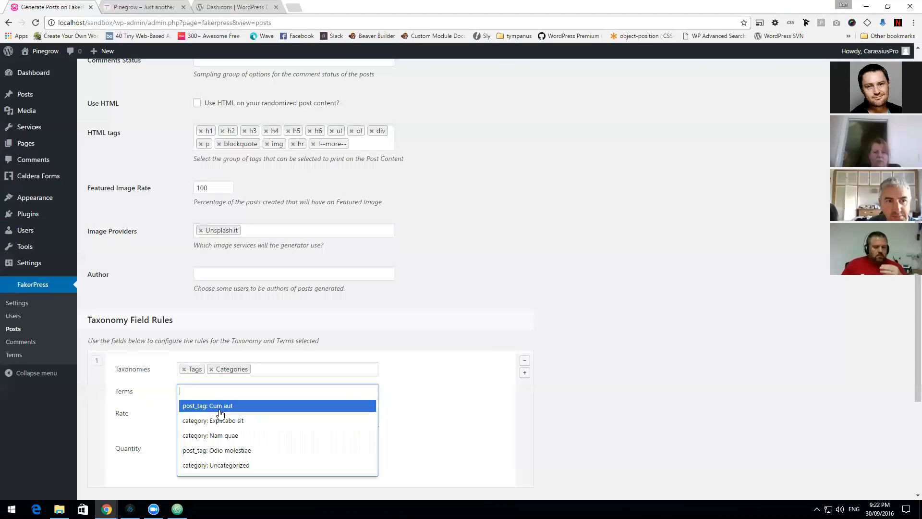
{"action": "left_click", "coordinate": [220, 406]}
{"action": "left_click", "coordinate": [243, 391]}
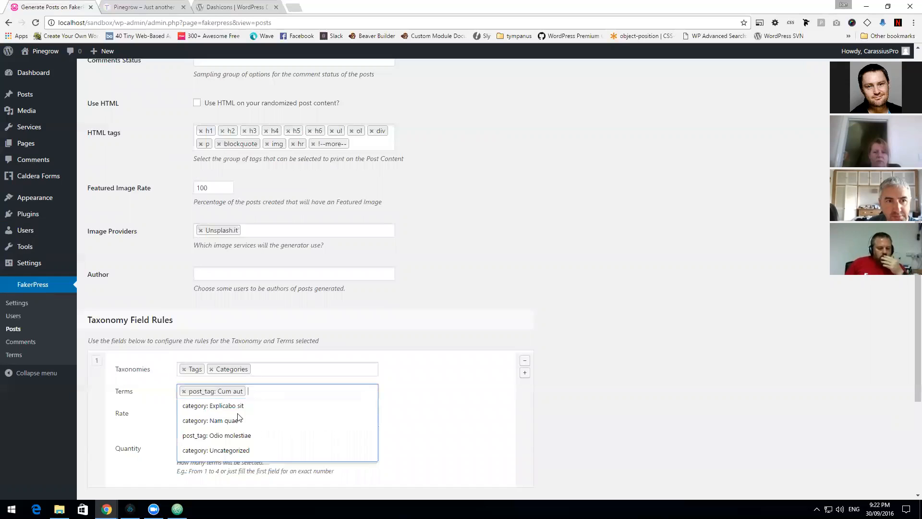
{"action": "left_click", "coordinate": [237, 410]}
{"action": "left_click", "coordinate": [339, 394]}
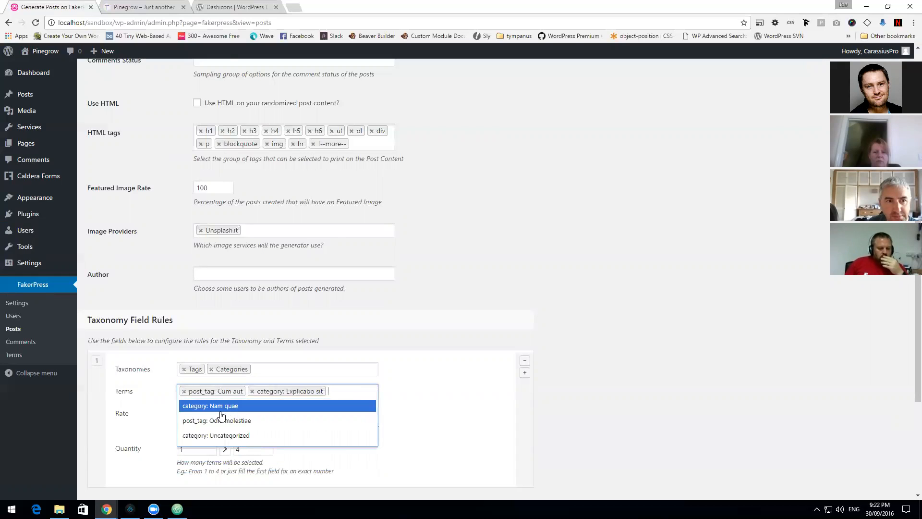
{"action": "left_click", "coordinate": [221, 407]}
{"action": "left_click", "coordinate": [323, 411]}
{"action": "left_click", "coordinate": [217, 415]}
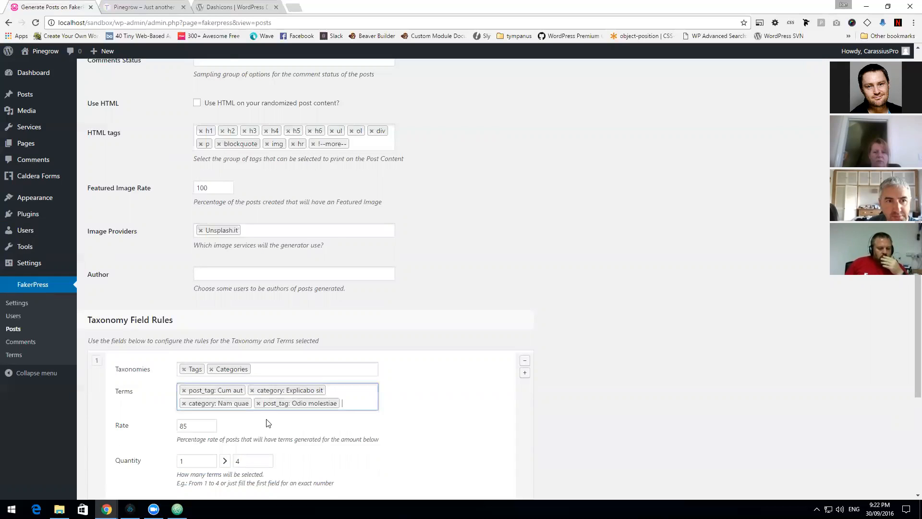
{"action": "left_click", "coordinate": [303, 409]}
{"action": "left_click", "coordinate": [304, 421]}
{"action": "key", "text": "Tab"}
Step: Assign the existing site user as the author and generate the dummy Services posts
{"action": "scroll", "coordinate": [136, 356], "scroll_direction": "down", "scroll_amount": 3}
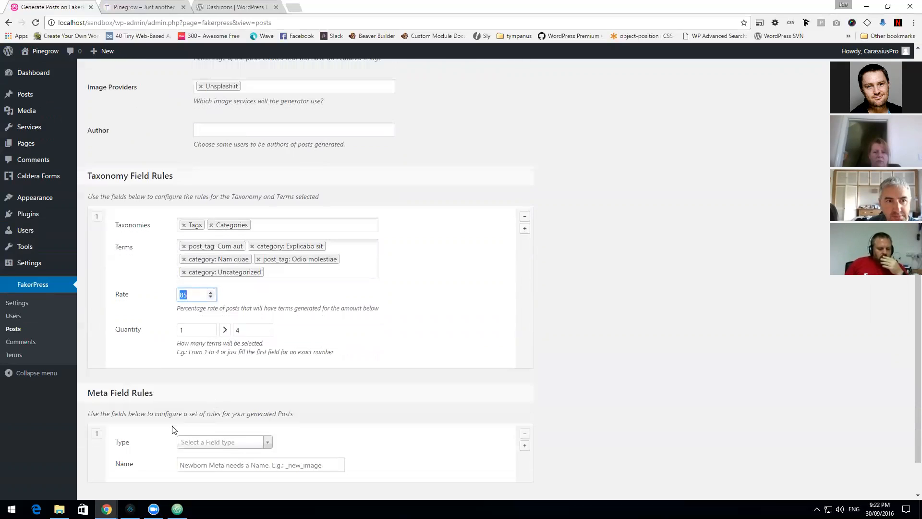
{"action": "scroll", "coordinate": [205, 321], "scroll_direction": "up", "scroll_amount": 3}
{"action": "left_click", "coordinate": [235, 275]}
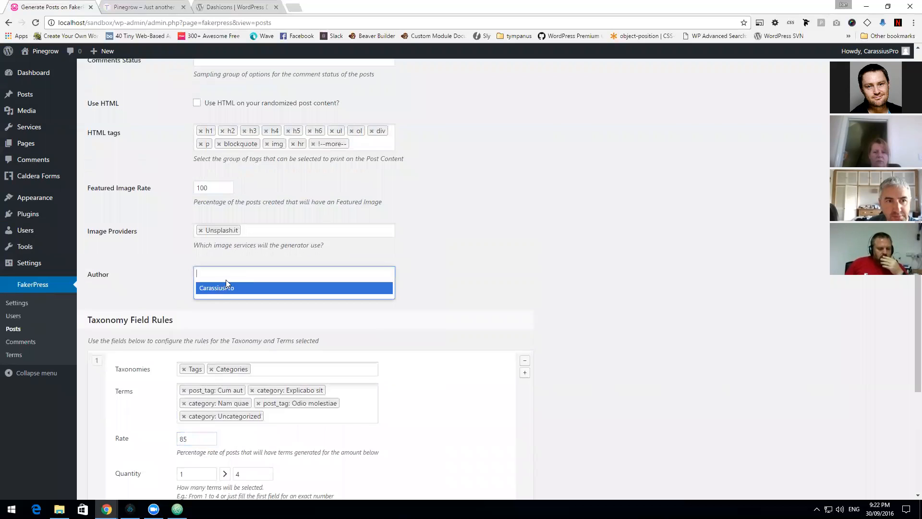
{"action": "left_click", "coordinate": [219, 287]}
{"action": "scroll", "coordinate": [190, 301], "scroll_direction": "up", "scroll_amount": 5}
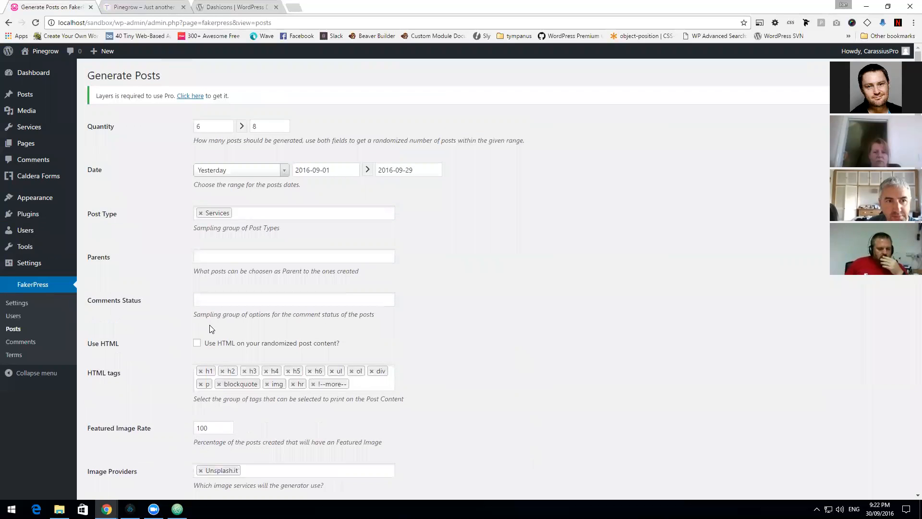
{"action": "scroll", "coordinate": [210, 329], "scroll_direction": "down", "scroll_amount": 9}
{"action": "left_click", "coordinate": [116, 453]}
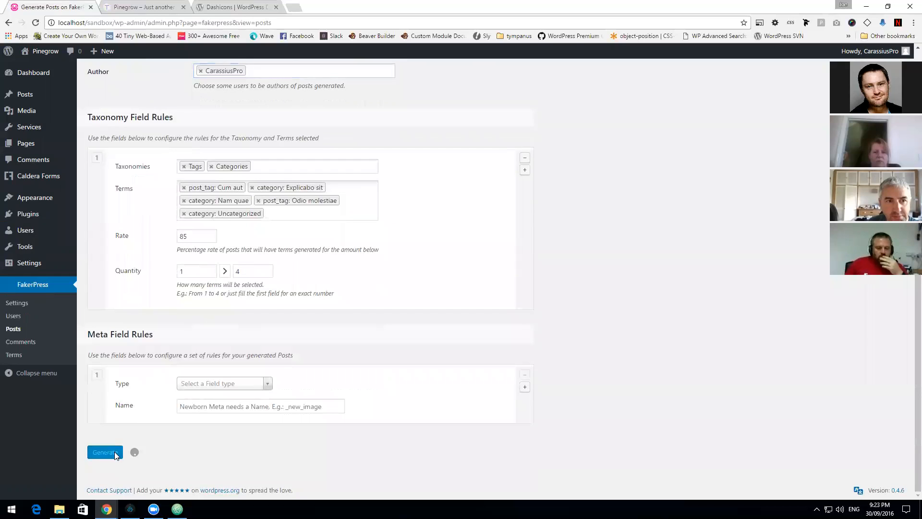
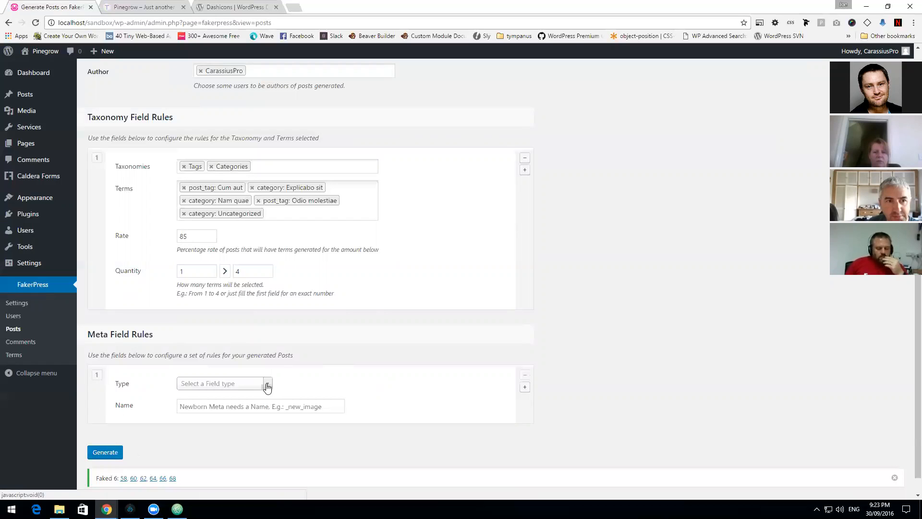
Step: Look over the available meta field types and open the list of Services posts
{"action": "left_click", "coordinate": [267, 384]}
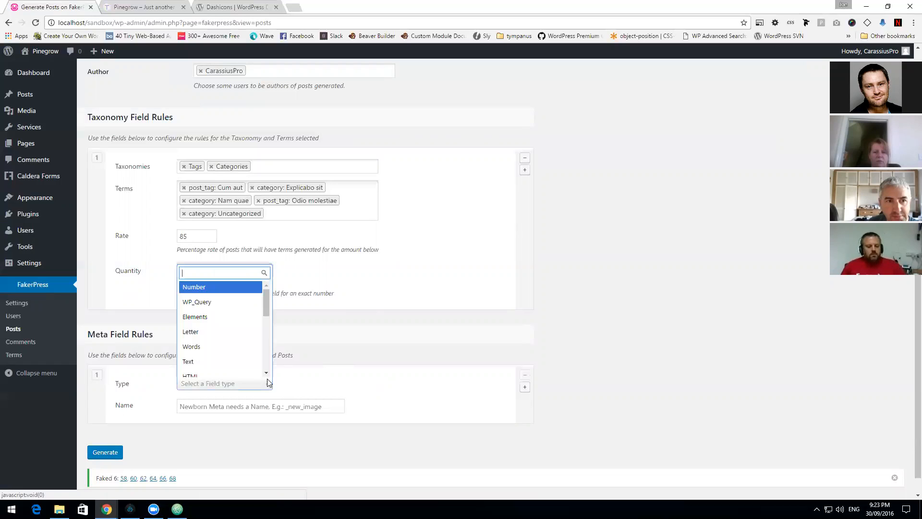
{"action": "left_click", "coordinate": [425, 341]}
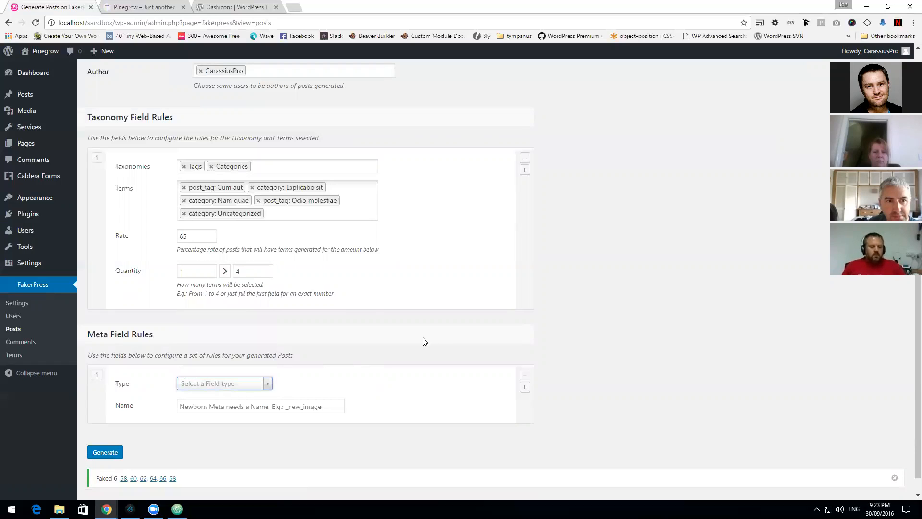
{"action": "mouse_move", "coordinate": [52, 129]}
{"action": "left_click", "coordinate": [107, 129]}
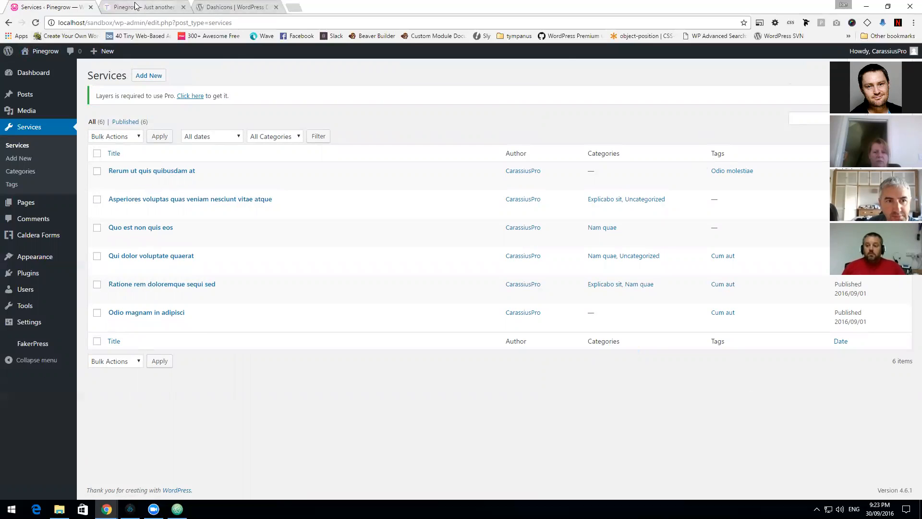
Step: Reload the site's home page and look through it for the Services section
{"action": "left_click", "coordinate": [135, 7]}
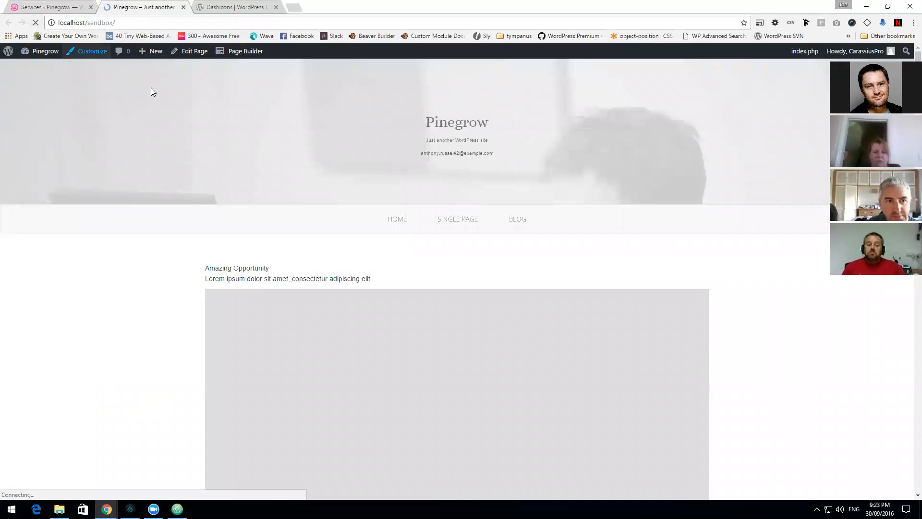
{"action": "scroll", "coordinate": [152, 93], "scroll_direction": "down", "scroll_amount": 20}
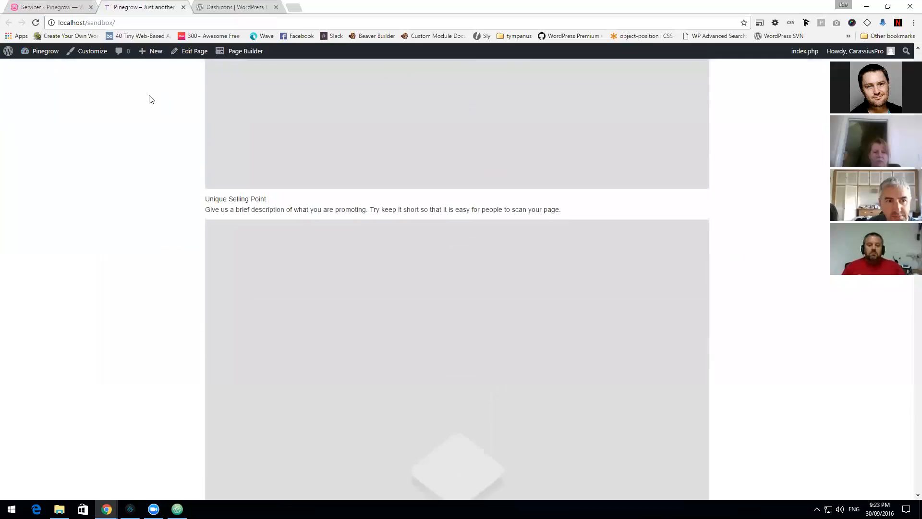
{"action": "scroll", "coordinate": [150, 99], "scroll_direction": "down", "scroll_amount": 10}
{"action": "scroll", "coordinate": [149, 99], "scroll_direction": "up", "scroll_amount": 12}
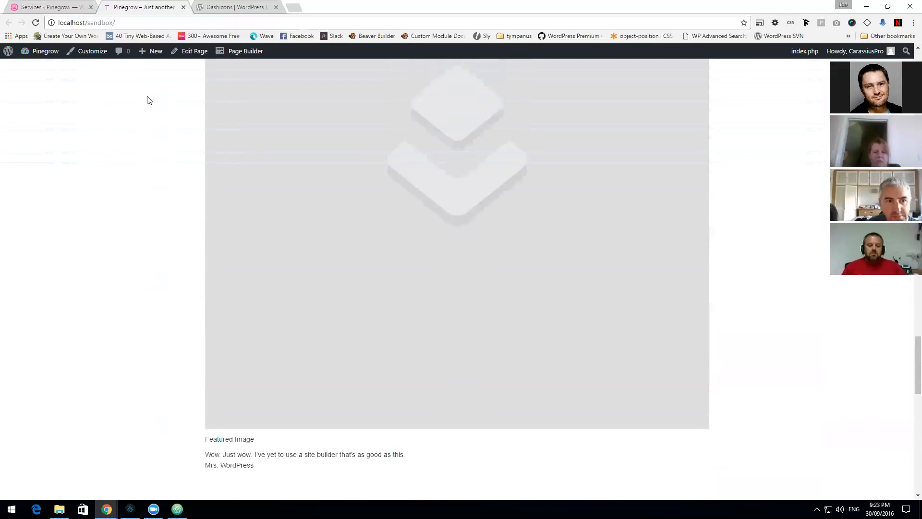
{"action": "scroll", "coordinate": [149, 100], "scroll_direction": "up", "scroll_amount": 10}
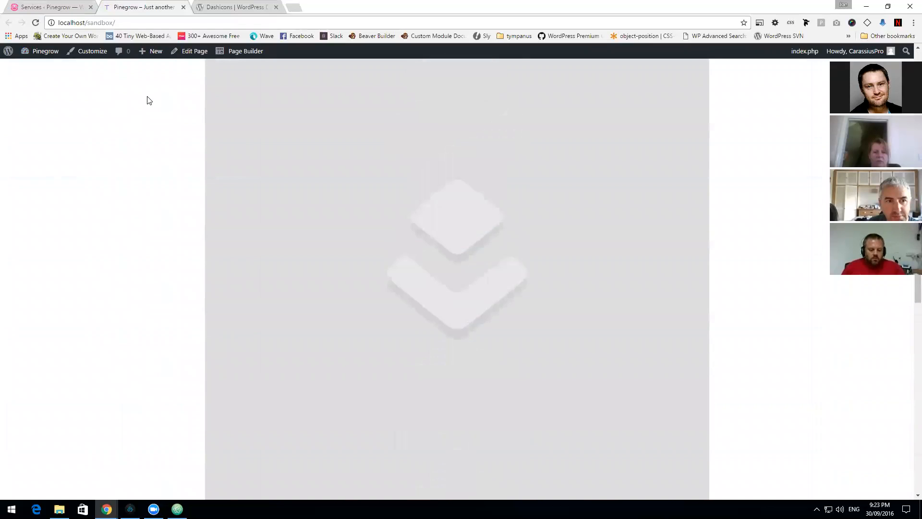
{"action": "scroll", "coordinate": [149, 100], "scroll_direction": "up", "scroll_amount": 5}
Step: Compare the index.html layout in Pinegrow with the Services section on the live home page
{"action": "left_click", "coordinate": [130, 509]}
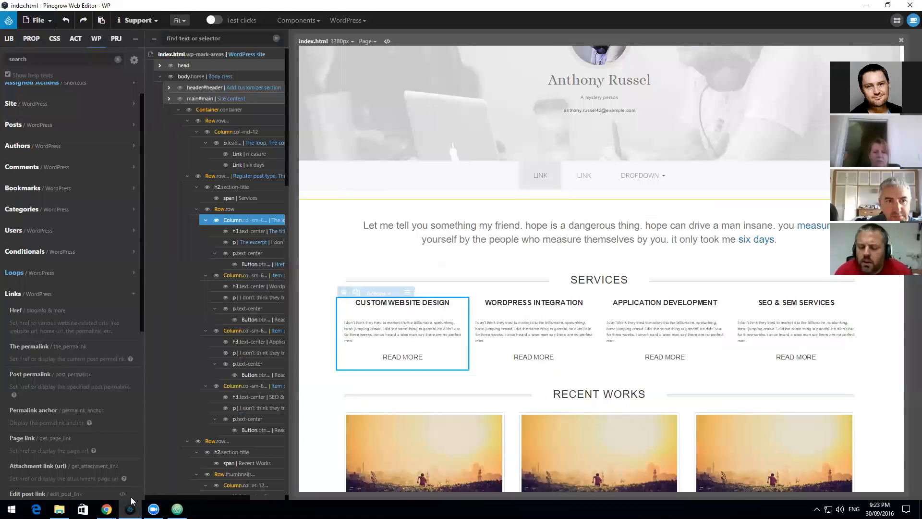
{"action": "mouse_move", "coordinate": [106, 509]}
{"action": "left_click", "coordinate": [173, 463]}
{"action": "scroll", "coordinate": [335, 389], "scroll_direction": "down", "scroll_amount": 9}
{"action": "scroll", "coordinate": [332, 393], "scroll_direction": "down", "scroll_amount": 13}
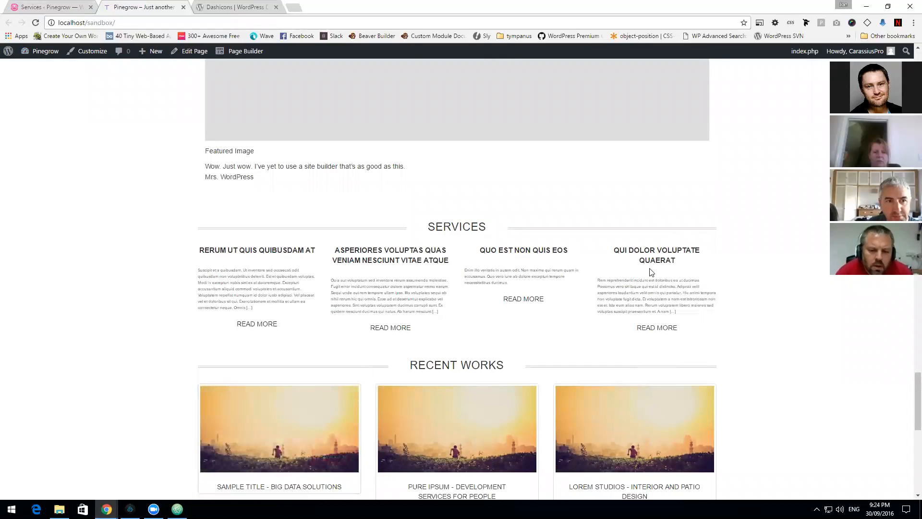
{"action": "scroll", "coordinate": [427, 251], "scroll_direction": "up", "scroll_amount": 20}
{"action": "scroll", "coordinate": [425, 246], "scroll_direction": "down", "scroll_amount": 12}
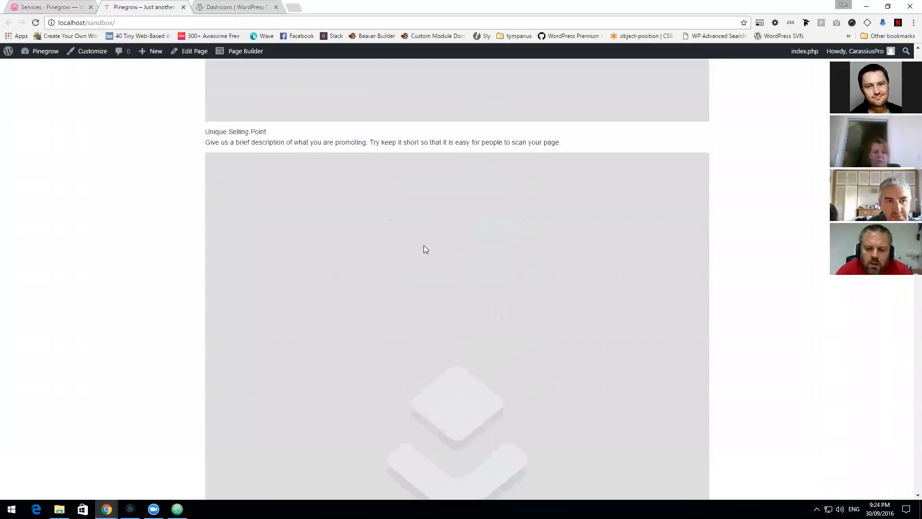
{"action": "scroll", "coordinate": [423, 248], "scroll_direction": "up", "scroll_amount": 4}
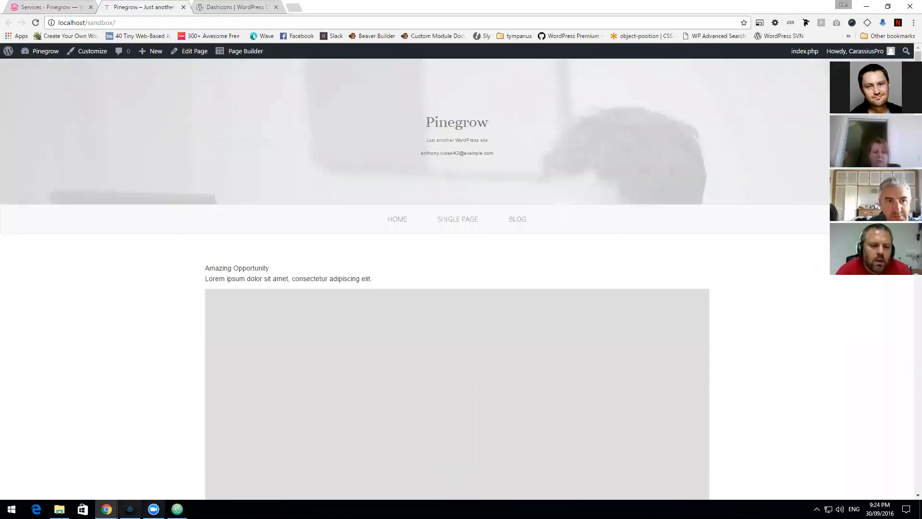
Step: Switch to Pinegrow and examine the loop settings of the Services row, including custom post types and posts per page
{"action": "left_click", "coordinate": [130, 509]}
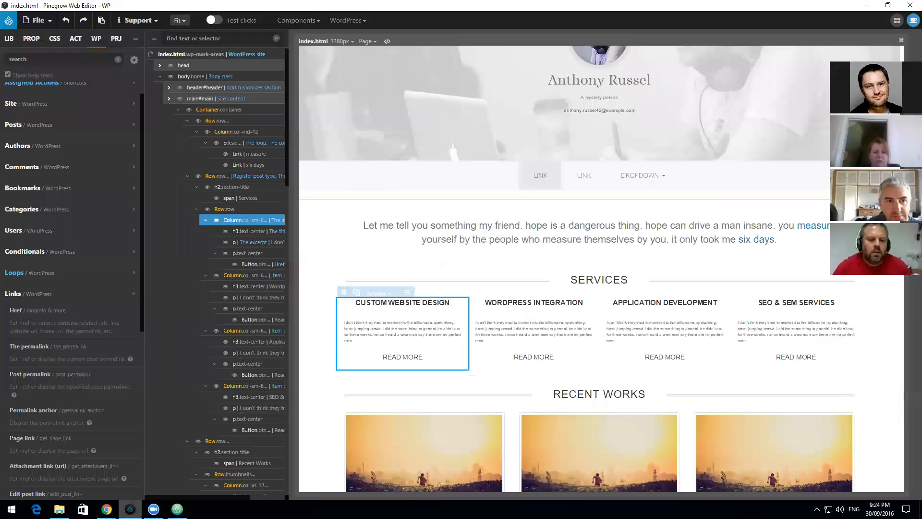
{"action": "left_click", "coordinate": [259, 177]}
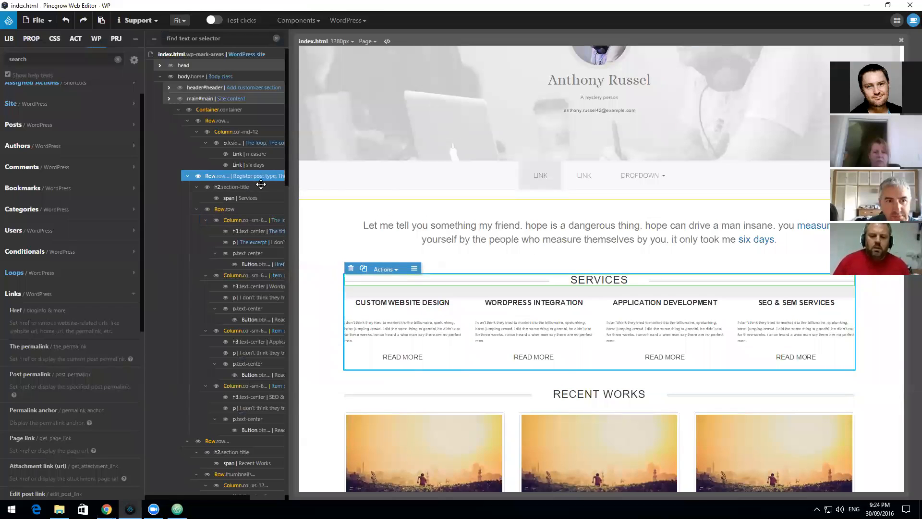
{"action": "left_click", "coordinate": [134, 272]}
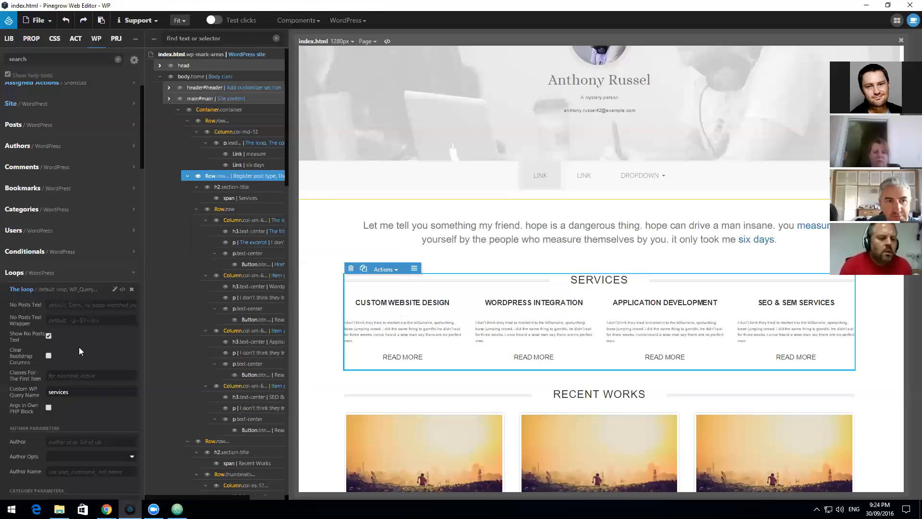
{"action": "scroll", "coordinate": [94, 384], "scroll_direction": "down", "scroll_amount": 2}
{"action": "scroll", "coordinate": [95, 383], "scroll_direction": "down", "scroll_amount": 10}
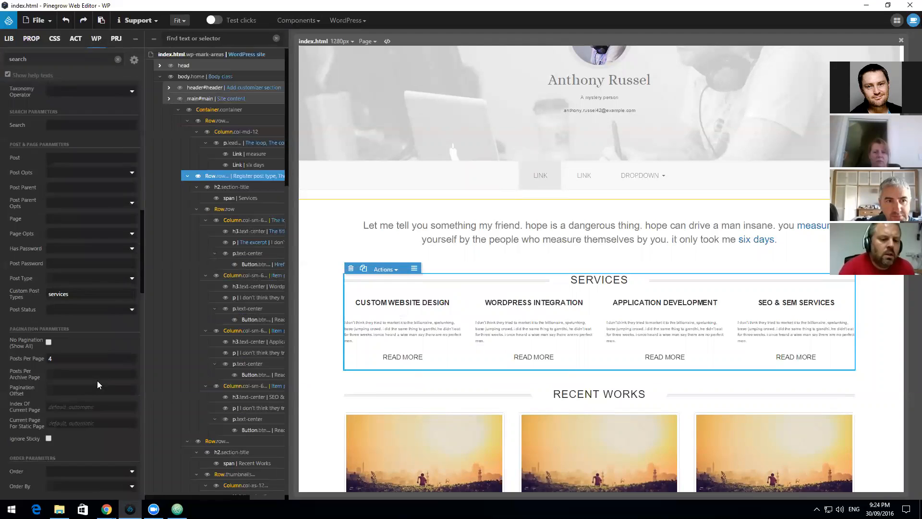
{"action": "scroll", "coordinate": [97, 380], "scroll_direction": "up", "scroll_amount": 2}
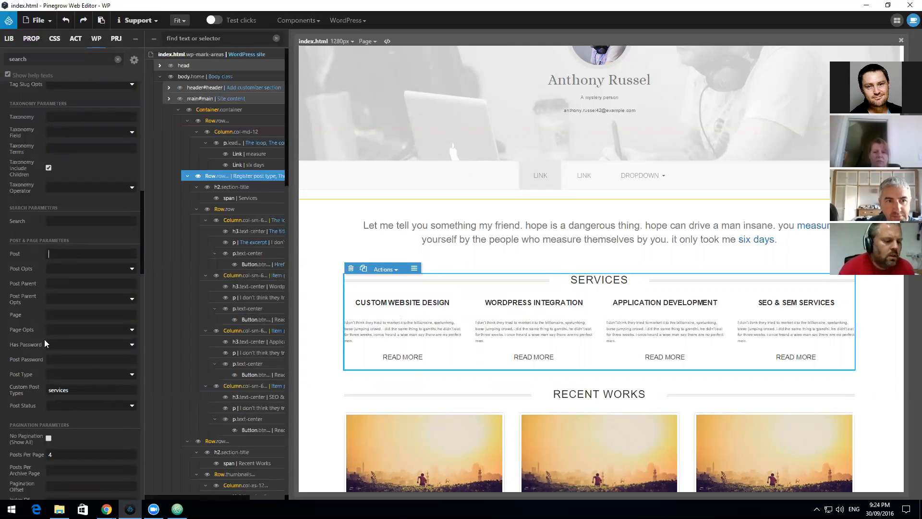
Step: Check the Post Type and Post Status options of the Services loop without choosing any
{"action": "left_click", "coordinate": [83, 374]}
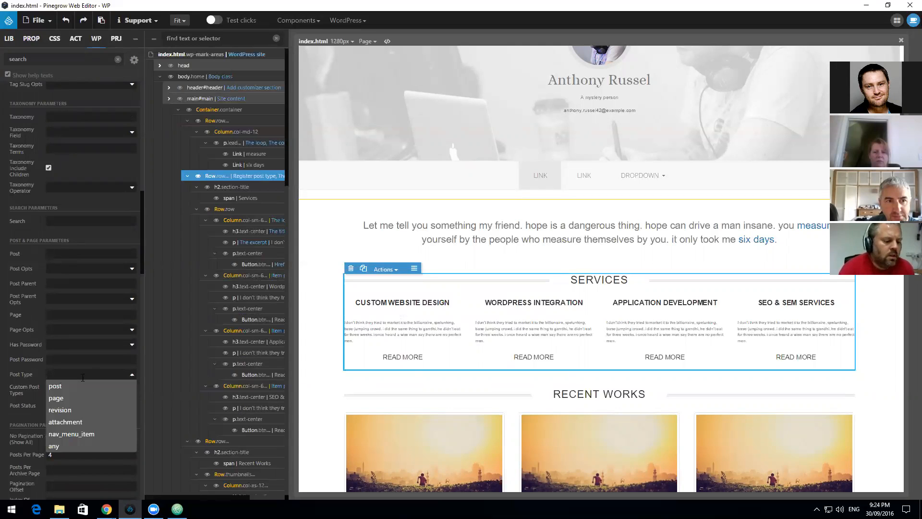
{"action": "left_click", "coordinate": [66, 445]}
{"action": "left_click", "coordinate": [83, 406]}
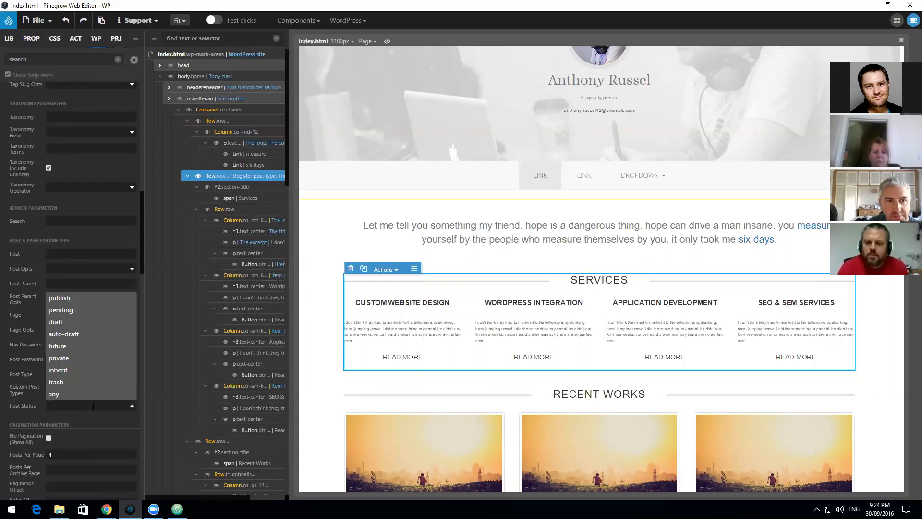
{"action": "left_click", "coordinate": [15, 409]}
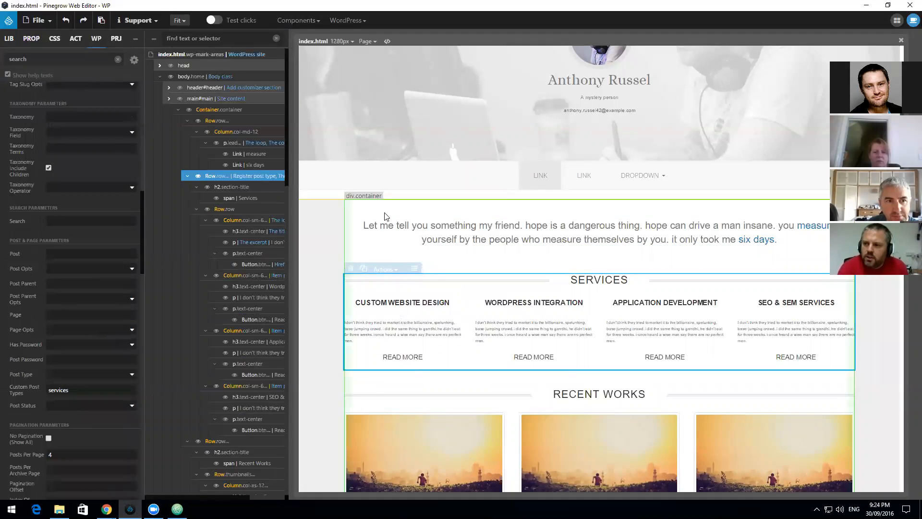
{"action": "left_click", "coordinate": [403, 211]}
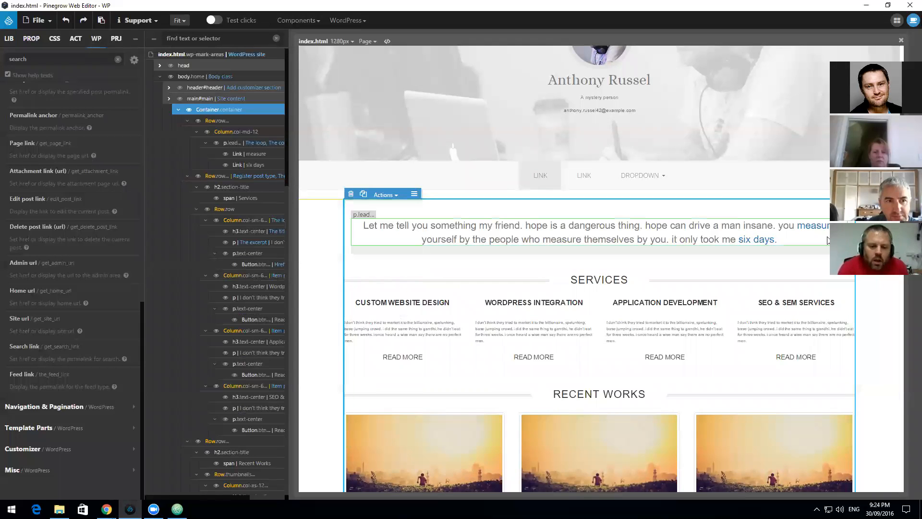
{"action": "left_click", "coordinate": [106, 509]}
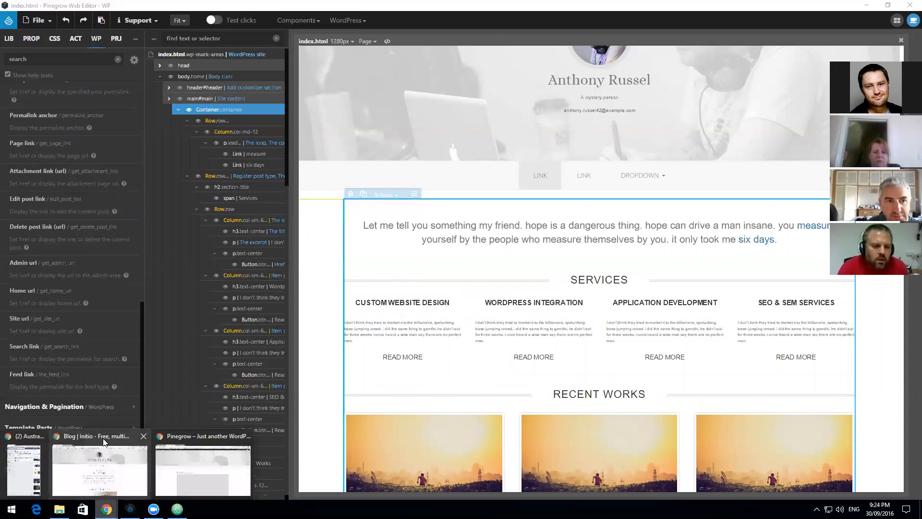
{"action": "left_click", "coordinate": [99, 468]}
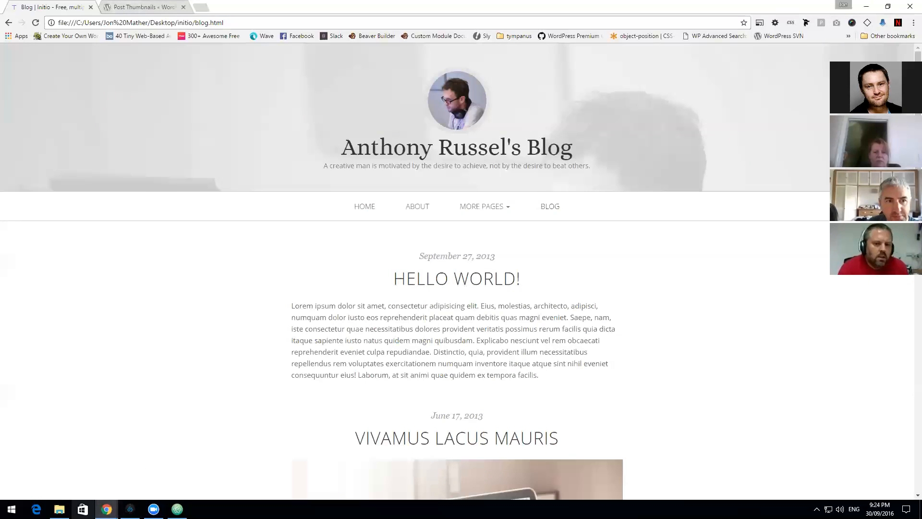
{"action": "left_click", "coordinate": [130, 509]}
Step: Switch to the WordPress admin in Chrome and check the static front page selection in the Reading settings
{"action": "left_click", "coordinate": [107, 509]}
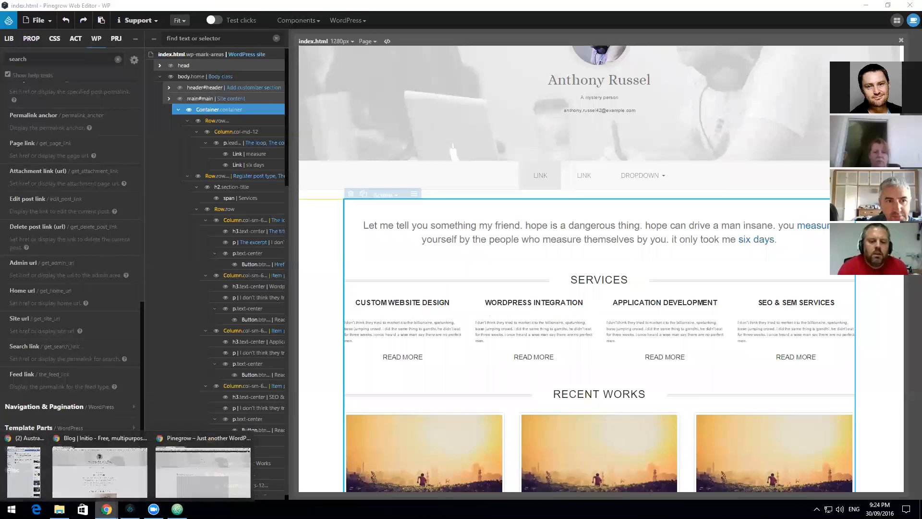
{"action": "left_click", "coordinate": [203, 470]}
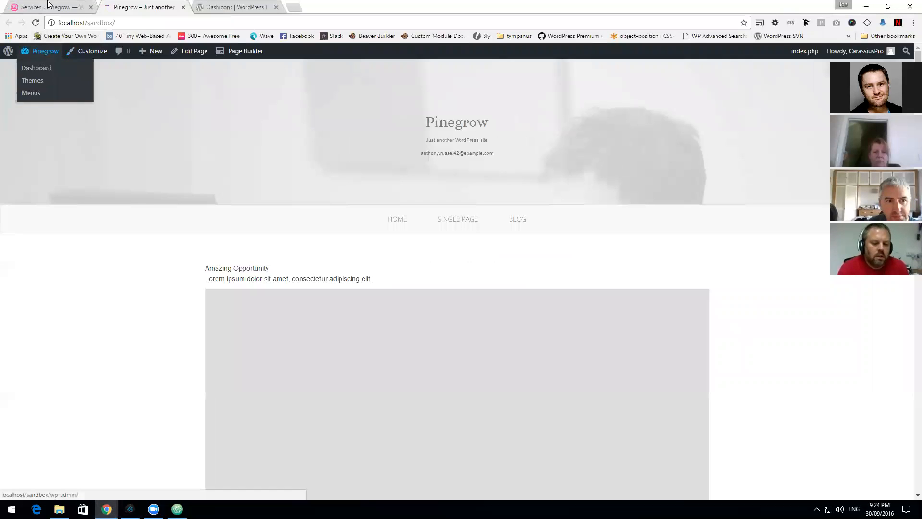
{"action": "left_click", "coordinate": [48, 5]}
{"action": "mouse_move", "coordinate": [38, 255]}
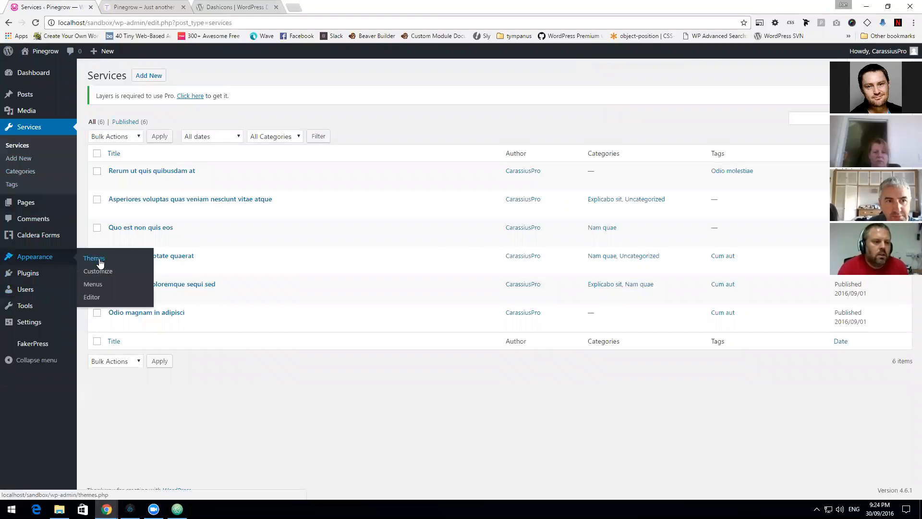
{"action": "mouse_move", "coordinate": [43, 320]}
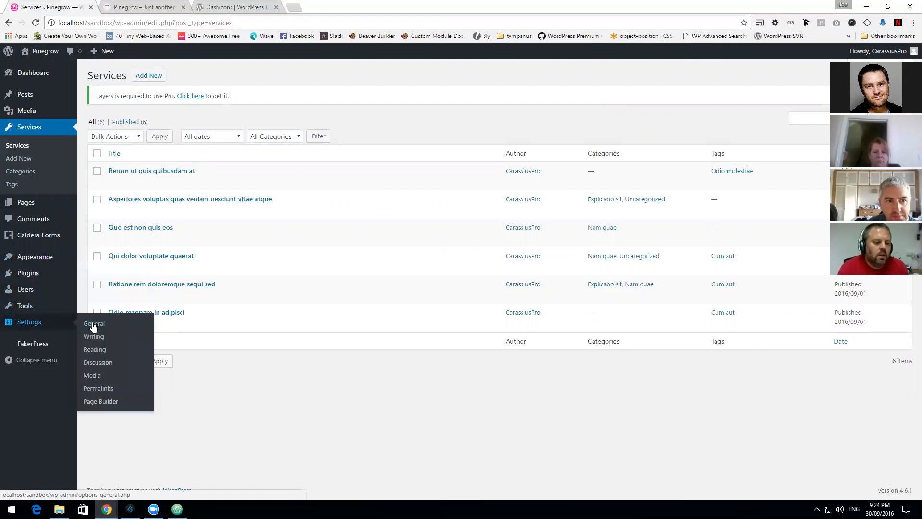
{"action": "left_click", "coordinate": [98, 351]}
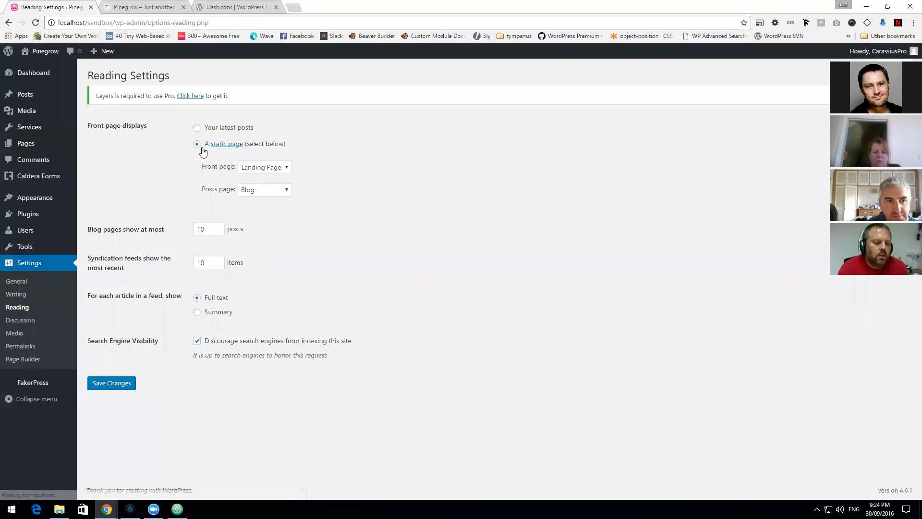
{"action": "left_click", "coordinate": [281, 168]}
{"action": "left_click", "coordinate": [289, 167]}
{"action": "left_click", "coordinate": [287, 167]}
{"action": "left_click", "coordinate": [160, 193]}
Step: Open the Landing Page for editing and delete all of its content in the text view
{"action": "mouse_move", "coordinate": [30, 144]}
{"action": "left_click", "coordinate": [86, 146]}
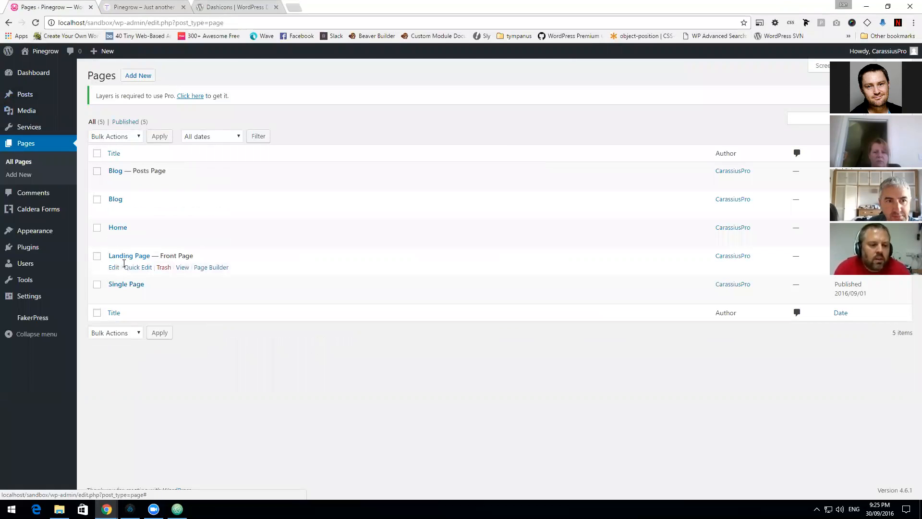
{"action": "left_click", "coordinate": [114, 267]}
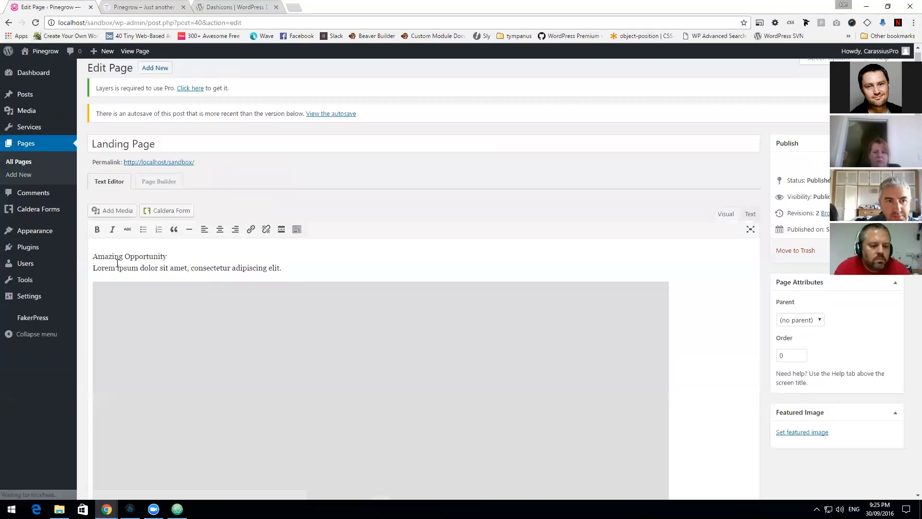
{"action": "scroll", "coordinate": [412, 292], "scroll_direction": "down", "scroll_amount": 5}
{"action": "scroll", "coordinate": [372, 310], "scroll_direction": "up", "scroll_amount": 20}
{"action": "left_click", "coordinate": [750, 79]}
{"action": "left_click", "coordinate": [441, 323]}
{"action": "key", "text": "ctrl+a"}
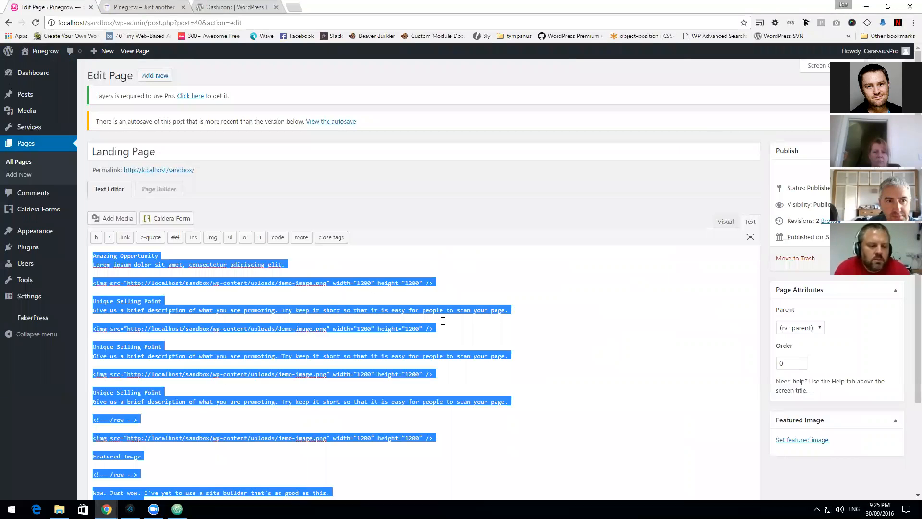
{"action": "key", "text": "BackSpace"}
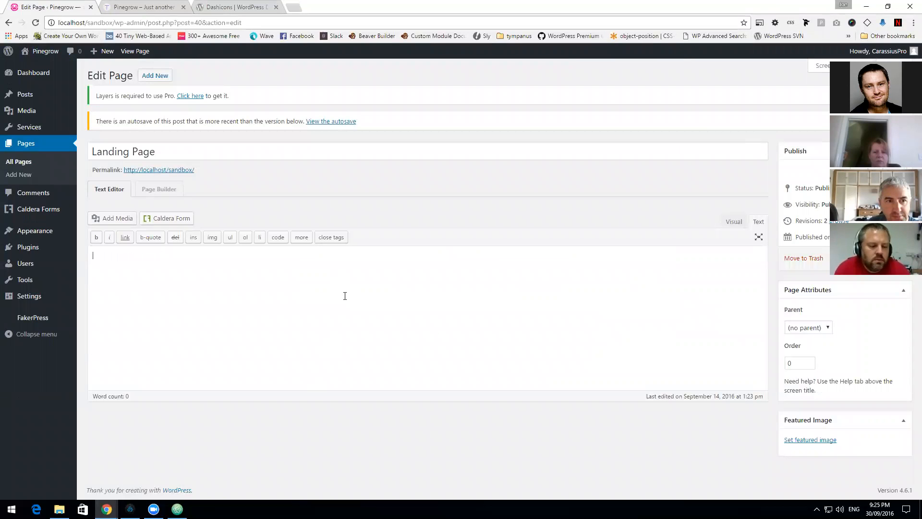
Step: Return to the live site's home page in the browser
{"action": "left_click", "coordinate": [142, 7]}
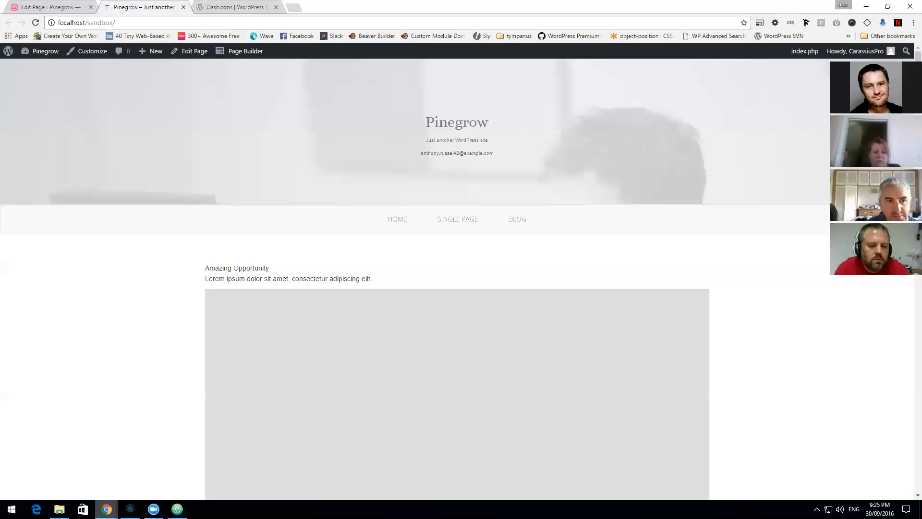
{"action": "mouse_move", "coordinate": [107, 509]}
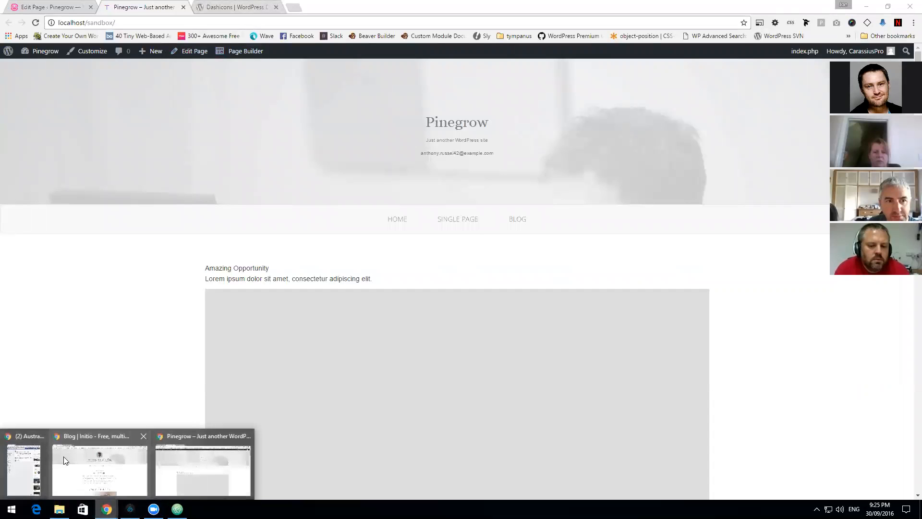
{"action": "left_click", "coordinate": [184, 440]}
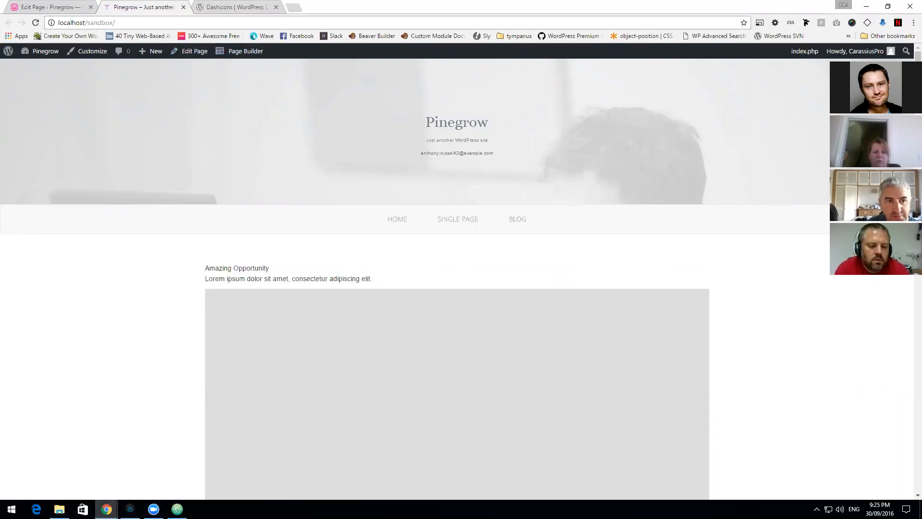
Step: Switch to the original Initio template page in the browser and copy its lead paragraph above the Services section
{"action": "mouse_move", "coordinate": [107, 509]}
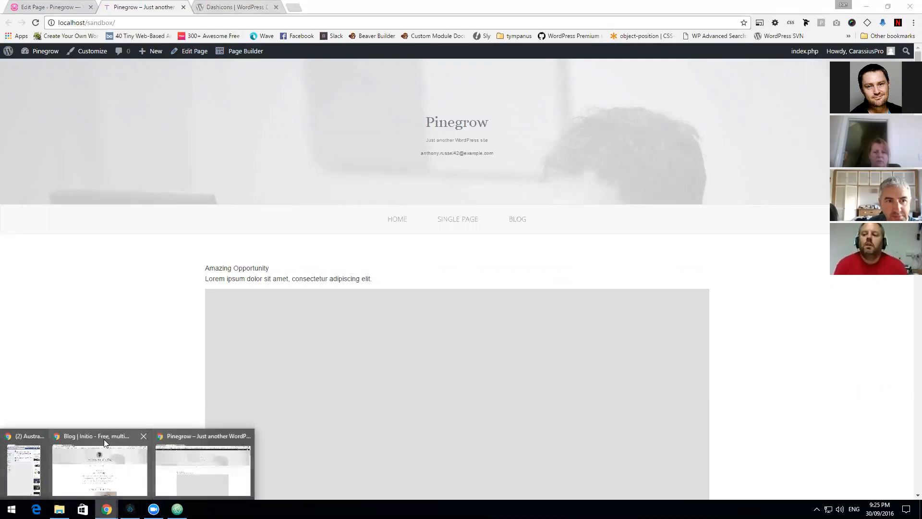
{"action": "left_click", "coordinate": [92, 434]}
{"action": "left_click", "coordinate": [368, 209]}
{"action": "left_click_drag", "start_coordinate": [646, 337], "coordinate": [215, 320]}
{"action": "key", "text": "ctrl+c"}
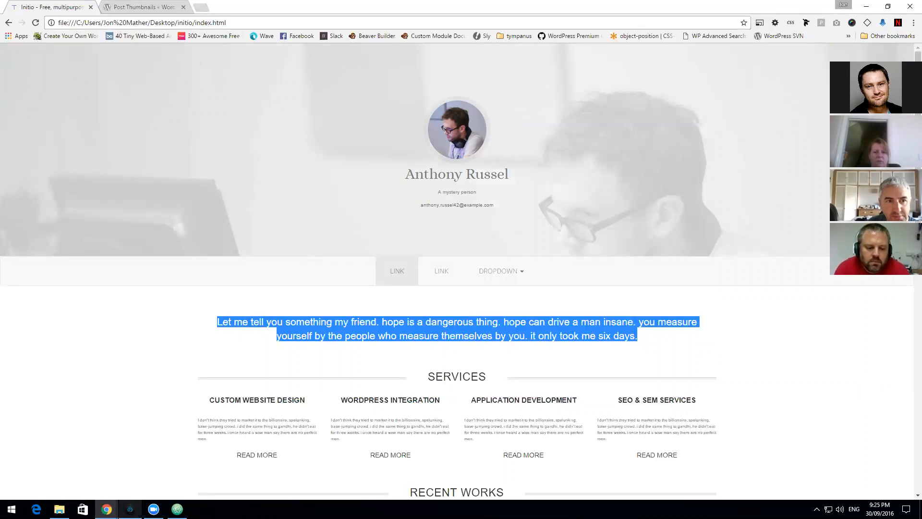
Step: Return to the Landing Page editor, insert the copied paragraph as the page content and update the page
{"action": "left_click", "coordinate": [130, 509]}
{"action": "mouse_move", "coordinate": [106, 509]}
{"action": "left_click", "coordinate": [207, 468]}
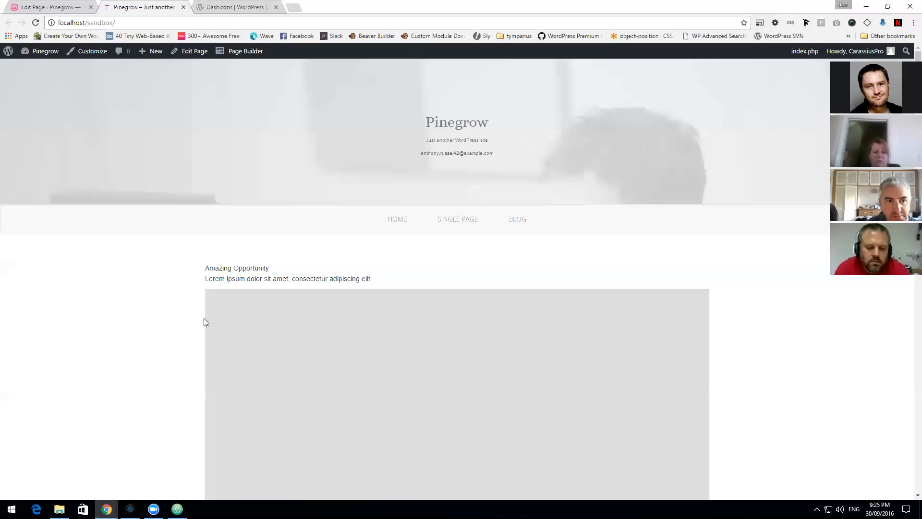
{"action": "left_click", "coordinate": [35, 6]}
{"action": "key", "text": "ctrl+v"}
{"action": "left_click", "coordinate": [891, 258]}
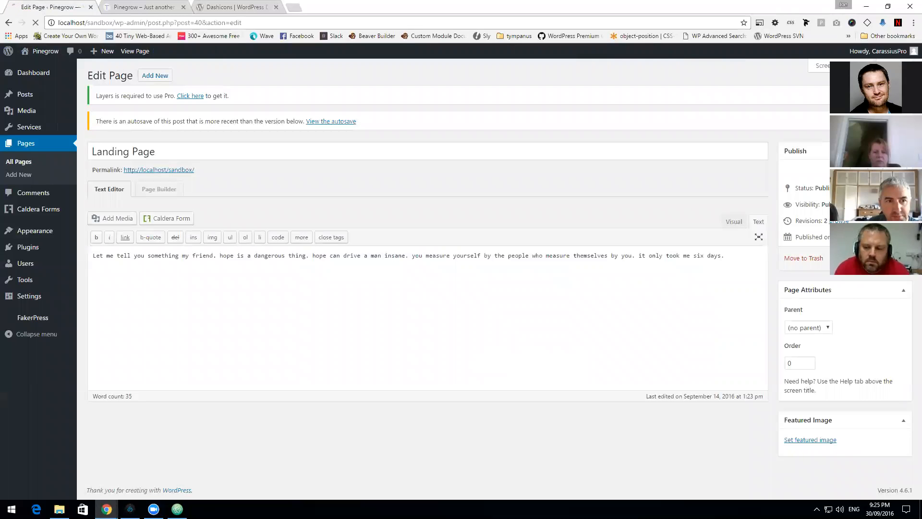
Step: Reload the live home page and open the first service's Read More link
{"action": "left_click", "coordinate": [127, 8]}
{"action": "left_click", "coordinate": [35, 23]}
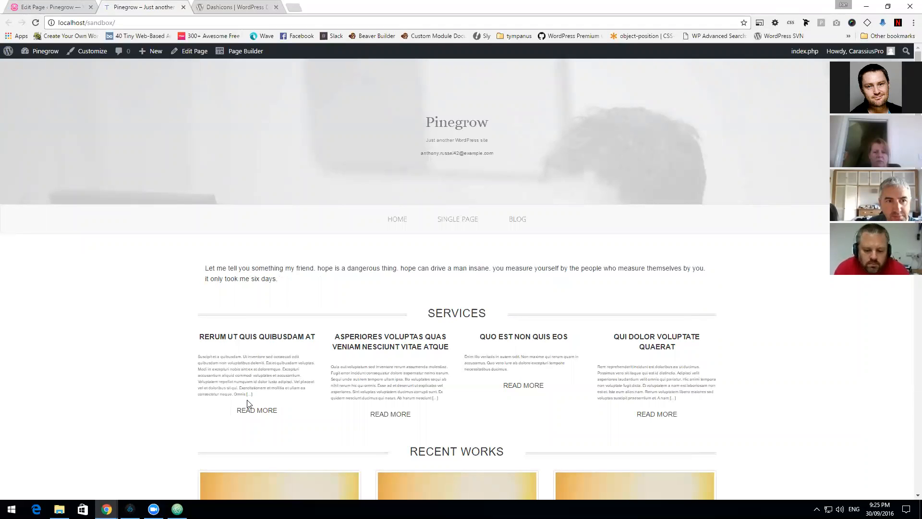
{"action": "scroll", "coordinate": [250, 403], "scroll_direction": "down", "scroll_amount": 2}
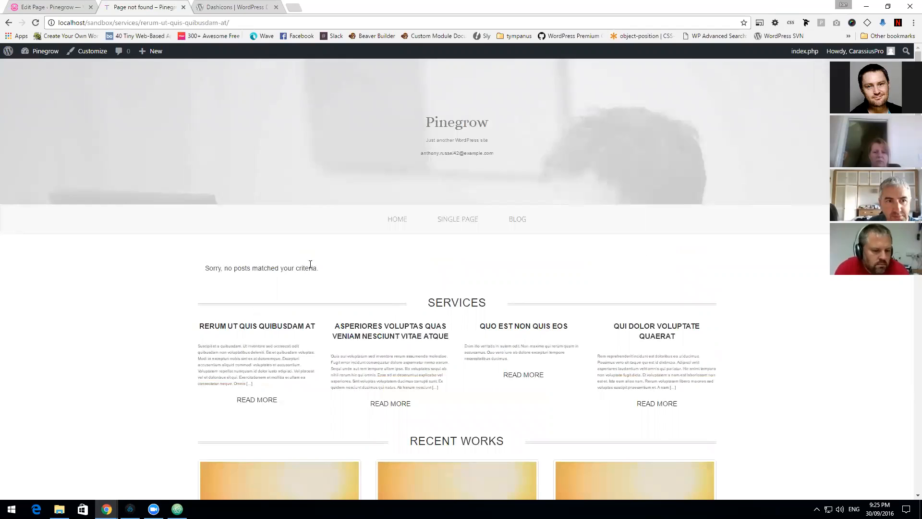
Step: Examine the main content and the sections below it on the opened service page
{"action": "left_click_drag", "start_coordinate": [324, 264], "coordinate": [255, 280]}
{"action": "left_click", "coordinate": [332, 266]}
{"action": "left_click_drag", "start_coordinate": [332, 266], "coordinate": [141, 261]}
{"action": "left_click", "coordinate": [342, 270]}
{"action": "left_click_drag", "start_coordinate": [343, 271], "coordinate": [135, 274]}
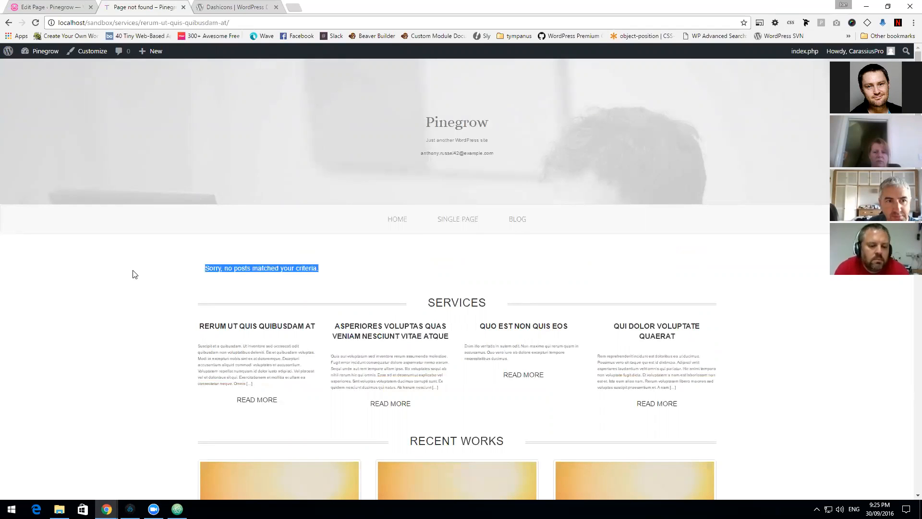
{"action": "scroll", "coordinate": [281, 327], "scroll_direction": "down", "scroll_amount": 7}
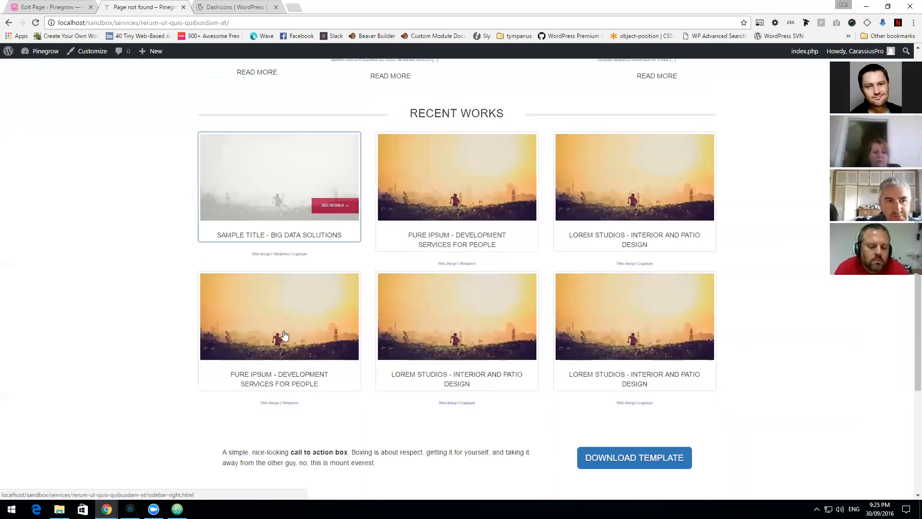
{"action": "scroll", "coordinate": [281, 327], "scroll_direction": "up", "scroll_amount": 4}
Step: Switch to Pinegrow and add the Register post type action to the row holding the Recent Works section, dismissing the theme export notice
{"action": "left_click", "coordinate": [130, 509]}
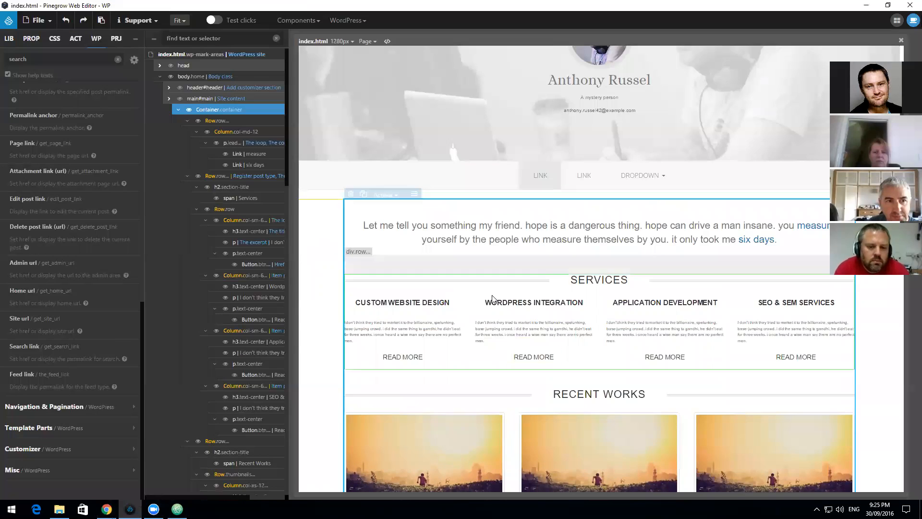
{"action": "scroll", "coordinate": [599, 206], "scroll_direction": "down", "scroll_amount": 4}
{"action": "left_click", "coordinate": [599, 205]}
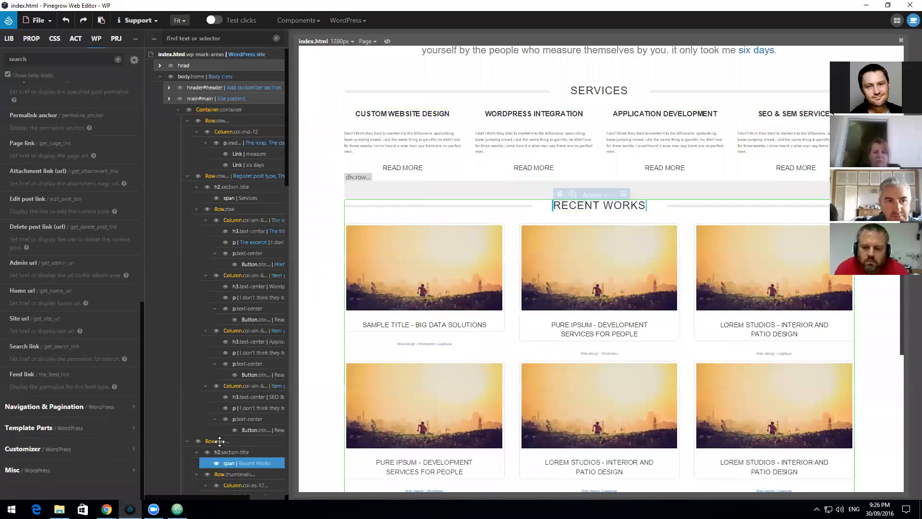
{"action": "left_click", "coordinate": [190, 442]}
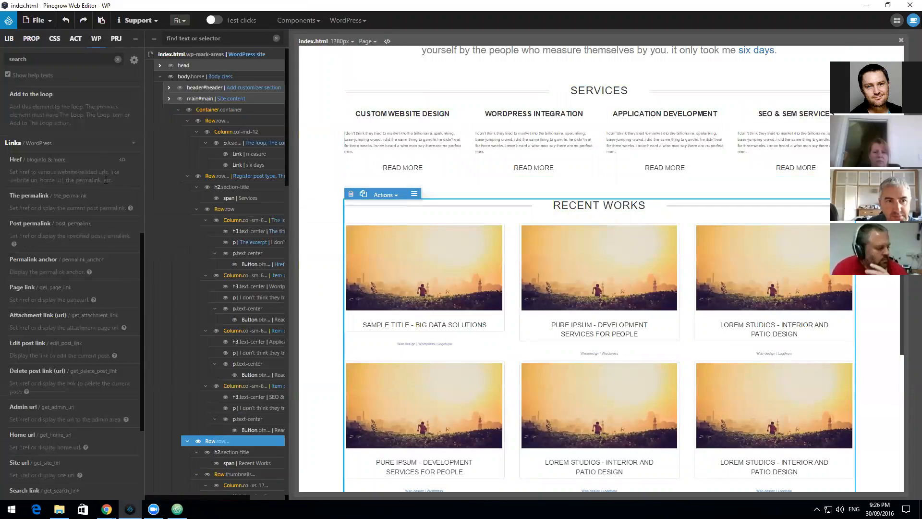
{"action": "scroll", "coordinate": [545, 214], "scroll_direction": "up", "scroll_amount": 1}
{"action": "scroll", "coordinate": [546, 360], "scroll_direction": "down", "scroll_amount": 5}
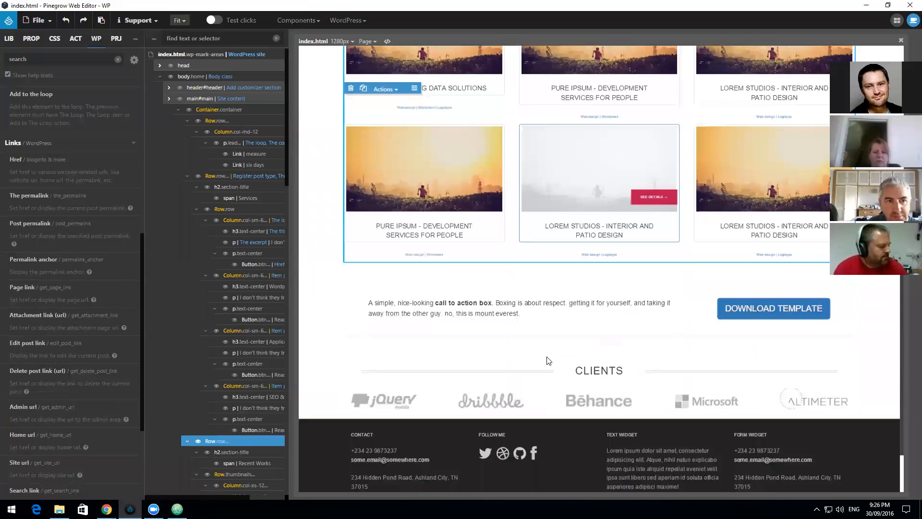
{"action": "scroll", "coordinate": [545, 360], "scroll_direction": "up", "scroll_amount": 2}
{"action": "scroll", "coordinate": [45, 259], "scroll_direction": "up", "scroll_amount": 5}
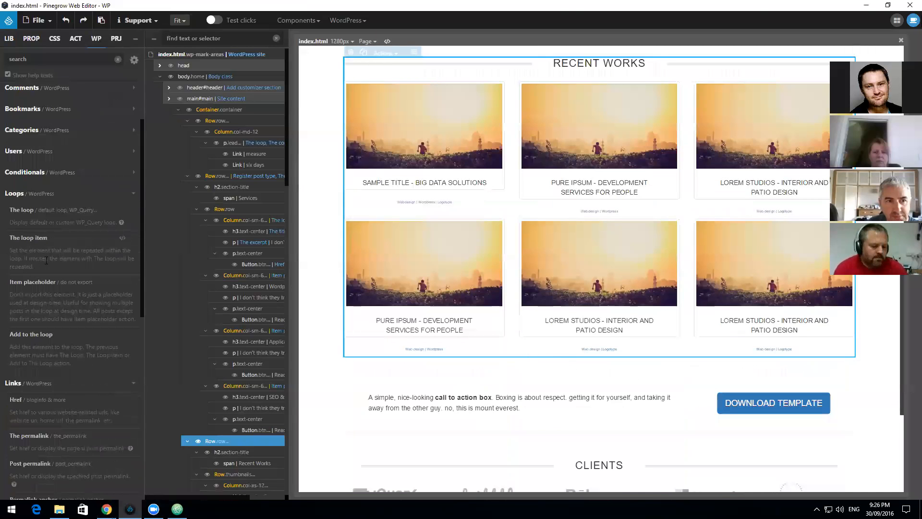
{"action": "left_click", "coordinate": [31, 104]}
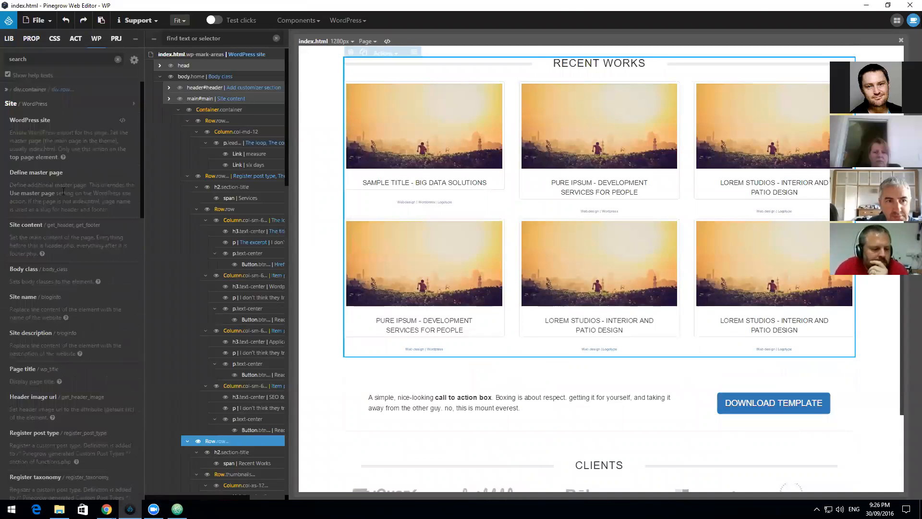
{"action": "scroll", "coordinate": [58, 236], "scroll_direction": "down", "scroll_amount": 2}
{"action": "scroll", "coordinate": [61, 276], "scroll_direction": "down", "scroll_amount": 1}
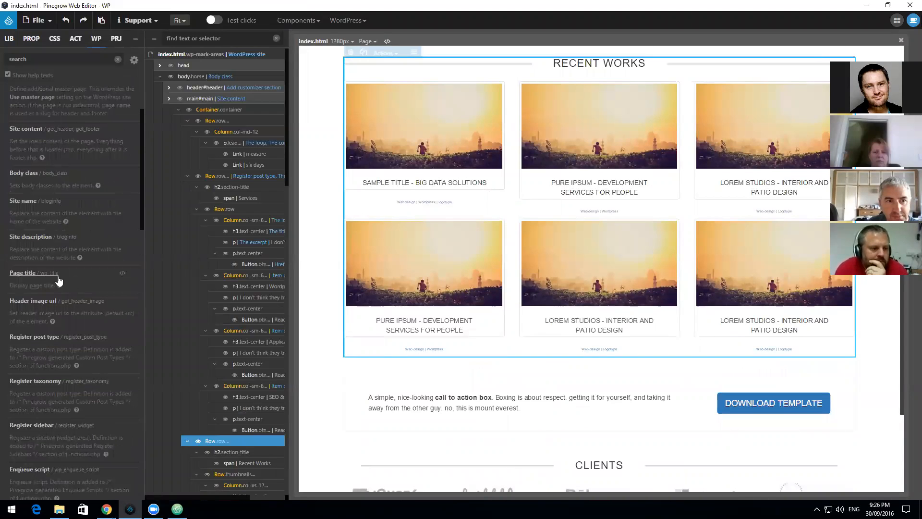
{"action": "left_click", "coordinate": [69, 338]}
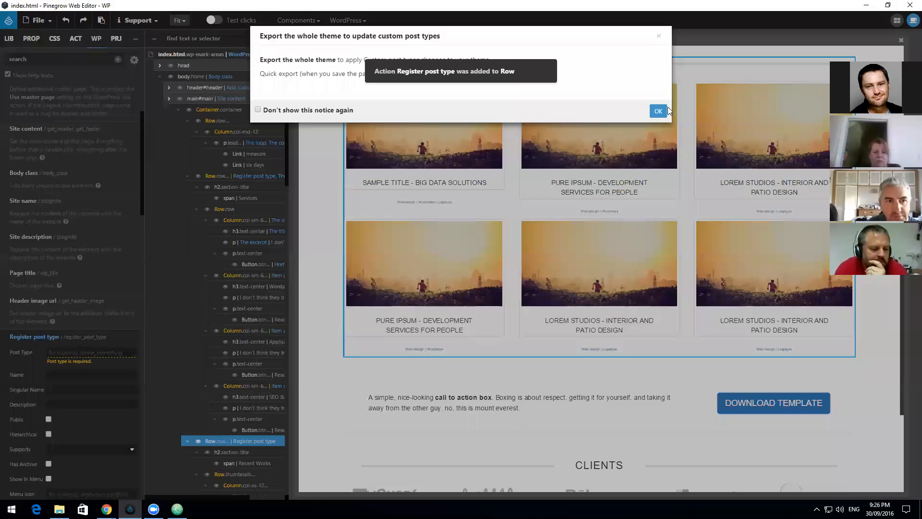
{"action": "left_click", "coordinate": [658, 109]}
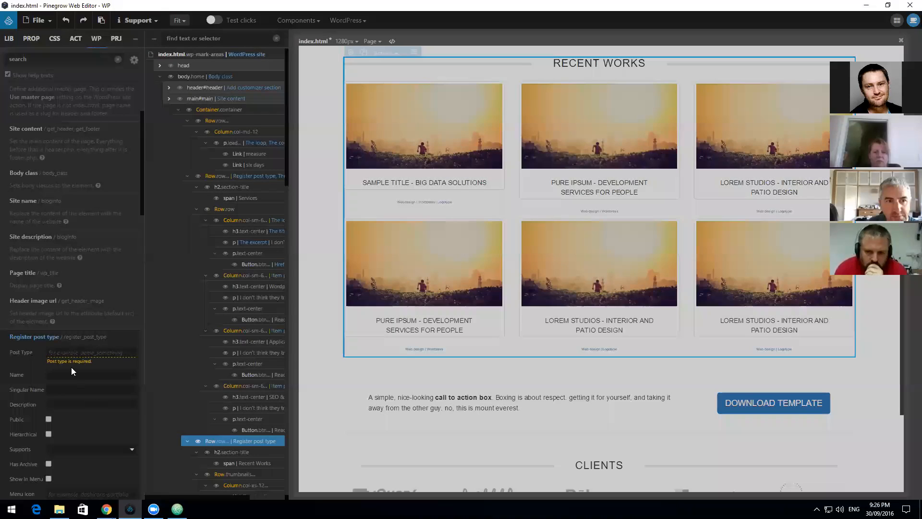
Step: Define the post type as works, named Recent Works with singular name Project, and make it public and shown in the menu
{"action": "left_click", "coordinate": [74, 351]}
{"action": "type", "text": "wor"}
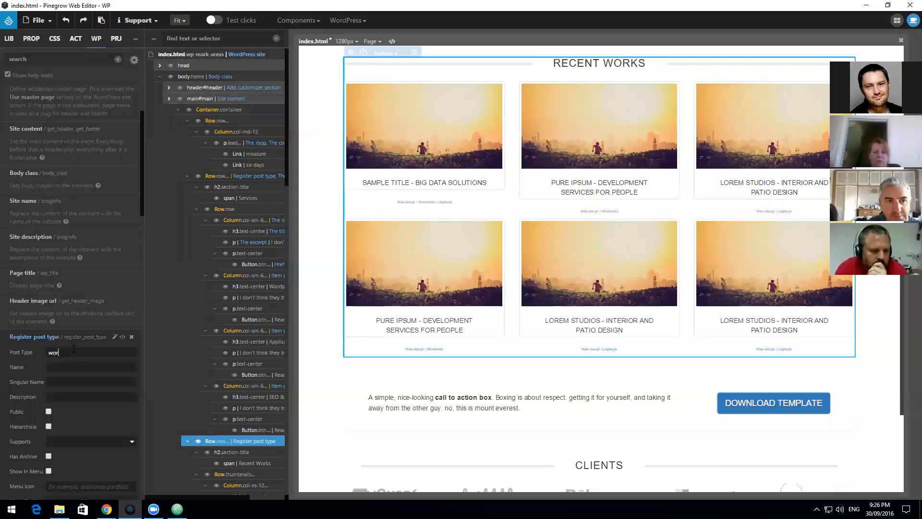
{"action": "type", "text": "Recent Works"}
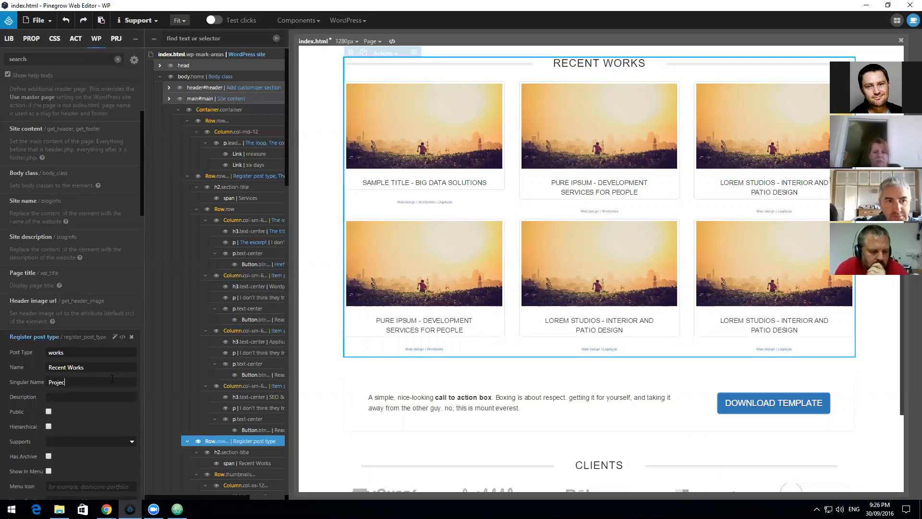
{"action": "scroll", "coordinate": [98, 420], "scroll_direction": "down", "scroll_amount": 1}
{"action": "left_click", "coordinate": [49, 363]}
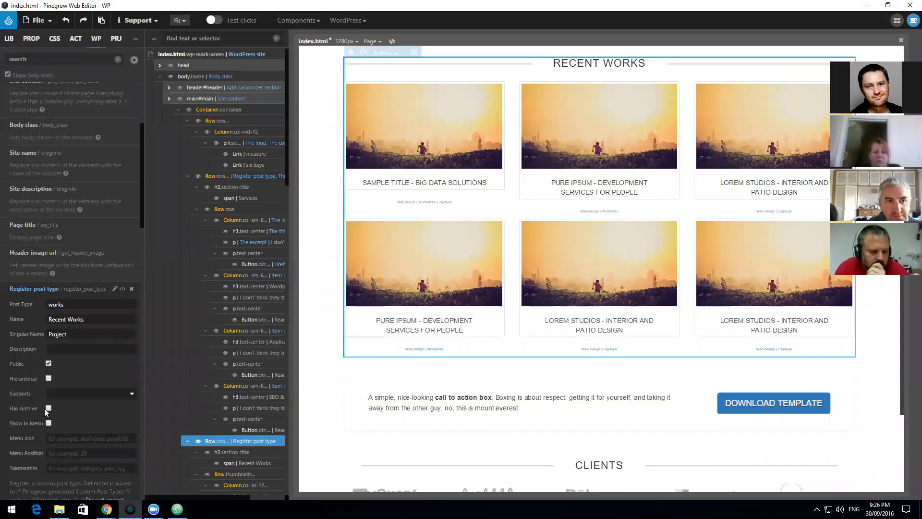
{"action": "scroll", "coordinate": [113, 428], "scroll_direction": "down", "scroll_amount": 1}
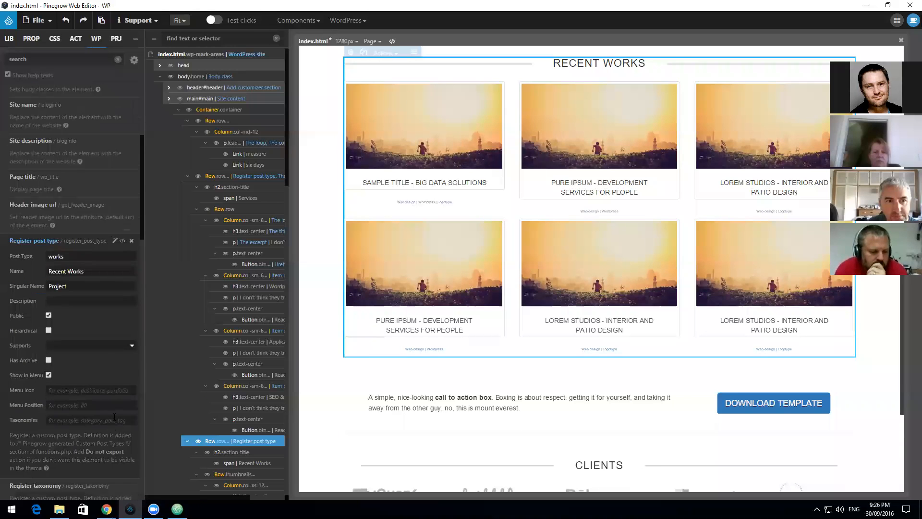
Step: Make the works post type support title, editor and thumbnail
{"action": "left_click", "coordinate": [130, 346]}
{"action": "left_click", "coordinate": [87, 360]}
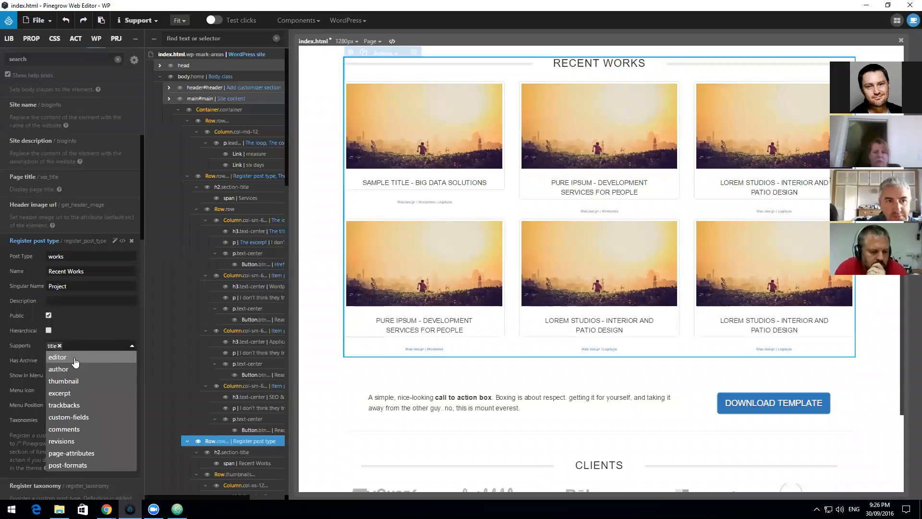
{"action": "left_click", "coordinate": [76, 360]}
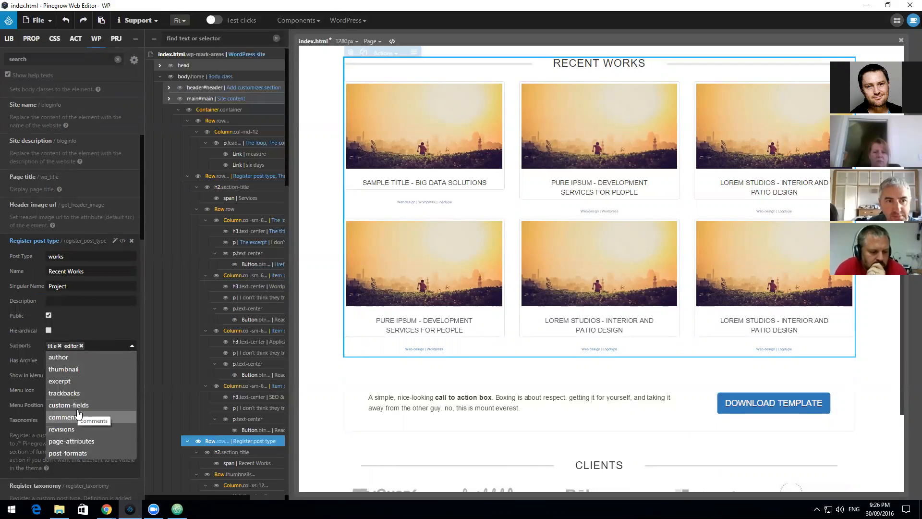
{"action": "left_click", "coordinate": [80, 369]}
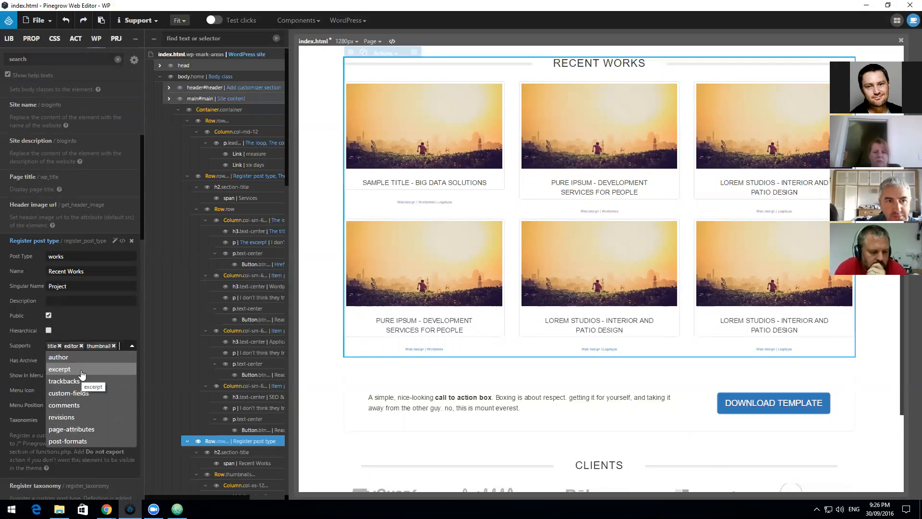
{"action": "left_click", "coordinate": [96, 320]}
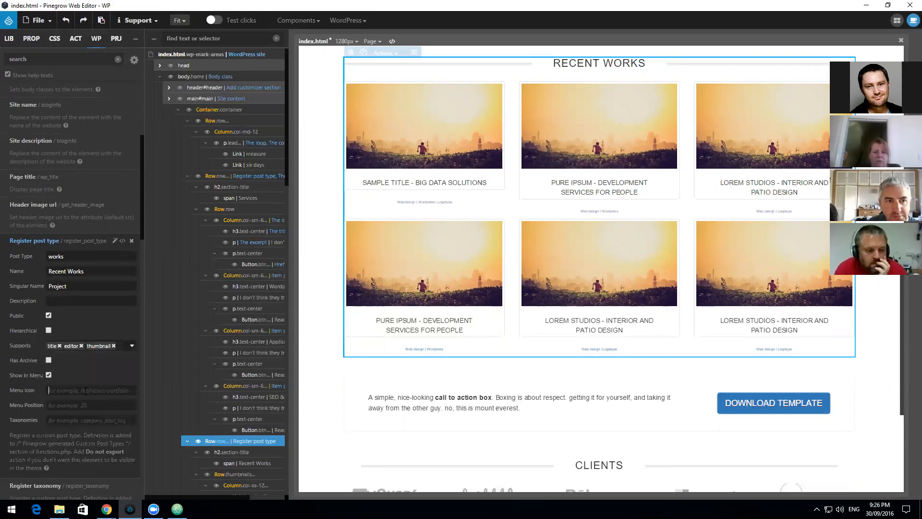
Step: Switch to Chrome, search for dashicons and open the Dashicons page of the WordPress Developer Resources
{"action": "left_click", "coordinate": [106, 509]}
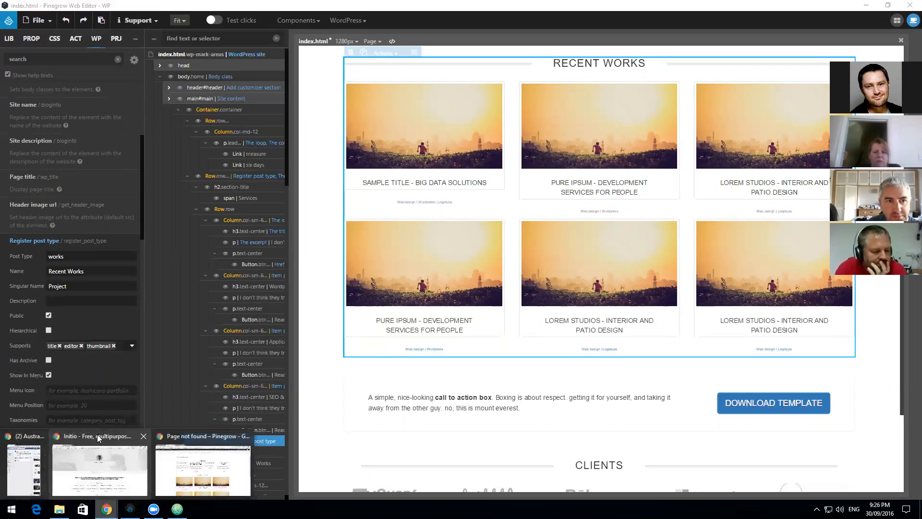
{"action": "left_click", "coordinate": [97, 434]}
{"action": "left_click", "coordinate": [144, 7]}
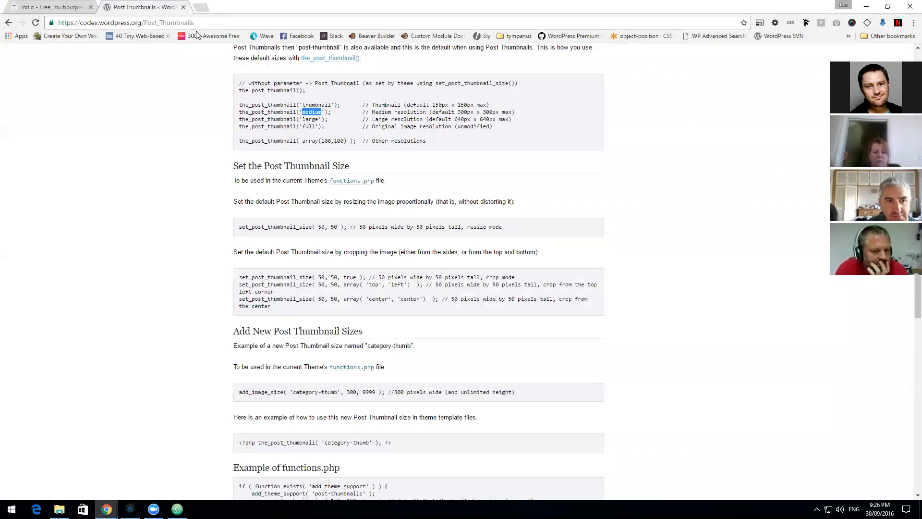
{"action": "left_click", "coordinate": [192, 23]}
{"action": "type", "text": "da"}
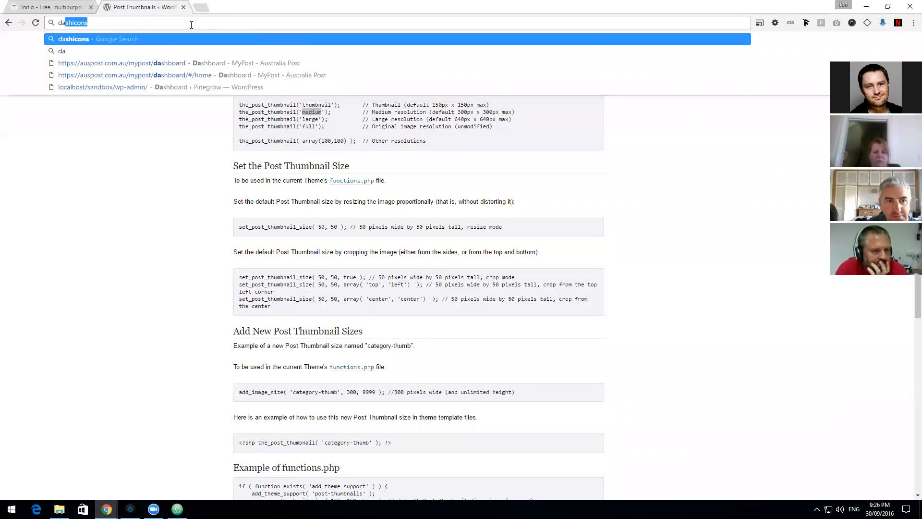
{"action": "key", "text": "Return"}
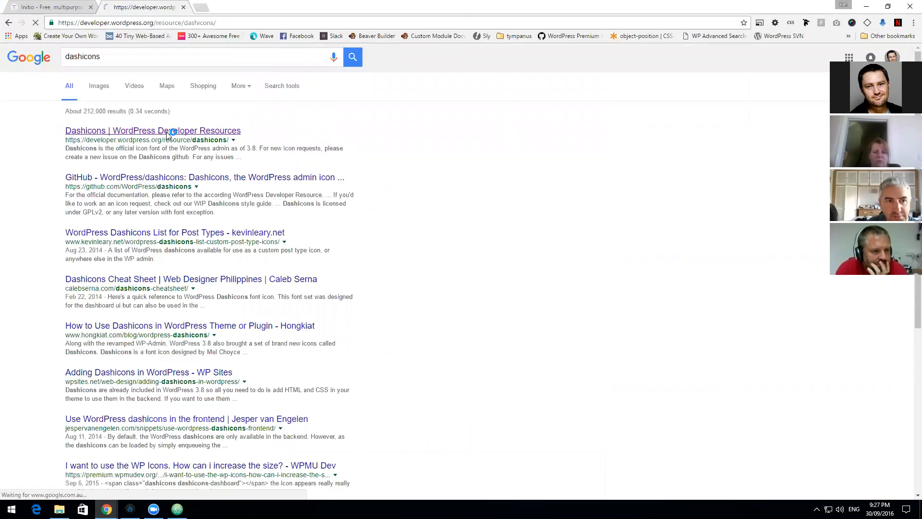
{"action": "scroll", "coordinate": [336, 365], "scroll_direction": "down", "scroll_amount": 5}
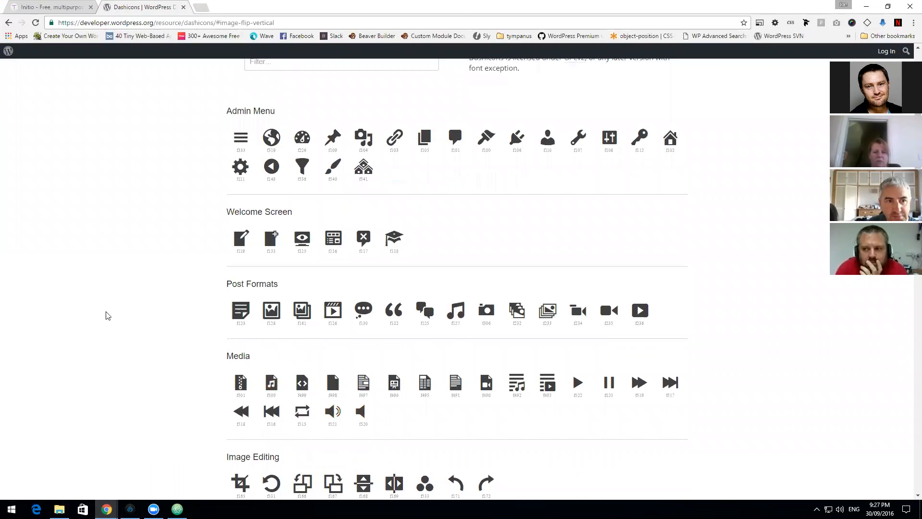
Step: Copy the name of the dashicons-format-aside icon and enter it in Pinegrow as the works post type's menu icon
{"action": "left_click", "coordinate": [240, 310]}
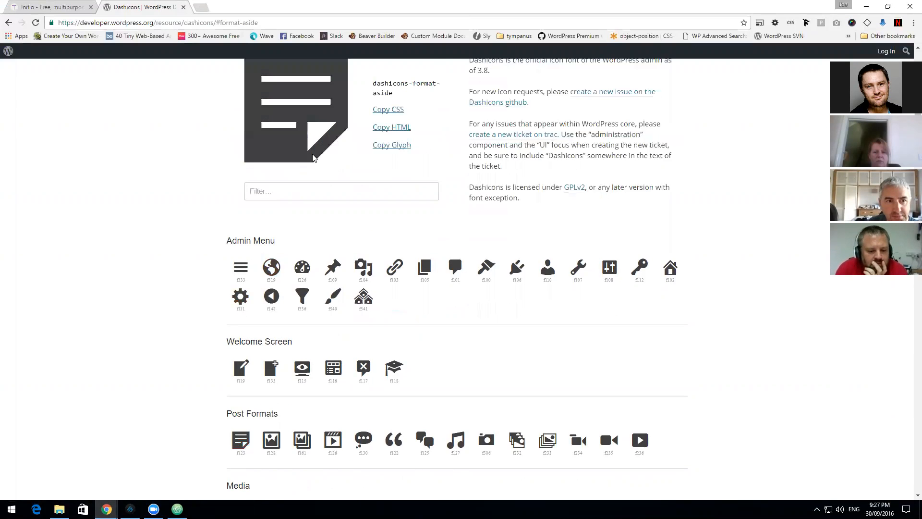
{"action": "triple_click", "coordinate": [397, 207]}
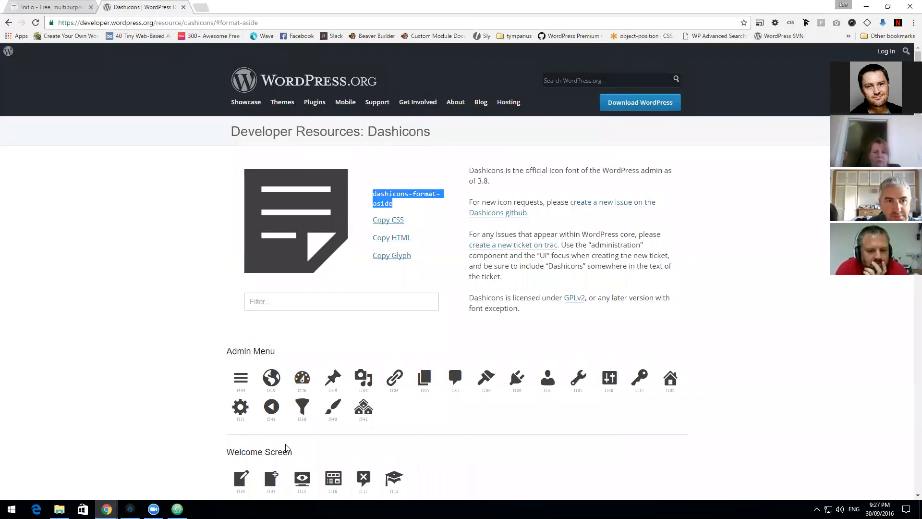
{"action": "left_click", "coordinate": [130, 509]}
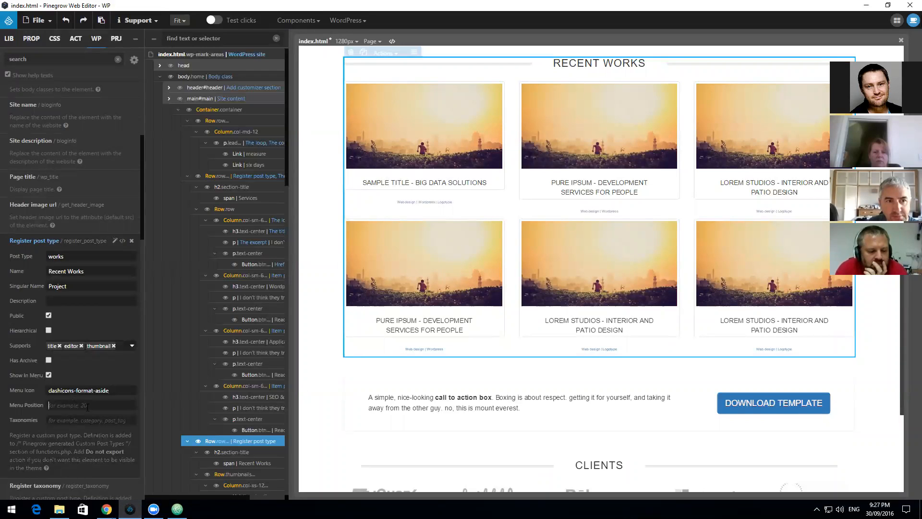
Step: Set the works post type's menu position to 10 and its taxonomies to category
{"action": "type", "text": "10"}
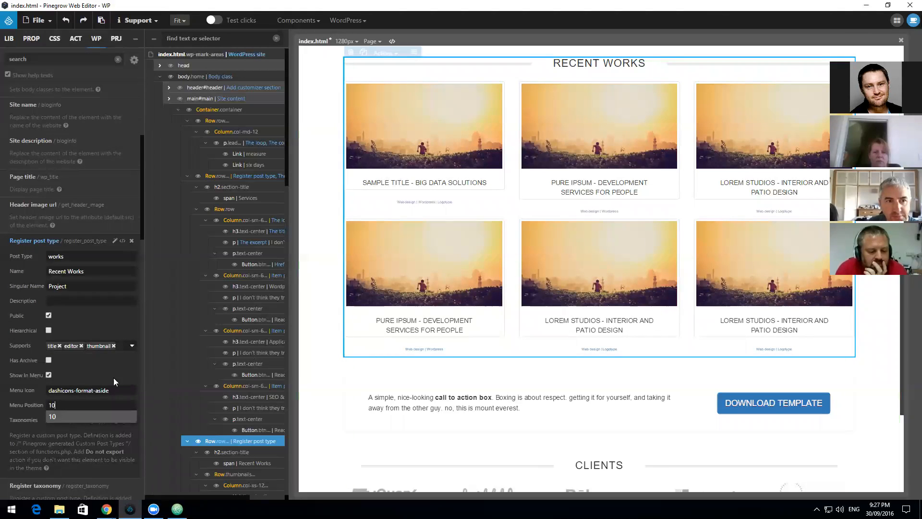
{"action": "scroll", "coordinate": [103, 366], "scroll_direction": "down", "scroll_amount": 1}
{"action": "type", "text": "category"}
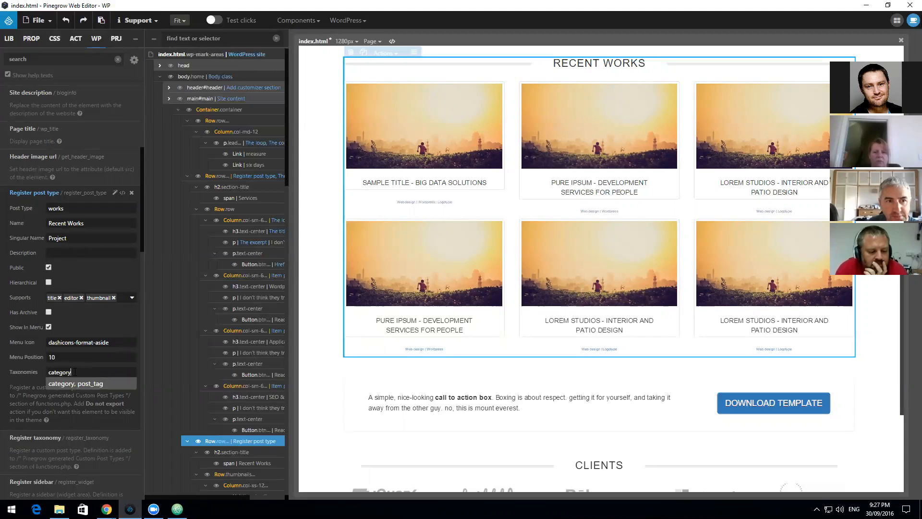
Step: Set the first Recent Works column (Sample Title - Big Data Solutions) as the loop item
{"action": "left_click", "coordinate": [91, 326]}
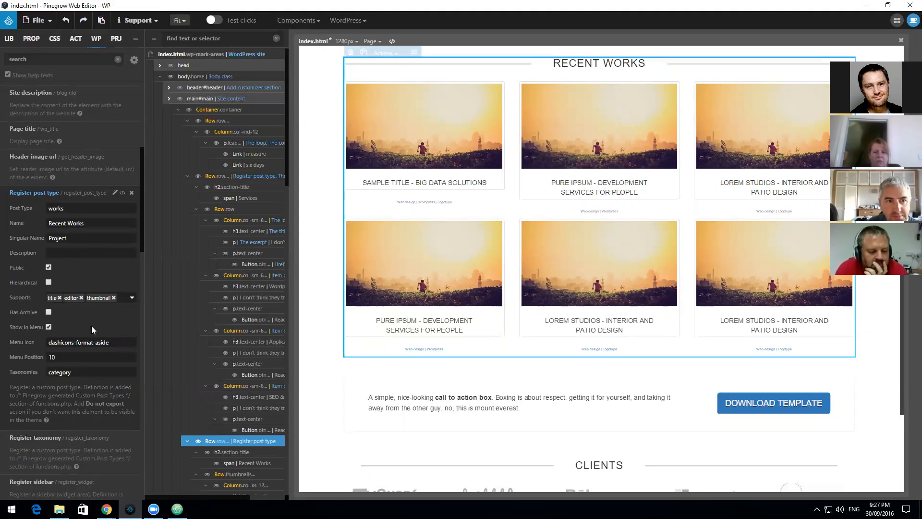
{"action": "scroll", "coordinate": [91, 325], "scroll_direction": "down", "scroll_amount": 4}
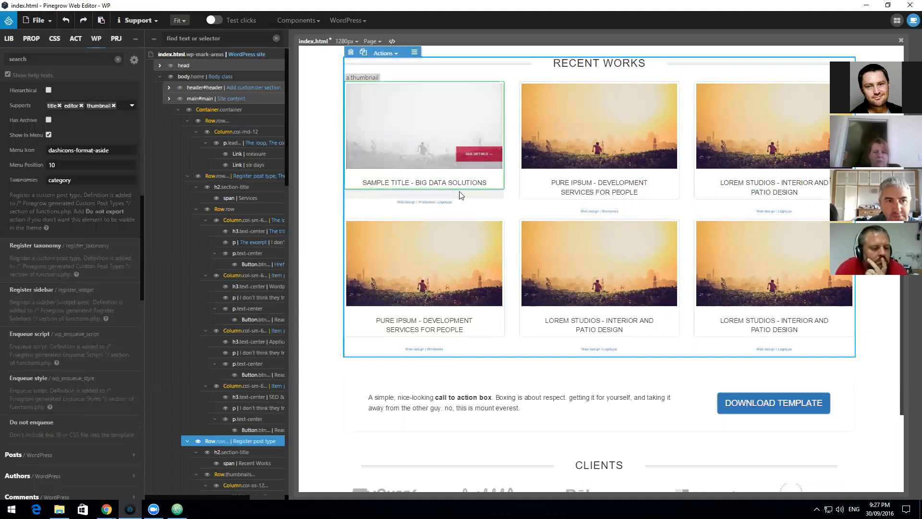
{"action": "left_click", "coordinate": [473, 202]}
{"action": "left_click", "coordinate": [477, 193]}
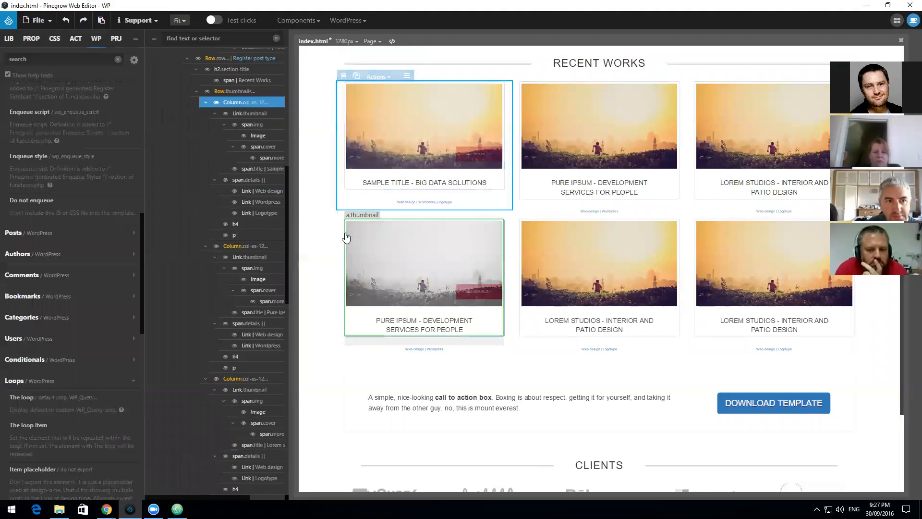
{"action": "scroll", "coordinate": [256, 140], "scroll_direction": "up", "scroll_amount": 1}
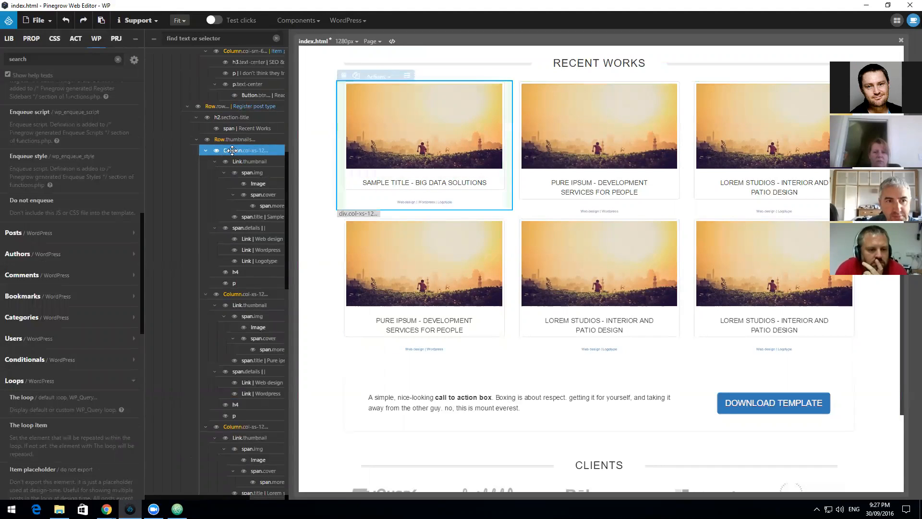
{"action": "left_click", "coordinate": [226, 139]}
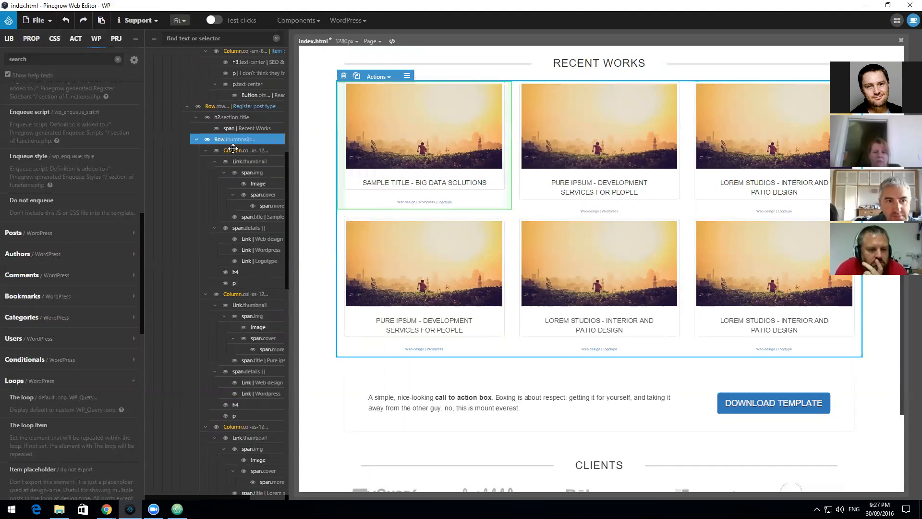
{"action": "left_click", "coordinate": [230, 150]}
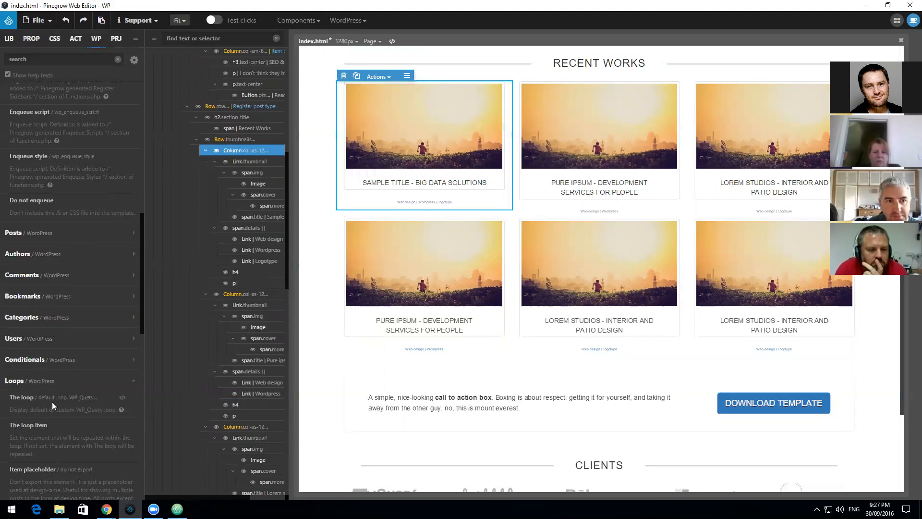
{"action": "left_click", "coordinate": [42, 429]}
Step: Mark the other five Recent Works columns as item placeholders that are not exported
{"action": "left_click", "coordinate": [655, 209]}
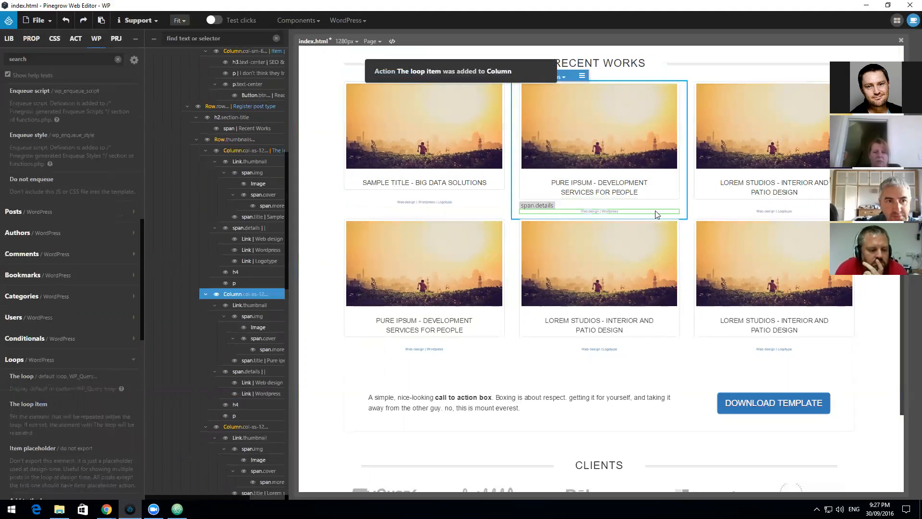
{"action": "left_click", "coordinate": [49, 450]}
{"action": "left_click", "coordinate": [797, 212]}
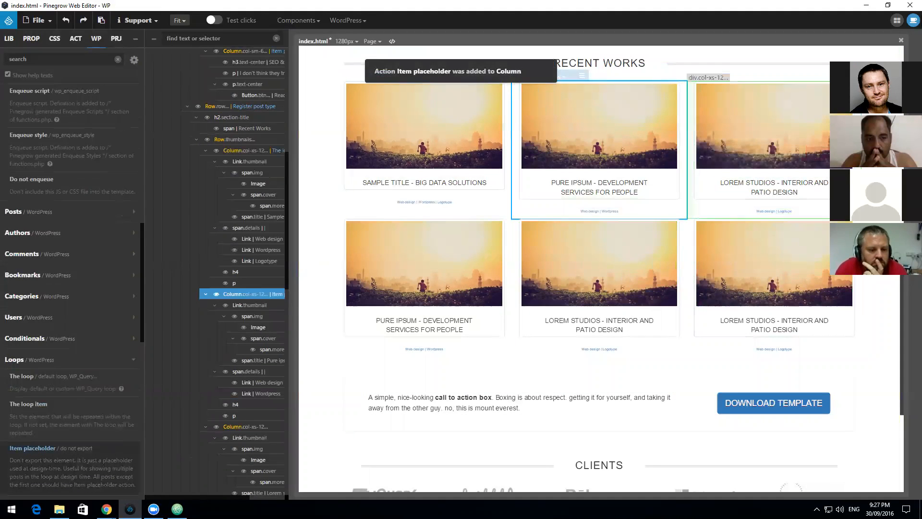
{"action": "left_click", "coordinate": [34, 427]}
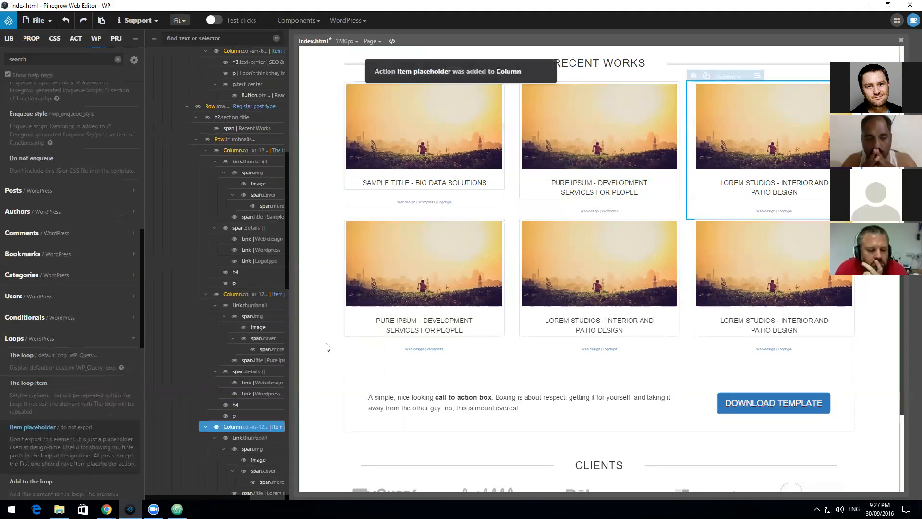
{"action": "left_click", "coordinate": [391, 349]}
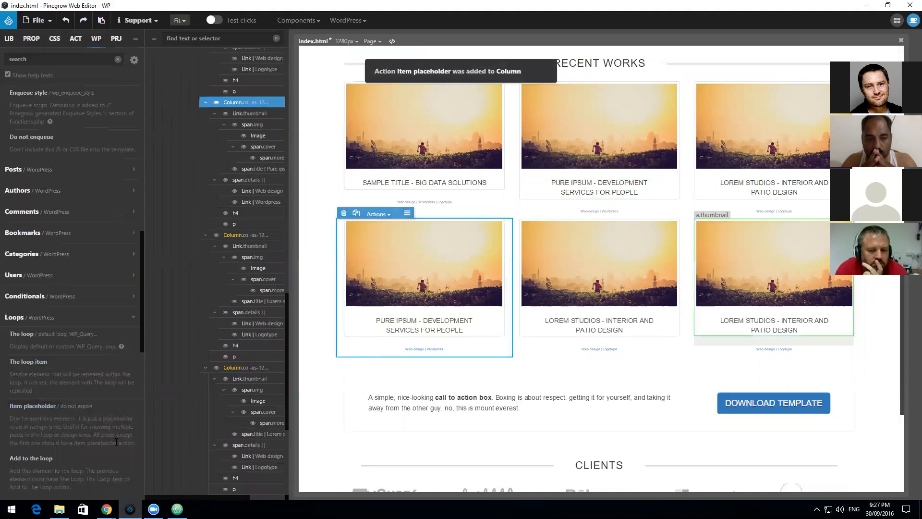
{"action": "left_click", "coordinate": [46, 411]}
{"action": "left_click", "coordinate": [542, 356]}
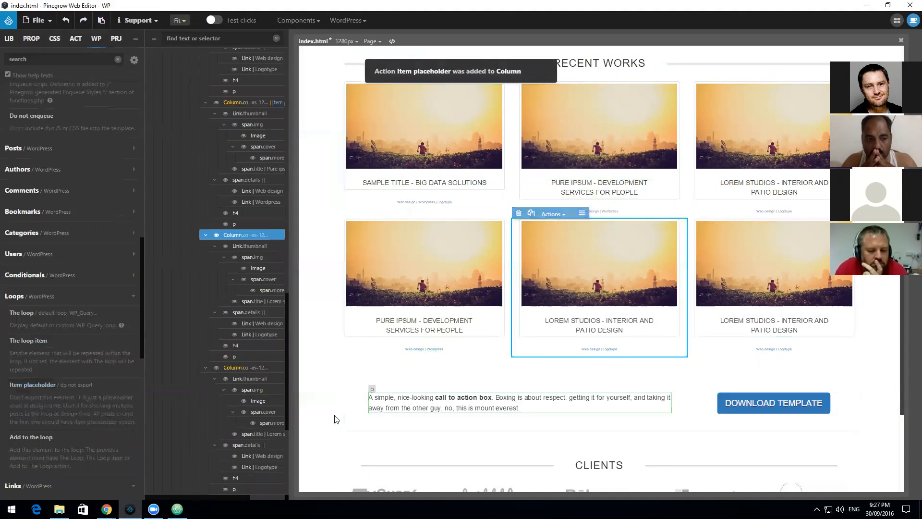
{"action": "left_click", "coordinate": [32, 385]}
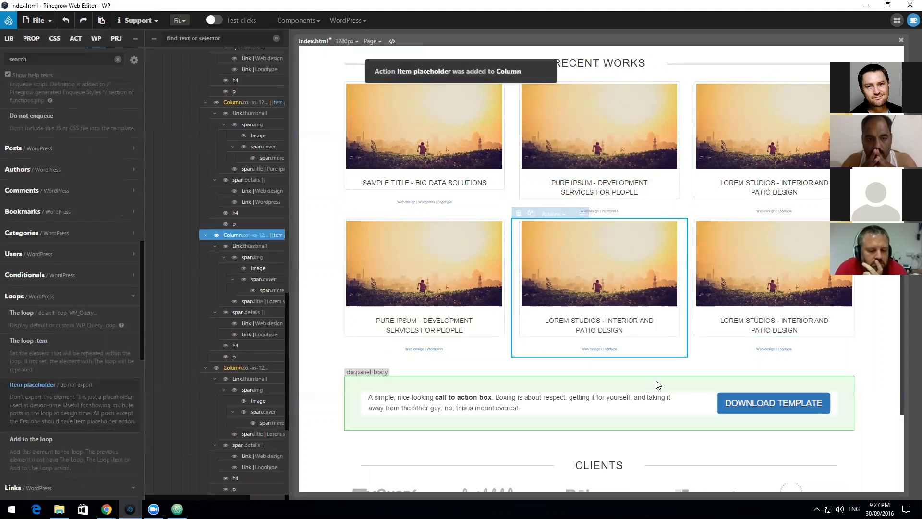
{"action": "left_click", "coordinate": [707, 346]}
{"action": "left_click", "coordinate": [45, 365]}
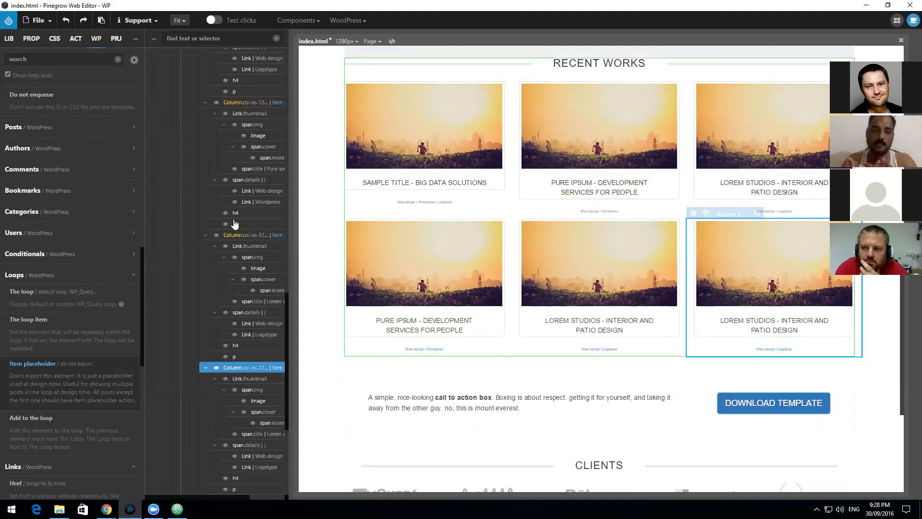
{"action": "left_click", "coordinate": [473, 146]}
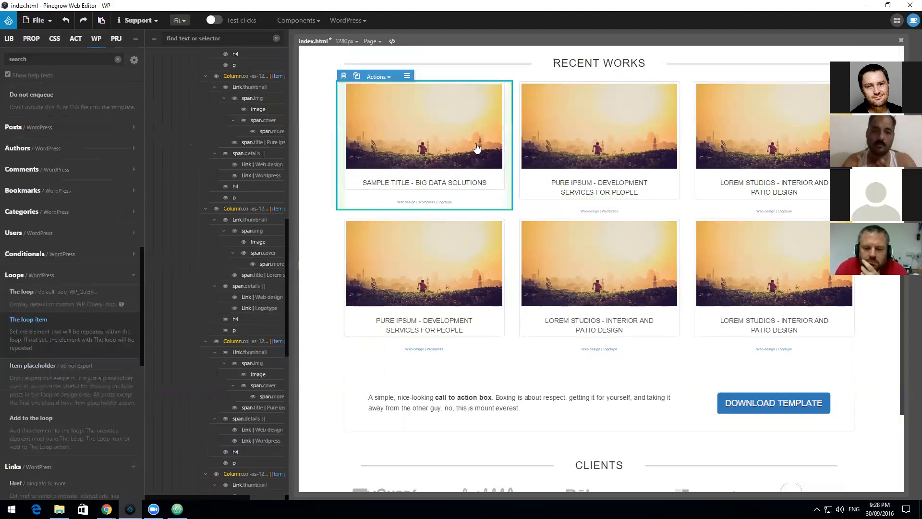
{"action": "left_click", "coordinate": [474, 140]}
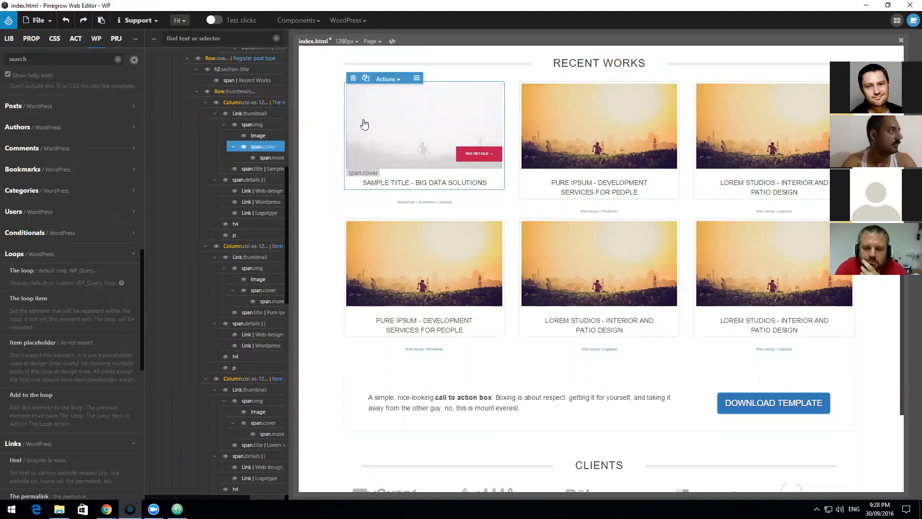
{"action": "left_click", "coordinate": [260, 136]}
{"action": "left_click_drag", "start_coordinate": [262, 137], "coordinate": [260, 135]}
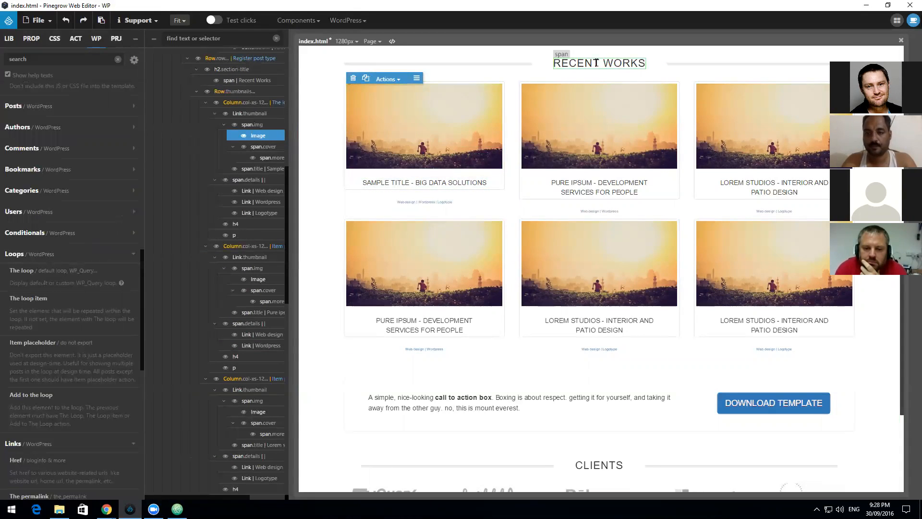
{"action": "scroll", "coordinate": [469, 188], "scroll_direction": "up", "scroll_amount": 2}
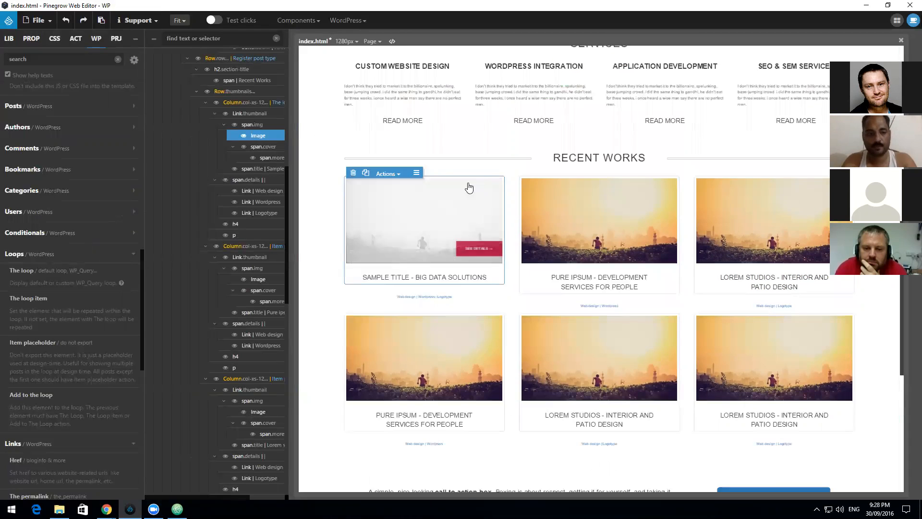
Step: Remove the Register post type action from the row that contains the whole Recent Works section
{"action": "left_click", "coordinate": [239, 92]}
{"action": "scroll", "coordinate": [245, 106], "scroll_direction": "up", "scroll_amount": 1}
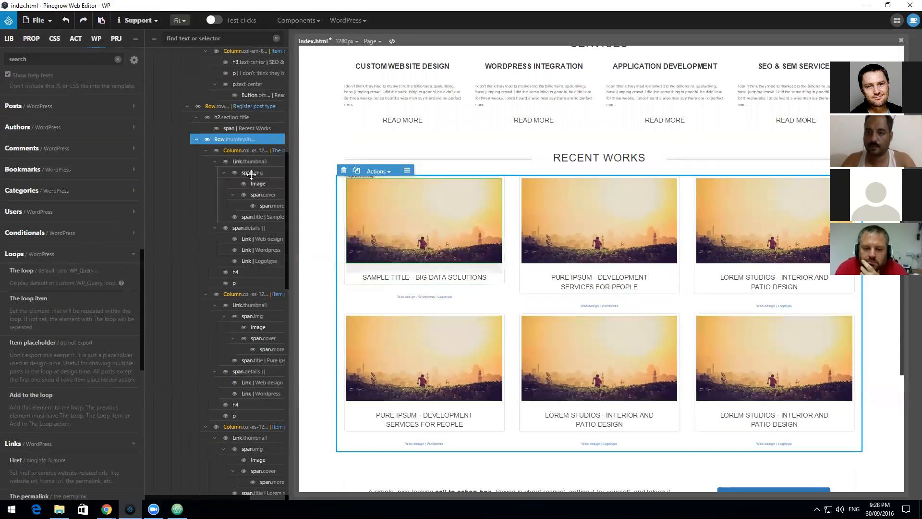
{"action": "left_click", "coordinate": [251, 107]}
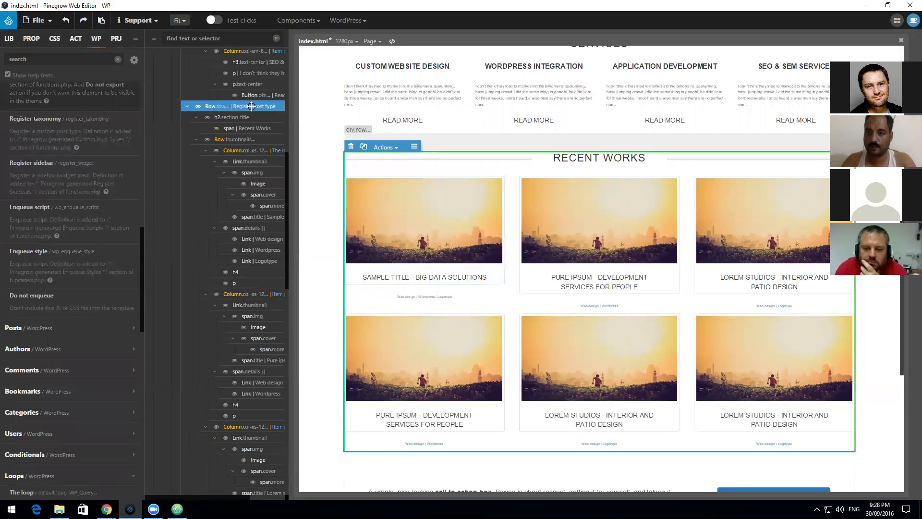
{"action": "scroll", "coordinate": [68, 107], "scroll_direction": "up", "scroll_amount": 3}
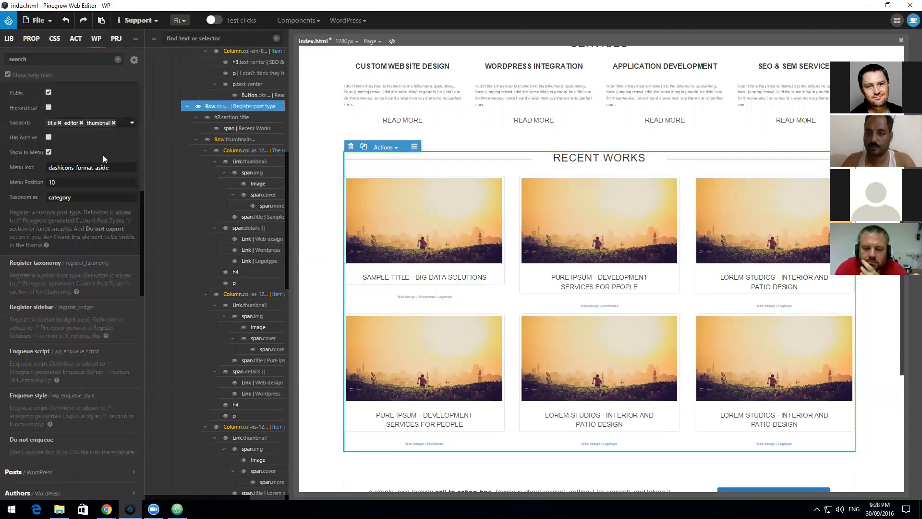
{"action": "scroll", "coordinate": [103, 155], "scroll_direction": "up", "scroll_amount": 2}
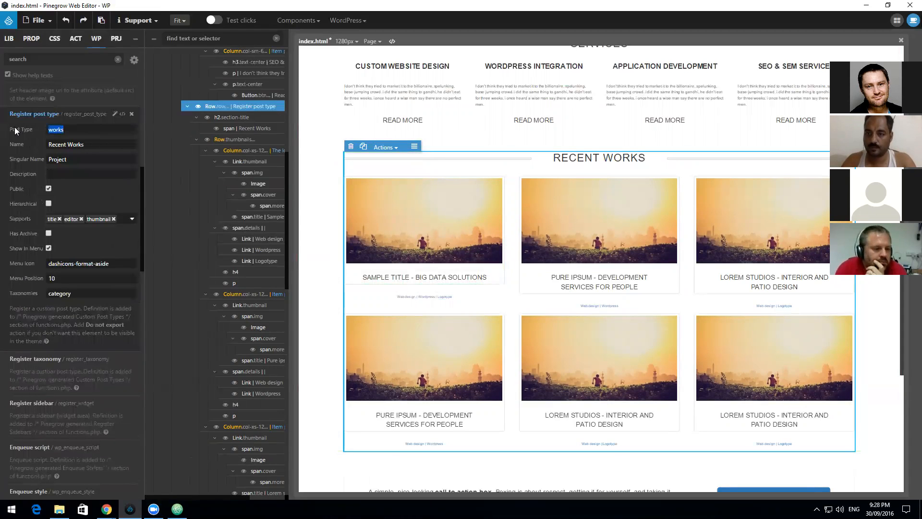
{"action": "left_click", "coordinate": [131, 115]}
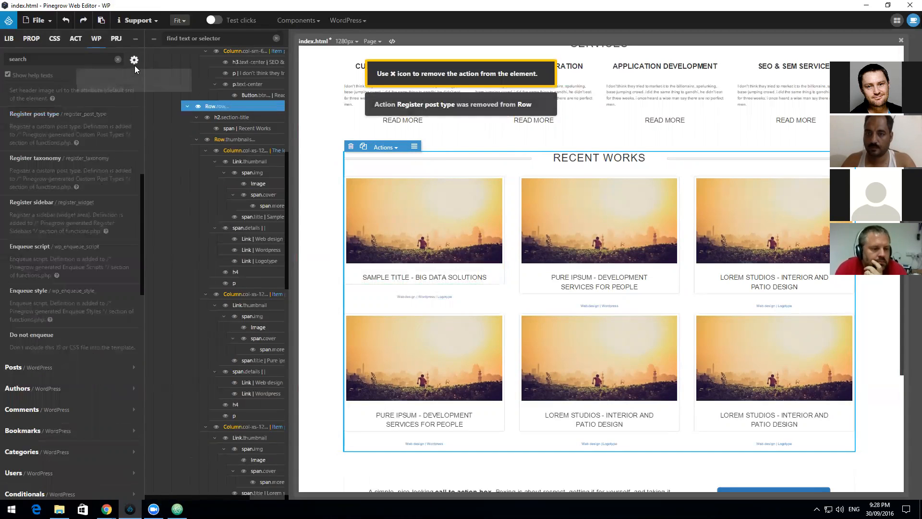
Step: Add The loop action to the Recent Works row with works as its custom WP query name
{"action": "scroll", "coordinate": [131, 118], "scroll_direction": "up", "scroll_amount": 7}
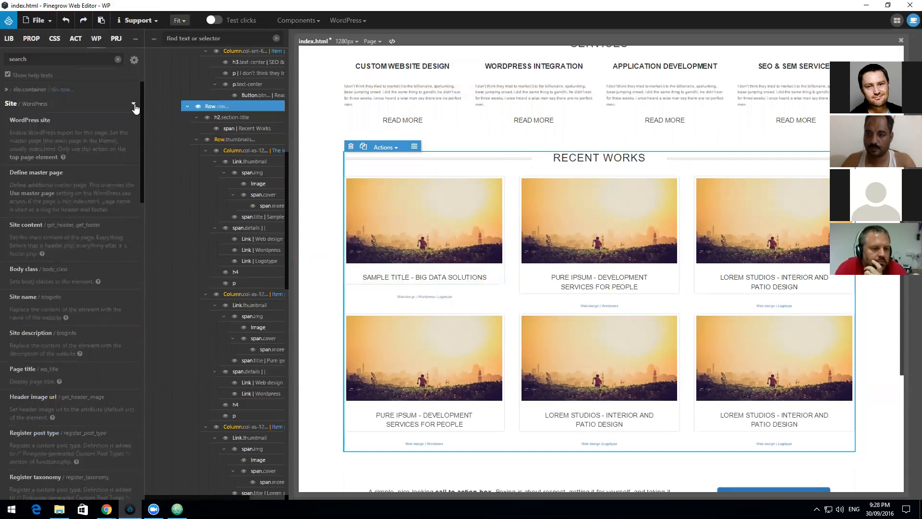
{"action": "left_click", "coordinate": [134, 105]}
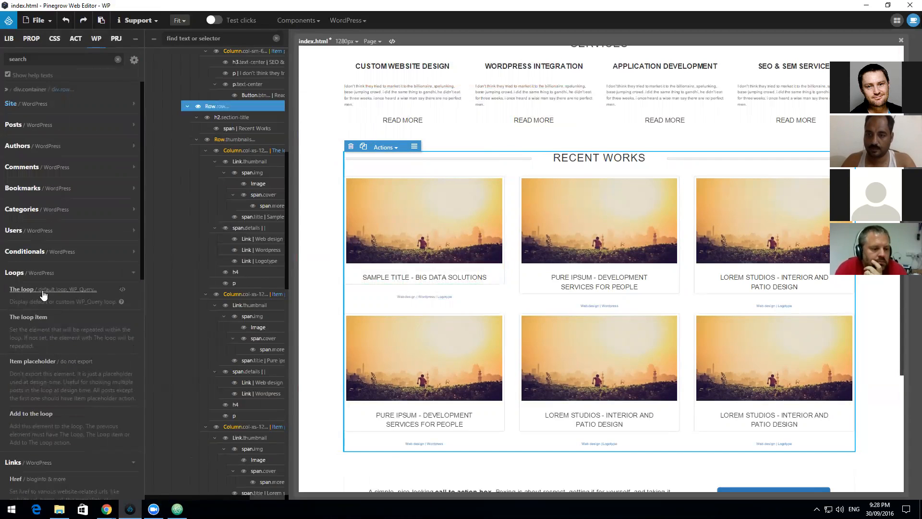
{"action": "left_click", "coordinate": [44, 291]}
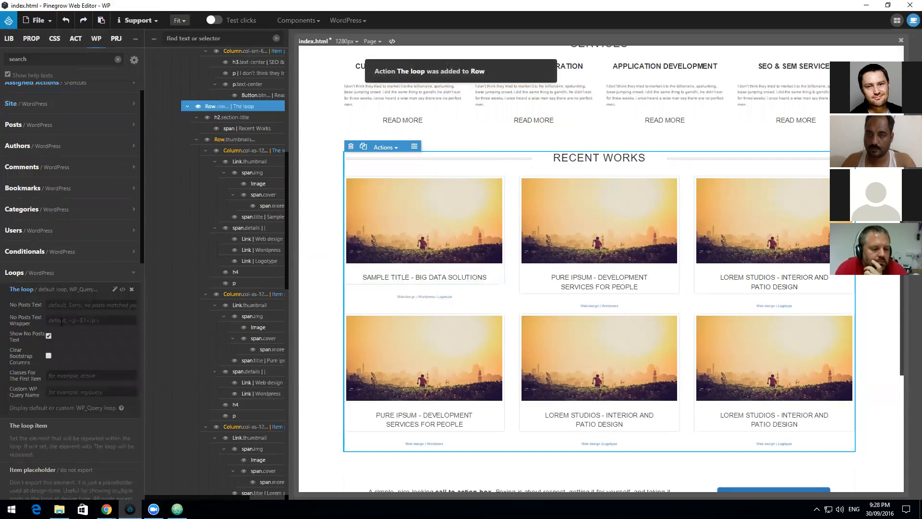
{"action": "left_click", "coordinate": [75, 392]}
{"action": "type", "text": "works"}
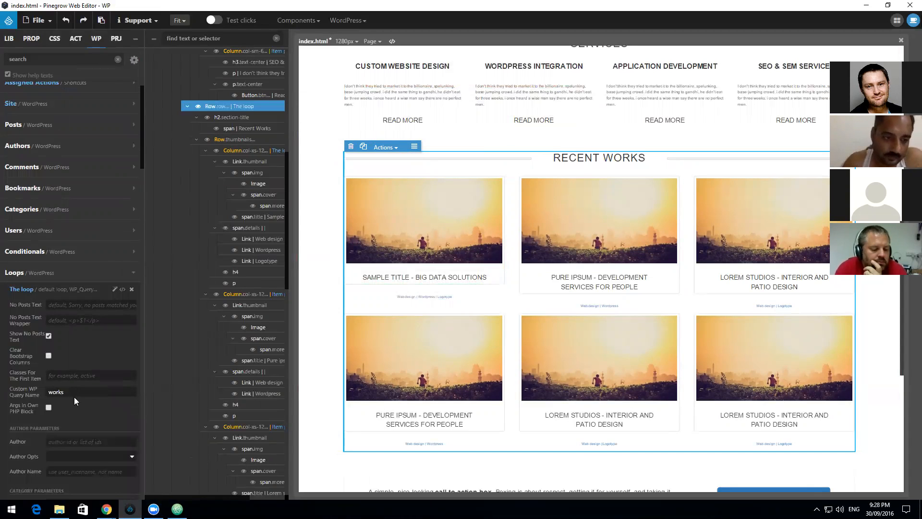
Step: Set the Recent Works loop's custom post type to works and its posts per page to 6
{"action": "scroll", "coordinate": [80, 397], "scroll_direction": "down", "scroll_amount": 10}
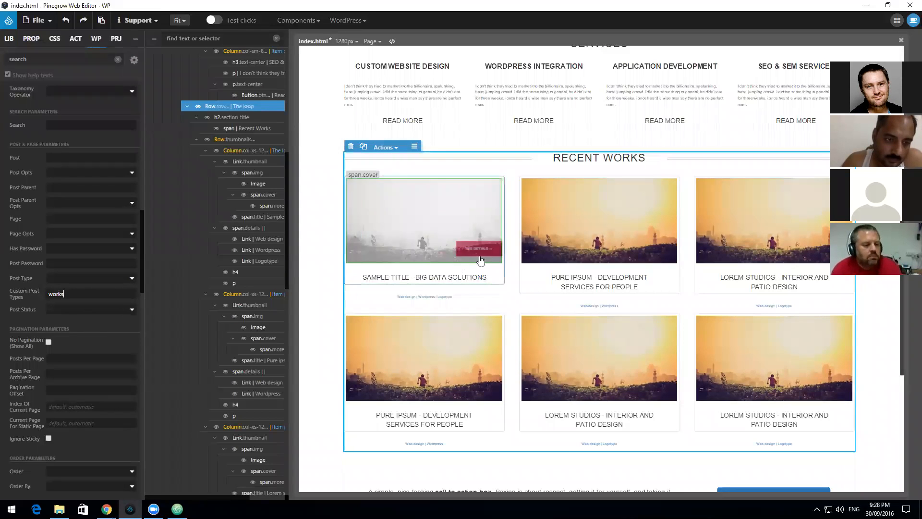
{"action": "left_click", "coordinate": [126, 359]}
{"action": "type", "text": "6"}
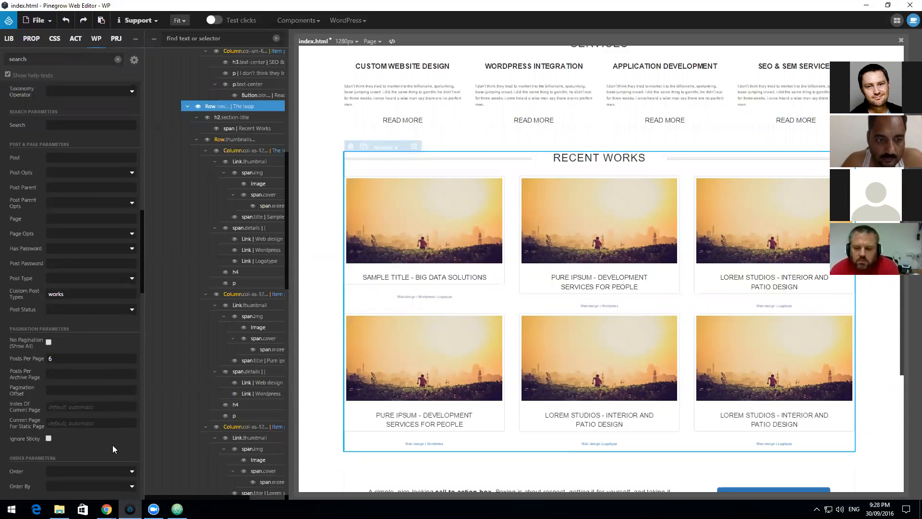
{"action": "scroll", "coordinate": [110, 443], "scroll_direction": "down", "scroll_amount": 2}
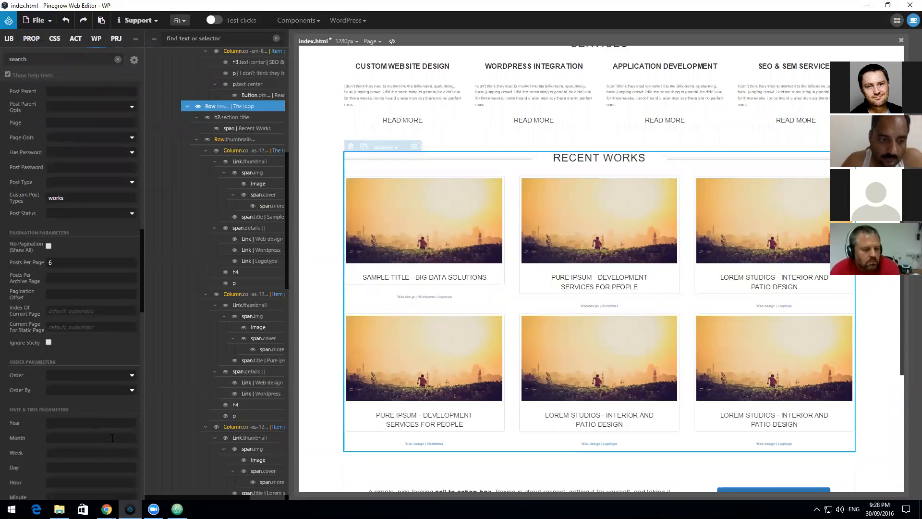
{"action": "scroll", "coordinate": [88, 412], "scroll_direction": "down", "scroll_amount": 9}
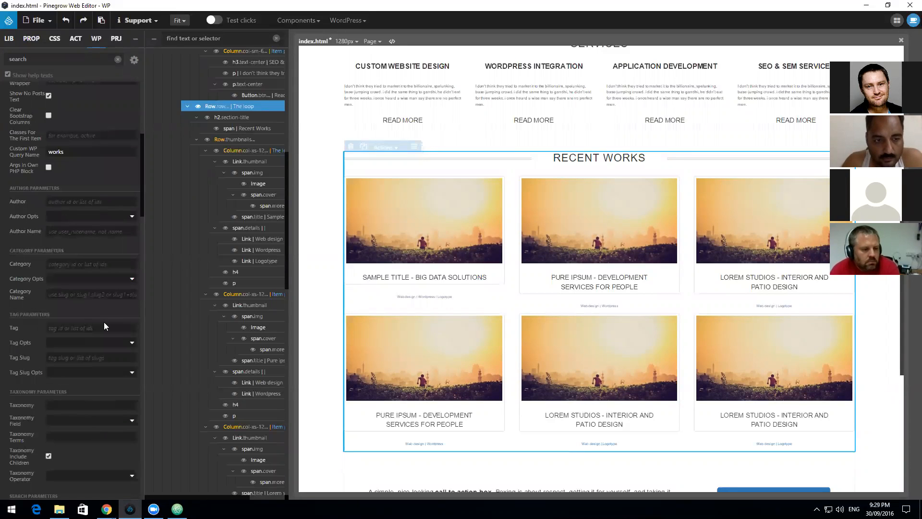
{"action": "scroll", "coordinate": [100, 317], "scroll_direction": "up", "scroll_amount": 4}
{"action": "scroll", "coordinate": [103, 316], "scroll_direction": "up", "scroll_amount": 1}
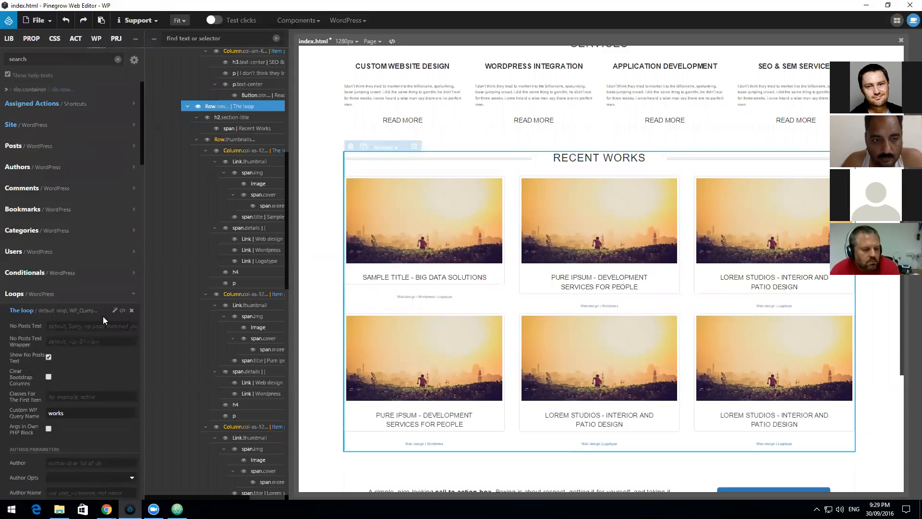
Step: Add The post thumbnail action to the image of the first Recent Works item
{"action": "left_click", "coordinate": [425, 220]}
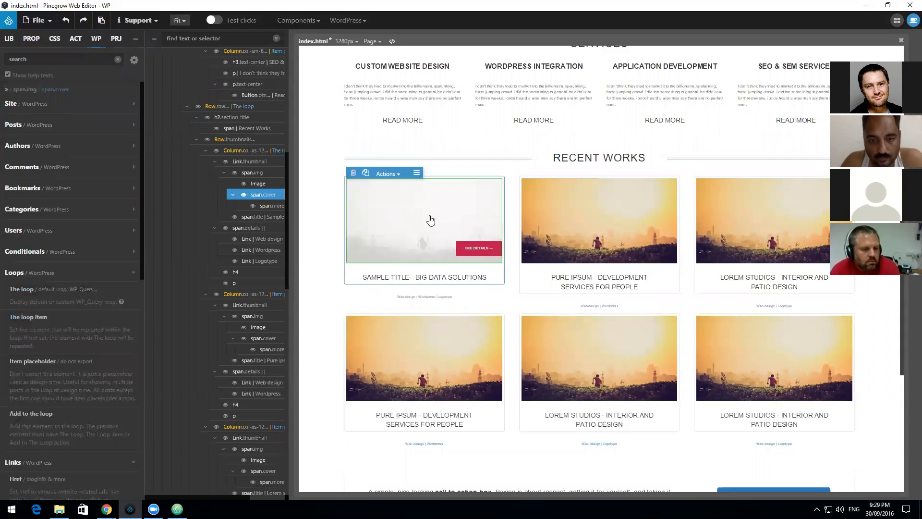
{"action": "left_click", "coordinate": [262, 183]}
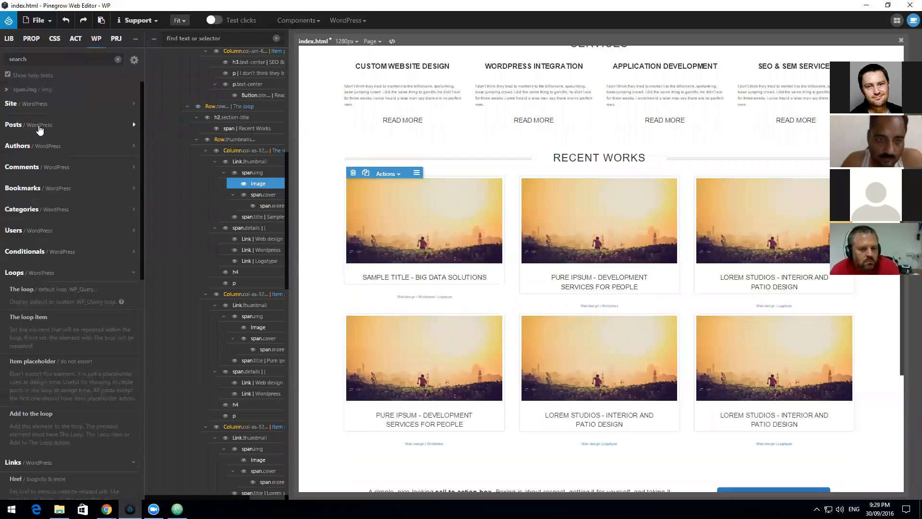
{"action": "left_click", "coordinate": [39, 126]}
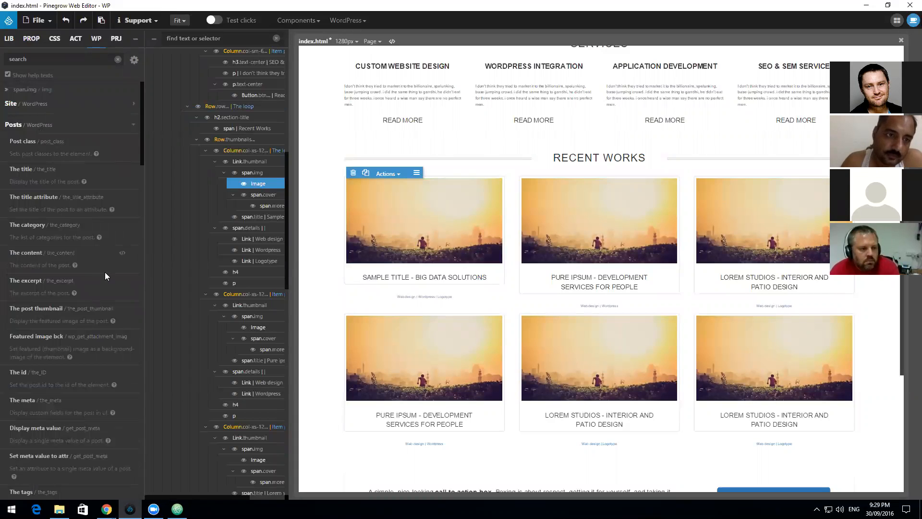
{"action": "scroll", "coordinate": [105, 272], "scroll_direction": "down", "scroll_amount": 1}
{"action": "left_click", "coordinate": [68, 260]}
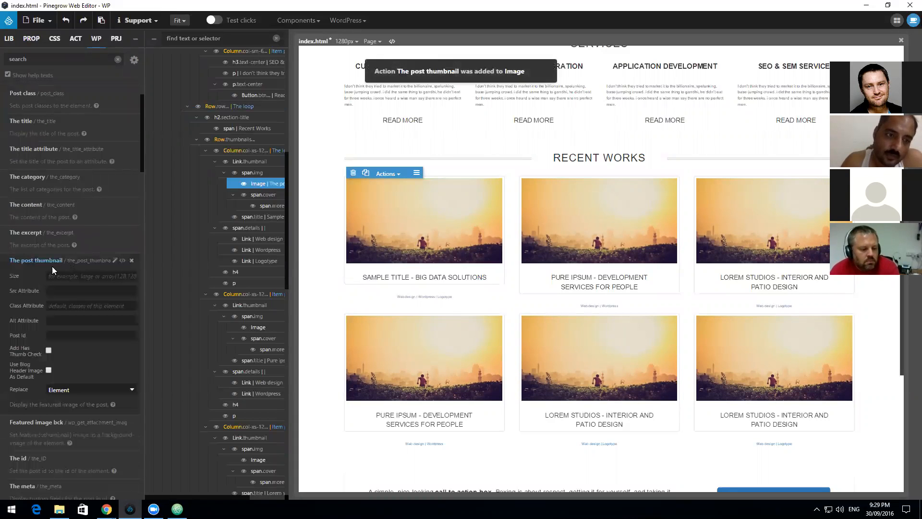
Step: Switch to the original index.html page in Chrome and inspect the first Recent Works image's code for its pixel dimensions
{"action": "mouse_move", "coordinate": [106, 509]}
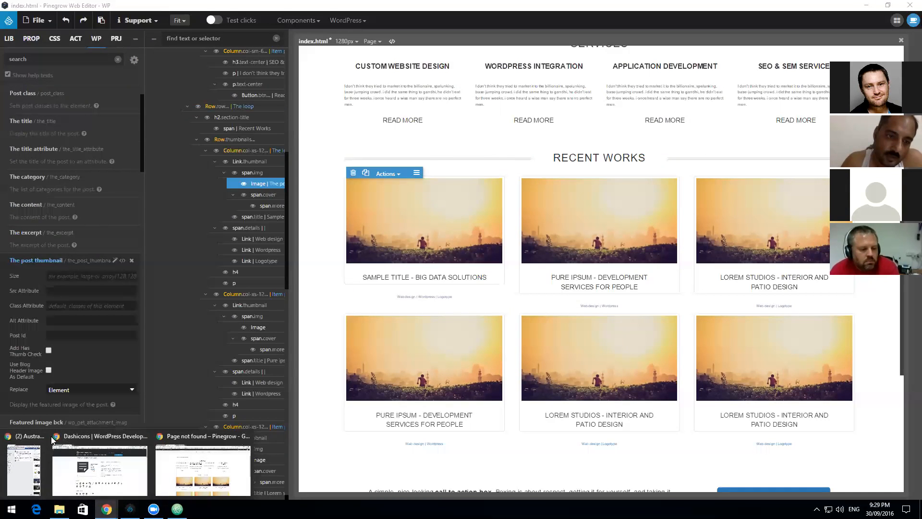
{"action": "left_click", "coordinate": [133, 443]}
{"action": "left_click", "coordinate": [48, 6]}
{"action": "scroll", "coordinate": [298, 254], "scroll_direction": "down", "scroll_amount": 6}
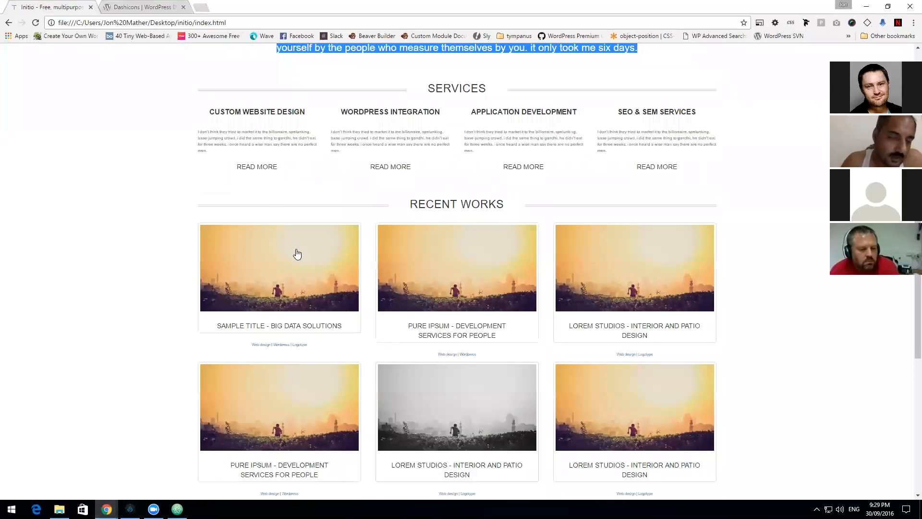
{"action": "scroll", "coordinate": [297, 254], "scroll_direction": "down", "scroll_amount": 3}
{"action": "right_click", "coordinate": [287, 118]}
{"action": "left_click", "coordinate": [309, 204]}
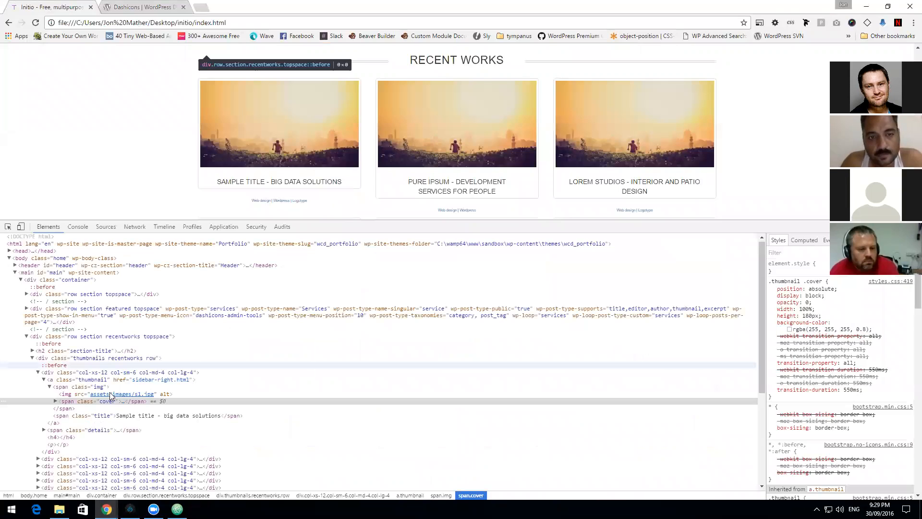
{"action": "mouse_move", "coordinate": [110, 394]}
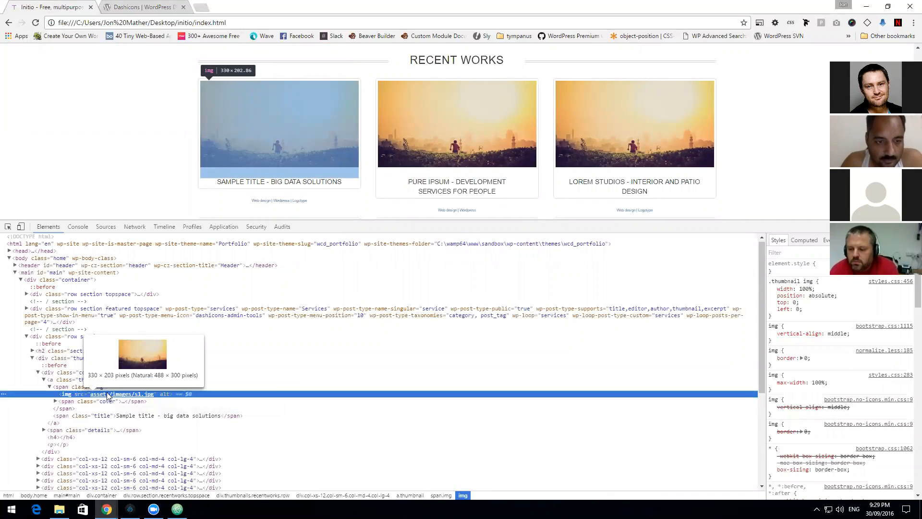
Step: Back in Pinegrow, set the first Recent Works post thumbnail's size to medium, enable Add Has Thumb Check and keep Replace as Element
{"action": "left_click", "coordinate": [130, 508]}
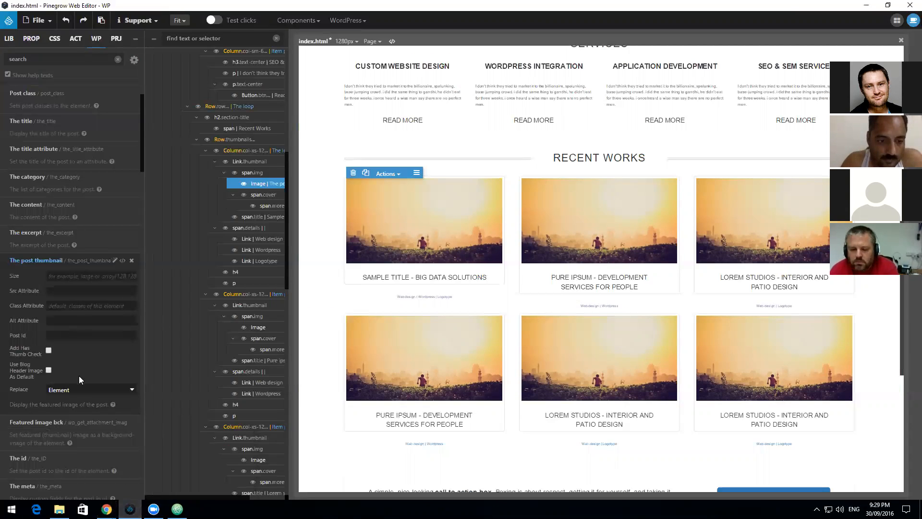
{"action": "left_click", "coordinate": [66, 279]}
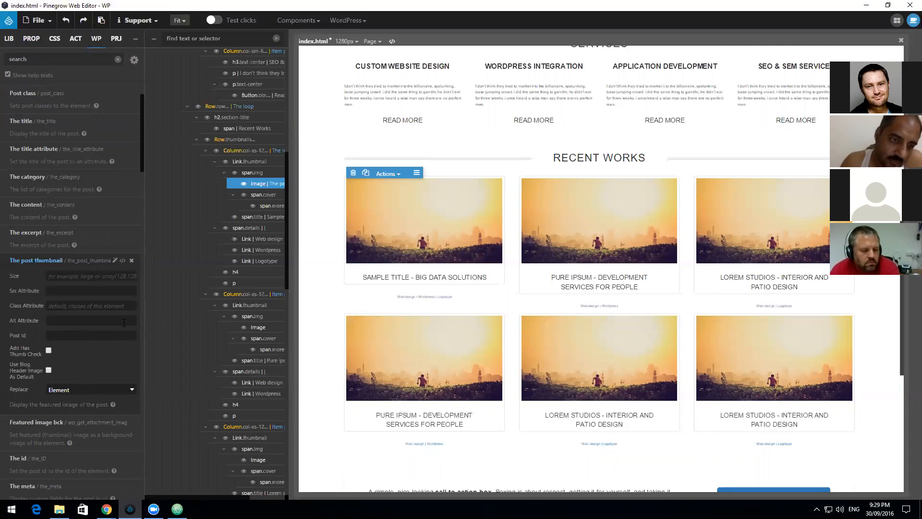
{"action": "type", "text": "mediu,m"}
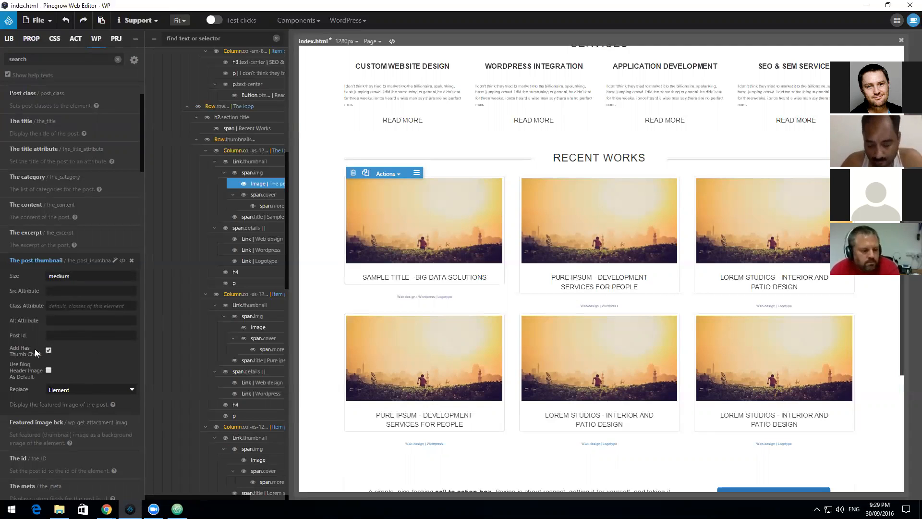
{"action": "left_click", "coordinate": [90, 388]}
{"action": "left_click", "coordinate": [93, 356]}
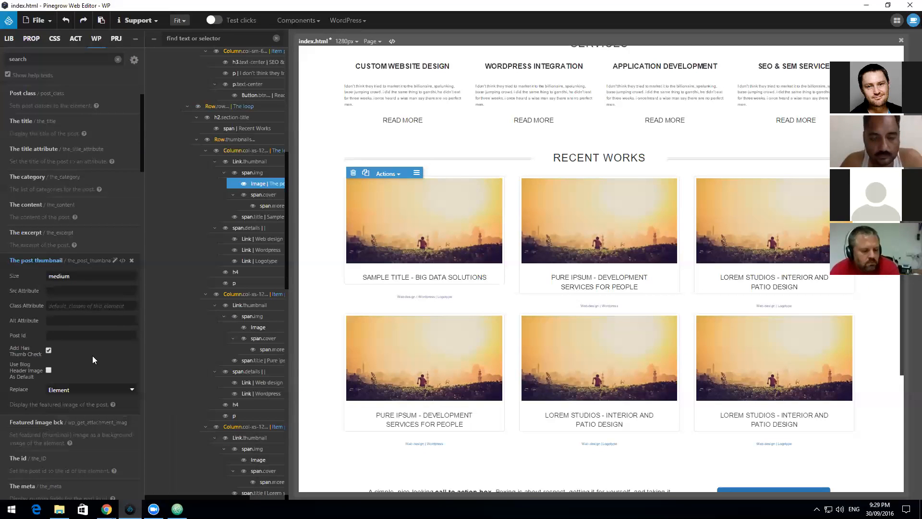
Step: Add The title action to the title text of the first Recent Works item
{"action": "left_click", "coordinate": [425, 277]}
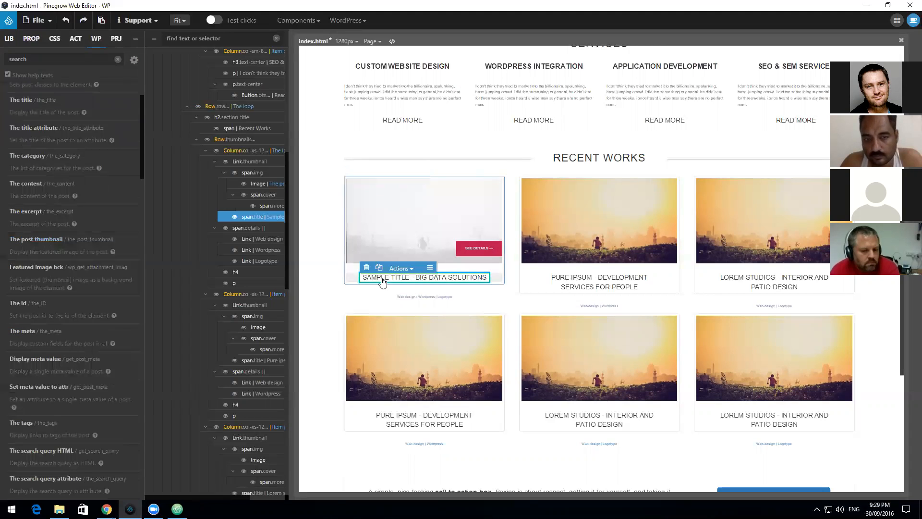
{"action": "left_click", "coordinate": [45, 103]}
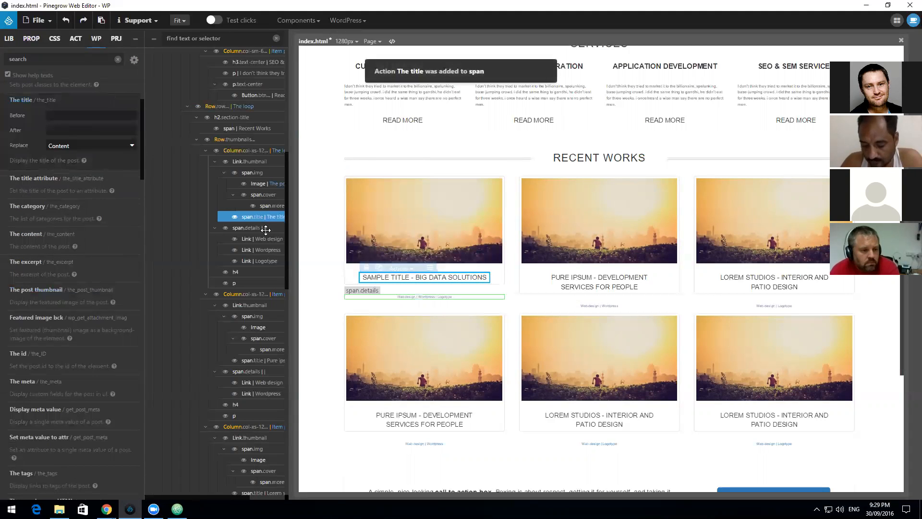
Step: Add The terms action from the Categories group to the details line beneath the first Recent Works item
{"action": "left_click", "coordinate": [393, 298]}
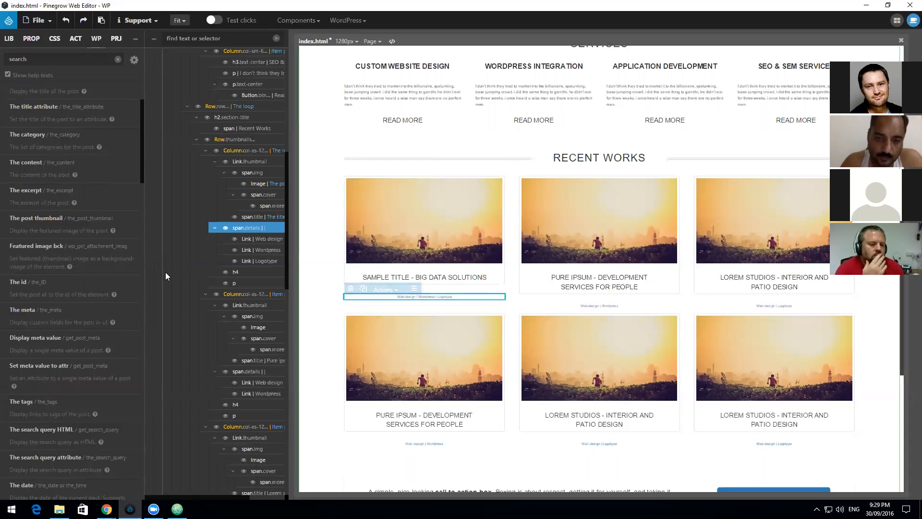
{"action": "scroll", "coordinate": [163, 272], "scroll_direction": "up", "scroll_amount": 1}
{"action": "scroll", "coordinate": [101, 270], "scroll_direction": "up", "scroll_amount": 1}
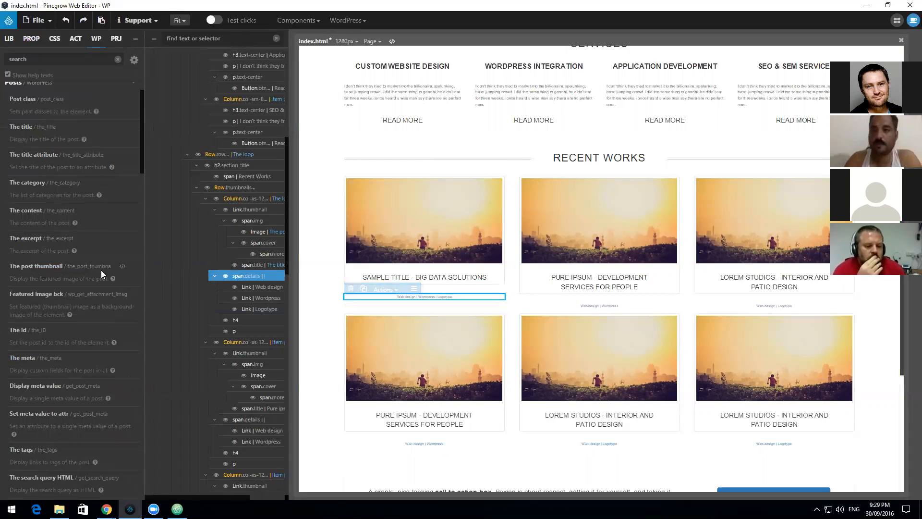
{"action": "scroll", "coordinate": [126, 203], "scroll_direction": "up", "scroll_amount": 1}
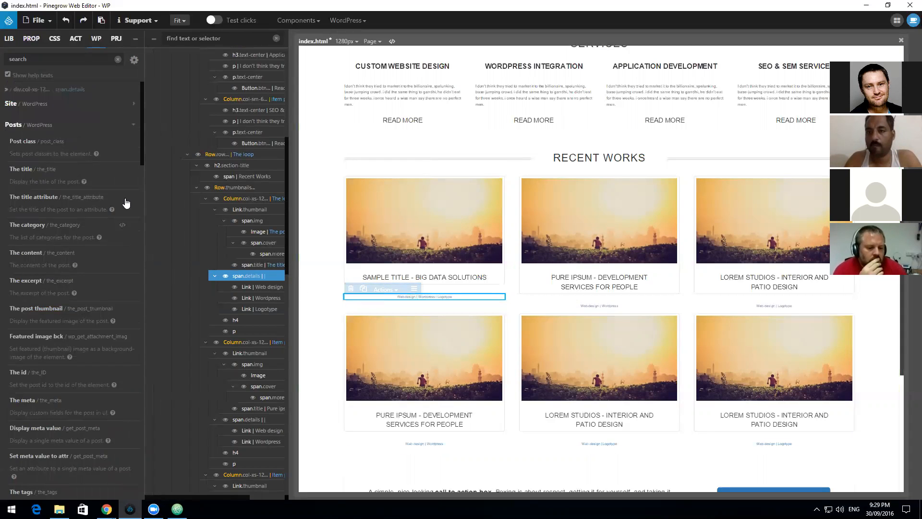
{"action": "scroll", "coordinate": [98, 240], "scroll_direction": "down", "scroll_amount": 6}
{"action": "scroll", "coordinate": [99, 240], "scroll_direction": "down", "scroll_amount": 8}
{"action": "scroll", "coordinate": [99, 238], "scroll_direction": "down", "scroll_amount": 8}
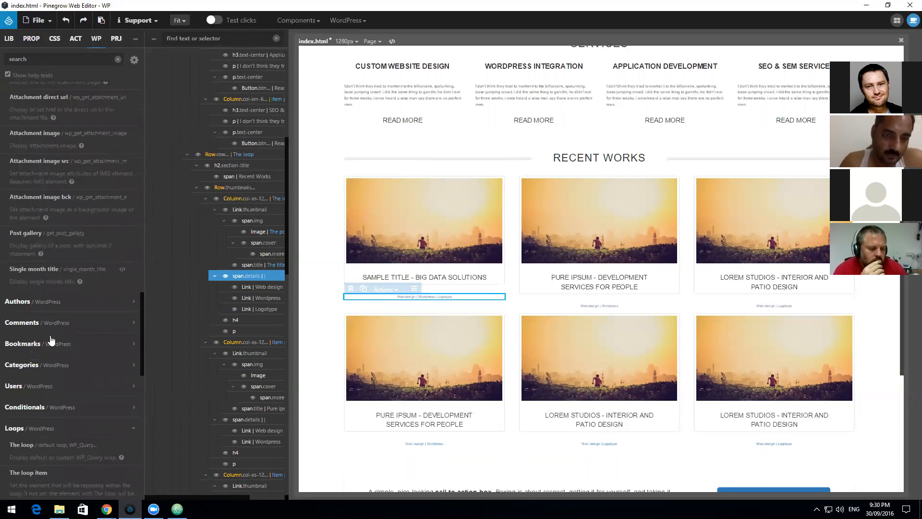
{"action": "left_click", "coordinate": [58, 369]}
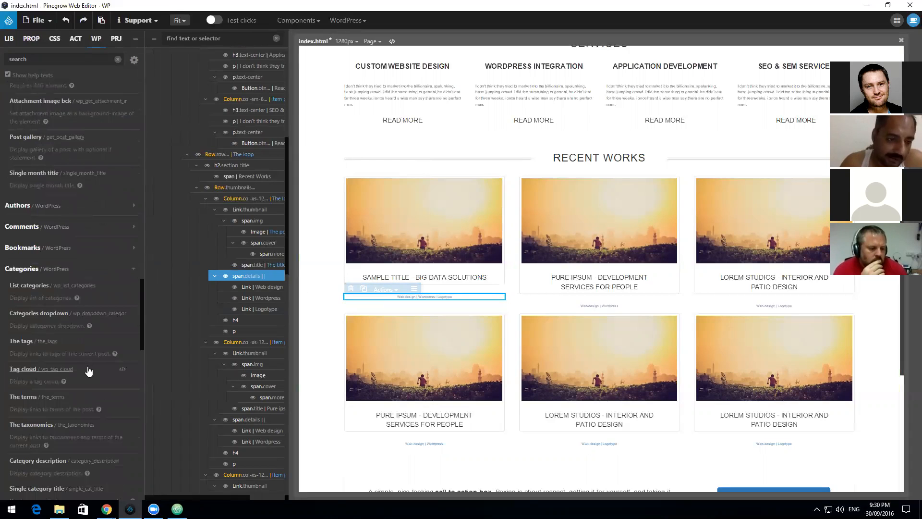
{"action": "scroll", "coordinate": [88, 369], "scroll_direction": "down", "scroll_amount": 2}
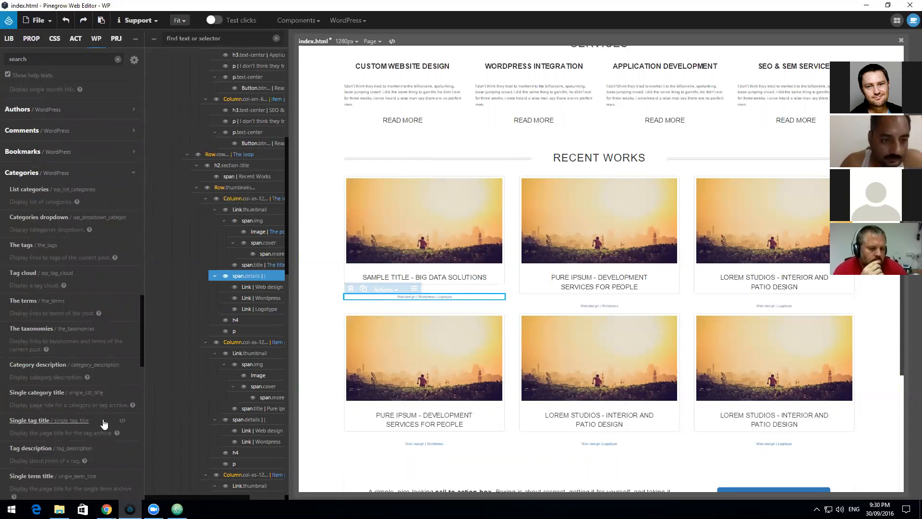
{"action": "scroll", "coordinate": [104, 423], "scroll_direction": "down", "scroll_amount": 2}
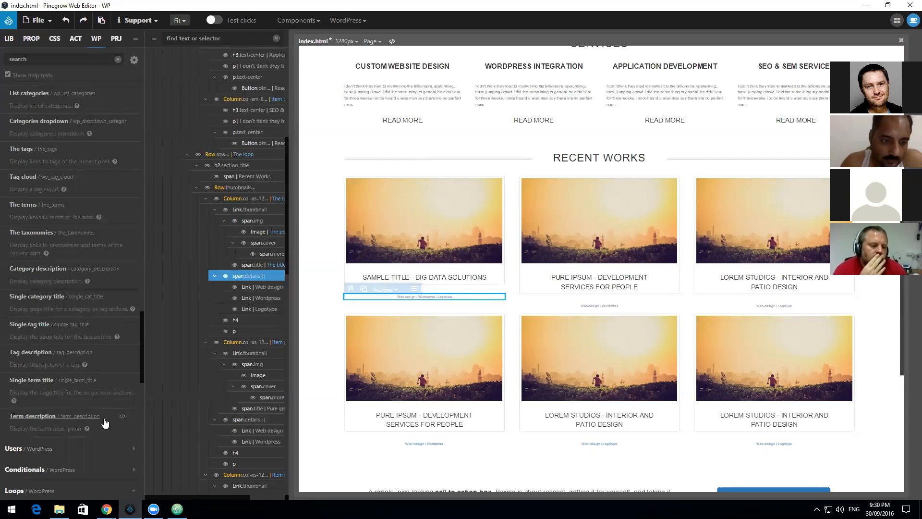
{"action": "scroll", "coordinate": [104, 421], "scroll_direction": "up", "scroll_amount": 3}
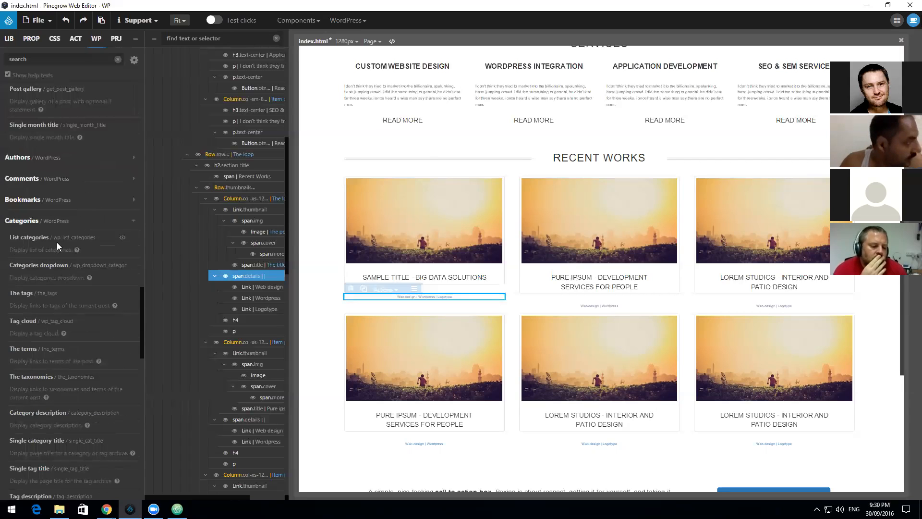
{"action": "mouse_move", "coordinate": [121, 241]}
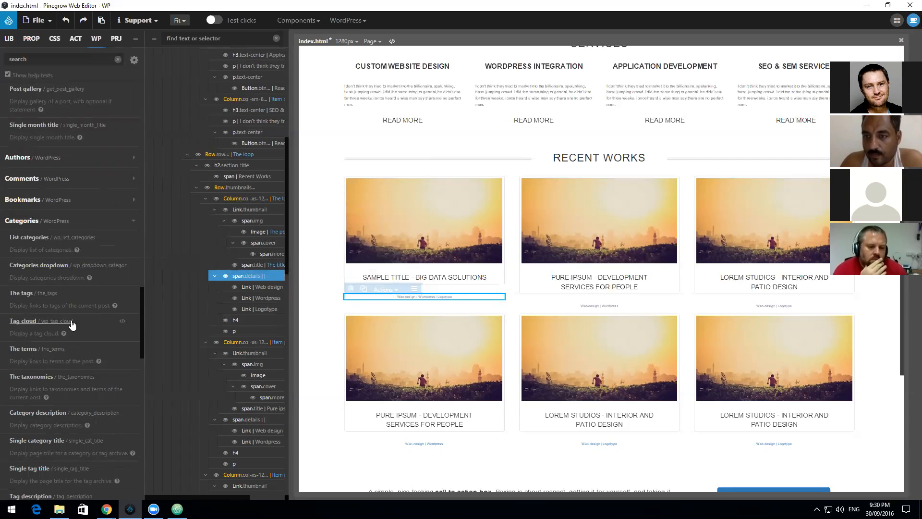
{"action": "scroll", "coordinate": [75, 323], "scroll_direction": "down", "scroll_amount": 1}
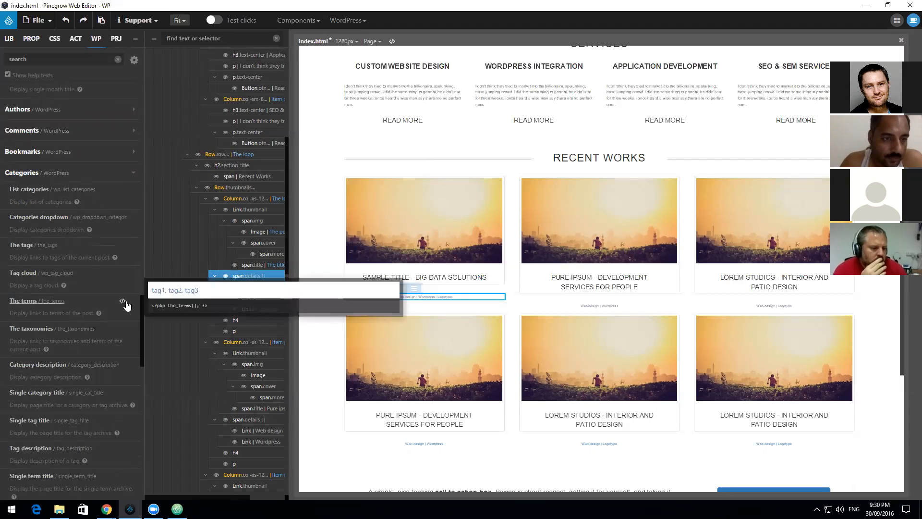
{"action": "mouse_move", "coordinate": [123, 303]}
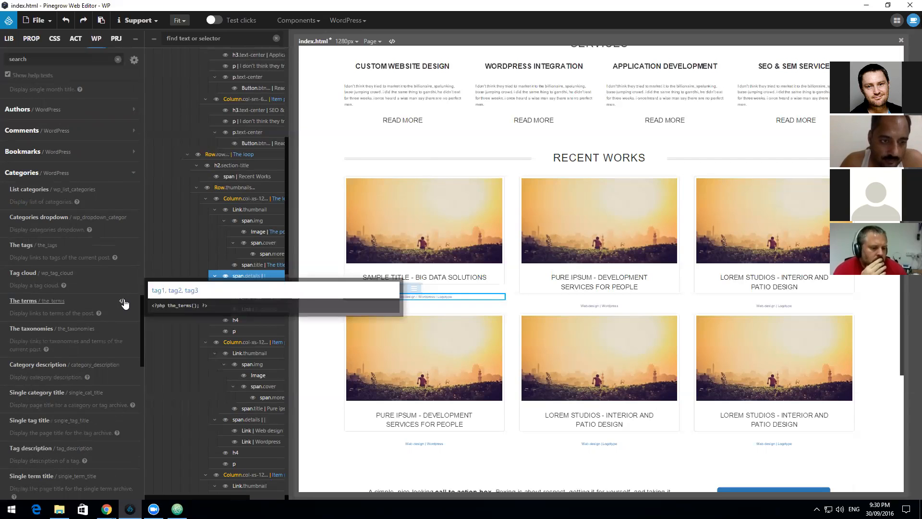
{"action": "left_click", "coordinate": [44, 301]}
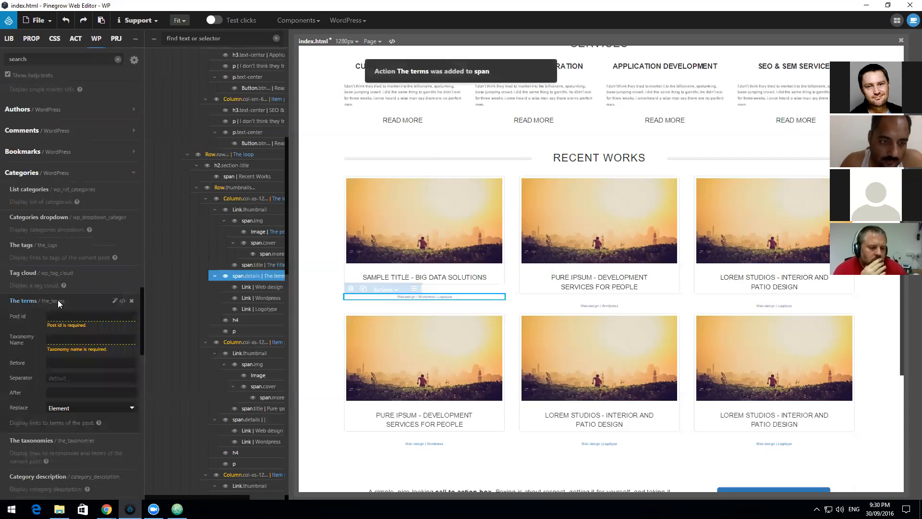
Step: Switch to Chrome and search Google for "display categories for post wordpress" from the Dashicons tab
{"action": "mouse_move", "coordinate": [107, 509]}
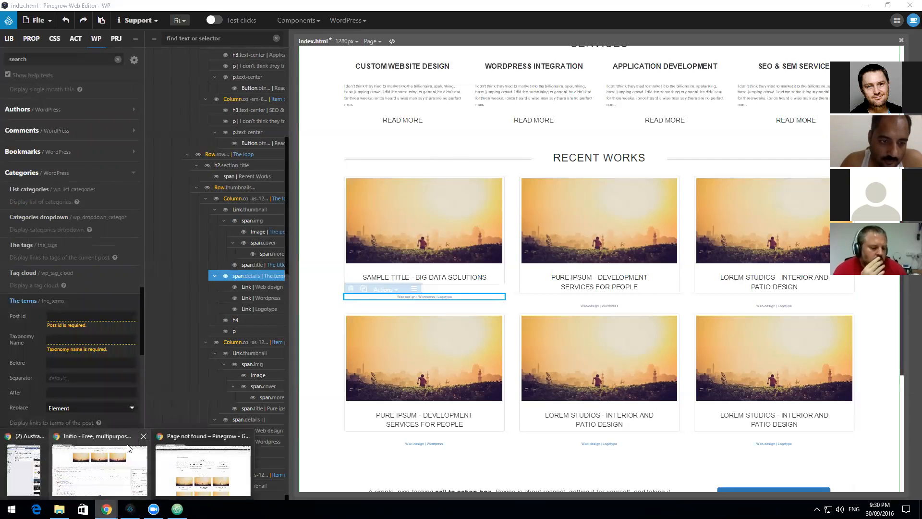
{"action": "left_click", "coordinate": [188, 453]}
{"action": "left_click", "coordinate": [251, 7]}
{"action": "left_click", "coordinate": [252, 25]}
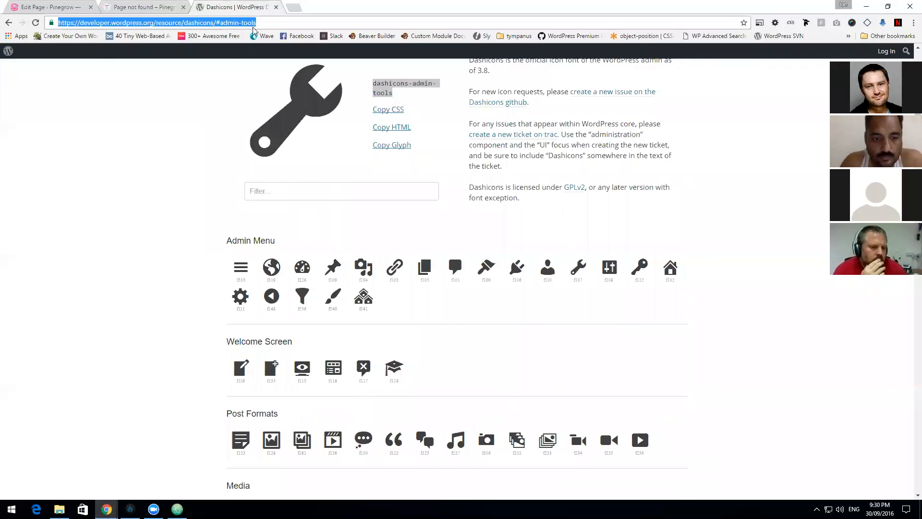
{"action": "type", "text": "disp"}
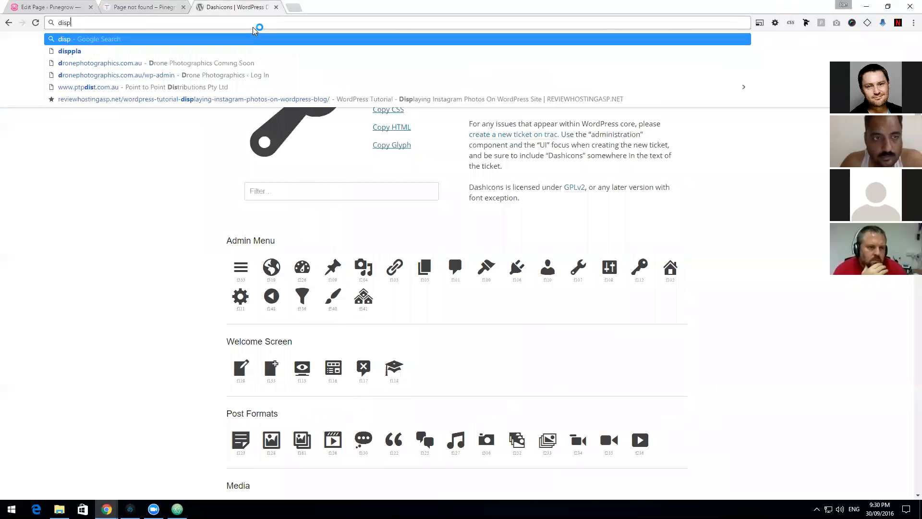
{"action": "type", "text": "lay categories"}
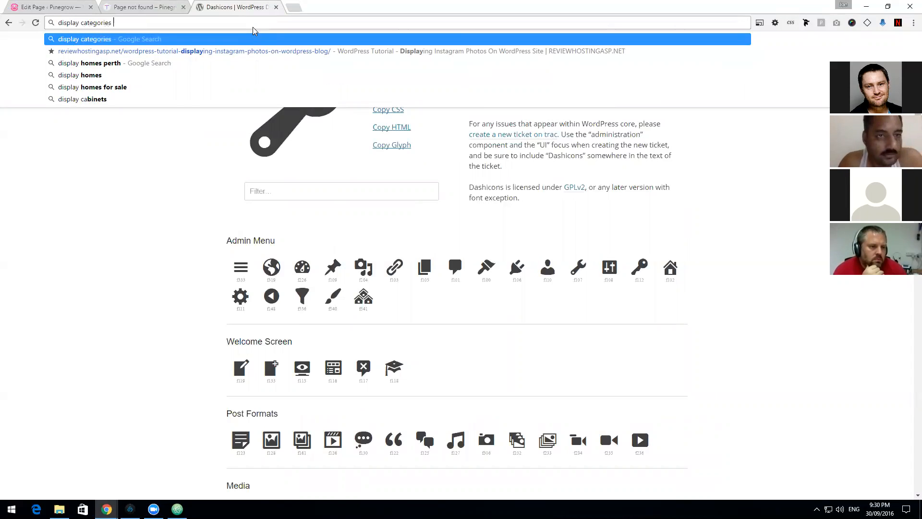
{"action": "type", "text": " for post wordpress"}
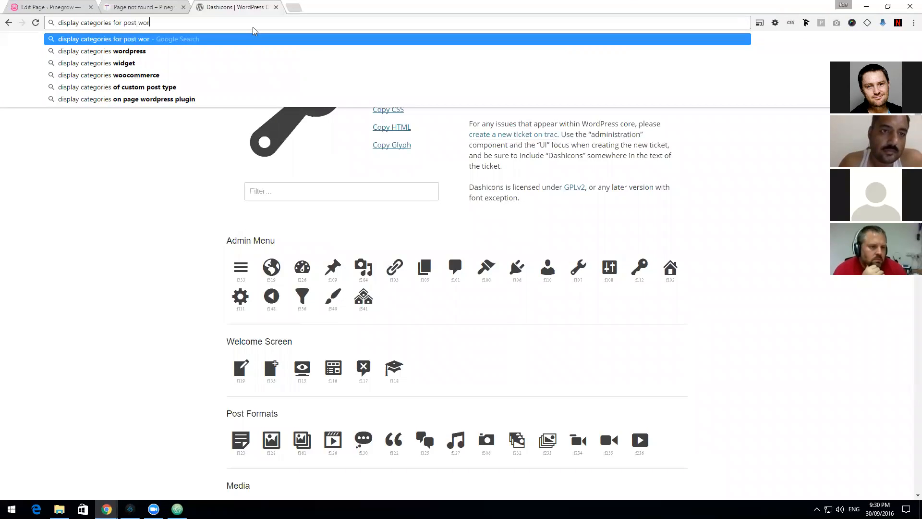
{"action": "key", "text": "Return"}
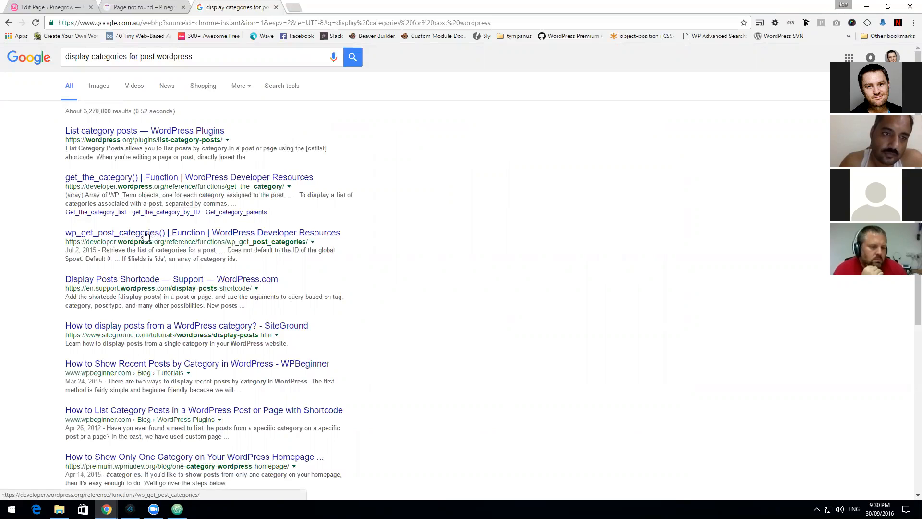
Step: Open the get_the_category() reference from the search results and review its source, related functions and contributed code examples
{"action": "left_click", "coordinate": [155, 177]}
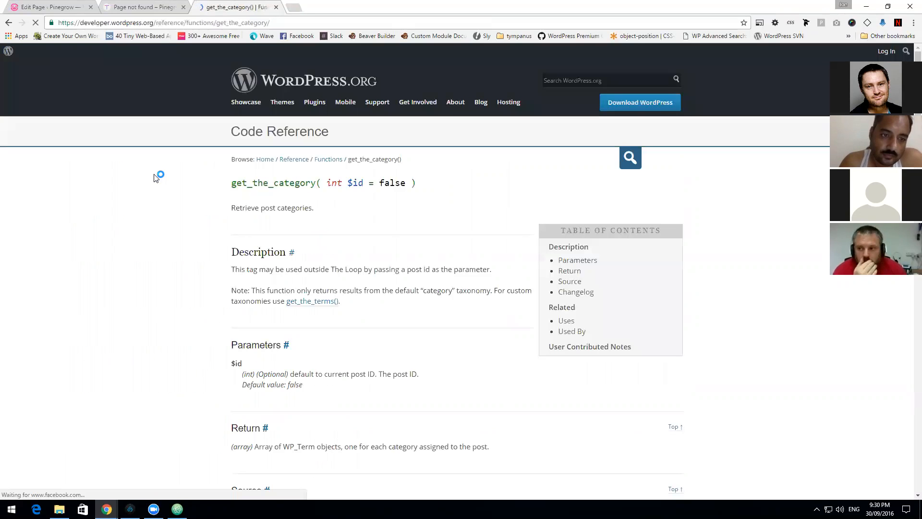
{"action": "scroll", "coordinate": [297, 260], "scroll_direction": "down", "scroll_amount": 5}
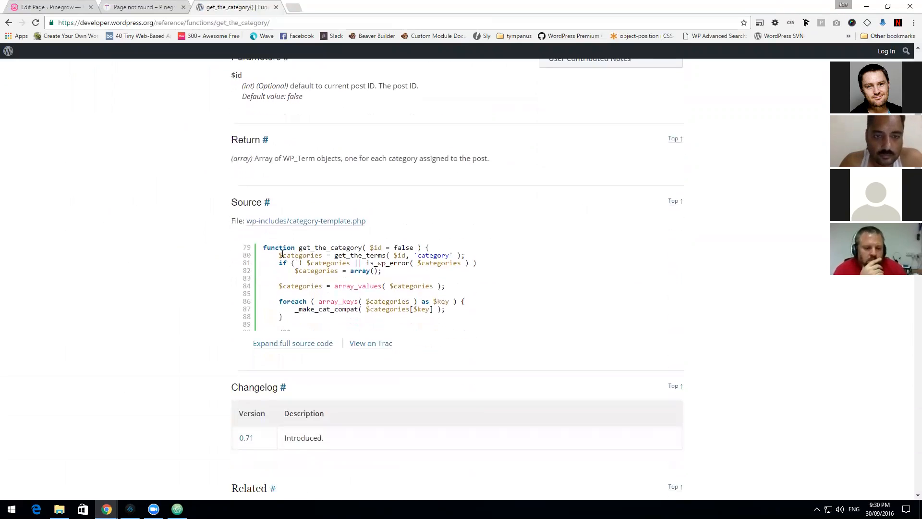
{"action": "scroll", "coordinate": [211, 233], "scroll_direction": "down", "scroll_amount": 4}
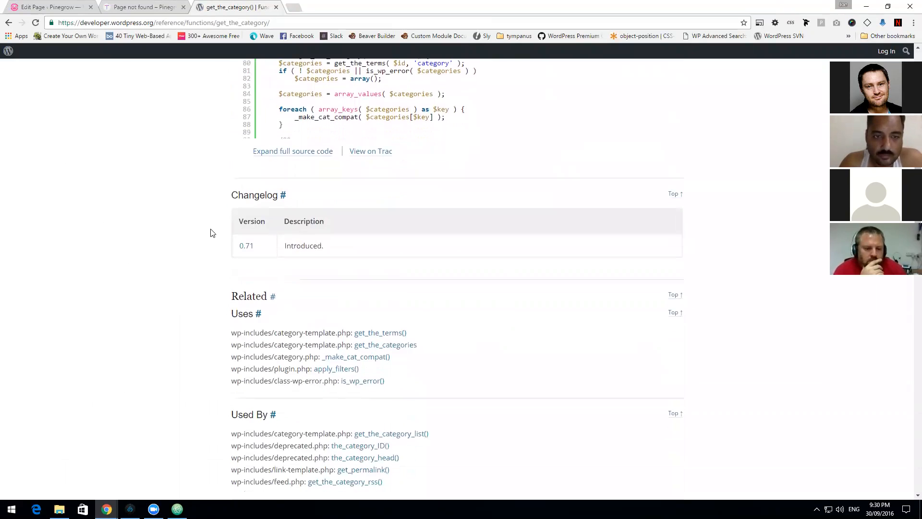
{"action": "scroll", "coordinate": [214, 231], "scroll_direction": "up", "scroll_amount": 3}
{"action": "scroll", "coordinate": [216, 233], "scroll_direction": "down", "scroll_amount": 14}
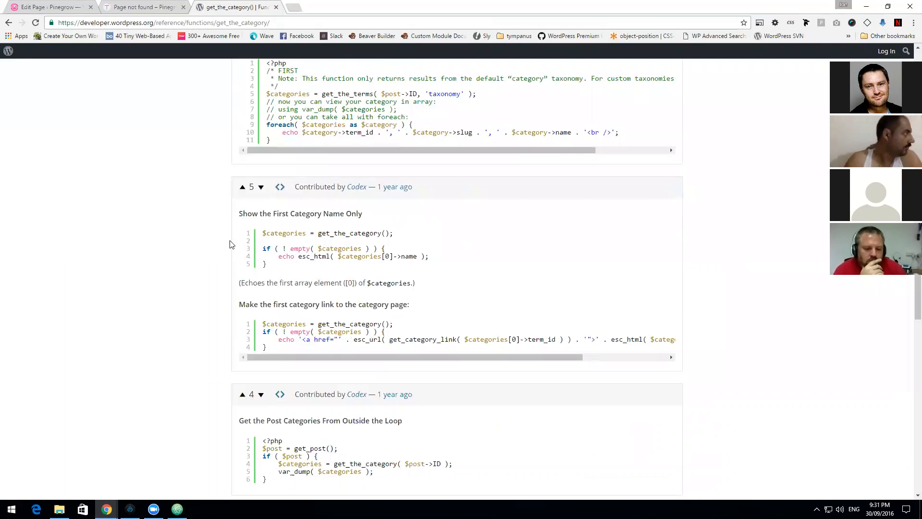
{"action": "scroll", "coordinate": [231, 244], "scroll_direction": "down", "scroll_amount": 6}
{"action": "scroll", "coordinate": [321, 206], "scroll_direction": "up", "scroll_amount": 15}
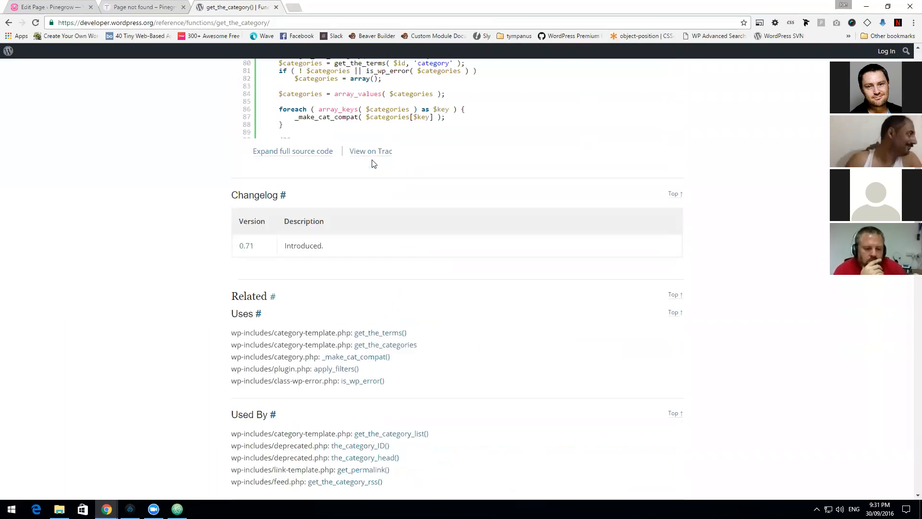
Step: Copy the function name get_the_category from the reference page and return to Pinegrow
{"action": "scroll", "coordinate": [374, 164], "scroll_direction": "up", "scroll_amount": 10}
{"action": "scroll", "coordinate": [356, 161], "scroll_direction": "up", "scroll_amount": 1}
{"action": "double_click", "coordinate": [359, 161]}
{"action": "key", "text": "ctrl+c"}
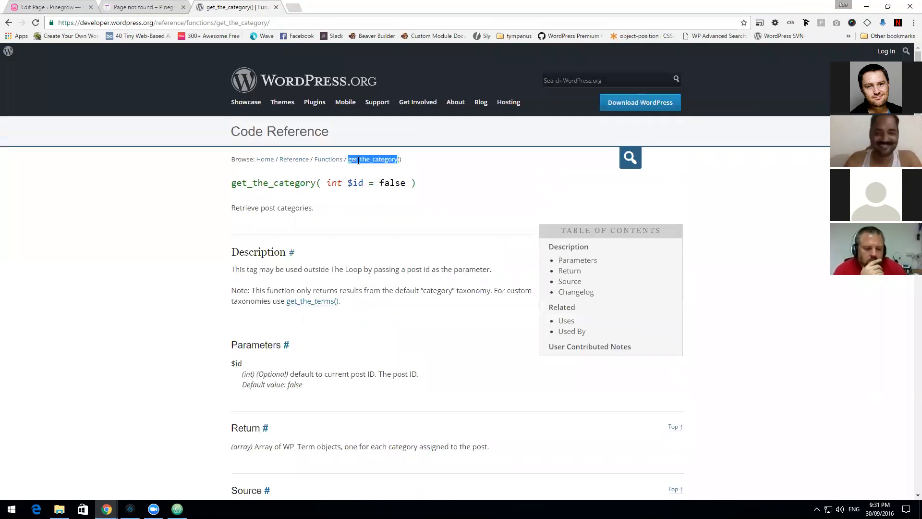
{"action": "left_click", "coordinate": [129, 509]}
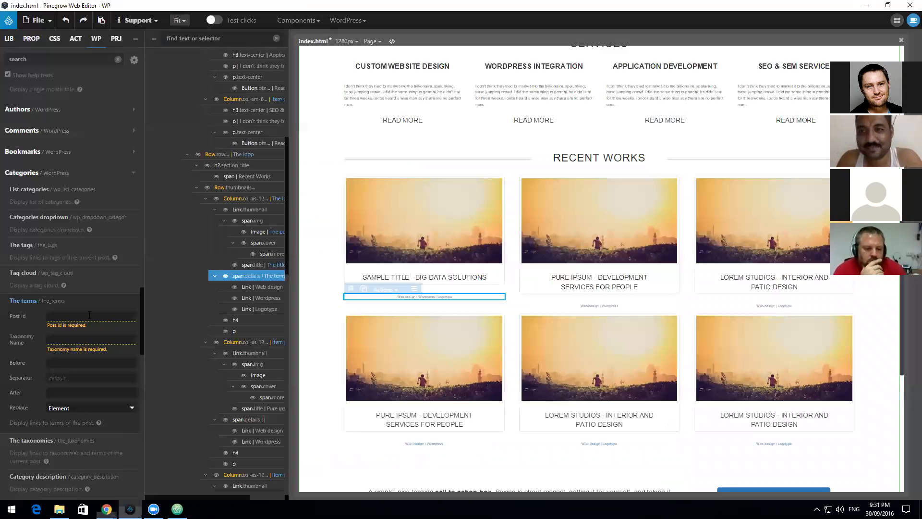
Step: Search the WordPress actions for get_the_category, clear the search and return to The terms settings in the Categories group
{"action": "left_click", "coordinate": [43, 59]}
{"action": "key", "text": "ctrl+v"}
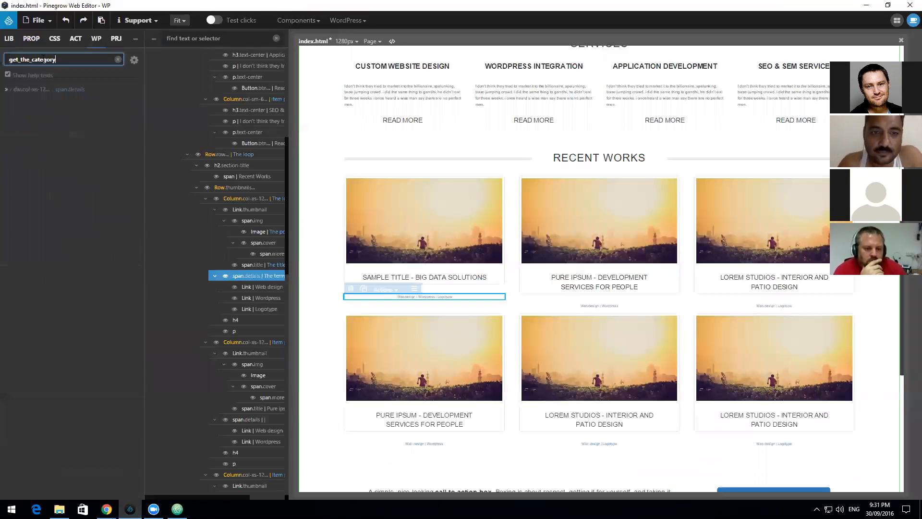
{"action": "double_click", "coordinate": [75, 61]}
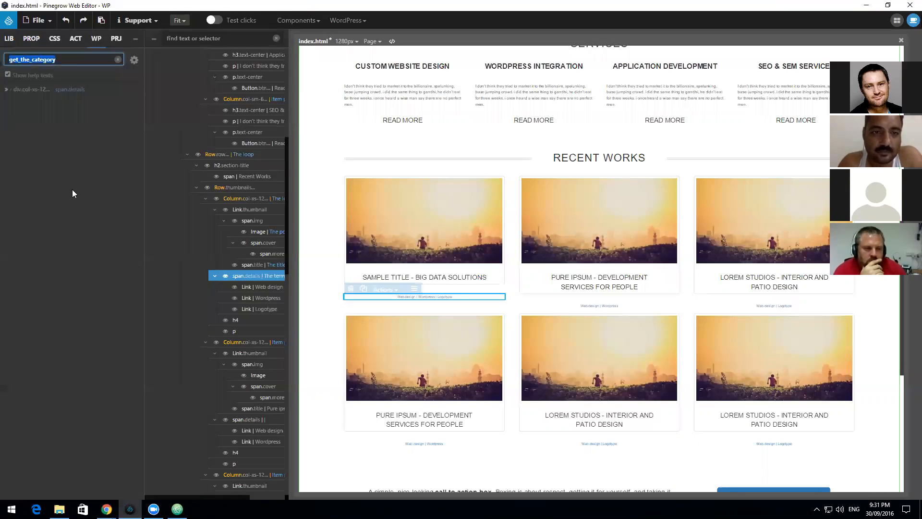
{"action": "left_click", "coordinate": [118, 59]}
{"action": "scroll", "coordinate": [80, 173], "scroll_direction": "down", "scroll_amount": 5}
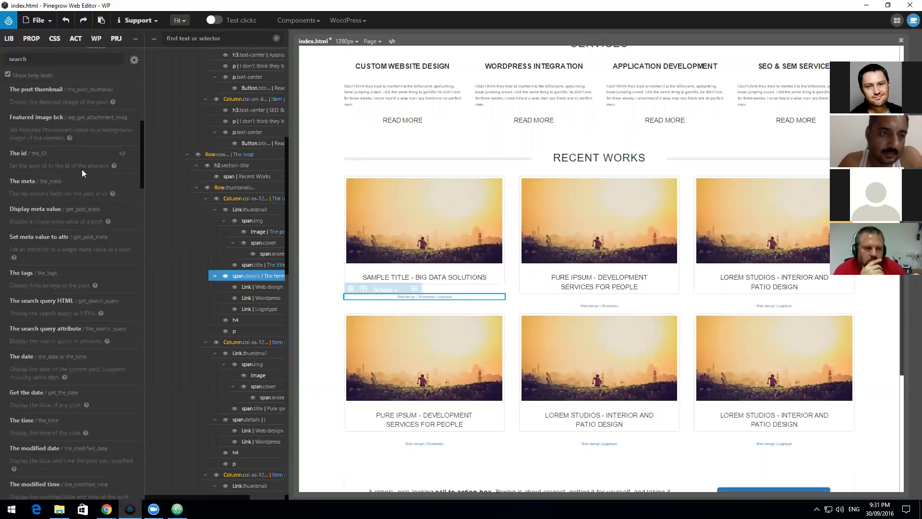
{"action": "scroll", "coordinate": [81, 169], "scroll_direction": "down", "scroll_amount": 10}
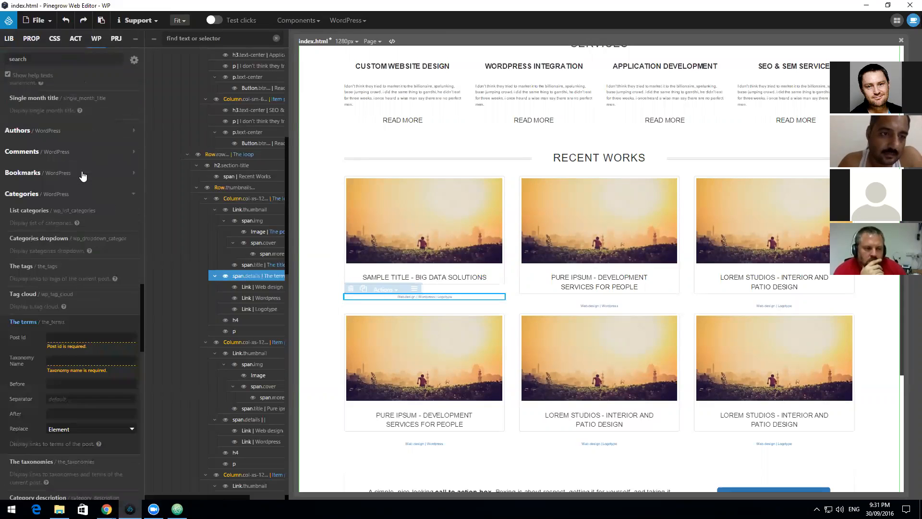
{"action": "scroll", "coordinate": [83, 172], "scroll_direction": "up", "scroll_amount": 3}
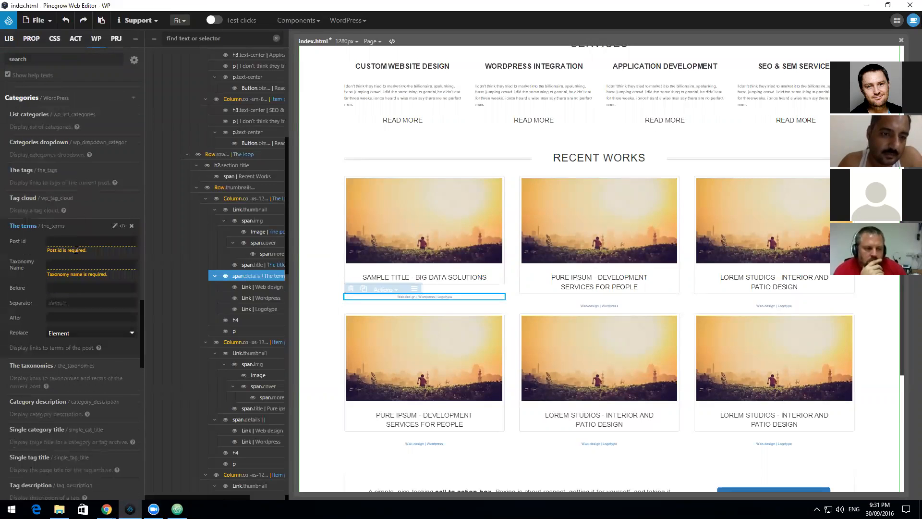
Step: Switch to Chrome, search Google for "the_terms" and open the WordPress Codex function reference from the results
{"action": "mouse_move", "coordinate": [107, 509]}
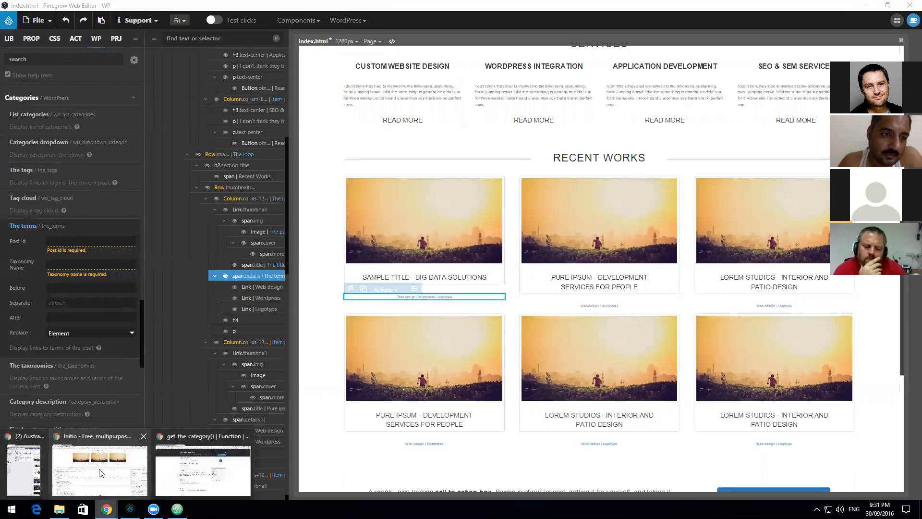
{"action": "mouse_move", "coordinate": [100, 445]}
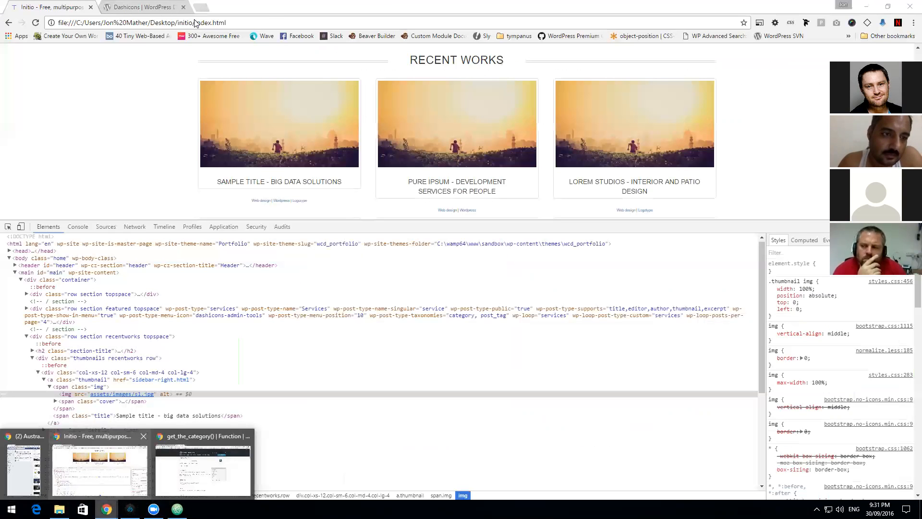
{"action": "type", "text": "the_terms"}
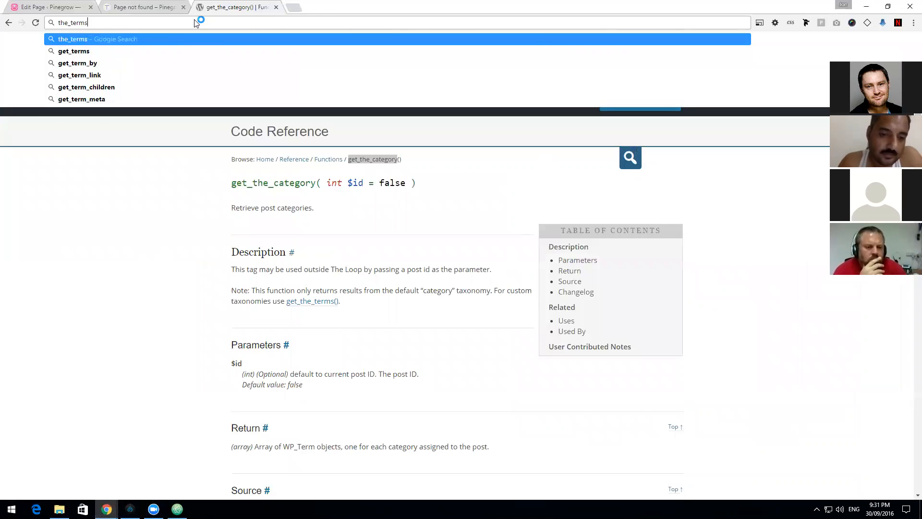
{"action": "key", "text": "Return"}
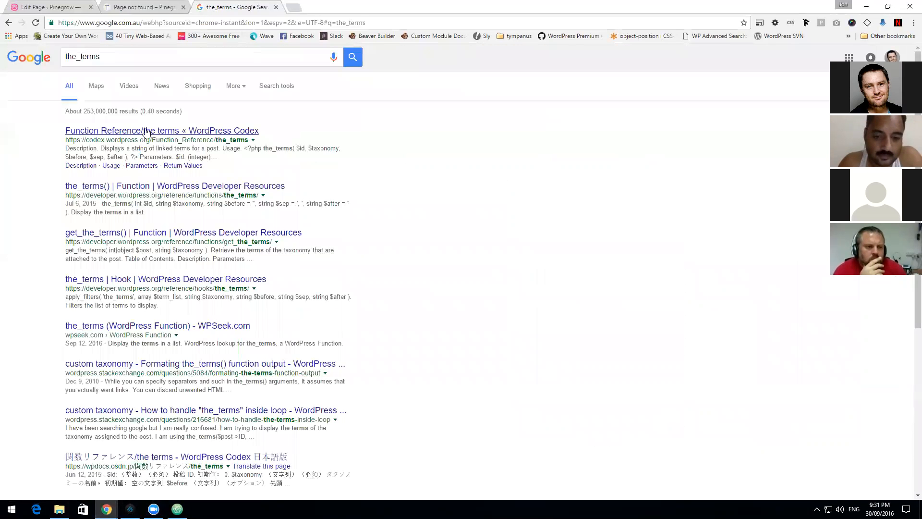
{"action": "left_click", "coordinate": [163, 131]}
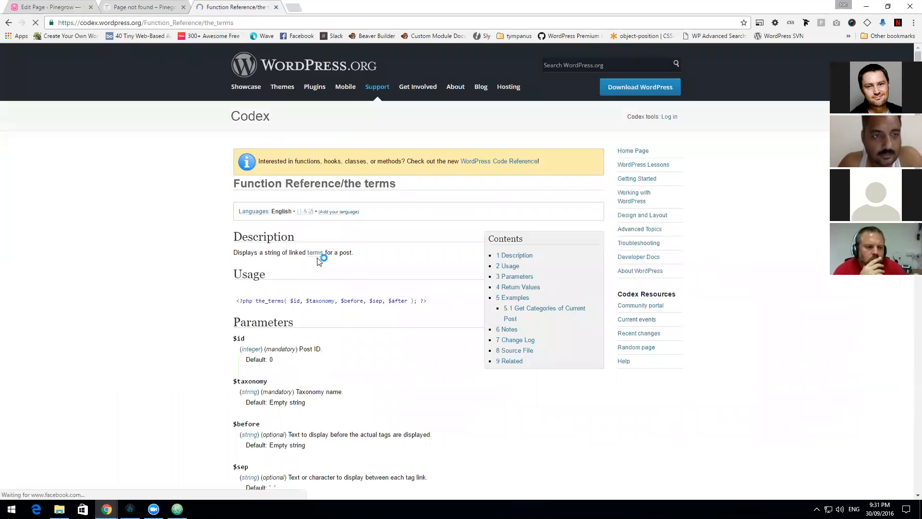
Step: Review the parameters of the_terms and its example for getting the categories of the current post
{"action": "scroll", "coordinate": [319, 257], "scroll_direction": "down", "scroll_amount": 2}
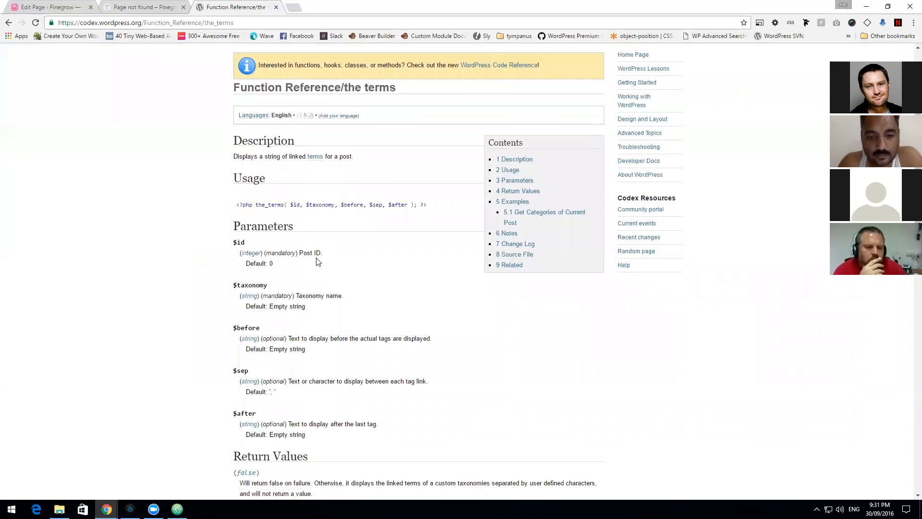
{"action": "scroll", "coordinate": [317, 261], "scroll_direction": "down", "scroll_amount": 6}
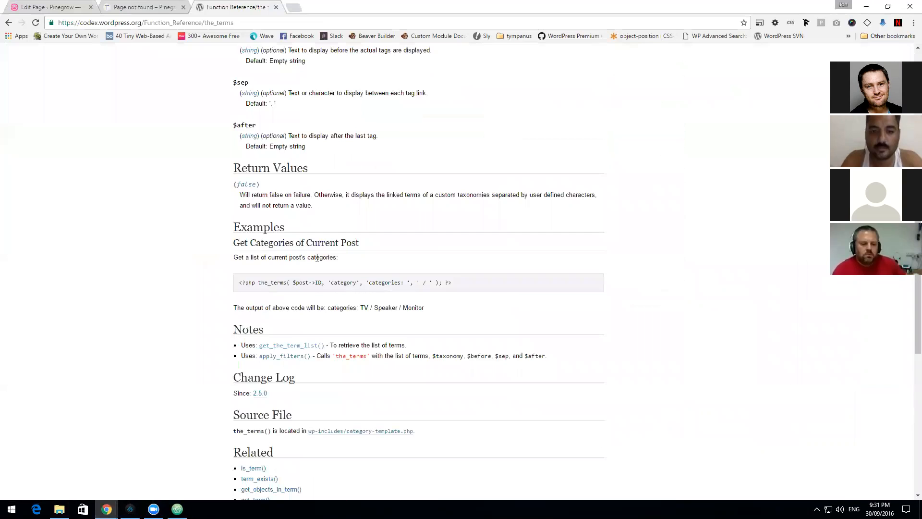
{"action": "left_click_drag", "start_coordinate": [239, 287], "coordinate": [469, 286]}
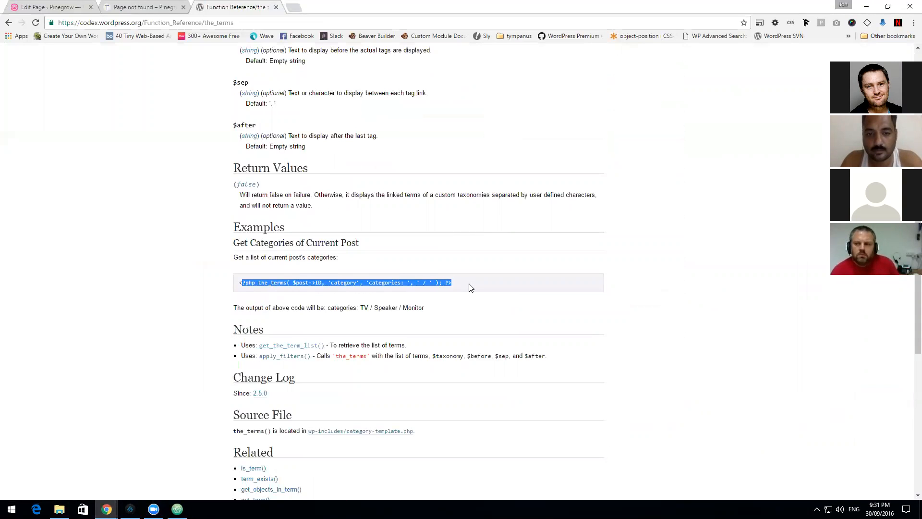
{"action": "left_click", "coordinate": [456, 289]}
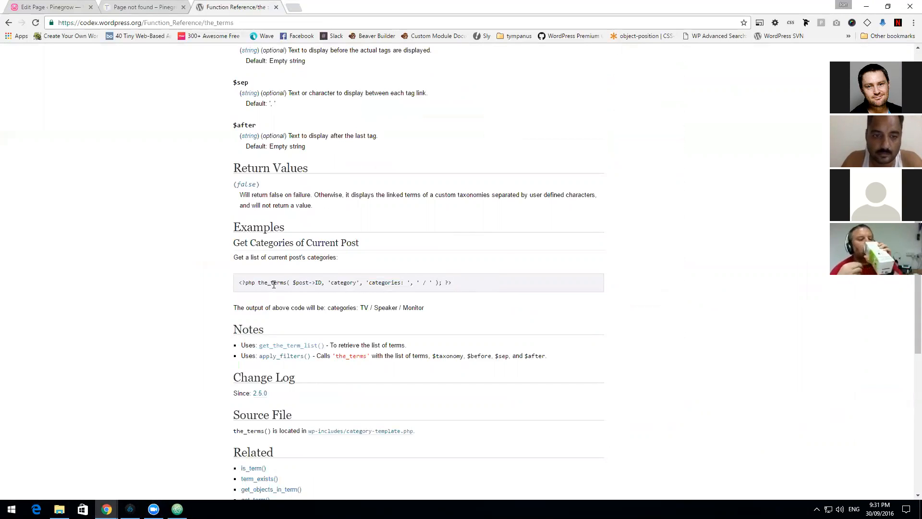
{"action": "left_click_drag", "start_coordinate": [242, 256], "coordinate": [337, 257]}
{"action": "left_click", "coordinate": [344, 261]}
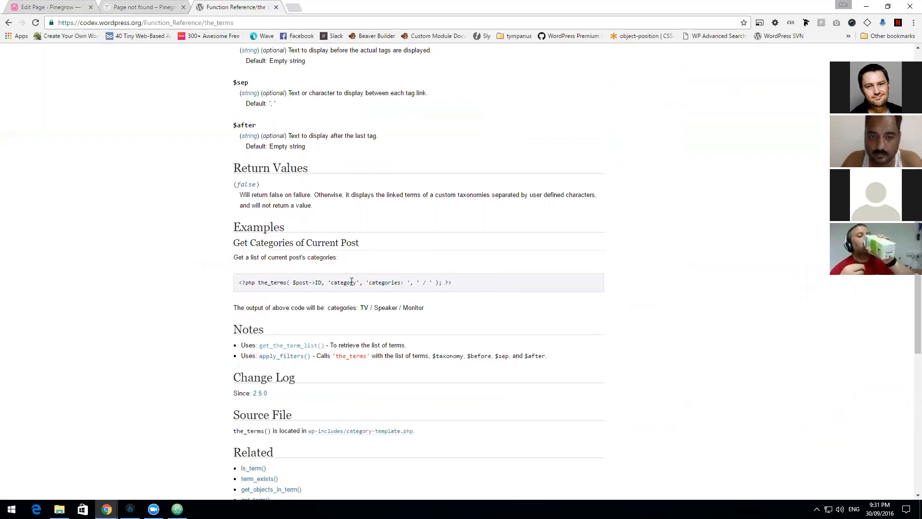
{"action": "left_click_drag", "start_coordinate": [294, 282], "coordinate": [363, 284]}
{"action": "left_click", "coordinate": [312, 294]}
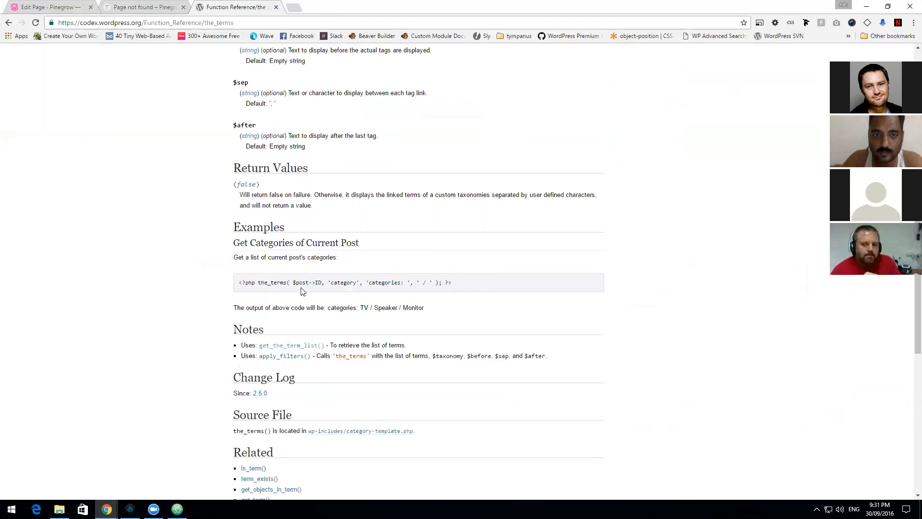
{"action": "left_click_drag", "start_coordinate": [236, 286], "coordinate": [489, 294]}
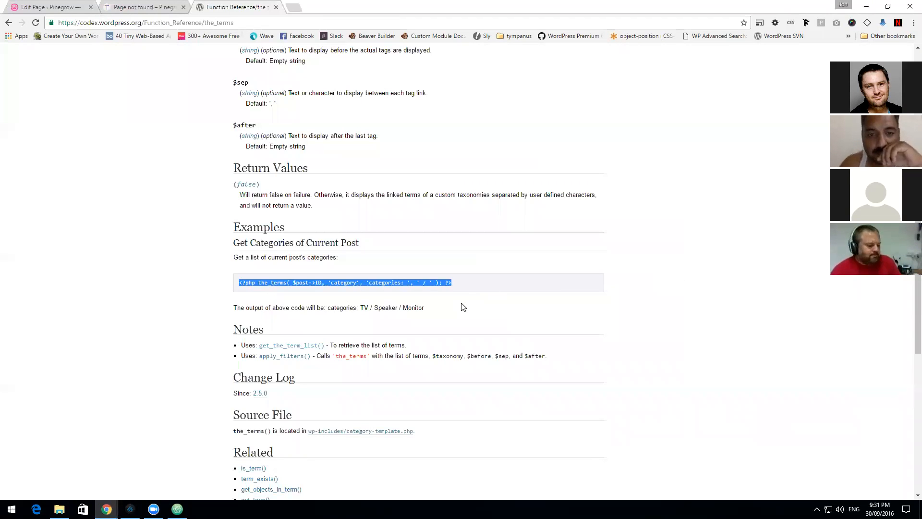
Step: Copy $post->ID from the Codex example and enter it as the Post Id of The terms action in Pinegrow
{"action": "left_click", "coordinate": [130, 509]}
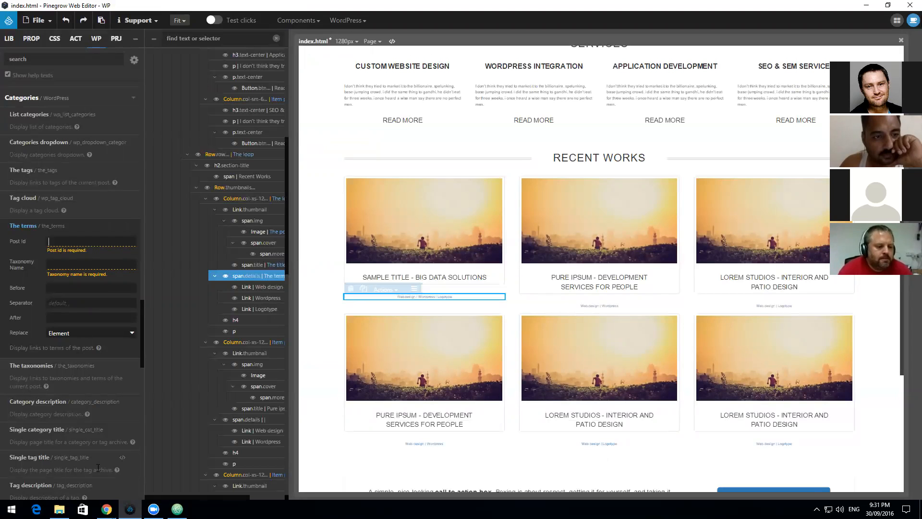
{"action": "mouse_move", "coordinate": [107, 509]}
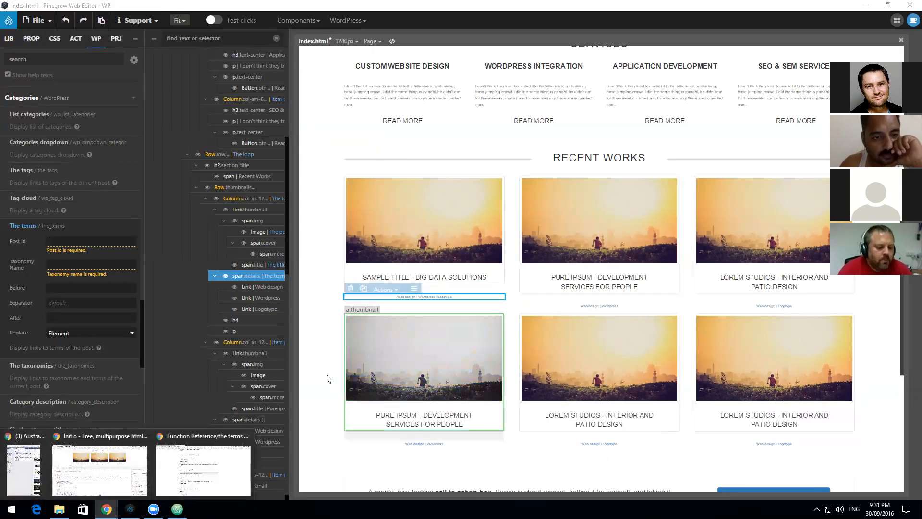
{"action": "left_click", "coordinate": [163, 436]}
{"action": "left_click_drag", "start_coordinate": [321, 282], "coordinate": [294, 282]}
{"action": "key", "text": "ctrl+c"}
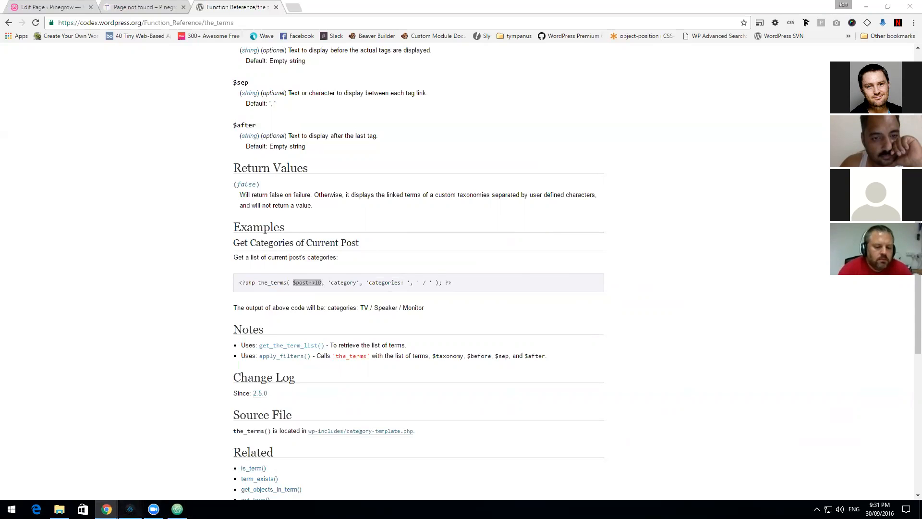
{"action": "left_click", "coordinate": [129, 509]}
{"action": "key", "text": "ctrl+v"}
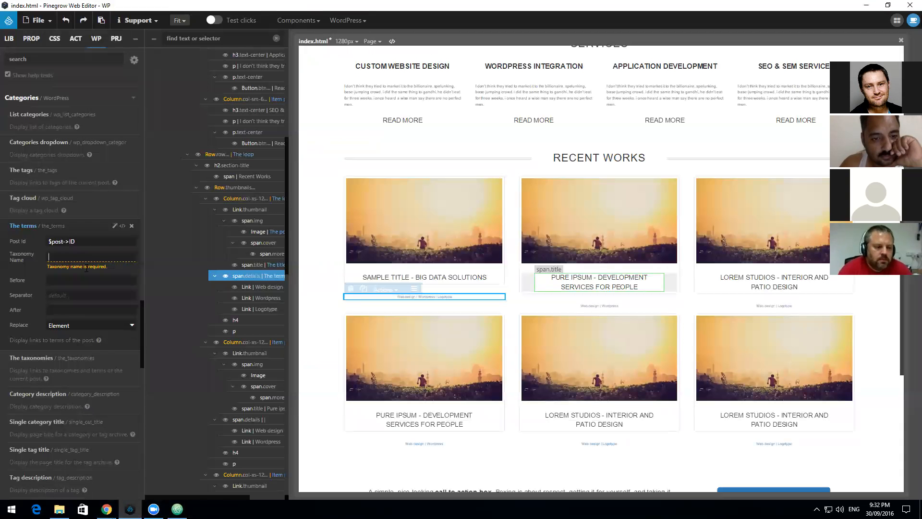
Step: Set The terms' taxonomy name to category, its separator to | and its Replace option to Content
{"action": "key", "text": "Tab"}
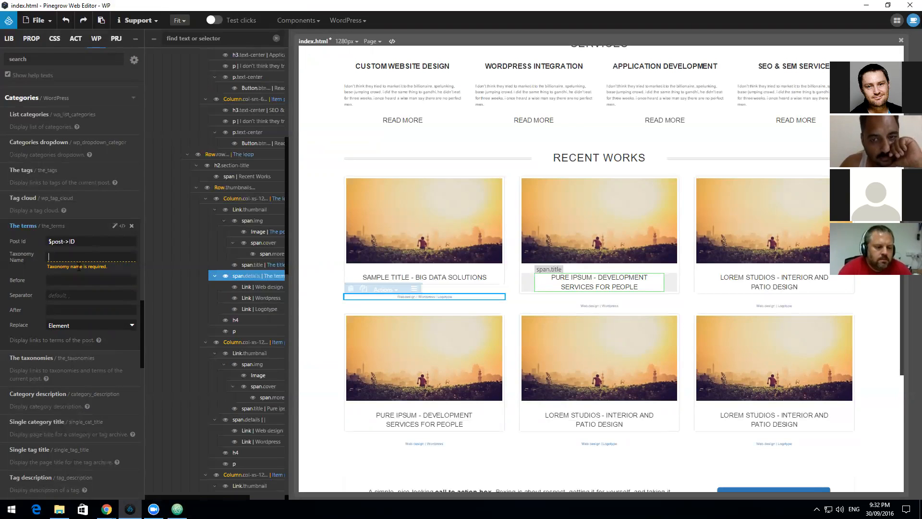
{"action": "type", "text": "category"}
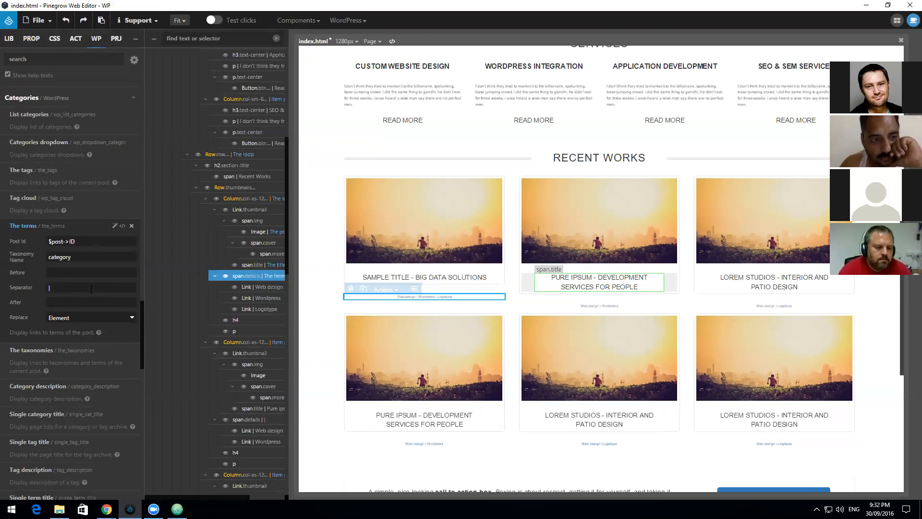
{"action": "left_click", "coordinate": [89, 318]}
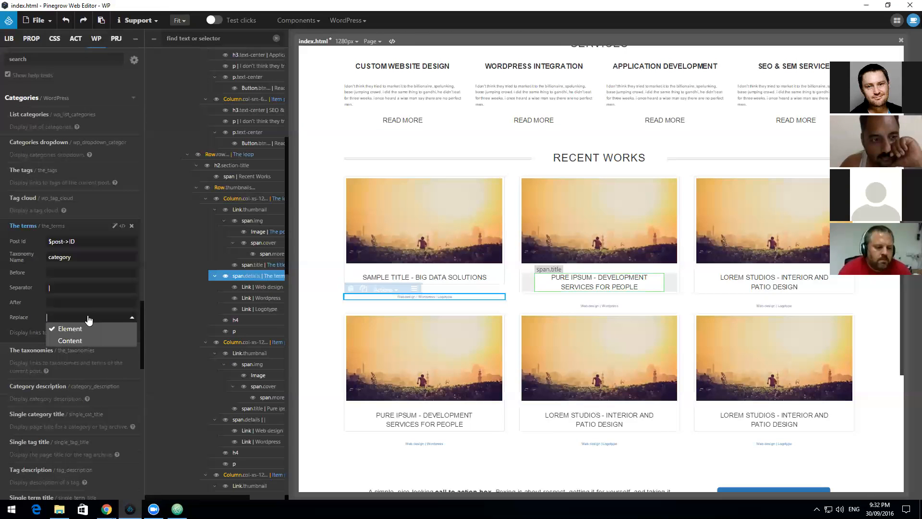
{"action": "left_click", "coordinate": [78, 341]}
Step: Save index.html and export the WordPress theme
{"action": "left_click", "coordinate": [9, 21]}
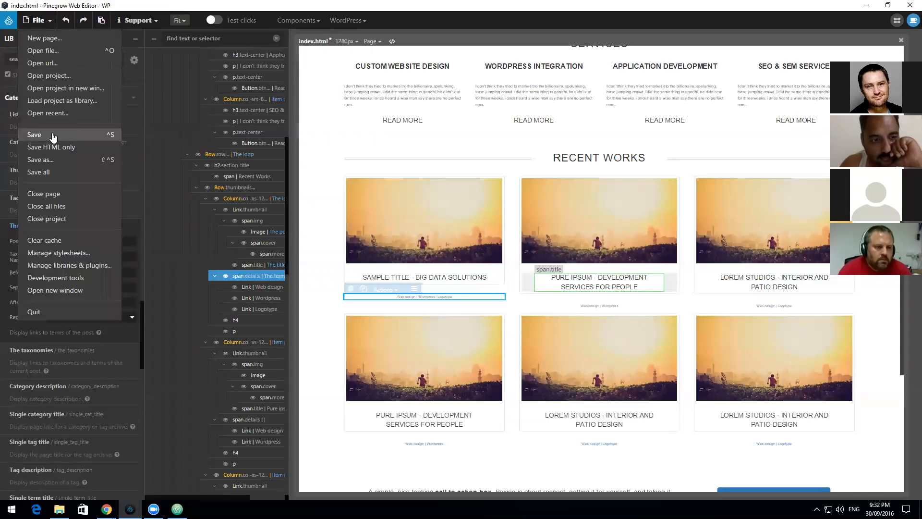
{"action": "left_click", "coordinate": [29, 134]}
{"action": "left_click", "coordinate": [348, 20]}
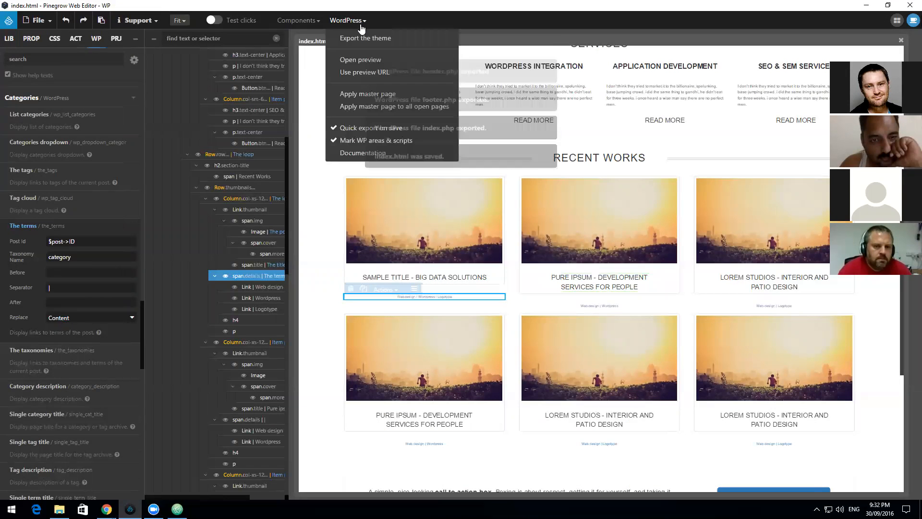
{"action": "left_click", "coordinate": [374, 37]}
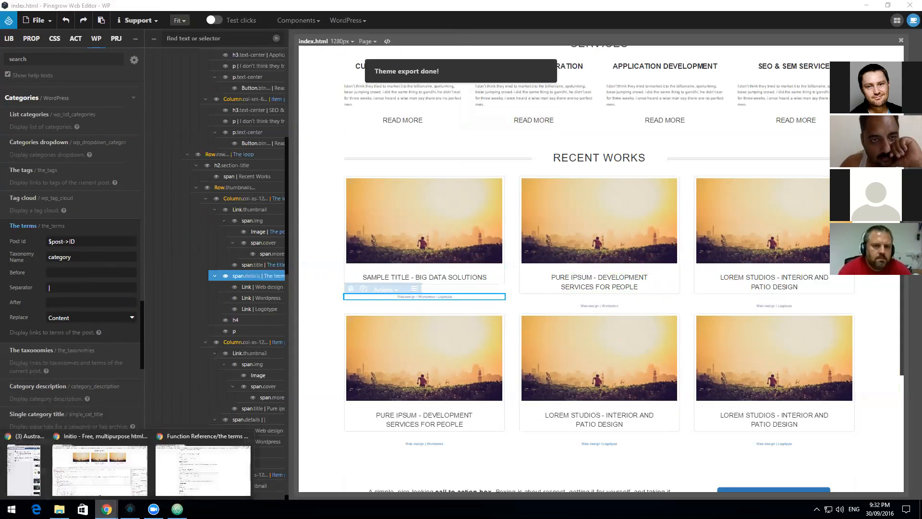
Step: Open the PHP code preview of The terms action and examine the arguments of the generated the_terms call
{"action": "left_click", "coordinate": [128, 223]}
{"action": "left_click_drag", "start_coordinate": [156, 99], "coordinate": [307, 99]}
{"action": "left_click", "coordinate": [275, 109]}
{"action": "left_click_drag", "start_coordinate": [210, 98], "coordinate": [284, 99]}
{"action": "left_click", "coordinate": [290, 111]}
{"action": "left_click_drag", "start_coordinate": [354, 100], "coordinate": [33, 126]}
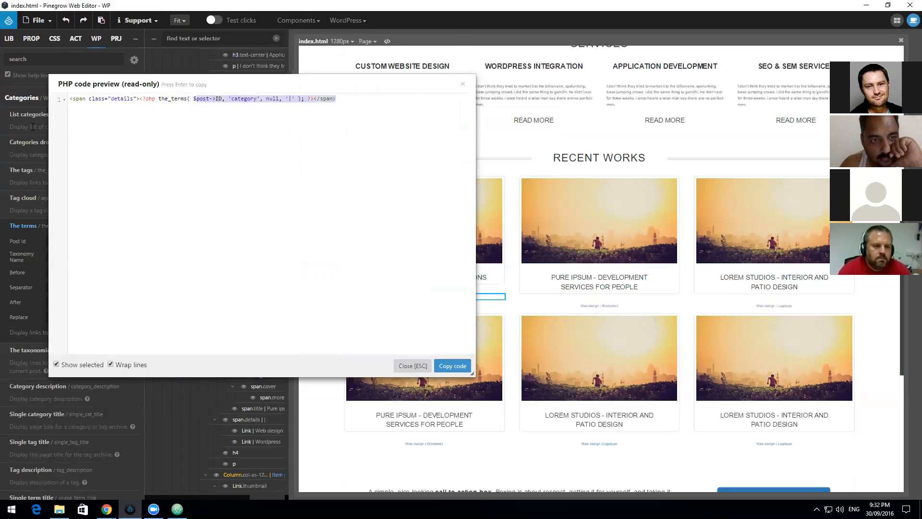
Step: Compare the generated call with the Codex example in Chrome, return to Pinegrow and close the code preview
{"action": "mouse_move", "coordinate": [107, 509]}
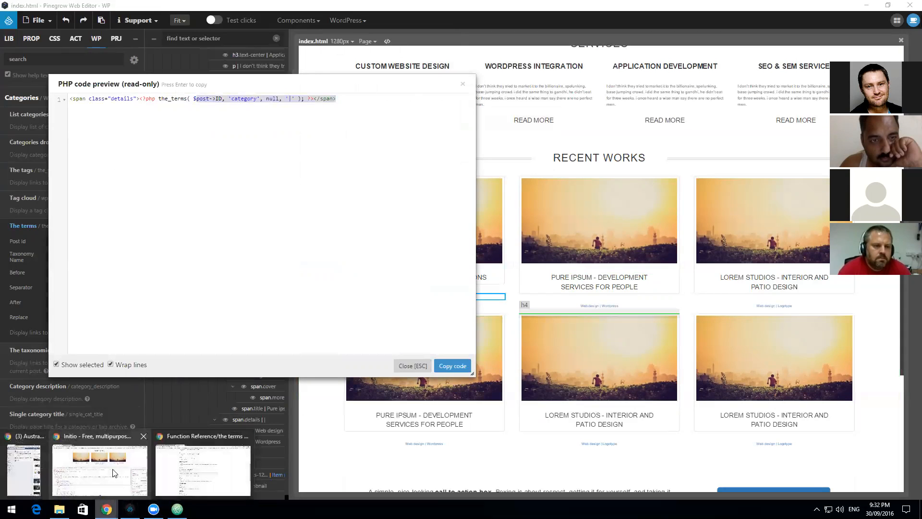
{"action": "left_click", "coordinate": [179, 436]}
{"action": "left_click_drag", "start_coordinate": [455, 290], "coordinate": [293, 293]}
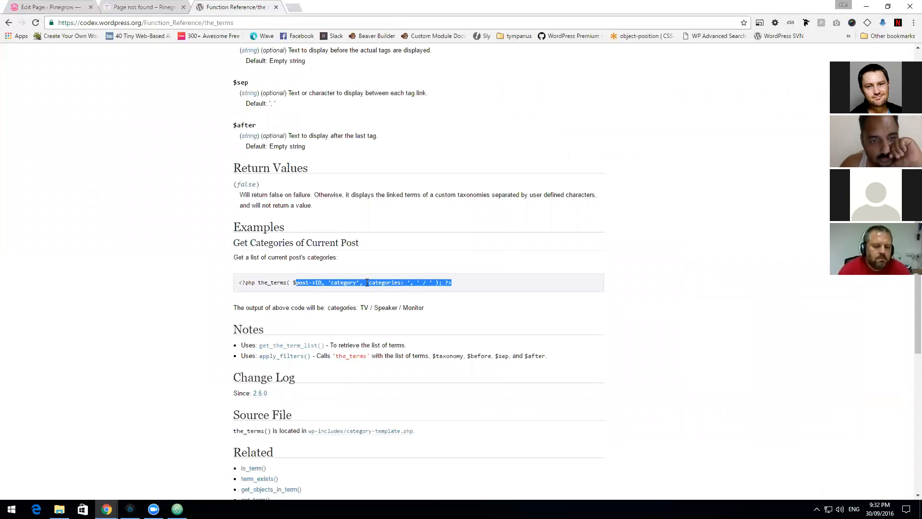
{"action": "left_click", "coordinate": [415, 294]}
{"action": "left_click", "coordinate": [130, 509]}
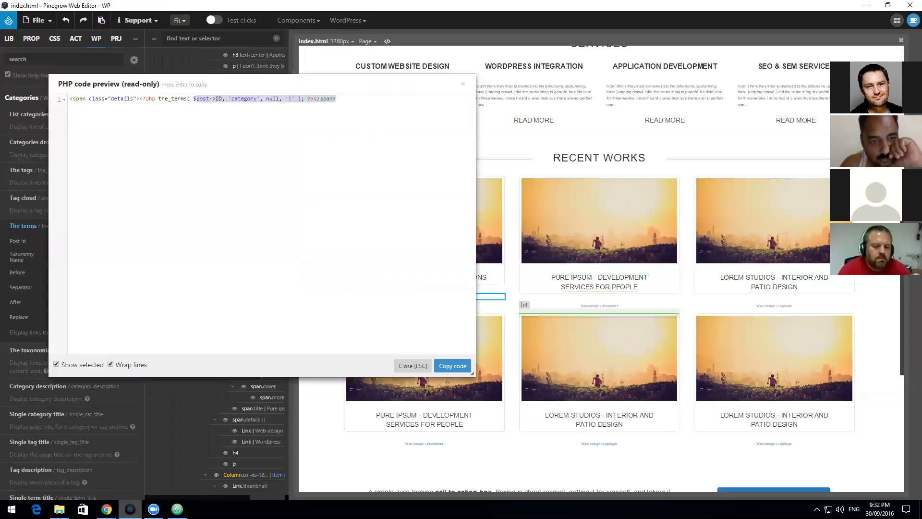
{"action": "left_click", "coordinate": [412, 366]}
Step: Save the page and export the theme once more
{"action": "left_click", "coordinate": [37, 20]}
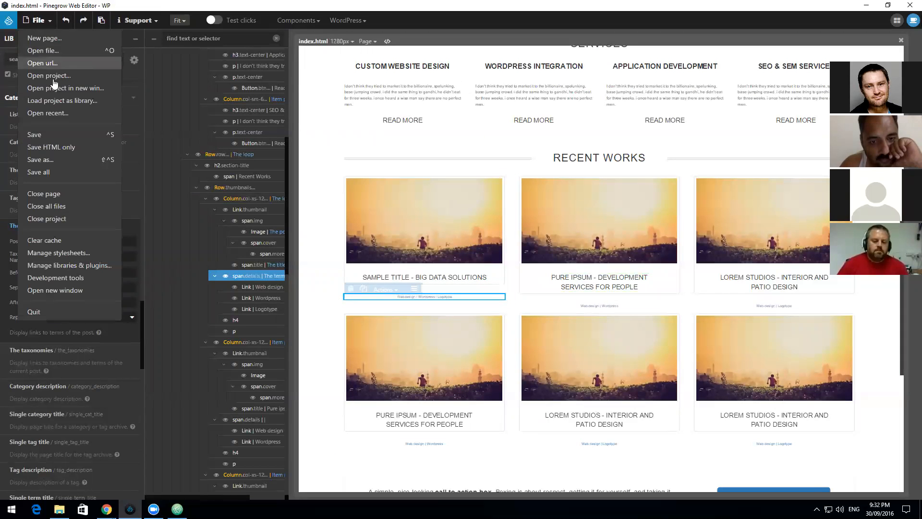
{"action": "left_click", "coordinate": [51, 136]}
{"action": "left_click", "coordinate": [347, 20]}
{"action": "left_click", "coordinate": [355, 33]}
Step: Switch to Chrome and bring up the window and tab showing the local sandbox site's front end
{"action": "mouse_move", "coordinate": [107, 509]}
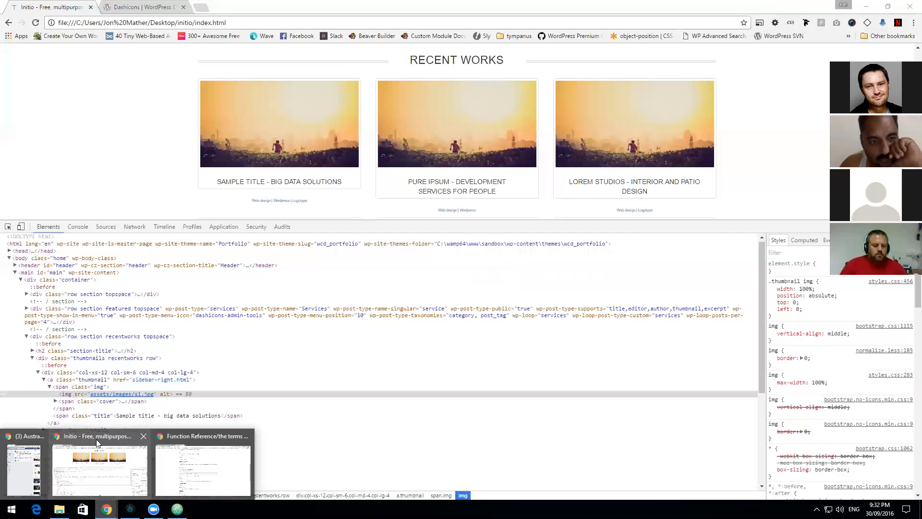
{"action": "left_click", "coordinate": [97, 442]}
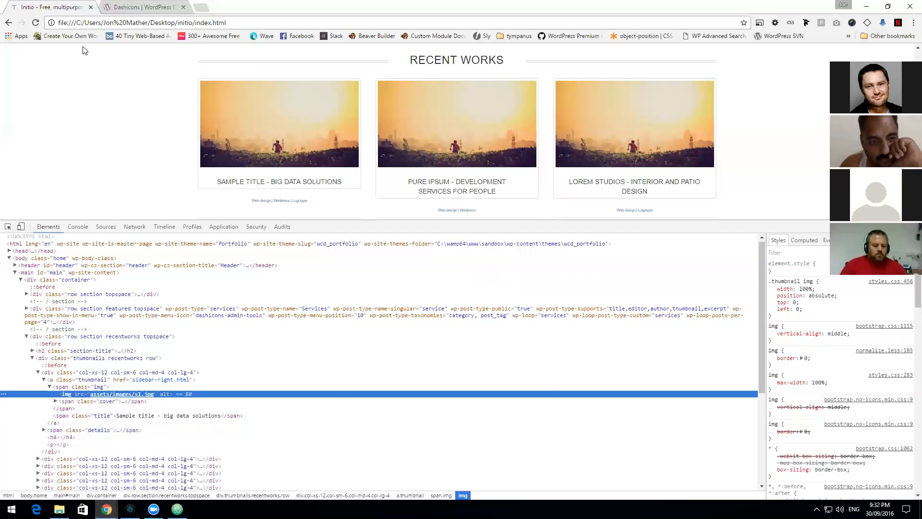
{"action": "left_click", "coordinate": [148, 8]}
{"action": "left_click", "coordinate": [106, 509]}
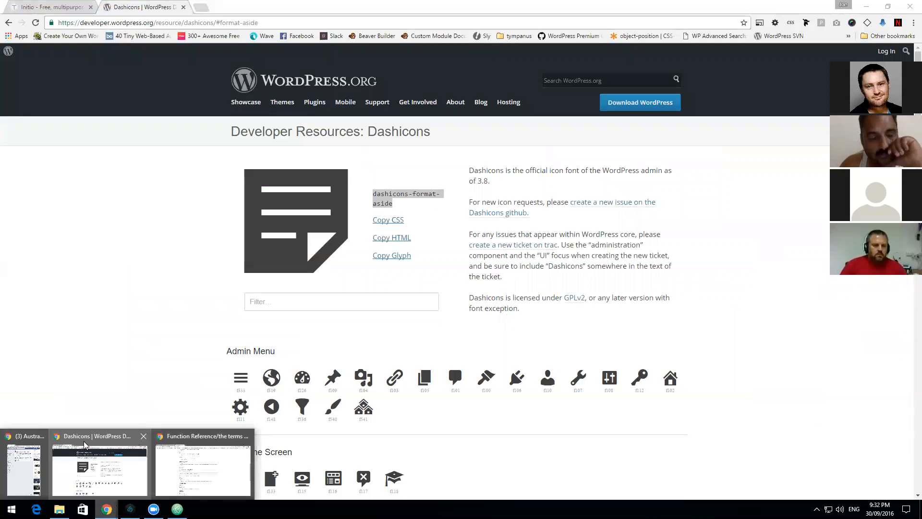
{"action": "mouse_move", "coordinate": [181, 442]}
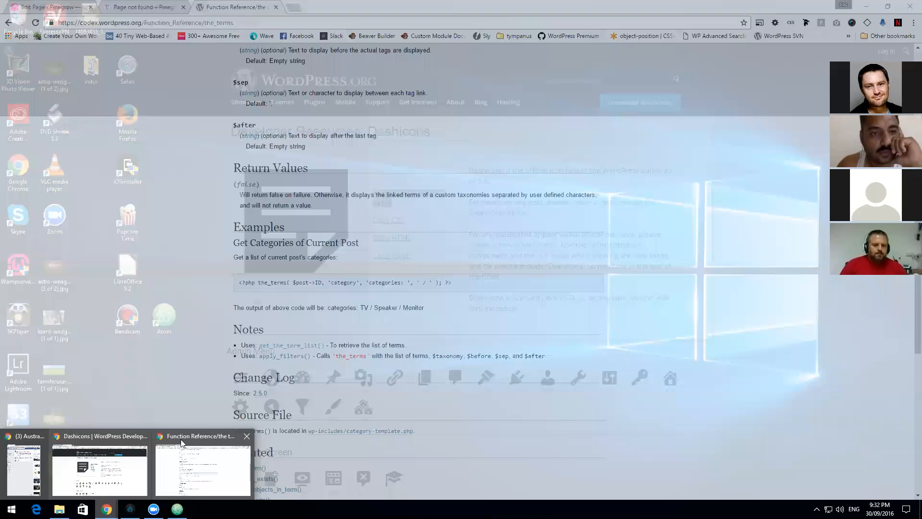
{"action": "left_click", "coordinate": [44, 5]}
{"action": "left_click", "coordinate": [119, 6]}
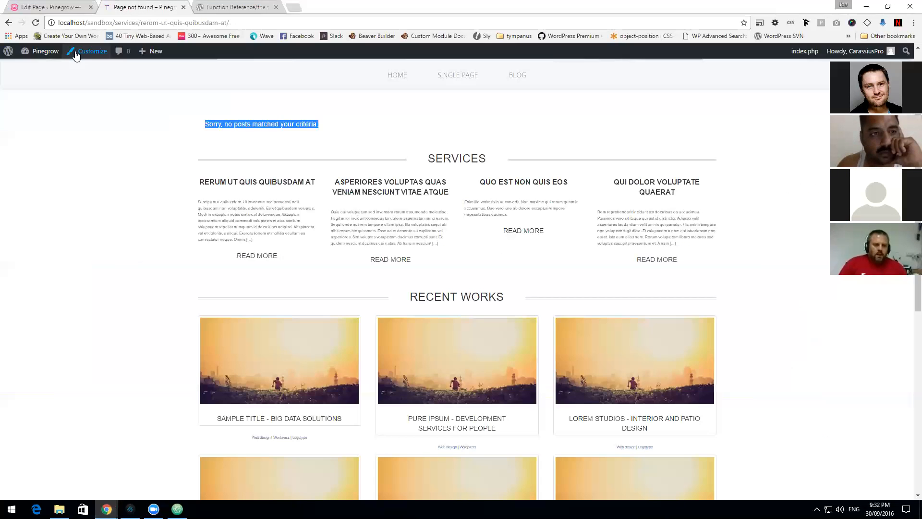
Step: Open the Home page of the sandbox site and look over its full length
{"action": "scroll", "coordinate": [489, 203], "scroll_direction": "up", "scroll_amount": 3}
{"action": "left_click", "coordinate": [391, 222]}
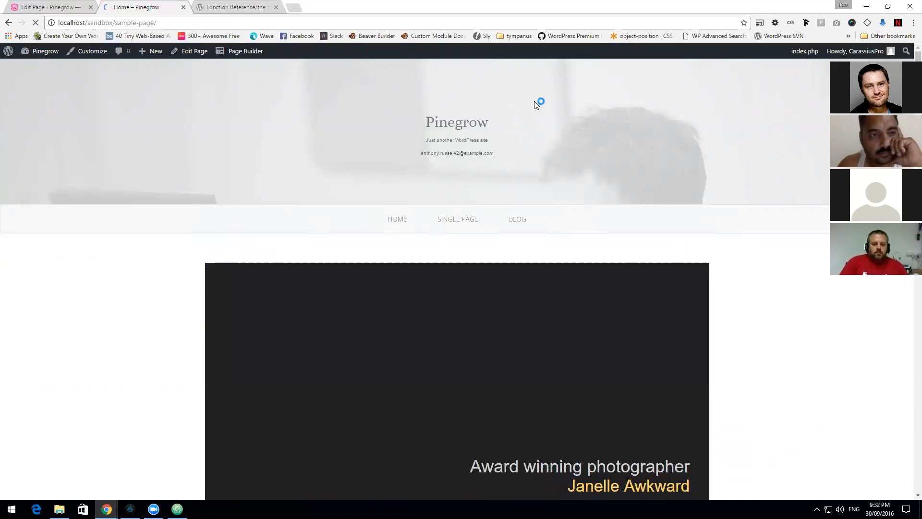
{"action": "mouse_move", "coordinate": [43, 51]}
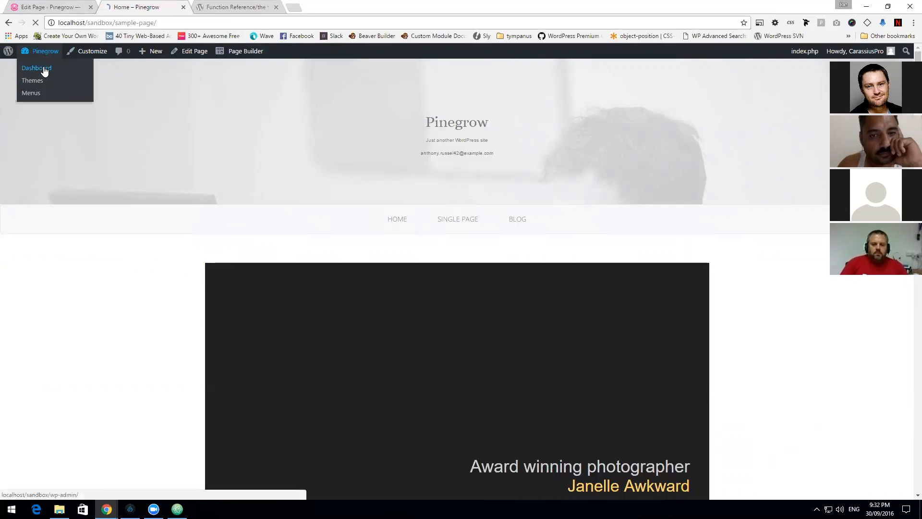
{"action": "scroll", "coordinate": [292, 247], "scroll_direction": "down", "scroll_amount": 15}
{"action": "scroll", "coordinate": [285, 240], "scroll_direction": "up", "scroll_amount": 15}
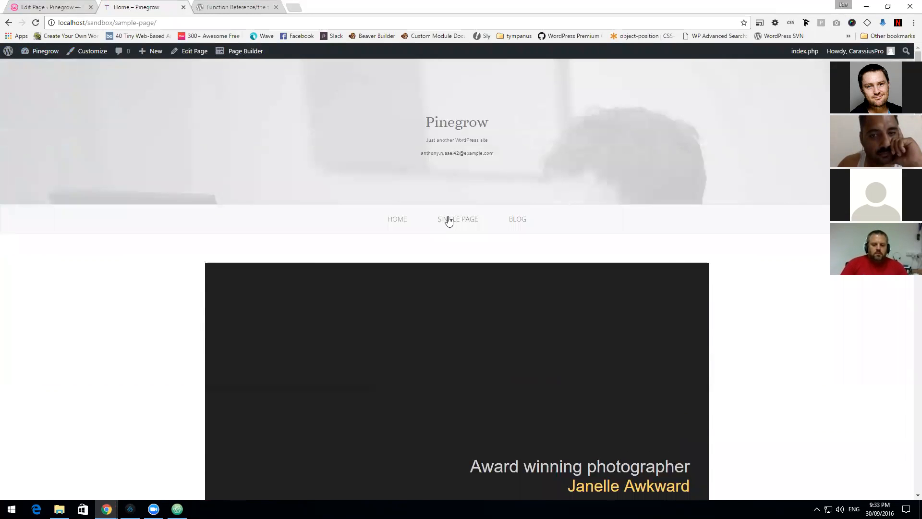
Step: Go to the site's dashboard, list all pages and view the Landing Page set as the front page
{"action": "left_click", "coordinate": [458, 222]}
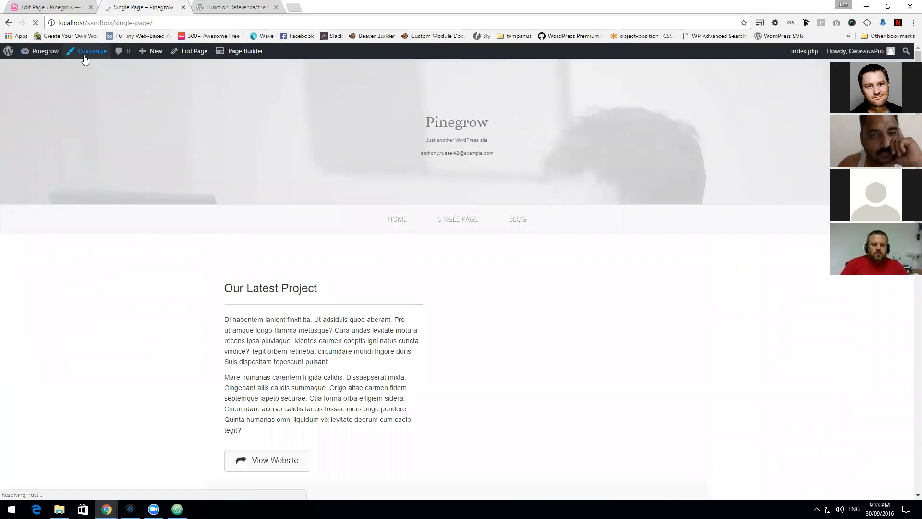
{"action": "mouse_move", "coordinate": [39, 51]}
{"action": "left_click", "coordinate": [36, 67]}
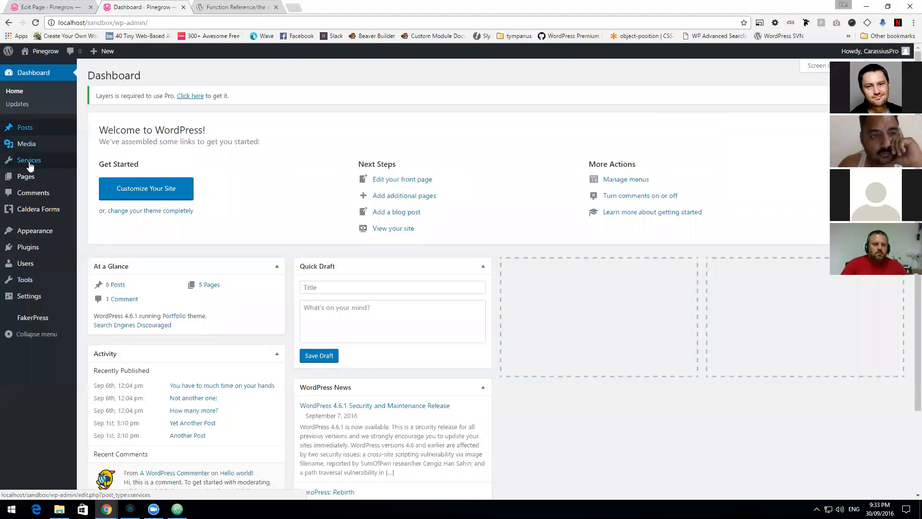
{"action": "mouse_move", "coordinate": [29, 176]}
{"action": "left_click", "coordinate": [98, 178]}
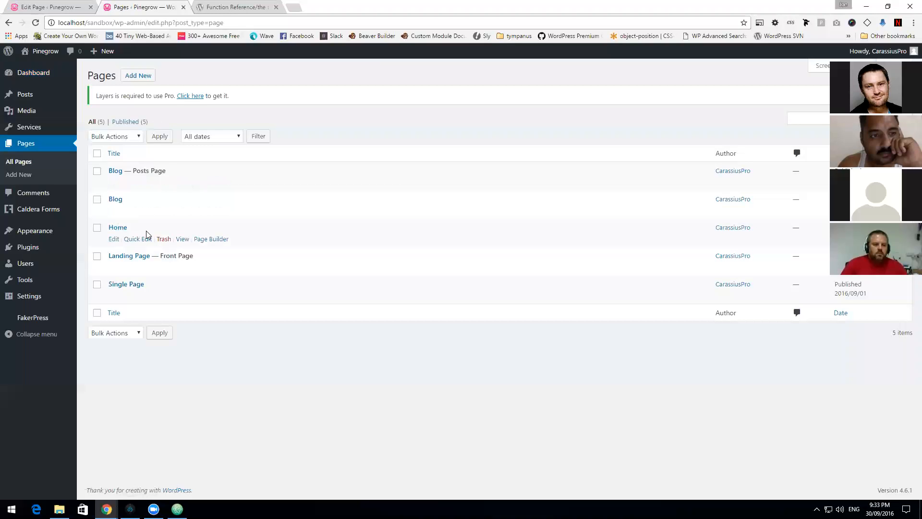
{"action": "left_click", "coordinate": [183, 268]}
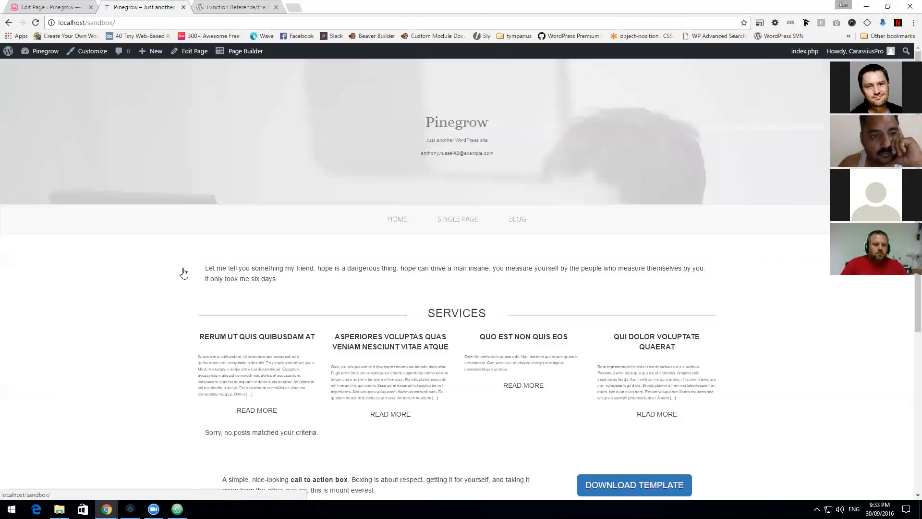
Step: Examine the area below the Services section of the landing page for the Recent Works output
{"action": "scroll", "coordinate": [152, 274], "scroll_direction": "down", "scroll_amount": 5}
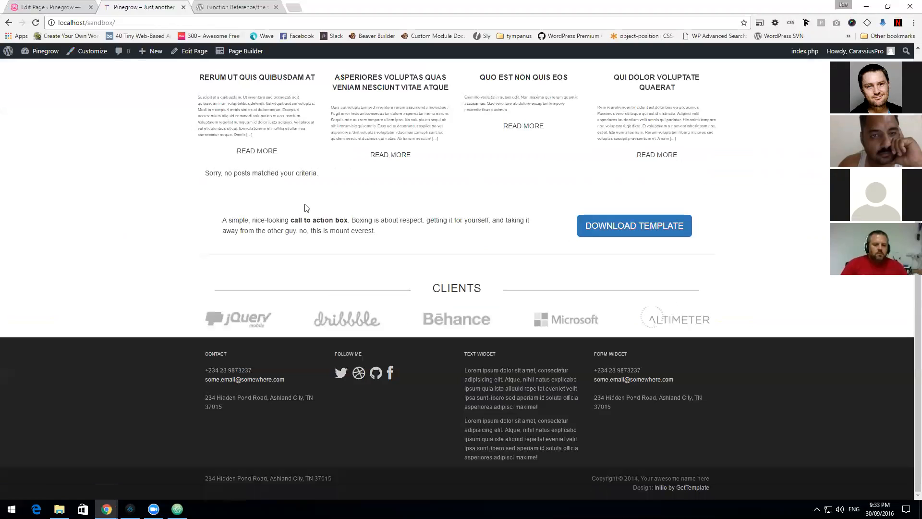
{"action": "left_click_drag", "start_coordinate": [329, 175], "coordinate": [205, 174]}
{"action": "scroll", "coordinate": [145, 212], "scroll_direction": "up", "scroll_amount": 5}
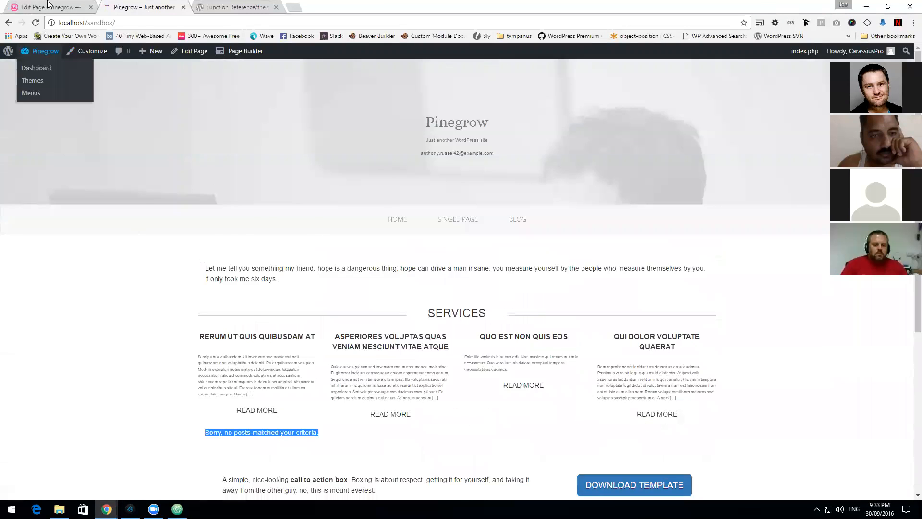
Step: Return to the Landing Page's edit screen and check the admin menu for the Recent Works post type
{"action": "left_click", "coordinate": [50, 7]}
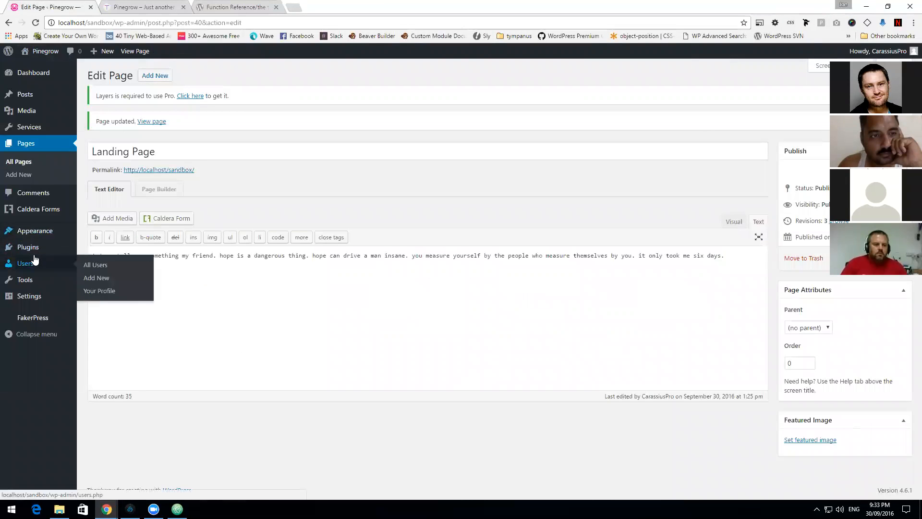
{"action": "mouse_move", "coordinate": [38, 314]}
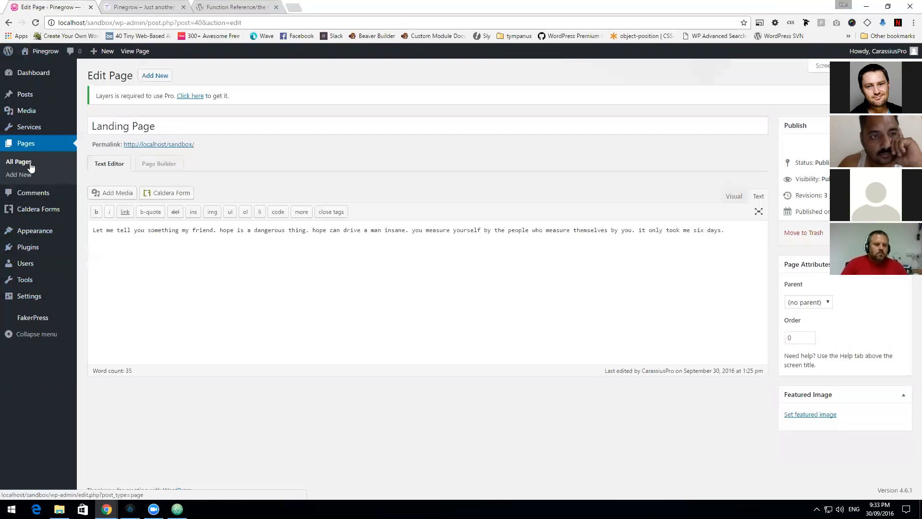
{"action": "mouse_move", "coordinate": [42, 213]}
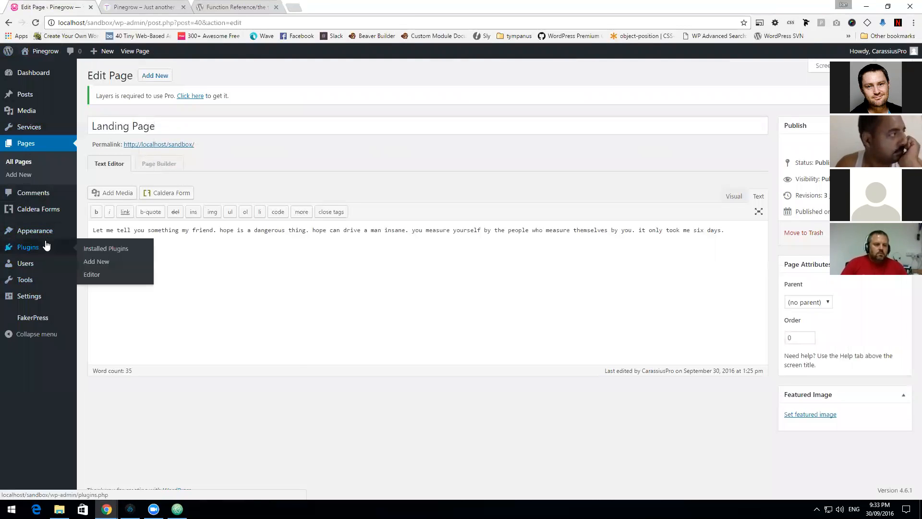
Step: Switch to Pinegrow and inspect the loop actions on the Recent Works row and its first thumbnail column
{"action": "left_click", "coordinate": [130, 509]}
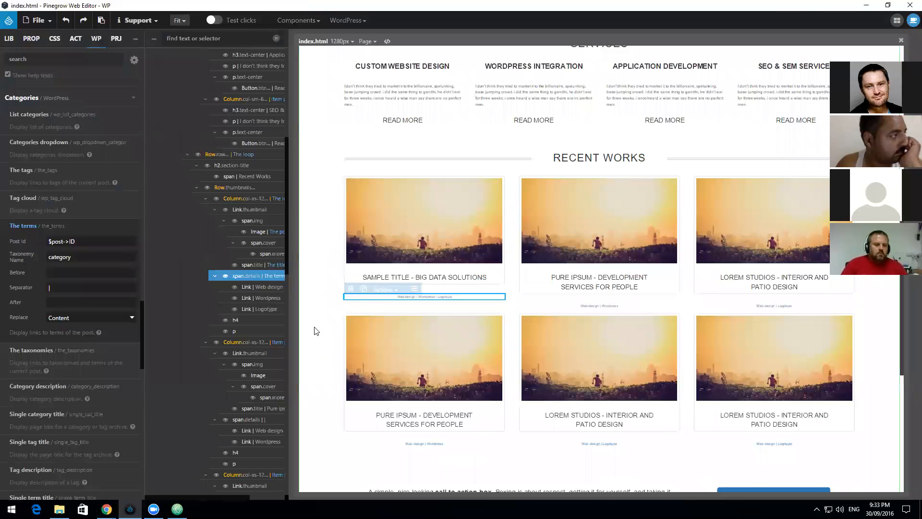
{"action": "left_click", "coordinate": [240, 154]}
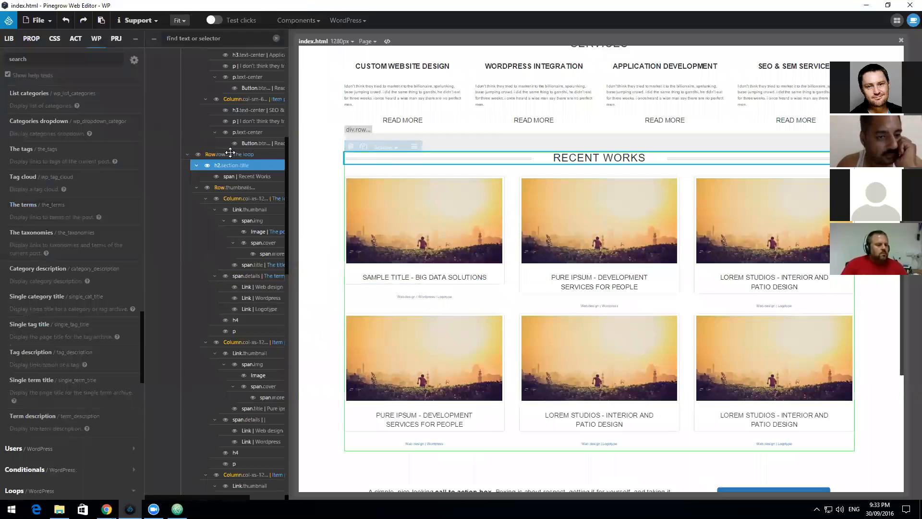
{"action": "scroll", "coordinate": [267, 181], "scroll_direction": "up", "scroll_amount": 4}
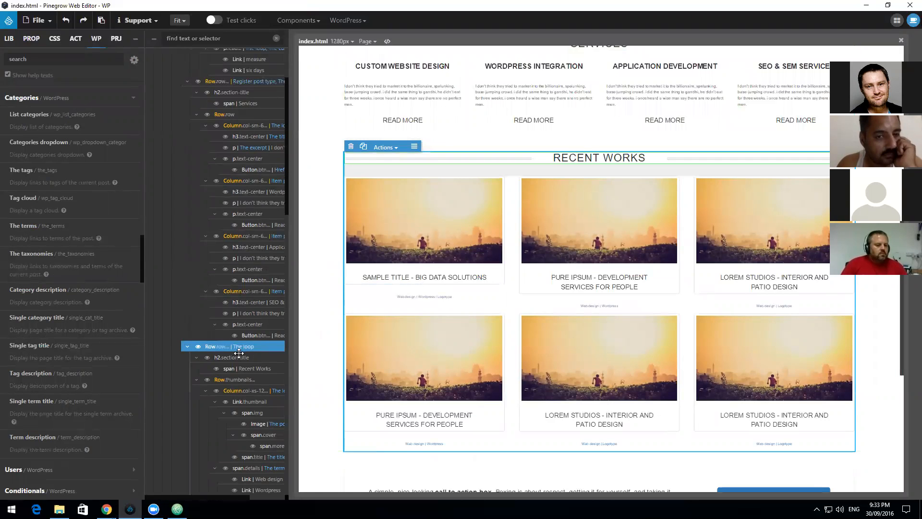
{"action": "scroll", "coordinate": [57, 279], "scroll_direction": "up", "scroll_amount": 1}
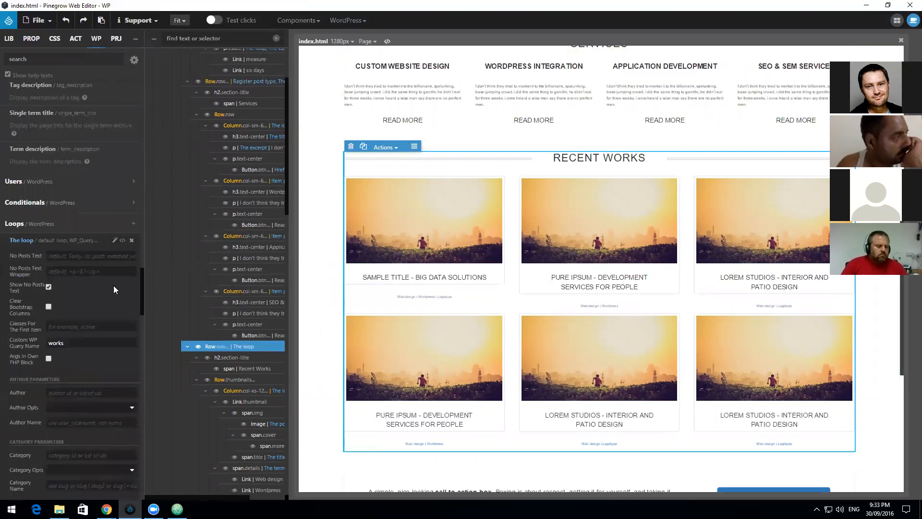
{"action": "left_click", "coordinate": [260, 390]}
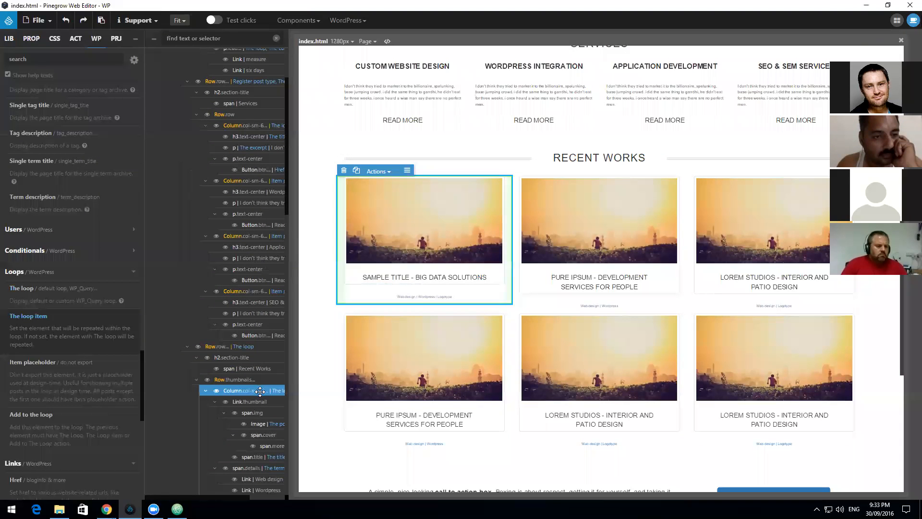
{"action": "left_click", "coordinate": [258, 346]}
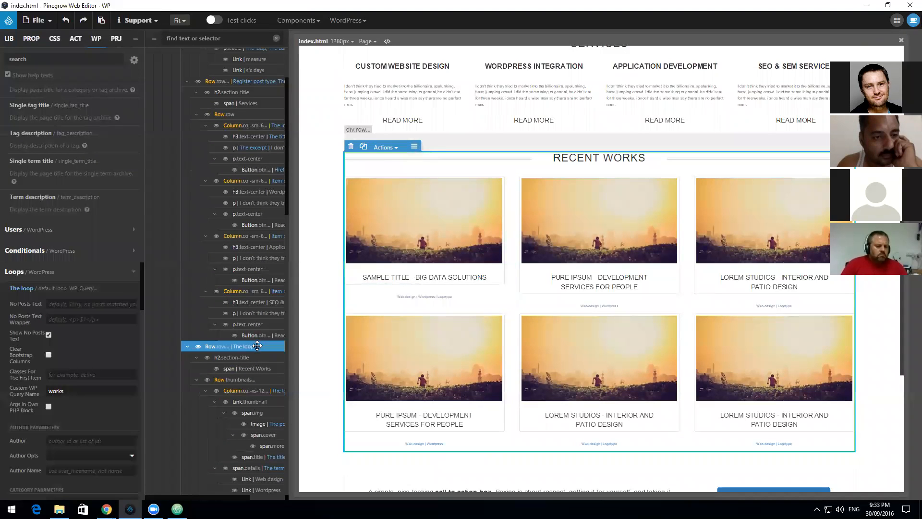
{"action": "scroll", "coordinate": [257, 346], "scroll_direction": "up", "scroll_amount": 1}
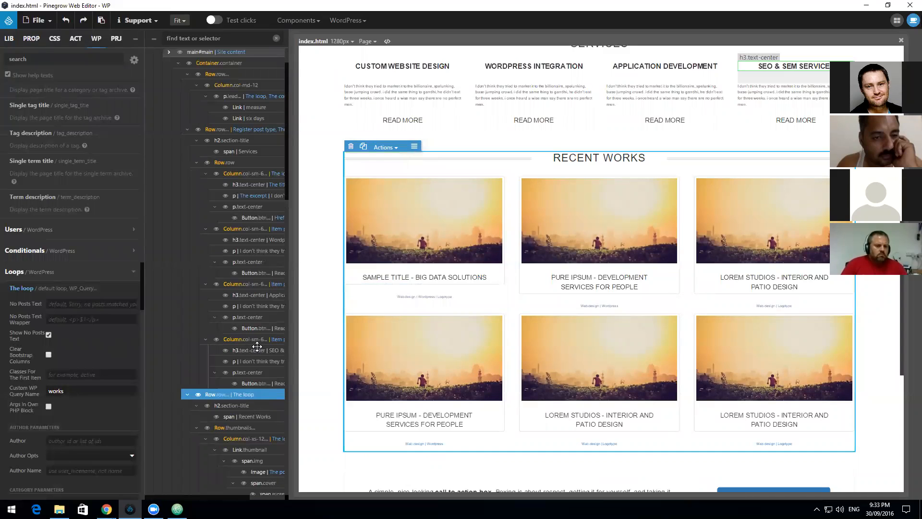
Step: Review the actions assigned to the Recent Works row, including the parameters of The loop
{"action": "scroll", "coordinate": [46, 230], "scroll_direction": "down", "scroll_amount": 10}
{"action": "scroll", "coordinate": [44, 225], "scroll_direction": "up", "scroll_amount": 15}
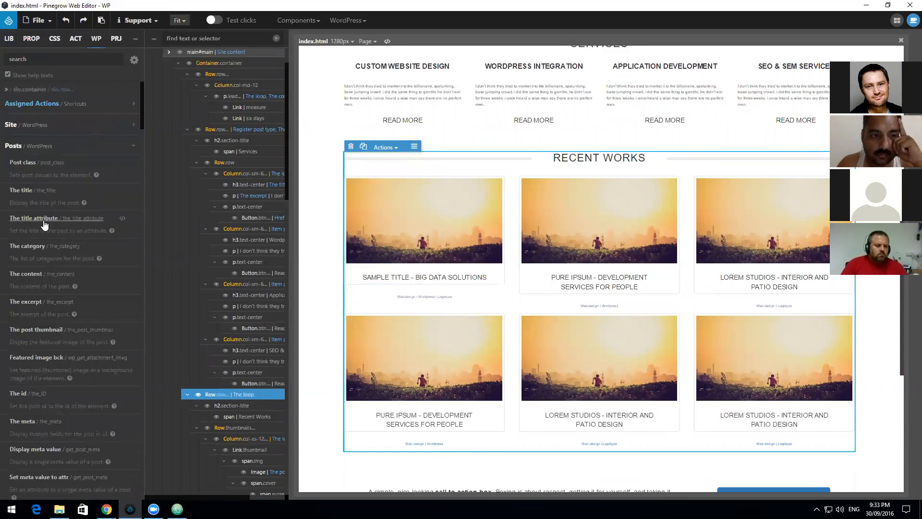
{"action": "left_click", "coordinate": [87, 106]}
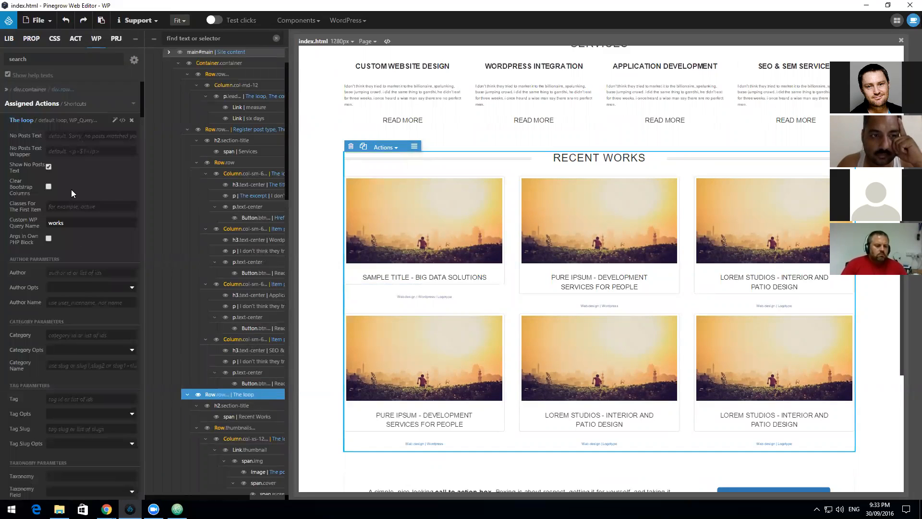
{"action": "scroll", "coordinate": [77, 264], "scroll_direction": "down", "scroll_amount": 10}
{"action": "scroll", "coordinate": [76, 264], "scroll_direction": "up", "scroll_amount": 8}
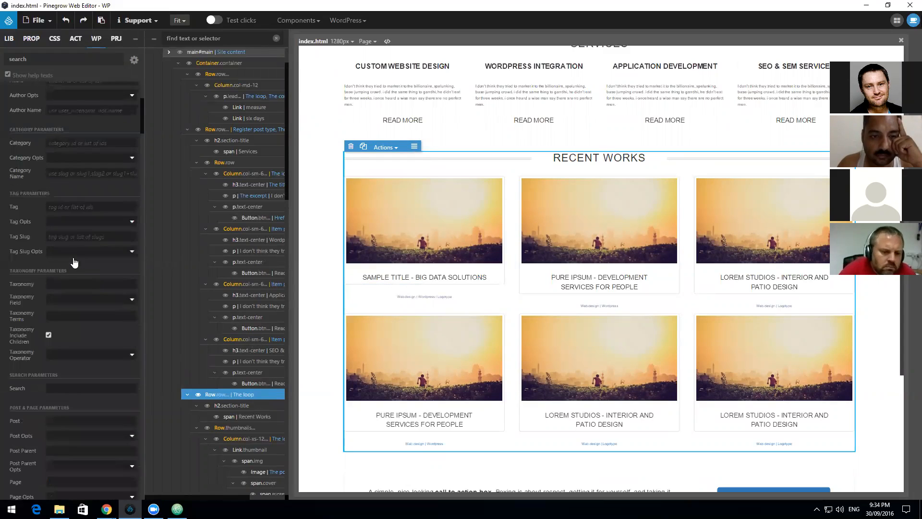
{"action": "scroll", "coordinate": [74, 262], "scroll_direction": "up", "scroll_amount": 3}
Step: Add the Register post type action to the Recent Works row
{"action": "left_click", "coordinate": [115, 106]}
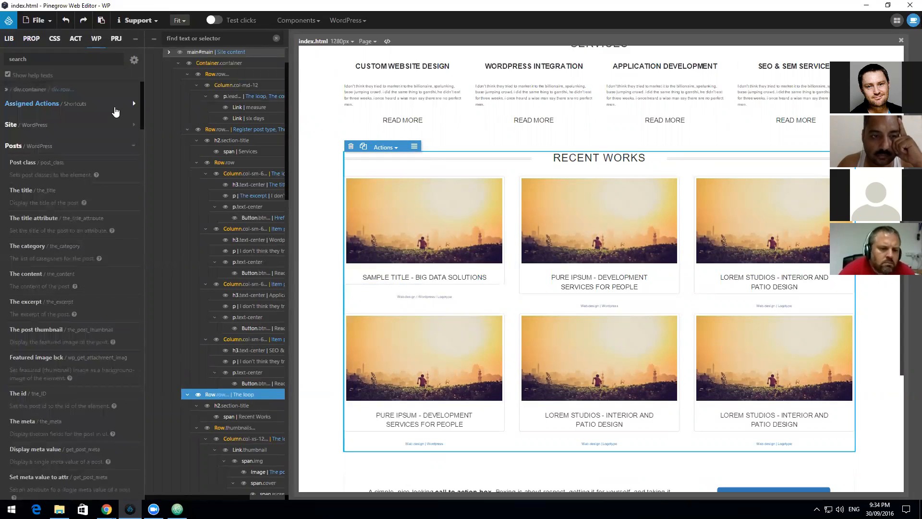
{"action": "scroll", "coordinate": [81, 344], "scroll_direction": "down", "scroll_amount": 2}
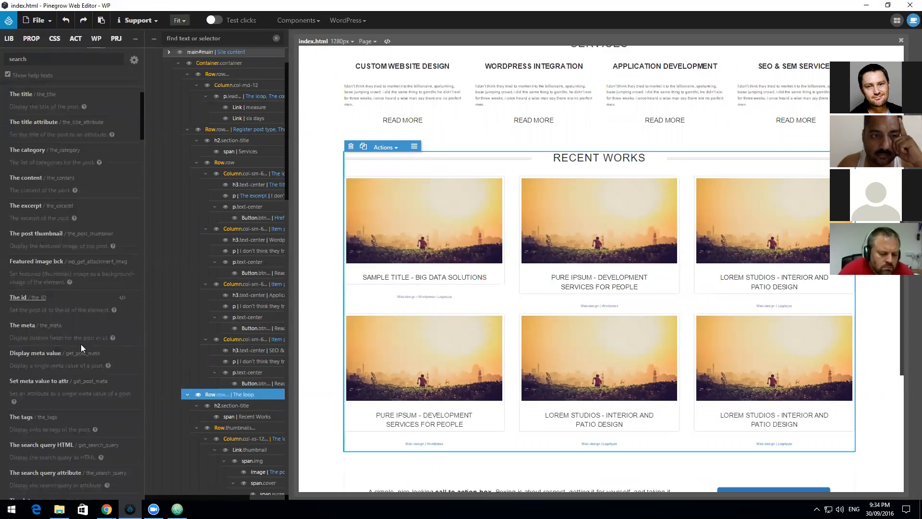
{"action": "scroll", "coordinate": [84, 345], "scroll_direction": "down", "scroll_amount": 4}
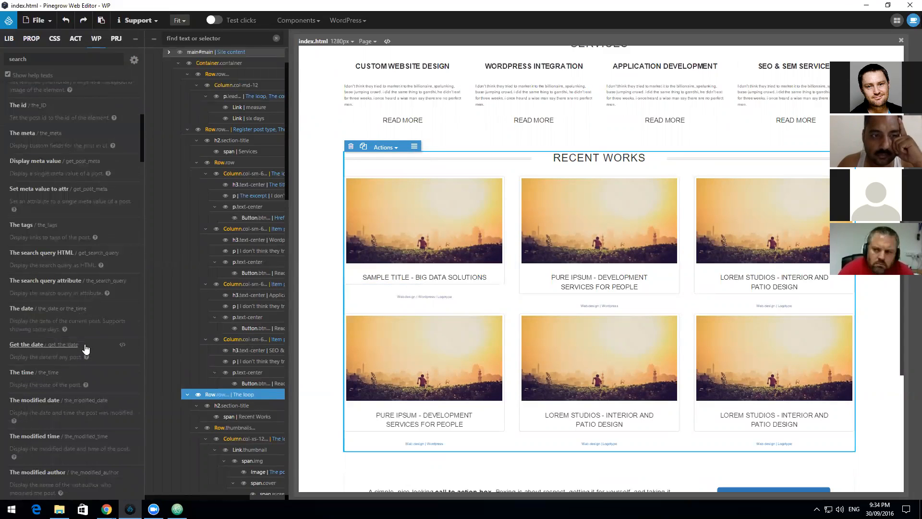
{"action": "scroll", "coordinate": [85, 347], "scroll_direction": "down", "scroll_amount": 8}
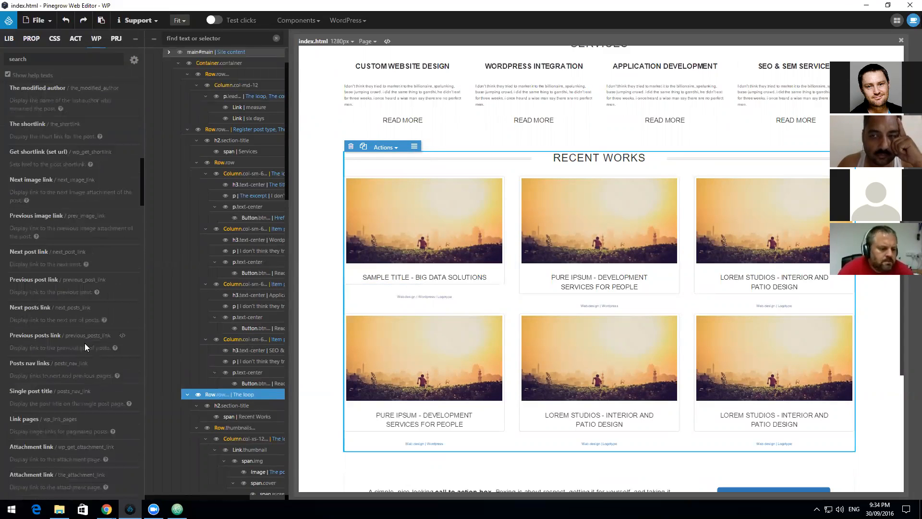
{"action": "scroll", "coordinate": [86, 348], "scroll_direction": "down", "scroll_amount": 1}
{"action": "scroll", "coordinate": [86, 354], "scroll_direction": "up", "scroll_amount": 13}
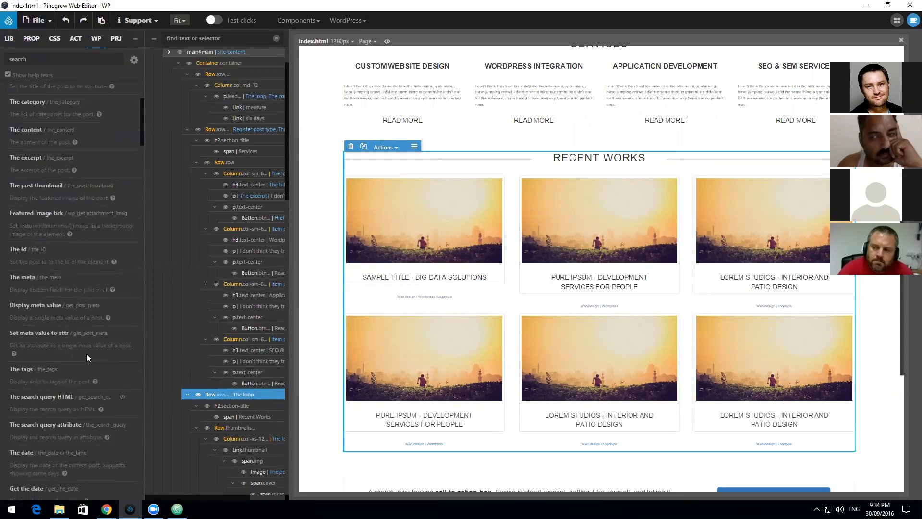
{"action": "scroll", "coordinate": [86, 353], "scroll_direction": "up", "scroll_amount": 2}
{"action": "left_click", "coordinate": [131, 98]}
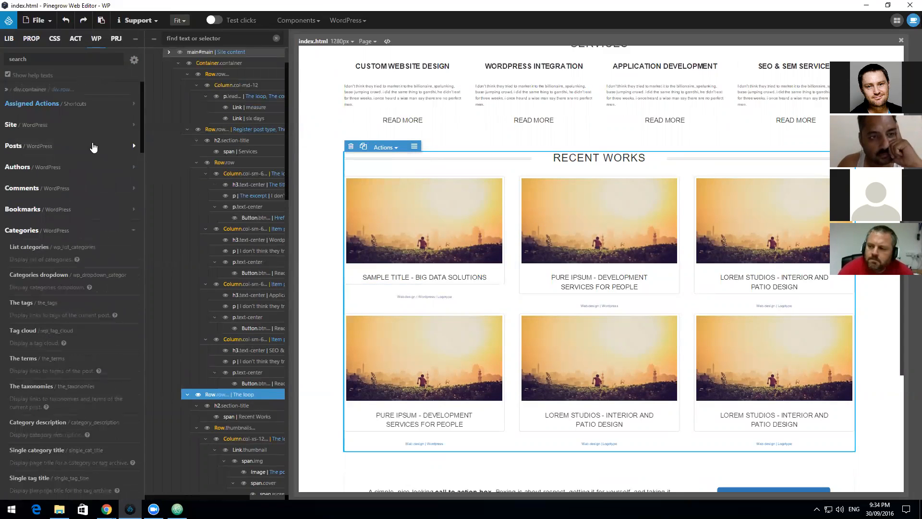
{"action": "left_click", "coordinate": [78, 129]}
{"action": "scroll", "coordinate": [76, 298], "scroll_direction": "down", "scroll_amount": 3}
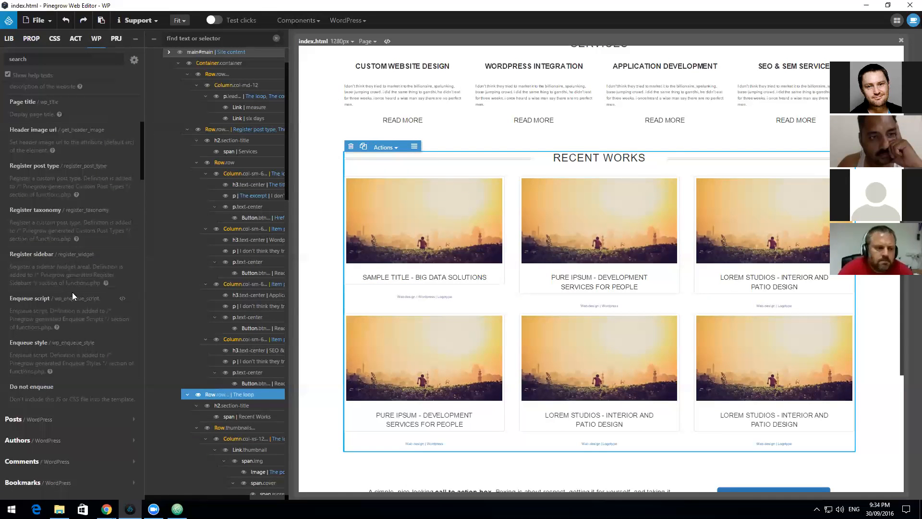
{"action": "left_click", "coordinate": [64, 182]}
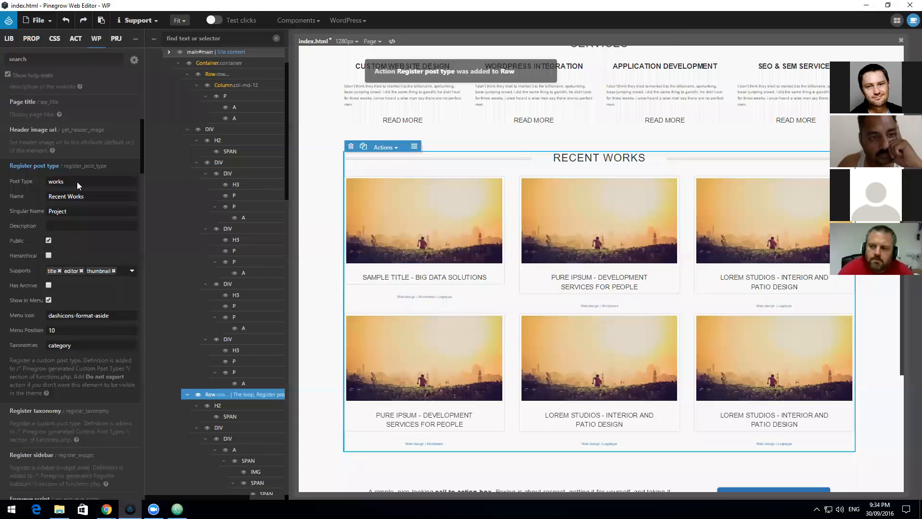
Step: Save index.html with the Recent Works row's Register post type action
{"action": "left_click", "coordinate": [656, 111]}
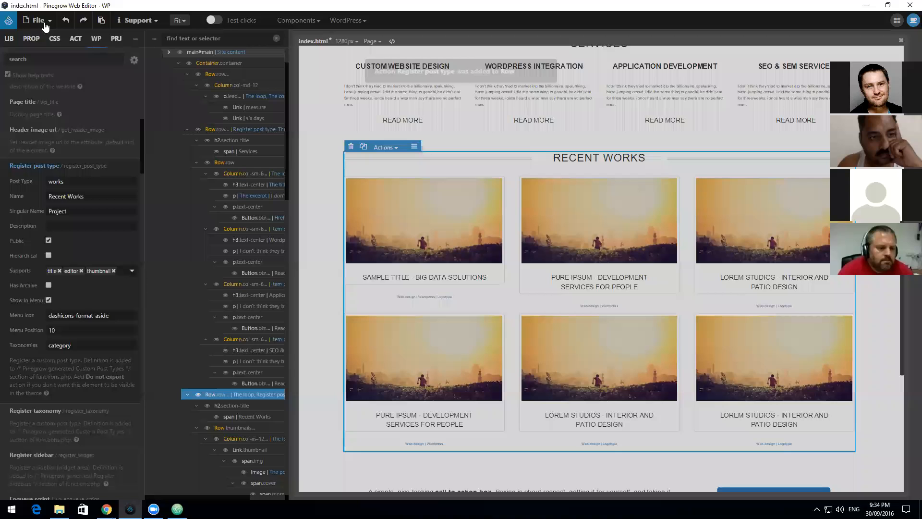
{"action": "left_click", "coordinate": [38, 20]}
{"action": "left_click", "coordinate": [44, 135]}
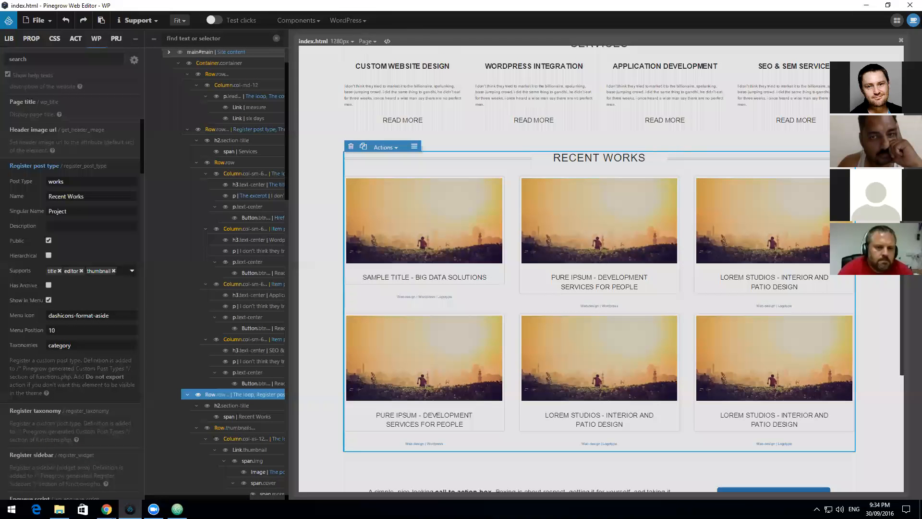
Step: Switch to Chrome, reload the WordPress admin and open the Recent Works post list
{"action": "mouse_move", "coordinate": [106, 509]}
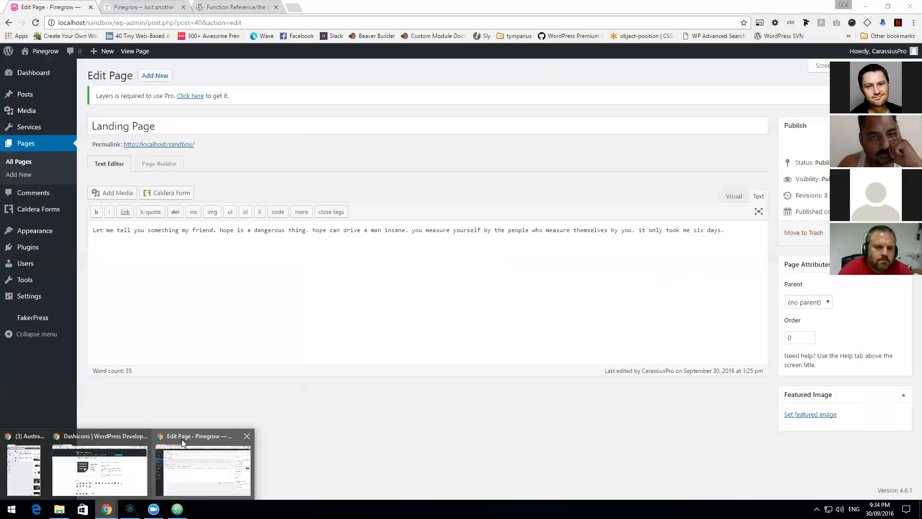
{"action": "left_click", "coordinate": [36, 23]}
{"action": "mouse_move", "coordinate": [37, 143]}
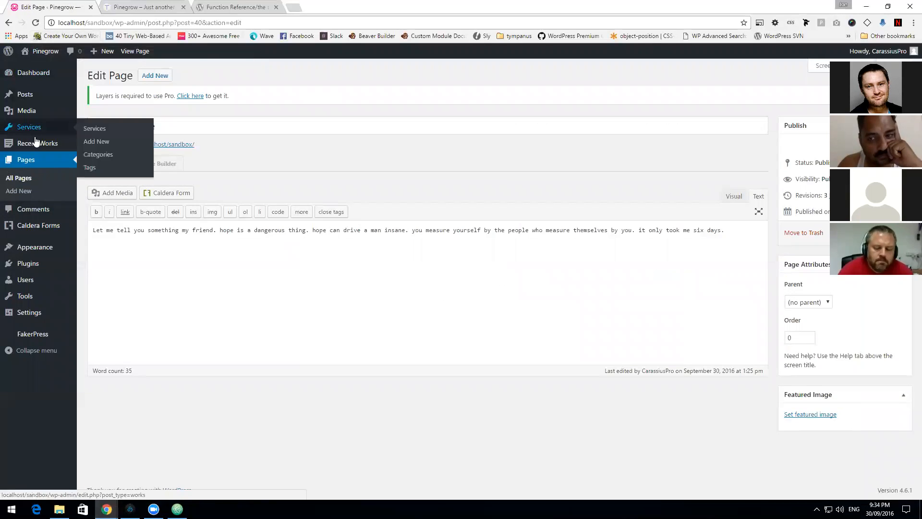
{"action": "left_click", "coordinate": [98, 146]}
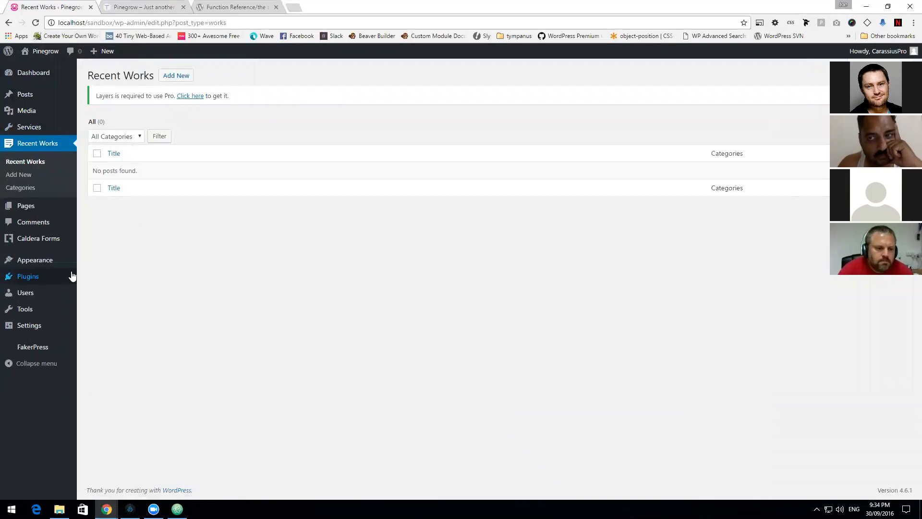
Step: Open FakerPress's Generate Posts page, set the quantity range to 10–12 and the start date to 2016-09-01
{"action": "mouse_move", "coordinate": [75, 348]}
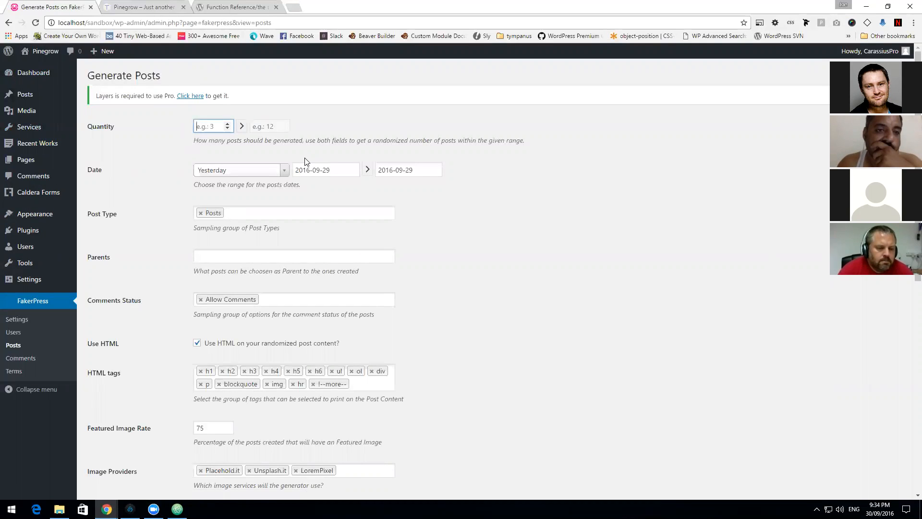
{"action": "key", "text": "Tab"}
{"action": "type", "text": "12"}
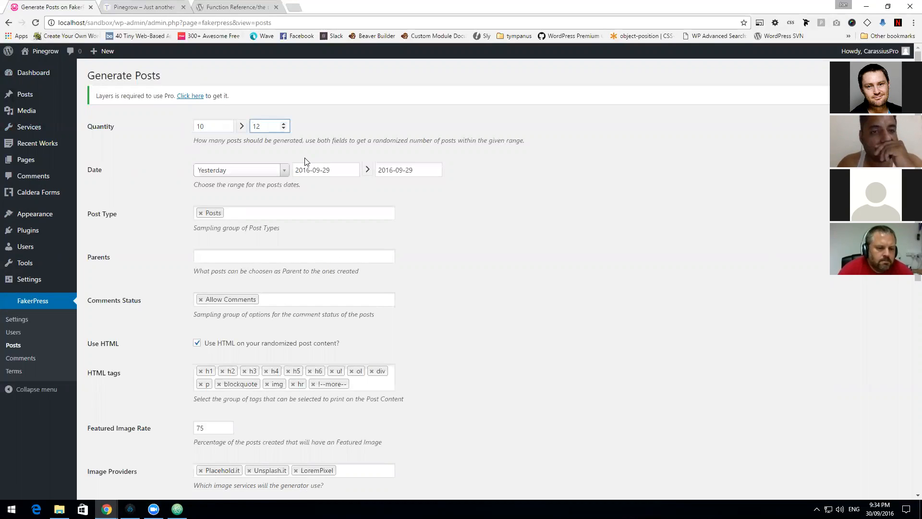
{"action": "left_click", "coordinate": [329, 170]}
{"action": "left_click", "coordinate": [351, 224]}
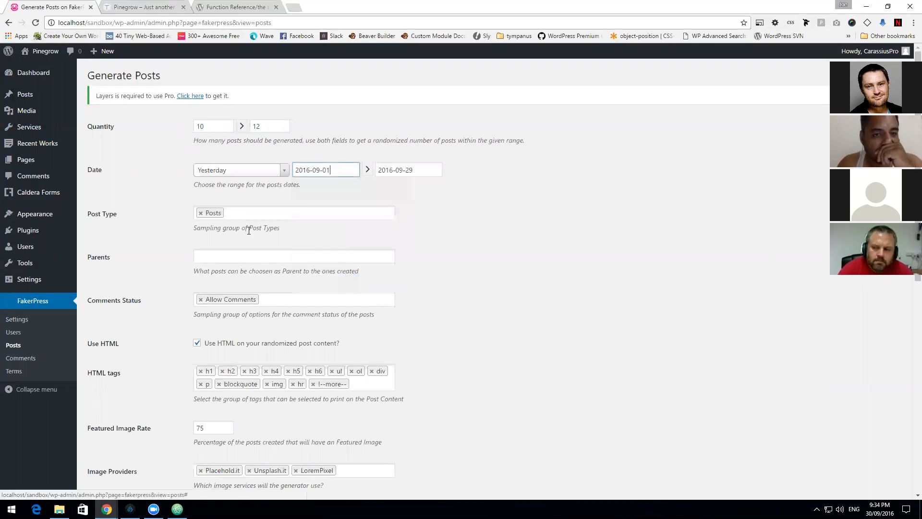
Step: Replace the Posts post type with Recent Works for the generated posts
{"action": "left_click", "coordinate": [200, 213]}
{"action": "left_click", "coordinate": [239, 213]}
{"action": "type", "text": "works"}
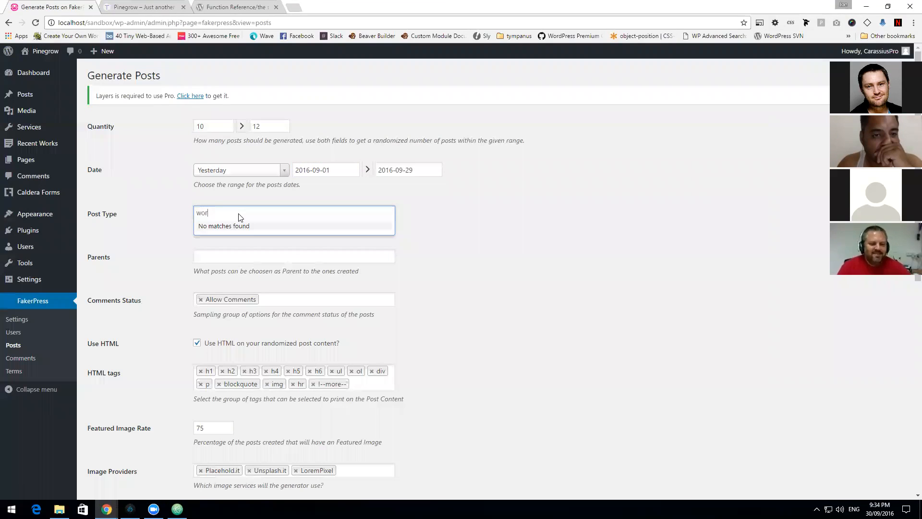
{"action": "left_click", "coordinate": [221, 216]}
{"action": "left_click", "coordinate": [221, 214]}
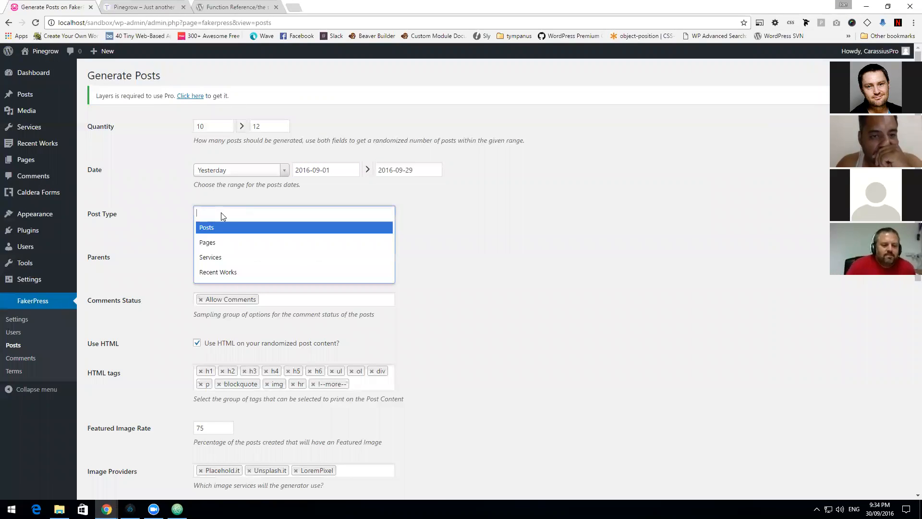
{"action": "left_click", "coordinate": [226, 273]}
Step: Clear the comments status and remove blockquote, img, hr and !--more-- from the HTML tags, keeping Use HTML enabled
{"action": "scroll", "coordinate": [170, 254], "scroll_direction": "down", "scroll_amount": 2}
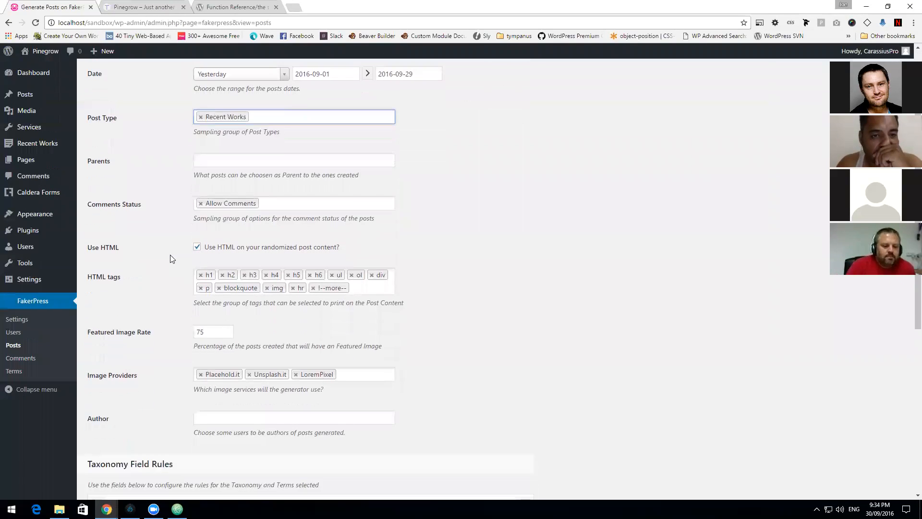
{"action": "left_click", "coordinate": [200, 203]}
{"action": "left_click", "coordinate": [197, 247]}
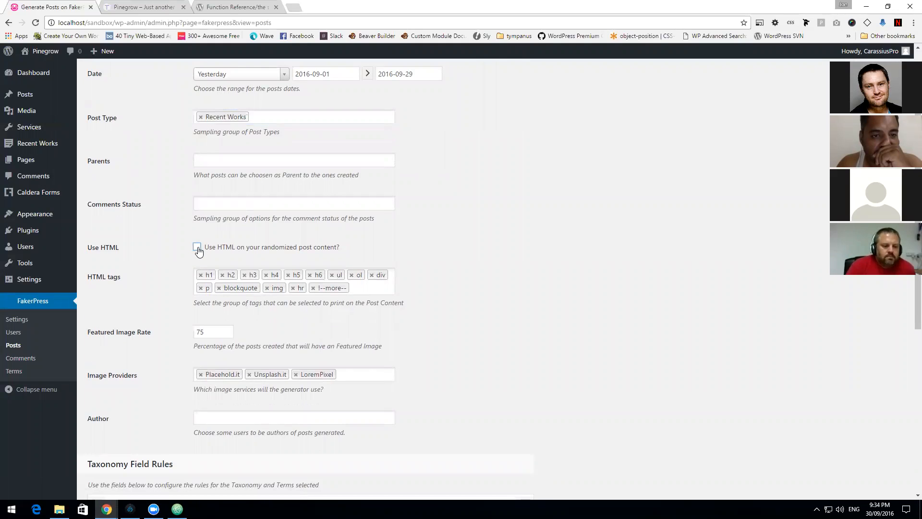
{"action": "left_click", "coordinate": [219, 288]}
{"action": "left_click", "coordinate": [219, 288]}
{"action": "left_click", "coordinate": [219, 288]}
{"action": "left_click", "coordinate": [219, 287]}
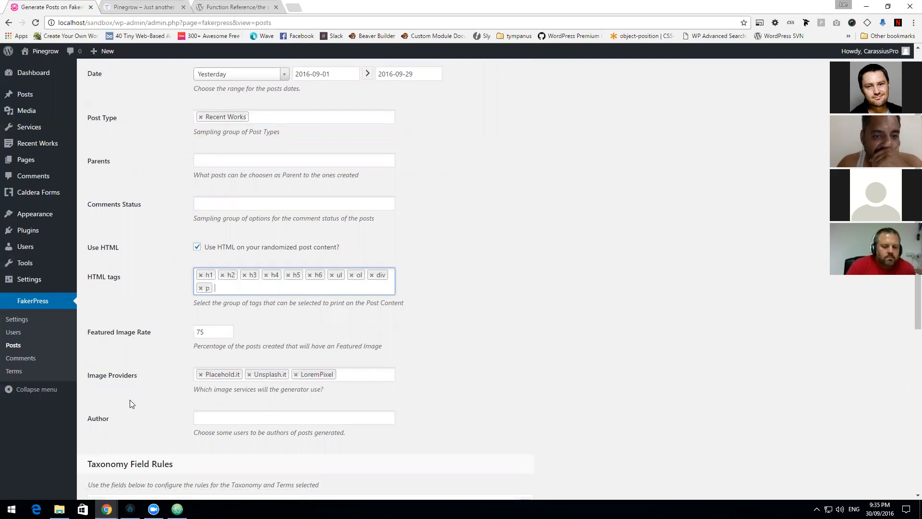
Step: Set the featured image rate to 100 and leave Unsplash.it as the only image provider
{"action": "key", "text": "Tab"}
{"action": "type", "text": "100"}
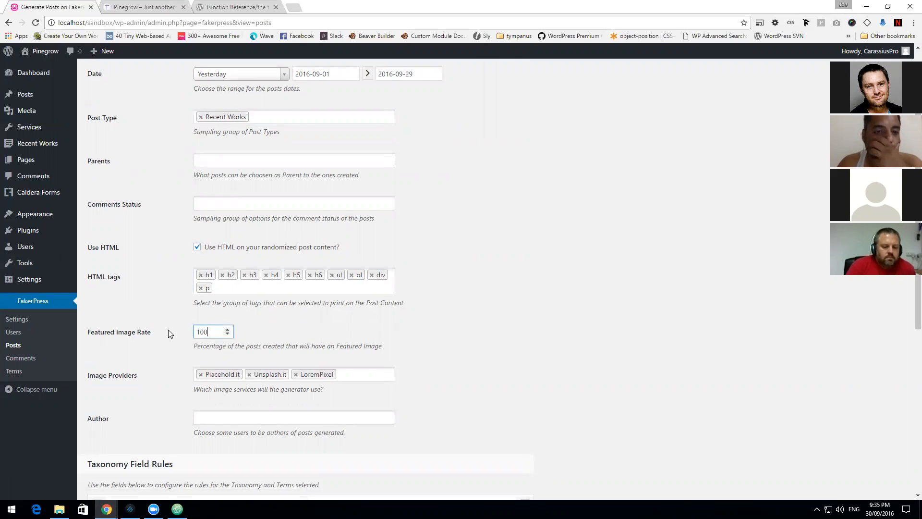
{"action": "left_click", "coordinate": [200, 374]}
{"action": "left_click", "coordinate": [247, 374]}
{"action": "scroll", "coordinate": [195, 403], "scroll_direction": "down", "scroll_amount": 4}
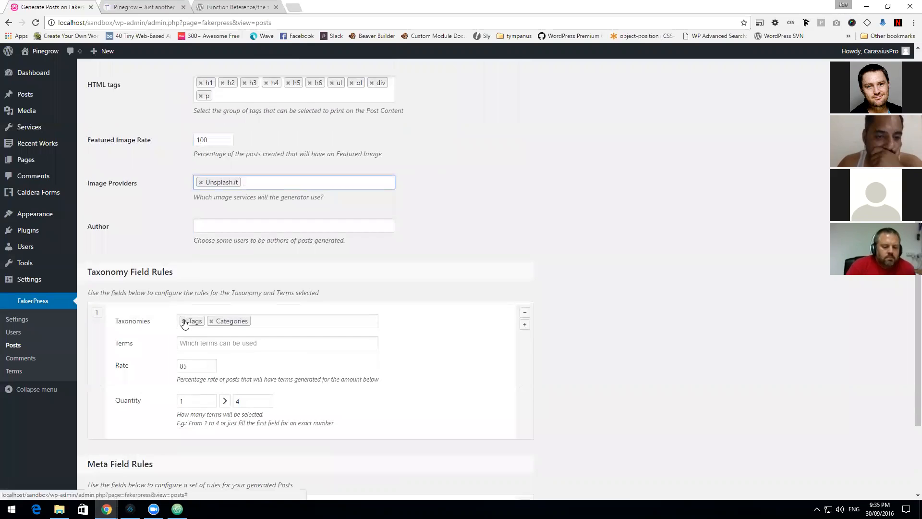
{"action": "left_click", "coordinate": [201, 341]}
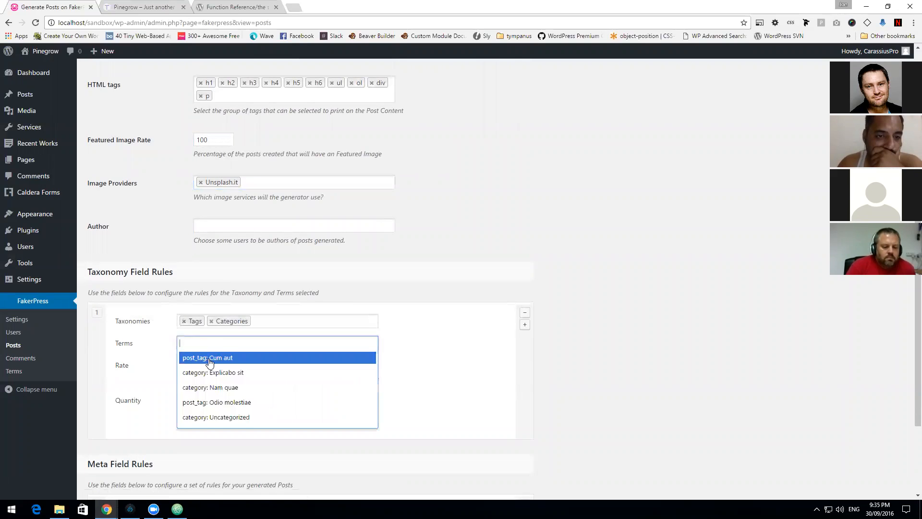
{"action": "left_click", "coordinate": [210, 356]}
{"action": "left_click", "coordinate": [256, 341]}
{"action": "left_click", "coordinate": [184, 344]}
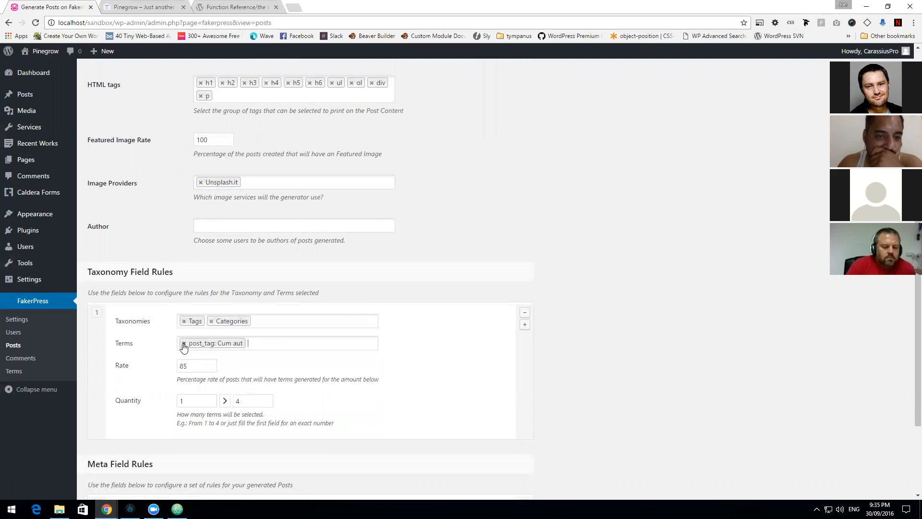
{"action": "left_click", "coordinate": [184, 344]}
Step: Remove Tags from the taxonomy rule and add the category terms Explicabo sit, Nam quae and Uncategorized
{"action": "left_click", "coordinate": [184, 320]}
{"action": "left_click", "coordinate": [192, 343]}
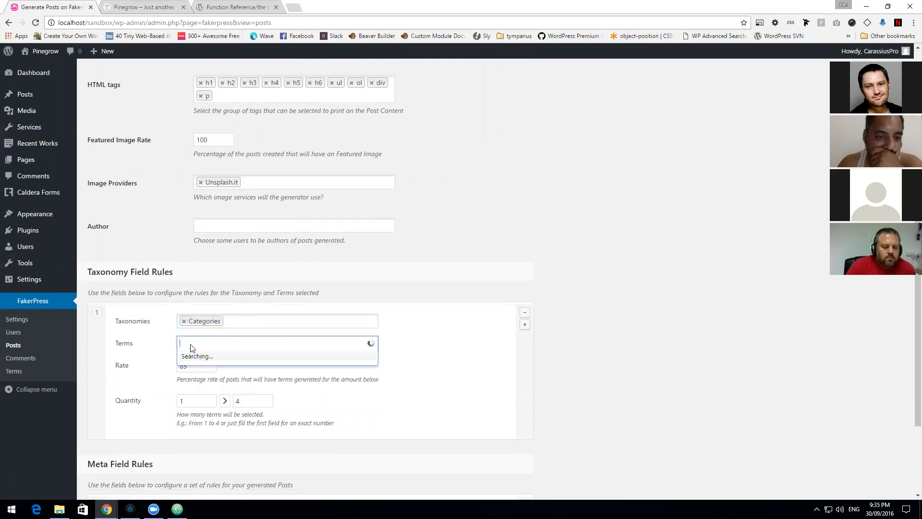
{"action": "left_click", "coordinate": [214, 355]}
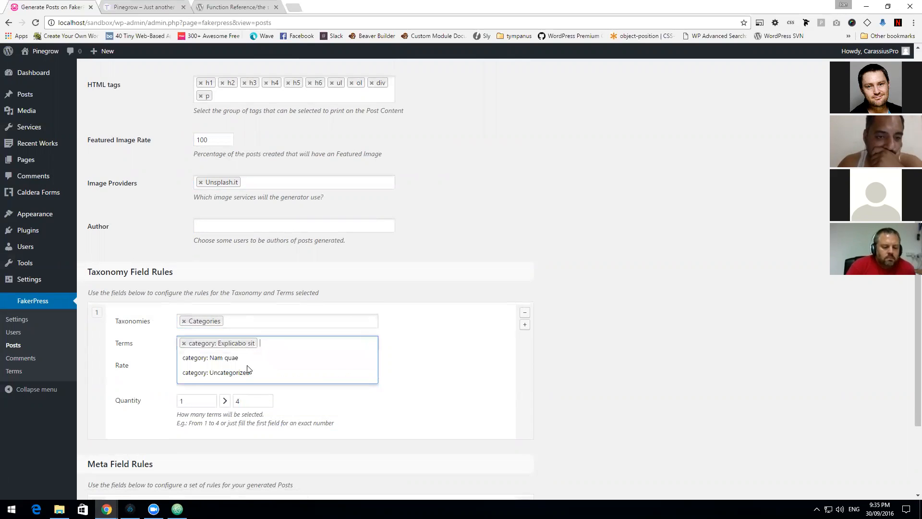
{"action": "left_click", "coordinate": [281, 356]}
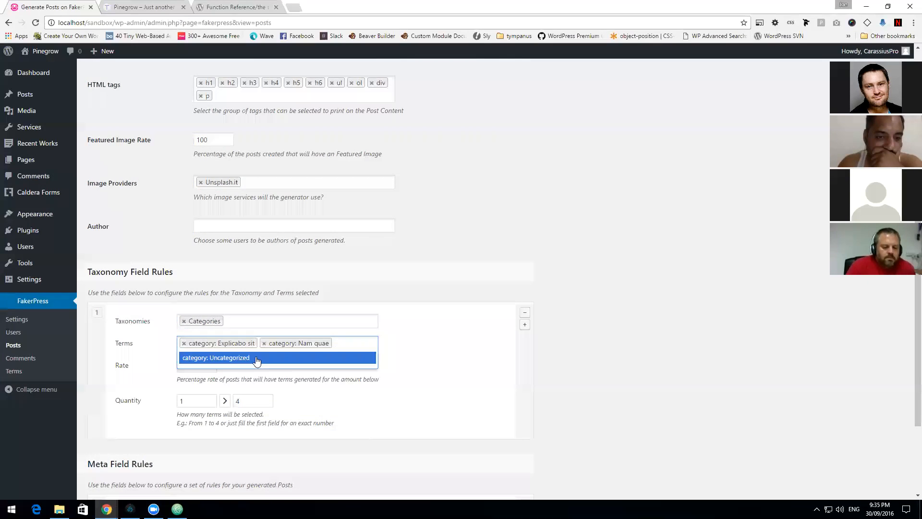
{"action": "left_click", "coordinate": [257, 361]}
Step: Set the taxonomy term rate to 100 and generate the fake Recent Works posts
{"action": "key", "text": "Tab"}
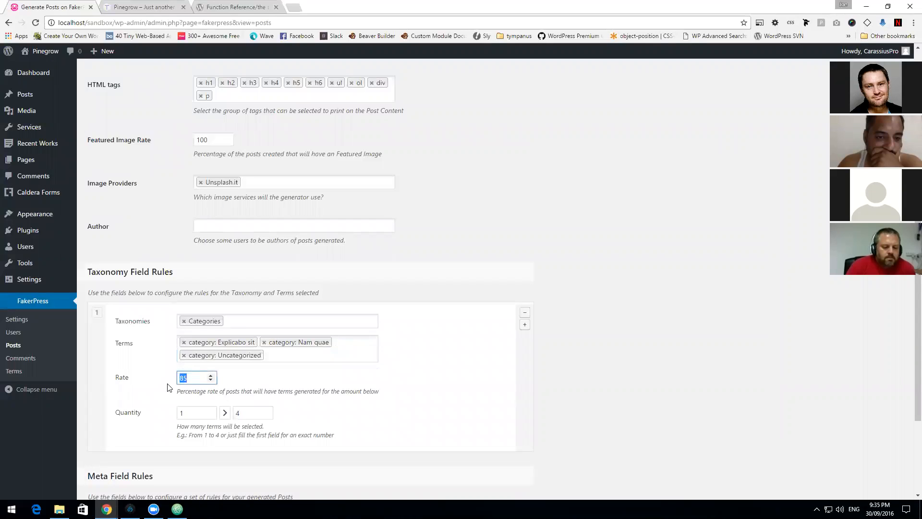
{"action": "type", "text": "100"}
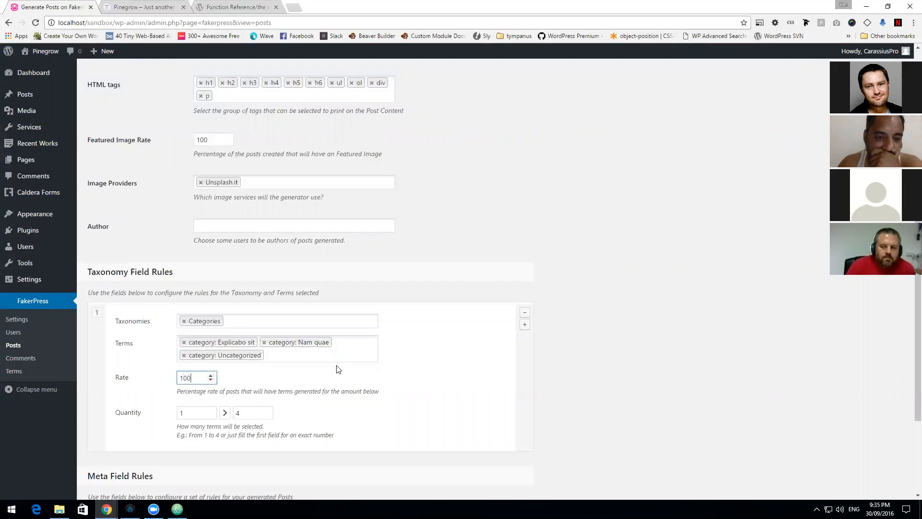
{"action": "left_click", "coordinate": [370, 391]}
{"action": "scroll", "coordinate": [276, 379], "scroll_direction": "down", "scroll_amount": 2}
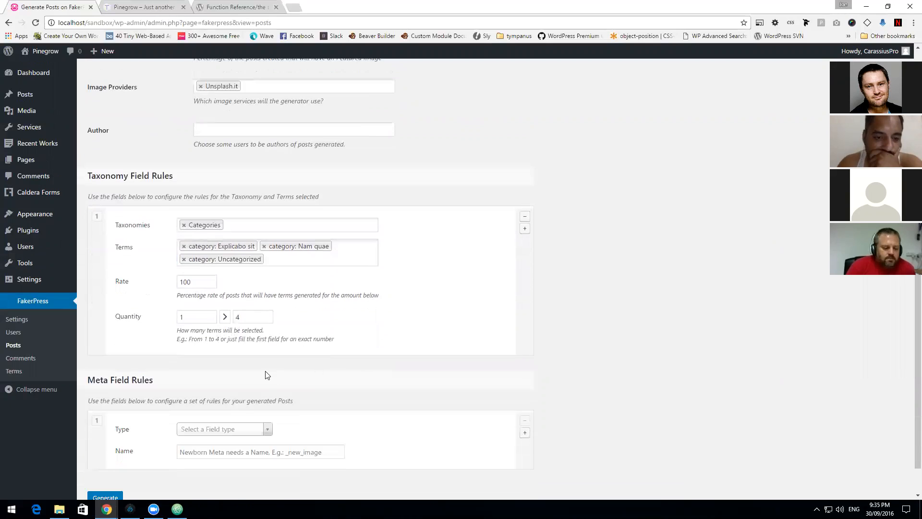
{"action": "scroll", "coordinate": [178, 340], "scroll_direction": "down", "scroll_amount": 1}
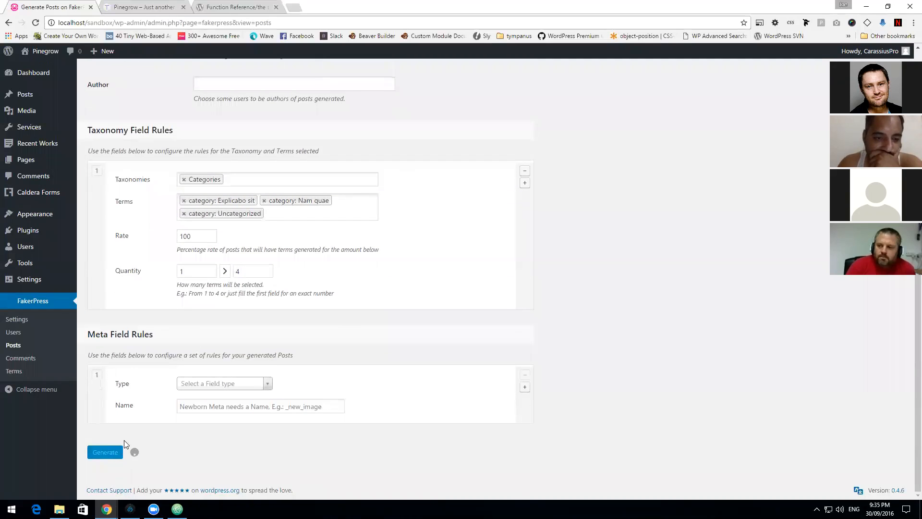
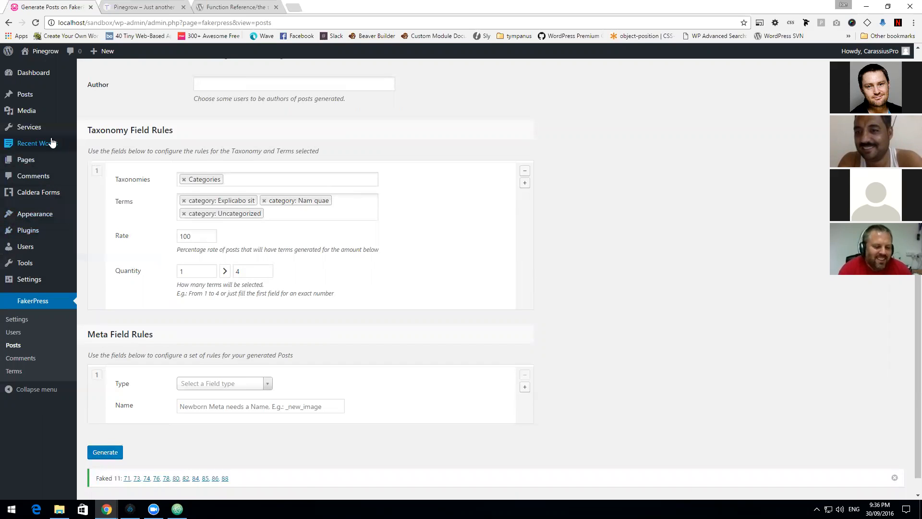
Step: View the first generated Recent Works post on the site and open its edit screen to check its content, categories and featured image
{"action": "mouse_move", "coordinate": [54, 146]}
{"action": "left_click", "coordinate": [115, 144]}
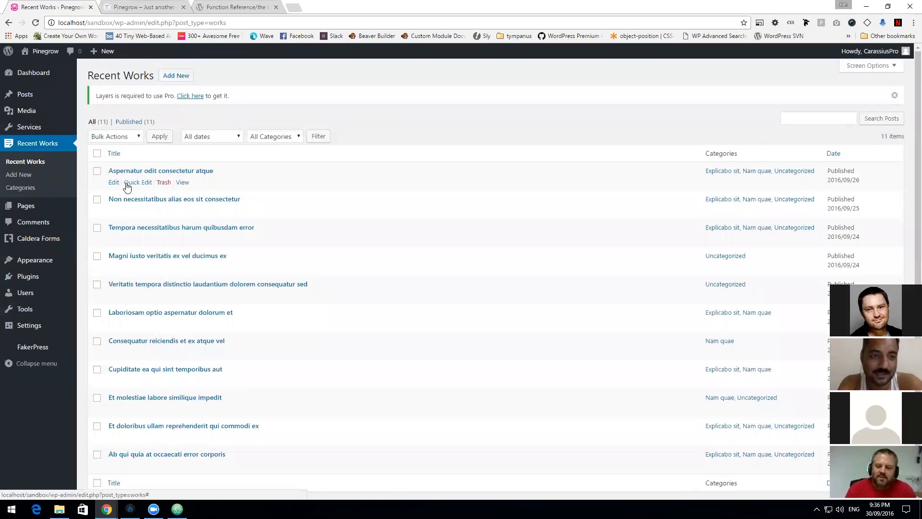
{"action": "left_click", "coordinate": [184, 185]}
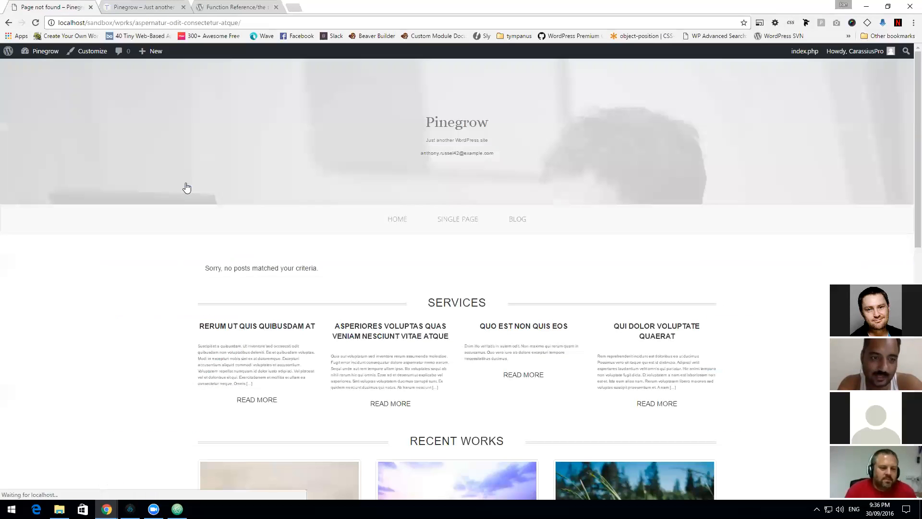
{"action": "left_click", "coordinate": [7, 22]}
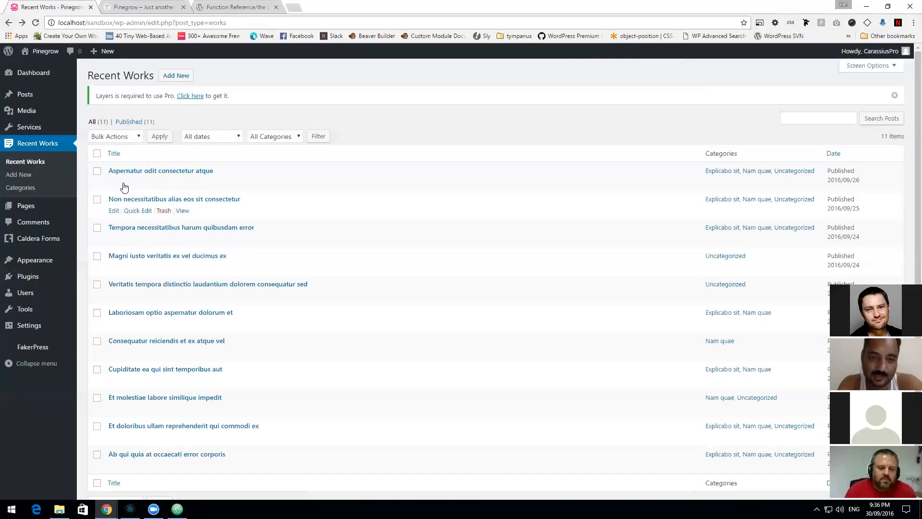
{"action": "left_click", "coordinate": [115, 184]}
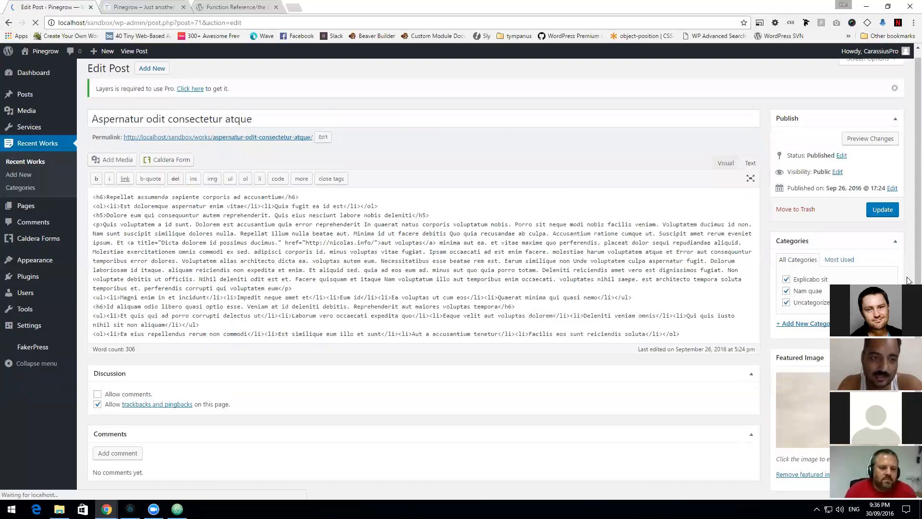
{"action": "scroll", "coordinate": [316, 289], "scroll_direction": "up", "scroll_amount": 1}
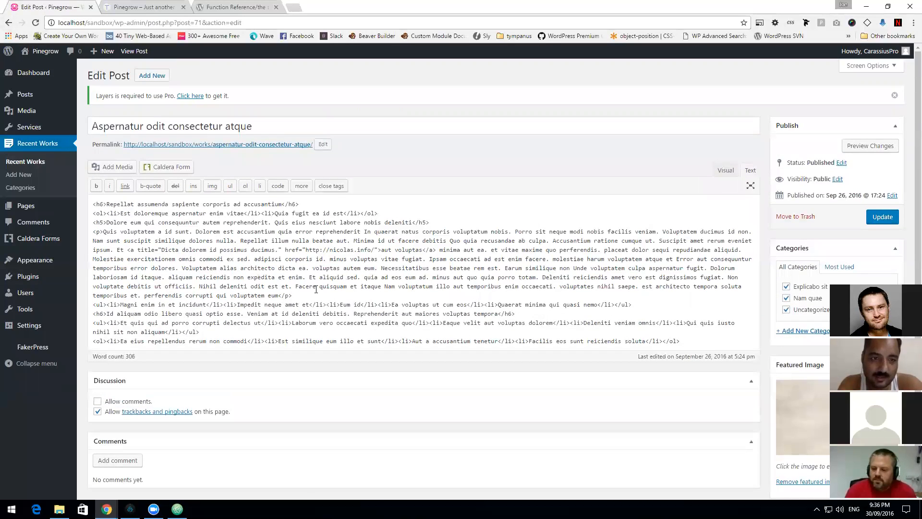
Step: Examine the Recent Works section's thumbnails, titles and categories on the reloaded site front page, and return to Pinegrow
{"action": "left_click", "coordinate": [144, 6]}
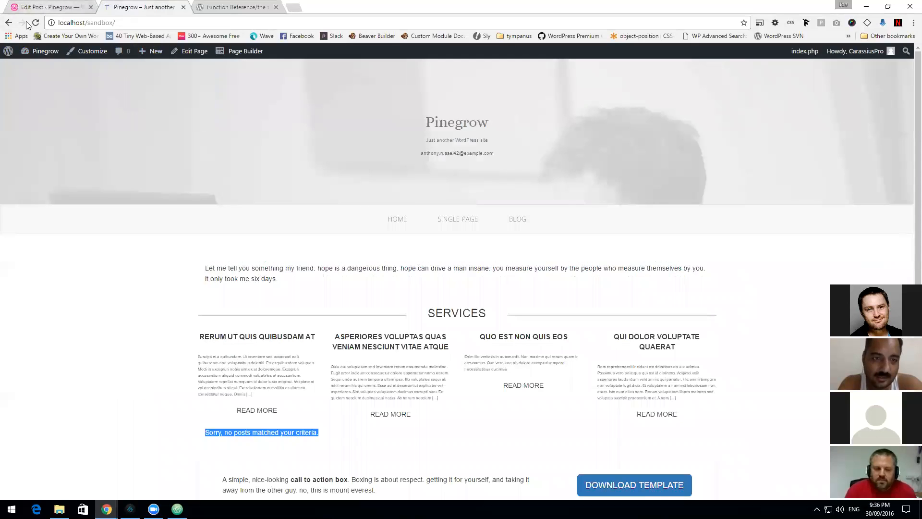
{"action": "left_click", "coordinate": [45, 51]}
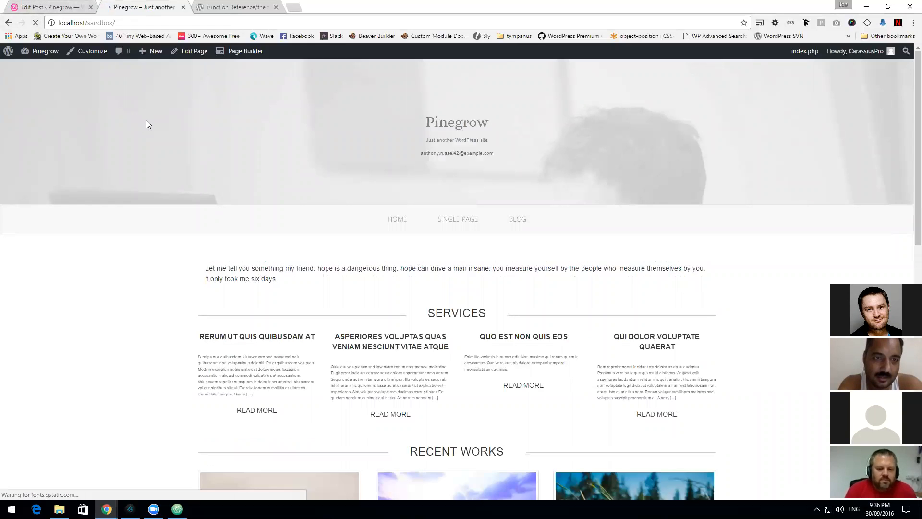
{"action": "scroll", "coordinate": [201, 211], "scroll_direction": "down", "scroll_amount": 3}
{"action": "scroll", "coordinate": [202, 211], "scroll_direction": "down", "scroll_amount": 5}
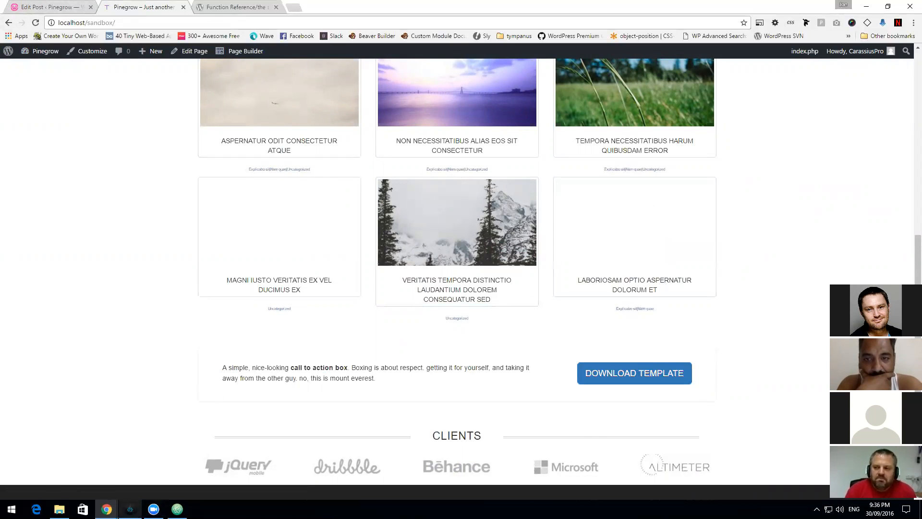
{"action": "key", "text": "alt+Tab"}
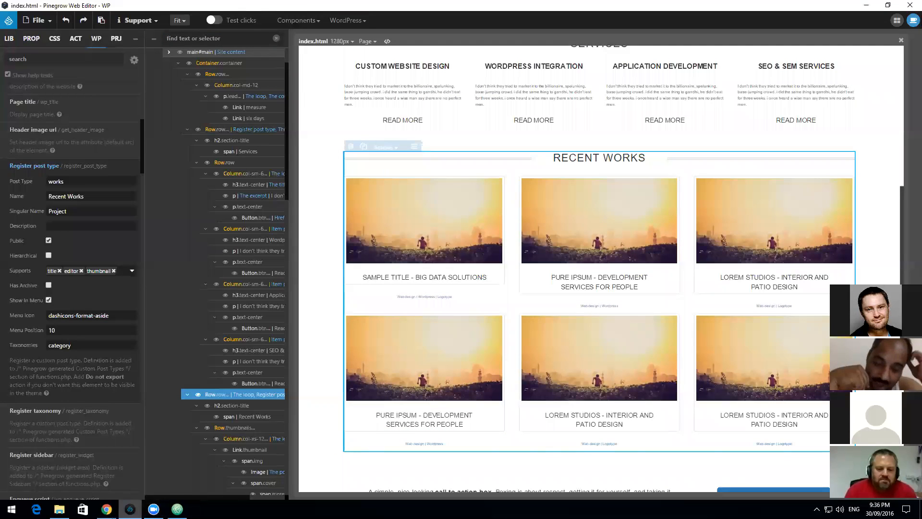
{"action": "mouse_move", "coordinate": [106, 509]}
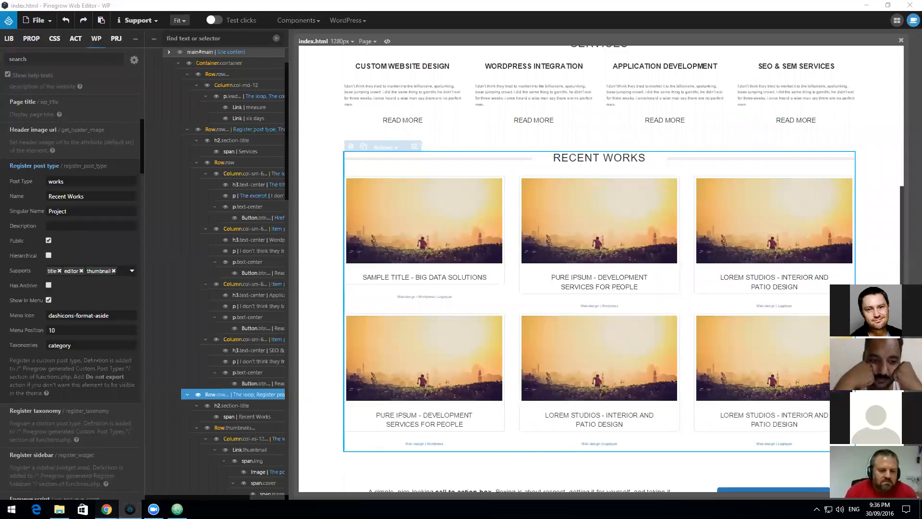
Step: Check the hover effect and link targets of the Recent Works thumbnails on the site front page in Chrome, and return to Pinegrow
{"action": "left_click", "coordinate": [195, 454]}
{"action": "mouse_move", "coordinate": [514, 109]}
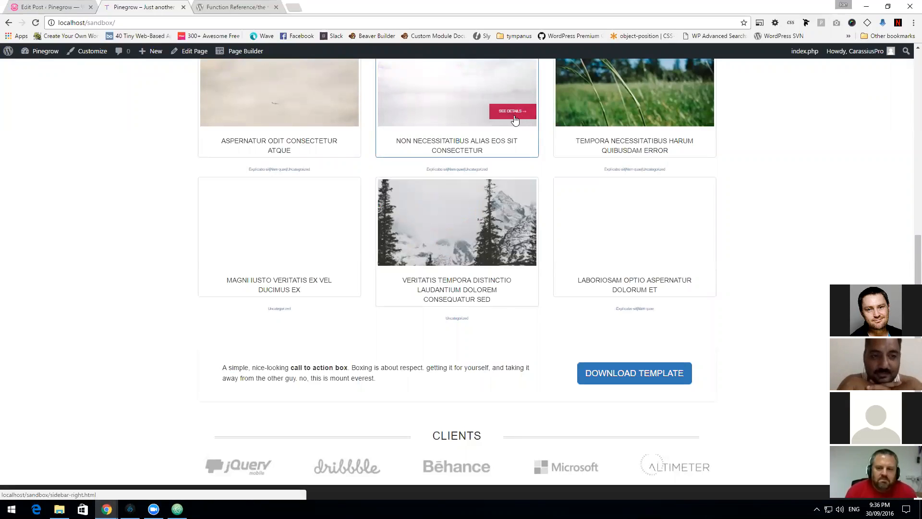
{"action": "mouse_move", "coordinate": [694, 113]}
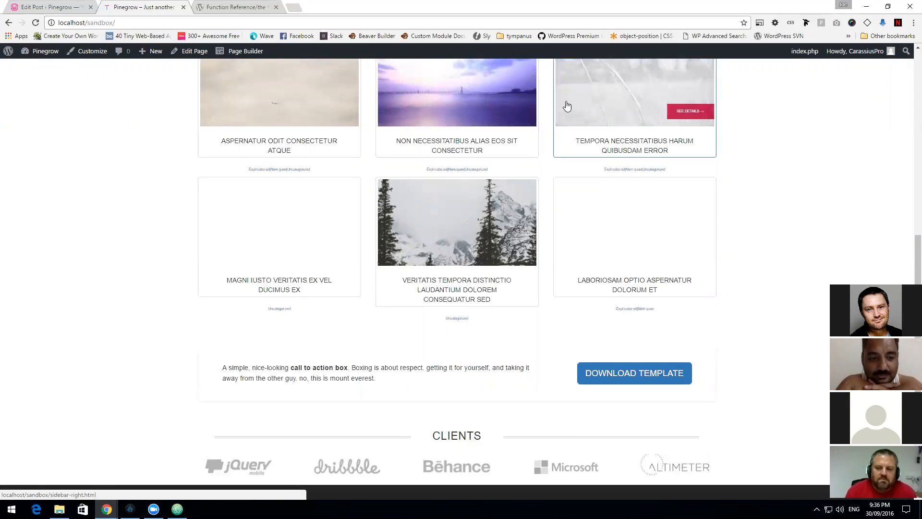
{"action": "mouse_move", "coordinate": [289, 144]}
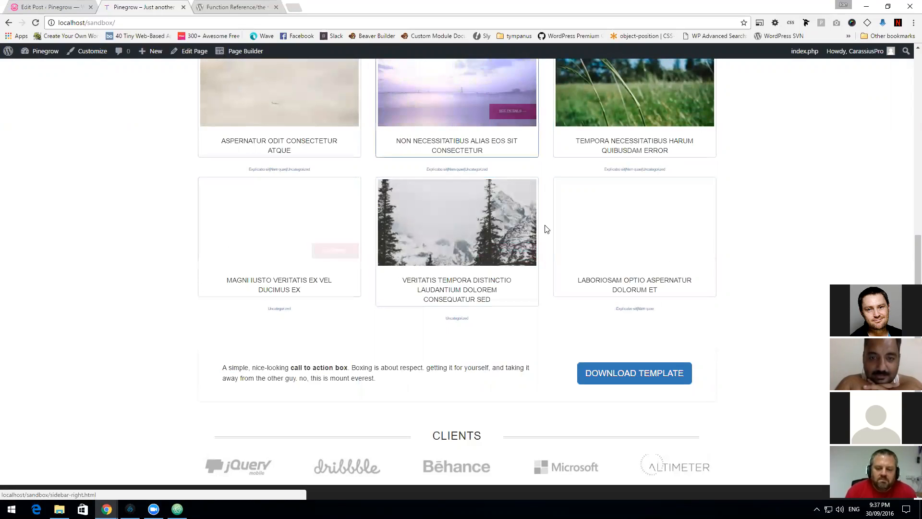
{"action": "scroll", "coordinate": [645, 355], "scroll_direction": "up", "scroll_amount": 4}
{"action": "scroll", "coordinate": [645, 354], "scroll_direction": "down", "scroll_amount": 4}
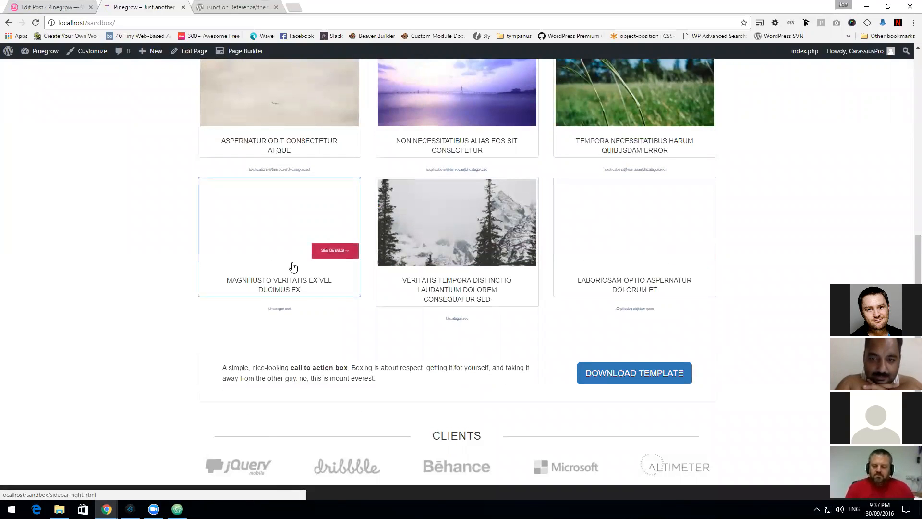
{"action": "scroll", "coordinate": [165, 373], "scroll_direction": "up", "scroll_amount": 3}
{"action": "scroll", "coordinate": [166, 375], "scroll_direction": "down", "scroll_amount": 4}
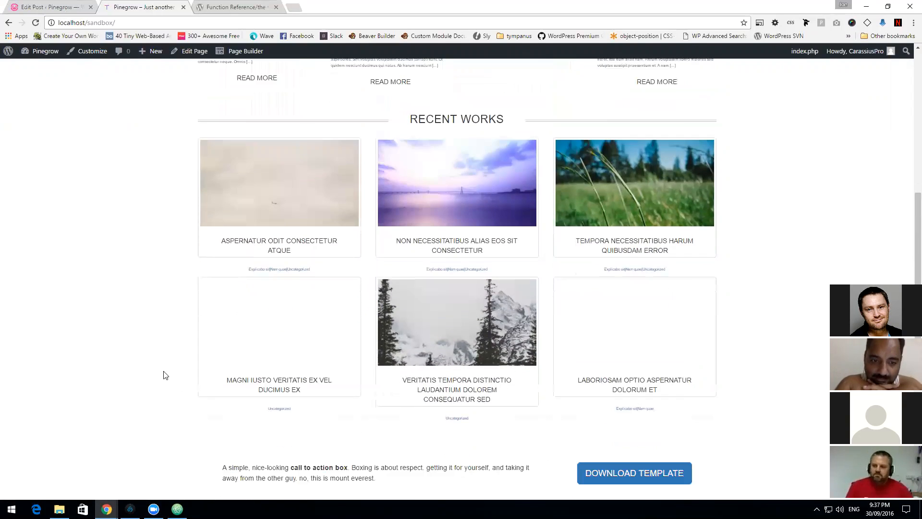
{"action": "scroll", "coordinate": [166, 375], "scroll_direction": "up", "scroll_amount": 3}
{"action": "scroll", "coordinate": [166, 375], "scroll_direction": "down", "scroll_amount": 2}
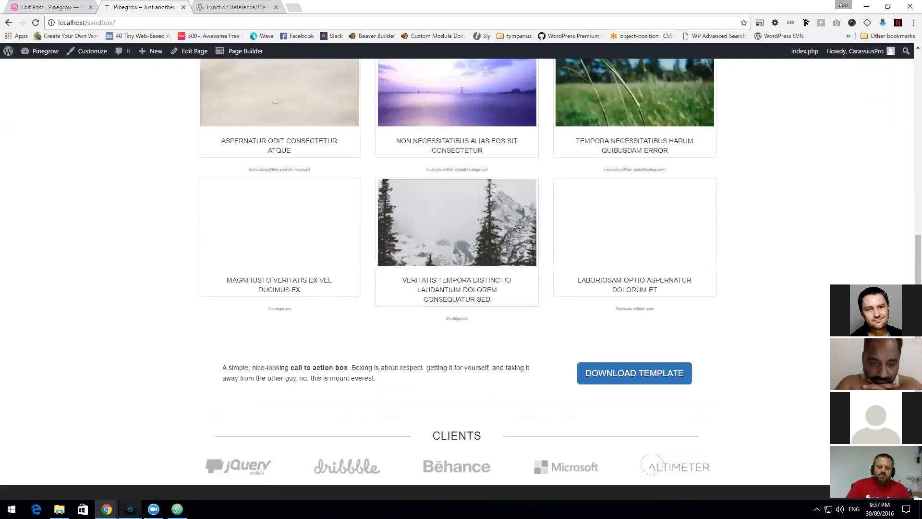
{"action": "left_click", "coordinate": [130, 509]}
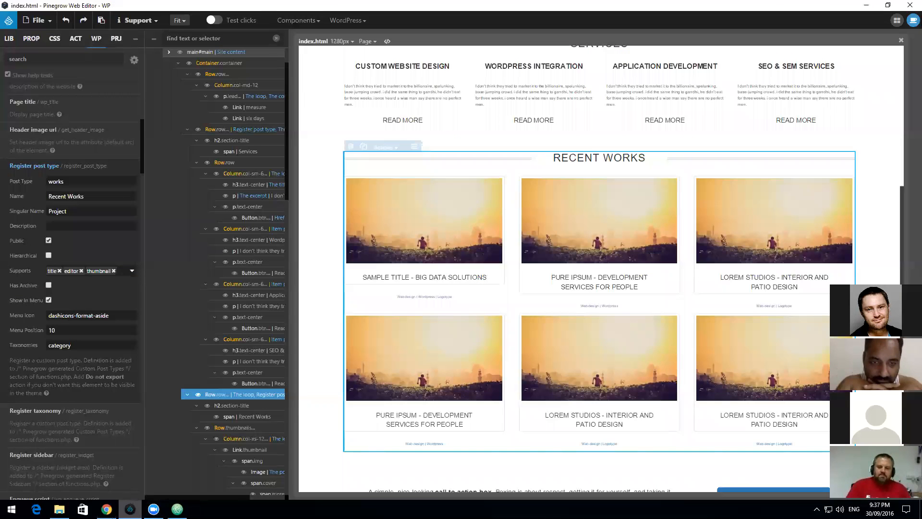
Step: Add an Href action to the first Recent Works thumbnail link and set its URL to Post permalink
{"action": "left_click", "coordinate": [431, 182]}
{"action": "scroll", "coordinate": [248, 467], "scroll_direction": "down", "scroll_amount": 3}
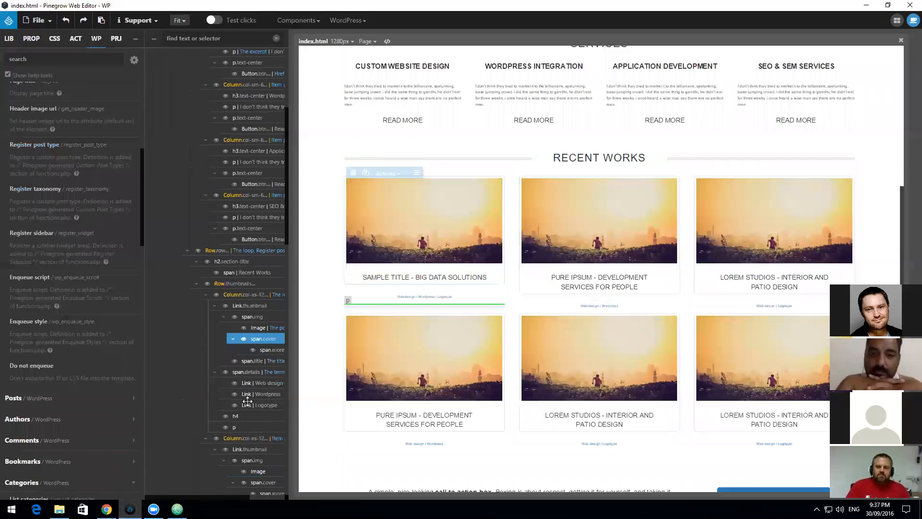
{"action": "left_click", "coordinate": [262, 306]}
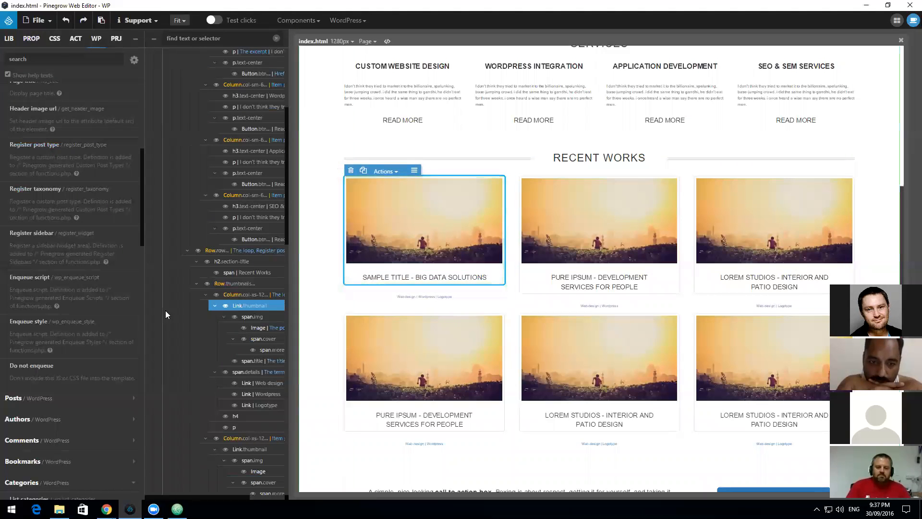
{"action": "scroll", "coordinate": [79, 238], "scroll_direction": "up", "scroll_amount": 6}
{"action": "left_click", "coordinate": [130, 109]}
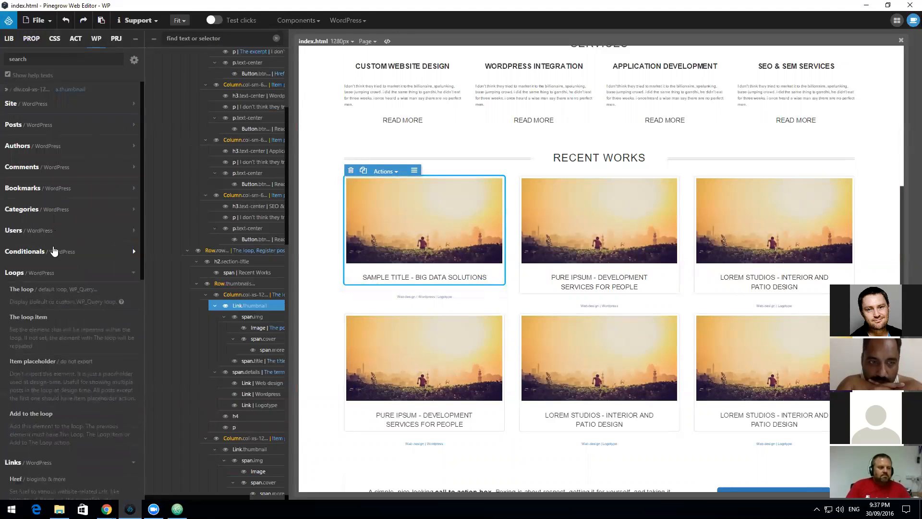
{"action": "left_click", "coordinate": [47, 277]}
{"action": "left_click", "coordinate": [49, 312]}
{"action": "left_click", "coordinate": [72, 327]}
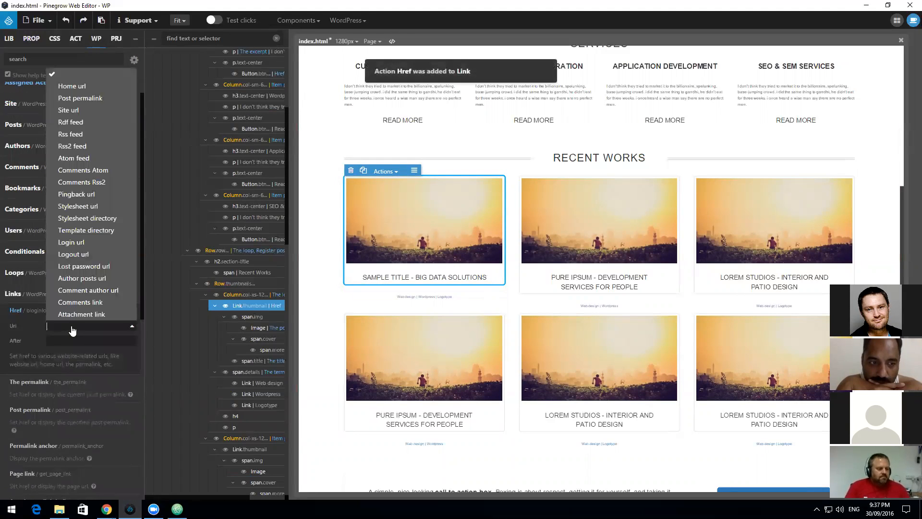
{"action": "left_click", "coordinate": [72, 100]}
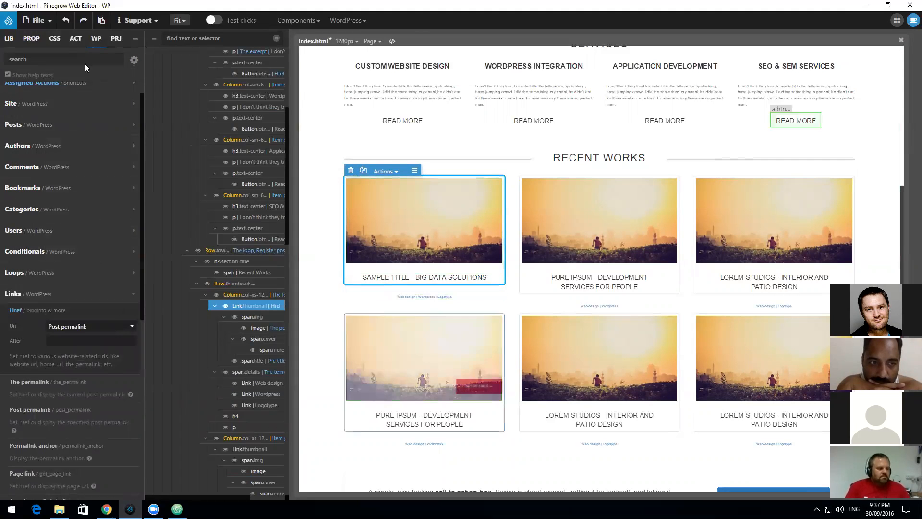
Step: Save index.html and export the whole WordPress theme
{"action": "left_click", "coordinate": [38, 20]}
{"action": "left_click", "coordinate": [64, 132]}
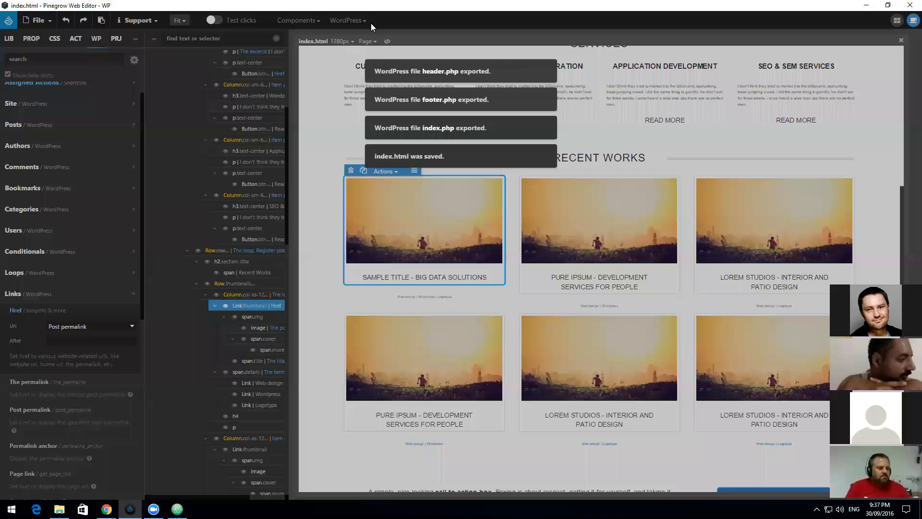
{"action": "left_click", "coordinate": [357, 20]}
{"action": "left_click", "coordinate": [370, 37]}
Step: Add a customizer section to the call to action panel body with the id cta and the title Call To Action
{"action": "scroll", "coordinate": [512, 304], "scroll_direction": "down", "scroll_amount": 5}
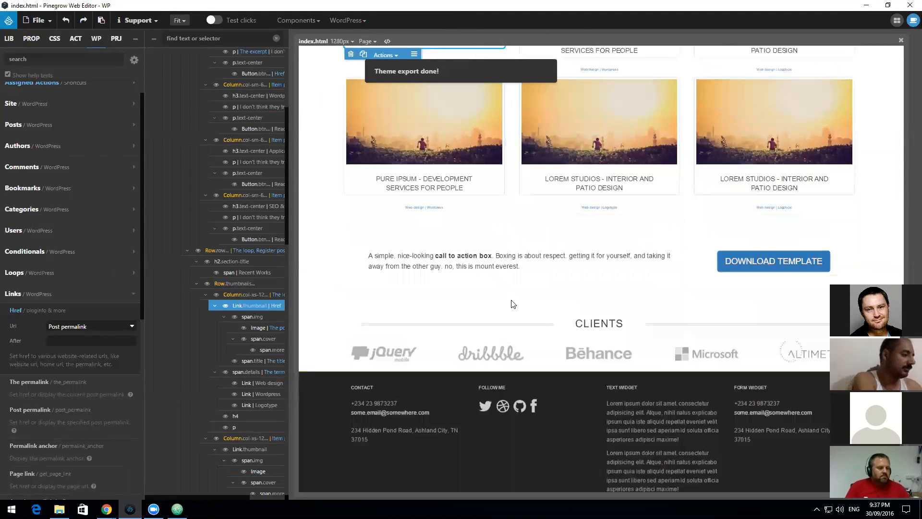
{"action": "scroll", "coordinate": [512, 305], "scroll_direction": "up", "scroll_amount": 5}
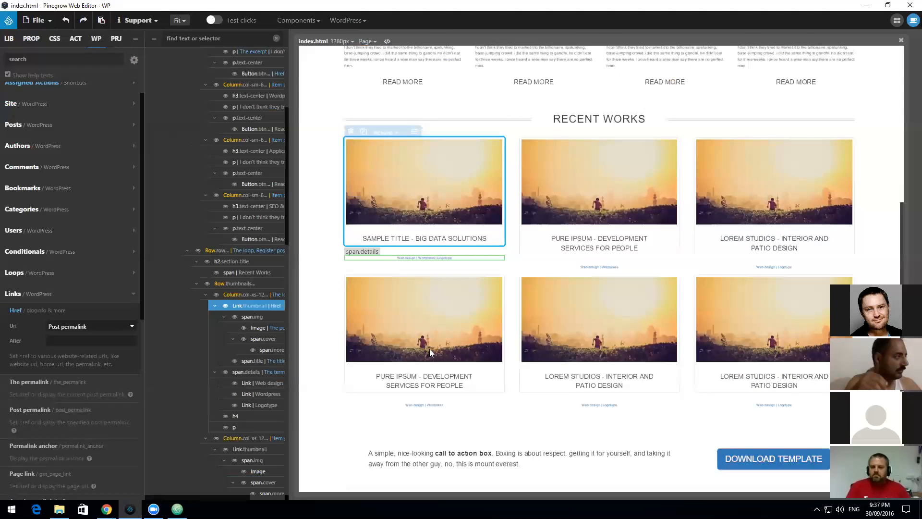
{"action": "scroll", "coordinate": [430, 353], "scroll_direction": "down", "scroll_amount": 5}
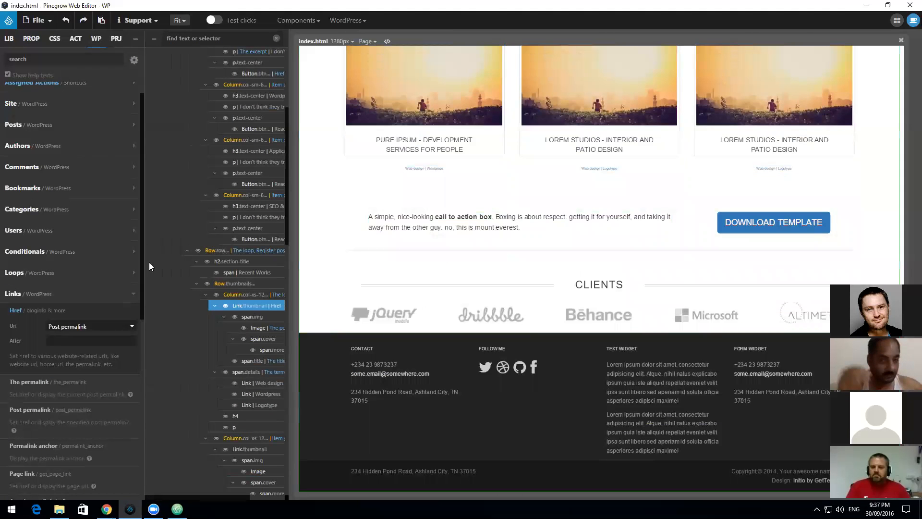
{"action": "left_click", "coordinate": [430, 206]}
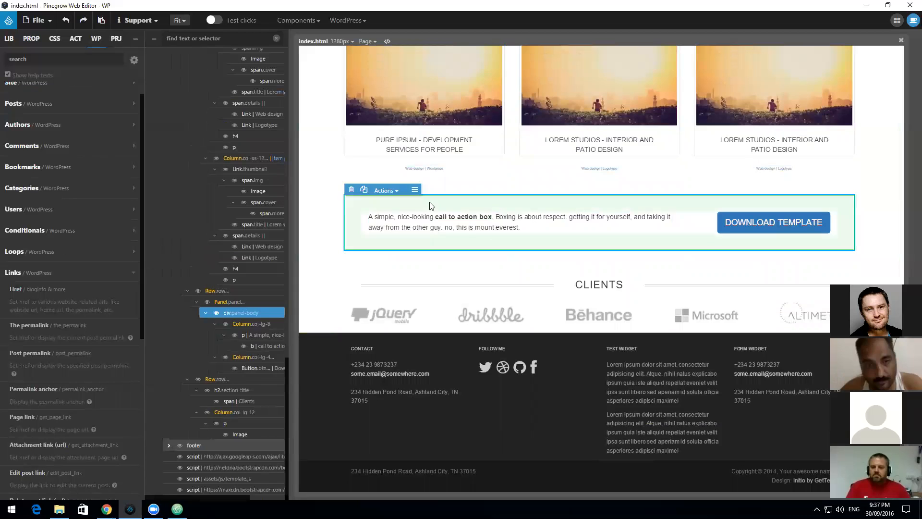
{"action": "left_click", "coordinate": [132, 273]}
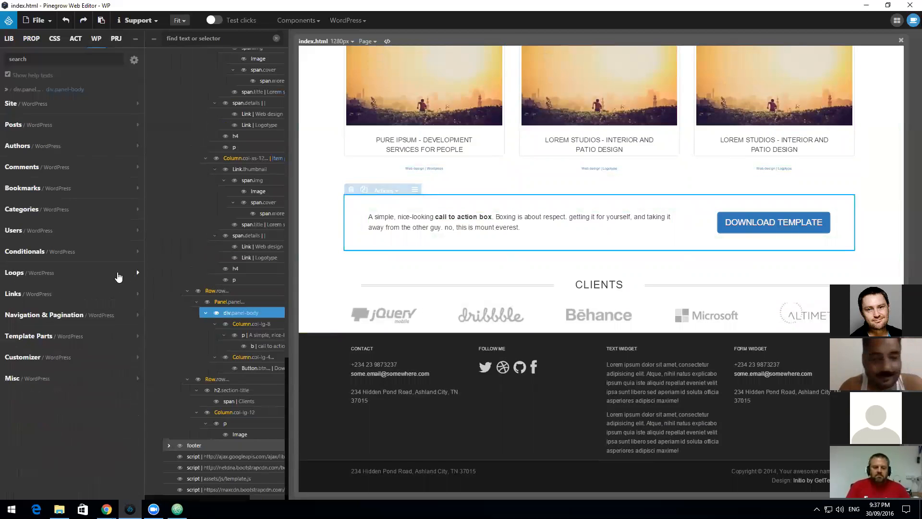
{"action": "left_click", "coordinate": [51, 357]}
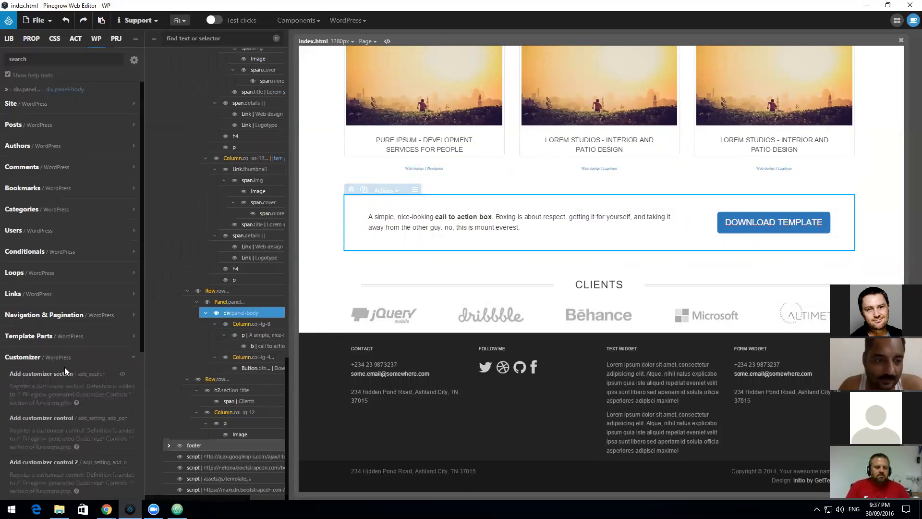
{"action": "left_click", "coordinate": [65, 369]}
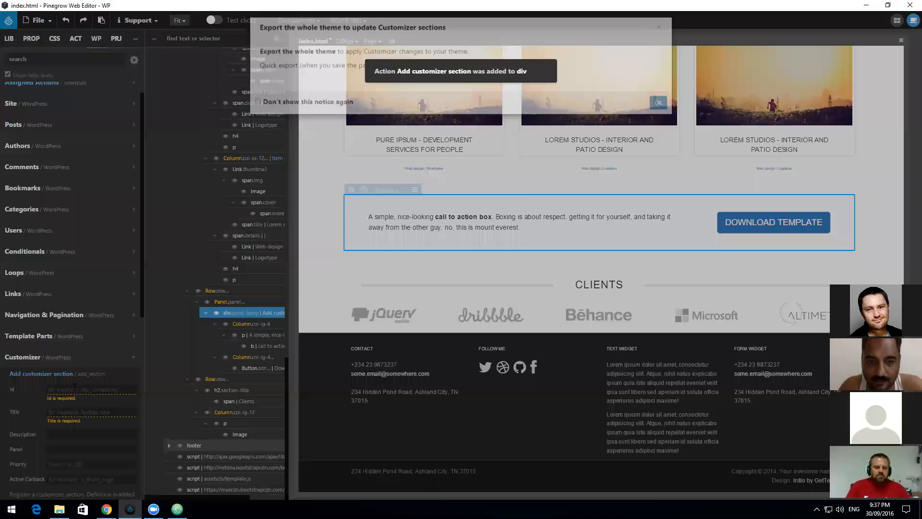
{"action": "left_click", "coordinate": [74, 388]}
{"action": "type", "text": "cta"}
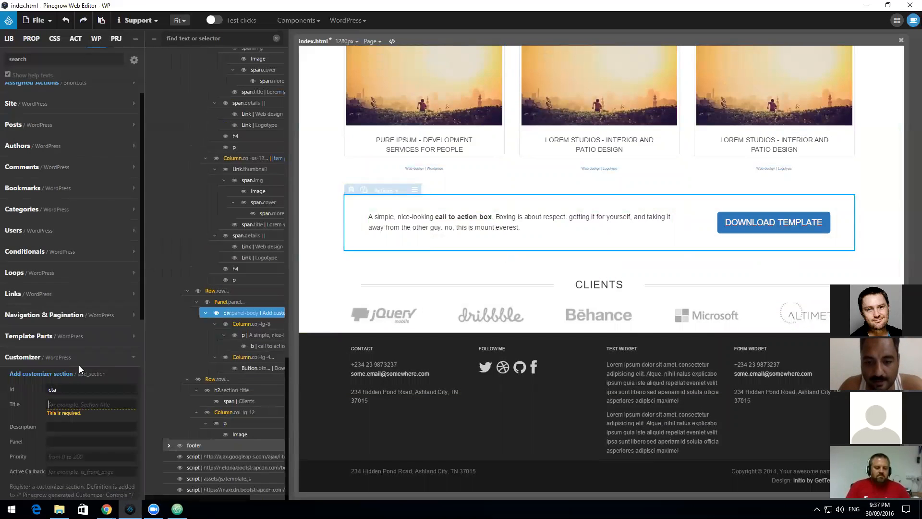
{"action": "key", "text": "Tab"}
{"action": "type", "text": "Call To Action"}
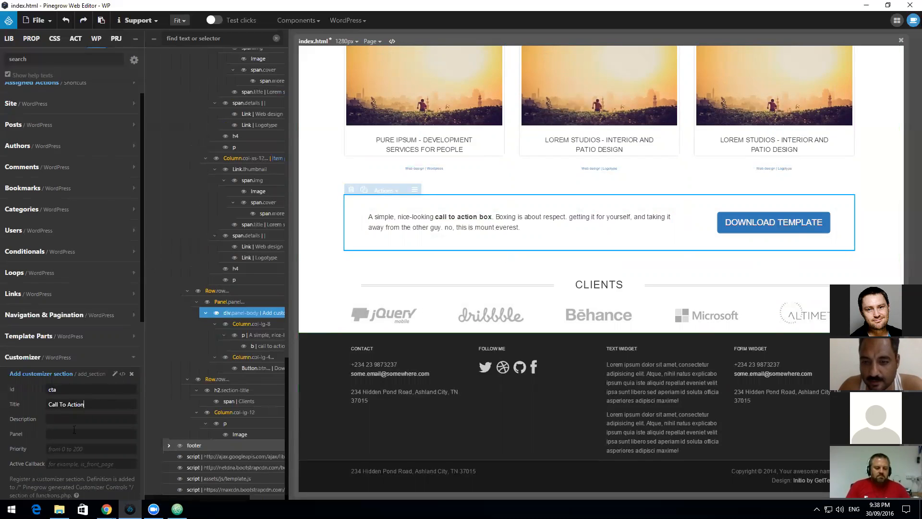
Step: Add a textarea customizer control to the call to action paragraph with the id cta_content and the name Content
{"action": "scroll", "coordinate": [84, 406], "scroll_direction": "down", "scroll_amount": 5}
{"action": "left_click", "coordinate": [446, 226]}
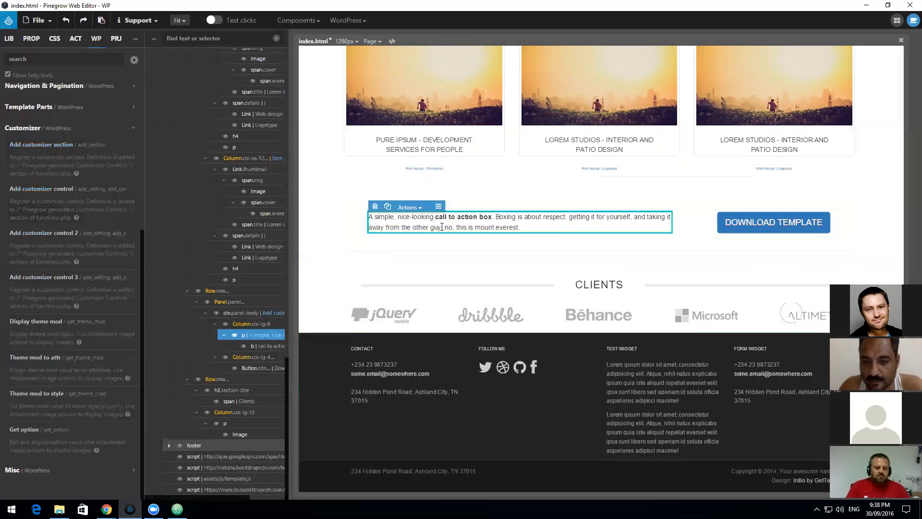
{"action": "left_click", "coordinate": [60, 188]}
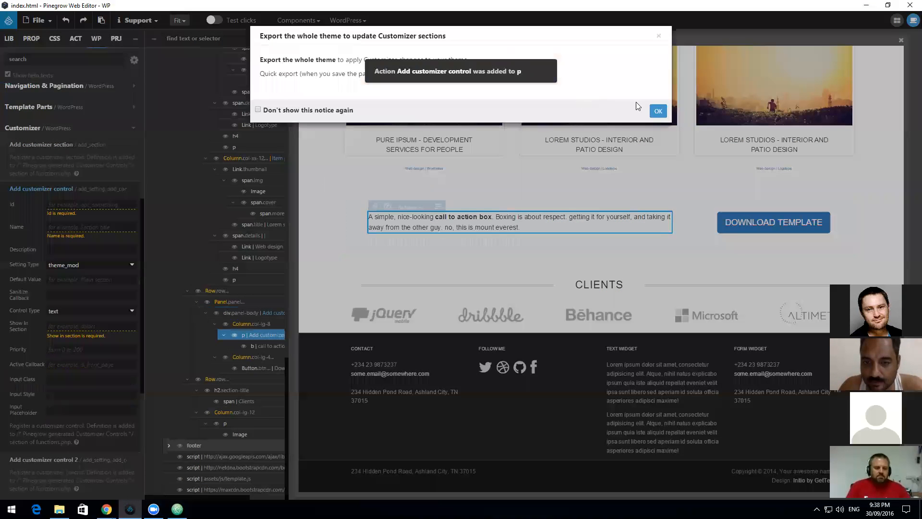
{"action": "left_click", "coordinate": [655, 110]}
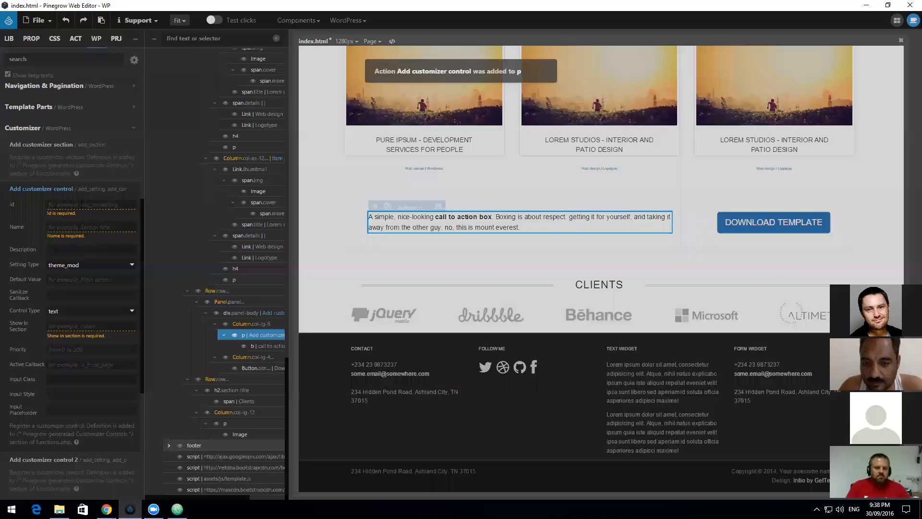
{"action": "left_click", "coordinate": [82, 204]}
{"action": "type", "text": "content"}
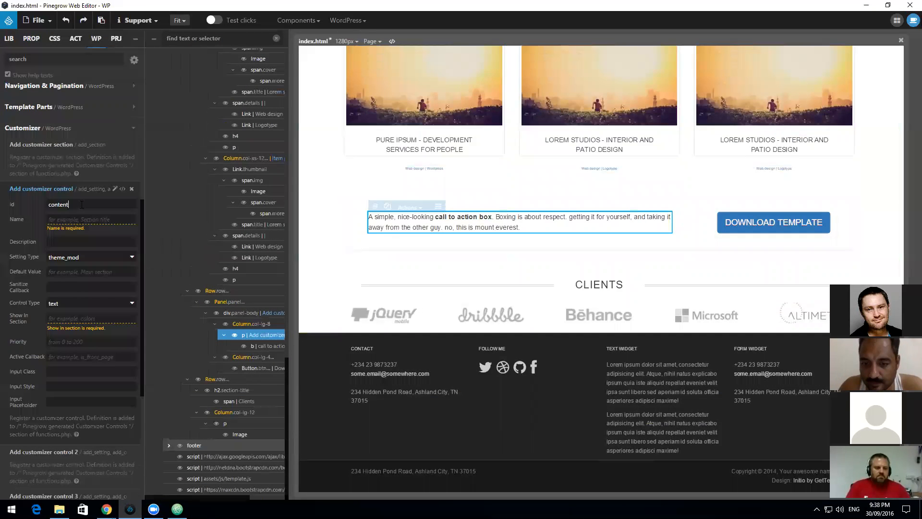
{"action": "type", "text": "a_"}
{"action": "type", "text": "Content"}
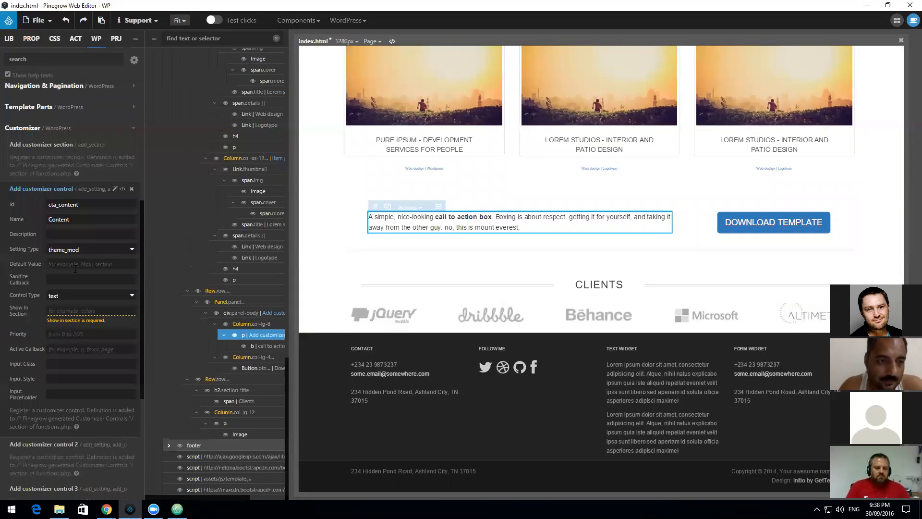
{"action": "left_click", "coordinate": [65, 297]}
{"action": "left_click", "coordinate": [72, 325]}
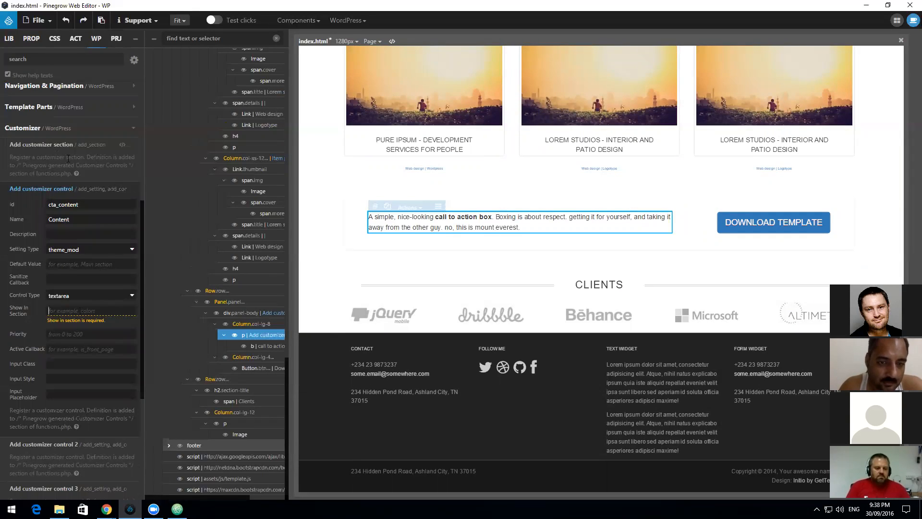
Step: Check the id of the panel body's customizer section and show the paragraph's Content control in section cta
{"action": "left_click", "coordinate": [407, 198]}
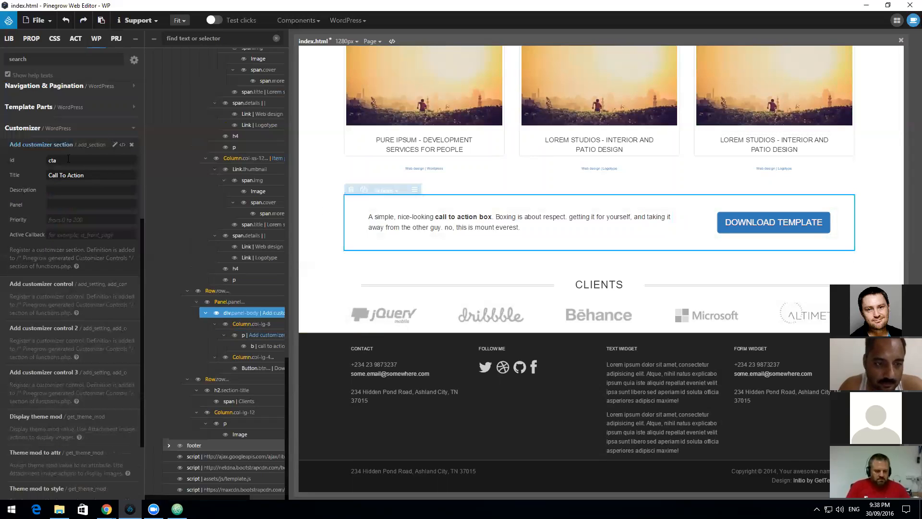
{"action": "left_click", "coordinate": [399, 216]}
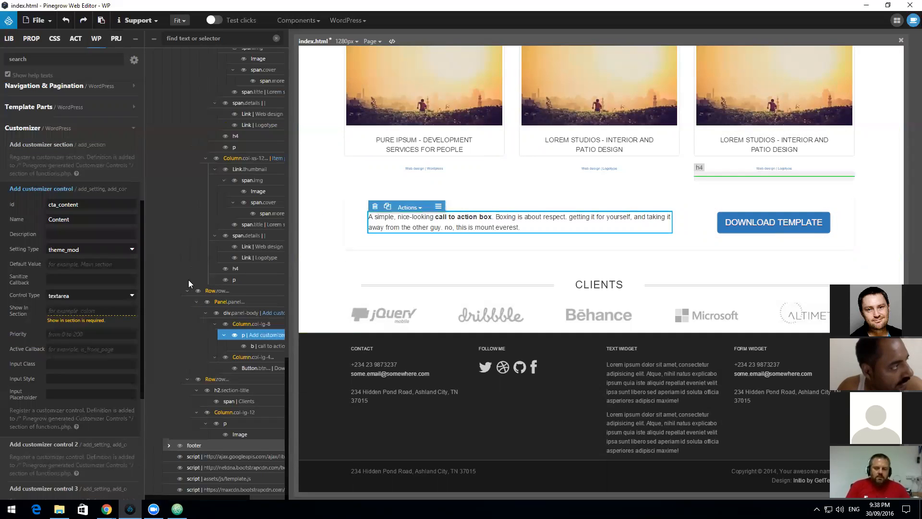
{"action": "left_click", "coordinate": [85, 312]}
{"action": "type", "text": "cta"}
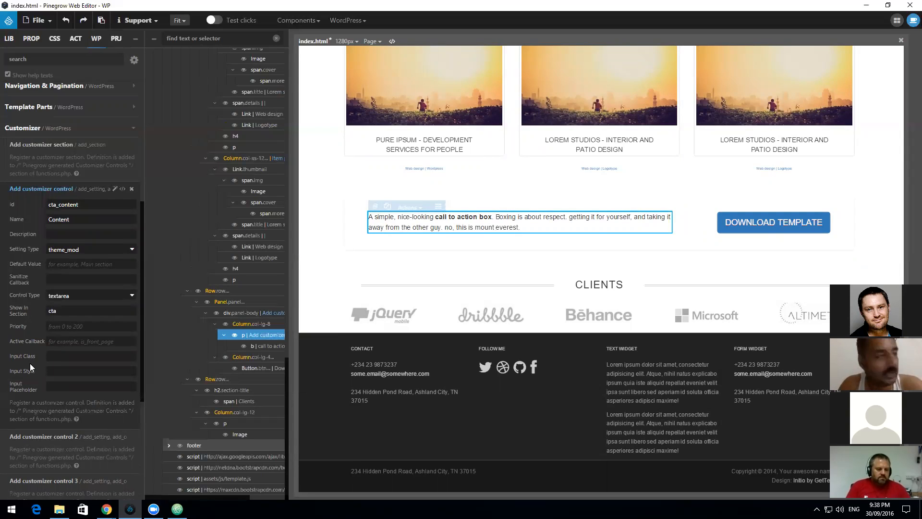
Step: Add a text customizer control to the Download Template button with the id btn_text and the name Button Text, shown in section cta
{"action": "left_click", "coordinate": [740, 218]}
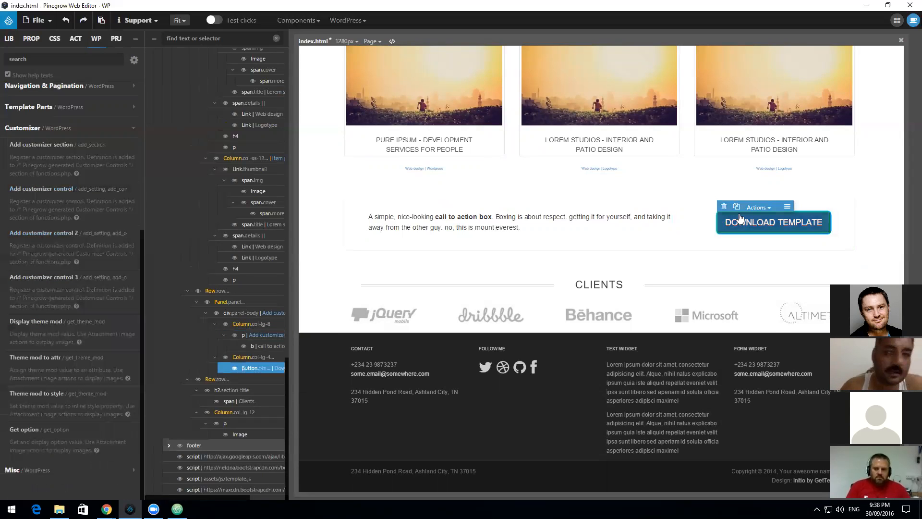
{"action": "left_click", "coordinate": [54, 192]}
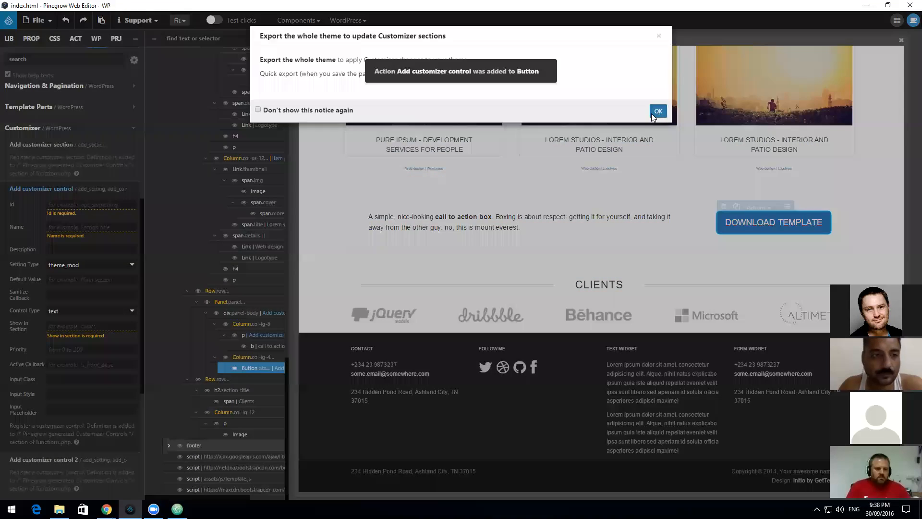
{"action": "left_click", "coordinate": [653, 113]}
{"action": "left_click", "coordinate": [78, 205]}
{"action": "type", "text": "btn_tex"}
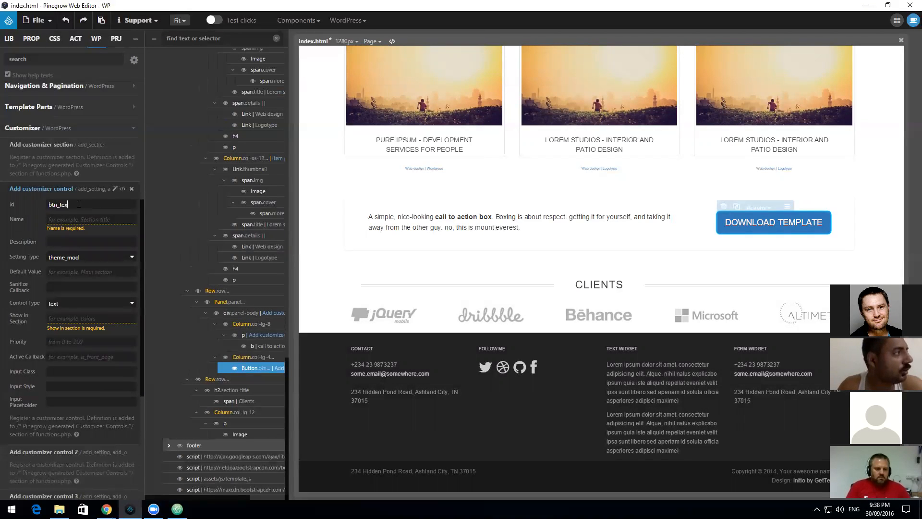
{"action": "type", "text": "Button Text"}
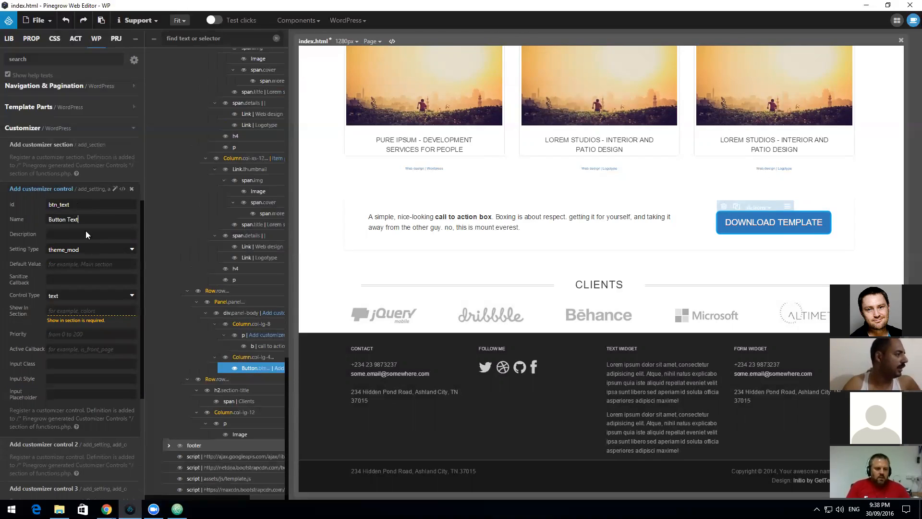
{"action": "left_click", "coordinate": [77, 295]}
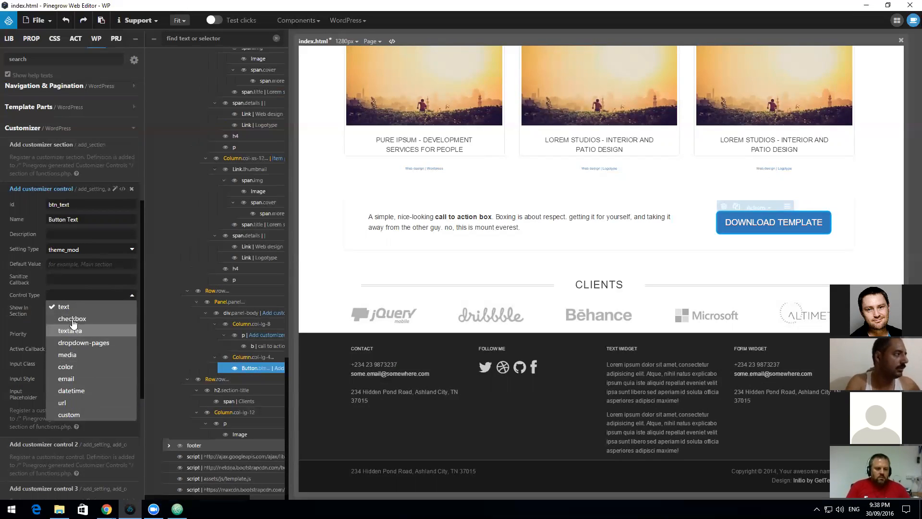
{"action": "left_click", "coordinate": [73, 308]}
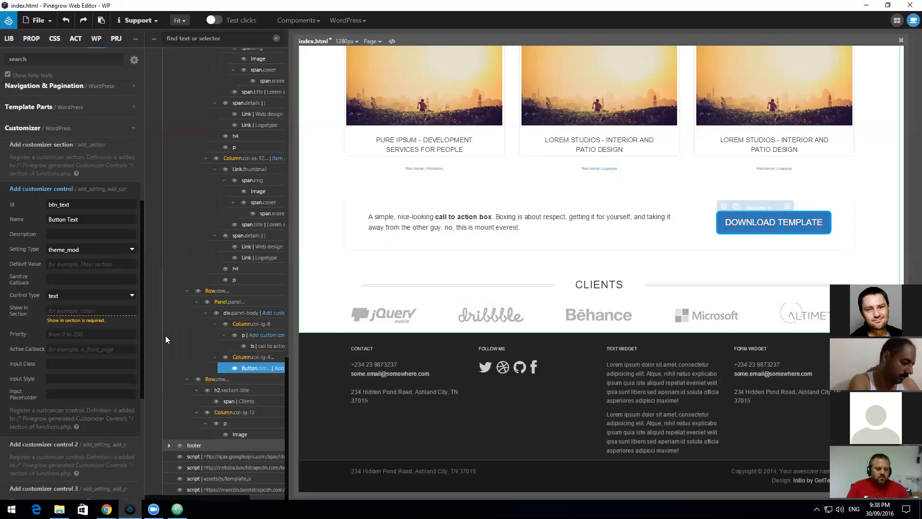
{"action": "type", "text": "cta"}
{"action": "left_click", "coordinate": [93, 318]}
Step: Add a Display theme mod action to the call to action paragraph with the theme mod cta_content
{"action": "left_click", "coordinate": [462, 219]}
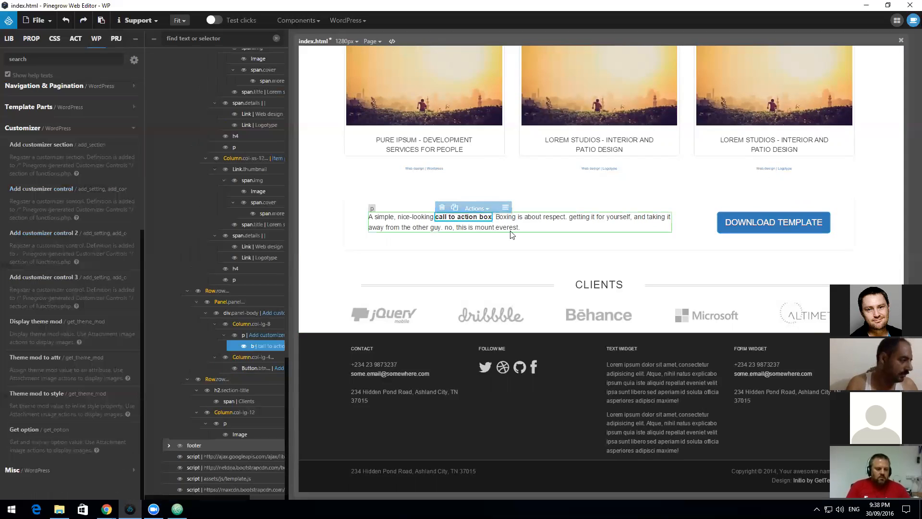
{"action": "scroll", "coordinate": [87, 365], "scroll_direction": "down", "scroll_amount": 5}
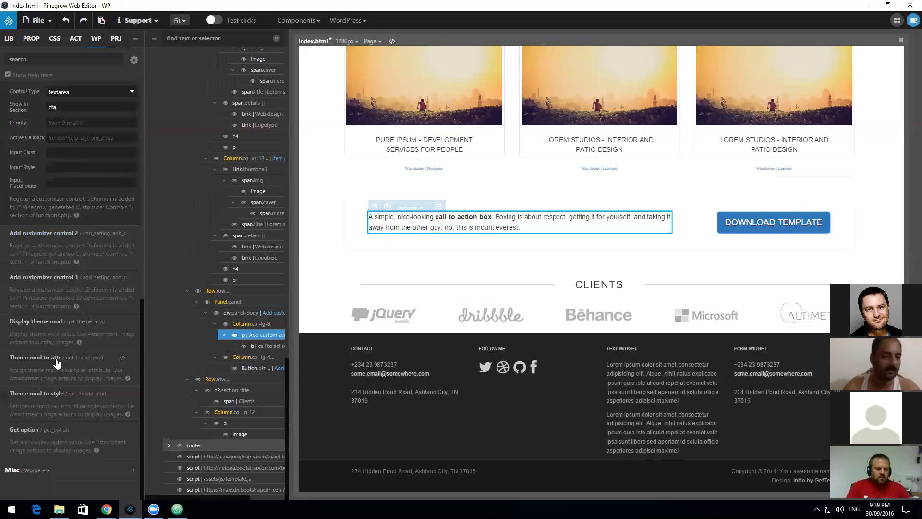
{"action": "left_click", "coordinate": [59, 321]}
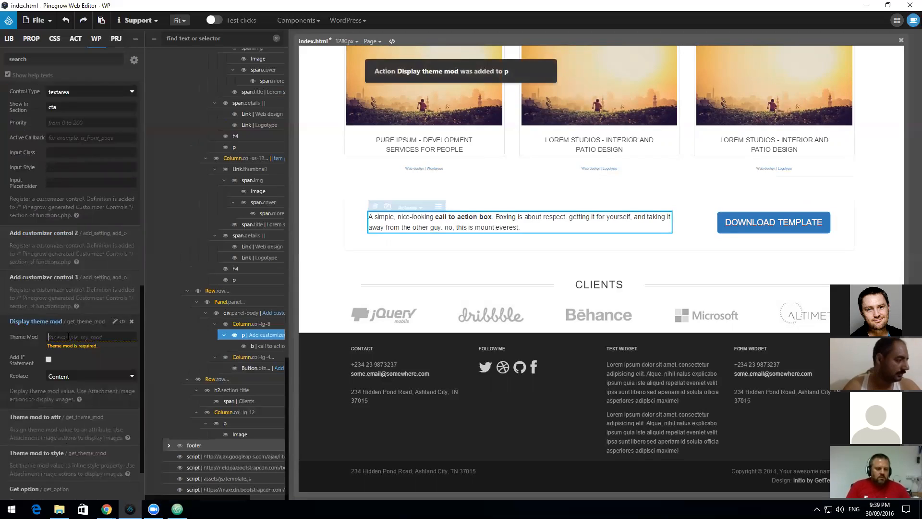
{"action": "scroll", "coordinate": [68, 337], "scroll_direction": "up", "scroll_amount": 4}
{"action": "scroll", "coordinate": [77, 370], "scroll_direction": "down", "scroll_amount": 5}
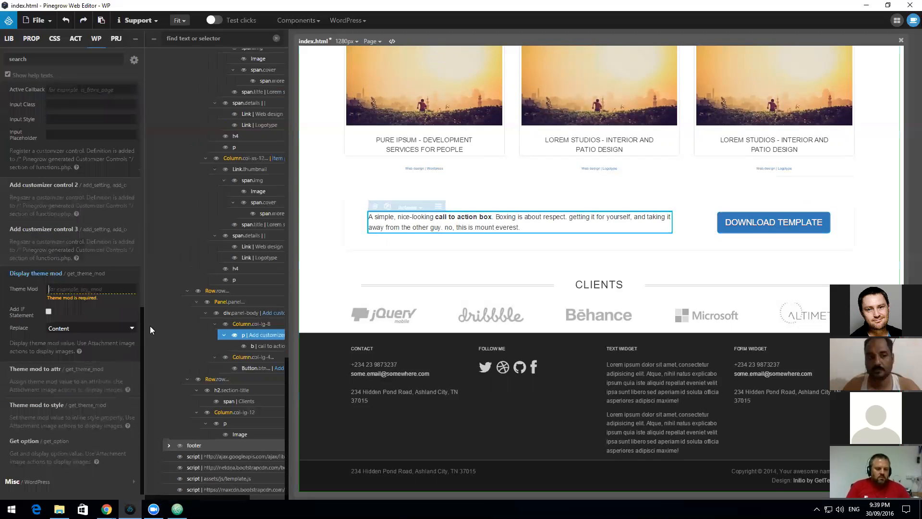
{"action": "type", "text": "cta_cot"}
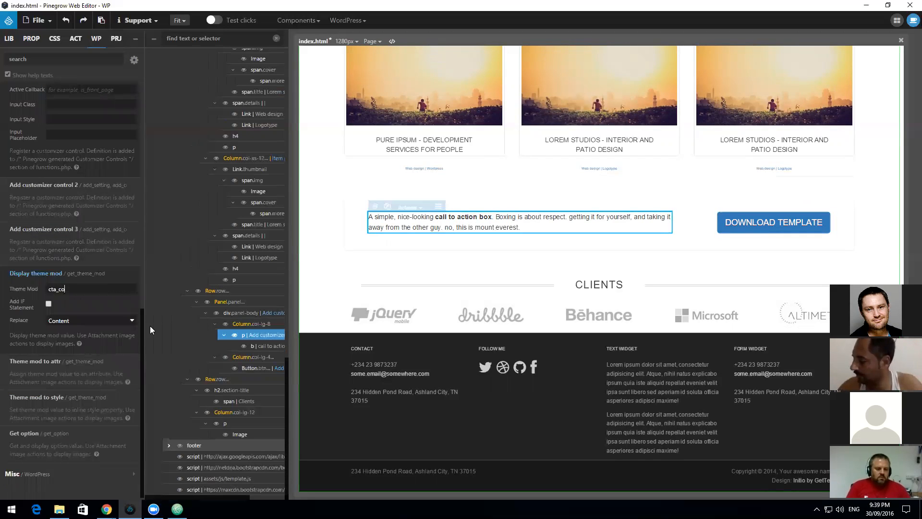
{"action": "key", "text": "BackSpace"}
{"action": "type", "text": "ntent"}
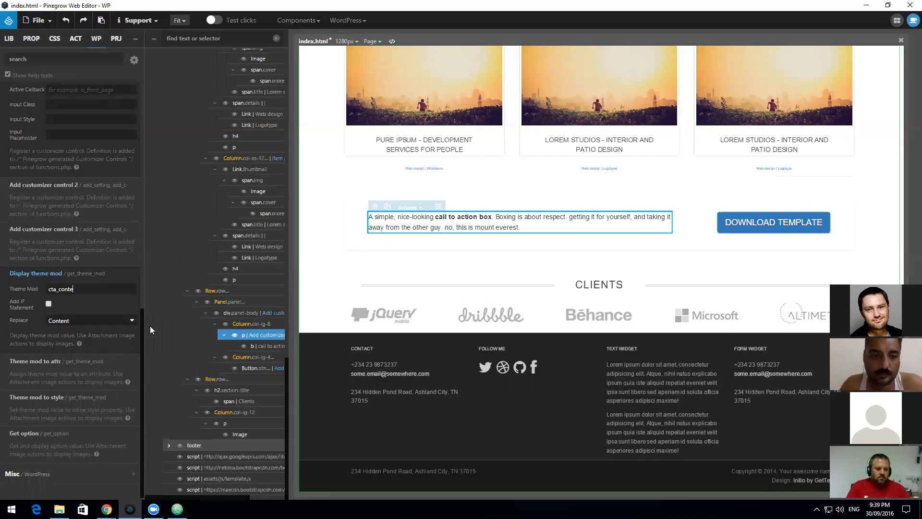
Step: Add a Display theme mod action to the Download Template button with the theme mod btn_text
{"action": "left_click", "coordinate": [756, 228]}
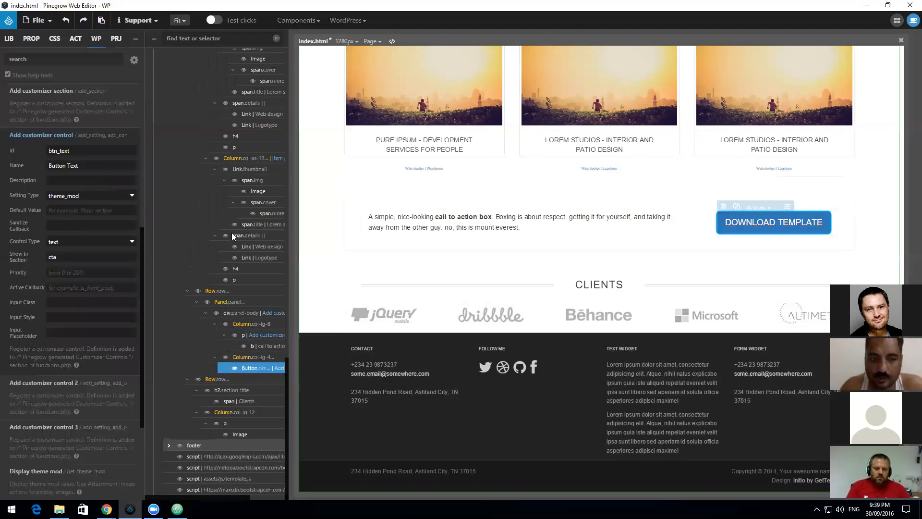
{"action": "scroll", "coordinate": [45, 376], "scroll_direction": "down", "scroll_amount": 3}
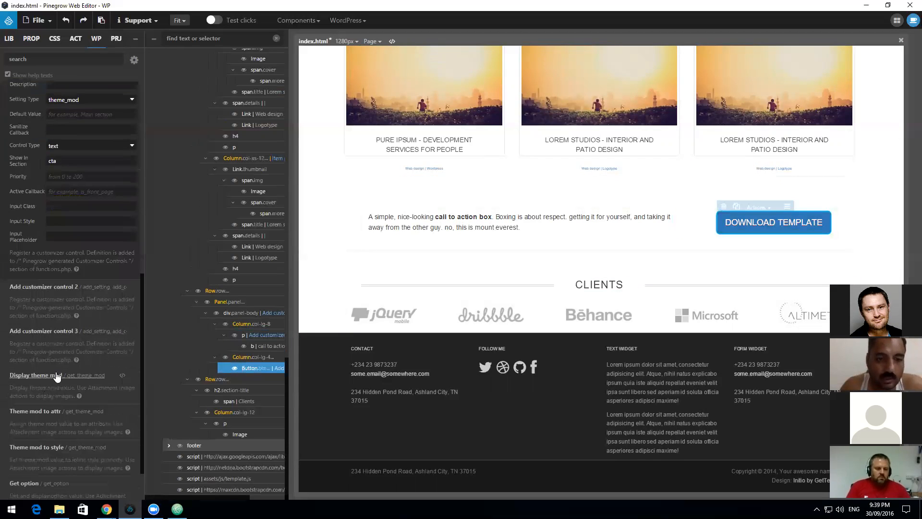
{"action": "left_click", "coordinate": [54, 375]}
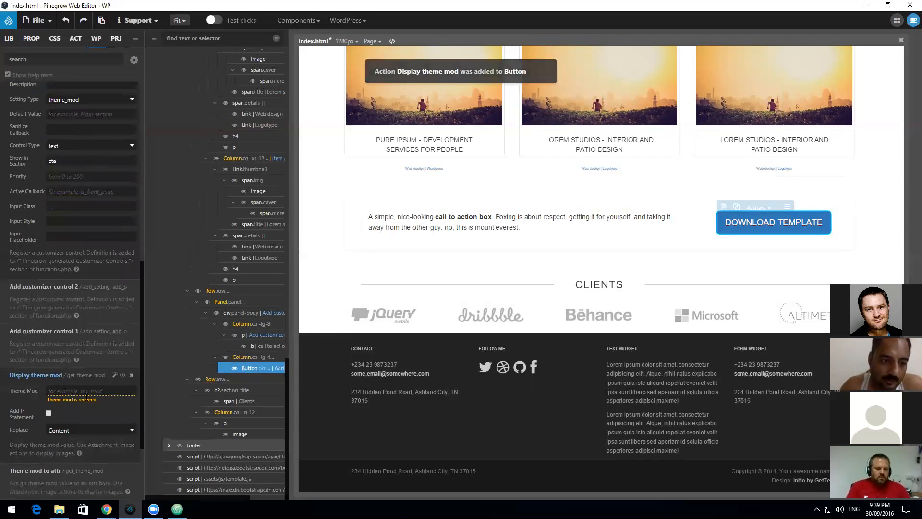
{"action": "type", "text": "btn_text"}
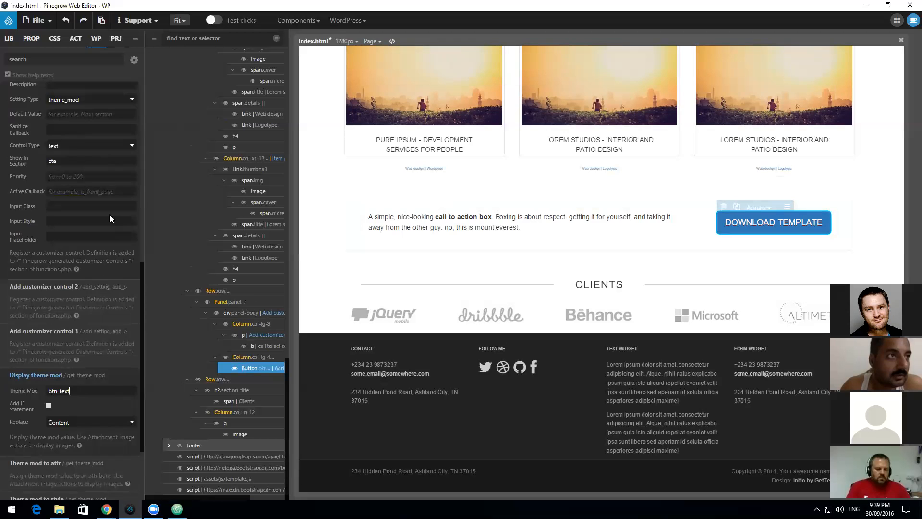
Step: Add a second customizer control to the Download Template button and change the first control's id to cta_btn_text
{"action": "scroll", "coordinate": [82, 227], "scroll_direction": "up", "scroll_amount": 3}
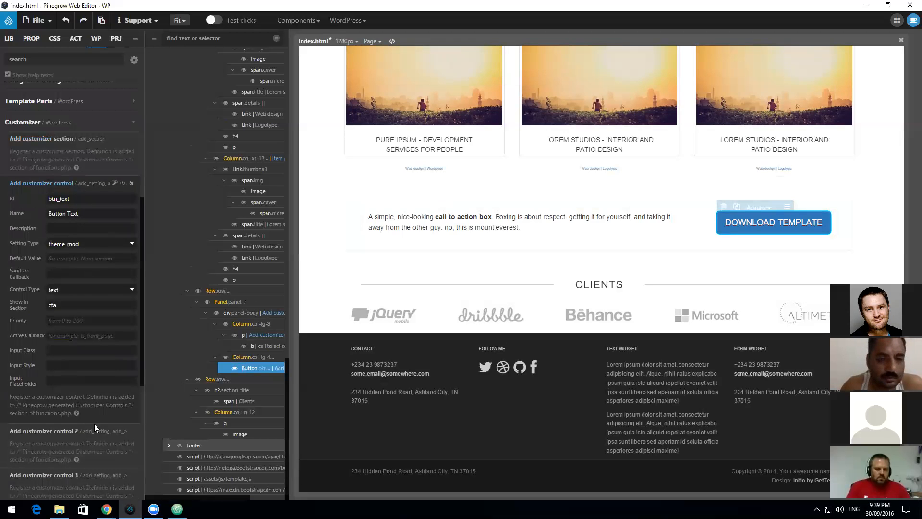
{"action": "scroll", "coordinate": [94, 423], "scroll_direction": "down", "scroll_amount": 2}
{"action": "left_click", "coordinate": [96, 335]}
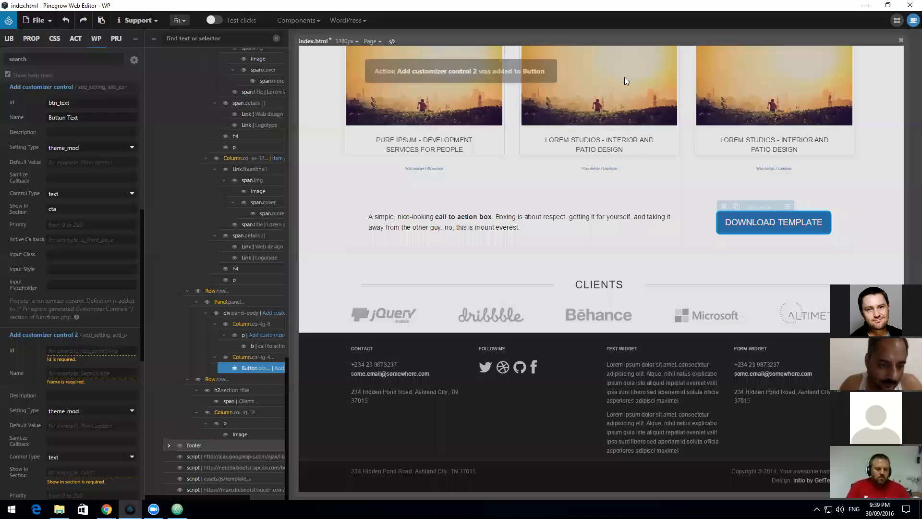
{"action": "left_click", "coordinate": [656, 115]}
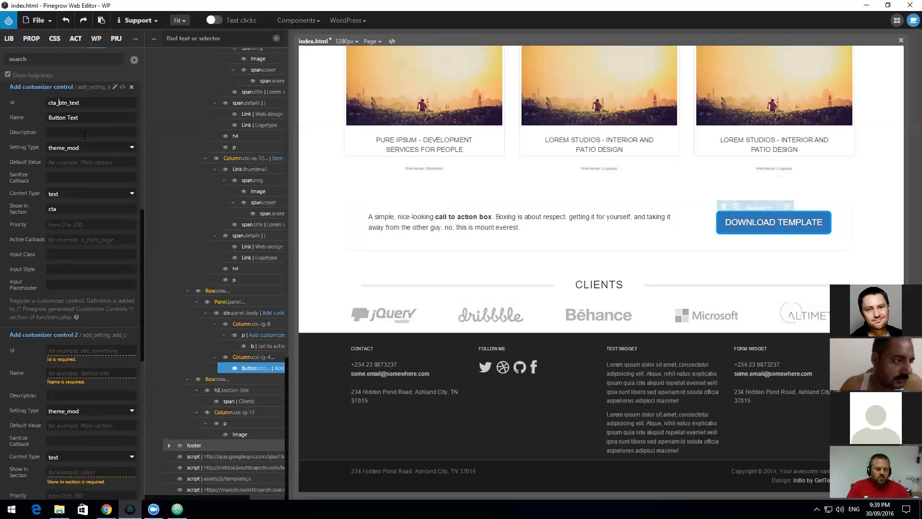
Step: Change the theme mod in the button's Display theme mod action to cta_btn_text
{"action": "scroll", "coordinate": [54, 375], "scroll_direction": "down", "scroll_amount": 1}
{"action": "scroll", "coordinate": [53, 374], "scroll_direction": "down", "scroll_amount": 7}
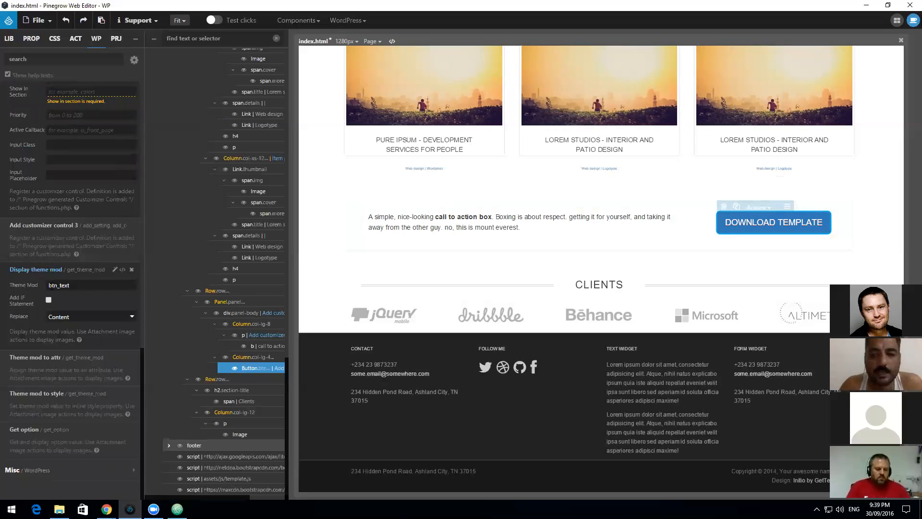
{"action": "type", "text": "cta"}
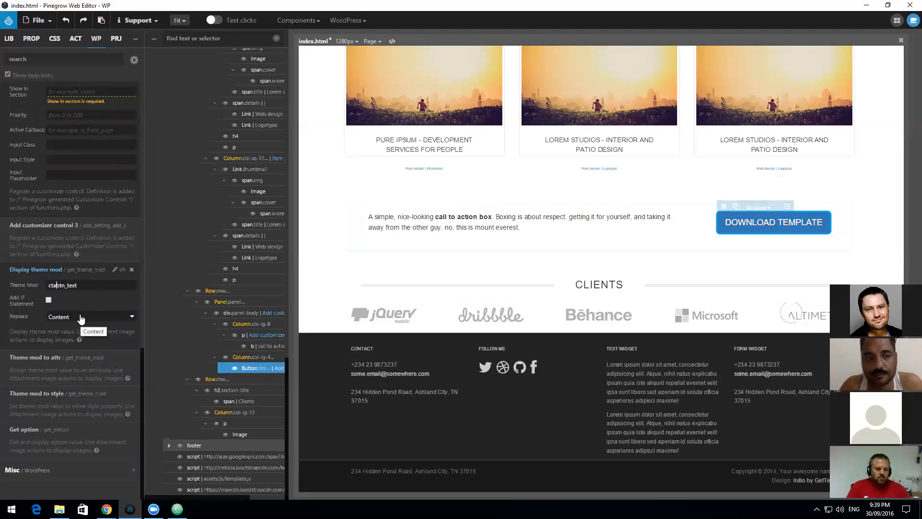
{"action": "type", "text": "_"}
Step: Set up the button's second customizer control with the id cta_btn_link, the name Button Link and control type url, shown in section cta
{"action": "scroll", "coordinate": [69, 283], "scroll_direction": "up", "scroll_amount": 4}
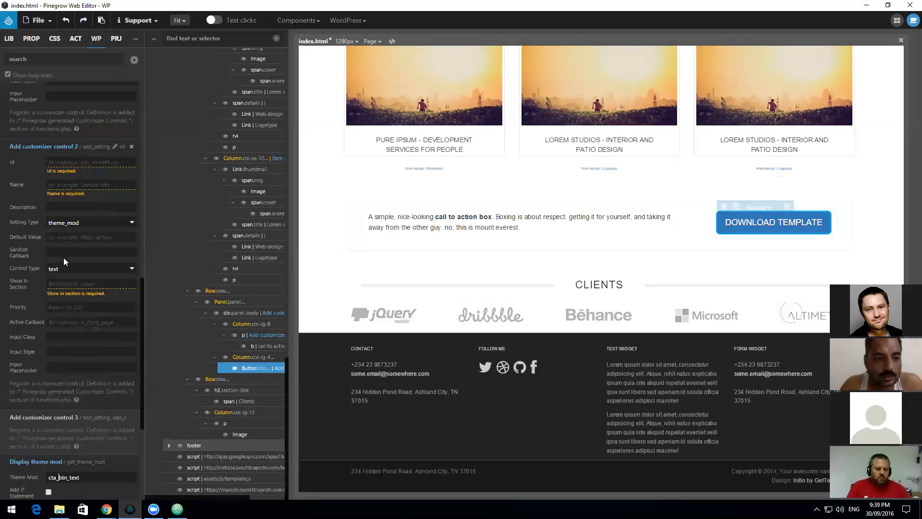
{"action": "type", "text": "cta_btn_link"}
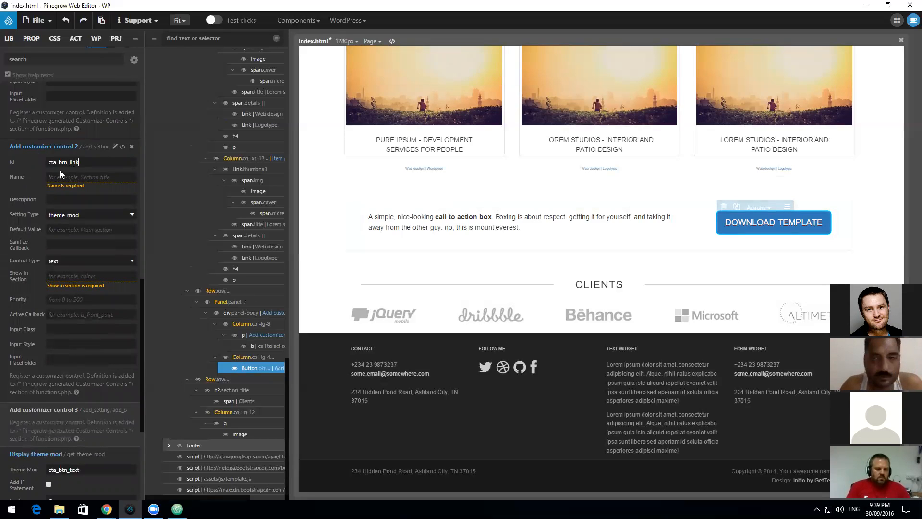
{"action": "left_click", "coordinate": [61, 177]}
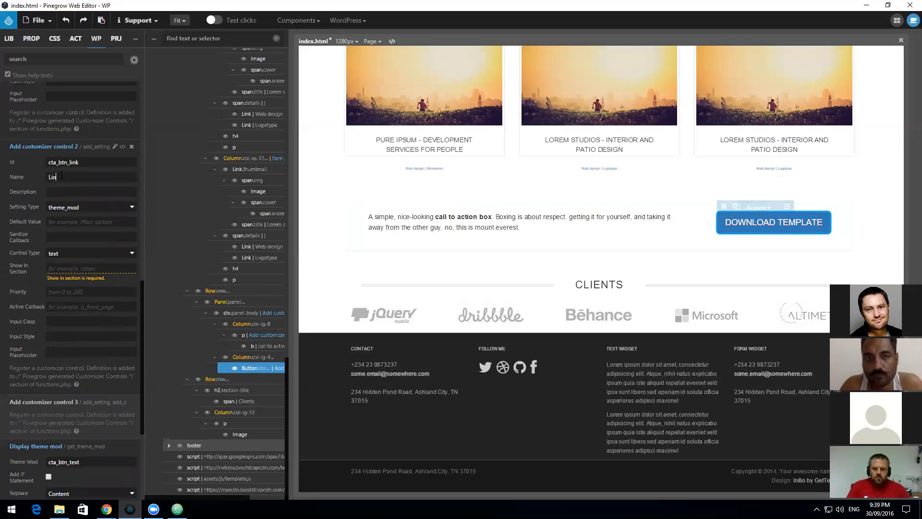
{"action": "type", "text": "Button Link"}
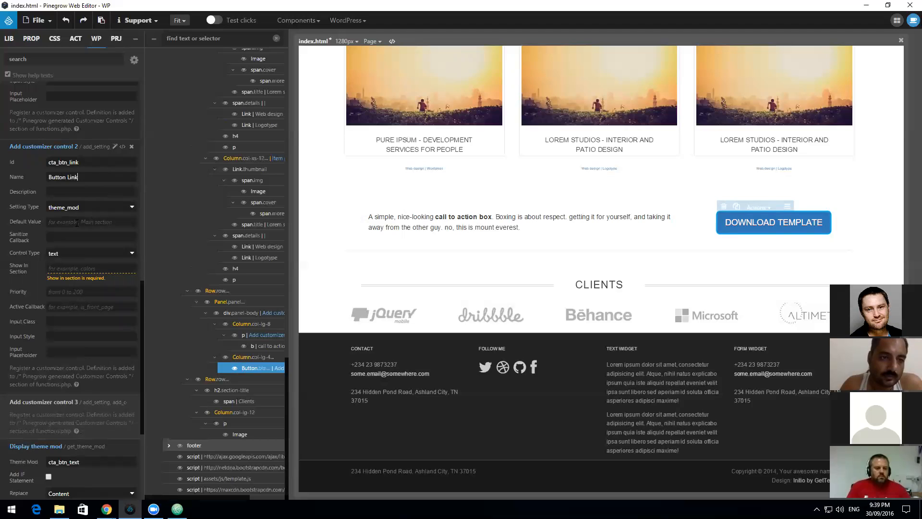
{"action": "left_click", "coordinate": [66, 253]}
{"action": "left_click", "coordinate": [67, 355]}
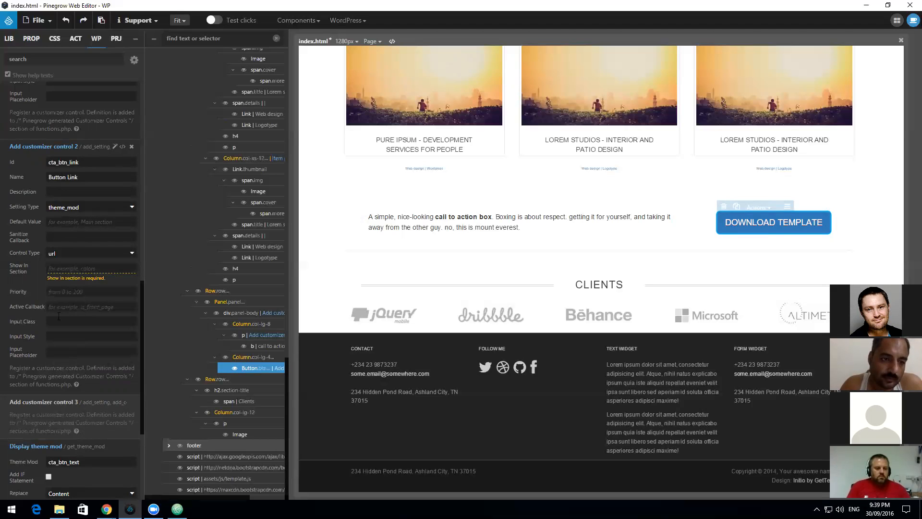
{"action": "type", "text": "cta"}
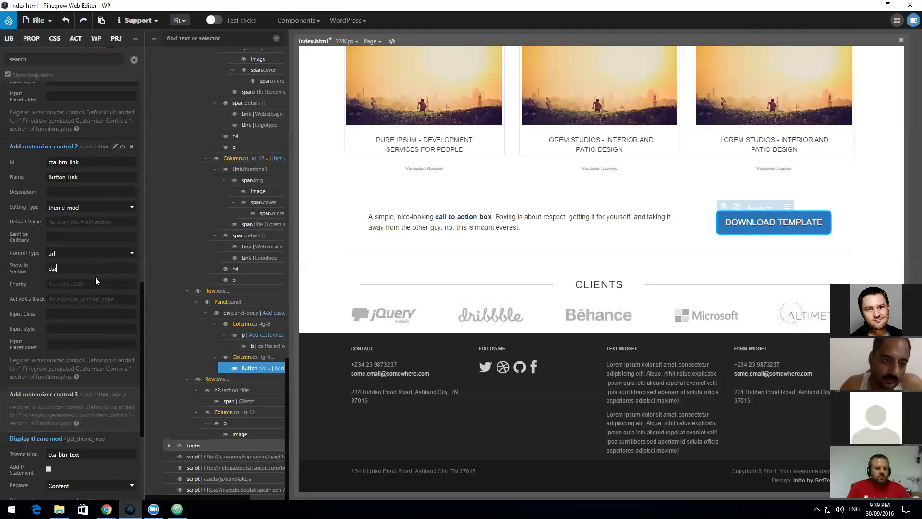
Step: Add a Theme mod to attr action to the button with the theme mod cta_btn_link, replacing the Href attribute (with esc_url)
{"action": "scroll", "coordinate": [95, 276], "scroll_direction": "down", "scroll_amount": 3}
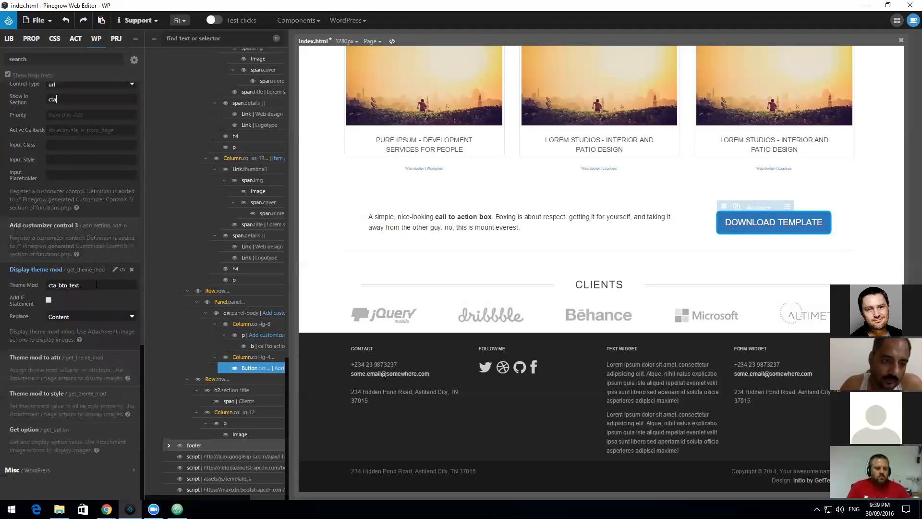
{"action": "left_click", "coordinate": [59, 362]}
{"action": "left_click", "coordinate": [82, 373]}
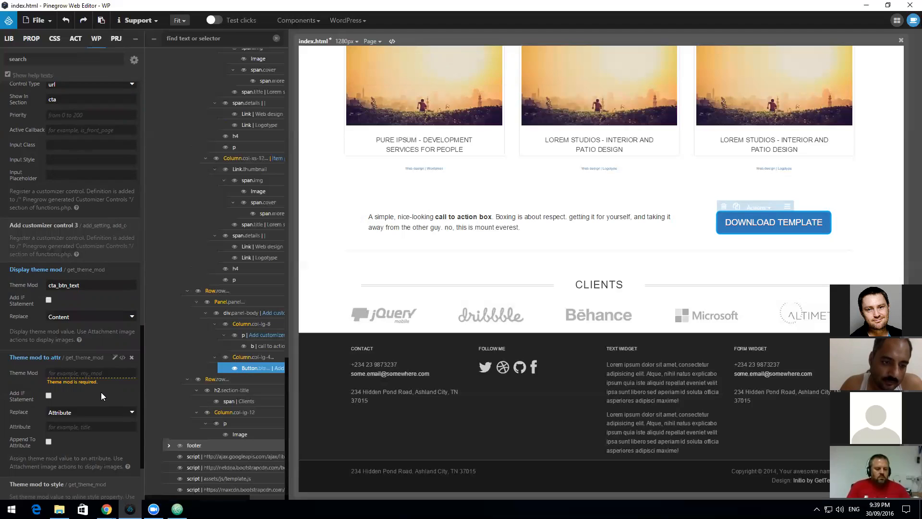
{"action": "scroll", "coordinate": [45, 312], "scroll_direction": "up", "scroll_amount": 4}
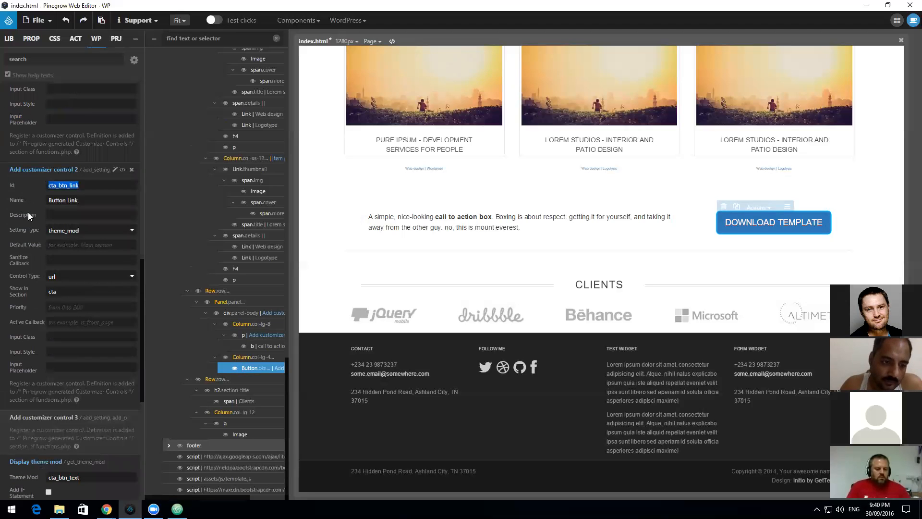
{"action": "scroll", "coordinate": [28, 213], "scroll_direction": "down", "scroll_amount": 5}
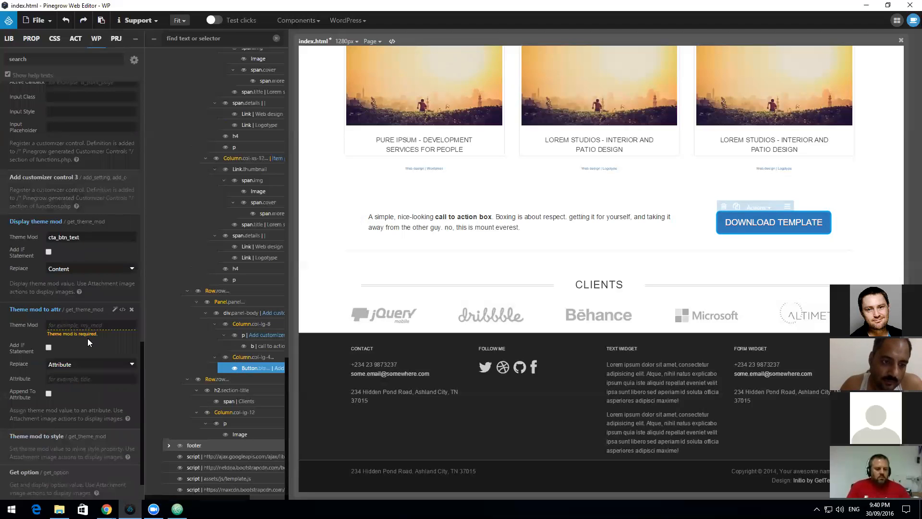
{"action": "type", "text": "cta_btn_link"}
{"action": "left_click", "coordinate": [89, 358]}
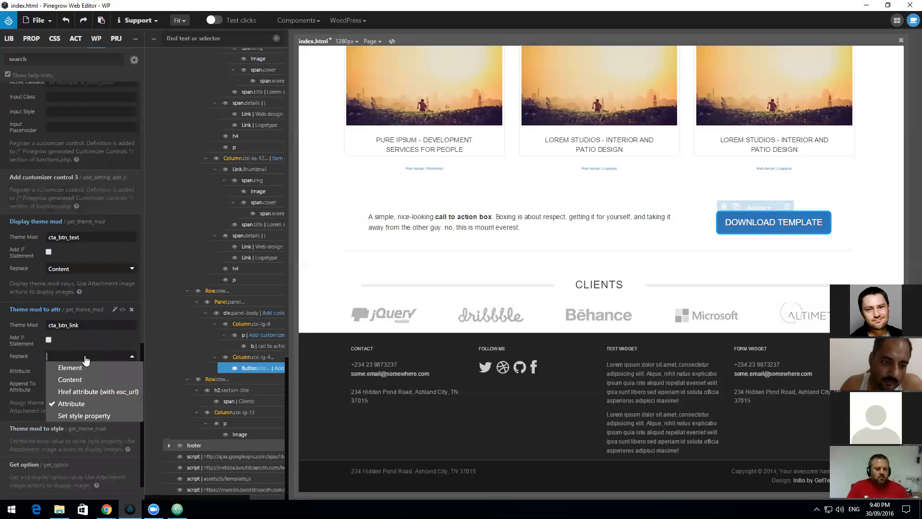
{"action": "left_click", "coordinate": [88, 392]}
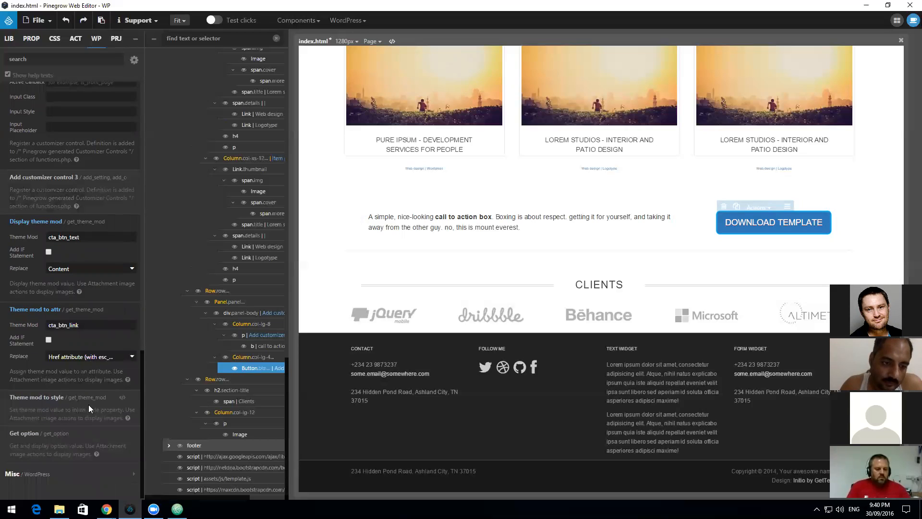
Step: Export the WordPress theme and switch to the Chrome window with the Dashicons page
{"action": "left_click", "coordinate": [43, 24]}
{"action": "left_click", "coordinate": [56, 134]}
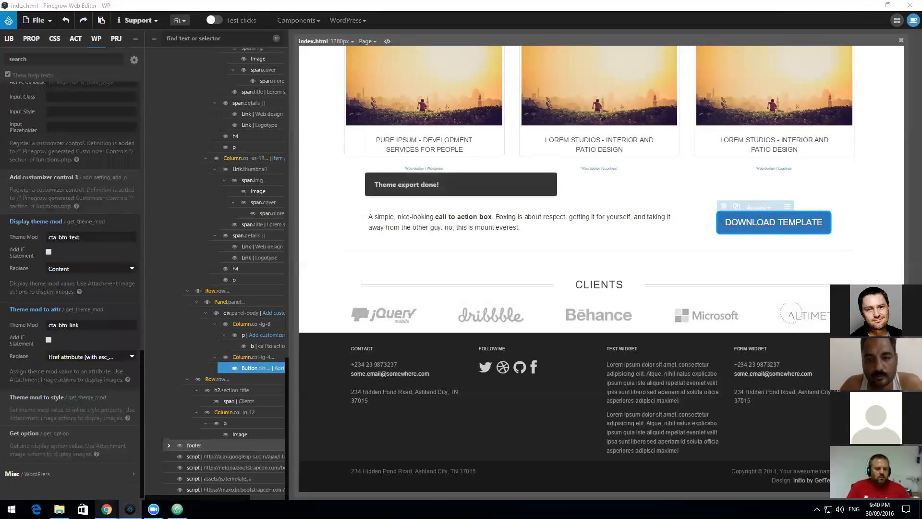
{"action": "mouse_move", "coordinate": [107, 509]}
{"action": "left_click", "coordinate": [206, 464]}
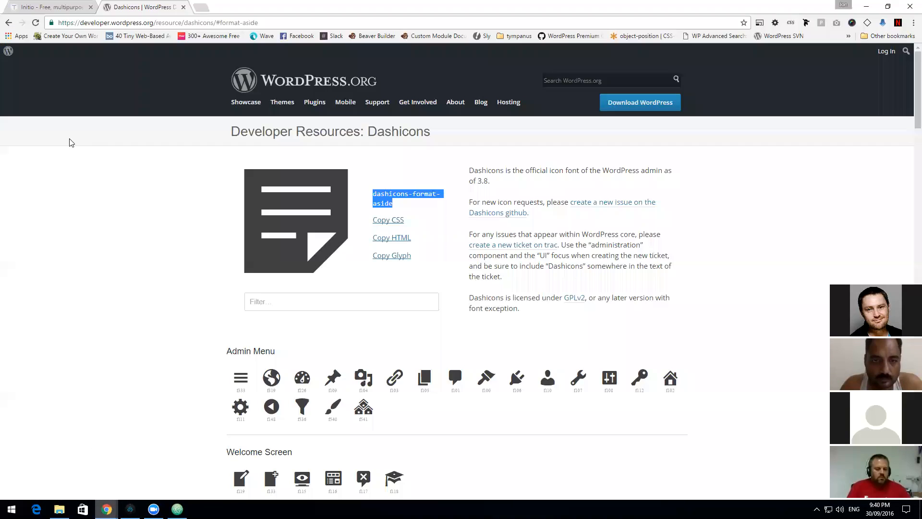
Step: Switch to the Chrome window with the WordPress admin and open the Call To Action section of the theme Customizer
{"action": "left_click", "coordinate": [61, 8]}
{"action": "key", "text": "alt+Tab"}
{"action": "mouse_move", "coordinate": [106, 509]}
{"action": "left_click", "coordinate": [140, 473]}
{"action": "left_click", "coordinate": [59, 6]}
{"action": "left_click", "coordinate": [123, 9]}
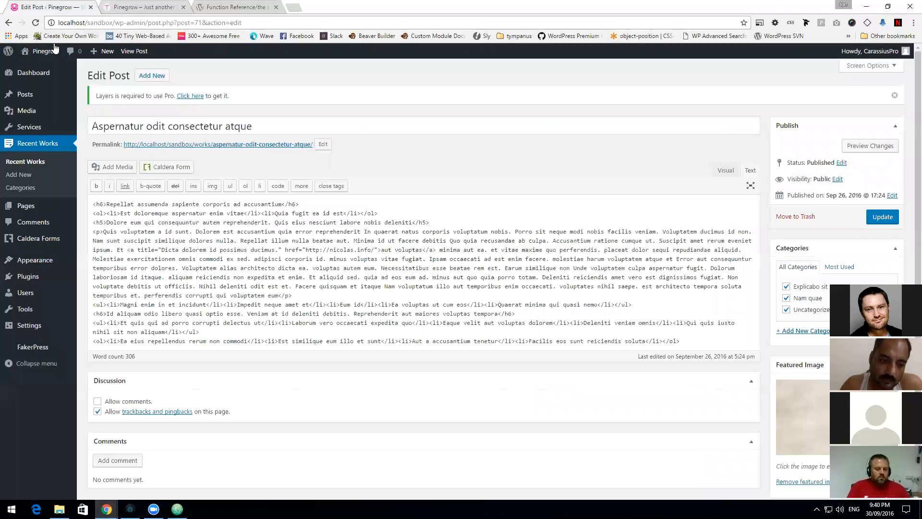
{"action": "mouse_move", "coordinate": [29, 261]}
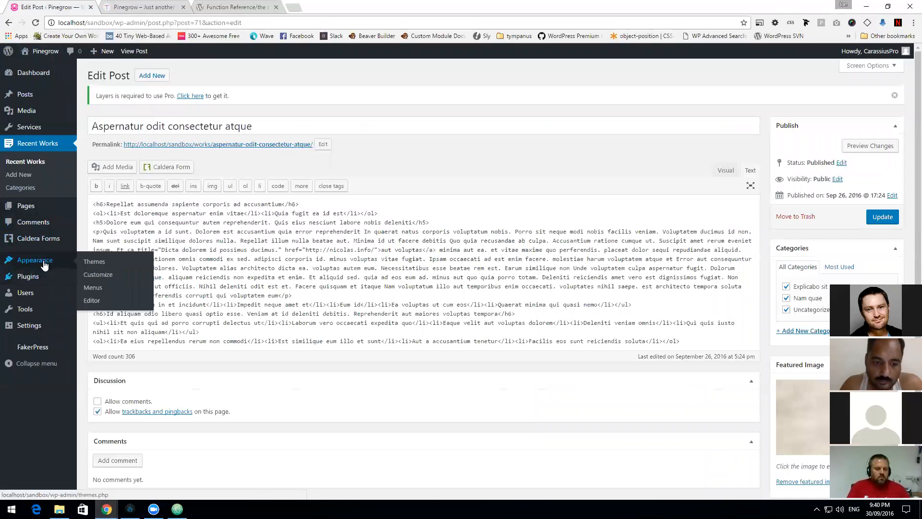
{"action": "left_click", "coordinate": [103, 280]}
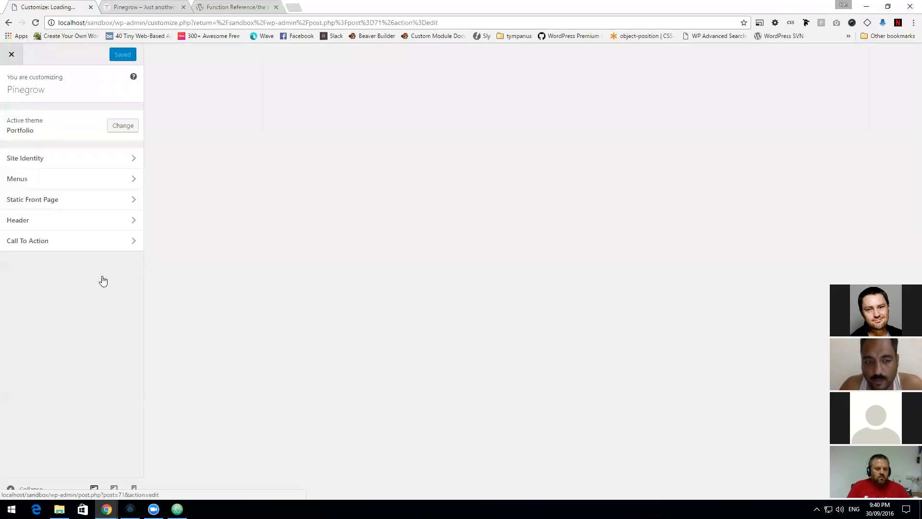
{"action": "left_click", "coordinate": [97, 238]}
{"action": "scroll", "coordinate": [248, 267], "scroll_direction": "down", "scroll_amount": 10}
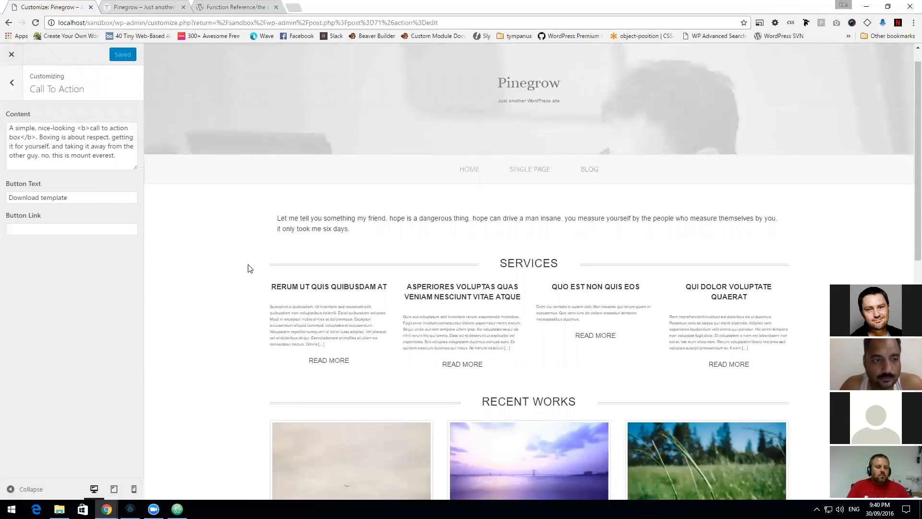
Step: Replace the call to action Content text with "This is an amazing Theme"
{"action": "left_click_drag", "start_coordinate": [116, 155], "coordinate": [1, 118]}
{"action": "type", "text": "Thi"}
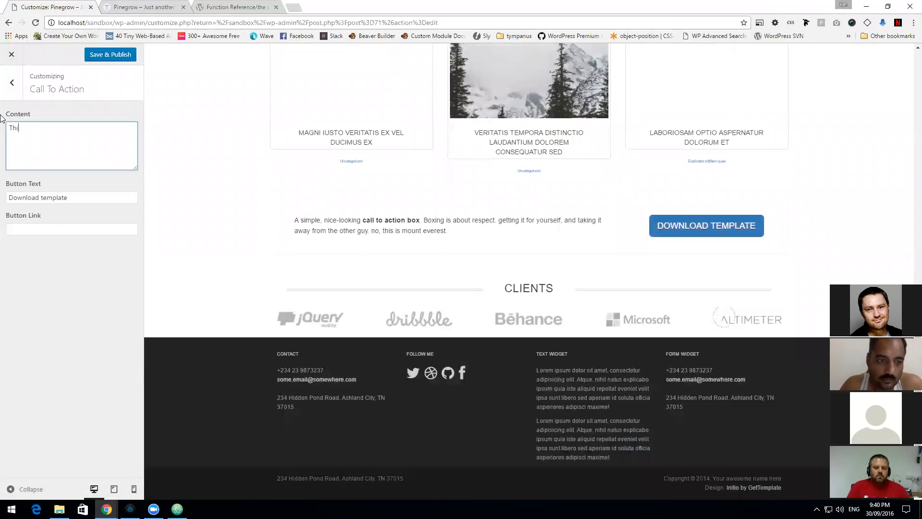
{"action": "type", "text": "s is an am"}
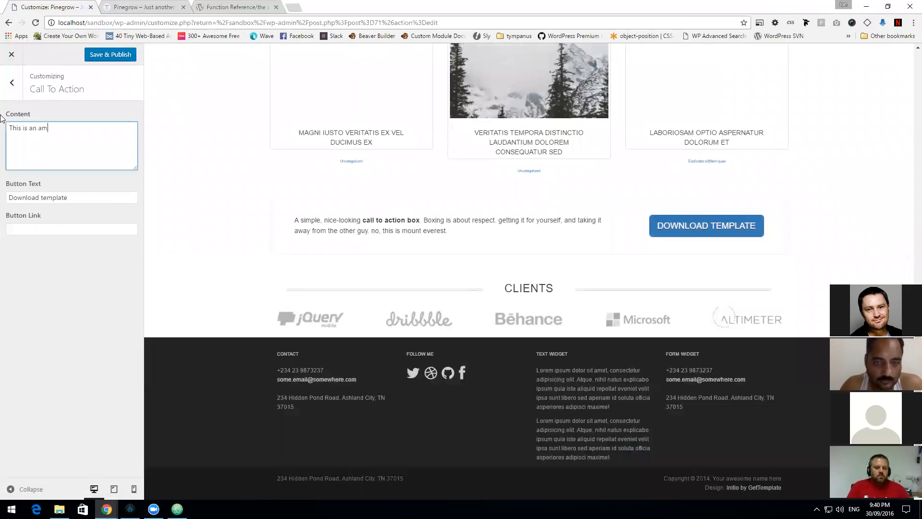
{"action": "type", "text": "azing T"}
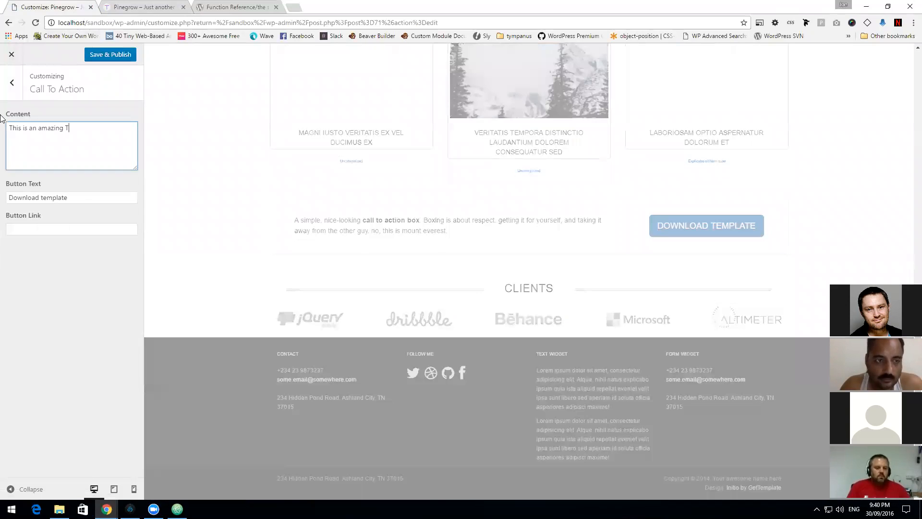
{"action": "type", "text": "heme"}
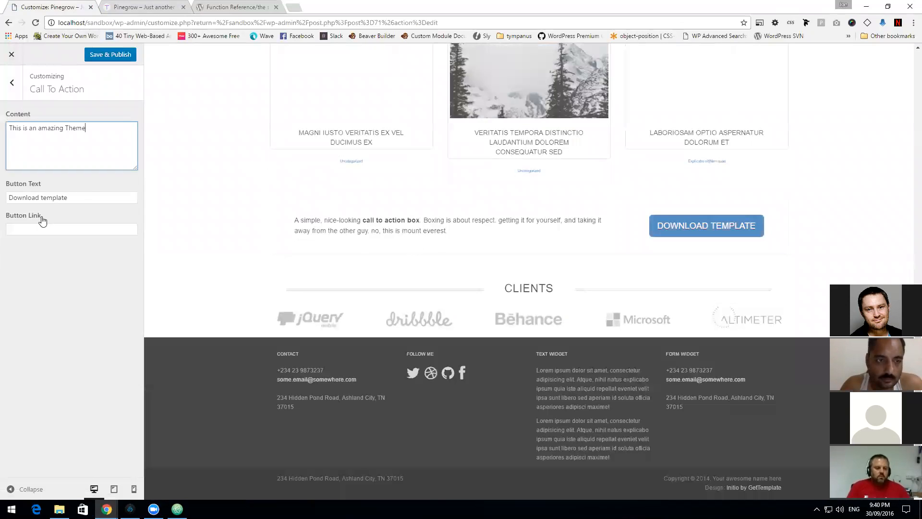
Step: Change the call to action's Button Text to "Download it NOW!"
{"action": "left_click_drag", "start_coordinate": [77, 197], "coordinate": [5, 194]}
{"action": "type", "text": "D"}
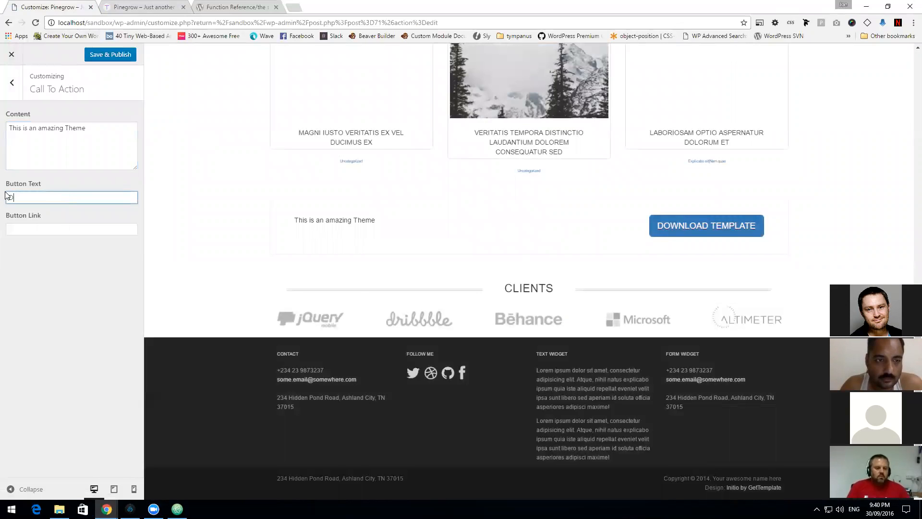
{"action": "type", "text": "ownload it NOPW"}
{"action": "key", "text": "BackSpace"}
{"action": "key", "text": "BackSpace"}
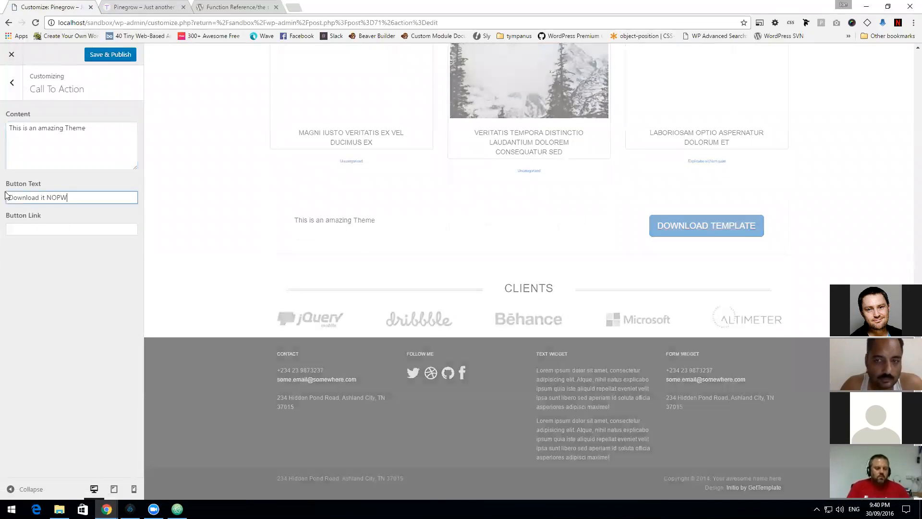
{"action": "type", "text": "!"}
{"action": "key", "text": "BackSpace"}
{"action": "type", "text": "W!"}
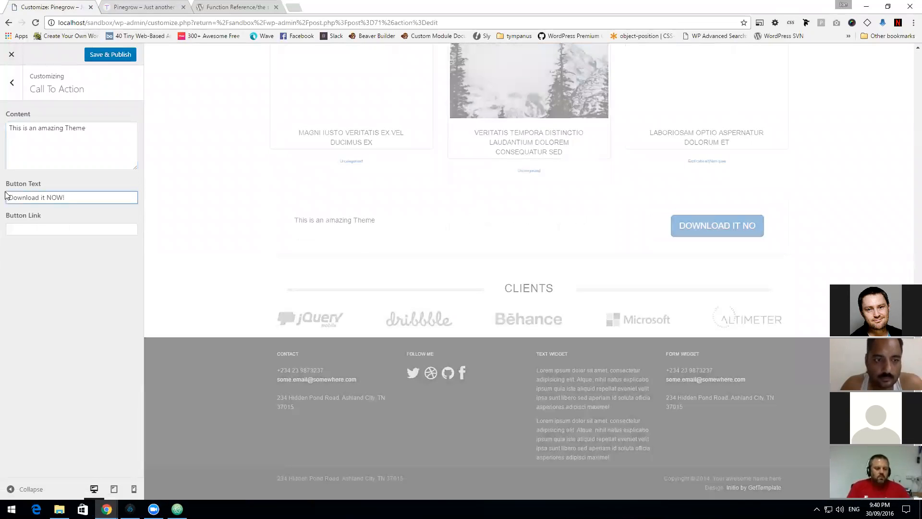
{"action": "left_click", "coordinate": [56, 235]}
{"action": "left_click", "coordinate": [60, 229]}
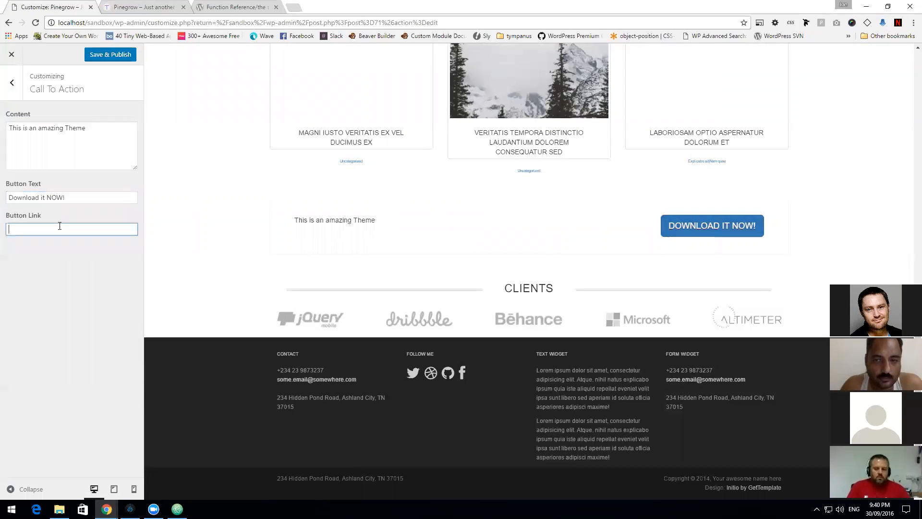
{"action": "type", "text": "http://google.com"}
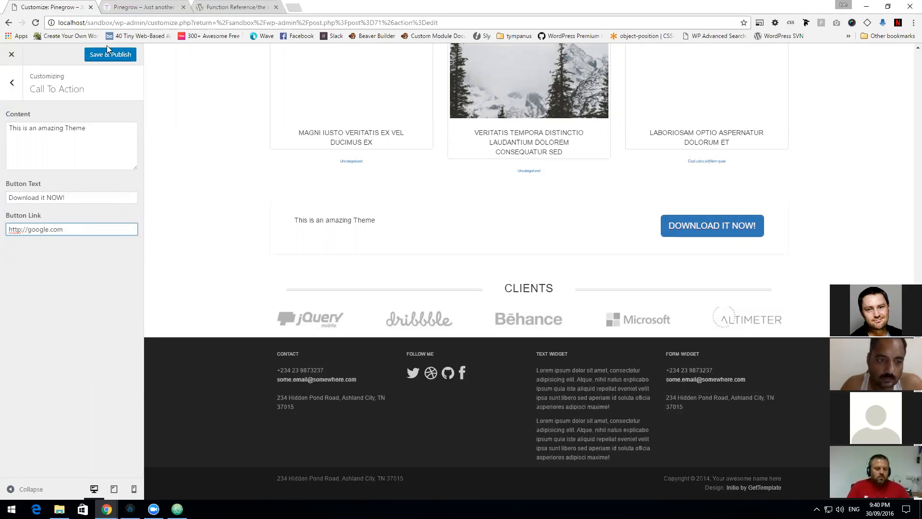
{"action": "left_click", "coordinate": [108, 51]}
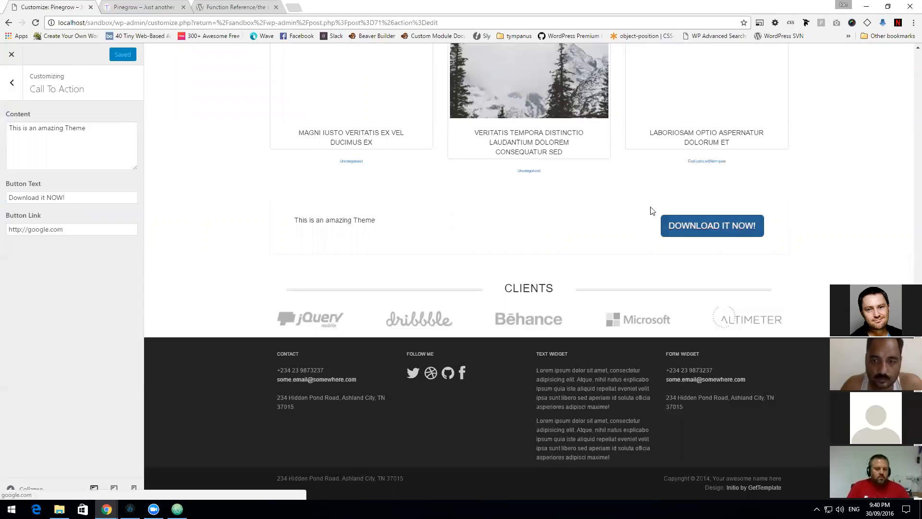
Step: Inspect the call to action button's link in the preview's HTML, check the browser console and close the developer tools
{"action": "right_click", "coordinate": [669, 229]}
{"action": "left_click", "coordinate": [708, 314]}
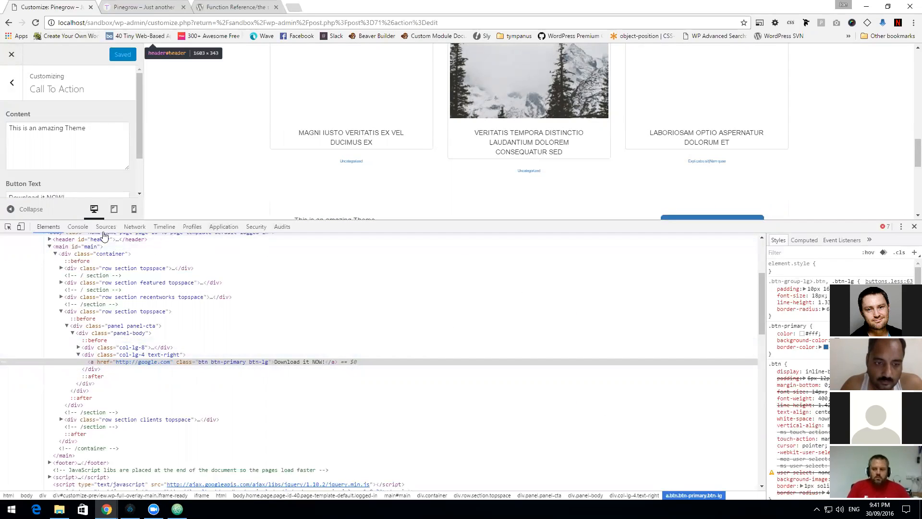
{"action": "left_click", "coordinate": [78, 226]}
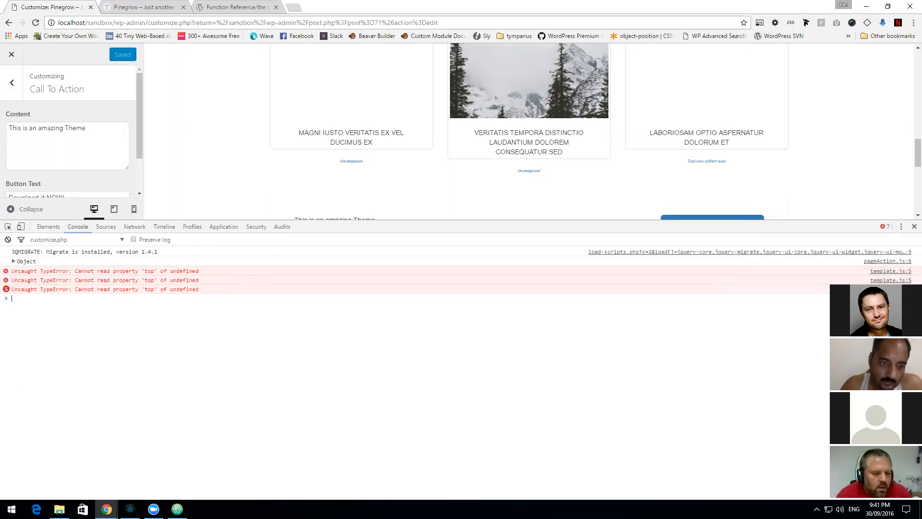
{"action": "left_click", "coordinate": [914, 226]}
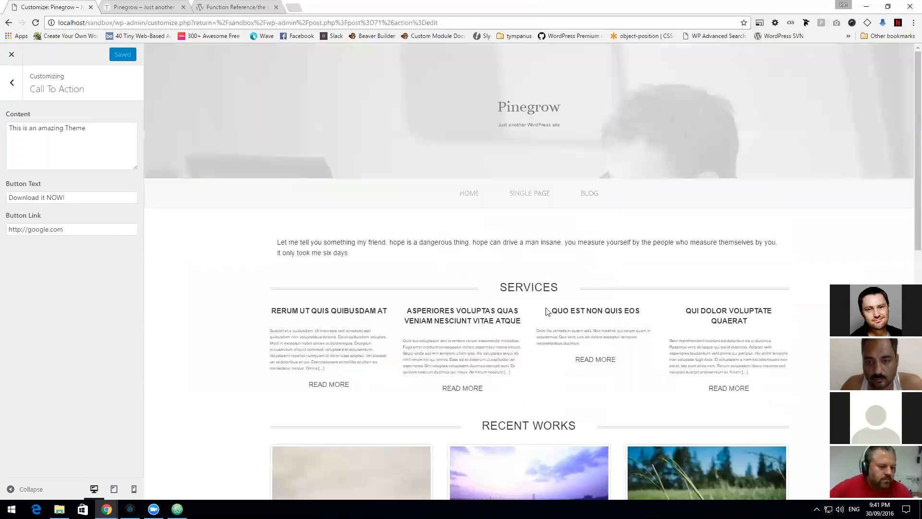
{"action": "scroll", "coordinate": [531, 312], "scroll_direction": "down", "scroll_amount": 5}
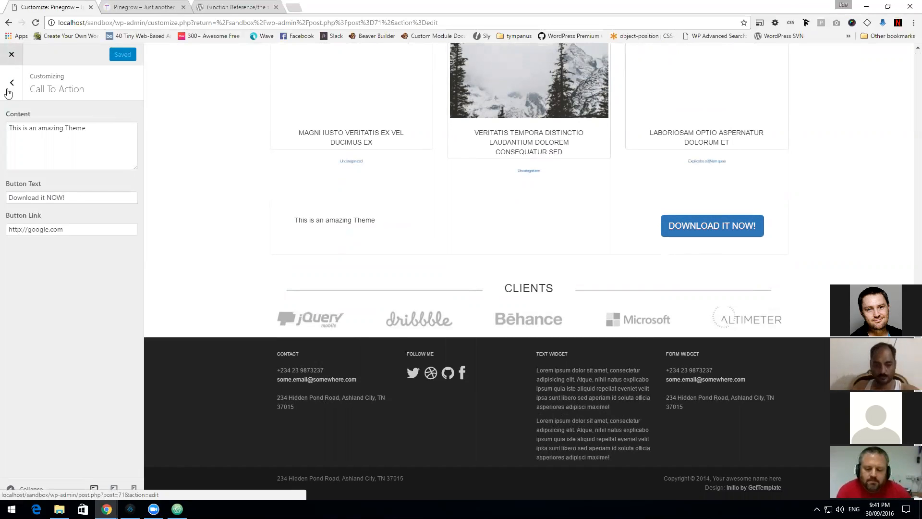
Step: Switch to Pinegrow and add a Register post type action to the row containing the Clients section
{"action": "left_click", "coordinate": [130, 509]}
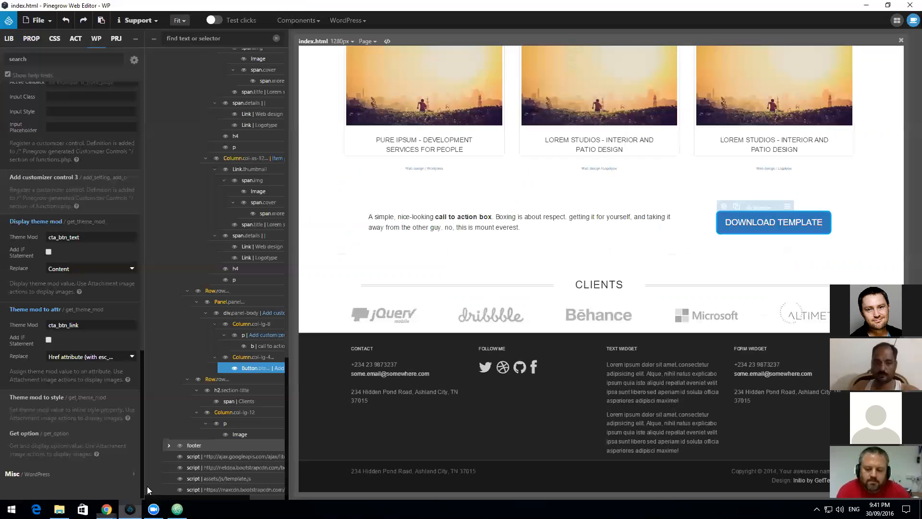
{"action": "left_click", "coordinate": [571, 287]}
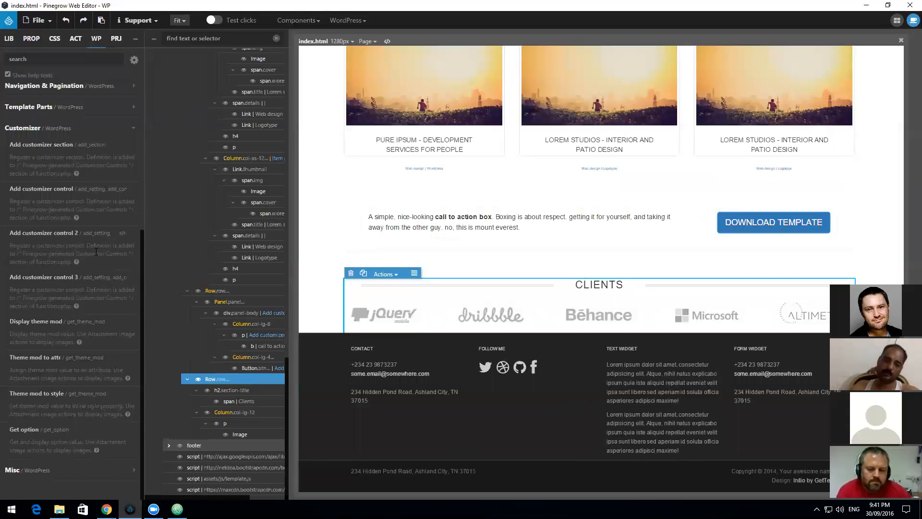
{"action": "scroll", "coordinate": [57, 188], "scroll_direction": "up", "scroll_amount": 3}
{"action": "scroll", "coordinate": [53, 191], "scroll_direction": "up", "scroll_amount": 3}
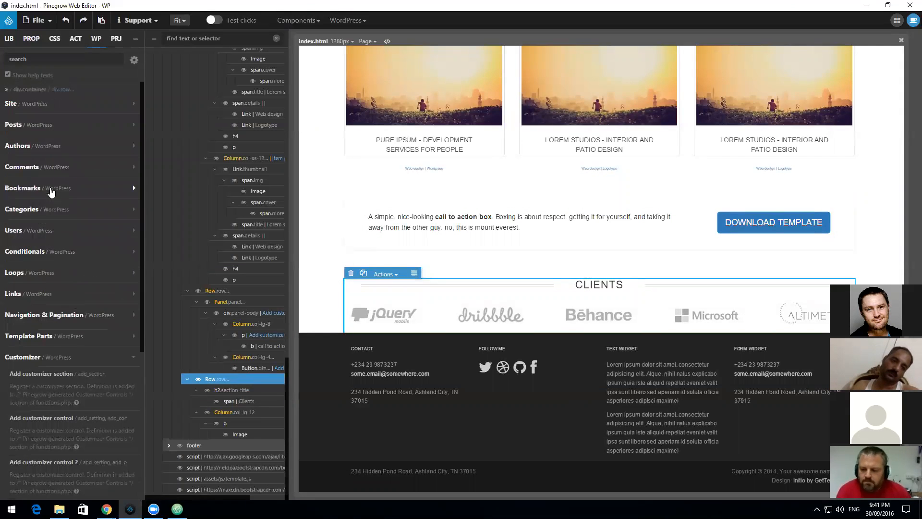
{"action": "left_click", "coordinate": [35, 103]}
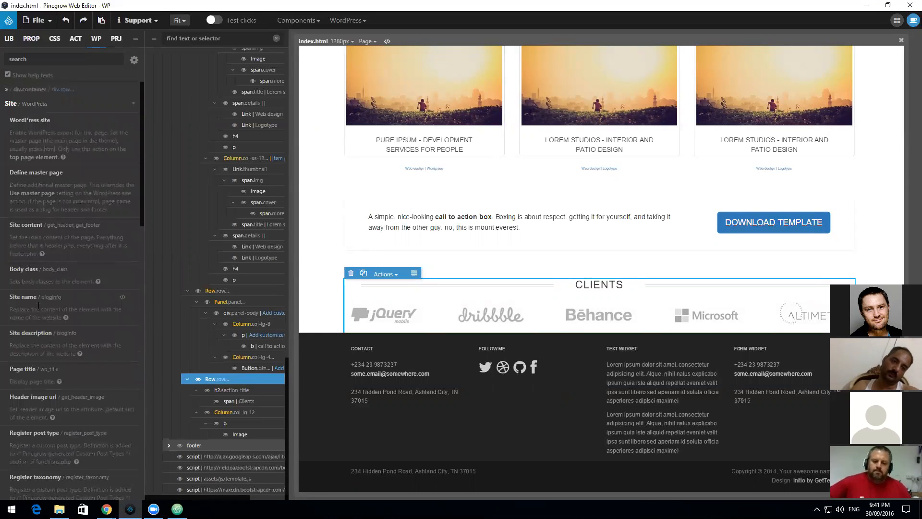
{"action": "scroll", "coordinate": [60, 357], "scroll_direction": "down", "scroll_amount": 2}
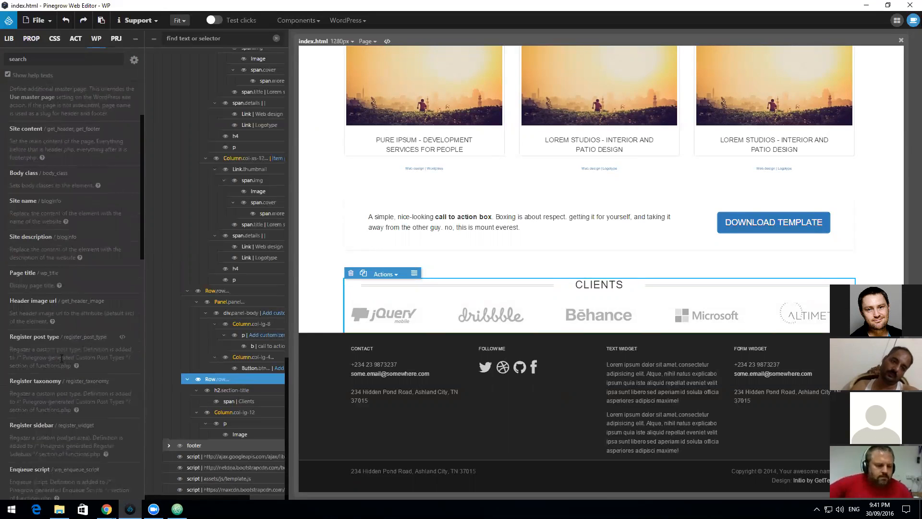
{"action": "left_click", "coordinate": [57, 339]}
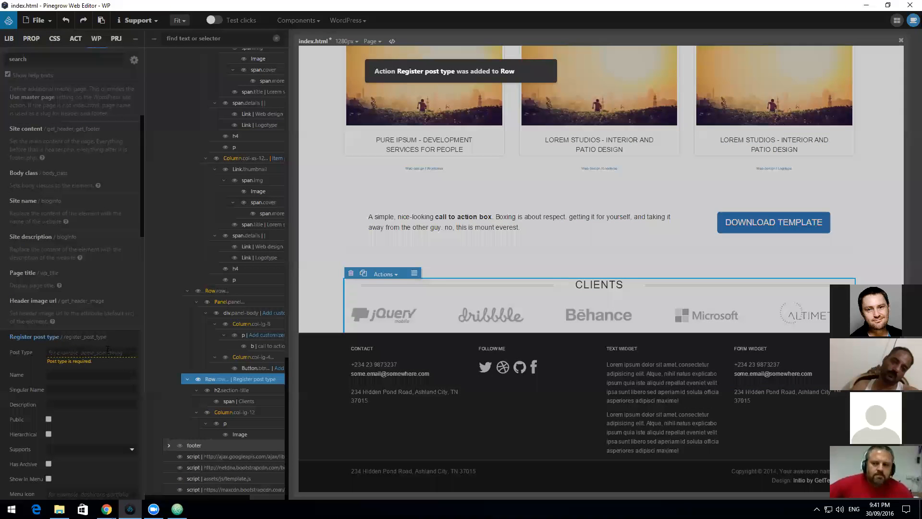
Step: Define the post type as clients, named Clients with singular name Client, make it public and open its Supports options
{"action": "left_click", "coordinate": [107, 350]}
{"action": "type", "text": "clients"}
{"action": "left_click", "coordinate": [77, 368]}
{"action": "type", "text": "Clients"}
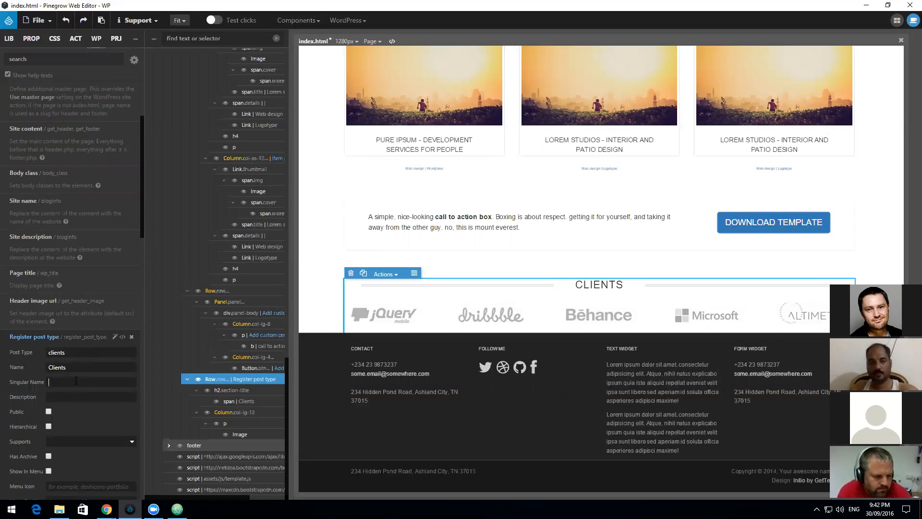
{"action": "scroll", "coordinate": [41, 365], "scroll_direction": "down", "scroll_amount": 2}
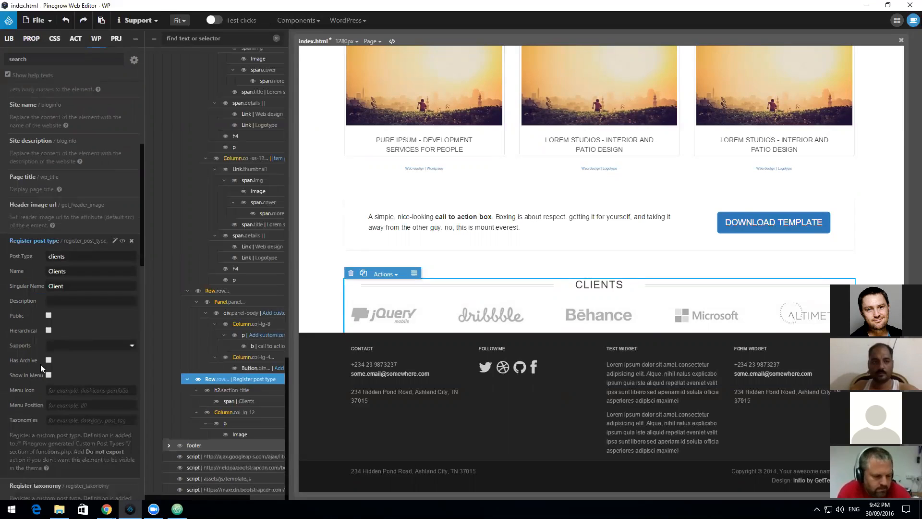
{"action": "left_click", "coordinate": [49, 316]}
{"action": "left_click", "coordinate": [72, 345]}
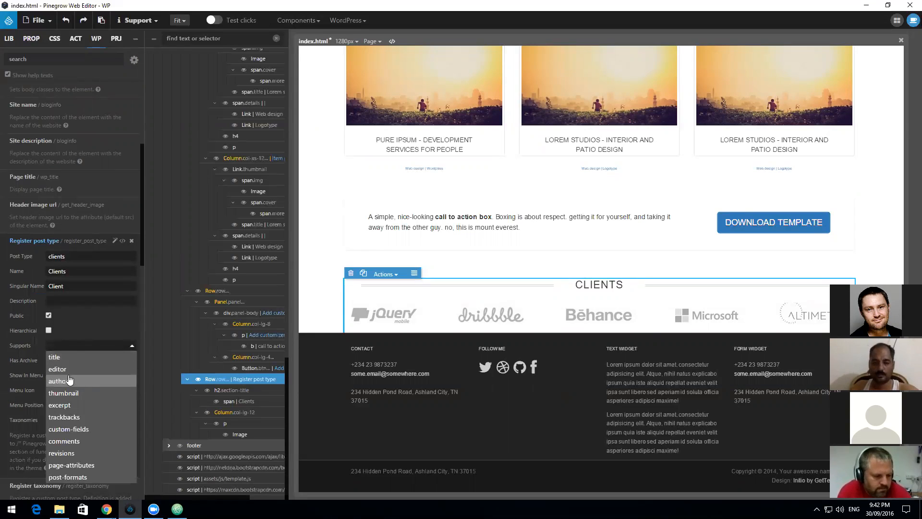
Step: Make the clients post type support thumbnail and title, and enable showing it in the menu
{"action": "left_click", "coordinate": [70, 393]}
{"action": "left_click", "coordinate": [60, 356]}
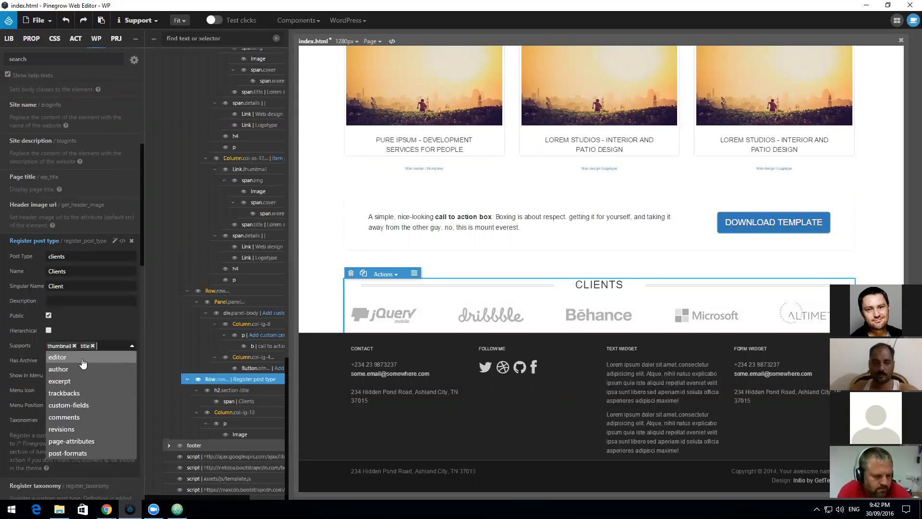
{"action": "left_click", "coordinate": [104, 329]}
{"action": "left_click", "coordinate": [48, 375]}
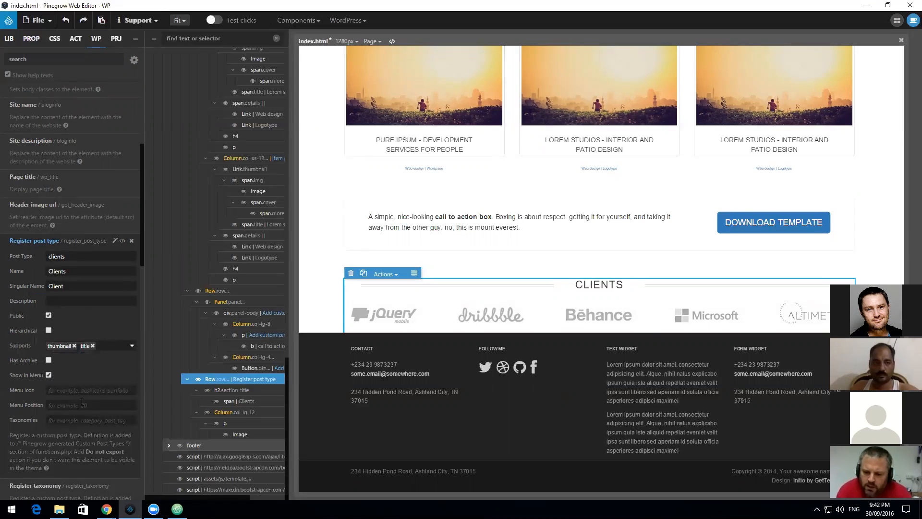
Step: Switch to Chrome, search Google for "dashicons" and open the Dashicons page of WordPress Developer Resources
{"action": "left_click", "coordinate": [130, 456]}
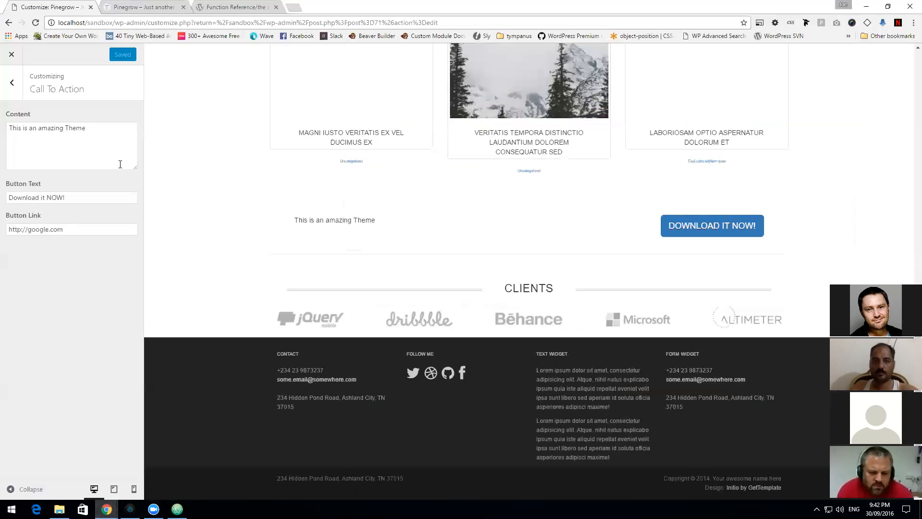
{"action": "left_click", "coordinate": [226, 8]}
{"action": "left_click", "coordinate": [235, 22]}
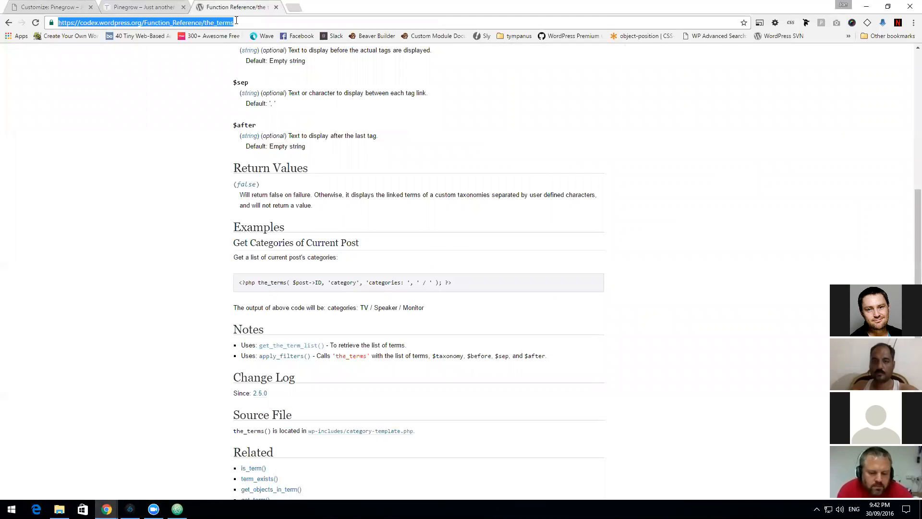
{"action": "type", "text": "dashicons"}
{"action": "key", "text": "Return"}
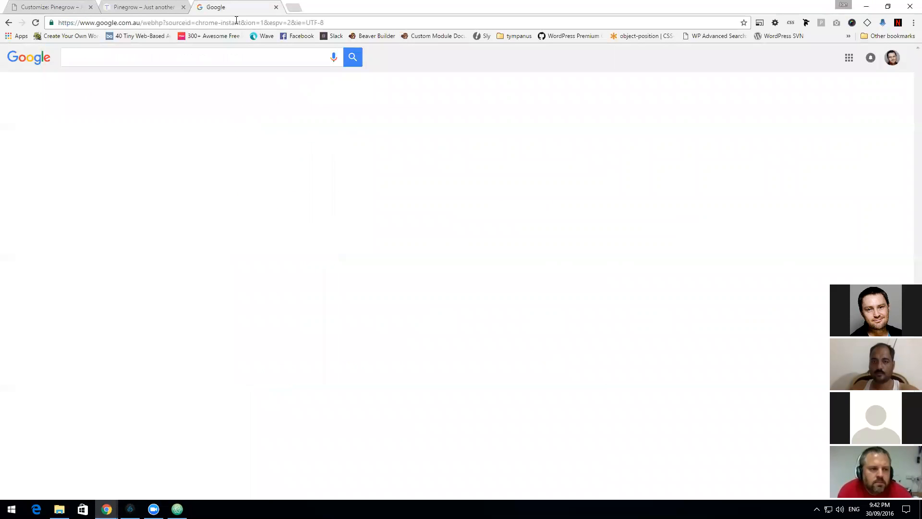
{"action": "left_click", "coordinate": [121, 134]}
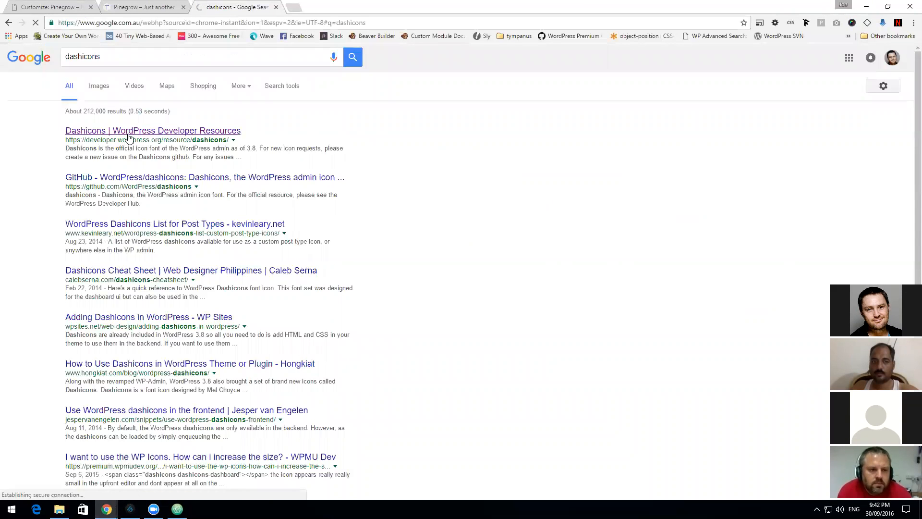
Step: Choose the user icon in the Admin Menu group and copy its name, dashicons-admin-users
{"action": "scroll", "coordinate": [481, 230], "scroll_direction": "down", "scroll_amount": 4}
{"action": "left_click", "coordinate": [548, 187]}
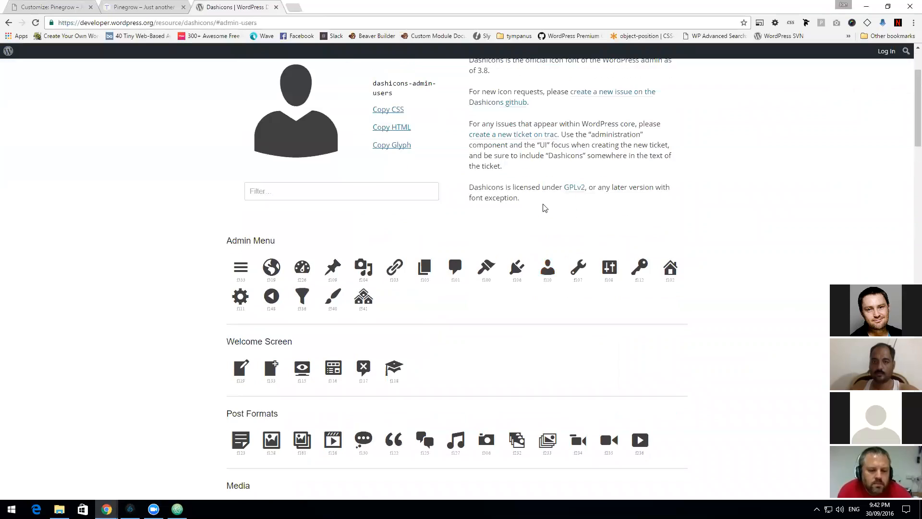
{"action": "triple_click", "coordinate": [386, 92]}
{"action": "key", "text": "ctrl+c"}
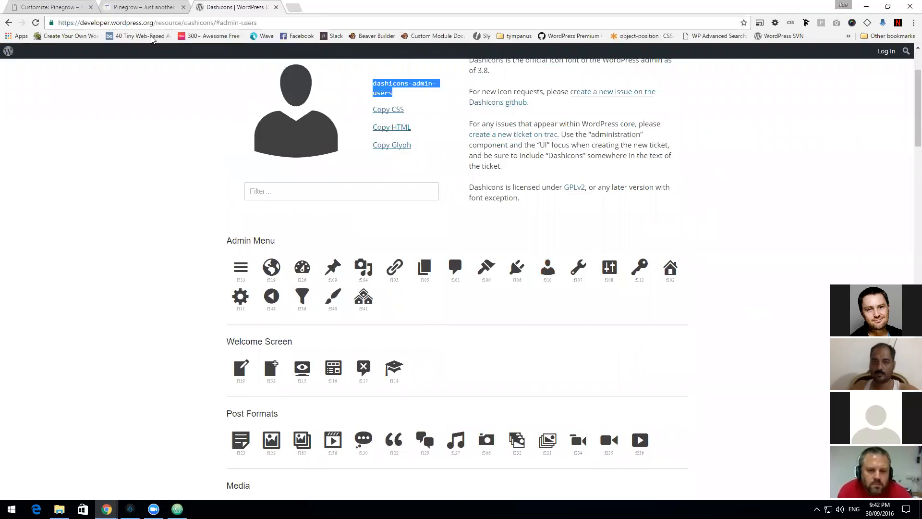
Step: Return to Pinegrow and set the menu icon of the clients post type to dashicons-admin-users
{"action": "left_click", "coordinate": [130, 509]}
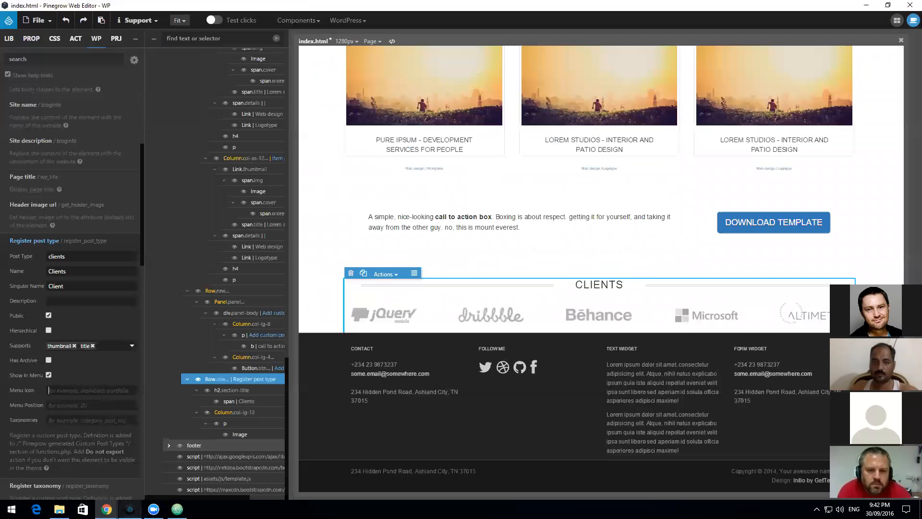
{"action": "key", "text": "ctrl+v"}
{"action": "left_click", "coordinate": [82, 401]}
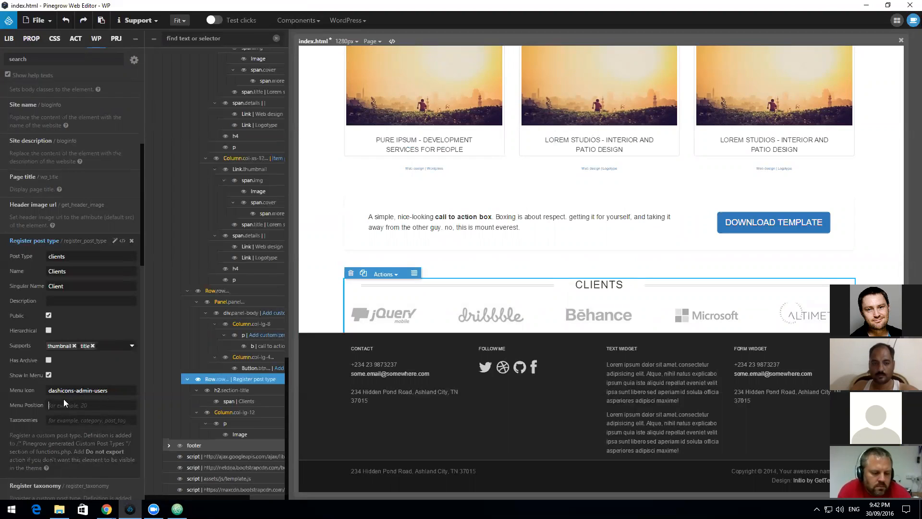
{"action": "scroll", "coordinate": [45, 431], "scroll_direction": "down", "scroll_amount": 1}
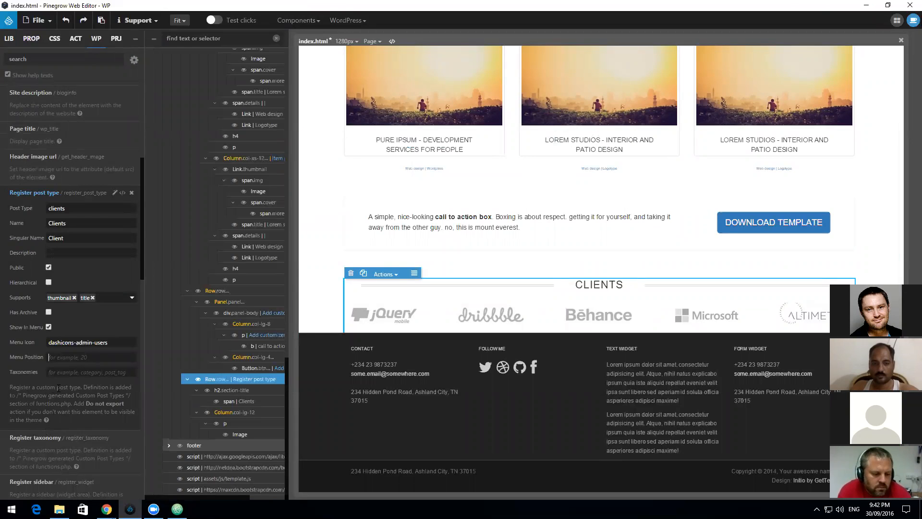
{"action": "scroll", "coordinate": [60, 423], "scroll_direction": "down", "scroll_amount": 4}
{"action": "scroll", "coordinate": [60, 423], "scroll_direction": "up", "scroll_amount": 3}
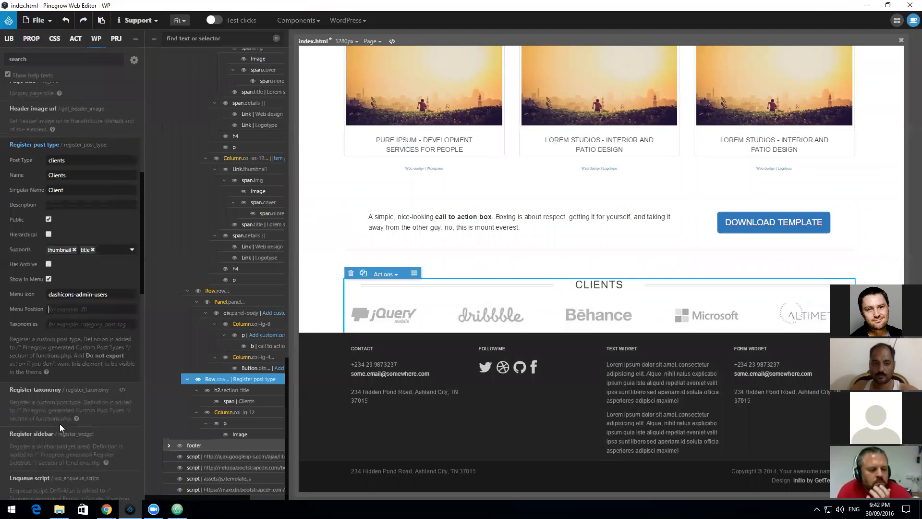
Step: Delete the paragraph holding the logo image from the col-lg-12 column of the Clients row
{"action": "left_click", "coordinate": [409, 319]}
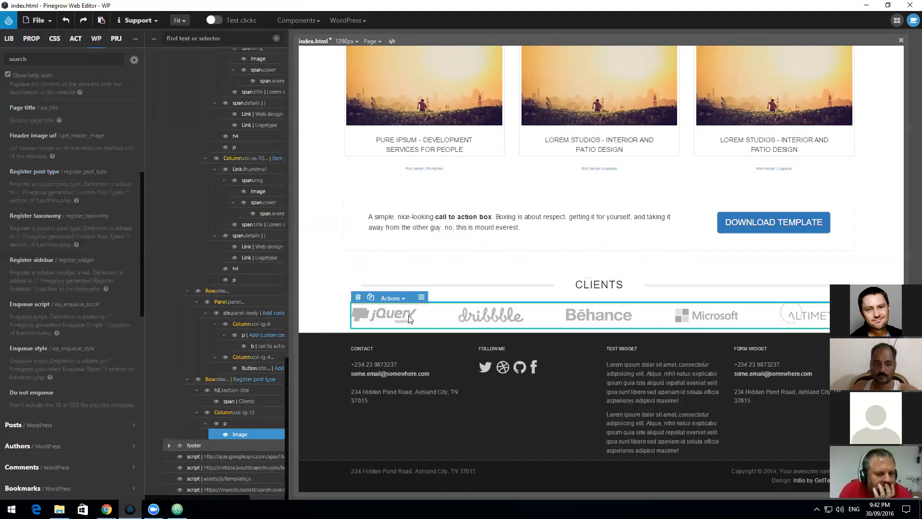
{"action": "left_click", "coordinate": [255, 421]}
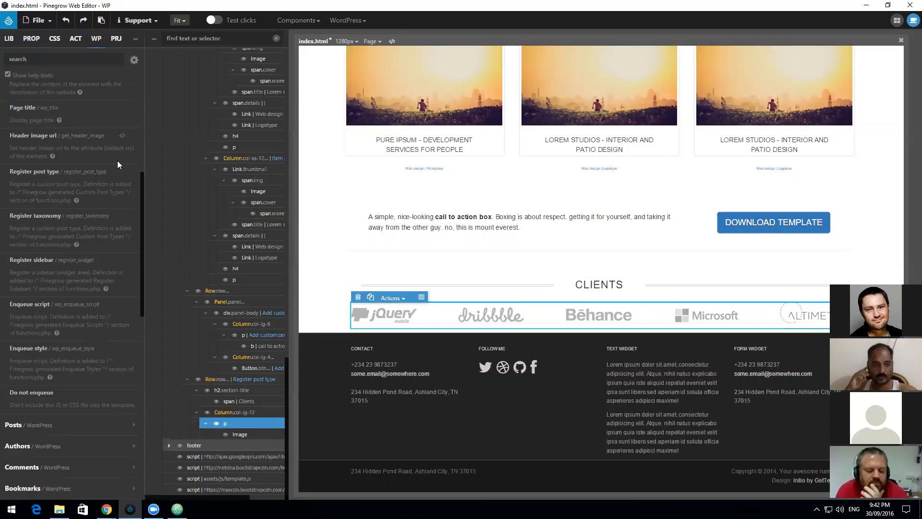
{"action": "scroll", "coordinate": [118, 160], "scroll_direction": "up", "scroll_amount": 5}
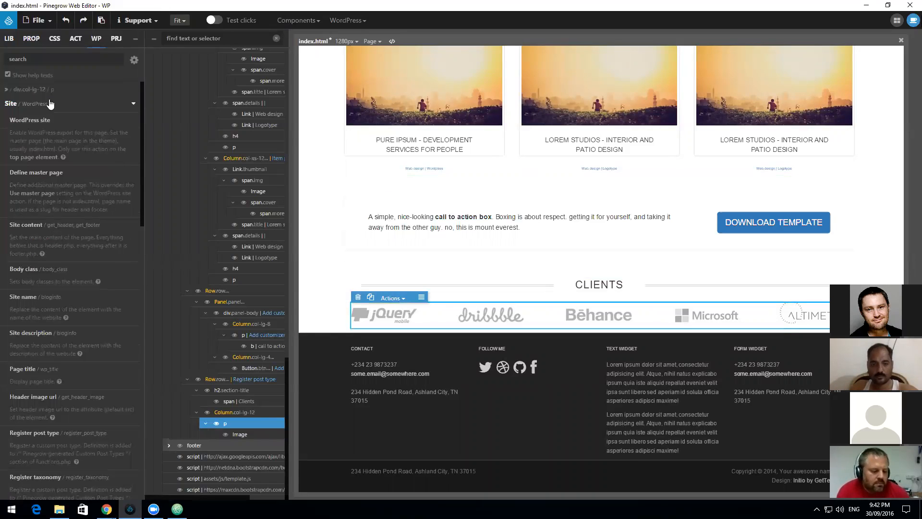
{"action": "left_click", "coordinate": [232, 413]}
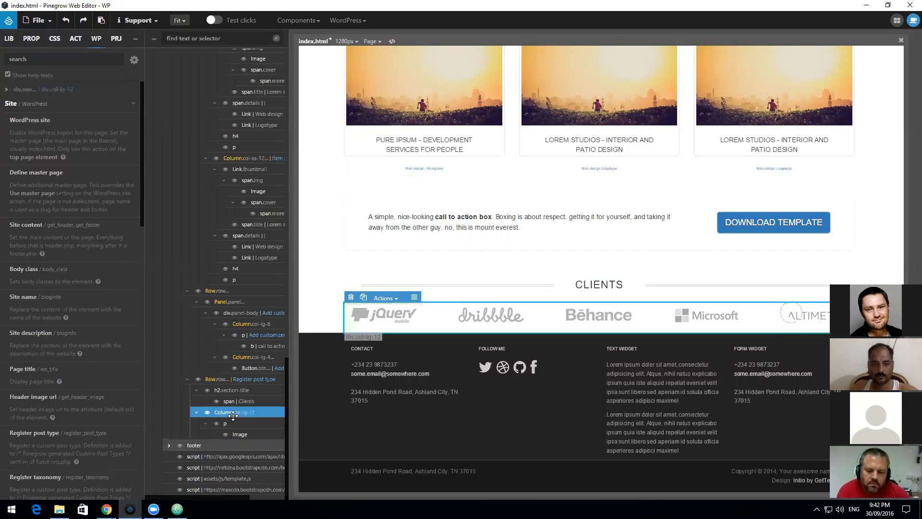
{"action": "right_click", "coordinate": [230, 422]}
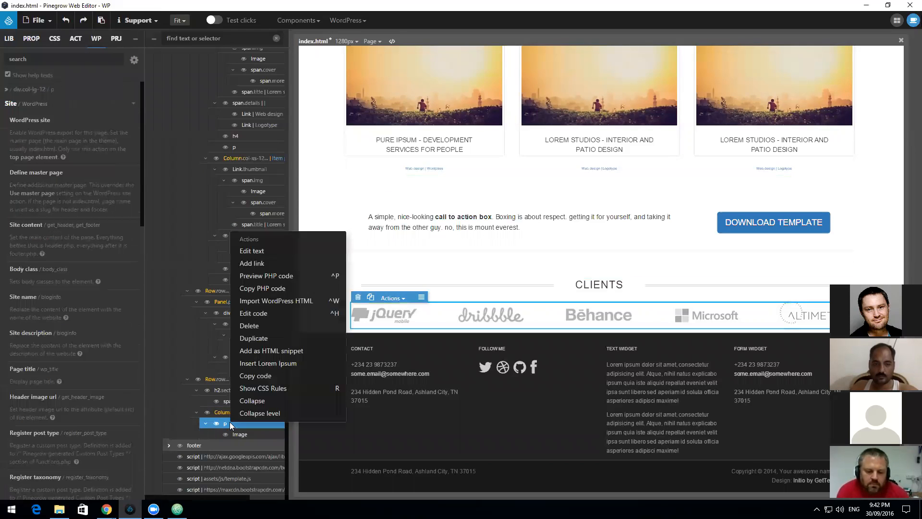
{"action": "left_click", "coordinate": [262, 326]}
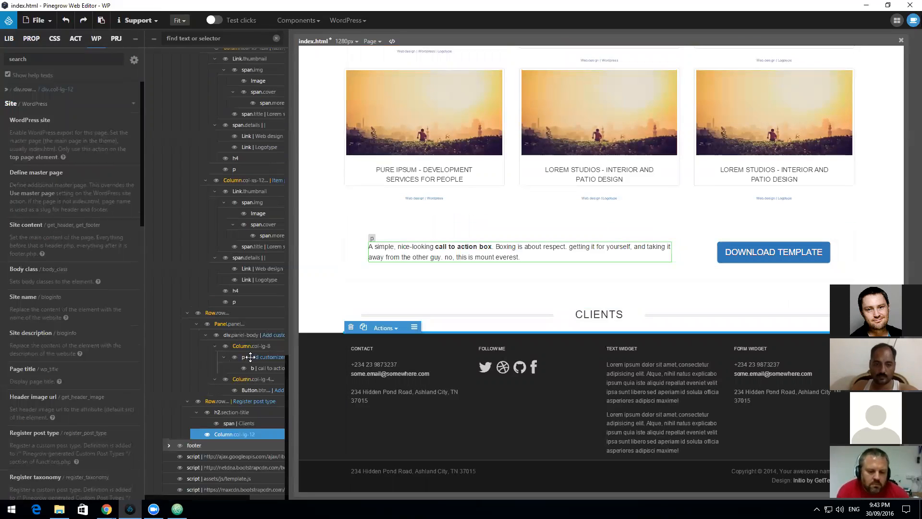
Step: Search the component library for "thu" and insert an Image thumbnail above the empty col-lg-12 column in the Clients row
{"action": "left_click", "coordinate": [8, 42]}
{"action": "left_click_drag", "start_coordinate": [38, 60], "coordinate": [2, 60]}
{"action": "type", "text": "thu"}
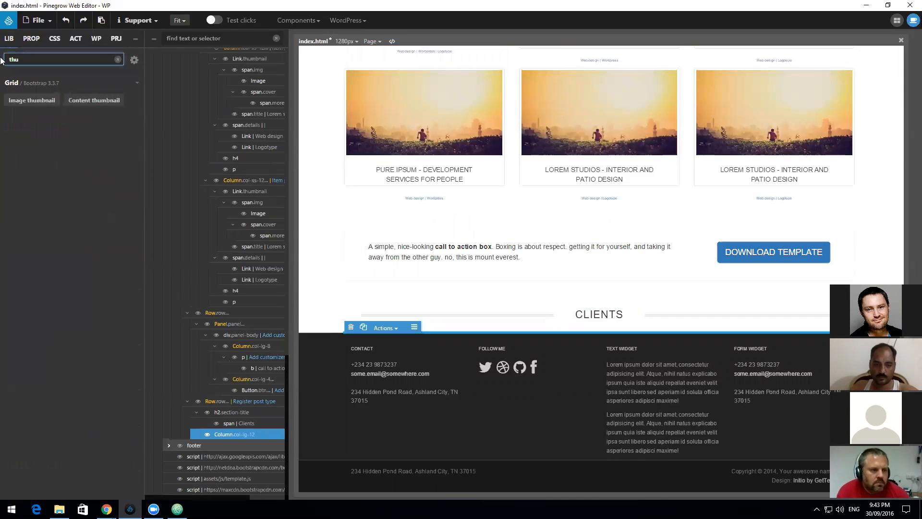
{"action": "mouse_move", "coordinate": [45, 100]}
{"action": "left_click_drag", "start_coordinate": [45, 106], "coordinate": [245, 442]}
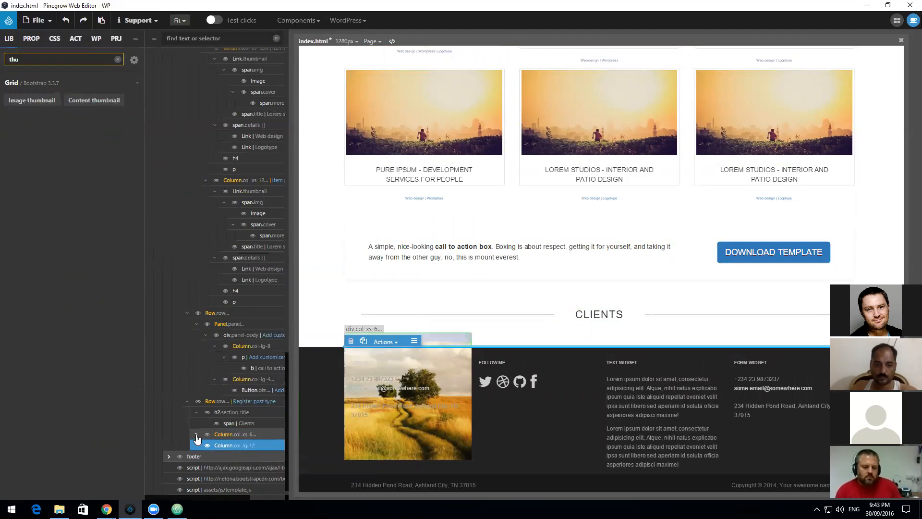
Step: Move the thumbnail link with its image out of the new col-xs-6 column into the empty col-lg-12 column
{"action": "mouse_move", "coordinate": [227, 435]}
{"action": "left_mouse_down"}
{"action": "mouse_move", "coordinate": [241, 452]}
{"action": "mouse_move", "coordinate": [235, 433]}
{"action": "left_mouse_up"}
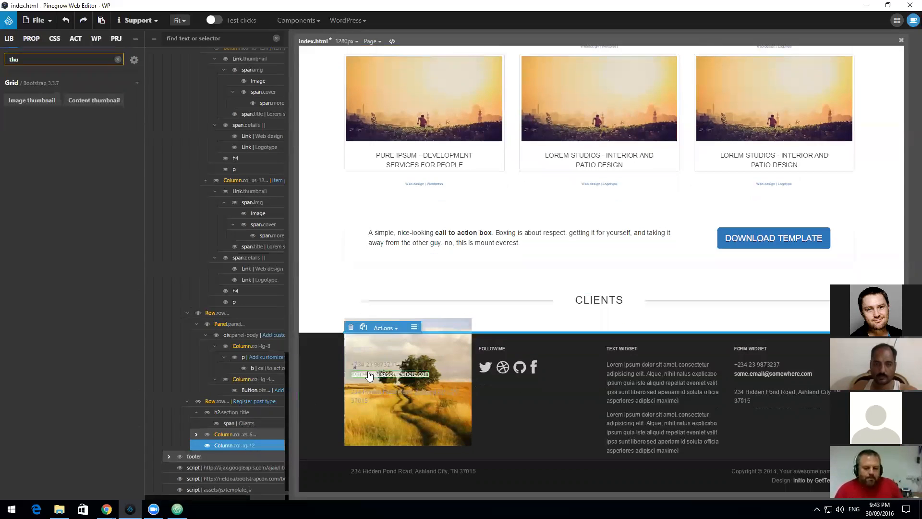
{"action": "right_click", "coordinate": [234, 445]}
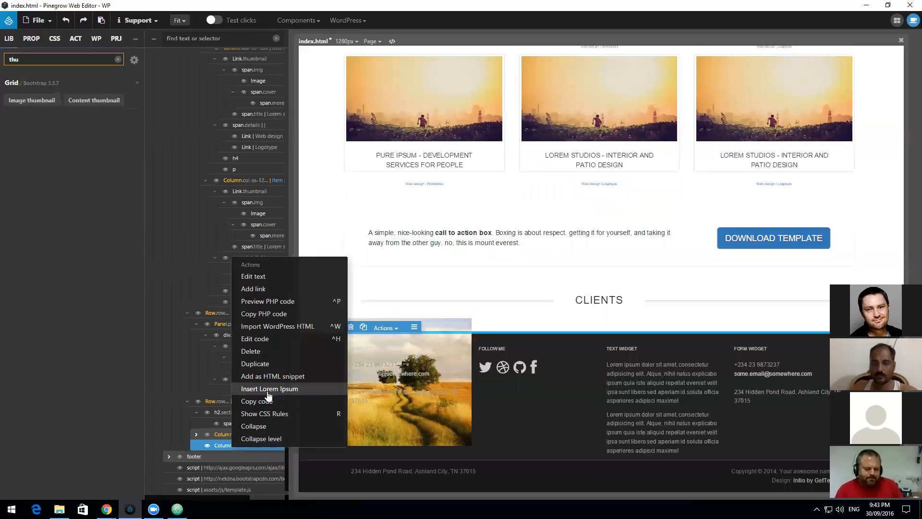
{"action": "left_click", "coordinate": [213, 435]}
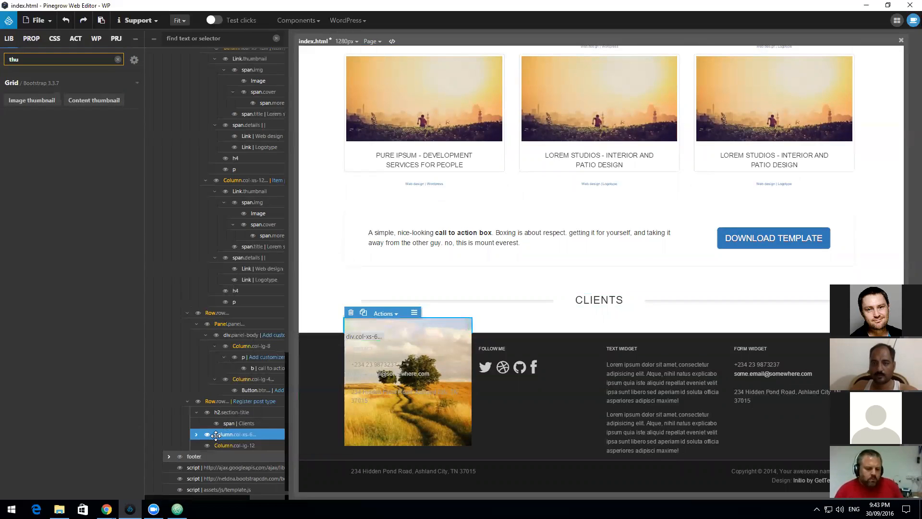
{"action": "left_click", "coordinate": [238, 445]}
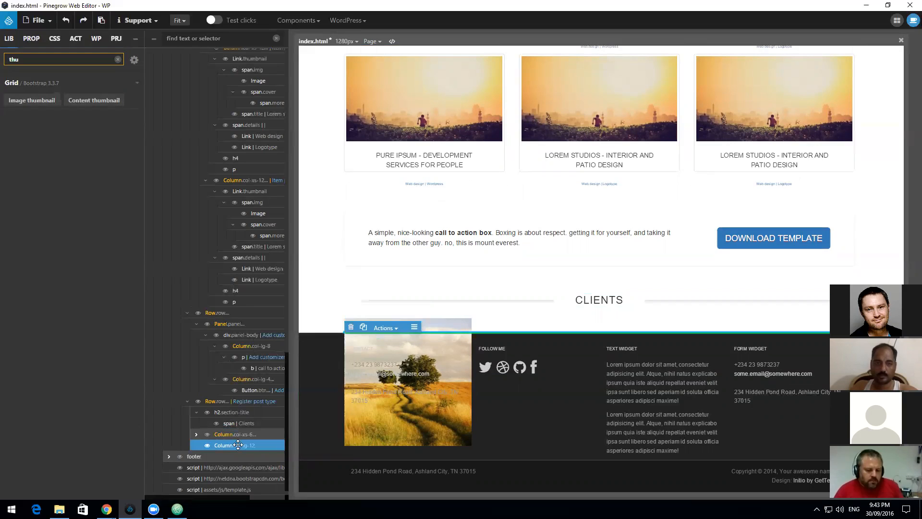
{"action": "left_click", "coordinate": [201, 436]}
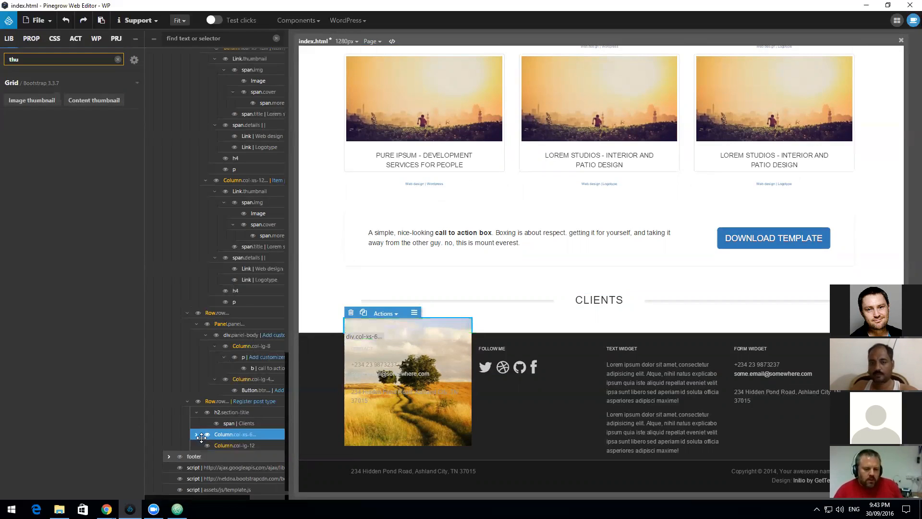
{"action": "left_click", "coordinate": [197, 435]}
{"action": "left_click_drag", "start_coordinate": [231, 445], "coordinate": [240, 468]}
{"action": "left_click", "coordinate": [239, 434]}
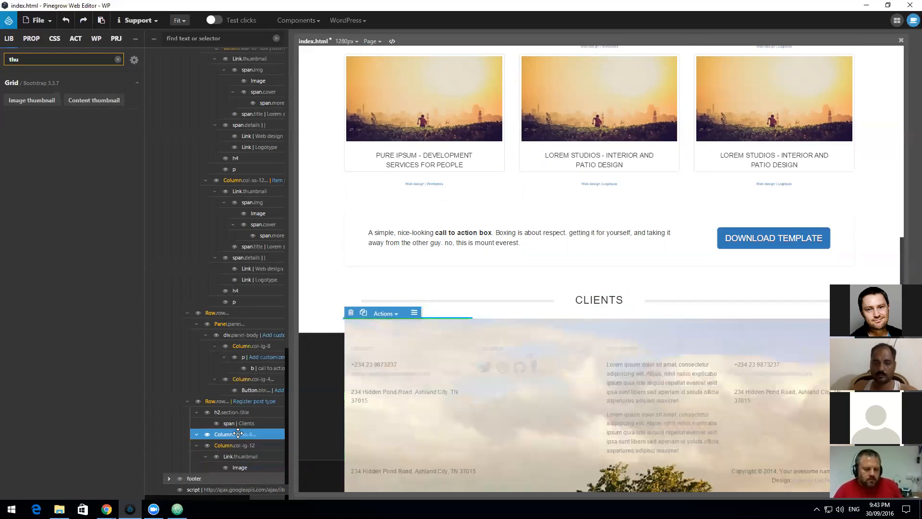
Step: Move the thumbnail link from the col-lg-12 column back into the col-xs-6 column
{"action": "right_click", "coordinate": [240, 433]}
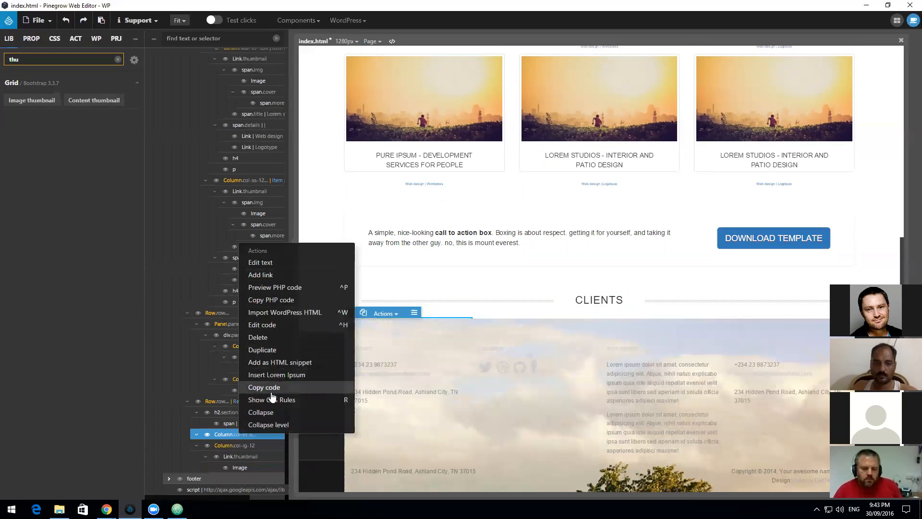
{"action": "left_click_drag", "start_coordinate": [239, 447], "coordinate": [237, 436]}
{"action": "left_click_drag", "start_coordinate": [238, 441], "coordinate": [244, 438]}
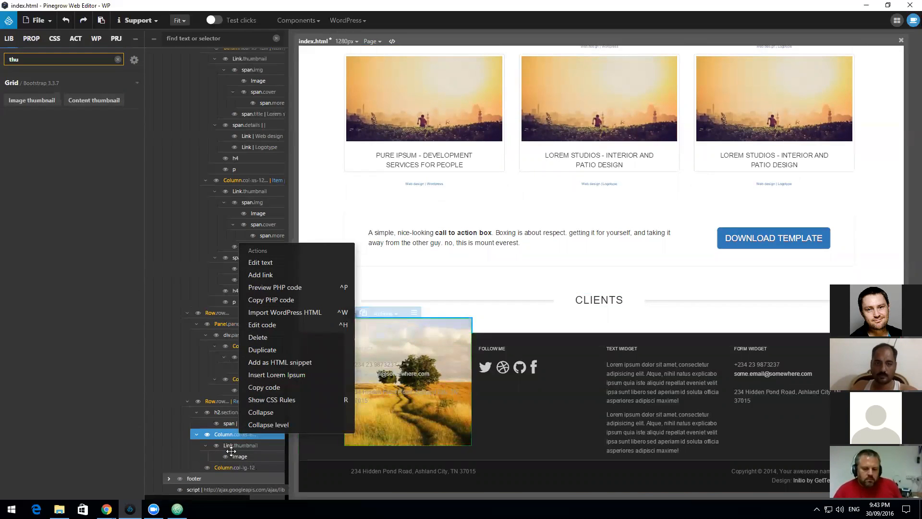
{"action": "left_click", "coordinate": [233, 446]}
{"action": "left_click", "coordinate": [238, 436]}
{"action": "left_click", "coordinate": [240, 445]}
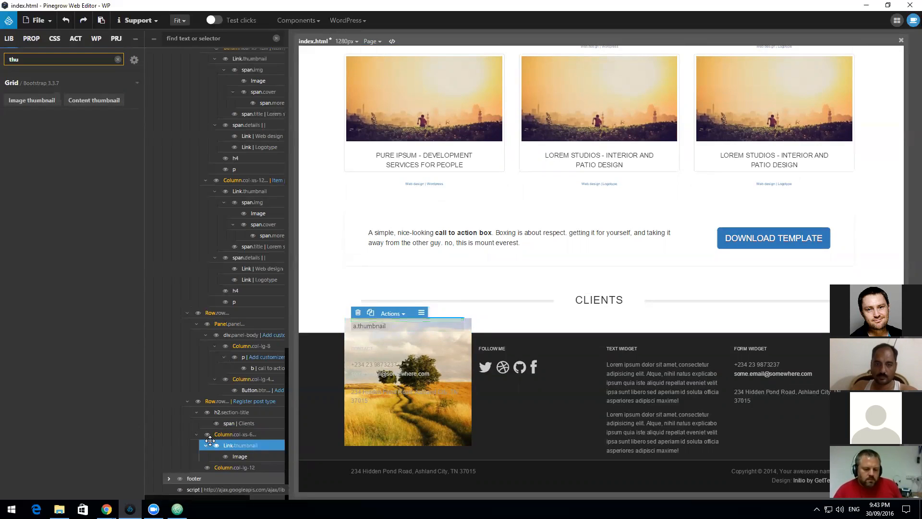
{"action": "left_click", "coordinate": [197, 435]}
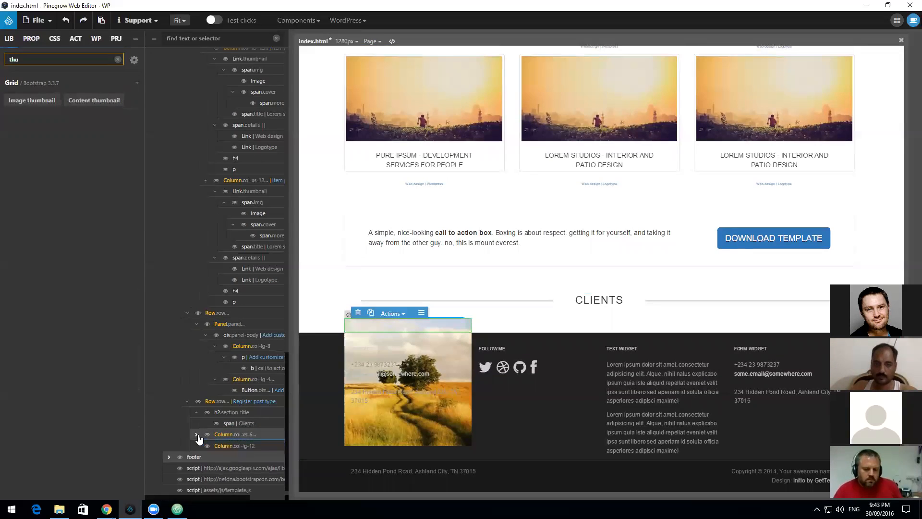
{"action": "left_click", "coordinate": [235, 446]}
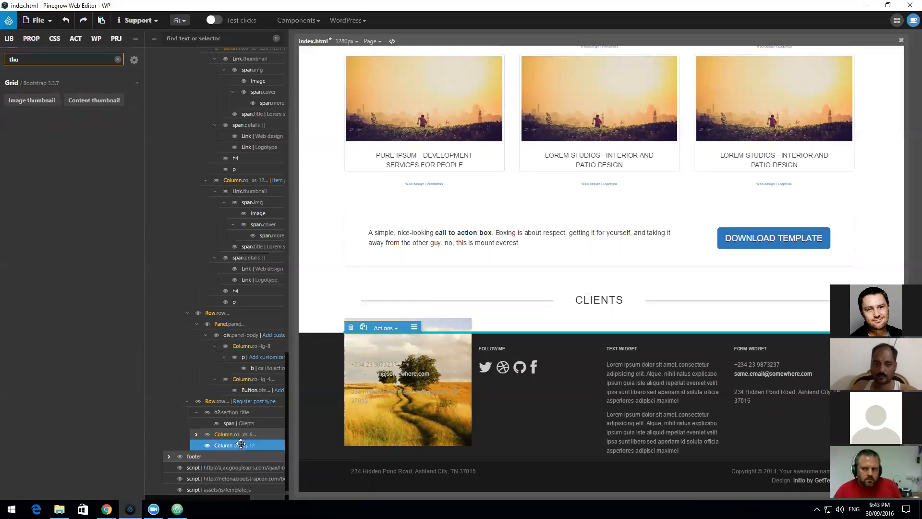
{"action": "right_click", "coordinate": [240, 445]}
{"action": "left_click", "coordinate": [229, 444]}
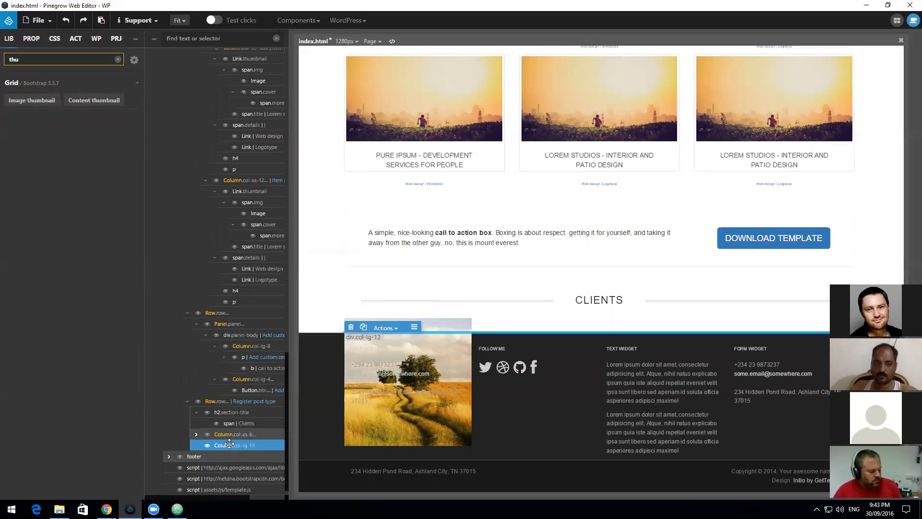
{"action": "left_click", "coordinate": [238, 434]}
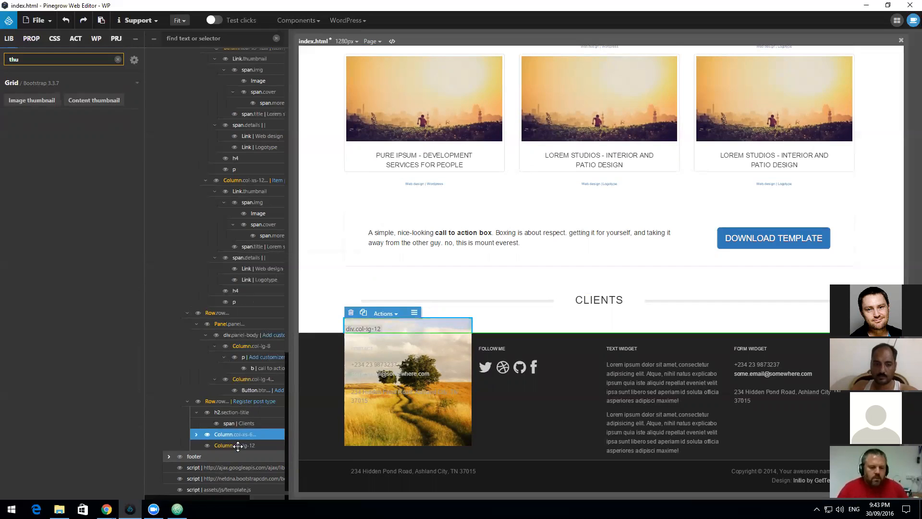
Step: Undo moving the thumbnail link back into the col-xs-6 column
{"action": "left_click", "coordinate": [66, 21]}
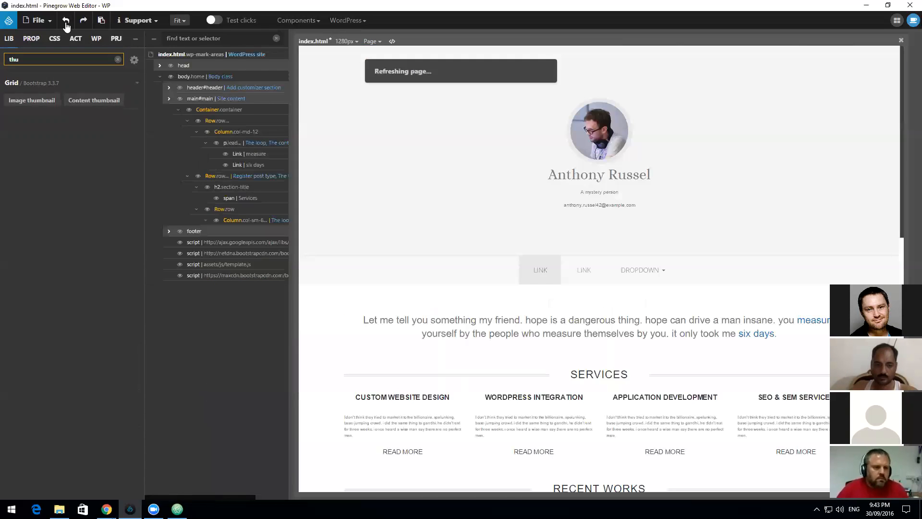
{"action": "left_click", "coordinate": [66, 22]}
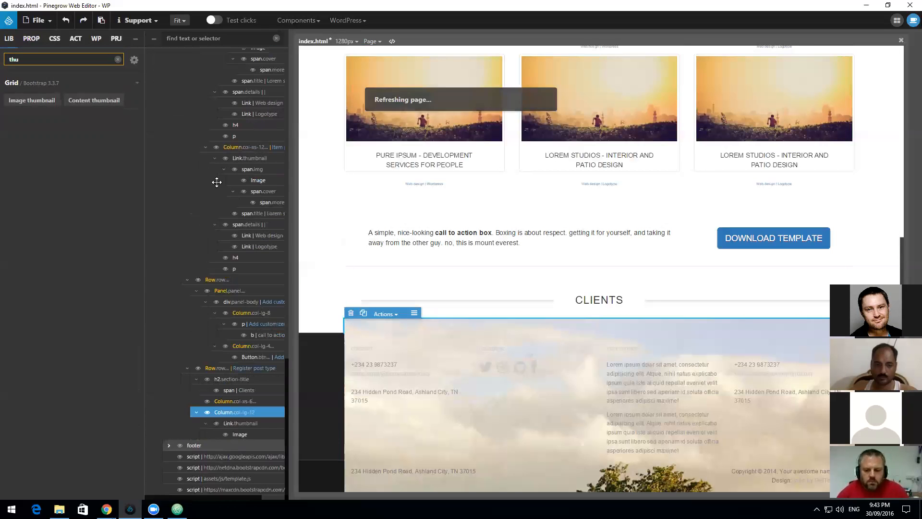
Step: Undo the remaining thumbnail moves, the thumbnail insertion and the removal of the logo paragraph from the Clients row
{"action": "left_click", "coordinate": [67, 22]}
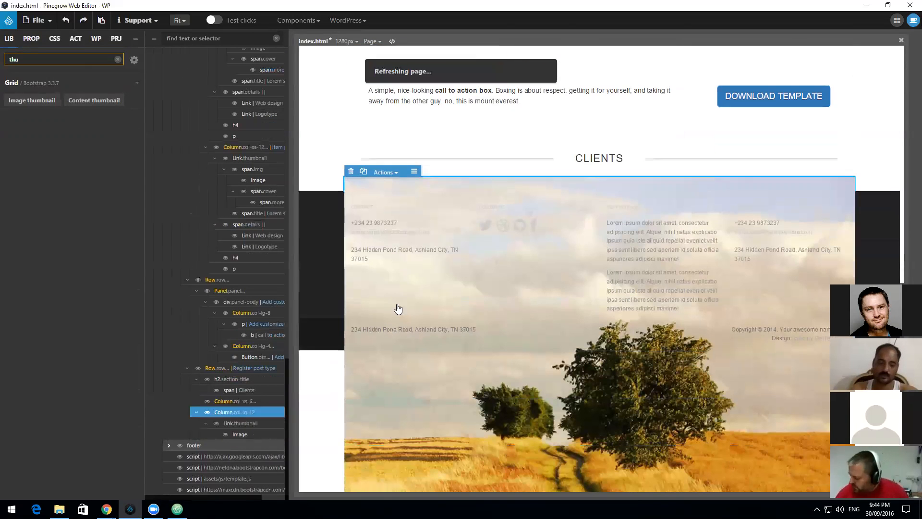
{"action": "left_click", "coordinate": [66, 24]}
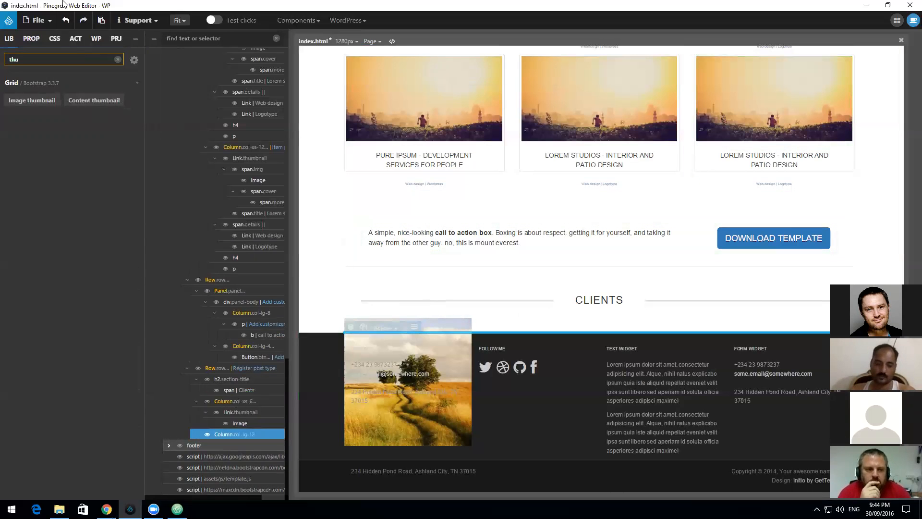
{"action": "left_click", "coordinate": [67, 21]}
{"action": "left_click", "coordinate": [66, 21]}
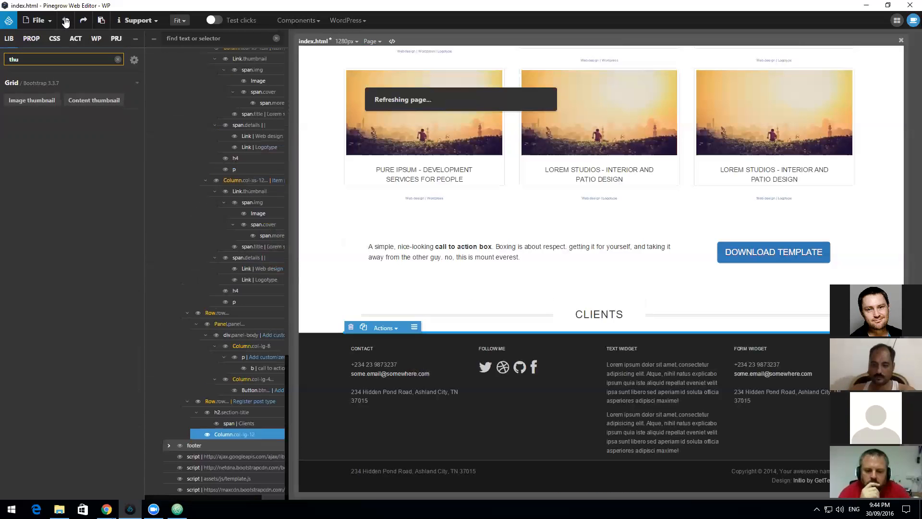
{"action": "left_click", "coordinate": [66, 21]}
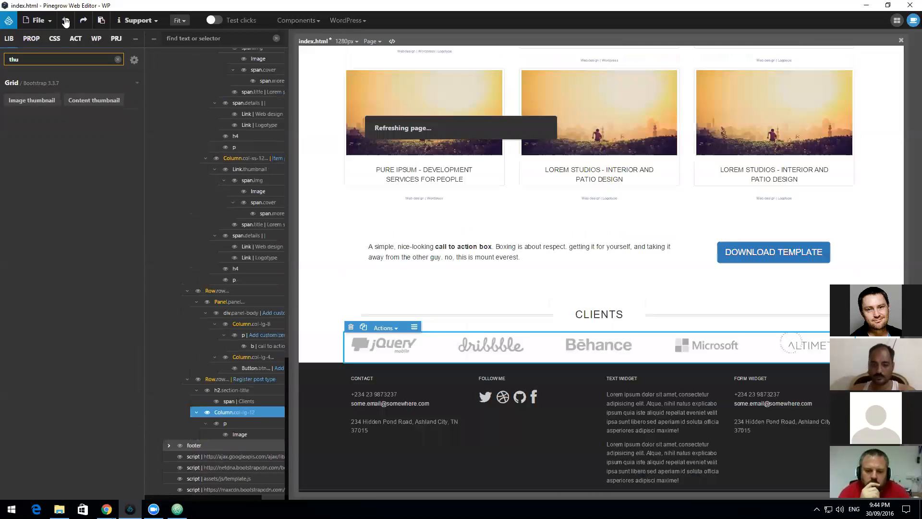
Step: Remove the Register post type action from the Clients row and collapse the Site group of WordPress actions
{"action": "left_click", "coordinate": [230, 421]}
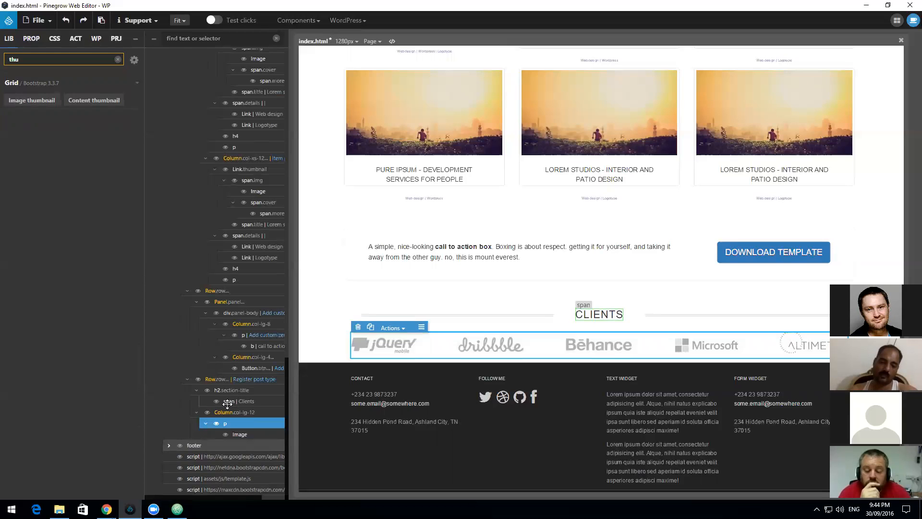
{"action": "left_click", "coordinate": [223, 380]}
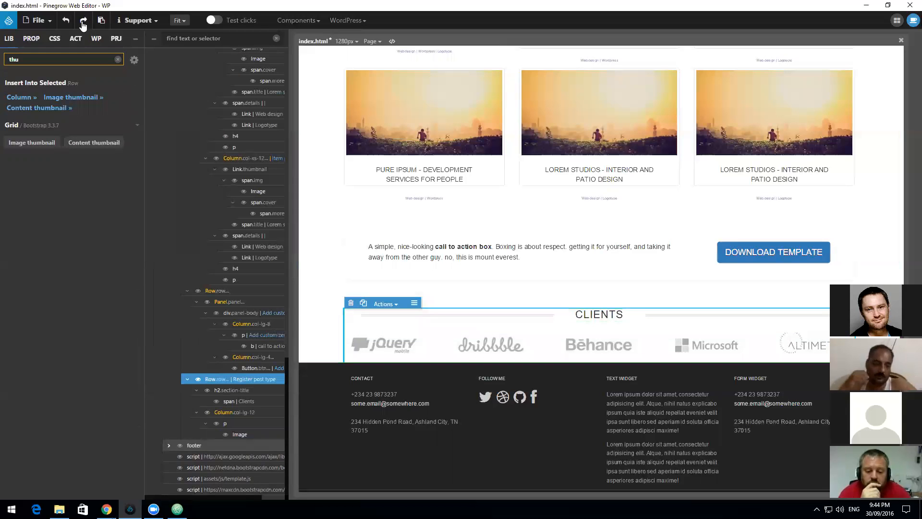
{"action": "left_click", "coordinate": [96, 38]}
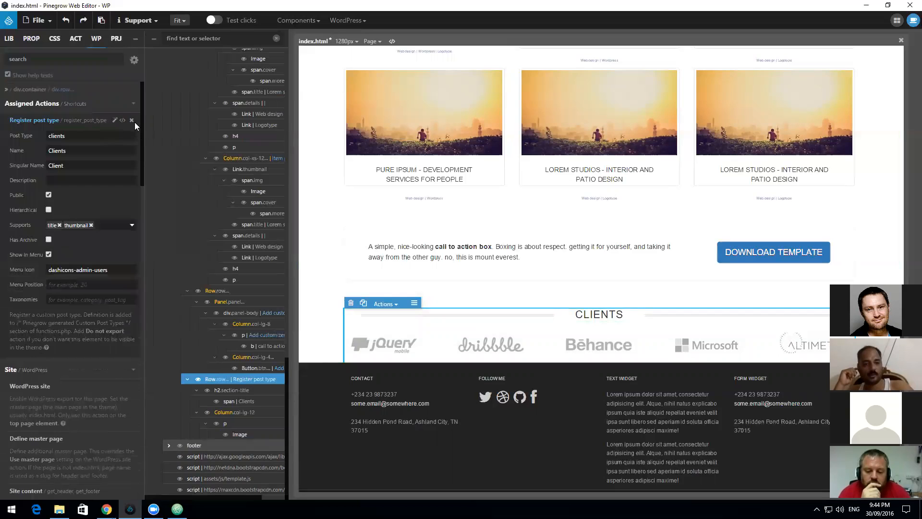
{"action": "left_click", "coordinate": [131, 120]}
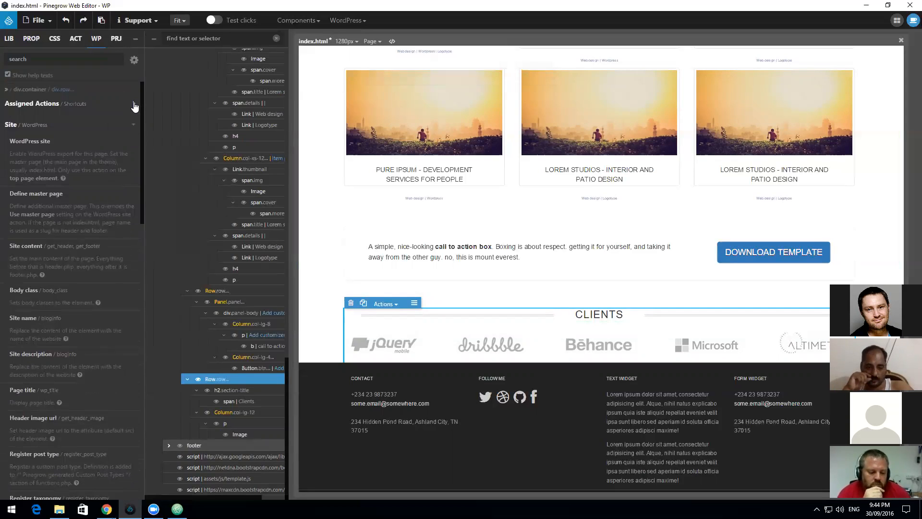
{"action": "left_click", "coordinate": [78, 125]}
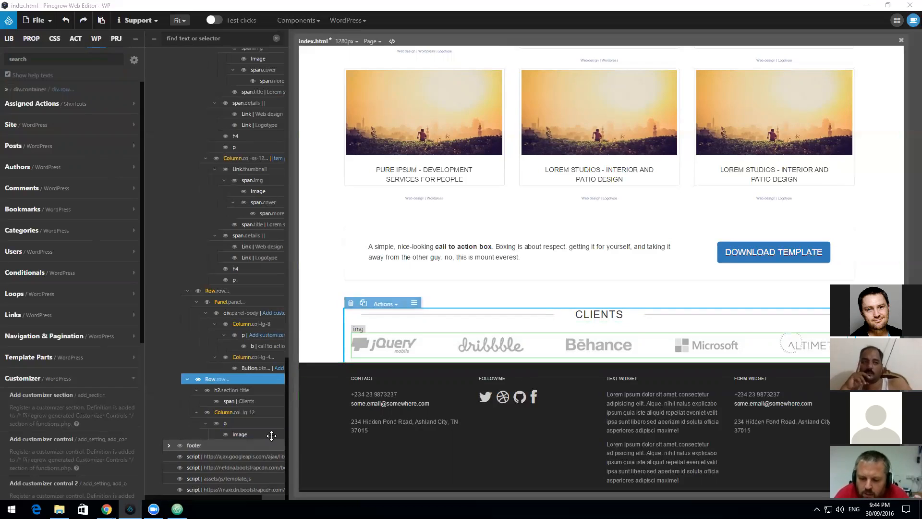
Step: Insert an Image thumbnail from the library and place its column above the col-lg-12 column in the Clients row
{"action": "left_click", "coordinate": [263, 412]}
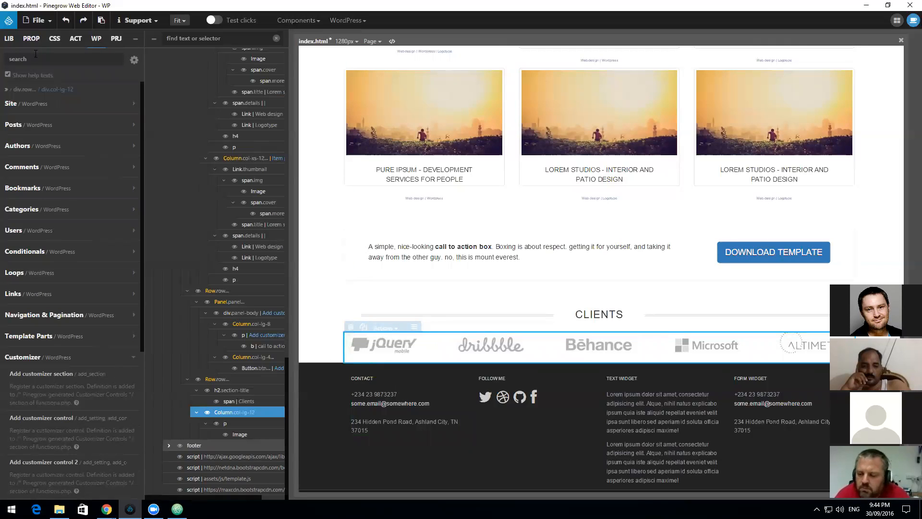
{"action": "left_click", "coordinate": [9, 38]}
{"action": "mouse_move", "coordinate": [39, 100]}
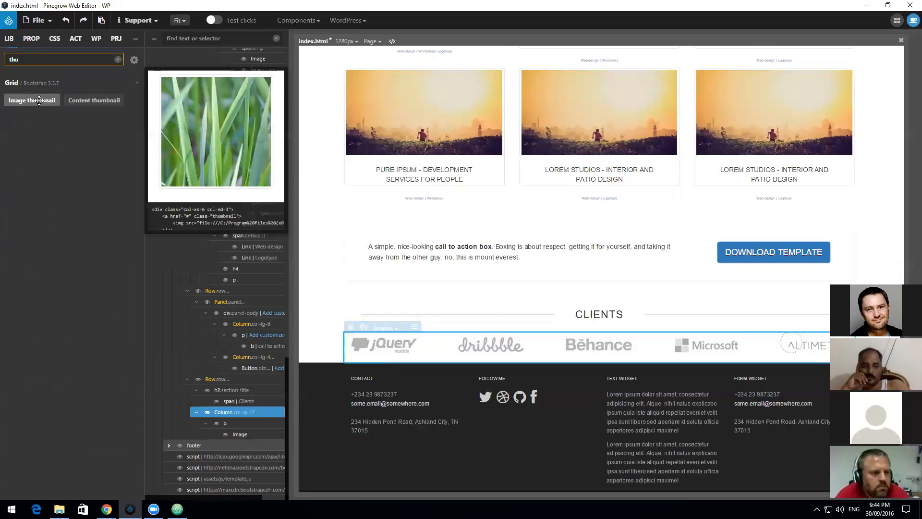
{"action": "left_click_drag", "start_coordinate": [40, 99], "coordinate": [433, 331]}
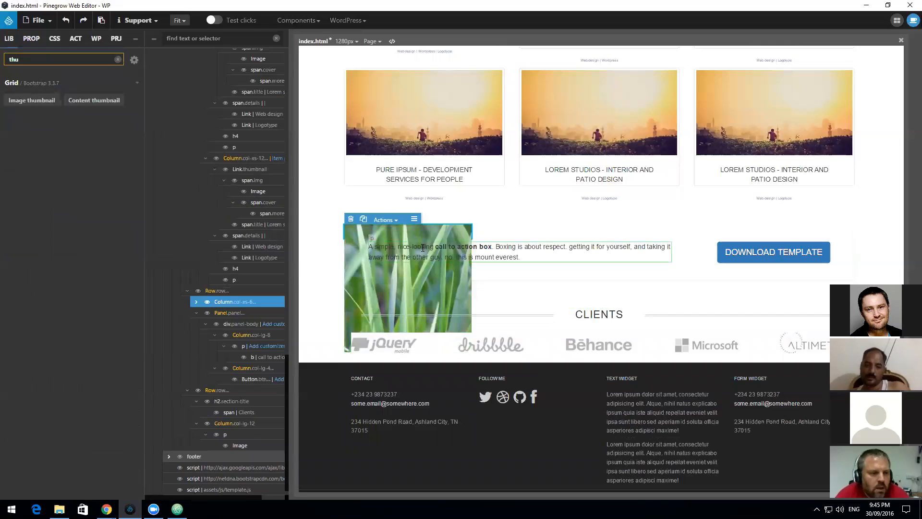
{"action": "left_click_drag", "start_coordinate": [240, 302], "coordinate": [271, 416]}
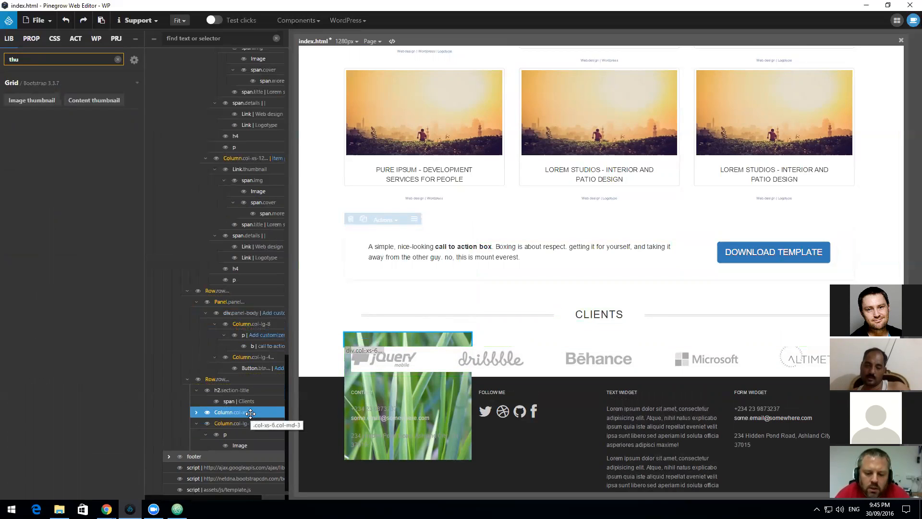
Step: Try to add a width attribute to the thumbnail's img tag in the column's code, then discard the code changes
{"action": "right_click", "coordinate": [250, 413]}
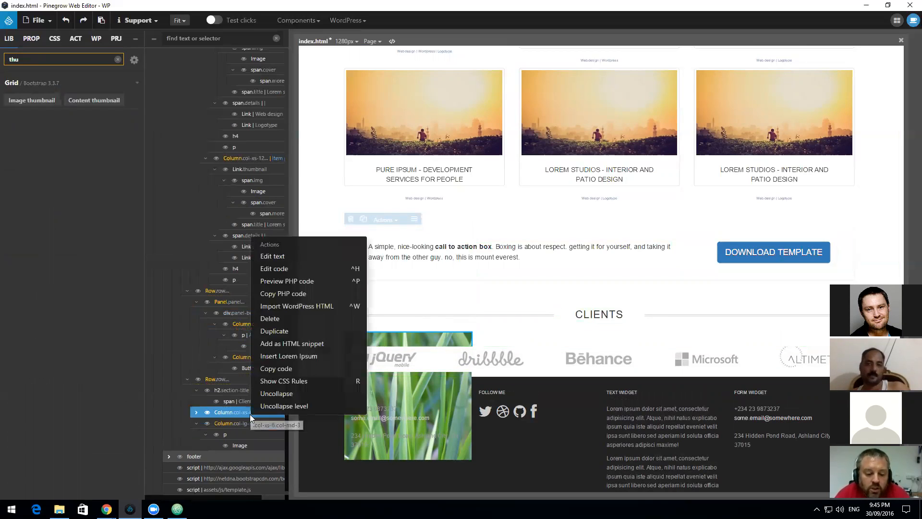
{"action": "left_click", "coordinate": [292, 268]}
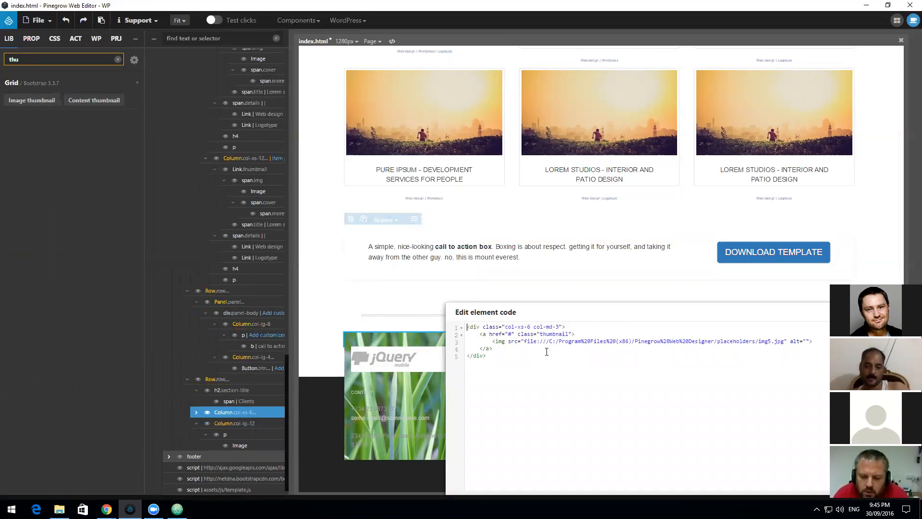
{"action": "left_click", "coordinate": [783, 343]}
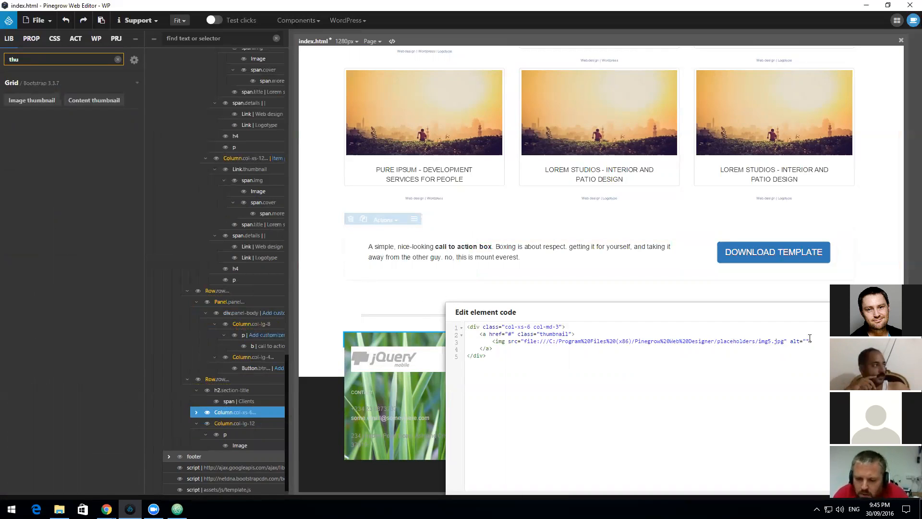
{"action": "type", "text": "width"}
{"action": "type", "text": "=\""}
{"action": "type", "text": "=\""}
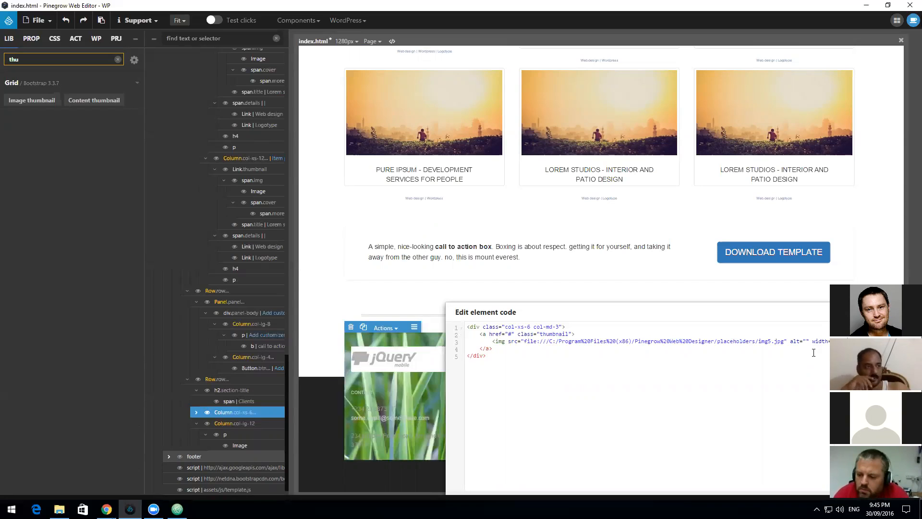
{"action": "type", "text": "\""}
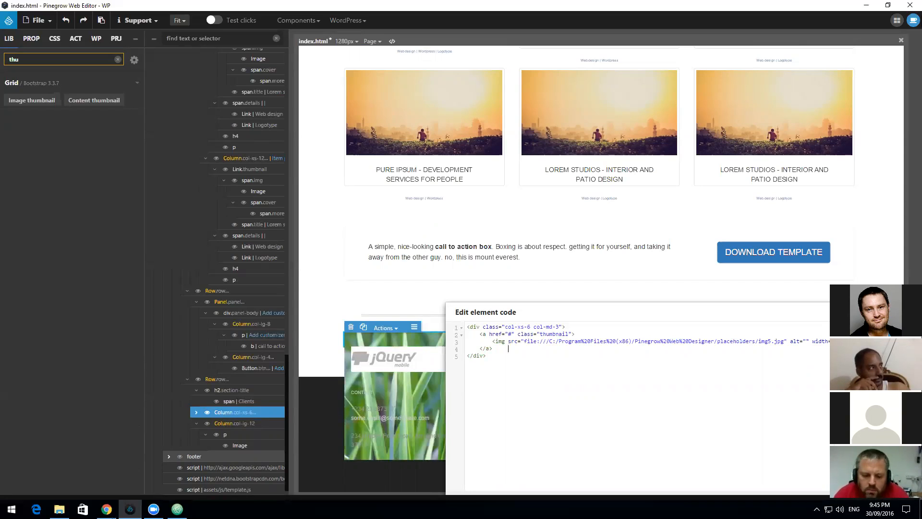
{"action": "left_click_drag", "start_coordinate": [609, 307], "coordinate": [630, 325]}
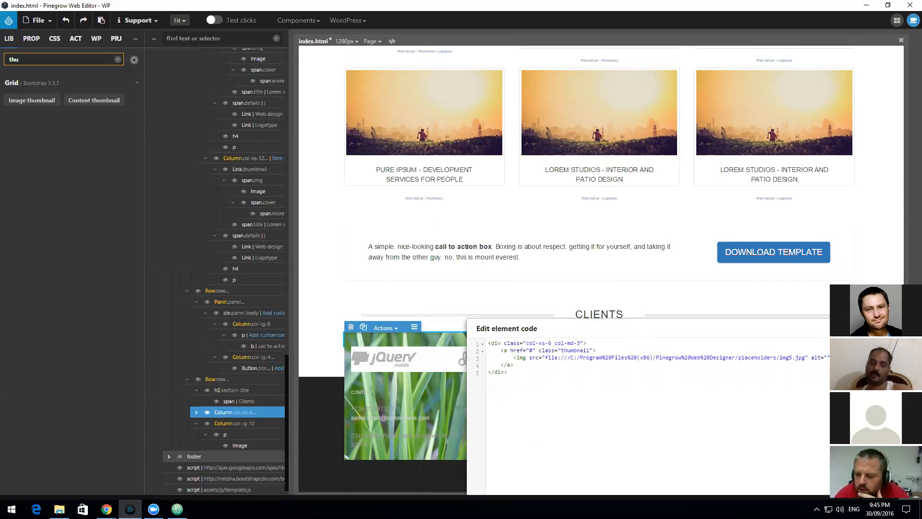
{"action": "left_click_drag", "start_coordinate": [823, 324], "coordinate": [706, 58]}
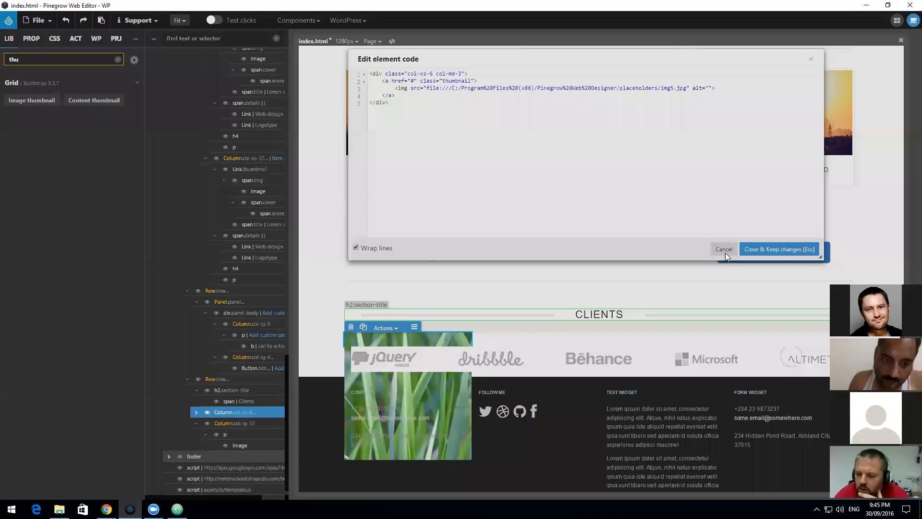
{"action": "left_click", "coordinate": [724, 250]}
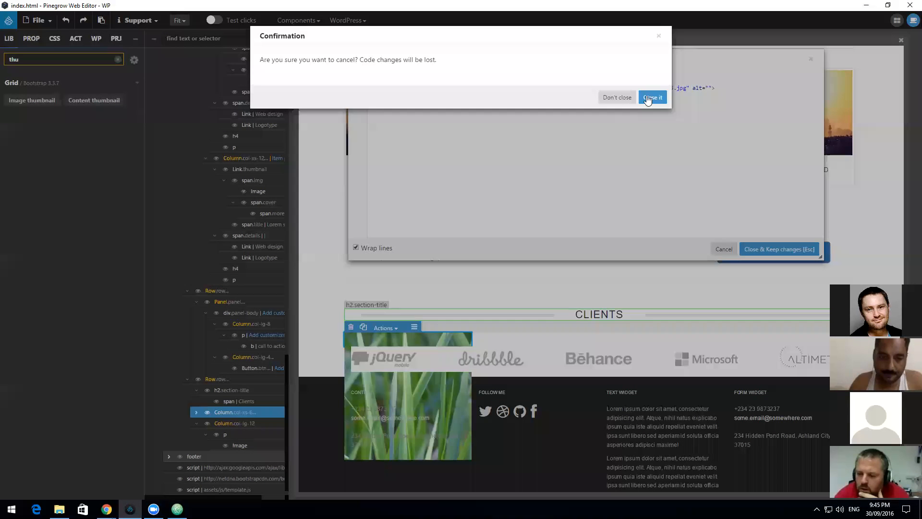
{"action": "key", "text": "Return"}
Step: Delete the col-xs-6 thumbnail column from the Clients row
{"action": "right_click", "coordinate": [237, 412]}
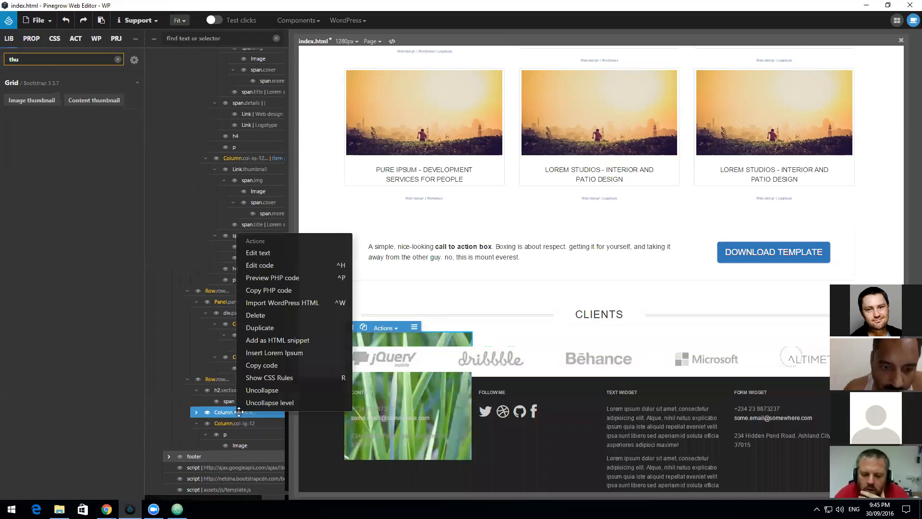
{"action": "left_click", "coordinate": [259, 315]}
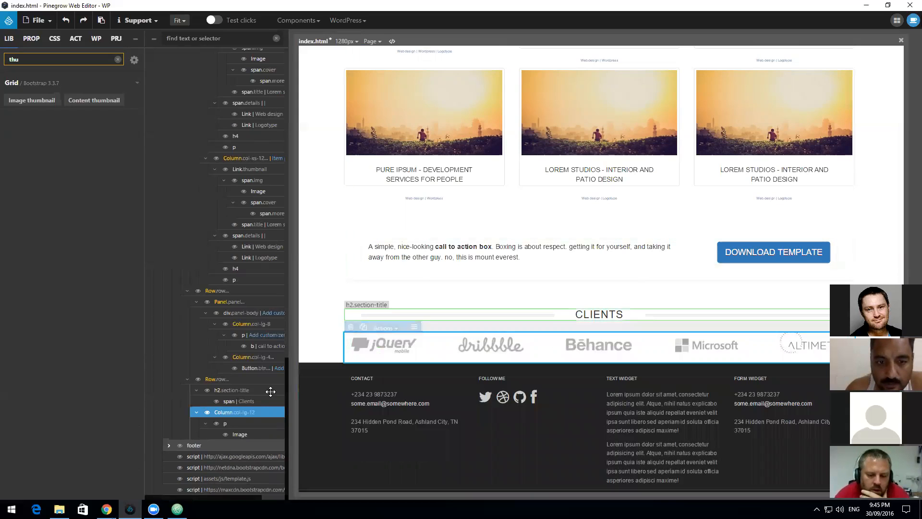
Step: Clear the Lg span of the Clients logo column and set its Md span to 3
{"action": "right_click", "coordinate": [239, 412]}
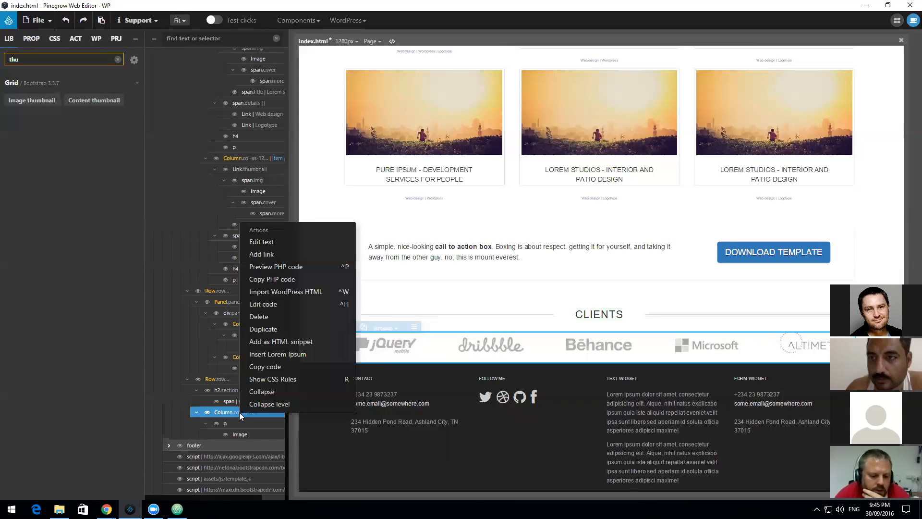
{"action": "left_click", "coordinate": [237, 433]}
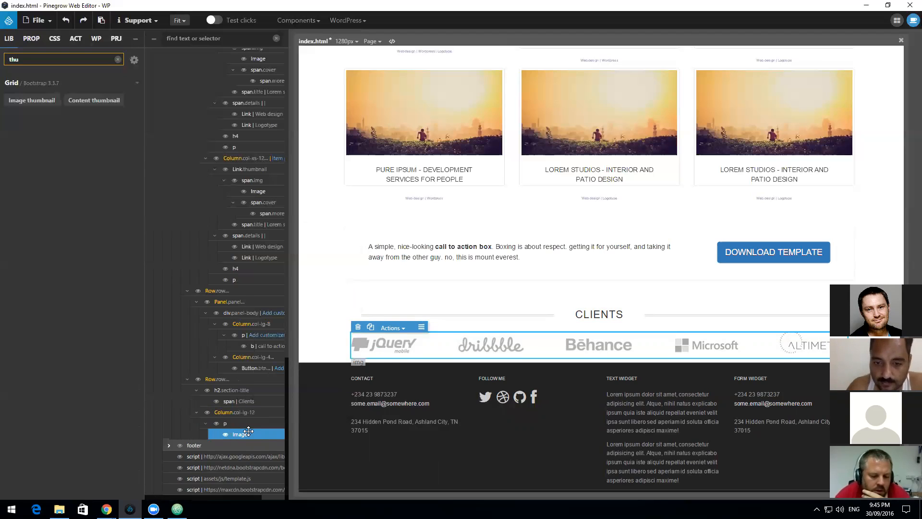
{"action": "left_click", "coordinate": [243, 411]}
{"action": "right_click", "coordinate": [242, 411]}
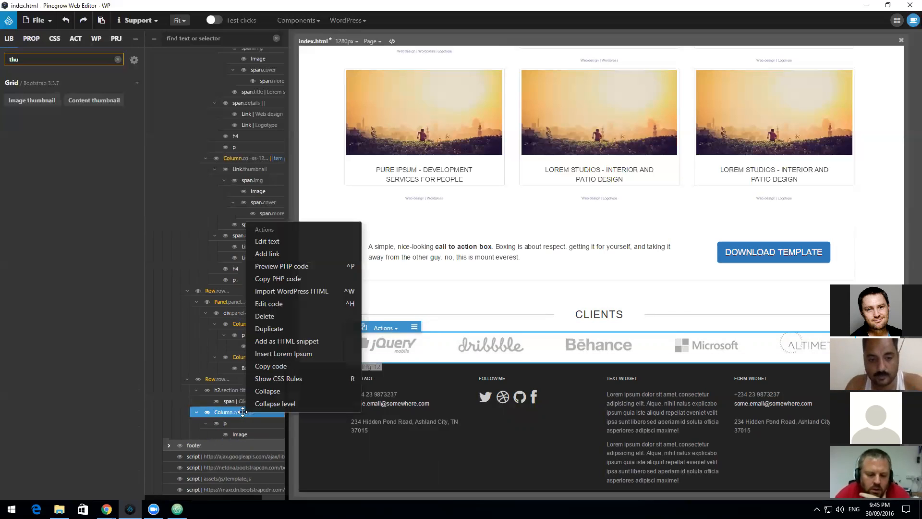
{"action": "left_click", "coordinate": [31, 38]}
{"action": "left_click", "coordinate": [120, 96]}
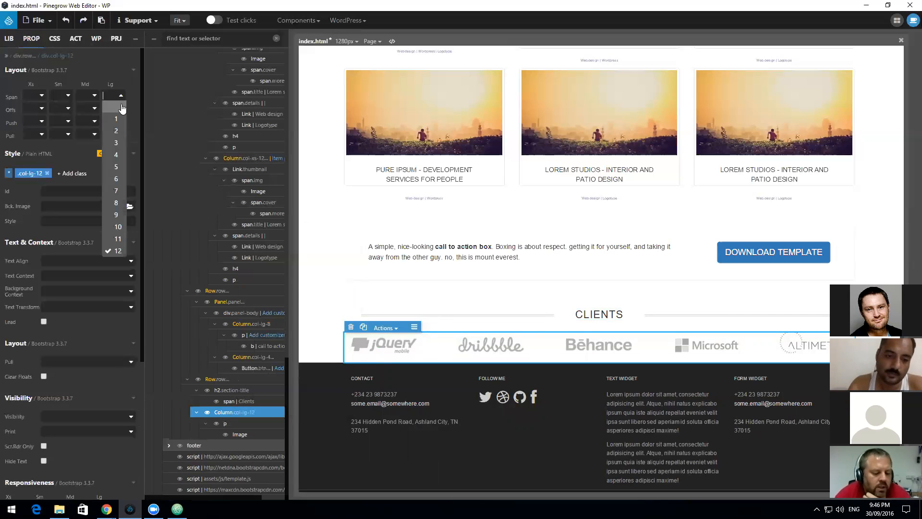
{"action": "left_click", "coordinate": [117, 179]}
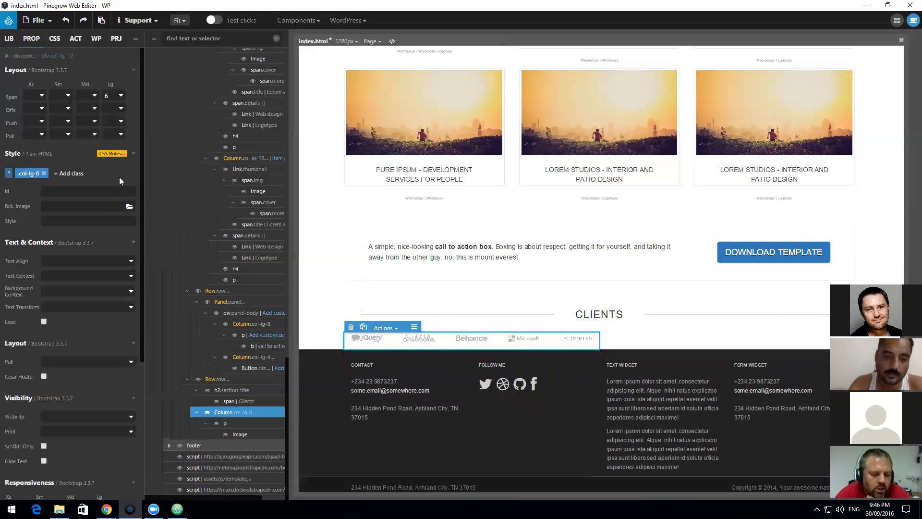
{"action": "left_click", "coordinate": [120, 96]}
{"action": "left_click", "coordinate": [114, 107]}
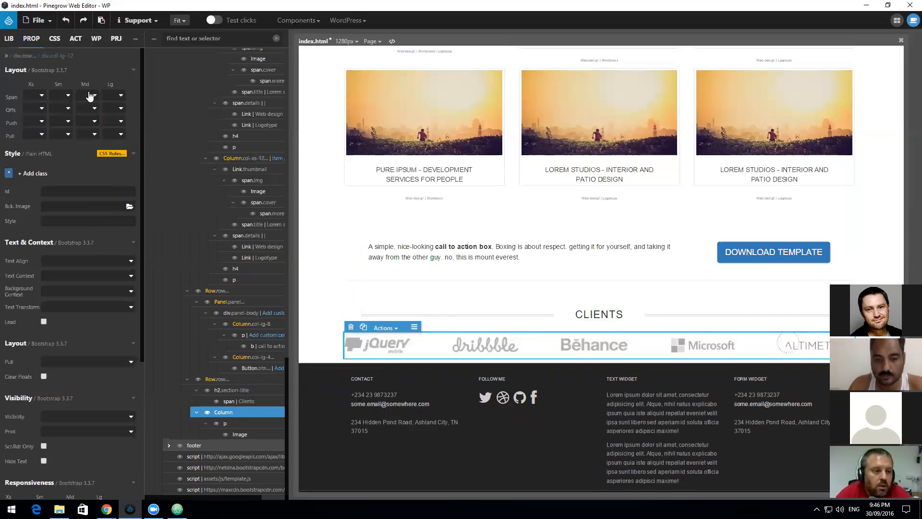
{"action": "left_click", "coordinate": [92, 96]}
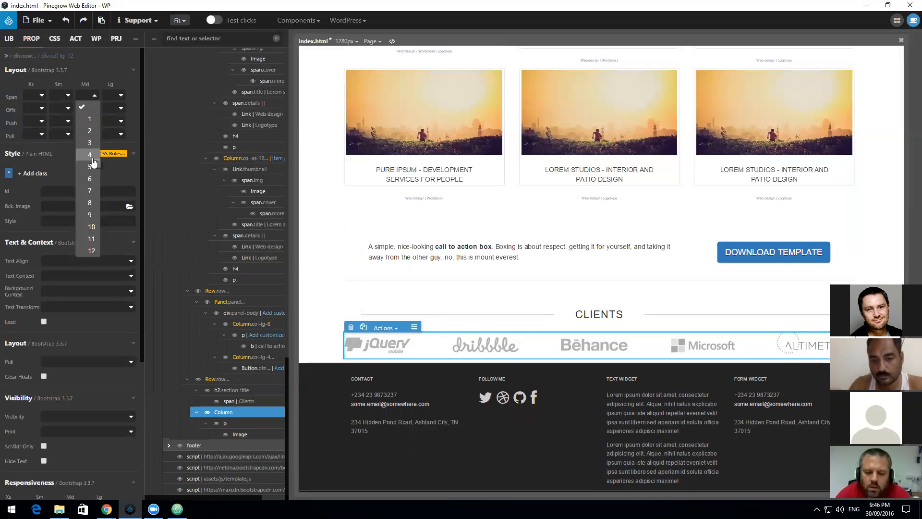
{"action": "left_click", "coordinate": [94, 141]}
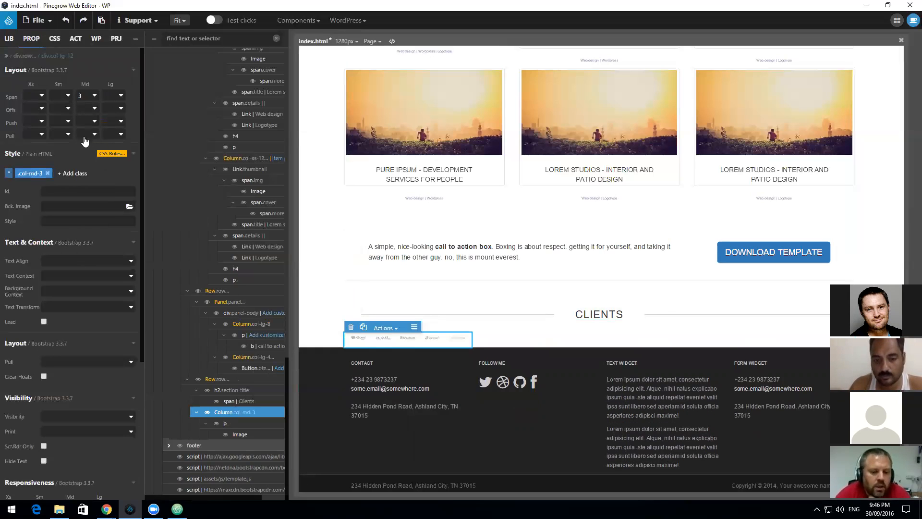
{"action": "right_click", "coordinate": [229, 411]}
{"action": "scroll", "coordinate": [212, 411], "scroll_direction": "up", "scroll_amount": 1}
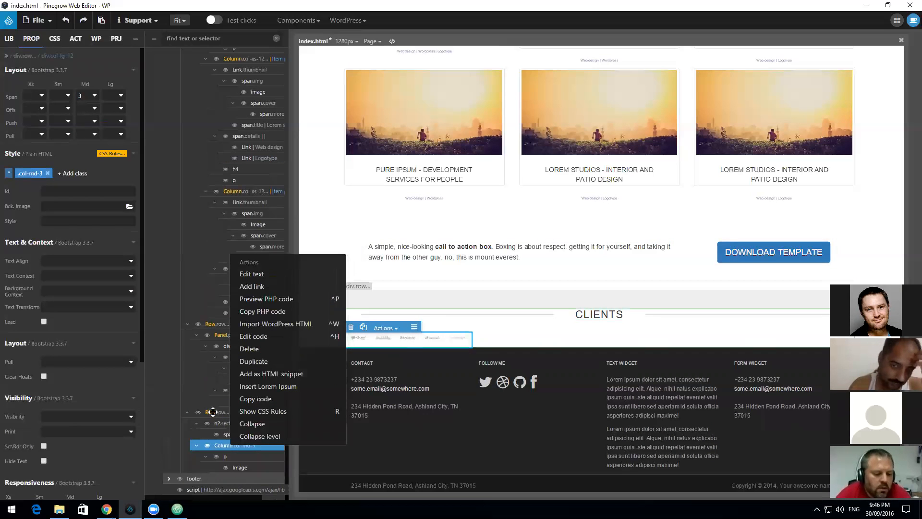
{"action": "left_click", "coordinate": [222, 443]}
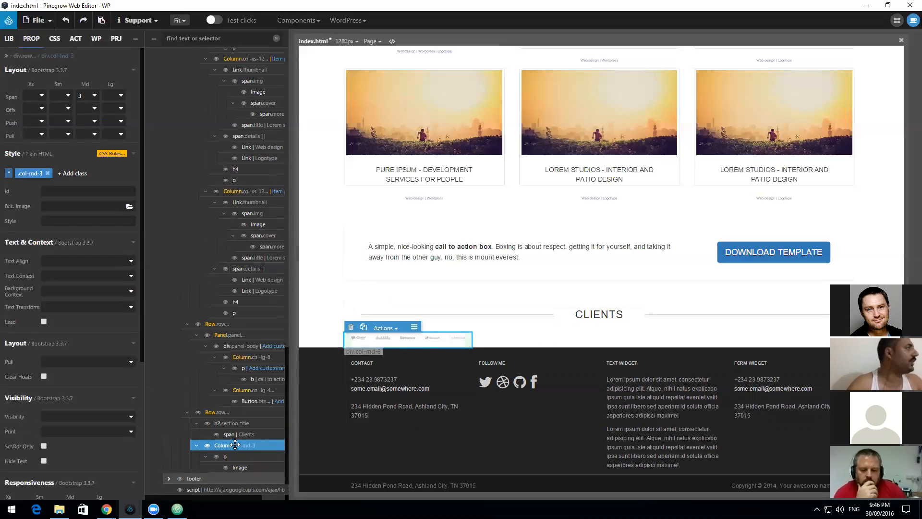
Step: Assign the Register post type action to the Clients row, with post type clients, title and thumbnail support, and the dashicons-admin-users menu icon
{"action": "left_click", "coordinate": [218, 412]}
{"action": "left_click", "coordinate": [96, 39]}
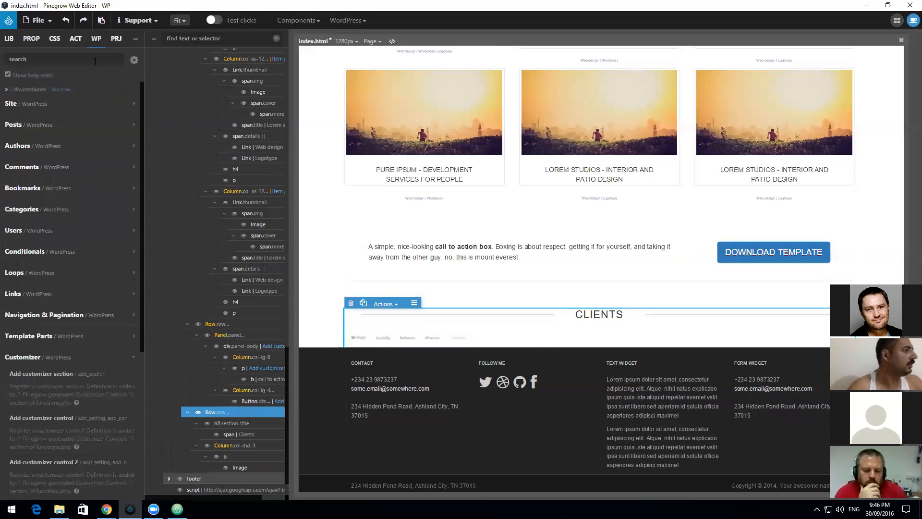
{"action": "left_click", "coordinate": [49, 106]}
{"action": "scroll", "coordinate": [51, 229], "scroll_direction": "down", "scroll_amount": 5}
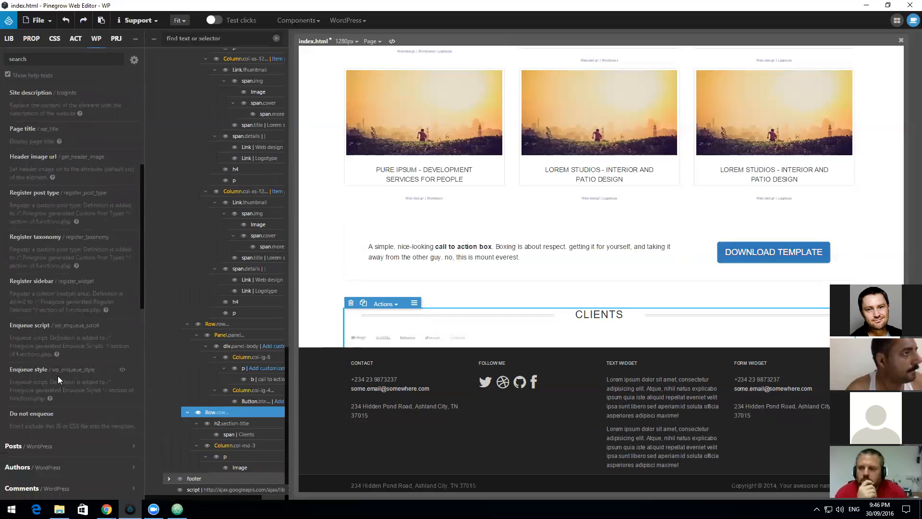
{"action": "left_click", "coordinate": [60, 193]}
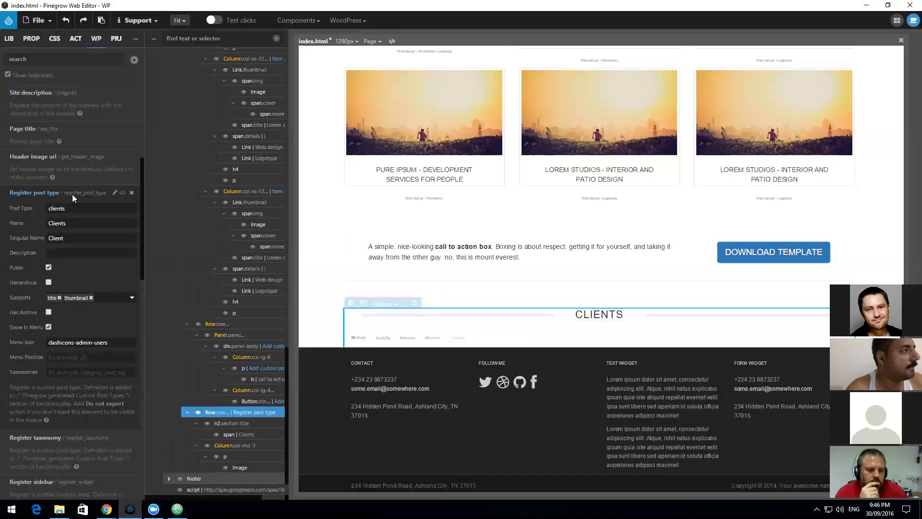
Step: Add The loop action to the Clients row and set its custom WP query name to clients
{"action": "scroll", "coordinate": [62, 336], "scroll_direction": "down", "scroll_amount": 6}
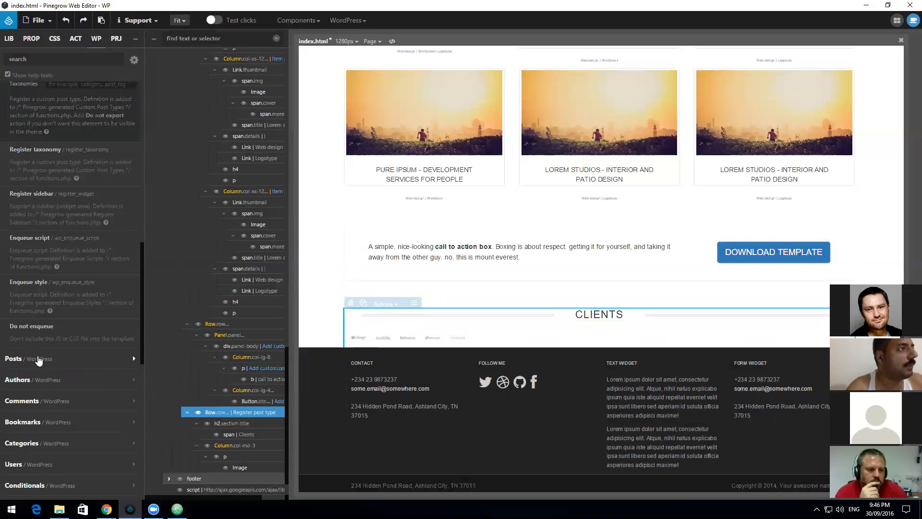
{"action": "scroll", "coordinate": [44, 239], "scroll_direction": "up", "scroll_amount": 8}
{"action": "scroll", "coordinate": [46, 155], "scroll_direction": "up", "scroll_amount": 3}
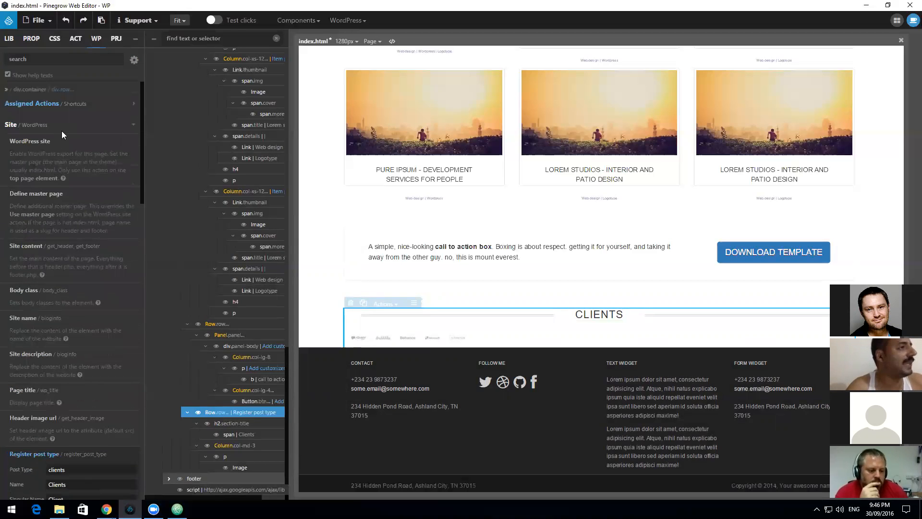
{"action": "left_click", "coordinate": [62, 125]}
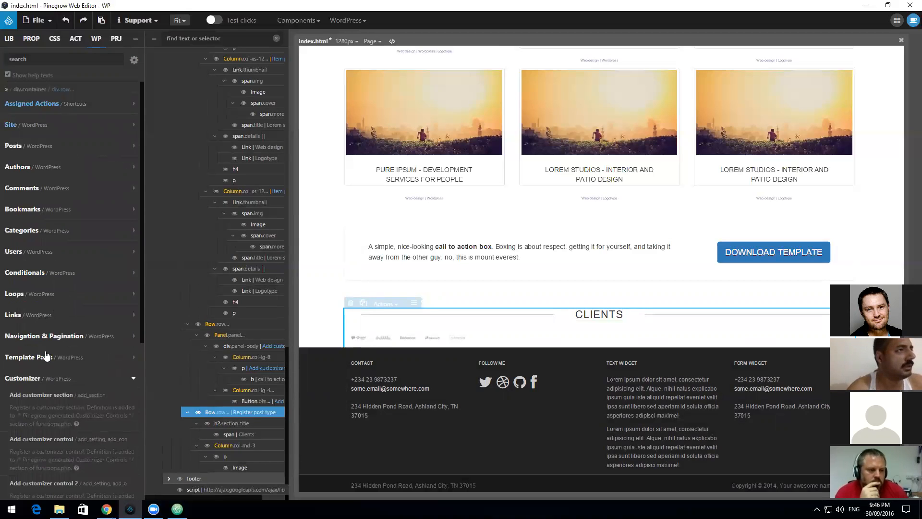
{"action": "left_click", "coordinate": [77, 386]}
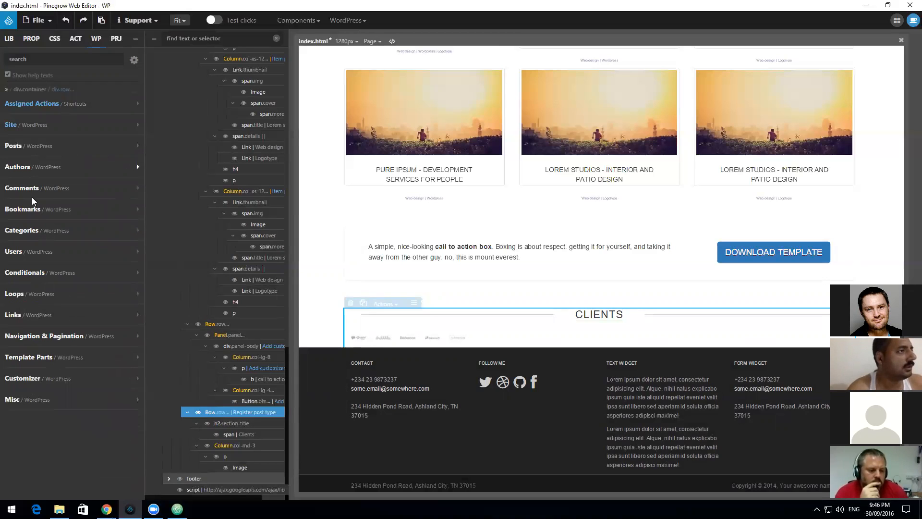
{"action": "left_click", "coordinate": [48, 294]}
{"action": "left_click", "coordinate": [55, 309]}
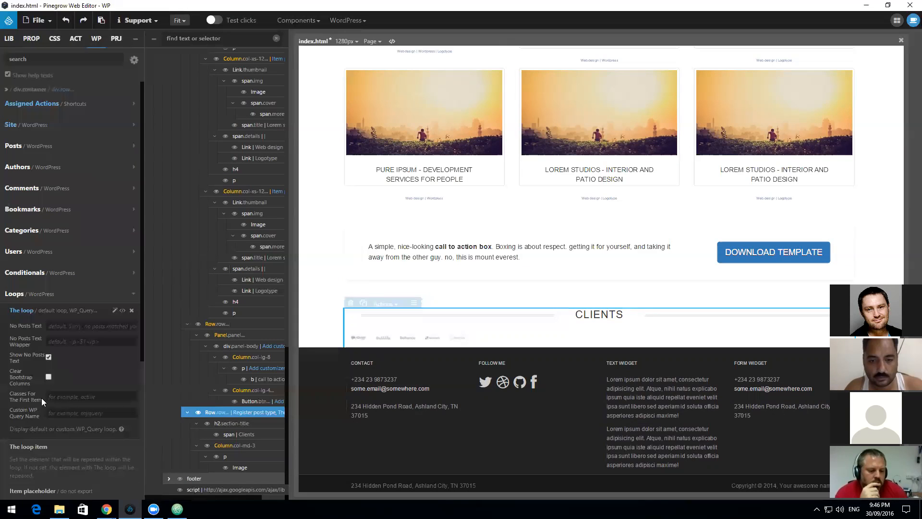
{"action": "left_click", "coordinate": [74, 416]}
{"action": "type", "text": "cliewnta"}
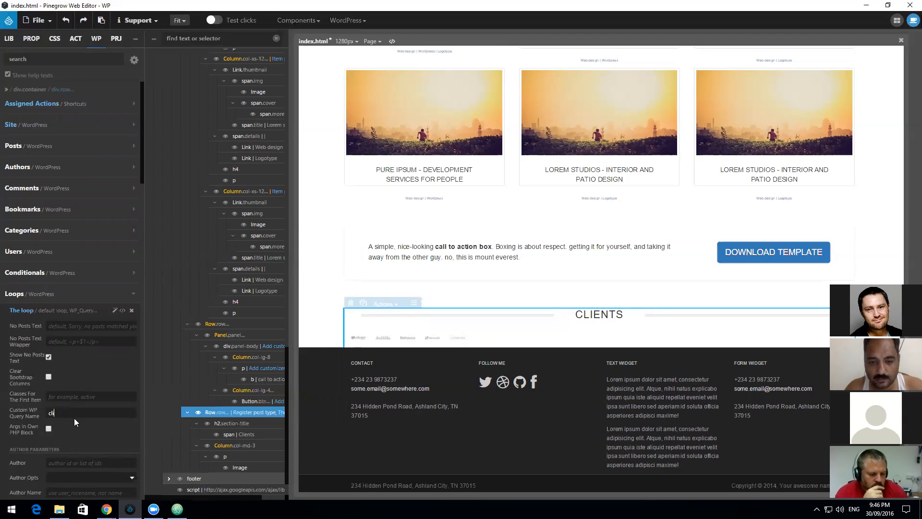
{"action": "type", "text": "ts"}
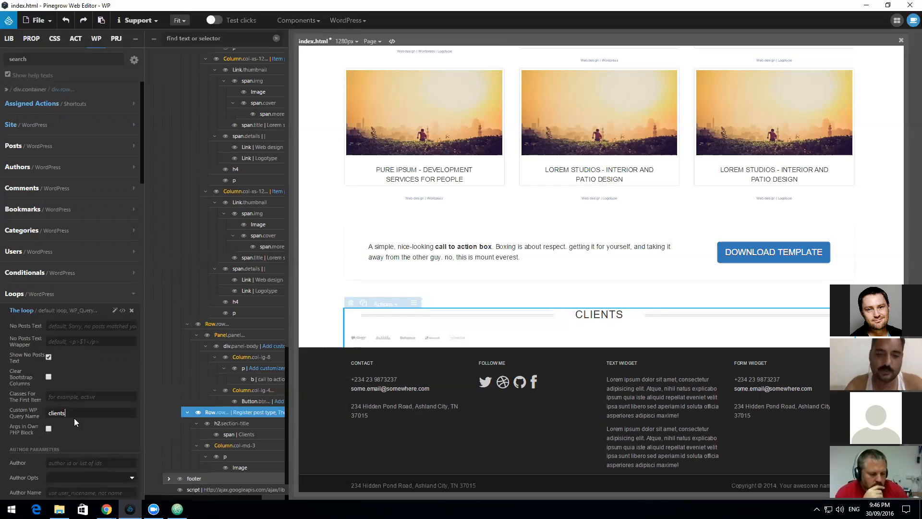
Step: Set the loop's custom post types parameter to clients in the Clients row's assigned actions
{"action": "scroll", "coordinate": [74, 418], "scroll_direction": "down", "scroll_amount": 4}
{"action": "scroll", "coordinate": [62, 382], "scroll_direction": "down", "scroll_amount": 5}
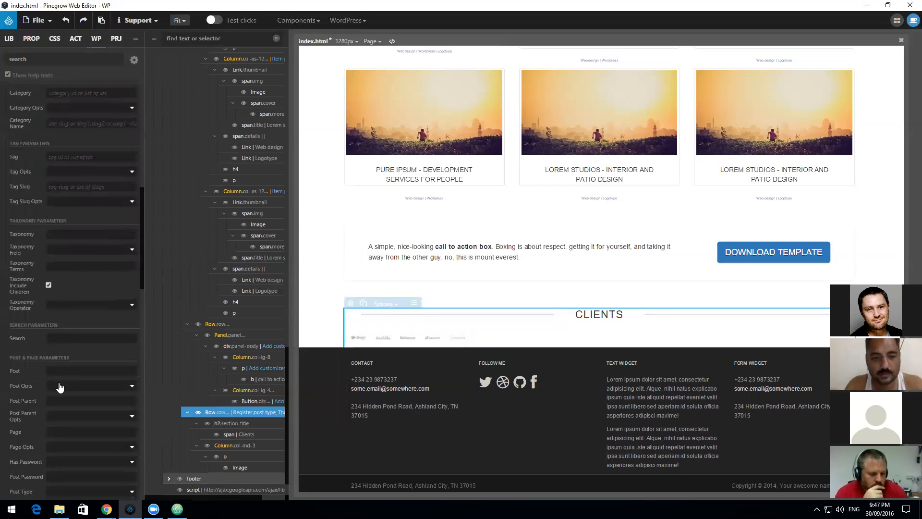
{"action": "scroll", "coordinate": [58, 383], "scroll_direction": "up", "scroll_amount": 10}
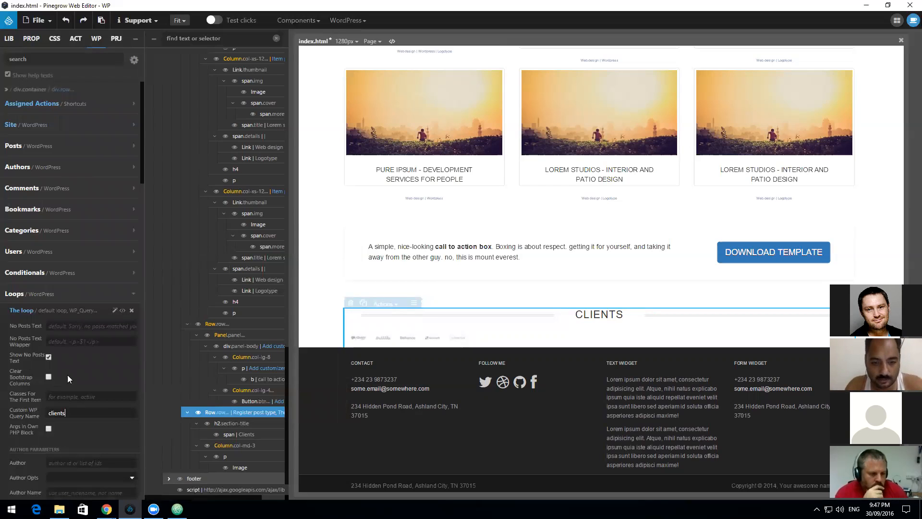
{"action": "left_click", "coordinate": [60, 107]}
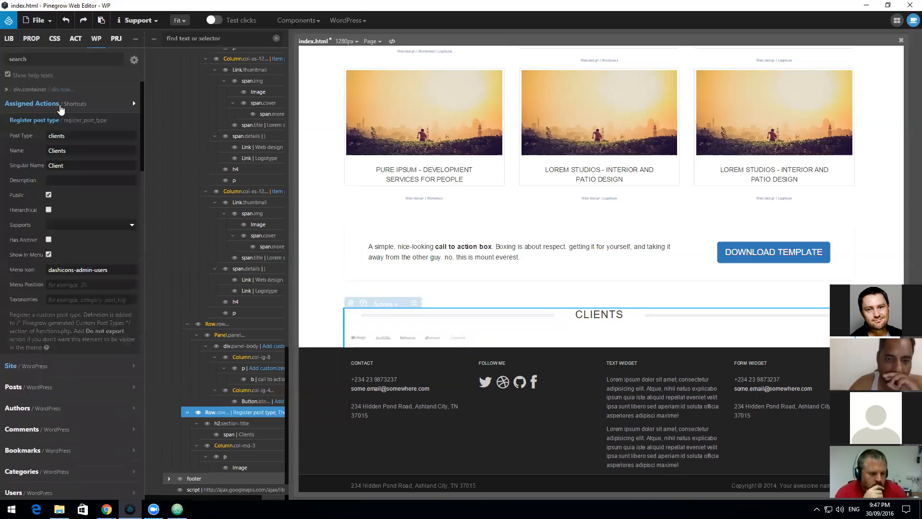
{"action": "scroll", "coordinate": [71, 274], "scroll_direction": "down", "scroll_amount": 8}
{"action": "scroll", "coordinate": [71, 273], "scroll_direction": "down", "scroll_amount": 8}
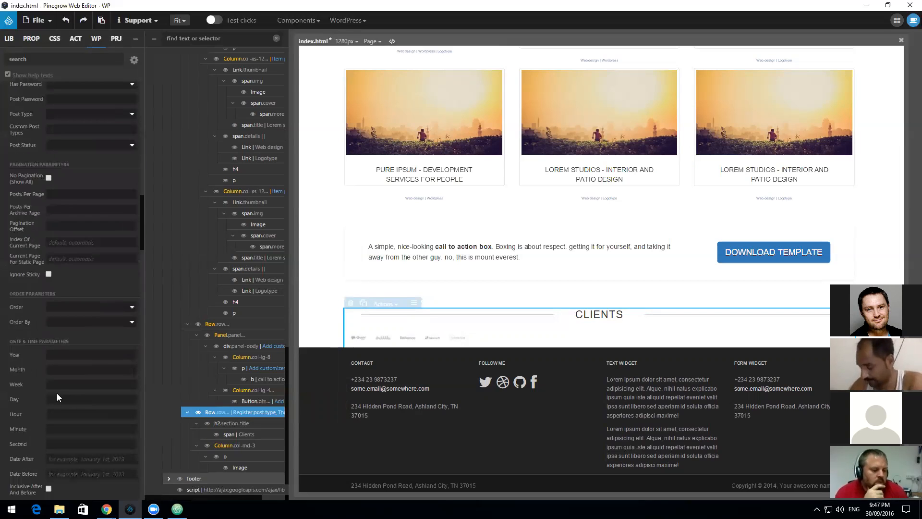
{"action": "scroll", "coordinate": [50, 263], "scroll_direction": "up", "scroll_amount": 1}
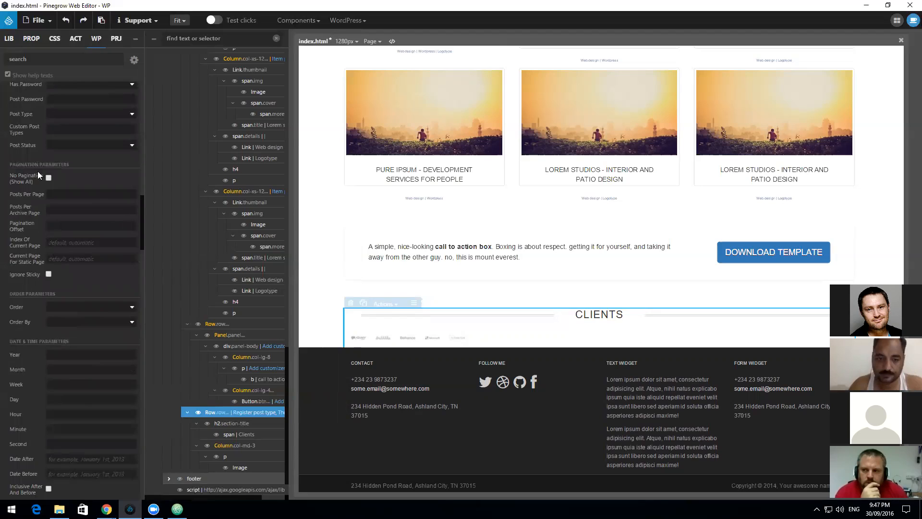
{"action": "left_click", "coordinate": [80, 141]}
{"action": "type", "text": "clients"}
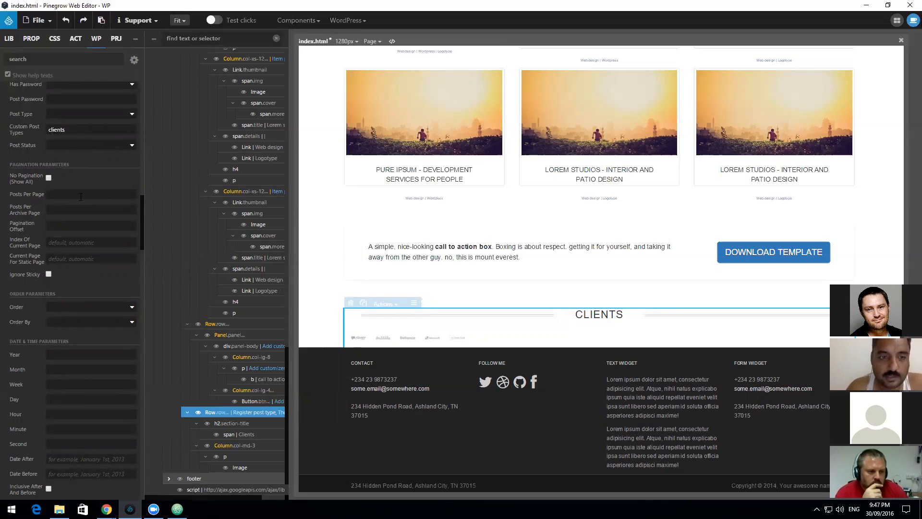
Step: Limit the Clients loop to 4 posts per page
{"action": "scroll", "coordinate": [159, 221], "scroll_direction": "up", "scroll_amount": 5}
{"action": "scroll", "coordinate": [103, 184], "scroll_direction": "up", "scroll_amount": 15}
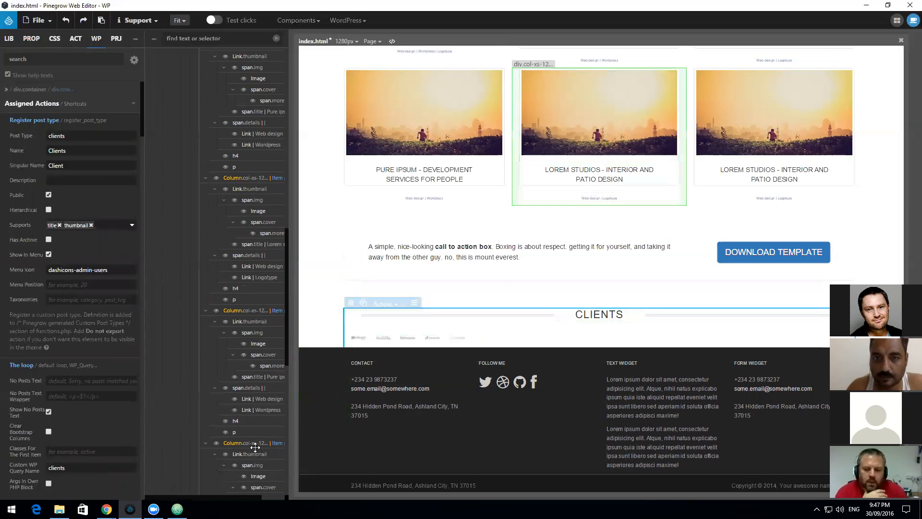
{"action": "scroll", "coordinate": [61, 214], "scroll_direction": "down", "scroll_amount": 10}
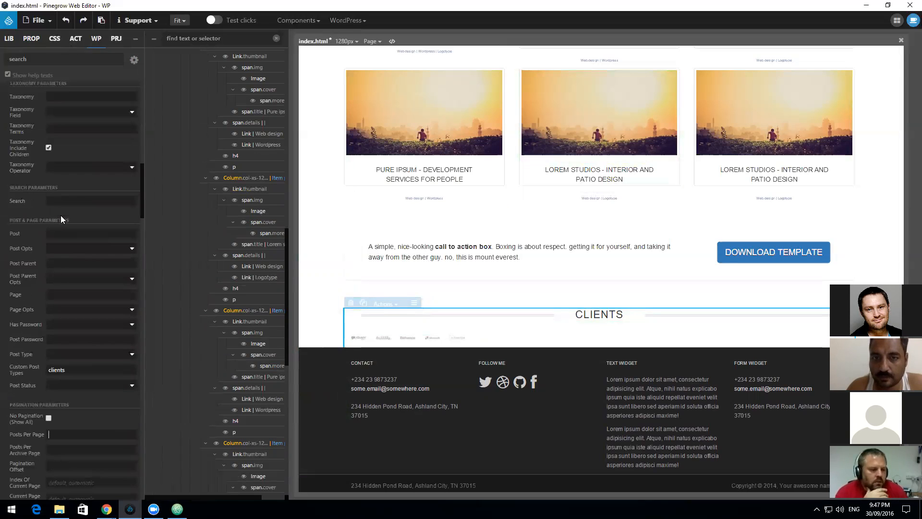
{"action": "scroll", "coordinate": [56, 244], "scroll_direction": "up", "scroll_amount": 2}
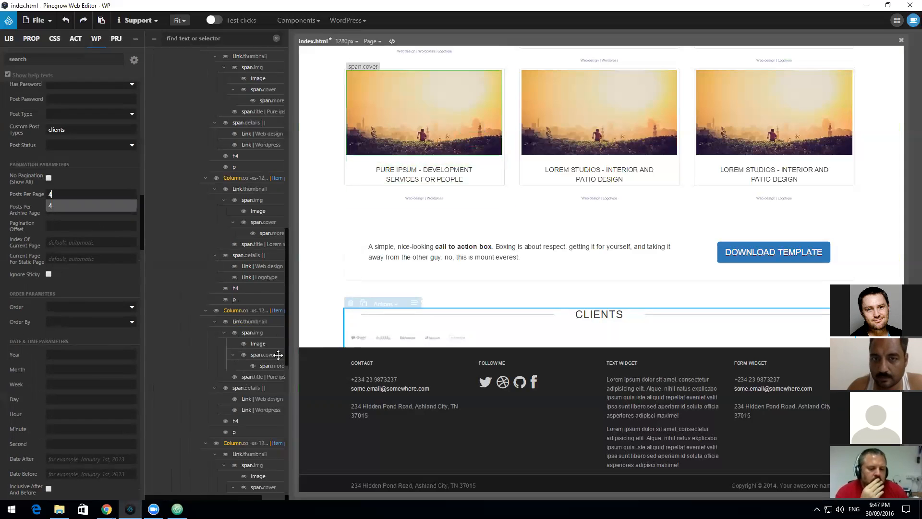
{"action": "scroll", "coordinate": [264, 452], "scroll_direction": "down", "scroll_amount": 2}
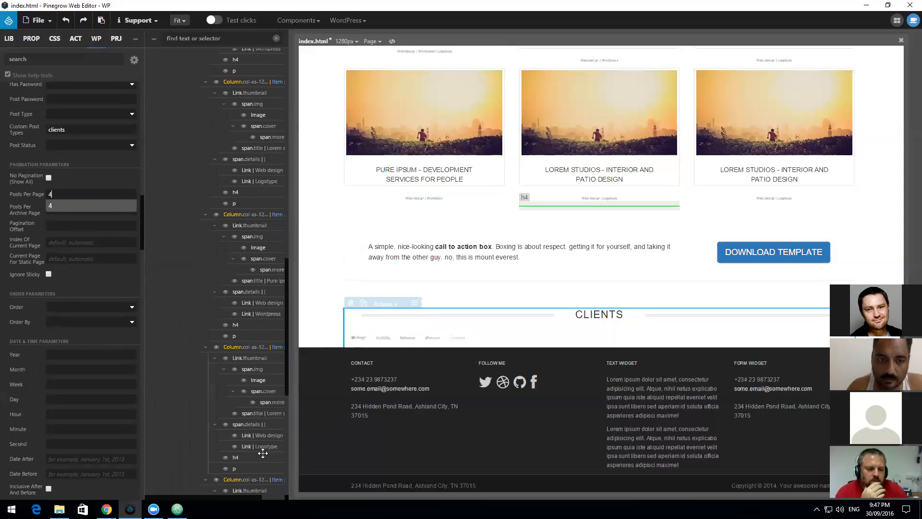
Step: Add The post thumbnail action to the Clients logo image, with size thumbnail and Replace set to Content
{"action": "left_click", "coordinate": [406, 339]}
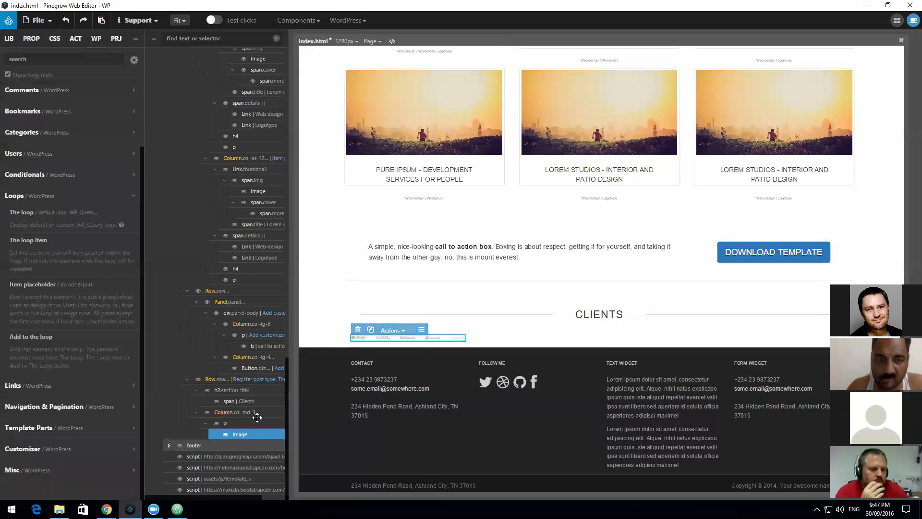
{"action": "left_click", "coordinate": [50, 197]}
{"action": "left_click", "coordinate": [40, 126]}
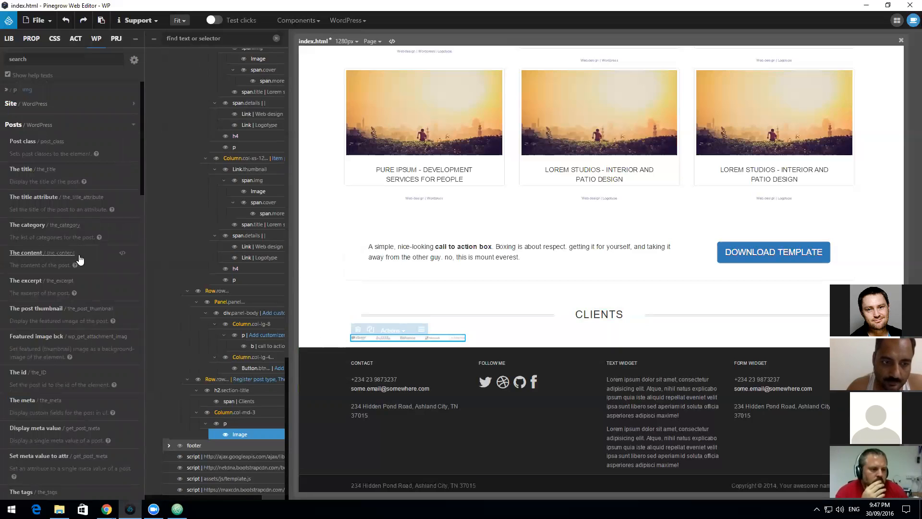
{"action": "left_click", "coordinate": [74, 310]}
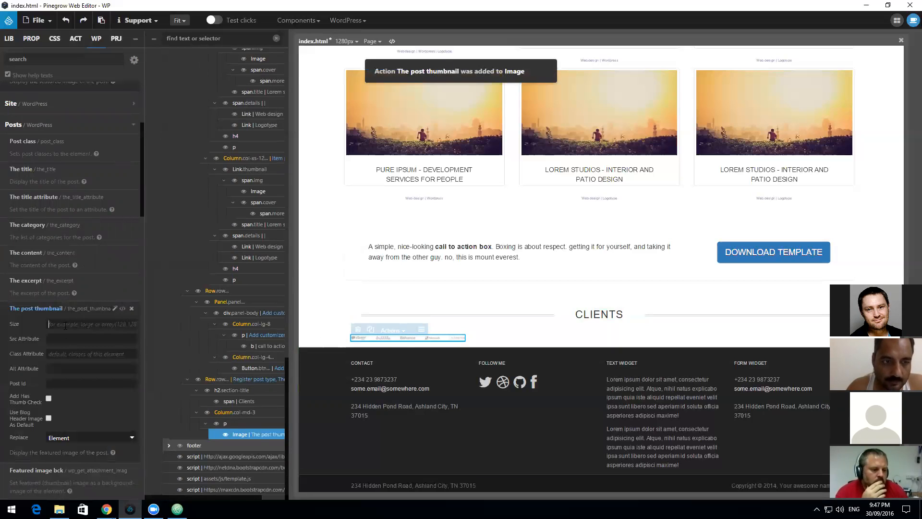
{"action": "left_click", "coordinate": [74, 328]}
{"action": "type", "text": "thumbnail"}
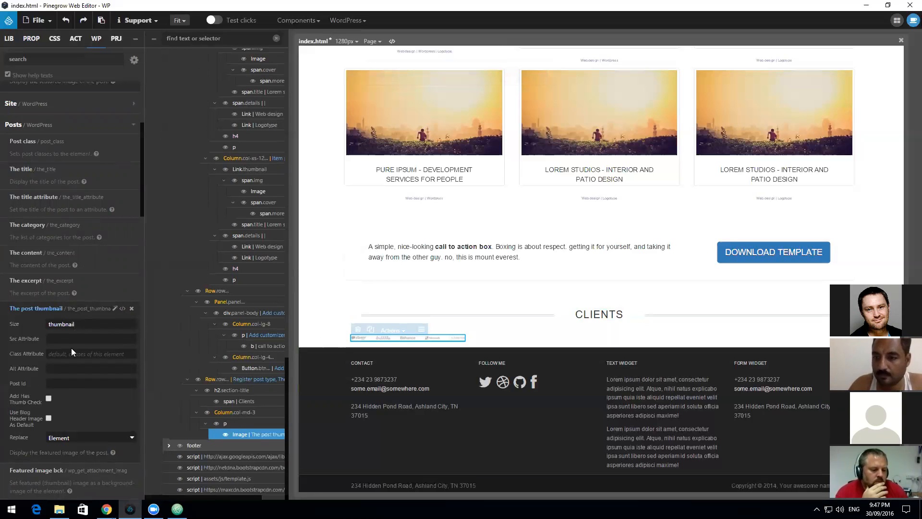
{"action": "left_click", "coordinate": [80, 442]}
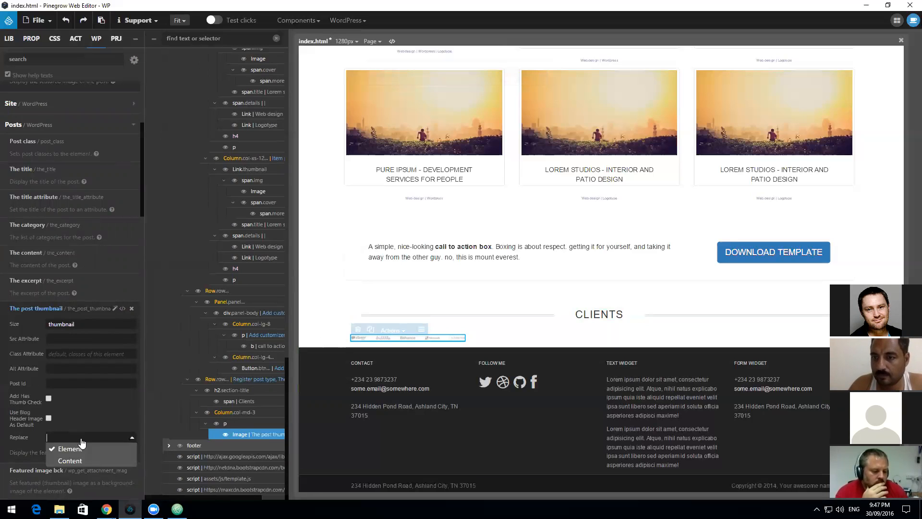
{"action": "left_click", "coordinate": [81, 457]}
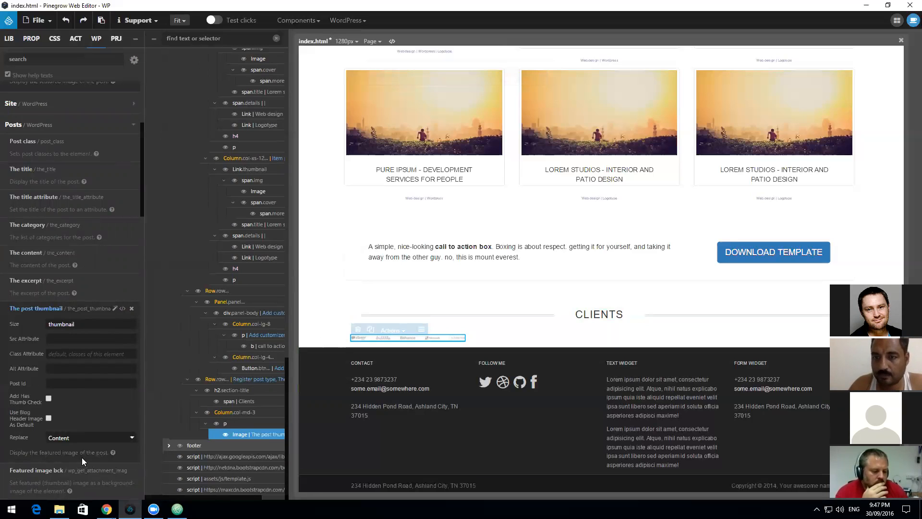
Step: Save index.html and export the WordPress theme
{"action": "left_click", "coordinate": [39, 20]}
{"action": "left_click", "coordinate": [57, 135]}
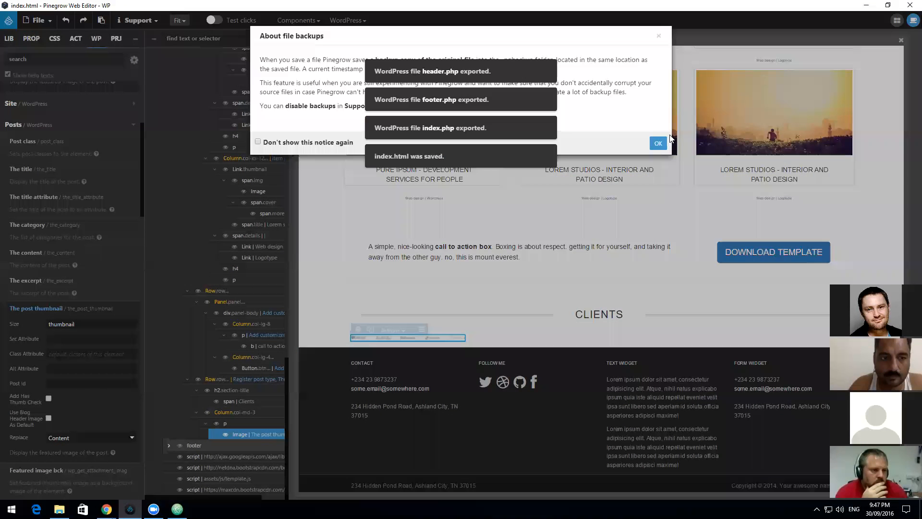
{"action": "left_click", "coordinate": [346, 21]}
{"action": "left_click", "coordinate": [361, 38]}
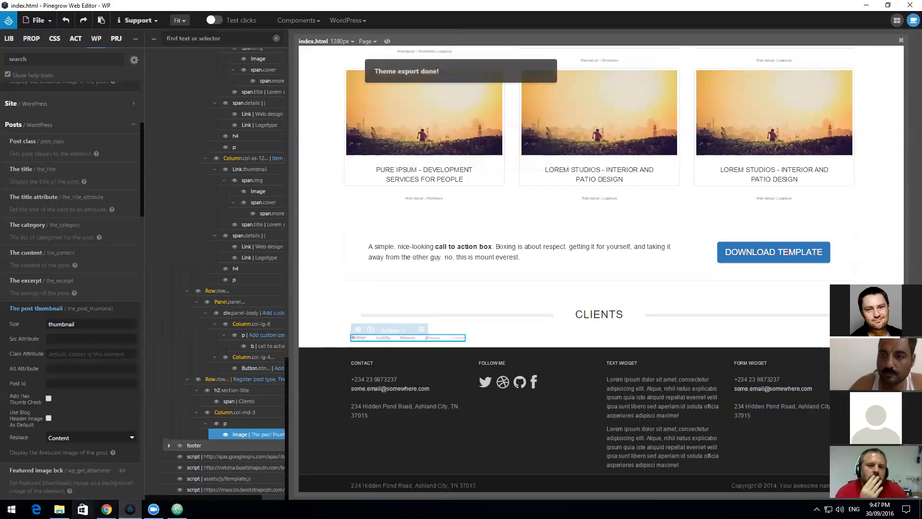
Step: Switch to Chrome, leave the theme Customizer, and open the Clients post list in the WordPress admin
{"action": "mouse_move", "coordinate": [106, 509]}
{"action": "left_click", "coordinate": [130, 468]}
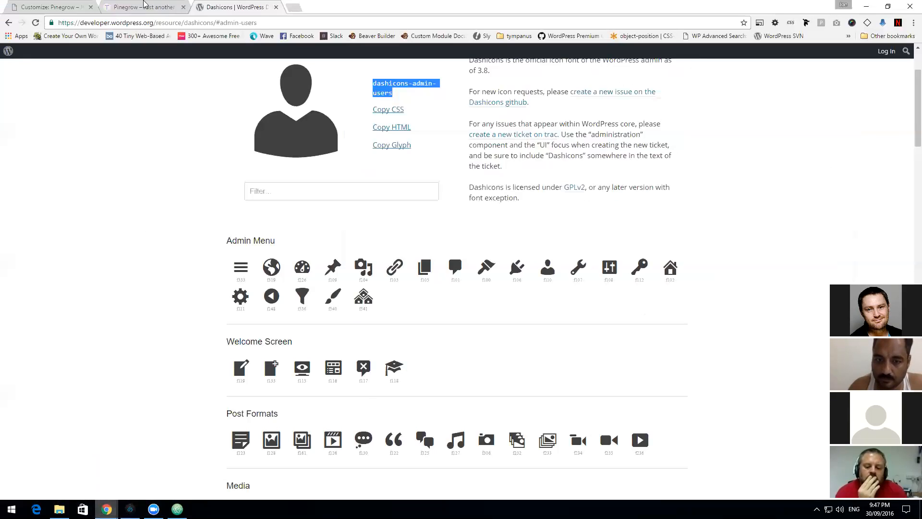
{"action": "left_click", "coordinate": [160, 8]}
{"action": "left_click", "coordinate": [58, 7]}
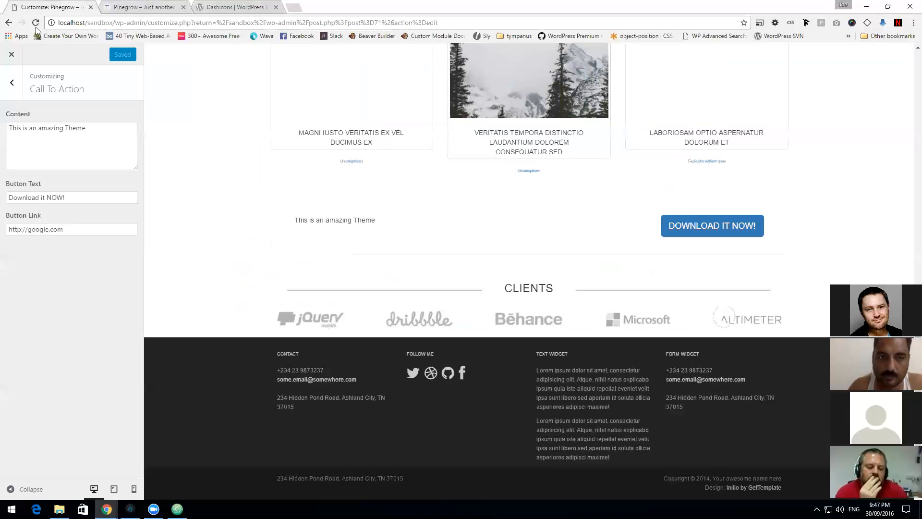
{"action": "left_click", "coordinate": [12, 55]}
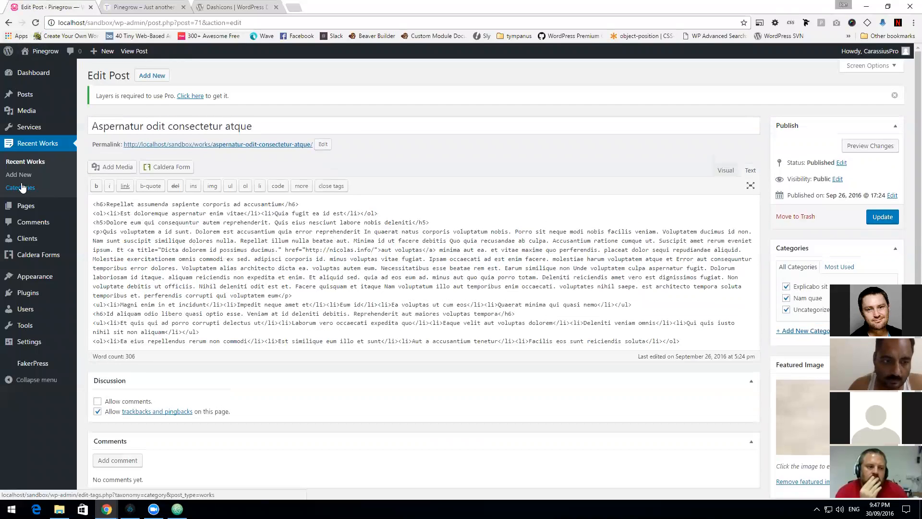
{"action": "mouse_move", "coordinate": [30, 245]}
{"action": "left_click", "coordinate": [93, 240]}
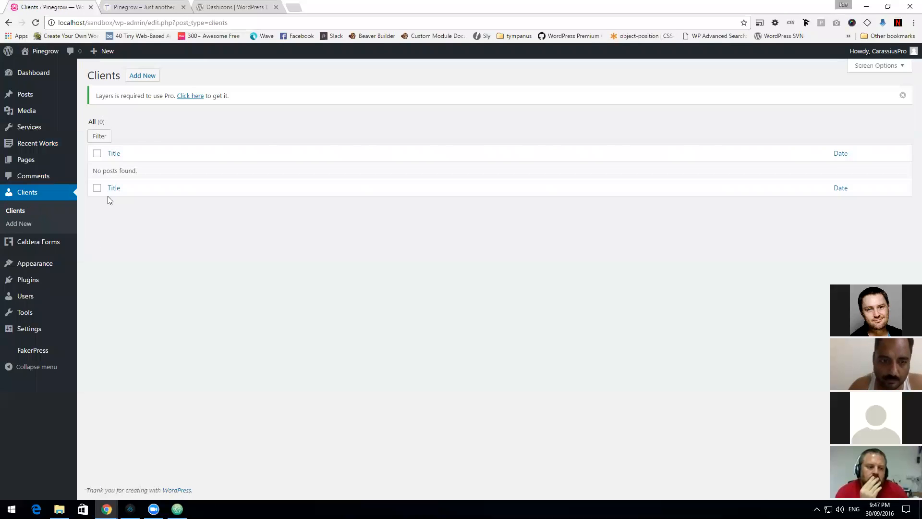
Step: Open FakerPress's post generator in the WordPress admin
{"action": "mouse_move", "coordinate": [32, 351]}
{"action": "left_click", "coordinate": [90, 355]}
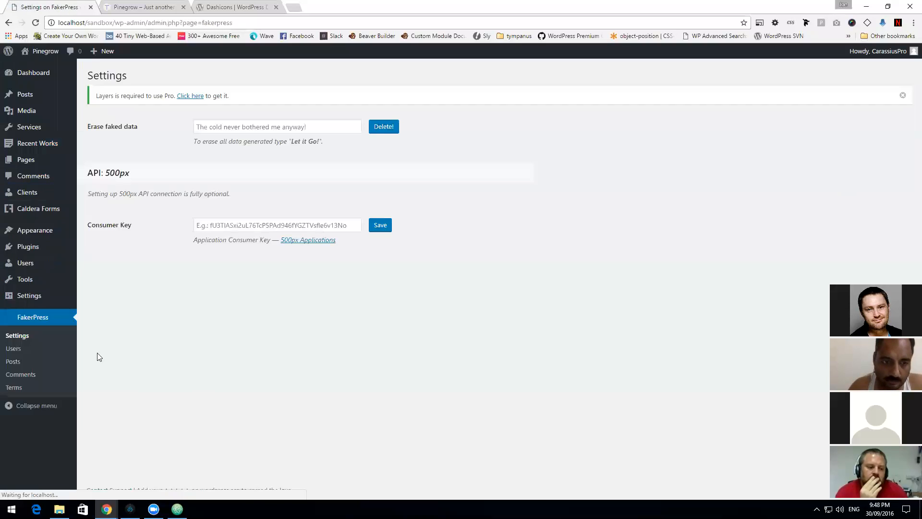
{"action": "left_click", "coordinate": [16, 366]}
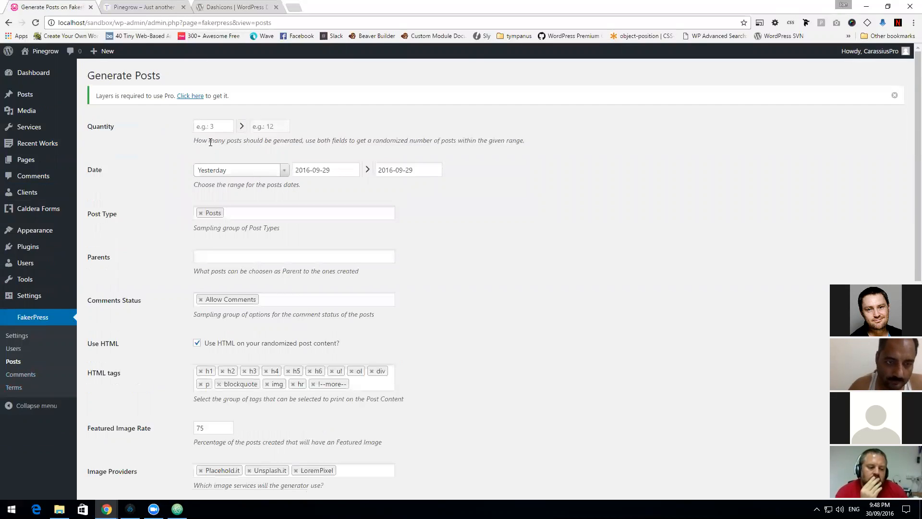
Step: Set the number of posts to generate from 6 to 12, with the date range starting on 2016-09-01
{"action": "type", "text": "6"}
{"action": "key", "text": "Tab"}
{"action": "type", "text": "1"}
{"action": "left_click", "coordinate": [323, 170]}
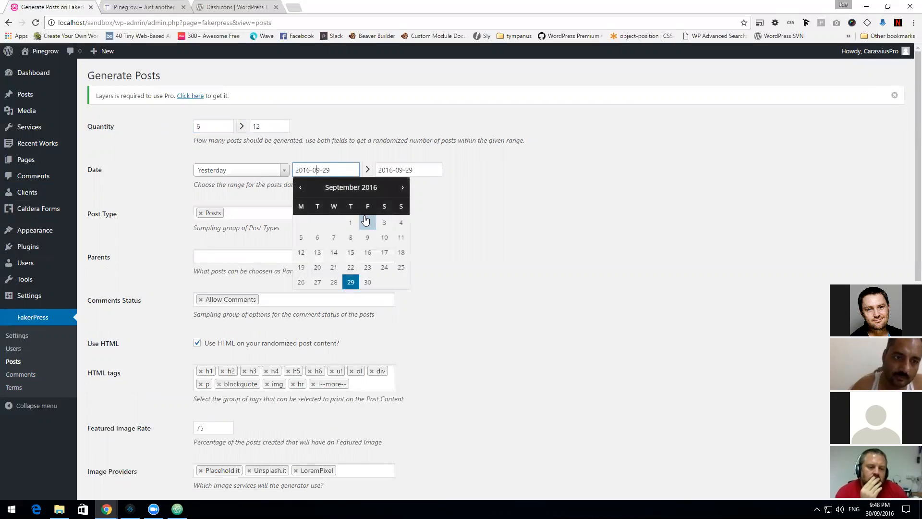
{"action": "left_click", "coordinate": [367, 221]}
Step: Replace the Posts post type with Clients, and disable both comments and HTML content for the generated posts
{"action": "left_click", "coordinate": [201, 212]}
{"action": "left_click", "coordinate": [233, 214]}
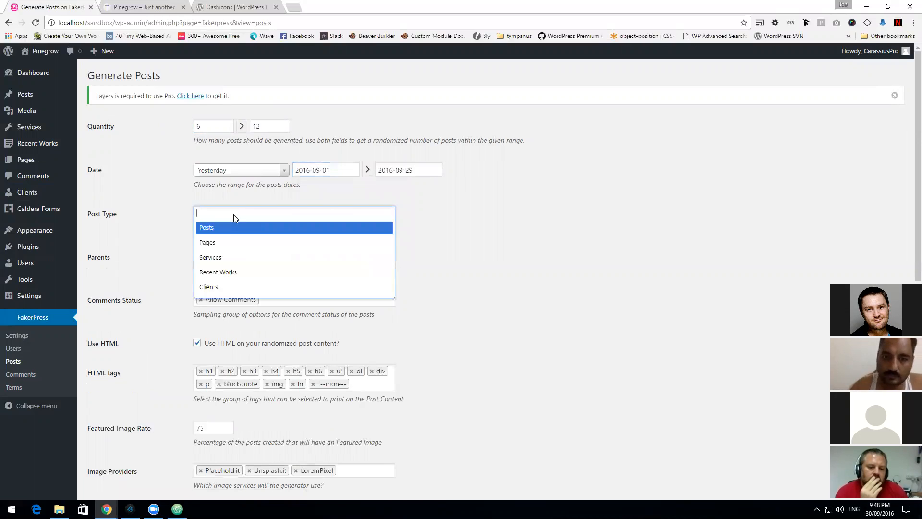
{"action": "left_click", "coordinate": [227, 287]}
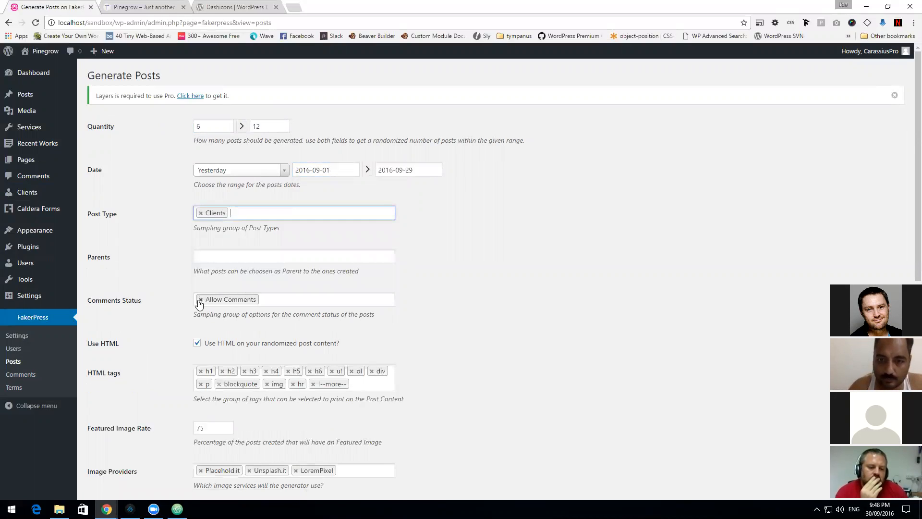
{"action": "left_click", "coordinate": [201, 299]}
{"action": "left_click", "coordinate": [197, 342]}
Step: Set the featured image rate to 100 and leave Unsplash.it as the only image provider
{"action": "scroll", "coordinate": [257, 356], "scroll_direction": "down", "scroll_amount": 3}
{"action": "double_click", "coordinate": [207, 287]}
{"action": "type", "text": "100"}
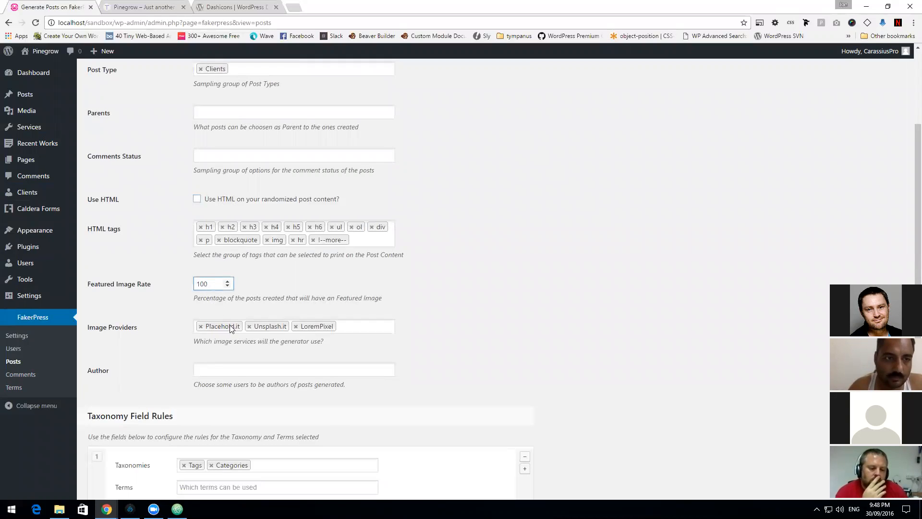
{"action": "left_click", "coordinate": [216, 330]}
{"action": "left_click", "coordinate": [202, 327]}
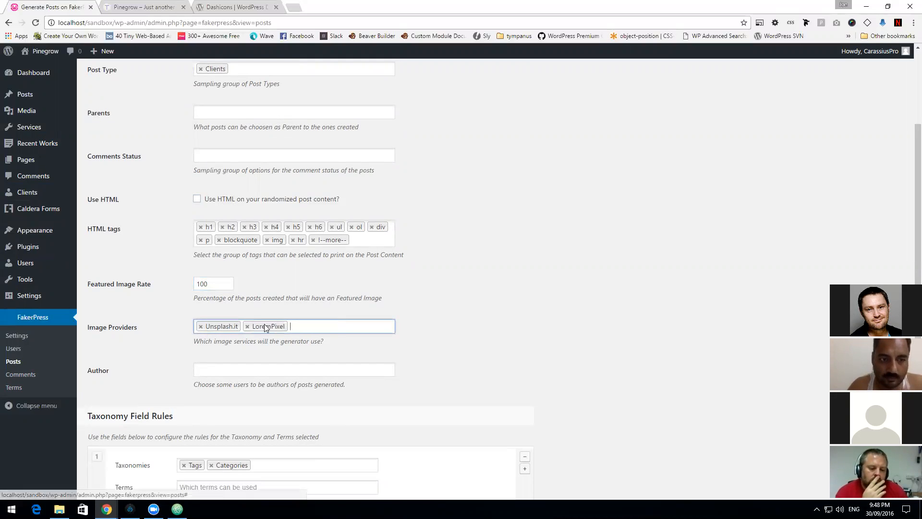
{"action": "left_click", "coordinate": [249, 326]}
Step: Remove Tags and Categories from the taxonomy rule and generate the client posts
{"action": "scroll", "coordinate": [248, 327], "scroll_direction": "down", "scroll_amount": 4}
{"action": "left_click", "coordinate": [183, 273]}
{"action": "left_click", "coordinate": [184, 272]}
{"action": "scroll", "coordinate": [182, 276], "scroll_direction": "down", "scroll_amount": 2}
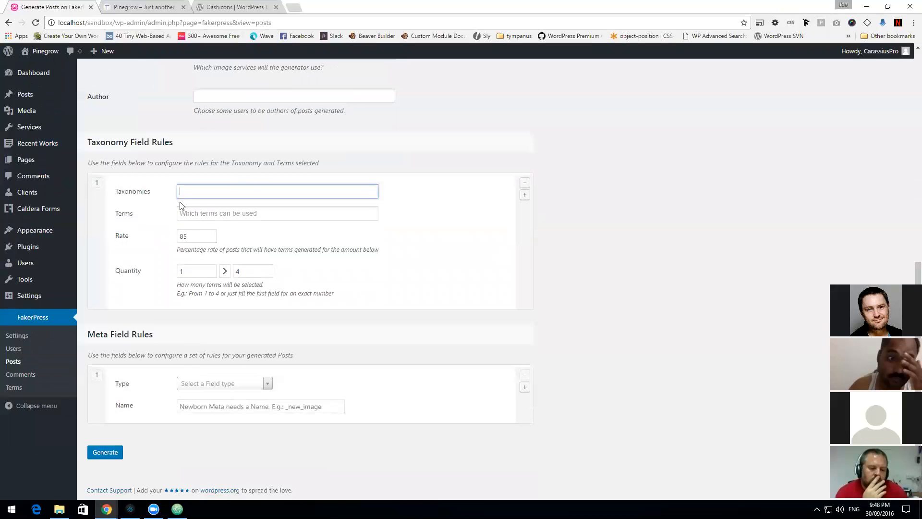
{"action": "left_click", "coordinate": [109, 455]}
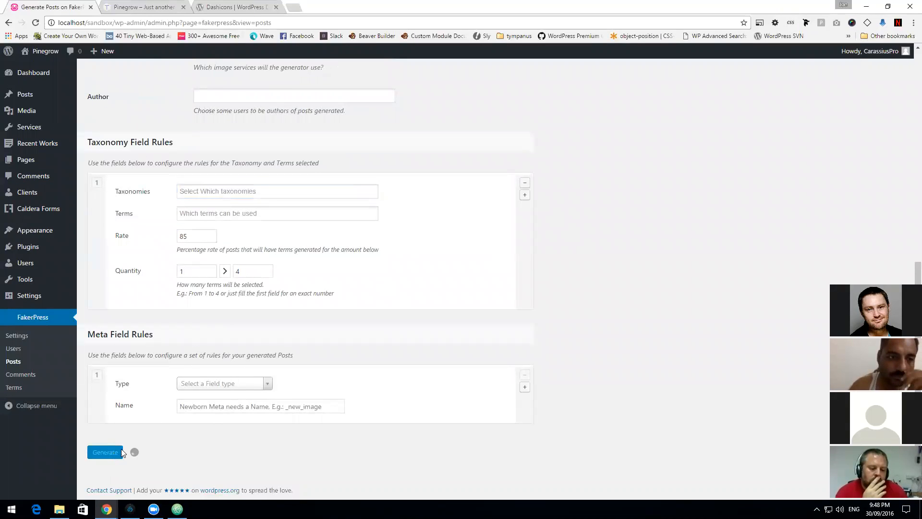
{"action": "scroll", "coordinate": [415, 209], "scroll_direction": "up", "scroll_amount": 7}
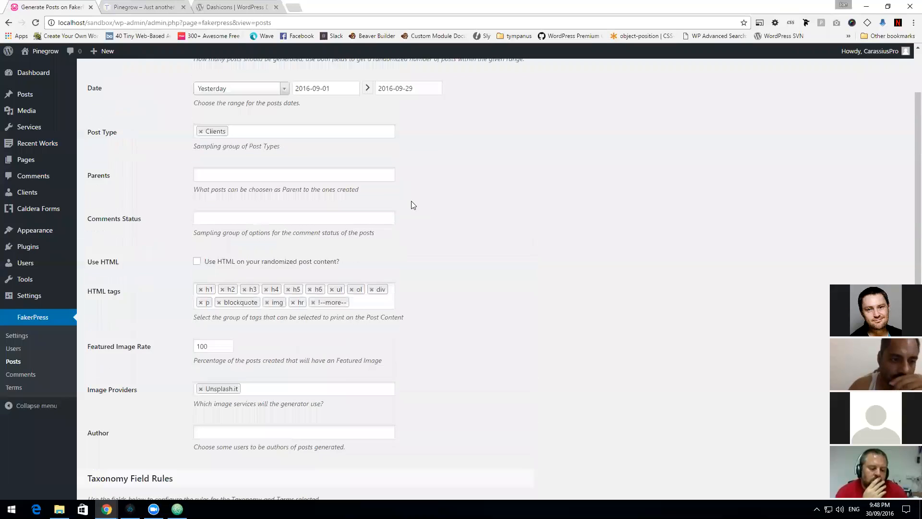
{"action": "scroll", "coordinate": [399, 269], "scroll_direction": "down", "scroll_amount": 7}
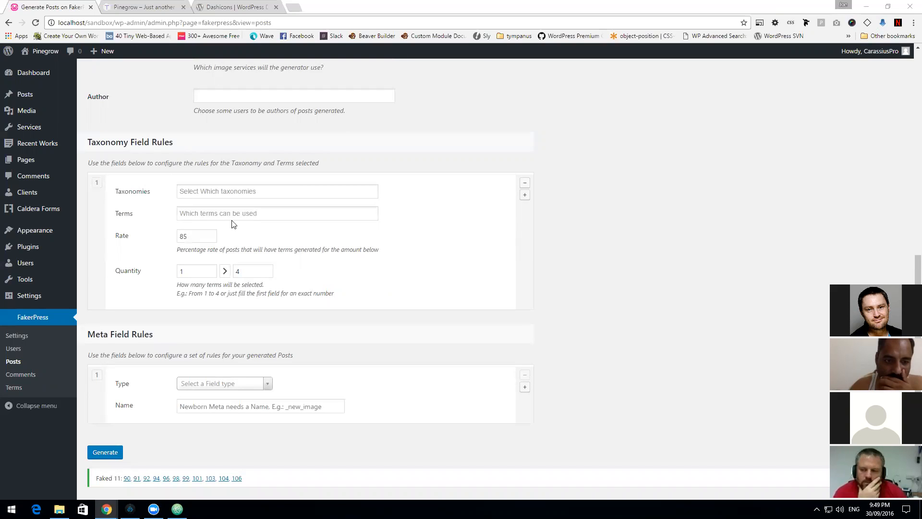
Step: Open the most recent post from the Clients list to check its featured image
{"action": "left_click", "coordinate": [94, 195]}
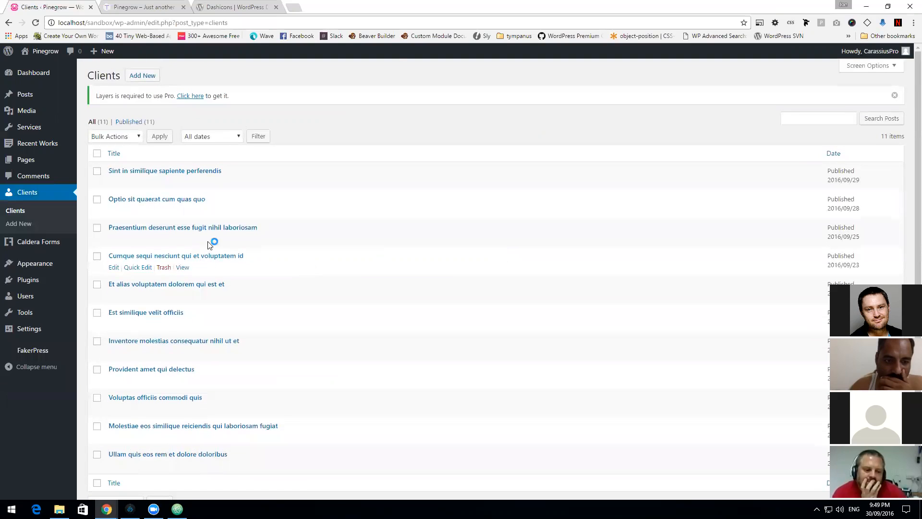
{"action": "left_click", "coordinate": [114, 182]}
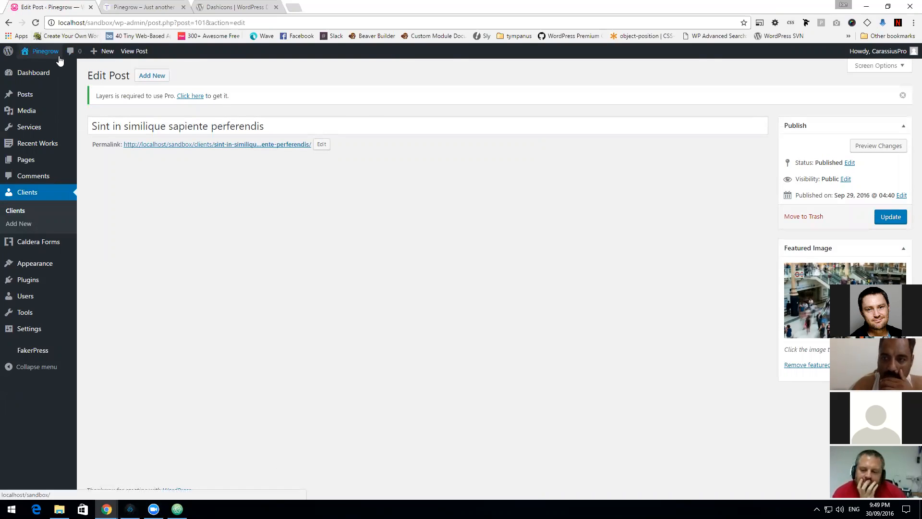
Step: Reload the site's front page in its own browser tab and examine the Clients section
{"action": "left_click", "coordinate": [125, 7]}
{"action": "scroll", "coordinate": [293, 181], "scroll_direction": "up", "scroll_amount": 1}
{"action": "left_click", "coordinate": [35, 23]}
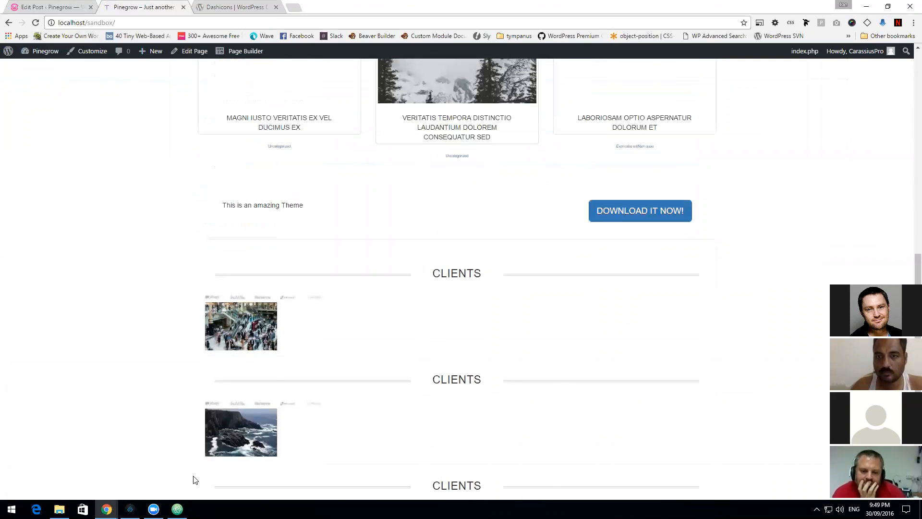
Step: Switch to Pinegrow and add The loop item action to the col-md-3 column in the Clients row
{"action": "left_click", "coordinate": [129, 509]}
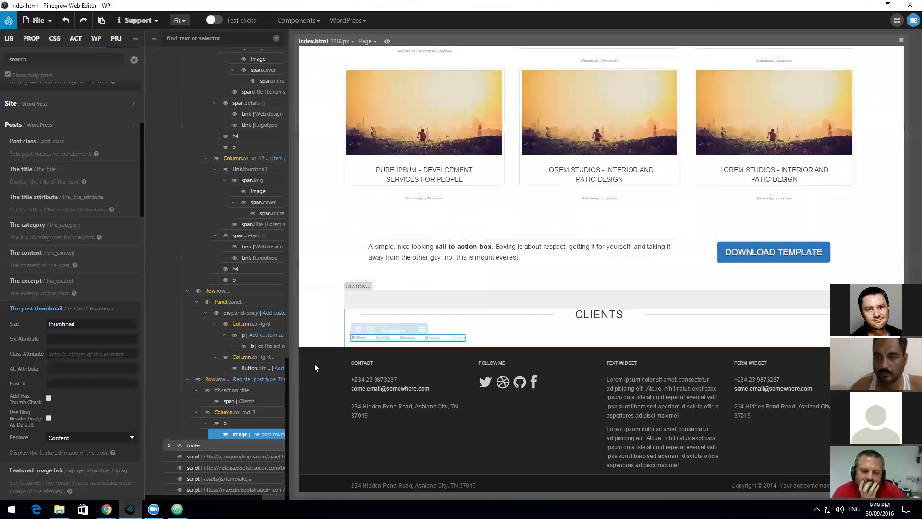
{"action": "scroll", "coordinate": [259, 379], "scroll_direction": "up", "scroll_amount": 1}
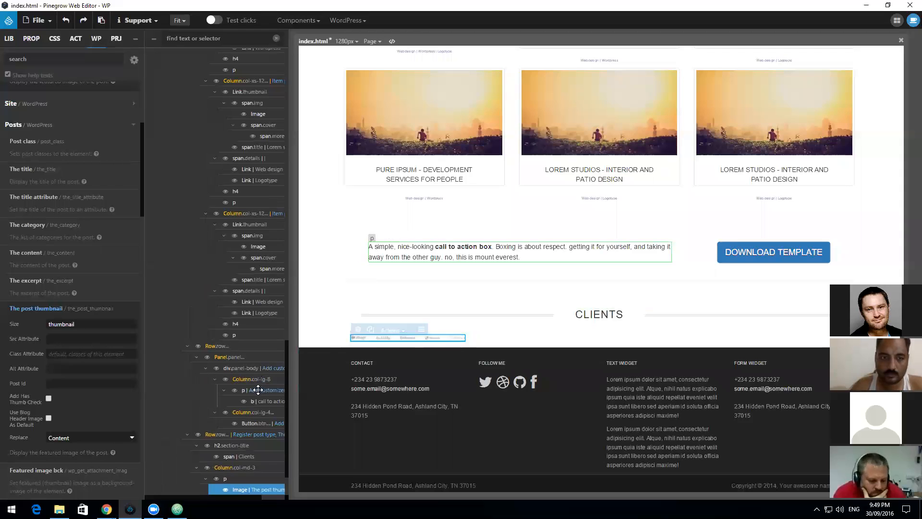
{"action": "left_click", "coordinate": [531, 313]}
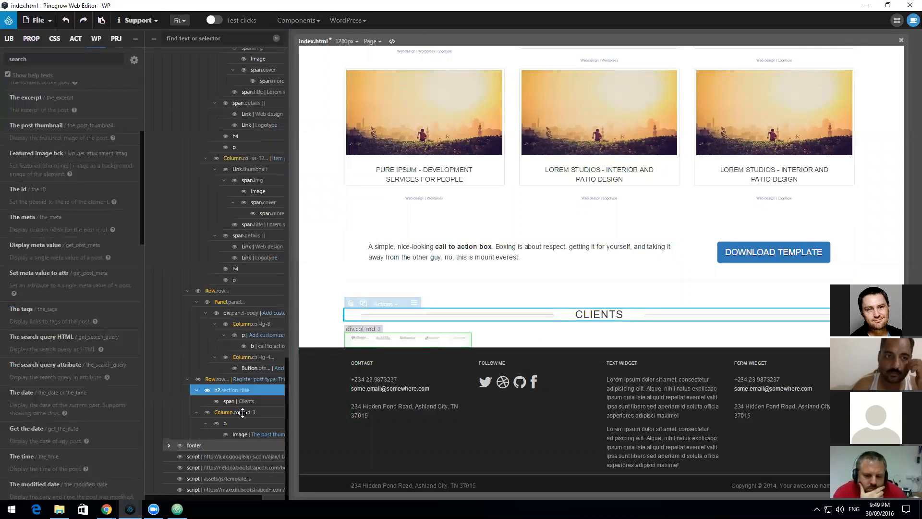
{"action": "left_click", "coordinate": [244, 412]}
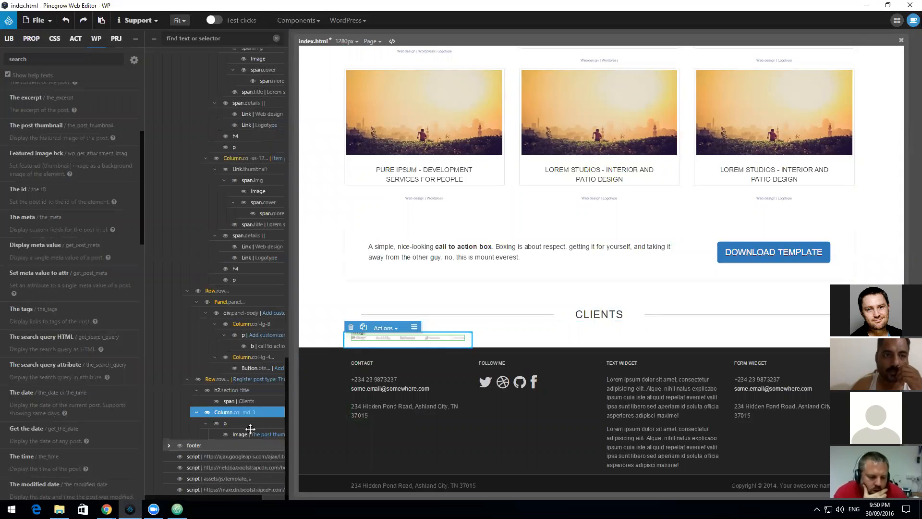
{"action": "scroll", "coordinate": [56, 367], "scroll_direction": "up", "scroll_amount": 5}
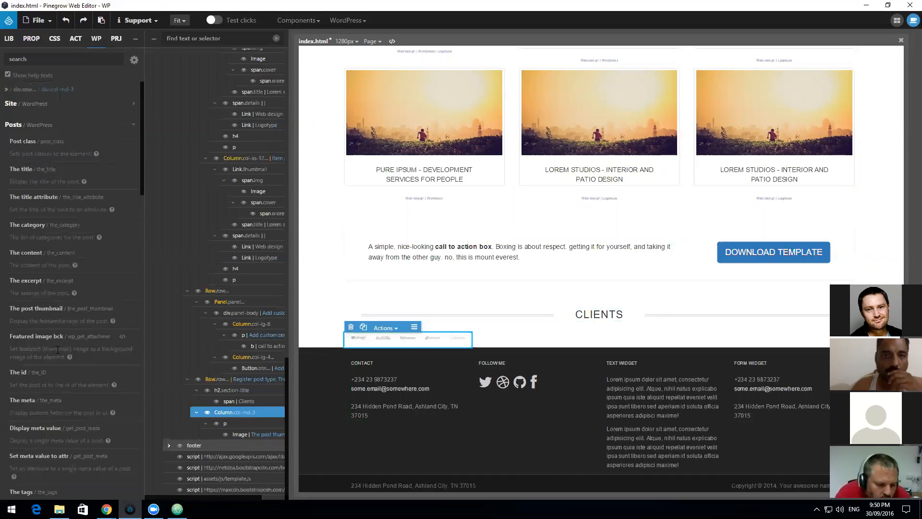
{"action": "left_click", "coordinate": [71, 127]}
{"action": "left_click", "coordinate": [34, 274]}
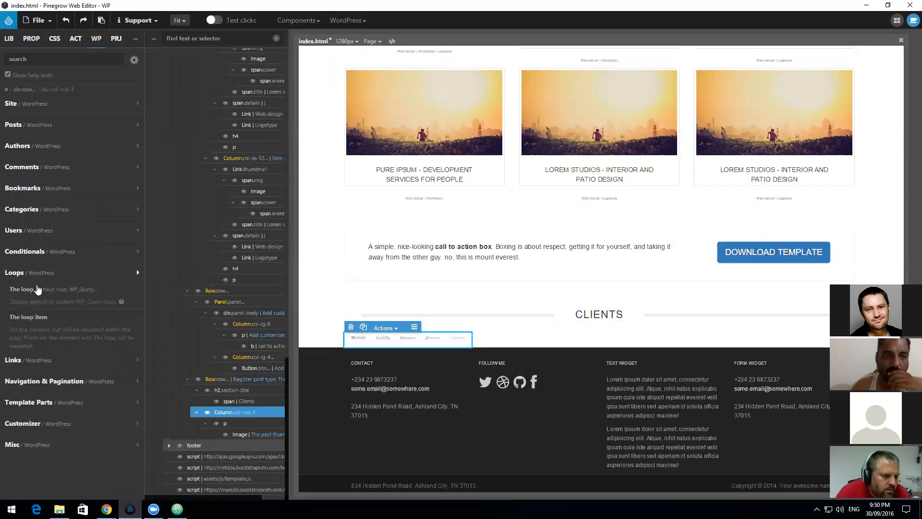
{"action": "left_click", "coordinate": [42, 318]}
Step: Save index.html and export the WordPress theme, and reload the site's front page in Chrome
{"action": "left_click", "coordinate": [39, 20]}
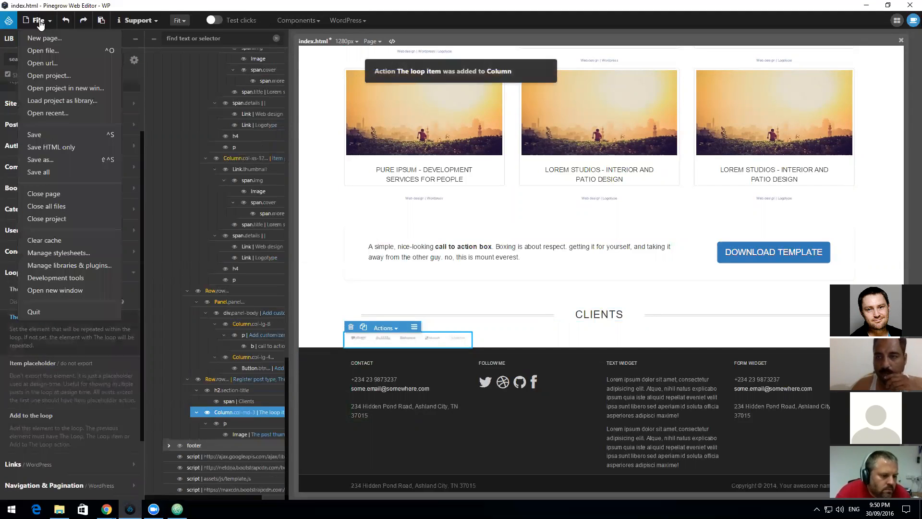
{"action": "left_click", "coordinate": [34, 134]}
{"action": "left_click", "coordinate": [349, 20]}
{"action": "left_click", "coordinate": [369, 40]}
{"action": "key", "text": "alt+Tab"}
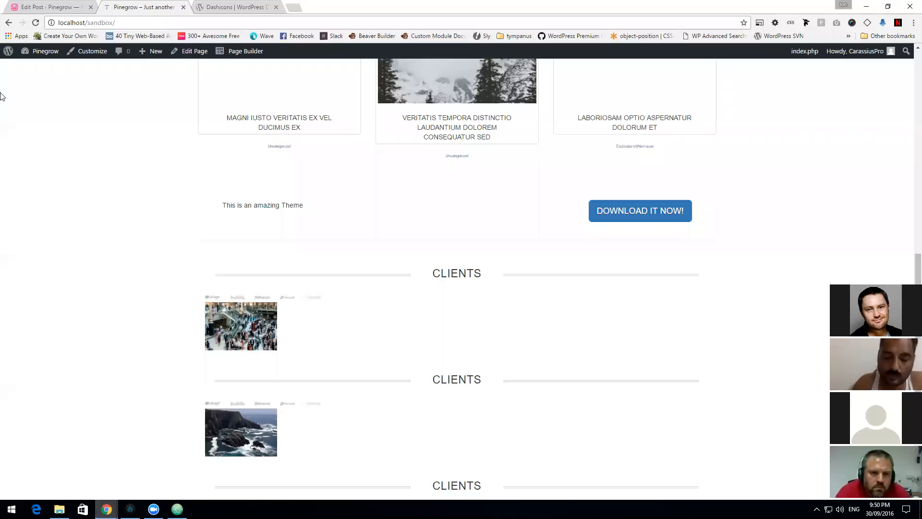
{"action": "left_click", "coordinate": [37, 22]}
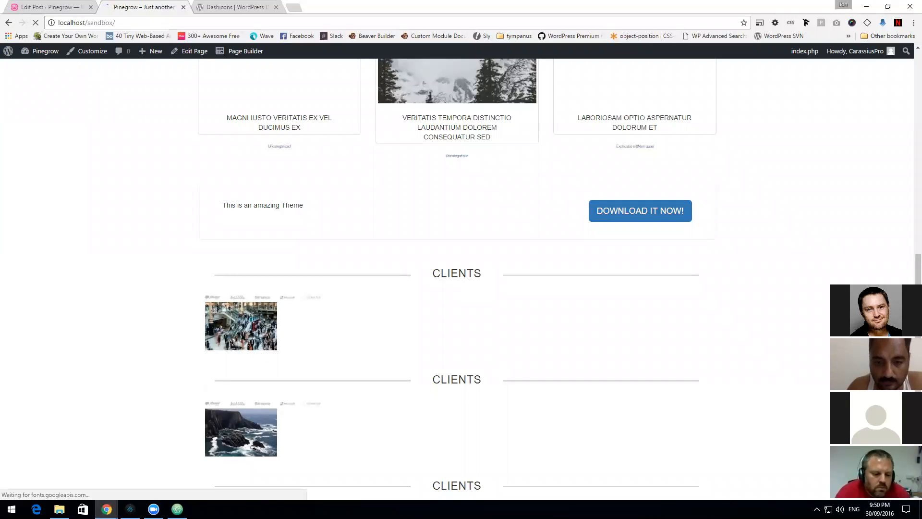
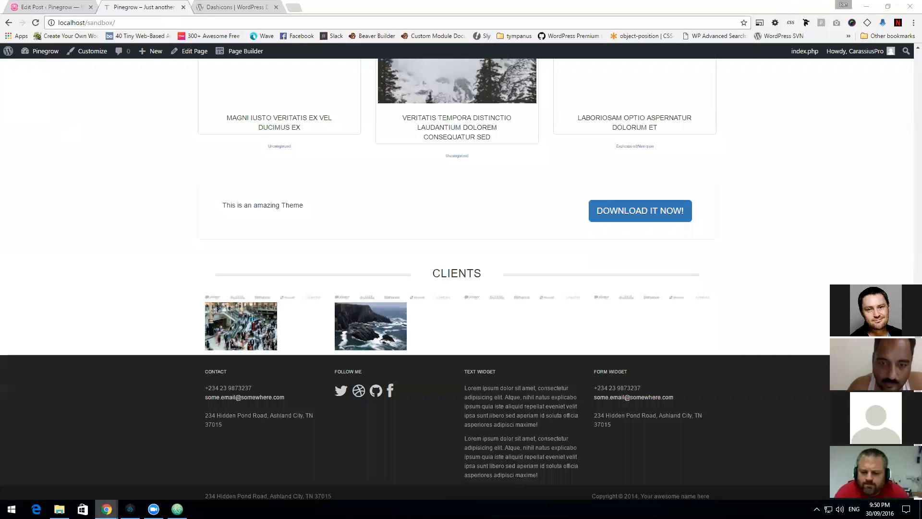
Step: Switch to Pinegrow and remove The post thumbnail action from the Clients logo image
{"action": "left_click", "coordinate": [129, 509]}
{"action": "left_click", "coordinate": [224, 423]}
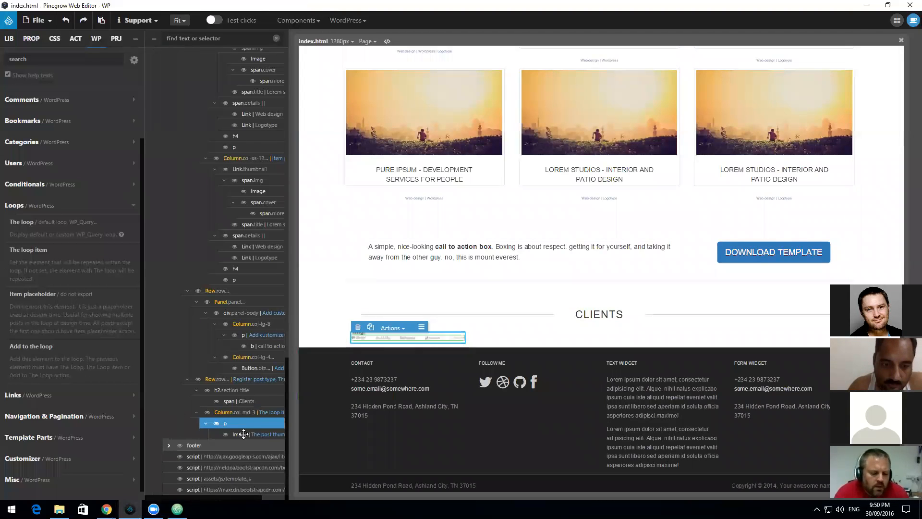
{"action": "left_click", "coordinate": [244, 434]}
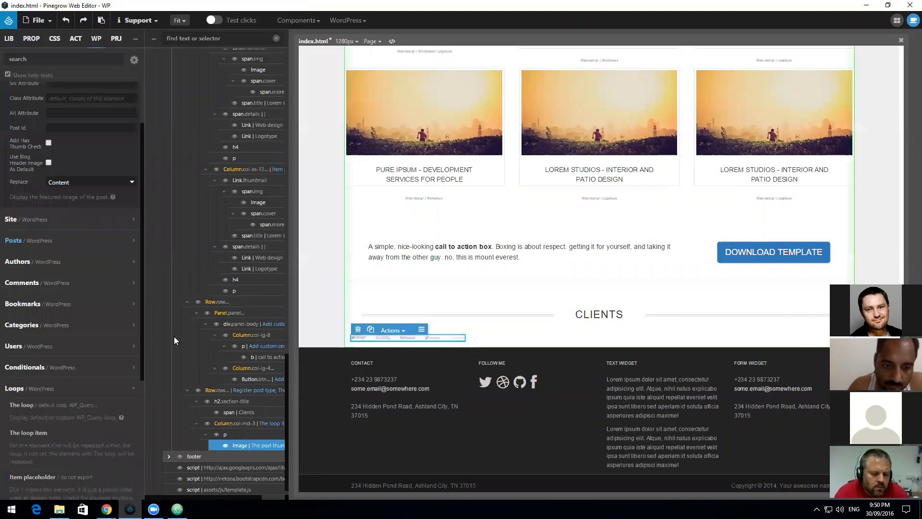
{"action": "scroll", "coordinate": [82, 149], "scroll_direction": "up", "scroll_amount": 2}
{"action": "left_click_drag", "start_coordinate": [107, 135], "coordinate": [25, 142]}
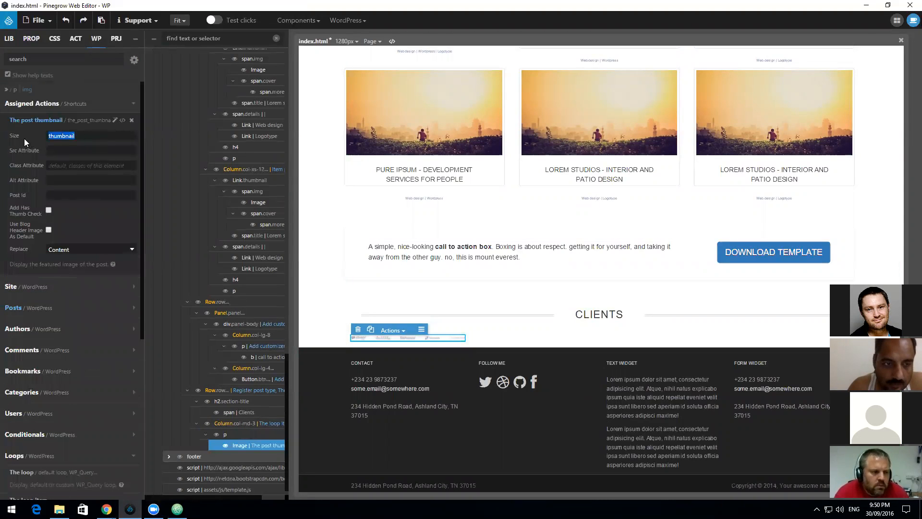
{"action": "left_click", "coordinate": [131, 120]}
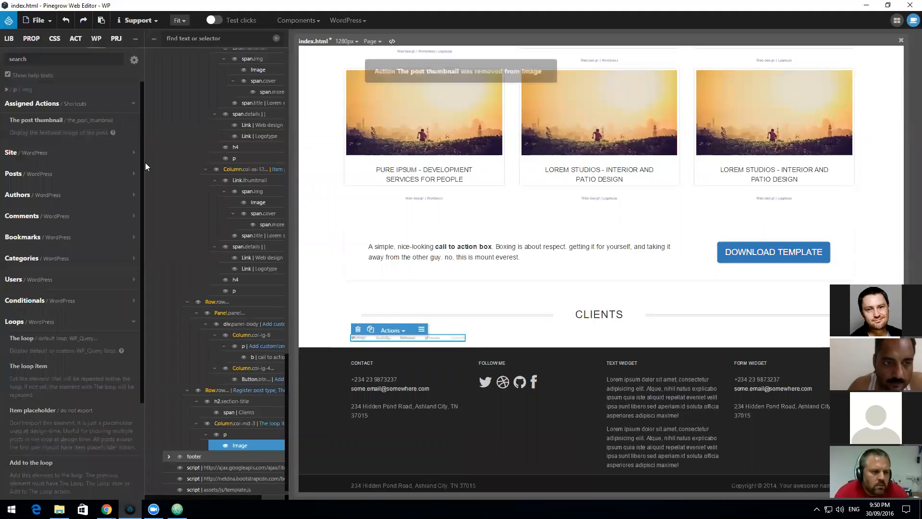
Step: Add The post thumbnail action to the paragraph around the Clients logo image, with size thumbnail
{"action": "left_click", "coordinate": [224, 434]}
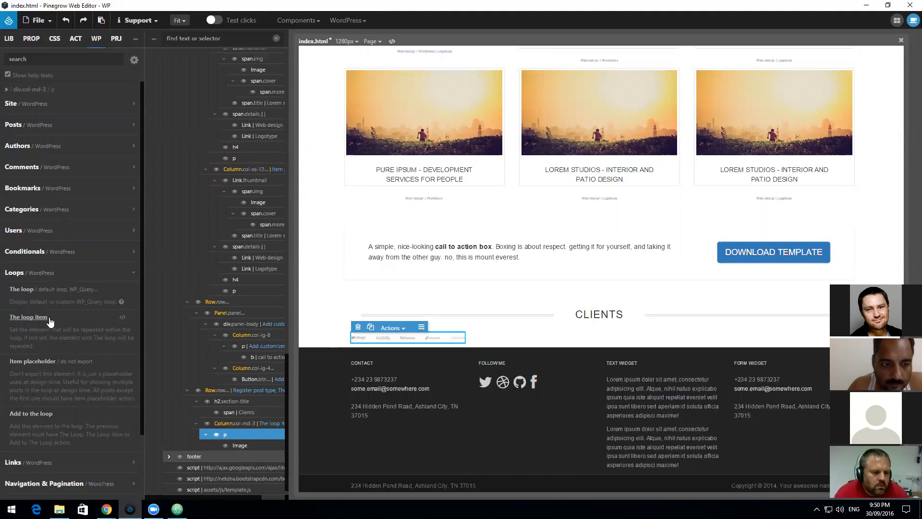
{"action": "left_click", "coordinate": [40, 107]}
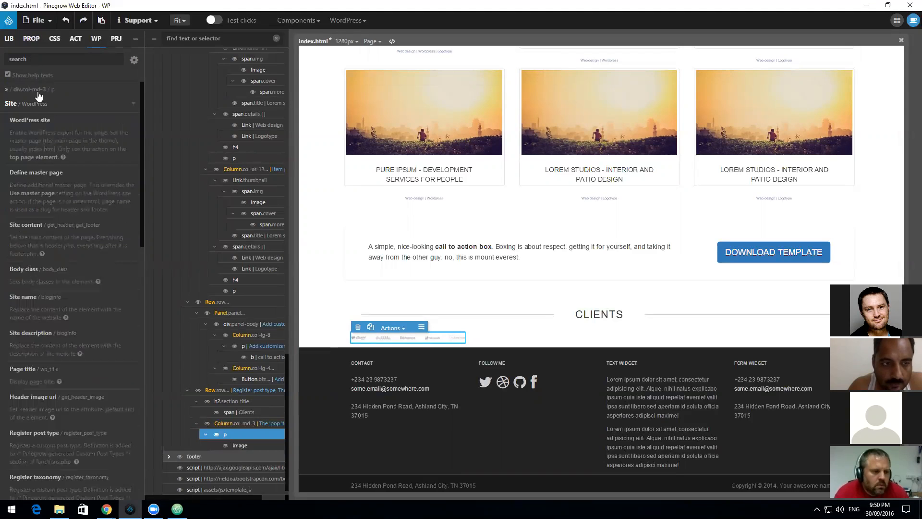
{"action": "left_click", "coordinate": [31, 126]}
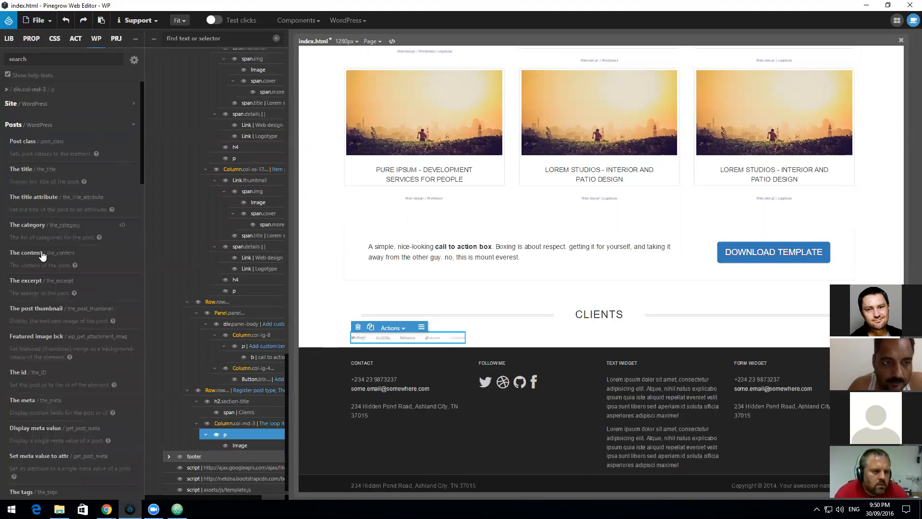
{"action": "left_click", "coordinate": [36, 309]}
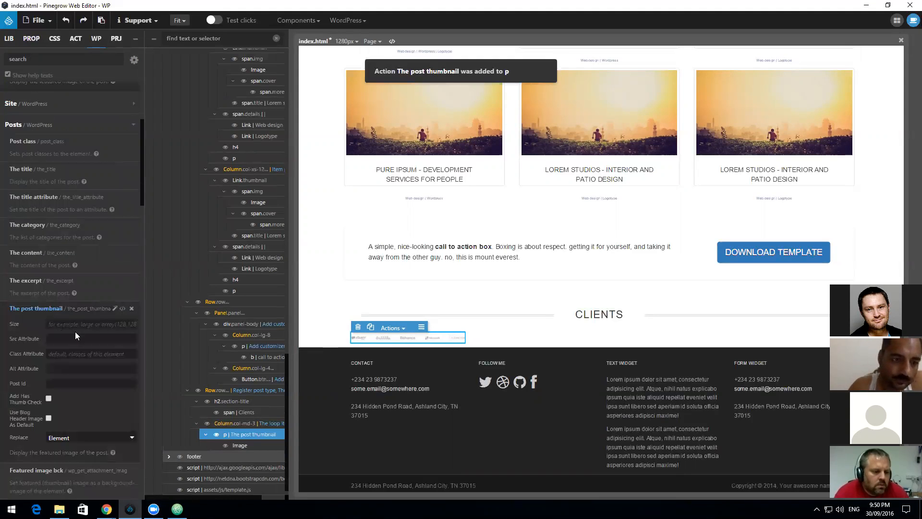
{"action": "left_click", "coordinate": [75, 331]}
{"action": "type", "text": "thumbnail"}
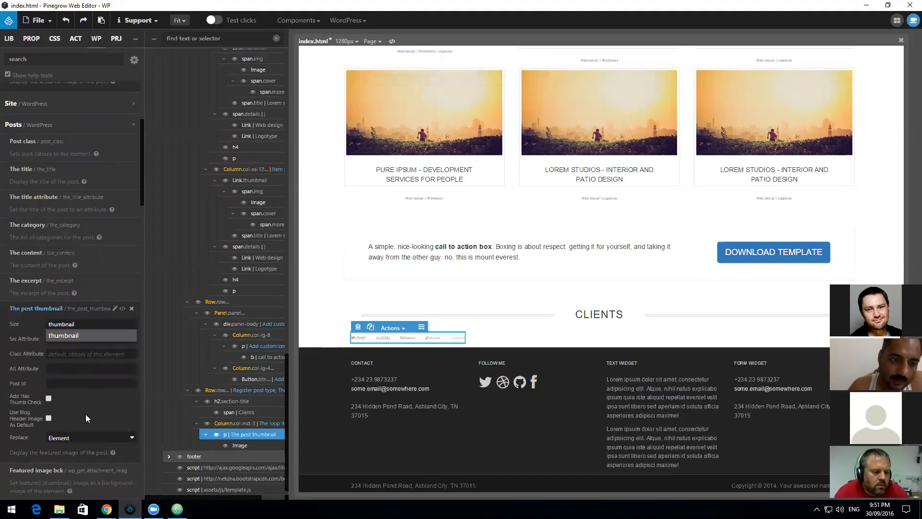
{"action": "left_click", "coordinate": [85, 416]}
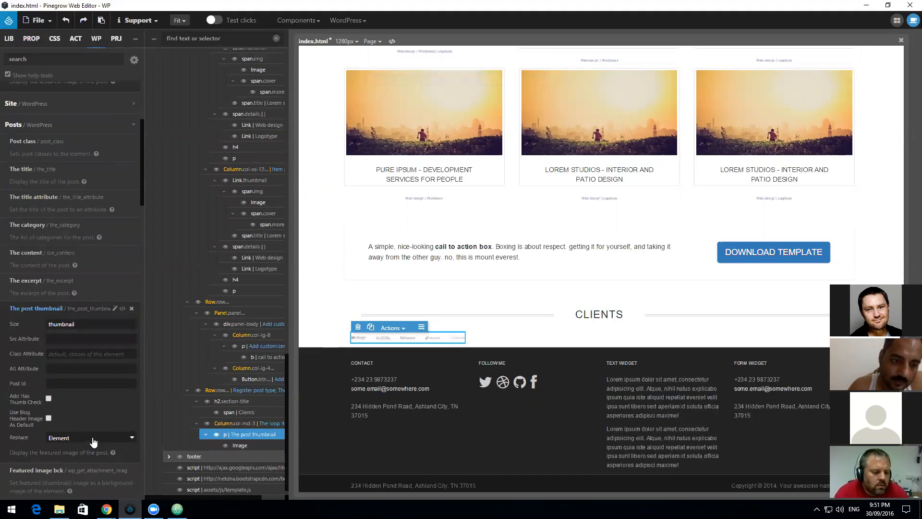
Step: Save and export the theme with the paragraph's thumbnail action, and reload the front page in Chrome
{"action": "left_click", "coordinate": [39, 21]}
{"action": "left_click", "coordinate": [50, 139]}
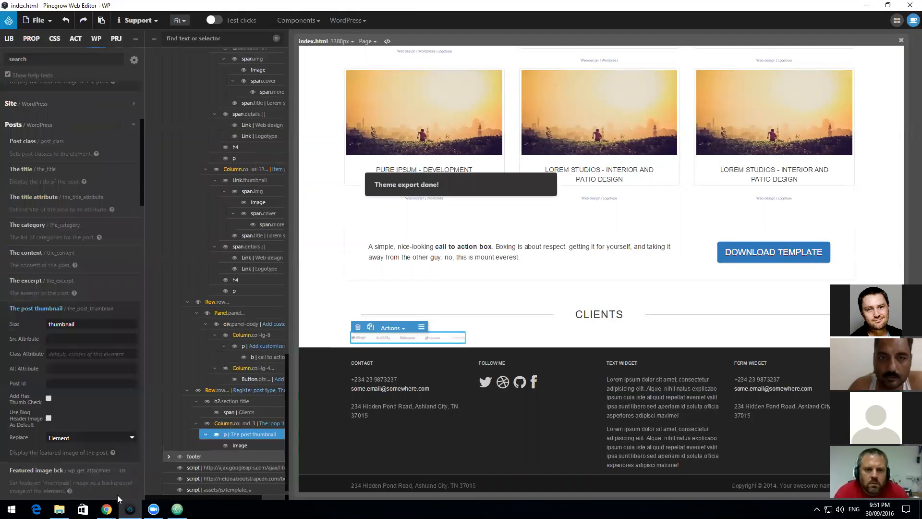
{"action": "mouse_move", "coordinate": [106, 509]}
{"action": "left_click", "coordinate": [120, 435]}
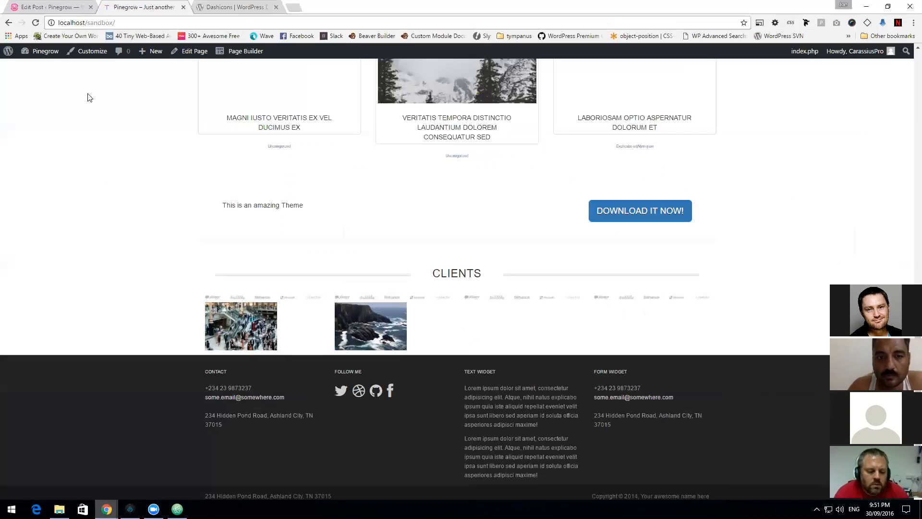
{"action": "left_click", "coordinate": [36, 23]}
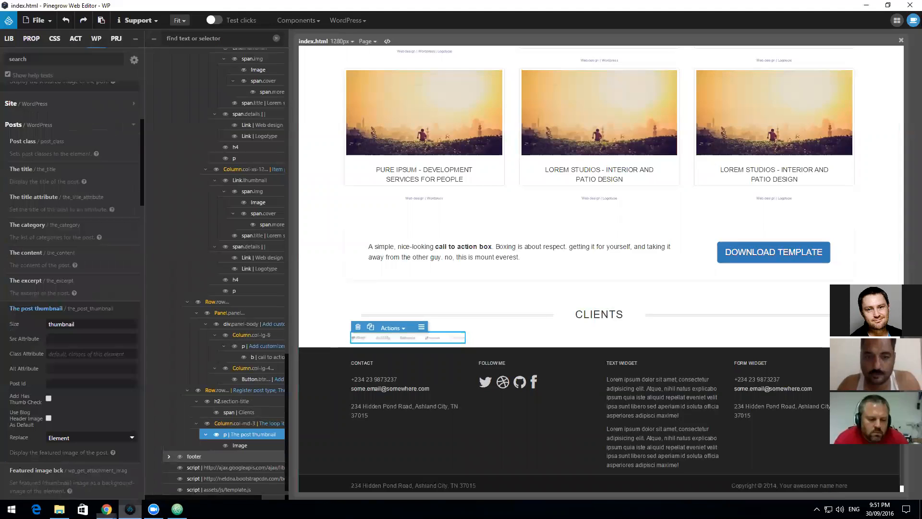
Step: Switch to Pinegrow and set the Clients paragraph's The post thumbnail action to replace Content
{"action": "left_click", "coordinate": [130, 509]}
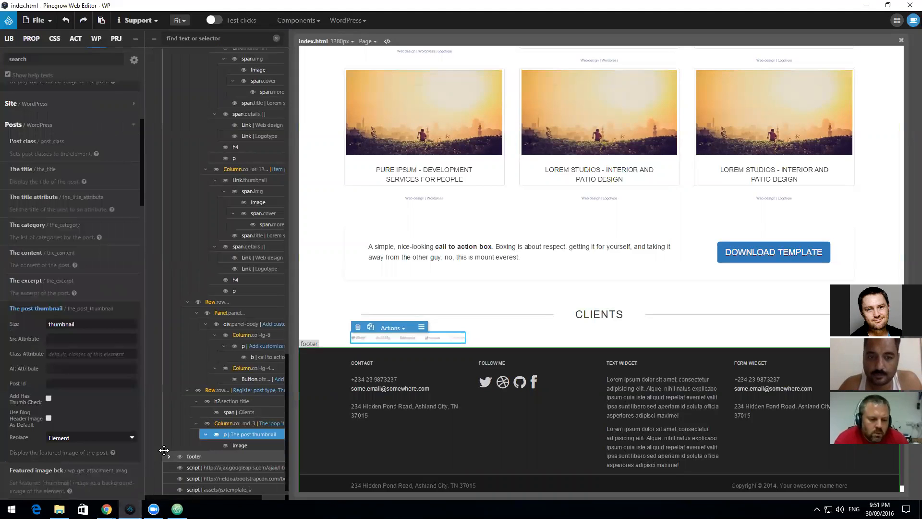
{"action": "left_click", "coordinate": [69, 439]}
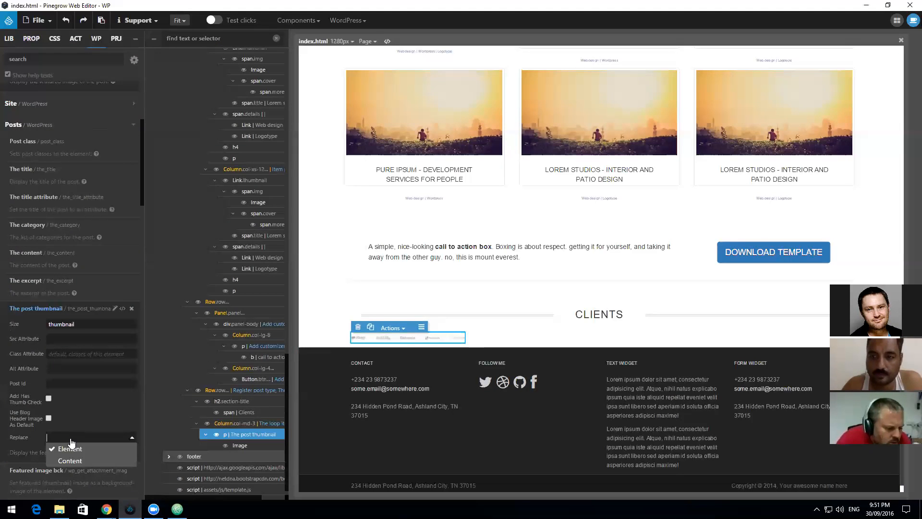
{"action": "left_click", "coordinate": [70, 460]}
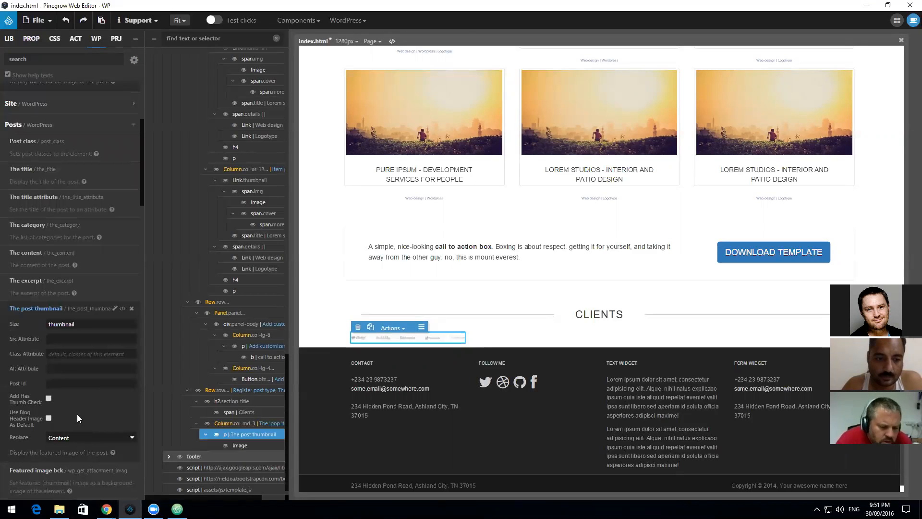
Step: Review the Clients row's post type and loop settings, and look at the Clients section of the site's front page in Chrome
{"action": "scroll", "coordinate": [82, 415], "scroll_direction": "down", "scroll_amount": 5}
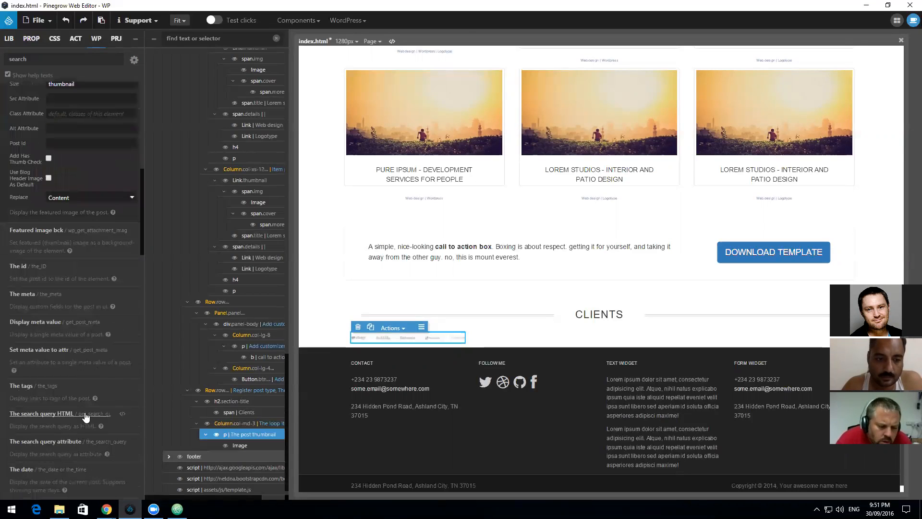
{"action": "left_click", "coordinate": [265, 391]}
{"action": "scroll", "coordinate": [55, 332], "scroll_direction": "up", "scroll_amount": 5}
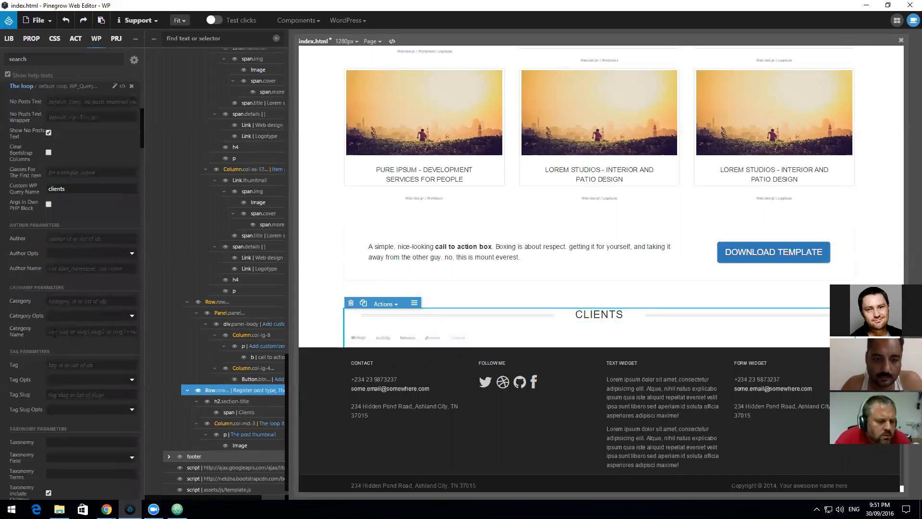
{"action": "scroll", "coordinate": [54, 332], "scroll_direction": "up", "scroll_amount": 4}
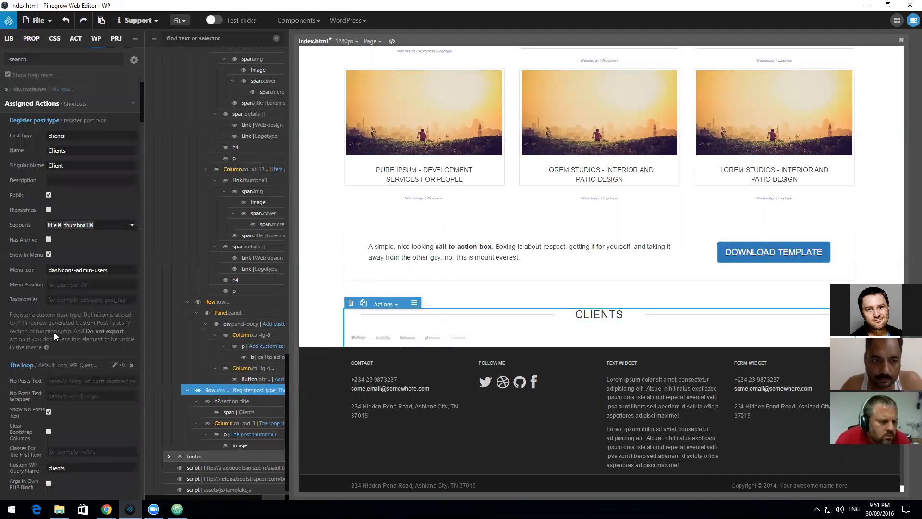
{"action": "scroll", "coordinate": [55, 331], "scroll_direction": "down", "scroll_amount": 12}
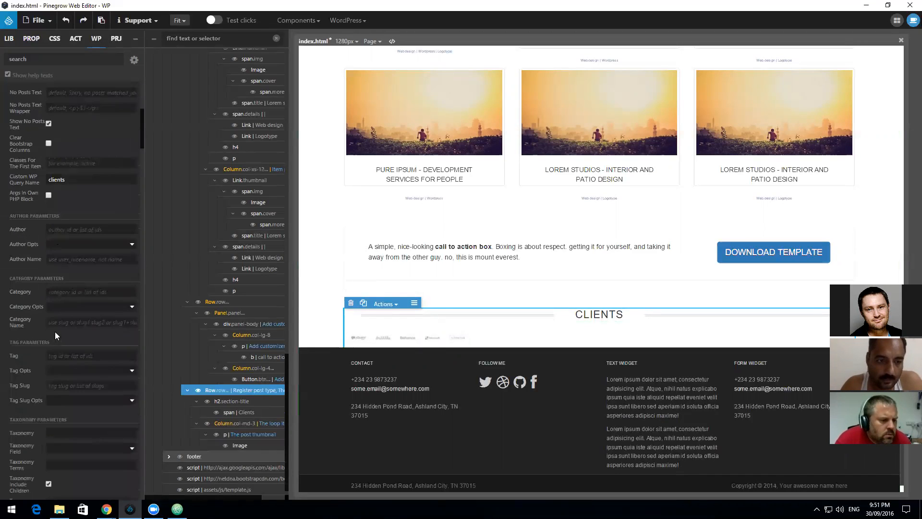
{"action": "scroll", "coordinate": [57, 334], "scroll_direction": "down", "scroll_amount": 4}
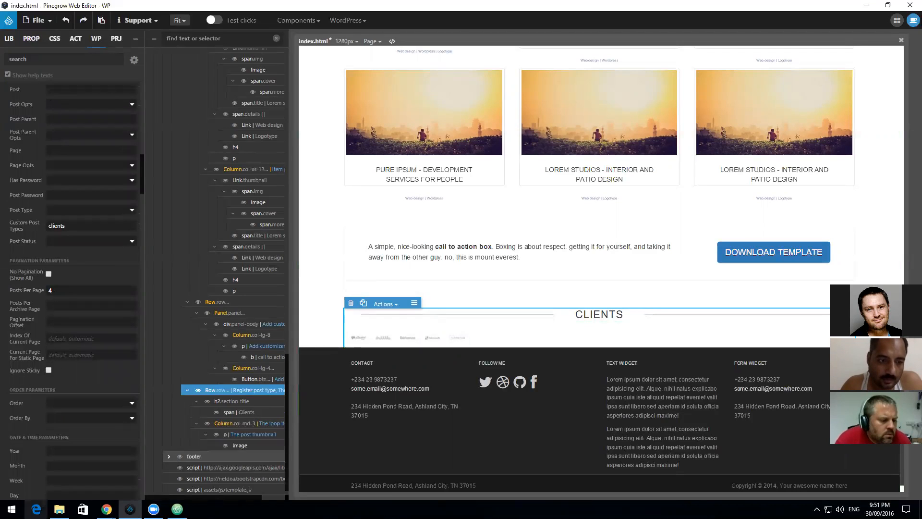
{"action": "mouse_move", "coordinate": [107, 508]}
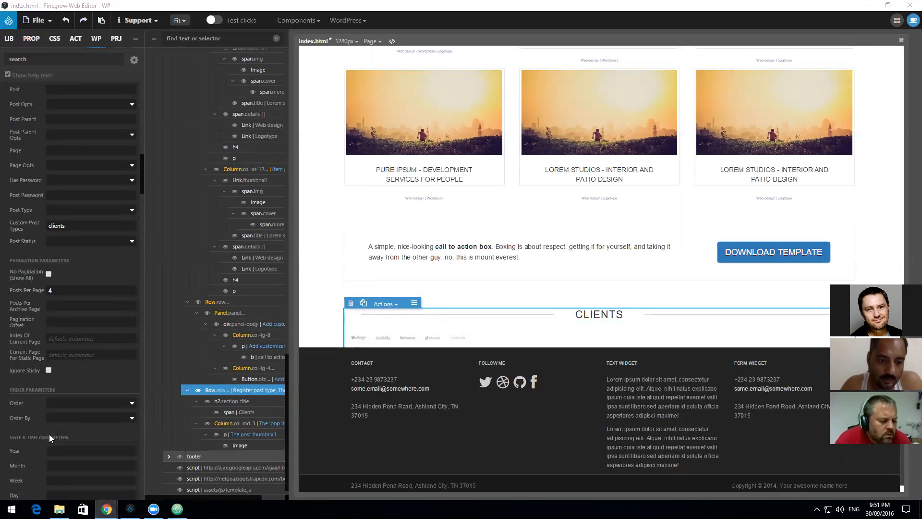
{"action": "left_click", "coordinate": [121, 471]}
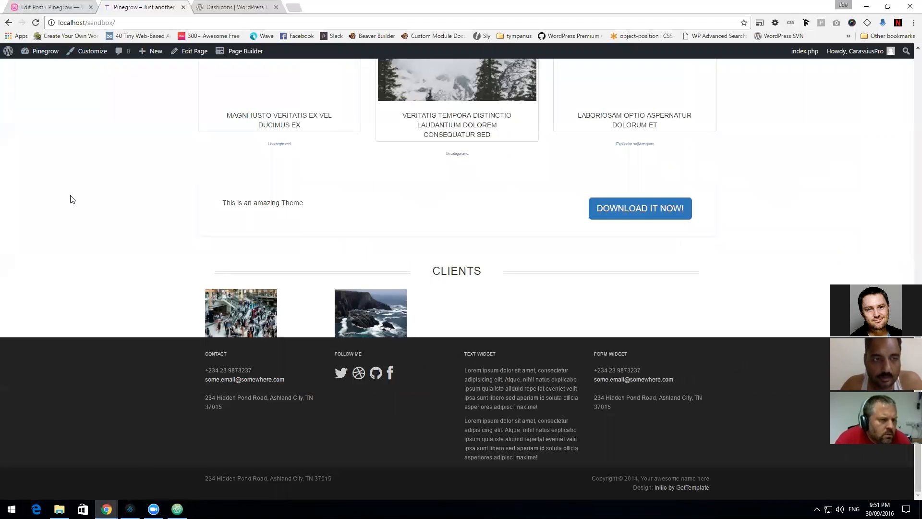
Step: Save and export the theme in Pinegrow, and open the Clients post list in the WordPress admin in Chrome
{"action": "key", "text": "alt+Tab"}
{"action": "left_click", "coordinate": [38, 21]}
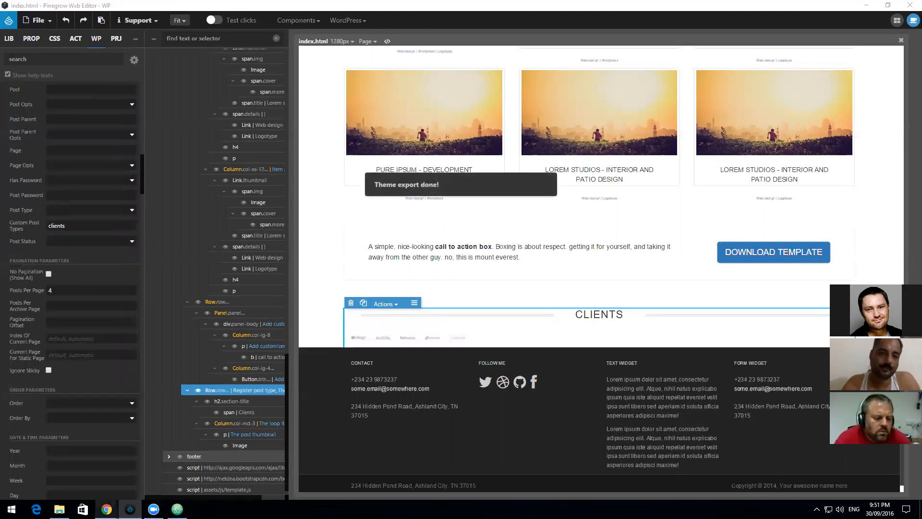
{"action": "mouse_move", "coordinate": [107, 509]}
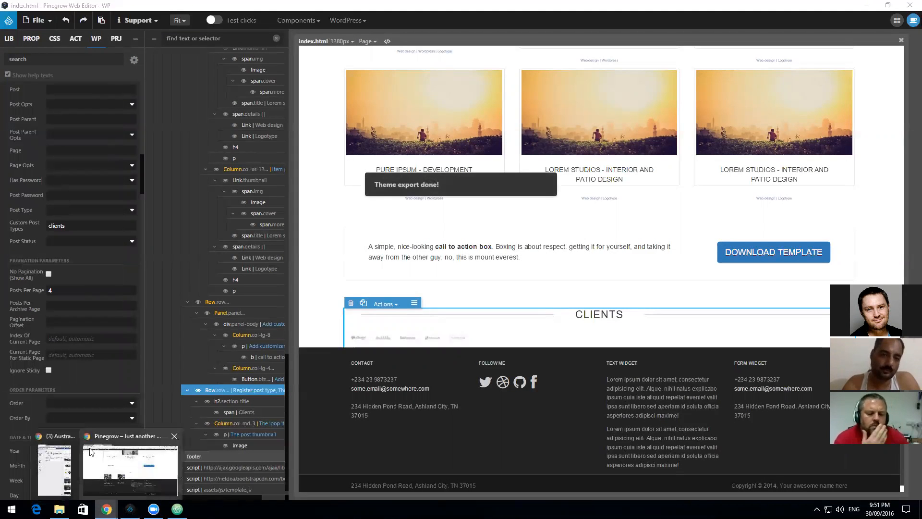
{"action": "left_click", "coordinate": [120, 441]}
{"action": "left_click", "coordinate": [48, 7]}
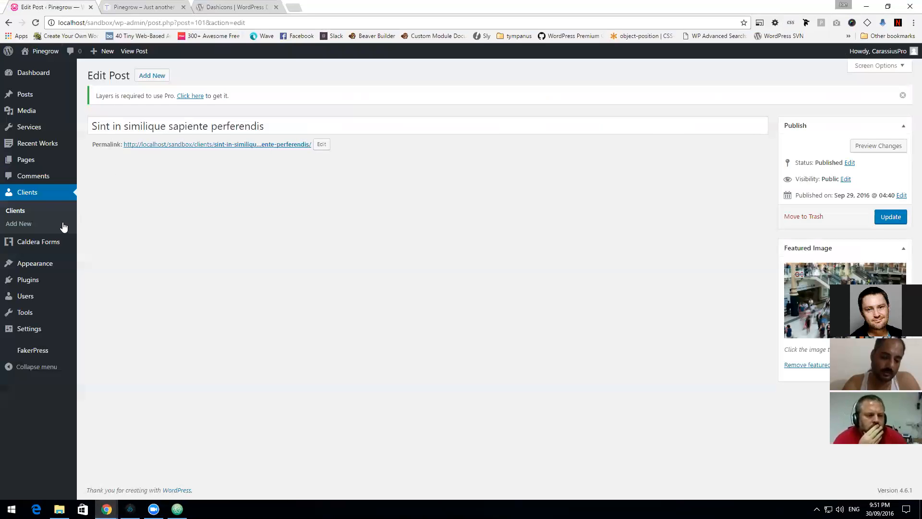
{"action": "left_click", "coordinate": [20, 212]}
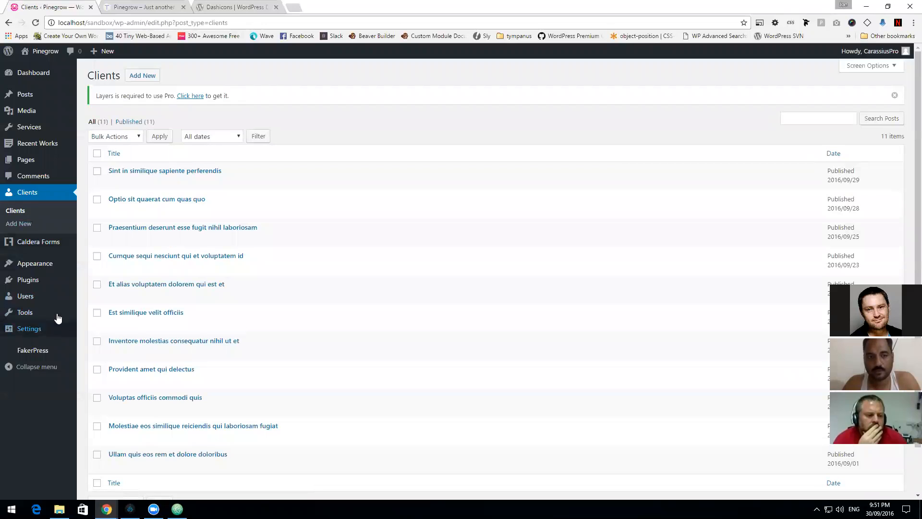
Step: Search the WordPress directory of new plugins for "admin column"
{"action": "mouse_move", "coordinate": [36, 329]}
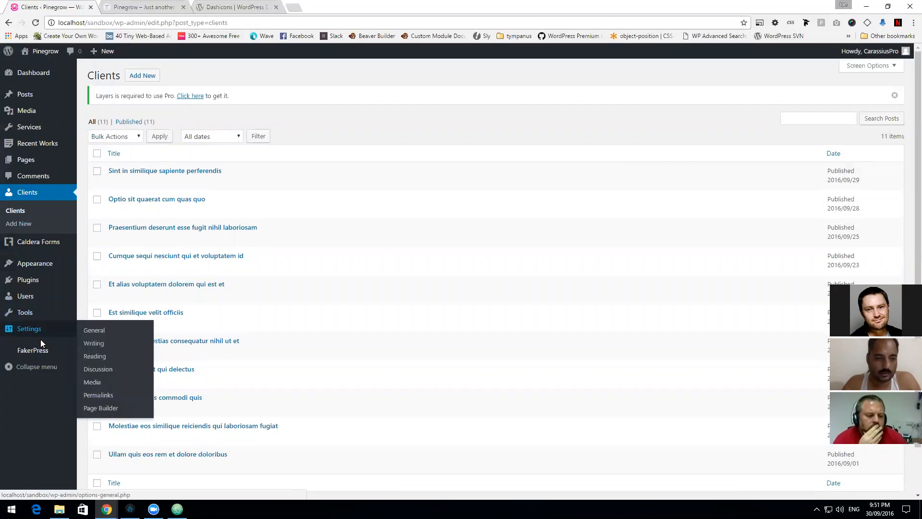
{"action": "mouse_move", "coordinate": [27, 280]}
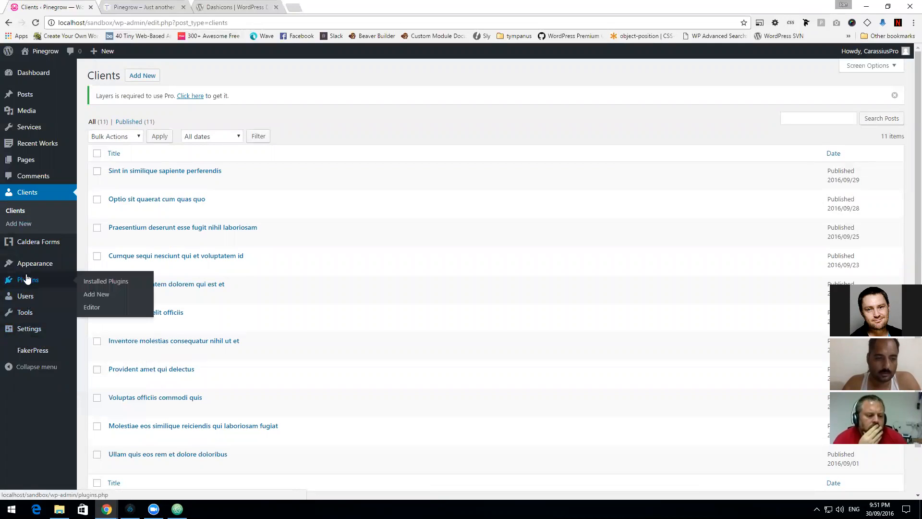
{"action": "left_click", "coordinate": [104, 294]}
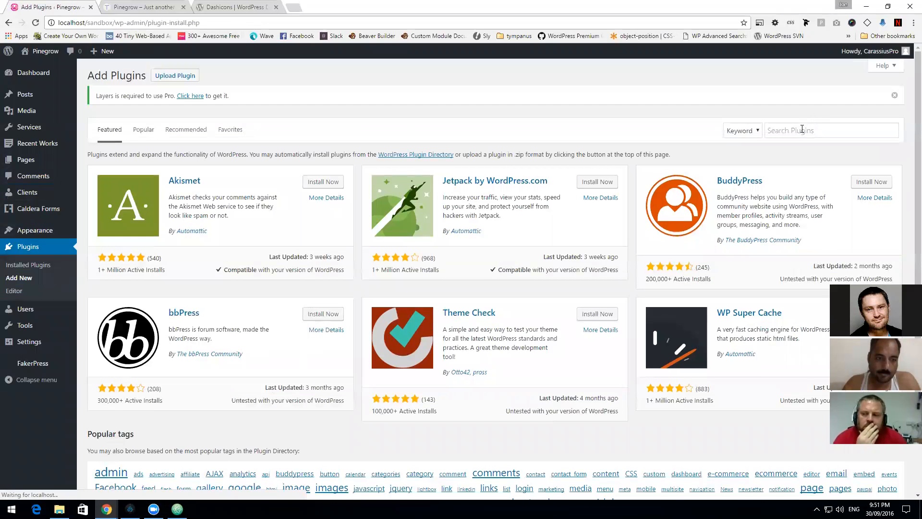
{"action": "left_click", "coordinate": [802, 128]}
{"action": "type", "text": "ac"}
{"action": "type", "text": "column"}
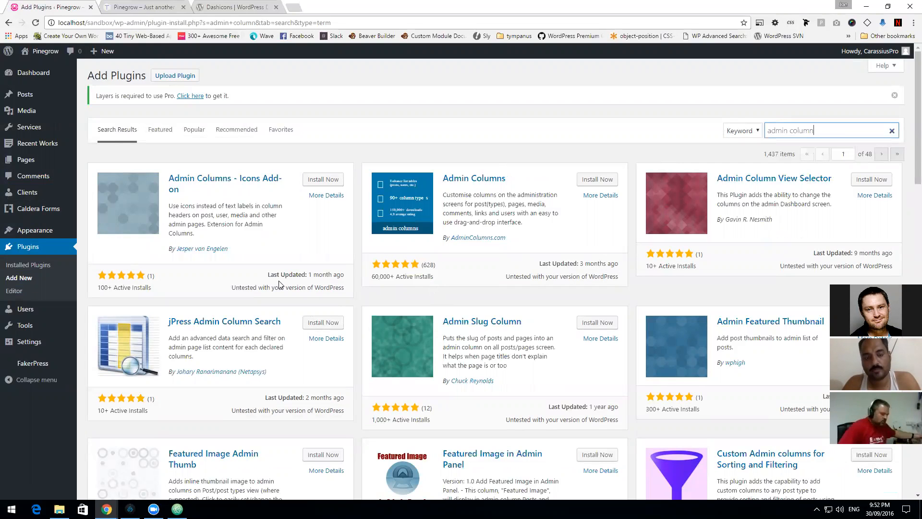
Step: Look through the plugin search results and install the Featured Image Admin Thumb plugin
{"action": "scroll", "coordinate": [283, 278], "scroll_direction": "down", "scroll_amount": 3}
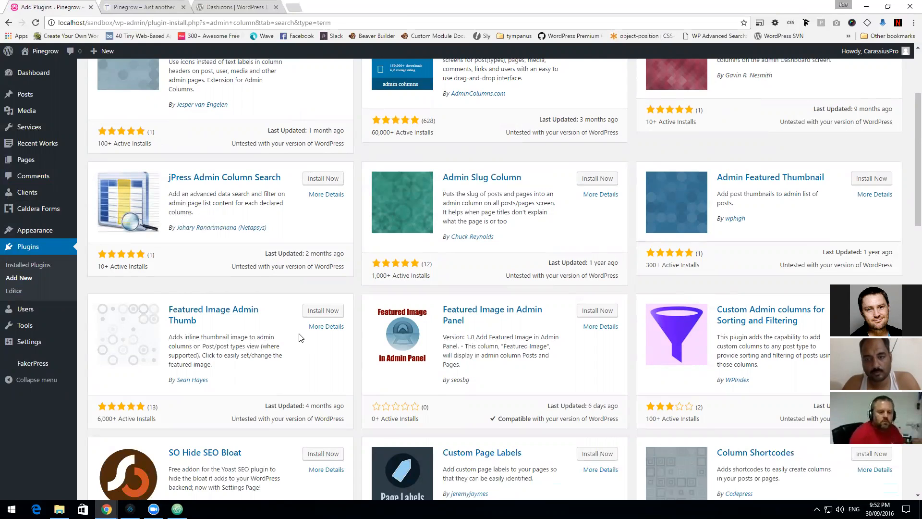
{"action": "scroll", "coordinate": [299, 337], "scroll_direction": "up", "scroll_amount": 3}
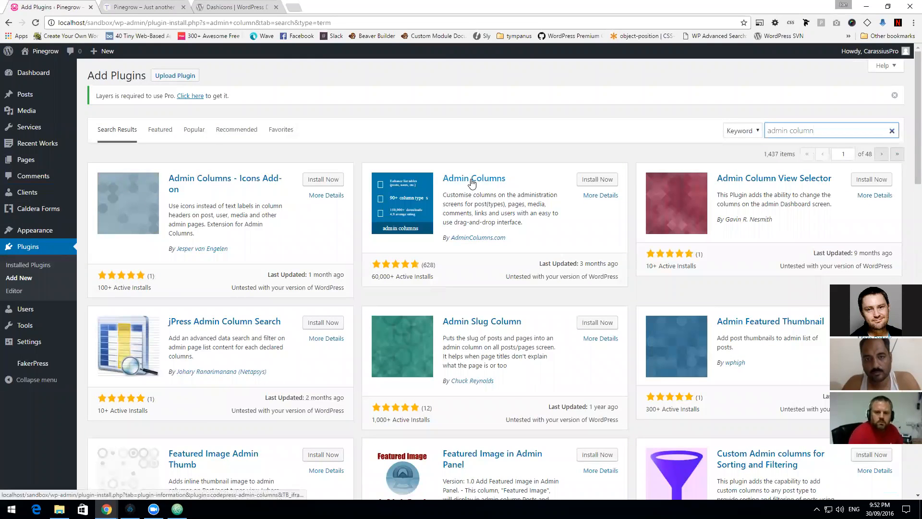
{"action": "scroll", "coordinate": [307, 281], "scroll_direction": "down", "scroll_amount": 3}
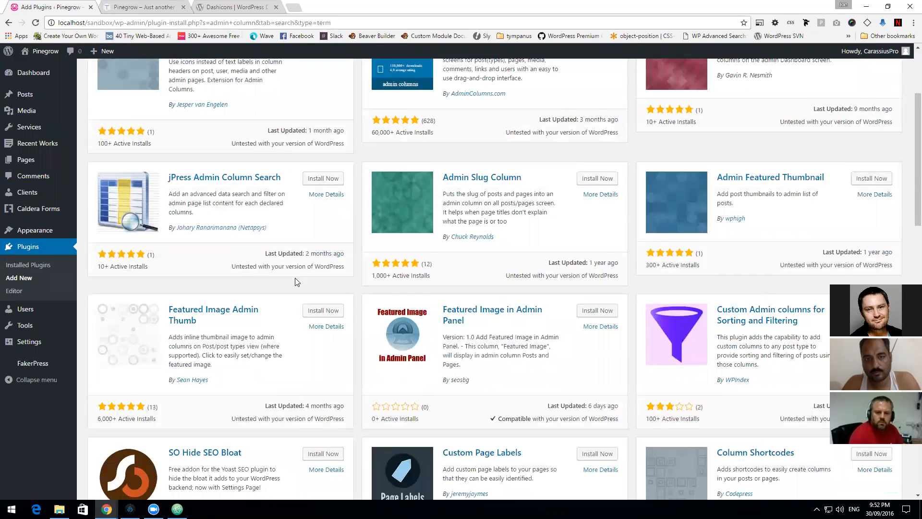
{"action": "scroll", "coordinate": [296, 282], "scroll_direction": "down", "scroll_amount": 3}
{"action": "left_click", "coordinate": [331, 166]}
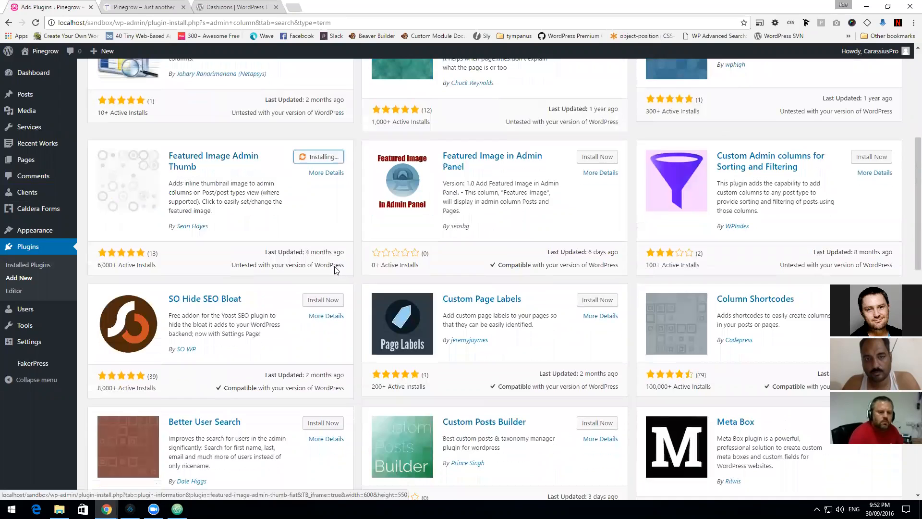
Step: Browse the other plugin results during the installation, and activate the Featured Image Admin Thumb plugin
{"action": "scroll", "coordinate": [760, 305], "scroll_direction": "down", "scroll_amount": 3}
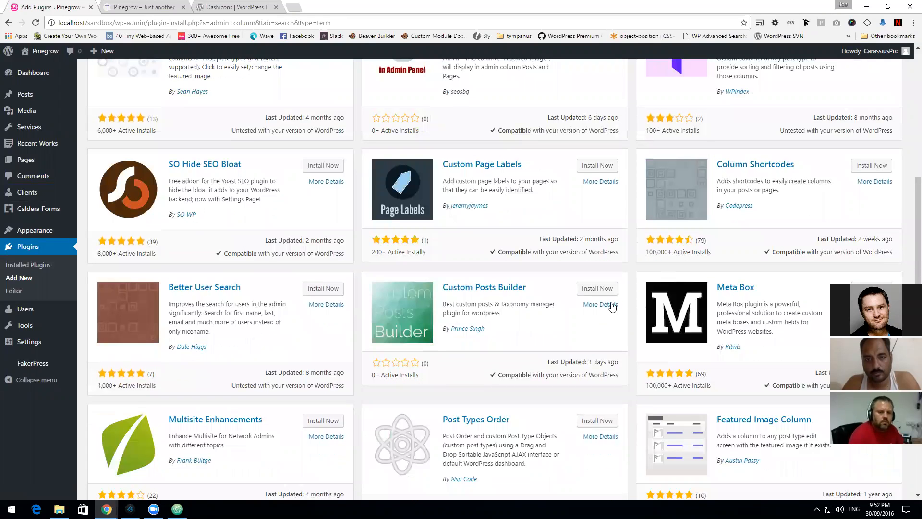
{"action": "scroll", "coordinate": [239, 203], "scroll_direction": "up", "scroll_amount": 4}
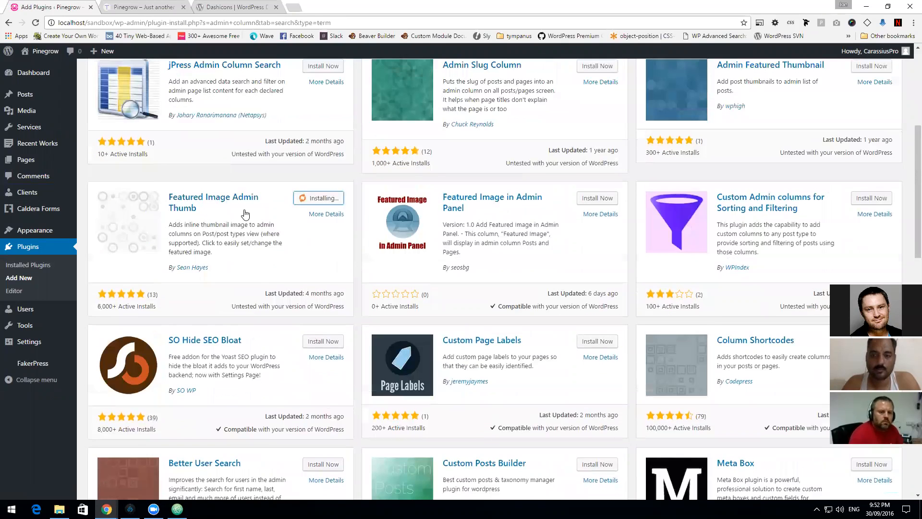
{"action": "scroll", "coordinate": [749, 411], "scroll_direction": "down", "scroll_amount": 3}
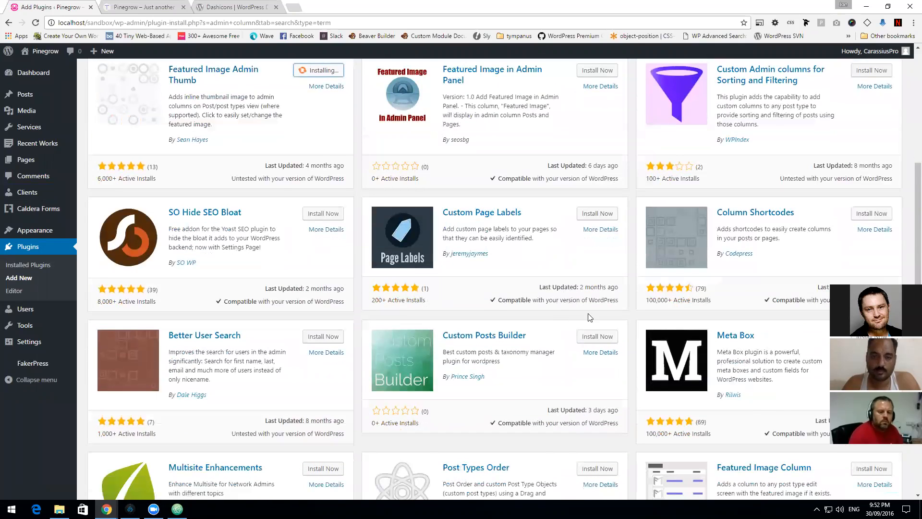
{"action": "scroll", "coordinate": [627, 309], "scroll_direction": "down", "scroll_amount": 2}
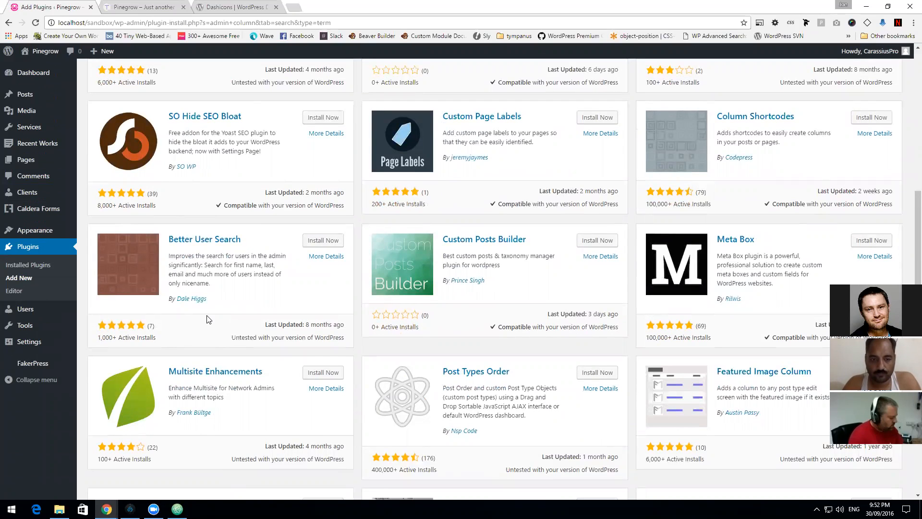
{"action": "scroll", "coordinate": [192, 313], "scroll_direction": "down", "scroll_amount": 1}
{"action": "scroll", "coordinate": [192, 316], "scroll_direction": "up", "scroll_amount": 3}
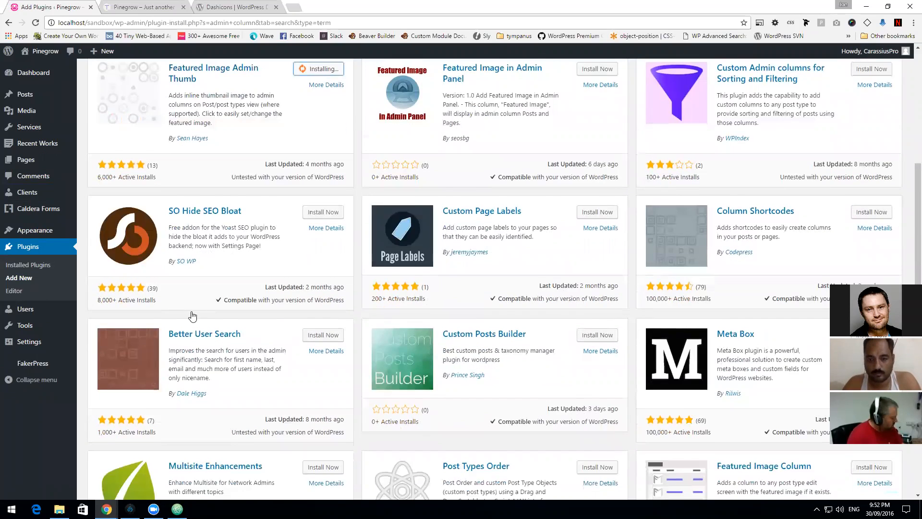
{"action": "scroll", "coordinate": [192, 316], "scroll_direction": "up", "scroll_amount": 2}
{"action": "scroll", "coordinate": [192, 315], "scroll_direction": "up", "scroll_amount": 5}
{"action": "scroll", "coordinate": [192, 314], "scroll_direction": "down", "scroll_amount": 2}
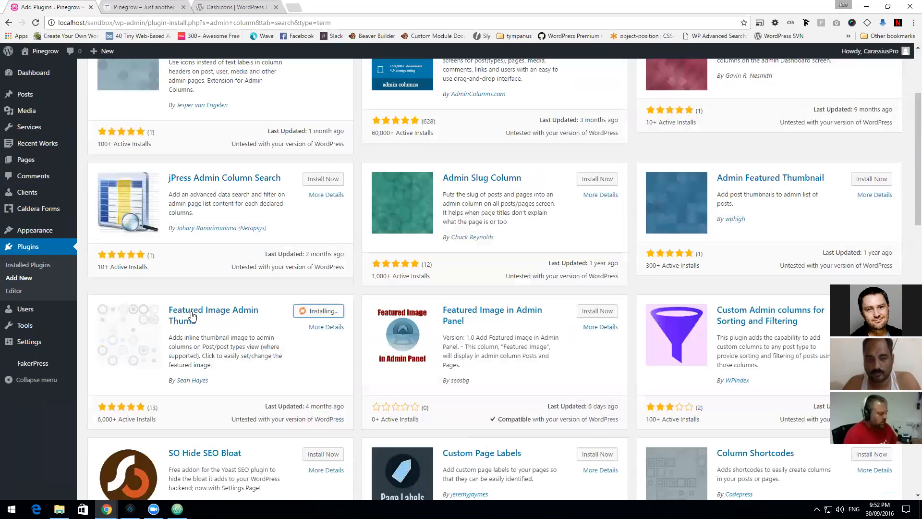
{"action": "left_click", "coordinate": [335, 315]}
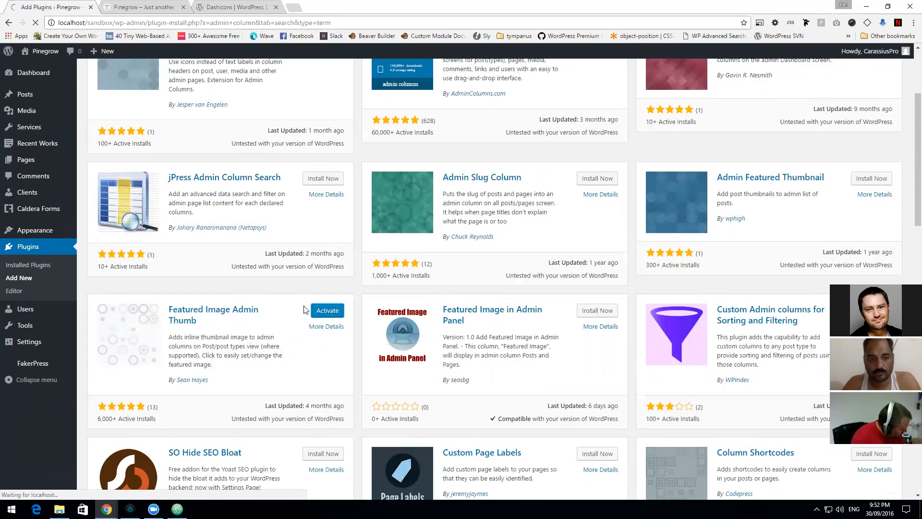
Step: In the Clients list, set the photo of a man standing before blue mountains as featured image of "Praesentium deserunt esse fugit nihil laboriosam"
{"action": "scroll", "coordinate": [310, 320], "scroll_direction": "up", "scroll_amount": 1}
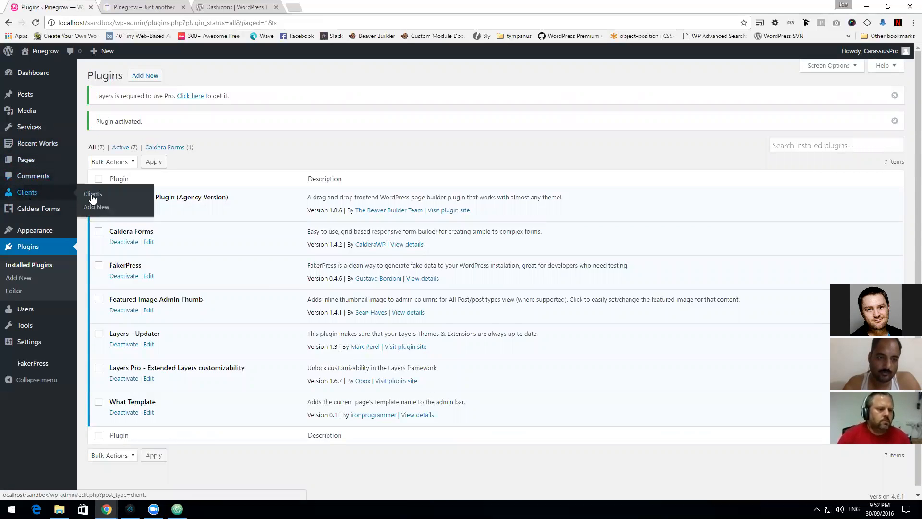
{"action": "left_click", "coordinate": [63, 191]}
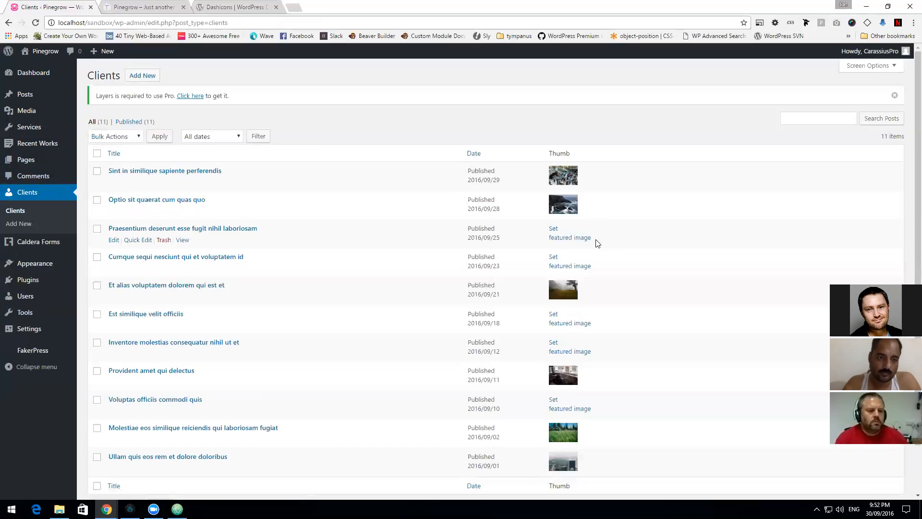
{"action": "left_click", "coordinate": [568, 239]}
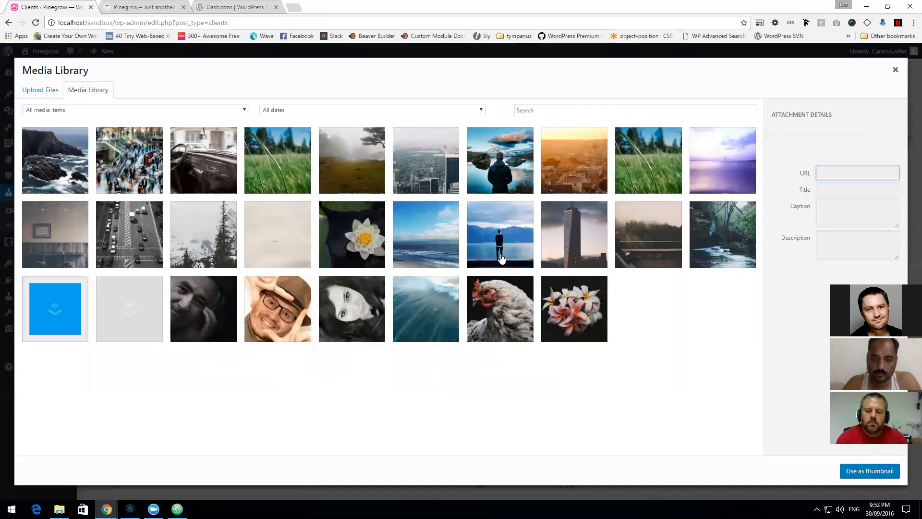
{"action": "left_click", "coordinate": [501, 258]}
{"action": "left_click", "coordinate": [870, 471]}
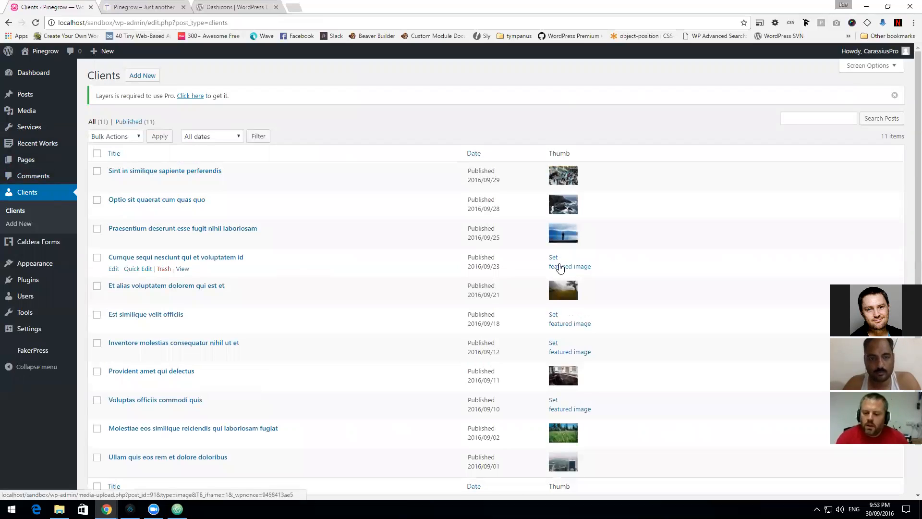
Step: Set chicken.jpg from the media library as the featured image of "Cumque sequi nesciunt qui et voluptatem id"
{"action": "left_click", "coordinate": [560, 267]}
{"action": "left_click", "coordinate": [499, 293]}
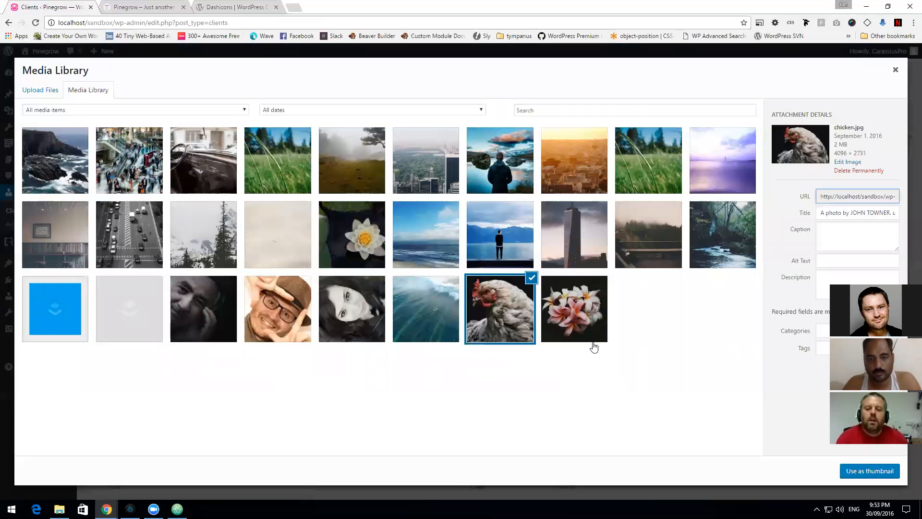
{"action": "left_click", "coordinate": [871, 470]}
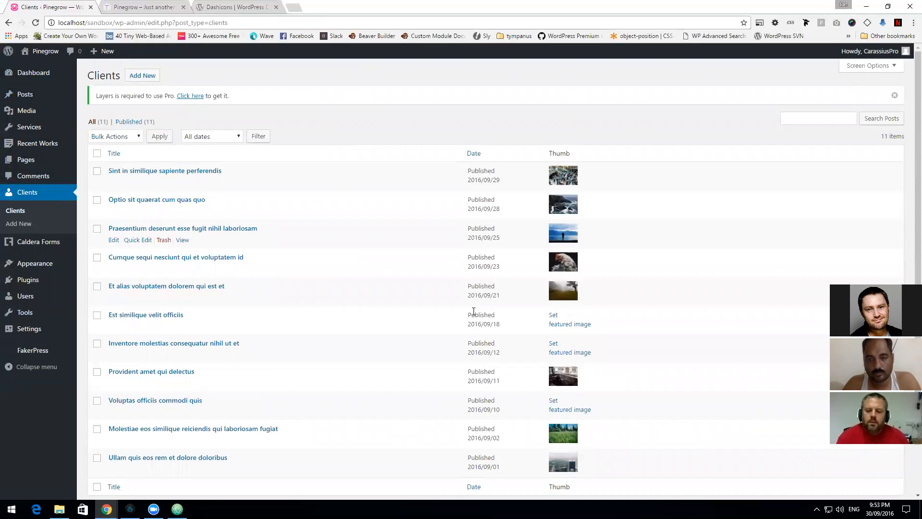
Step: Reload the site's front page and check the thumbnails in the Clients section and the rest of the page
{"action": "scroll", "coordinate": [261, 263], "scroll_direction": "down", "scroll_amount": 1}
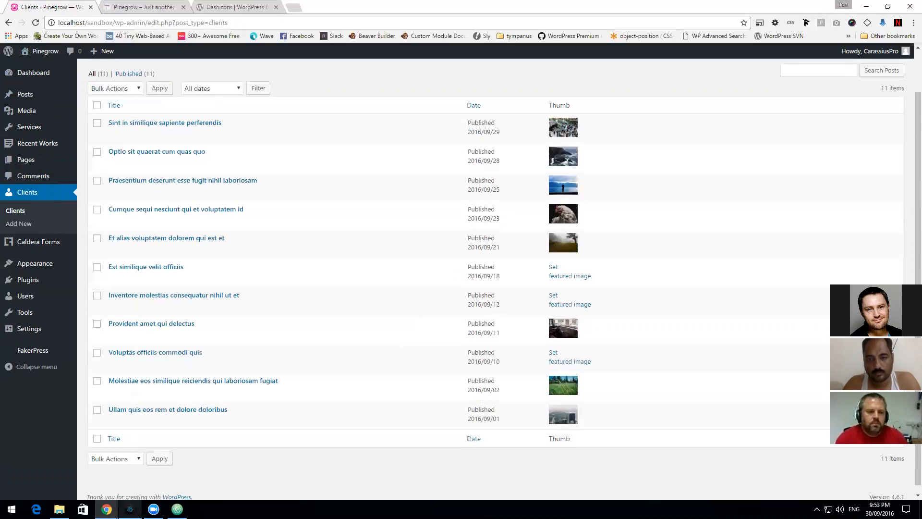
{"action": "left_click", "coordinate": [159, 8]}
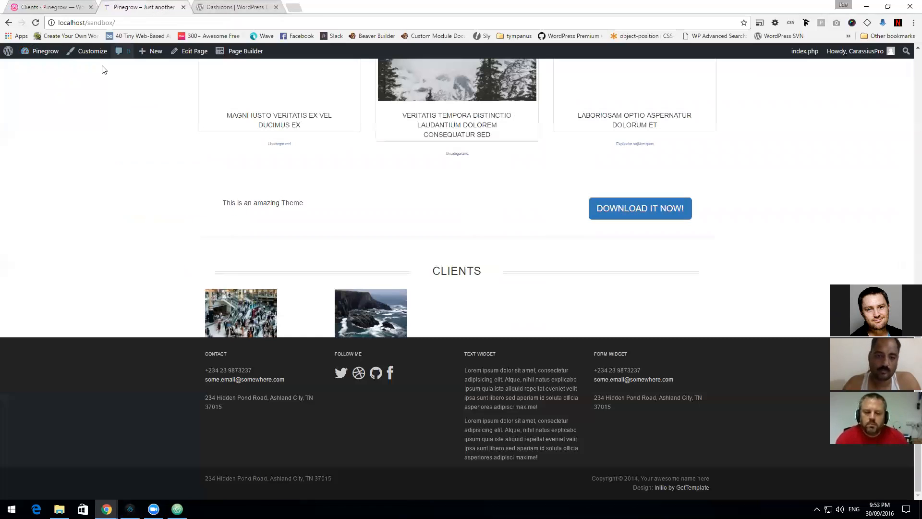
{"action": "left_click", "coordinate": [34, 23]}
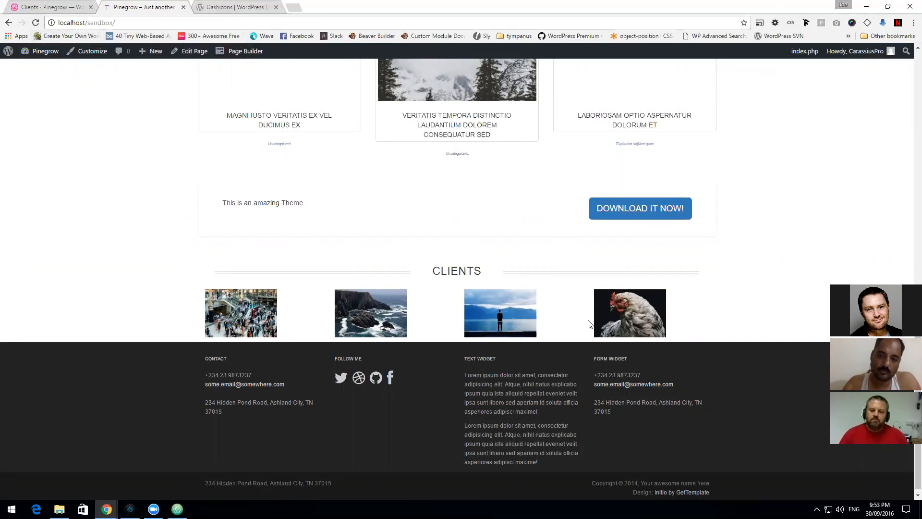
{"action": "scroll", "coordinate": [522, 335], "scroll_direction": "up", "scroll_amount": 8}
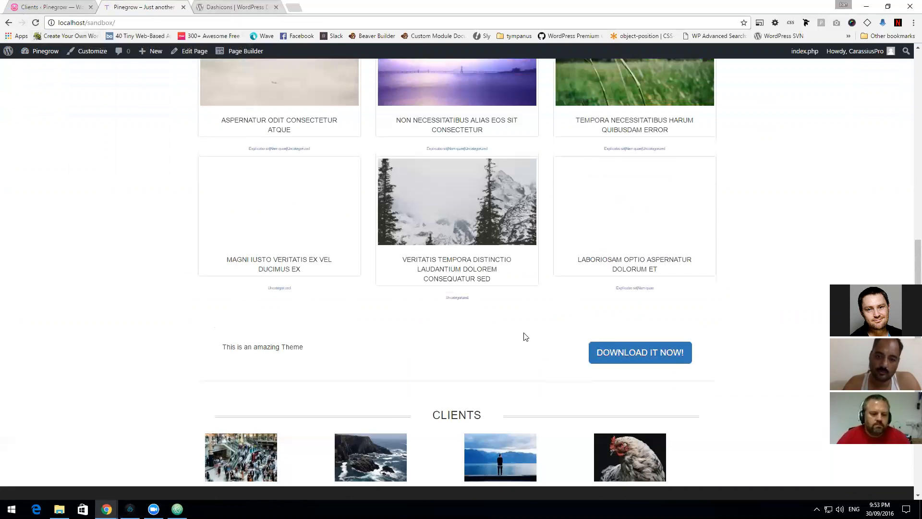
{"action": "scroll", "coordinate": [524, 337], "scroll_direction": "up", "scroll_amount": 4}
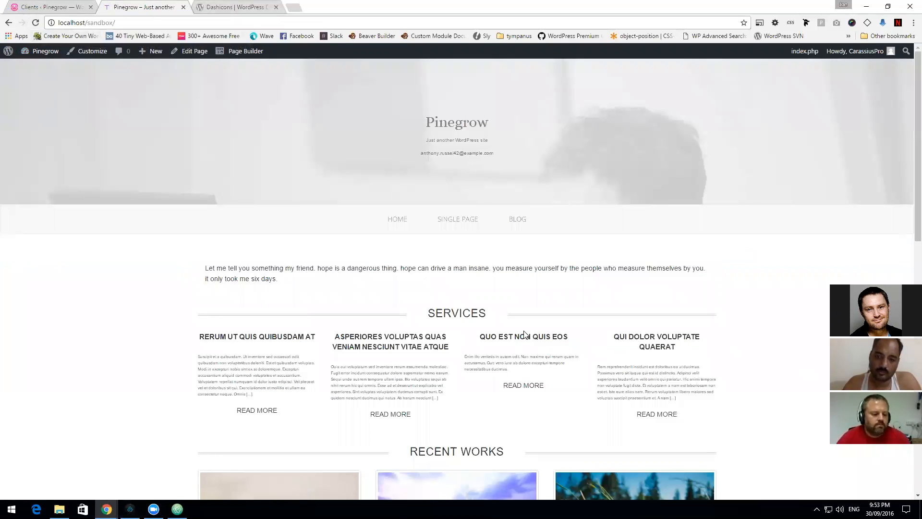
{"action": "scroll", "coordinate": [524, 332], "scroll_direction": "down", "scroll_amount": 12}
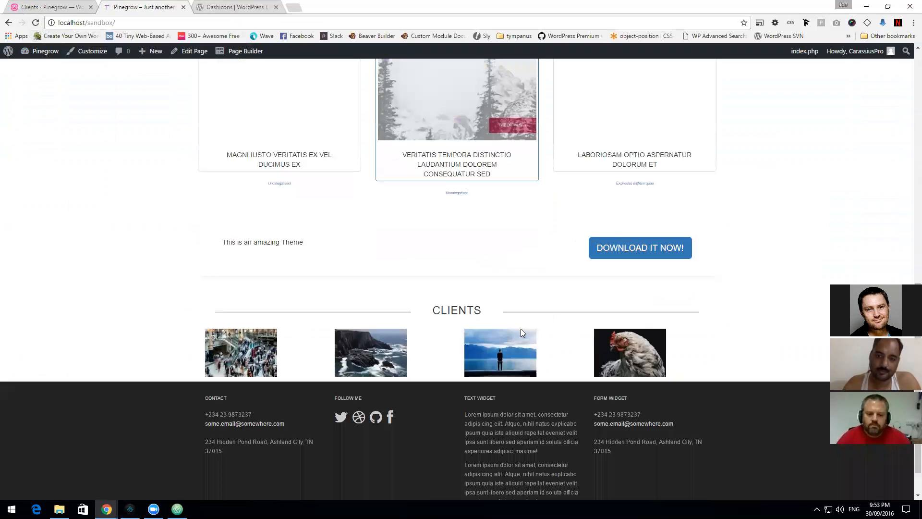
{"action": "scroll", "coordinate": [522, 332], "scroll_direction": "down", "scroll_amount": 1}
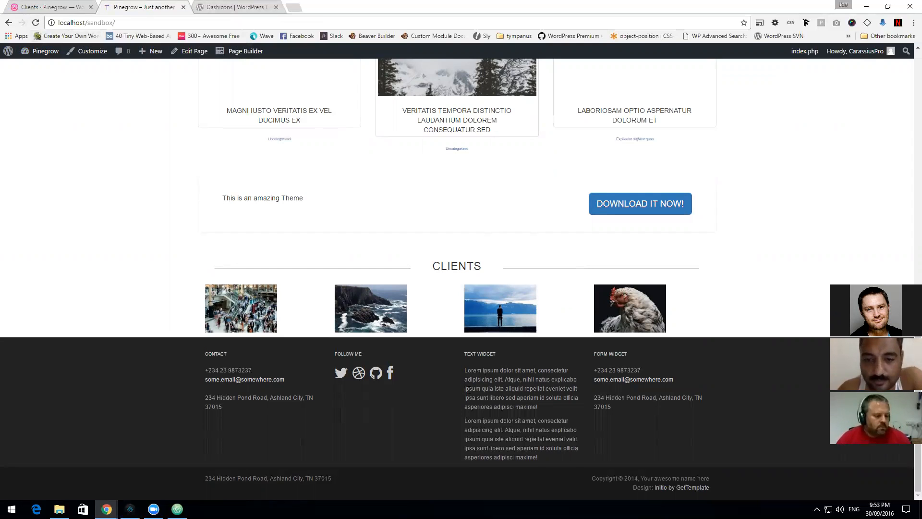
{"action": "scroll", "coordinate": [466, 391], "scroll_direction": "up", "scroll_amount": 9}
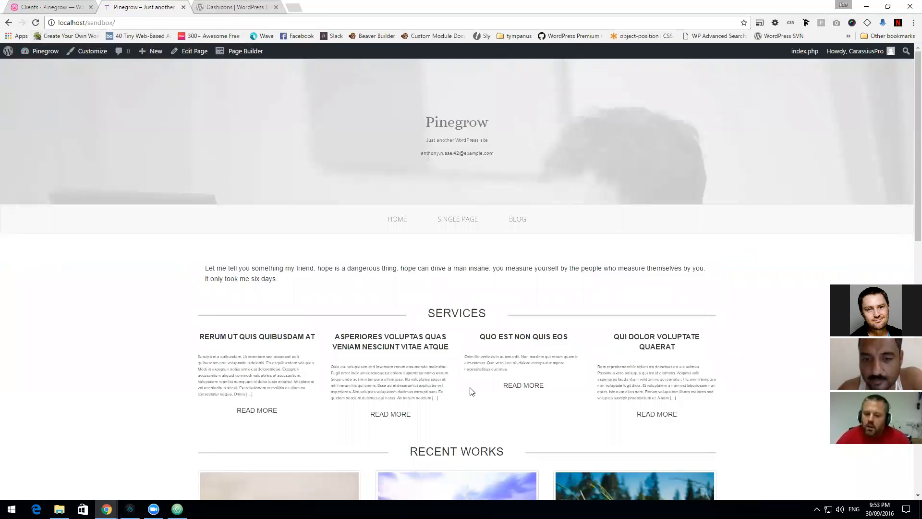
{"action": "scroll", "coordinate": [471, 391], "scroll_direction": "down", "scroll_amount": 12}
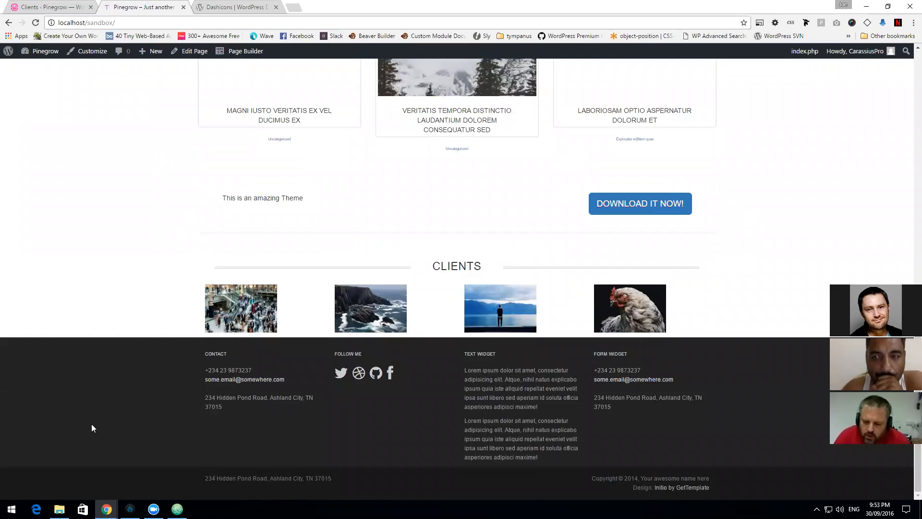
Step: Switch to Pinegrow and add the Register sidebar action to the row inside the footer container of index.html
{"action": "left_click", "coordinate": [130, 509]}
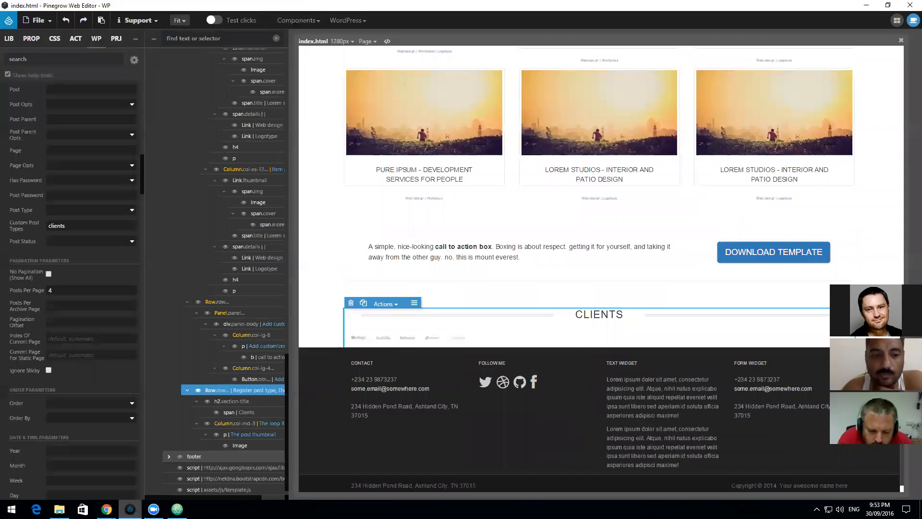
{"action": "left_click", "coordinate": [322, 356]}
{"action": "scroll", "coordinate": [270, 320], "scroll_direction": "up", "scroll_amount": 4}
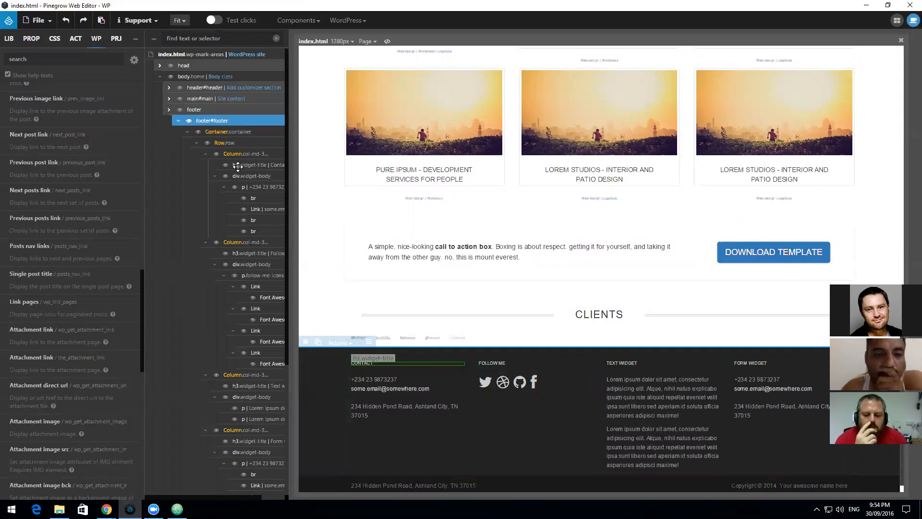
{"action": "left_click", "coordinate": [233, 143]}
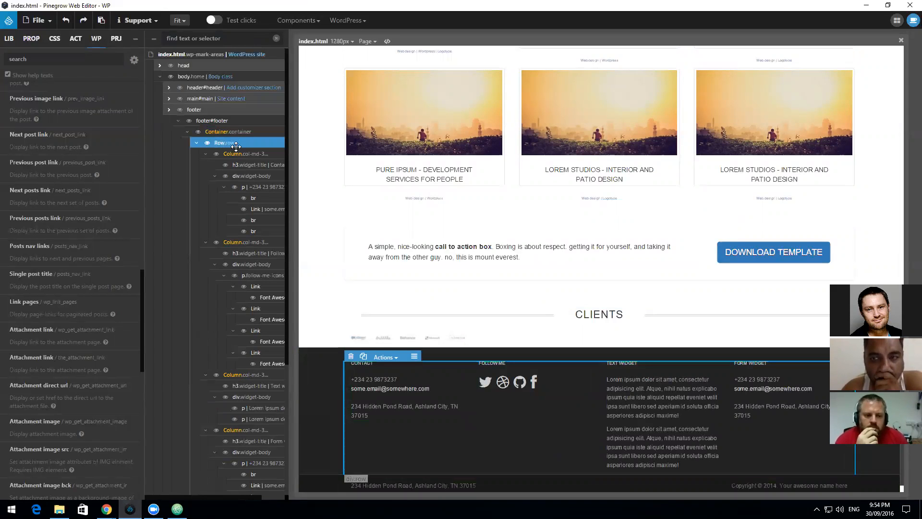
{"action": "scroll", "coordinate": [67, 164], "scroll_direction": "up", "scroll_amount": 10}
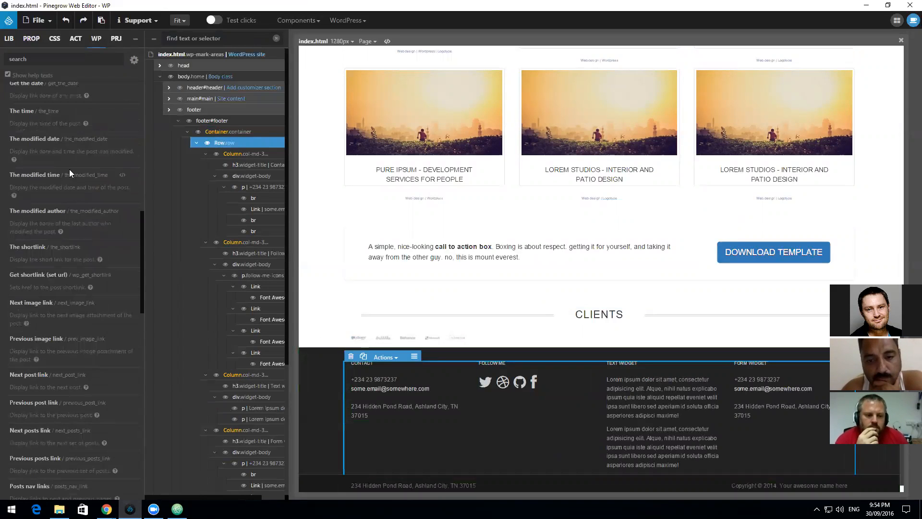
{"action": "left_click", "coordinate": [50, 106]}
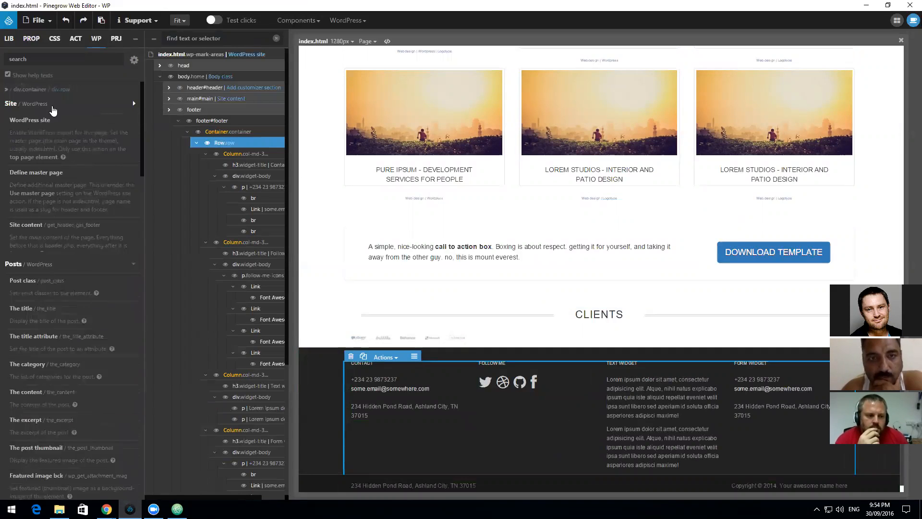
{"action": "scroll", "coordinate": [63, 274], "scroll_direction": "down", "scroll_amount": 6}
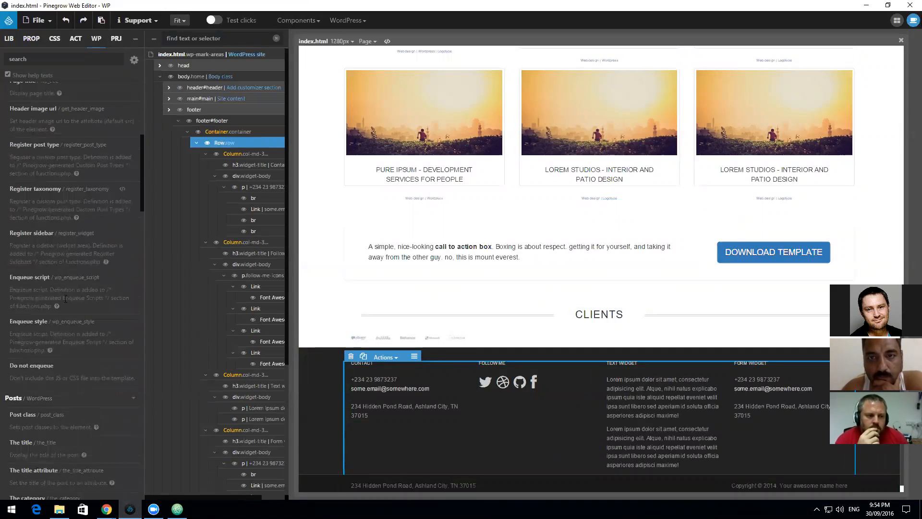
{"action": "left_click", "coordinate": [48, 233]}
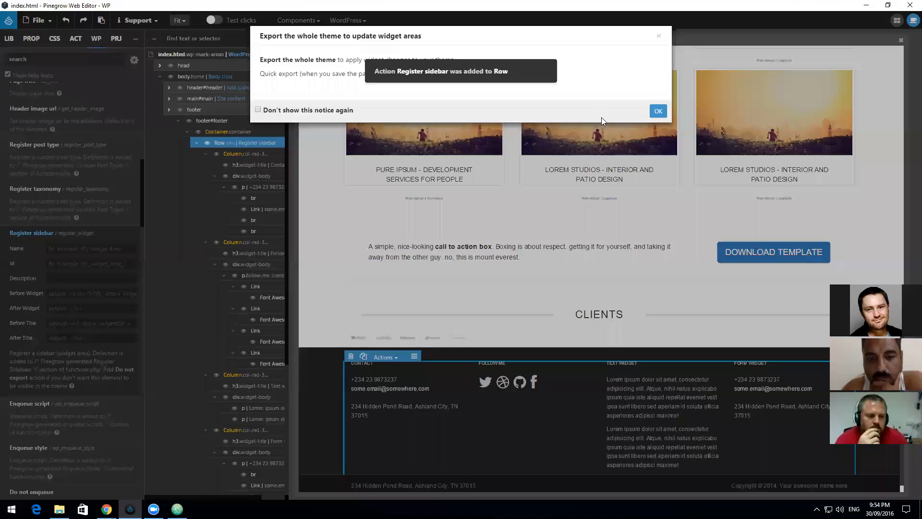
{"action": "left_click", "coordinate": [657, 115]}
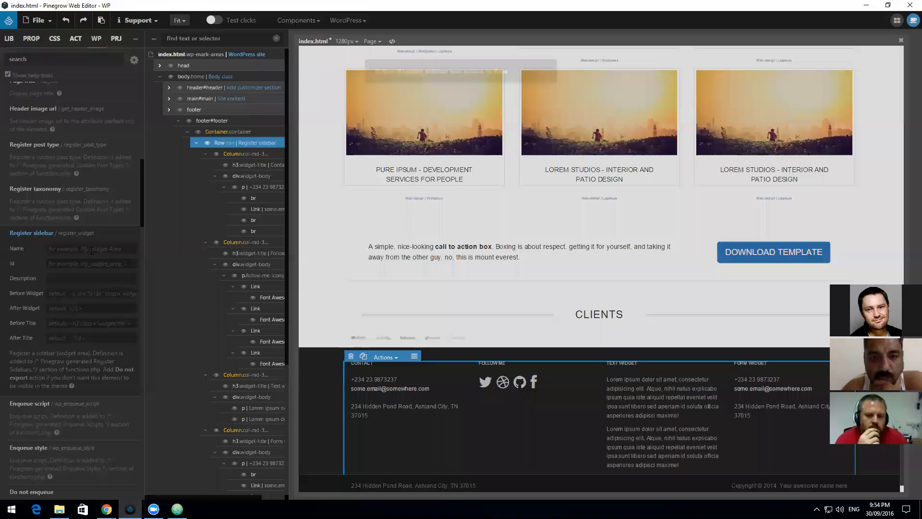
Step: Name the registered sidebar Footer and give it the id footer
{"action": "type", "text": "Footer"}
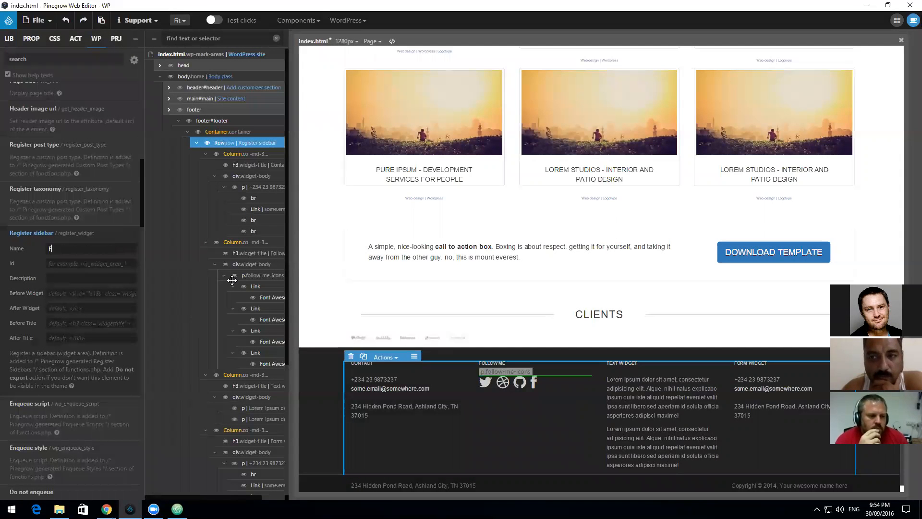
{"action": "left_click", "coordinate": [99, 264]}
{"action": "type", "text": "footer"}
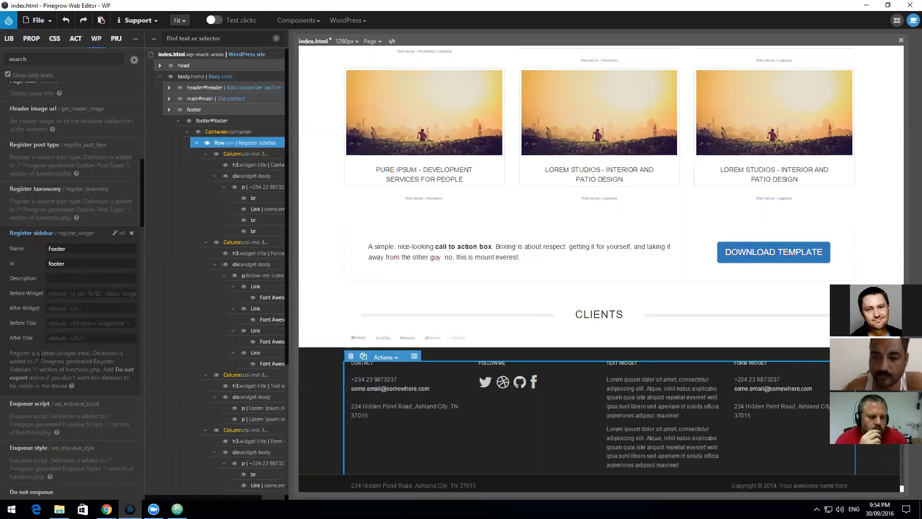
Step: Collapse the WordPress action groups that are not needed and add the Dynamic sidebar action to the same footer row
{"action": "scroll", "coordinate": [68, 383], "scroll_direction": "up", "scroll_amount": 4}
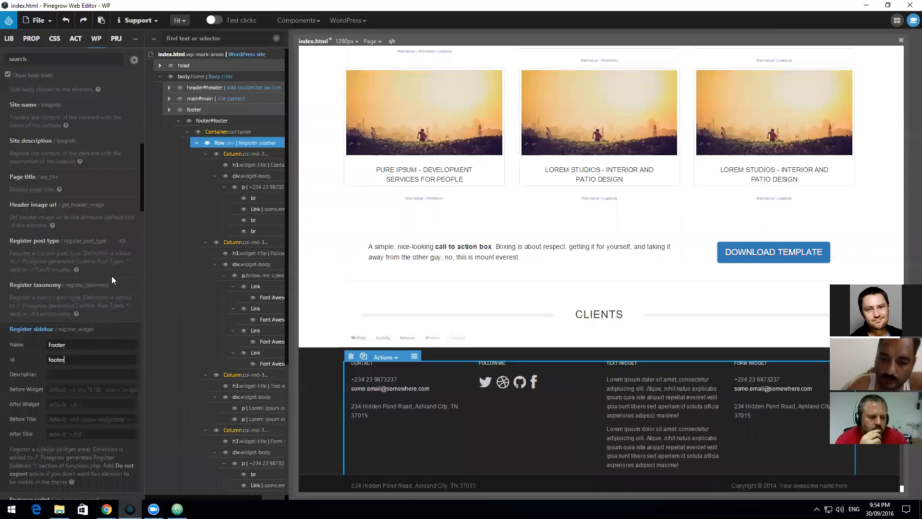
{"action": "scroll", "coordinate": [108, 247], "scroll_direction": "down", "scroll_amount": 7}
{"action": "left_click", "coordinate": [99, 154]}
{"action": "scroll", "coordinate": [97, 176], "scroll_direction": "up", "scroll_amount": 2}
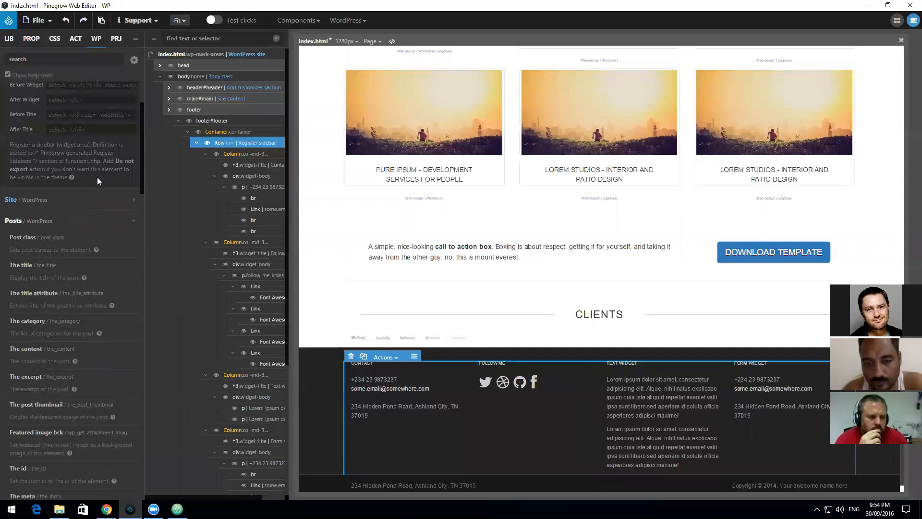
{"action": "left_click", "coordinate": [120, 220]}
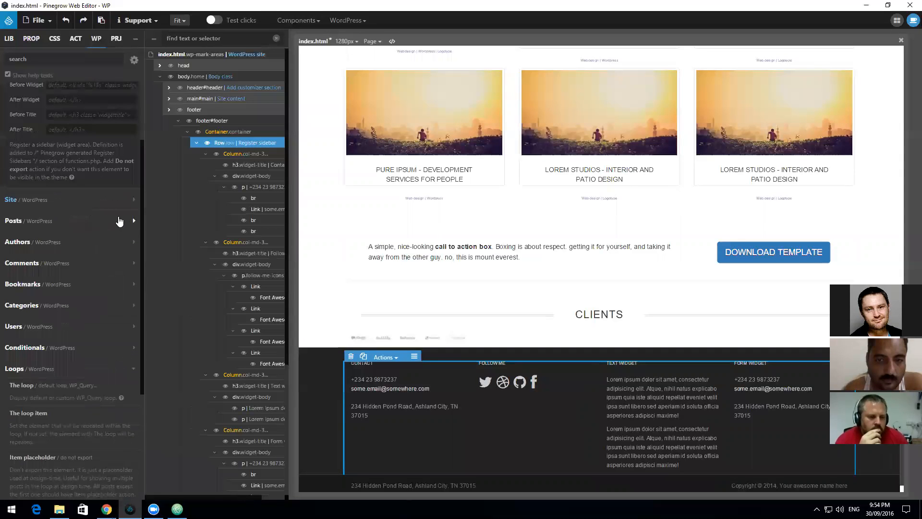
{"action": "left_click", "coordinate": [53, 368]}
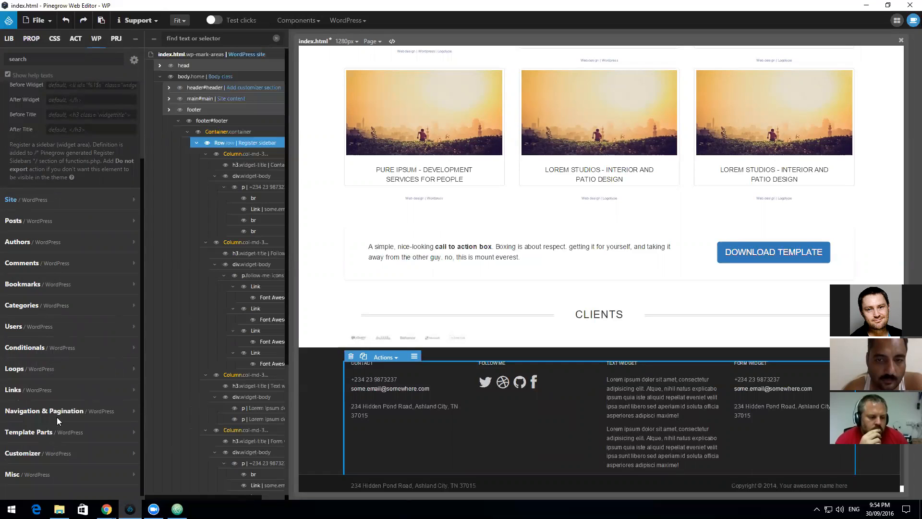
{"action": "left_click", "coordinate": [58, 432]}
{"action": "scroll", "coordinate": [61, 437], "scroll_direction": "down", "scroll_amount": 5}
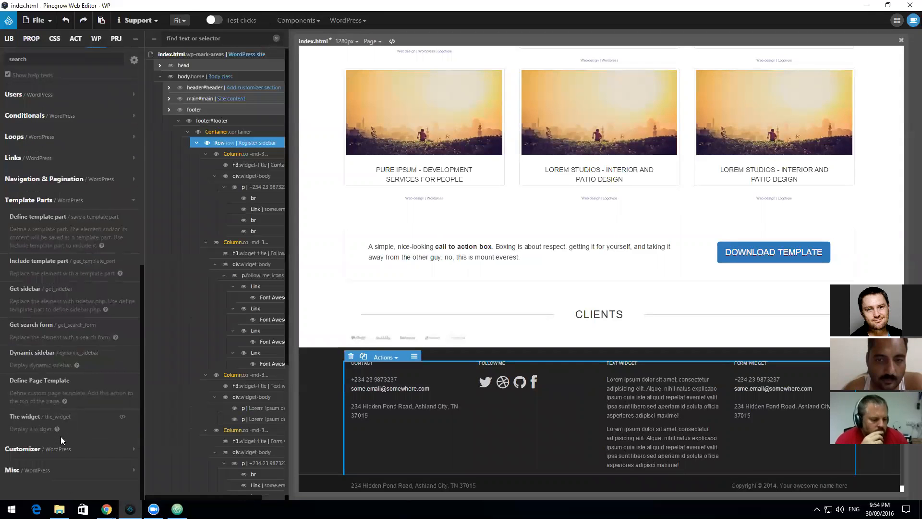
{"action": "left_click", "coordinate": [57, 358]}
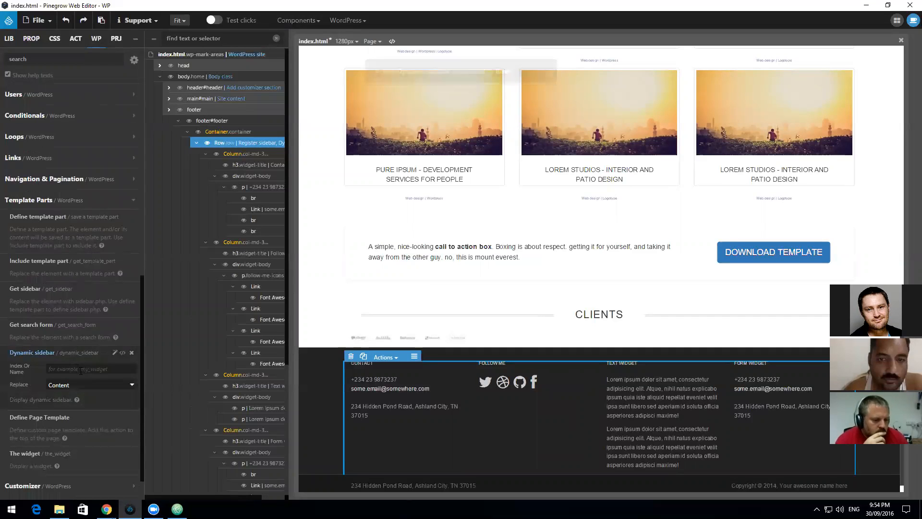
{"action": "left_click", "coordinate": [80, 369]}
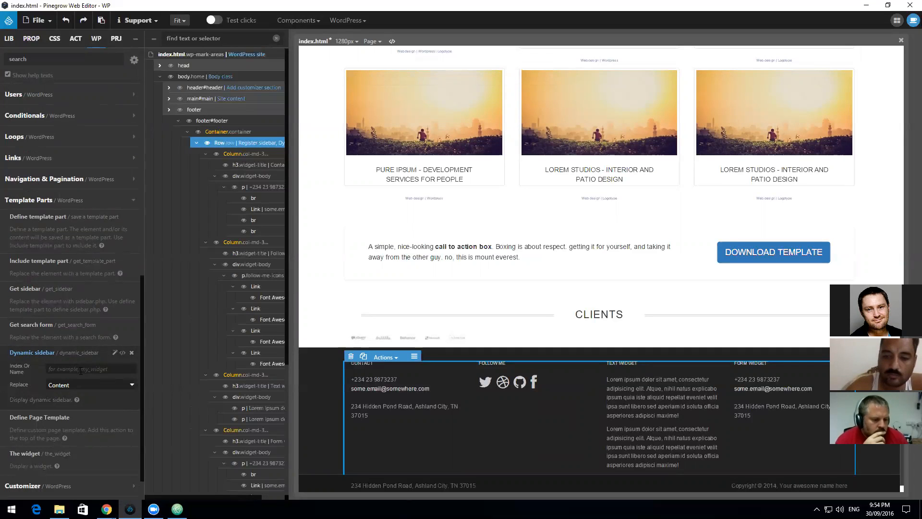
Step: Change the registered sidebar's id to footer_widgets and copy that value into the Dynamic sidebar's index or name
{"action": "type", "text": "fo"}
{"action": "scroll", "coordinate": [82, 369], "scroll_direction": "up", "scroll_amount": 9}
{"action": "left_click", "coordinate": [90, 152]}
{"action": "type", "text": "_widg"}
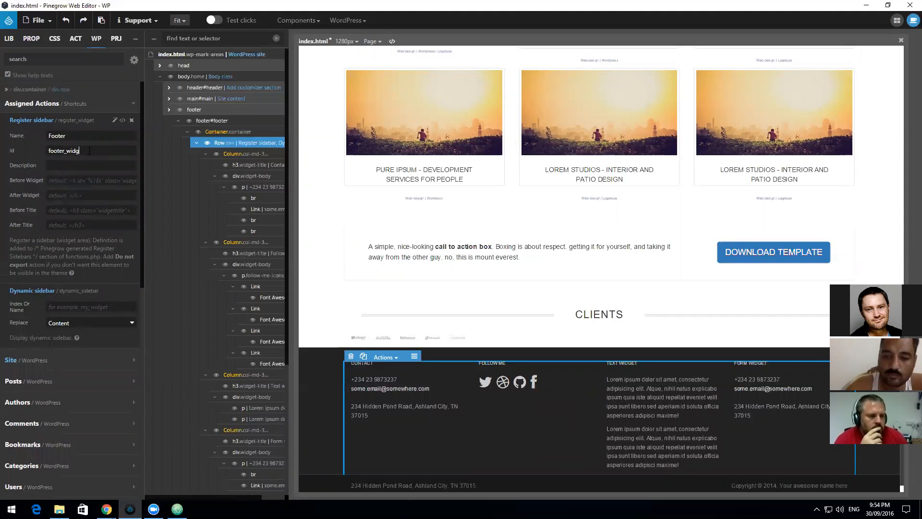
{"action": "type", "text": "ets"}
{"action": "left_click_drag", "start_coordinate": [89, 151], "coordinate": [46, 150]}
{"action": "key", "text": "ctrl+c"}
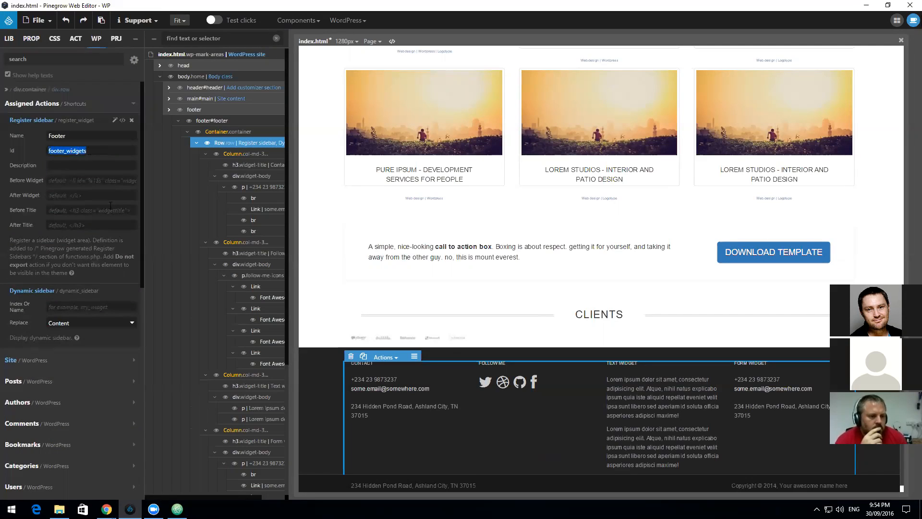
{"action": "scroll", "coordinate": [91, 338], "scroll_direction": "down", "scroll_amount": 5}
{"action": "scroll", "coordinate": [73, 259], "scroll_direction": "up", "scroll_amount": 4}
{"action": "left_click", "coordinate": [74, 258]}
{"action": "key", "text": "ctrl+v"}
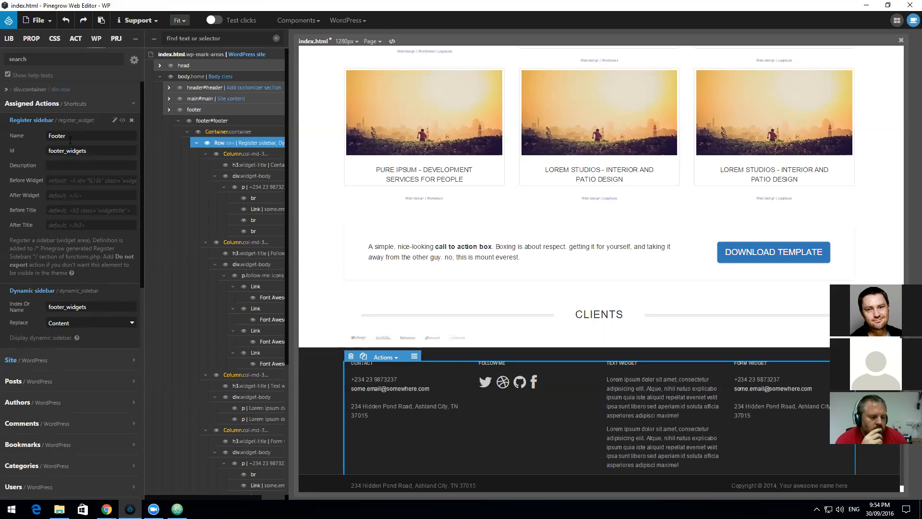
Step: Shorten the Dynamic sidebar's index or name to footer
{"action": "key", "text": "BackSpace"}
{"action": "key", "text": "BackSpace"}
{"action": "key", "text": "BackSpace"}
{"action": "key", "text": "BackSpace"}
{"action": "key", "text": "BackSpace"}
{"action": "key", "text": "BackSpace"}
{"action": "key", "text": "BackSpace"}
{"action": "key", "text": "BackSpace"}
{"action": "scroll", "coordinate": [72, 335], "scroll_direction": "down", "scroll_amount": 8}
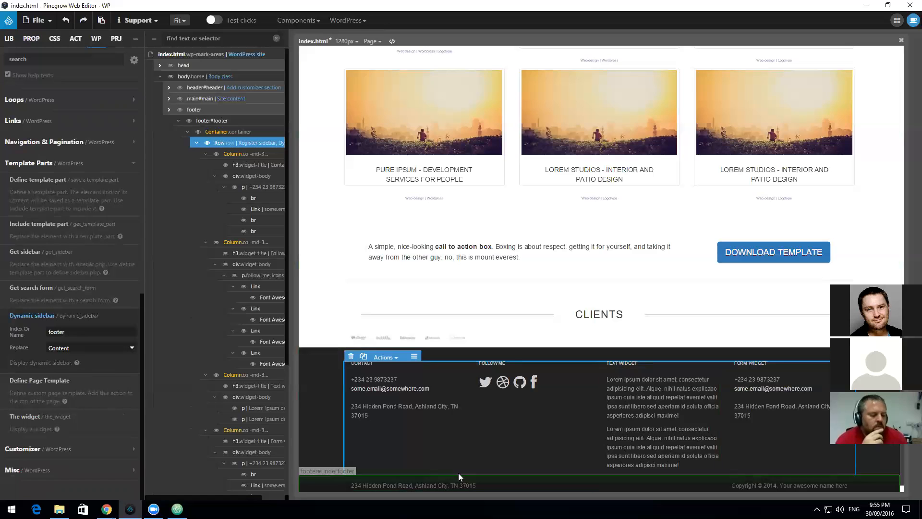
Step: Look over the page preview and save index.html with the footer sidebar actions
{"action": "scroll", "coordinate": [545, 339], "scroll_direction": "up", "scroll_amount": 20}
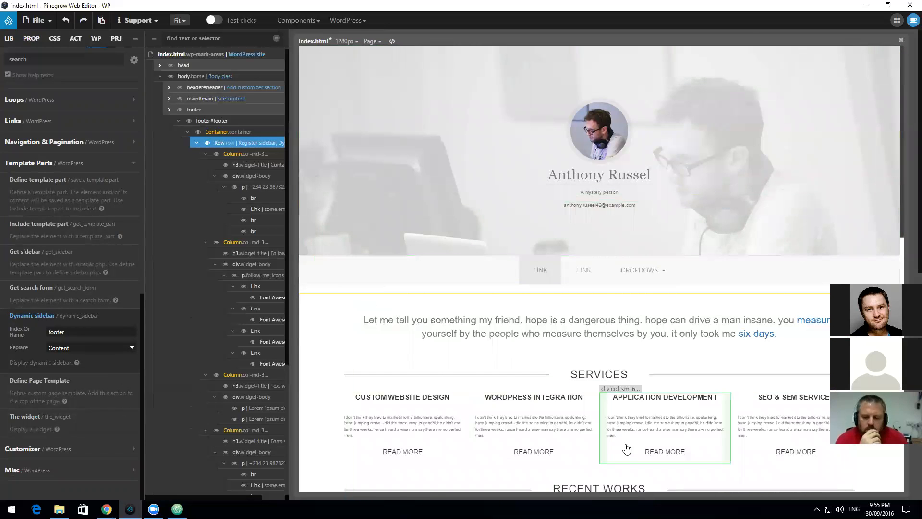
{"action": "scroll", "coordinate": [623, 449], "scroll_direction": "down", "scroll_amount": 5}
{"action": "scroll", "coordinate": [471, 424], "scroll_direction": "down", "scroll_amount": 7}
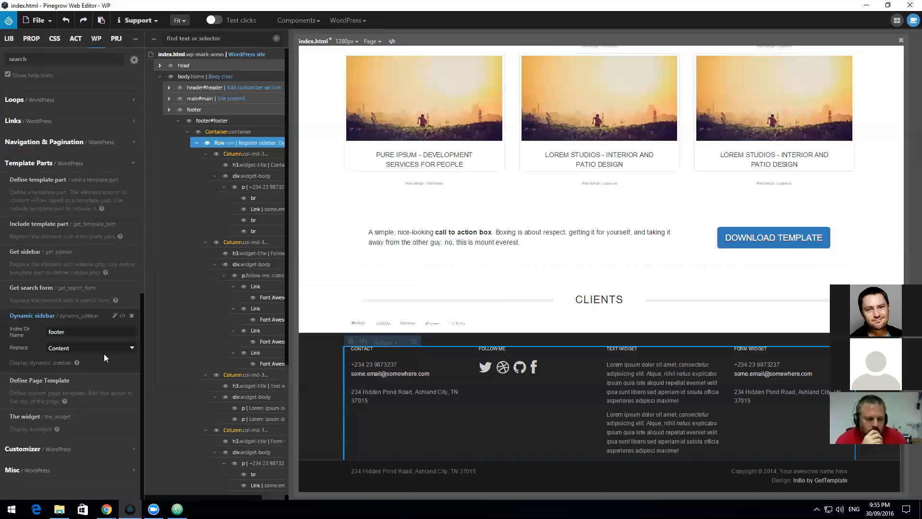
{"action": "scroll", "coordinate": [104, 354], "scroll_direction": "up", "scroll_amount": 4}
{"action": "left_click", "coordinate": [38, 20]}
{"action": "left_click", "coordinate": [34, 134]}
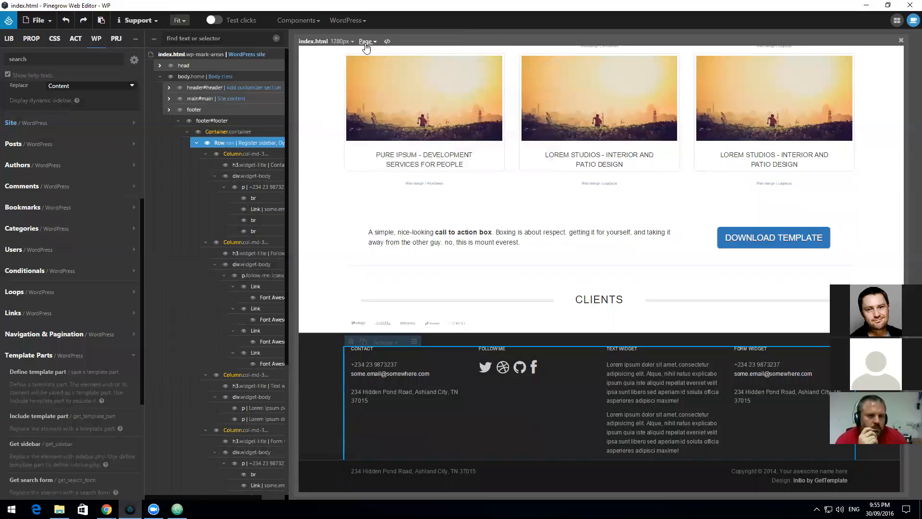
Step: Switch to Chrome and reload the Clients list in the WordPress admin
{"action": "mouse_move", "coordinate": [107, 509]}
{"action": "left_click", "coordinate": [121, 445]}
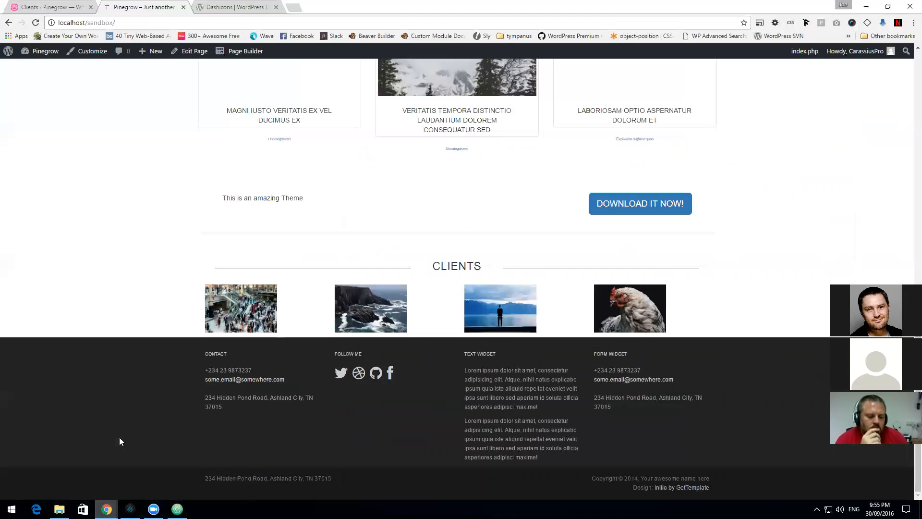
{"action": "left_click", "coordinate": [47, 9]}
{"action": "left_click", "coordinate": [38, 23]}
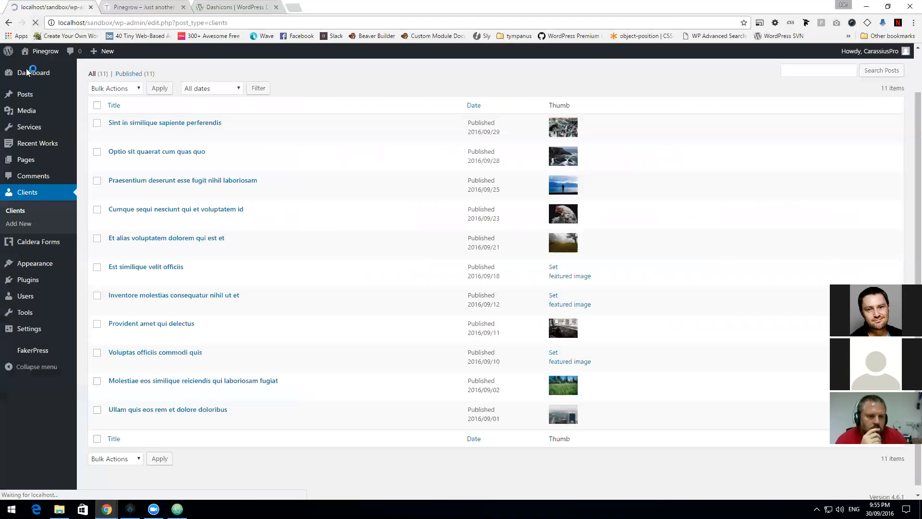
Step: Open the site in the Customizer and start adding a widget to the Footer widget area
{"action": "left_click", "coordinate": [99, 278]}
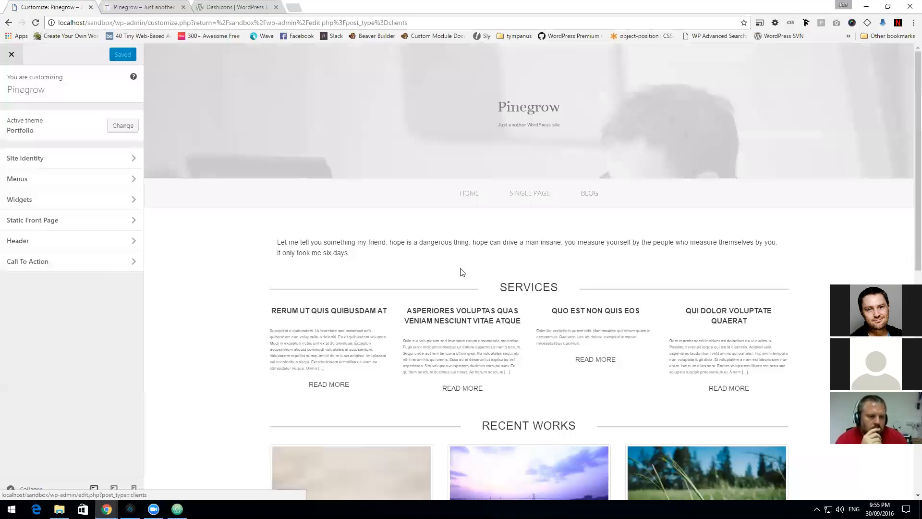
{"action": "scroll", "coordinate": [483, 264], "scroll_direction": "down", "scroll_amount": 9}
{"action": "scroll", "coordinate": [483, 264], "scroll_direction": "down", "scroll_amount": 1}
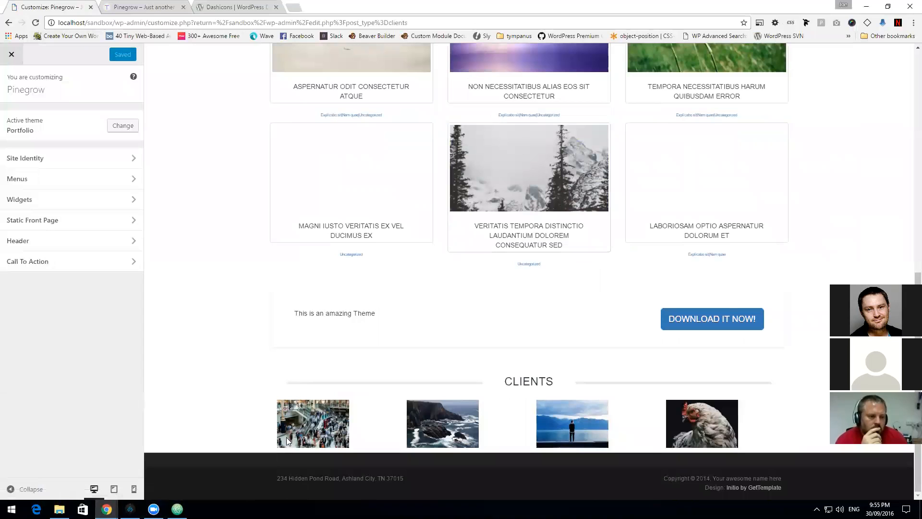
{"action": "left_click", "coordinate": [42, 199]}
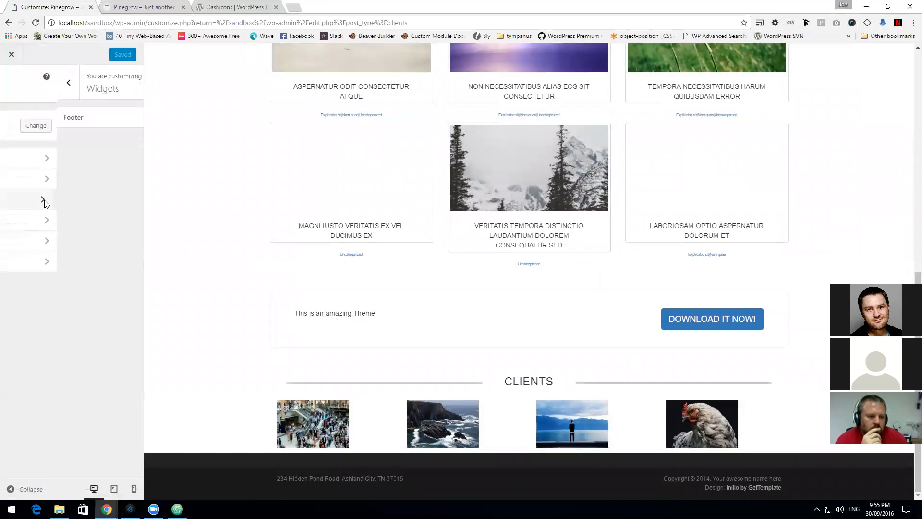
{"action": "left_click", "coordinate": [48, 117]}
{"action": "left_click", "coordinate": [106, 117]}
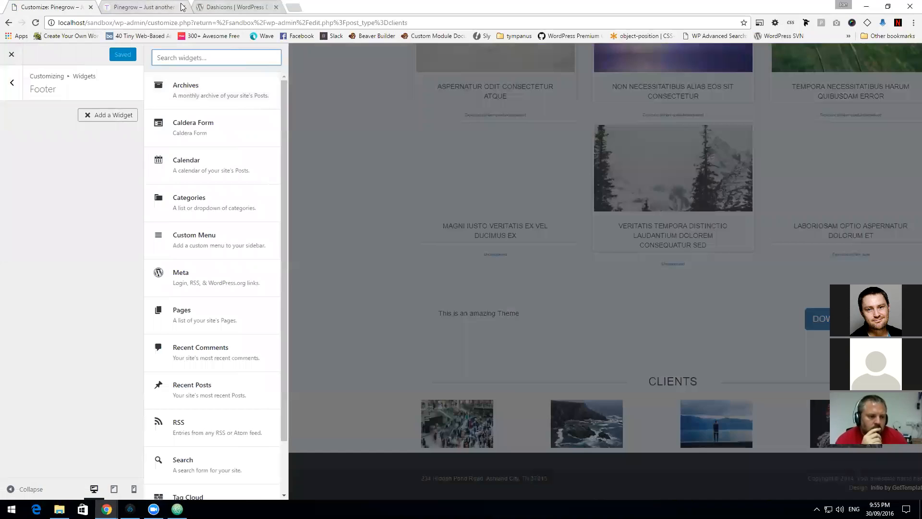
Step: Check the original footer on the live site, then switch to Atom and copy the Contact widget's body paragraph from index.html
{"action": "left_click", "coordinate": [150, 7]}
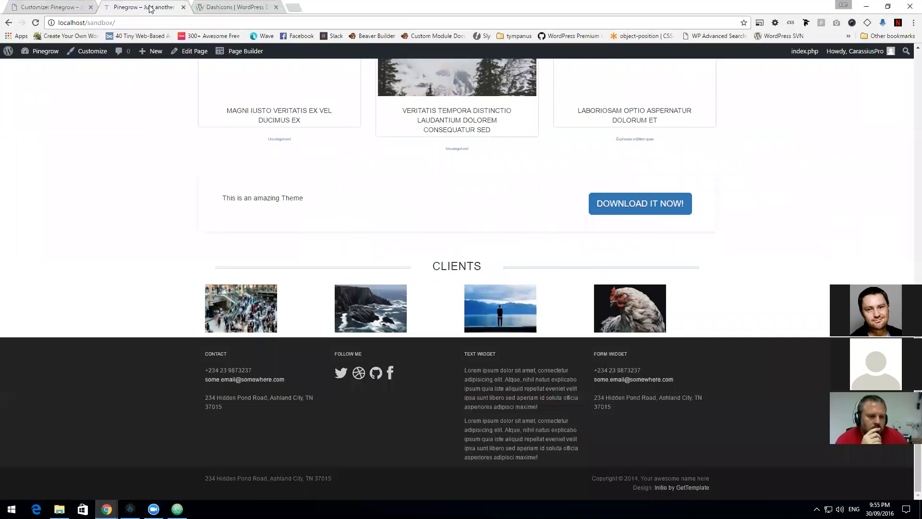
{"action": "left_click_drag", "start_coordinate": [229, 412], "coordinate": [206, 366]}
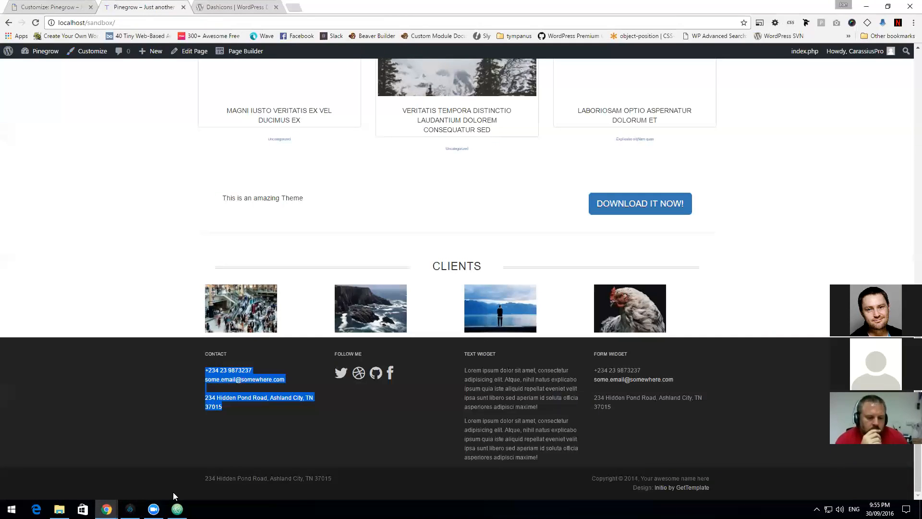
{"action": "left_click", "coordinate": [176, 509]}
{"action": "scroll", "coordinate": [321, 394], "scroll_direction": "down", "scroll_amount": 20}
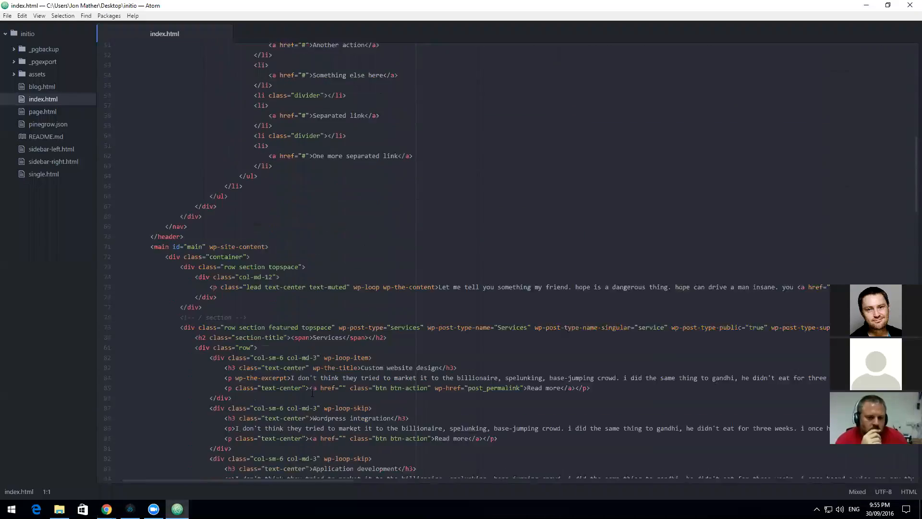
{"action": "scroll", "coordinate": [310, 390], "scroll_direction": "down", "scroll_amount": 12}
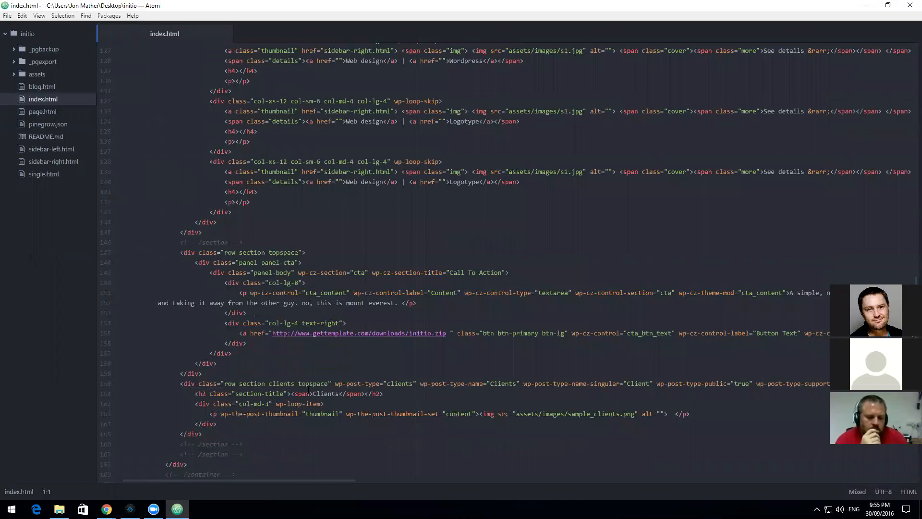
{"action": "scroll", "coordinate": [309, 388], "scroll_direction": "down", "scroll_amount": 7}
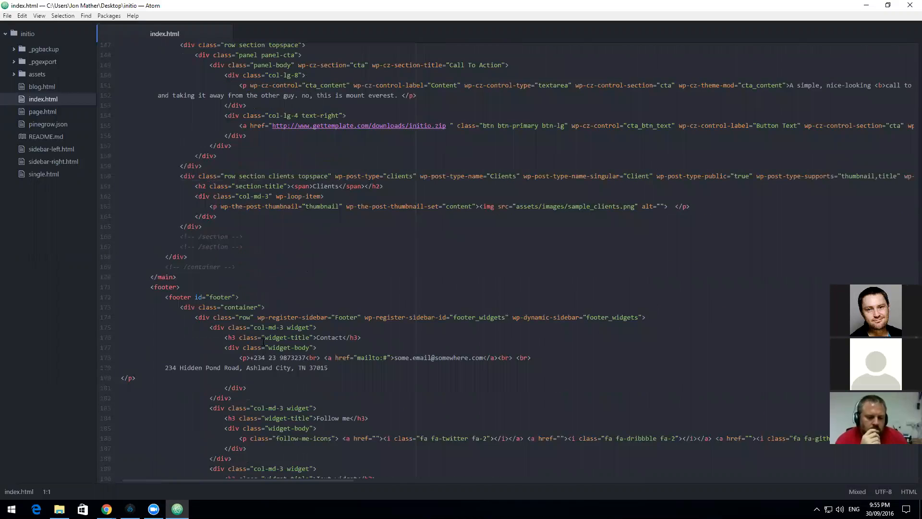
{"action": "left_click_drag", "start_coordinate": [162, 377], "coordinate": [240, 358]}
{"action": "key", "text": "ctrl+c"}
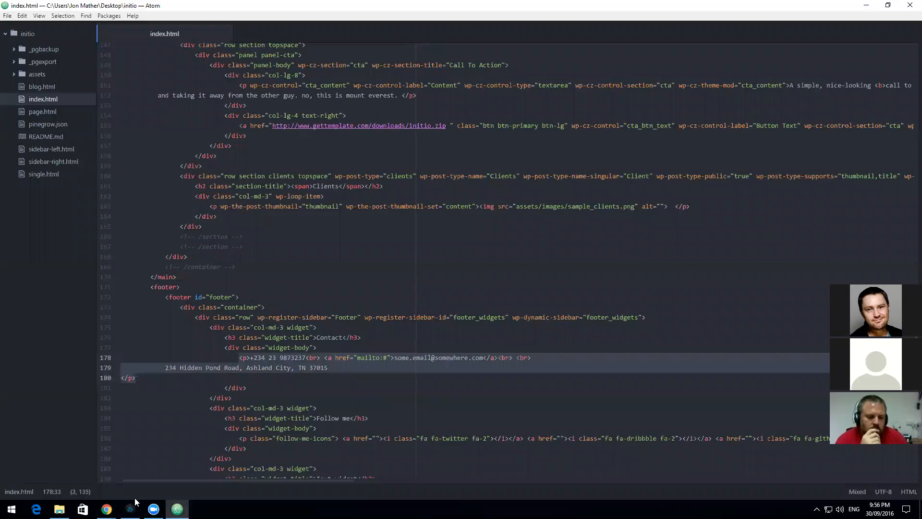
Step: Switch to the Customizer in Chrome, add a Text widget to the Footer area and paste the copied contact paragraph as its content
{"action": "mouse_move", "coordinate": [106, 508]}
{"action": "left_click", "coordinate": [111, 435]}
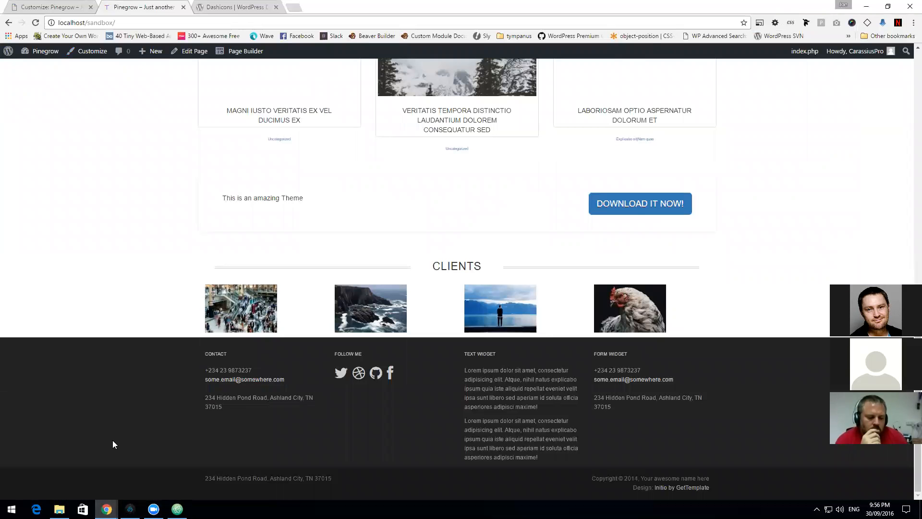
{"action": "left_click", "coordinate": [60, 6]}
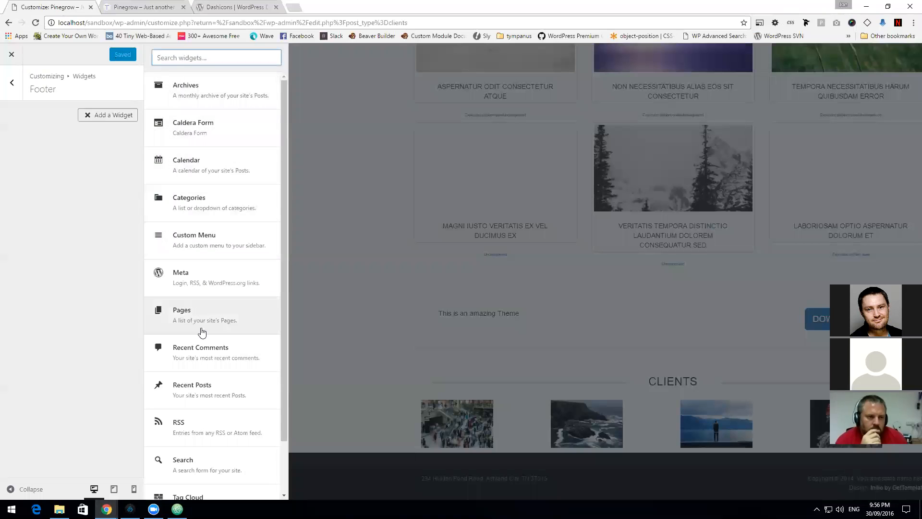
{"action": "scroll", "coordinate": [206, 407], "scroll_direction": "down", "scroll_amount": 3}
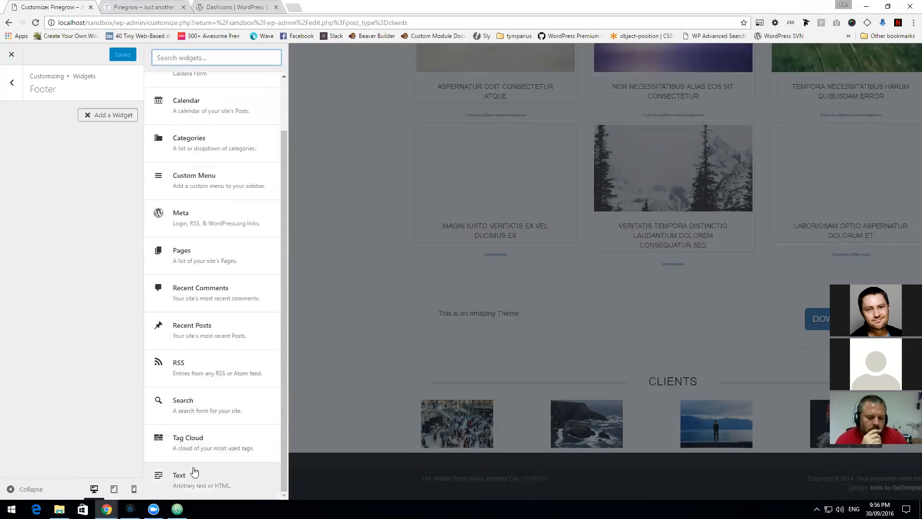
{"action": "left_click", "coordinate": [99, 125]}
{"action": "key", "text": "ctrl+a"}
{"action": "left_click", "coordinate": [194, 481]}
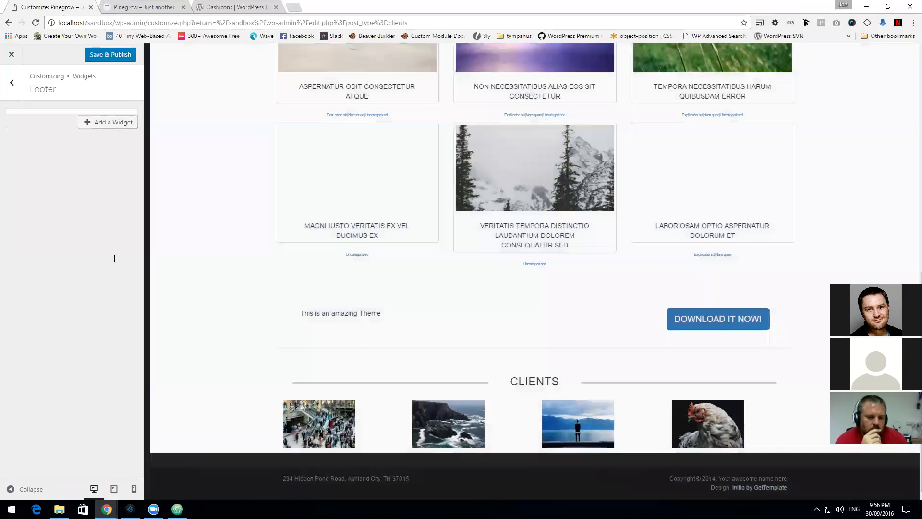
{"action": "left_click", "coordinate": [51, 200]}
{"action": "key", "text": "ctrl+v"}
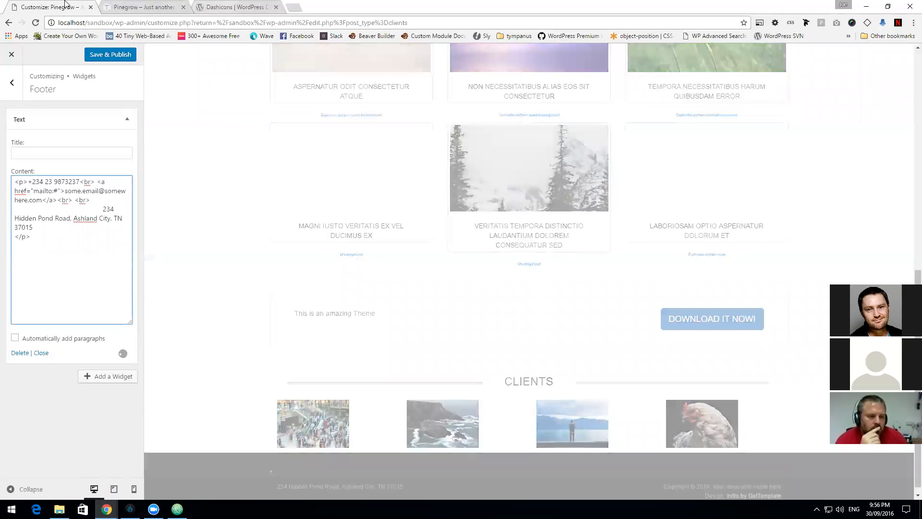
Step: Title the new footer Text widget Contact
{"action": "left_click", "coordinate": [49, 152]}
{"action": "type", "text": "Contaxc"}
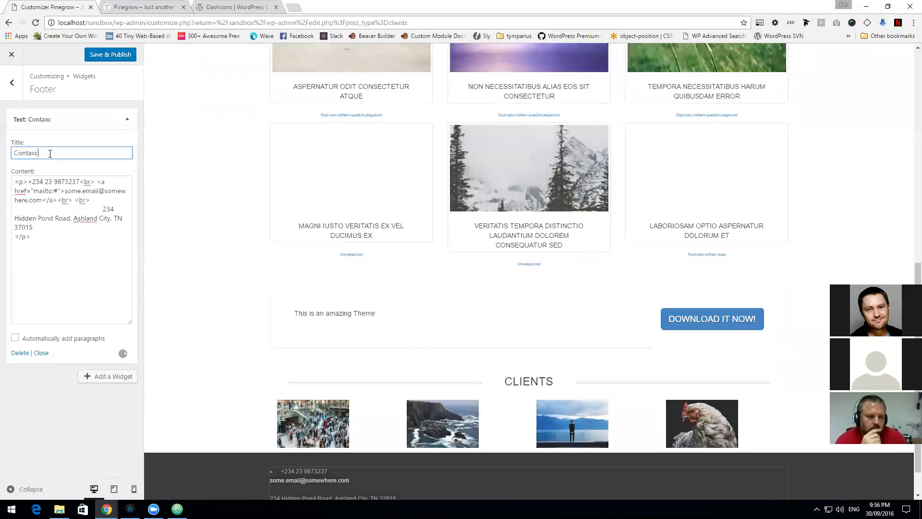
{"action": "key", "text": "BackSpace"}
{"action": "key", "text": "BackSpace"}
{"action": "type", "text": "ct"}
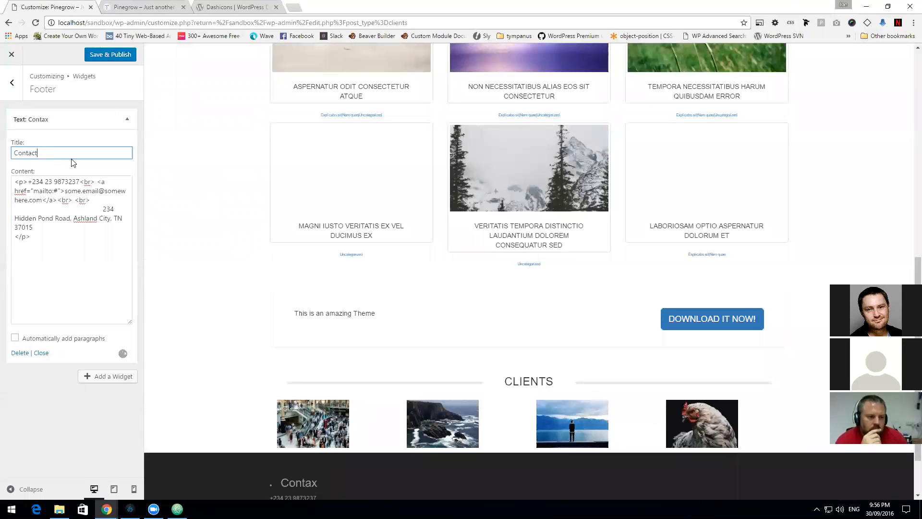
Step: Check the live footer's second column, then switch to Atom and copy the follow-me-icons paragraph from index.html
{"action": "left_click", "coordinate": [139, 7]}
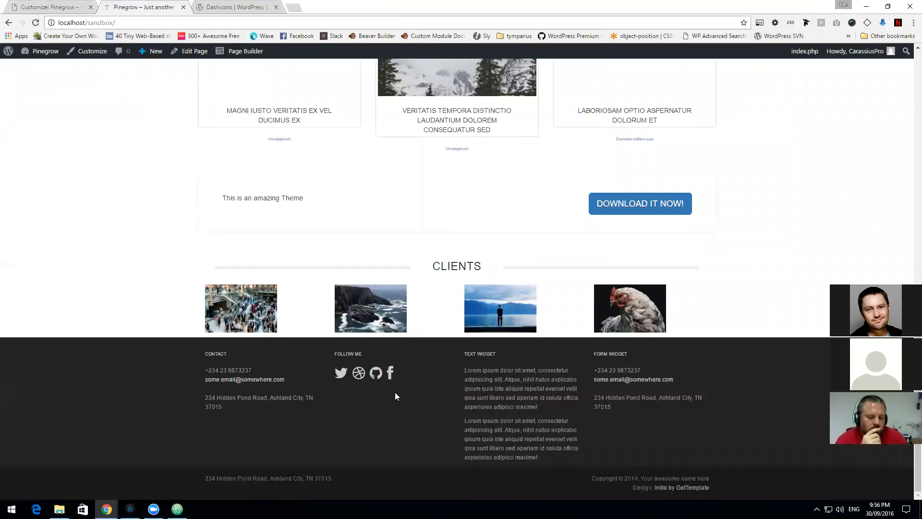
{"action": "key", "text": "alt+Tab"}
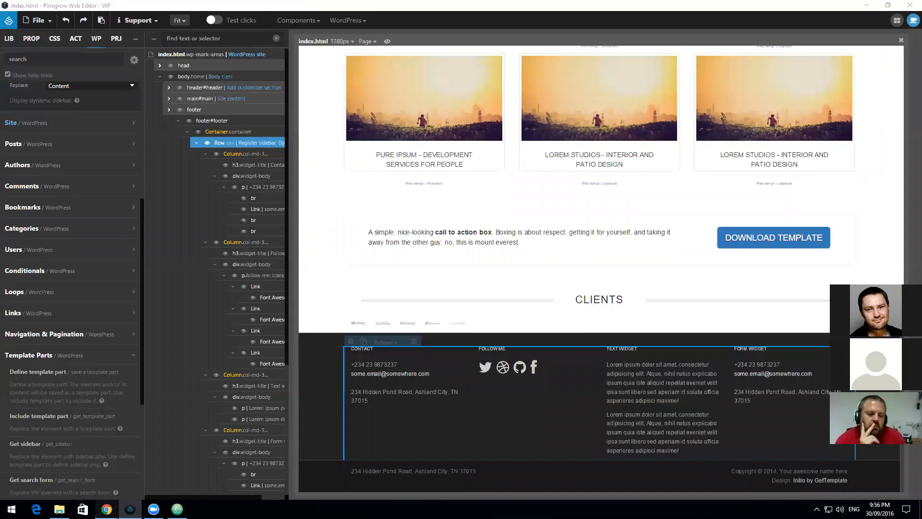
{"action": "mouse_move", "coordinate": [107, 509]}
{"action": "left_click", "coordinate": [118, 442]}
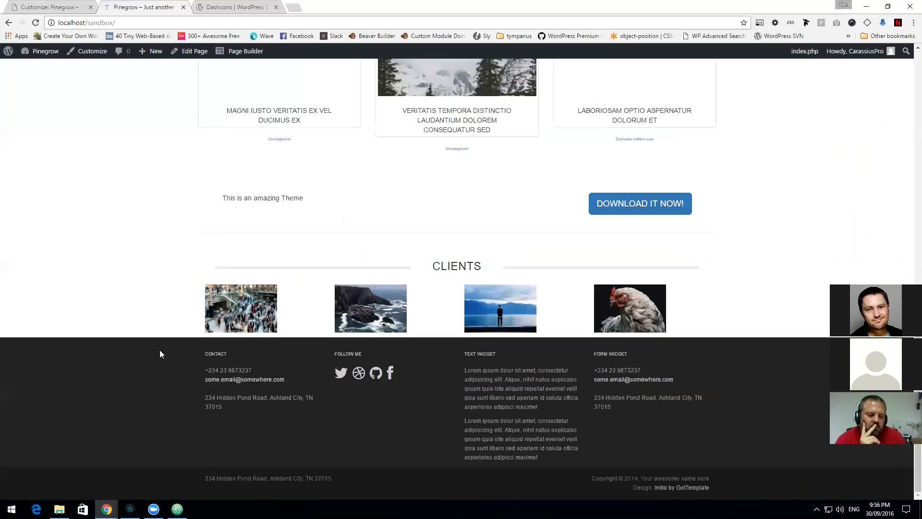
{"action": "key", "text": "alt+Tab"}
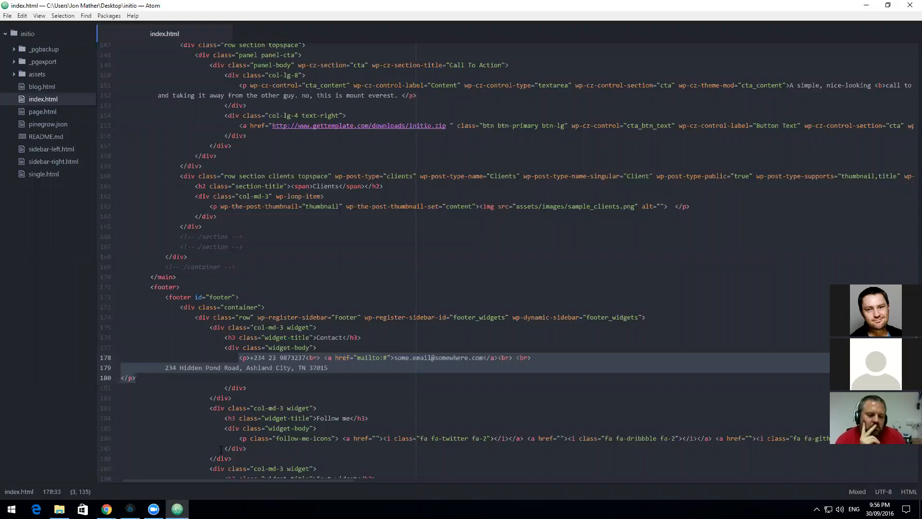
{"action": "left_click_drag", "start_coordinate": [222, 448], "coordinate": [244, 438]}
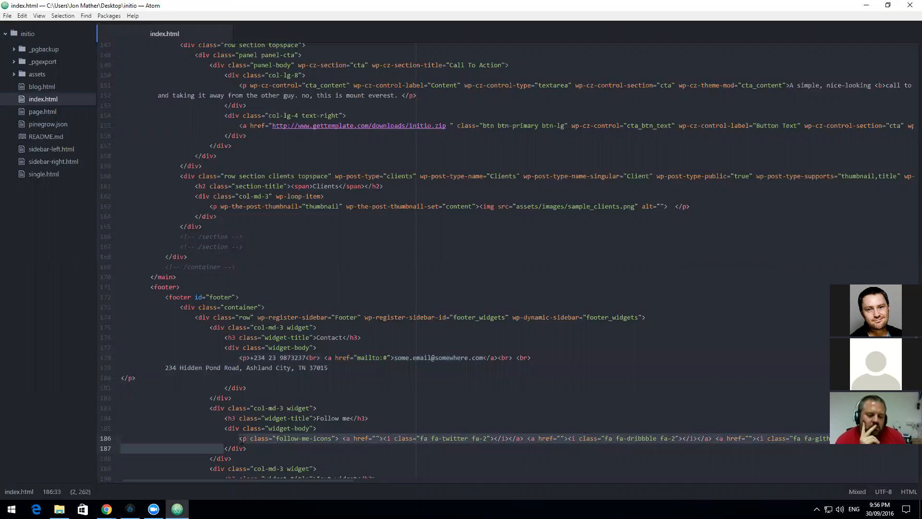
Step: Switch to the Customizer in Chrome and add a second footer Text widget titled Follow me with the copied follow-me-icons markup as content
{"action": "left_click", "coordinate": [106, 509]}
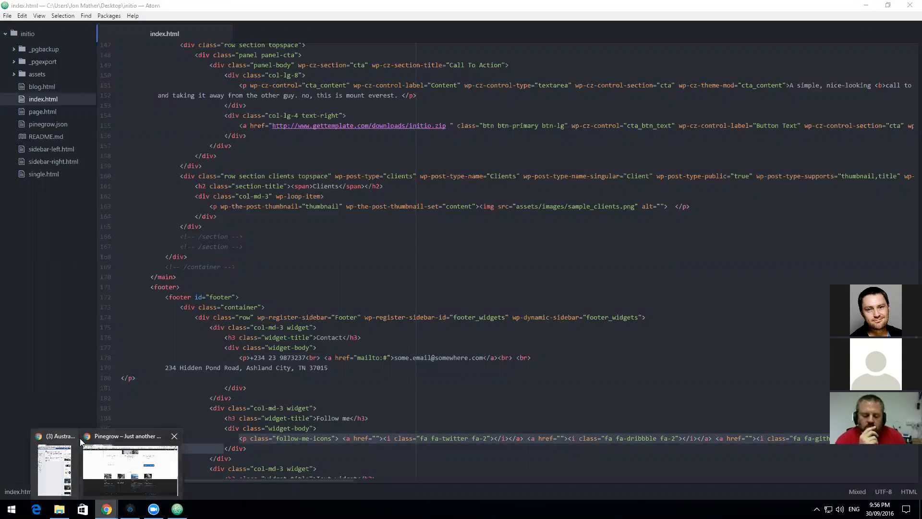
{"action": "left_click", "coordinate": [80, 440]}
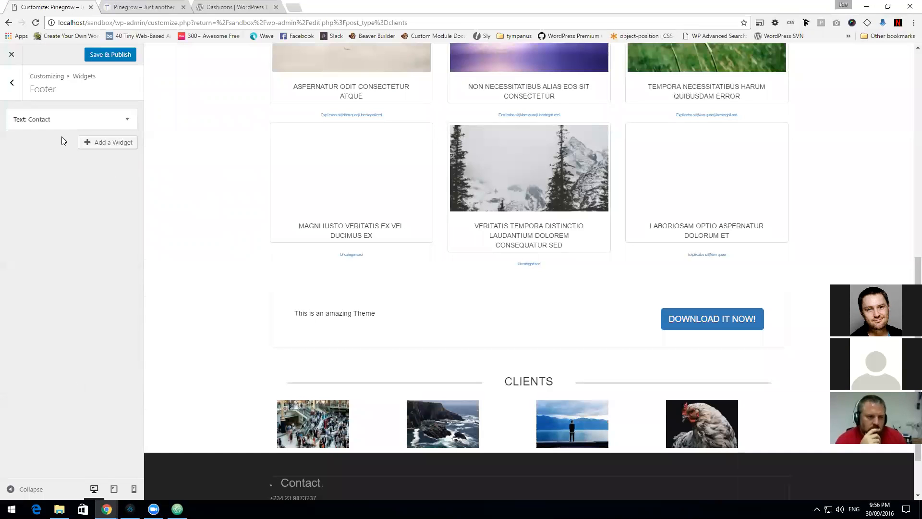
{"action": "left_click", "coordinate": [122, 142]}
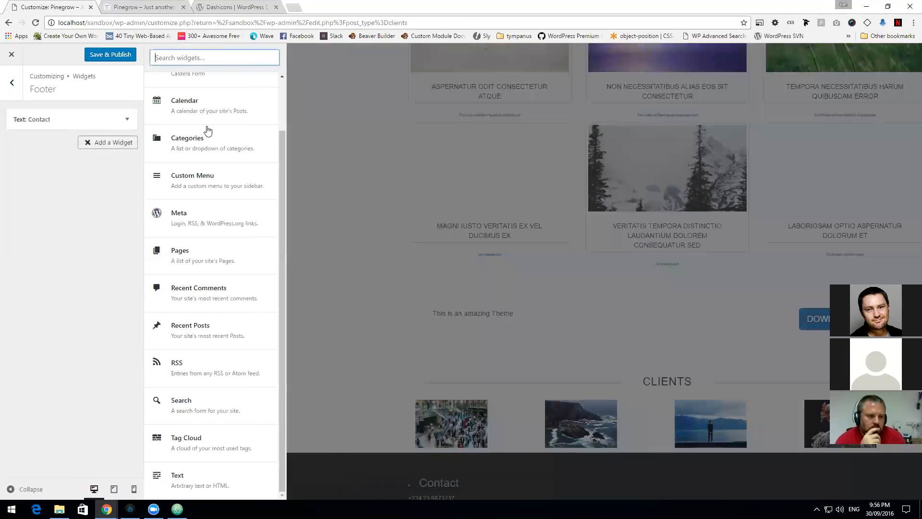
{"action": "left_click", "coordinate": [221, 473]}
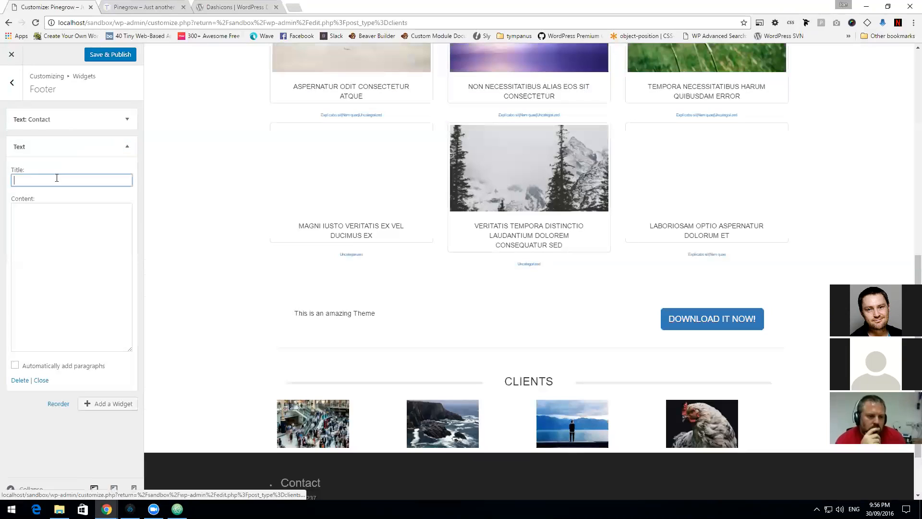
{"action": "type", "text": "Follow m"}
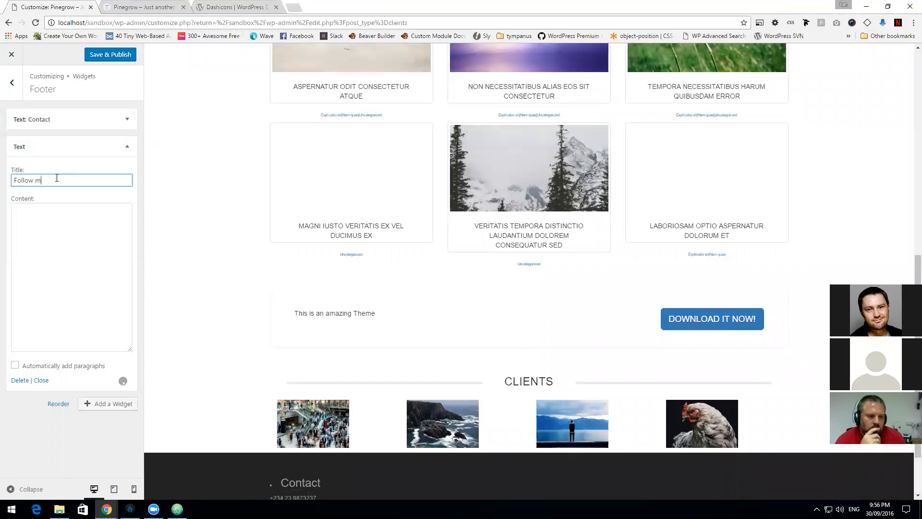
{"action": "type", "text": "e"}
{"action": "key", "text": "Tab"}
{"action": "type", "text": "<p class=\"follow-me-icons\"> <a href=\"\"><i class=\"fa fa-twitter fa-2\"></i></a> <a href=\"\"><i class=\"fa fa-dribbble fa-2\"></i></a> <a href=\"\"><i class=\"fa fa-github fa-2\"></i></a> <a href=\"\"><i class=\"fa fa-facebook fa-2\"></i></a> </p>"}
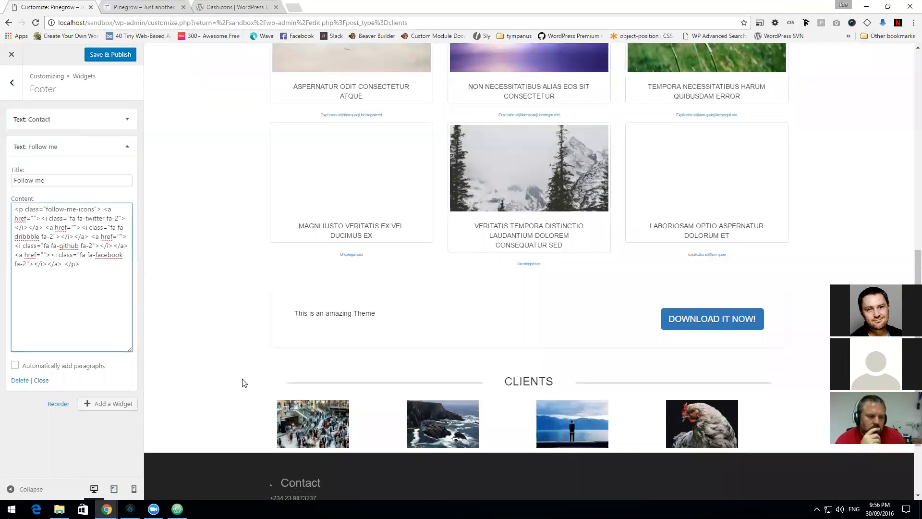
{"action": "scroll", "coordinate": [243, 383], "scroll_direction": "down", "scroll_amount": 3}
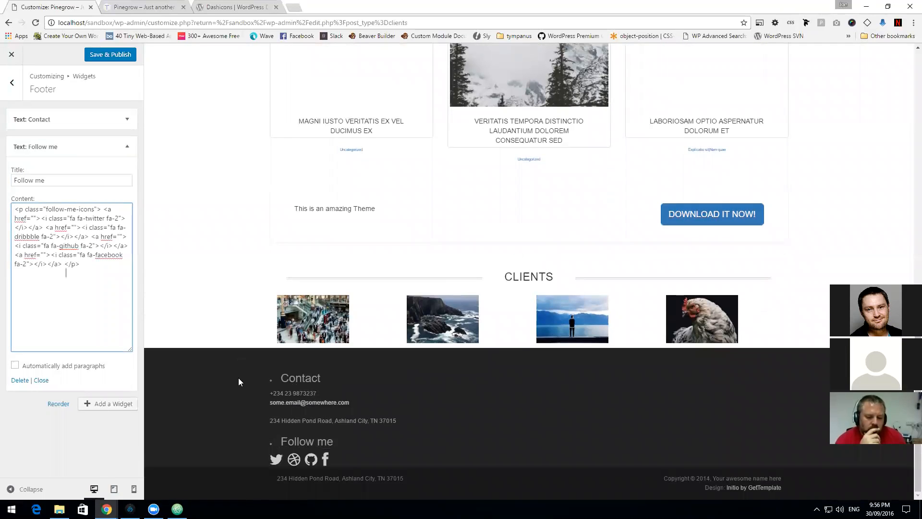
Step: Switch to Atom, copy the Text widget's two Lorem ipsum paragraphs from index.html, and return to the Customizer in Chrome
{"action": "left_click", "coordinate": [130, 509]}
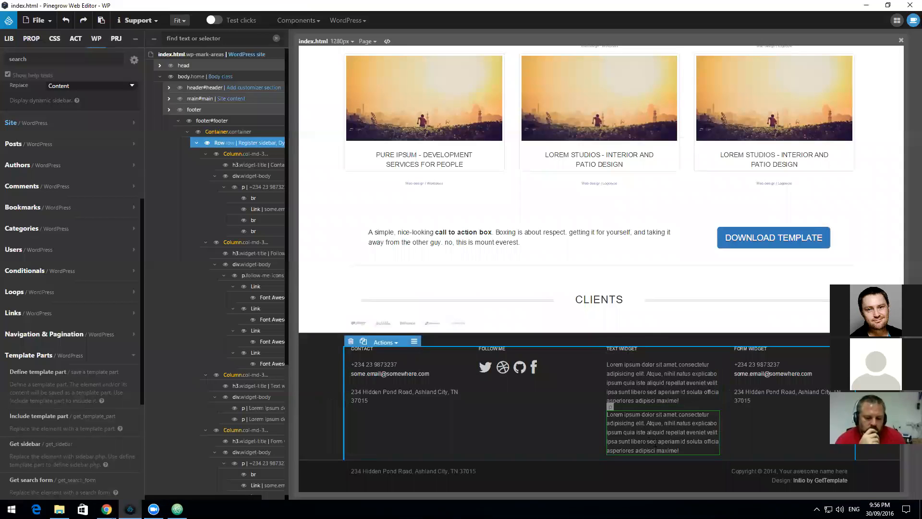
{"action": "left_click", "coordinate": [177, 509]}
{"action": "left_click", "coordinate": [177, 509]}
{"action": "left_click", "coordinate": [177, 509]}
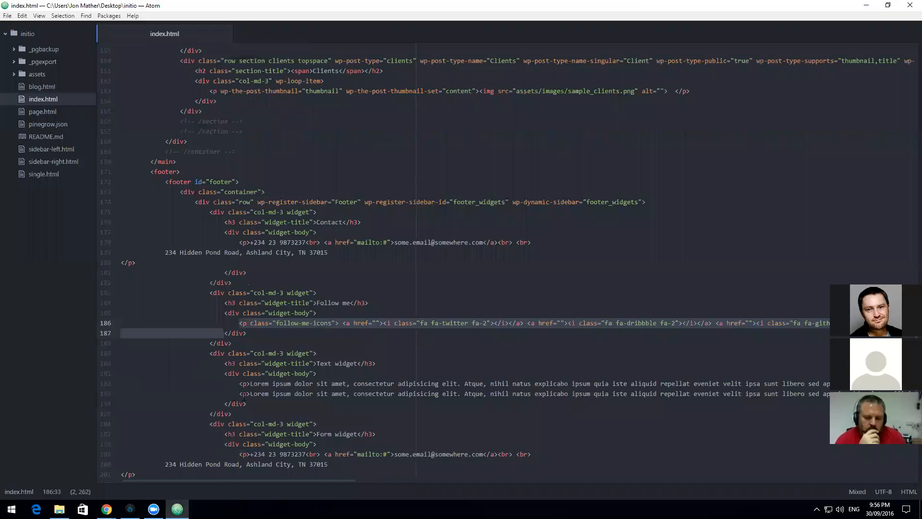
{"action": "left_click_drag", "start_coordinate": [239, 393], "coordinate": [242, 384]}
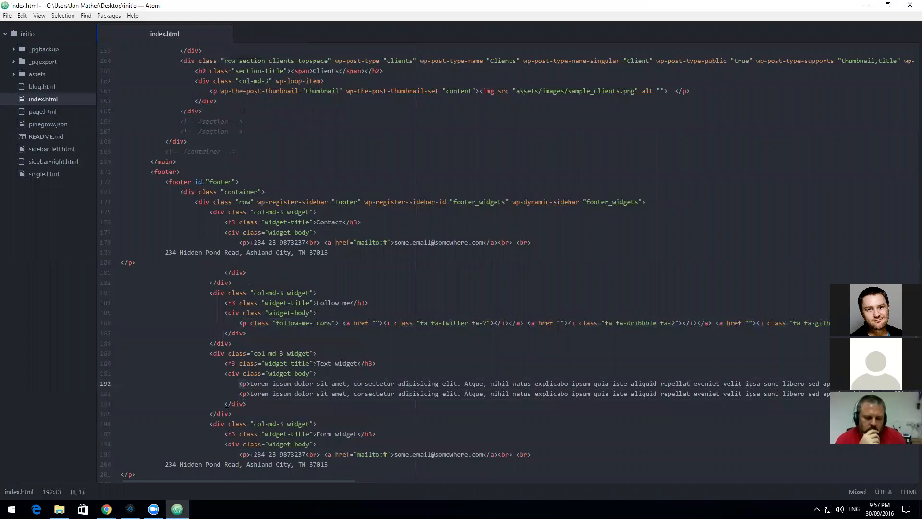
{"action": "left_click_drag", "start_coordinate": [226, 399], "coordinate": [243, 383]}
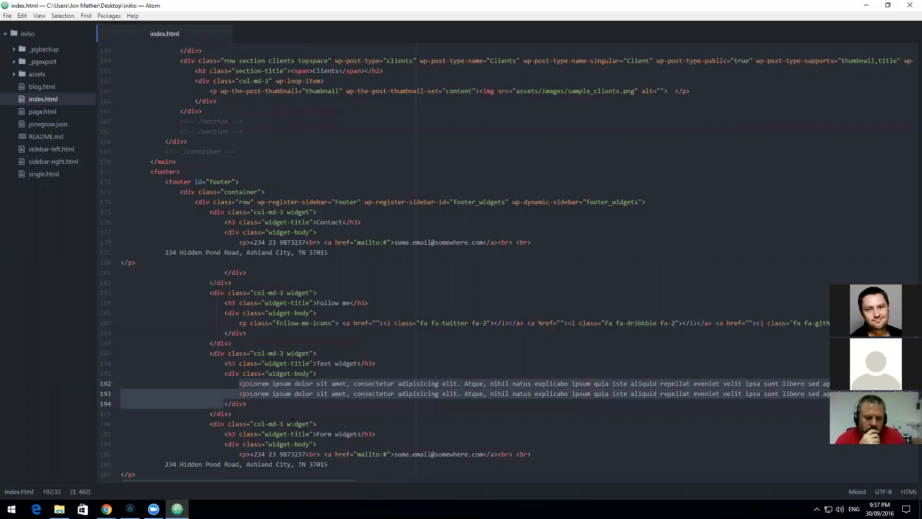
{"action": "left_click", "coordinate": [130, 509]}
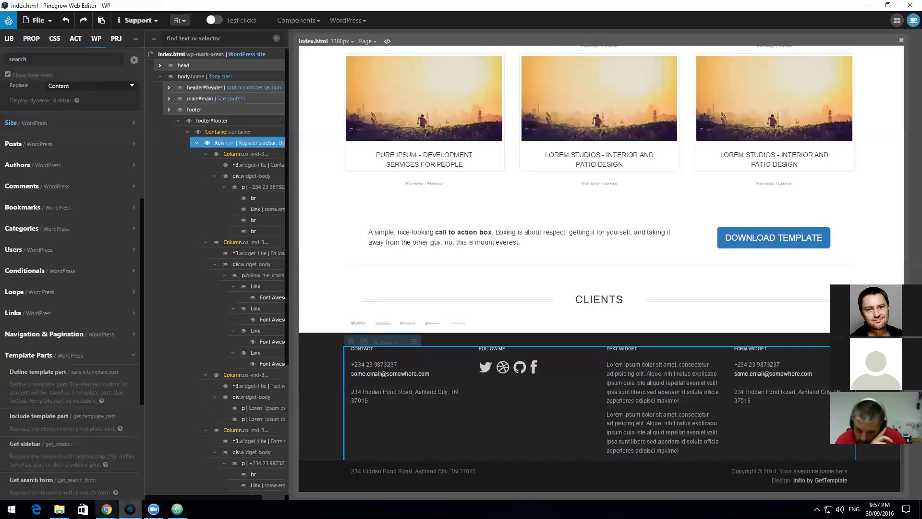
{"action": "mouse_move", "coordinate": [107, 509]}
{"action": "left_click", "coordinate": [96, 463]}
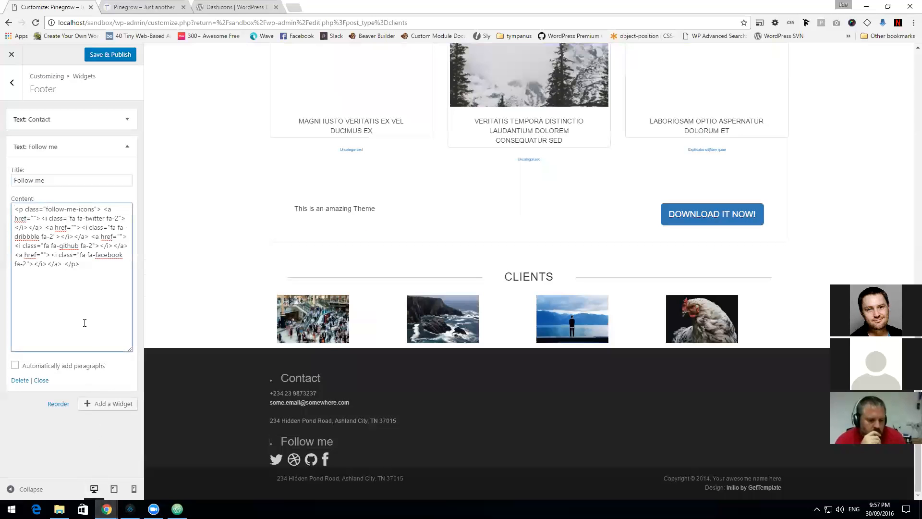
Step: Add a third footer Text widget titled Text Widget with the copied Lorem ipsum paragraphs as content
{"action": "left_click", "coordinate": [72, 147]}
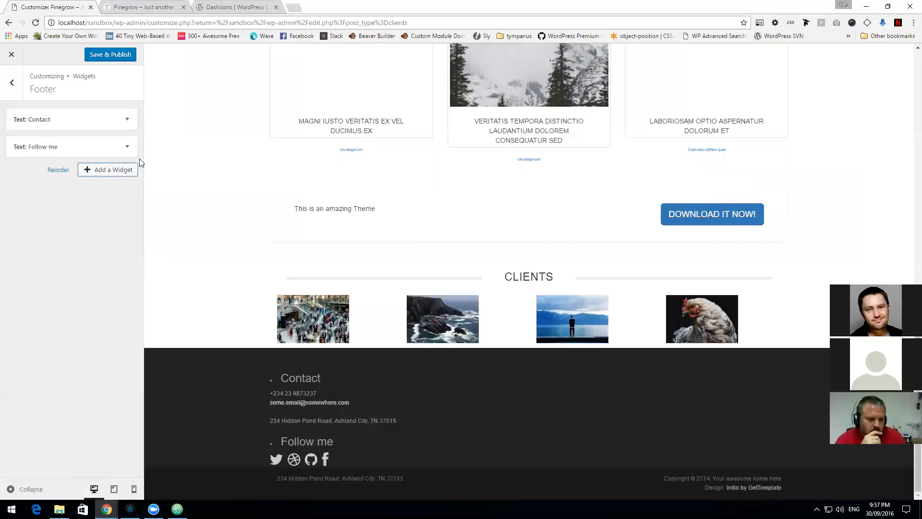
{"action": "left_click", "coordinate": [117, 171]}
{"action": "left_click", "coordinate": [180, 475]}
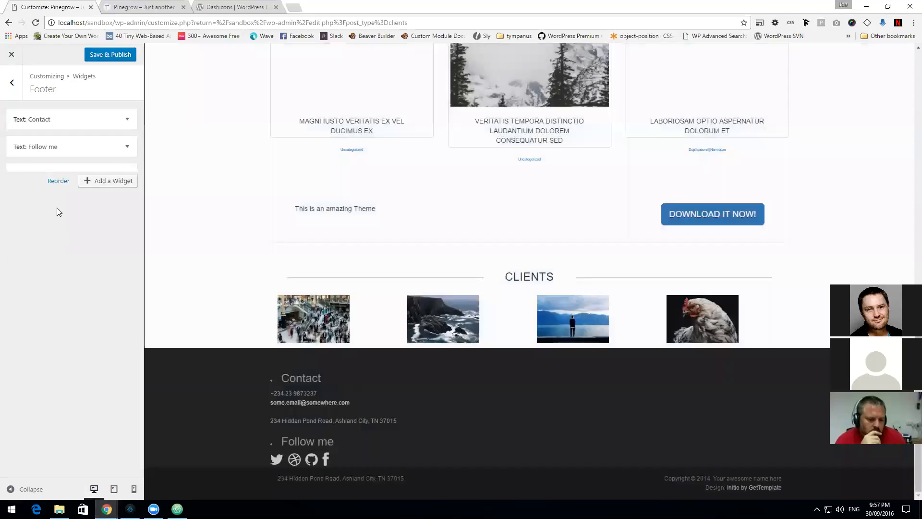
{"action": "left_click", "coordinate": [57, 206]}
{"action": "type", "text": "Text Wi"}
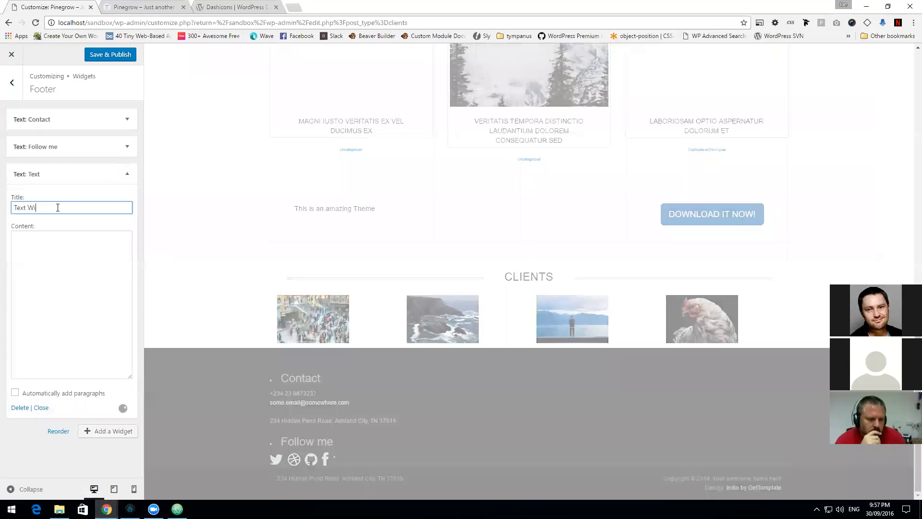
{"action": "type", "text": "dget"}
{"action": "left_click", "coordinate": [70, 239]}
{"action": "type", "text": "<p>Lorem ipsum dolor sit amet, consectetur adipisicing elit. Atque, nihil natus explicabo ipsum quia iste aliquid repellat eveniet velit ipsa sunt libero sed aperiam id soluta officia asperiores adipisci maxime!</p> \t\t\t\t<p>Lorem ipsum dolor sit amet, consectetur adipisicing elit. Atque, nihil natus explicabo ipsum quia iste aliquid repellat eveniet velit ipsa sunt libero sed aperiam id soluta officia asperiores adipisci maxime! </p>"}
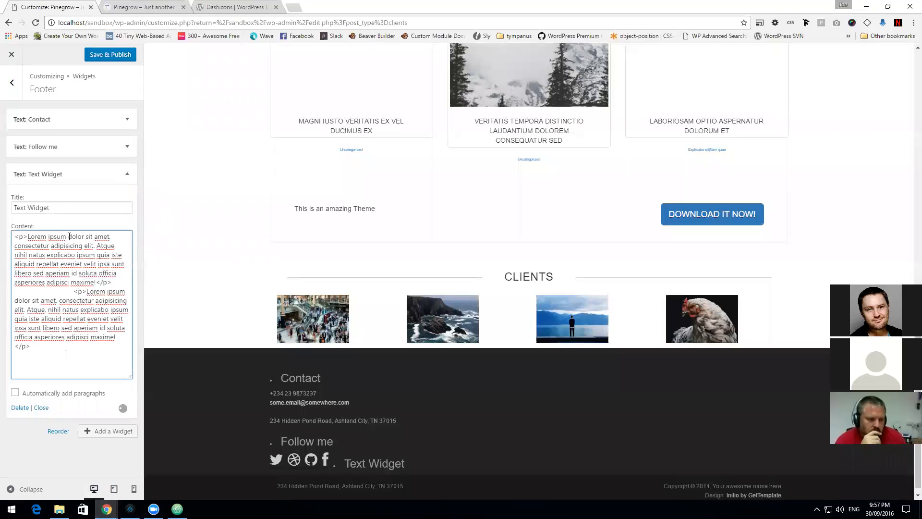
{"action": "left_click", "coordinate": [128, 176]}
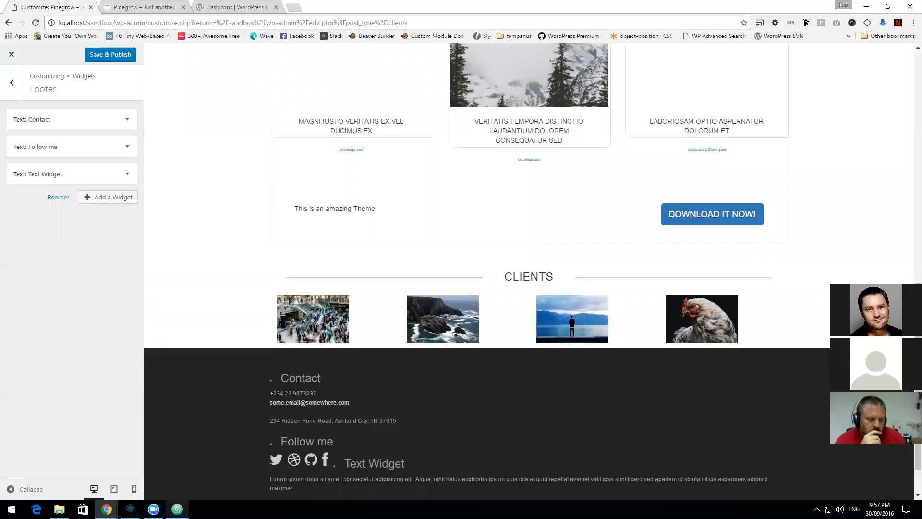
Step: Check the fourth column of the live site's footer, and return to the Customizer
{"action": "left_click", "coordinate": [106, 509]}
{"action": "left_click", "coordinate": [144, 438]}
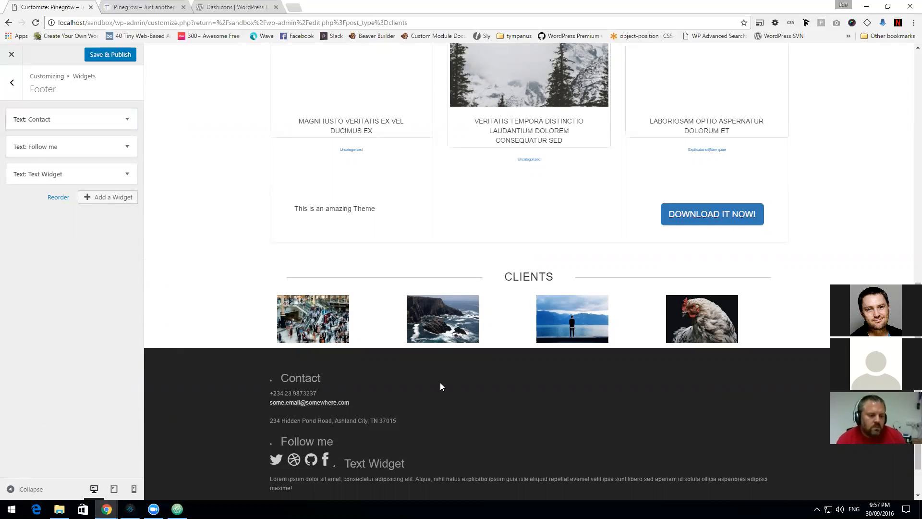
{"action": "left_click", "coordinate": [131, 7]}
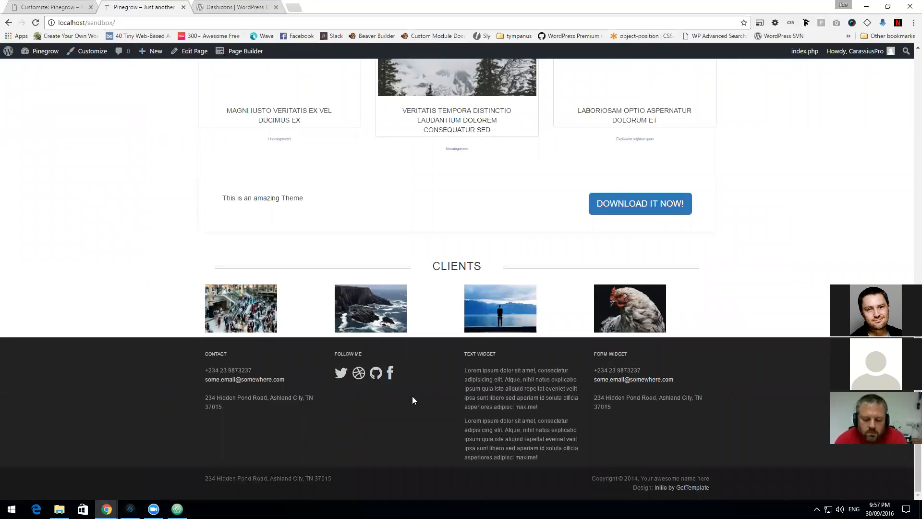
{"action": "mouse_move", "coordinate": [130, 509]}
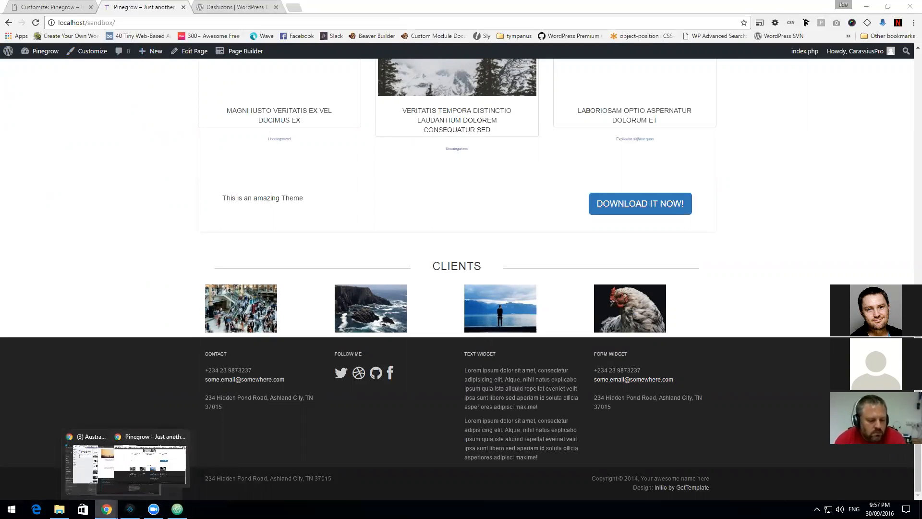
{"action": "left_click", "coordinate": [47, 8]}
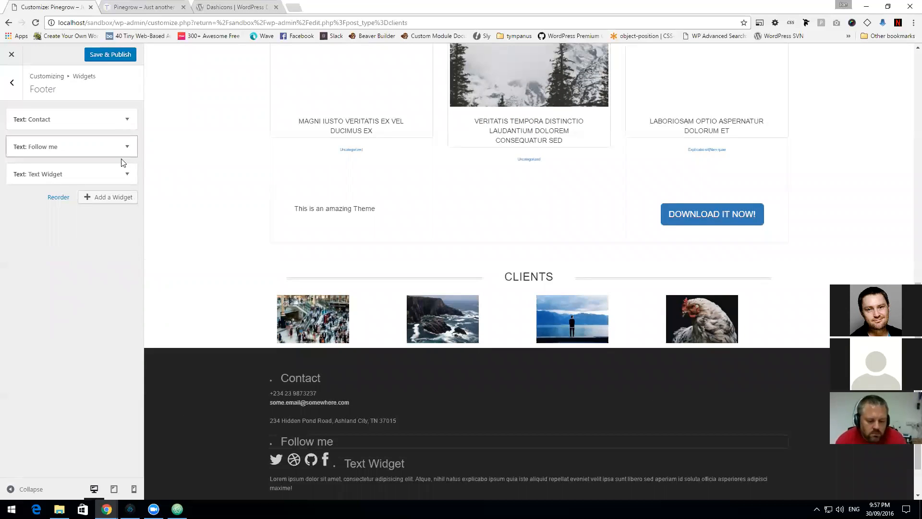
Step: Add a fourth footer Text widget titled Form widget without content, publish the changes and close the Customizer
{"action": "left_click", "coordinate": [116, 198]}
{"action": "left_click", "coordinate": [194, 473]}
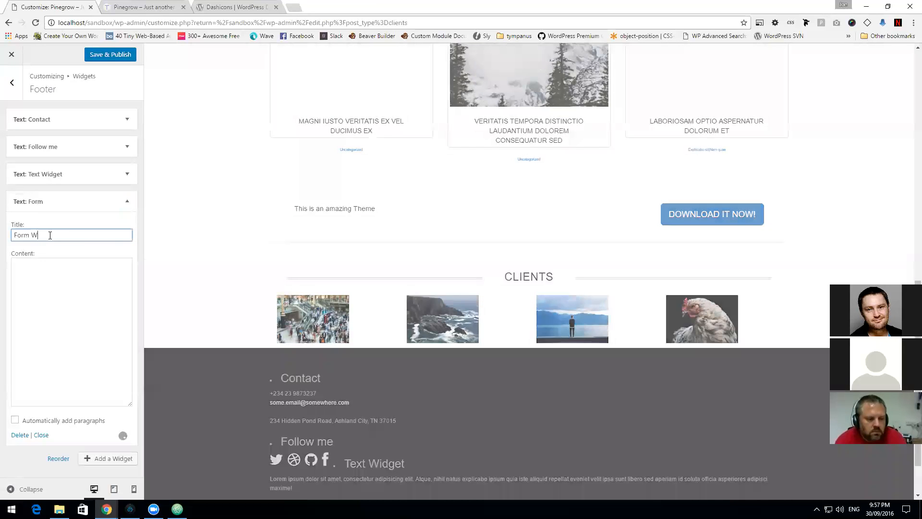
{"action": "key", "text": "BackSpace"}
{"action": "key", "text": "BackSpace"}
{"action": "key", "text": "BackSpace"}
{"action": "key", "text": "BackSpace"}
{"action": "key", "text": "BackSpace"}
{"action": "key", "text": "BackSpace"}
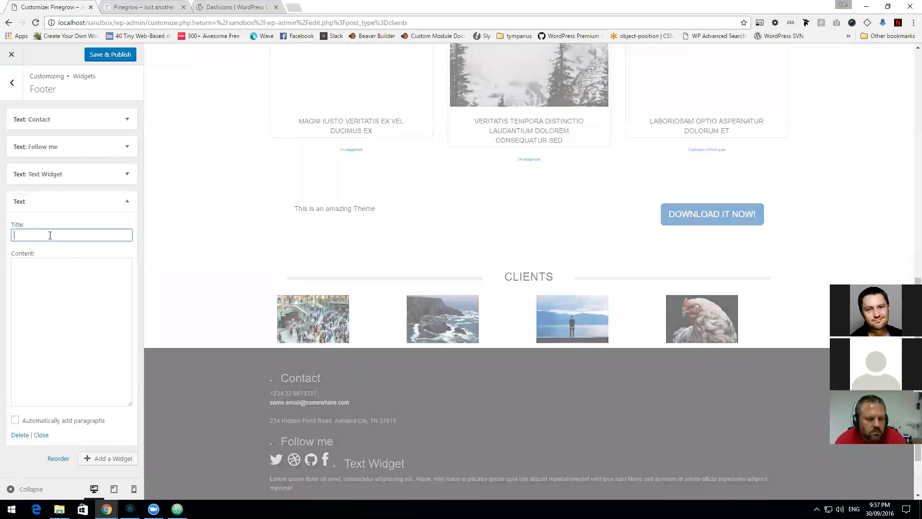
{"action": "type", "text": "Form w"}
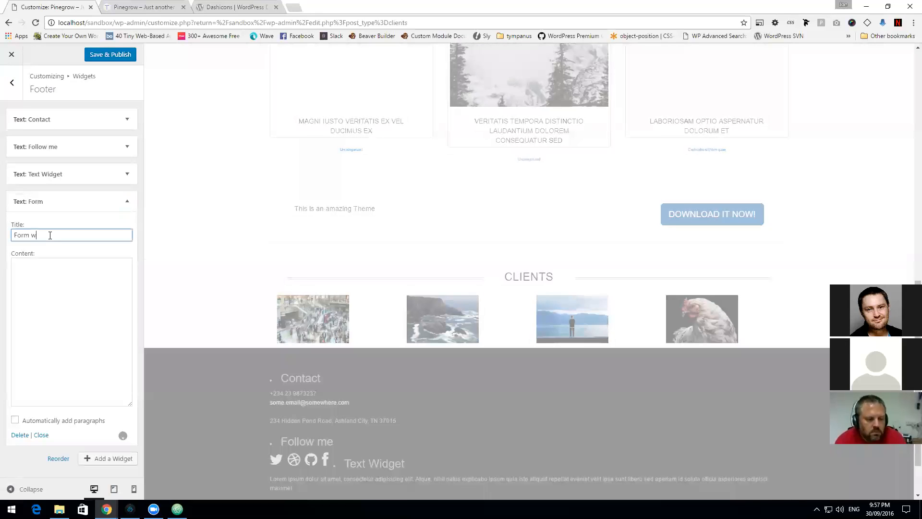
{"action": "type", "text": "idget"}
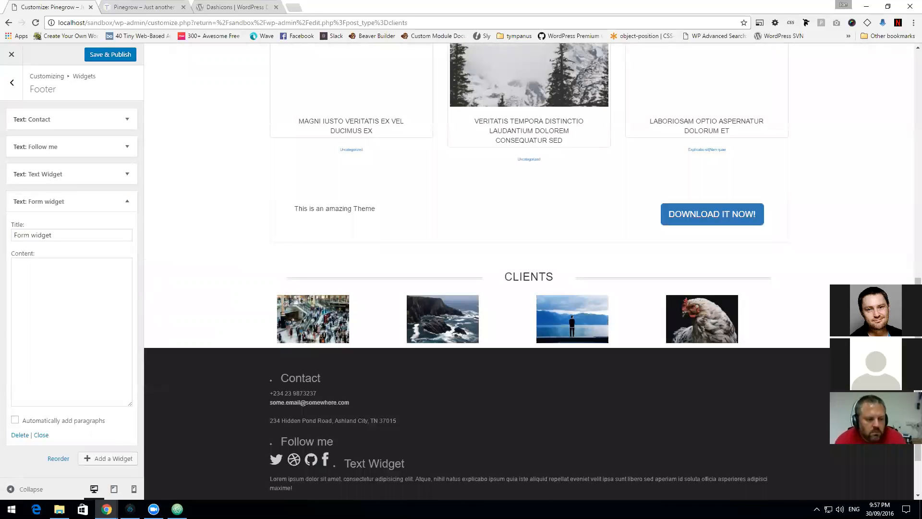
{"action": "left_click", "coordinate": [96, 55]}
{"action": "left_click", "coordinate": [13, 56]}
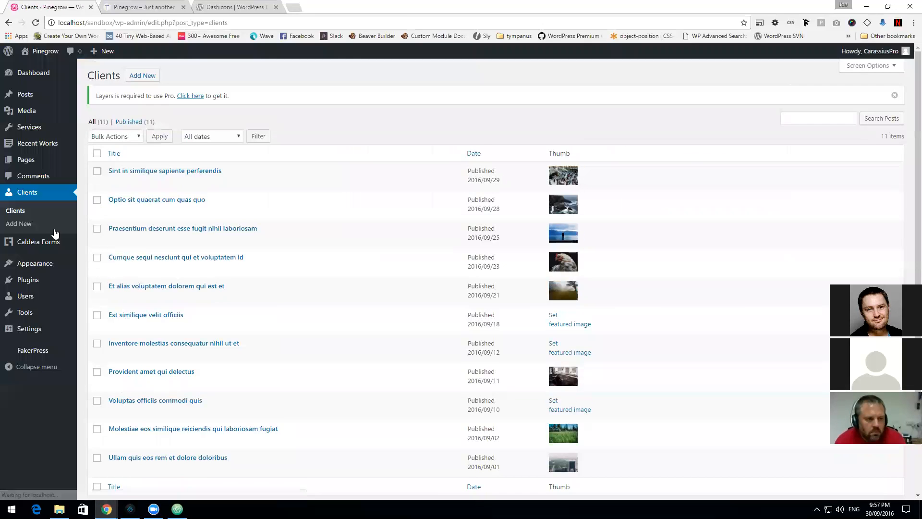
Step: Create a new blank form named footer form in Caldera Forms
{"action": "mouse_move", "coordinate": [39, 242]}
{"action": "left_click", "coordinate": [92, 244]}
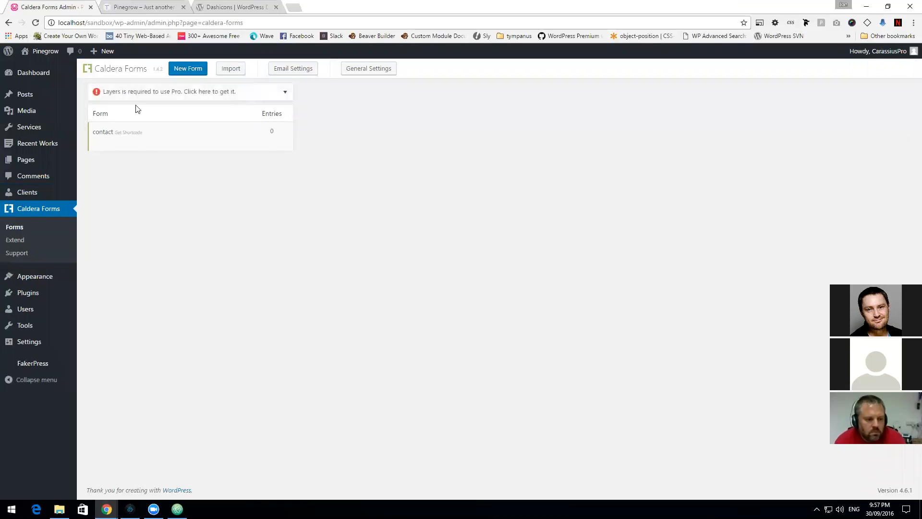
{"action": "left_click", "coordinate": [173, 73]}
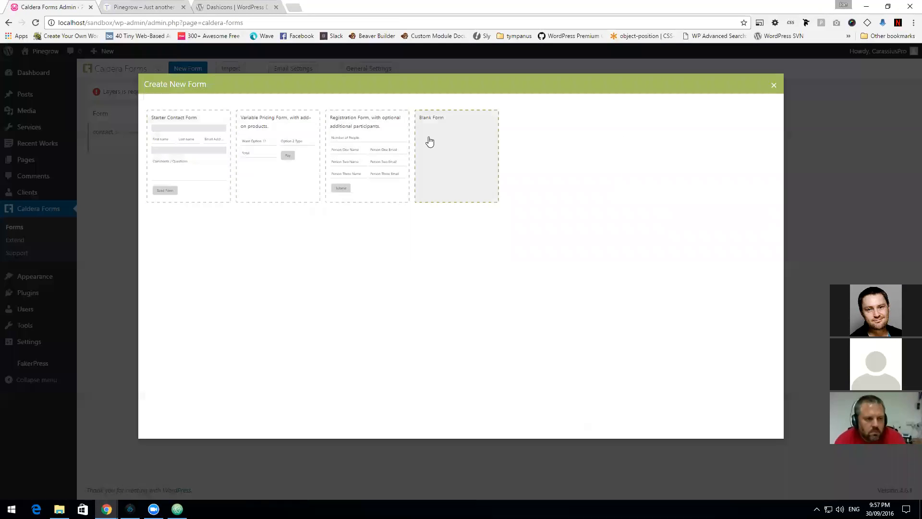
{"action": "left_click", "coordinate": [442, 144]}
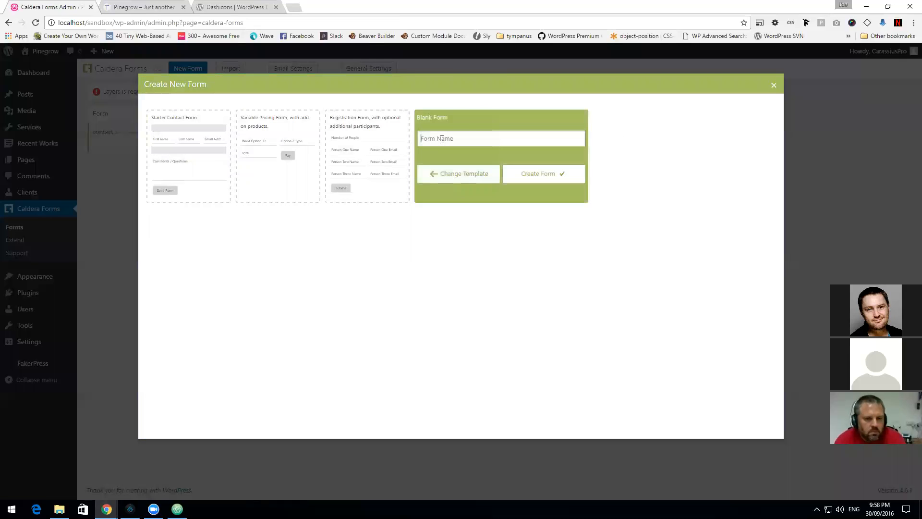
{"action": "type", "text": "f"}
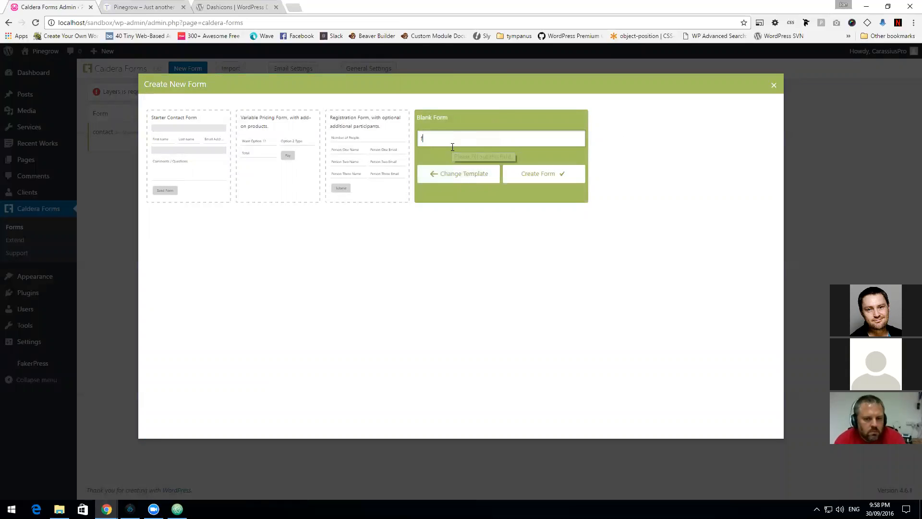
{"action": "type", "text": "otter form"}
{"action": "left_click", "coordinate": [539, 170]}
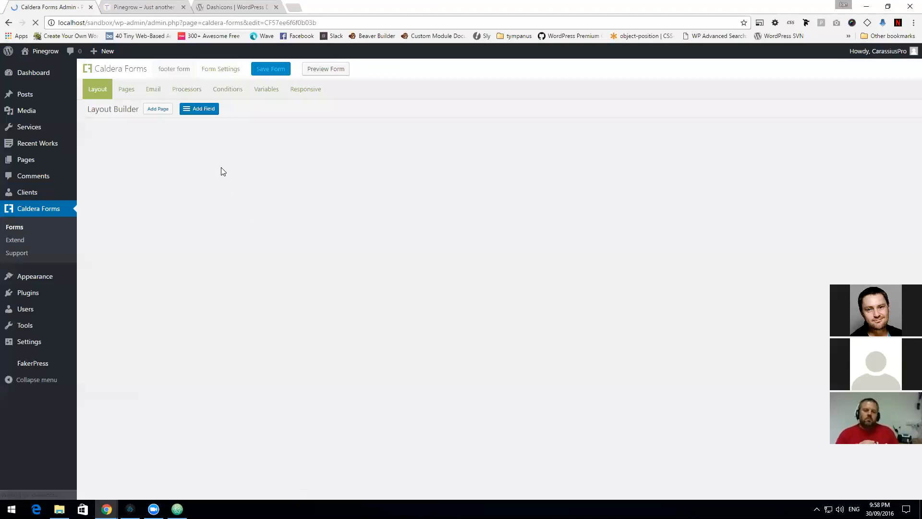
Step: Add a Single Line Text field named Name with slug name to the form and hide its label
{"action": "left_click_drag", "start_coordinate": [204, 106], "coordinate": [216, 160]}
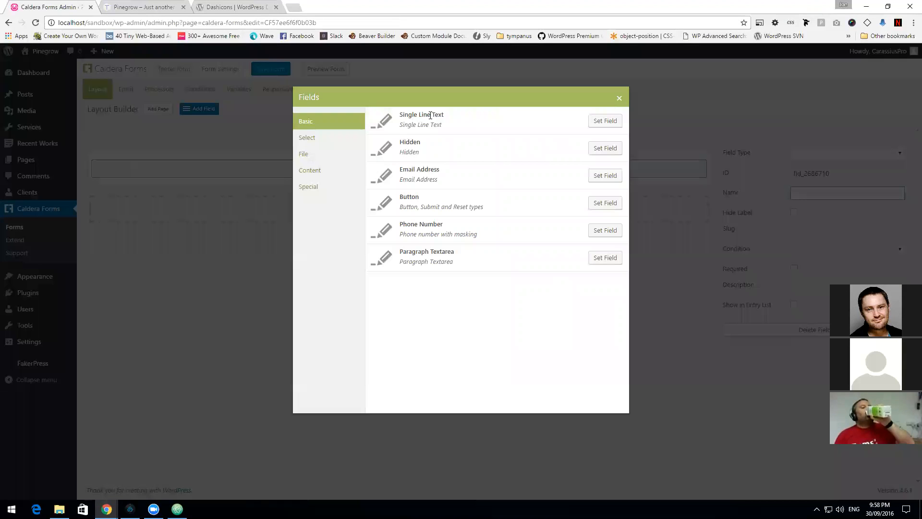
{"action": "left_click", "coordinate": [605, 120]}
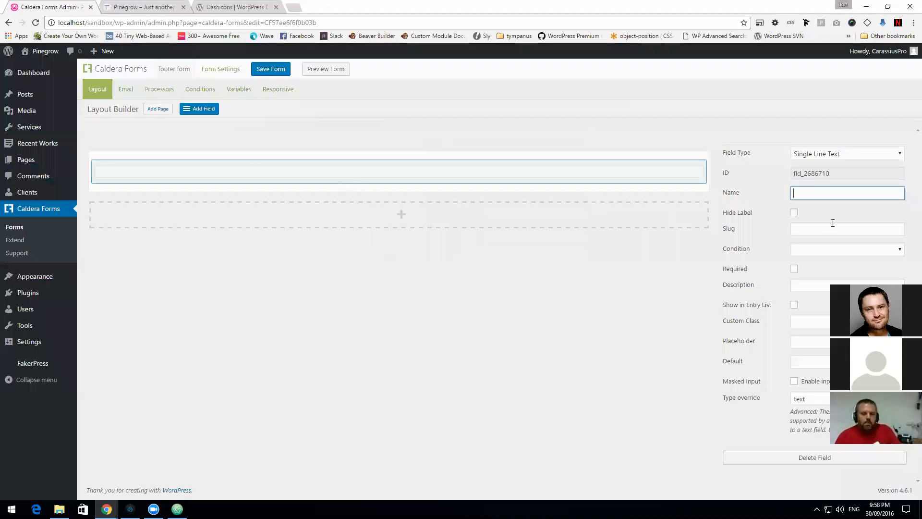
{"action": "type", "text": "nam"}
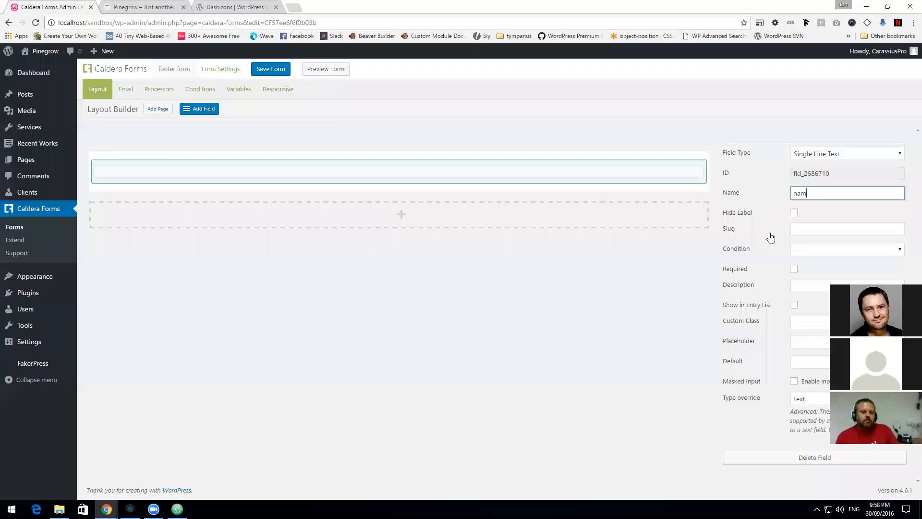
{"action": "type", "text": "e"}
{"action": "key", "text": "Tab"}
{"action": "left_click", "coordinate": [739, 194]}
{"action": "type", "text": "Name"}
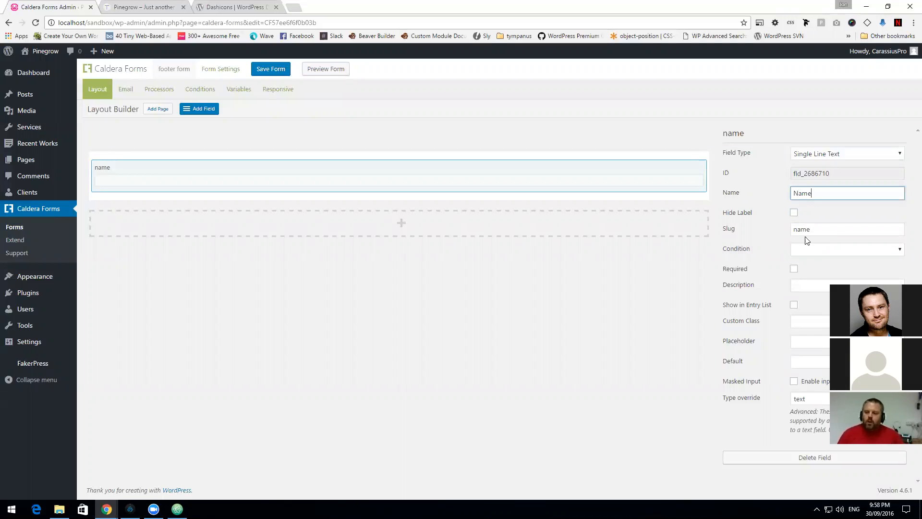
{"action": "left_click", "coordinate": [794, 212]}
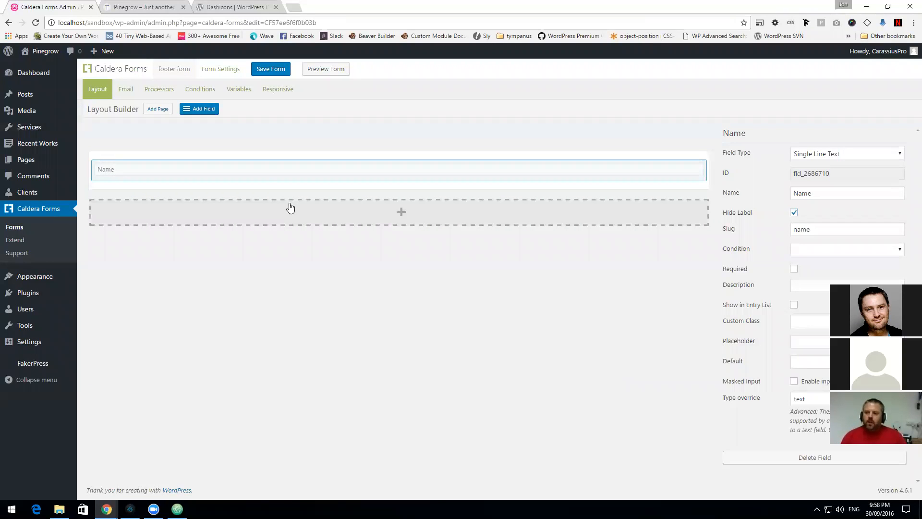
Step: Add an Email Address field named Email below the Name field and hide its label
{"action": "left_click_drag", "start_coordinate": [203, 106], "coordinate": [352, 181]}
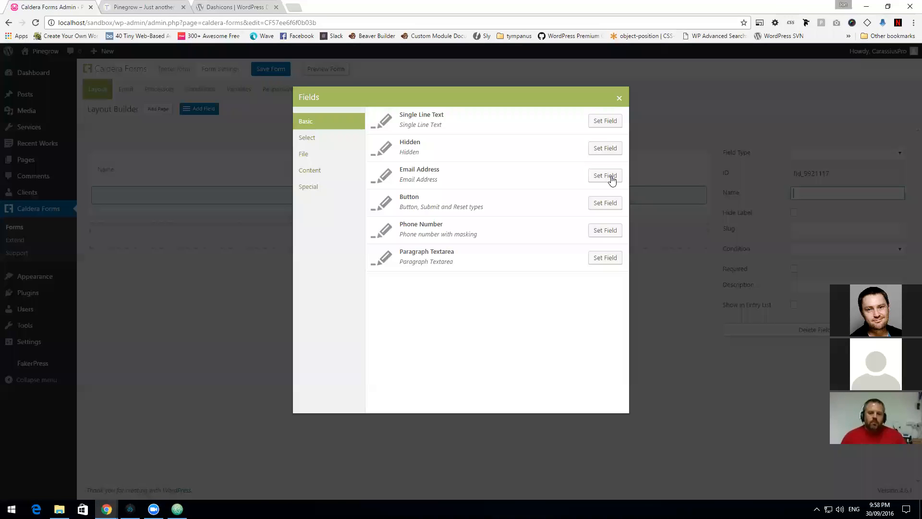
{"action": "left_click", "coordinate": [606, 176]}
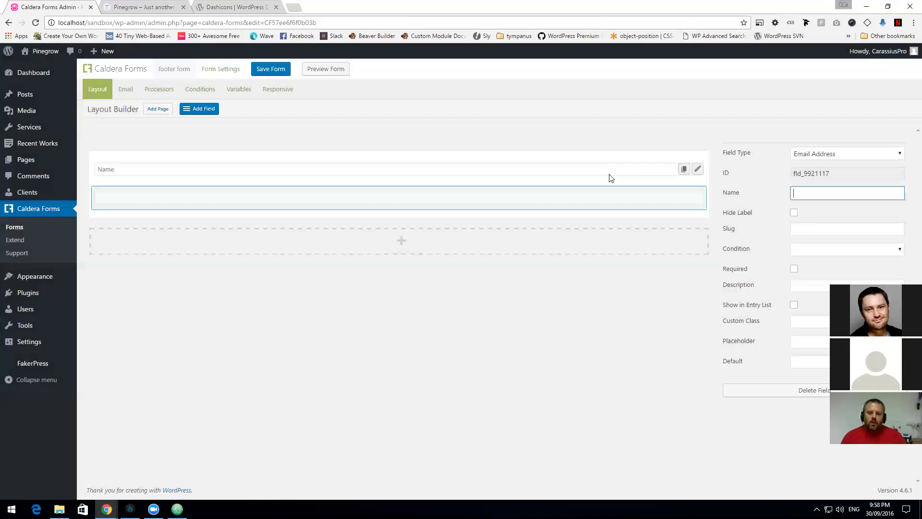
{"action": "left_click", "coordinate": [794, 213]}
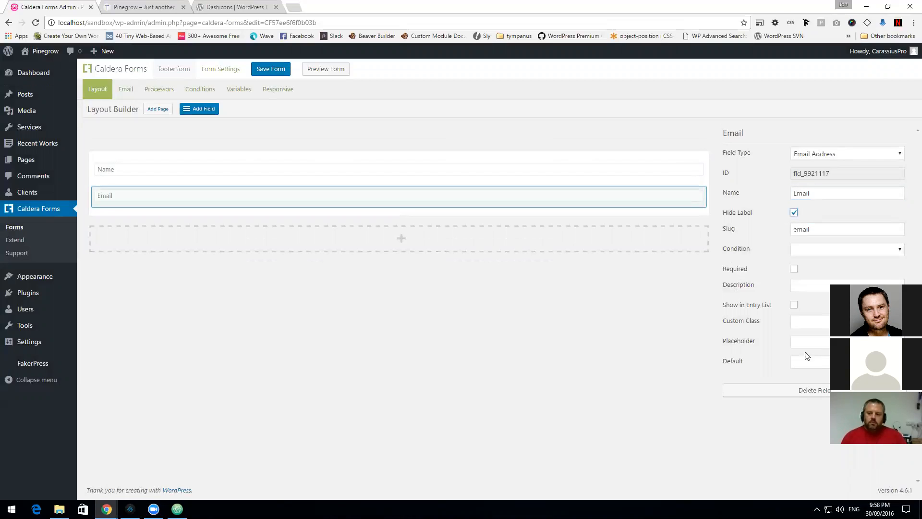
Step: Duplicate the Email field and turn the copy into a Paragraph Textarea named Message
{"action": "mouse_move", "coordinate": [693, 200]}
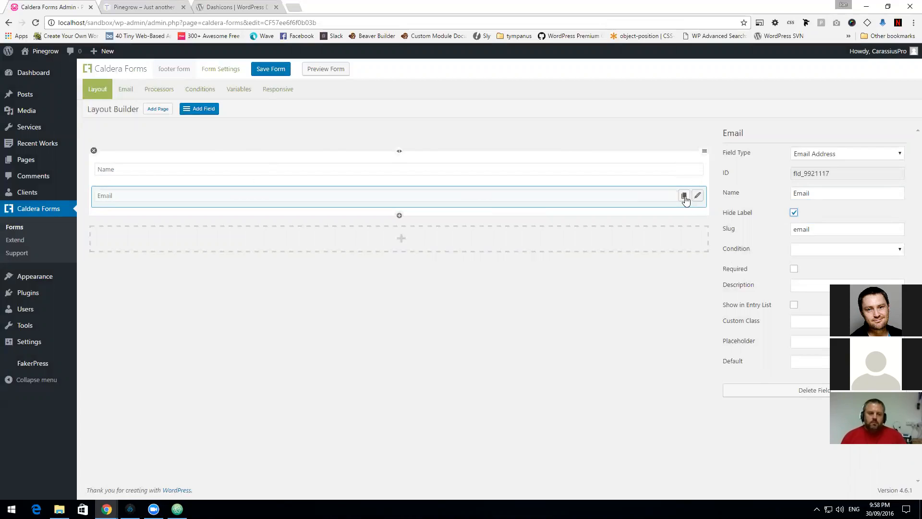
{"action": "left_click", "coordinate": [684, 196]}
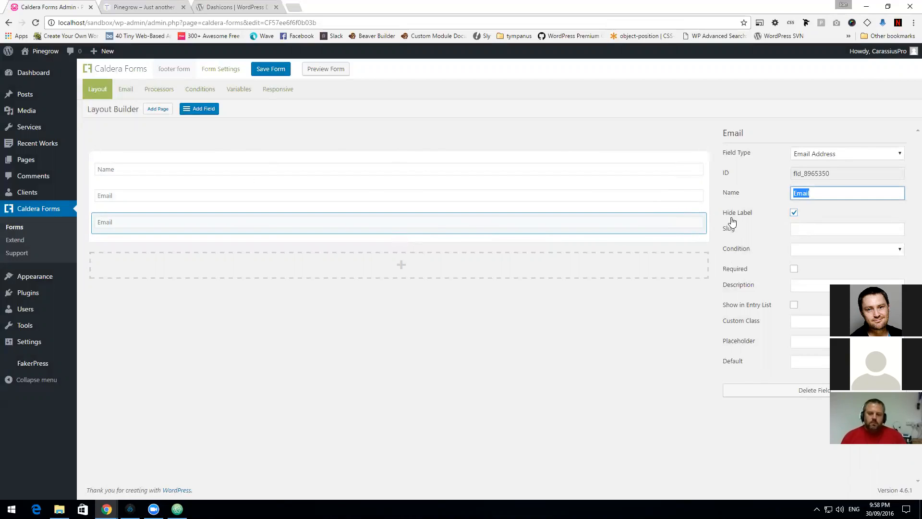
{"action": "left_click", "coordinate": [844, 157]}
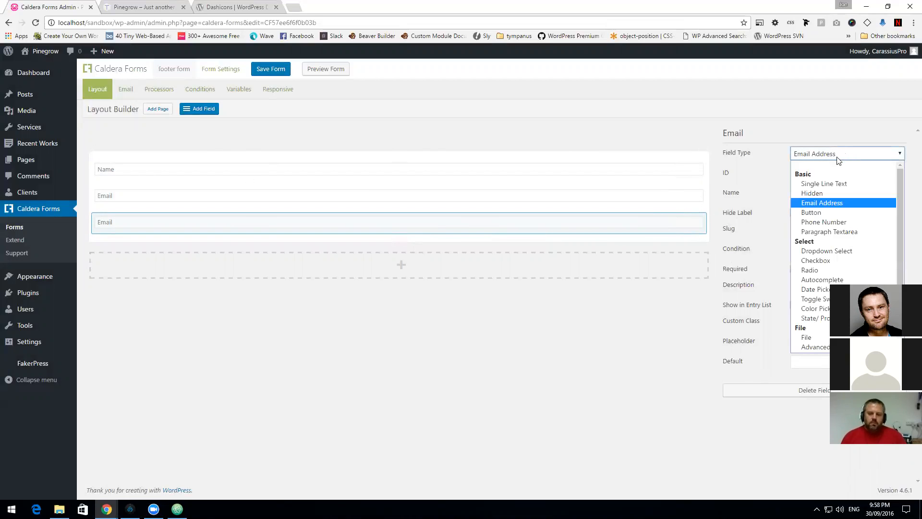
{"action": "left_click", "coordinate": [837, 232]}
{"action": "left_click", "coordinate": [824, 188]}
{"action": "type", "text": "Message"}
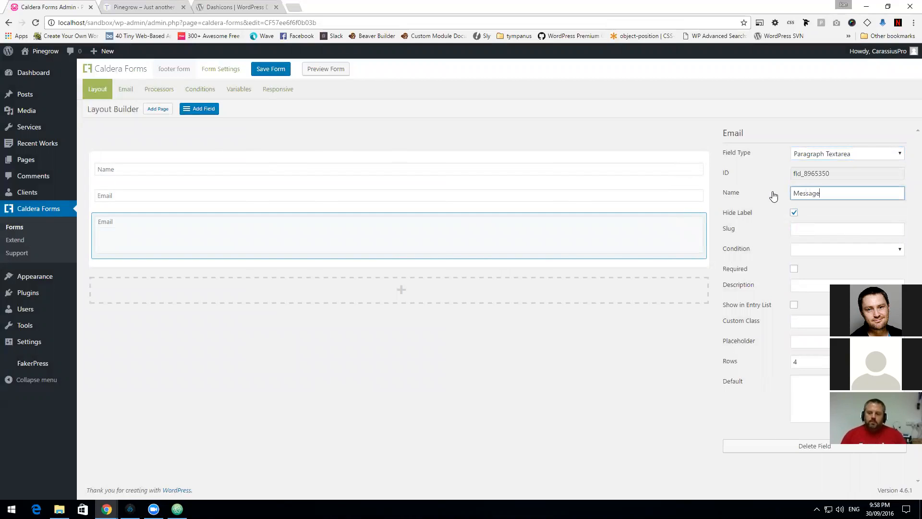
{"action": "key", "text": "Tab"}
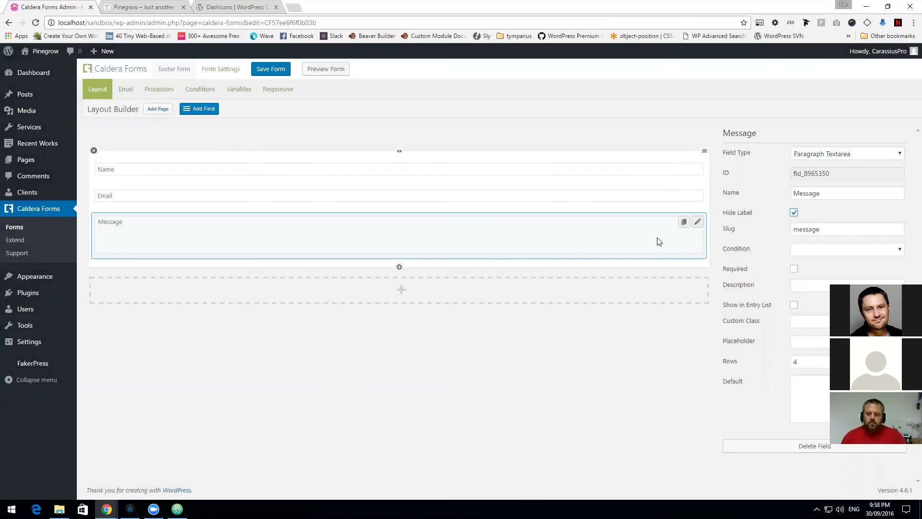
Step: Add a Button field of type Submit named Submit with slug submit below the Message field, and save the form
{"action": "left_click_drag", "start_coordinate": [198, 107], "coordinate": [340, 263]}
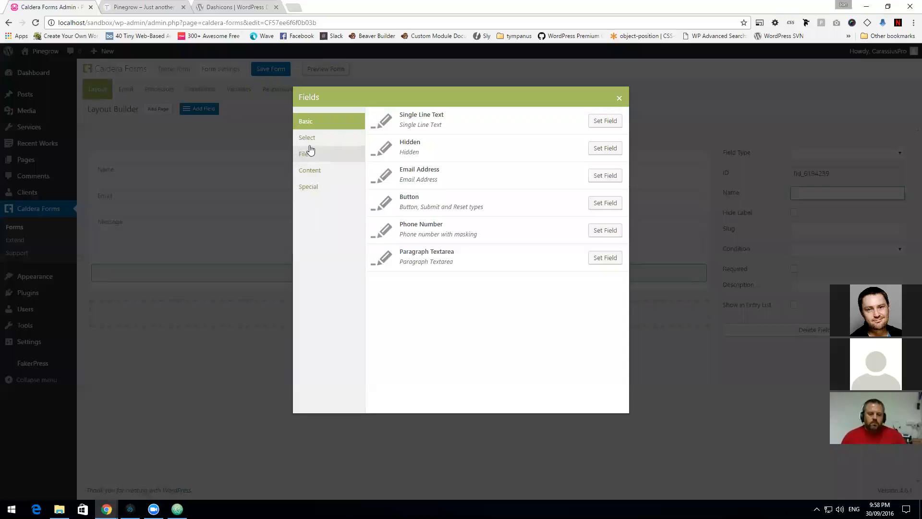
{"action": "left_click", "coordinate": [309, 138]}
{"action": "left_click", "coordinate": [312, 188]}
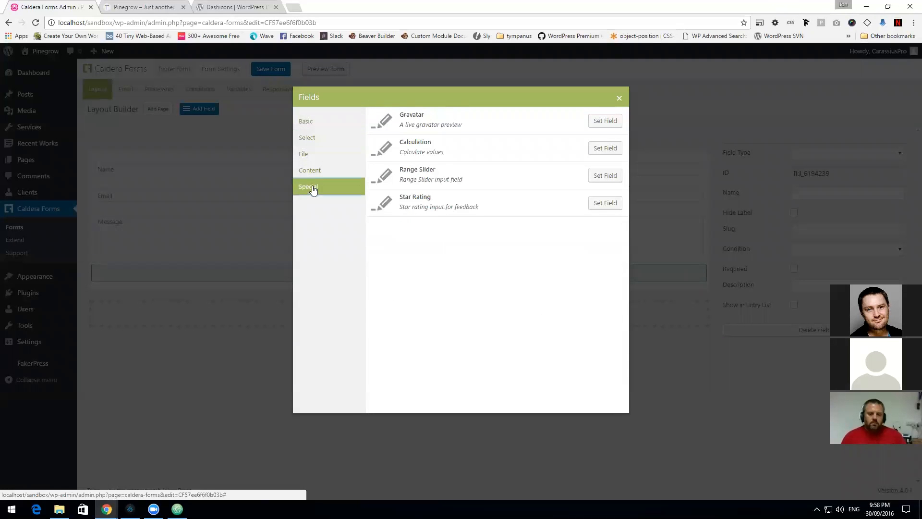
{"action": "left_click", "coordinate": [320, 124]}
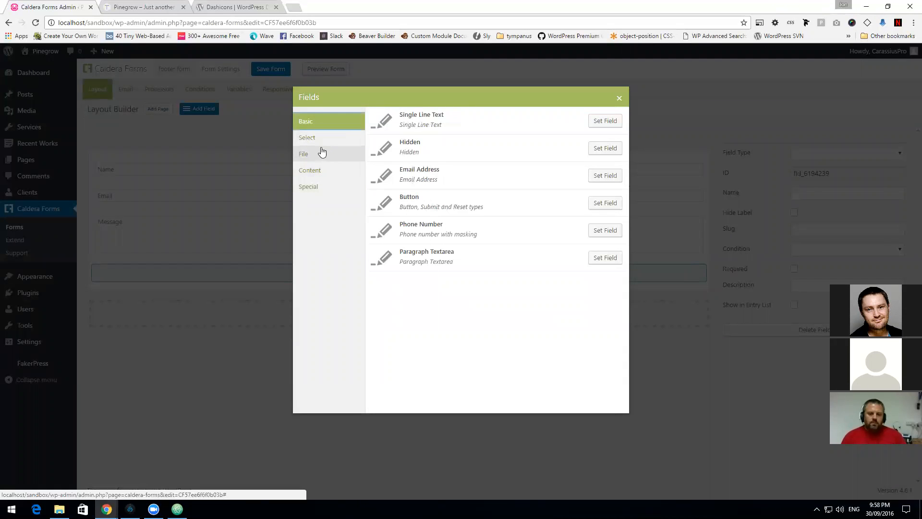
{"action": "left_click", "coordinate": [599, 203]}
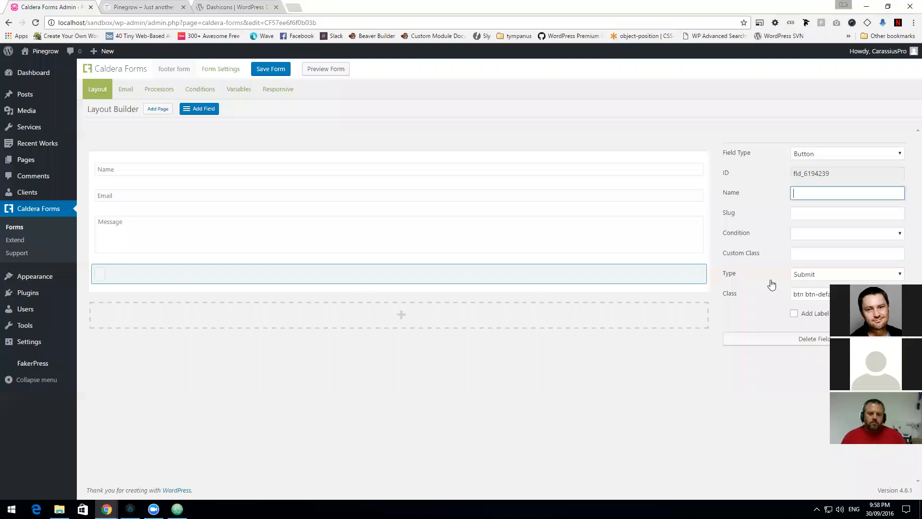
{"action": "left_click", "coordinate": [819, 212]}
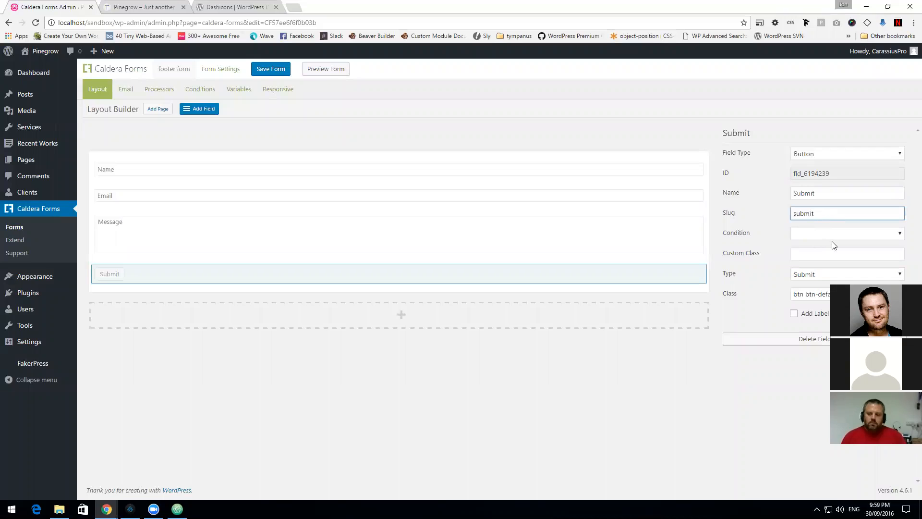
{"action": "left_click", "coordinate": [838, 233]}
{"action": "left_click", "coordinate": [773, 244]}
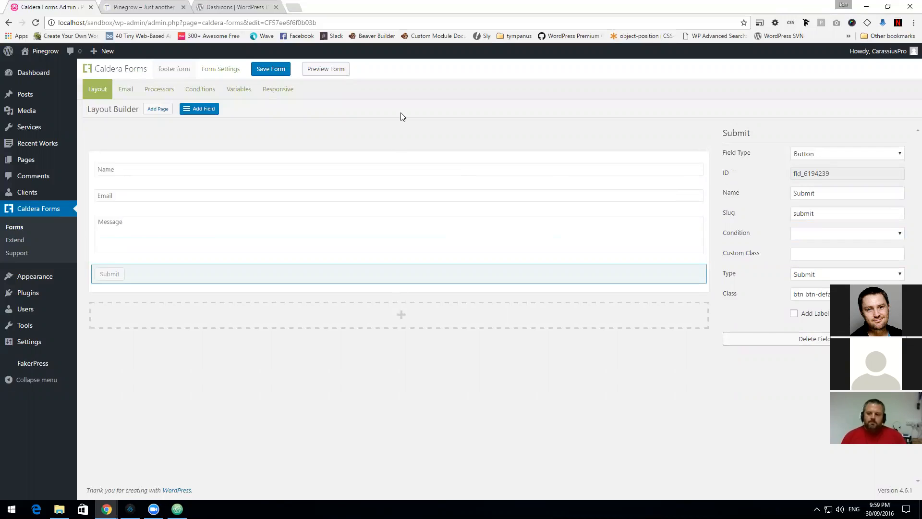
{"action": "left_click", "coordinate": [288, 75]}
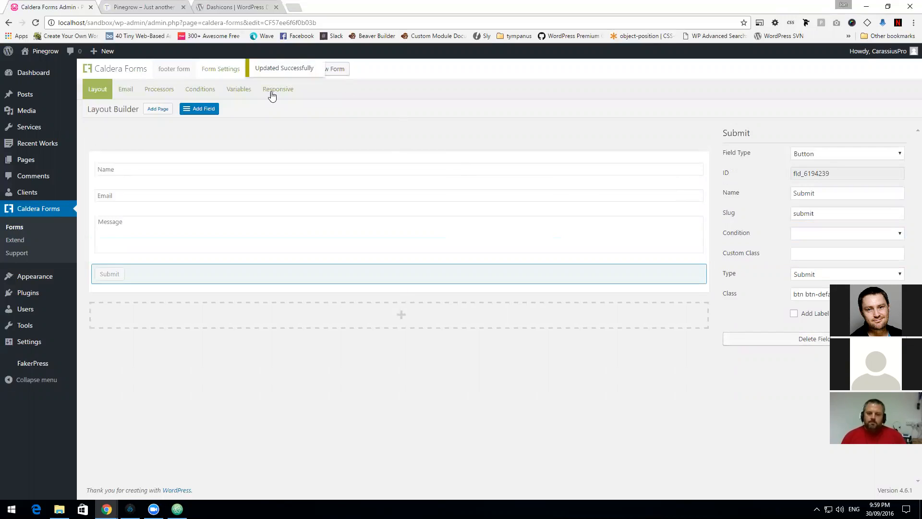
Step: Copy the footer form's shortcode from the list of Caldera forms
{"action": "left_click", "coordinate": [17, 230]}
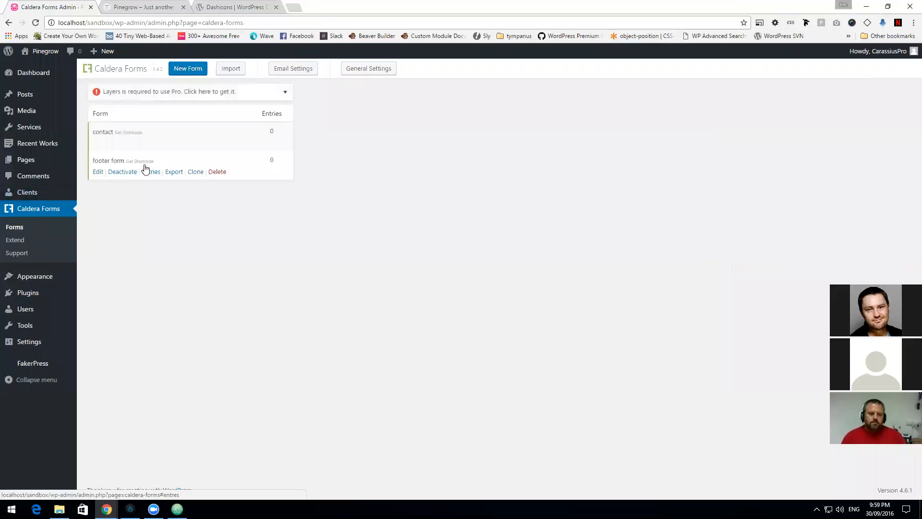
{"action": "left_click", "coordinate": [145, 162]}
{"action": "key", "text": "ctrl+c"}
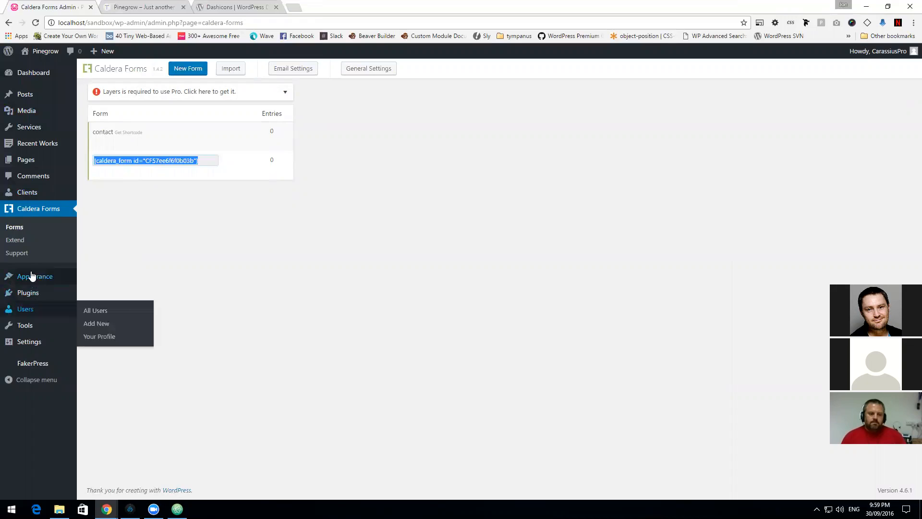
Step: Open the Footer widget area in the theme Customizer
{"action": "mouse_move", "coordinate": [31, 276]}
{"action": "left_click", "coordinate": [97, 290]}
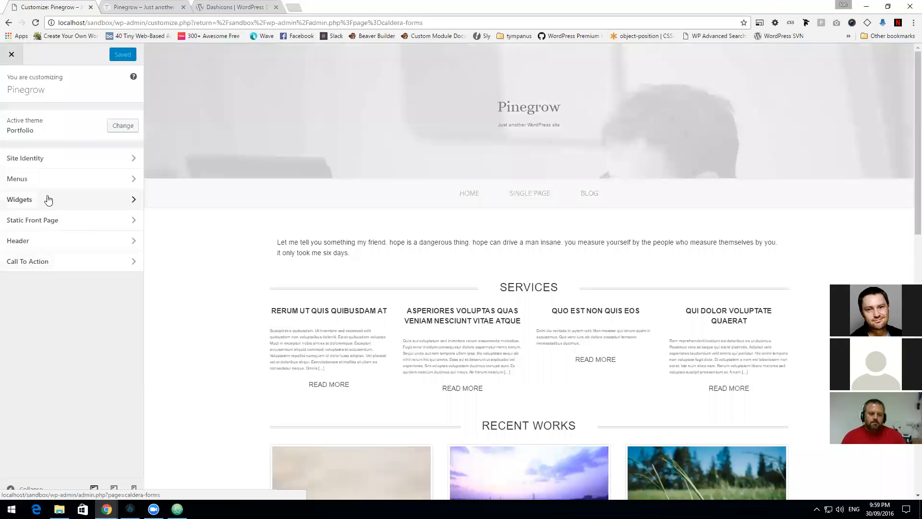
{"action": "left_click", "coordinate": [48, 199]}
{"action": "left_click", "coordinate": [63, 117]}
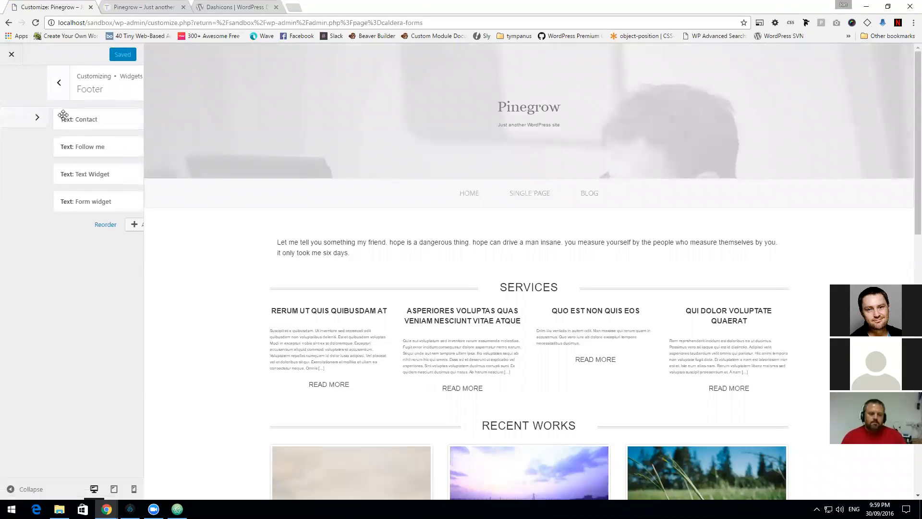
Step: Paste the copied Caldera shortcode as the content of the Form widget text widget, publish, and check the footer preview
{"action": "left_click", "coordinate": [131, 206]}
{"action": "left_click", "coordinate": [72, 281]}
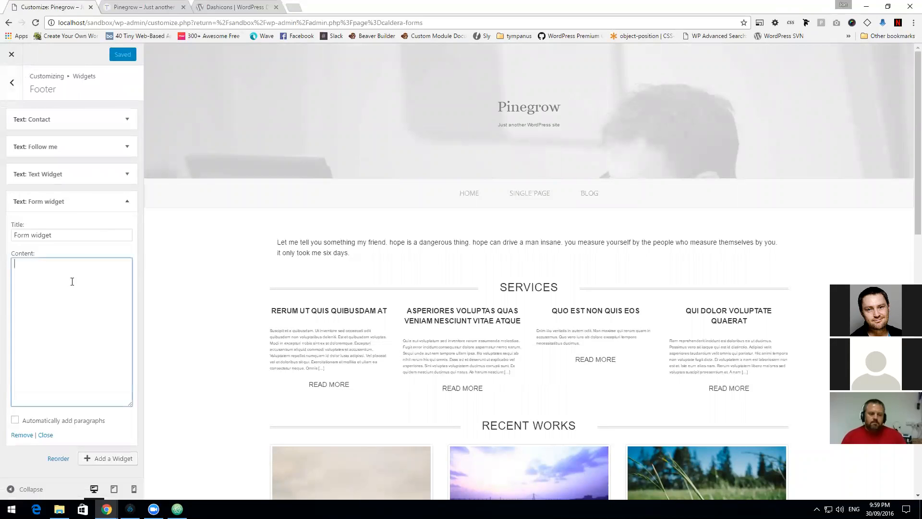
{"action": "key", "text": "ctrl+v"}
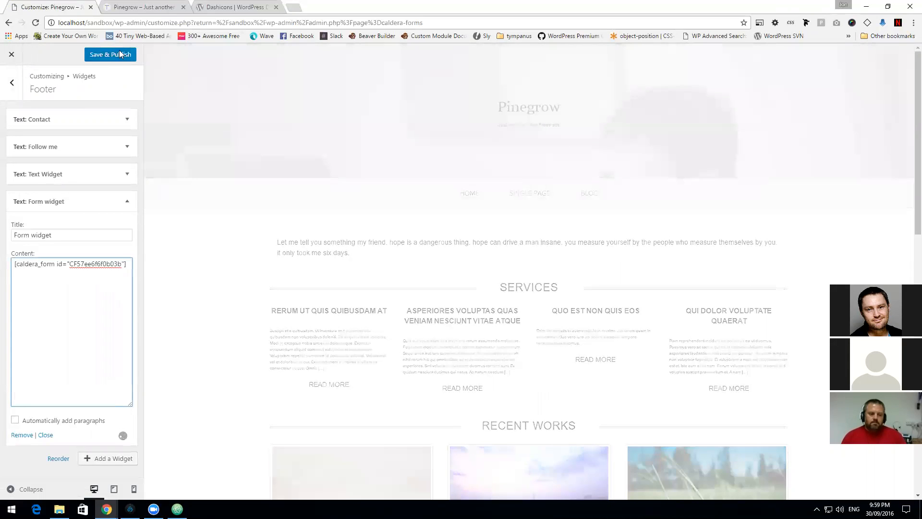
{"action": "left_click", "coordinate": [118, 58]}
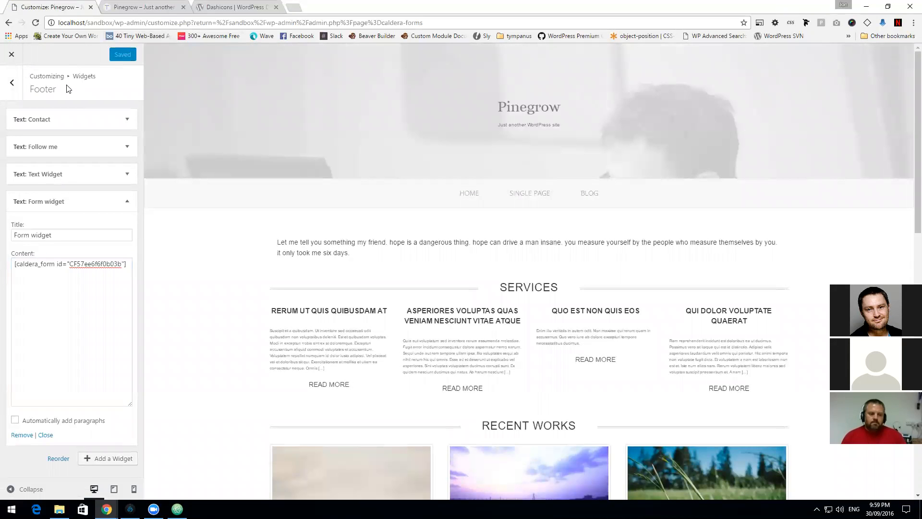
{"action": "scroll", "coordinate": [435, 217], "scroll_direction": "down", "scroll_amount": 12}
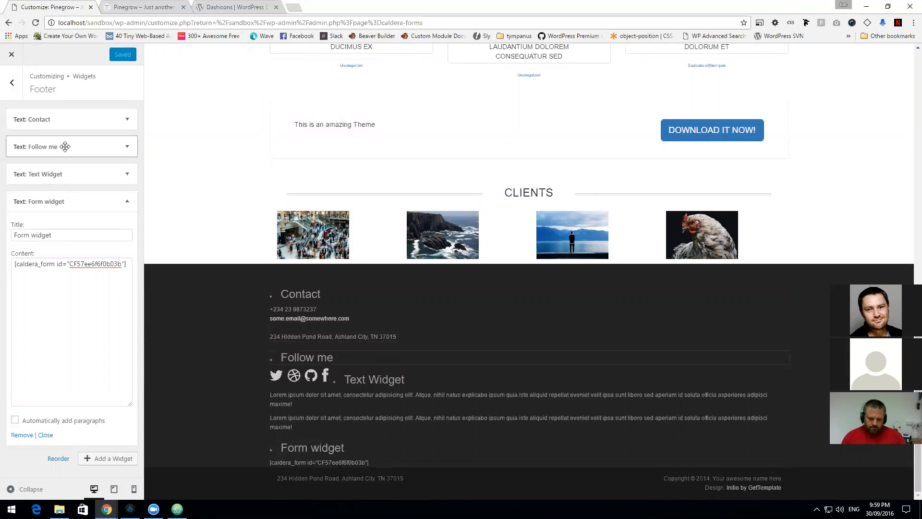
Step: Add a Caldera Form widget to the Footer area, showing footer form and titled Form widget
{"action": "left_click", "coordinate": [97, 461]}
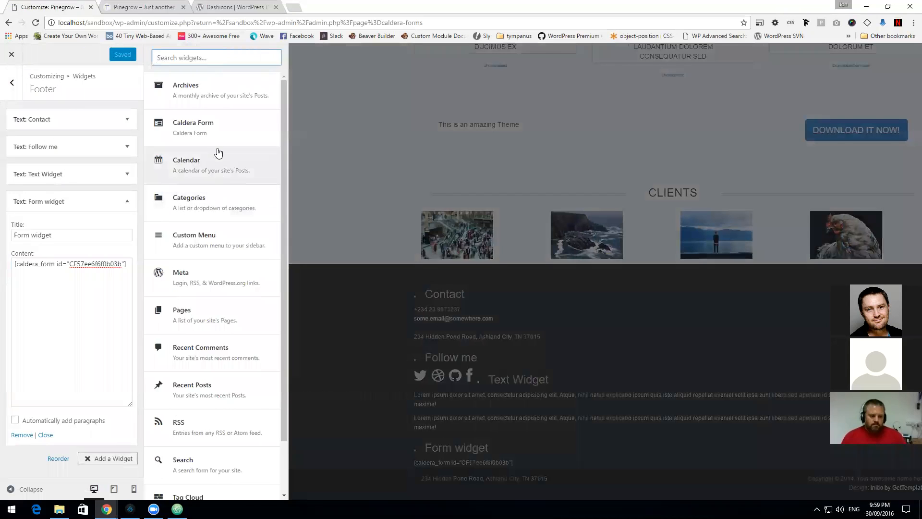
{"action": "left_click", "coordinate": [211, 126]}
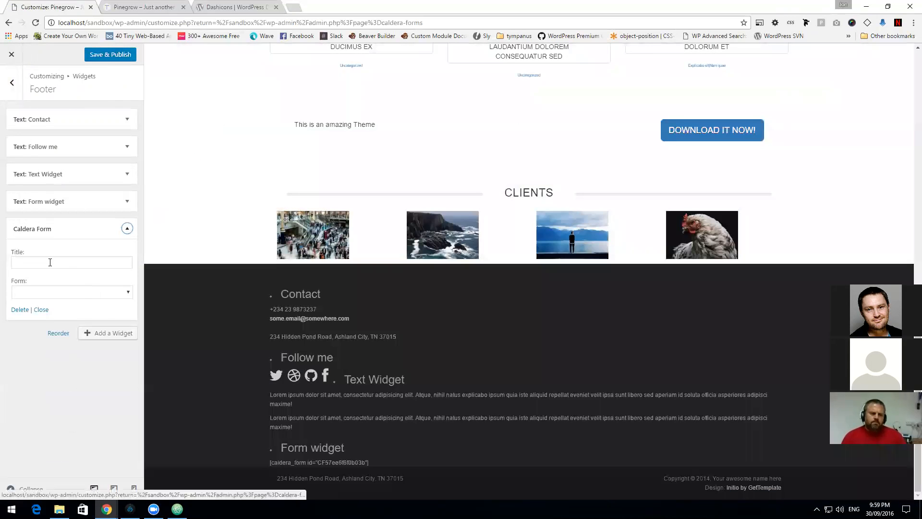
{"action": "left_click", "coordinate": [72, 292]}
{"action": "left_click", "coordinate": [48, 320]}
{"action": "left_click", "coordinate": [47, 266]}
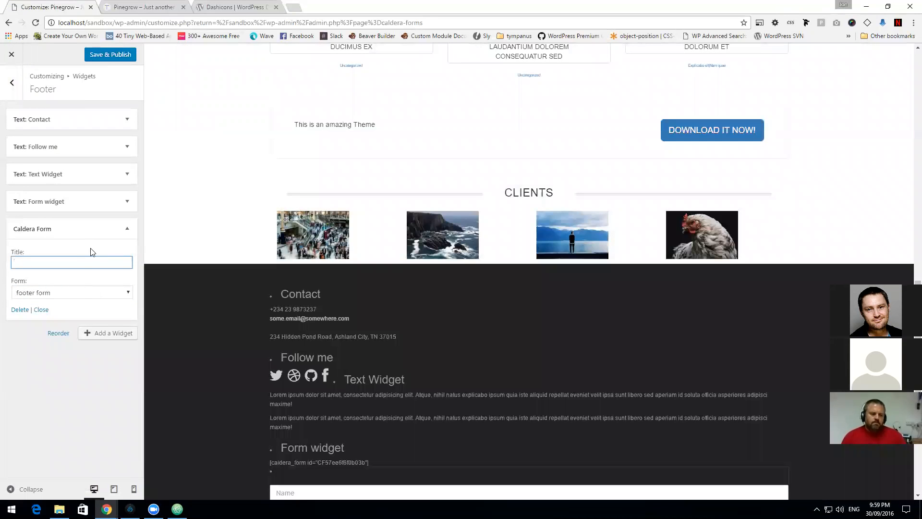
{"action": "type", "text": "Form widget"}
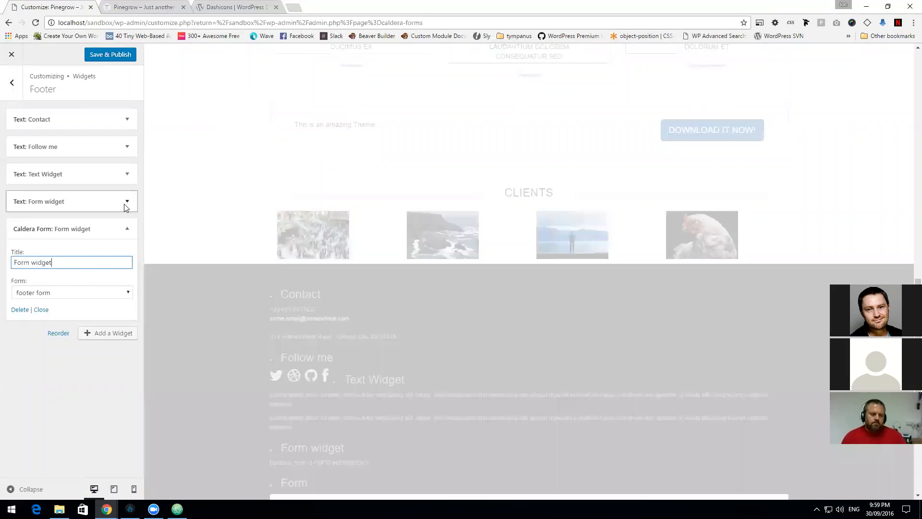
Step: Remove the Form widget text widget from the Footer area and publish the changes
{"action": "left_click", "coordinate": [122, 203]}
{"action": "left_click", "coordinate": [21, 435]}
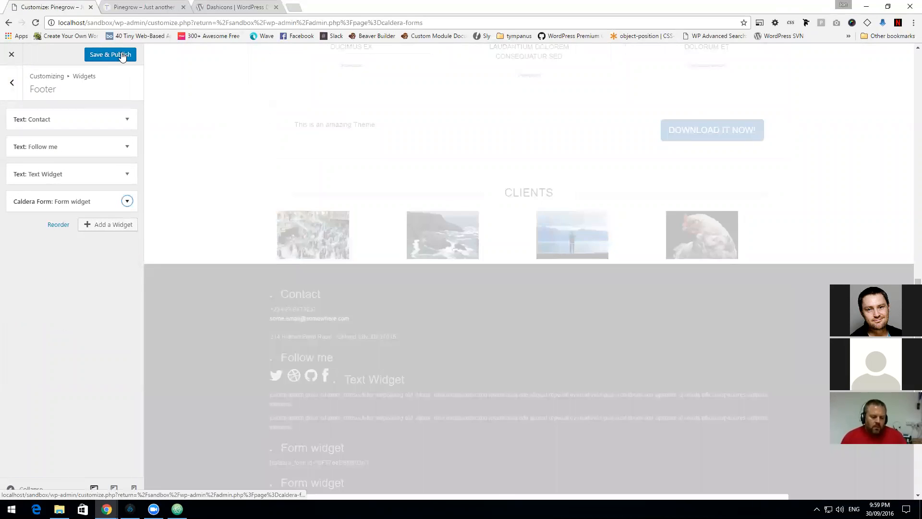
{"action": "left_click", "coordinate": [122, 55]}
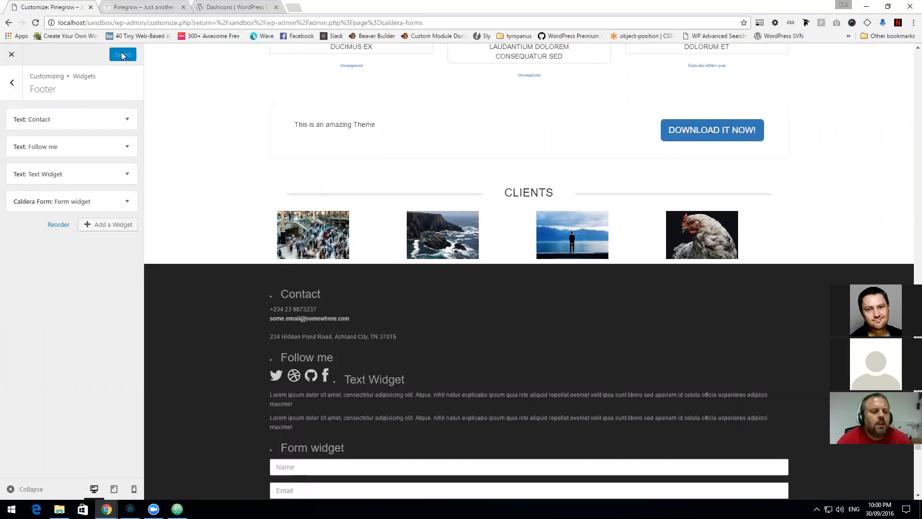
Step: Search Google for add shortcode support to theme, and refine the query to add shortcode support to widgets
{"action": "left_click", "coordinate": [234, 7]}
{"action": "left_click", "coordinate": [232, 23]}
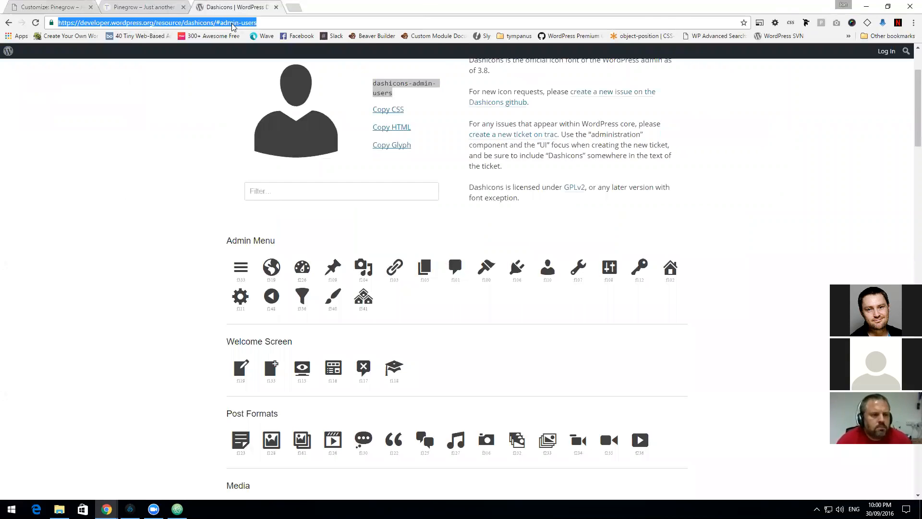
{"action": "type", "text": "add shortco"}
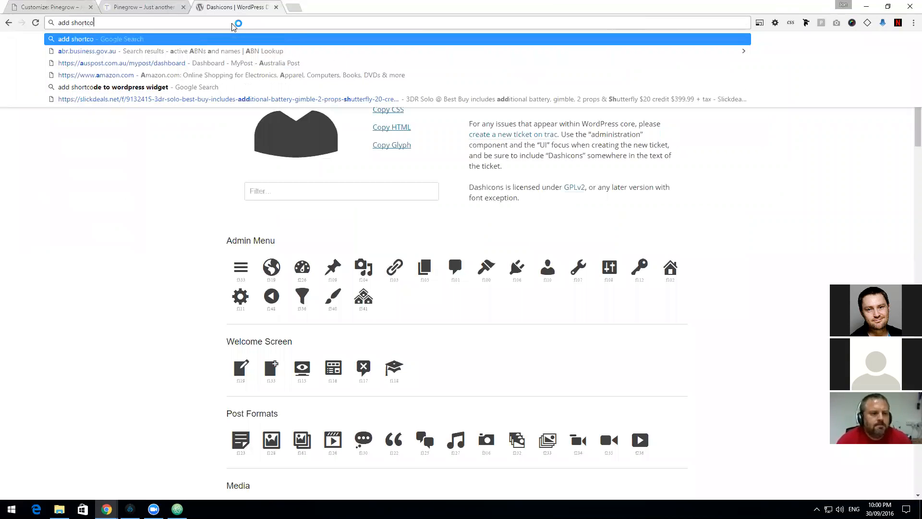
{"action": "type", "text": "de sup"}
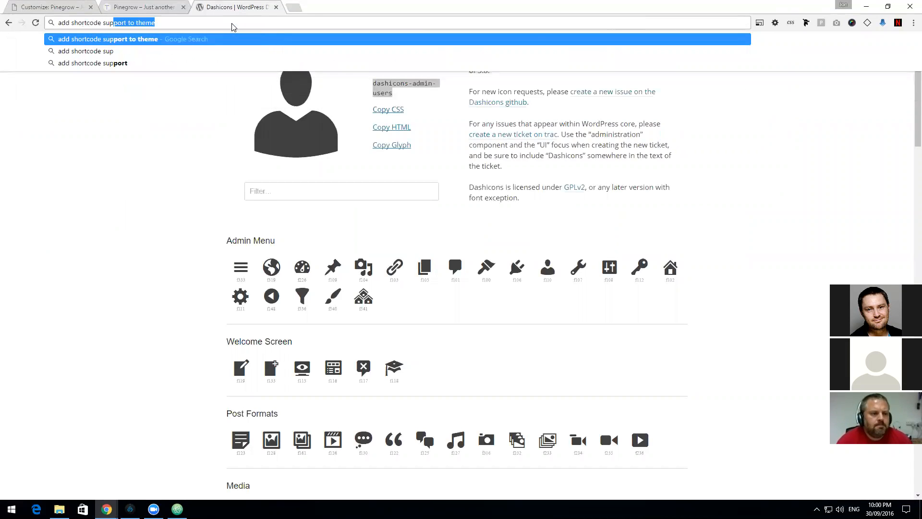
{"action": "key", "text": "Return"}
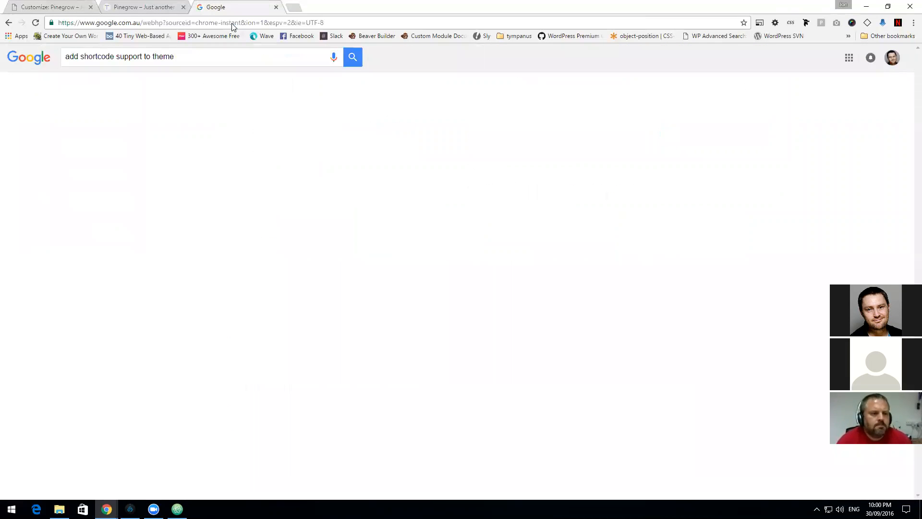
{"action": "double_click", "coordinate": [164, 56]}
{"action": "type", "text": "wi"}
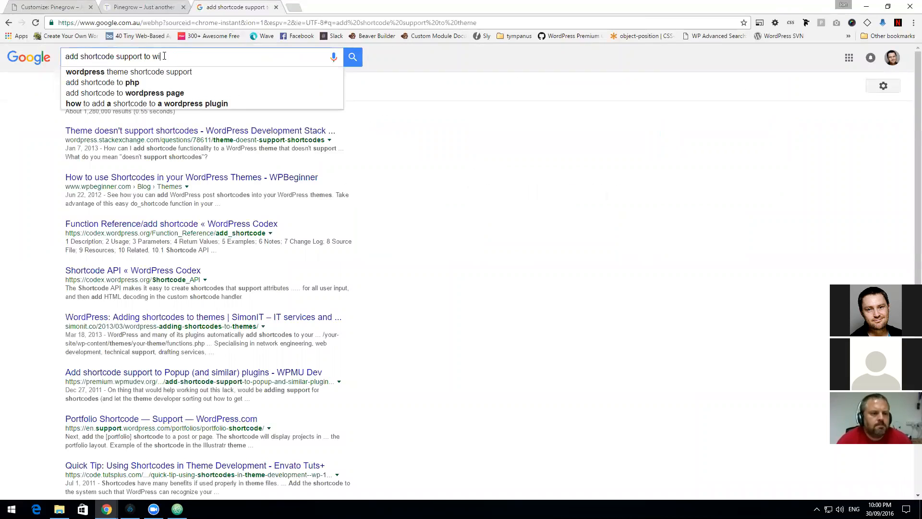
{"action": "type", "text": "dgets"}
{"action": "key", "text": "Return"}
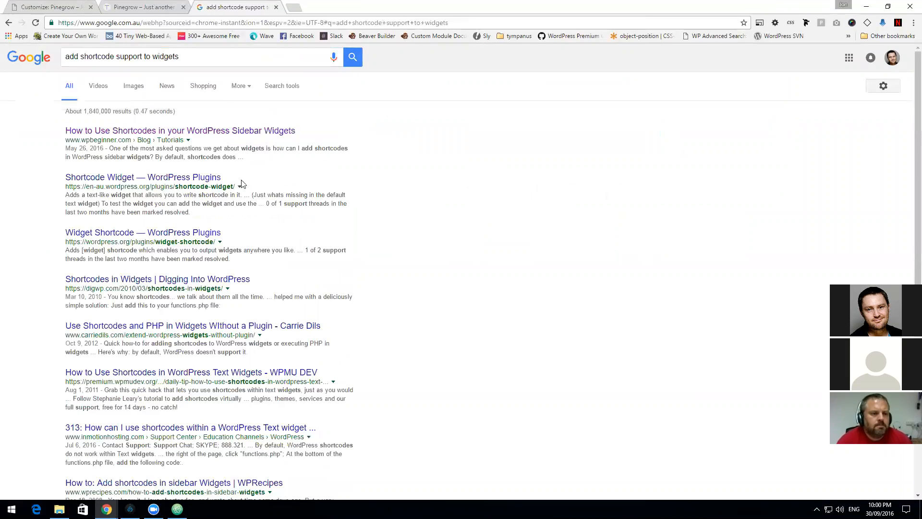
Step: Open the WPBeginner article on shortcodes in sidebar widgets and examine the Method 2 code line that enables shortcodes in text widgets
{"action": "left_click", "coordinate": [211, 131]}
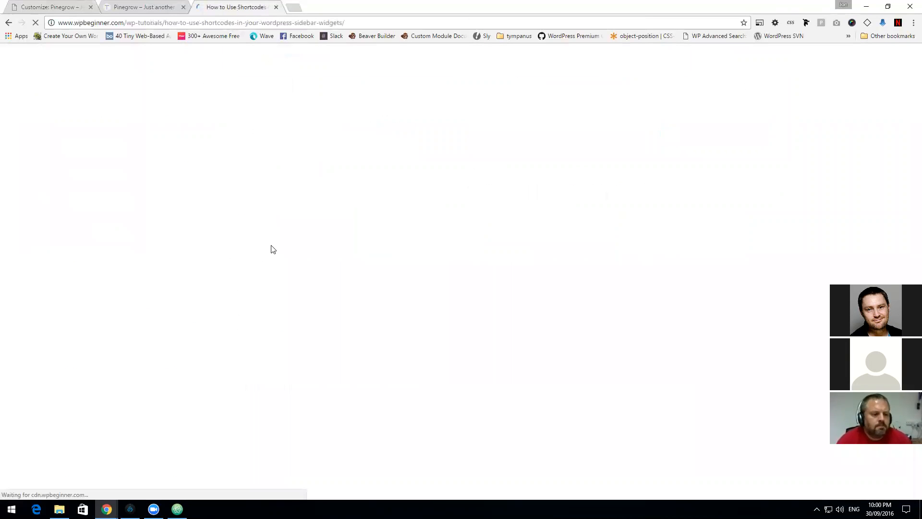
{"action": "scroll", "coordinate": [209, 259], "scroll_direction": "down", "scroll_amount": 4}
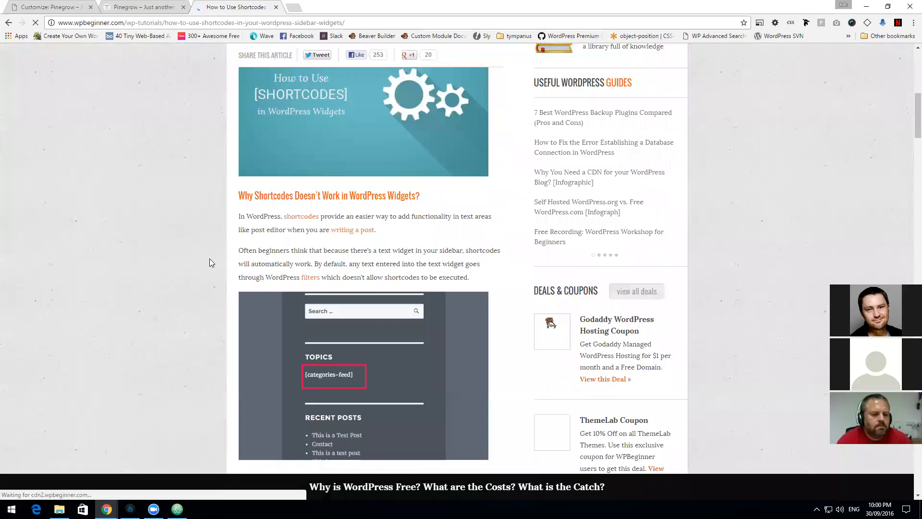
{"action": "scroll", "coordinate": [209, 262], "scroll_direction": "down", "scroll_amount": 9}
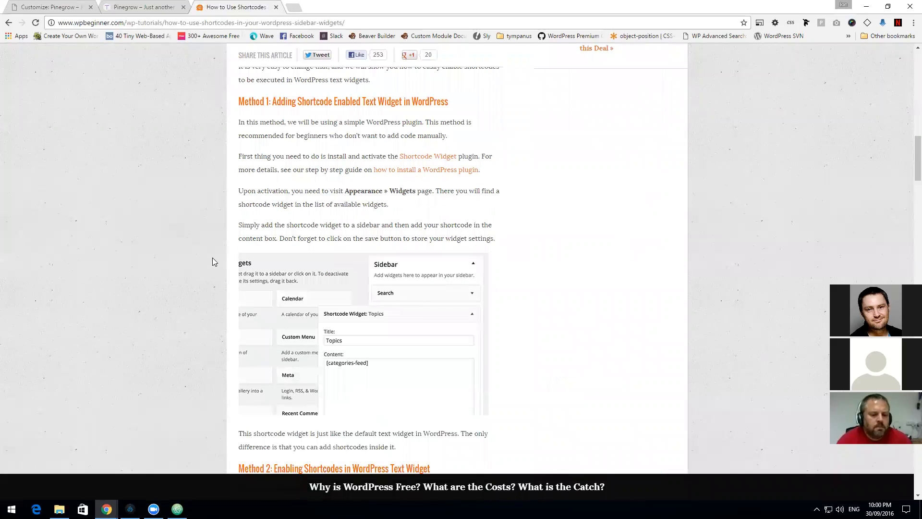
{"action": "scroll", "coordinate": [212, 262], "scroll_direction": "down", "scroll_amount": 6}
{"action": "left_click_drag", "start_coordinate": [419, 267], "coordinate": [263, 267]}
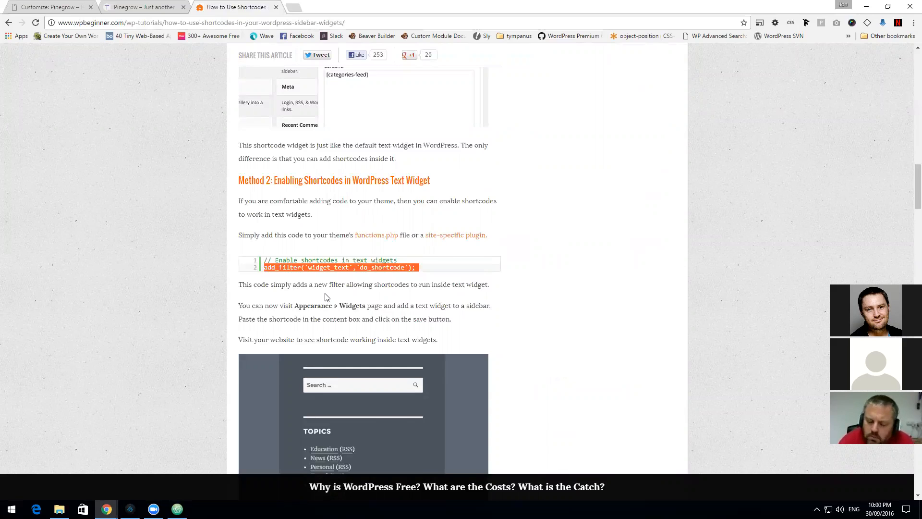
{"action": "double_click", "coordinate": [331, 268]}
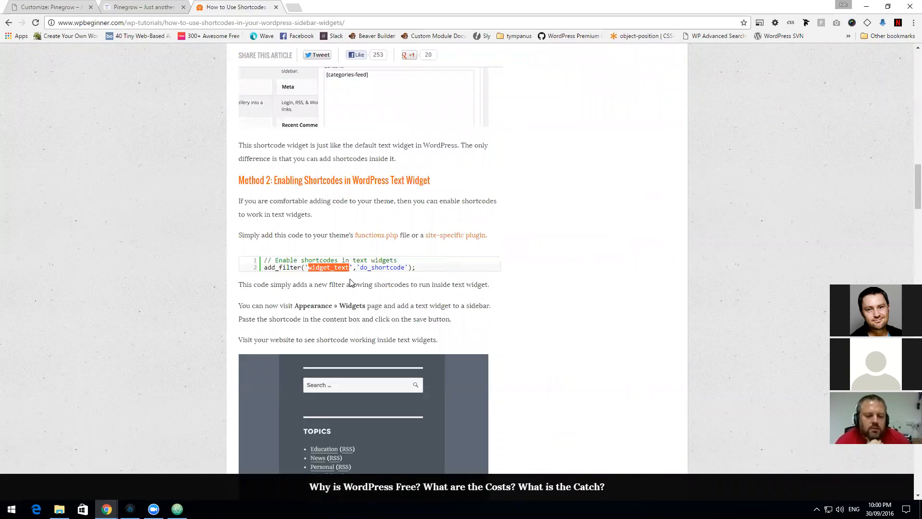
{"action": "left_click", "coordinate": [349, 283]}
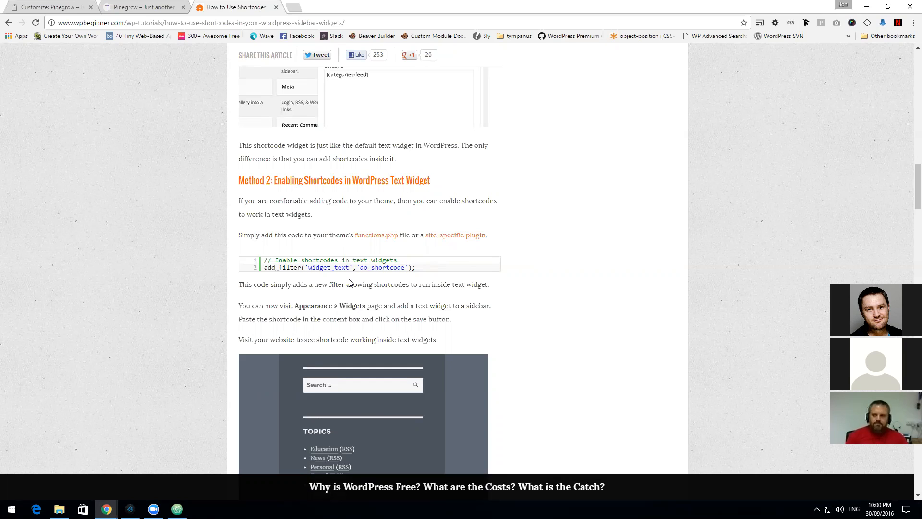
Step: Switch to Atom and create a new file named wcd_portfolio_functions.php in the initio project folder
{"action": "left_click", "coordinate": [177, 509]}
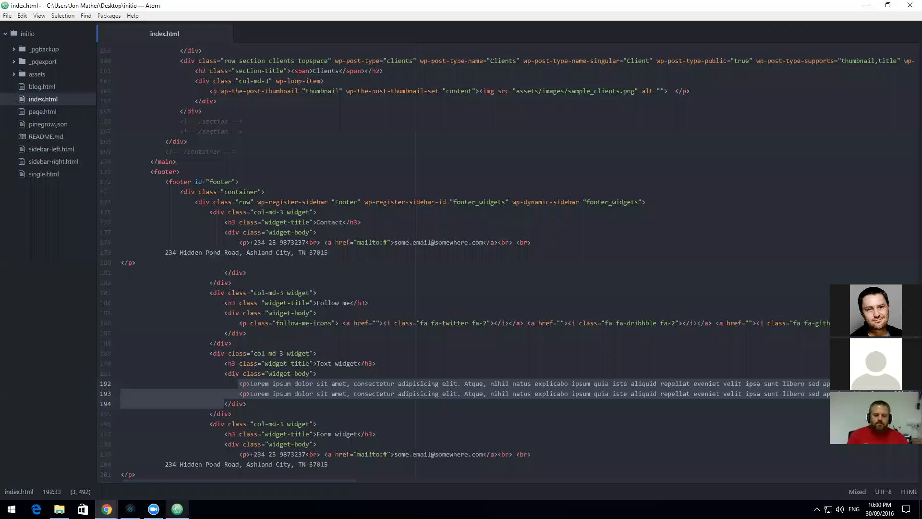
{"action": "right_click", "coordinate": [46, 230]}
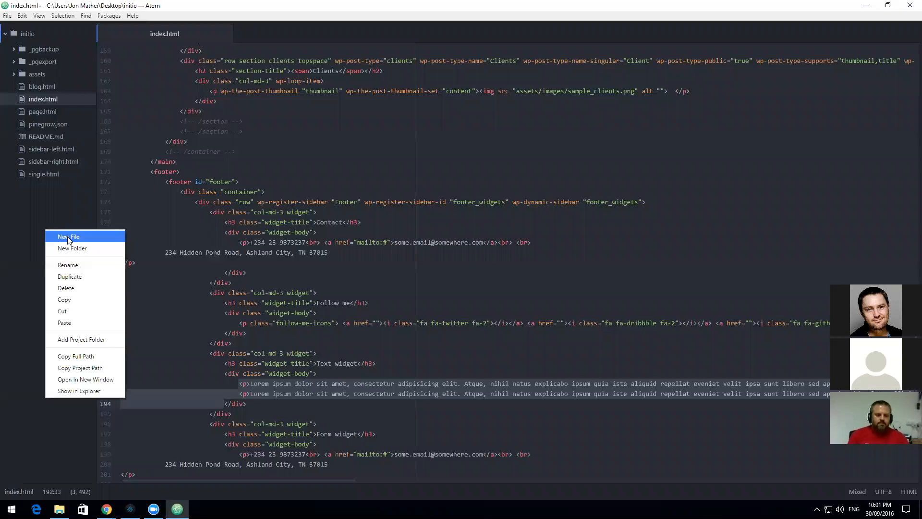
{"action": "left_click", "coordinate": [67, 237]}
{"action": "key", "text": "BackSpace"}
{"action": "type", "text": "po"}
{"action": "key", "text": "BackSpace"}
{"action": "type", "text": "orfo"}
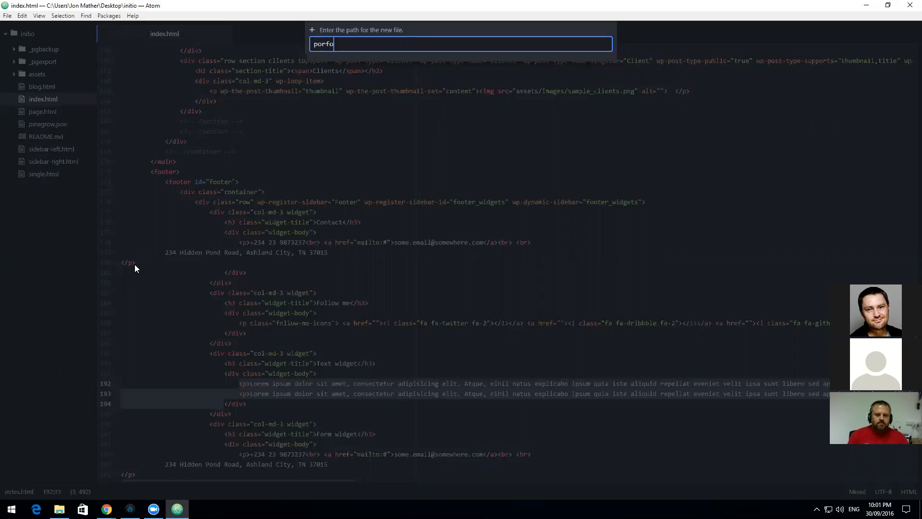
{"action": "type", "text": "lio_functions.php"}
{"action": "key", "text": "Left"}
{"action": "key", "text": "Left"}
{"action": "key", "text": "Left"}
{"action": "key", "text": "Left"}
{"action": "key", "text": "Left"}
{"action": "key", "text": "Left"}
{"action": "key", "text": "Left"}
{"action": "key", "text": "Left"}
{"action": "key", "text": "Left"}
{"action": "key", "text": "Left"}
{"action": "key", "text": "Left"}
{"action": "key", "text": "Left"}
{"action": "key", "text": "Left"}
{"action": "key", "text": "Left"}
{"action": "key", "text": "Left"}
{"action": "key", "text": "Left"}
{"action": "key", "text": "Left"}
{"action": "key", "text": "Left"}
{"action": "key", "text": "Left"}
{"action": "key", "text": "Left"}
{"action": "type", "text": "wcd_por"}
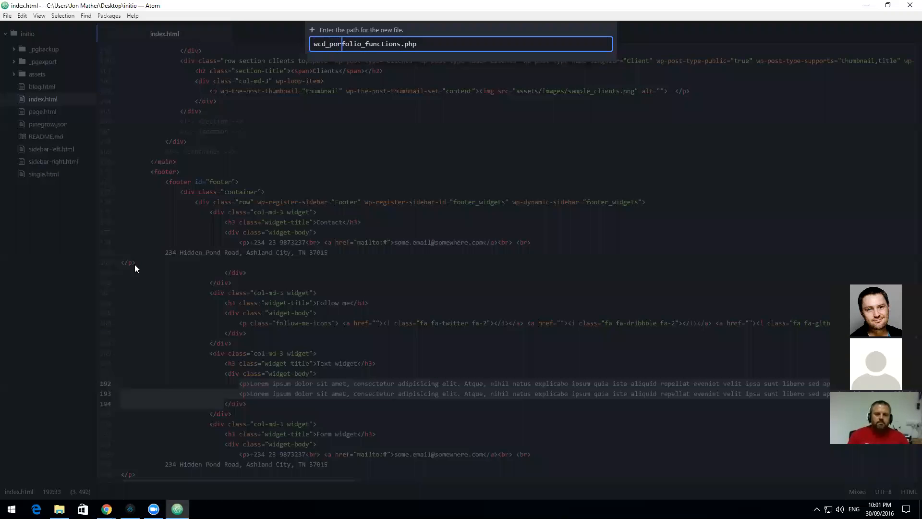
{"action": "type", "text": "t"}
{"action": "key", "text": "Return"}
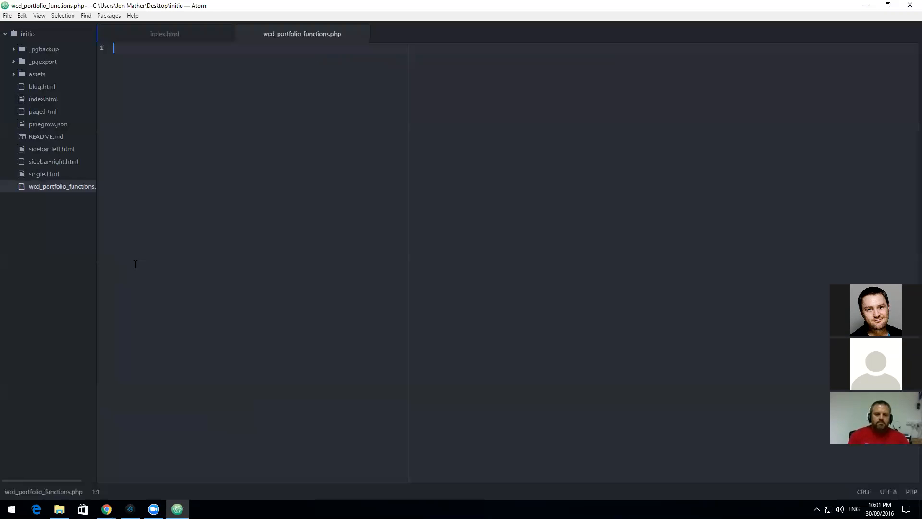
Step: Copy the two-line snippet that enables shortcodes in text widgets from Method 2 of the WPBeginner article in Chrome
{"action": "type", "text": "[caldera_form id=\"CF57ee6f6f0b03b\"]"}
{"action": "mouse_move", "coordinate": [107, 508]}
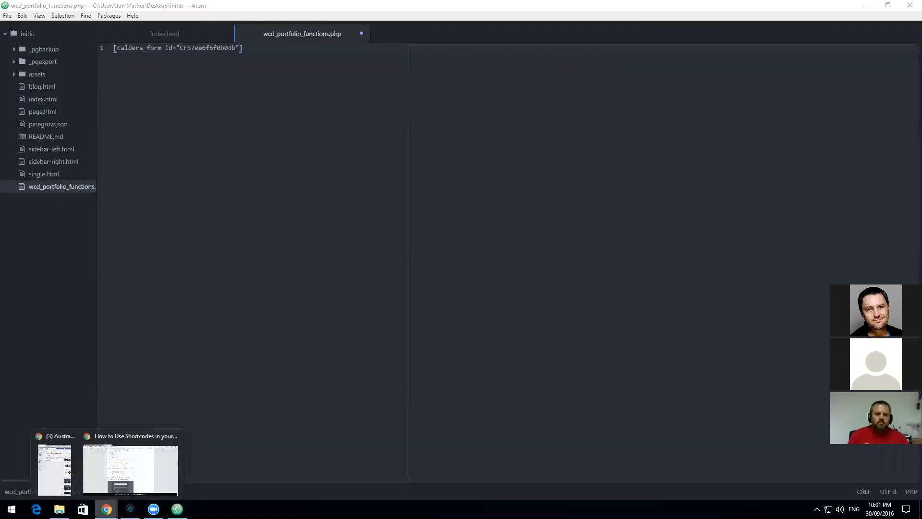
{"action": "left_click", "coordinate": [108, 457]}
{"action": "left_click_drag", "start_coordinate": [414, 268], "coordinate": [265, 259]}
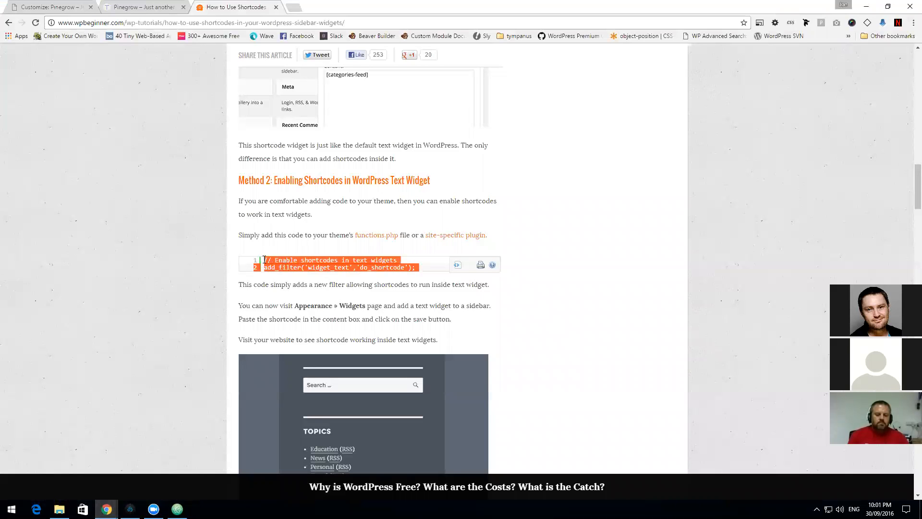
{"action": "left_click", "coordinate": [457, 269]}
{"action": "left_click_drag", "start_coordinate": [432, 210], "coordinate": [282, 197]}
{"action": "key", "text": "ctrl+c"}
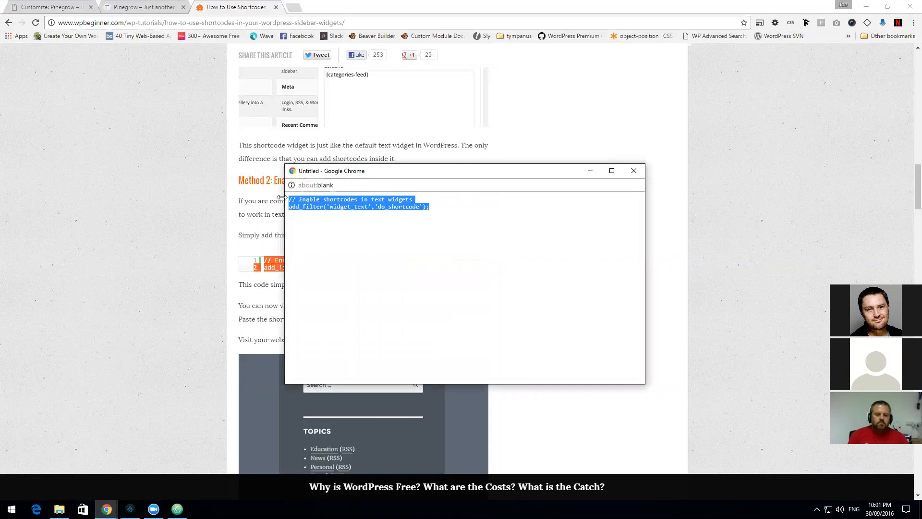
{"action": "left_click", "coordinate": [633, 171]}
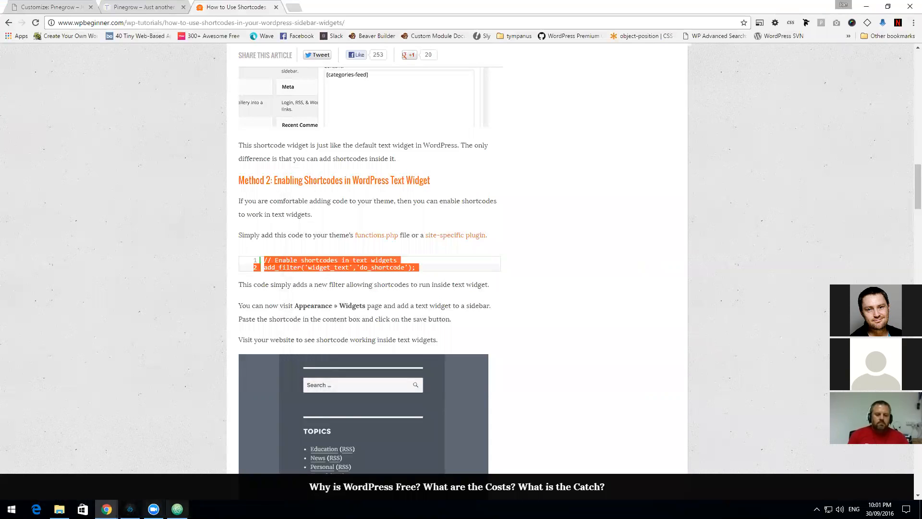
Step: Replace the content of wcd_portfolio_functions.php in Atom with the add_filter('widget_text','do_shortcode'); snippet and its comment, and save the file
{"action": "key", "text": "alt+Tab"}
{"action": "left_click_drag", "start_coordinate": [243, 50], "coordinate": [91, 48]}
{"action": "key", "text": "ctrl+v"}
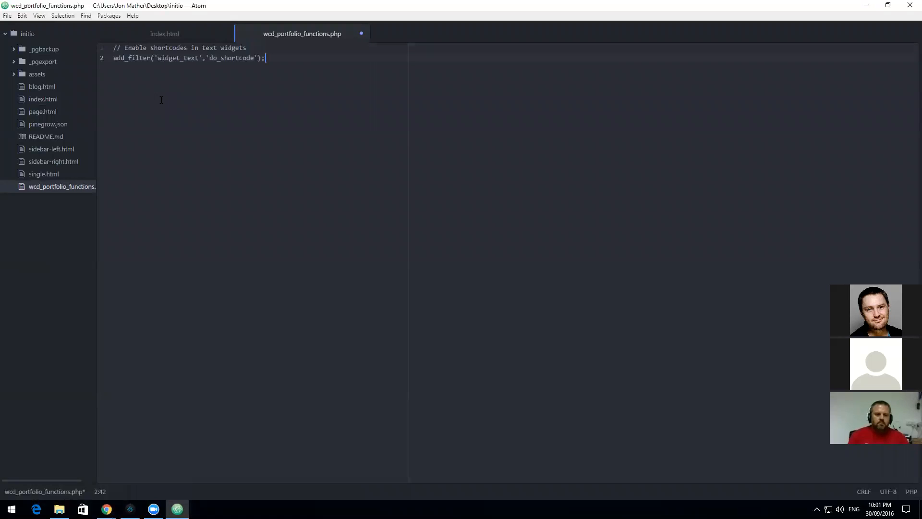
{"action": "key", "text": "shift+Left"}
{"action": "key", "text": "shift+Left"}
{"action": "key", "text": "shift+Left"}
{"action": "left_click", "coordinate": [273, 75]}
{"action": "left_click", "coordinate": [8, 16]}
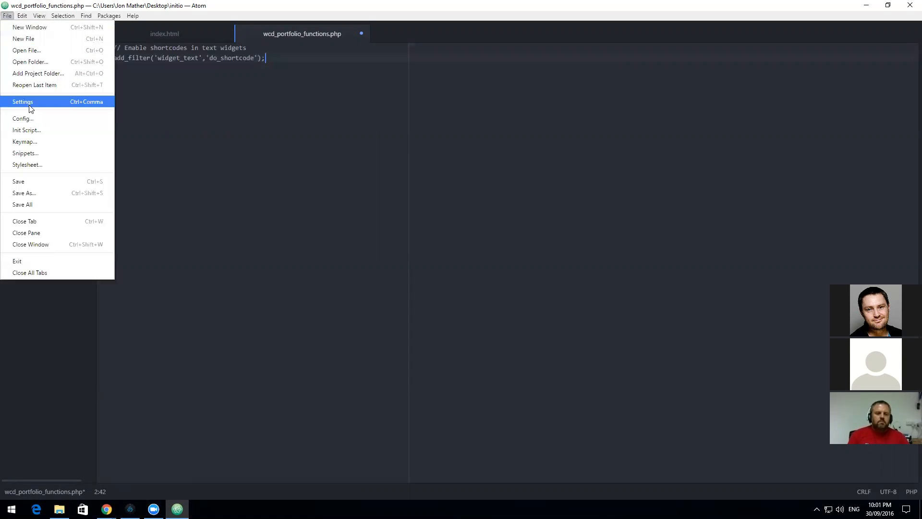
{"action": "left_click", "coordinate": [26, 182]}
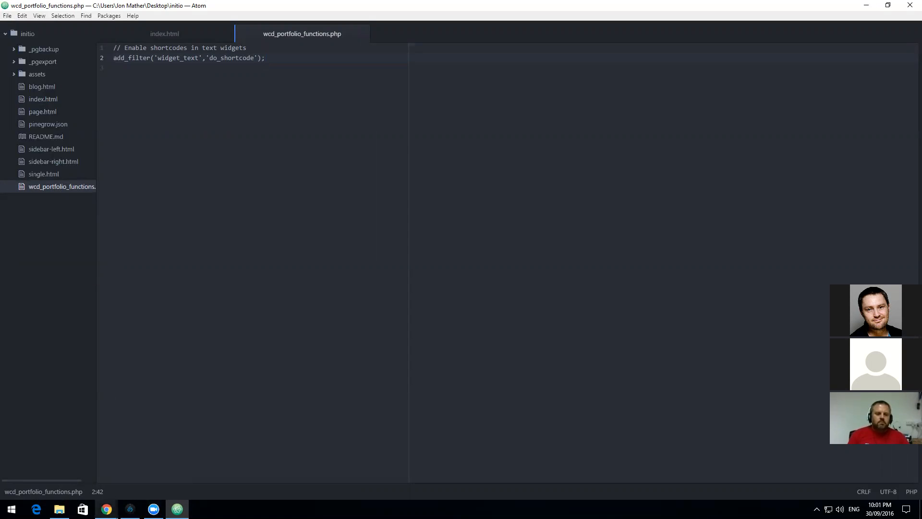
Step: In File Explorer, go to sandbox/wp-content/themes/wcd_portfolio and open the theme's functions.php with Brackets
{"action": "left_click", "coordinate": [59, 509]}
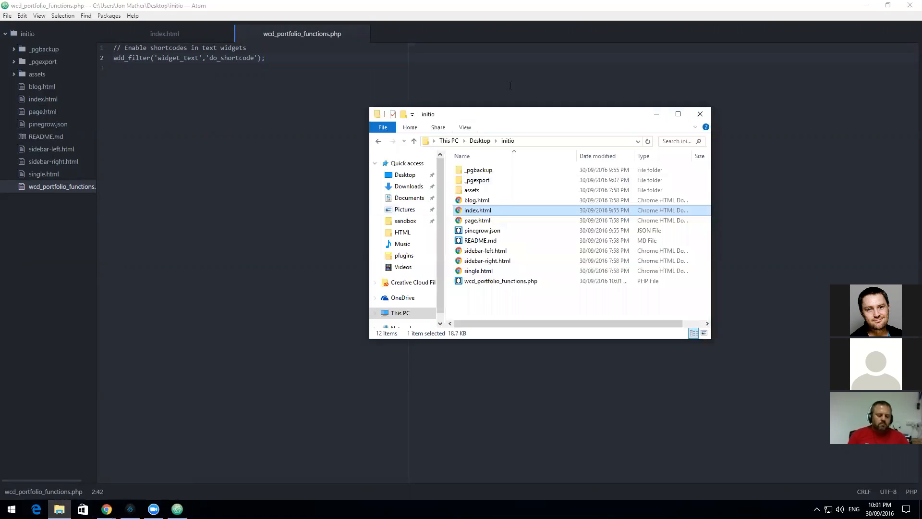
{"action": "left_click", "coordinate": [406, 220]}
{"action": "left_click", "coordinate": [493, 184]}
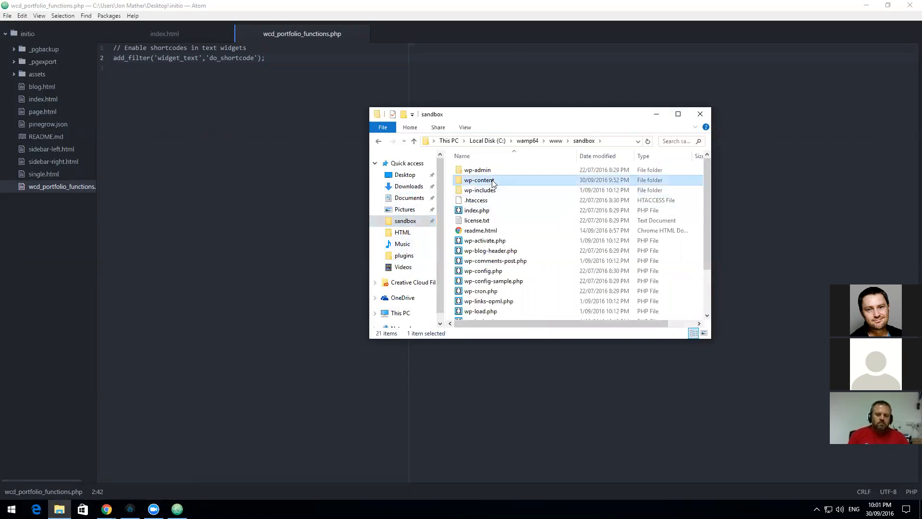
{"action": "double_click", "coordinate": [494, 183]}
{"action": "double_click", "coordinate": [493, 181]}
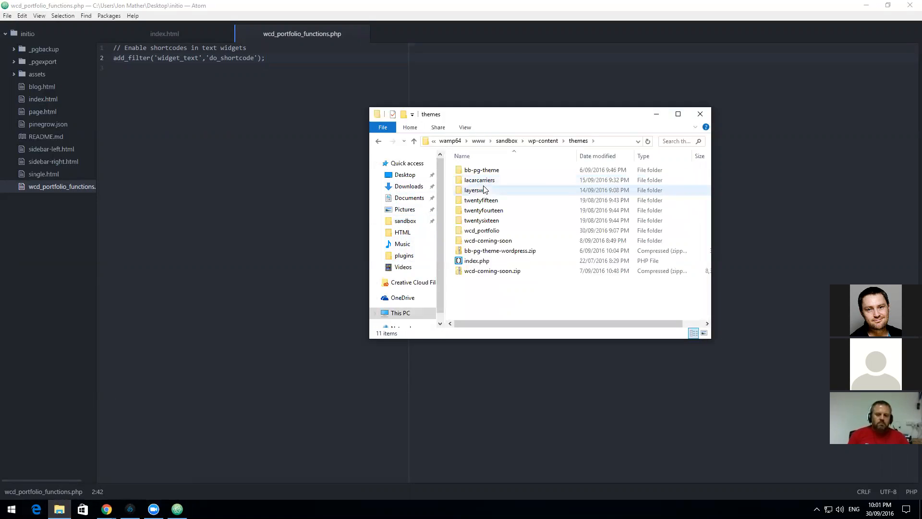
{"action": "double_click", "coordinate": [493, 231]}
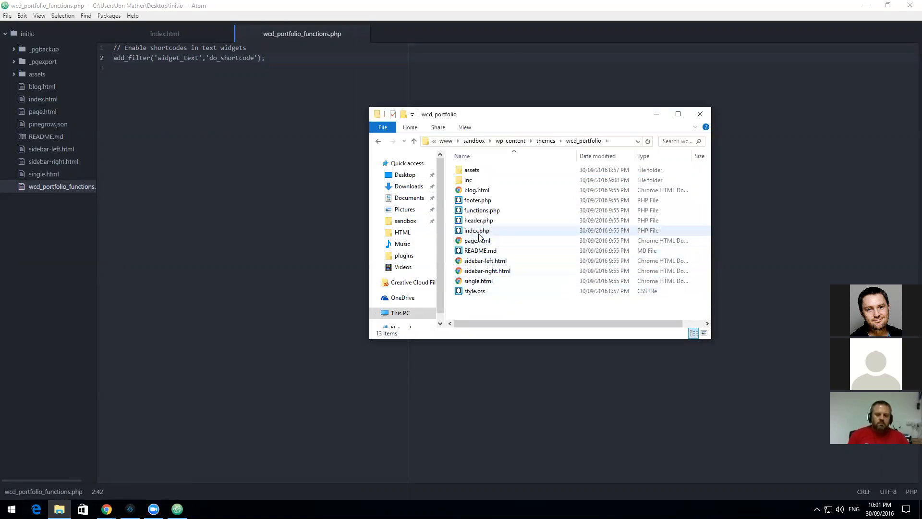
{"action": "left_click", "coordinate": [482, 212]}
{"action": "right_click", "coordinate": [483, 212]}
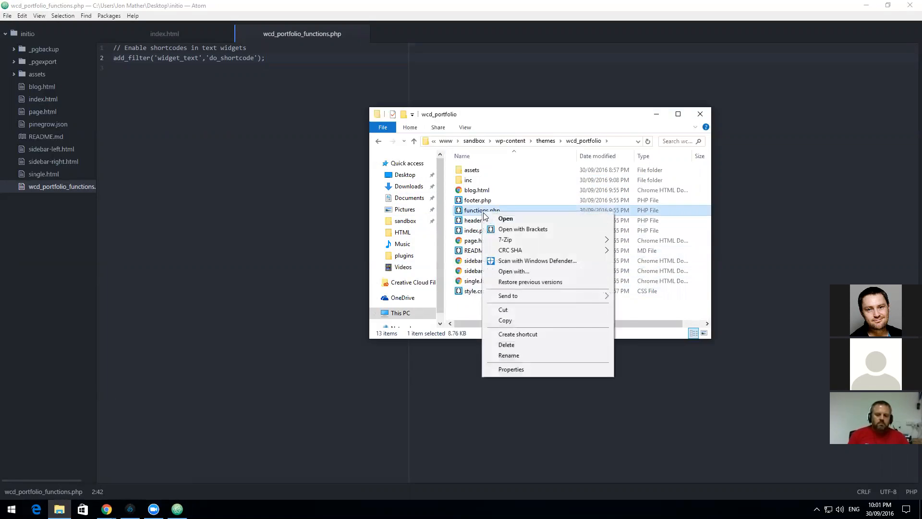
{"action": "left_click", "coordinate": [517, 229]}
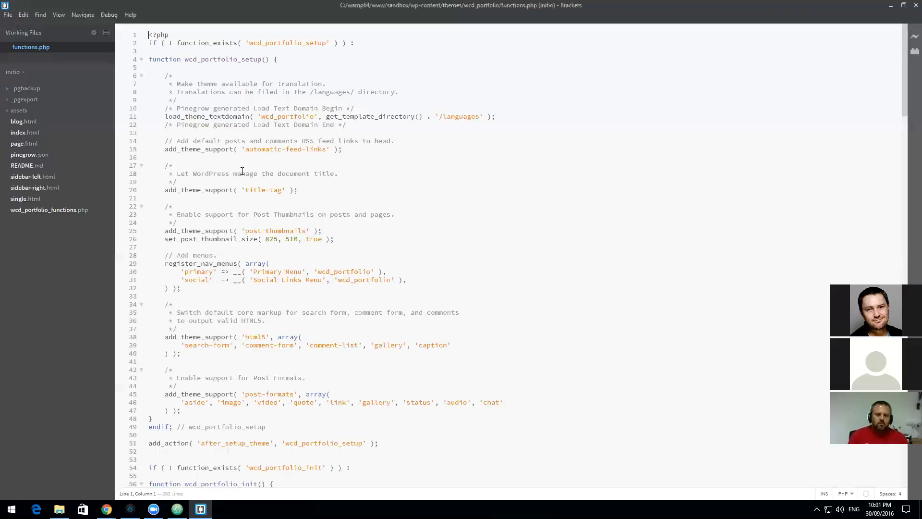
Step: Examine the theme's functions.php for its Pinegrow-generated sections and a suitable place to include an extra file
{"action": "scroll", "coordinate": [197, 335], "scroll_direction": "down", "scroll_amount": 20}
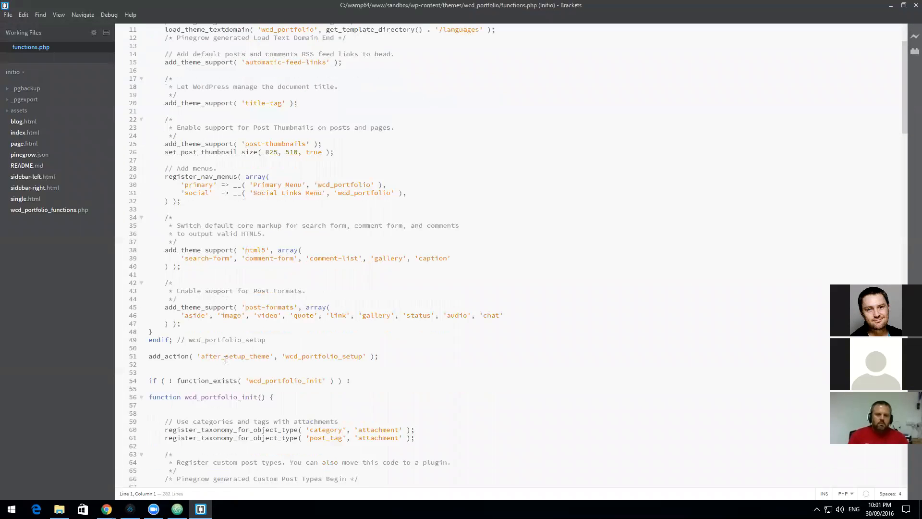
{"action": "scroll", "coordinate": [222, 370], "scroll_direction": "down", "scroll_amount": 20}
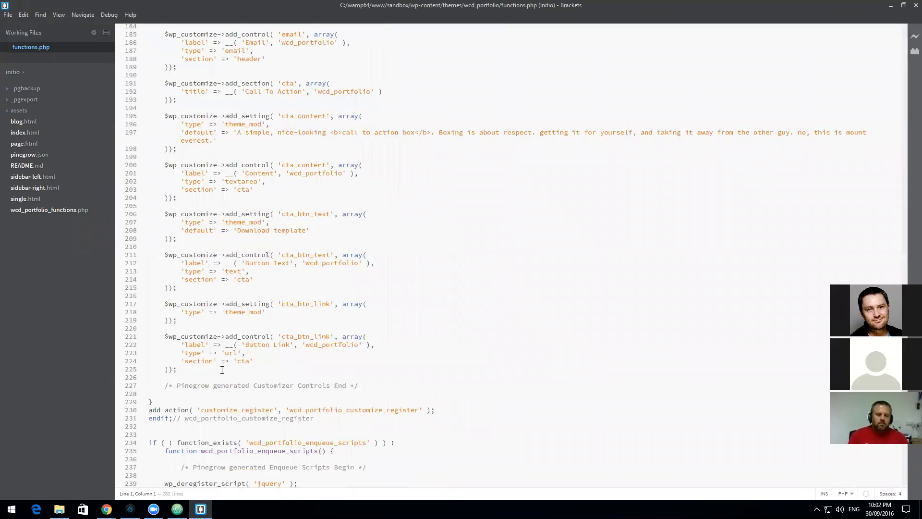
{"action": "scroll", "coordinate": [270, 486], "scroll_direction": "down", "scroll_amount": 1}
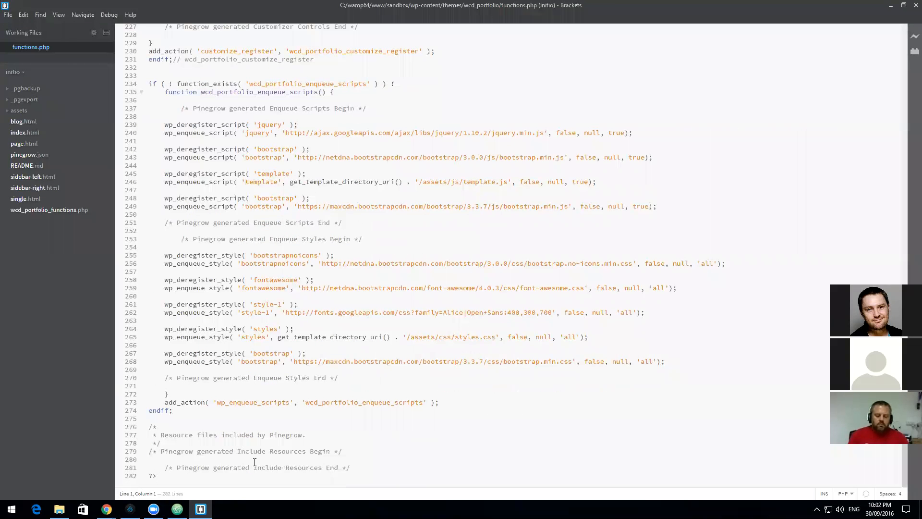
{"action": "scroll", "coordinate": [255, 464], "scroll_direction": "up", "scroll_amount": 20}
{"action": "scroll", "coordinate": [298, 369], "scroll_direction": "up", "scroll_amount": 20}
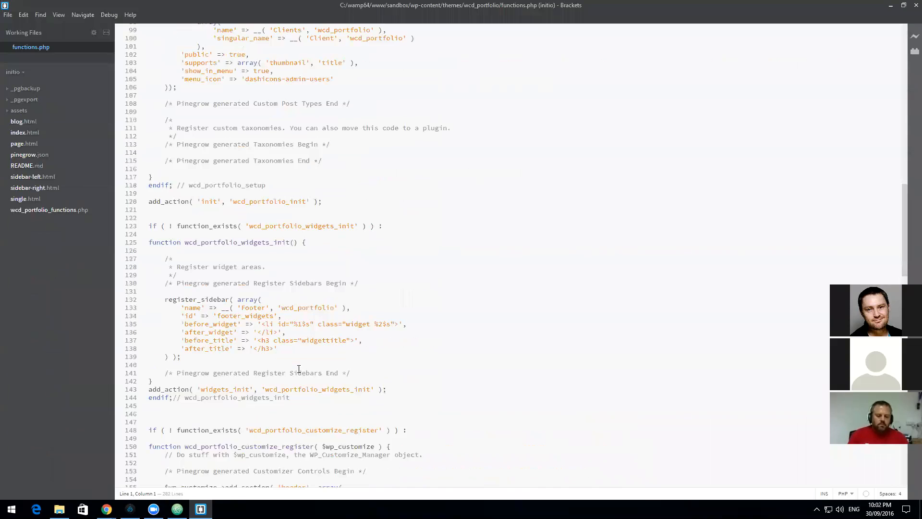
{"action": "scroll", "coordinate": [299, 368], "scroll_direction": "up", "scroll_amount": 12}
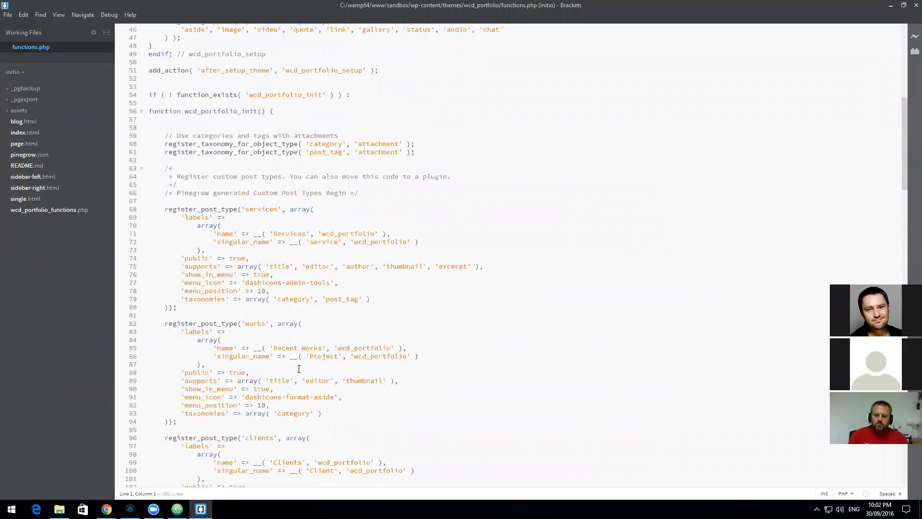
{"action": "scroll", "coordinate": [299, 368], "scroll_direction": "up", "scroll_amount": 5}
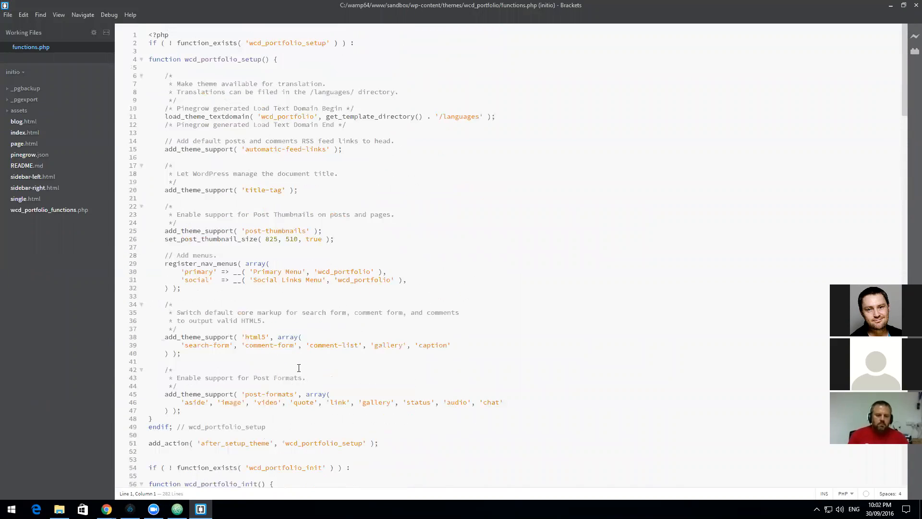
{"action": "scroll", "coordinate": [299, 368], "scroll_direction": "down", "scroll_amount": 2}
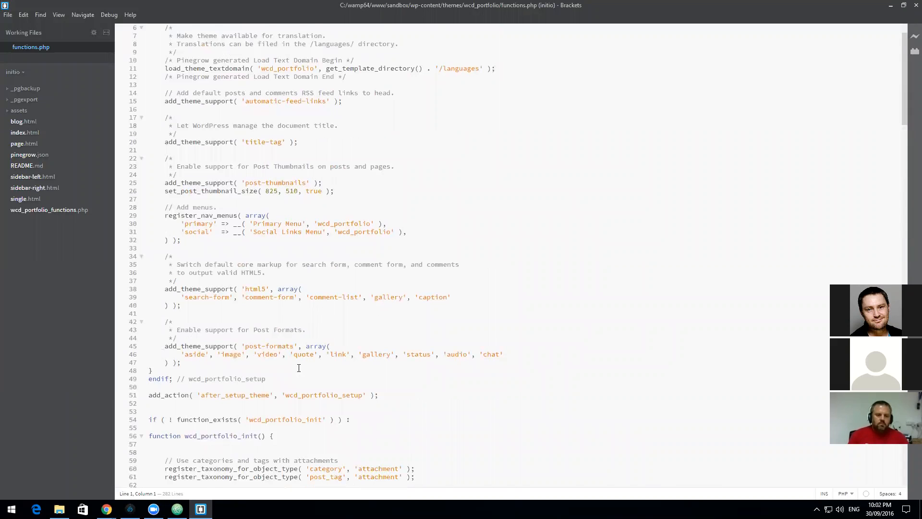
{"action": "scroll", "coordinate": [299, 368], "scroll_direction": "down", "scroll_amount": 6}
{"action": "scroll", "coordinate": [298, 368], "scroll_direction": "down", "scroll_amount": 2}
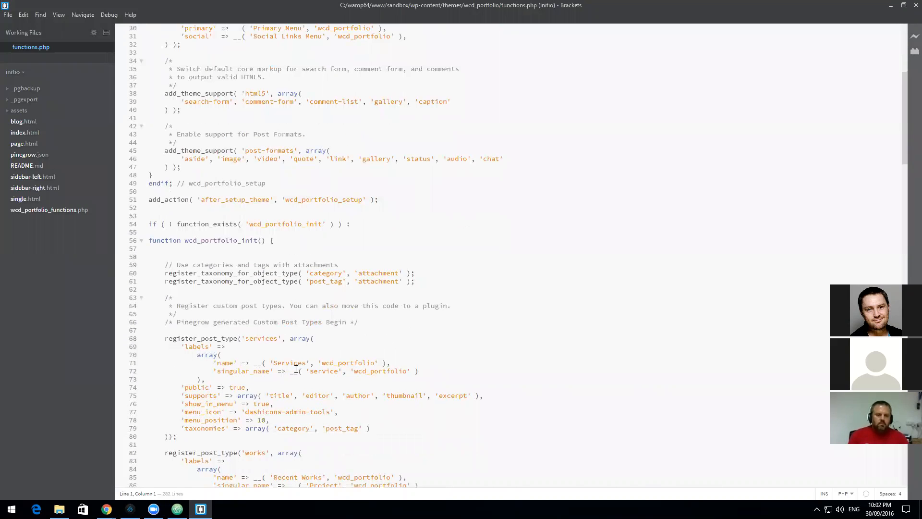
{"action": "scroll", "coordinate": [296, 368], "scroll_direction": "down", "scroll_amount": 14}
{"action": "scroll", "coordinate": [292, 371], "scroll_direction": "down", "scroll_amount": 19}
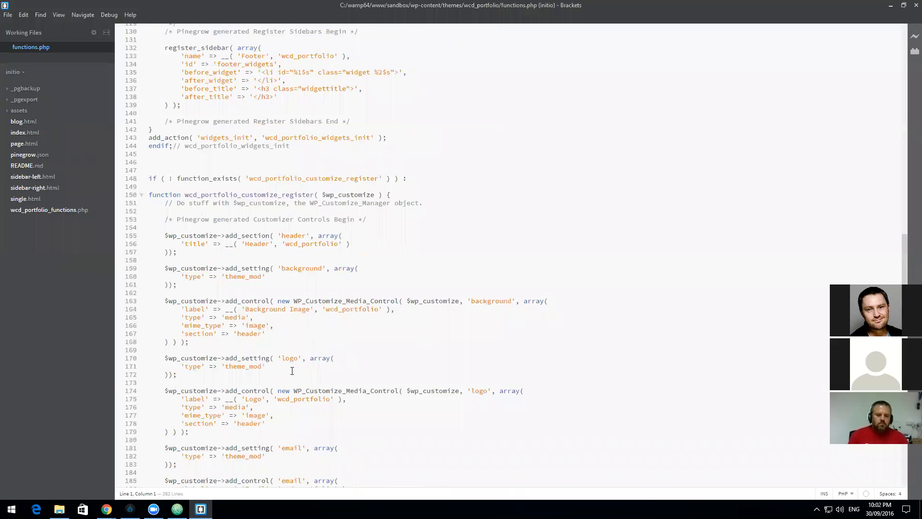
{"action": "scroll", "coordinate": [291, 371], "scroll_direction": "down", "scroll_amount": 8}
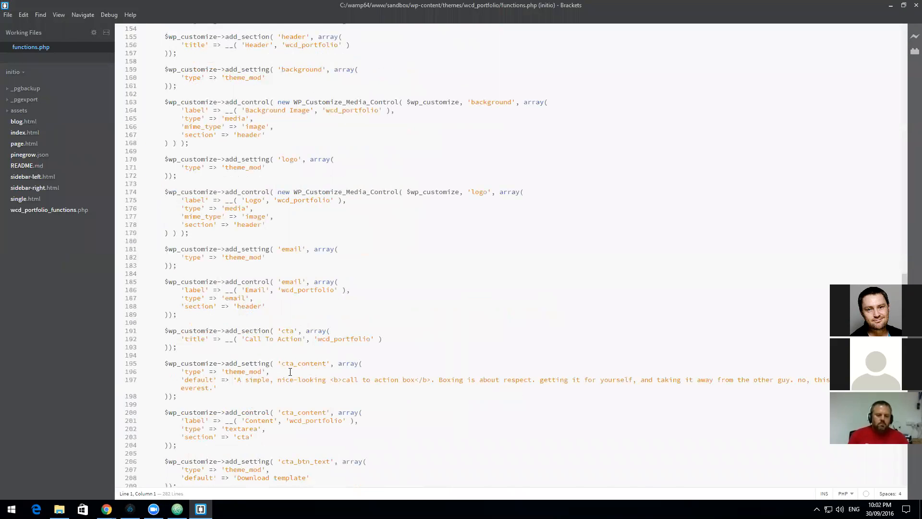
Step: Add require_once('wcd_portfolio_functions.php'); after the Include Resources End comment in functions.php, and save the file
{"action": "scroll", "coordinate": [288, 373], "scroll_direction": "down", "scroll_amount": 20}
{"action": "left_click", "coordinate": [365, 466]}
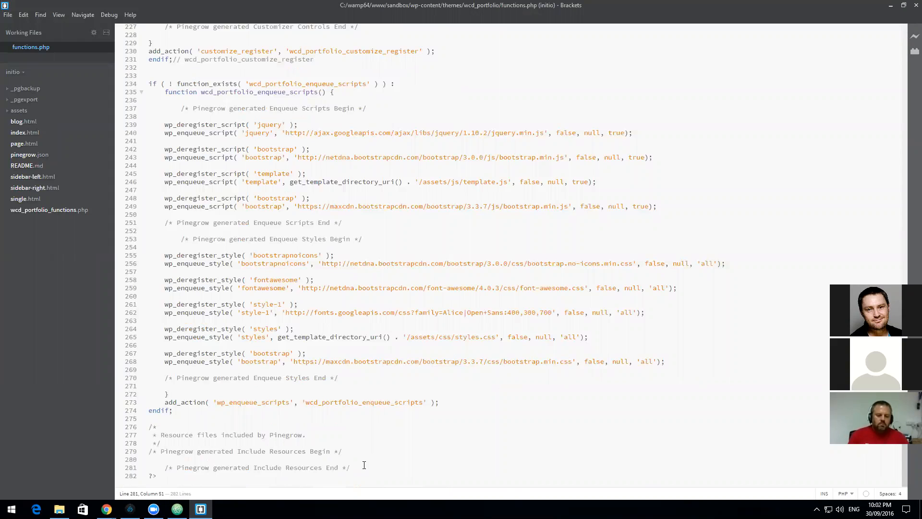
{"action": "key", "text": "Return"}
{"action": "type", "text": "require"}
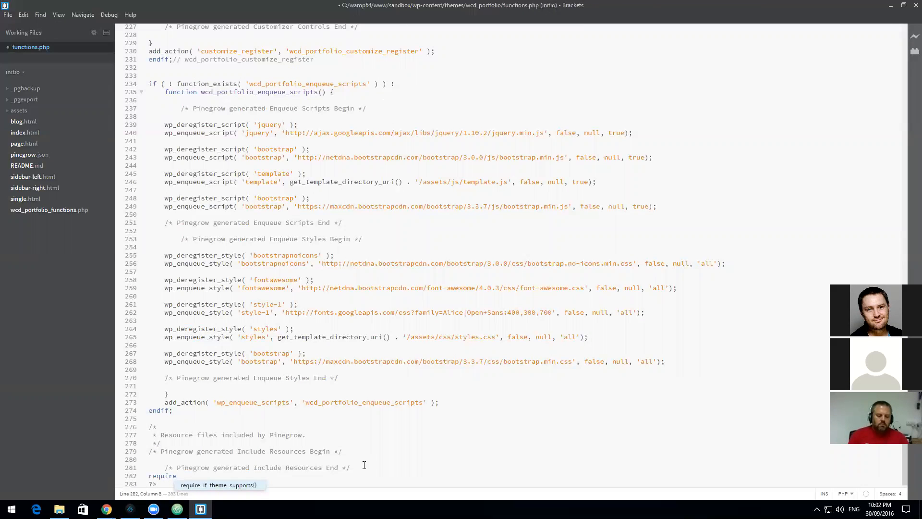
{"action": "type", "text": "_once()"}
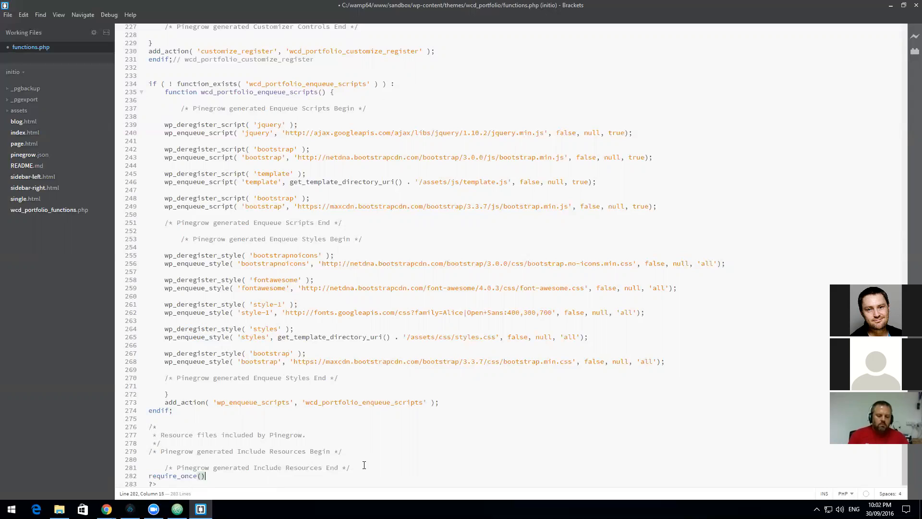
{"action": "type", "text": "'wcd_portfolio_finct"}
{"action": "key", "text": "BackSpace"}
{"action": "key", "text": "BackSpace"}
{"action": "key", "text": "BackSpace"}
{"action": "type", "text": "unctions.php');"}
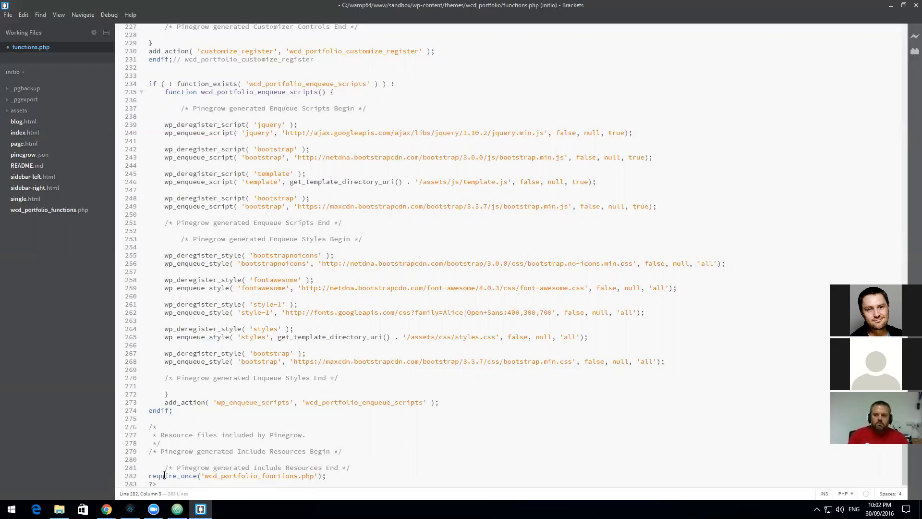
{"action": "double_click", "coordinate": [191, 479]}
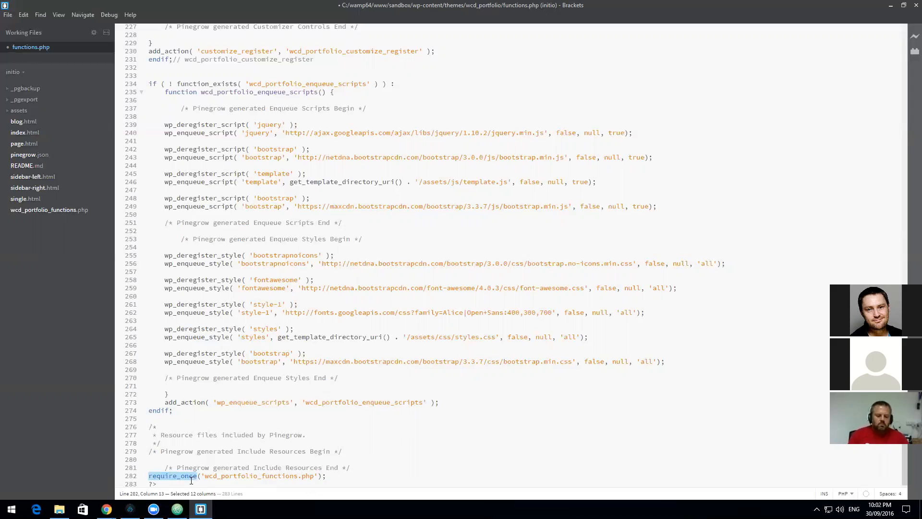
{"action": "key", "text": "ctrl+s"}
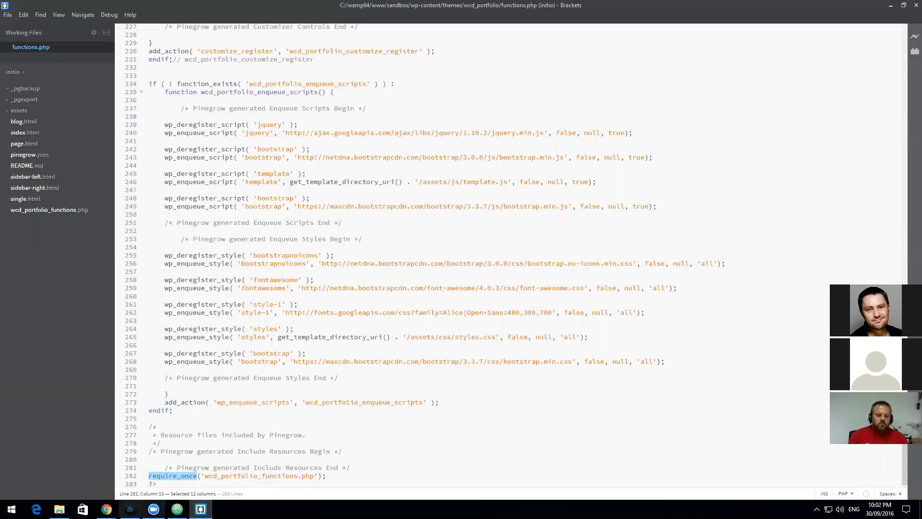
{"action": "mouse_move", "coordinate": [106, 509]}
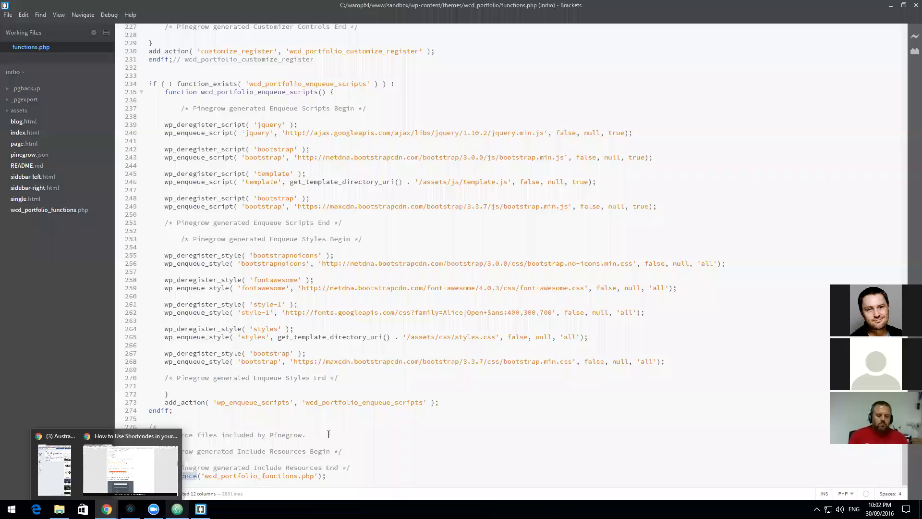
{"action": "left_click", "coordinate": [328, 434]}
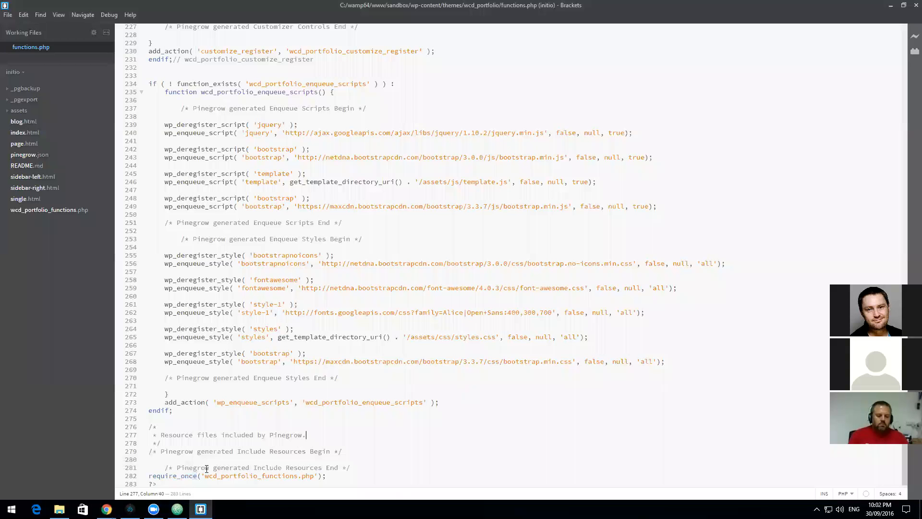
{"action": "triple_click", "coordinate": [346, 473]}
{"action": "key", "text": "alt+Tab"}
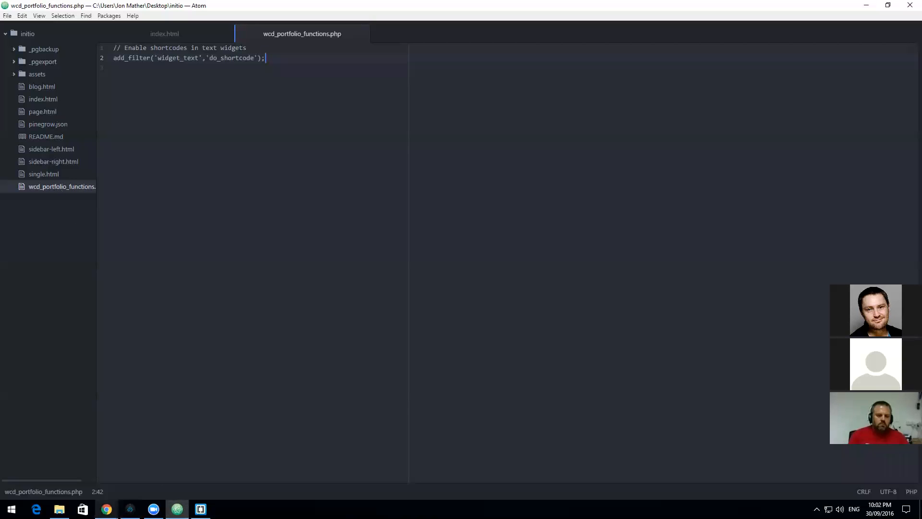
{"action": "mouse_move", "coordinate": [107, 509]}
{"action": "left_click", "coordinate": [120, 459]}
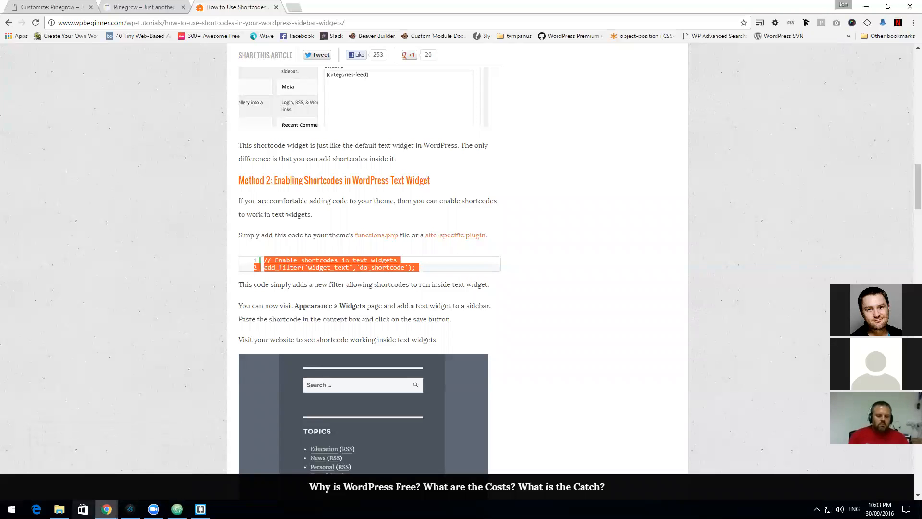
Step: Switch to Pinegrow and export the WordPress theme again
{"action": "left_click", "coordinate": [130, 509]}
{"action": "left_click", "coordinate": [42, 24]}
{"action": "left_click", "coordinate": [44, 135]}
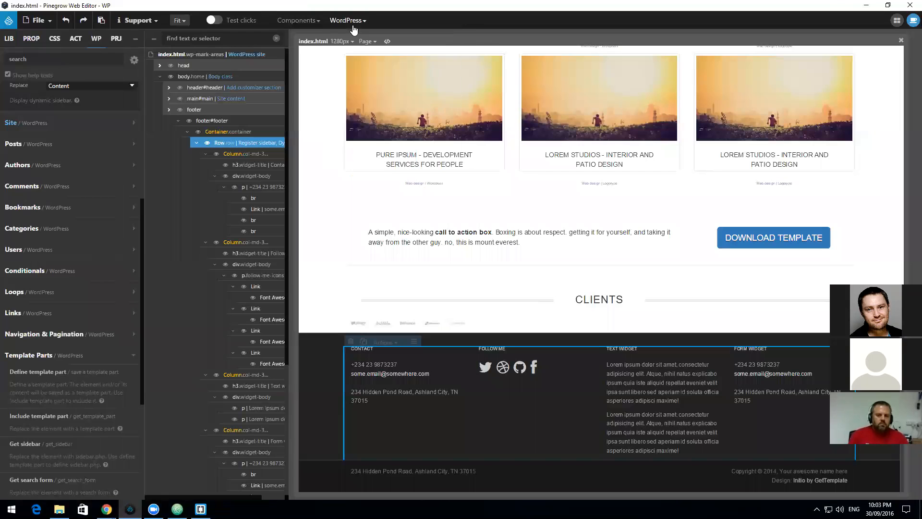
{"action": "left_click", "coordinate": [354, 21]}
{"action": "left_click", "coordinate": [359, 39]}
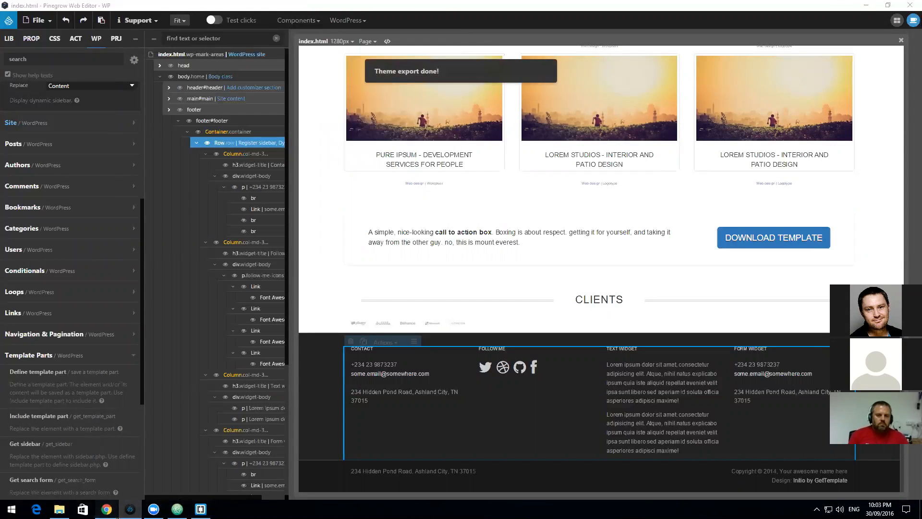
Step: Check in File Explorer that wcd_portfolio_functions.php is in the exported wcd_portfolio theme folder, and return to Pinegrow
{"action": "mouse_move", "coordinate": [107, 510]}
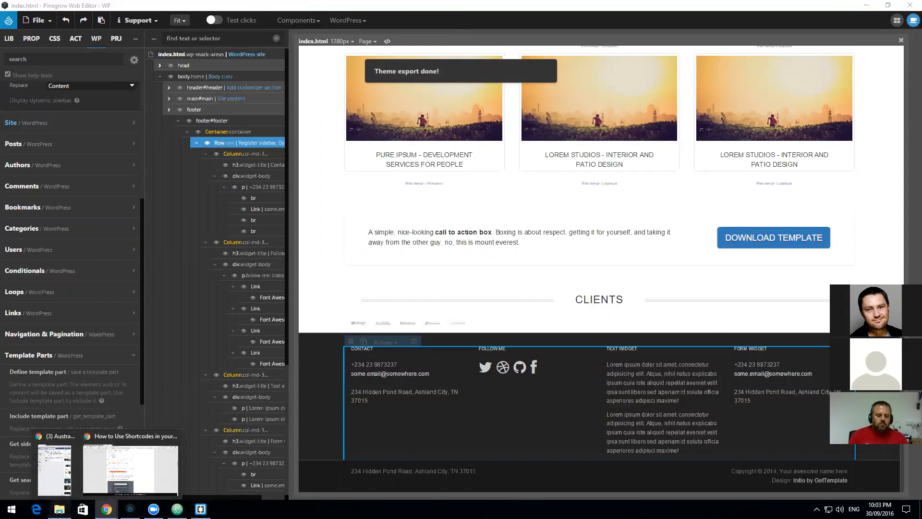
{"action": "left_click", "coordinate": [59, 509]}
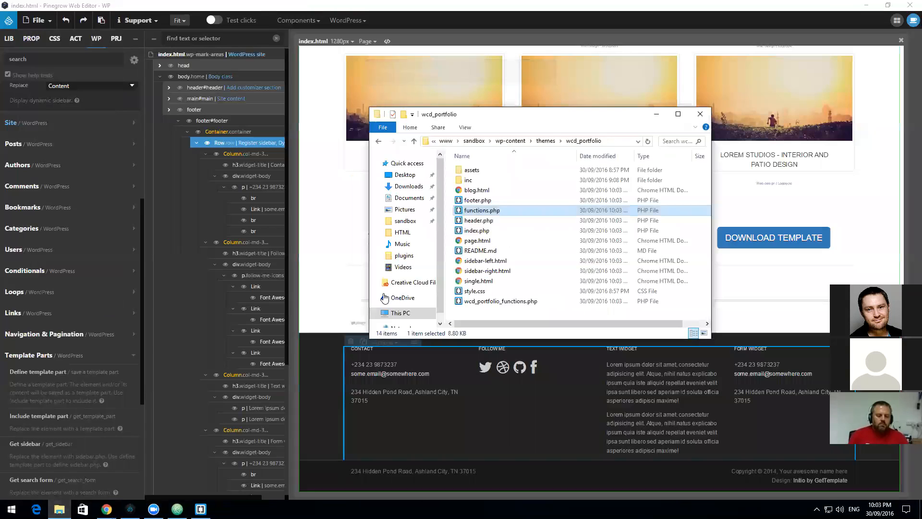
{"action": "left_click", "coordinate": [499, 301]}
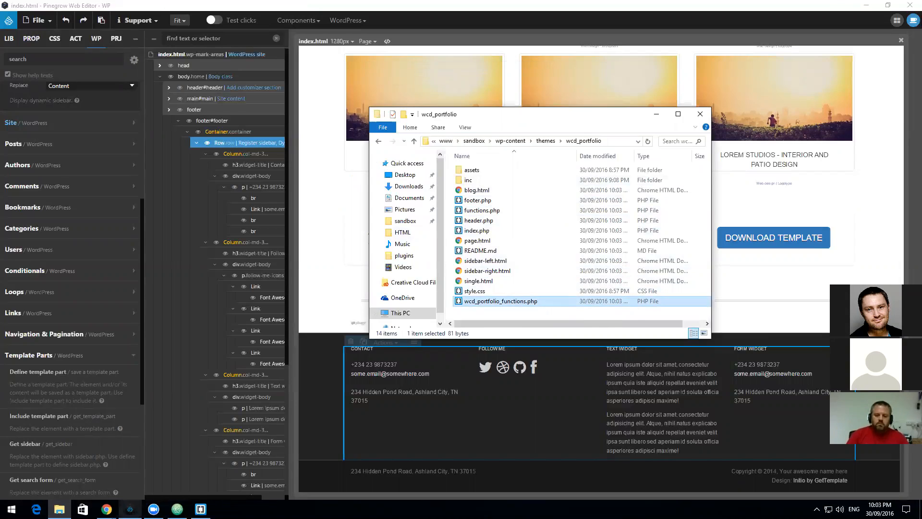
{"action": "left_click", "coordinate": [129, 509]}
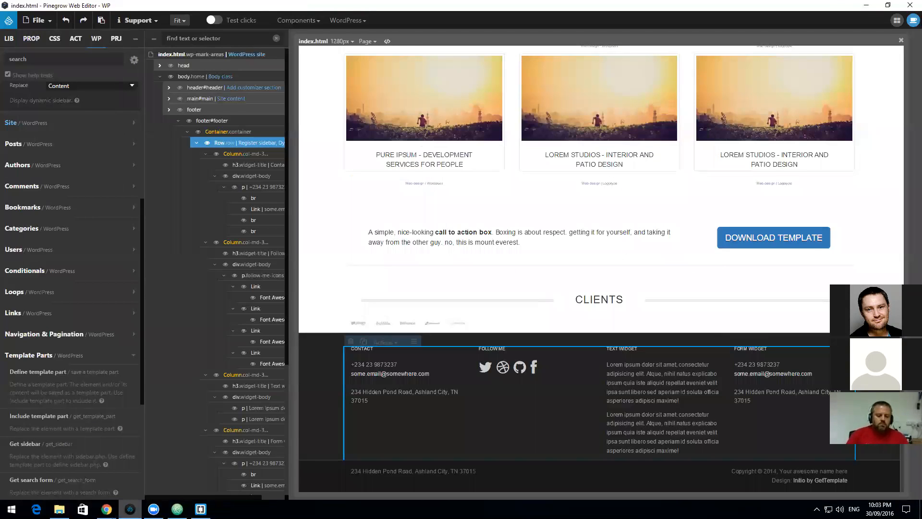
Step: Switch to Chrome and reload the localhost/sandbox front page to check the exported theme
{"action": "left_click", "coordinate": [178, 509]}
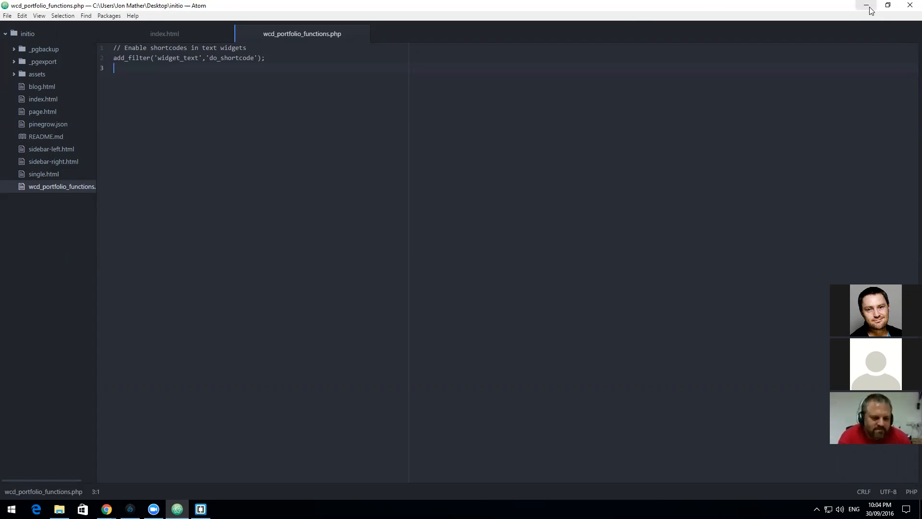
{"action": "key", "text": "alt+Tab"}
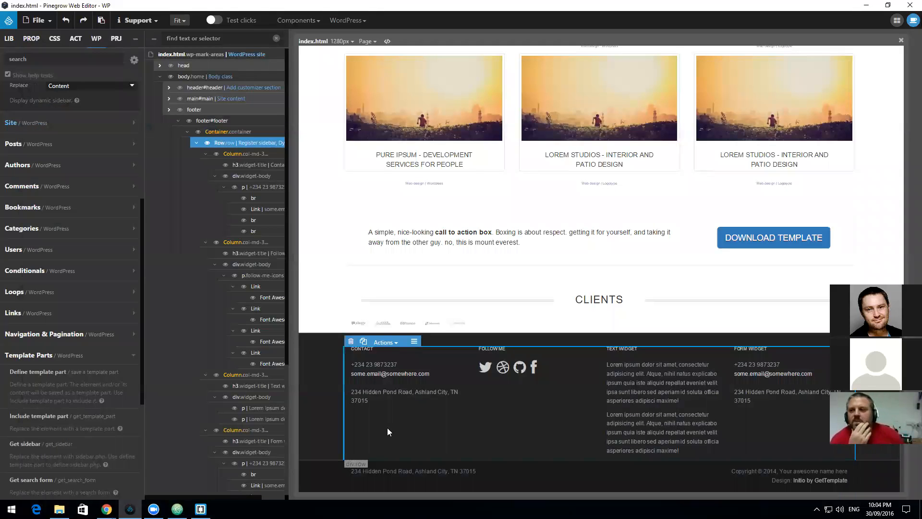
{"action": "mouse_move", "coordinate": [107, 509]}
{"action": "left_click", "coordinate": [130, 468]}
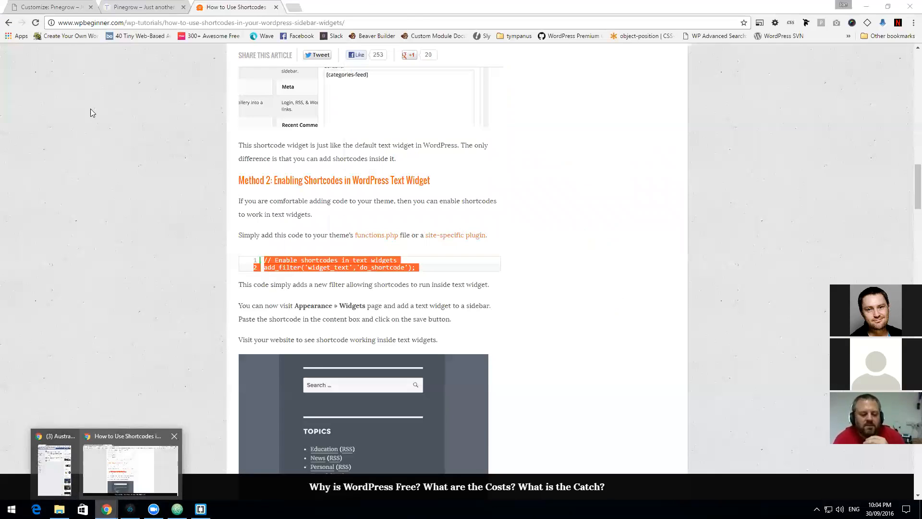
{"action": "left_click", "coordinate": [81, 7]}
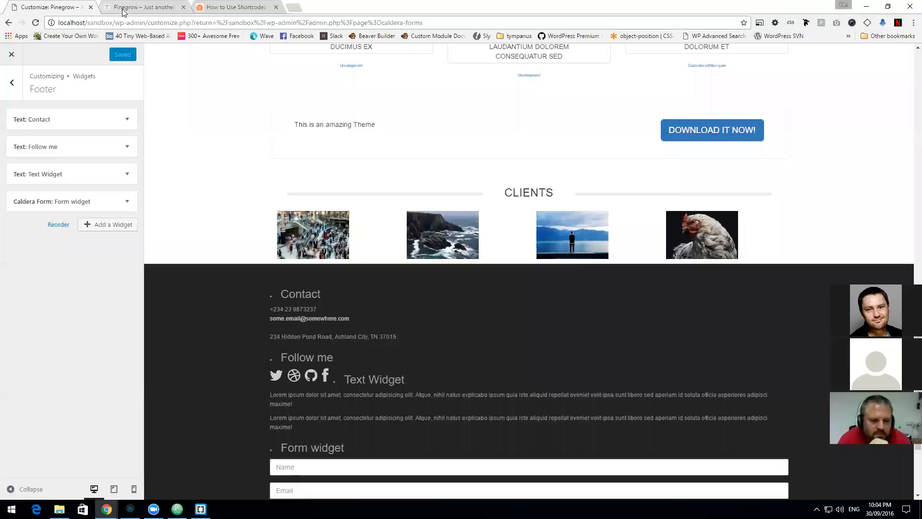
{"action": "left_click", "coordinate": [127, 7]}
{"action": "left_click", "coordinate": [35, 23]}
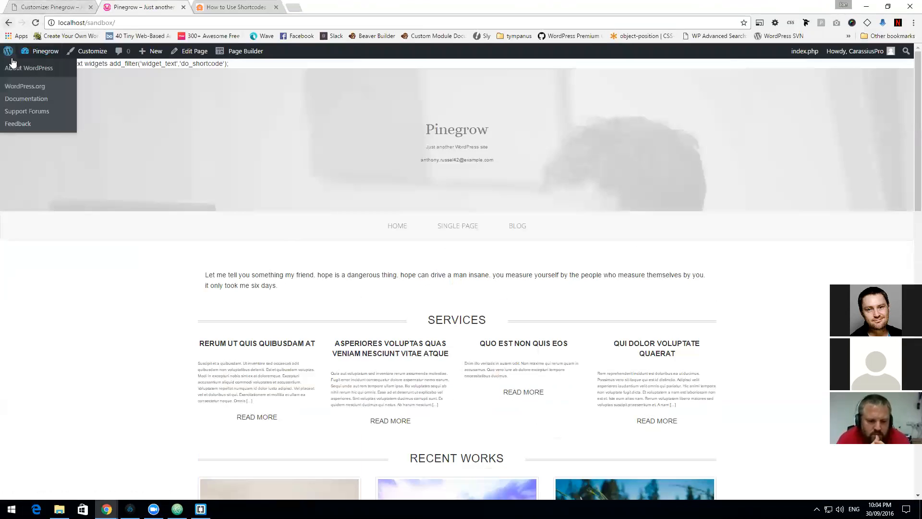
Step: In Atom, add an opening <?php tag on its own line above the shortcode comment in wcd_portfolio_functions.php, and save the file
{"action": "left_click", "coordinate": [178, 508]}
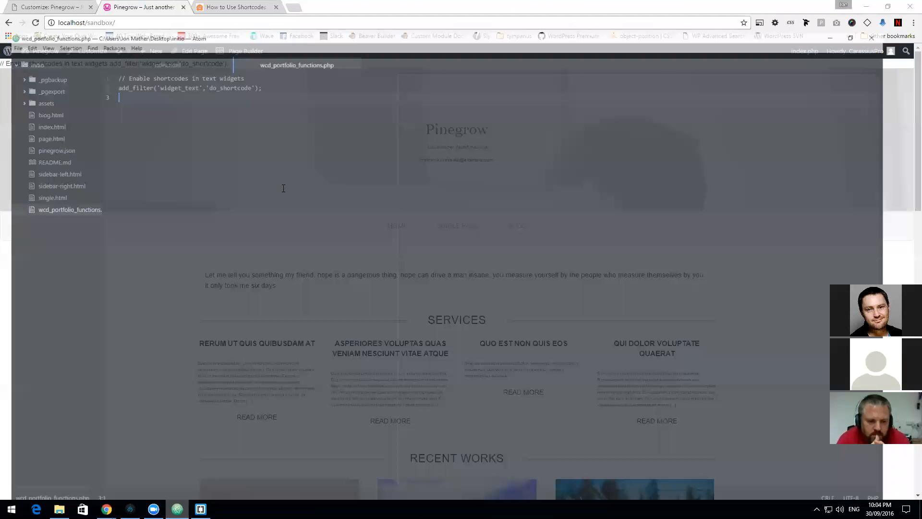
{"action": "left_click", "coordinate": [115, 48]}
{"action": "type", "text": "<?php"}
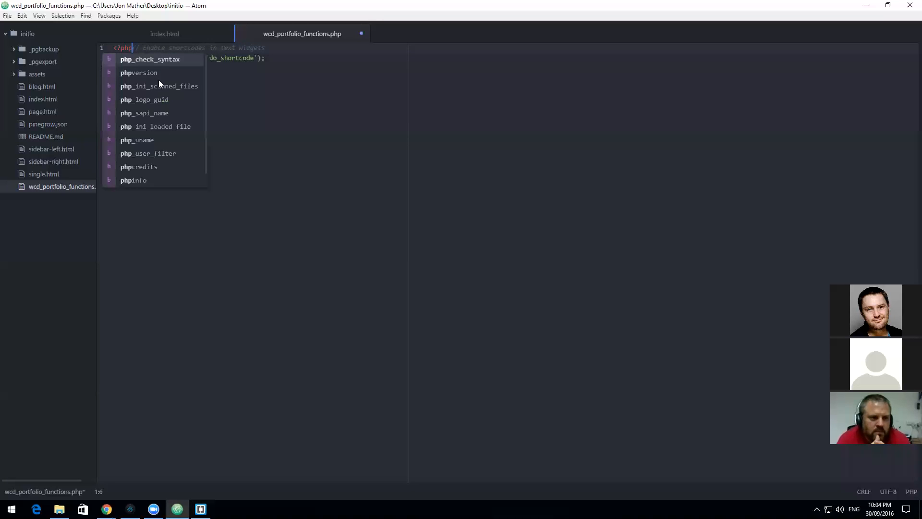
{"action": "key", "text": "Escape"}
{"action": "key", "text": "Return"}
{"action": "key", "text": "ctrl+s"}
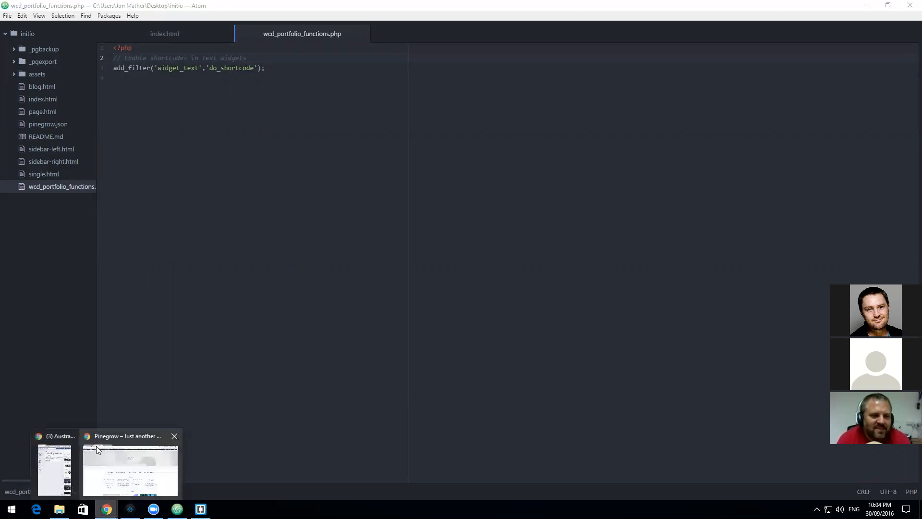
Step: Export the WordPress theme from Pinegrow with the corrected wcd_portfolio_functions.php
{"action": "left_click", "coordinate": [130, 509]}
{"action": "left_click", "coordinate": [358, 20]}
{"action": "left_click", "coordinate": [375, 35]}
Step: Reload the localhost/sandbox front page in Chrome and inspect it down to the footer widgets
{"action": "mouse_move", "coordinate": [106, 509]}
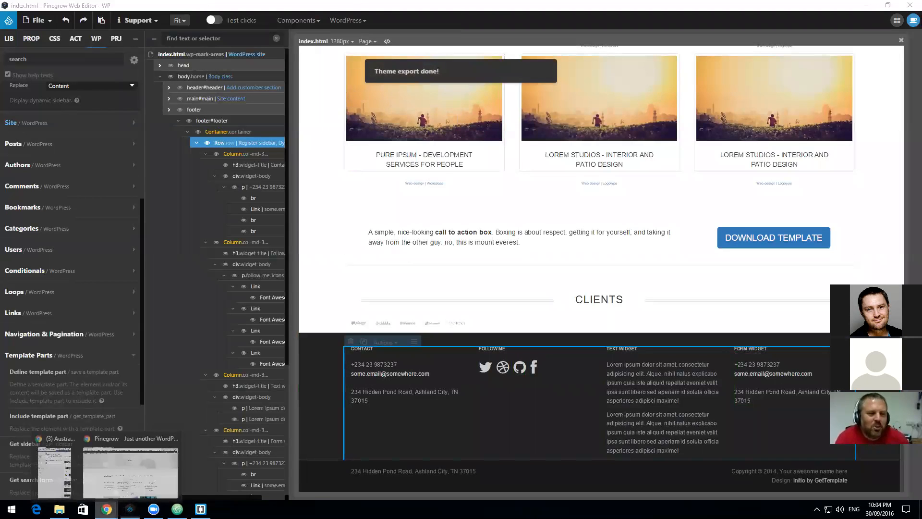
{"action": "left_click", "coordinate": [110, 440]}
{"action": "left_click", "coordinate": [37, 22]}
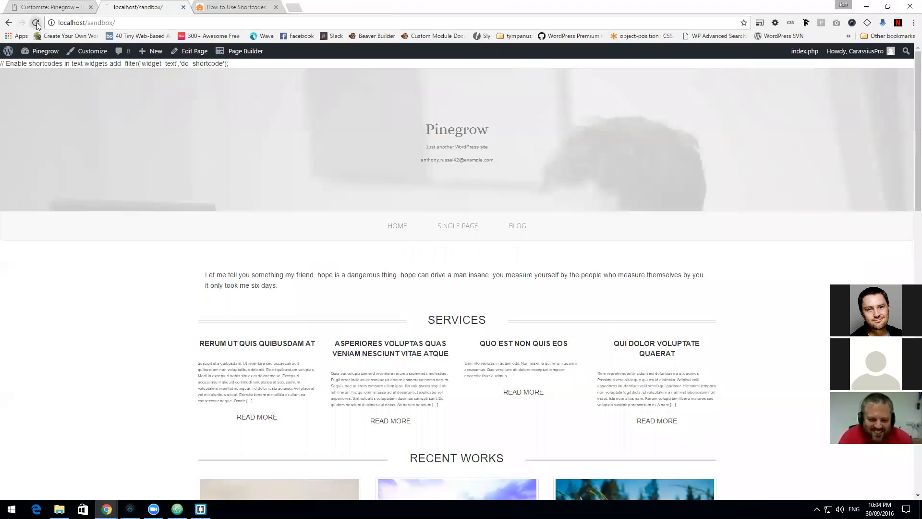
{"action": "scroll", "coordinate": [130, 177], "scroll_direction": "down", "scroll_amount": 7}
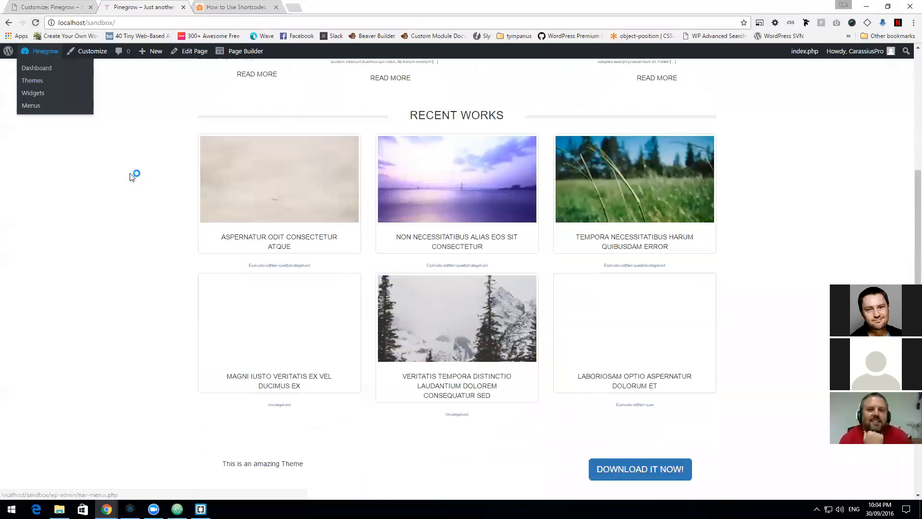
{"action": "scroll", "coordinate": [132, 176], "scroll_direction": "down", "scroll_amount": 9}
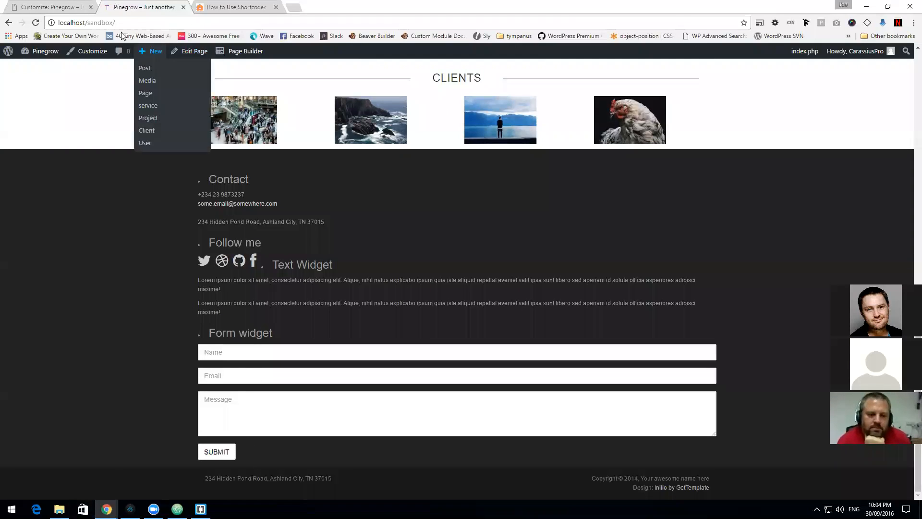
{"action": "left_click", "coordinate": [132, 21]}
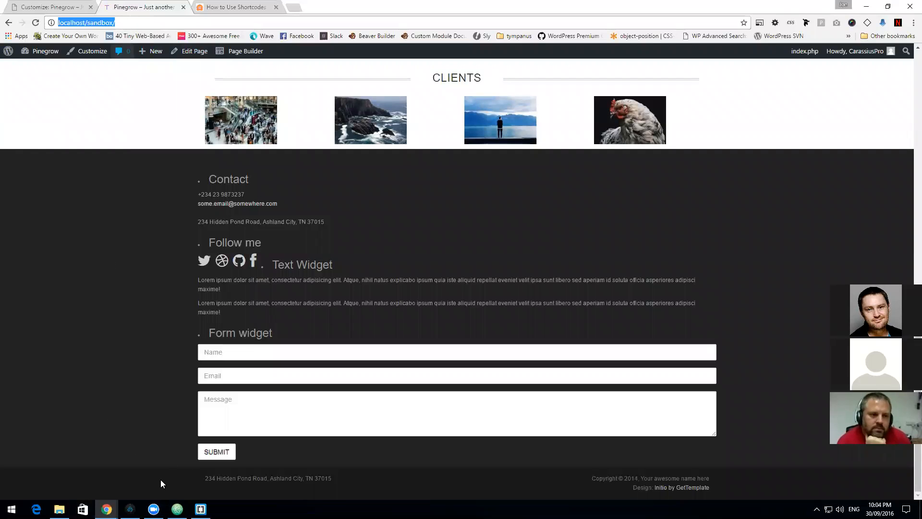
Step: In Pinegrow, review the selected footer row's assigned sidebar actions, collapse them, and expand the available Template Parts actions
{"action": "left_click", "coordinate": [129, 509]}
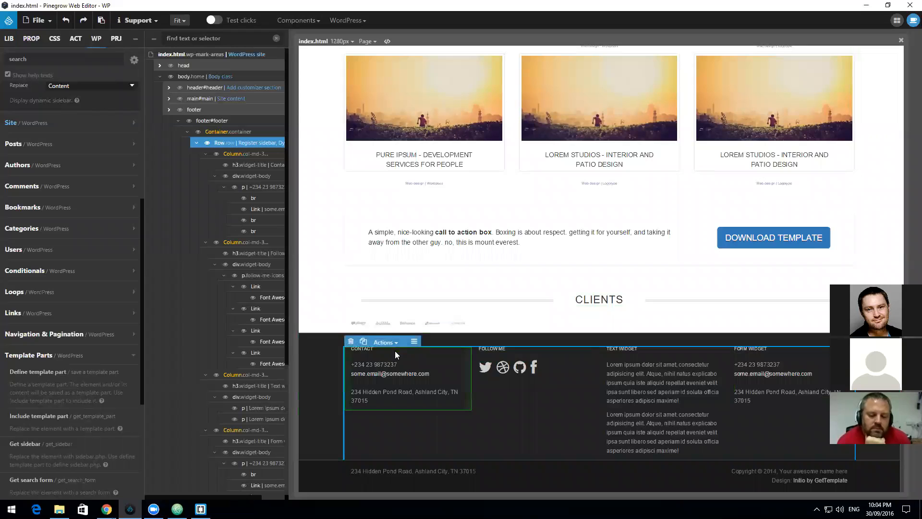
{"action": "scroll", "coordinate": [85, 362], "scroll_direction": "down", "scroll_amount": 1}
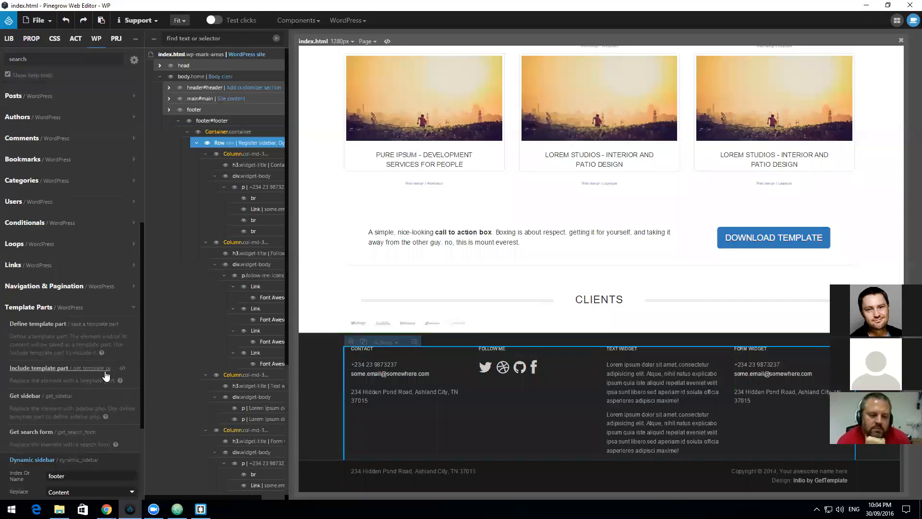
{"action": "left_click", "coordinate": [105, 310]}
{"action": "scroll", "coordinate": [106, 349], "scroll_direction": "up", "scroll_amount": 3}
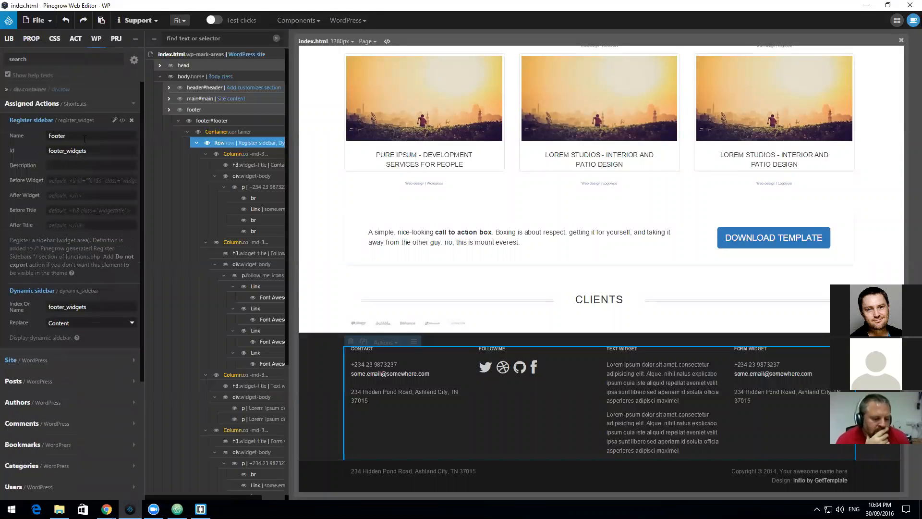
{"action": "left_click", "coordinate": [117, 103]}
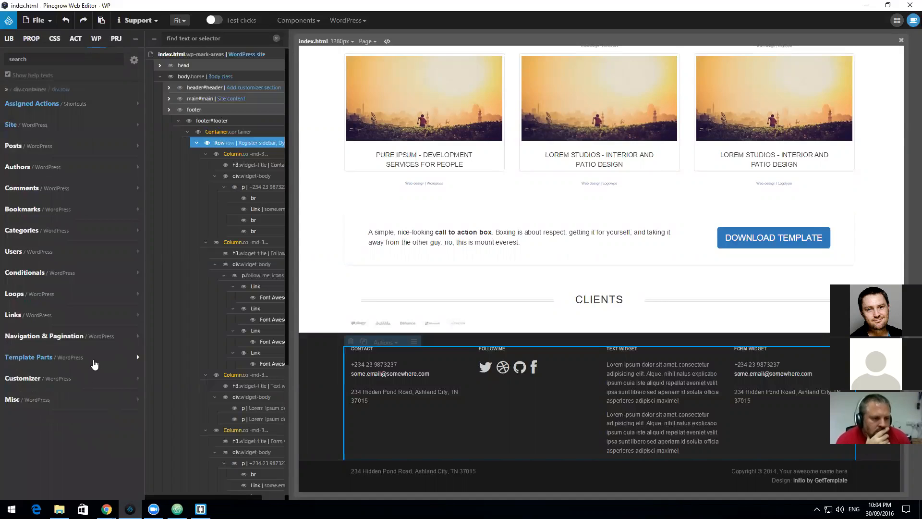
{"action": "left_click", "coordinate": [93, 358]}
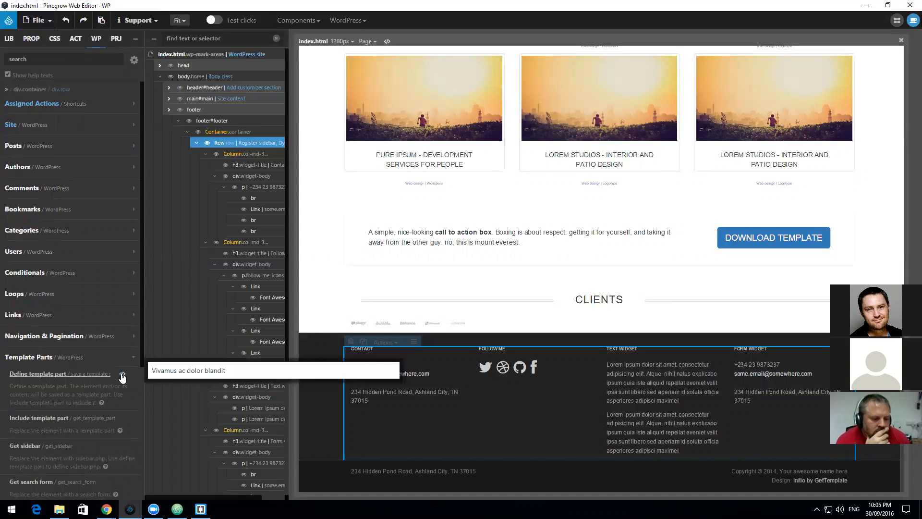
{"action": "left_click", "coordinate": [111, 358]}
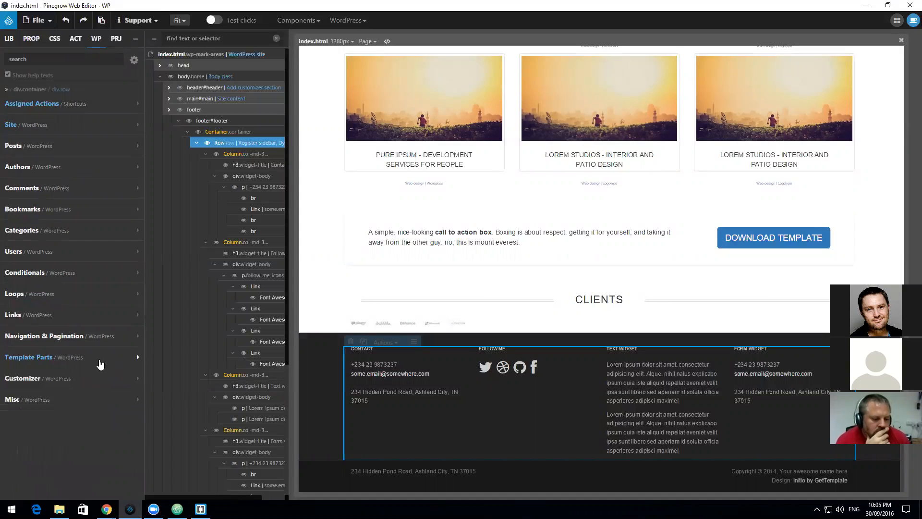
{"action": "left_click", "coordinate": [37, 44]}
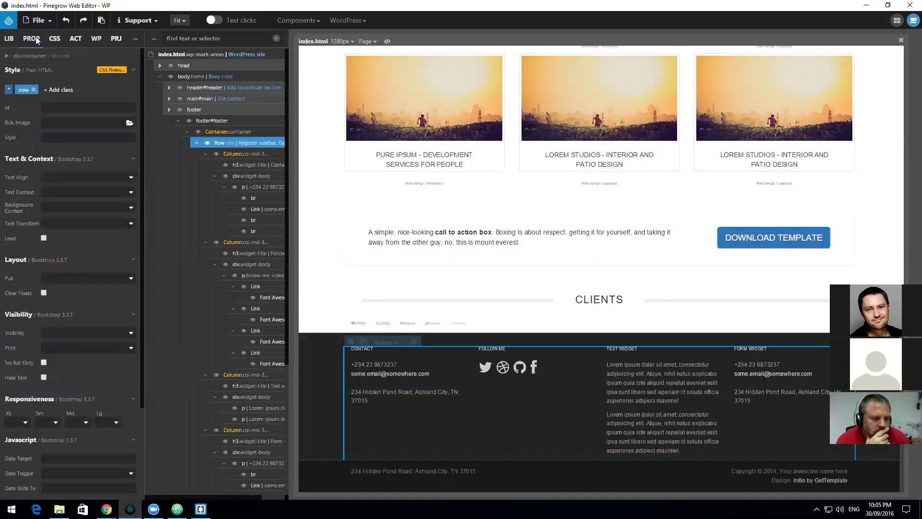
{"action": "left_click", "coordinate": [10, 40]}
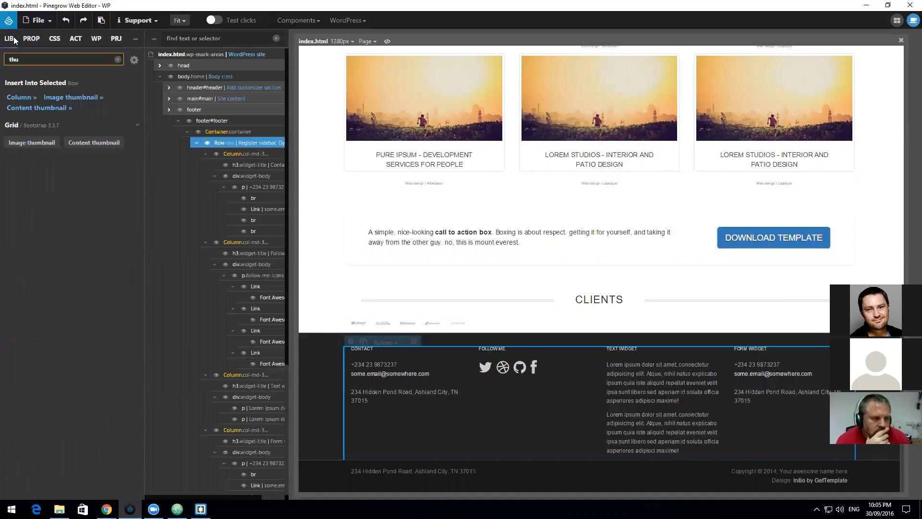
{"action": "left_click", "coordinate": [97, 42]}
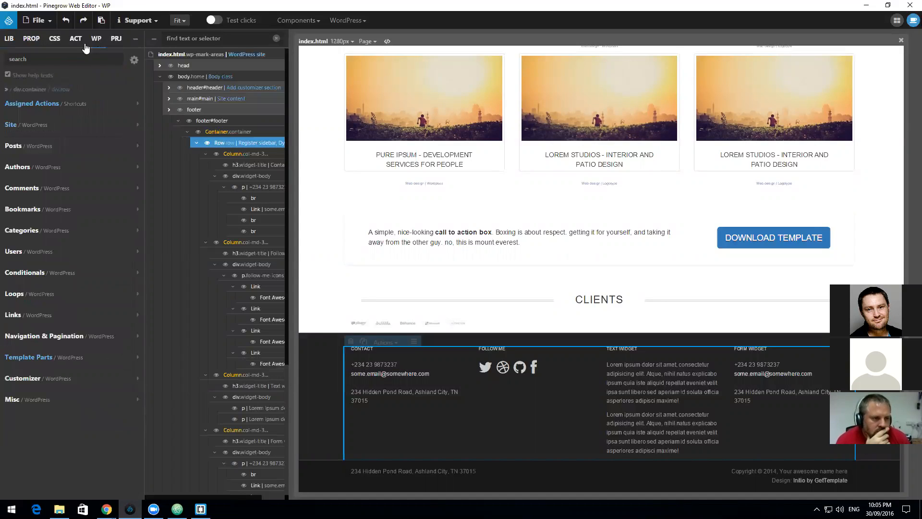
Step: Try to import the WordPress-rendered HTML for the footer row from its Register sidebar action
{"action": "mouse_move", "coordinate": [123, 121]}
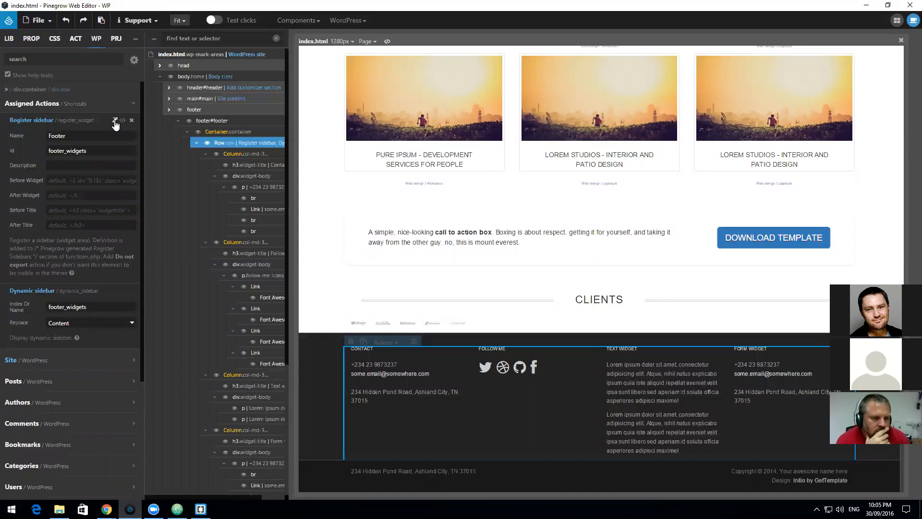
{"action": "left_click", "coordinate": [115, 121]}
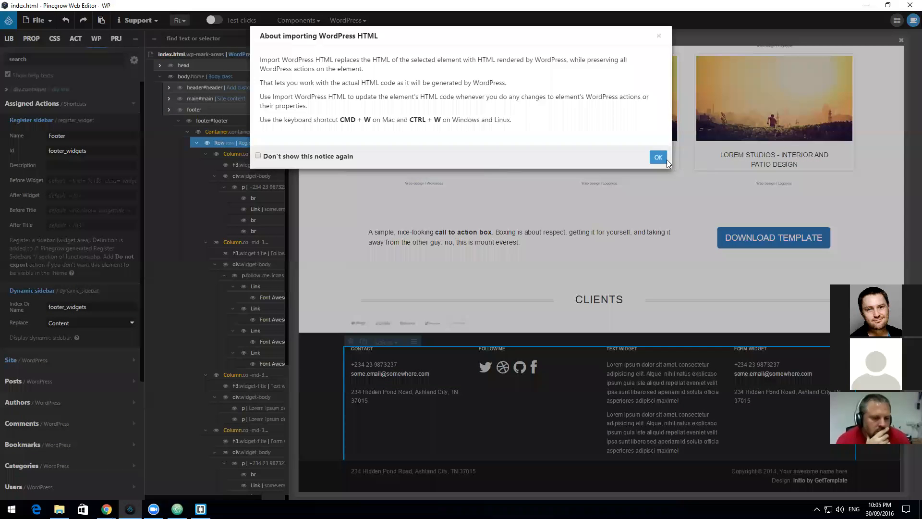
{"action": "left_click", "coordinate": [658, 145]}
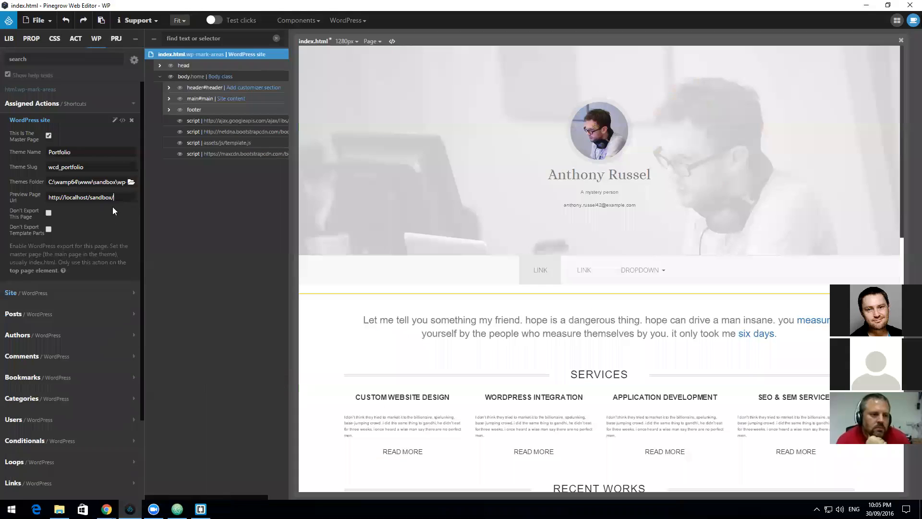
{"action": "left_click_drag", "start_coordinate": [118, 198], "coordinate": [3, 198]}
{"action": "left_click", "coordinate": [136, 105]}
{"action": "left_click", "coordinate": [137, 105]}
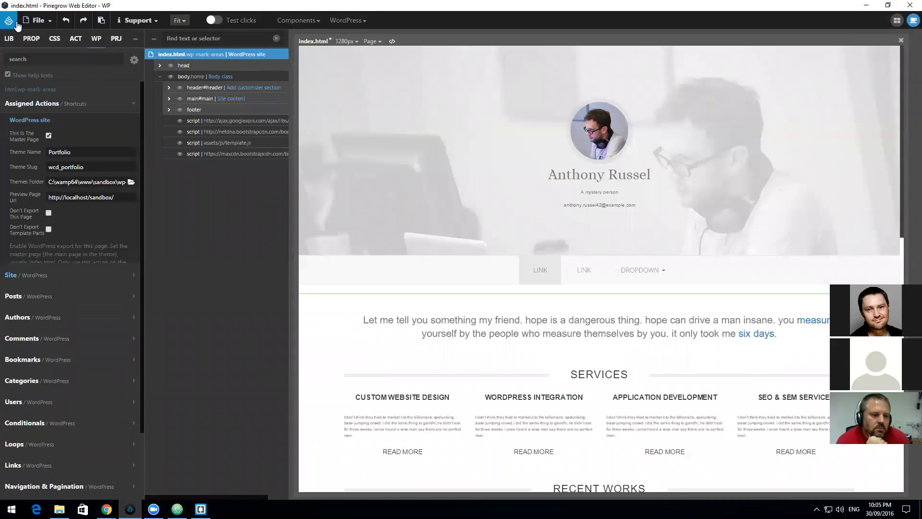
{"action": "left_click", "coordinate": [38, 20]}
{"action": "left_click", "coordinate": [43, 135]}
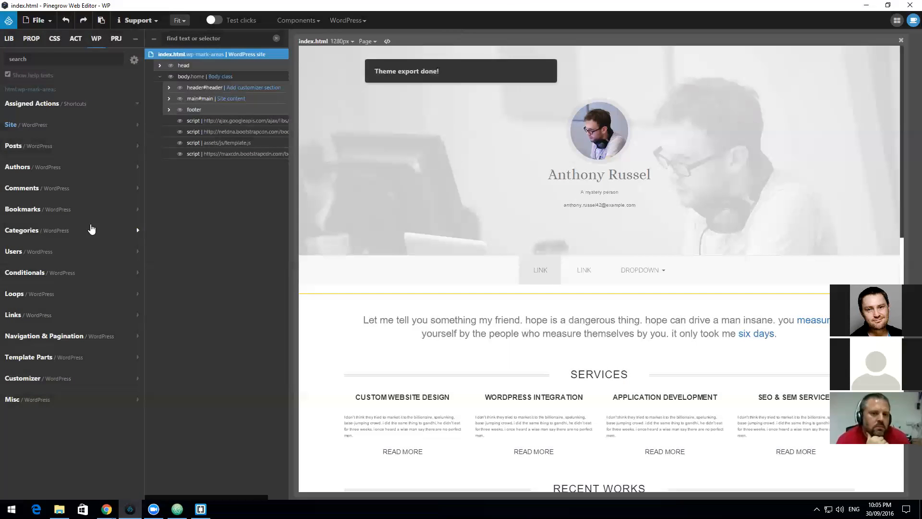
Step: Import the WordPress-rendered HTML into the footer row that holds the Register sidebar and Dynamic sidebar actions
{"action": "scroll", "coordinate": [513, 359], "scroll_direction": "down", "scroll_amount": 10}
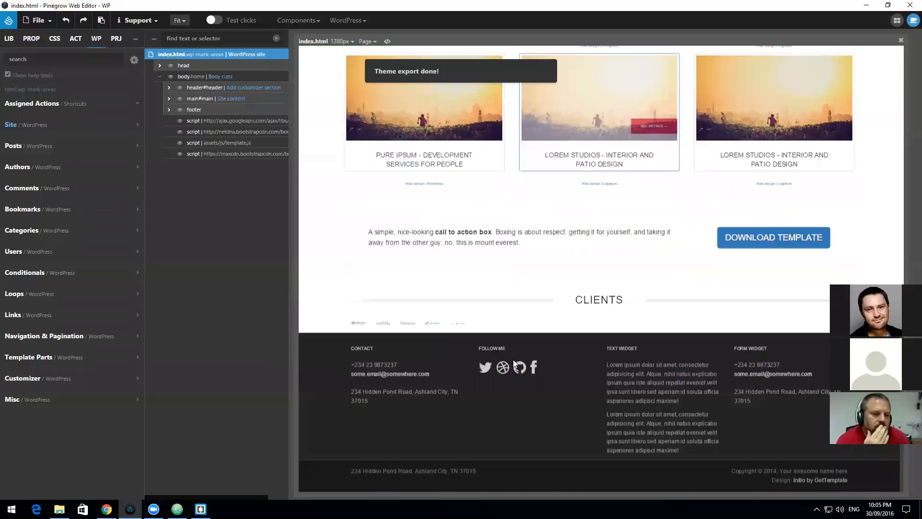
{"action": "left_click", "coordinate": [409, 352]}
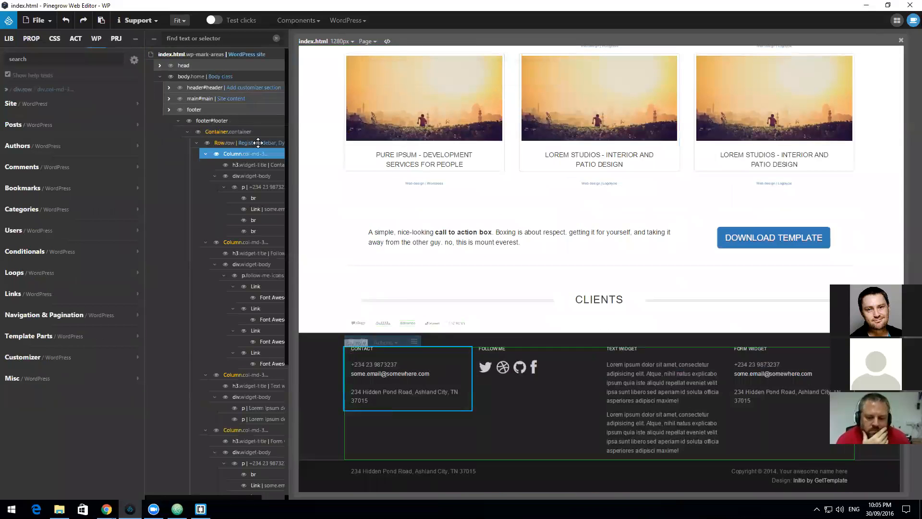
{"action": "left_click", "coordinate": [219, 142]}
{"action": "left_click", "coordinate": [73, 126]}
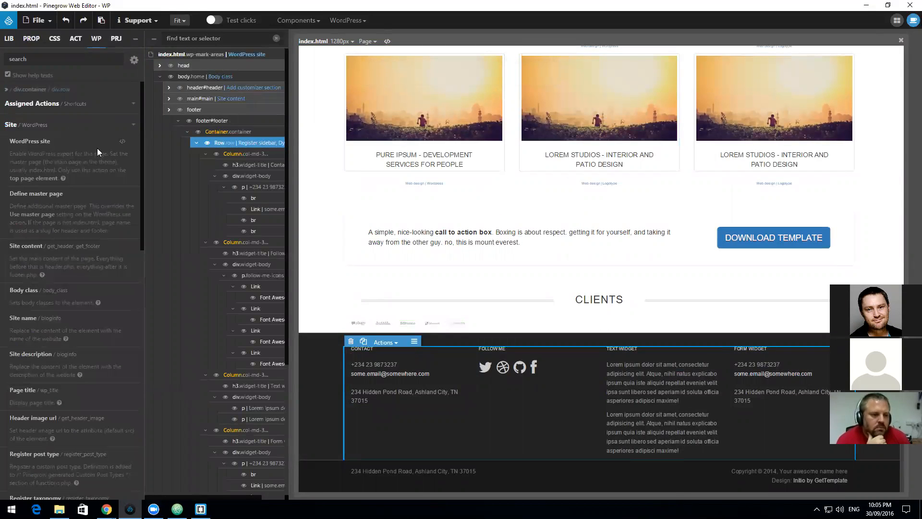
{"action": "left_click", "coordinate": [110, 128]}
{"action": "left_click", "coordinate": [102, 107]}
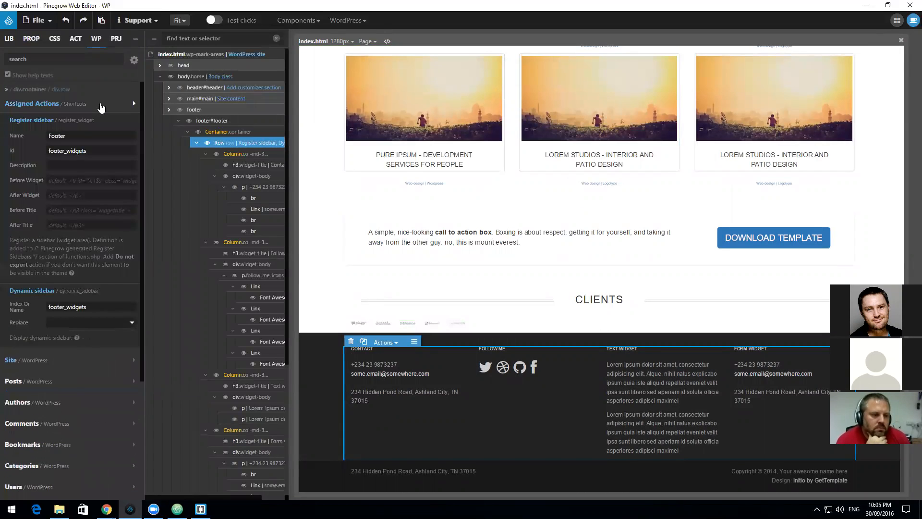
{"action": "left_click", "coordinate": [114, 120]}
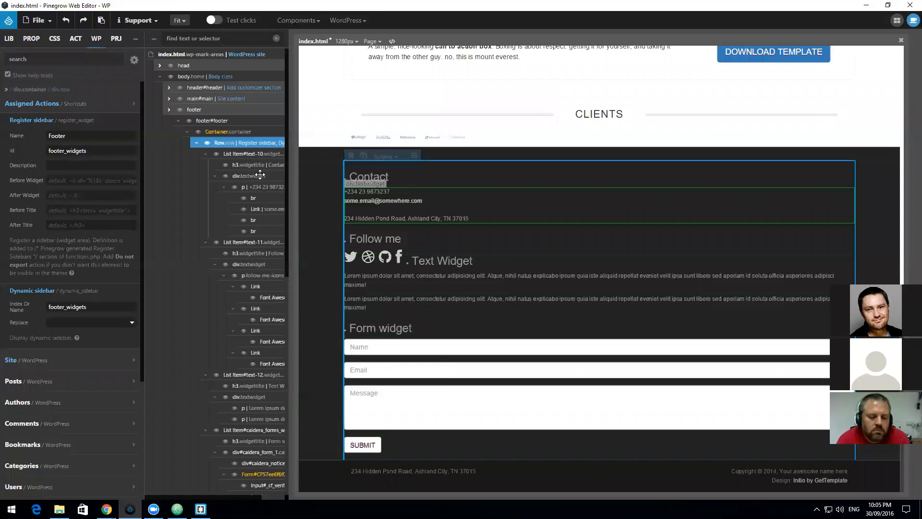
Step: Collapse the four widget list items under the footer row in the page structure
{"action": "left_click", "coordinate": [261, 155]}
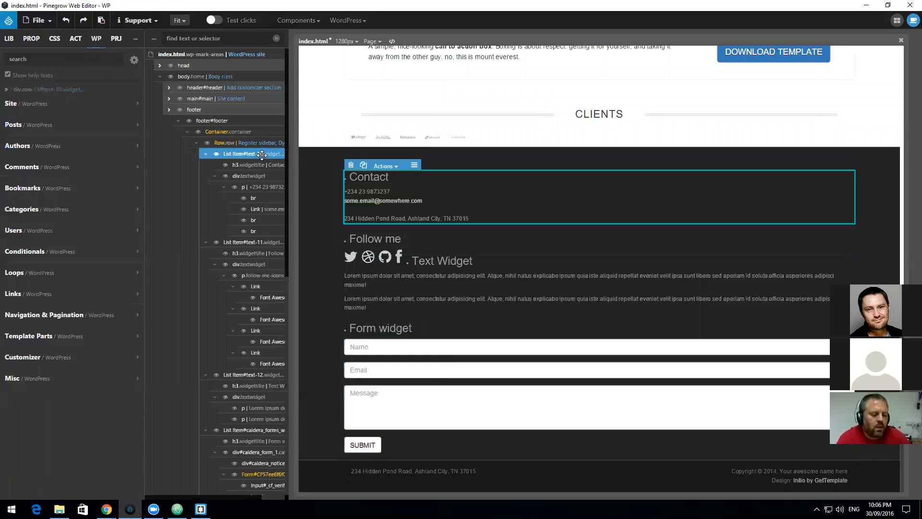
{"action": "left_click", "coordinate": [205, 153]}
{"action": "left_click", "coordinate": [205, 165]}
{"action": "left_click", "coordinate": [205, 175]}
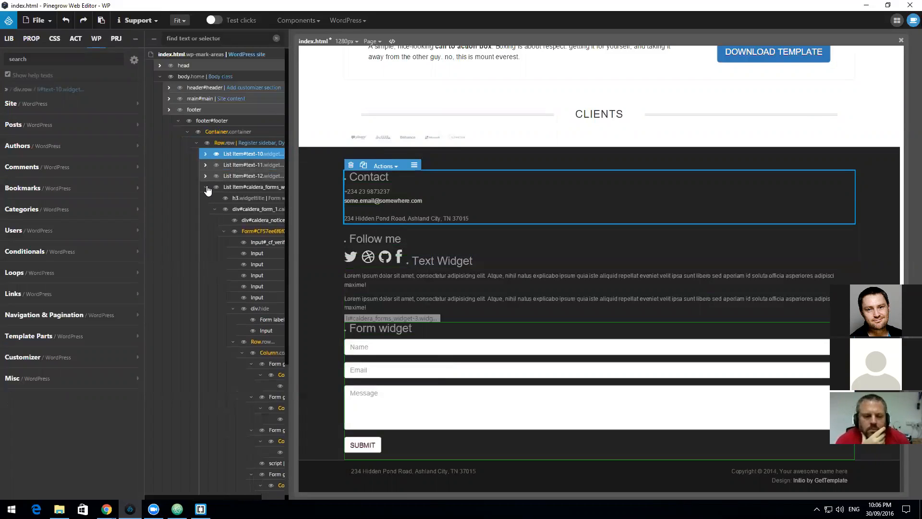
{"action": "left_click", "coordinate": [206, 187]}
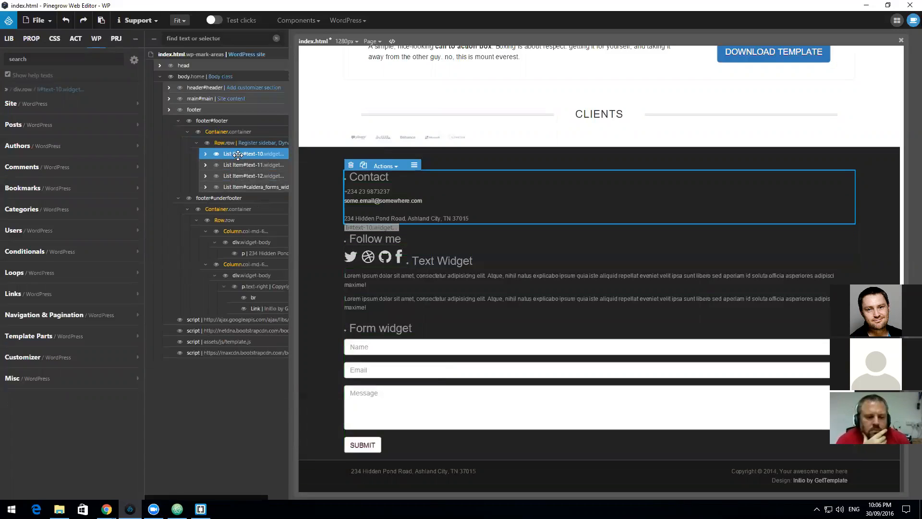
Step: Assign the CSS class col-md-4 to the Contact widget's list item (text-10)
{"action": "left_click", "coordinate": [33, 42]}
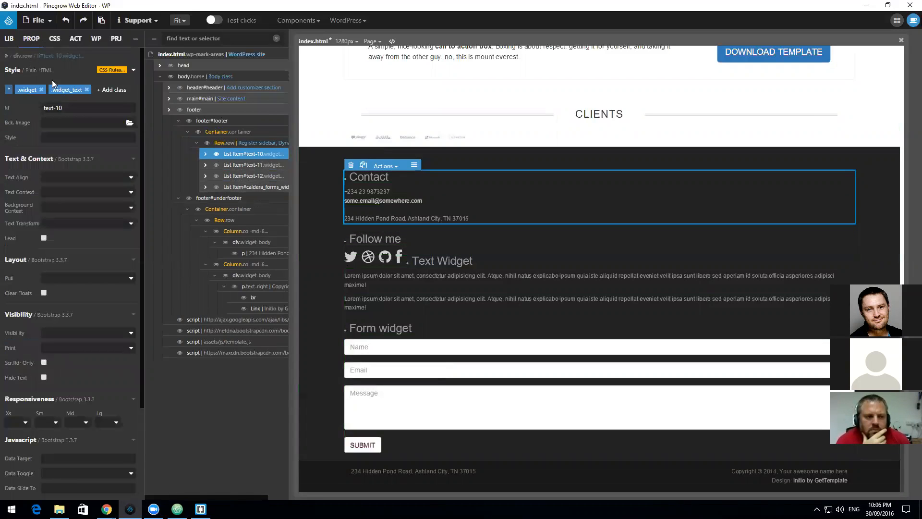
{"action": "left_click", "coordinate": [112, 90]}
{"action": "type", "text": "c"}
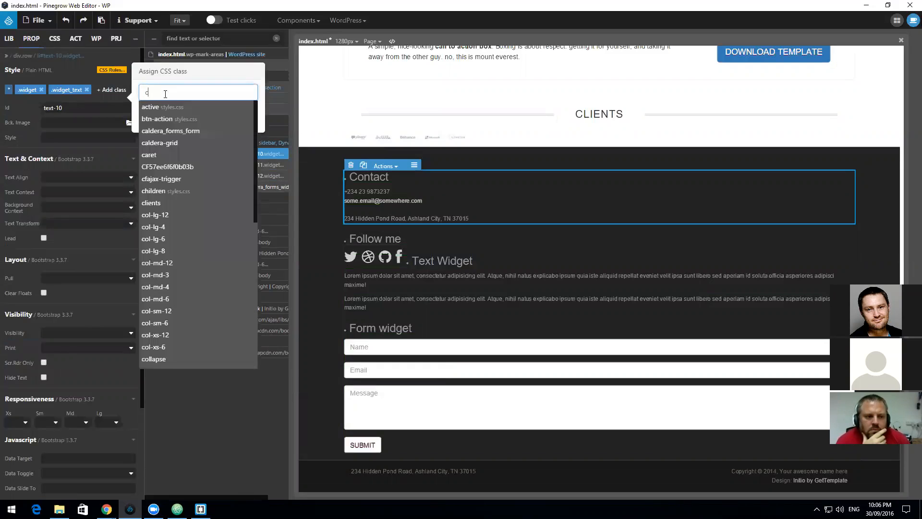
{"action": "type", "text": "ol-md"}
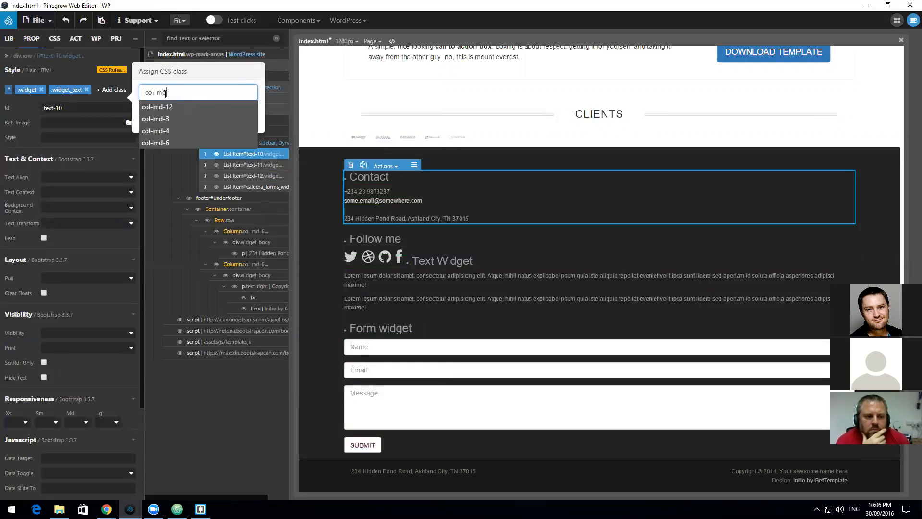
{"action": "type", "text": "-4"}
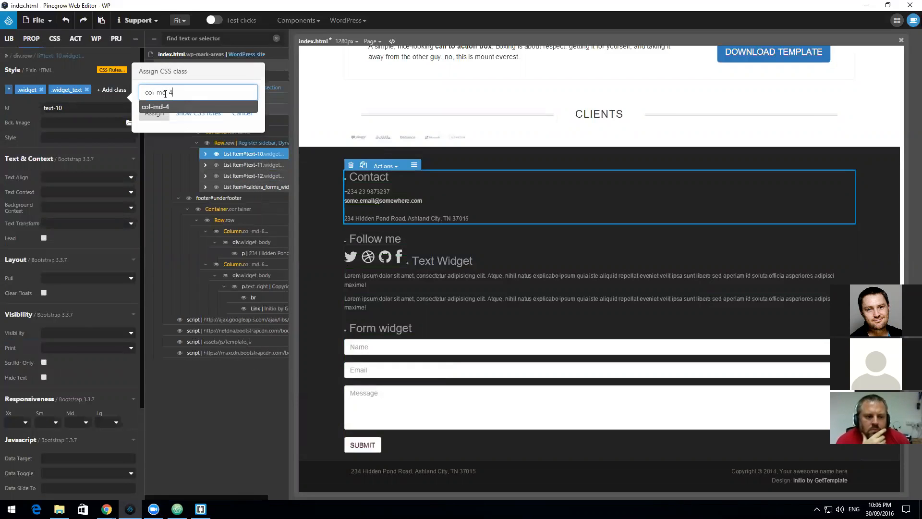
{"action": "left_click", "coordinate": [168, 108]}
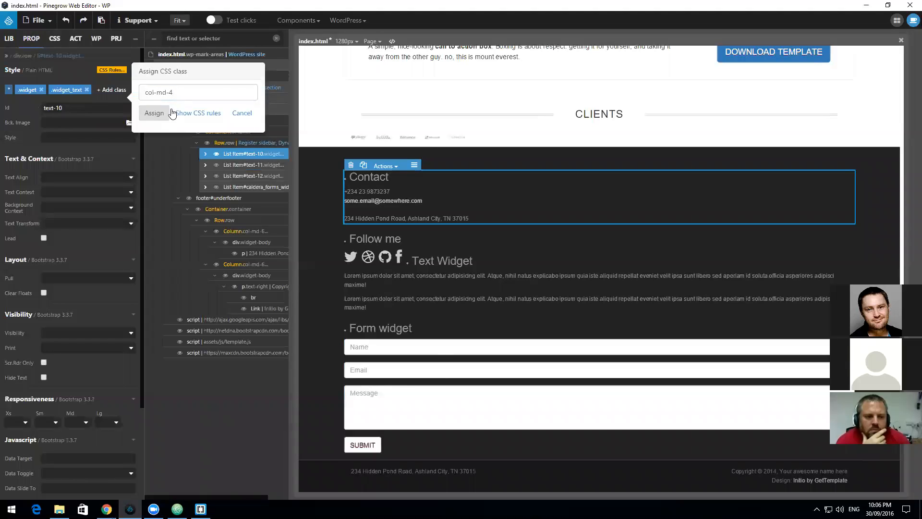
{"action": "left_click", "coordinate": [158, 114]}
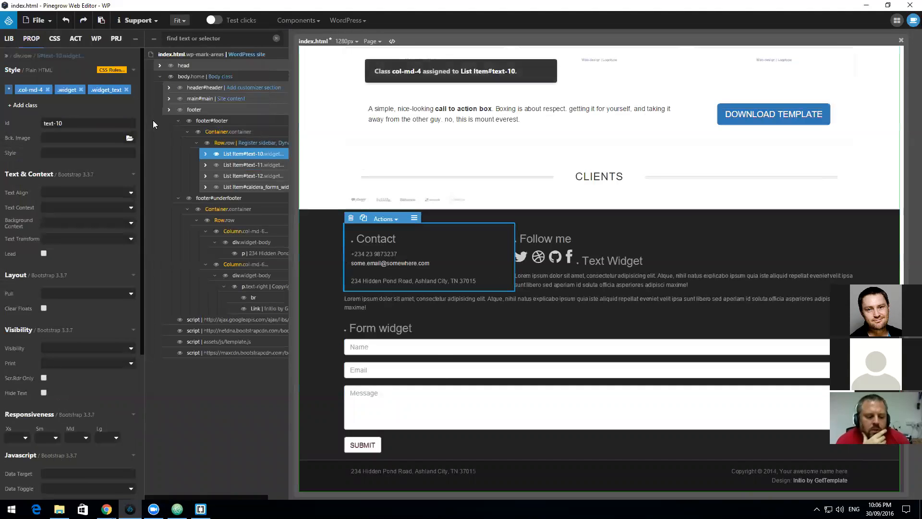
Step: Assign the CSS class col-md-4 to the Follow me widget's list item (text-11)
{"action": "left_click", "coordinate": [241, 165]}
{"action": "left_click", "coordinate": [114, 91]}
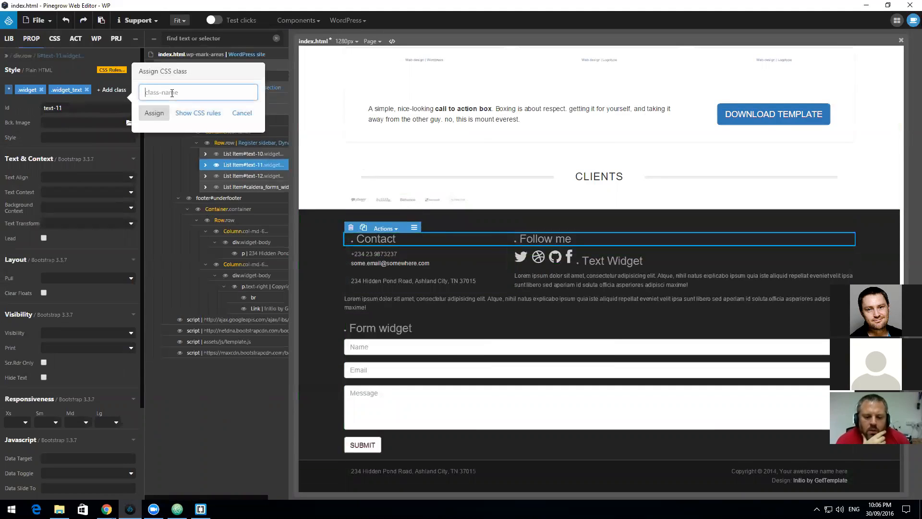
{"action": "type", "text": "col-md-"}
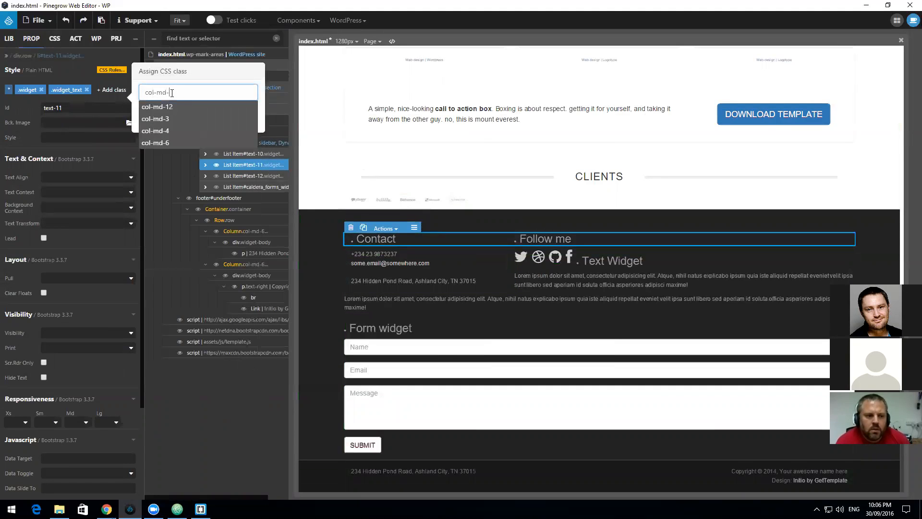
{"action": "type", "text": "4"}
{"action": "left_click", "coordinate": [159, 118]}
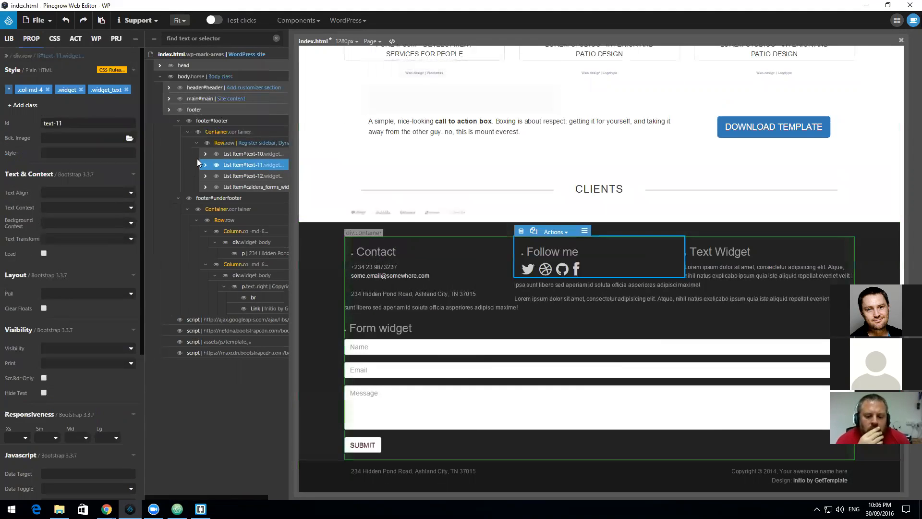
Step: Replace the column class on the Contact widget's list item (text-10) with col-md-3
{"action": "left_click", "coordinate": [227, 177]}
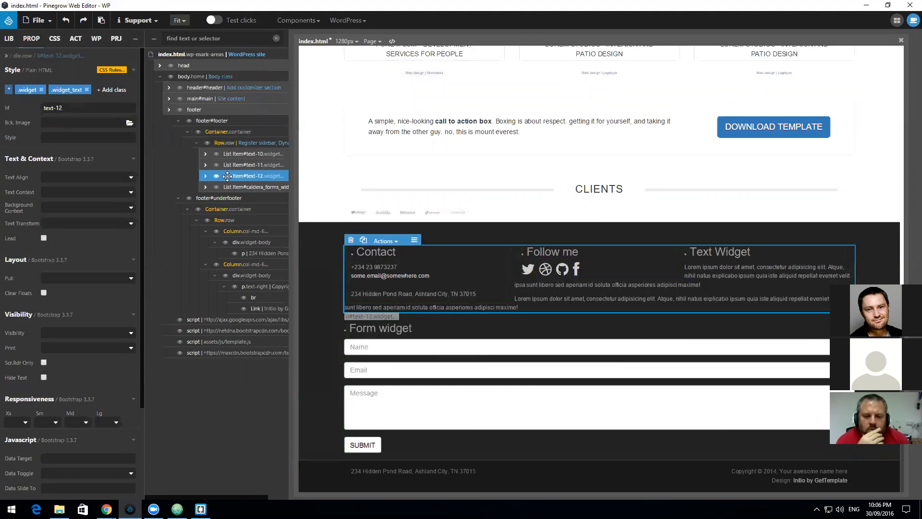
{"action": "left_click", "coordinate": [232, 154]}
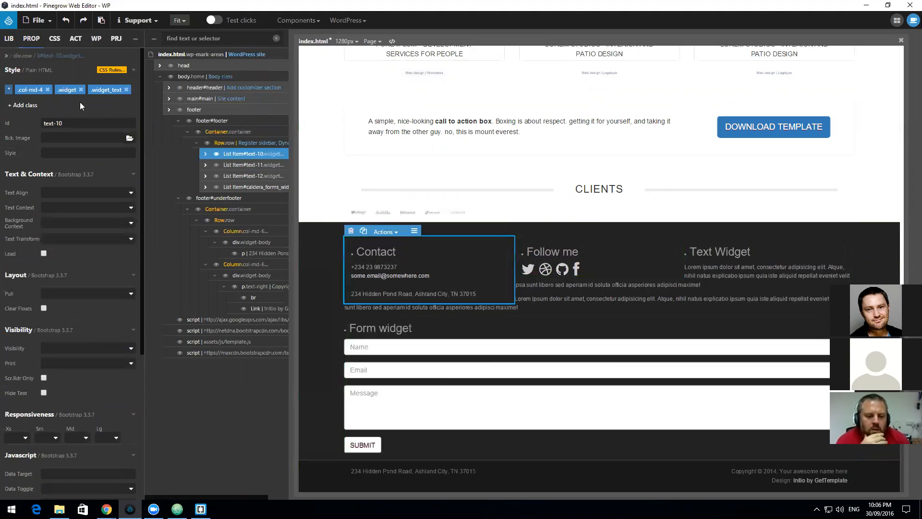
{"action": "left_click", "coordinate": [47, 89]}
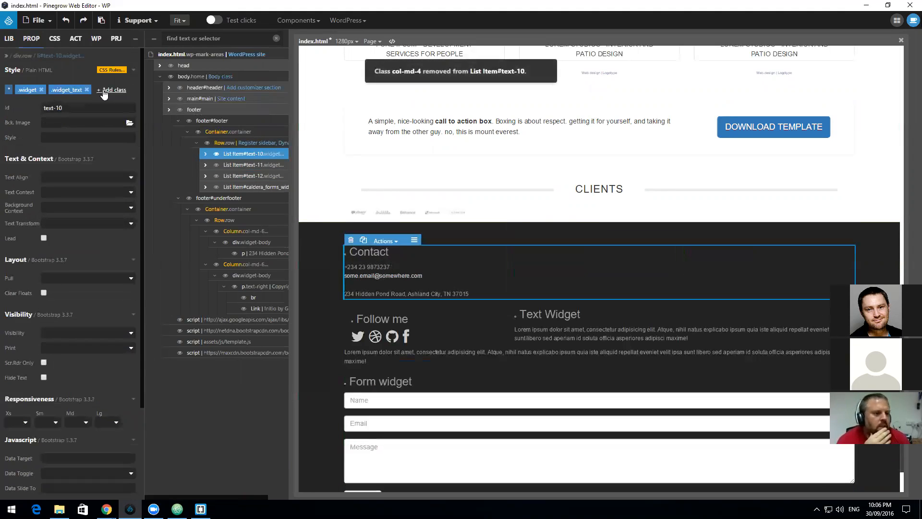
{"action": "left_click", "coordinate": [107, 90]}
{"action": "type", "text": "col-"}
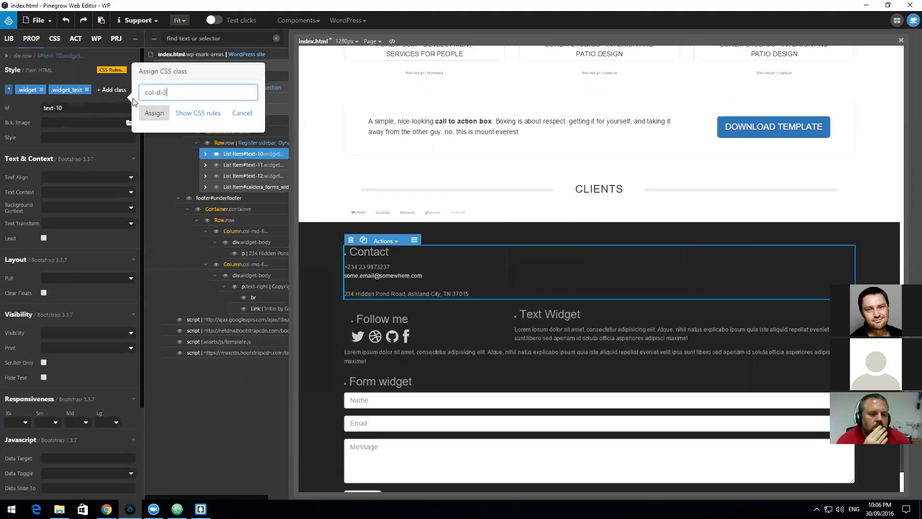
{"action": "type", "text": "md"}
{"action": "left_click_drag", "start_coordinate": [179, 94], "coordinate": [129, 95]}
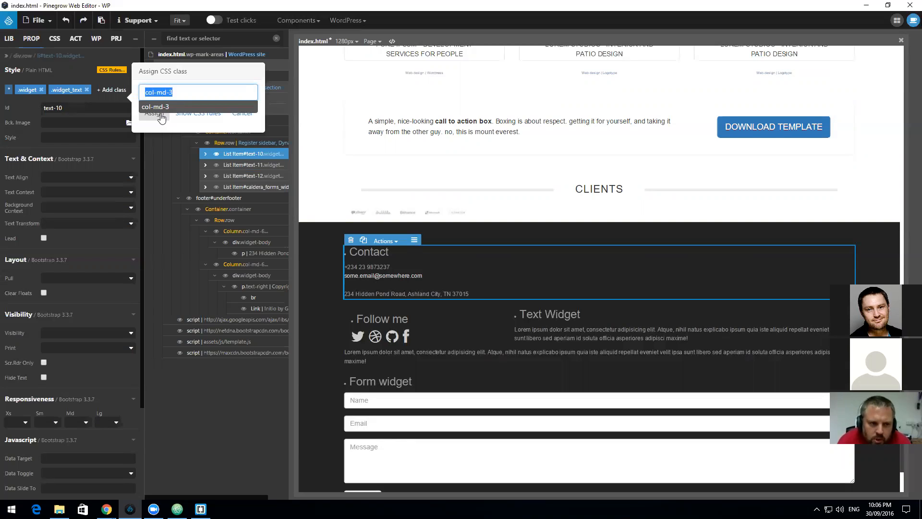
{"action": "left_click", "coordinate": [162, 118]}
{"action": "left_click", "coordinate": [159, 116]}
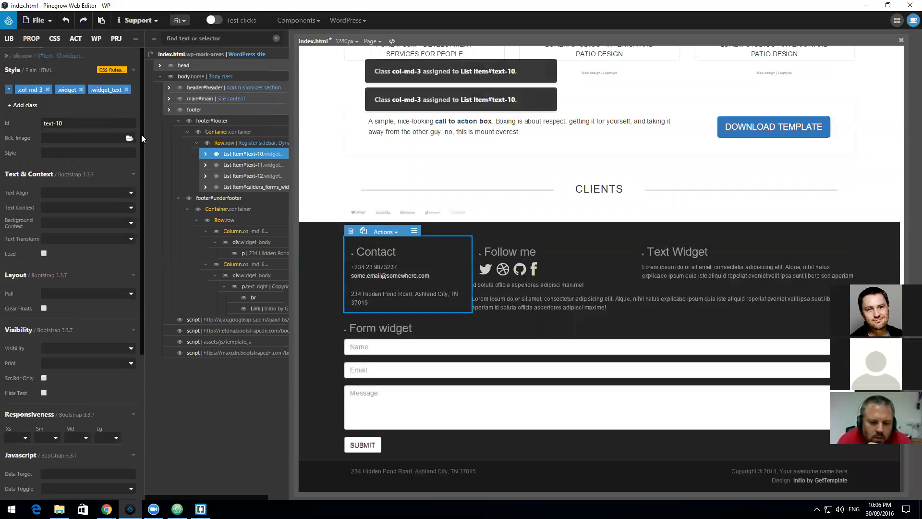
Step: Replace the column class on the Follow me widget's list item (text-11) with col-md-3
{"action": "left_click", "coordinate": [234, 165]}
{"action": "left_click", "coordinate": [48, 89]}
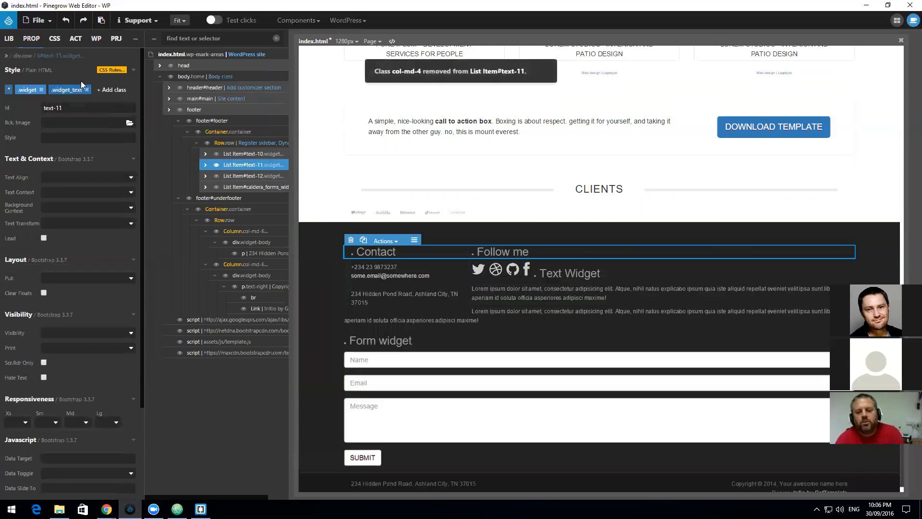
{"action": "left_click", "coordinate": [111, 90]}
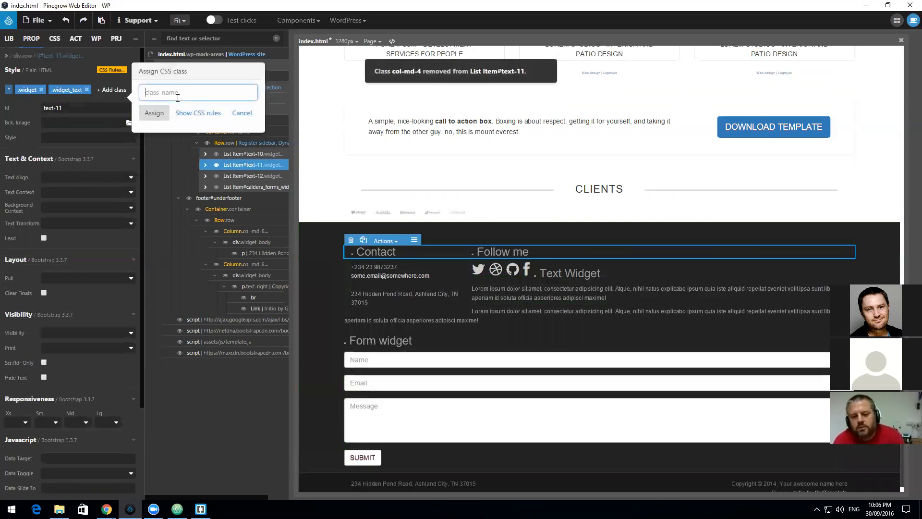
{"action": "left_click", "coordinate": [154, 112]}
{"action": "left_click", "coordinate": [154, 114]}
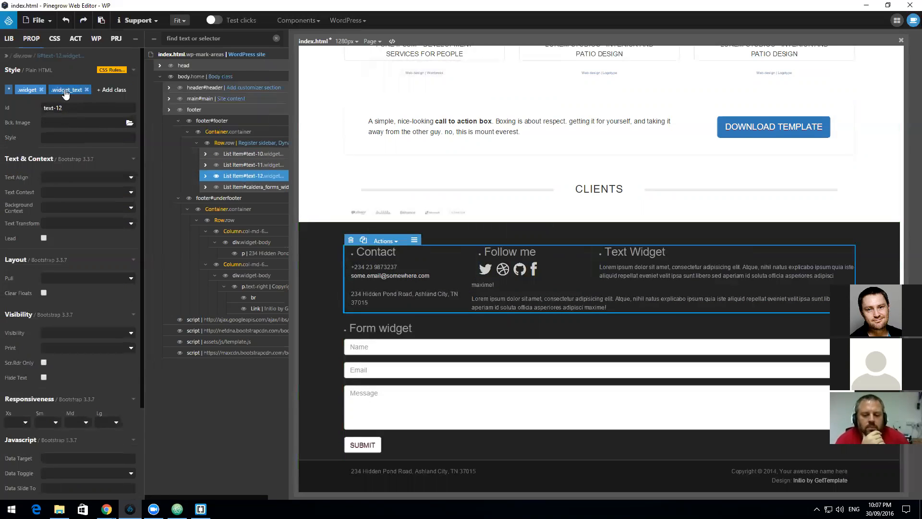
Step: Assign the CSS class col-md-3 to the Text Widget's list item (text-12)
{"action": "left_click", "coordinate": [111, 90]}
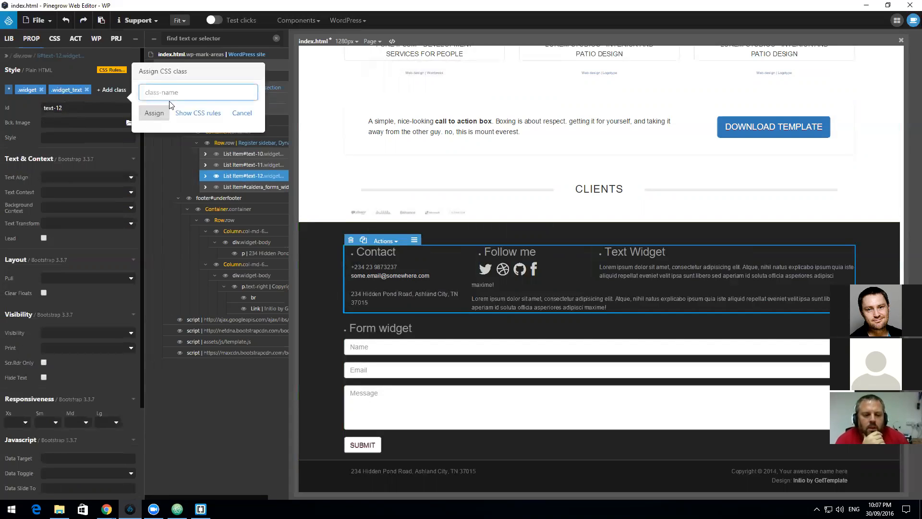
{"action": "type", "text": "col-md-3"}
{"action": "left_click", "coordinate": [154, 113]}
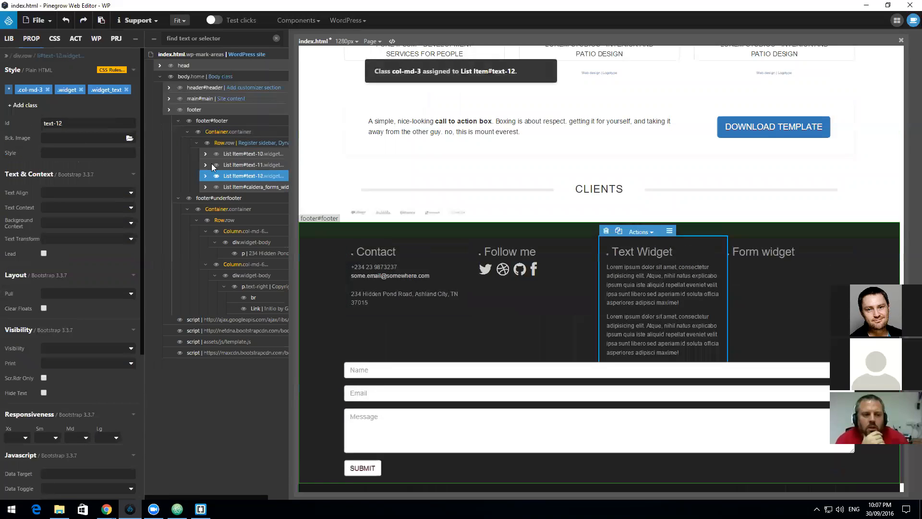
Step: Assign the CSS class col-md-3 to the Form widget's list item (caldera_forms_widget-3)
{"action": "left_click", "coordinate": [242, 187]}
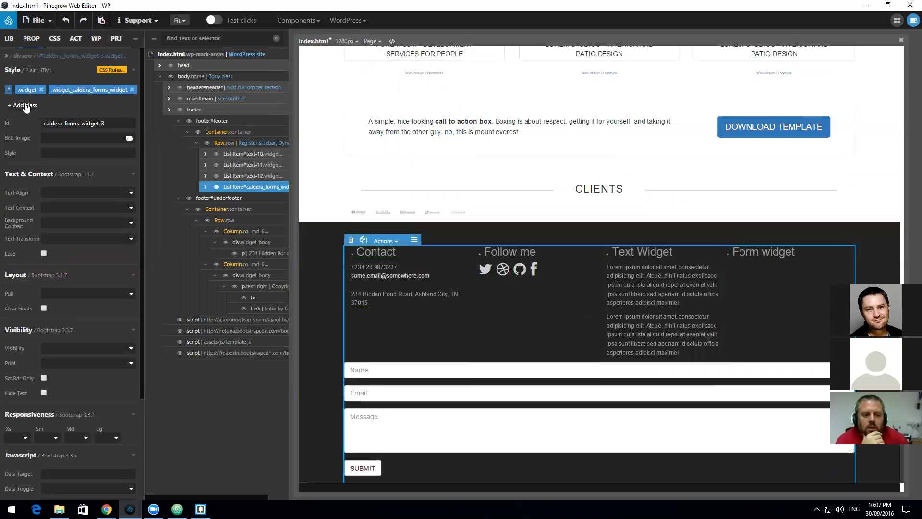
{"action": "left_click", "coordinate": [28, 106]}
{"action": "type", "text": "col-md-3"}
{"action": "left_click", "coordinate": [66, 126]}
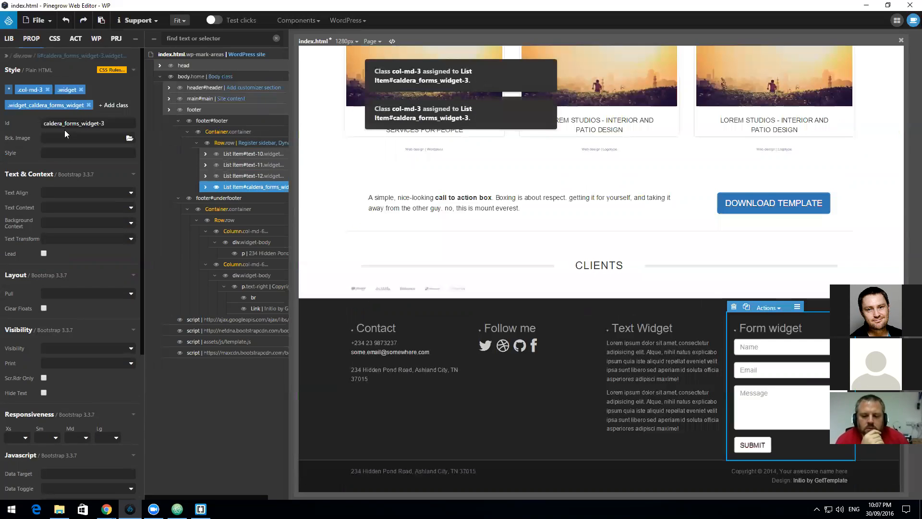
Step: Examine the properties of the Contact widget's list item (text-10) for a setting that controls the list bullet
{"action": "left_click", "coordinate": [369, 328]}
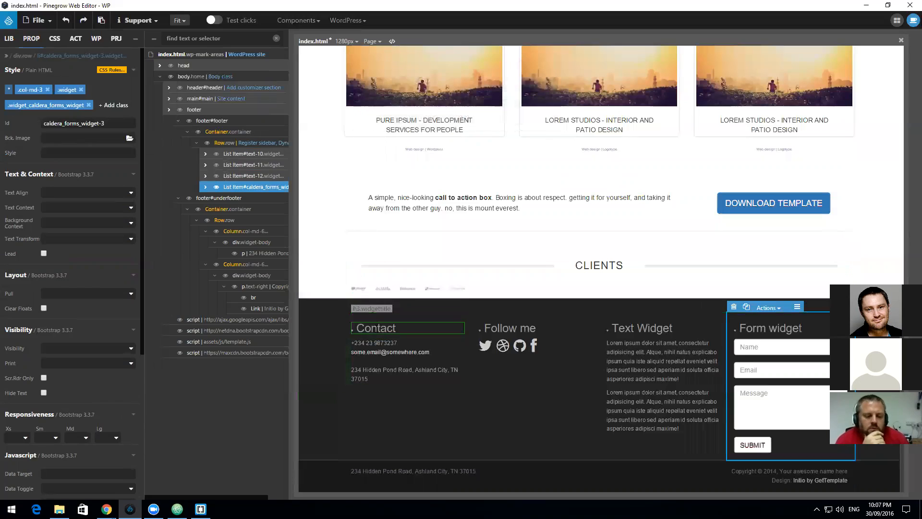
{"action": "left_click", "coordinate": [246, 154]}
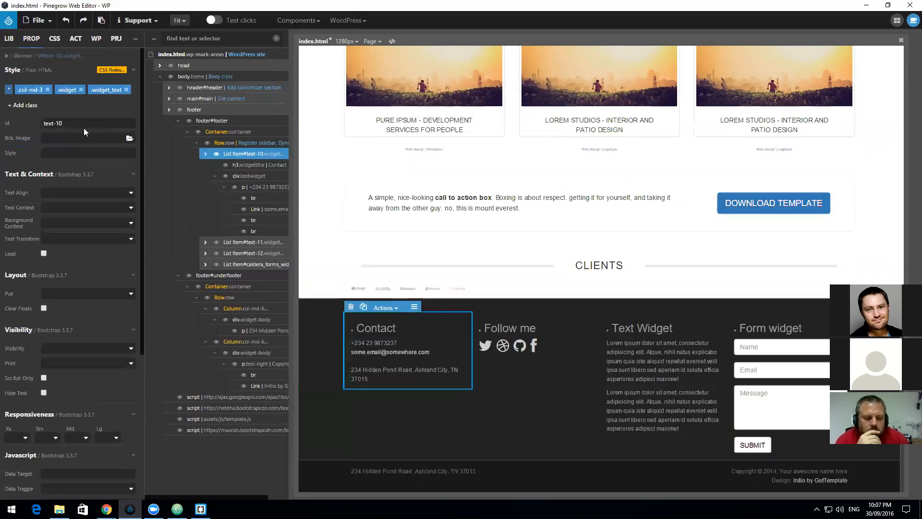
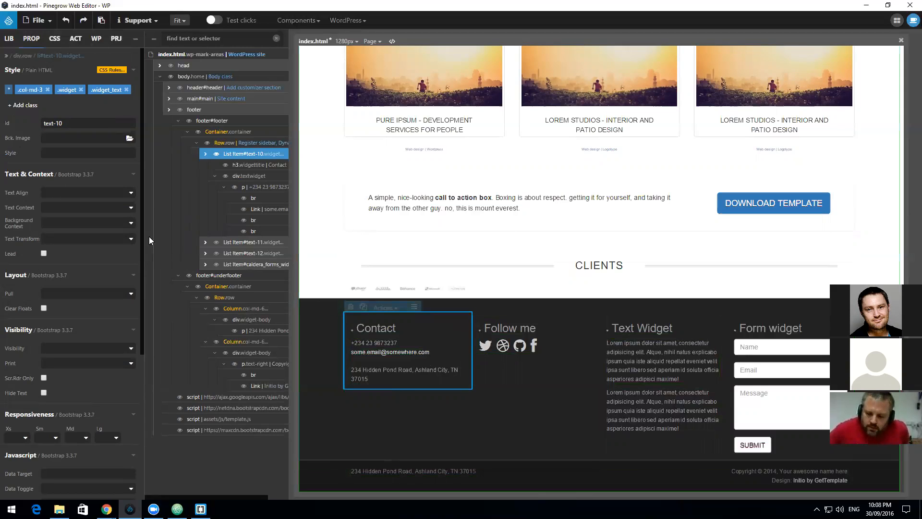
{"action": "scroll", "coordinate": [12, 221], "scroll_direction": "down", "scroll_amount": 2}
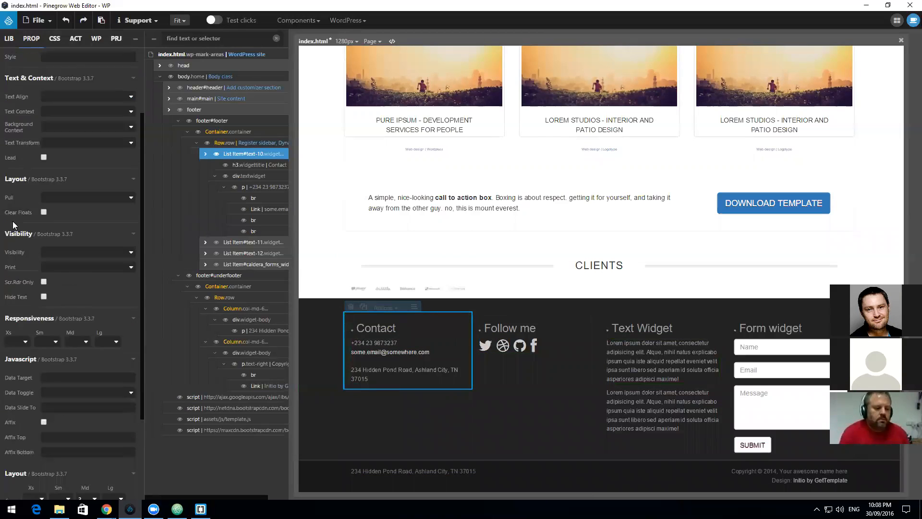
{"action": "scroll", "coordinate": [13, 222], "scroll_direction": "down", "scroll_amount": 1}
{"action": "scroll", "coordinate": [13, 219], "scroll_direction": "down", "scroll_amount": 2}
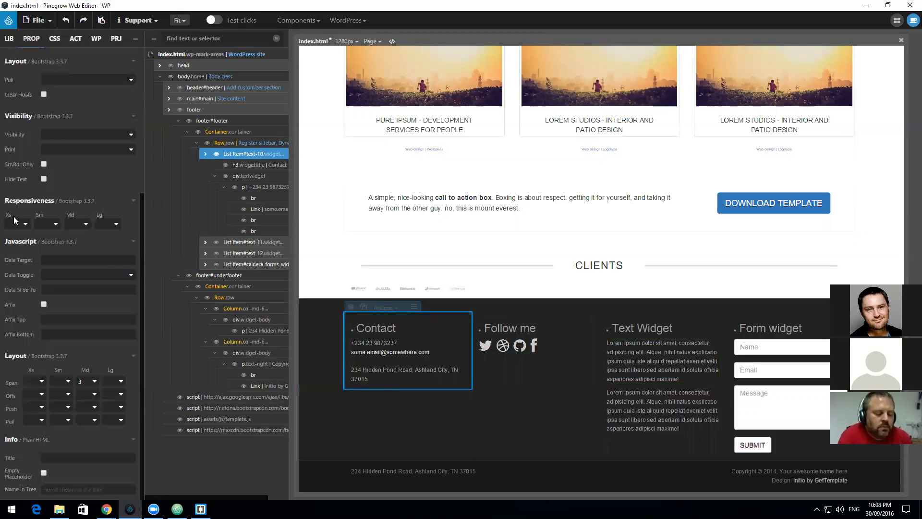
{"action": "scroll", "coordinate": [14, 217], "scroll_direction": "up", "scroll_amount": 2}
{"action": "scroll", "coordinate": [16, 220], "scroll_direction": "down", "scroll_amount": 2}
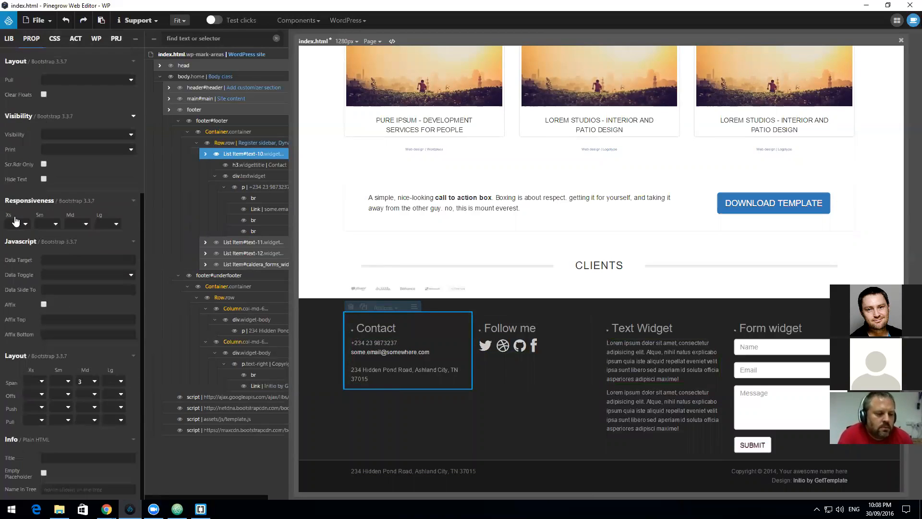
{"action": "scroll", "coordinate": [15, 219], "scroll_direction": "up", "scroll_amount": 4}
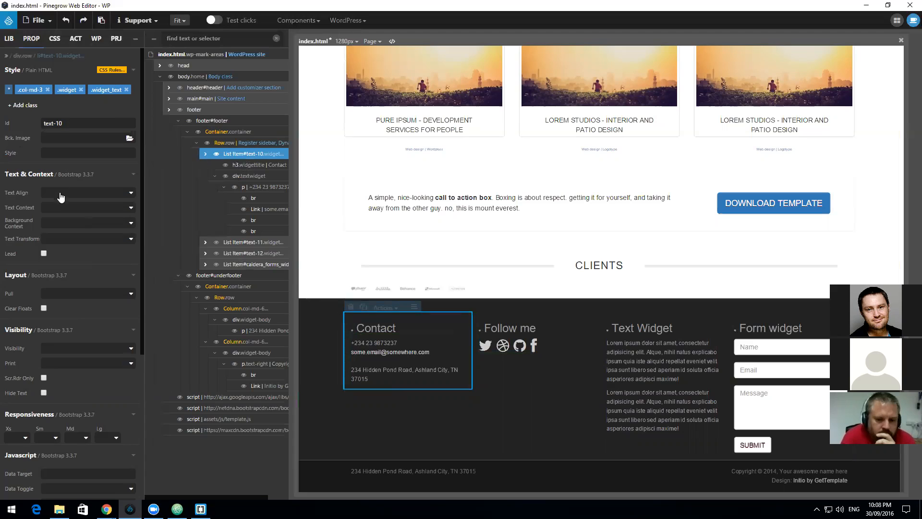
{"action": "scroll", "coordinate": [59, 195], "scroll_direction": "down", "scroll_amount": 5}
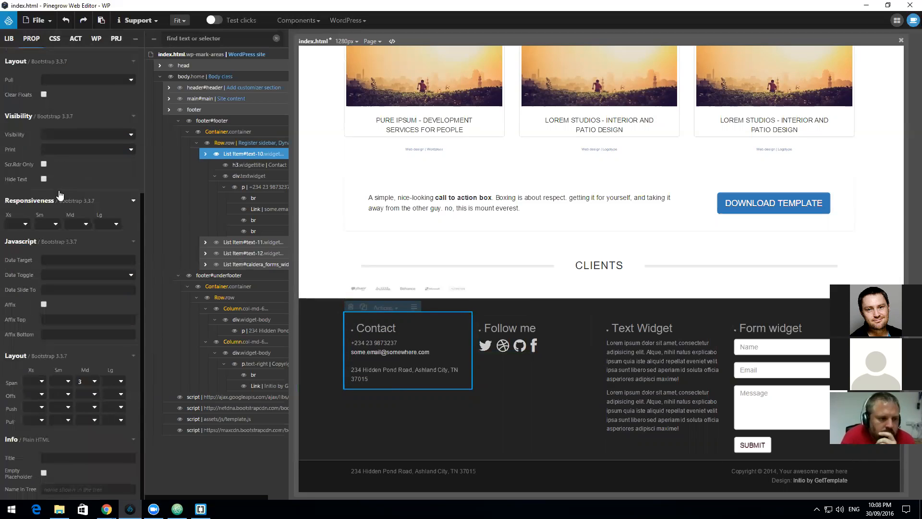
{"action": "scroll", "coordinate": [59, 194], "scroll_direction": "up", "scroll_amount": 5}
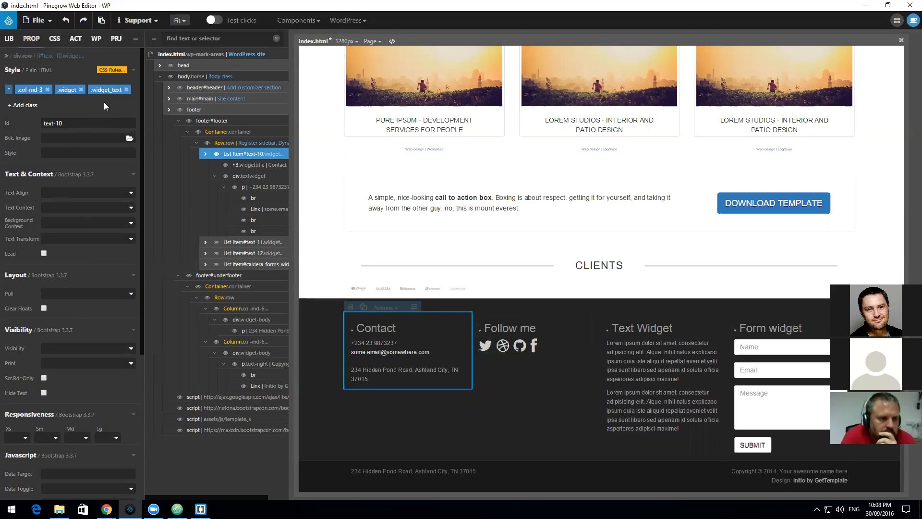
Step: Look through the class suggestions matching "li" for the Contact widget's list item (text-10)
{"action": "left_click", "coordinate": [236, 163]}
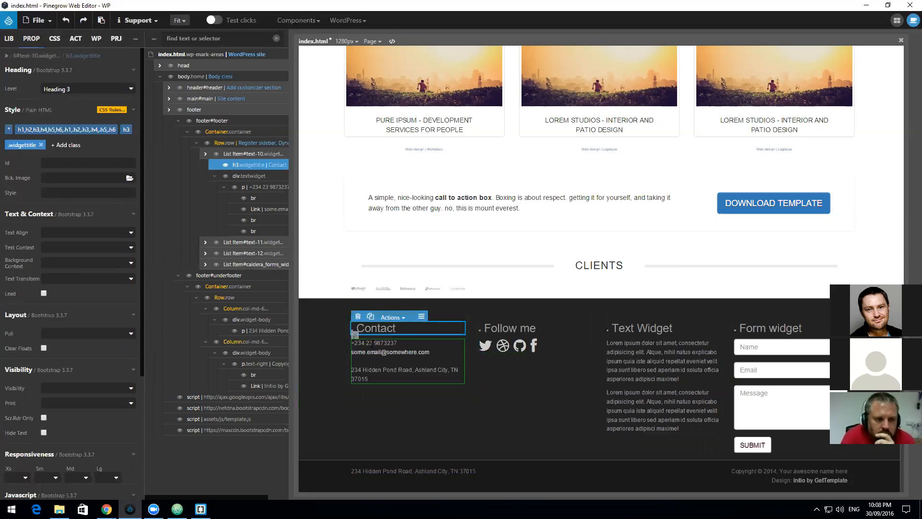
{"action": "left_click", "coordinate": [241, 154]}
{"action": "left_click", "coordinate": [29, 104]}
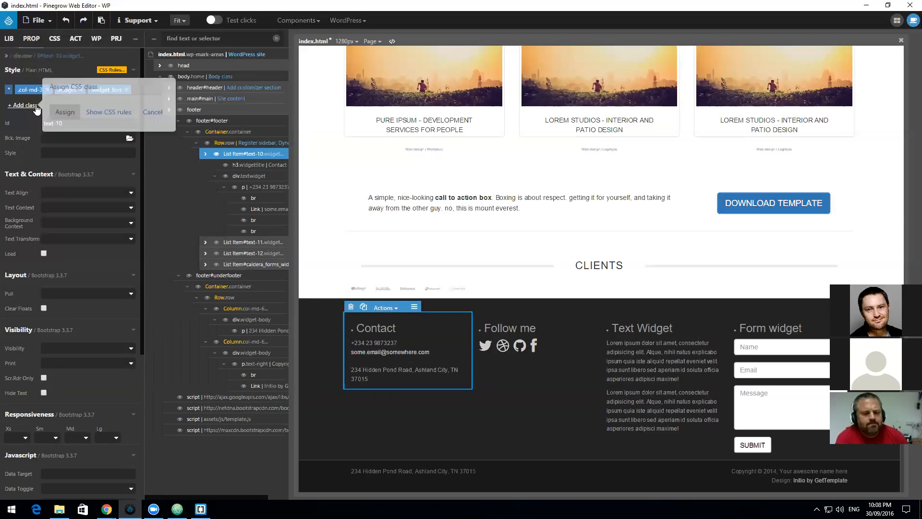
{"action": "left_click", "coordinate": [57, 108]}
{"action": "type", "text": "li"}
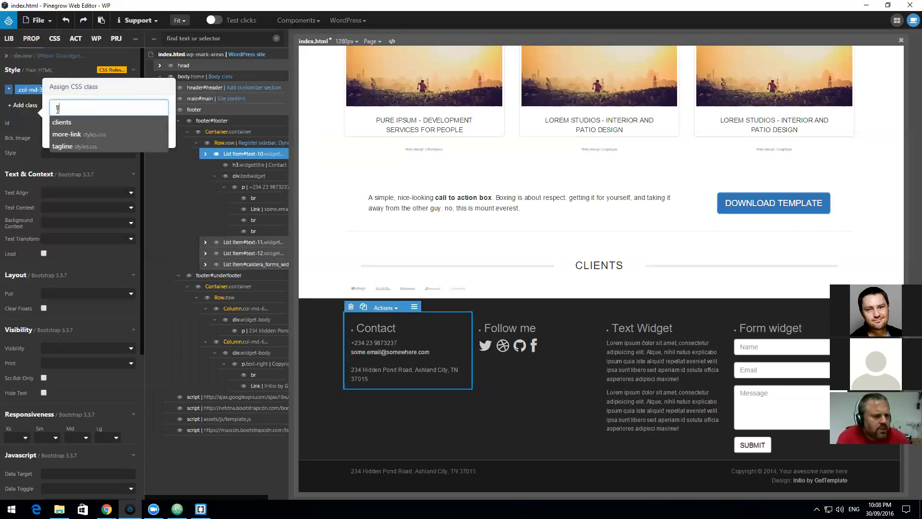
{"action": "left_click_drag", "start_coordinate": [72, 109], "coordinate": [25, 113]}
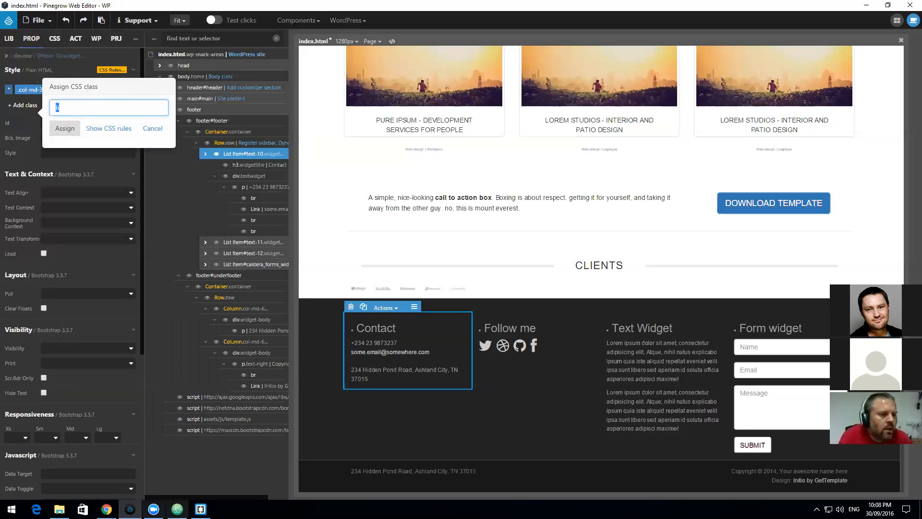
Step: Switch to Chrome and search Google for "bootstrap list styles" in place of the shortcodes article
{"action": "left_click", "coordinate": [106, 509]}
{"action": "left_click", "coordinate": [98, 430]}
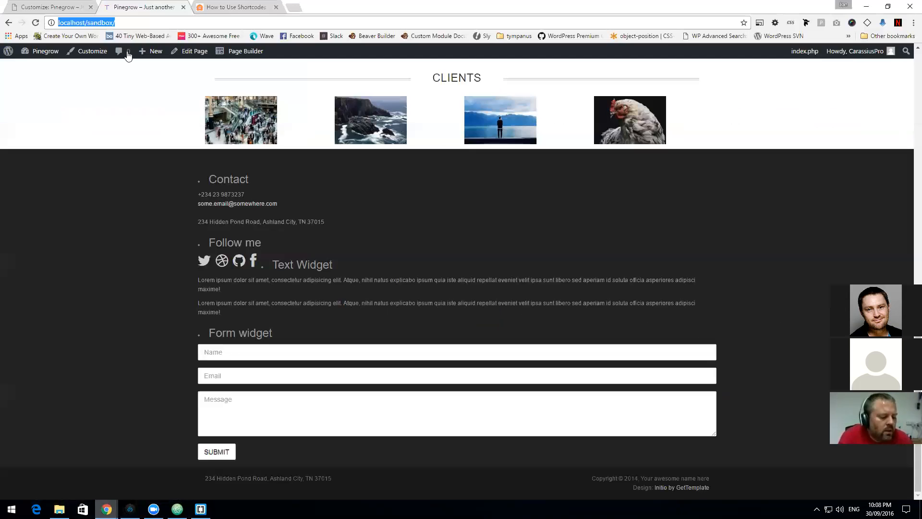
{"action": "left_click", "coordinate": [237, 7]}
{"action": "left_click", "coordinate": [225, 20]}
{"action": "type", "text": "boots"}
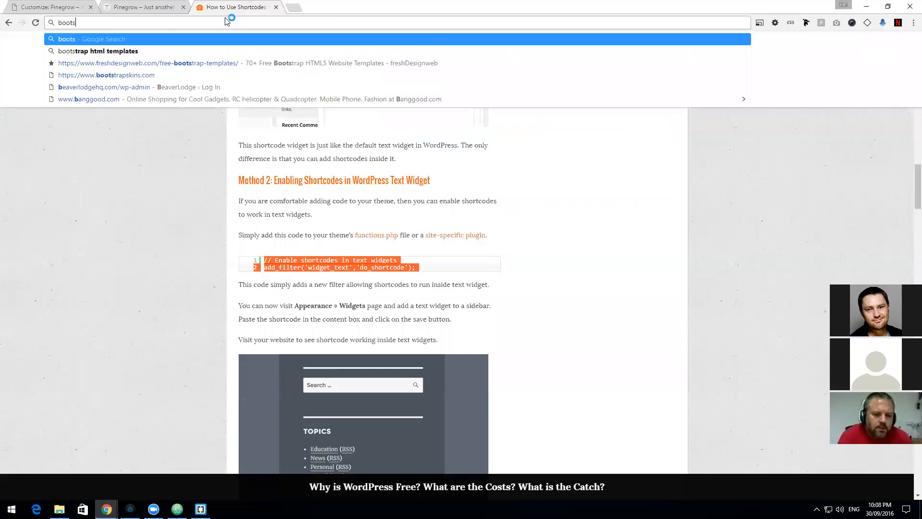
{"action": "type", "text": "trap list"}
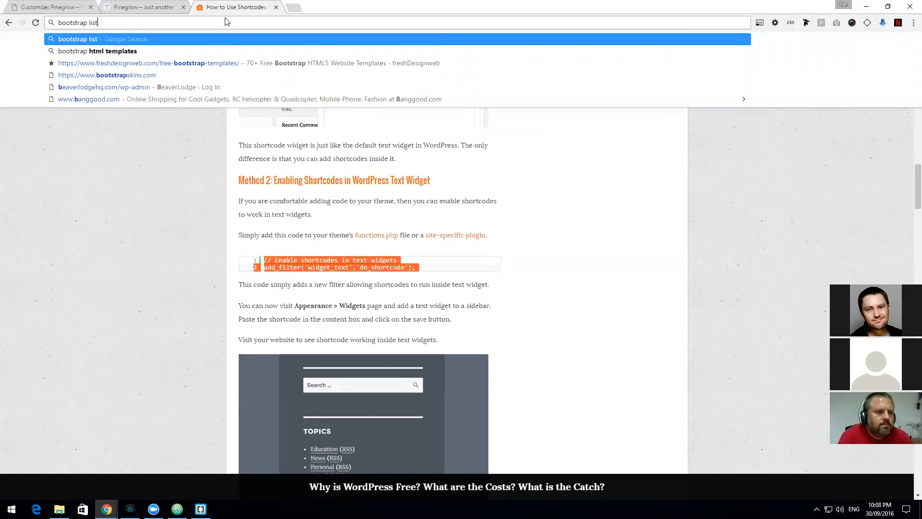
{"action": "key", "text": "Down"}
{"action": "key", "text": "Return"}
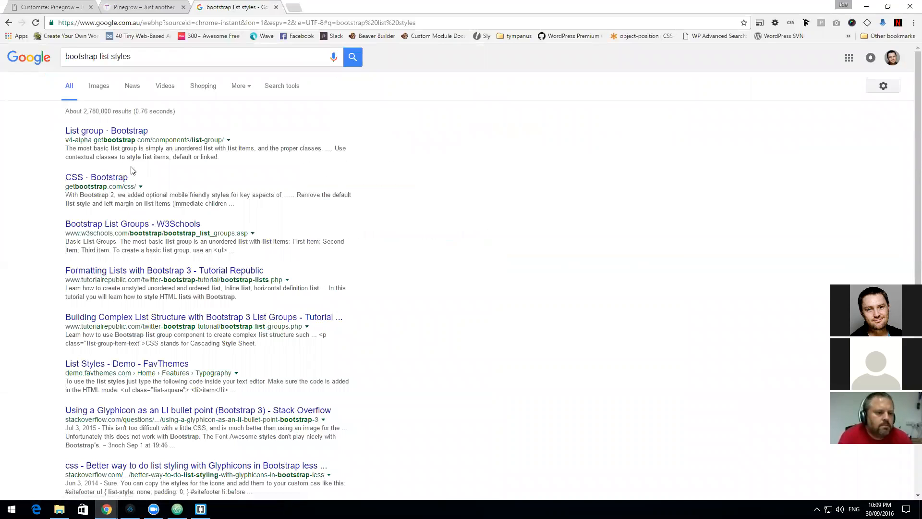
Step: Open Tutorial Republic's article on formatting lists with Bootstrap 3 and copy the class name list-unstyled from the unstyled list example
{"action": "left_click", "coordinate": [175, 271]}
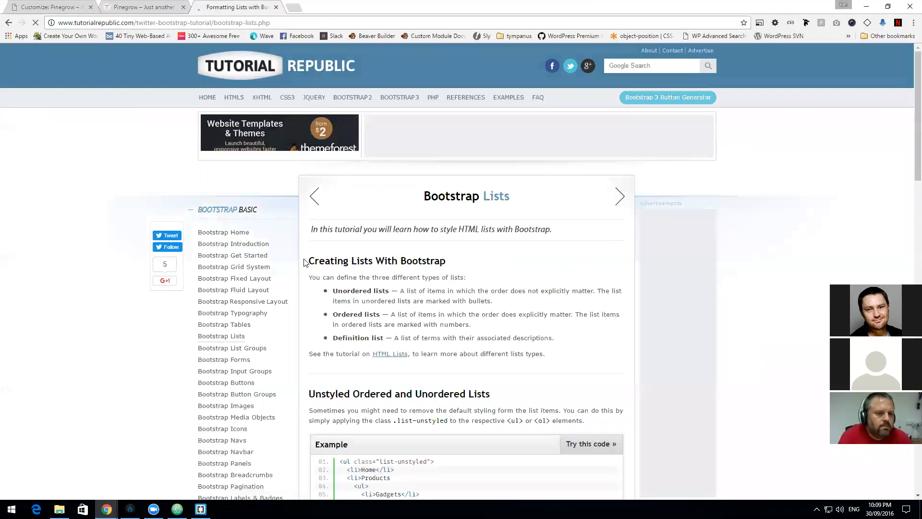
{"action": "scroll", "coordinate": [309, 264], "scroll_direction": "down", "scroll_amount": 5}
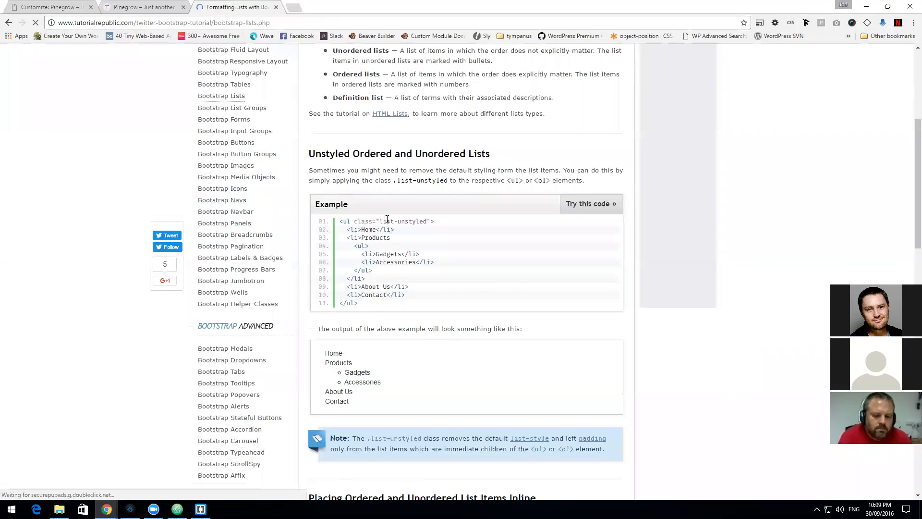
{"action": "left_click_drag", "start_coordinate": [380, 222], "coordinate": [426, 221]}
{"action": "key", "text": "ctrl+c"}
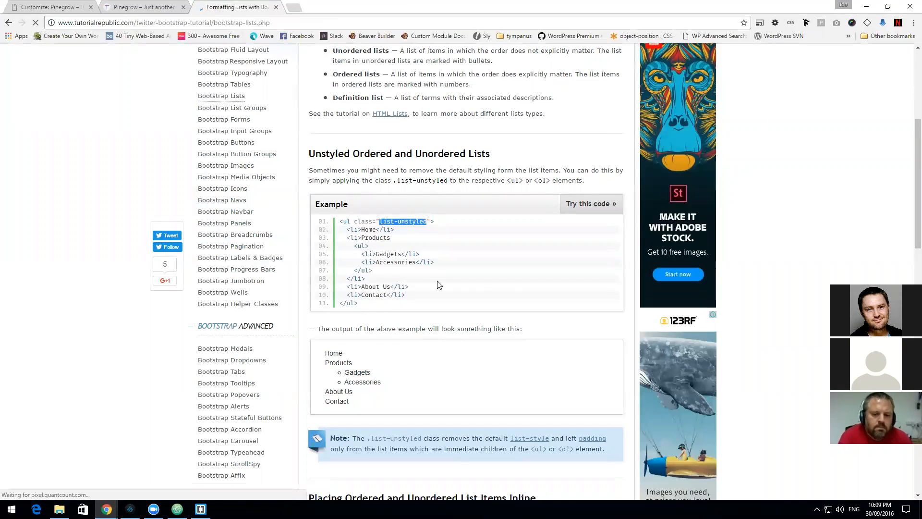
Step: Return to Pinegrow and assign the copied class list-unstyled to the Contact widget's list item (text-10)
{"action": "key", "text": "alt+Tab"}
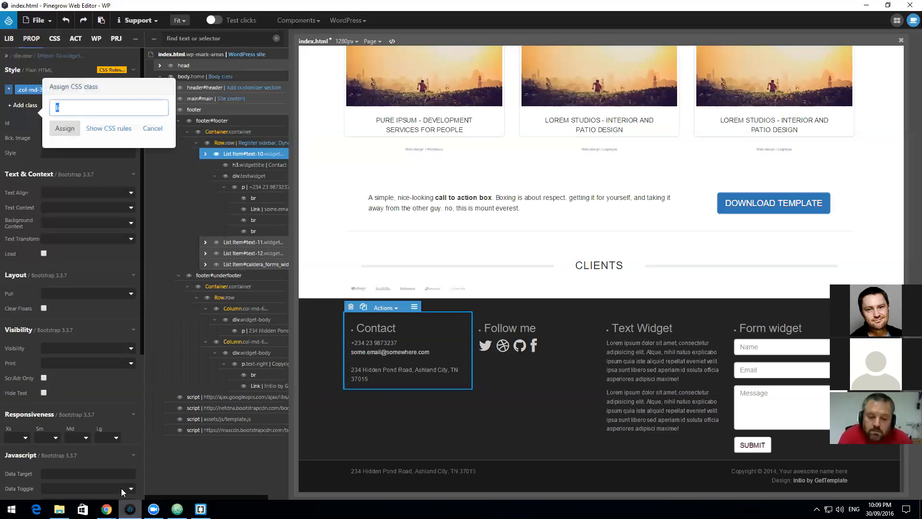
{"action": "type", "text": "li"}
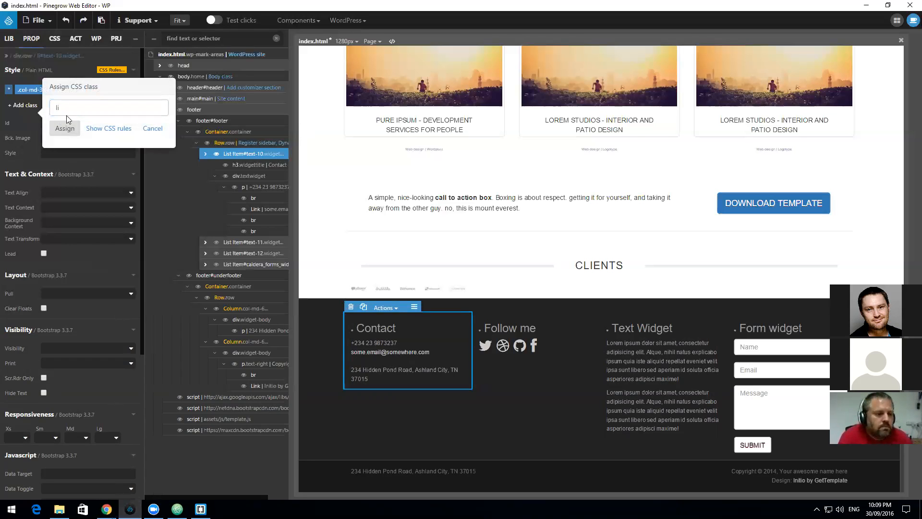
{"action": "left_click_drag", "start_coordinate": [65, 110], "coordinate": [43, 123]}
{"action": "key", "text": "ctrl+v"}
{"action": "left_click", "coordinate": [65, 128]}
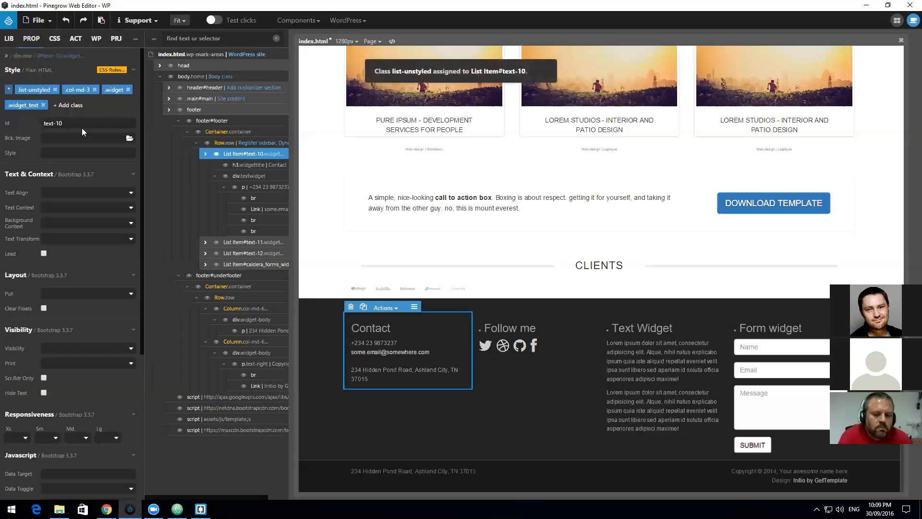
Step: Assign the class list-unstyled to the Follow me widget's list item (text-11)
{"action": "left_click", "coordinate": [232, 241]}
{"action": "left_click", "coordinate": [33, 105]}
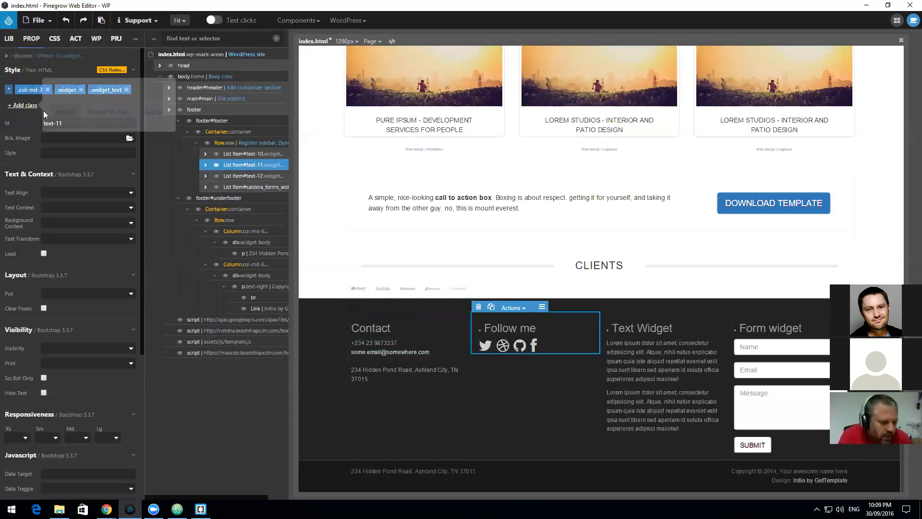
{"action": "key", "text": "ctrl+v"}
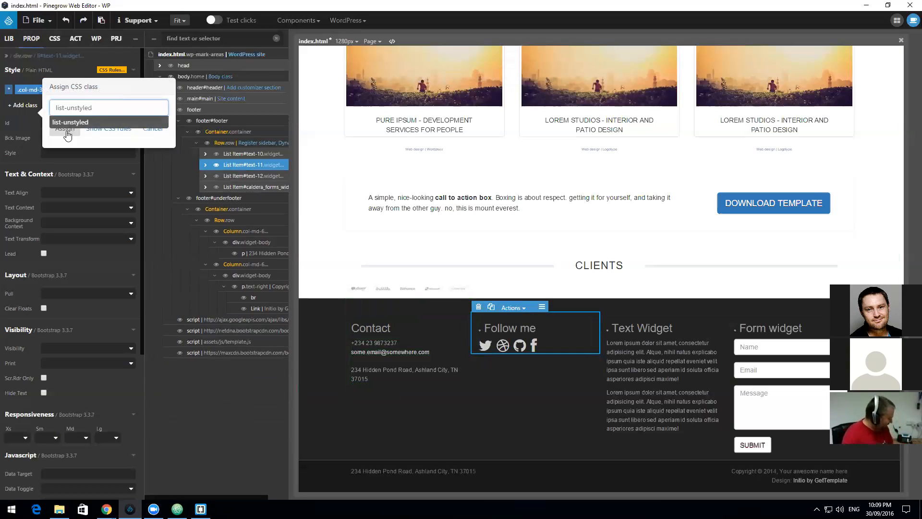
{"action": "left_click", "coordinate": [67, 132]}
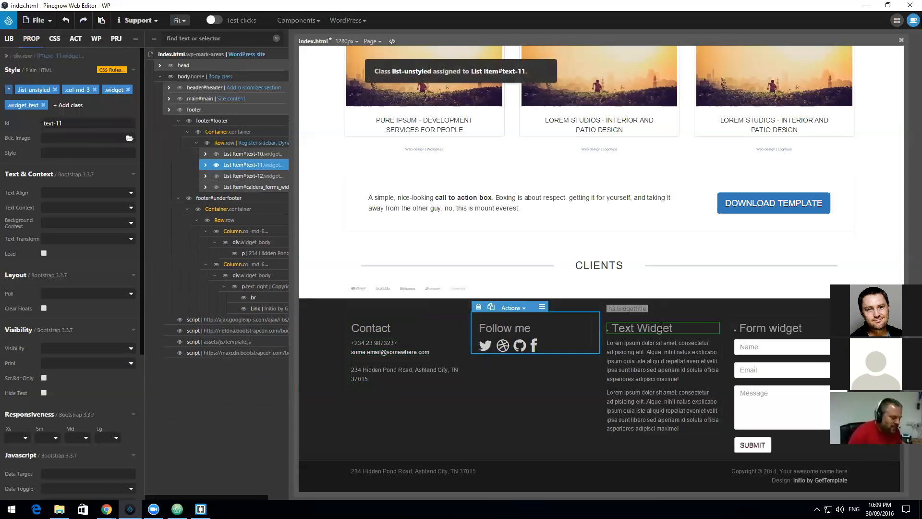
Step: Assign the class list-unstyled to the Text Widget's list item (text-12)
{"action": "left_click", "coordinate": [663, 386]}
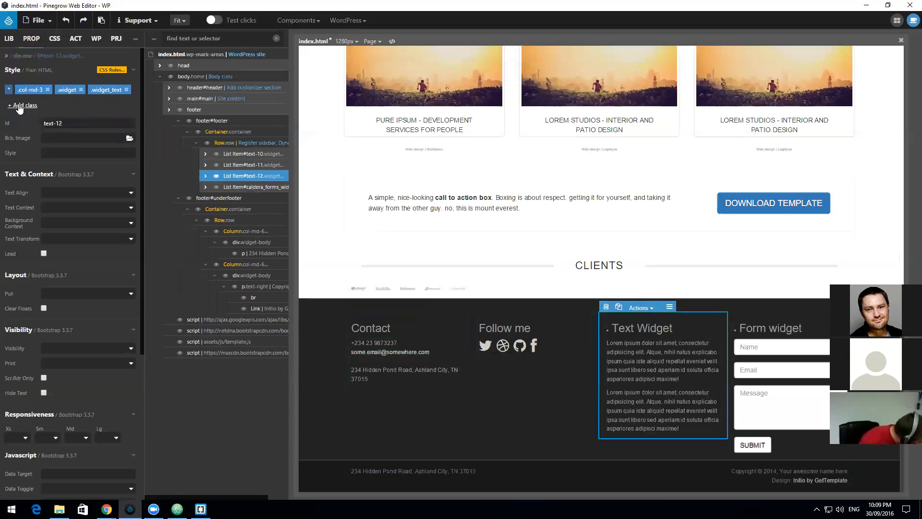
{"action": "left_click", "coordinate": [20, 106]}
{"action": "key", "text": "ctrl+v"}
{"action": "left_click", "coordinate": [70, 125]}
{"action": "left_click", "coordinate": [68, 131]}
Step: Assign the class list-unstyled to the Form widget's list item (caldera_forms_widget-3)
{"action": "left_click", "coordinate": [754, 321]}
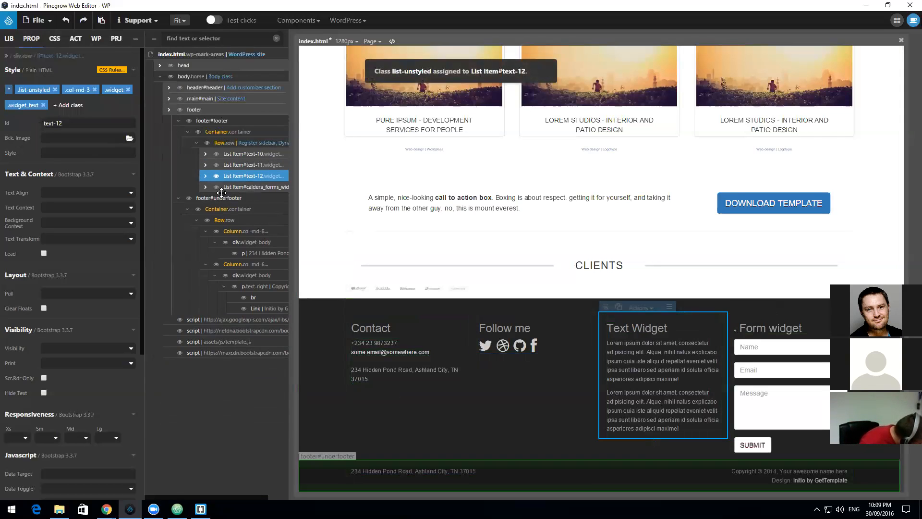
{"action": "left_click", "coordinate": [114, 106]}
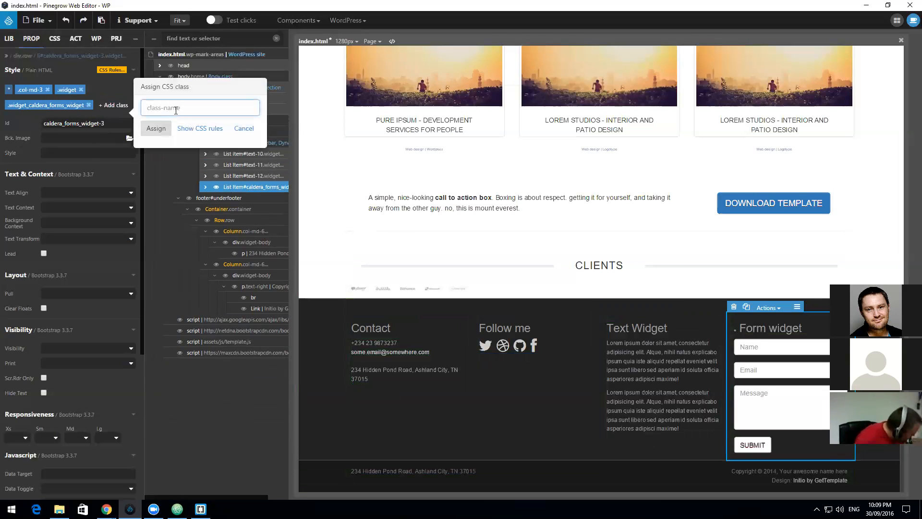
{"action": "type", "text": "list-unstyled"}
{"action": "left_click", "coordinate": [162, 123]}
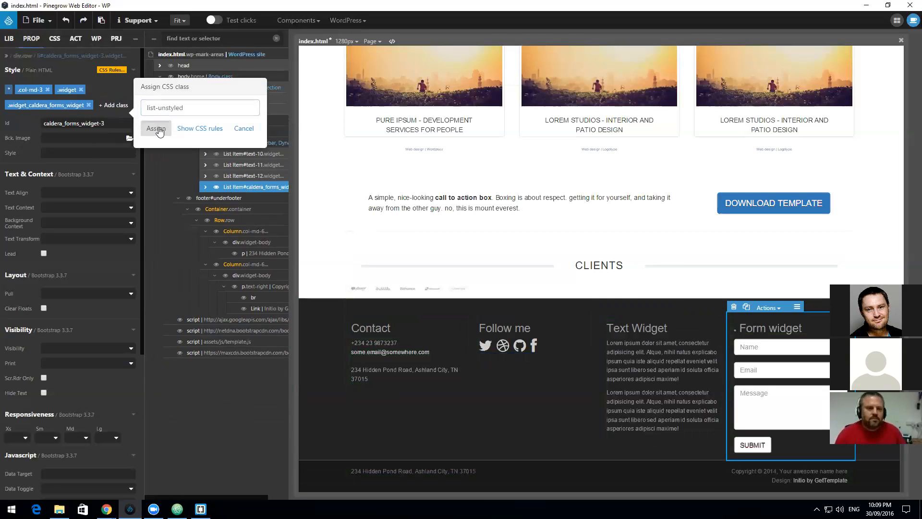
{"action": "left_click", "coordinate": [158, 129]}
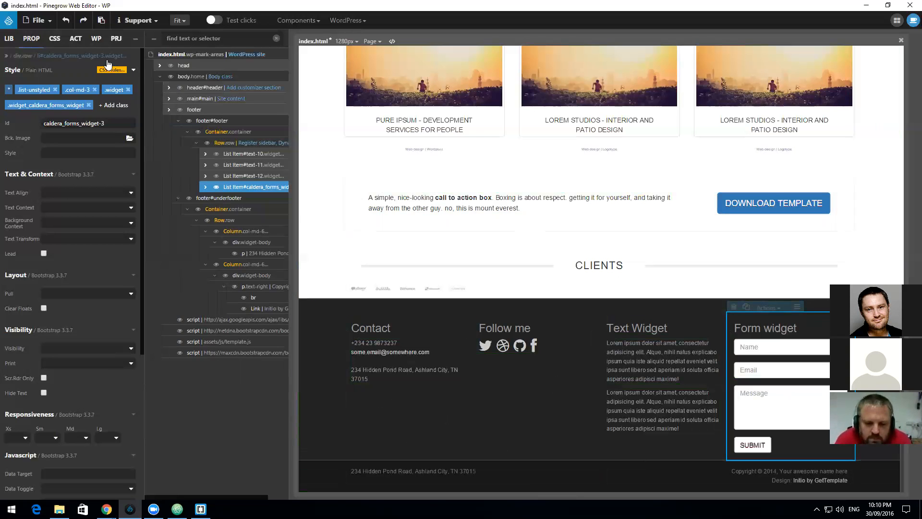
Step: Save index.html with its unstyled footer items and export the WordPress theme
{"action": "left_click", "coordinate": [39, 20]}
{"action": "left_click", "coordinate": [50, 135]}
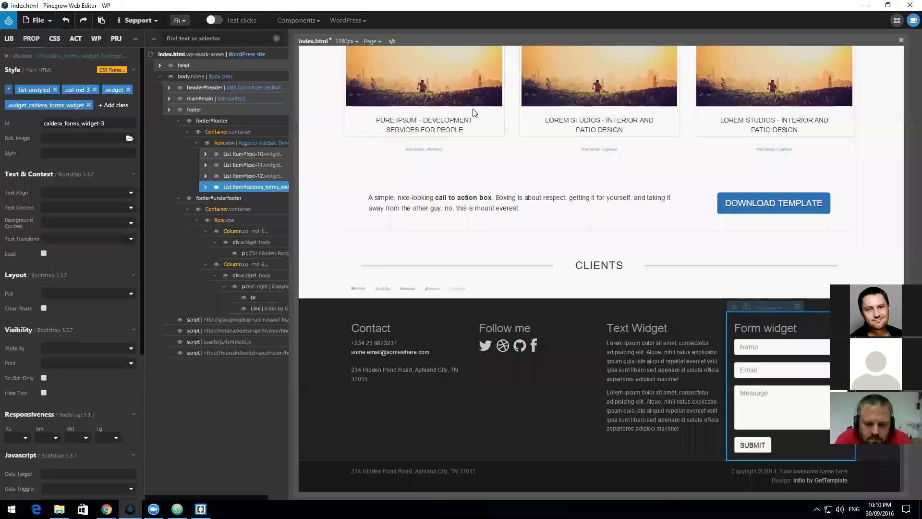
{"action": "left_click", "coordinate": [353, 20]}
{"action": "left_click", "coordinate": [362, 39]}
{"action": "left_click", "coordinate": [106, 509]}
{"action": "mouse_move", "coordinate": [116, 445]}
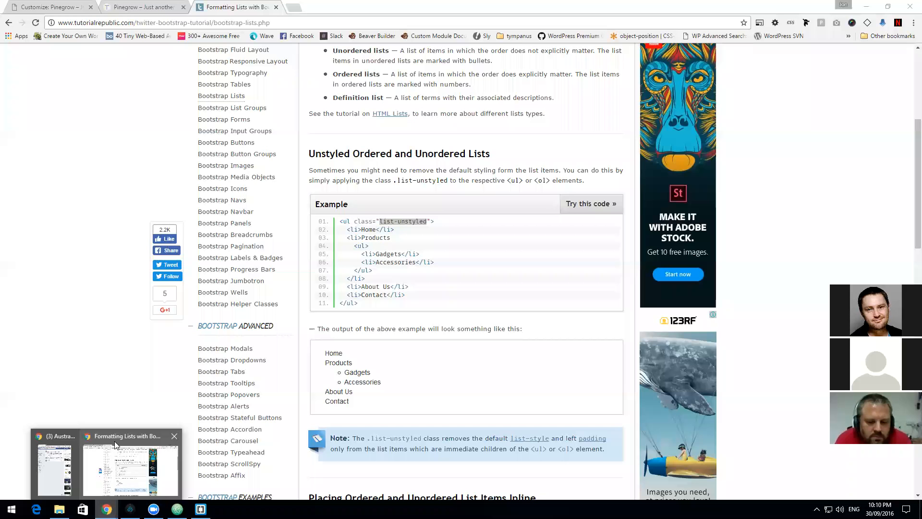
Step: In Pinegrow, set the footer row's Register sidebar action to Before Widget <li class="list-unstyled col-md-3"> and After Widget </li>
{"action": "left_click", "coordinate": [130, 509]}
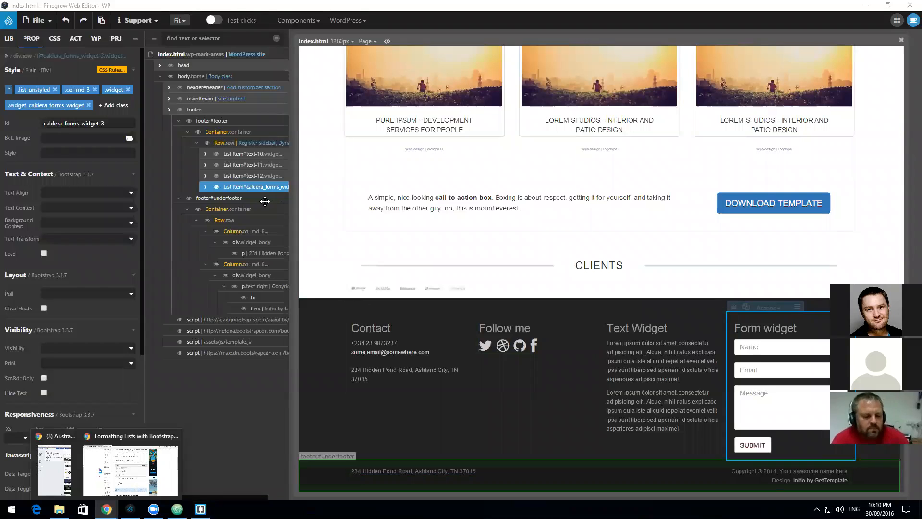
{"action": "left_click", "coordinate": [245, 142]}
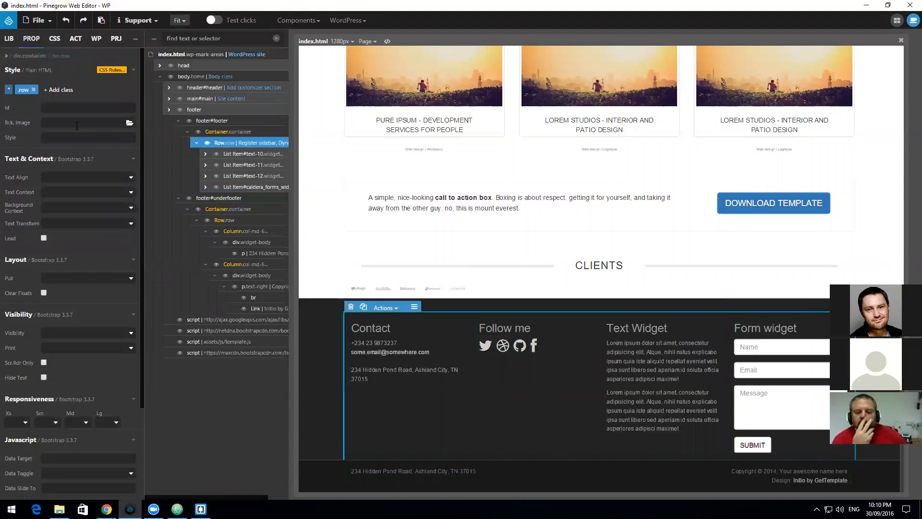
{"action": "left_click", "coordinate": [96, 39]}
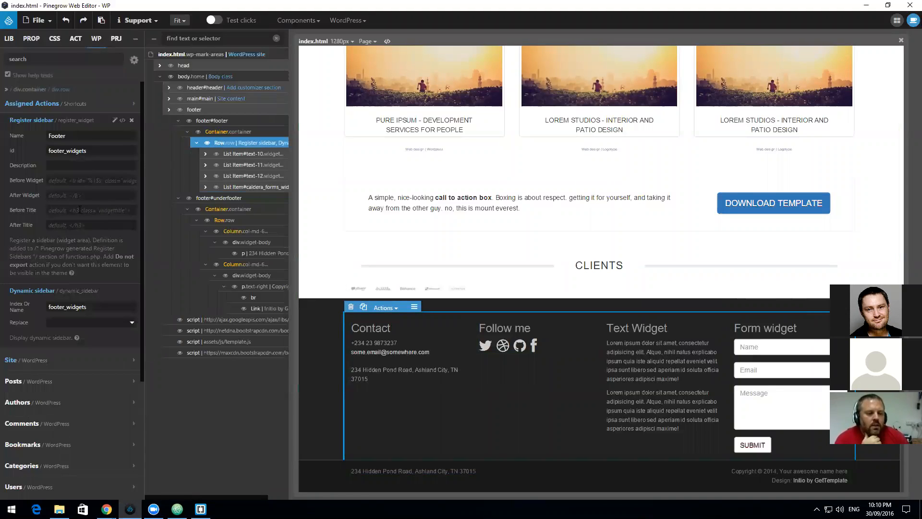
{"action": "left_click", "coordinate": [80, 181]}
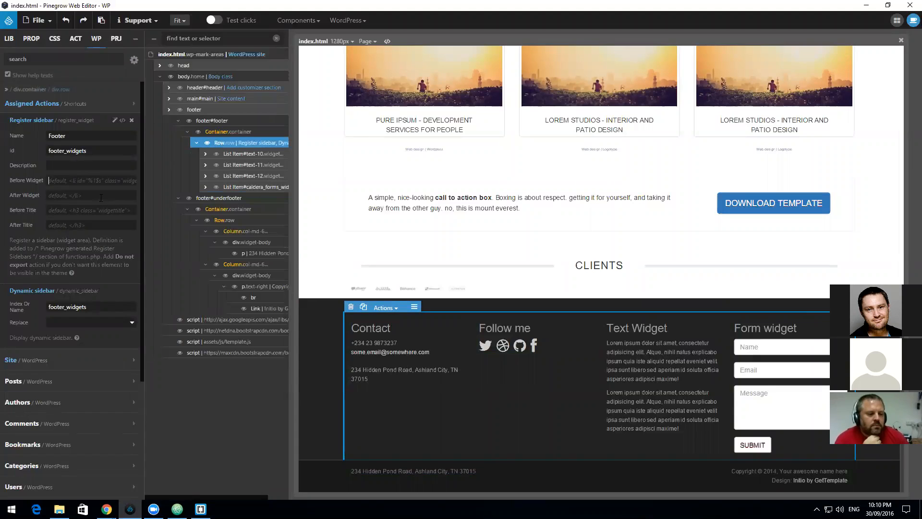
{"action": "type", "text": "<li"}
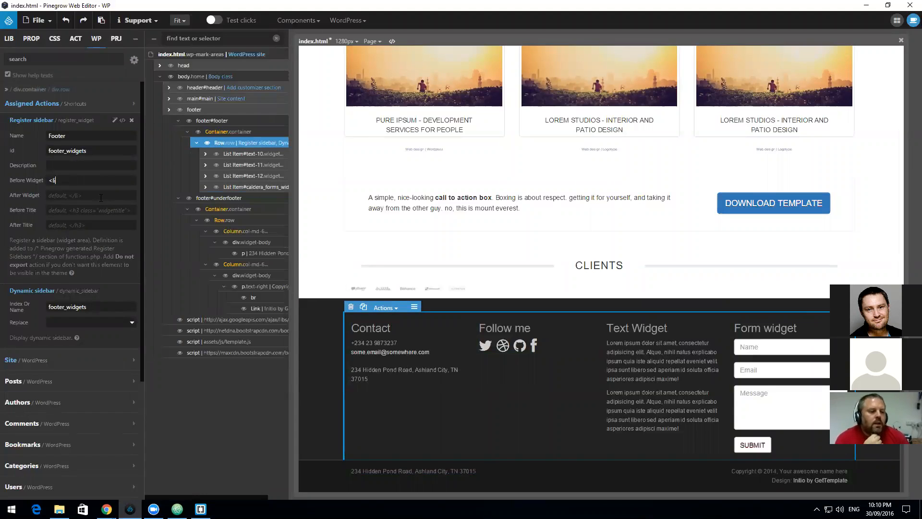
{"action": "type", "text": " class=\""}
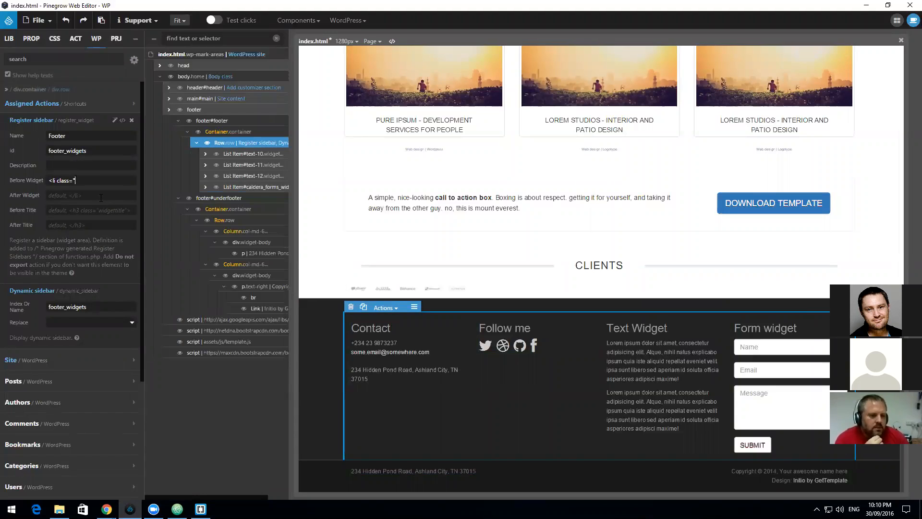
{"action": "type", "text": "list-unstyled col-md-3\">"}
{"action": "left_click", "coordinate": [99, 191]}
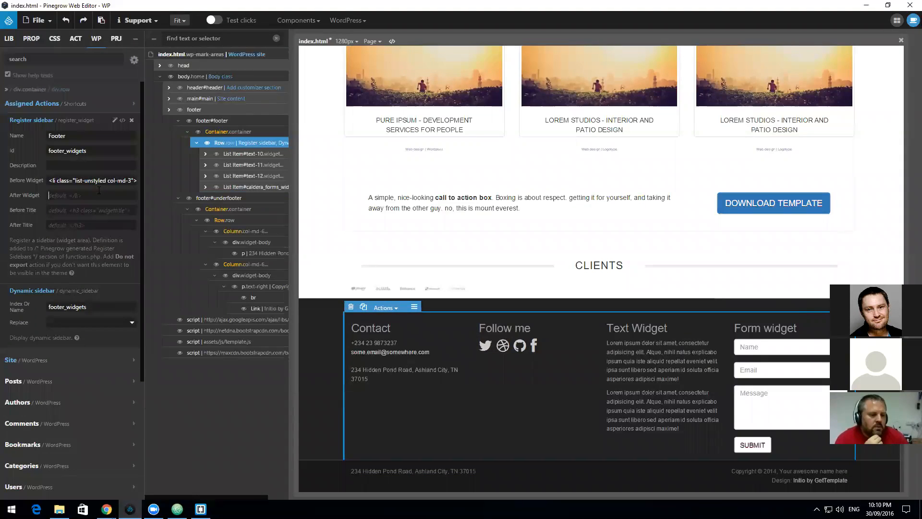
{"action": "type", "text": "</li>"}
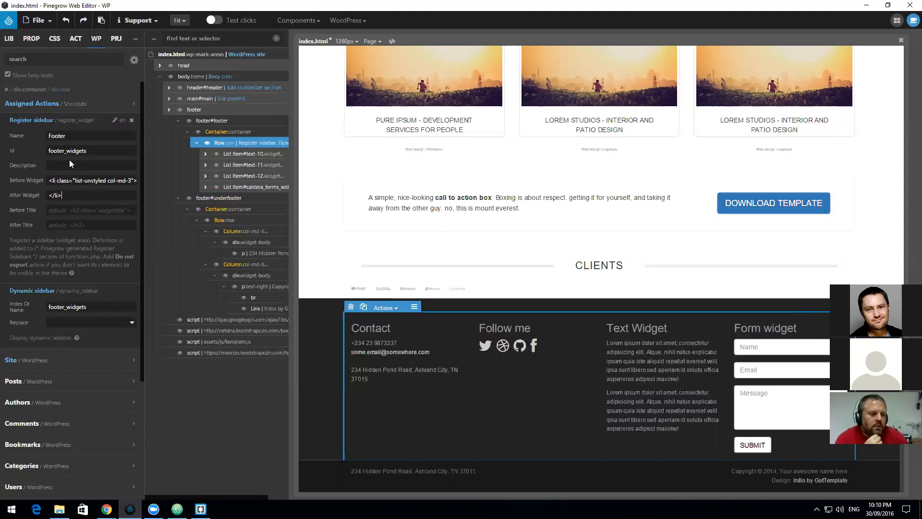
Step: Save the page with the new sidebar wrappers and export the WordPress theme again
{"action": "left_click", "coordinate": [252, 153]}
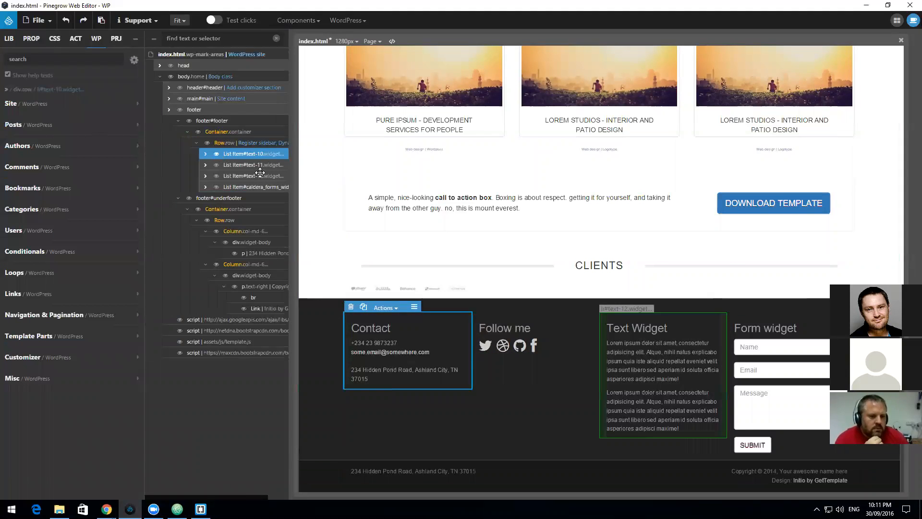
{"action": "left_click", "coordinate": [41, 22]}
{"action": "left_click", "coordinate": [48, 135]}
{"action": "left_click", "coordinate": [654, 147]}
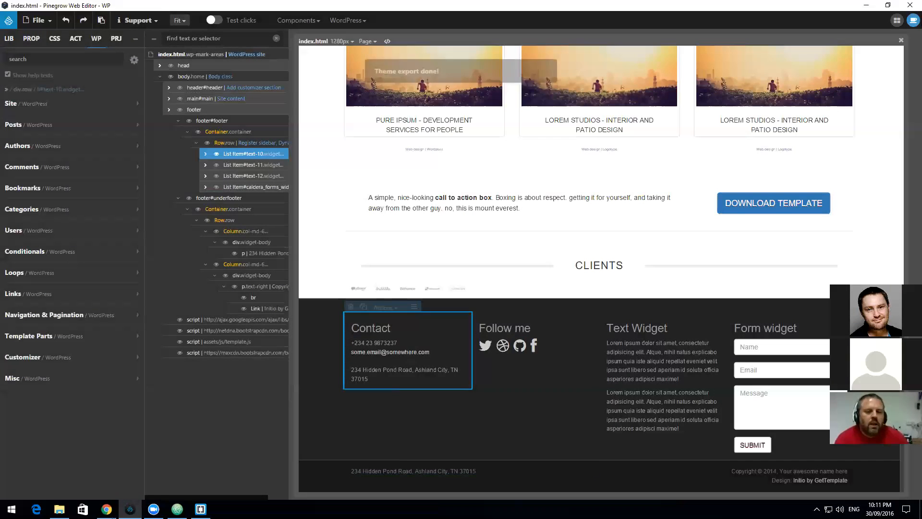
Step: Switch to Chrome and examine the footer widget layout on the reloaded site and in the reloaded Customizer preview
{"action": "left_click", "coordinate": [107, 509]}
{"action": "left_click", "coordinate": [150, 4]}
{"action": "left_click", "coordinate": [36, 26]}
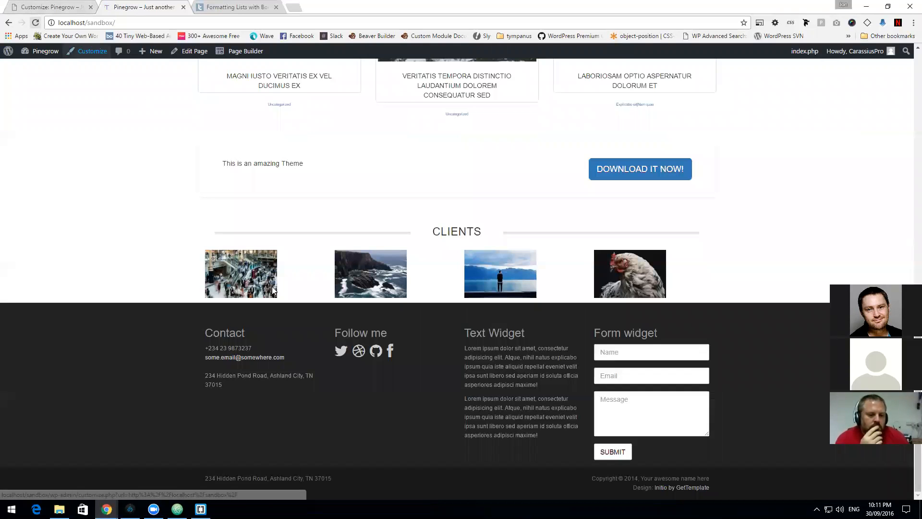
{"action": "left_click", "coordinate": [51, 5]}
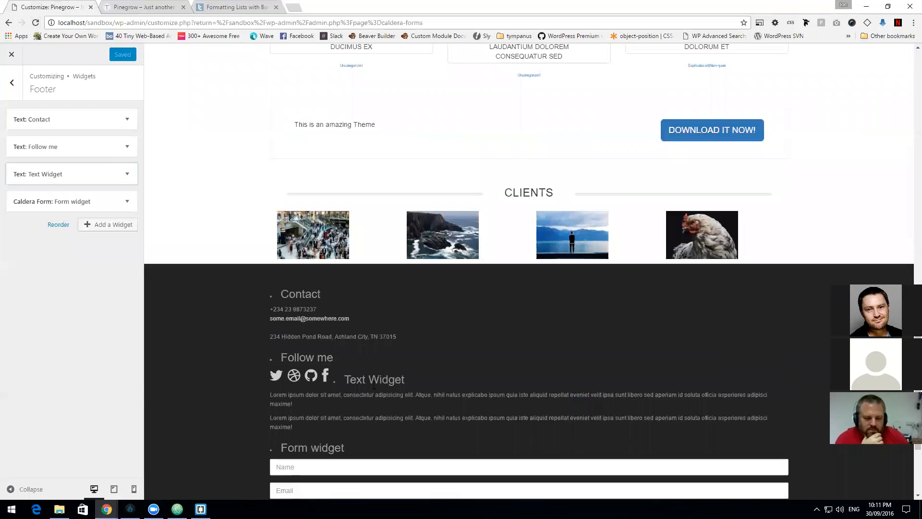
{"action": "left_click", "coordinate": [35, 23]}
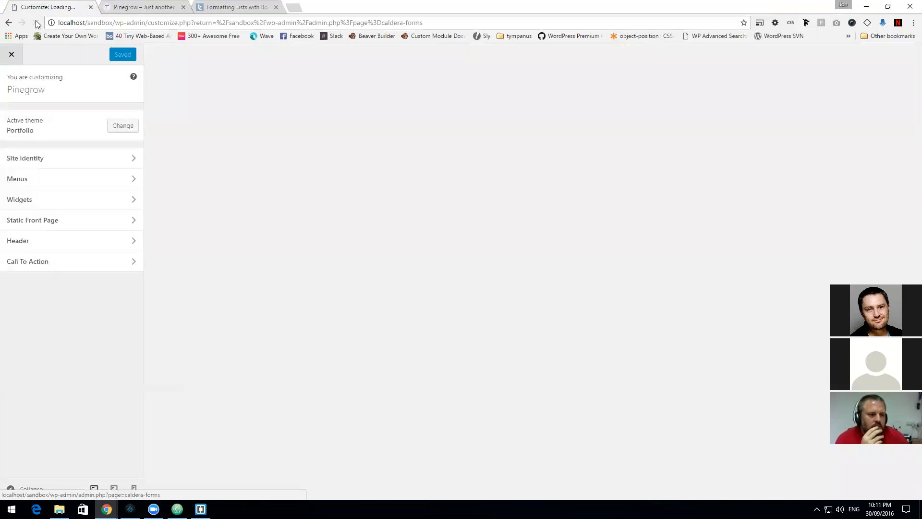
{"action": "scroll", "coordinate": [366, 299], "scroll_direction": "down", "scroll_amount": 7}
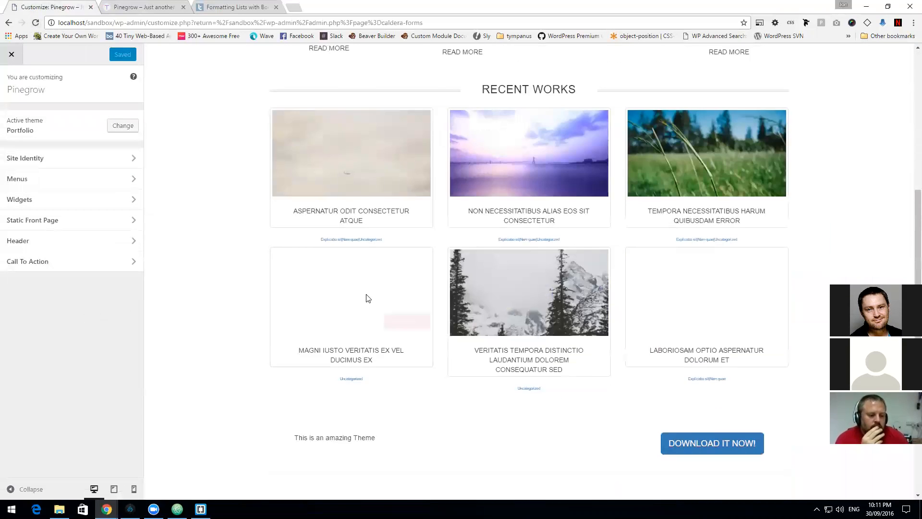
{"action": "scroll", "coordinate": [366, 299], "scroll_direction": "down", "scroll_amount": 6}
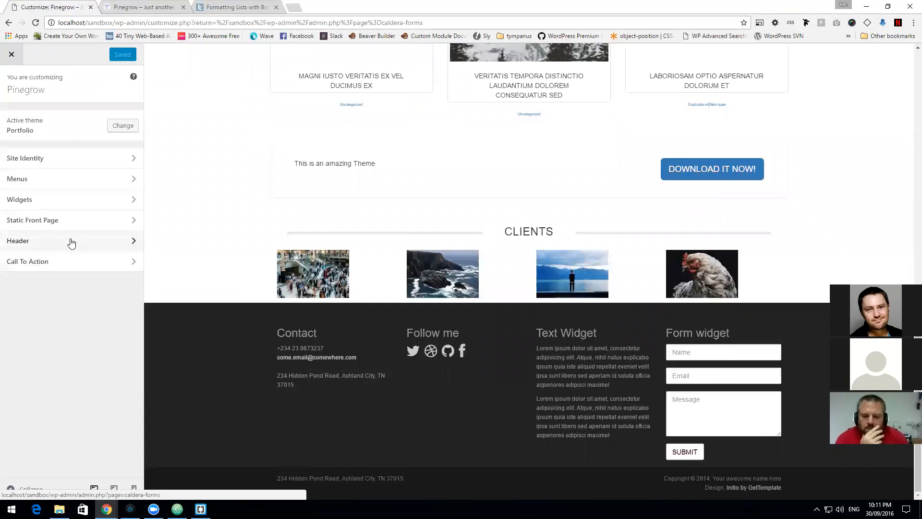
Step: Add a Calendar widget titled Calendar to the Footer widget area in the Customizer
{"action": "left_click", "coordinate": [79, 201]}
{"action": "left_click", "coordinate": [72, 117]}
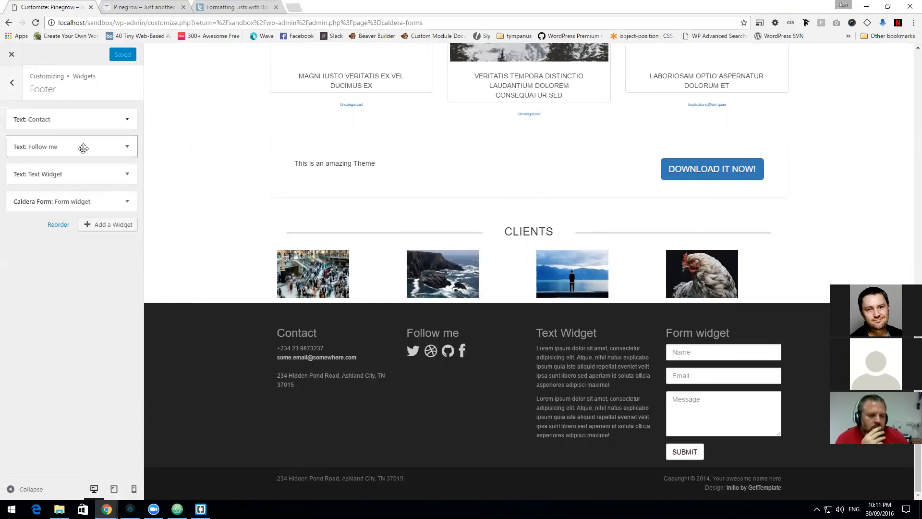
{"action": "left_click", "coordinate": [111, 225]}
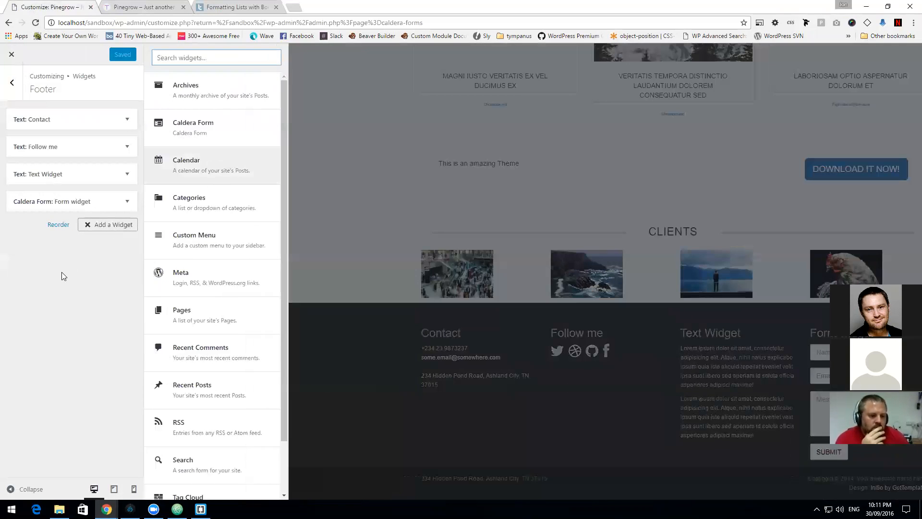
{"action": "left_click", "coordinate": [211, 165]}
{"action": "left_click", "coordinate": [81, 265]}
{"action": "type", "text": "Calendar"}
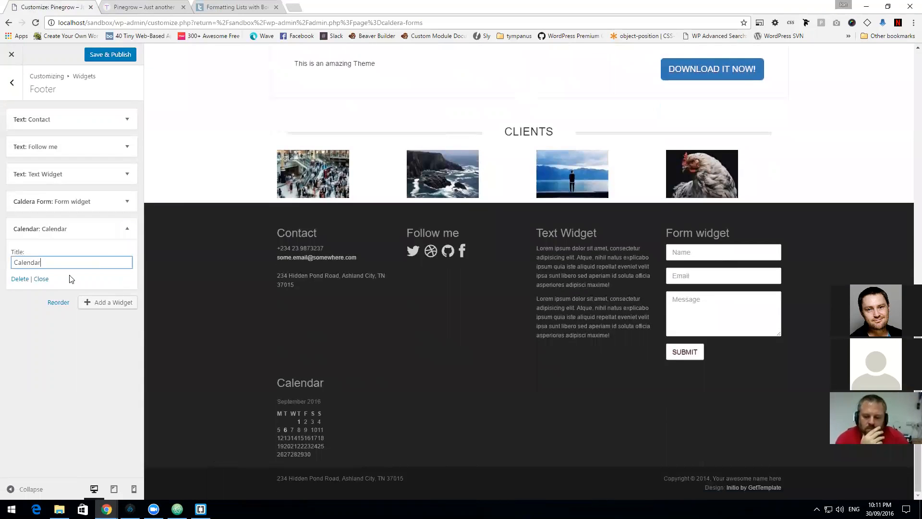
Step: Add a Categories widget titled Categories to the Footer widget area below the Calendar widget
{"action": "left_click", "coordinate": [110, 306]}
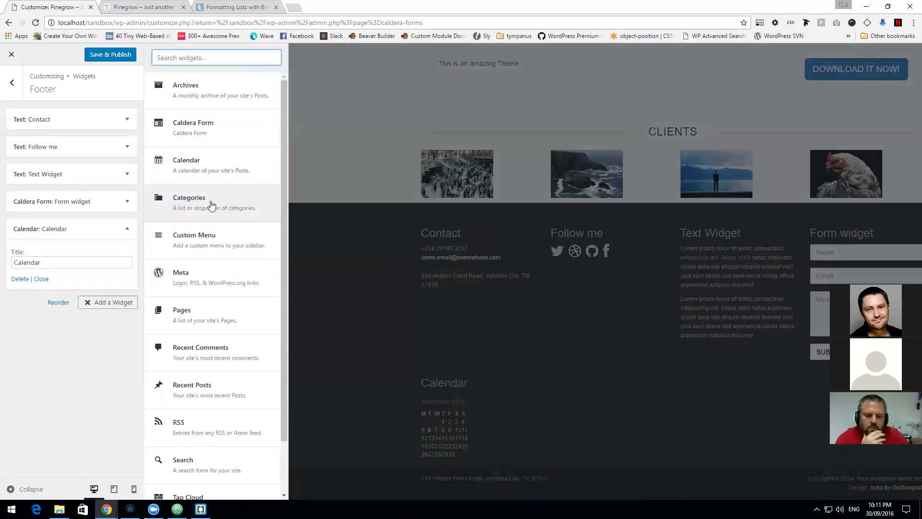
{"action": "left_click", "coordinate": [67, 311]}
{"action": "type", "text": "Categ"}
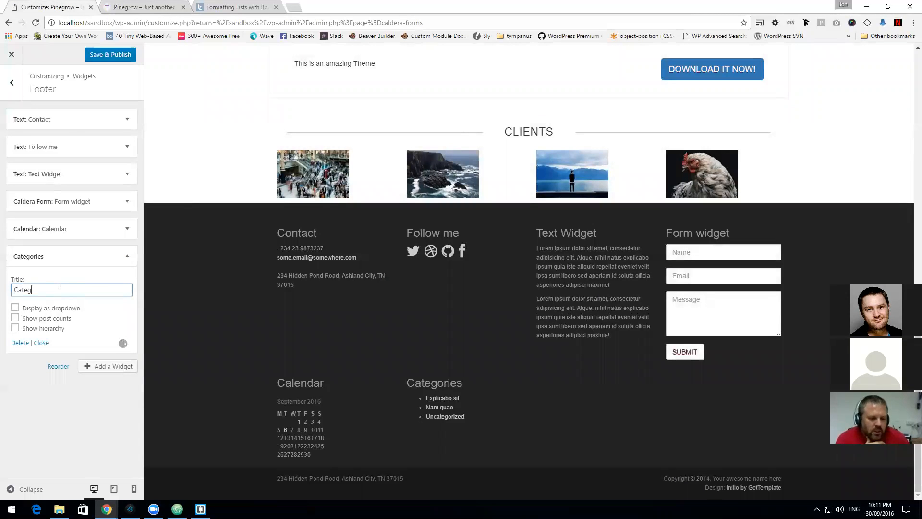
{"action": "type", "text": "ories"}
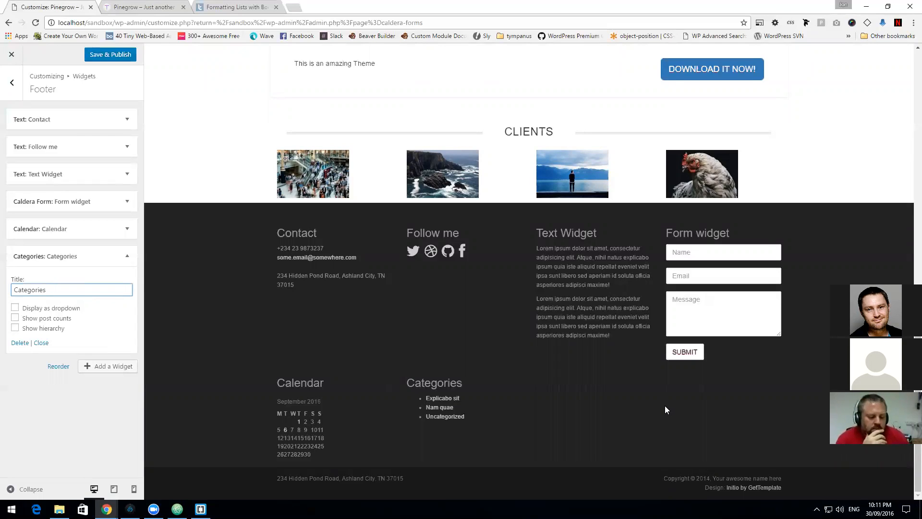
{"action": "left_click", "coordinate": [134, 261]}
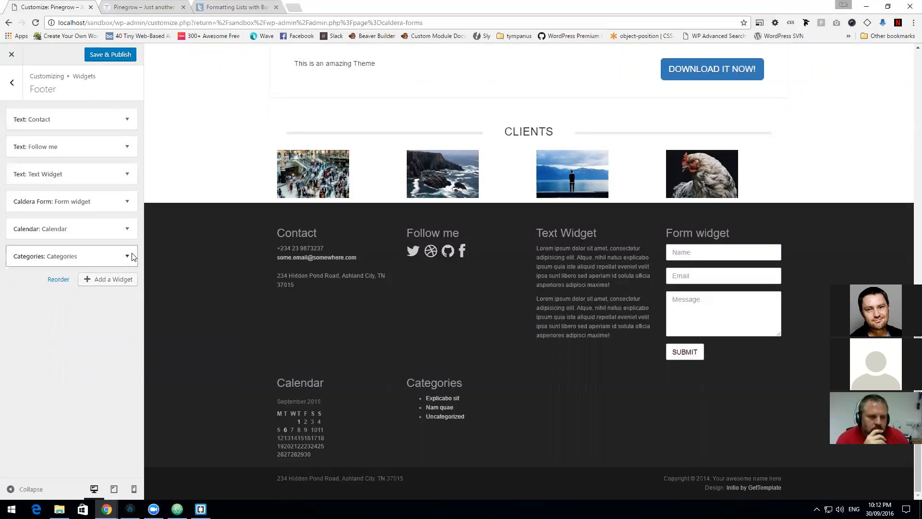
{"action": "left_click", "coordinate": [127, 257]}
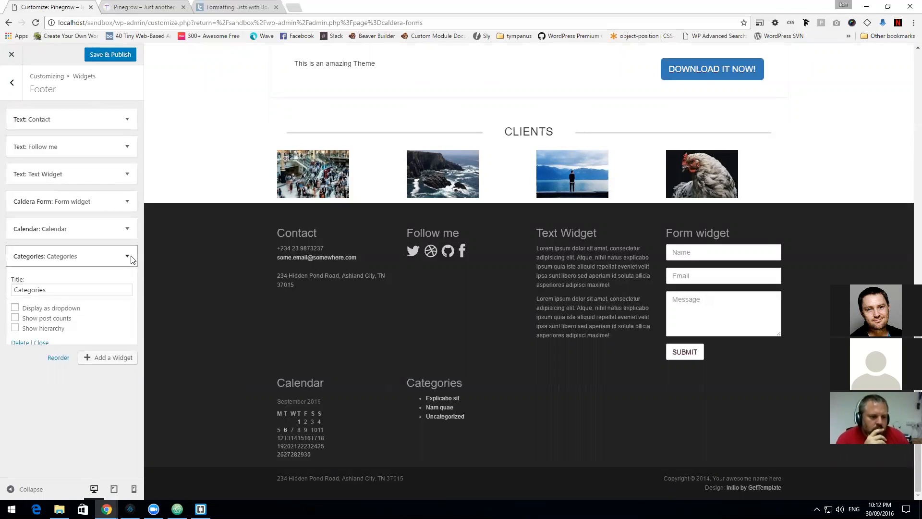
Step: Reload the Customizer and discard the unsaved Footer widget additions
{"action": "left_click", "coordinate": [36, 23]}
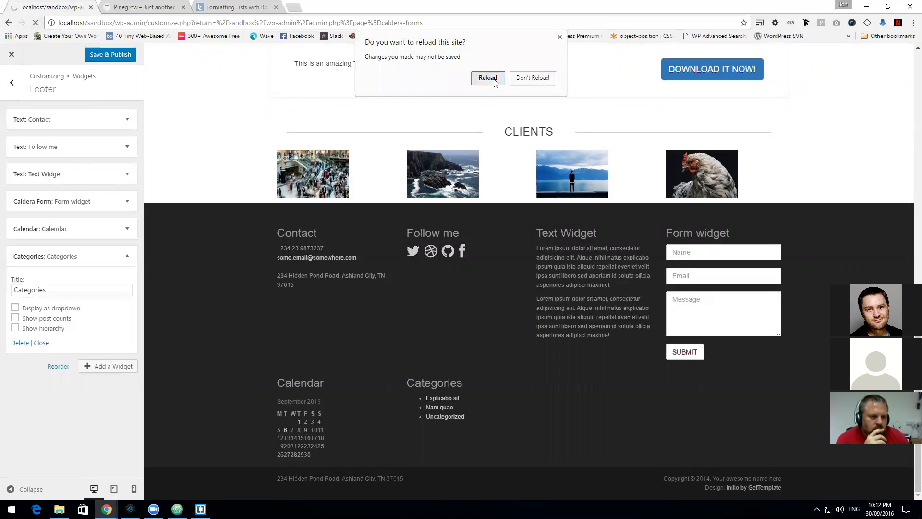
{"action": "left_click", "coordinate": [488, 79]}
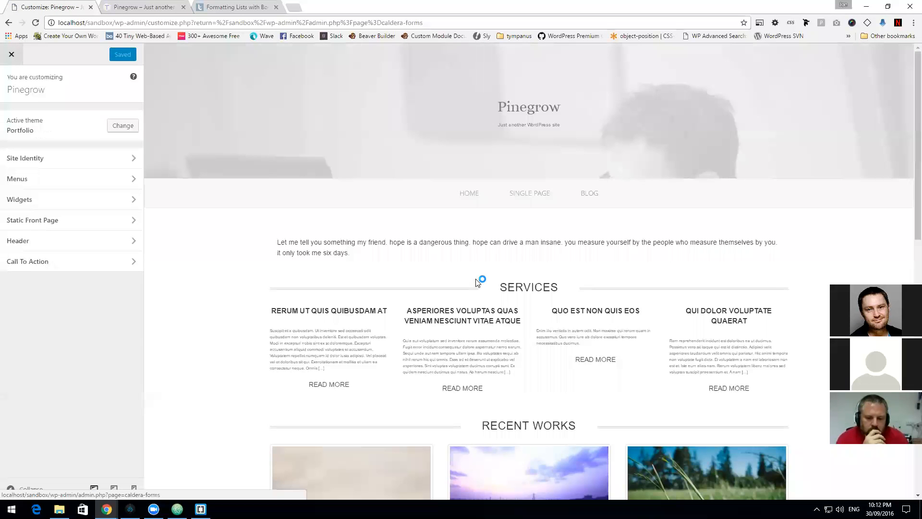
{"action": "scroll", "coordinate": [470, 286], "scroll_direction": "down", "scroll_amount": 12}
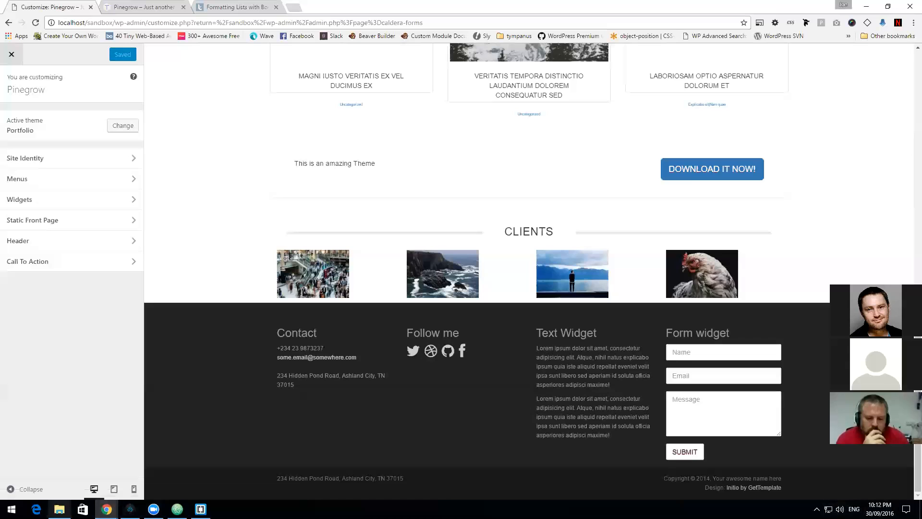
Step: Return to Pinegrow and apply the Add customizer section action to the row inside footer#underfooter
{"action": "mouse_move", "coordinate": [153, 509]}
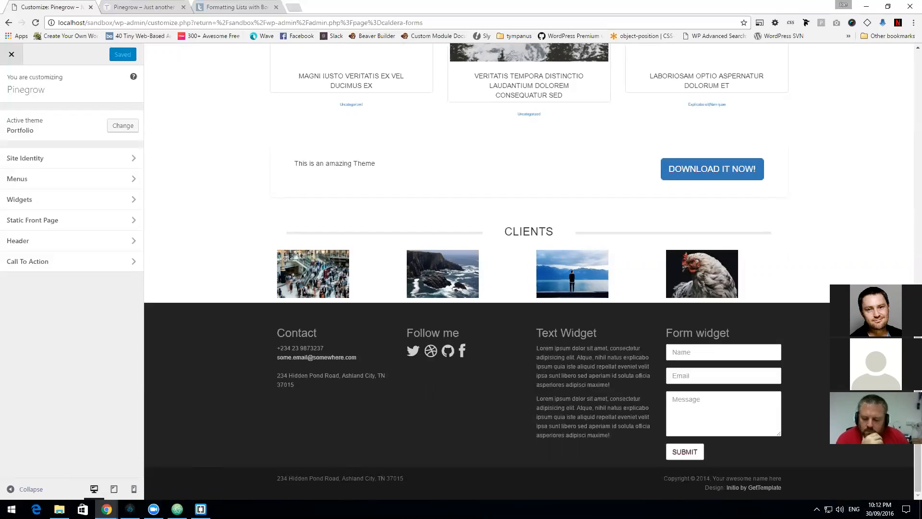
{"action": "left_click", "coordinate": [130, 509]}
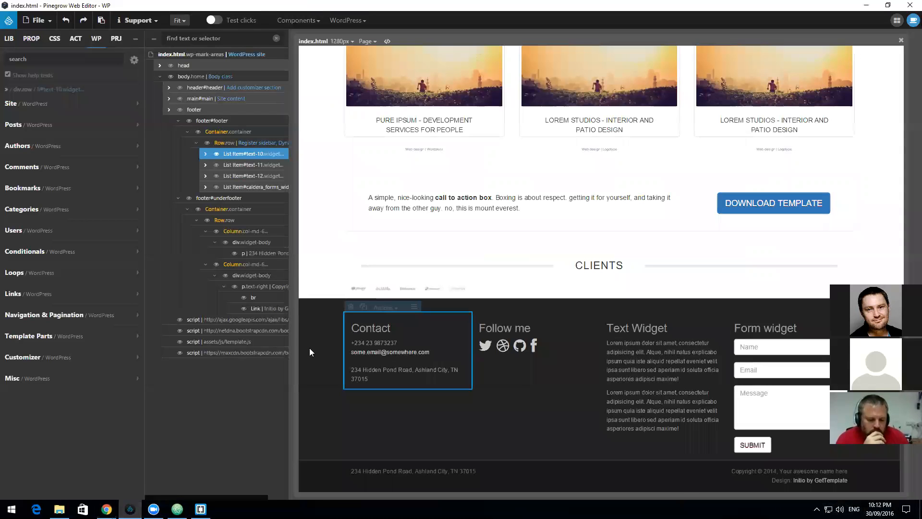
{"action": "left_click", "coordinate": [369, 482]}
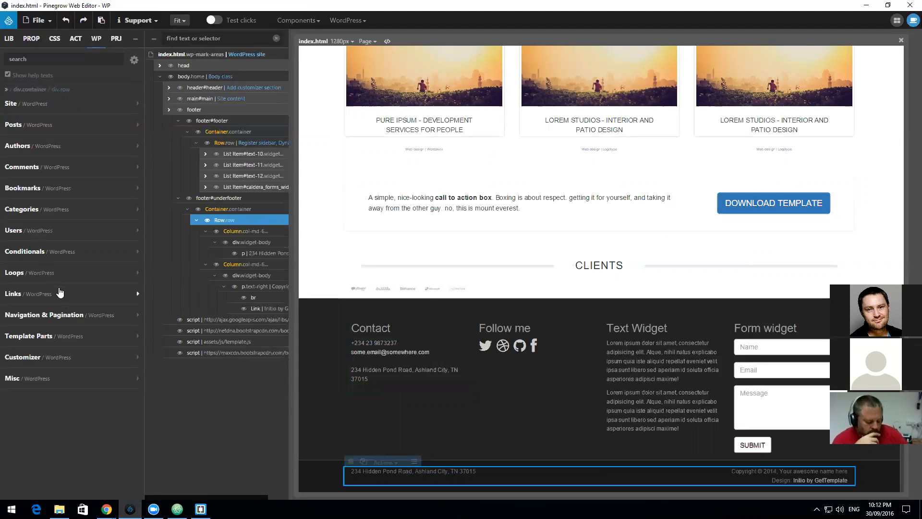
{"action": "left_click", "coordinate": [63, 361]}
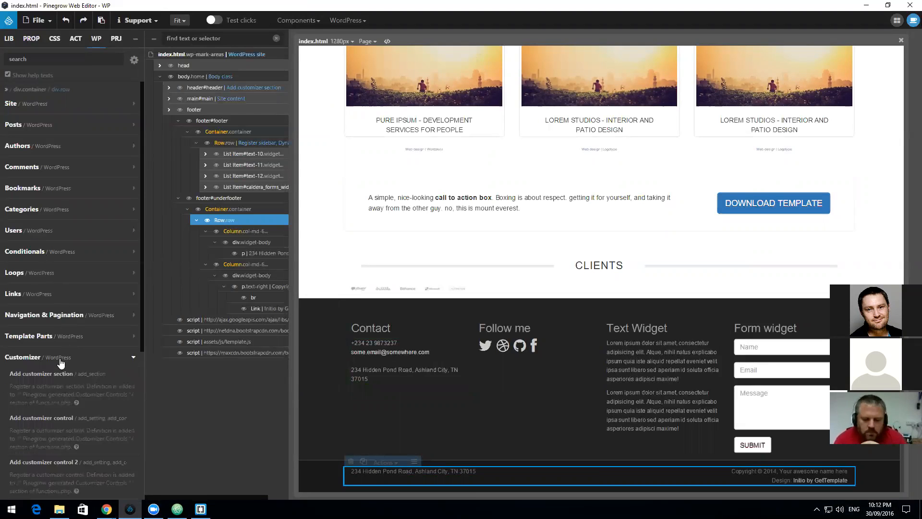
{"action": "left_click", "coordinate": [62, 373]}
{"action": "left_click", "coordinate": [657, 111]}
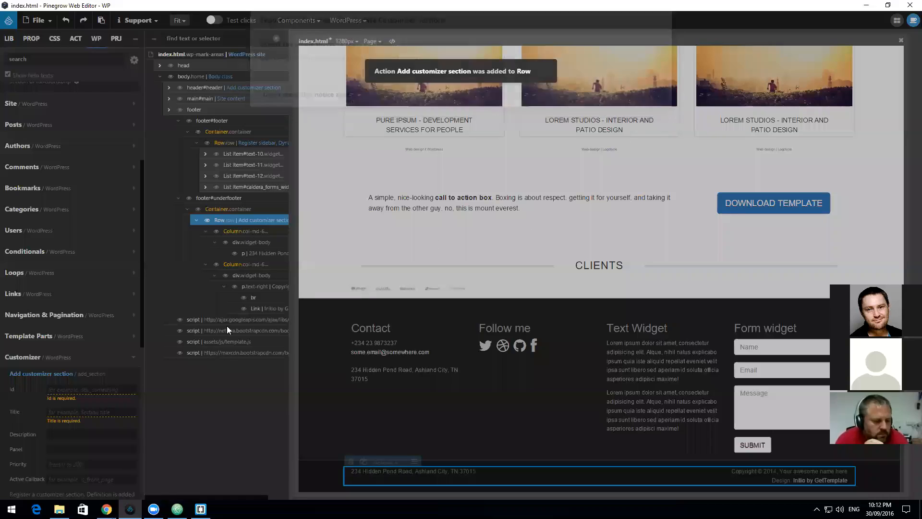
Step: Give the underfooter row's customizer section the id footer and the title Footer
{"action": "left_click", "coordinate": [117, 388]}
{"action": "type", "text": "foote"}
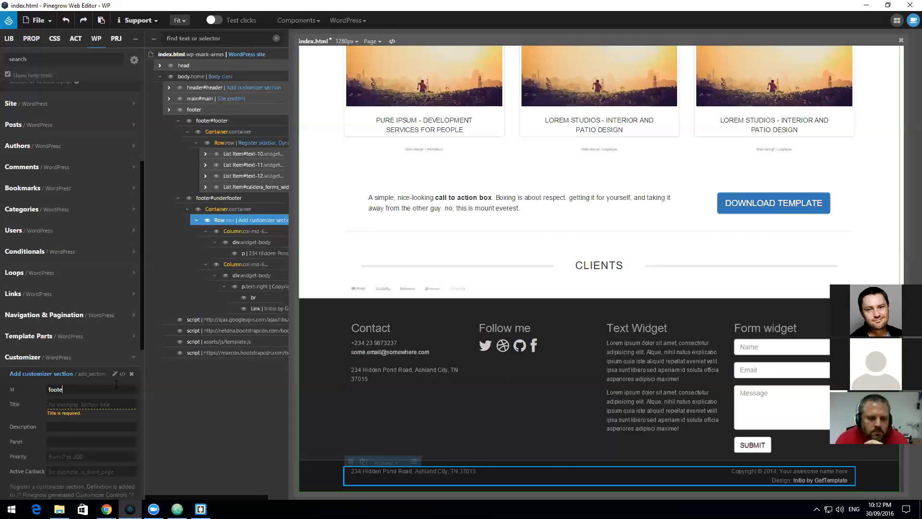
{"action": "type", "text": "r"}
{"action": "key", "text": "Tab"}
{"action": "type", "text": "F"}
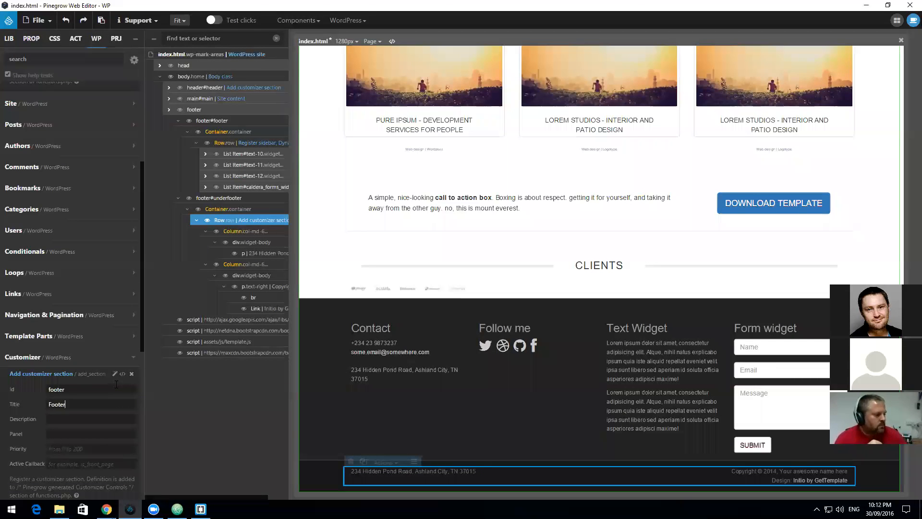
Step: Apply the Add customizer control action to the address paragraph in the first underfooter column
{"action": "left_click", "coordinate": [90, 417]}
{"action": "scroll", "coordinate": [92, 417], "scroll_direction": "down", "scroll_amount": 3}
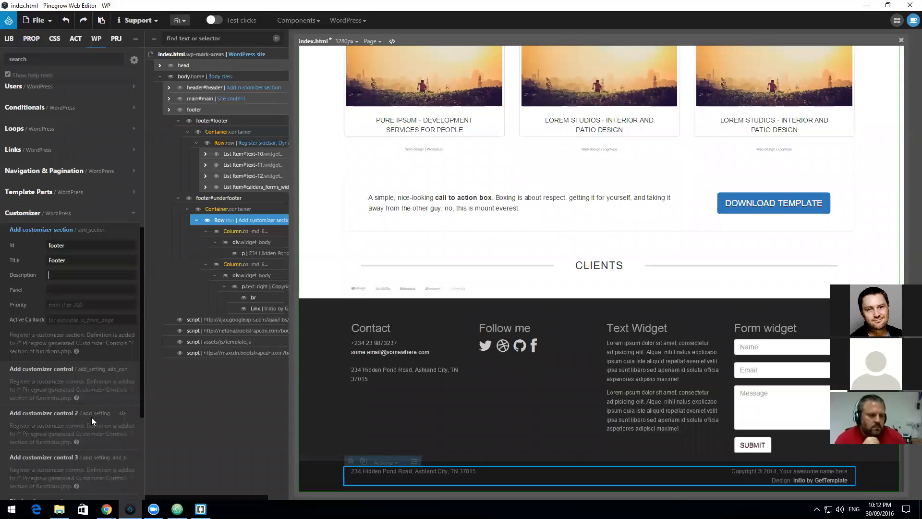
{"action": "left_click", "coordinate": [450, 474]}
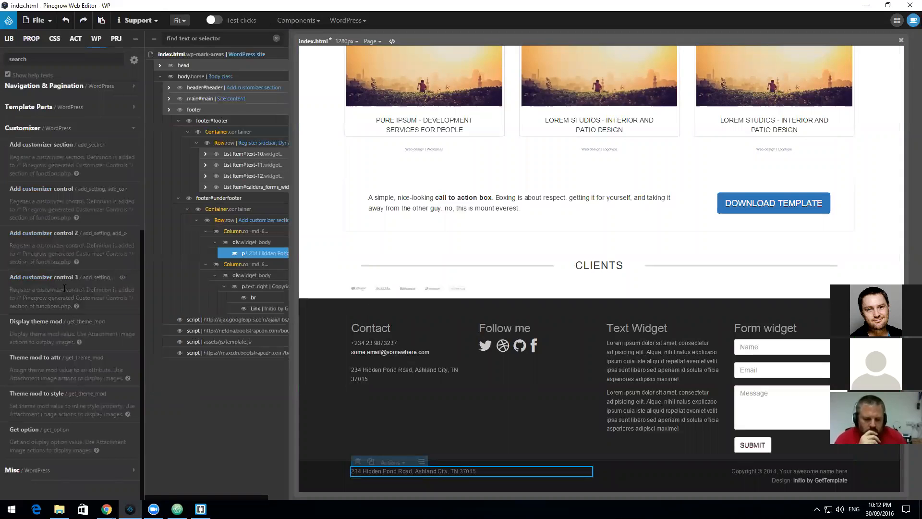
{"action": "left_click", "coordinate": [61, 189]}
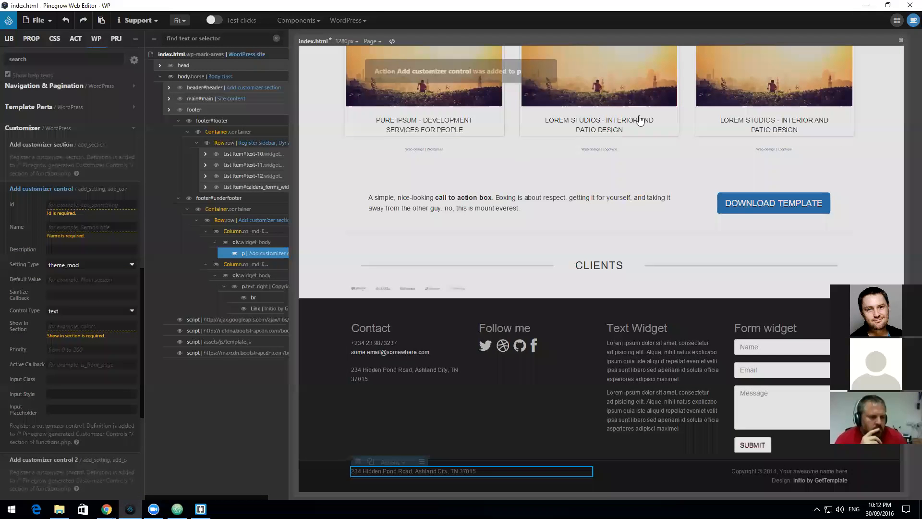
Step: Give the address paragraph's customizer control the id address and the name Address
{"action": "left_click", "coordinate": [82, 205]}
{"action": "type", "text": "add"}
{"action": "key", "text": "BackSpace"}
{"action": "key", "text": "BackSpace"}
{"action": "key", "text": "BackSpace"}
{"action": "type", "text": "f"}
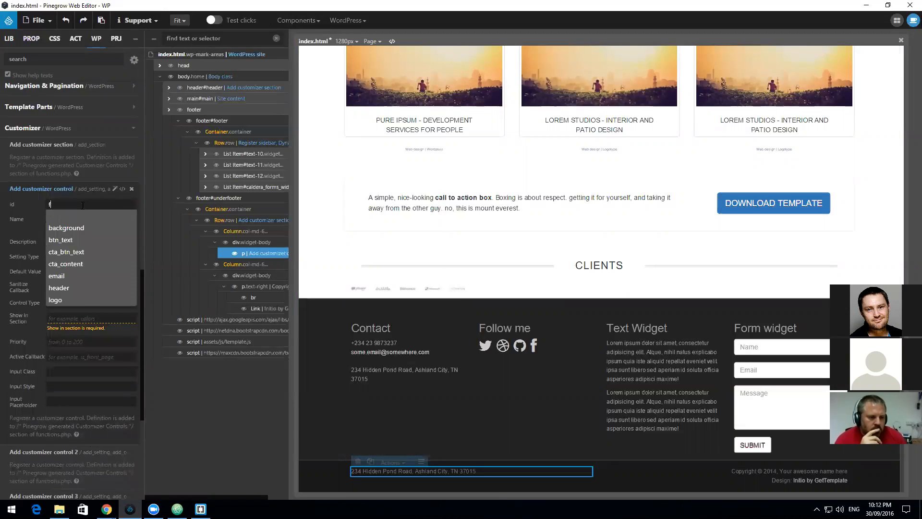
{"action": "key", "text": "BackSpace"}
{"action": "type", "text": "add"}
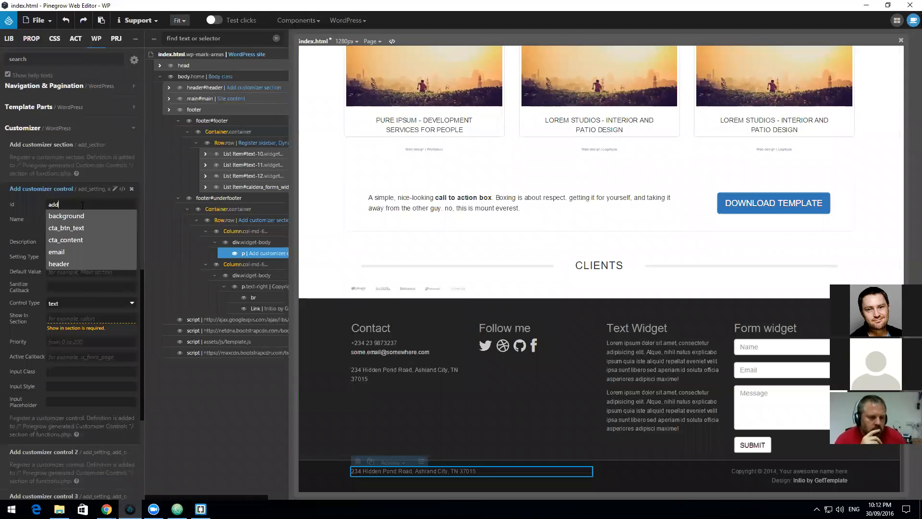
{"action": "type", "text": "re"}
{"action": "key", "text": "Tab"}
{"action": "type", "text": "Address"}
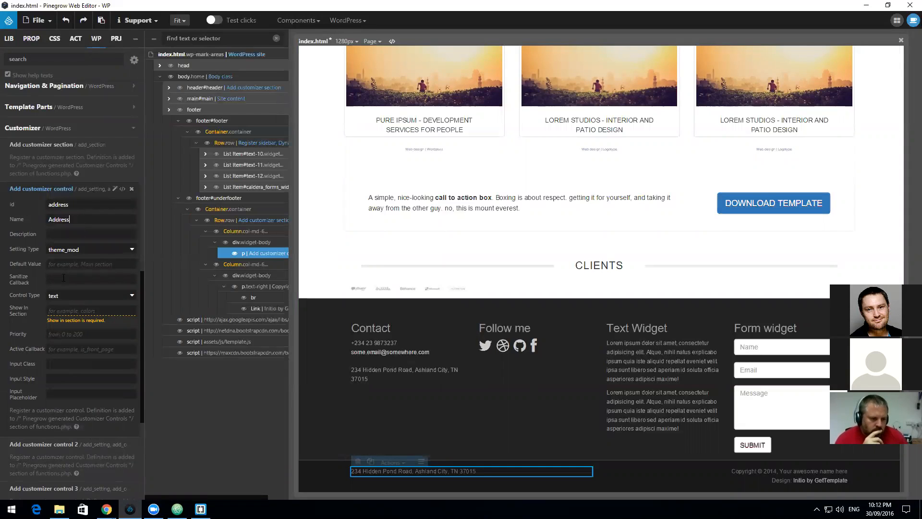
Step: Keep text as the address control's type and set it to show in the footer section
{"action": "left_click", "coordinate": [62, 295]}
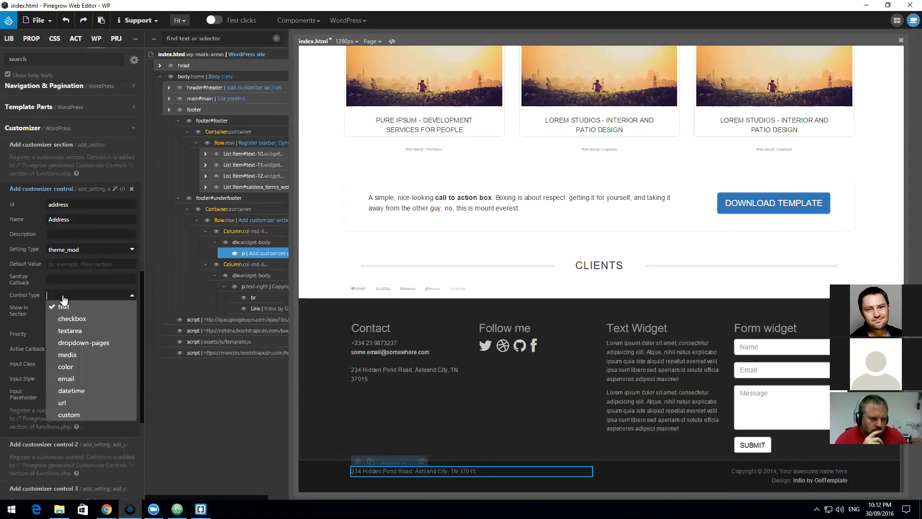
{"action": "left_click", "coordinate": [21, 326]}
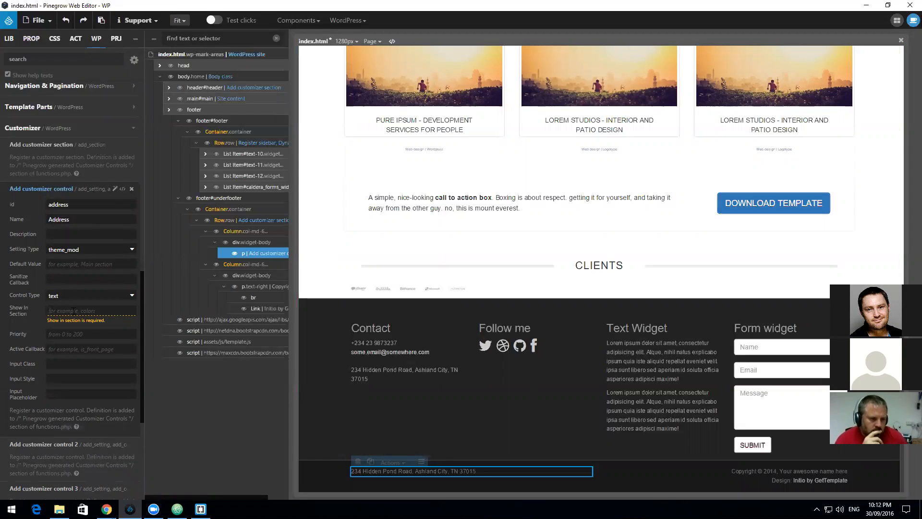
{"action": "type", "text": "footer"}
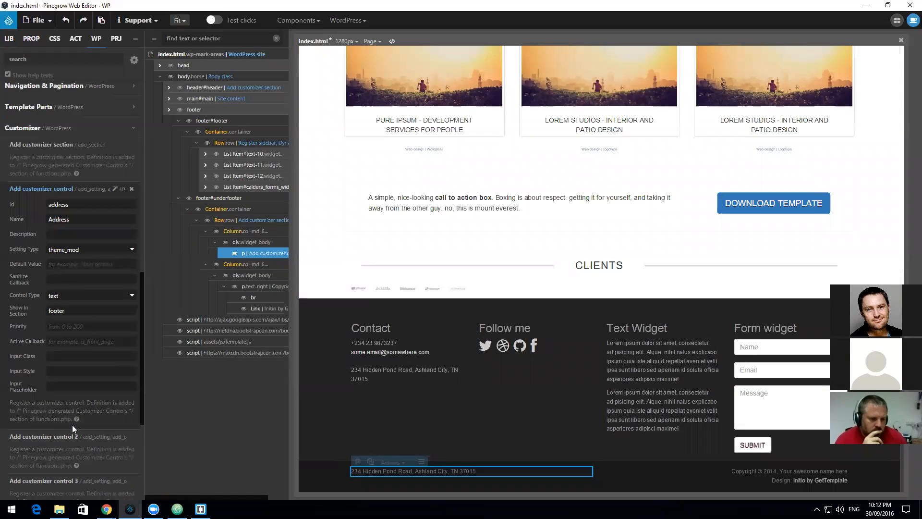
Step: Add the Display theme mod action to the address paragraph with address as its theme mod
{"action": "scroll", "coordinate": [117, 438], "scroll_direction": "down", "scroll_amount": 3}
{"action": "left_click", "coordinate": [58, 379]}
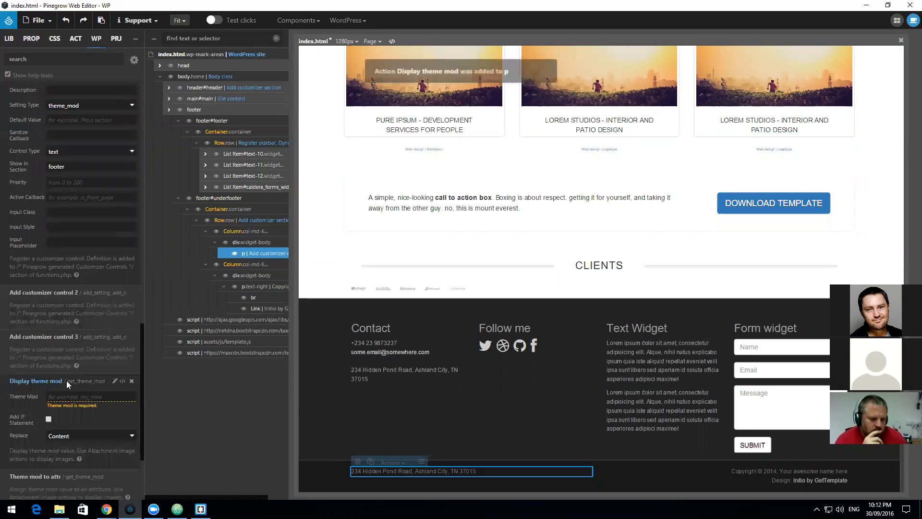
{"action": "left_click", "coordinate": [81, 396]}
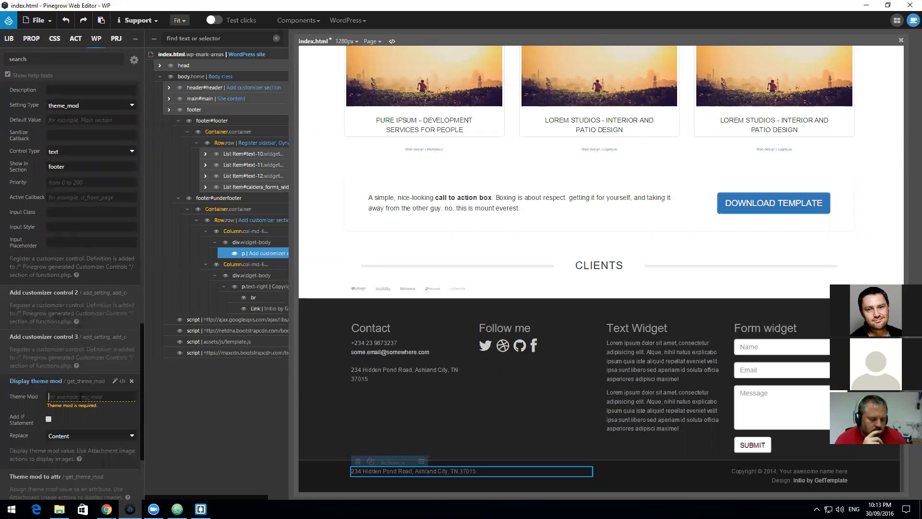
{"action": "scroll", "coordinate": [77, 384], "scroll_direction": "up", "scroll_amount": 4}
{"action": "scroll", "coordinate": [76, 382], "scroll_direction": "down", "scroll_amount": 7}
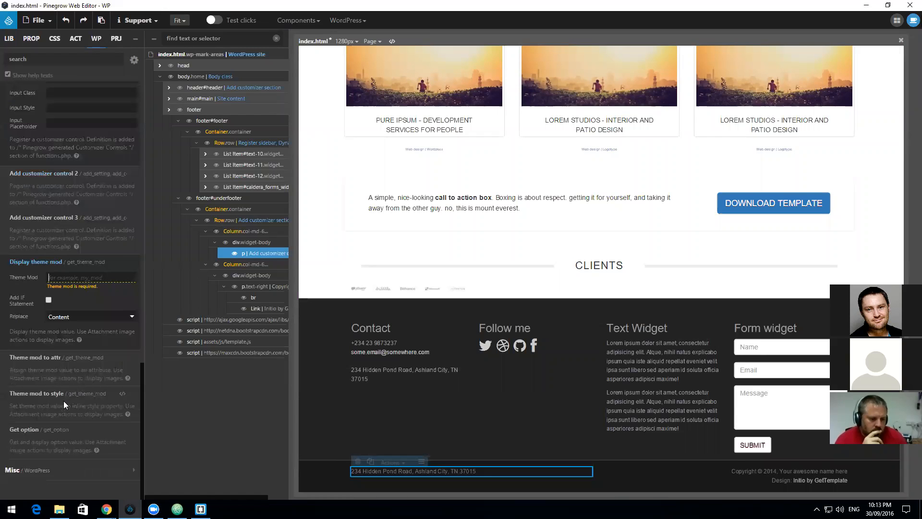
{"action": "type", "text": "address"}
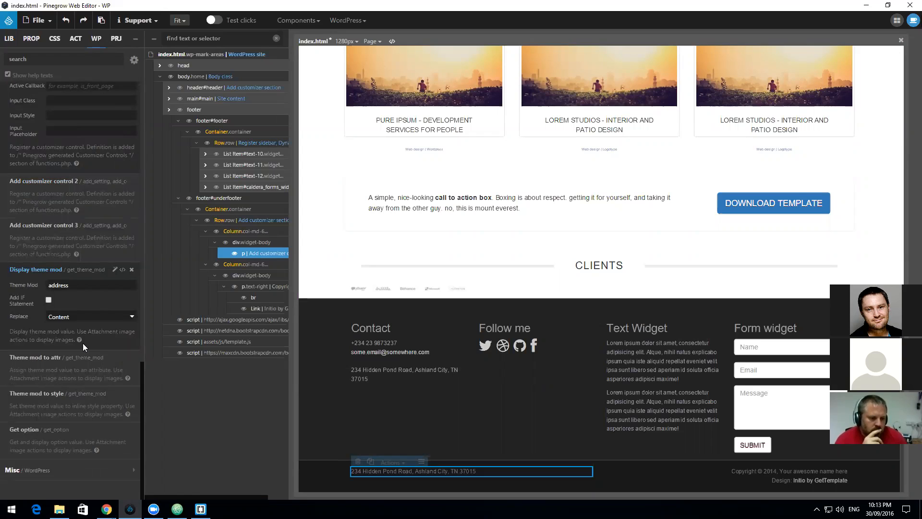
Step: Add a customizer control with the id copyright to the p.text-right copyright paragraph in the underfooter
{"action": "left_click", "coordinate": [773, 480]}
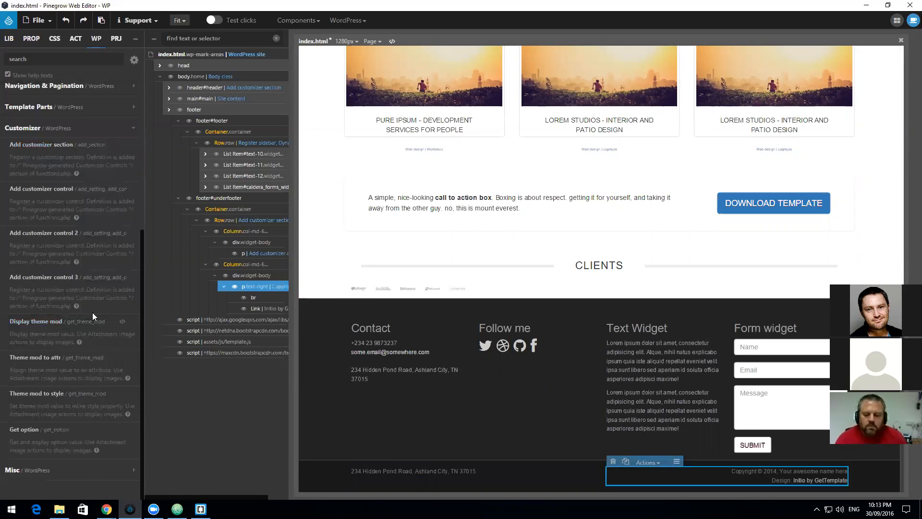
{"action": "left_click", "coordinate": [68, 189]}
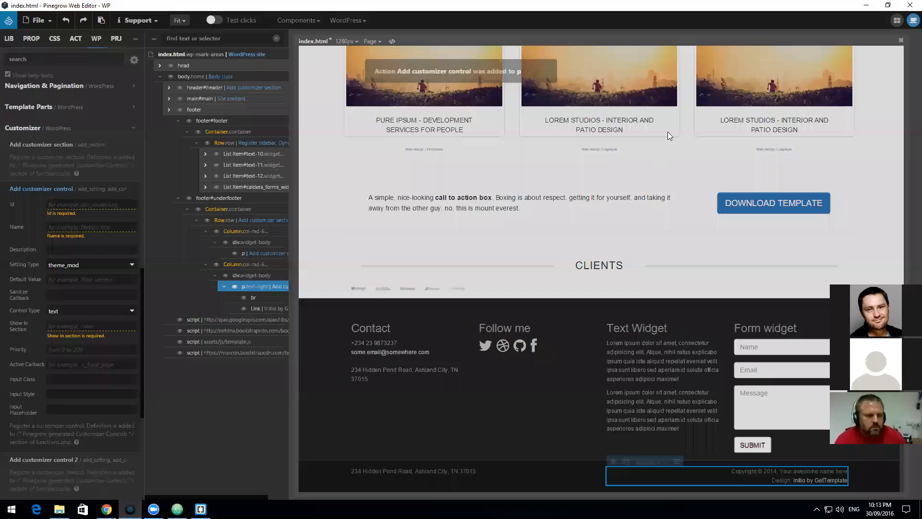
{"action": "left_click", "coordinate": [122, 204]}
{"action": "type", "text": "cop"}
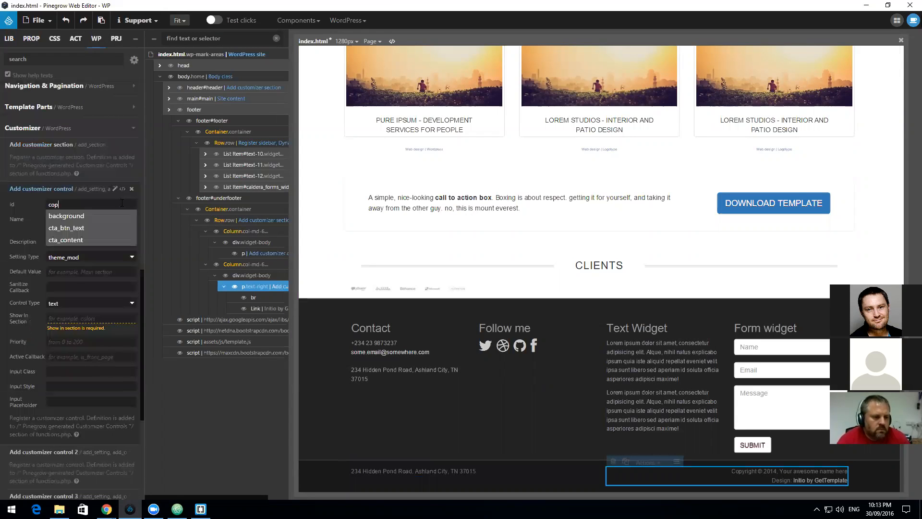
{"action": "type", "text": "y"}
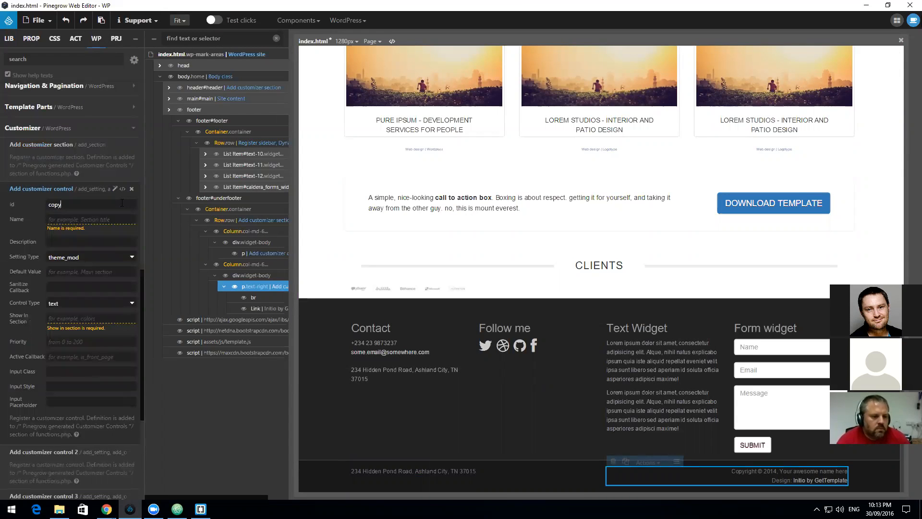
{"action": "type", "text": "tigh"}
Step: Set the copyright control's name to Copyright
{"action": "type", "text": "cOPY"}
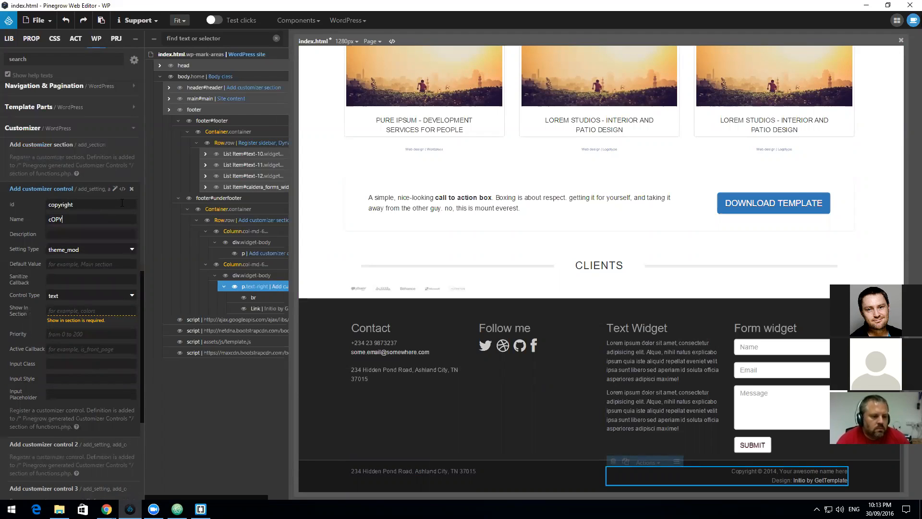
{"action": "type", "text": "RIGH"}
{"action": "key", "text": "BackSpace"}
{"action": "key", "text": "BackSpace"}
{"action": "key", "text": "BackSpace"}
{"action": "key", "text": "BackSpace"}
{"action": "key", "text": "BackSpace"}
{"action": "key", "text": "BackSpace"}
{"action": "key", "text": "BackSpace"}
{"action": "key", "text": "BackSpace"}
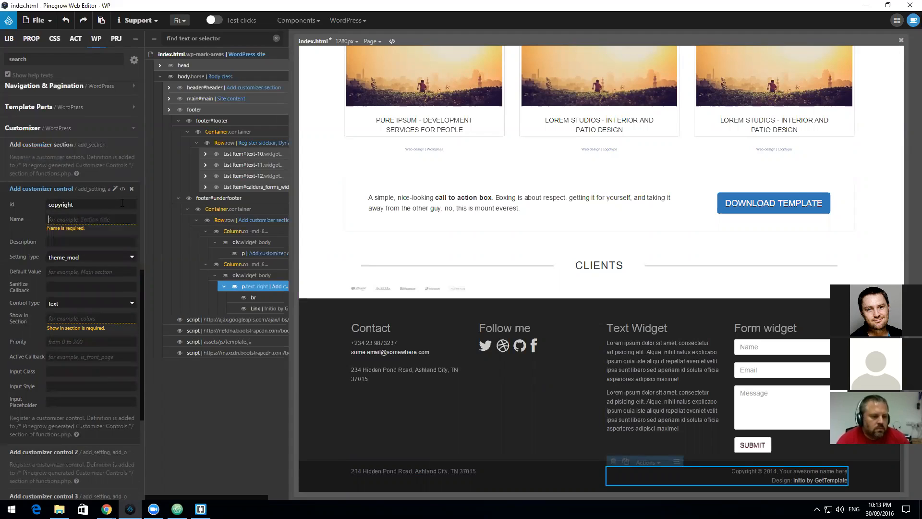
{"action": "type", "text": "Copyright"}
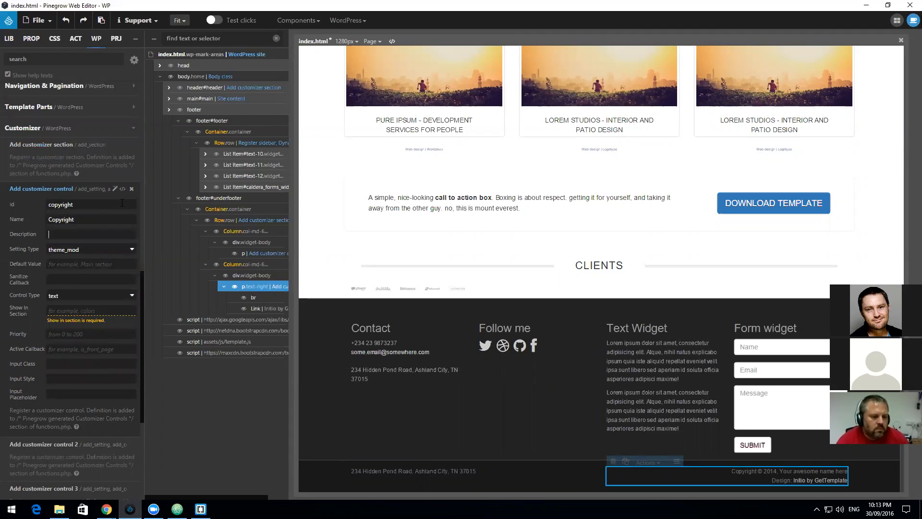
Step: Set the copyright control's type to textarea and show it in the footer section
{"action": "left_click", "coordinate": [79, 264]}
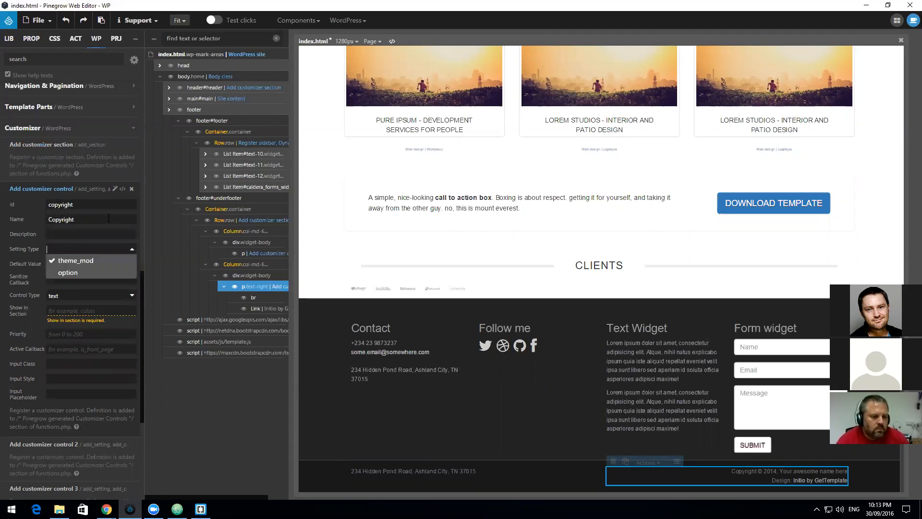
{"action": "left_click", "coordinate": [76, 295]}
{"action": "left_click", "coordinate": [72, 331]}
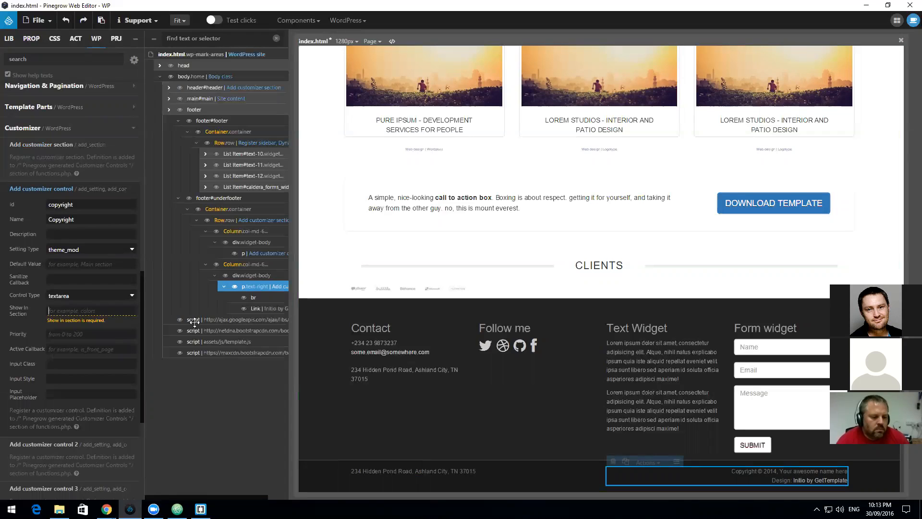
{"action": "type", "text": "footer"}
Step: Add the Display theme mod action to the copyright paragraph with copyright as its theme mod
{"action": "scroll", "coordinate": [81, 447], "scroll_direction": "down", "scroll_amount": 1}
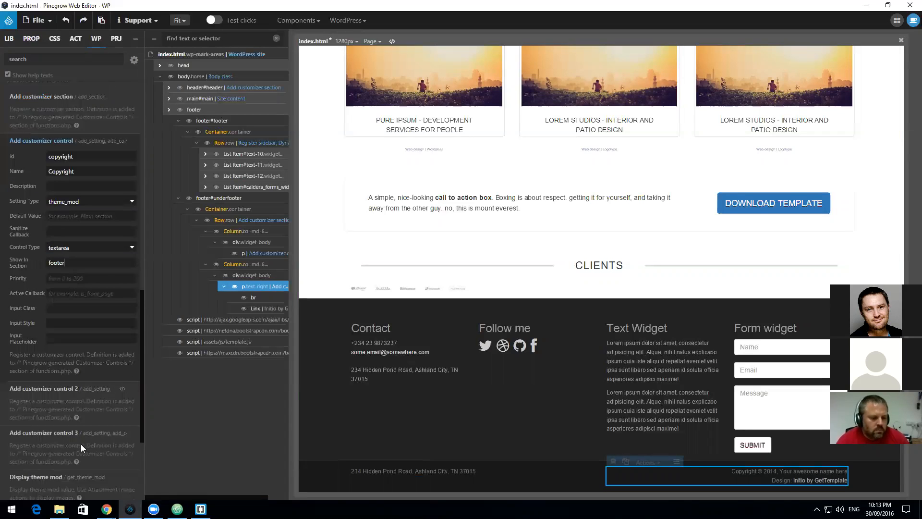
{"action": "scroll", "coordinate": [82, 448], "scroll_direction": "down", "scroll_amount": 1}
{"action": "left_click", "coordinate": [58, 432]}
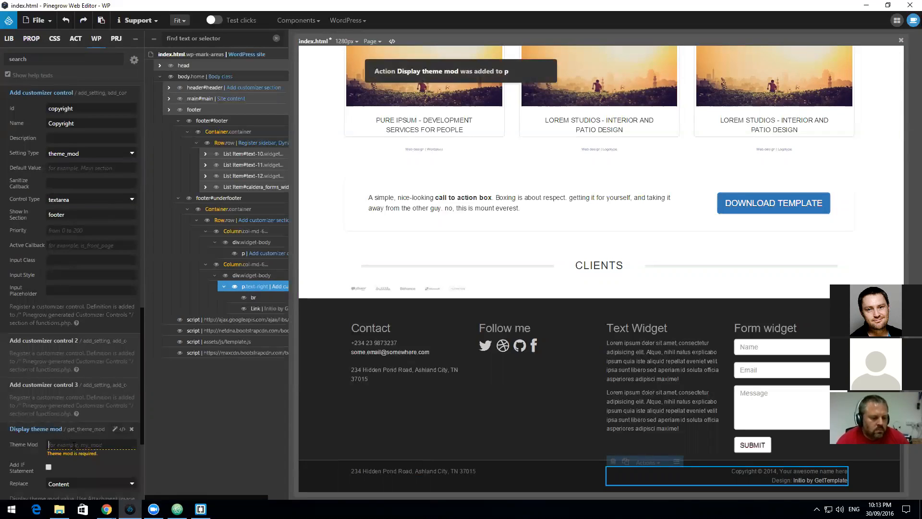
{"action": "left_click", "coordinate": [79, 444]}
{"action": "type", "text": "copyright"}
{"action": "scroll", "coordinate": [84, 451], "scroll_direction": "down", "scroll_amount": 2}
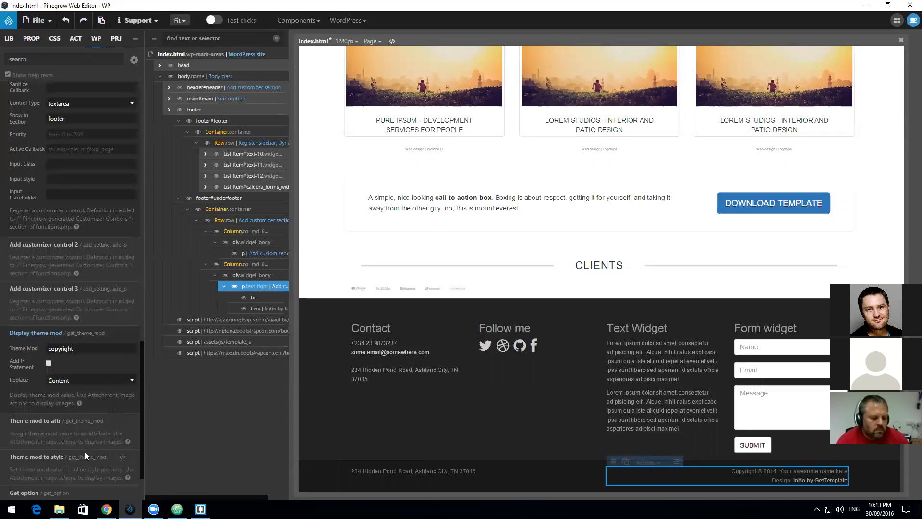
Step: Export the WordPress theme and switch to the Customizer page in Chrome
{"action": "left_click", "coordinate": [38, 20]}
{"action": "left_click", "coordinate": [47, 140]}
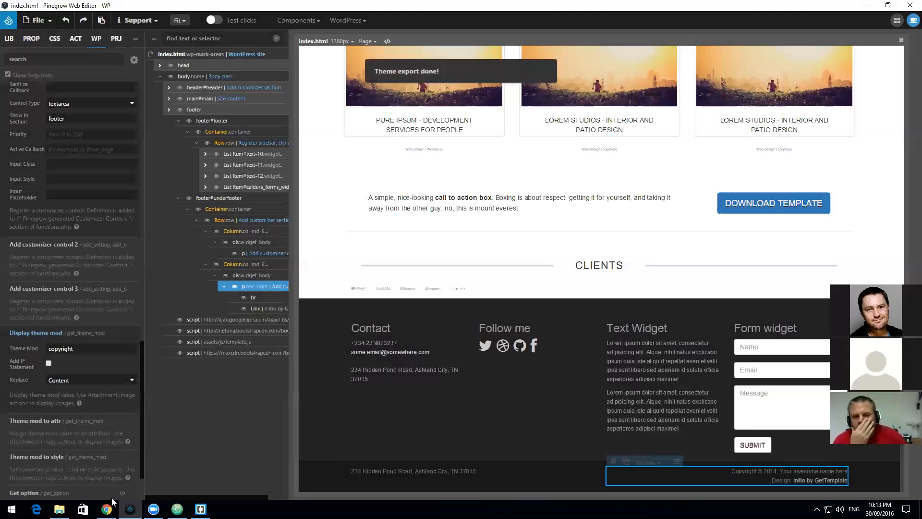
{"action": "mouse_move", "coordinate": [107, 509]}
{"action": "left_click", "coordinate": [102, 436]}
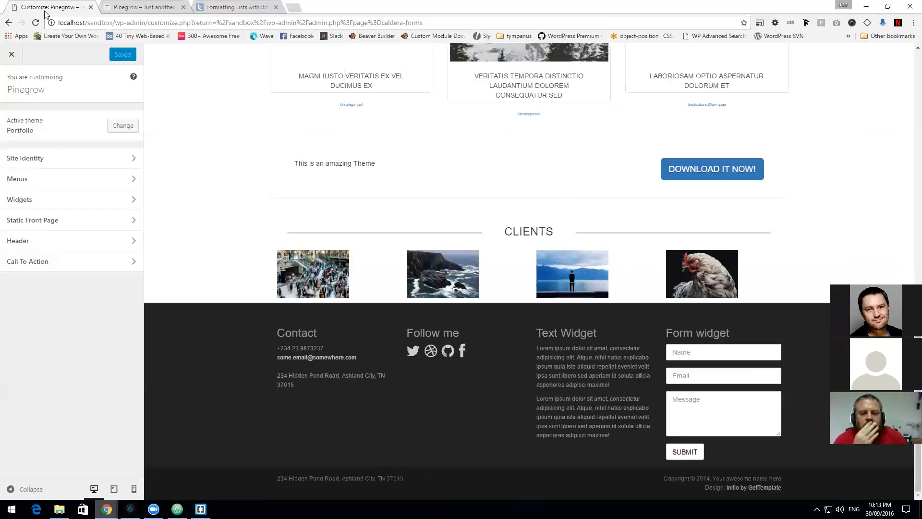
Step: Reload the Customizer and open its Footer section to check the Address and Copyright fields
{"action": "left_click", "coordinate": [50, 283]}
{"action": "left_click", "coordinate": [78, 187]}
{"action": "left_click", "coordinate": [136, 128]}
{"action": "left_click", "coordinate": [76, 198]}
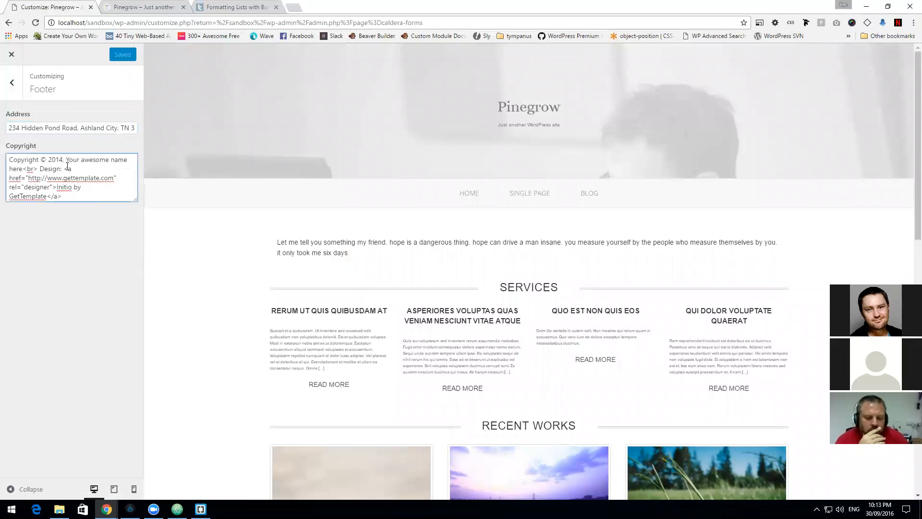
Step: Change the Copyright field to "Copyright © 2016. All Rights Reserved<br />" followed by "West Coast Digital Pty Lts" on a new line and check the previewed footer
{"action": "left_click_drag", "start_coordinate": [50, 160], "coordinate": [96, 206]}
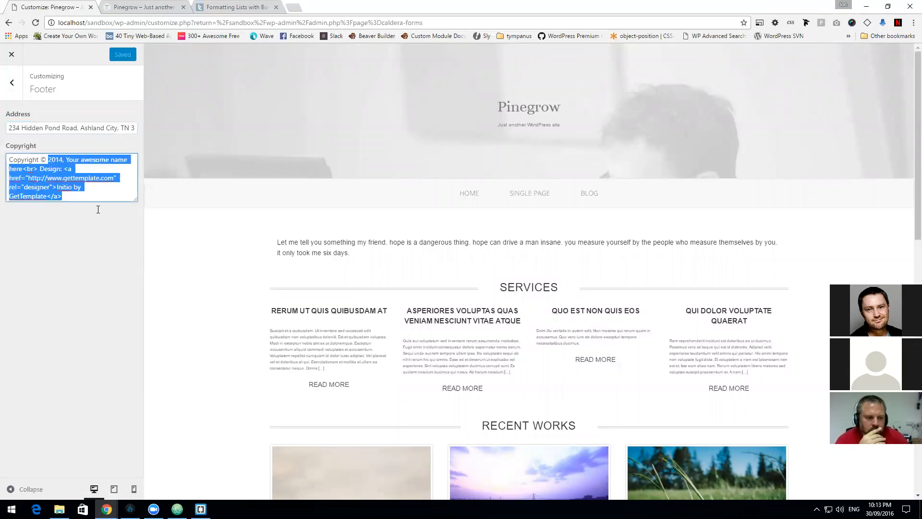
{"action": "left_click", "coordinate": [103, 207]}
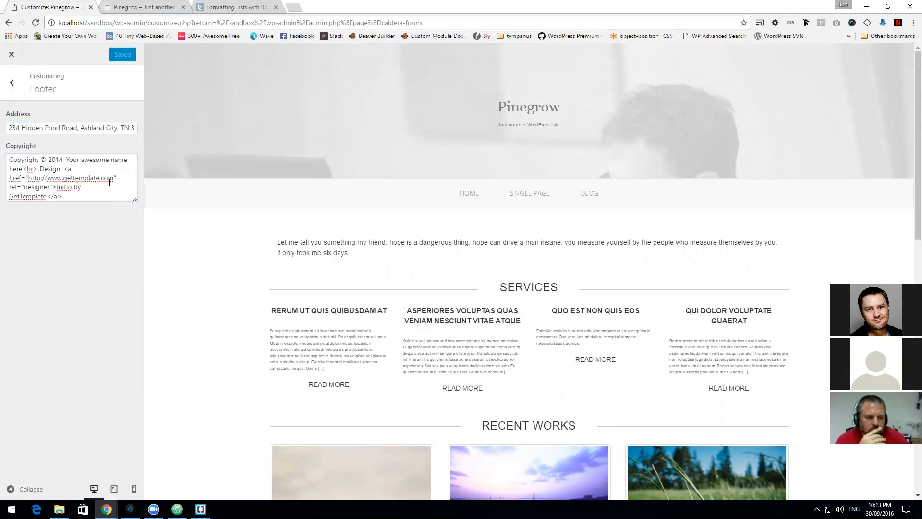
{"action": "left_click_drag", "start_coordinate": [86, 196], "coordinate": [56, 160]}
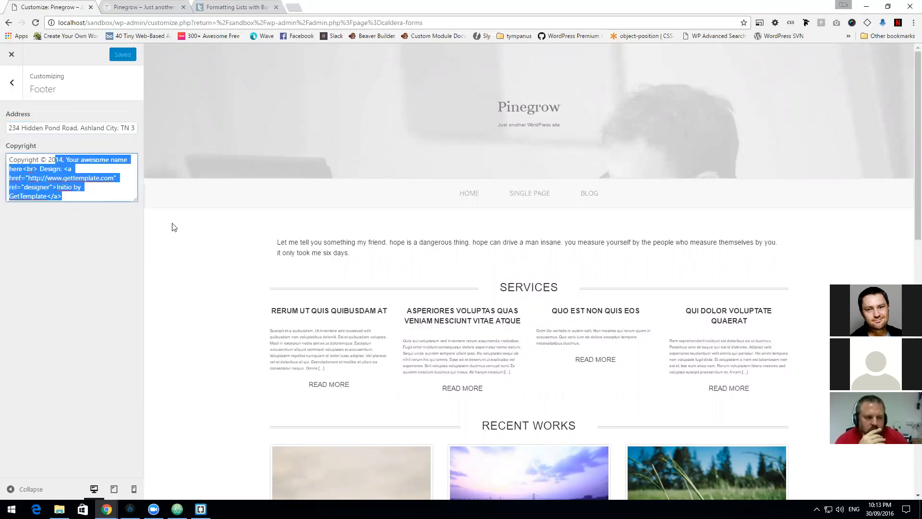
{"action": "type", "text": "16"}
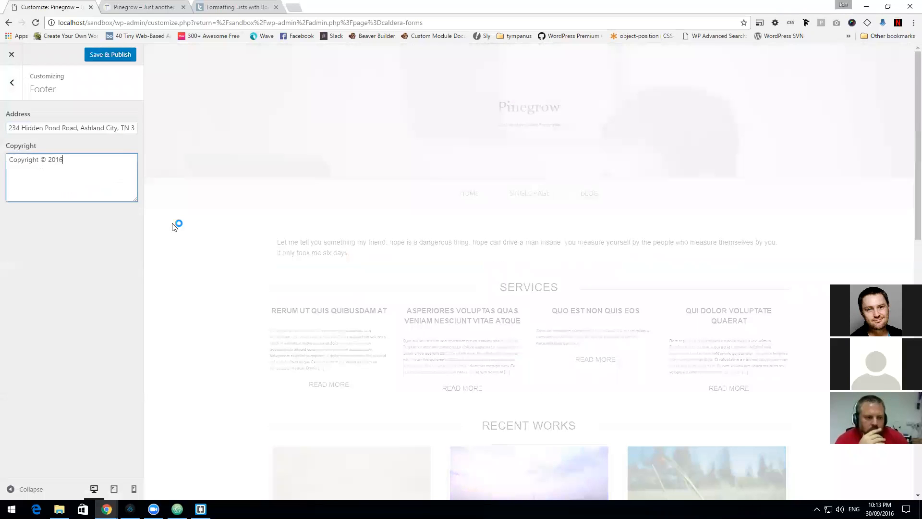
{"action": "type", "text": ". A"}
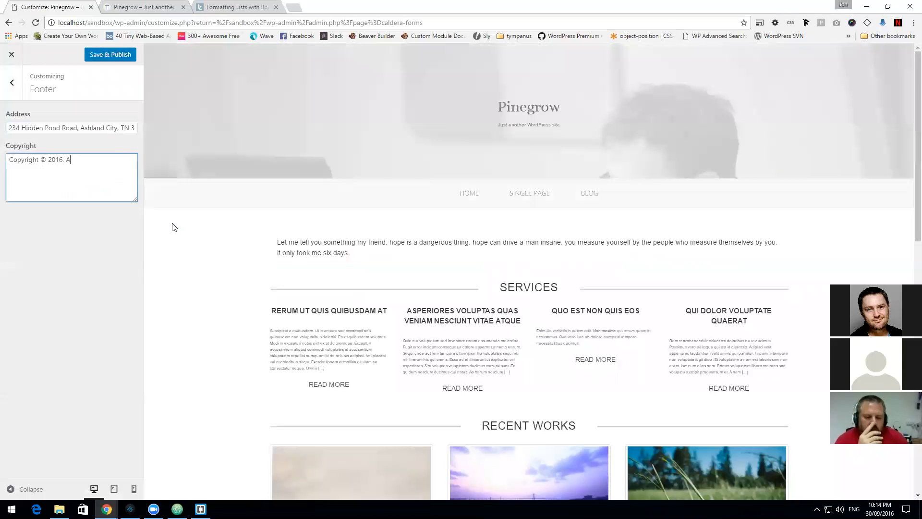
{"action": "type", "text": "ll Rights Reserved"}
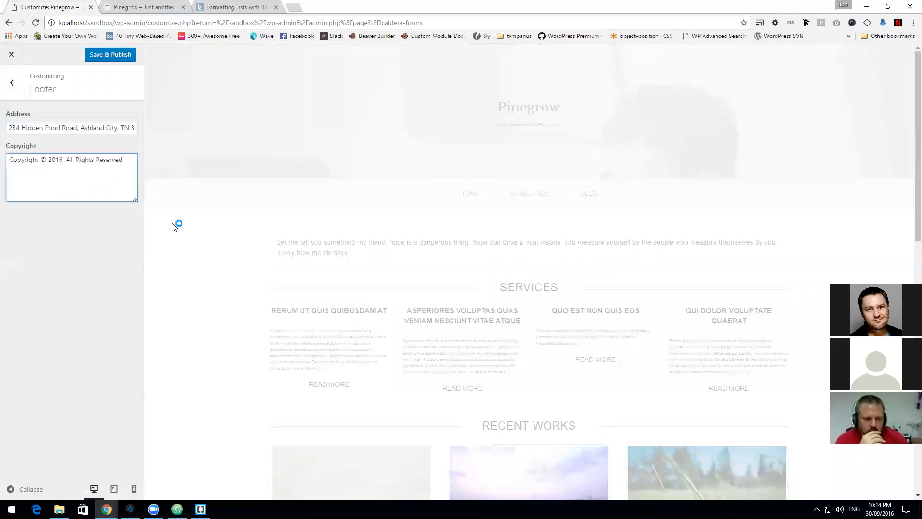
{"action": "type", "text": "<br />"}
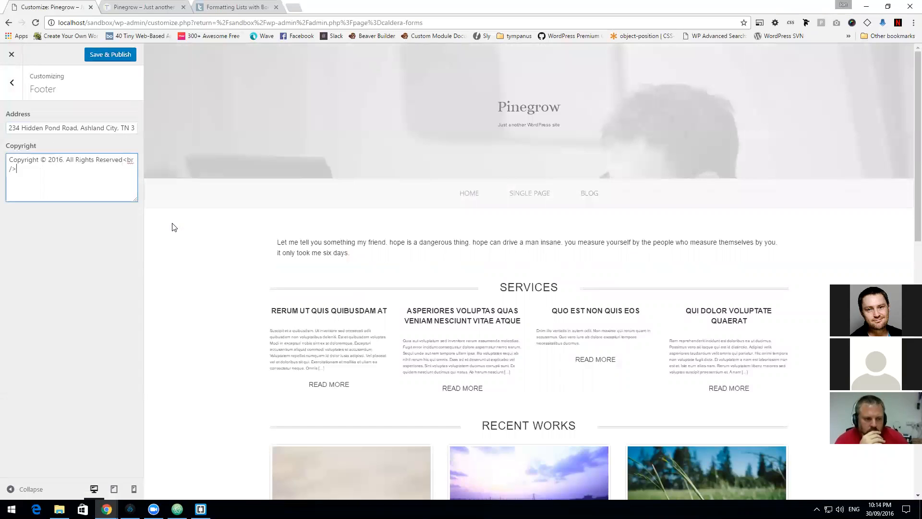
{"action": "key", "text": "Return"}
{"action": "type", "text": "W"}
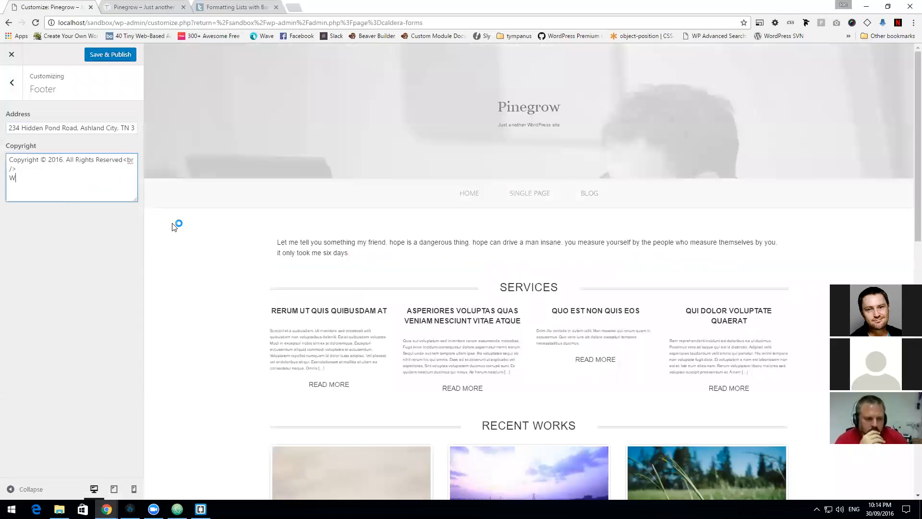
{"action": "type", "text": "est Coast Digital P"}
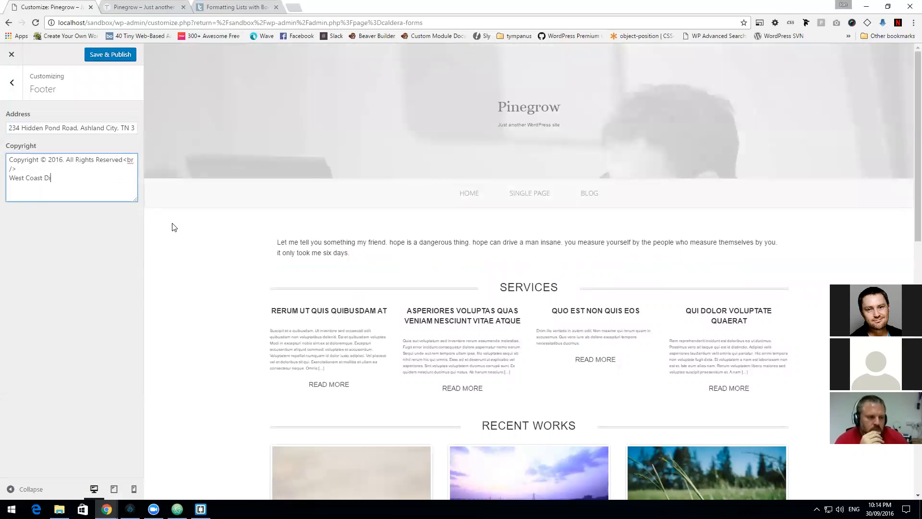
{"action": "type", "text": "ty Lts"}
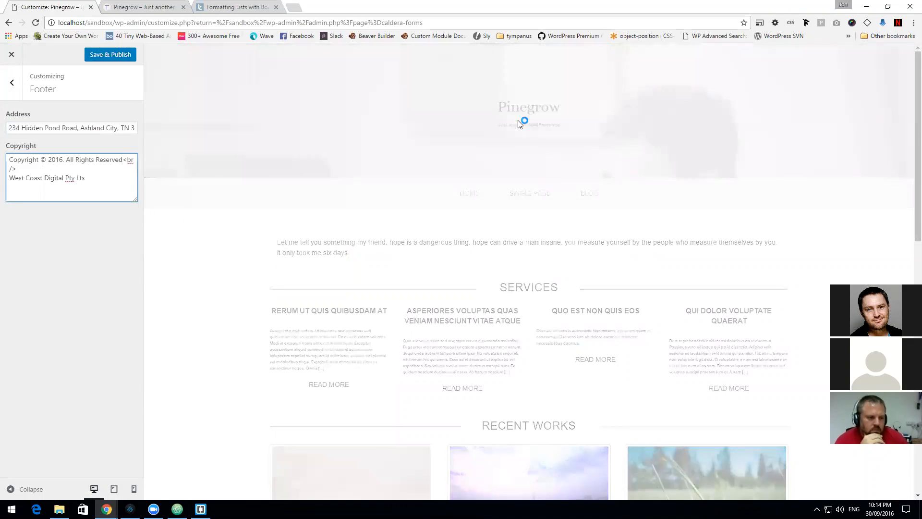
{"action": "scroll", "coordinate": [593, 237], "scroll_direction": "down", "scroll_amount": 15}
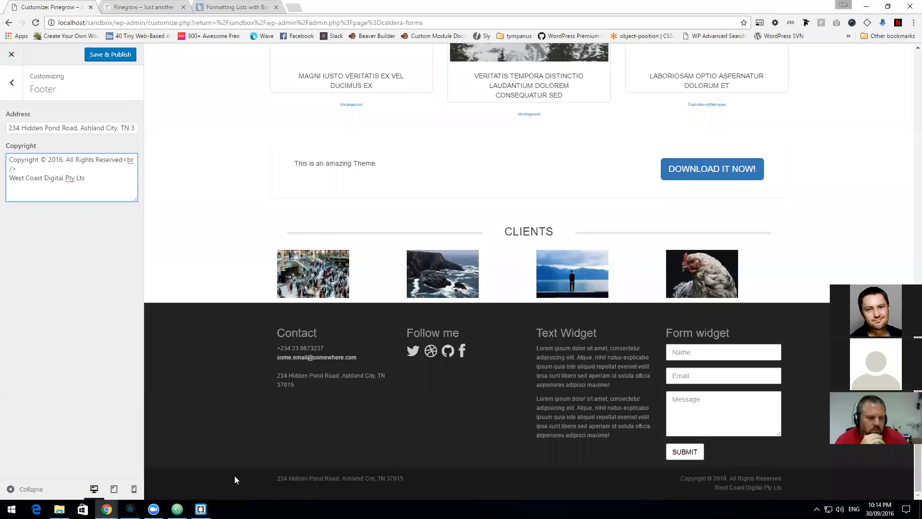
Step: Set the footer's Address field to "Perth, western Australia" and check it in the previewed underfooter
{"action": "triple_click", "coordinate": [85, 126]}
{"action": "left_click", "coordinate": [203, 135]}
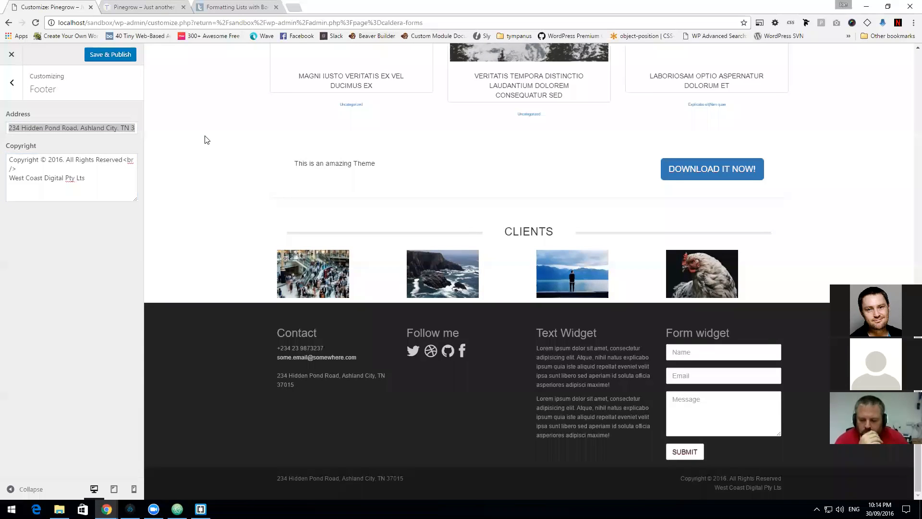
{"action": "scroll", "coordinate": [204, 140], "scroll_direction": "up", "scroll_amount": 8}
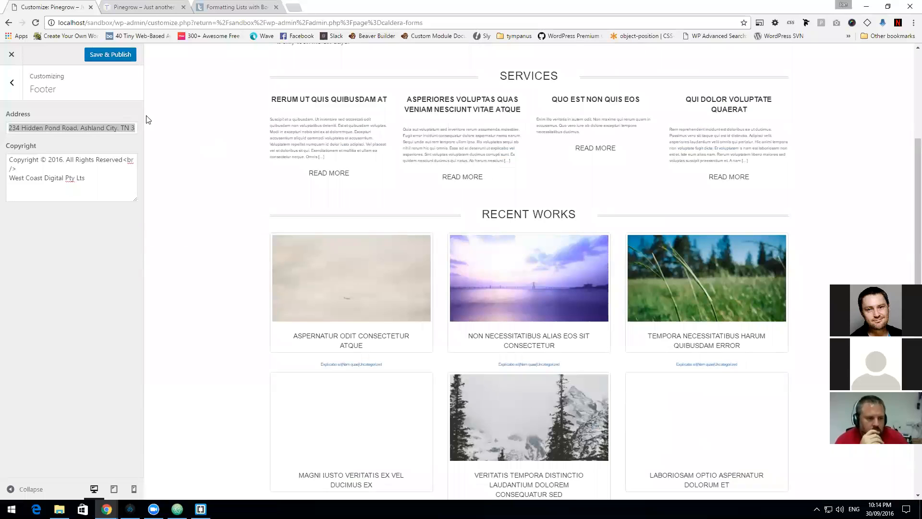
{"action": "triple_click", "coordinate": [121, 126]}
{"action": "type", "text": "Pe"}
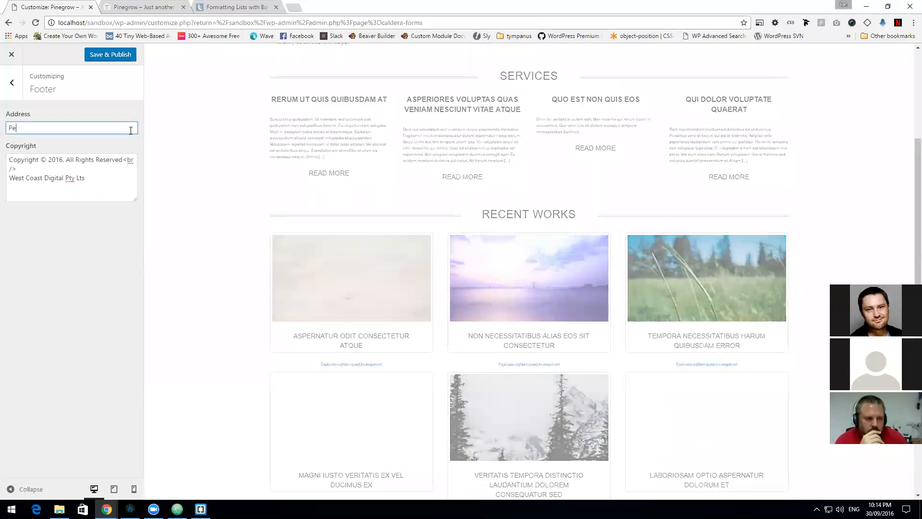
{"action": "type", "text": "rth, western Australia"}
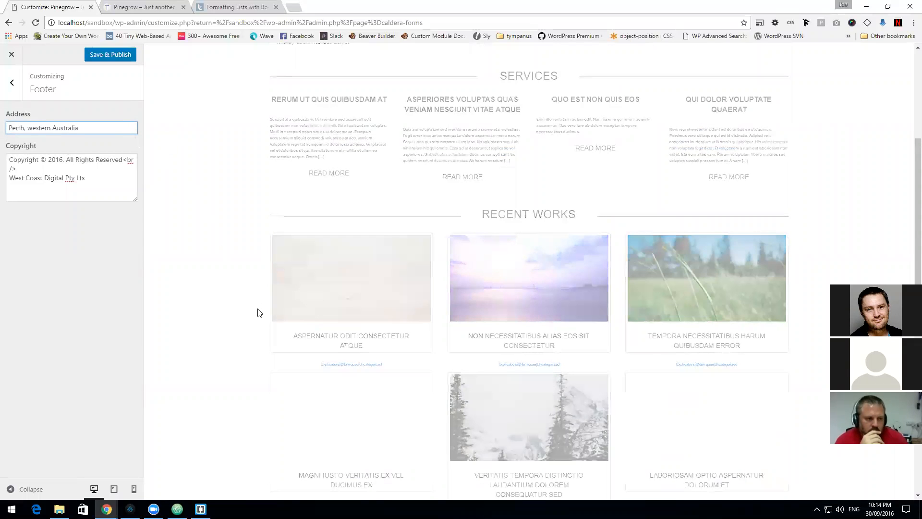
{"action": "scroll", "coordinate": [320, 422], "scroll_direction": "down", "scroll_amount": 8}
{"action": "left_click_drag", "start_coordinate": [346, 480], "coordinate": [180, 500]}
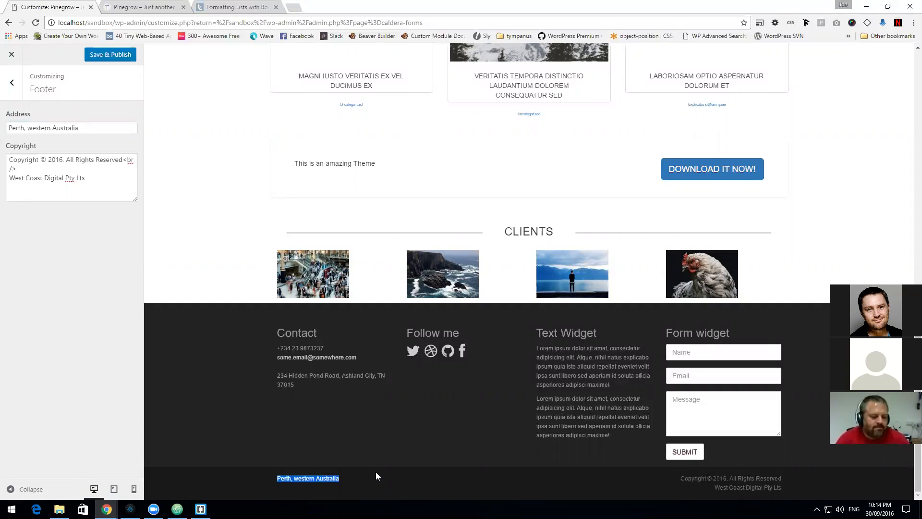
Step: Look over the previewed home page between the header and the footer, including the clients, recent works and footer areas
{"action": "double_click", "coordinate": [757, 269]}
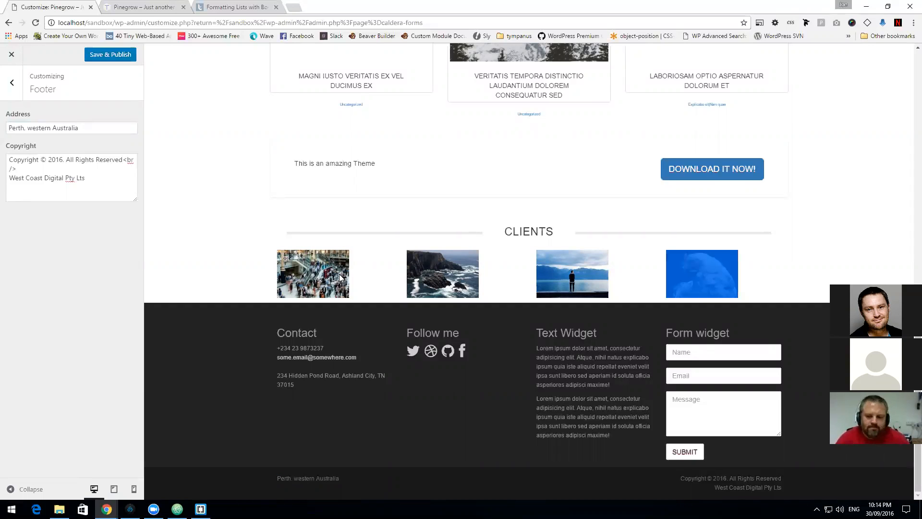
{"action": "double_click", "coordinate": [259, 269]}
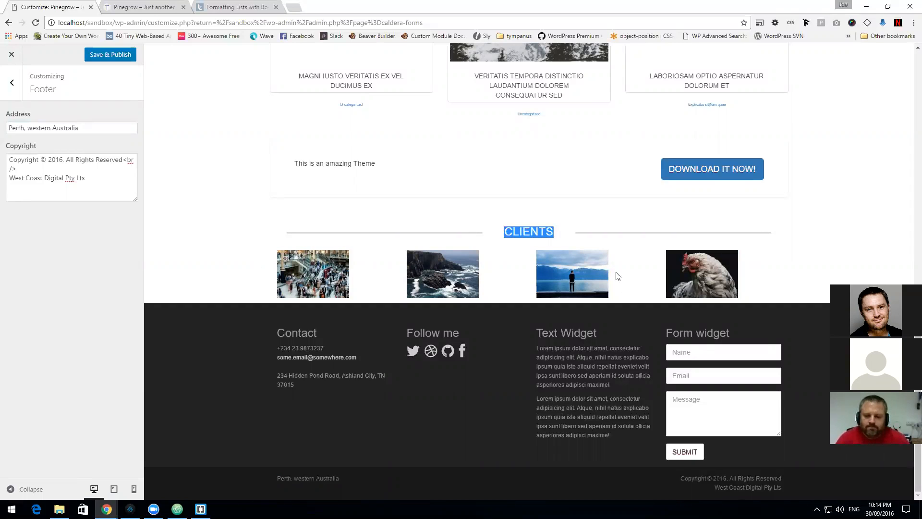
{"action": "left_click", "coordinate": [797, 273]}
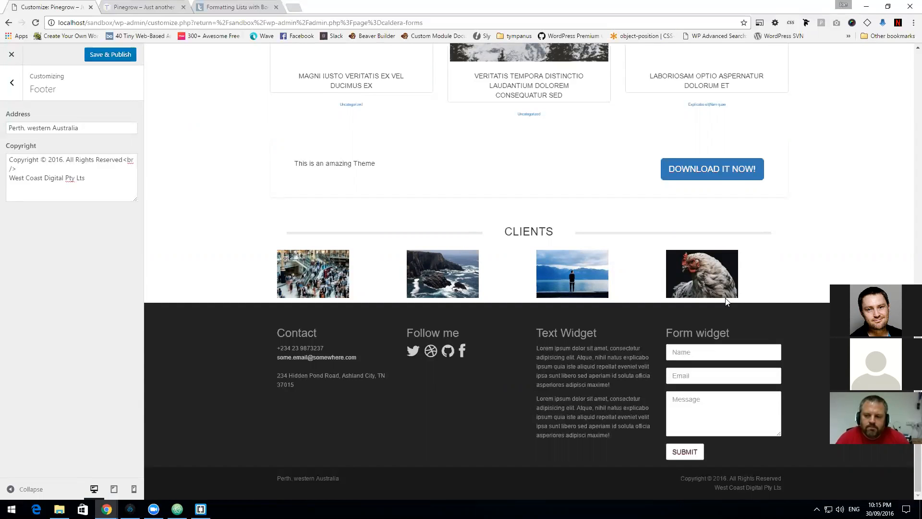
{"action": "scroll", "coordinate": [527, 135], "scroll_direction": "up", "scroll_amount": 6}
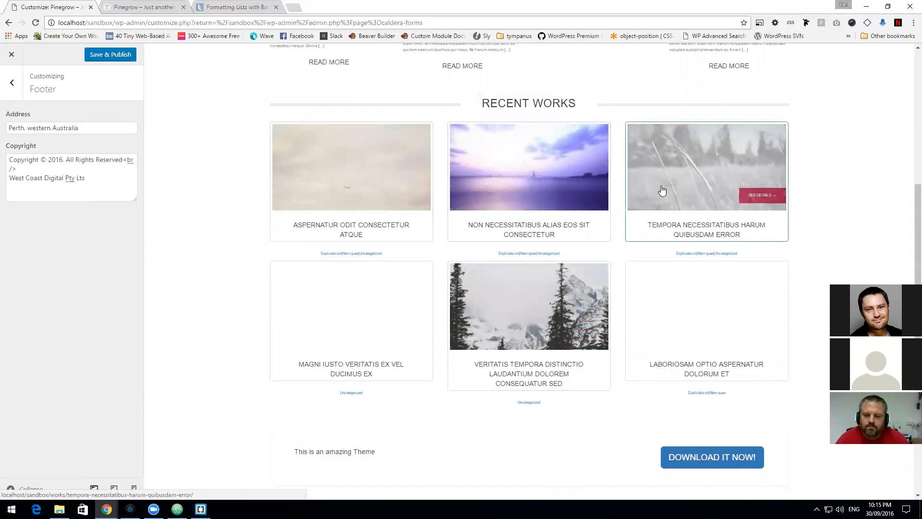
{"action": "scroll", "coordinate": [641, 139], "scroll_direction": "up", "scroll_amount": 1}
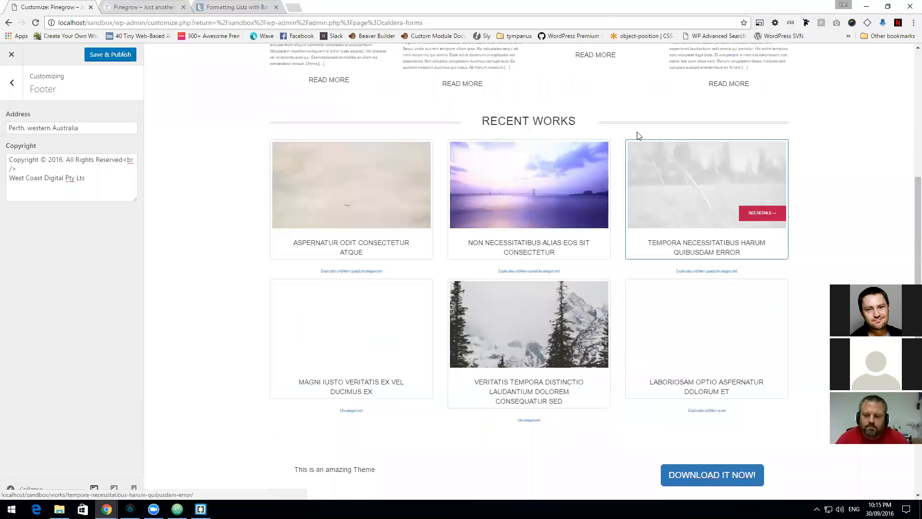
{"action": "scroll", "coordinate": [638, 134], "scroll_direction": "up", "scroll_amount": 6}
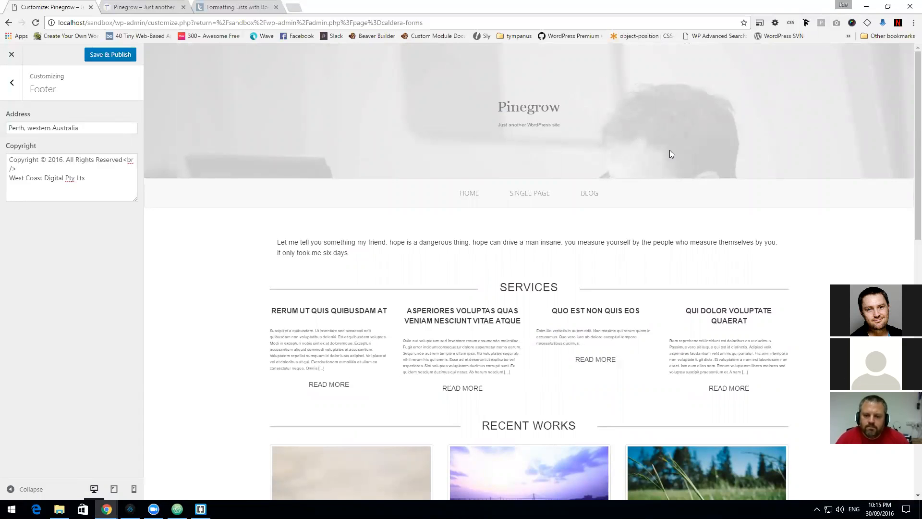
{"action": "scroll", "coordinate": [657, 145], "scroll_direction": "down", "scroll_amount": 6}
{"action": "scroll", "coordinate": [673, 151], "scroll_direction": "down", "scroll_amount": 7}
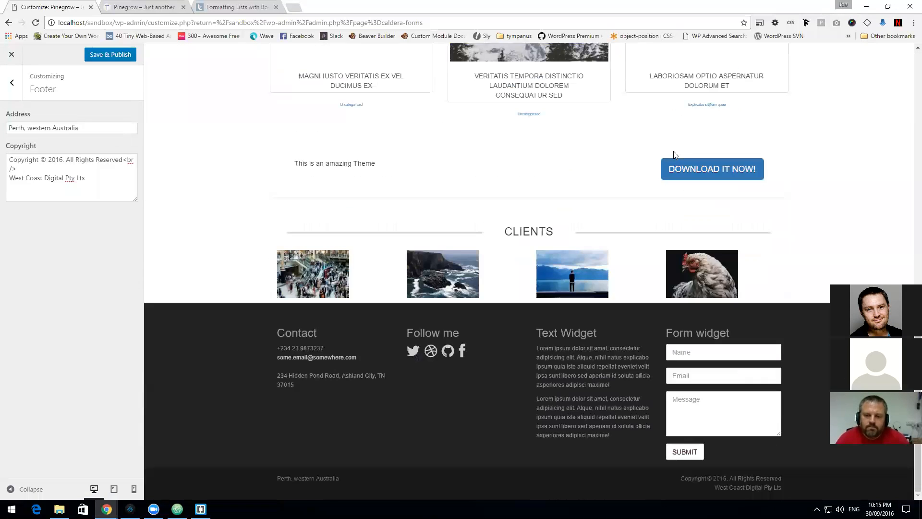
{"action": "scroll", "coordinate": [678, 147], "scroll_direction": "up", "scroll_amount": 13}
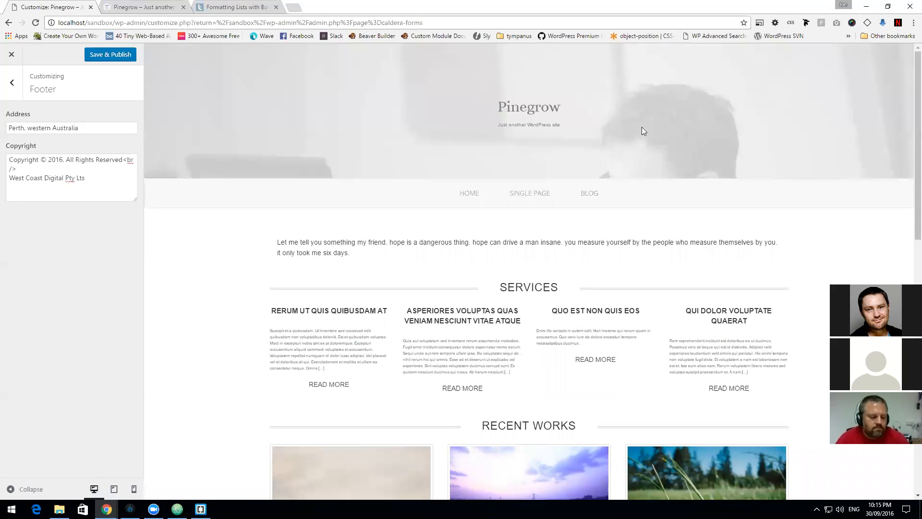
Step: Save and publish the footer changes and close the Customizer
{"action": "left_click", "coordinate": [108, 56]}
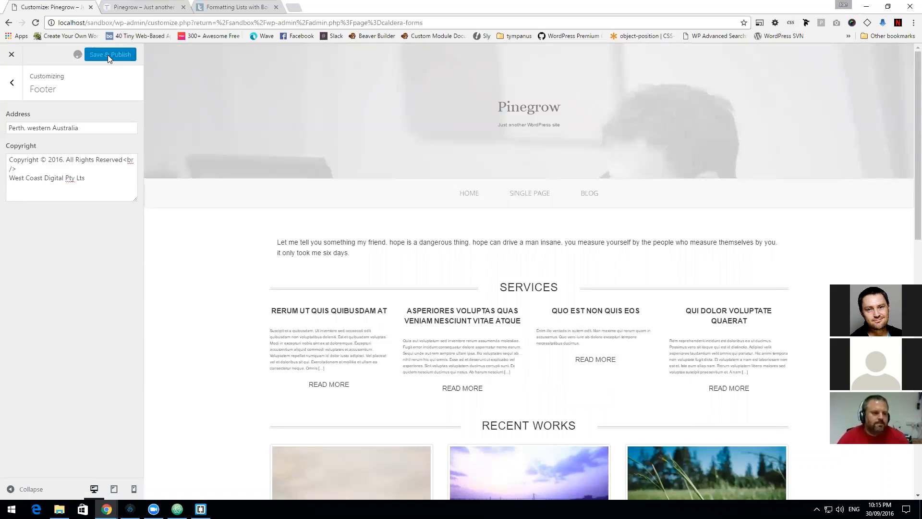
{"action": "left_click", "coordinate": [12, 55]}
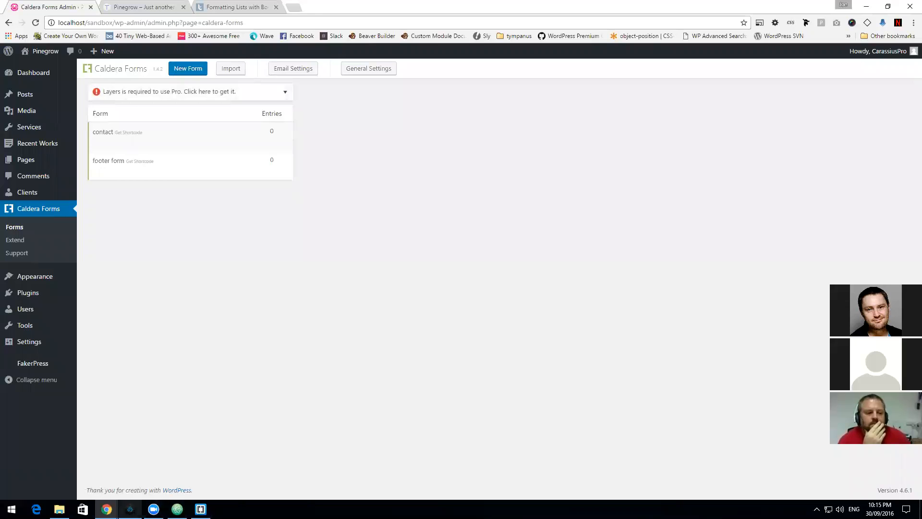
{"action": "mouse_move", "coordinate": [106, 509]}
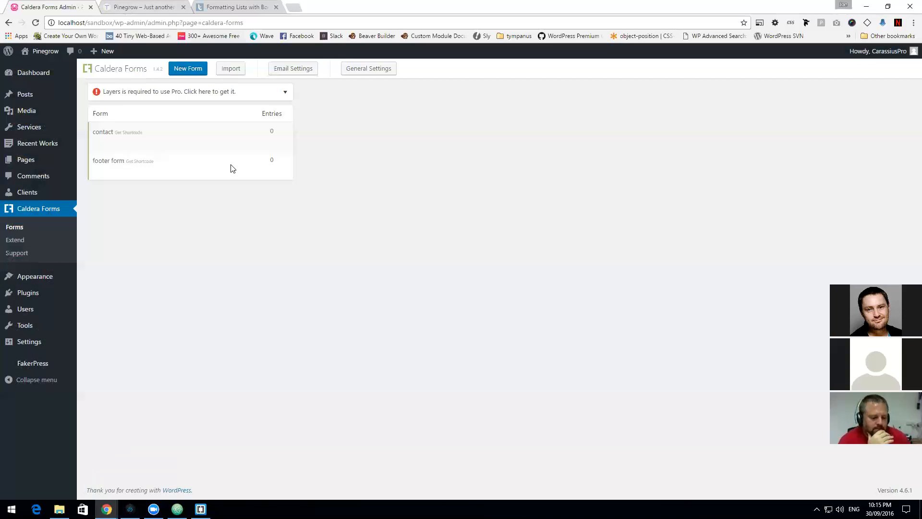
Step: Switch to the site's front page and look through its sections up to the header
{"action": "left_click", "coordinate": [158, 6]}
{"action": "scroll", "coordinate": [401, 244], "scroll_direction": "up", "scroll_amount": 8}
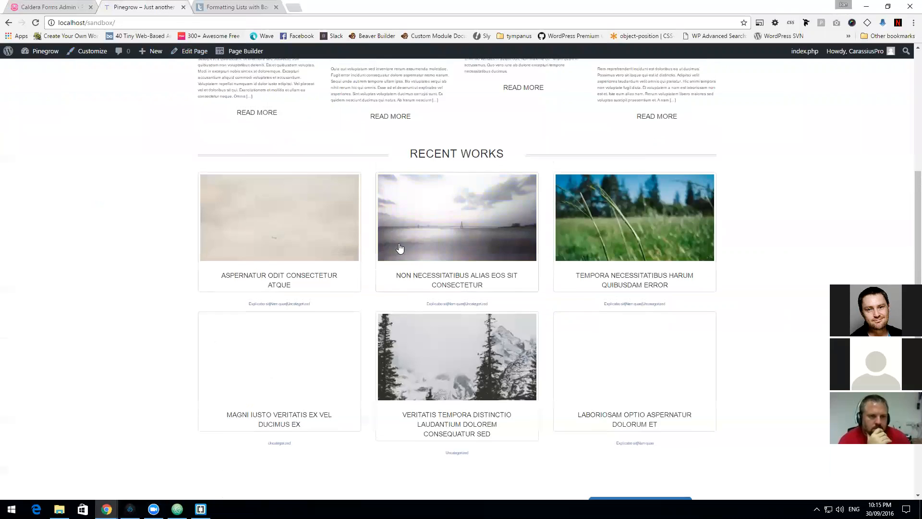
{"action": "scroll", "coordinate": [399, 247], "scroll_direction": "up", "scroll_amount": 6}
Step: Switch to Pinegrow Web Editor and open page.html from the Initio project folder alongside index.html
{"action": "key", "text": "alt+Tab"}
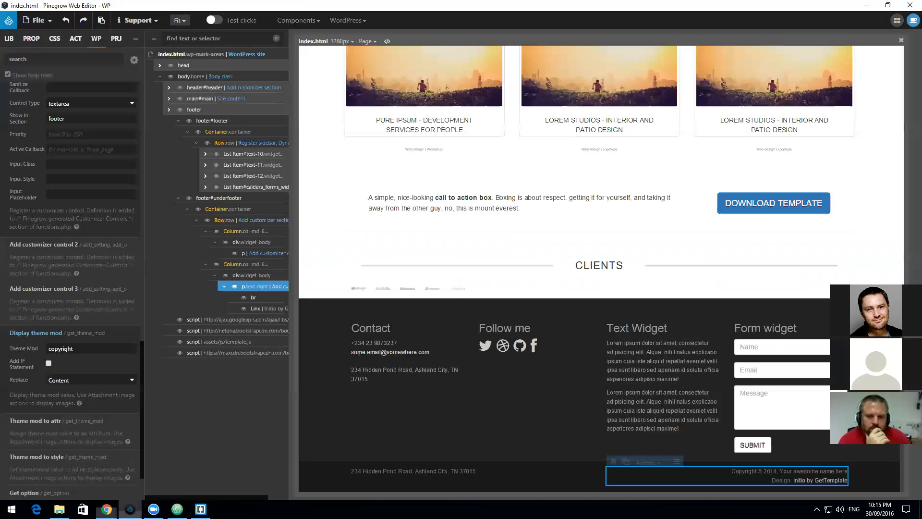
{"action": "left_click", "coordinate": [50, 21]}
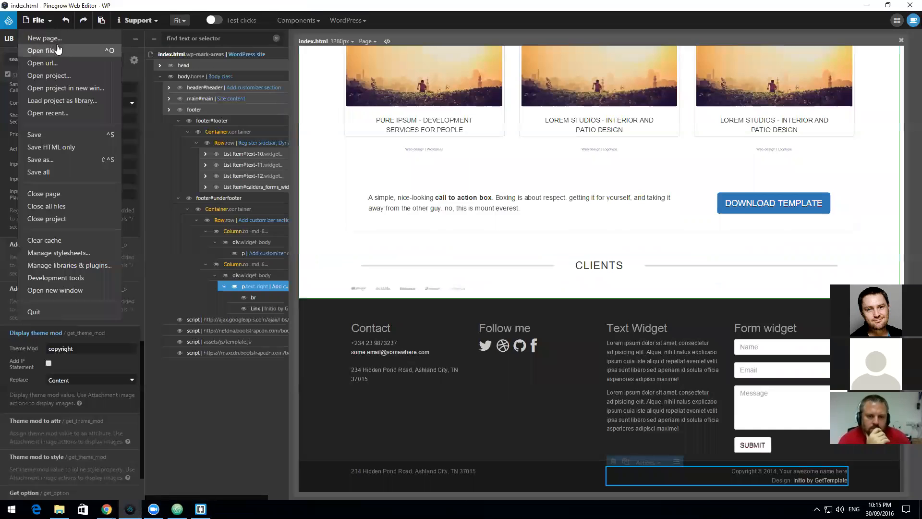
{"action": "left_click", "coordinate": [58, 51]}
{"action": "left_click", "coordinate": [158, 126]}
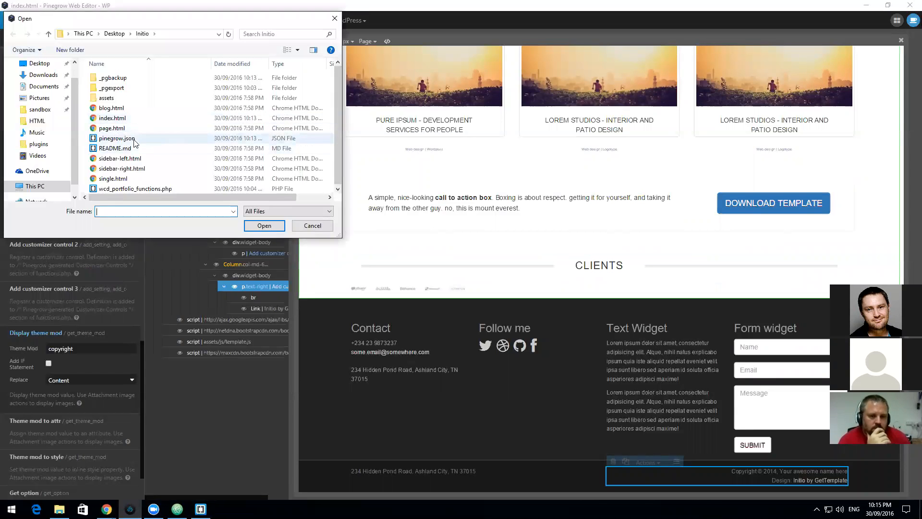
{"action": "left_click", "coordinate": [270, 227]}
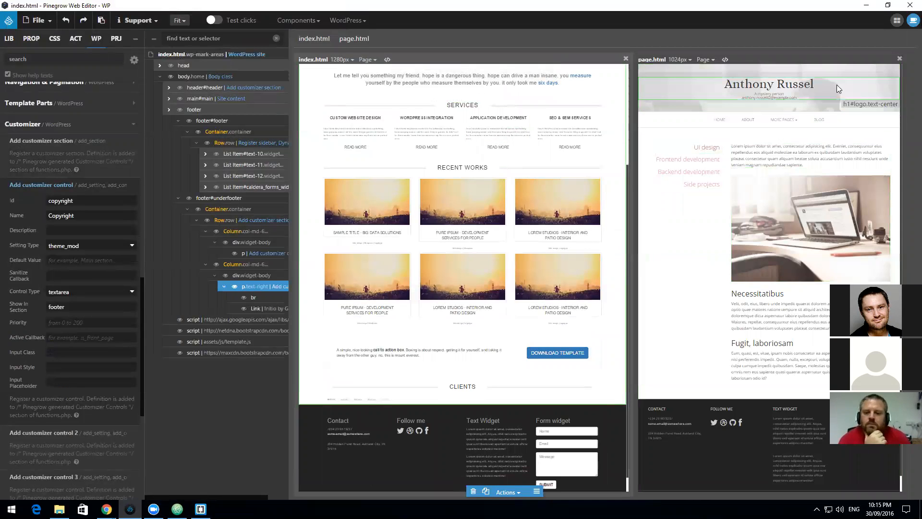
Step: Compare the header area of page.html with the header of index.html, selecting the parallax block in each
{"action": "left_click", "coordinate": [860, 72]}
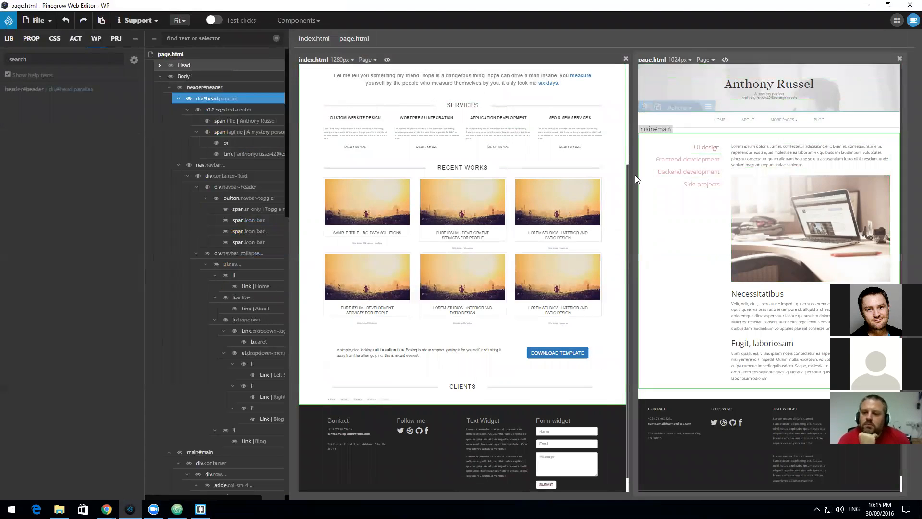
{"action": "left_click_drag", "start_coordinate": [627, 178], "coordinate": [628, 76]}
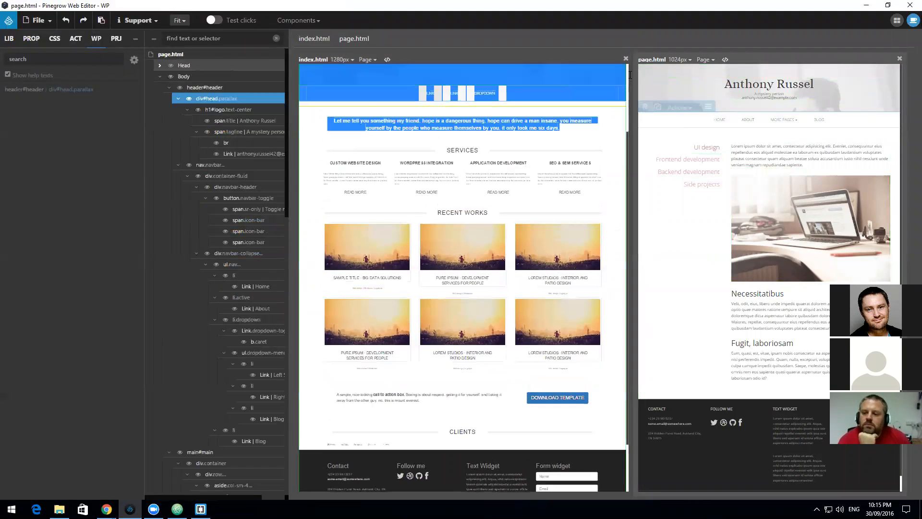
{"action": "left_click", "coordinate": [627, 141]}
{"action": "scroll", "coordinate": [626, 127], "scroll_direction": "up", "scroll_amount": 3}
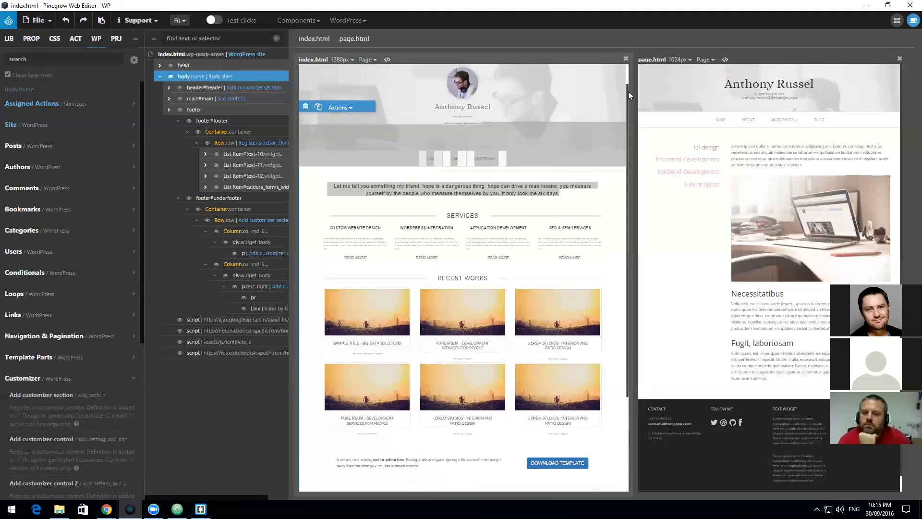
{"action": "double_click", "coordinate": [595, 115]}
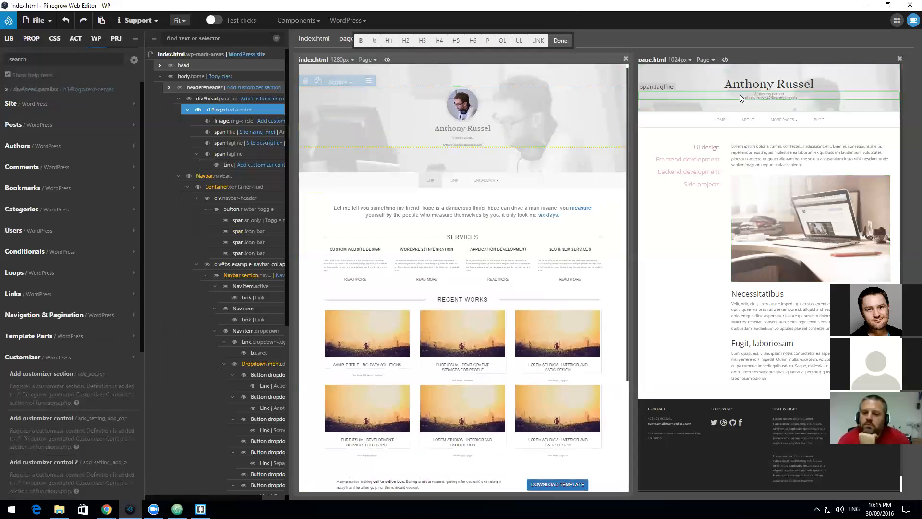
{"action": "left_click", "coordinate": [845, 74]}
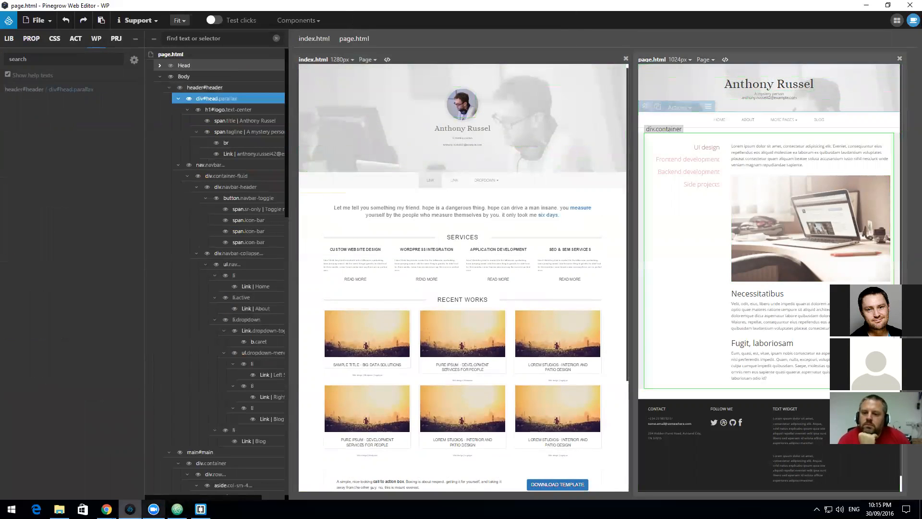
Step: Switch to Chrome and open the Header section of the site's Customizer
{"action": "left_click", "coordinate": [199, 466]}
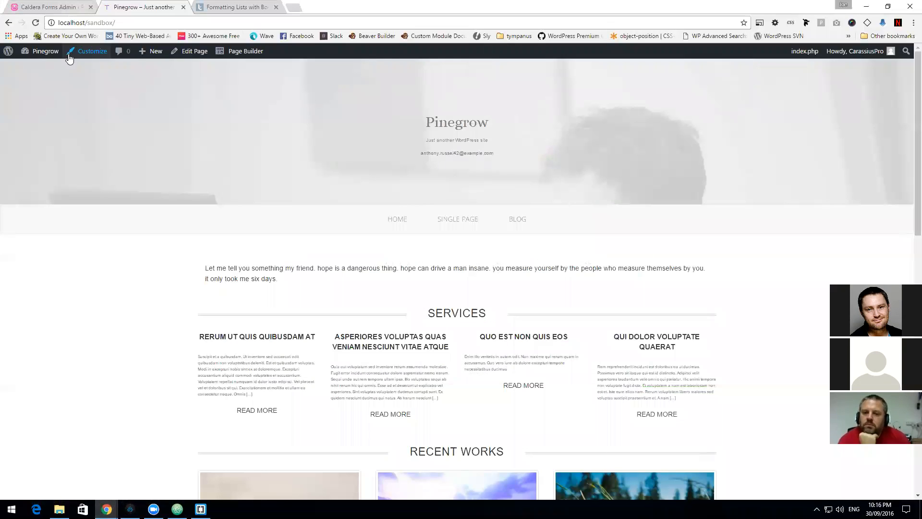
{"action": "left_click", "coordinate": [89, 53]}
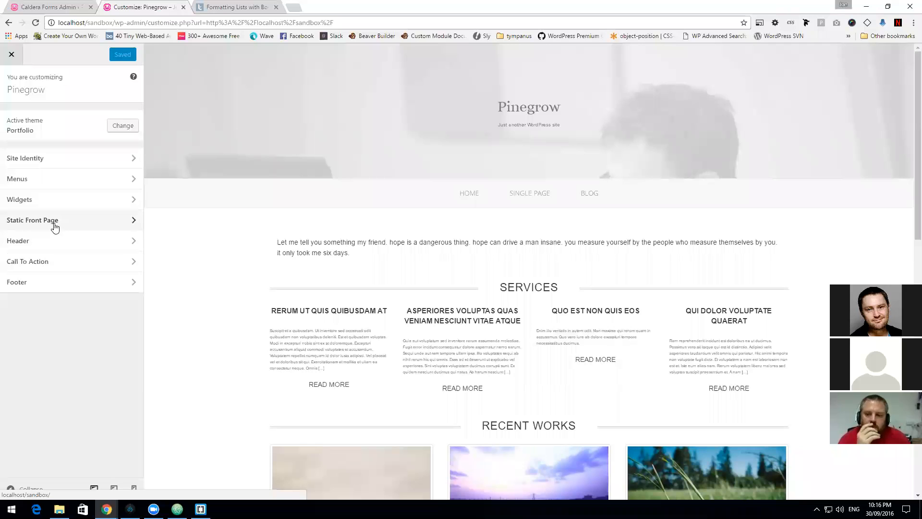
{"action": "left_click", "coordinate": [50, 241]}
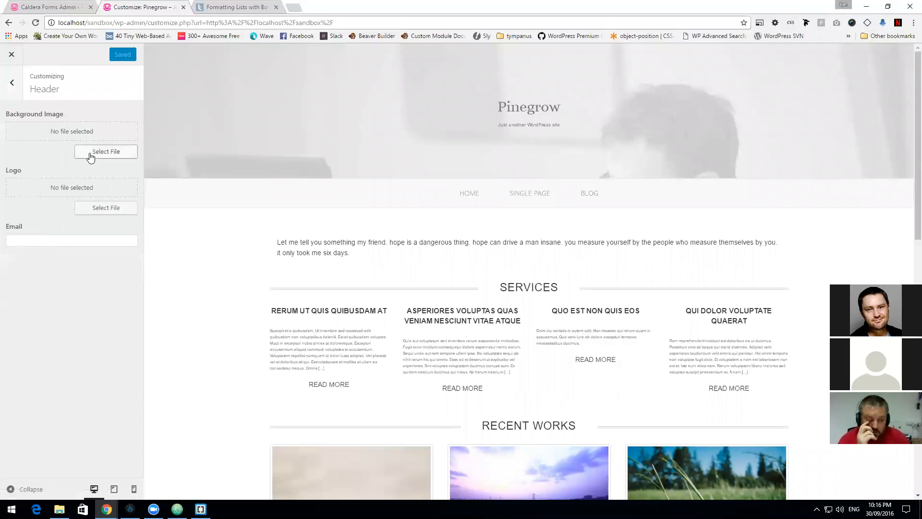
Step: Set the header logo to man-1202408_1280.jpg from the media library
{"action": "left_click", "coordinate": [109, 210]}
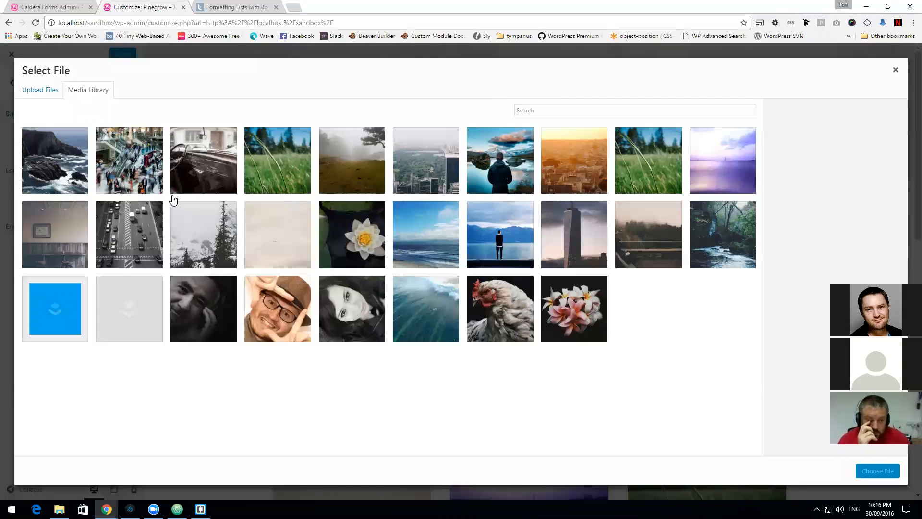
{"action": "left_click", "coordinate": [263, 306]}
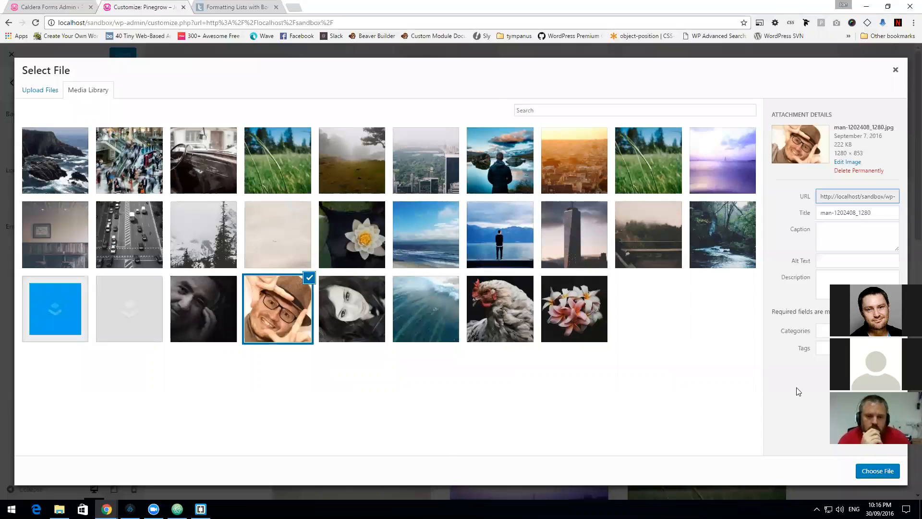
{"action": "left_click", "coordinate": [877, 471]}
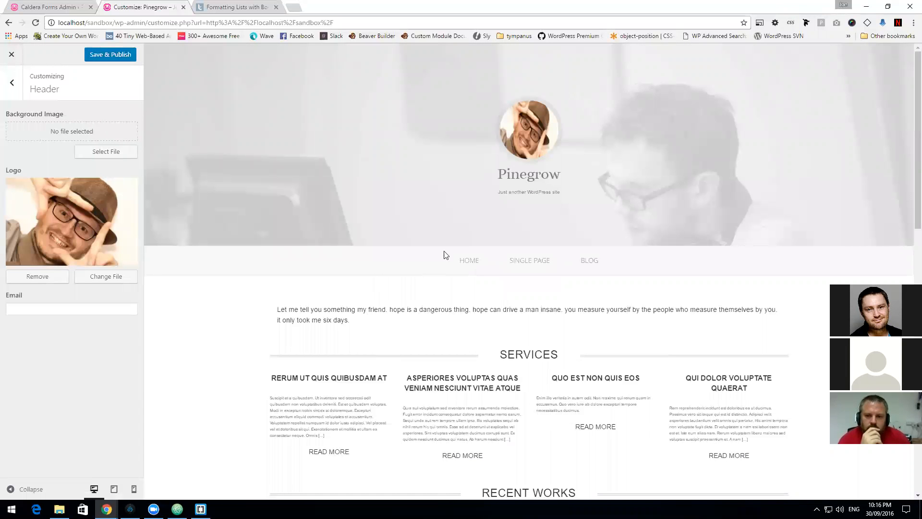
Step: Change the header logo to portrait-1275662_1280.jpg from the media library
{"action": "left_click", "coordinate": [106, 277]}
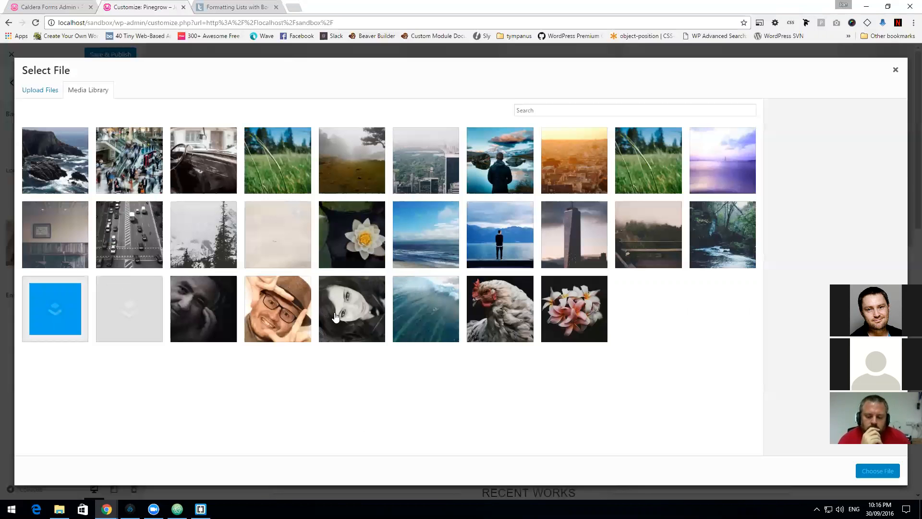
{"action": "left_click", "coordinate": [354, 312]}
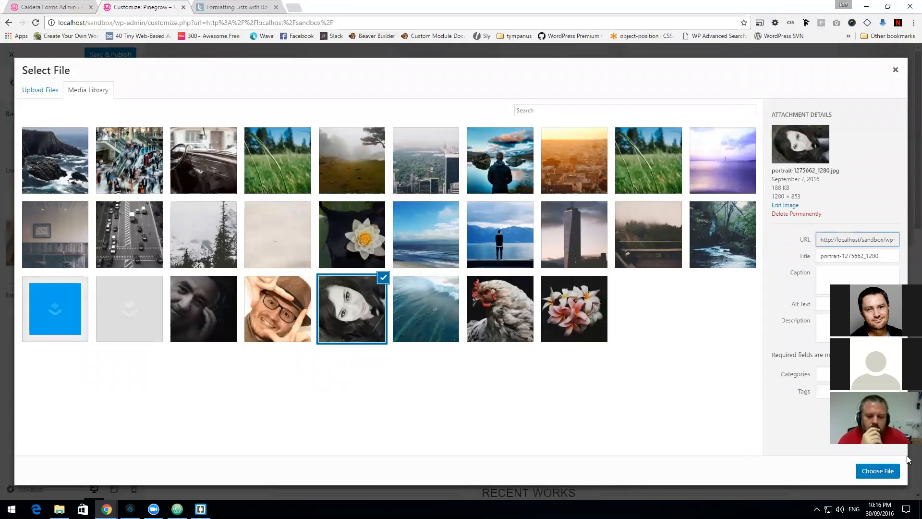
{"action": "left_click", "coordinate": [889, 471]}
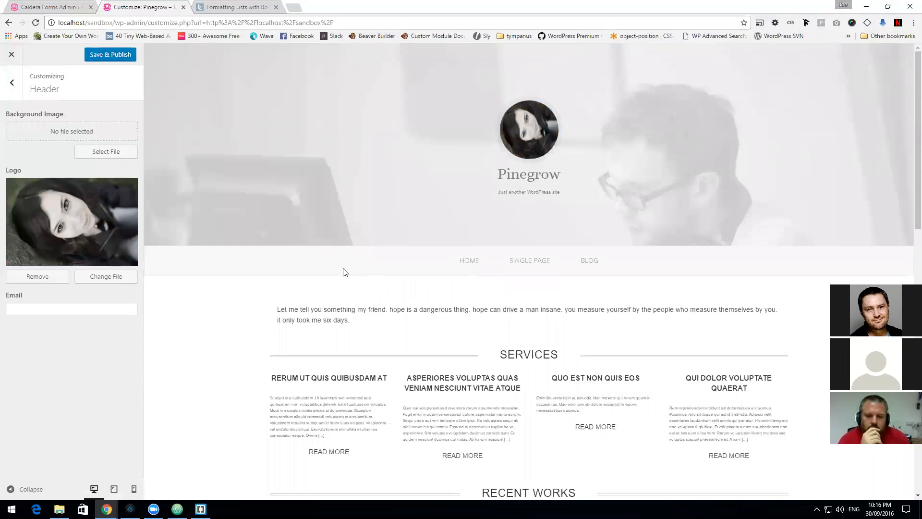
Step: Set the header background image to the media library photo of a room with a framed picture, and save and publish
{"action": "left_click", "coordinate": [106, 153]}
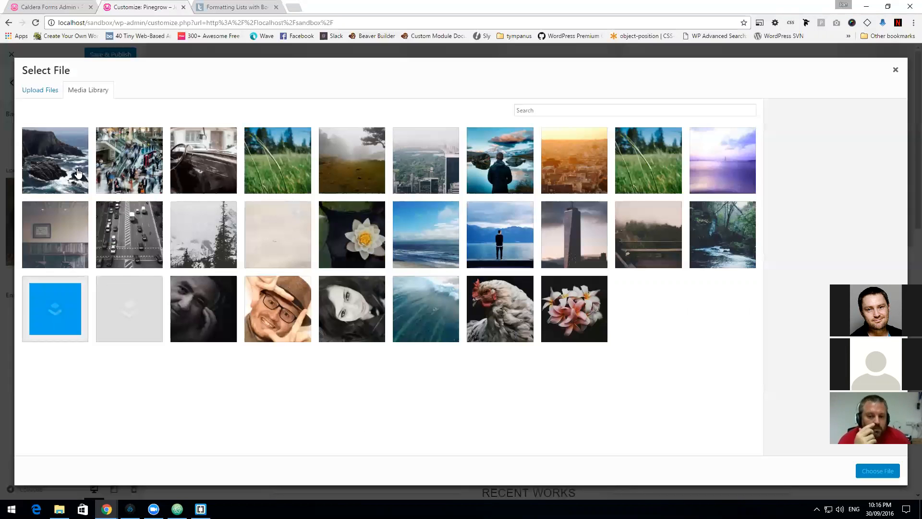
{"action": "double_click", "coordinate": [58, 229]}
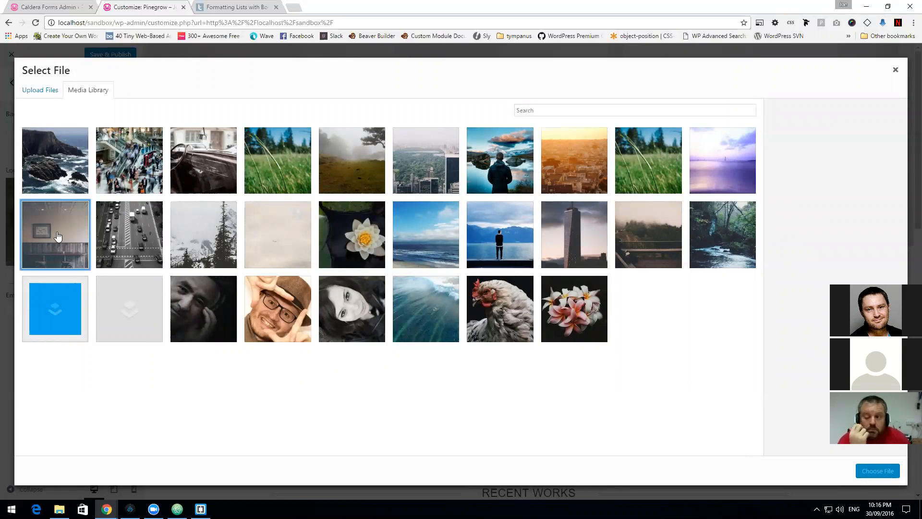
{"action": "left_click", "coordinate": [57, 235]}
{"action": "left_click", "coordinate": [875, 471]}
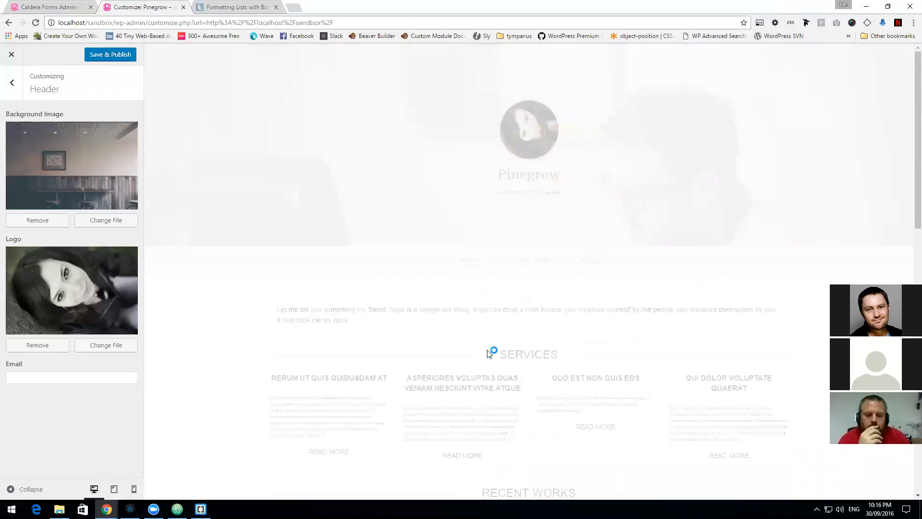
{"action": "scroll", "coordinate": [431, 104], "scroll_direction": "down", "scroll_amount": 4}
{"action": "scroll", "coordinate": [431, 103], "scroll_direction": "up", "scroll_amount": 4}
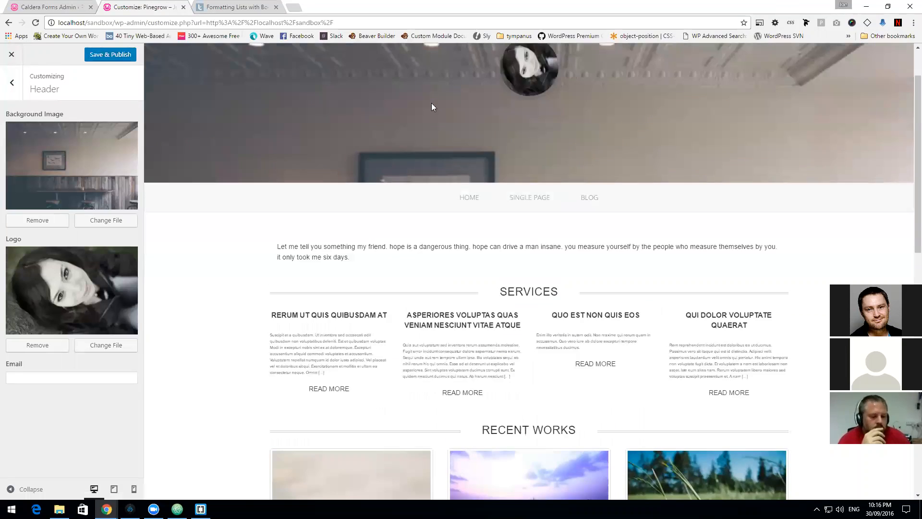
{"action": "left_click", "coordinate": [126, 54]}
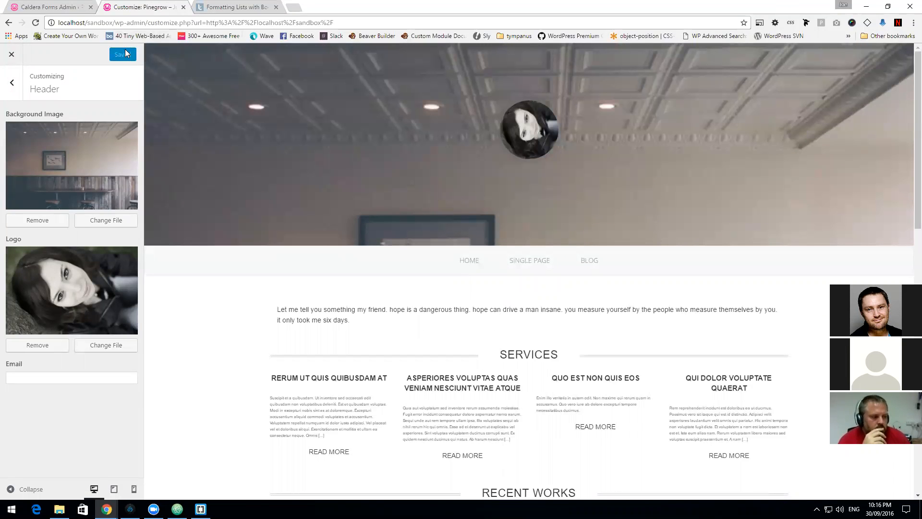
Step: Examine the site title and tagline over the new header background and the parallax effect in the preview
{"action": "left_click_drag", "start_coordinate": [564, 172], "coordinate": [495, 174]}
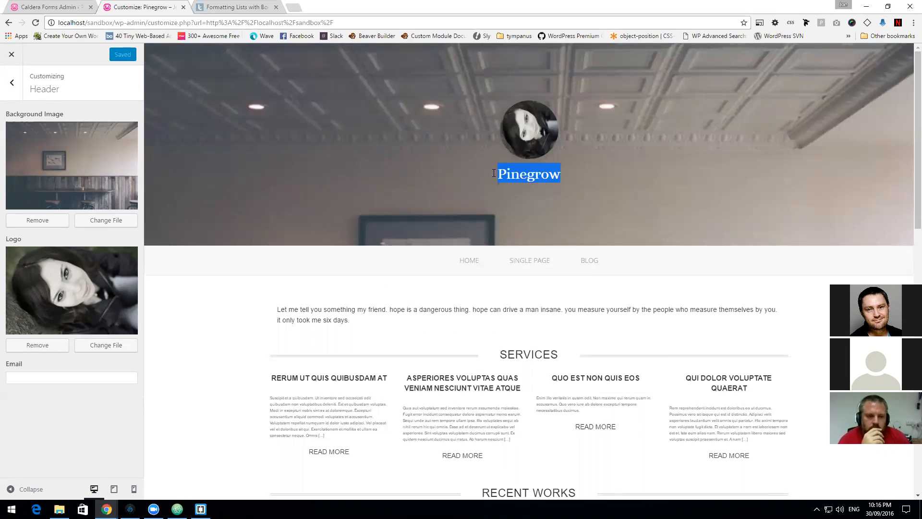
{"action": "left_click_drag", "start_coordinate": [571, 193], "coordinate": [483, 178]}
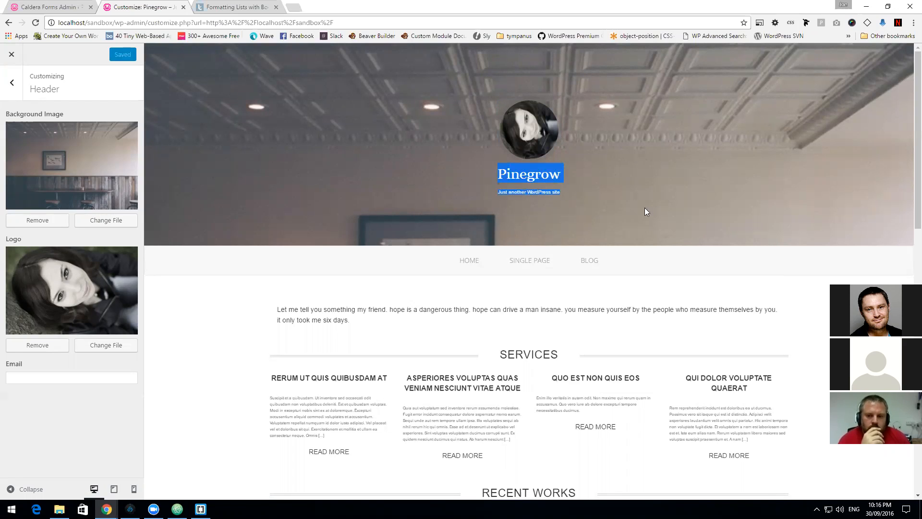
{"action": "left_click", "coordinate": [577, 201]}
{"action": "left_click_drag", "start_coordinate": [560, 191], "coordinate": [484, 174]}
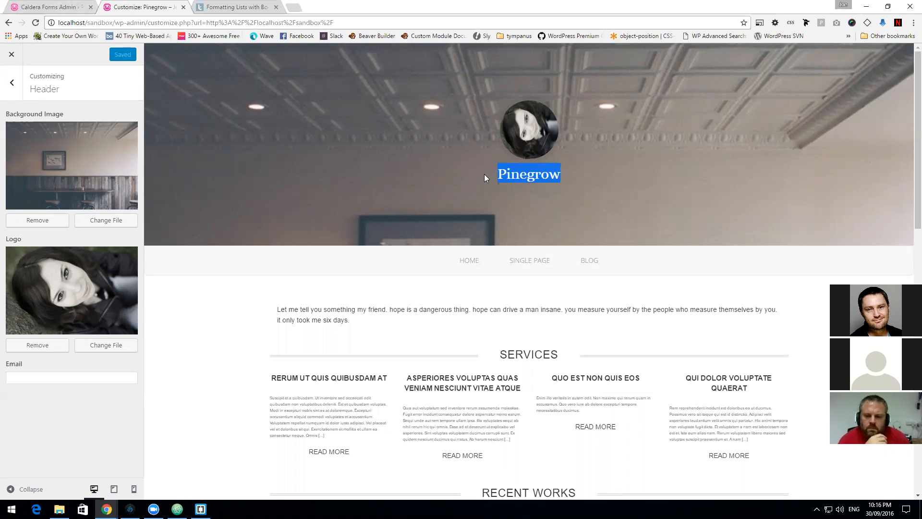
{"action": "double_click", "coordinate": [517, 191]}
{"action": "scroll", "coordinate": [618, 153], "scroll_direction": "down", "scroll_amount": 4}
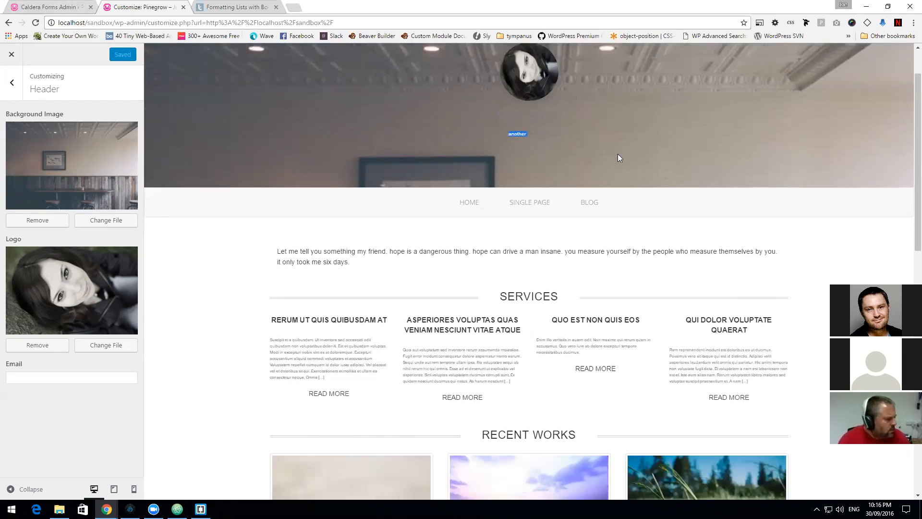
{"action": "scroll", "coordinate": [618, 153], "scroll_direction": "up", "scroll_amount": 4}
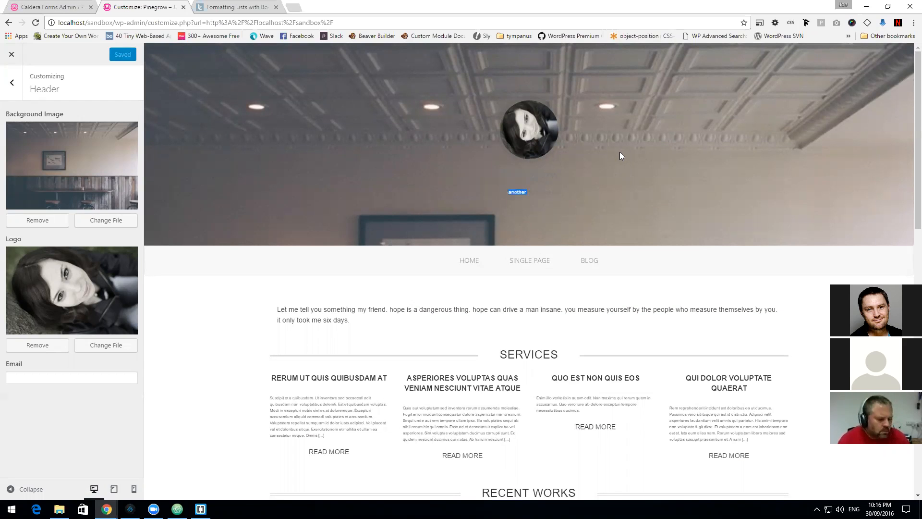
{"action": "scroll", "coordinate": [619, 152], "scroll_direction": "down", "scroll_amount": 4}
{"action": "scroll", "coordinate": [621, 153], "scroll_direction": "up", "scroll_amount": 4}
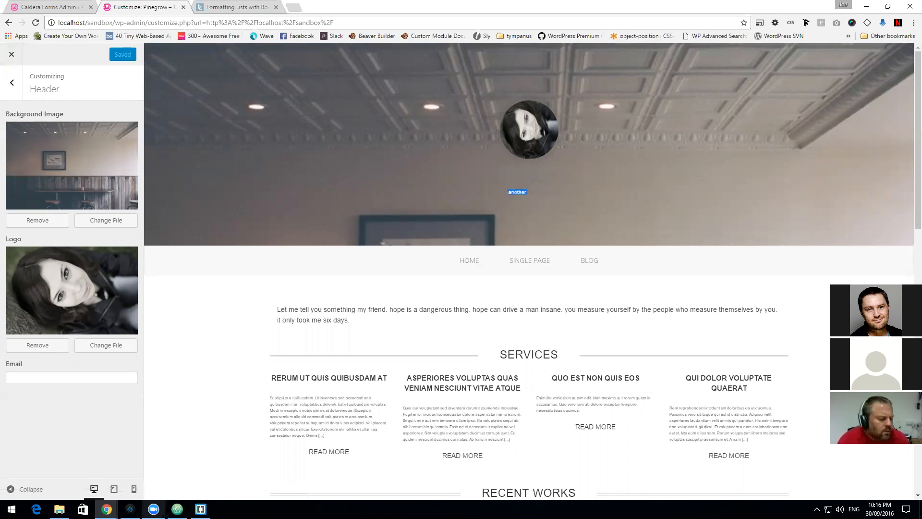
Step: Switch to Pinegrow Web Editor and review the background image customizer control on the parallax header block of index.html
{"action": "mouse_move", "coordinate": [129, 509]}
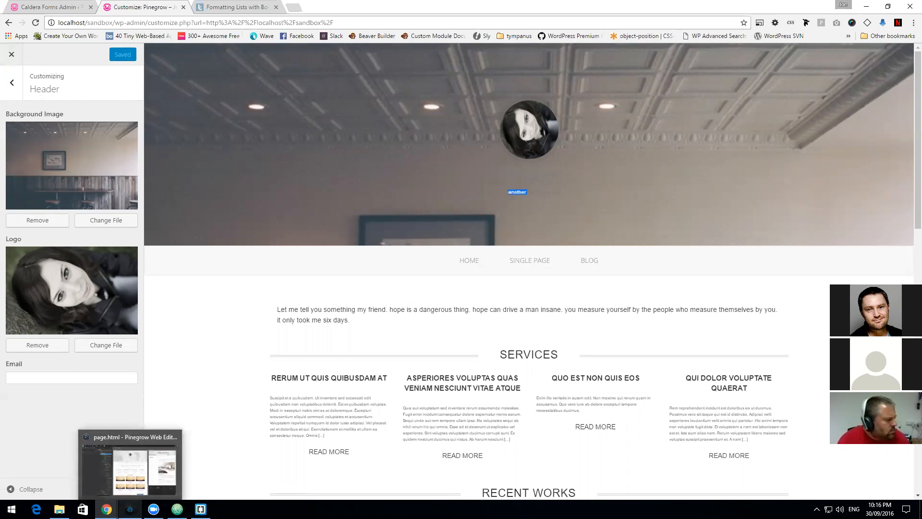
{"action": "left_click", "coordinate": [162, 475]}
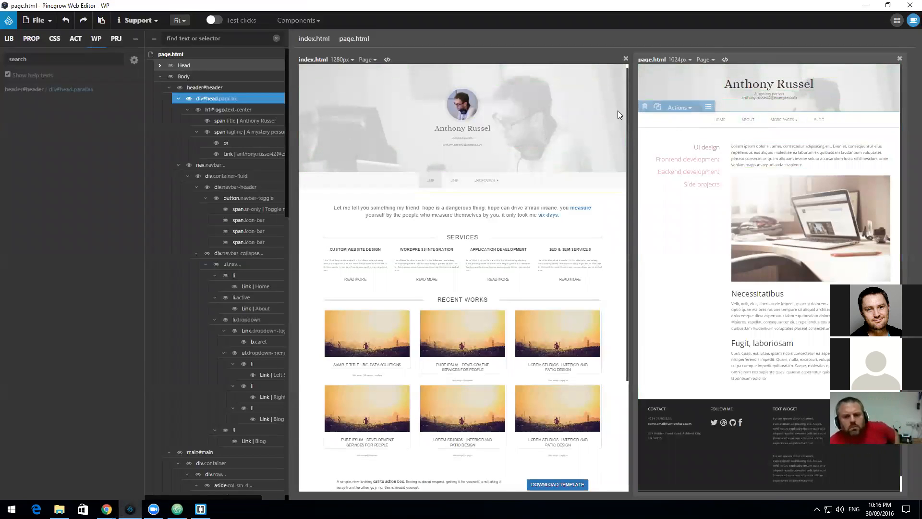
{"action": "left_click", "coordinate": [644, 126]}
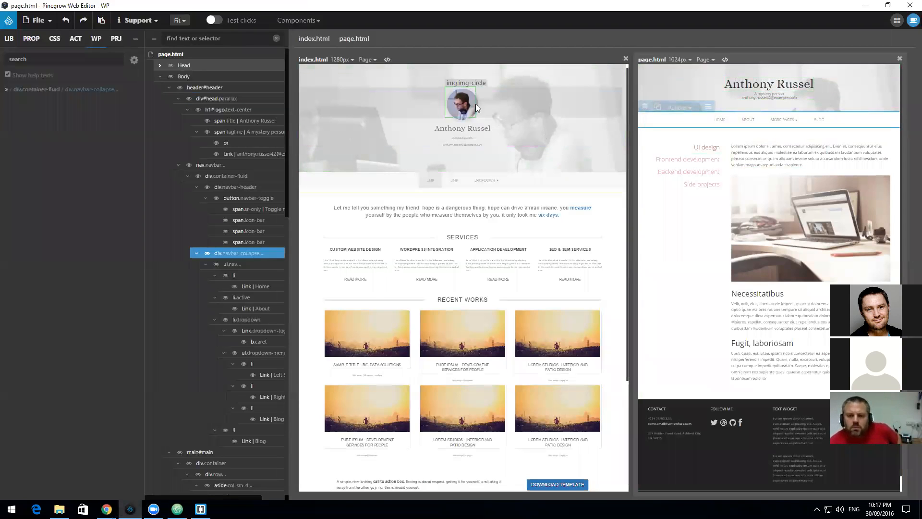
{"action": "double_click", "coordinate": [575, 162]}
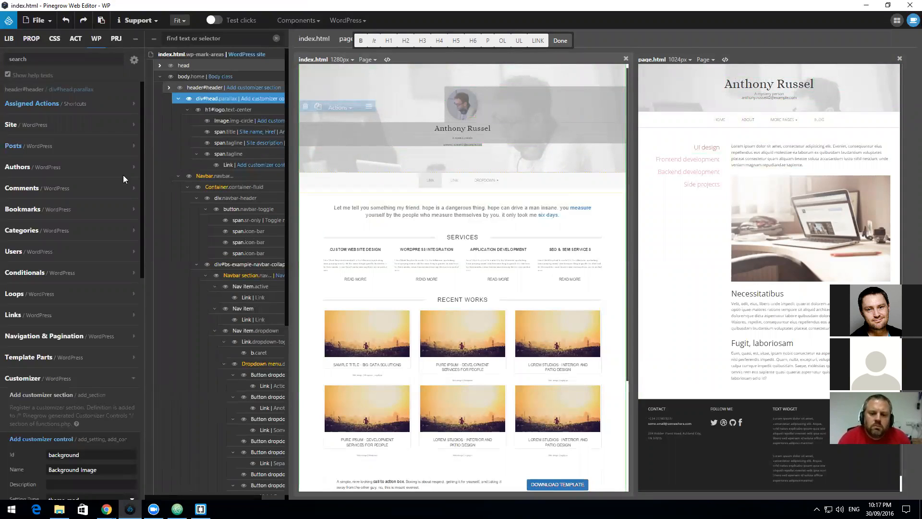
{"action": "scroll", "coordinate": [115, 314], "scroll_direction": "down", "scroll_amount": 4}
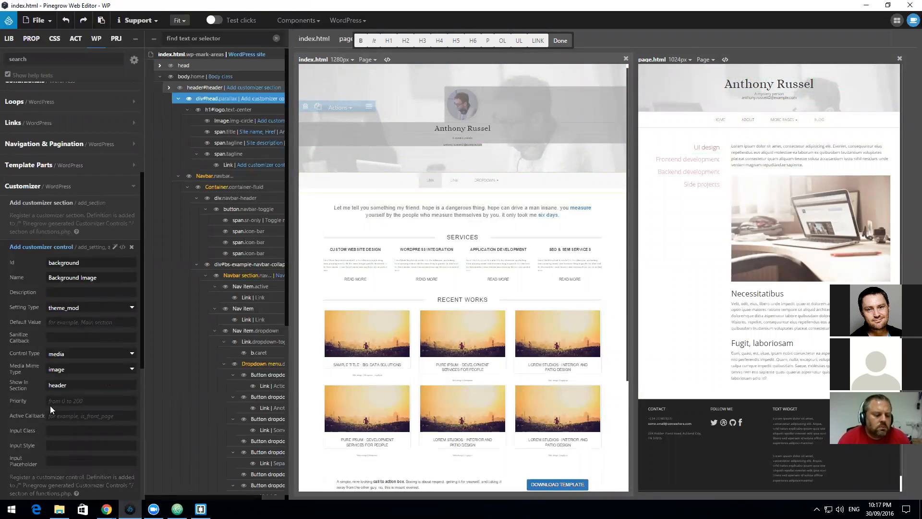
{"action": "scroll", "coordinate": [148, 438], "scroll_direction": "down", "scroll_amount": 3}
{"action": "scroll", "coordinate": [79, 434], "scroll_direction": "up", "scroll_amount": 3}
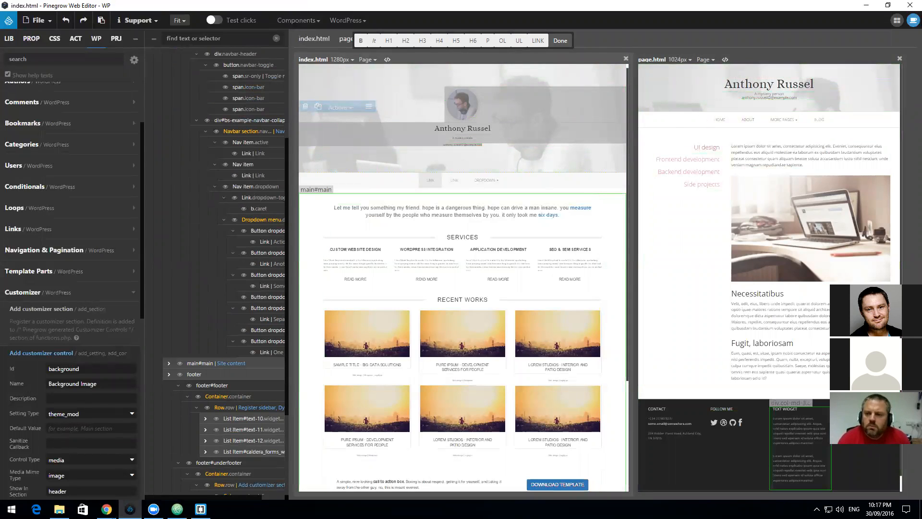
Step: Inspect the footer and underfooter elements of page.html
{"action": "left_click", "coordinate": [897, 490]}
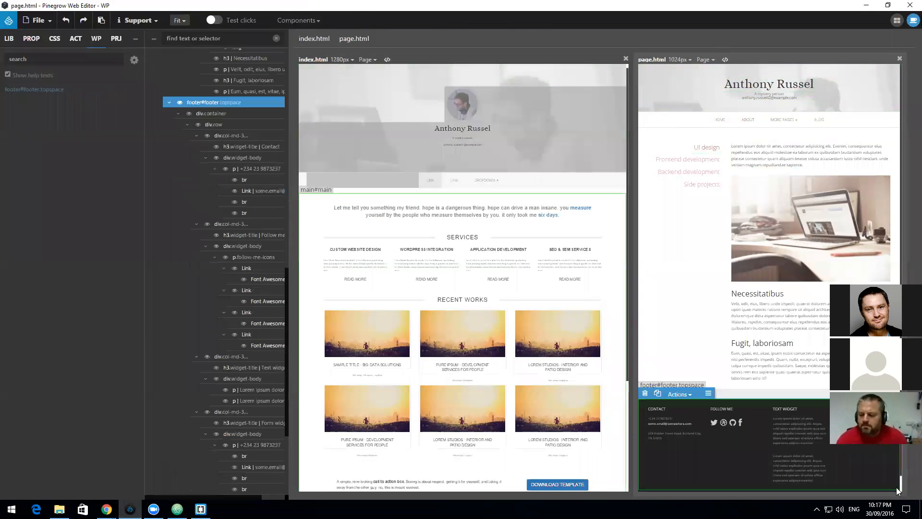
{"action": "scroll", "coordinate": [897, 490], "scroll_direction": "down", "scroll_amount": 1}
{"action": "left_click", "coordinate": [898, 490]}
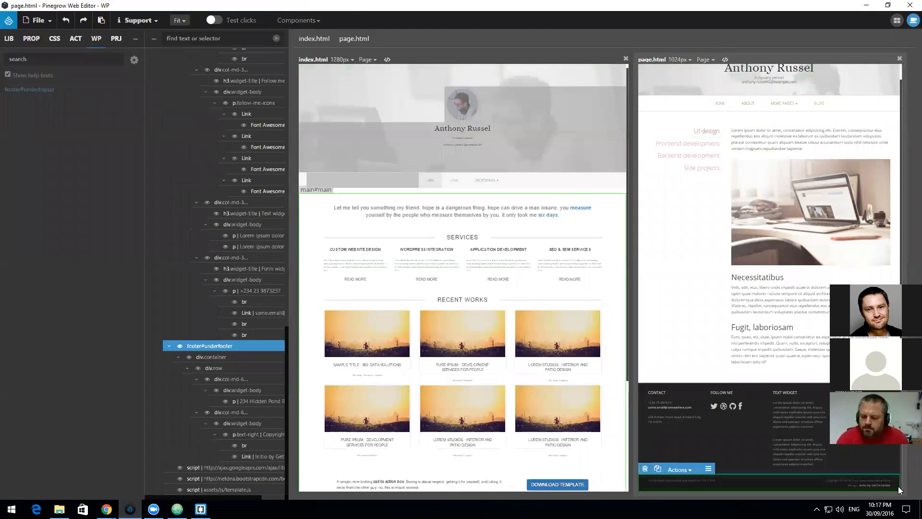
{"action": "left_click", "coordinate": [895, 470]}
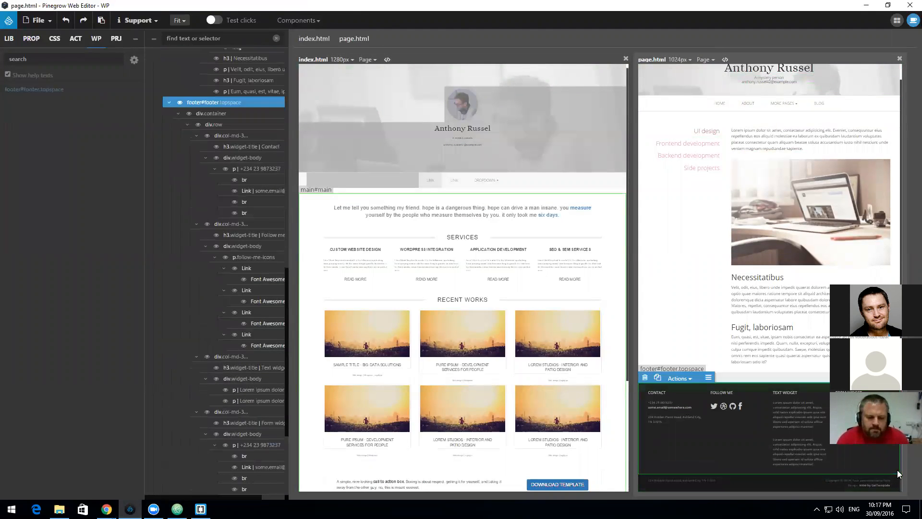
{"action": "left_click", "coordinate": [897, 489]}
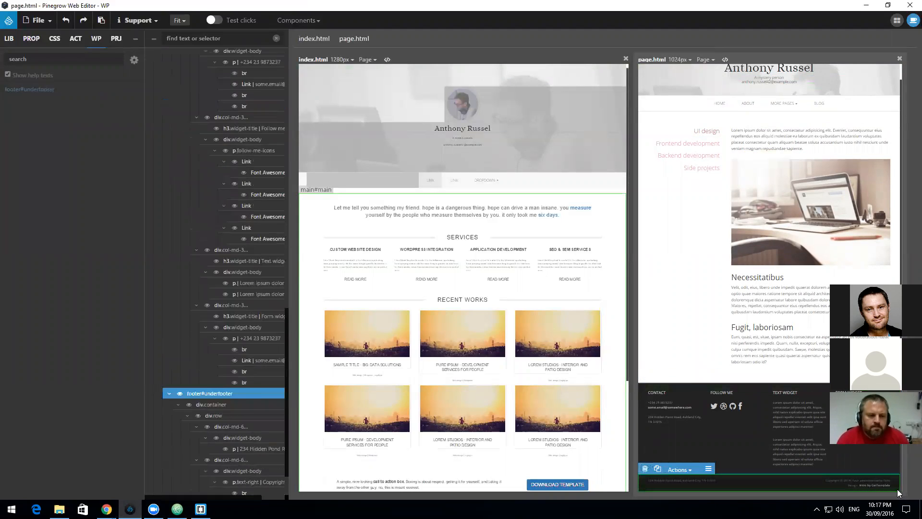
Step: Compare the parallax header and the footer sections of page.html with those of index.html
{"action": "scroll", "coordinate": [886, 474], "scroll_direction": "up", "scroll_amount": 1}
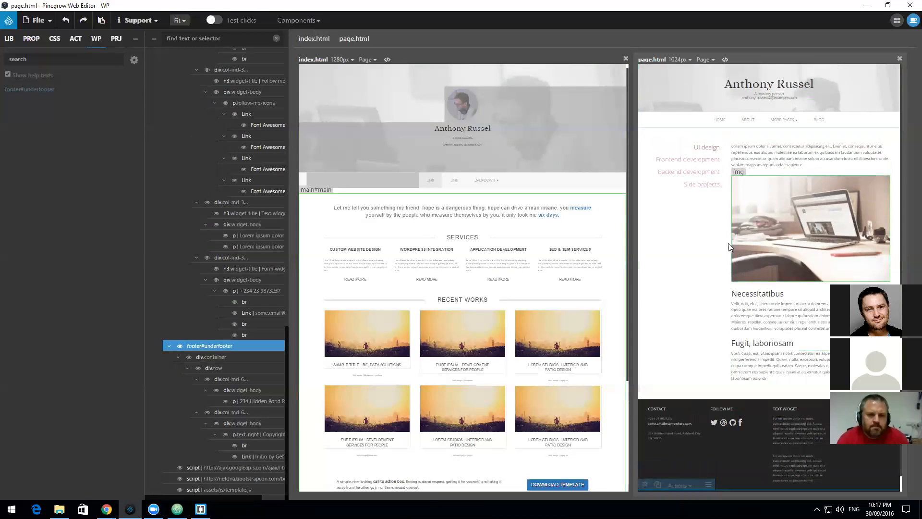
{"action": "left_click", "coordinate": [684, 71]}
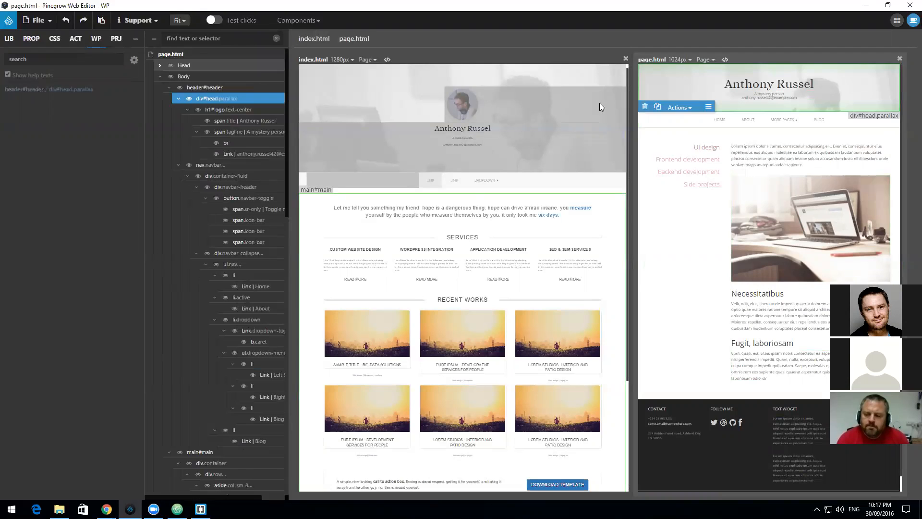
{"action": "scroll", "coordinate": [329, 233], "scroll_direction": "up", "scroll_amount": 1}
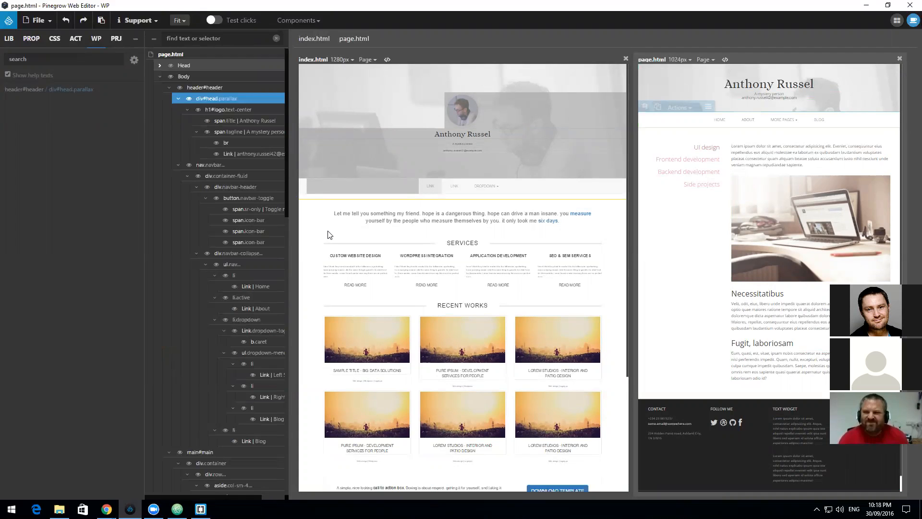
{"action": "scroll", "coordinate": [560, 489], "scroll_direction": "down", "scroll_amount": 1}
{"action": "scroll", "coordinate": [668, 451], "scroll_direction": "down", "scroll_amount": 1}
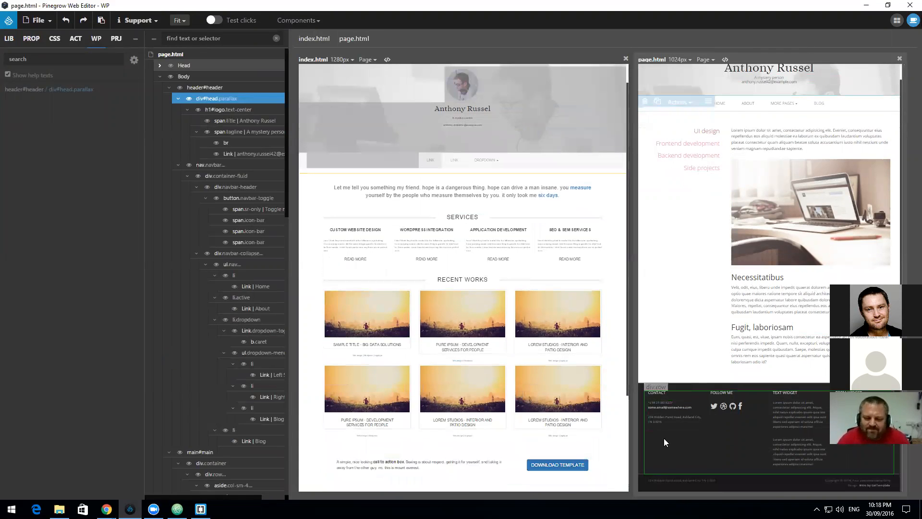
{"action": "left_click", "coordinate": [628, 376]}
{"action": "left_click_drag", "start_coordinate": [627, 375], "coordinate": [623, 475]}
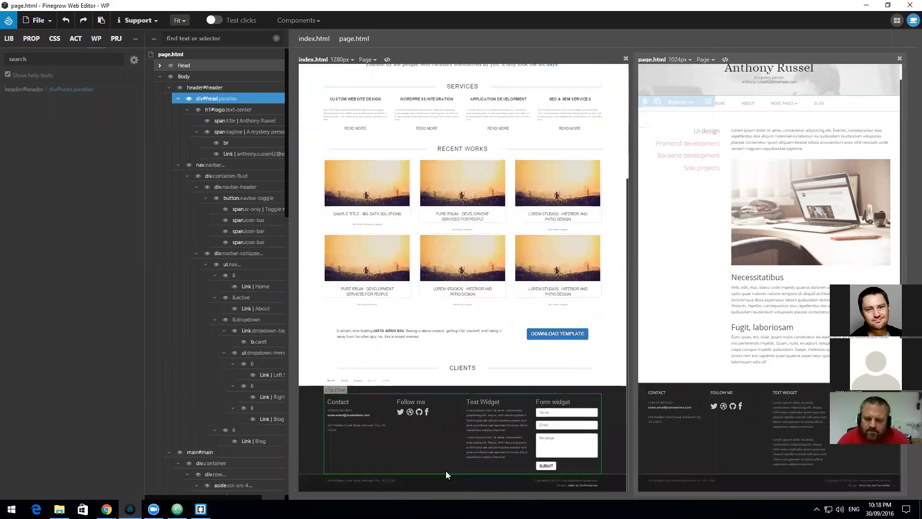
{"action": "left_click", "coordinate": [311, 430]}
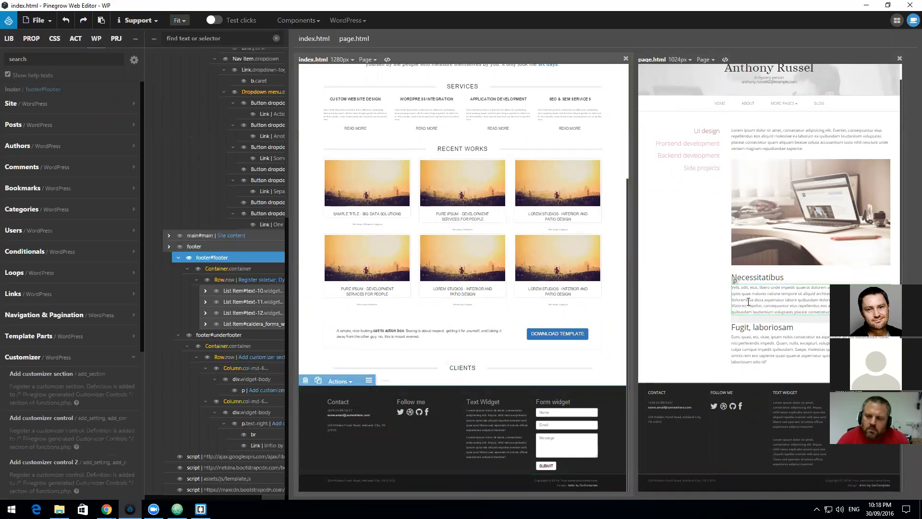
{"action": "scroll", "coordinate": [740, 305], "scroll_direction": "up", "scroll_amount": 1}
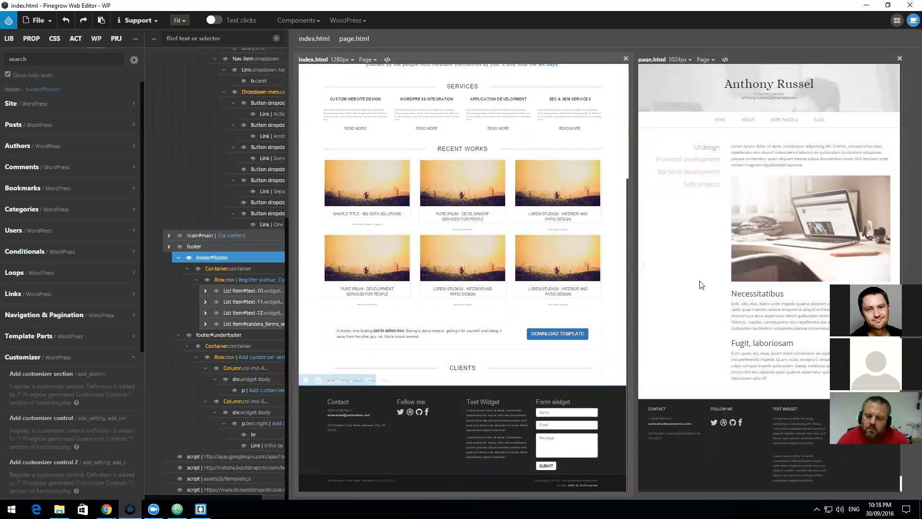
Step: Close index.html and activate the Bootstrap 3.3.7 and WordPress libraries for page.html
{"action": "left_click", "coordinate": [625, 59]}
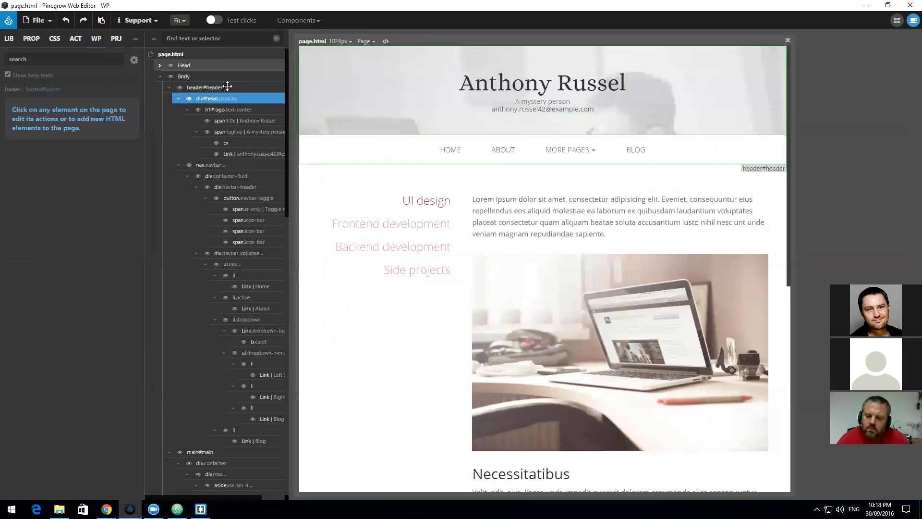
{"action": "left_click", "coordinate": [187, 56]}
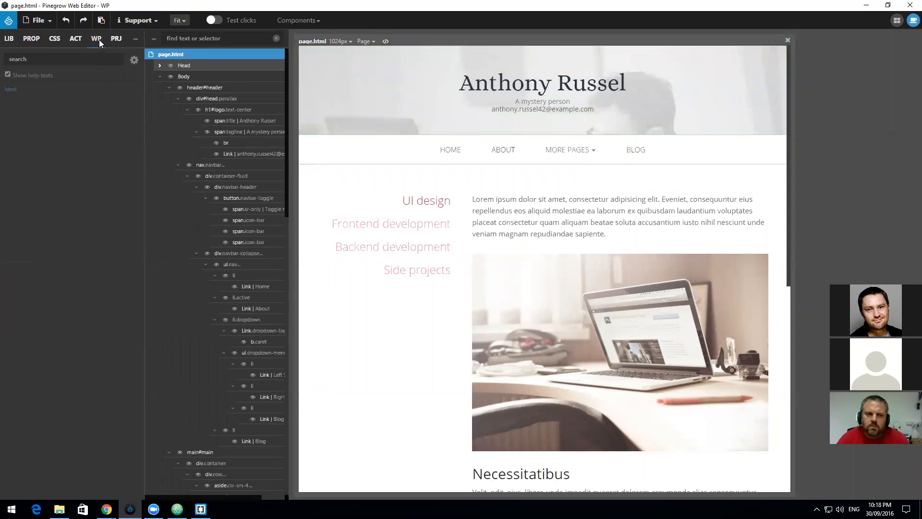
{"action": "left_click", "coordinate": [134, 59]}
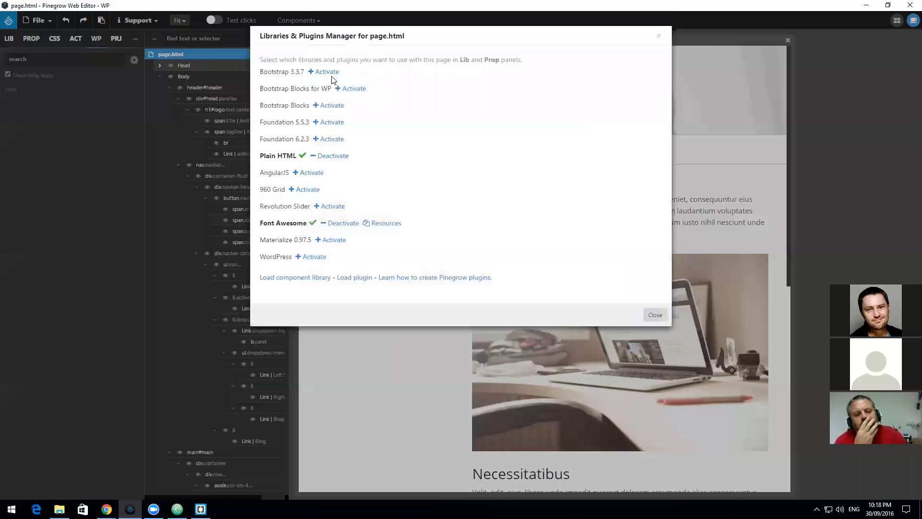
{"action": "left_click", "coordinate": [335, 73]}
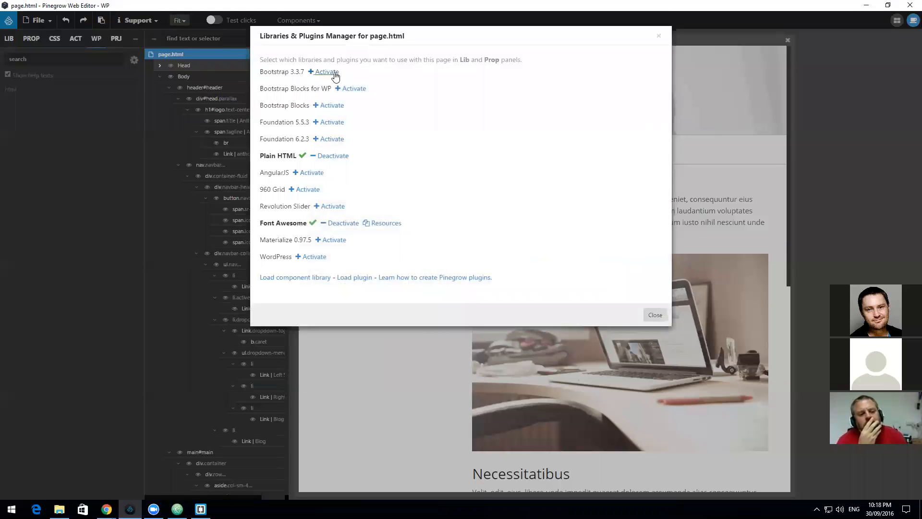
{"action": "left_click", "coordinate": [313, 257]}
{"action": "left_click", "coordinate": [655, 314]}
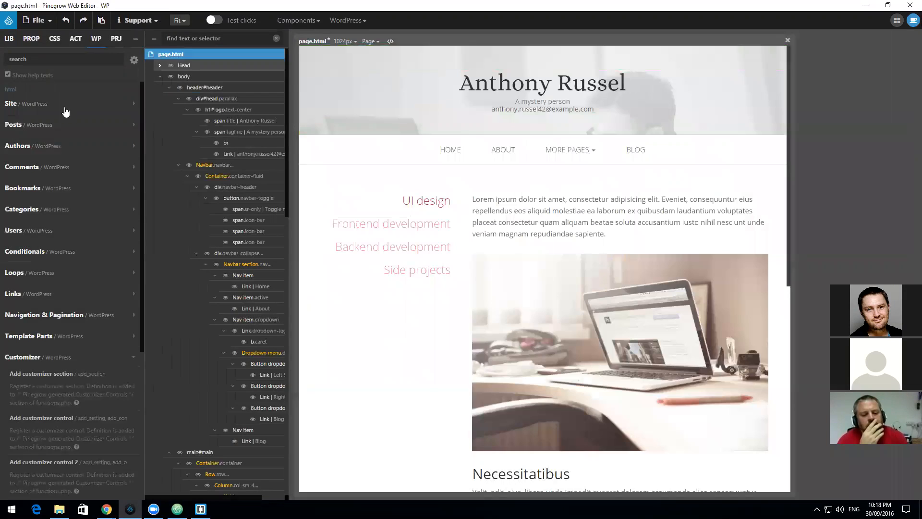
Step: Add the WordPress site action to the top element of page.html with the master page option enabled
{"action": "left_click", "coordinate": [67, 107]}
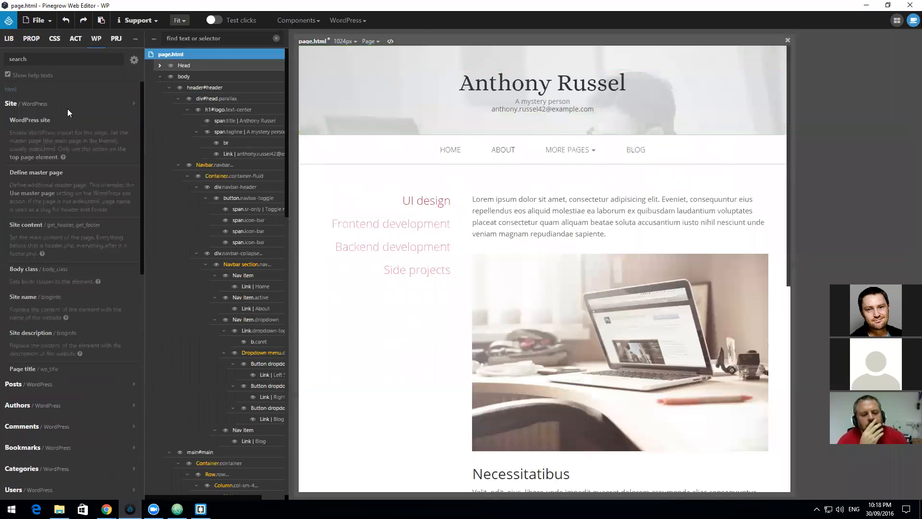
{"action": "left_click", "coordinate": [48, 121]}
{"action": "left_click", "coordinate": [49, 136]}
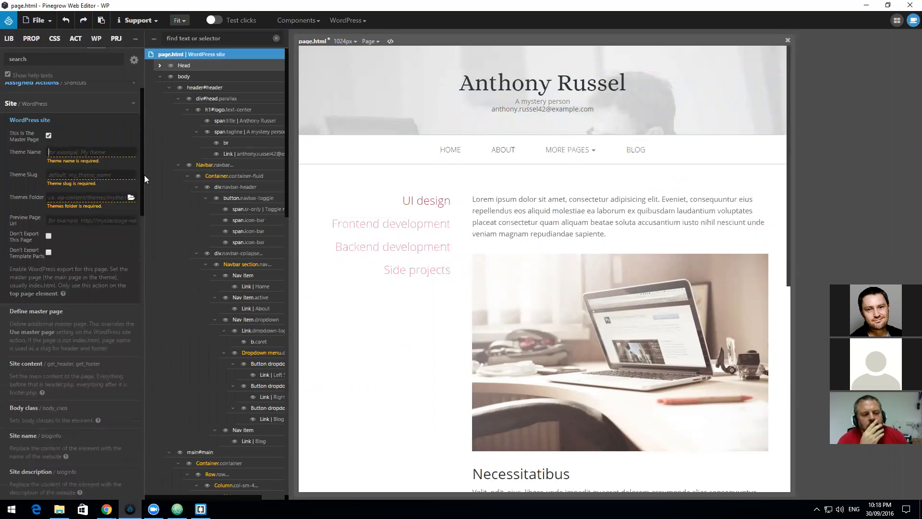
Step: Reopen index.html from the Initio folder alongside page.html
{"action": "left_click", "coordinate": [49, 24]}
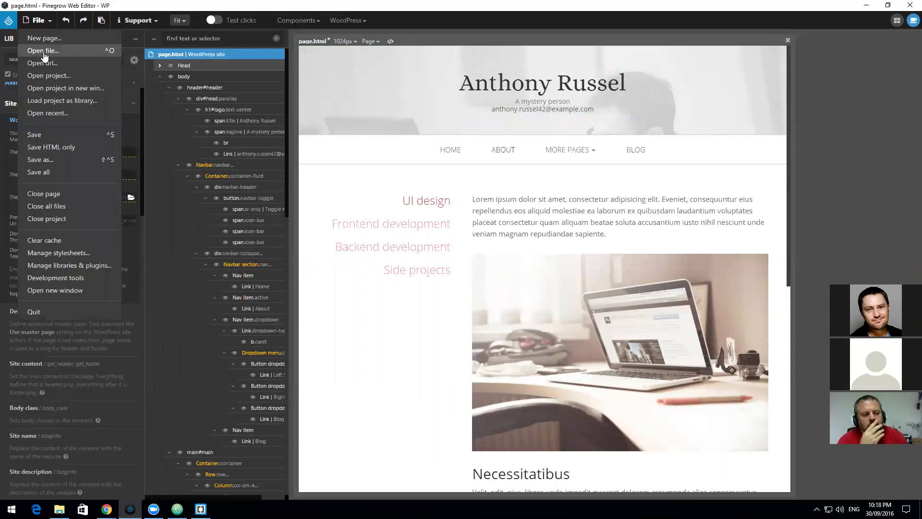
{"action": "left_click", "coordinate": [44, 50]}
{"action": "left_click", "coordinate": [109, 118]}
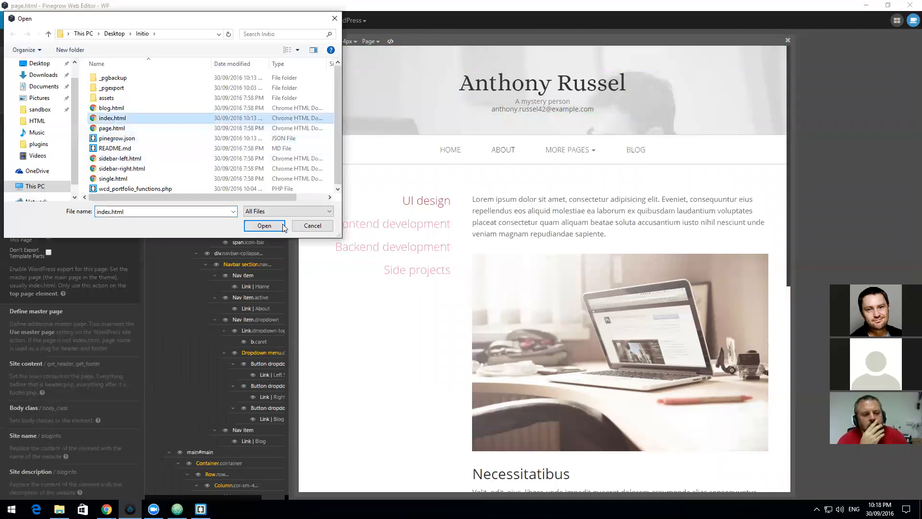
{"action": "left_click", "coordinate": [282, 224]}
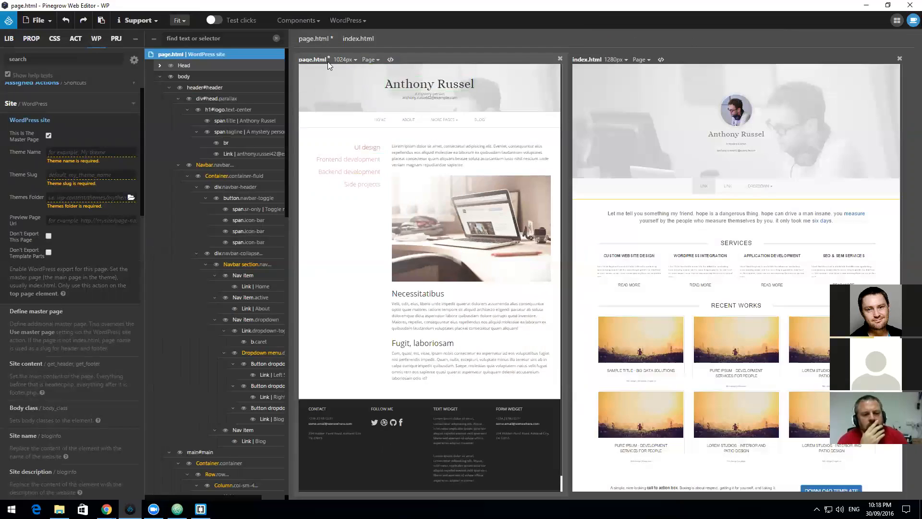
Step: Copy the theme slug wcd_portfolio from index.html into page.html's WordPress site settings and set the theme name to Portfolio
{"action": "left_click", "coordinate": [613, 71]}
{"action": "left_click", "coordinate": [211, 54]}
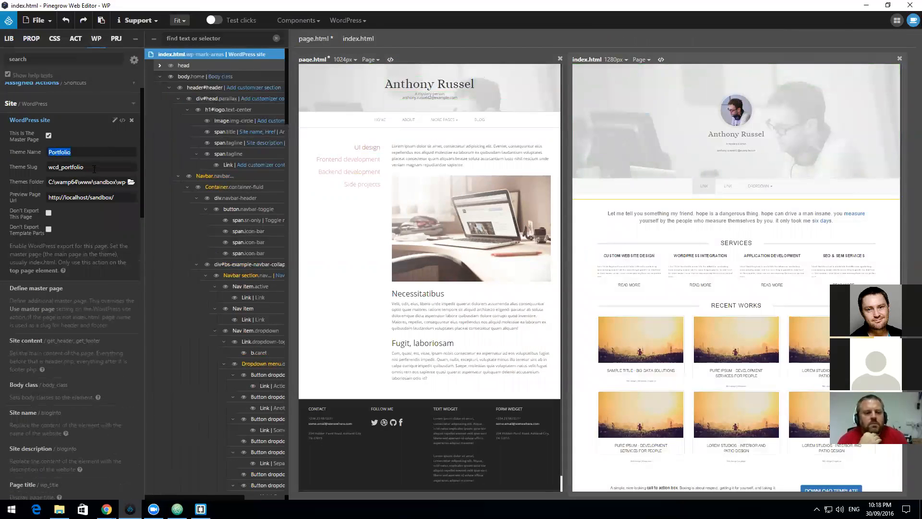
{"action": "left_click_drag", "start_coordinate": [95, 169], "coordinate": [48, 176]}
{"action": "key", "text": "ctrl+c"}
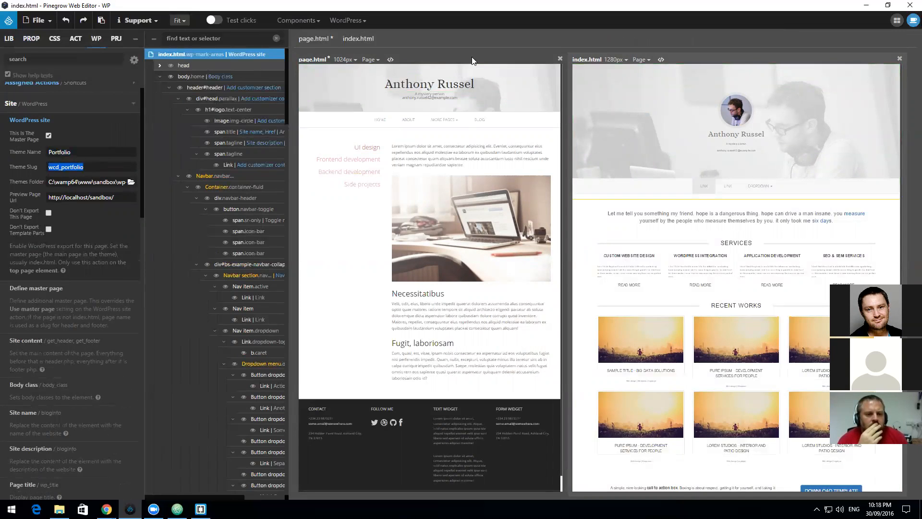
{"action": "left_click", "coordinate": [459, 68]}
{"action": "left_click", "coordinate": [207, 55]}
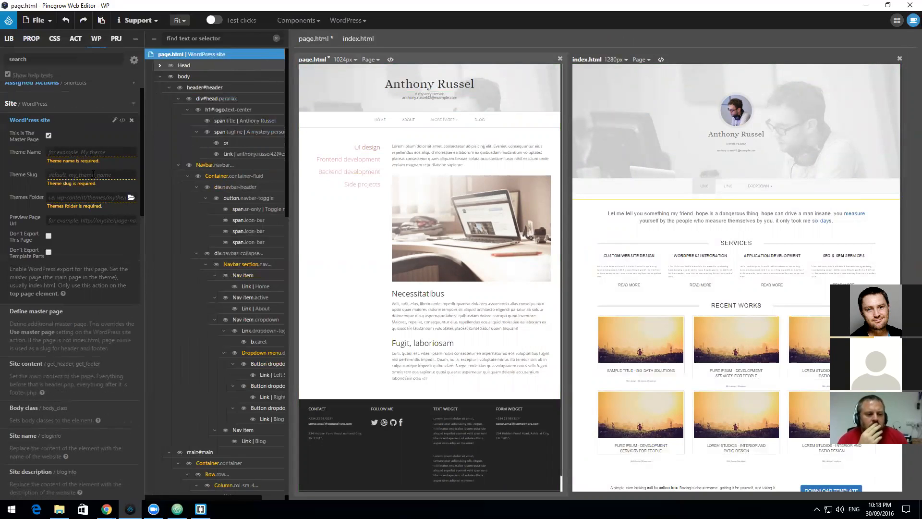
{"action": "left_click", "coordinate": [93, 174]}
{"action": "key", "text": "ctrl+v"}
{"action": "type", "text": "P"}
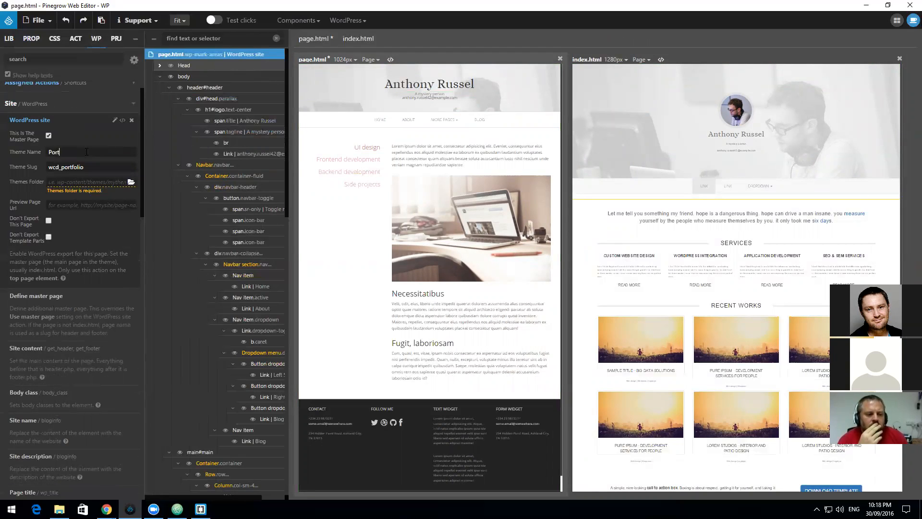
Step: Copy the wcd_portfolio themes folder path from index.html's WordPress site settings into those of page.html
{"action": "left_click", "coordinate": [592, 70]}
{"action": "left_click", "coordinate": [225, 54]}
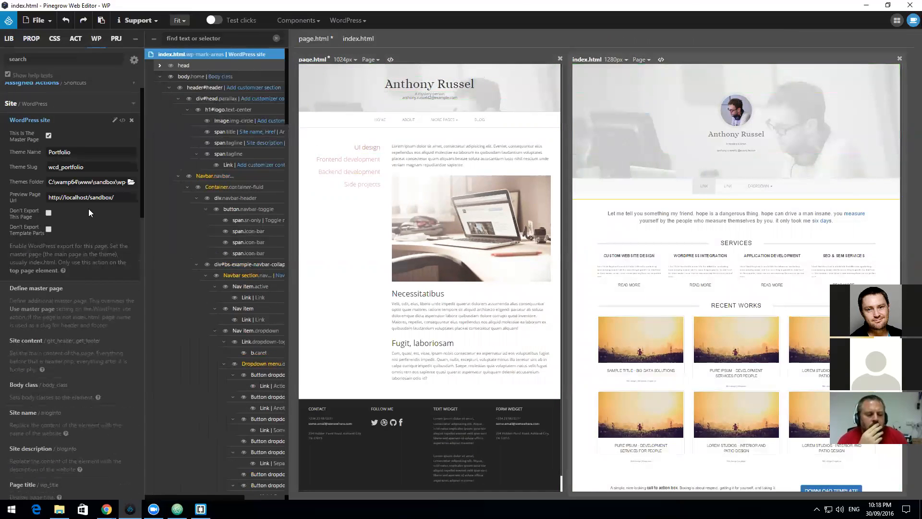
{"action": "left_click", "coordinate": [118, 186]}
{"action": "key", "text": "ctrl+c"}
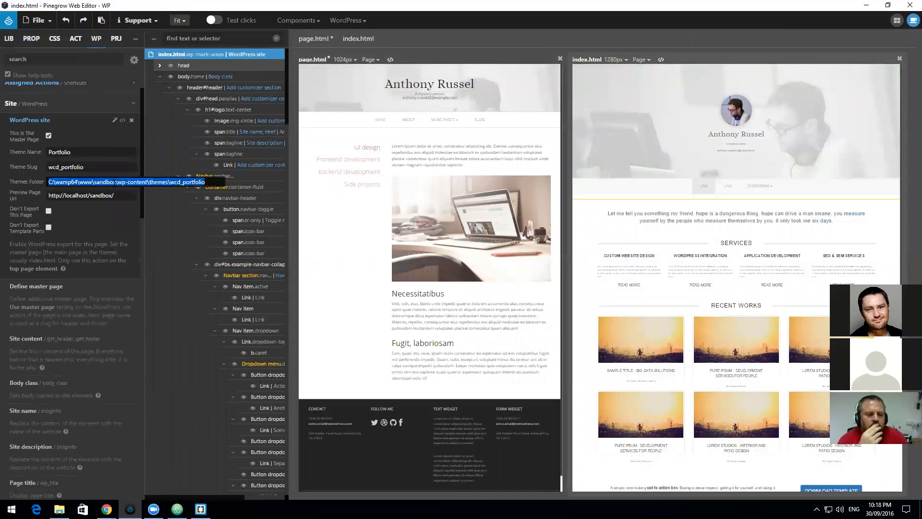
{"action": "left_click", "coordinate": [402, 172]}
{"action": "left_click", "coordinate": [314, 71]}
{"action": "left_click", "coordinate": [225, 54]}
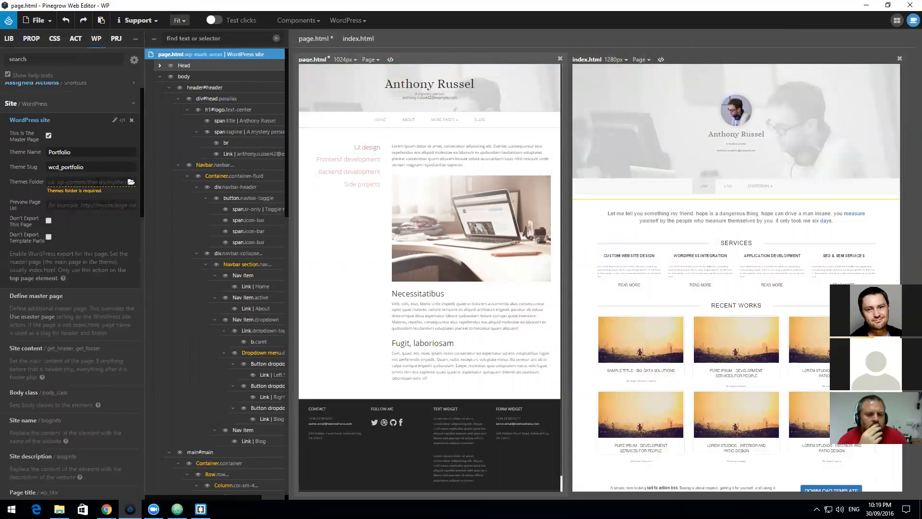
{"action": "key", "text": "ctrl+v"}
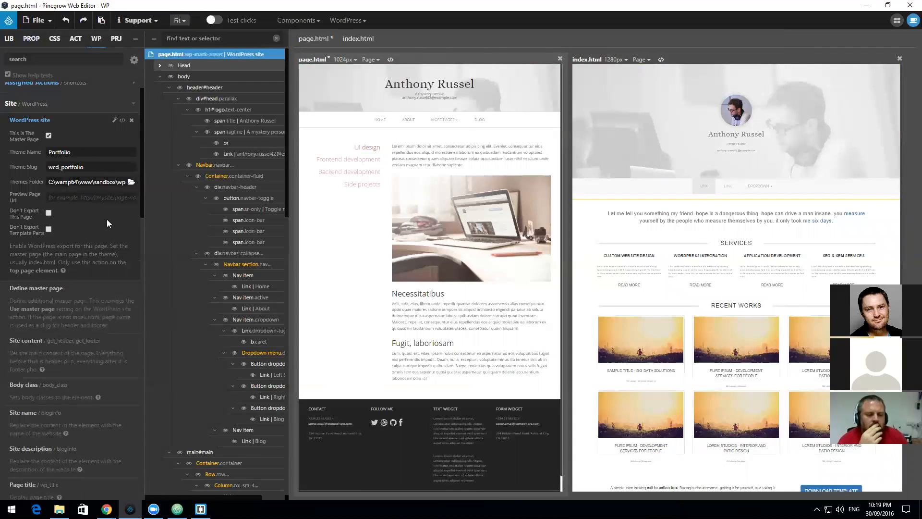
Step: Save page.html, export the WordPress theme and dismiss the export warnings
{"action": "left_click", "coordinate": [40, 22]}
{"action": "left_click", "coordinate": [47, 137]}
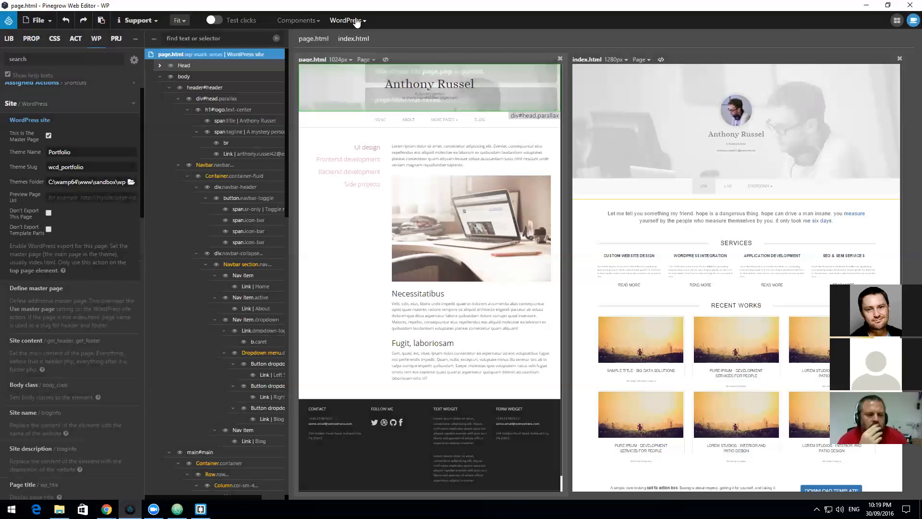
{"action": "left_click", "coordinate": [347, 20]}
{"action": "left_click", "coordinate": [365, 44]}
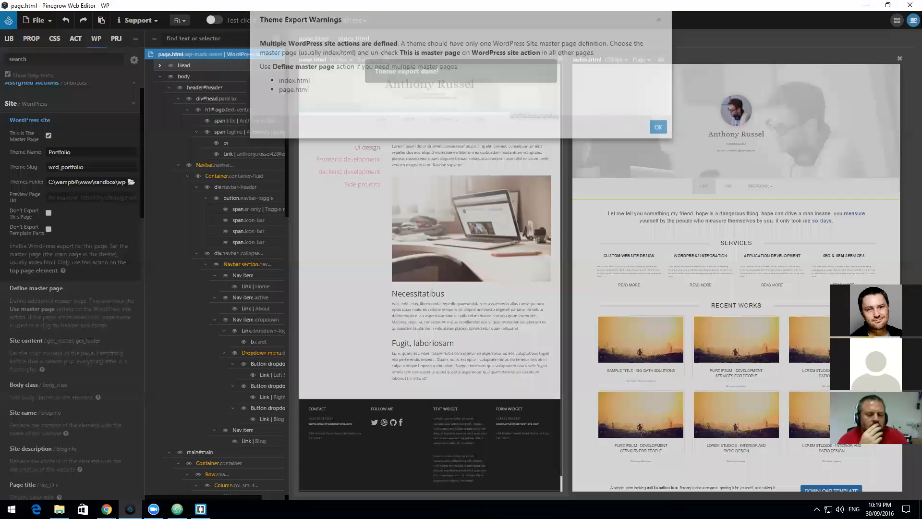
{"action": "left_click", "coordinate": [658, 127]}
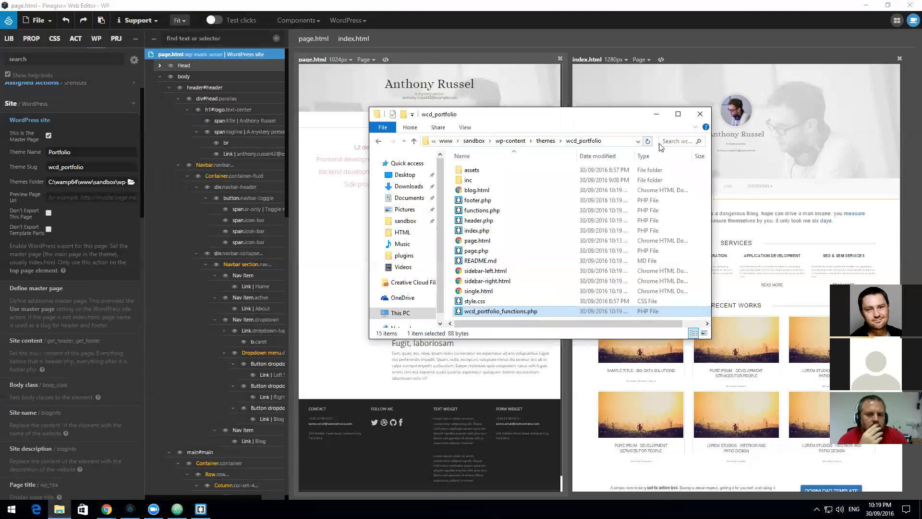
Step: Examine the exported files in the wcd_portfolio theme folder in File Explorer and return to Pinegrow Web Editor
{"action": "left_click", "coordinate": [678, 114]}
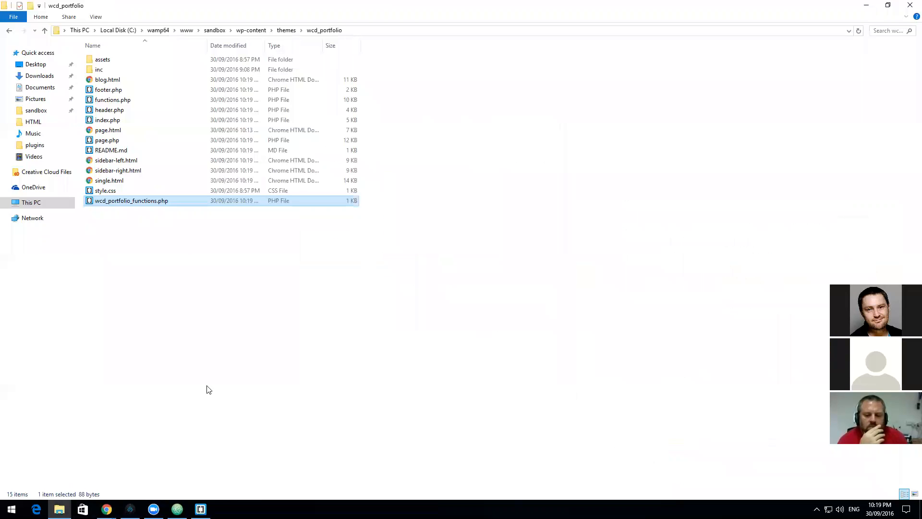
{"action": "left_click", "coordinate": [164, 313]}
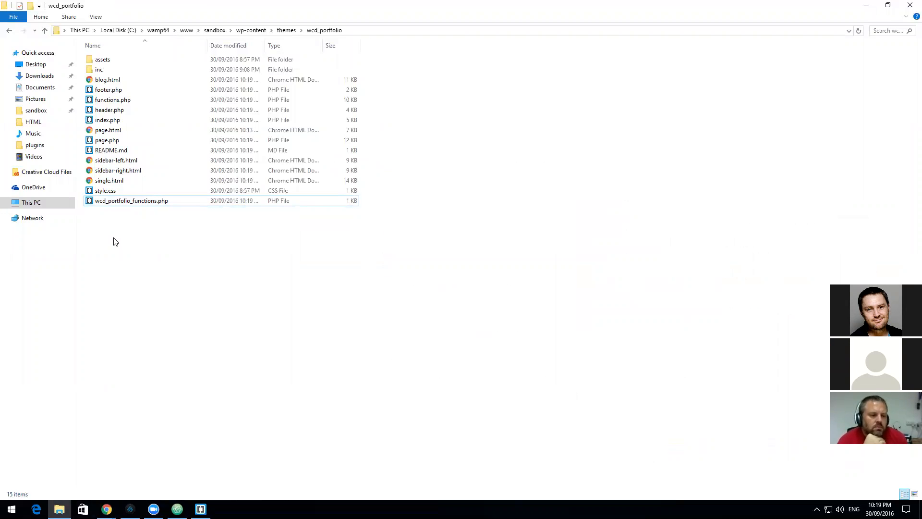
{"action": "left_click", "coordinate": [130, 509]}
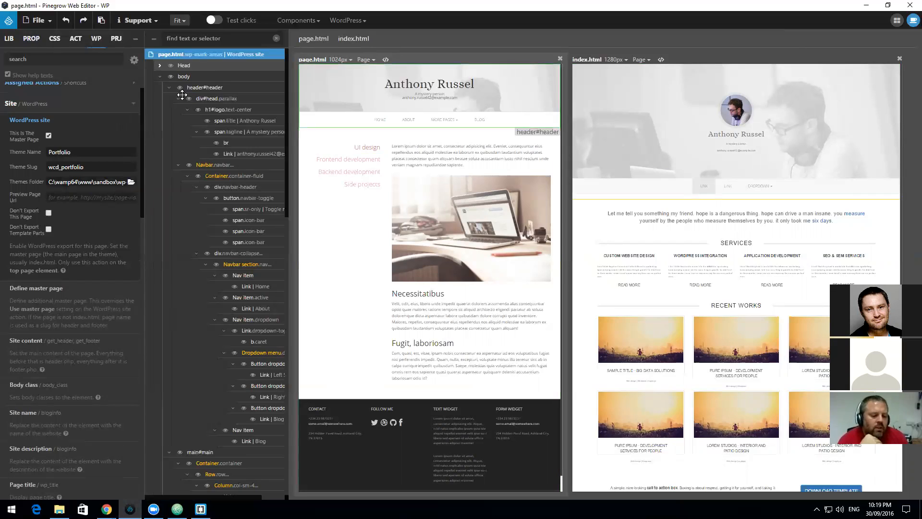
{"action": "left_click", "coordinate": [49, 136]}
{"action": "left_click", "coordinate": [49, 136]}
{"action": "left_click", "coordinate": [49, 135]}
{"action": "left_click", "coordinate": [49, 135]}
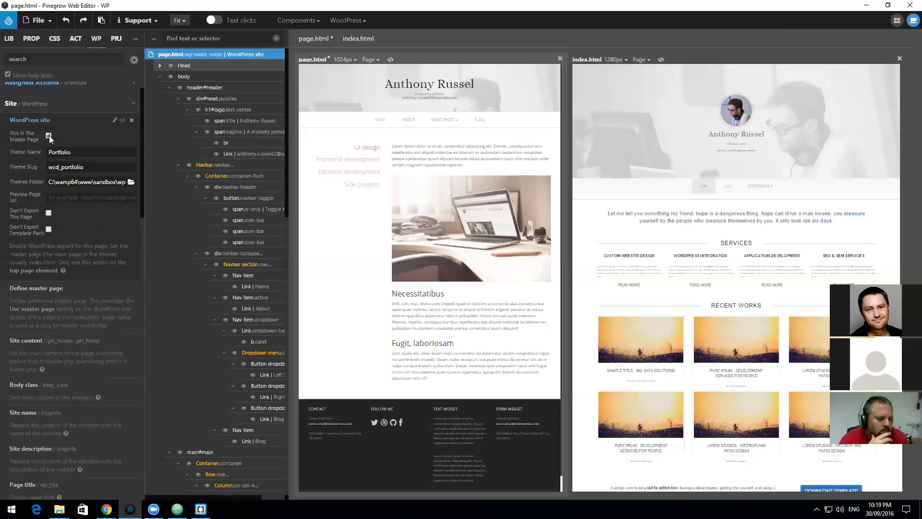
Step: Add the Site content action to the body element of page.html
{"action": "left_click", "coordinate": [184, 76]}
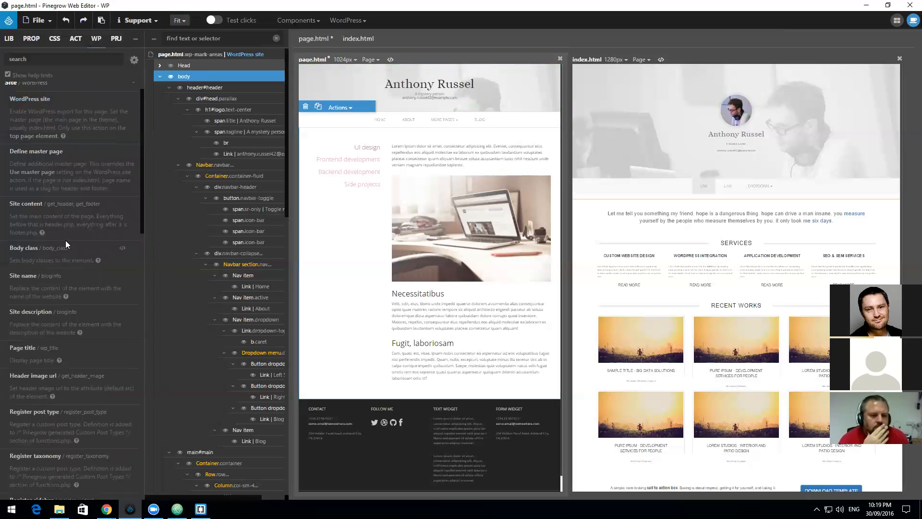
{"action": "scroll", "coordinate": [65, 240], "scroll_direction": "up", "scroll_amount": 1}
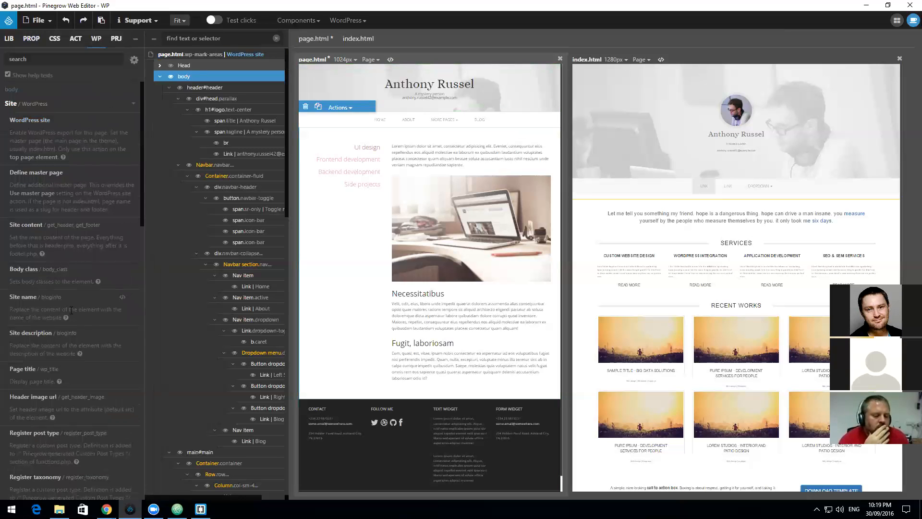
{"action": "left_click", "coordinate": [75, 224]}
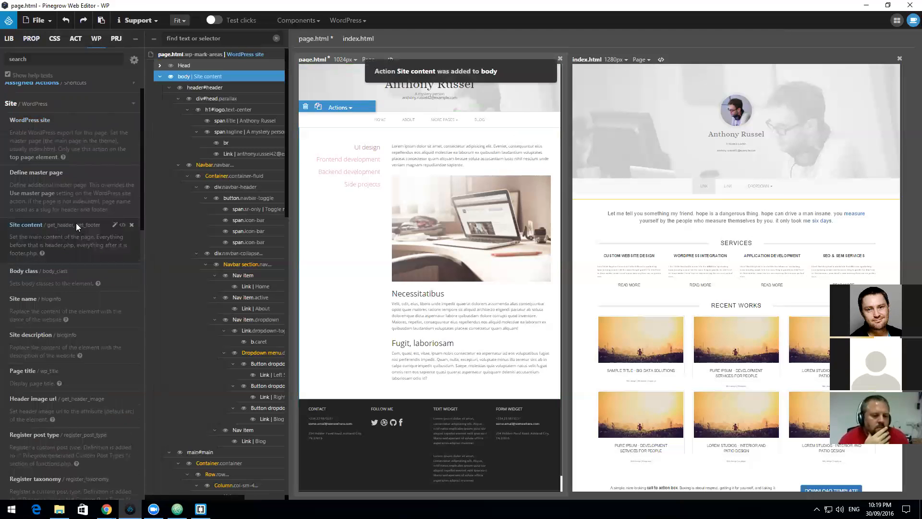
Step: Export the WordPress theme with page.html's Site content action and dismiss the export warnings
{"action": "left_click", "coordinate": [42, 22]}
{"action": "left_click", "coordinate": [42, 134]}
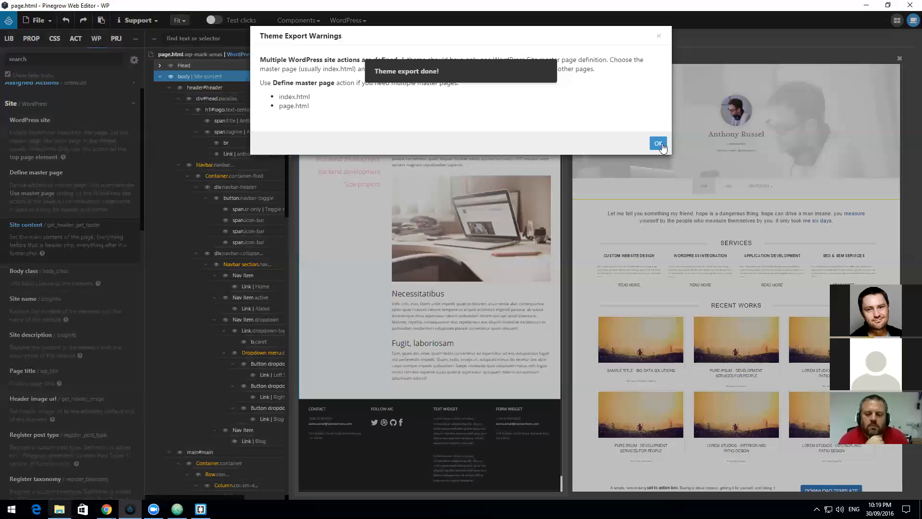
{"action": "left_click", "coordinate": [659, 143]}
Step: Examine header-page.php and footer-page.php in the exported wcd_portfolio folder in File Explorer, and return to Pinegrow Web Editor
{"action": "left_click", "coordinate": [60, 509]}
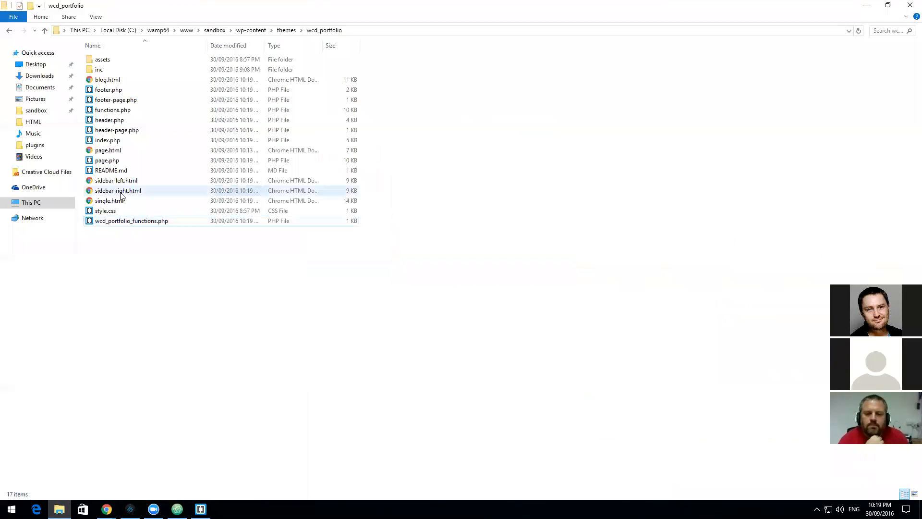
{"action": "left_click", "coordinate": [120, 132]}
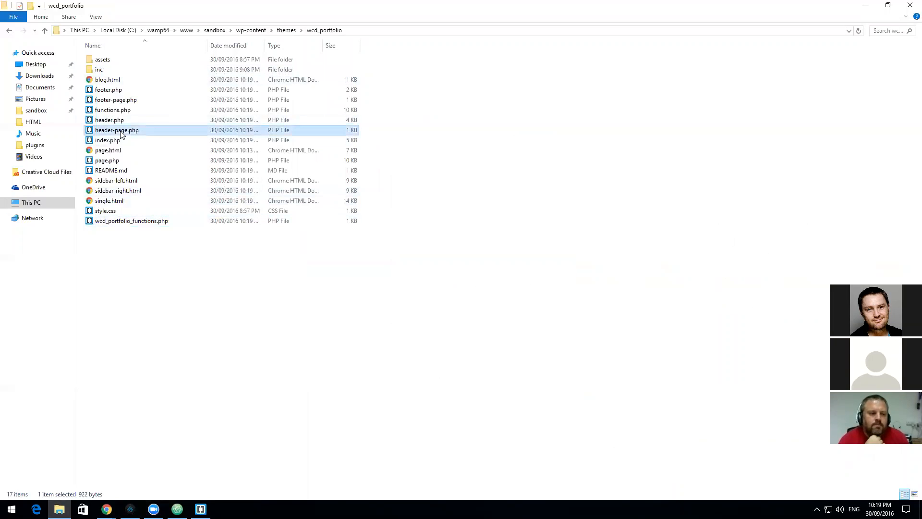
{"action": "left_click", "coordinate": [126, 102]}
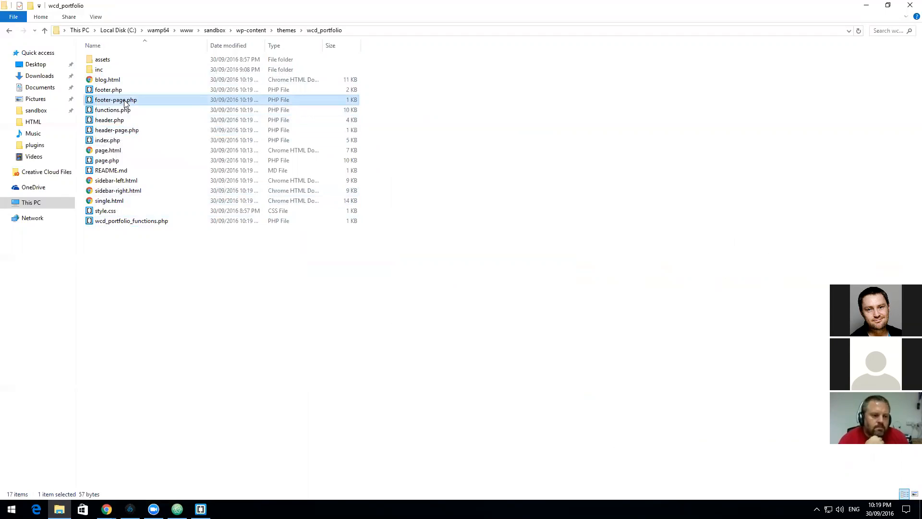
{"action": "left_click", "coordinate": [117, 132]}
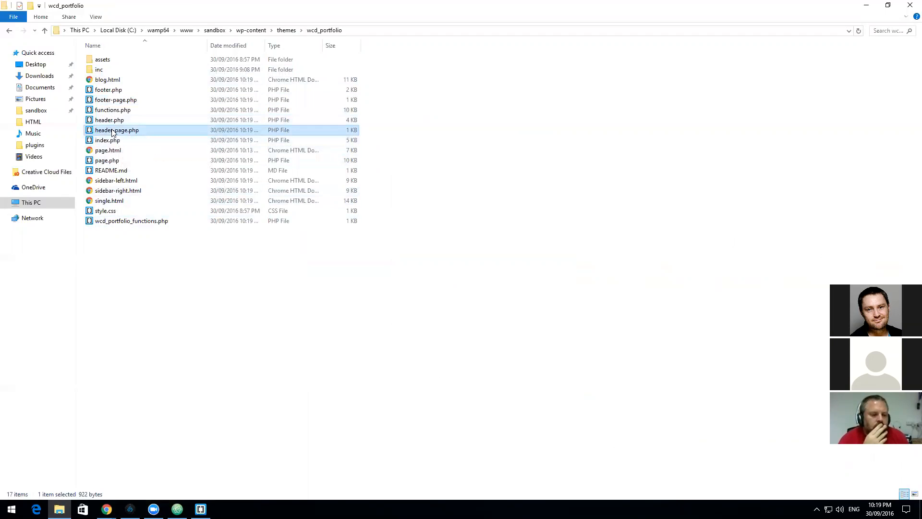
{"action": "left_click", "coordinate": [112, 101]}
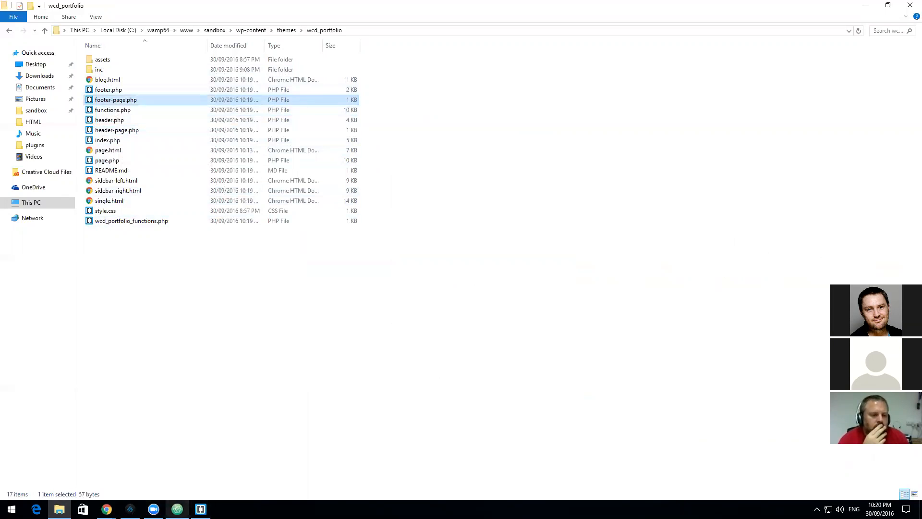
{"action": "left_click", "coordinate": [130, 508]}
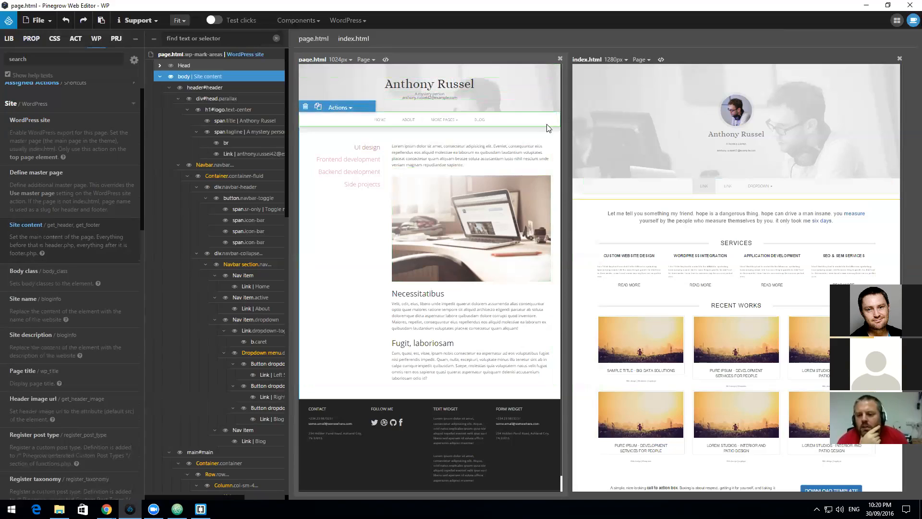
Step: Add the Site name action to the title span in page.html's header
{"action": "left_click", "coordinate": [532, 126]}
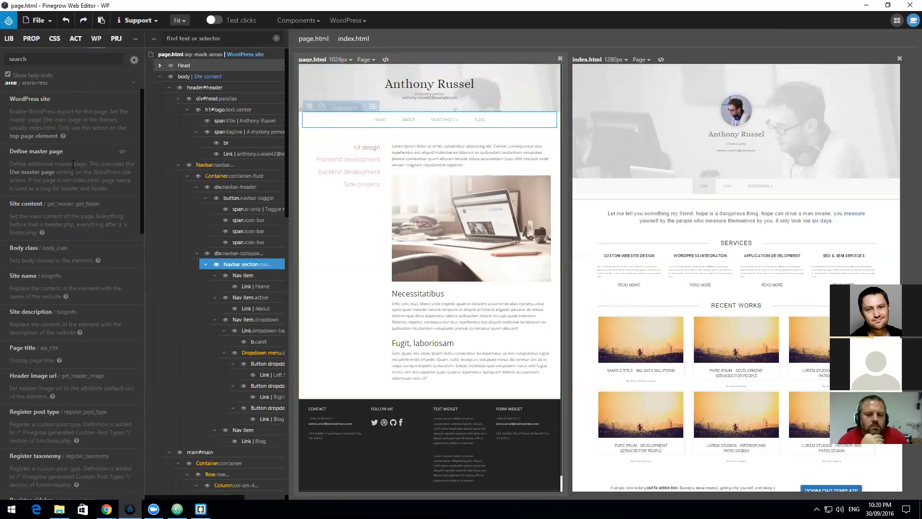
{"action": "scroll", "coordinate": [72, 165], "scroll_direction": "up", "scroll_amount": 1}
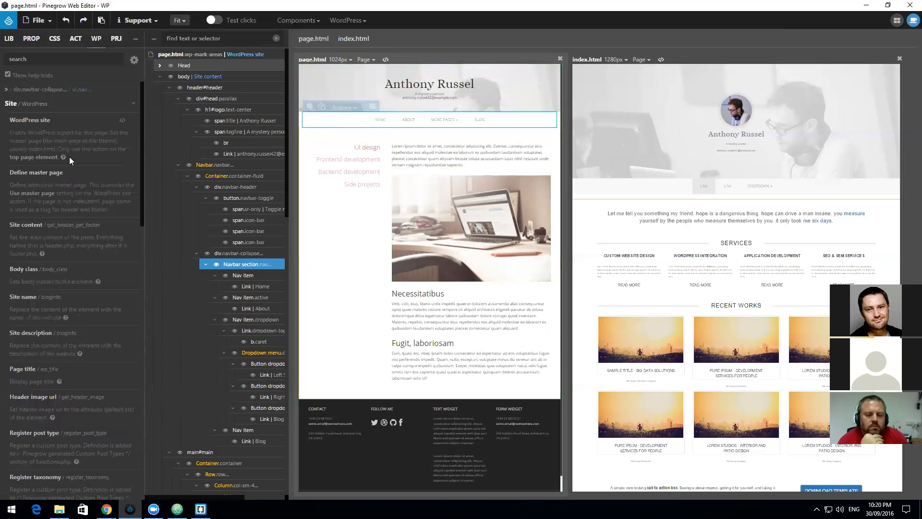
{"action": "scroll", "coordinate": [70, 157], "scroll_direction": "down", "scroll_amount": 4}
{"action": "left_click", "coordinate": [135, 104]}
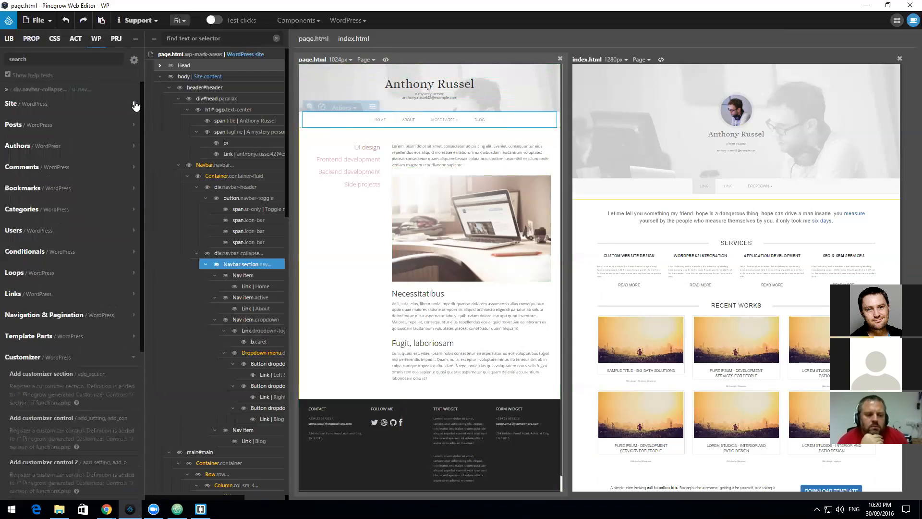
{"action": "left_click", "coordinate": [479, 86]}
{"action": "left_click", "coordinate": [464, 86]}
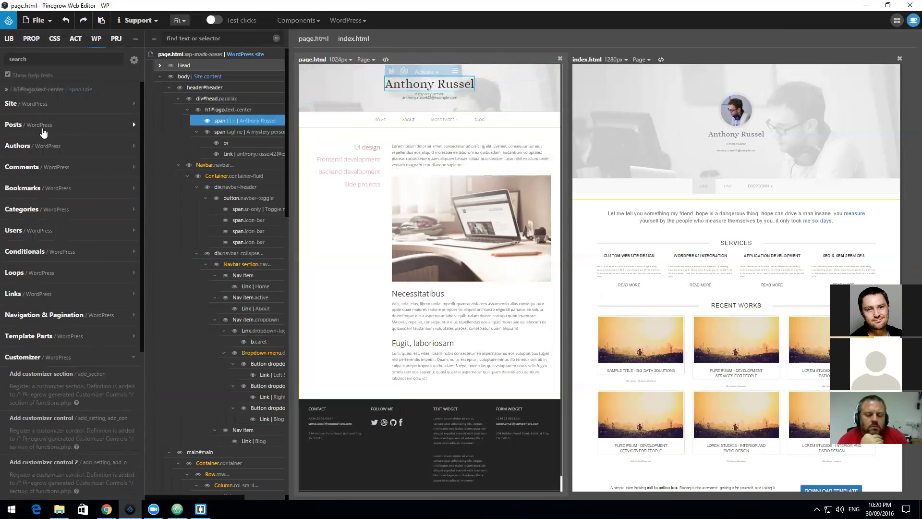
{"action": "left_click", "coordinate": [40, 106]}
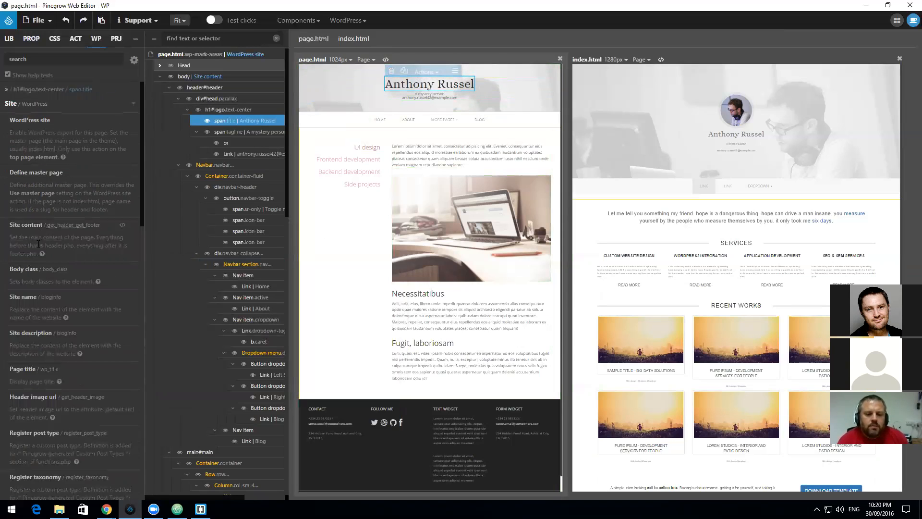
{"action": "left_click", "coordinate": [29, 297]}
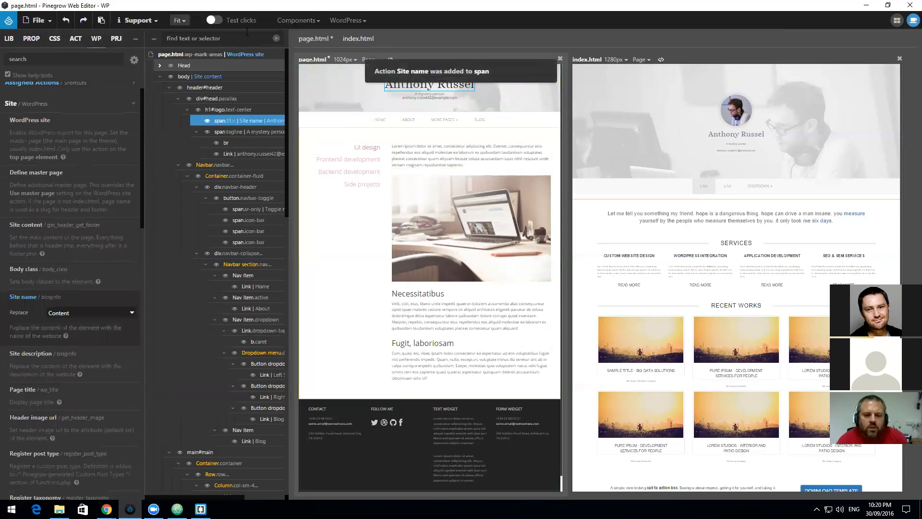
Step: Remove the Site content, WordPress site and Site name actions from page.html's body, root element and title span
{"action": "left_click", "coordinate": [199, 79]}
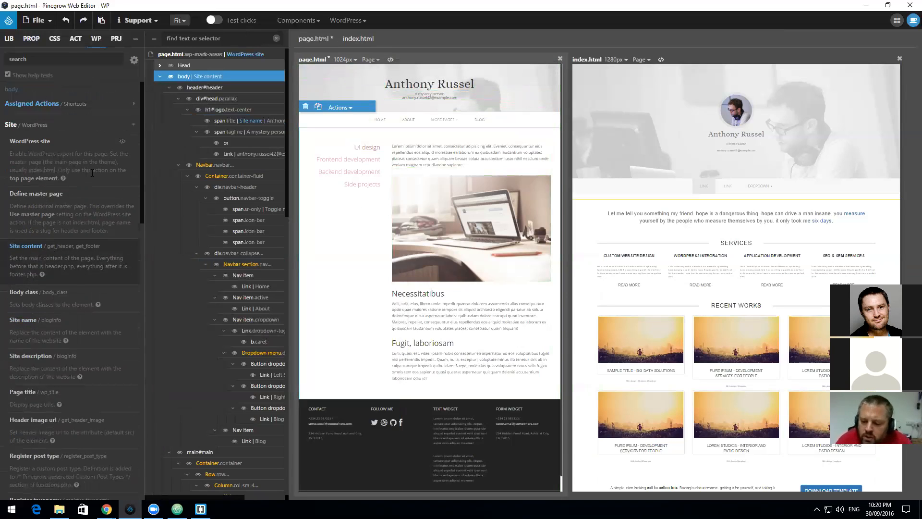
{"action": "left_click", "coordinate": [132, 246]}
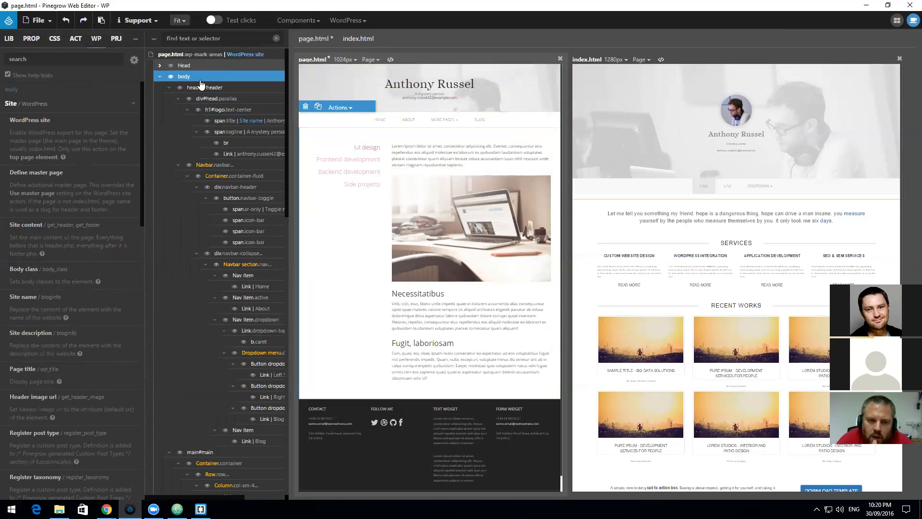
{"action": "left_click", "coordinate": [242, 56]}
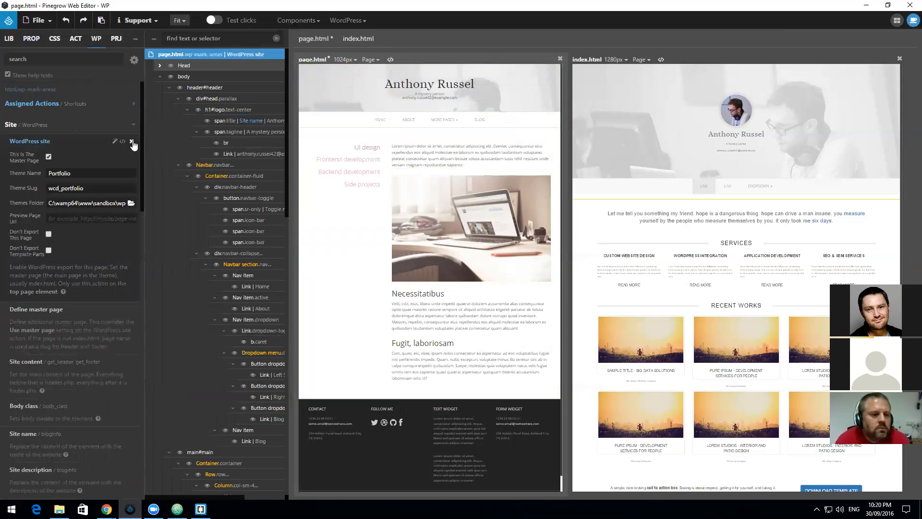
{"action": "left_click", "coordinate": [131, 141]}
{"action": "left_click", "coordinate": [236, 121]}
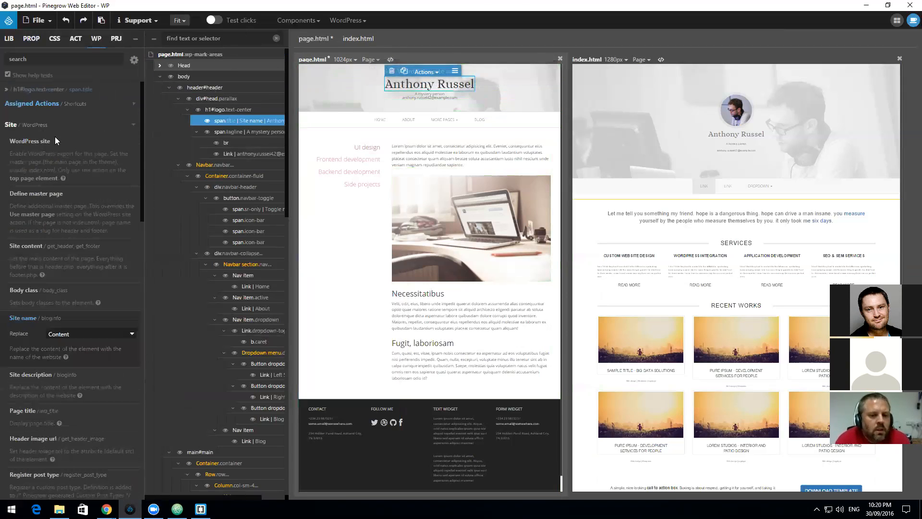
{"action": "left_click", "coordinate": [133, 318]}
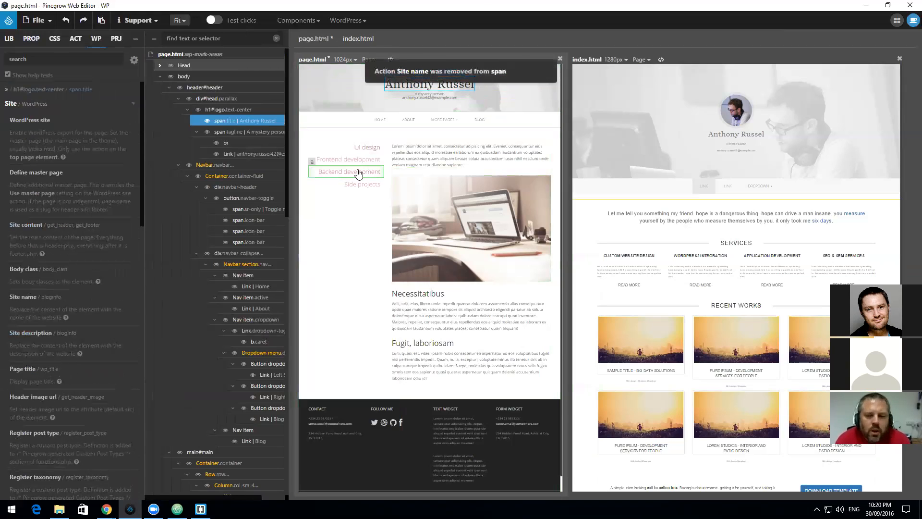
{"action": "double_click", "coordinate": [332, 98]}
{"action": "left_click", "coordinate": [560, 40]}
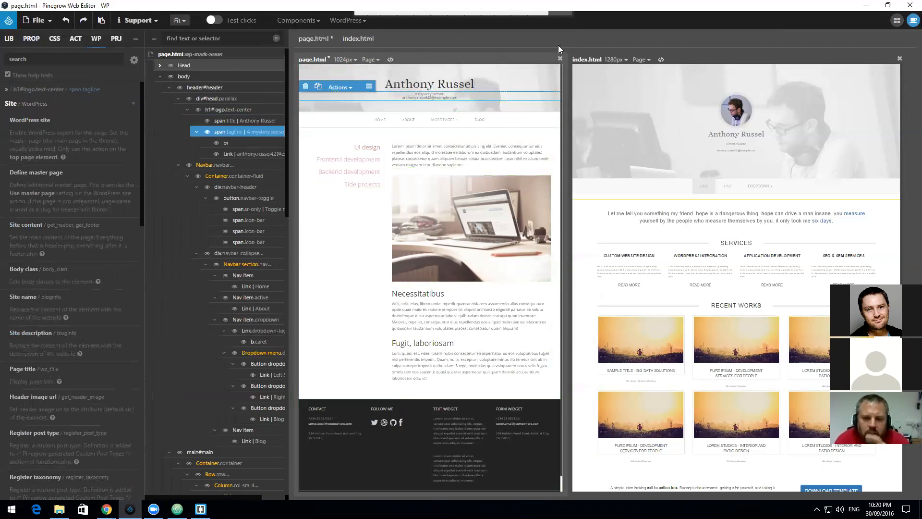
{"action": "double_click", "coordinate": [539, 66]}
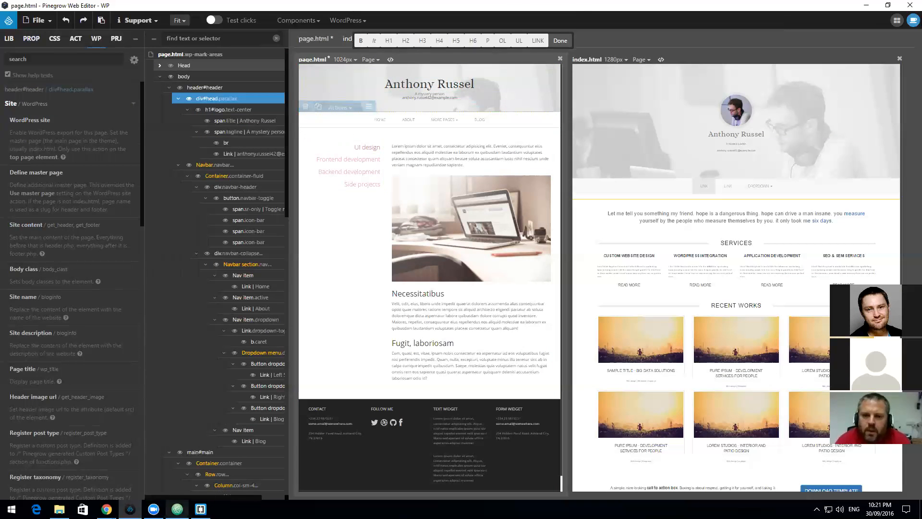
Step: Switch to Brackets and examine the source code of page.html and index.html in the initio project
{"action": "left_click", "coordinate": [177, 509]}
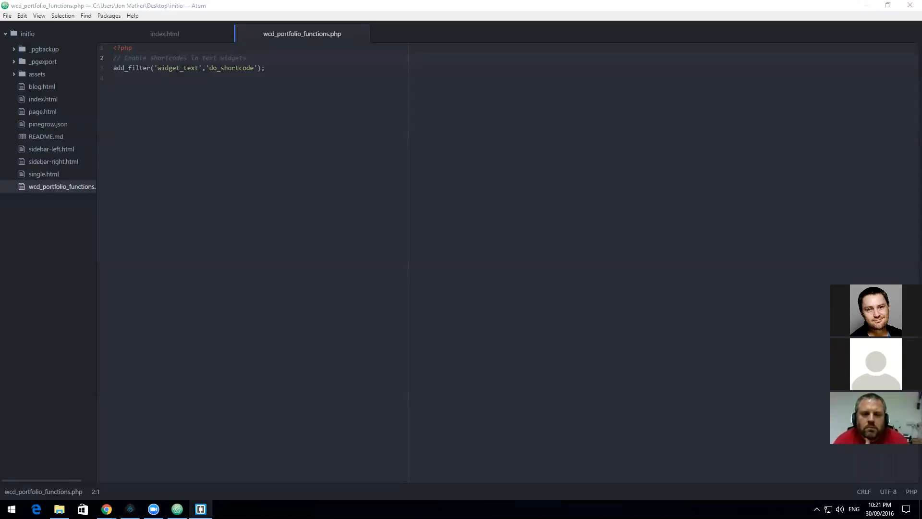
{"action": "left_click", "coordinate": [201, 508]}
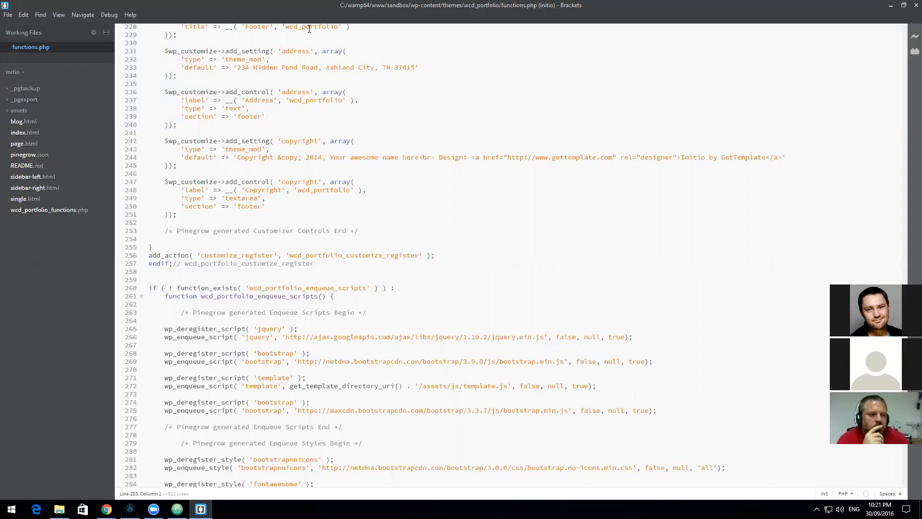
{"action": "double_click", "coordinate": [24, 143]}
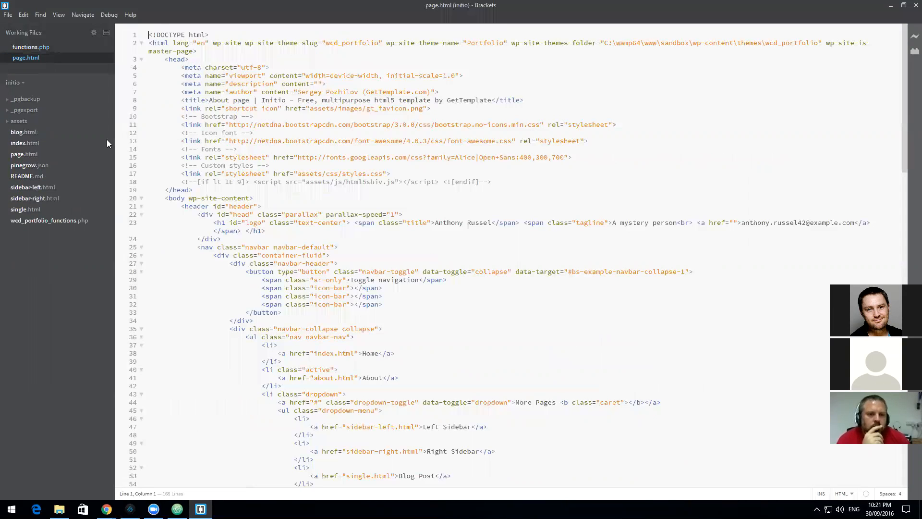
{"action": "left_click", "coordinate": [26, 154]}
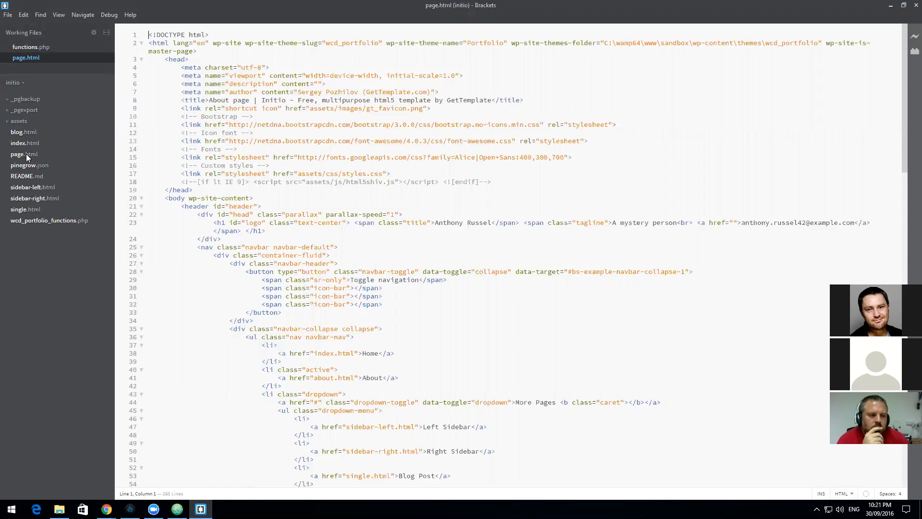
{"action": "left_click", "coordinate": [26, 154]}
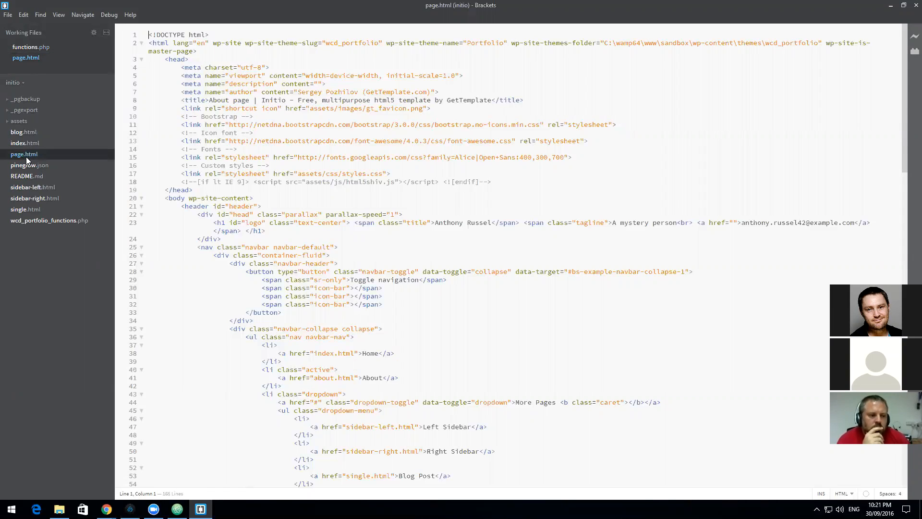
{"action": "left_click", "coordinate": [26, 143]}
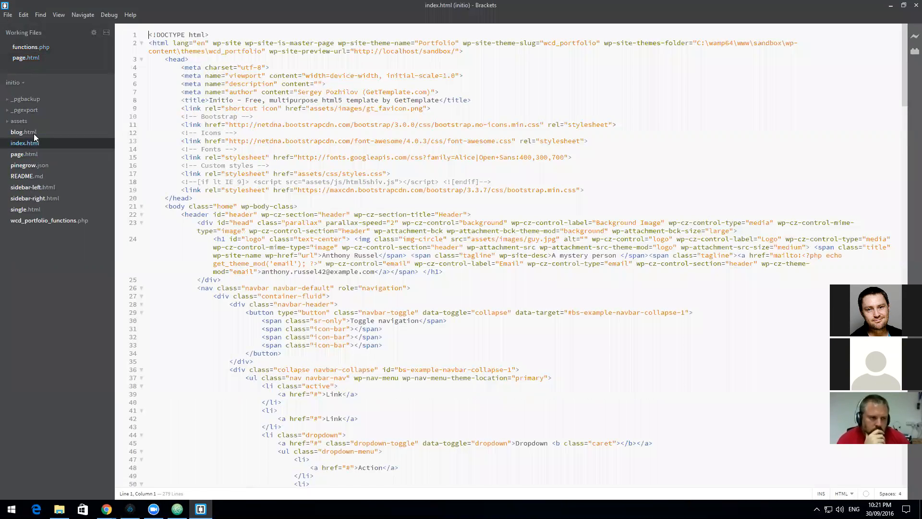
Step: Open the exported wcd_portfolio theme folder from the sandbox site's wp-content\themes directory as the project
{"action": "left_click", "coordinate": [8, 14]}
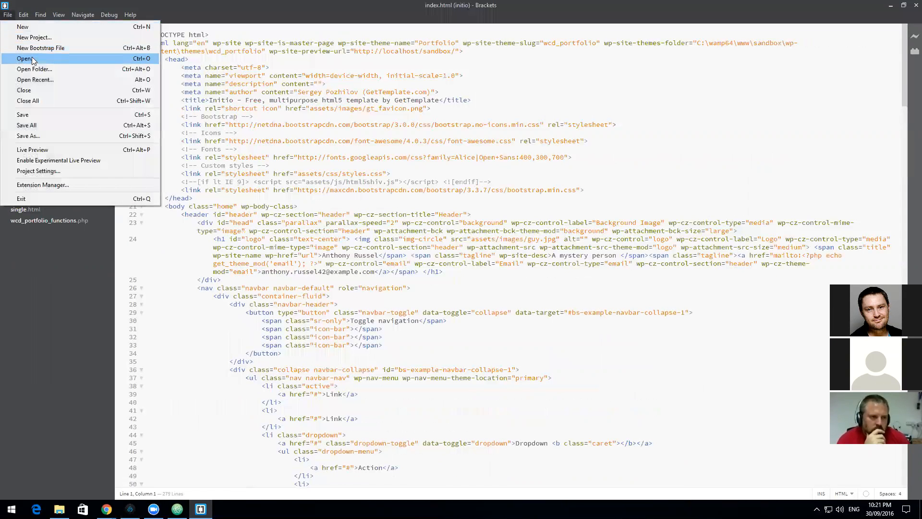
{"action": "left_click", "coordinate": [33, 79]}
{"action": "left_click", "coordinate": [596, 149]}
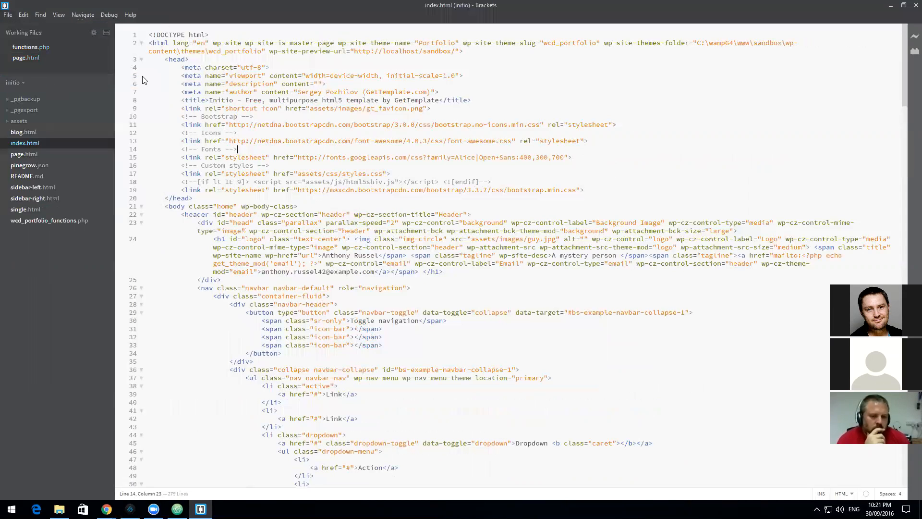
{"action": "left_click", "coordinate": [8, 14]}
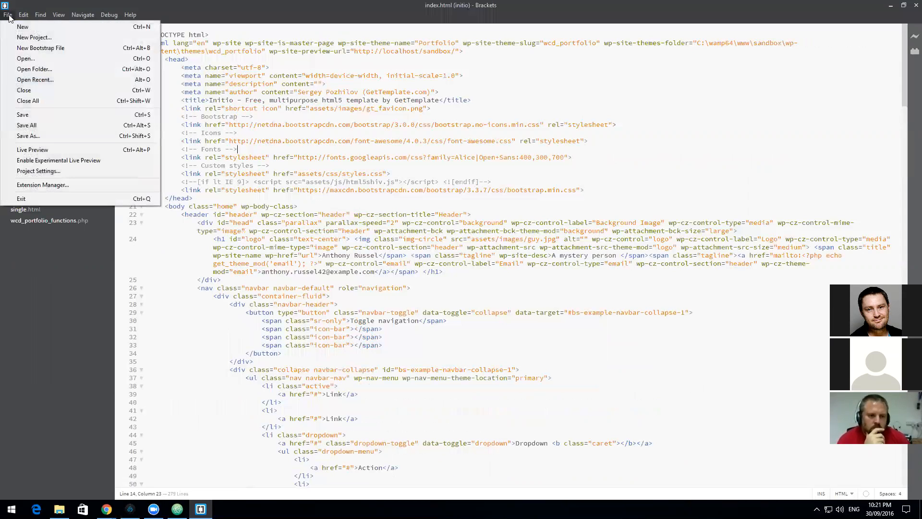
{"action": "left_click", "coordinate": [36, 69]}
{"action": "left_click", "coordinate": [42, 117]}
{"action": "double_click", "coordinate": [127, 78]}
{"action": "left_click", "coordinate": [116, 79]}
{"action": "double_click", "coordinate": [117, 78]}
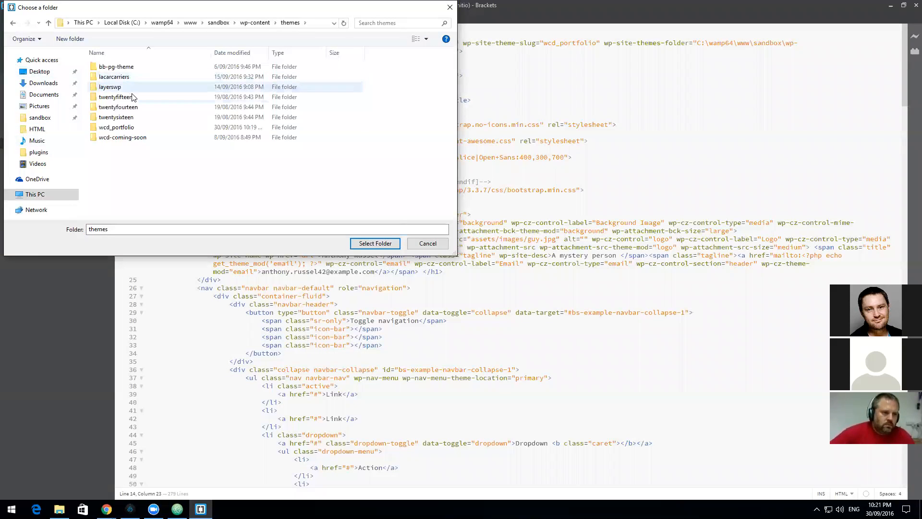
{"action": "left_click", "coordinate": [118, 127]}
{"action": "left_click", "coordinate": [374, 244]}
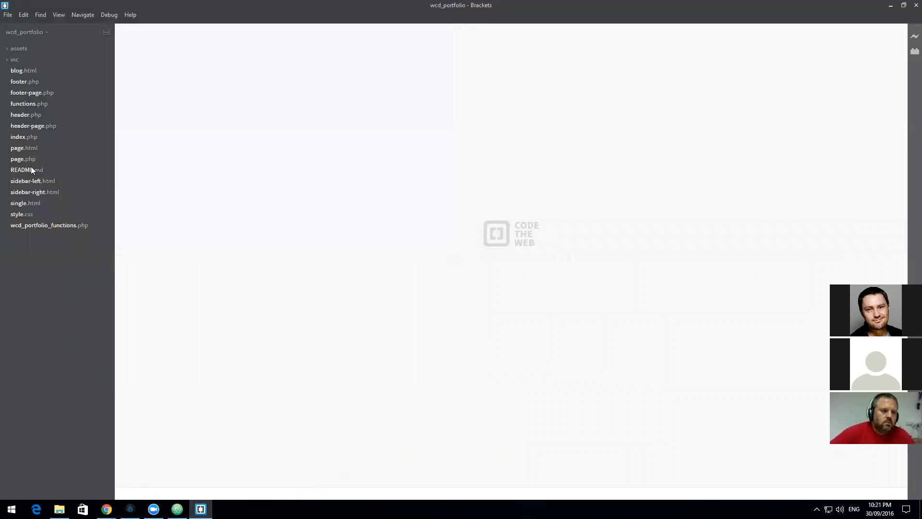
Step: Open page.php from the wcd_portfolio folder and examine the argument of its get_header call
{"action": "double_click", "coordinate": [27, 158]}
{"action": "left_click_drag", "start_coordinate": [152, 43], "coordinate": [197, 44]}
{"action": "left_click", "coordinate": [260, 47]}
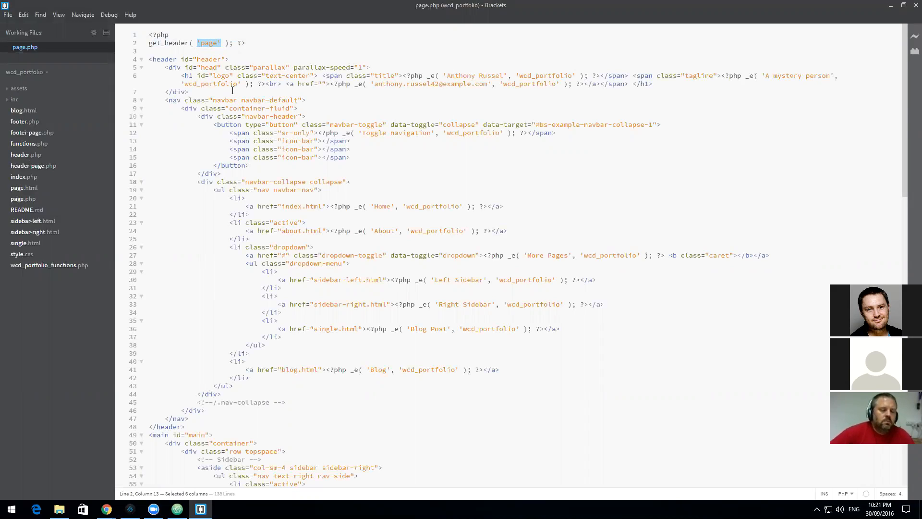
{"action": "left_click", "coordinate": [130, 509]}
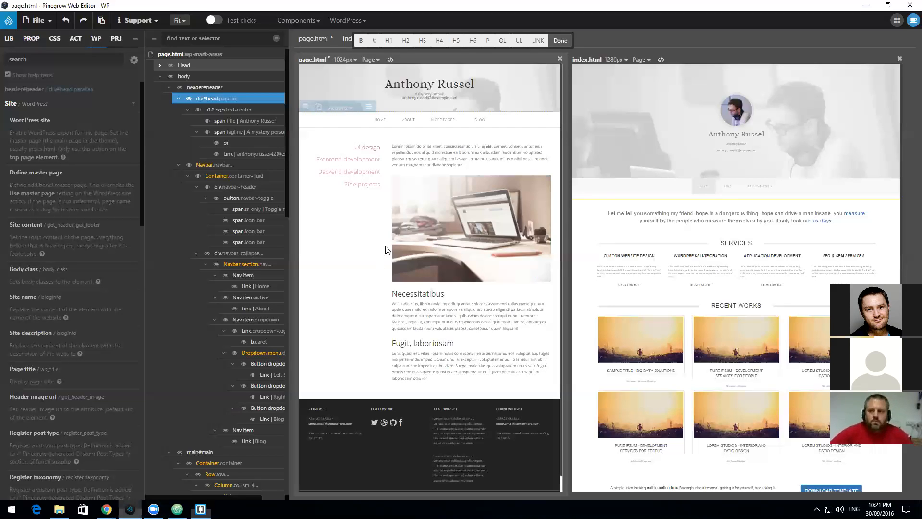
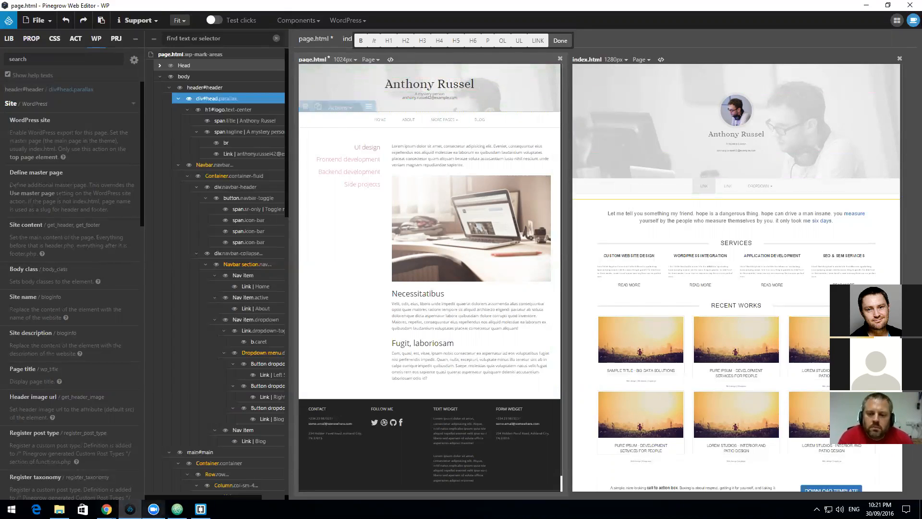
{"action": "left_click", "coordinate": [200, 509]}
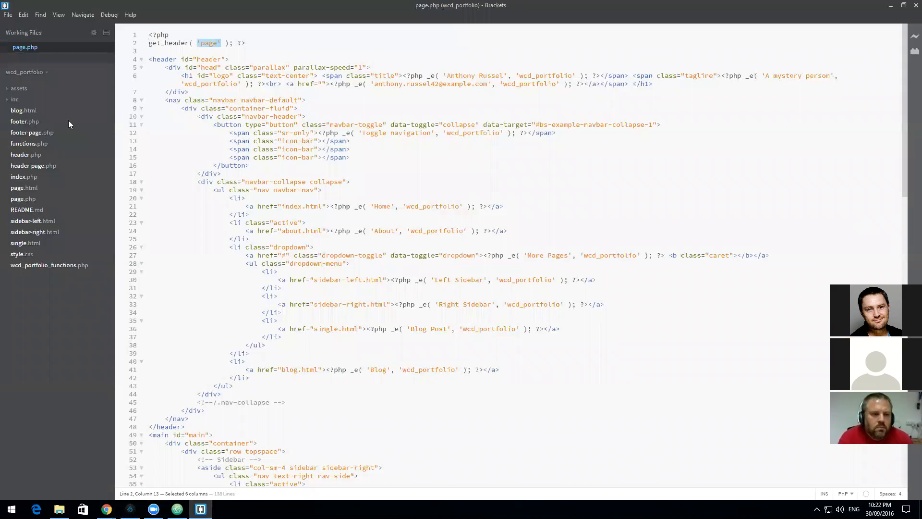
Step: Delete header-page.php and footer-page.php from the wcd_portfolio theme folder
{"action": "left_click", "coordinate": [38, 167]}
{"action": "right_click", "coordinate": [38, 167]}
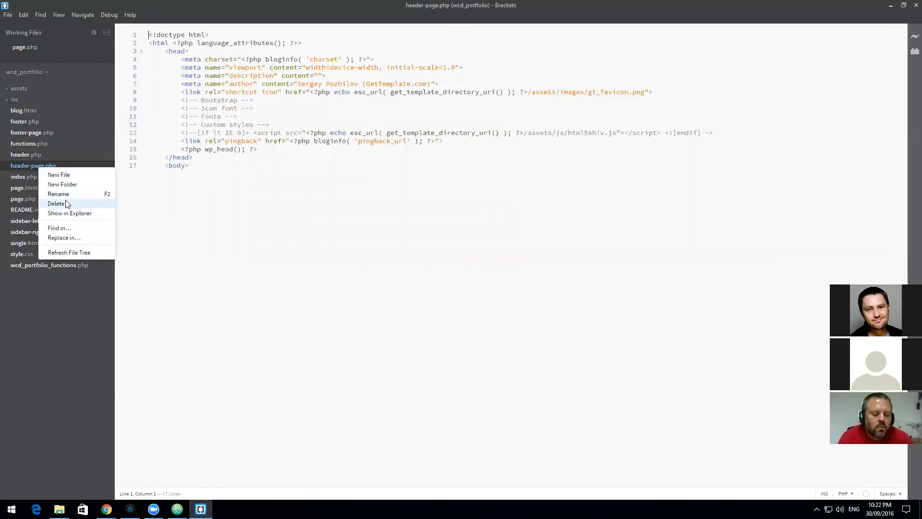
{"action": "left_click", "coordinate": [73, 206]}
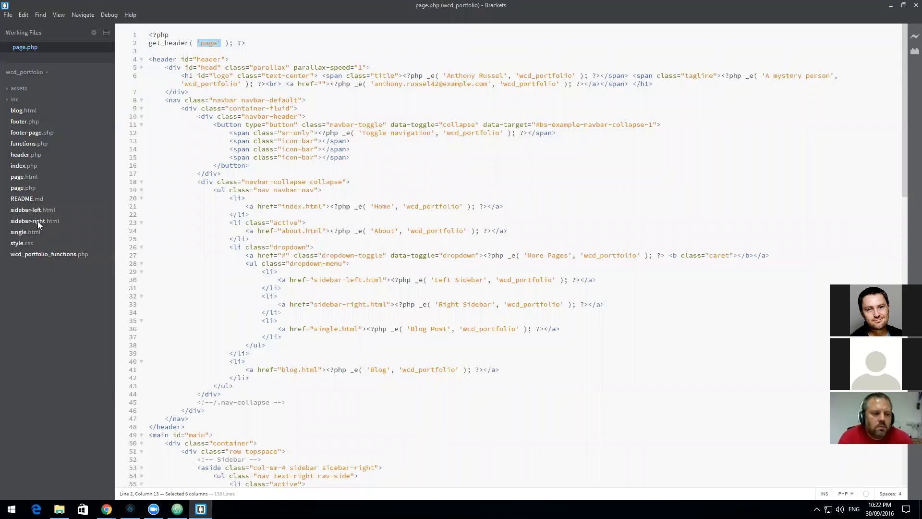
{"action": "right_click", "coordinate": [36, 134]}
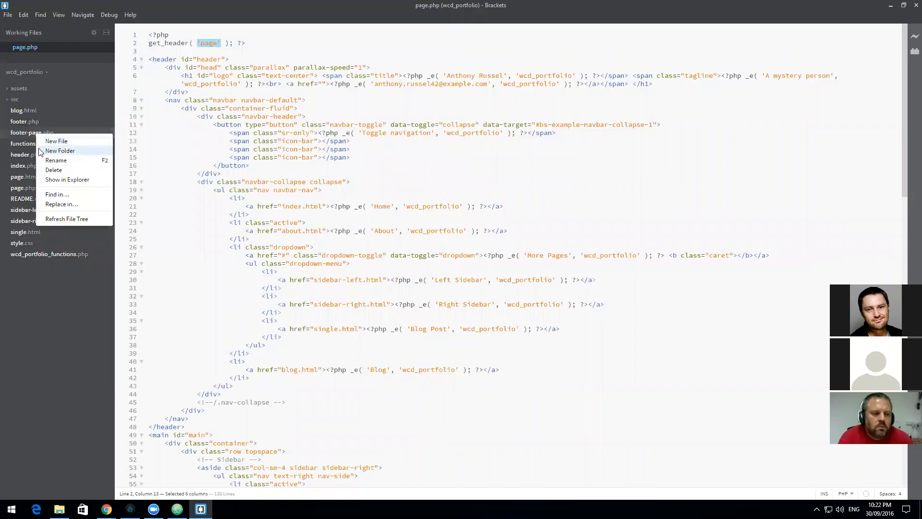
{"action": "left_click", "coordinate": [47, 171]}
Step: Create a new file named header-home.php in the wcd_portfolio theme folder
{"action": "right_click", "coordinate": [23, 263]}
{"action": "left_click", "coordinate": [46, 268]}
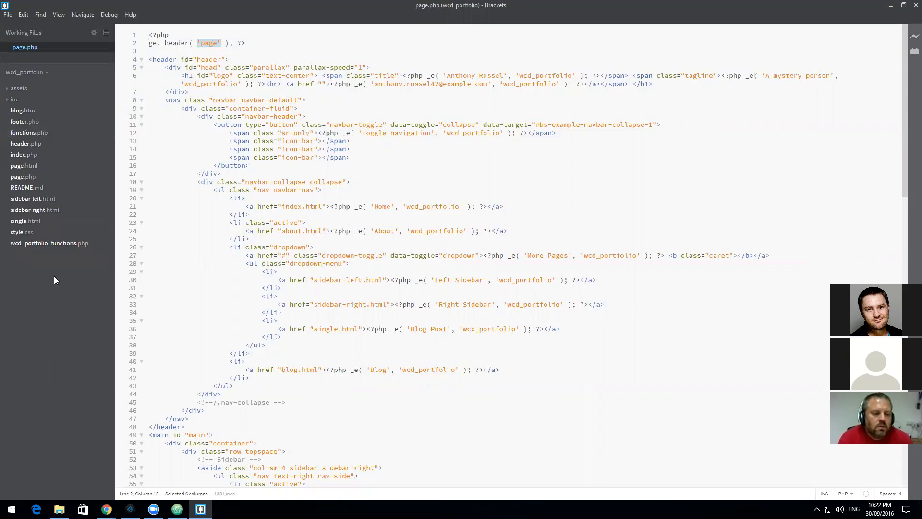
{"action": "type", "text": "home"}
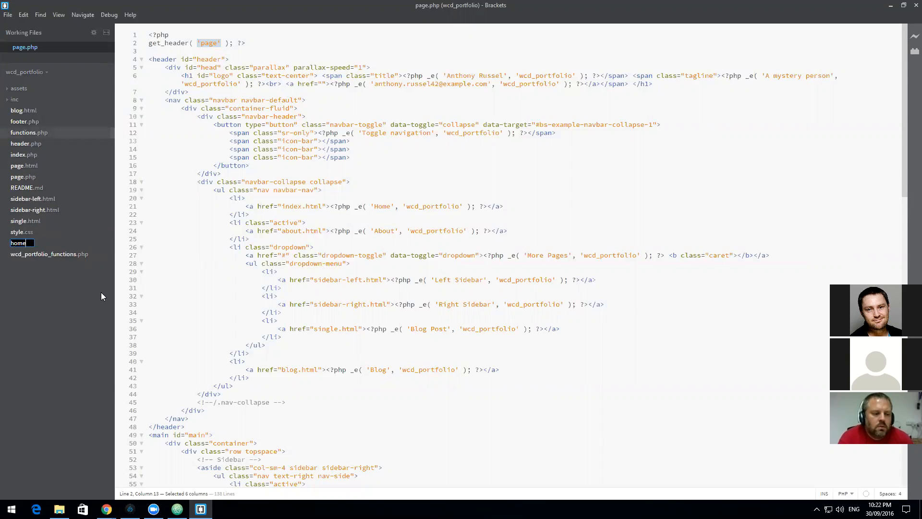
{"action": "key", "text": "BackSpace"}
{"action": "key", "text": "BackSpace"}
{"action": "type", "text": "header-home.php"}
{"action": "key", "text": "Return"}
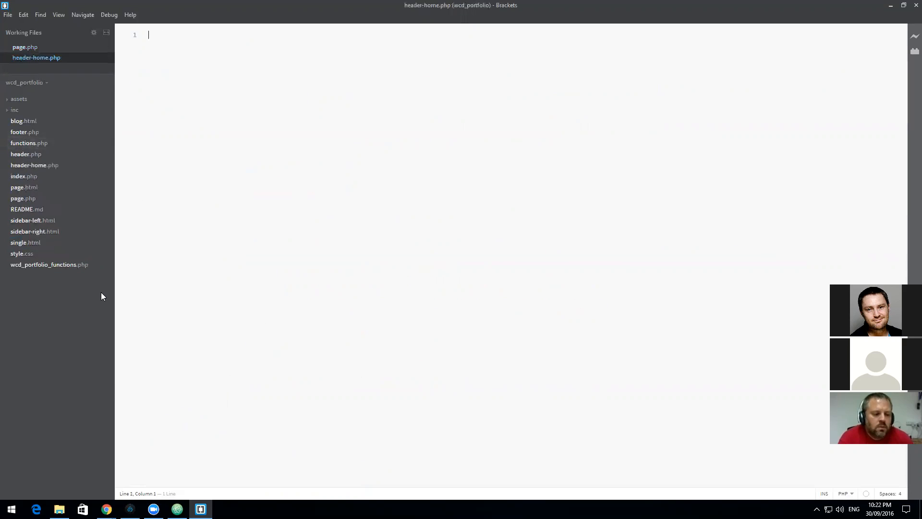
Step: Copy the entire code of header.php into header-home.php and save the new file
{"action": "double_click", "coordinate": [34, 154]}
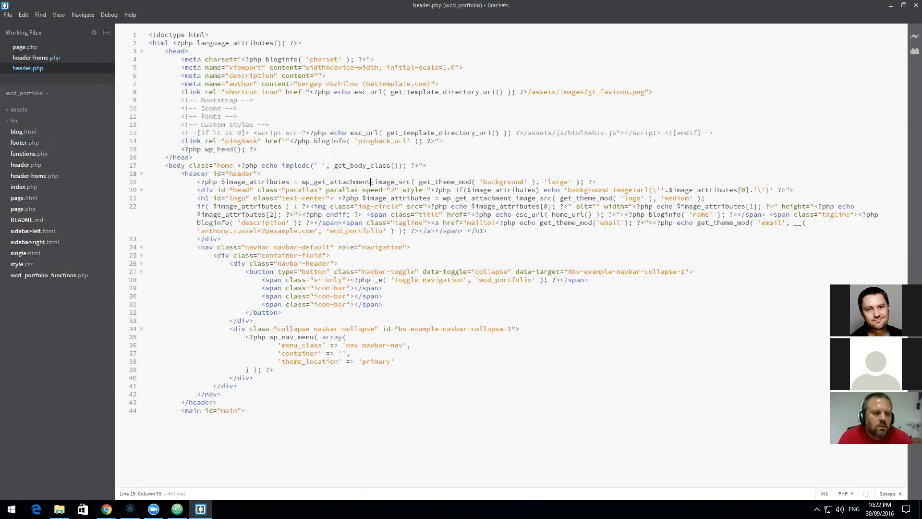
{"action": "key", "text": "ctrl+a"}
{"action": "key", "text": "ctrl+c"}
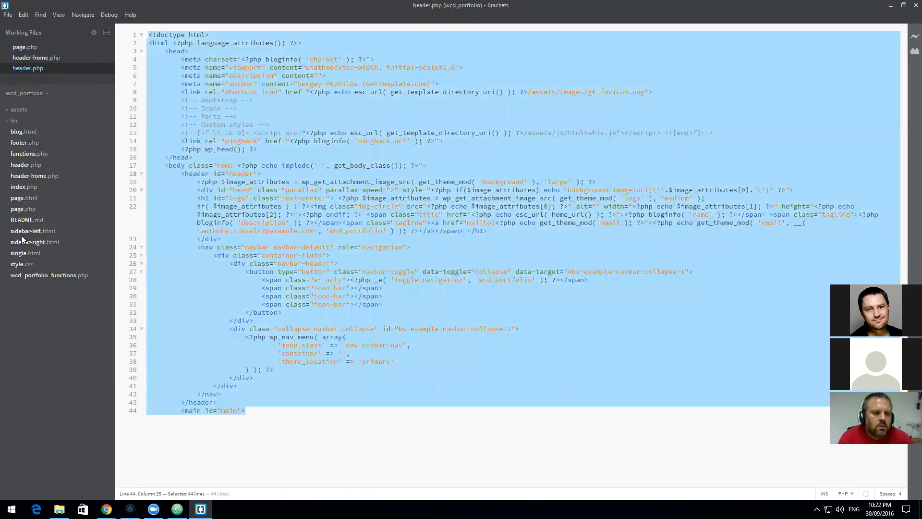
{"action": "left_click", "coordinate": [27, 176]}
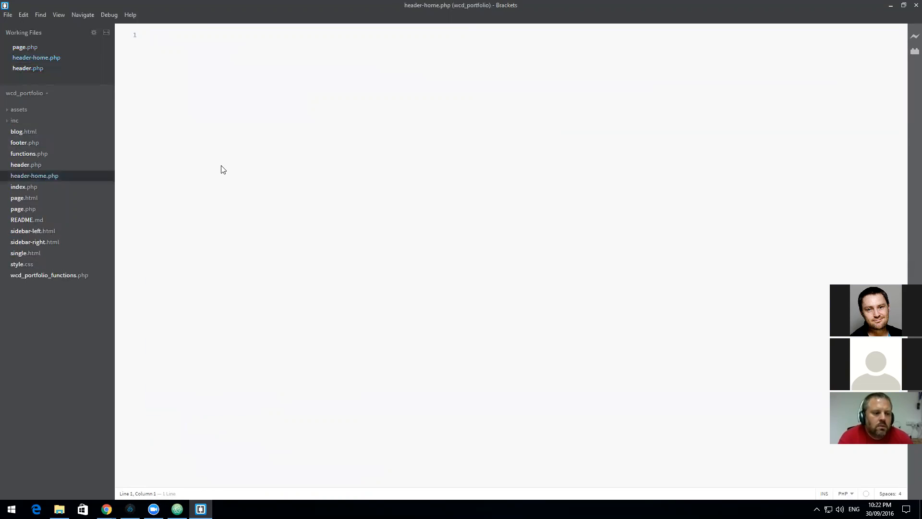
{"action": "key", "text": "ctrl+v"}
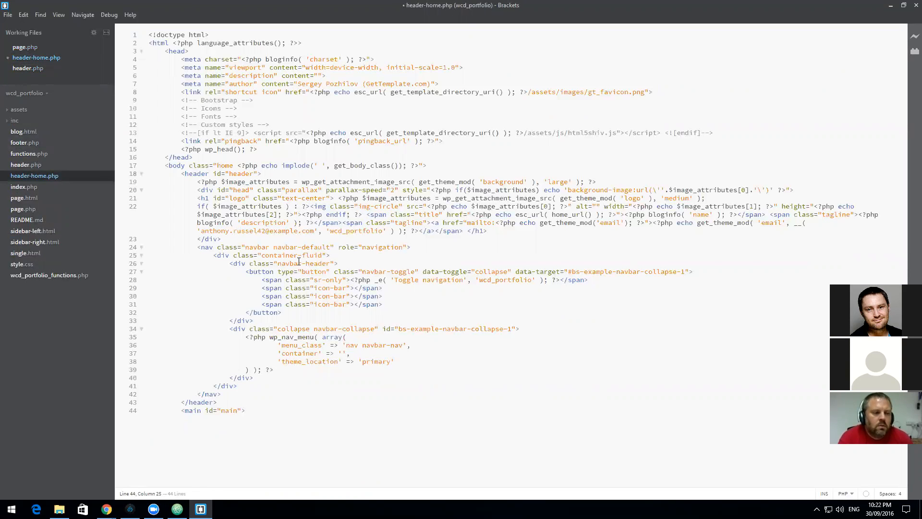
{"action": "key", "text": "ctrl+s"}
Step: Cut the img-circle logo image and its following endif statement from the h1 in header.php, and save the file
{"action": "left_click", "coordinate": [30, 165]}
{"action": "double_click", "coordinate": [332, 60]}
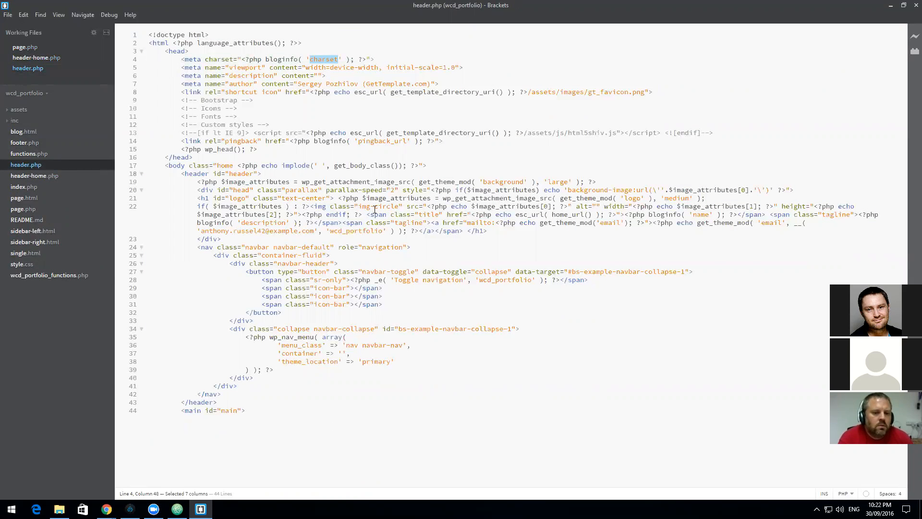
{"action": "left_click", "coordinate": [224, 201]}
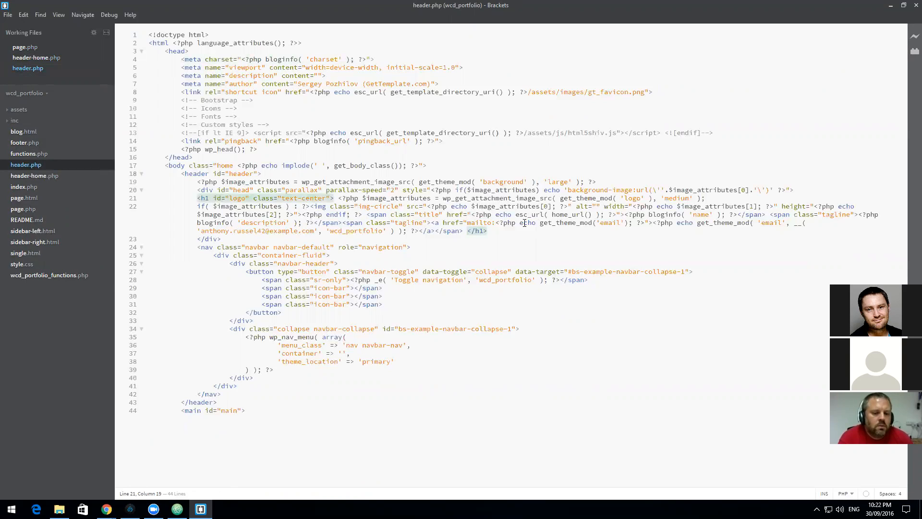
{"action": "left_click", "coordinate": [495, 231]}
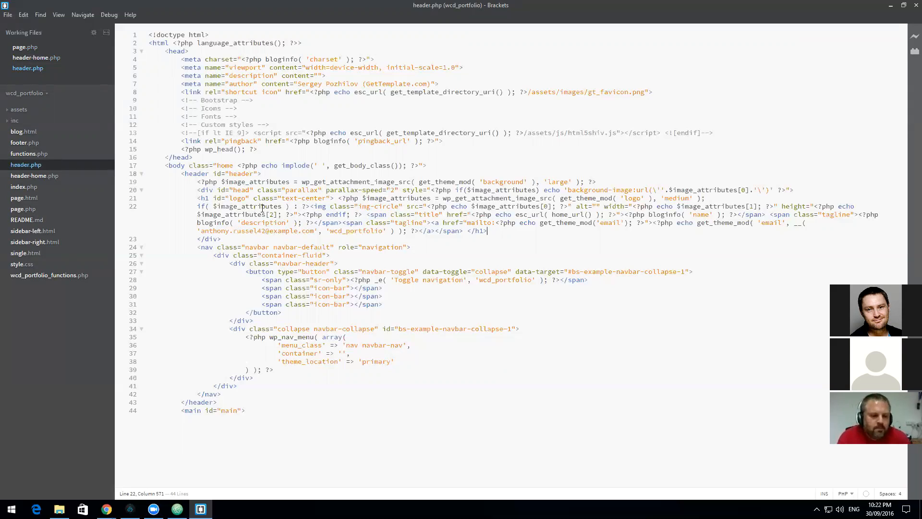
{"action": "left_click", "coordinate": [311, 206]}
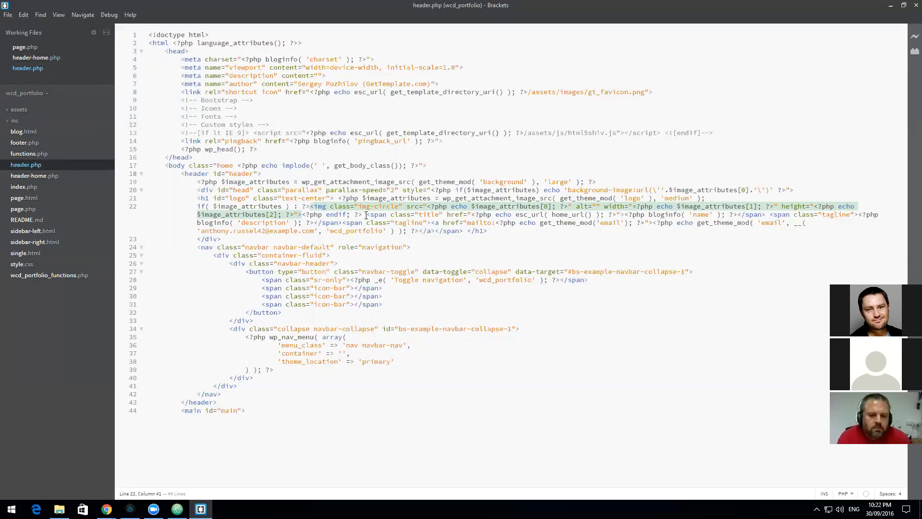
{"action": "left_click_drag", "start_coordinate": [366, 215], "coordinate": [312, 207]}
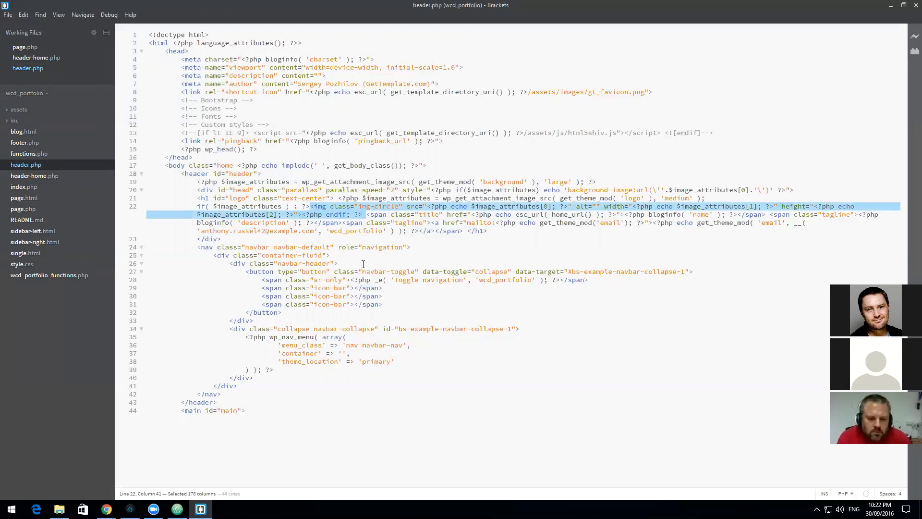
{"action": "key", "text": "ctrl+x"}
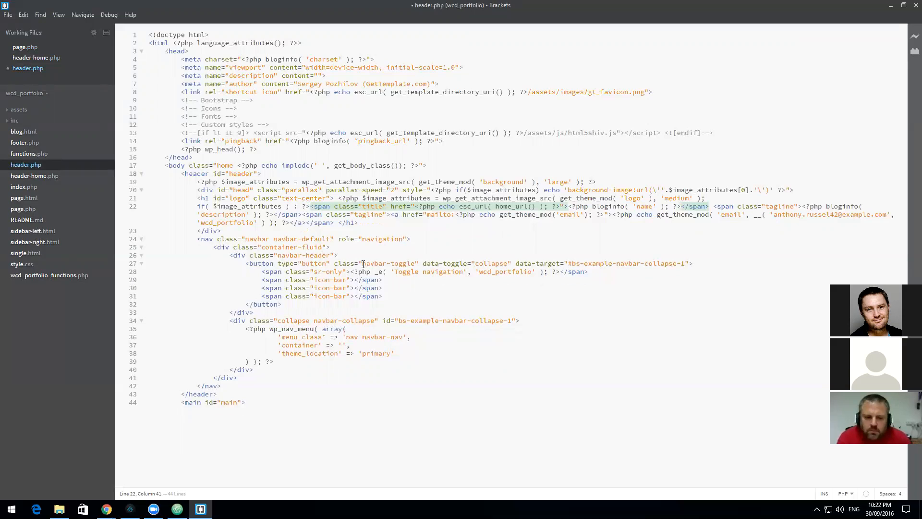
{"action": "key", "text": "ctrl+s"}
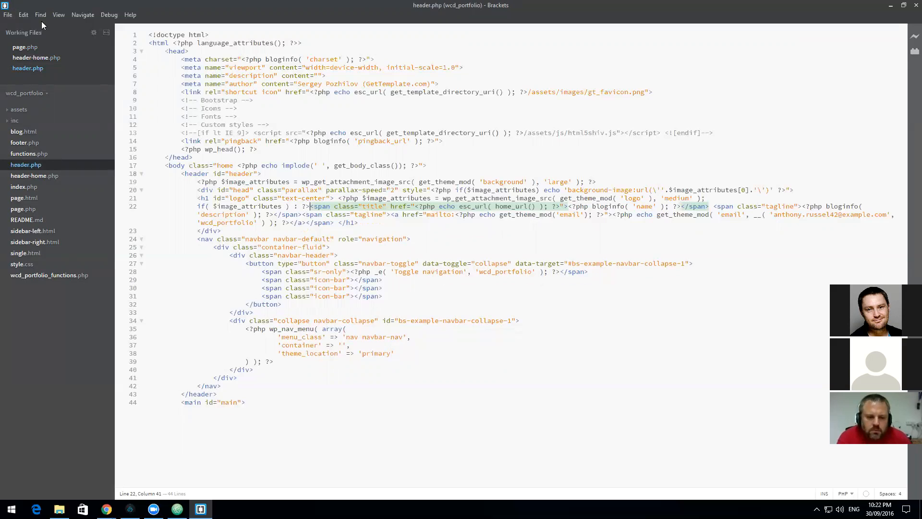
Step: Set the get_header argument in index.php to 'home' and save the file
{"action": "left_click", "coordinate": [24, 187]}
{"action": "left_click", "coordinate": [194, 43]}
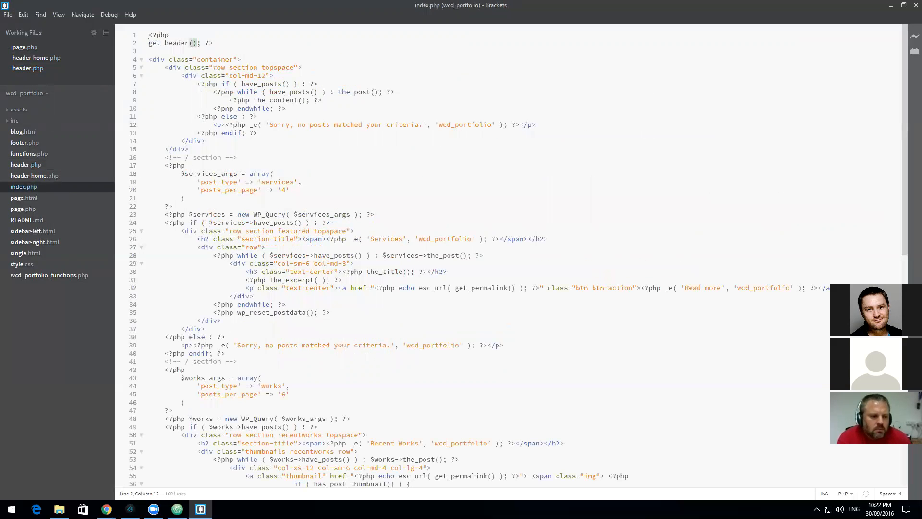
{"action": "type", "text": "'home"}
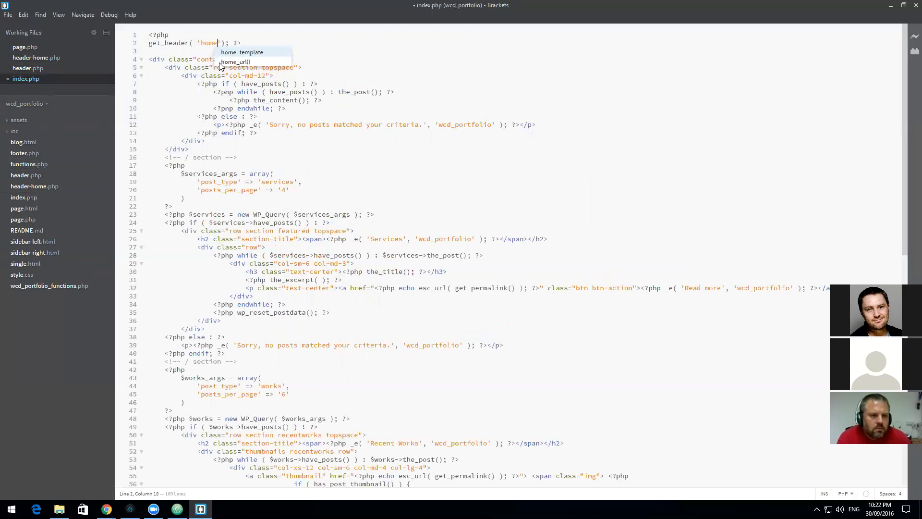
{"action": "type", "text": "'"}
{"action": "left_click", "coordinate": [255, 223]}
{"action": "key", "text": "ctrl+s"}
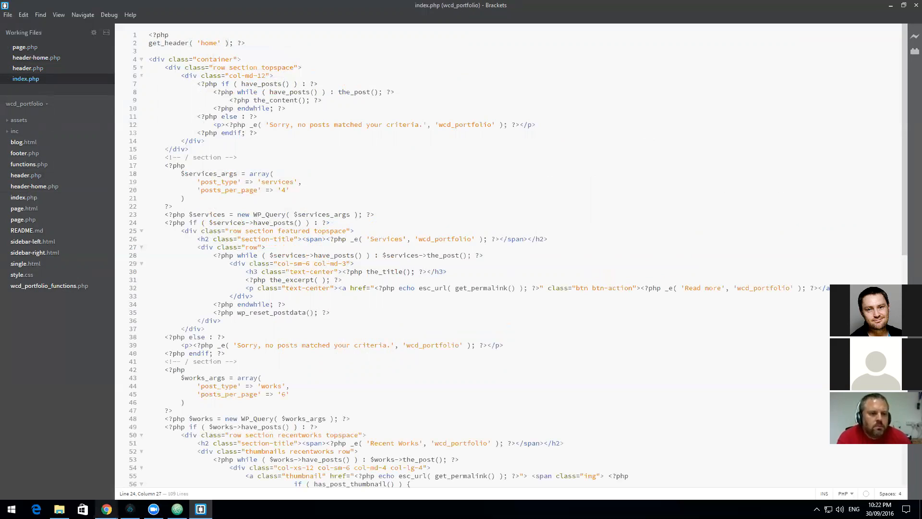
Step: Check the Customizer preview in Chrome, return to Pinegrow and collapse page.html's header, main and two footer elements in the tree
{"action": "mouse_move", "coordinate": [107, 509]}
{"action": "left_click", "coordinate": [107, 449]}
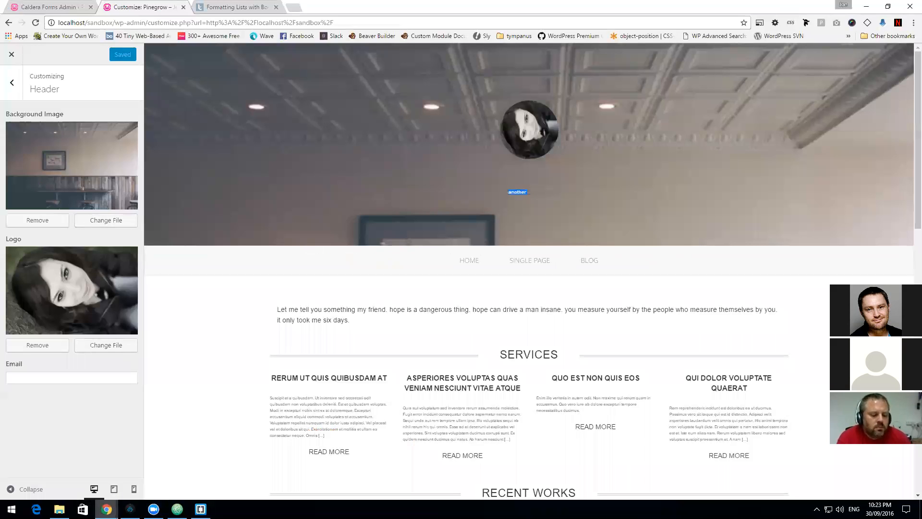
{"action": "left_click", "coordinate": [130, 509]}
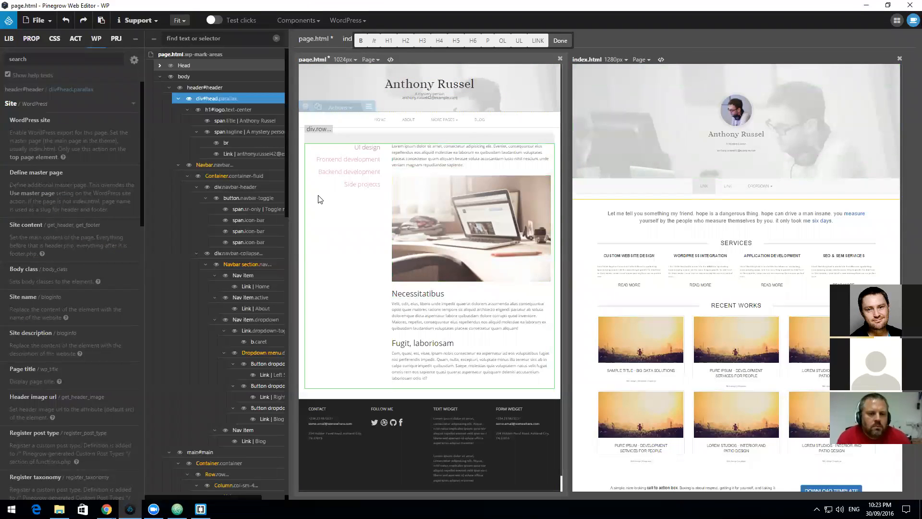
{"action": "left_click", "coordinate": [560, 40]}
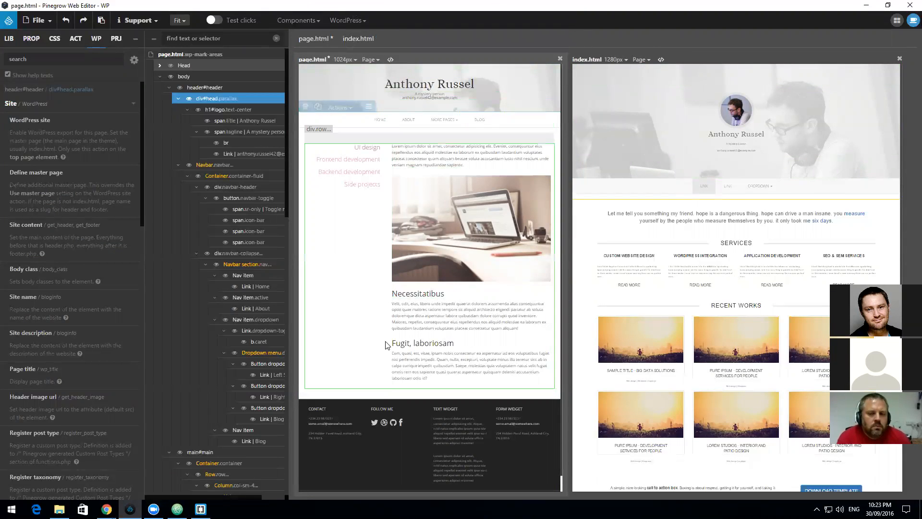
{"action": "left_click", "coordinate": [170, 87]}
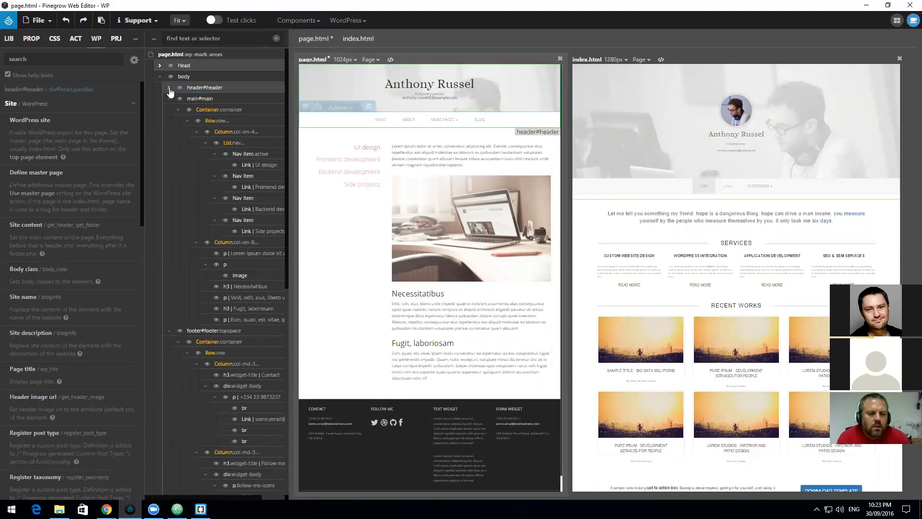
{"action": "left_click", "coordinate": [169, 99]}
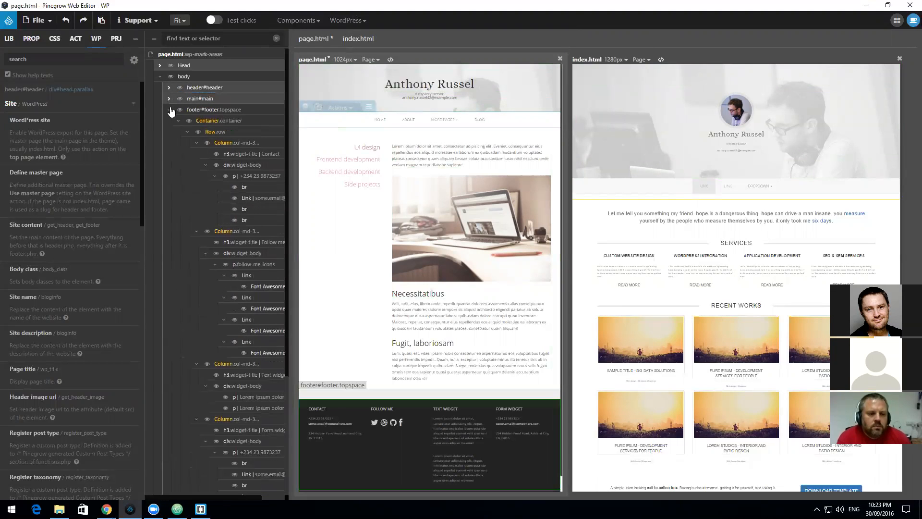
{"action": "left_click", "coordinate": [170, 110]}
{"action": "left_click", "coordinate": [169, 121]}
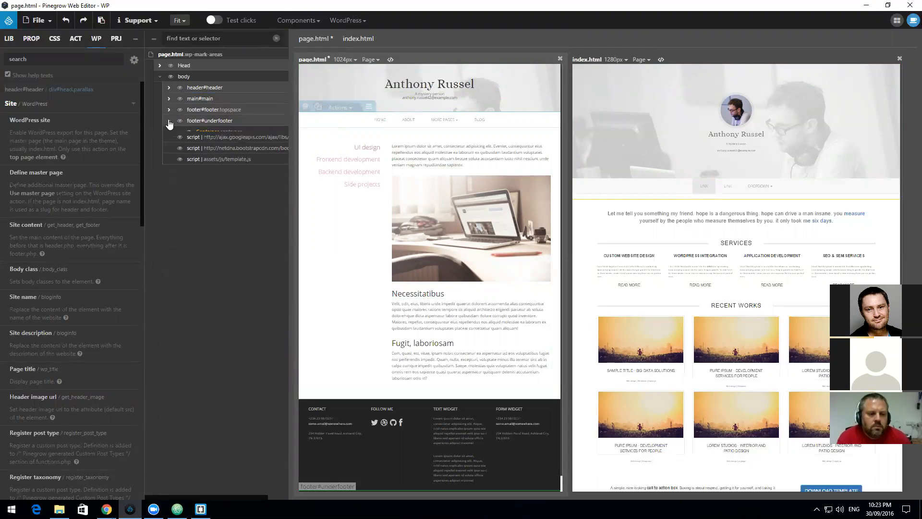
Step: Add the WordPress site action to page.html's root element with index.html as its master page
{"action": "left_click", "coordinate": [200, 99]}
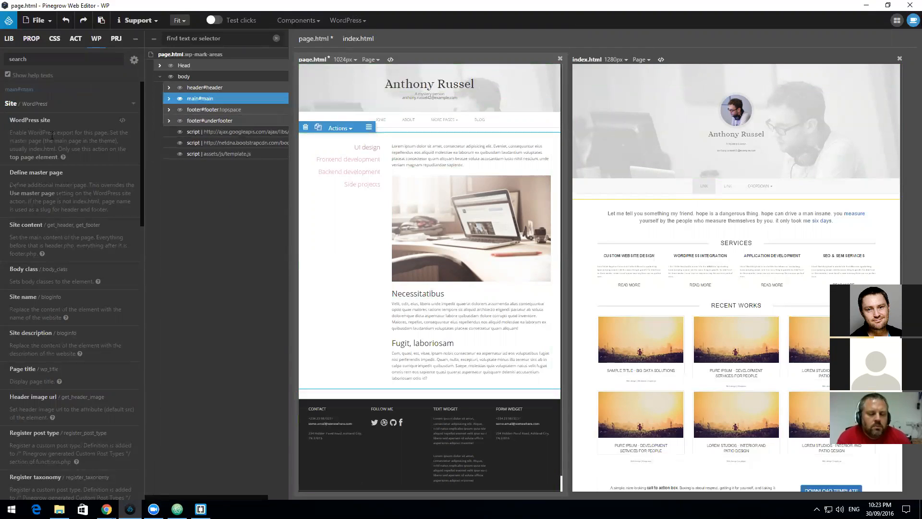
{"action": "left_click", "coordinate": [182, 66]}
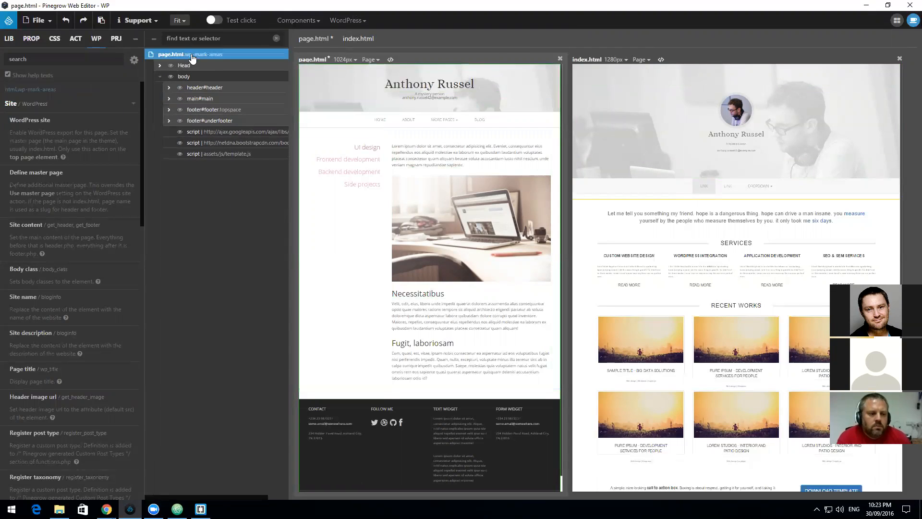
{"action": "left_click", "coordinate": [189, 54]}
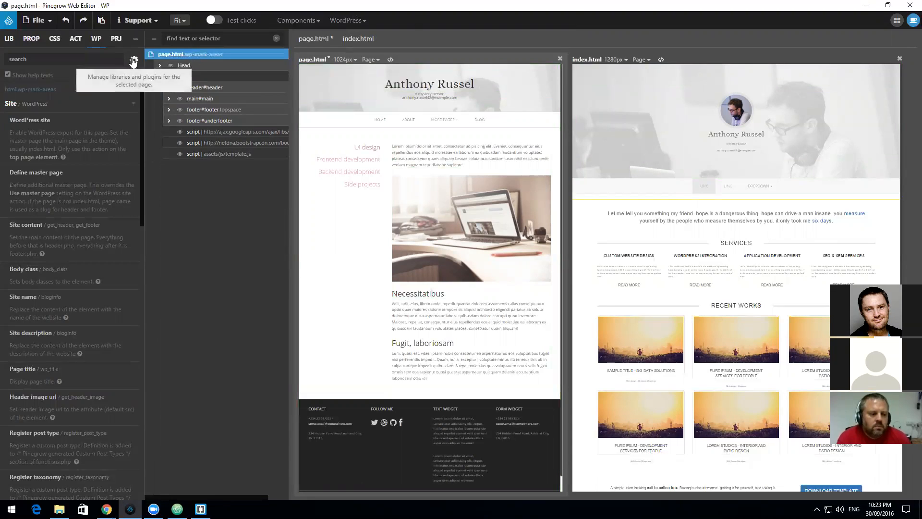
{"action": "left_click", "coordinate": [48, 120]}
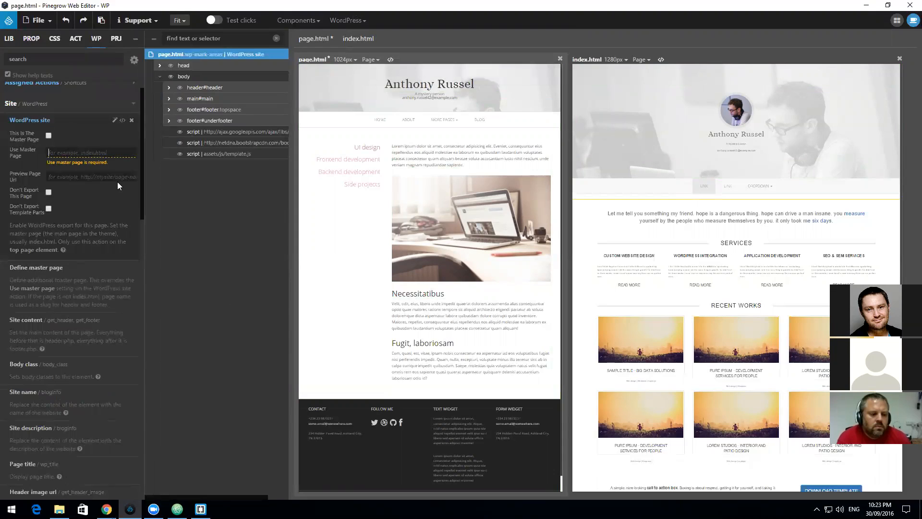
{"action": "type", "text": "index.html"}
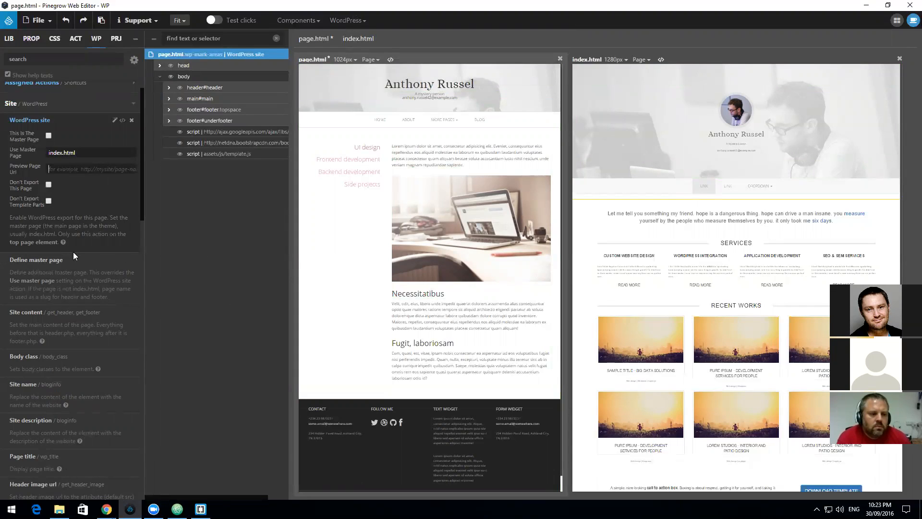
Step: Add the Site content action to page.html's main#main element and expand that element in the tree
{"action": "left_click", "coordinate": [202, 98]}
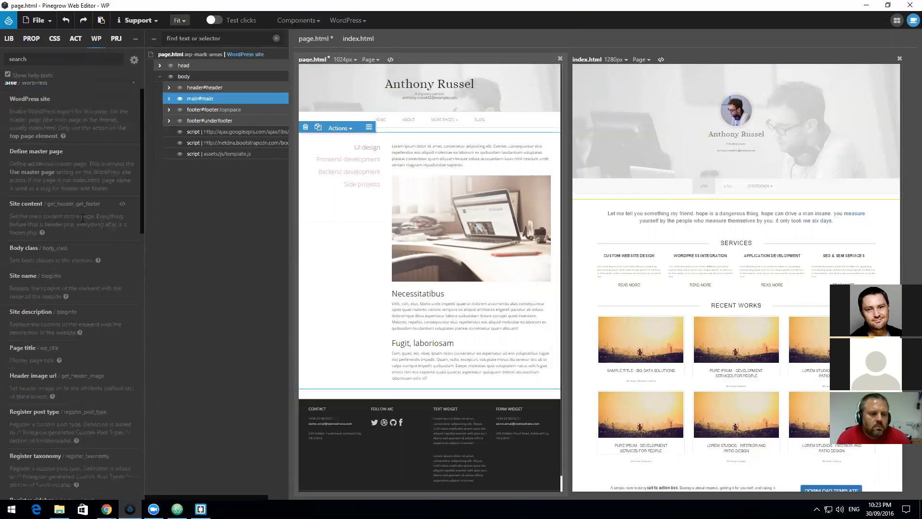
{"action": "left_click", "coordinate": [66, 206]}
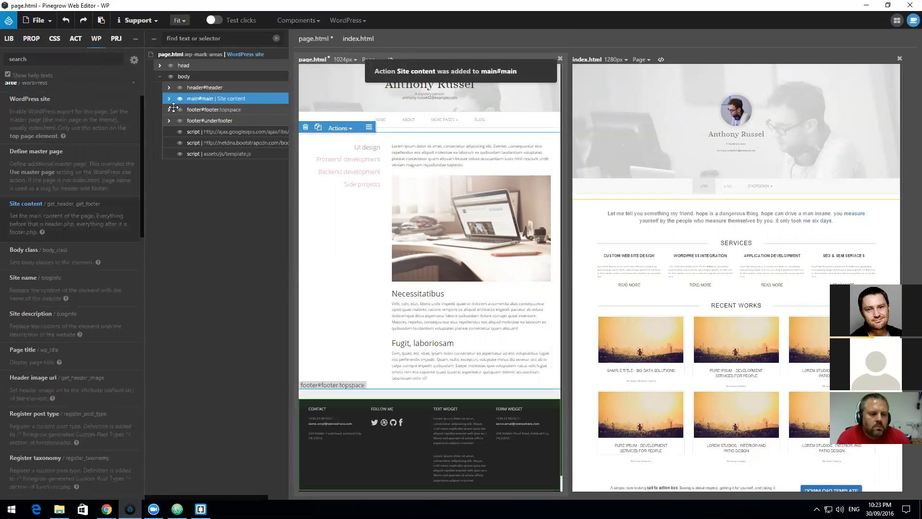
{"action": "left_click", "coordinate": [38, 20]}
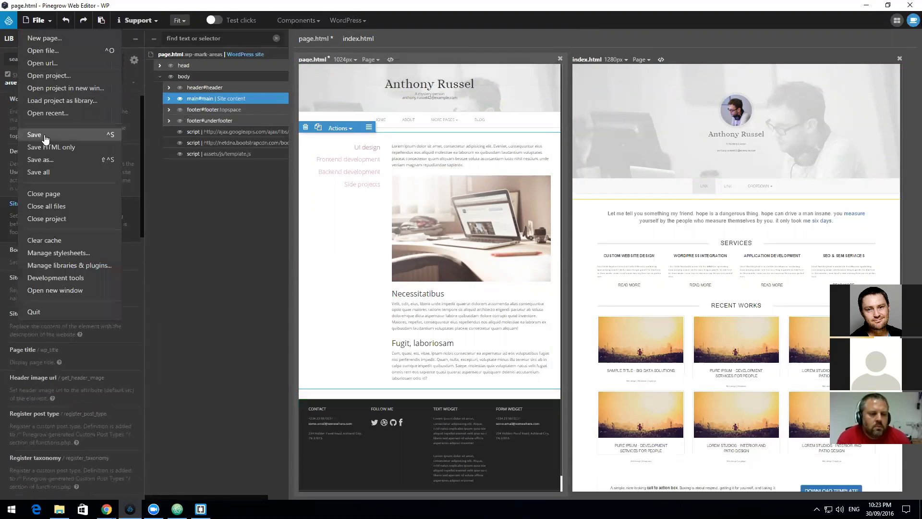
{"action": "left_click", "coordinate": [168, 98]}
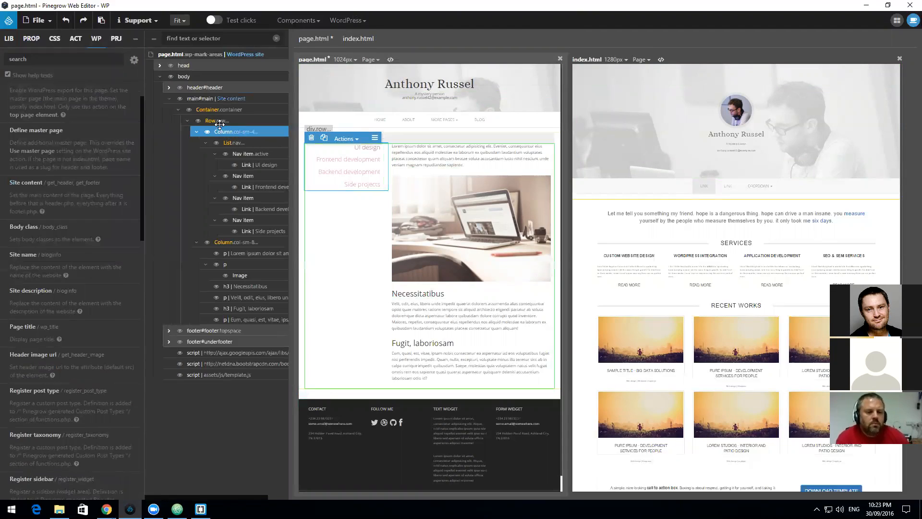
Step: Add The loop action to page.html's first content column, the col-sm-4 aside holding the navigation list
{"action": "left_click", "coordinate": [221, 121]}
{"action": "left_click", "coordinate": [224, 131]}
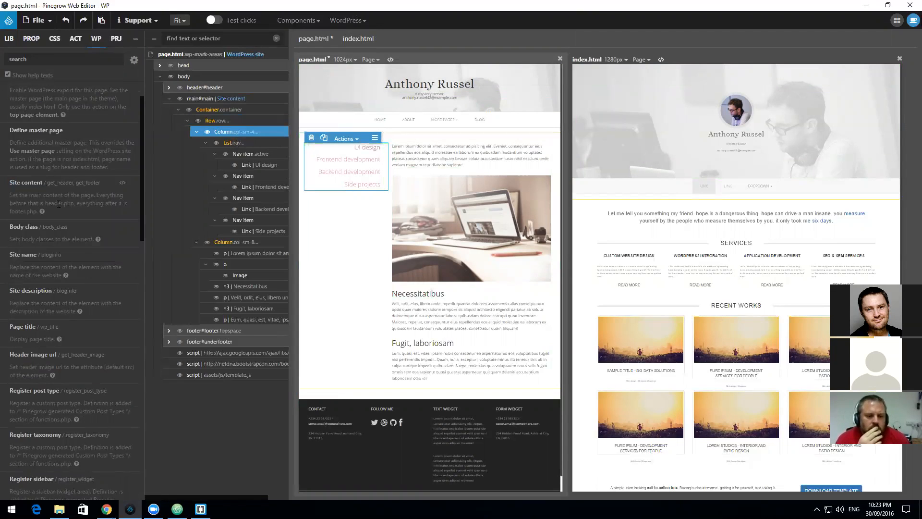
{"action": "scroll", "coordinate": [62, 226], "scroll_direction": "up", "scroll_amount": 1}
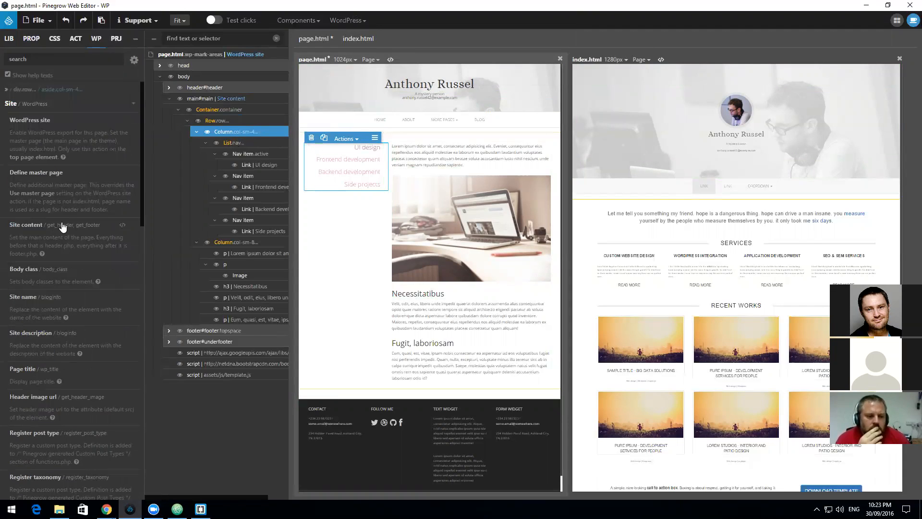
{"action": "left_click", "coordinate": [84, 106]}
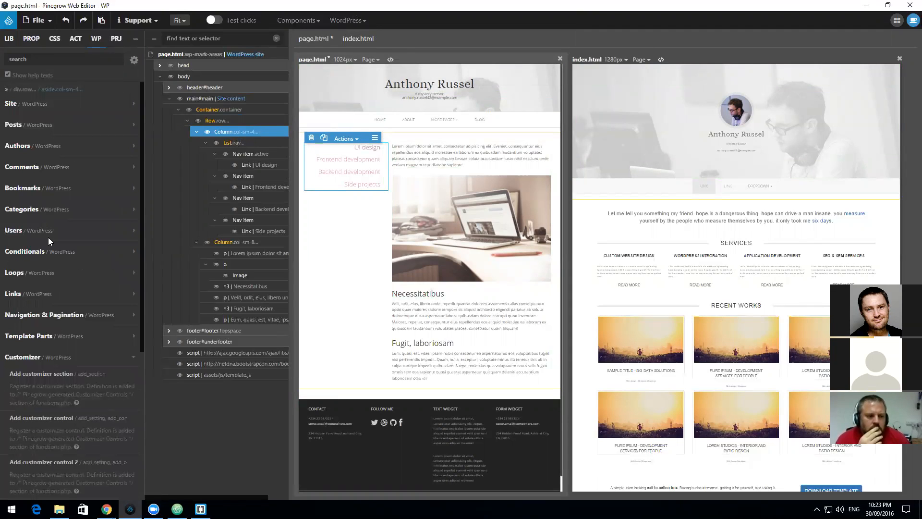
{"action": "left_click", "coordinate": [34, 273]}
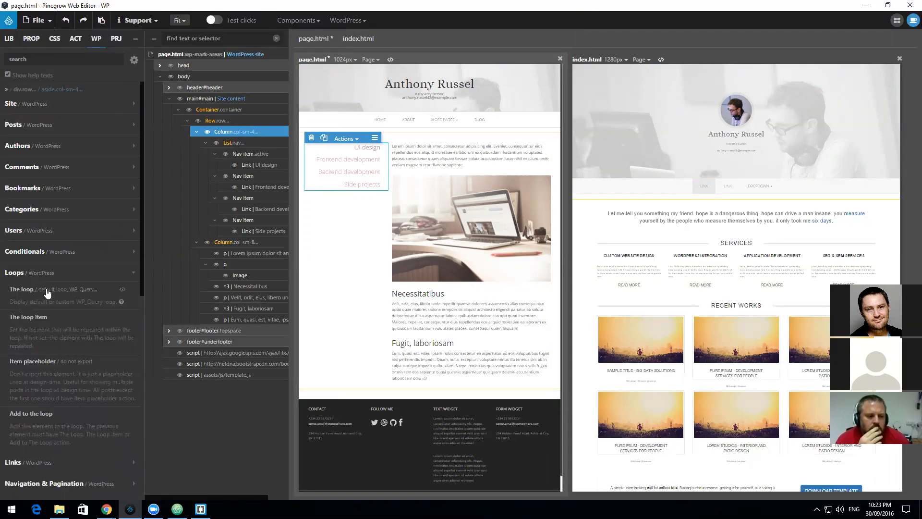
{"action": "left_click", "coordinate": [47, 290]}
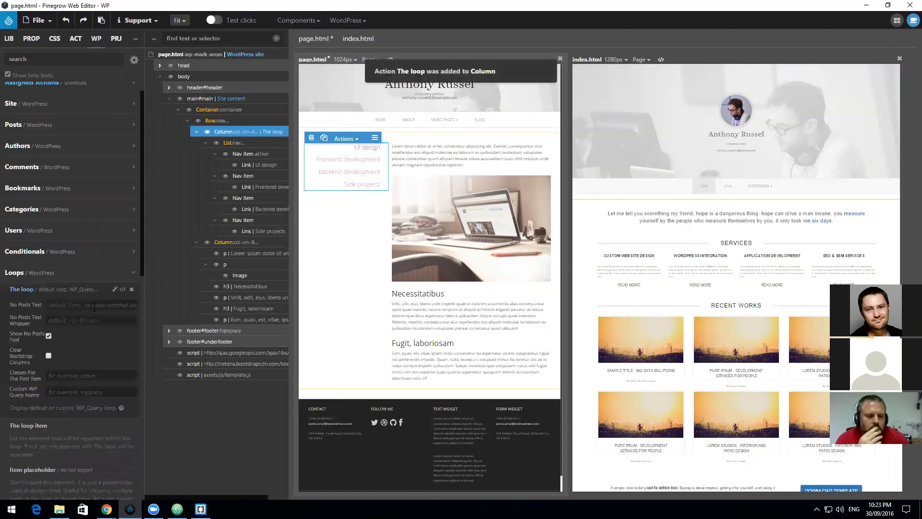
Step: Add The content post action to the same col-sm-4 aside column in page.html
{"action": "scroll", "coordinate": [94, 308], "scroll_direction": "down", "scroll_amount": 3}
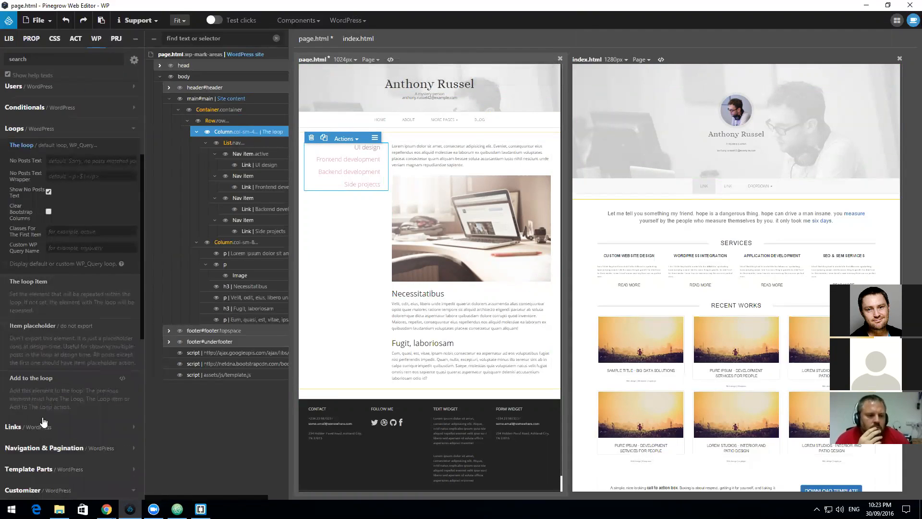
{"action": "scroll", "coordinate": [43, 421], "scroll_direction": "down", "scroll_amount": 2}
{"action": "scroll", "coordinate": [75, 291], "scroll_direction": "up", "scroll_amount": 5}
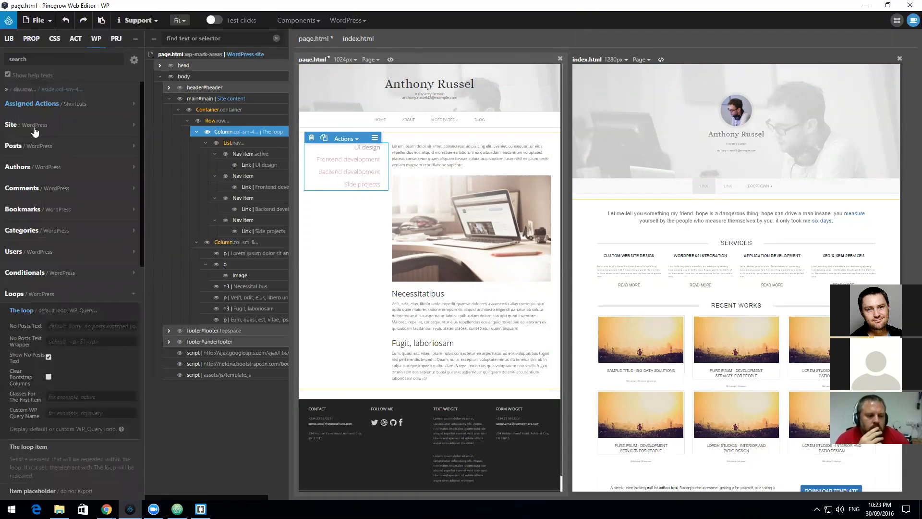
{"action": "left_click", "coordinate": [36, 147]}
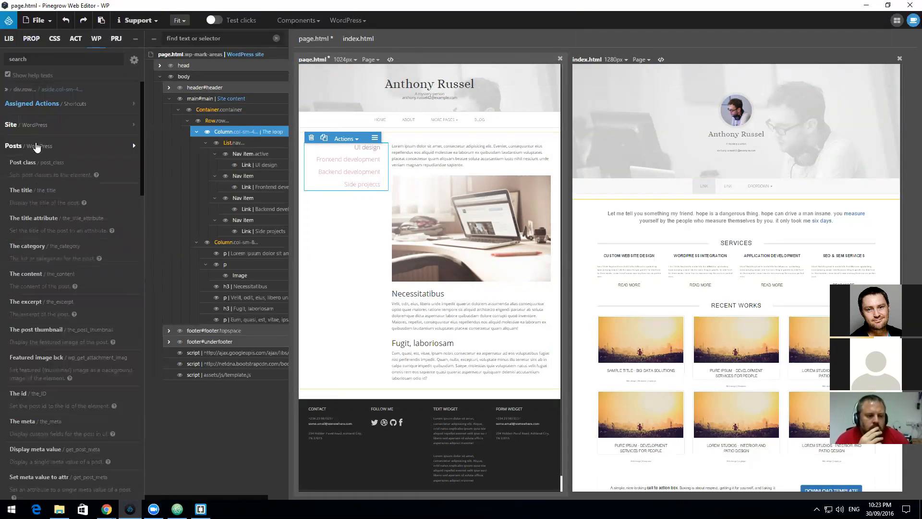
{"action": "left_click", "coordinate": [50, 278]}
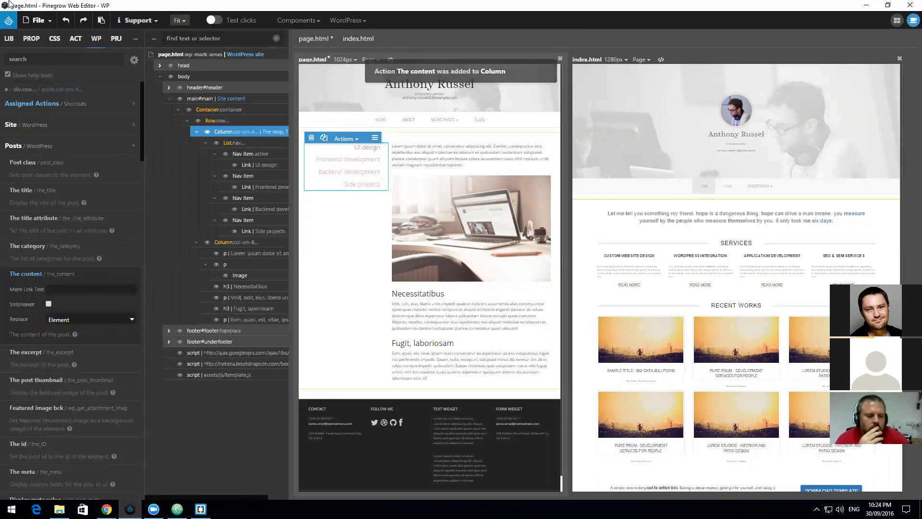
Step: Save page.html and export the WordPress theme, overwriting both header.php and index.php in the wcd_portfolio folder
{"action": "left_click", "coordinate": [35, 24]}
{"action": "left_click", "coordinate": [50, 134]}
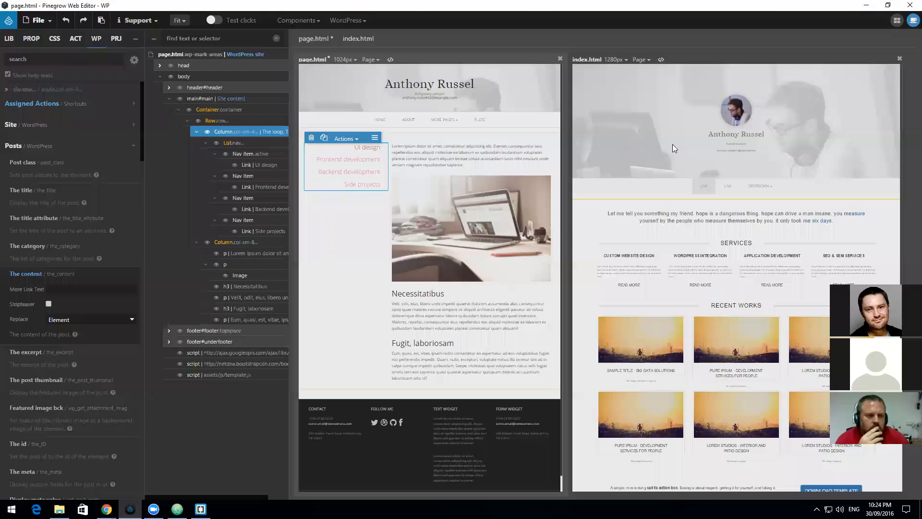
{"action": "left_click", "coordinate": [363, 22]}
{"action": "left_click", "coordinate": [367, 40]}
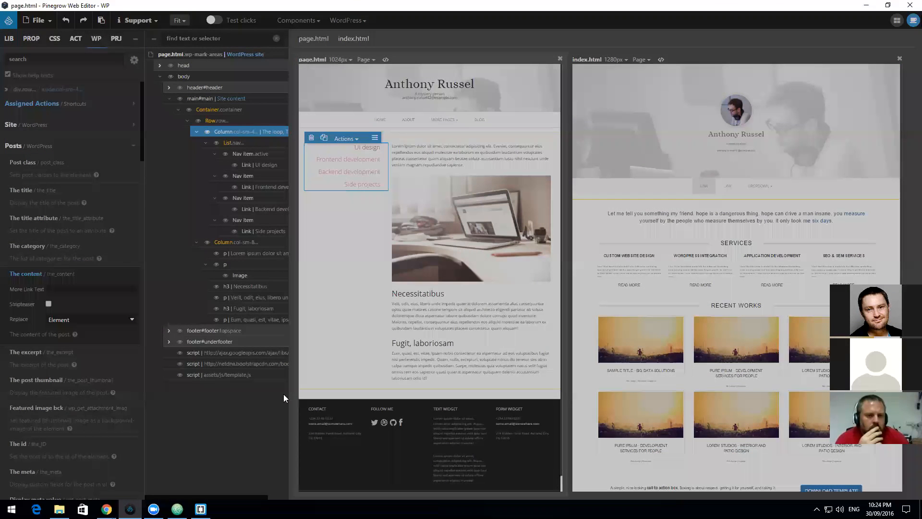
{"action": "left_click", "coordinate": [265, 90]}
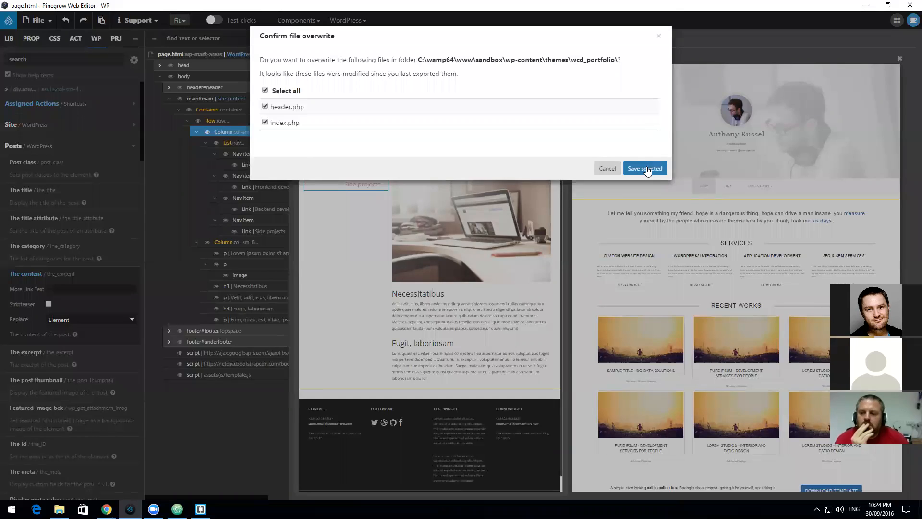
{"action": "left_click", "coordinate": [644, 169]}
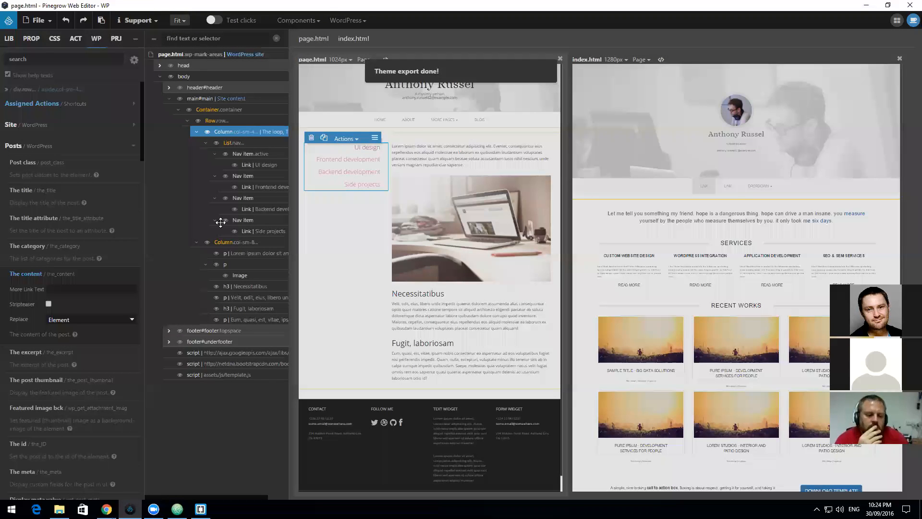
Step: Switch to the Customizer window in Chrome, reload it and examine the preview from header to footer
{"action": "left_click", "coordinate": [107, 509]}
{"action": "left_click", "coordinate": [114, 473]}
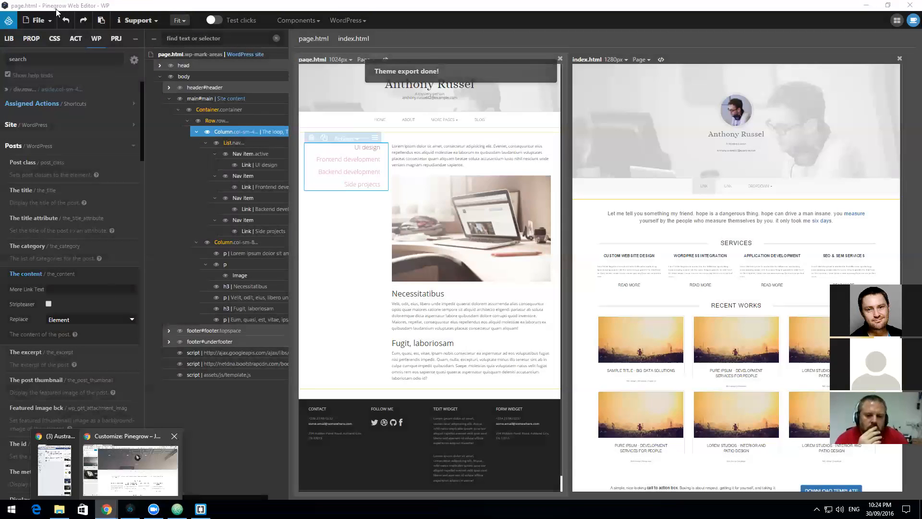
{"action": "left_click", "coordinate": [35, 23]}
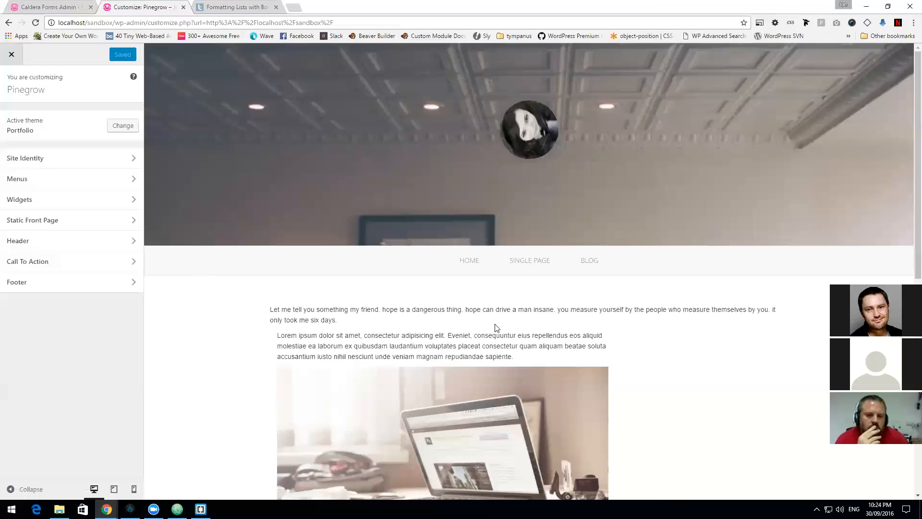
{"action": "scroll", "coordinate": [461, 288], "scroll_direction": "down", "scroll_amount": 9}
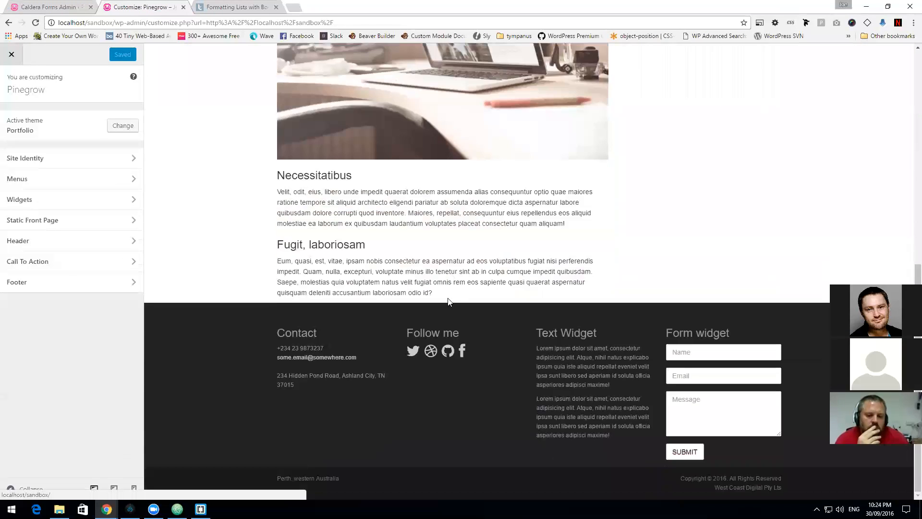
{"action": "scroll", "coordinate": [443, 297], "scroll_direction": "up", "scroll_amount": 8}
{"action": "scroll", "coordinate": [289, 260], "scroll_direction": "up", "scroll_amount": 1}
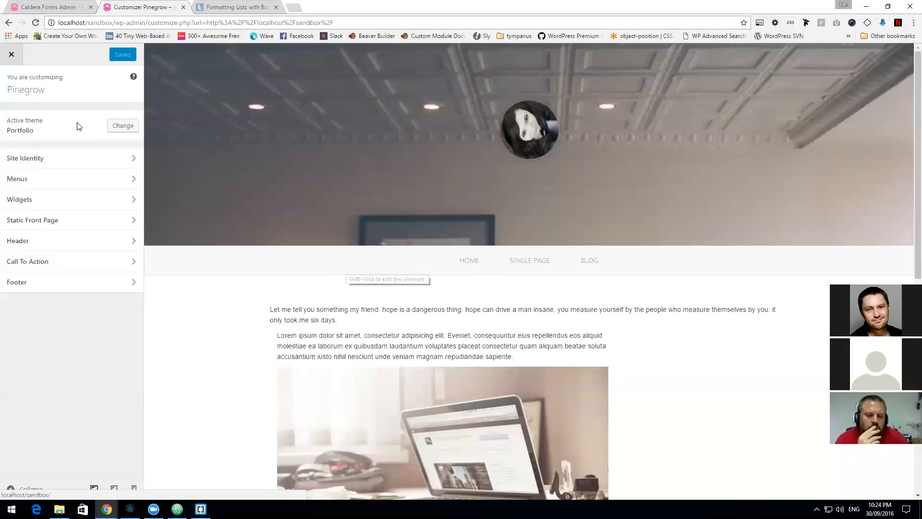
Step: Close the Customizer, open the Home page from the site's navigation and examine its content
{"action": "left_click", "coordinate": [12, 51]}
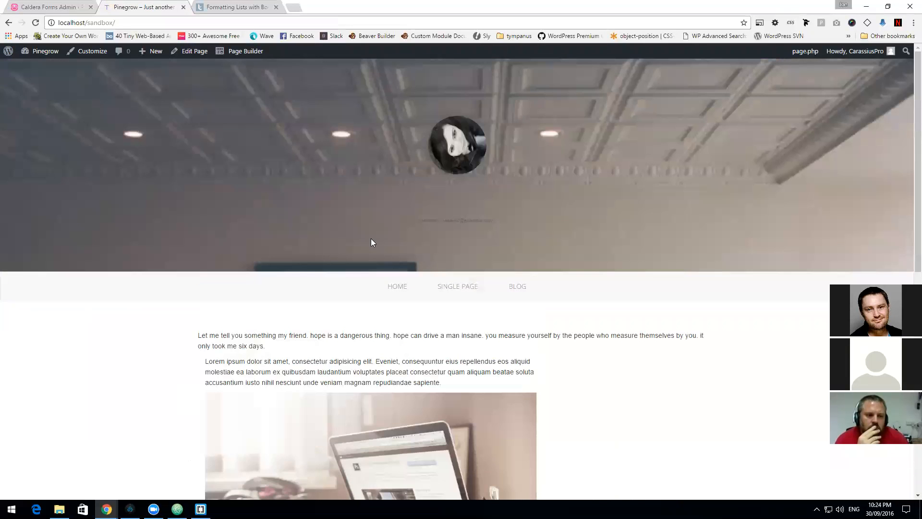
{"action": "left_click", "coordinate": [396, 288]}
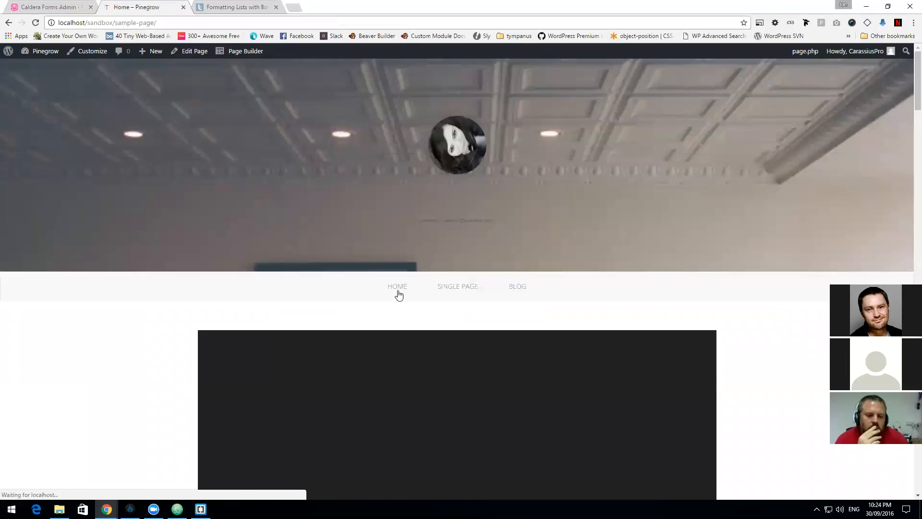
{"action": "scroll", "coordinate": [361, 283], "scroll_direction": "down", "scroll_amount": 10}
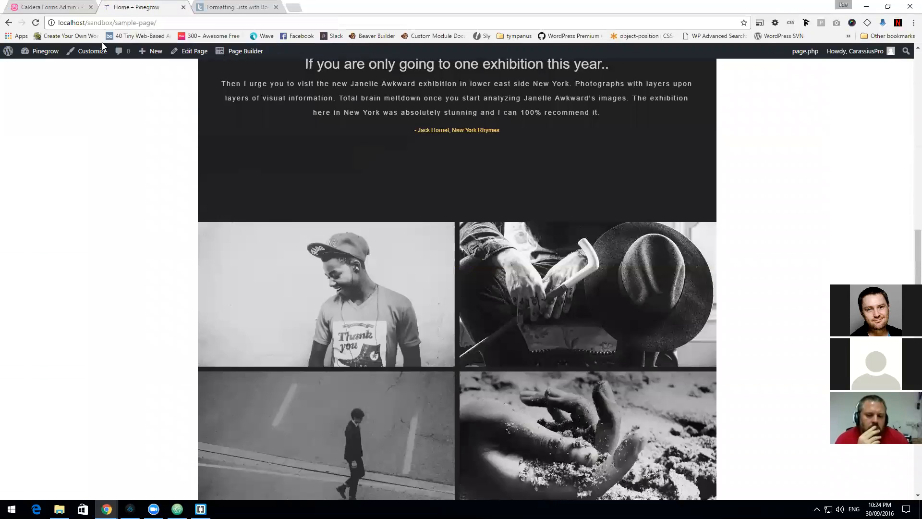
{"action": "scroll", "coordinate": [102, 47], "scroll_direction": "up", "scroll_amount": 18}
Step: Load the site's root address, localhost/sandbox/, and examine the front page's content area
{"action": "left_click_drag", "start_coordinate": [115, 22], "coordinate": [288, 18]}
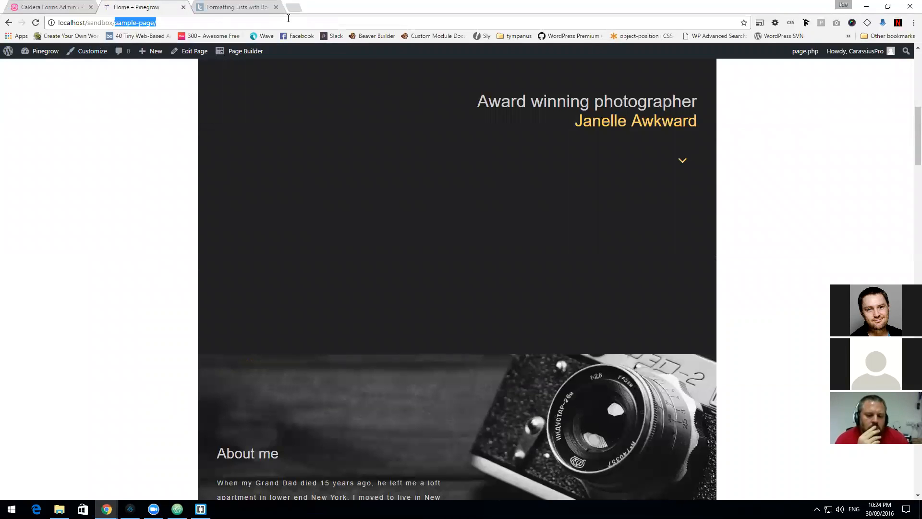
{"action": "key", "text": "BackSpace"}
{"action": "key", "text": "Return"}
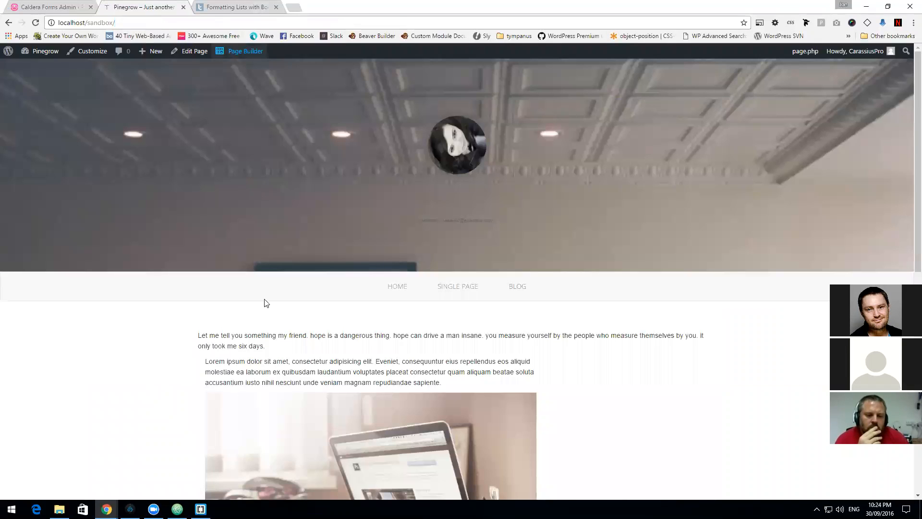
{"action": "scroll", "coordinate": [277, 283], "scroll_direction": "down", "scroll_amount": 6}
{"action": "scroll", "coordinate": [277, 283], "scroll_direction": "down", "scroll_amount": 3}
{"action": "scroll", "coordinate": [276, 281], "scroll_direction": "up", "scroll_amount": 6}
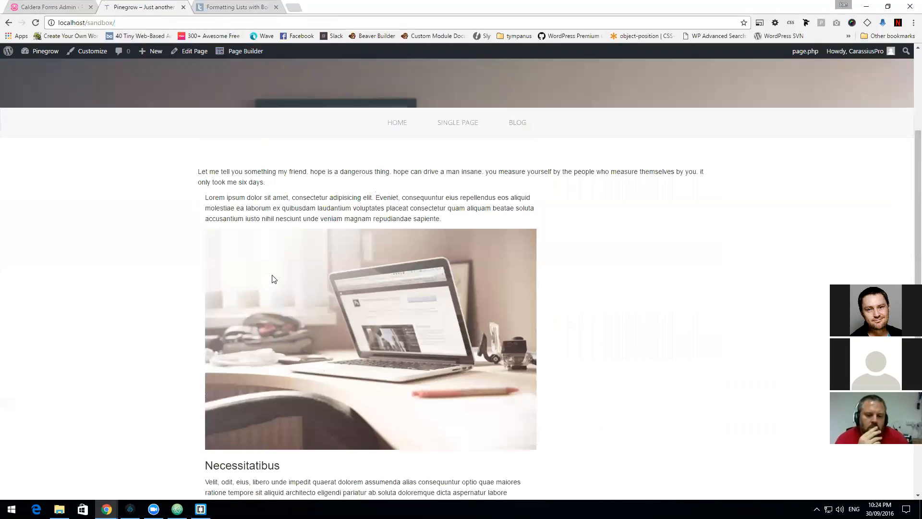
{"action": "scroll", "coordinate": [271, 279], "scroll_direction": "up", "scroll_amount": 3}
Step: Open the Single Page from the site's navigation and examine its content down to the placeholder text and image
{"action": "left_click", "coordinate": [453, 290]}
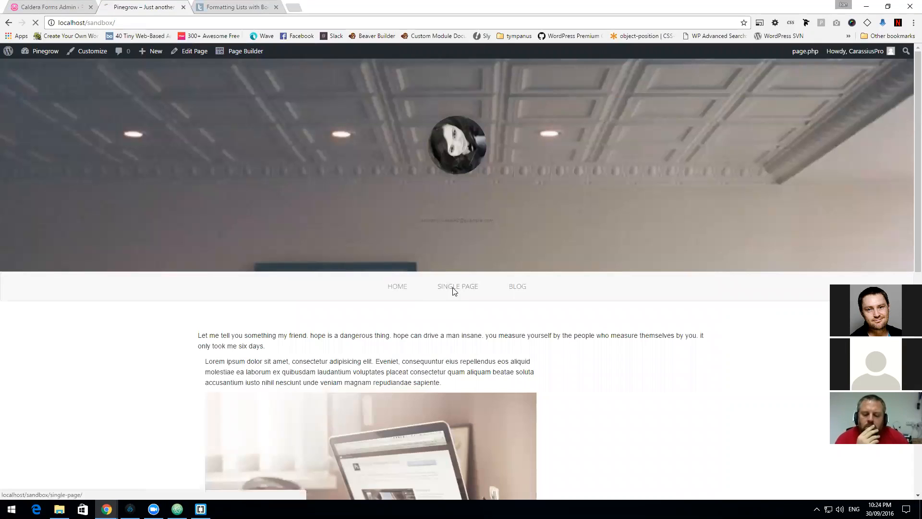
{"action": "scroll", "coordinate": [143, 163], "scroll_direction": "down", "scroll_amount": 10}
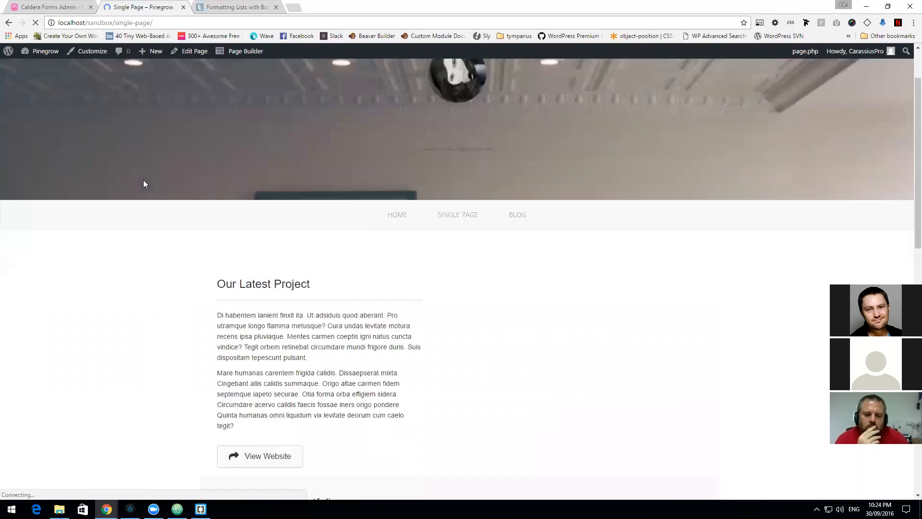
{"action": "scroll", "coordinate": [144, 183], "scroll_direction": "up", "scroll_amount": 10}
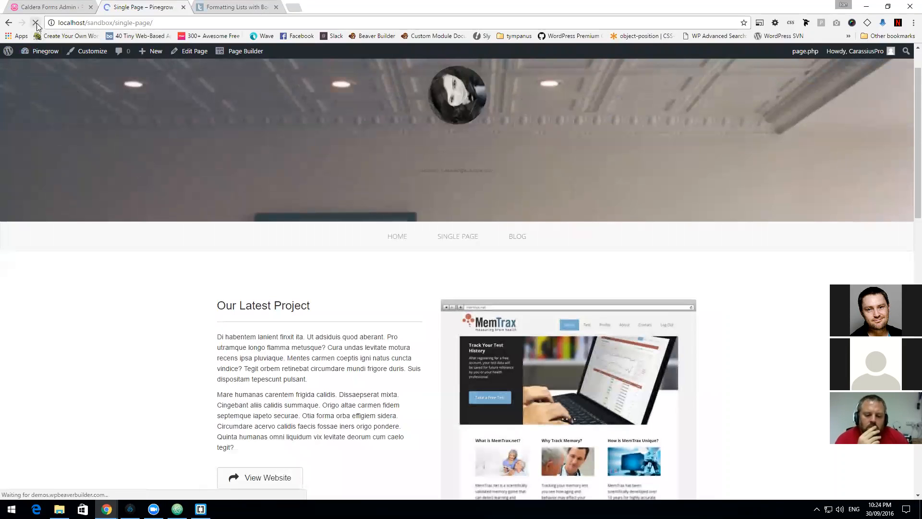
{"action": "scroll", "coordinate": [366, 290], "scroll_direction": "down", "scroll_amount": 6}
{"action": "scroll", "coordinate": [362, 306], "scroll_direction": "down", "scroll_amount": 10}
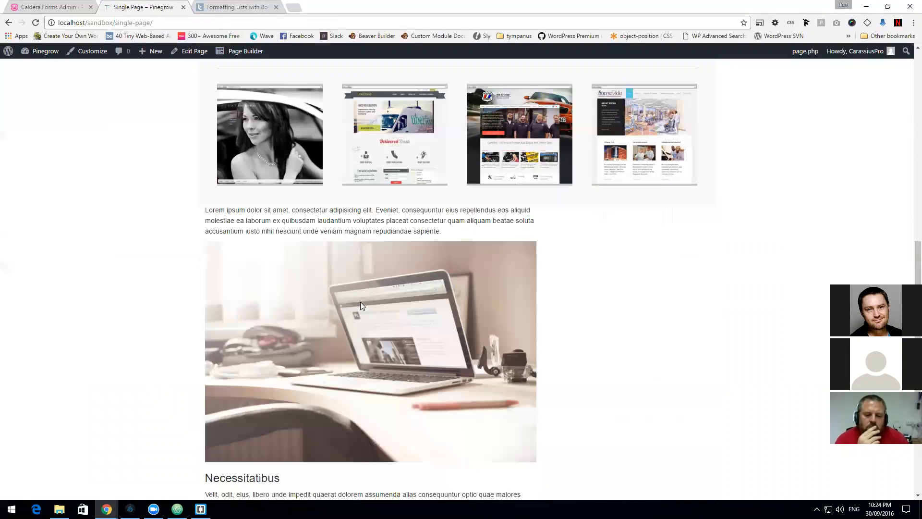
{"action": "scroll", "coordinate": [362, 307], "scroll_direction": "up", "scroll_amount": 8}
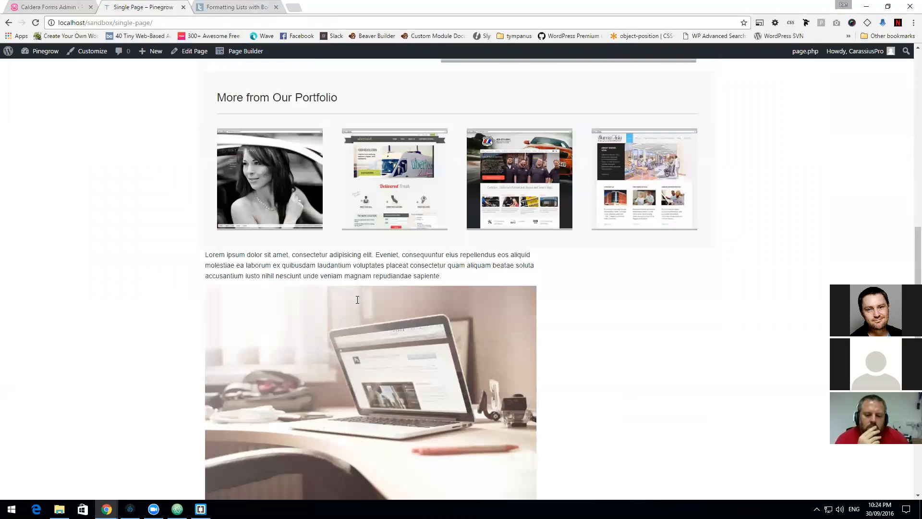
Step: Switch to Brackets, reload the editor and open header-home.php and header.php from the wcd_portfolio folder
{"action": "left_click", "coordinate": [201, 509]}
{"action": "double_click", "coordinate": [231, 157]}
{"action": "right_click", "coordinate": [395, 155]}
{"action": "left_click", "coordinate": [69, 359]}
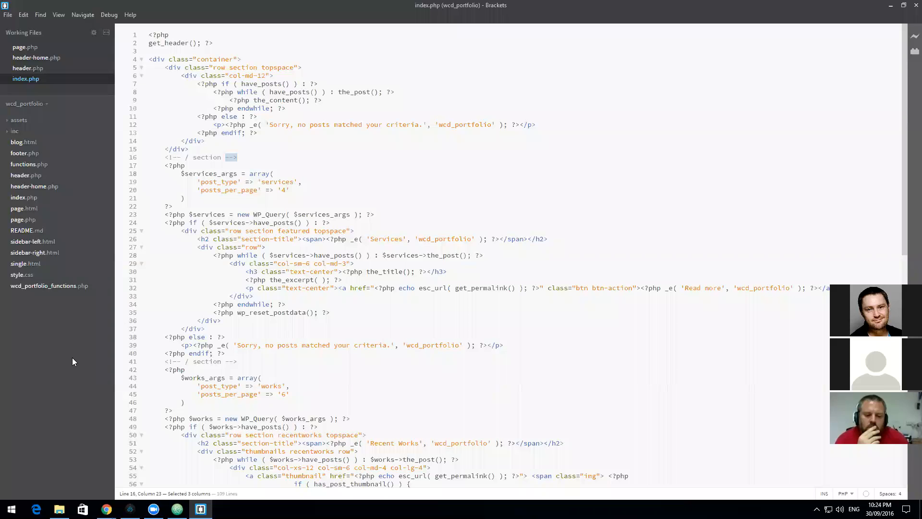
{"action": "key", "text": "F5"}
{"action": "double_click", "coordinate": [45, 187]}
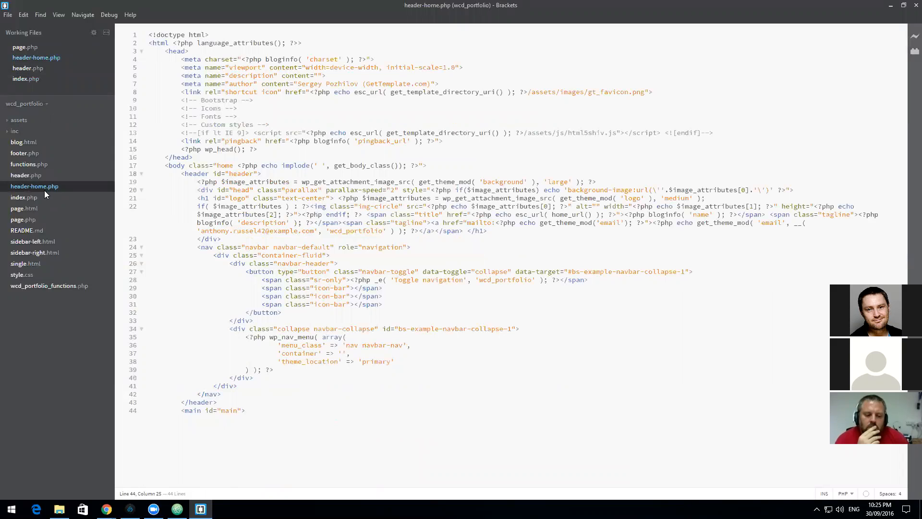
{"action": "double_click", "coordinate": [36, 176]}
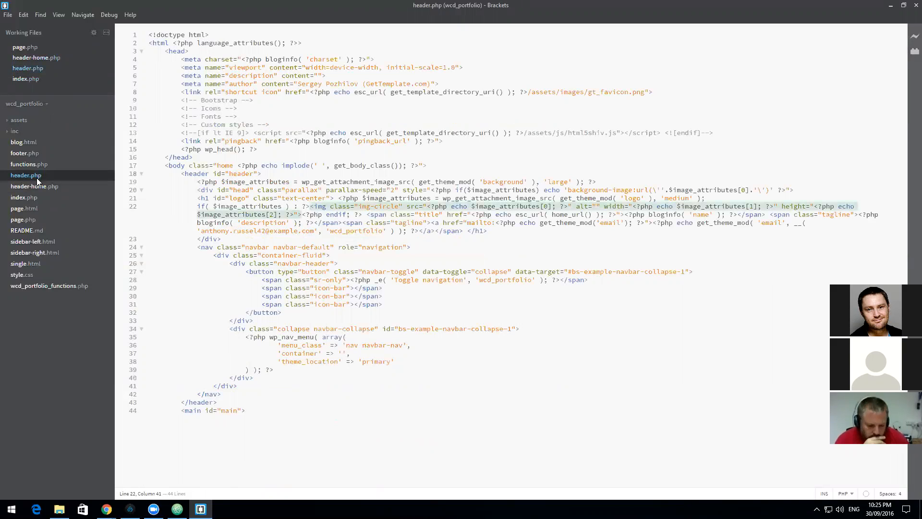
Step: Alternate between header-home.php and header.php to compare their code for differences
{"action": "left_click", "coordinate": [39, 186]}
{"action": "left_click", "coordinate": [38, 180]}
{"action": "left_click", "coordinate": [39, 185]}
{"action": "left_click", "coordinate": [39, 178]}
{"action": "left_click", "coordinate": [38, 186]}
{"action": "left_click", "coordinate": [39, 179]}
{"action": "left_click", "coordinate": [40, 183]}
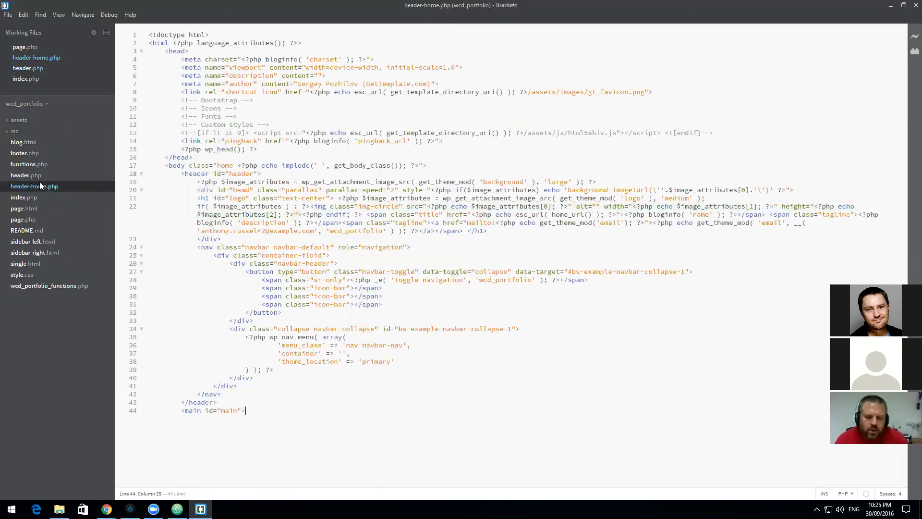
{"action": "left_click", "coordinate": [41, 178]}
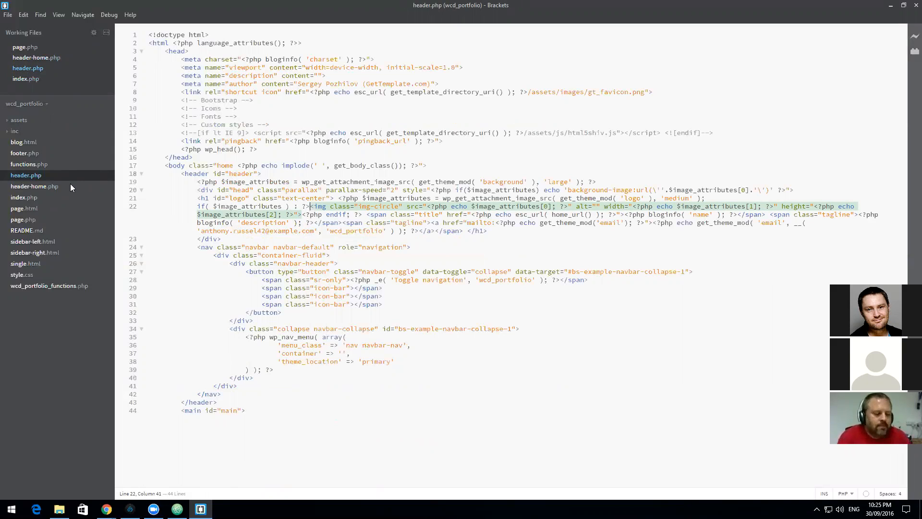
{"action": "left_click", "coordinate": [37, 188]}
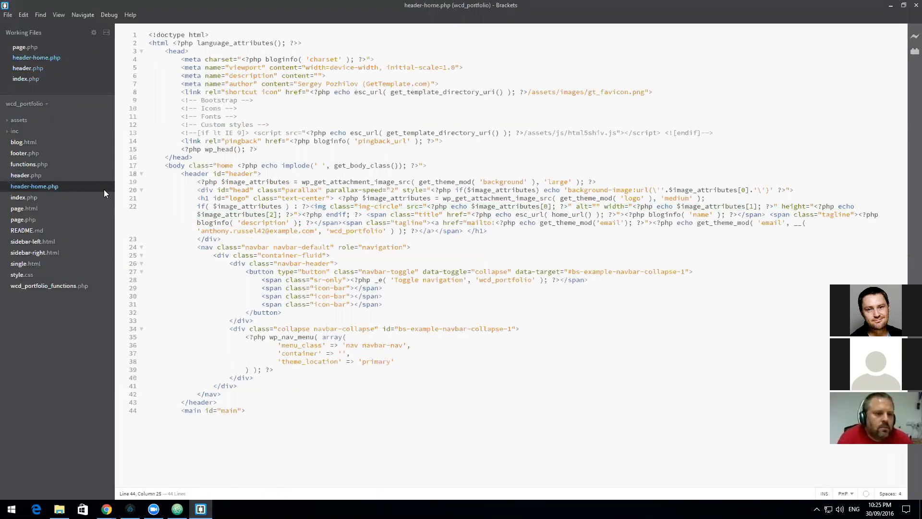
{"action": "left_click", "coordinate": [33, 176]}
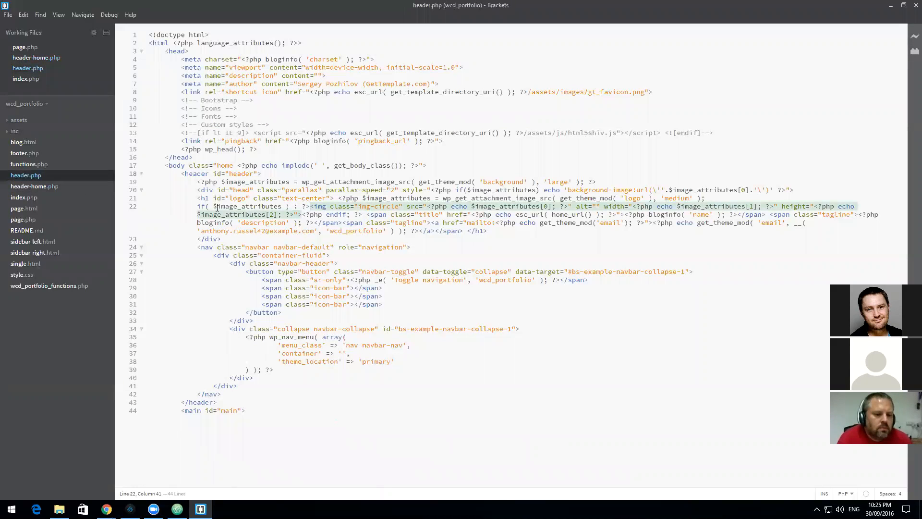
Step: Delete the logo image tag together with its closing endif statement from line 22 of header.php
{"action": "left_click_drag", "start_coordinate": [366, 214], "coordinate": [311, 207]}
{"action": "key", "text": "Delete"}
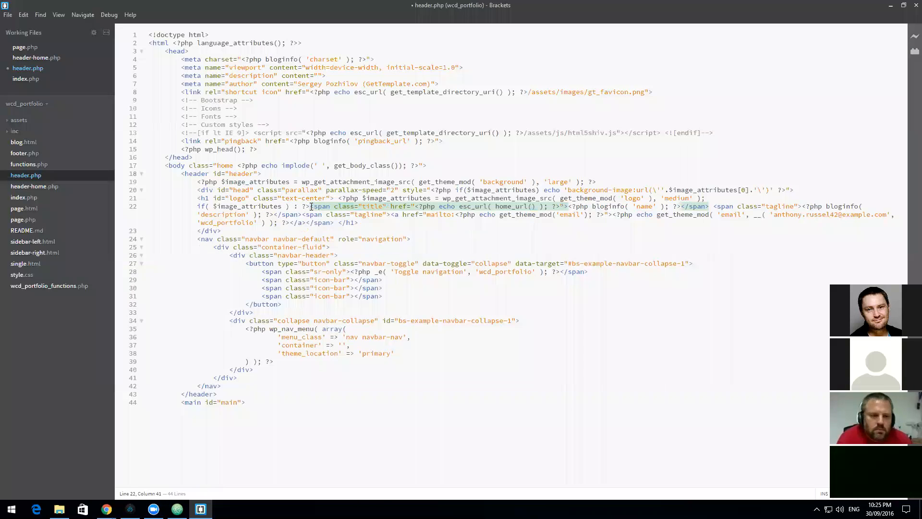
Step: Make index.php load the home header by changing its header call to get_header( 'home' ), and save the file
{"action": "left_click", "coordinate": [73, 79]}
{"action": "left_click", "coordinate": [193, 43]}
{"action": "type", "text": "'home' ); ?>"}
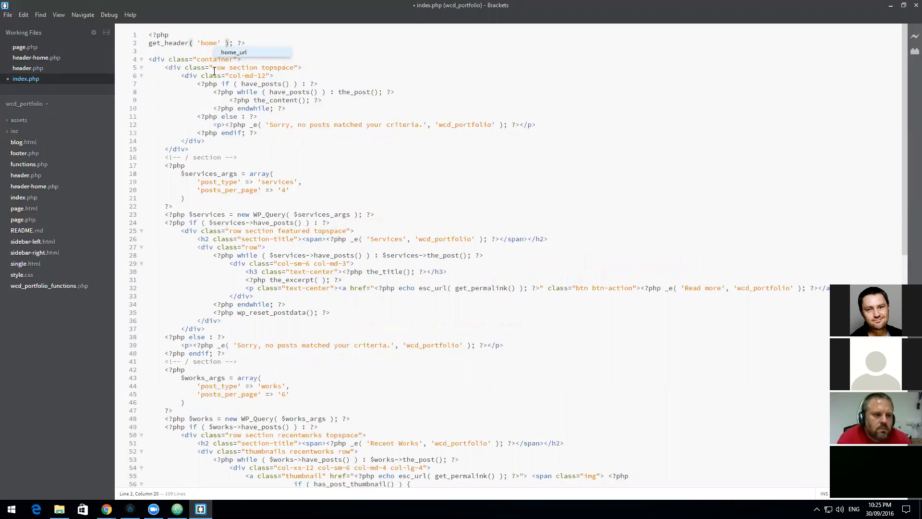
{"action": "key", "text": "ctrl+s"}
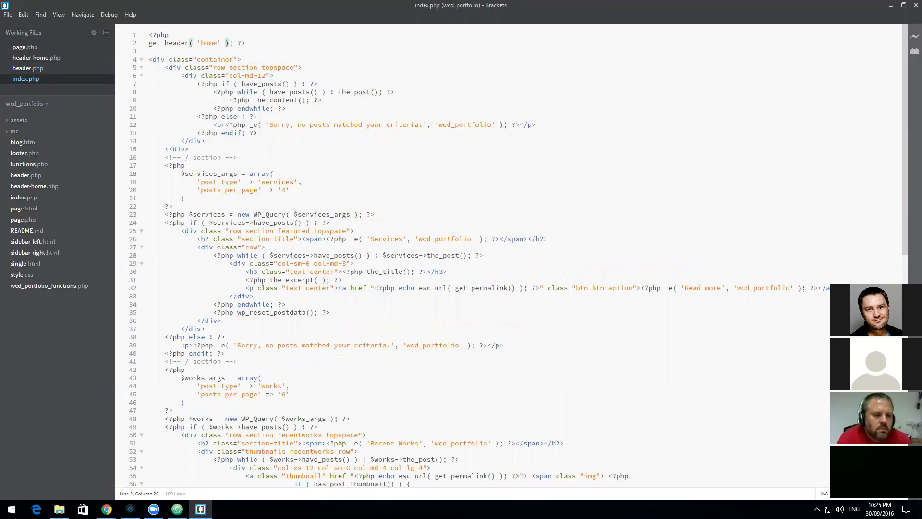
Step: Switch to Chrome and view the Landing Page front page from the WordPress admin's list of pages
{"action": "left_click", "coordinate": [108, 439]}
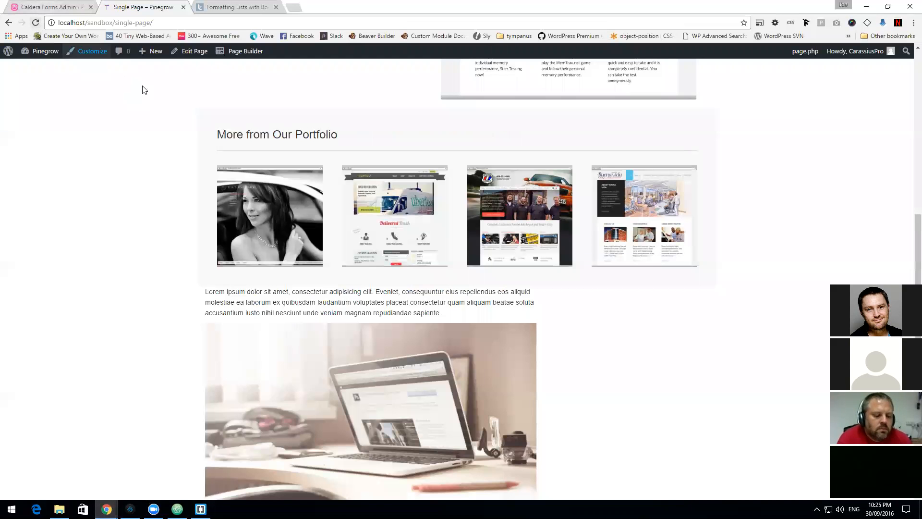
{"action": "scroll", "coordinate": [114, 93], "scroll_direction": "up", "scroll_amount": 5}
{"action": "left_click", "coordinate": [43, 7]}
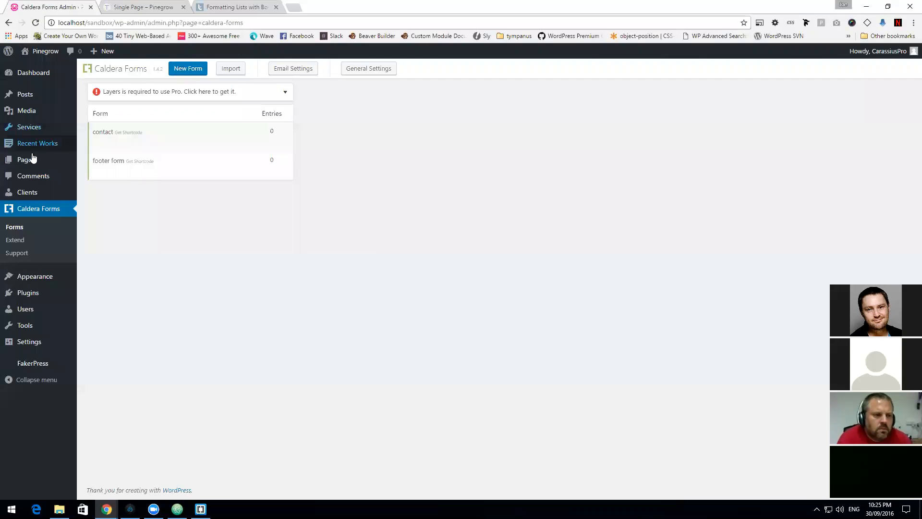
{"action": "mouse_move", "coordinate": [62, 160]}
{"action": "left_click", "coordinate": [94, 161]}
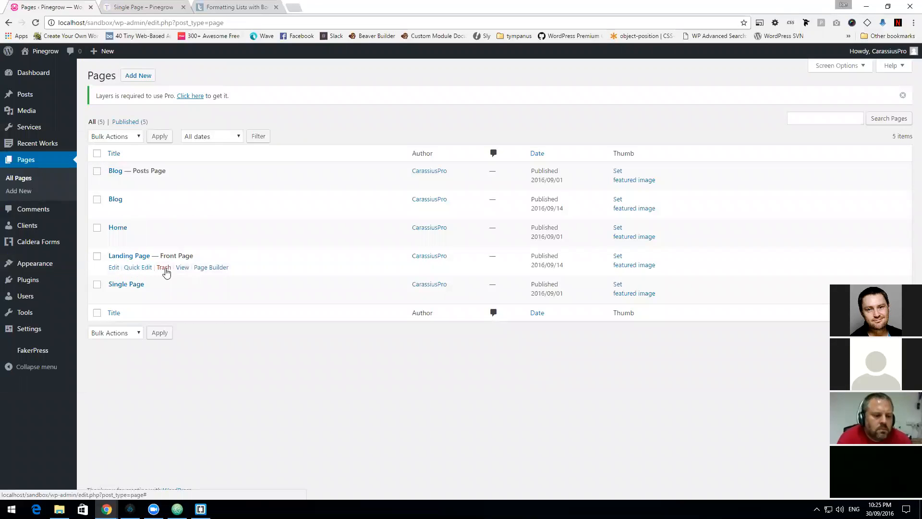
{"action": "left_click", "coordinate": [183, 269]}
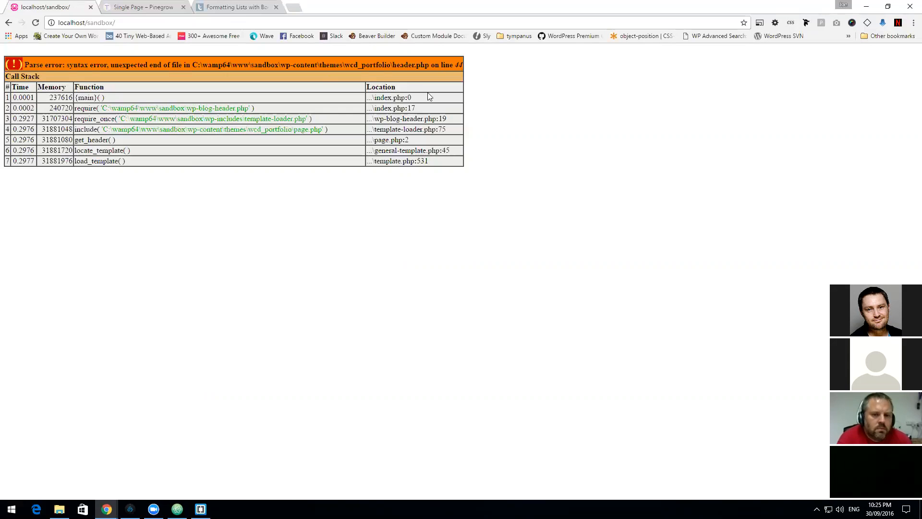
Step: Switch to Brackets and compare header.php with header-home.php, checking the logo code on line 22 and the end of the file
{"action": "left_click", "coordinate": [201, 509]}
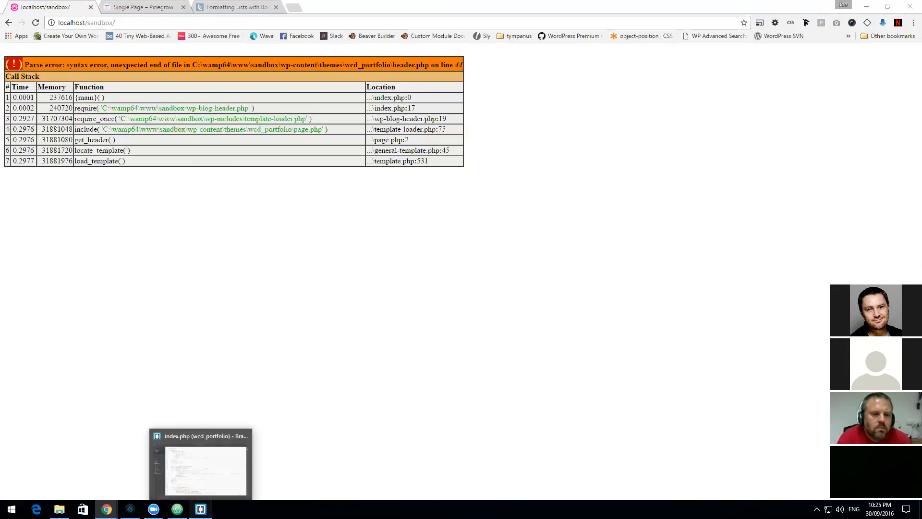
{"action": "left_click", "coordinate": [24, 176]}
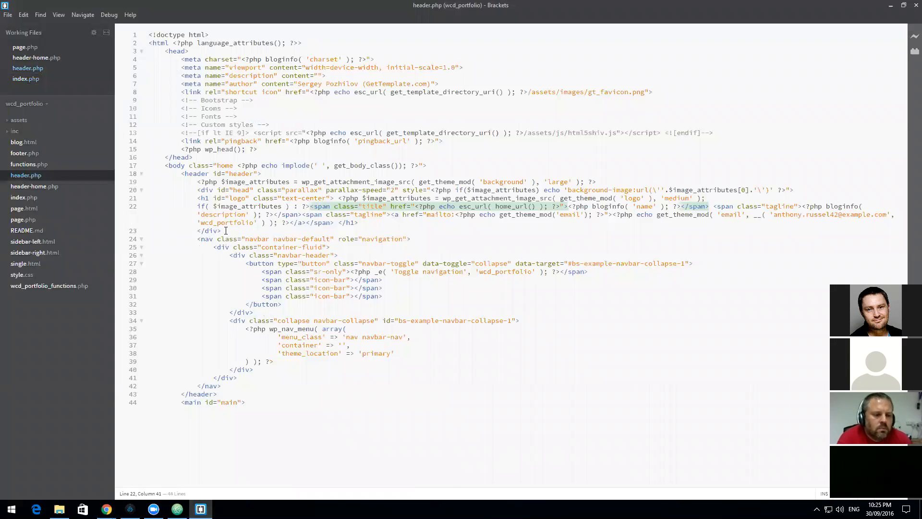
{"action": "left_click", "coordinate": [262, 398]}
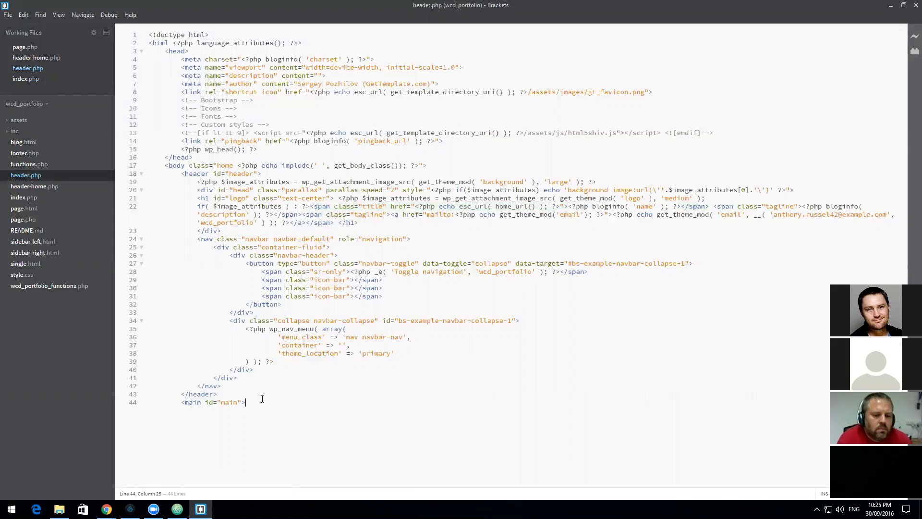
{"action": "left_click", "coordinate": [50, 185]}
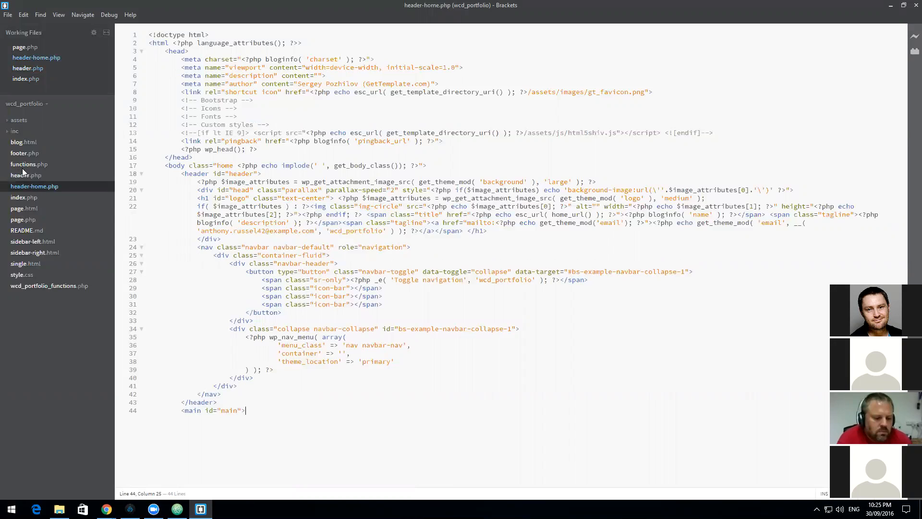
{"action": "left_click", "coordinate": [29, 175]}
{"action": "left_click", "coordinate": [34, 58]}
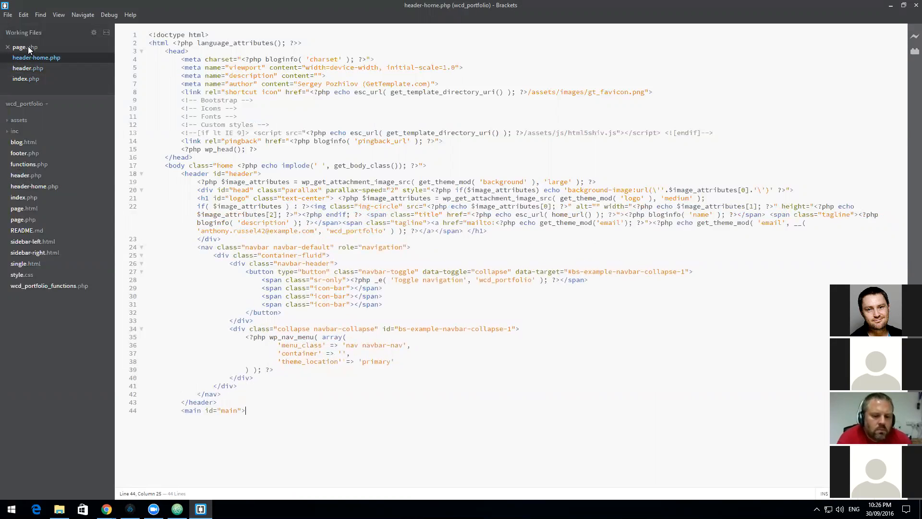
{"action": "left_click", "coordinate": [35, 69]}
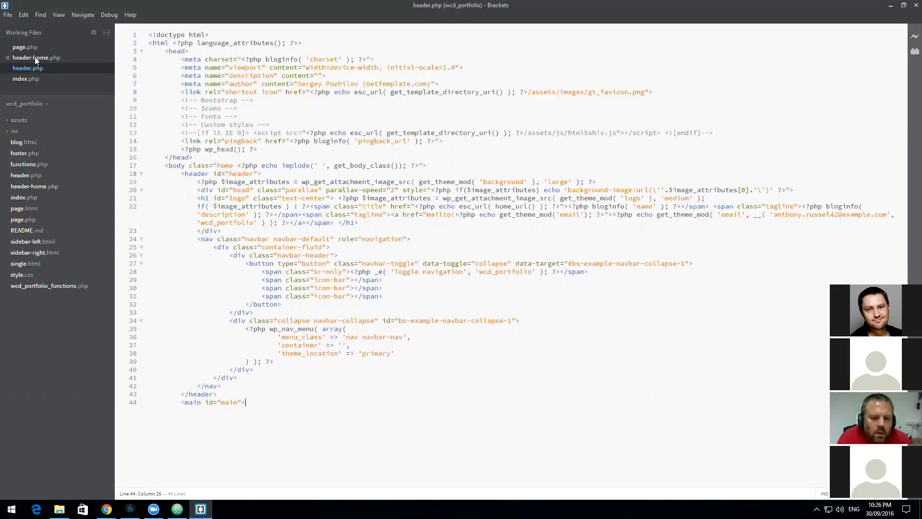
{"action": "left_click", "coordinate": [35, 57]}
{"action": "left_click", "coordinate": [36, 67]}
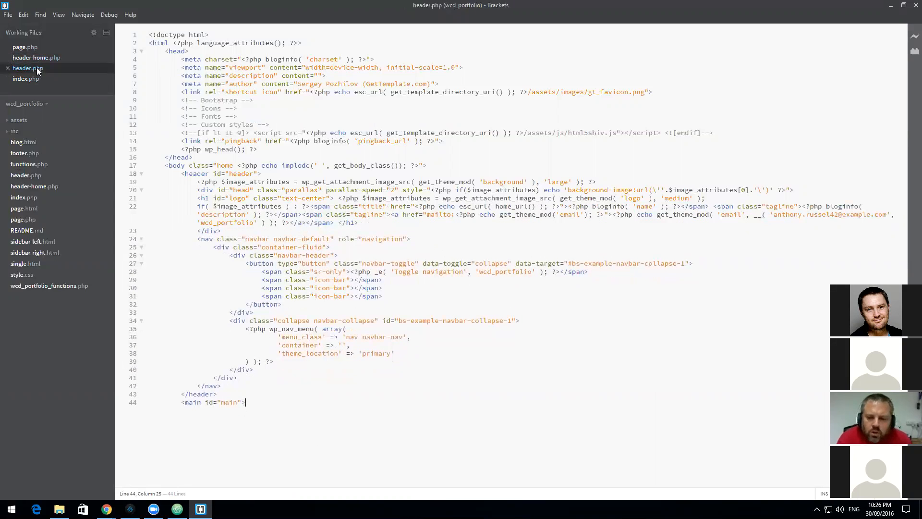
{"action": "left_click", "coordinate": [36, 60]}
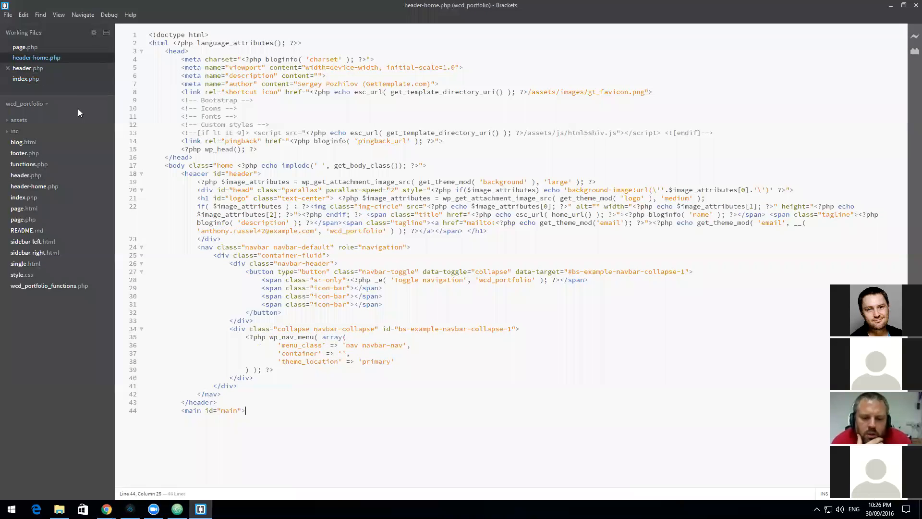
Step: Undo the deletion in header.php, delete the whole logo condition from if( $image_attributes ) through endif on line 22, and save
{"action": "left_click", "coordinate": [36, 68]}
{"action": "key", "text": "ctrl+z"}
{"action": "double_click", "coordinate": [340, 219]}
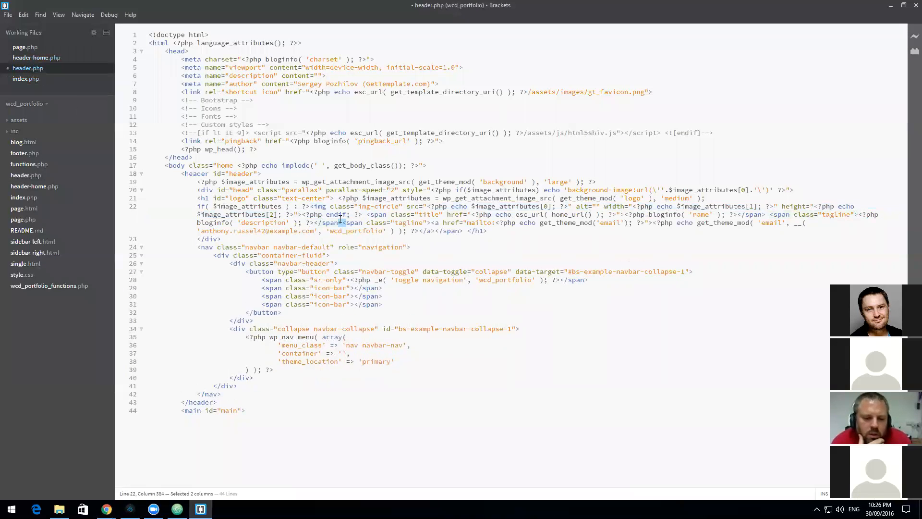
{"action": "triple_click", "coordinate": [304, 215]}
{"action": "double_click", "coordinate": [306, 215]}
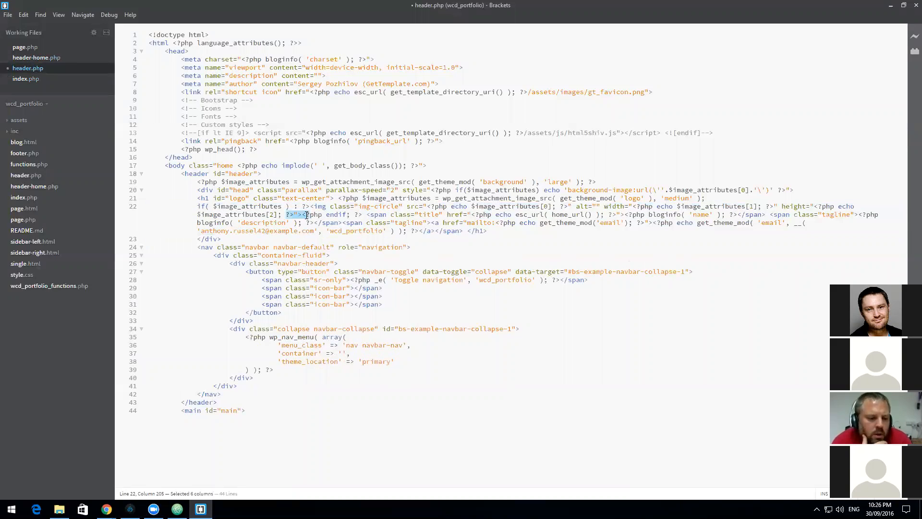
{"action": "left_click", "coordinate": [302, 214]}
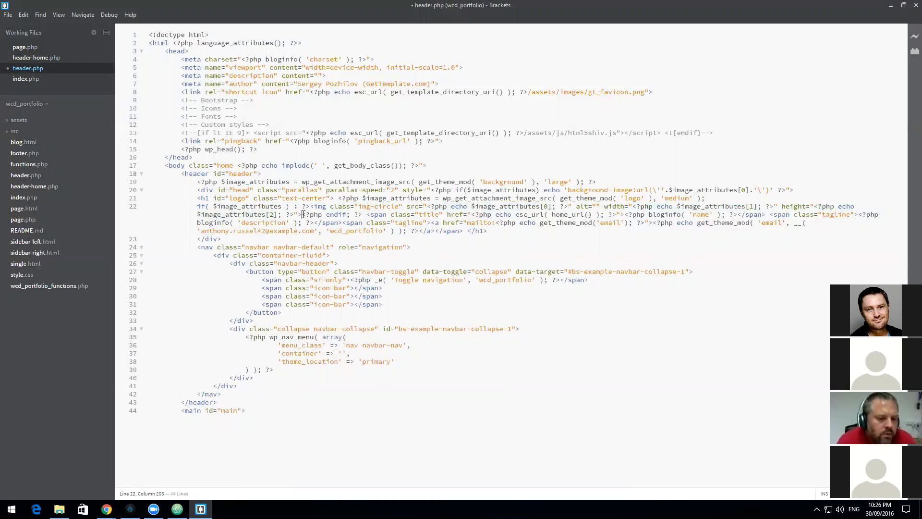
{"action": "left_click", "coordinate": [285, 206]}
{"action": "left_click_drag", "start_coordinate": [365, 214], "coordinate": [202, 210]}
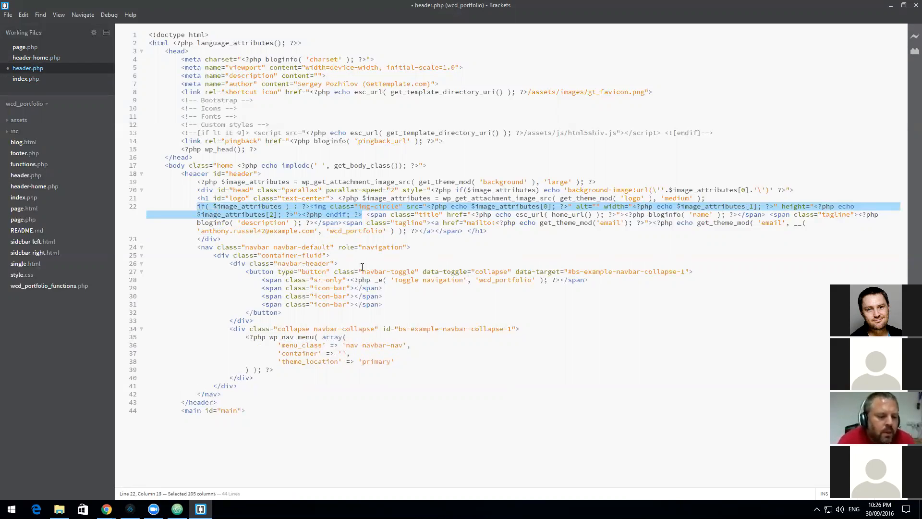
{"action": "key", "text": "Delete"}
{"action": "key", "text": "ctrl+s"}
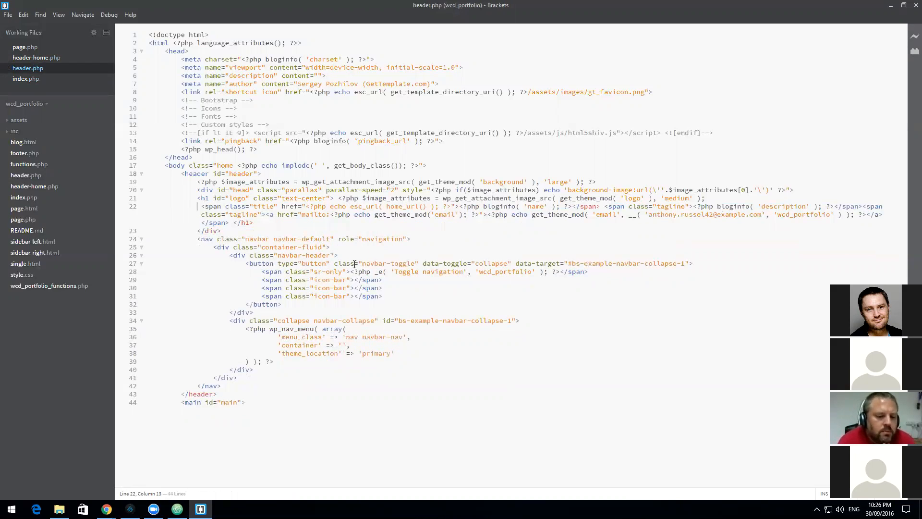
Step: Switch to Chrome and reload localhost/sandbox/ to check the front page with the edited header
{"action": "mouse_move", "coordinate": [106, 509]}
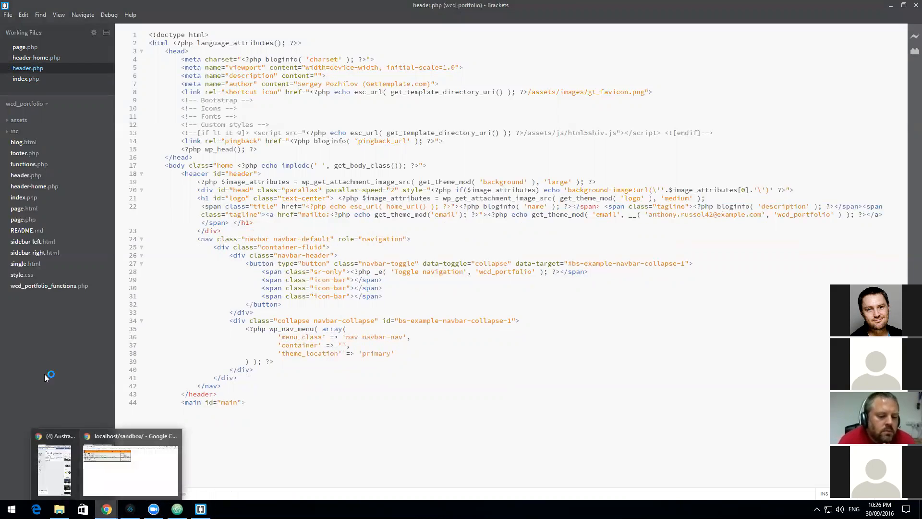
{"action": "left_click", "coordinate": [146, 462]}
{"action": "left_click", "coordinate": [35, 22]}
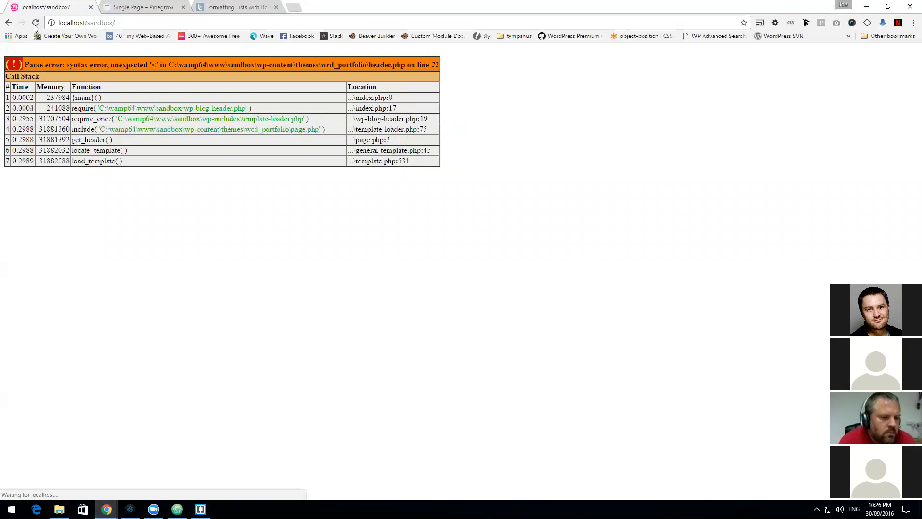
Step: In Brackets, undo the logo condition's deletion, remove only the img-circle image tag from line 22 of header.php, and save
{"action": "left_click", "coordinate": [200, 507]}
{"action": "key", "text": "ctrl+z"}
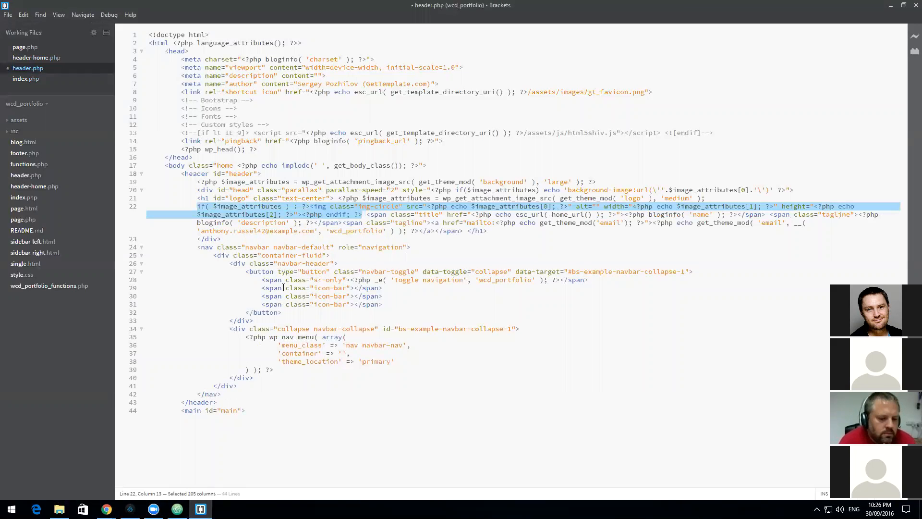
{"action": "left_click", "coordinate": [299, 256]}
{"action": "left_click_drag", "start_coordinate": [301, 215], "coordinate": [312, 206]}
{"action": "left_click", "coordinate": [318, 206]}
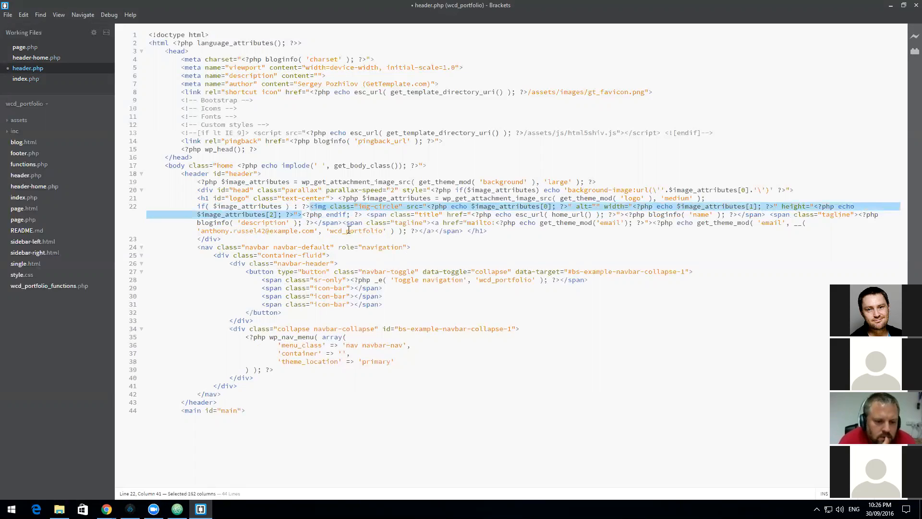
{"action": "key", "text": "Delete"}
{"action": "key", "text": "ctrl+s"}
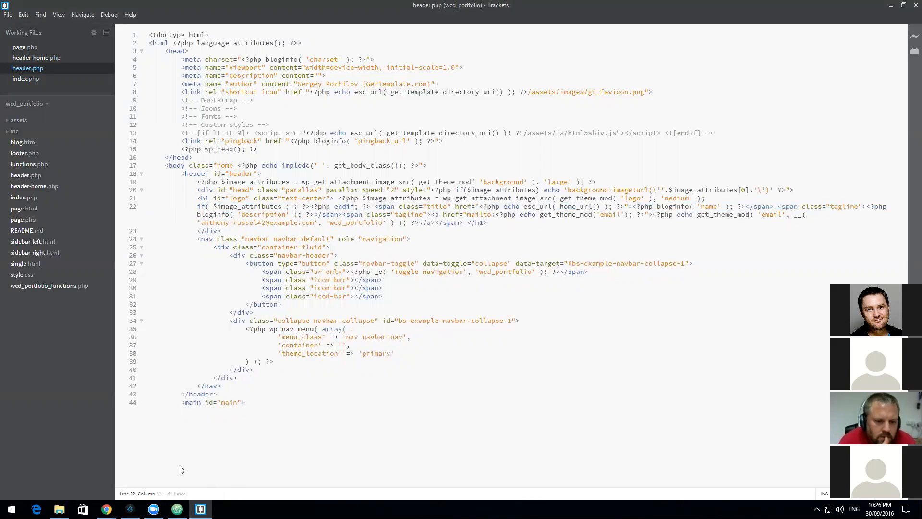
Step: Switch to Chrome, reload localhost/sandbox/ and examine the front page from its header down to the footer
{"action": "mouse_move", "coordinate": [107, 509]}
{"action": "left_click", "coordinate": [144, 461]}
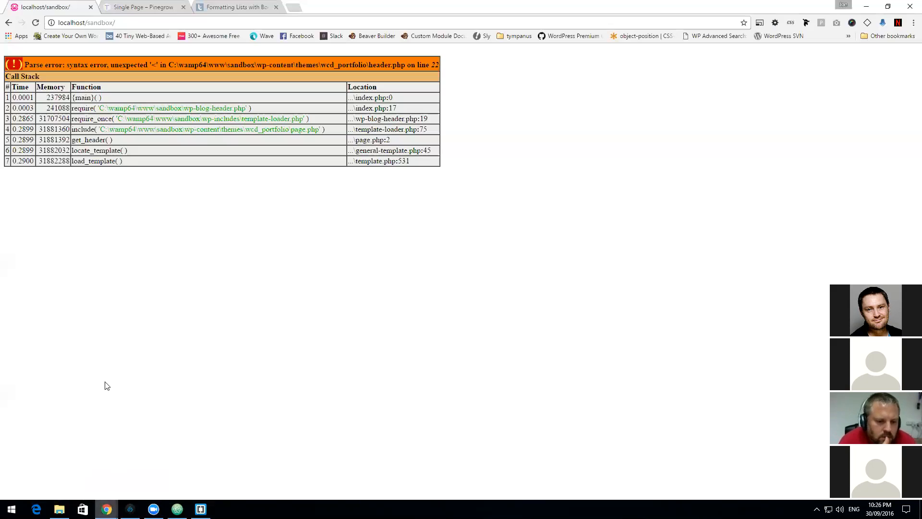
{"action": "left_click", "coordinate": [36, 23]}
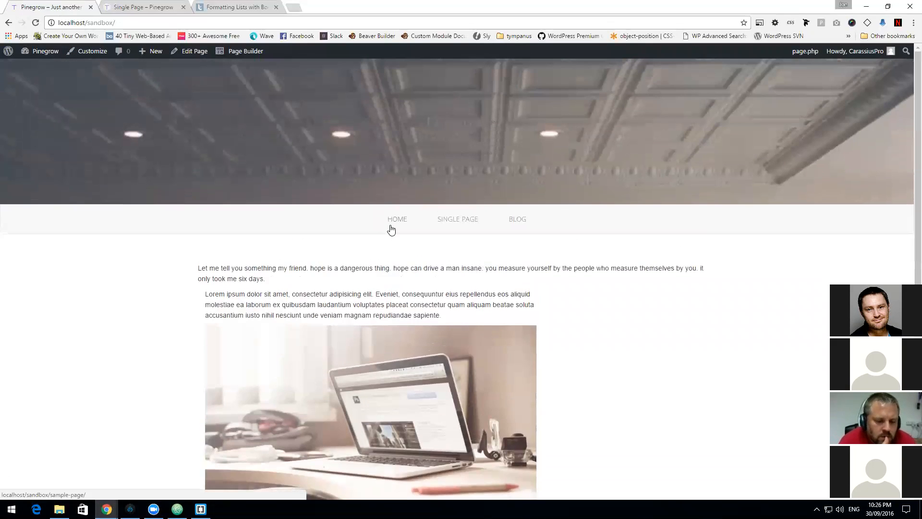
{"action": "scroll", "coordinate": [392, 230], "scroll_direction": "down", "scroll_amount": 8}
{"action": "scroll", "coordinate": [389, 228], "scroll_direction": "up", "scroll_amount": 8}
{"action": "scroll", "coordinate": [389, 227], "scroll_direction": "down", "scroll_amount": 8}
{"action": "scroll", "coordinate": [387, 223], "scroll_direction": "up", "scroll_amount": 7}
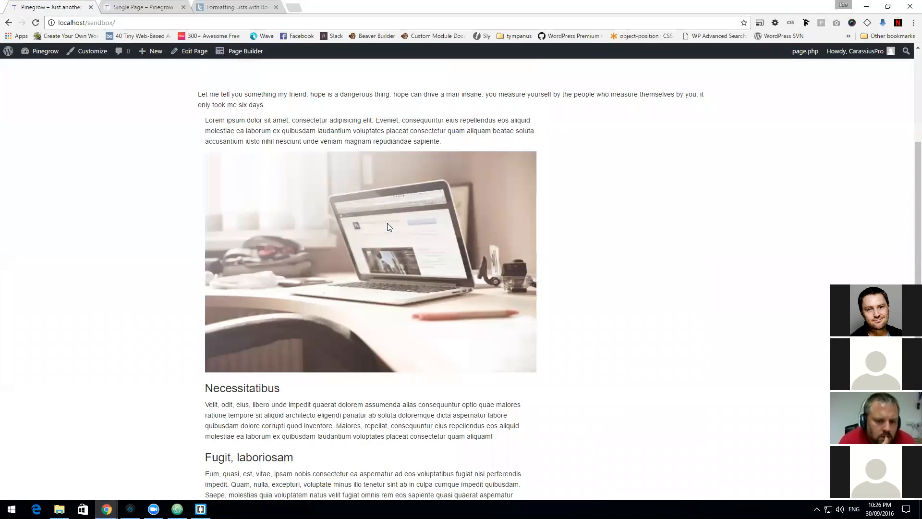
{"action": "scroll", "coordinate": [388, 223], "scroll_direction": "up", "scroll_amount": 1}
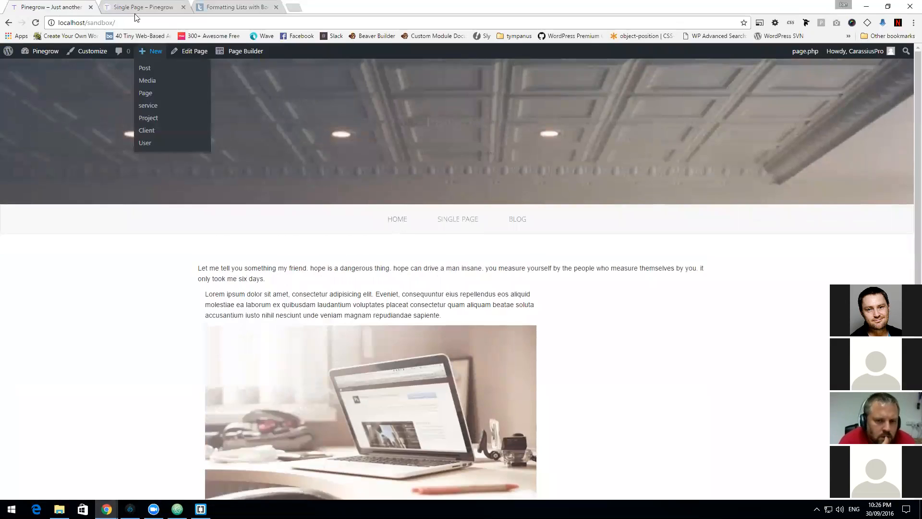
{"action": "left_click", "coordinate": [137, 7]}
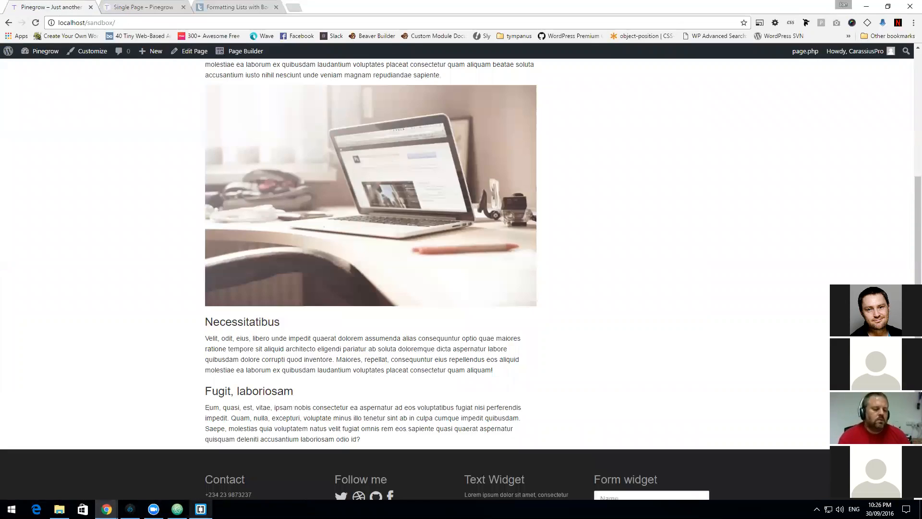
Step: Switch to Brackets and review the template code in index.php
{"action": "left_click", "coordinate": [201, 509]}
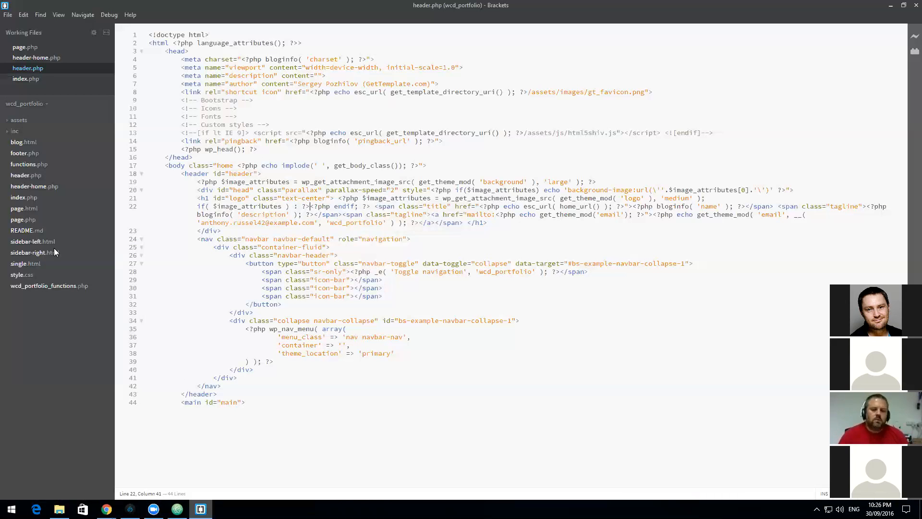
{"action": "left_click", "coordinate": [38, 80]}
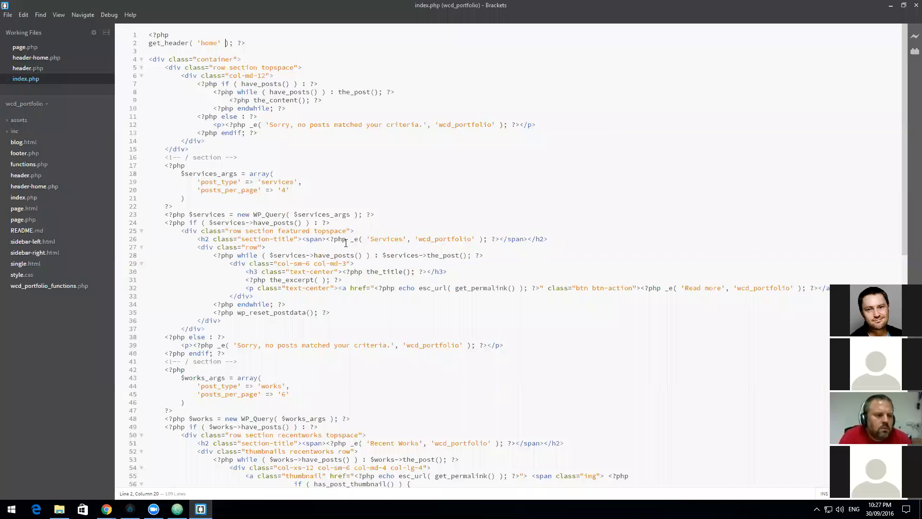
{"action": "scroll", "coordinate": [346, 242], "scroll_direction": "down", "scroll_amount": 20}
{"action": "scroll", "coordinate": [347, 241], "scroll_direction": "up", "scroll_amount": 10}
{"action": "scroll", "coordinate": [348, 241], "scroll_direction": "up", "scroll_amount": 10}
{"action": "scroll", "coordinate": [347, 239], "scroll_direction": "down", "scroll_amount": 15}
{"action": "scroll", "coordinate": [348, 239], "scroll_direction": "up", "scroll_amount": 20}
Step: Switch to Chrome and examine the site's front page from the header down to the footer
{"action": "mouse_move", "coordinate": [107, 509]}
{"action": "left_click", "coordinate": [112, 439]}
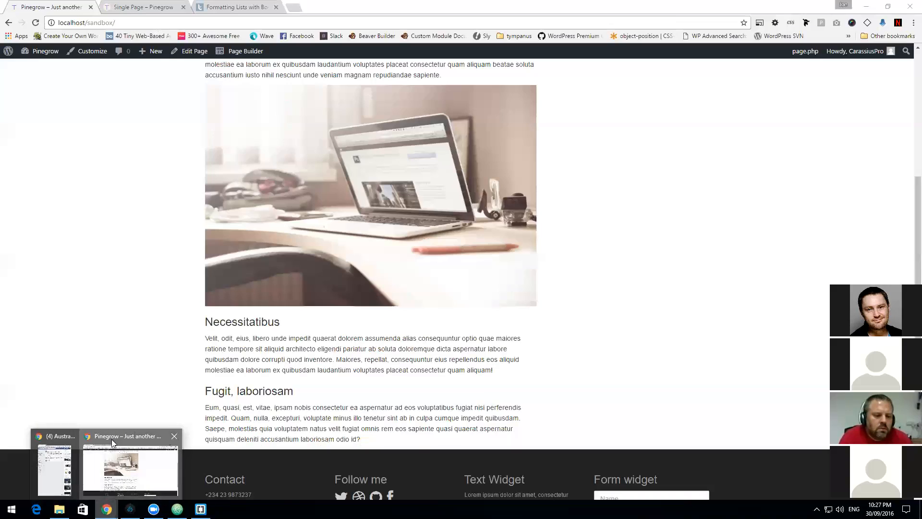
{"action": "scroll", "coordinate": [114, 387], "scroll_direction": "up", "scroll_amount": 10}
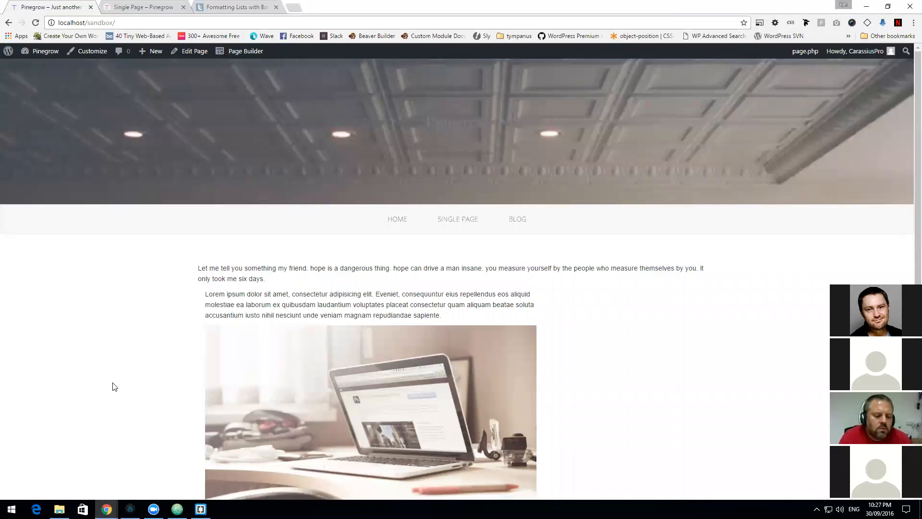
{"action": "scroll", "coordinate": [115, 386], "scroll_direction": "down", "scroll_amount": 5}
{"action": "scroll", "coordinate": [114, 387], "scroll_direction": "up", "scroll_amount": 5}
{"action": "scroll", "coordinate": [124, 393], "scroll_direction": "down", "scroll_amount": 10}
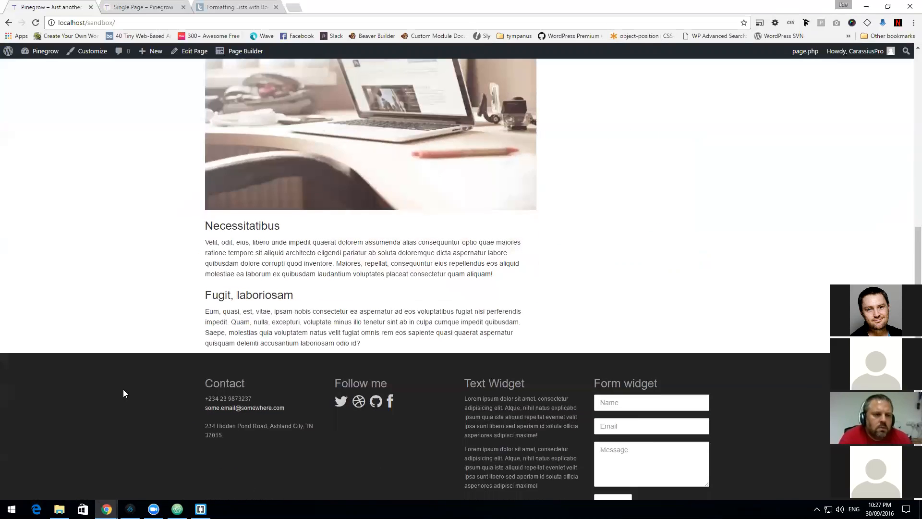
{"action": "scroll", "coordinate": [123, 393], "scroll_direction": "up", "scroll_amount": 8}
{"action": "scroll", "coordinate": [122, 393], "scroll_direction": "down", "scroll_amount": 5}
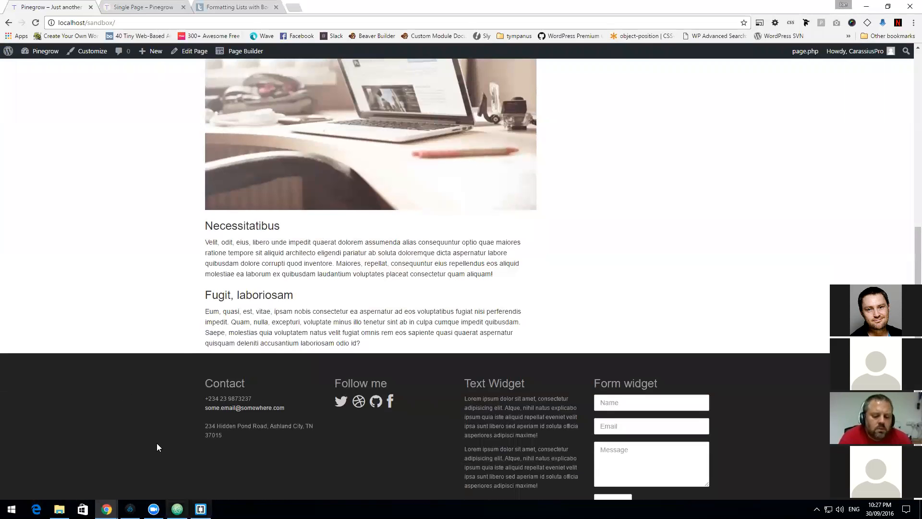
{"action": "scroll", "coordinate": [129, 306], "scroll_direction": "up", "scroll_amount": 6}
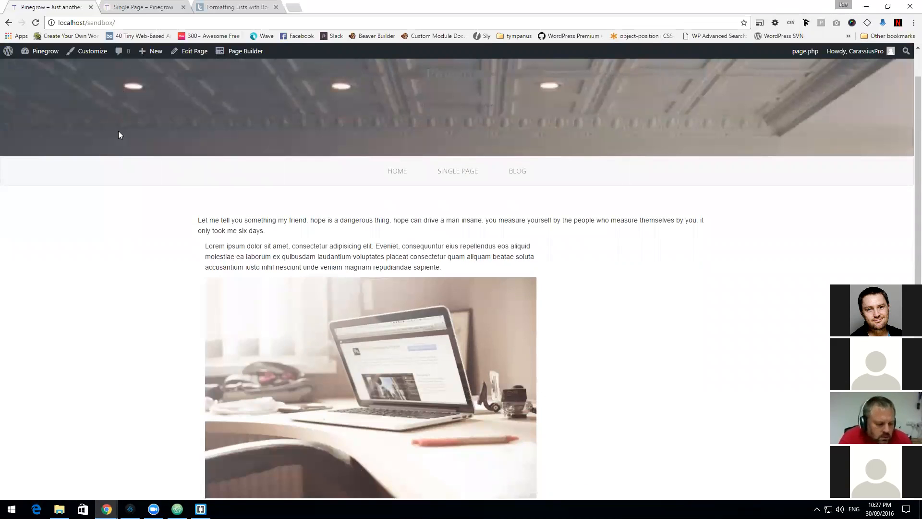
Step: Load the nonexistent address localhost/sandbox/dasdljkasdas and examine the page that the theme serves for it
{"action": "left_click", "coordinate": [166, 22]}
{"action": "type", "text": "dasdljkasdas"}
{"action": "key", "text": "Return"}
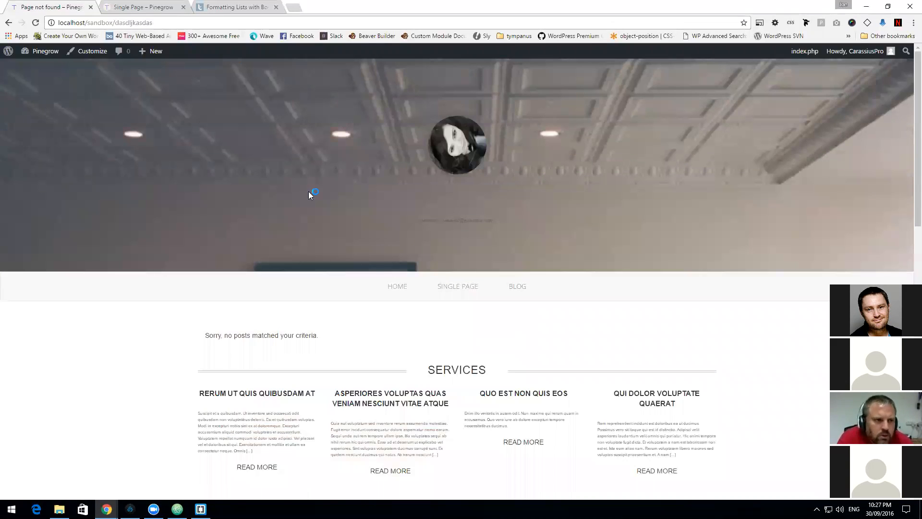
{"action": "scroll", "coordinate": [373, 263], "scroll_direction": "down", "scroll_amount": 12}
{"action": "scroll", "coordinate": [360, 259], "scroll_direction": "up", "scroll_amount": 3}
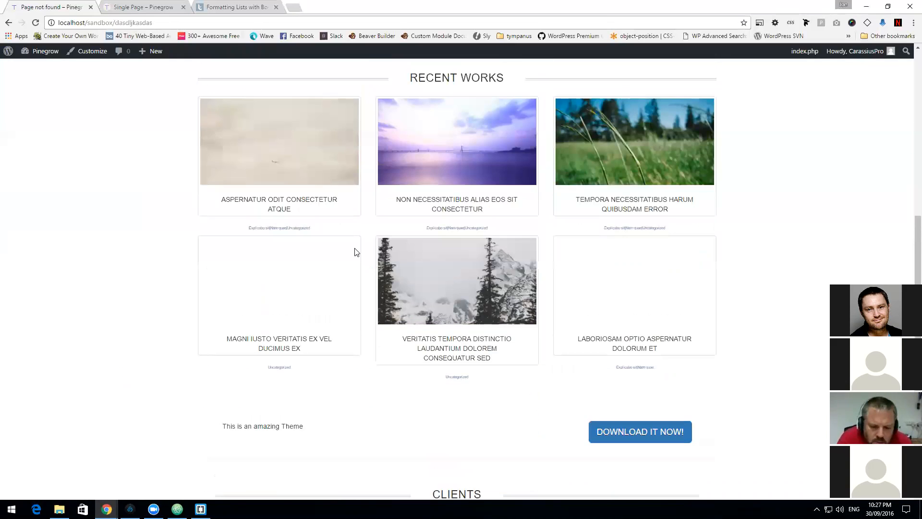
{"action": "scroll", "coordinate": [356, 252], "scroll_direction": "up", "scroll_amount": 10}
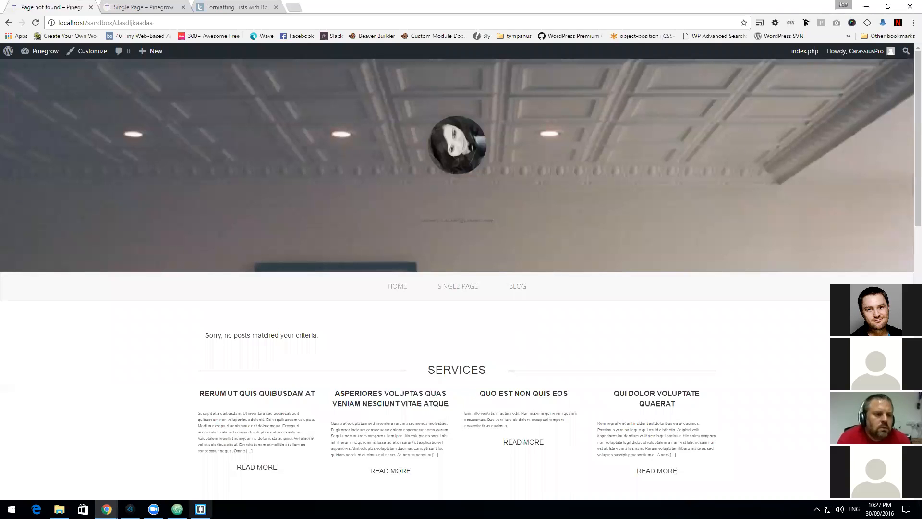
Step: View header-home.php in Brackets and bring up index.html in Pinegrow
{"action": "left_click", "coordinate": [201, 509]}
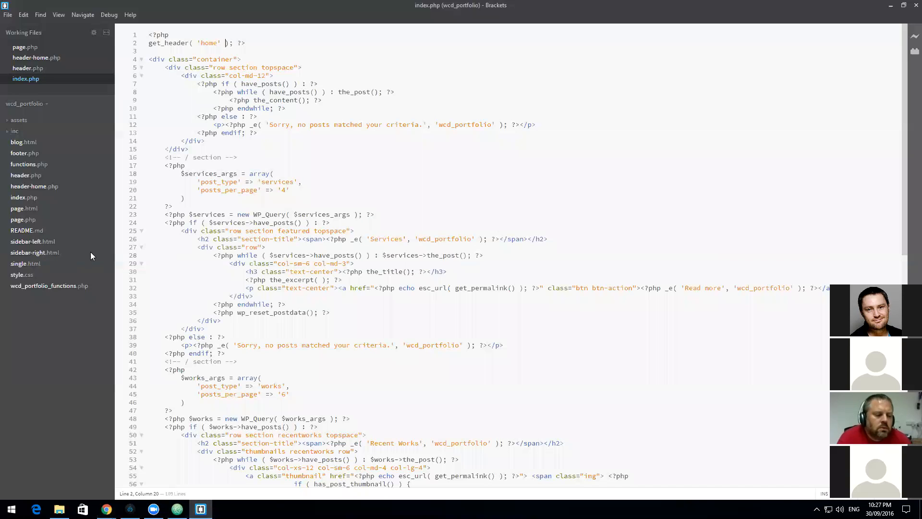
{"action": "left_click", "coordinate": [42, 68]}
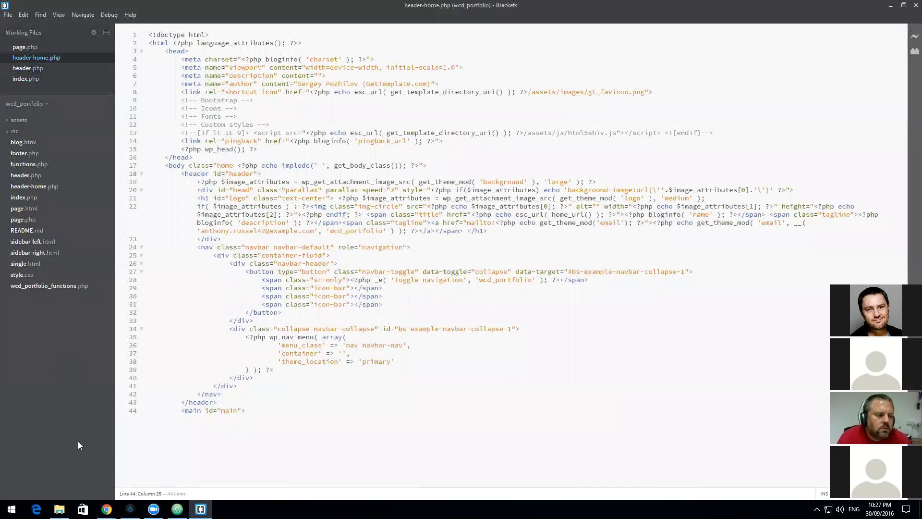
{"action": "left_click", "coordinate": [129, 509]}
{"action": "double_click", "coordinate": [651, 76]}
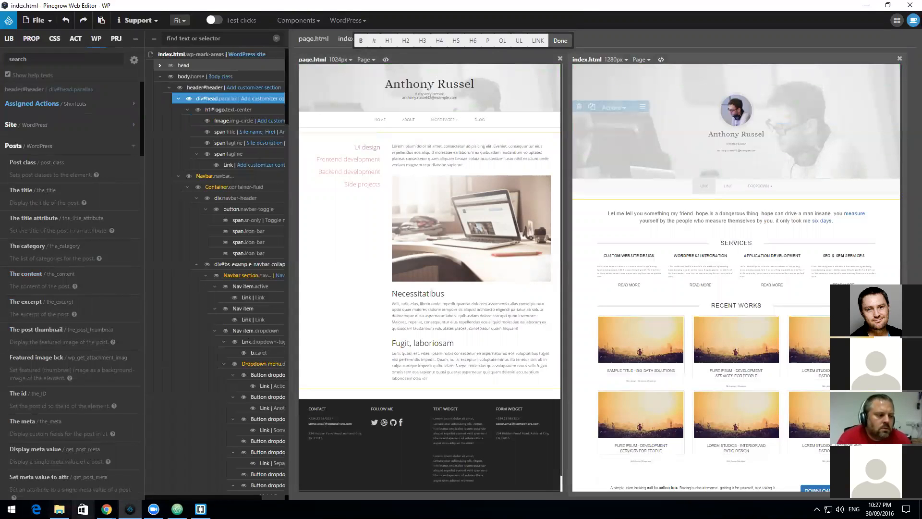
Step: In Chrome, open the WordPress template-hierarchy.png diagram in place of the Bootstrap lists tutorial
{"action": "mouse_move", "coordinate": [107, 509]}
{"action": "left_click", "coordinate": [131, 449]}
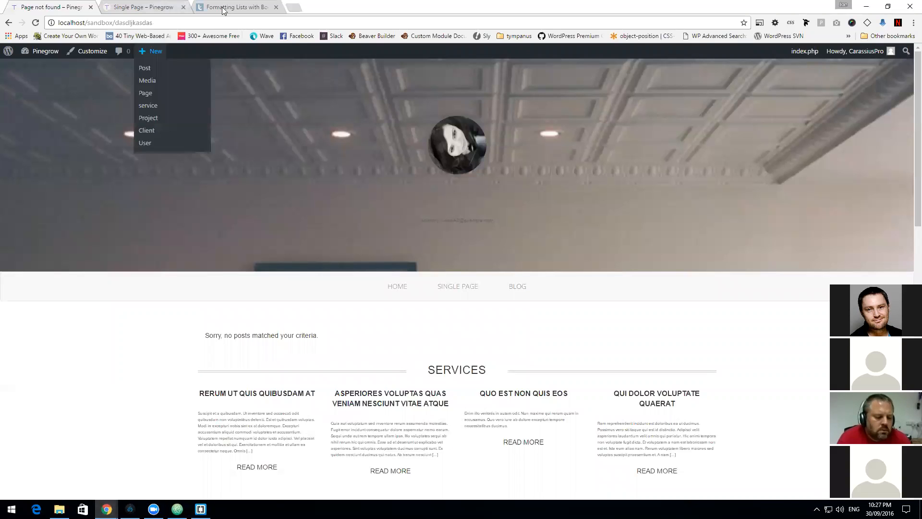
{"action": "left_click", "coordinate": [235, 7]}
{"action": "left_click", "coordinate": [267, 23]}
{"action": "type", "text": "wordpr"}
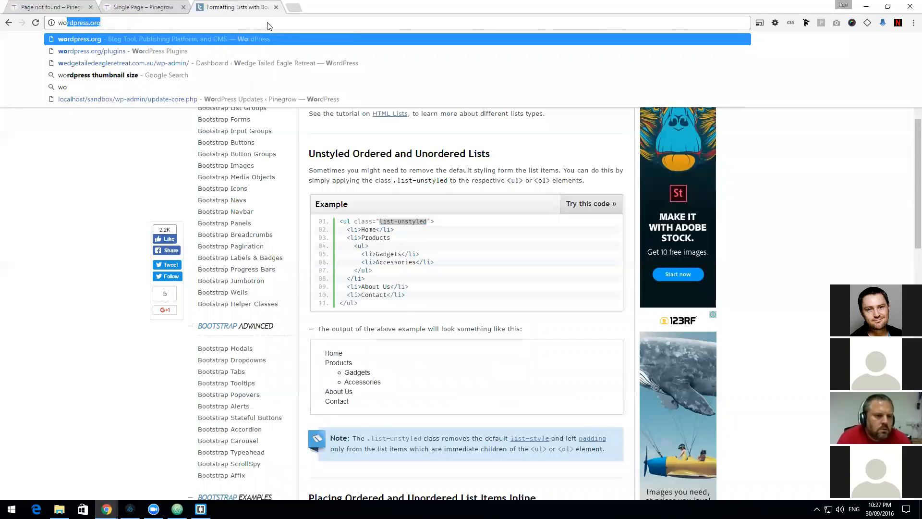
{"action": "type", "text": "ess template"}
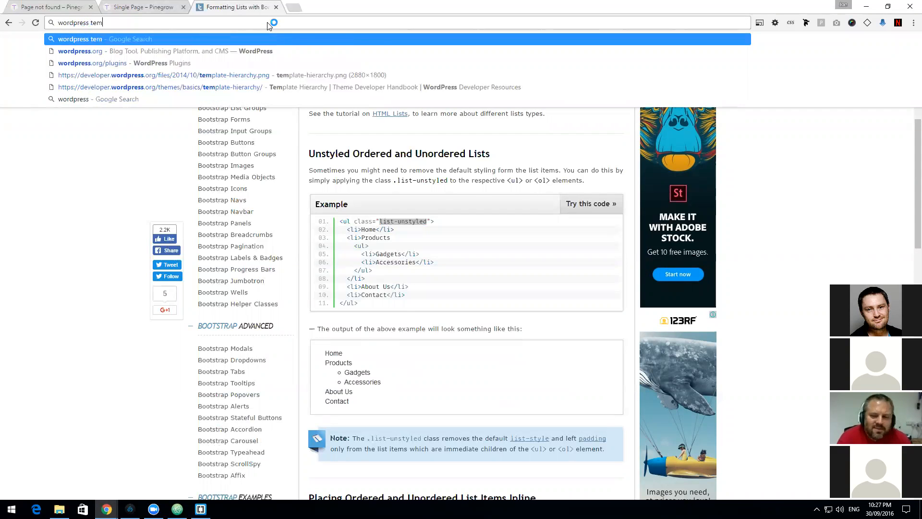
{"action": "key", "text": "Down"}
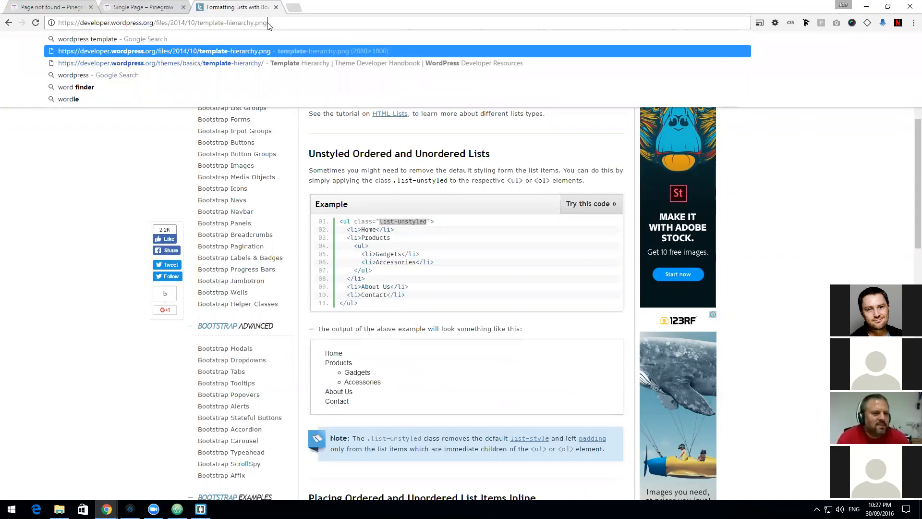
{"action": "key", "text": "Return"}
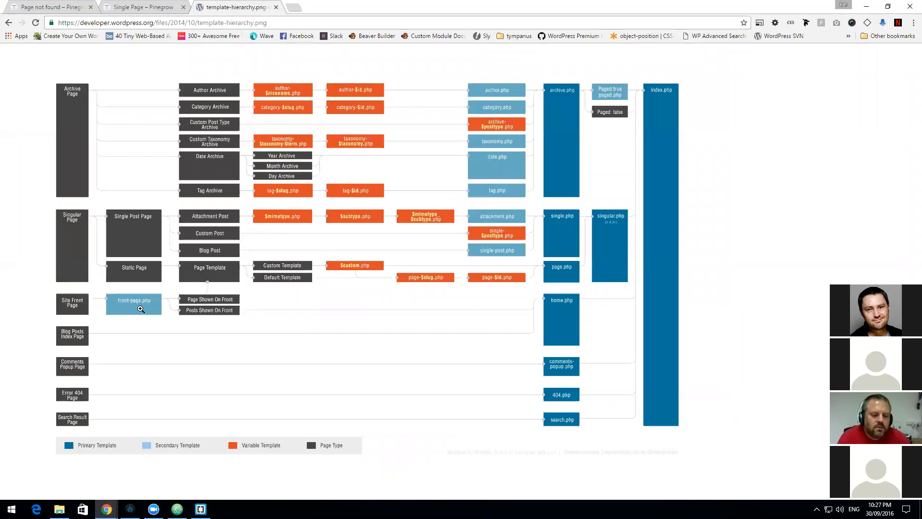
Step: Switch to Pinegrow and save index.html as front-page.html in the Initio folder, dismissing the backup notice
{"action": "left_click", "coordinate": [130, 509]}
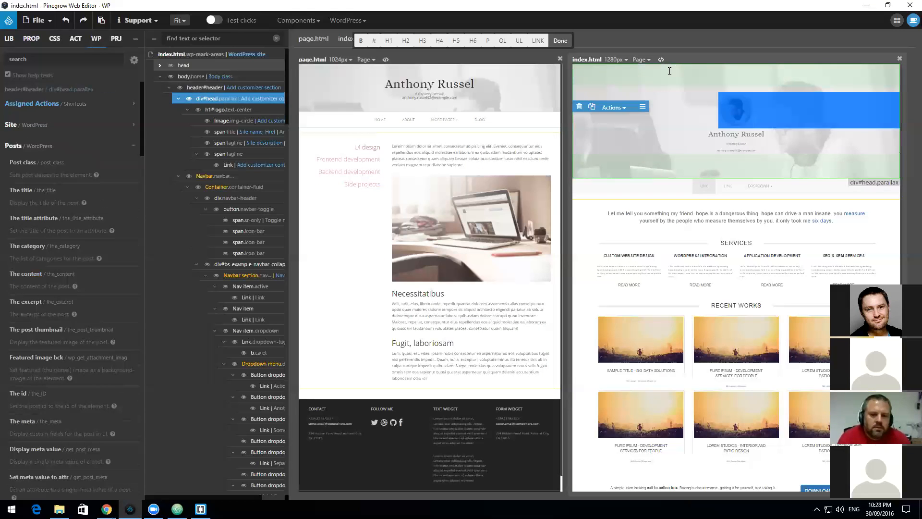
{"action": "left_click", "coordinate": [39, 24]}
{"action": "left_click", "coordinate": [53, 158]}
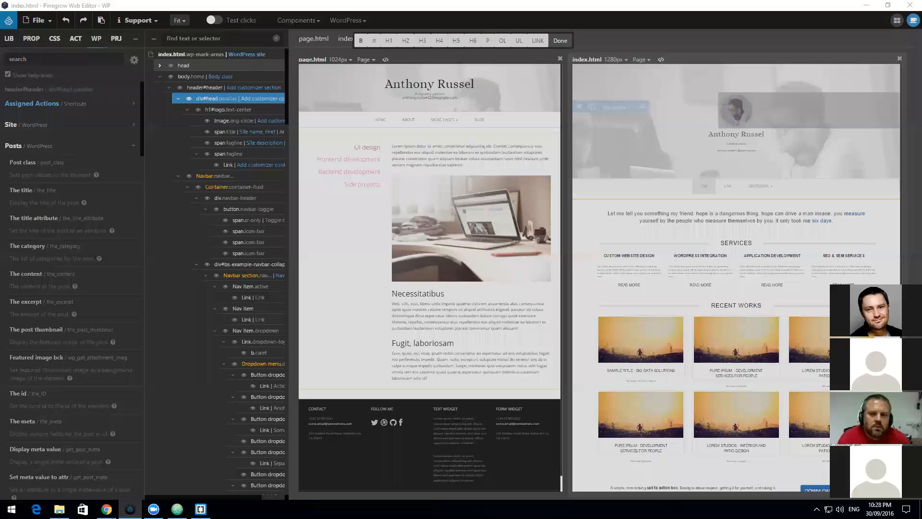
{"action": "type", "text": "front-page.html"}
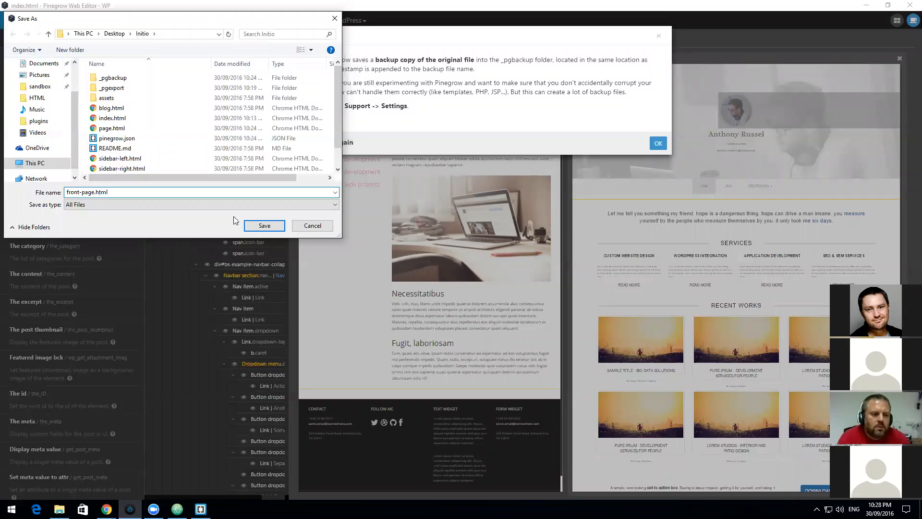
{"action": "left_click", "coordinate": [273, 223]}
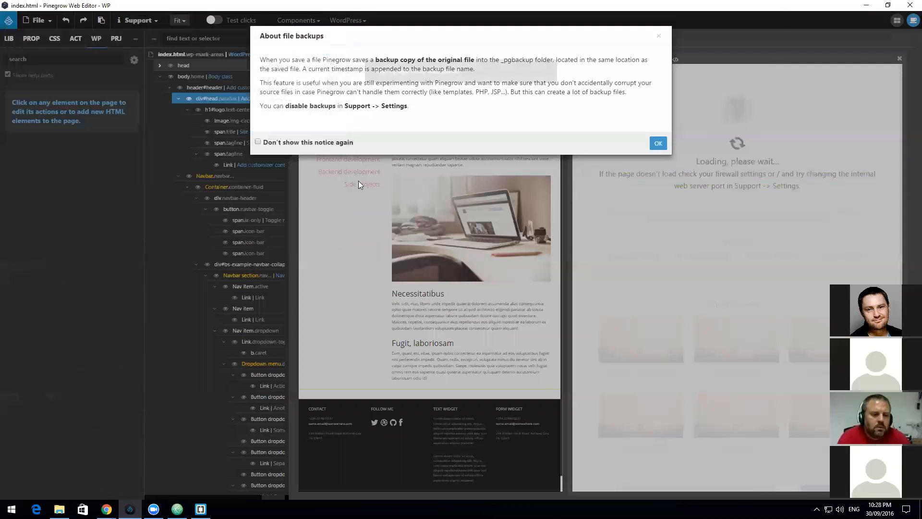
{"action": "left_click", "coordinate": [658, 143]}
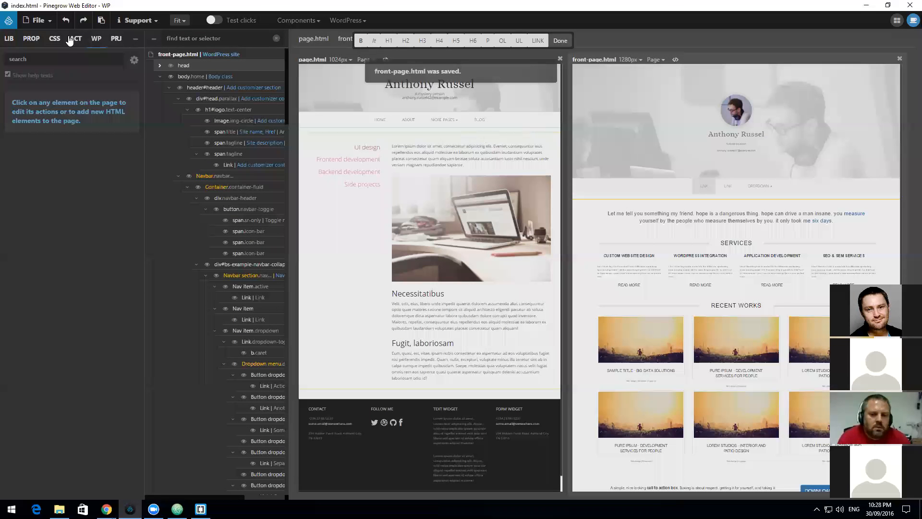
Step: Export the WordPress theme without overwriting header.php and index.php, and dismiss the export warnings
{"action": "left_click", "coordinate": [349, 21]}
{"action": "left_click", "coordinate": [365, 38]}
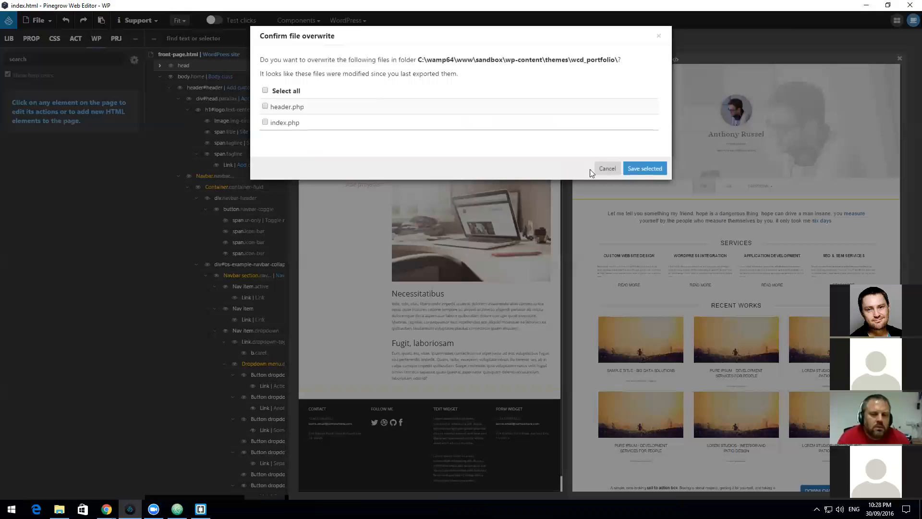
{"action": "left_click", "coordinate": [643, 169]}
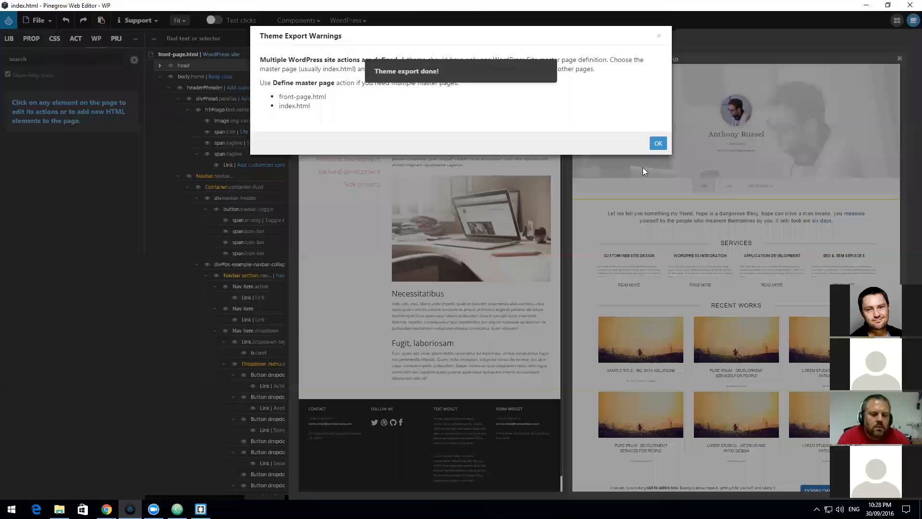
{"action": "left_click", "coordinate": [657, 144]}
Step: Switch to Chrome, reload the site and inspect its Home page, checking the template hierarchy diagram for front-page.php
{"action": "mouse_move", "coordinate": [106, 509]}
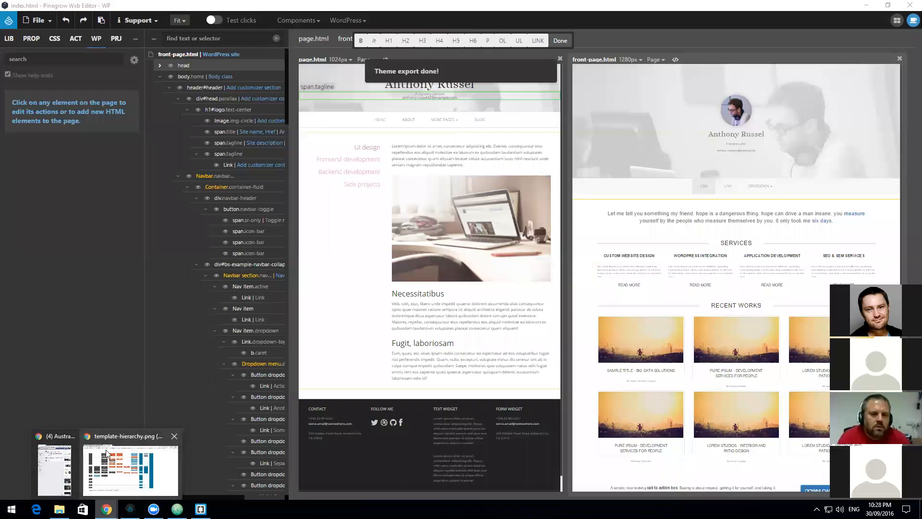
{"action": "mouse_move", "coordinate": [48, 437]}
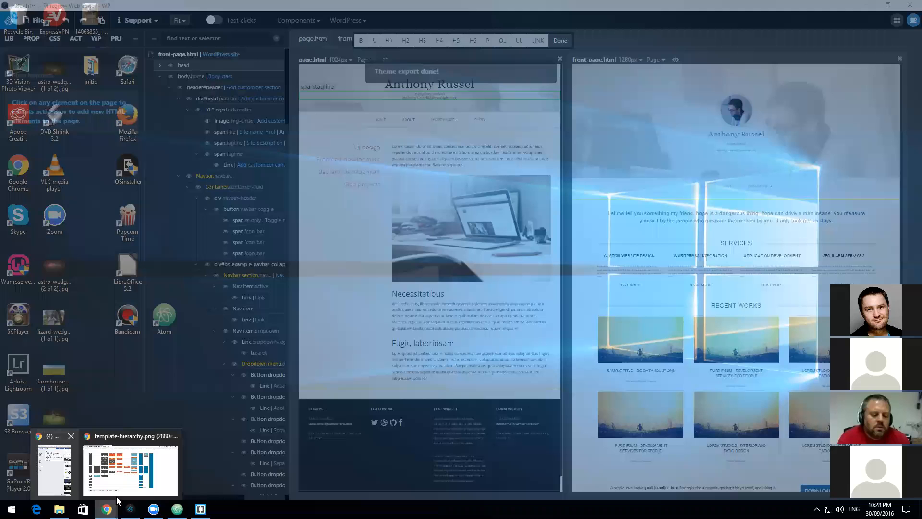
{"action": "left_click", "coordinate": [39, 22]}
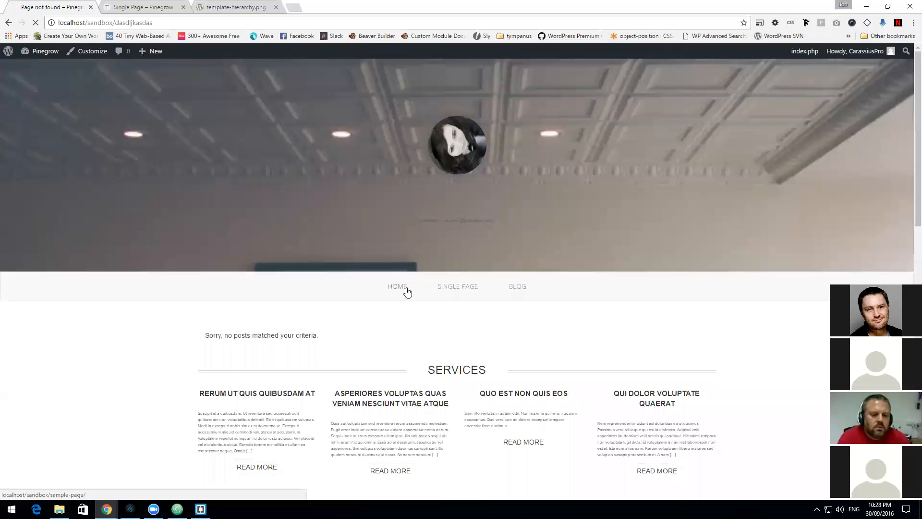
{"action": "left_click", "coordinate": [407, 291]}
{"action": "left_click", "coordinate": [262, 6]}
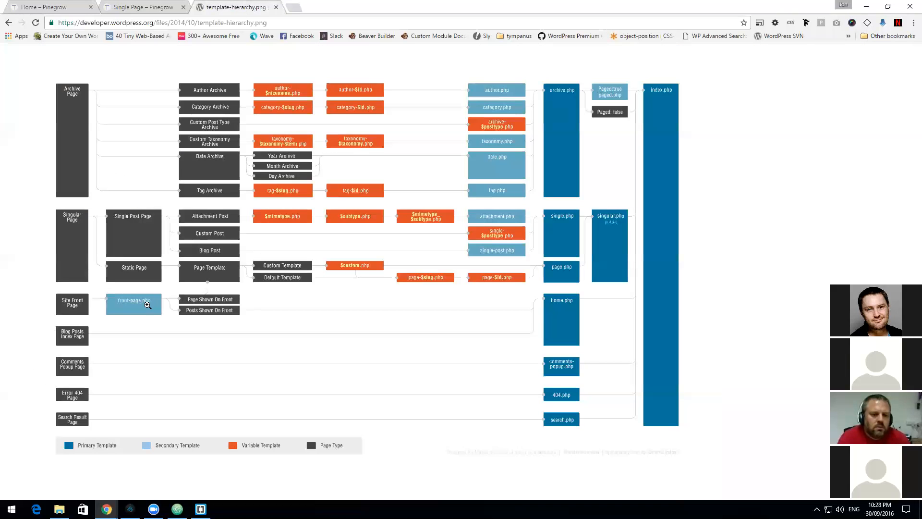
{"action": "left_click", "coordinate": [39, 6]}
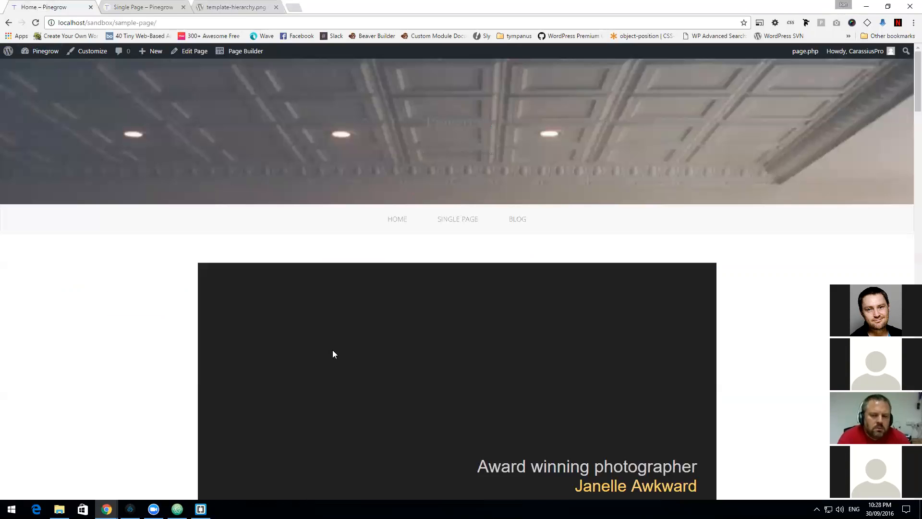
{"action": "scroll", "coordinate": [332, 354], "scroll_direction": "down", "scroll_amount": 10}
{"action": "scroll", "coordinate": [311, 359], "scroll_direction": "down", "scroll_amount": 8}
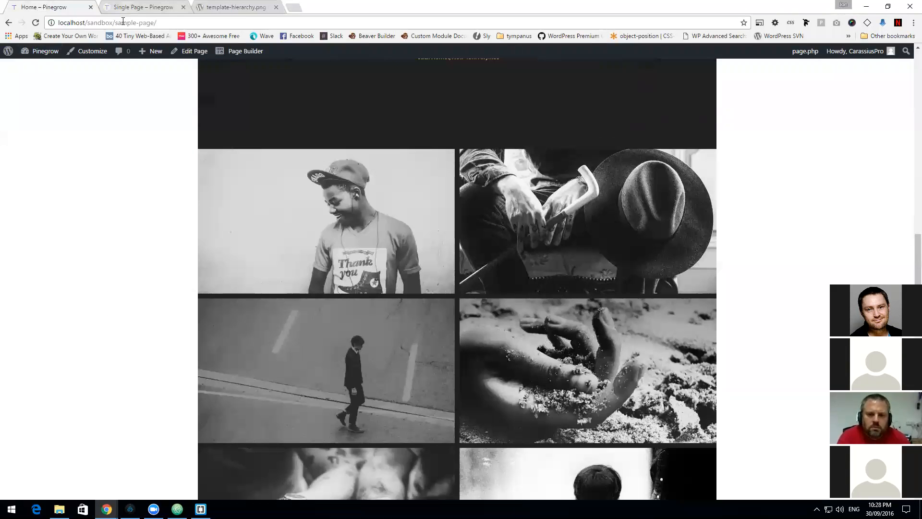
Step: Load localhost/sandbox/ to check the front page's layout and template, and return to the template hierarchy diagram
{"action": "left_click_drag", "start_coordinate": [116, 23], "coordinate": [293, 32]}
{"action": "key", "text": "BackSpace"}
{"action": "key", "text": "Return"}
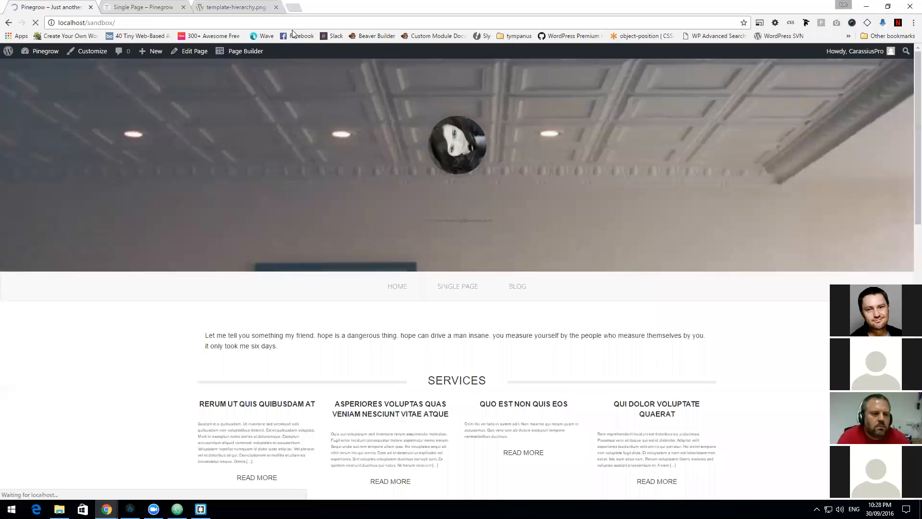
{"action": "scroll", "coordinate": [297, 292], "scroll_direction": "down", "scroll_amount": 5}
{"action": "scroll", "coordinate": [301, 296], "scroll_direction": "up", "scroll_amount": 5}
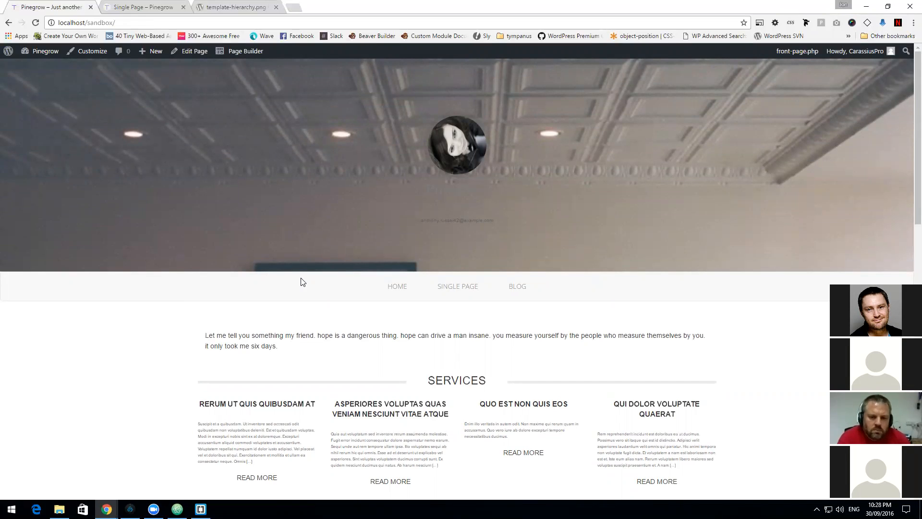
{"action": "scroll", "coordinate": [276, 223], "scroll_direction": "down", "scroll_amount": 3}
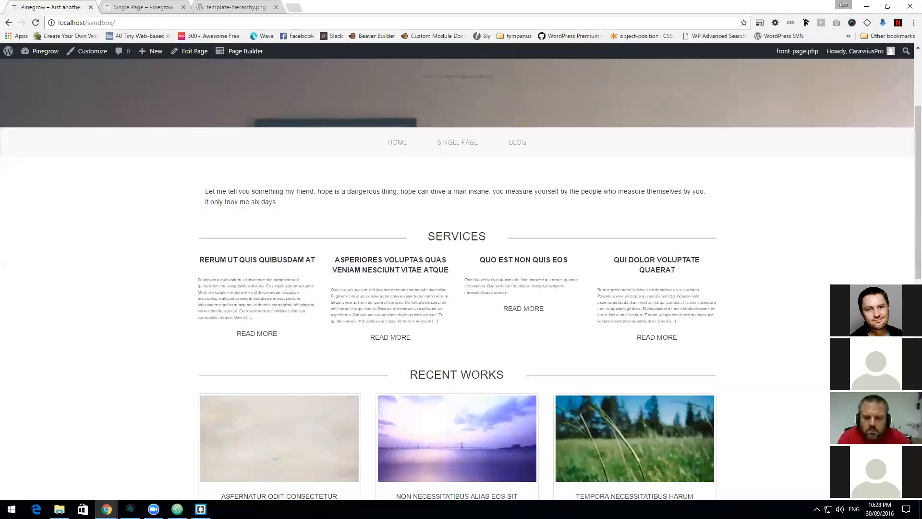
{"action": "left_click", "coordinate": [238, 7]}
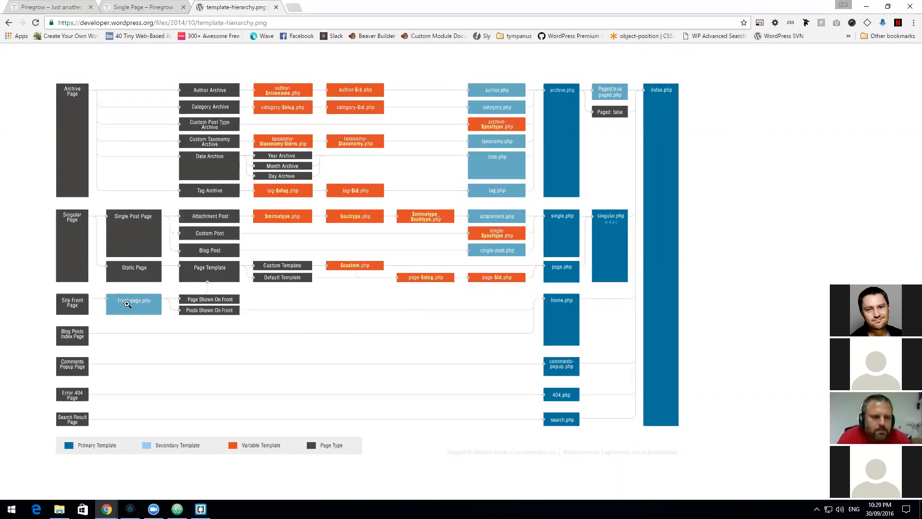
Step: Return to the site in Chrome and compare the layouts and templates of its Home and Blog pages
{"action": "left_click", "coordinate": [129, 508]}
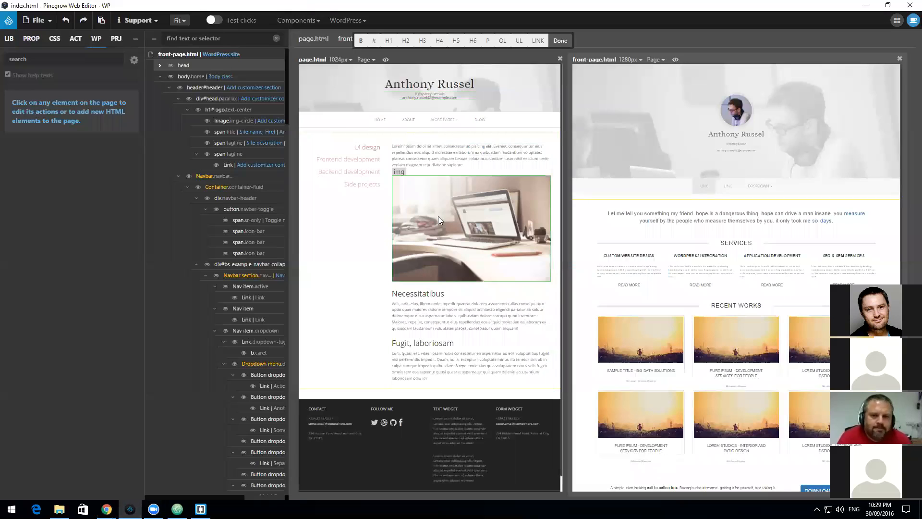
{"action": "mouse_move", "coordinate": [107, 509]}
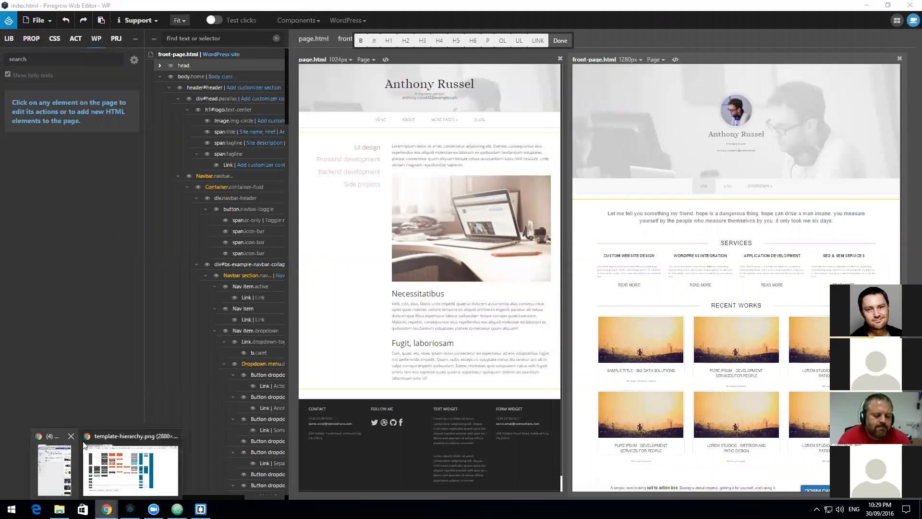
{"action": "left_click", "coordinate": [59, 466]}
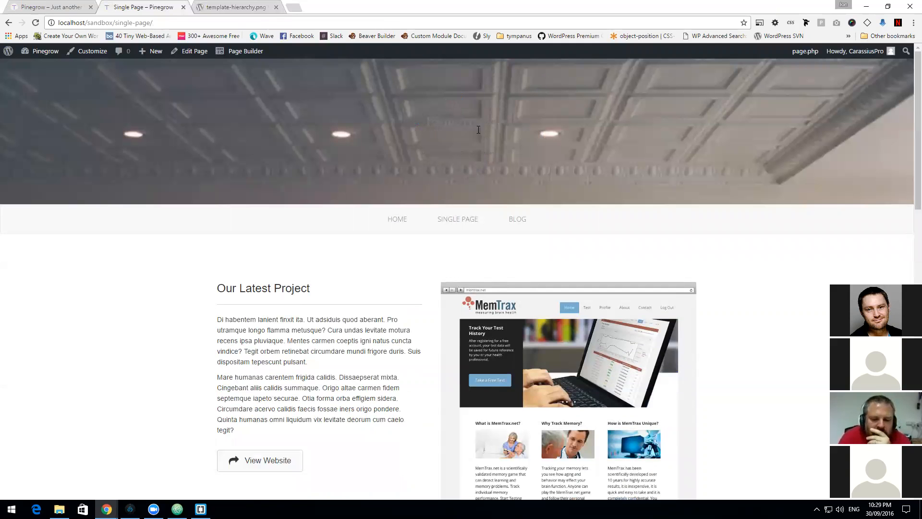
{"action": "left_click", "coordinate": [398, 219]}
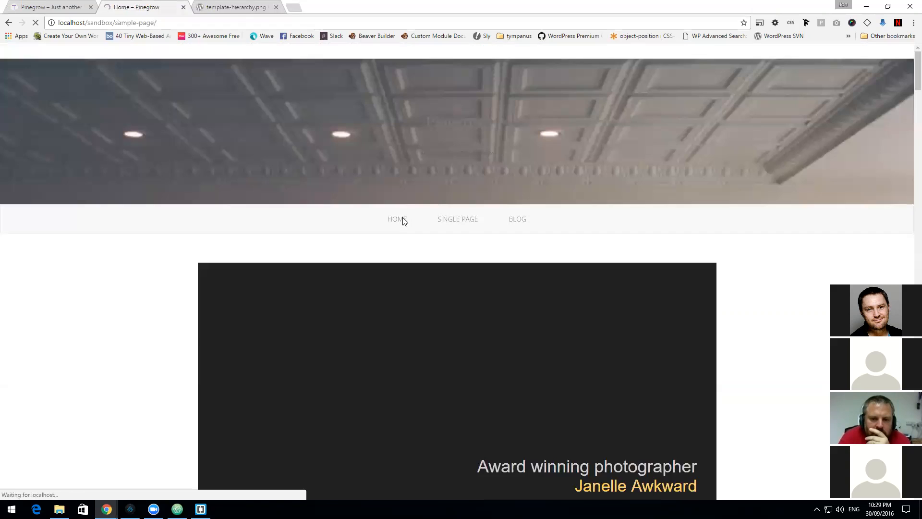
{"action": "left_click", "coordinate": [517, 221]}
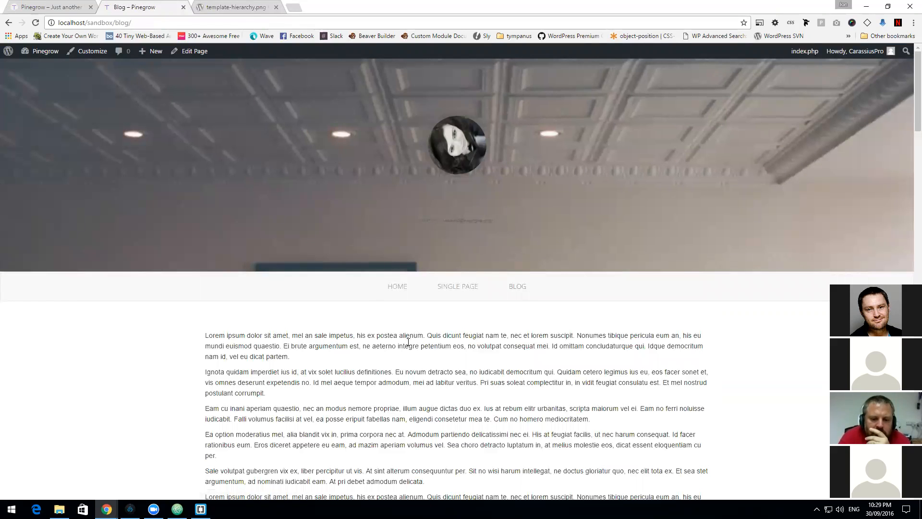
{"action": "scroll", "coordinate": [408, 342], "scroll_direction": "down", "scroll_amount": 5}
{"action": "scroll", "coordinate": [394, 353], "scroll_direction": "down", "scroll_amount": 15}
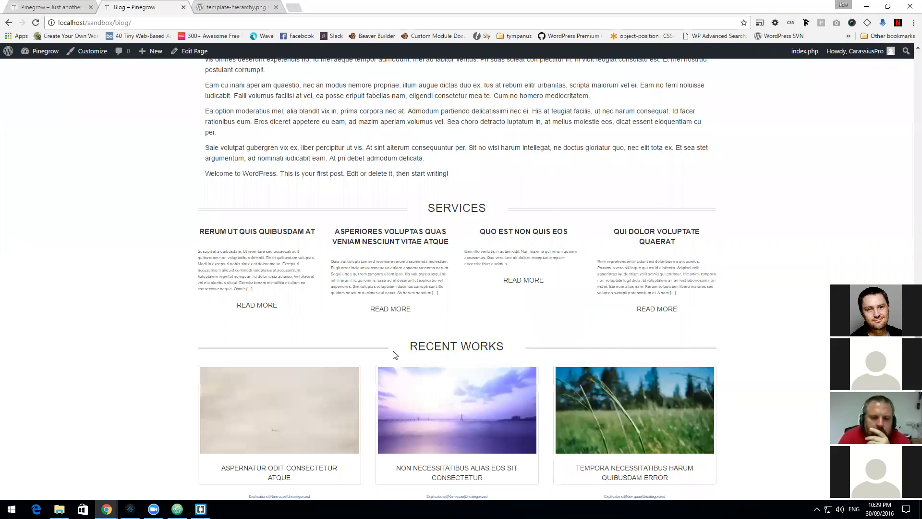
{"action": "scroll", "coordinate": [390, 353], "scroll_direction": "up", "scroll_amount": 12}
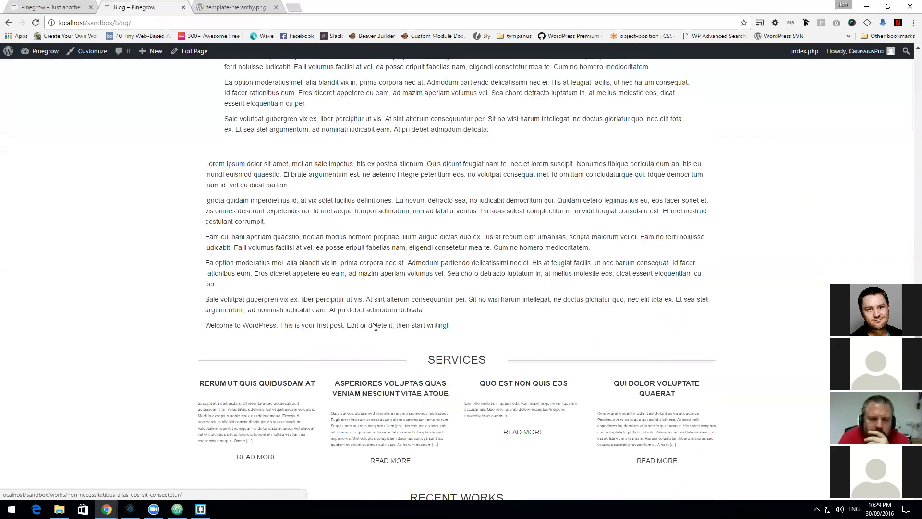
{"action": "scroll", "coordinate": [374, 326], "scroll_direction": "up", "scroll_amount": 8}
{"action": "left_click", "coordinate": [404, 288]}
{"action": "scroll", "coordinate": [77, 282], "scroll_direction": "down", "scroll_amount": 4}
{"action": "scroll", "coordinate": [77, 280], "scroll_direction": "up", "scroll_amount": 4}
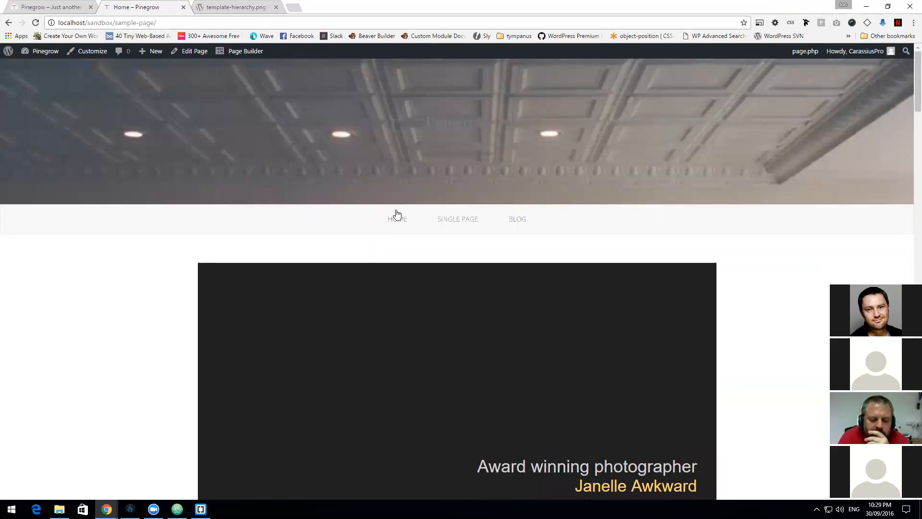
Step: Open Main Menu in the WordPress Customizer and remove its Home page item
{"action": "left_click", "coordinate": [79, 53]}
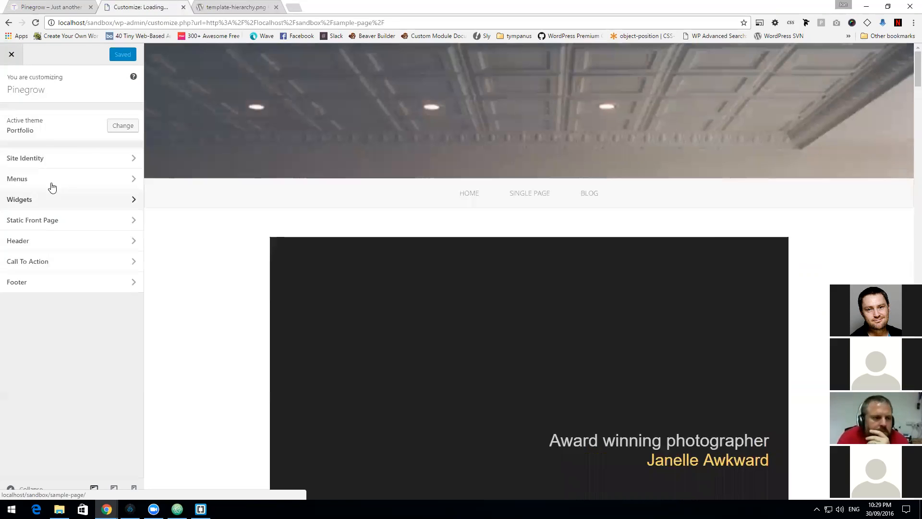
{"action": "left_click", "coordinate": [52, 187]}
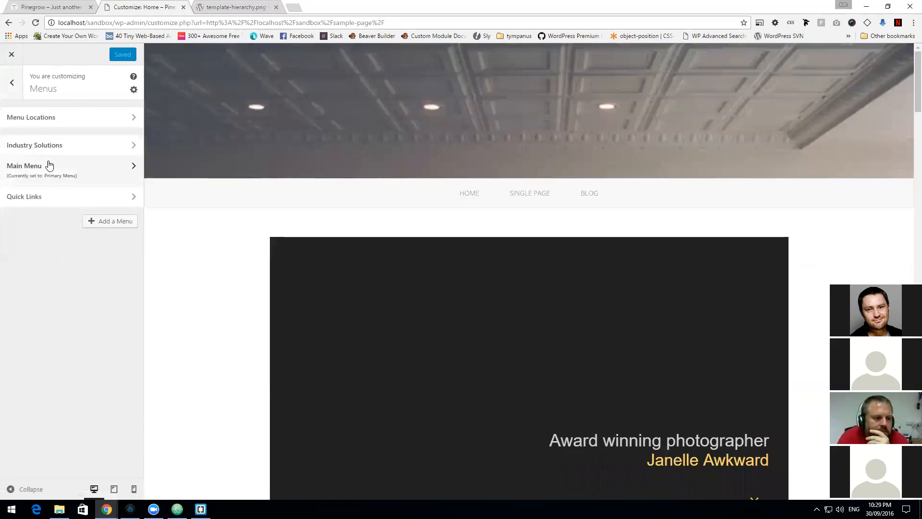
{"action": "left_click", "coordinate": [49, 168]}
{"action": "left_click", "coordinate": [130, 135]}
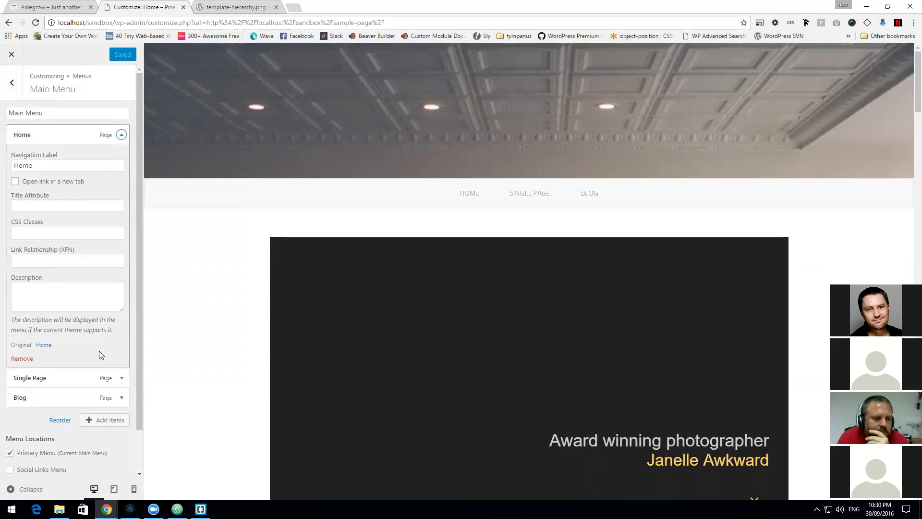
{"action": "left_click", "coordinate": [24, 360]}
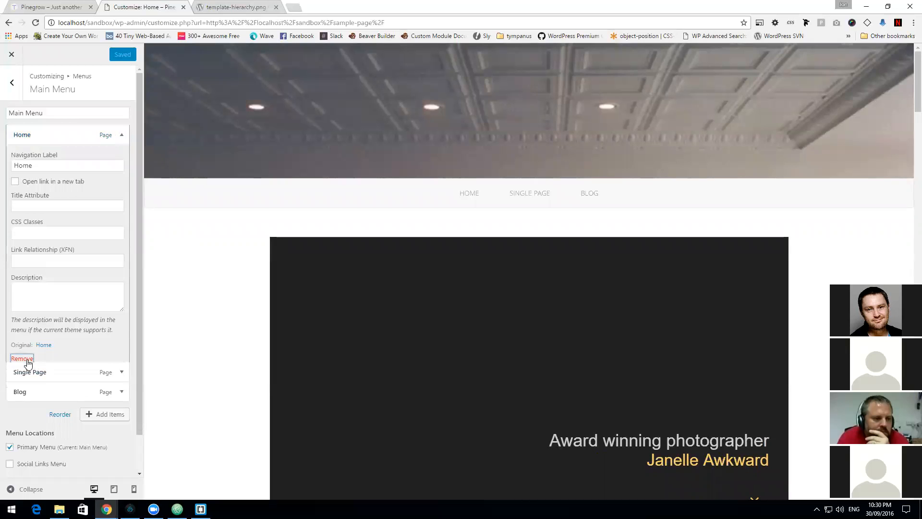
Step: Add the Landing Page to Main Menu and place it first, above Single Page
{"action": "left_click", "coordinate": [117, 178]}
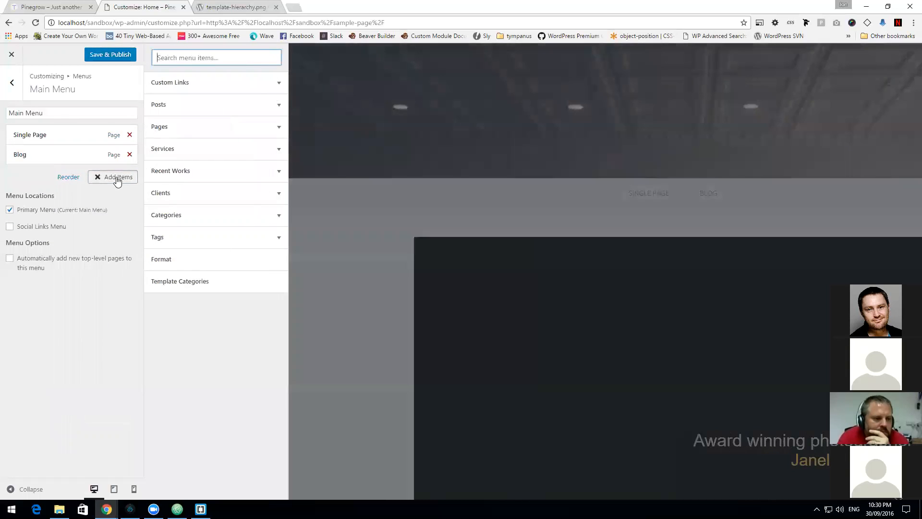
{"action": "left_click", "coordinate": [186, 128]}
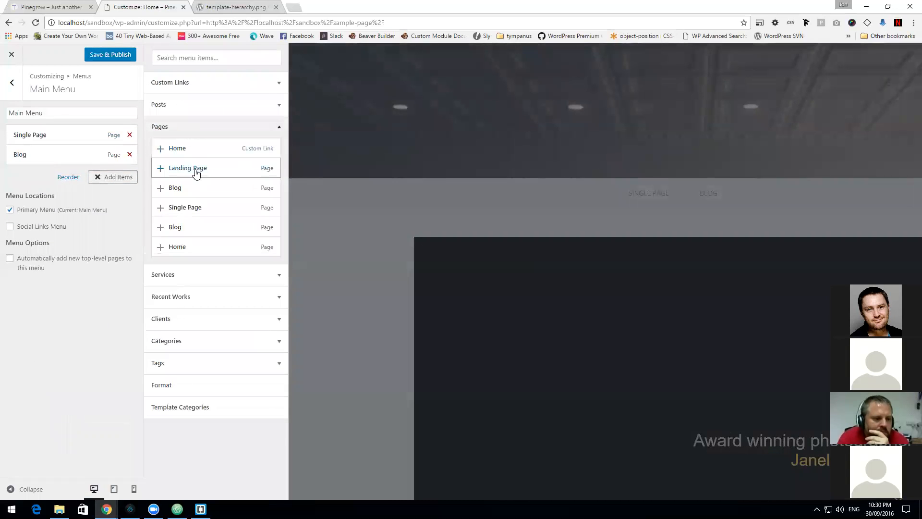
{"action": "left_click", "coordinate": [195, 169]}
{"action": "left_click_drag", "start_coordinate": [93, 173], "coordinate": [93, 134]}
Step: Set the Landing Page menu item's navigation label to Home, publish the menu and leave the Customizer
{"action": "left_click", "coordinate": [93, 134]}
{"action": "left_click", "coordinate": [65, 168]}
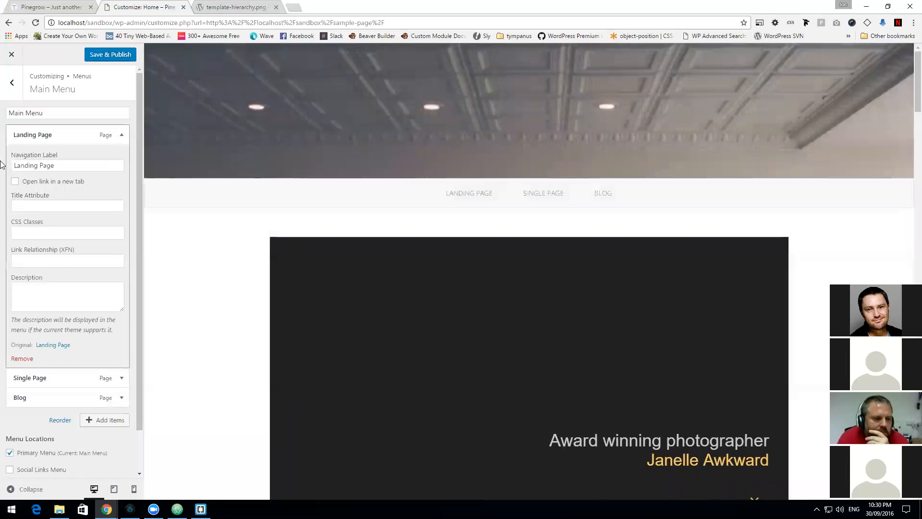
{"action": "triple_click", "coordinate": [10, 165]}
{"action": "left_click", "coordinate": [11, 165]}
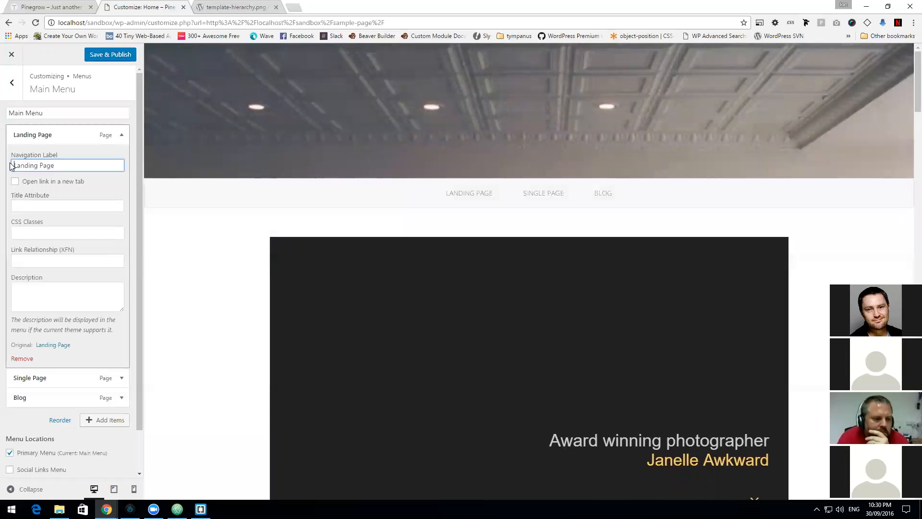
{"action": "type", "text": "Home"}
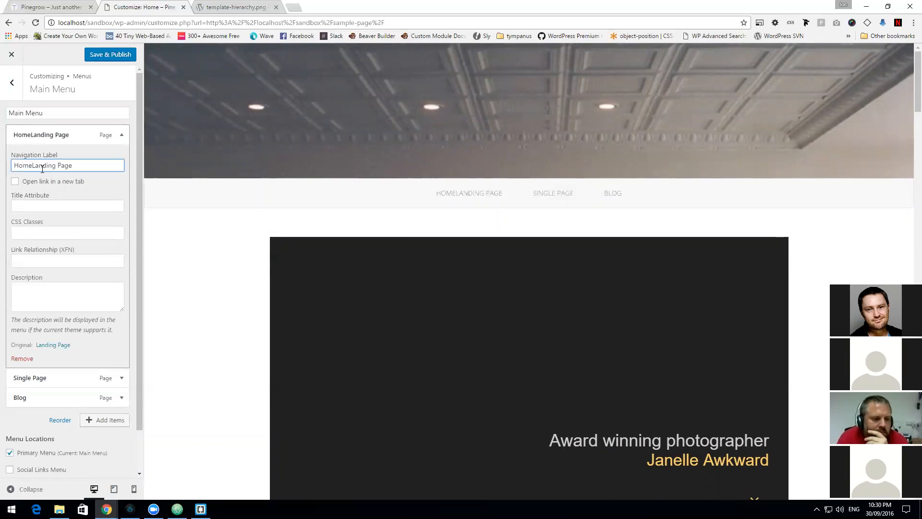
{"action": "key", "text": "shift+End"}
{"action": "key", "text": "Delete"}
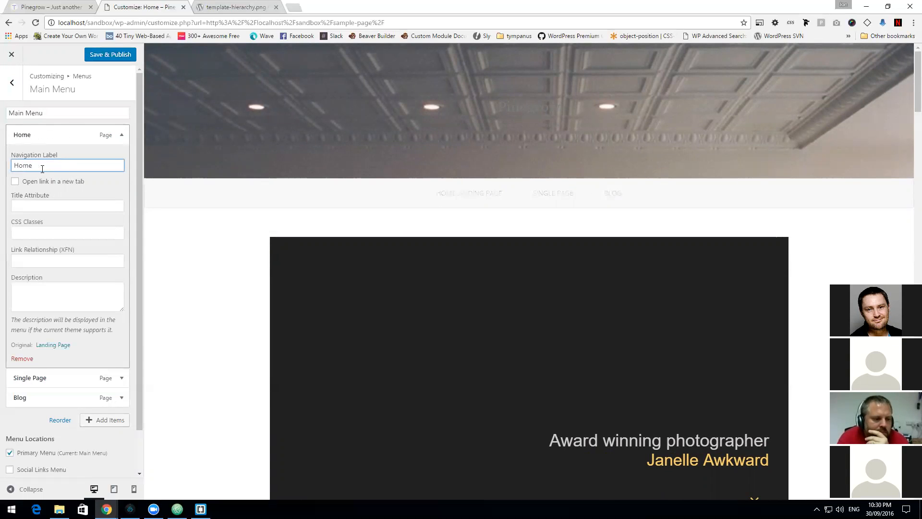
{"action": "left_click", "coordinate": [109, 55]}
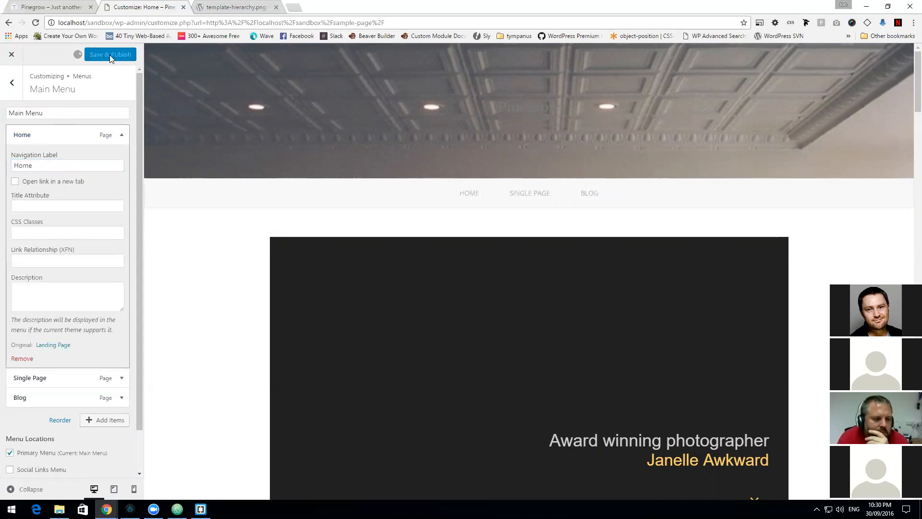
{"action": "left_click", "coordinate": [12, 82]}
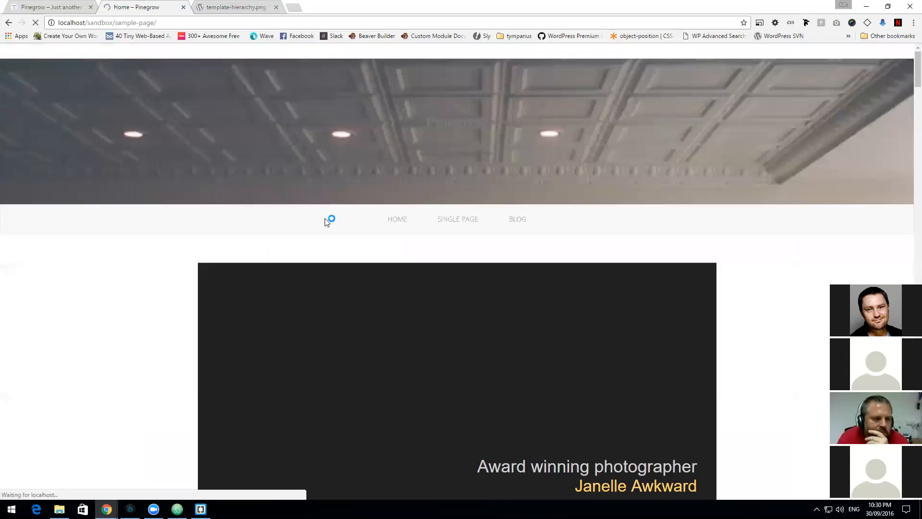
Step: Test the site's Home menu link and review the Single Page's content and template
{"action": "left_click", "coordinate": [400, 216]}
{"action": "left_click", "coordinate": [462, 287]}
{"action": "scroll", "coordinate": [465, 288], "scroll_direction": "down", "scroll_amount": 6}
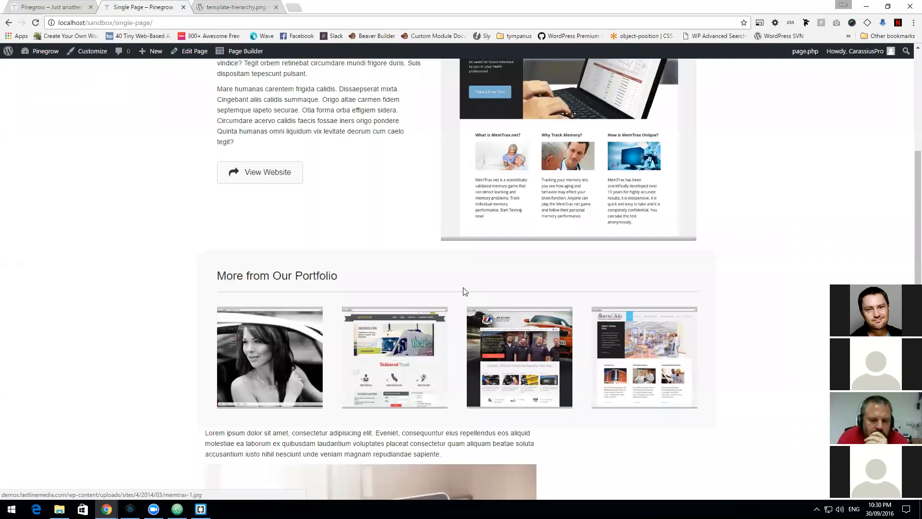
{"action": "scroll", "coordinate": [460, 293], "scroll_direction": "down", "scroll_amount": 10}
{"action": "scroll", "coordinate": [460, 290], "scroll_direction": "up", "scroll_amount": 8}
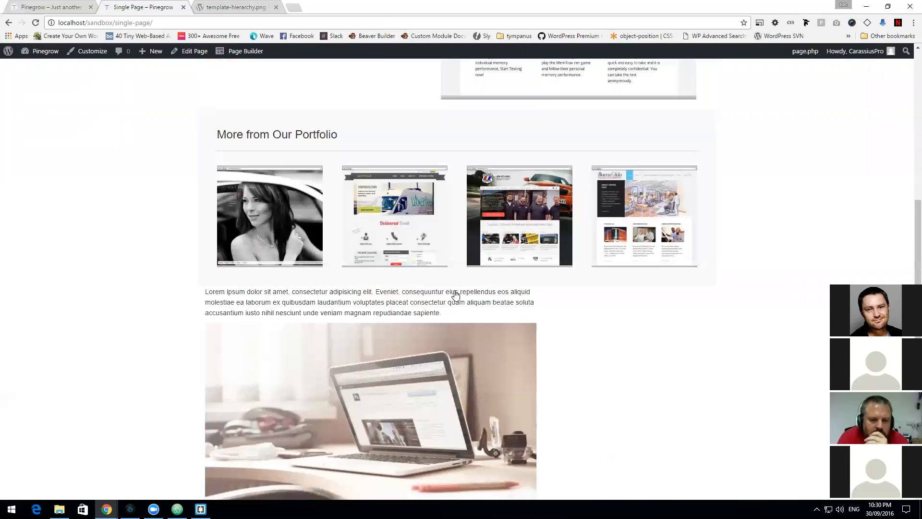
{"action": "scroll", "coordinate": [455, 295], "scroll_direction": "down", "scroll_amount": 5}
{"action": "scroll", "coordinate": [541, 267], "scroll_direction": "up", "scroll_amount": 14}
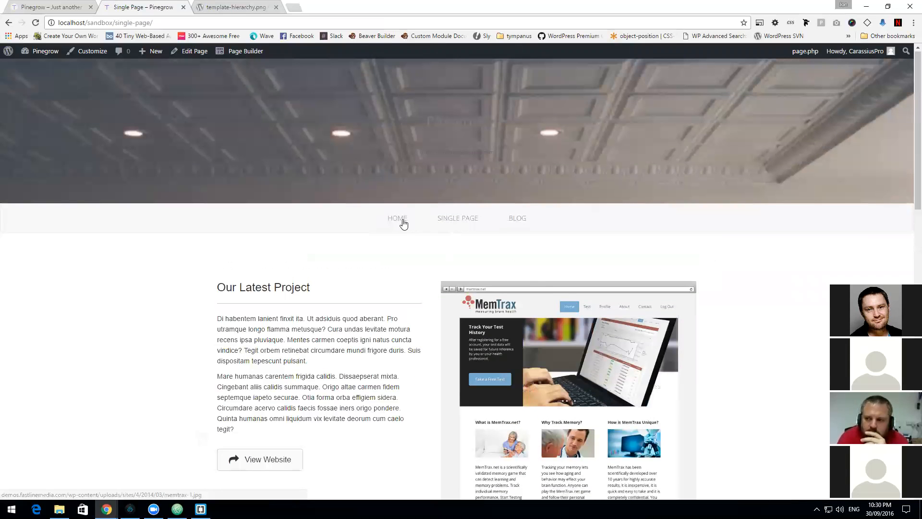
Step: Examine the front page's services and recent works sections, and compare them with the Single Page
{"action": "scroll", "coordinate": [404, 310], "scroll_direction": "down", "scroll_amount": 10}
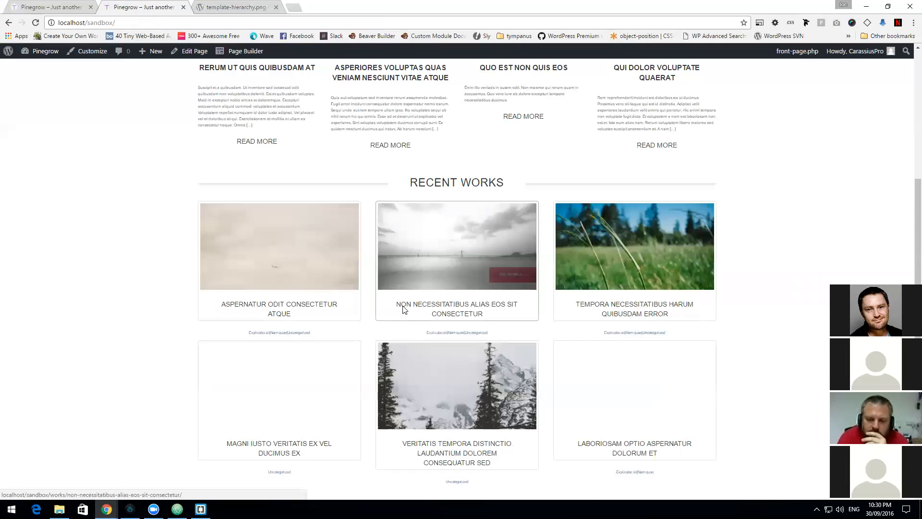
{"action": "scroll", "coordinate": [403, 309], "scroll_direction": "down", "scroll_amount": 7}
{"action": "scroll", "coordinate": [404, 308], "scroll_direction": "up", "scroll_amount": 6}
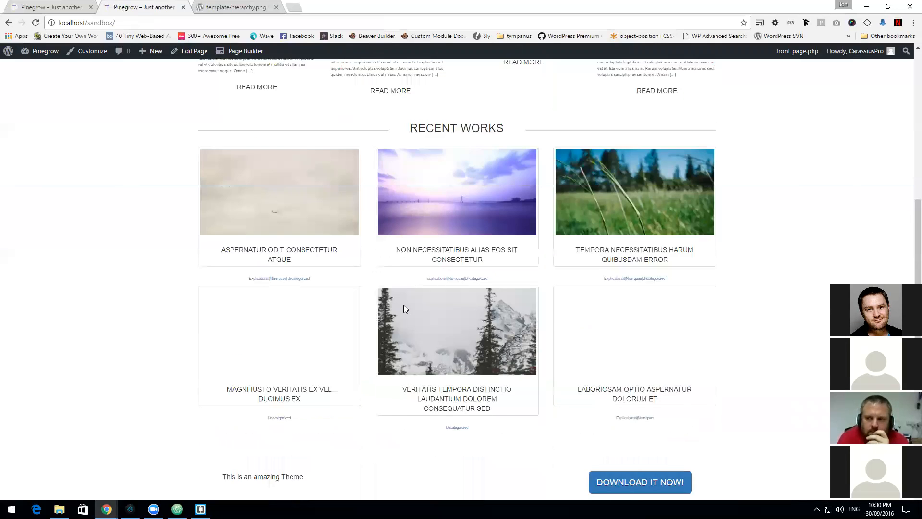
{"action": "scroll", "coordinate": [403, 308], "scroll_direction": "up", "scroll_amount": 8}
{"action": "left_click", "coordinate": [454, 287]}
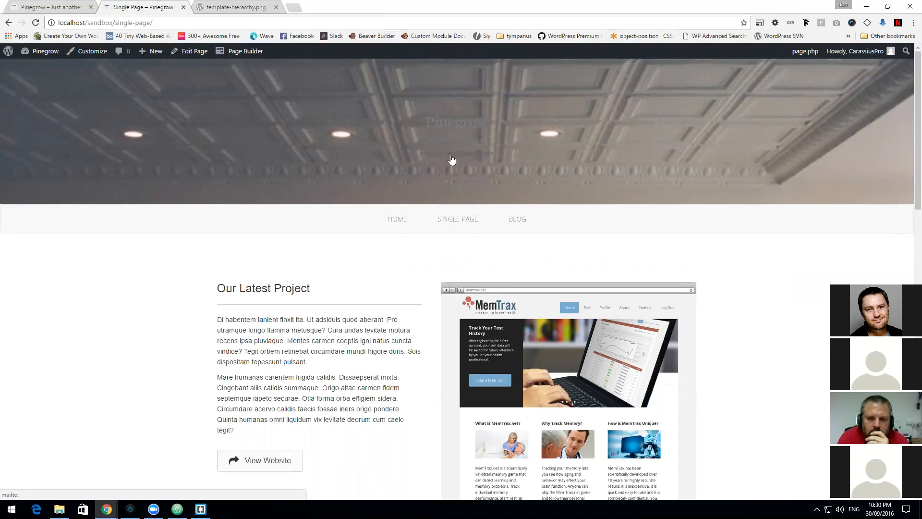
{"action": "left_click", "coordinate": [456, 220]}
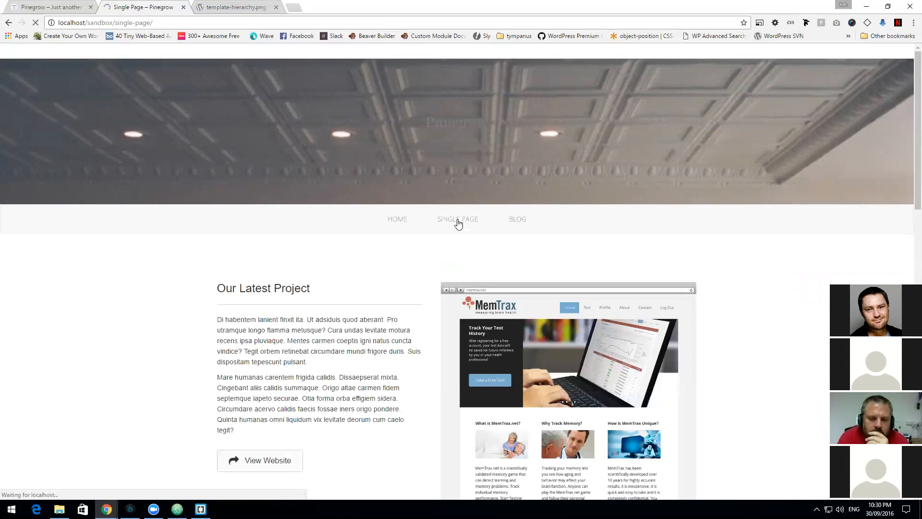
{"action": "scroll", "coordinate": [402, 239], "scroll_direction": "down", "scroll_amount": 6}
{"action": "scroll", "coordinate": [401, 240], "scroll_direction": "up", "scroll_amount": 6}
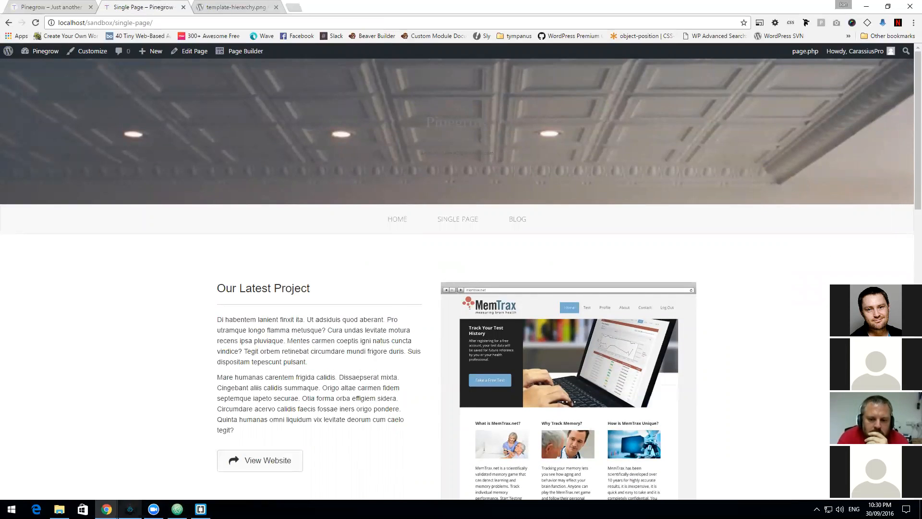
Step: Switch to Pinegrow and inspect the WordPress actions on page.html's main element, its container and its col-sm-4 column
{"action": "left_click", "coordinate": [130, 509]}
{"action": "left_click", "coordinate": [561, 41]}
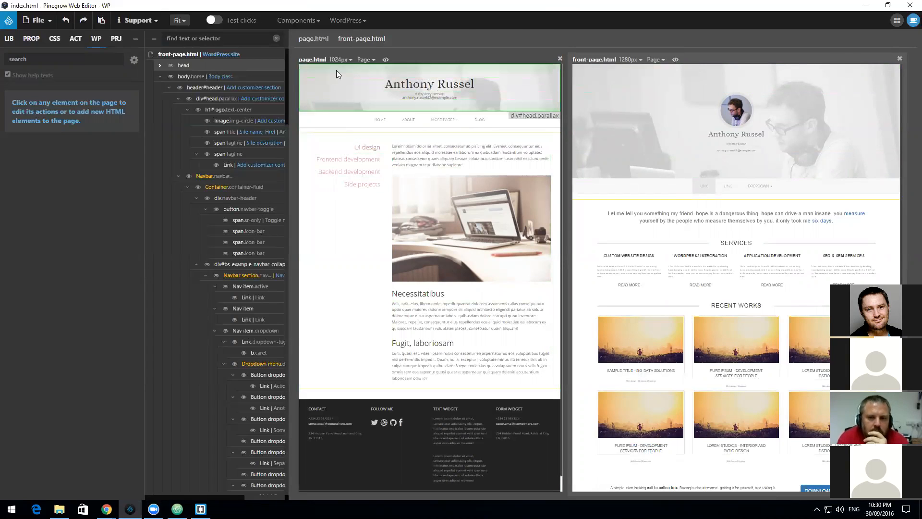
{"action": "double_click", "coordinate": [399, 138]}
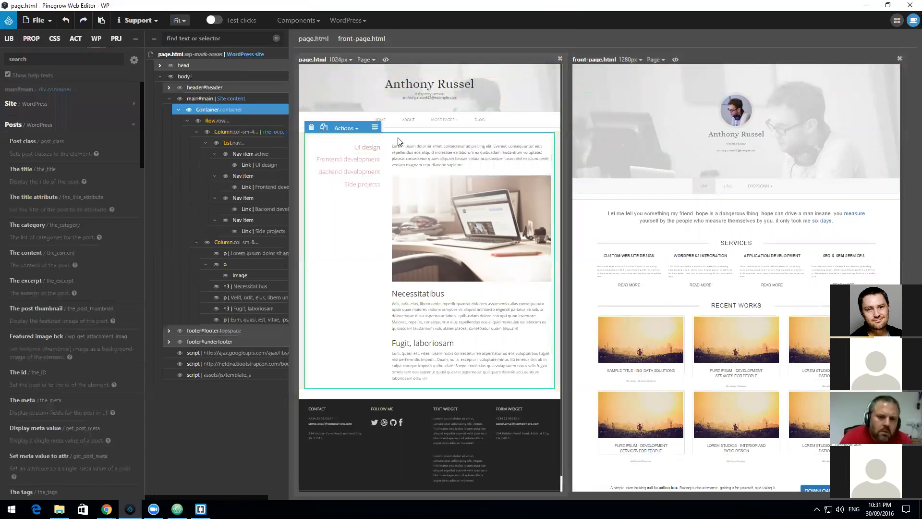
{"action": "left_click", "coordinate": [234, 99]}
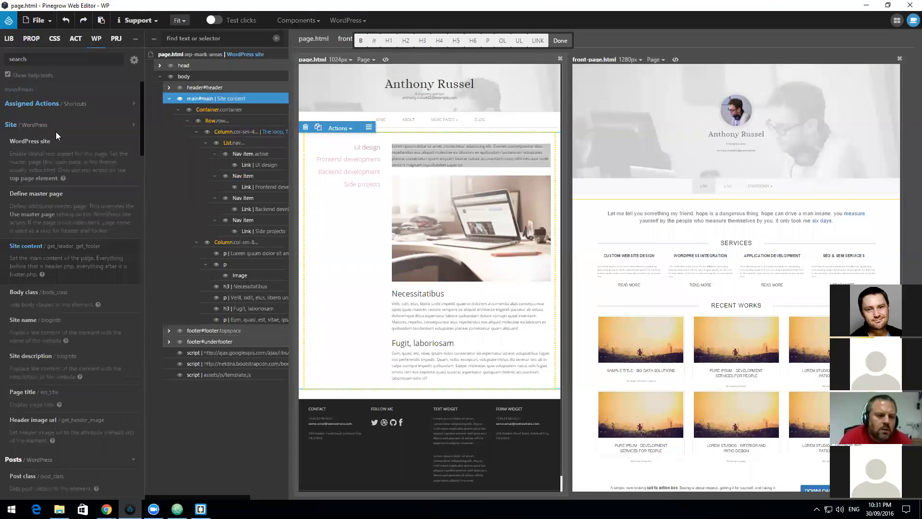
{"action": "left_click", "coordinate": [52, 145]}
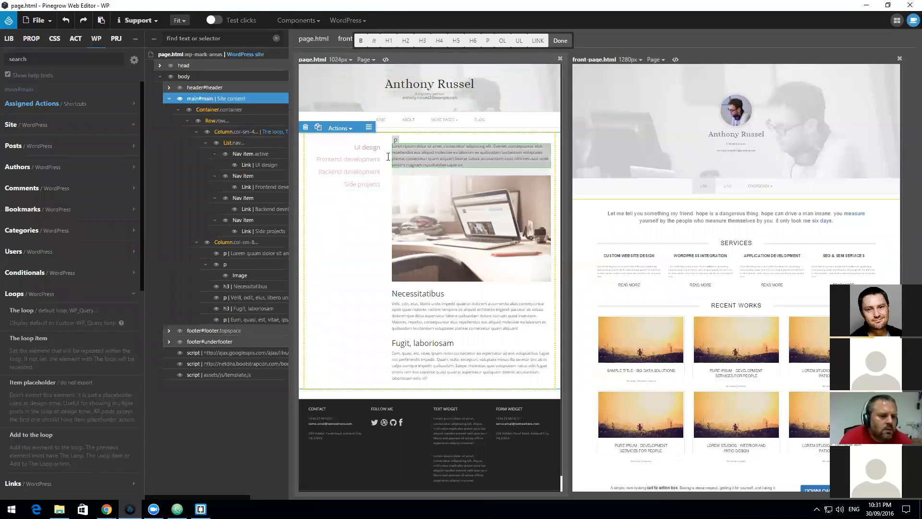
{"action": "left_click", "coordinate": [323, 140]}
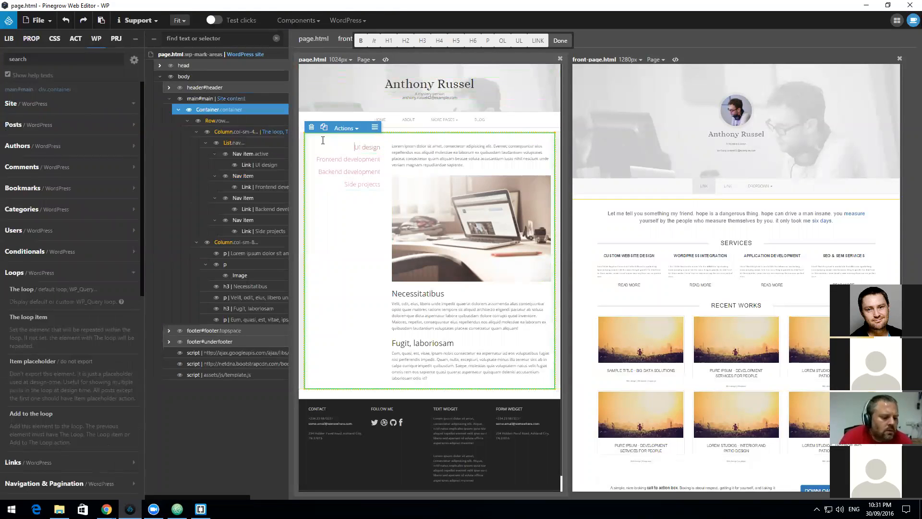
{"action": "left_click", "coordinate": [222, 99]}
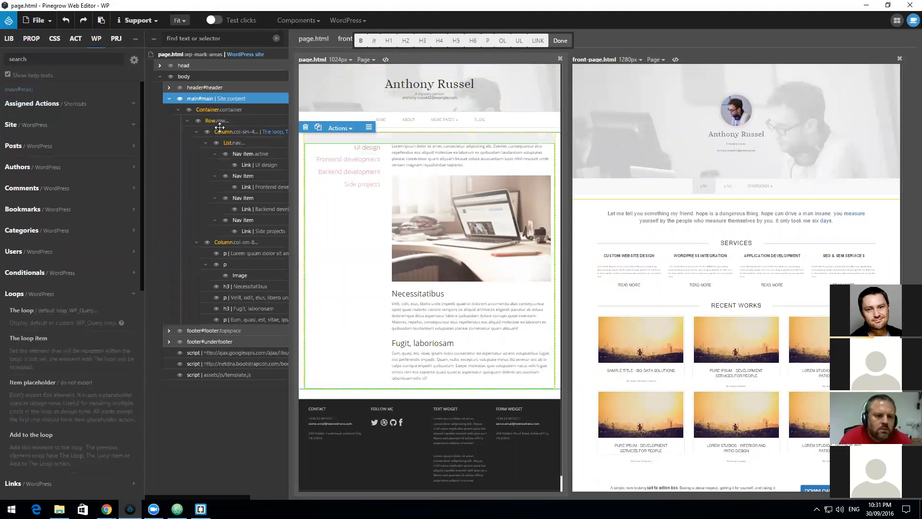
{"action": "left_click", "coordinate": [215, 110]}
{"action": "left_click", "coordinate": [231, 131]}
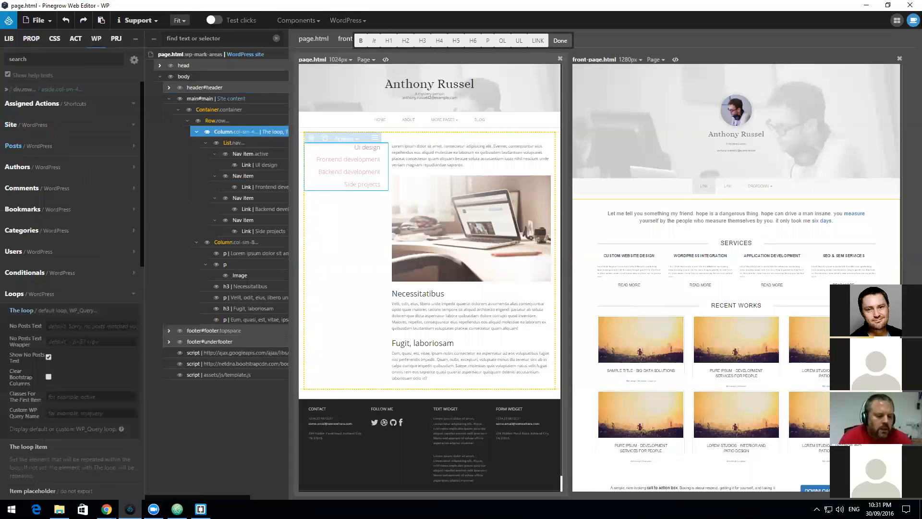
Step: Close page.html and front-page.html, and open single.html for editing
{"action": "left_click", "coordinate": [560, 58]}
{"action": "left_click", "coordinate": [901, 41]}
{"action": "left_click", "coordinate": [438, 152]}
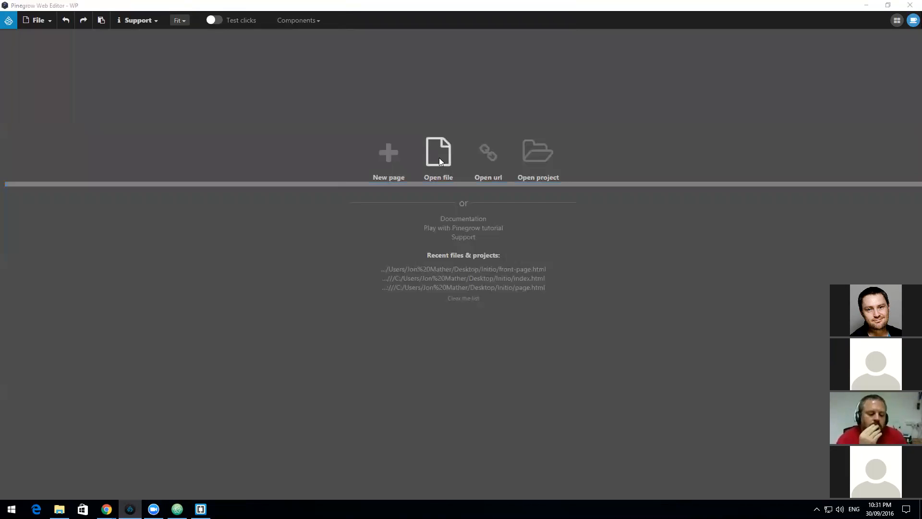
{"action": "scroll", "coordinate": [140, 188], "scroll_direction": "down", "scroll_amount": 1}
{"action": "double_click", "coordinate": [137, 177]}
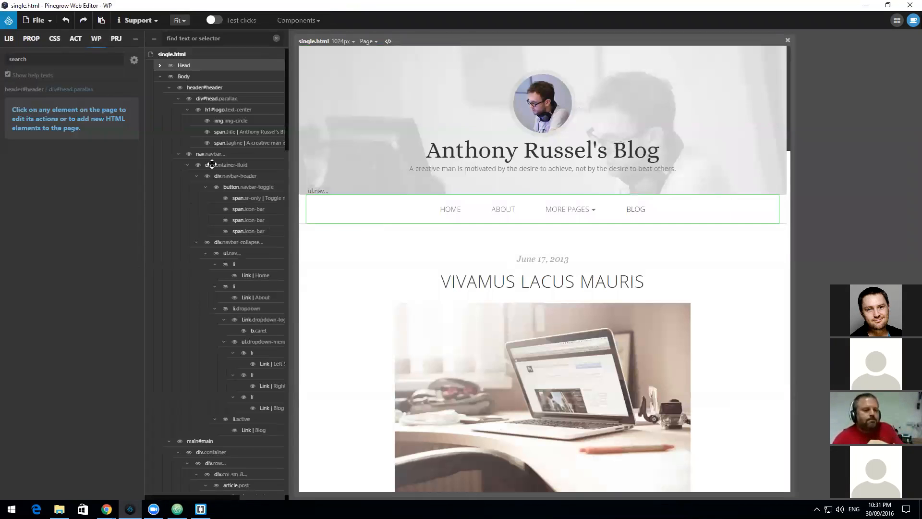
Step: Collapse the header, main and footer branches in single.html's element tree and select the main element
{"action": "left_click", "coordinate": [170, 88]}
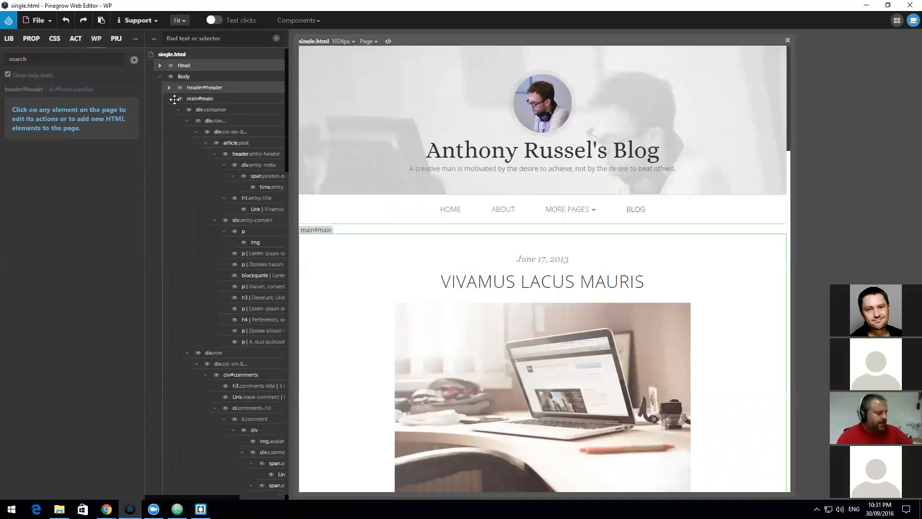
{"action": "left_click", "coordinate": [169, 98]}
{"action": "left_click", "coordinate": [169, 110]}
{"action": "left_click", "coordinate": [169, 121]}
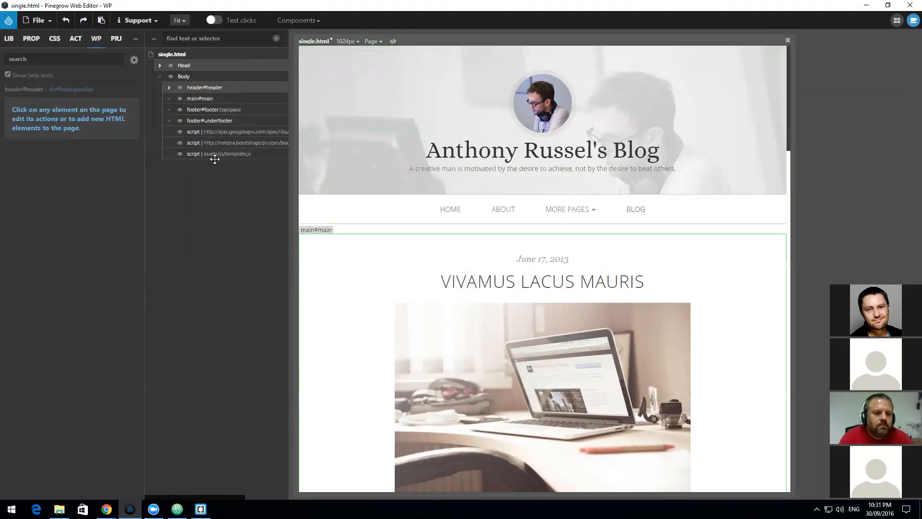
{"action": "left_click", "coordinate": [209, 98]}
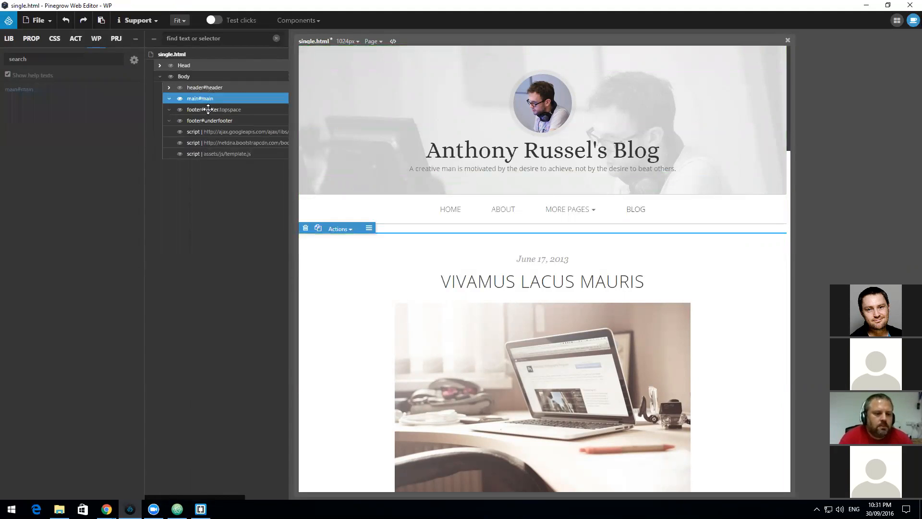
Step: Activate the Bootstrap 3.3.7 and WordPress libraries for single.html and add the WordPress site action to its top element
{"action": "left_click", "coordinate": [166, 55]}
{"action": "left_click", "coordinate": [130, 59]}
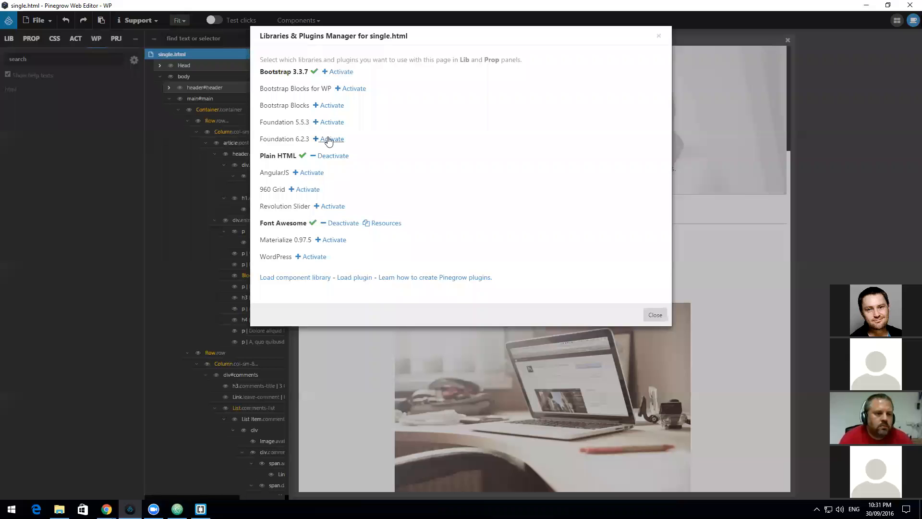
{"action": "left_click", "coordinate": [322, 257]}
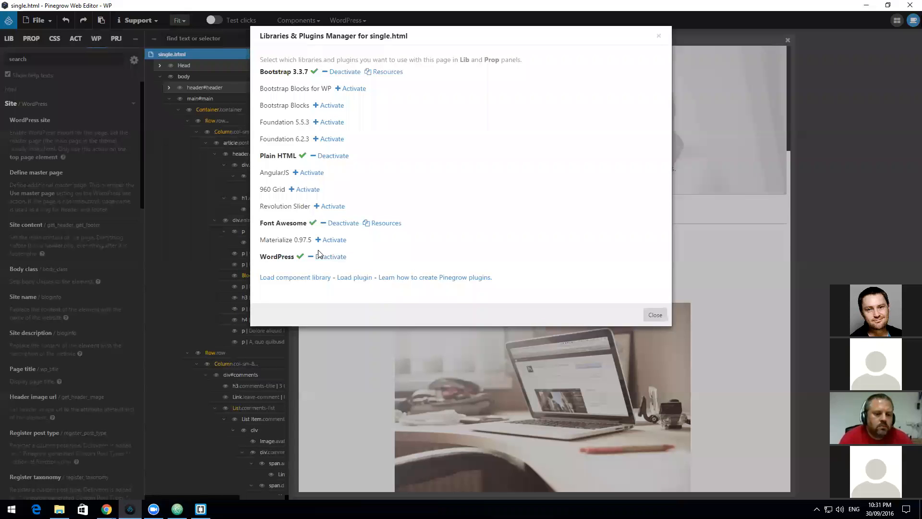
{"action": "left_click", "coordinate": [655, 315]}
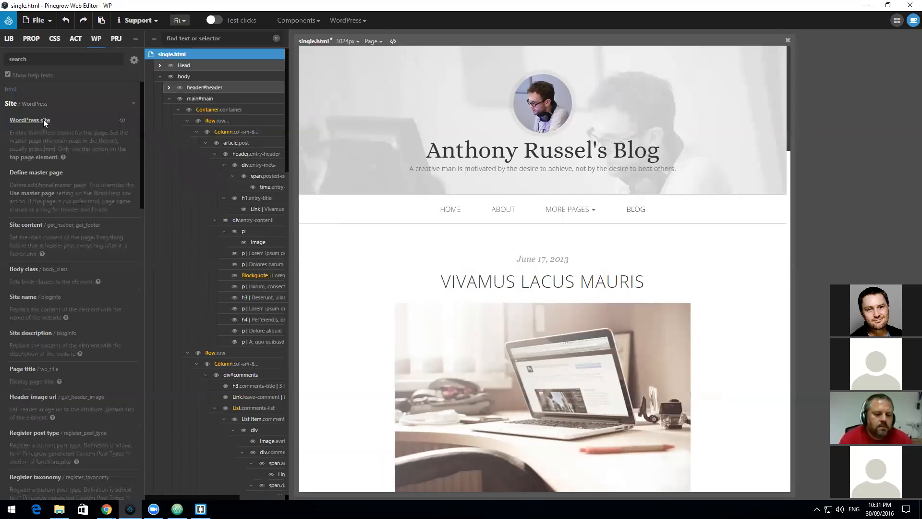
{"action": "left_click", "coordinate": [64, 137]}
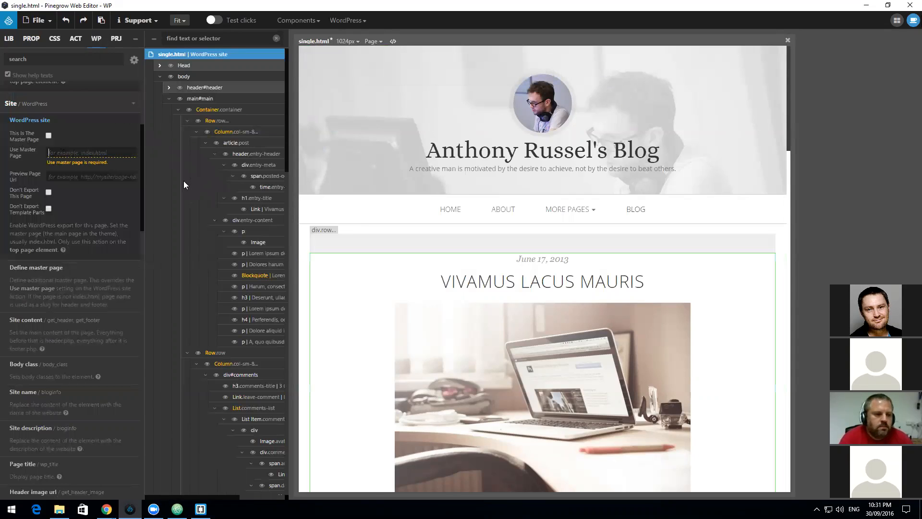
{"action": "type", "text": "inde"}
{"action": "key", "text": "BackSpace"}
{"action": "key", "text": "BackSpace"}
{"action": "key", "text": "BackSpace"}
{"action": "key", "text": "BackSpace"}
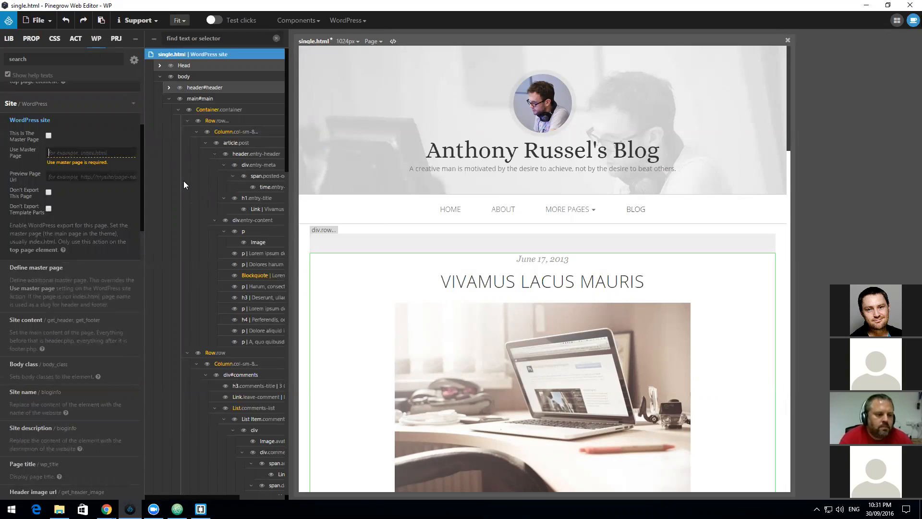
{"action": "type", "text": "single.html"}
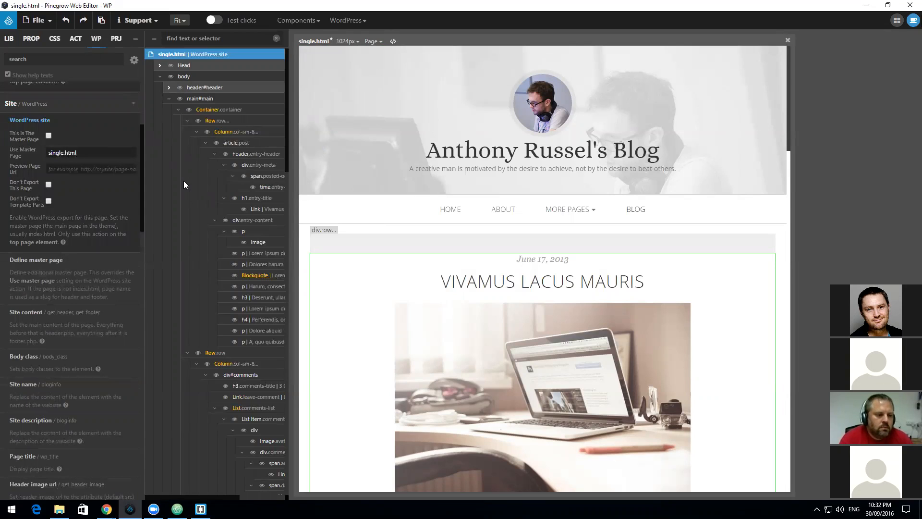
{"action": "key", "text": "ctrl+a"}
{"action": "key", "text": "BackSpace"}
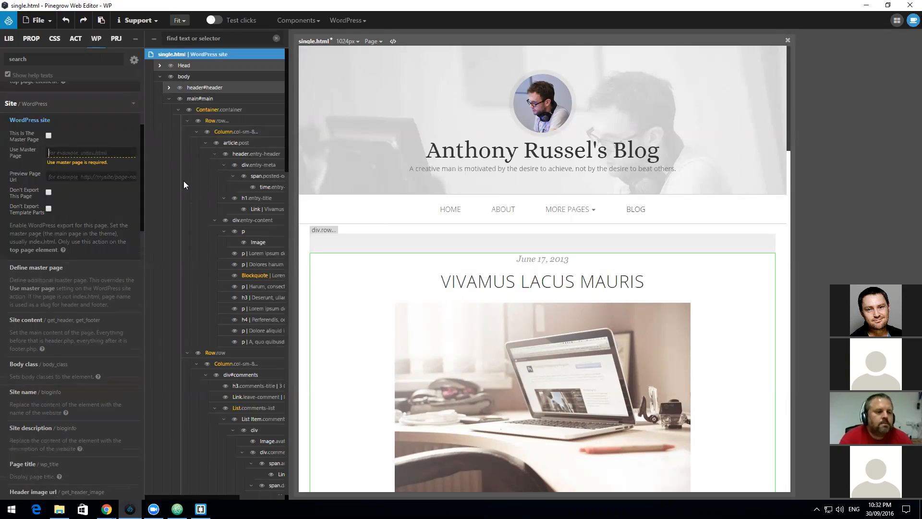
Step: Set page.html as the master page in single.html's WordPress site action and collapse the Site action group
{"action": "type", "text": "page"}
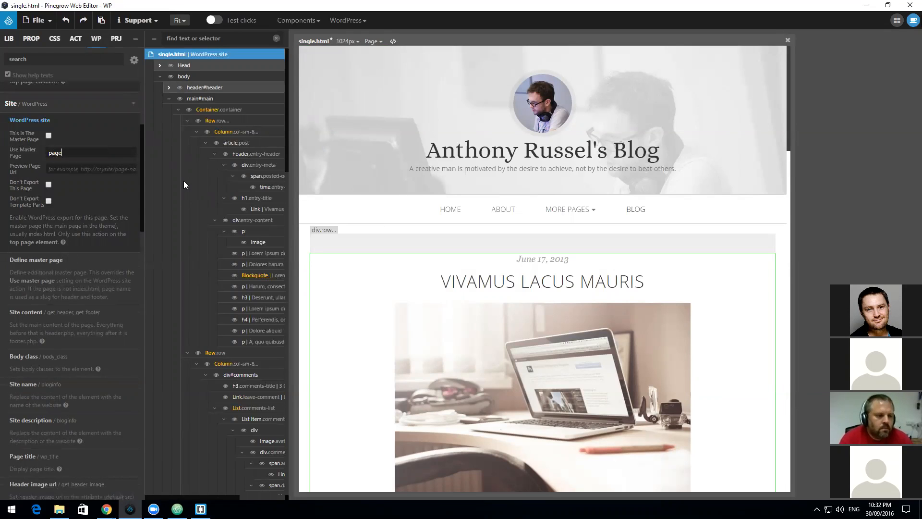
{"action": "type", "text": ".html"}
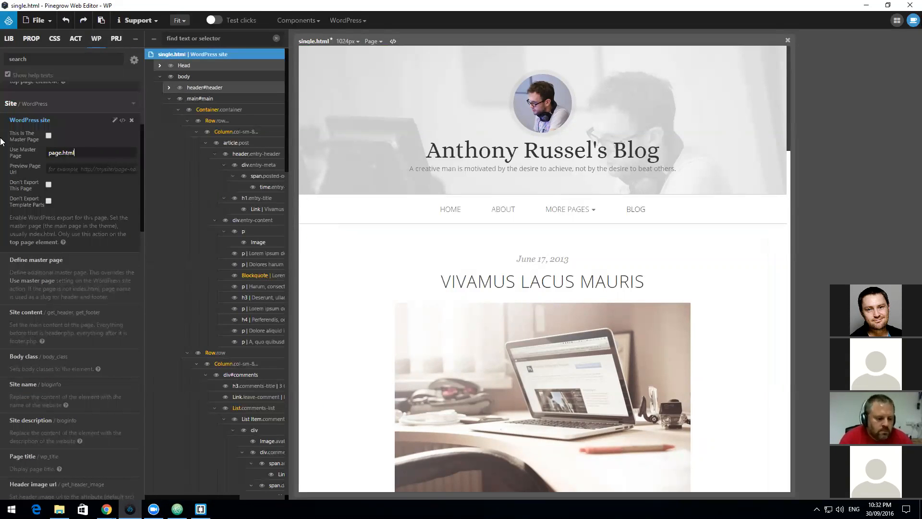
{"action": "left_click", "coordinate": [131, 108]}
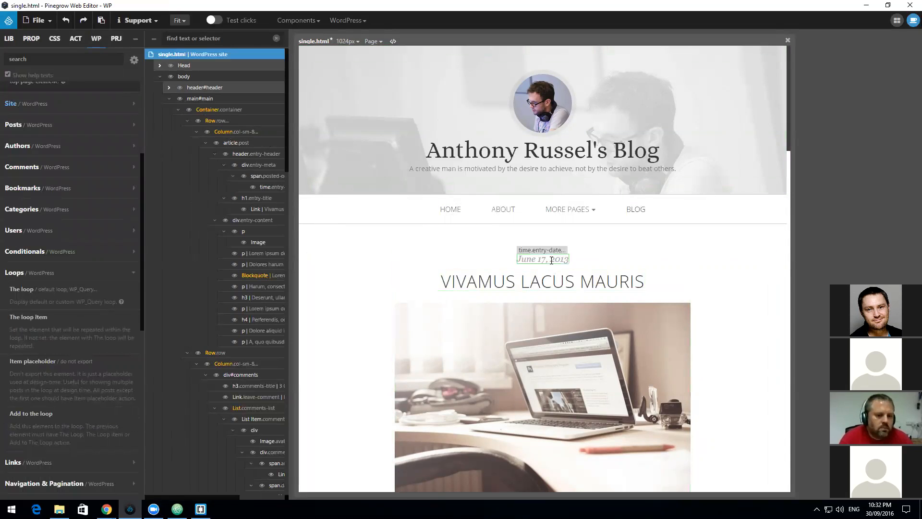
Step: Add The loop action to the container inside main, and collapse the Customizer, Loops and Assigned Actions groups
{"action": "left_click", "coordinate": [235, 111]}
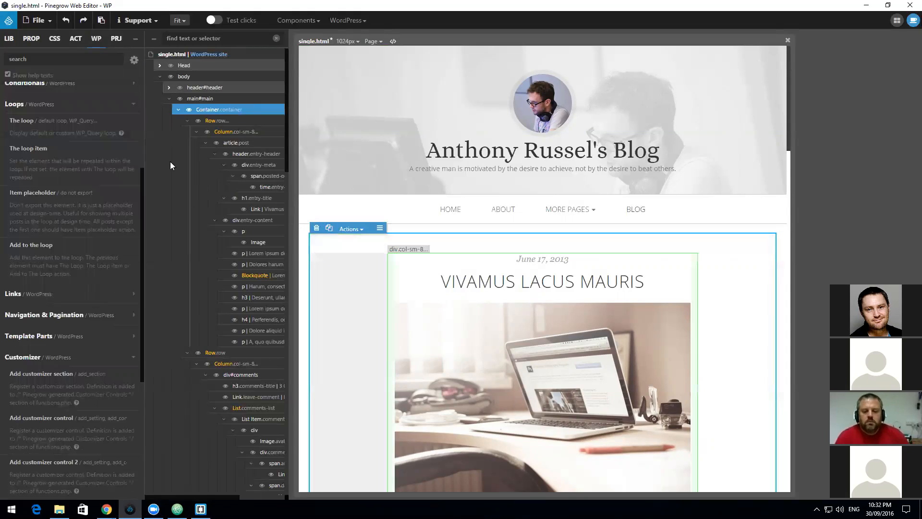
{"action": "left_click", "coordinate": [21, 121]}
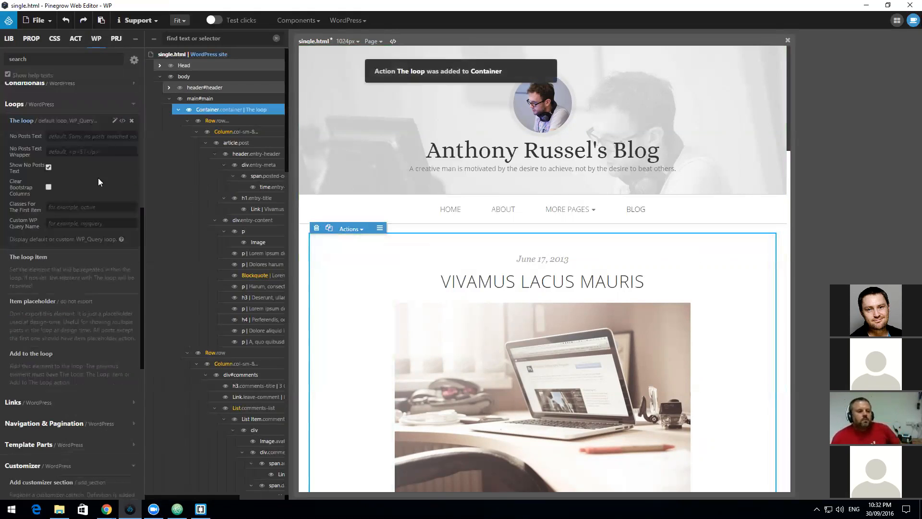
{"action": "scroll", "coordinate": [74, 372], "scroll_direction": "down", "scroll_amount": 2}
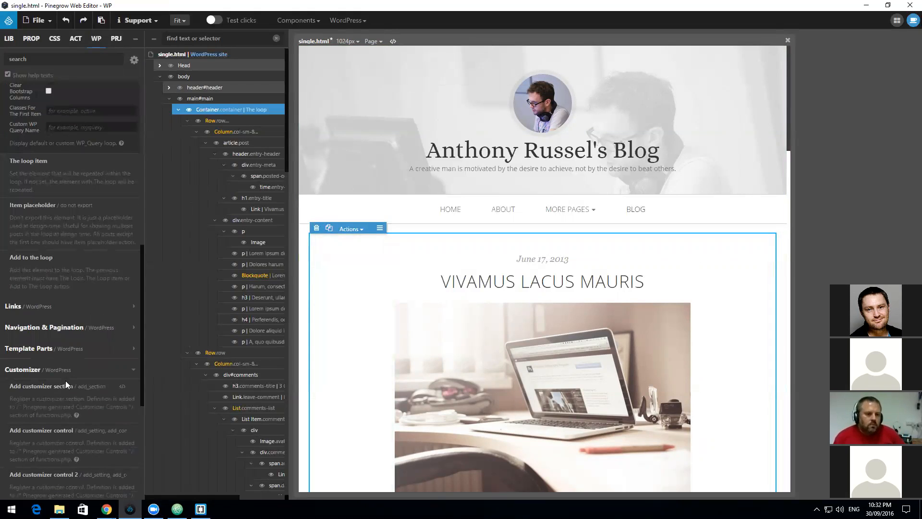
{"action": "left_click", "coordinate": [105, 368]}
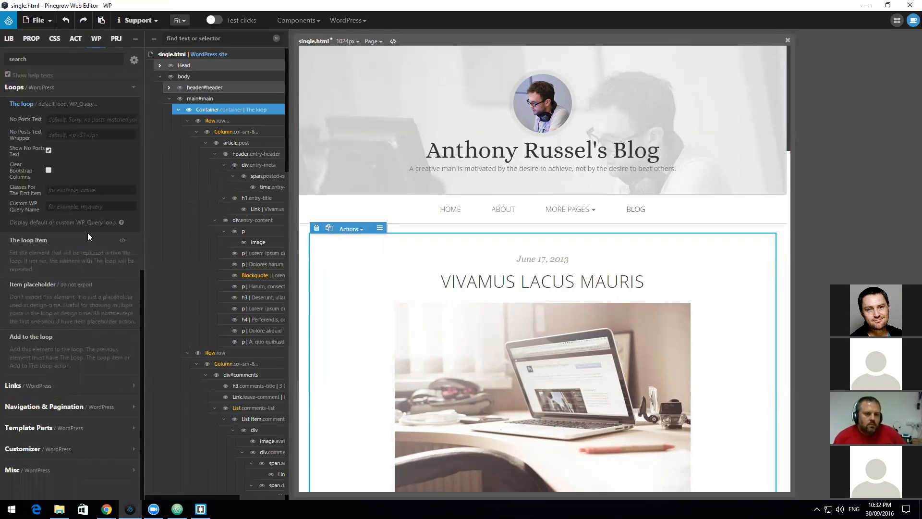
{"action": "double_click", "coordinate": [90, 103]}
{"action": "scroll", "coordinate": [92, 106], "scroll_direction": "up", "scroll_amount": 4}
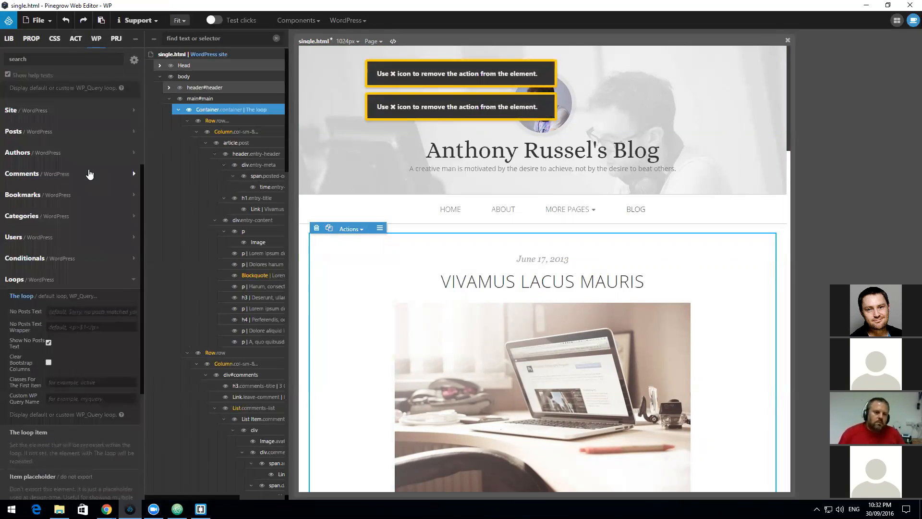
{"action": "left_click", "coordinate": [61, 283]}
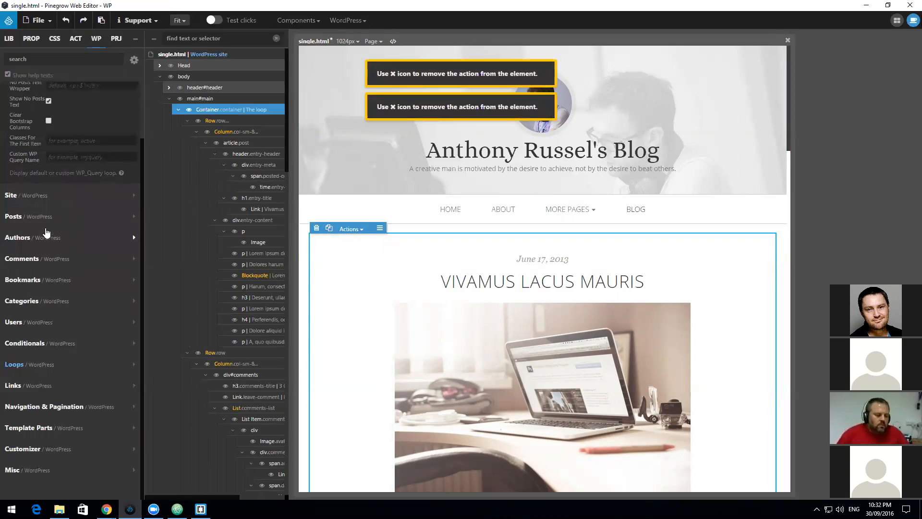
{"action": "scroll", "coordinate": [46, 232], "scroll_direction": "up", "scroll_amount": 2}
{"action": "left_click", "coordinate": [72, 103]}
Step: Add The date action from the Posts group to the time element above the post title
{"action": "left_click", "coordinate": [33, 146]}
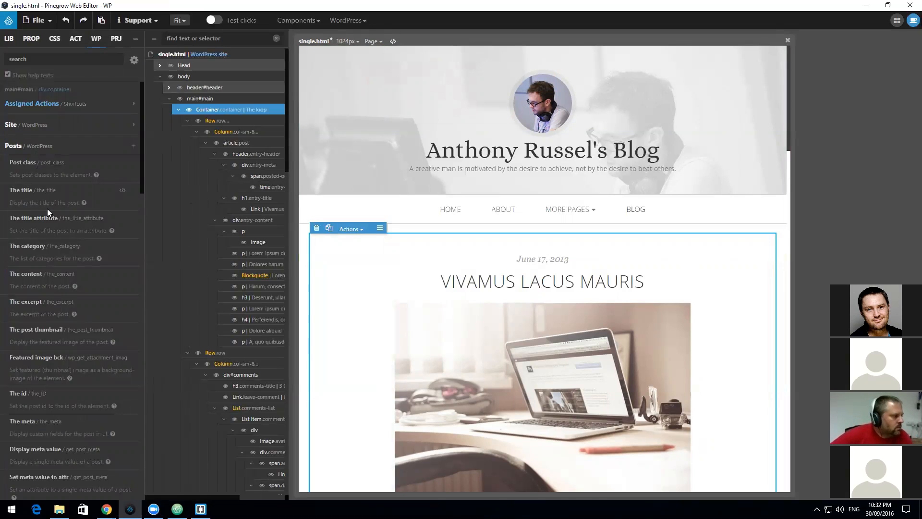
{"action": "left_click", "coordinate": [540, 260]}
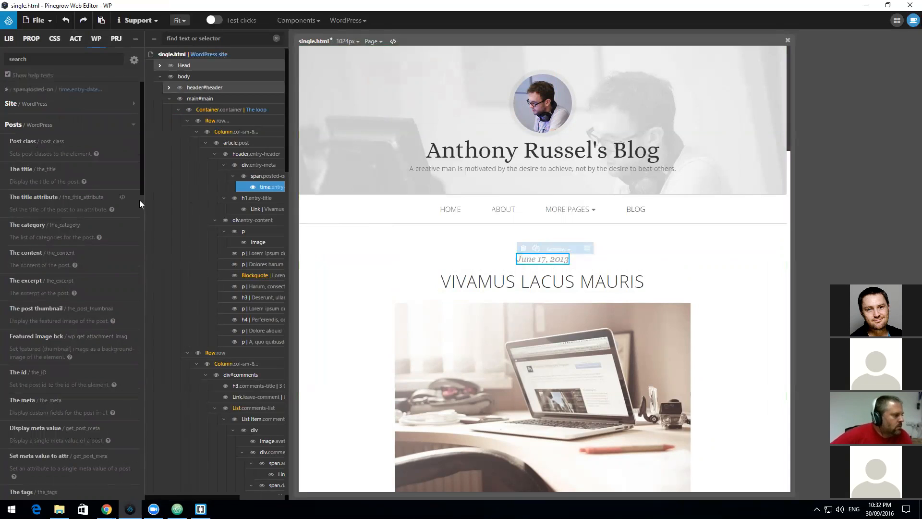
{"action": "scroll", "coordinate": [140, 199], "scroll_direction": "down", "scroll_amount": 3}
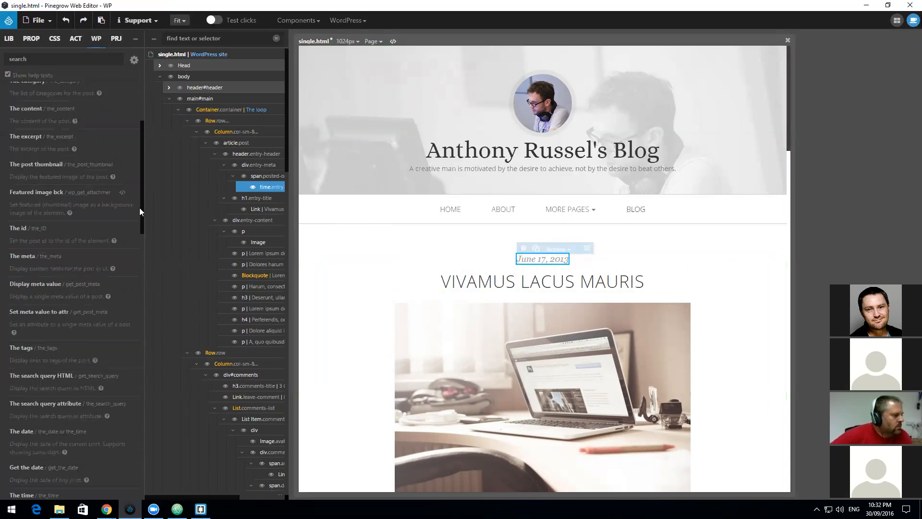
{"action": "scroll", "coordinate": [140, 208], "scroll_direction": "down", "scroll_amount": 3}
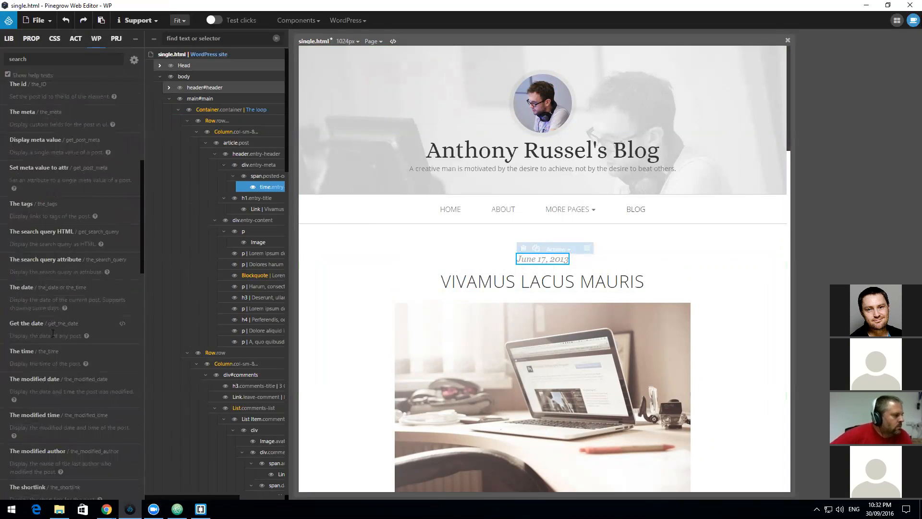
{"action": "scroll", "coordinate": [50, 334], "scroll_direction": "down", "scroll_amount": 10}
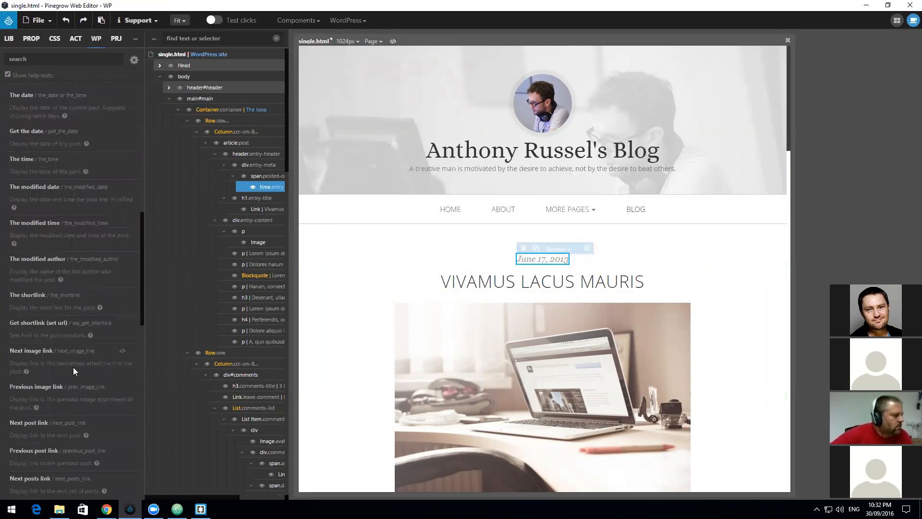
{"action": "scroll", "coordinate": [73, 368], "scroll_direction": "up", "scroll_amount": 4}
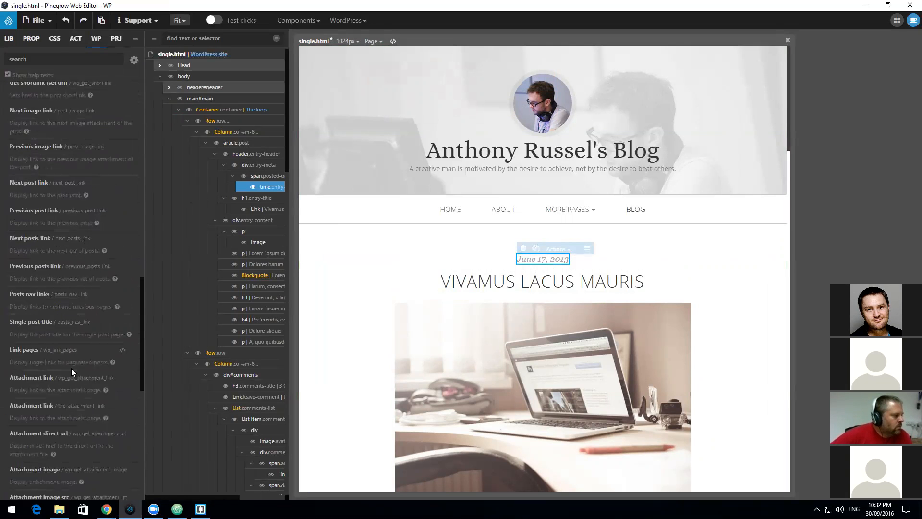
{"action": "scroll", "coordinate": [68, 368], "scroll_direction": "up", "scroll_amount": 4}
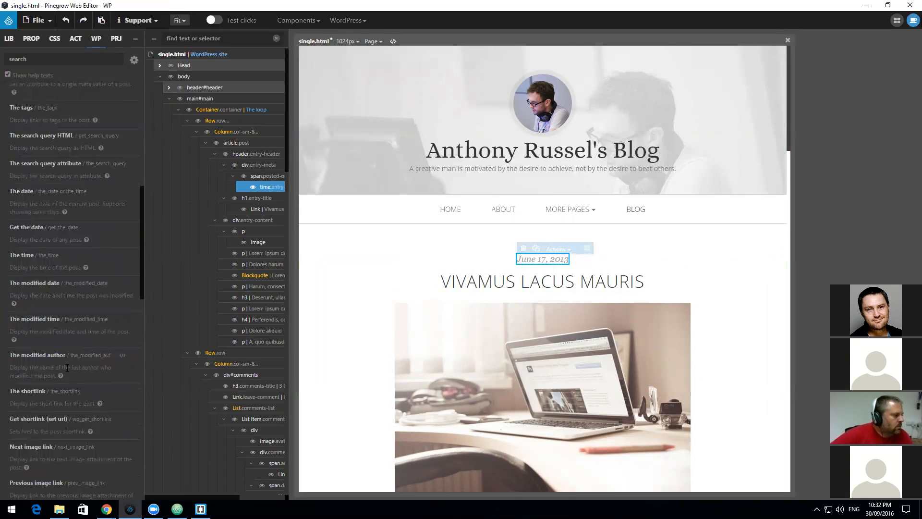
{"action": "left_click", "coordinate": [75, 192]}
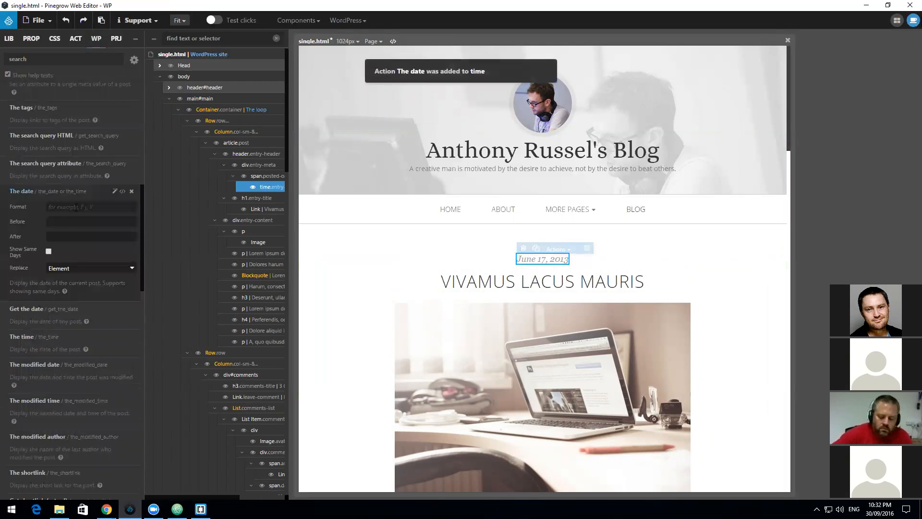
Step: Examine The date action's Format setting and preview the generated PHP code for the Get the date action
{"action": "left_click", "coordinate": [76, 207]}
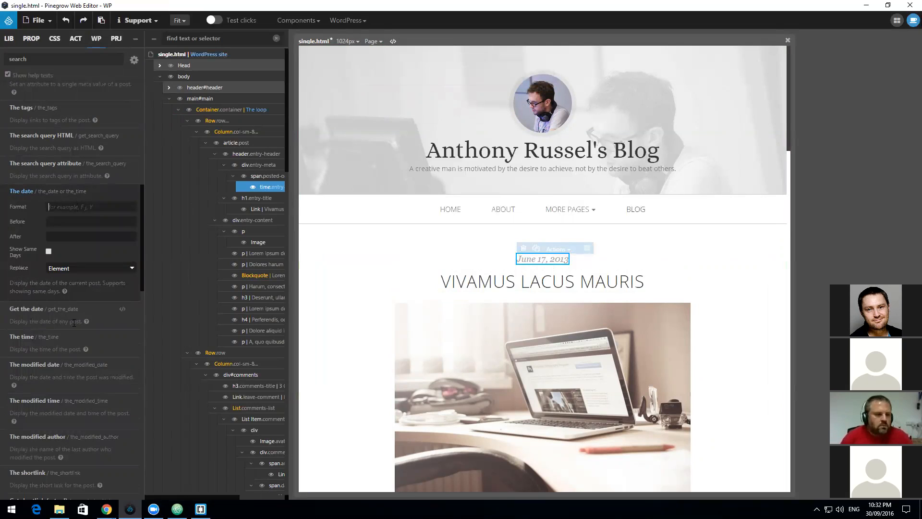
{"action": "mouse_move", "coordinate": [122, 311]}
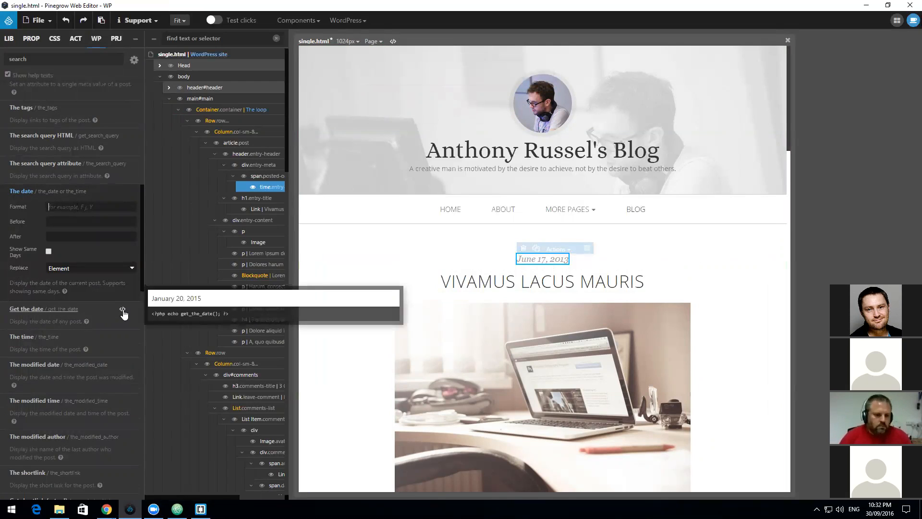
{"action": "mouse_move", "coordinate": [124, 192]}
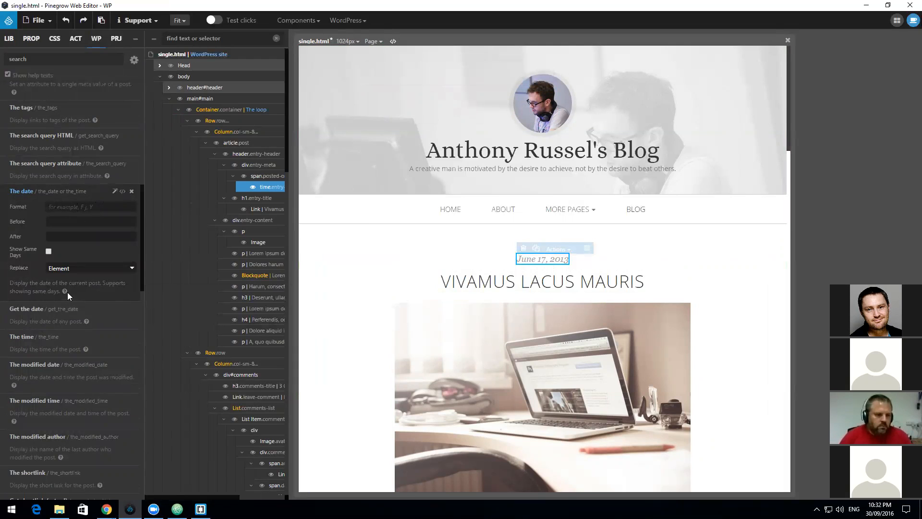
Step: Switch to Chrome, search the web for "wordpress date format" and open the WordPress Codex page on formatting date and time
{"action": "left_click", "coordinate": [107, 509]}
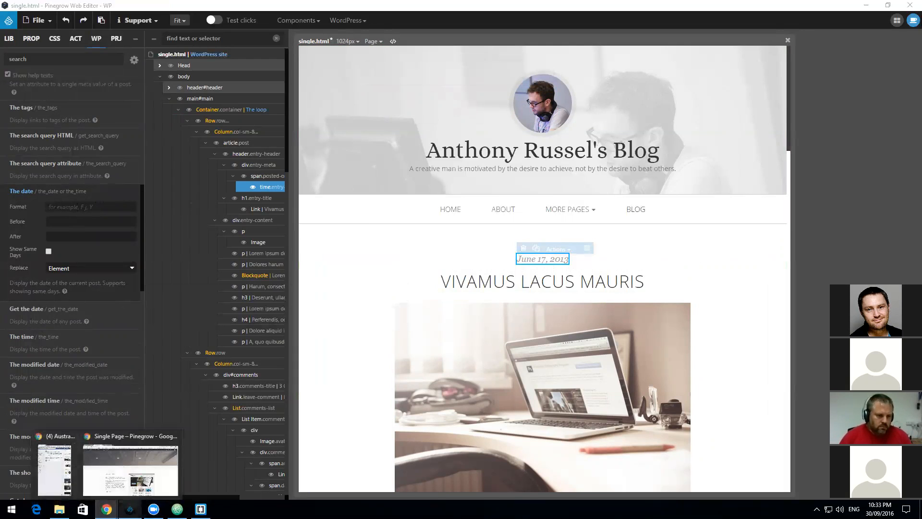
{"action": "left_click", "coordinate": [130, 469]}
{"action": "left_click", "coordinate": [236, 8]}
{"action": "left_click", "coordinate": [241, 20]}
{"action": "type", "text": "word"}
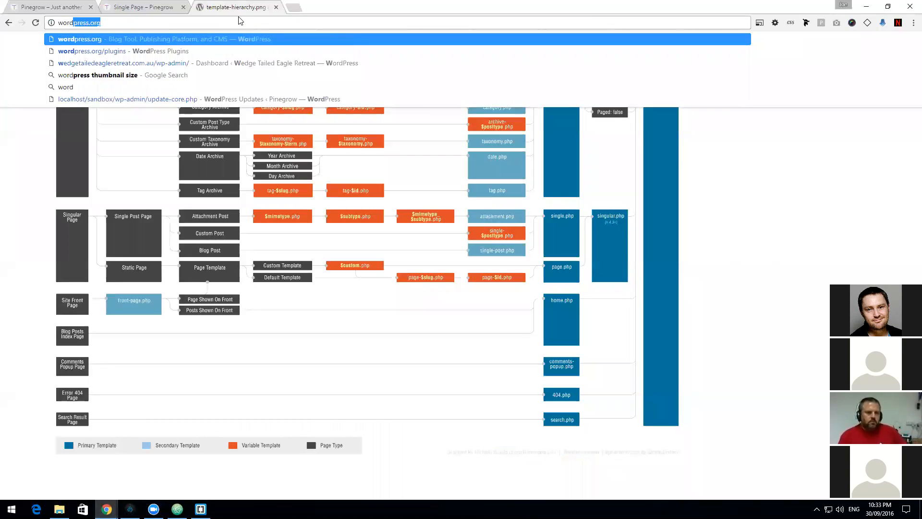
{"action": "type", "text": "press date "}
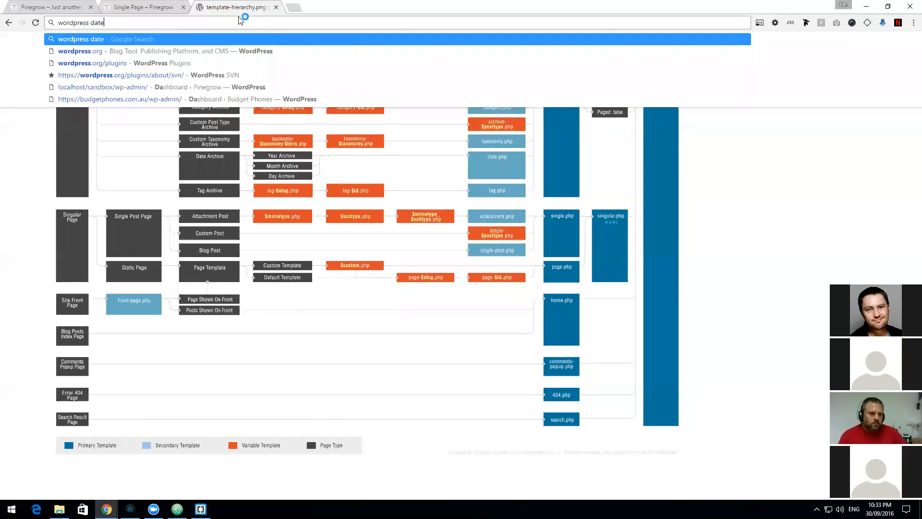
{"action": "type", "text": "fo"}
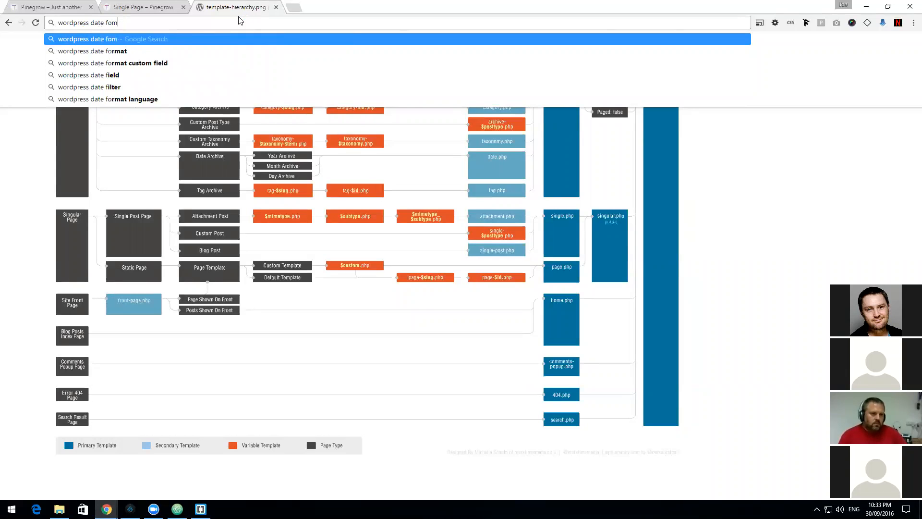
{"action": "type", "text": "rmat"}
{"action": "key", "text": "Return"}
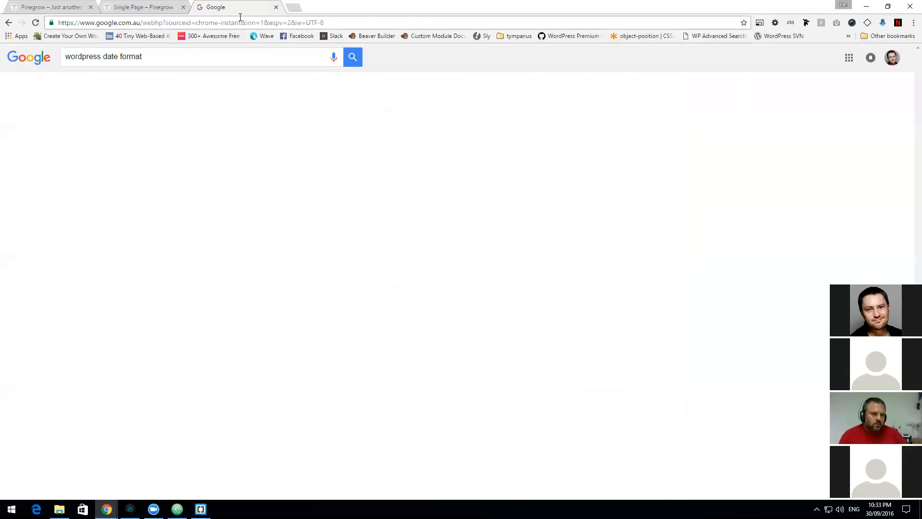
{"action": "left_click", "coordinate": [168, 134]}
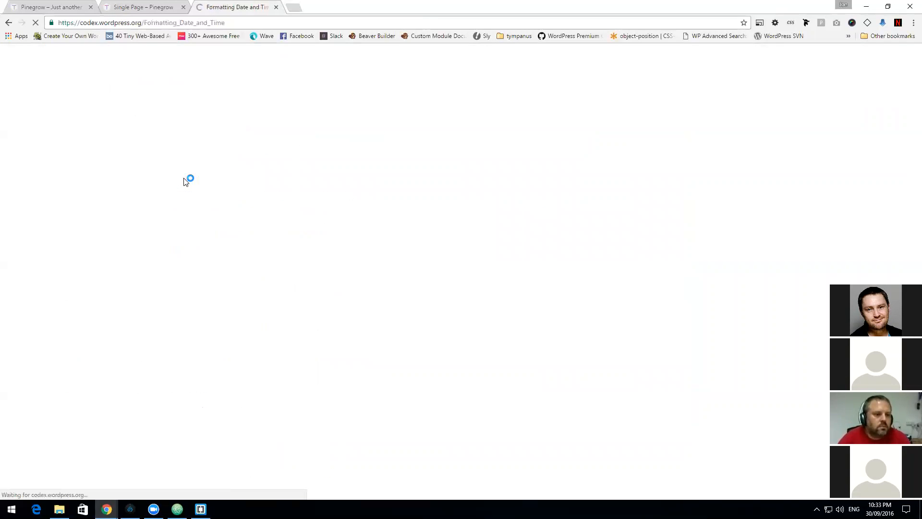
Step: Examine the Codex page's example format string, the date it creates and the table of format characters
{"action": "scroll", "coordinate": [179, 216], "scroll_direction": "down", "scroll_amount": 6}
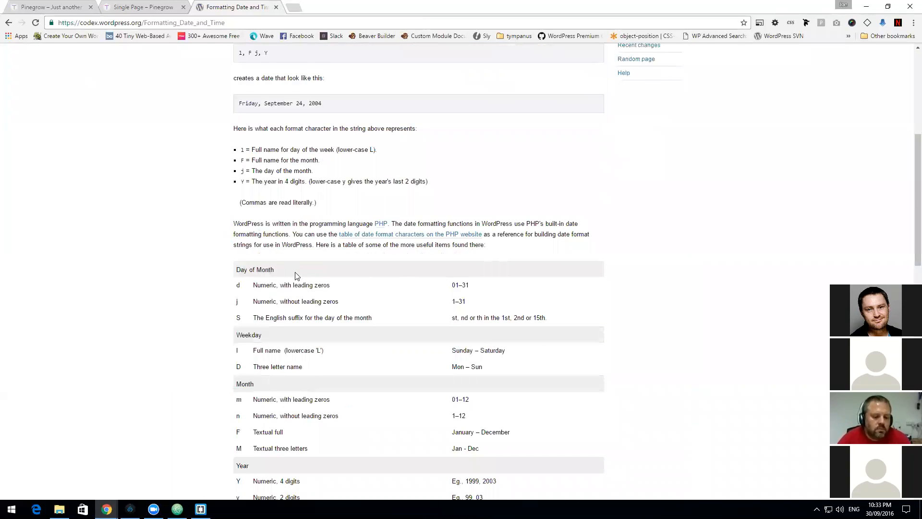
{"action": "scroll", "coordinate": [244, 178], "scroll_direction": "up", "scroll_amount": 1}
{"action": "left_click_drag", "start_coordinate": [238, 108], "coordinate": [288, 100]}
{"action": "left_click", "coordinate": [277, 153]}
{"action": "left_click_drag", "start_coordinate": [326, 153], "coordinate": [242, 152]}
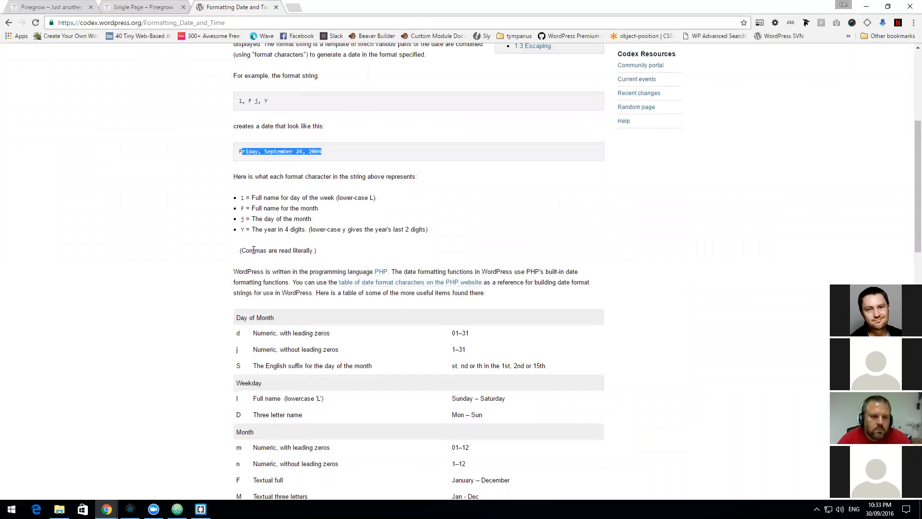
{"action": "left_click", "coordinate": [246, 99]}
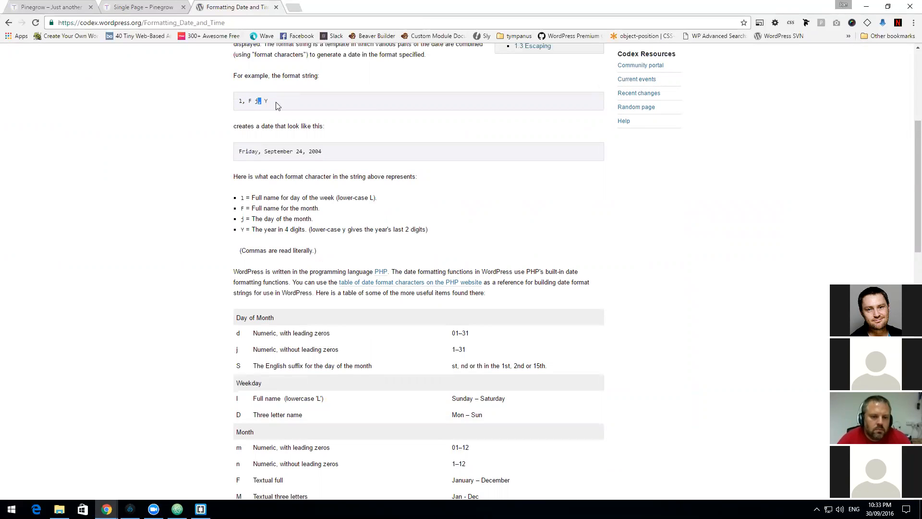
{"action": "left_click", "coordinate": [41, 6]}
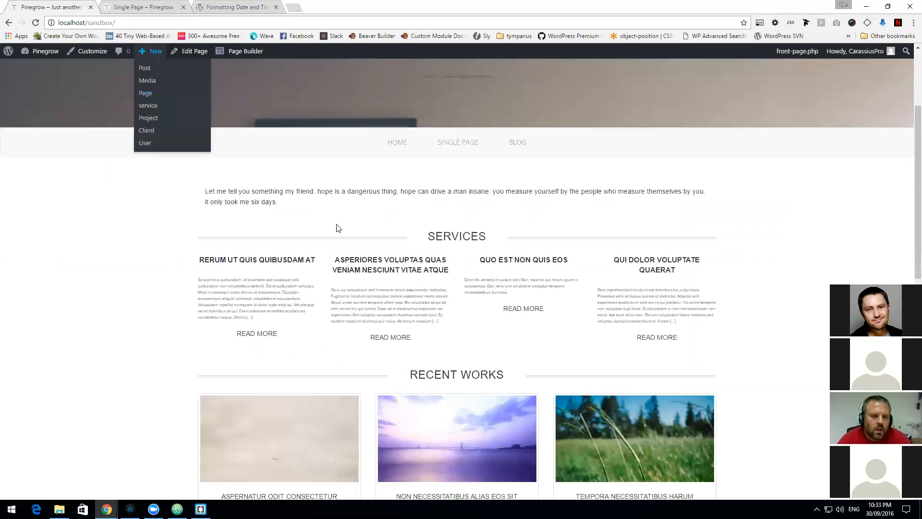
{"action": "left_click", "coordinate": [142, 6]}
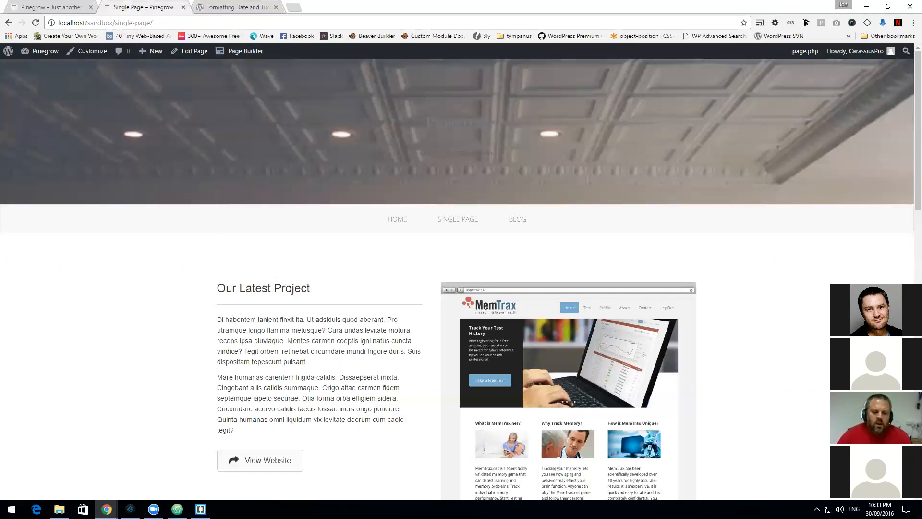
{"action": "left_click", "coordinate": [129, 509]}
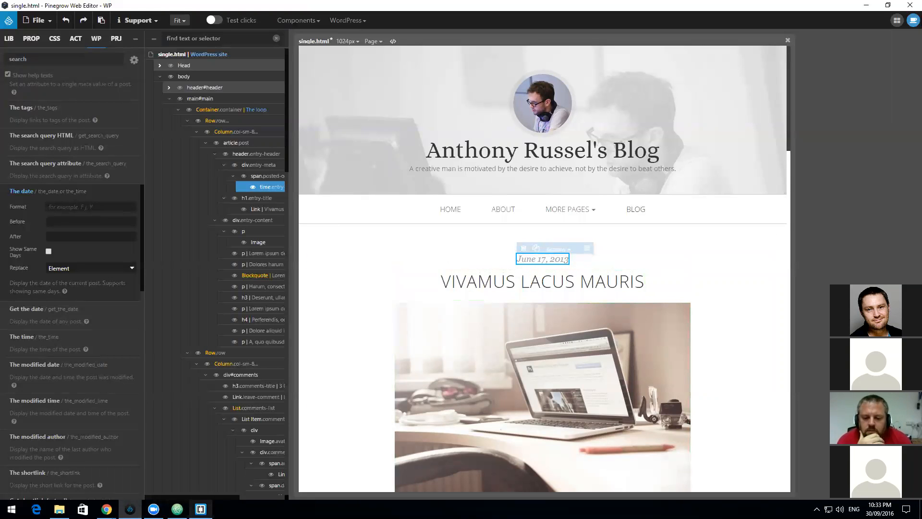
{"action": "left_click", "coordinate": [200, 509]}
{"action": "mouse_move", "coordinate": [114, 480]}
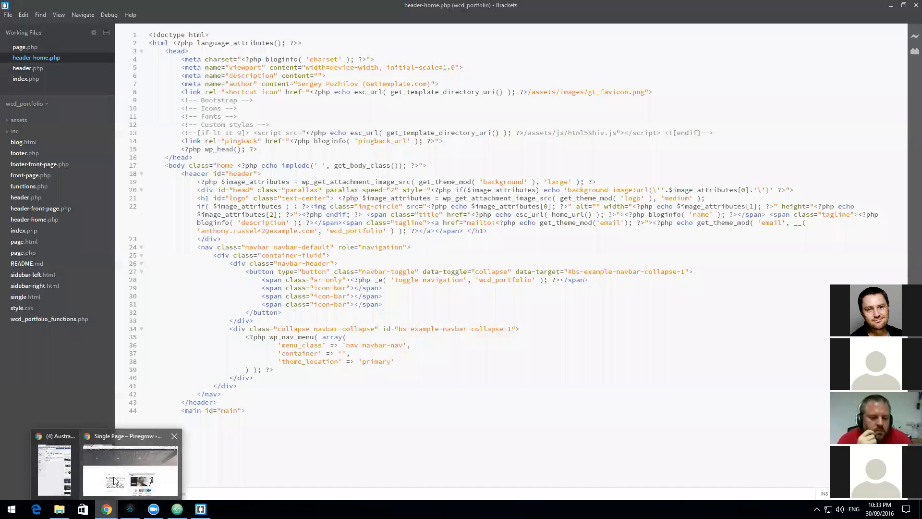
Step: Look up the full textual month character in the Codex table and enter F in The date action's Format in Pinegrow
{"action": "left_click", "coordinate": [107, 454]}
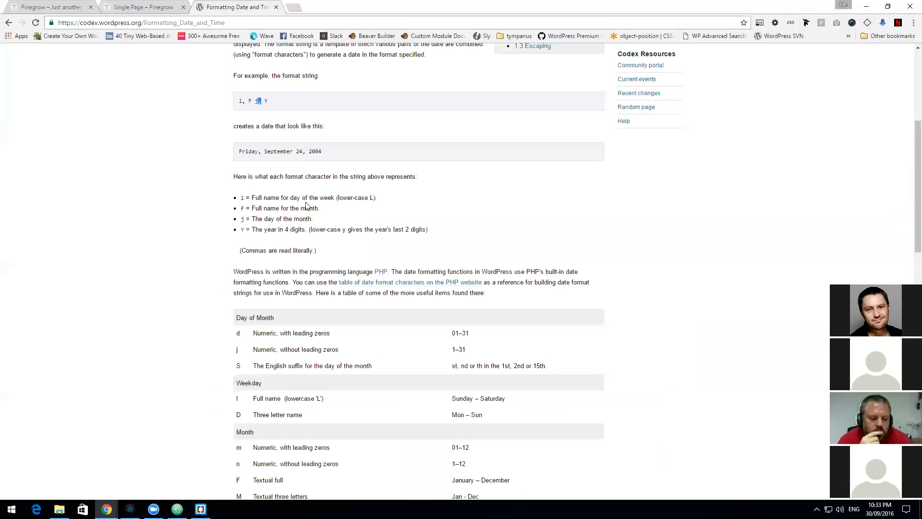
{"action": "scroll", "coordinate": [258, 317], "scroll_direction": "down", "scroll_amount": 3}
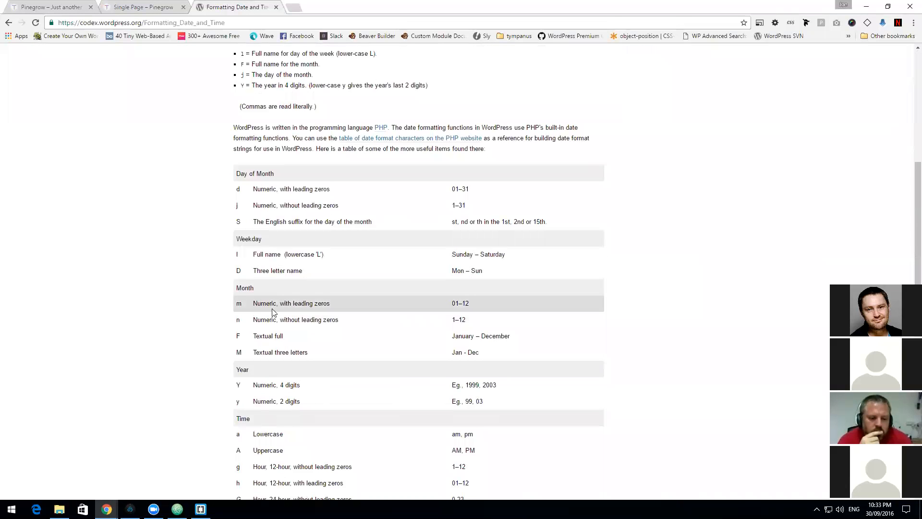
{"action": "double_click", "coordinate": [238, 337]}
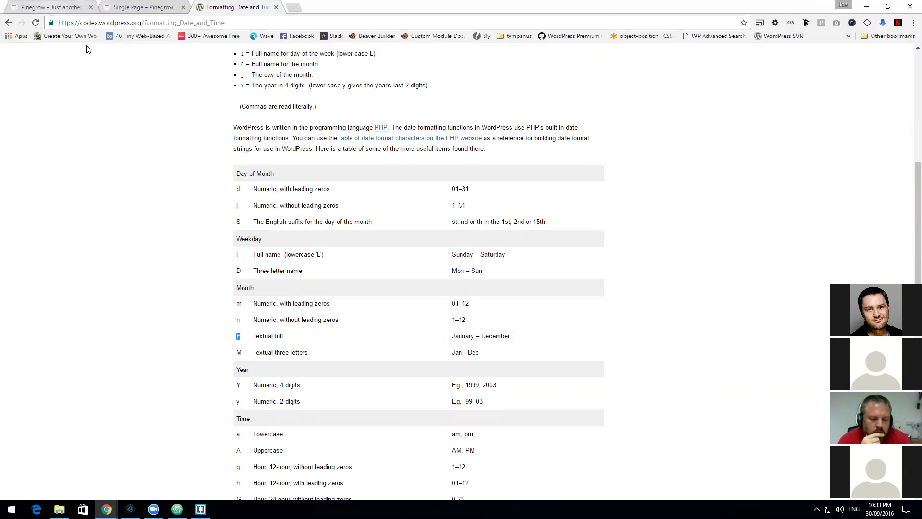
{"action": "left_click", "coordinate": [129, 509]}
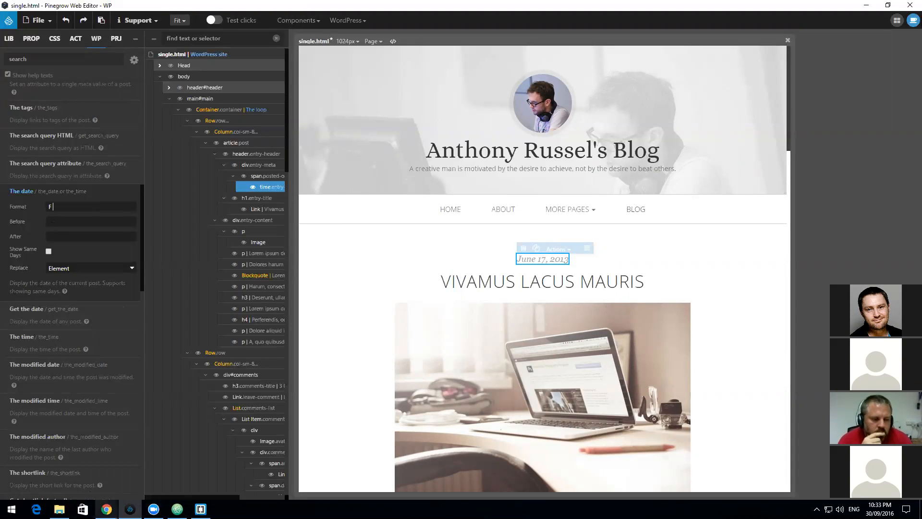
{"action": "mouse_move", "coordinate": [106, 509]}
{"action": "left_click", "coordinate": [137, 463]}
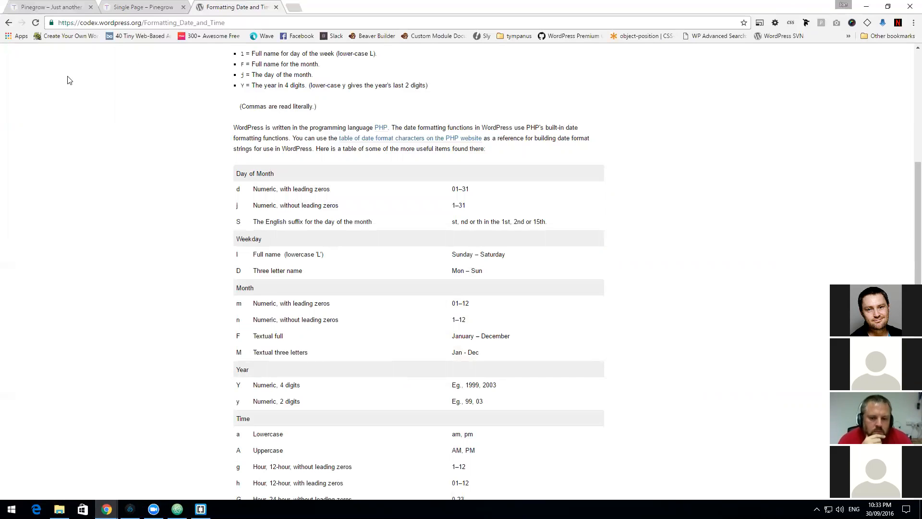
{"action": "left_click", "coordinate": [123, 509]}
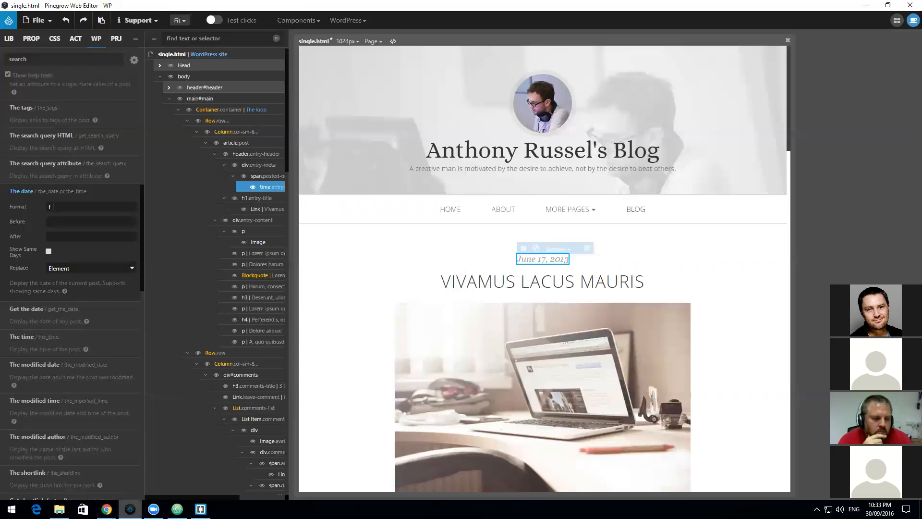
Step: Check the day and four-digit year characters in the Codex, and complete The date action's Format as "F d, Y" in Pinegrow
{"action": "mouse_move", "coordinate": [107, 509]}
{"action": "left_click", "coordinate": [131, 465]}
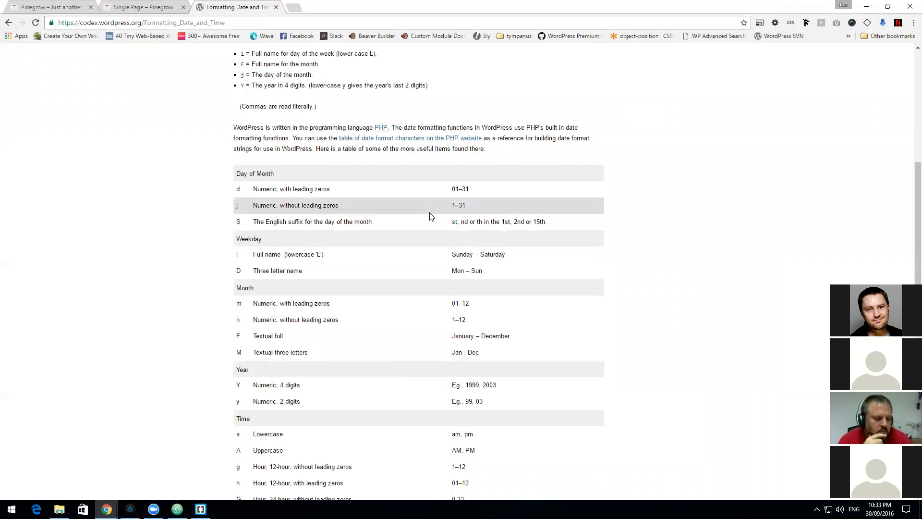
{"action": "left_click", "coordinate": [129, 509]}
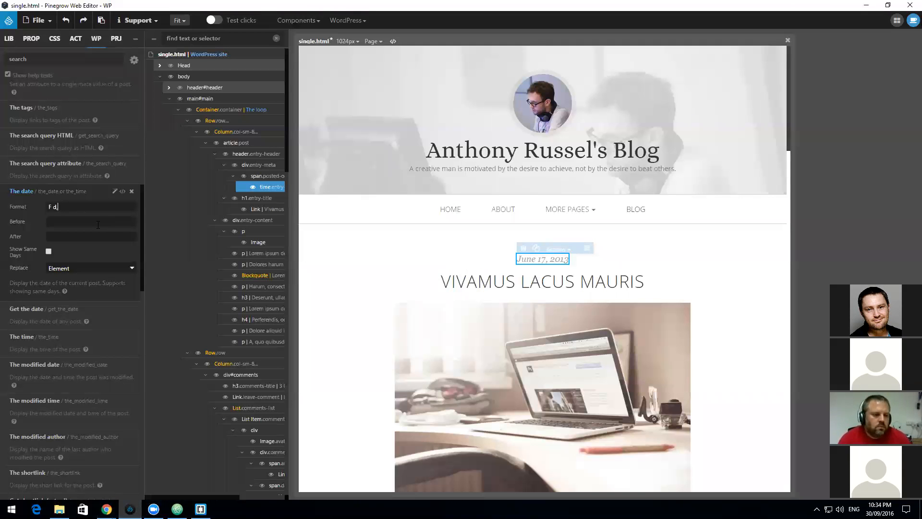
{"action": "mouse_move", "coordinate": [107, 509]}
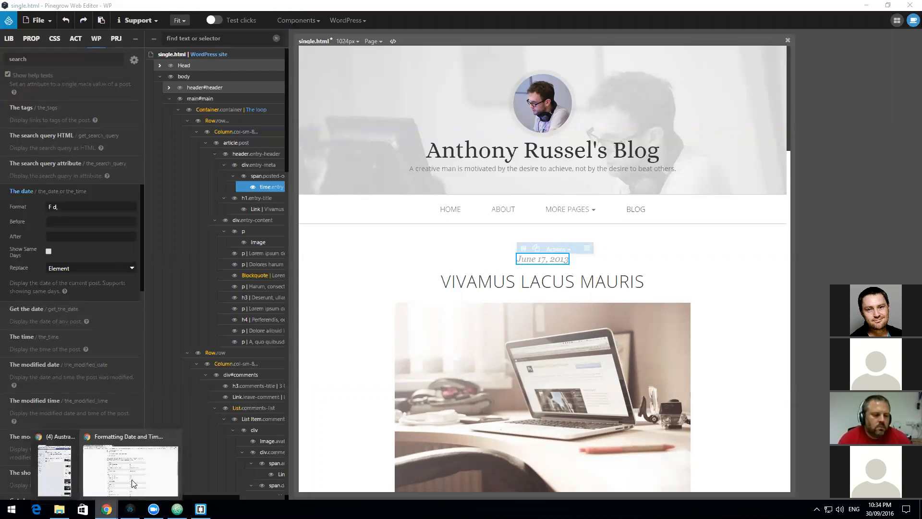
{"action": "left_click", "coordinate": [128, 436]}
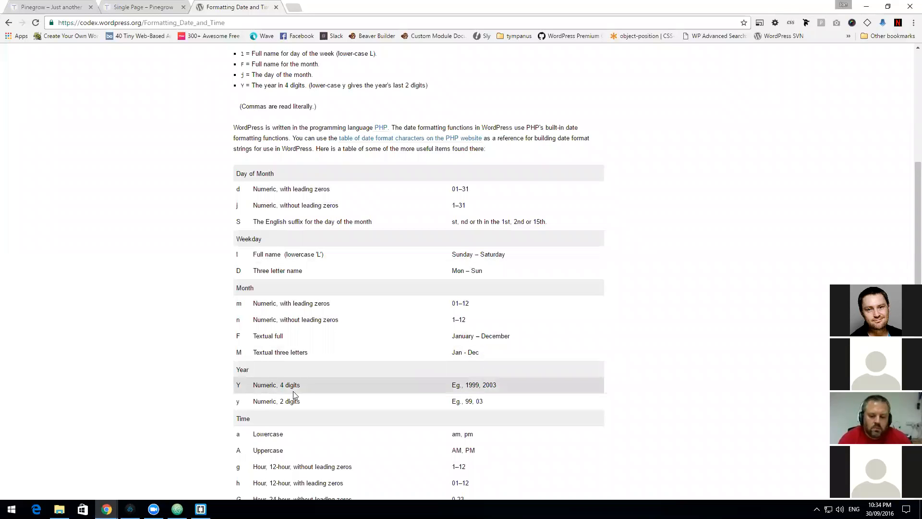
{"action": "left_click", "coordinate": [130, 509]}
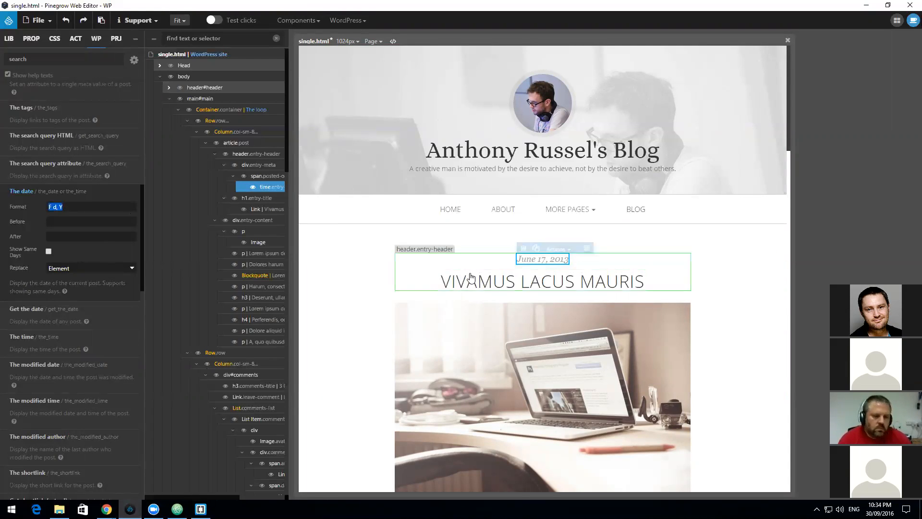
Step: Add The title action to the link inside the post's h1 heading, and collapse the Posts group
{"action": "left_click", "coordinate": [528, 282]}
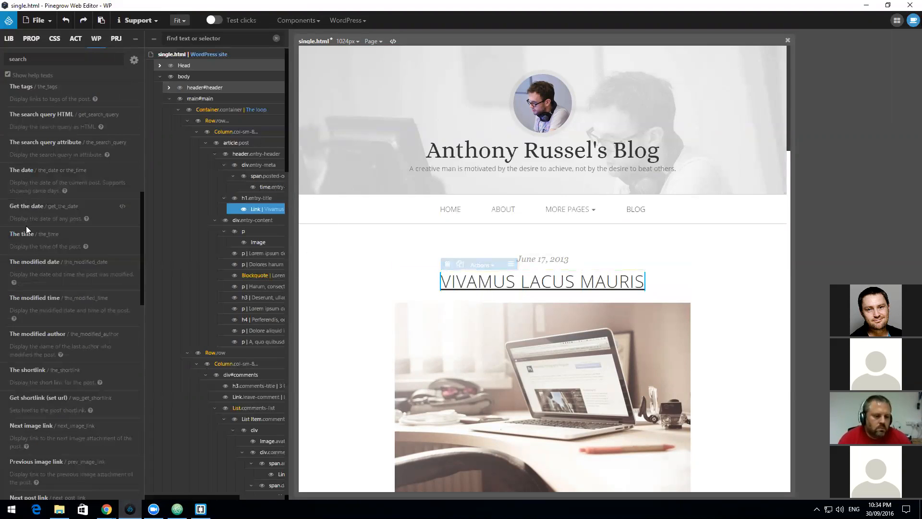
{"action": "scroll", "coordinate": [36, 240], "scroll_direction": "up", "scroll_amount": 8}
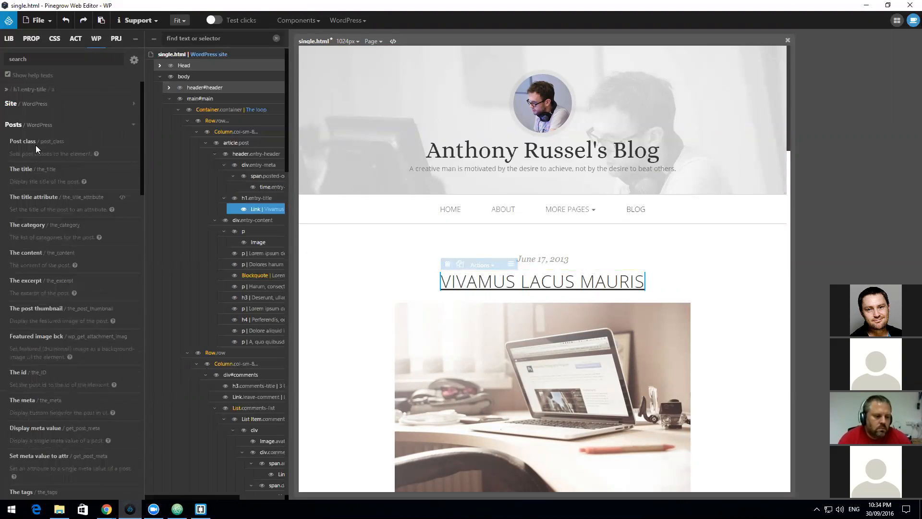
{"action": "left_click", "coordinate": [31, 169]}
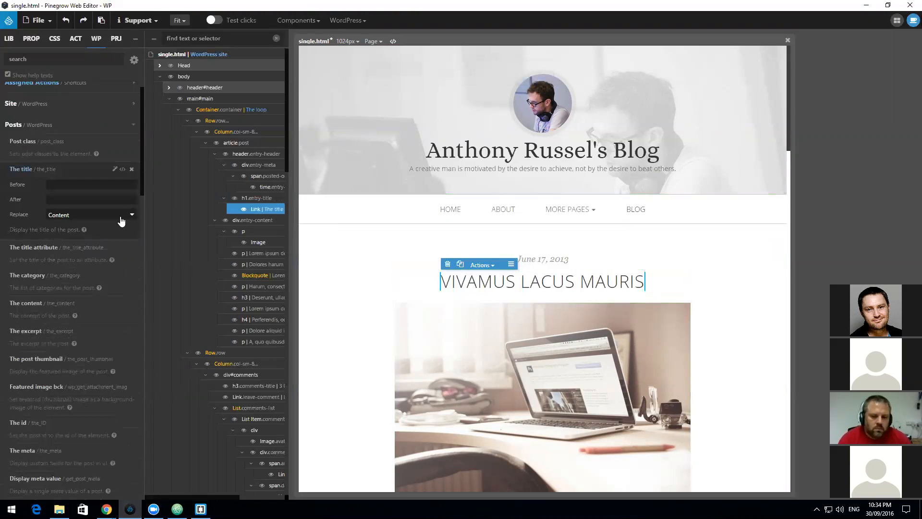
{"action": "left_click", "coordinate": [94, 127]}
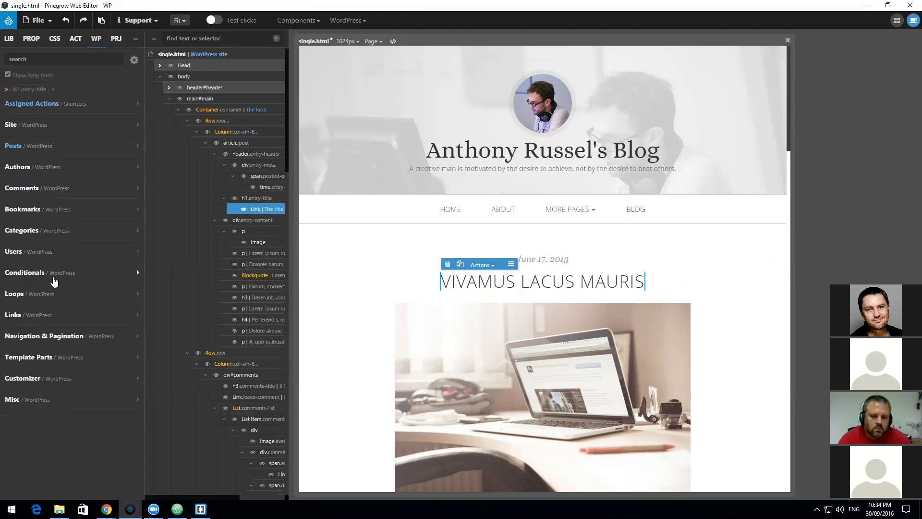
{"action": "left_click", "coordinate": [52, 318]}
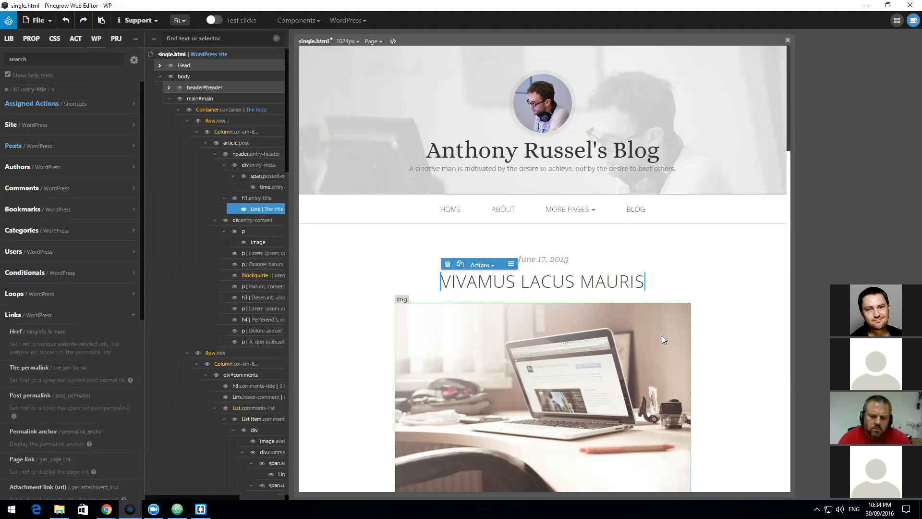
{"action": "scroll", "coordinate": [662, 335], "scroll_direction": "down", "scroll_amount": 15}
{"action": "scroll", "coordinate": [639, 348], "scroll_direction": "up", "scroll_amount": 15}
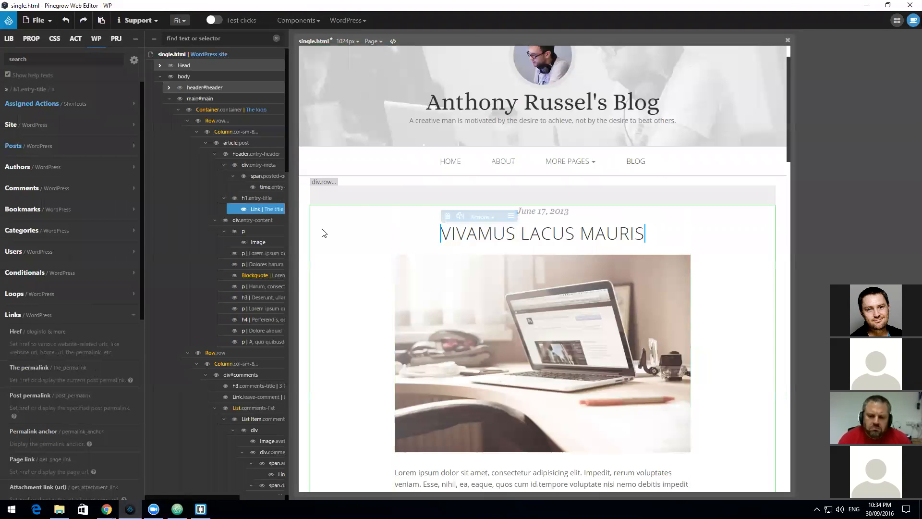
{"action": "right_click", "coordinate": [265, 209]}
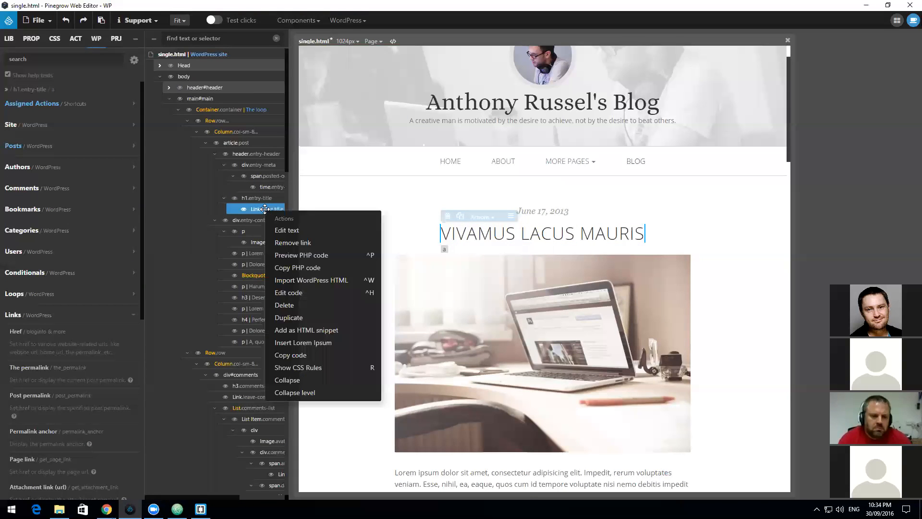
{"action": "left_click", "coordinate": [249, 209]}
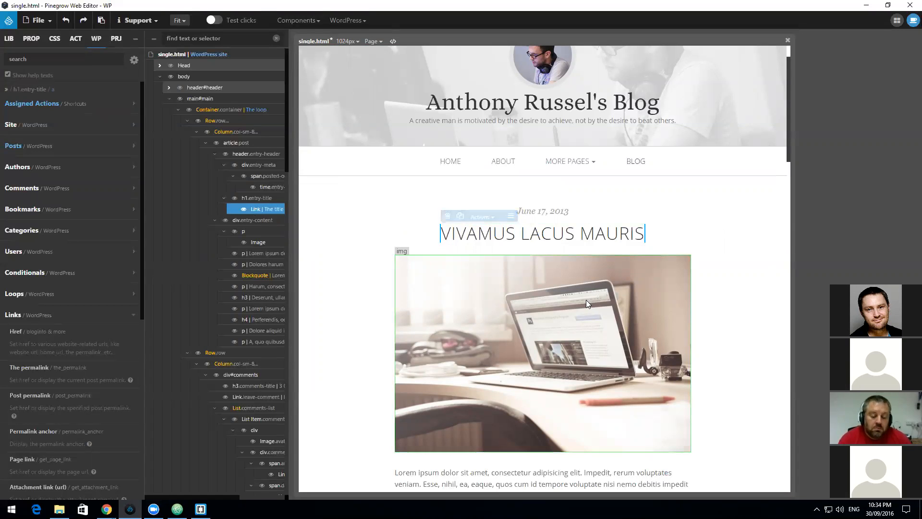
Step: Add The post thumbnail action to the image below the post title and set its Size to large
{"action": "left_click", "coordinate": [574, 336]}
{"action": "scroll", "coordinate": [574, 331], "scroll_direction": "down", "scroll_amount": 7}
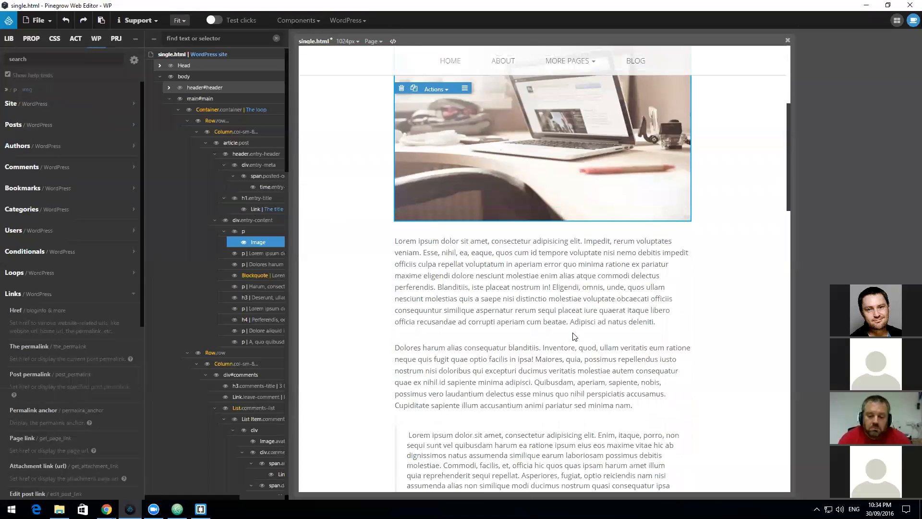
{"action": "scroll", "coordinate": [562, 324], "scroll_direction": "up", "scroll_amount": 4}
{"action": "left_click", "coordinate": [68, 298]}
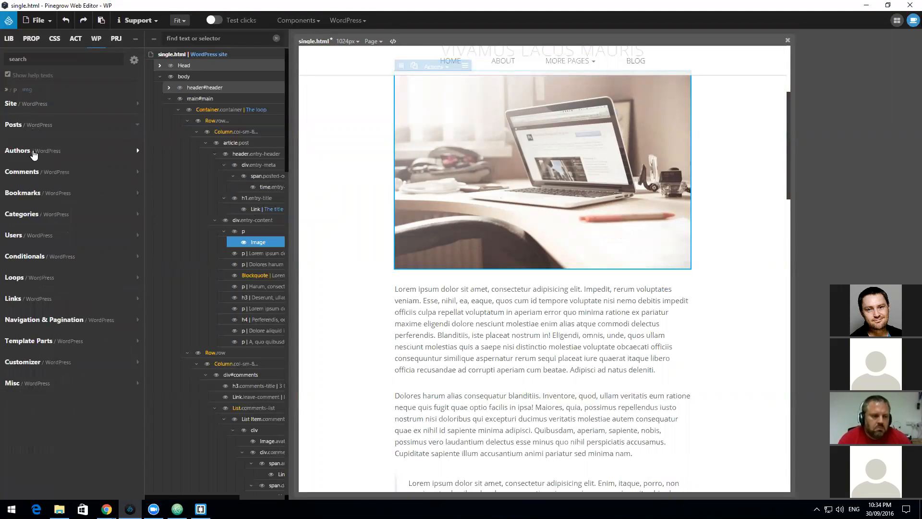
{"action": "left_click", "coordinate": [45, 127]}
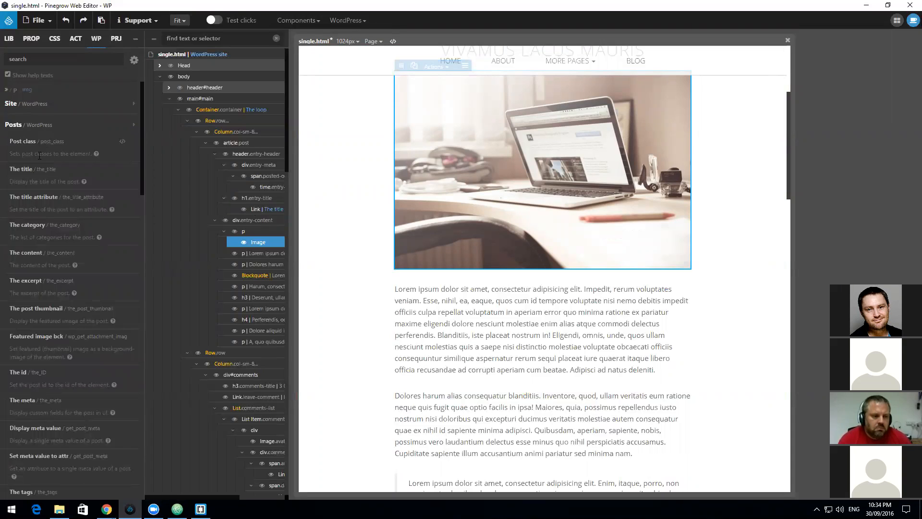
{"action": "left_click", "coordinate": [67, 305]}
{"action": "left_click", "coordinate": [73, 325]}
{"action": "type", "text": "large"}
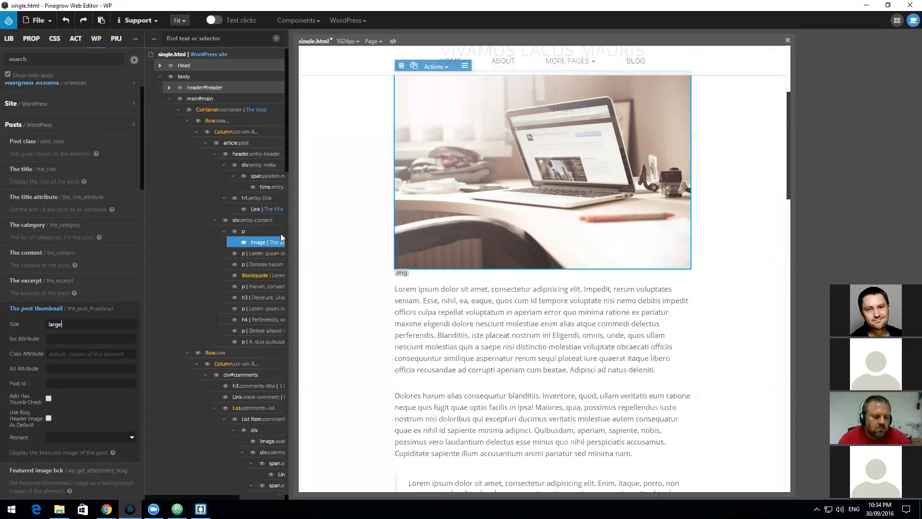
Step: Assign the img-responsive CSS class to the post image
{"action": "left_click", "coordinate": [32, 38]}
{"action": "left_click", "coordinate": [48, 203]}
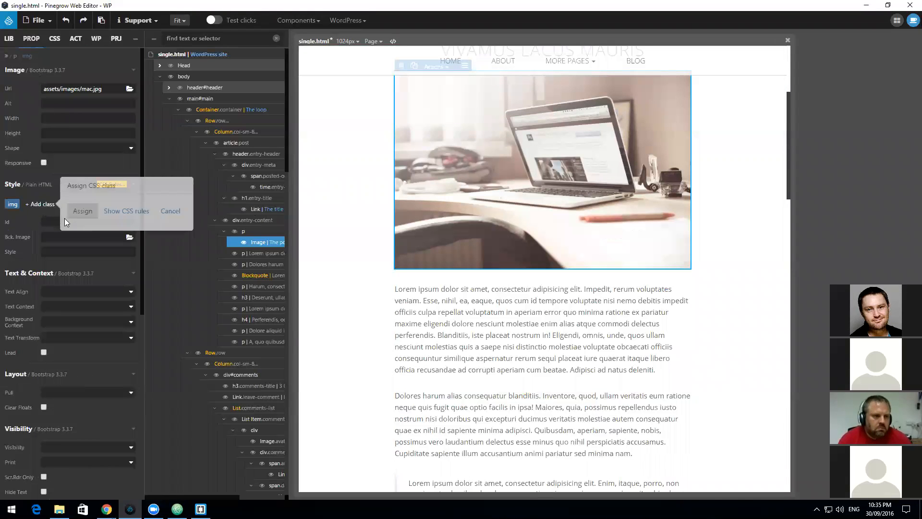
{"action": "type", "text": "img"}
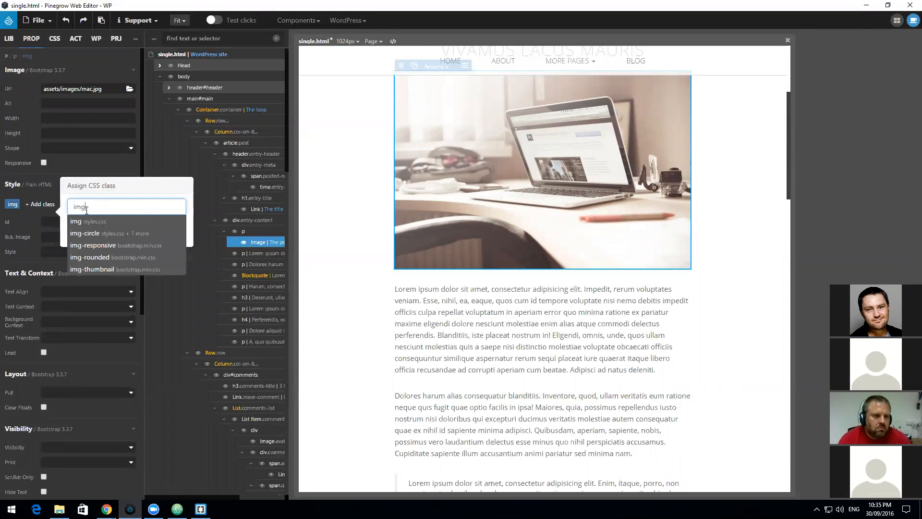
{"action": "left_click", "coordinate": [107, 246]}
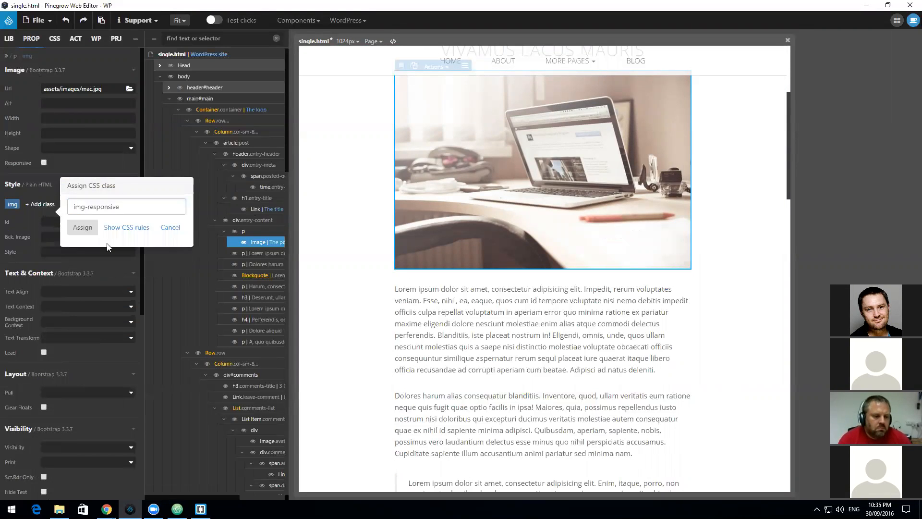
{"action": "left_click", "coordinate": [83, 227]}
{"action": "scroll", "coordinate": [82, 232], "scroll_direction": "down", "scroll_amount": 6}
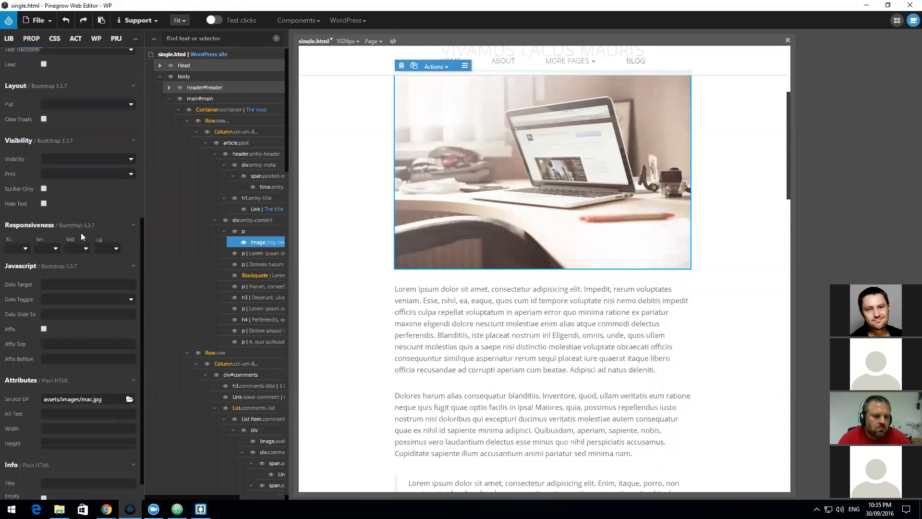
{"action": "scroll", "coordinate": [120, 167], "scroll_direction": "up", "scroll_amount": 5}
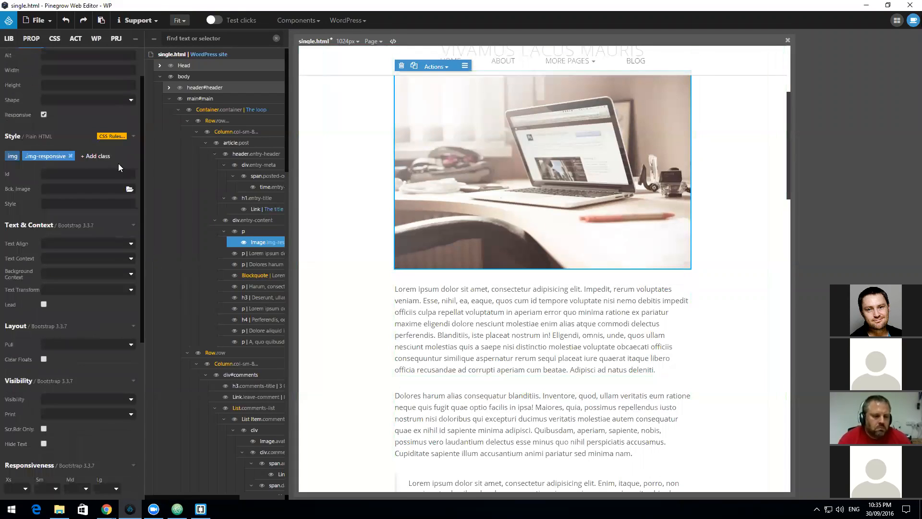
Step: Enable Add Has Thumb Check for The post thumbnail action on the post image
{"action": "left_click", "coordinate": [96, 38]}
{"action": "scroll", "coordinate": [104, 367], "scroll_direction": "down", "scroll_amount": 5}
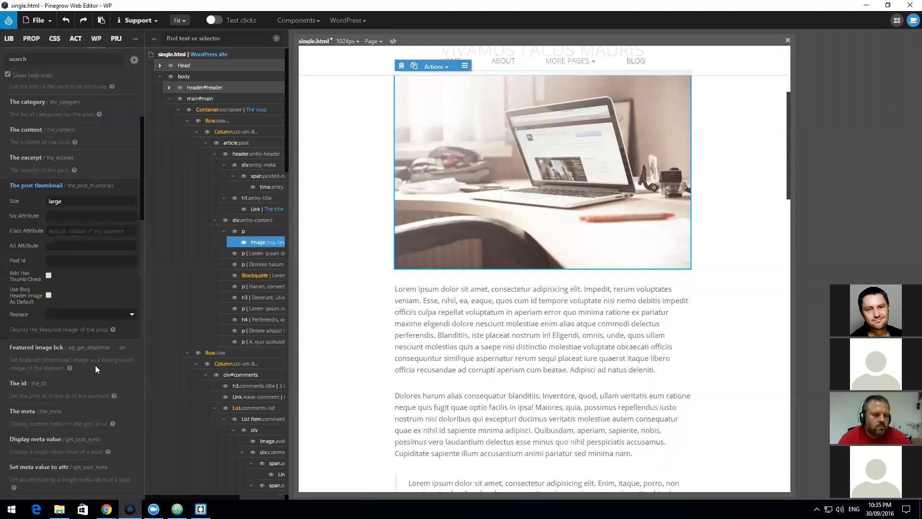
{"action": "left_click", "coordinate": [48, 275]}
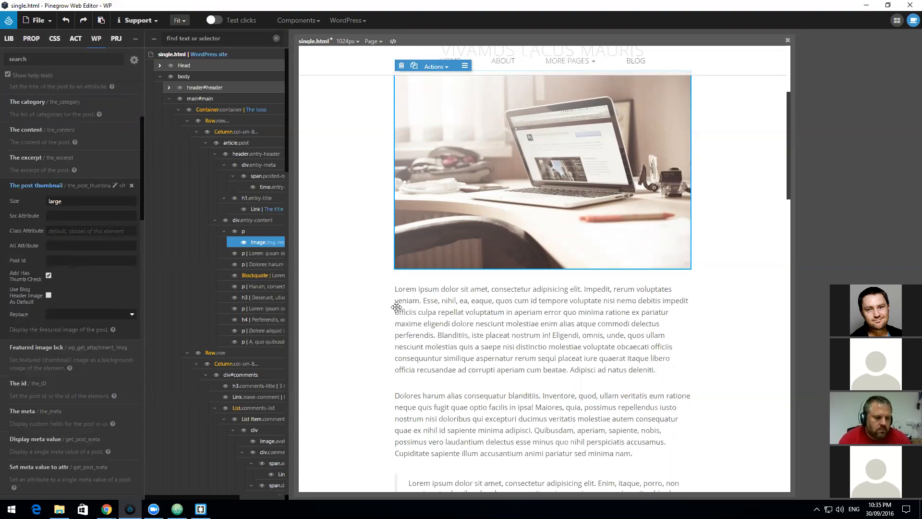
Step: Add The content action to the first Lorem ipsum paragraph below the post image
{"action": "left_click", "coordinate": [492, 308]}
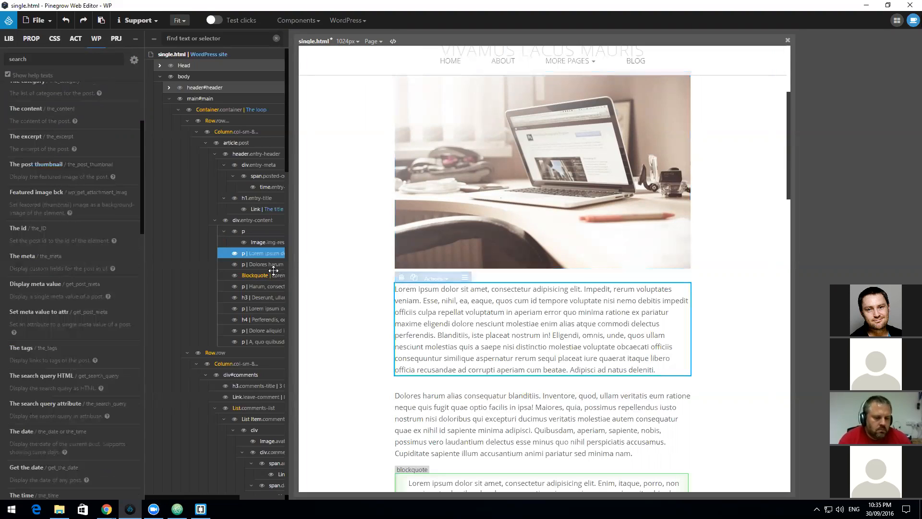
{"action": "left_click", "coordinate": [253, 264]}
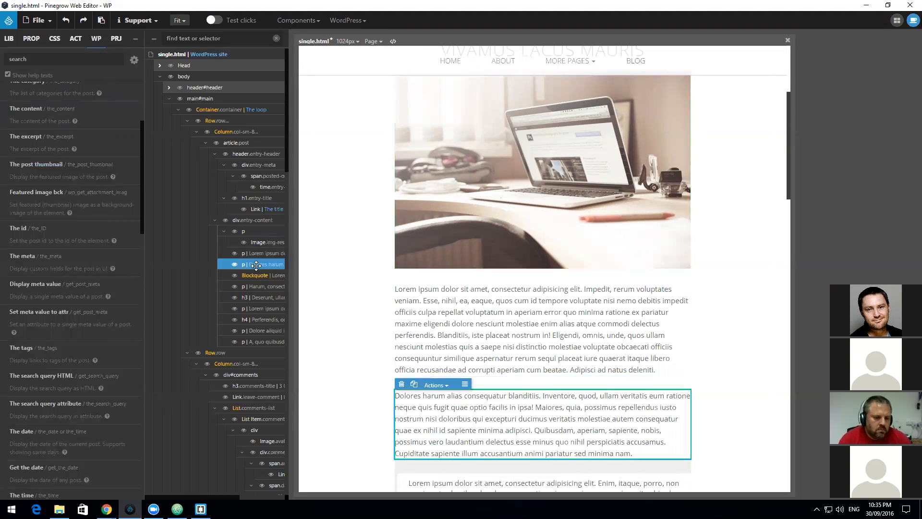
{"action": "left_click", "coordinate": [255, 342]}
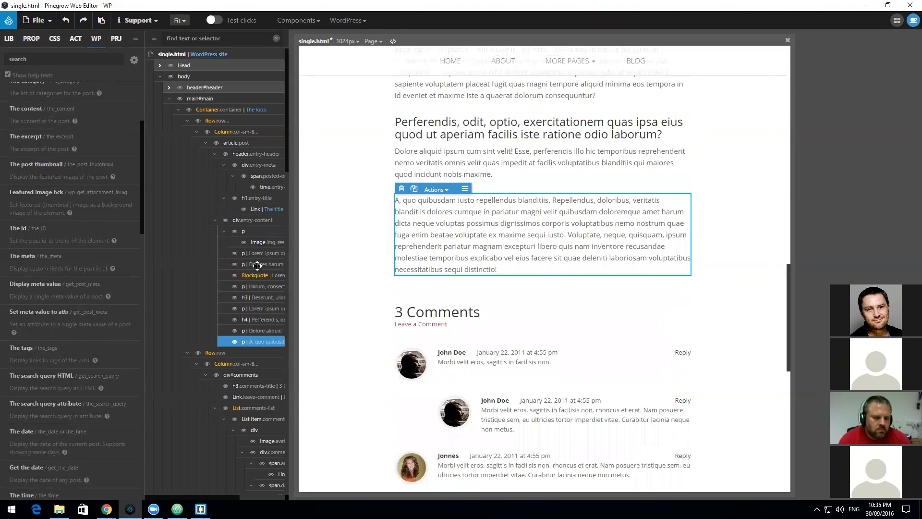
{"action": "left_click", "coordinate": [256, 232]}
{"action": "left_click", "coordinate": [258, 253]}
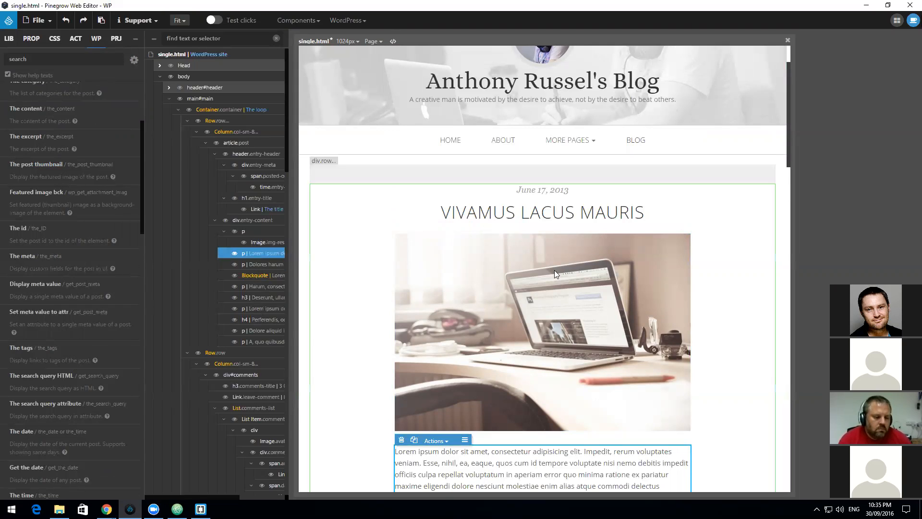
{"action": "scroll", "coordinate": [535, 312], "scroll_direction": "down", "scroll_amount": 1}
{"action": "scroll", "coordinate": [535, 313], "scroll_direction": "up", "scroll_amount": 2}
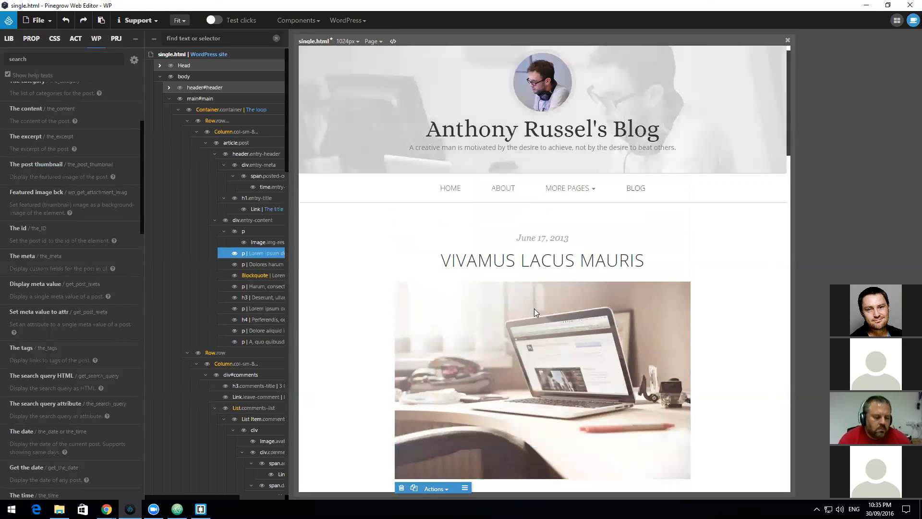
{"action": "scroll", "coordinate": [534, 308], "scroll_direction": "down", "scroll_amount": 4}
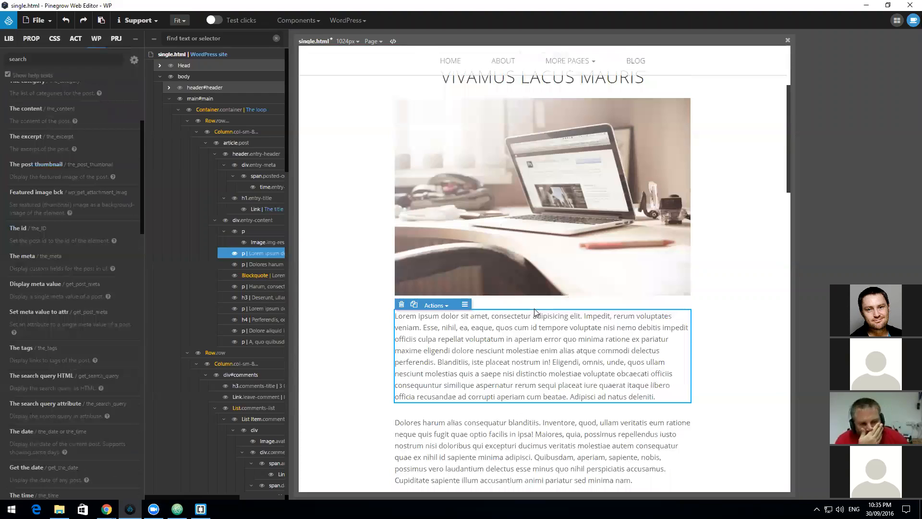
{"action": "scroll", "coordinate": [83, 303], "scroll_direction": "up", "scroll_amount": 2}
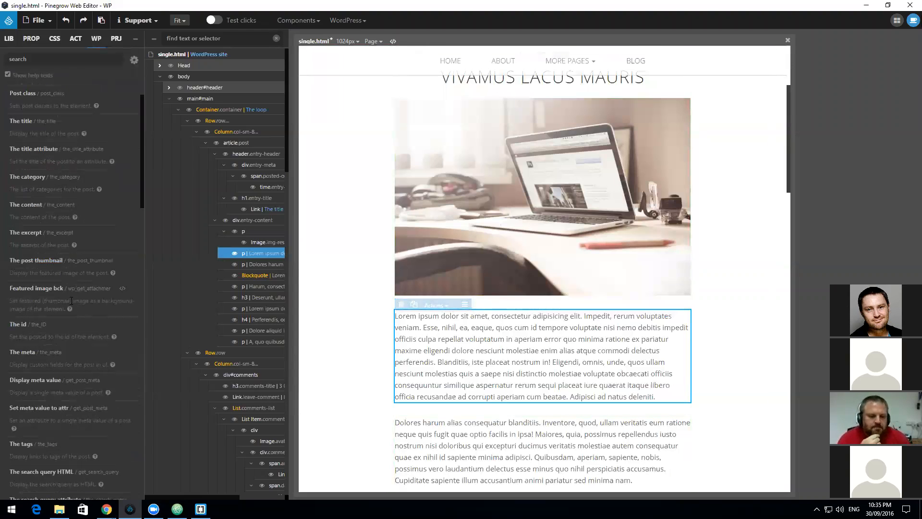
{"action": "left_click", "coordinate": [38, 210]}
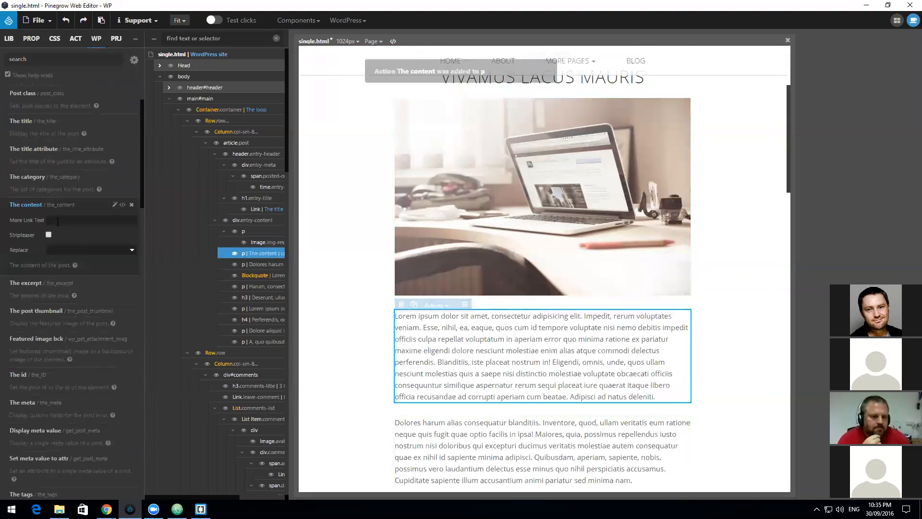
Step: Check the Replace options of The content action on the paragraph
{"action": "left_click", "coordinate": [73, 250]}
{"action": "left_click", "coordinate": [101, 253]}
{"action": "left_click", "coordinate": [114, 269]}
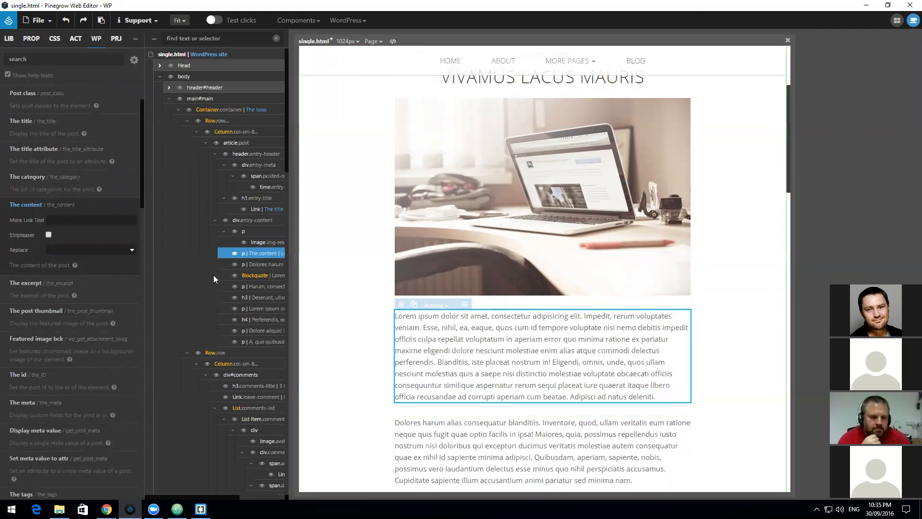
{"action": "left_click", "coordinate": [119, 253]}
{"action": "left_click", "coordinate": [123, 263]}
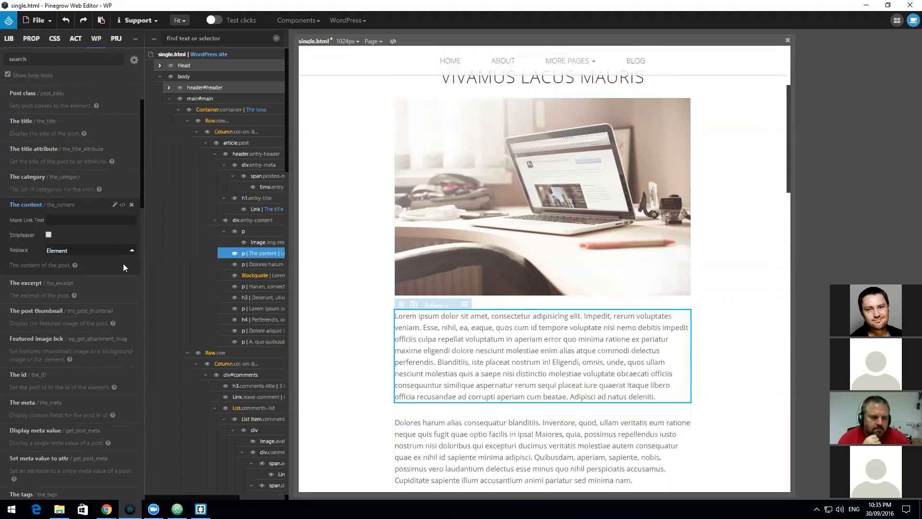
Step: Delete all placeholder paragraphs, the blockquote and the subheadings that follow The content paragraph in div.entry-content
{"action": "left_click", "coordinate": [259, 264]}
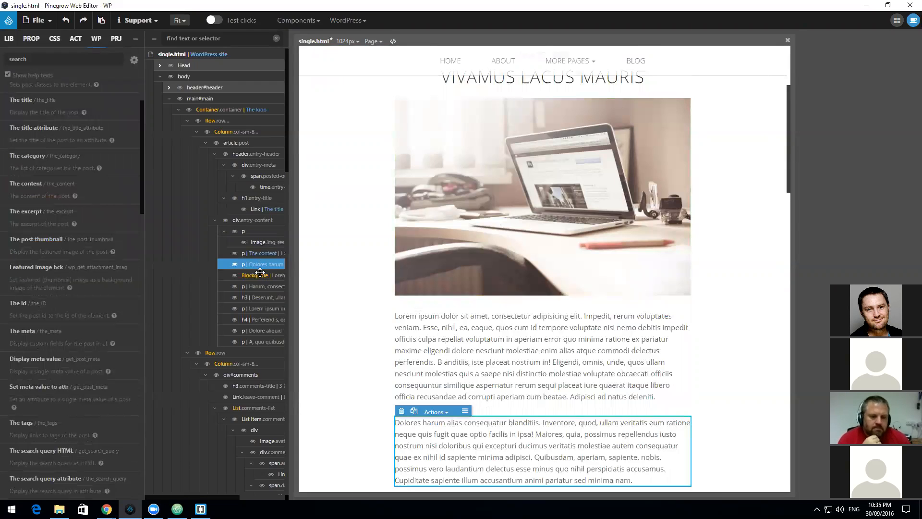
{"action": "key", "text": "Delete"}
{"action": "key", "text": "Delete"}
{"action": "key", "text": "Delete"}
{"action": "key", "text": "Delete"}
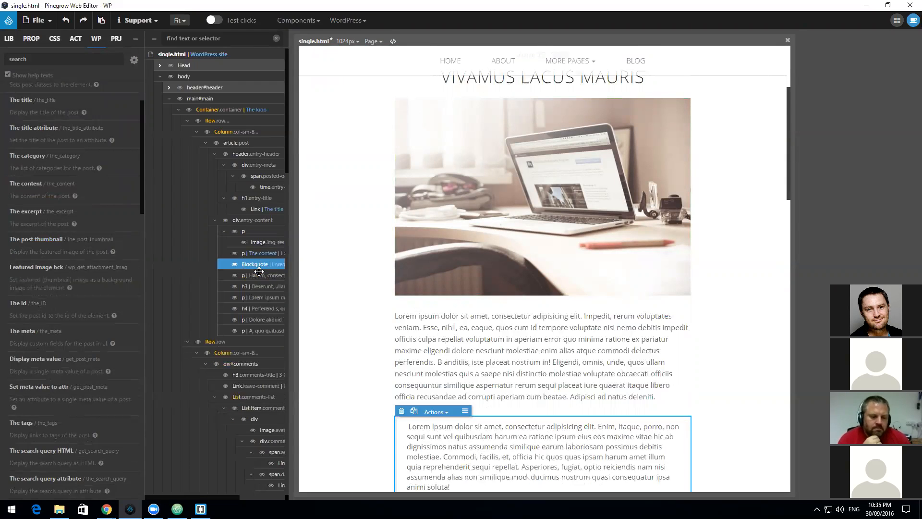
{"action": "key", "text": "Delete"}
{"action": "key", "text": "Delete"}
{"action": "key", "text": "Delete"}
{"action": "key", "text": "Delete"}
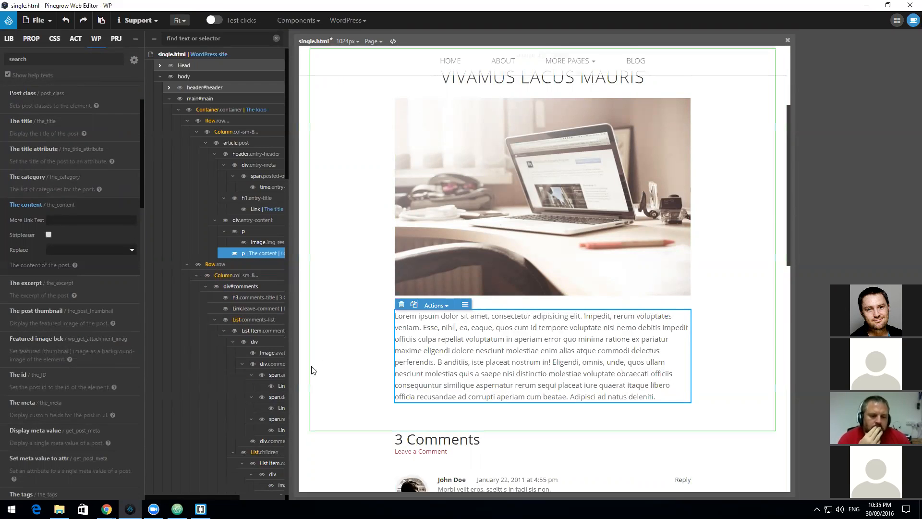
Step: Examine the comments section, from its title and comment link to the reply form, and its element structure
{"action": "scroll", "coordinate": [335, 345], "scroll_direction": "down", "scroll_amount": 4}
{"action": "double_click", "coordinate": [354, 321]}
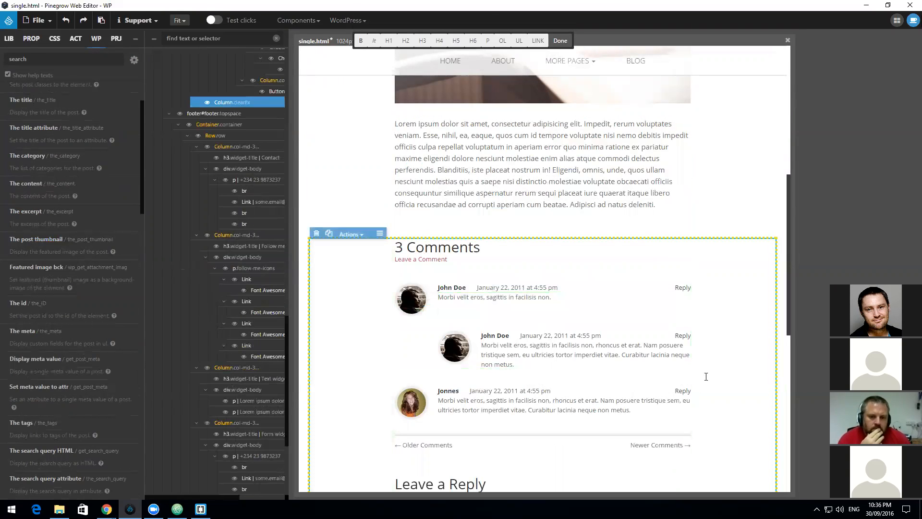
{"action": "left_click", "coordinate": [687, 428]}
{"action": "scroll", "coordinate": [682, 422], "scroll_direction": "down", "scroll_amount": 7}
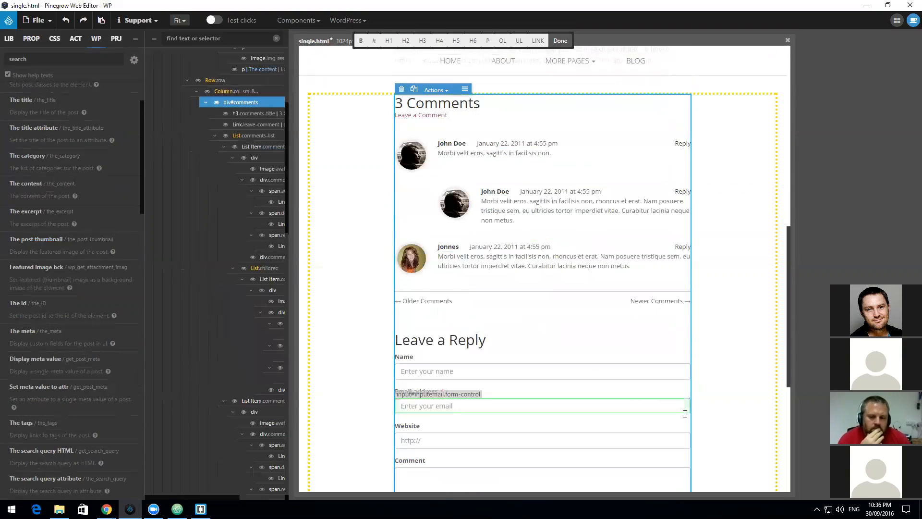
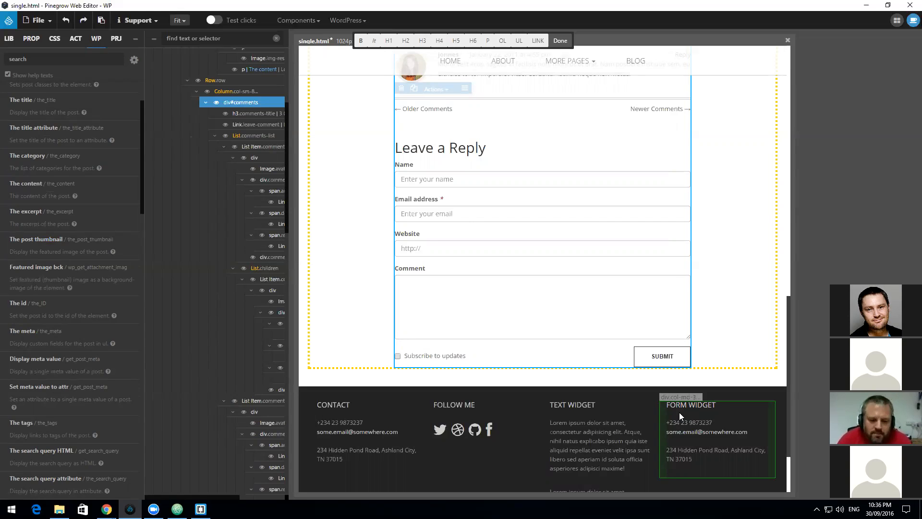
{"action": "scroll", "coordinate": [679, 412], "scroll_direction": "up", "scroll_amount": 7}
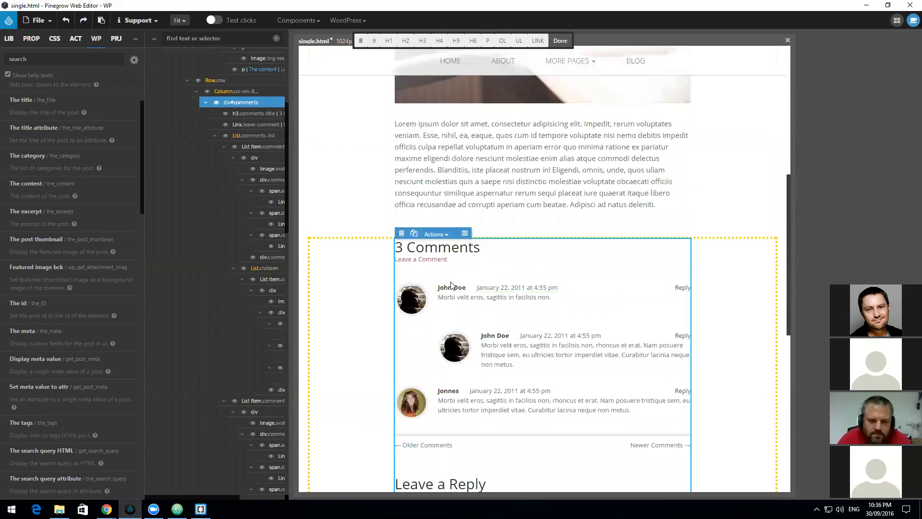
{"action": "left_click", "coordinate": [557, 251]}
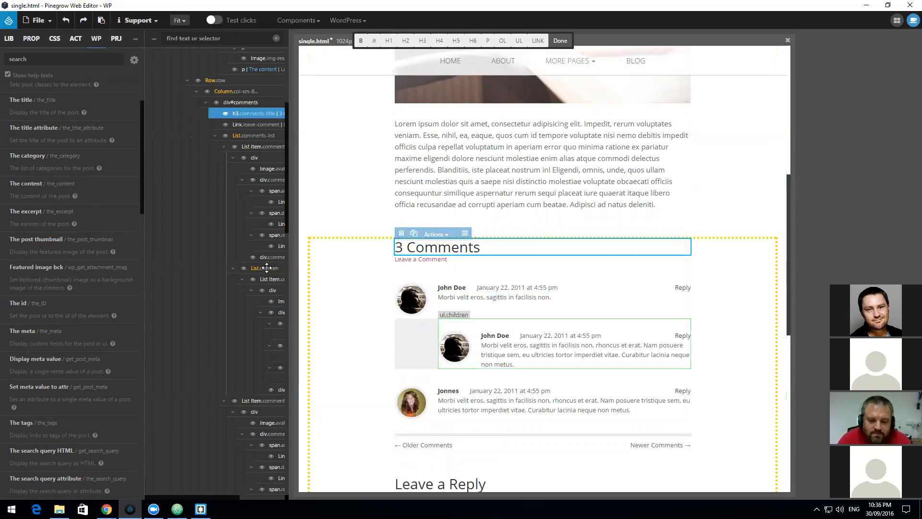
{"action": "left_click", "coordinate": [250, 125]}
Step: Add The loop action to the comments-list element and collapse the Loops group
{"action": "left_click", "coordinate": [251, 136]}
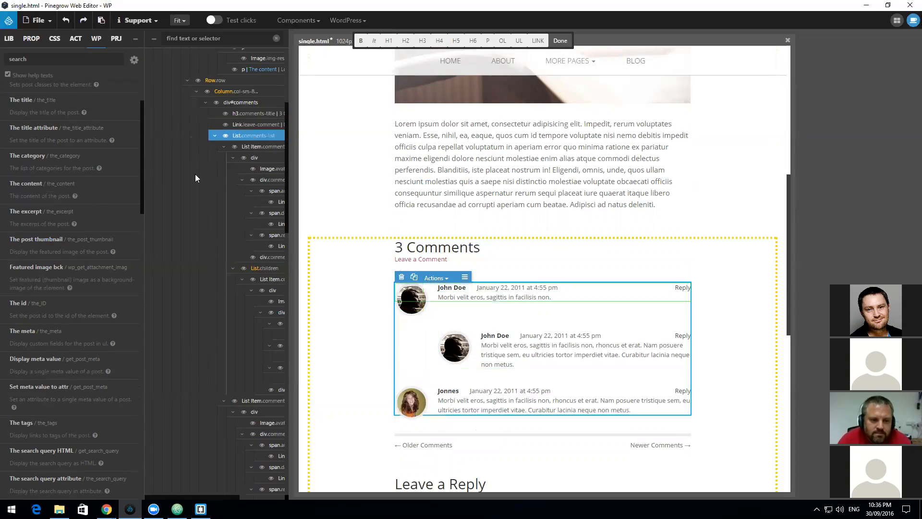
{"action": "scroll", "coordinate": [97, 178], "scroll_direction": "up", "scroll_amount": 2}
{"action": "left_click", "coordinate": [96, 126]}
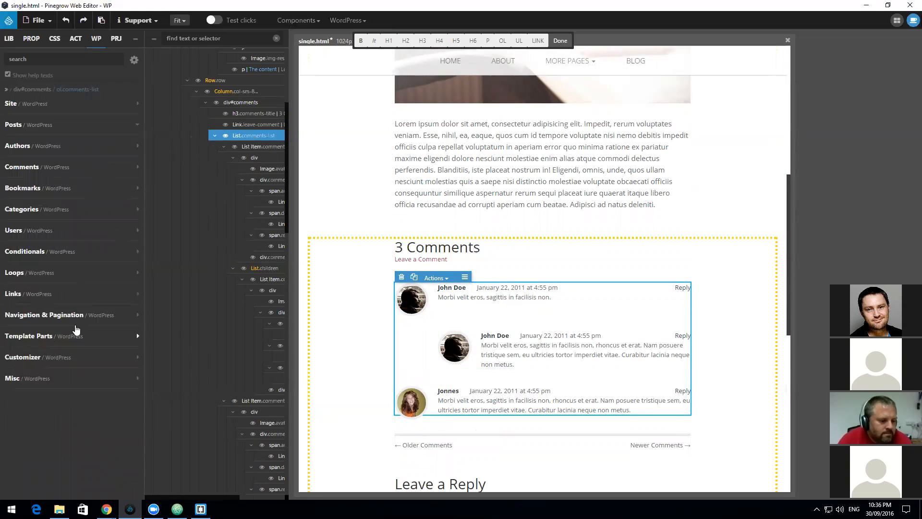
{"action": "left_click", "coordinate": [75, 335]}
{"action": "left_click", "coordinate": [75, 335]}
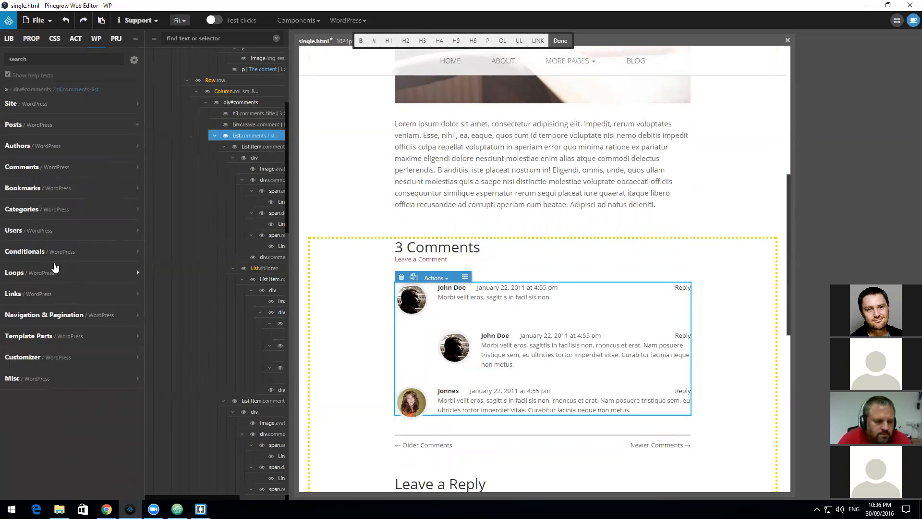
{"action": "left_click", "coordinate": [58, 272]}
{"action": "left_click", "coordinate": [70, 288]}
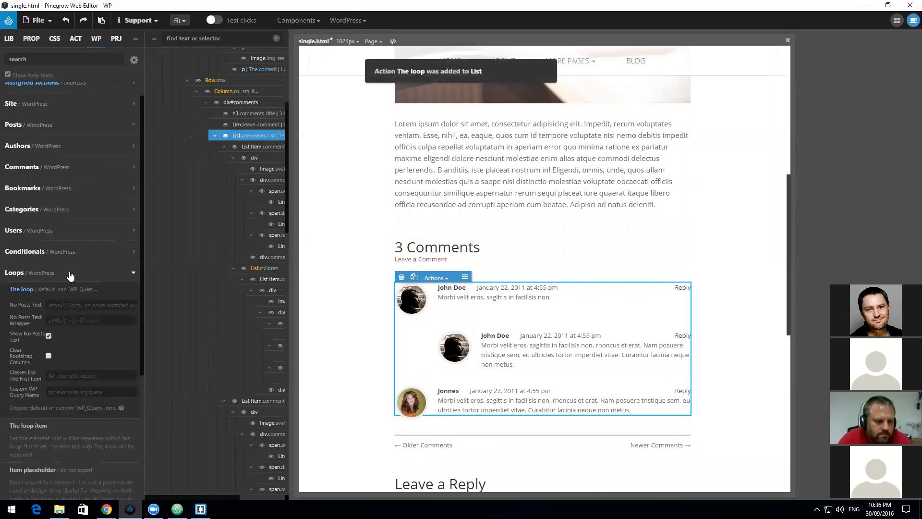
{"action": "left_click", "coordinate": [70, 272]}
Step: Look through the Posts actions for one suited to the comments list
{"action": "left_click", "coordinate": [51, 148]}
{"action": "scroll", "coordinate": [86, 205], "scroll_direction": "down", "scroll_amount": 3}
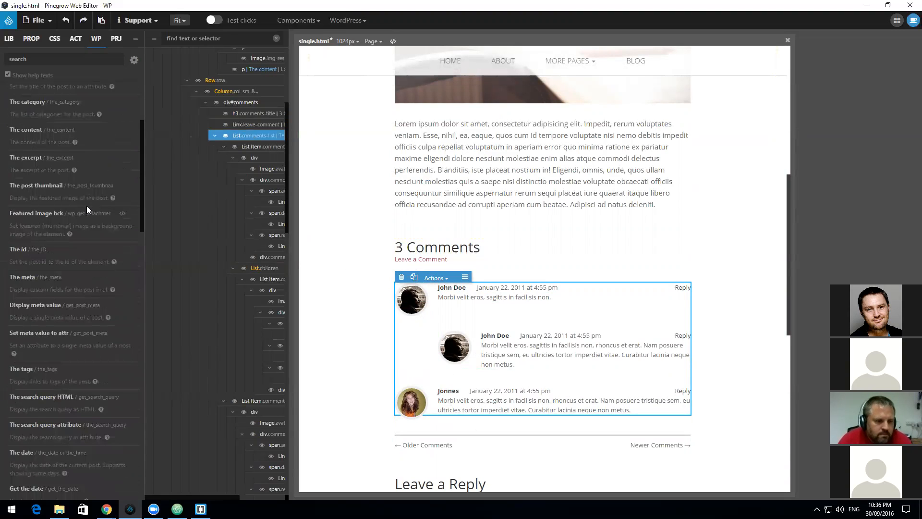
{"action": "scroll", "coordinate": [86, 210], "scroll_direction": "down", "scroll_amount": 5}
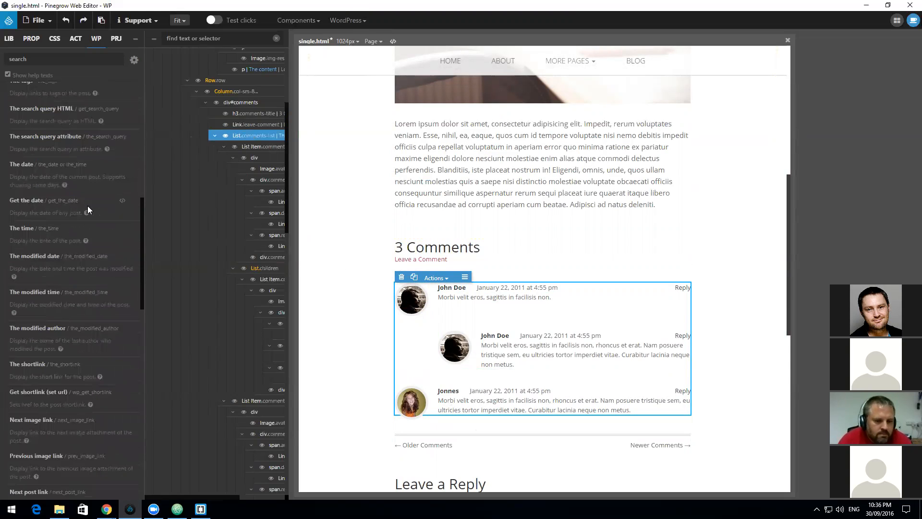
{"action": "scroll", "coordinate": [88, 207], "scroll_direction": "down", "scroll_amount": 6}
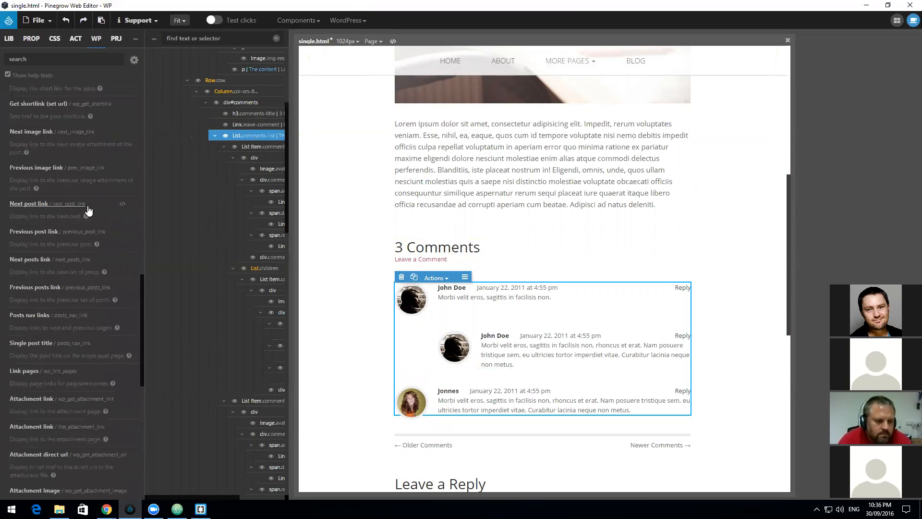
{"action": "scroll", "coordinate": [87, 206], "scroll_direction": "down", "scroll_amount": 1}
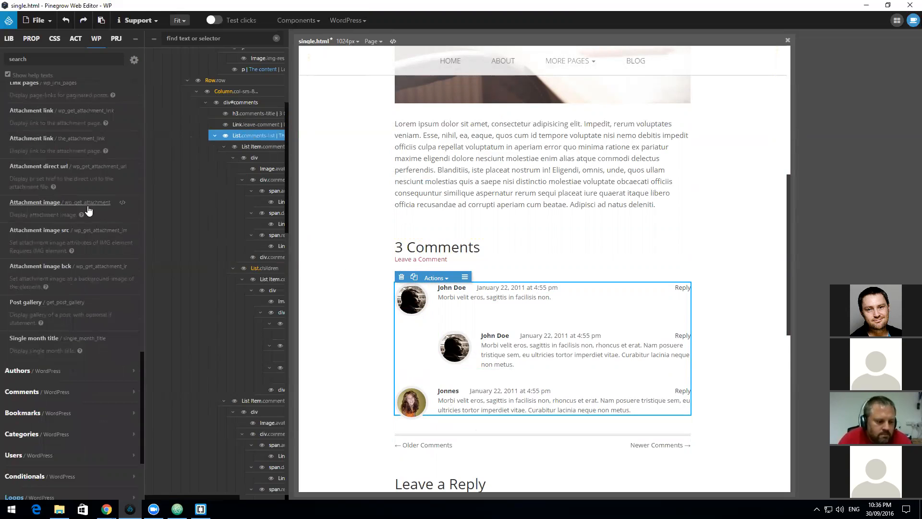
{"action": "scroll", "coordinate": [87, 205], "scroll_direction": "up", "scroll_amount": 3}
{"action": "scroll", "coordinate": [88, 205], "scroll_direction": "up", "scroll_amount": 10}
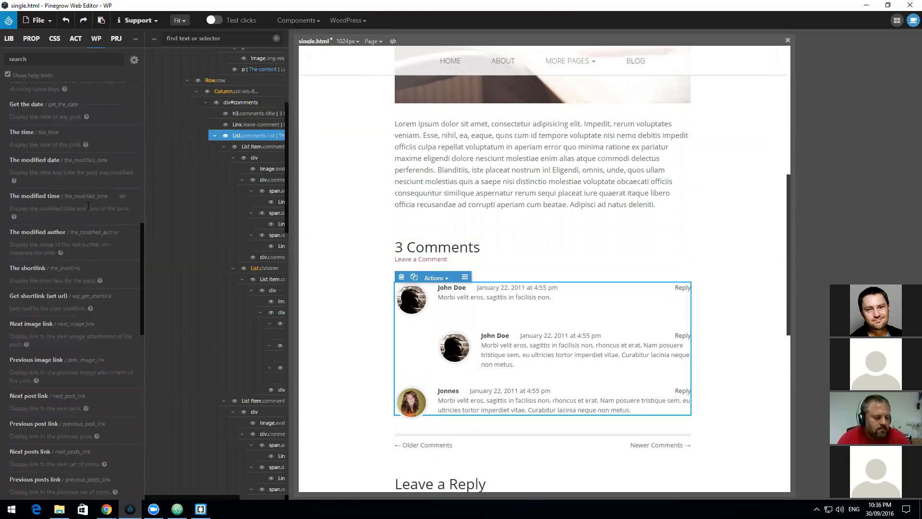
Step: Find the comment-related actions by searching for "comm" and add the List comments action to the comments-list element
{"action": "left_click", "coordinate": [54, 58]}
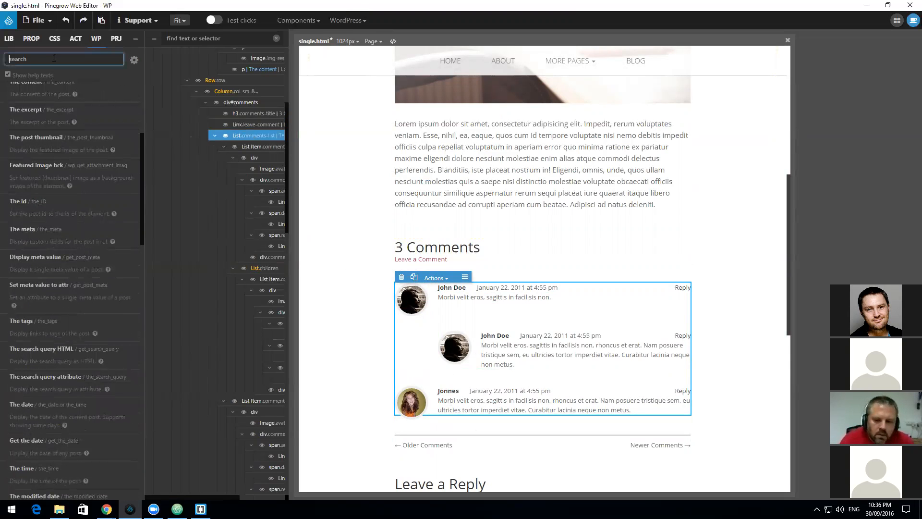
{"action": "type", "text": "comm"}
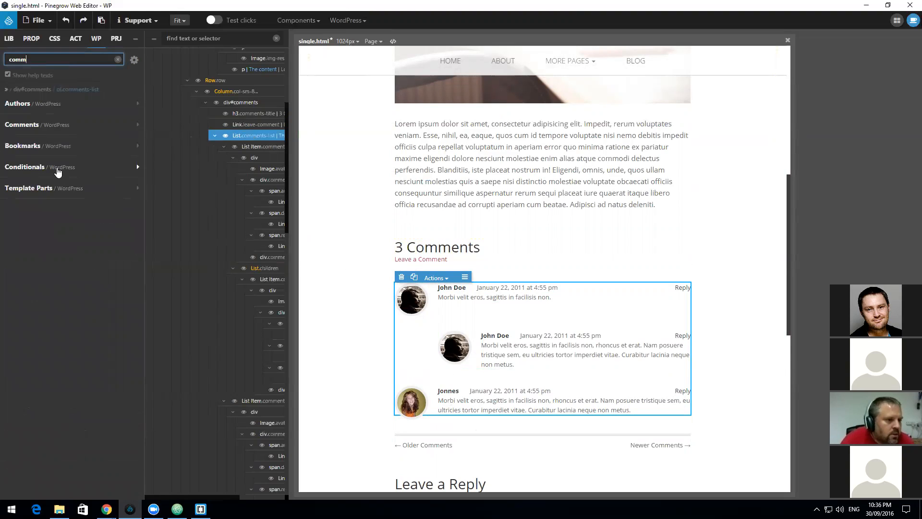
{"action": "left_click", "coordinate": [65, 126]}
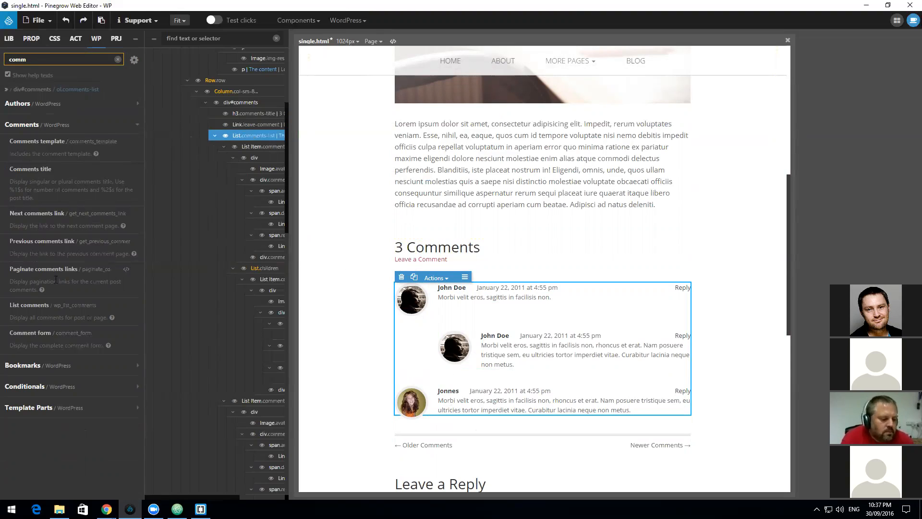
{"action": "left_click", "coordinate": [63, 311]}
{"action": "mouse_move", "coordinate": [122, 309]}
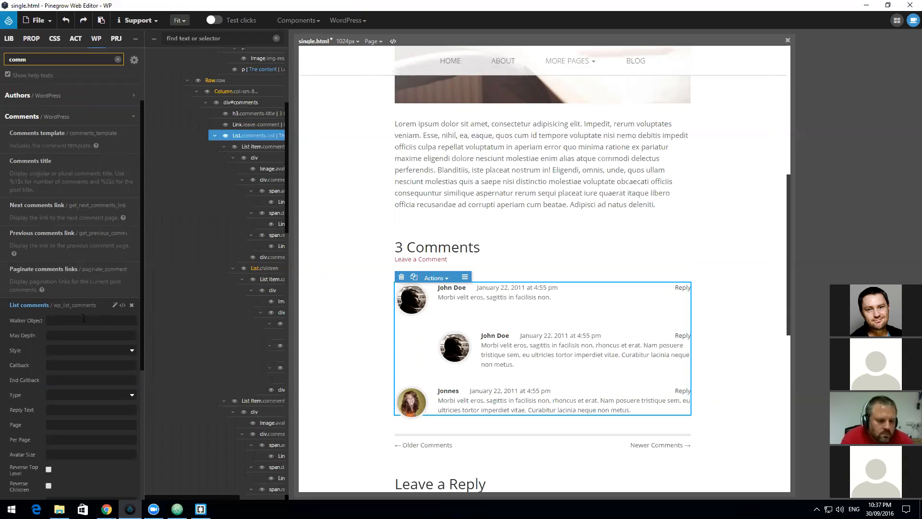
{"action": "scroll", "coordinate": [83, 314], "scroll_direction": "down", "scroll_amount": 2}
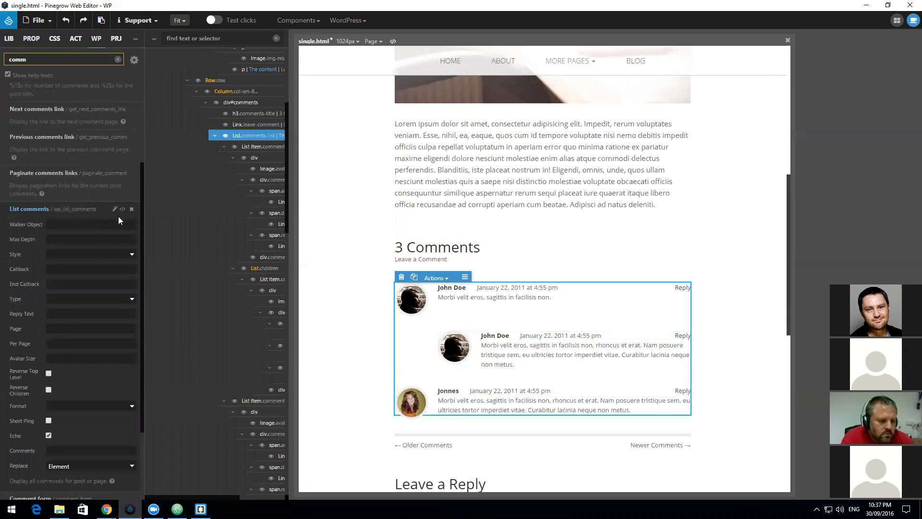
Step: Add the Previous comments link action to the Older Comments element, keeping Replace at Element and the default label
{"action": "left_click", "coordinate": [449, 445]}
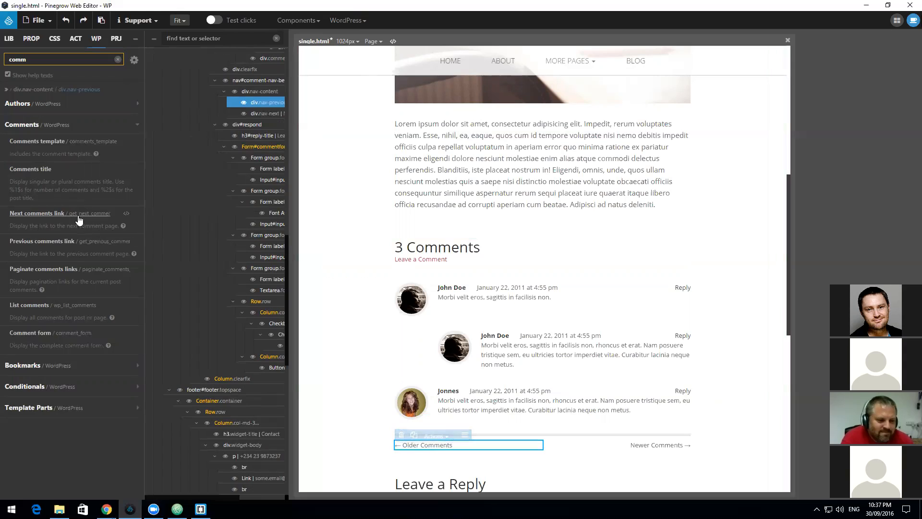
{"action": "left_click", "coordinate": [70, 244]}
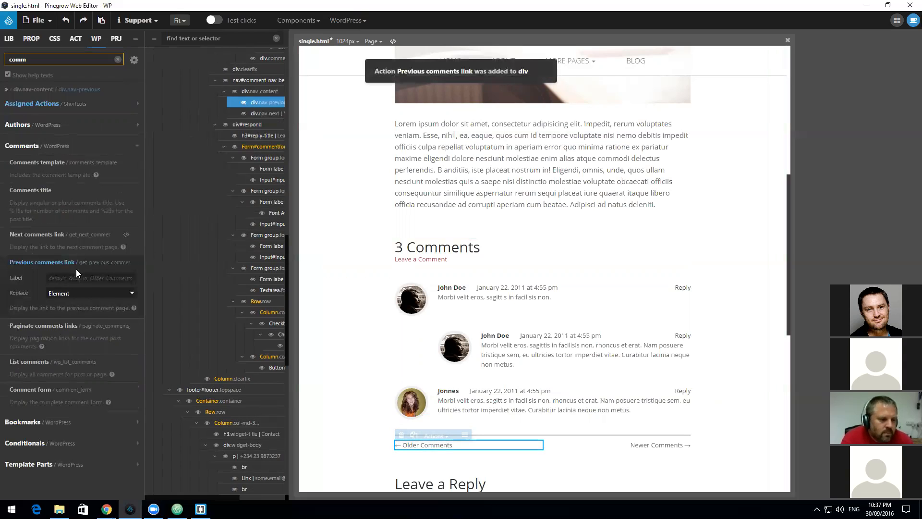
{"action": "left_click", "coordinate": [92, 293]}
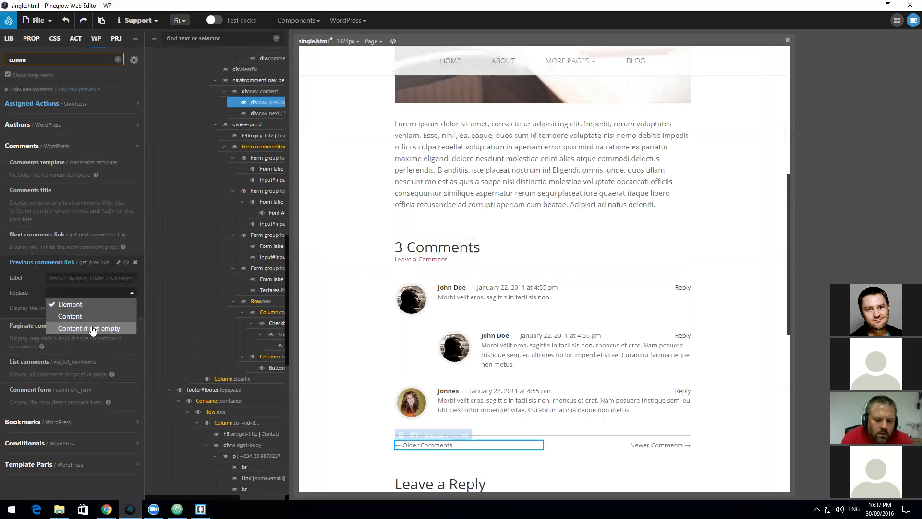
{"action": "left_click", "coordinate": [89, 278]}
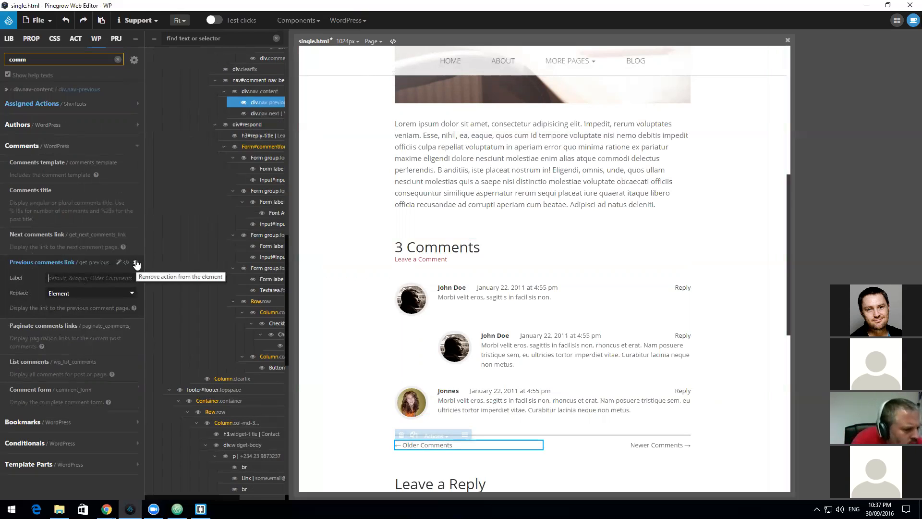
{"action": "left_click", "coordinate": [106, 286]}
{"action": "left_click", "coordinate": [113, 280]}
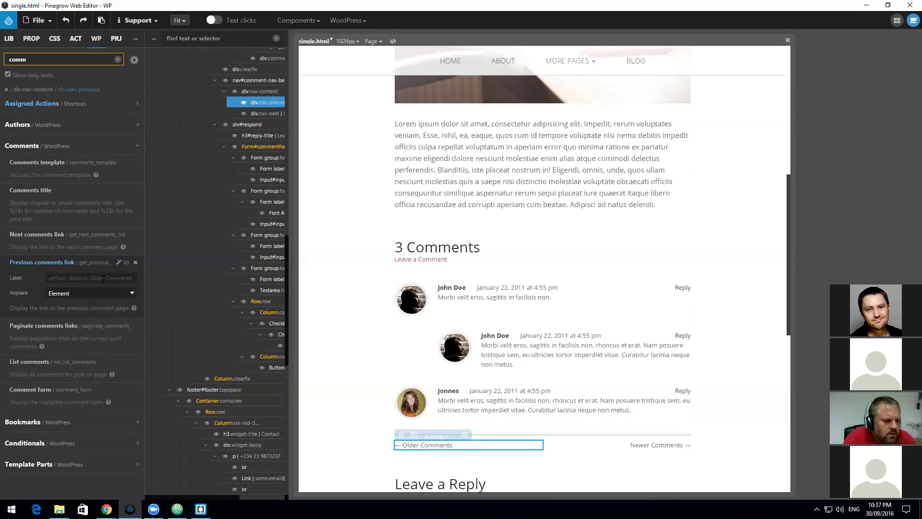
{"action": "left_click", "coordinate": [69, 277]}
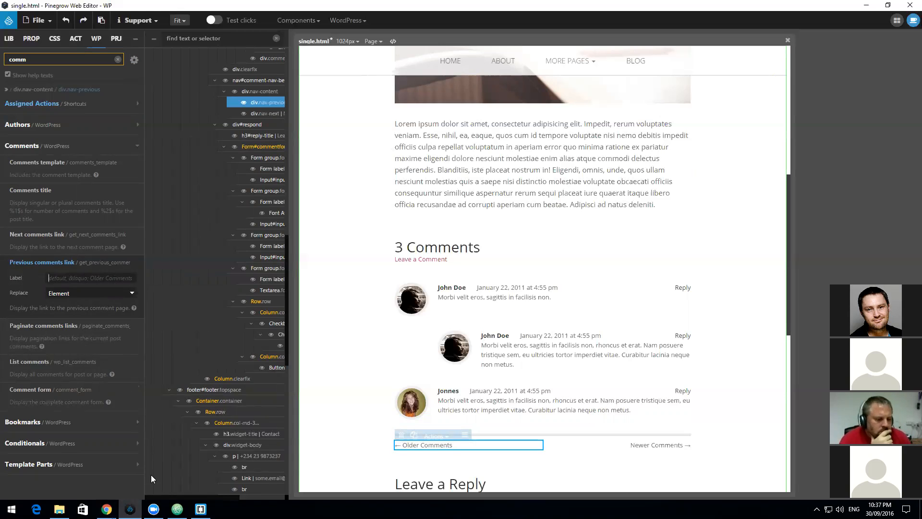
{"action": "left_click", "coordinate": [11, 508]}
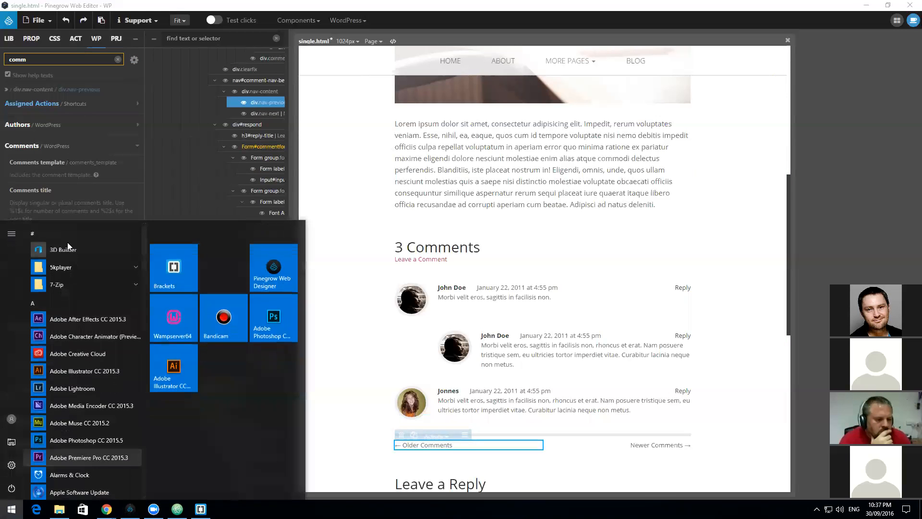
{"action": "left_click", "coordinate": [130, 180]}
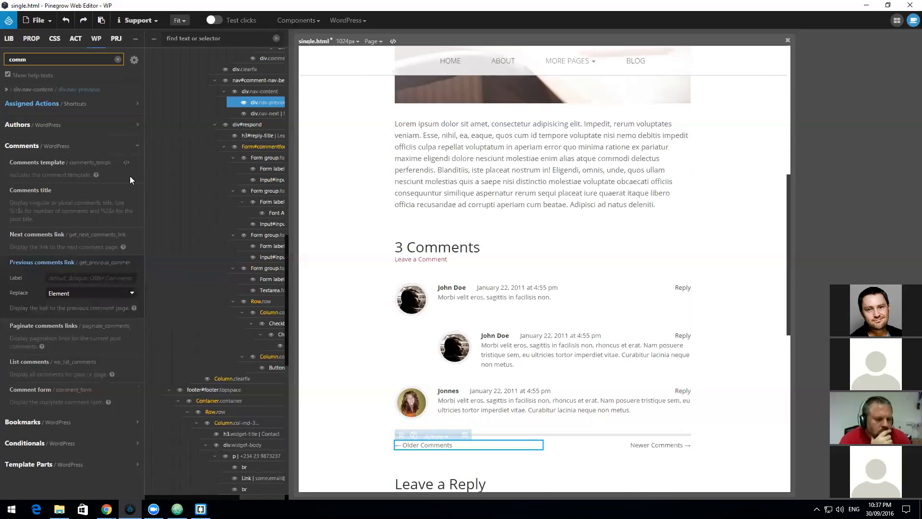
Step: Add the Next comments link action to the Newer Comments element and the Comments title action to the h3 comments heading, with Replace at Content
{"action": "left_click", "coordinate": [639, 445]}
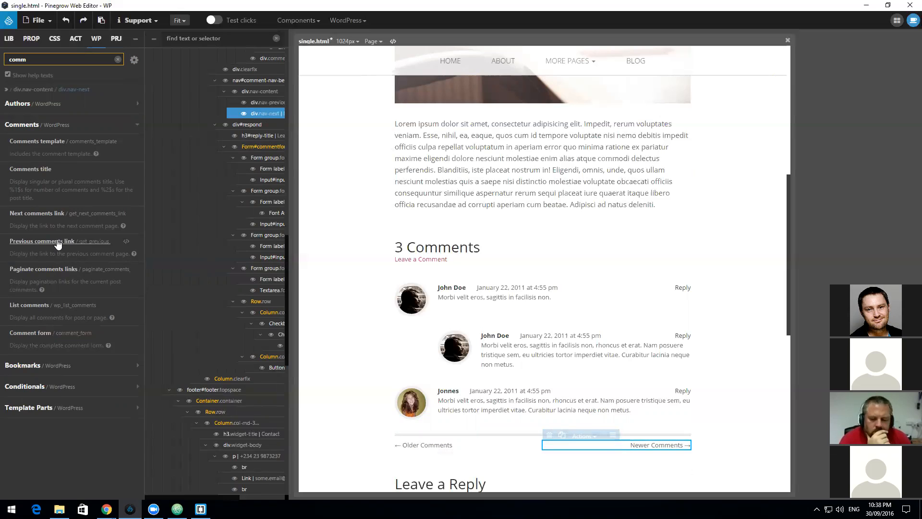
{"action": "left_click", "coordinate": [56, 216]}
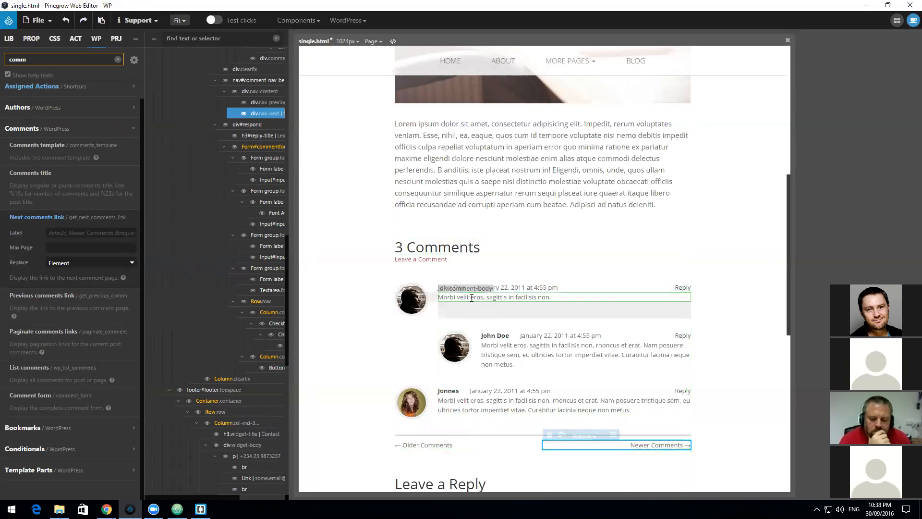
{"action": "left_click", "coordinate": [442, 253]}
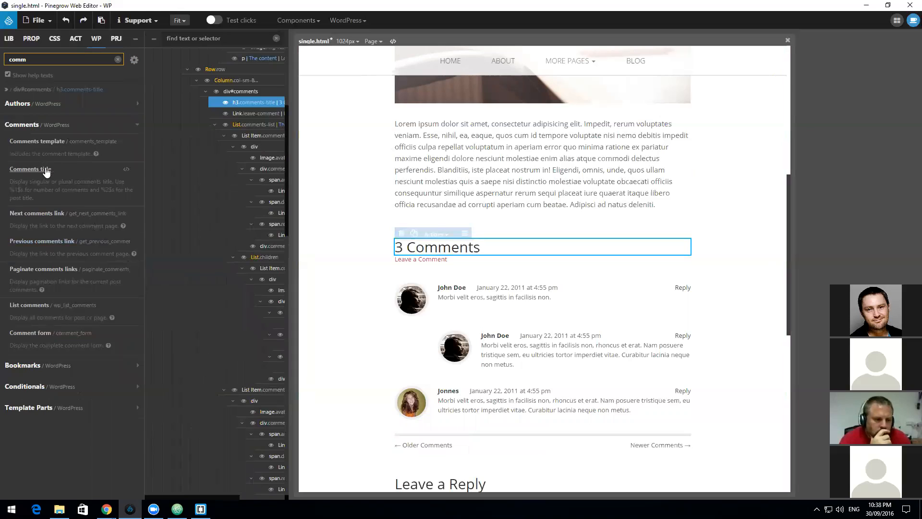
{"action": "mouse_move", "coordinate": [127, 171]}
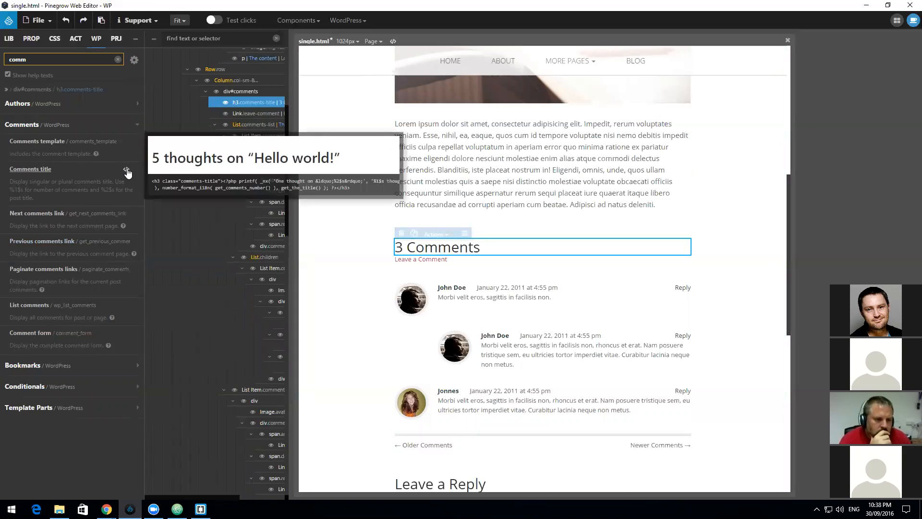
{"action": "left_click", "coordinate": [44, 170]}
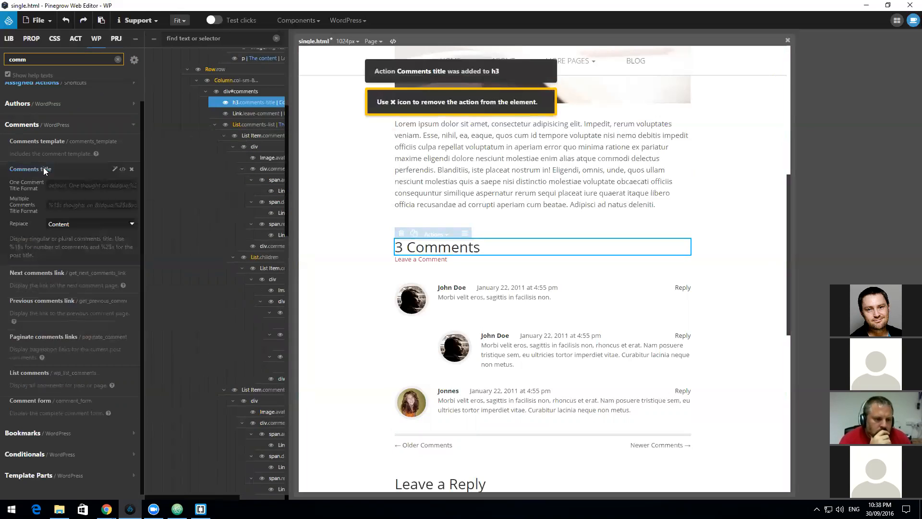
{"action": "left_click", "coordinate": [84, 226]}
{"action": "left_click", "coordinate": [85, 228]}
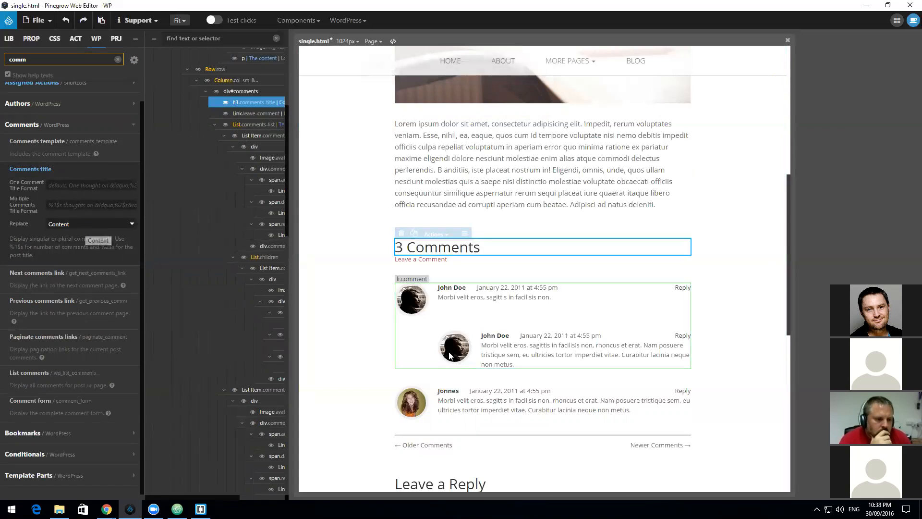
Step: Add the Comment form action to form#commentform under Leave a Reply, with Replace set to Element
{"action": "scroll", "coordinate": [509, 375], "scroll_direction": "down", "scroll_amount": 4}
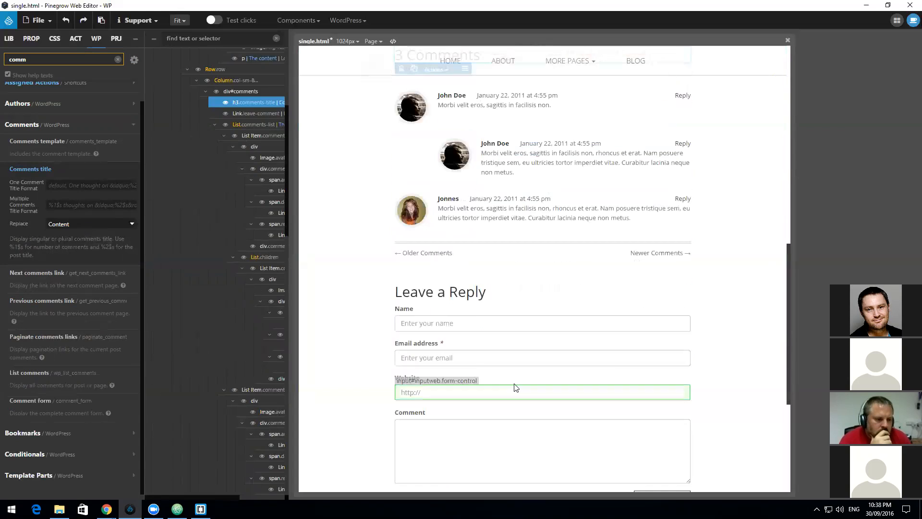
{"action": "left_click", "coordinate": [477, 310]}
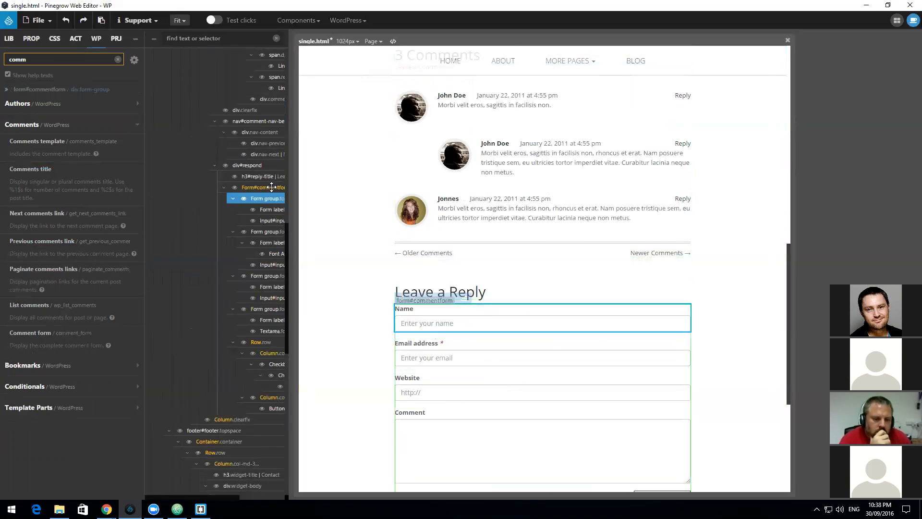
{"action": "left_click", "coordinate": [272, 187]}
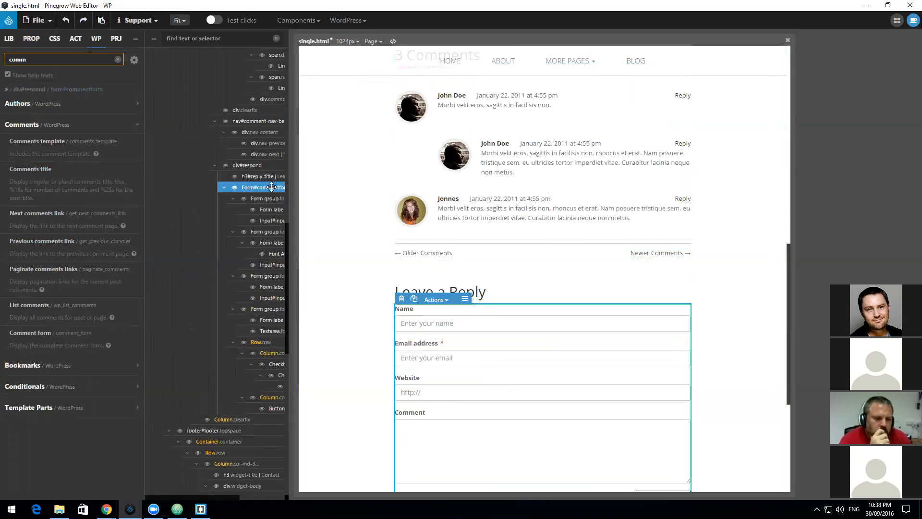
{"action": "left_click", "coordinate": [54, 335]}
{"action": "mouse_move", "coordinate": [128, 359]}
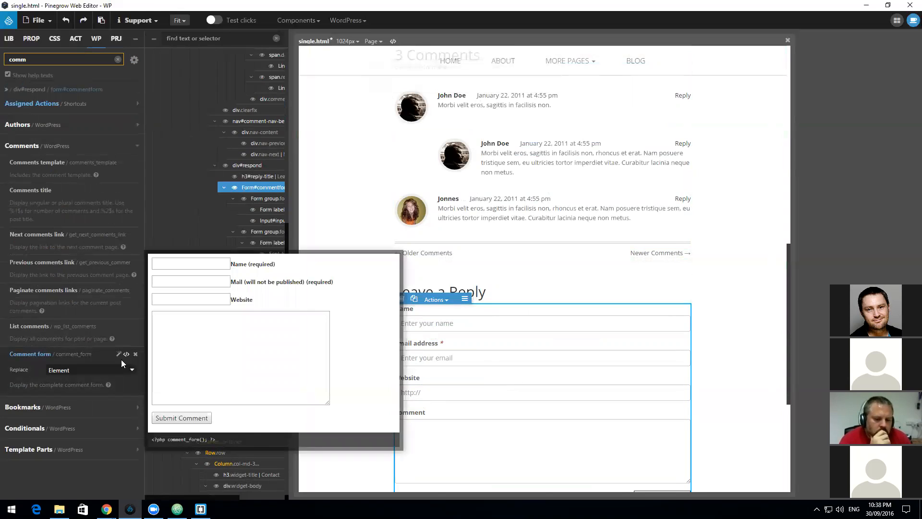
{"action": "left_click", "coordinate": [111, 369]}
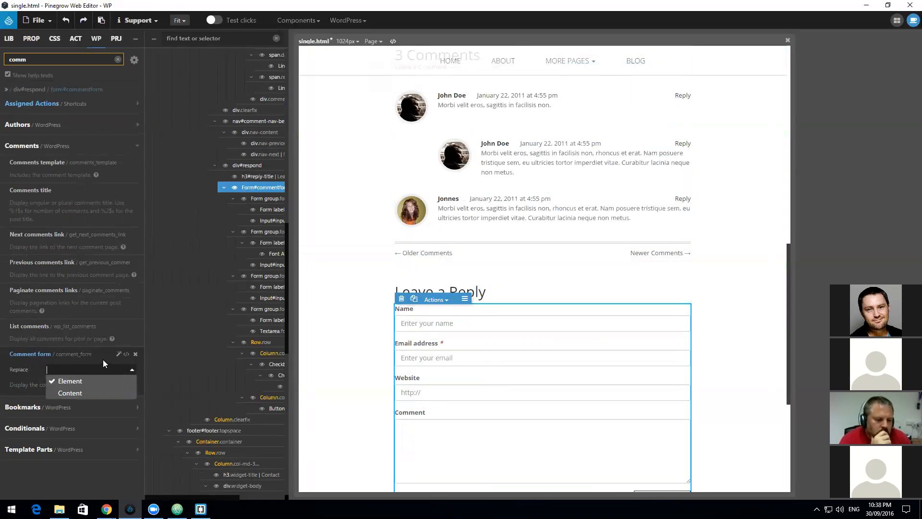
{"action": "left_click", "coordinate": [108, 370]}
{"action": "left_click", "coordinate": [110, 371]}
{"action": "left_click", "coordinate": [95, 391]}
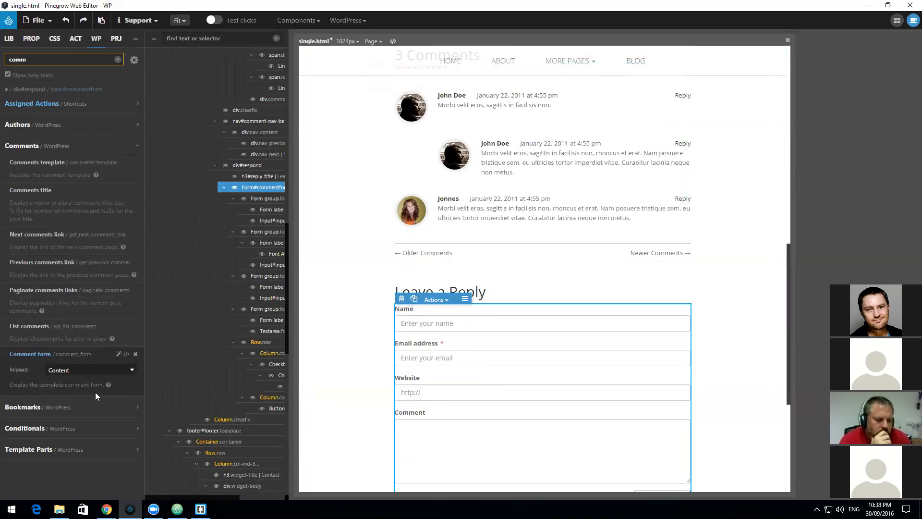
{"action": "left_click", "coordinate": [100, 374]}
{"action": "left_click", "coordinate": [98, 381]}
Step: Save single.html and dismiss the file backups notice
{"action": "left_click", "coordinate": [38, 21]}
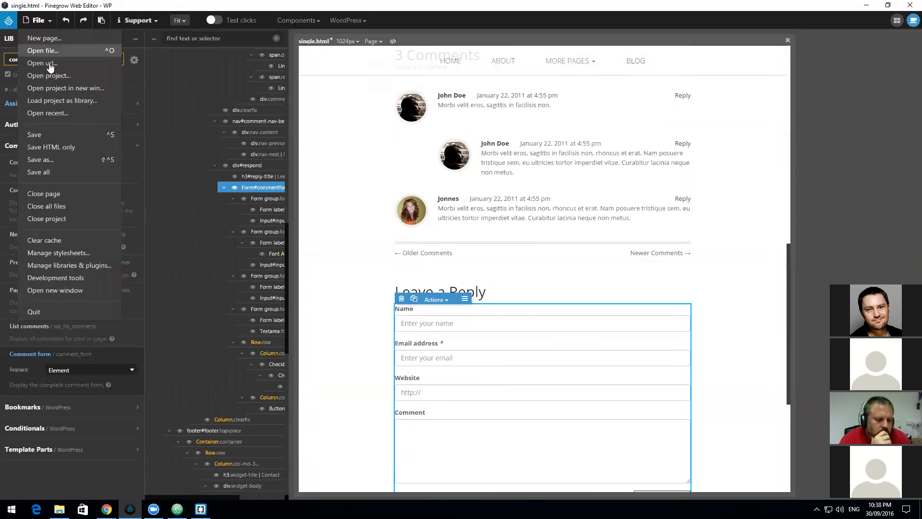
{"action": "left_click", "coordinate": [49, 137]}
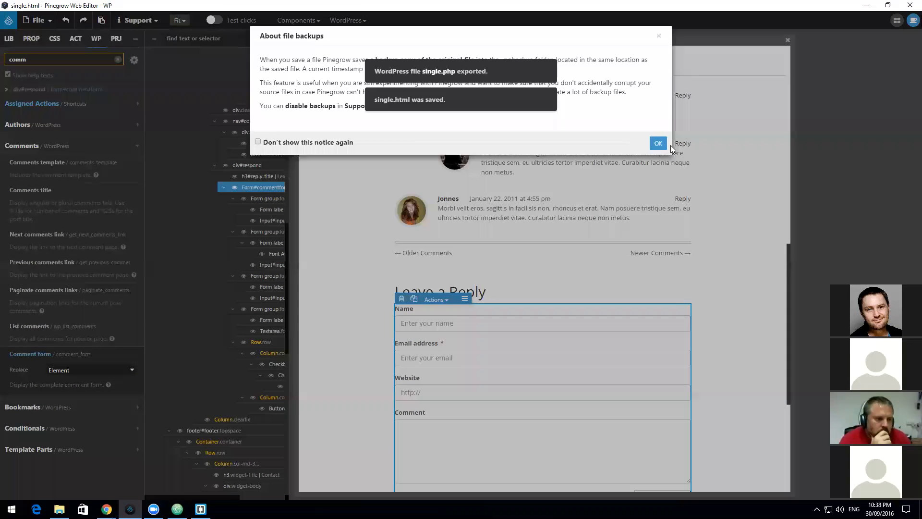
{"action": "left_click", "coordinate": [655, 143]}
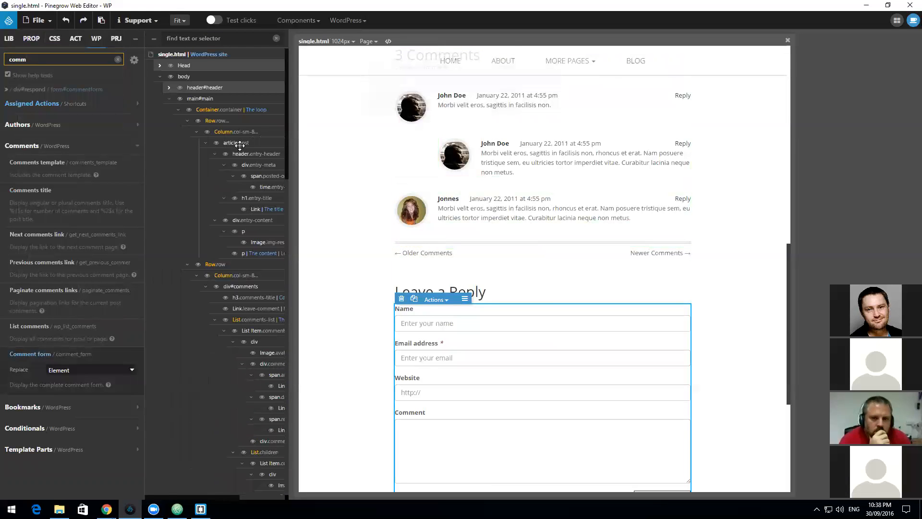
Step: Export the theme, overwriting both header.php and index.php, and dismiss the export warnings
{"action": "left_click", "coordinate": [348, 20]}
{"action": "left_click", "coordinate": [346, 35]}
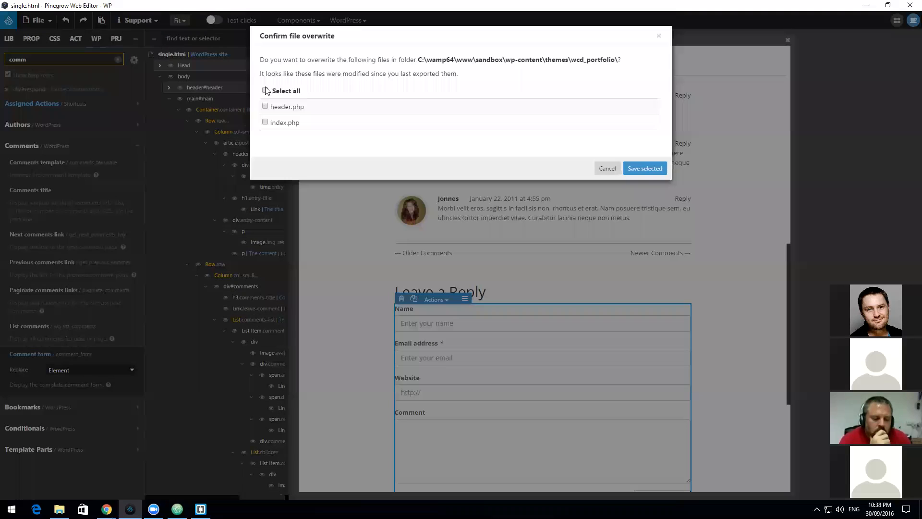
{"action": "left_click", "coordinate": [266, 91]}
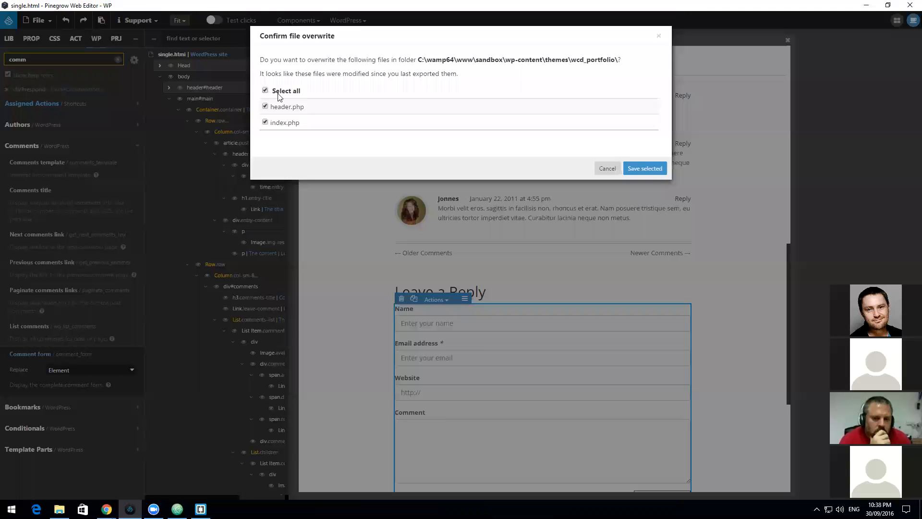
{"action": "left_click", "coordinate": [660, 167]}
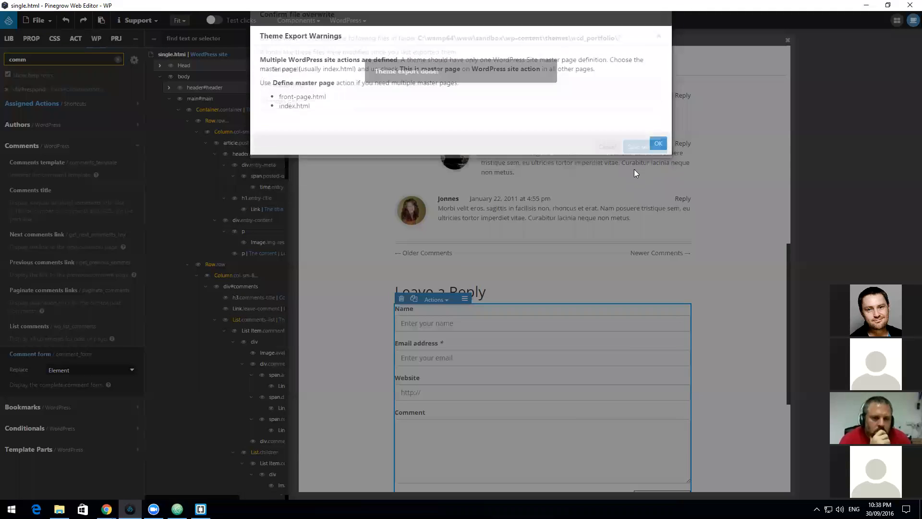
{"action": "left_click", "coordinate": [659, 145]}
Step: Switch to Chrome and, from the WordPress dashboard's posts list, view the post "You have to much time on your hands"
{"action": "mouse_move", "coordinate": [107, 509]}
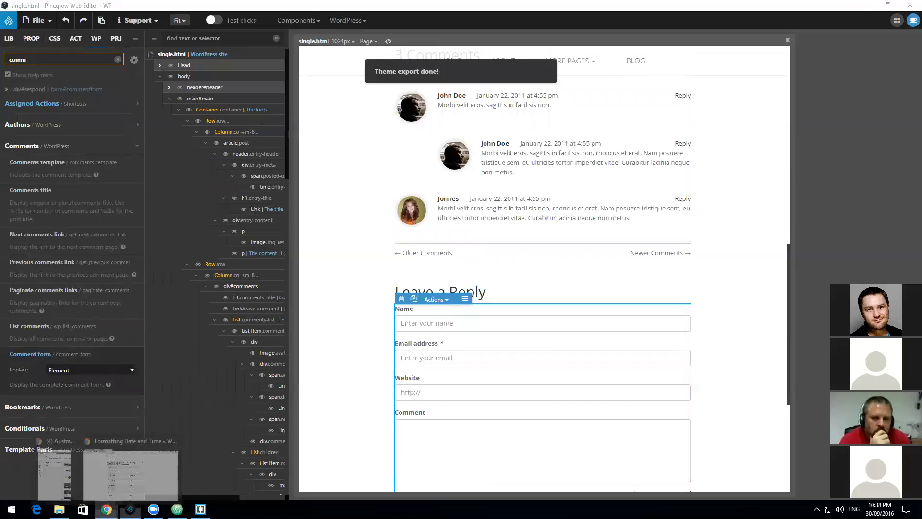
{"action": "left_click", "coordinate": [118, 440]}
{"action": "left_click", "coordinate": [53, 7]}
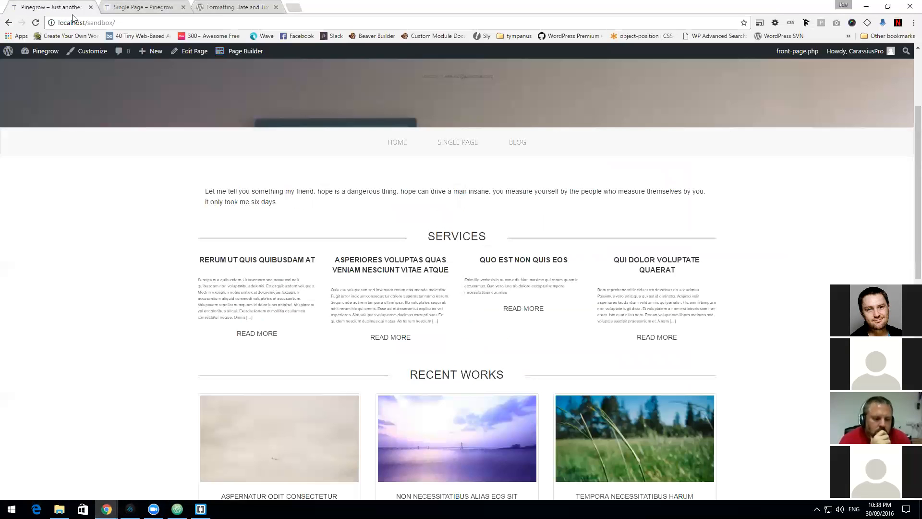
{"action": "left_click", "coordinate": [42, 67]}
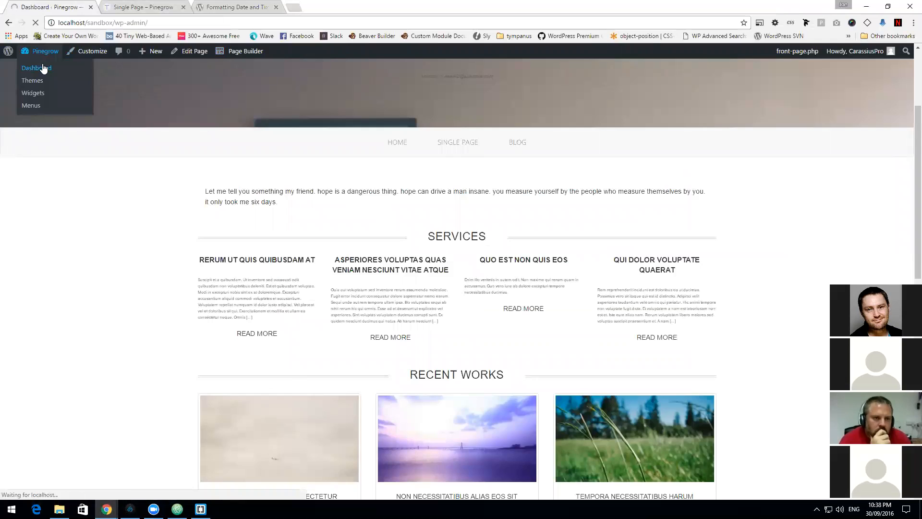
{"action": "mouse_move", "coordinate": [27, 133]}
{"action": "left_click", "coordinate": [93, 130]}
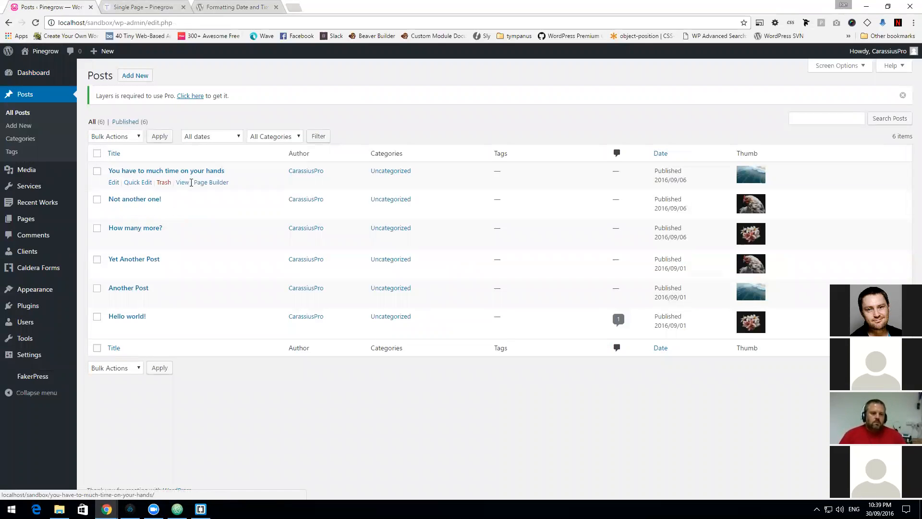
{"action": "left_click", "coordinate": [183, 185]}
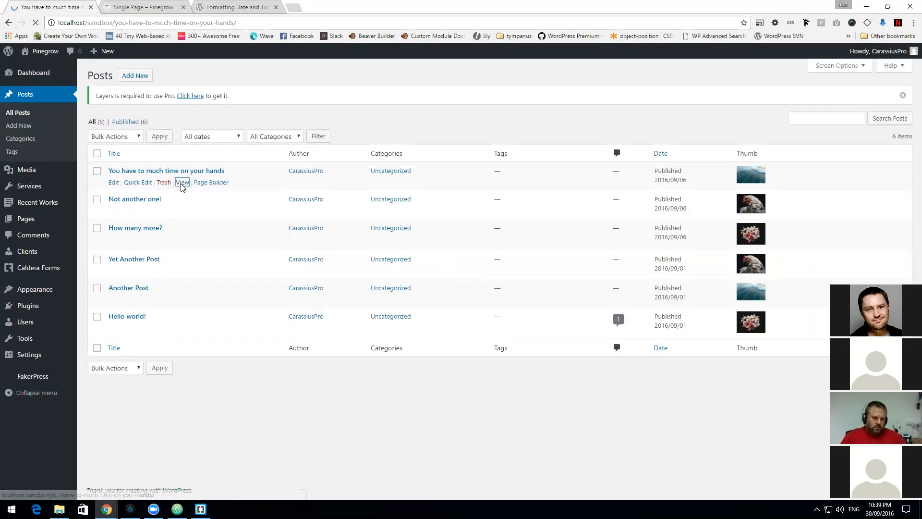
Step: Post "This is a comment" through the comment form below the post's text
{"action": "scroll", "coordinate": [181, 185], "scroll_direction": "down", "scroll_amount": 5}
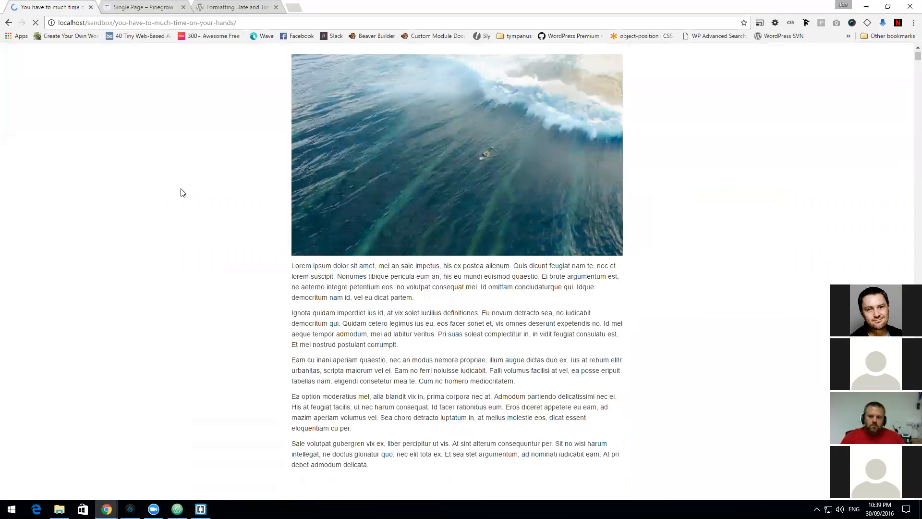
{"action": "scroll", "coordinate": [187, 193], "scroll_direction": "down", "scroll_amount": 8}
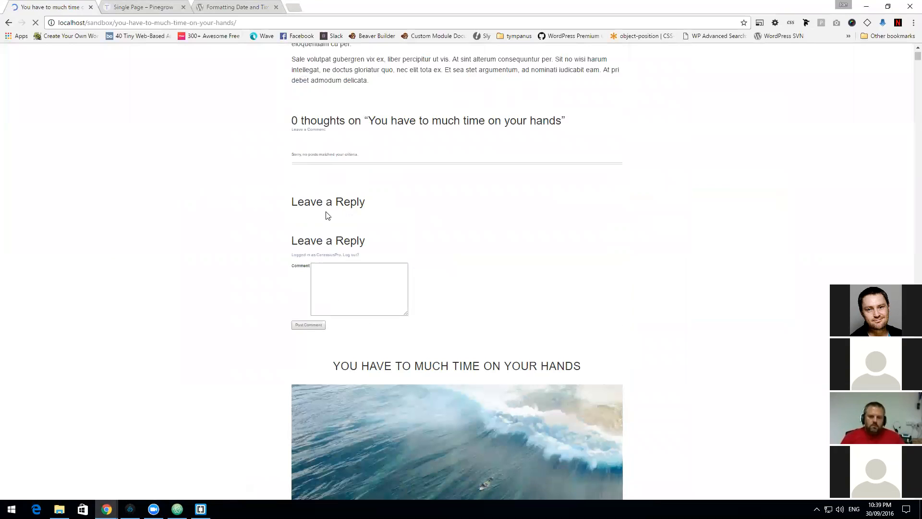
{"action": "left_click", "coordinate": [335, 275]}
{"action": "left_click_drag", "start_coordinate": [365, 199], "coordinate": [310, 200]}
{"action": "left_click", "coordinate": [366, 245]}
{"action": "left_click", "coordinate": [355, 291]}
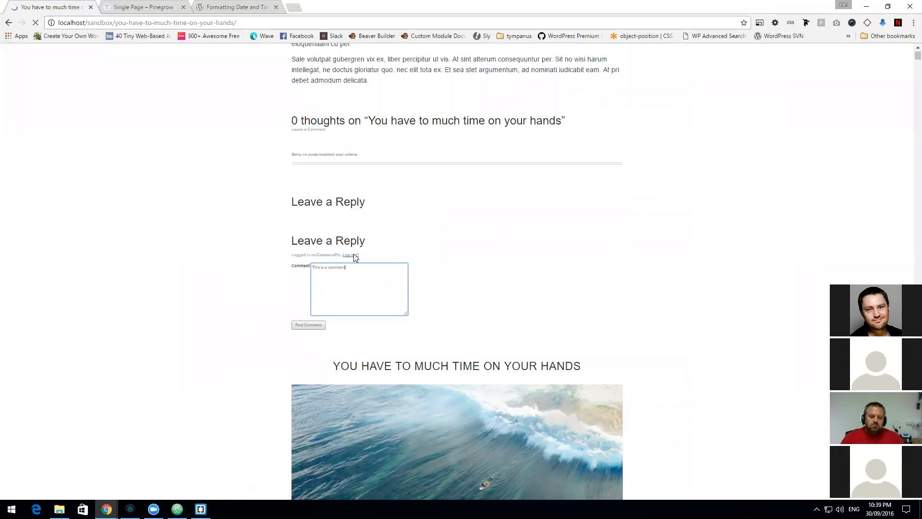
{"action": "left_click", "coordinate": [316, 329]}
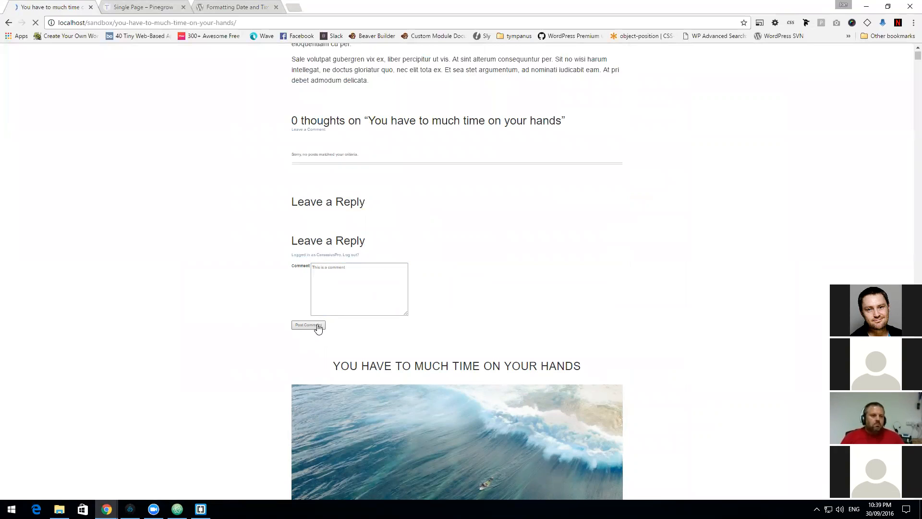
Step: In Pinegrow, add the Item placeholder action to the h3#reply-title heading "Leave a Reply"
{"action": "left_click", "coordinate": [130, 509]}
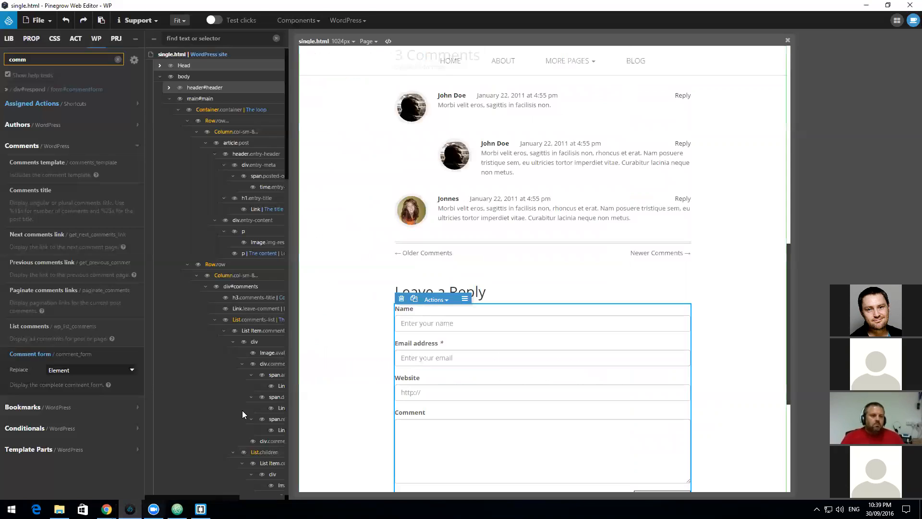
{"action": "left_click", "coordinate": [452, 287]}
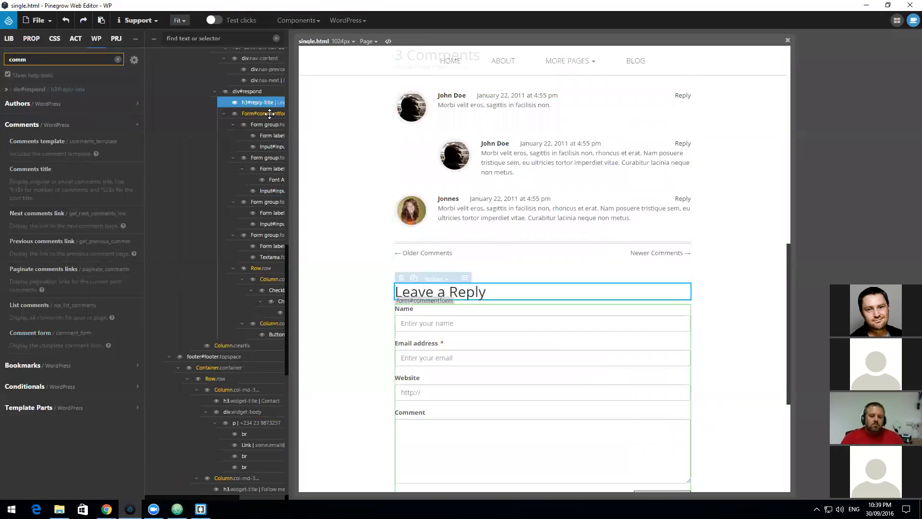
{"action": "right_click", "coordinate": [250, 102]}
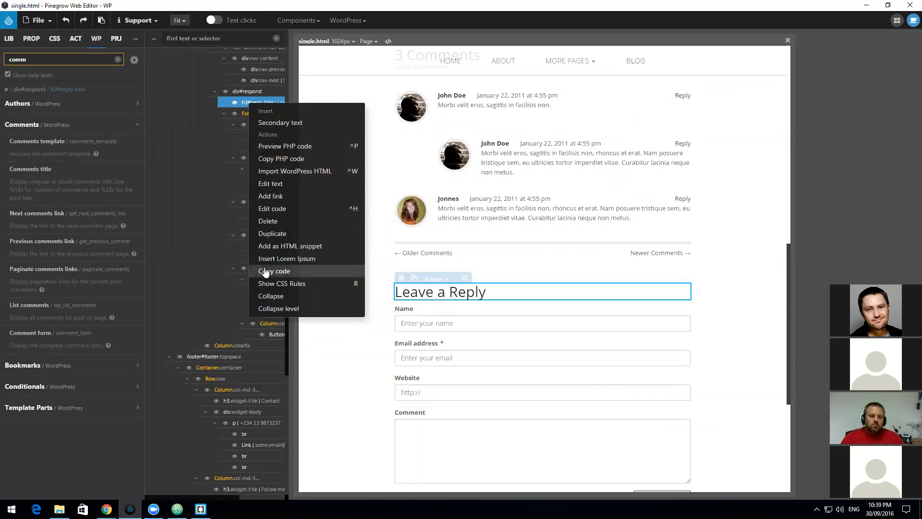
{"action": "left_click", "coordinate": [234, 104]}
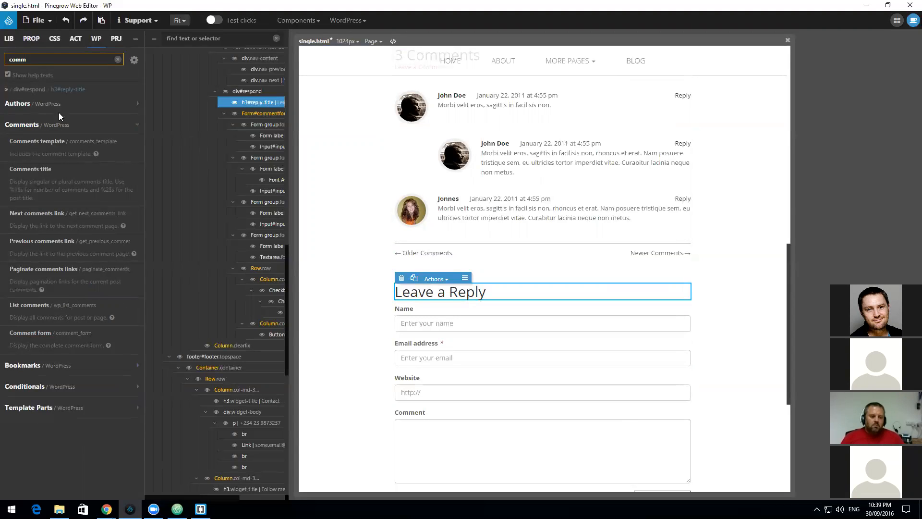
{"action": "left_click", "coordinate": [95, 127]}
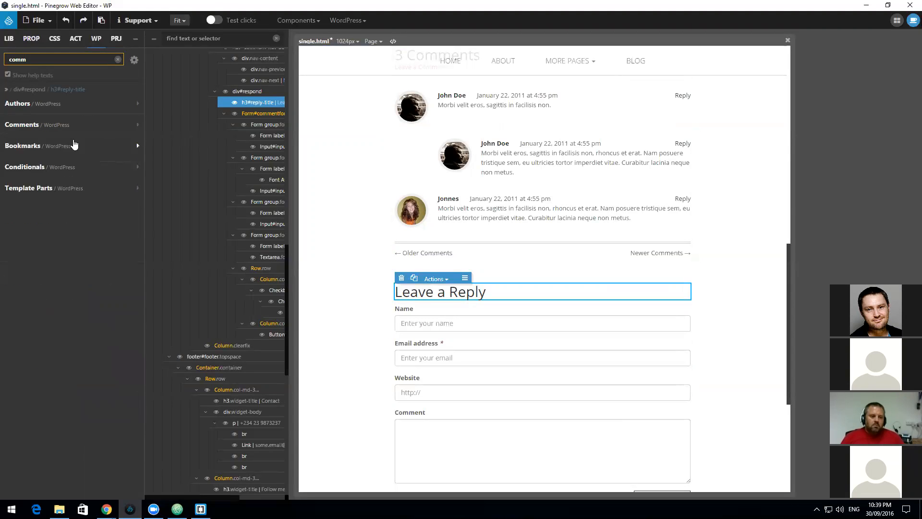
{"action": "left_click", "coordinate": [117, 59]}
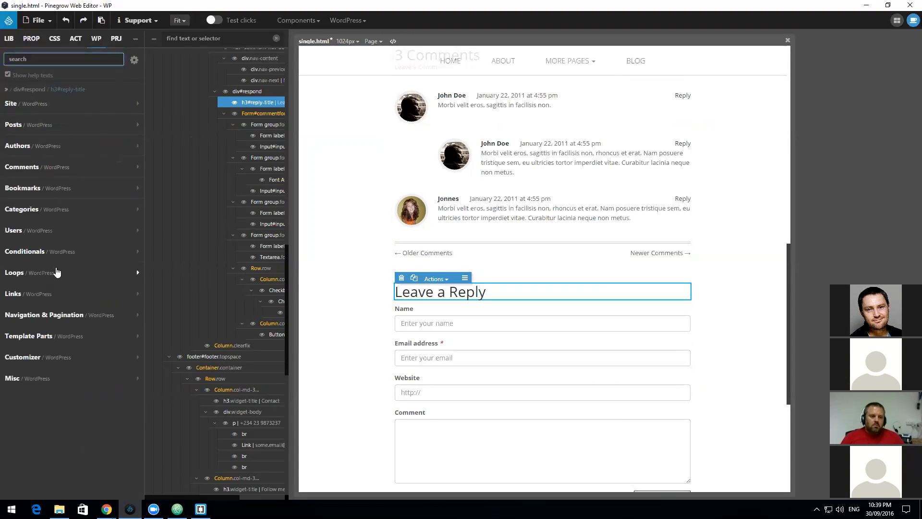
{"action": "left_click", "coordinate": [56, 273]}
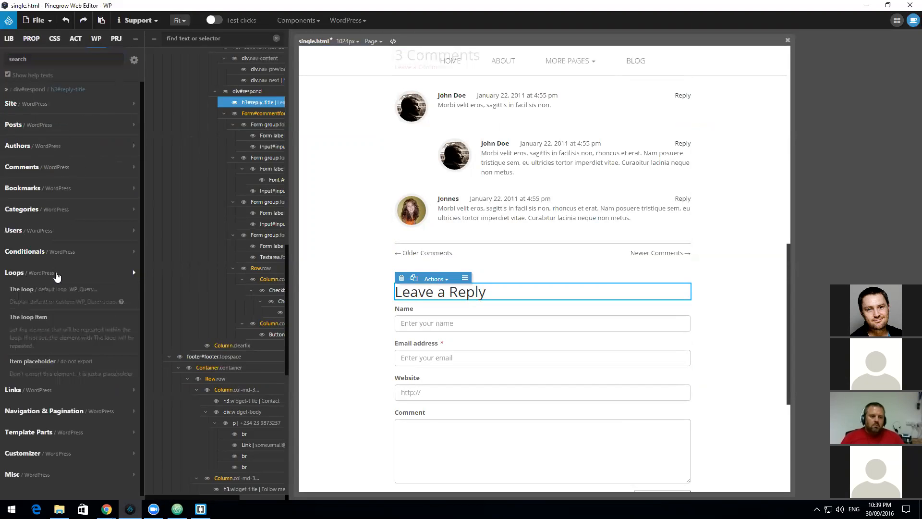
{"action": "left_click", "coordinate": [58, 362]}
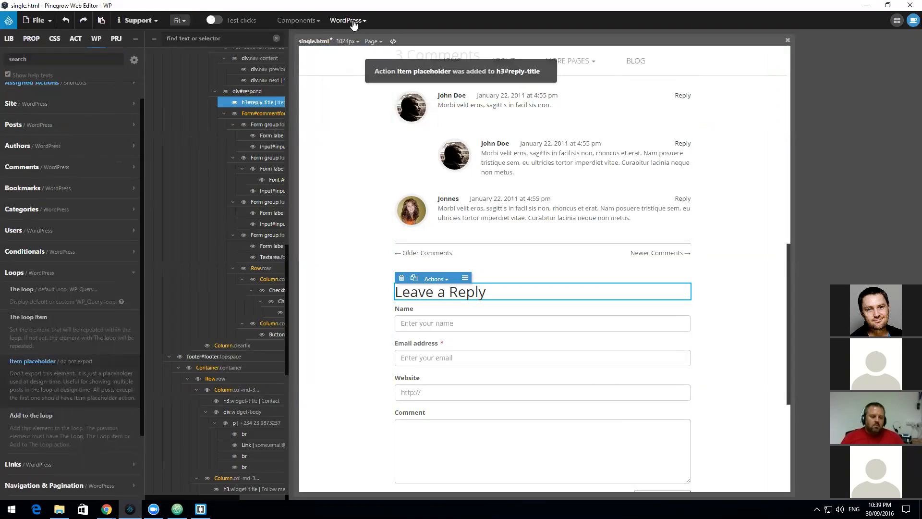
Step: Save single.html with the reply heading's placeholder action and dismiss the dialog that follows
{"action": "left_click", "coordinate": [37, 21]}
{"action": "left_click", "coordinate": [42, 134]}
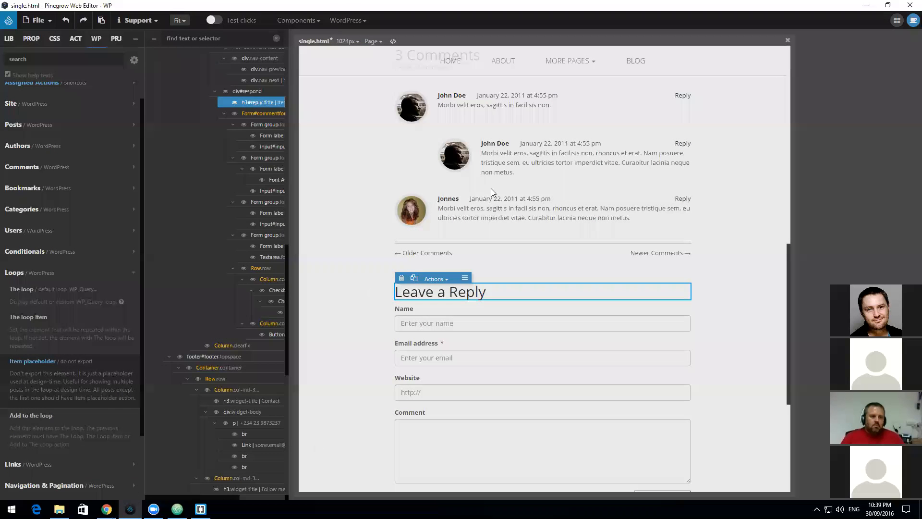
{"action": "left_click", "coordinate": [660, 143]}
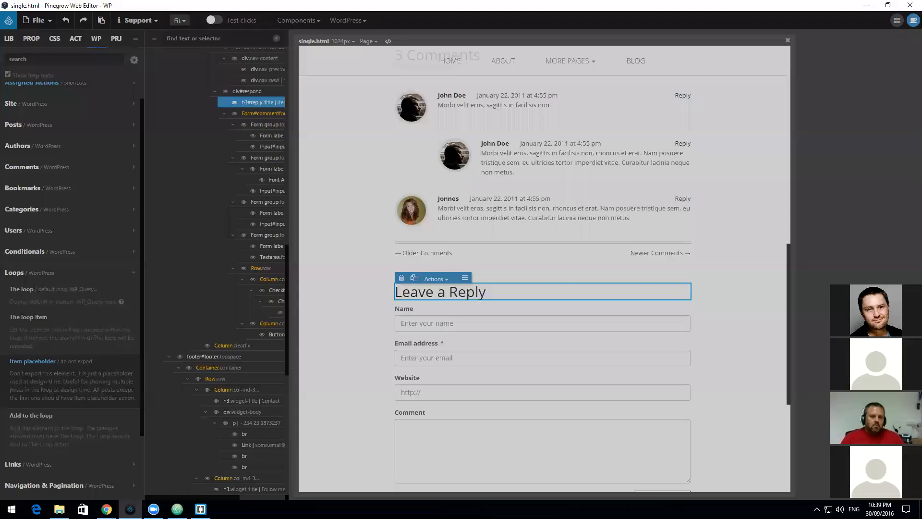
Step: Examine the post page in Chrome, checking the comments title, comments list, reply headings and content below the comment form
{"action": "mouse_move", "coordinate": [106, 509]}
{"action": "left_click", "coordinate": [109, 458]}
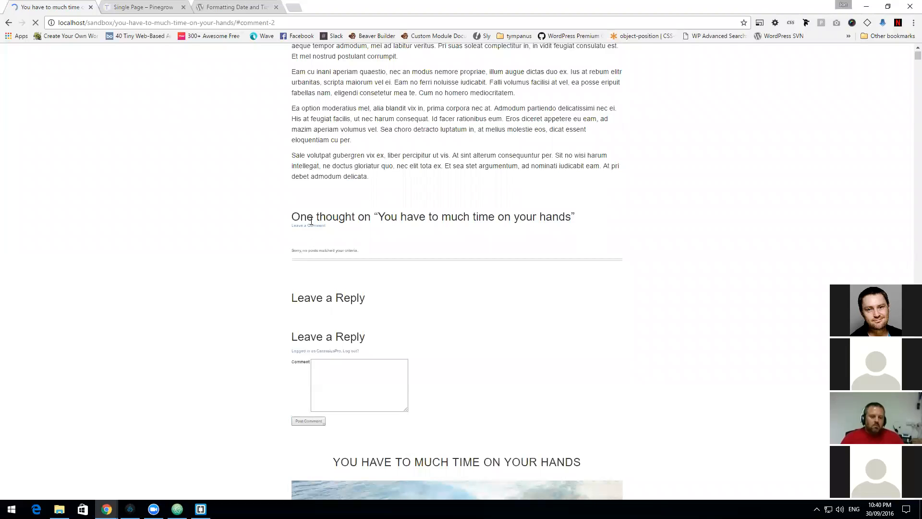
{"action": "left_click_drag", "start_coordinate": [572, 216], "coordinate": [235, 236]}
{"action": "left_click", "coordinate": [236, 236]}
{"action": "left_click_drag", "start_coordinate": [369, 296], "coordinate": [191, 284]}
{"action": "scroll", "coordinate": [251, 297], "scroll_direction": "down", "scroll_amount": 6}
{"action": "left_click", "coordinate": [250, 297]}
{"action": "scroll", "coordinate": [251, 297], "scroll_direction": "up", "scroll_amount": 6}
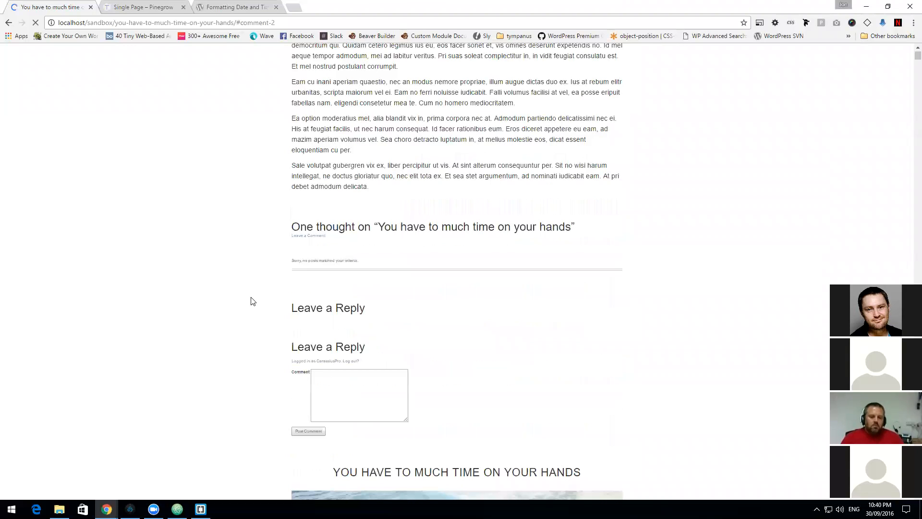
{"action": "scroll", "coordinate": [246, 301], "scroll_direction": "down", "scroll_amount": 2}
{"action": "scroll", "coordinate": [243, 301], "scroll_direction": "up", "scroll_amount": 7}
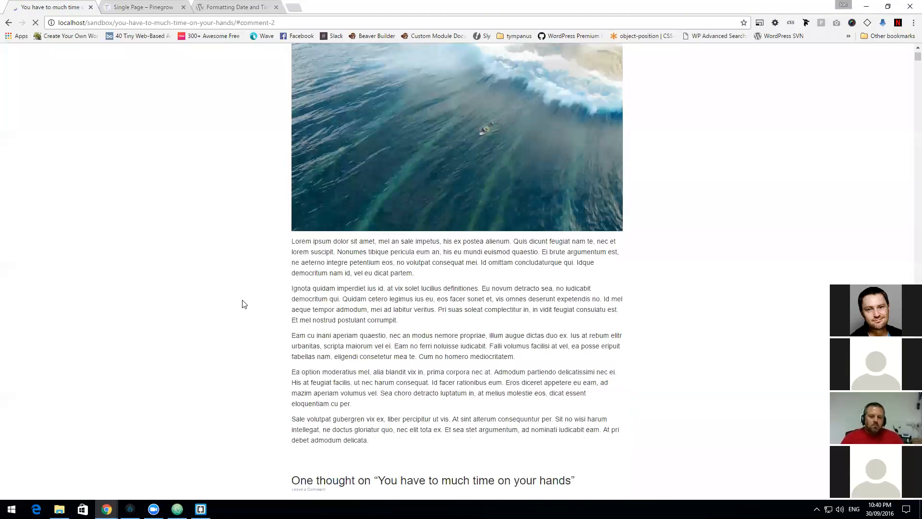
{"action": "scroll", "coordinate": [244, 307], "scroll_direction": "down", "scroll_amount": 8}
{"action": "scroll", "coordinate": [244, 307], "scroll_direction": "up", "scroll_amount": 6}
{"action": "scroll", "coordinate": [244, 305], "scroll_direction": "down", "scroll_amount": 7}
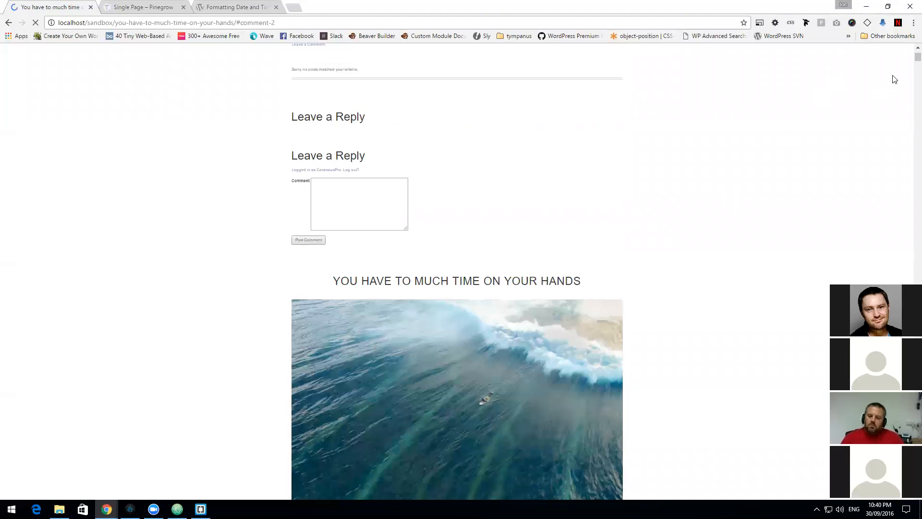
{"action": "scroll", "coordinate": [909, 178], "scroll_direction": "down", "scroll_amount": 2}
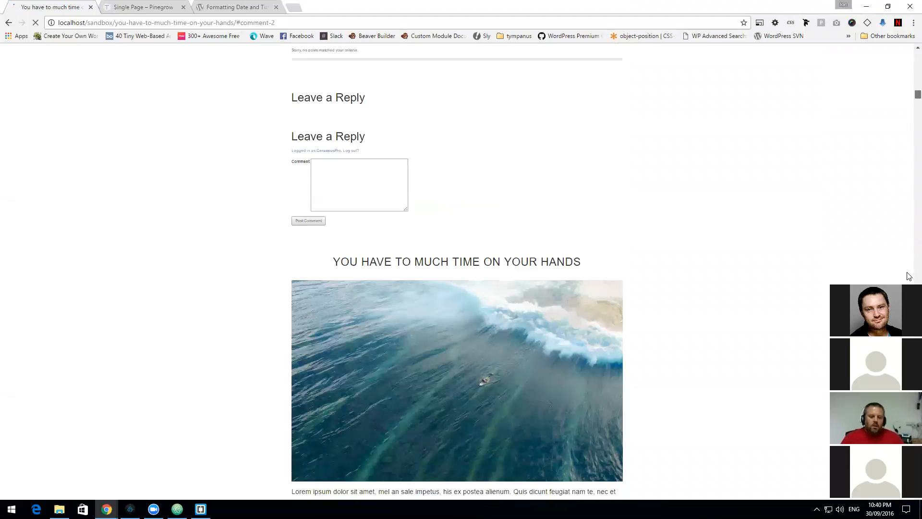
{"action": "scroll", "coordinate": [909, 178], "scroll_direction": "up", "scroll_amount": 2}
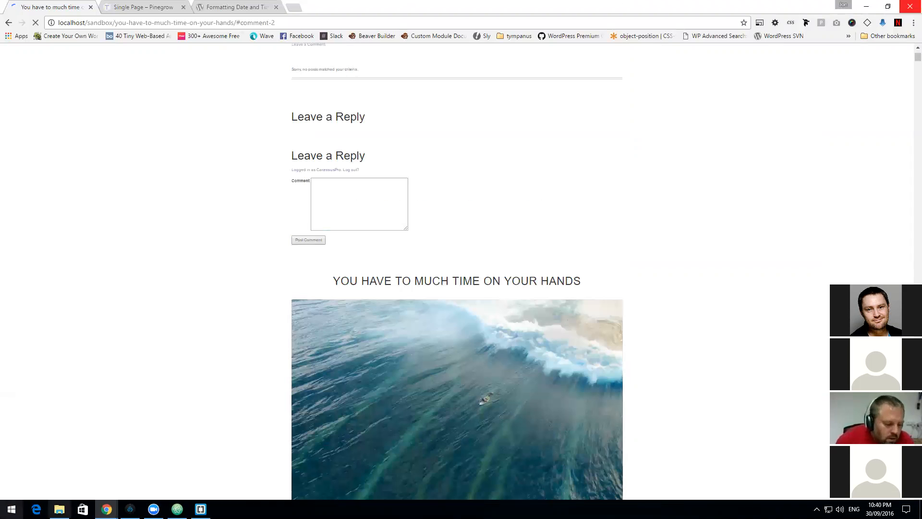
Step: In Pinegrow, remove The loop action from the ol.comments-list element
{"action": "key", "text": "alt+Tab"}
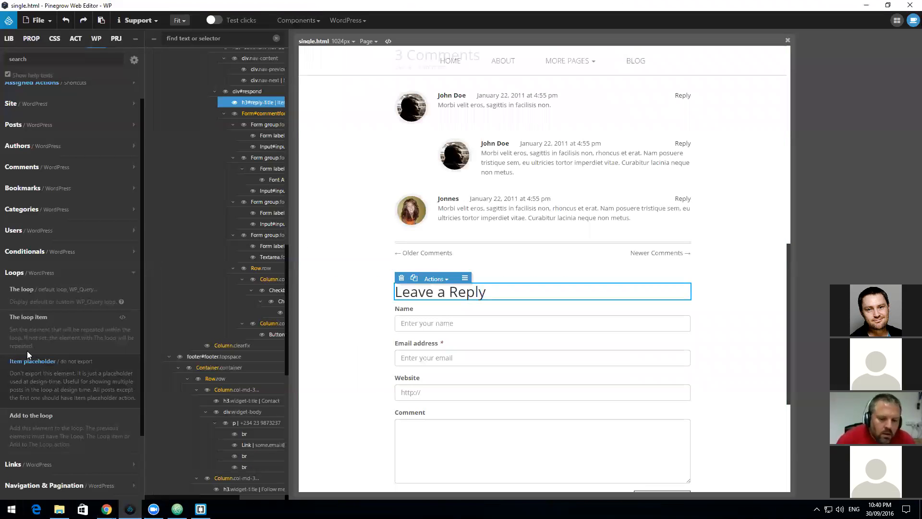
{"action": "scroll", "coordinate": [264, 144], "scroll_direction": "up", "scroll_amount": 10}
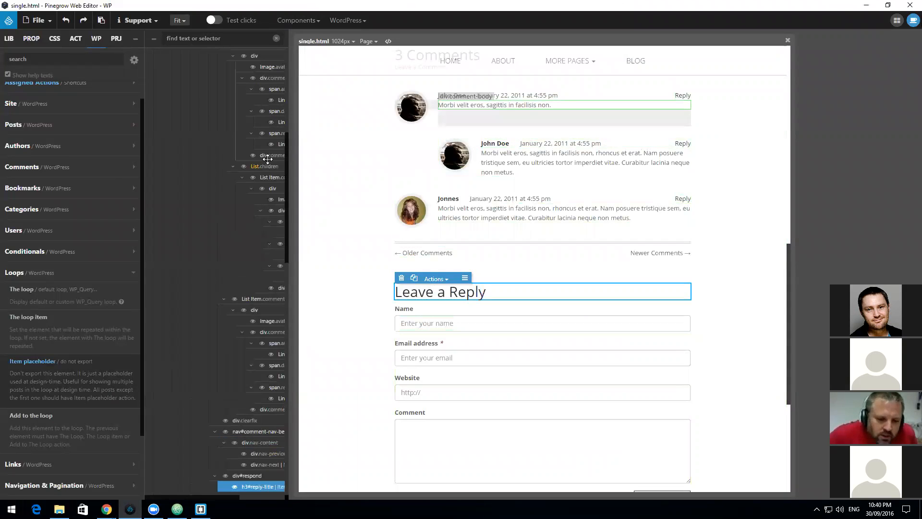
{"action": "scroll", "coordinate": [267, 193], "scroll_direction": "up", "scroll_amount": 5}
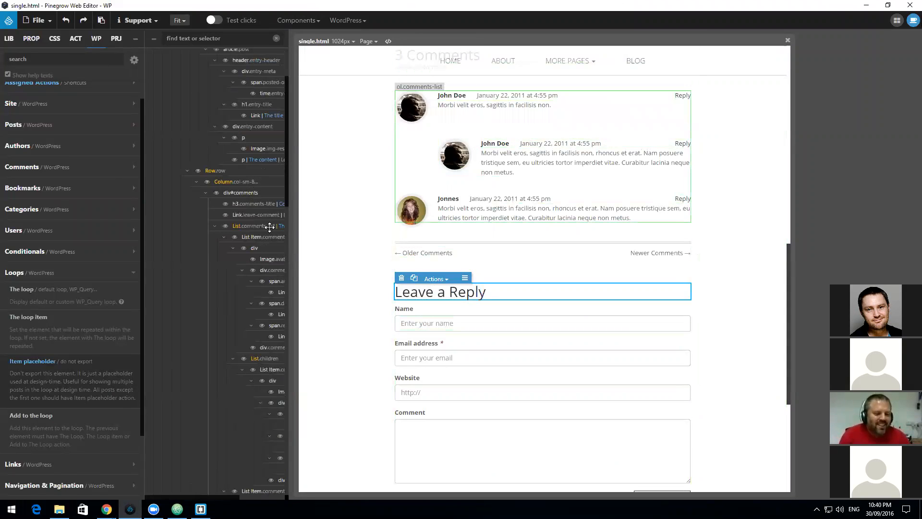
{"action": "left_click", "coordinate": [269, 227]}
{"action": "left_click", "coordinate": [132, 291]}
{"action": "left_click", "coordinate": [133, 291]}
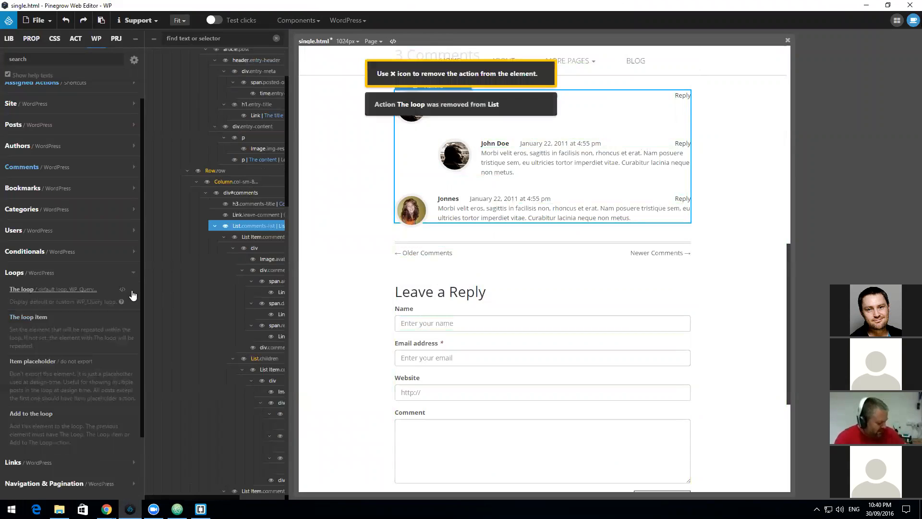
Step: Save single.html with the updated comments list and dismiss the dialog that follows
{"action": "left_click", "coordinate": [40, 22]}
{"action": "left_click", "coordinate": [44, 136]}
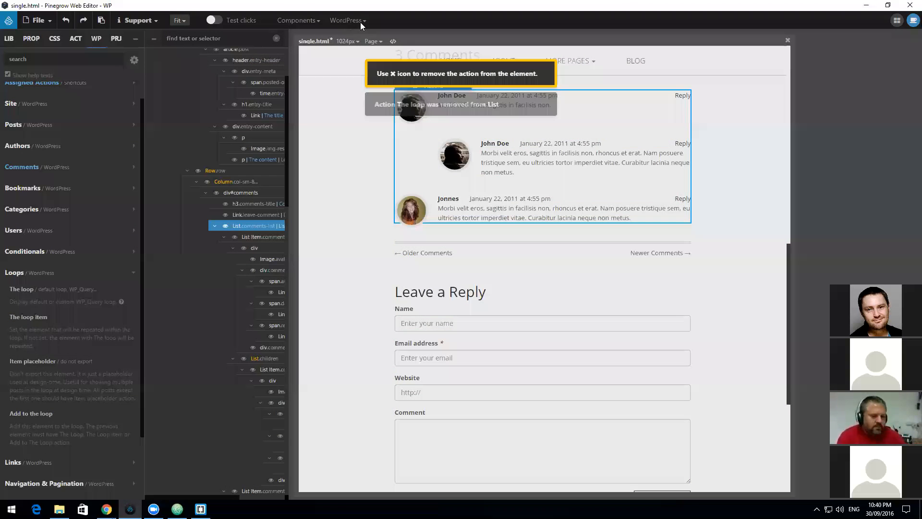
{"action": "left_click", "coordinate": [649, 141]}
Step: Export the theme without selecting header.php or index.php for overwriting, and dismiss the export warnings
{"action": "left_click", "coordinate": [359, 21]}
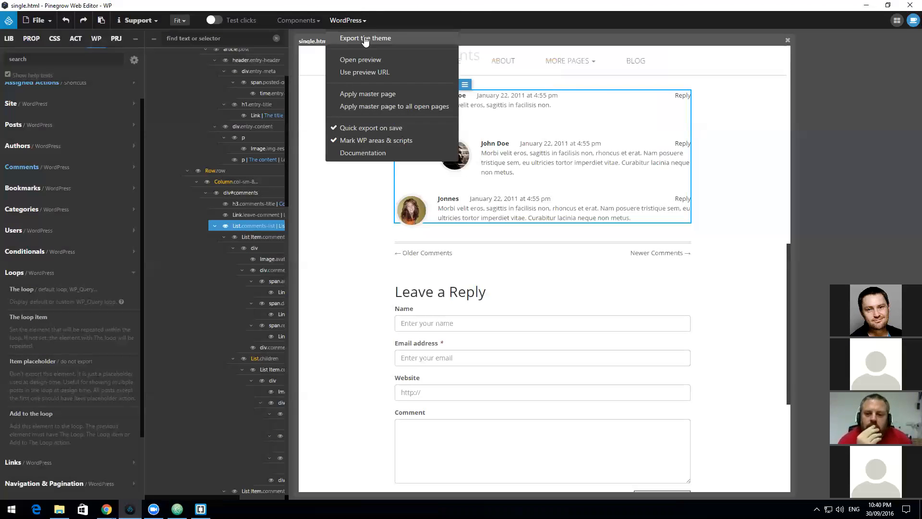
{"action": "left_click", "coordinate": [365, 38]}
{"action": "left_click", "coordinate": [657, 143]}
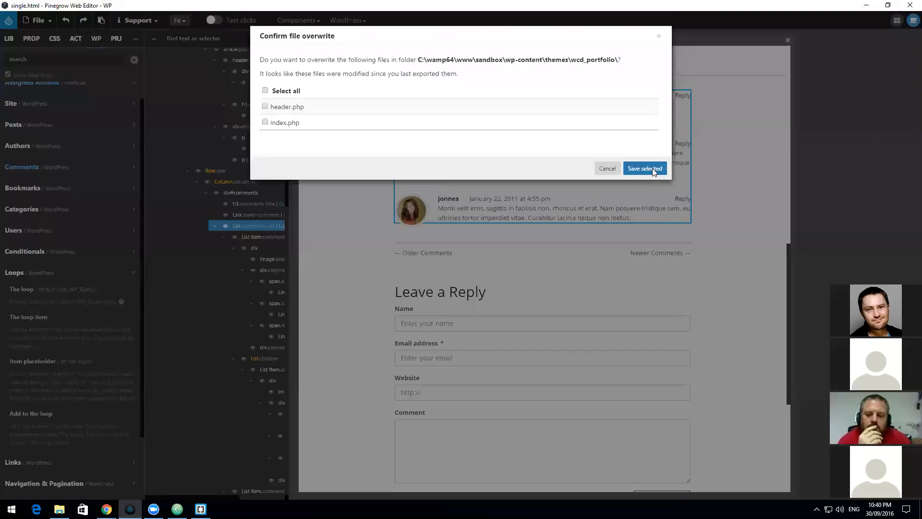
{"action": "left_click", "coordinate": [653, 169]}
{"action": "left_click", "coordinate": [658, 143]}
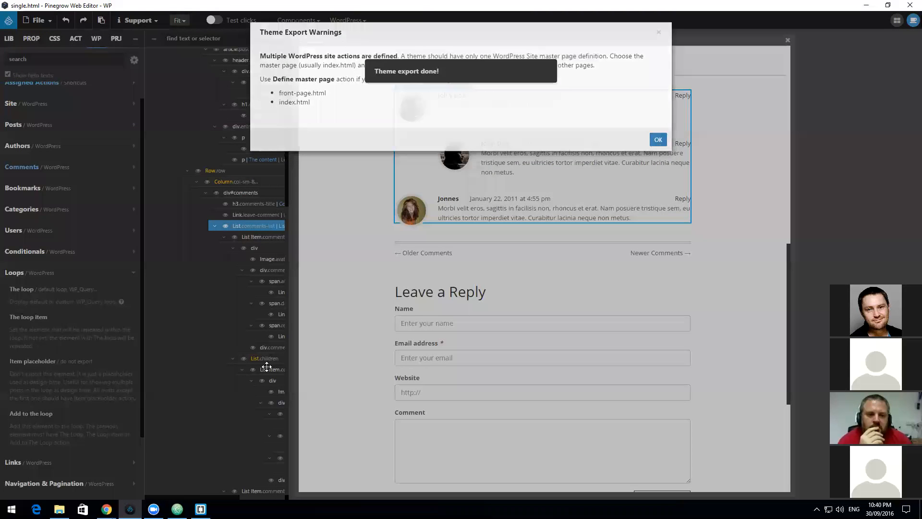
Step: Reload the post page in Chrome and check the comments title, the comments list area and the reply form
{"action": "mouse_move", "coordinate": [106, 509]}
{"action": "left_click", "coordinate": [84, 464]}
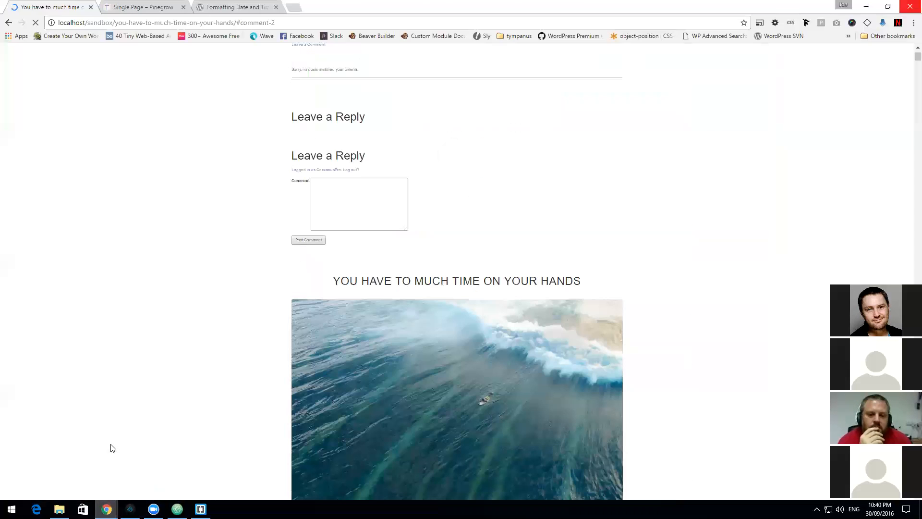
{"action": "left_click", "coordinate": [35, 23]}
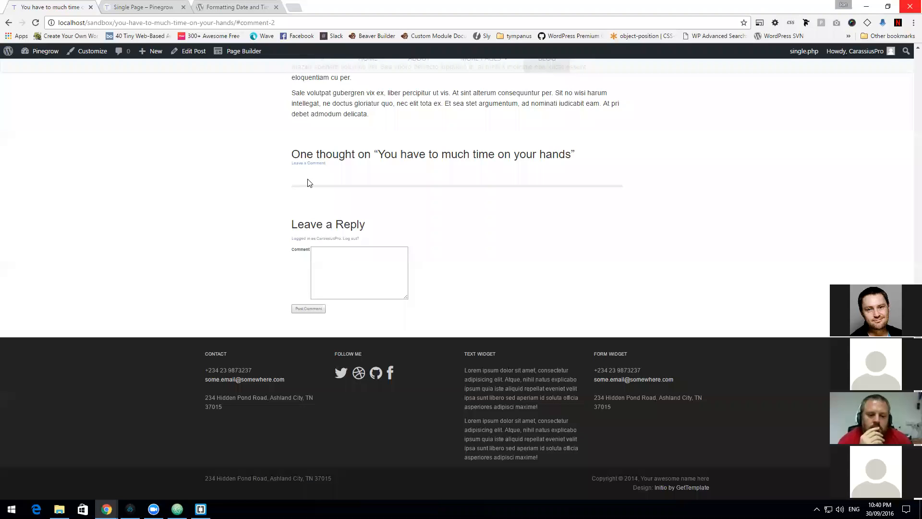
{"action": "left_click_drag", "start_coordinate": [290, 152], "coordinate": [599, 151]}
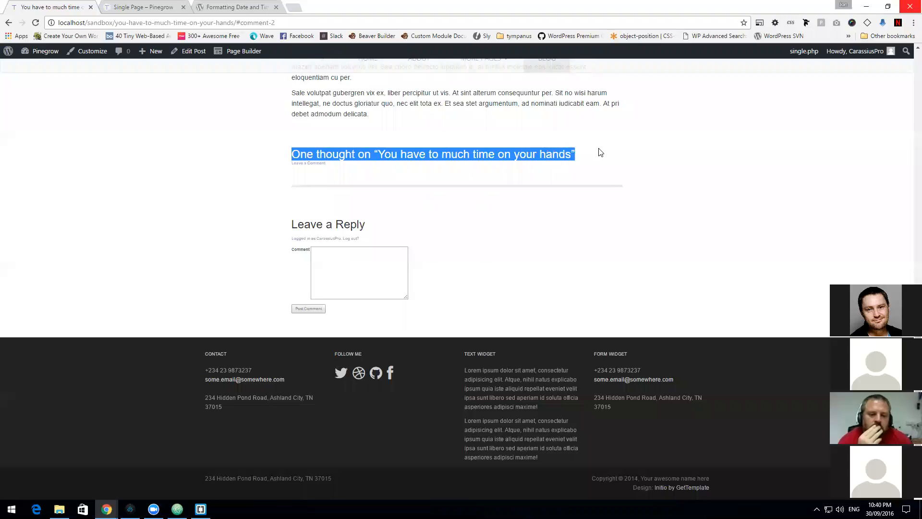
{"action": "left_click", "coordinate": [600, 152]}
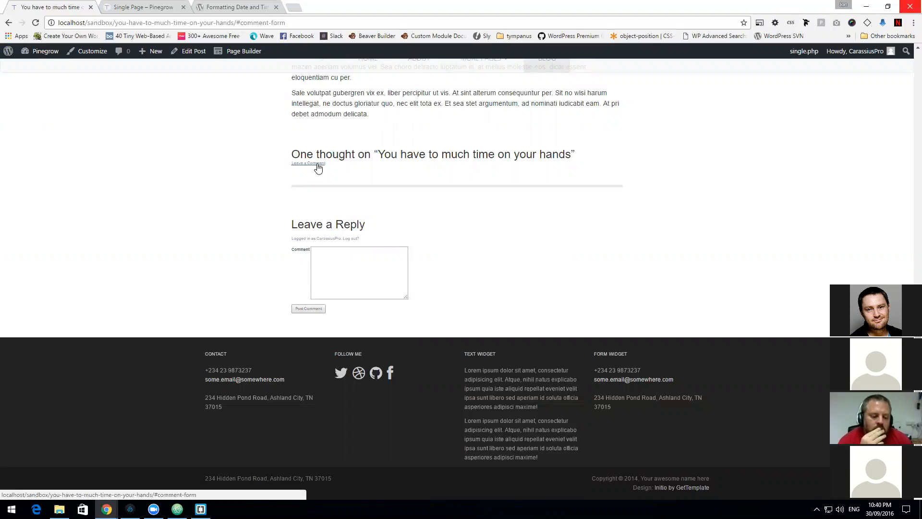
Step: Open the post "You have to much time on your hands" for editing in the WordPress dashboard and check its comments
{"action": "mouse_move", "coordinate": [44, 54]}
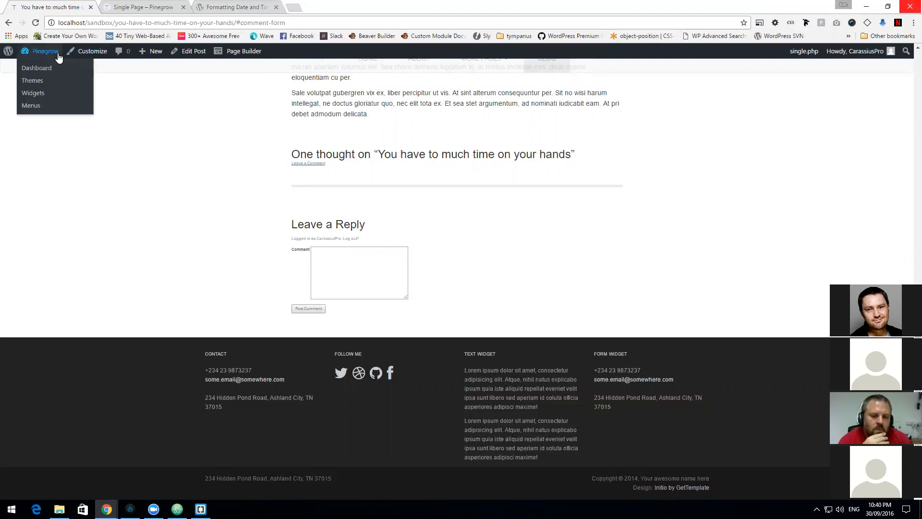
{"action": "left_click", "coordinate": [33, 71]}
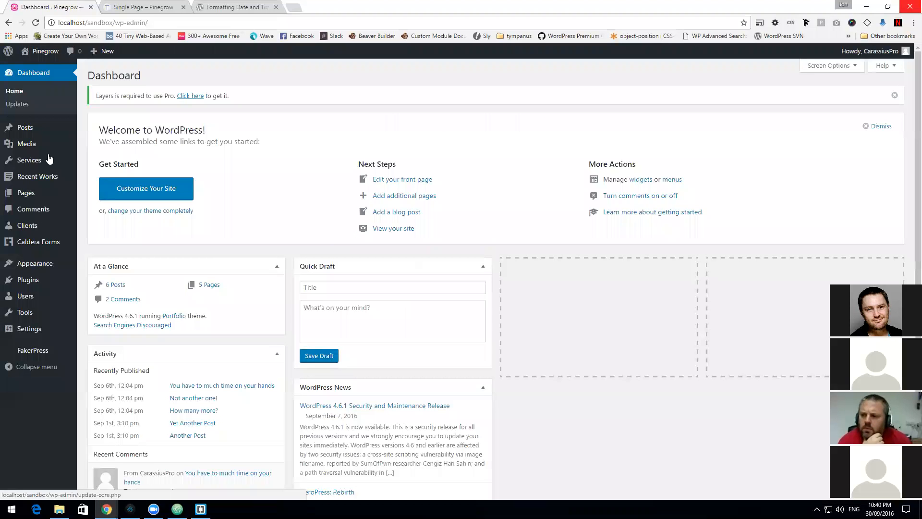
{"action": "mouse_move", "coordinate": [58, 271]}
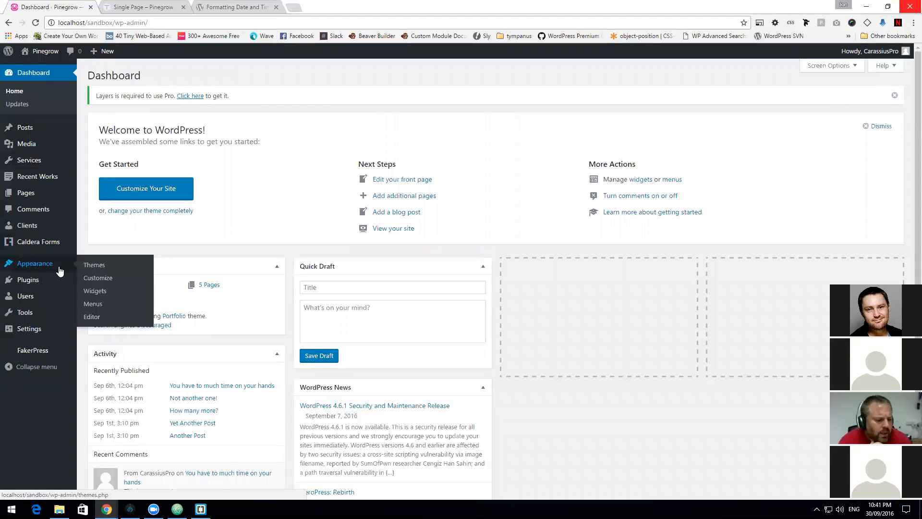
{"action": "mouse_move", "coordinate": [28, 128]}
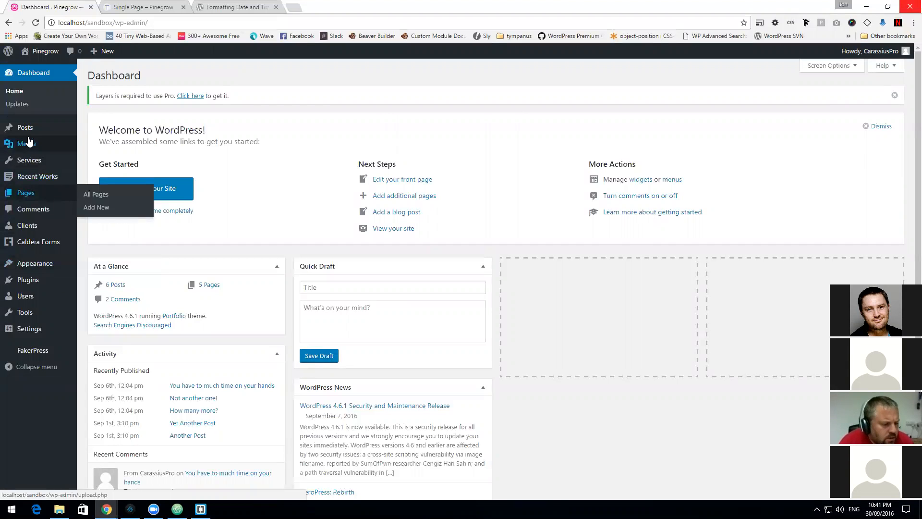
{"action": "left_click", "coordinate": [102, 130]}
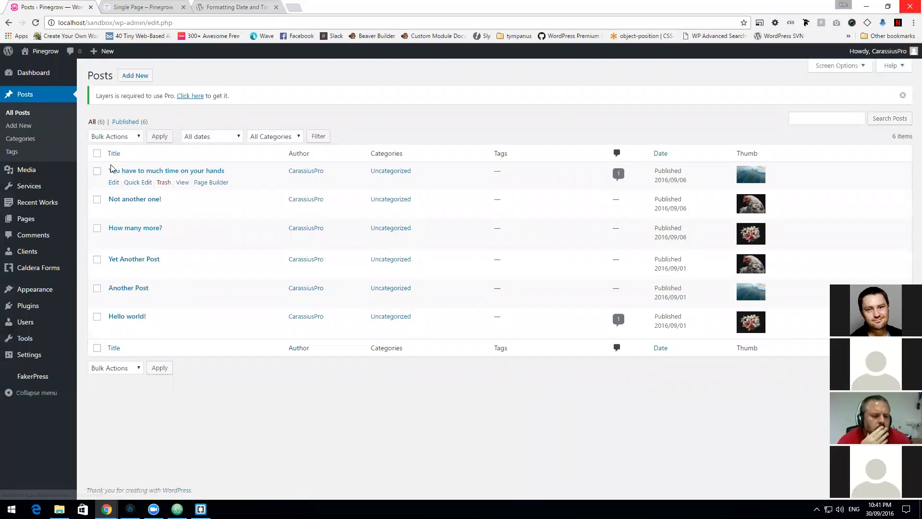
{"action": "left_click", "coordinate": [113, 183]}
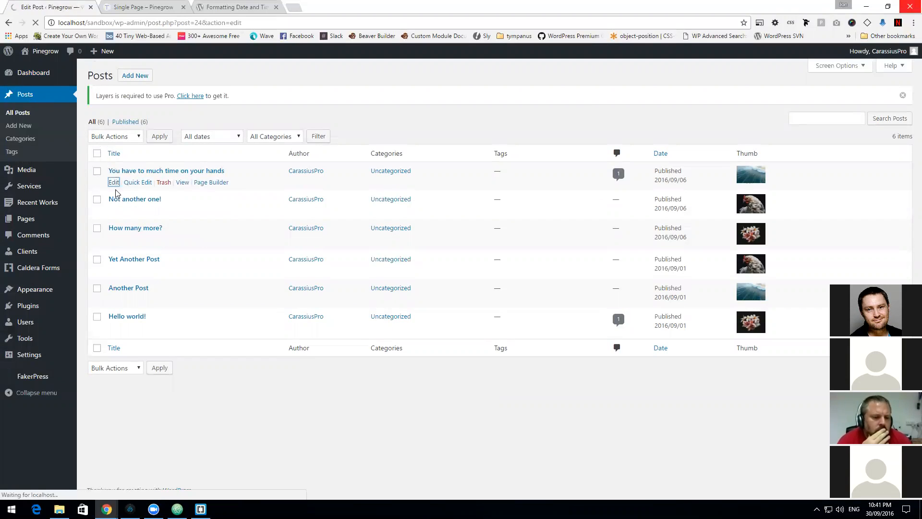
{"action": "scroll", "coordinate": [215, 274], "scroll_direction": "down", "scroll_amount": 5}
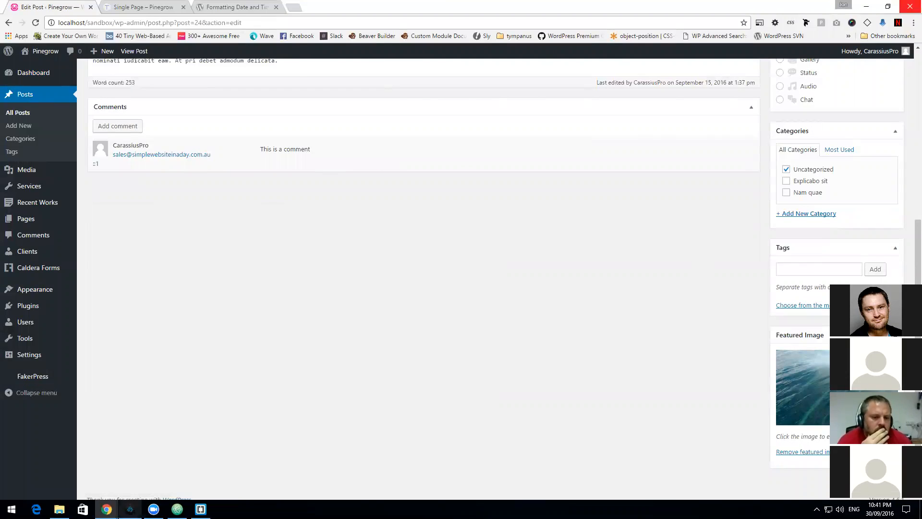
Step: In Pinegrow, review the List comments settings of the ol.comments-list element and preview the action's sample output and code
{"action": "left_click", "coordinate": [130, 509]}
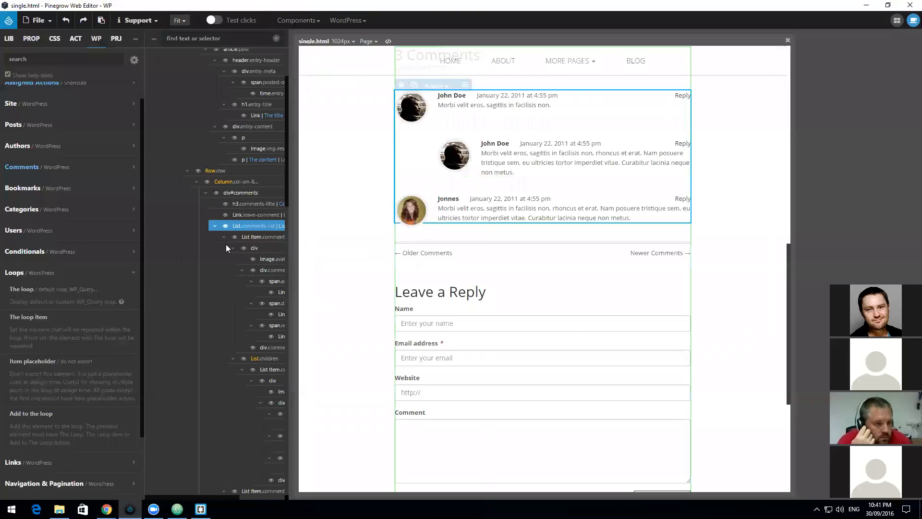
{"action": "left_click", "coordinate": [61, 167]}
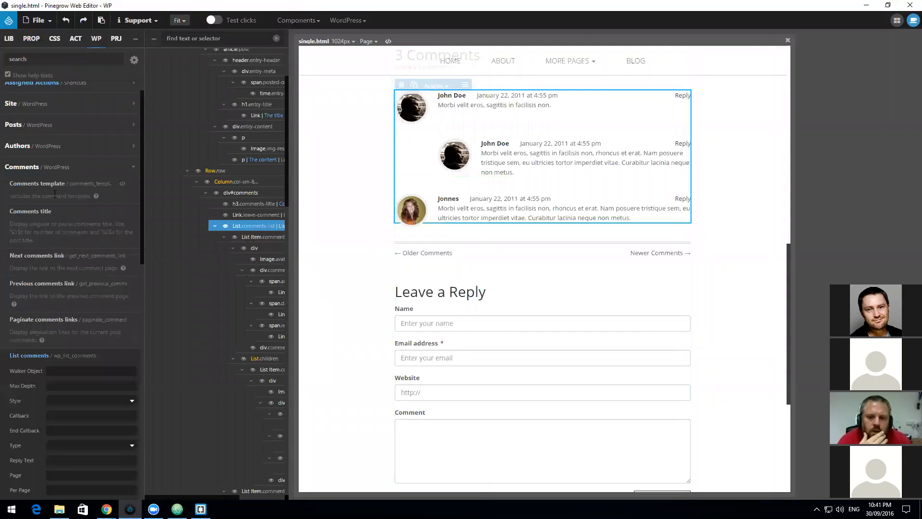
{"action": "scroll", "coordinate": [61, 359], "scroll_direction": "down", "scroll_amount": 2}
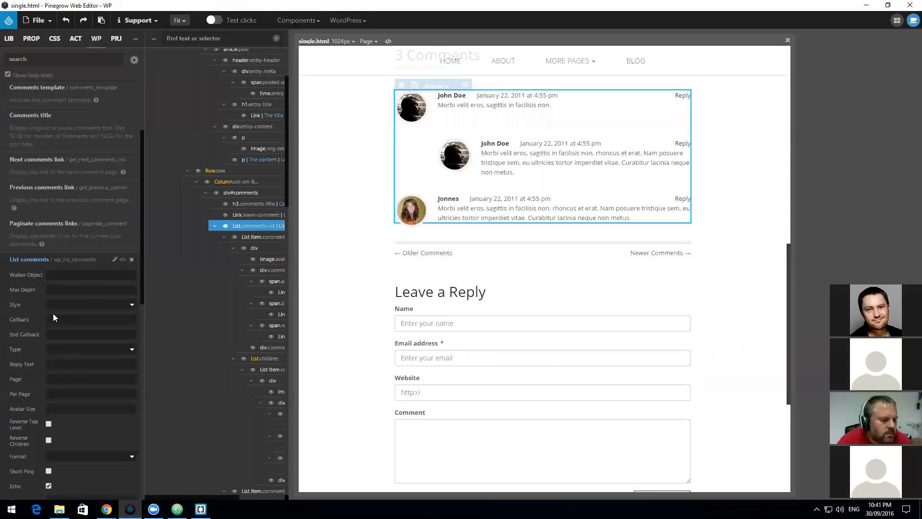
{"action": "scroll", "coordinate": [94, 271], "scroll_direction": "down", "scroll_amount": 1}
{"action": "mouse_move", "coordinate": [124, 216]}
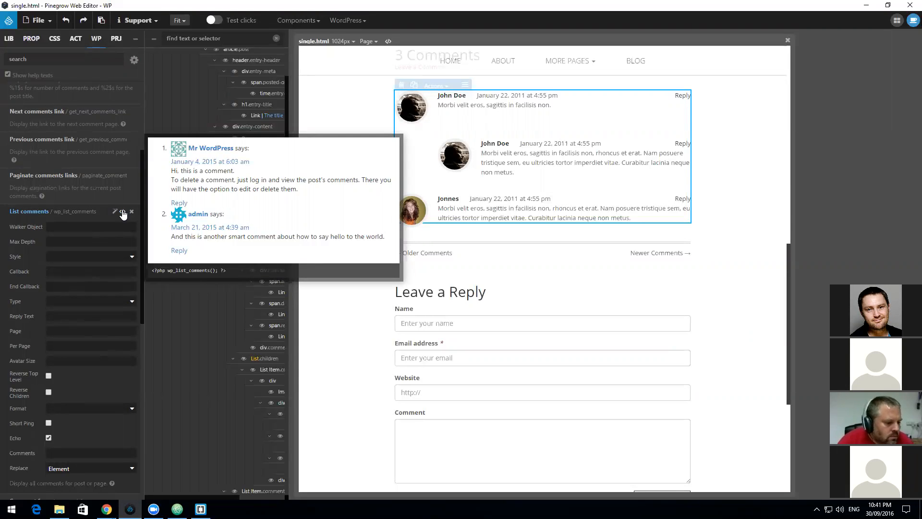
Step: Search for wp_list_comments in Chrome and open its WordPress Codex function reference
{"action": "left_click", "coordinate": [107, 509]}
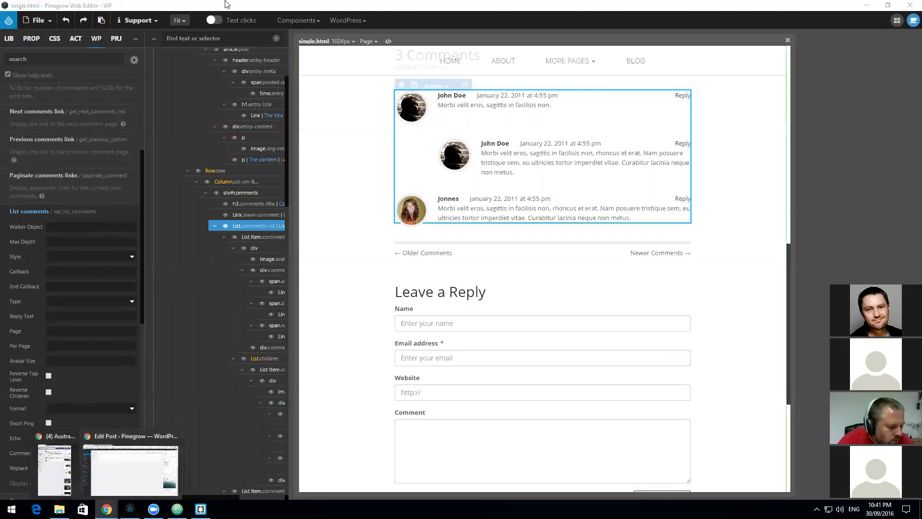
{"action": "left_click", "coordinate": [105, 453]}
{"action": "left_click", "coordinate": [242, 7]}
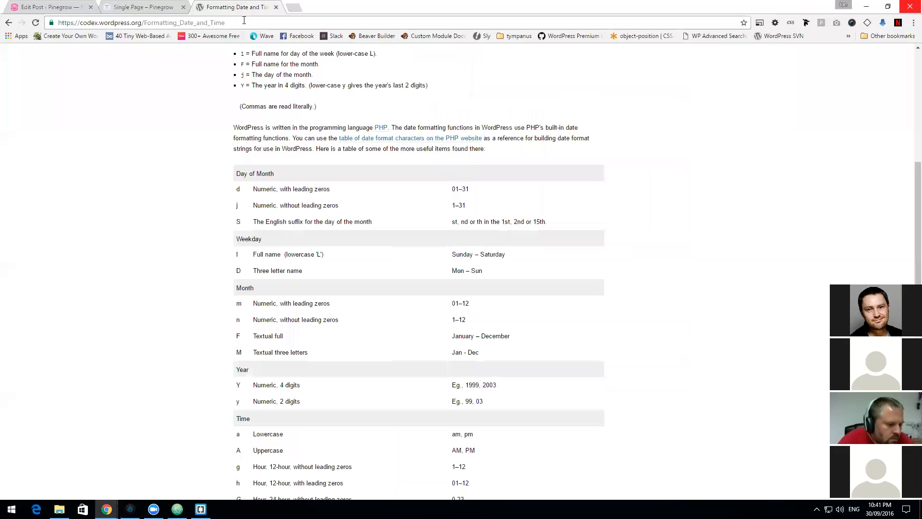
{"action": "left_click", "coordinate": [244, 21]}
{"action": "type", "text": "wp_li"}
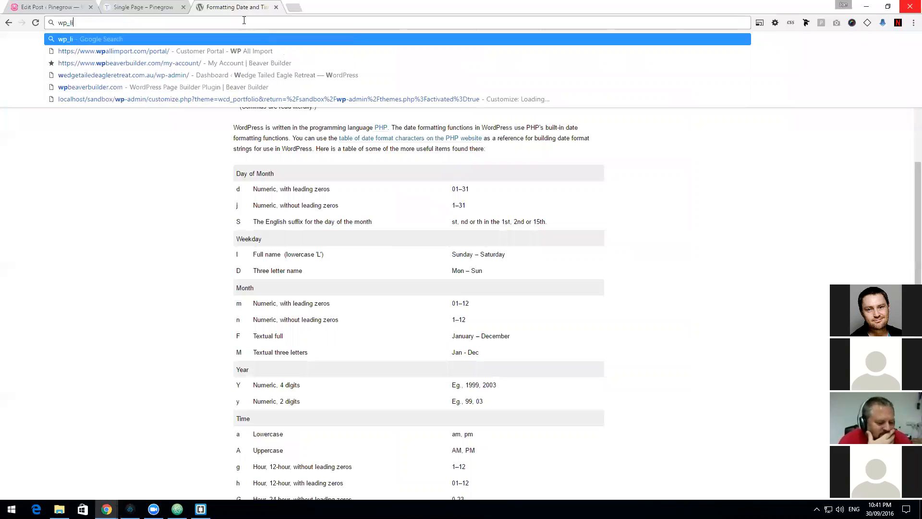
{"action": "type", "text": "st"}
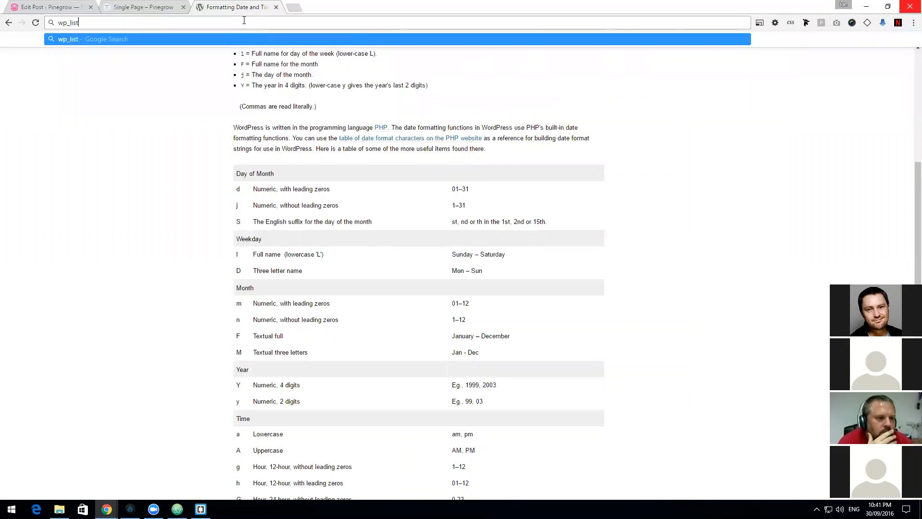
{"action": "type", "text": "_comments"}
{"action": "key", "text": "Return"}
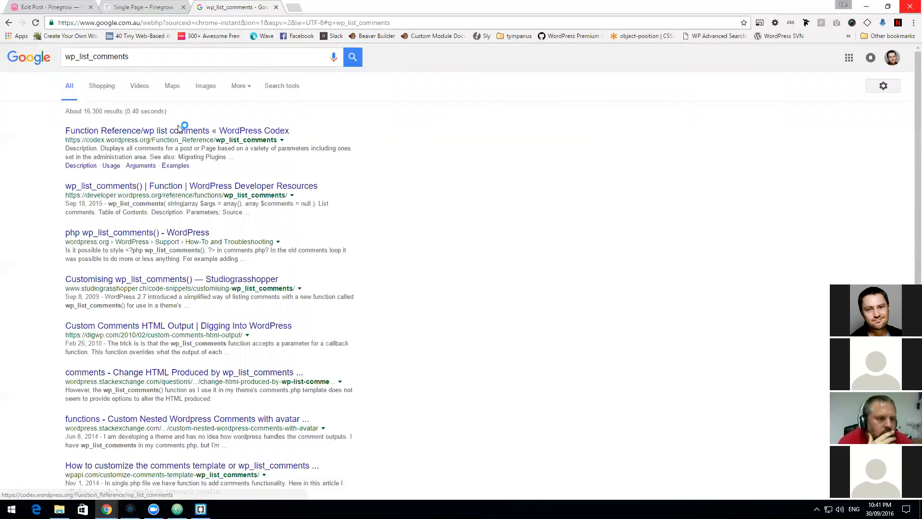
{"action": "left_click", "coordinate": [181, 131]}
Step: Read the wp_list_comments usage, its arguments such as style, callback and per_page, and the code examples
{"action": "scroll", "coordinate": [248, 327], "scroll_direction": "down", "scroll_amount": 3}
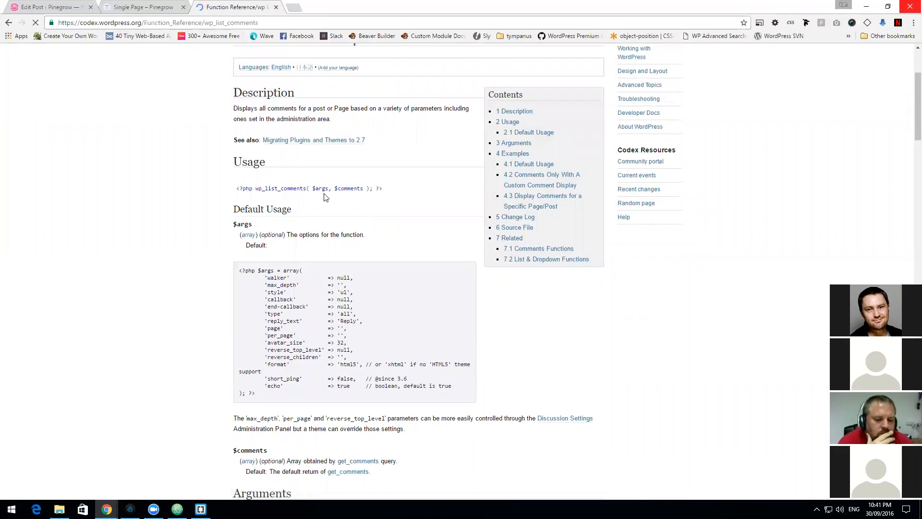
{"action": "scroll", "coordinate": [309, 253], "scroll_direction": "down", "scroll_amount": 4}
{"action": "scroll", "coordinate": [310, 253], "scroll_direction": "down", "scroll_amount": 4}
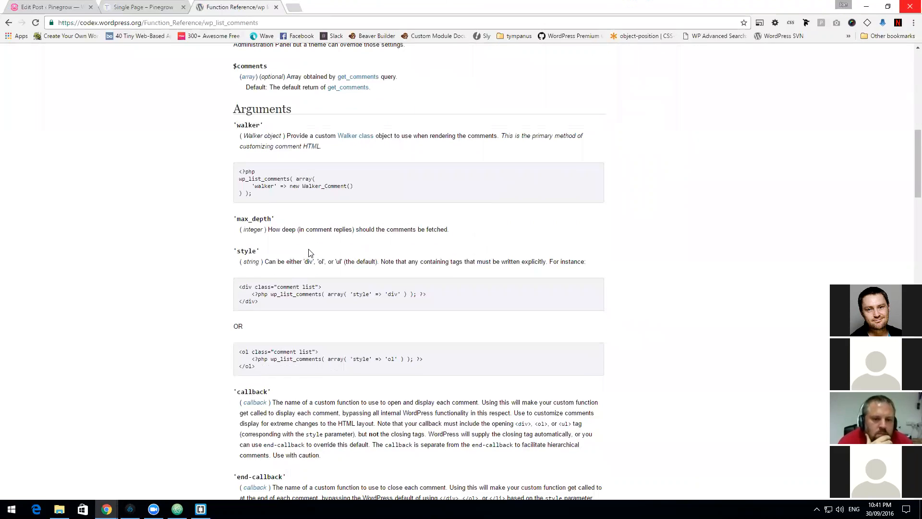
{"action": "scroll", "coordinate": [309, 253], "scroll_direction": "down", "scroll_amount": 2}
{"action": "scroll", "coordinate": [309, 251], "scroll_direction": "down", "scroll_amount": 7}
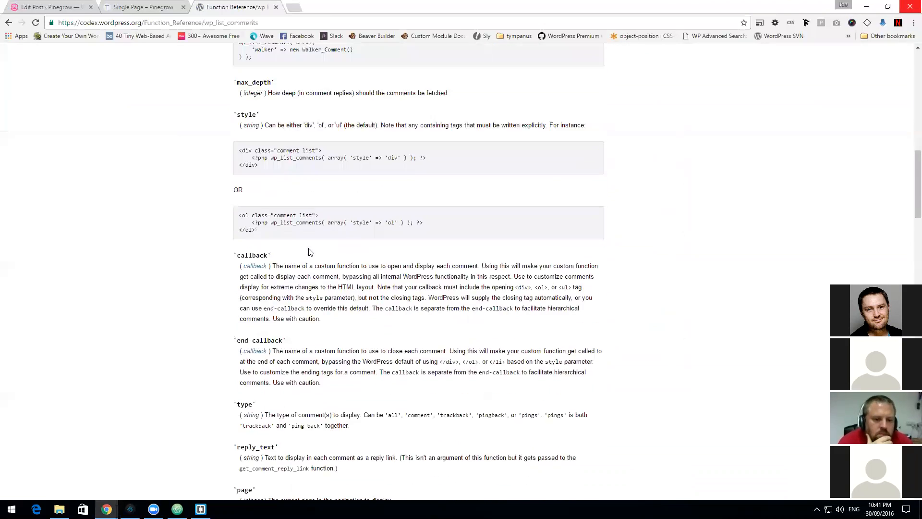
{"action": "scroll", "coordinate": [309, 251], "scroll_direction": "down", "scroll_amount": 5}
{"action": "scroll", "coordinate": [309, 251], "scroll_direction": "up", "scroll_amount": 5}
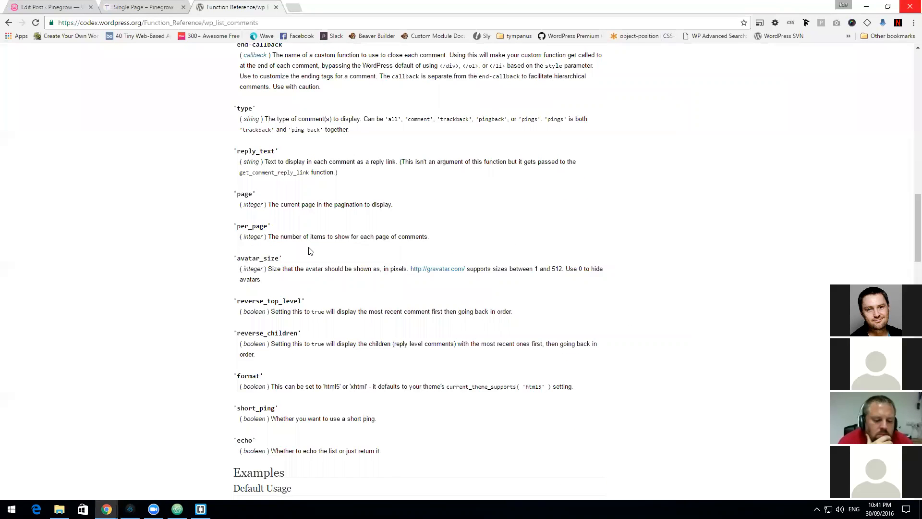
{"action": "scroll", "coordinate": [308, 251], "scroll_direction": "down", "scroll_amount": 6}
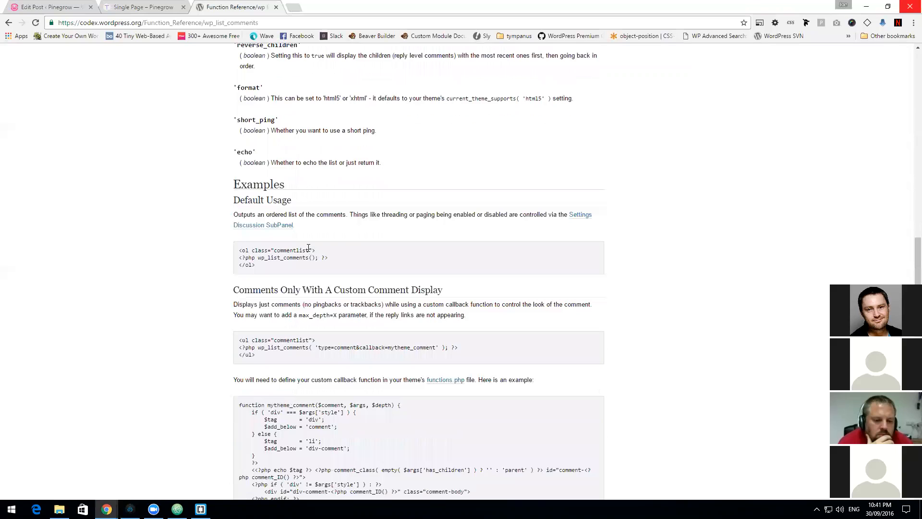
{"action": "scroll", "coordinate": [309, 248], "scroll_direction": "down", "scroll_amount": 4}
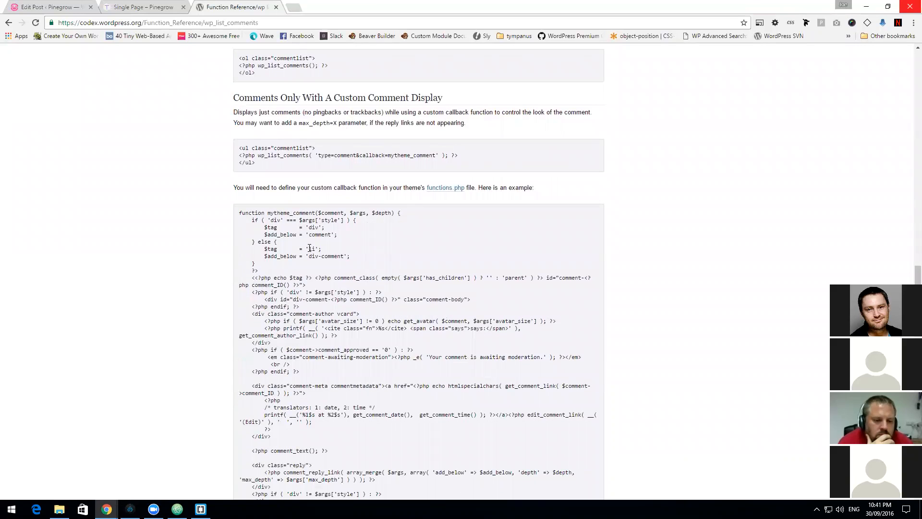
{"action": "scroll", "coordinate": [310, 249], "scroll_direction": "down", "scroll_amount": 4}
{"action": "scroll", "coordinate": [309, 251], "scroll_direction": "down", "scroll_amount": 8}
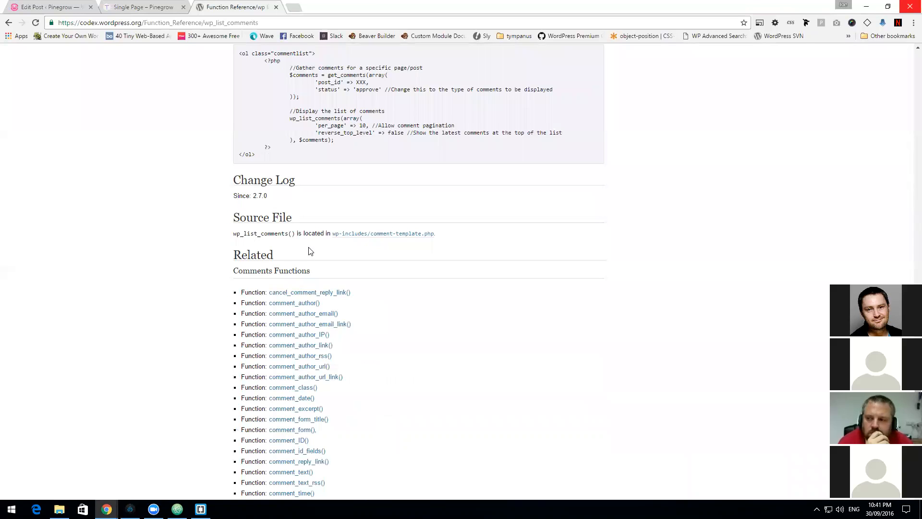
{"action": "scroll", "coordinate": [309, 252], "scroll_direction": "up", "scroll_amount": 3}
Step: In Pinegrow, set the List comments action to div style, 5 comments per page and html5 format
{"action": "left_click", "coordinate": [129, 509]}
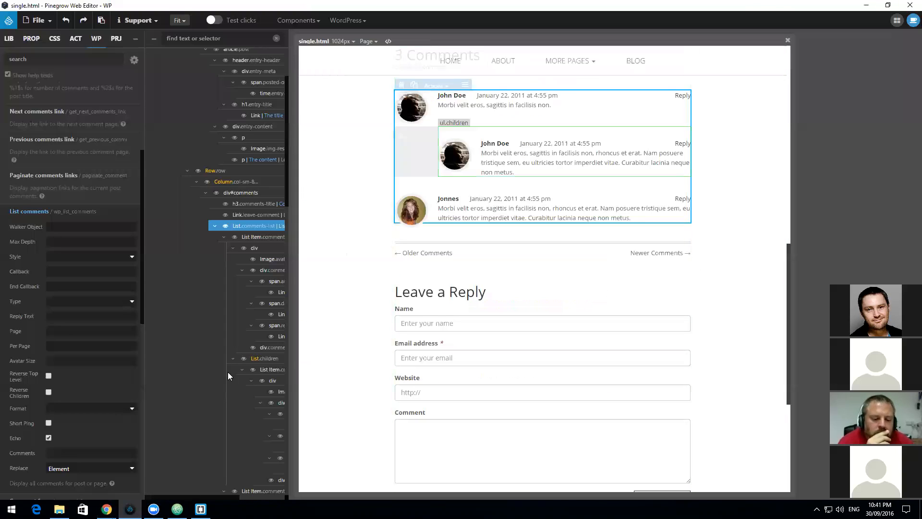
{"action": "left_click", "coordinate": [75, 256]}
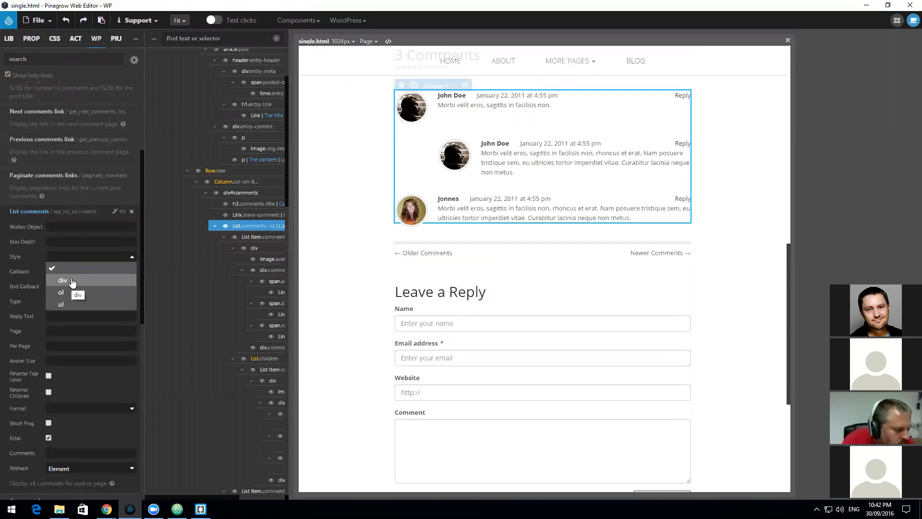
{"action": "left_click", "coordinate": [72, 281]}
{"action": "scroll", "coordinate": [37, 313], "scroll_direction": "down", "scroll_amount": 2}
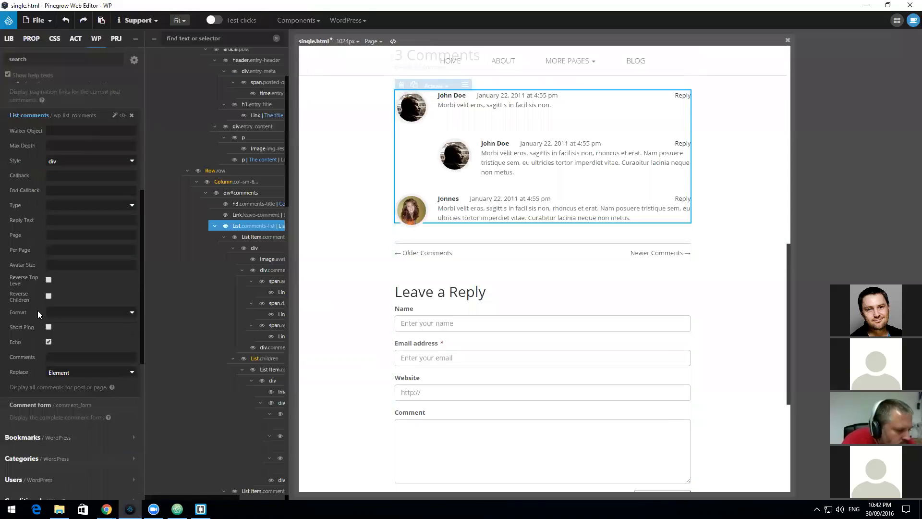
{"action": "left_click", "coordinate": [91, 249]}
{"action": "type", "text": "5"}
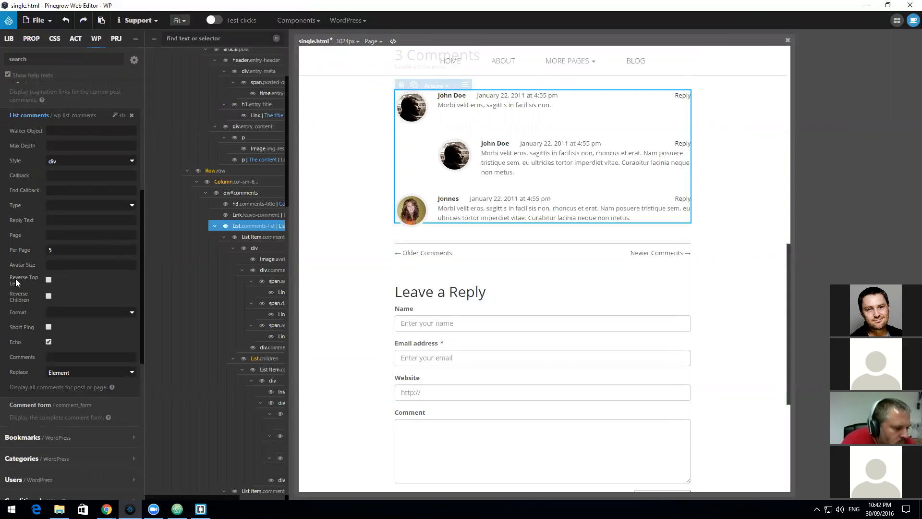
{"action": "left_click", "coordinate": [114, 315]}
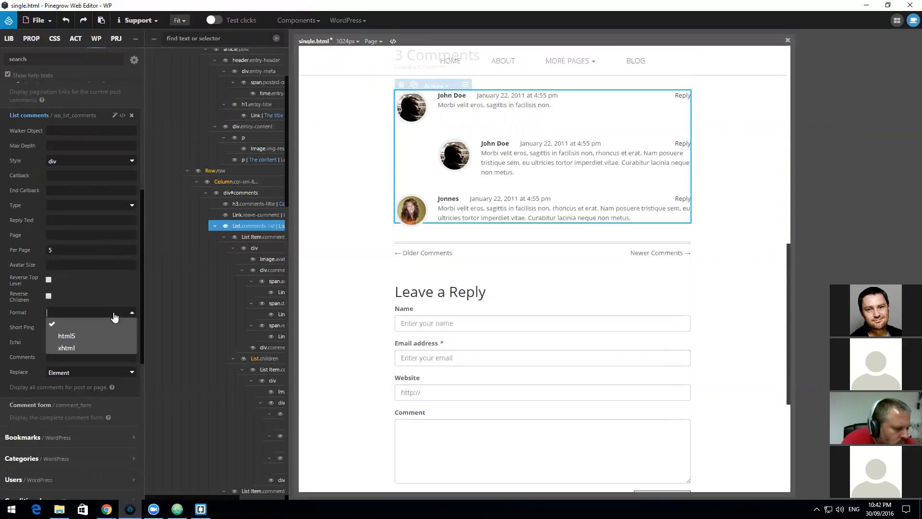
{"action": "left_click", "coordinate": [89, 337]}
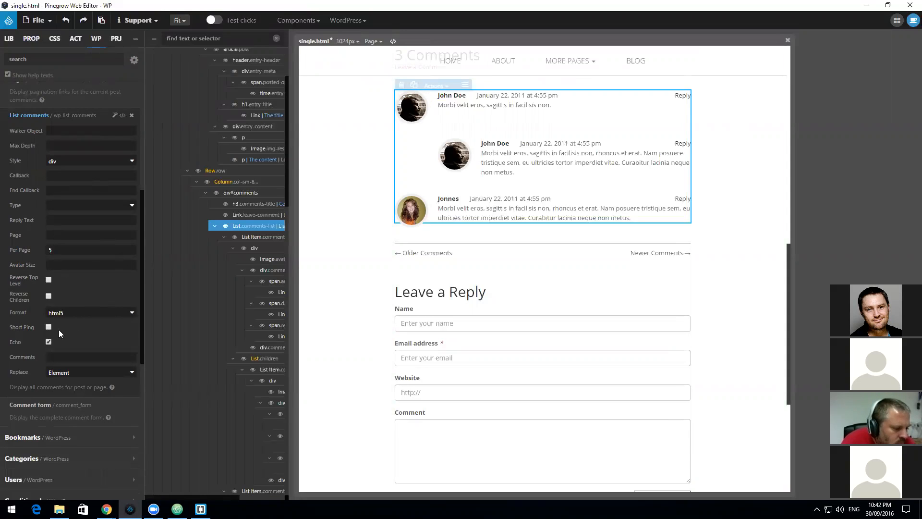
Step: Set the List comments action to replace Content and change its style to ul
{"action": "scroll", "coordinate": [59, 329], "scroll_direction": "down", "scroll_amount": 1}
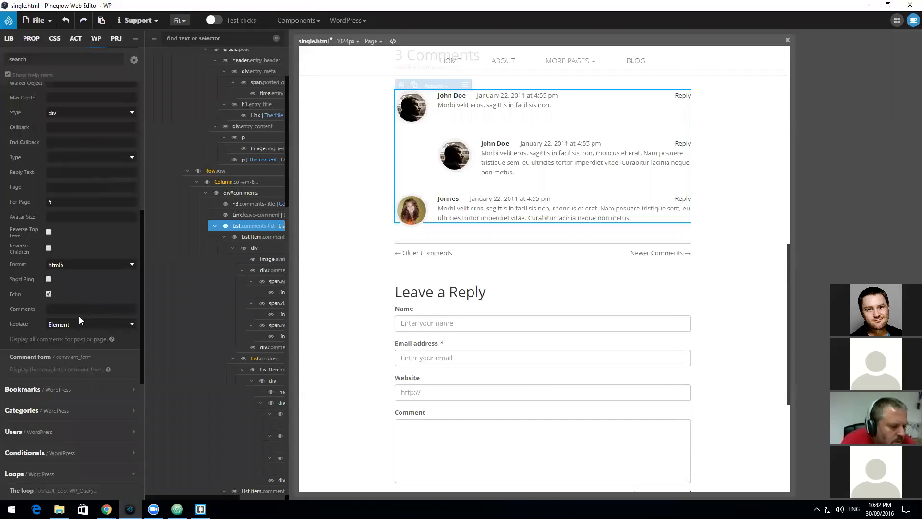
{"action": "left_click", "coordinate": [77, 325]}
{"action": "left_click", "coordinate": [83, 330]}
{"action": "scroll", "coordinate": [84, 326], "scroll_direction": "up", "scroll_amount": 3}
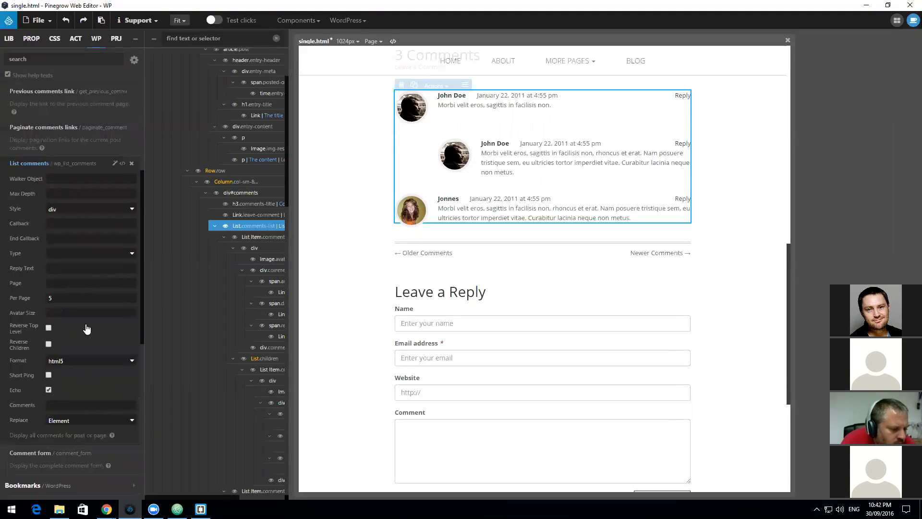
{"action": "scroll", "coordinate": [85, 324], "scroll_direction": "down", "scroll_amount": 3}
{"action": "left_click", "coordinate": [78, 331]}
{"action": "left_click", "coordinate": [74, 345]}
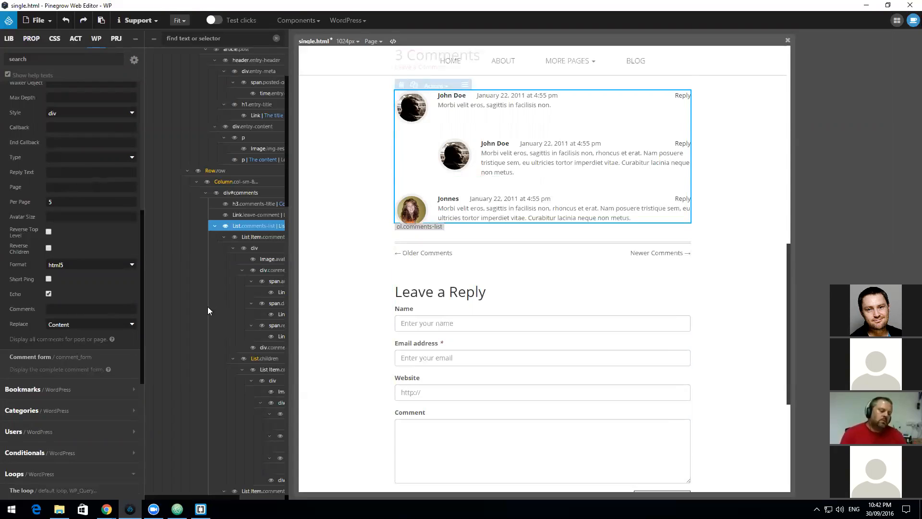
{"action": "scroll", "coordinate": [94, 154], "scroll_direction": "up", "scroll_amount": 2}
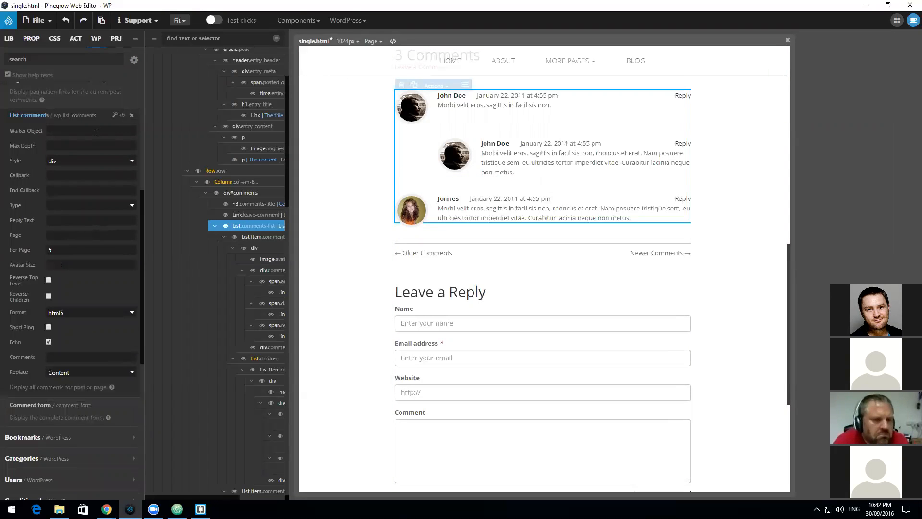
{"action": "left_click", "coordinate": [96, 161]}
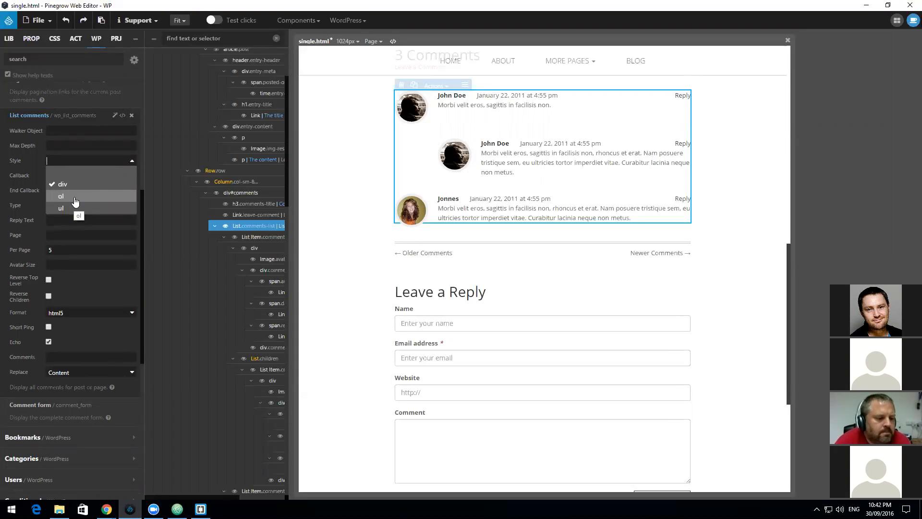
{"action": "left_click", "coordinate": [75, 199]}
Step: Save single.html and export the theme without selecting header.php or index.php for overwriting
{"action": "left_click", "coordinate": [39, 20]}
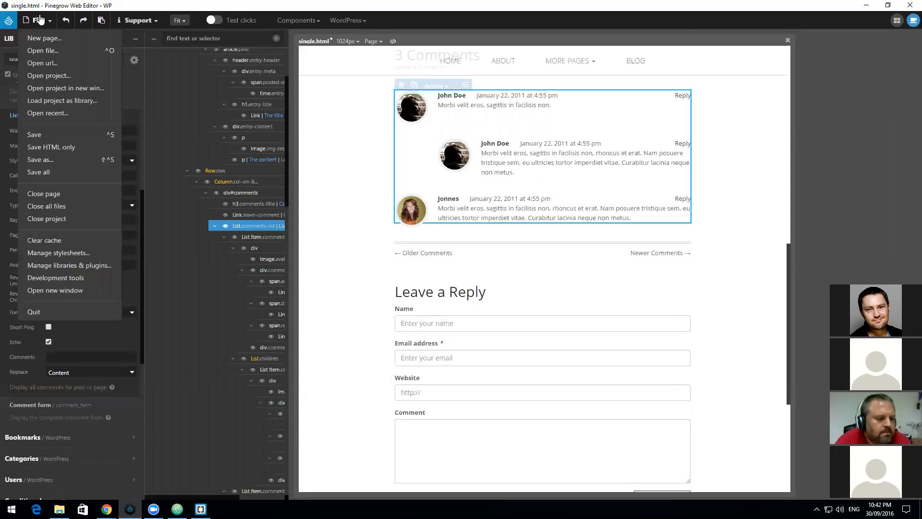
{"action": "left_click", "coordinate": [95, 133]}
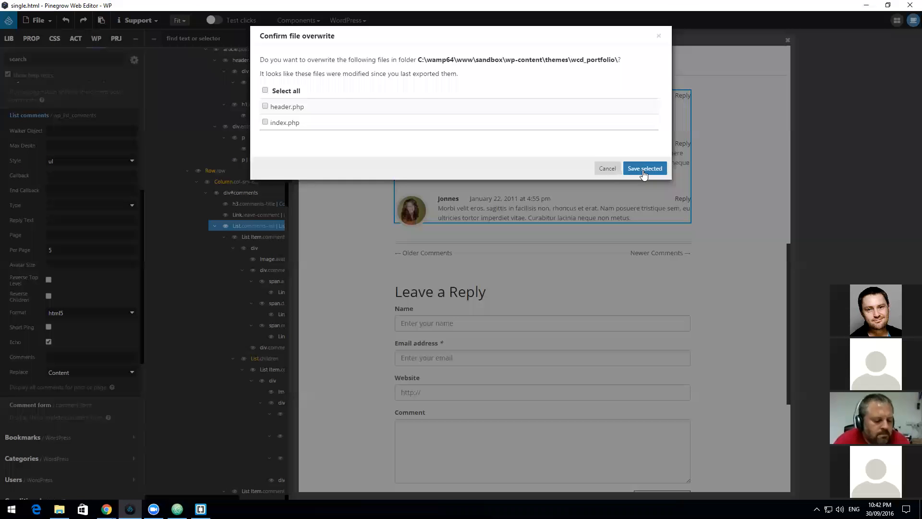
{"action": "left_click", "coordinate": [644, 158]}
{"action": "left_click", "coordinate": [658, 143]}
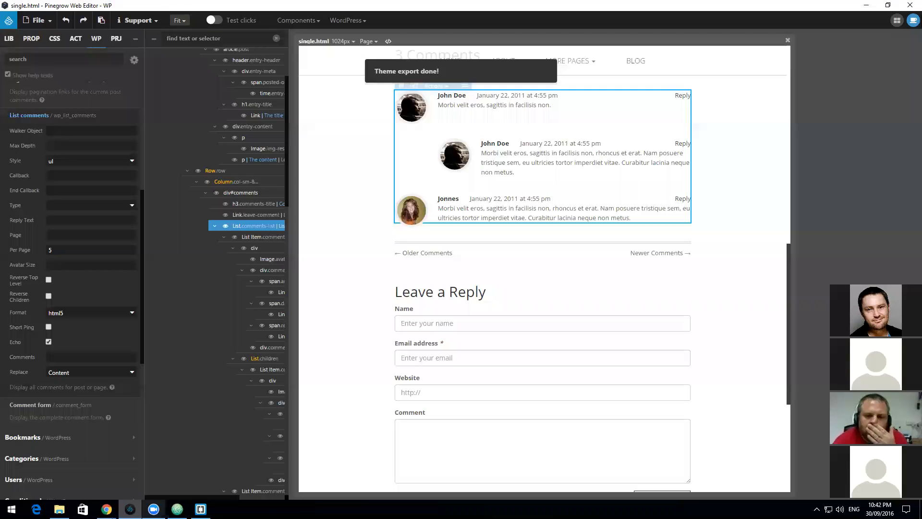
Step: Switch to Chrome, reload the edit page of "You have to much time on your hands" and open the live post
{"action": "mouse_move", "coordinate": [106, 509]}
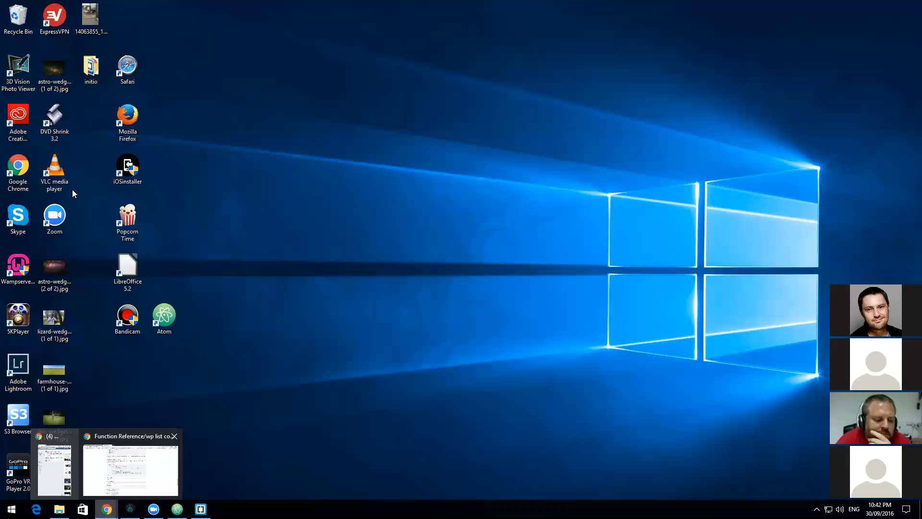
{"action": "left_click", "coordinate": [134, 462]}
{"action": "left_click", "coordinate": [139, 7]}
{"action": "key", "text": "F5"}
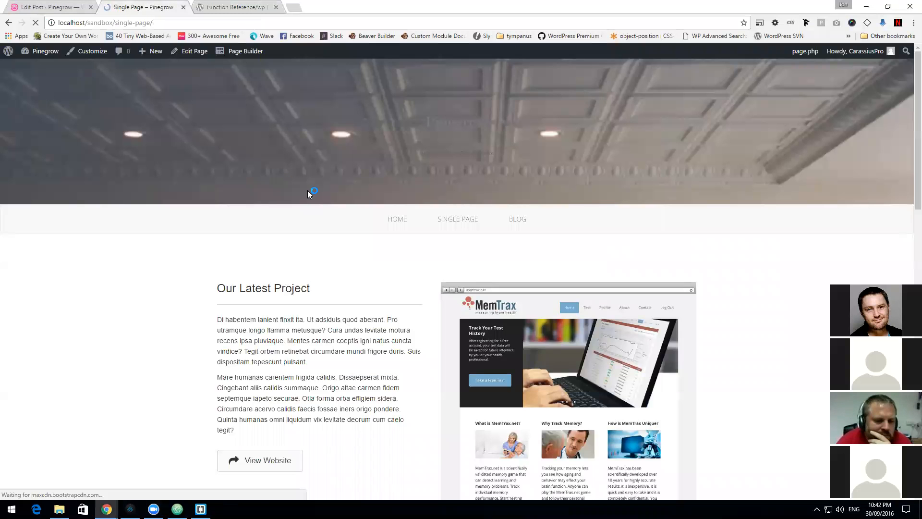
{"action": "left_click", "coordinate": [57, 6]}
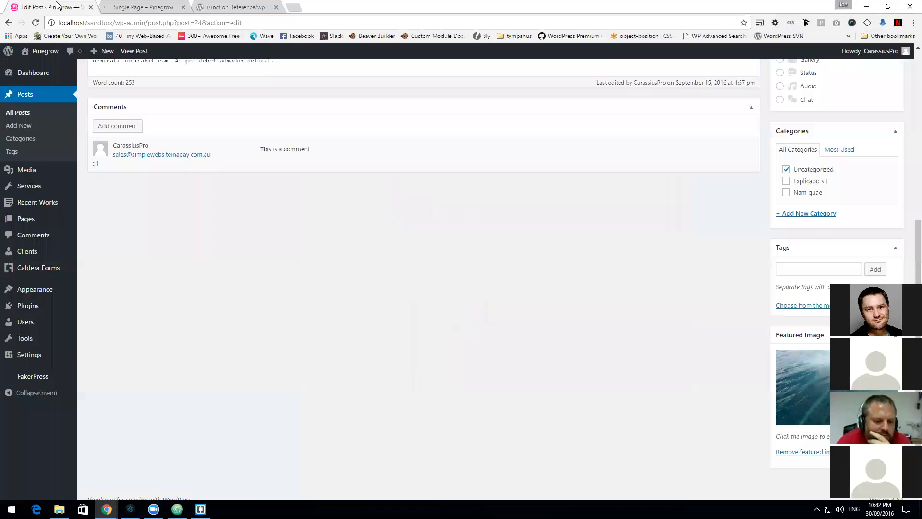
{"action": "left_click", "coordinate": [36, 22]}
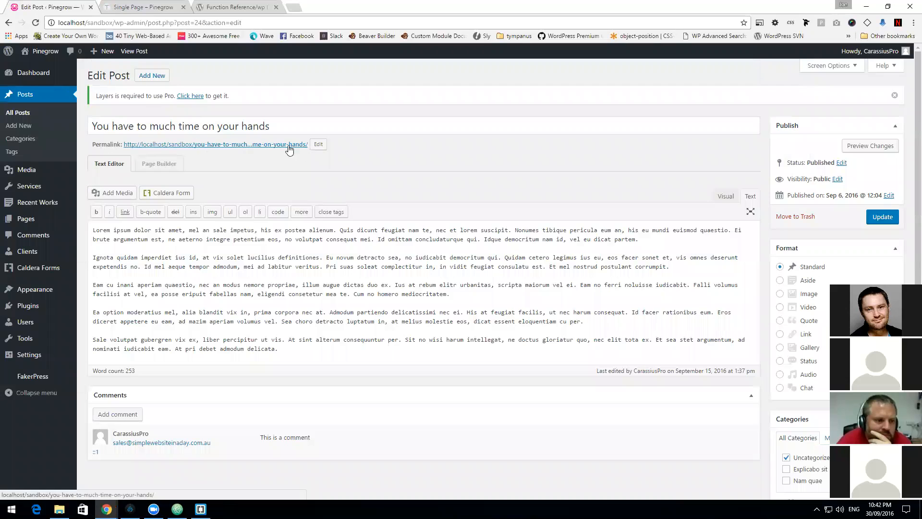
{"action": "left_click", "coordinate": [290, 150]}
Step: Examine how the comment's author, date and text and the reply form are displayed below the live post
{"action": "scroll", "coordinate": [170, 158], "scroll_direction": "down", "scroll_amount": 5}
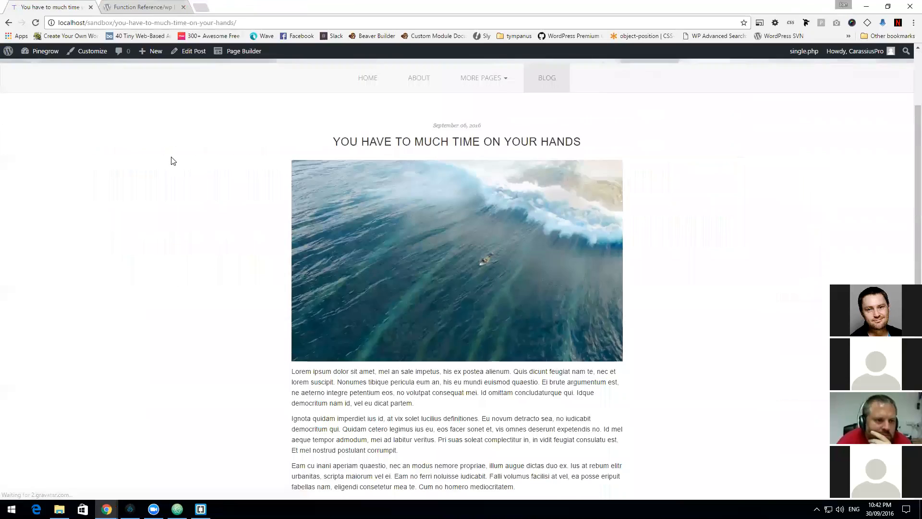
{"action": "scroll", "coordinate": [430, 315], "scroll_direction": "down", "scroll_amount": 4}
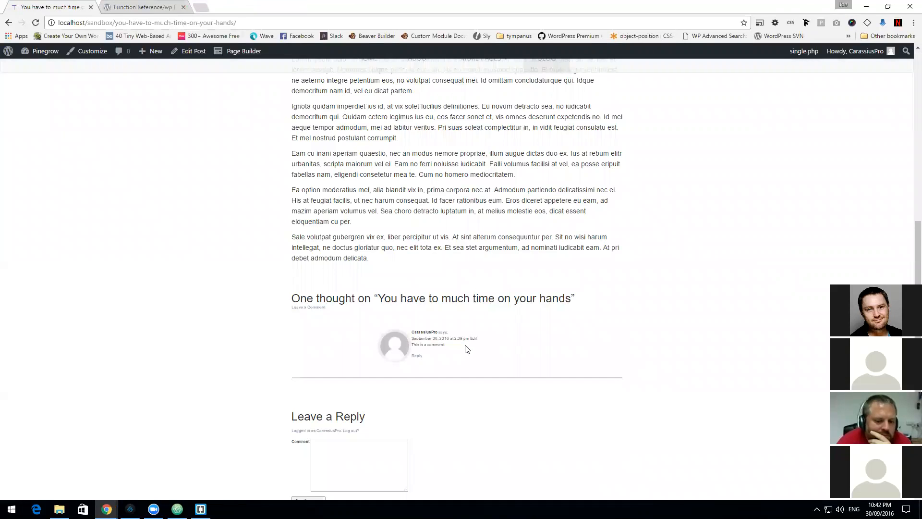
{"action": "left_click_drag", "start_coordinate": [454, 345], "coordinate": [414, 331]}
{"action": "left_click", "coordinate": [517, 355]}
{"action": "left_click_drag", "start_coordinate": [466, 354], "coordinate": [414, 343]}
{"action": "left_click", "coordinate": [517, 367]}
{"action": "scroll", "coordinate": [413, 392], "scroll_direction": "down", "scroll_amount": 3}
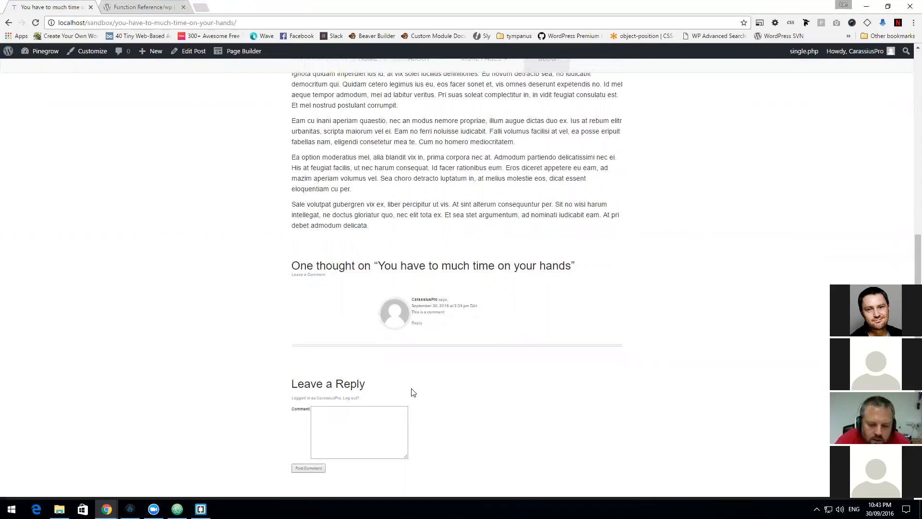
{"action": "scroll", "coordinate": [411, 389], "scroll_direction": "up", "scroll_amount": 1}
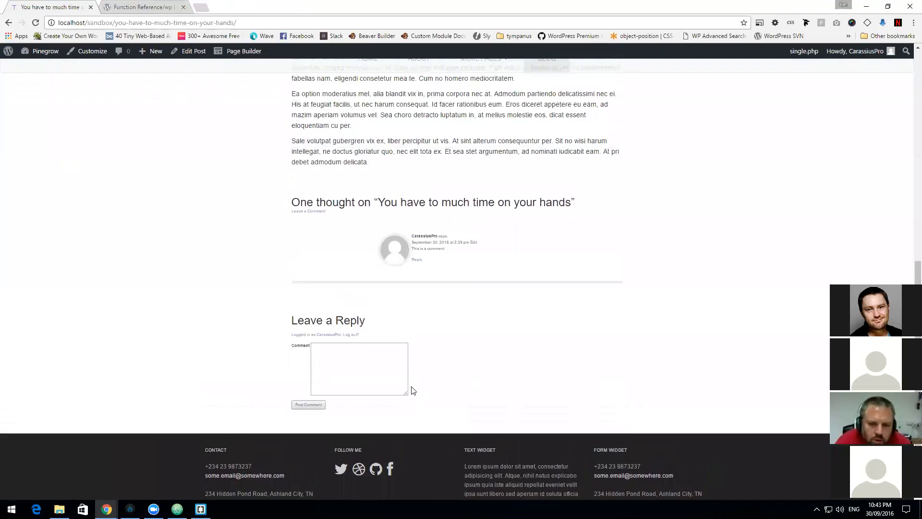
Step: In Pinegrow, review the Per Page and Format settings of List comments and the layout of the Leave a Reply form
{"action": "left_click", "coordinate": [130, 508]}
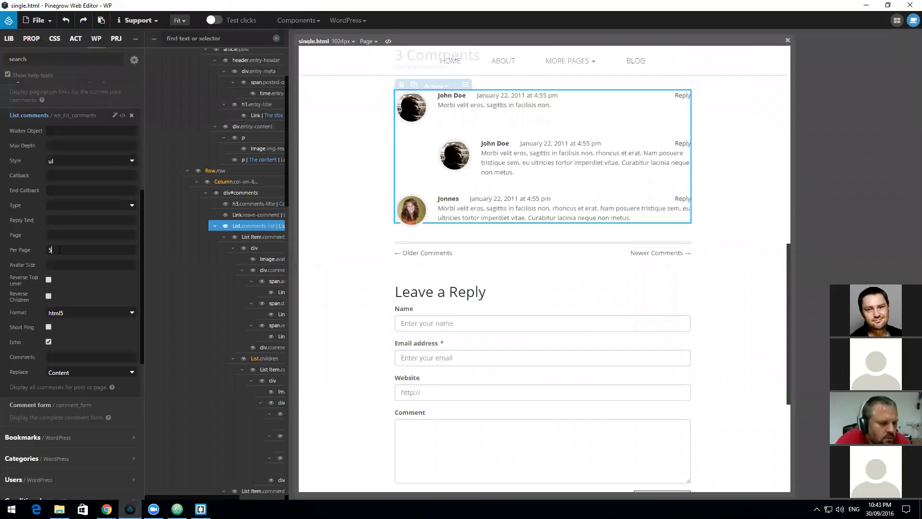
{"action": "left_click_drag", "start_coordinate": [56, 251], "coordinate": [4, 272]}
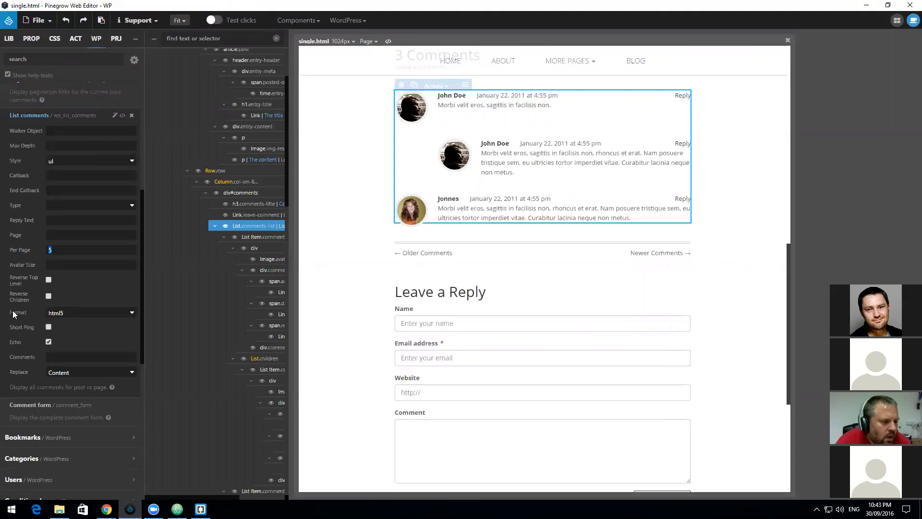
{"action": "left_click", "coordinate": [66, 317]}
{"action": "left_click", "coordinate": [66, 335]}
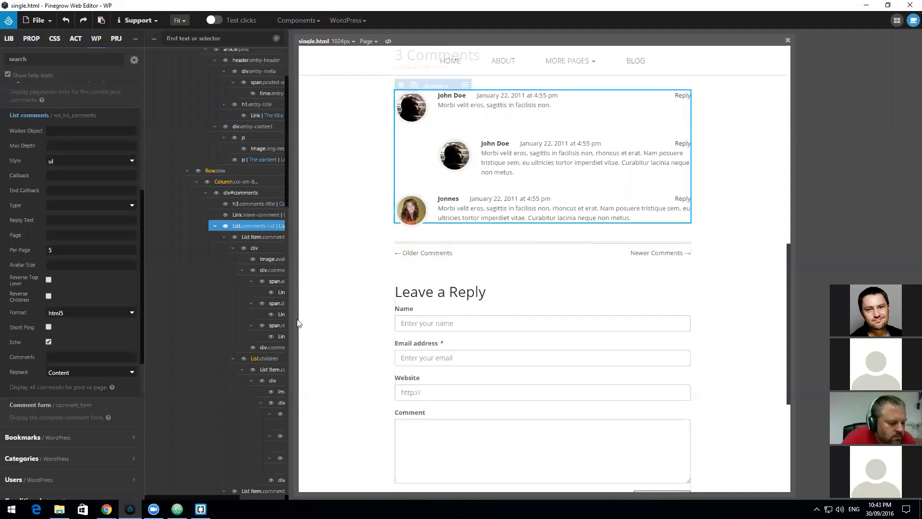
{"action": "scroll", "coordinate": [298, 323], "scroll_direction": "down", "scroll_amount": 4}
{"action": "scroll", "coordinate": [309, 323], "scroll_direction": "up", "scroll_amount": 2}
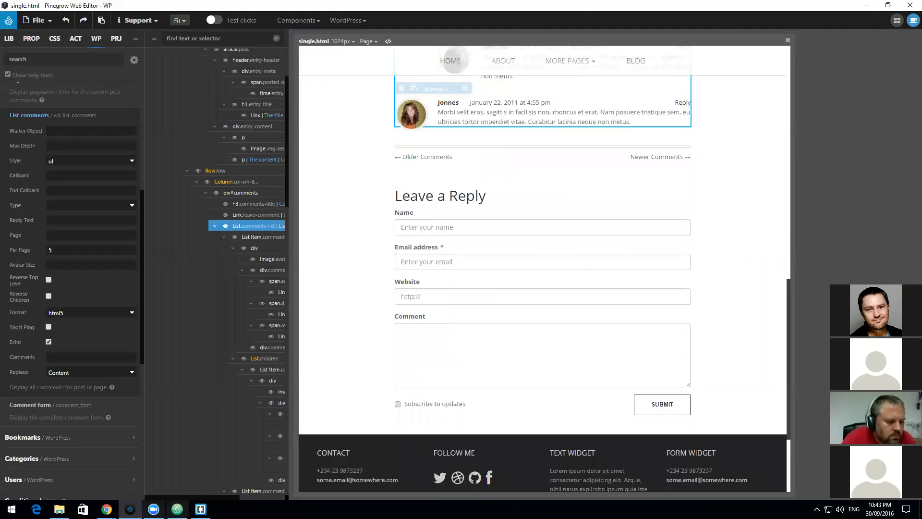
Step: Compare the live post's Leave a Reply section in Chrome with the reply form designed in Pinegrow
{"action": "mouse_move", "coordinate": [107, 508]}
{"action": "left_click", "coordinate": [115, 446]}
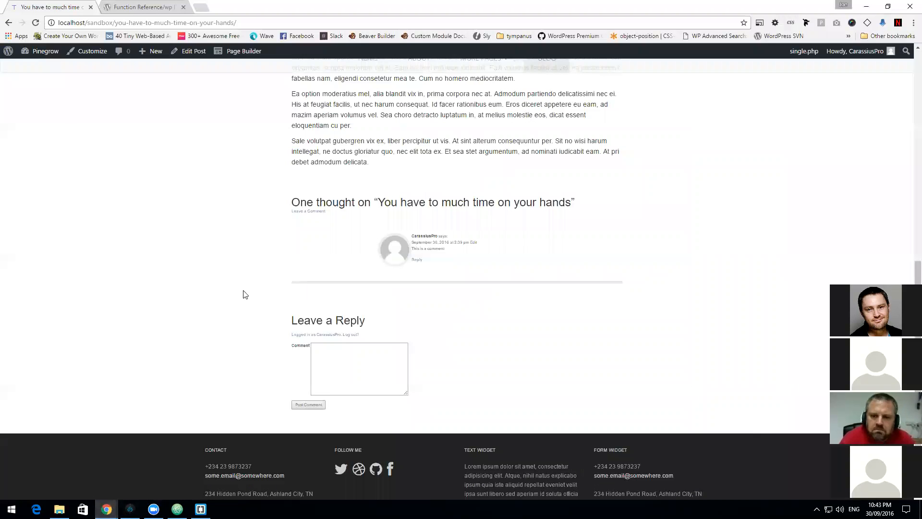
{"action": "scroll", "coordinate": [247, 294], "scroll_direction": "up", "scroll_amount": 1}
{"action": "scroll", "coordinate": [406, 210], "scroll_direction": "down", "scroll_amount": 3}
{"action": "left_click_drag", "start_coordinate": [390, 224], "coordinate": [290, 224]}
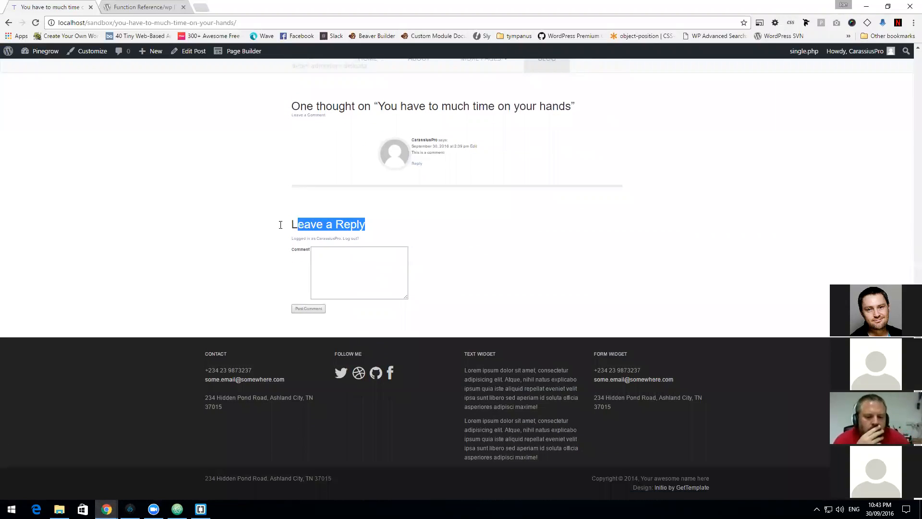
{"action": "left_click", "coordinate": [130, 508]}
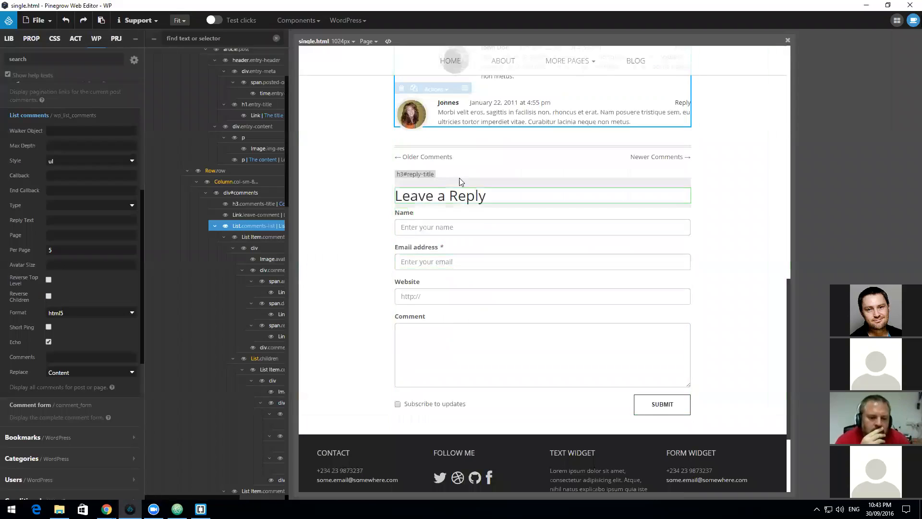
Step: Switch to Chrome, log out of WordPress from the live post and go to the site's front page
{"action": "mouse_move", "coordinate": [107, 509]}
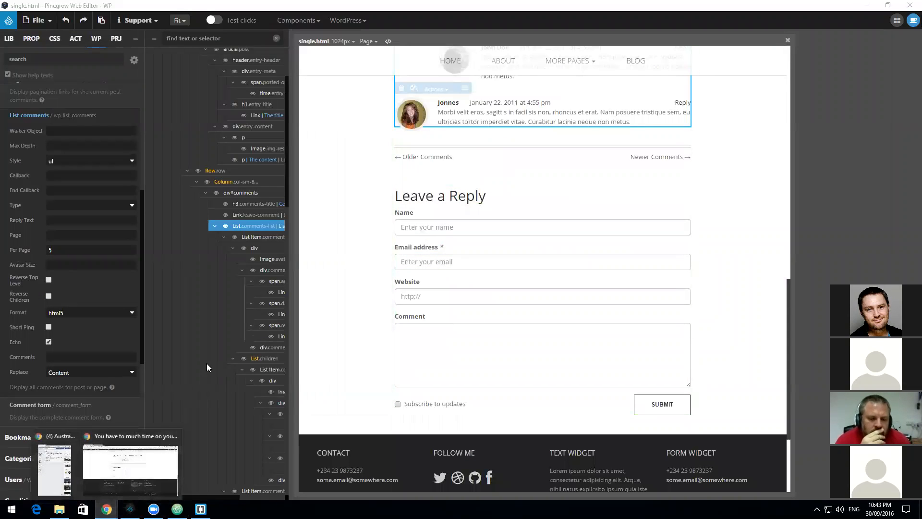
{"action": "left_click", "coordinate": [131, 467]}
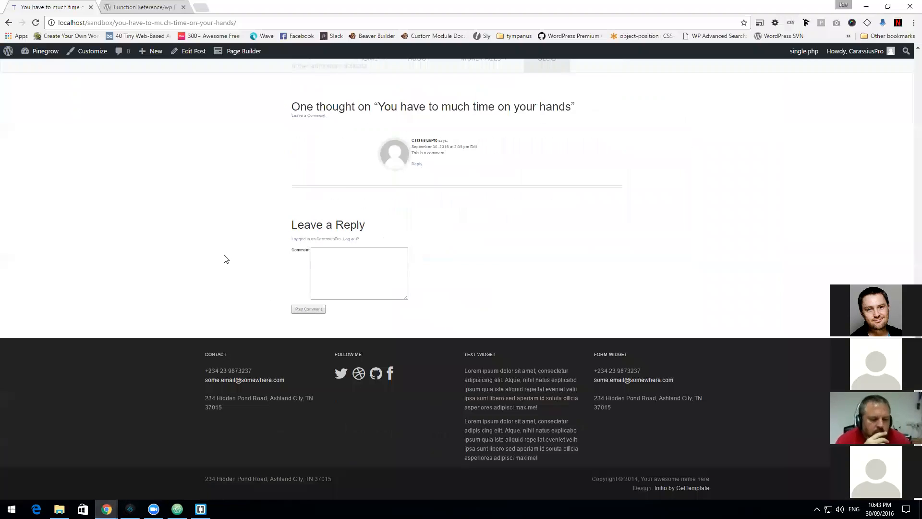
{"action": "scroll", "coordinate": [224, 258], "scroll_direction": "up", "scroll_amount": 10}
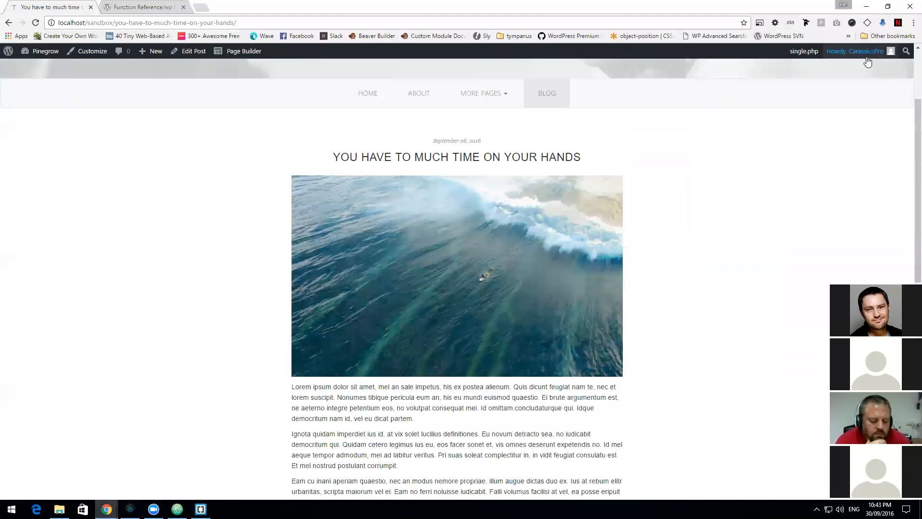
{"action": "mouse_move", "coordinate": [857, 52]}
{"action": "left_click", "coordinate": [834, 99]}
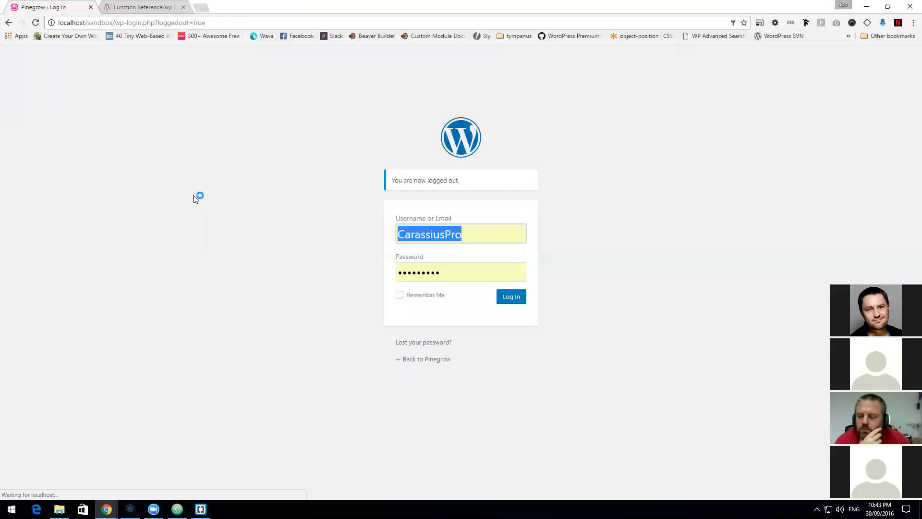
{"action": "left_click", "coordinate": [434, 361]}
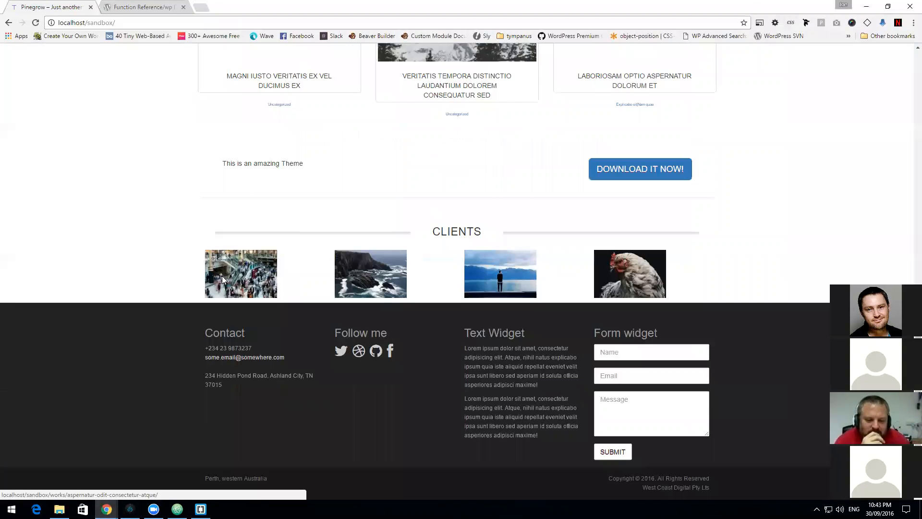
Step: Go back through the browser history to the post "You have to much time on your hands"
{"action": "scroll", "coordinate": [222, 276], "scroll_direction": "up", "scroll_amount": 7}
{"action": "left_click", "coordinate": [9, 23]}
{"action": "left_click", "coordinate": [10, 23]}
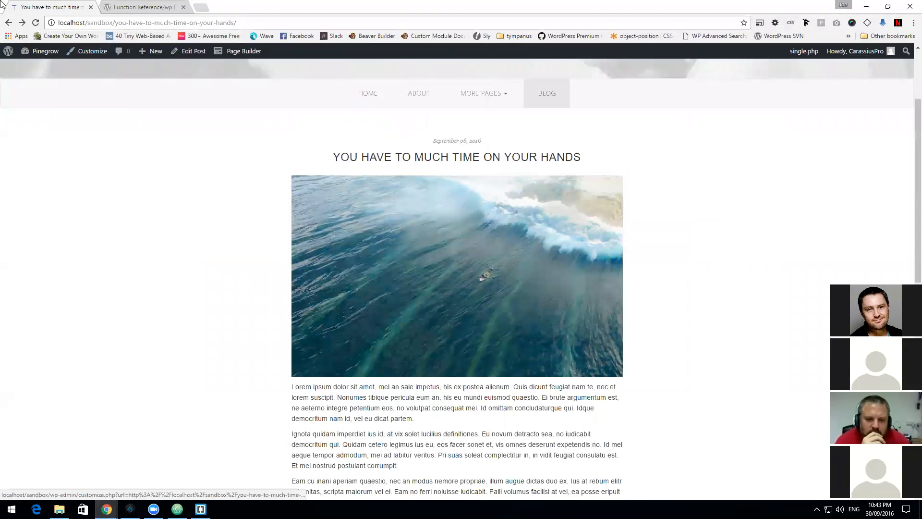
Step: Reload the post as a logged-out visitor and examine its comment and the Leave a Reply form fields
{"action": "left_click", "coordinate": [35, 24]}
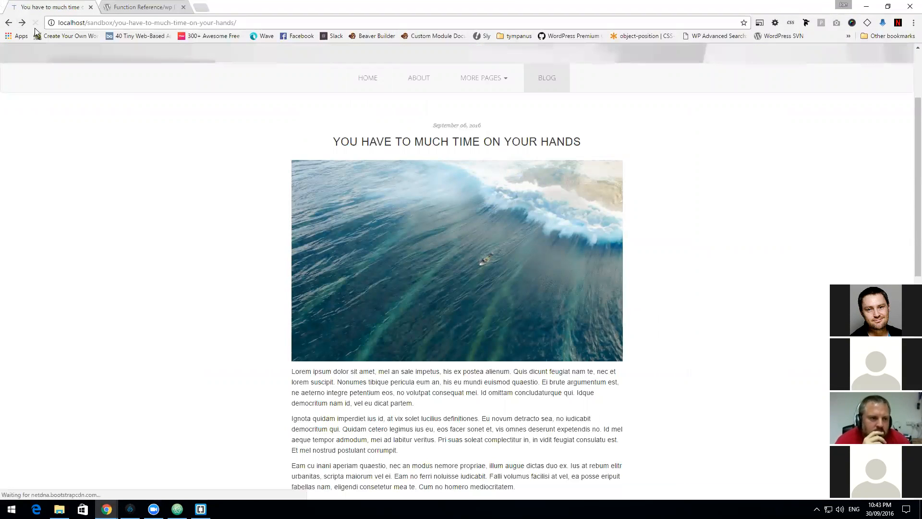
{"action": "scroll", "coordinate": [402, 235], "scroll_direction": "down", "scroll_amount": 10}
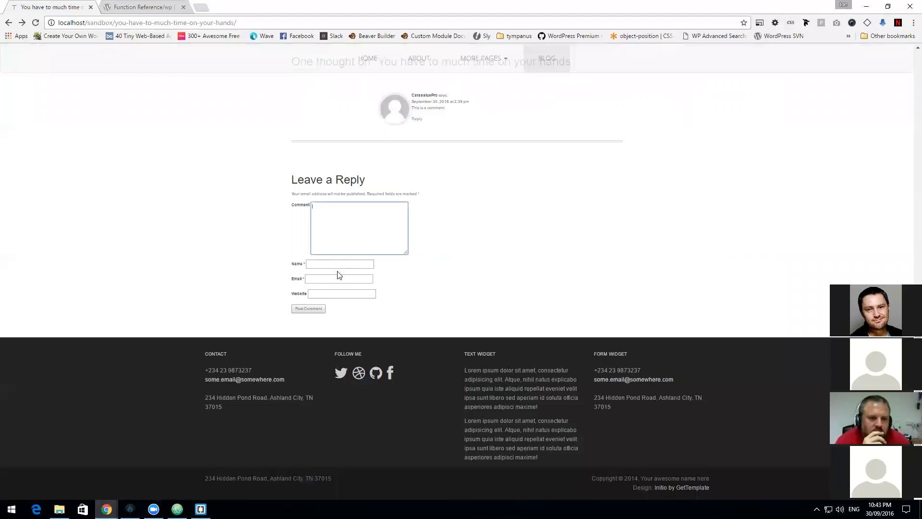
{"action": "left_click", "coordinate": [343, 293]}
{"action": "left_click", "coordinate": [501, 291]}
{"action": "scroll", "coordinate": [501, 290], "scroll_direction": "up", "scroll_amount": 4}
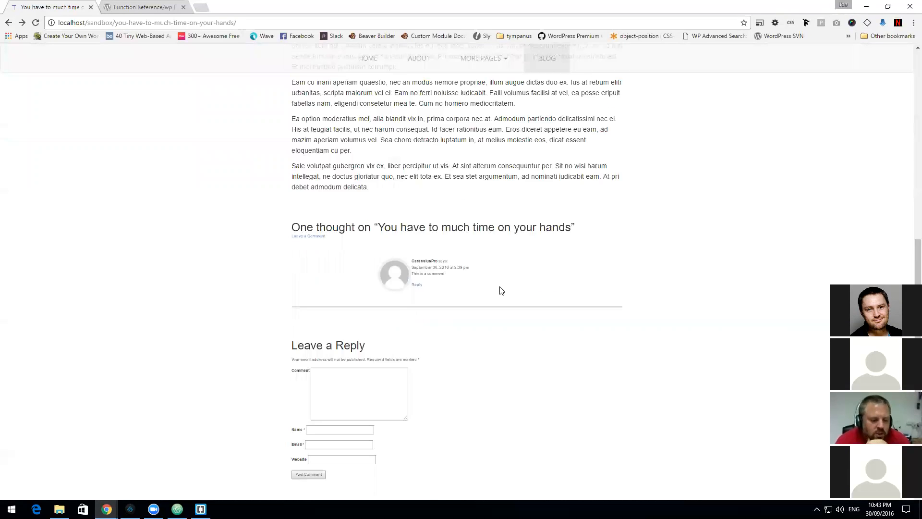
{"action": "scroll", "coordinate": [496, 292], "scroll_direction": "down", "scroll_amount": 4}
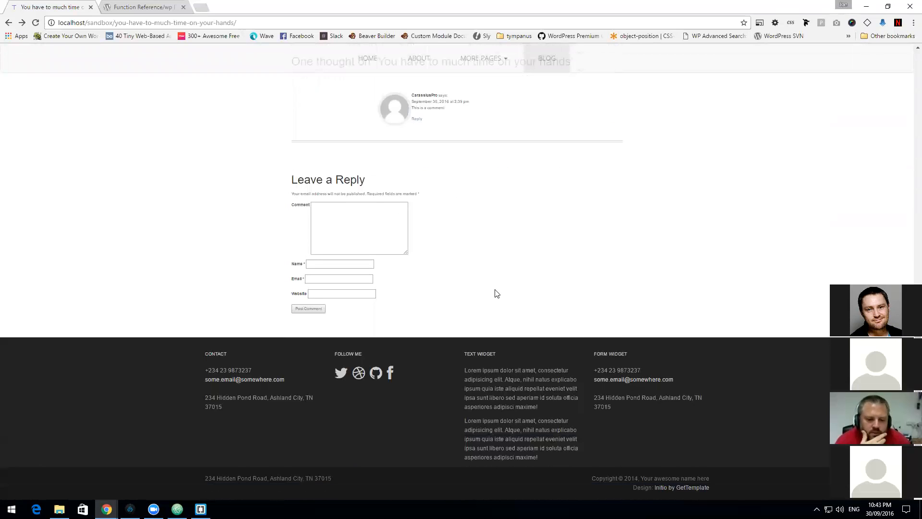
{"action": "scroll", "coordinate": [312, 204], "scroll_direction": "up", "scroll_amount": 1}
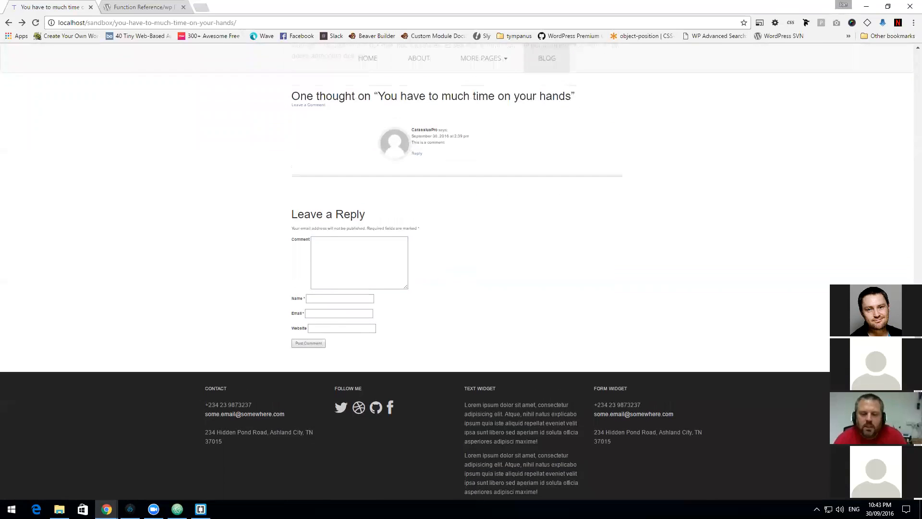
Step: Switch to Pinegrow and review the List comments settings, the page tree and the reply form area in single.html
{"action": "left_click", "coordinate": [130, 509]}
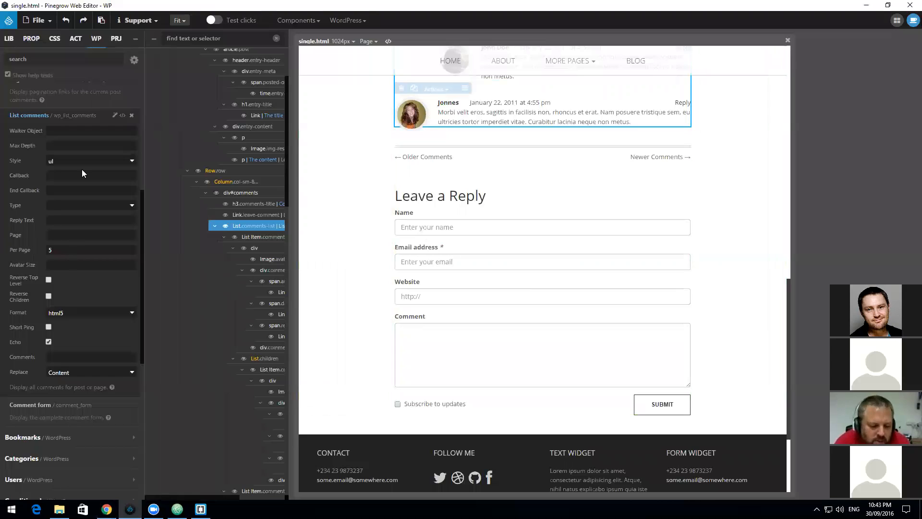
{"action": "scroll", "coordinate": [96, 158], "scroll_direction": "up", "scroll_amount": 1}
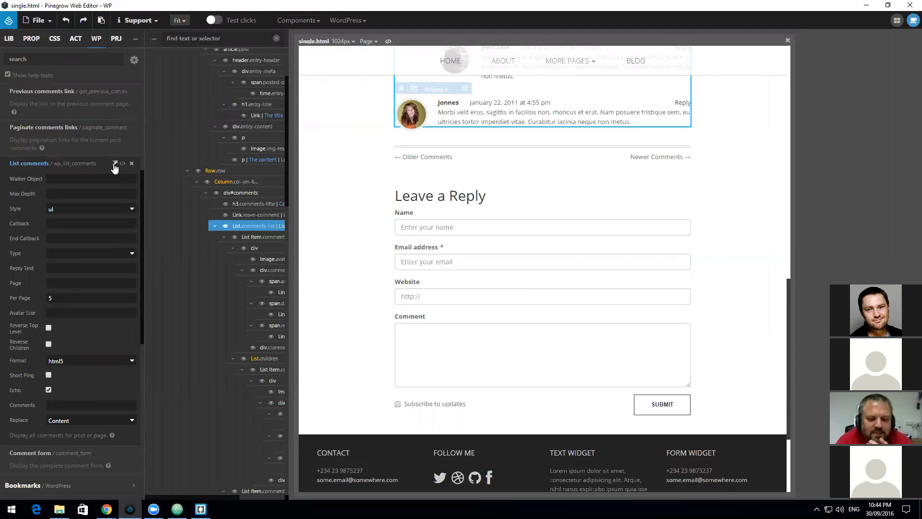
{"action": "scroll", "coordinate": [114, 166], "scroll_direction": "up", "scroll_amount": 3}
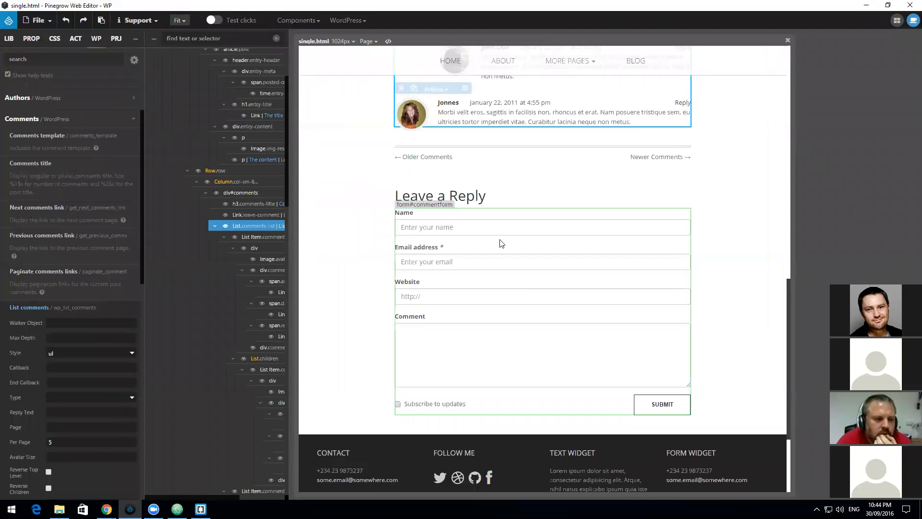
{"action": "right_click", "coordinate": [515, 169]}
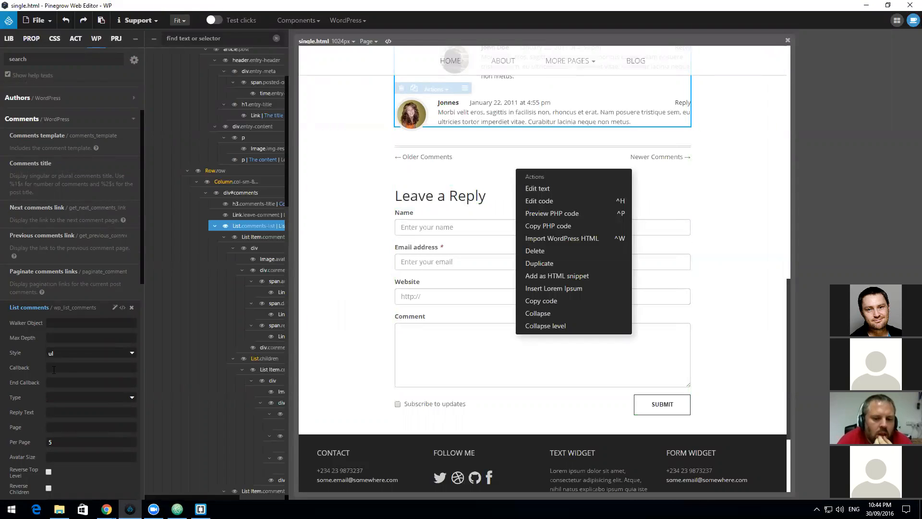
{"action": "scroll", "coordinate": [172, 404], "scroll_direction": "up", "scroll_amount": 3}
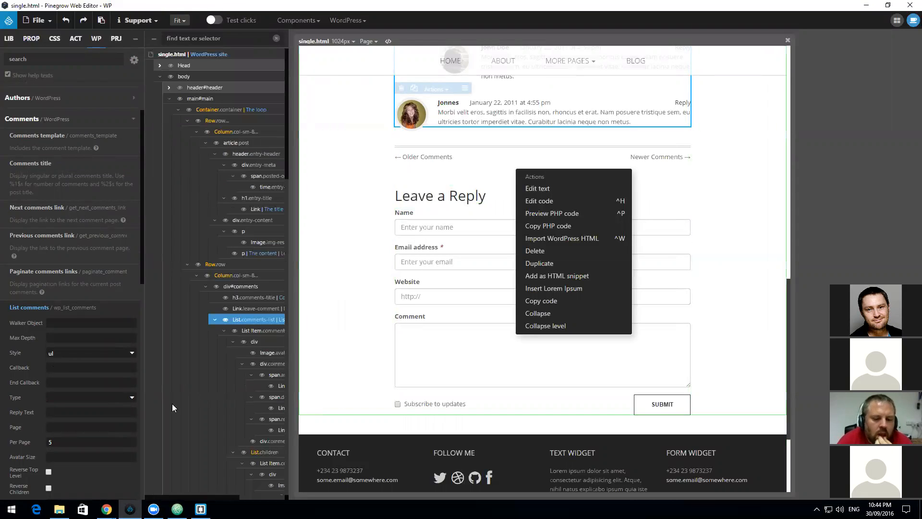
{"action": "left_click", "coordinate": [366, 290]}
{"action": "scroll", "coordinate": [354, 275], "scroll_direction": "down", "scroll_amount": 1}
Step: Switch to the live post in Chrome and look it over from the comments section up to the header
{"action": "left_click", "coordinate": [106, 509]}
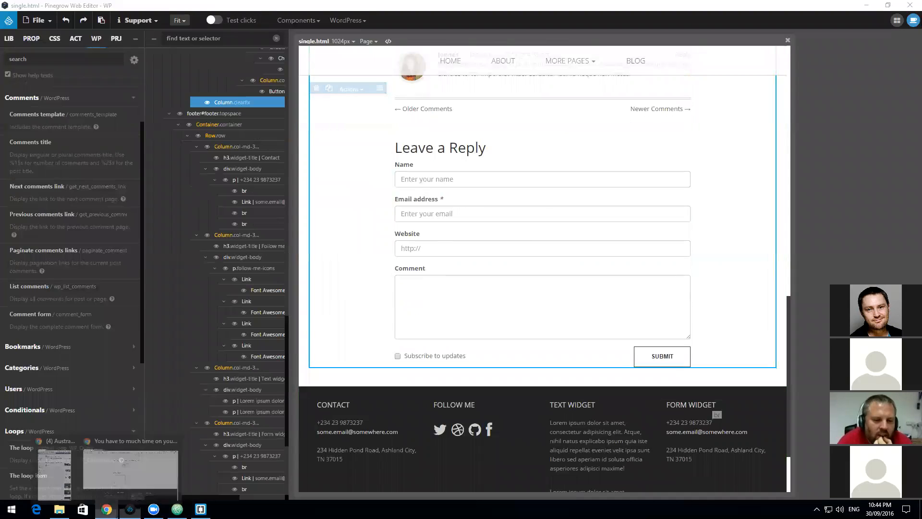
{"action": "left_click", "coordinate": [128, 453]}
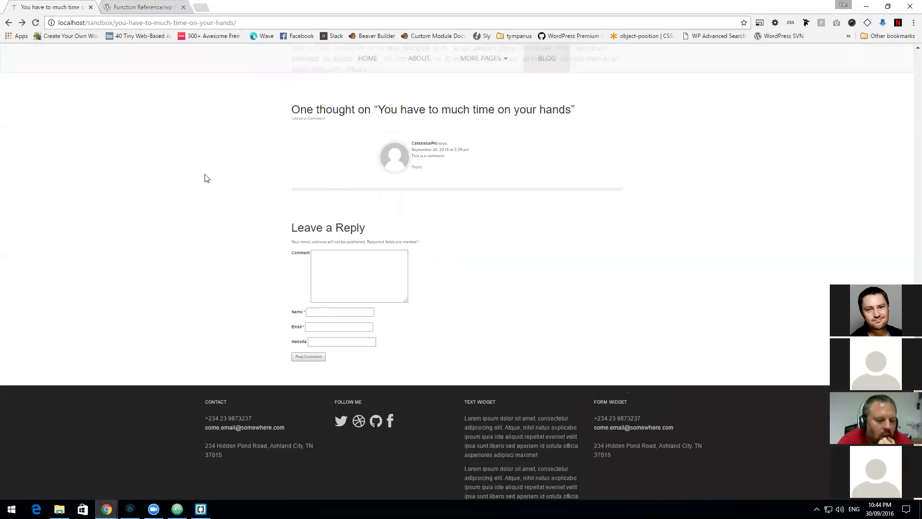
{"action": "scroll", "coordinate": [185, 161], "scroll_direction": "up", "scroll_amount": 13}
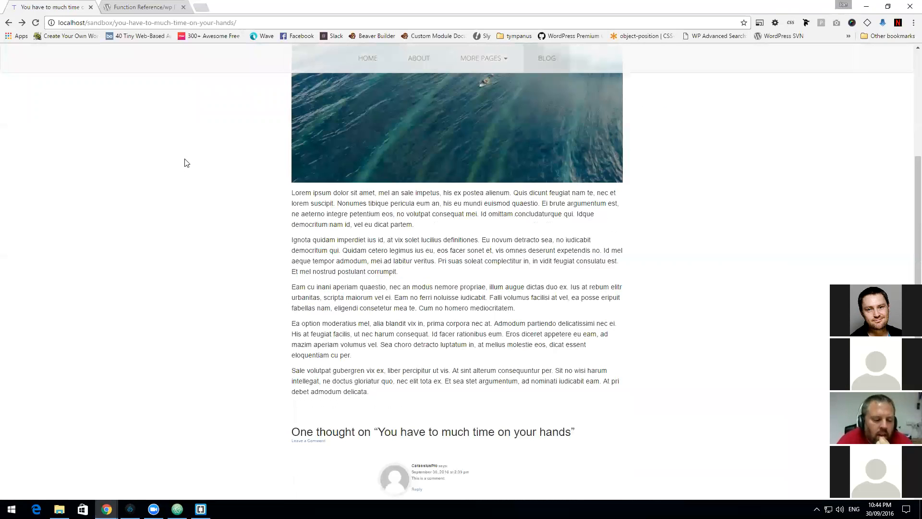
{"action": "scroll", "coordinate": [185, 157], "scroll_direction": "down", "scroll_amount": 13}
{"action": "scroll", "coordinate": [188, 156], "scroll_direction": "up", "scroll_amount": 13}
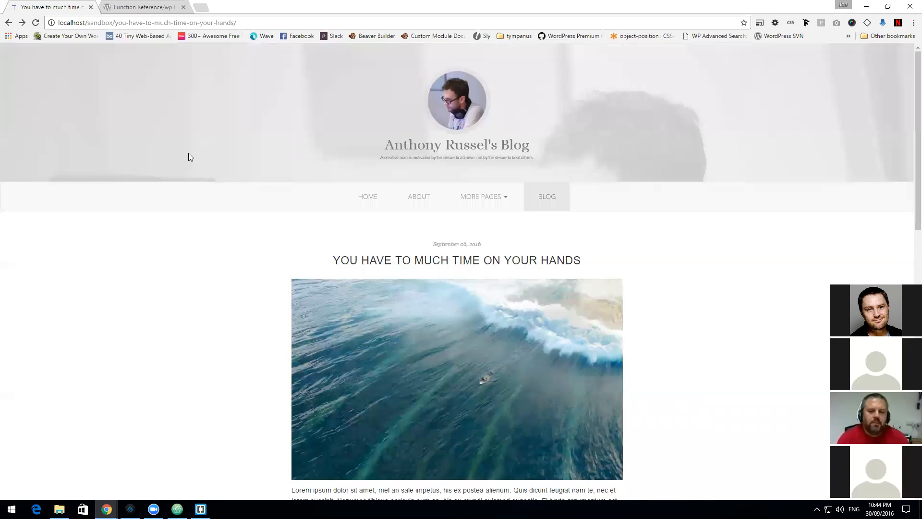
Step: In Pinegrow, open sidebar-left.html alongside single.html and select its whole aside column
{"action": "left_click", "coordinate": [130, 509]}
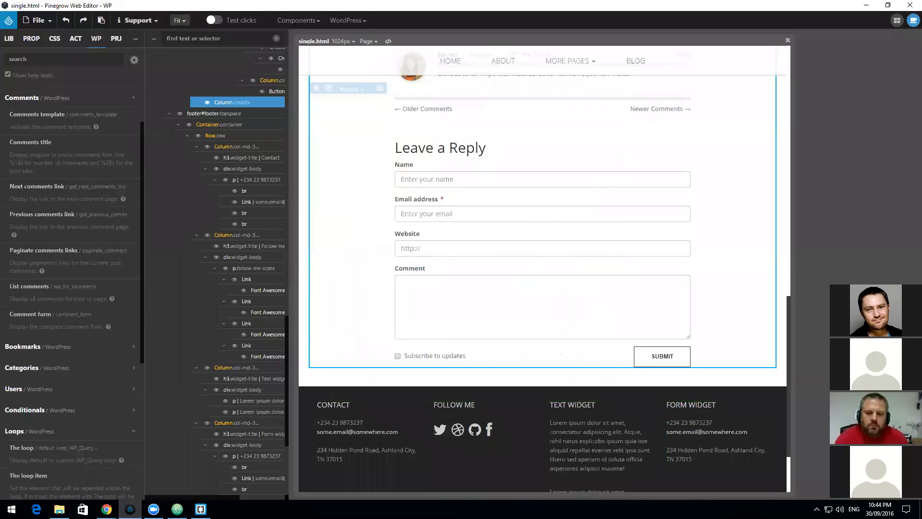
{"action": "left_click", "coordinate": [38, 21]}
{"action": "left_click", "coordinate": [46, 51]}
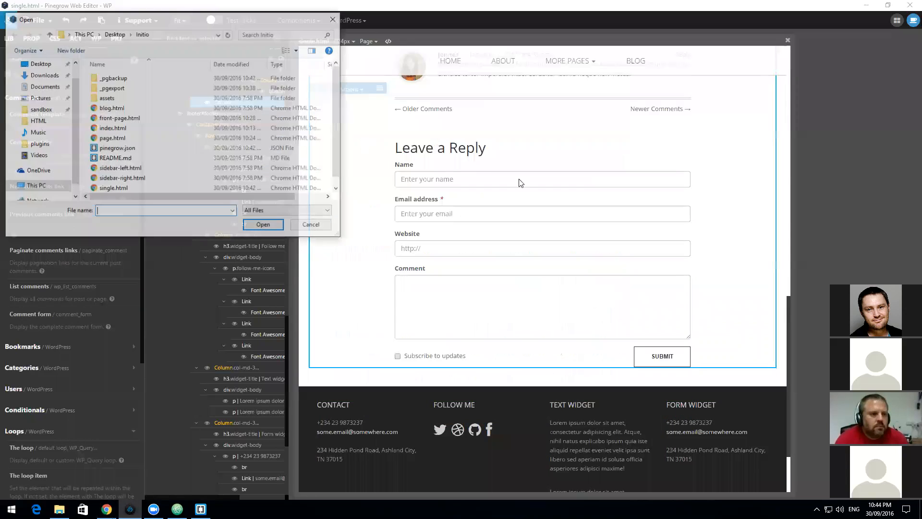
{"action": "left_click", "coordinate": [160, 169]}
{"action": "left_click", "coordinate": [265, 225]}
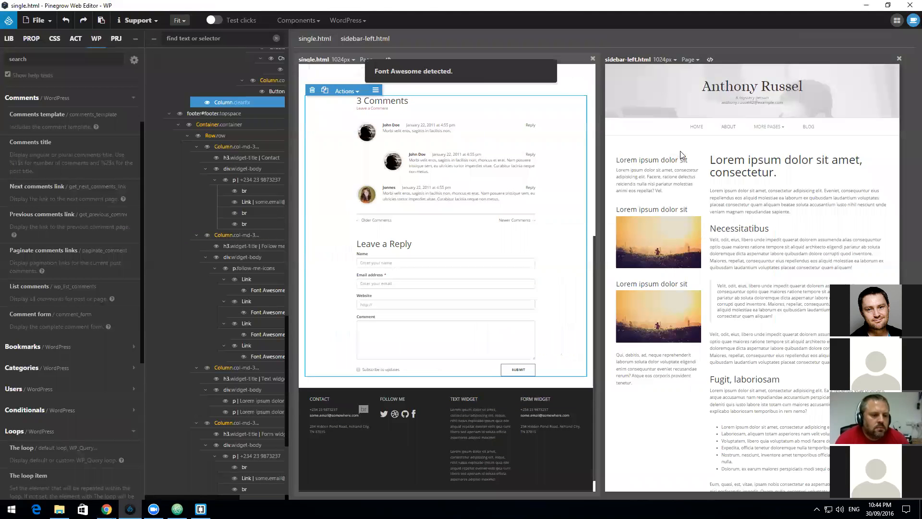
{"action": "left_click", "coordinate": [698, 161]}
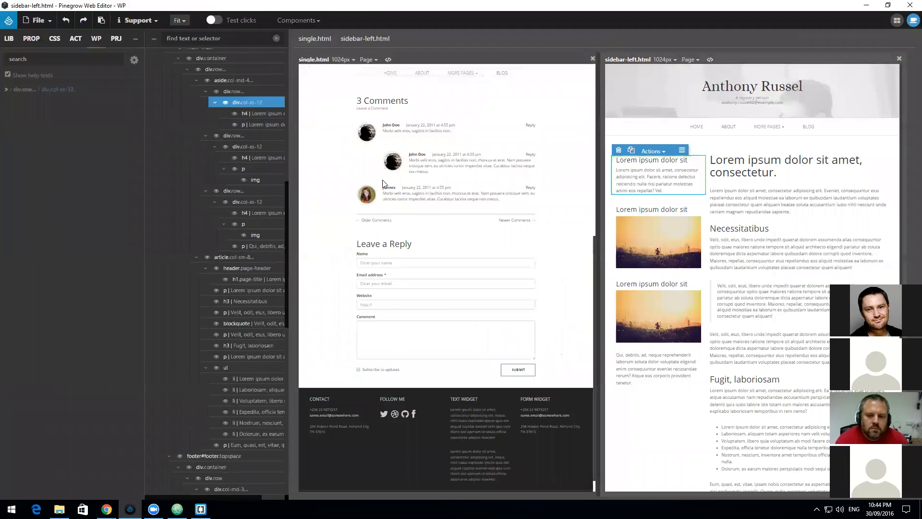
{"action": "left_click", "coordinate": [244, 224]}
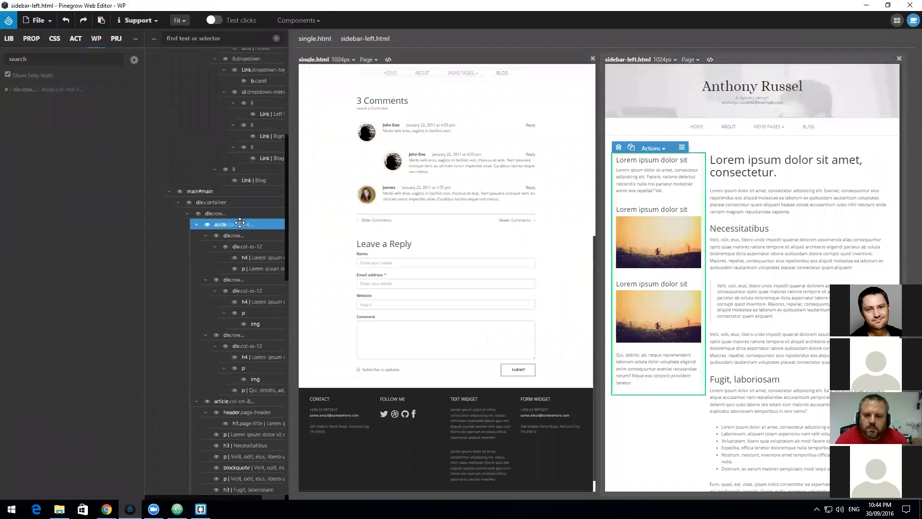
Step: Add the Post class action to the main container that holds the loop in single.html
{"action": "scroll", "coordinate": [432, 206], "scroll_direction": "up", "scroll_amount": 6}
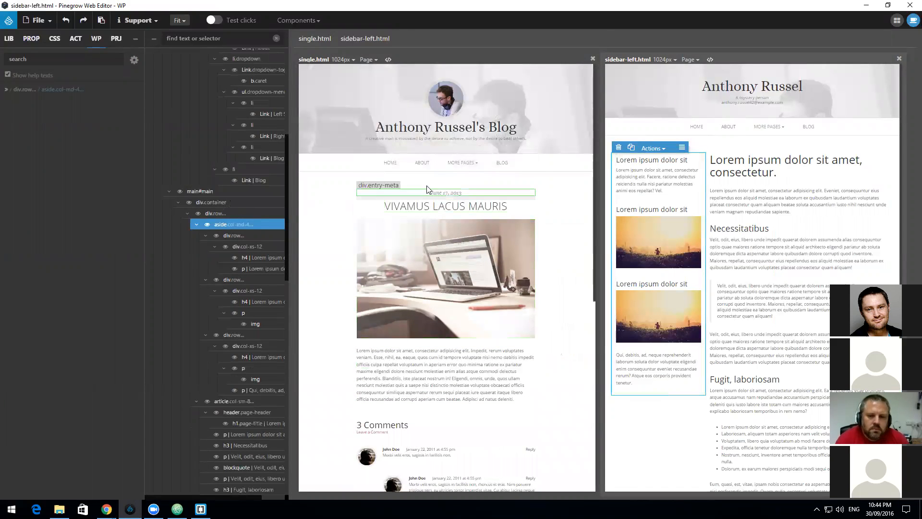
{"action": "left_click", "coordinate": [427, 188]}
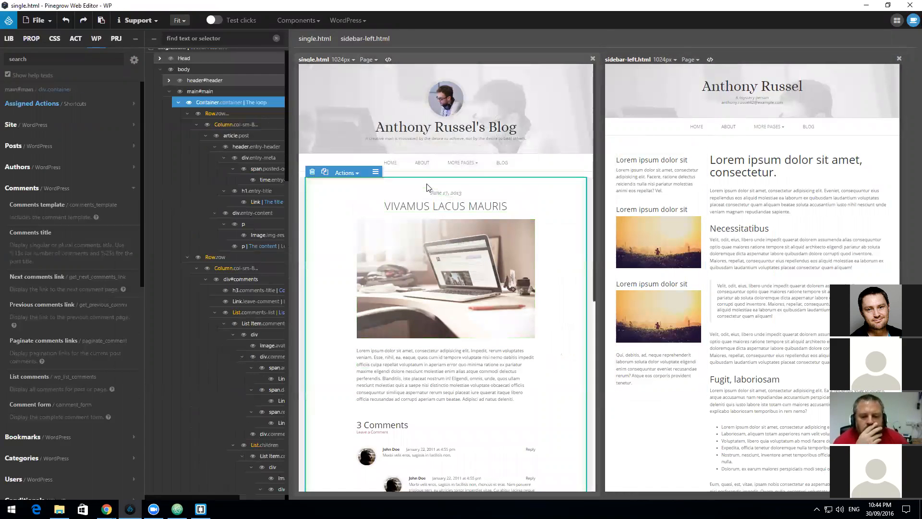
{"action": "left_click", "coordinate": [96, 129]}
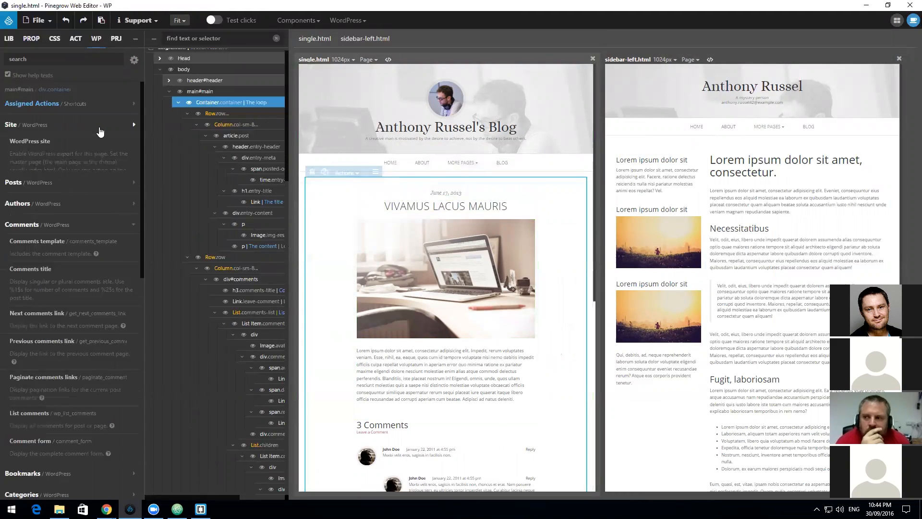
{"action": "scroll", "coordinate": [95, 128], "scroll_direction": "down", "scroll_amount": 1}
{"action": "scroll", "coordinate": [95, 127], "scroll_direction": "down", "scroll_amount": 2}
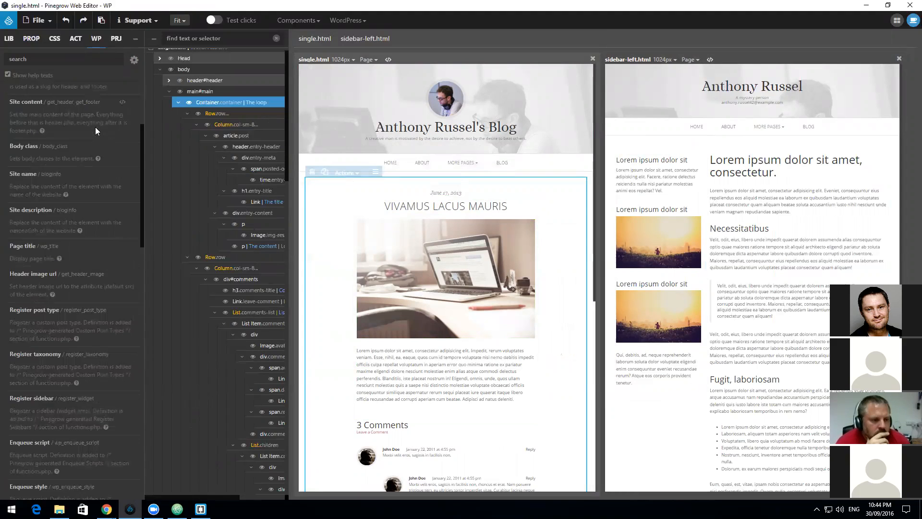
{"action": "scroll", "coordinate": [90, 200], "scroll_direction": "down", "scroll_amount": 2}
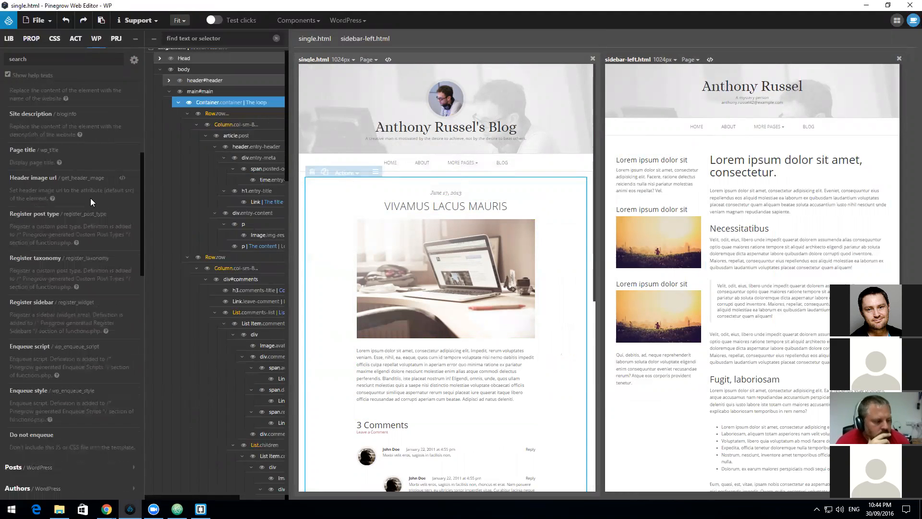
{"action": "scroll", "coordinate": [93, 201], "scroll_direction": "down", "scroll_amount": 5}
{"action": "scroll", "coordinate": [93, 201], "scroll_direction": "up", "scroll_amount": 10}
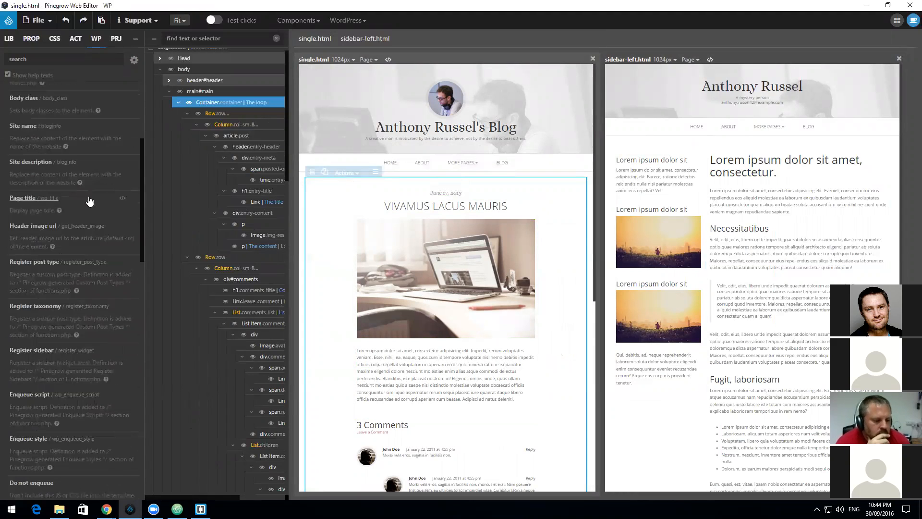
{"action": "left_click", "coordinate": [58, 128]}
{"action": "left_click", "coordinate": [61, 147]}
{"action": "scroll", "coordinate": [77, 207], "scroll_direction": "down", "scroll_amount": 1}
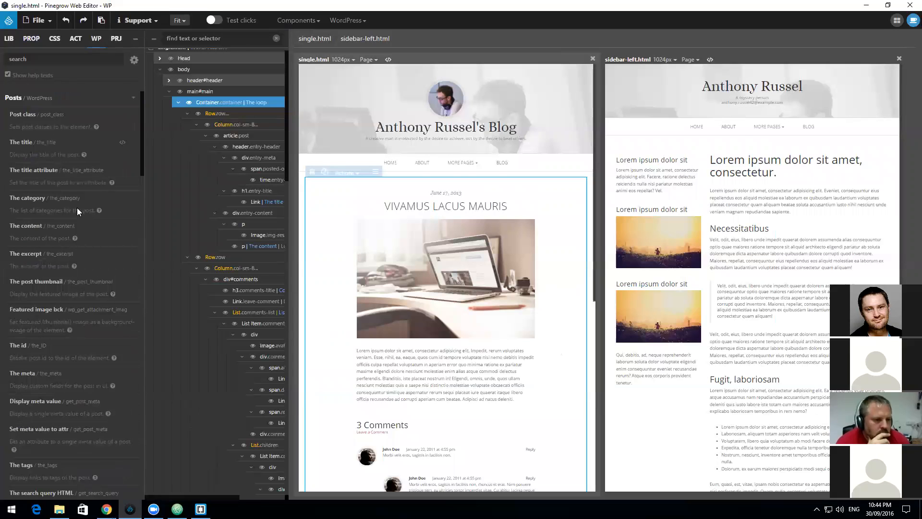
{"action": "left_click", "coordinate": [48, 117]}
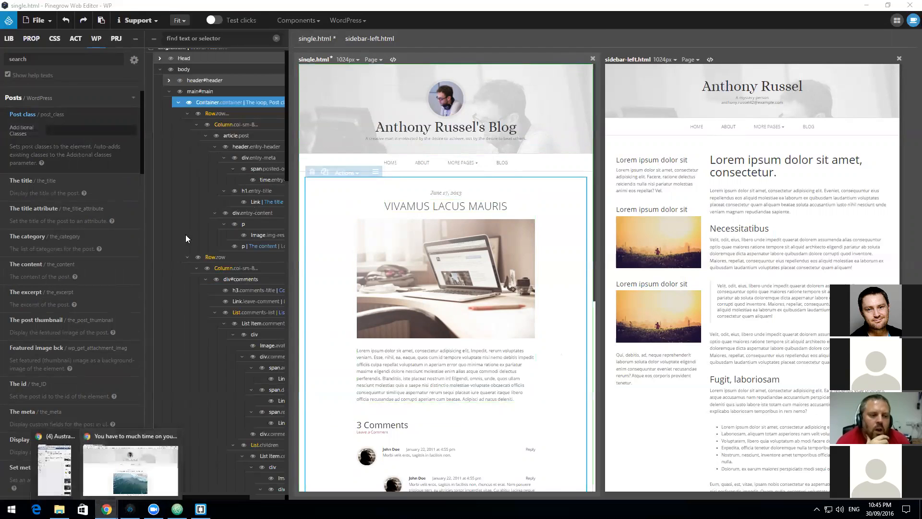
Step: Switch to Chrome, search Google for post_class and open the post_class() function page of WordPress Developer Resources
{"action": "left_click", "coordinate": [197, 462]}
{"action": "left_click", "coordinate": [194, 5]}
{"action": "left_click", "coordinate": [194, 24]}
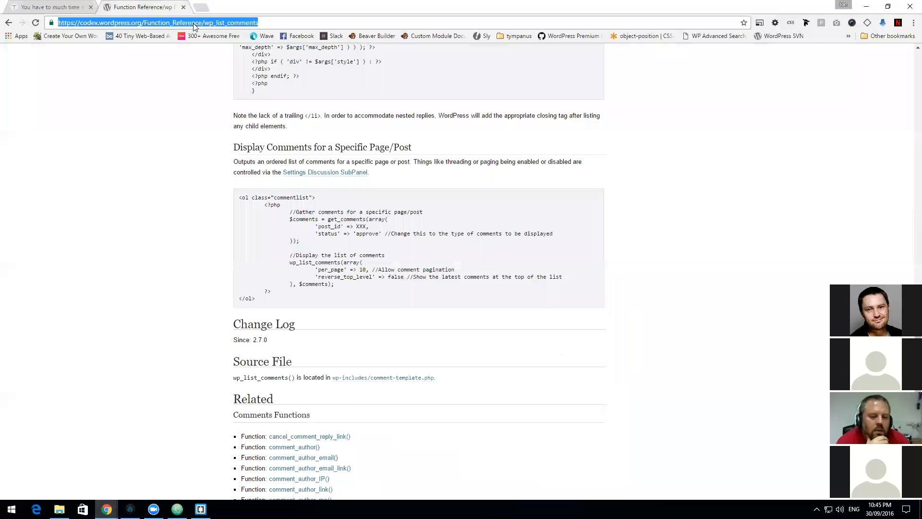
{"action": "type", "text": "post_class"}
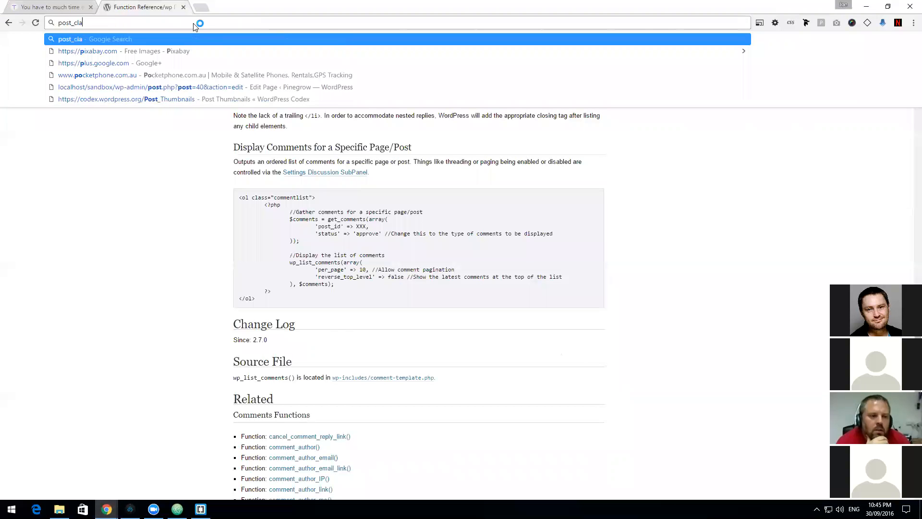
{"action": "key", "text": "Return"}
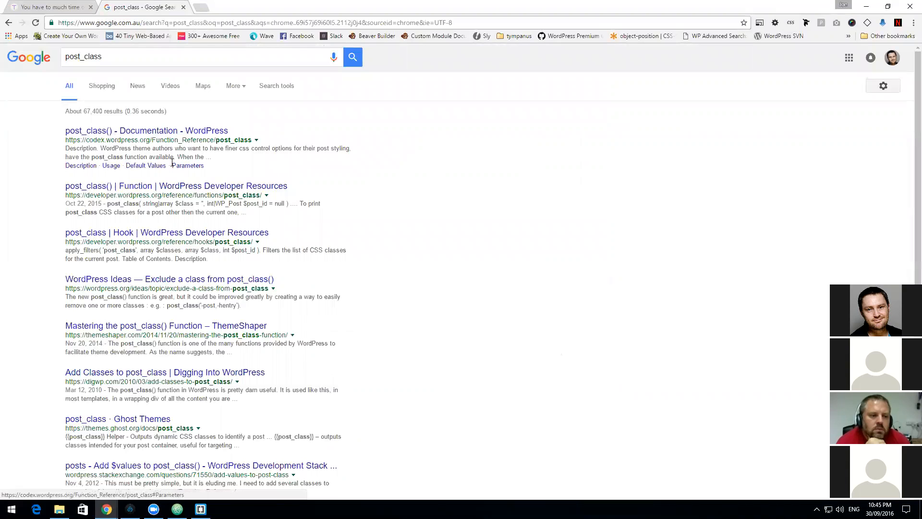
{"action": "left_click", "coordinate": [190, 186]}
Step: Examine the contributed single.php example of the post_class template tag and its output classes, and return to the live post
{"action": "scroll", "coordinate": [191, 186], "scroll_direction": "down", "scroll_amount": 9}
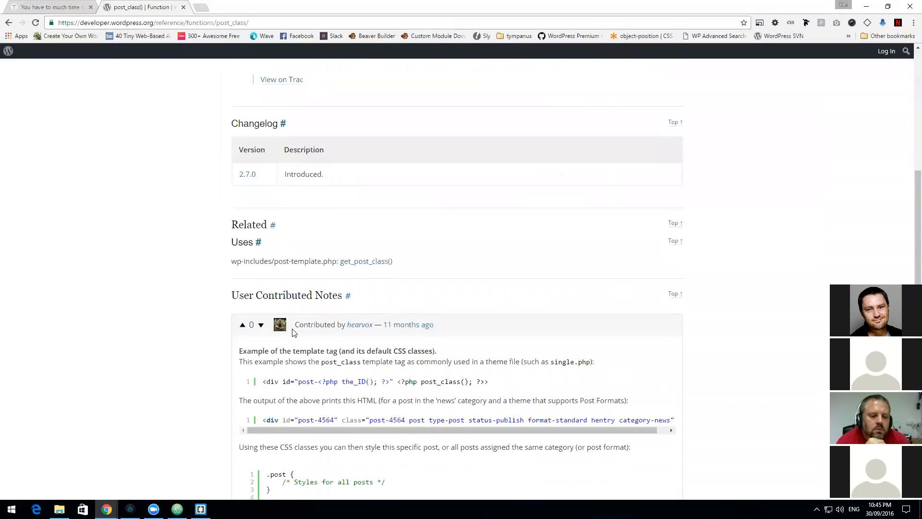
{"action": "scroll", "coordinate": [294, 332], "scroll_direction": "down", "scroll_amount": 2}
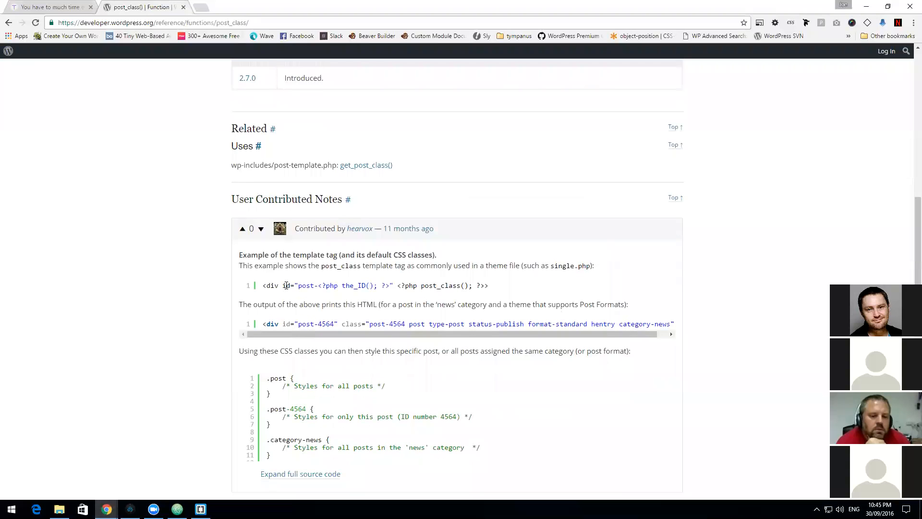
{"action": "left_click_drag", "start_coordinate": [326, 287], "coordinate": [399, 287]}
{"action": "double_click", "coordinate": [399, 287]}
{"action": "scroll", "coordinate": [387, 196], "scroll_direction": "down", "scroll_amount": 3}
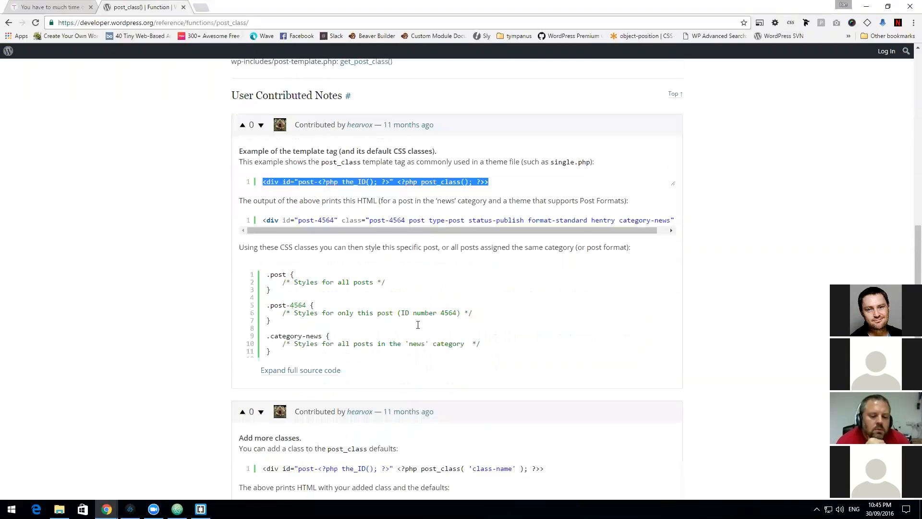
{"action": "left_click_drag", "start_coordinate": [419, 180], "coordinate": [614, 191]}
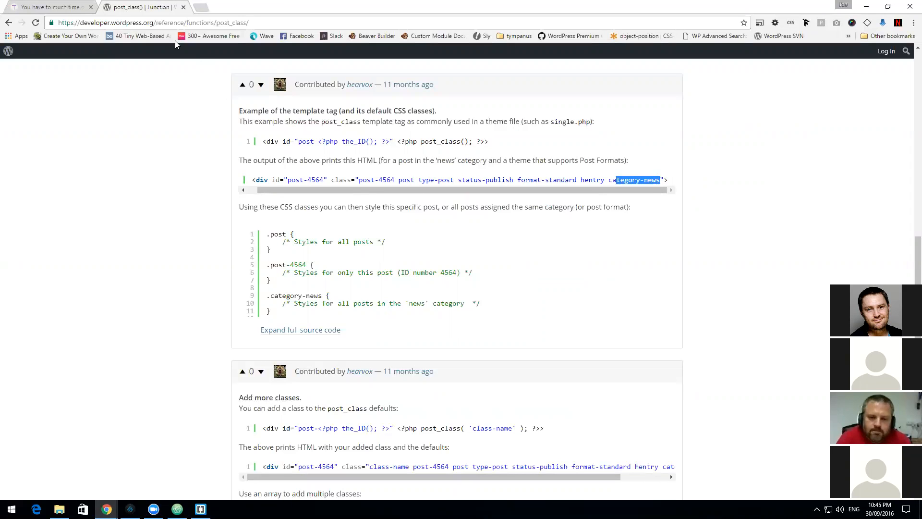
{"action": "left_click", "coordinate": [71, 5]}
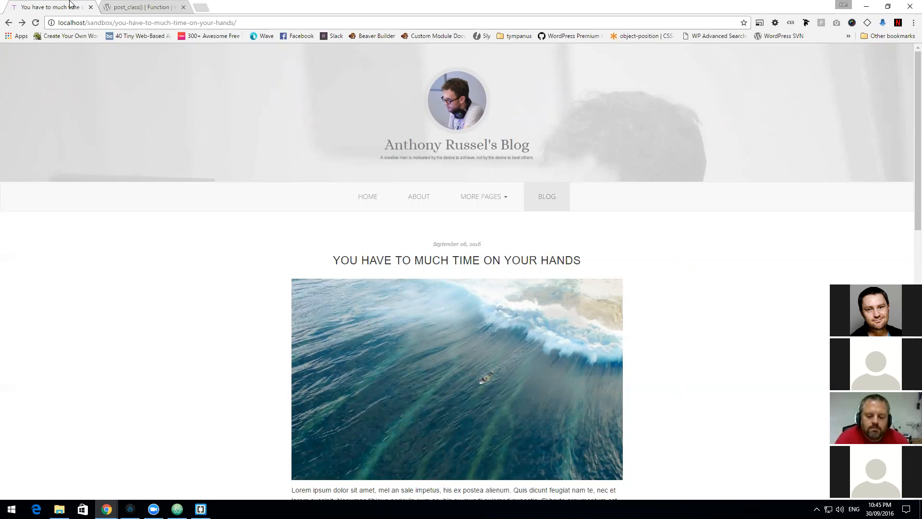
Step: Examine the live post from its title and featured image down to the comments, reply form and footer
{"action": "scroll", "coordinate": [162, 185], "scroll_direction": "down", "scroll_amount": 7}
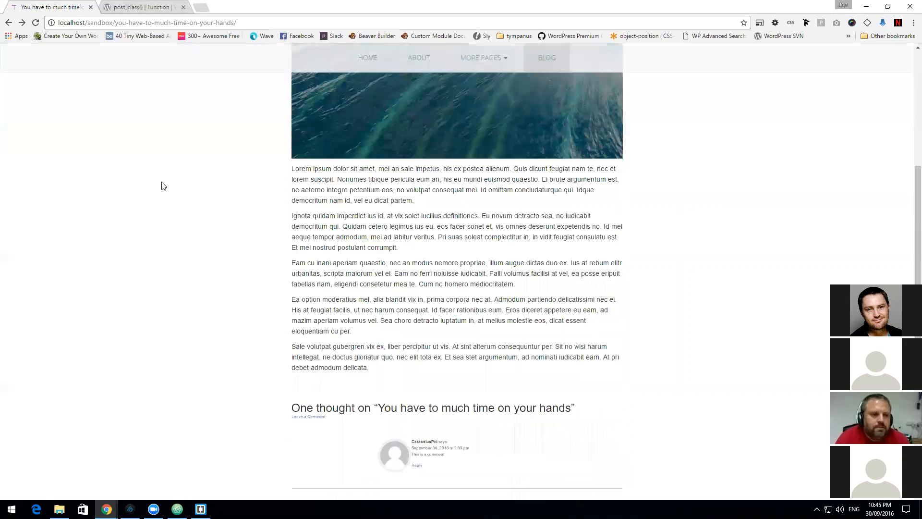
{"action": "scroll", "coordinate": [163, 185], "scroll_direction": "up", "scroll_amount": 7}
{"action": "left_click_drag", "start_coordinate": [483, 243], "coordinate": [615, 261]}
{"action": "left_click", "coordinate": [574, 266]}
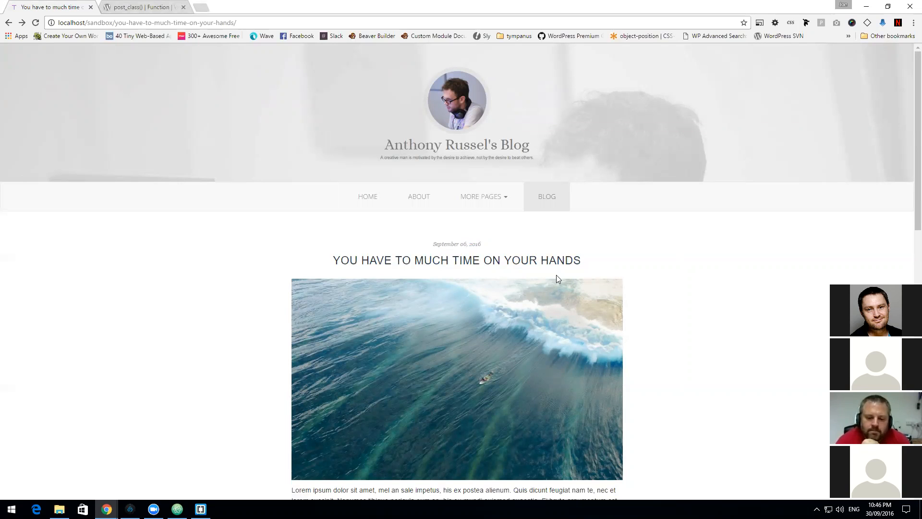
{"action": "scroll", "coordinate": [581, 278], "scroll_direction": "down", "scroll_amount": 2}
{"action": "scroll", "coordinate": [499, 200], "scroll_direction": "up", "scroll_amount": 1}
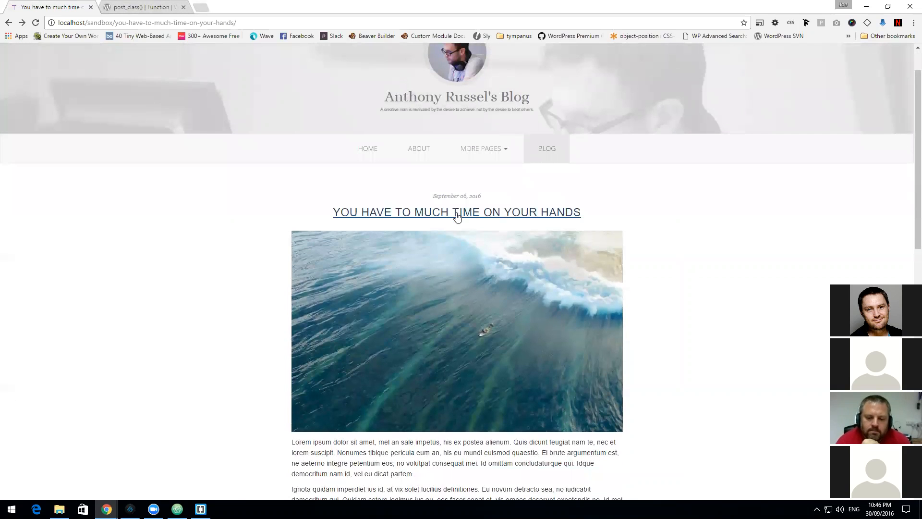
{"action": "scroll", "coordinate": [798, 344], "scroll_direction": "down", "scroll_amount": 12}
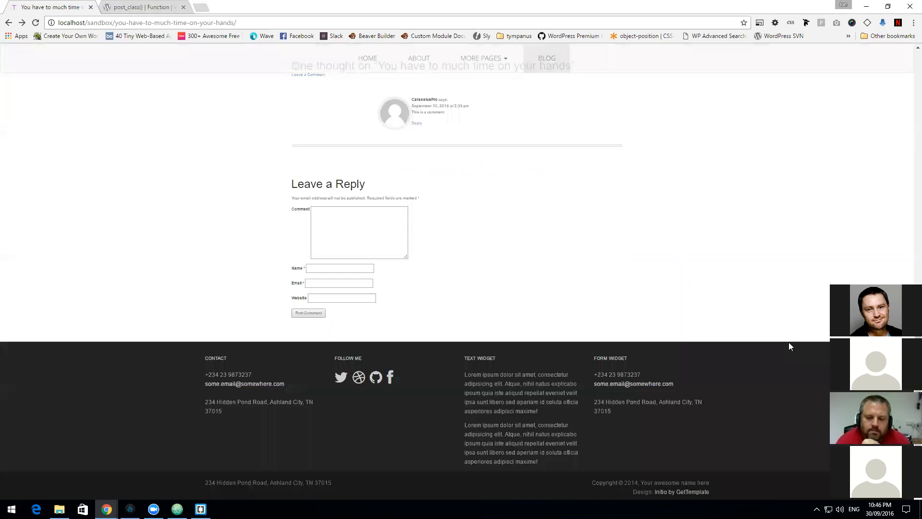
{"action": "scroll", "coordinate": [787, 343], "scroll_direction": "up", "scroll_amount": 2}
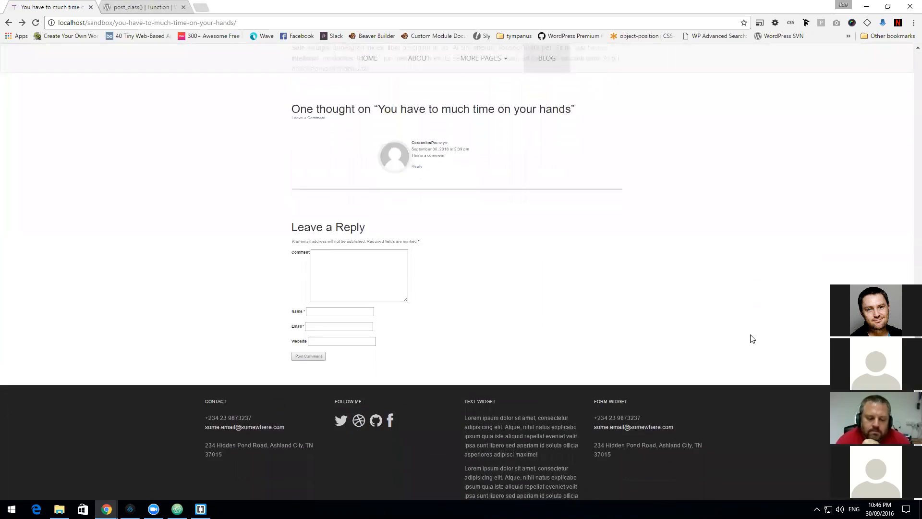
{"action": "scroll", "coordinate": [751, 337], "scroll_direction": "up", "scroll_amount": 6}
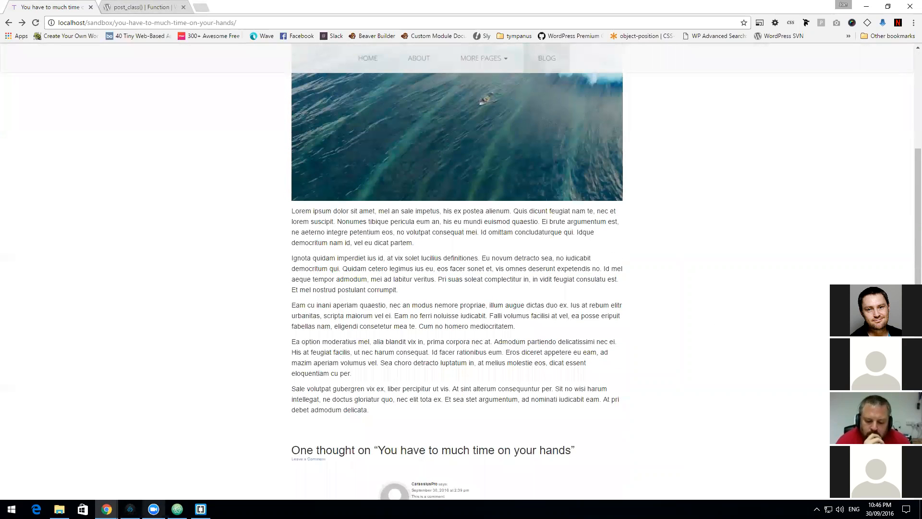
Step: Switch to Pinegrow and select the whole aside column in sidebar-left.html
{"action": "left_click", "coordinate": [130, 509]}
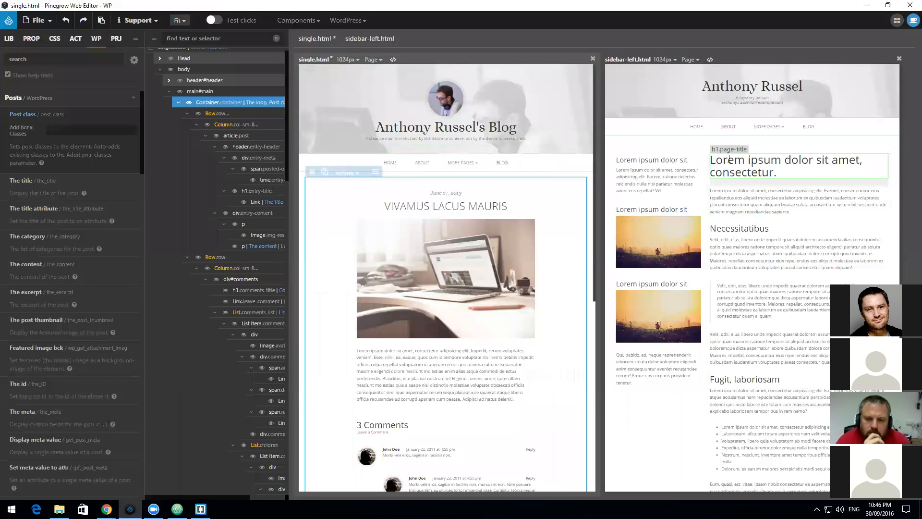
{"action": "left_click", "coordinate": [680, 157]}
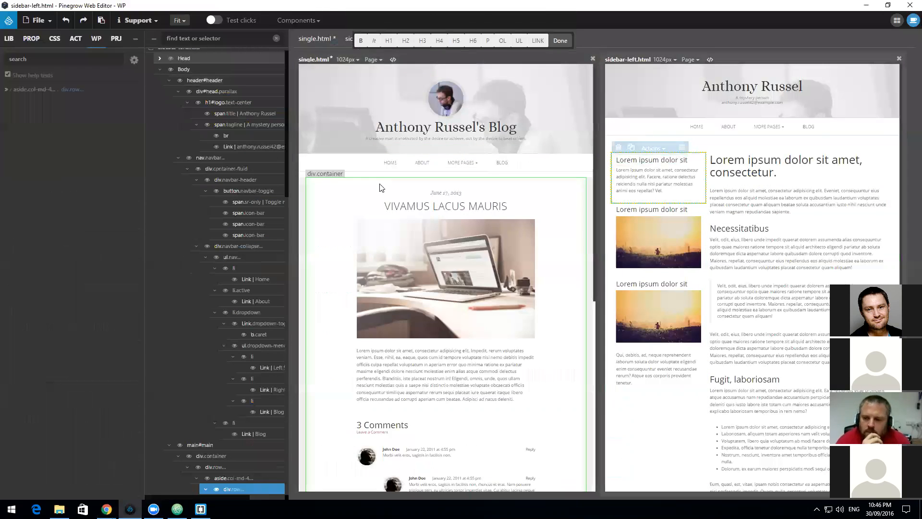
{"action": "left_click", "coordinate": [237, 478]}
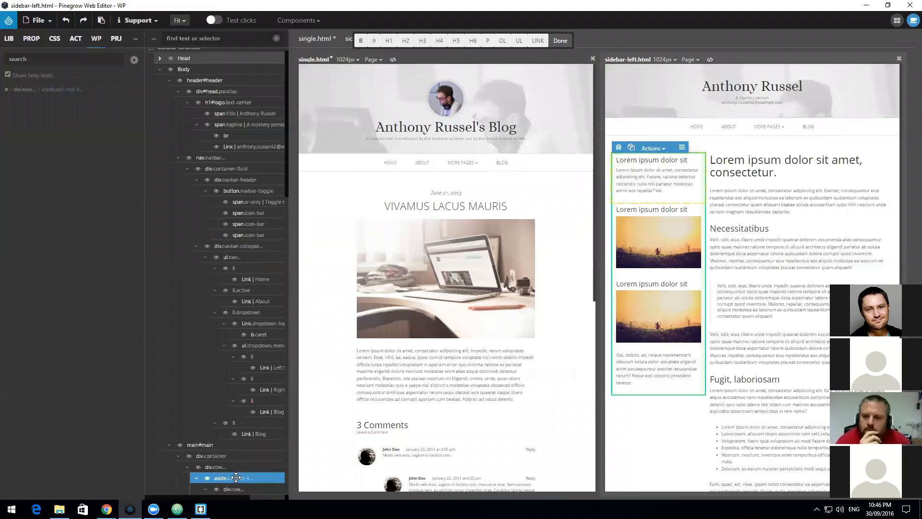
{"action": "scroll", "coordinate": [235, 432], "scroll_direction": "down", "scroll_amount": 3}
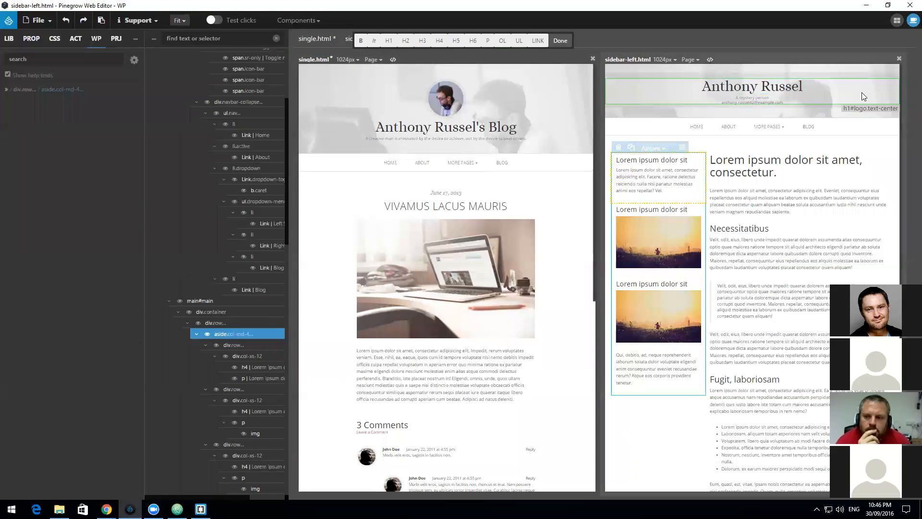
Step: Activate the Bootstrap 3.3.7 and WordPress libraries for the sidebar-left.html page
{"action": "left_click", "coordinate": [875, 86]}
{"action": "scroll", "coordinate": [205, 68], "scroll_direction": "up", "scroll_amount": 1}
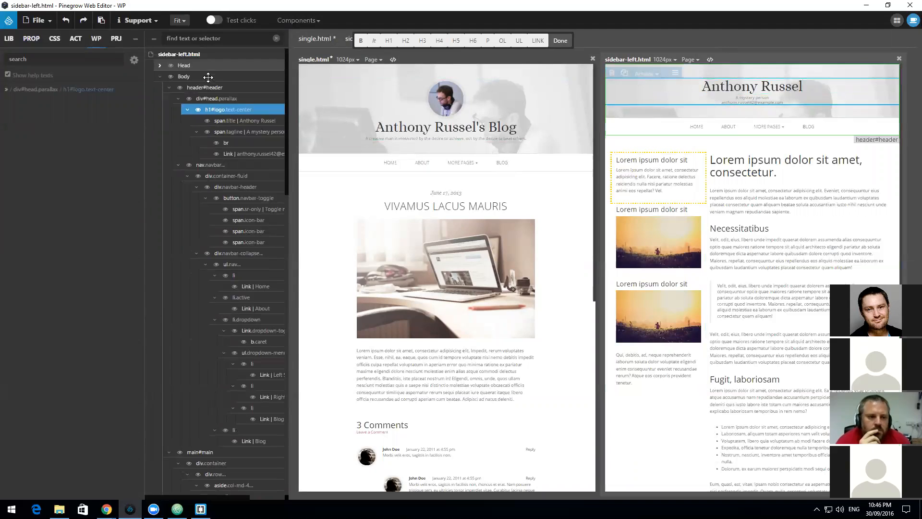
{"action": "left_click", "coordinate": [192, 55]}
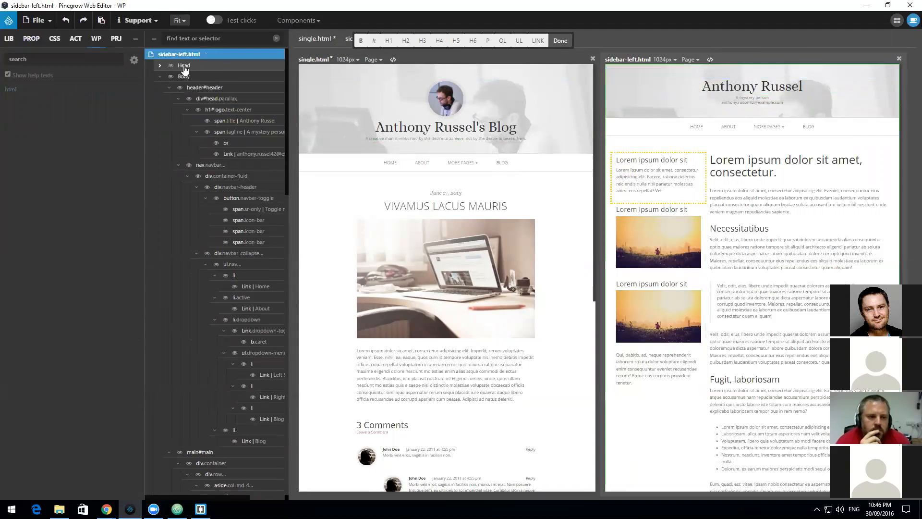
{"action": "left_click", "coordinate": [134, 60]}
{"action": "left_click", "coordinate": [326, 73]}
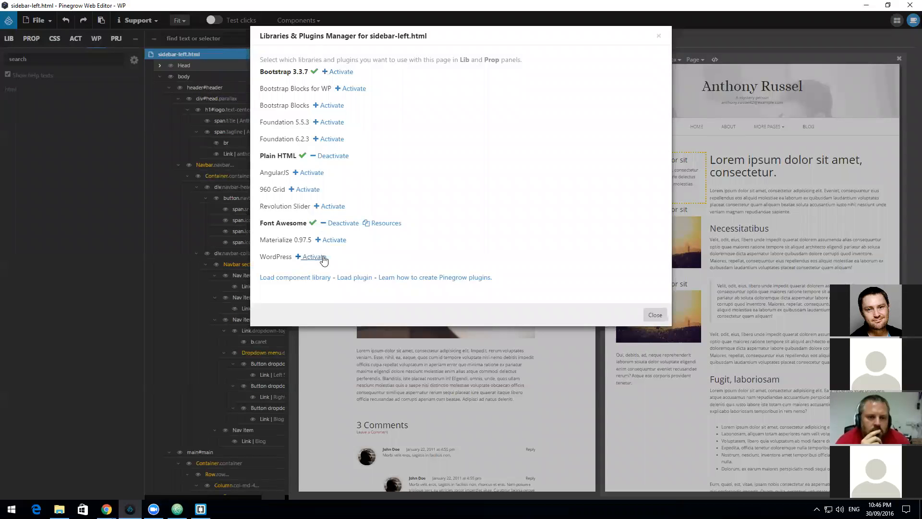
{"action": "left_click", "coordinate": [321, 258]}
{"action": "left_click", "coordinate": [654, 315]}
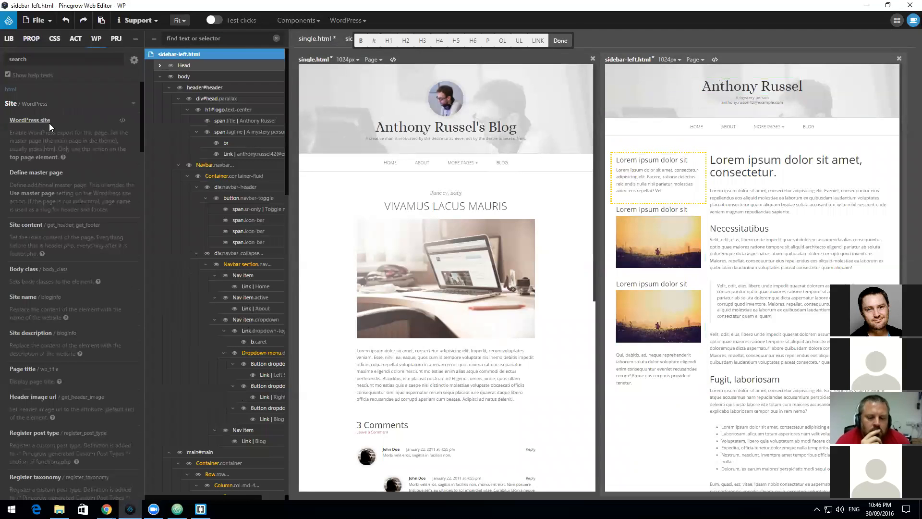
Step: Add the WordPress site action to the root of sidebar-left.html and set its master page to single.html
{"action": "left_click", "coordinate": [49, 123]}
{"action": "left_click", "coordinate": [72, 153]}
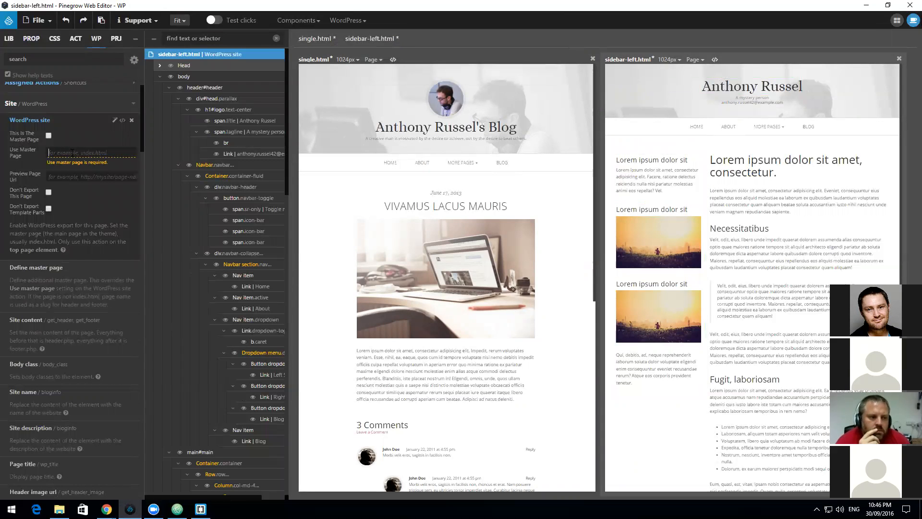
{"action": "type", "text": "single.html"}
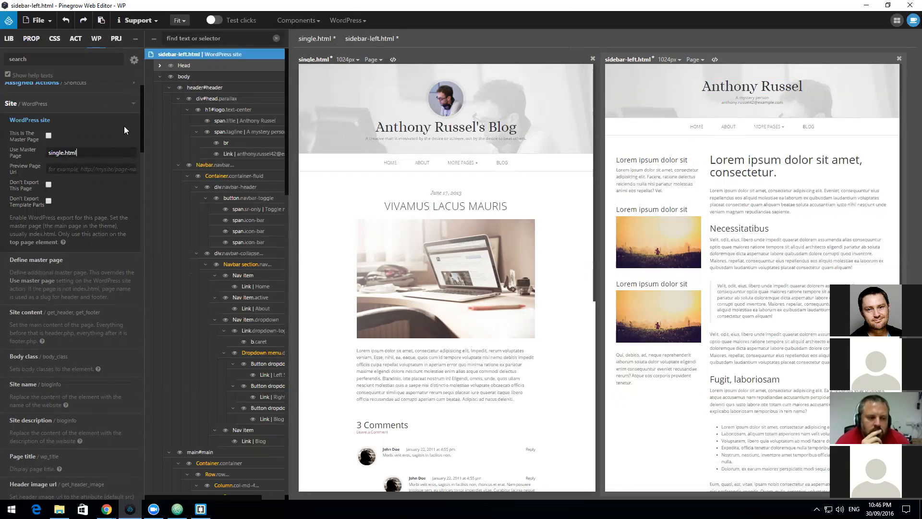
Step: Add the Site content action to the main#main element of sidebar-left.html
{"action": "left_click", "coordinate": [674, 150]}
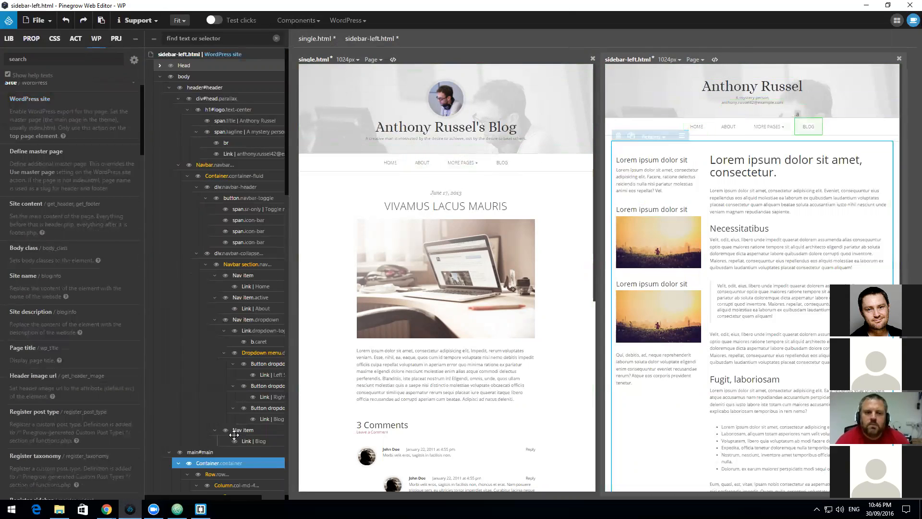
{"action": "scroll", "coordinate": [210, 385], "scroll_direction": "down", "scroll_amount": 2}
{"action": "left_click", "coordinate": [200, 356]}
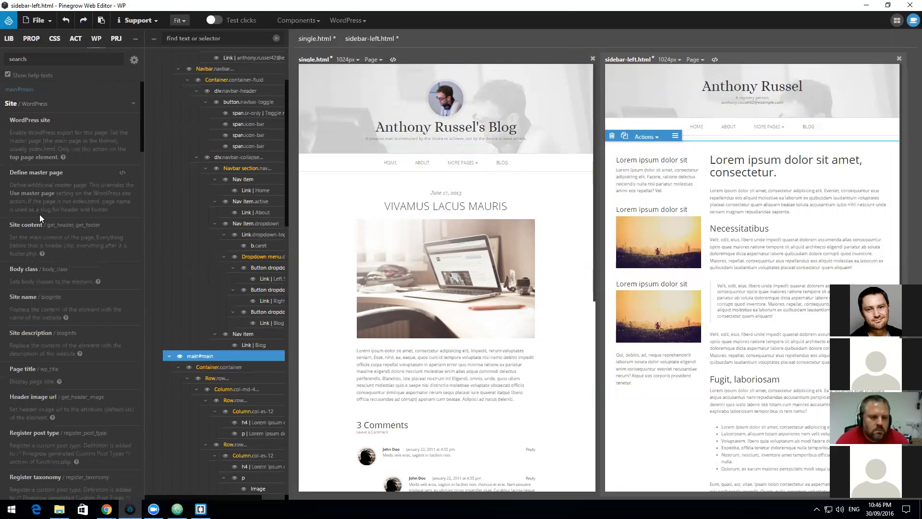
{"action": "left_click", "coordinate": [47, 227]}
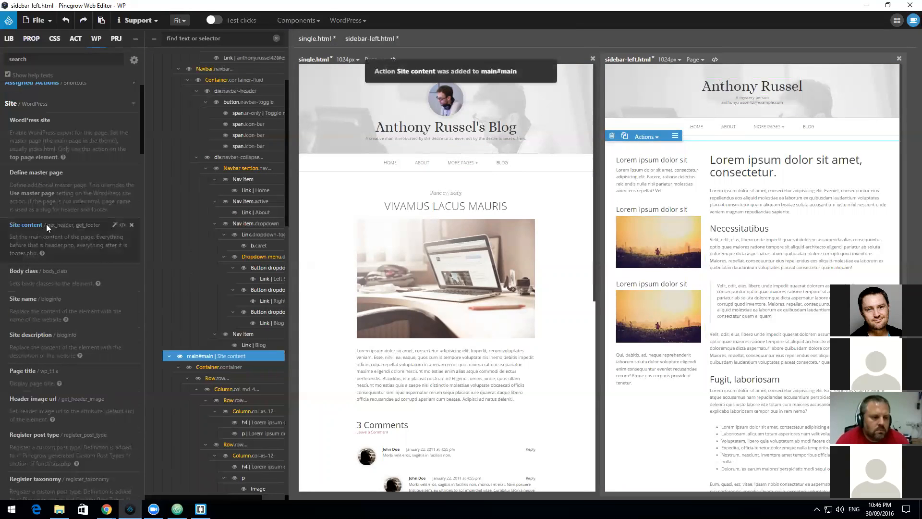
Step: Add the Register sidebar action to the aside column, with the name Sidebar and the id sidebar_widgets
{"action": "left_click", "coordinate": [651, 160]}
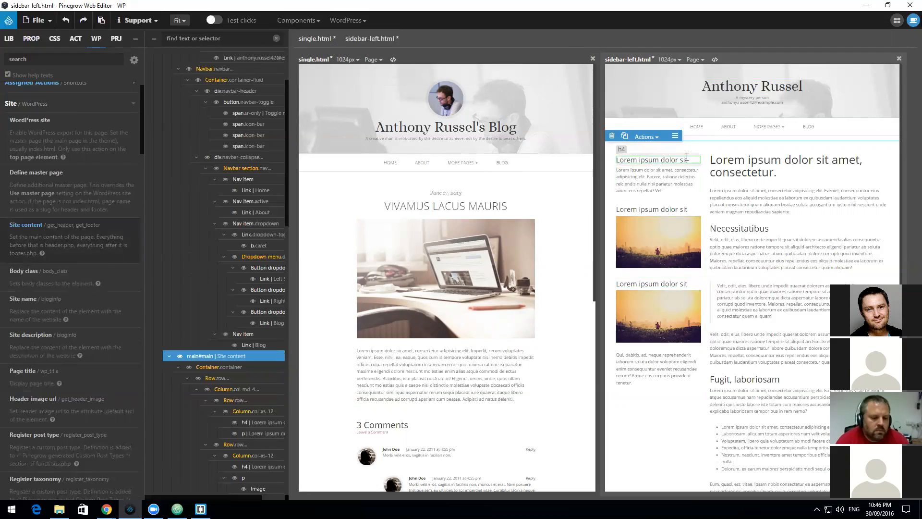
{"action": "left_click", "coordinate": [234, 390]}
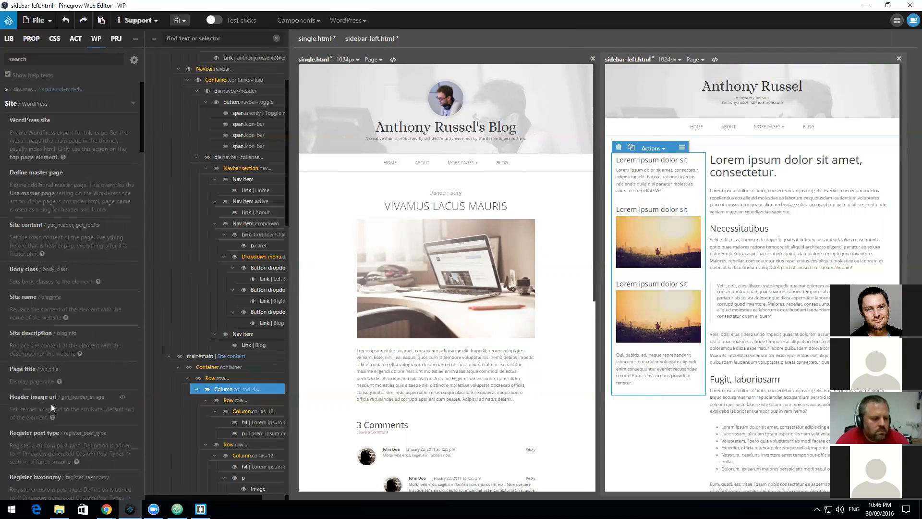
{"action": "scroll", "coordinate": [50, 404], "scroll_direction": "down", "scroll_amount": 2}
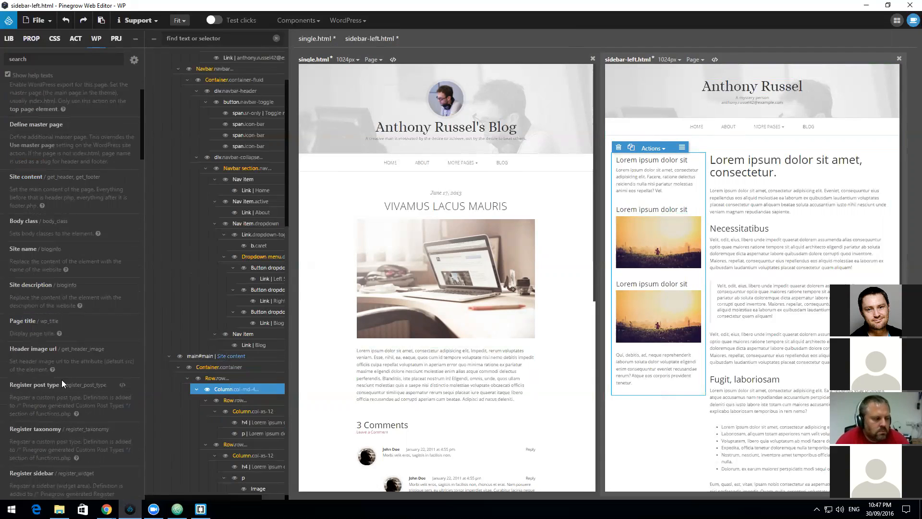
{"action": "scroll", "coordinate": [61, 379], "scroll_direction": "down", "scroll_amount": 2}
{"action": "left_click", "coordinate": [60, 379]}
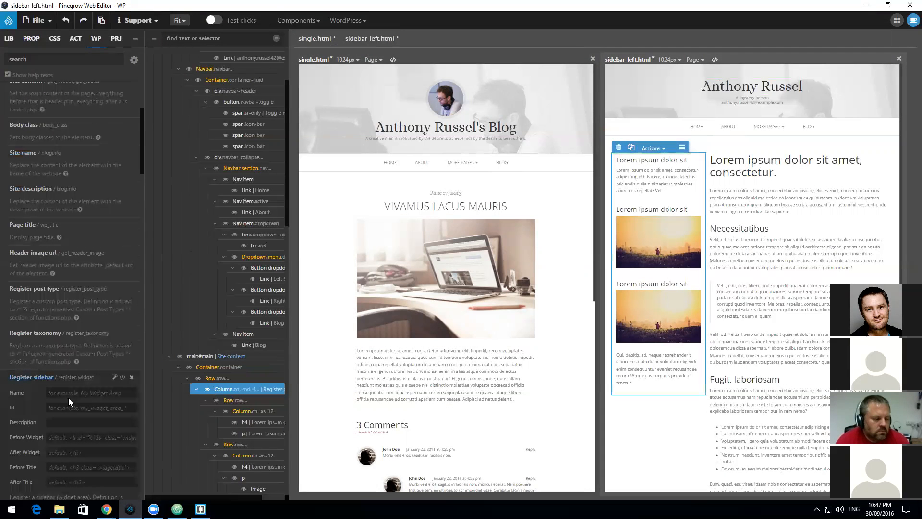
{"action": "left_click", "coordinate": [70, 394]}
{"action": "type", "text": "Sideb"}
{"action": "type", "text": "sidebagr"}
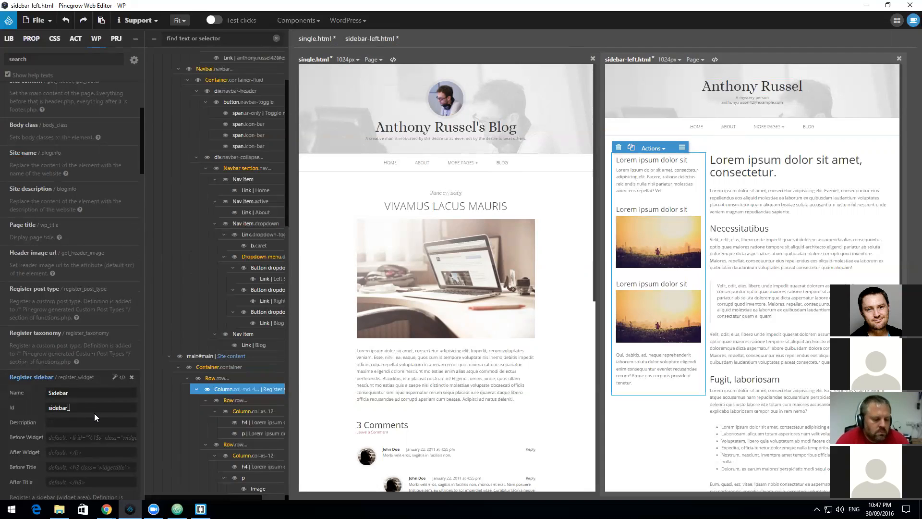
{"action": "type", "text": "s"}
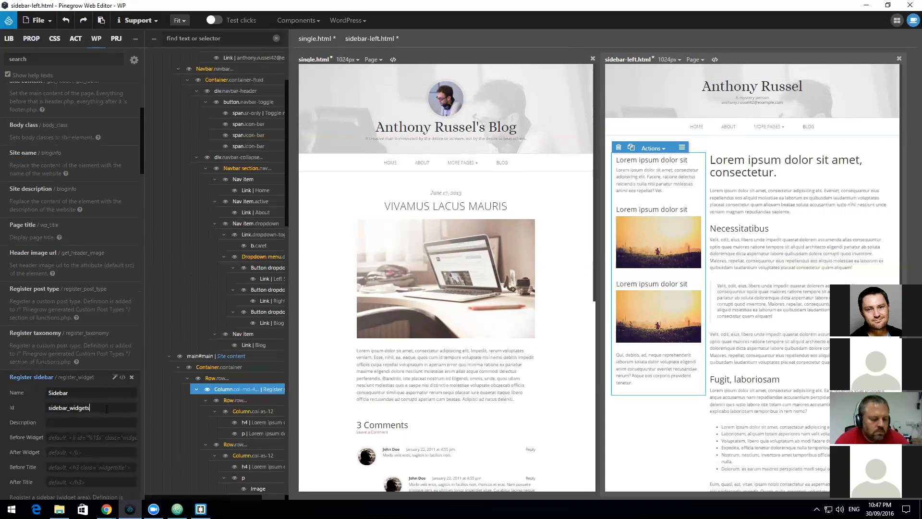
{"action": "double_click", "coordinate": [70, 408]}
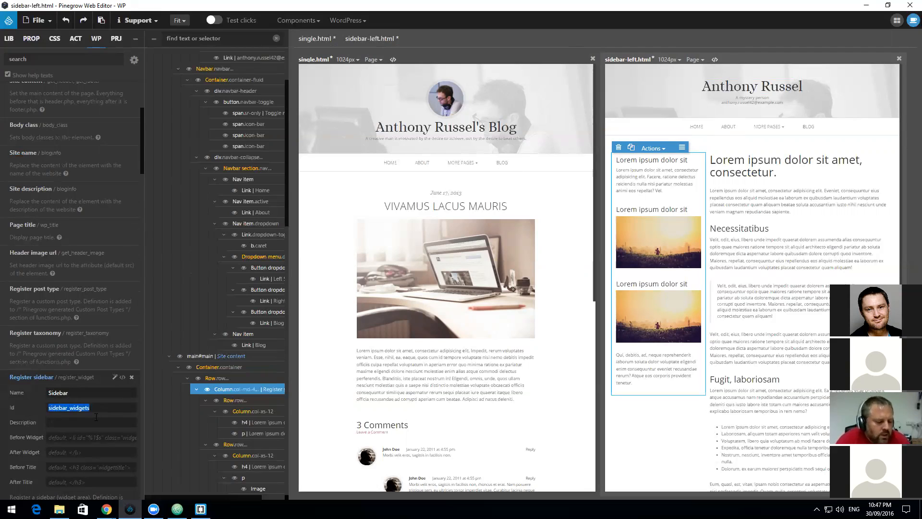
Step: Look through the remaining WordPress actions, from Posts through Loops to Misc, for one that outputs the registered sidebar
{"action": "scroll", "coordinate": [96, 417], "scroll_direction": "down", "scroll_amount": 1}
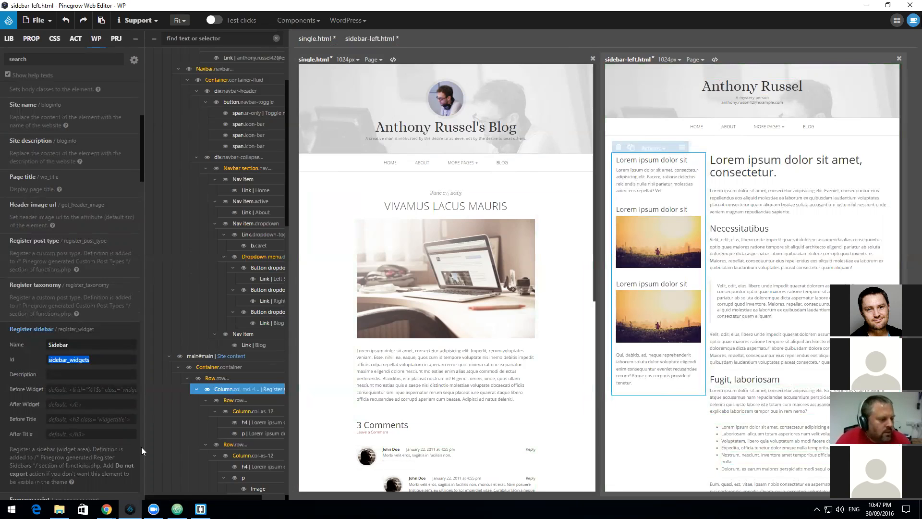
{"action": "scroll", "coordinate": [60, 432], "scroll_direction": "down", "scroll_amount": 1}
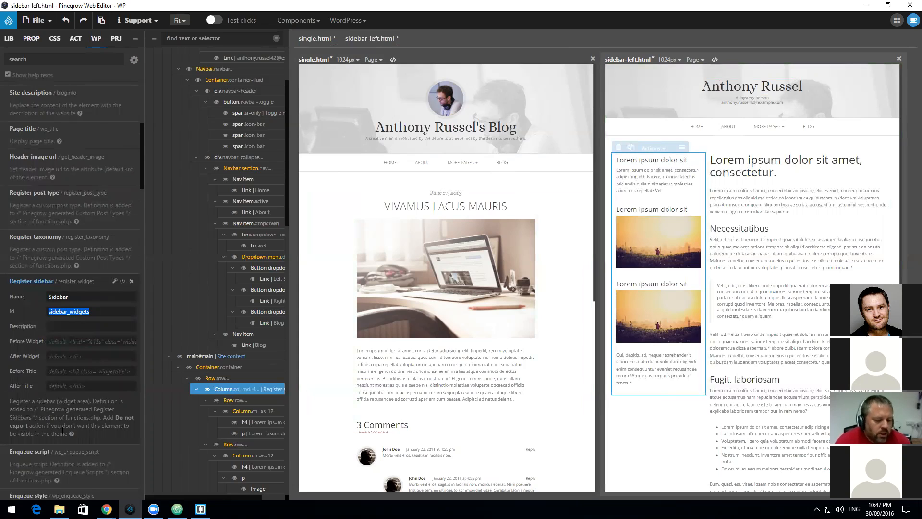
{"action": "scroll", "coordinate": [74, 437], "scroll_direction": "down", "scroll_amount": 2}
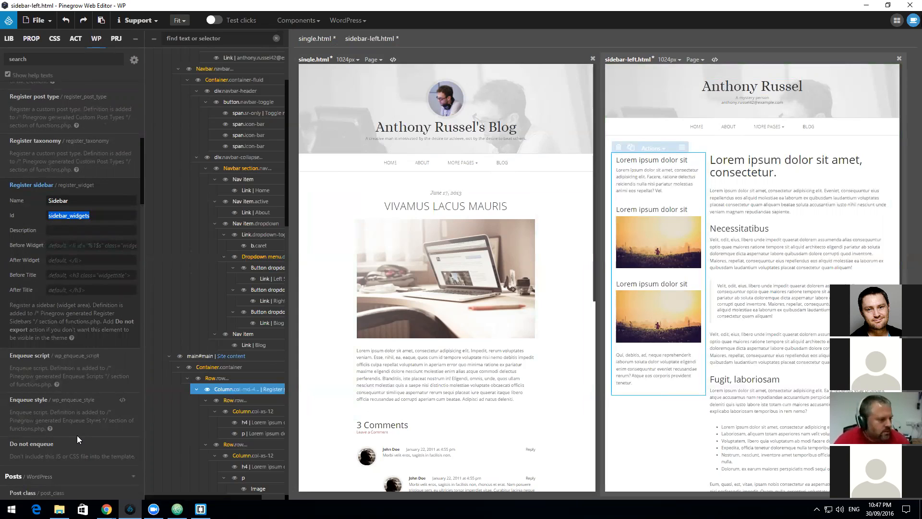
{"action": "scroll", "coordinate": [76, 435], "scroll_direction": "down", "scroll_amount": 3}
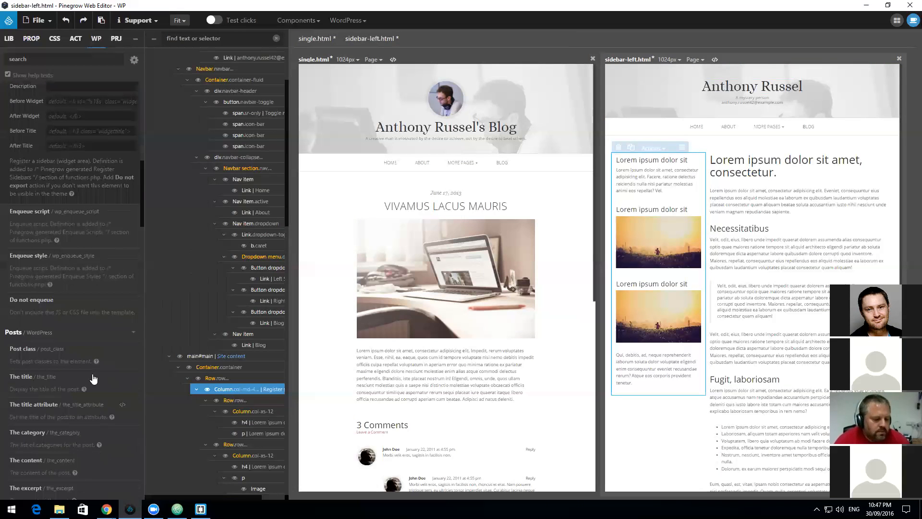
{"action": "scroll", "coordinate": [87, 290], "scroll_direction": "up", "scroll_amount": 2}
{"action": "scroll", "coordinate": [86, 289], "scroll_direction": "up", "scroll_amount": 2}
{"action": "scroll", "coordinate": [82, 288], "scroll_direction": "down", "scroll_amount": 5}
{"action": "scroll", "coordinate": [82, 291], "scroll_direction": "down", "scroll_amount": 3}
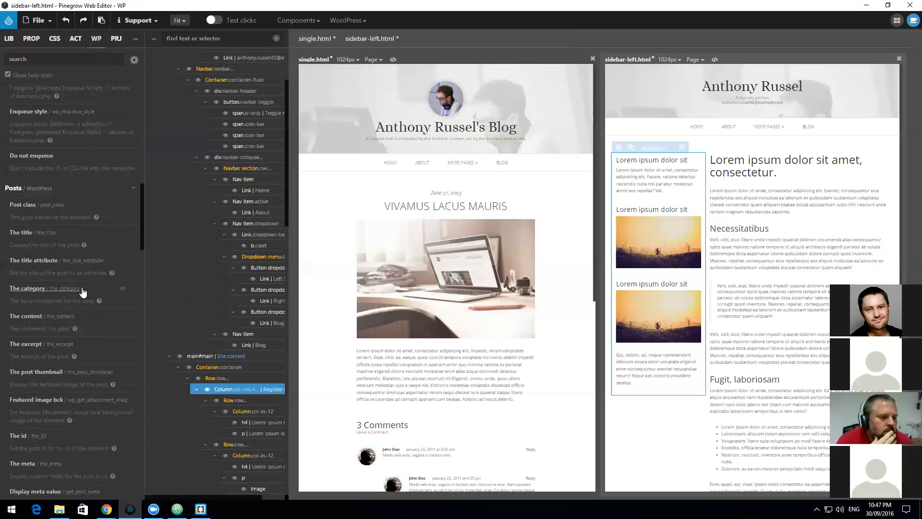
{"action": "scroll", "coordinate": [83, 291], "scroll_direction": "down", "scroll_amount": 15}
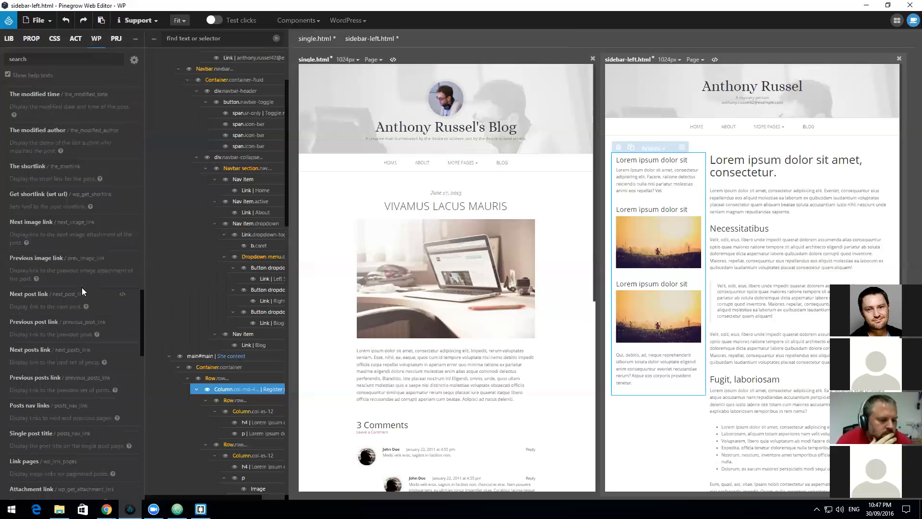
{"action": "scroll", "coordinate": [81, 291], "scroll_direction": "down", "scroll_amount": 6}
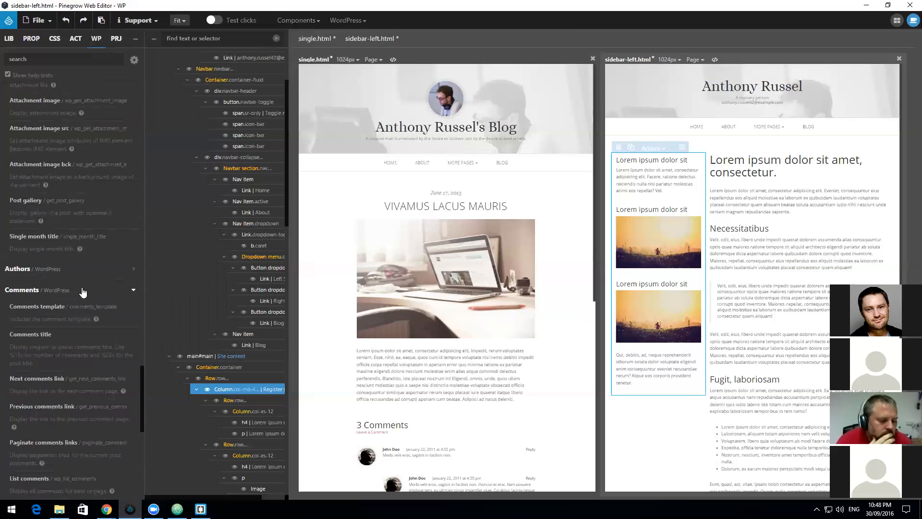
{"action": "scroll", "coordinate": [82, 291], "scroll_direction": "up", "scroll_amount": 3}
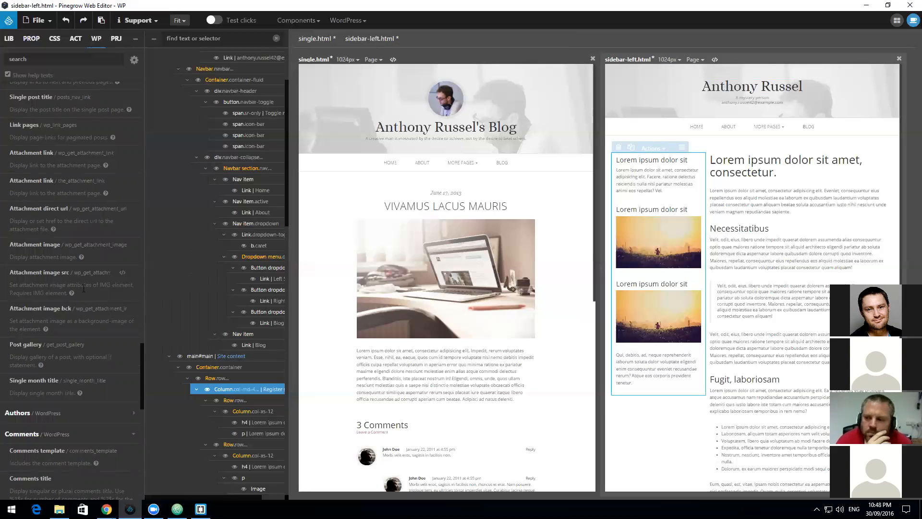
{"action": "scroll", "coordinate": [83, 288], "scroll_direction": "down", "scroll_amount": 5}
{"action": "scroll", "coordinate": [80, 292], "scroll_direction": "down", "scroll_amount": 5}
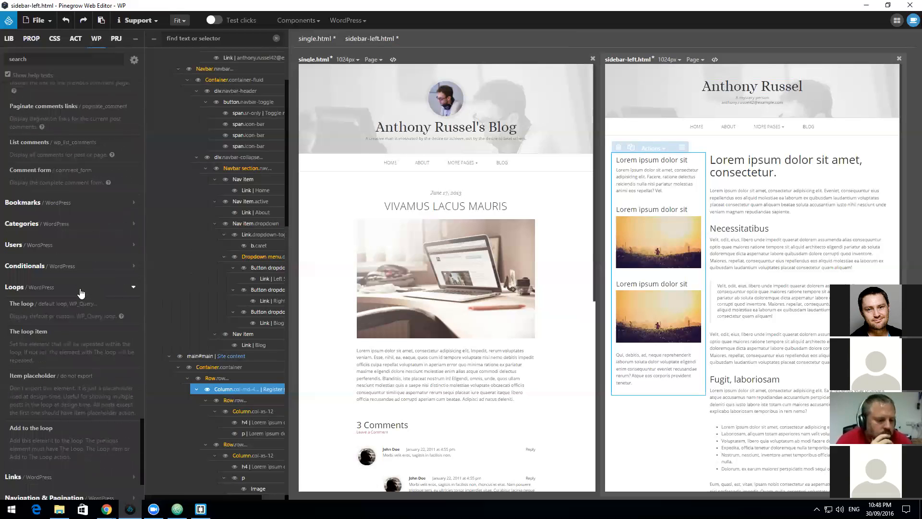
{"action": "scroll", "coordinate": [81, 293], "scroll_direction": "down", "scroll_amount": 2}
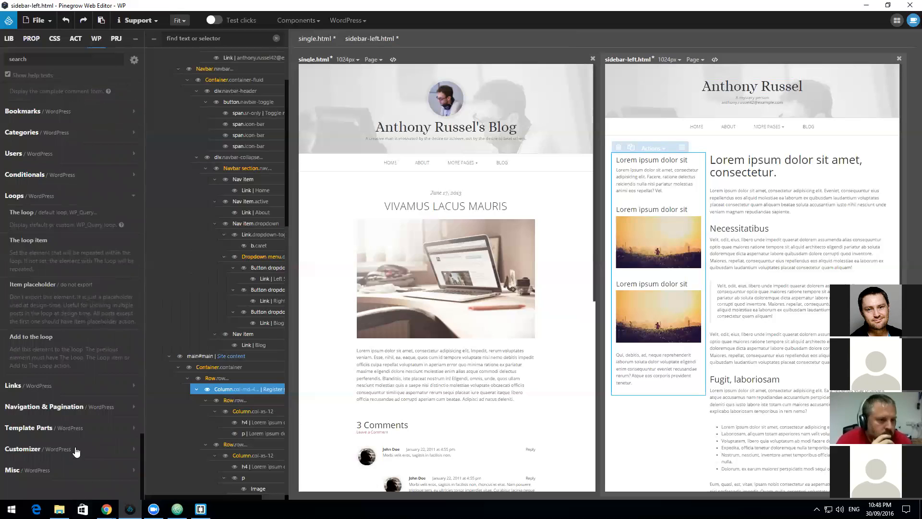
Step: Add a Dynamic sidebar action named sidebar_widgets to the sidebar column, replacing its content
{"action": "left_click", "coordinate": [72, 433]}
{"action": "scroll", "coordinate": [71, 432], "scroll_direction": "down", "scroll_amount": 5}
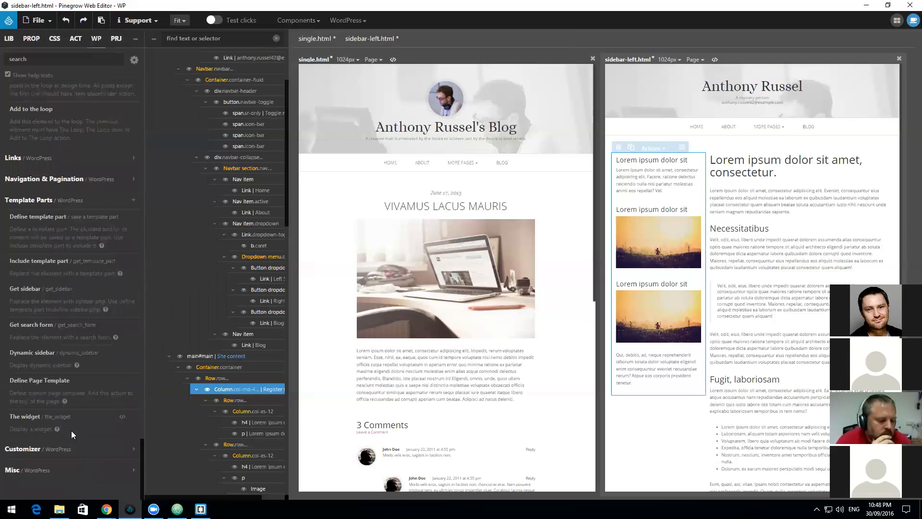
{"action": "left_click", "coordinate": [71, 358]}
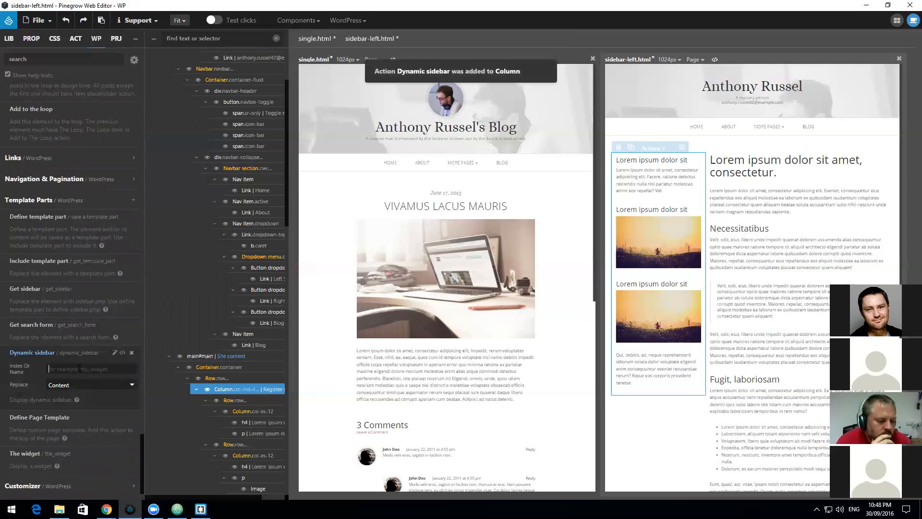
{"action": "type", "text": "sidebar_widgets"}
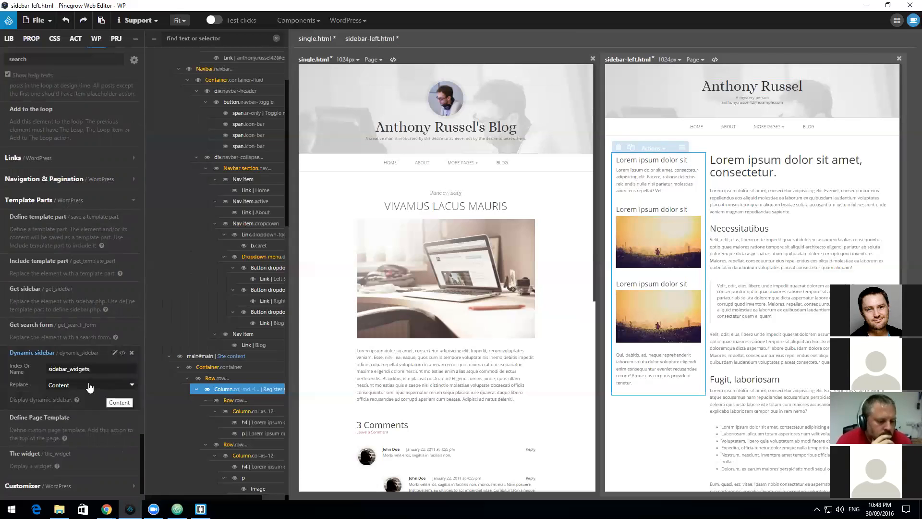
{"action": "left_click", "coordinate": [90, 386]}
{"action": "left_click", "coordinate": [90, 389]}
Step: Add The loop action to the main content column that holds the page header and text
{"action": "left_click", "coordinate": [769, 154]}
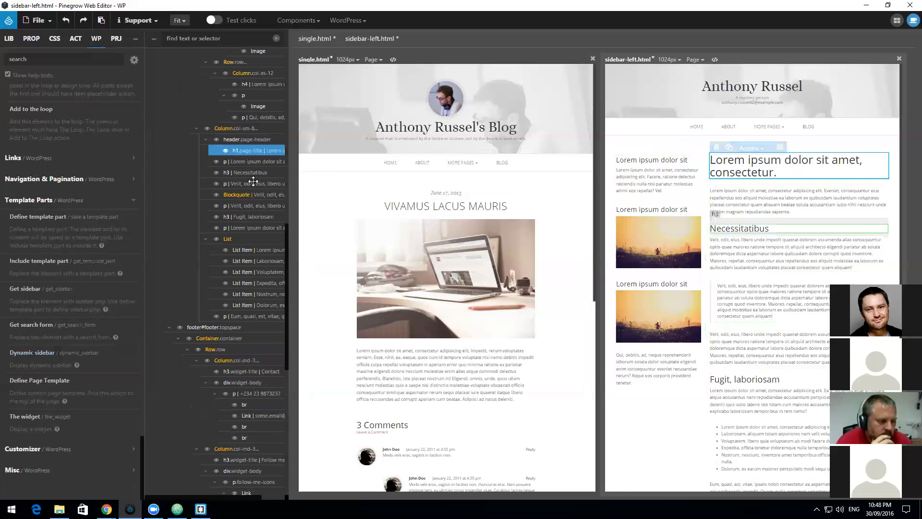
{"action": "left_click", "coordinate": [245, 129]}
{"action": "scroll", "coordinate": [87, 206], "scroll_direction": "up", "scroll_amount": 10}
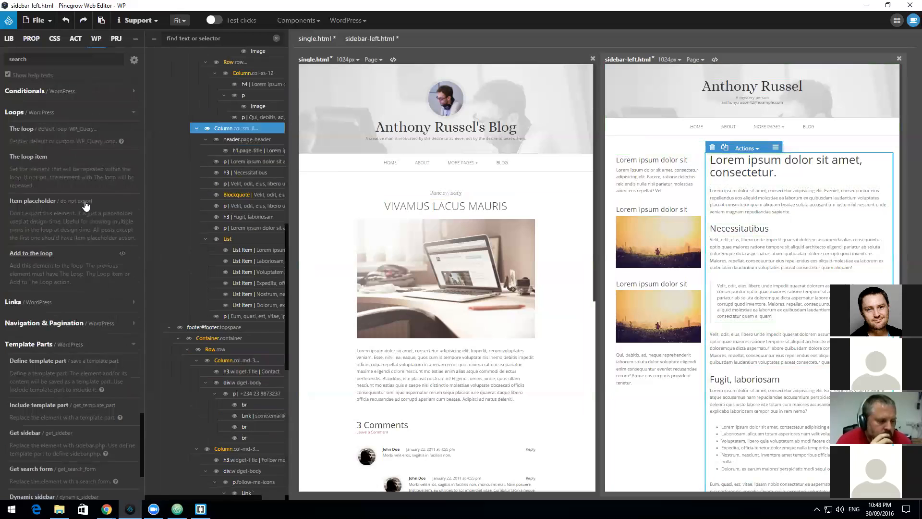
{"action": "left_click", "coordinate": [29, 370]}
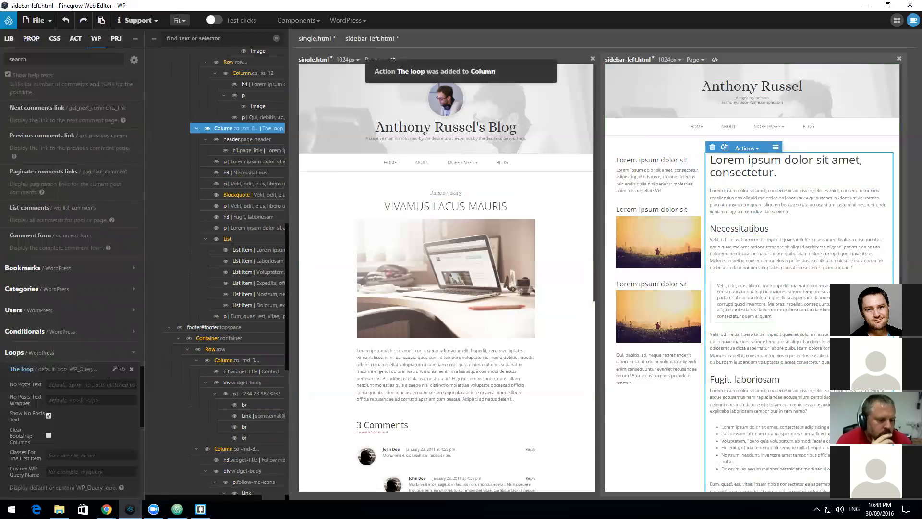
Step: Add The title action to the h1 page title in the main content column
{"action": "scroll", "coordinate": [91, 322], "scroll_direction": "down", "scroll_amount": 10}
{"action": "scroll", "coordinate": [61, 197], "scroll_direction": "up", "scroll_amount": 10}
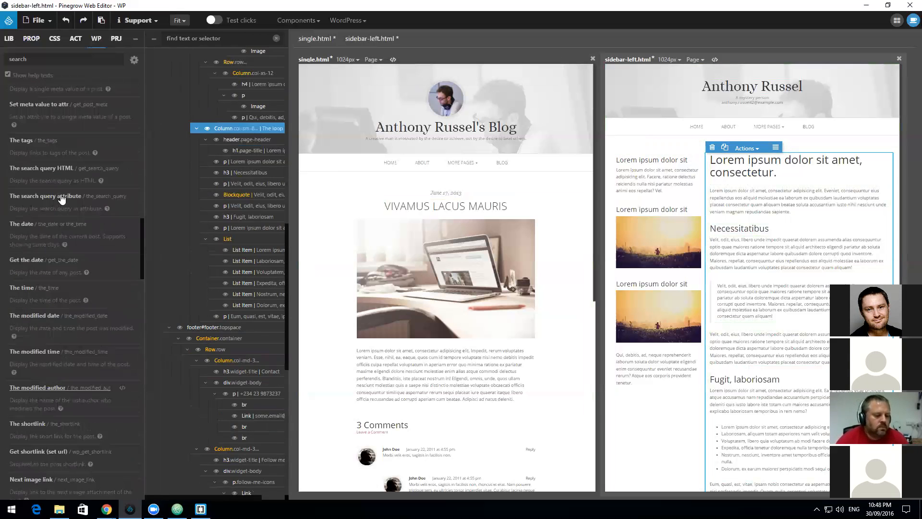
{"action": "scroll", "coordinate": [61, 198], "scroll_direction": "up", "scroll_amount": 6}
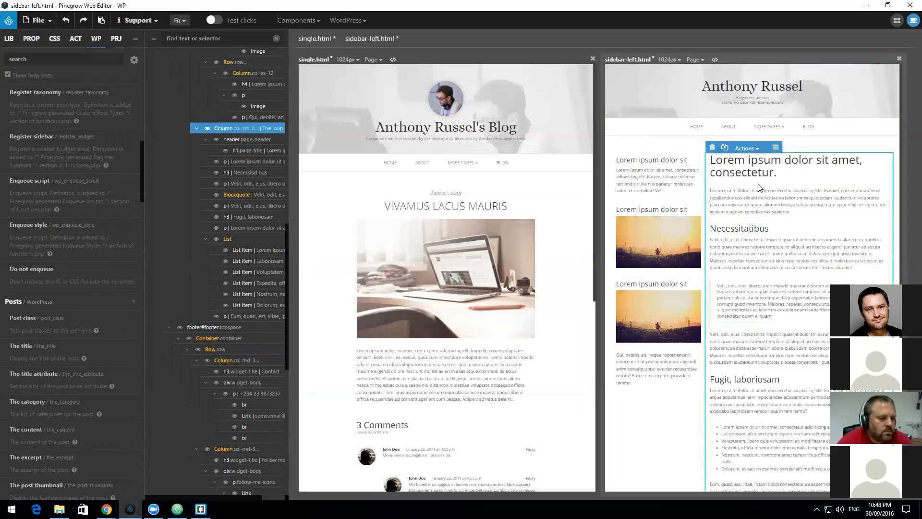
{"action": "left_click", "coordinate": [754, 162]}
{"action": "scroll", "coordinate": [84, 205], "scroll_direction": "up", "scroll_amount": 8}
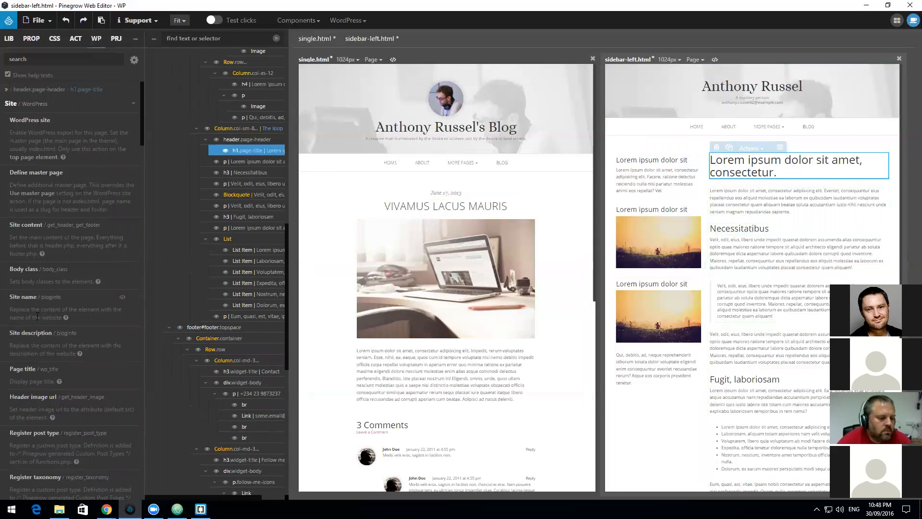
{"action": "left_click", "coordinate": [134, 104]}
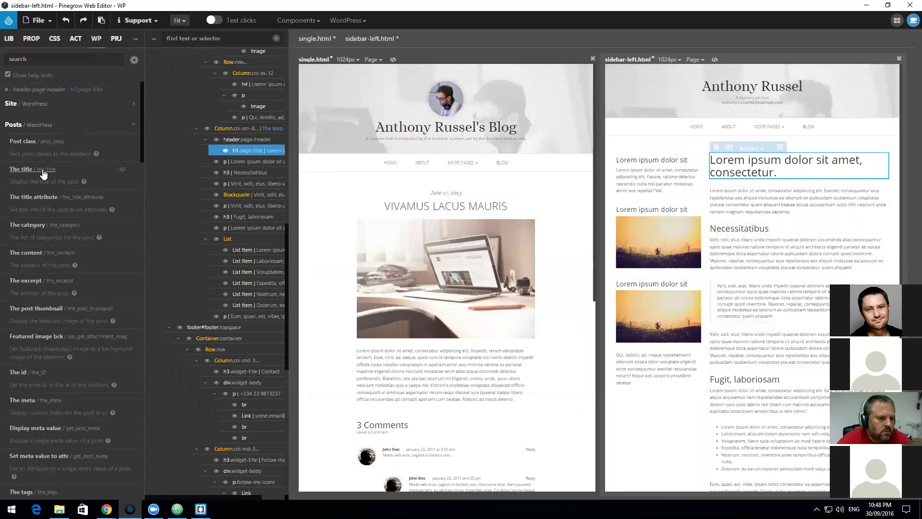
{"action": "left_click", "coordinate": [43, 173]}
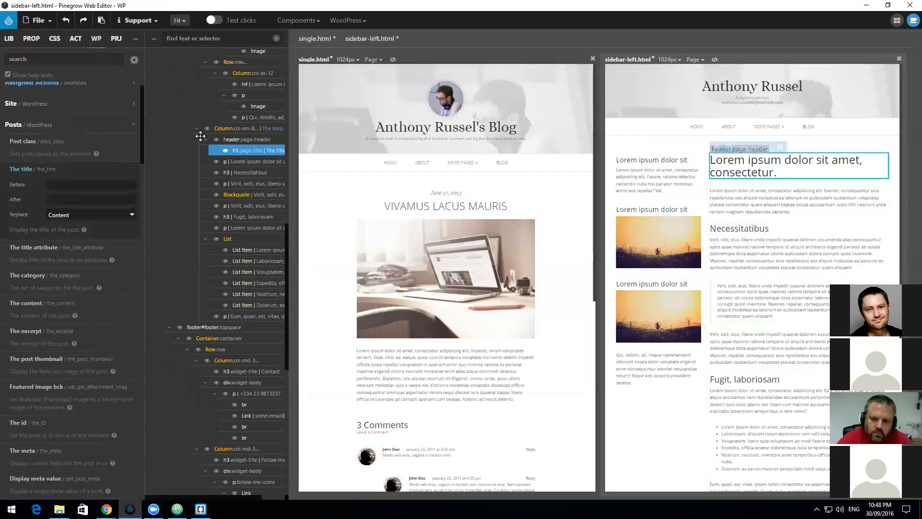
Step: Add the Post class action to the main content column that carries The loop
{"action": "left_click", "coordinate": [252, 128]}
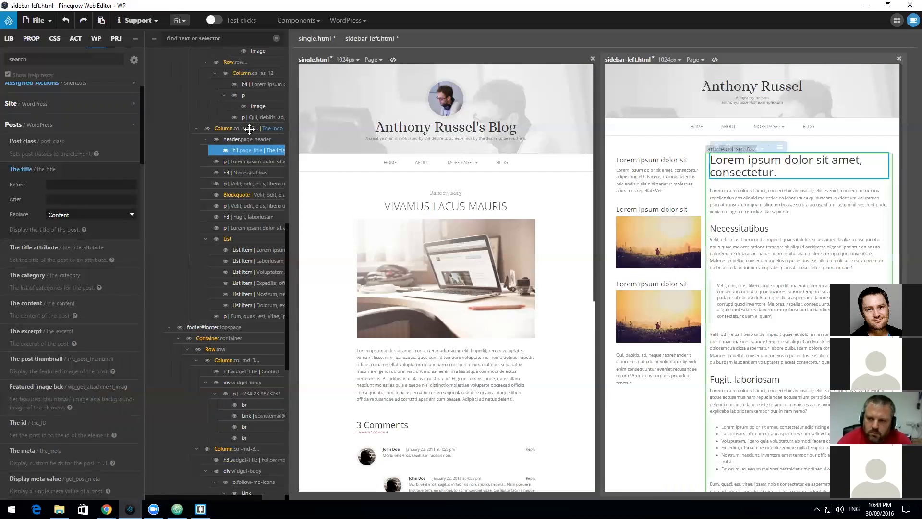
{"action": "left_click", "coordinate": [51, 153]}
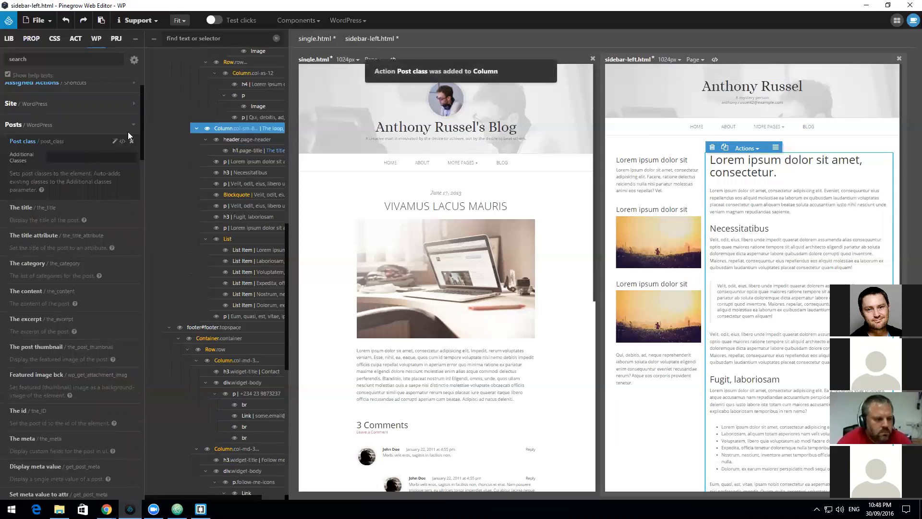
{"action": "left_click", "coordinate": [257, 150]}
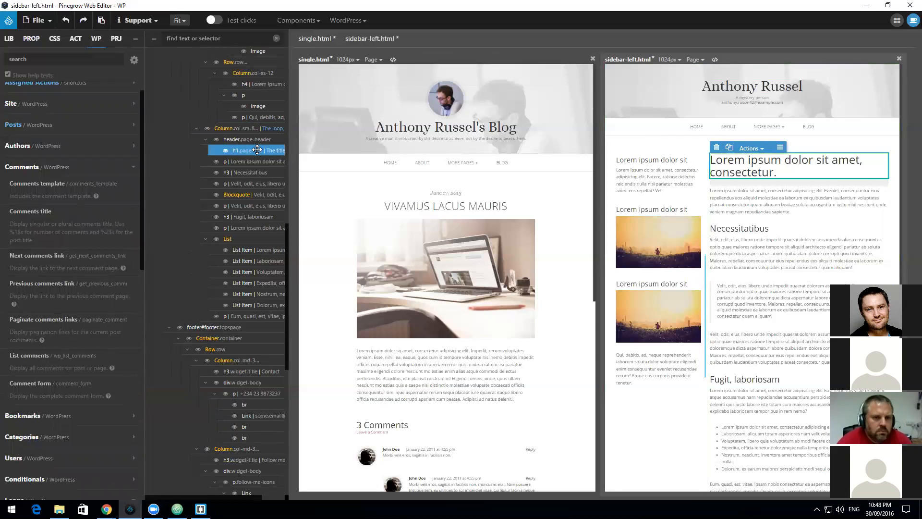
Step: Add The content action to the first paragraph below the page title
{"action": "left_click", "coordinate": [731, 198]}
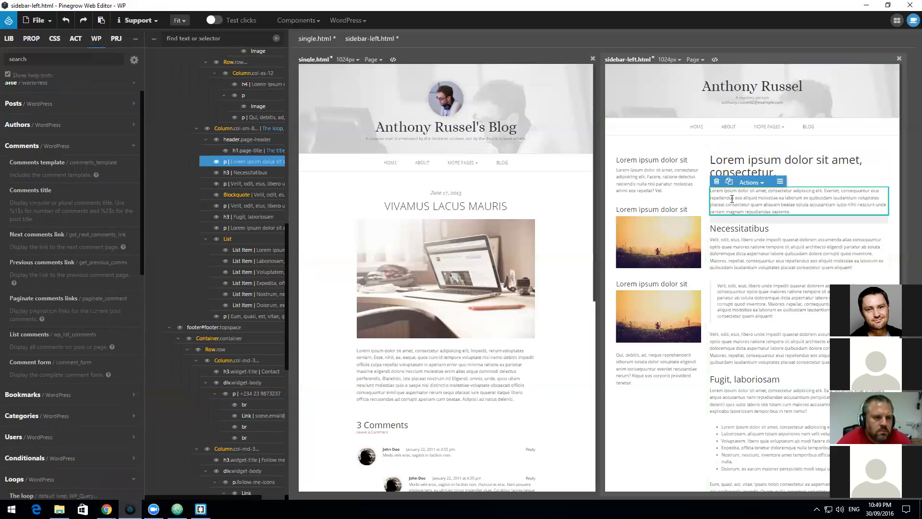
{"action": "left_click", "coordinate": [58, 146]}
{"action": "left_click", "coordinate": [68, 107]}
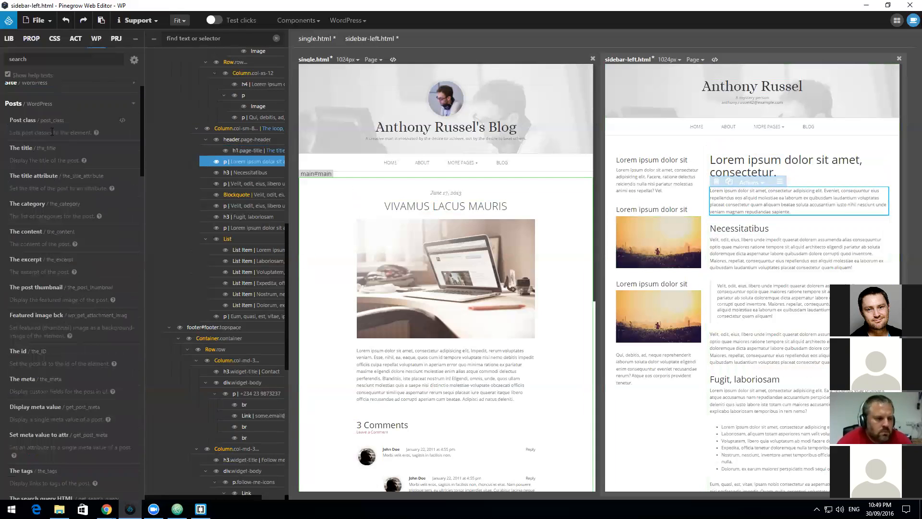
{"action": "left_click", "coordinate": [52, 234]}
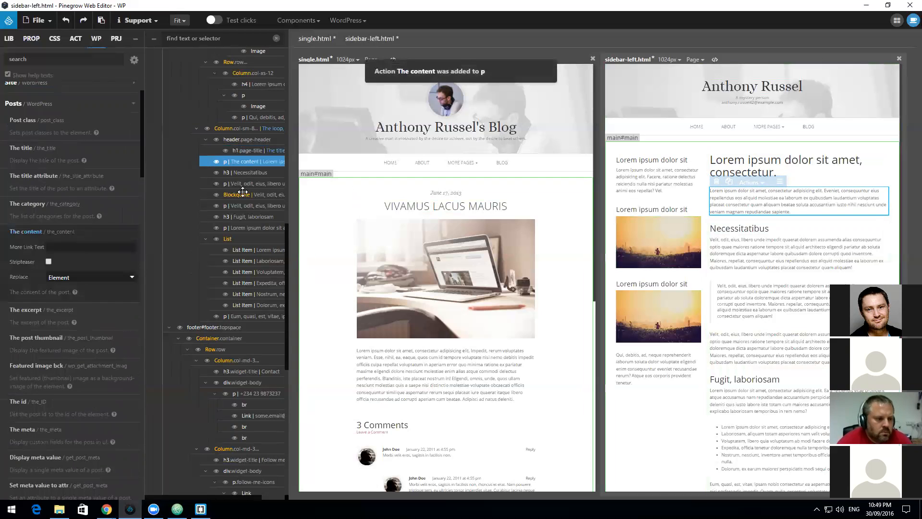
Step: Delete all placeholder elements after the content paragraph, from the Necessitatibus heading to the column's last paragraph
{"action": "left_click", "coordinate": [253, 172]}
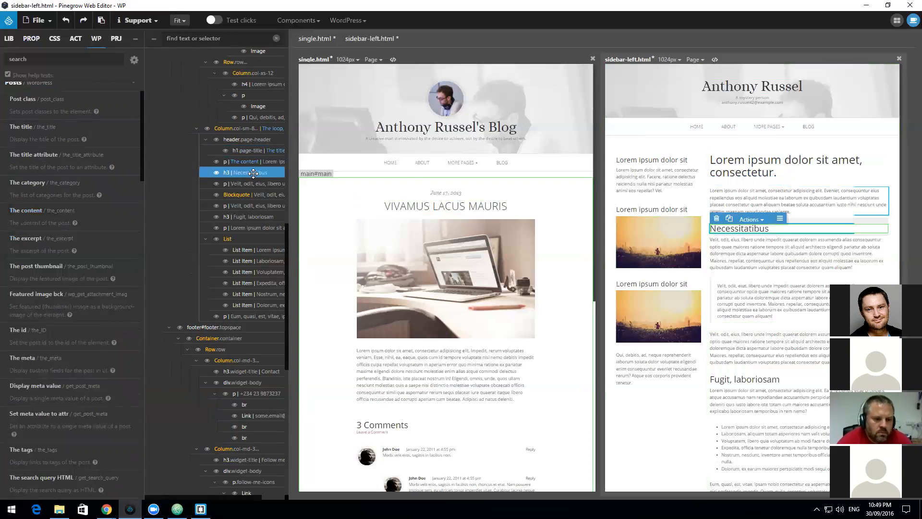
{"action": "key", "text": "Delete"}
{"action": "key", "text": "Delete"}
{"action": "key", "text": "Delete"}
{"action": "key", "text": "Delete"}
{"action": "key", "text": "Delete"}
{"action": "key", "text": "Delete"}
{"action": "key", "text": "Delete"}
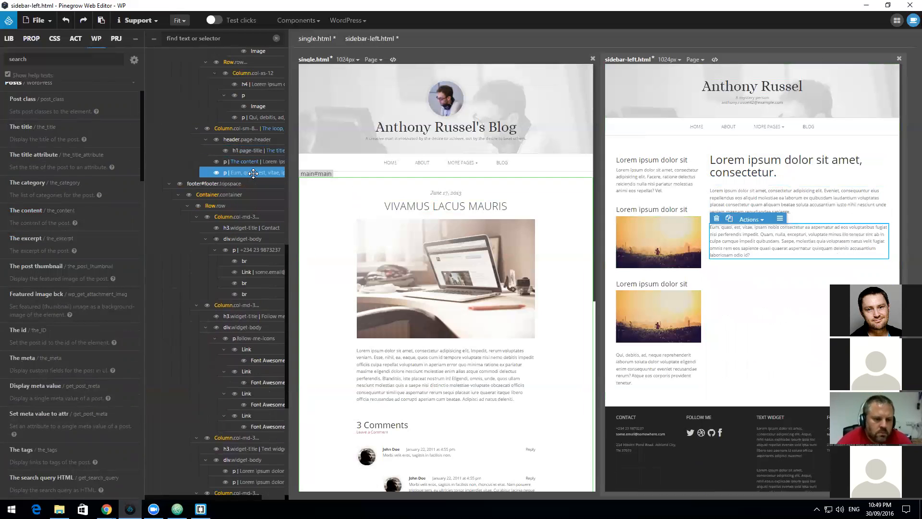
{"action": "key", "text": "Delete"}
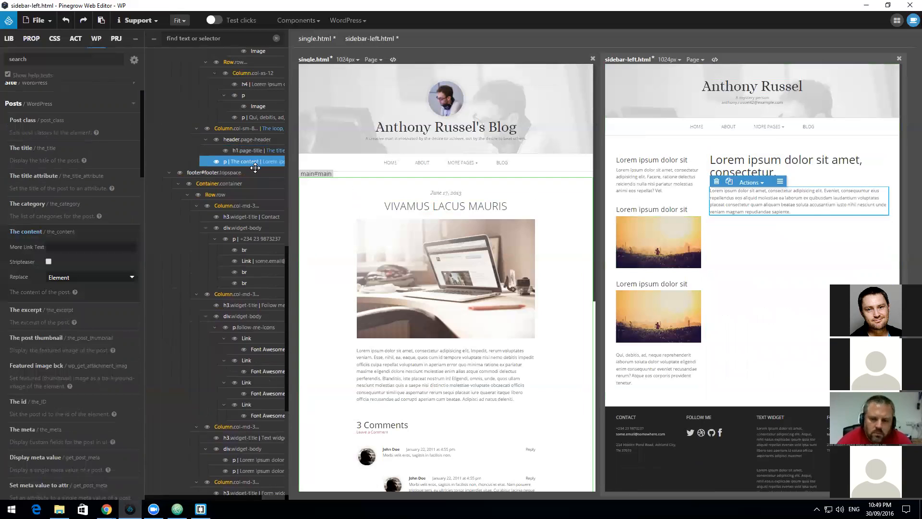
Step: Add a Define template part action to the h1 page title with slug left_sidebar and name left Sidebar
{"action": "left_click", "coordinate": [252, 139]}
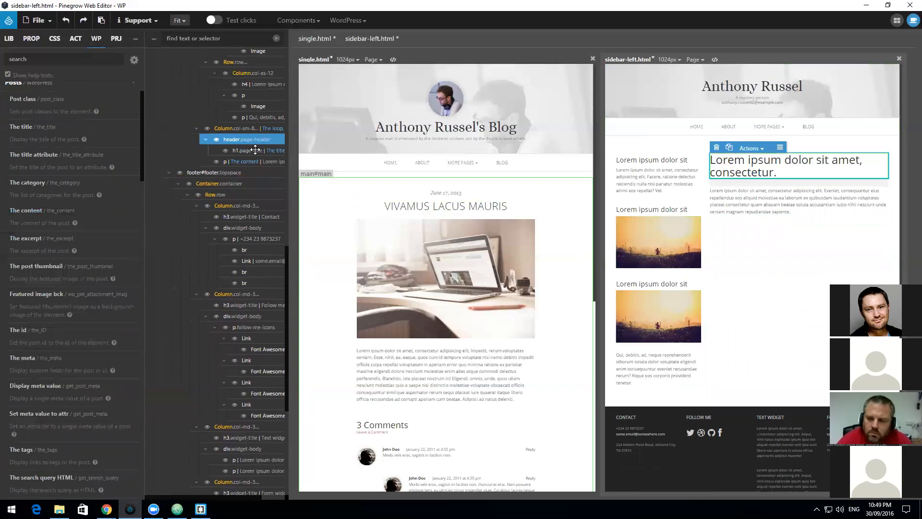
{"action": "left_click", "coordinate": [257, 150]}
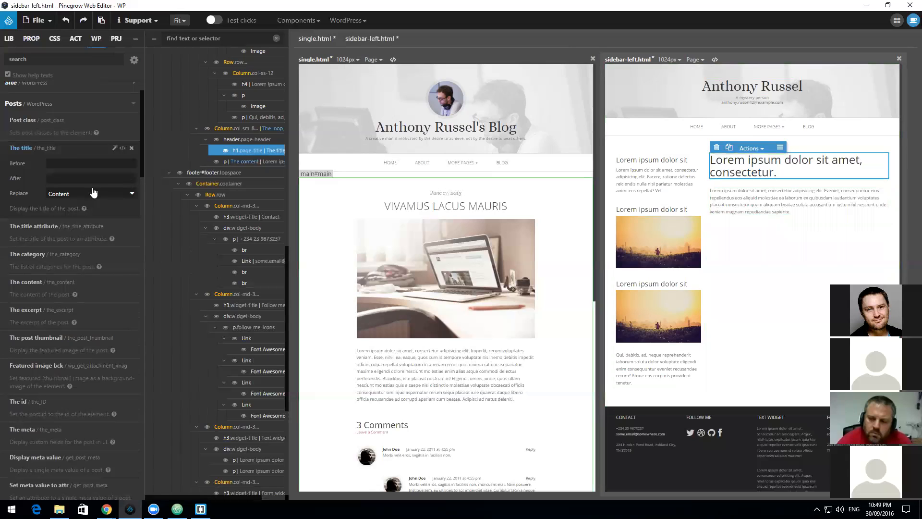
{"action": "scroll", "coordinate": [93, 191], "scroll_direction": "up", "scroll_amount": 1}
{"action": "left_click", "coordinate": [133, 147]}
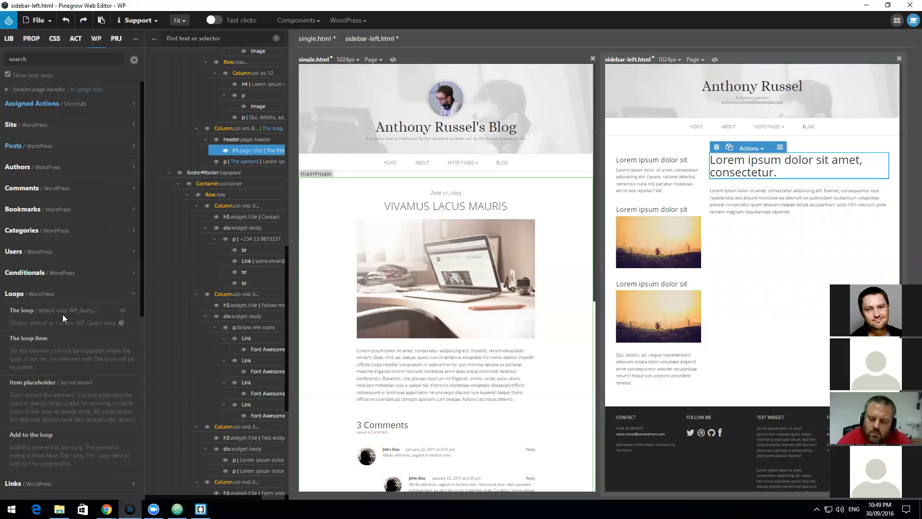
{"action": "scroll", "coordinate": [77, 298], "scroll_direction": "down", "scroll_amount": 1}
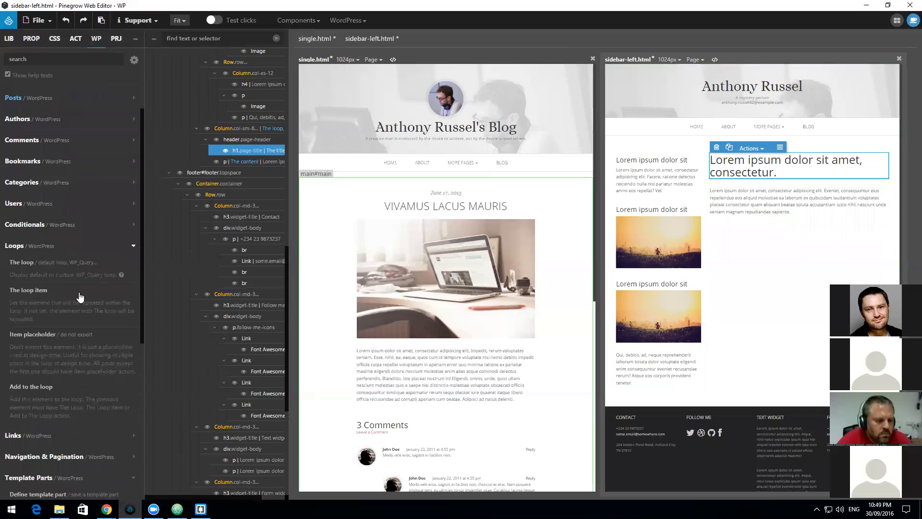
{"action": "left_click", "coordinate": [75, 248]}
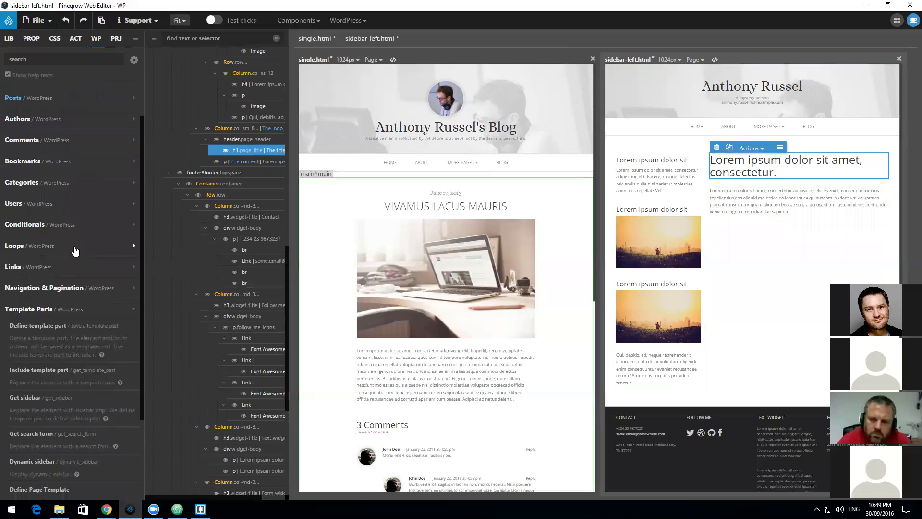
{"action": "left_click", "coordinate": [72, 326]}
{"action": "left_click", "coordinate": [70, 340]}
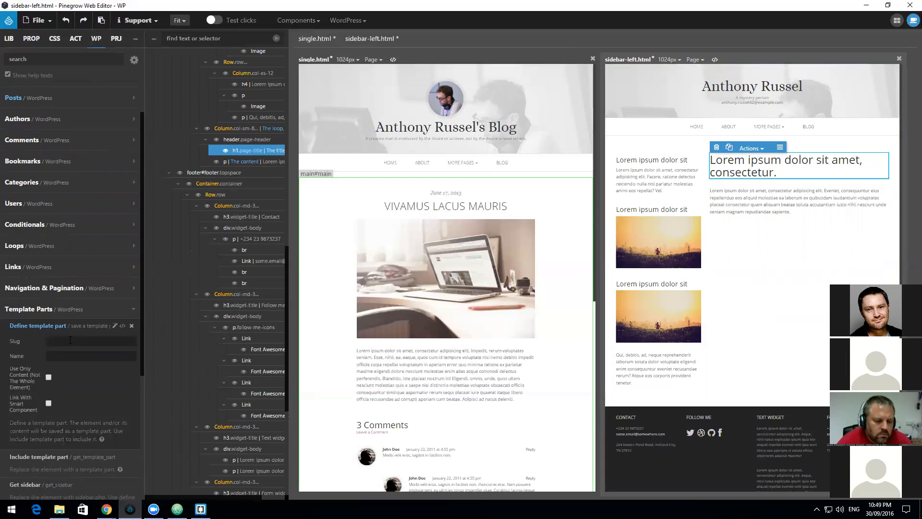
{"action": "type", "text": "left"}
{"action": "type", "text": "_si"}
{"action": "type", "text": "debar"}
{"action": "type", "text": "left "}
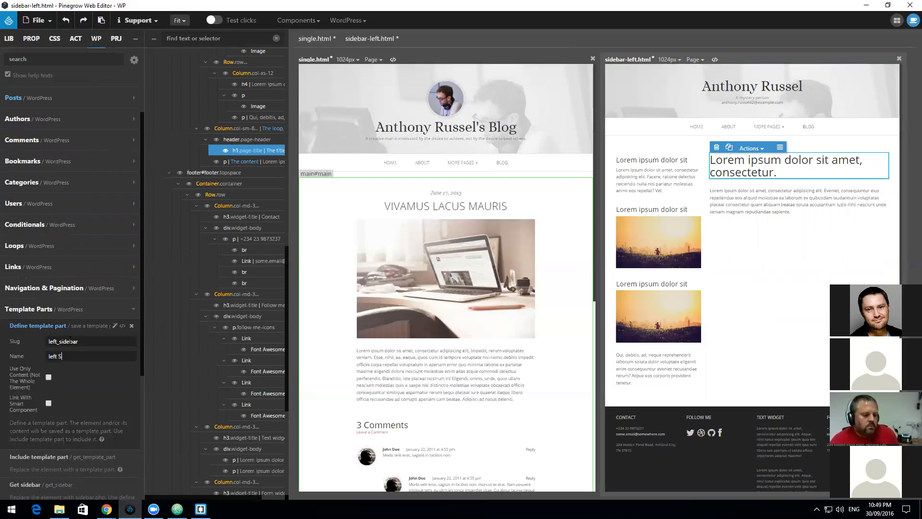
{"action": "type", "text": "Sidebar"}
Step: Save sidebar-left.html and dismiss the file backups notice
{"action": "left_click", "coordinate": [38, 23]}
{"action": "left_click", "coordinate": [53, 134]}
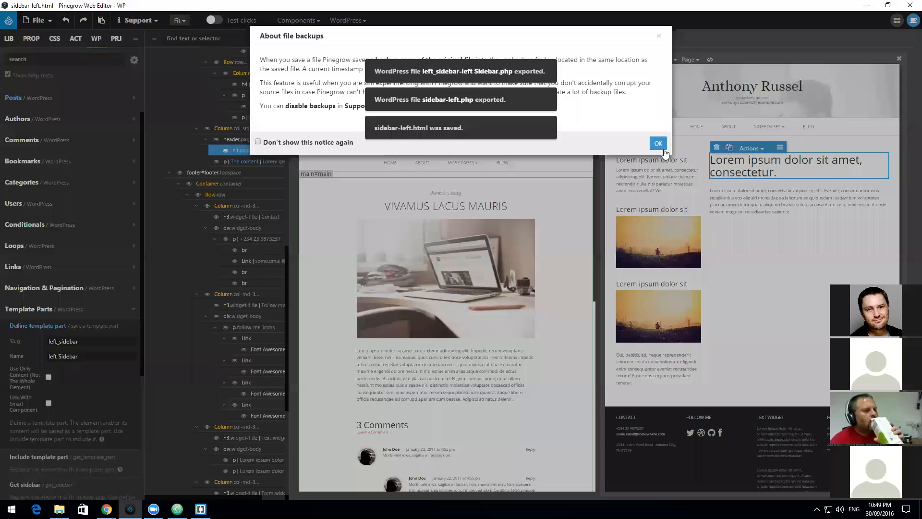
{"action": "left_click", "coordinate": [661, 143]}
Step: Export the WordPress theme and close the export warnings
{"action": "left_click", "coordinate": [361, 21]}
{"action": "left_click", "coordinate": [362, 48]}
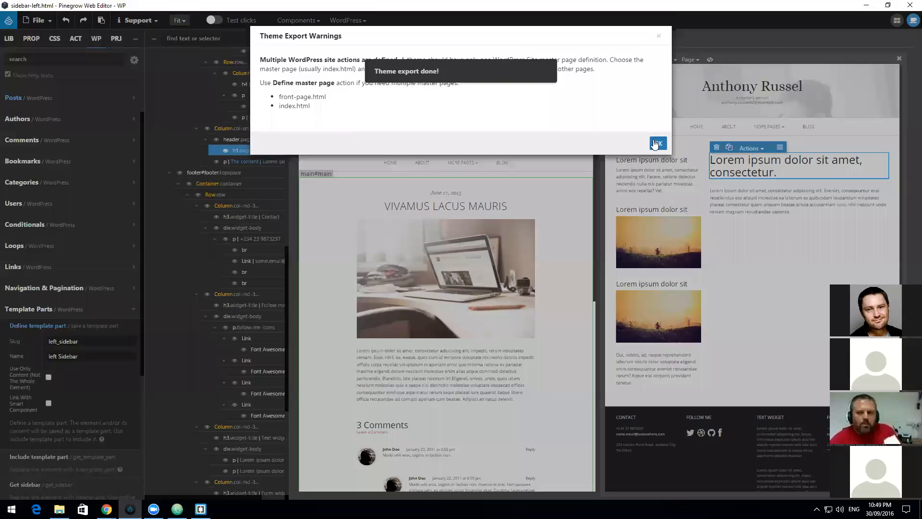
{"action": "left_click", "coordinate": [655, 141]}
Step: Switch to Chrome, open localhost/sandbox/wp-admin/ and log in to WordPress with the saved credentials
{"action": "mouse_move", "coordinate": [106, 509]}
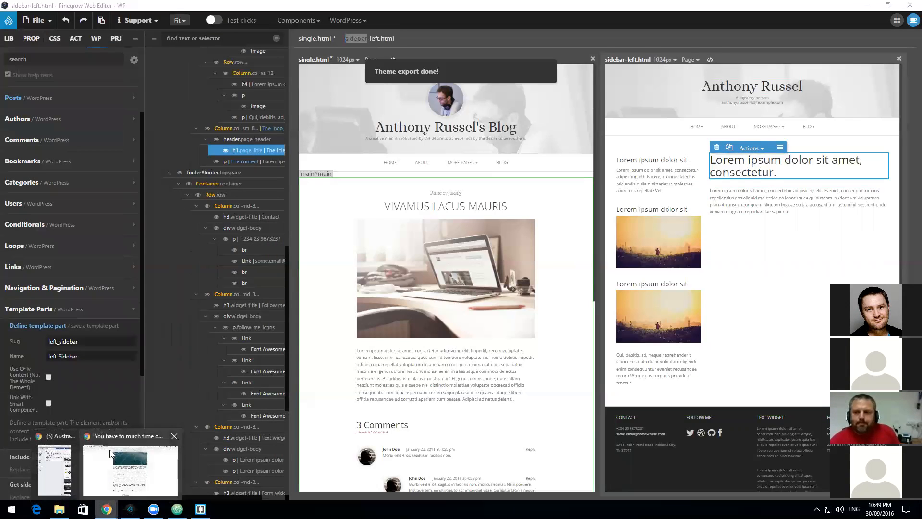
{"action": "left_click", "coordinate": [110, 453]}
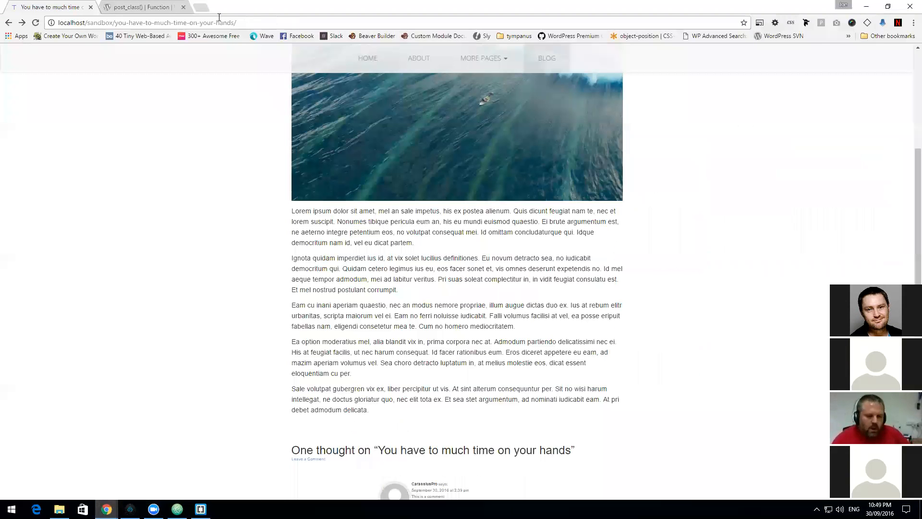
{"action": "left_click", "coordinate": [363, 21]}
{"action": "type", "text": "localhost/sandbox/wp-admin/"}
{"action": "key", "text": "Return"}
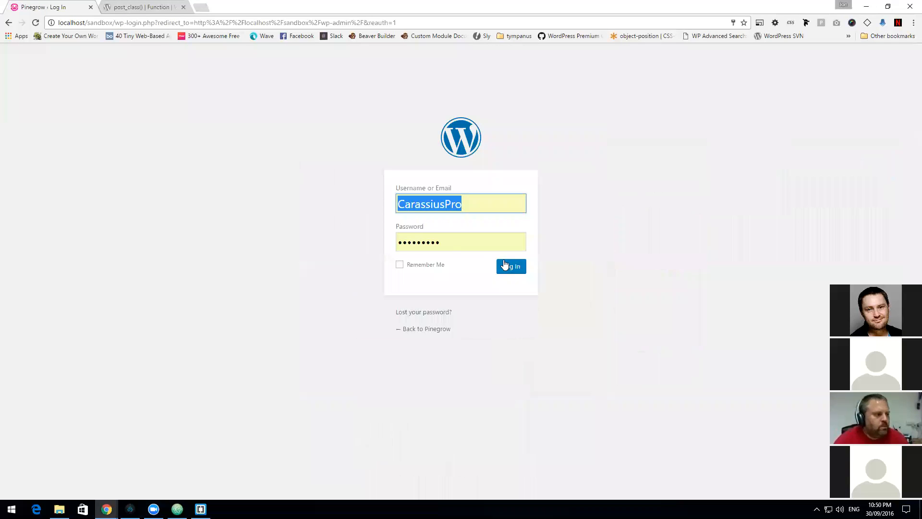
{"action": "left_click", "coordinate": [505, 264]}
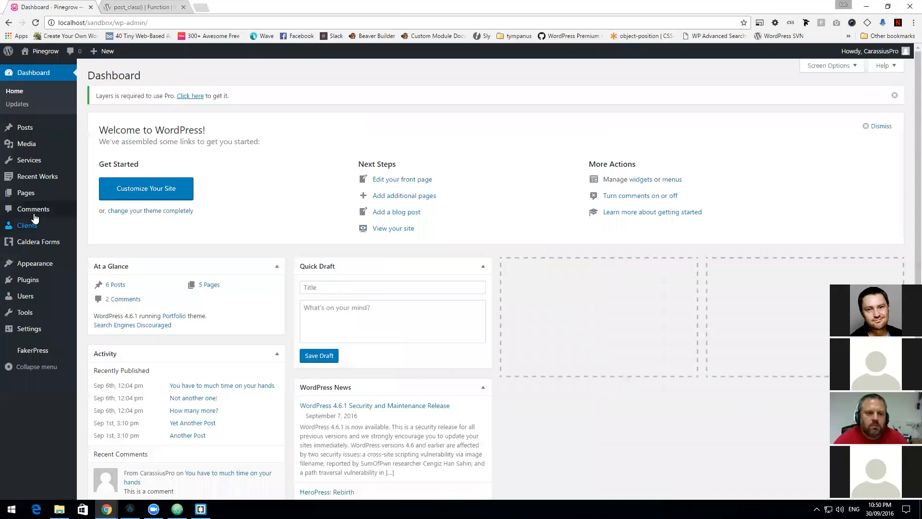
Step: Start a new WordPress page and check the options in its Page Attributes
{"action": "left_click", "coordinate": [89, 192]}
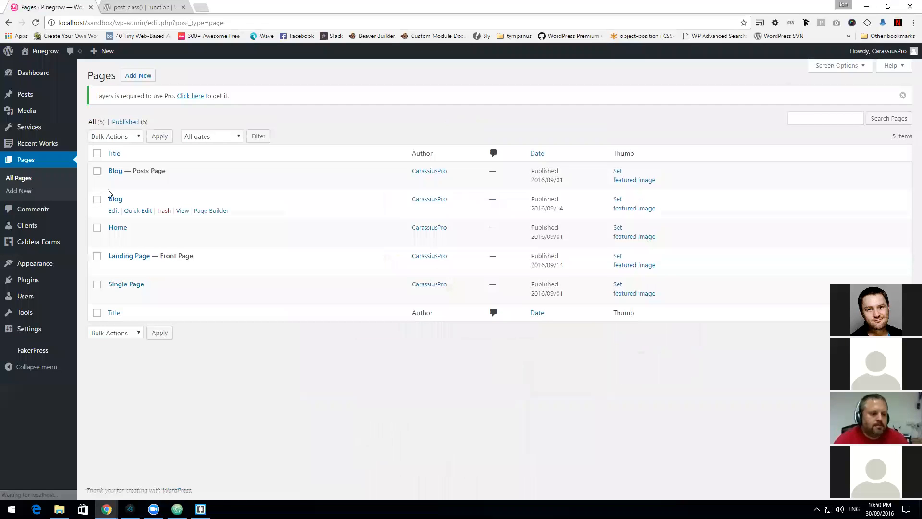
{"action": "left_click", "coordinate": [138, 76]}
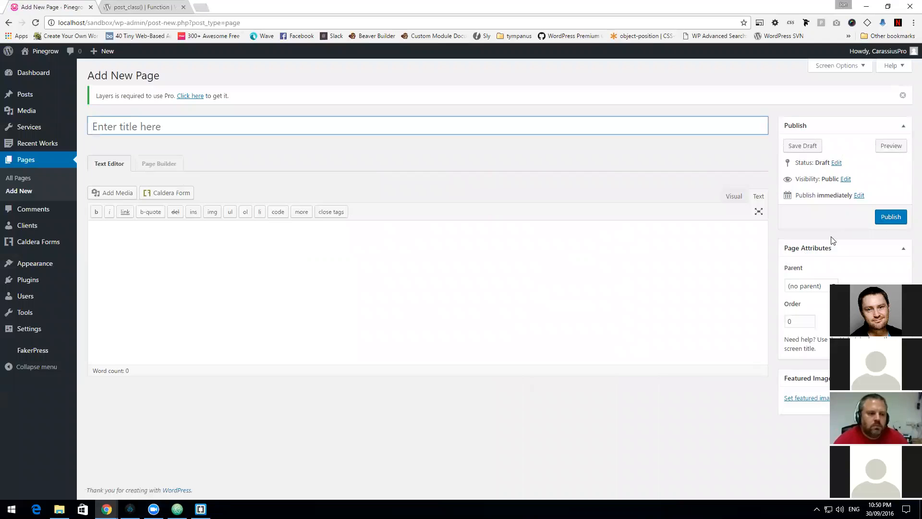
{"action": "left_click", "coordinate": [825, 286]}
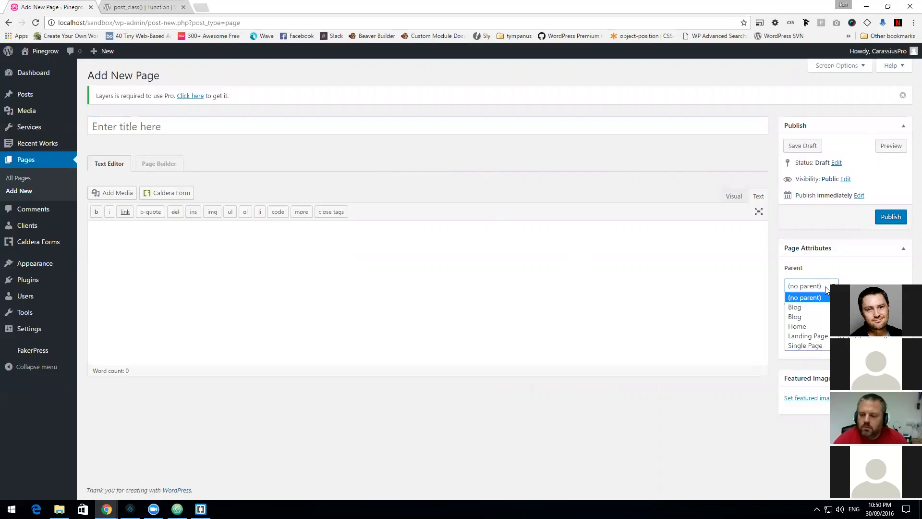
{"action": "left_click", "coordinate": [826, 288]}
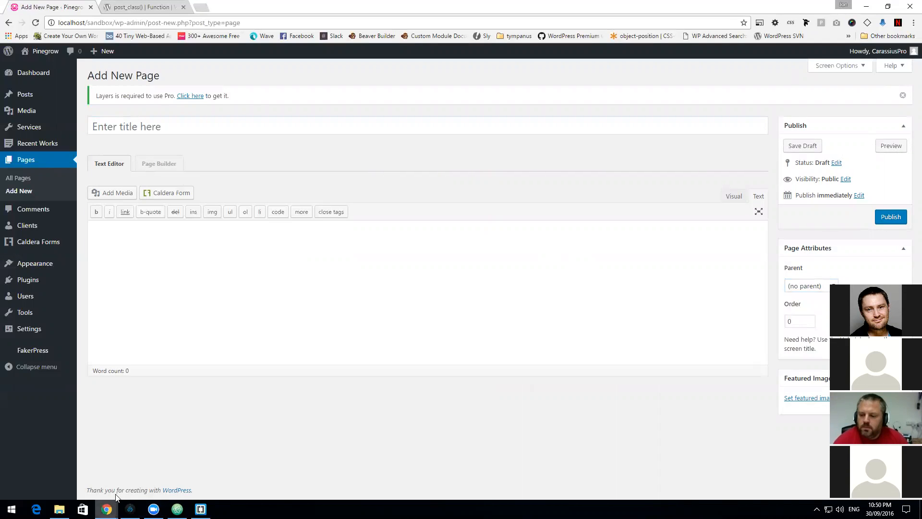
Step: Switch to Pinegrow and remove the Define template part action from the h1 page title in sidebar-left.html
{"action": "left_click", "coordinate": [129, 509]}
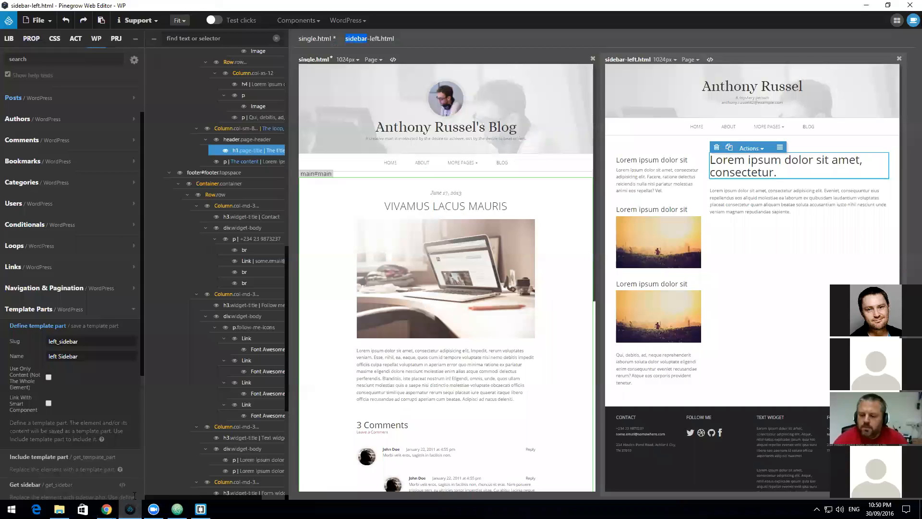
{"action": "scroll", "coordinate": [95, 415], "scroll_direction": "down", "scroll_amount": 2}
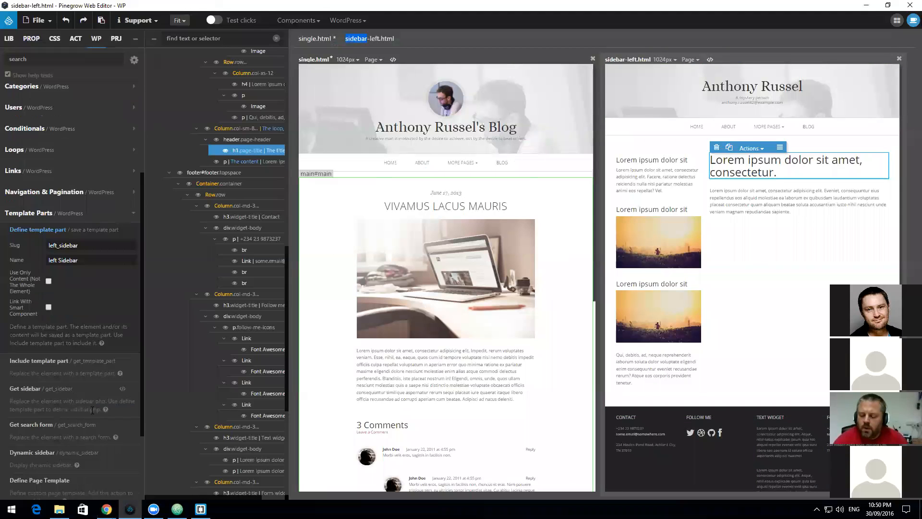
{"action": "scroll", "coordinate": [92, 412], "scroll_direction": "down", "scroll_amount": 1}
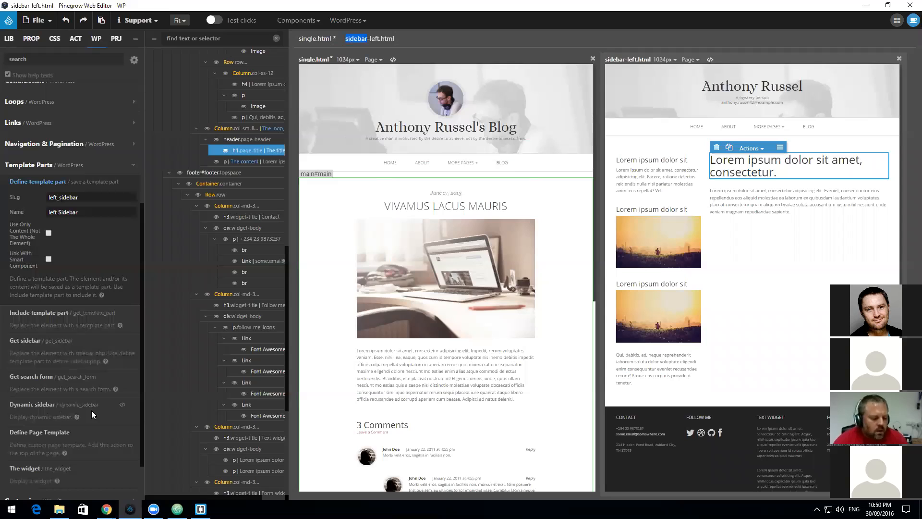
{"action": "scroll", "coordinate": [91, 410], "scroll_direction": "down", "scroll_amount": 2}
{"action": "scroll", "coordinate": [91, 410], "scroll_direction": "up", "scroll_amount": 2}
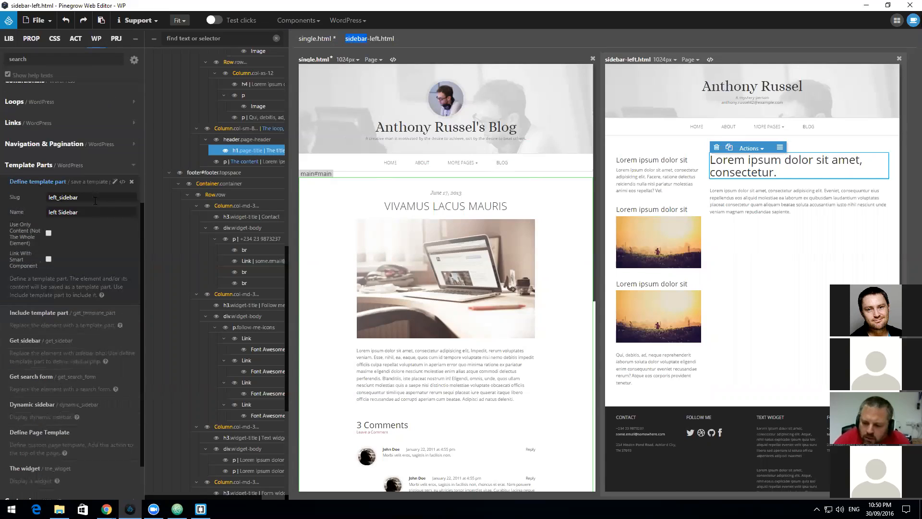
{"action": "left_click", "coordinate": [131, 182]}
Step: Try to add a Define Page Template action to the h1 page title
{"action": "left_click", "coordinate": [45, 382]}
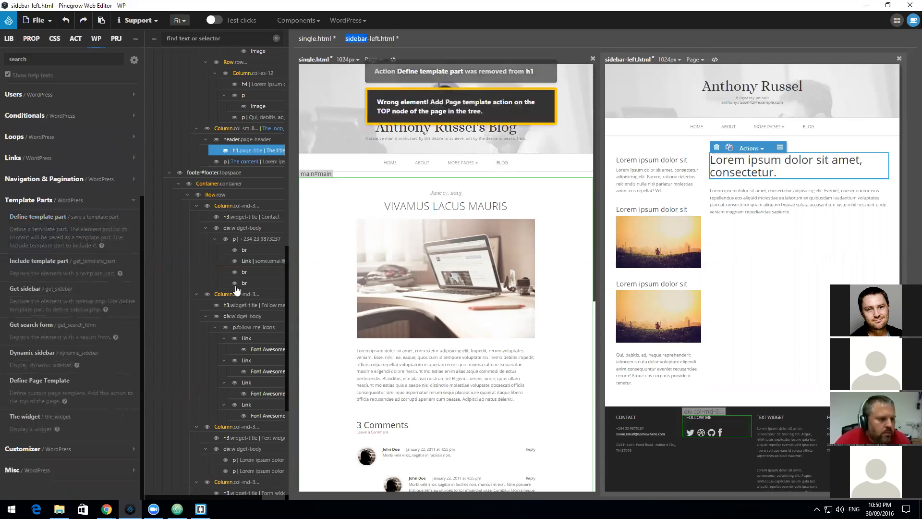
{"action": "left_click", "coordinate": [58, 381]}
{"action": "left_click", "coordinate": [57, 381]}
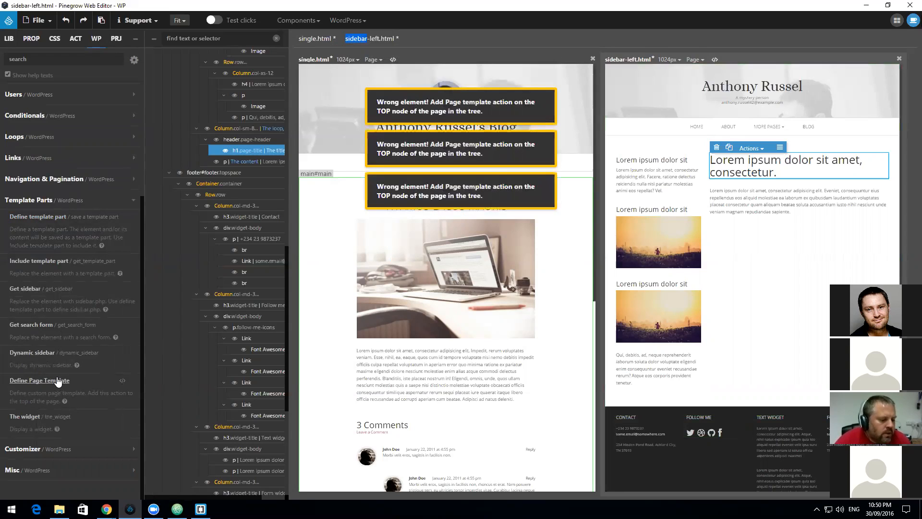
Step: Add a Define Page Template action named Left Sidebar to the top node of sidebar-left.html
{"action": "scroll", "coordinate": [223, 85], "scroll_direction": "up", "scroll_amount": 7}
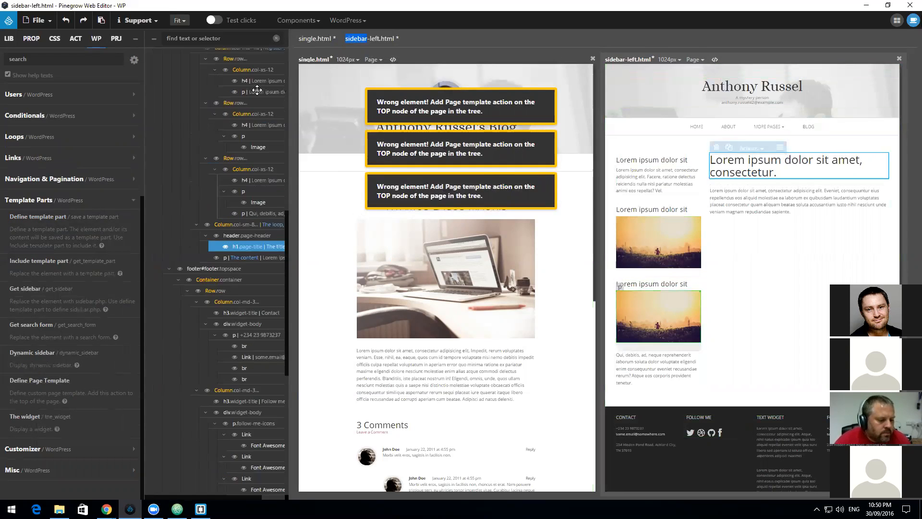
{"action": "scroll", "coordinate": [222, 85], "scroll_direction": "up", "scroll_amount": 4}
{"action": "left_click", "coordinate": [212, 55]}
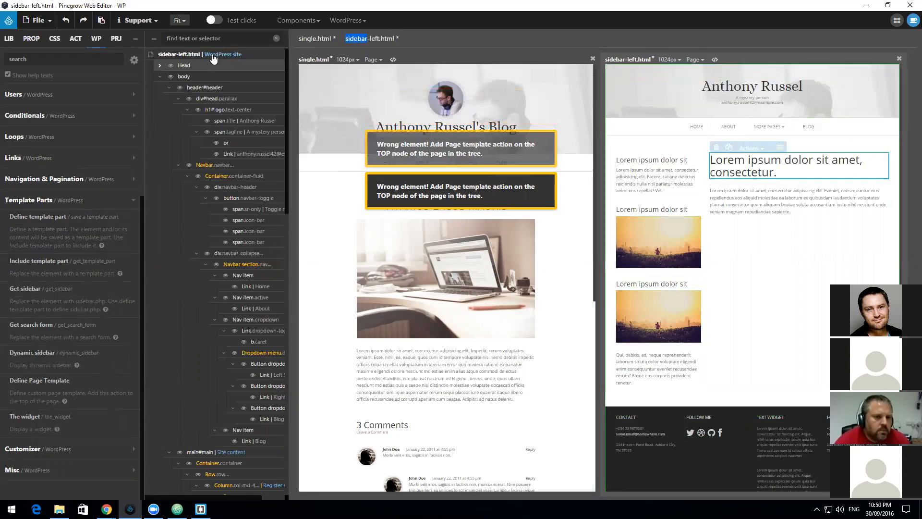
{"action": "left_click", "coordinate": [48, 380]}
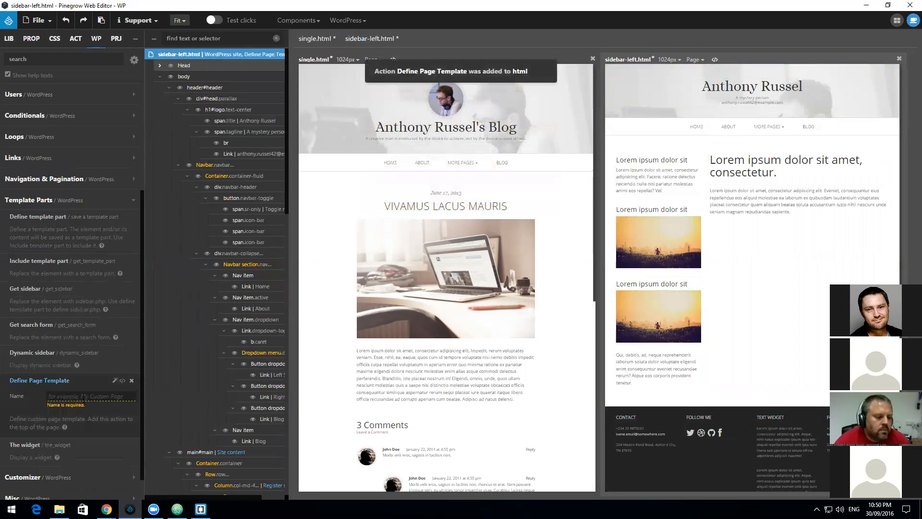
{"action": "type", "text": "Left"}
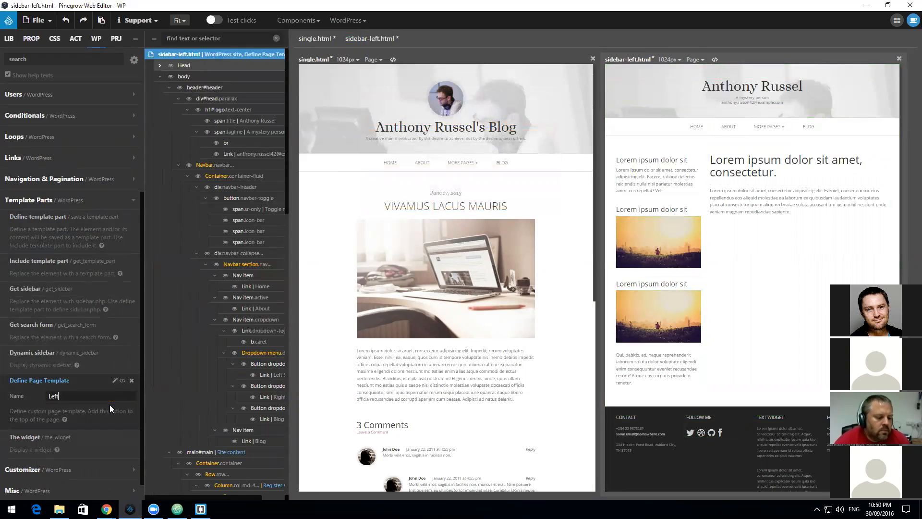
{"action": "type", "text": " Sidebar"}
Step: Save sidebar-left.html and export the WordPress theme, closing the resulting notices
{"action": "left_click", "coordinate": [38, 20]}
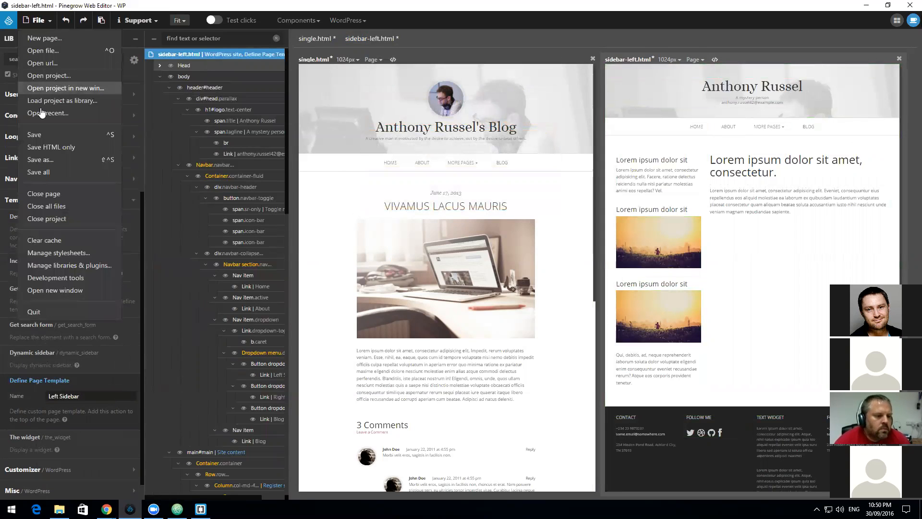
{"action": "left_click", "coordinate": [45, 139]}
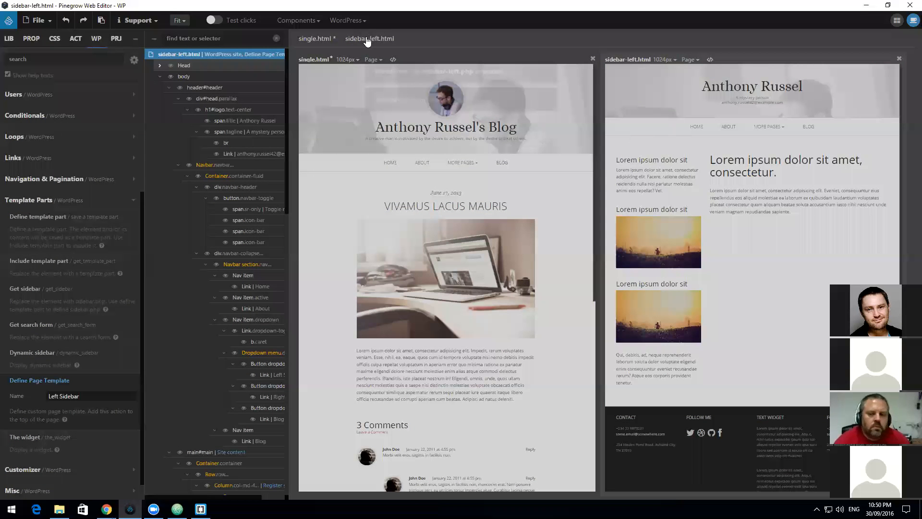
{"action": "left_click", "coordinate": [349, 20]}
{"action": "left_click", "coordinate": [376, 38]}
{"action": "left_click", "coordinate": [657, 136]}
{"action": "left_click", "coordinate": [107, 509]}
{"action": "left_click", "coordinate": [644, 168]}
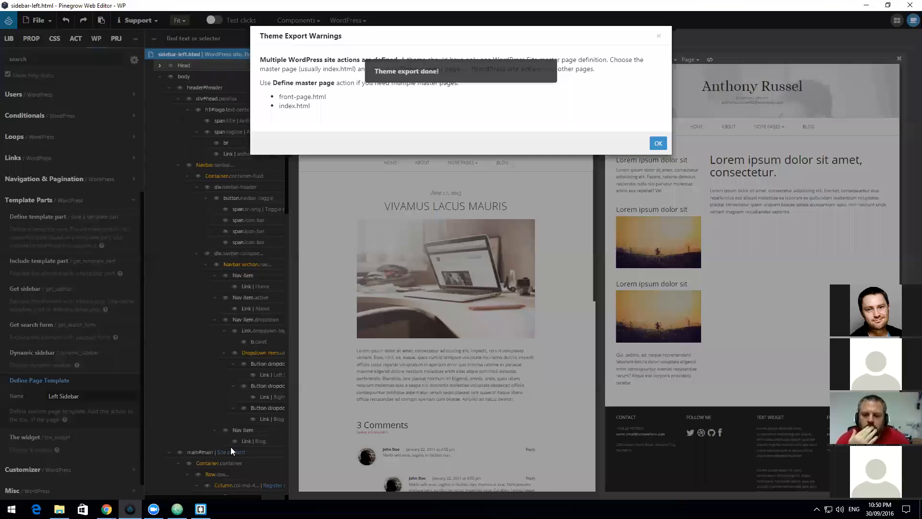
Step: Switch to Chrome, reload the new page form and set its template to Left Sidebar
{"action": "key", "text": "alt+Tab"}
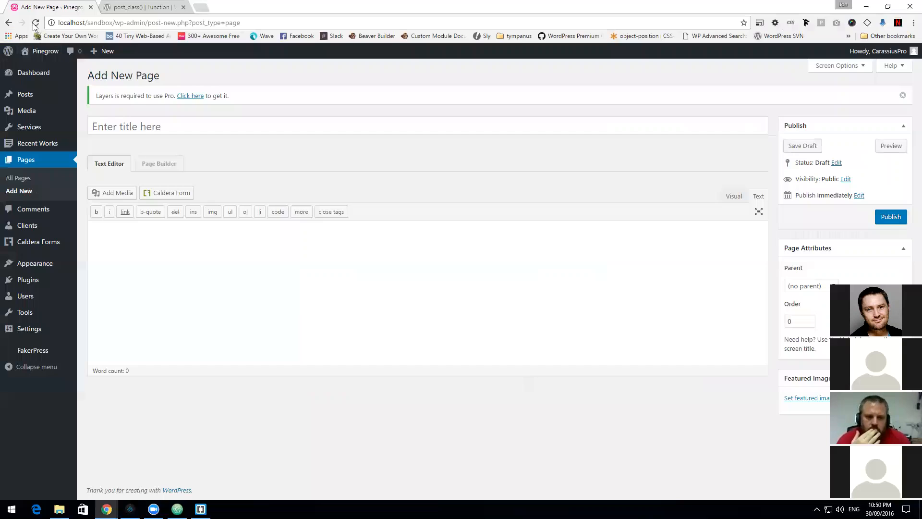
{"action": "left_click", "coordinate": [35, 24]}
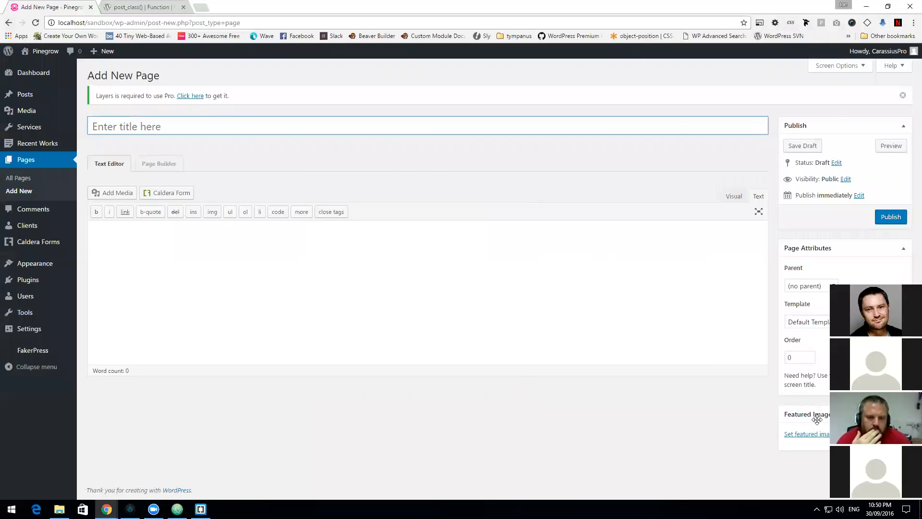
{"action": "left_click", "coordinate": [819, 322]}
{"action": "left_click", "coordinate": [819, 343]}
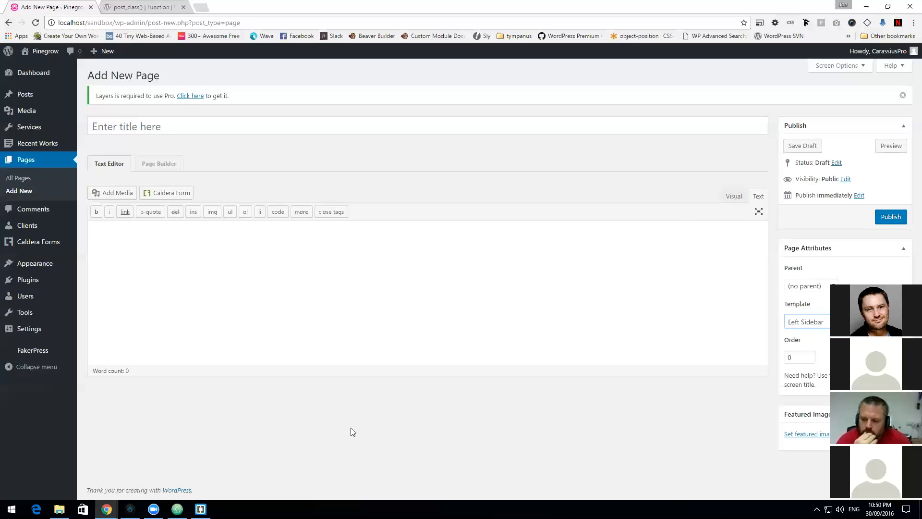
{"action": "left_click", "coordinate": [129, 509]}
{"action": "mouse_move", "coordinate": [107, 508]}
{"action": "left_click", "coordinate": [132, 473]}
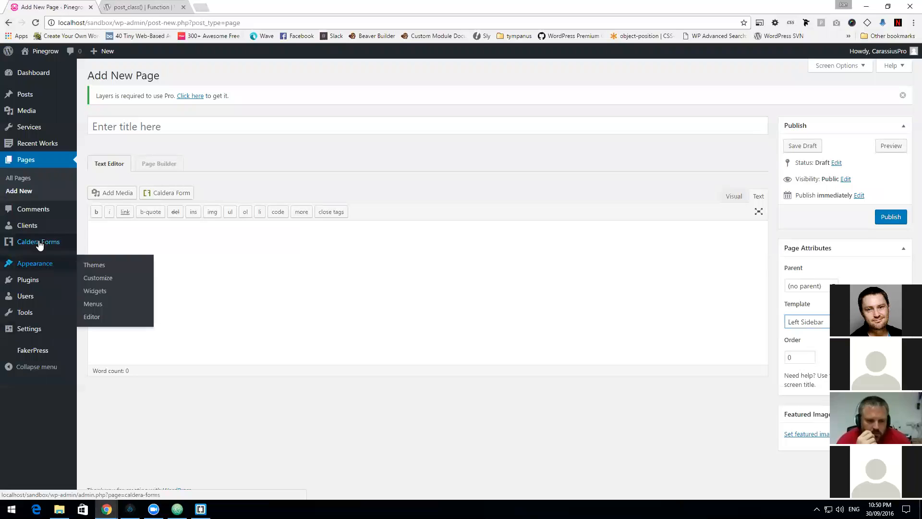
Step: Examine the theme customizer's widget areas, including the Footer widgets, and return to the new page form
{"action": "left_click", "coordinate": [106, 277]}
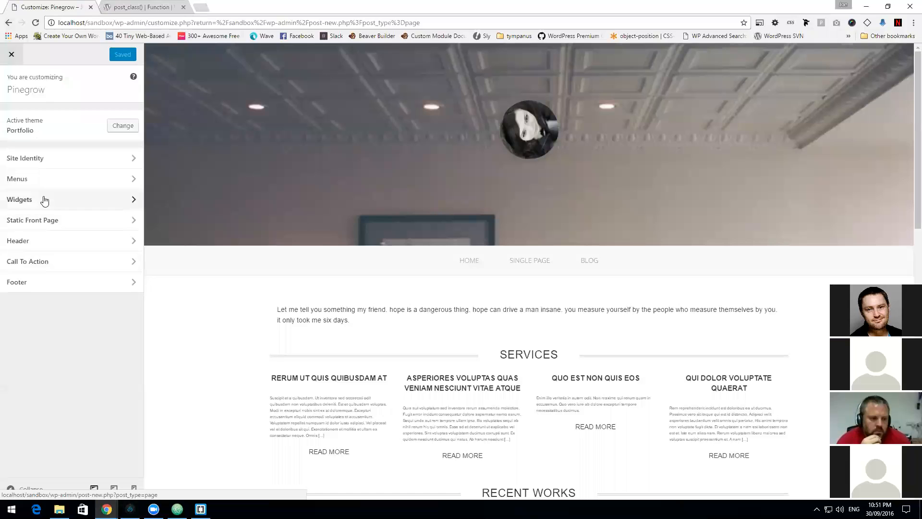
{"action": "left_click", "coordinate": [44, 199]}
{"action": "left_click", "coordinate": [53, 118]}
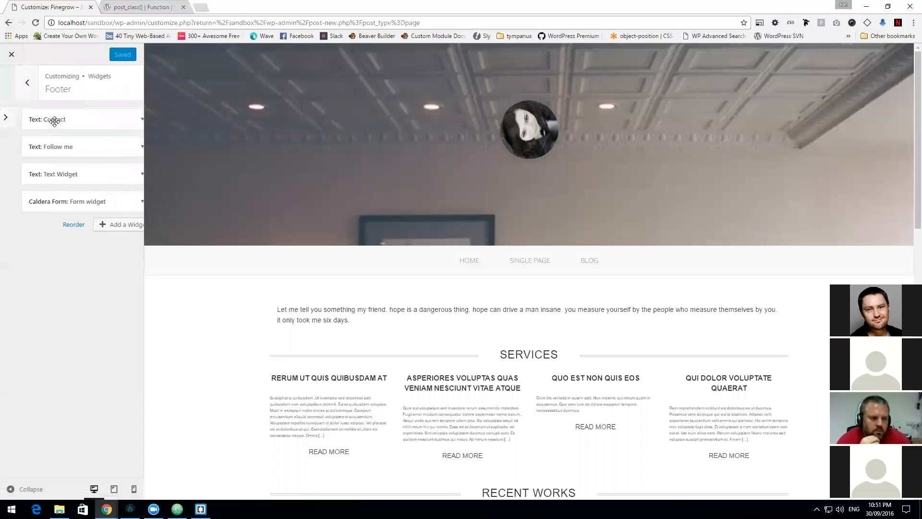
{"action": "left_click", "coordinate": [11, 82]}
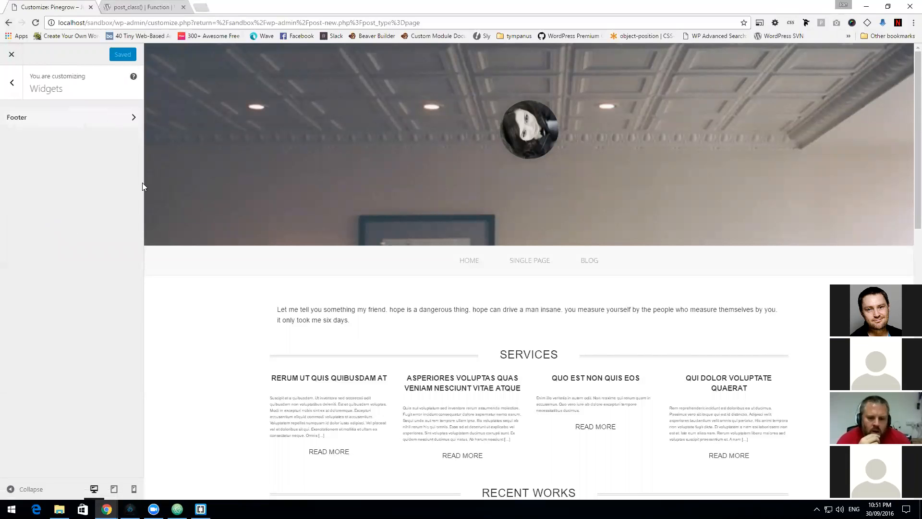
{"action": "left_click", "coordinate": [12, 55]}
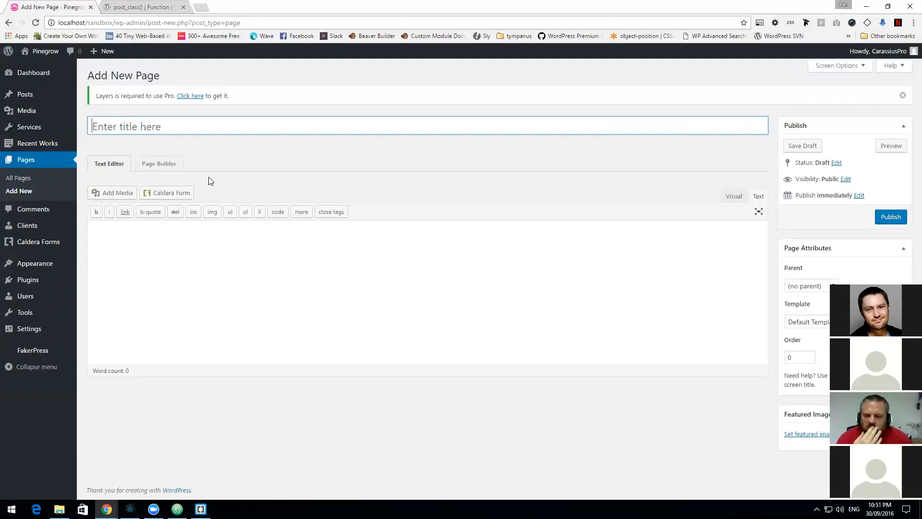
Step: Publish the page titled Left Sidebar with the Left Sidebar template, and update it with the content "Thjis is content"
{"action": "left_click", "coordinate": [807, 322]}
{"action": "left_click", "coordinate": [807, 338]}
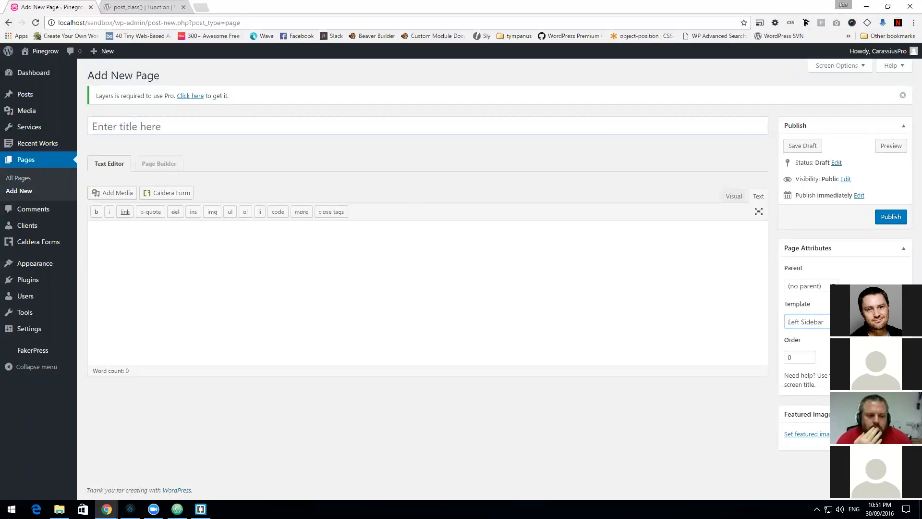
{"action": "left_click", "coordinate": [251, 131]}
{"action": "type", "text": "Left Side"}
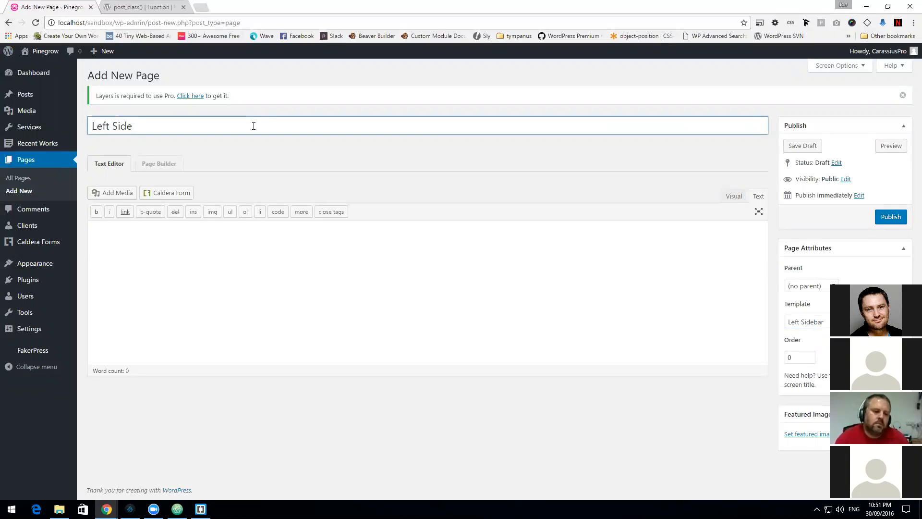
{"action": "type", "text": "bar"}
{"action": "left_click", "coordinate": [899, 221]}
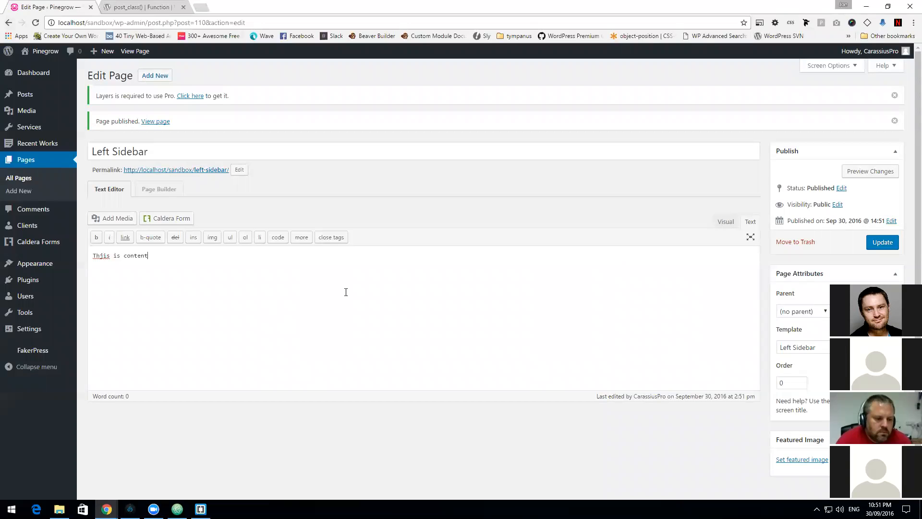
{"action": "left_click", "coordinate": [882, 242]}
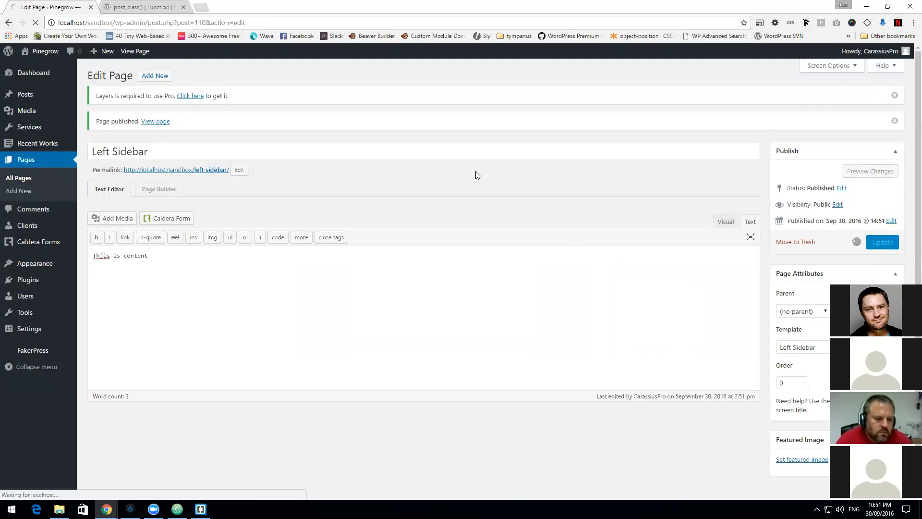
Step: Check the customizer again for a sidebar widget area after publishing the page
{"action": "mouse_move", "coordinate": [38, 272]}
{"action": "left_click", "coordinate": [101, 278]}
{"action": "left_click", "coordinate": [42, 199]}
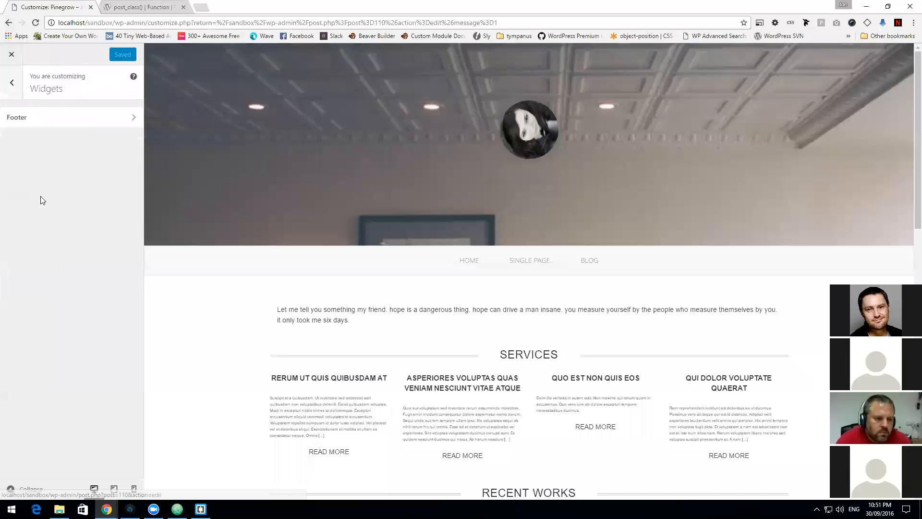
Step: Switch to Pinegrow and examine the Dynamic sidebar and Register sidebar settings of the left sidebar column
{"action": "left_click", "coordinate": [130, 509]}
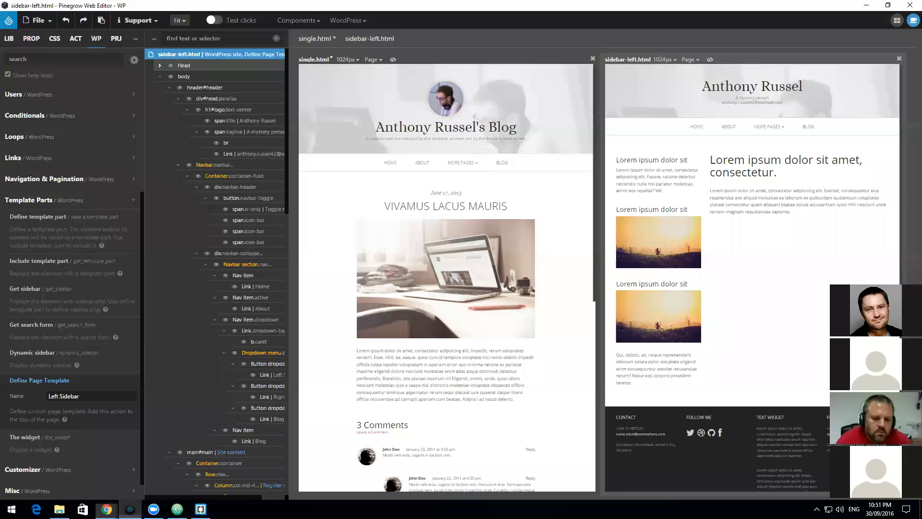
{"action": "left_click", "coordinate": [659, 160]}
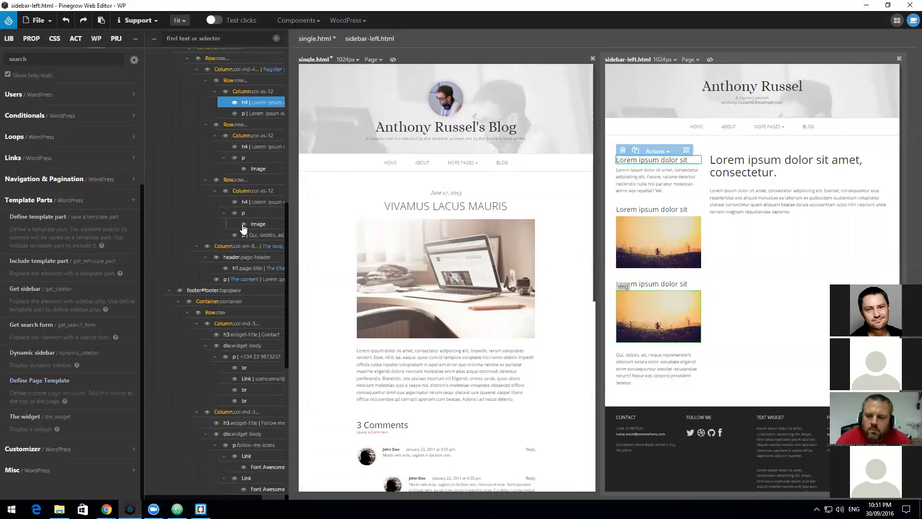
{"action": "left_click", "coordinate": [262, 164]}
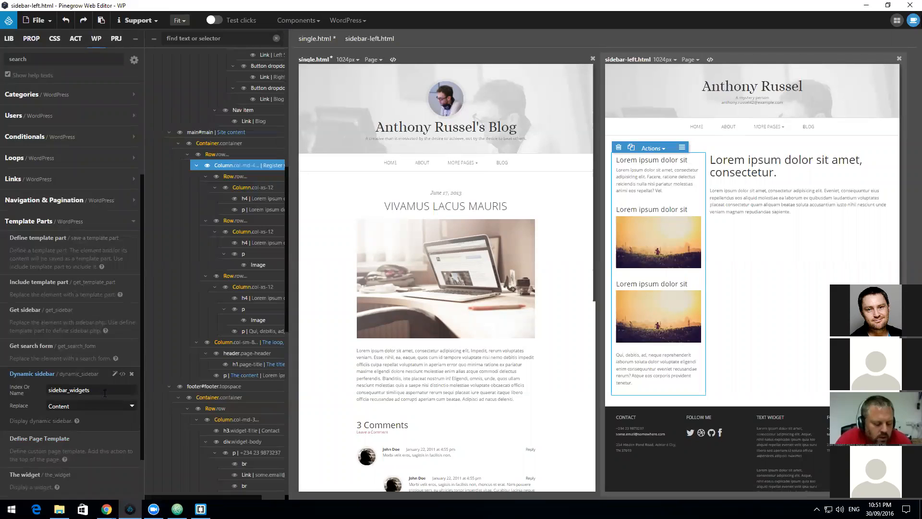
{"action": "scroll", "coordinate": [97, 361], "scroll_direction": "up", "scroll_amount": 3}
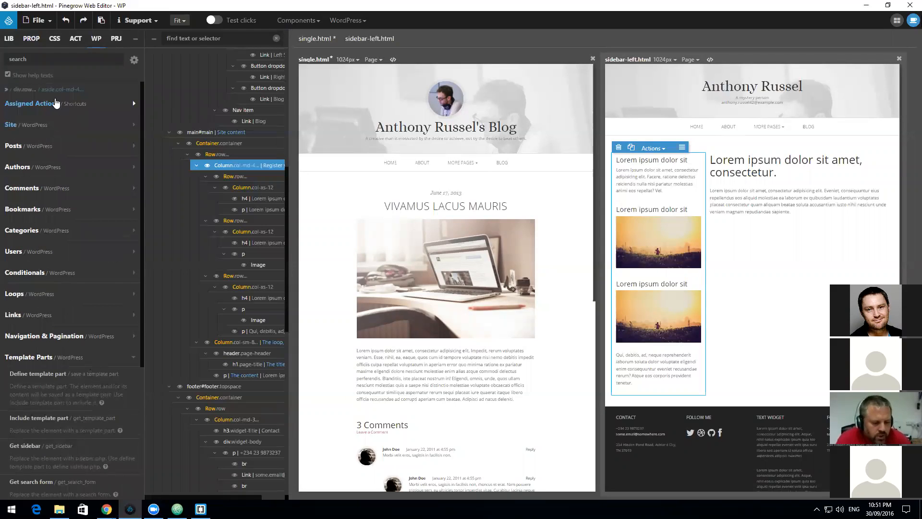
{"action": "left_click", "coordinate": [55, 124]}
{"action": "scroll", "coordinate": [58, 122], "scroll_direction": "down", "scroll_amount": 2}
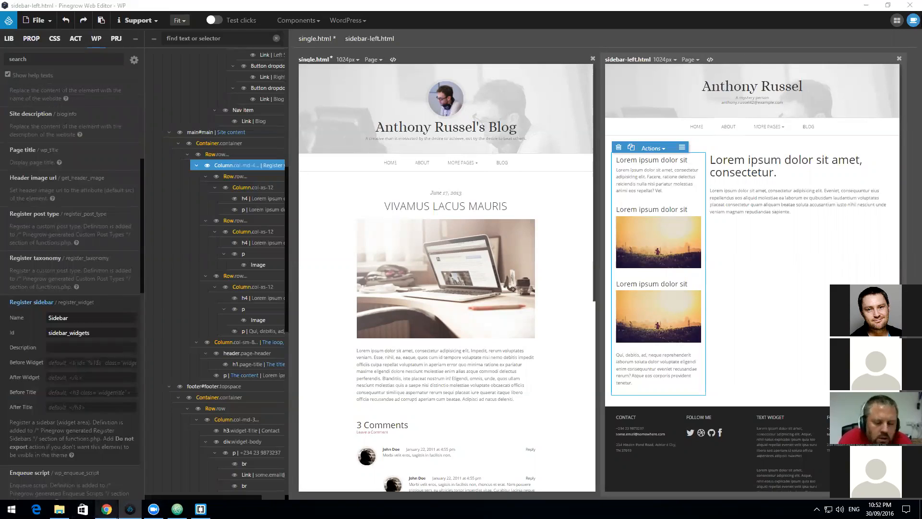
Step: Switch to the browser, view the published Left Sidebar page and open its Sidebar widget area in the customizer
{"action": "left_click", "coordinate": [134, 463]}
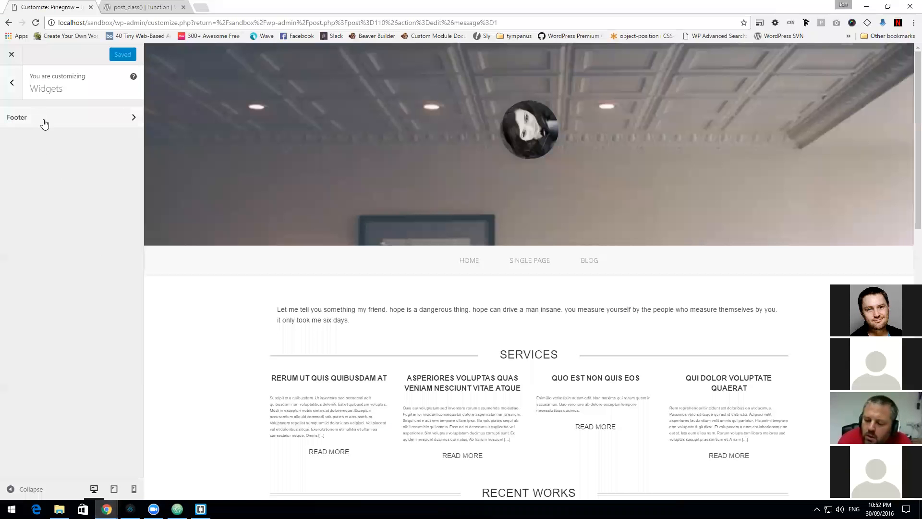
{"action": "left_click", "coordinate": [12, 82]}
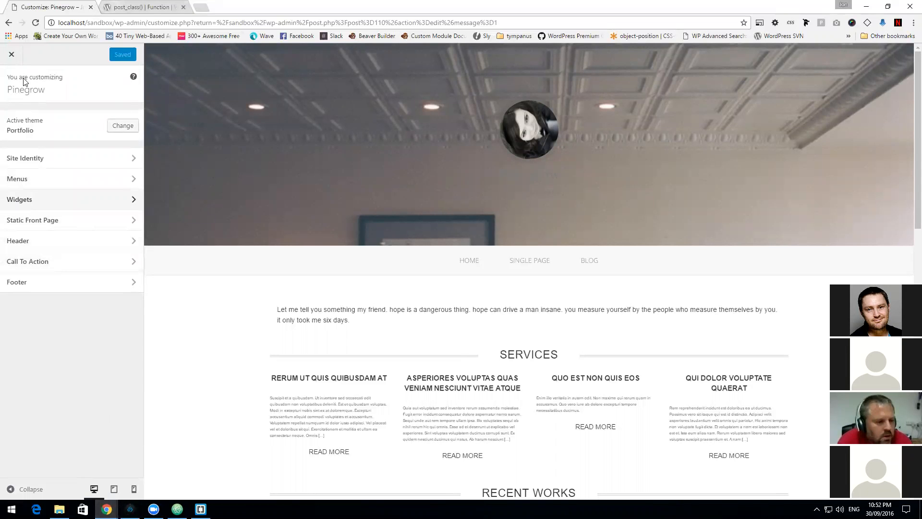
{"action": "left_click", "coordinate": [11, 54]}
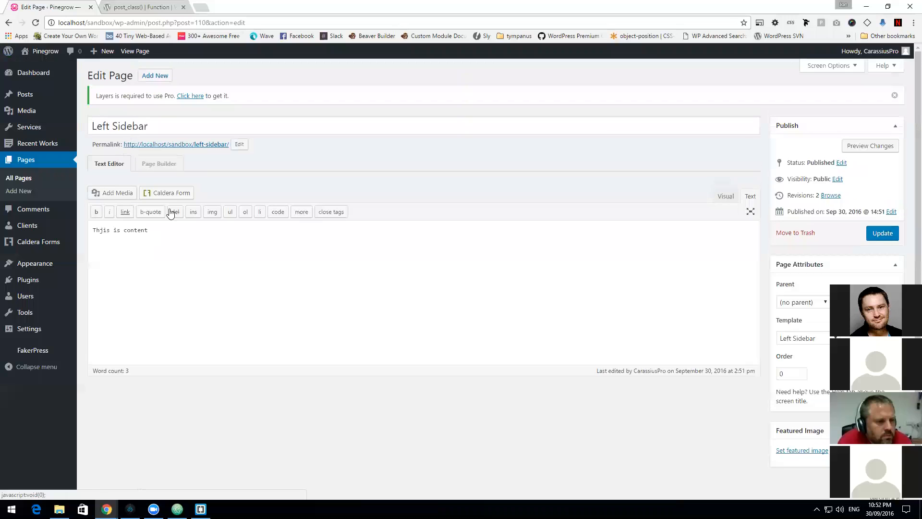
{"action": "left_click", "coordinate": [204, 144]}
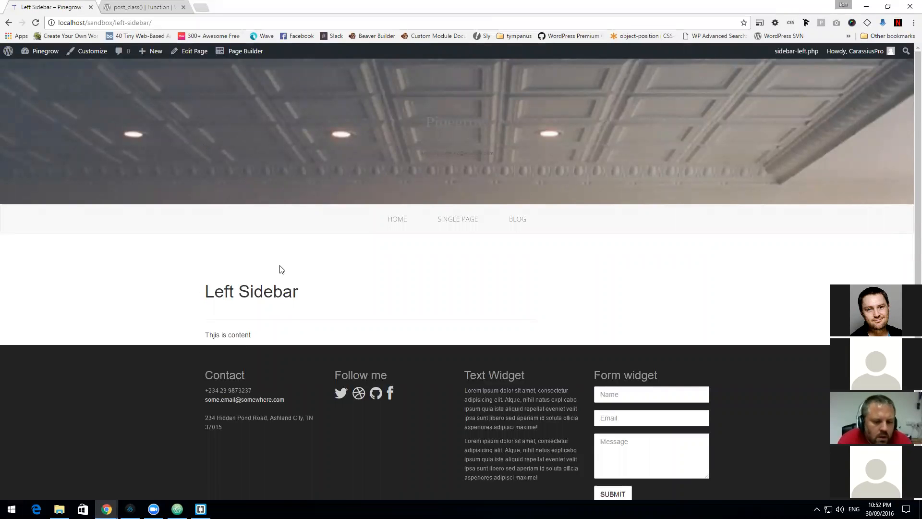
{"action": "left_click", "coordinate": [85, 51]}
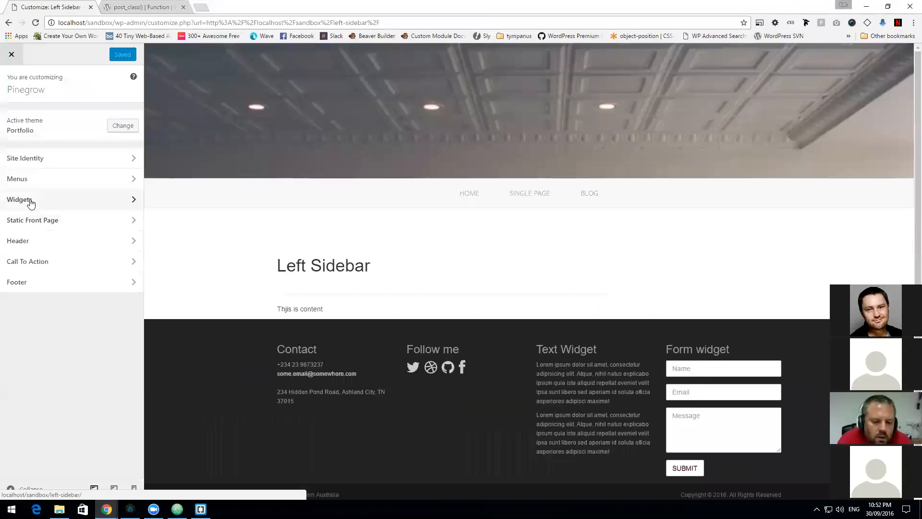
{"action": "left_click", "coordinate": [30, 199]}
{"action": "left_click", "coordinate": [33, 140]}
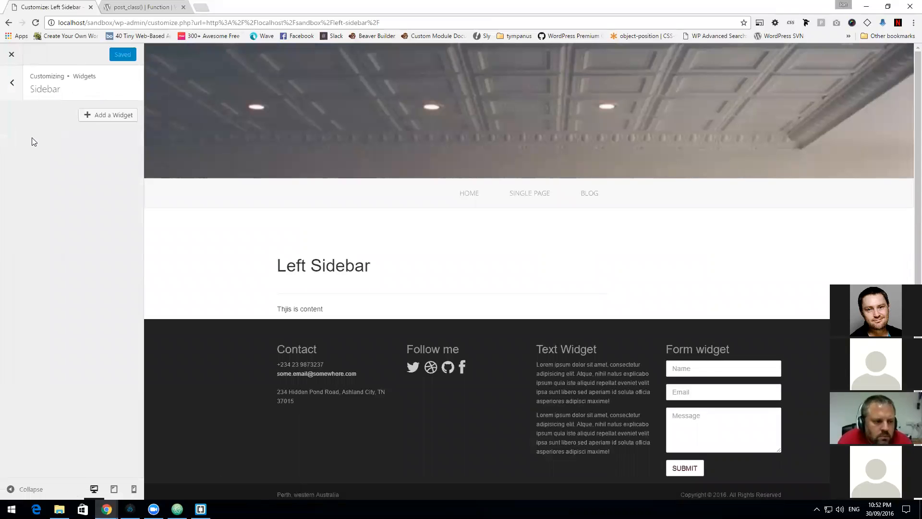
Step: Add Calendar, Categories and Meta widgets to the Sidebar area and review them in the page preview
{"action": "left_click", "coordinate": [119, 115]}
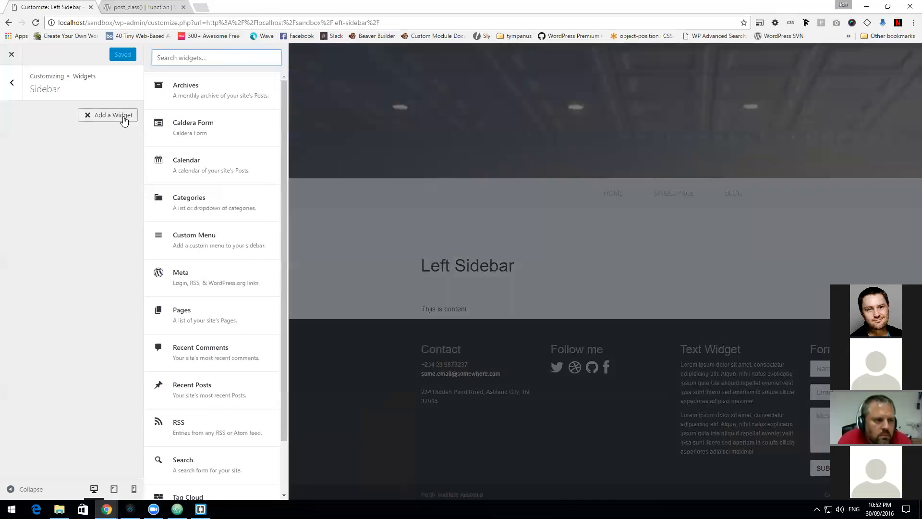
{"action": "left_click", "coordinate": [197, 166]}
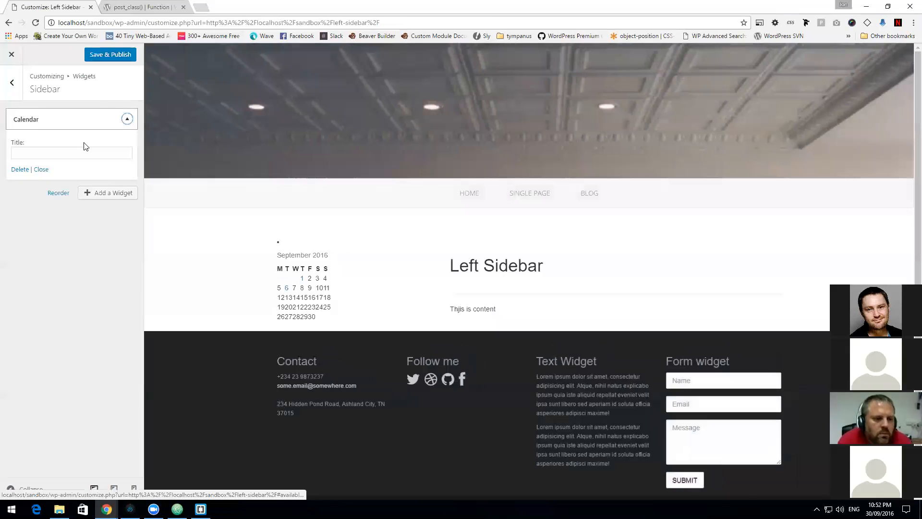
{"action": "left_click", "coordinate": [112, 193]}
{"action": "left_click", "coordinate": [207, 206]}
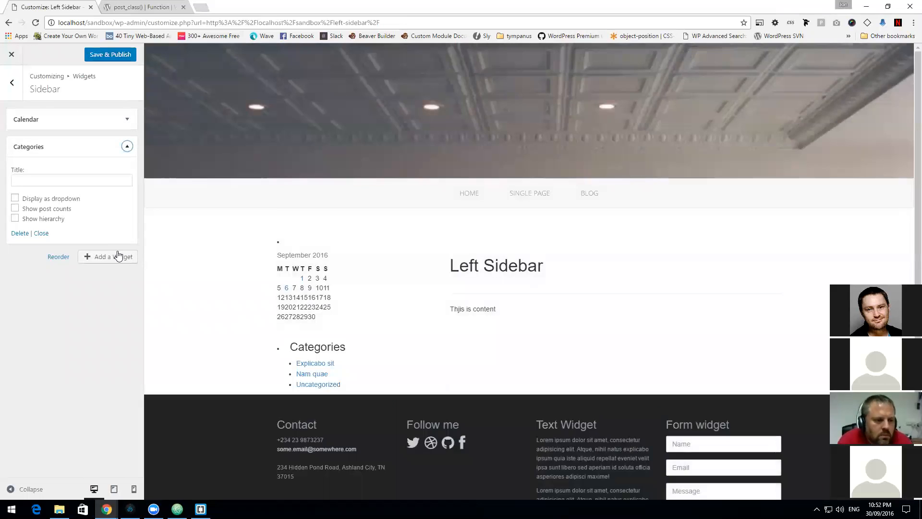
{"action": "left_click", "coordinate": [117, 255]}
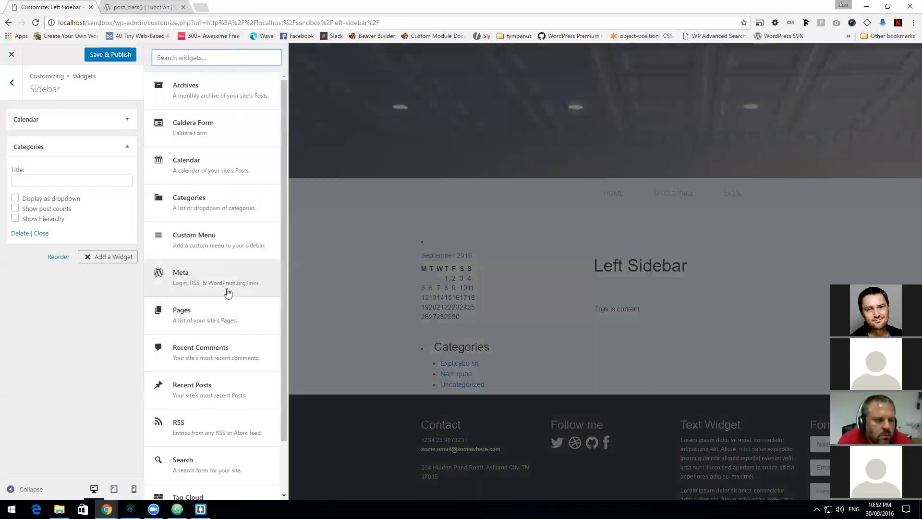
{"action": "left_click", "coordinate": [226, 288]}
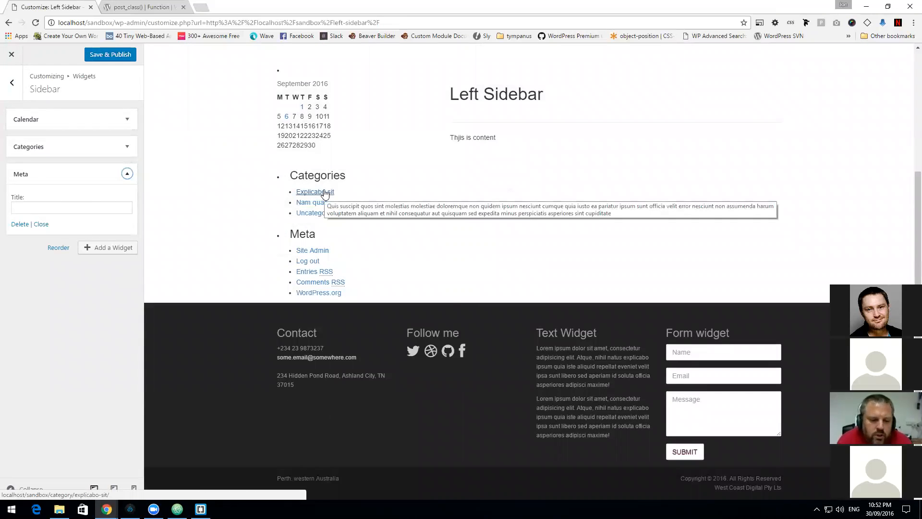
{"action": "scroll", "coordinate": [325, 193], "scroll_direction": "up", "scroll_amount": 3}
Step: Switch to Pinegrow and open sidebar-right.html from the Initio folder
{"action": "key", "text": "alt+Tab"}
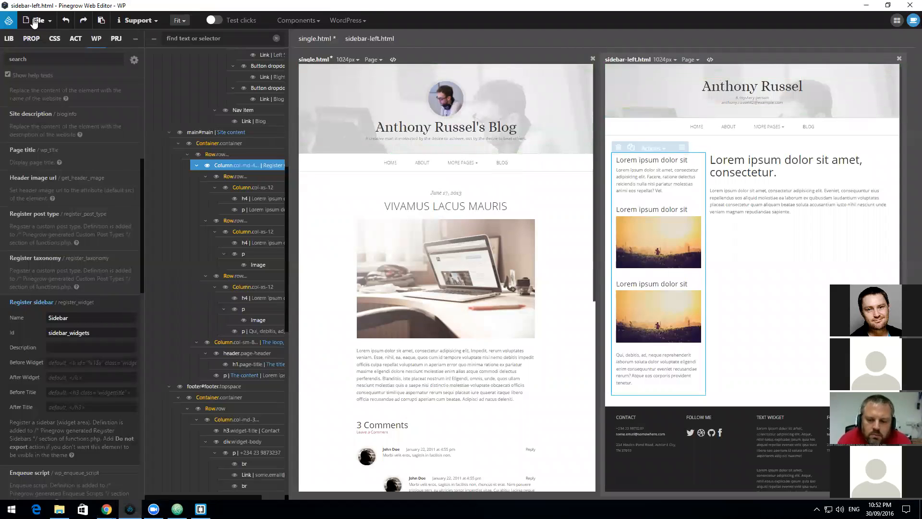
{"action": "left_click", "coordinate": [37, 21]}
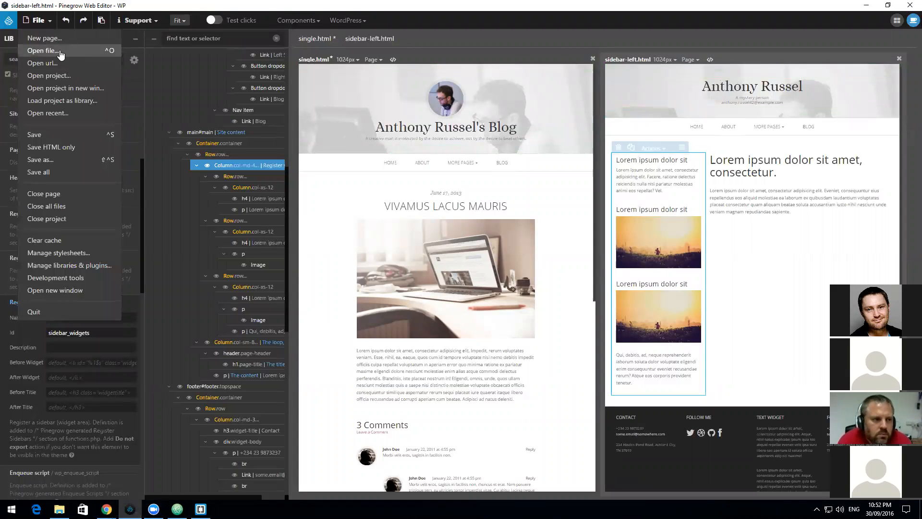
{"action": "left_click", "coordinate": [60, 54]}
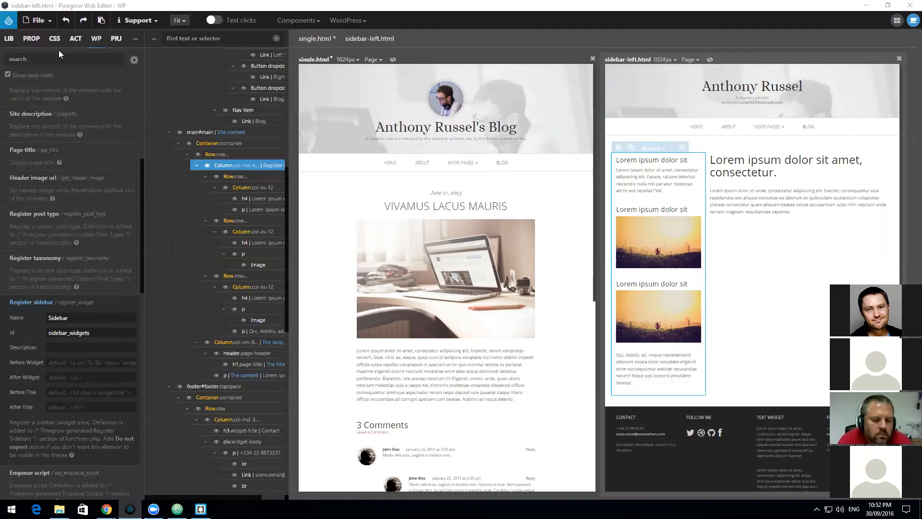
{"action": "left_click", "coordinate": [122, 179]}
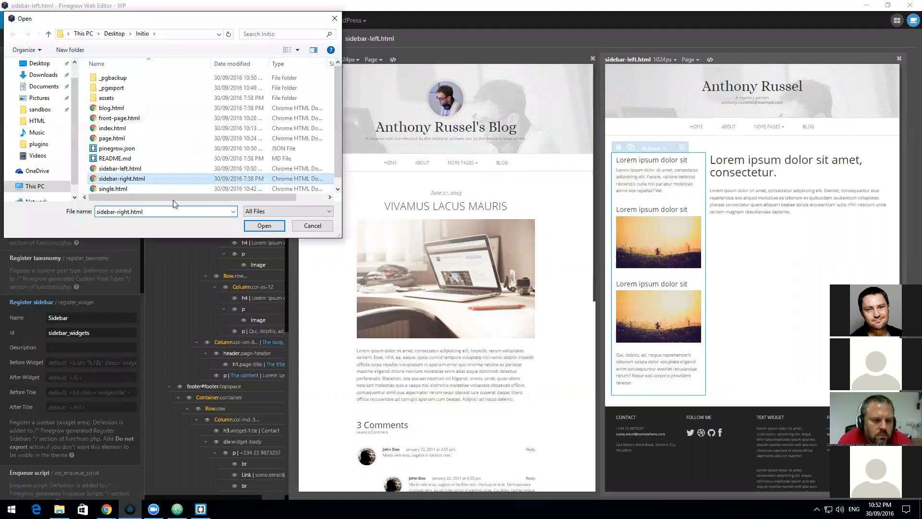
{"action": "left_click", "coordinate": [264, 226]}
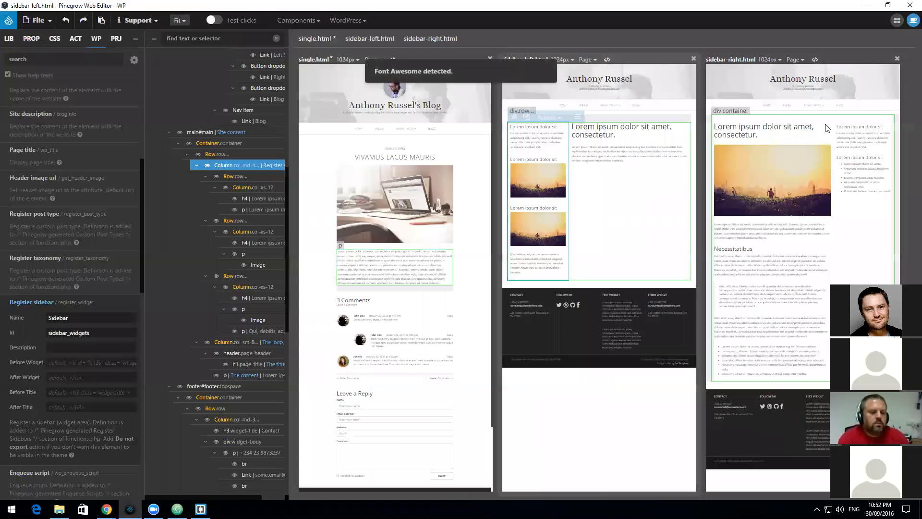
Step: Activate the Bootstrap 3.3.7 and WordPress plugins for sidebar-right.html
{"action": "left_click", "coordinate": [873, 126]}
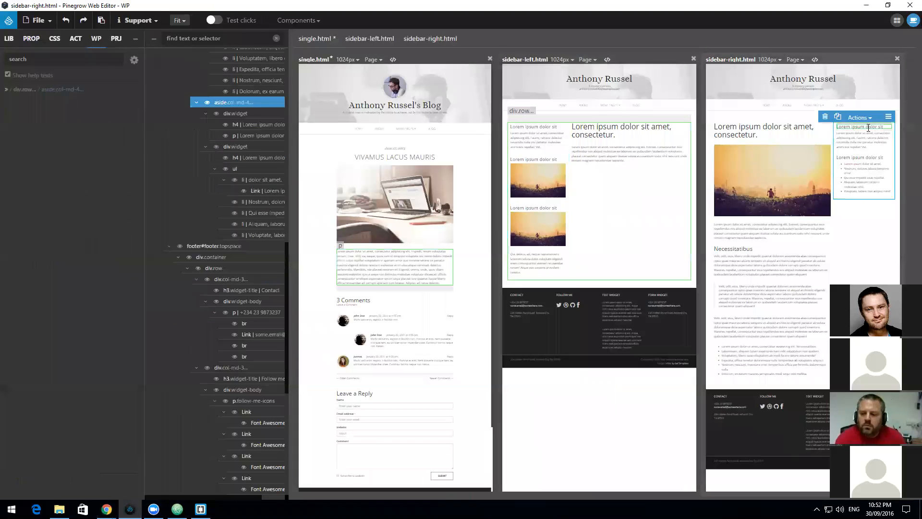
{"action": "left_click", "coordinate": [744, 69]}
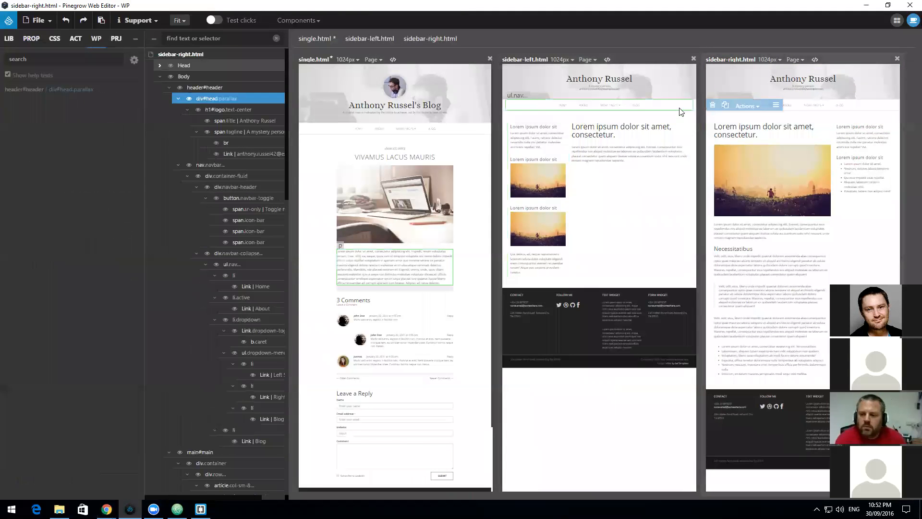
{"action": "left_click", "coordinate": [199, 56]}
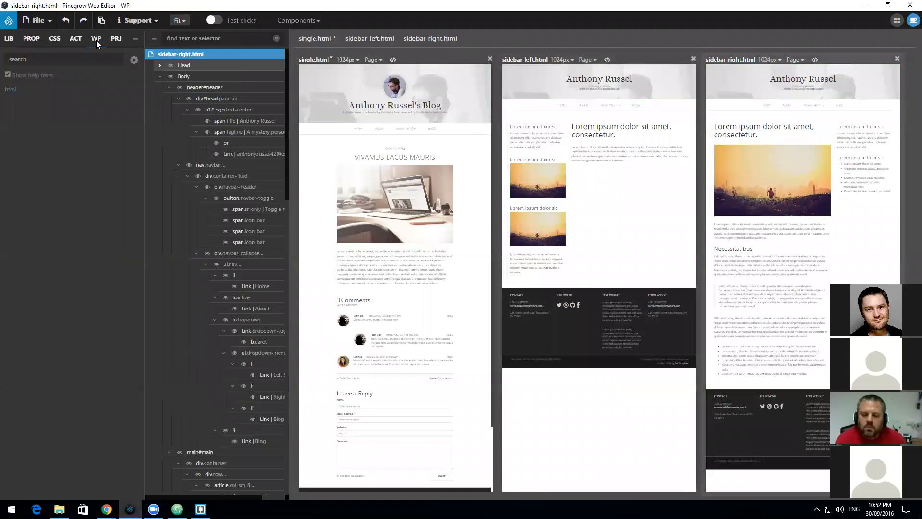
{"action": "left_click", "coordinate": [134, 60]}
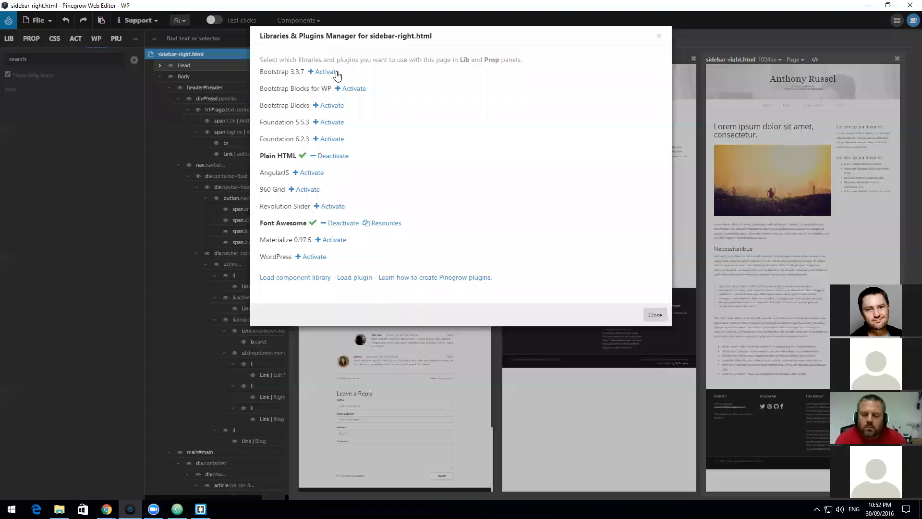
{"action": "left_click", "coordinate": [336, 72]}
{"action": "left_click", "coordinate": [312, 257]}
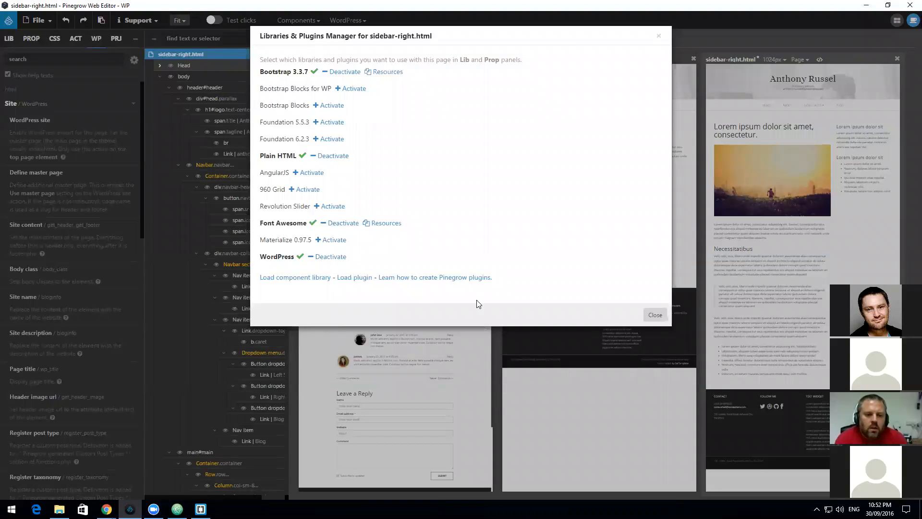
{"action": "left_click", "coordinate": [655, 315]}
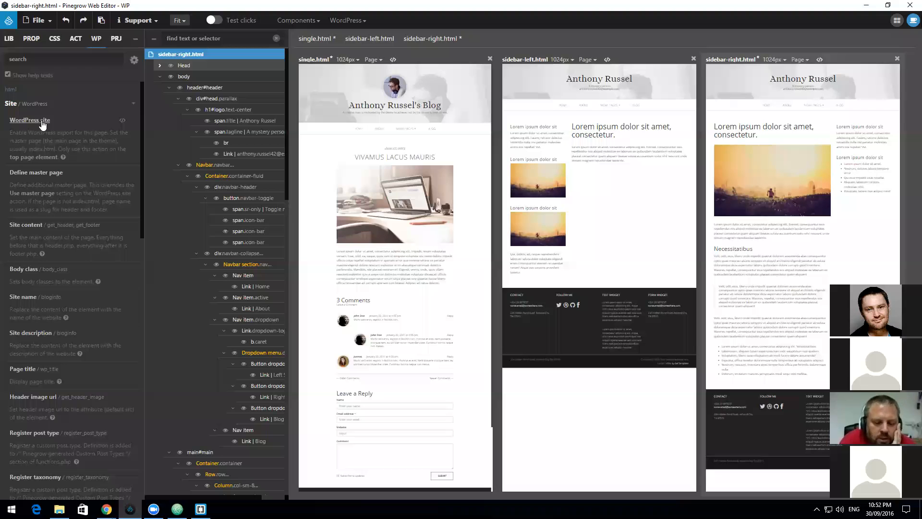
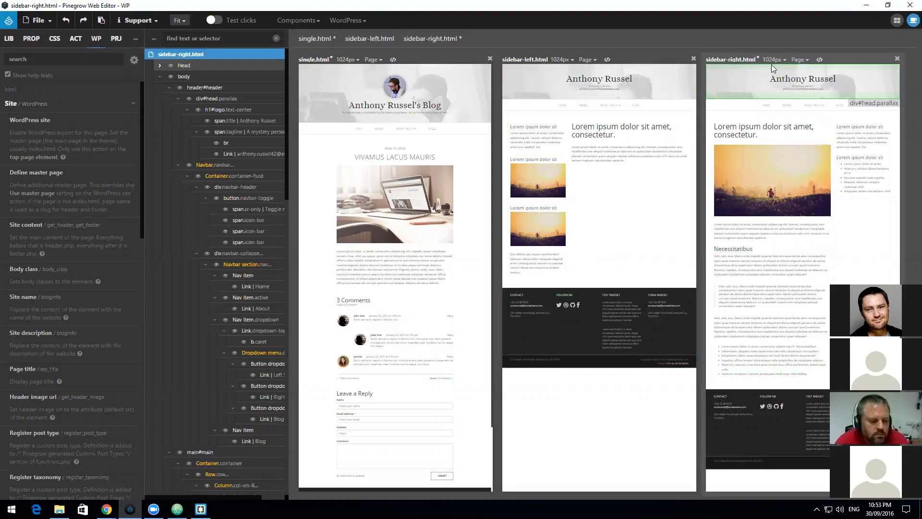
Step: Delete the right-hand aside column with its widgets from sidebar-right.html
{"action": "left_click", "coordinate": [826, 128]}
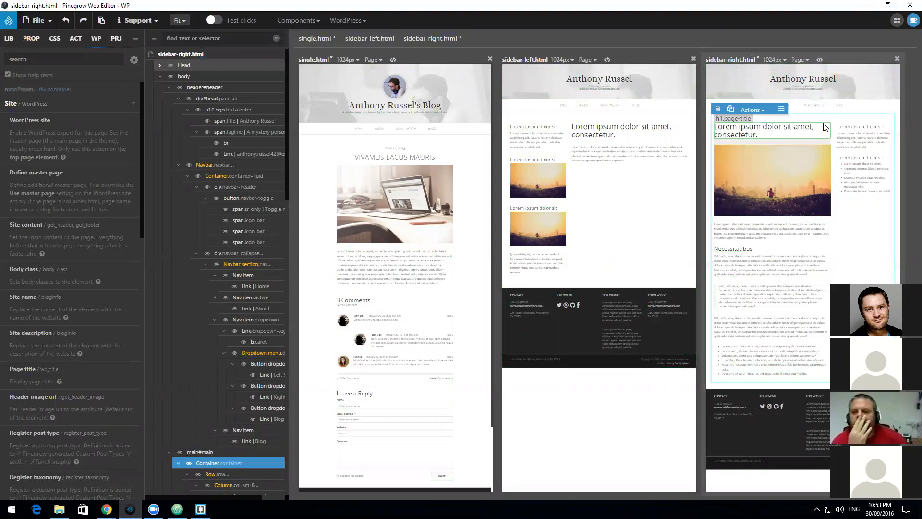
{"action": "left_click", "coordinate": [773, 153]}
{"action": "left_click", "coordinate": [866, 143]}
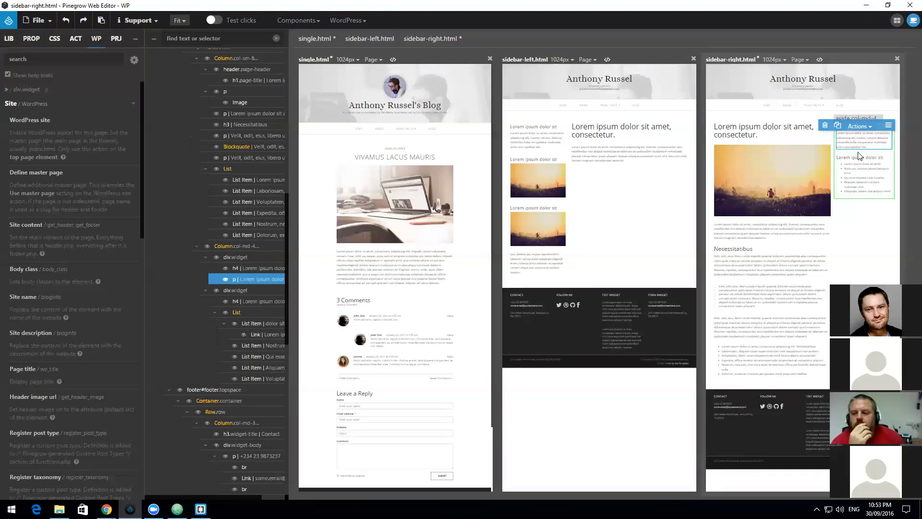
{"action": "left_click", "coordinate": [248, 245]}
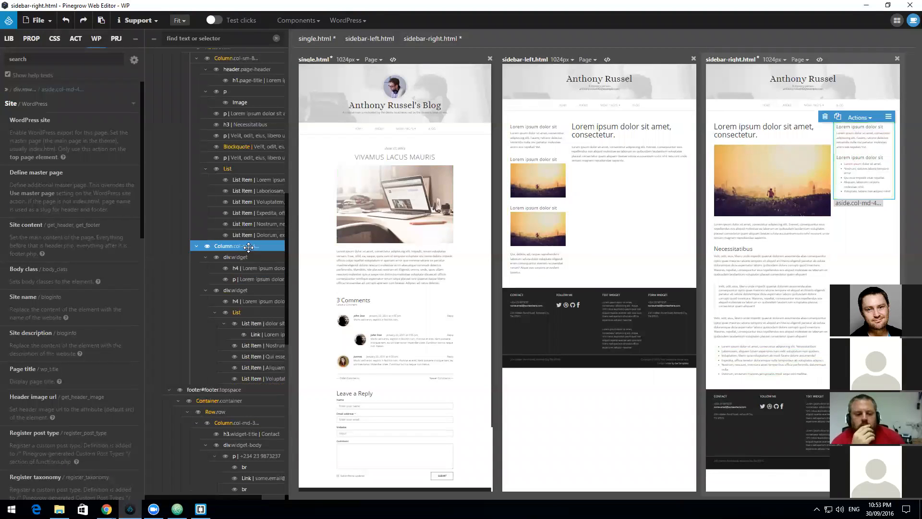
{"action": "key", "text": "Delete"}
Step: Clear the Sm span of the maincontent column in sidebar-right.html
{"action": "scroll", "coordinate": [228, 166], "scroll_direction": "up", "scroll_amount": 2}
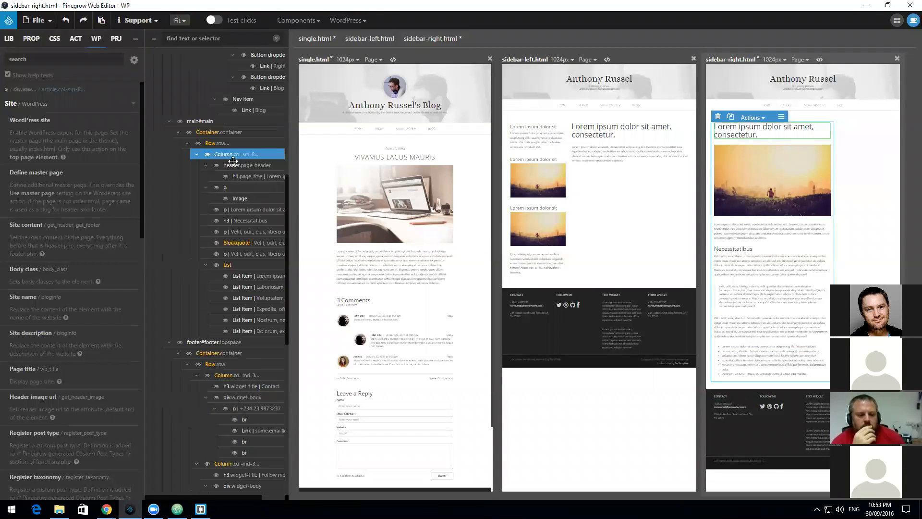
{"action": "left_click", "coordinate": [31, 39]}
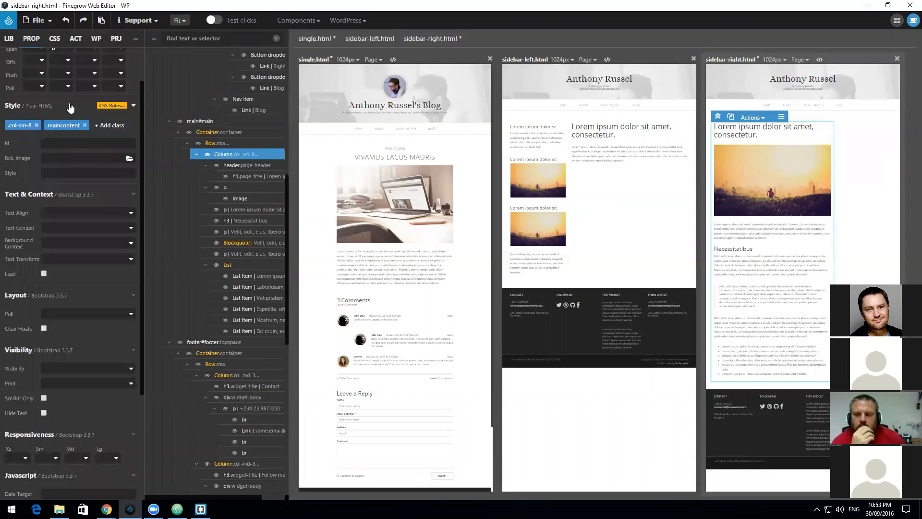
{"action": "left_click", "coordinate": [61, 96]}
{"action": "left_click", "coordinate": [64, 115]}
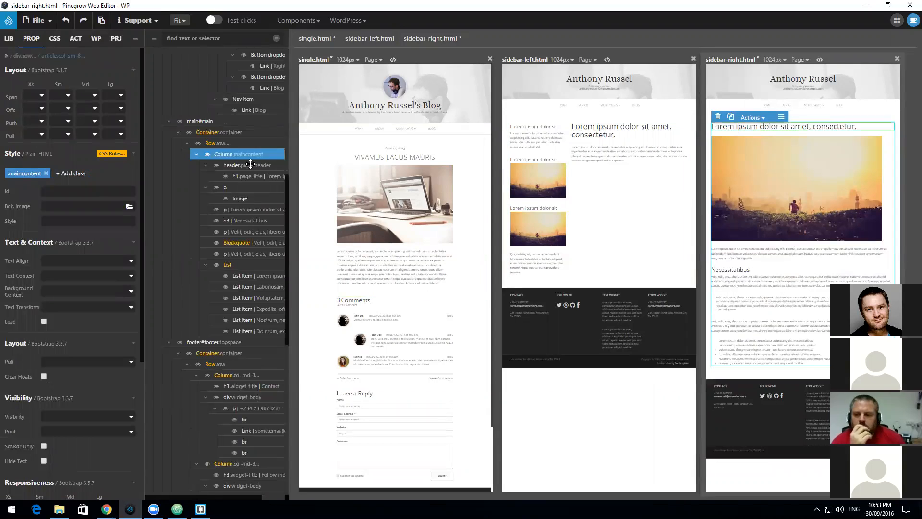
Step: Delete the image paragraph and everything from the Necessitatibus heading through the list, keeping only the page title and first paragraph
{"action": "left_click", "coordinate": [264, 197]}
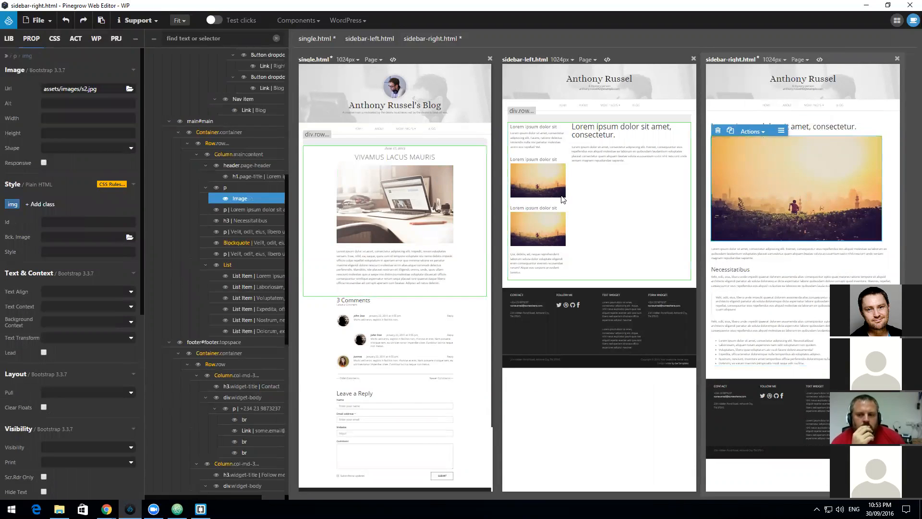
{"action": "left_click", "coordinate": [252, 188]}
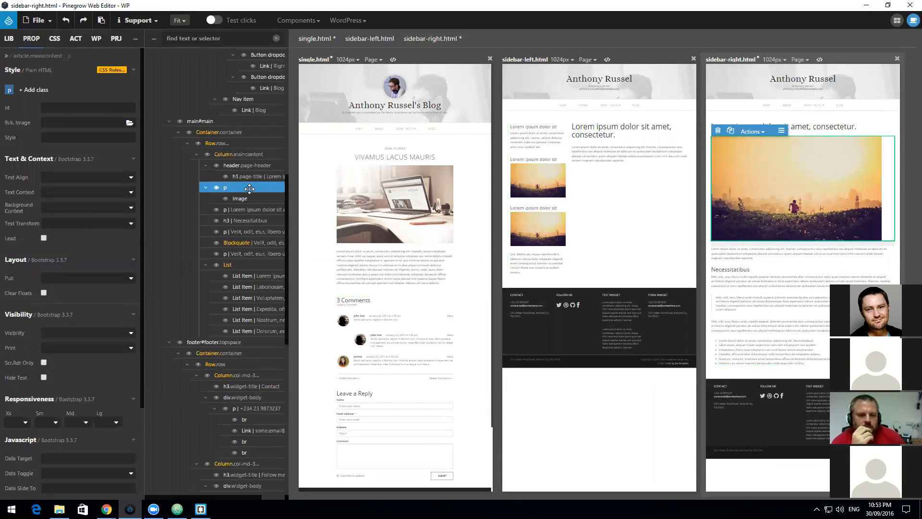
{"action": "key", "text": "Delete"}
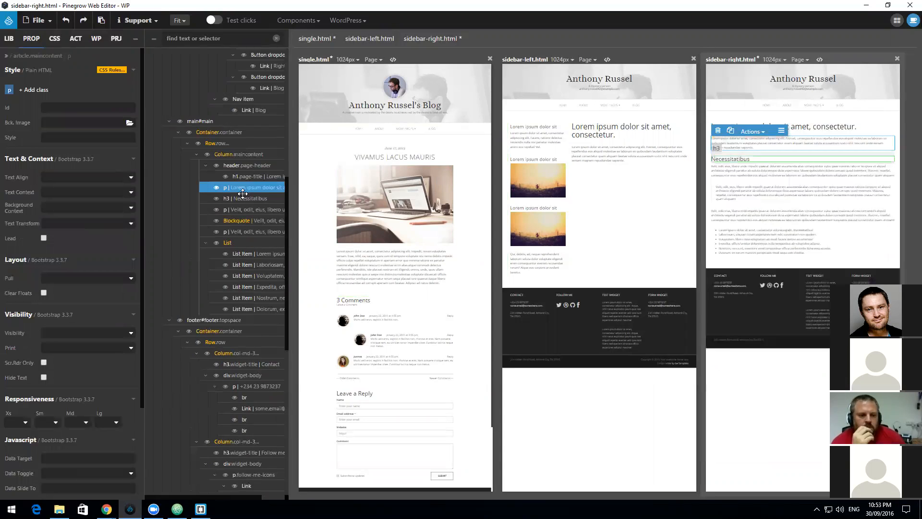
{"action": "left_click", "coordinate": [256, 198]}
{"action": "key", "text": "Delete"}
{"action": "key", "text": "Delete"}
{"action": "key", "text": "Delete"}
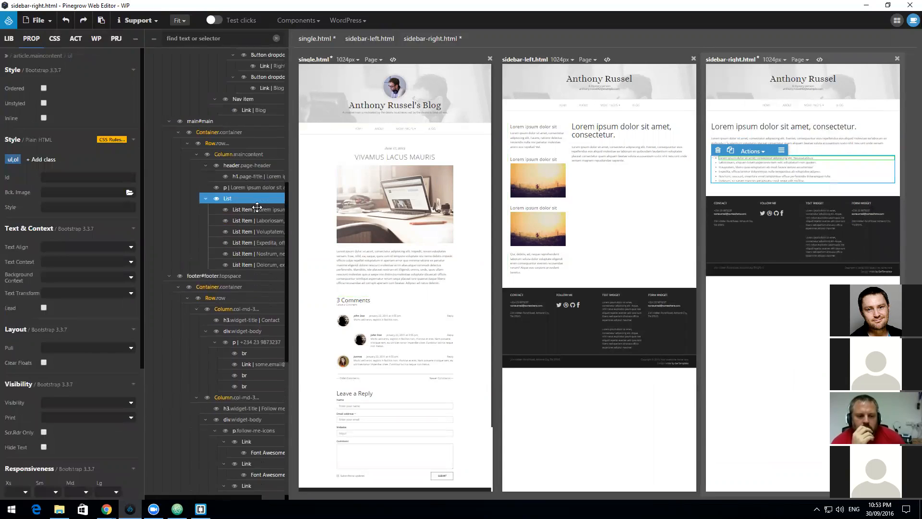
{"action": "key", "text": "Delete"}
{"action": "left_click", "coordinate": [252, 187]}
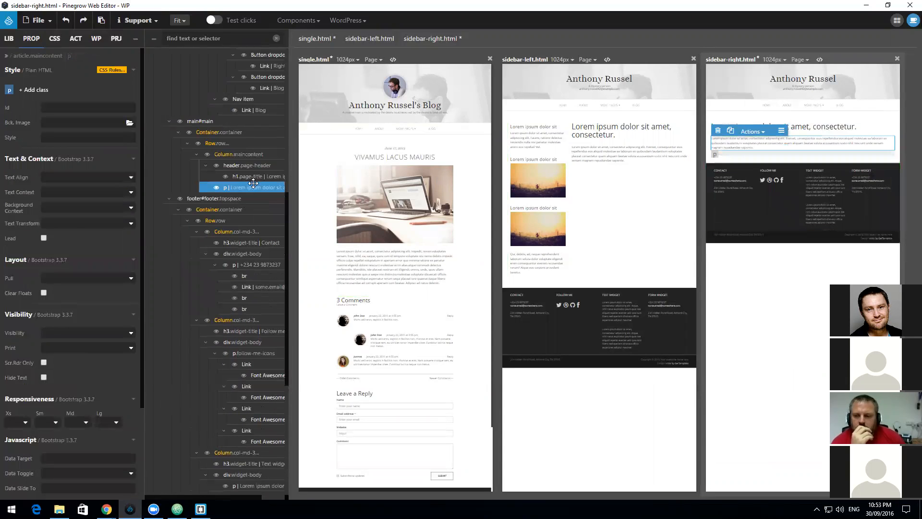
{"action": "left_click", "coordinate": [252, 177]}
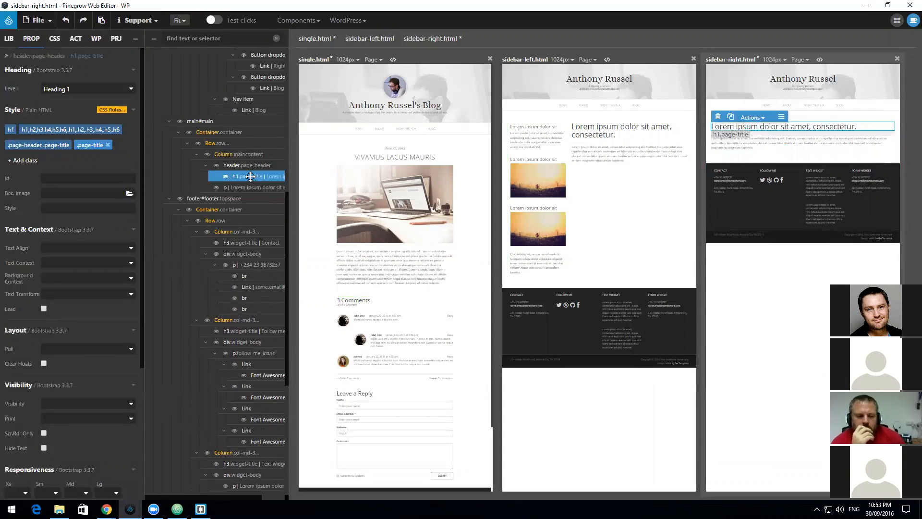
Step: Replace the page title text in sidebar-right.html with "Oops, you seemd to have taken a wrong turn?"
{"action": "right_click", "coordinate": [251, 176]}
{"action": "left_click", "coordinate": [278, 250]}
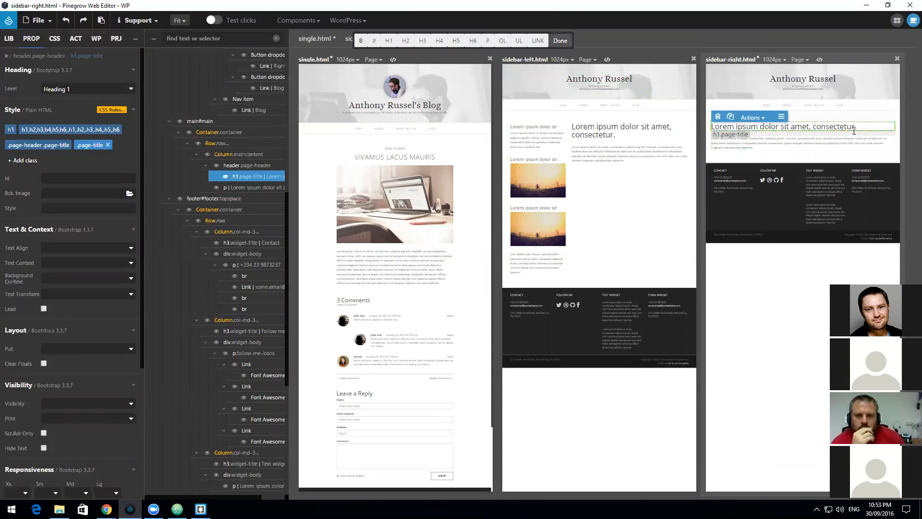
{"action": "left_click_drag", "start_coordinate": [854, 130], "coordinate": [693, 117]}
{"action": "type", "text": "Oops"}
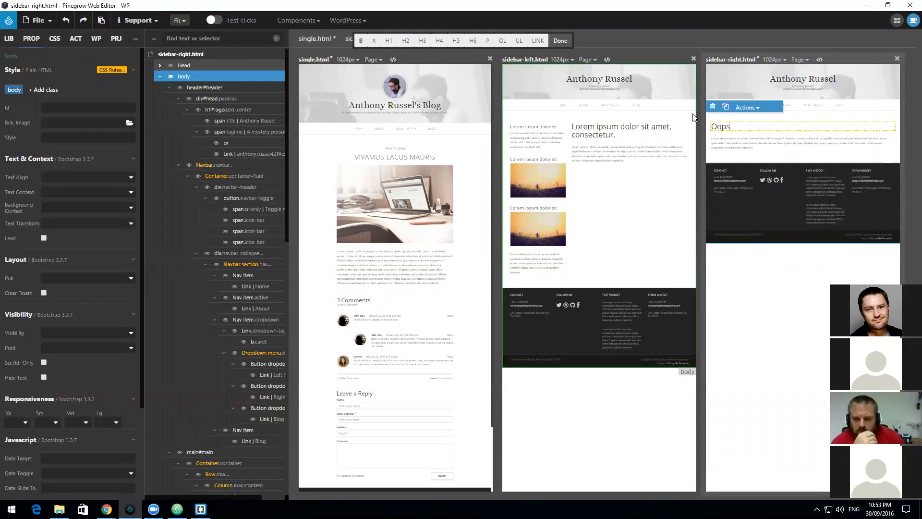
{"action": "type", "text": ", you seemd to have taken a wrong turn?"}
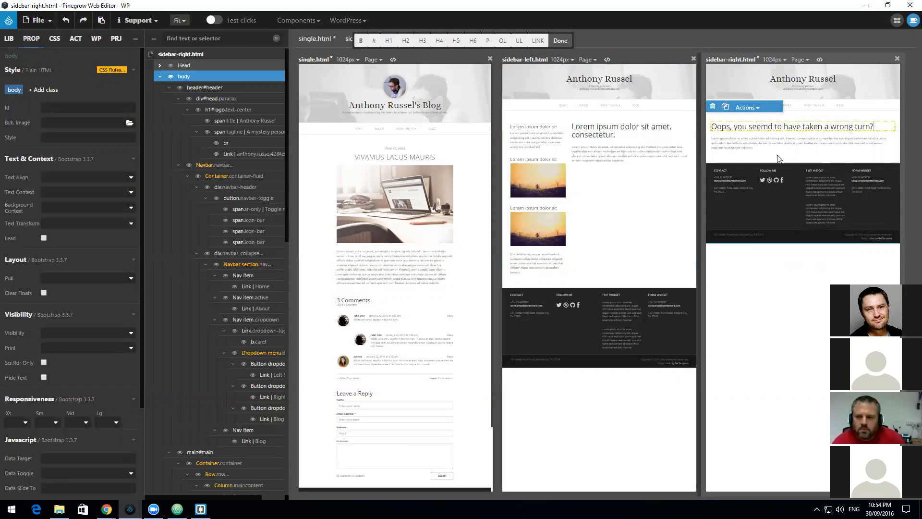
Step: Replace the paragraph below the title with "Please try returning back to the main page, ot using the search form"
{"action": "left_click", "coordinate": [757, 144]}
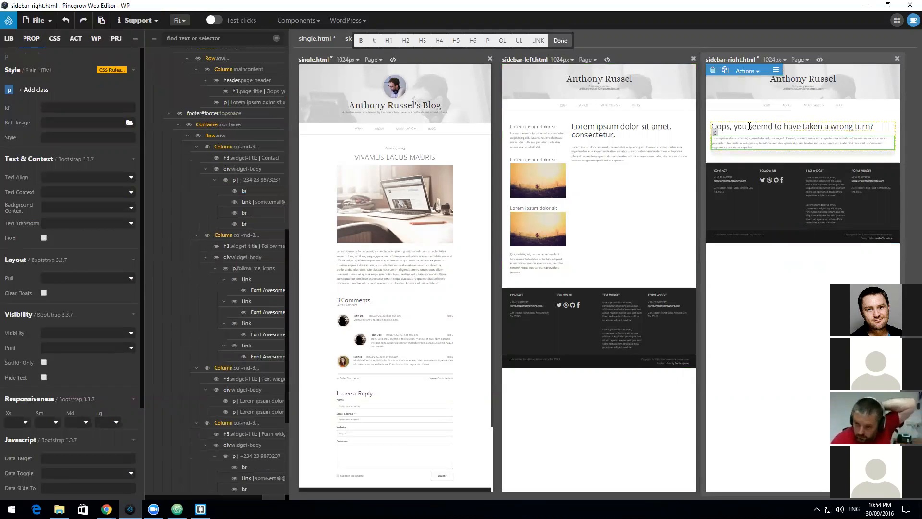
{"action": "left_click_drag", "start_coordinate": [757, 146], "coordinate": [709, 139]}
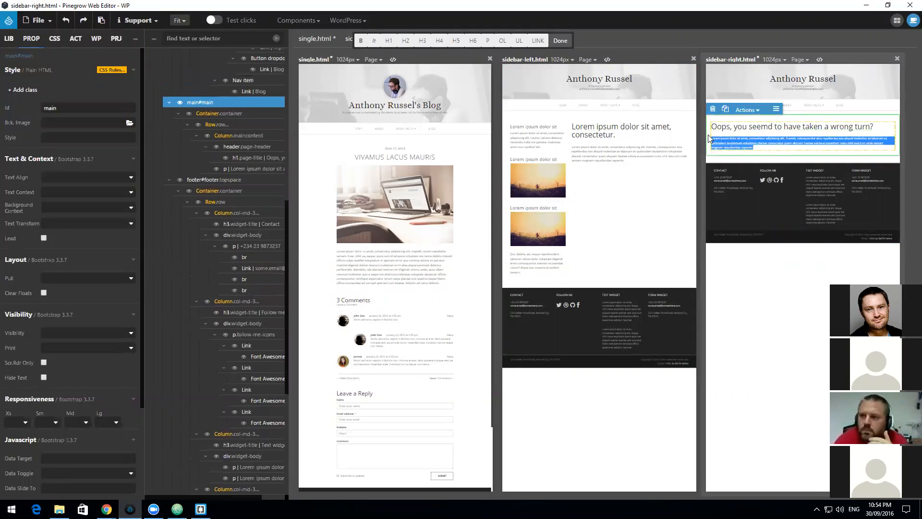
{"action": "key", "text": "BackSpace"}
{"action": "type", "text": "Please try a"}
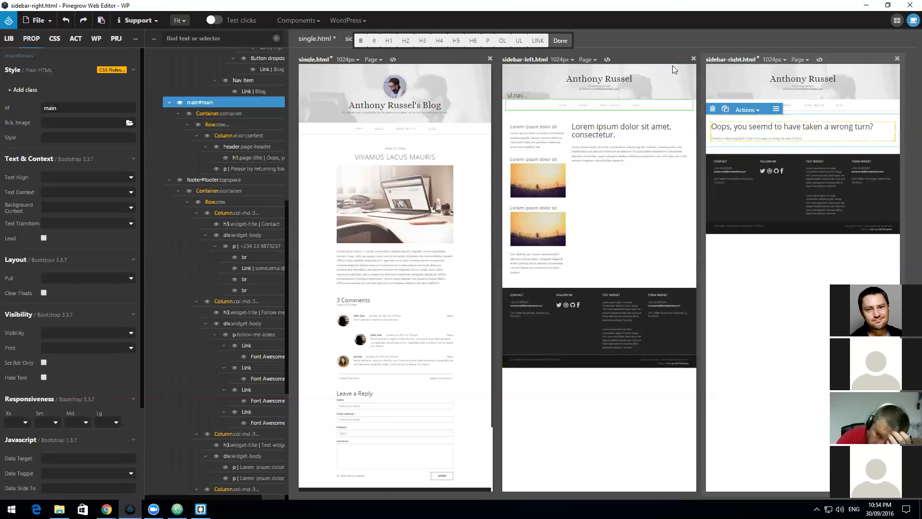
Step: Close sidebar-left.html and single.html, saving the changes to single.html
{"action": "left_click", "coordinate": [693, 58]}
{"action": "left_click", "coordinate": [591, 58]}
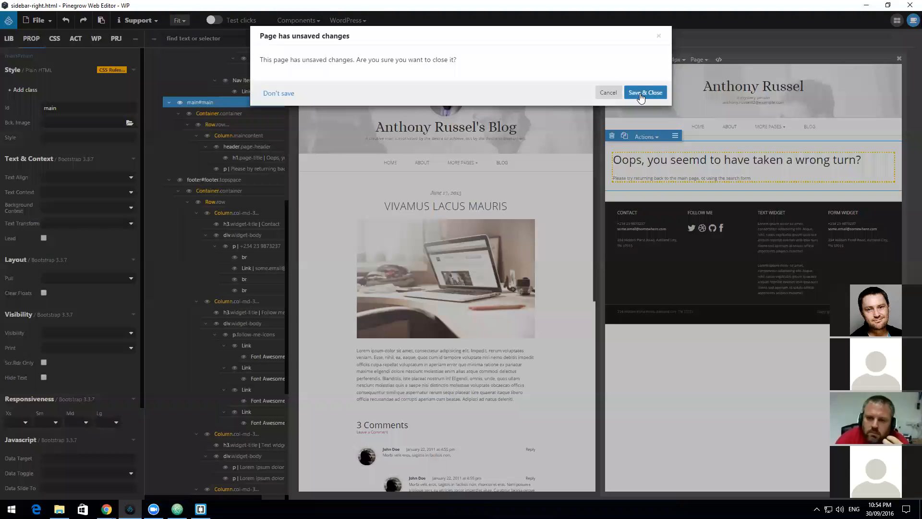
{"action": "left_click", "coordinate": [640, 94]}
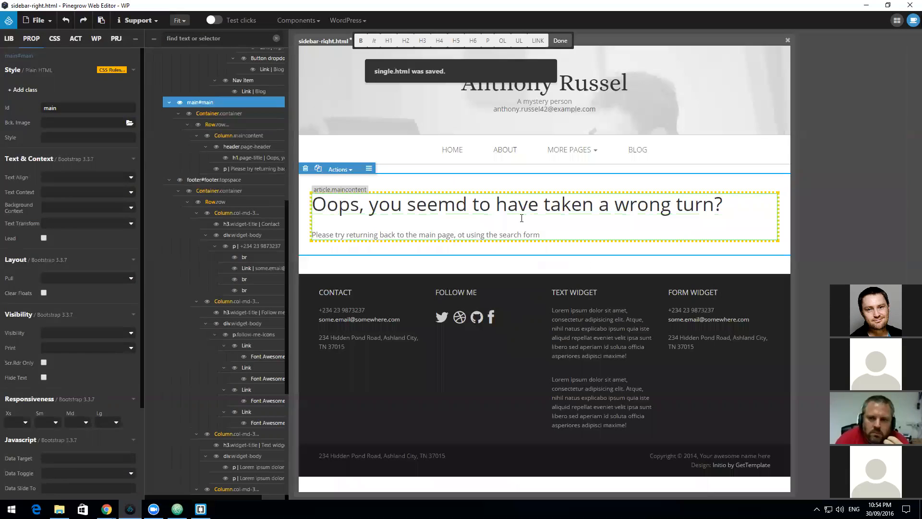
Step: Search the WordPress actions for "sear" and "input" with the paragraph under the title selected
{"action": "left_click", "coordinate": [555, 234]}
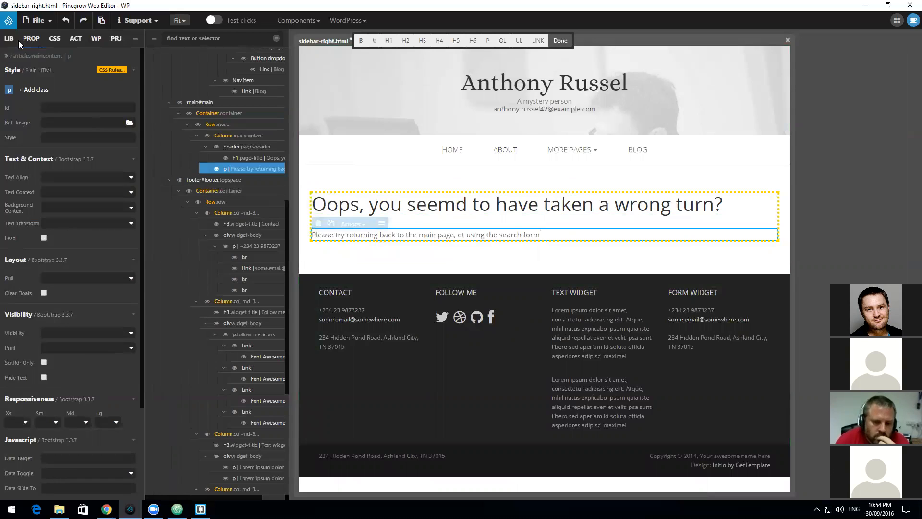
{"action": "left_click", "coordinate": [95, 39]}
{"action": "left_click", "coordinate": [55, 60]}
{"action": "type", "text": "sear"}
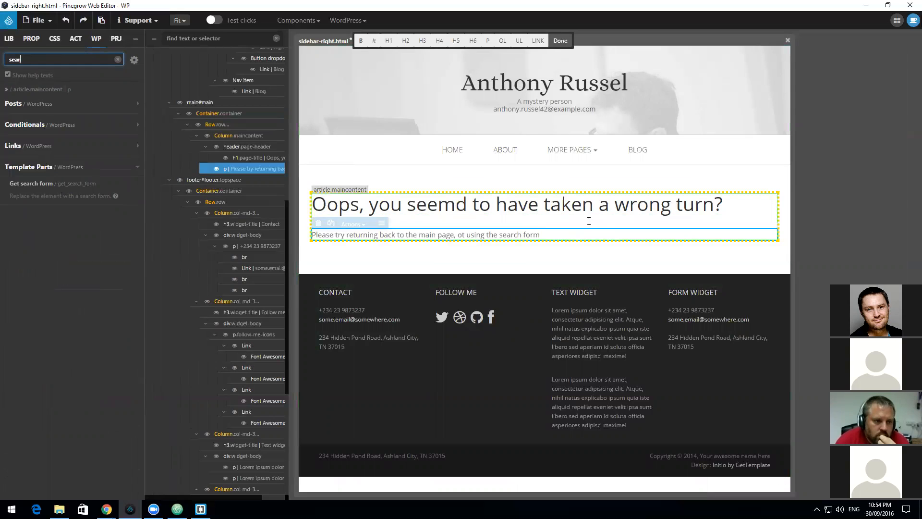
{"action": "left_click", "coordinate": [568, 234]}
{"action": "left_click_drag", "start_coordinate": [24, 55], "coordinate": [5, 58]}
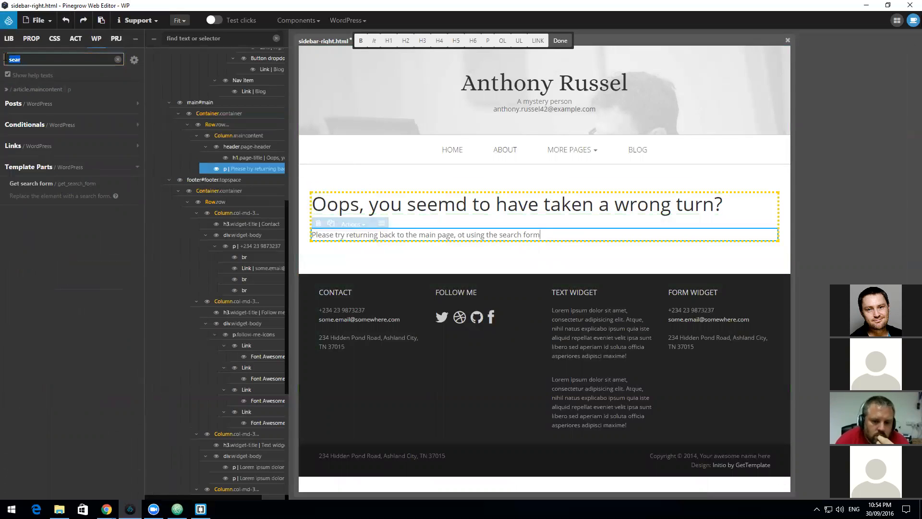
{"action": "type", "text": "inou"}
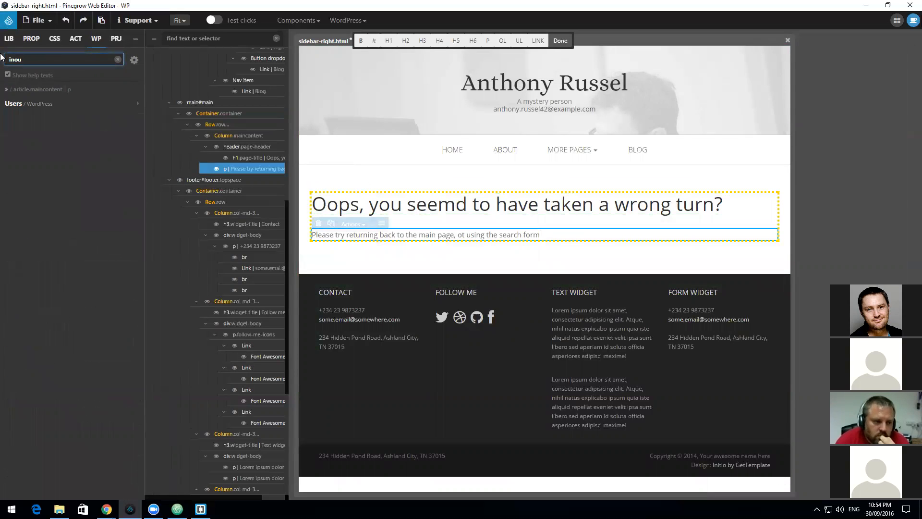
{"action": "type", "text": "u"}
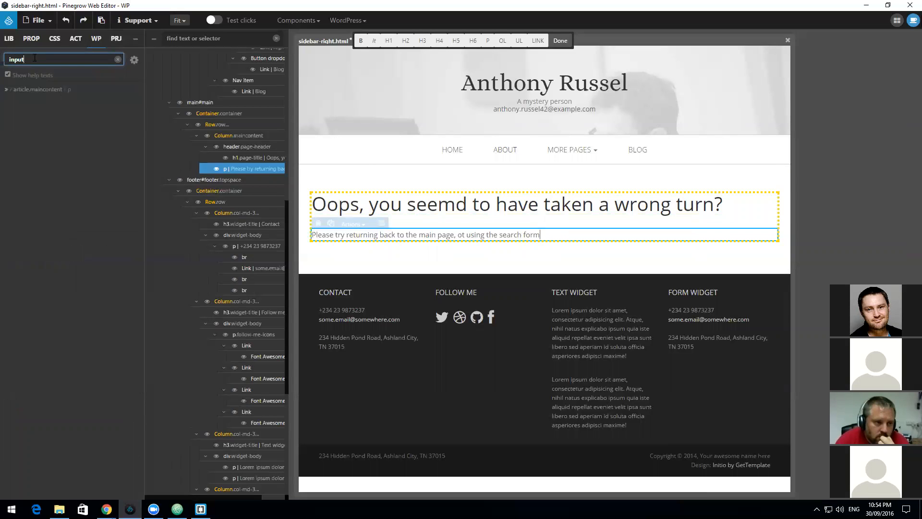
Step: Search the component library for "input" and finish the text editing on the page
{"action": "left_click", "coordinate": [9, 39]}
{"action": "double_click", "coordinate": [28, 59]}
{"action": "type", "text": "inout"}
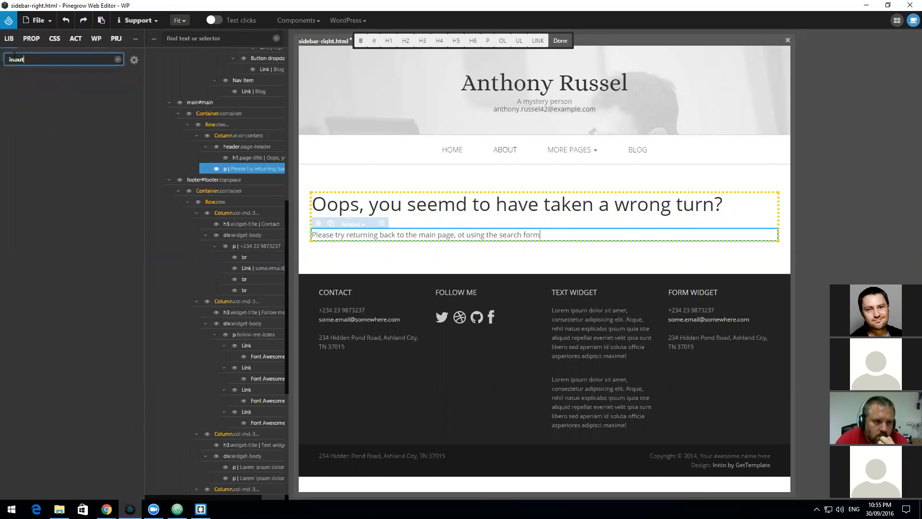
{"action": "type", "text": "put"}
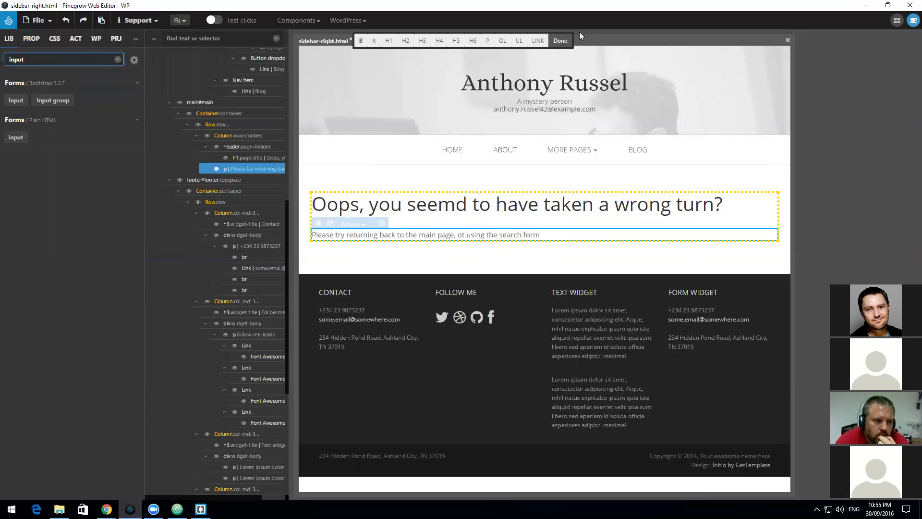
{"action": "left_click", "coordinate": [560, 40]}
{"action": "mouse_move", "coordinate": [50, 101]}
{"action": "left_click_drag", "start_coordinate": [50, 101], "coordinate": [425, 257]}
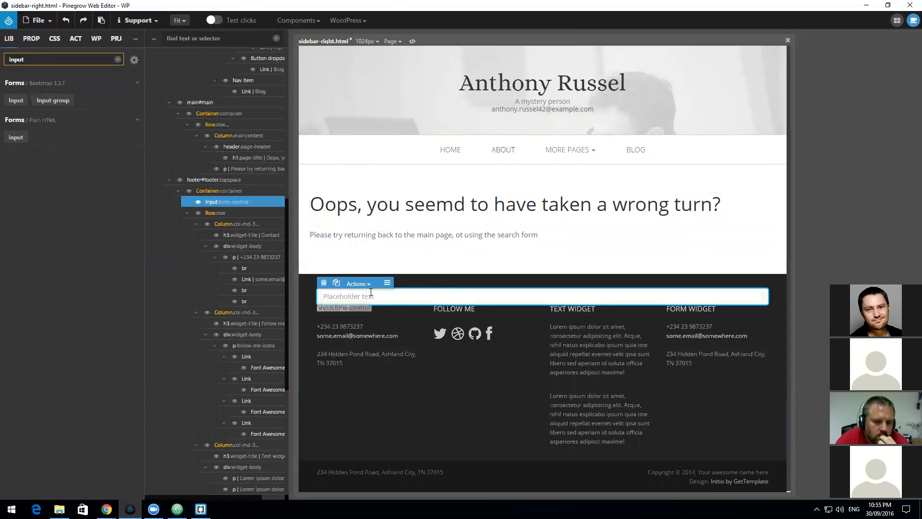
{"action": "key", "text": "ctrl+z"}
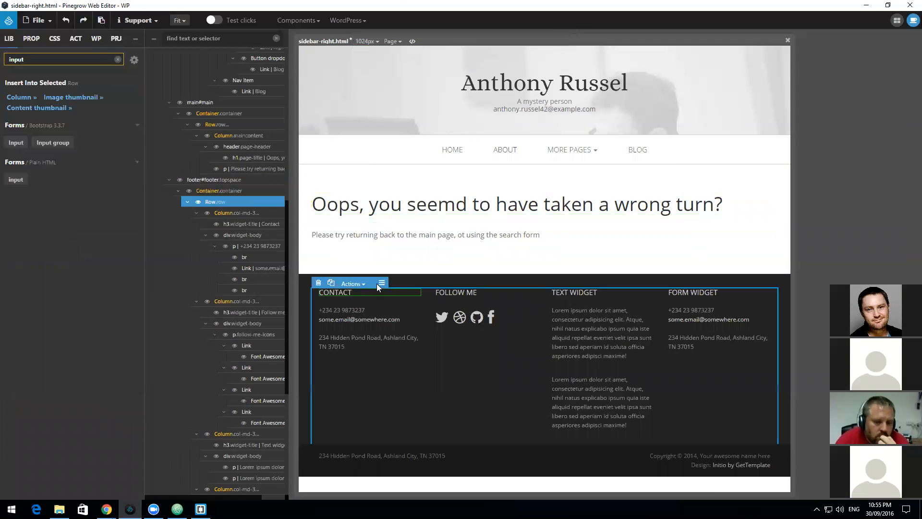
Step: Insert a Bootstrap Input group below the paragraph in the maincontent column
{"action": "mouse_move", "coordinate": [22, 103]}
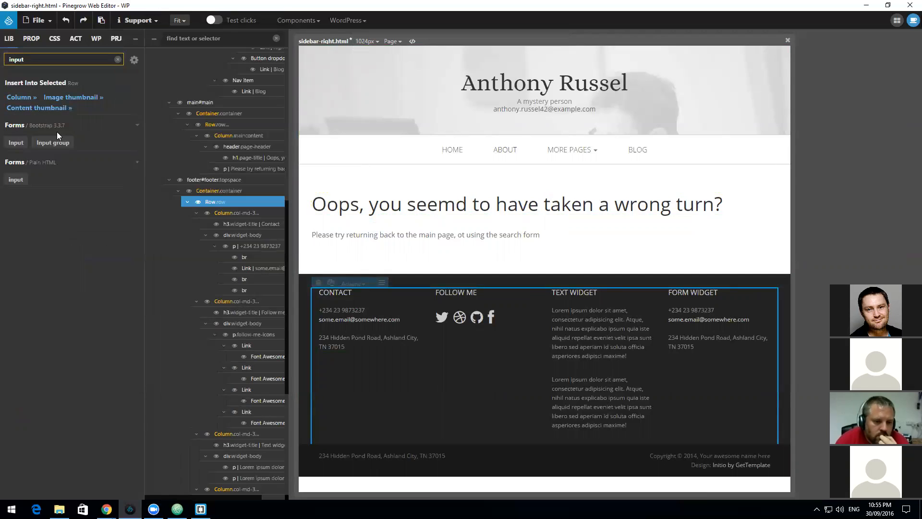
{"action": "left_click_drag", "start_coordinate": [53, 142], "coordinate": [240, 185]}
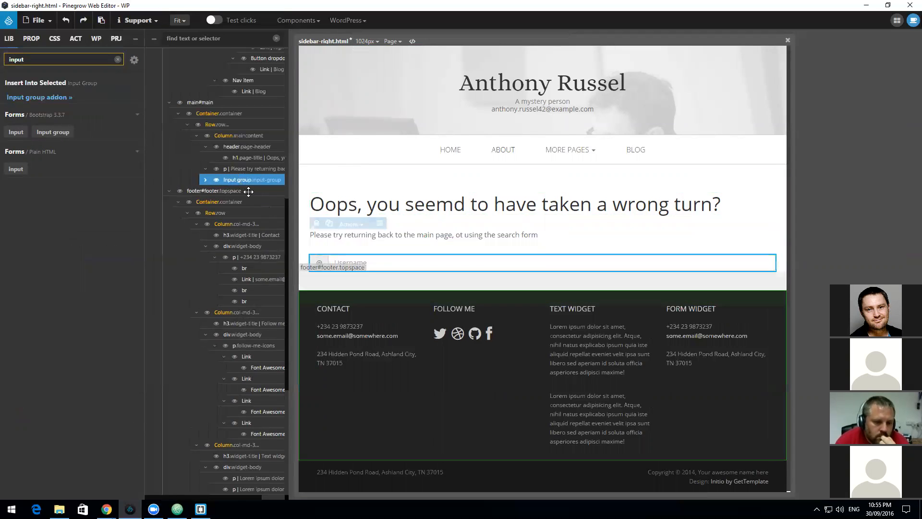
Step: Replace the @ sign in the input group addon's code with the icon <i class="fa fa-search"></i>
{"action": "left_click", "coordinate": [321, 263]}
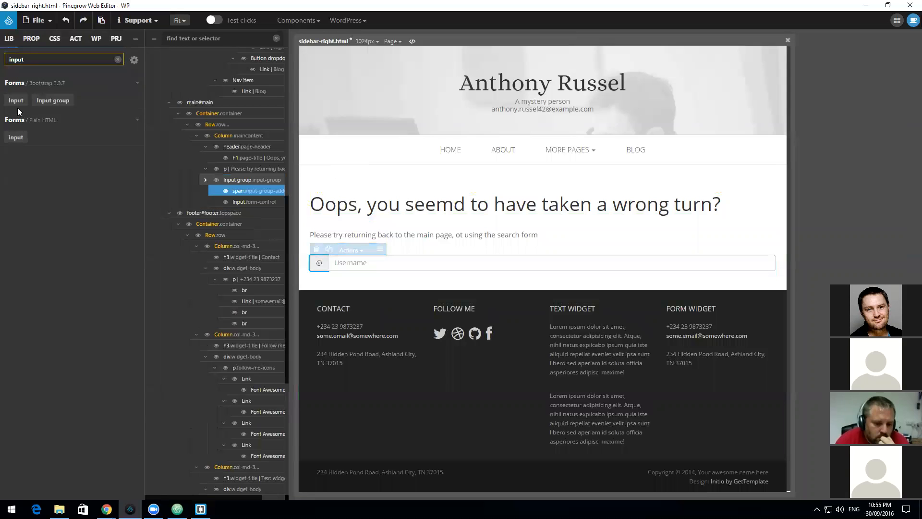
{"action": "left_click", "coordinate": [33, 38]}
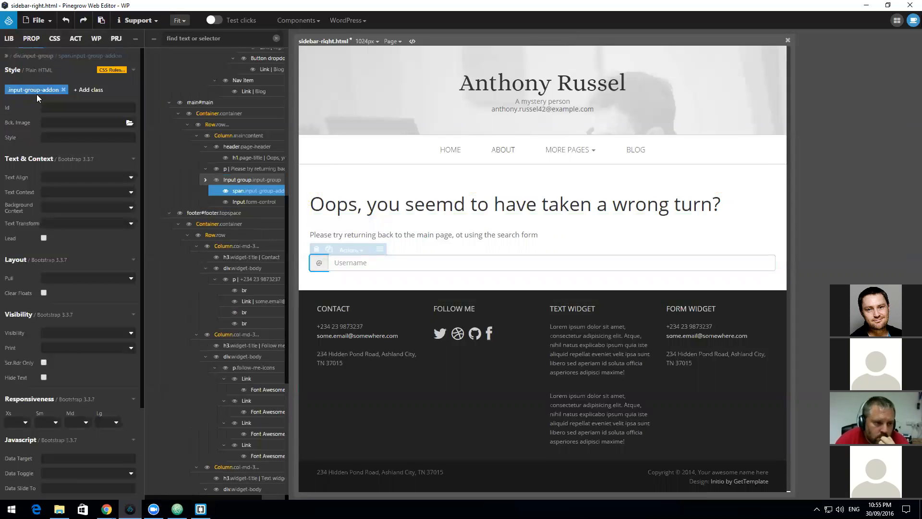
{"action": "right_click", "coordinate": [335, 262]}
{"action": "left_click", "coordinate": [358, 348]}
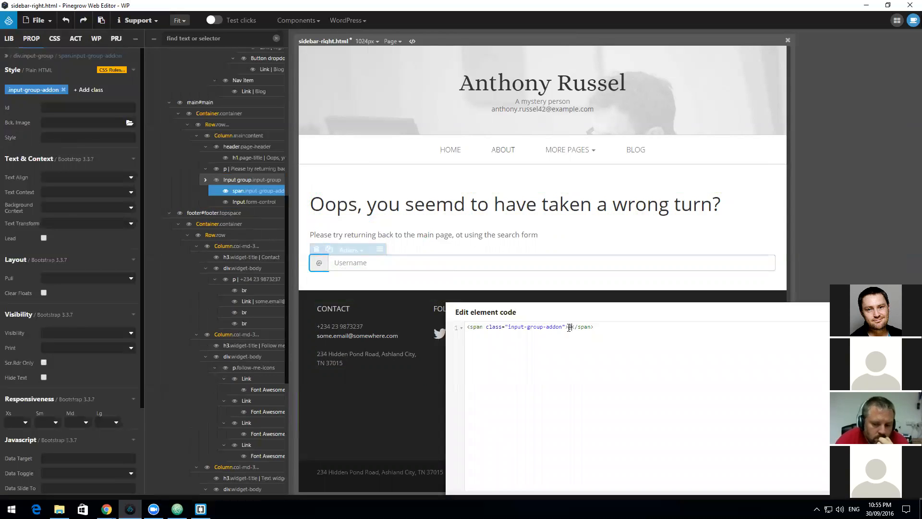
{"action": "type", "text": "claass=\""}
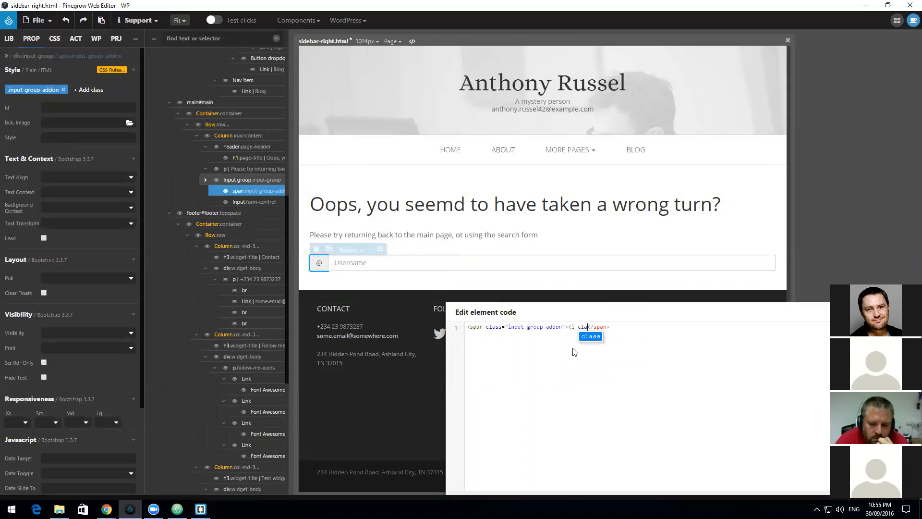
{"action": "type", "text": "fa fa"}
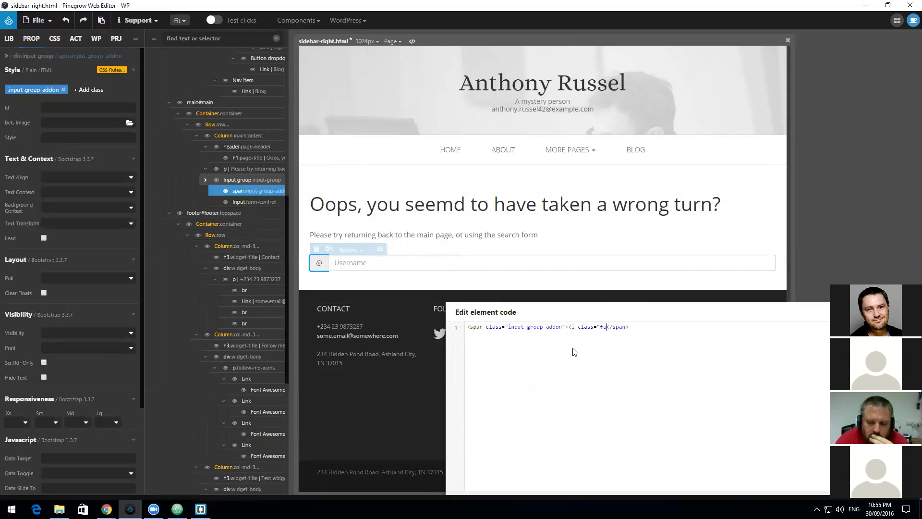
{"action": "type", "text": "-search\"></i>"}
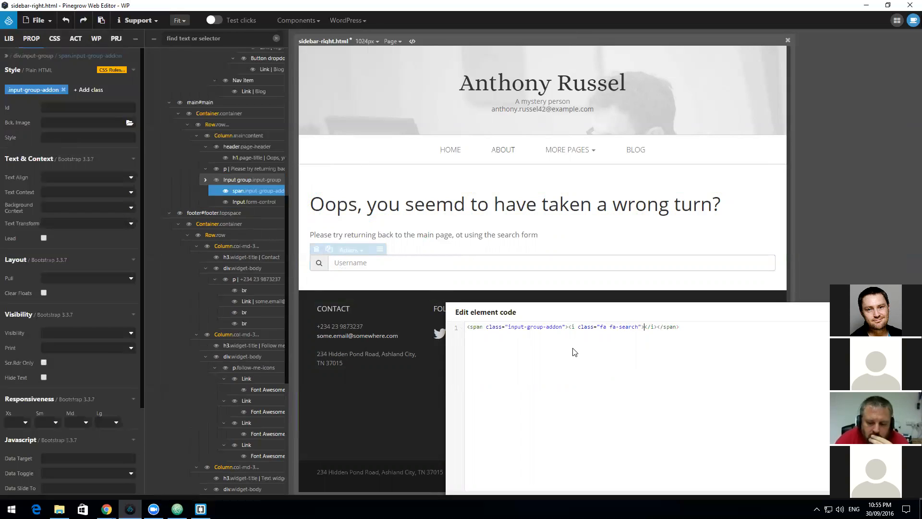
{"action": "left_click", "coordinate": [640, 354]}
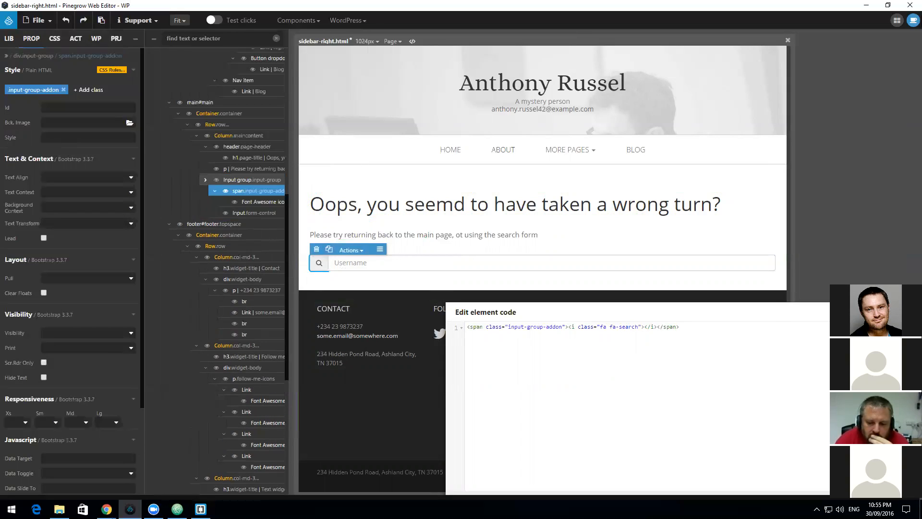
Step: Set the placeholder of the input group's text field to "Search"
{"action": "left_click", "coordinate": [618, 262]}
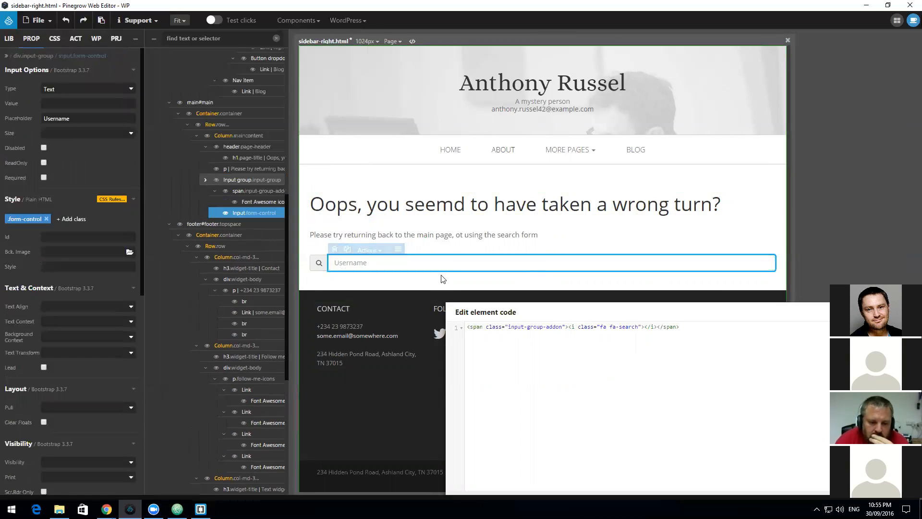
{"action": "left_click_drag", "start_coordinate": [79, 118], "coordinate": [22, 124]}
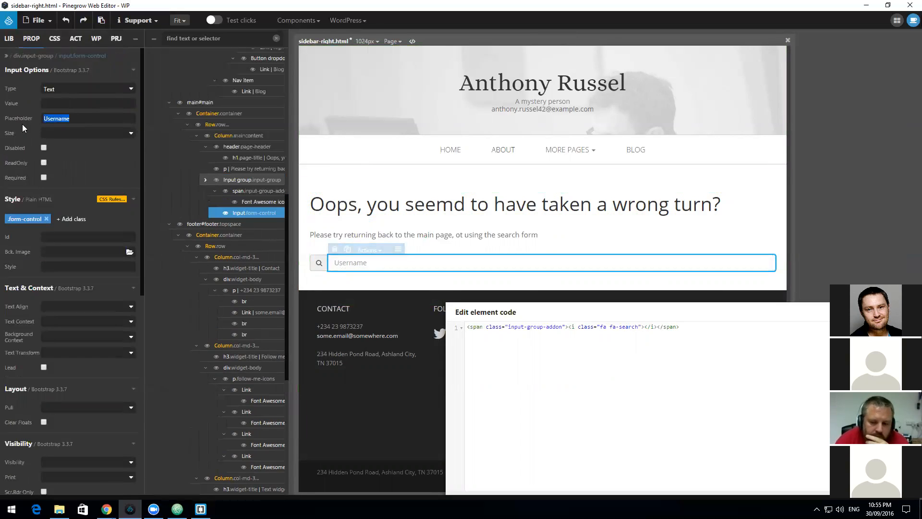
{"action": "type", "text": "Search"}
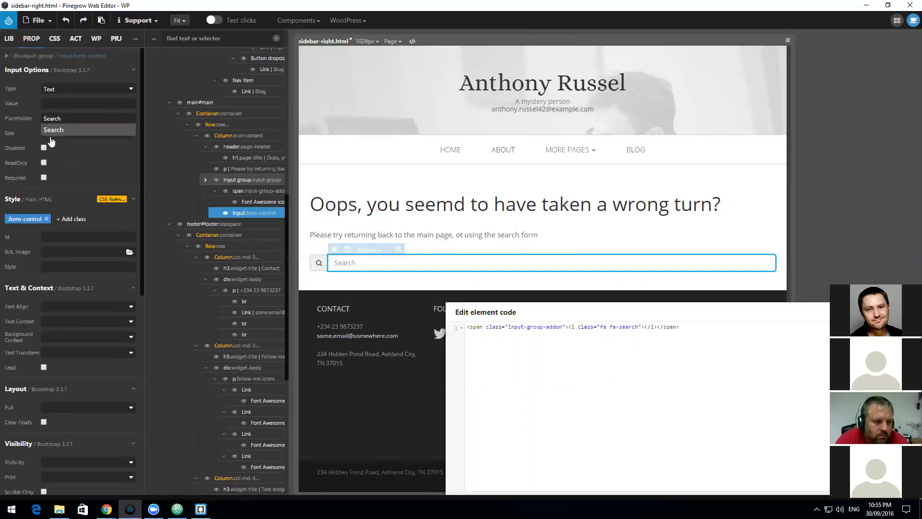
{"action": "left_click", "coordinate": [57, 136]}
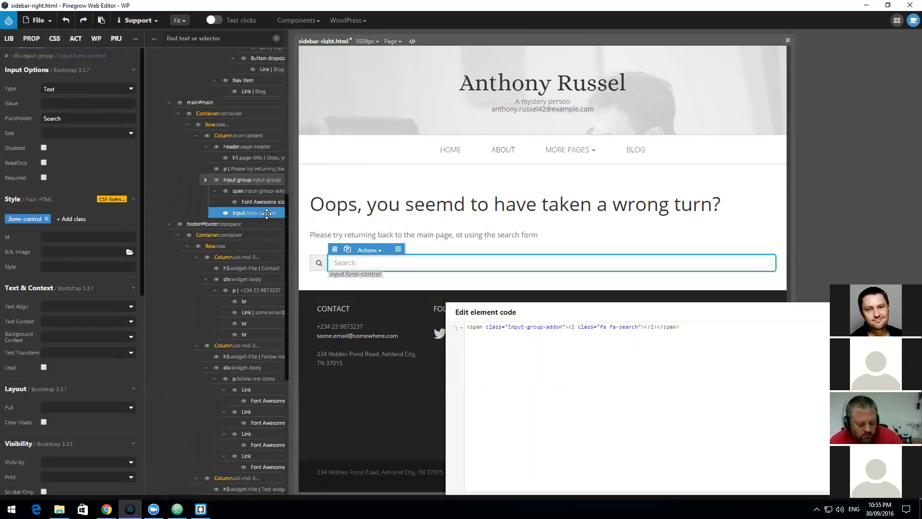
Step: Assign the WordPress Get search form action to the search text field with Replace set to Content
{"action": "left_click", "coordinate": [96, 38]}
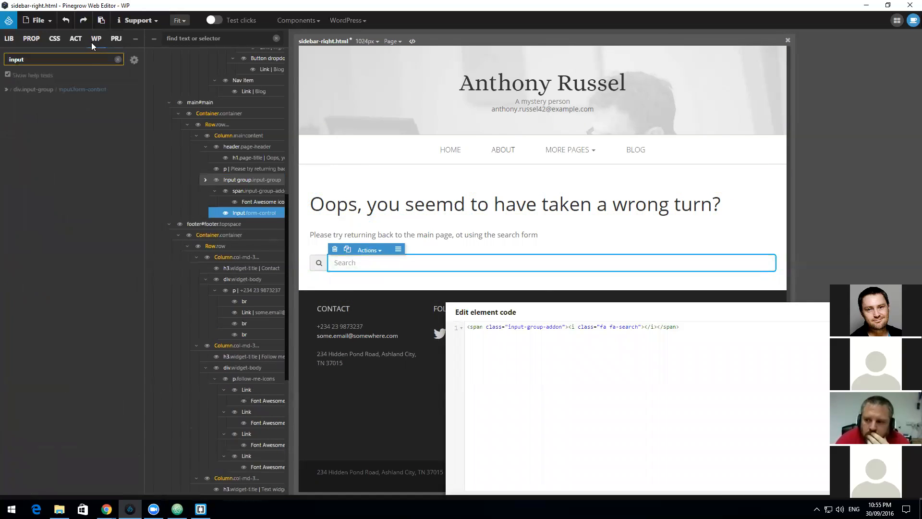
{"action": "left_click_drag", "start_coordinate": [33, 59], "coordinate": [2, 59]}
{"action": "type", "text": "sear"}
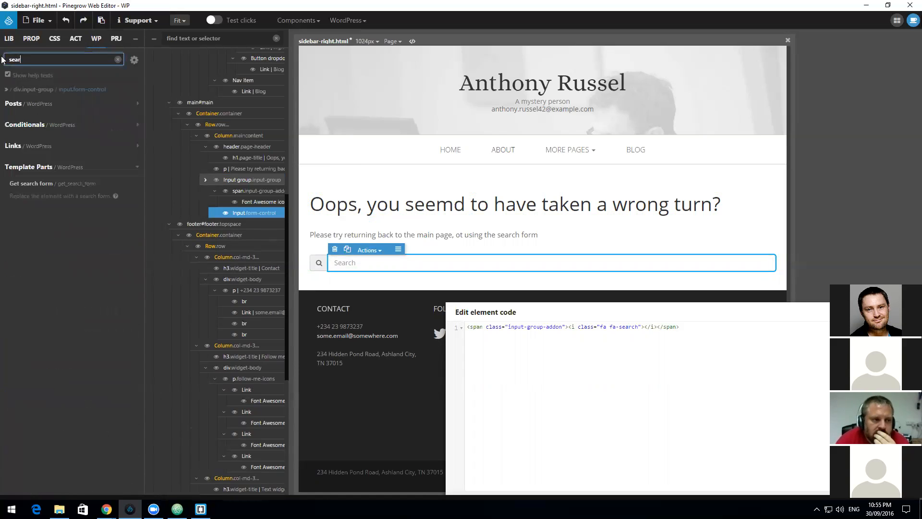
{"action": "left_click", "coordinate": [46, 184]}
{"action": "left_click", "coordinate": [91, 220]}
{"action": "left_click", "coordinate": [89, 240]}
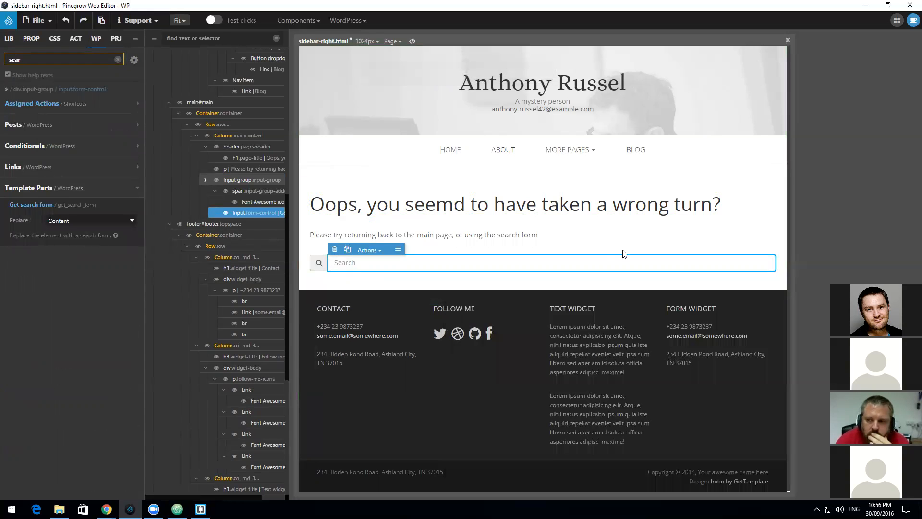
Step: Add the WordPress site action to the root of sidebar-right.html, not as the master page, using page.html as its master page
{"action": "left_click", "coordinate": [36, 20]}
{"action": "left_click", "coordinate": [199, 74]}
{"action": "scroll", "coordinate": [226, 86], "scroll_direction": "up", "scroll_amount": 4}
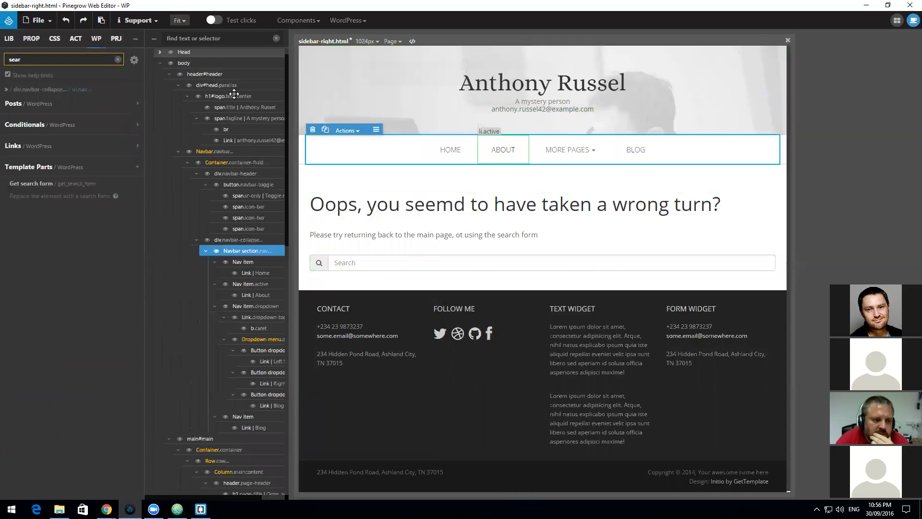
{"action": "left_click", "coordinate": [195, 56]}
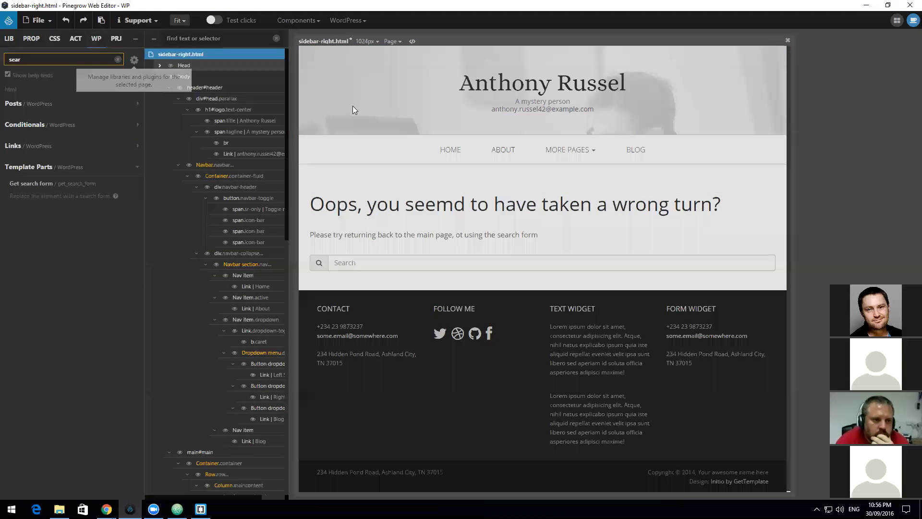
{"action": "left_click", "coordinate": [134, 60]}
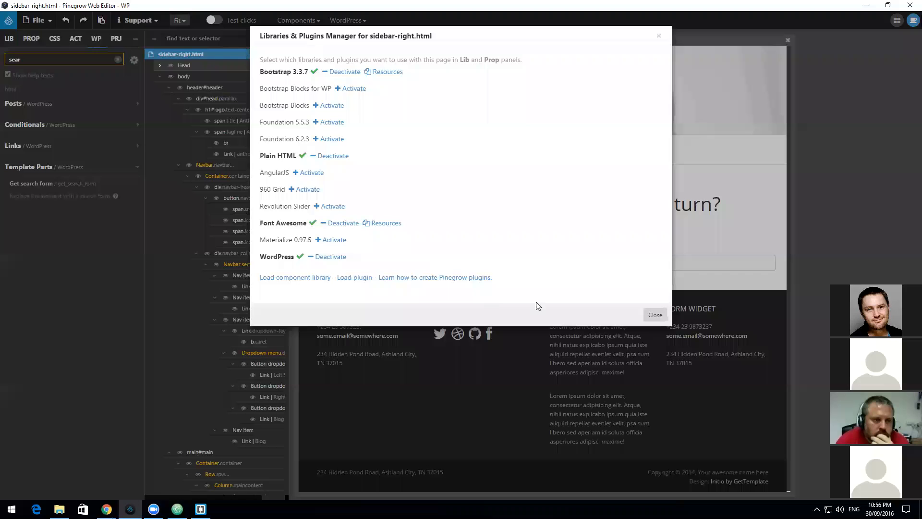
{"action": "left_click", "coordinate": [193, 97]}
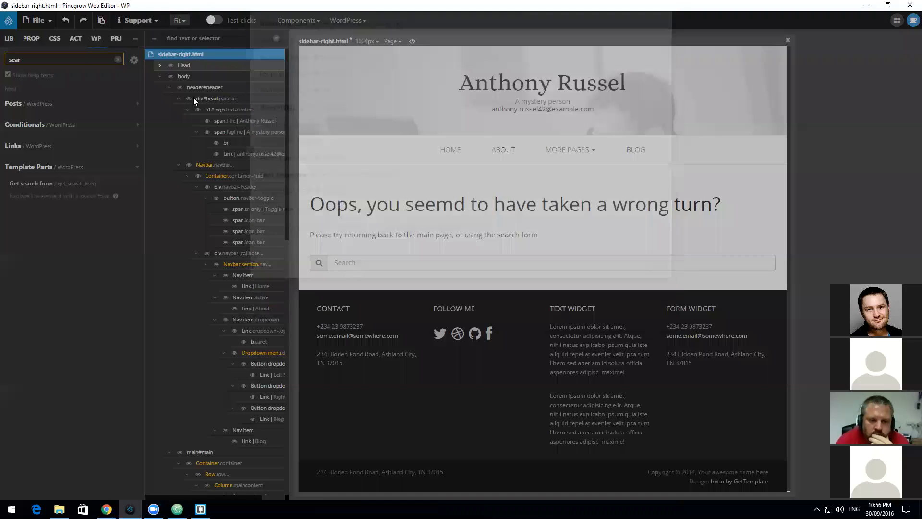
{"action": "left_click", "coordinate": [119, 60]}
{"action": "left_click", "coordinate": [35, 125]}
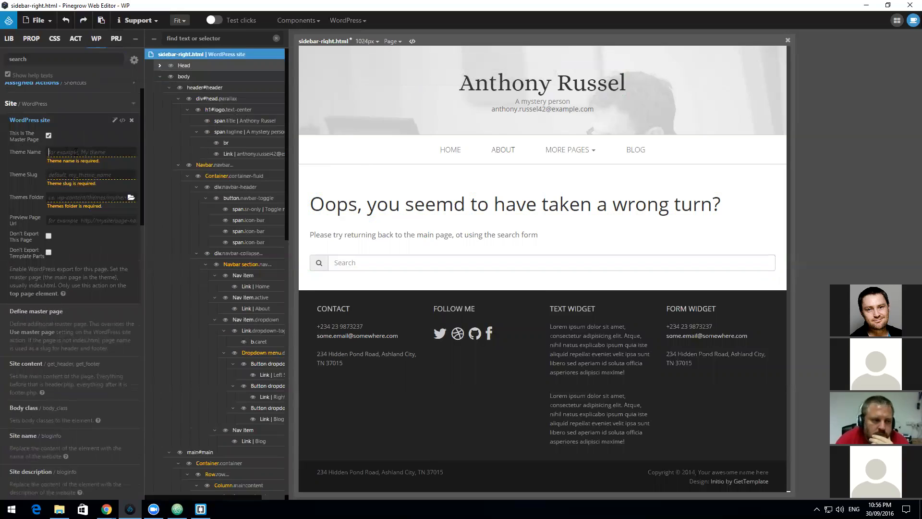
{"action": "left_click", "coordinate": [75, 152]}
{"action": "type", "text": "page.html"}
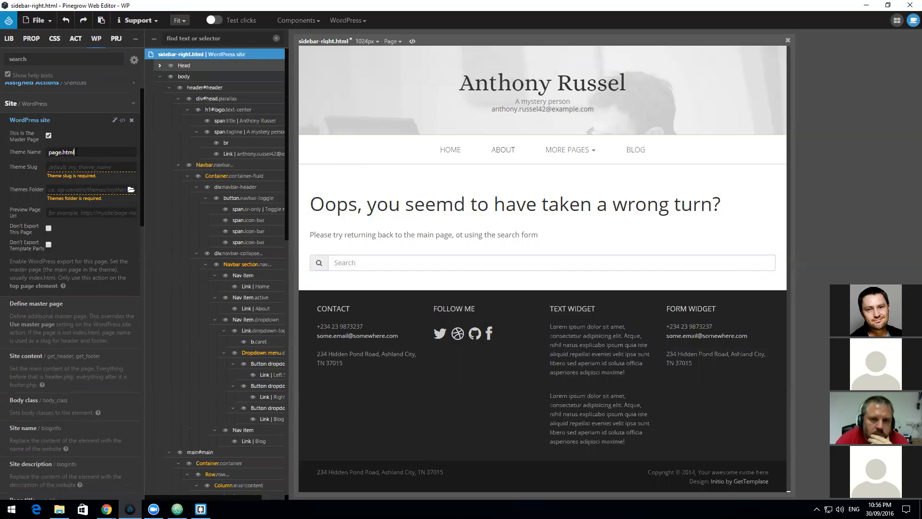
{"action": "left_click", "coordinate": [49, 136]}
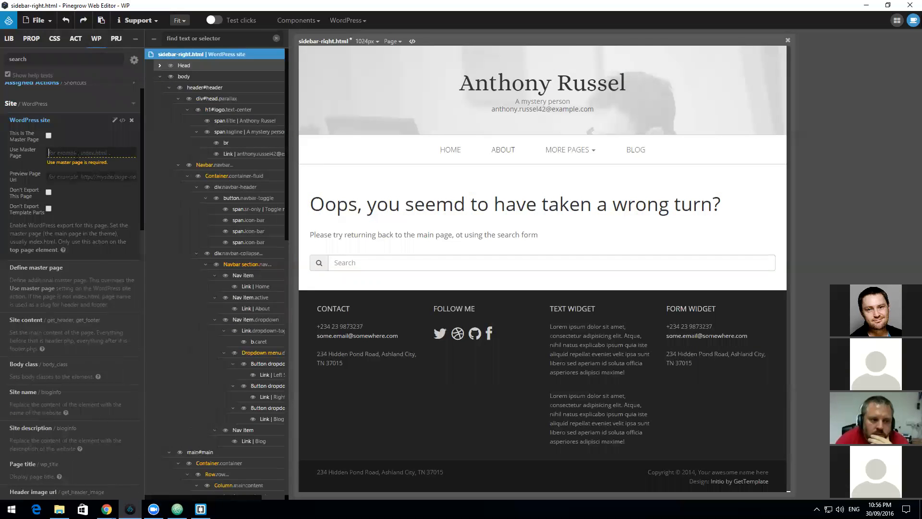
{"action": "type", "text": "page.html"}
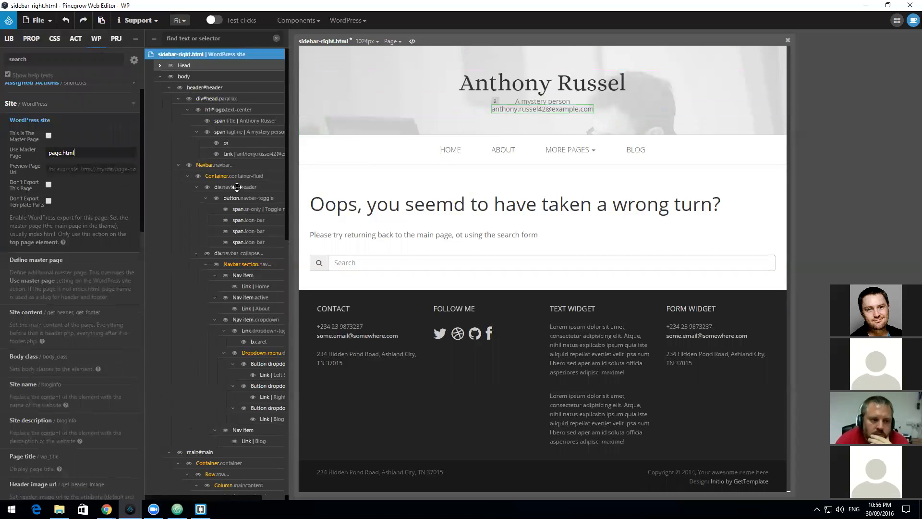
Step: Assign the WordPress Site content action to the main#main element
{"action": "left_click", "coordinate": [168, 87]}
{"action": "left_click", "coordinate": [195, 99]}
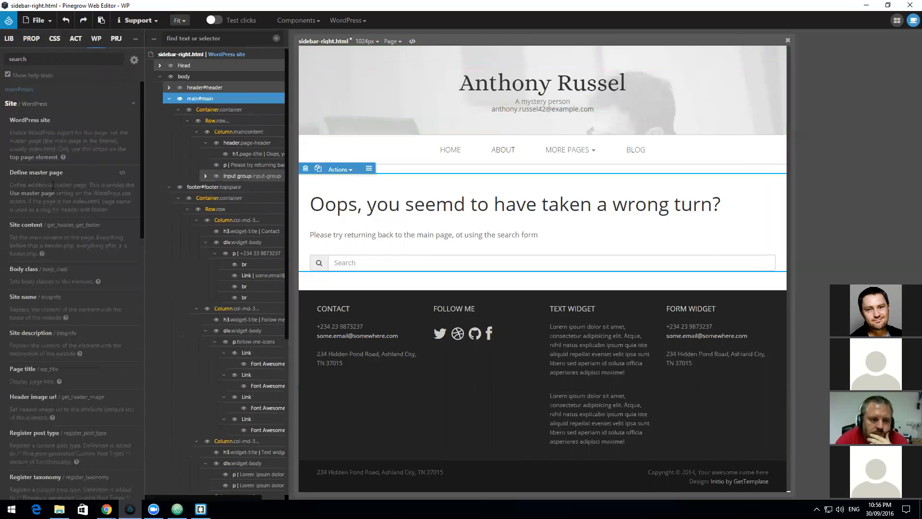
{"action": "left_click", "coordinate": [60, 222]}
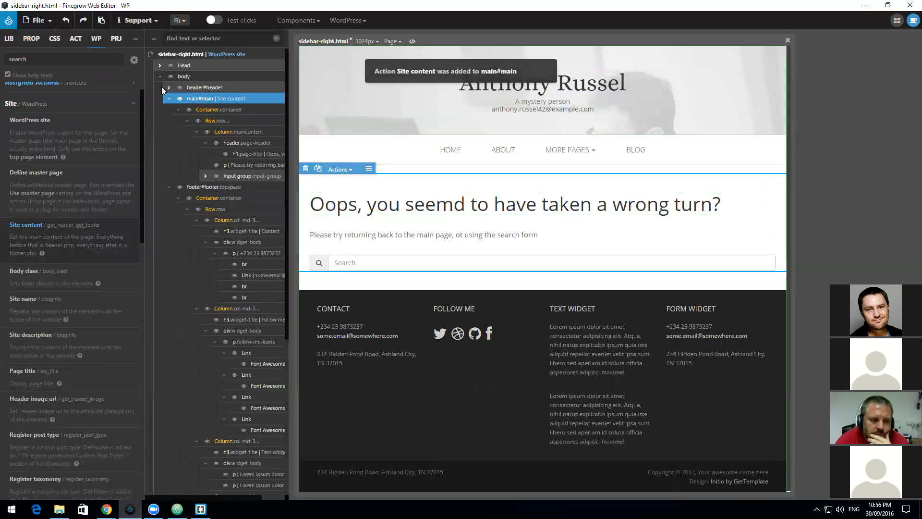
Step: Save the page as 404.html in the Initio folder and export the WordPress theme
{"action": "left_click", "coordinate": [38, 20]}
{"action": "left_click", "coordinate": [54, 136]}
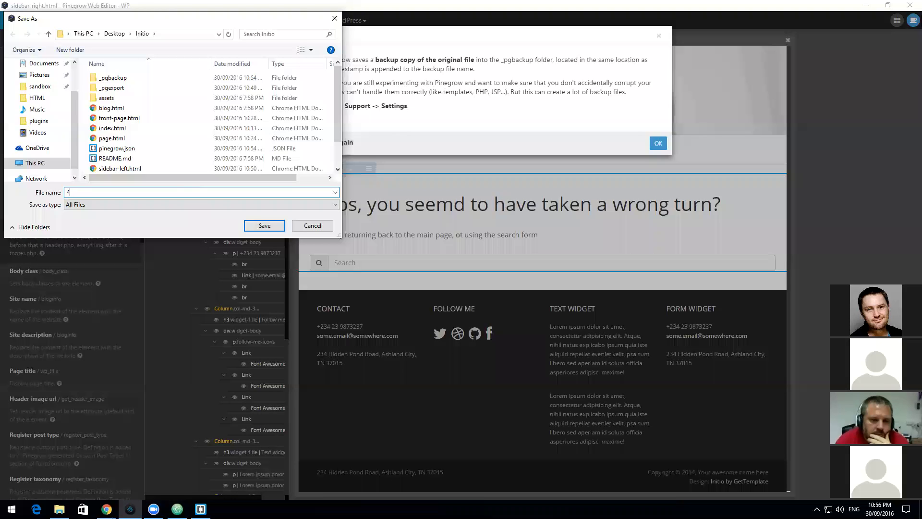
{"action": "left_click", "coordinate": [271, 225]}
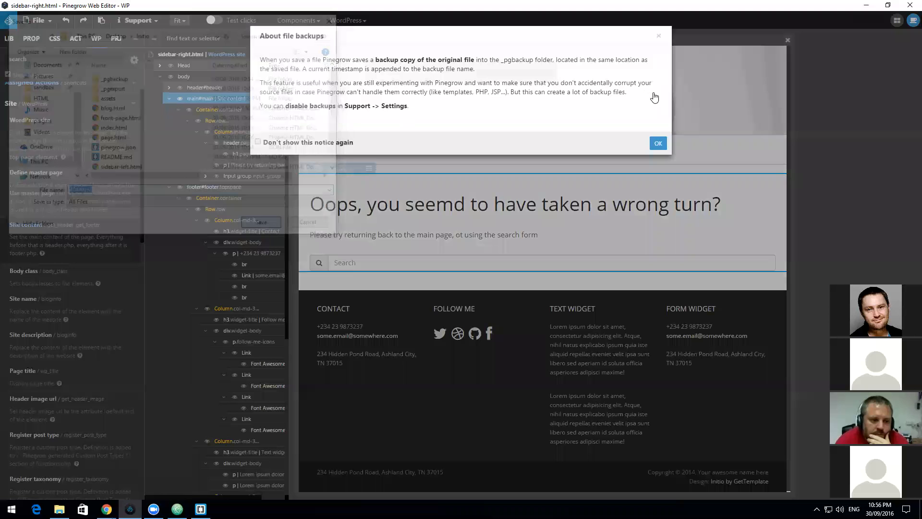
{"action": "left_click", "coordinate": [658, 143]}
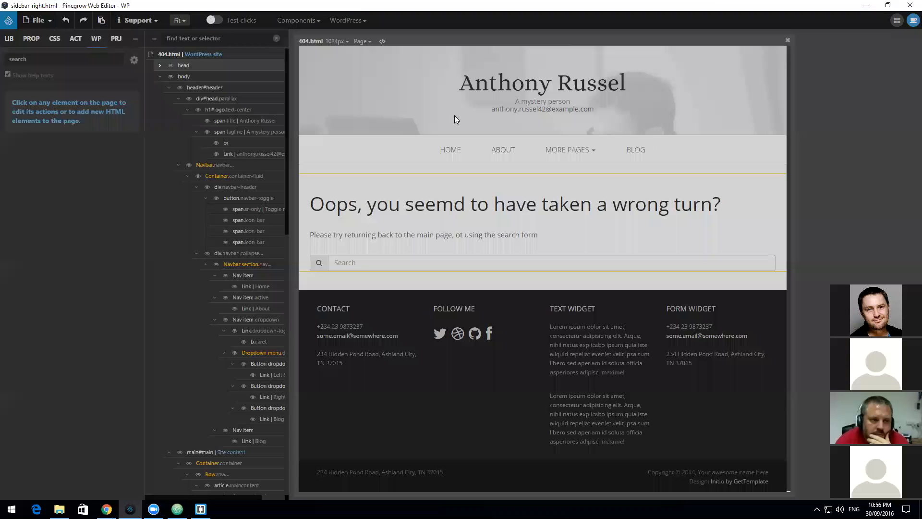
{"action": "left_click", "coordinate": [348, 20]}
{"action": "left_click", "coordinate": [353, 40]}
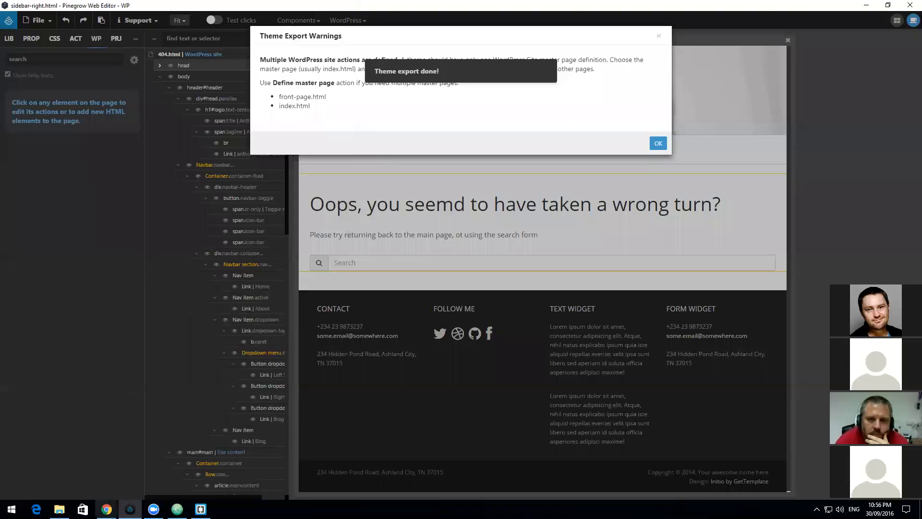
Step: Switch to Chrome, save and publish the sidebar widget changes, and close the WordPress Customizer
{"action": "mouse_move", "coordinate": [106, 509]}
{"action": "left_click", "coordinate": [144, 446]}
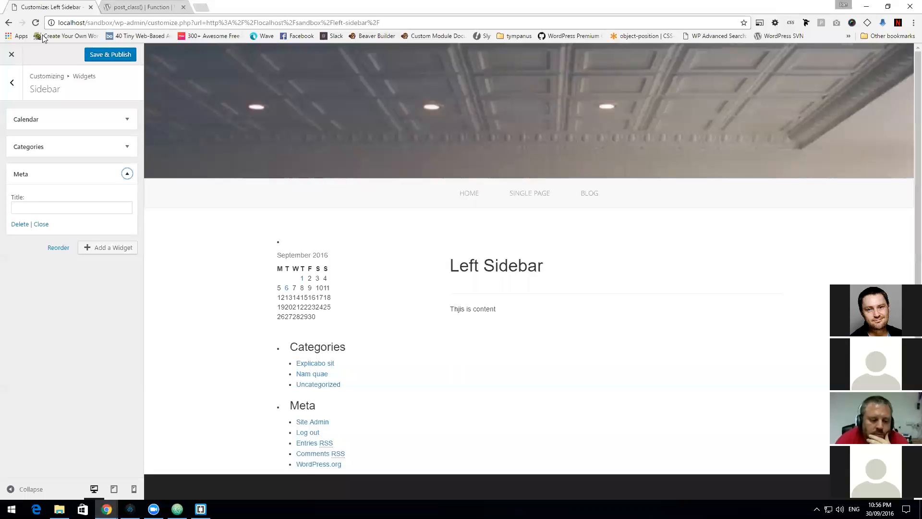
{"action": "left_click", "coordinate": [98, 56]}
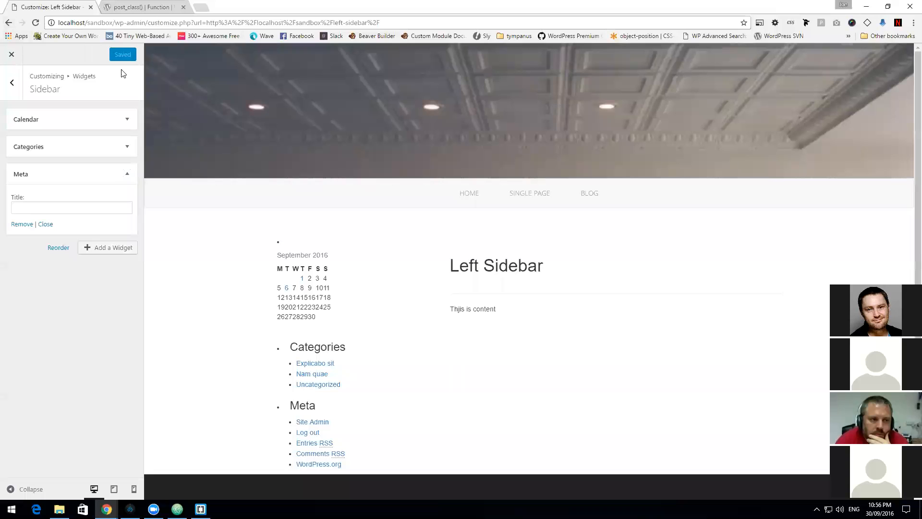
{"action": "left_click", "coordinate": [11, 55]}
Step: Load the nonexistent address localhost/sandbox/djfkldsjfkldsa and examine the search form on the error page
{"action": "left_click_drag", "start_coordinate": [115, 24], "coordinate": [291, 19]}
{"action": "type", "text": "dsa"}
{"action": "key", "text": "Return"}
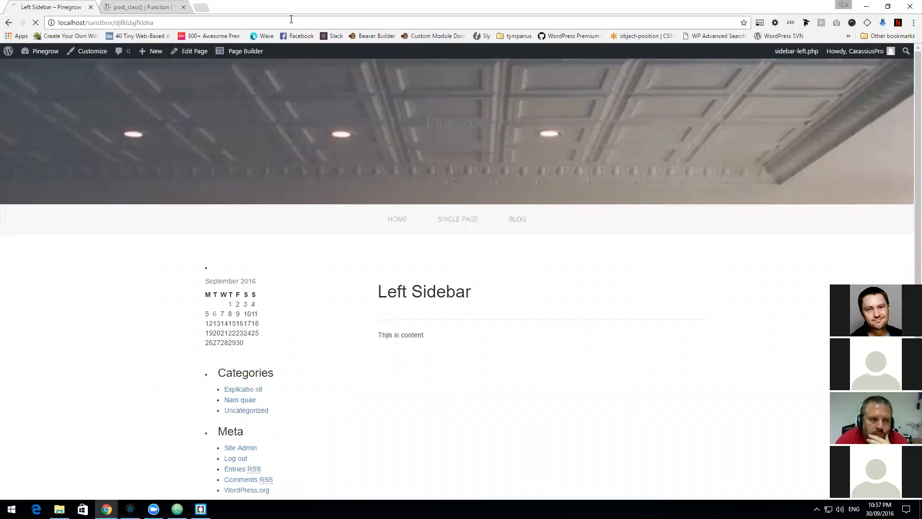
{"action": "scroll", "coordinate": [320, 169], "scroll_direction": "down", "scroll_amount": 2}
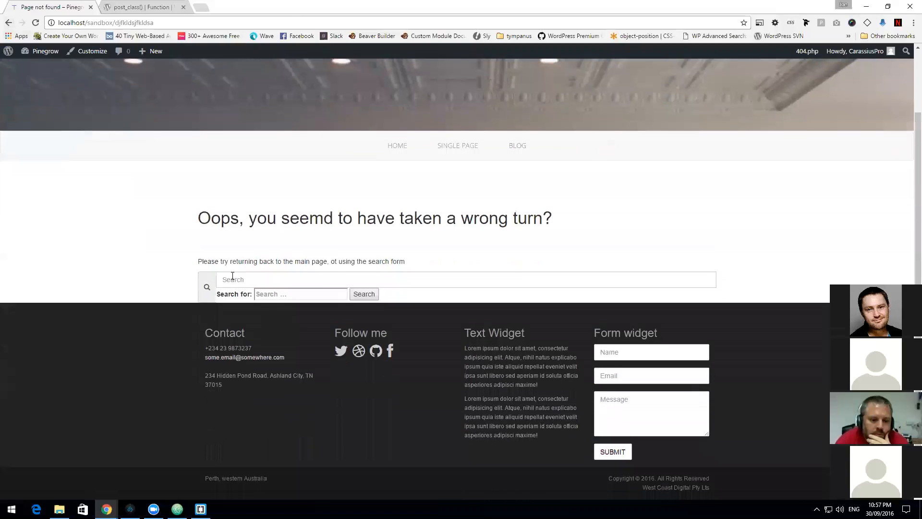
{"action": "left_click", "coordinate": [248, 298]}
{"action": "left_click", "coordinate": [255, 294]}
{"action": "left_click_drag", "start_coordinate": [217, 298], "coordinate": [250, 296]}
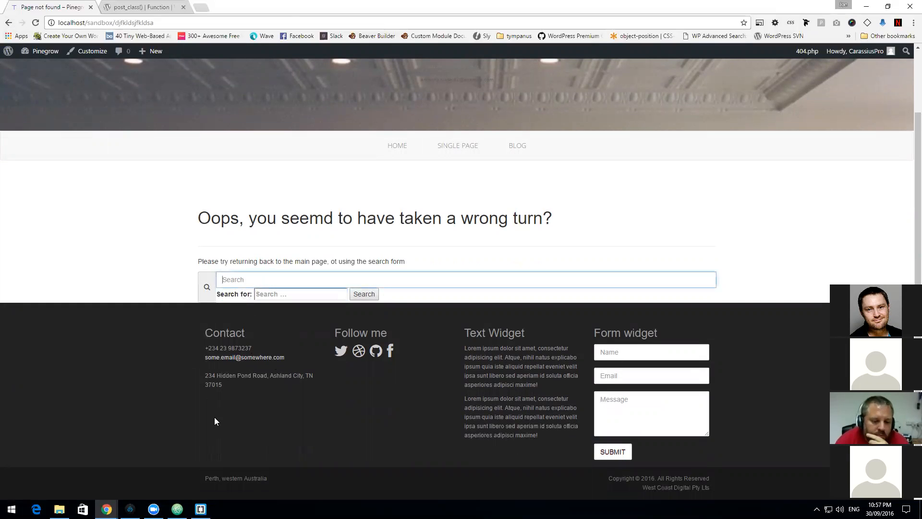
Step: Switch back to Pinegrow and remove the Get search form action from the search text field
{"action": "key", "text": "alt+Tab"}
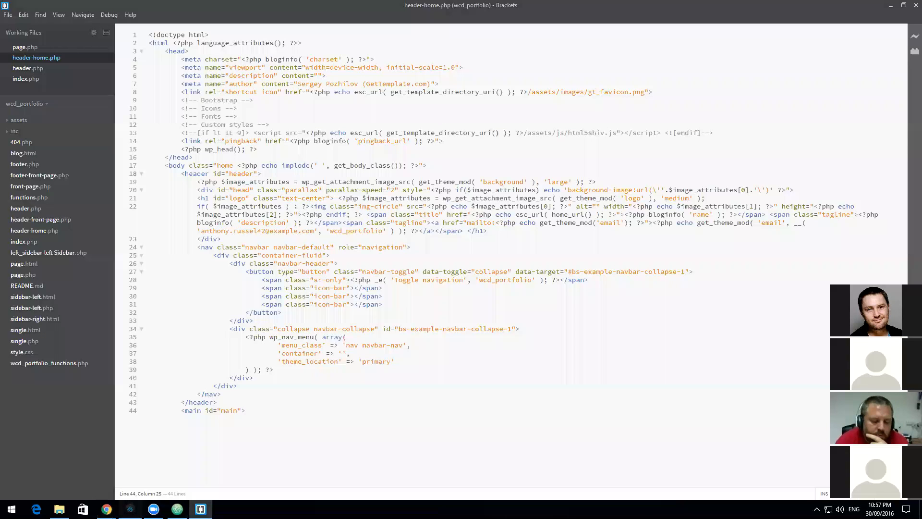
{"action": "key", "text": "alt+Tab"}
{"action": "left_click", "coordinate": [658, 144]}
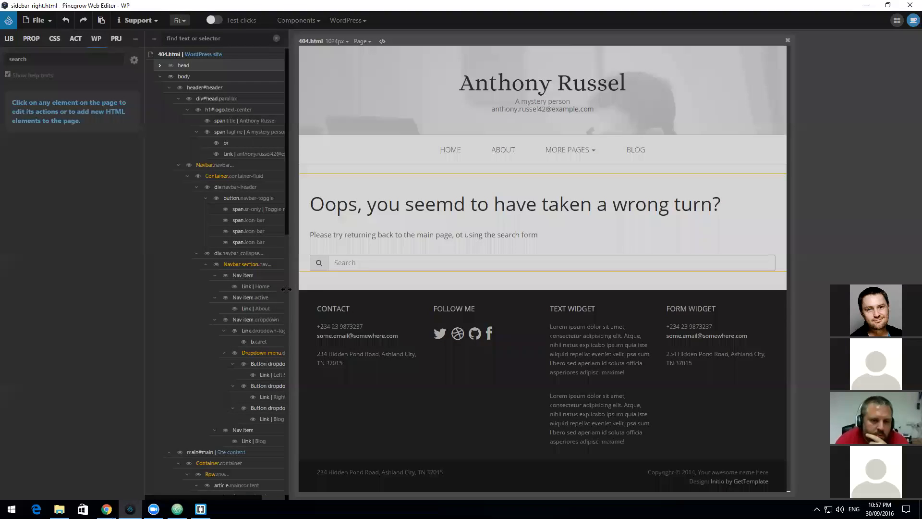
{"action": "left_click", "coordinate": [367, 262]}
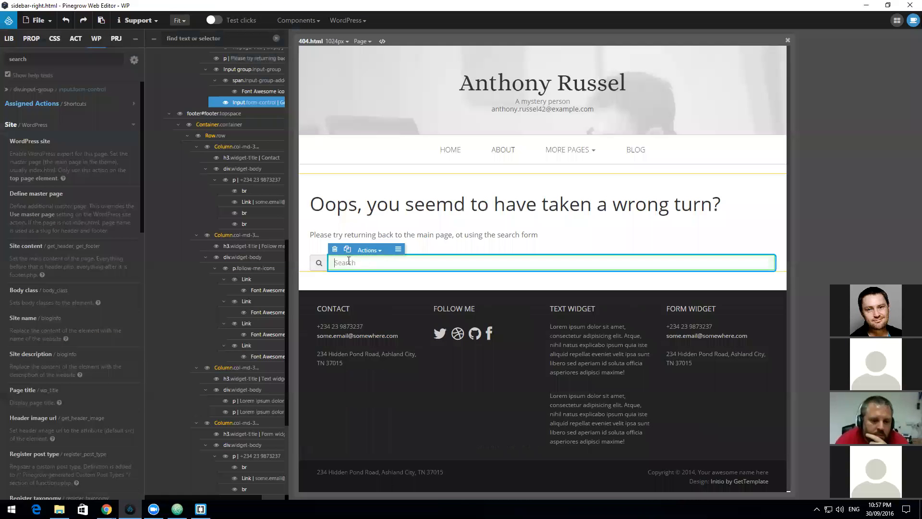
{"action": "scroll", "coordinate": [259, 128], "scroll_direction": "up", "scroll_amount": 1}
{"action": "left_click", "coordinate": [258, 129]}
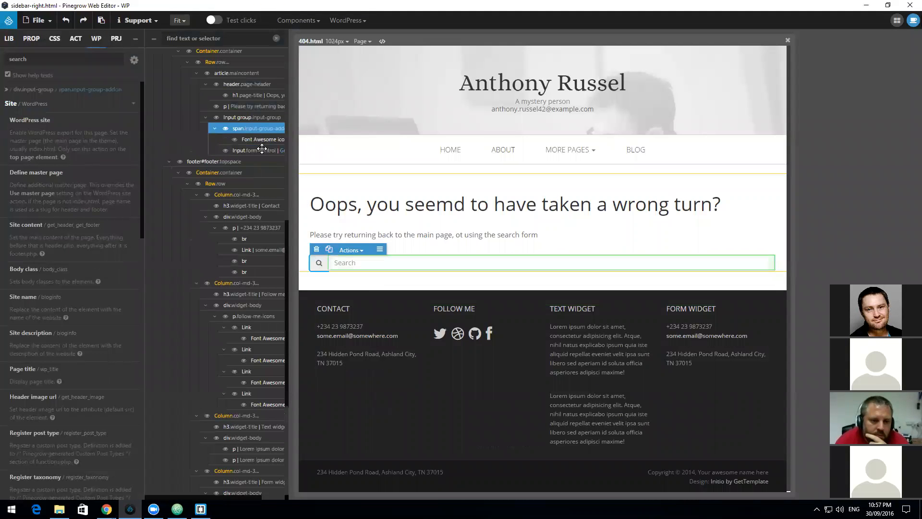
{"action": "left_click", "coordinate": [261, 150]}
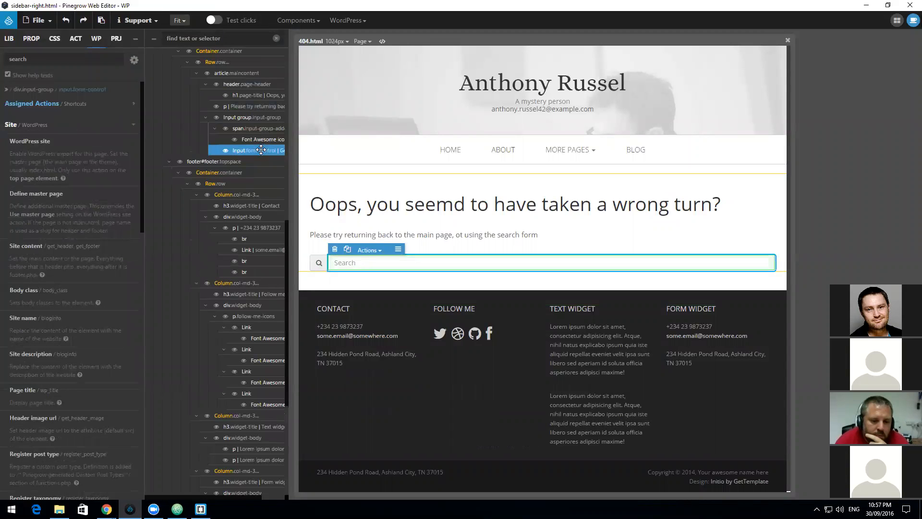
{"action": "left_click", "coordinate": [250, 118]}
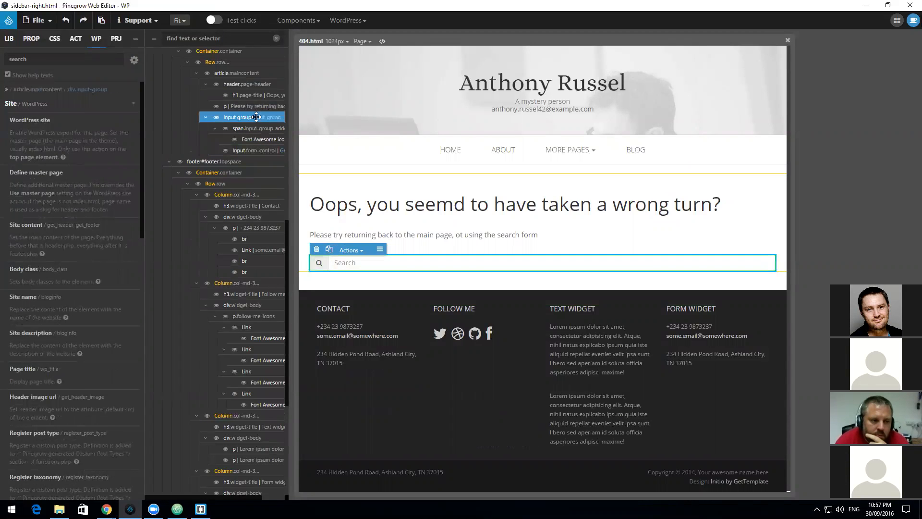
{"action": "left_click", "coordinate": [255, 150]}
{"action": "scroll", "coordinate": [66, 280], "scroll_direction": "down", "scroll_amount": 10}
{"action": "scroll", "coordinate": [66, 280], "scroll_direction": "down", "scroll_amount": 5}
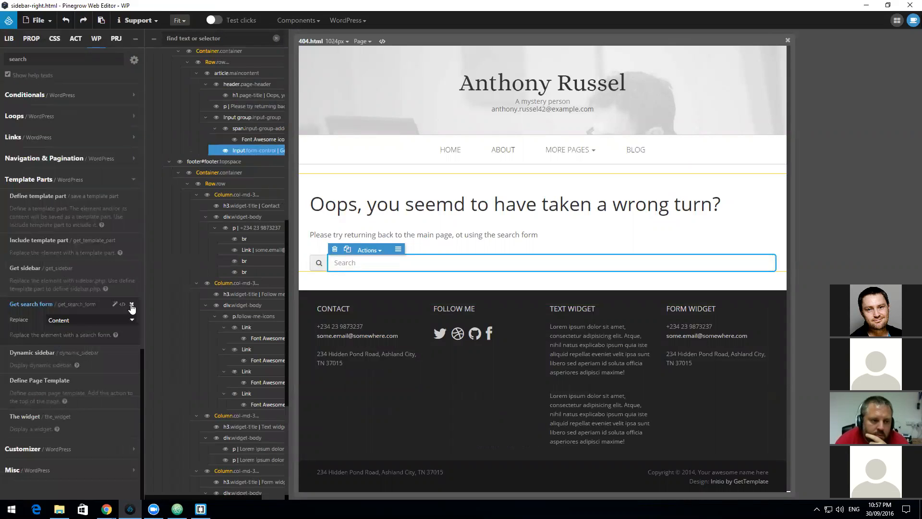
{"action": "left_click", "coordinate": [131, 306]}
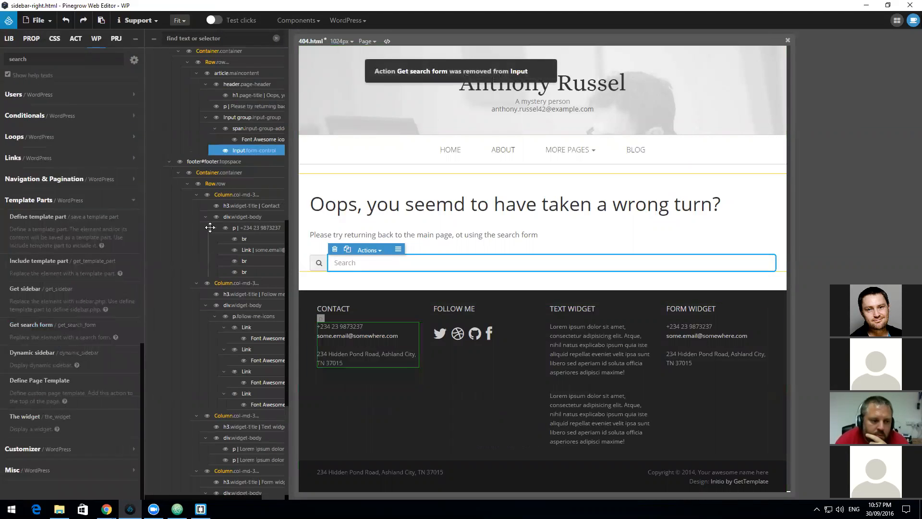
Step: Assign the Get search form action to the whole input group with Replace set to Element
{"action": "left_click", "coordinate": [245, 120]}
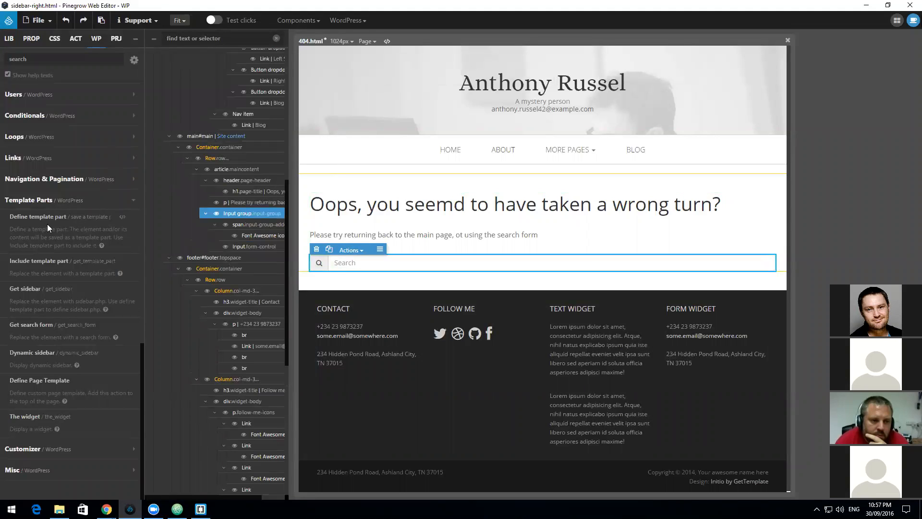
{"action": "left_click", "coordinate": [63, 63]}
{"action": "type", "text": "sea"}
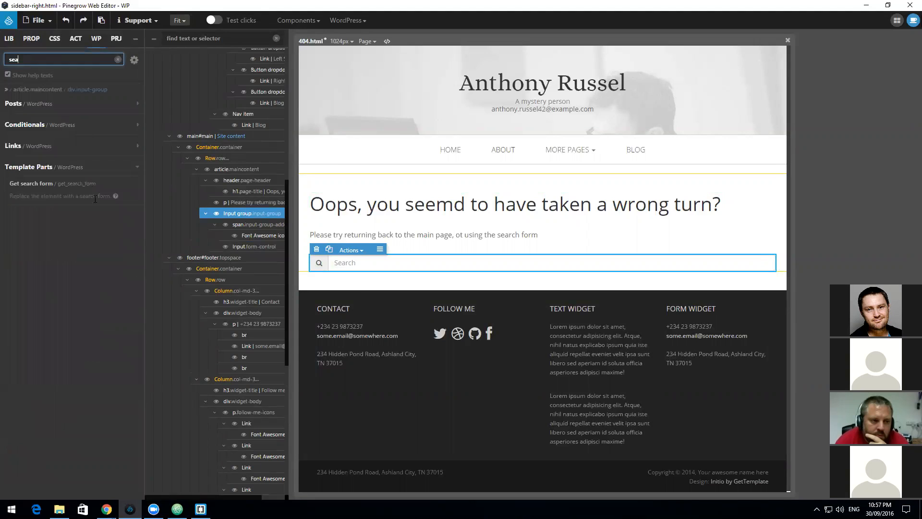
{"action": "left_click", "coordinate": [91, 184]}
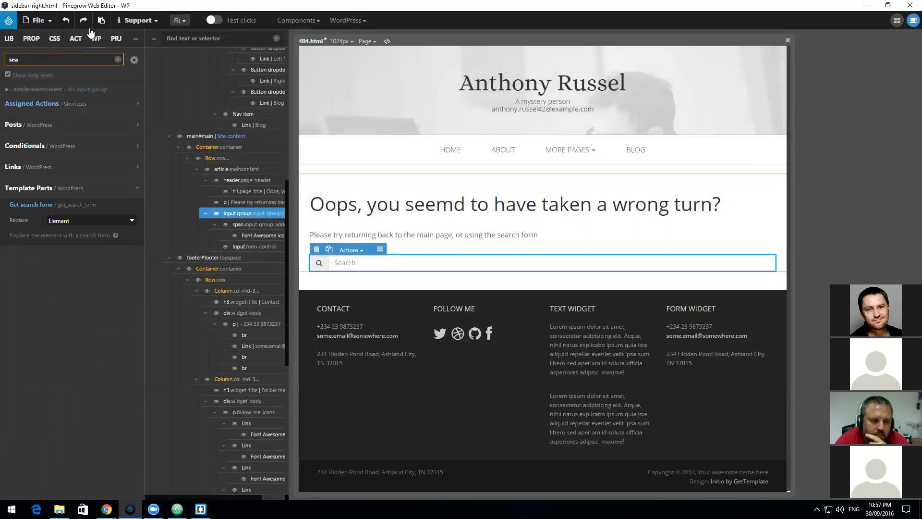
Step: Save the edited 404.html and re-export the WordPress theme
{"action": "left_click", "coordinate": [38, 20]}
{"action": "left_click", "coordinate": [42, 129]}
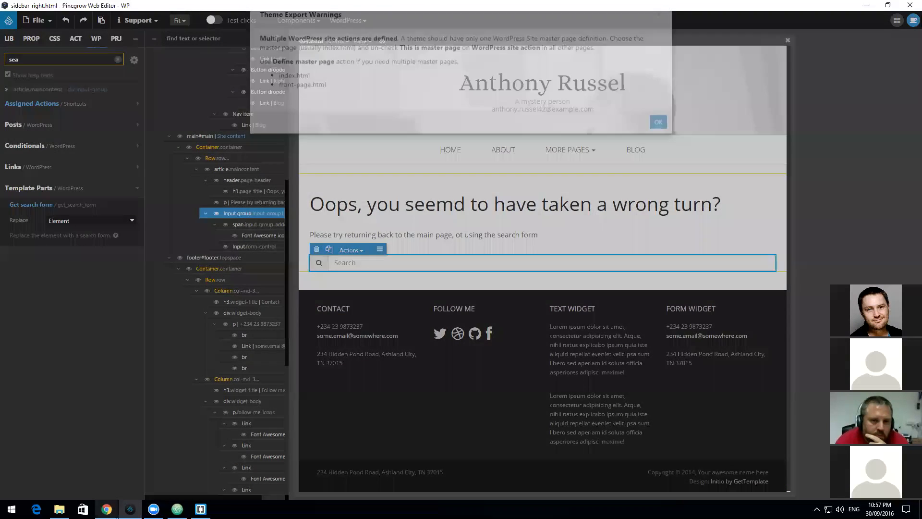
{"action": "left_click", "coordinate": [658, 126]}
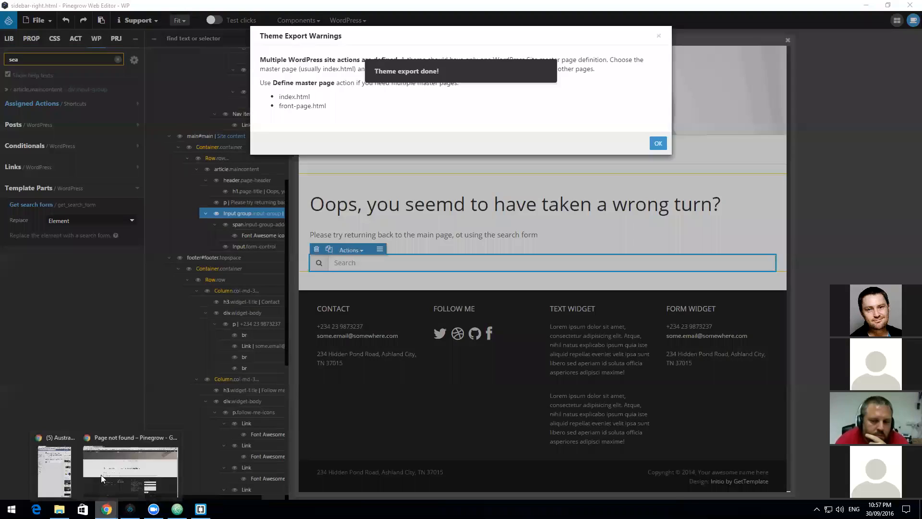
Step: Switch to Chrome, reload the error page and check its search form
{"action": "left_click", "coordinate": [101, 474]}
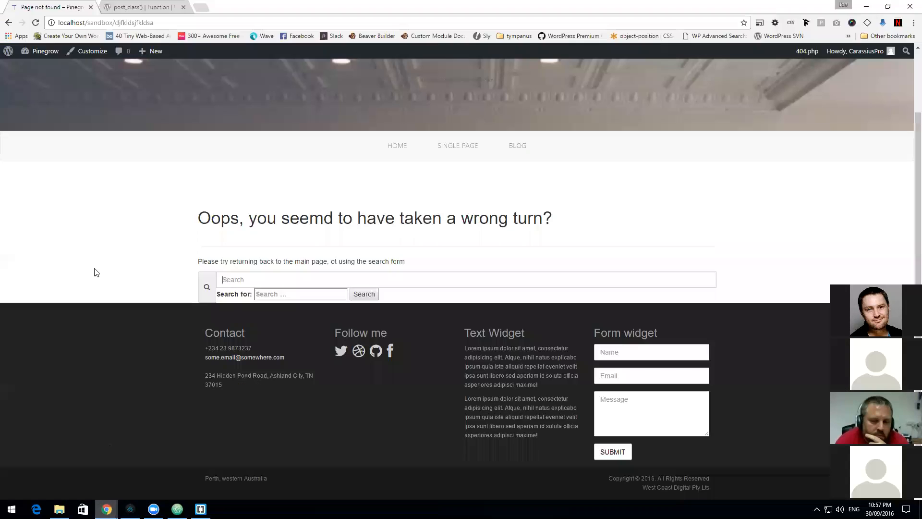
{"action": "left_click", "coordinate": [37, 22]}
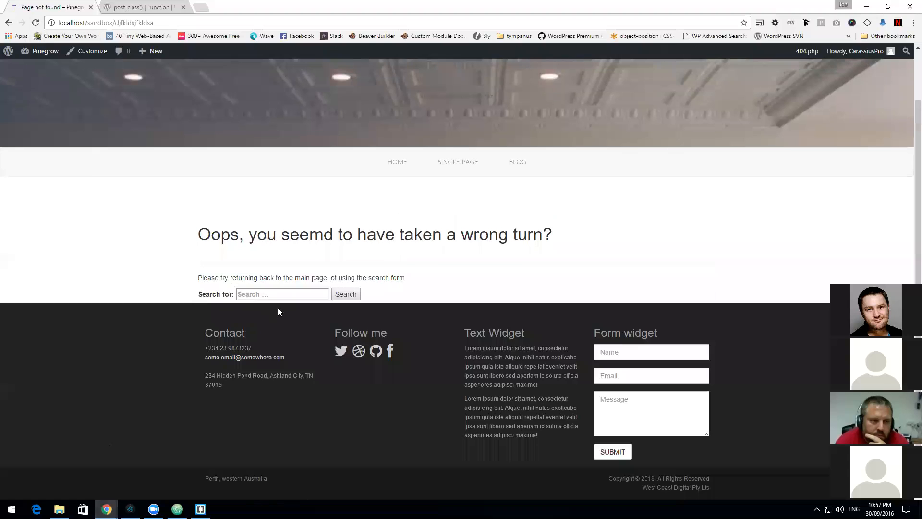
{"action": "left_click", "coordinate": [277, 294]}
{"action": "left_click", "coordinate": [278, 294]}
{"action": "left_click", "coordinate": [199, 278]}
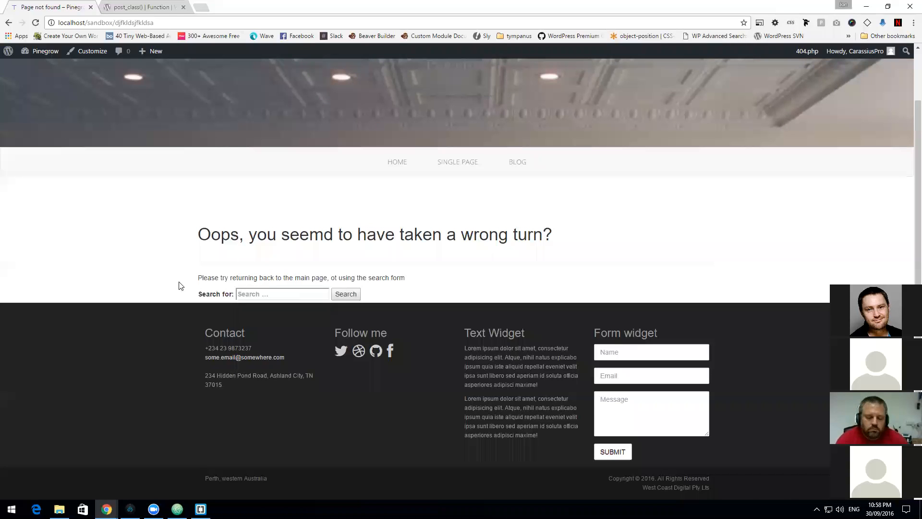
Step: Search for "text" with the error page's search form and review the results page
{"action": "left_click", "coordinate": [296, 290]}
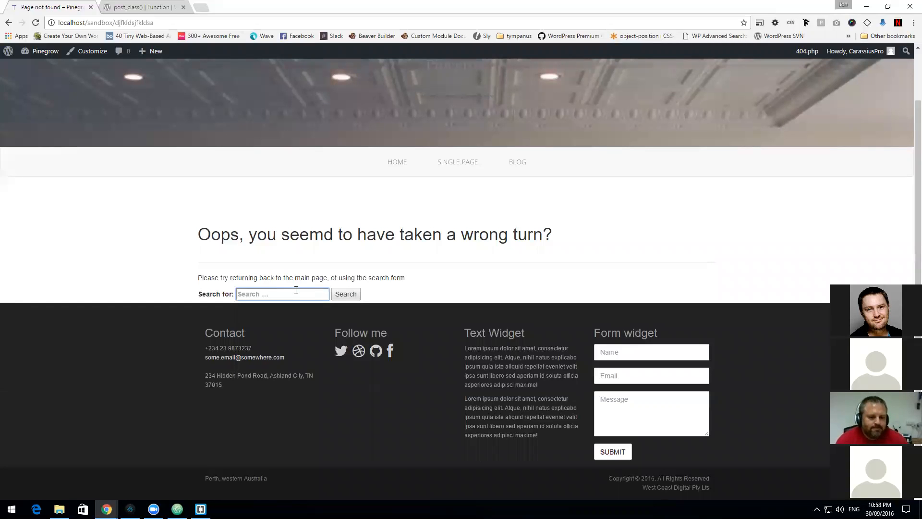
{"action": "left_click", "coordinate": [343, 295]}
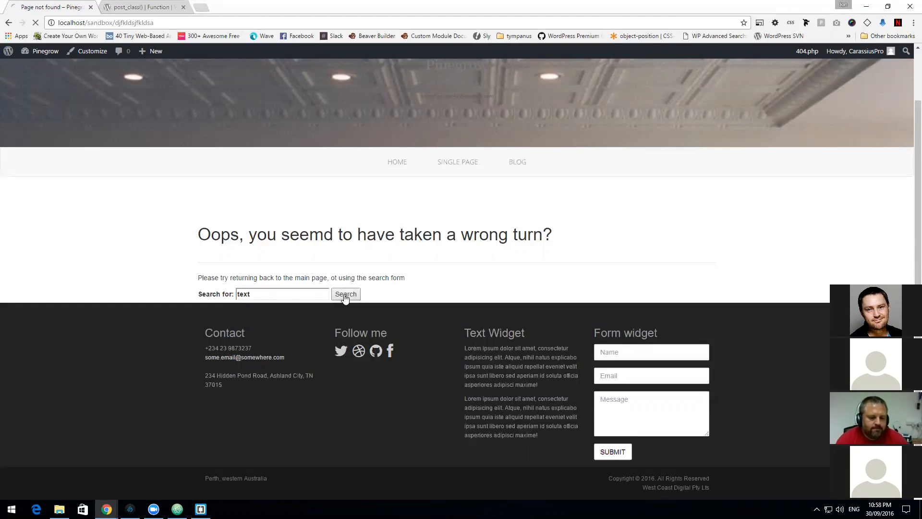
{"action": "scroll", "coordinate": [361, 329], "scroll_direction": "down", "scroll_amount": 20}
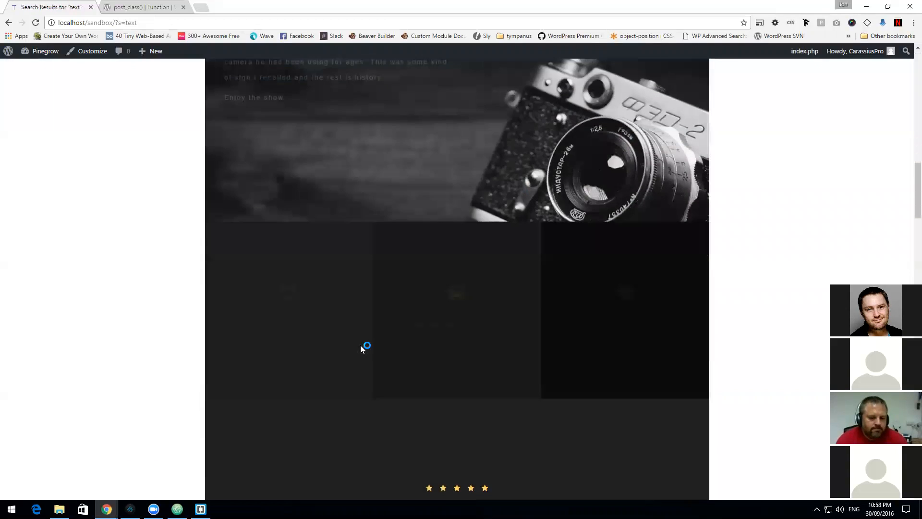
{"action": "scroll", "coordinate": [361, 369], "scroll_direction": "down", "scroll_amount": 15}
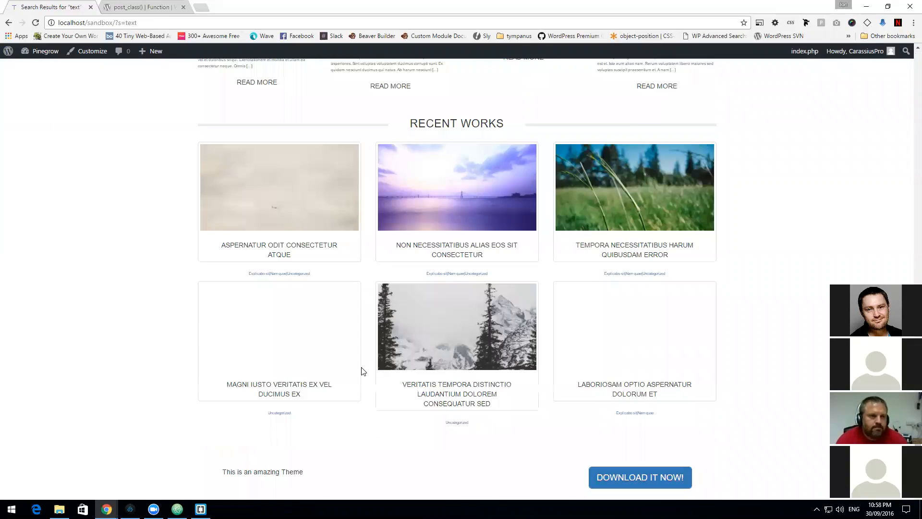
{"action": "scroll", "coordinate": [361, 369], "scroll_direction": "up", "scroll_amount": 16}
{"action": "scroll", "coordinate": [361, 369], "scroll_direction": "up", "scroll_amount": 15}
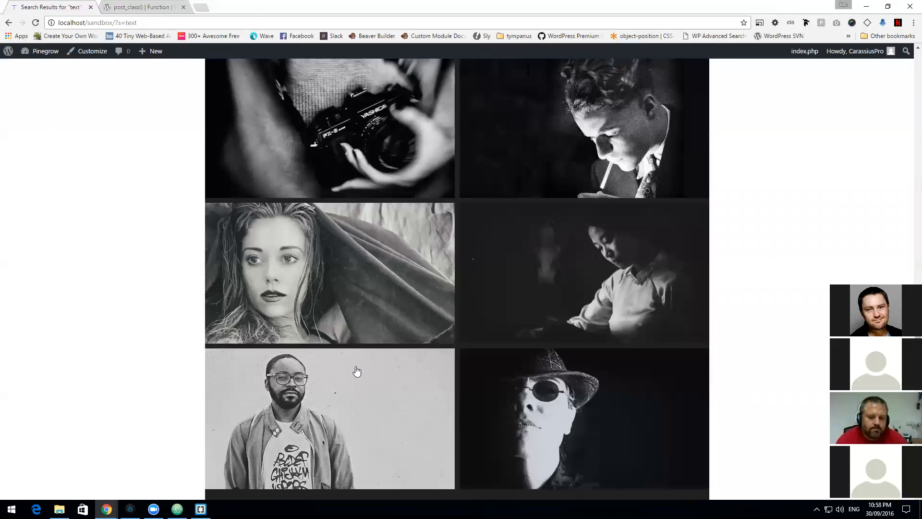
{"action": "scroll", "coordinate": [357, 366], "scroll_direction": "up", "scroll_amount": 6}
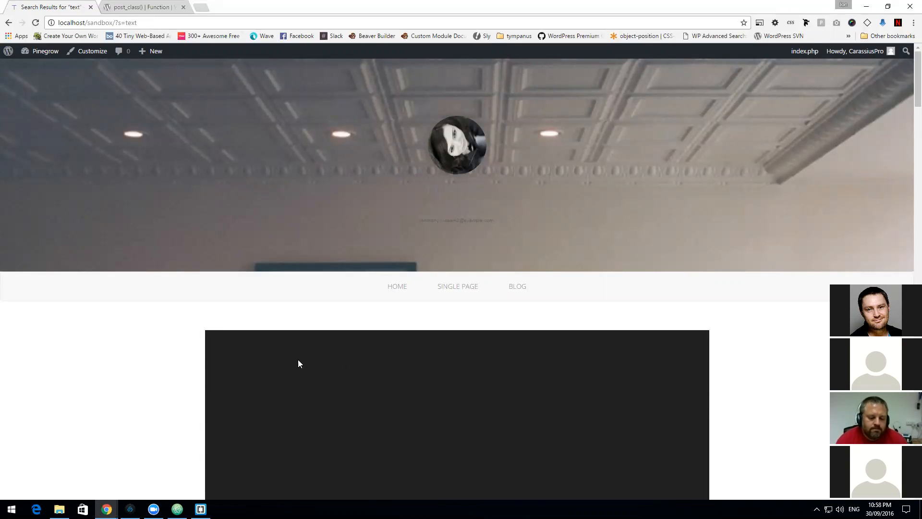
Step: Switch back to Pinegrow and dismiss the theme export warnings
{"action": "left_click", "coordinate": [130, 509]}
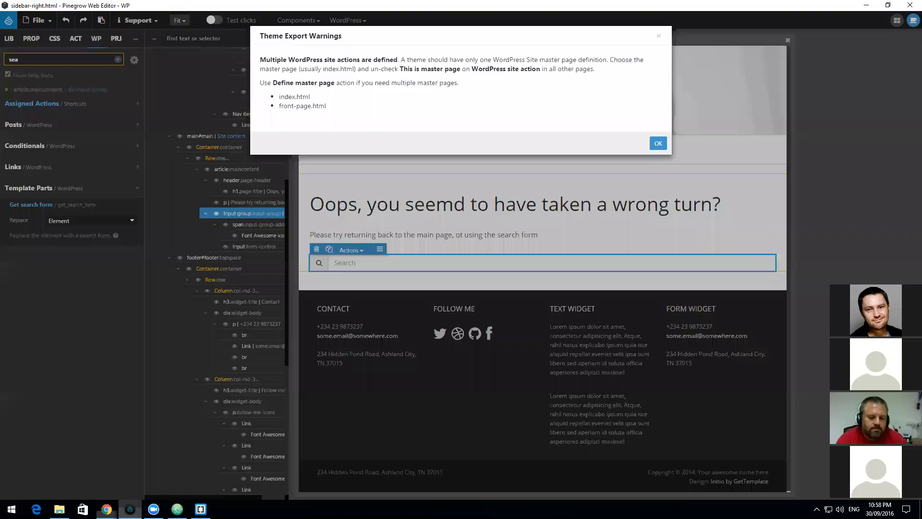
{"action": "left_click", "coordinate": [657, 142]}
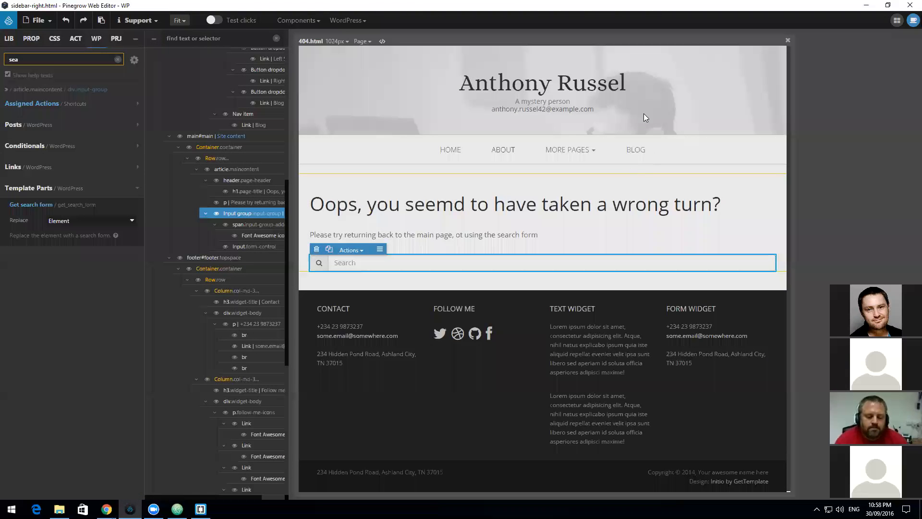
{"action": "left_click", "coordinate": [50, 22]}
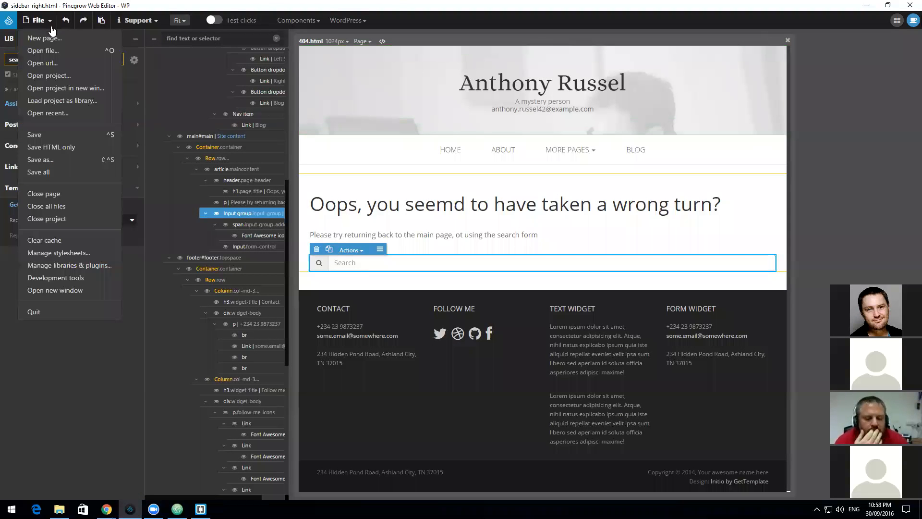
{"action": "left_click", "coordinate": [48, 50]}
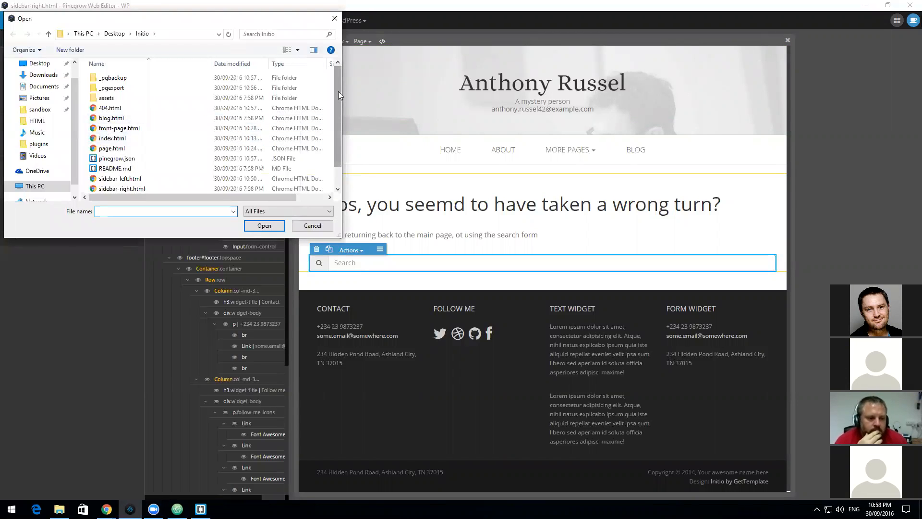
{"action": "left_click", "coordinate": [312, 226]}
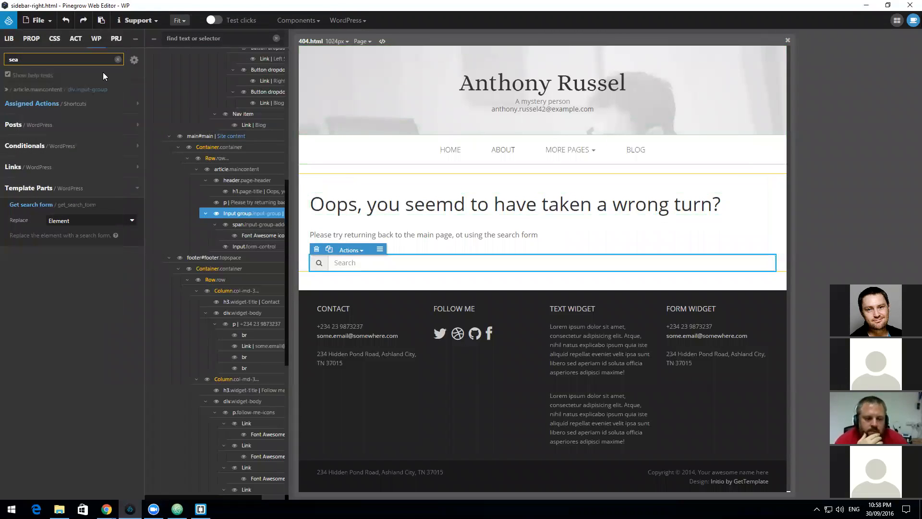
Step: Save a copy of 404.html as search.html in the Initio folder
{"action": "left_click", "coordinate": [49, 23]}
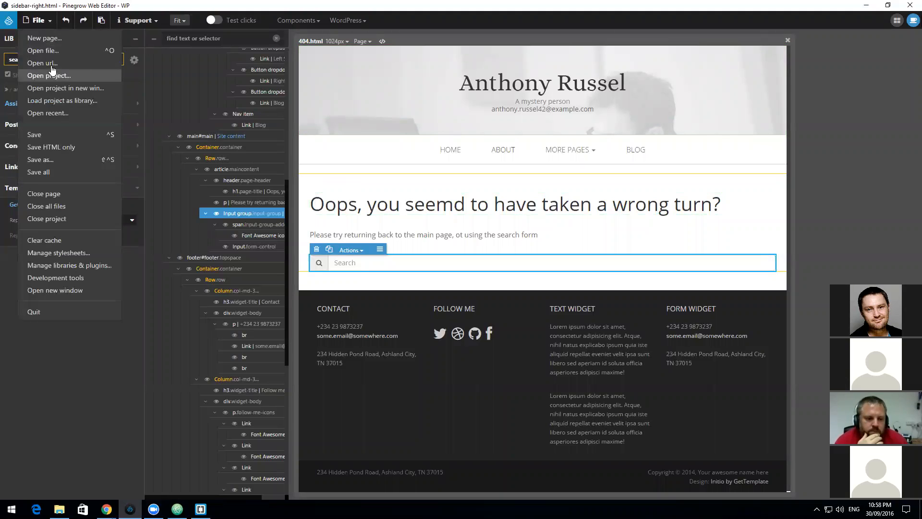
{"action": "left_click", "coordinate": [54, 160]}
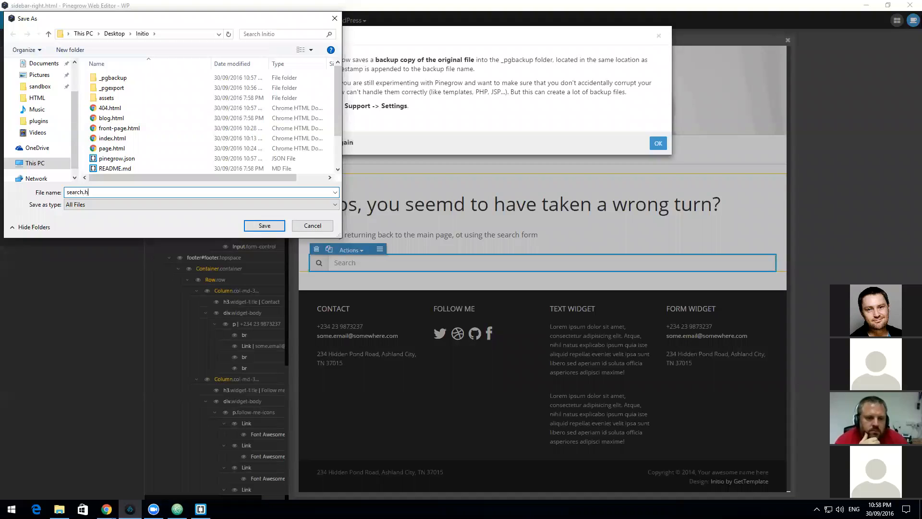
{"action": "left_click", "coordinate": [264, 225]}
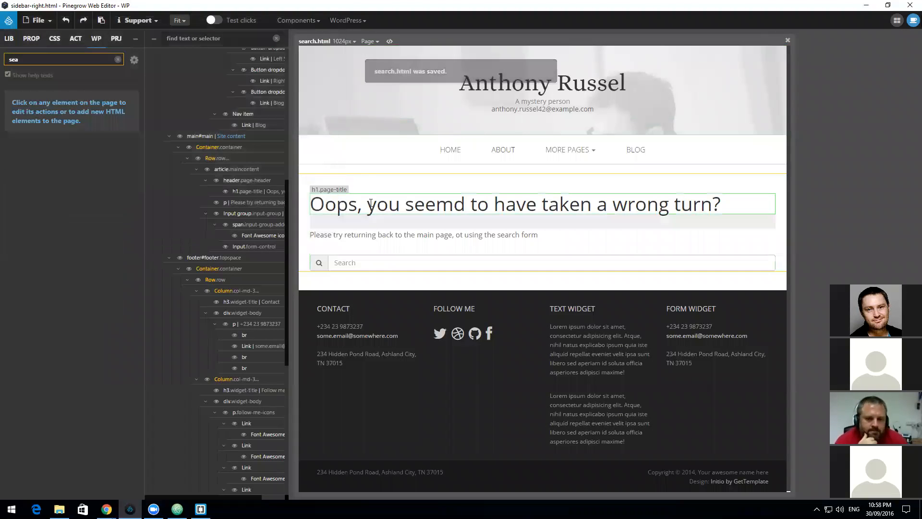
Step: Delete the error heading and the paragraph below it from search.html
{"action": "left_click", "coordinate": [368, 204]}
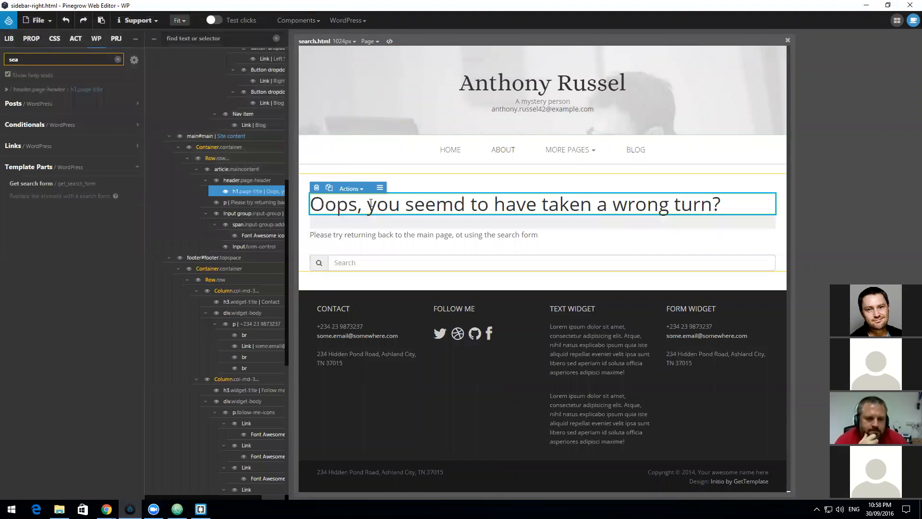
{"action": "key", "text": "Delete"}
{"action": "left_click", "coordinate": [368, 198]}
{"action": "key", "text": "Delete"}
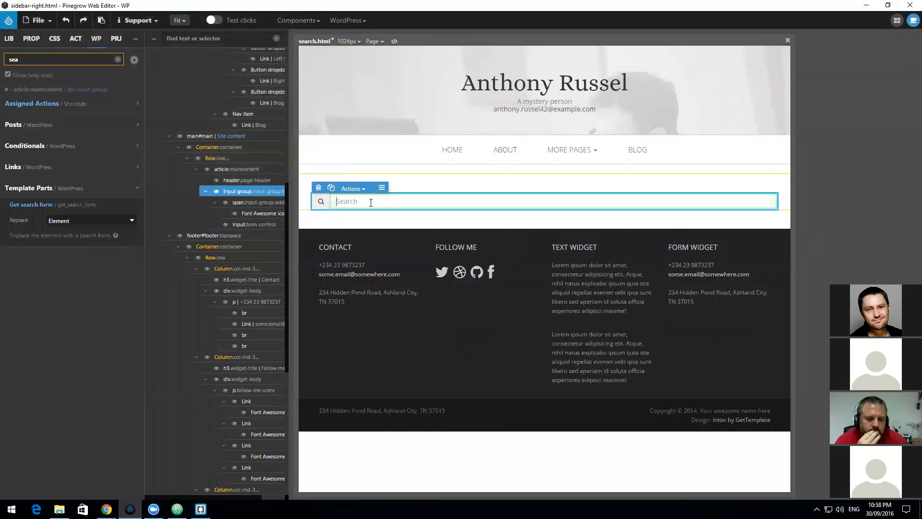
Step: Empty the main content row by deleting the search input group, the page header and the maincontent article
{"action": "left_click", "coordinate": [369, 202]}
{"action": "left_click", "coordinate": [242, 191]}
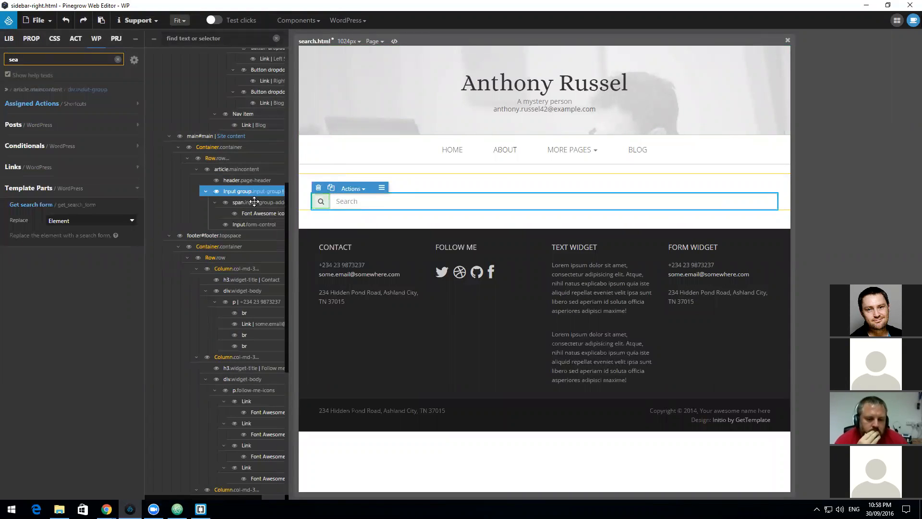
{"action": "left_click", "coordinate": [244, 178]}
{"action": "key", "text": "Delete"}
{"action": "key", "text": "Delete"}
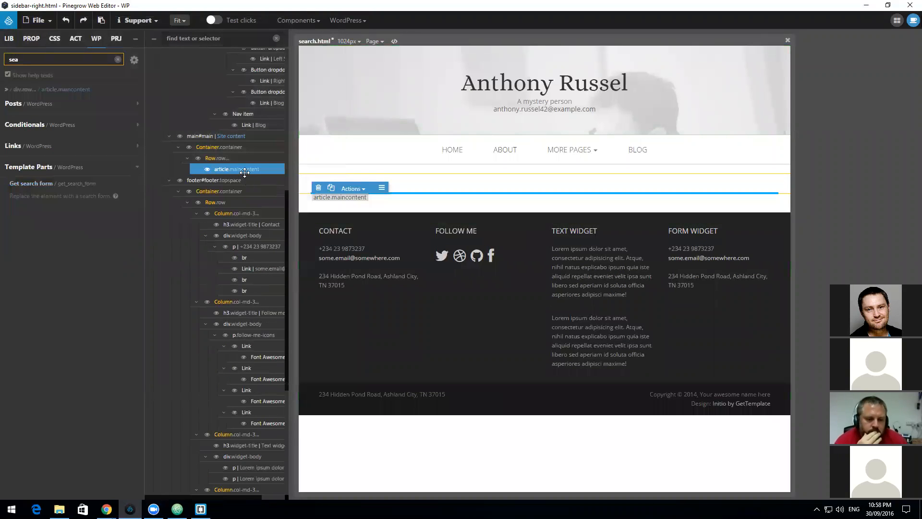
{"action": "key", "text": "Delete"}
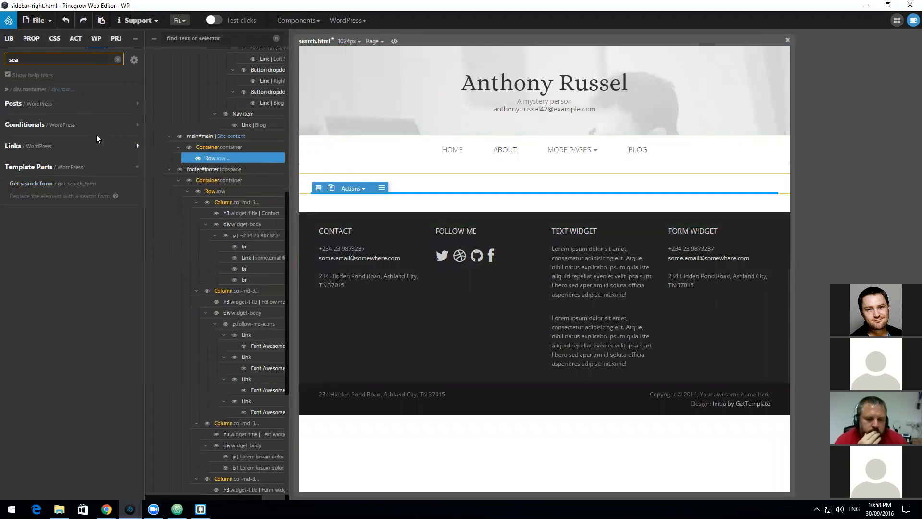
Step: Find the Content thumbnail component by filtering the library for "con" and insert it into the empty main row
{"action": "left_click", "coordinate": [9, 38]}
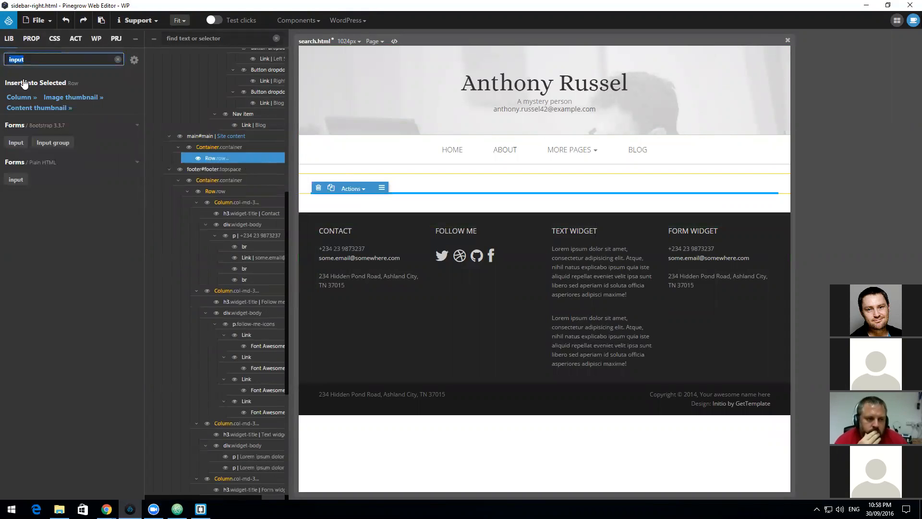
{"action": "key", "text": "BackSpace"}
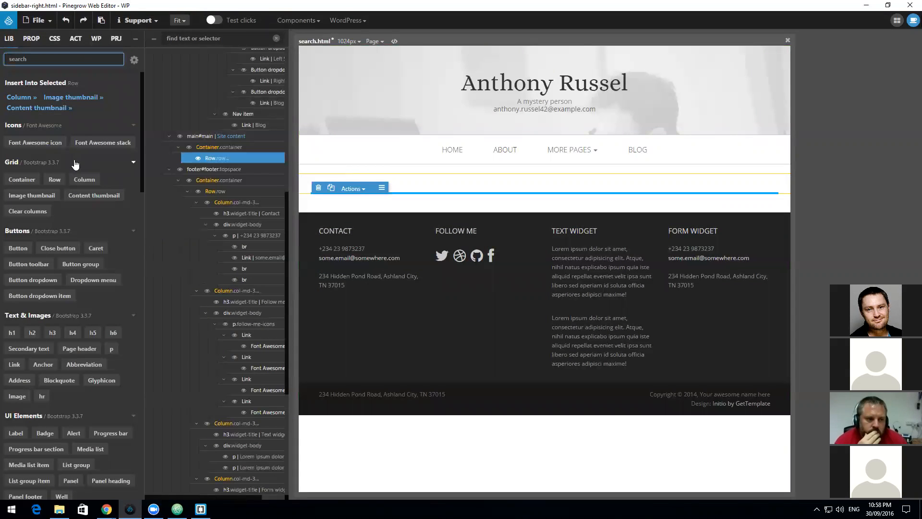
{"action": "type", "text": "con"}
{"action": "mouse_move", "coordinate": [67, 179]}
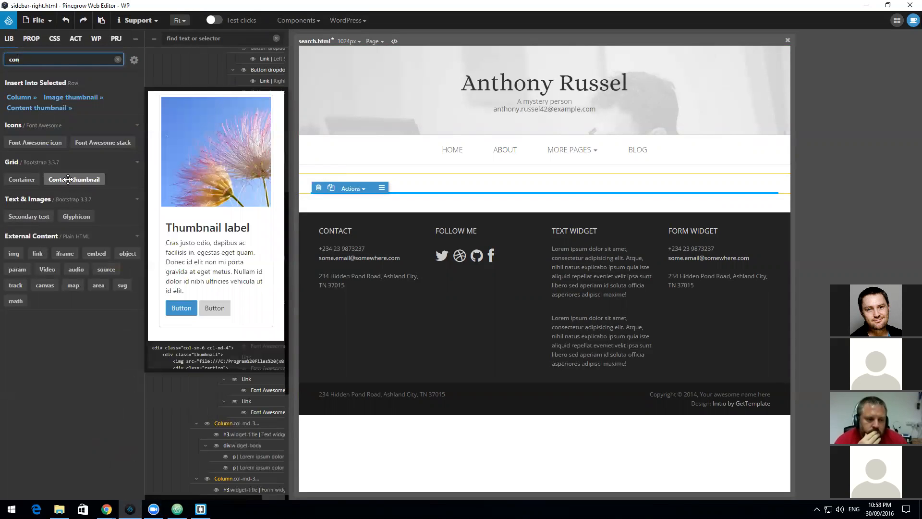
{"action": "left_click_drag", "start_coordinate": [67, 181], "coordinate": [222, 168]}
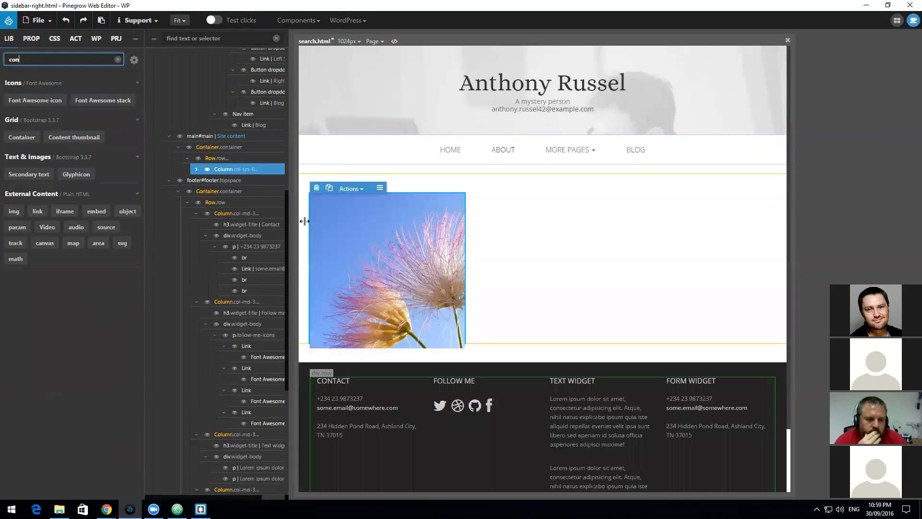
Step: Expand the new column and move its thumbnail div out, directly into the row above the column
{"action": "scroll", "coordinate": [363, 251], "scroll_direction": "down", "scroll_amount": 2}
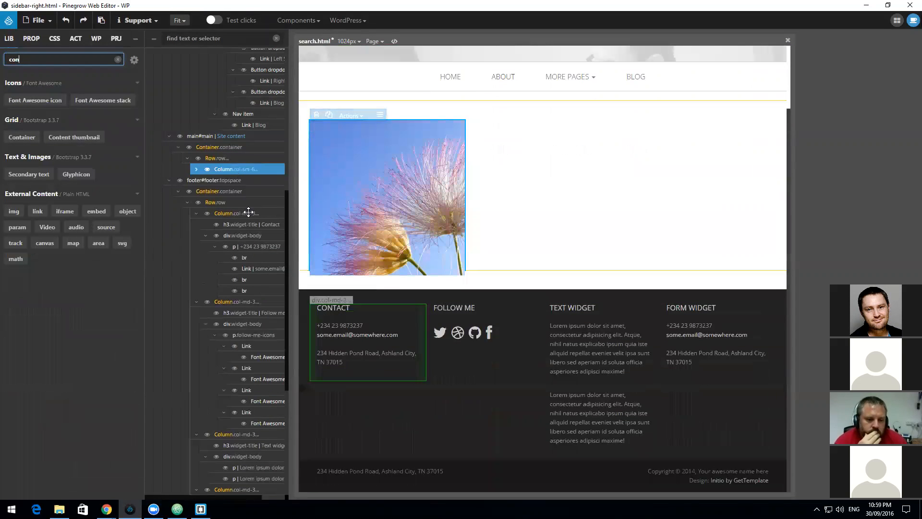
{"action": "left_click", "coordinate": [195, 170]}
{"action": "left_click", "coordinate": [235, 179]}
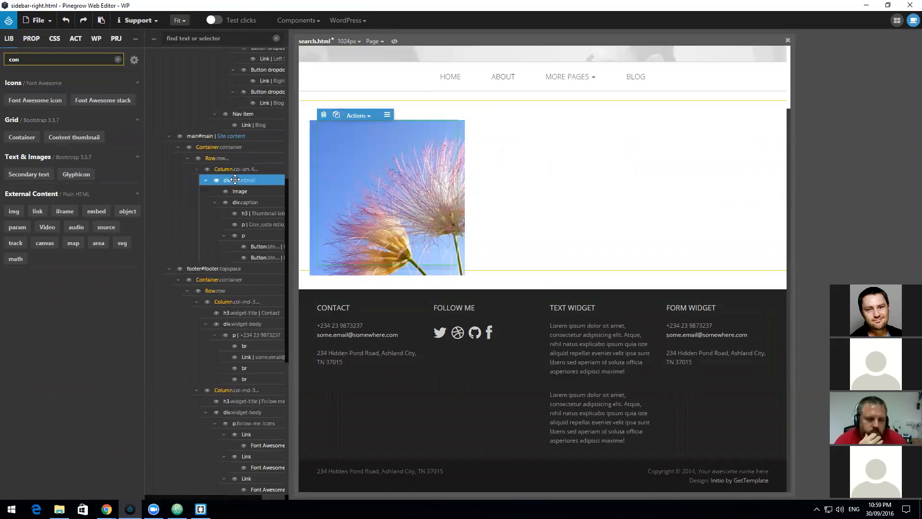
{"action": "left_click_drag", "start_coordinate": [235, 180], "coordinate": [242, 168]}
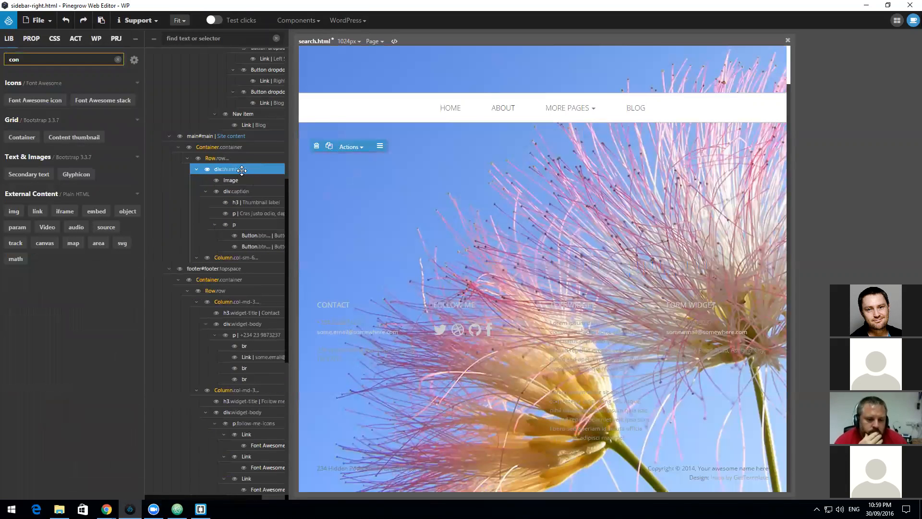
Step: Move the caption div out of the thumbnail div into the row and delete the thumbnail with its image
{"action": "right_click", "coordinate": [242, 171]}
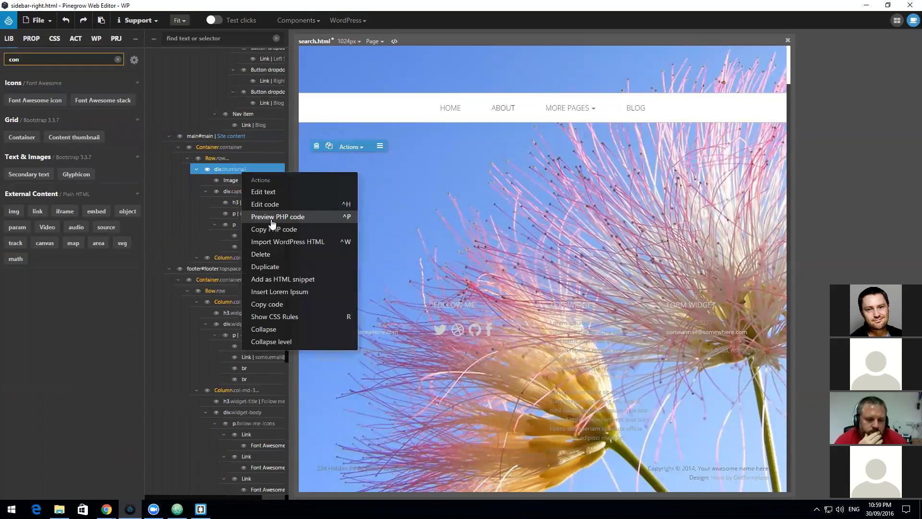
{"action": "left_click", "coordinate": [230, 191]}
{"action": "left_click_drag", "start_coordinate": [246, 191], "coordinate": [232, 191]}
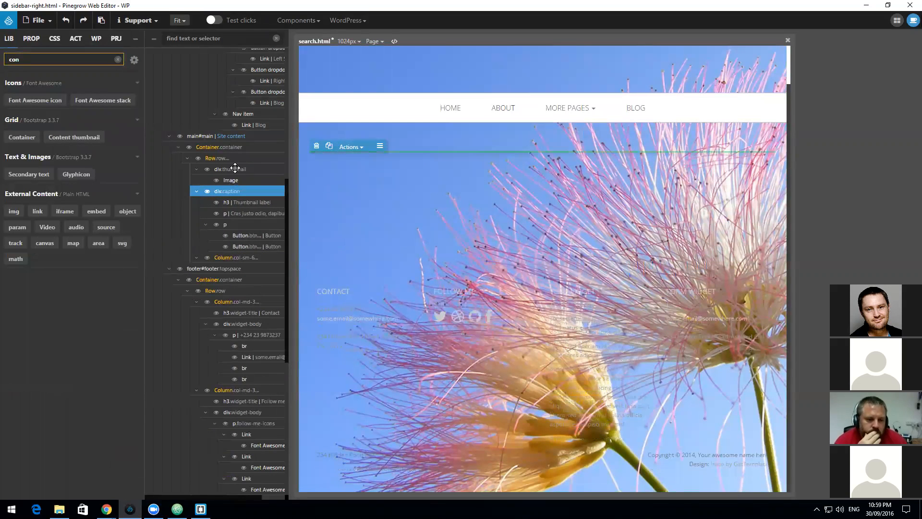
{"action": "left_click", "coordinate": [235, 169]}
{"action": "key", "text": "Delete"}
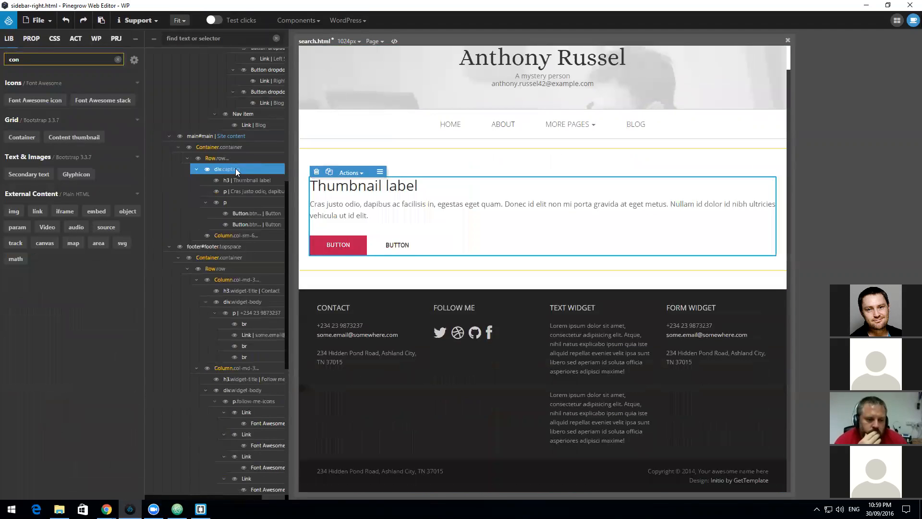
Step: Delete the first, red button from the caption's button paragraph
{"action": "left_click", "coordinate": [241, 180]}
{"action": "left_click", "coordinate": [240, 191]}
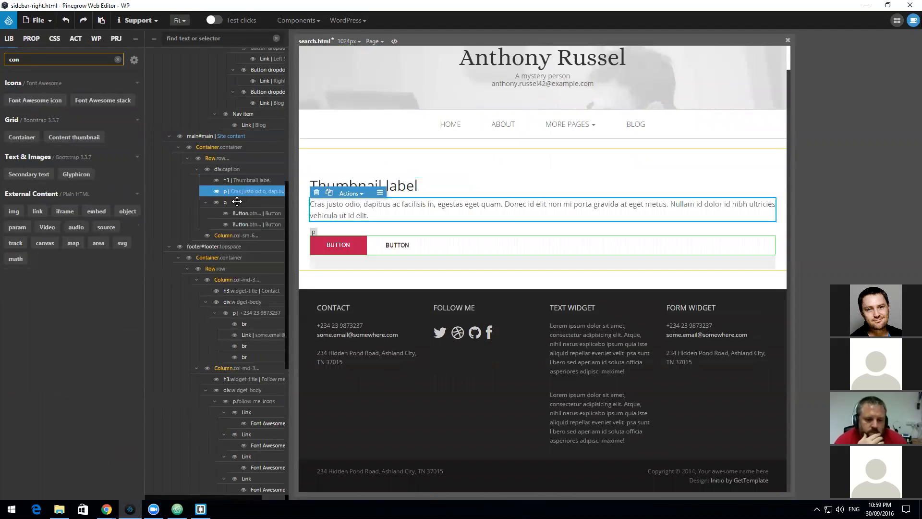
{"action": "left_click", "coordinate": [238, 202]}
{"action": "left_click", "coordinate": [244, 191]}
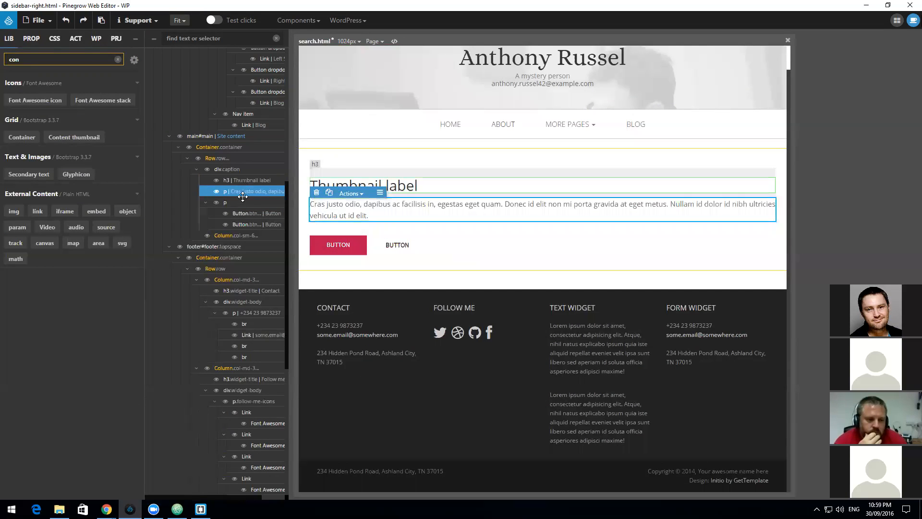
{"action": "left_click", "coordinate": [239, 213]}
{"action": "key", "text": "Delete"}
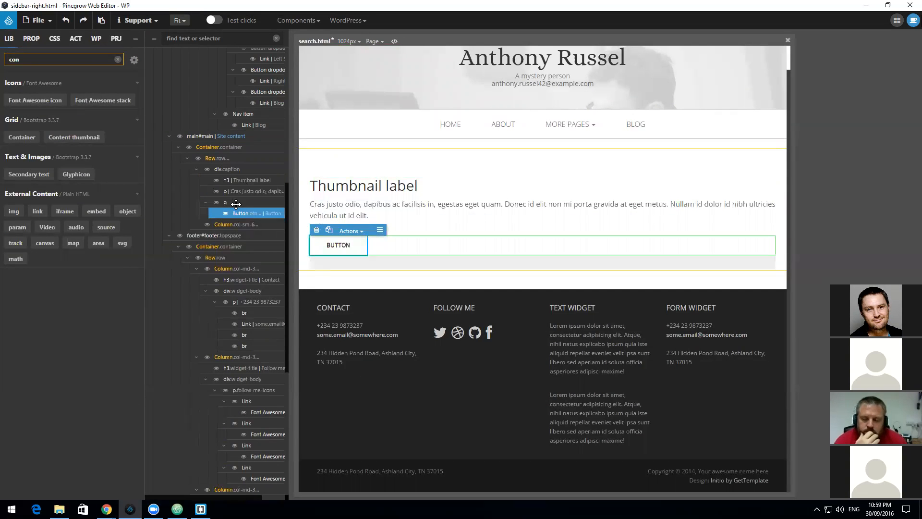
Step: Assign The loop WordPress action to the row inside the main content container
{"action": "left_click", "coordinate": [245, 188]}
{"action": "left_click", "coordinate": [245, 180]}
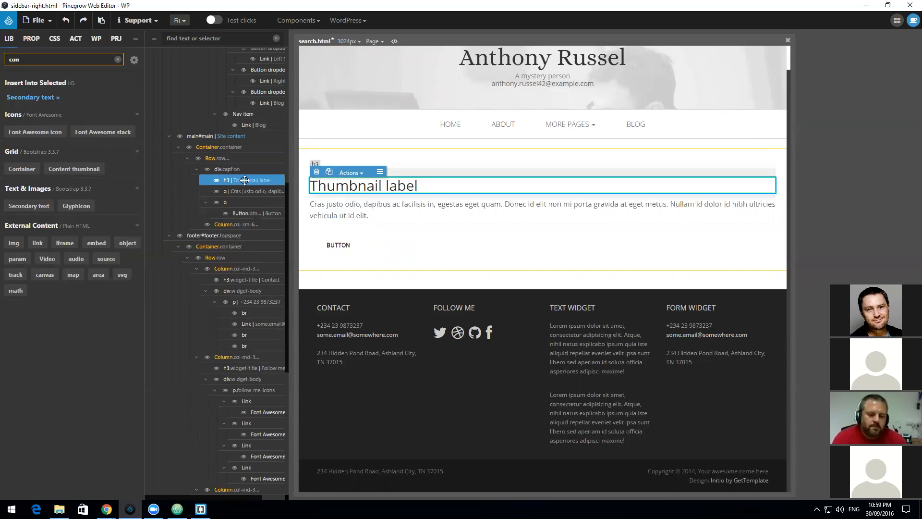
{"action": "left_click", "coordinate": [230, 160]}
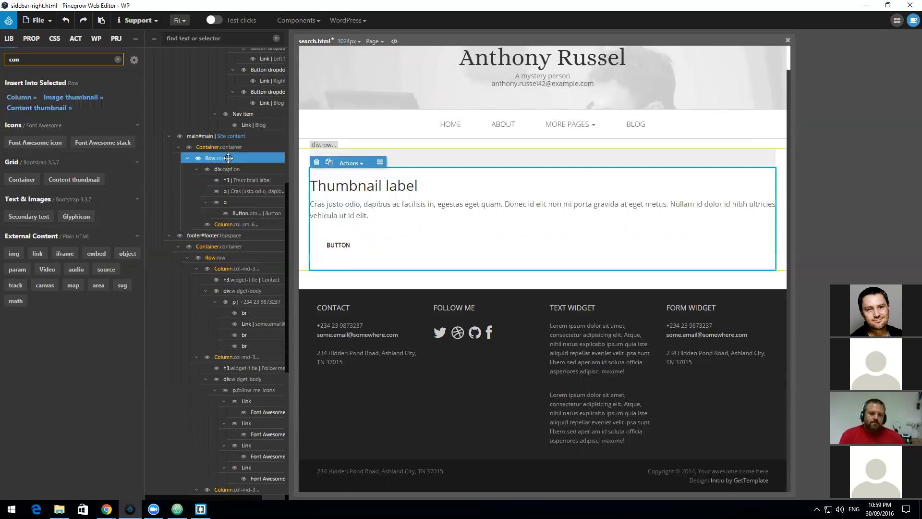
{"action": "left_click", "coordinate": [96, 38]}
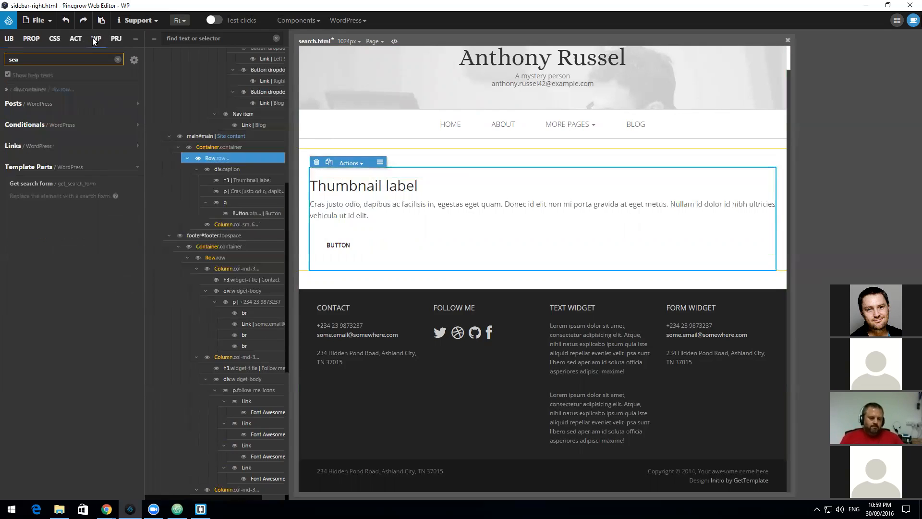
{"action": "left_click", "coordinate": [118, 59]}
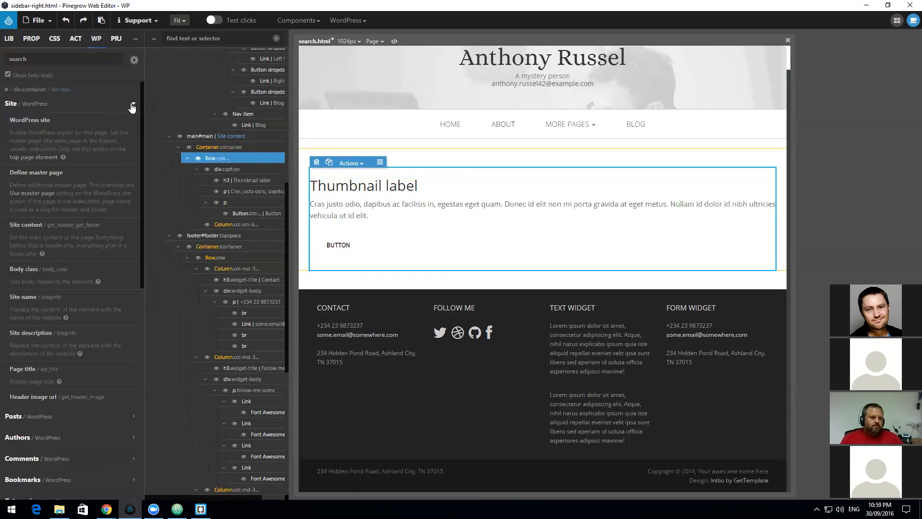
{"action": "left_click", "coordinate": [133, 105]}
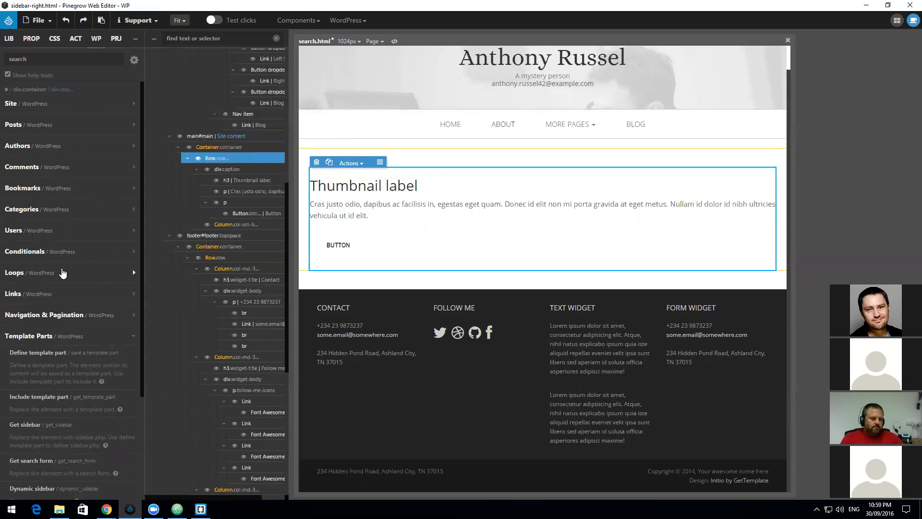
{"action": "left_click", "coordinate": [63, 273]}
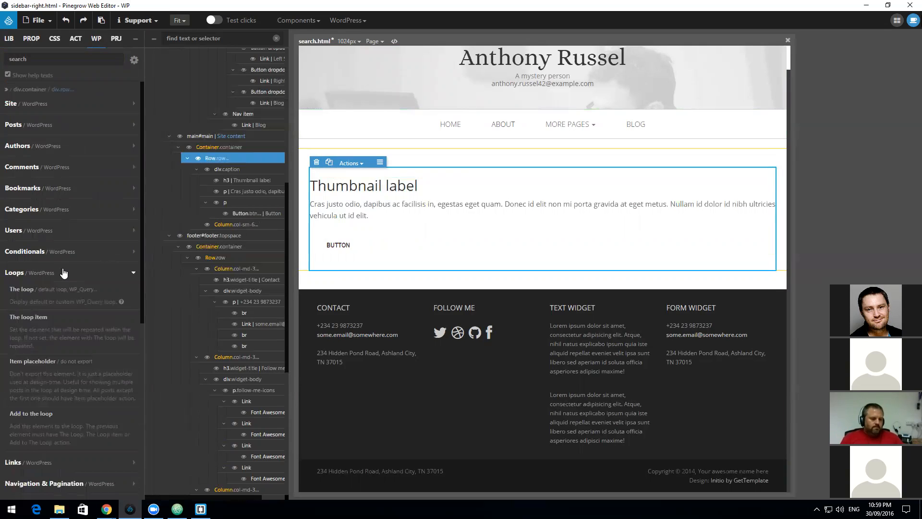
{"action": "left_click", "coordinate": [225, 137]}
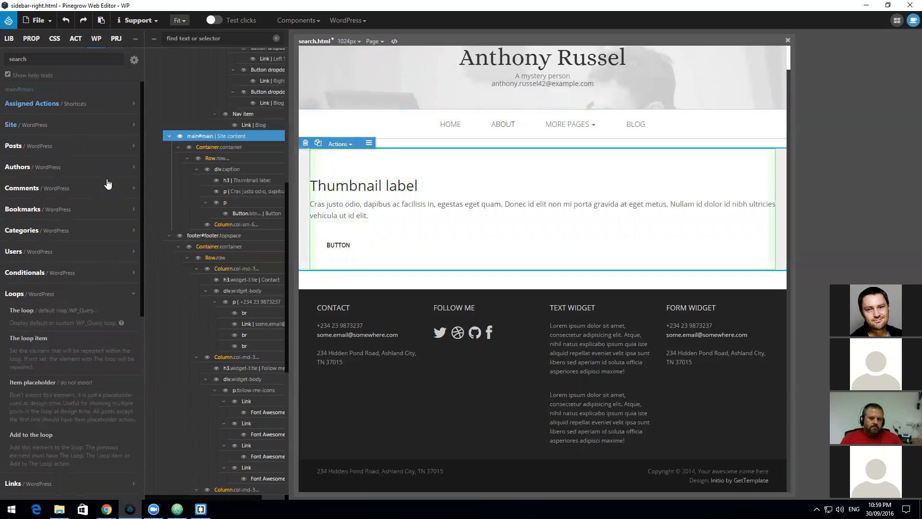
{"action": "left_click", "coordinate": [77, 105]}
{"action": "left_click", "coordinate": [77, 106]}
{"action": "left_click", "coordinate": [57, 126]}
{"action": "left_click", "coordinate": [56, 126]}
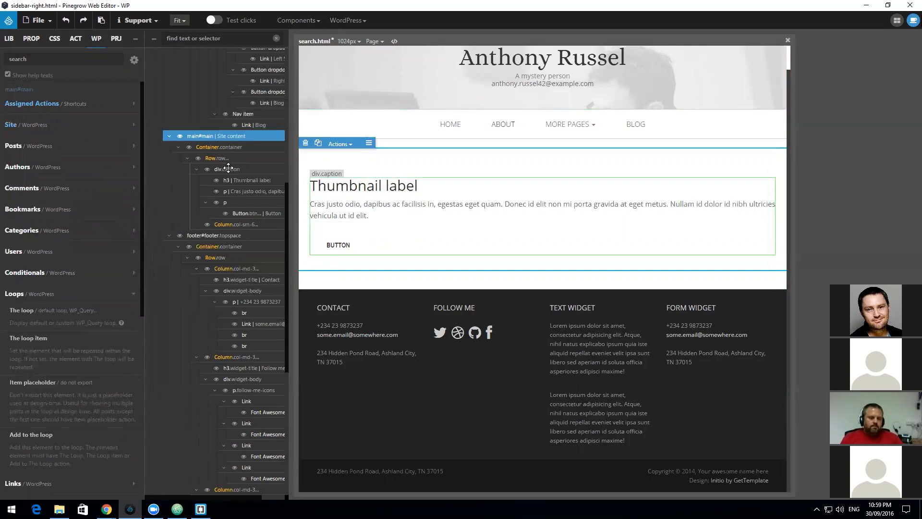
{"action": "left_click", "coordinate": [224, 159]}
{"action": "left_click", "coordinate": [50, 289]}
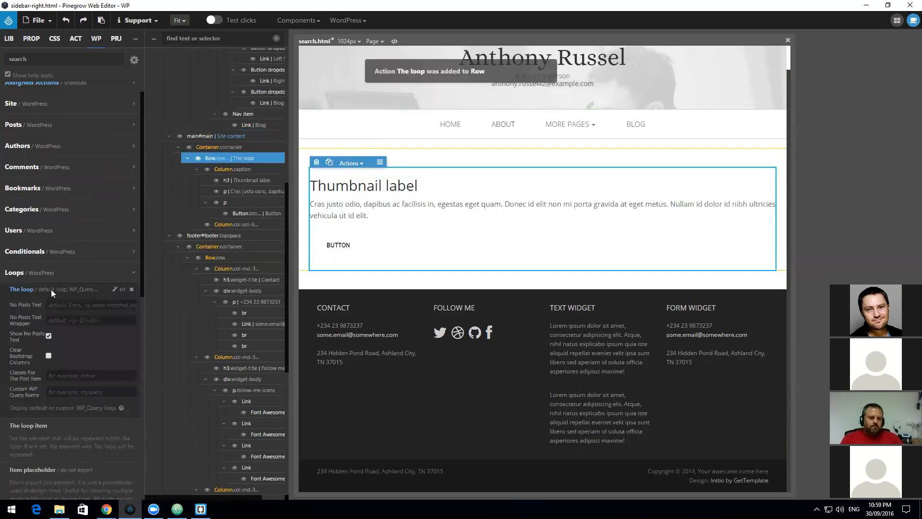
Step: Assign The title post action to the thumbnail label heading and The excerpt action to the paragraph below it
{"action": "left_click", "coordinate": [381, 186]}
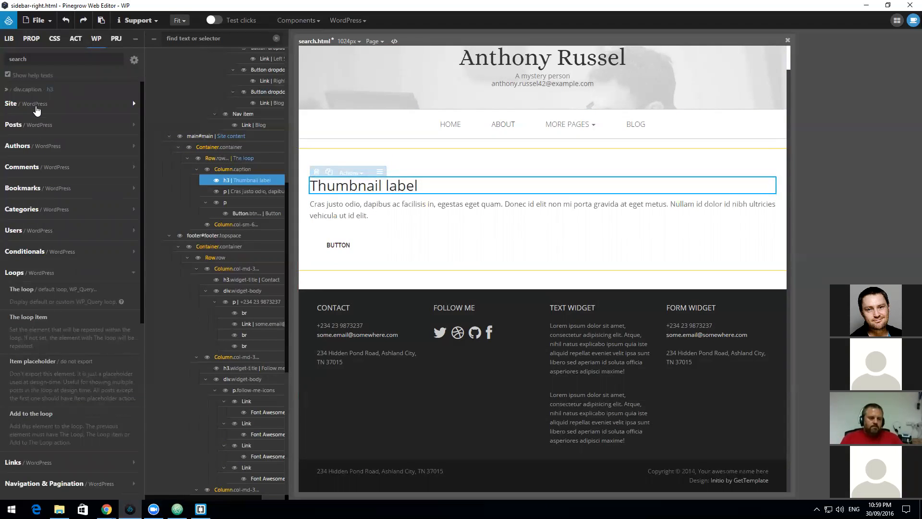
{"action": "left_click", "coordinate": [37, 125]}
{"action": "left_click", "coordinate": [42, 172]}
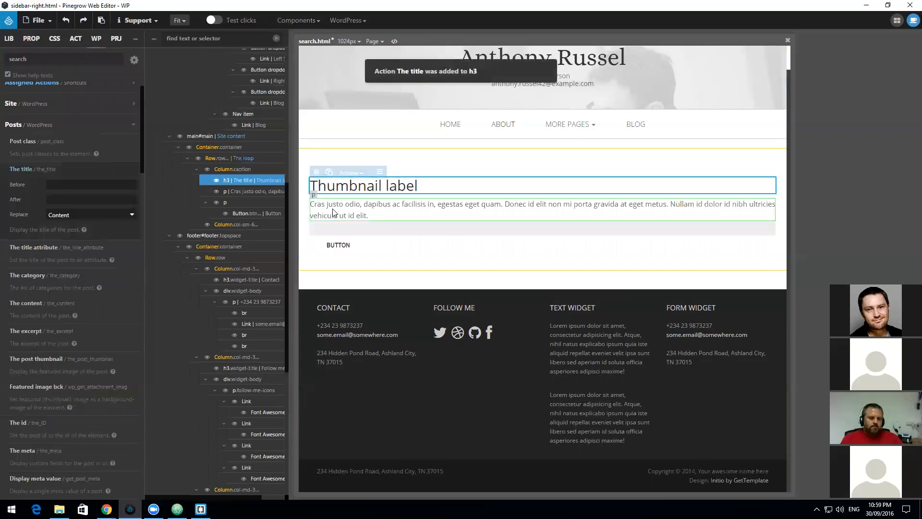
{"action": "left_click", "coordinate": [335, 212]}
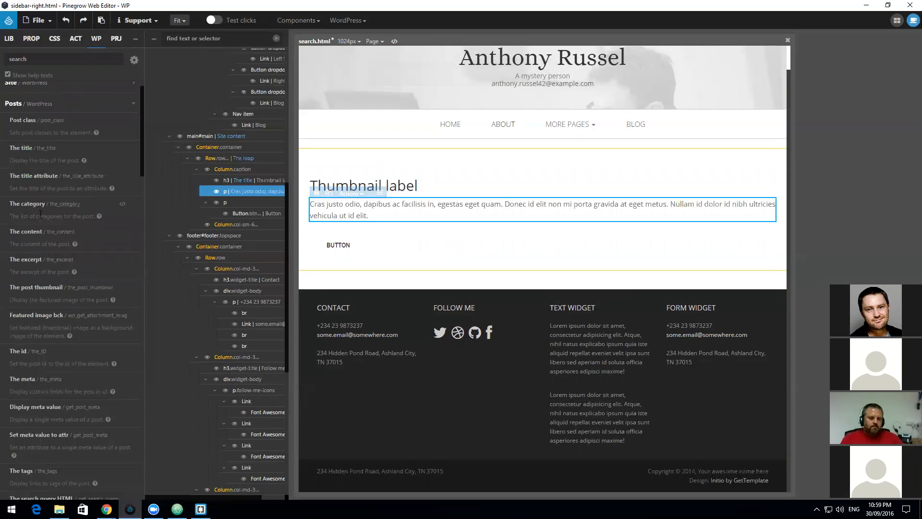
{"action": "left_click", "coordinate": [30, 259]}
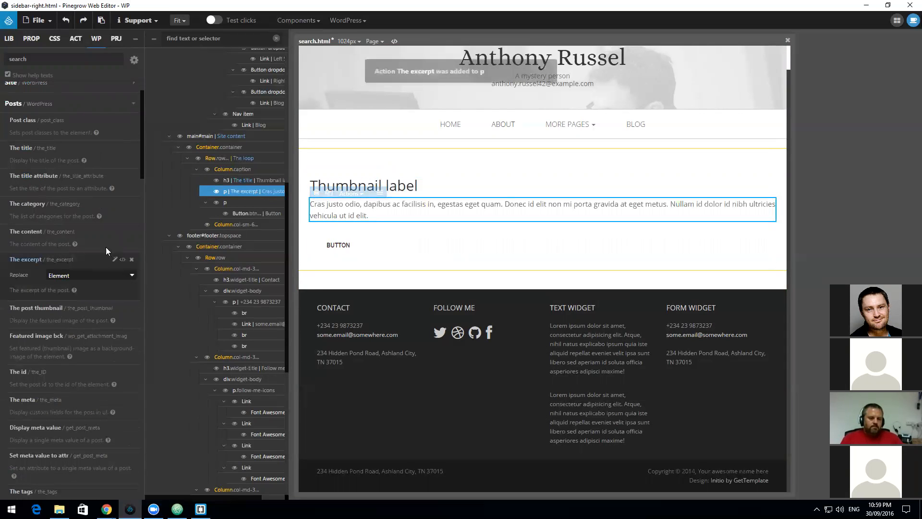
Step: Change the caption button's label to "Read more"
{"action": "left_click", "coordinate": [340, 245]}
{"action": "right_click", "coordinate": [341, 245]}
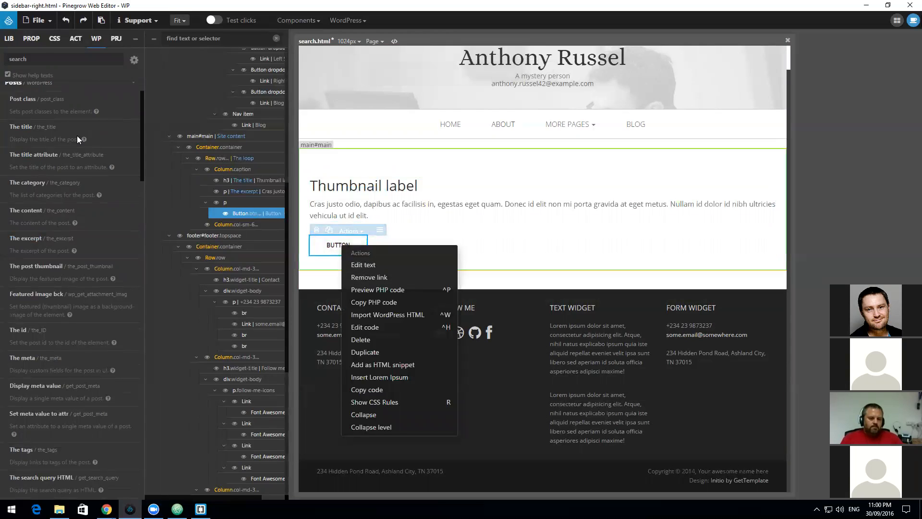
{"action": "left_click", "coordinate": [31, 39]}
{"action": "left_click_drag", "start_coordinate": [74, 89], "coordinate": [12, 91]}
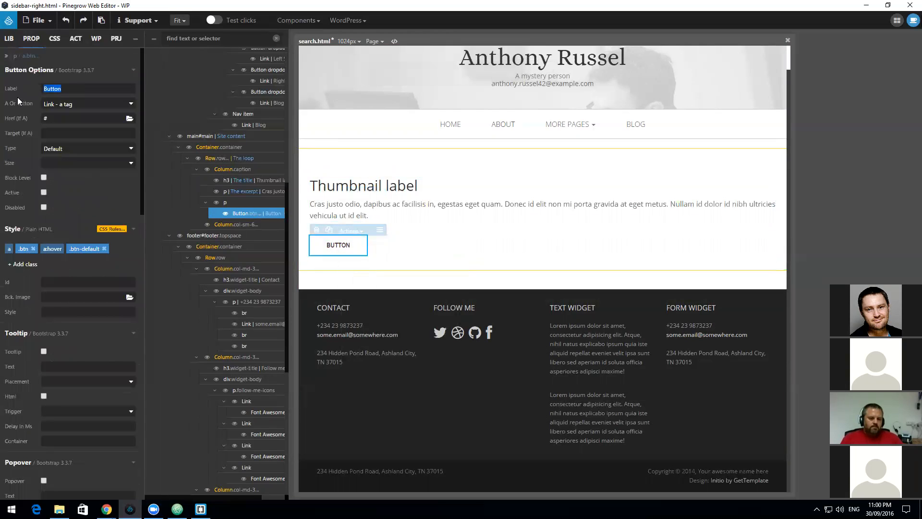
{"action": "type", "text": "Read more"}
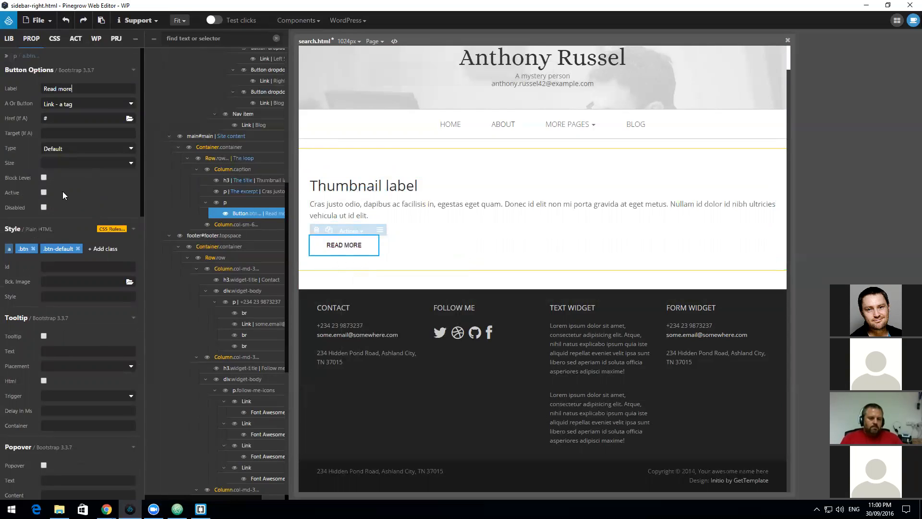
Step: Assign the WordPress Href link action to the Read more button with its URL set to Post permalink
{"action": "left_click", "coordinate": [96, 38]}
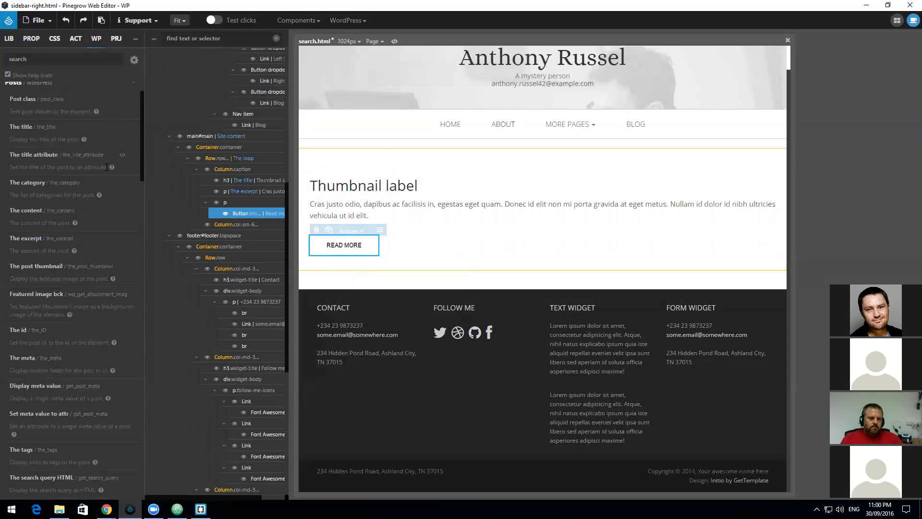
{"action": "scroll", "coordinate": [101, 230], "scroll_direction": "up", "scroll_amount": 1}
{"action": "left_click", "coordinate": [134, 126]}
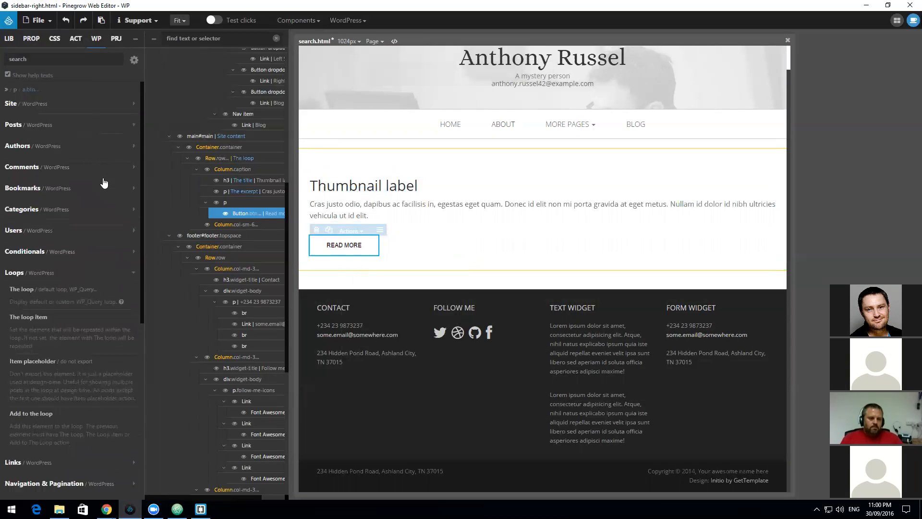
{"action": "left_click", "coordinate": [134, 273]}
{"action": "left_click", "coordinate": [112, 295]}
{"action": "left_click", "coordinate": [71, 309]}
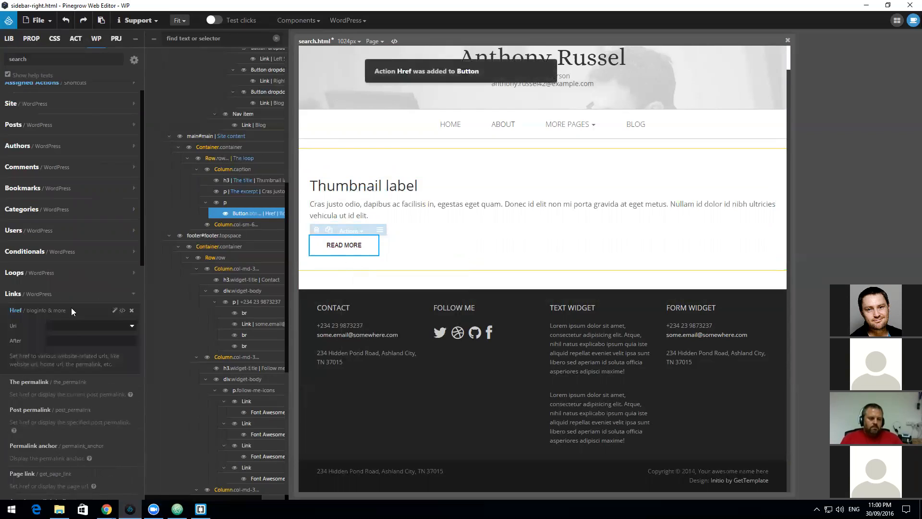
{"action": "left_click", "coordinate": [91, 326]}
{"action": "left_click", "coordinate": [77, 99]}
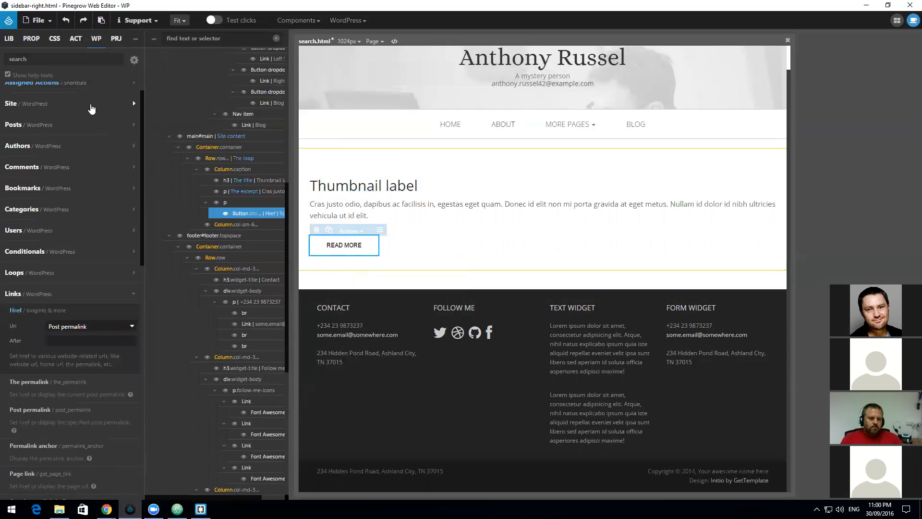
Step: Save search.html with its theme export and dismiss the file backup notice
{"action": "left_click", "coordinate": [40, 20]}
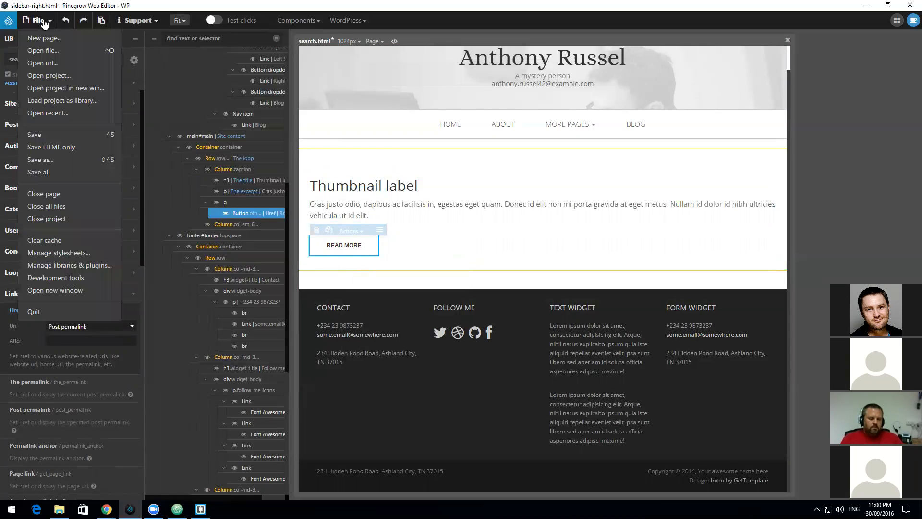
{"action": "left_click", "coordinate": [36, 137]}
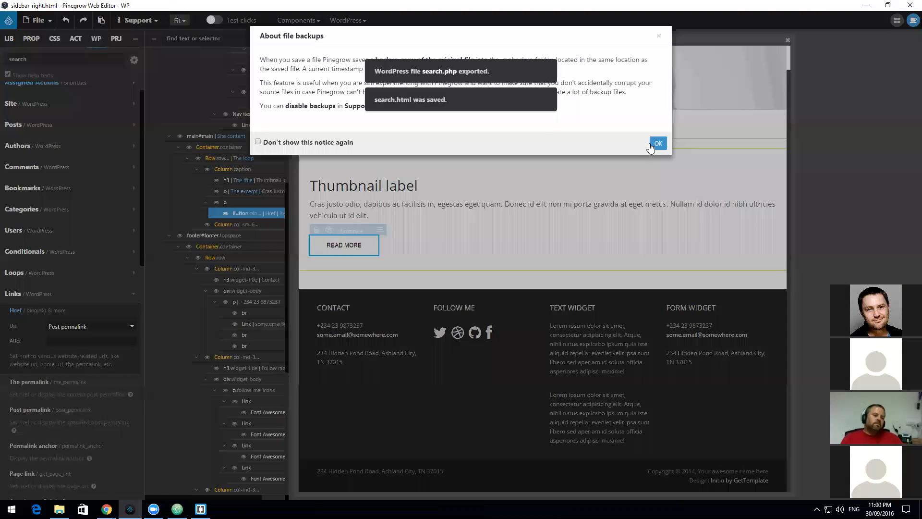
{"action": "left_click", "coordinate": [652, 143]}
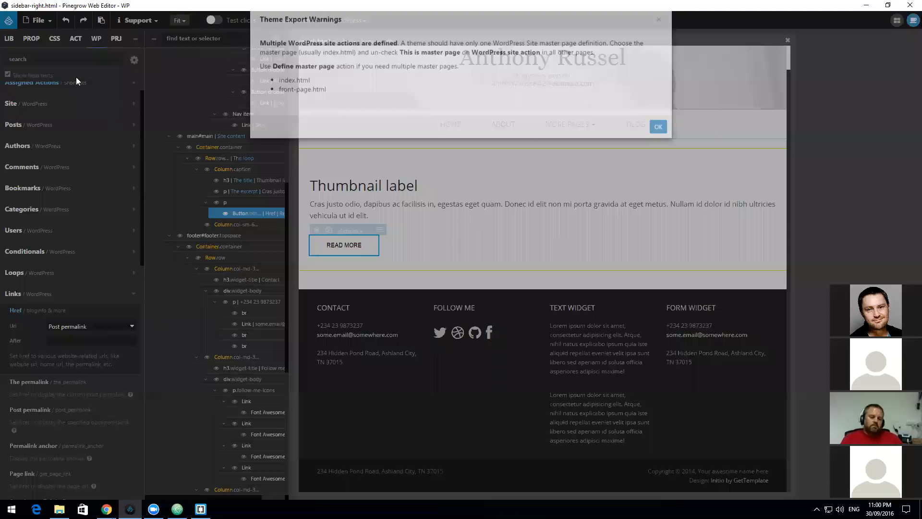
Step: Switch to Chrome, reload the search results page for "text" and check the post title, excerpt and button
{"action": "key", "text": "alt+Tab"}
{"action": "left_click", "coordinate": [36, 23]}
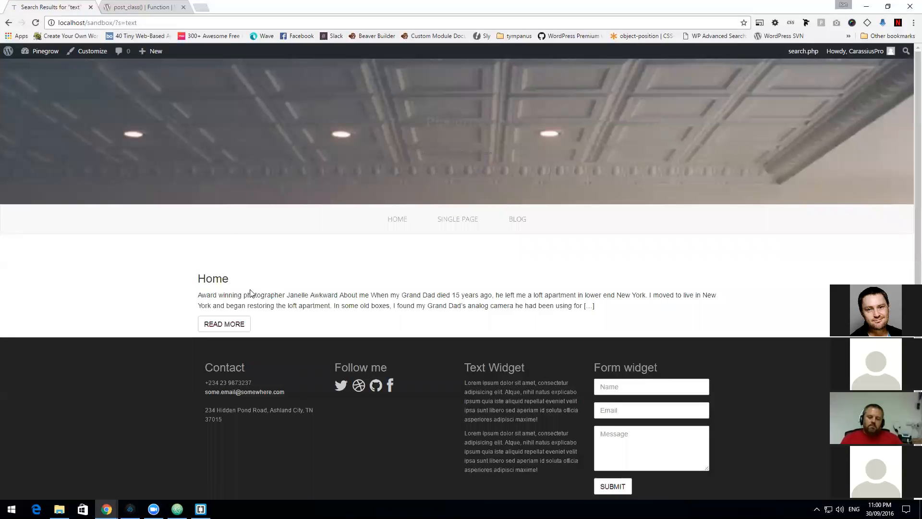
{"action": "left_click_drag", "start_coordinate": [216, 294], "coordinate": [496, 304]}
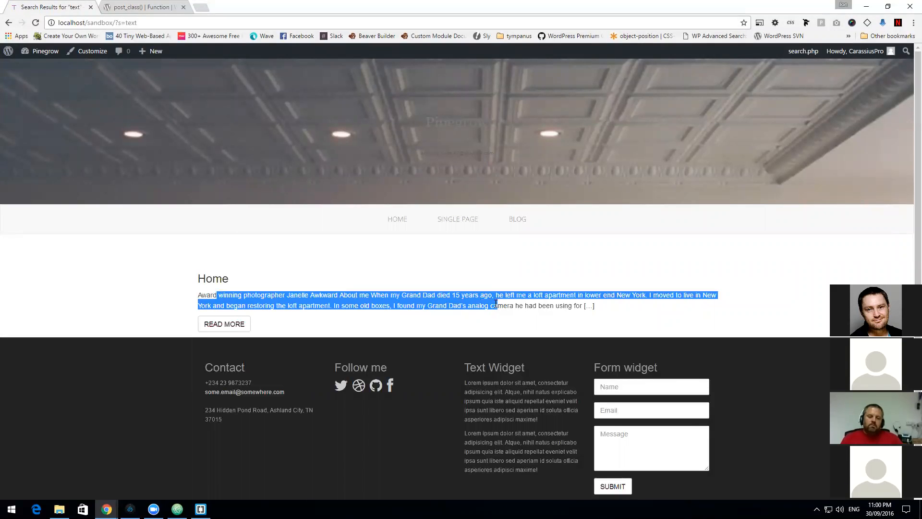
{"action": "left_click", "coordinate": [504, 299]}
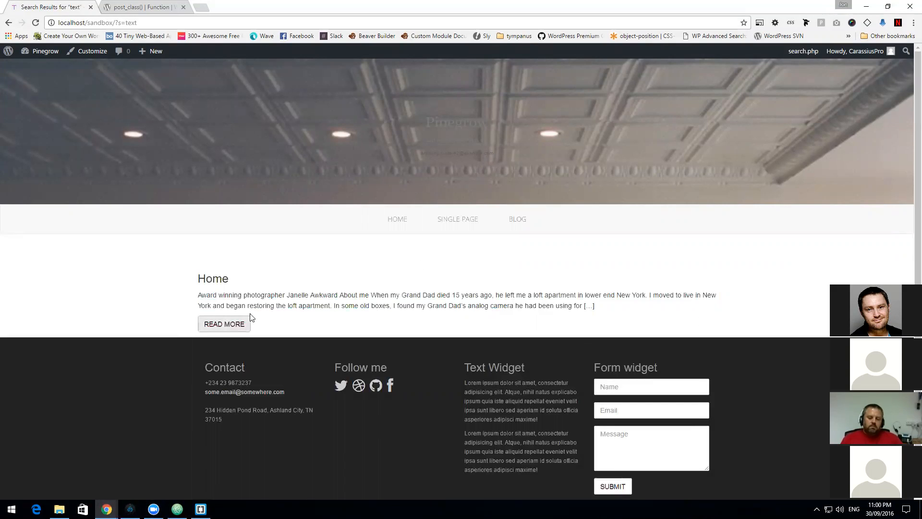
Step: Open the WordPress dashboard in a new browser tab and view the list of posts
{"action": "left_click_drag", "start_coordinate": [115, 23], "coordinate": [251, 24]}
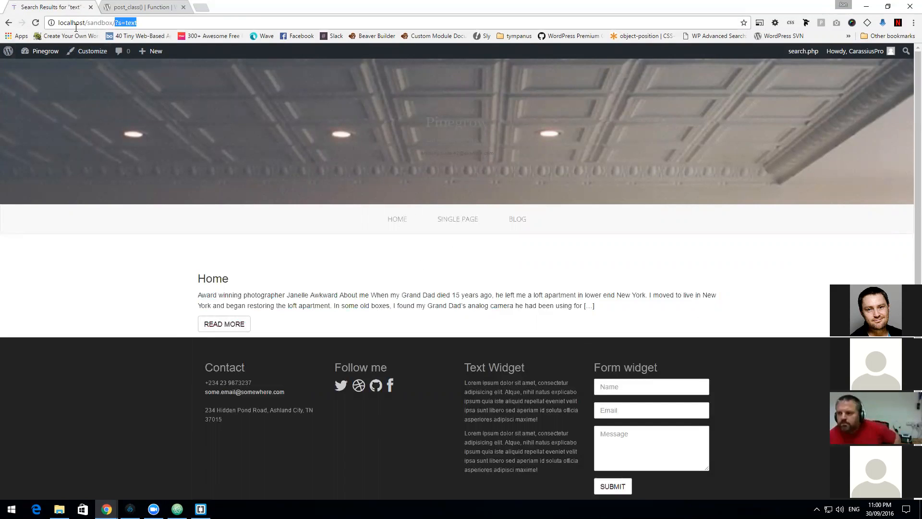
{"action": "mouse_move", "coordinate": [45, 51]}
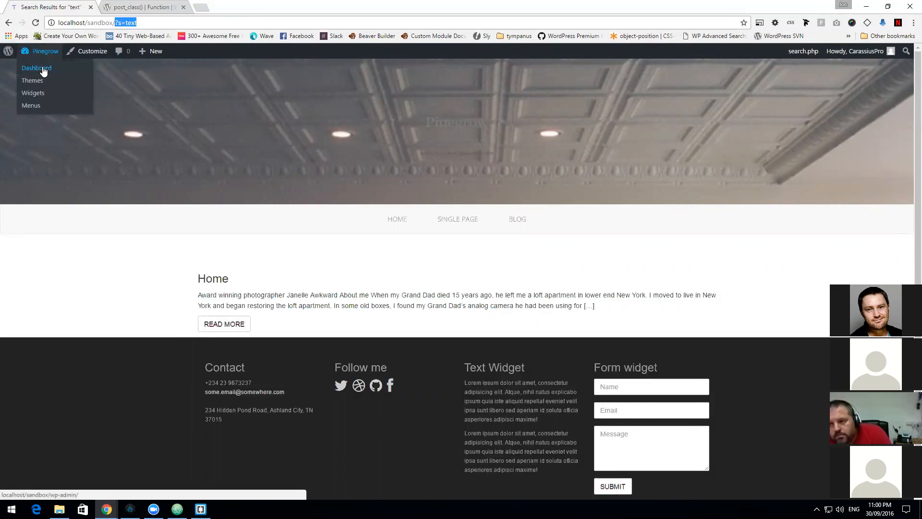
{"action": "right_click", "coordinate": [39, 72]}
{"action": "left_click", "coordinate": [68, 72]}
{"action": "left_click", "coordinate": [125, 8]}
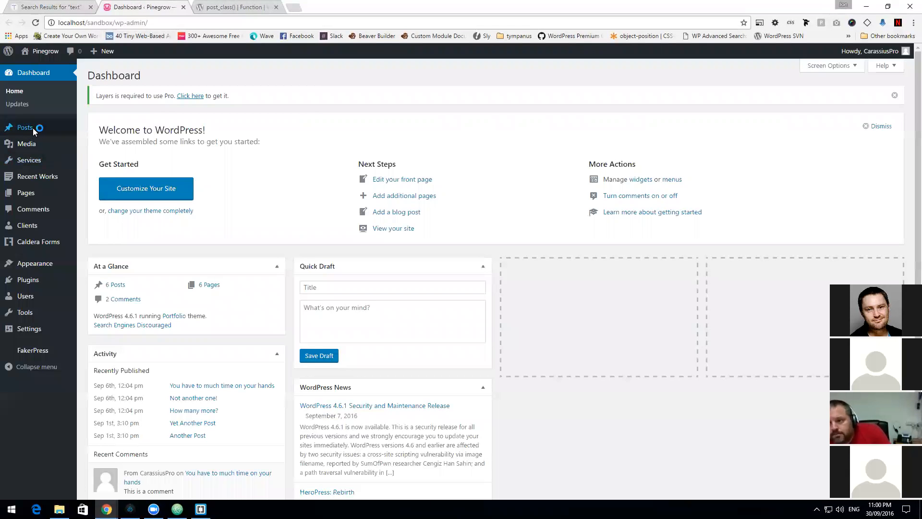
{"action": "left_click", "coordinate": [33, 128]}
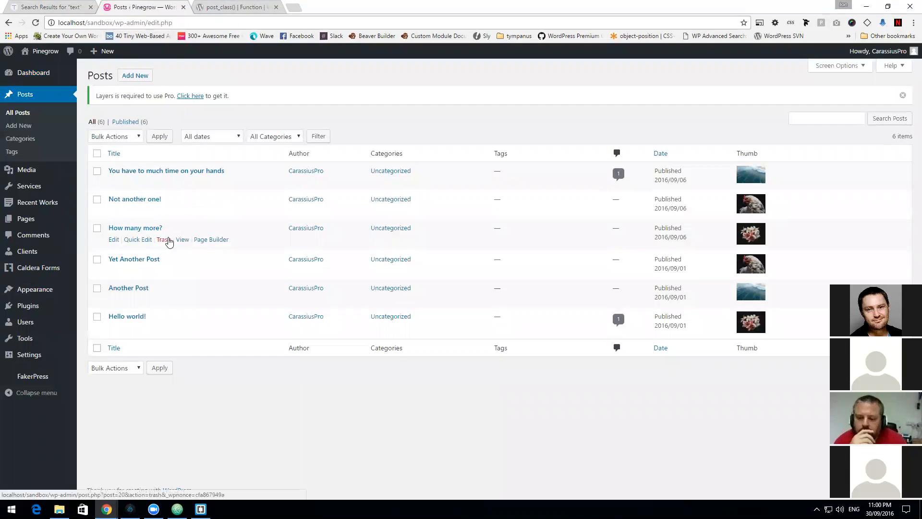
Step: Load the nonexistent page localhost/sandbox/dasdasdasw in the site tab, search for "Another" from its form and review the results
{"action": "left_click", "coordinate": [67, 5]}
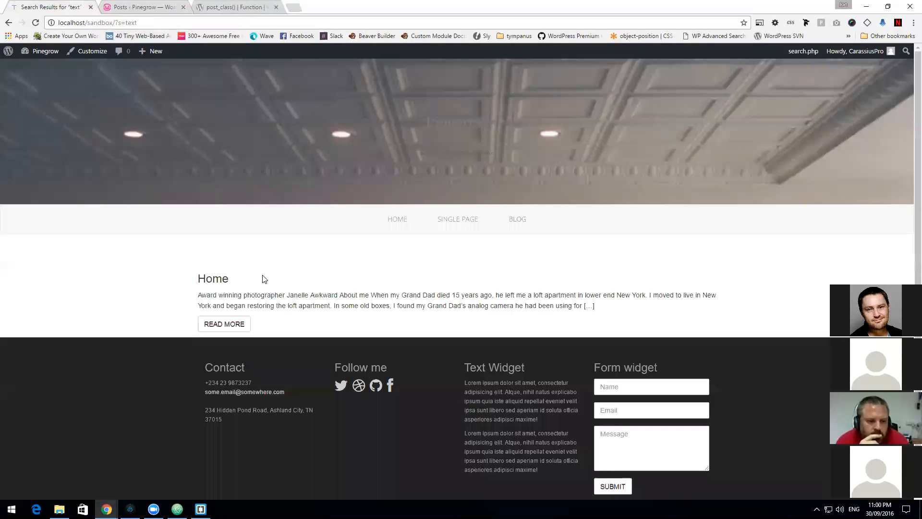
{"action": "left_click_drag", "start_coordinate": [115, 23], "coordinate": [138, 23]}
{"action": "type", "text": "dasdasdasw"}
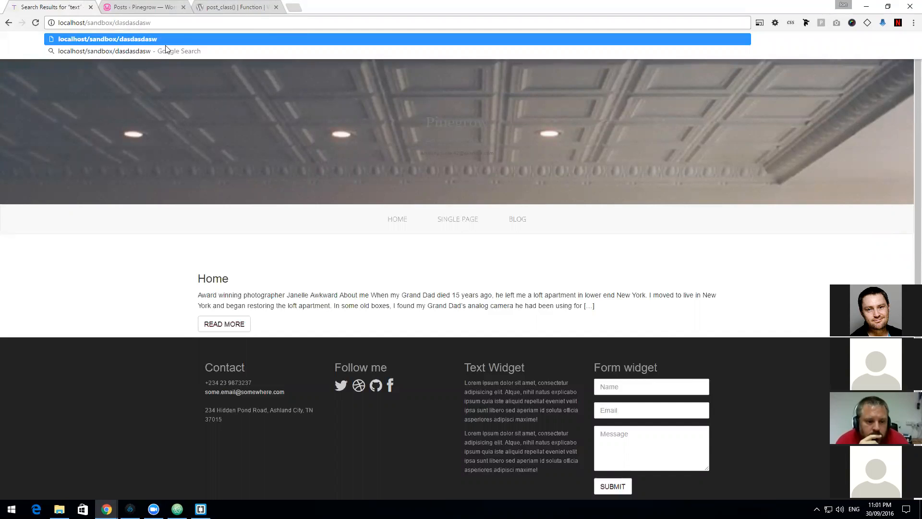
{"action": "left_click", "coordinate": [183, 35]}
{"action": "left_click", "coordinate": [276, 351]}
{"action": "type", "text": "Another"}
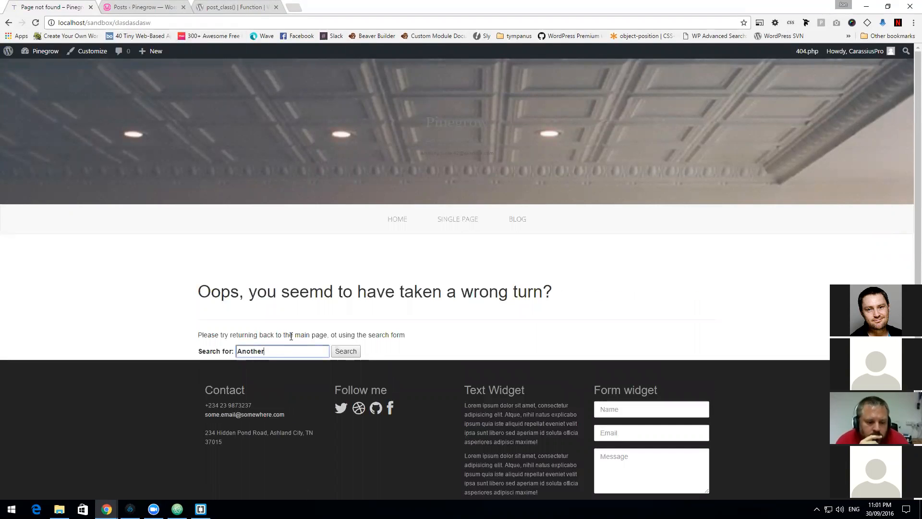
{"action": "left_click", "coordinate": [346, 351]}
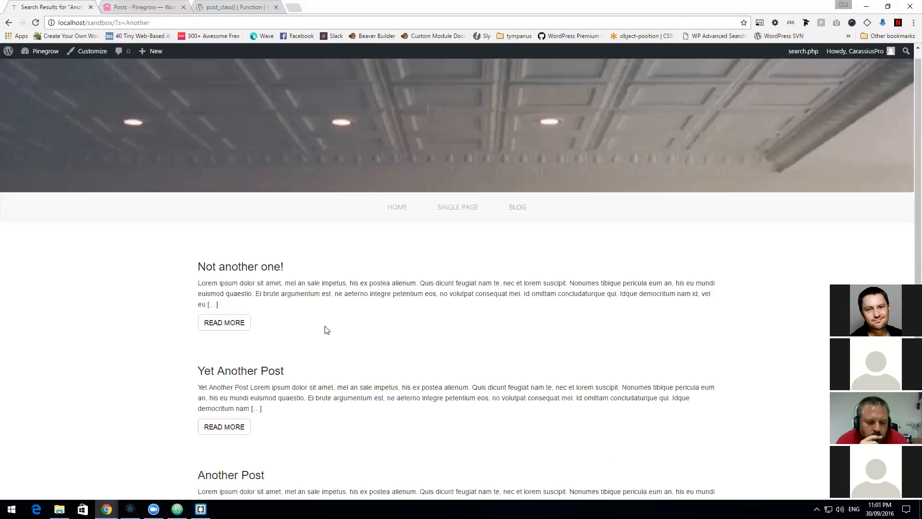
{"action": "scroll", "coordinate": [281, 287], "scroll_direction": "down", "scroll_amount": 5}
{"action": "scroll", "coordinate": [299, 306], "scroll_direction": "up", "scroll_amount": 2}
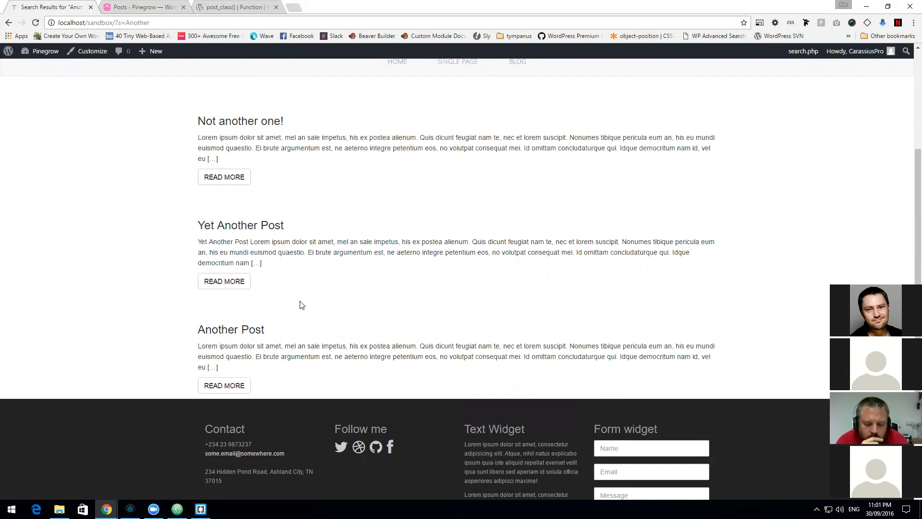
{"action": "scroll", "coordinate": [300, 305], "scroll_direction": "up", "scroll_amount": 3}
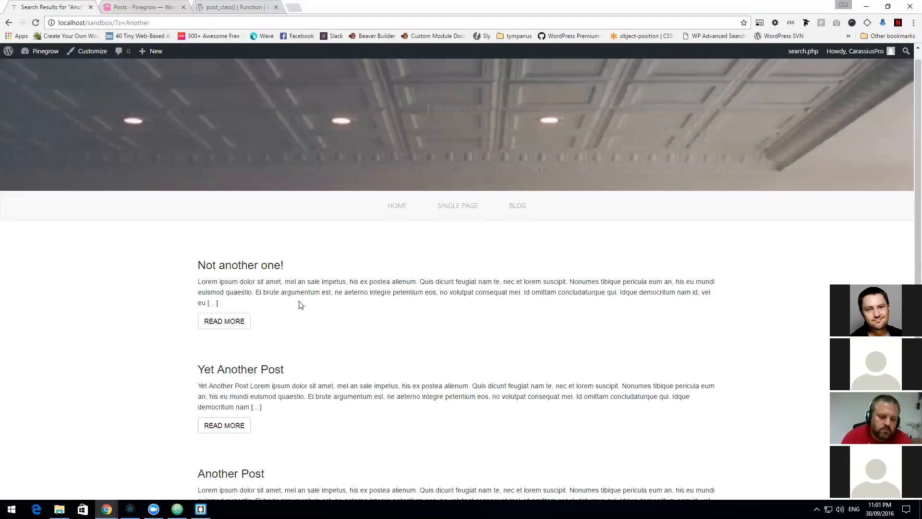
{"action": "left_click_drag", "start_coordinate": [207, 241], "coordinate": [297, 240]}
{"action": "left_click", "coordinate": [268, 247]}
{"action": "left_click_drag", "start_coordinate": [201, 232], "coordinate": [262, 223]}
Step: In the browser tab holding the post_class reference, search Google for "wordpress search codex"
{"action": "left_click", "coordinate": [235, 7]}
{"action": "left_click", "coordinate": [235, 23]}
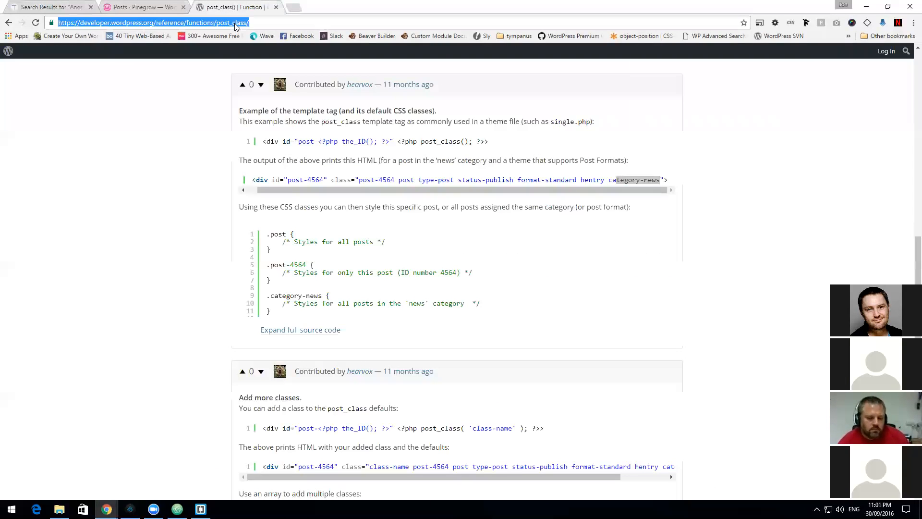
{"action": "type", "text": "wordpress "}
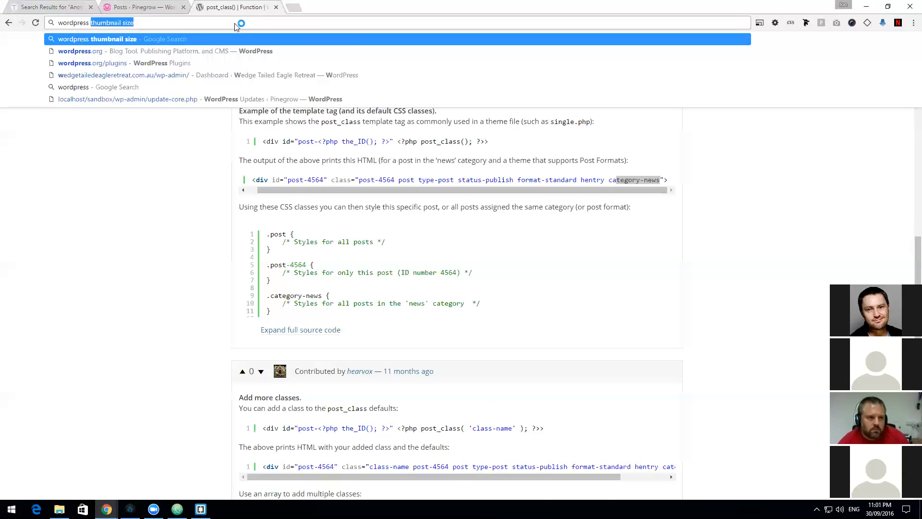
{"action": "type", "text": "seatrch"}
{"action": "key", "text": "BackSpace"}
{"action": "key", "text": "BackSpace"}
{"action": "key", "text": "BackSpace"}
{"action": "key", "text": "BackSpace"}
{"action": "type", "text": "rch codex"}
{"action": "key", "text": "Return"}
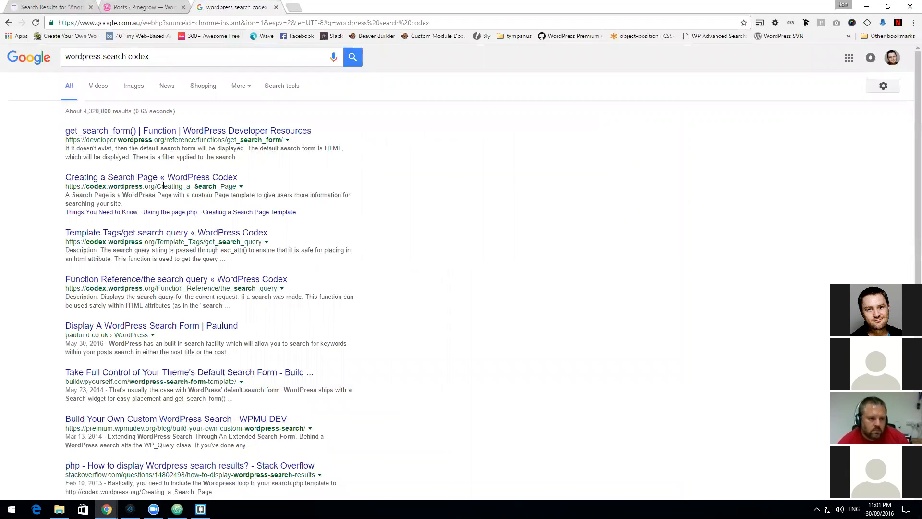
Step: Open the Codex article "Creating a Search Page" and read through it for code usable on a search results page
{"action": "left_click", "coordinate": [169, 178]}
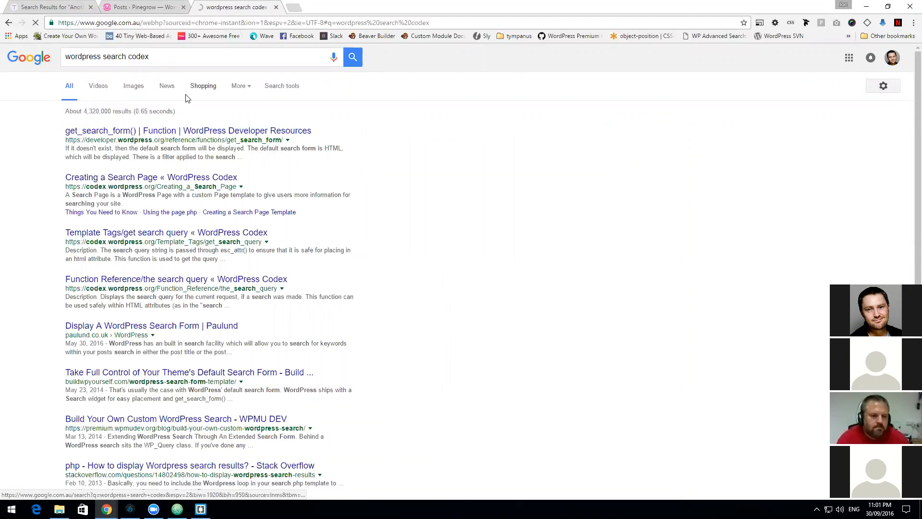
{"action": "scroll", "coordinate": [316, 324], "scroll_direction": "down", "scroll_amount": 5}
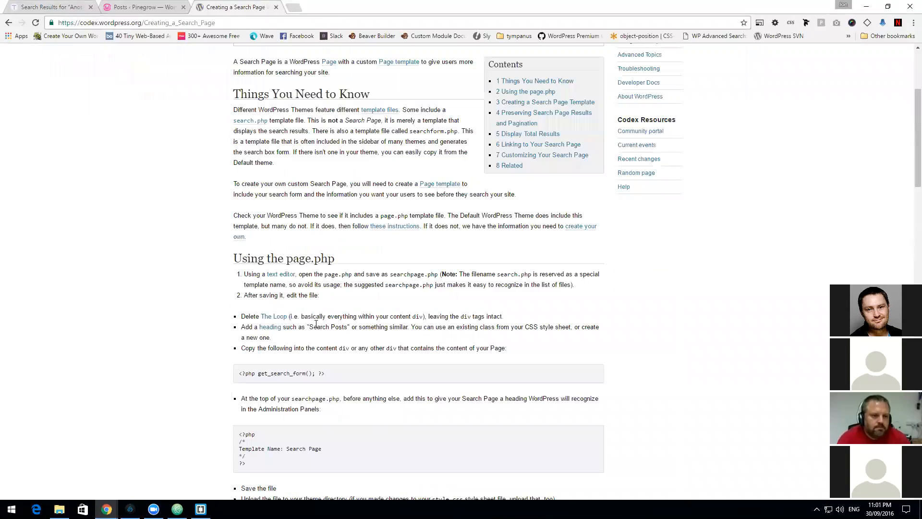
{"action": "scroll", "coordinate": [316, 327], "scroll_direction": "down", "scroll_amount": 13}
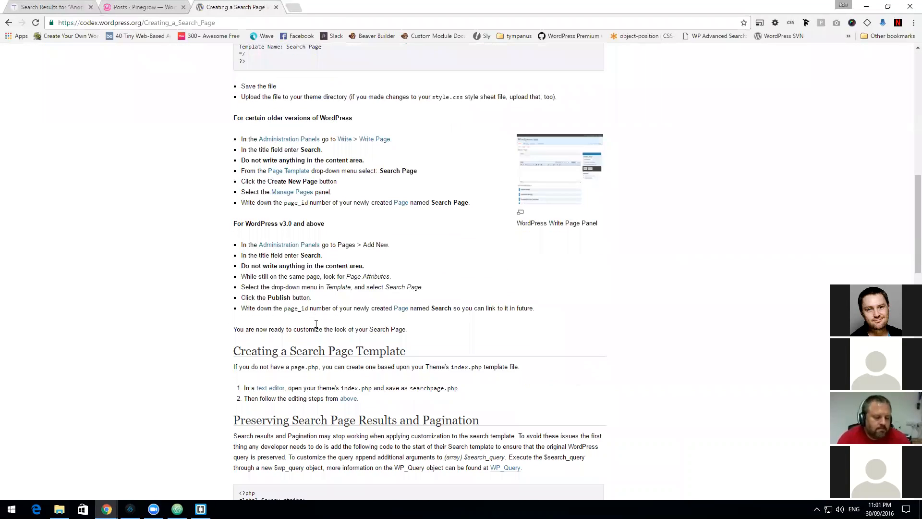
{"action": "scroll", "coordinate": [317, 323], "scroll_direction": "down", "scroll_amount": 8}
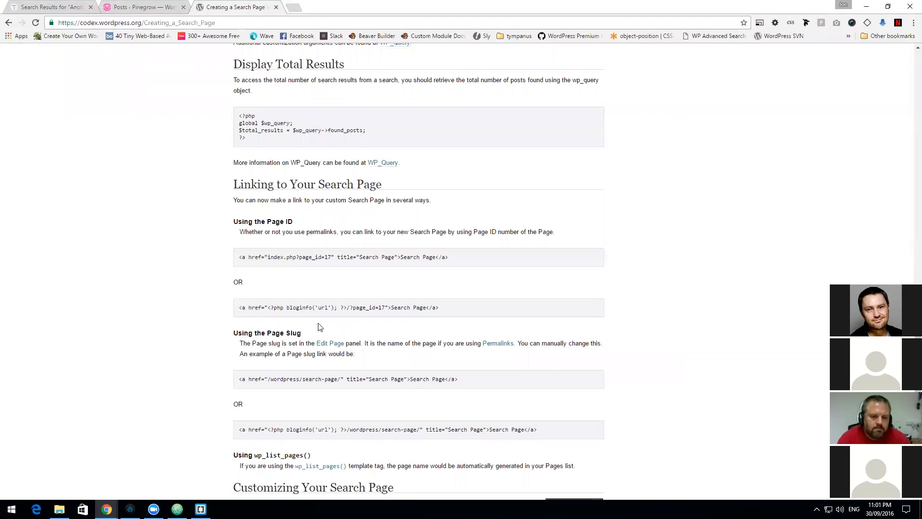
{"action": "scroll", "coordinate": [320, 327], "scroll_direction": "down", "scroll_amount": 3}
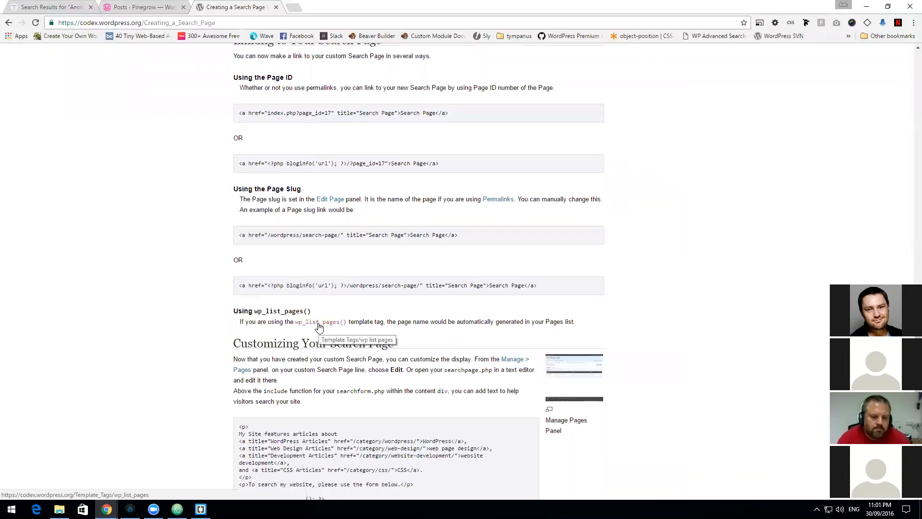
{"action": "scroll", "coordinate": [319, 327], "scroll_direction": "down", "scroll_amount": 3}
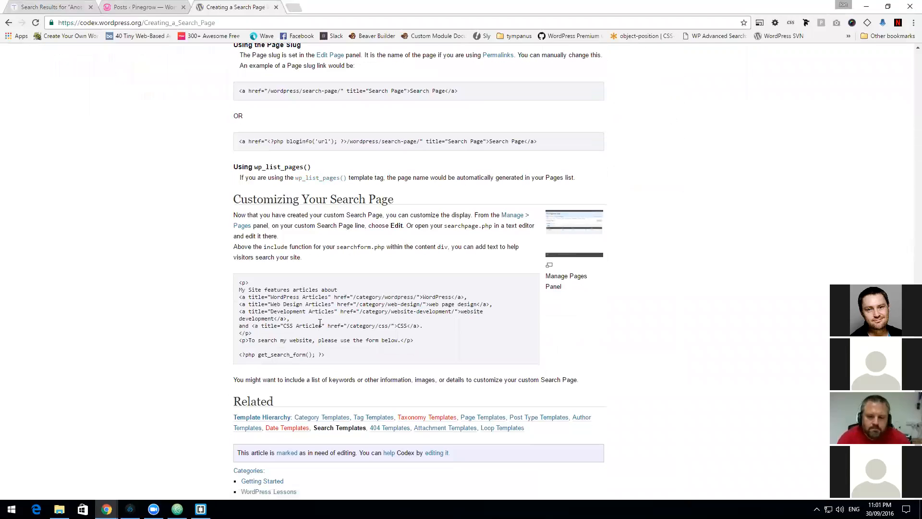
{"action": "scroll", "coordinate": [320, 323], "scroll_direction": "down", "scroll_amount": 3}
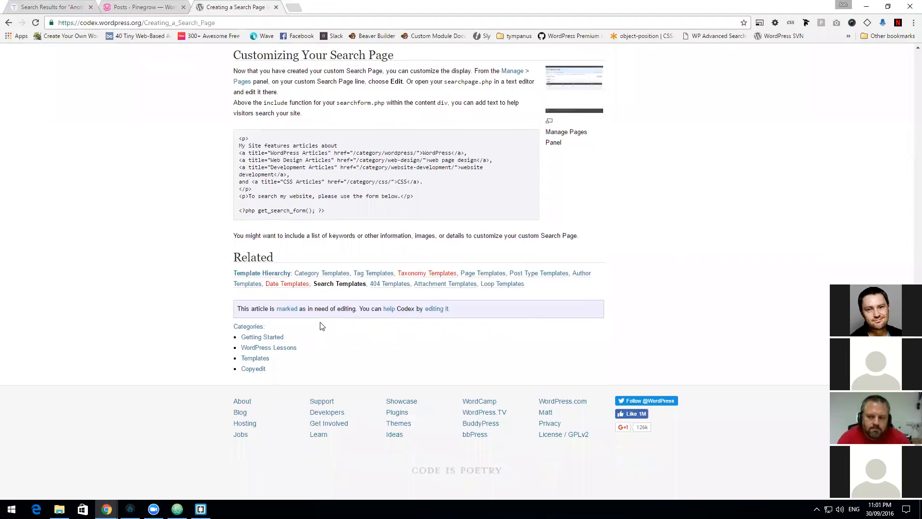
{"action": "scroll", "coordinate": [321, 326], "scroll_direction": "up", "scroll_amount": 8}
Step: Return to the Google results, open the "Template Tags/get search query" Codex page and examine its usage and examples
{"action": "left_click", "coordinate": [8, 23]}
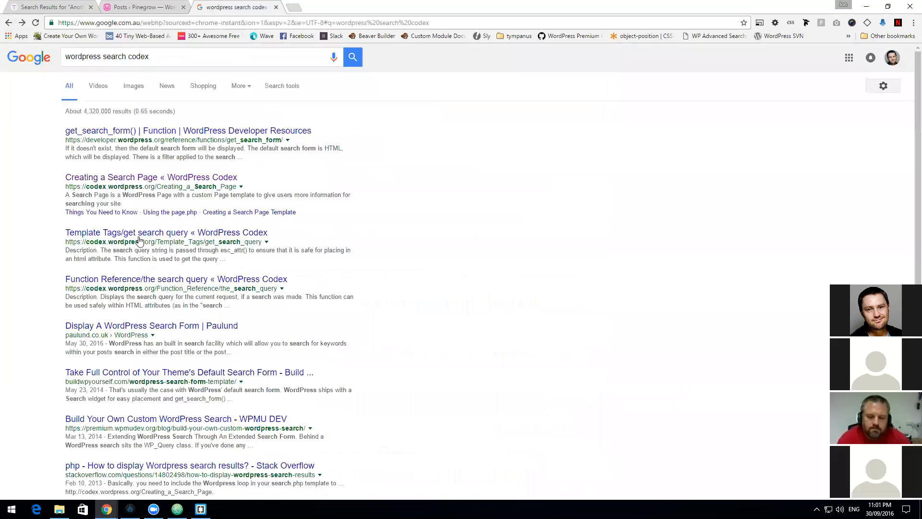
{"action": "left_click", "coordinate": [139, 235]}
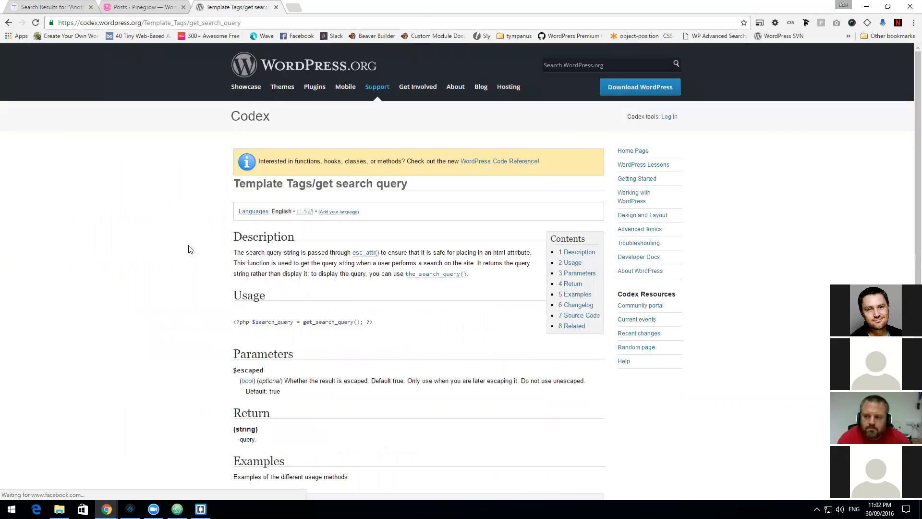
{"action": "scroll", "coordinate": [193, 252], "scroll_direction": "down", "scroll_amount": 5}
{"action": "scroll", "coordinate": [196, 256], "scroll_direction": "down", "scroll_amount": 1}
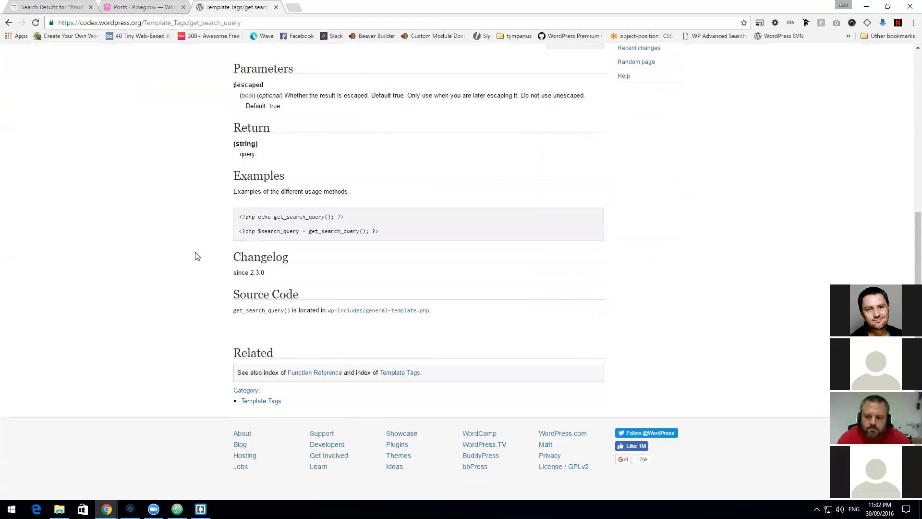
{"action": "scroll", "coordinate": [196, 256], "scroll_direction": "up", "scroll_amount": 2}
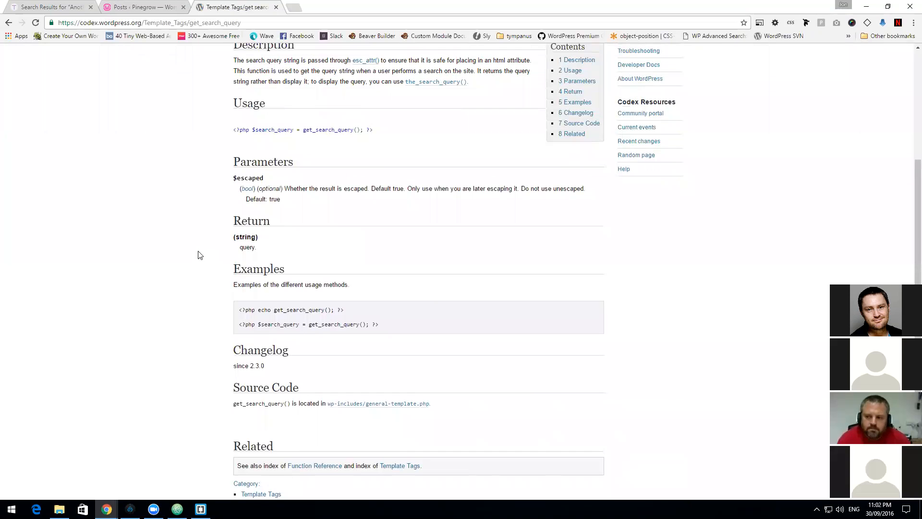
Step: Go back, open the "Function Reference/the search query" Codex page and select get_search_query in its results page example
{"action": "left_click", "coordinate": [9, 23]}
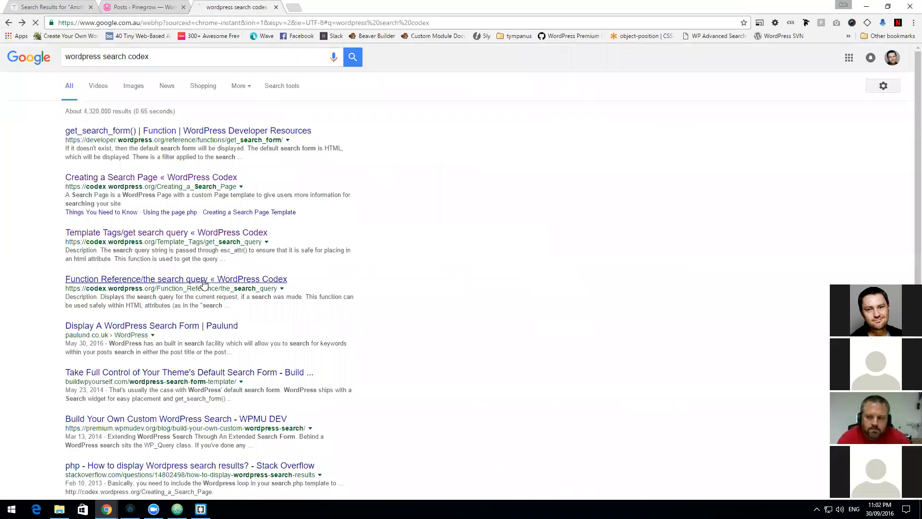
{"action": "left_click", "coordinate": [204, 279]}
{"action": "scroll", "coordinate": [201, 286], "scroll_direction": "down", "scroll_amount": 2}
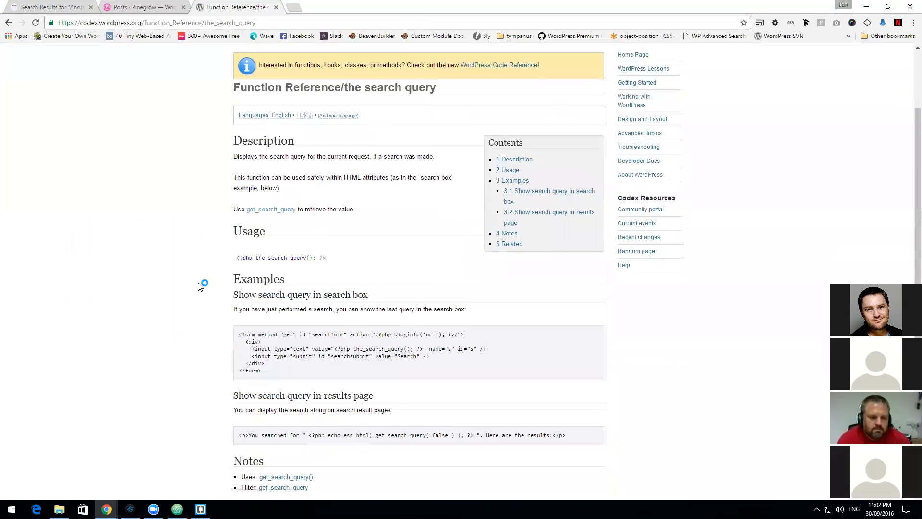
{"action": "scroll", "coordinate": [201, 286], "scroll_direction": "down", "scroll_amount": 2}
{"action": "left_click_drag", "start_coordinate": [241, 340], "coordinate": [555, 340]}
{"action": "double_click", "coordinate": [403, 340]}
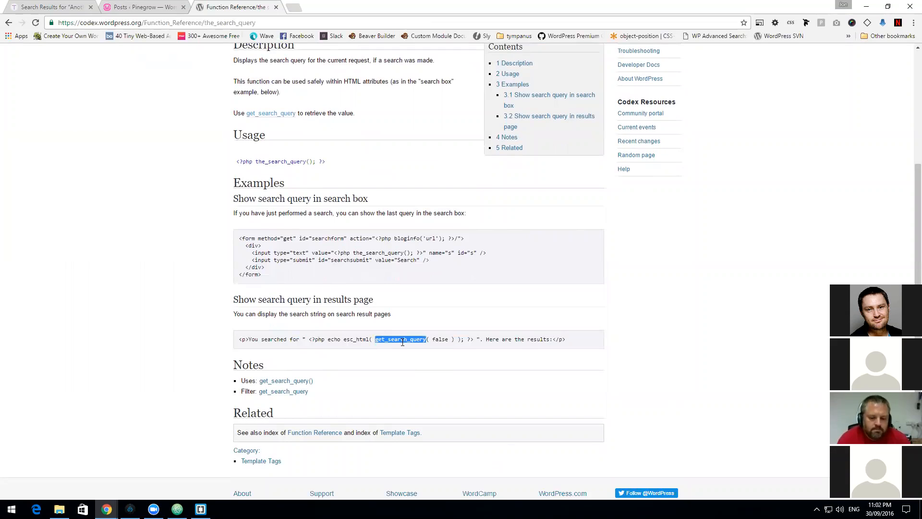
Step: Switch to Pinegrow and dismiss the Theme Export Warnings dialog
{"action": "left_click", "coordinate": [130, 509]}
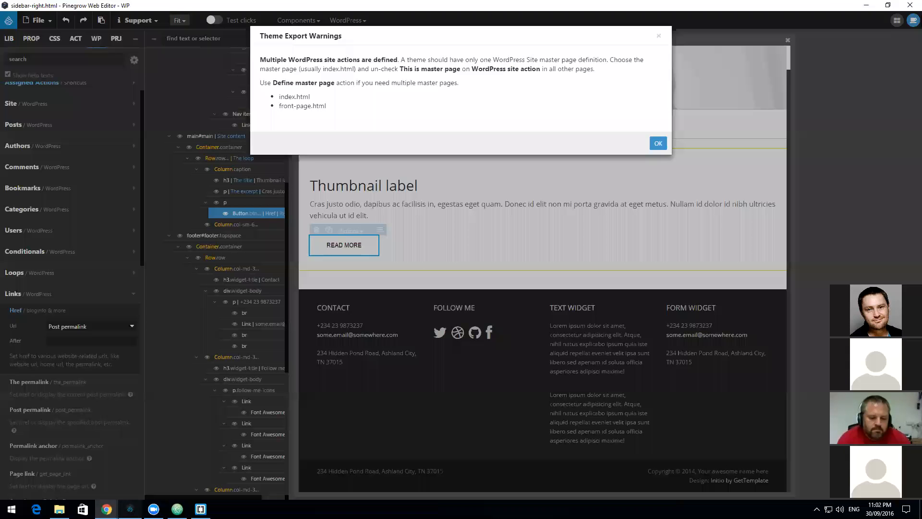
{"action": "left_click", "coordinate": [658, 143]}
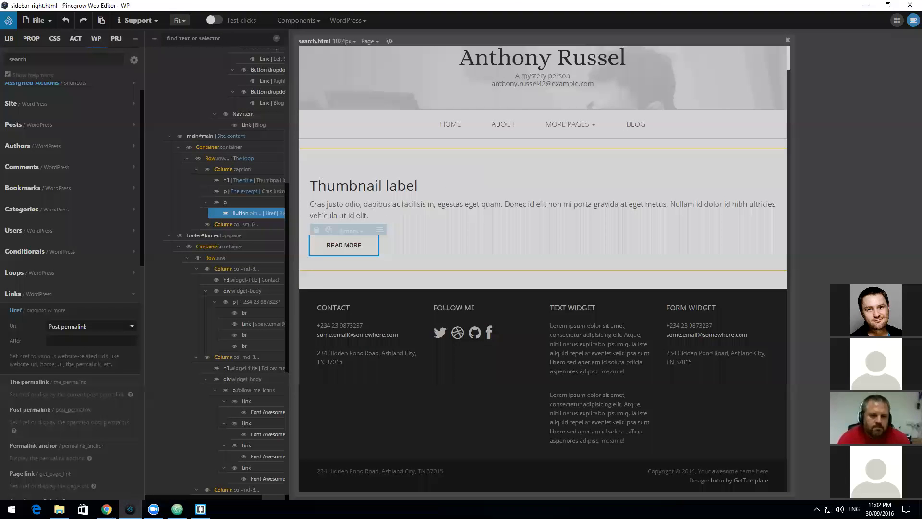
{"action": "scroll", "coordinate": [222, 130], "scroll_direction": "up", "scroll_amount": 4}
{"action": "scroll", "coordinate": [225, 127], "scroll_direction": "up", "scroll_amount": 3}
Step: Find the p element in the component library and insert it as the first child of the loop row in search.html
{"action": "left_click", "coordinate": [35, 60]}
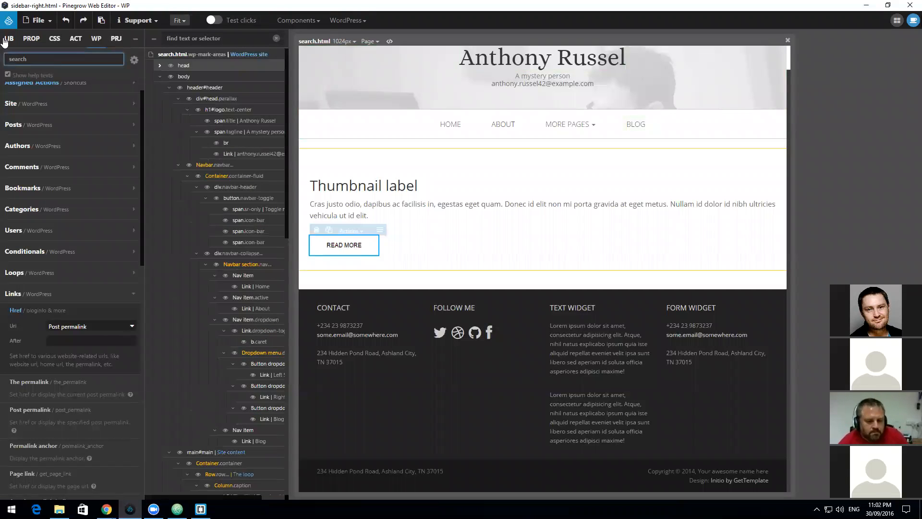
{"action": "type", "text": "con"}
{"action": "type", "text": "p"}
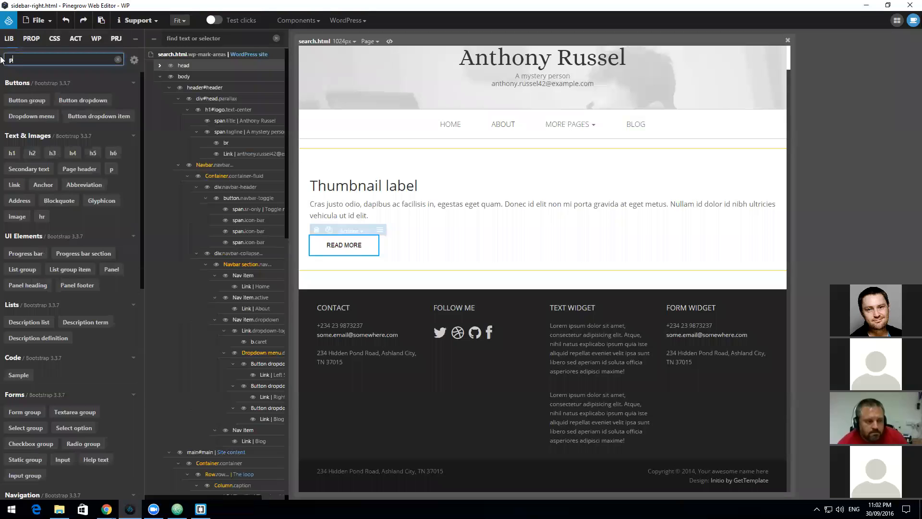
{"action": "left_click_drag", "start_coordinate": [111, 168], "coordinate": [232, 330]}
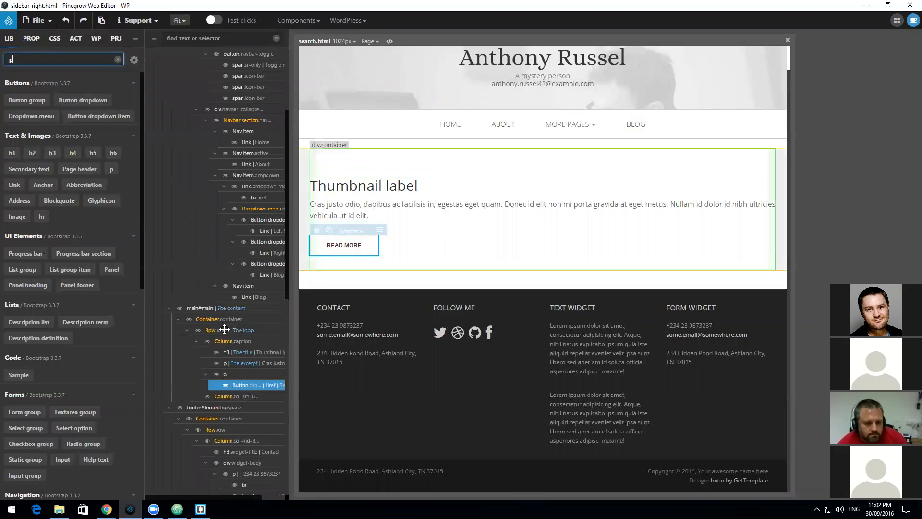
{"action": "left_click", "coordinate": [224, 329]}
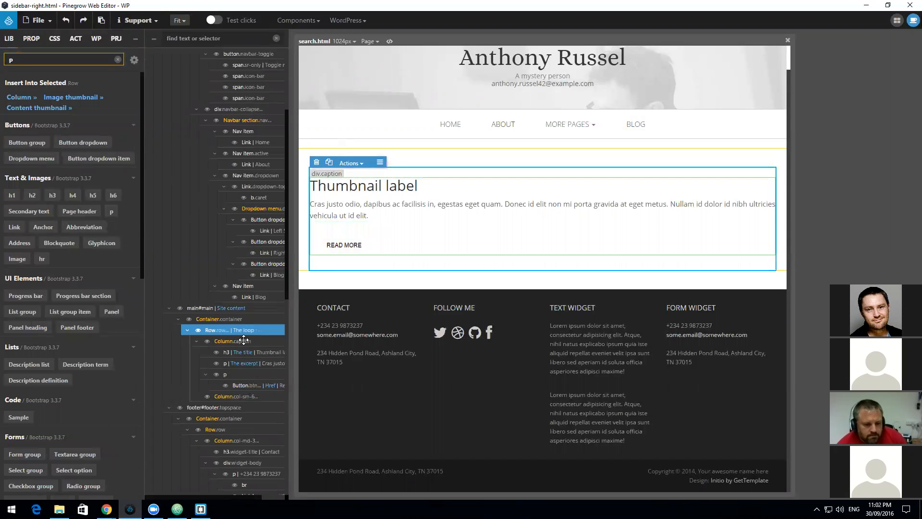
{"action": "mouse_move", "coordinate": [91, 232]}
{"action": "left_click_drag", "start_coordinate": [91, 232], "coordinate": [215, 342]}
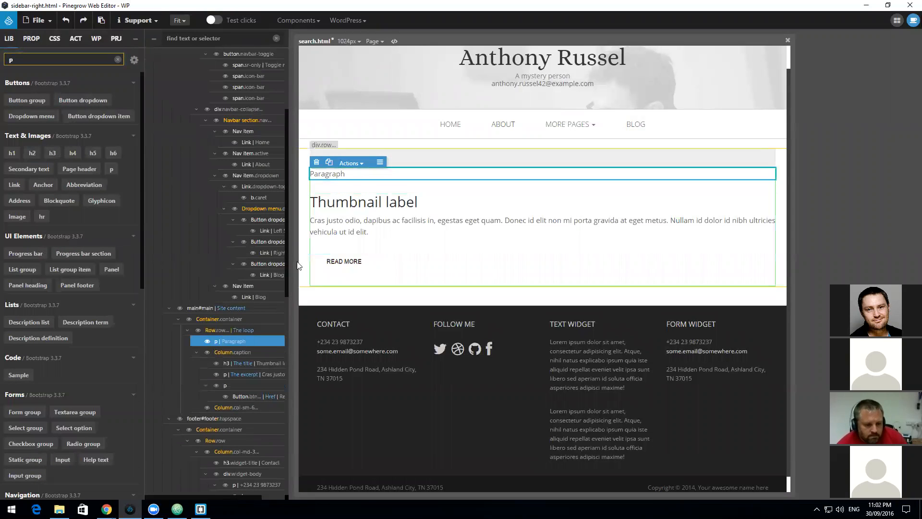
Step: Open the new paragraph's element code and replace its placeholder text with get_search_query
{"action": "right_click", "coordinate": [337, 176]}
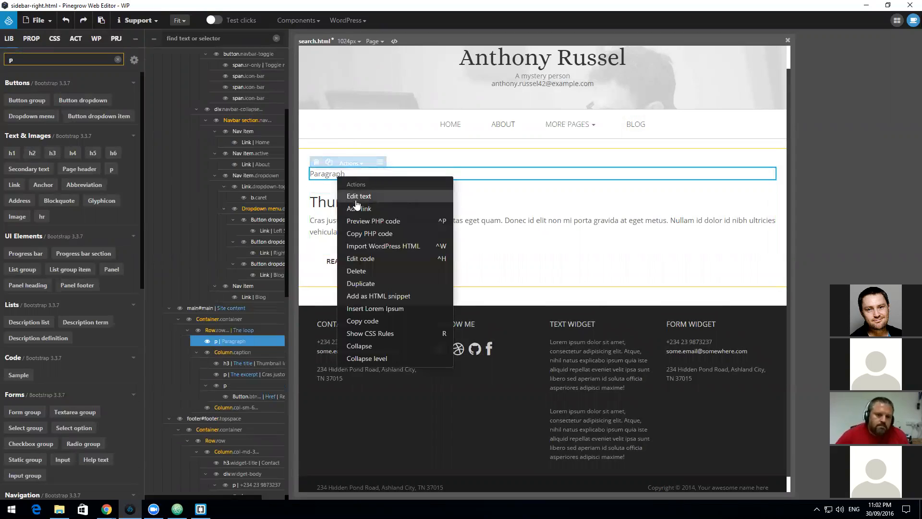
{"action": "left_click", "coordinate": [366, 258]}
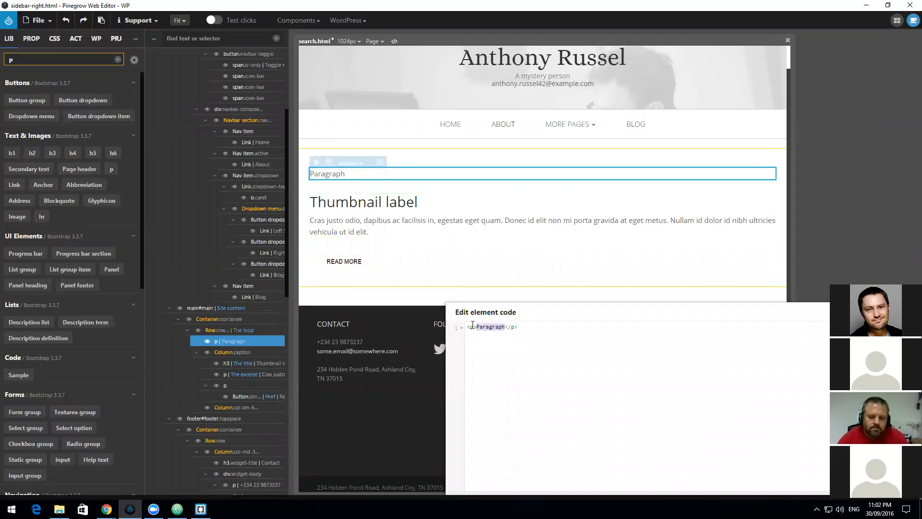
{"action": "type", "text": "You se"}
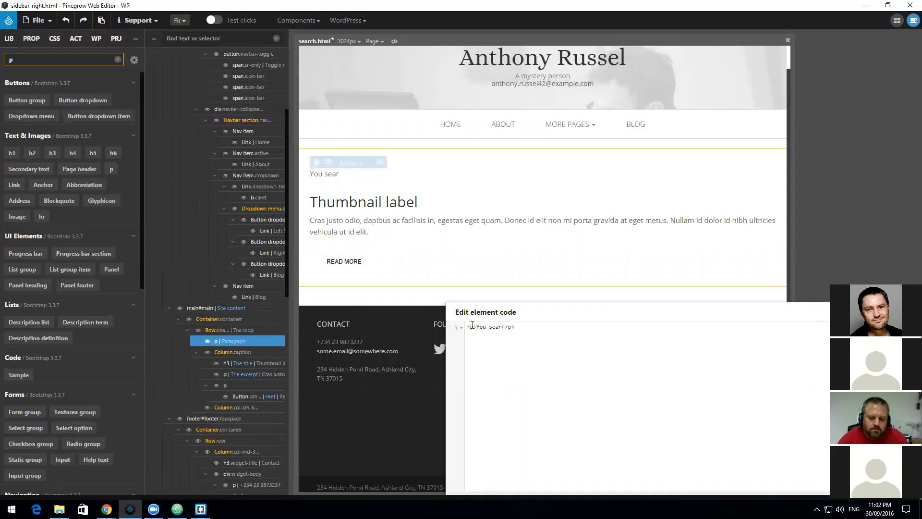
{"action": "left_click_drag", "start_coordinate": [475, 327], "coordinate": [499, 327]}
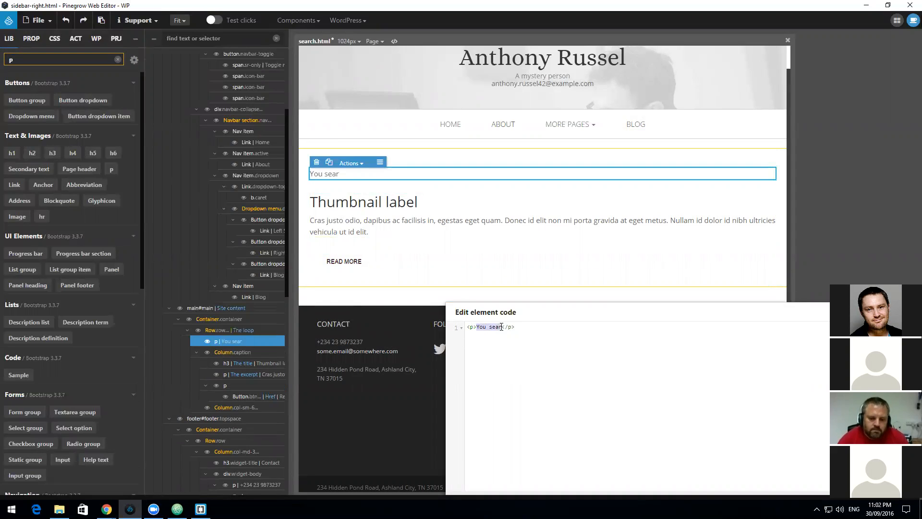
{"action": "type", "text": "get_search_query"}
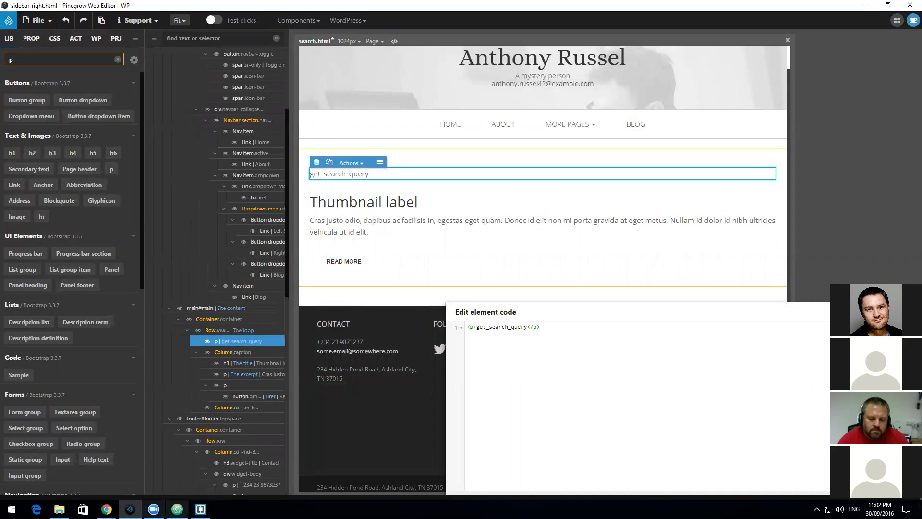
Step: Copy the full "You searched for" PHP example line from the Codex page in Chrome and replace the Pinegrow paragraph's entire code with it
{"action": "mouse_move", "coordinate": [106, 508]}
{"action": "left_click", "coordinate": [90, 437]}
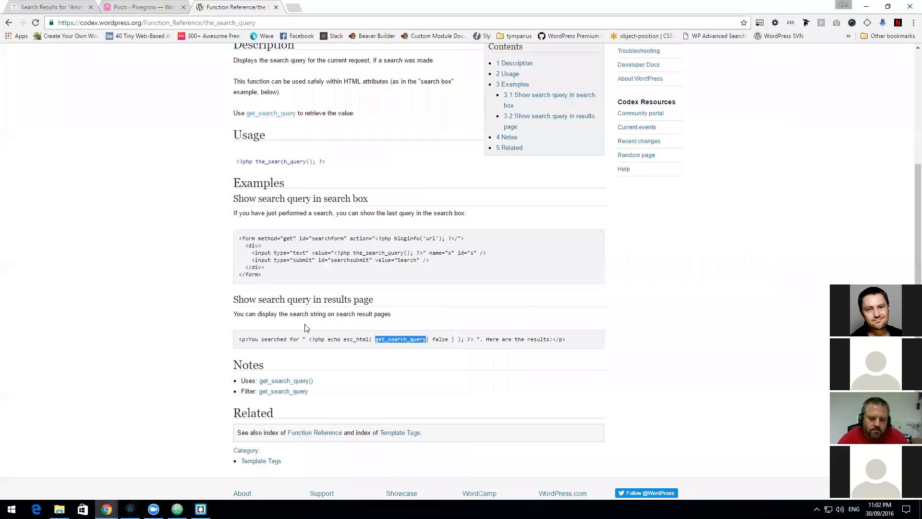
{"action": "left_click_drag", "start_coordinate": [240, 340], "coordinate": [590, 337]}
{"action": "key", "text": "ctrl+c"}
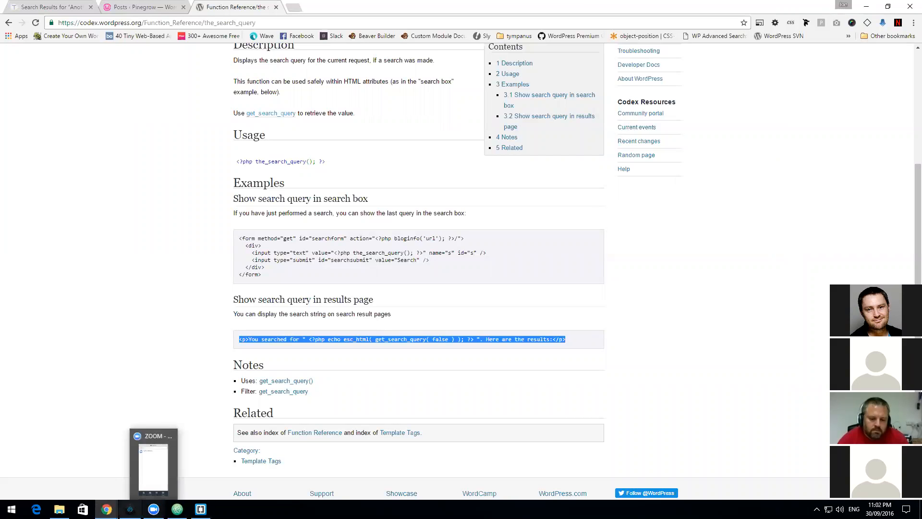
{"action": "left_click", "coordinate": [130, 509]}
{"action": "key", "text": "ctrl+a"}
{"action": "key", "text": "ctrl+v"}
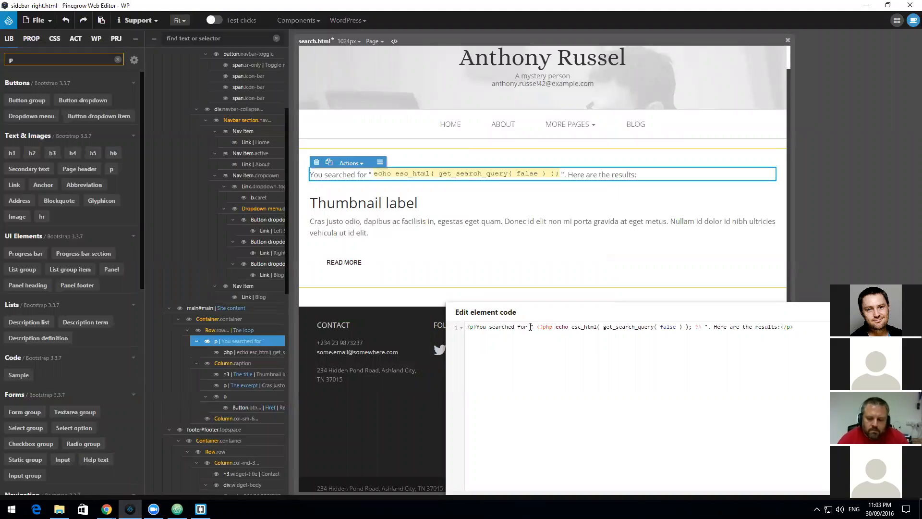
{"action": "left_click_drag", "start_coordinate": [545, 326], "coordinate": [705, 327]}
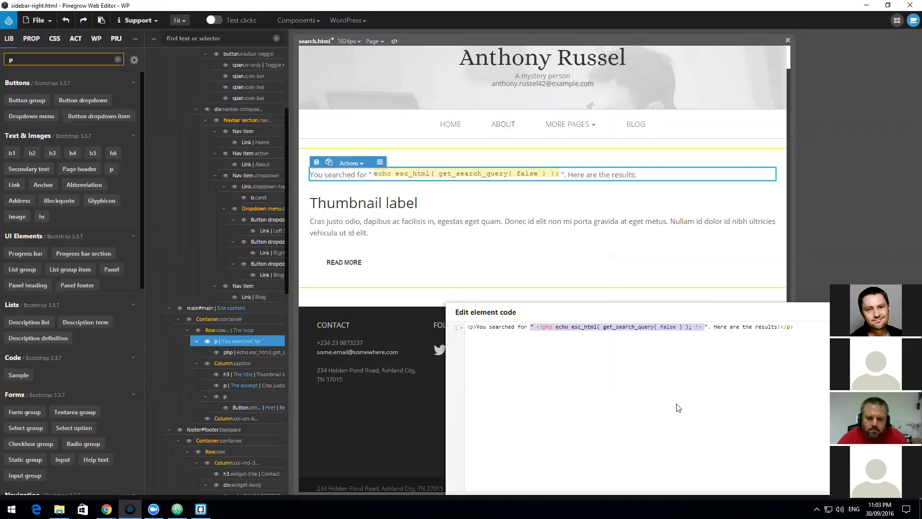
{"action": "left_click", "coordinate": [534, 328]}
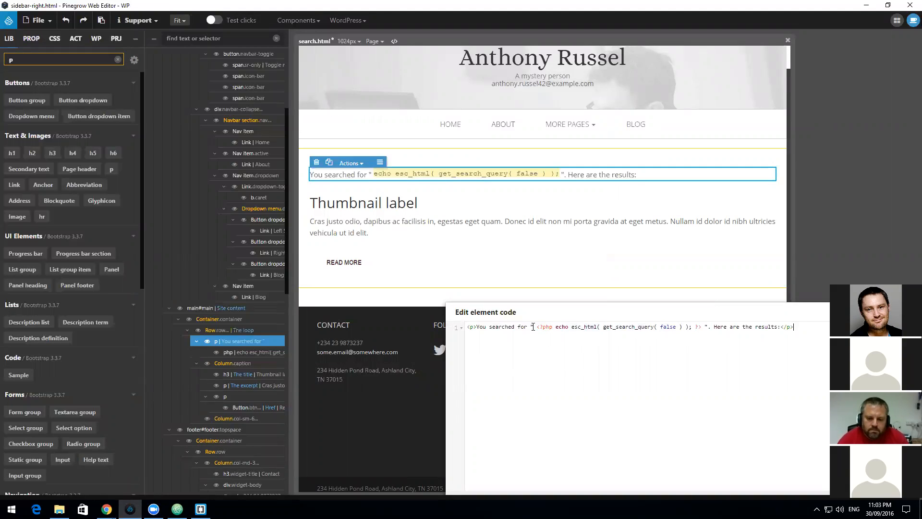
Step: In the paragraph's code, replace the quoted PHP echo with <span class="search-query">Search</span> and close the code editor
{"action": "left_click_drag", "start_coordinate": [565, 330], "coordinate": [703, 341]}
{"action": "type", "text": "<spa"}
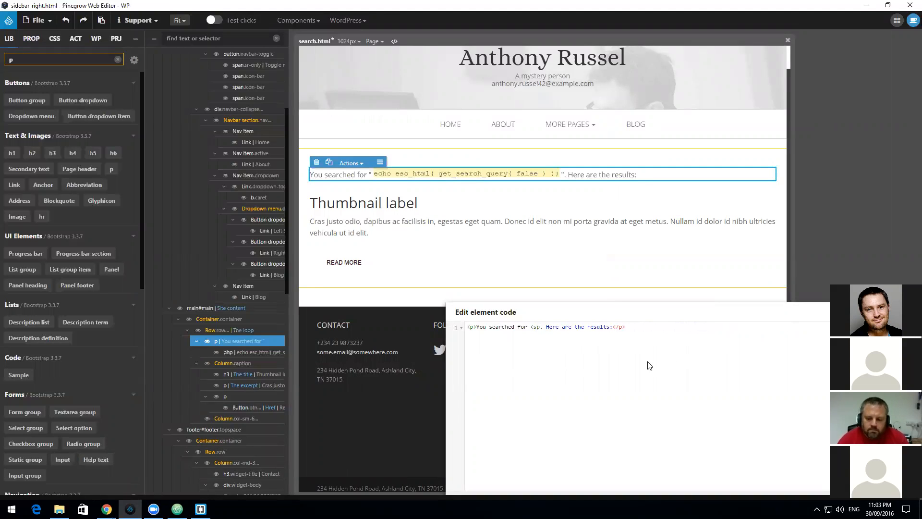
{"action": "type", "text": "n class=\"search-"}
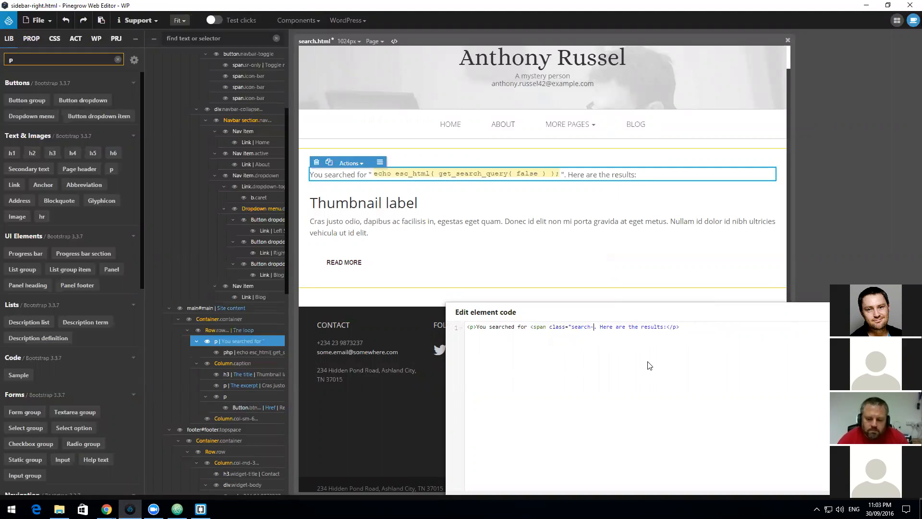
{"action": "type", "text": "query"}
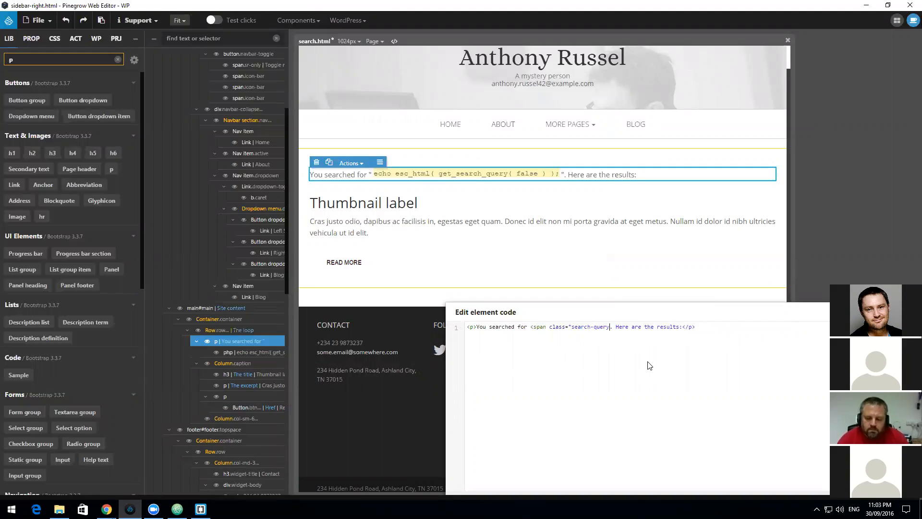
{"action": "type", "text": "\">"}
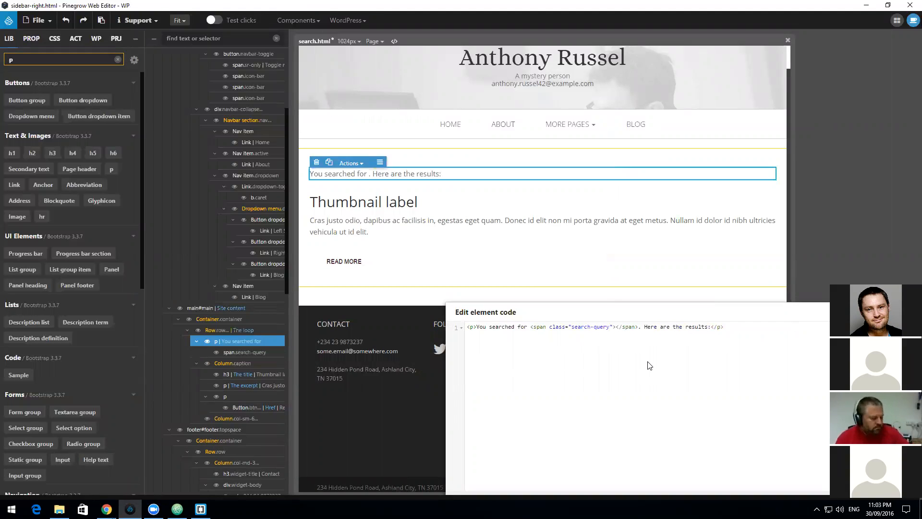
{"action": "type", "text": "Search"}
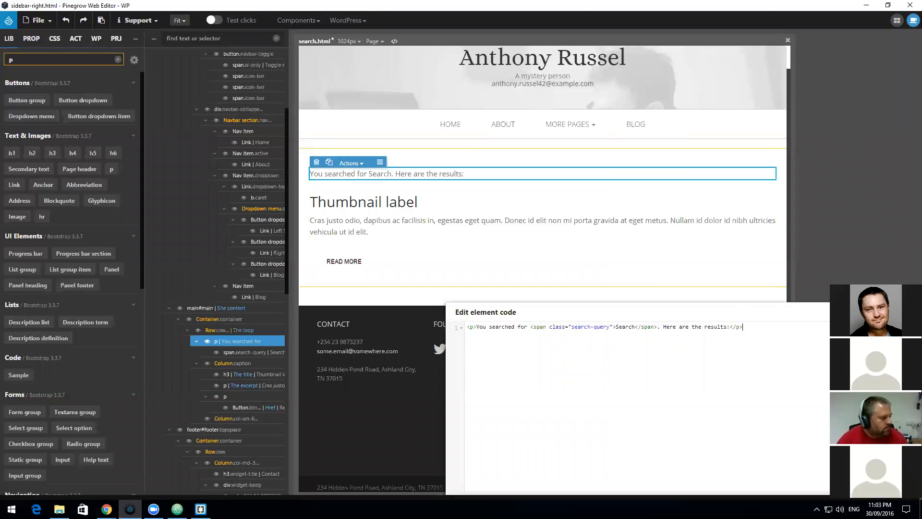
{"action": "left_click", "coordinate": [911, 312]}
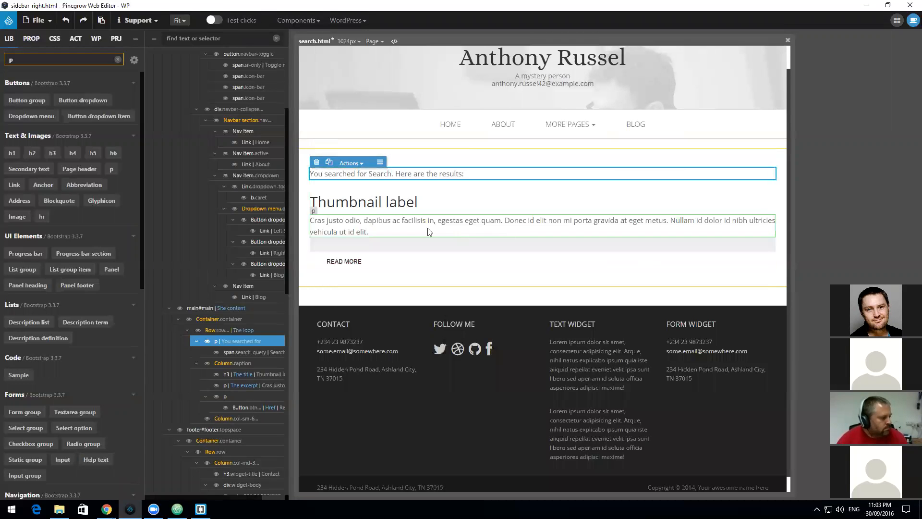
Step: Select the search-query span inside the paragraph and inspect its element code
{"action": "left_click", "coordinate": [255, 351]}
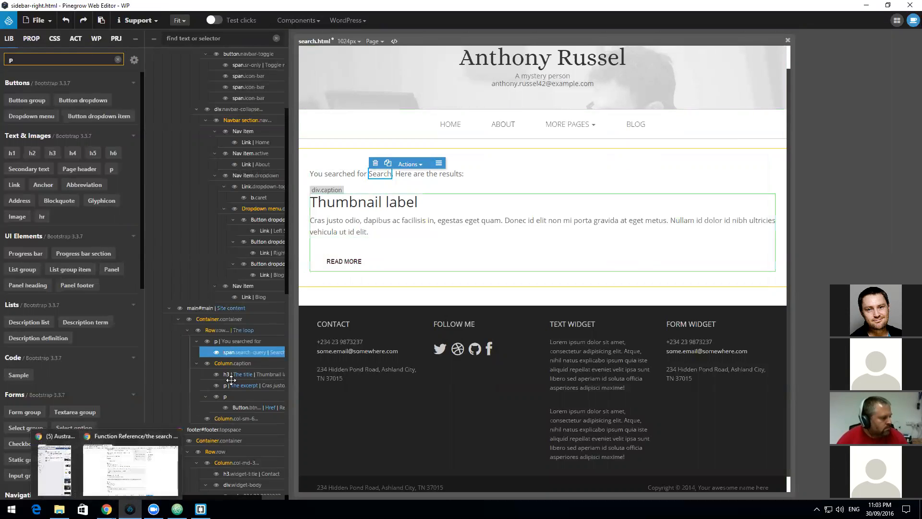
{"action": "right_click", "coordinate": [244, 351]}
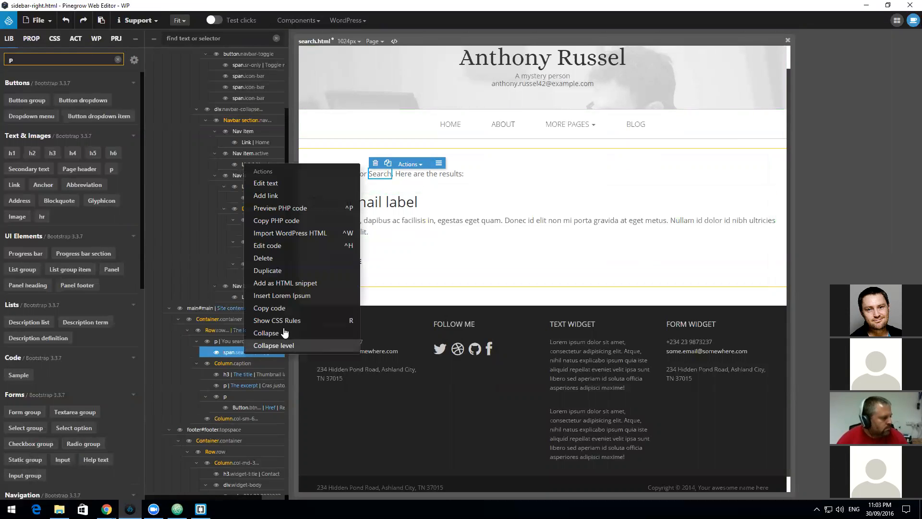
{"action": "left_click", "coordinate": [273, 246]}
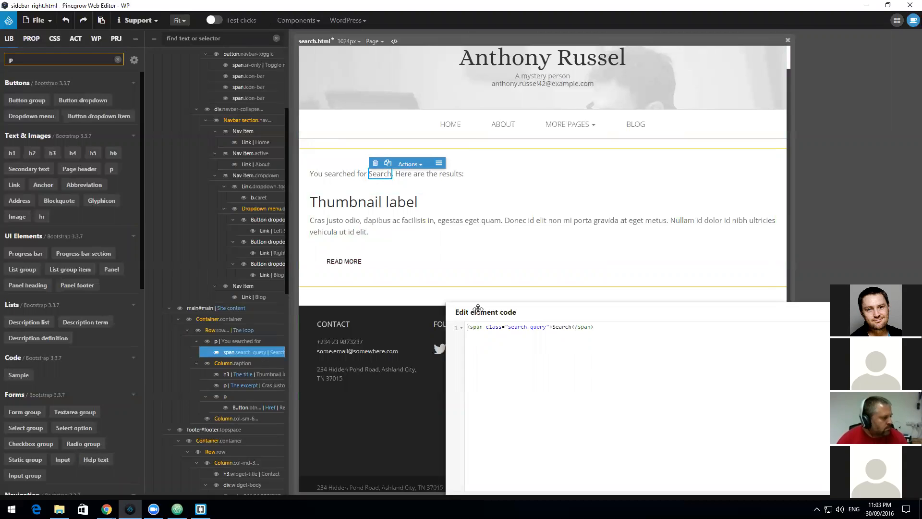
{"action": "left_click_drag", "start_coordinate": [476, 327], "coordinate": [610, 338]}
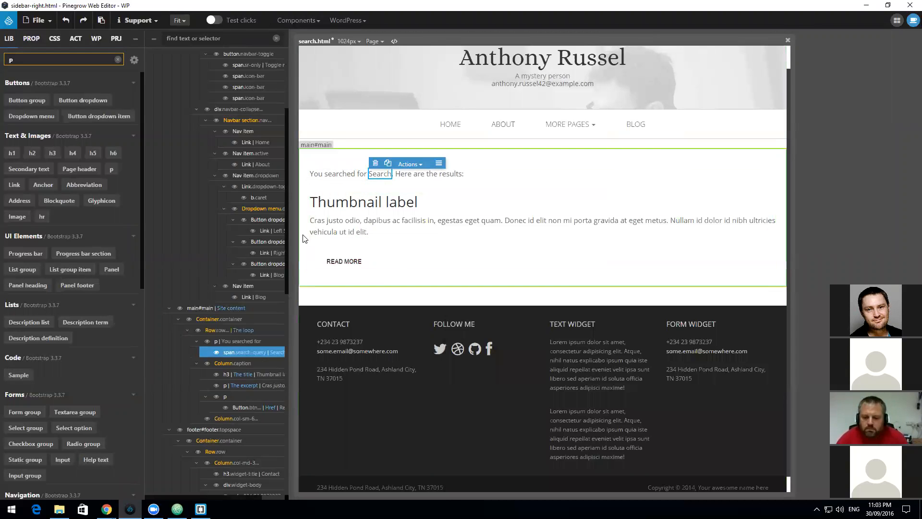
Step: Switch to Chrome and copy the function name the_search_query from the Codex page's Usage section
{"action": "left_click", "coordinate": [107, 509]}
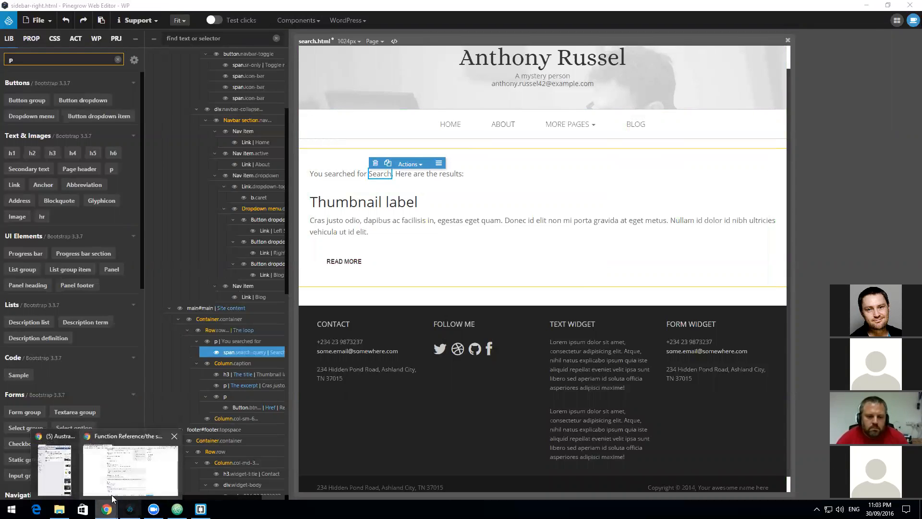
{"action": "left_click", "coordinate": [131, 469]}
{"action": "double_click", "coordinate": [271, 162]}
{"action": "key", "text": "ctrl+c"}
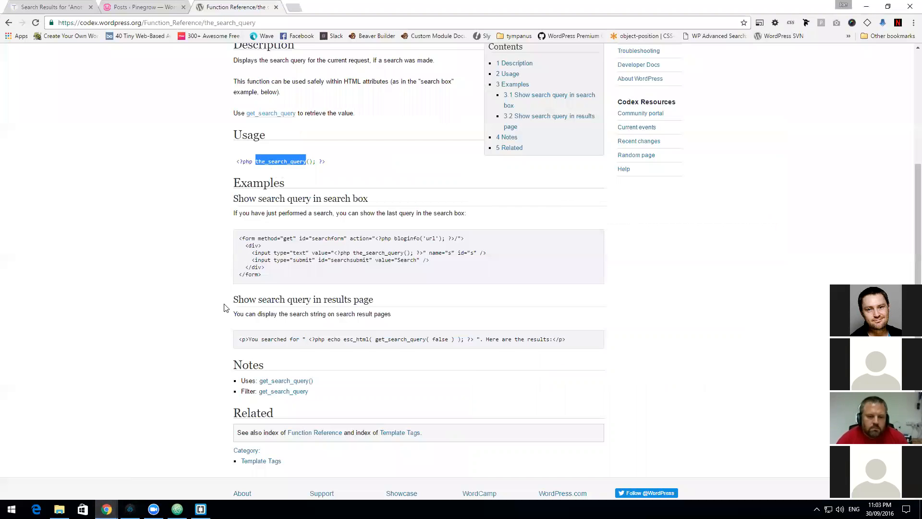
Step: Back in Pinegrow, find the WordPress action matching the_search_query and assign the search query attribute action to the span
{"action": "left_click", "coordinate": [130, 509]}
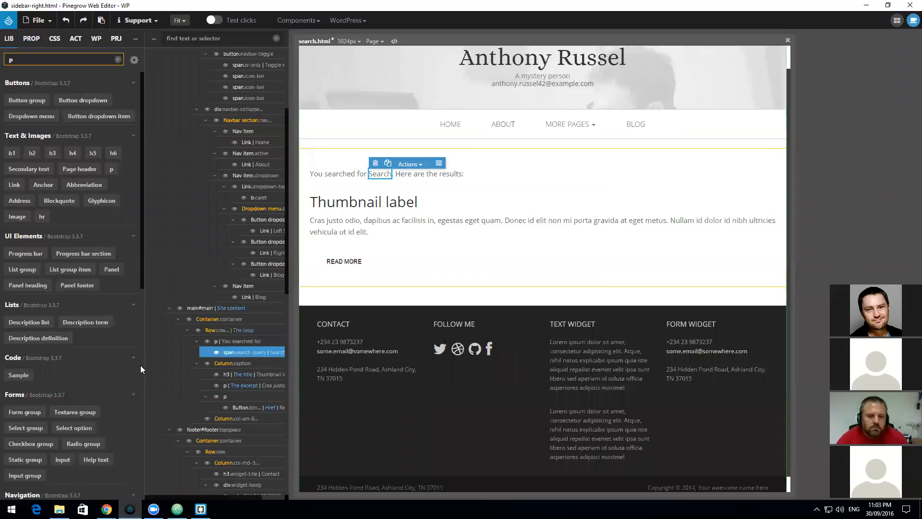
{"action": "left_click", "coordinate": [96, 39]}
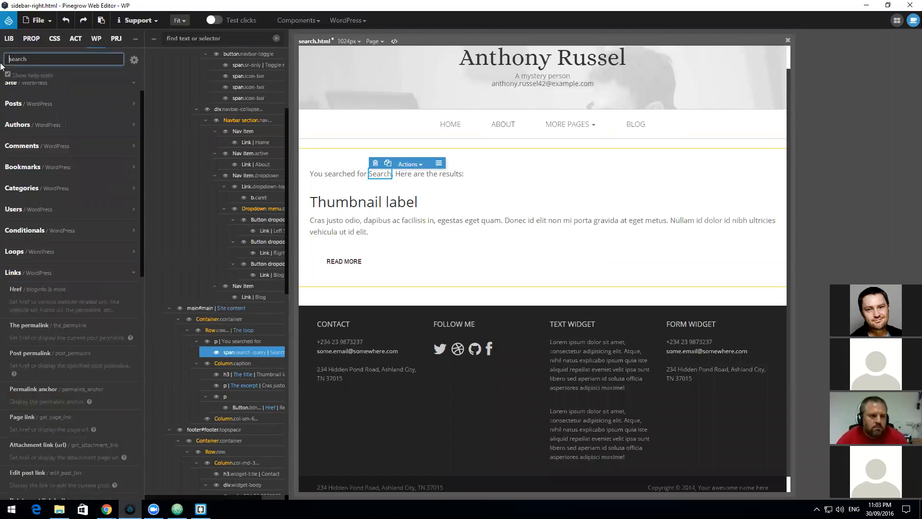
{"action": "key", "text": "ctrl+v"}
{"action": "left_click", "coordinate": [38, 111]}
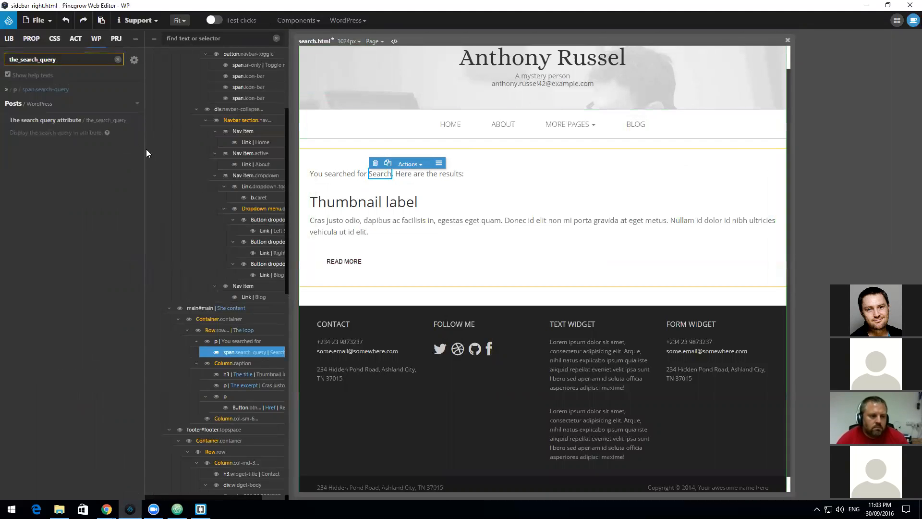
{"action": "mouse_move", "coordinate": [127, 123]}
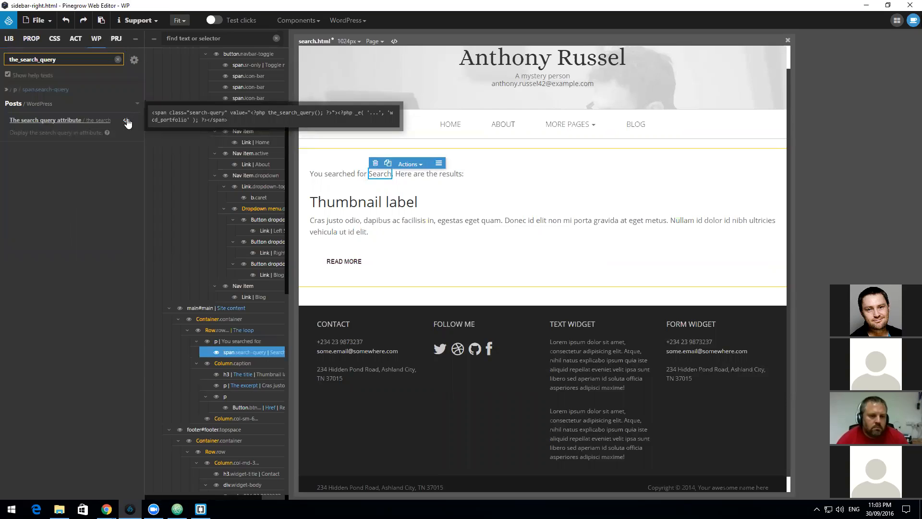
{"action": "left_click", "coordinate": [68, 121]}
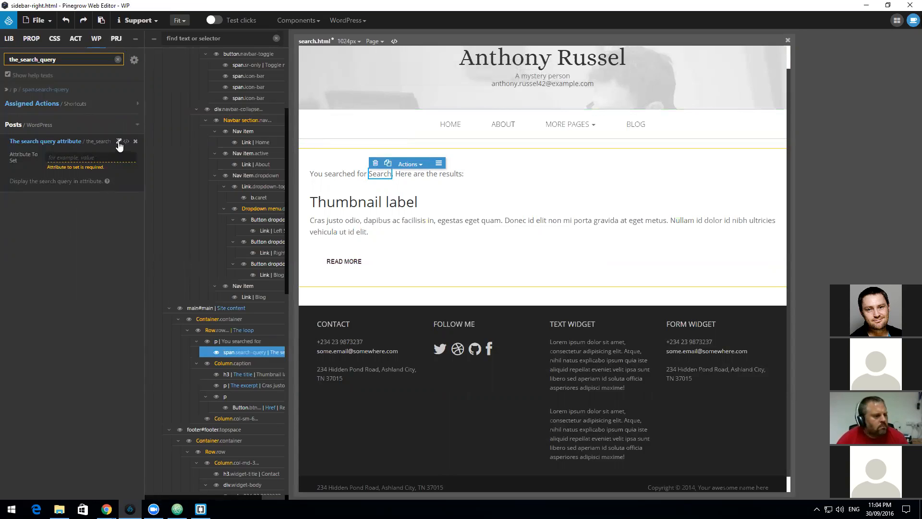
Step: Preview the PHP generated by the search query attribute action and compare it with the usage and examples on the Codex page
{"action": "mouse_move", "coordinate": [127, 144]}
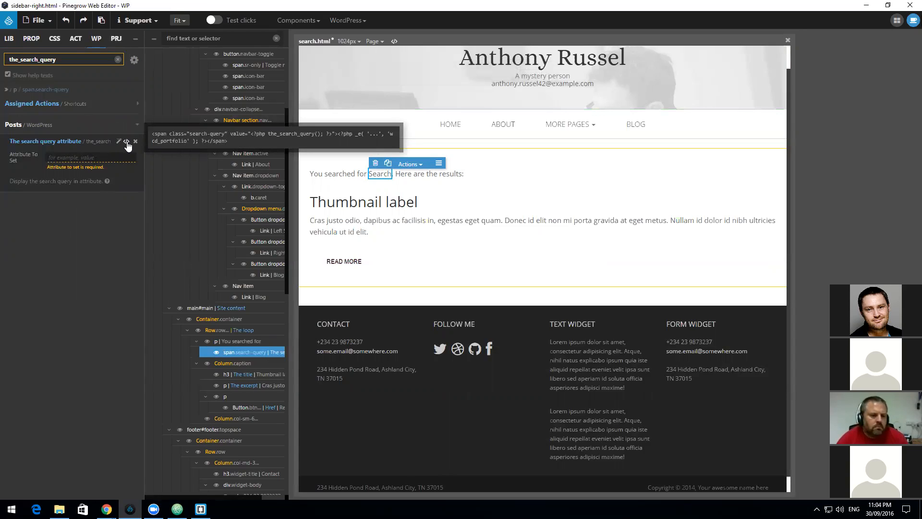
{"action": "mouse_move", "coordinate": [107, 509]}
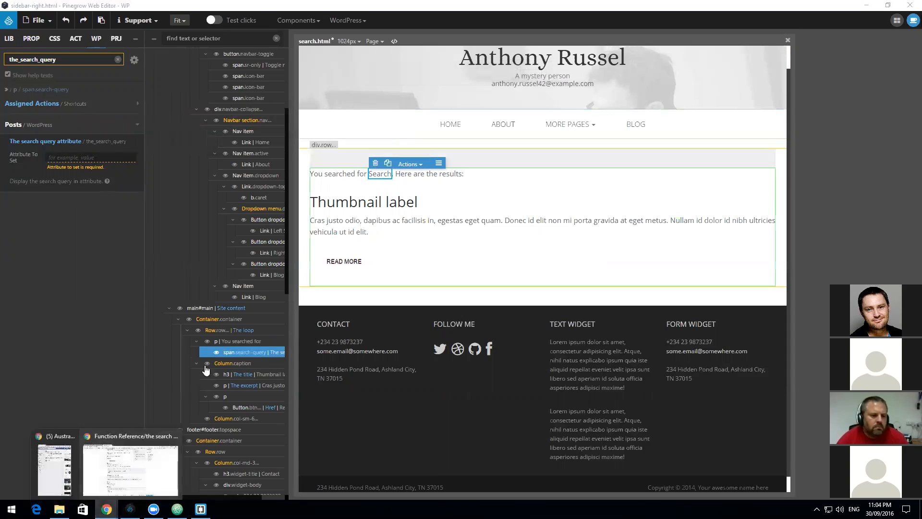
{"action": "left_click", "coordinate": [114, 455]}
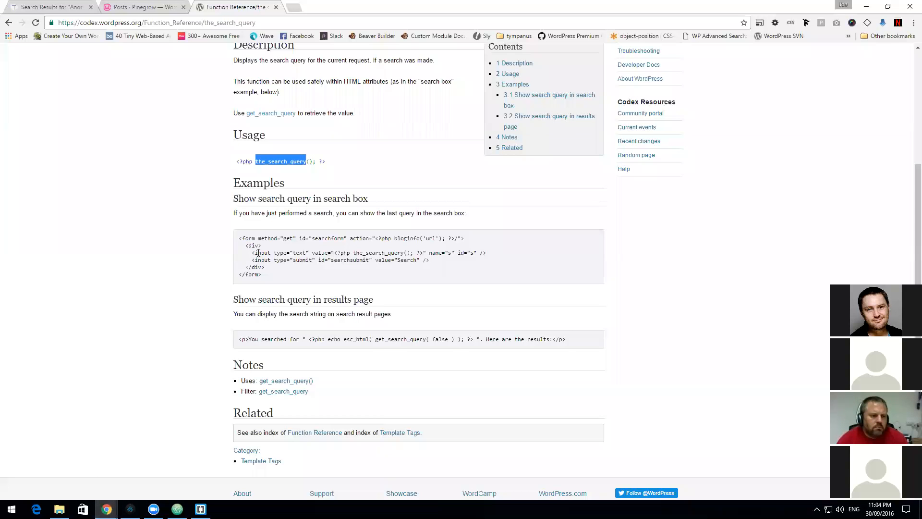
{"action": "scroll", "coordinate": [258, 252], "scroll_direction": "up", "scroll_amount": 3}
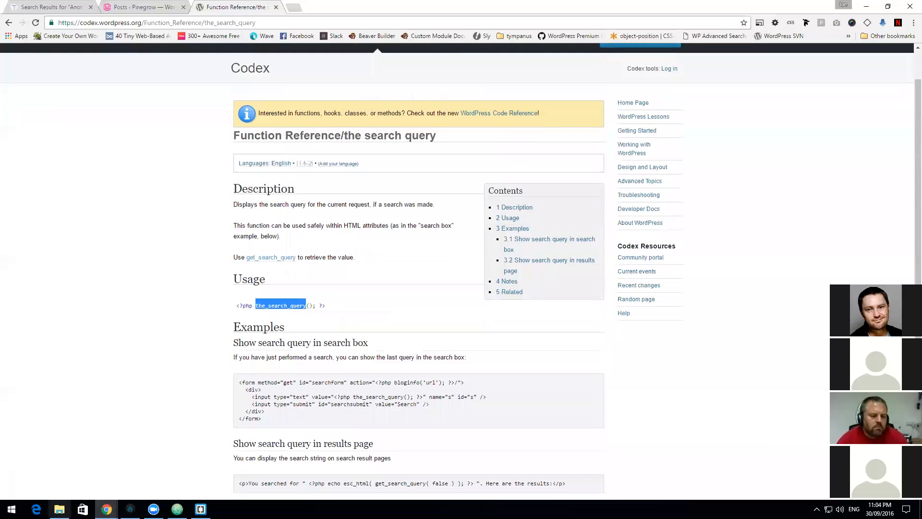
{"action": "left_click", "coordinate": [130, 509]}
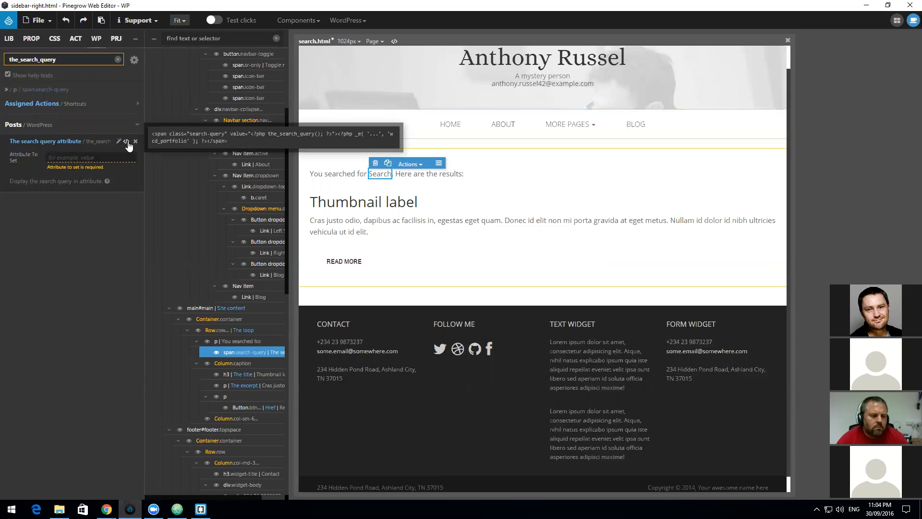
{"action": "left_click", "coordinate": [71, 158]}
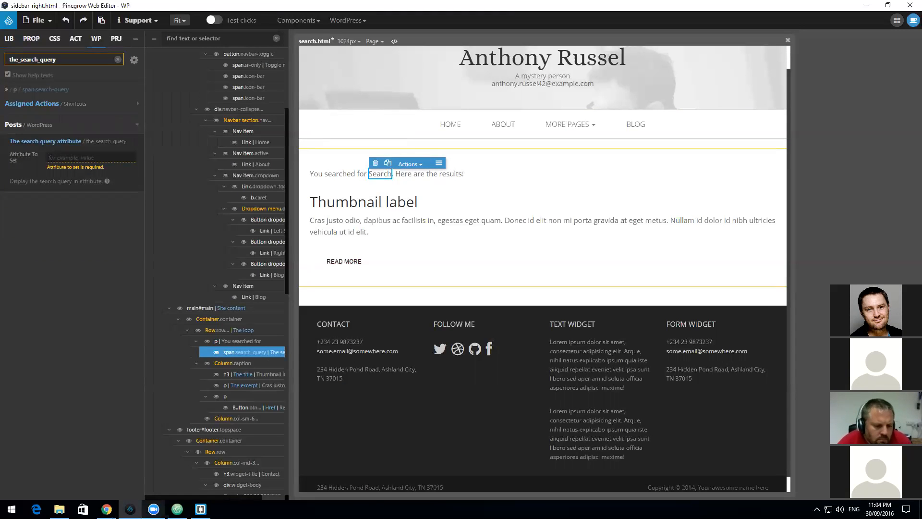
{"action": "mouse_move", "coordinate": [106, 509]}
{"action": "left_click", "coordinate": [135, 429]}
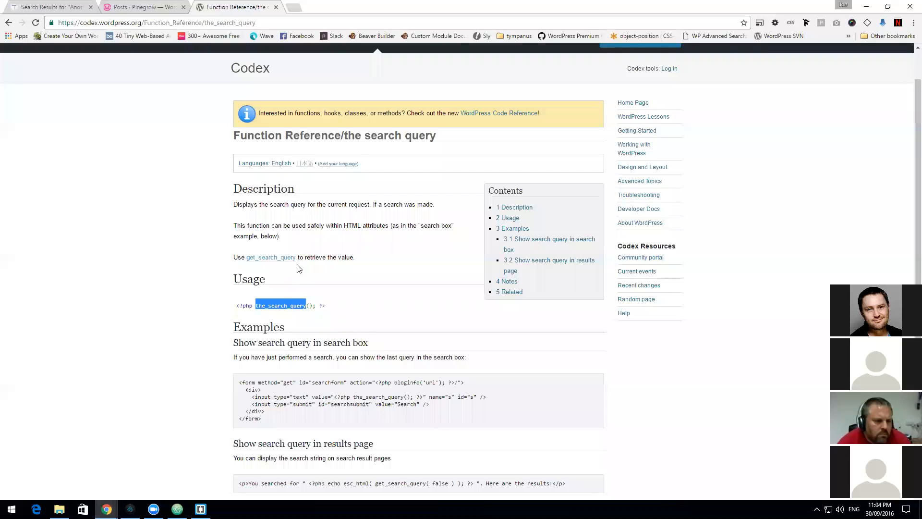
{"action": "scroll", "coordinate": [297, 268], "scroll_direction": "down", "scroll_amount": 2}
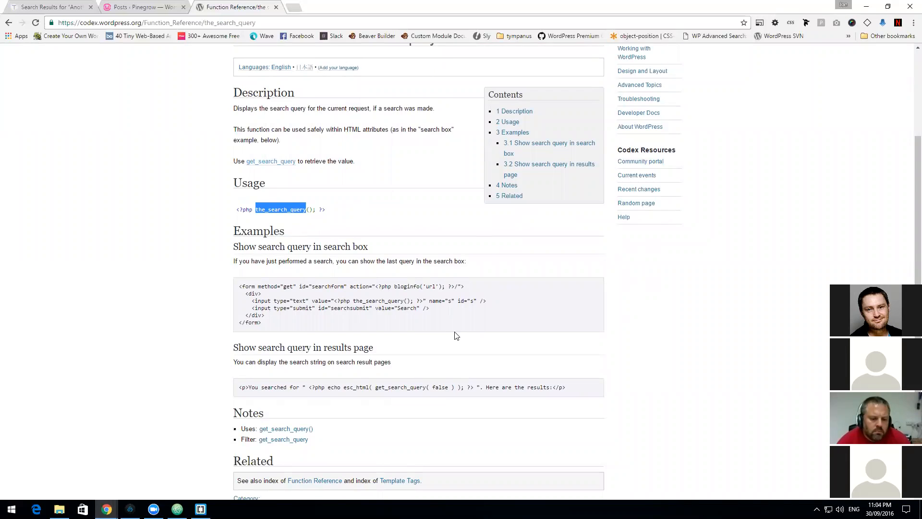
{"action": "scroll", "coordinate": [456, 335], "scroll_direction": "down", "scroll_amount": 1}
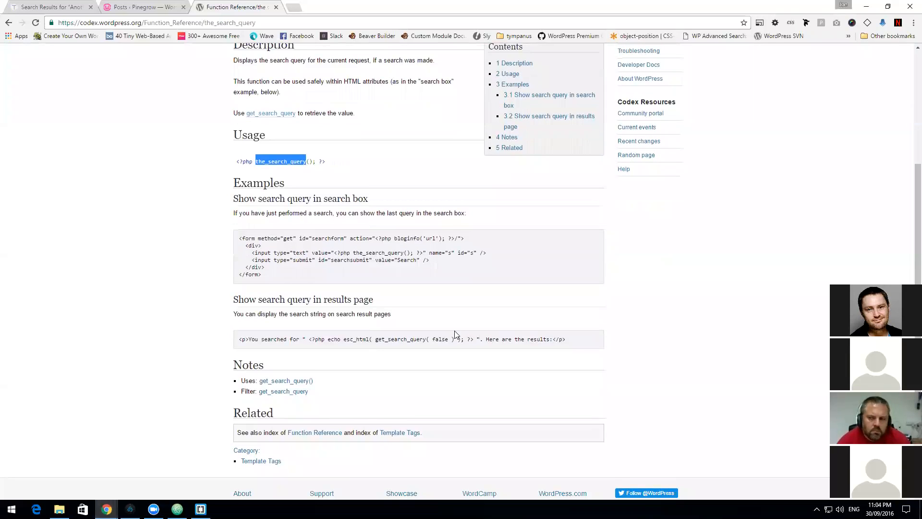
{"action": "scroll", "coordinate": [454, 334], "scroll_direction": "down", "scroll_amount": 2}
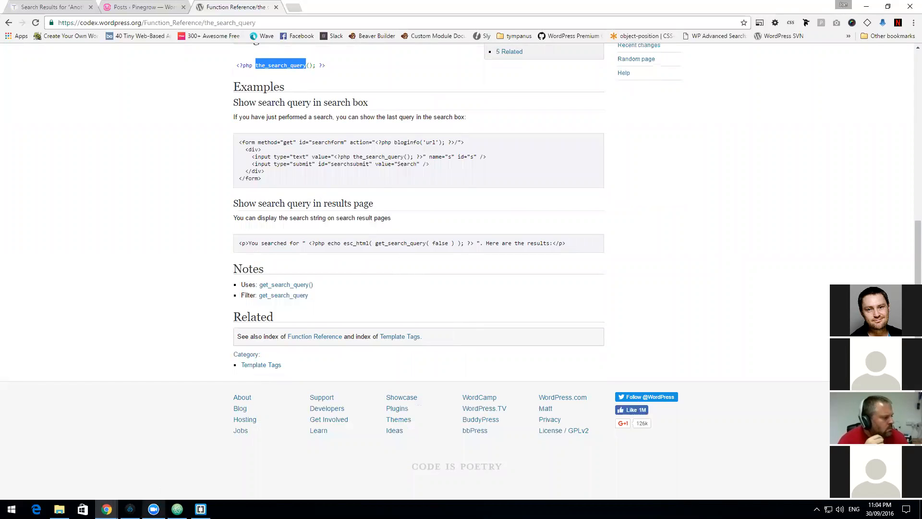
Step: Return to Pinegrow, set the search query action's attribute to value, and save search.html
{"action": "left_click", "coordinate": [129, 509]}
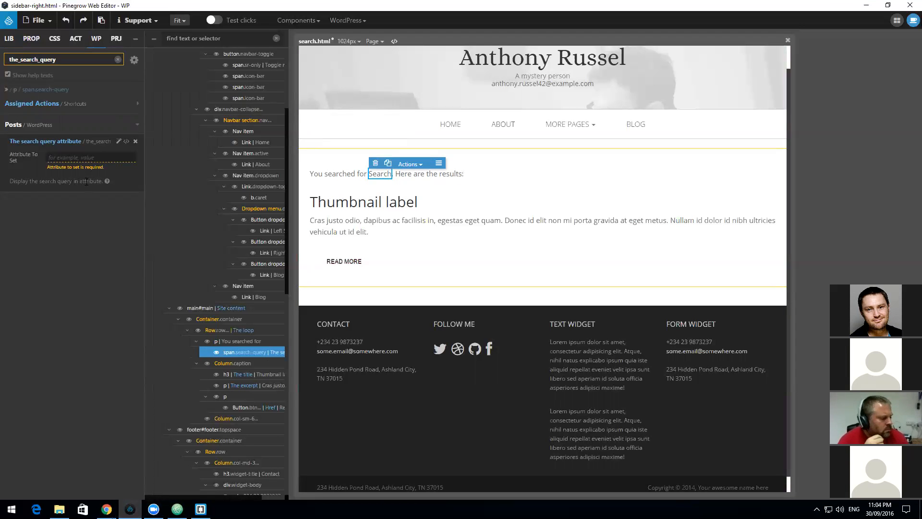
{"action": "left_click", "coordinate": [114, 157]}
{"action": "type", "text": "value"}
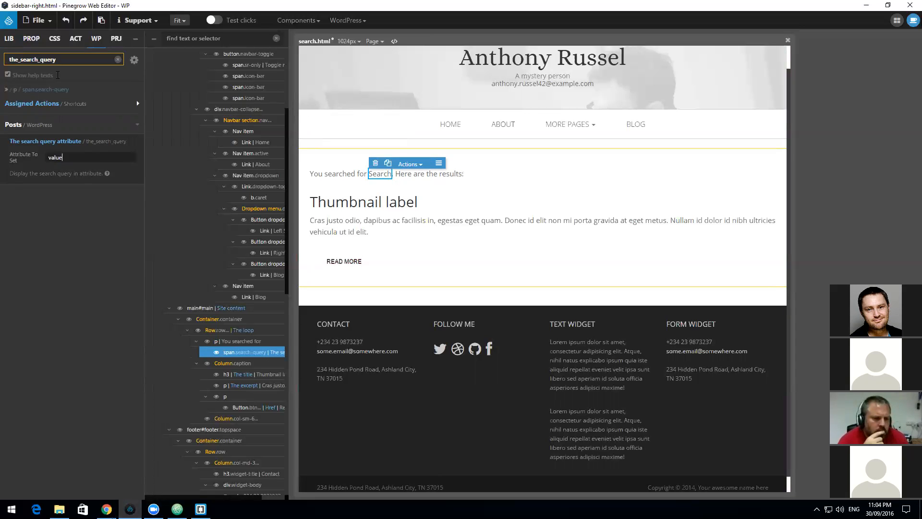
{"action": "left_click", "coordinate": [38, 20]}
{"action": "left_click", "coordinate": [28, 134]}
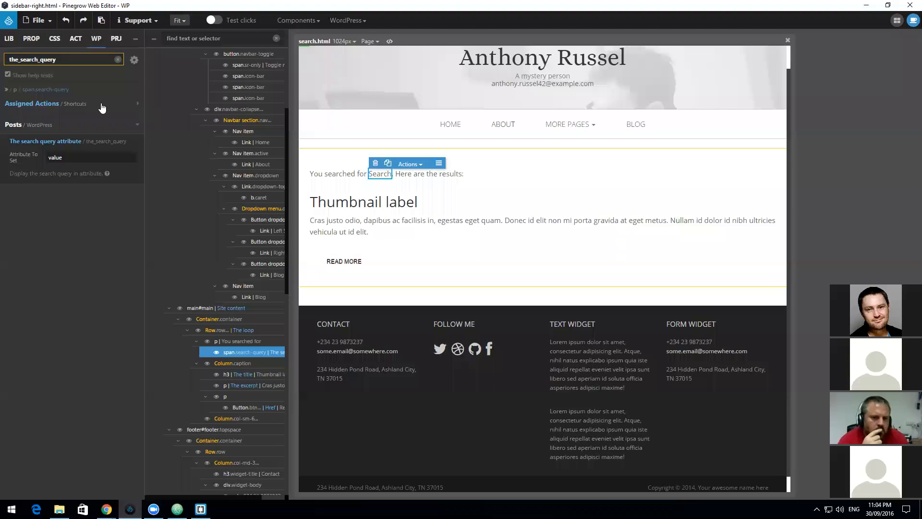
Step: Create a CSS rule for the span's .search-query class in styles.css
{"action": "left_click", "coordinate": [32, 39]}
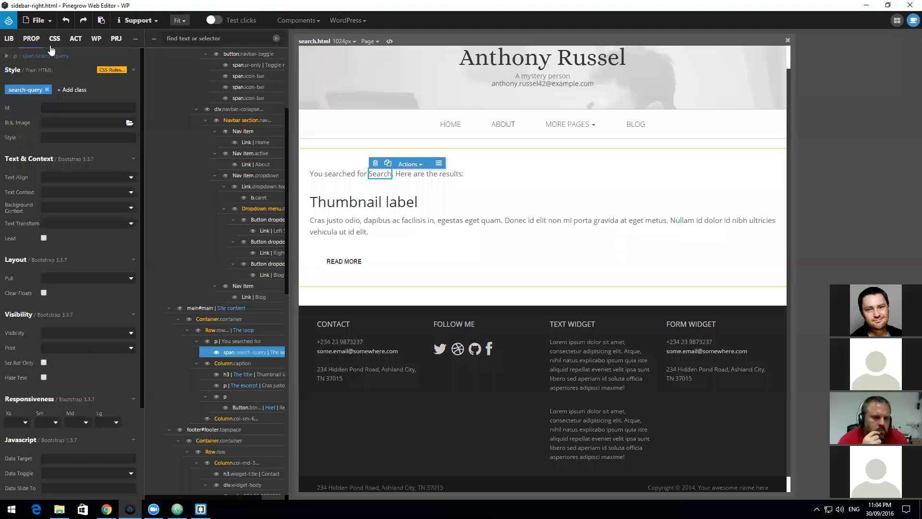
{"action": "left_click", "coordinate": [39, 91]}
{"action": "left_click", "coordinate": [272, 167]}
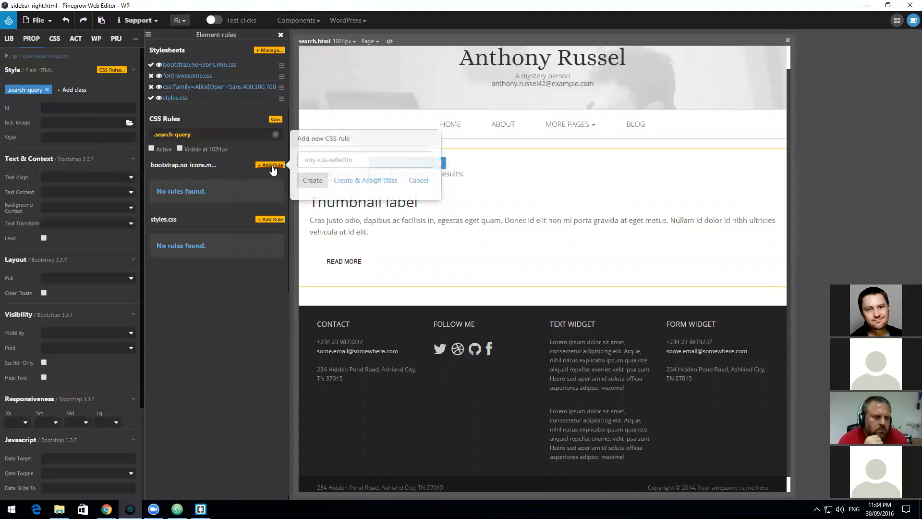
{"action": "left_click", "coordinate": [421, 179]}
{"action": "left_click", "coordinate": [270, 219]}
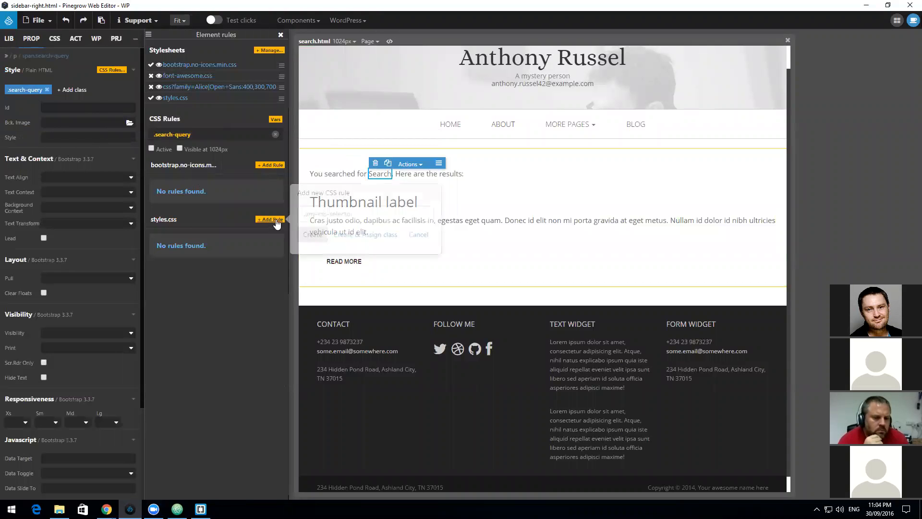
{"action": "left_click", "coordinate": [311, 235]}
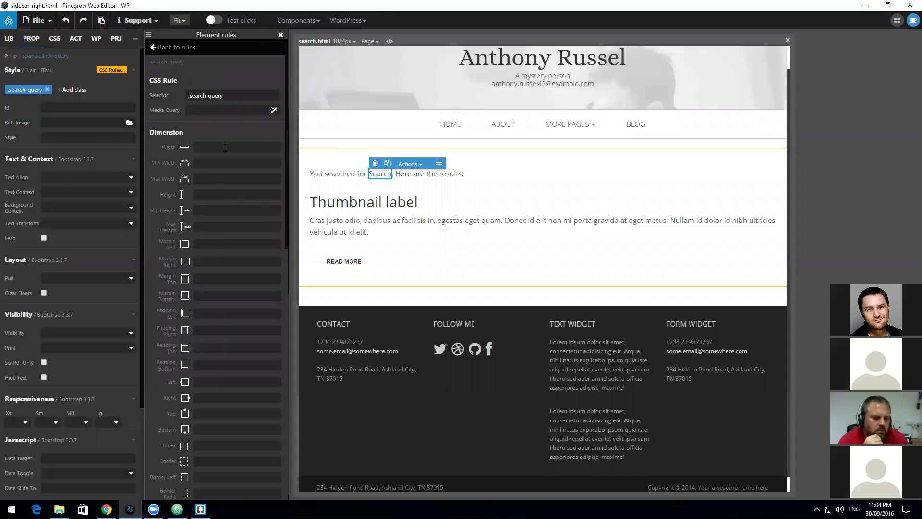
{"action": "scroll", "coordinate": [210, 266], "scroll_direction": "down", "scroll_amount": 10}
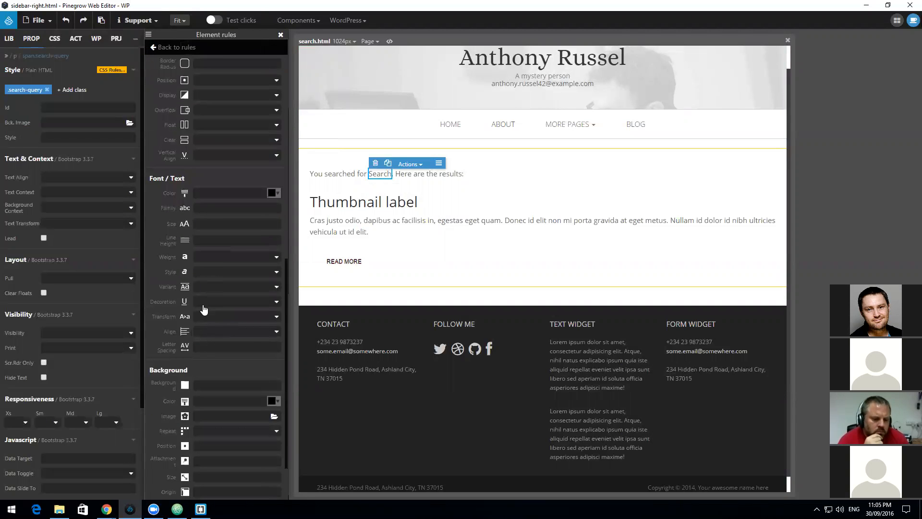
Step: Set the .search-query rule's font weight to Bold and save search.html
{"action": "left_click", "coordinate": [213, 258]}
{"action": "left_click", "coordinate": [206, 291]}
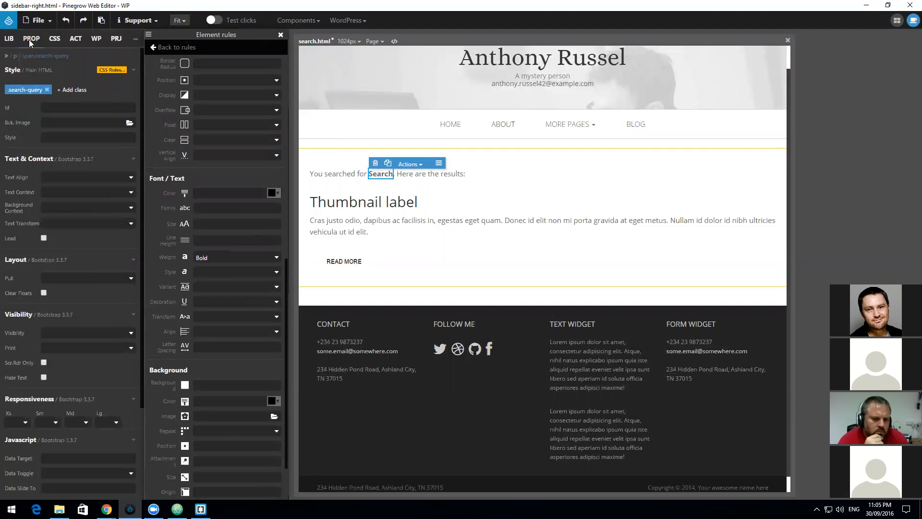
{"action": "left_click", "coordinate": [37, 21]}
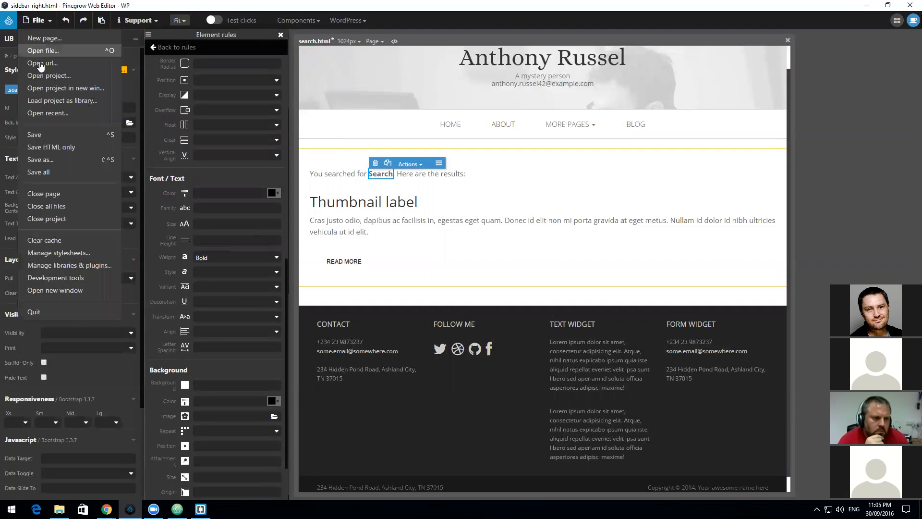
{"action": "left_click", "coordinate": [37, 131]}
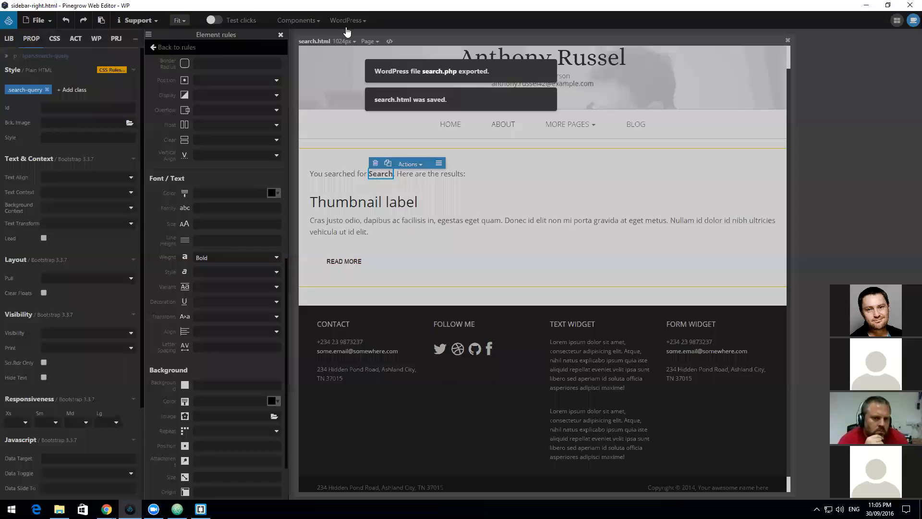
Step: Export the WordPress theme, then switch to Chrome and reload the search results page to check the query message
{"action": "left_click", "coordinate": [345, 21]}
{"action": "left_click", "coordinate": [356, 39]}
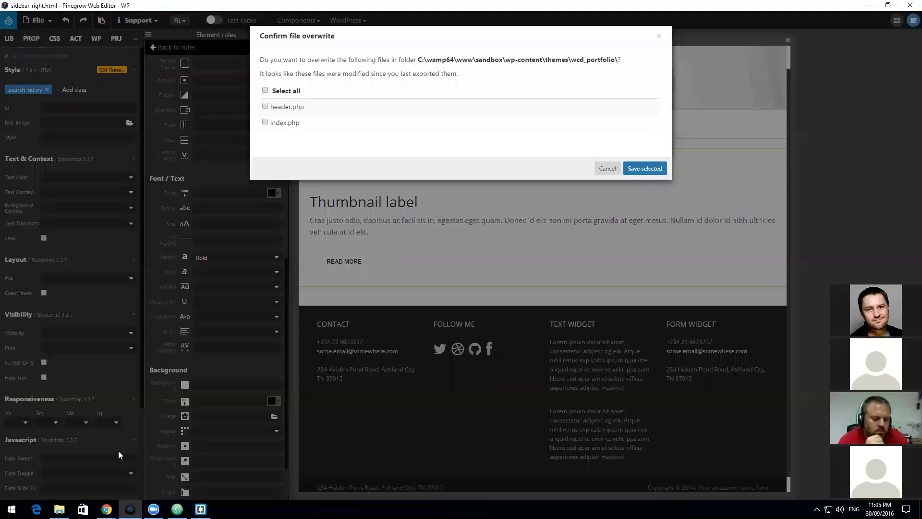
{"action": "key", "text": "alt+Tab"}
{"action": "key", "text": "ctrl+Tab"}
{"action": "left_click", "coordinate": [36, 22]}
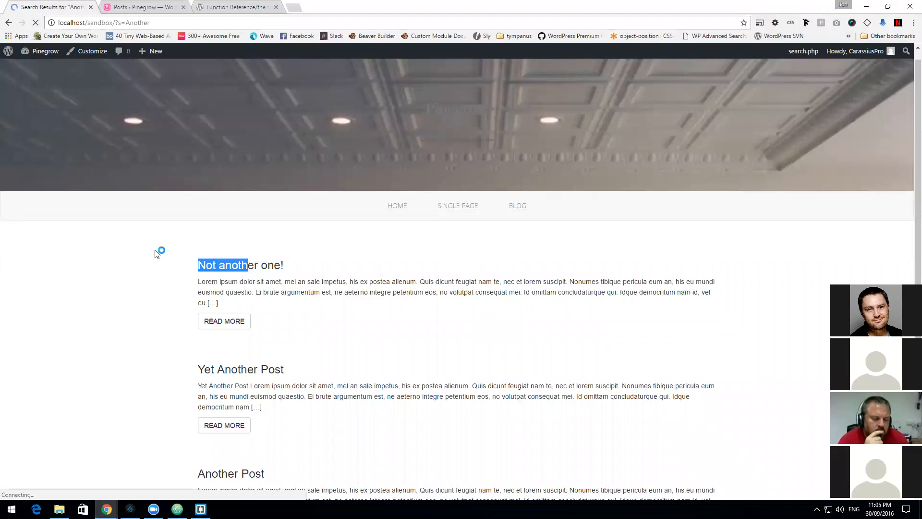
{"action": "double_click", "coordinate": [262, 254]}
{"action": "left_click", "coordinate": [262, 254]}
{"action": "double_click", "coordinate": [262, 255]}
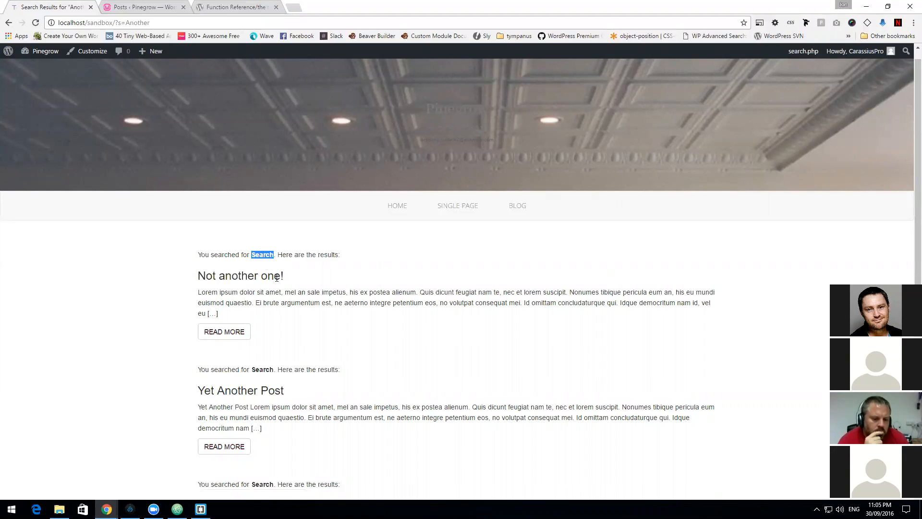
Step: Open search.html in Atom, then copy the esc_html( get_search_query( false ) ) PHP snippet from the Codex results page example in Chrome
{"action": "mouse_move", "coordinate": [129, 509]}
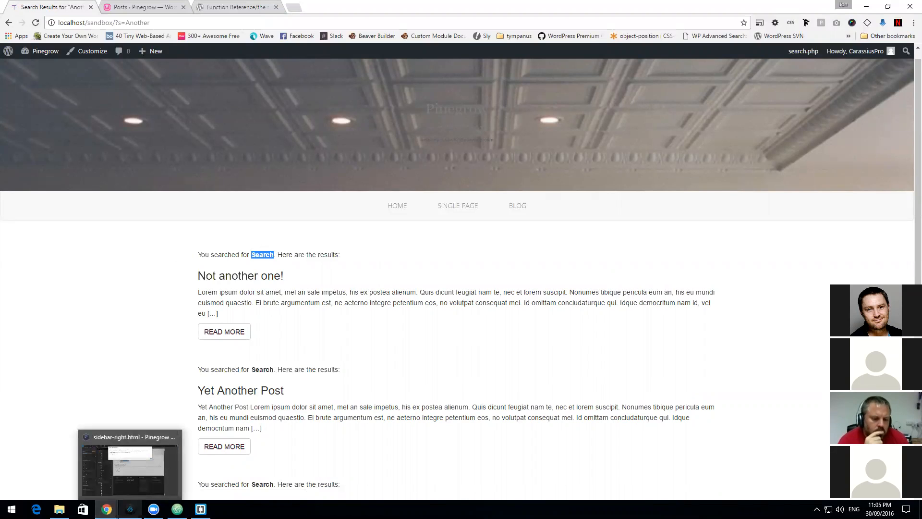
{"action": "left_click", "coordinate": [177, 509]}
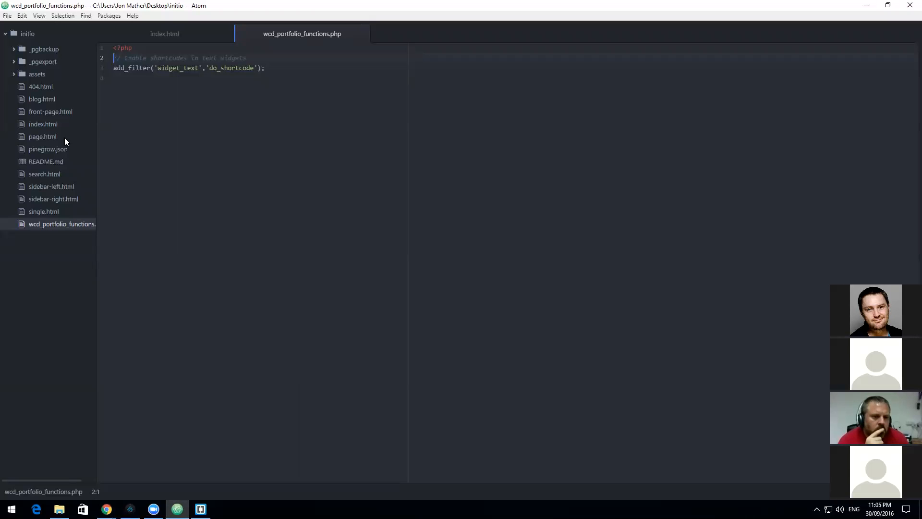
{"action": "left_click", "coordinate": [52, 175]}
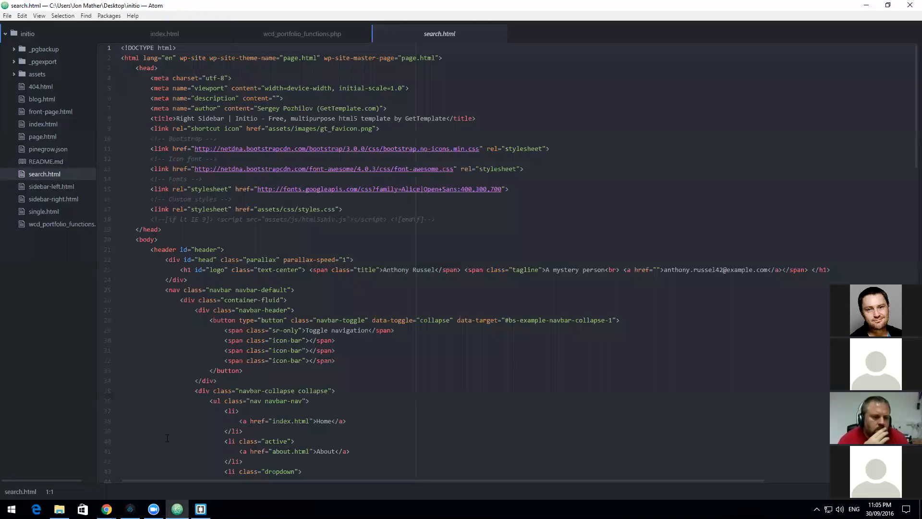
{"action": "mouse_move", "coordinate": [107, 508]}
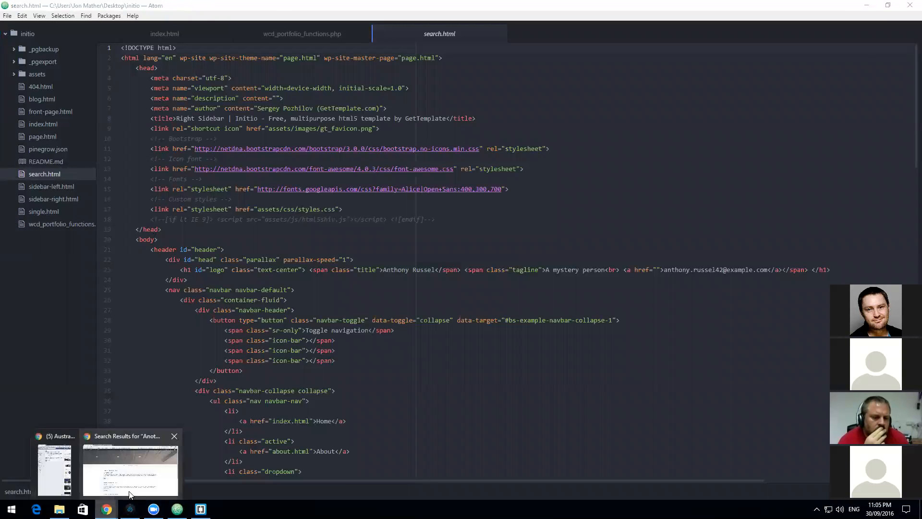
{"action": "left_click", "coordinate": [124, 444]}
{"action": "left_click", "coordinate": [222, 6]}
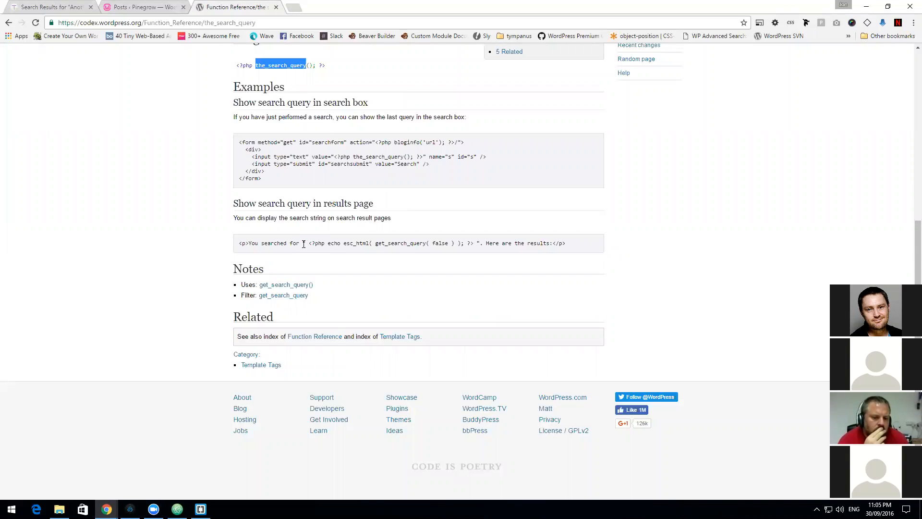
{"action": "left_click_drag", "start_coordinate": [303, 243], "coordinate": [470, 242]}
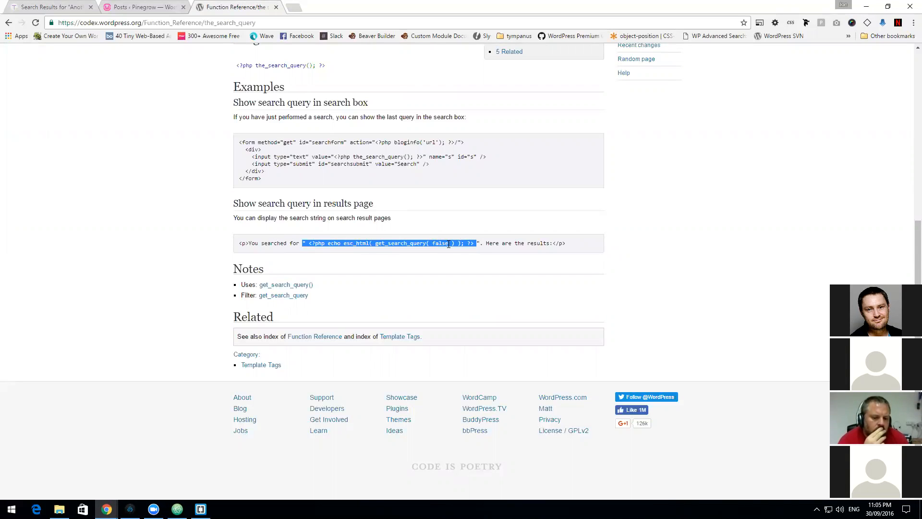
{"action": "left_click", "coordinate": [326, 243]}
{"action": "left_click_drag", "start_coordinate": [310, 242], "coordinate": [466, 242]}
Step: In Atom's search.html, replace the span's wp-the-search-query-attr="value" with <?php echo esc_html( get_search_query( false ) ); ?> and save the file
{"action": "left_click", "coordinate": [177, 509]}
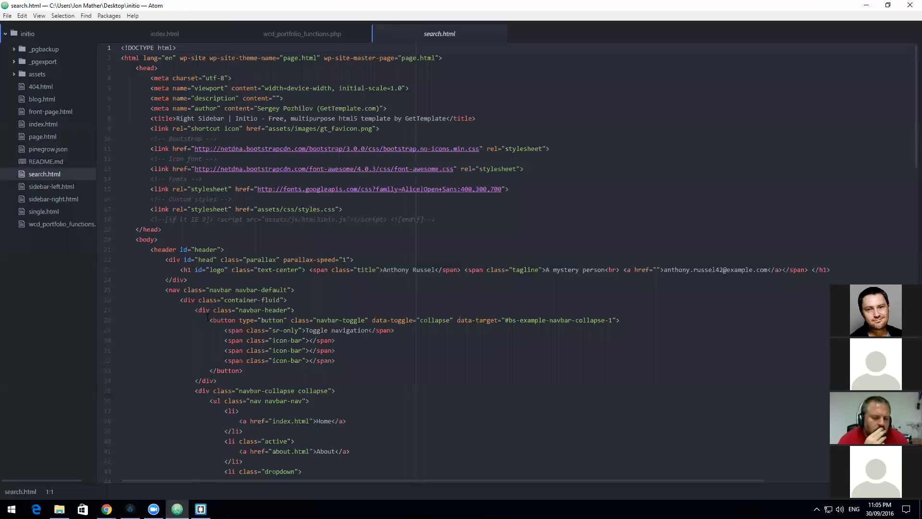
{"action": "scroll", "coordinate": [347, 306], "scroll_direction": "down", "scroll_amount": 8}
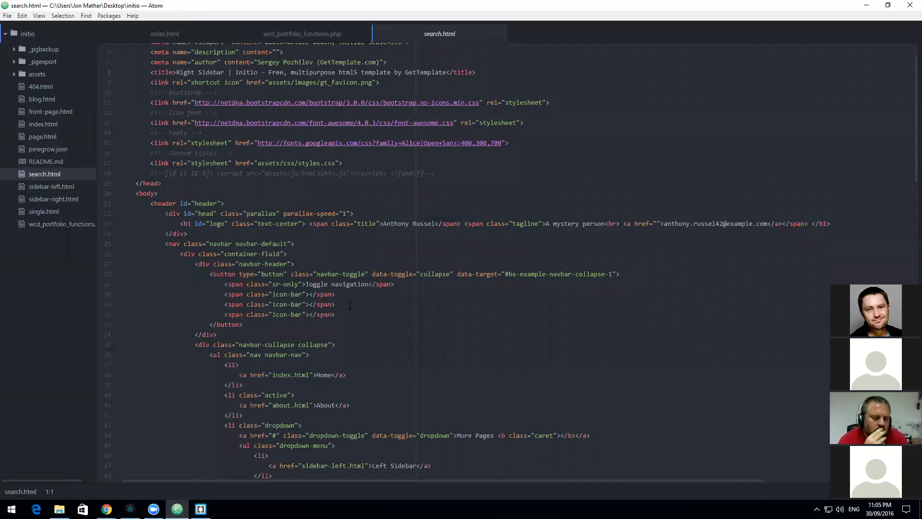
{"action": "scroll", "coordinate": [353, 306], "scroll_direction": "up", "scroll_amount": 8}
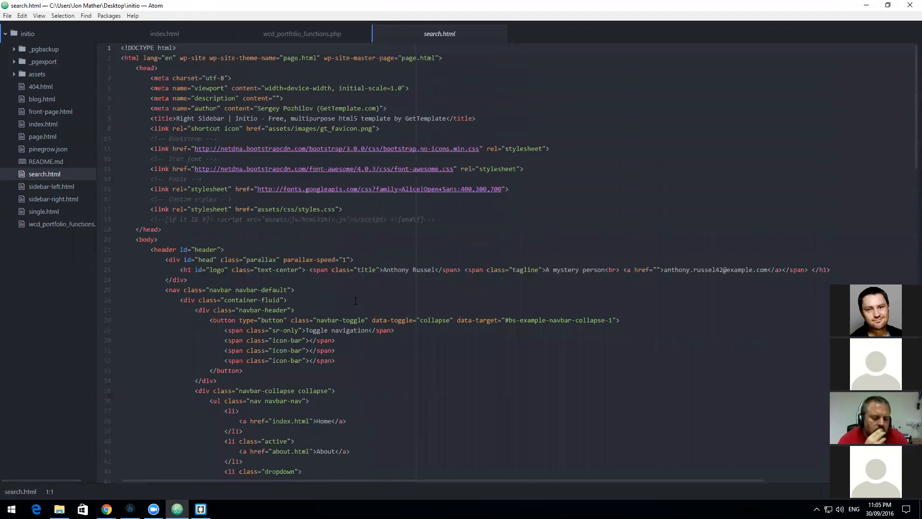
{"action": "scroll", "coordinate": [357, 300], "scroll_direction": "down", "scroll_amount": 5}
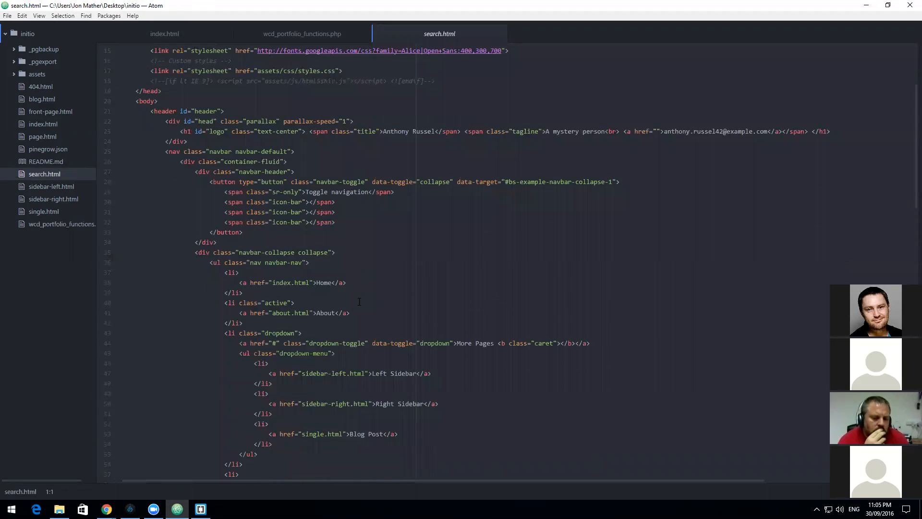
{"action": "scroll", "coordinate": [361, 301], "scroll_direction": "down", "scroll_amount": 5}
{"action": "scroll", "coordinate": [362, 301], "scroll_direction": "down", "scroll_amount": 5}
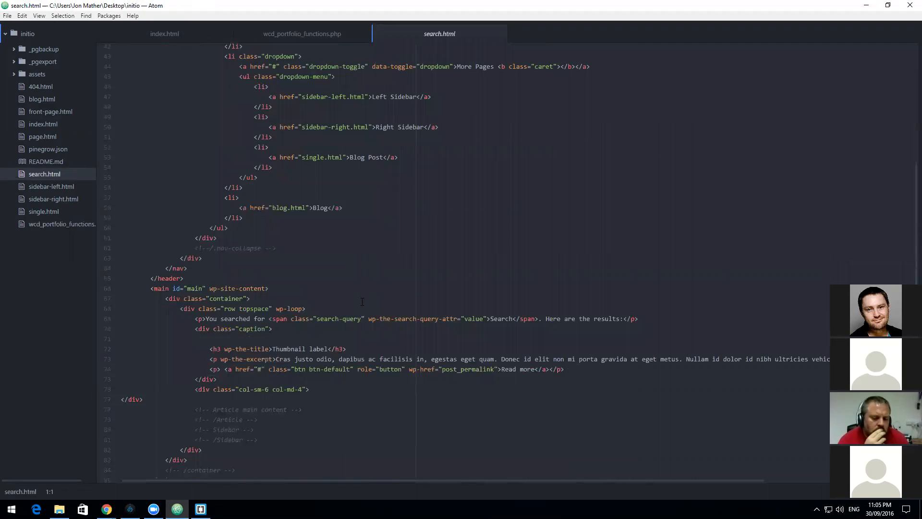
{"action": "scroll", "coordinate": [362, 301], "scroll_direction": "down", "scroll_amount": 2}
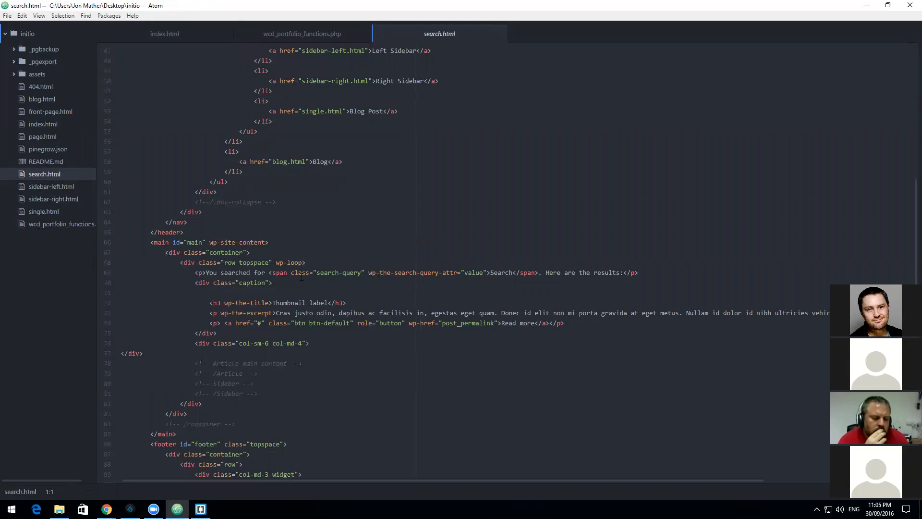
{"action": "left_click_drag", "start_coordinate": [368, 273], "coordinate": [486, 272]}
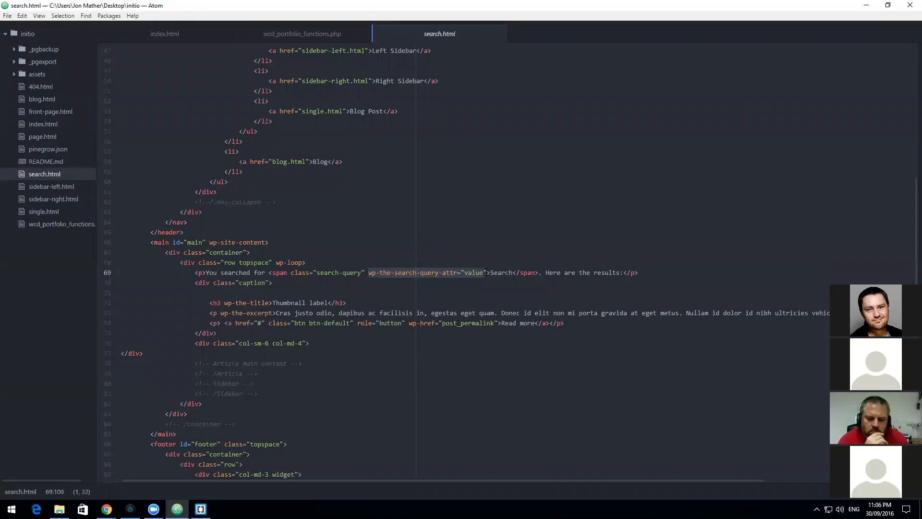
{"action": "type", "text": "<?php echo esc_html( get_search_query( false ) ); ?>"}
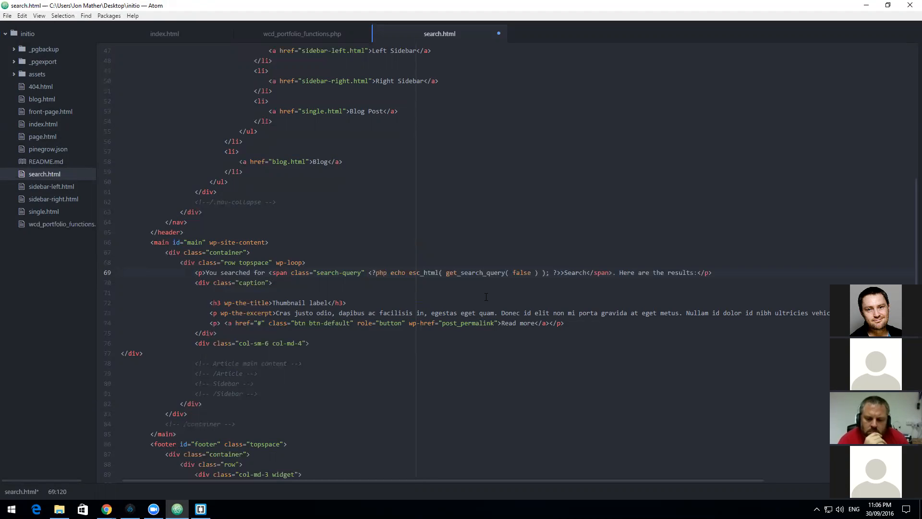
Step: Switch to Chrome and reload the search results page for Another to check the query message
{"action": "mouse_move", "coordinate": [107, 509]}
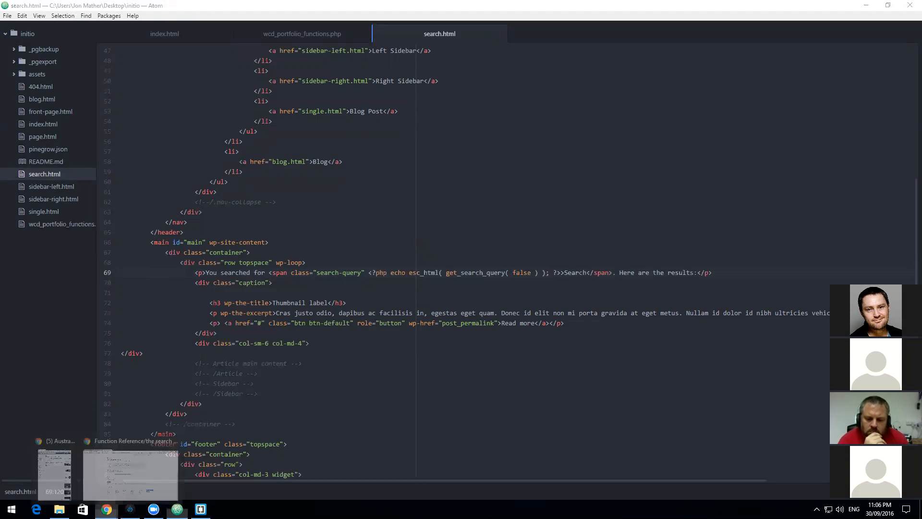
{"action": "left_click", "coordinate": [129, 471]}
{"action": "left_click", "coordinate": [52, 7]}
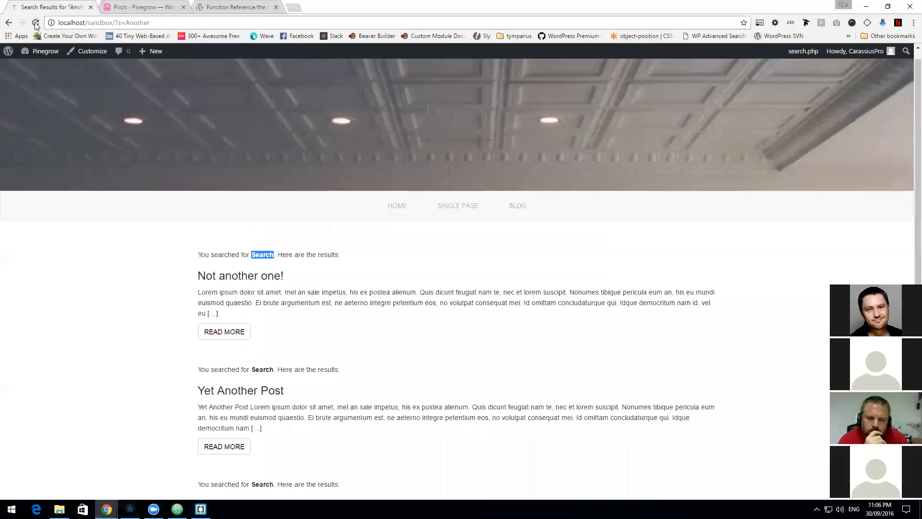
{"action": "left_click", "coordinate": [35, 22]}
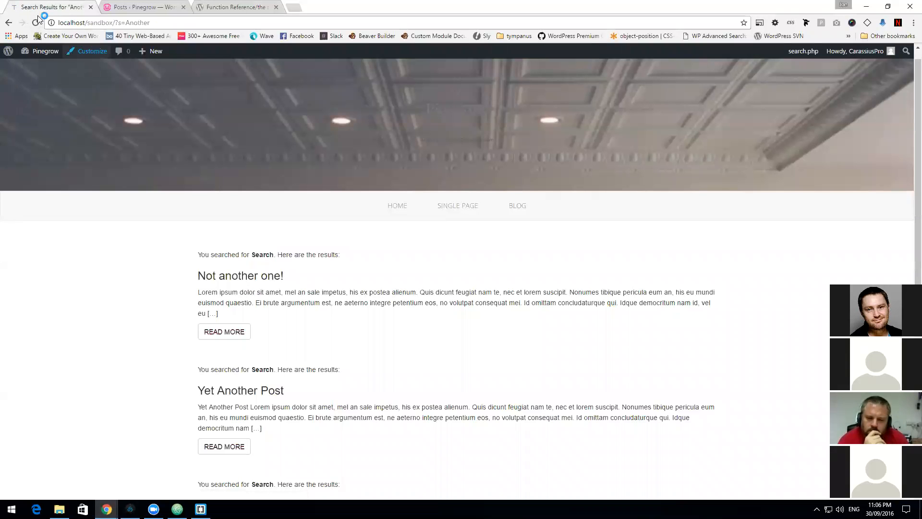
{"action": "left_click", "coordinate": [36, 23]}
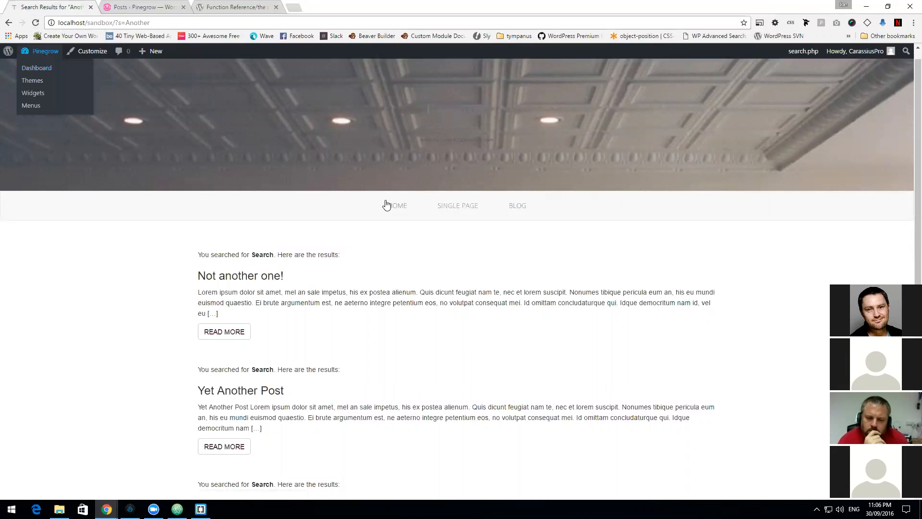
Step: Load the nonexistent page localhost/sandbox/sdasdas and enter the partial term "Anot" in its search form
{"action": "left_click_drag", "start_coordinate": [116, 22], "coordinate": [223, 29]}
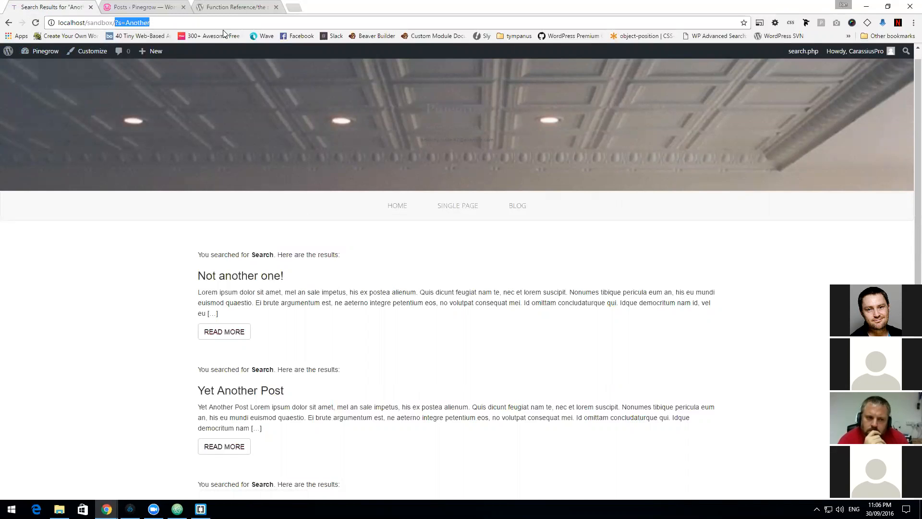
{"action": "type", "text": "sdasdas"}
{"action": "key", "text": "Return"}
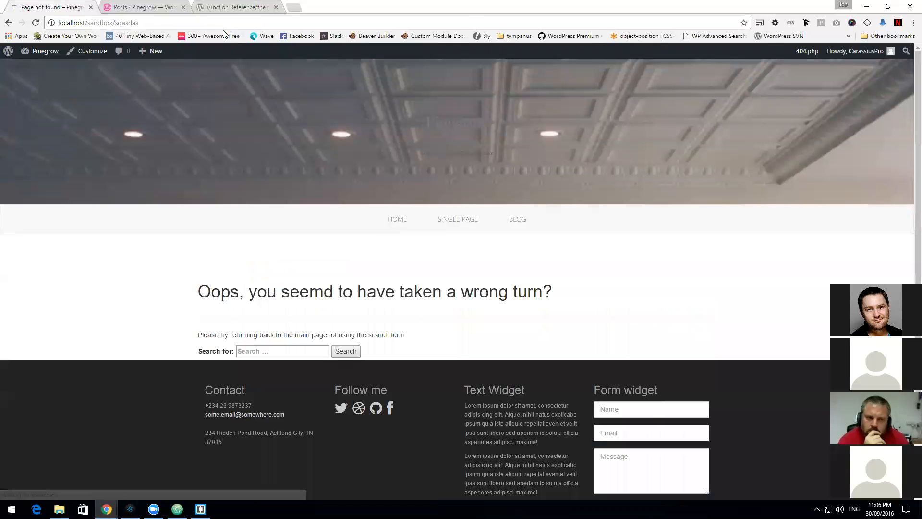
{"action": "left_click", "coordinate": [288, 351]}
{"action": "type", "text": "Anoteh"}
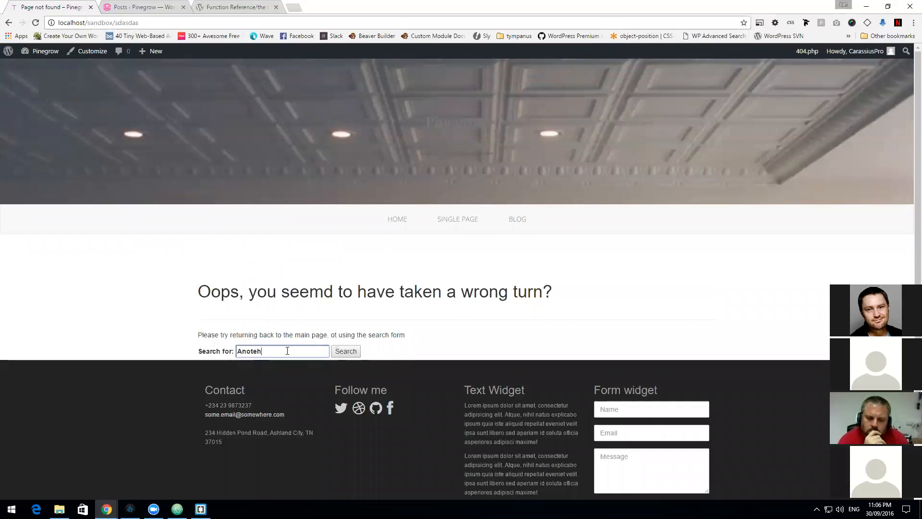
{"action": "type", "text": "r"}
{"action": "key", "text": "BackSpace"}
{"action": "key", "text": "BackSpace"}
{"action": "key", "text": "BackSpace"}
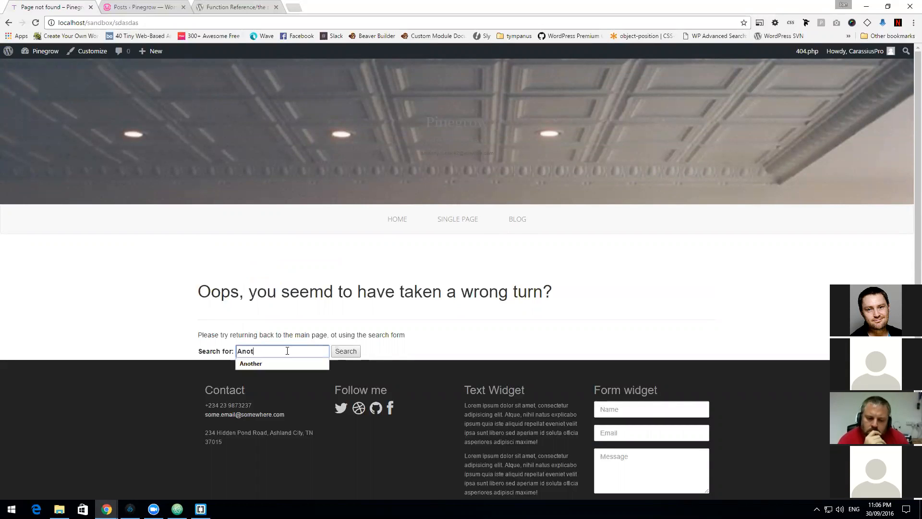
Step: Back in Pinegrow, dismiss the export warnings and export the WordPress theme again without overwriting header.php or index.php
{"action": "left_click", "coordinate": [129, 509]}
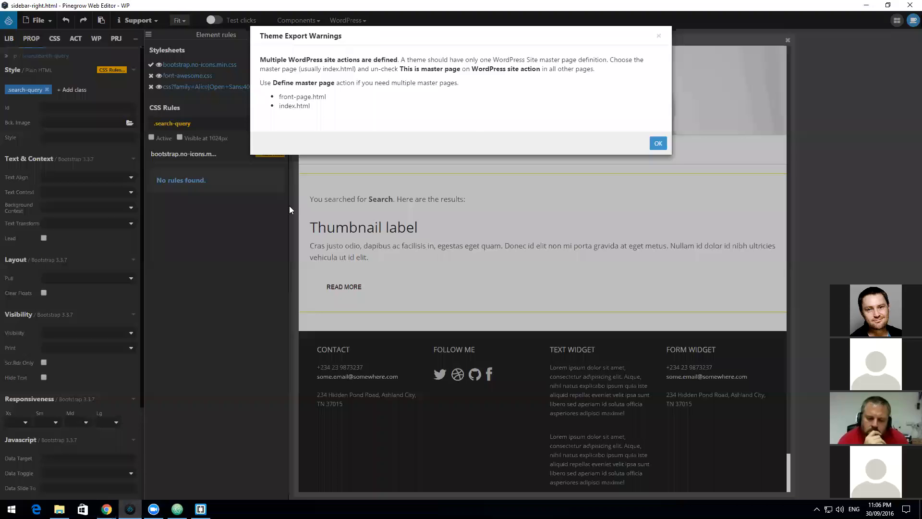
{"action": "left_click", "coordinate": [658, 143]}
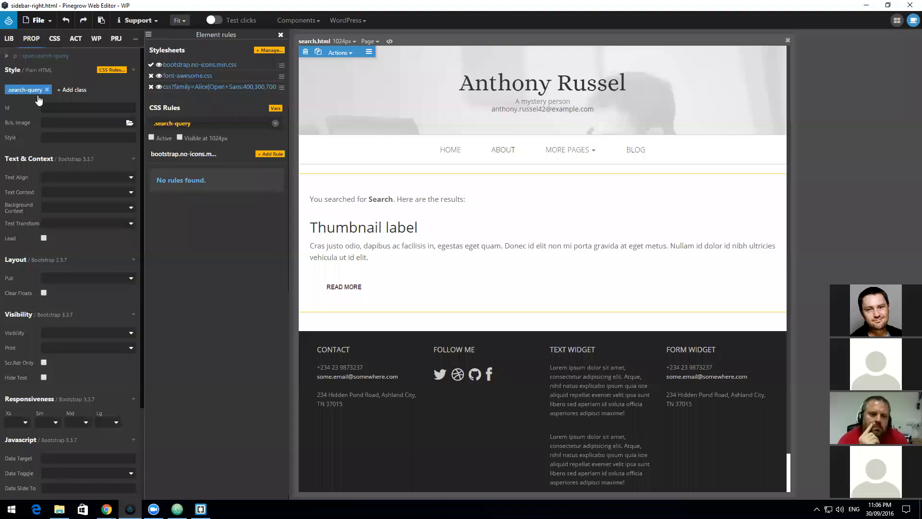
{"action": "left_click", "coordinate": [38, 21]}
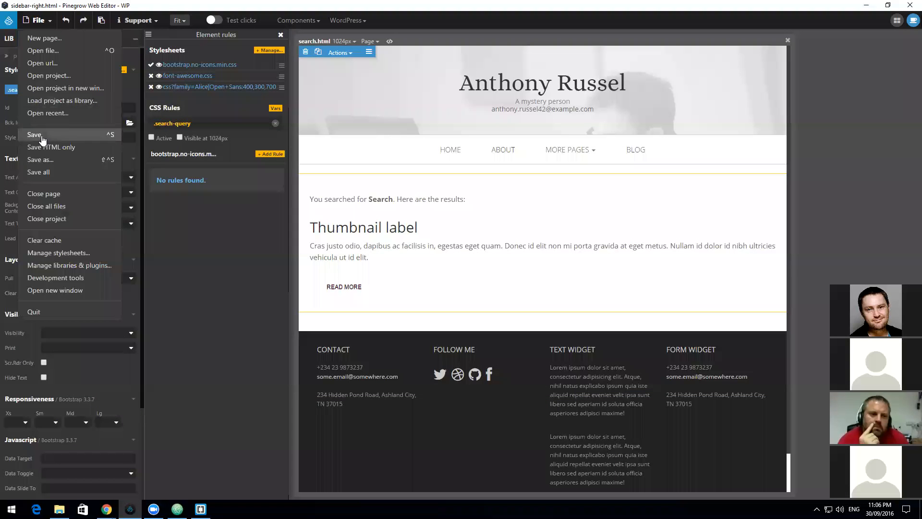
{"action": "left_click", "coordinate": [353, 20]}
{"action": "left_click", "coordinate": [364, 37]}
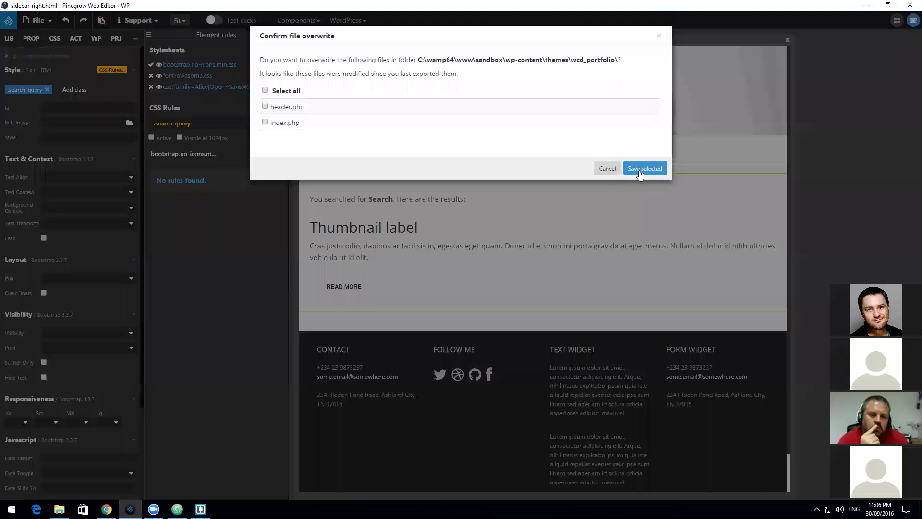
{"action": "left_click", "coordinate": [642, 169]}
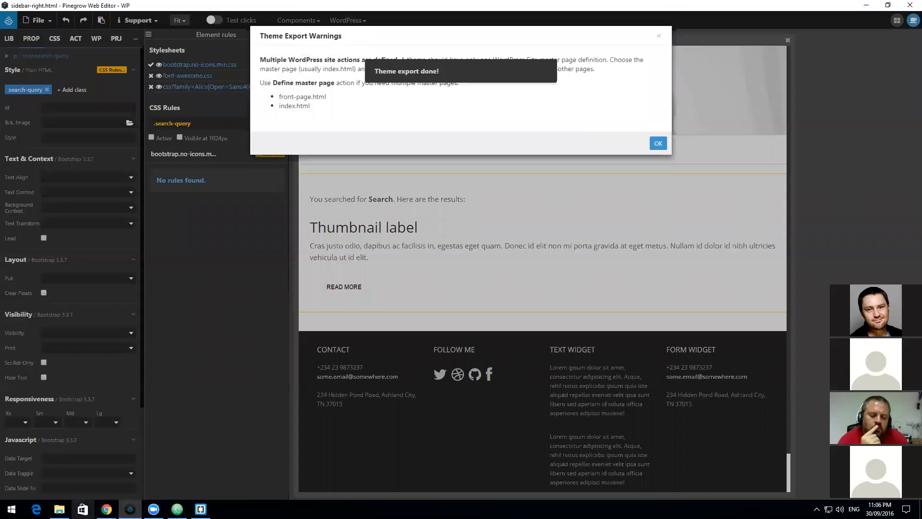
Step: Switch to Chrome, complete the search term as Another on the not-found page and run the search
{"action": "mouse_move", "coordinate": [106, 508]}
{"action": "left_click", "coordinate": [124, 465]}
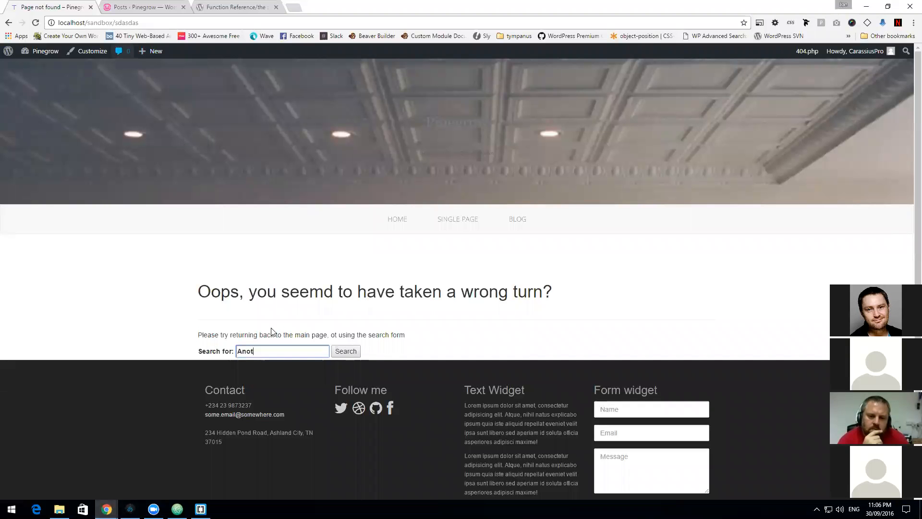
{"action": "type", "text": "her"}
{"action": "left_click", "coordinate": [279, 363]}
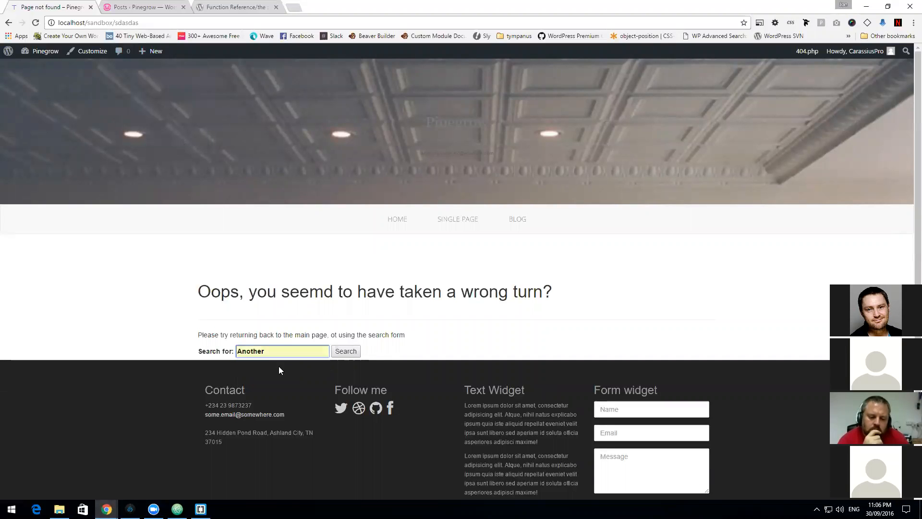
{"action": "left_click", "coordinate": [350, 352]}
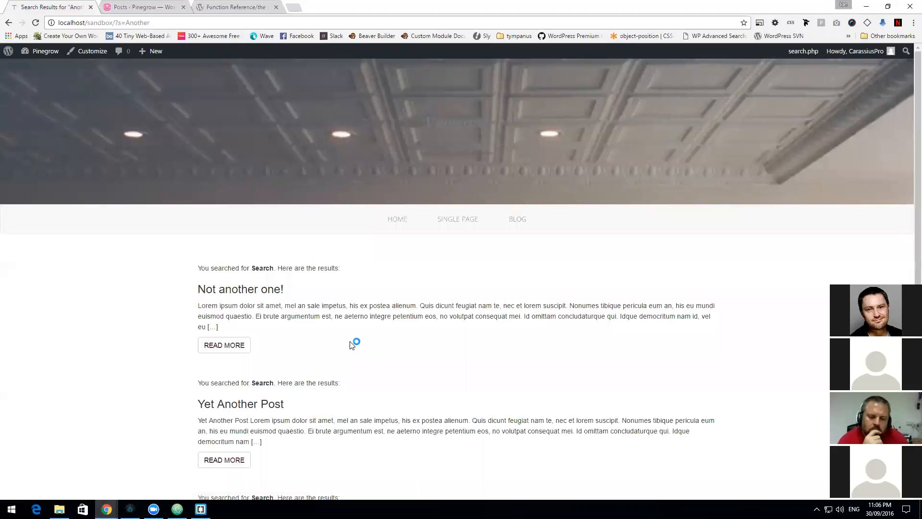
Step: Inspect the HTML of the bold word in the first "You searched for" message and select the text after its class attribute
{"action": "right_click", "coordinate": [268, 268]}
{"action": "left_click", "coordinate": [294, 390]}
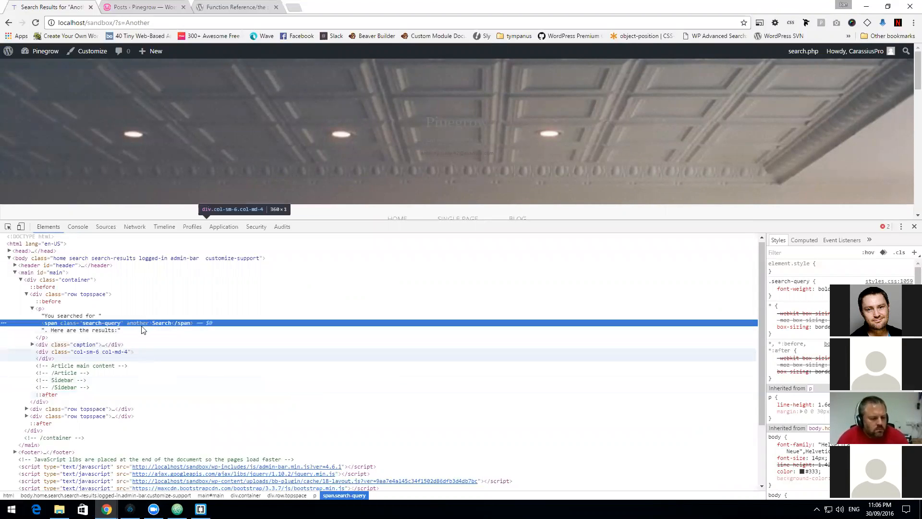
{"action": "double_click", "coordinate": [139, 322]}
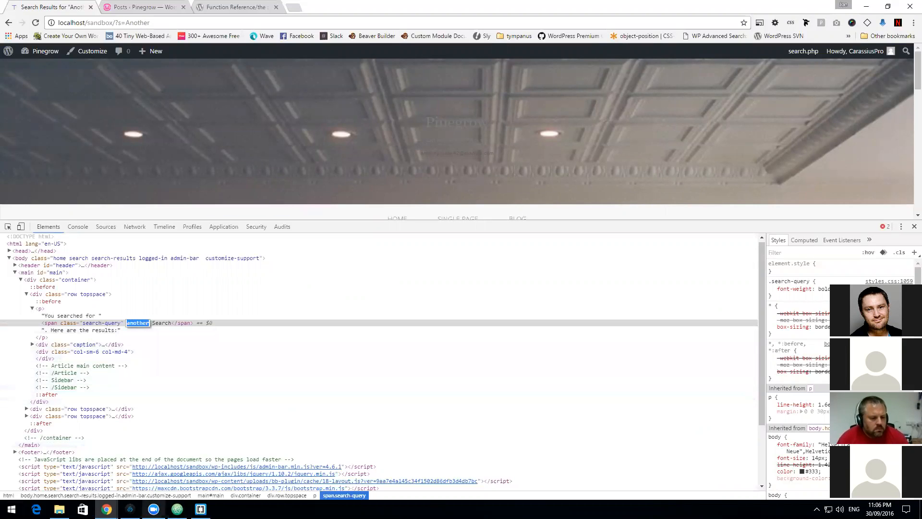
Step: Switch back to Pinegrow, dismiss the theme export warnings and close the element rules
{"action": "left_click", "coordinate": [130, 509]}
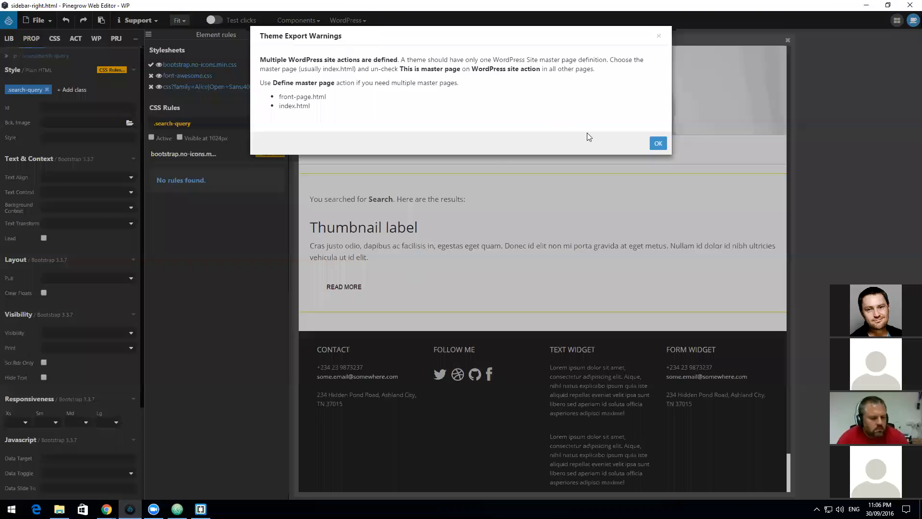
{"action": "left_click", "coordinate": [658, 143]}
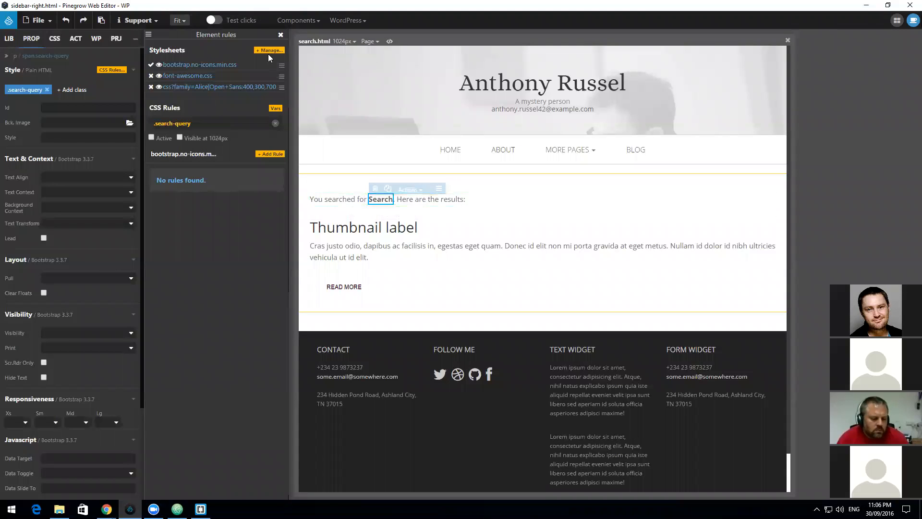
{"action": "left_click", "coordinate": [281, 34]}
Step: In Atom's search.html, move <?php echo esc_html( get_search_query( false ) ); ?> out of the span's opening tag to replace its Search text, and save
{"action": "left_click", "coordinate": [177, 509]}
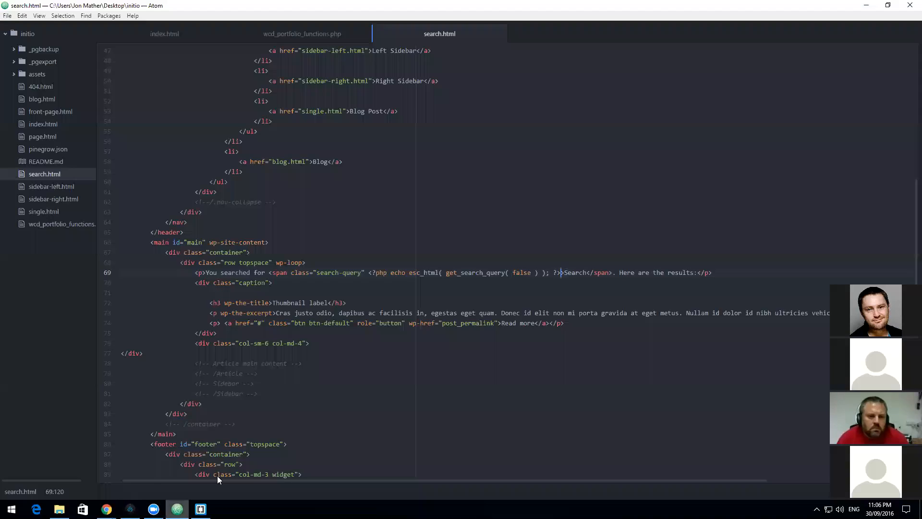
{"action": "left_click_drag", "start_coordinate": [560, 277], "coordinate": [371, 274]}
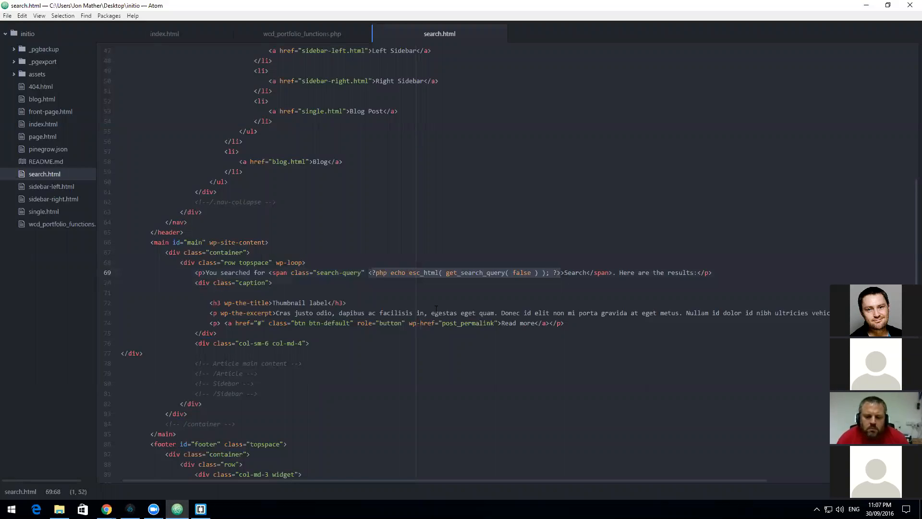
{"action": "key", "text": "Delete"}
{"action": "left_click", "coordinate": [384, 272]}
{"action": "double_click", "coordinate": [383, 273]}
{"action": "type", "text": "<?php echo esc_html( get_search_query( false ) ); ?>"}
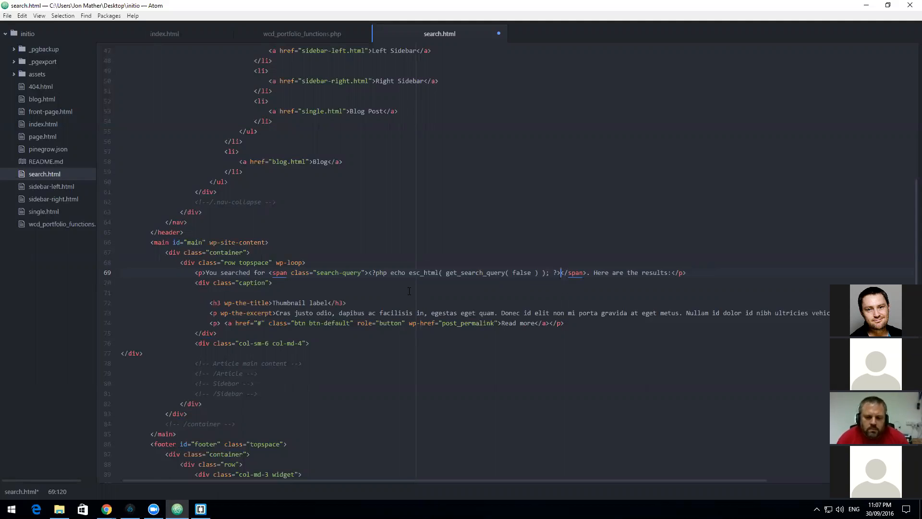
{"action": "left_click", "coordinate": [13, 18]}
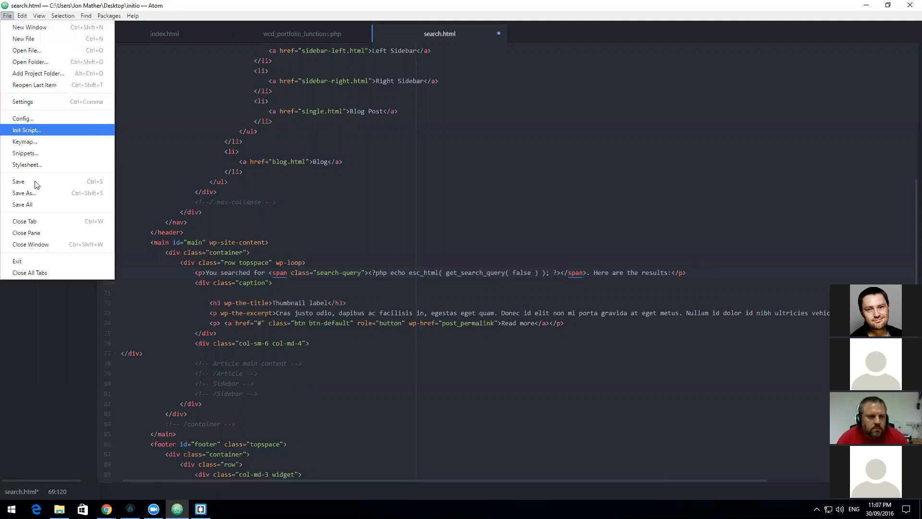
{"action": "left_click", "coordinate": [14, 181]}
Step: In Pinegrow, export the WordPress theme again without overwriting header.php or index.php, and dismiss the export warnings
{"action": "mouse_move", "coordinate": [107, 508]}
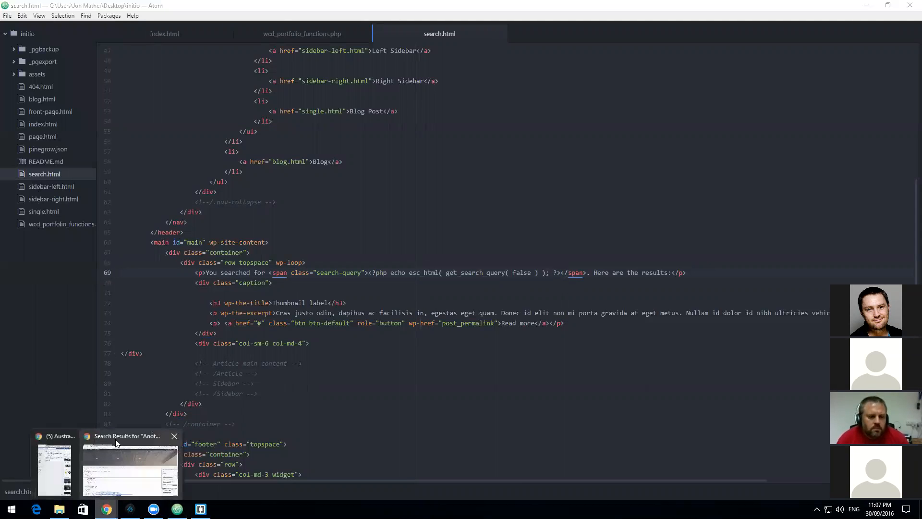
{"action": "left_click", "coordinate": [115, 444]}
{"action": "left_click", "coordinate": [130, 509]}
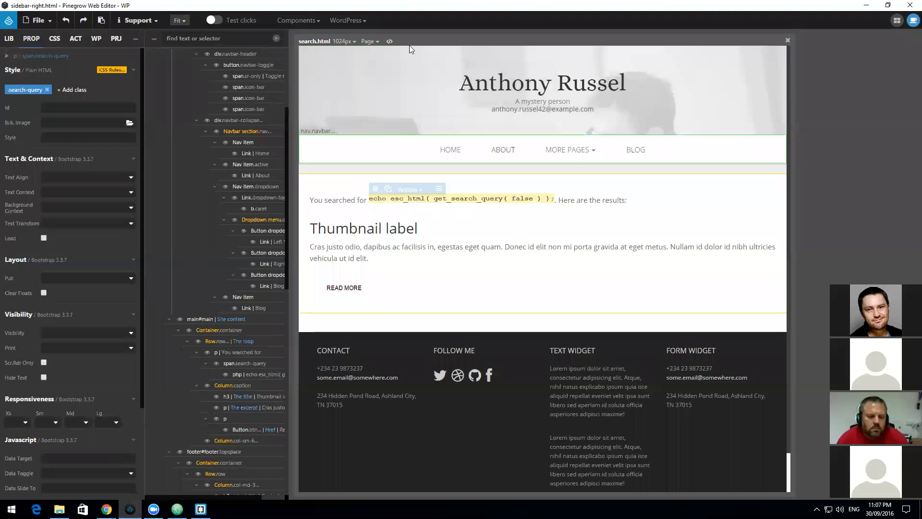
{"action": "left_click", "coordinate": [353, 20]}
{"action": "left_click", "coordinate": [353, 36]}
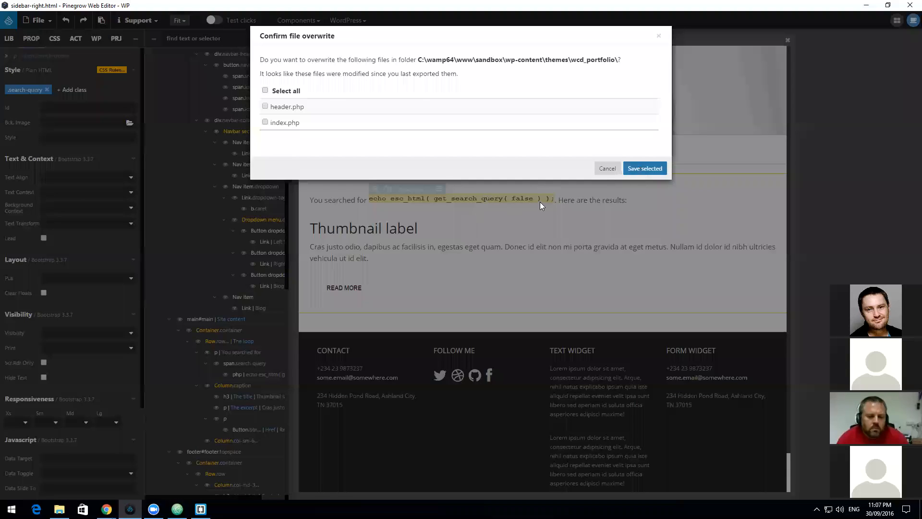
{"action": "left_click", "coordinate": [651, 169]}
{"action": "left_click", "coordinate": [657, 142]}
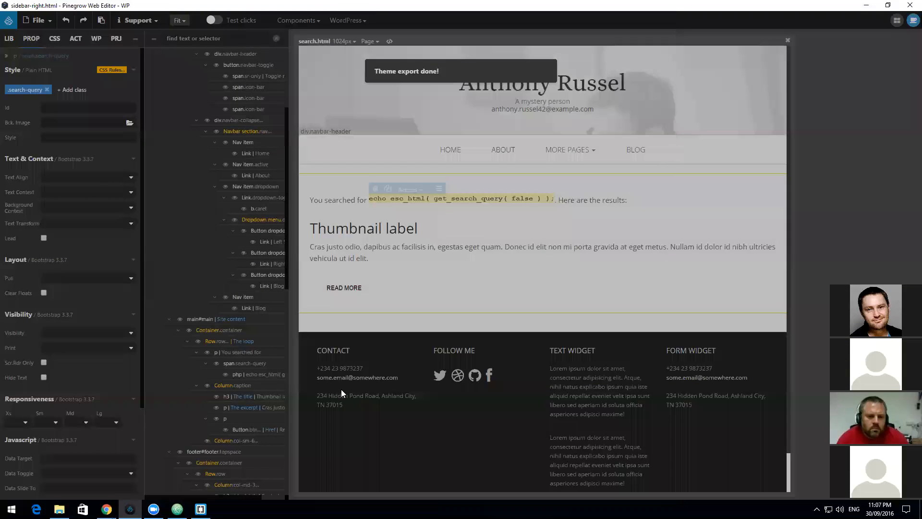
Step: Switch to Chrome and reload the search results for Another to check the query in the message above the first result
{"action": "mouse_move", "coordinate": [113, 515]}
{"action": "left_click", "coordinate": [110, 447]}
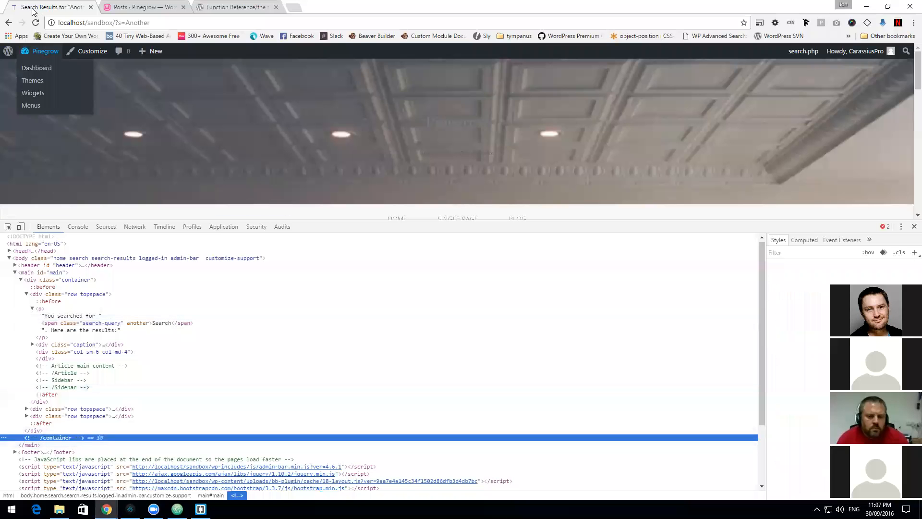
{"action": "left_click", "coordinate": [35, 22]}
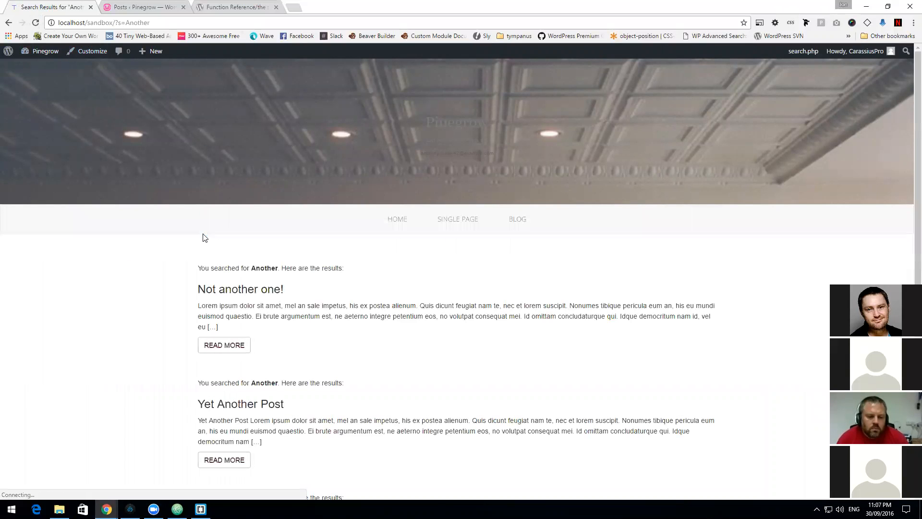
{"action": "left_click_drag", "start_coordinate": [292, 289], "coordinate": [236, 267]}
{"action": "left_click", "coordinate": [418, 286]}
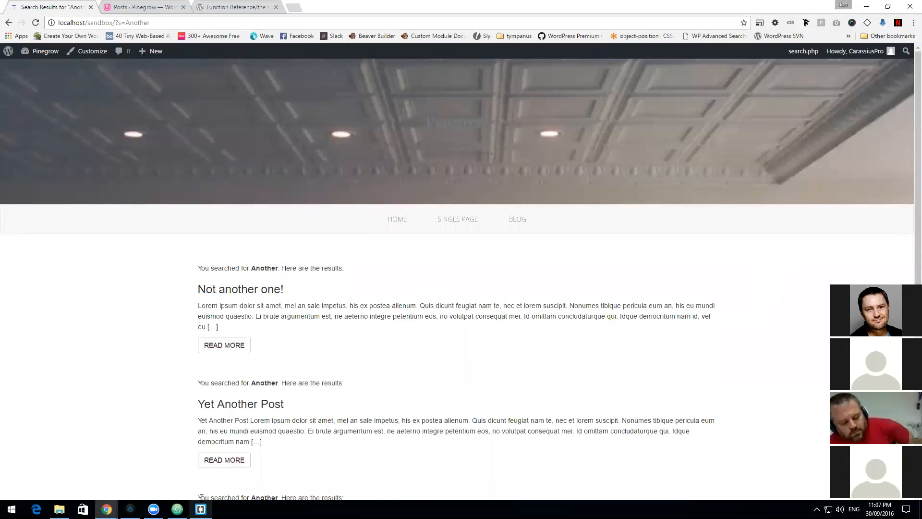
{"action": "left_click", "coordinate": [177, 509]}
{"action": "key", "text": "Up"}
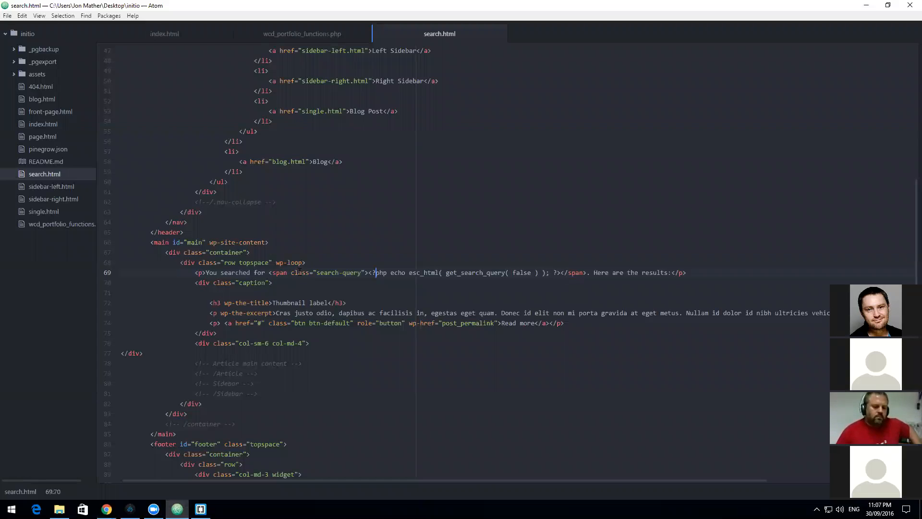
{"action": "left_click", "coordinate": [129, 509]}
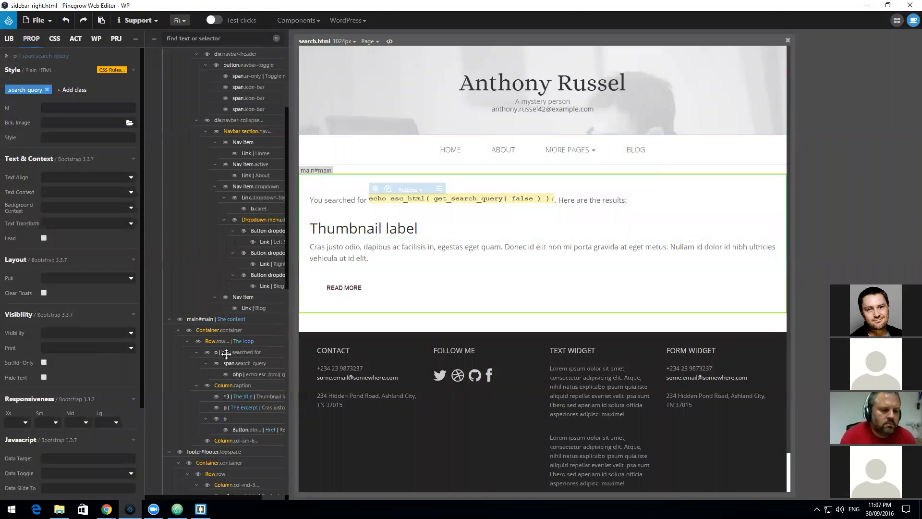
Step: Review the usage and the search box and results page examples in Chrome's Codex reference for the_search_query, and return to Pinegrow
{"action": "mouse_move", "coordinate": [106, 509]}
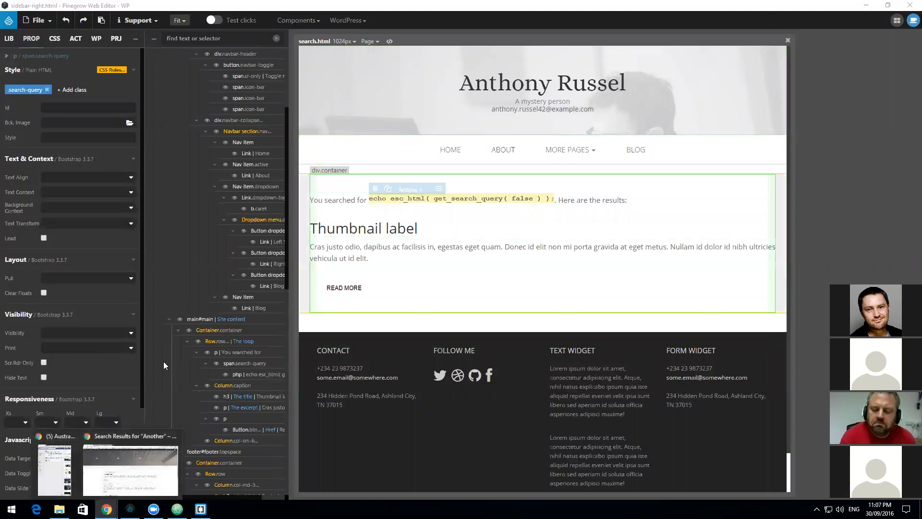
{"action": "left_click", "coordinate": [116, 443]}
{"action": "left_click", "coordinate": [221, 7]}
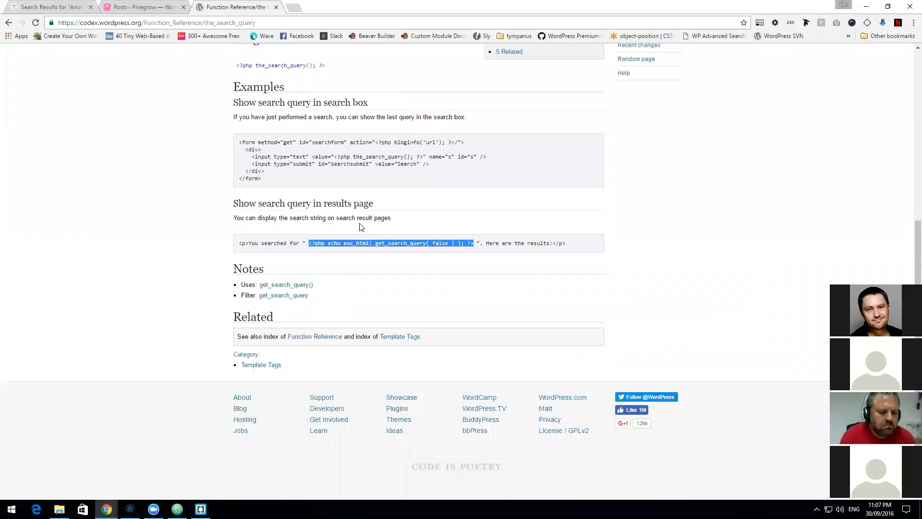
{"action": "scroll", "coordinate": [338, 137], "scroll_direction": "up", "scroll_amount": 5}
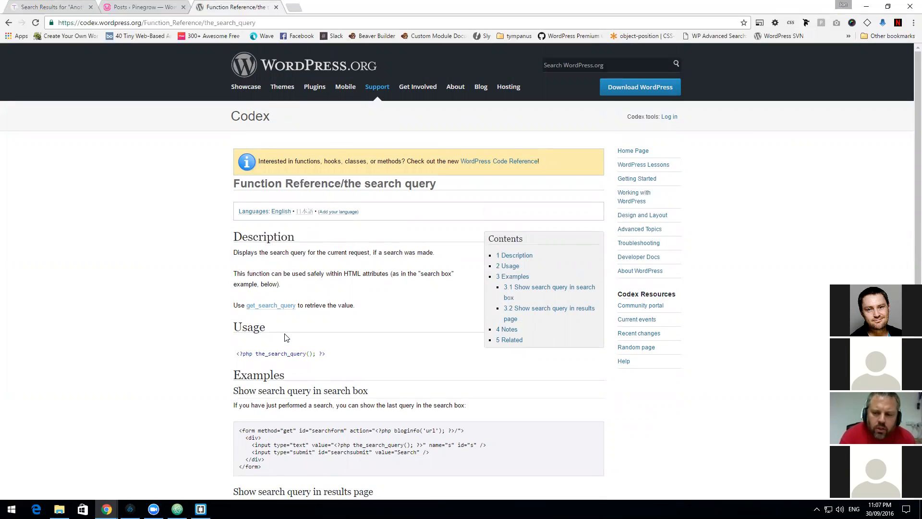
{"action": "scroll", "coordinate": [284, 338], "scroll_direction": "down", "scroll_amount": 3}
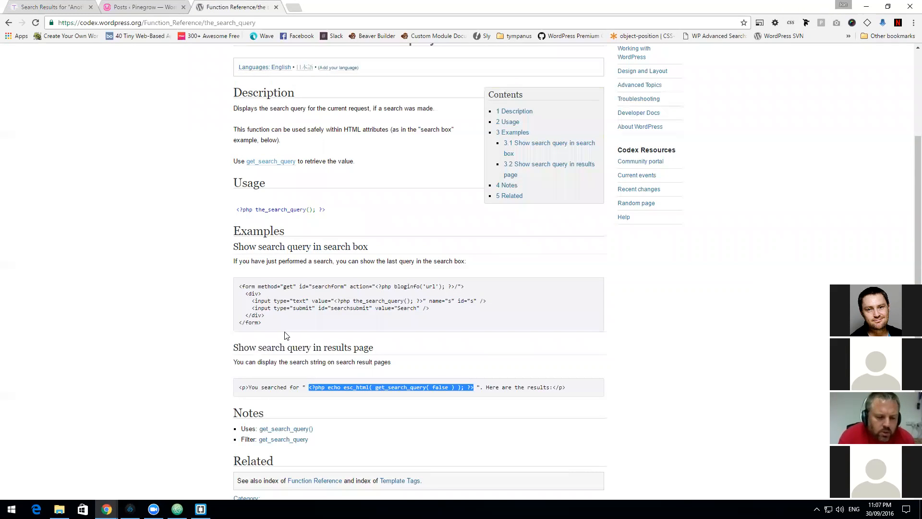
{"action": "scroll", "coordinate": [288, 336], "scroll_direction": "up", "scroll_amount": 2}
{"action": "left_click", "coordinate": [308, 303]}
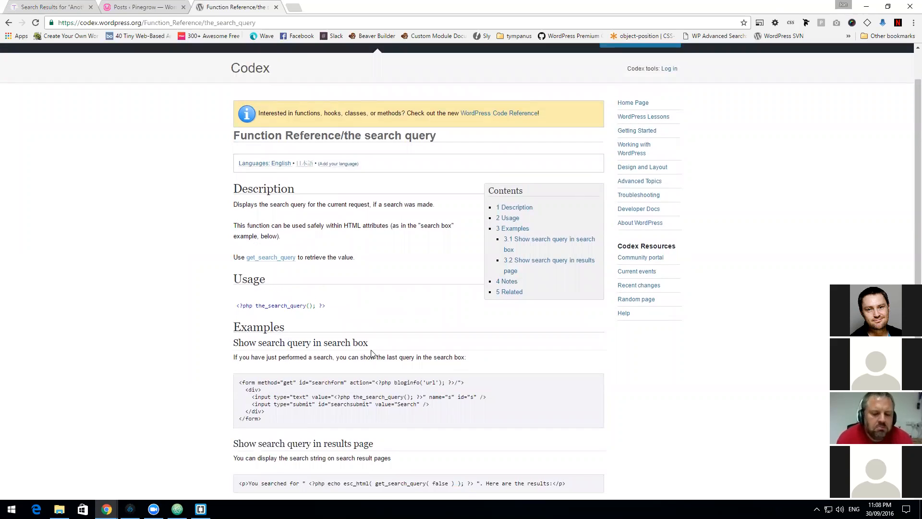
{"action": "scroll", "coordinate": [373, 354], "scroll_direction": "down", "scroll_amount": 2}
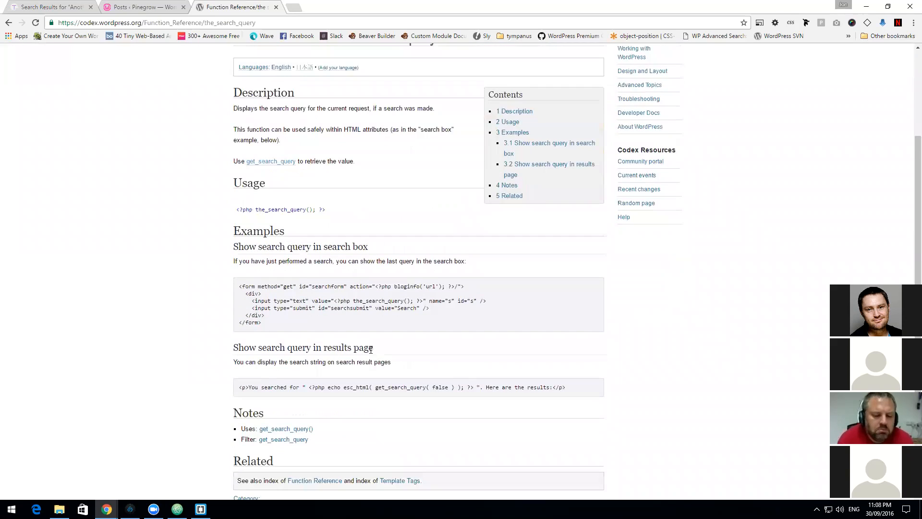
{"action": "left_click_drag", "start_coordinate": [423, 287], "coordinate": [439, 287]}
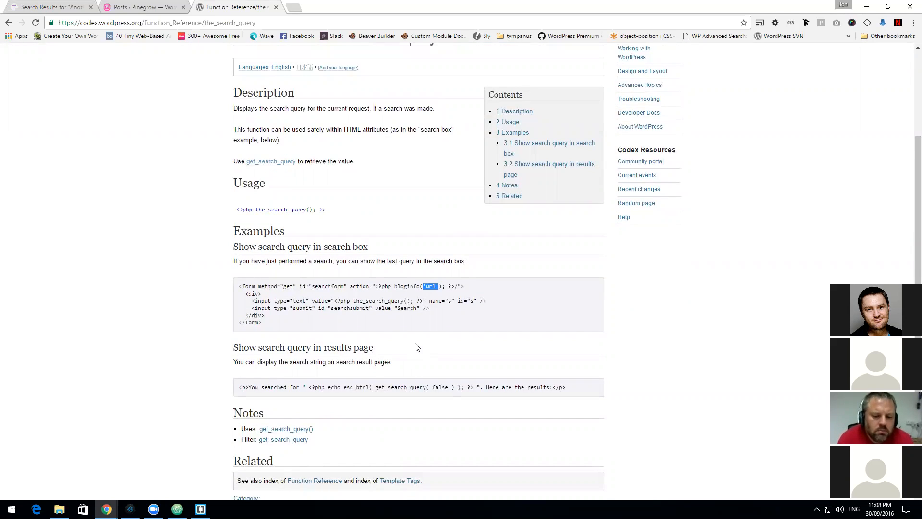
{"action": "scroll", "coordinate": [417, 347], "scroll_direction": "down", "scroll_amount": 1}
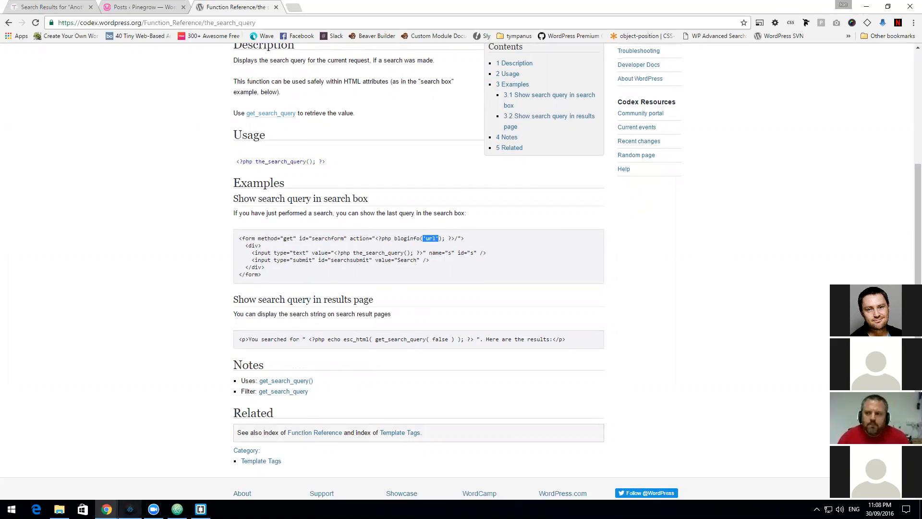
{"action": "left_click", "coordinate": [129, 509]}
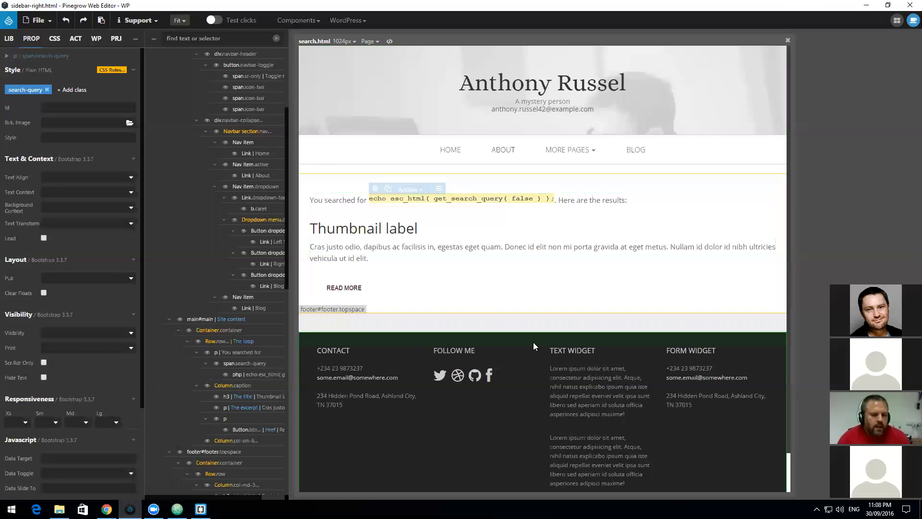